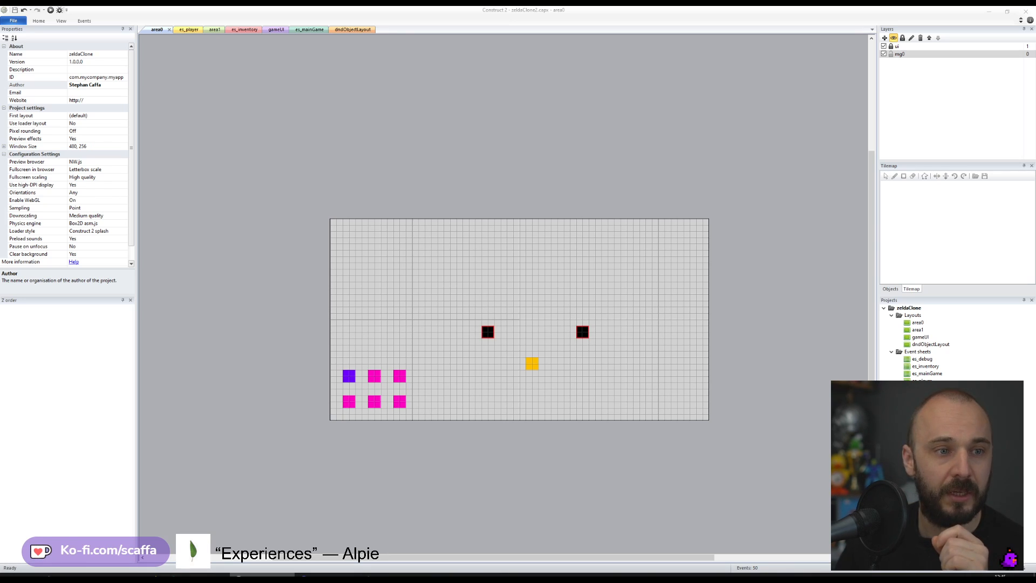
- Run the area0 layout preview full screen and walk the player through an area transition trigger to the other area and back
{"action": "left_click", "coordinate": [50, 10]}
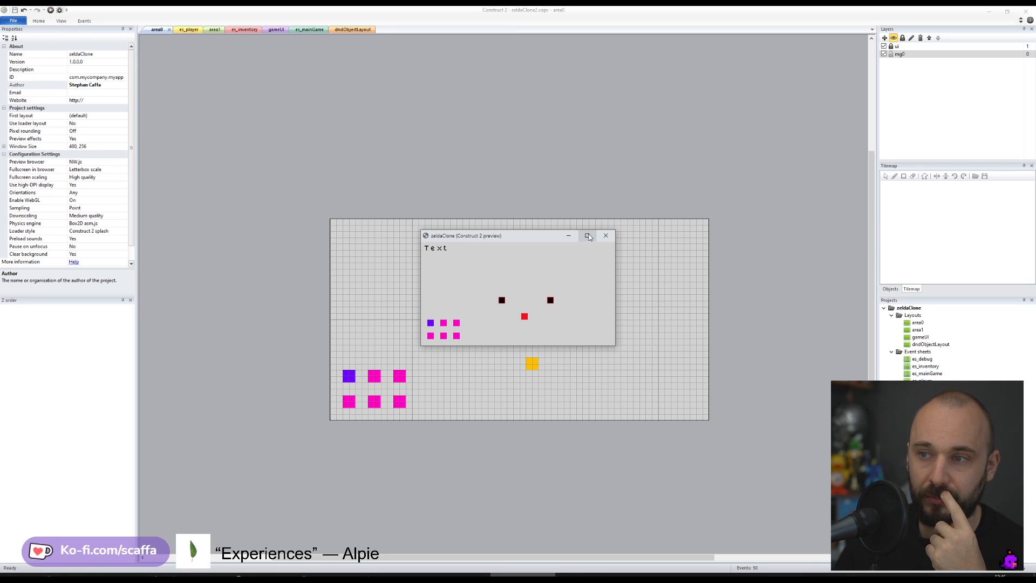
{"action": "key", "text": "F11"}
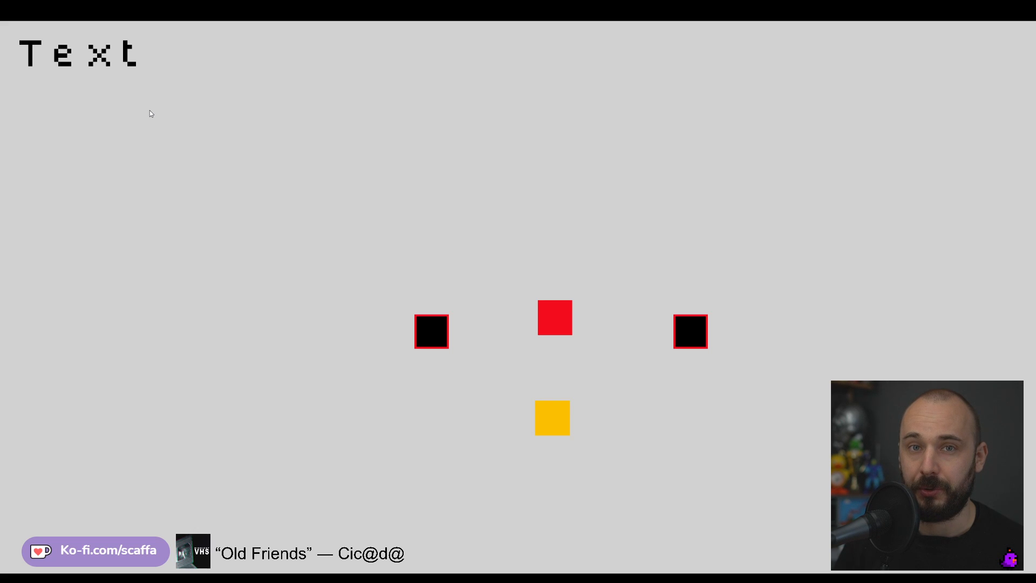
{"action": "key", "text": "Left"}
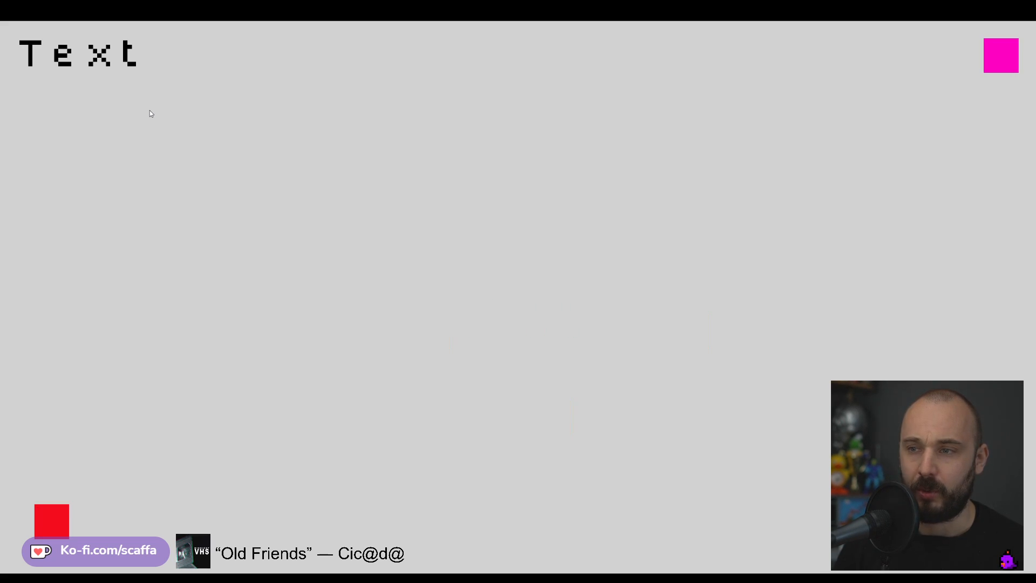
{"action": "key", "text": "Up"}
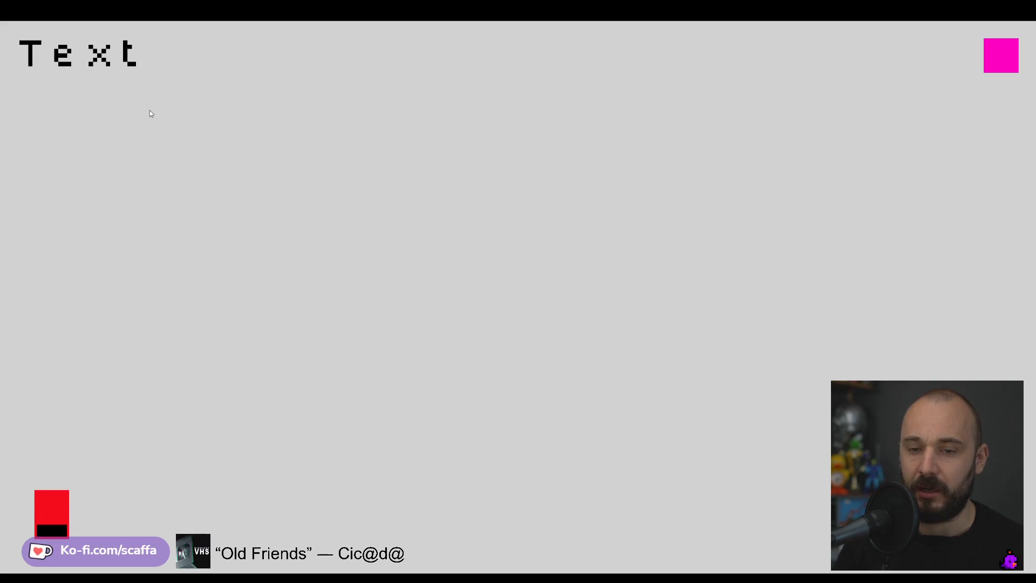
{"action": "key", "text": "Right"}
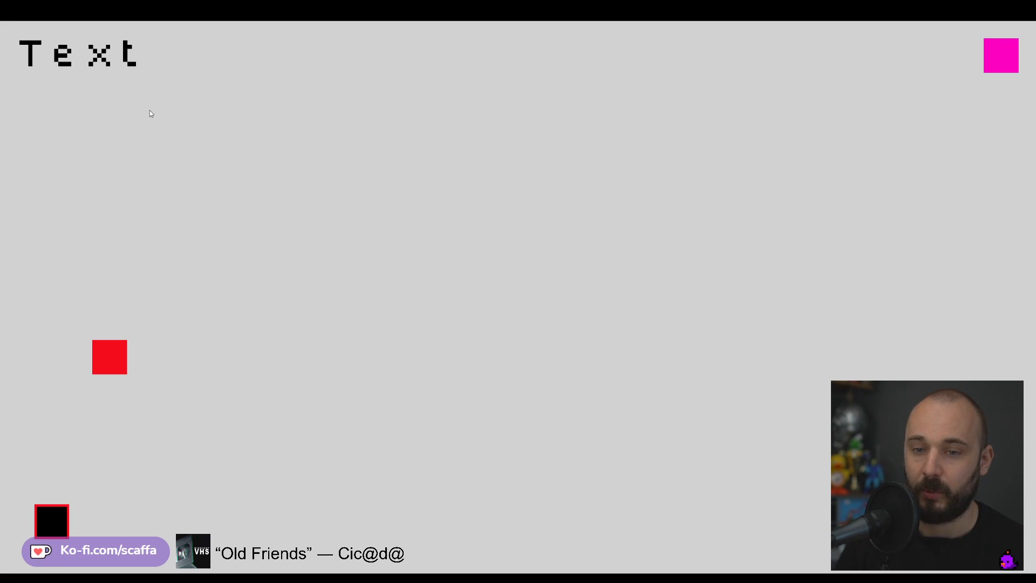
{"action": "key", "text": "Right"}
{"action": "key", "text": "Left"}
{"action": "key", "text": "Down"}
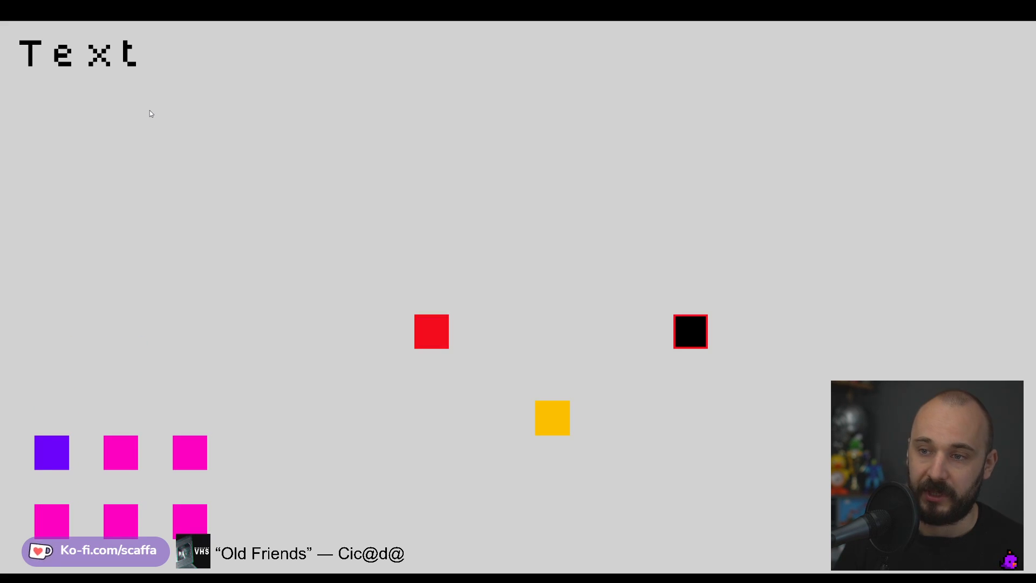
- Walk the player up off the left transition trigger and back down onto it to test travelling between the areas
{"action": "key", "text": "Up"}
{"action": "key", "text": "Down"}
{"action": "key", "text": "Up"}
{"action": "key", "text": "Up"}
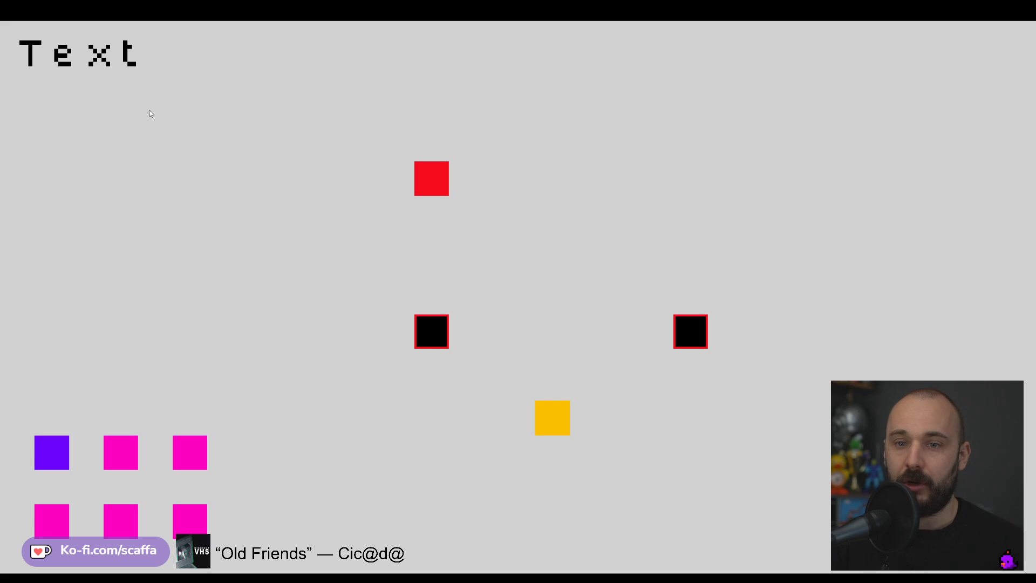
{"action": "key", "text": "Down"}
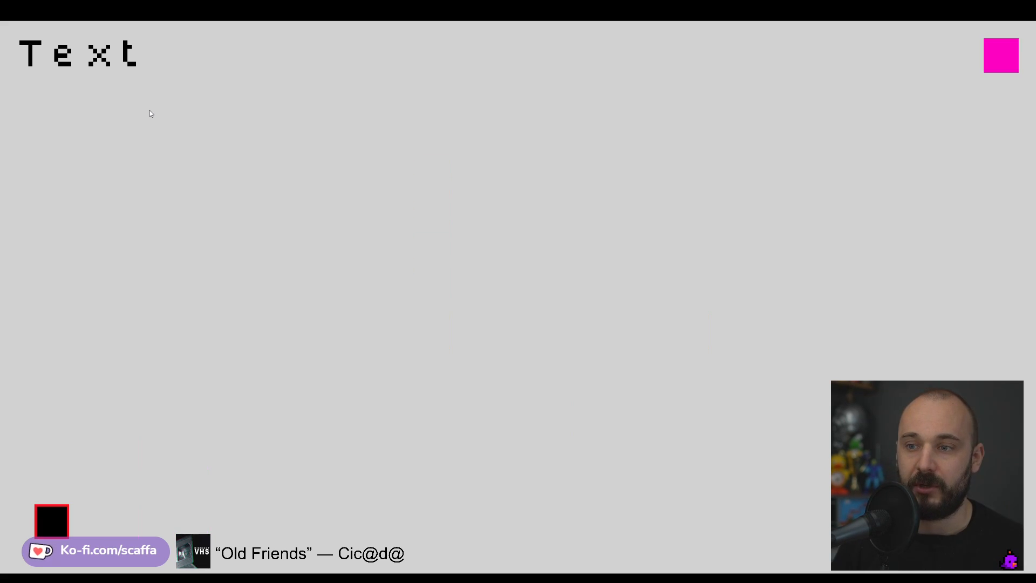
{"action": "key", "text": "space"}
{"action": "key", "text": "space"}
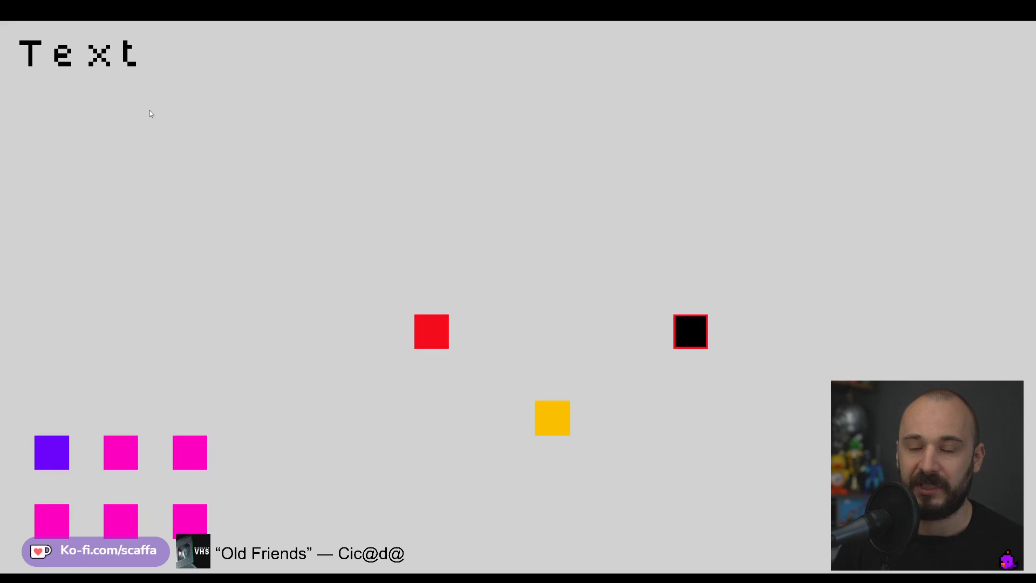
- Send the player through the left trigger again, explore the second area, and return to the first
{"action": "key", "text": "Left"}
{"action": "key", "text": "Up"}
{"action": "key", "text": "Right"}
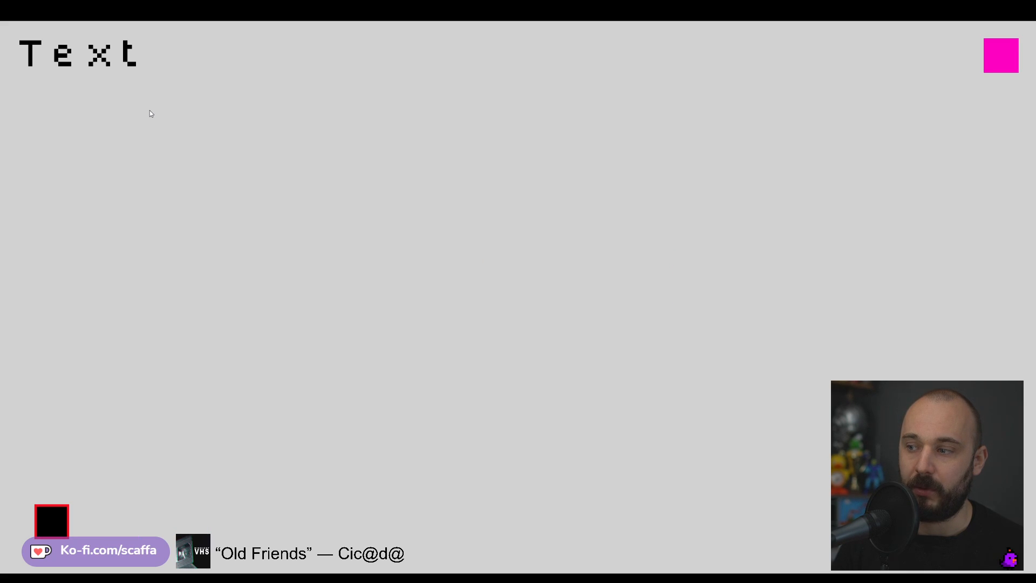
{"action": "key", "text": "Up"}
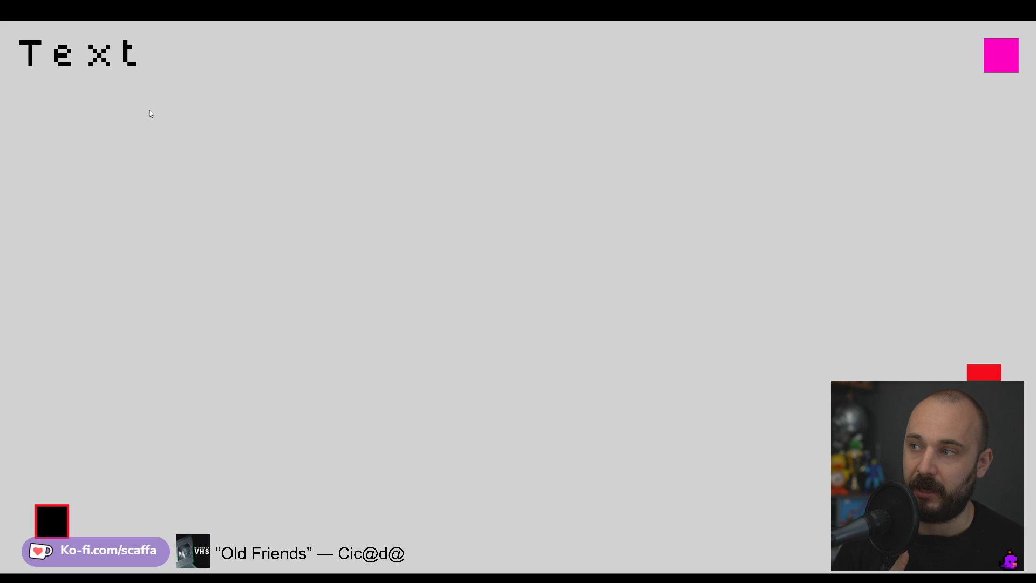
{"action": "key", "text": "Up"}
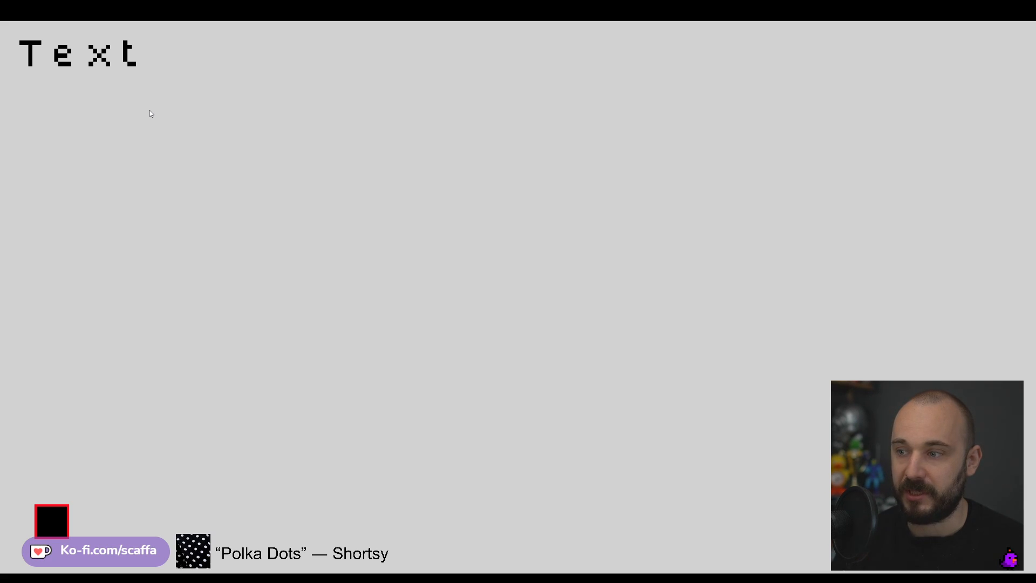
{"action": "key", "text": "space"}
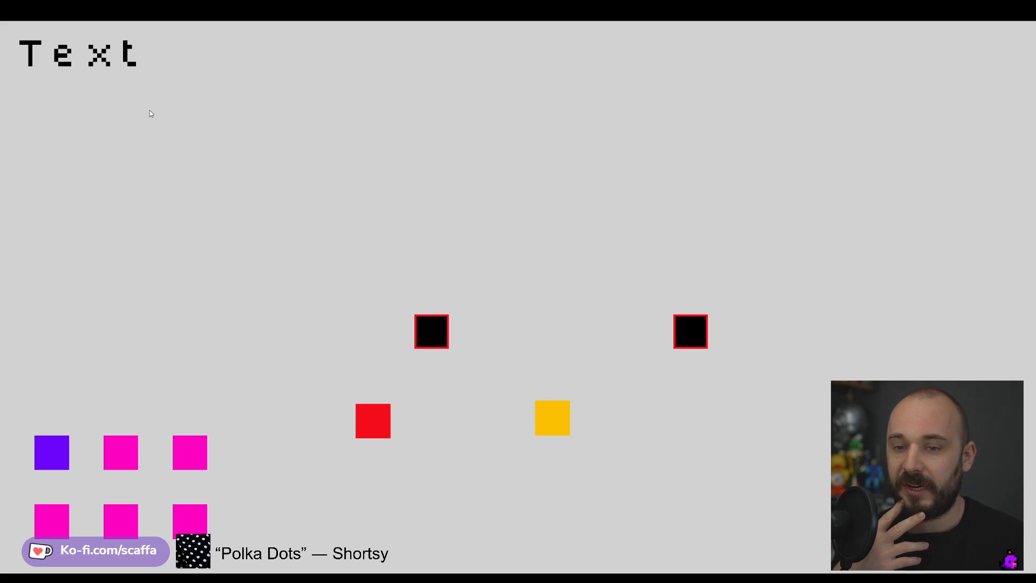
- Move the player onto the left trigger once more and test the arrival point at the matching trigger in the second area
{"action": "key", "text": "Left"}
{"action": "key", "text": "Up"}
{"action": "key", "text": "Right"}
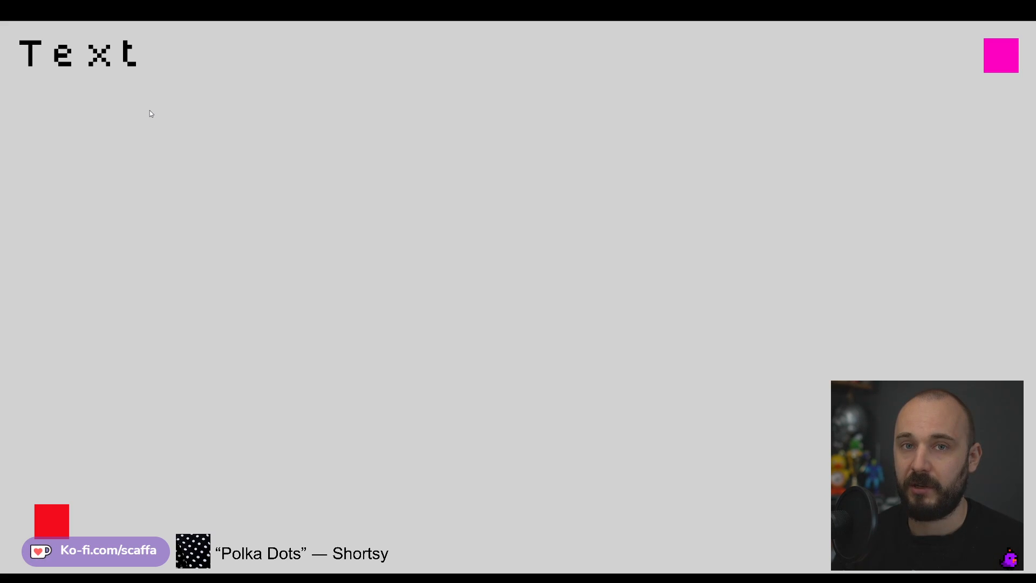
{"action": "key", "text": "space"}
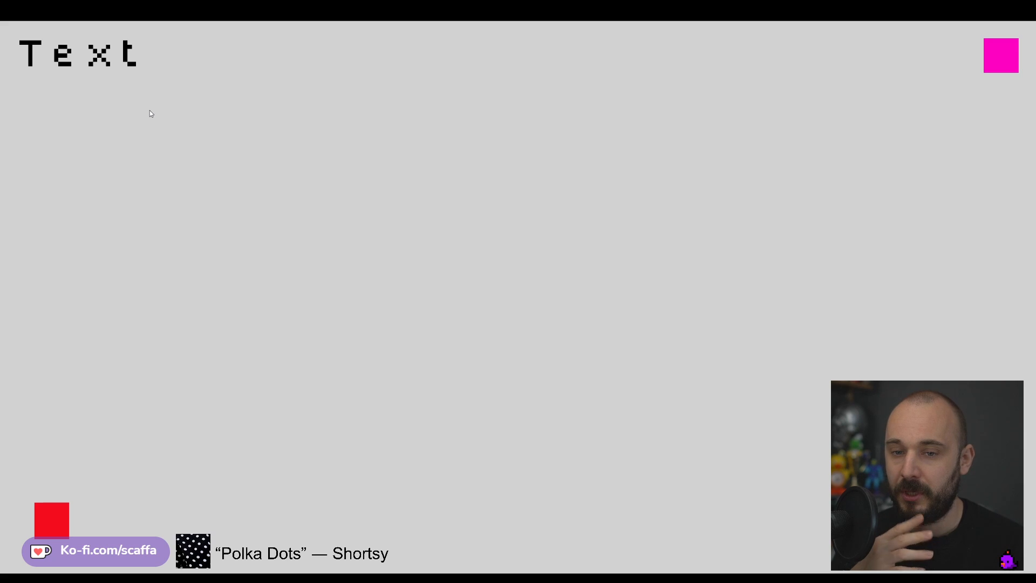
{"action": "key", "text": "space"}
{"action": "key", "text": "space"}
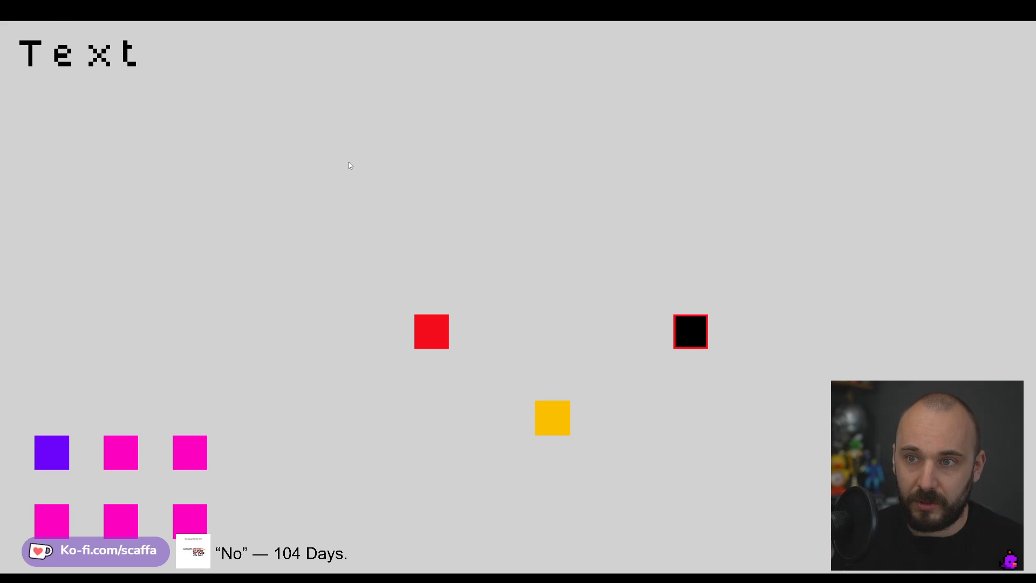
- Leave full-screen mode, test the area transition in the small preview window, and close the preview
{"action": "key", "text": "Escape"}
{"action": "key", "text": "Left"}
{"action": "key", "text": "Right"}
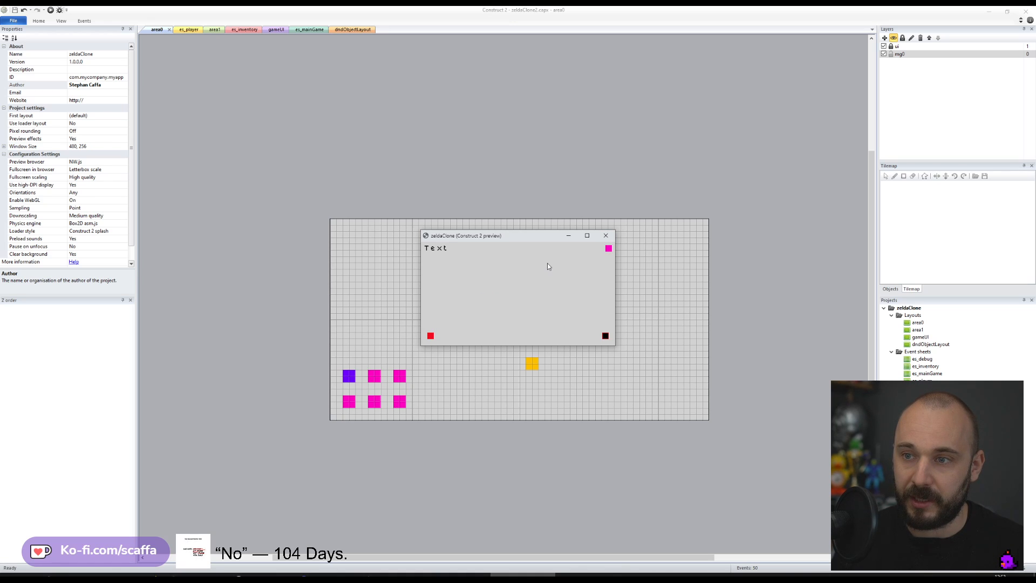
{"action": "left_click", "coordinate": [605, 235]}
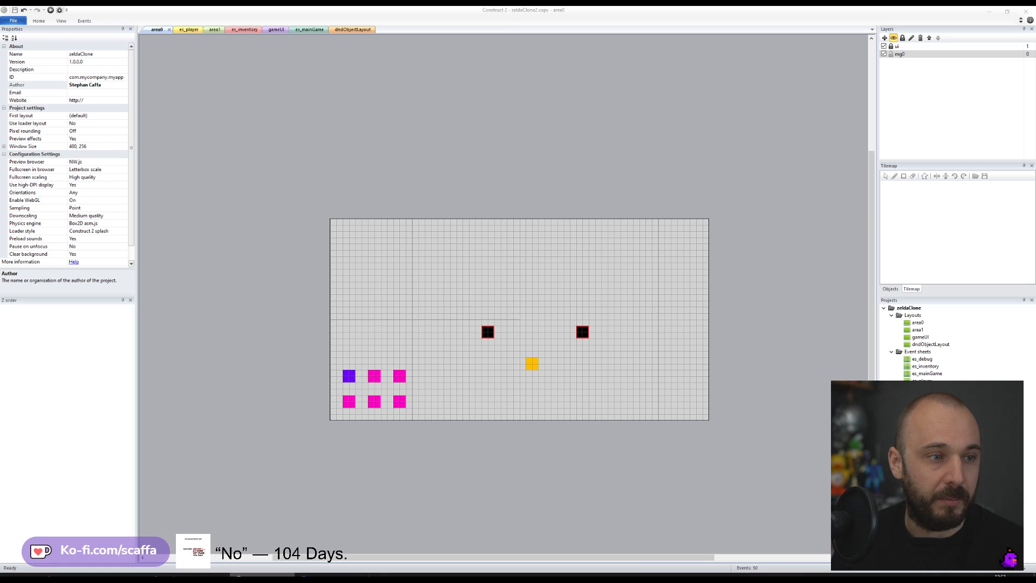
- Switch to Photoshop and, in magenta, circle the Hub, A1 and A2 diagram, connect A1 to A2, and doodle a smiley below the room sketch
{"action": "key", "text": "alt+Tab"}
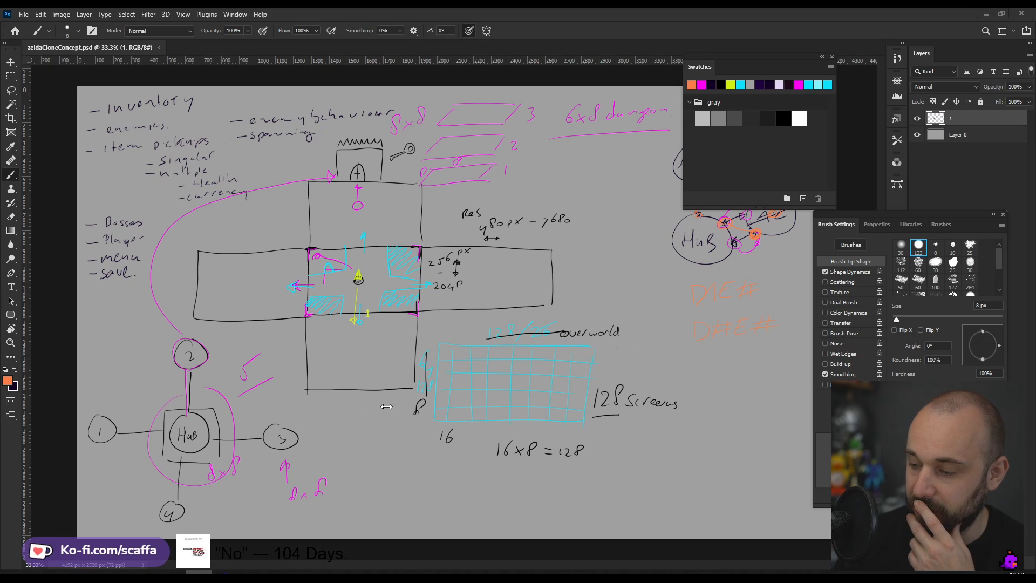
{"action": "left_click_drag", "start_coordinate": [793, 64], "coordinate": [777, 378]}
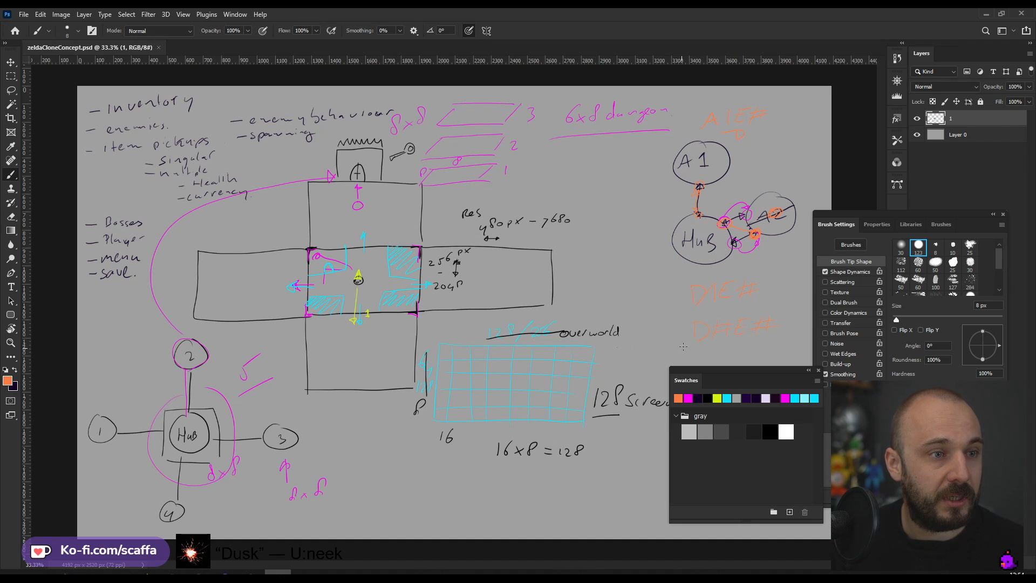
{"action": "left_click", "coordinate": [688, 398]}
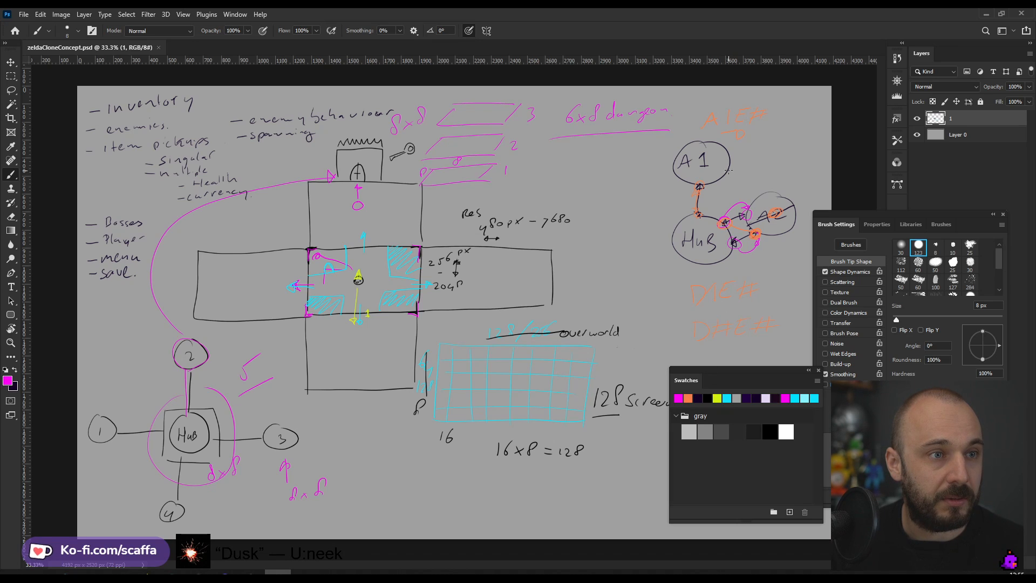
{"action": "mouse_move", "coordinate": [688, 112]}
{"action": "left_mouse_down"}
{"action": "mouse_move", "coordinate": [637, 237]}
{"action": "mouse_move", "coordinate": [780, 263]}
{"action": "mouse_move", "coordinate": [766, 120]}
{"action": "mouse_move", "coordinate": [700, 103]}
{"action": "left_mouse_up"}
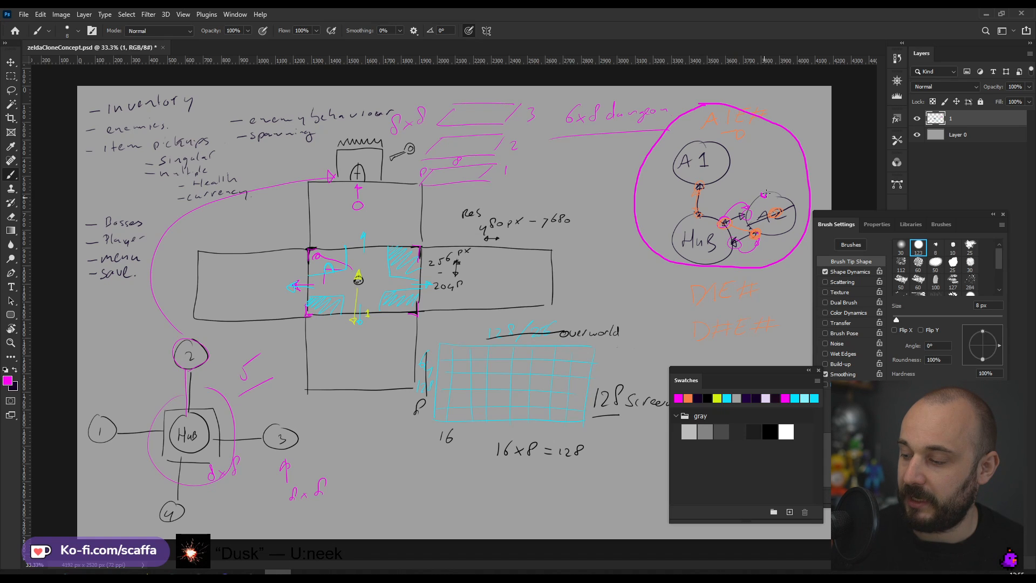
{"action": "left_click_drag", "start_coordinate": [763, 193], "coordinate": [723, 171]}
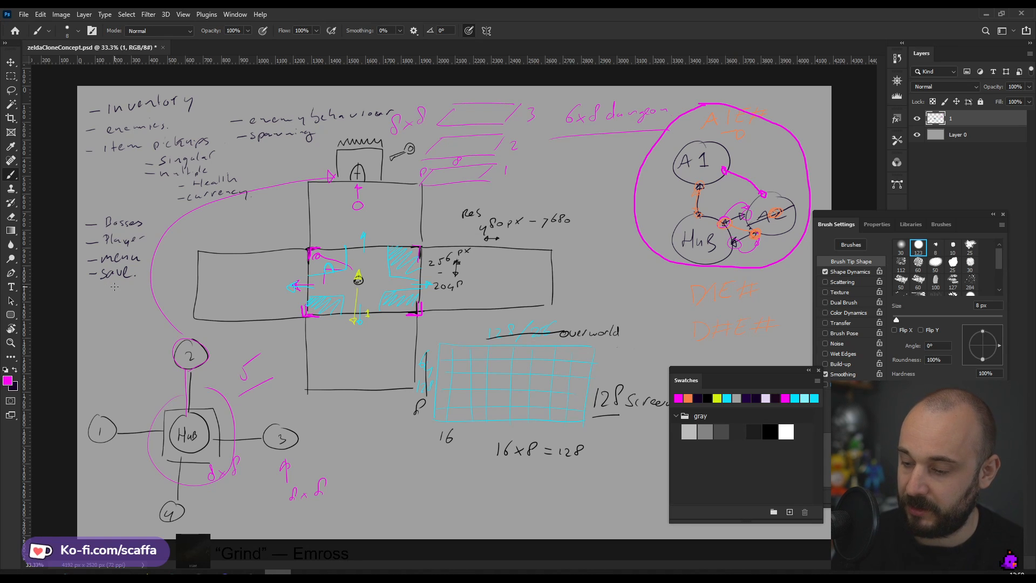
{"action": "mouse_move", "coordinate": [354, 444]}
{"action": "left_mouse_down"}
{"action": "mouse_move", "coordinate": [402, 487]}
{"action": "mouse_move", "coordinate": [467, 473]}
{"action": "mouse_move", "coordinate": [451, 476]}
{"action": "mouse_move", "coordinate": [467, 479]}
{"action": "mouse_move", "coordinate": [461, 488]}
{"action": "left_mouse_up"}
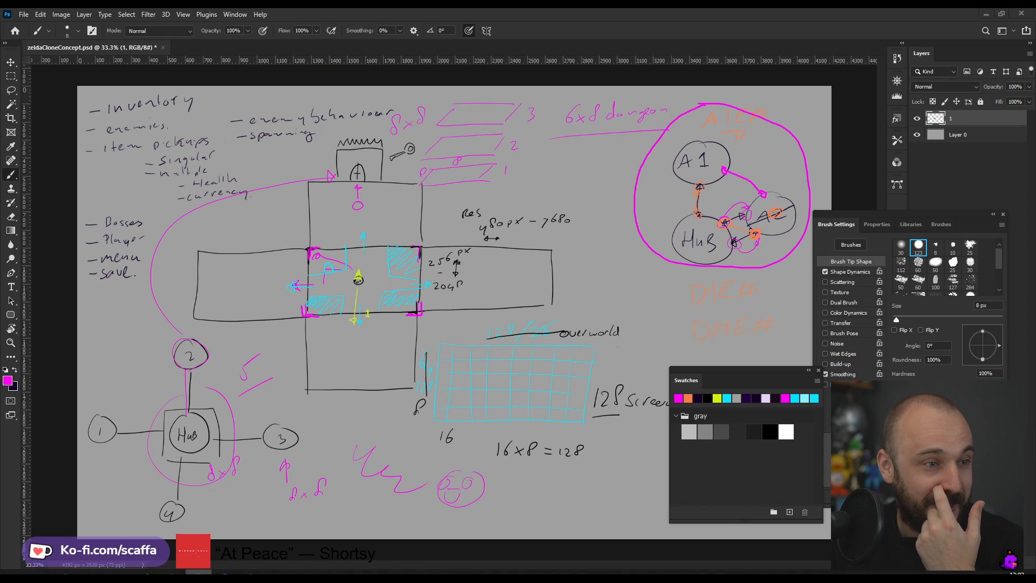
- Switch back to Construct 2 and open the es_inventory event sheet
{"action": "key", "text": "alt+Tab"}
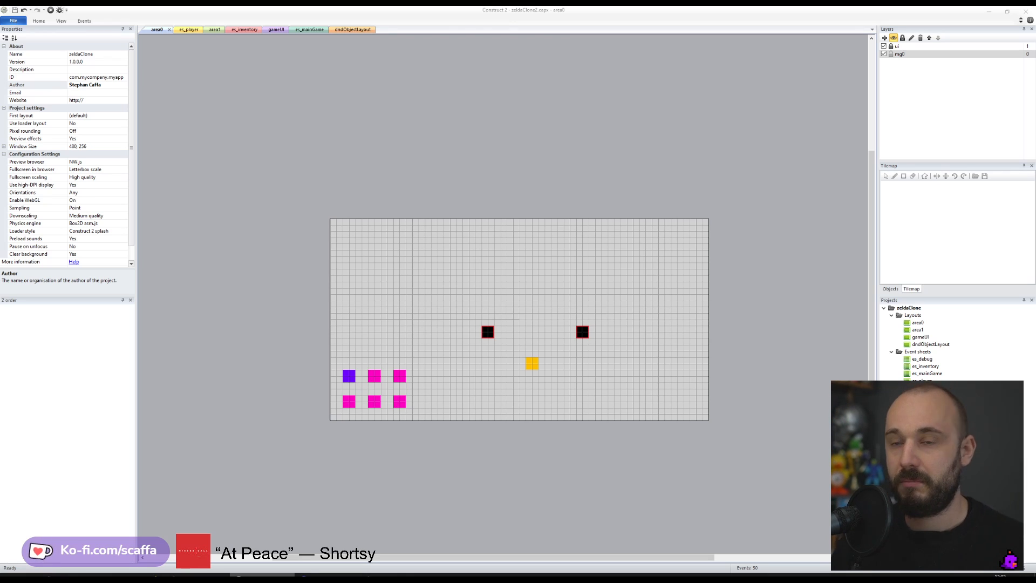
{"action": "left_click", "coordinate": [363, 152]}
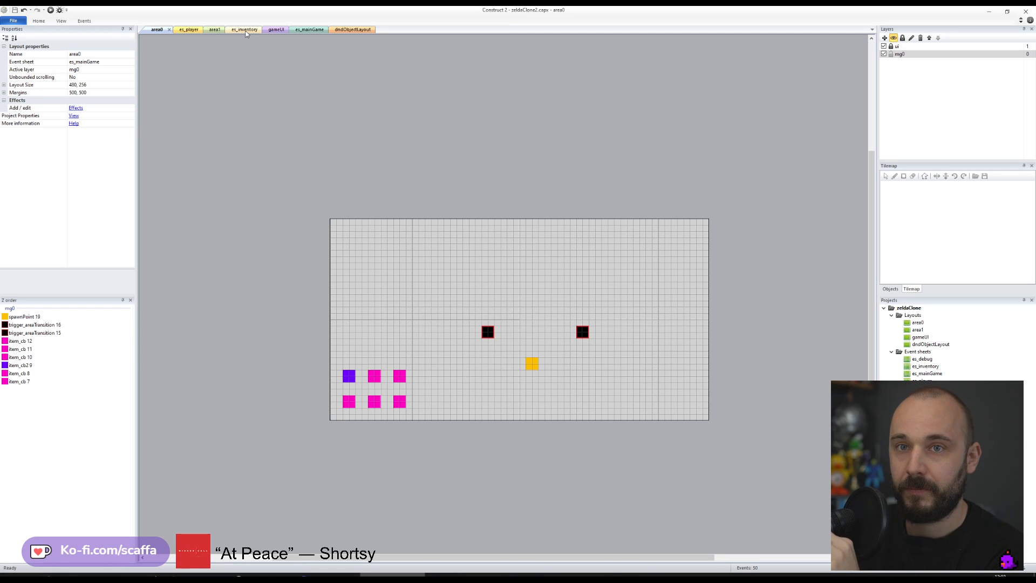
{"action": "left_click", "coordinate": [245, 29]}
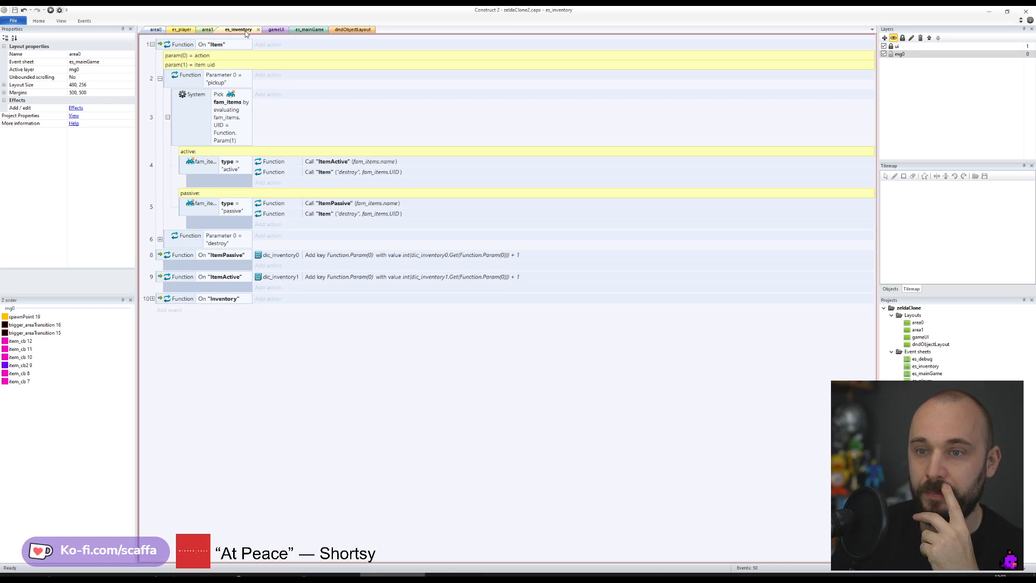
- Start debugging the layout, detach and enlarge the Inspector window, and place the game window beside it
{"action": "left_click", "coordinate": [59, 10]}
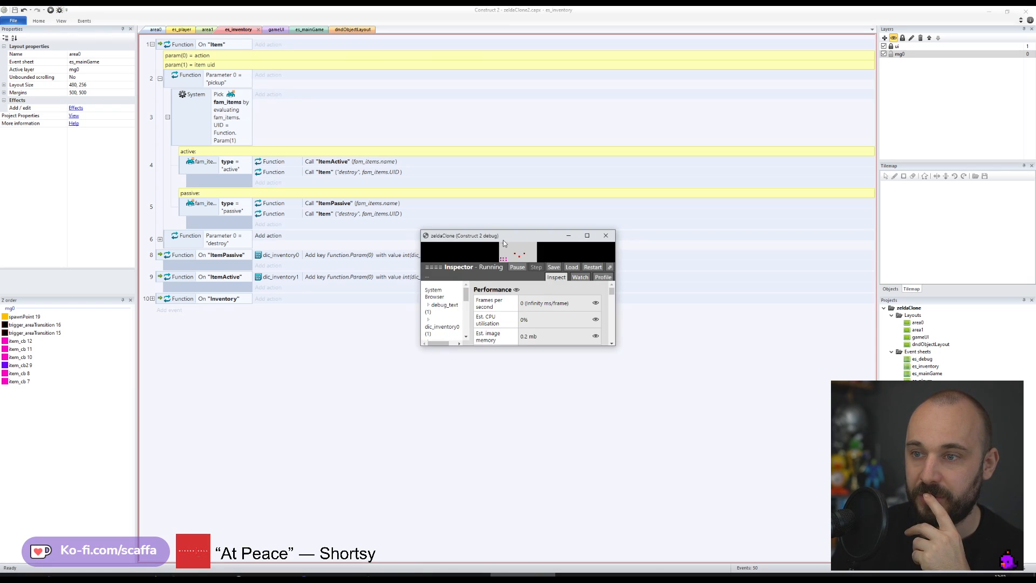
{"action": "left_click", "coordinate": [610, 267]}
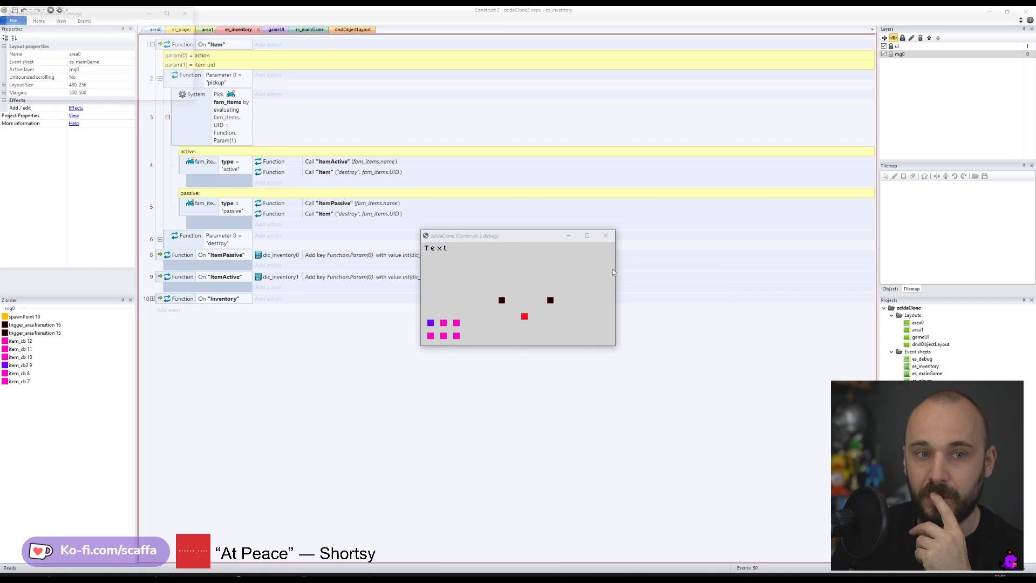
{"action": "left_click_drag", "start_coordinate": [122, 16], "coordinate": [551, 101]}
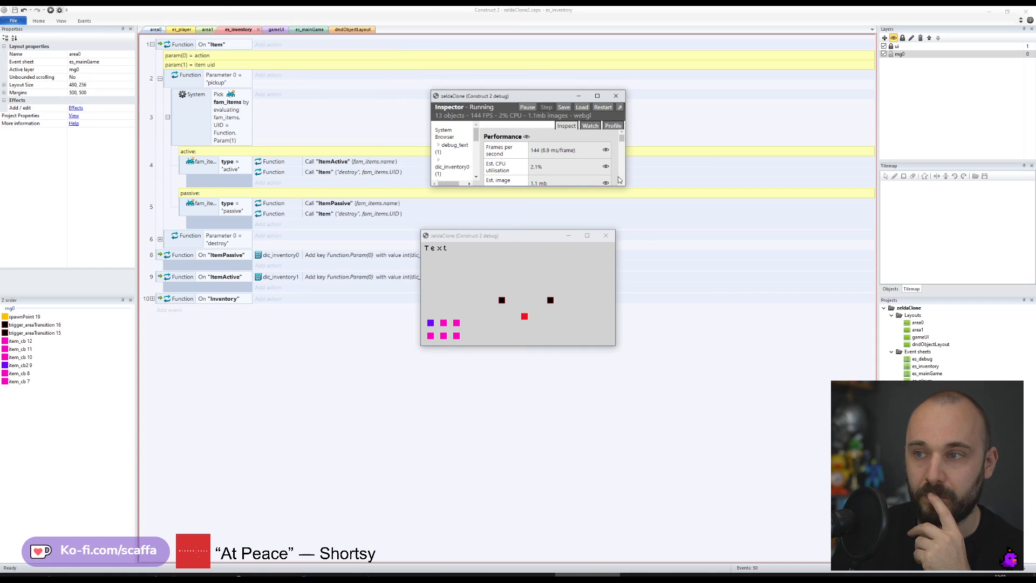
{"action": "left_click_drag", "start_coordinate": [623, 187], "coordinate": [1004, 417]}
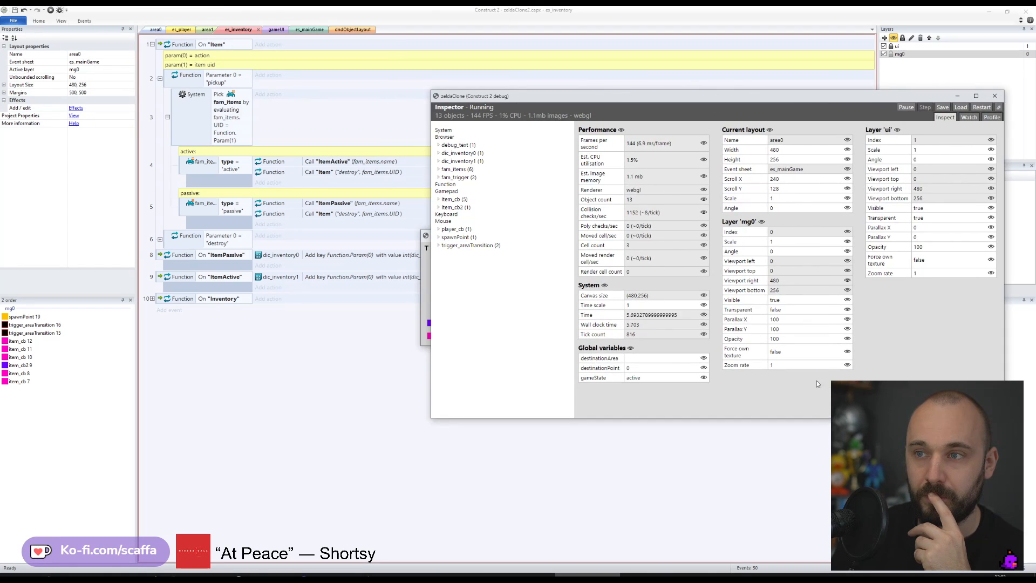
{"action": "left_click", "coordinate": [423, 291]}
{"action": "left_click_drag", "start_coordinate": [523, 228], "coordinate": [273, 227]}
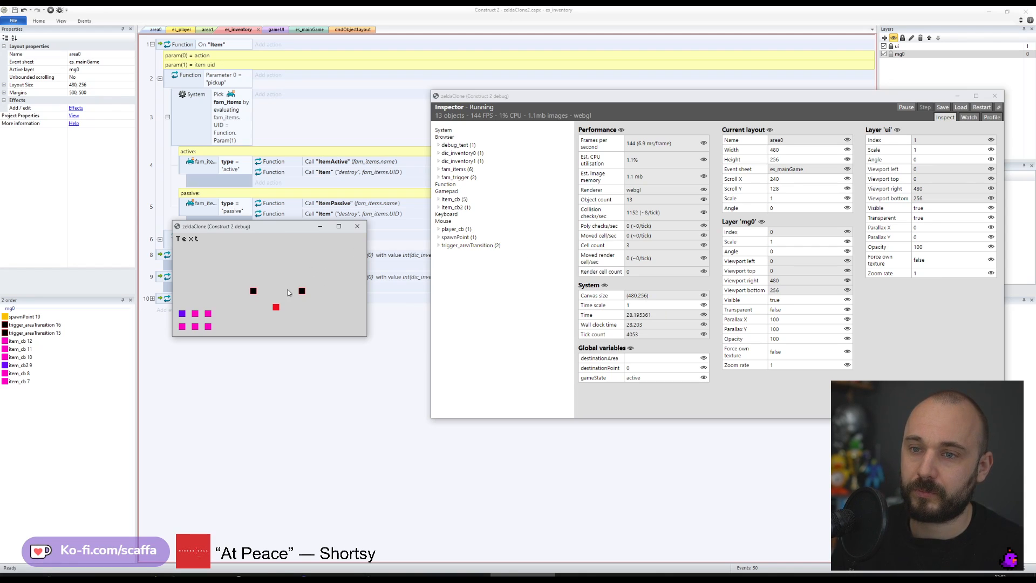
- Expand dic_inventory0 and dic_inventory1 in the Inspector, and walk the player to the nearest magenta item to test the pickup
{"action": "left_click", "coordinate": [462, 153]}
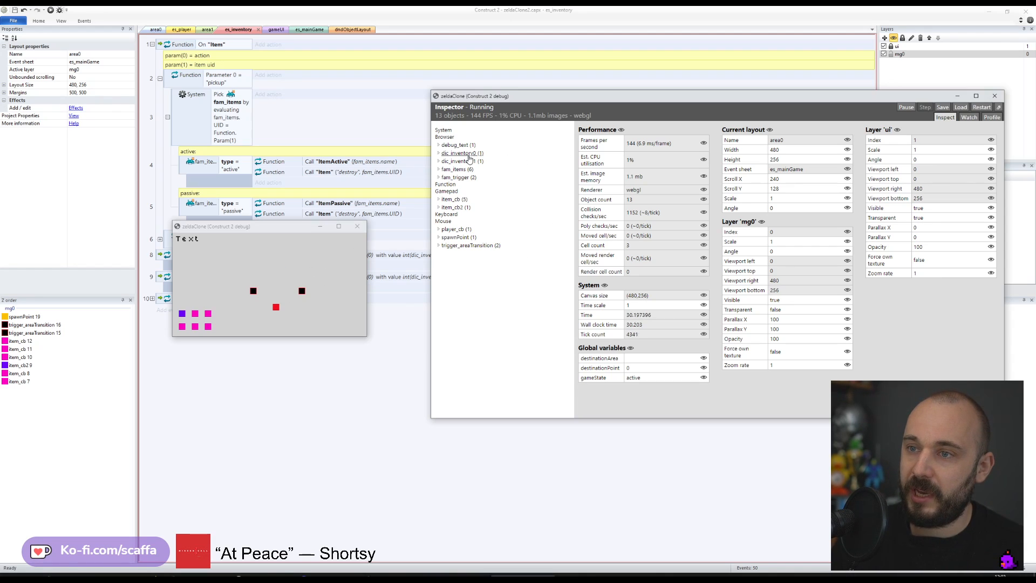
{"action": "left_click", "coordinate": [461, 201]}
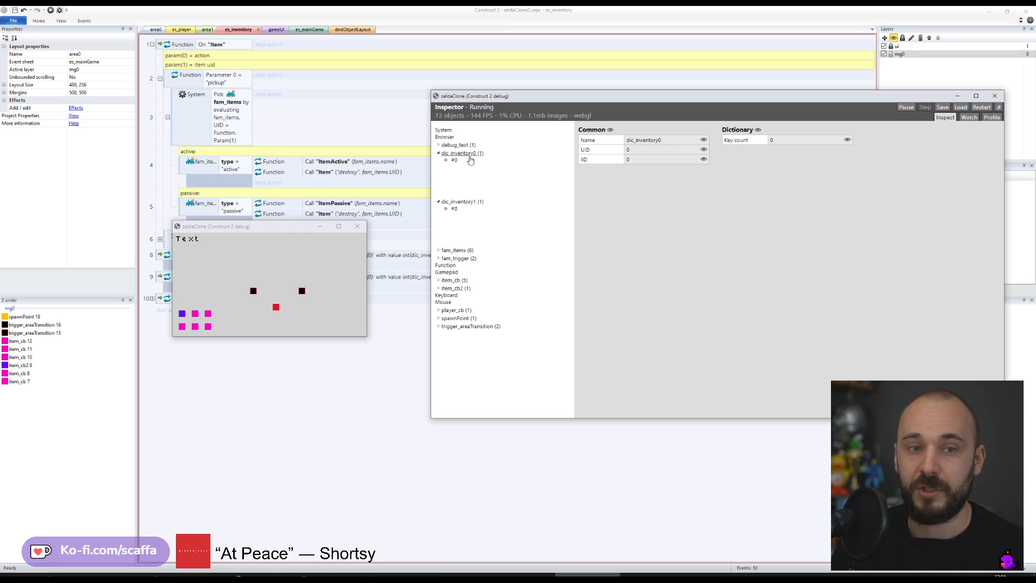
{"action": "left_click", "coordinate": [275, 229]}
{"action": "key", "text": "Left"}
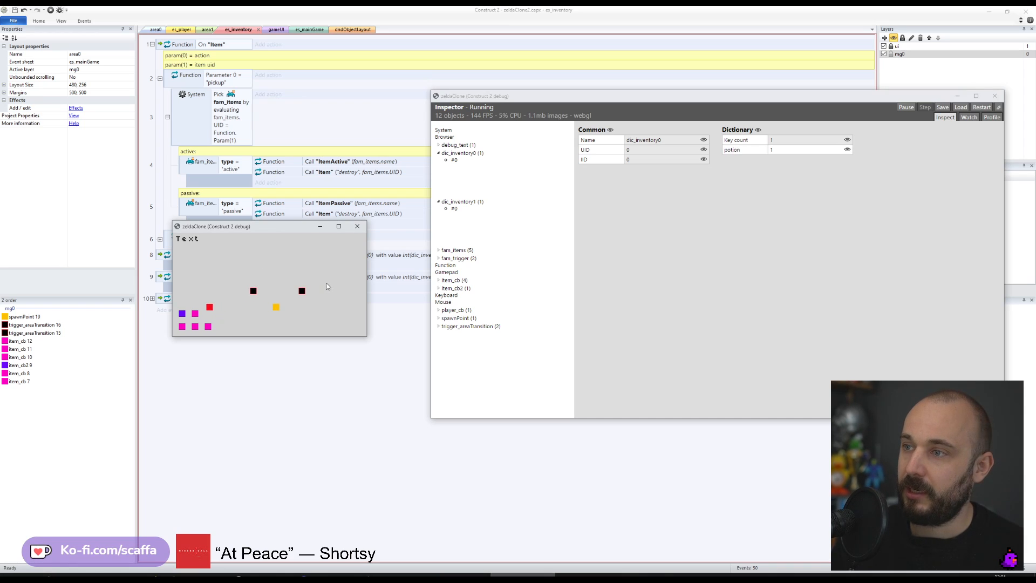
- Walk the player over the remaining magenta items to test their pickup in dic_inventory0, and return to the es_inventory event sheet
{"action": "key", "text": "Down"}
{"action": "key", "text": "Left"}
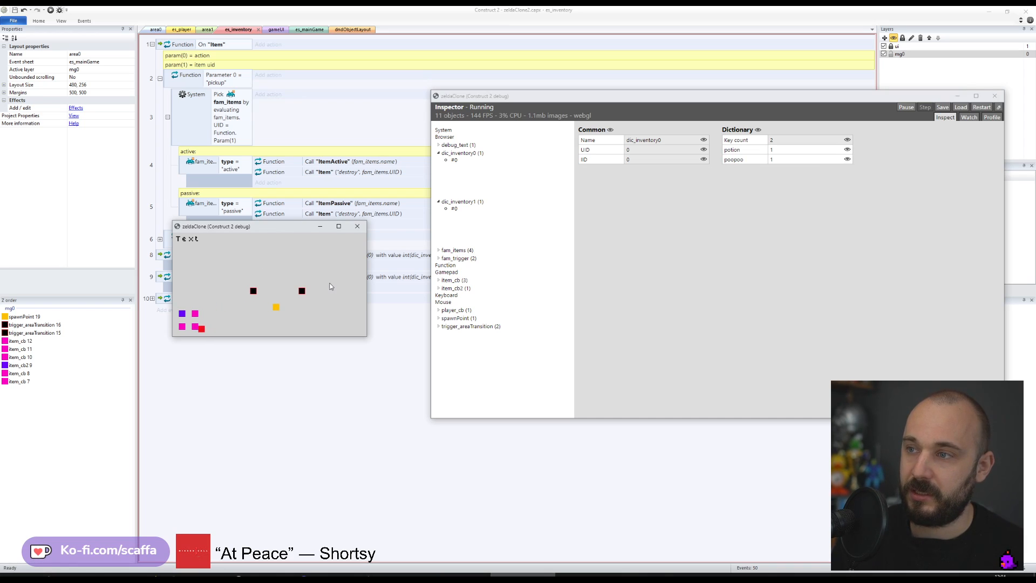
{"action": "key", "text": "Right"}
{"action": "key", "text": "Up"}
{"action": "key", "text": "Left"}
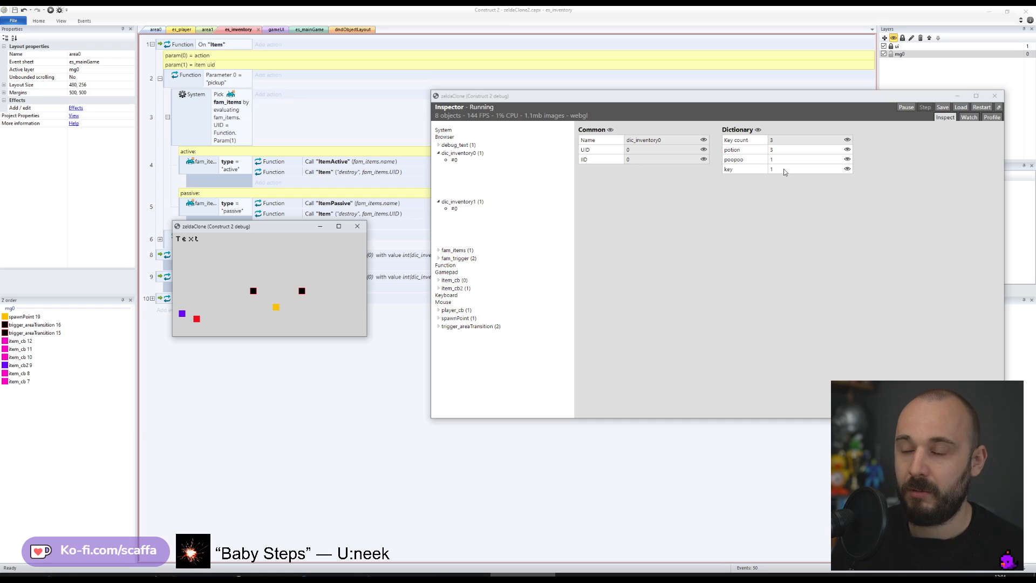
{"action": "left_click", "coordinate": [423, 9]}
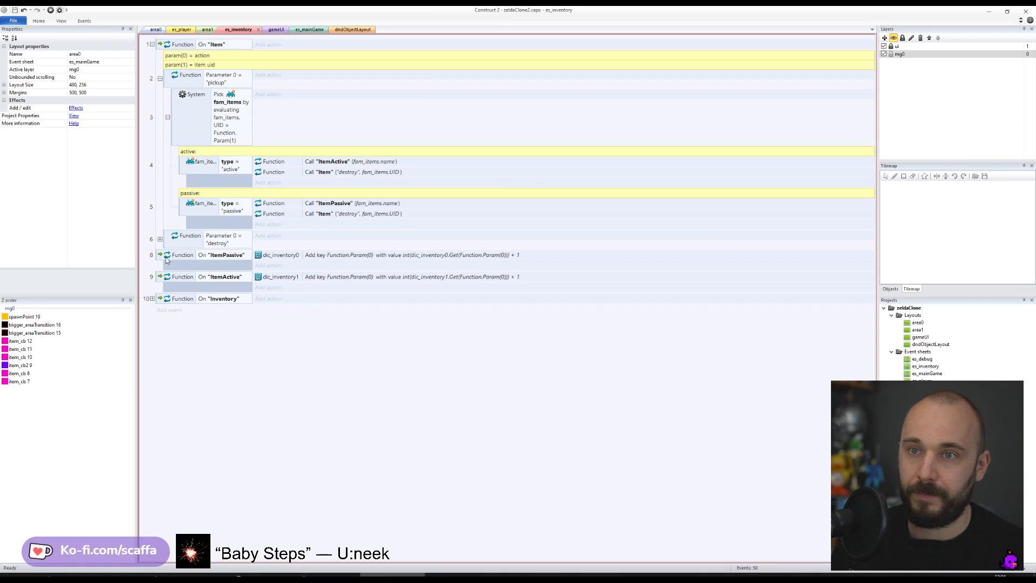
- Split the workspace to show the area0 layout beside the es_inventory event sheet, giving the event sheet more width
{"action": "left_click_drag", "start_coordinate": [238, 30], "coordinate": [870, 223]}
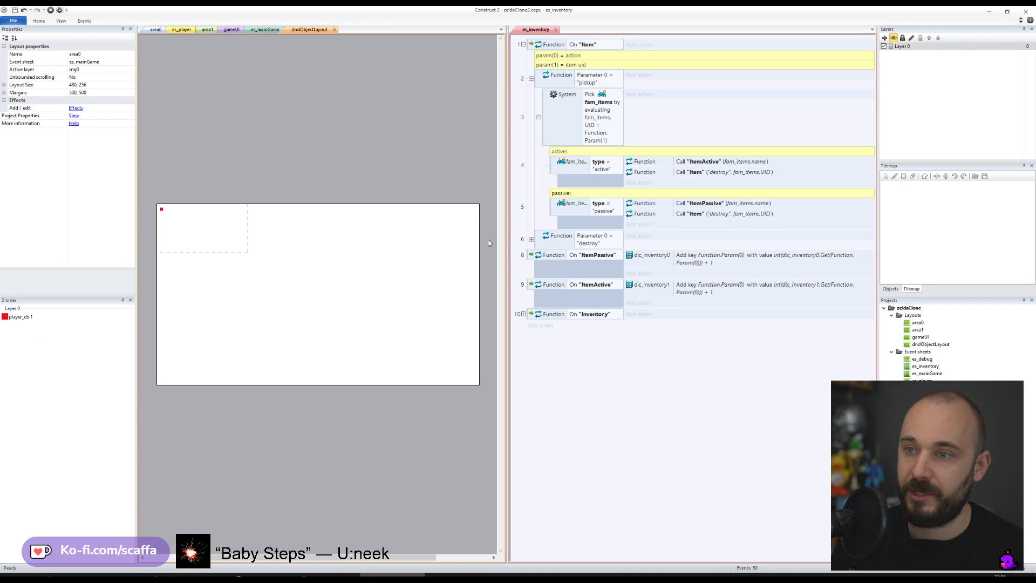
{"action": "left_click", "coordinate": [155, 29]}
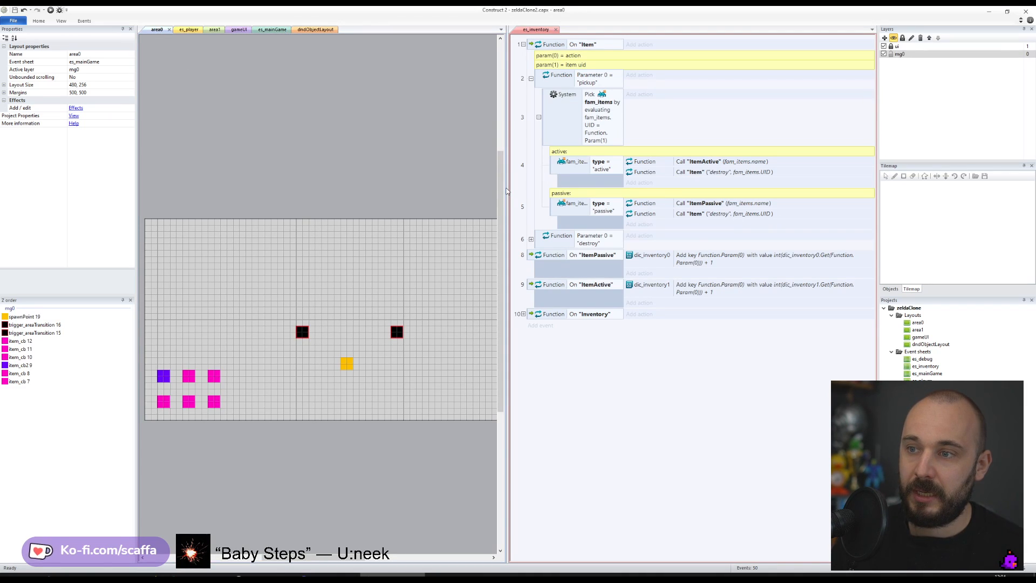
{"action": "left_click_drag", "start_coordinate": [507, 194], "coordinate": [426, 196]}
- Add a sub-event under the "ItemPassive" function with the Function condition Parameter 0 = "add"
{"action": "left_click", "coordinate": [452, 257]}
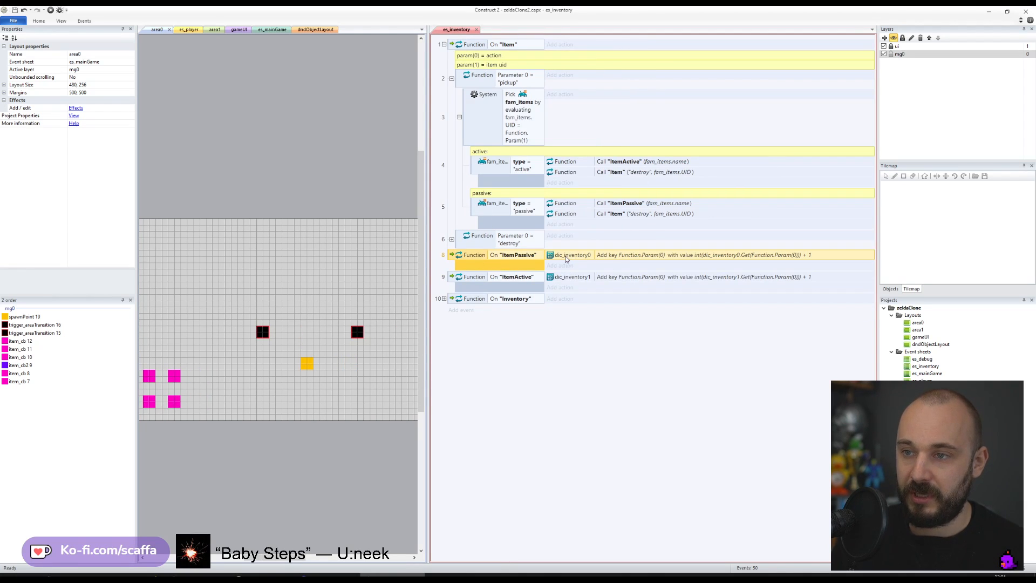
{"action": "key", "text": "b"}
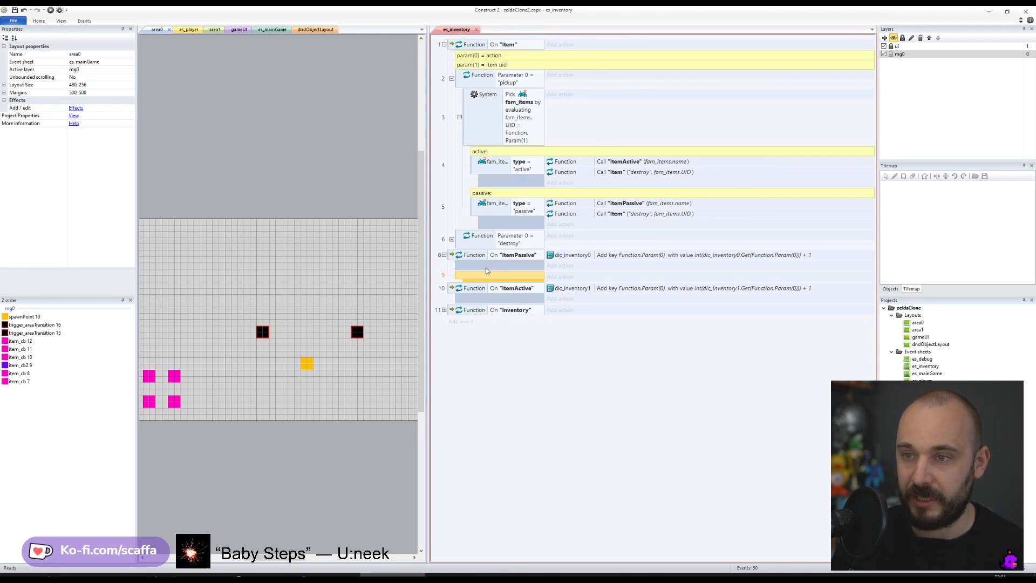
{"action": "left_click", "coordinate": [459, 286]}
{"action": "left_click", "coordinate": [480, 278]}
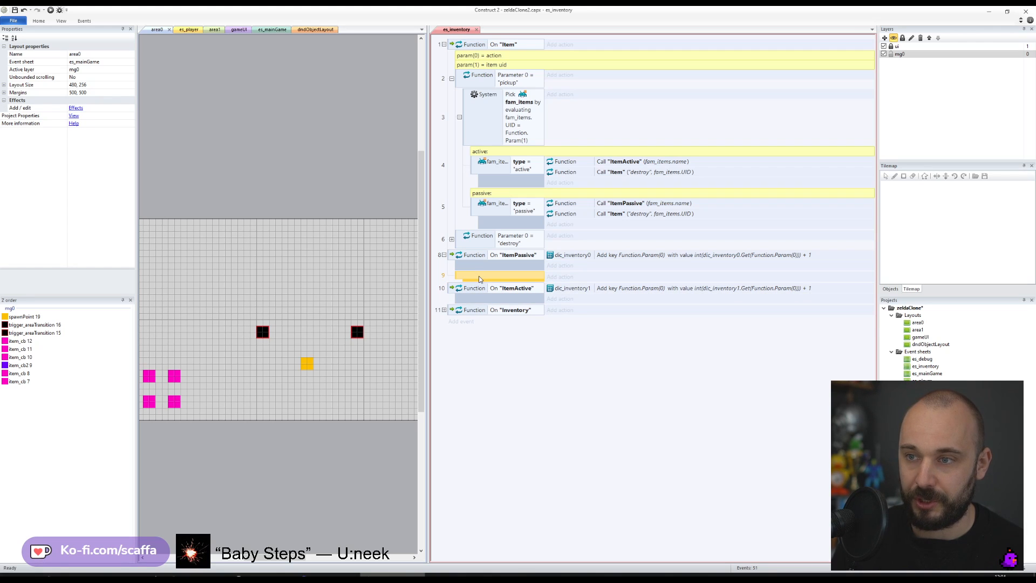
{"action": "key", "text": "c"}
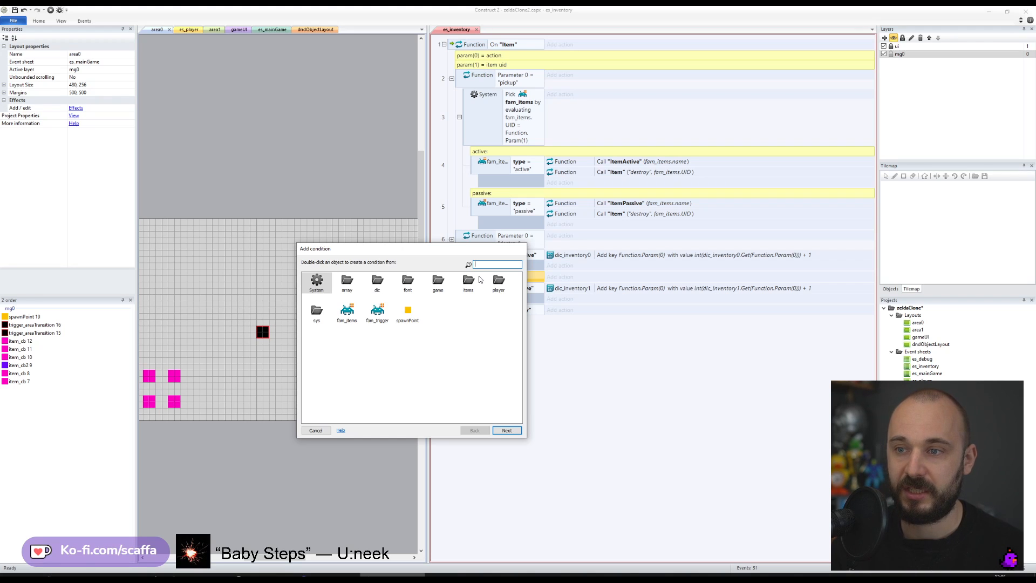
{"action": "type", "text": "func"}
{"action": "key", "text": "Return"}
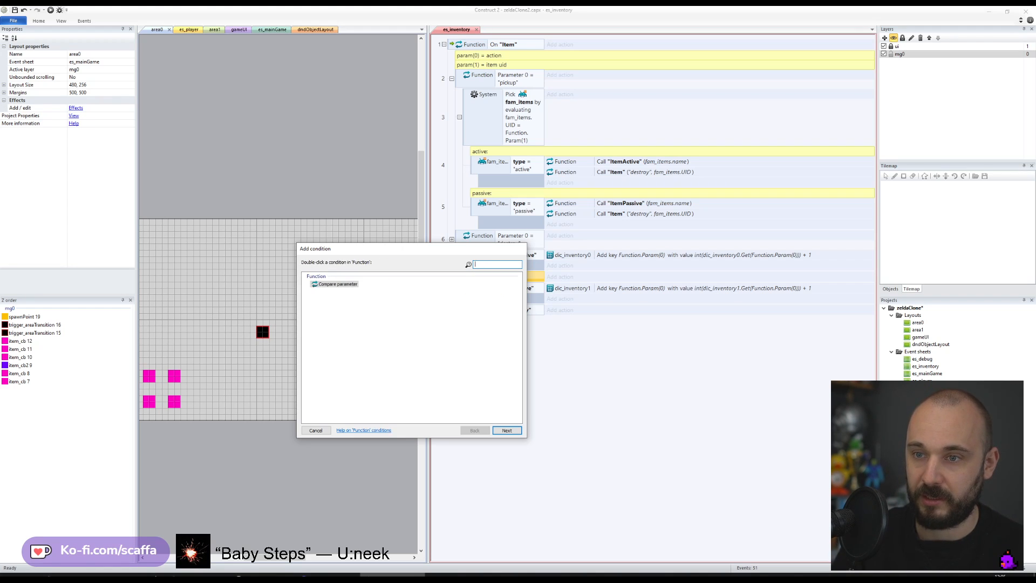
{"action": "key", "text": "Return"}
{"action": "key", "text": "Tab"}
{"action": "key", "text": "Tab"}
{"action": "type", "text": "\"asd\""}
{"action": "key", "text": "Return"}
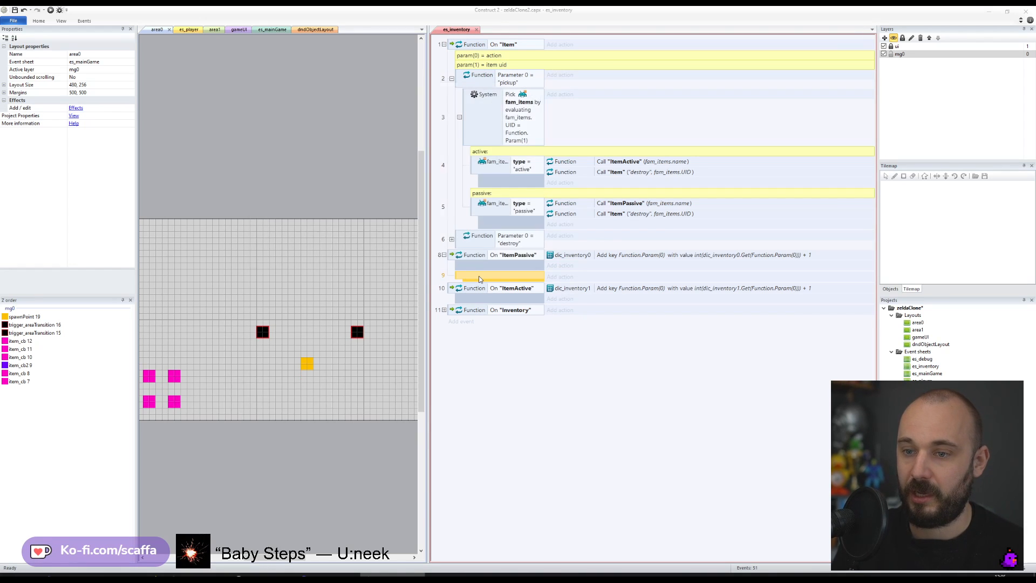
- Duplicate the "add" sub-event under "ItemPassive" and set the copy's Parameter 0 comparison to "remove"
{"action": "key", "text": "ctrl+c"}
{"action": "key", "text": "ctrl+v"}
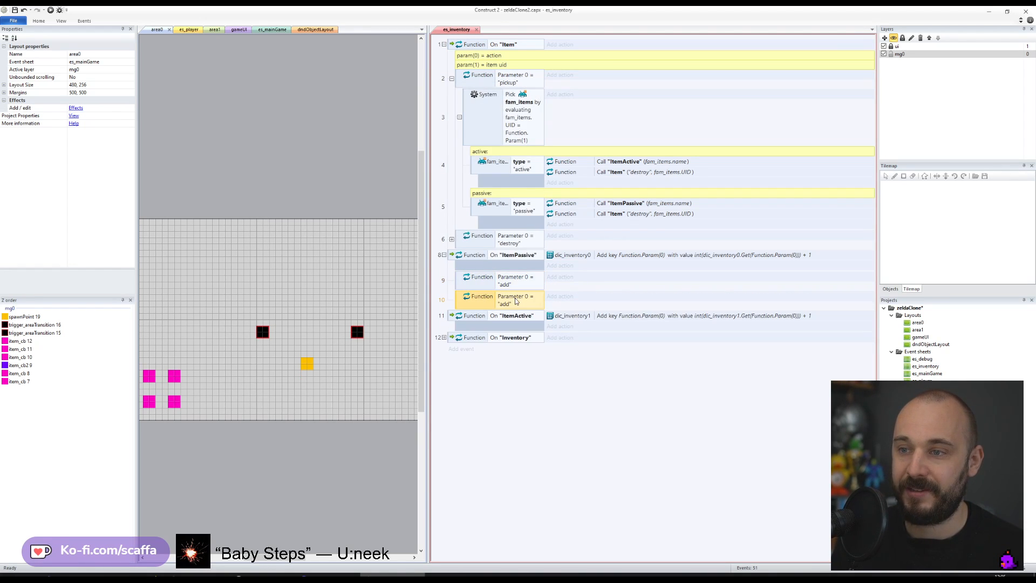
{"action": "double_click", "coordinate": [515, 304]}
{"action": "key", "text": "ctrl+a"}
{"action": "type", "text": "\"remove\""}
{"action": "key", "text": "Return"}
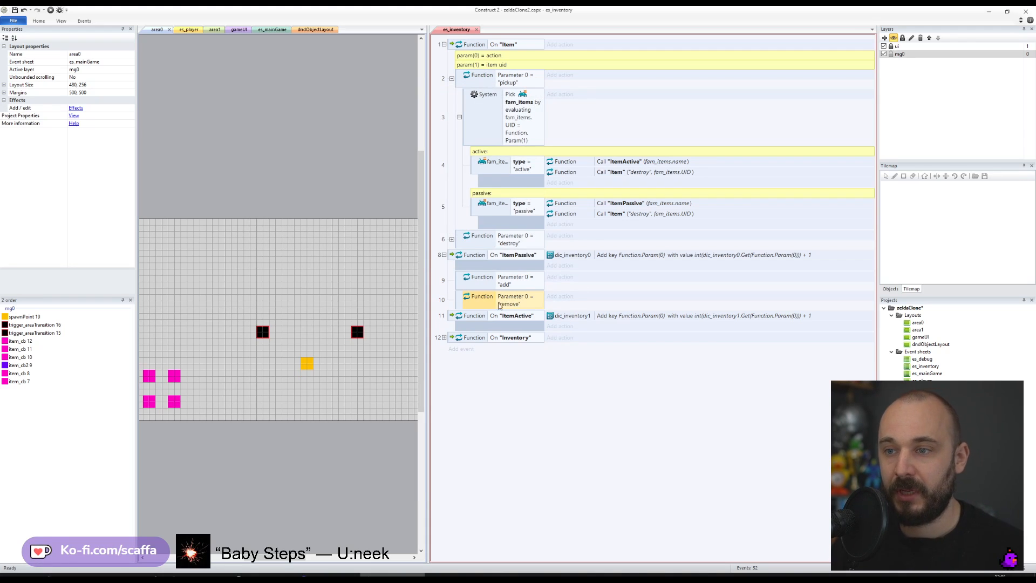
- Copy the "add" and "remove" sub-events under "ItemActive", and move each function's Add key action into its "add" sub-event
{"action": "key", "text": "ctrl+c"}
{"action": "left_click", "coordinate": [461, 325]}
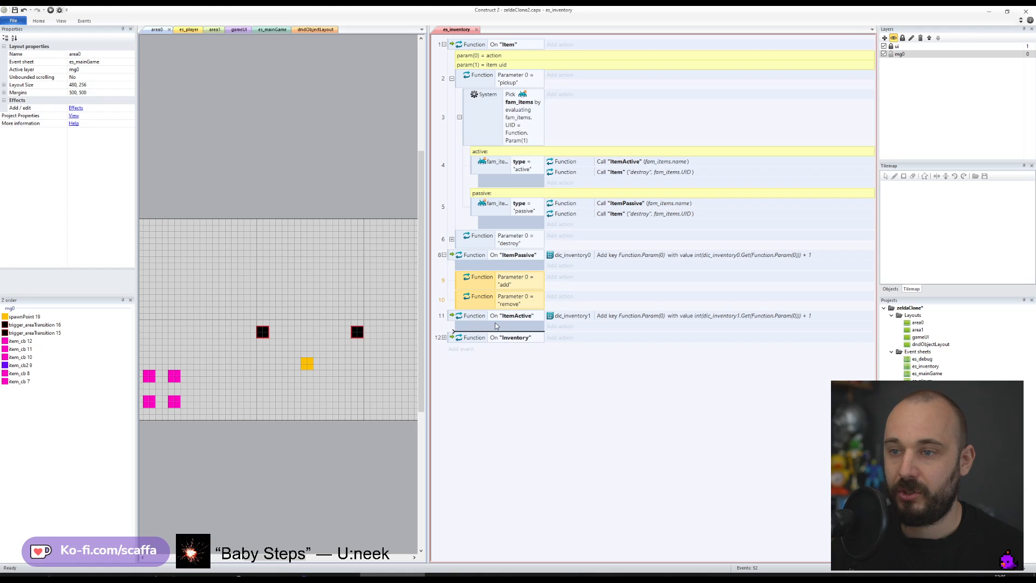
{"action": "key", "text": "ctrl+v"}
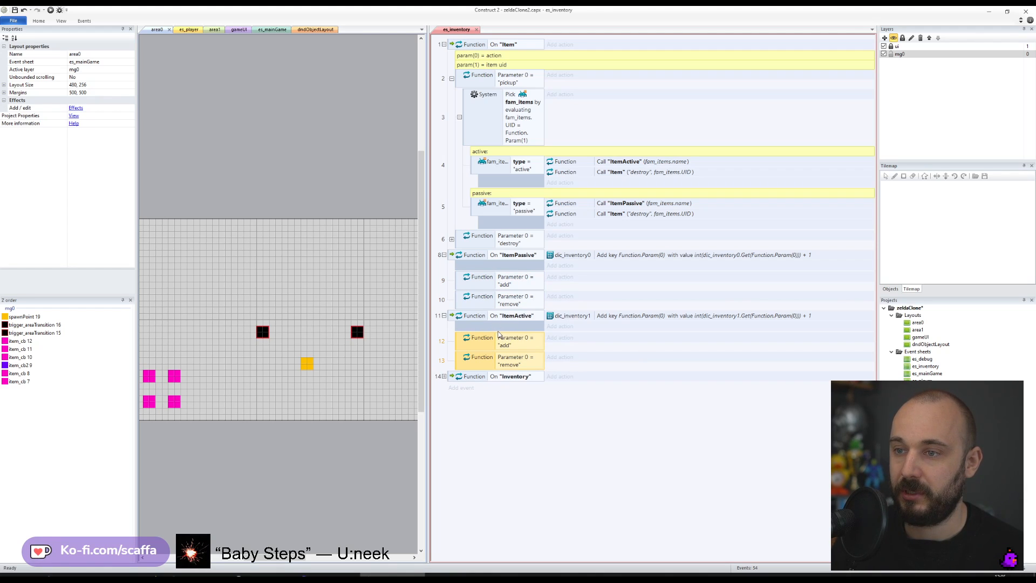
{"action": "left_click_drag", "start_coordinate": [569, 254], "coordinate": [571, 328]}
- Change the dic_inventory0 Add key action to use Function.Param(1) in both its key and its value expression
{"action": "double_click", "coordinate": [593, 266]}
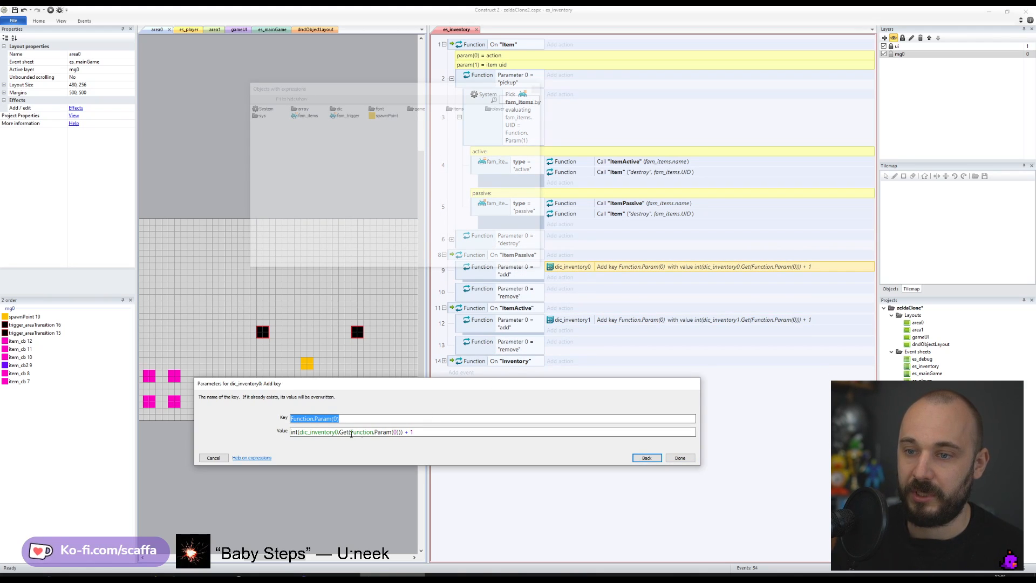
{"action": "left_click_drag", "start_coordinate": [334, 419], "coordinate": [433, 454]}
{"action": "type", "text": "1)"}
{"action": "key", "text": "Tab"}
{"action": "key", "text": "End"}
{"action": "key", "text": "Left"}
{"action": "key", "text": "Left"}
{"action": "key", "text": "Left"}
{"action": "key", "text": "Left"}
{"action": "key", "text": "Left"}
{"action": "key", "text": "Left"}
{"action": "key", "text": "Left"}
{"action": "key", "text": "shift+Left"}
{"action": "type", "text": "1"}
{"action": "key", "text": "Return"}
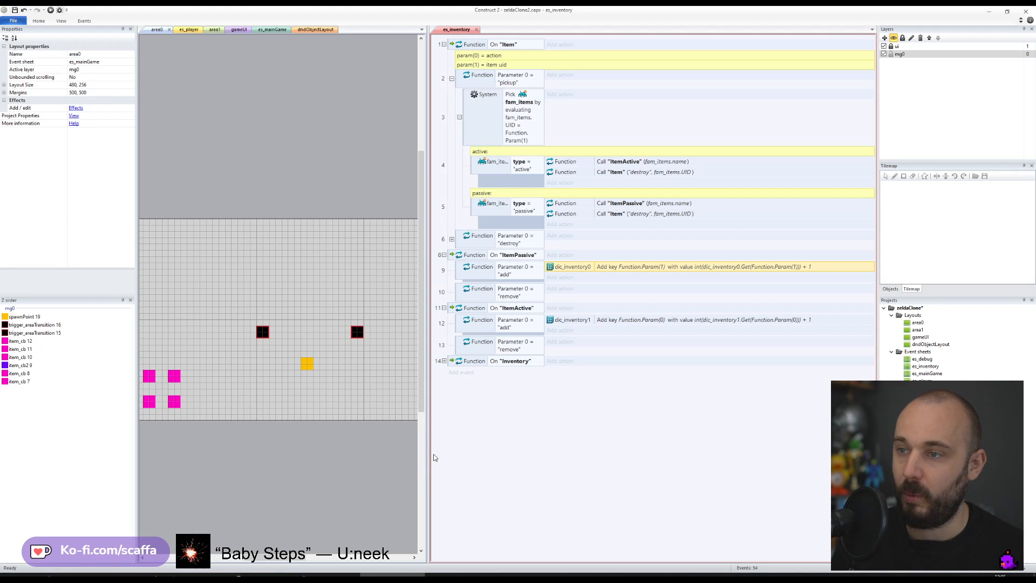
- Change the dic_inventory1 Add key action to use Function.Param(1) in both its key and its value expression
{"action": "double_click", "coordinate": [651, 321]}
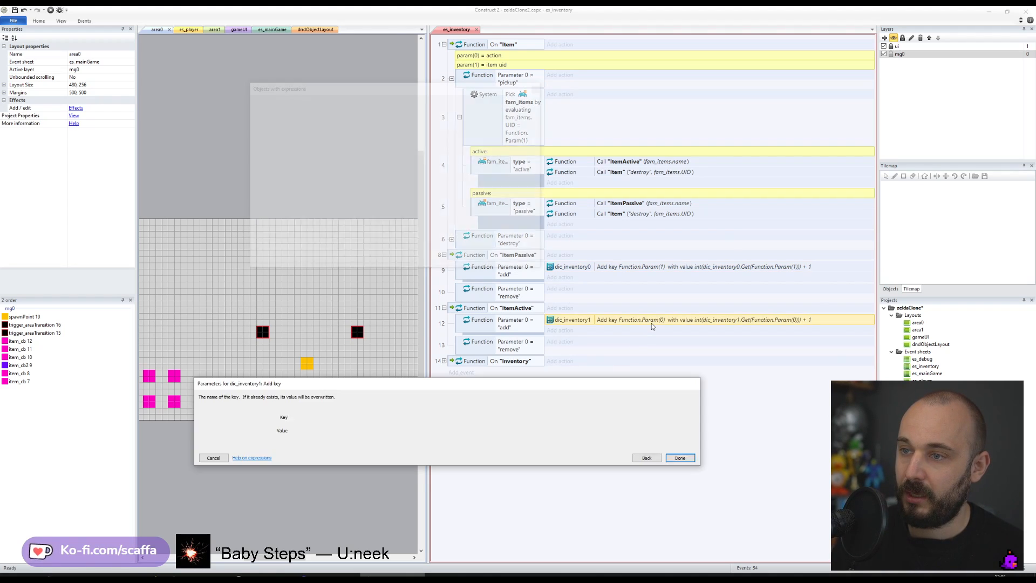
{"action": "key", "text": "End"}
{"action": "key", "text": "Left"}
{"action": "key", "text": "shift+Left"}
{"action": "type", "text": "1"}
{"action": "key", "text": "Tab"}
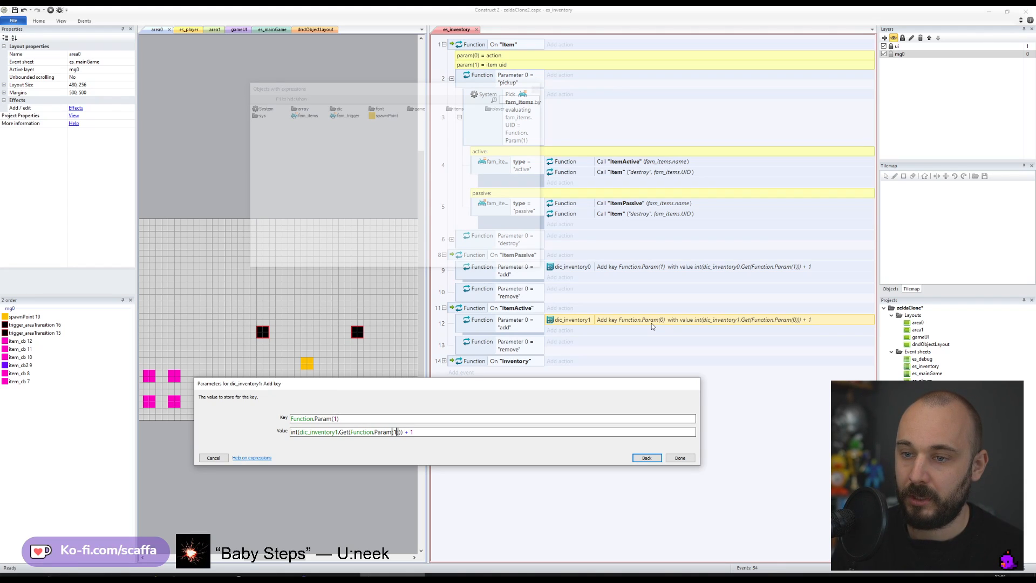
{"action": "key", "text": "Return"}
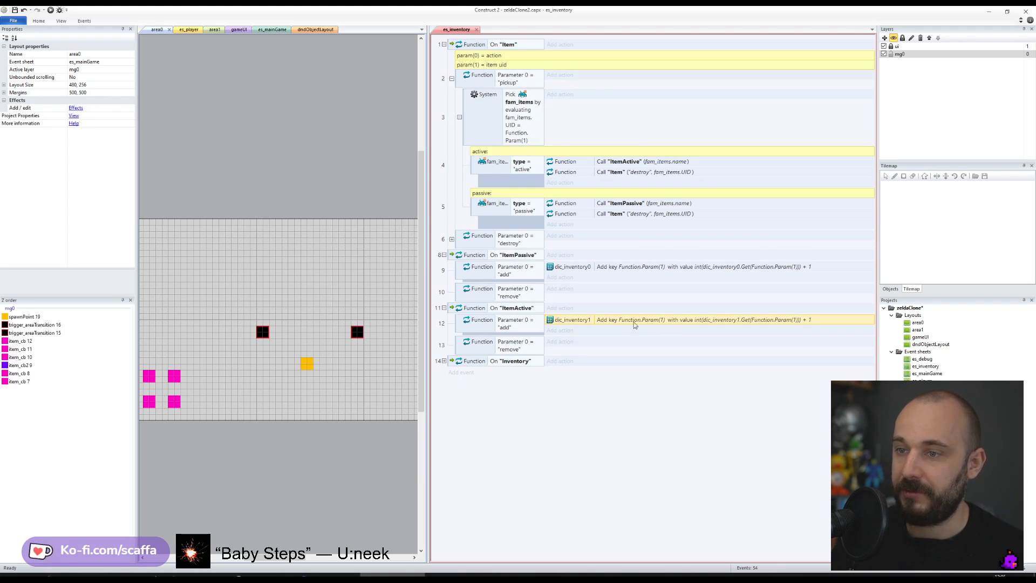
- Give the passive event's "ItemPassive" call two parameters: "add" as Parameter 0 and fam_items.name as Parameter 1
{"action": "double_click", "coordinate": [627, 205]}
{"action": "left_click", "coordinate": [311, 443]}
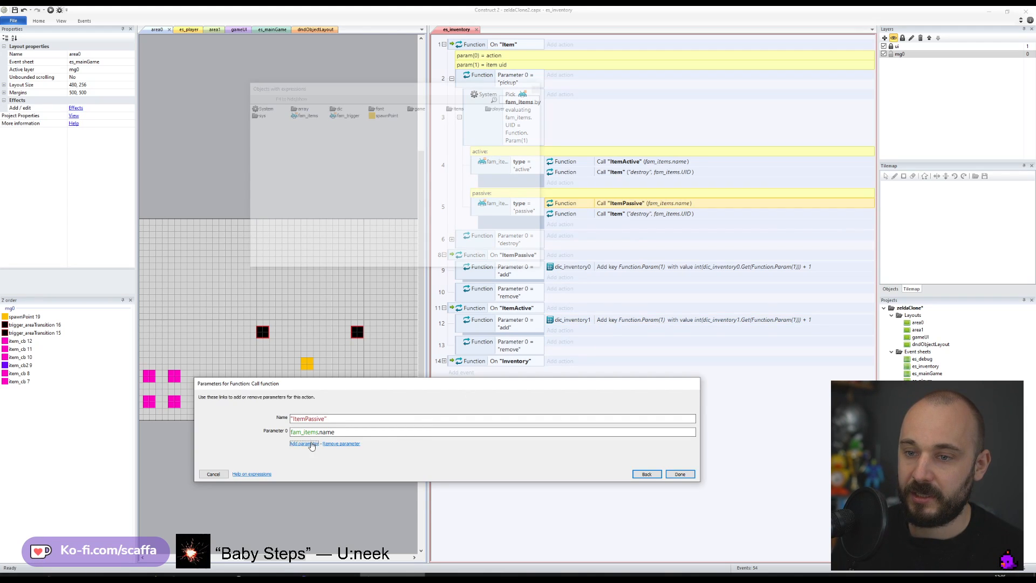
{"action": "left_click_drag", "start_coordinate": [339, 432], "coordinate": [283, 432]}
{"action": "key", "text": "ctrl+x"}
{"action": "double_click", "coordinate": [301, 447]}
{"action": "key", "text": "ctrl+v"}
{"action": "left_click", "coordinate": [315, 433]}
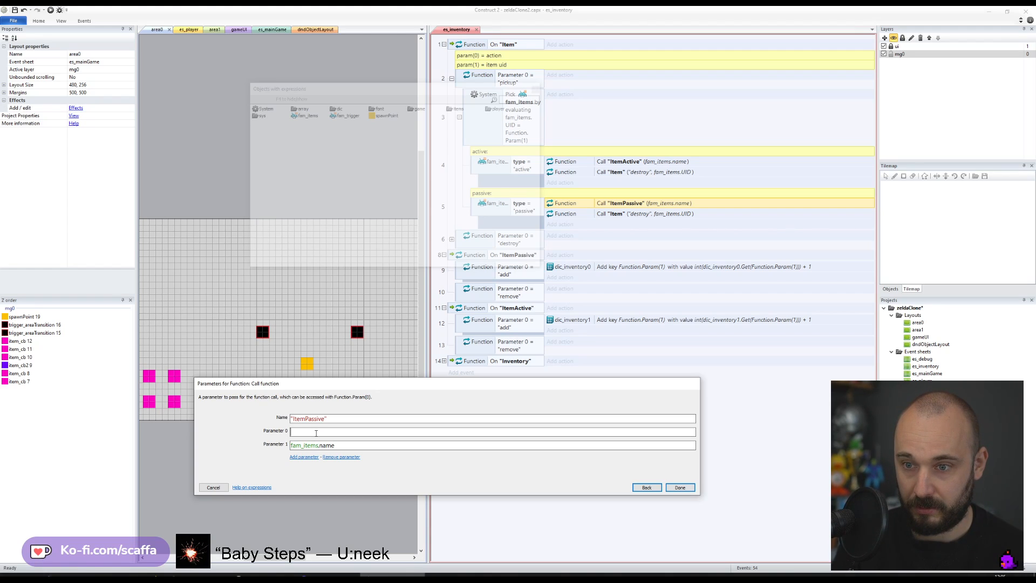
{"action": "type", "text": "\"add\""}
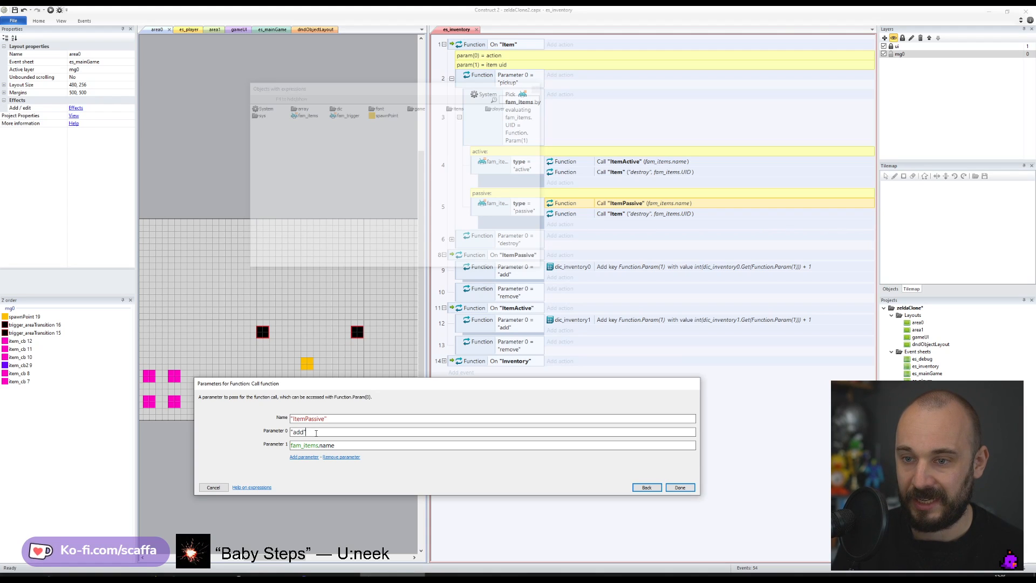
{"action": "key", "text": "Return"}
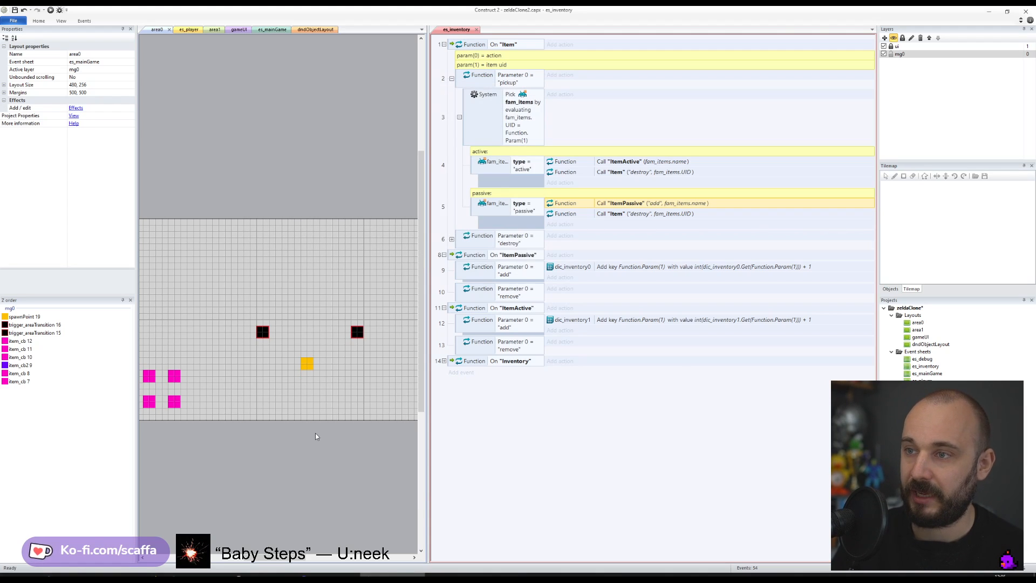
- Give the active event's "ItemActive" call two parameters: "add" as Parameter 0 and fam_items.name as Parameter 1
{"action": "double_click", "coordinate": [641, 163]}
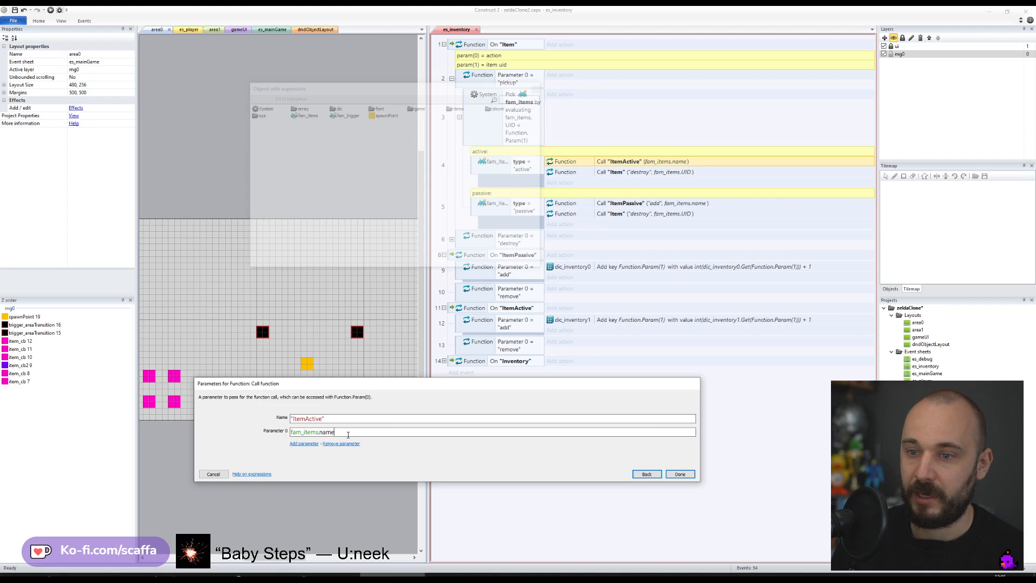
{"action": "left_click", "coordinate": [305, 444]}
{"action": "left_click_drag", "start_coordinate": [339, 433], "coordinate": [287, 445]}
{"action": "key", "text": "ctrl+x"}
{"action": "key", "text": "ctrl+v"}
{"action": "left_click", "coordinate": [307, 434]}
{"action": "type", "text": "\"add\""}
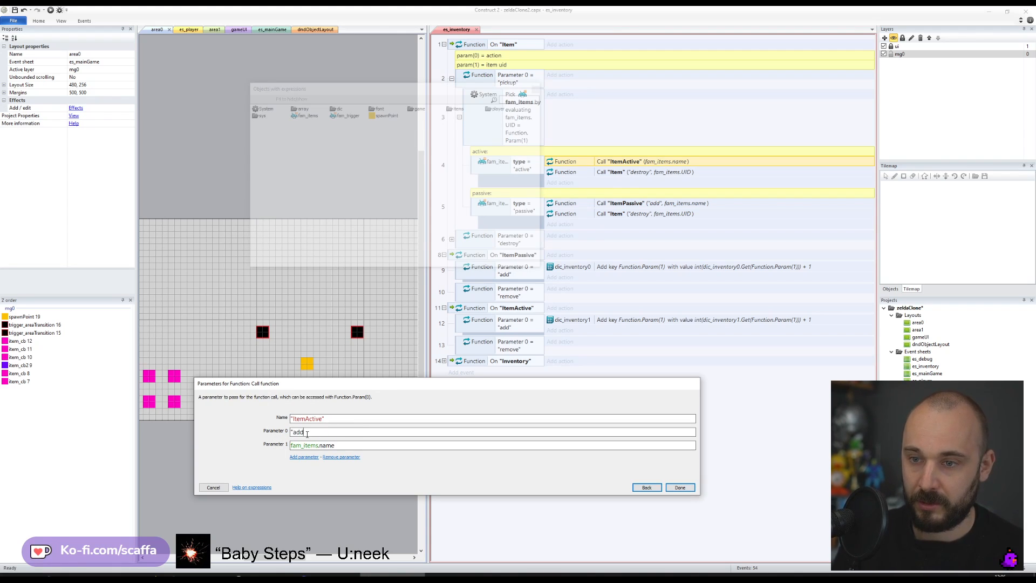
{"action": "key", "text": "Return"}
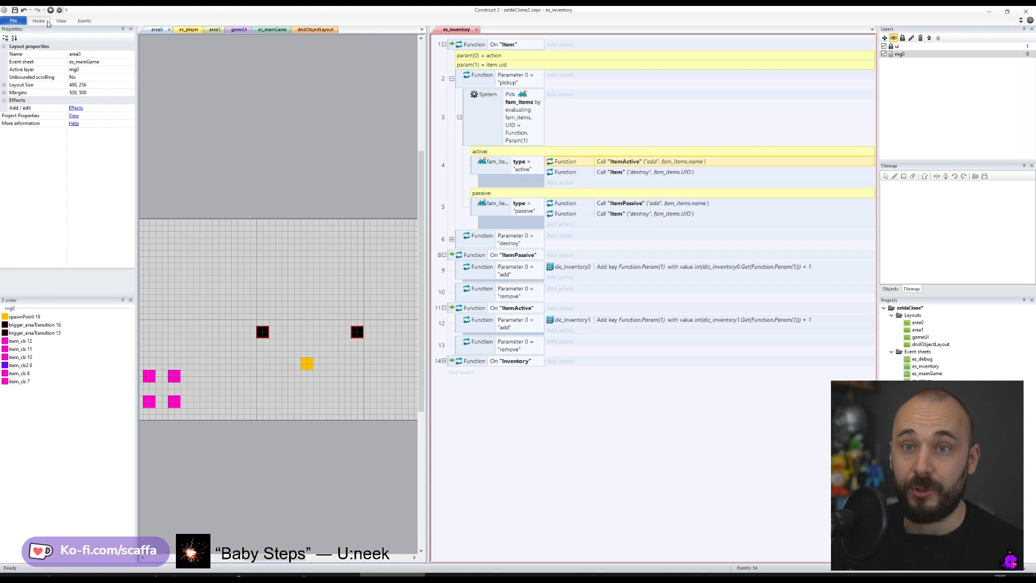
- Start debugging the layout and inspect dic_inventory0 with the game window ready for input
{"action": "left_click", "coordinate": [65, 10]}
{"action": "left_click", "coordinate": [60, 10]}
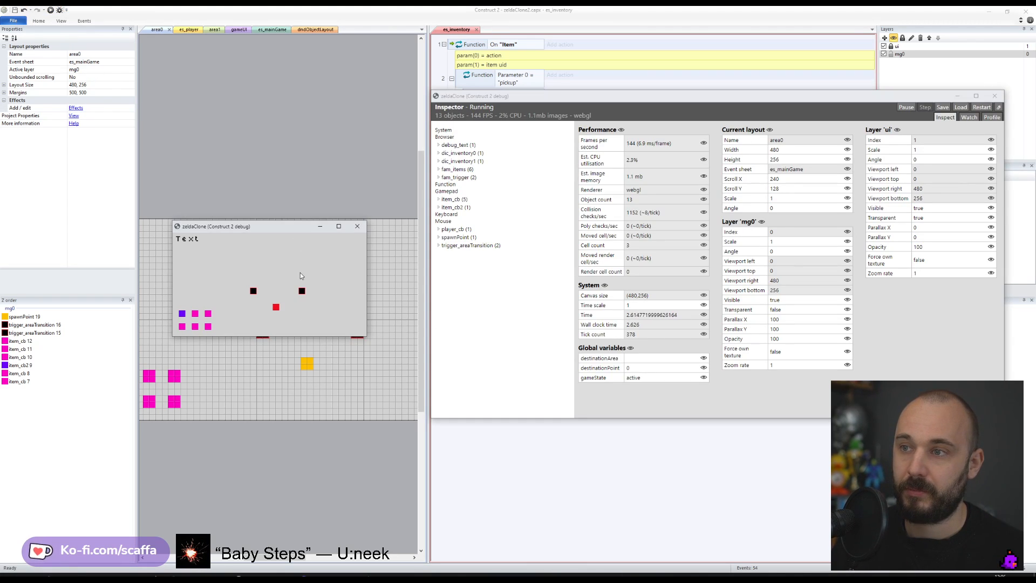
{"action": "left_click", "coordinate": [460, 154]}
{"action": "left_click", "coordinate": [315, 266]}
- Walk the player over the magenta items to test the reworked pickup calls, and return to the event sheet
{"action": "key", "text": "Left"}
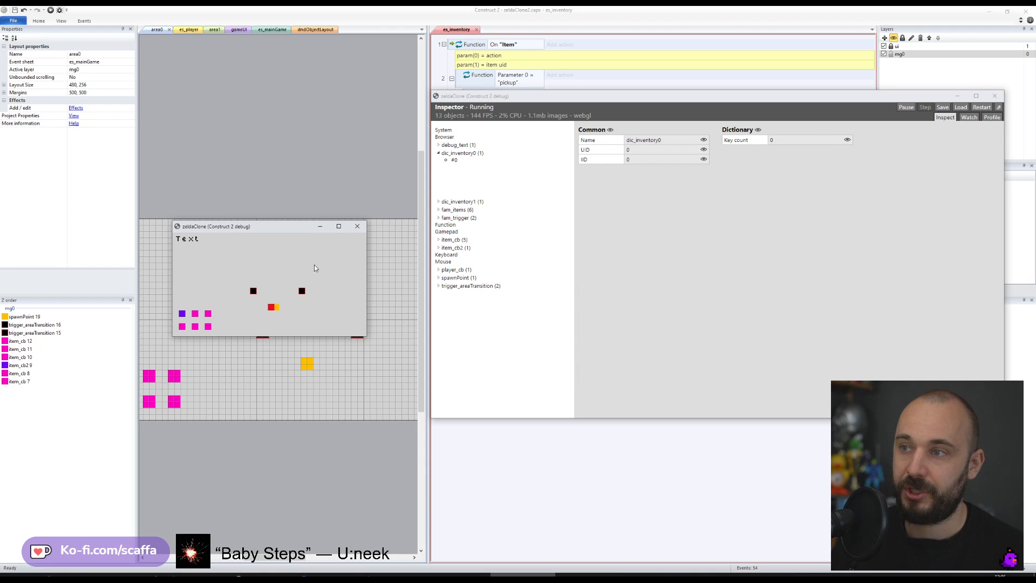
{"action": "key", "text": "Left"}
{"action": "key", "text": "Down"}
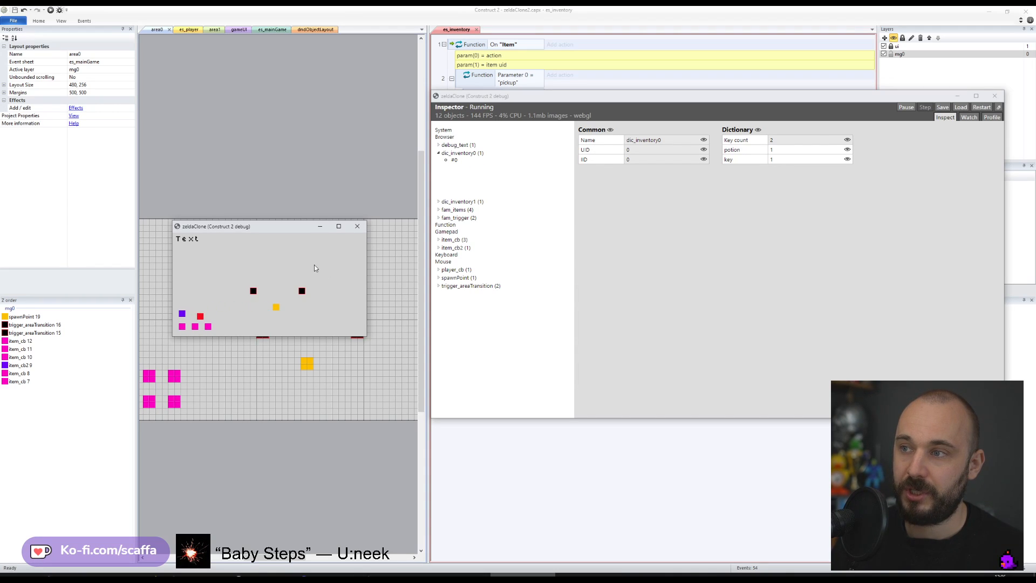
{"action": "key", "text": "Right"}
{"action": "key", "text": "Down"}
{"action": "key", "text": "Left"}
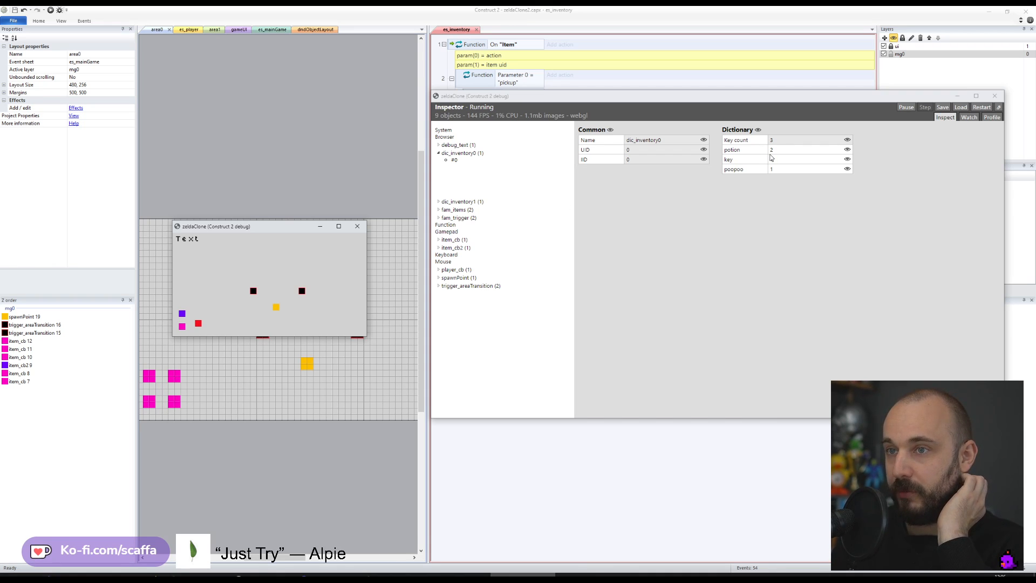
{"action": "left_click", "coordinate": [586, 11]}
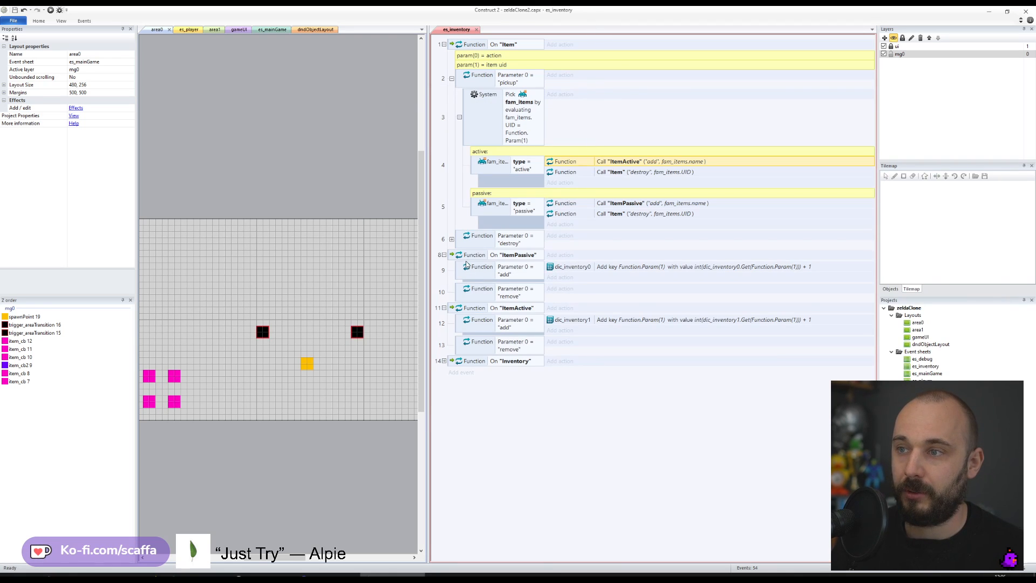
- Review the "ItemPassive" call in the passive event and the Add key action in the "add" sub-event it triggers
{"action": "left_click", "coordinate": [458, 209]}
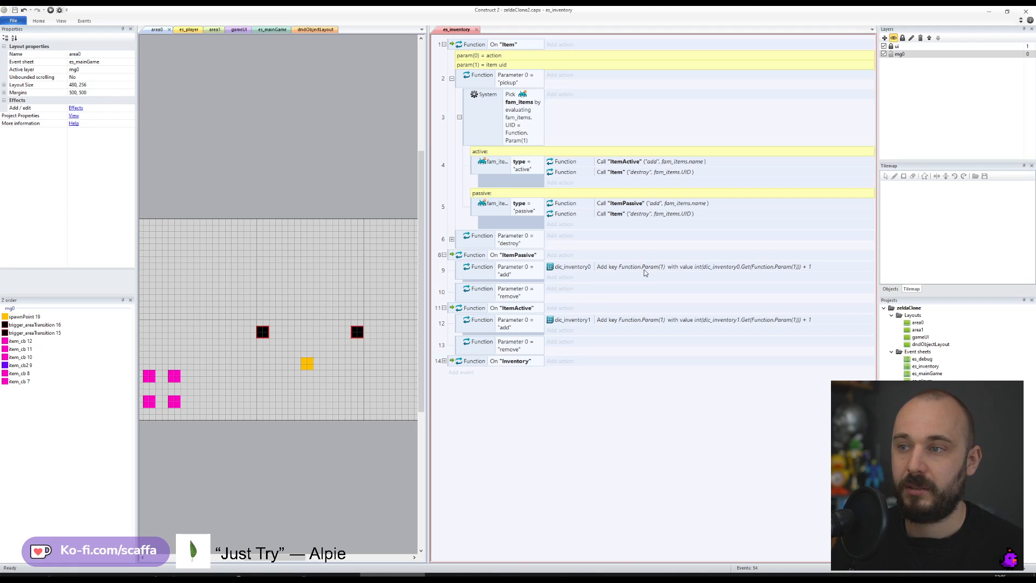
{"action": "left_click", "coordinate": [688, 205]}
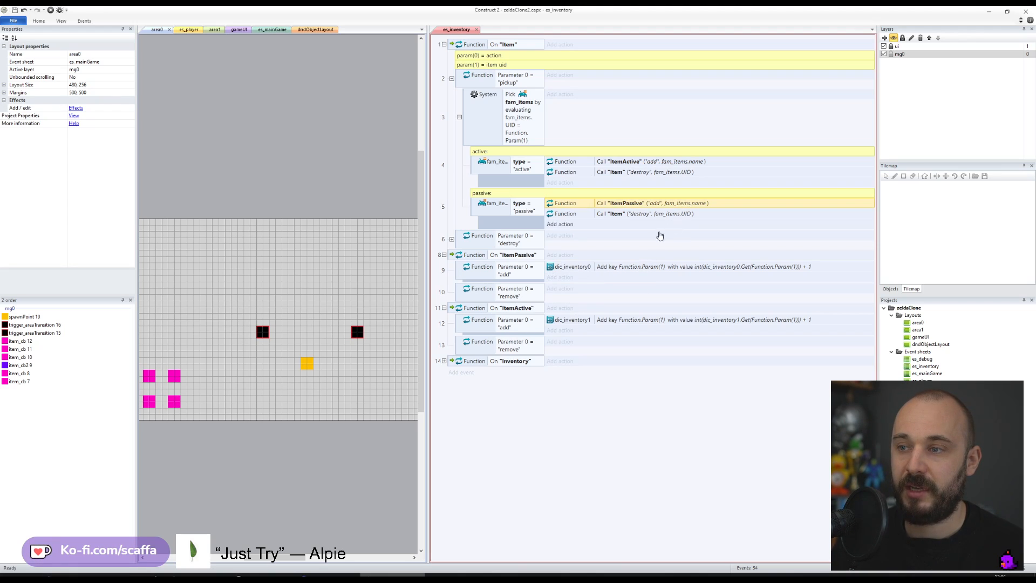
{"action": "left_click", "coordinate": [624, 268]}
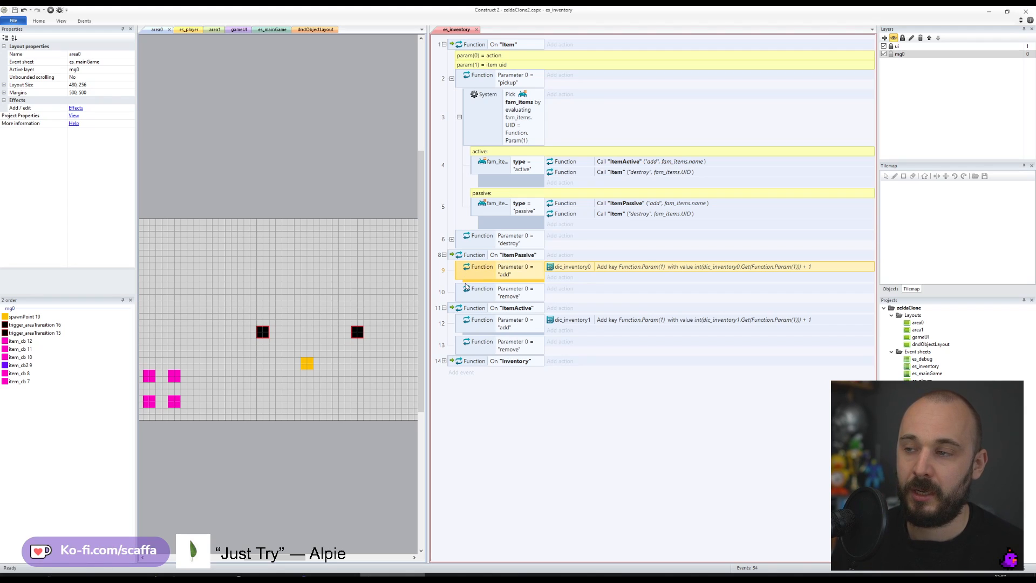
- Add the comment "xml file add amount to add" above the ItemPassive "add" sub-event and copy it above the ItemActive "add" sub-event
{"action": "key", "text": "q"}
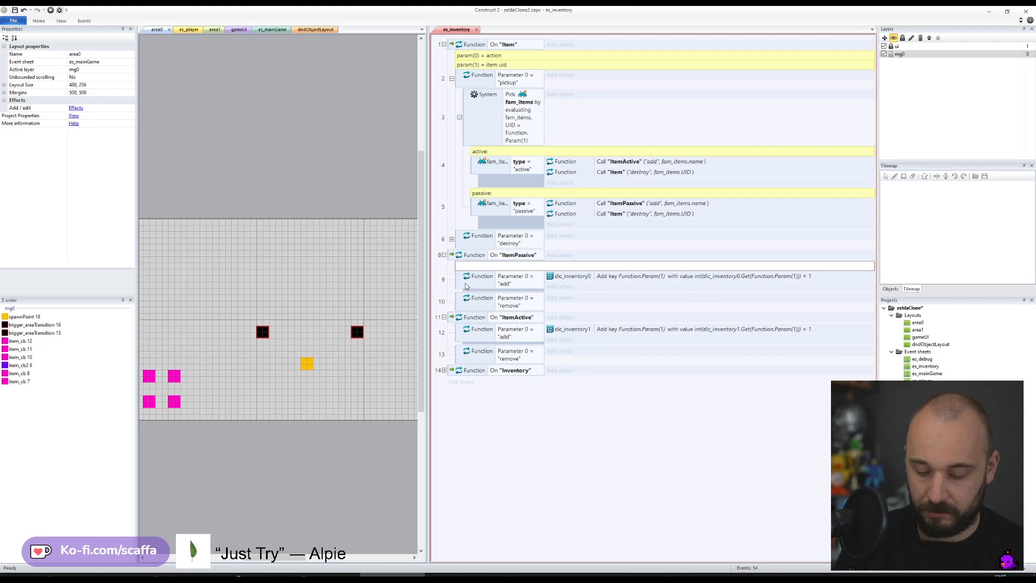
{"action": "type", "text": "xml file a"}
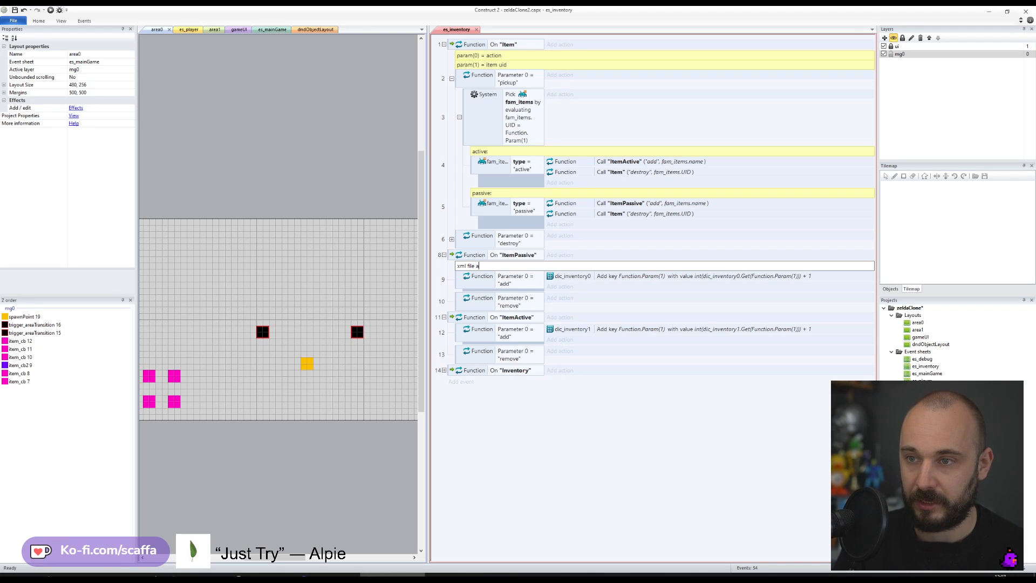
{"action": "type", "text": "dd amount to add"}
{"action": "key", "text": "Return"}
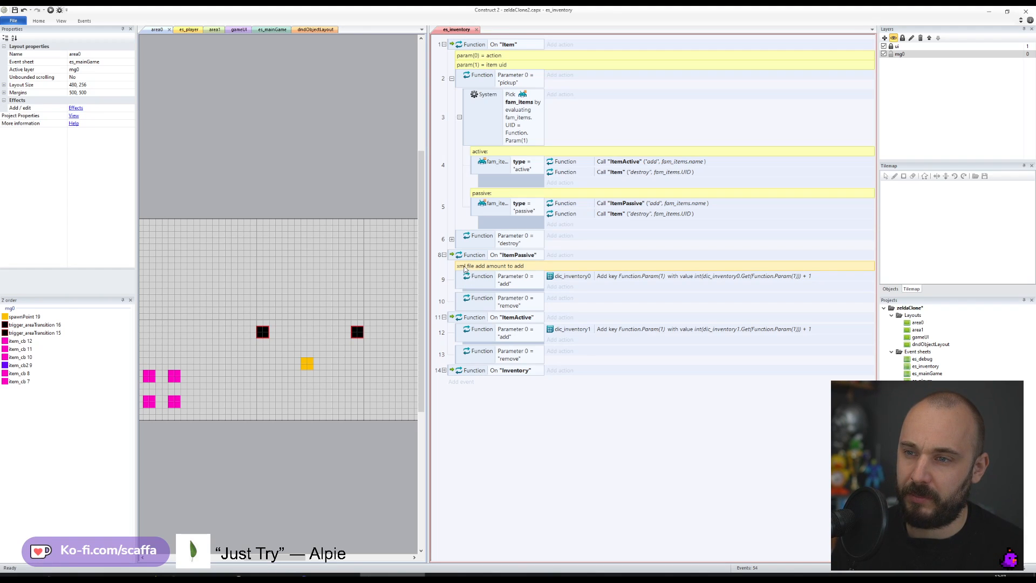
{"action": "left_click_drag", "start_coordinate": [464, 268], "coordinate": [469, 326], "text": "ctrl"}
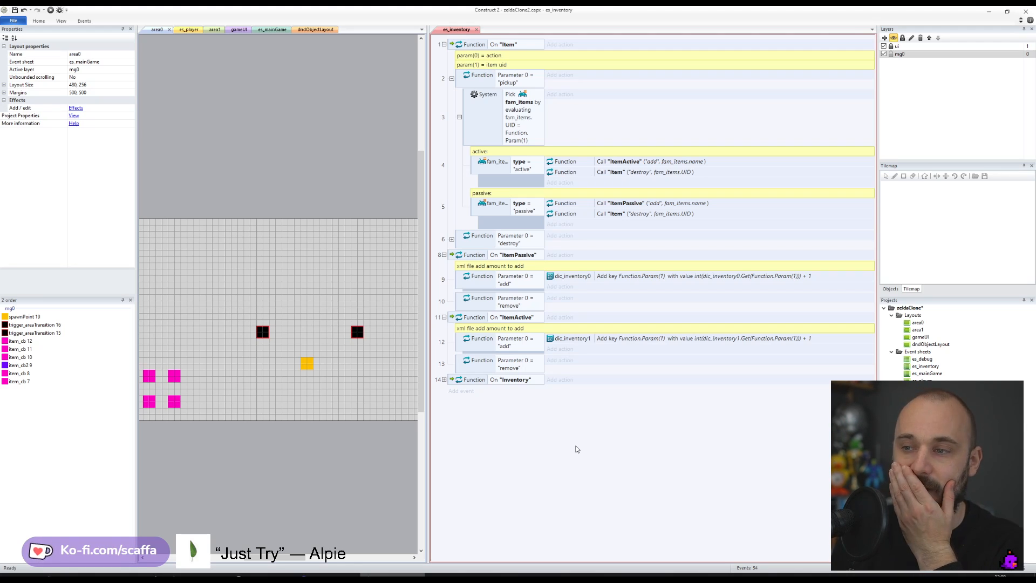
- Copy the dic_inventory0 Add key action into the ItemPassive "remove" sub-event and make its value subtract 1
{"action": "left_click_drag", "start_coordinate": [603, 276], "coordinate": [619, 300]}
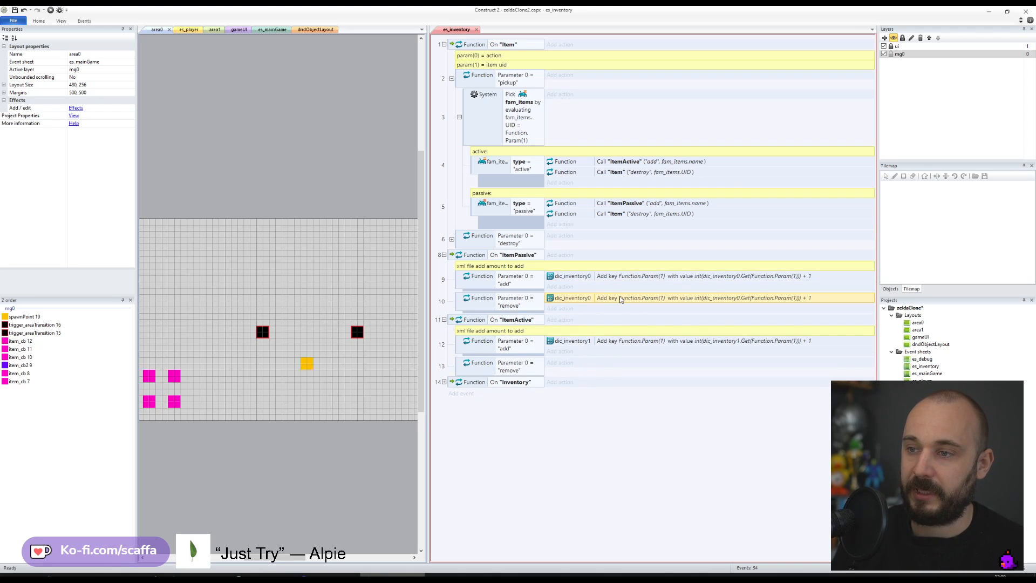
{"action": "double_click", "coordinate": [663, 299]}
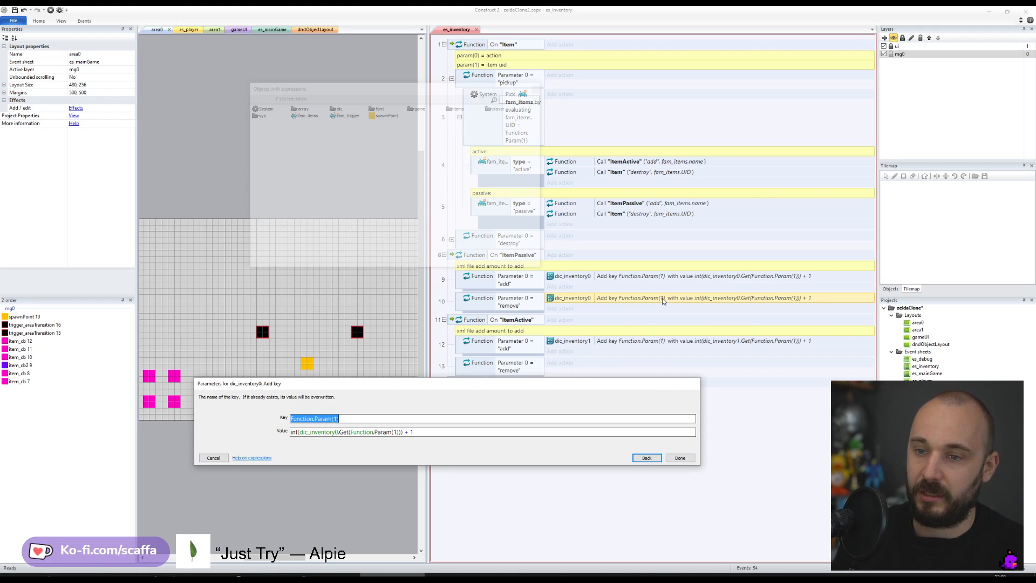
{"action": "left_click", "coordinate": [414, 431]}
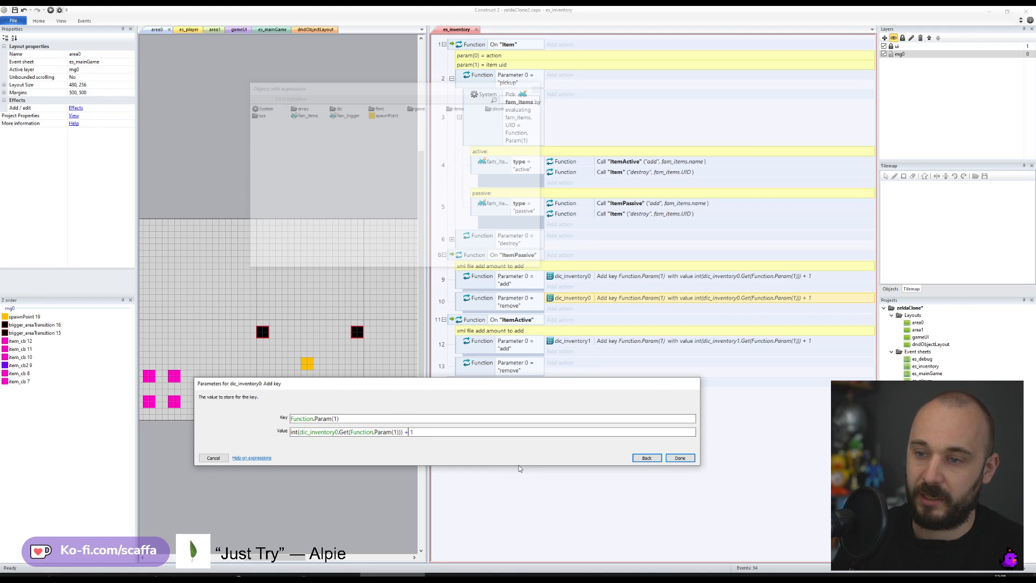
{"action": "key", "text": "shift+Left"}
{"action": "type", "text": "-"}
{"action": "key", "text": "Return"}
{"action": "key", "text": "Down"}
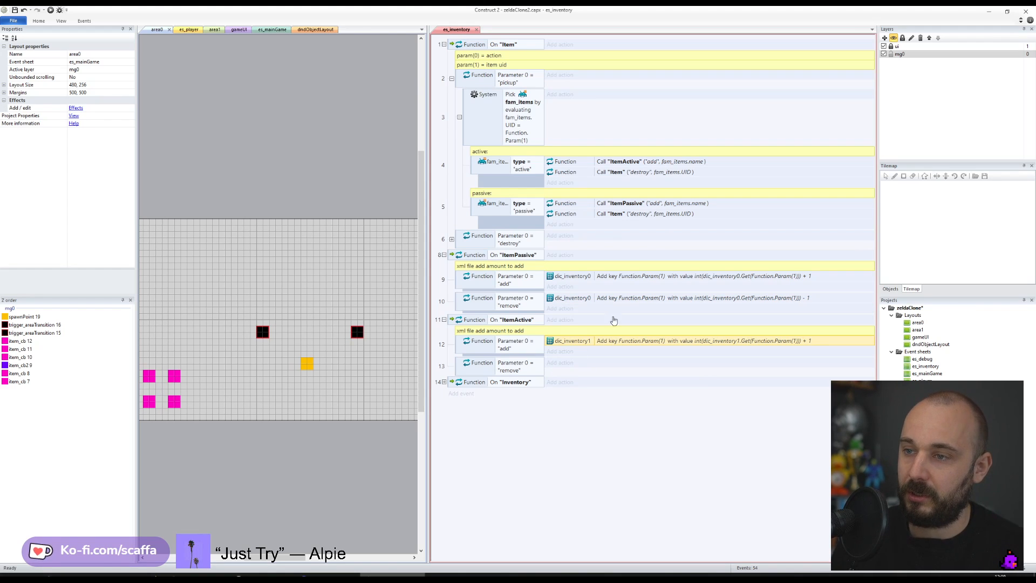
- Copy the dic_inventory1 Add key action into the ItemActive "remove" sub-event and make its value subtract 1
{"action": "left_click_drag", "start_coordinate": [571, 342], "coordinate": [581, 362], "text": "ctrl"}
{"action": "double_click", "coordinate": [581, 362]}
{"action": "key", "text": "Tab"}
{"action": "key", "text": "End"}
{"action": "type", "text": "-"}
{"action": "key", "text": "Return"}
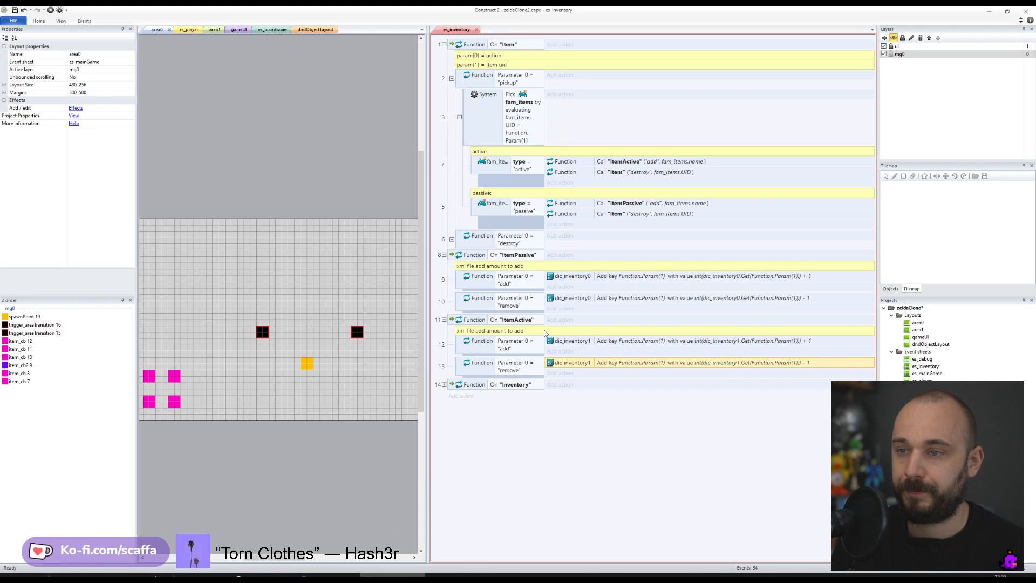
- Duplicate the "remove" condition as a new ItemPassive sub-event and set its Parameter 0 comparison value to "checkAmount"
{"action": "left_click", "coordinate": [451, 260]}
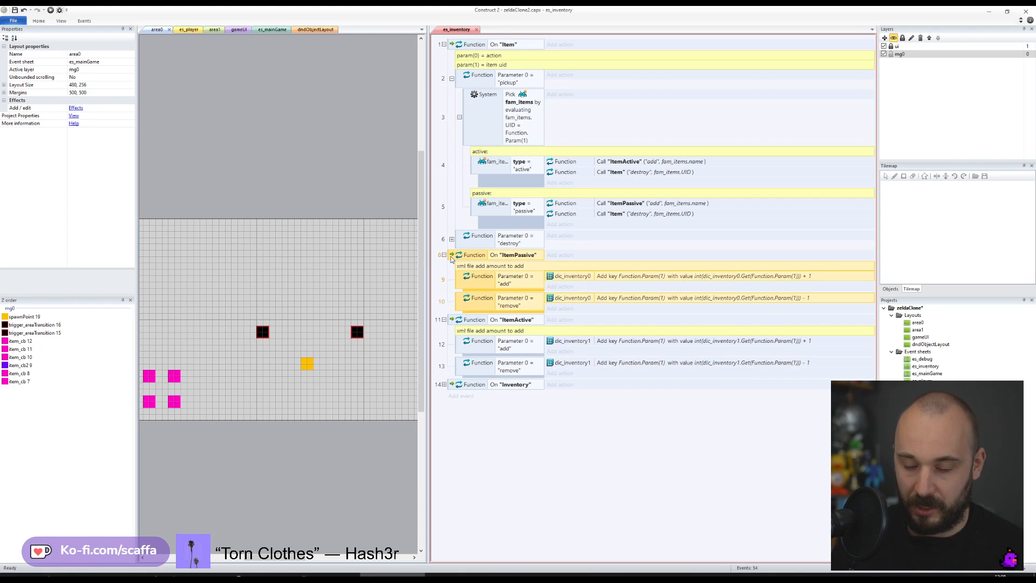
{"action": "key", "text": "b"}
{"action": "left_click_drag", "start_coordinate": [486, 300], "coordinate": [482, 317], "text": "ctrl"}
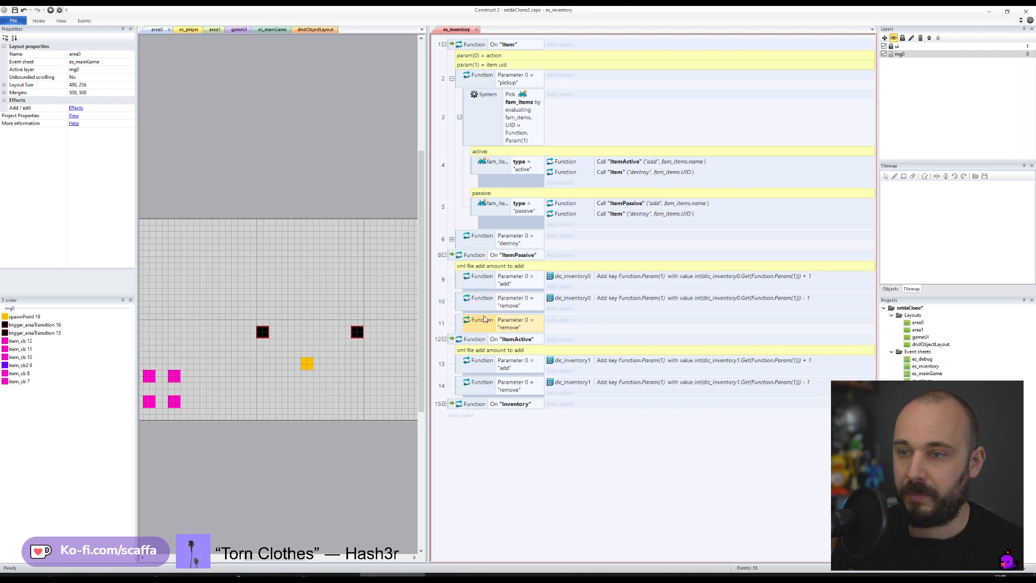
{"action": "double_click", "coordinate": [493, 326]}
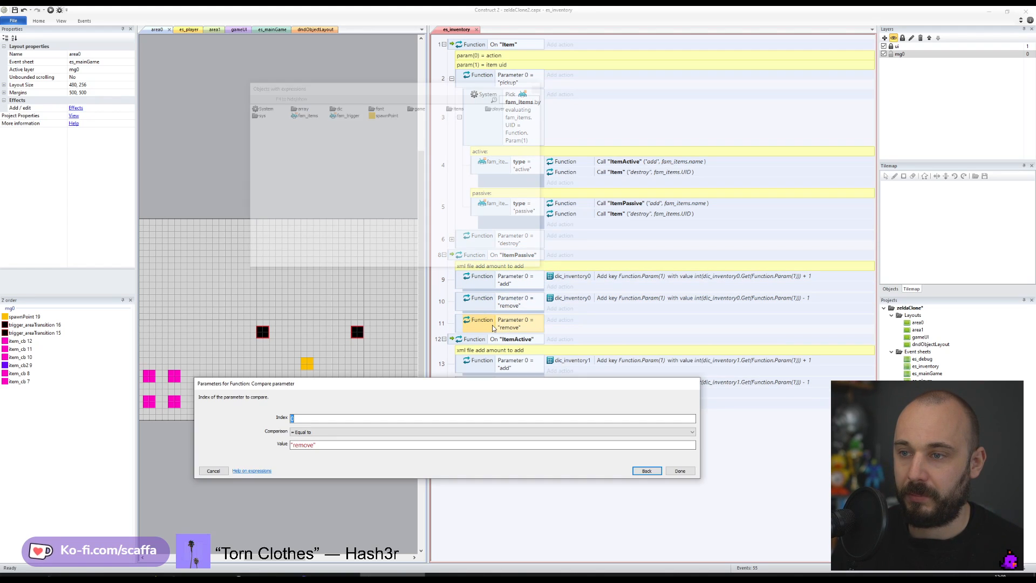
{"action": "key", "text": "Tab"}
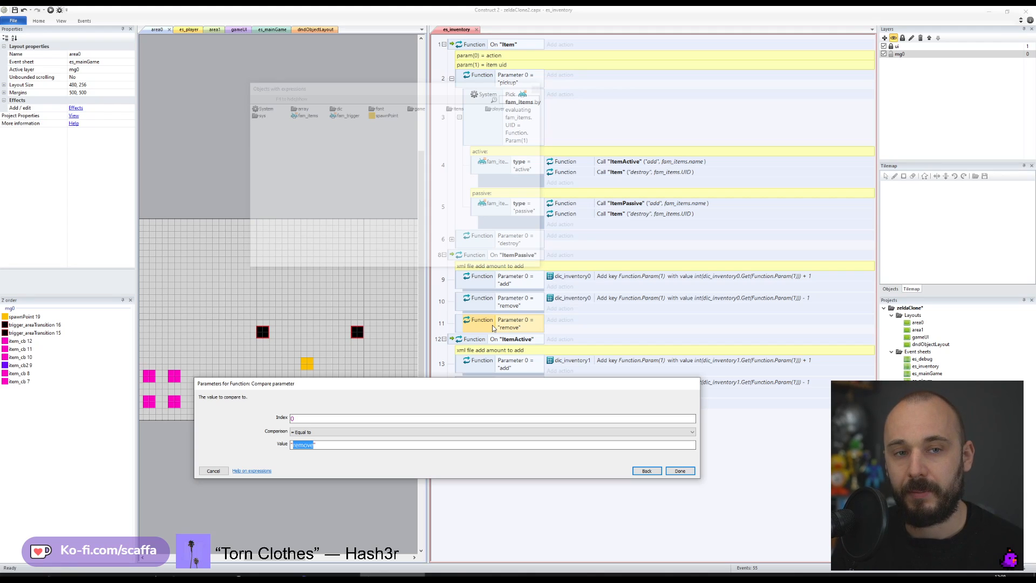
{"action": "type", "text": "checkAmount"}
{"action": "key", "text": "Return"}
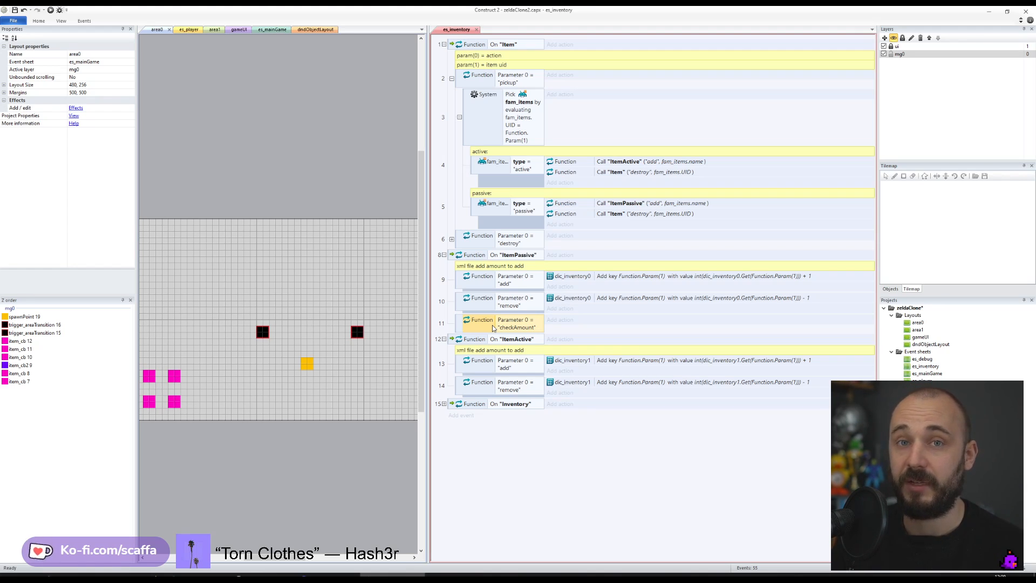
- Copy the "checkAmount" sub-event to the end of the ItemActive function and save the project
{"action": "left_click_drag", "start_coordinate": [476, 327], "coordinate": [460, 398], "text": "ctrl"}
{"action": "left_click", "coordinate": [447, 385]}
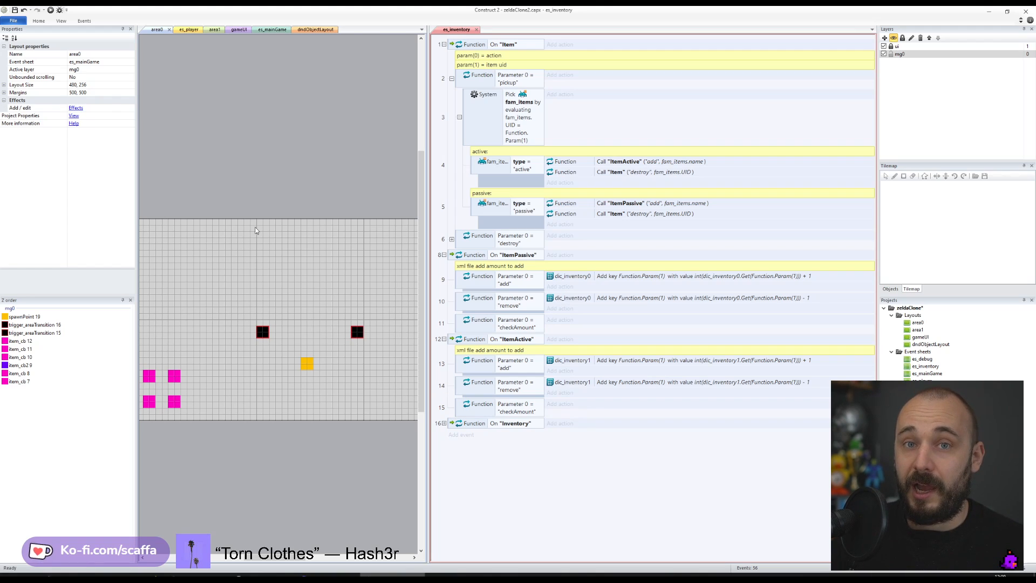
{"action": "left_click", "coordinate": [15, 11]}
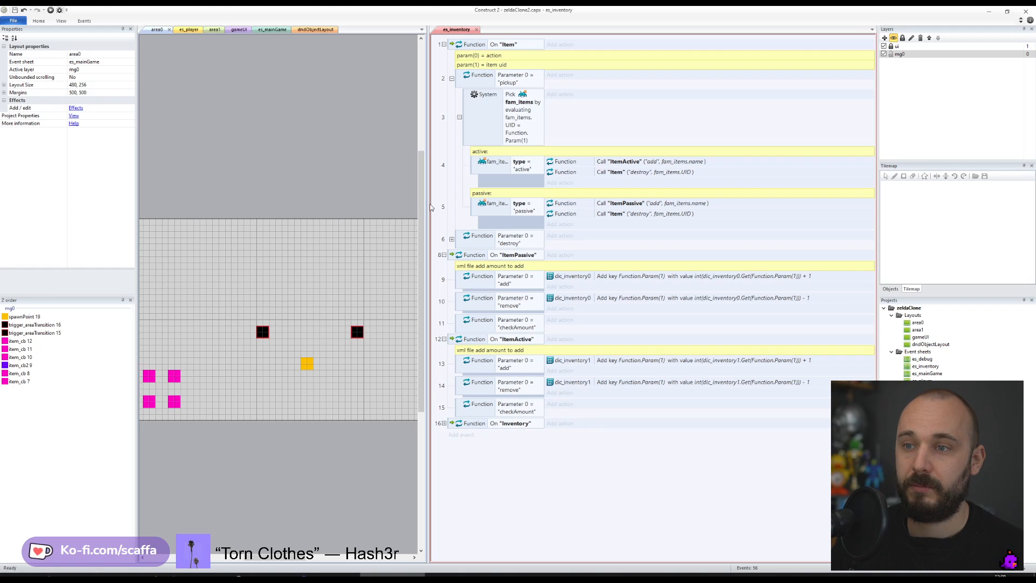
- Widen the layout pane and move the es_mainGame and es_player sheets into the pane with es_inventory
{"action": "left_click_drag", "start_coordinate": [427, 204], "coordinate": [499, 208]}
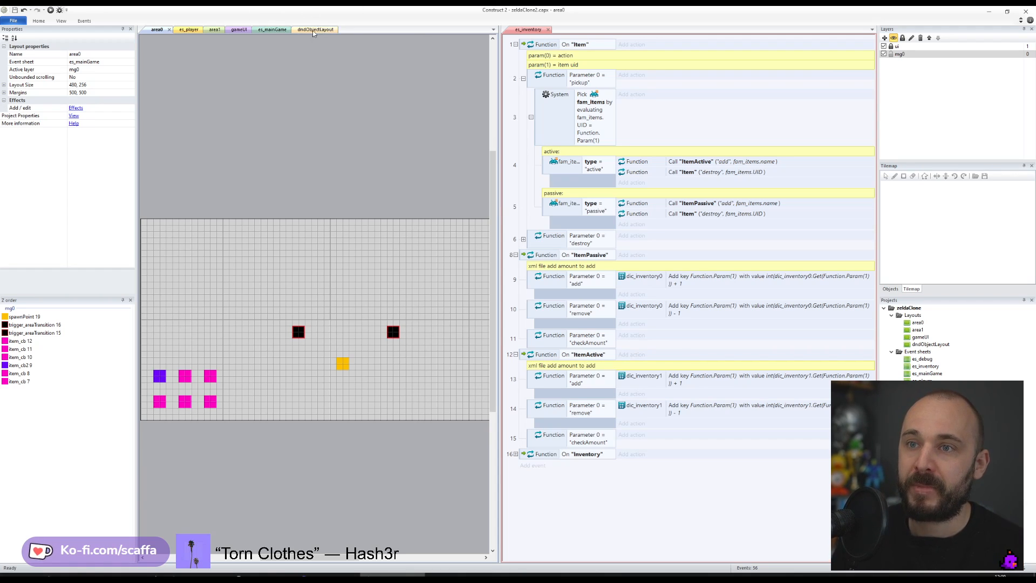
{"action": "left_click_drag", "start_coordinate": [258, 31], "coordinate": [594, 32]}
{"action": "left_click_drag", "start_coordinate": [182, 30], "coordinate": [552, 37]}
{"action": "left_click", "coordinate": [526, 30]}
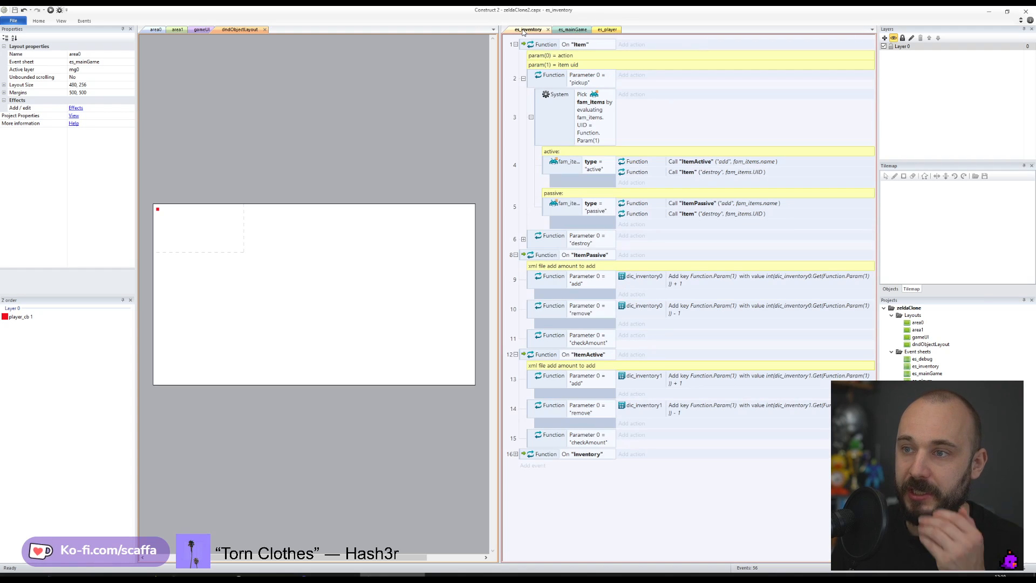
- Return to the area0 layout and inspect the properties of the purple item_cb2 object
{"action": "left_click", "coordinate": [156, 30]}
{"action": "left_click", "coordinate": [243, 30]}
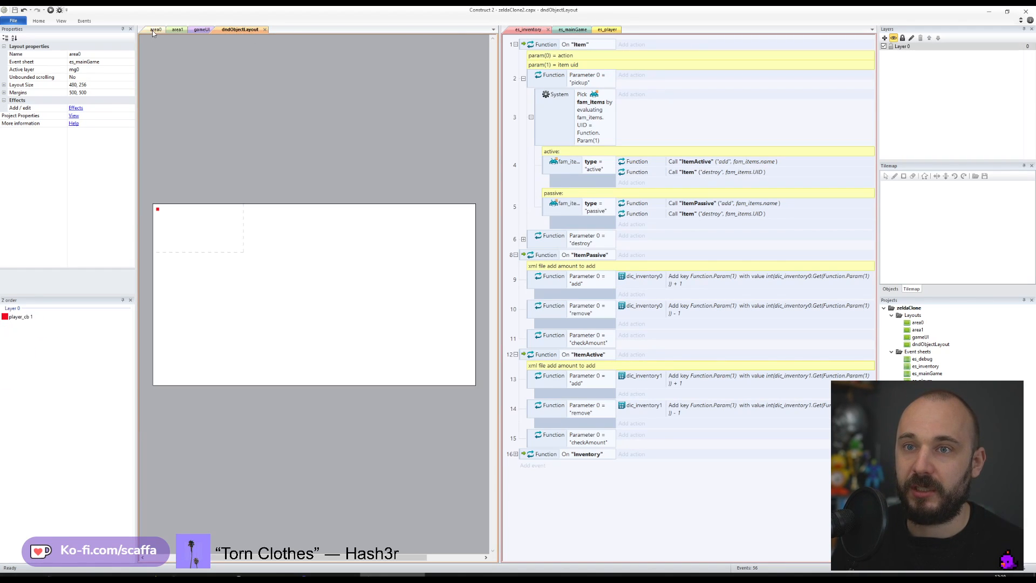
{"action": "left_click", "coordinate": [154, 33]}
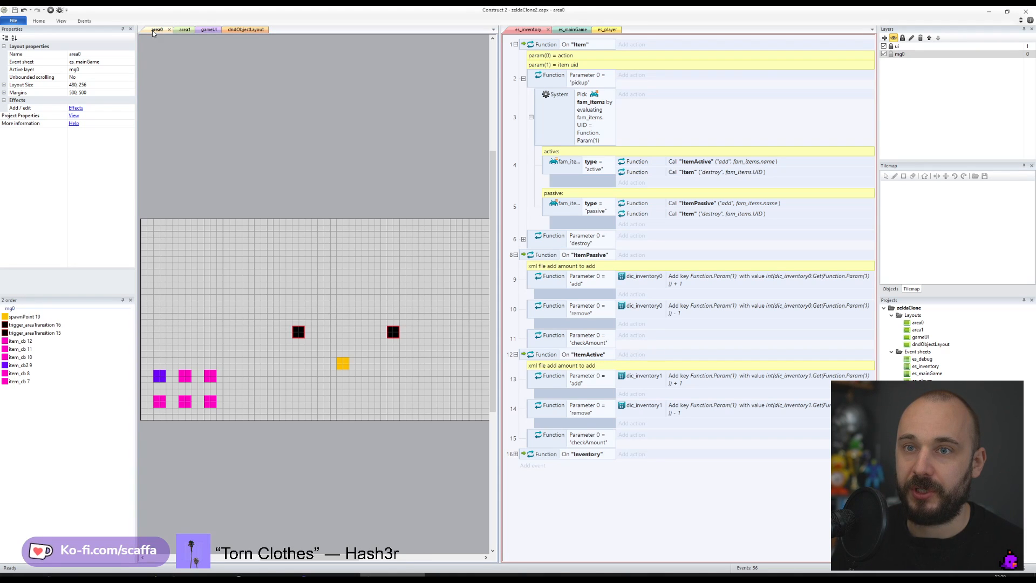
{"action": "mouse_move", "coordinate": [377, 206]}
{"action": "middle_mouse_down"}
{"action": "mouse_move", "coordinate": [350, 196]}
{"action": "mouse_move", "coordinate": [393, 205]}
{"action": "middle_mouse_up"}
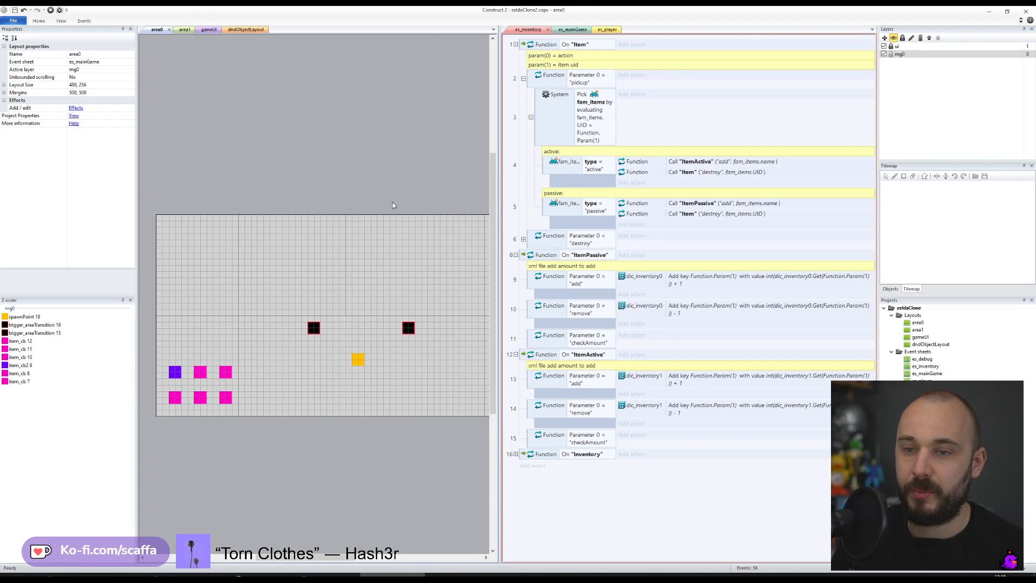
{"action": "left_click", "coordinate": [179, 381]}
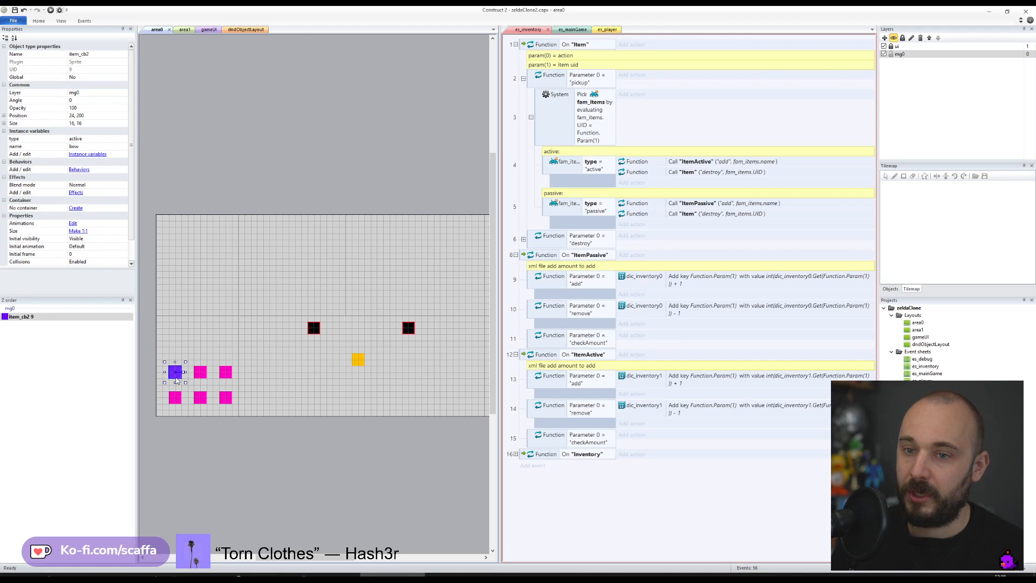
{"action": "left_click", "coordinate": [217, 334]}
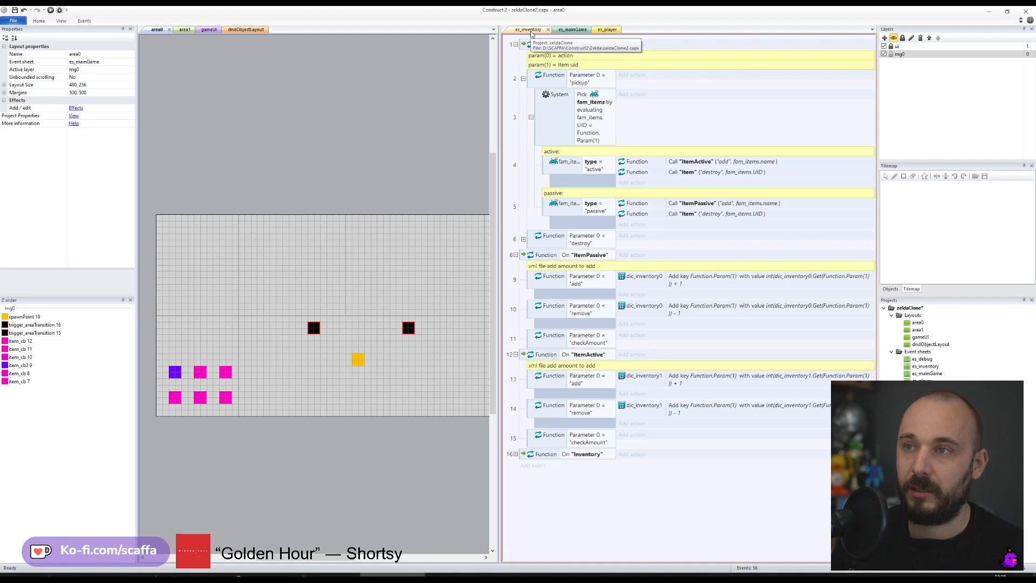
- Bring up the es_mainGame event sheet and place it ahead of es_inventory in the sheet order
{"action": "left_click", "coordinate": [565, 31]}
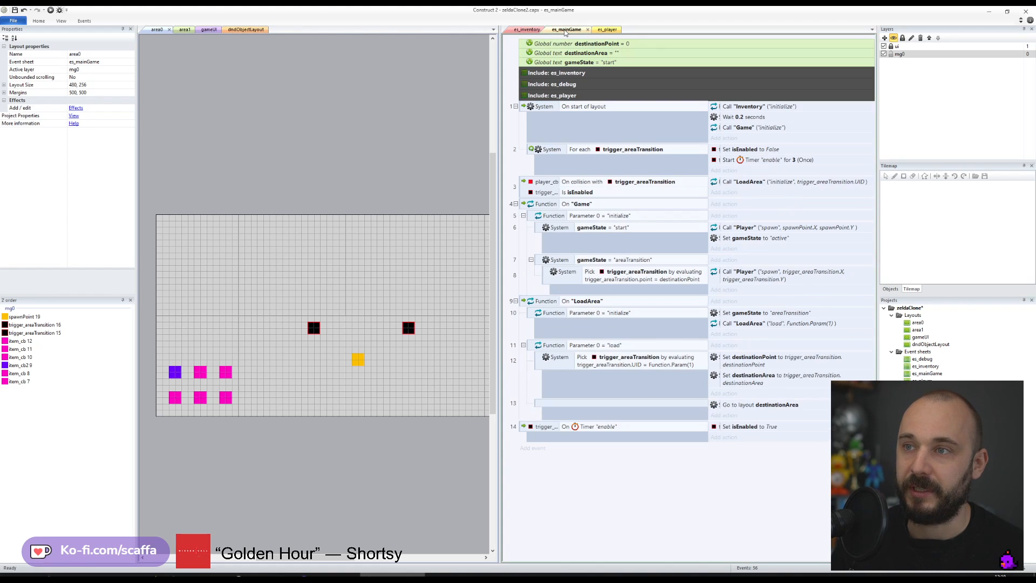
{"action": "left_click_drag", "start_coordinate": [566, 31], "coordinate": [530, 30]}
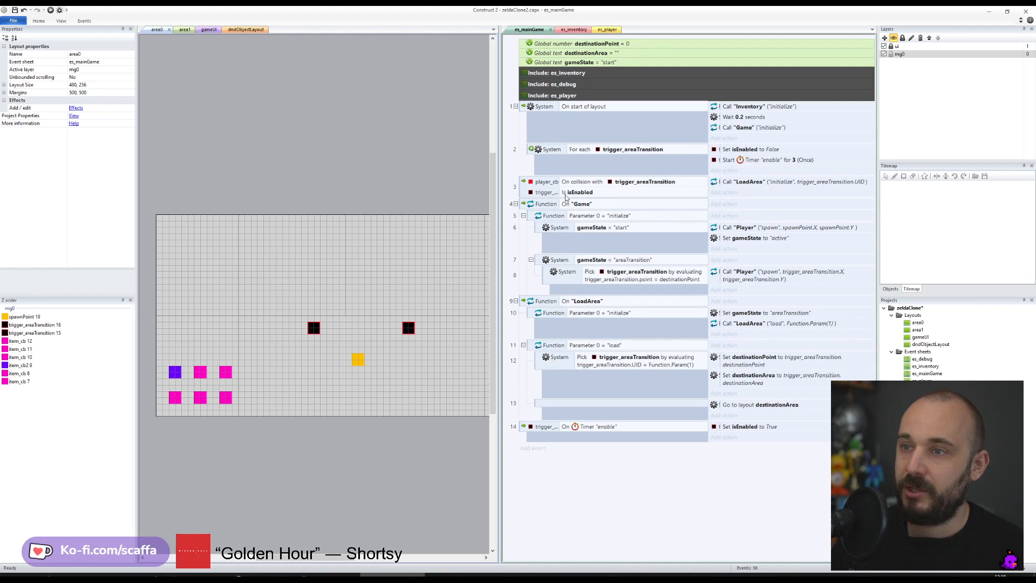
{"action": "left_click", "coordinate": [530, 152]}
{"action": "left_click", "coordinate": [524, 216]}
{"action": "left_click", "coordinate": [524, 216]}
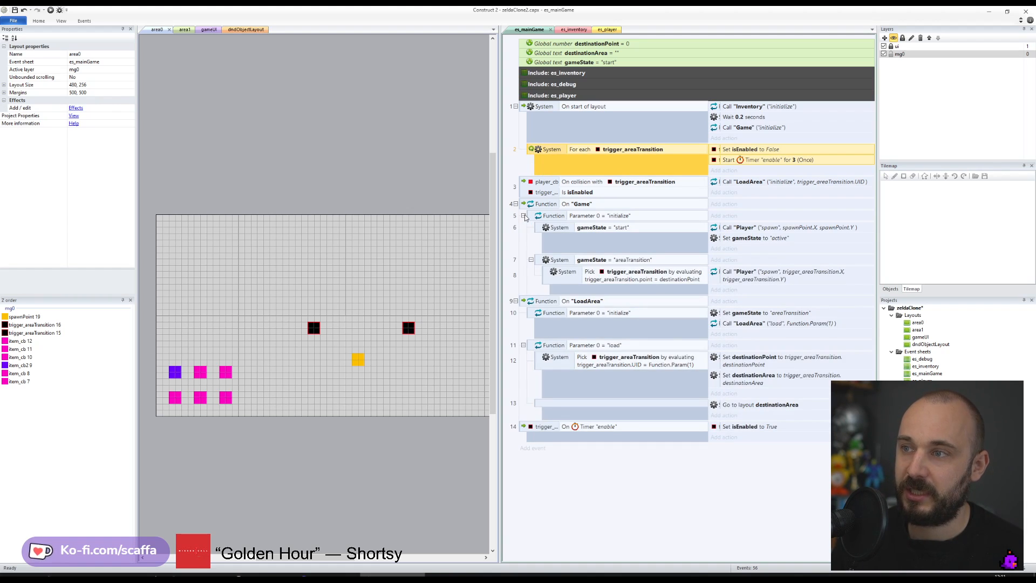
- Disable the Wait 0.2 seconds action in the On start of layout event
{"action": "left_click", "coordinate": [753, 118]}
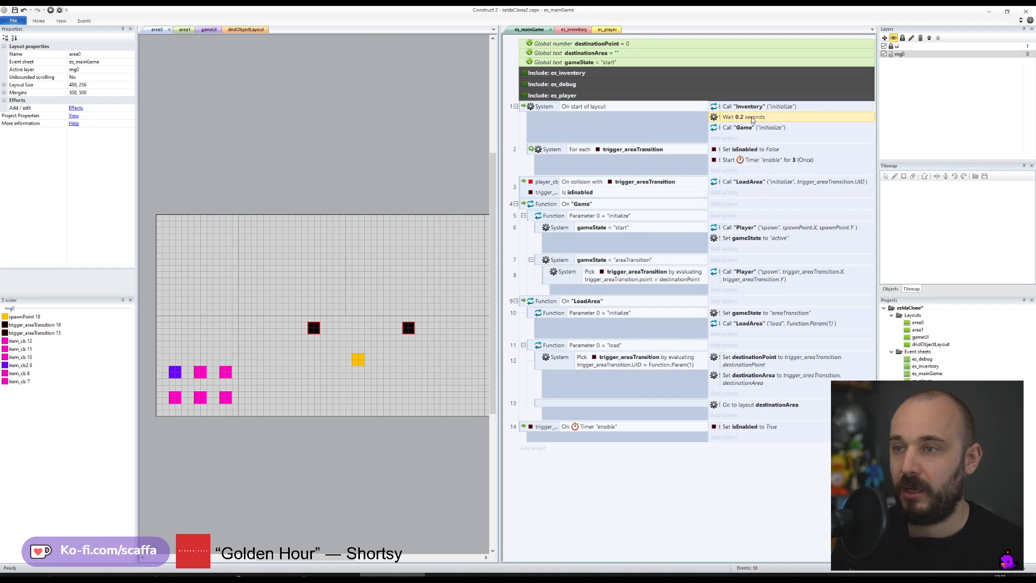
{"action": "right_click", "coordinate": [752, 117]}
{"action": "left_click", "coordinate": [772, 162]}
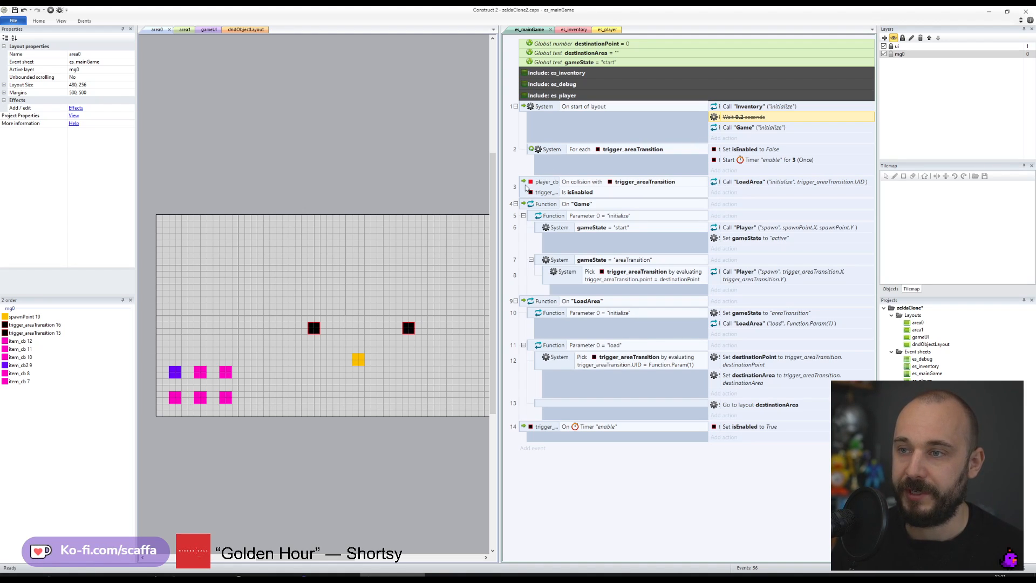
- Move the For each trigger_areaTransition event from On start of layout into the "Game" function's "initialize" sub-event
{"action": "left_click", "coordinate": [532, 150]}
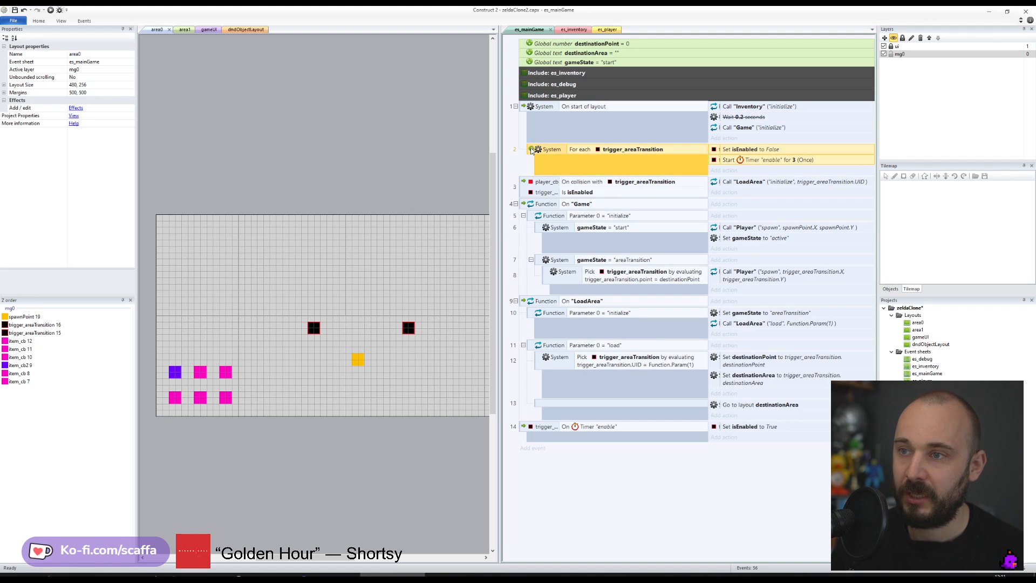
{"action": "left_click_drag", "start_coordinate": [531, 150], "coordinate": [536, 220]}
{"action": "left_click", "coordinate": [720, 133]}
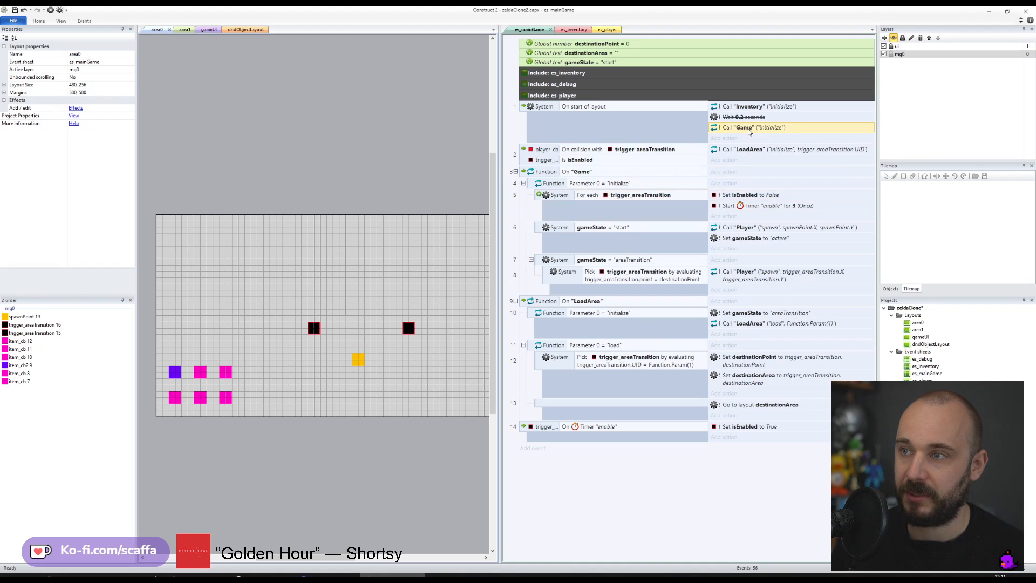
- Review the "Game" function's "initialize" logic, its "Player" spawn call, and the spawnPoint object in area0
{"action": "left_click", "coordinate": [597, 185]}
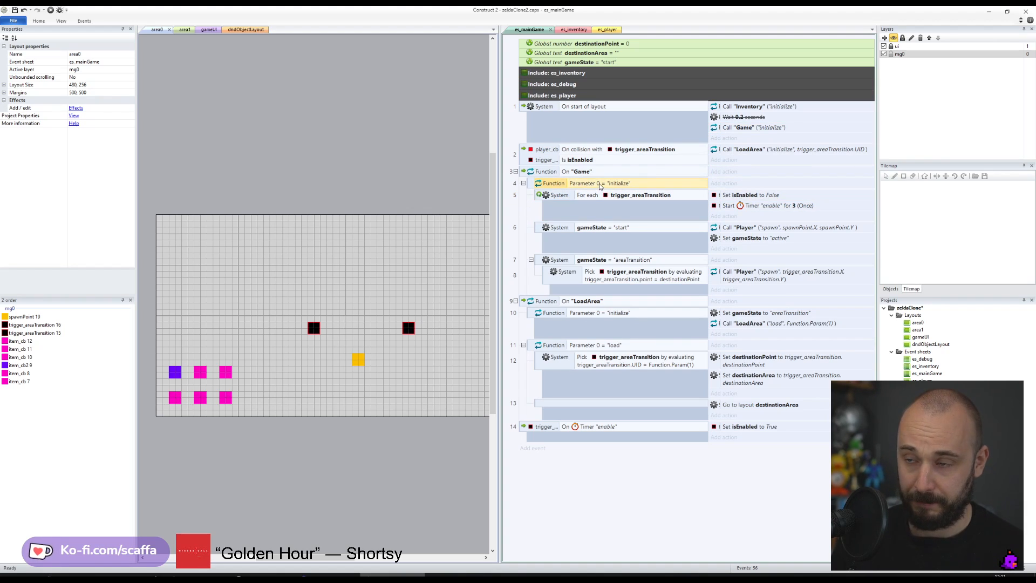
{"action": "left_click", "coordinate": [540, 200]}
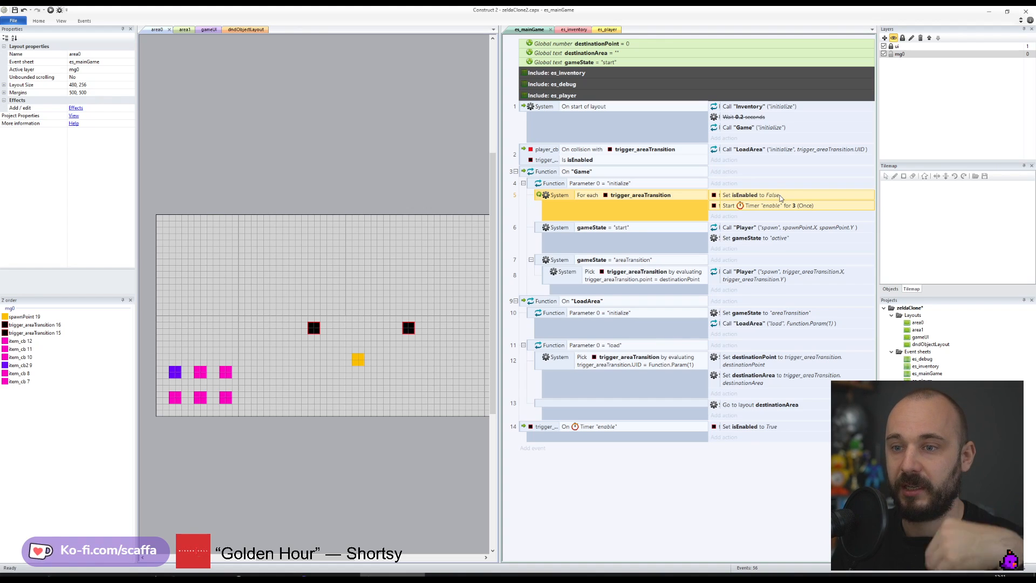
{"action": "left_click", "coordinate": [555, 229]}
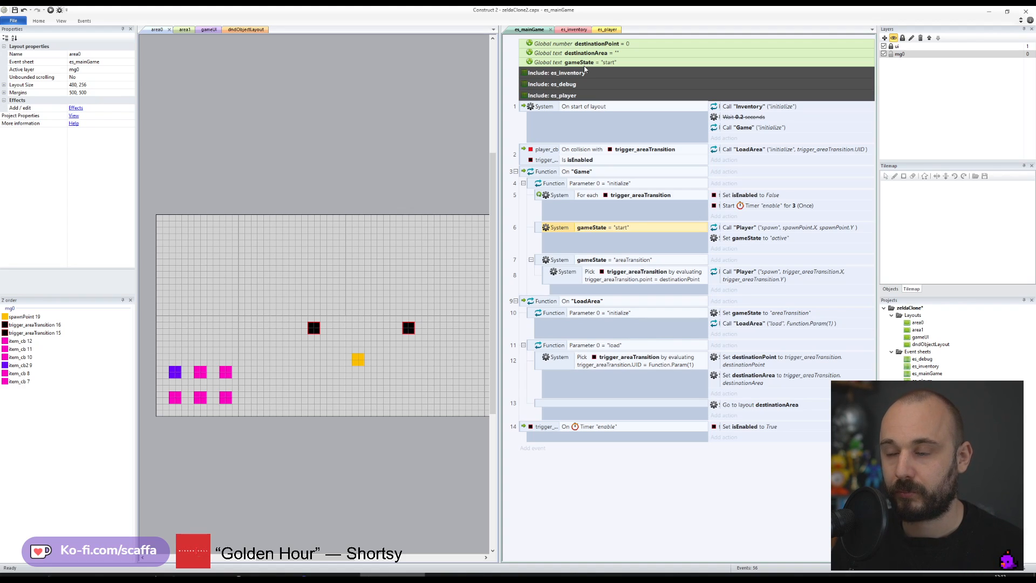
{"action": "left_click", "coordinate": [749, 230]}
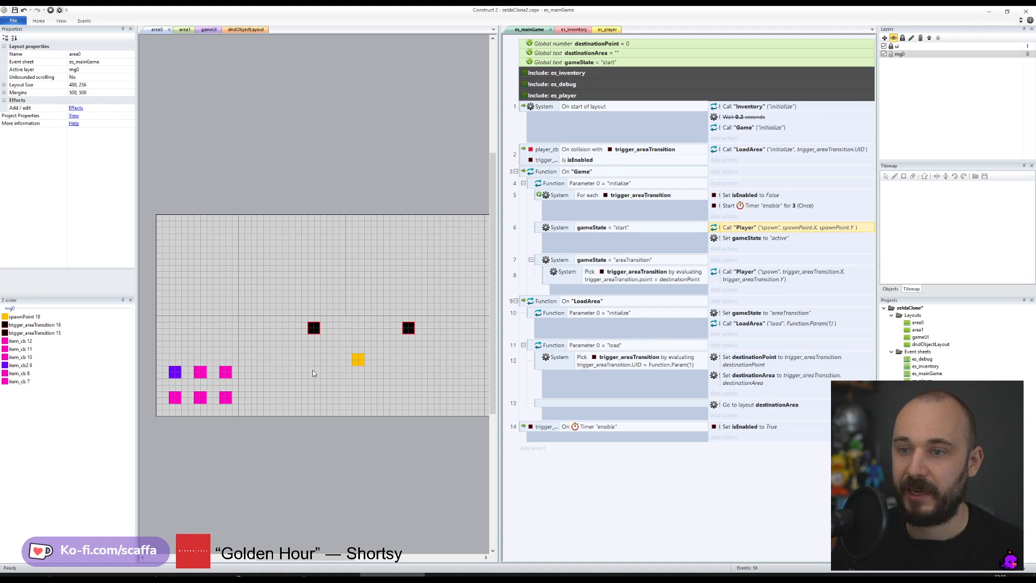
{"action": "left_click", "coordinate": [359, 358]}
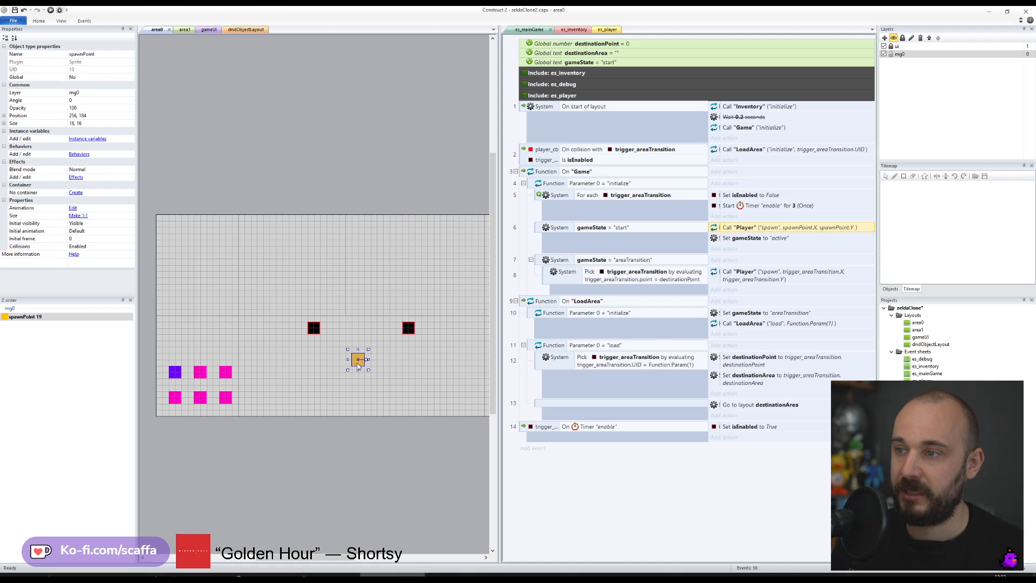
- Examine the gameState "start" and "areaTransition" branches, the disabled Wait action, and the player's collision event with trigger_areaTransition
{"action": "left_click", "coordinate": [749, 237]}
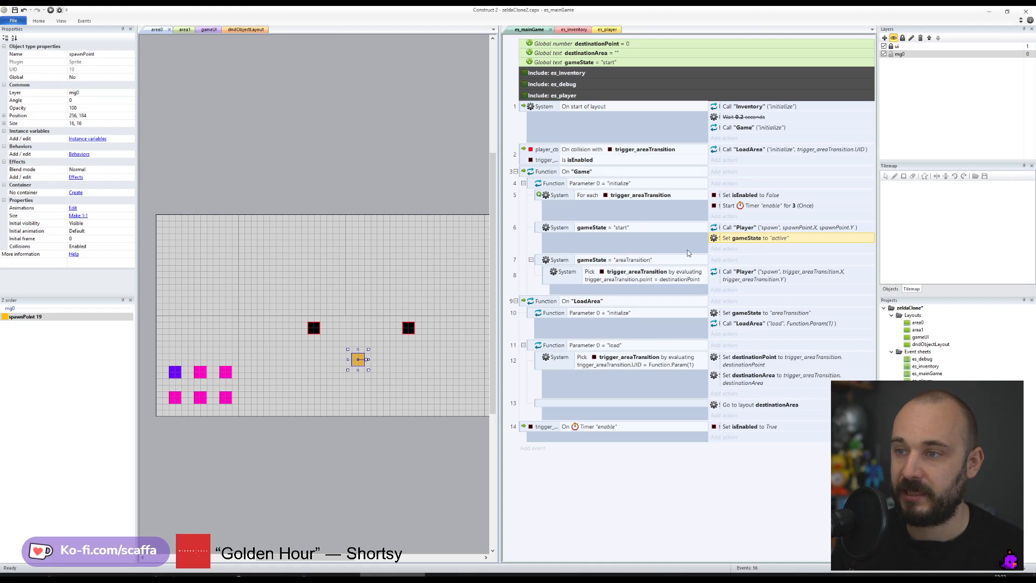
{"action": "left_click", "coordinate": [547, 261]}
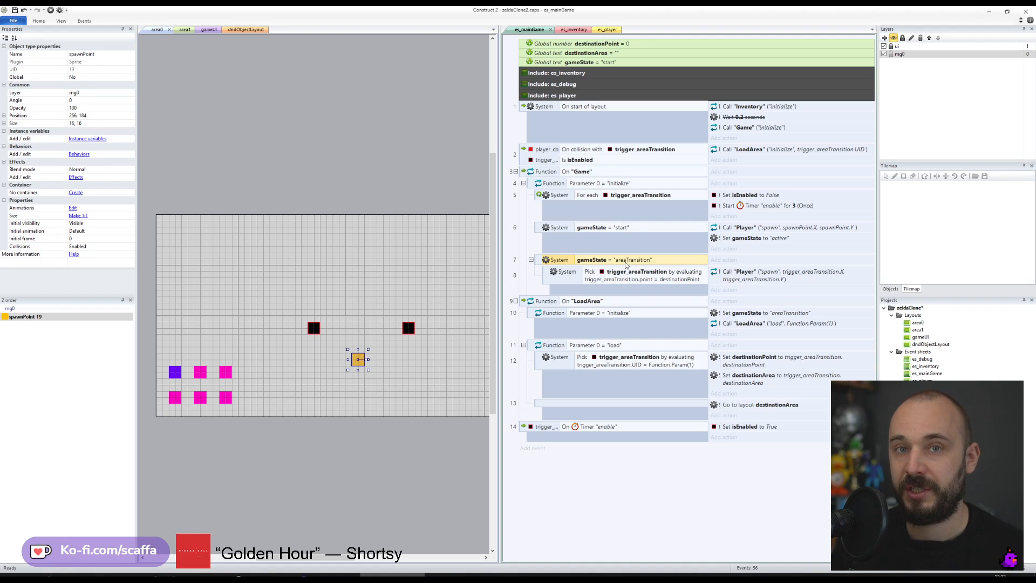
{"action": "left_click", "coordinate": [589, 279]}
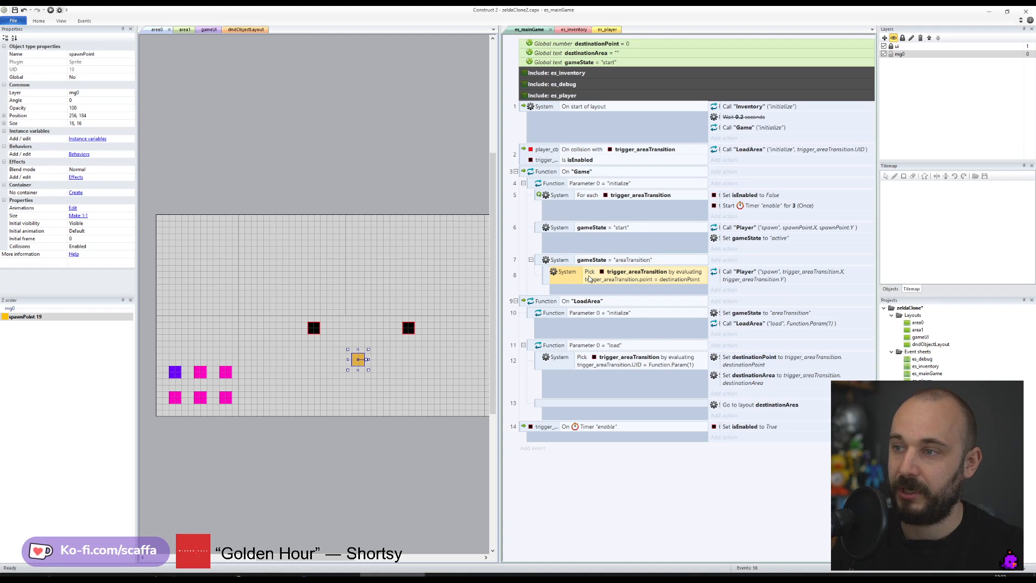
{"action": "left_click", "coordinate": [810, 281]}
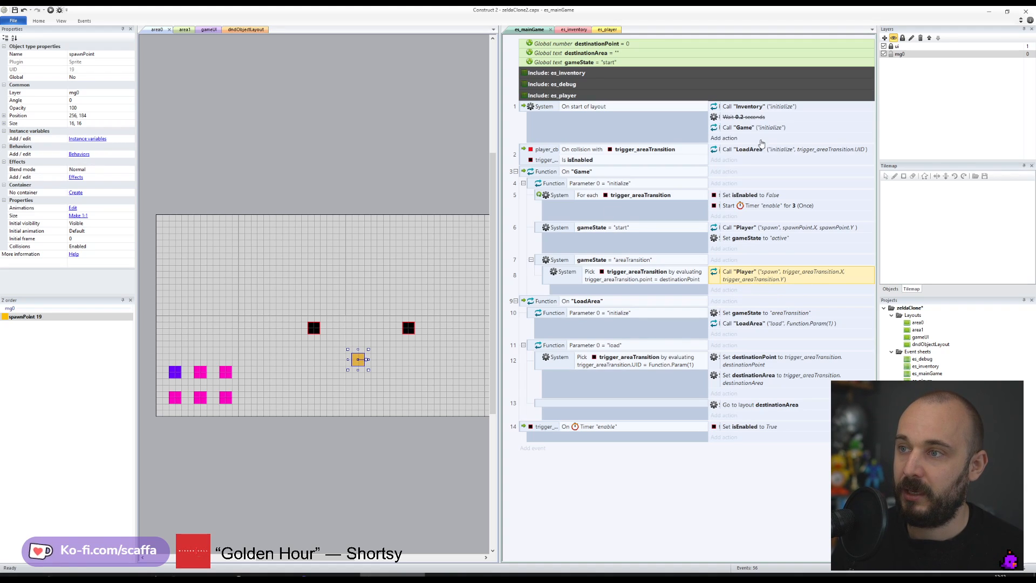
{"action": "left_click", "coordinate": [749, 118]}
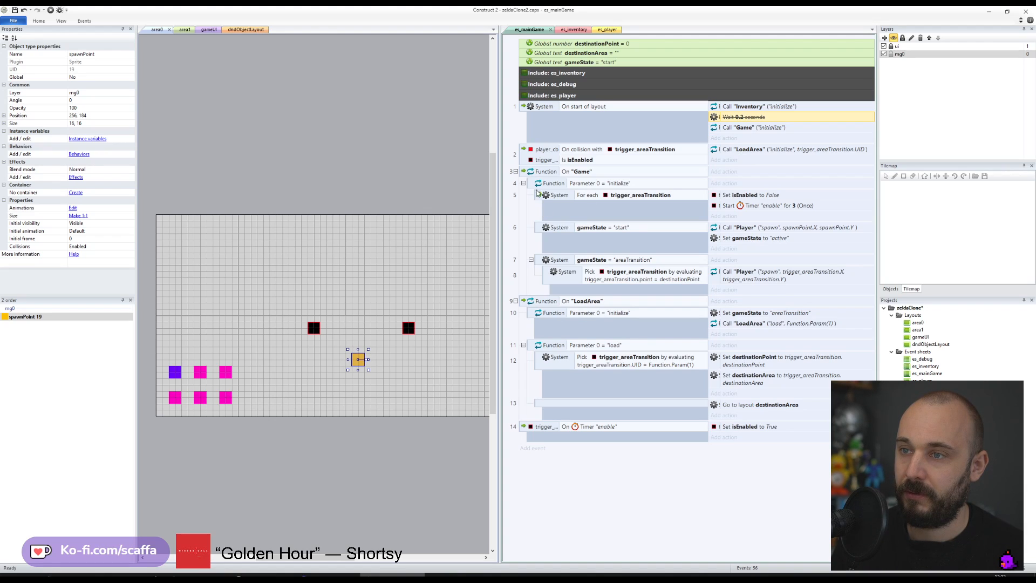
{"action": "left_click", "coordinate": [525, 155]}
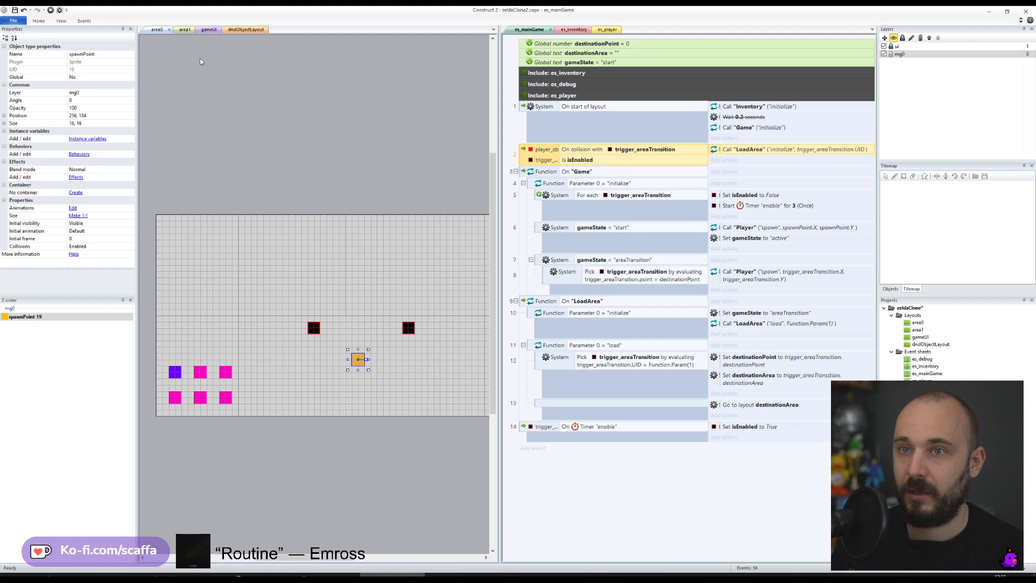
- Save the project, debug-run area0, and collect the items with the player while inspecting dic_inventory0
{"action": "left_click", "coordinate": [262, 88]}
{"action": "left_click", "coordinate": [14, 10]}
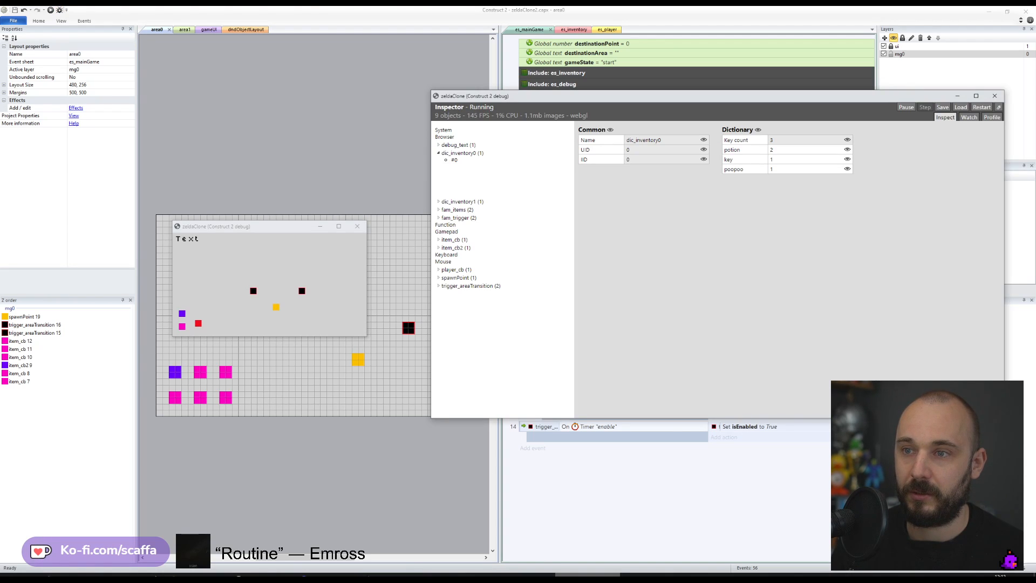
{"action": "left_click", "coordinate": [237, 252]}
{"action": "key", "text": "Left"}
{"action": "key", "text": "Right"}
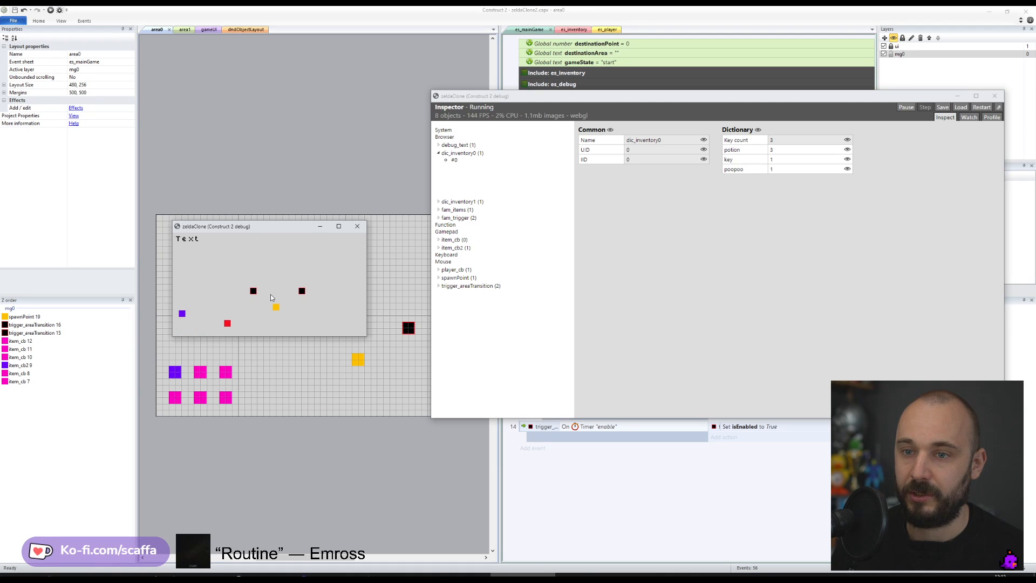
- Restart the debug run and walk the player between area0 and area1 through both area transition triggers
{"action": "left_click", "coordinate": [57, 12]}
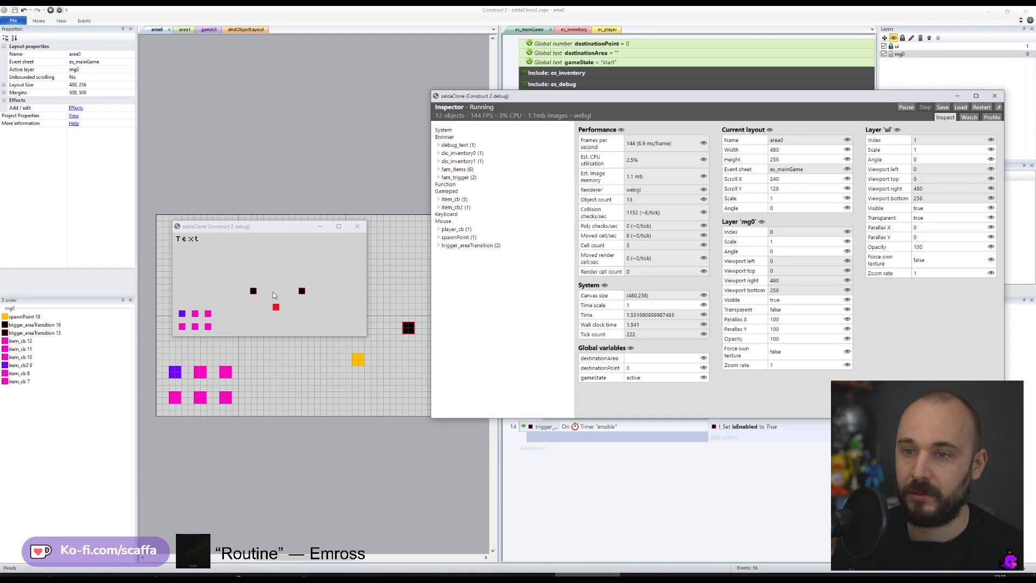
{"action": "left_click", "coordinate": [269, 276]}
{"action": "key", "text": "Left"}
{"action": "key", "text": "Up"}
{"action": "key", "text": "Up"}
{"action": "key", "text": "Right"}
{"action": "key", "text": "Right"}
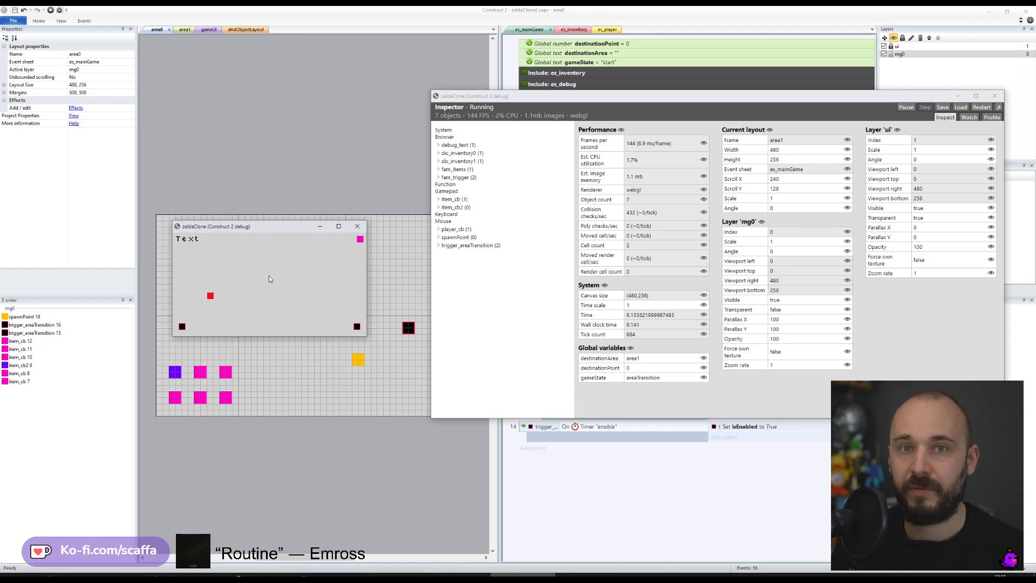
{"action": "key", "text": "Down"}
{"action": "key", "text": "Right"}
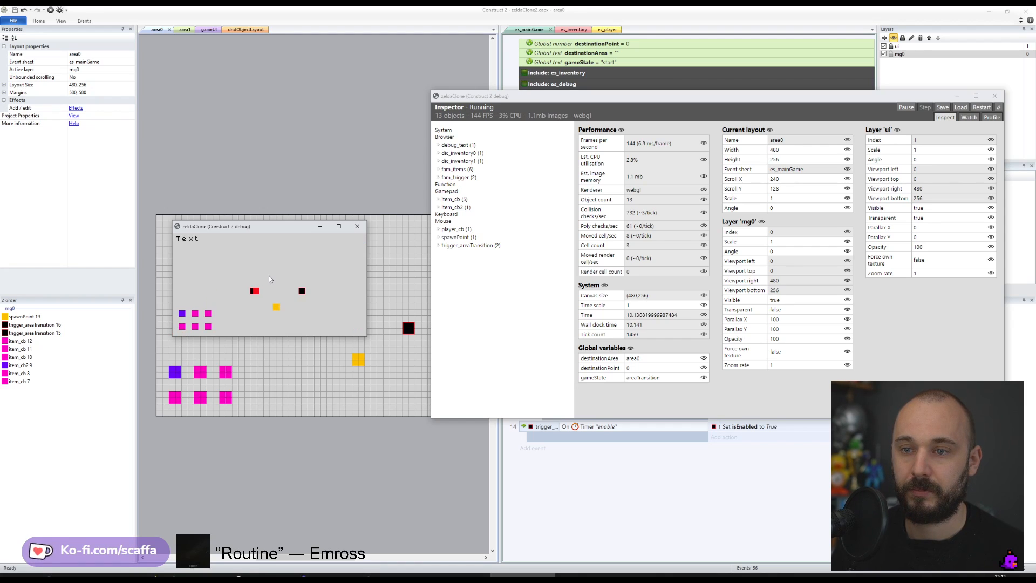
{"action": "key", "text": "Left"}
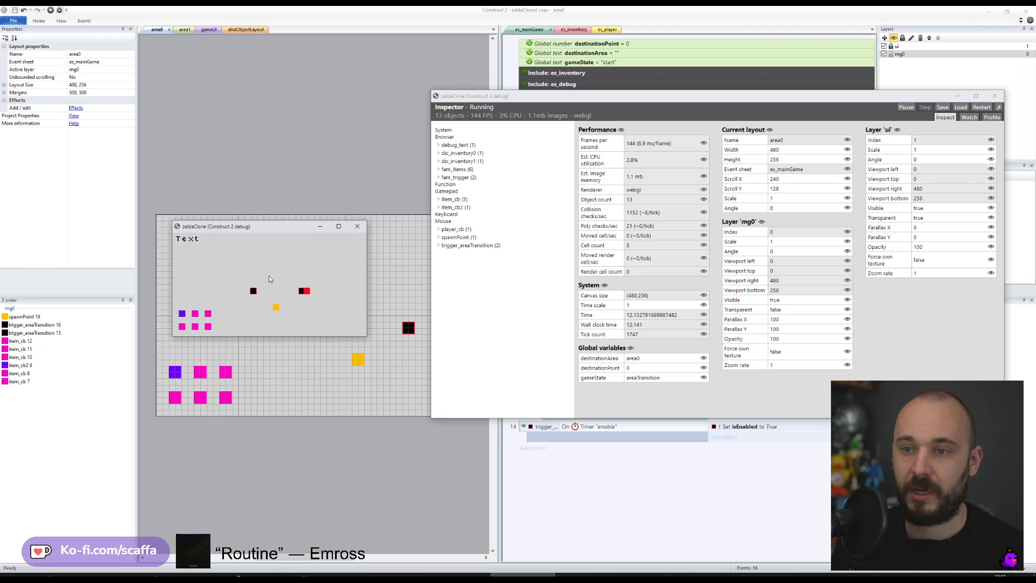
{"action": "key", "text": "Left"}
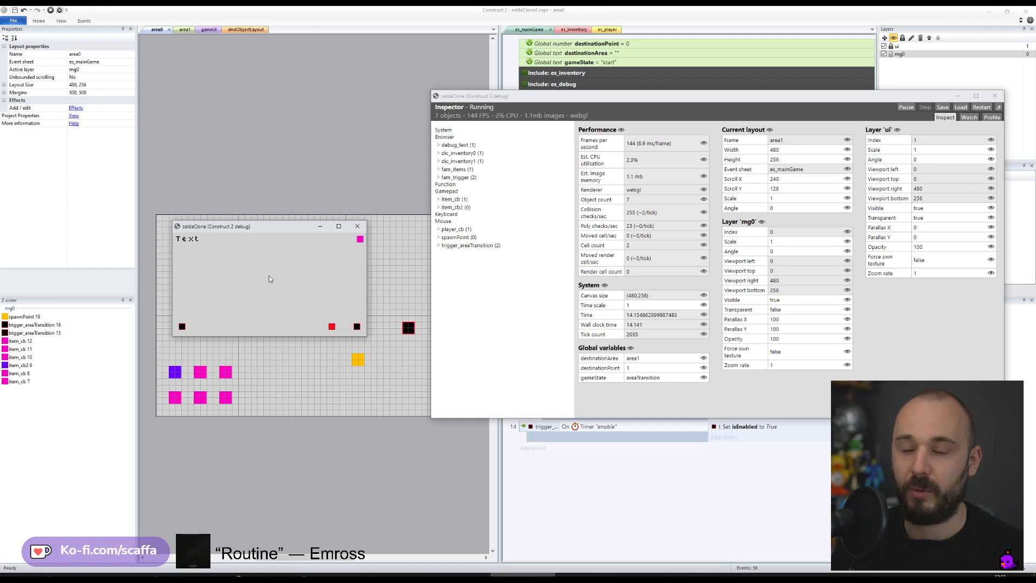
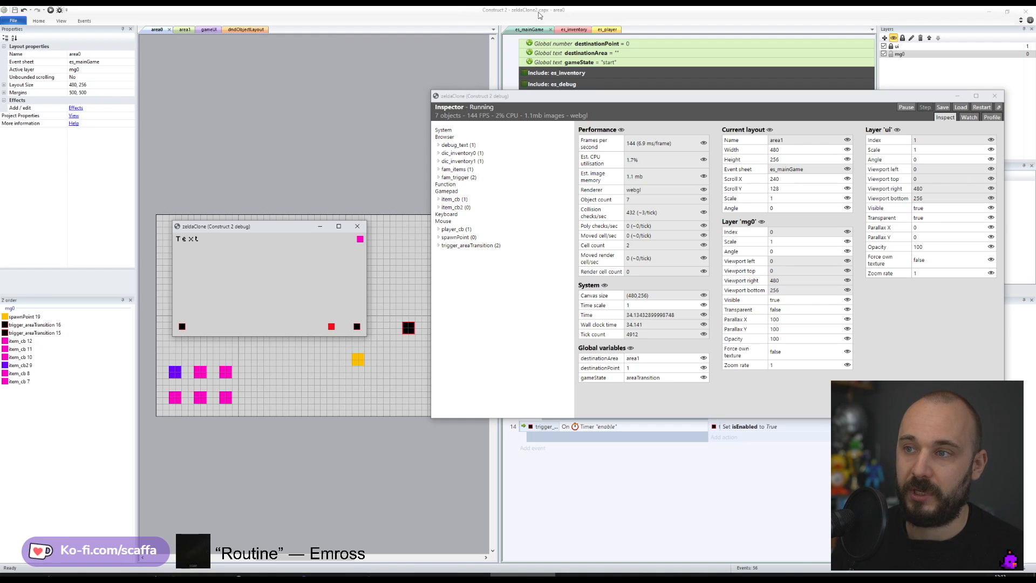
- Return to the es_mainGame event sheet and delete the disabled Wait action from On start of layout
{"action": "left_click", "coordinate": [544, 11]}
{"action": "left_click", "coordinate": [748, 117]}
{"action": "key", "text": "Delete"}
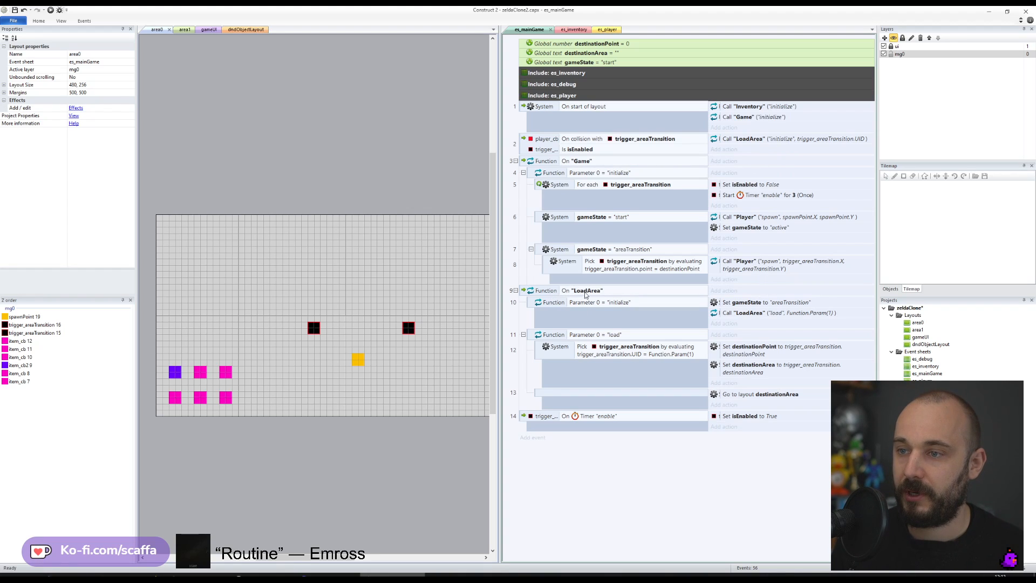
- Widen the actions column of the es_mainGame event sheet and save the project
{"action": "left_click", "coordinate": [758, 141]}
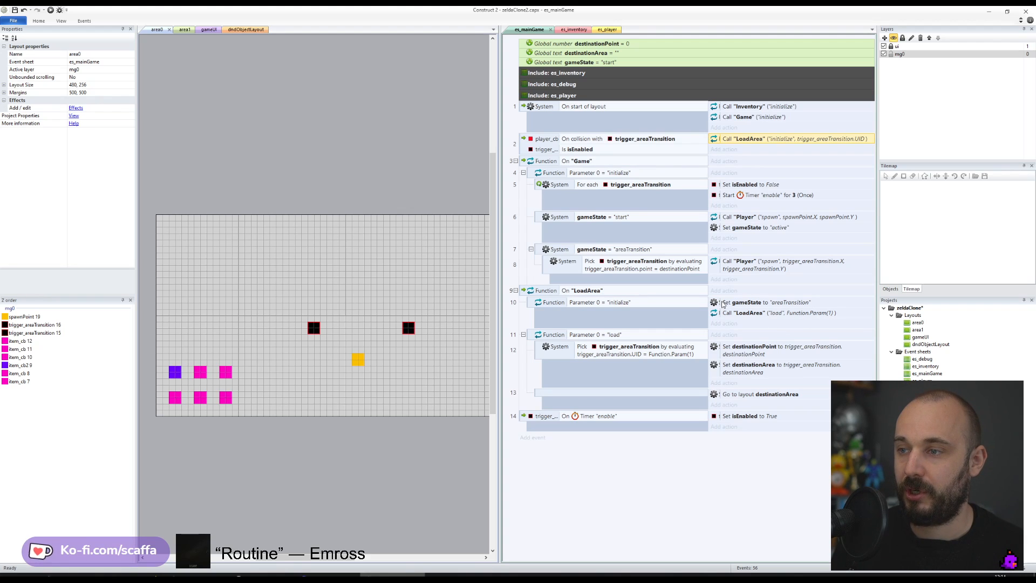
{"action": "left_click_drag", "start_coordinate": [720, 302], "coordinate": [768, 300]}
{"action": "left_click_drag", "start_coordinate": [709, 290], "coordinate": [696, 288]}
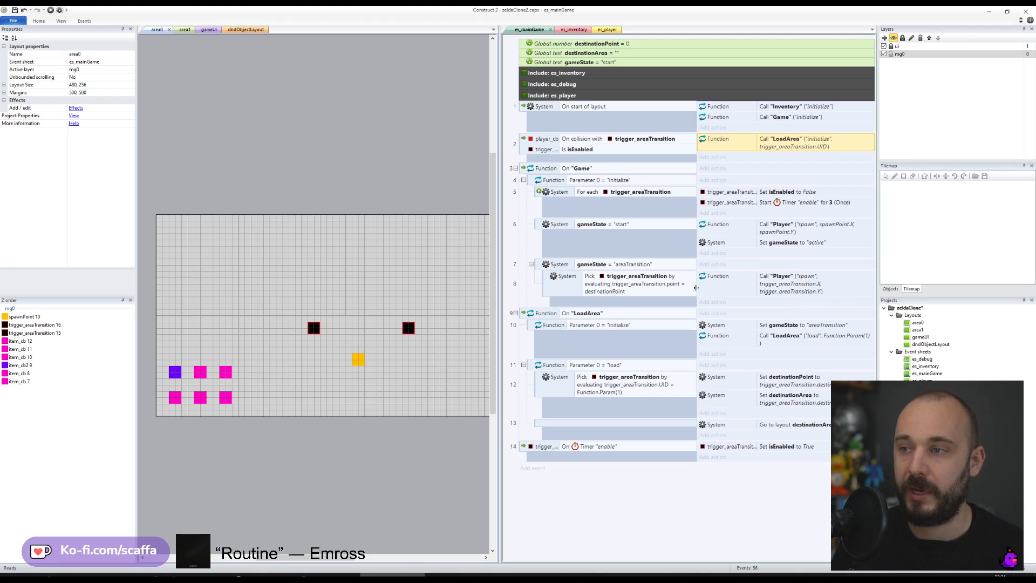
{"action": "left_click_drag", "start_coordinate": [695, 288], "coordinate": [691, 288]}
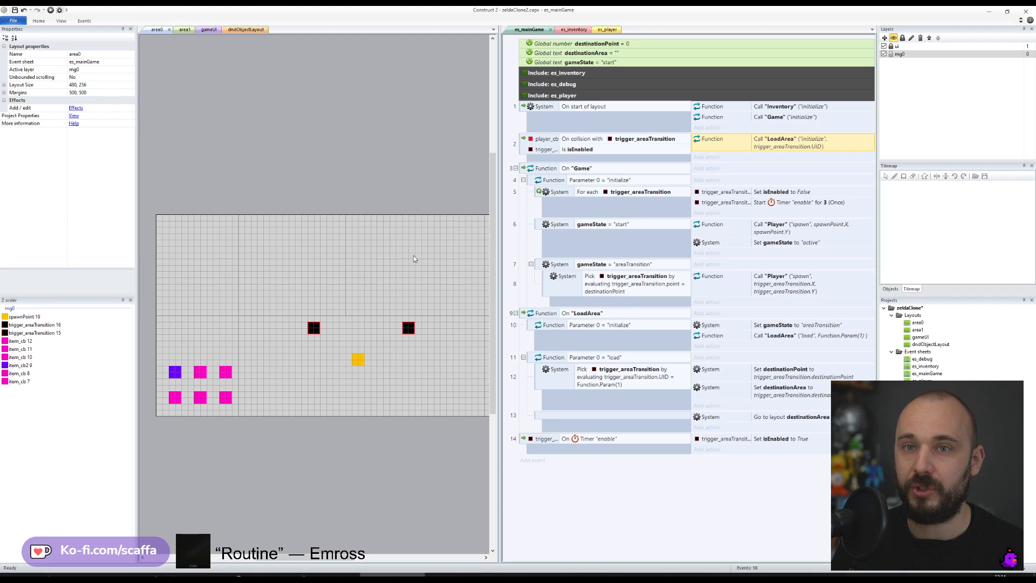
{"action": "left_click", "coordinate": [14, 10]}
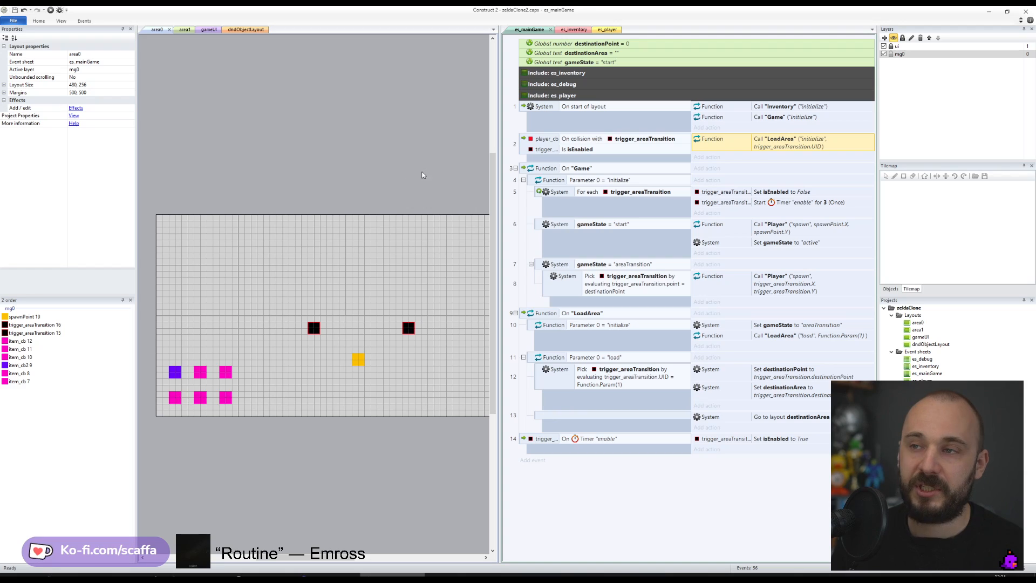
- Collapse the "ItemPassive" and "ItemActive" functions in the es_inventory event sheet
{"action": "left_click", "coordinate": [562, 30]}
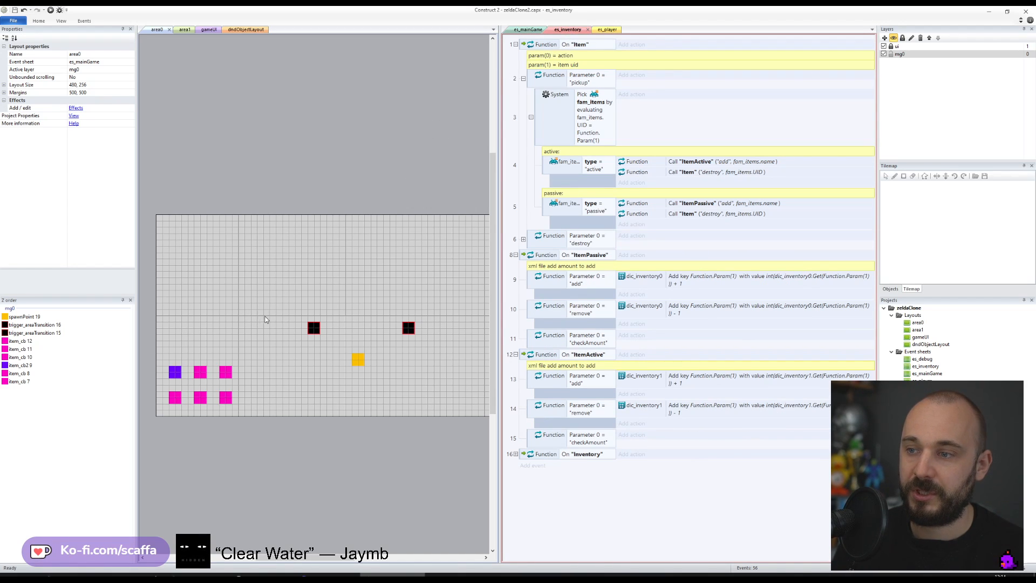
{"action": "left_click", "coordinate": [516, 254]}
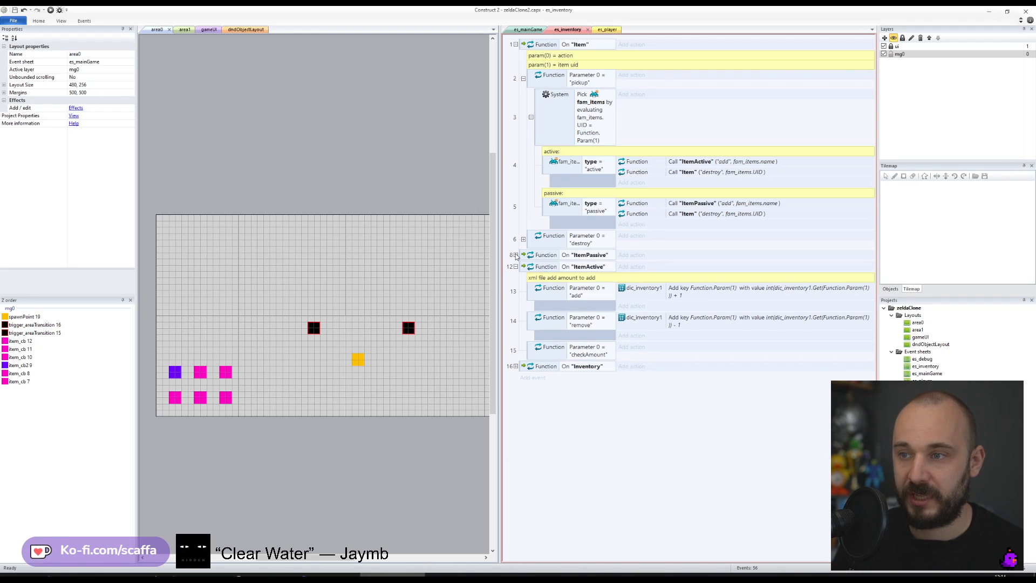
{"action": "left_click", "coordinate": [516, 267]}
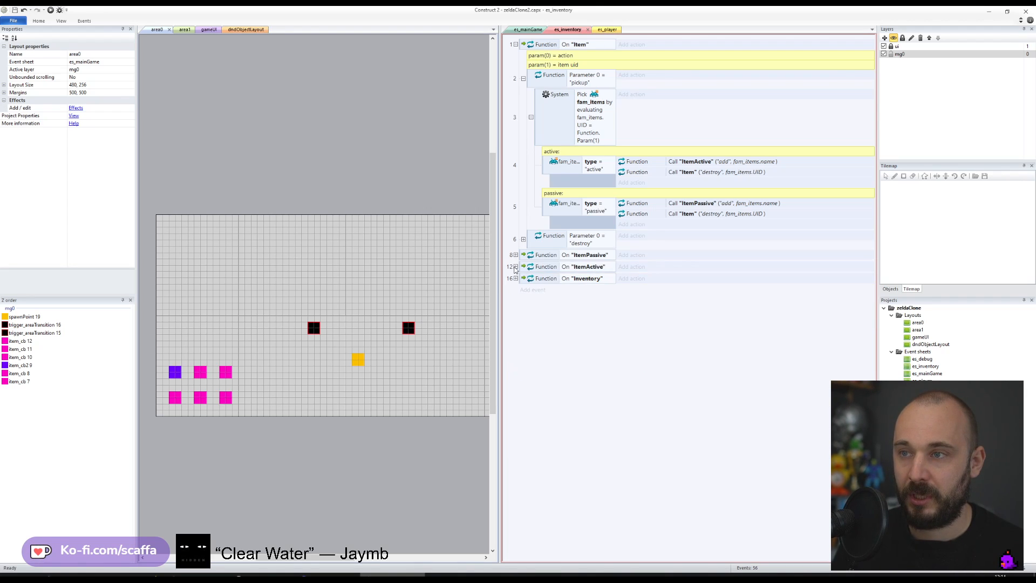
- In es_mainGame, add a blank sub-event to the "Game" function's "initialize" event and place it after For each trigger_areaTransition
{"action": "left_click", "coordinate": [528, 29]}
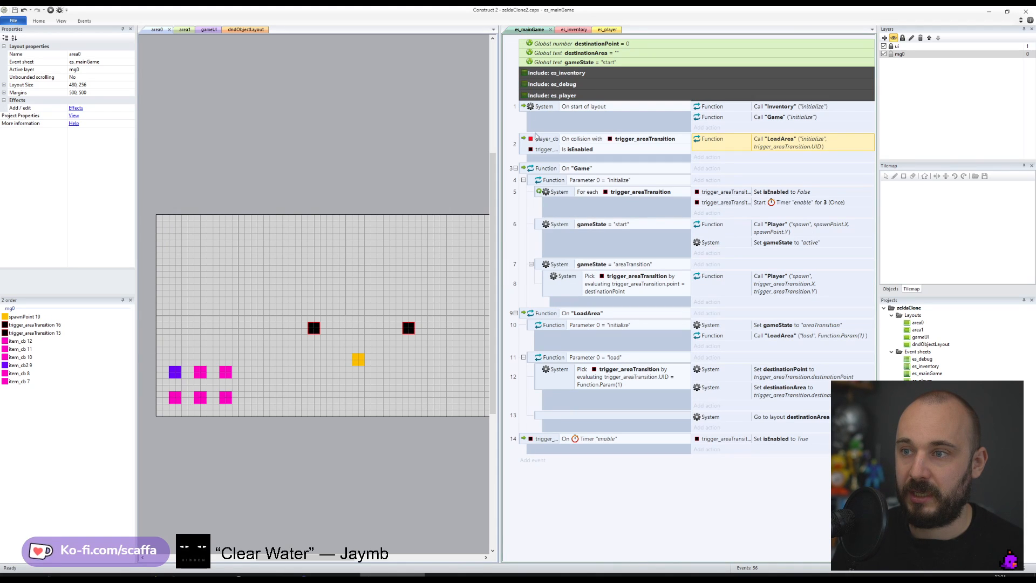
{"action": "left_click", "coordinate": [534, 182]}
{"action": "key", "text": "b"}
{"action": "left_click_drag", "start_coordinate": [544, 318], "coordinate": [545, 219]}
- Give the blank sub-event a System For Each condition that loops over item_cb2
{"action": "key", "text": "c"}
{"action": "double_click", "coordinate": [318, 281]}
{"action": "double_click", "coordinate": [406, 414]}
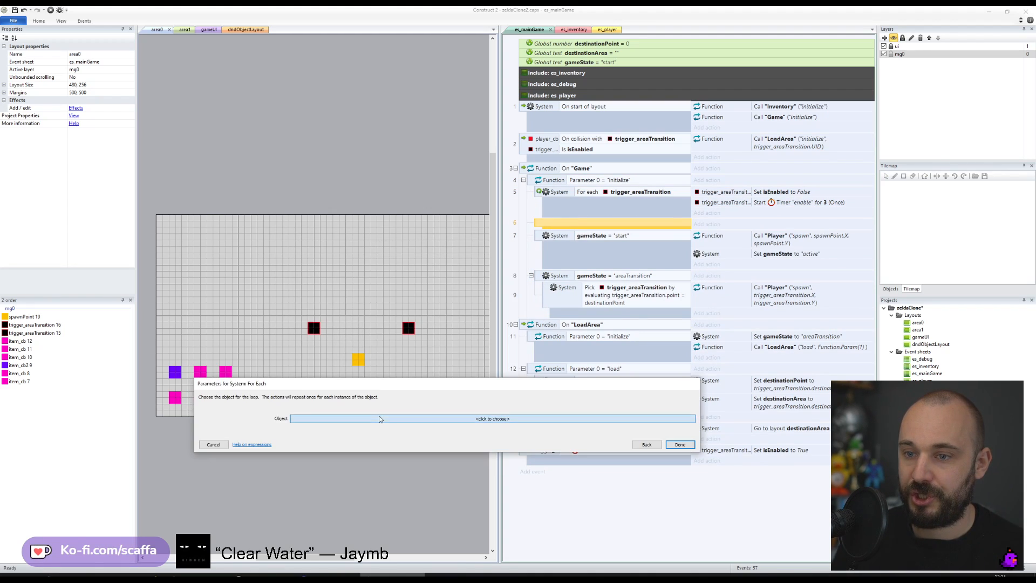
{"action": "left_click", "coordinate": [379, 418]}
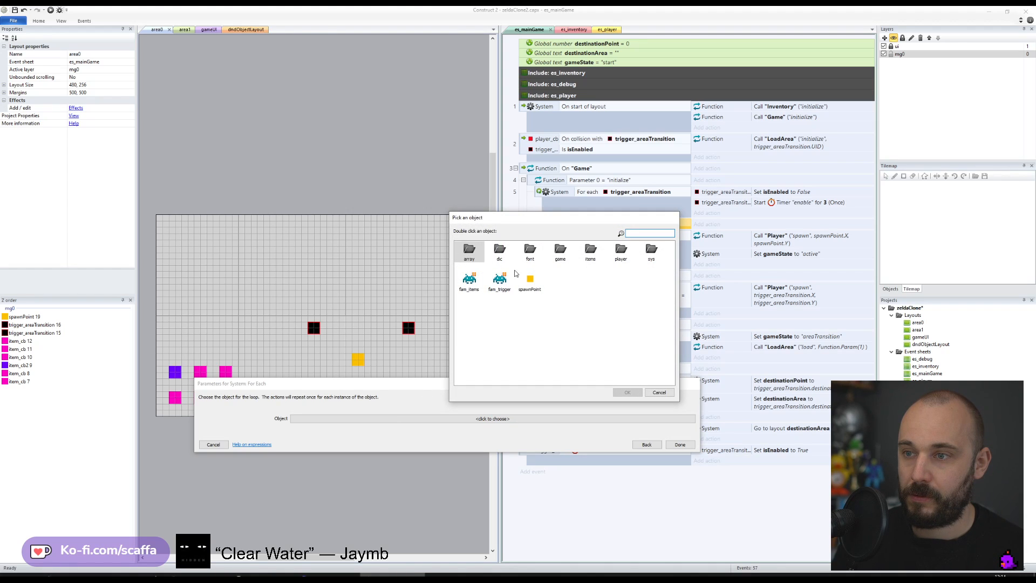
{"action": "double_click", "coordinate": [589, 249]}
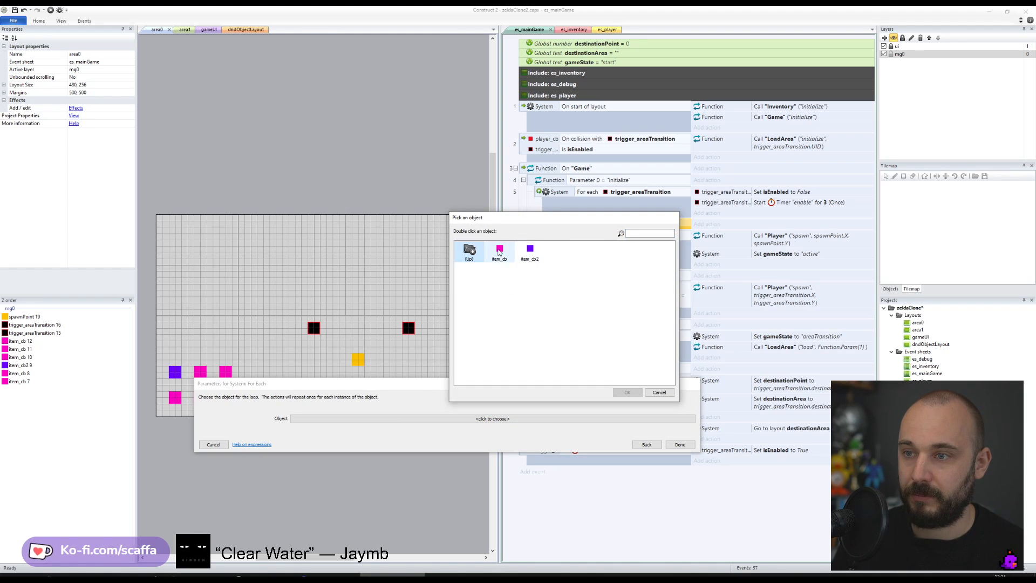
{"action": "left_click", "coordinate": [530, 252]}
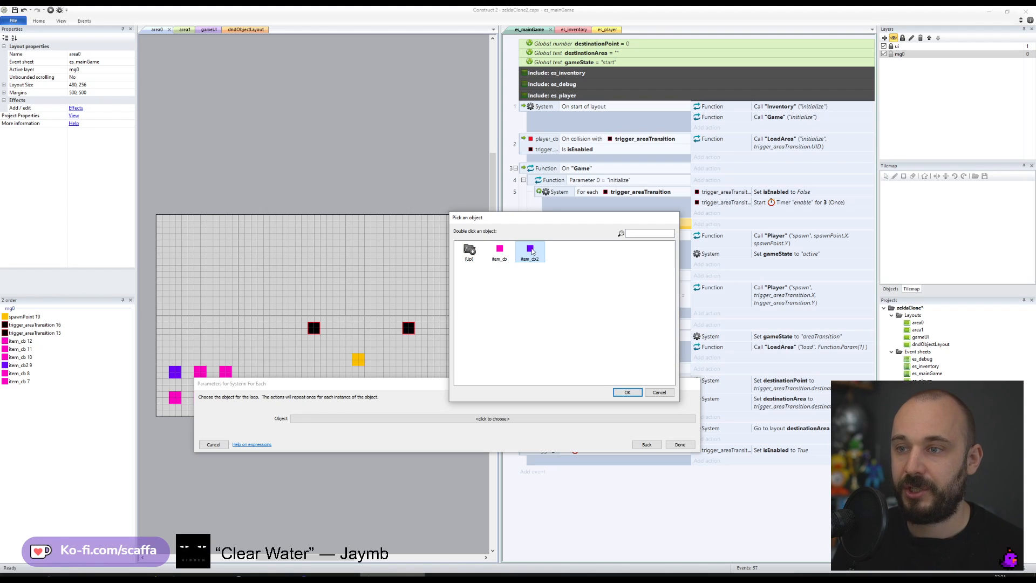
{"action": "double_click", "coordinate": [530, 250]}
{"action": "left_click", "coordinate": [679, 444]}
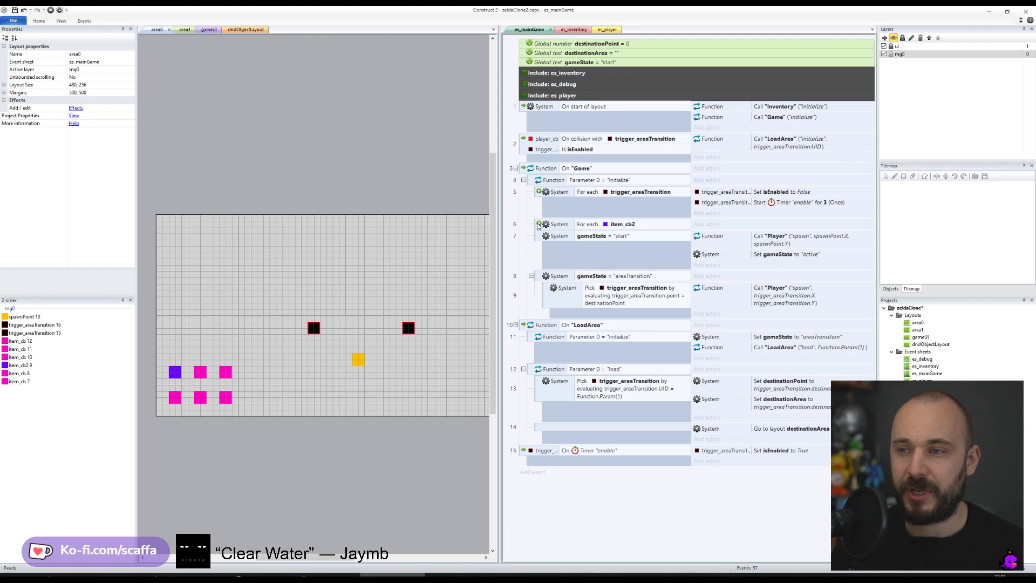
- Add the comment "note: for items like a raft" above the For each item_cb2 event
{"action": "left_click", "coordinate": [538, 226]}
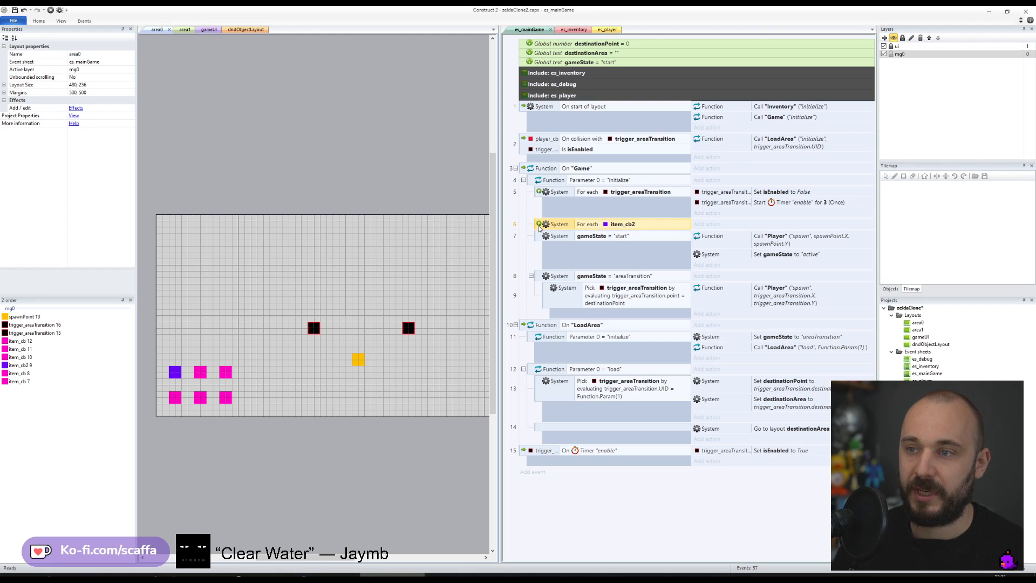
{"action": "key", "text": "q"}
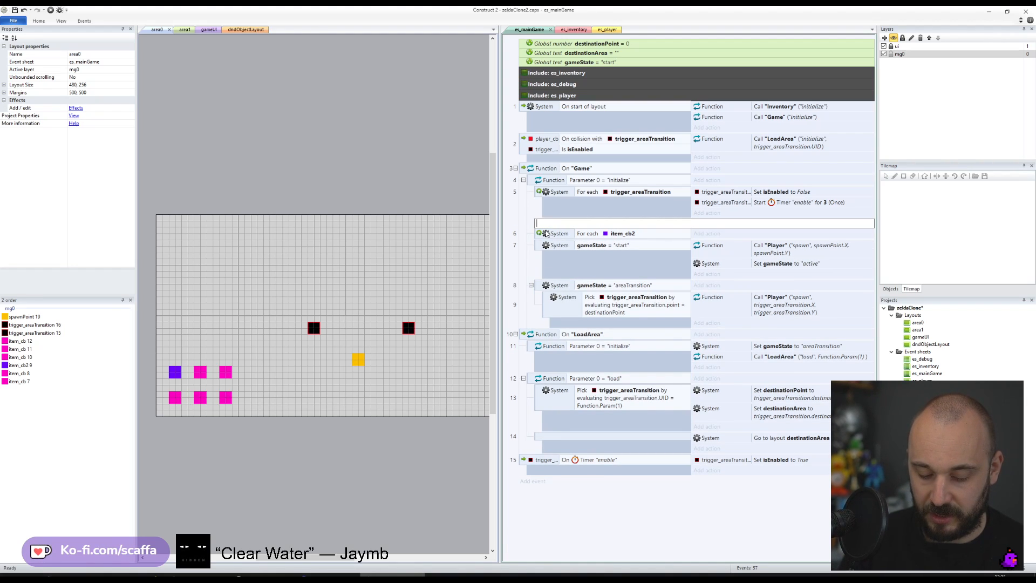
{"action": "type", "text": "for items like a raft"}
{"action": "key", "text": "Return"}
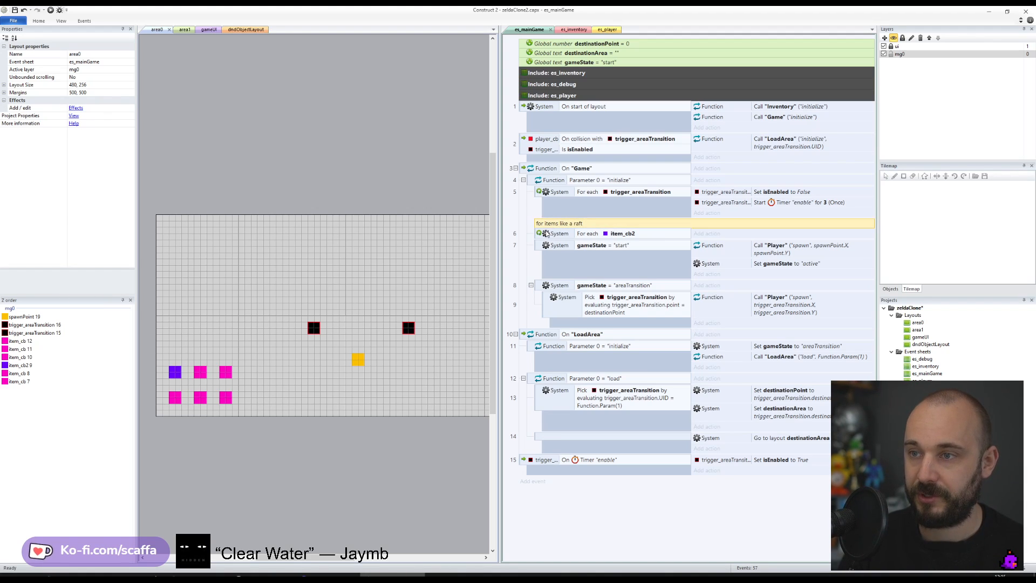
{"action": "double_click", "coordinate": [540, 223]}
{"action": "left_click", "coordinate": [538, 223]}
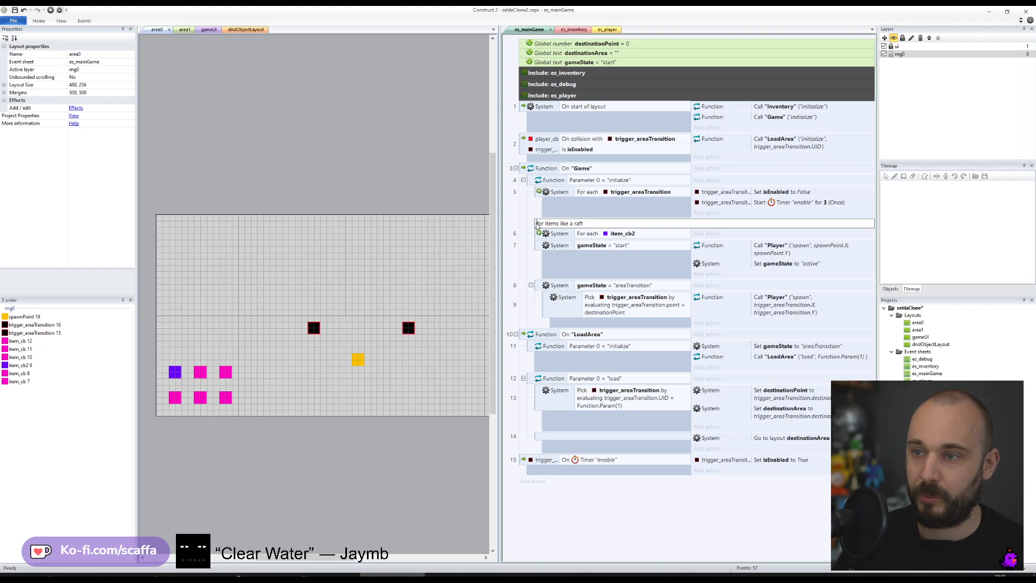
{"action": "type", "text": "note:"}
{"action": "key", "text": "Return"}
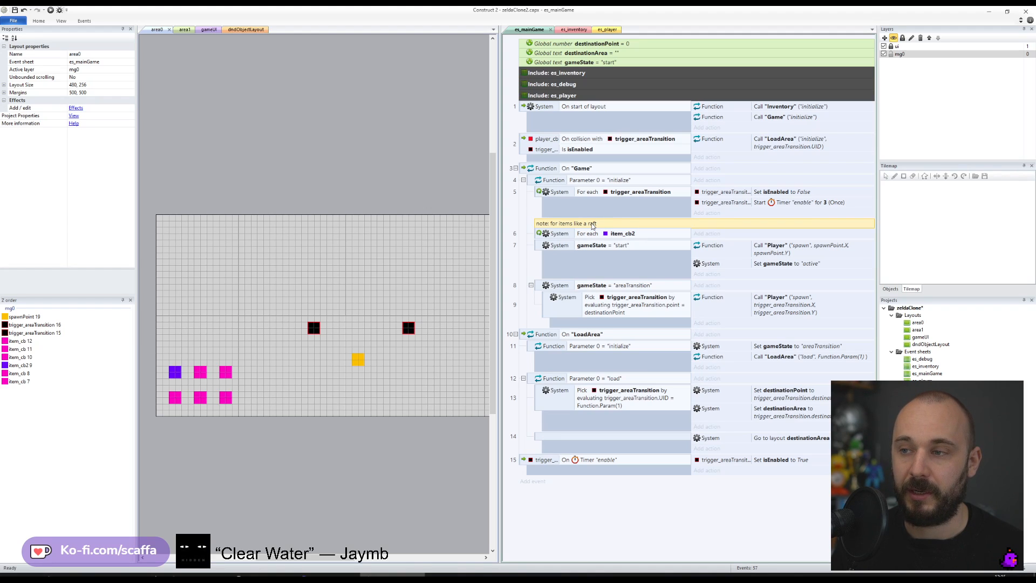
- Begin a Compare value condition for dic_inventory1 on the For each item_cb2 event
{"action": "left_click", "coordinate": [537, 235]}
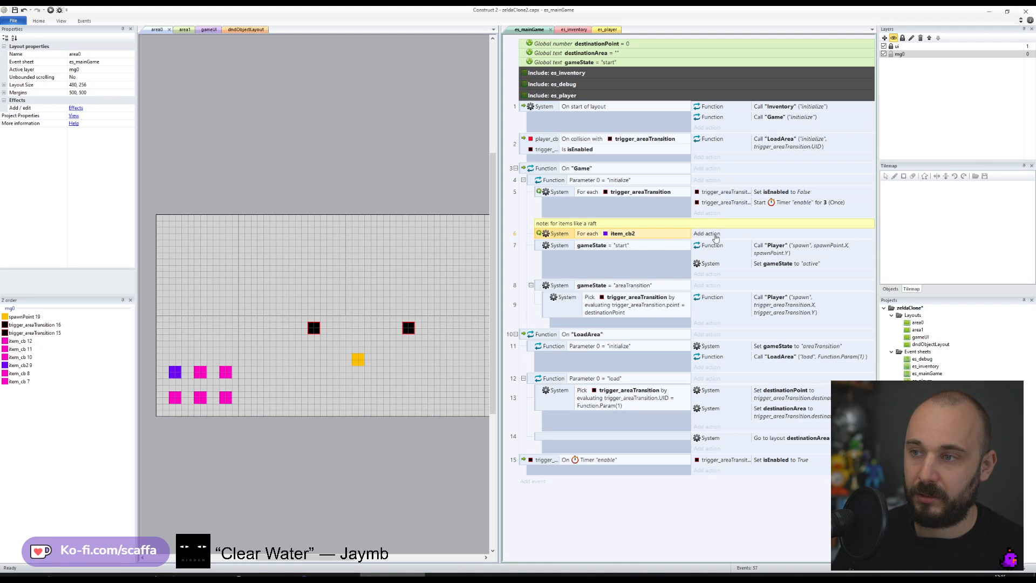
{"action": "key", "text": "c"}
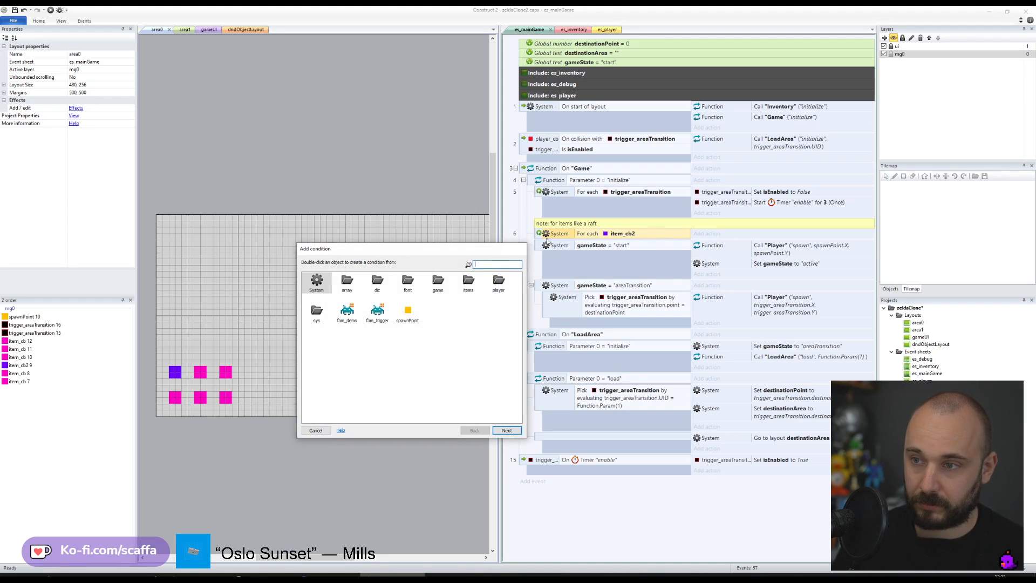
{"action": "double_click", "coordinate": [377, 282]}
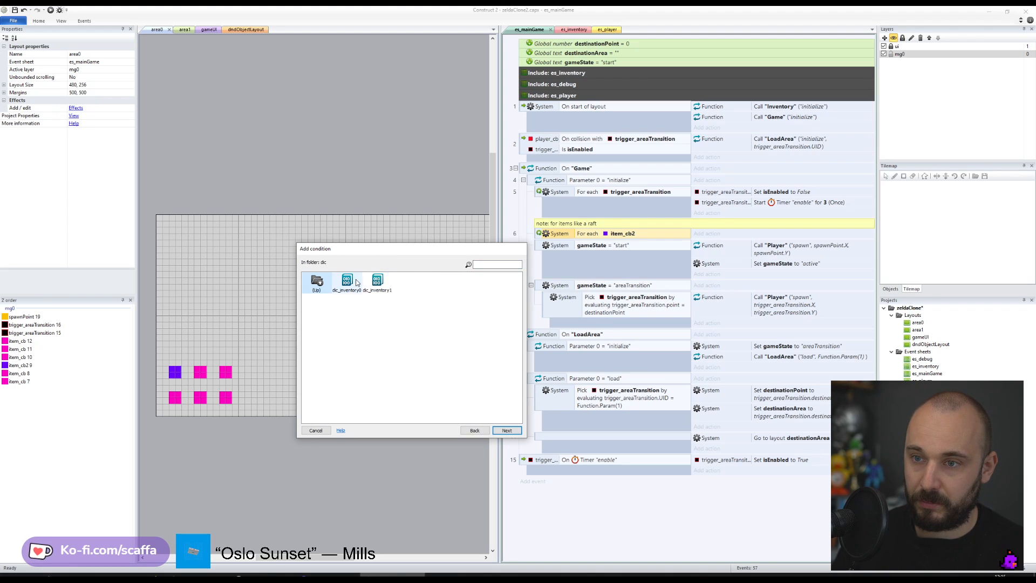
{"action": "double_click", "coordinate": [381, 286]}
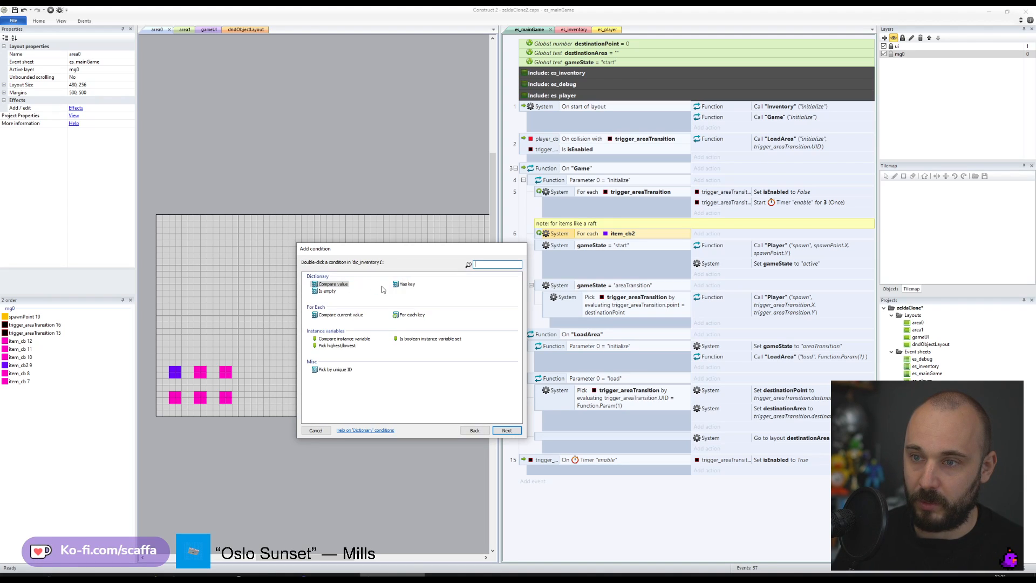
{"action": "double_click", "coordinate": [407, 292]}
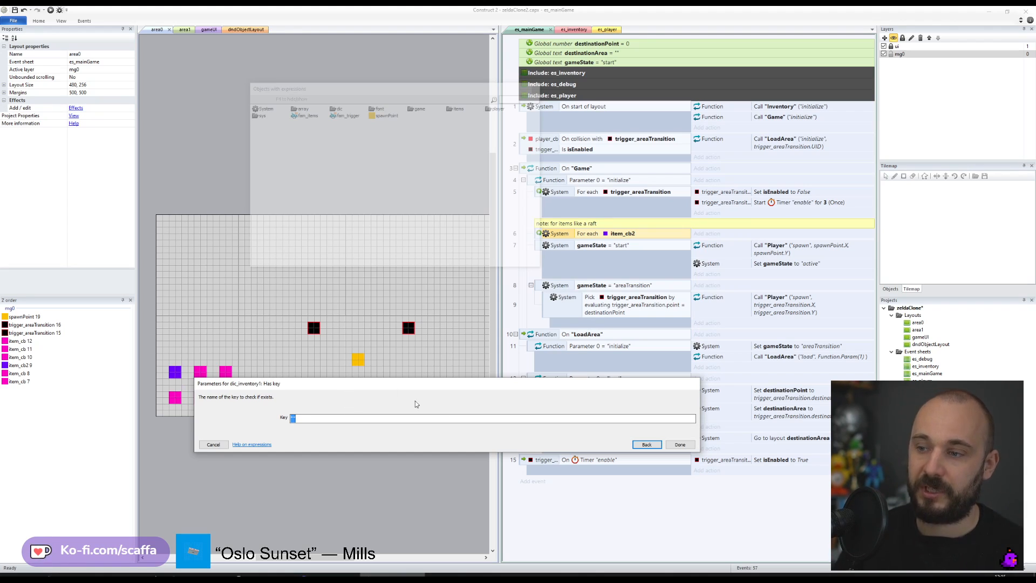
{"action": "left_click", "coordinate": [646, 444]}
{"action": "double_click", "coordinate": [332, 284]}
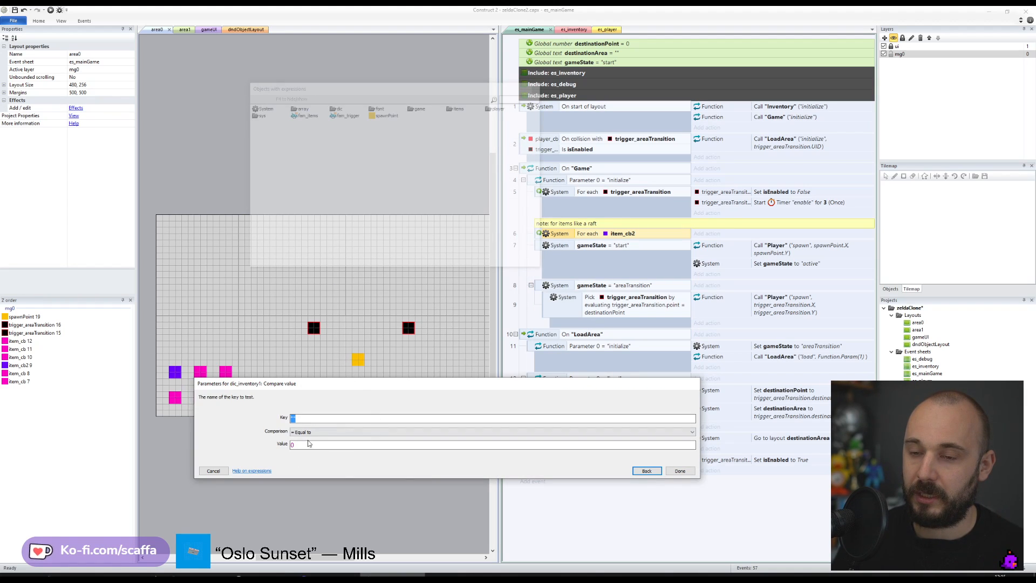
- Set the dictionary condition to check that key item_cb2.name is equal to 1
{"action": "left_click_drag", "start_coordinate": [302, 445], "coordinate": [278, 445]}
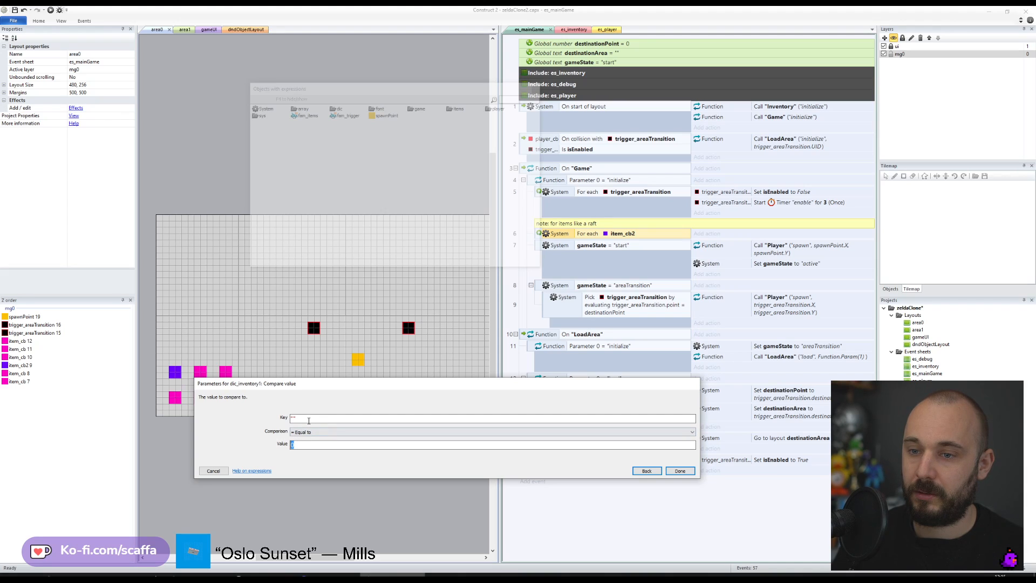
{"action": "left_click", "coordinate": [307, 420]}
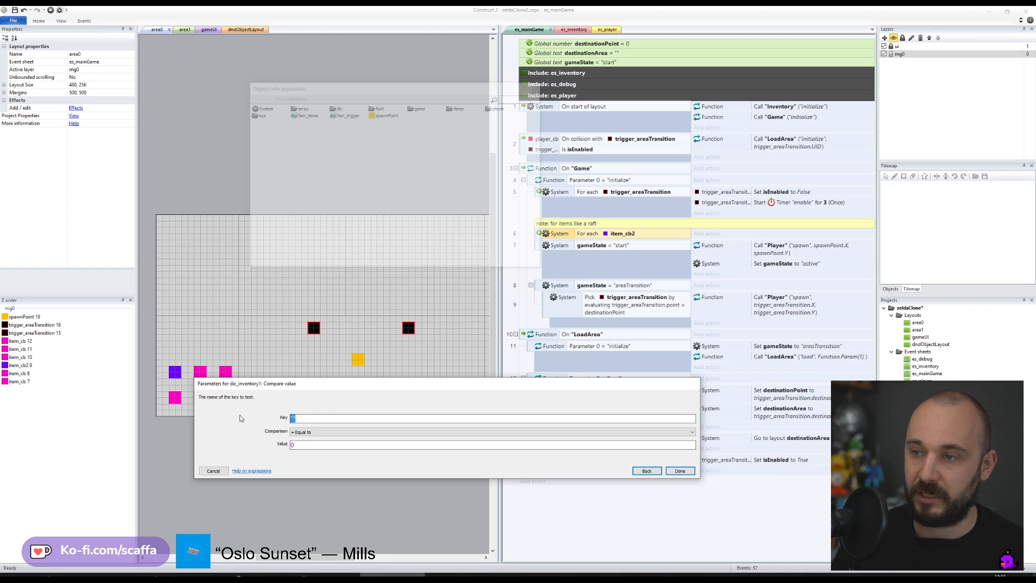
{"action": "type", "text": "item_cb2.n"}
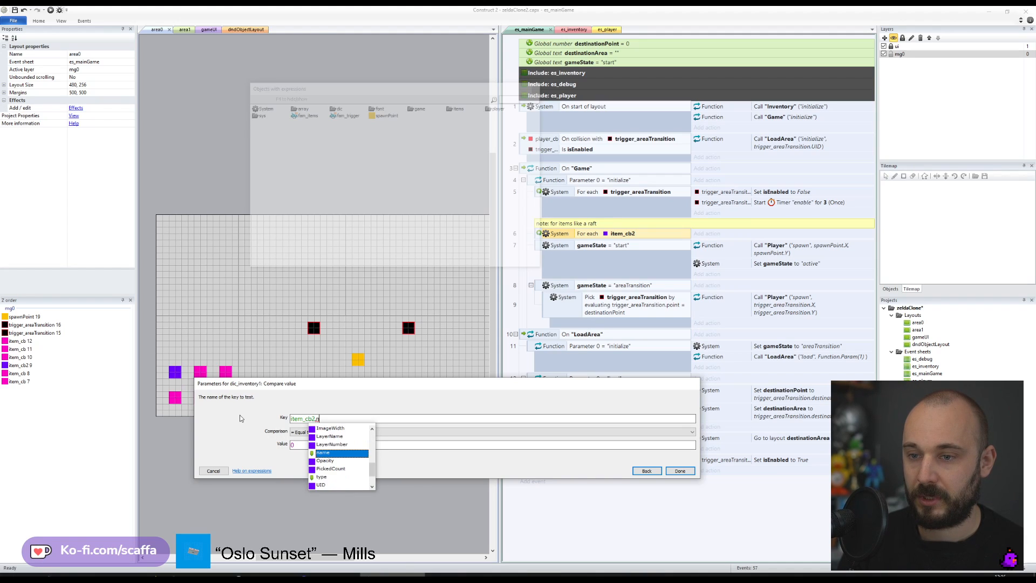
{"action": "type", "text": "ame"}
{"action": "key", "text": "Tab"}
{"action": "key", "text": "Tab"}
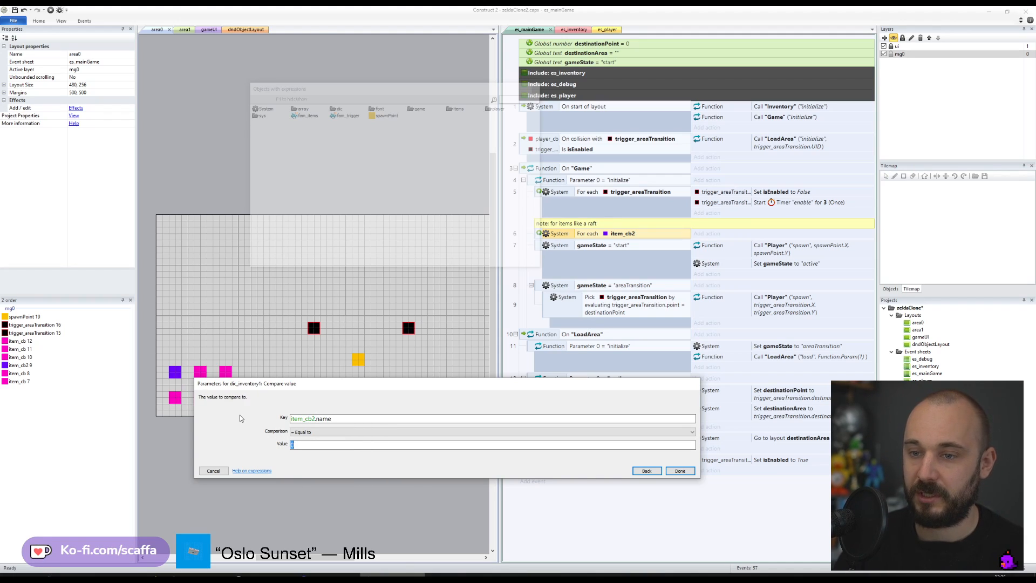
{"action": "type", "text": "1"}
{"action": "key", "text": "Return"}
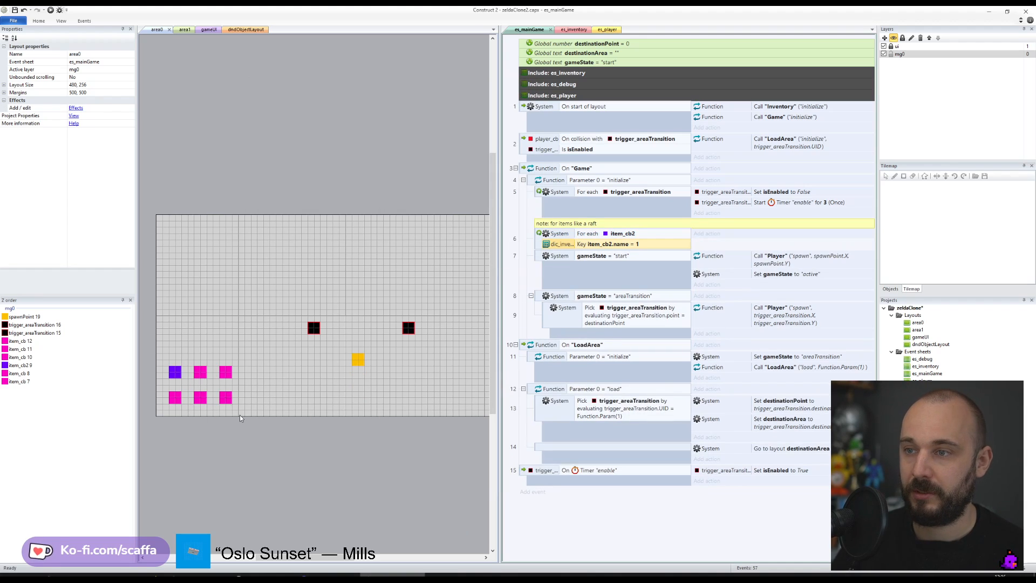
- Add a Destroy action for item_cb2 to the For each item_cb2 event
{"action": "left_click", "coordinate": [599, 235]}
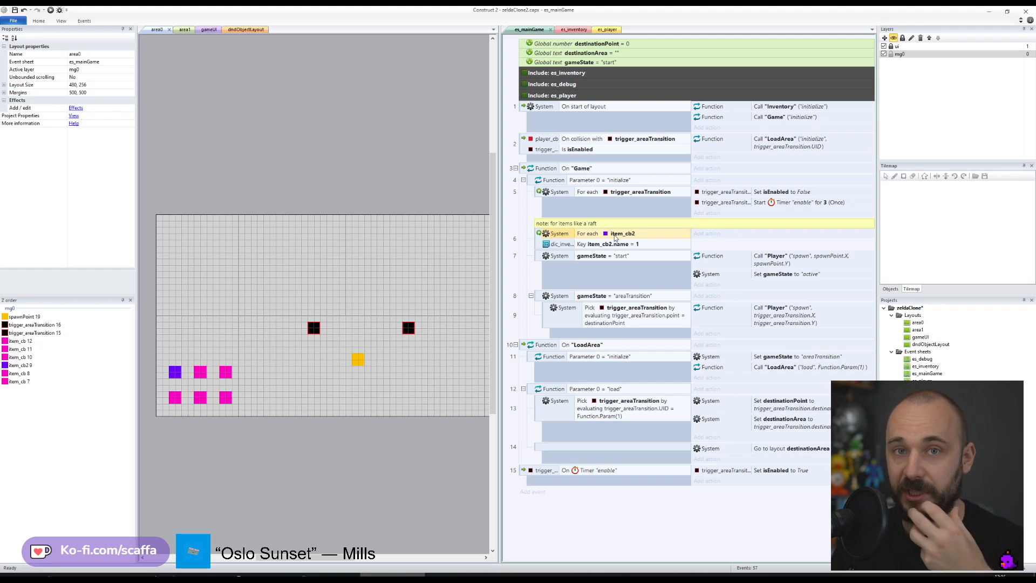
{"action": "left_click", "coordinate": [581, 247]}
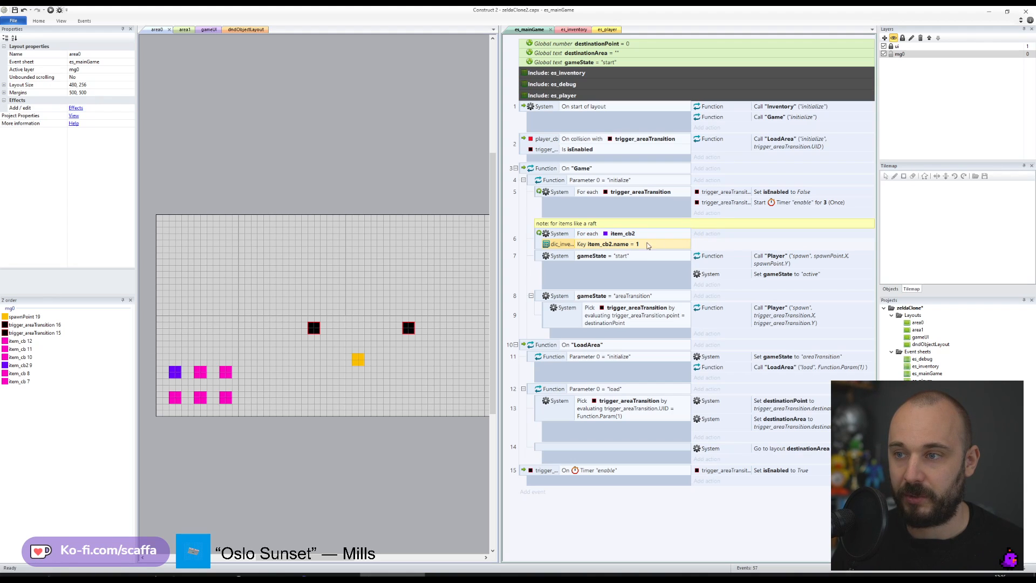
{"action": "left_click", "coordinate": [718, 236]}
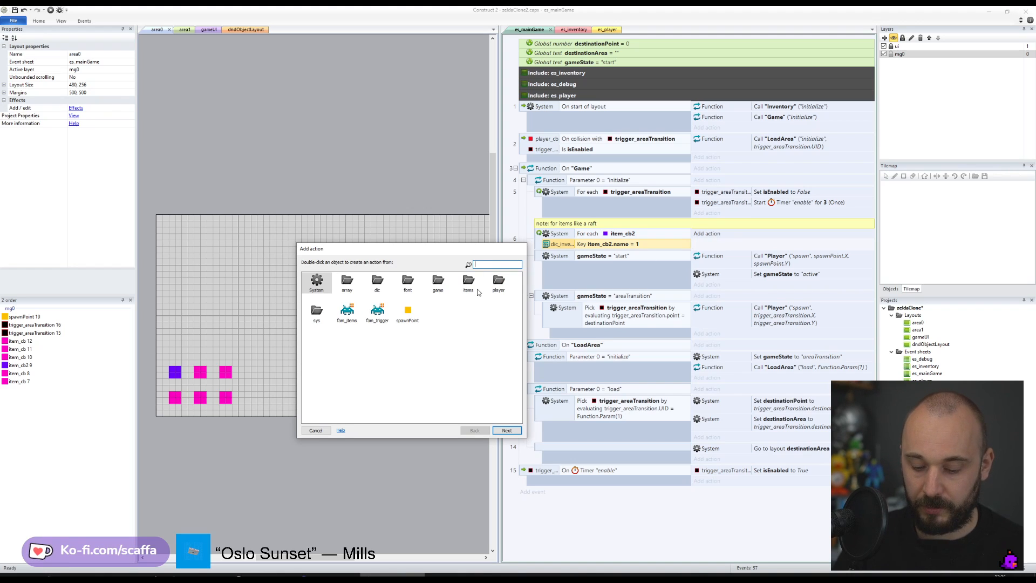
{"action": "type", "text": "item"}
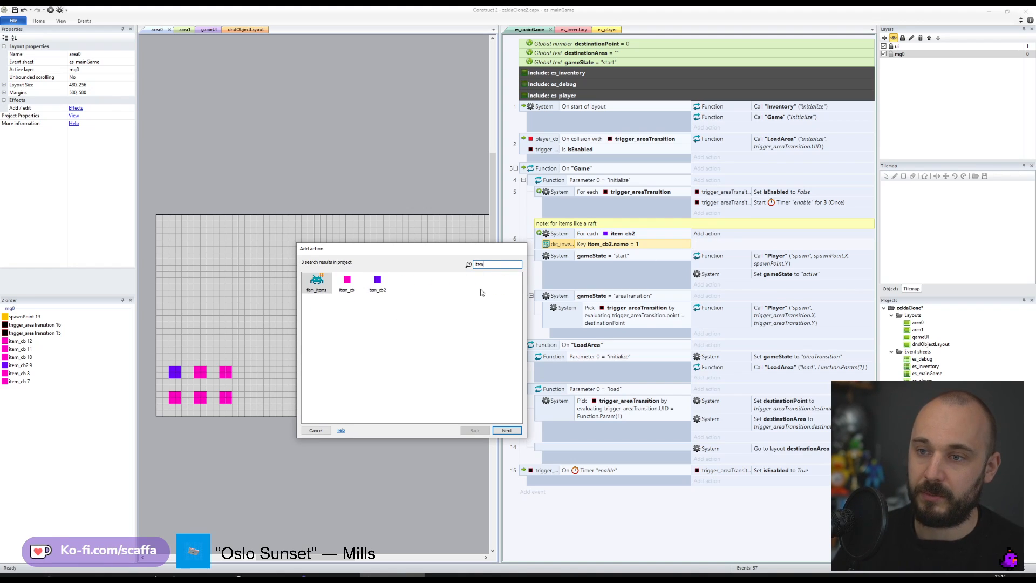
{"action": "double_click", "coordinate": [377, 281]}
{"action": "type", "text": "de"}
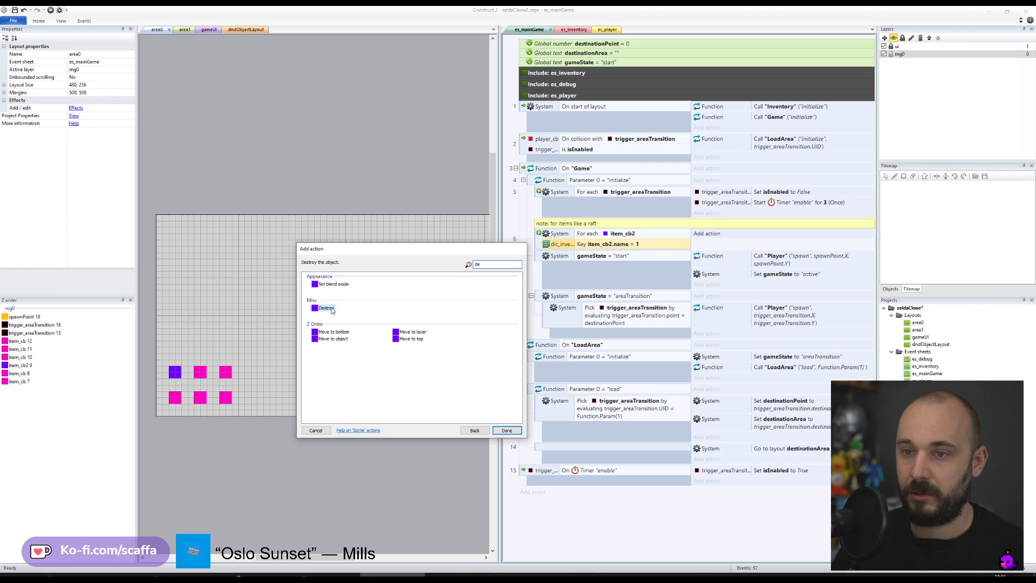
{"action": "double_click", "coordinate": [328, 308]}
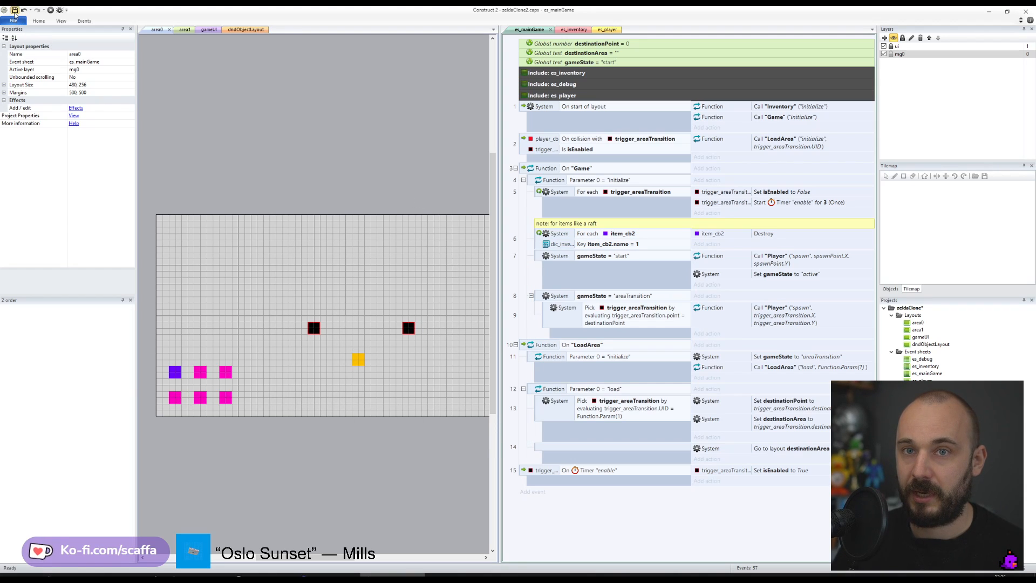
- Debug the layout, inspect dic_inventory1, and have the player pick up the purple item, enter the other area and return
{"action": "left_click", "coordinate": [59, 10]}
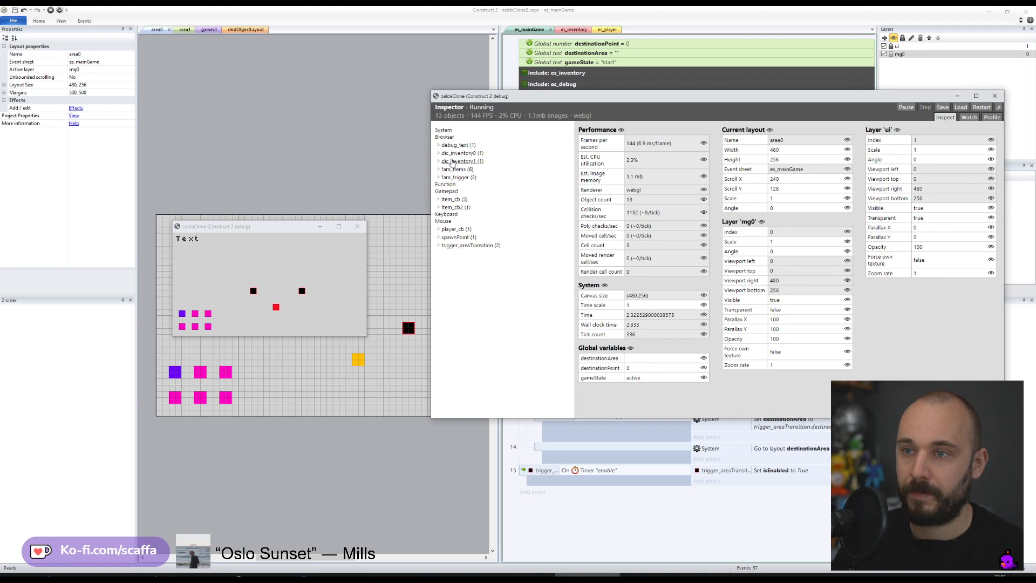
{"action": "left_click", "coordinate": [459, 161]}
{"action": "left_click", "coordinate": [296, 275]}
{"action": "key", "text": "Left"}
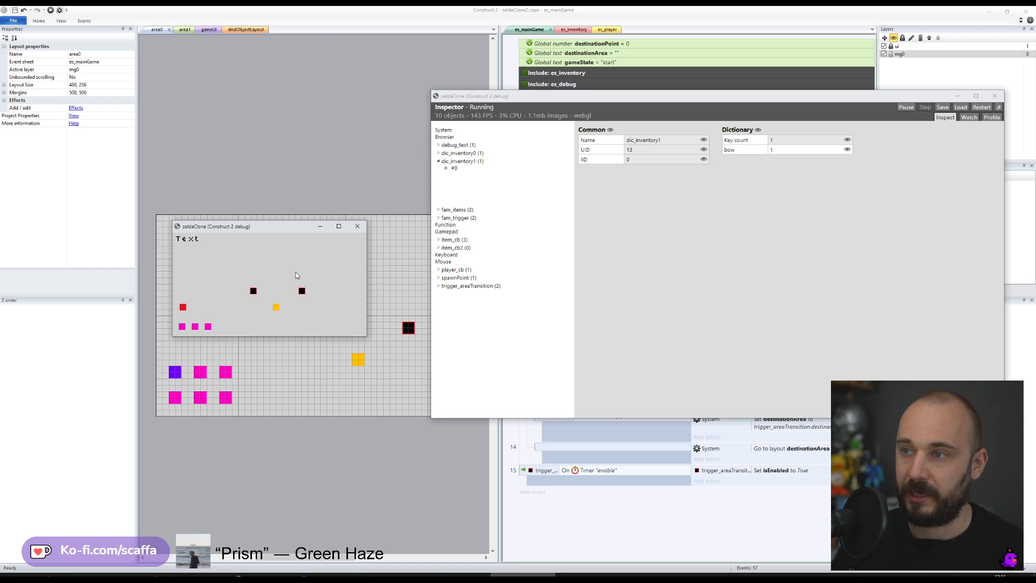
{"action": "key", "text": "Up"}
{"action": "key", "text": "Left"}
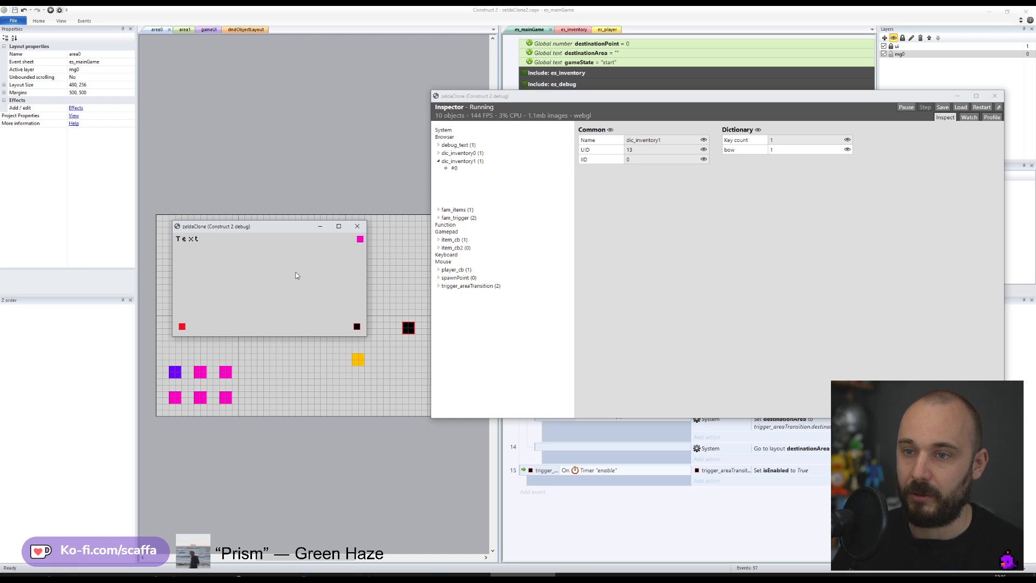
{"action": "key", "text": "Up"}
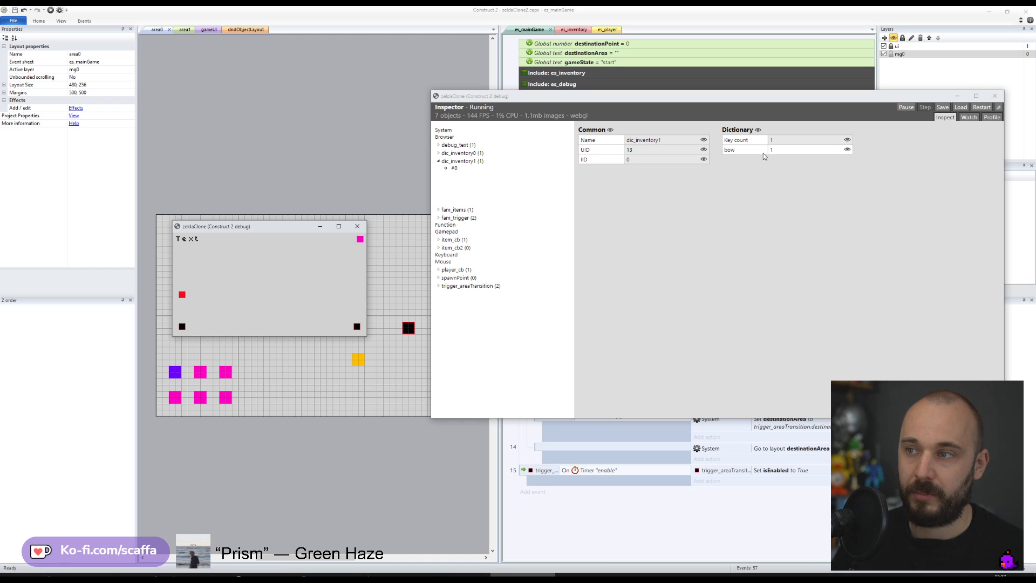
{"action": "key", "text": "Down"}
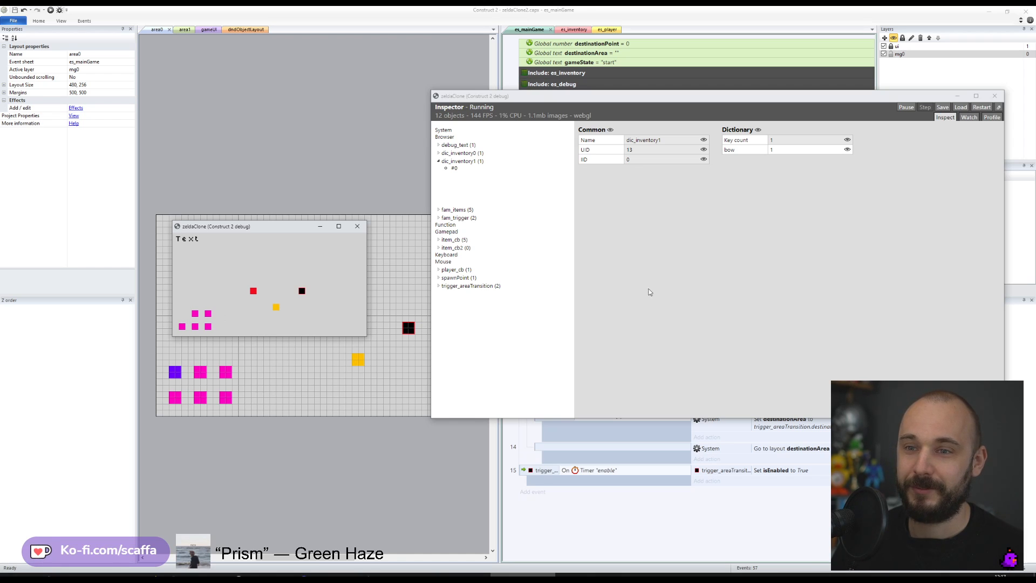
- Collect the remaining pink items, travel repeatedly between the two areas to check which items respawn, and close the debug preview
{"action": "key", "text": "Down"}
{"action": "key", "text": "Left"}
{"action": "key", "text": "Up"}
{"action": "key", "text": "Right"}
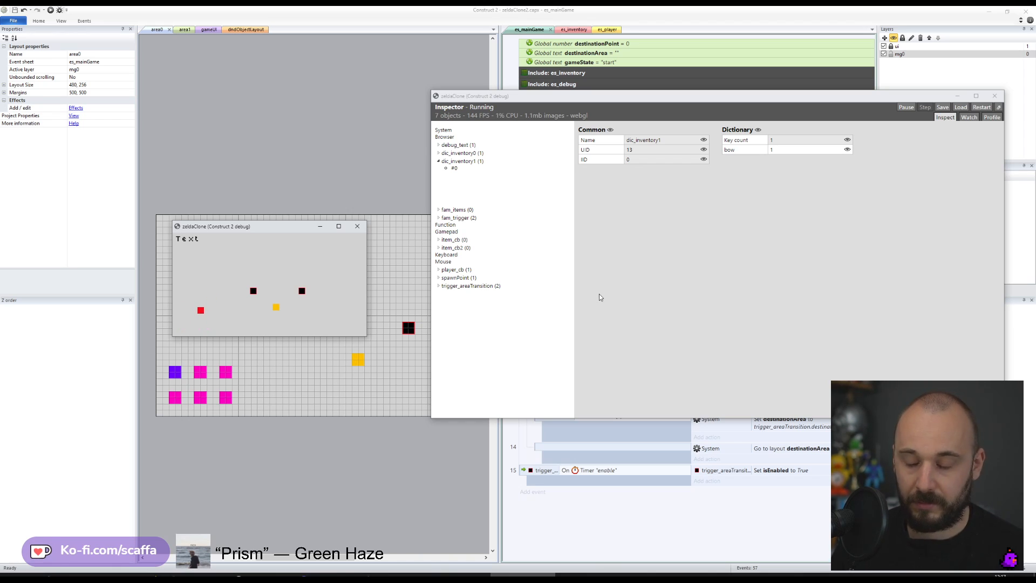
{"action": "key", "text": "Up"}
{"action": "key", "text": "Up"}
{"action": "key", "text": "Down"}
{"action": "key", "text": "Up"}
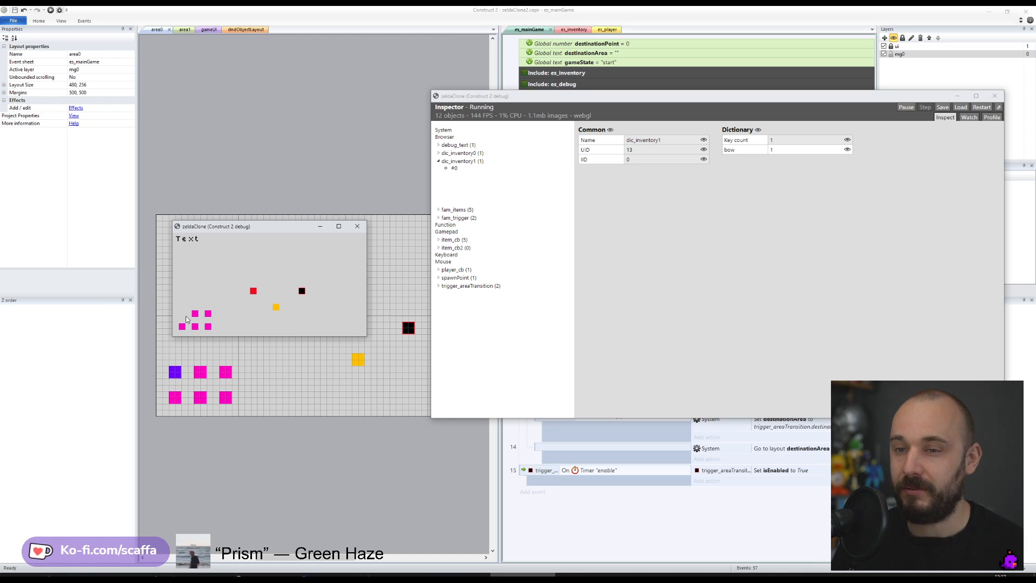
{"action": "key", "text": "Up"}
{"action": "key", "text": "Down"}
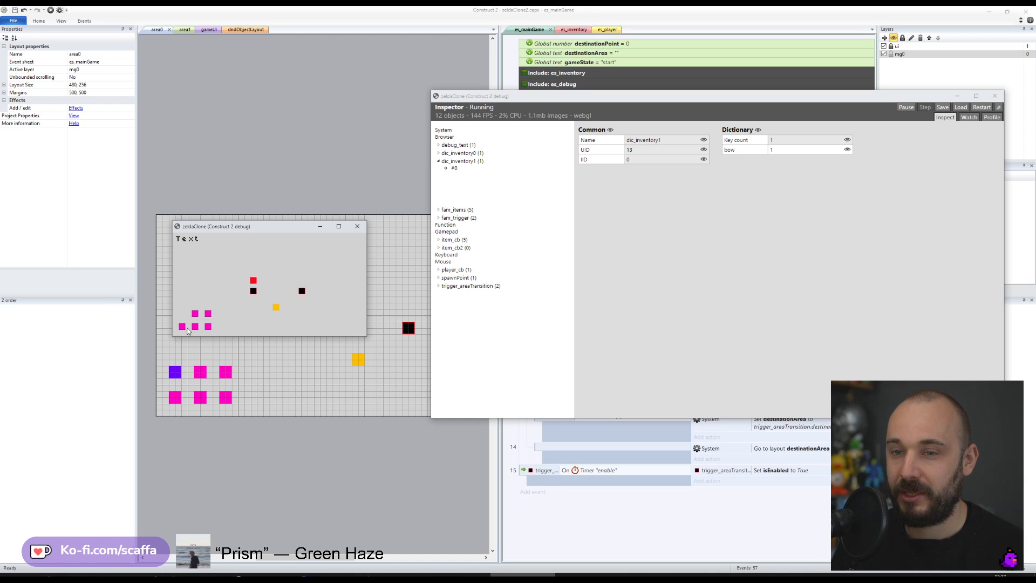
{"action": "key", "text": "Up"}
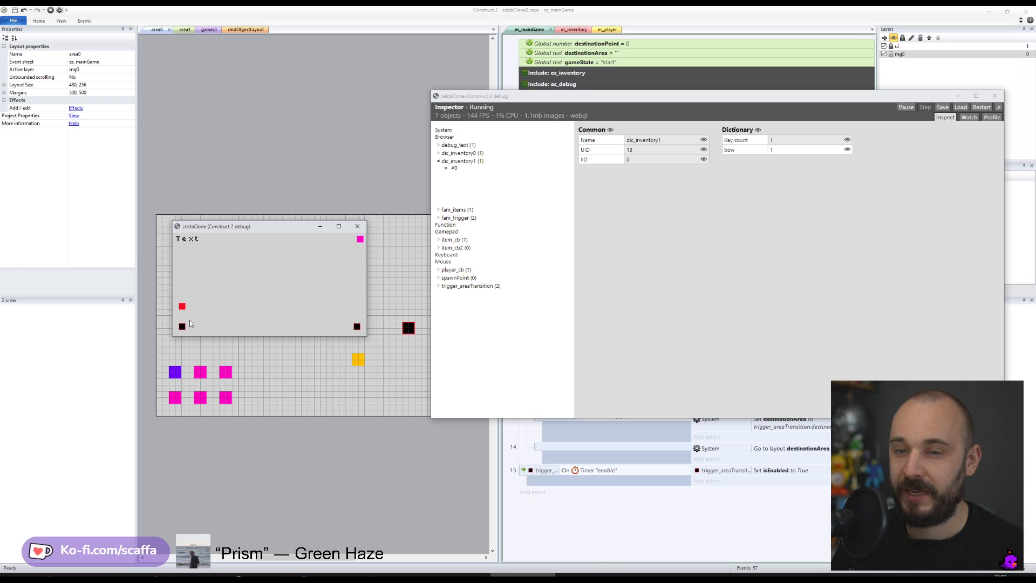
{"action": "key", "text": "Down"}
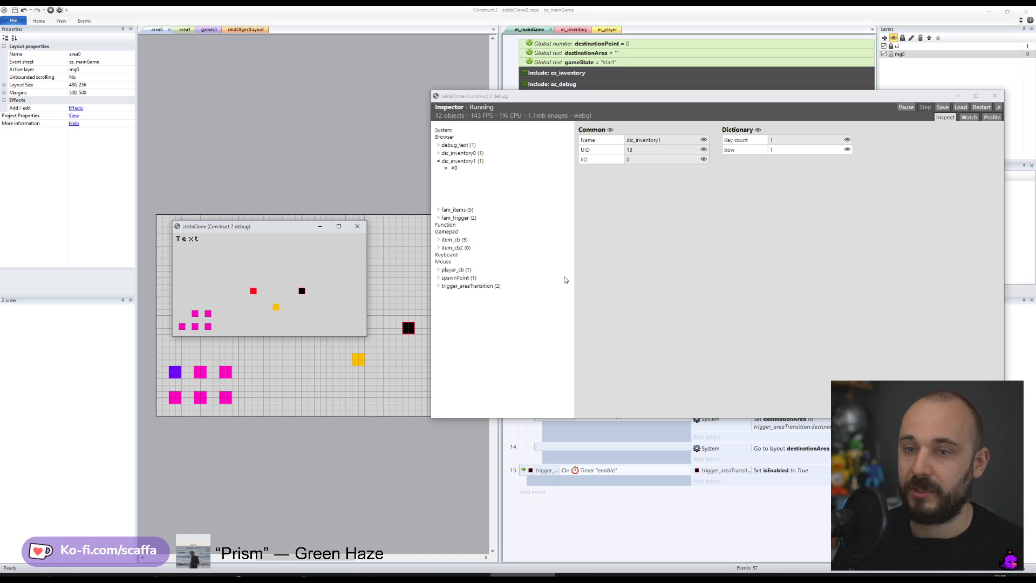
{"action": "key", "text": "alt+F4"}
- Add the comment "Note: this makes sure items dont respawn when picked up. Finite" above the For each item_cb2 event and save the project
{"action": "left_click", "coordinate": [542, 240]}
{"action": "type", "text": "q"}
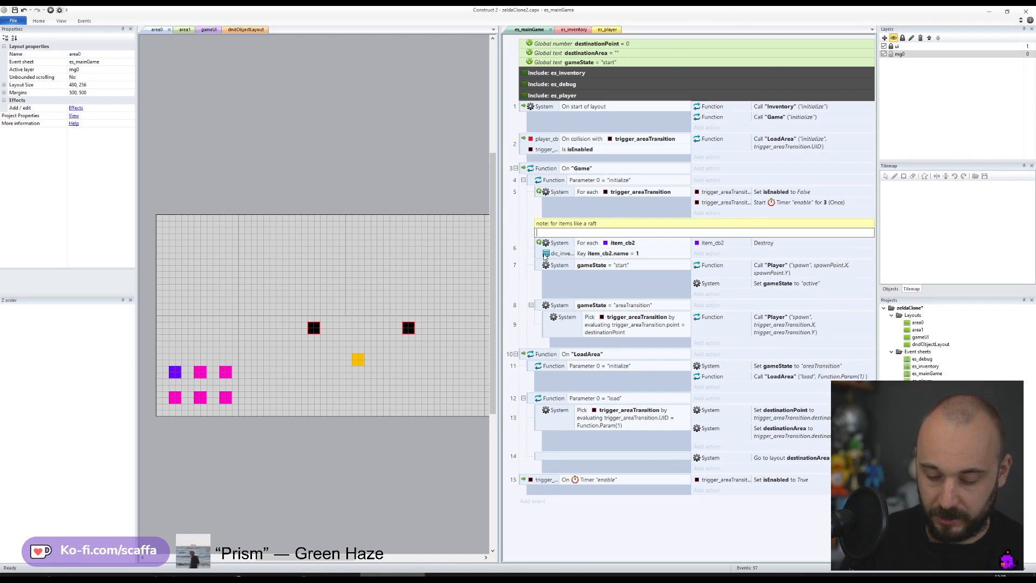
{"action": "type", "text": "Note: thismakes sure it"}
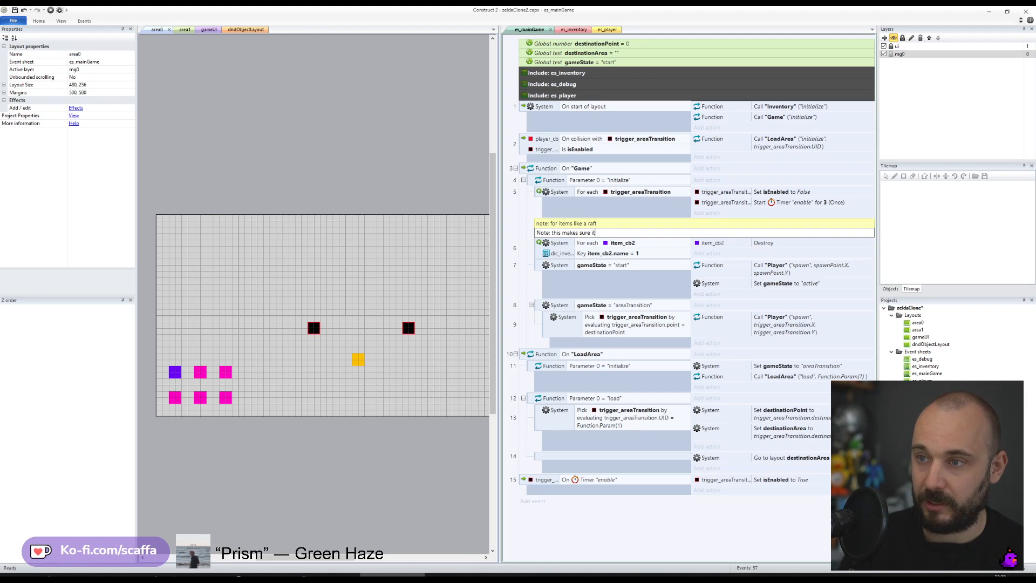
{"action": "type", "text": "ems dont respawn when picked up."}
{"action": "key", "text": "Return"}
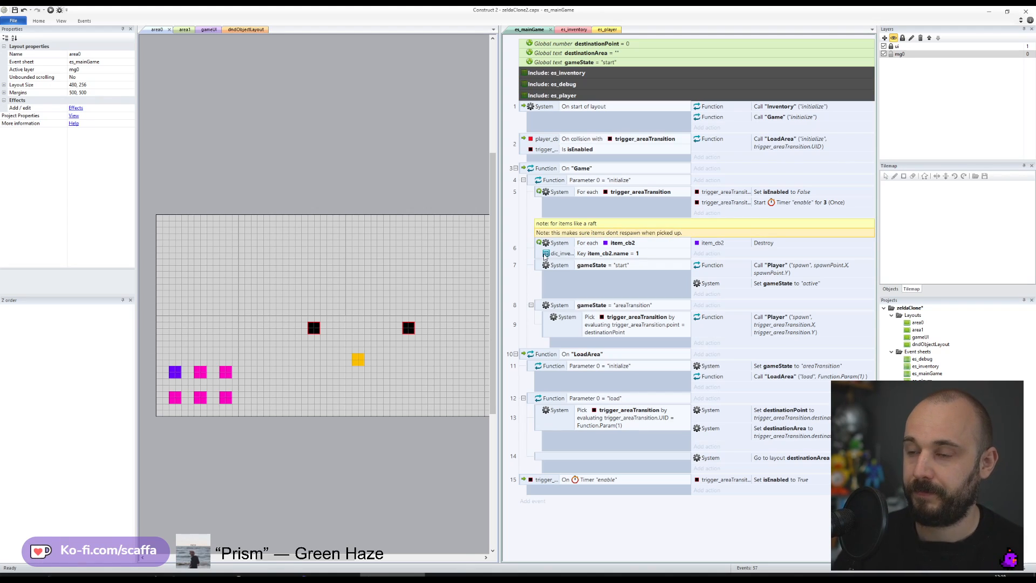
{"action": "double_click", "coordinate": [685, 233]}
{"action": "type", "text": "Finite"}
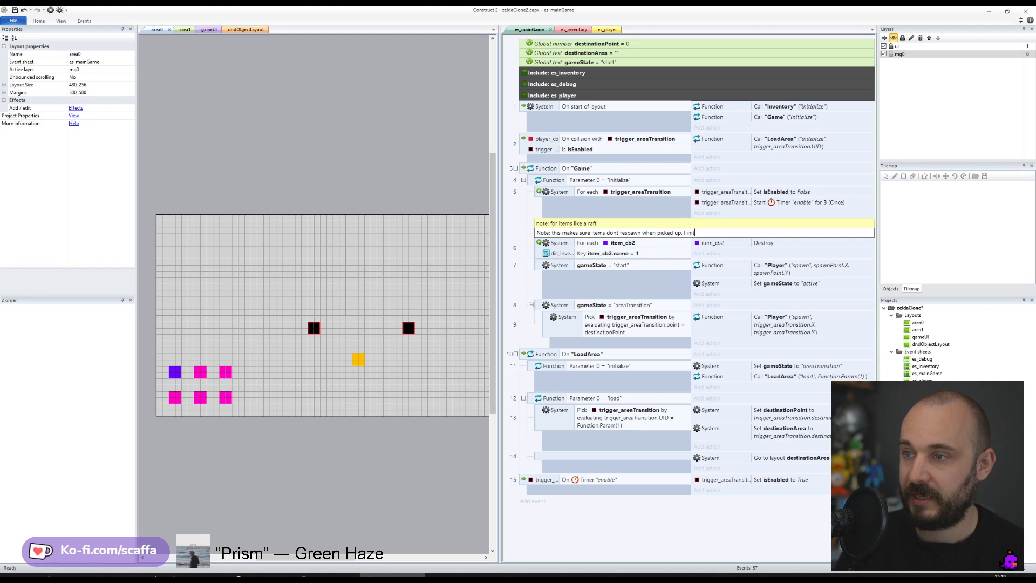
{"action": "key", "text": "Return"}
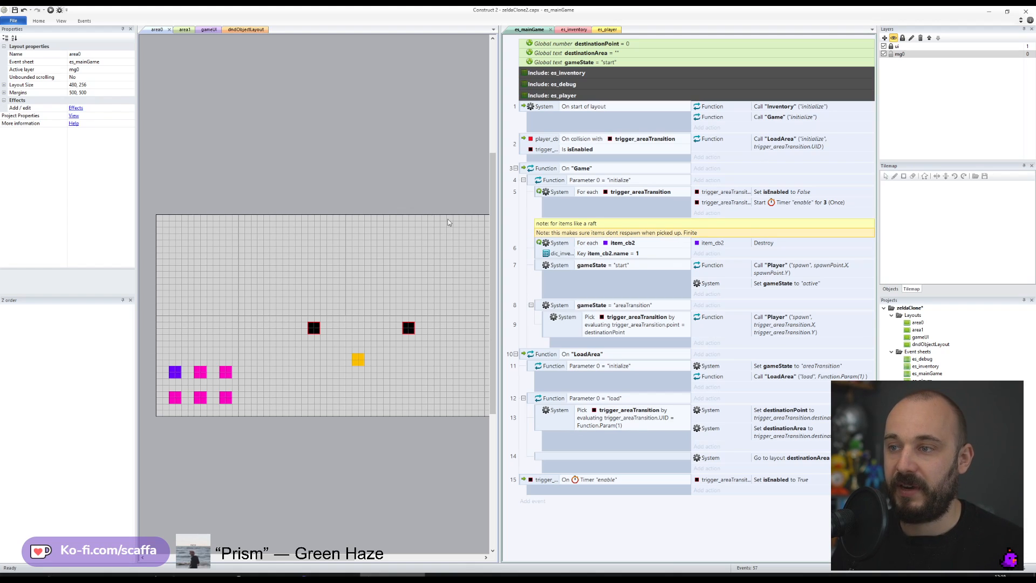
{"action": "left_click", "coordinate": [330, 178]}
{"action": "left_click", "coordinate": [15, 10]}
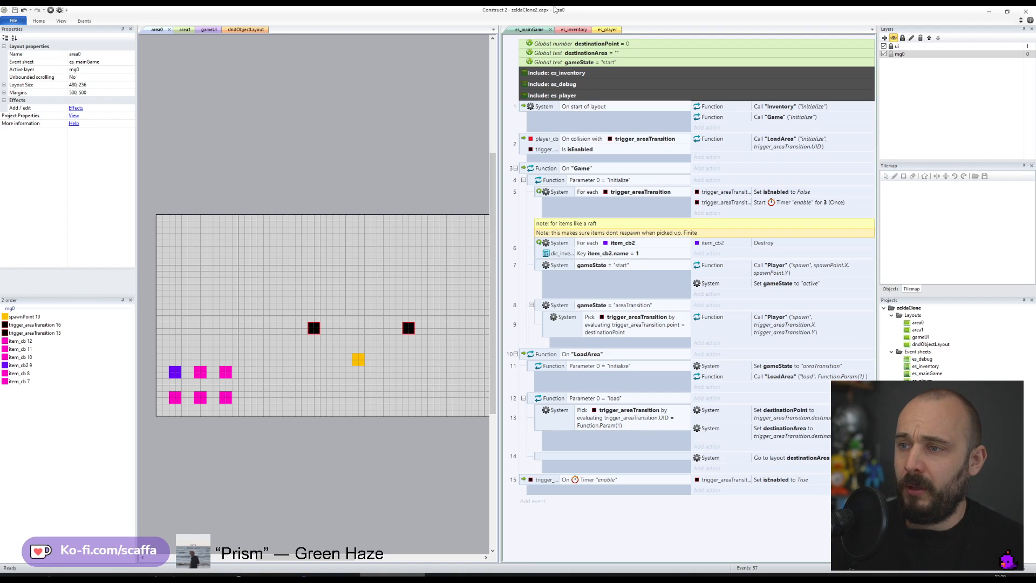
- Delete the "note: for items like a raft" comment and change the remaining comment's opening word to lowercase "note"
{"action": "left_click", "coordinate": [593, 221]}
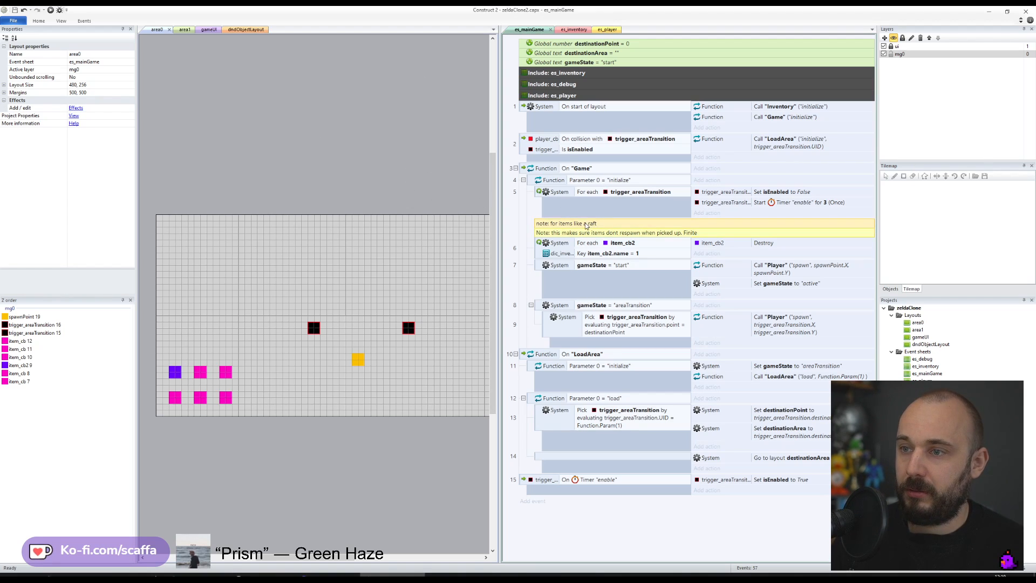
{"action": "key", "text": "Delete"}
{"action": "double_click", "coordinate": [538, 225]}
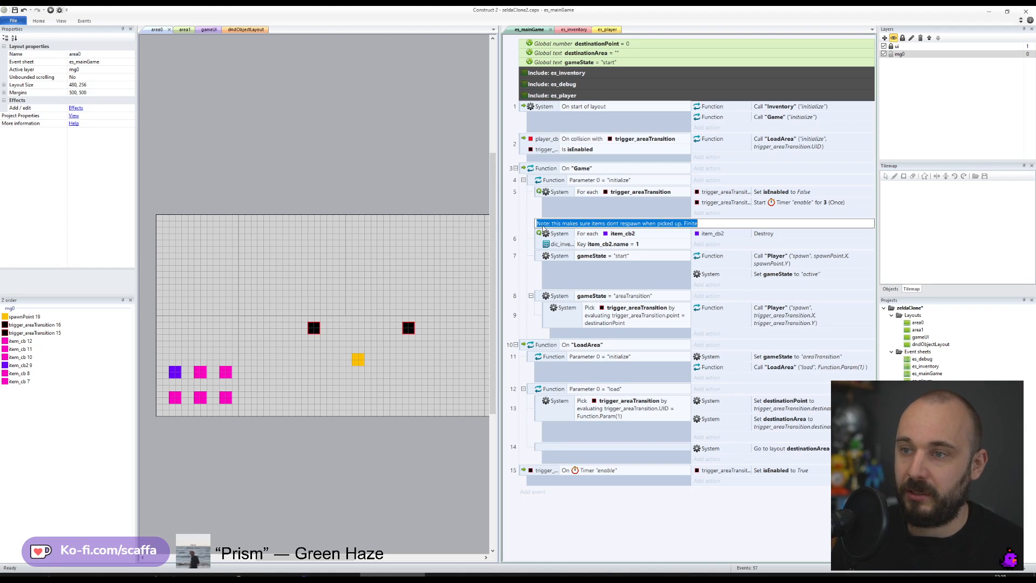
{"action": "type", "text": "n"}
{"action": "key", "text": "Return"}
{"action": "left_click", "coordinate": [416, 185]}
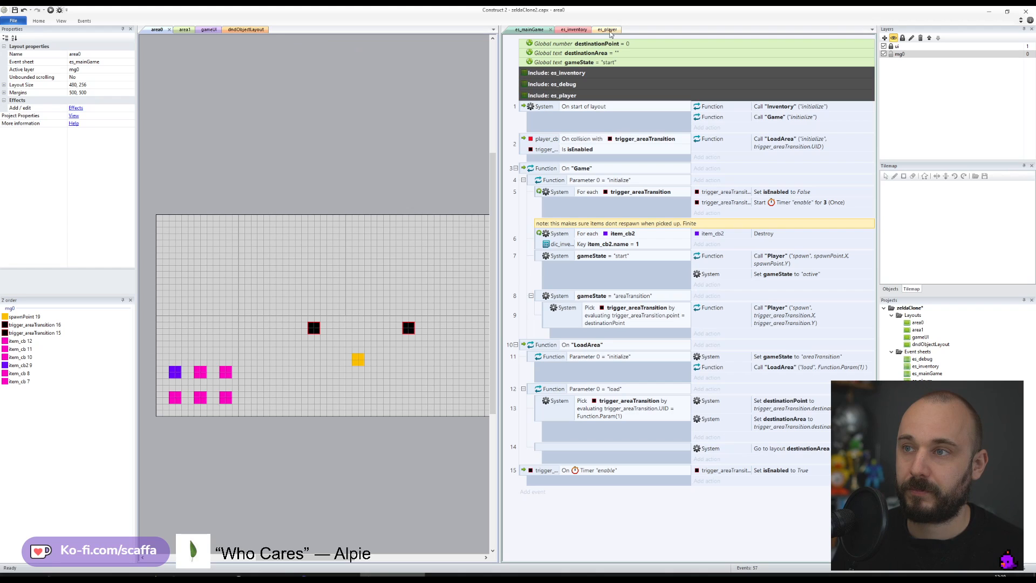
- Open the gameUI layout and the es_debug event sheet, and add a System Every tick event to that sheet
{"action": "left_click", "coordinate": [202, 30]}
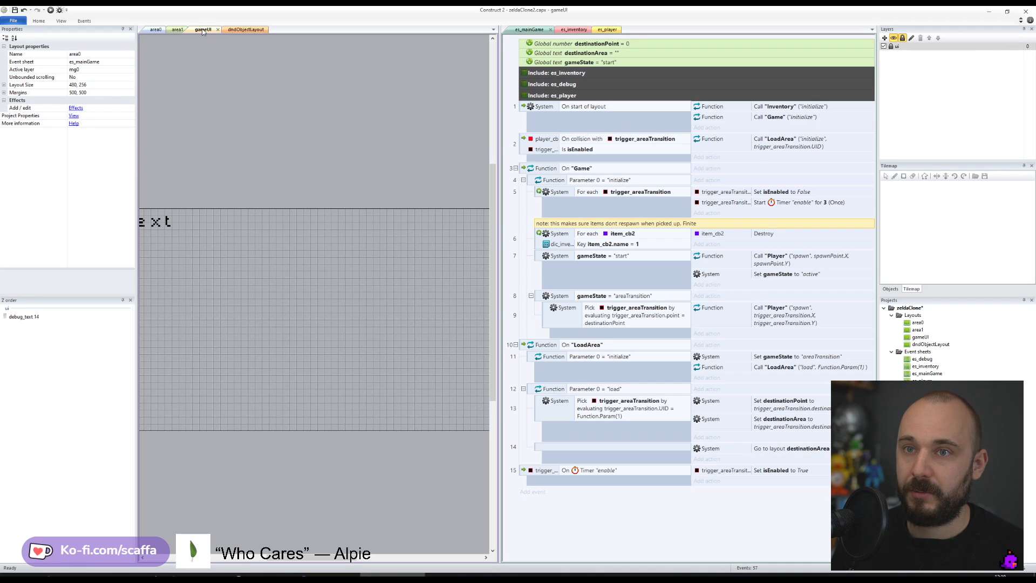
{"action": "double_click", "coordinate": [572, 89]}
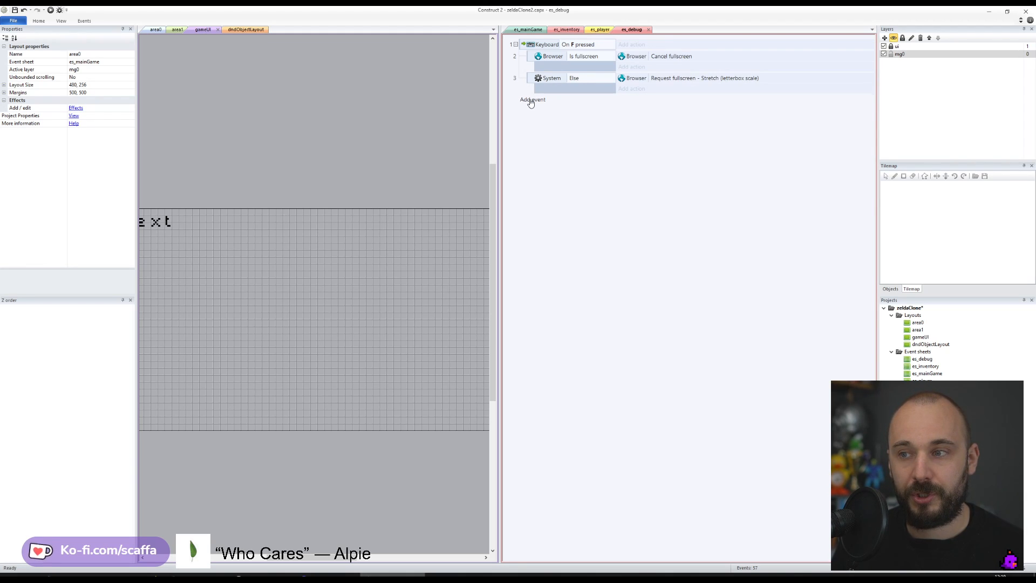
{"action": "left_click", "coordinate": [532, 100]}
{"action": "double_click", "coordinate": [316, 281]}
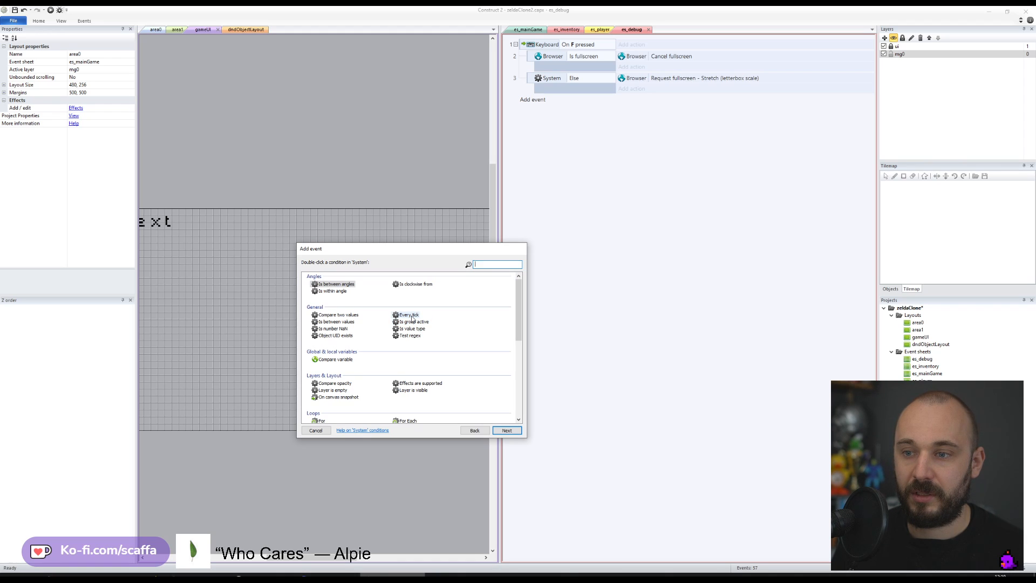
{"action": "double_click", "coordinate": [412, 315]}
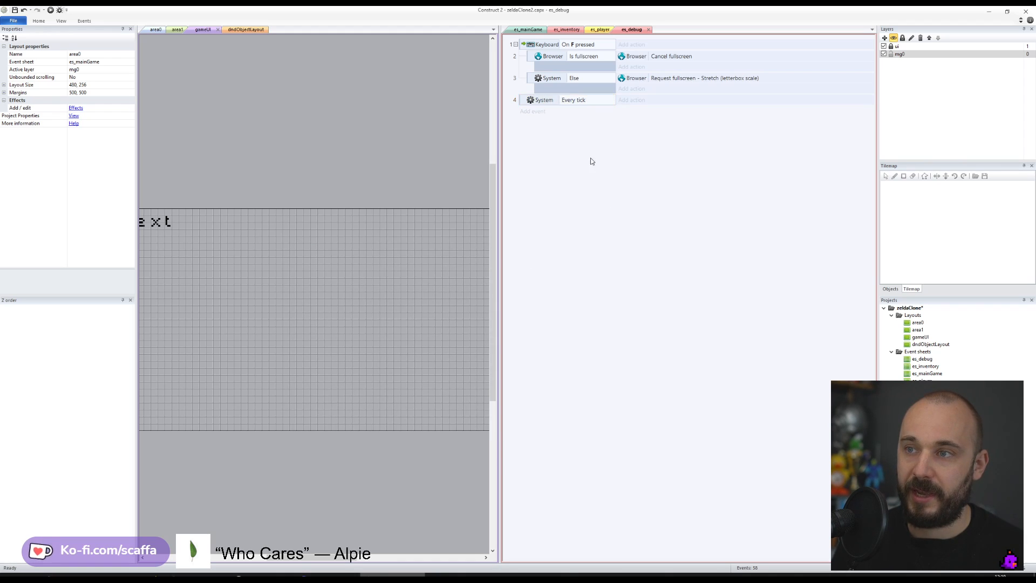
{"action": "left_click", "coordinate": [523, 100]}
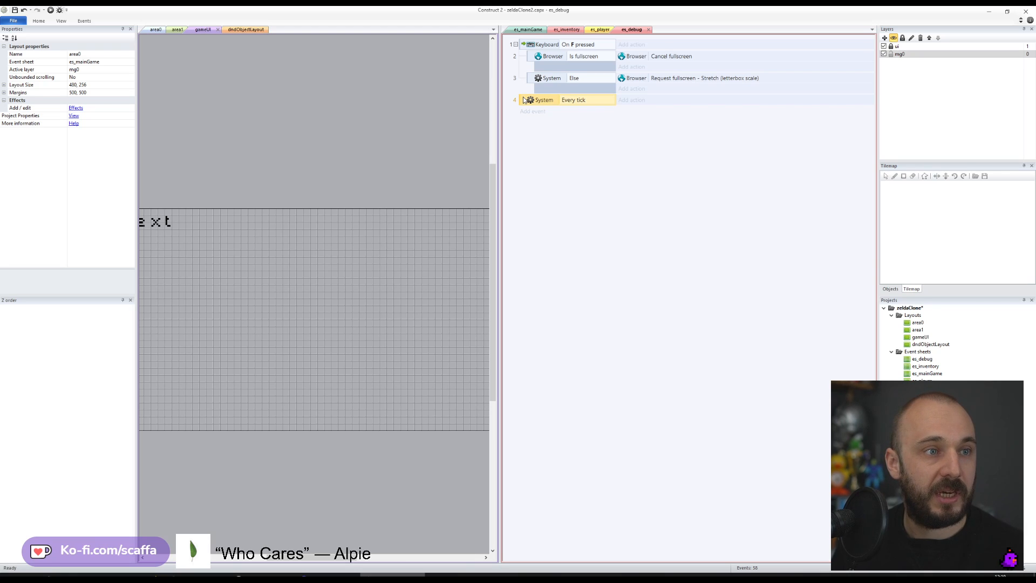
- Enlarge the es_debug event sheet's text and widen the event sheet area beside the layout view
{"action": "scroll", "coordinate": [739, 369], "scroll_direction": "up", "scroll_amount": 3, "text": "ctrl"}
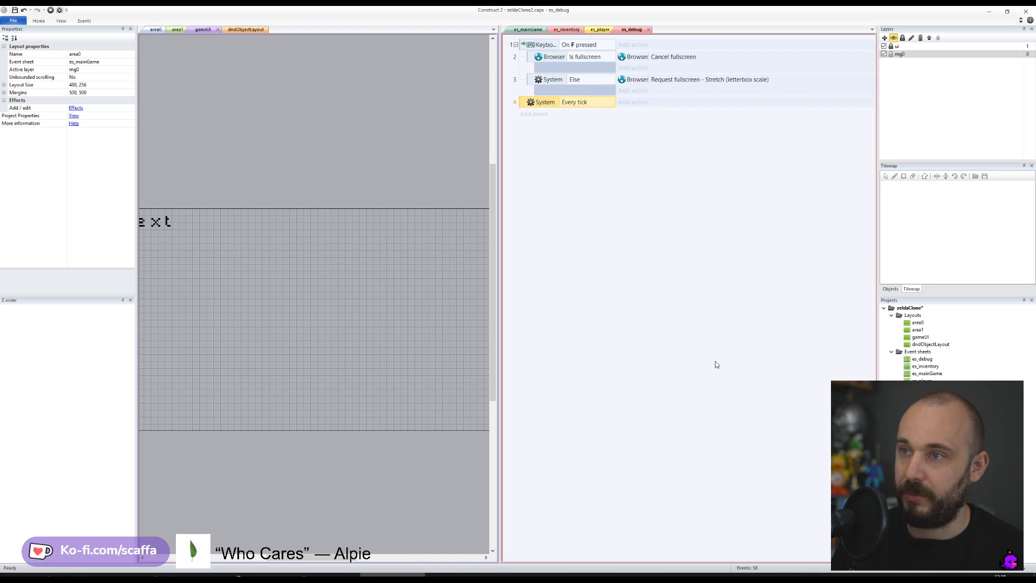
{"action": "scroll", "coordinate": [715, 365], "scroll_direction": "up", "scroll_amount": 2, "text": "ctrl"}
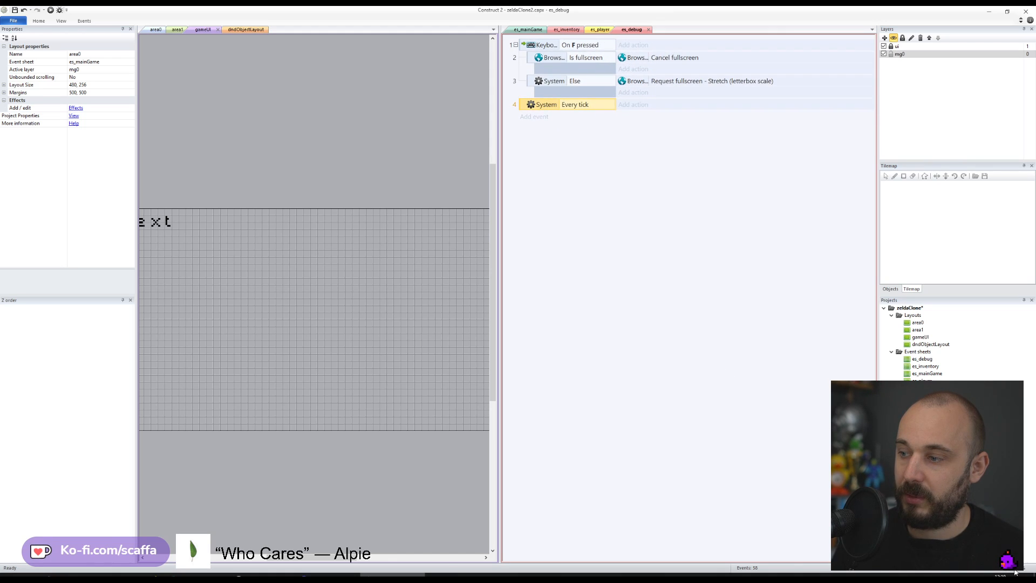
{"action": "left_click", "coordinate": [382, 183]}
{"action": "scroll", "coordinate": [370, 281], "scroll_direction": "up", "scroll_amount": 2, "text": "ctrl"}
{"action": "scroll", "coordinate": [369, 288], "scroll_direction": "down", "scroll_amount": 2, "text": "ctrl"}
{"action": "scroll", "coordinate": [625, 174], "scroll_direction": "up", "scroll_amount": 3, "text": "ctrl"}
{"action": "scroll", "coordinate": [625, 176], "scroll_direction": "down", "scroll_amount": 2, "text": "ctrl"}
{"action": "left_click_drag", "start_coordinate": [501, 175], "coordinate": [419, 178]}
{"action": "scroll", "coordinate": [545, 181], "scroll_direction": "down", "scroll_amount": 1, "text": "ctrl"}
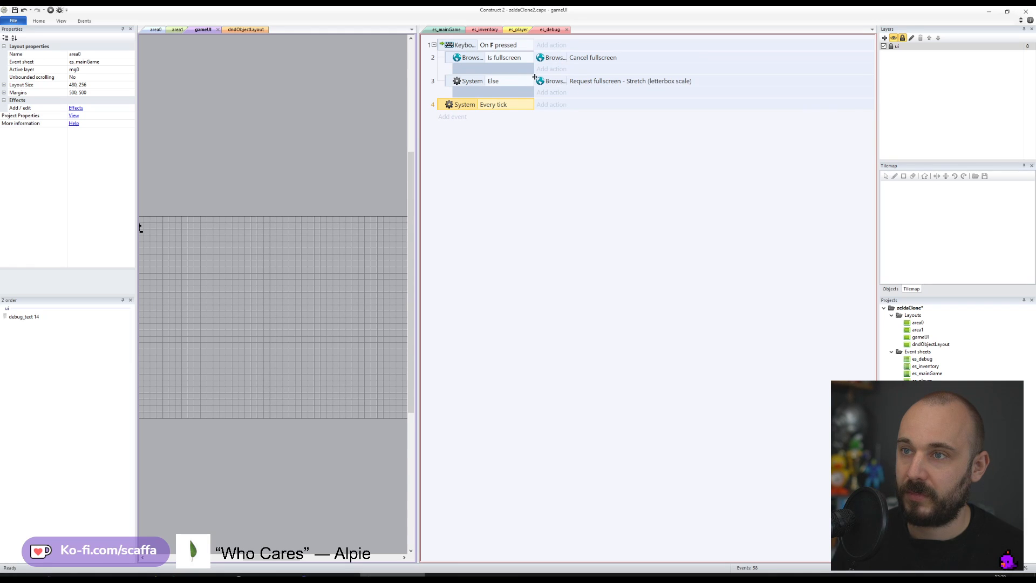
- Widen the condition and action object columns in es_debug, enlarge its text slightly more, and save the project
{"action": "left_click_drag", "start_coordinate": [534, 77], "coordinate": [664, 62]}
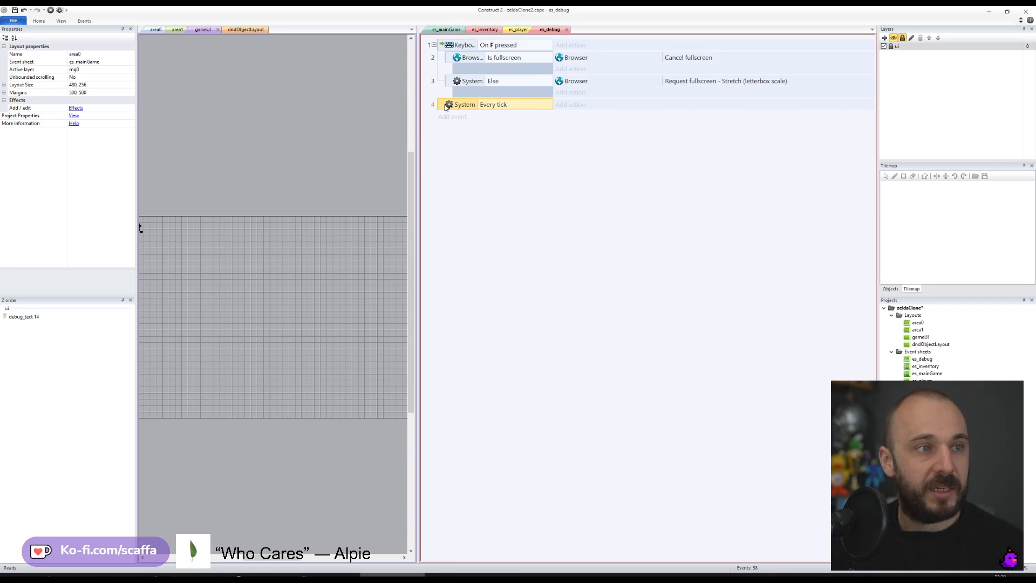
{"action": "scroll", "coordinate": [509, 223], "scroll_direction": "up", "scroll_amount": 2, "text": "ctrl"}
{"action": "scroll", "coordinate": [510, 224], "scroll_direction": "up", "scroll_amount": 1, "text": "ctrl"}
{"action": "scroll", "coordinate": [510, 223], "scroll_direction": "down", "scroll_amount": 1, "text": "ctrl"}
{"action": "scroll", "coordinate": [509, 224], "scroll_direction": "up", "scroll_amount": 1, "text": "ctrl"}
{"action": "scroll", "coordinate": [510, 224], "scroll_direction": "down", "scroll_amount": 1, "text": "ctrl"}
{"action": "scroll", "coordinate": [510, 224], "scroll_direction": "down", "scroll_amount": 1, "text": "ctrl"}
{"action": "scroll", "coordinate": [510, 224], "scroll_direction": "up", "scroll_amount": 1, "text": "ctrl"}
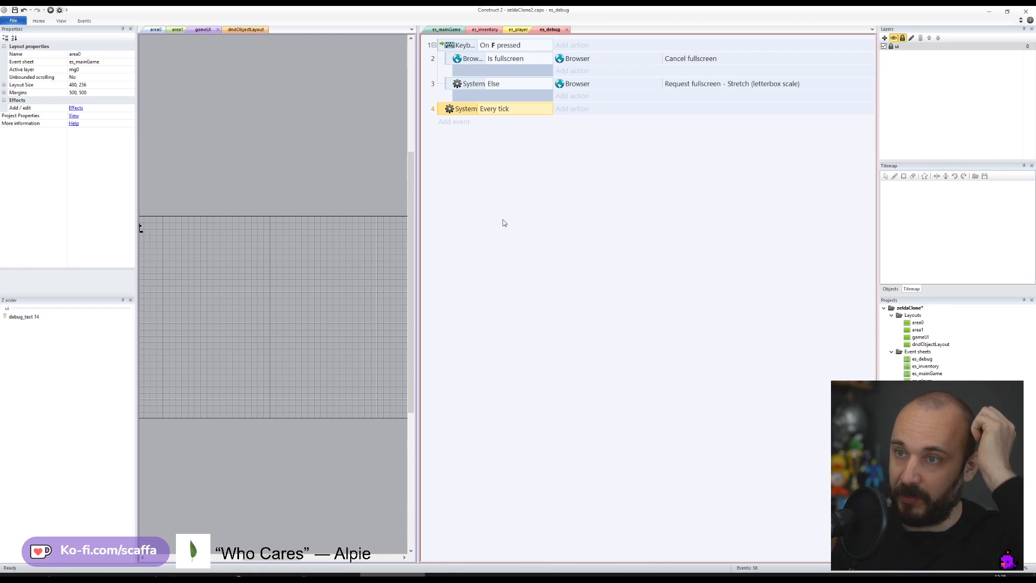
{"action": "left_click", "coordinate": [502, 222]}
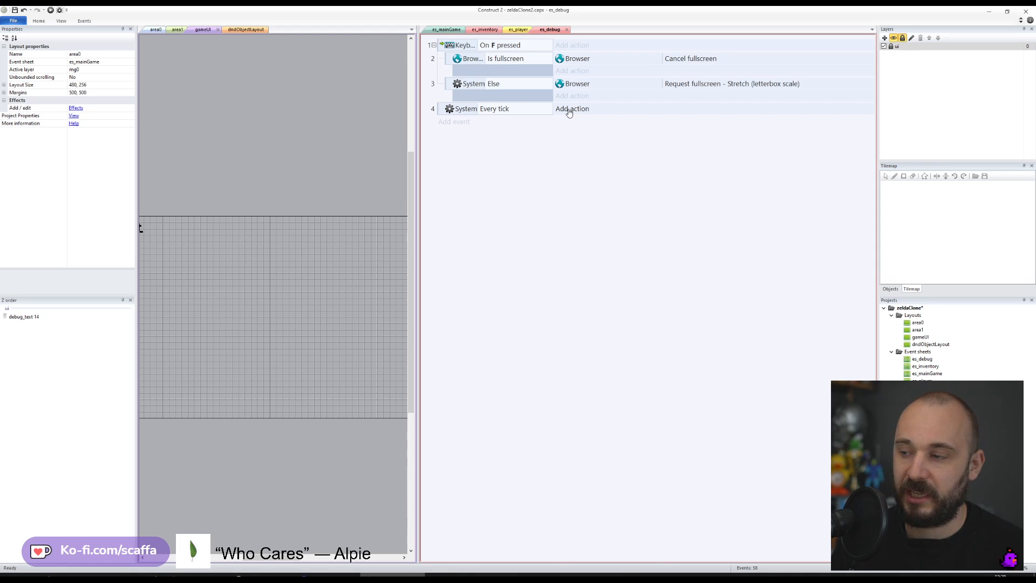
{"action": "key", "text": "ctrl+s"}
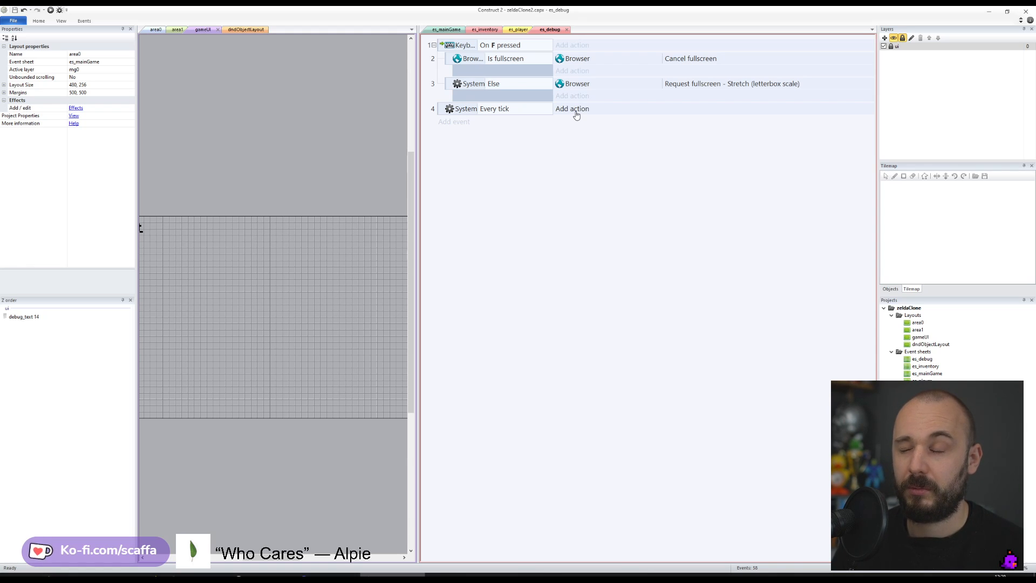
- Move the Every tick event above the keyboard event and give it a debug_text Set text action with "debug: "
{"action": "left_click_drag", "start_coordinate": [445, 110], "coordinate": [446, 41]}
{"action": "left_click", "coordinate": [572, 45]}
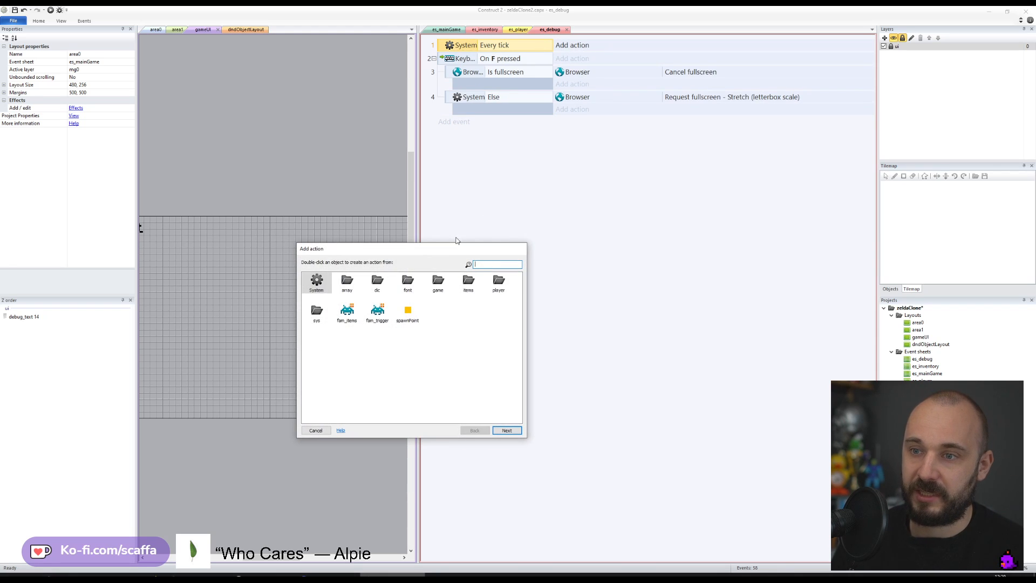
{"action": "double_click", "coordinate": [407, 281]}
{"action": "double_click", "coordinate": [346, 281]}
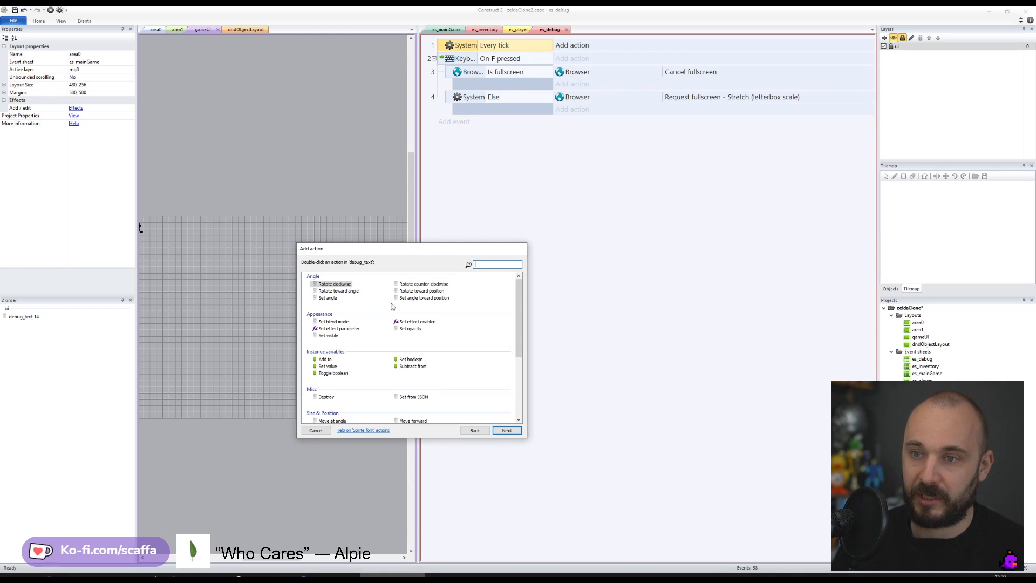
{"action": "scroll", "coordinate": [377, 324], "scroll_direction": "down", "scroll_amount": 5}
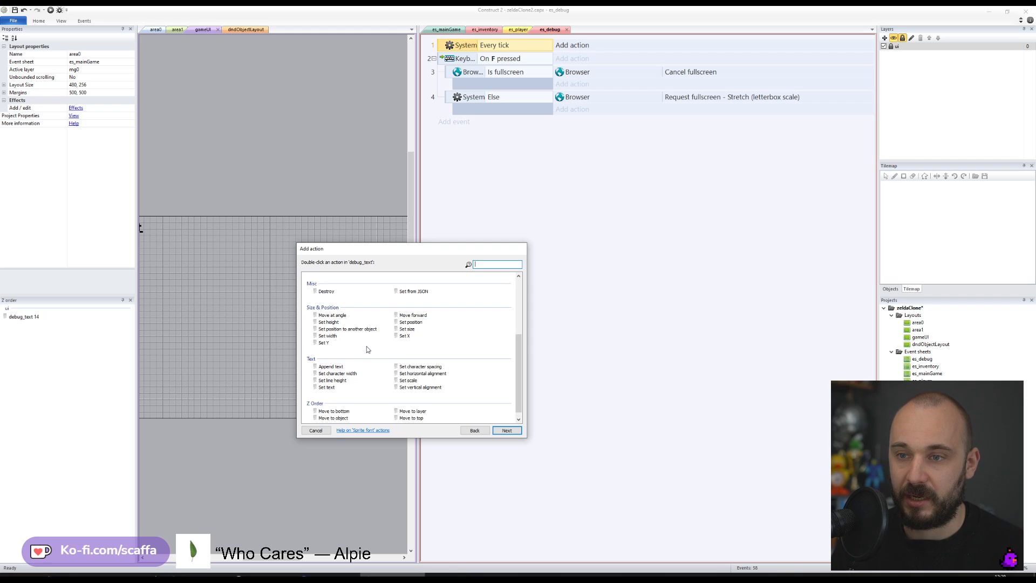
{"action": "scroll", "coordinate": [367, 349], "scroll_direction": "down", "scroll_amount": 1}
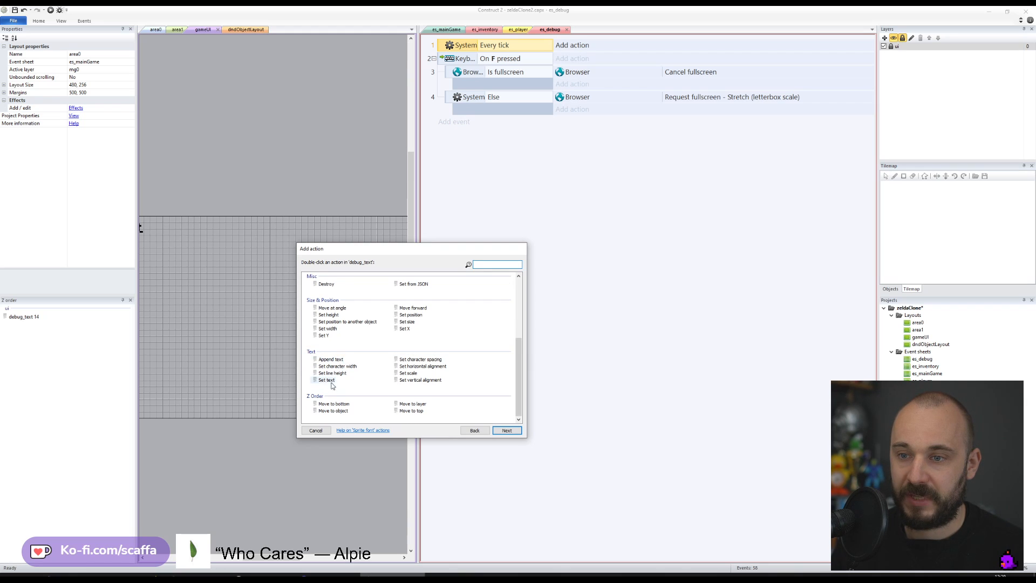
{"action": "double_click", "coordinate": [326, 380]}
{"action": "key", "text": "Left"}
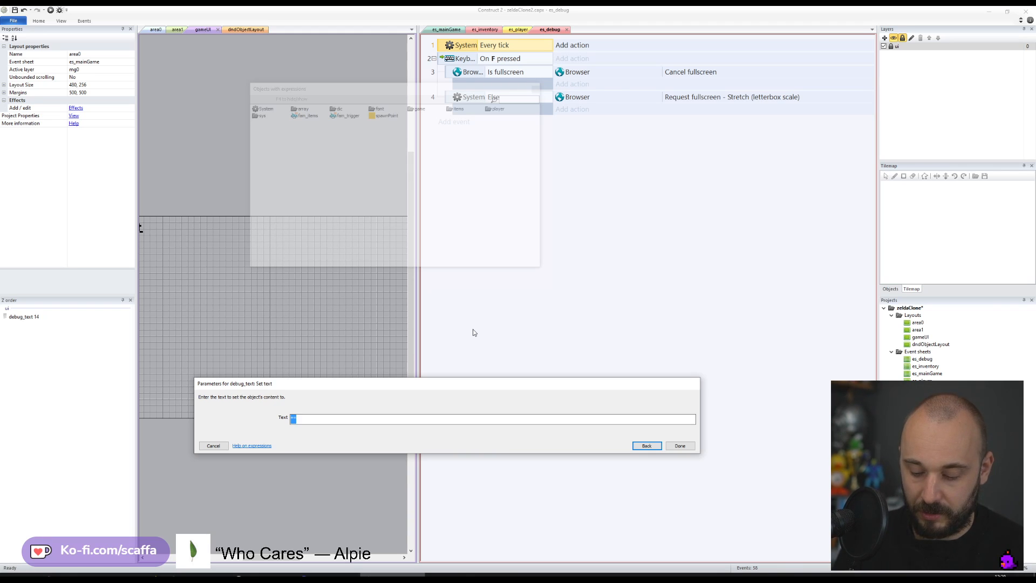
{"action": "type", "text": "Debug: "}
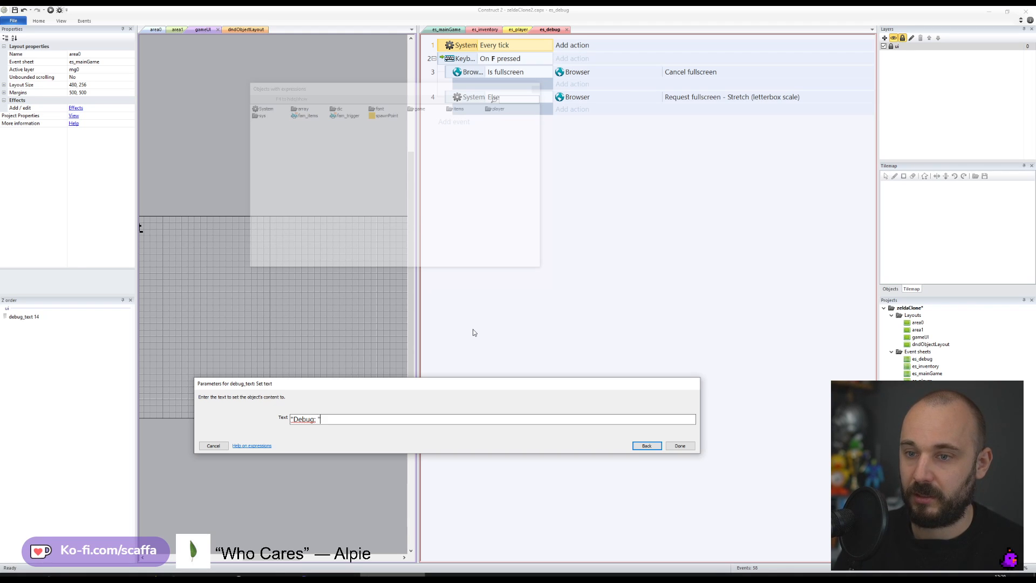
{"action": "type", "text": "d"}
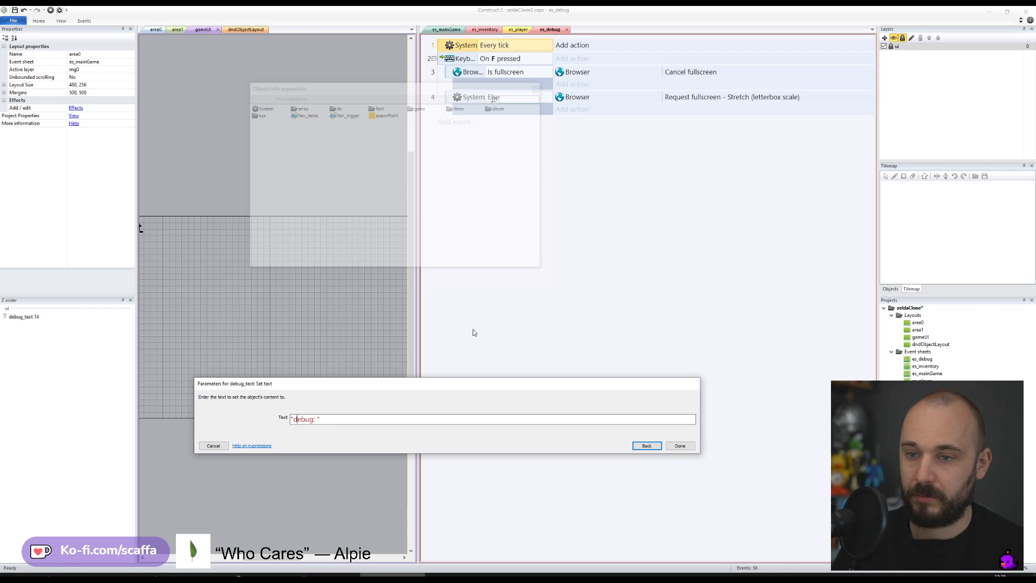
{"action": "key", "text": "Return"}
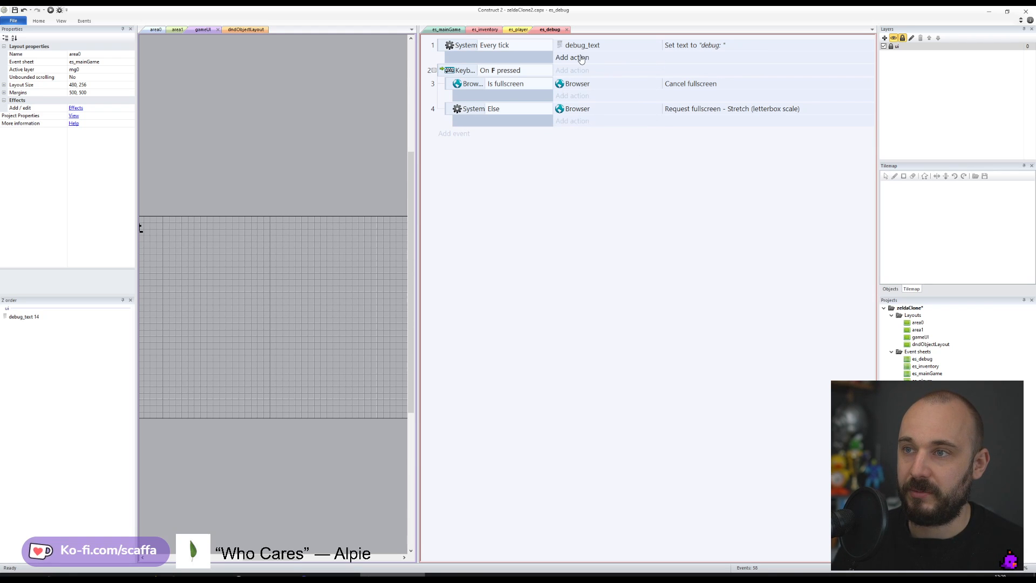
- Add a debug_text Append text action to the Every tick event with the expression newline &"loc: " &LayoutName
{"action": "left_click", "coordinate": [580, 58]}
{"action": "type", "text": "debug"}
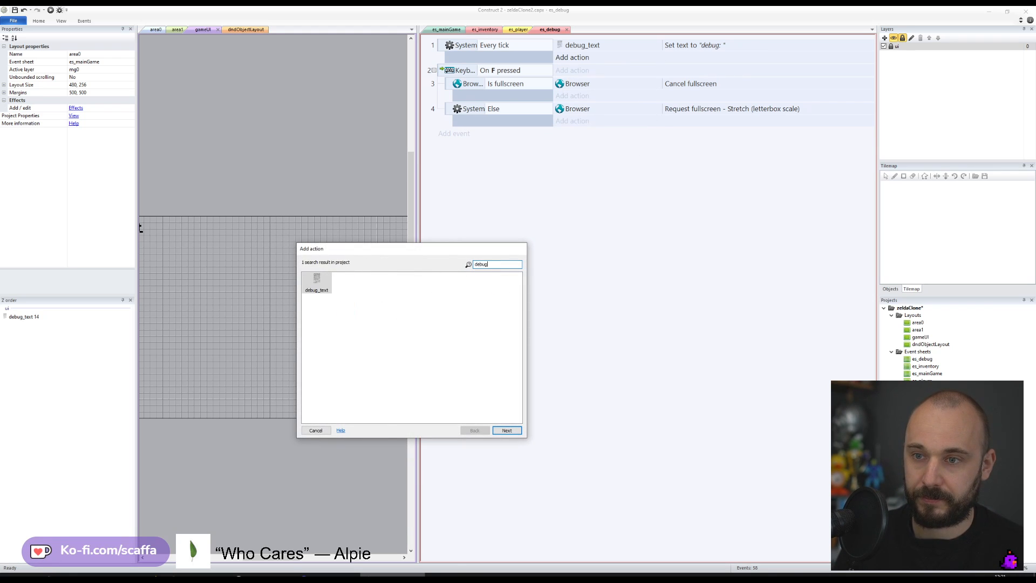
{"action": "key", "text": "Return"}
{"action": "scroll", "coordinate": [410, 345], "scroll_direction": "down", "scroll_amount": 5}
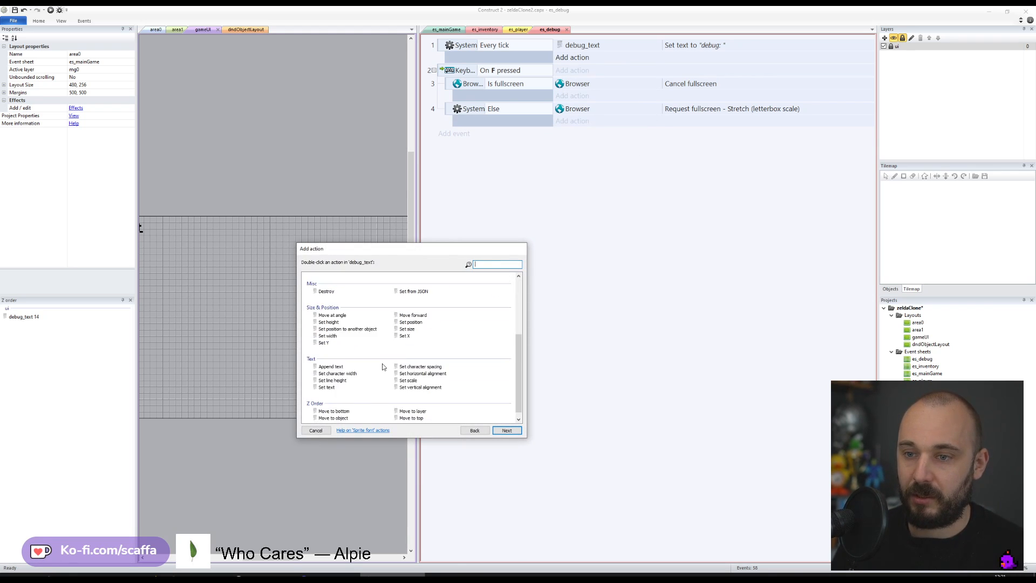
{"action": "double_click", "coordinate": [332, 370]}
{"action": "key", "text": "Right"}
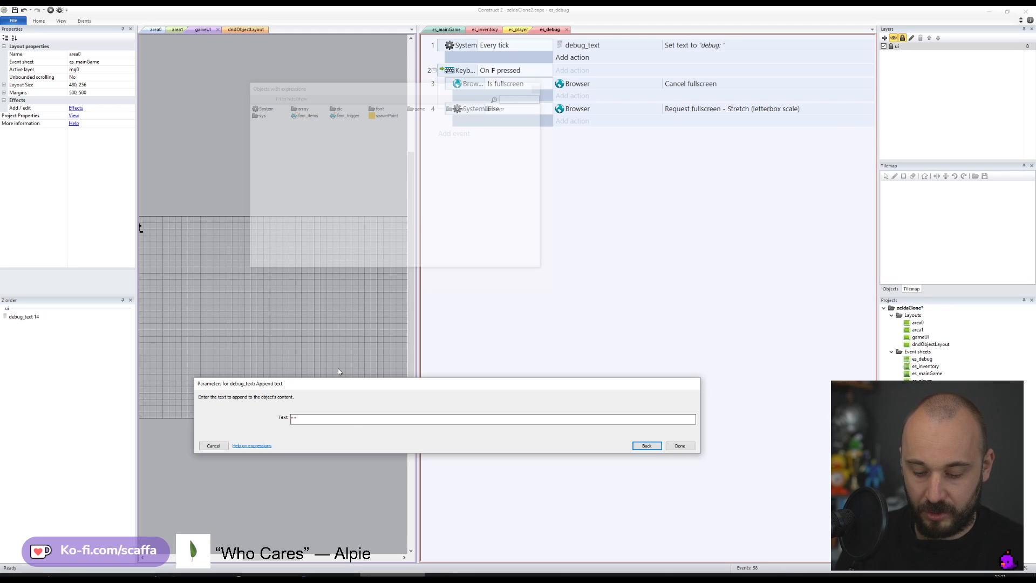
{"action": "type", "text": "Newline"}
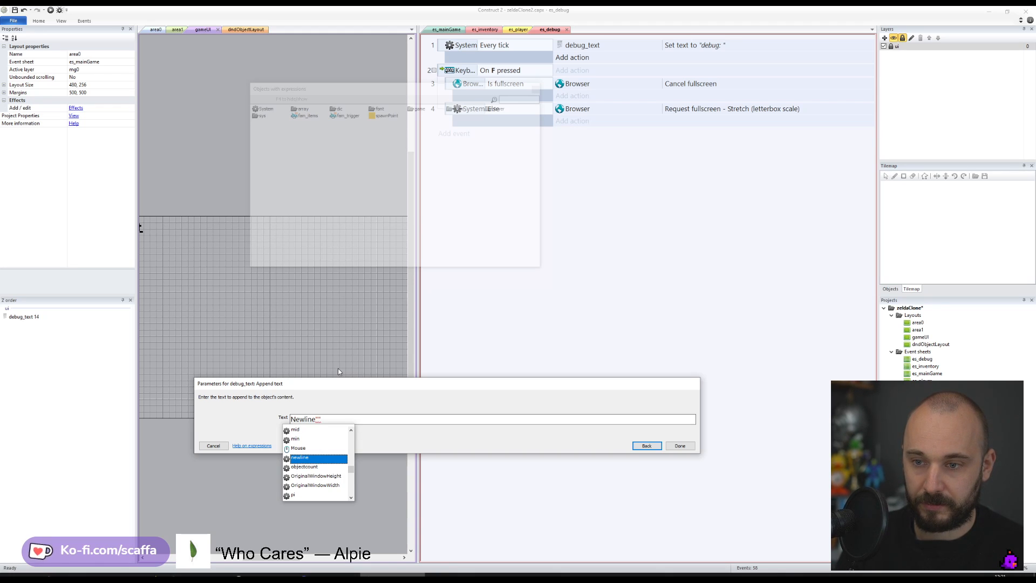
{"action": "key", "text": "Return"}
{"action": "type", "text": "&"}
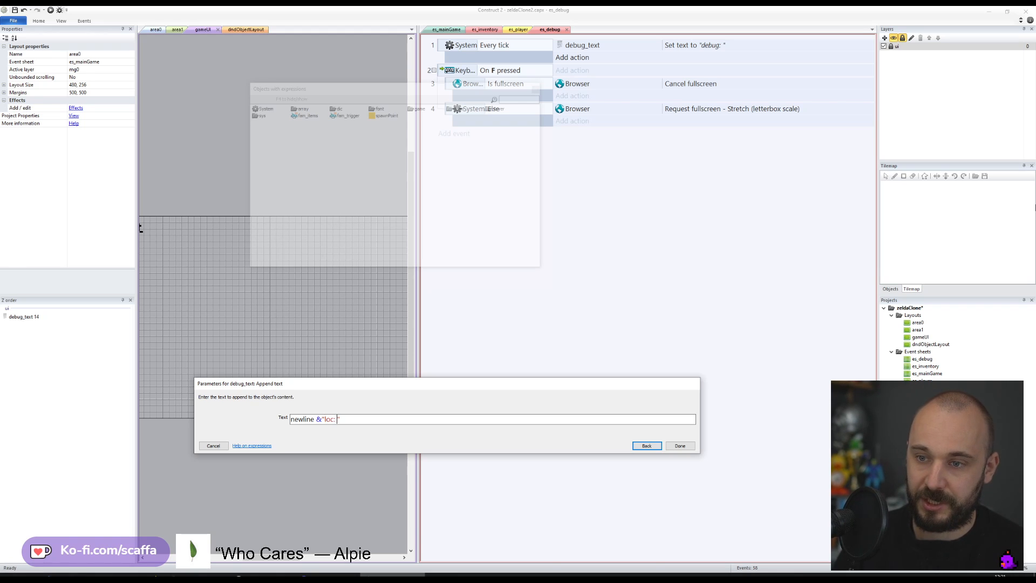
{"action": "key", "text": "Left"}
{"action": "key", "text": "Left"}
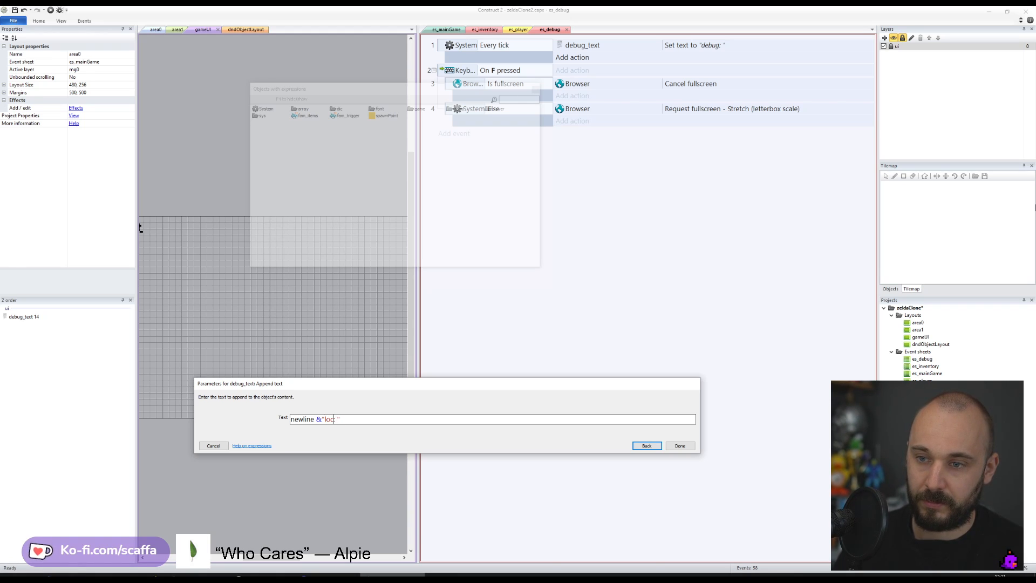
{"action": "key", "text": "End"}
{"action": "type", "text": "&\"loc: \" &LayoutName"}
{"action": "key", "text": "Tab"}
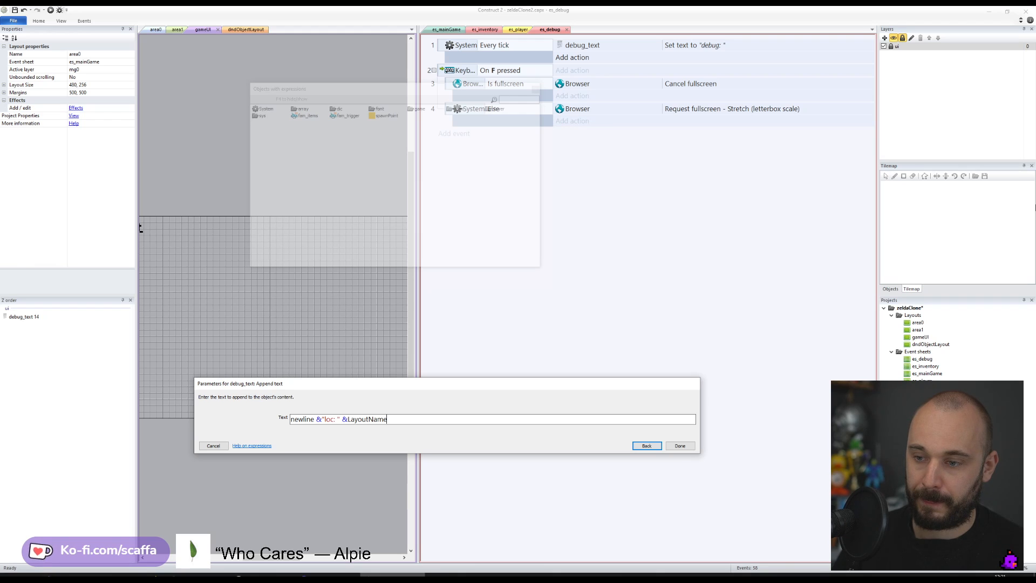
{"action": "key", "text": "Return"}
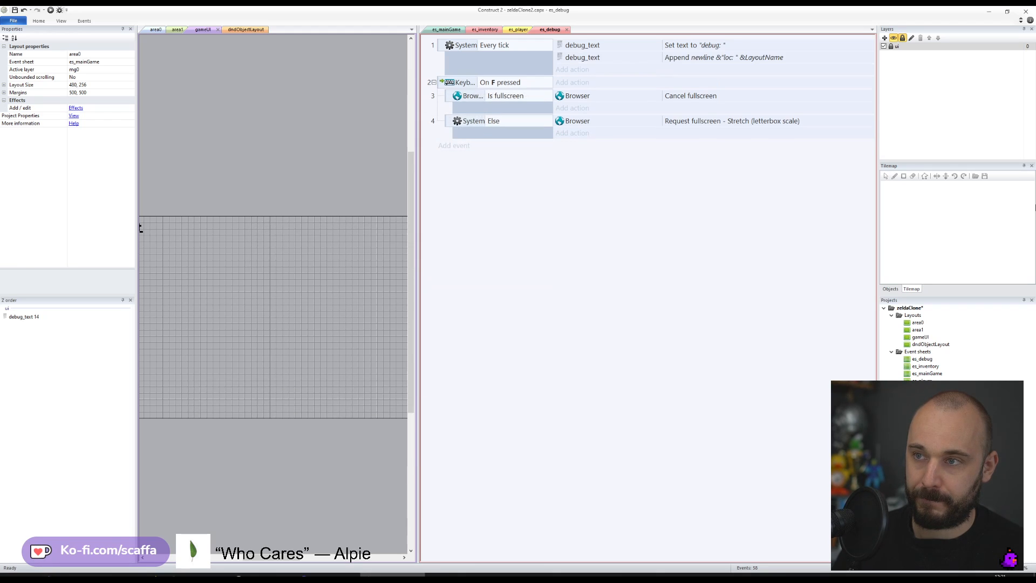
- Save the project, return to the area0 layout and run it in a preview to check the debug text
{"action": "left_click", "coordinate": [15, 10]}
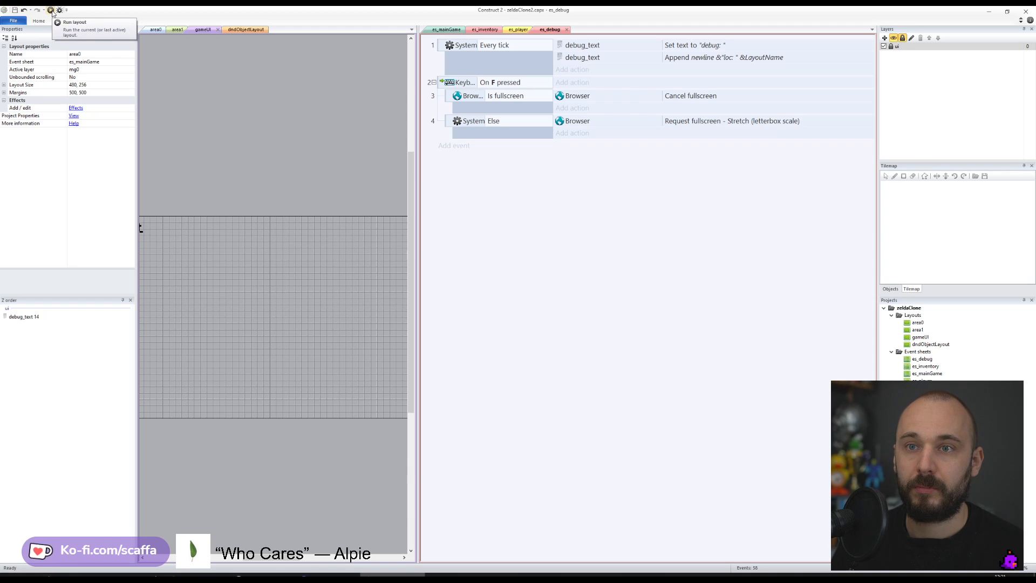
{"action": "left_click", "coordinate": [173, 74]}
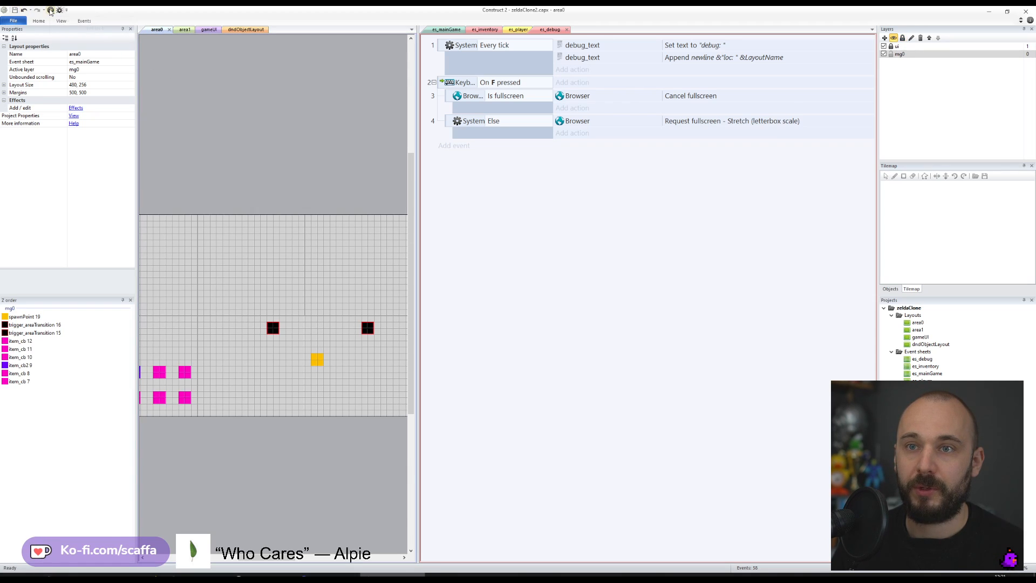
{"action": "left_click", "coordinate": [214, 30]}
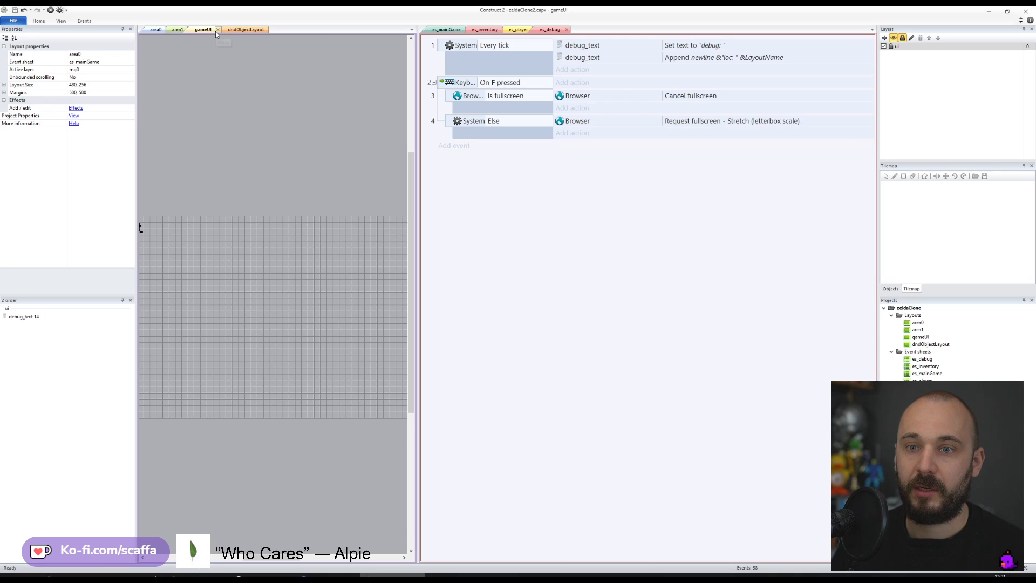
{"action": "left_click", "coordinate": [155, 30]}
{"action": "left_click", "coordinate": [50, 9]}
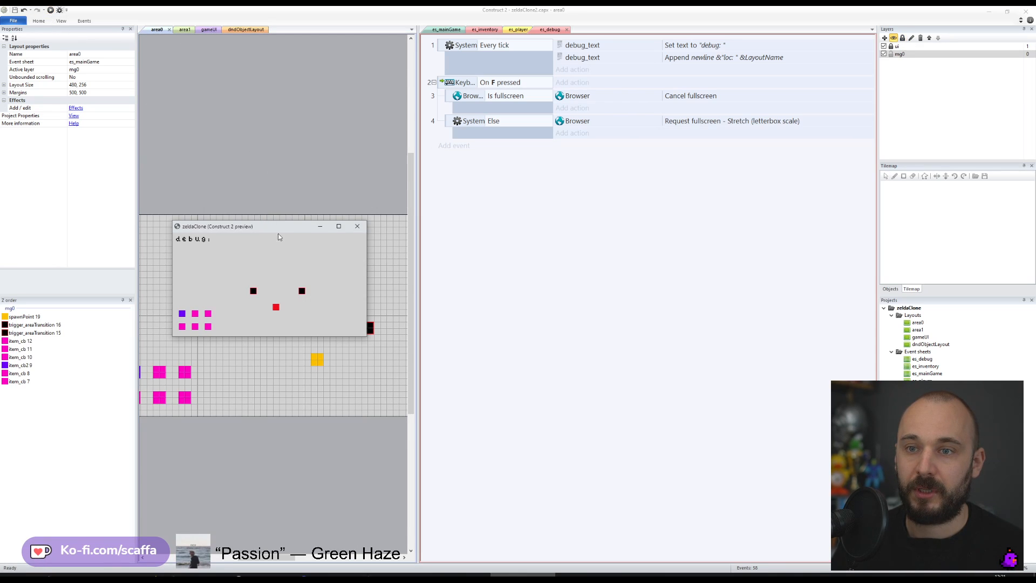
- Close the preview, unlock the ui layer of the gameUI layout and stretch debug_text to about 200 by 216
{"action": "left_click", "coordinate": [357, 226]}
{"action": "left_click", "coordinate": [203, 30]}
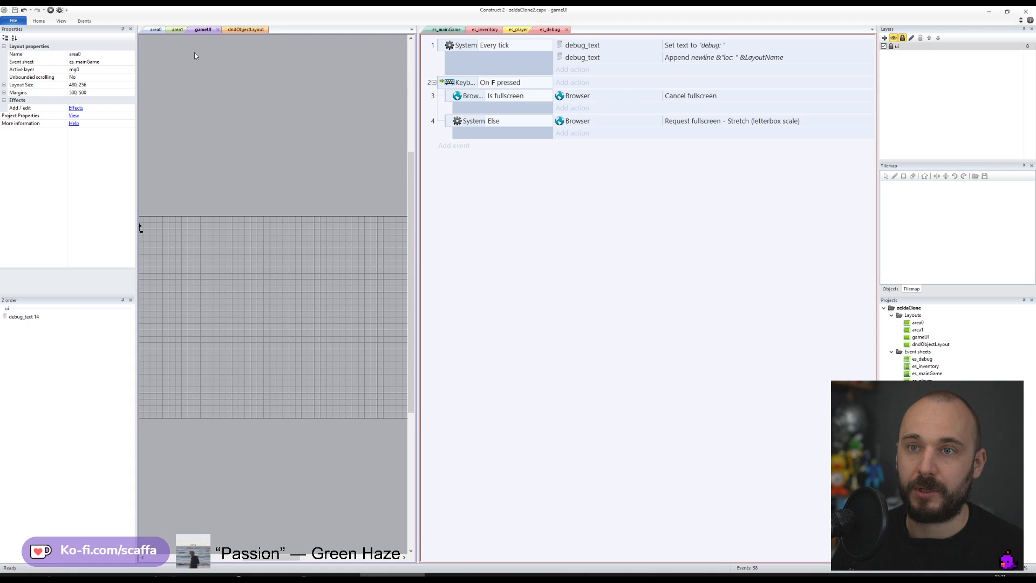
{"action": "left_click", "coordinate": [146, 230]}
{"action": "scroll", "coordinate": [154, 217], "scroll_direction": "left", "scroll_amount": 2, "text": "shift"}
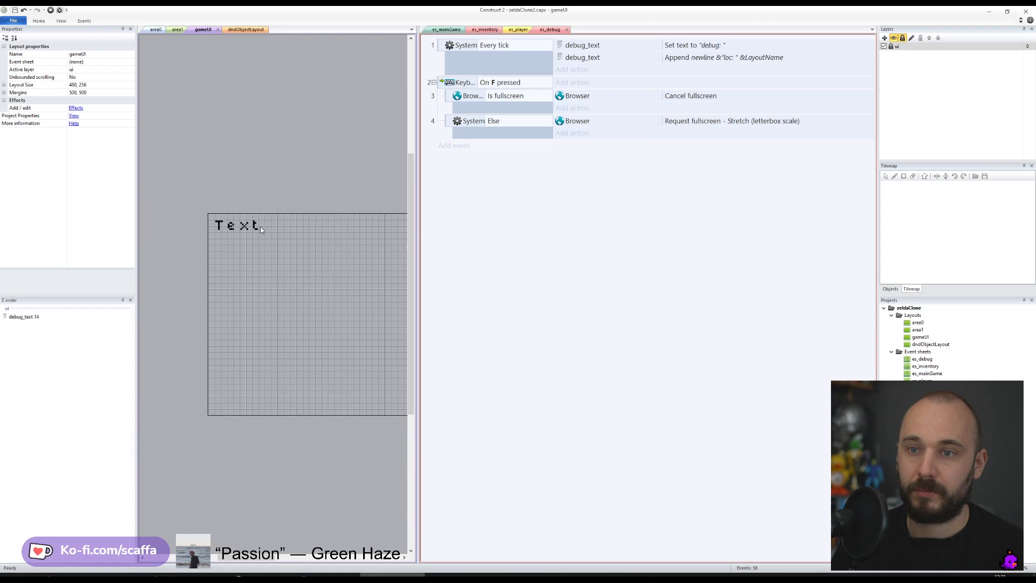
{"action": "left_click", "coordinate": [891, 47]}
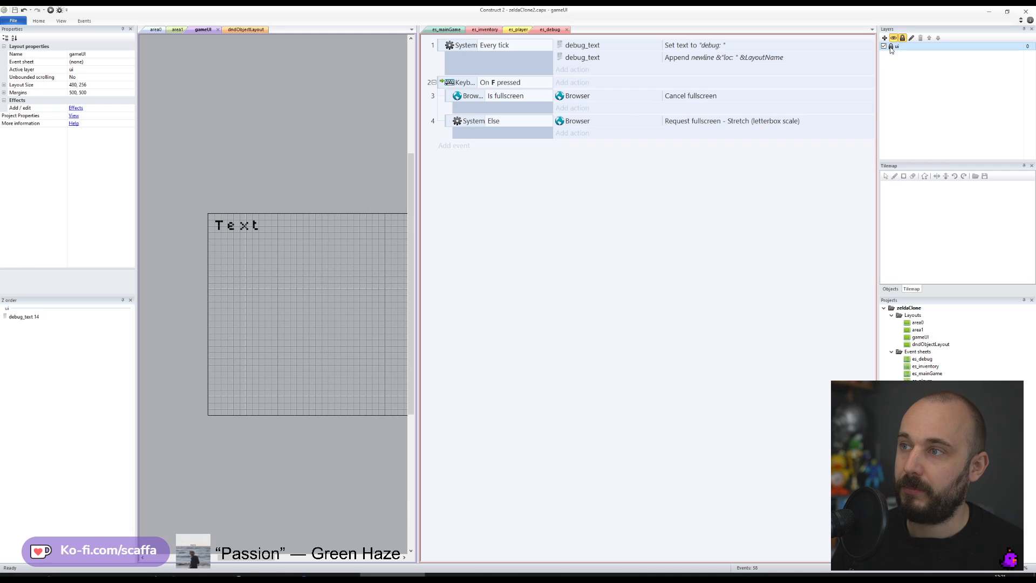
{"action": "left_click", "coordinate": [240, 233]}
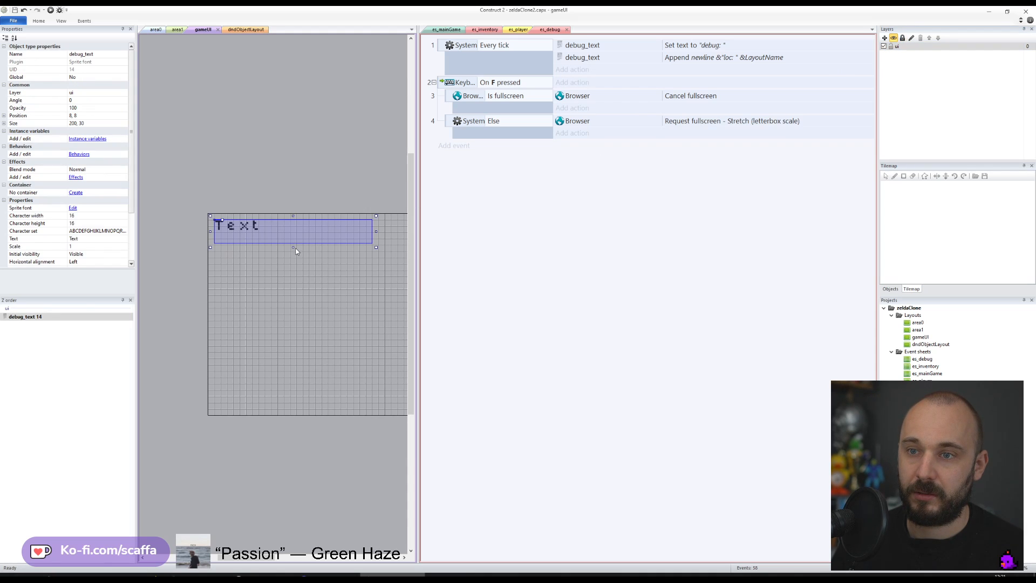
{"action": "left_click_drag", "start_coordinate": [294, 247], "coordinate": [273, 395]}
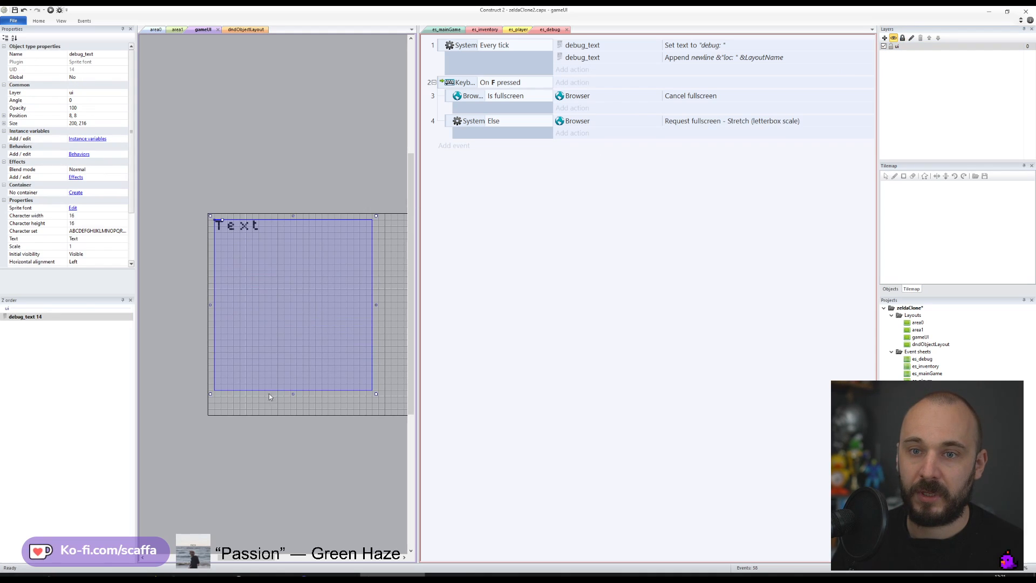
- Set the scale of debug_text to 0.5
{"action": "left_click", "coordinate": [89, 247]}
{"action": "type", "text": "0"}
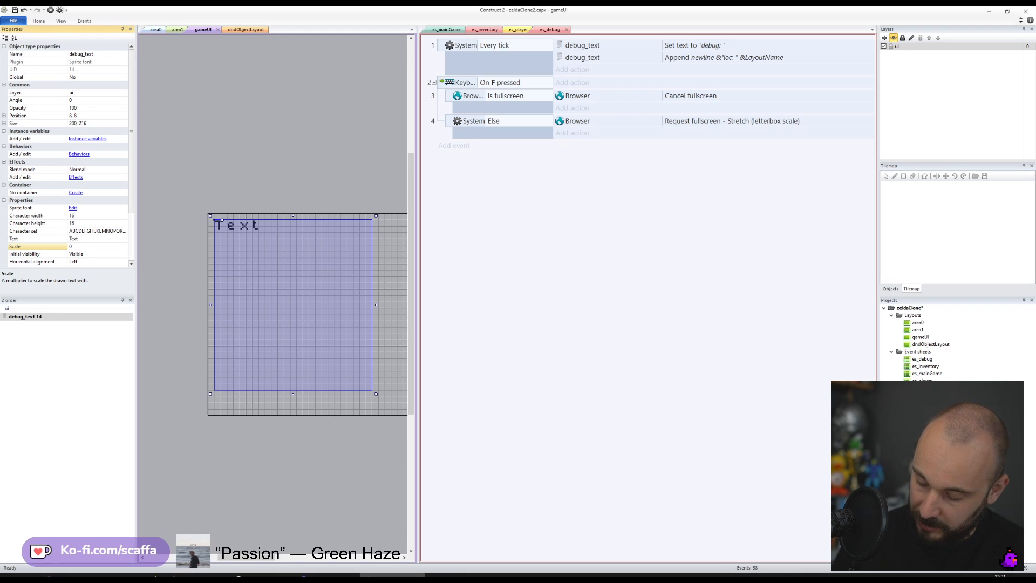
{"action": "type", "text": ".5"}
{"action": "key", "text": "Return"}
{"action": "left_click", "coordinate": [222, 111]}
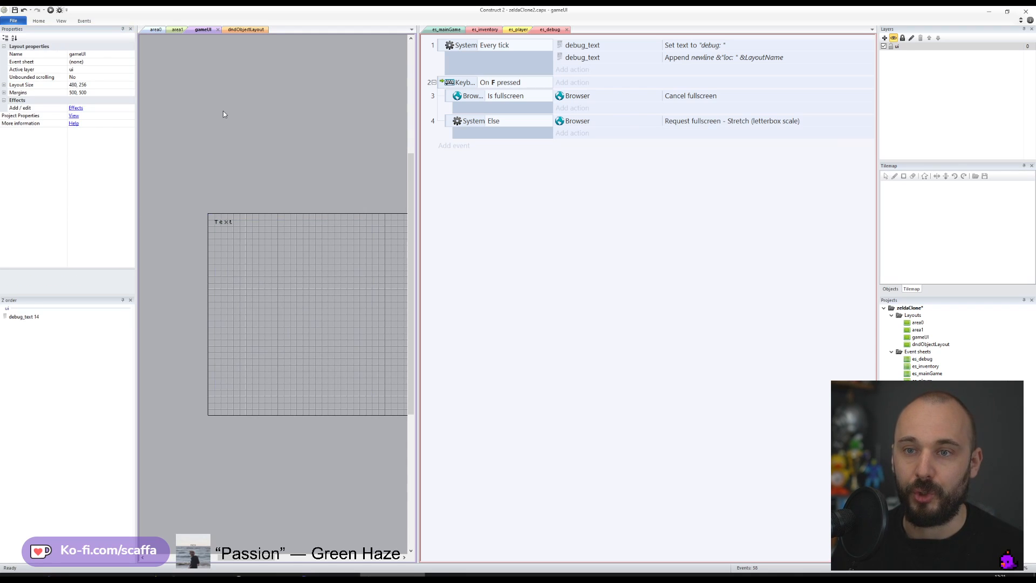
- Save the project, preview the area0 layout in a maximized window, move the player to check the debug text, and close the preview
{"action": "left_click", "coordinate": [15, 10]}
{"action": "left_click", "coordinate": [156, 29]}
{"action": "left_click", "coordinate": [51, 10]}
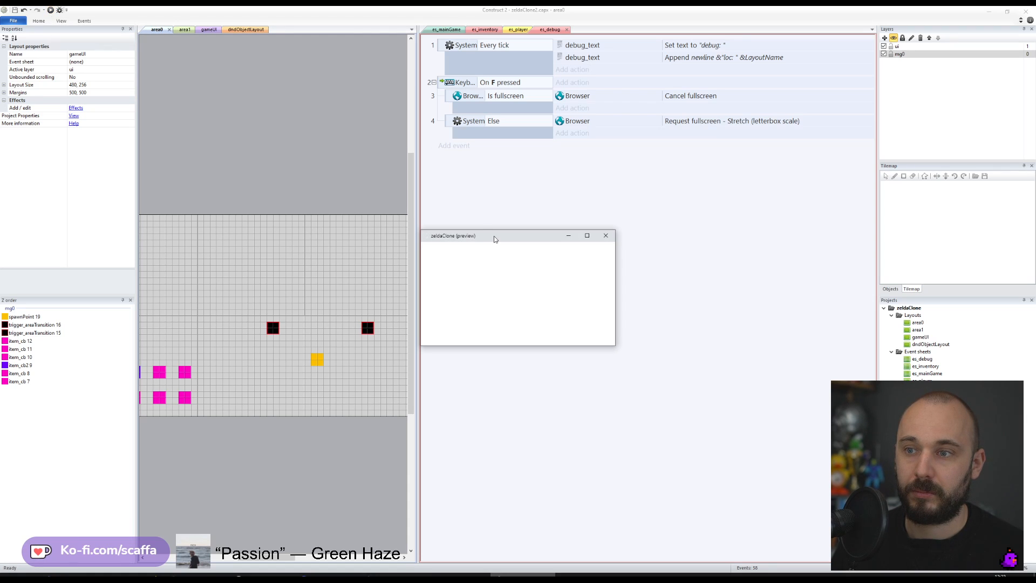
{"action": "double_click", "coordinate": [494, 235]}
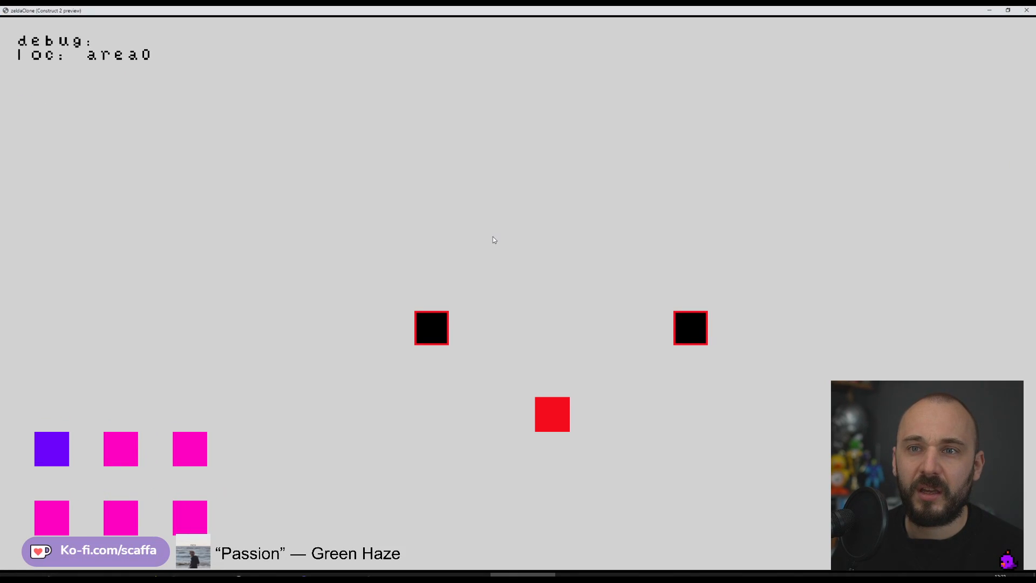
{"action": "key", "text": "Left"}
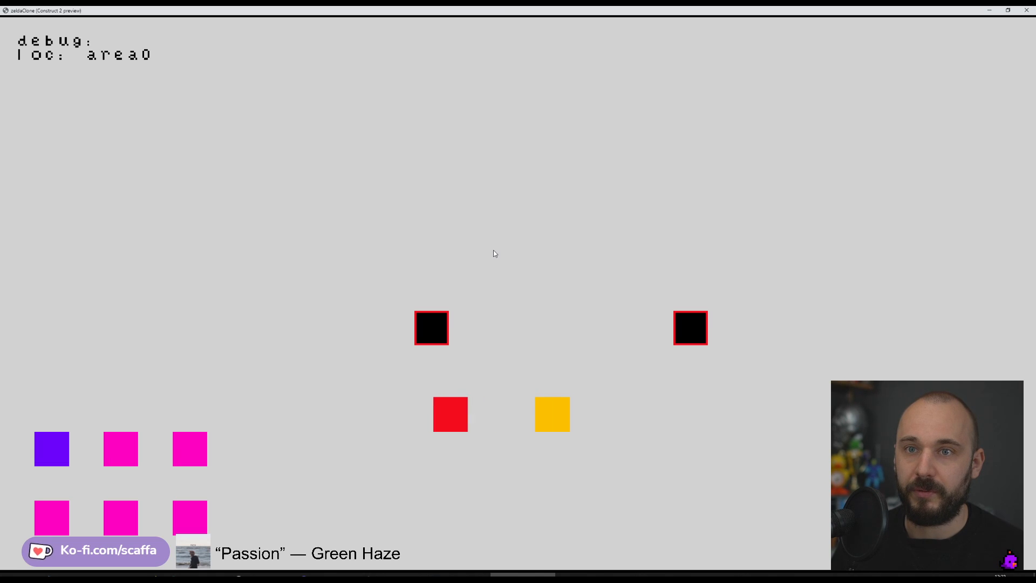
{"action": "key", "text": "Up"}
{"action": "left_click", "coordinate": [1026, 10]}
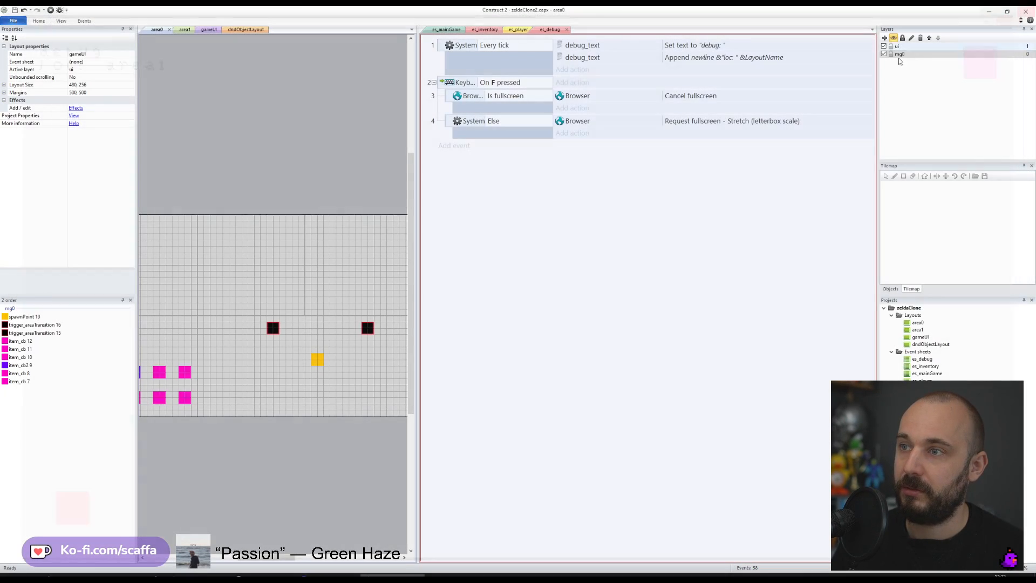
- Insert a Dictionary object named dic_gameData into the project
{"action": "left_click", "coordinate": [565, 239]}
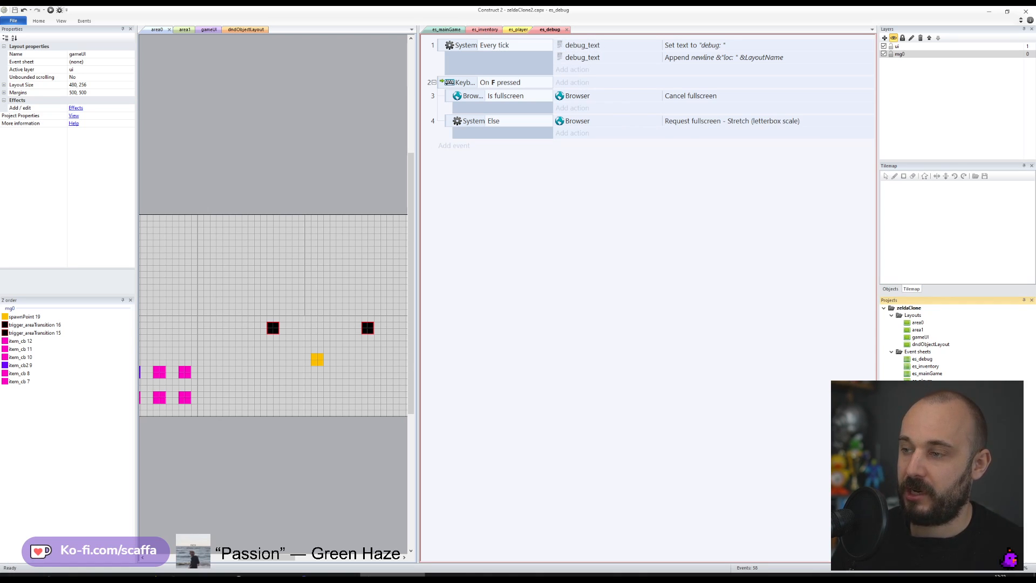
{"action": "left_click", "coordinate": [474, 222]}
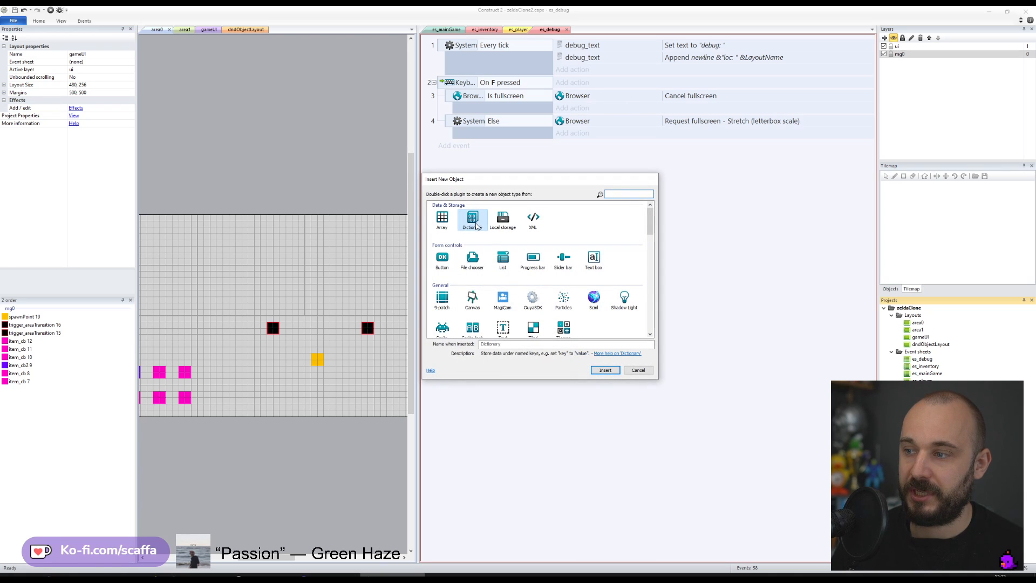
{"action": "left_click", "coordinate": [571, 344]}
{"action": "type", "text": "dic_syste"}
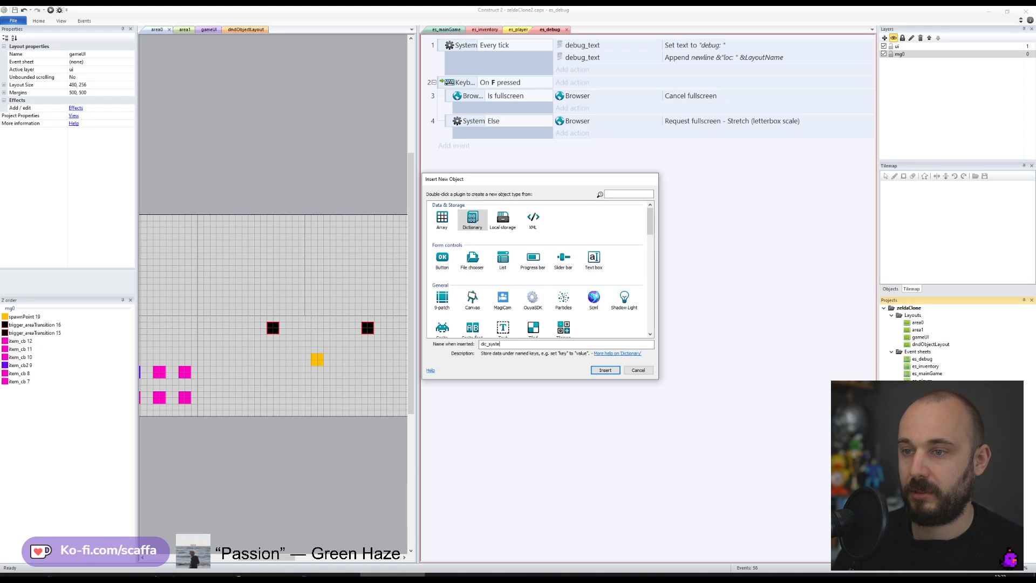
{"action": "key", "text": "BackSpace"}
{"action": "key", "text": "BackSpace"}
{"action": "key", "text": "BackSpace"}
{"action": "key", "text": "BackSpace"}
{"action": "key", "text": "BackSpace"}
{"action": "type", "text": "gameData"}
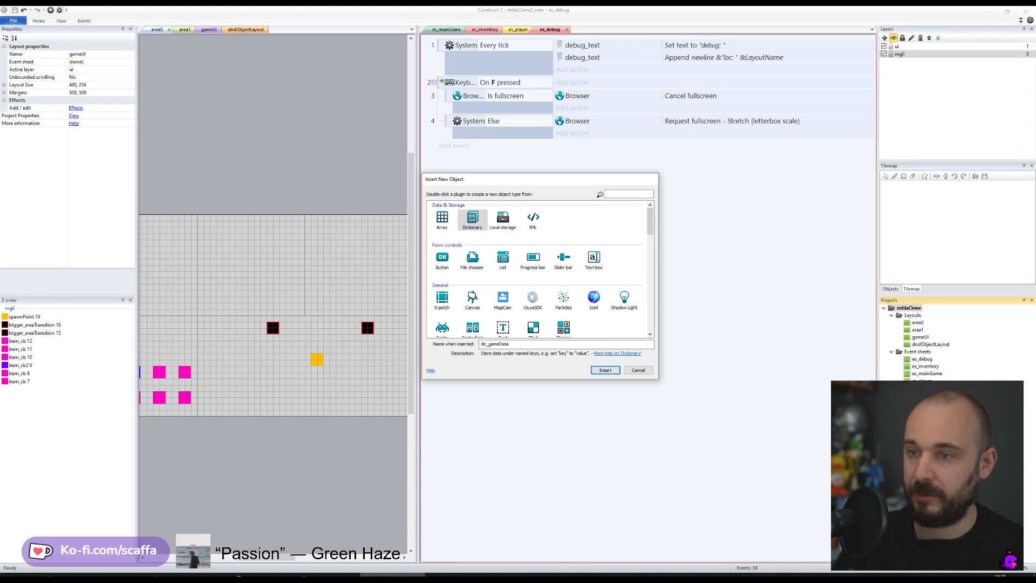
{"action": "key", "text": "Return"}
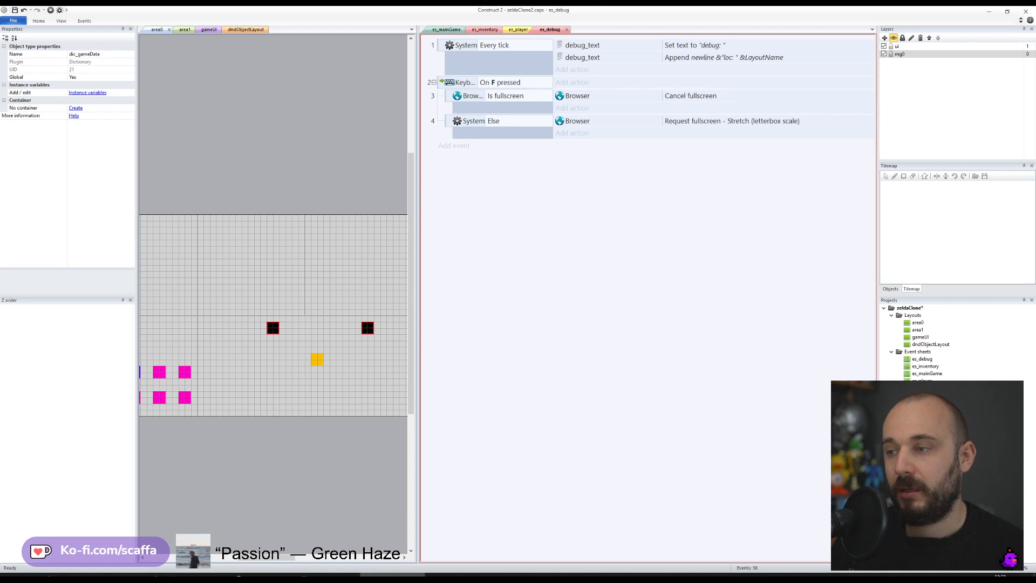
- Insert a second Dictionary object named dic_playerData and save the project
{"action": "left_click", "coordinate": [941, 394]}
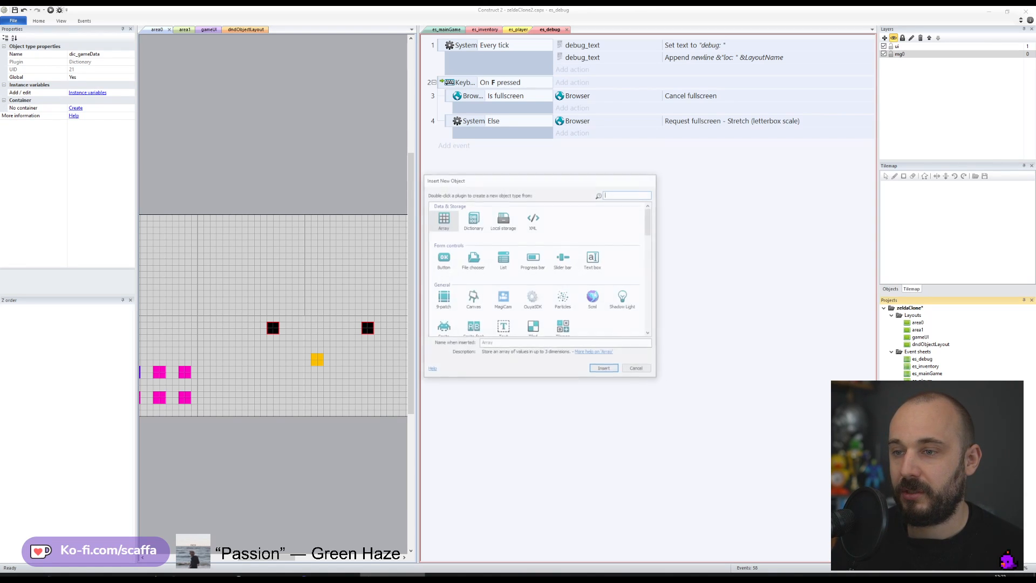
{"action": "left_click", "coordinate": [476, 222]}
{"action": "left_click", "coordinate": [626, 195]}
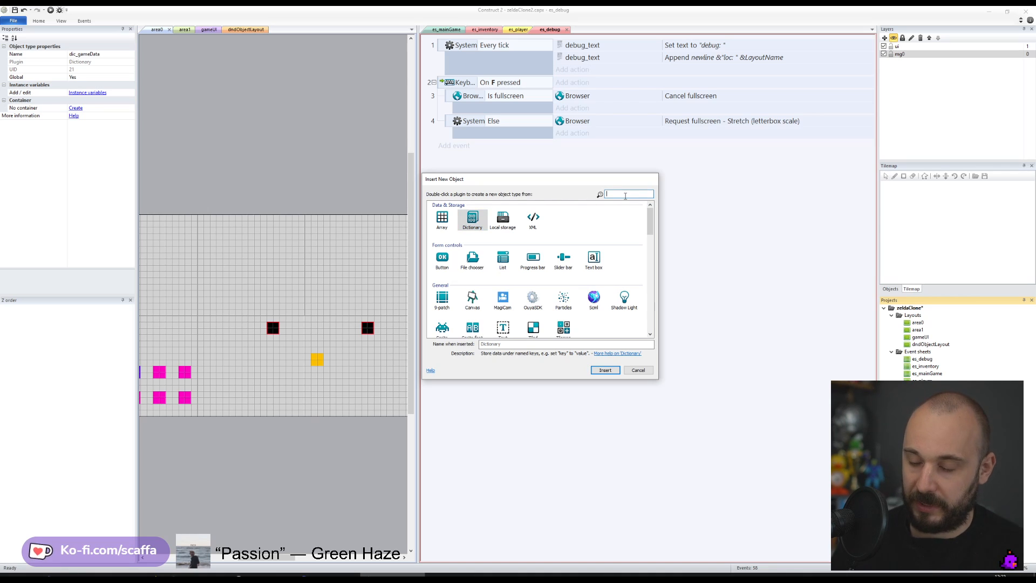
{"action": "left_click", "coordinate": [539, 344]}
{"action": "type", "text": "dic_playerData"}
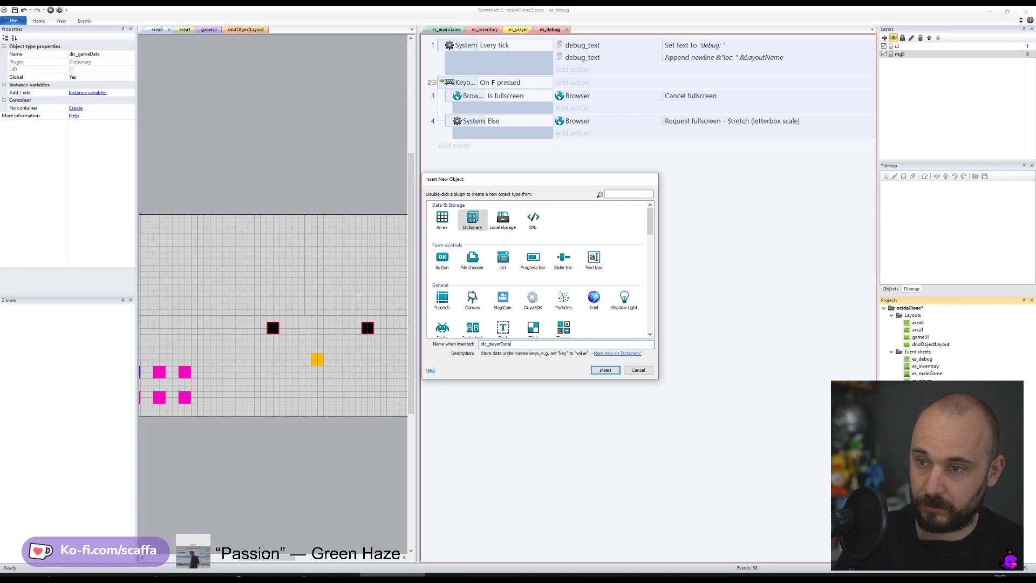
{"action": "key", "text": "Return"}
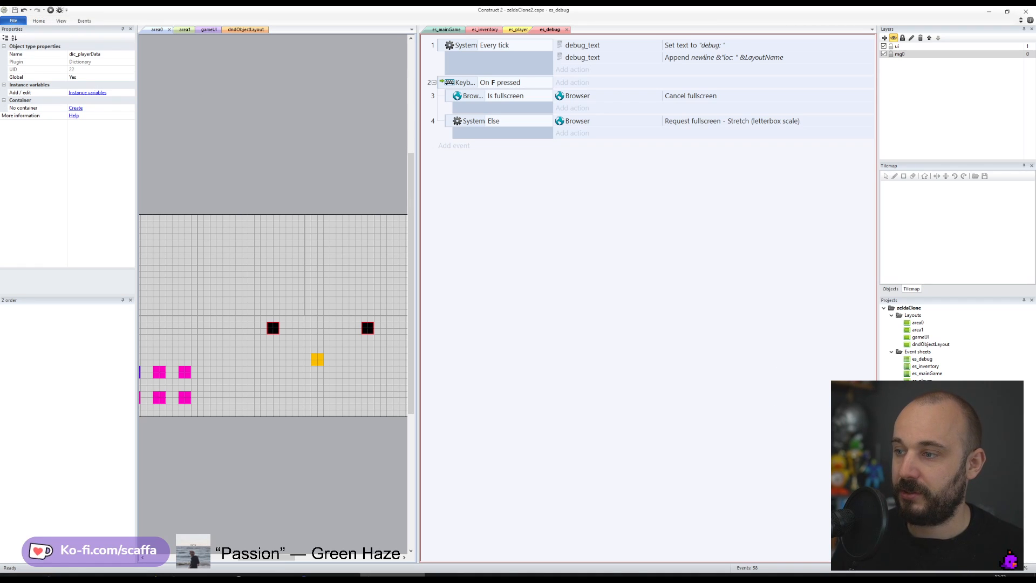
{"action": "left_click", "coordinate": [922, 410]}
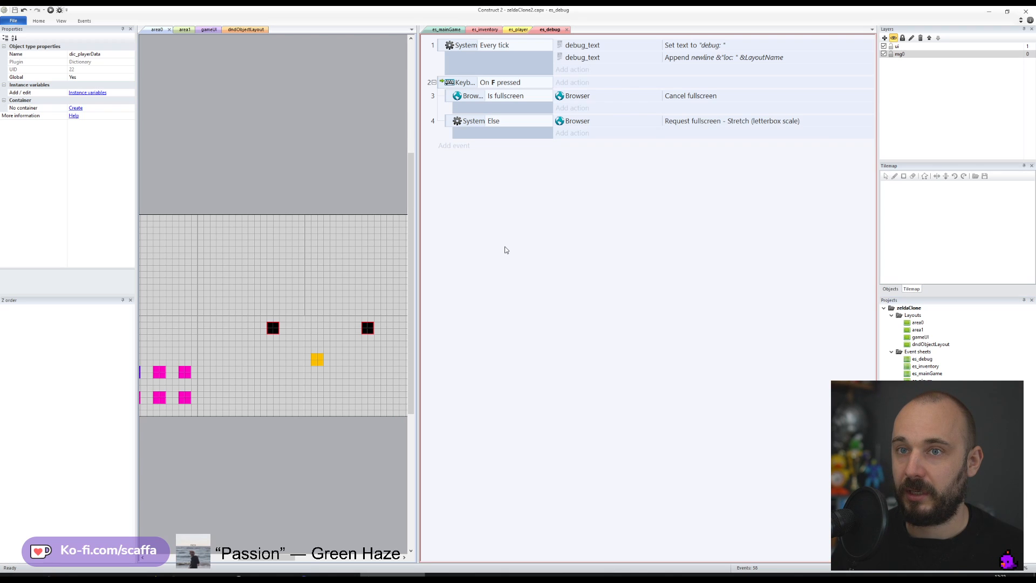
- Review the global variables, includes and functions in es_mainGame and the "Player" function's events in es_player
{"action": "left_click", "coordinate": [446, 29]}
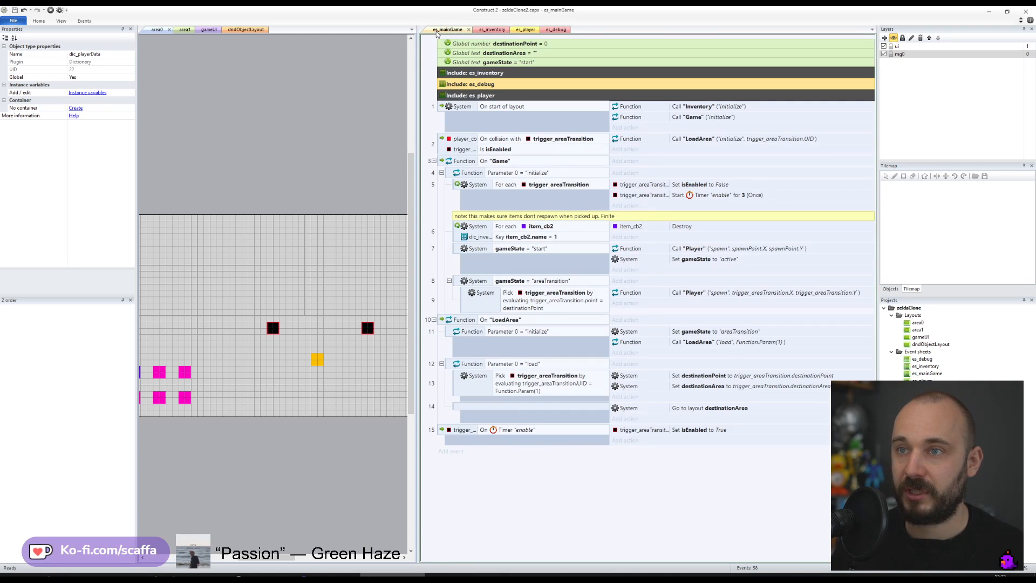
{"action": "left_click", "coordinate": [473, 73]}
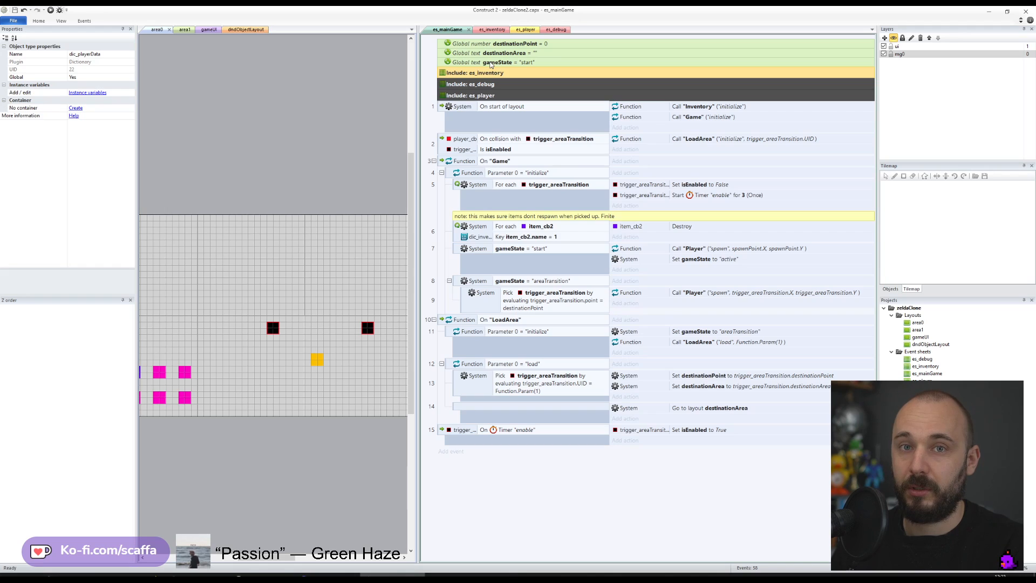
{"action": "left_click", "coordinate": [526, 31]}
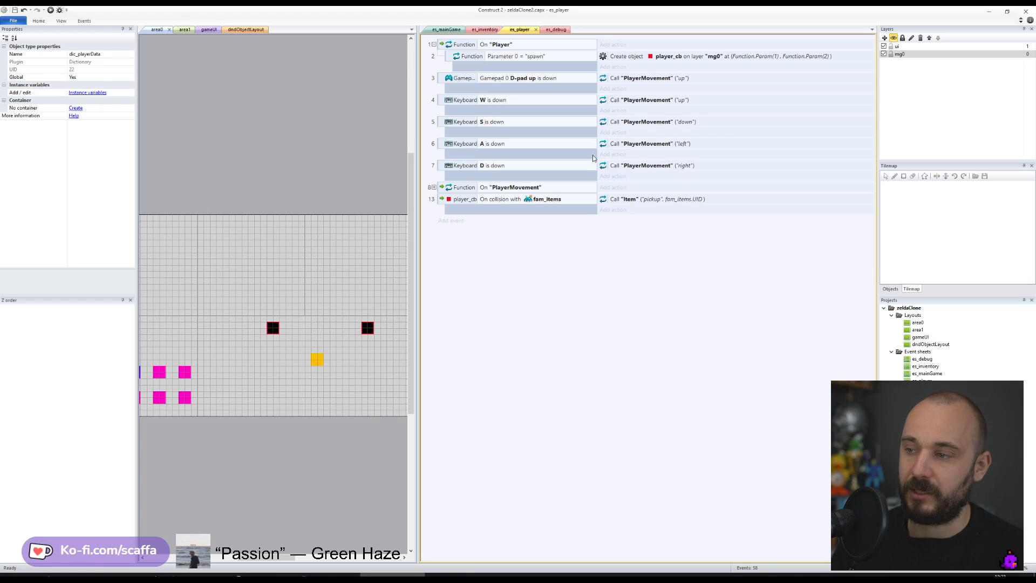
{"action": "left_click", "coordinate": [433, 44]}
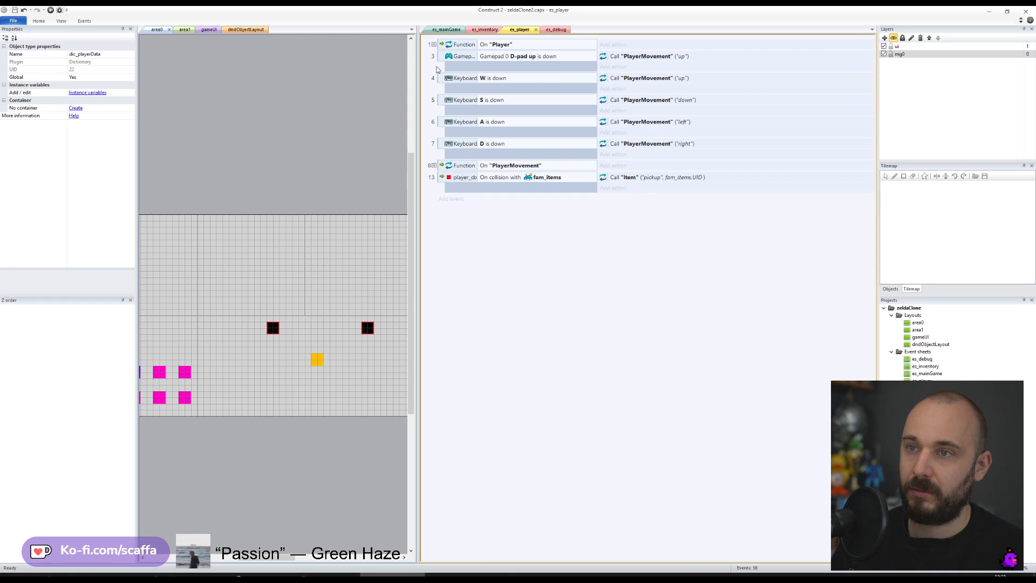
{"action": "left_click", "coordinate": [445, 29]}
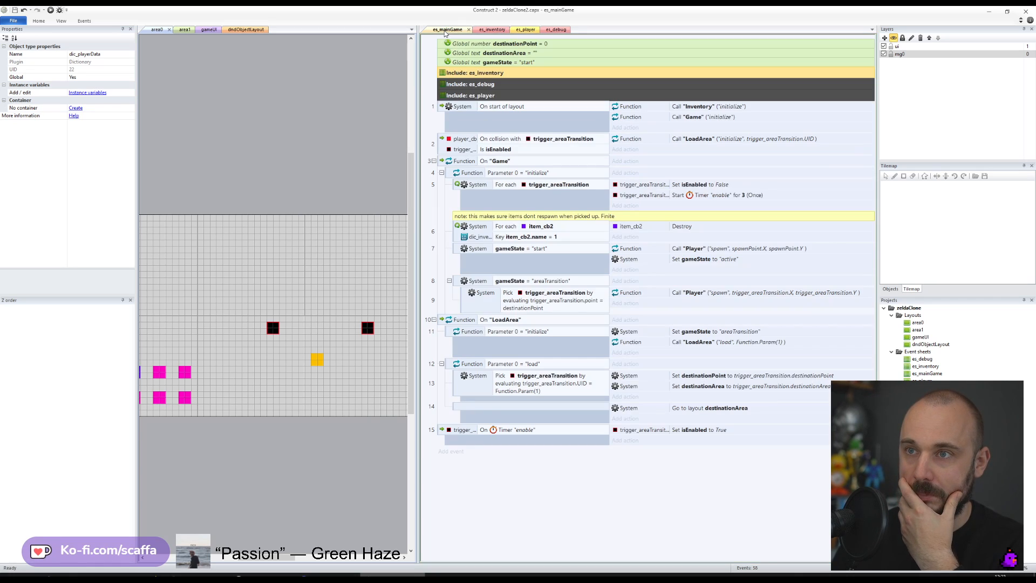
{"action": "left_click", "coordinate": [519, 30]}
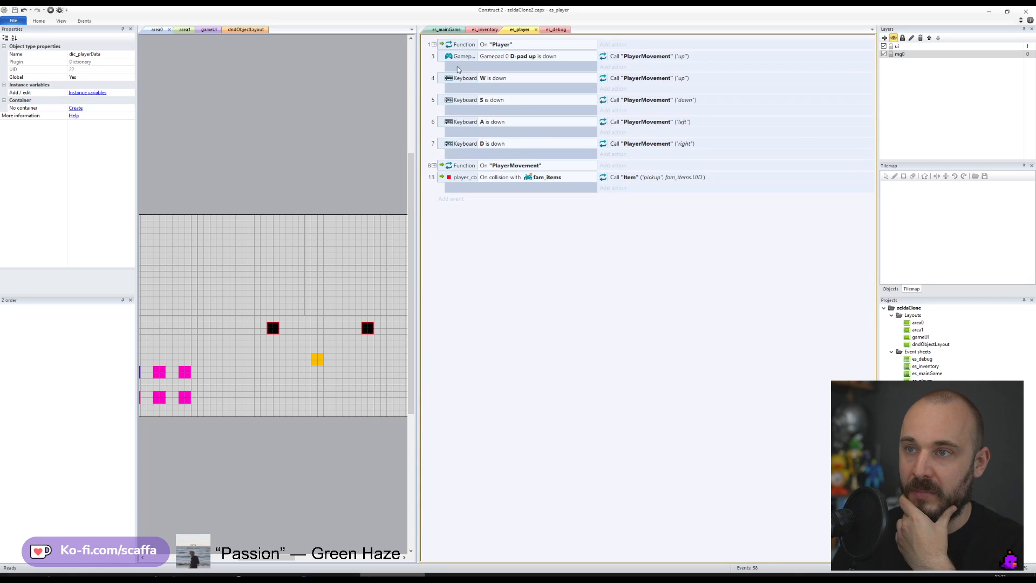
{"action": "left_click", "coordinate": [434, 44]}
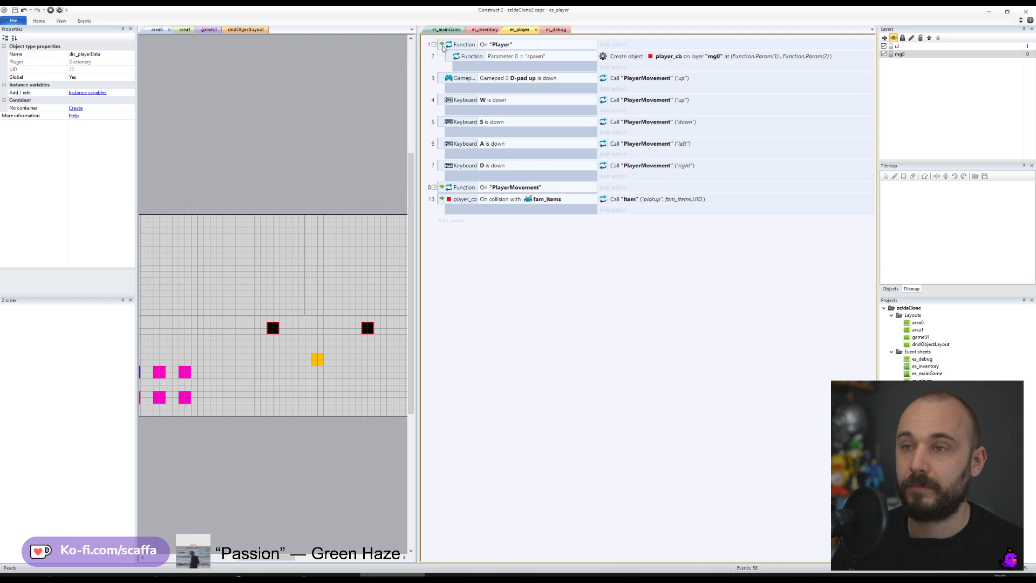
{"action": "left_click", "coordinate": [439, 31]}
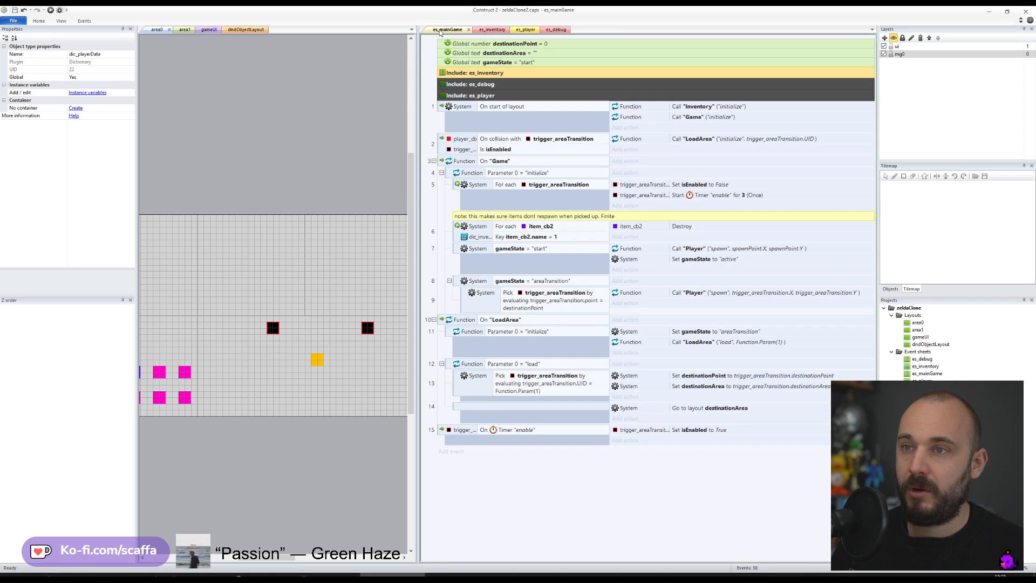
- Move the Timer "enable" event above On "Game" in es_mainGame, and collapse the "LoadArea", "areaTransition" and "initialize" blocks
{"action": "left_click", "coordinate": [434, 320]}
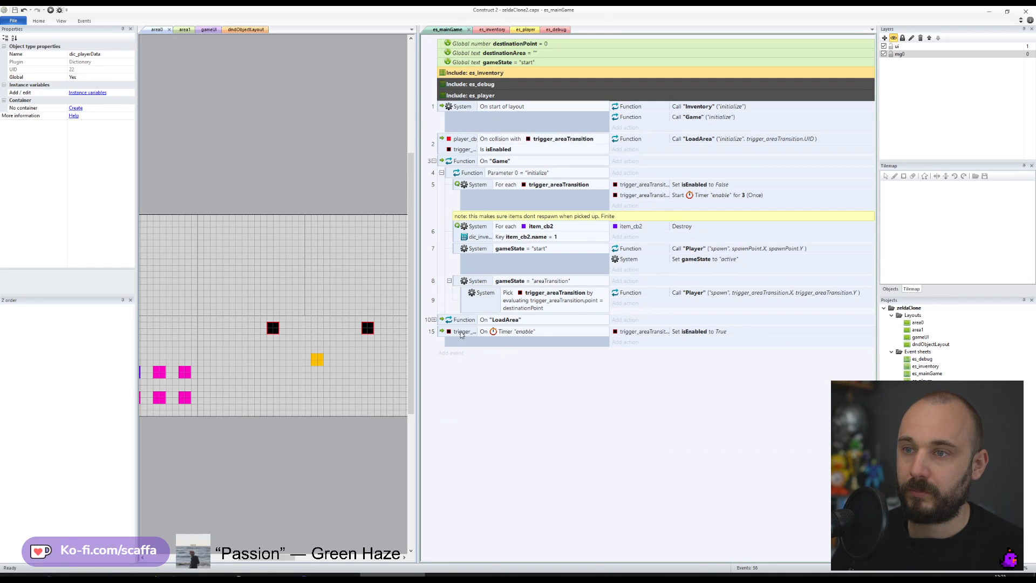
{"action": "left_click_drag", "start_coordinate": [457, 336], "coordinate": [435, 167]}
{"action": "left_click", "coordinate": [426, 122]}
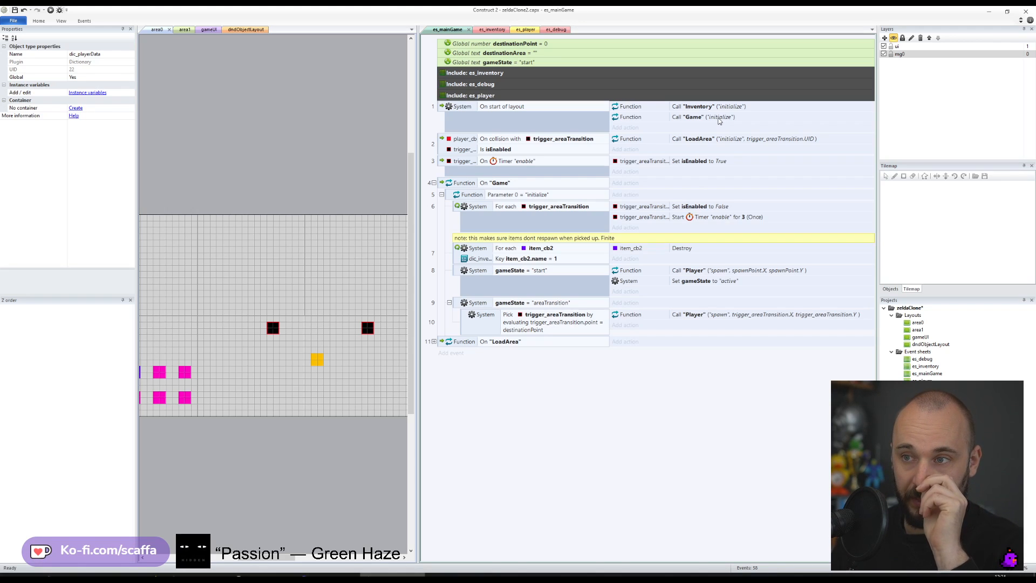
{"action": "left_click", "coordinate": [449, 304]}
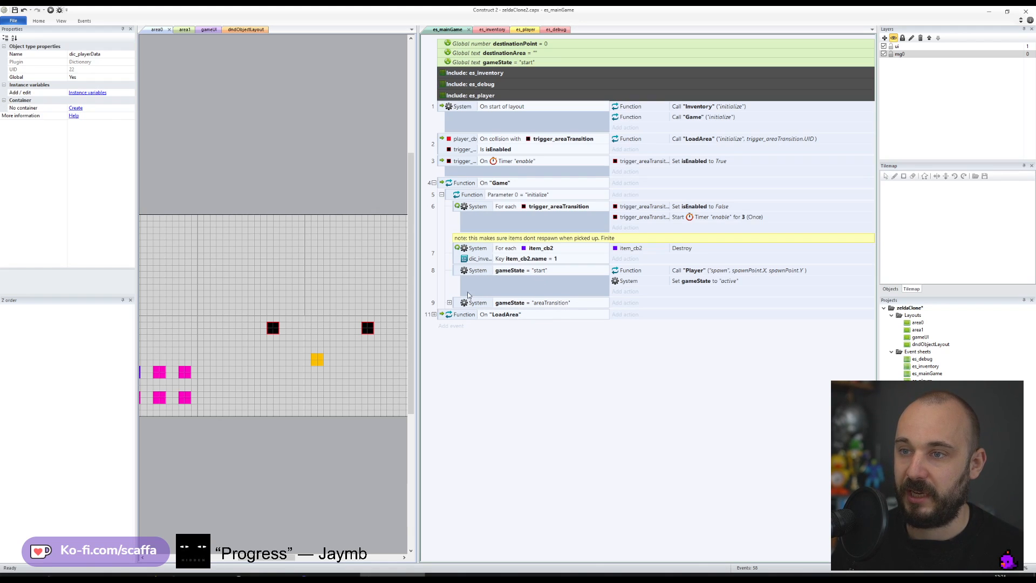
{"action": "left_click", "coordinate": [441, 195]}
- In es_player, duplicate the "spawn" sub-event of the "Player" function and set the copy's parameter 0 comparison to "initialize"
{"action": "left_click", "coordinate": [522, 30]}
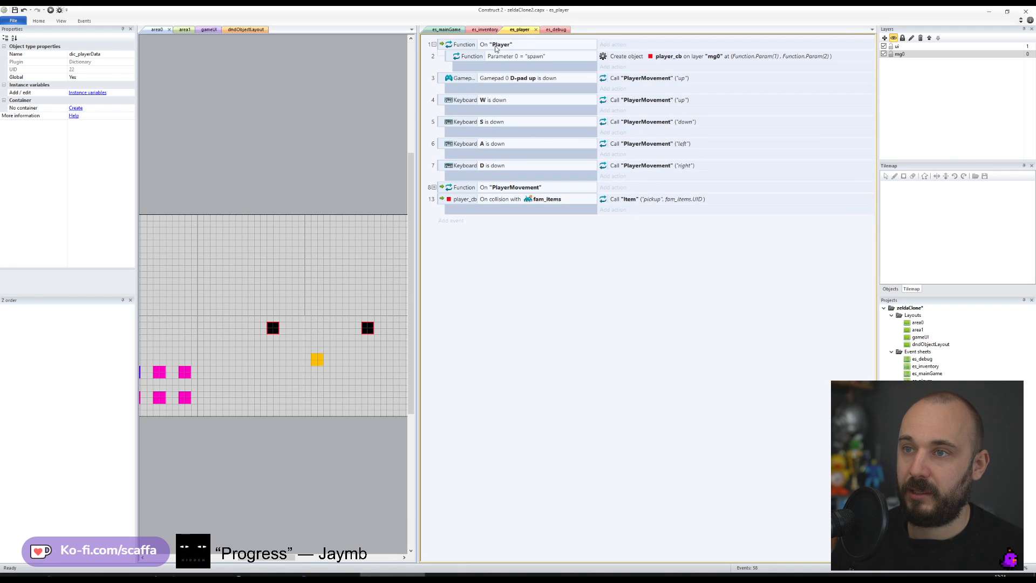
{"action": "left_click", "coordinate": [443, 48]}
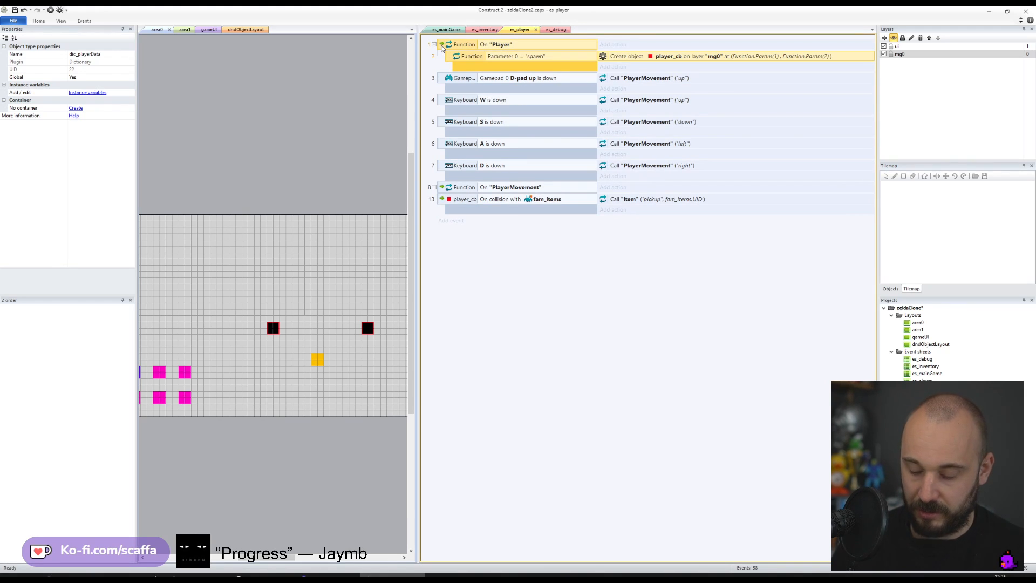
{"action": "key", "text": "b"}
{"action": "left_click_drag", "start_coordinate": [517, 57], "coordinate": [520, 80], "text": "ctrl"}
{"action": "double_click", "coordinate": [520, 80]}
{"action": "key", "text": "Tab"}
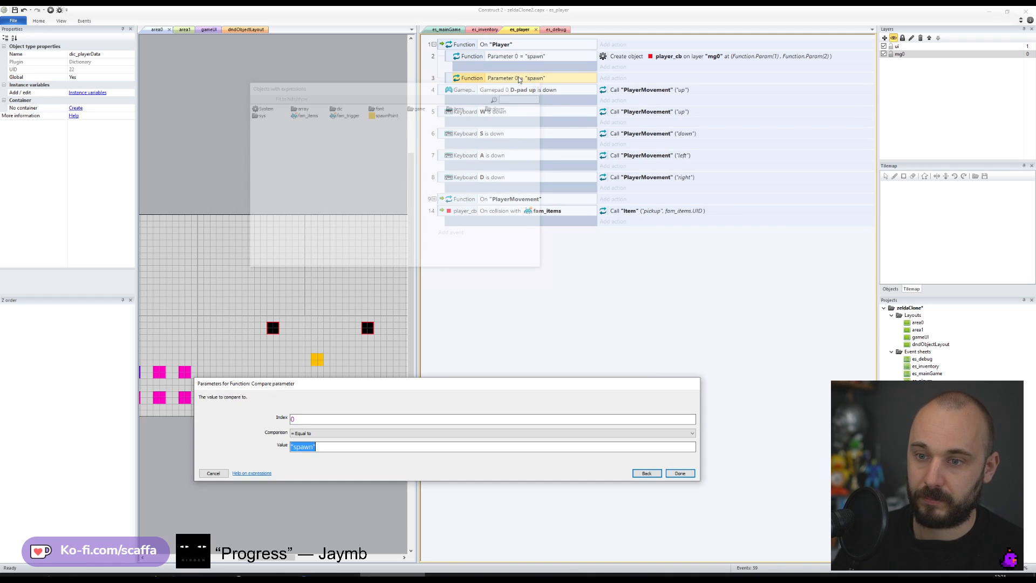
{"action": "key", "text": "Tab"}
{"action": "type", "text": "ialize"}
{"action": "key", "text": "Return"}
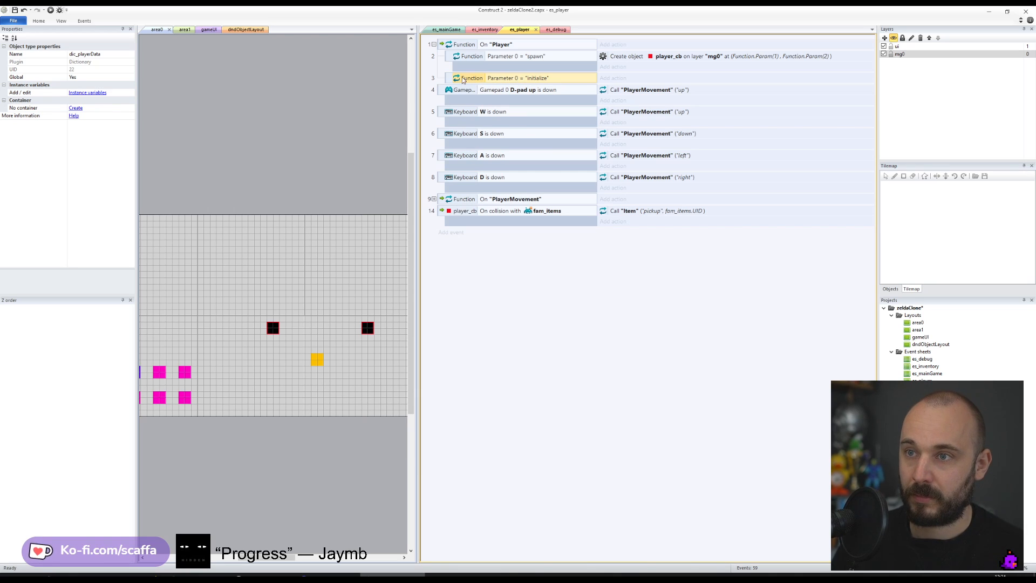
- Add a sub-event under the "initialize" condition that checks whether dic_playerData is empty
{"action": "key", "text": "s"}
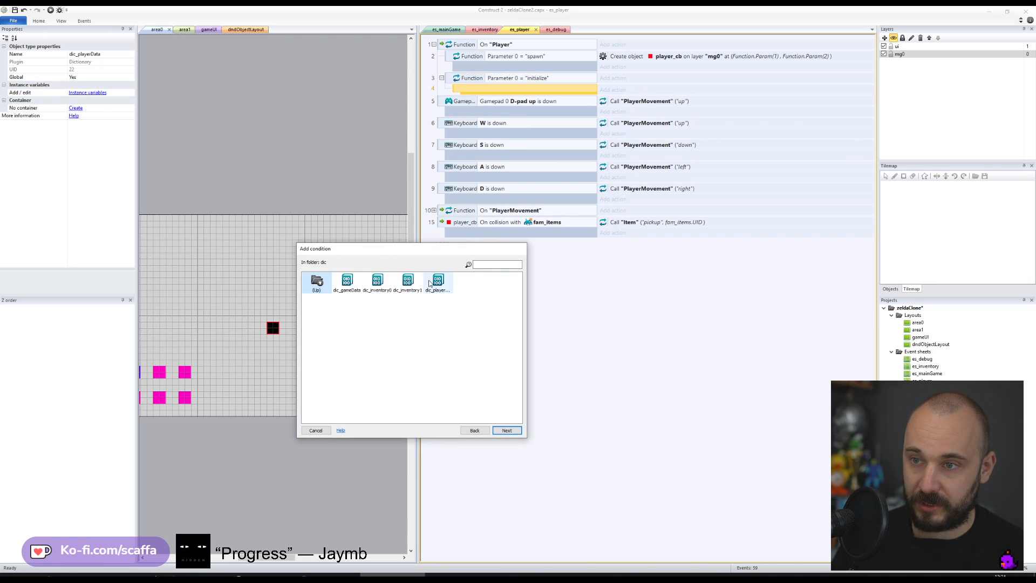
{"action": "double_click", "coordinate": [428, 283]}
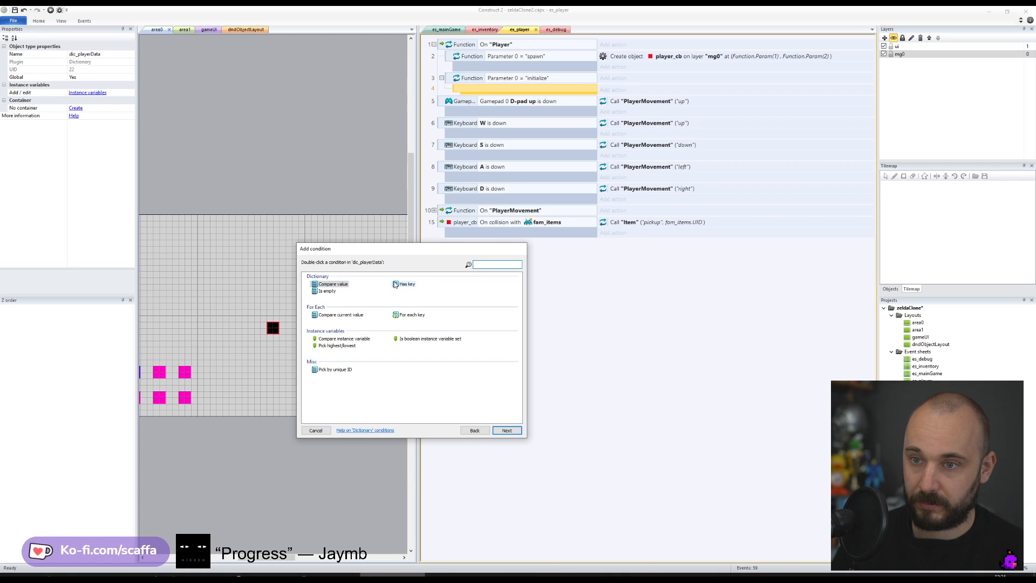
{"action": "double_click", "coordinate": [327, 291]}
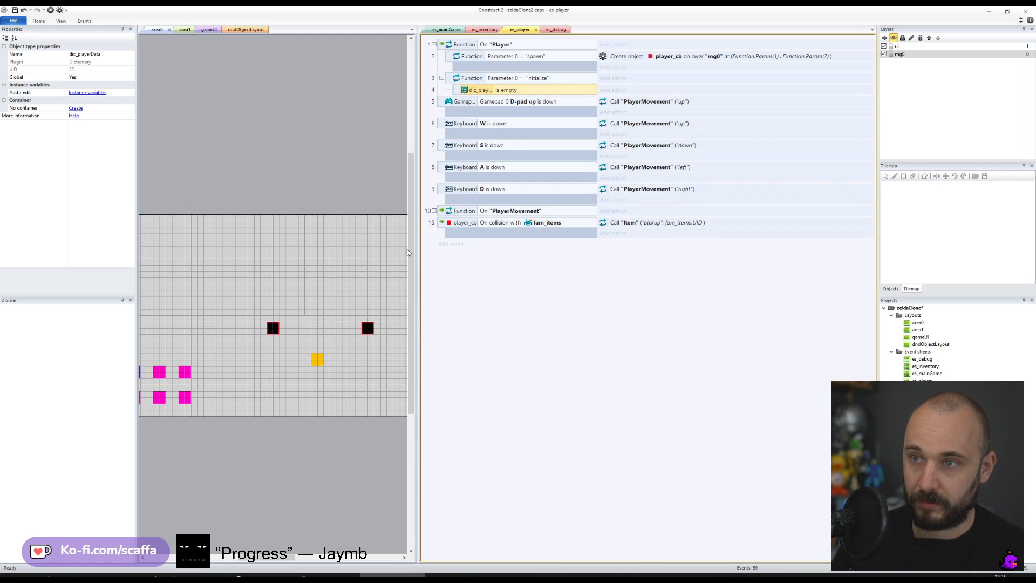
- Add a dic_playerData action to the is-empty event that adds key "health" with value 100, and save the project
{"action": "left_click", "coordinate": [613, 90]}
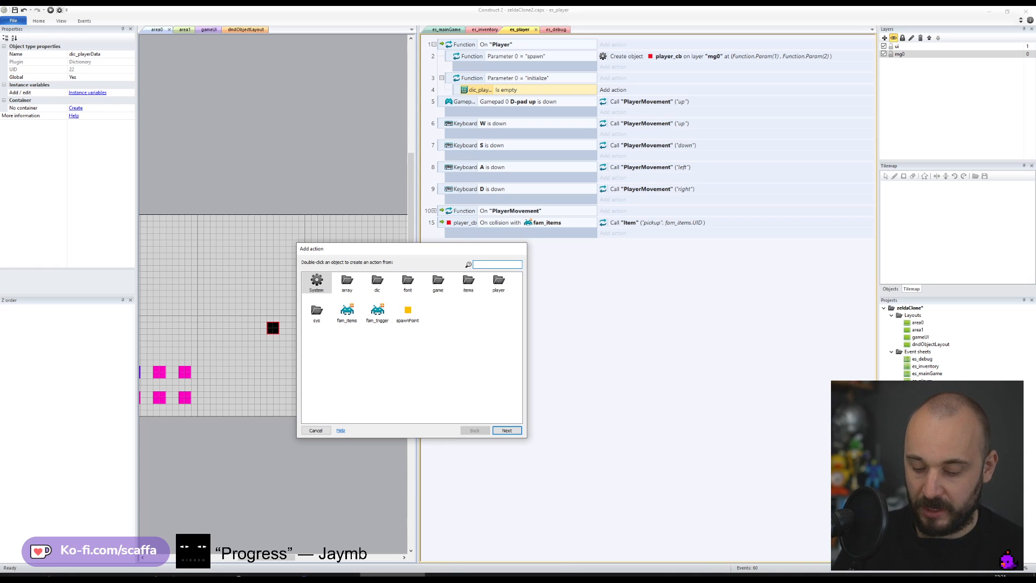
{"action": "type", "text": "dic_"}
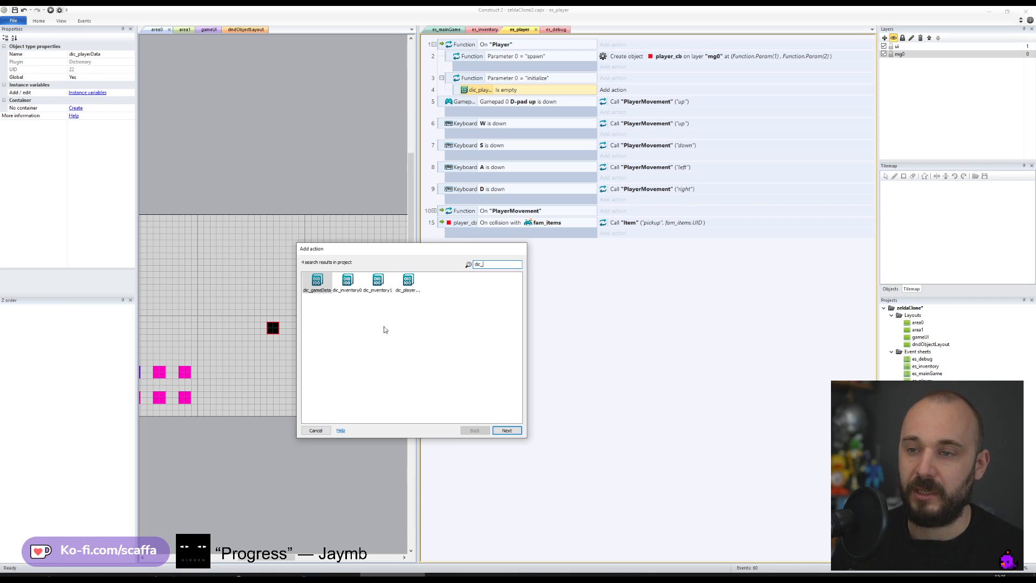
{"action": "double_click", "coordinate": [408, 281]}
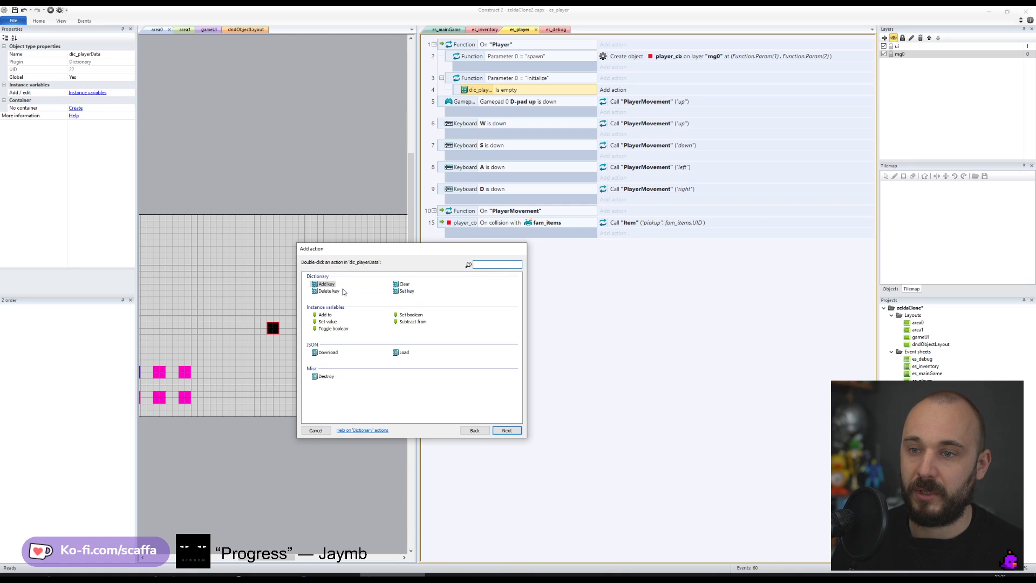
{"action": "double_click", "coordinate": [326, 284]}
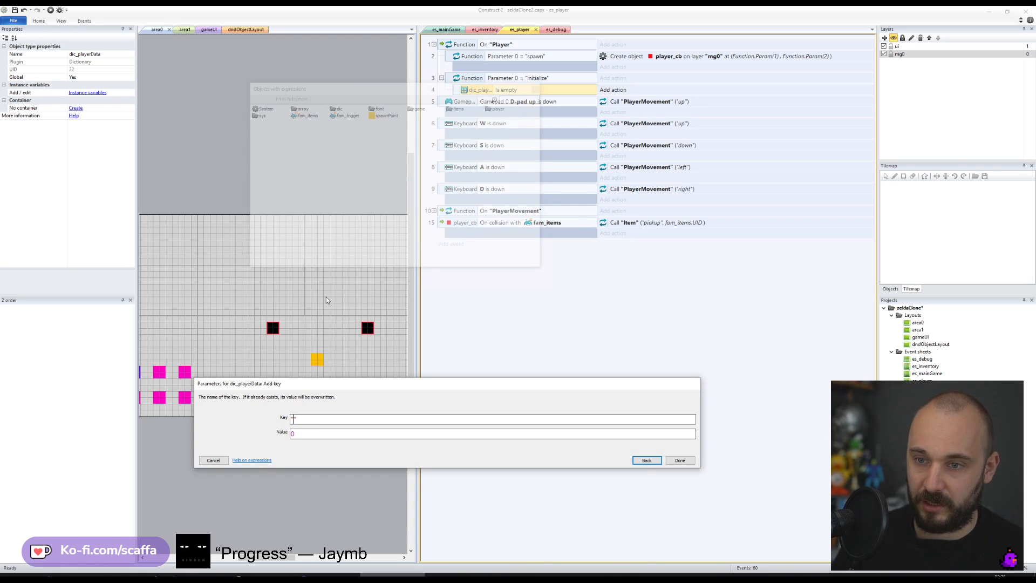
{"action": "type", "text": "health"}
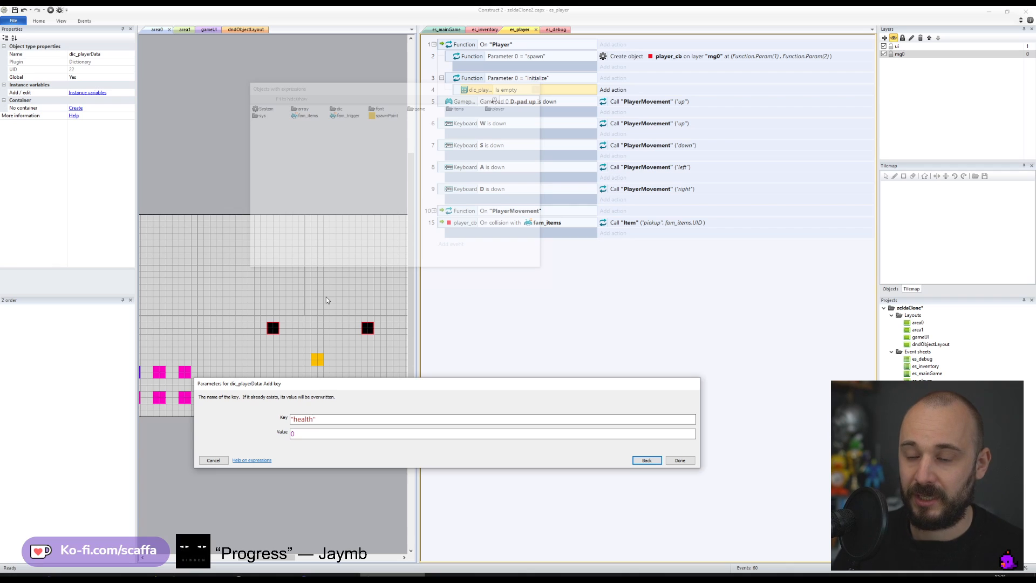
{"action": "key", "text": "Tab"}
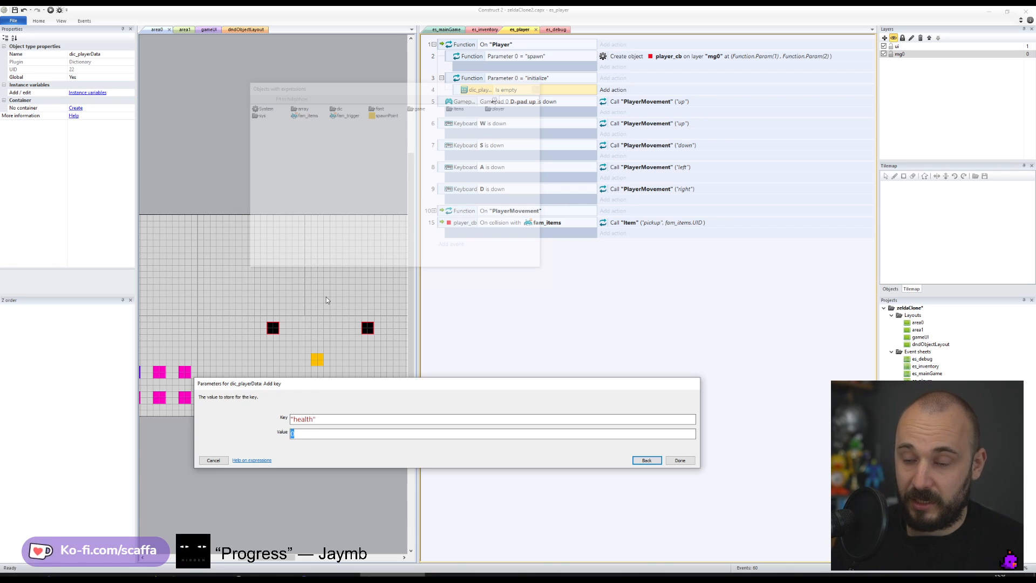
{"action": "type", "text": "100"}
{"action": "key", "text": "Return"}
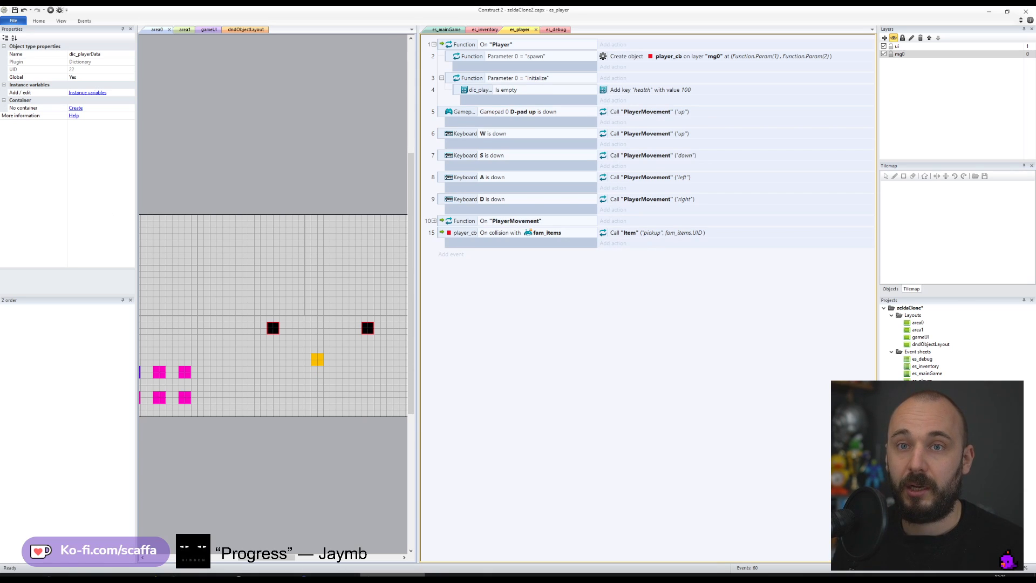
{"action": "left_click", "coordinate": [15, 10]}
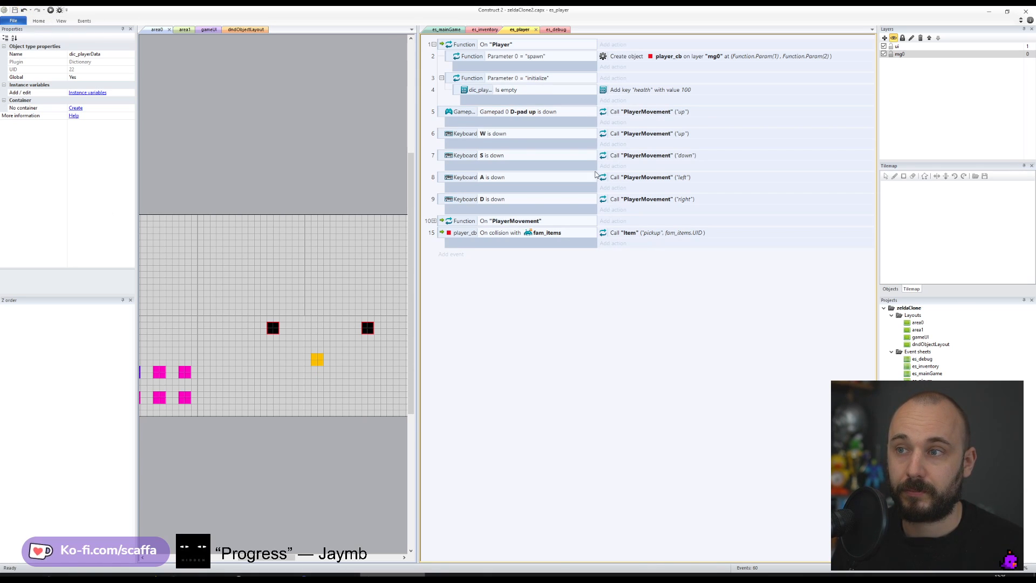
- Duplicate the "health" Add key action and change the copy to key "primaryItem" with value 0
{"action": "left_click", "coordinate": [653, 92]}
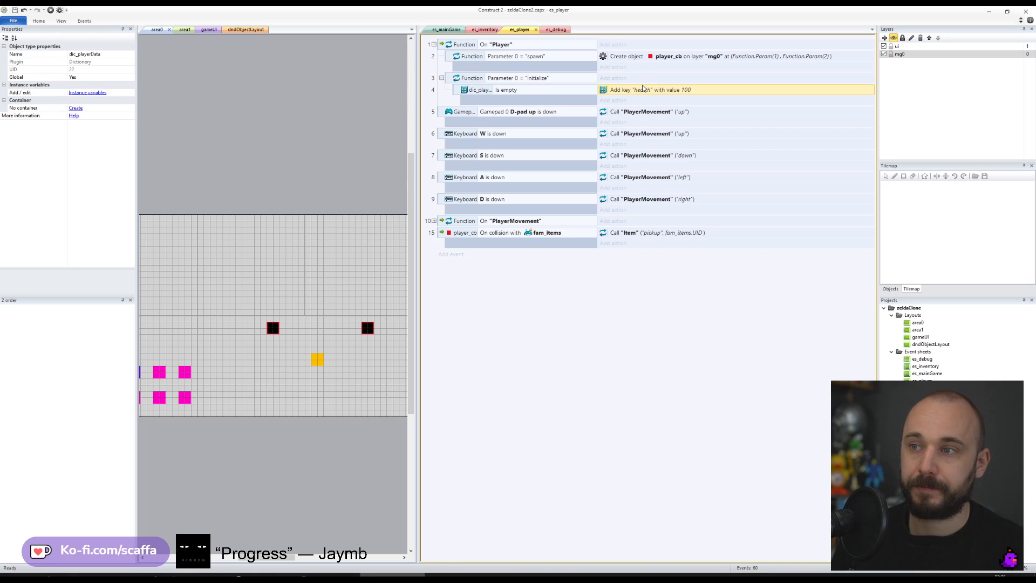
{"action": "key", "text": "ctrl+c"}
{"action": "key", "text": "ctrl+v"}
{"action": "double_click", "coordinate": [646, 101]}
{"action": "type", "text": "\"prima"}
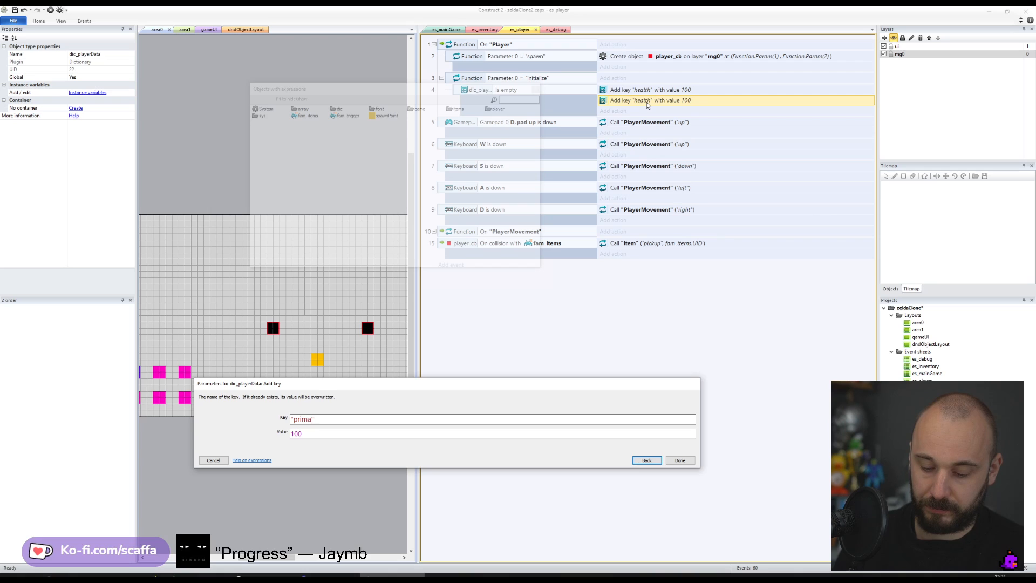
{"action": "type", "text": "ryItem"}
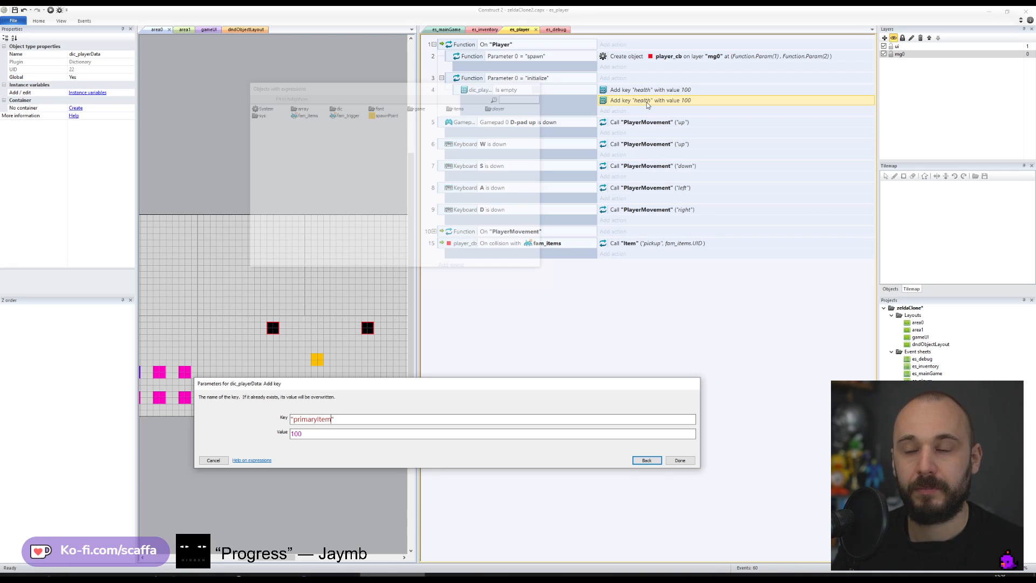
{"action": "key", "text": "Tab"}
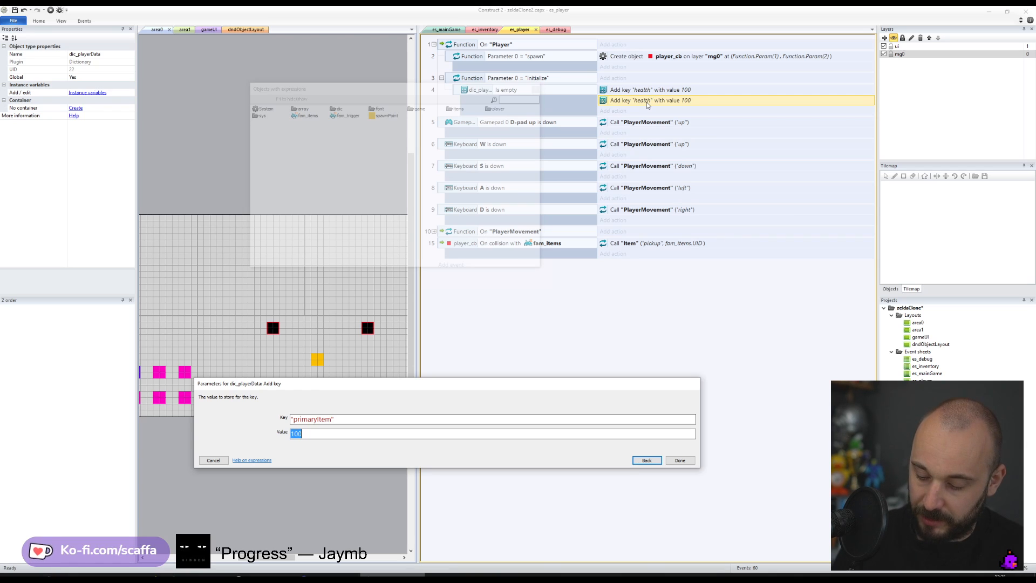
{"action": "type", "text": "0"}
{"action": "key", "text": "Return"}
- Duplicate the "primaryItem" Add key action and rename the copy's key to "itemSecondary"
{"action": "key", "text": "ctrl+c"}
{"action": "key", "text": "ctrl+v"}
{"action": "double_click", "coordinate": [650, 112]}
{"action": "key", "text": "Right"}
{"action": "key", "text": "Left"}
{"action": "key", "text": "ctrl+shift+Left"}
{"action": "type", "text": "itemS"}
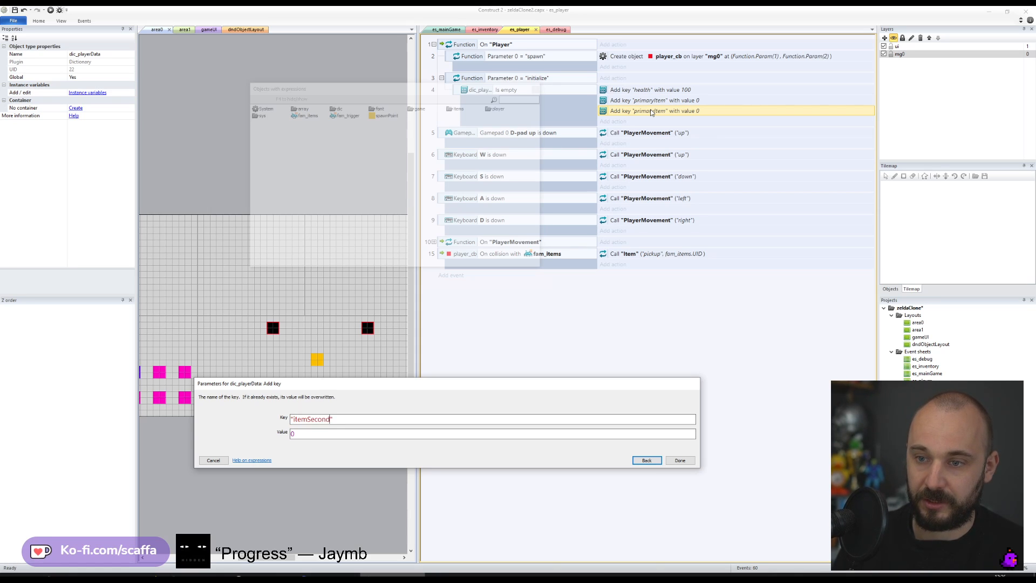
{"action": "key", "text": "Return"}
- Rename the "primaryItem" key in its Add key action to "itemPrimary"
{"action": "key", "text": "Up"}
{"action": "key", "text": "Return"}
{"action": "key", "text": "Home"}
{"action": "key", "text": "Right"}
{"action": "key", "text": "ctrl+shift+Right"}
{"action": "type", "text": "item"}
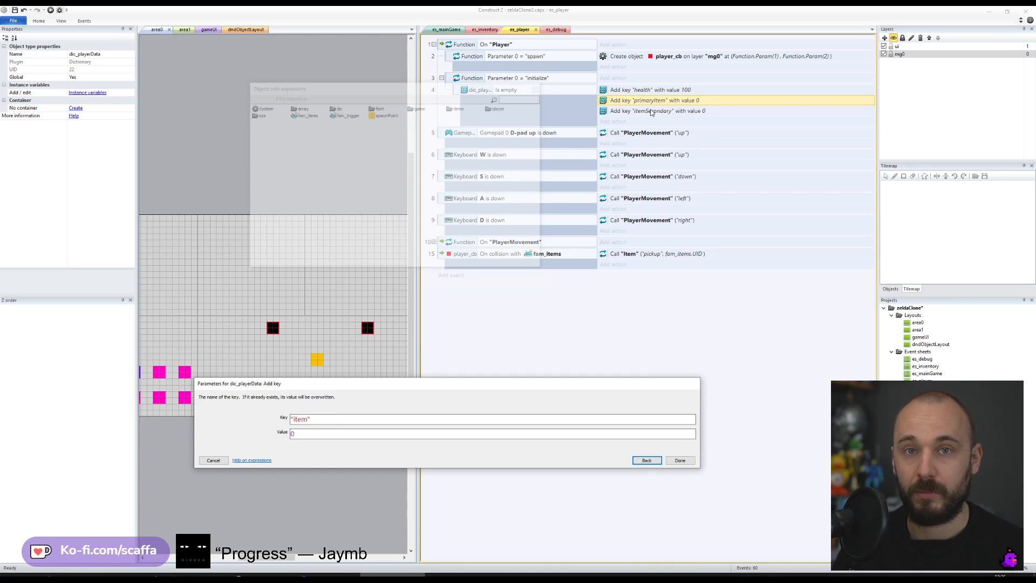
{"action": "type", "text": "Primary"}
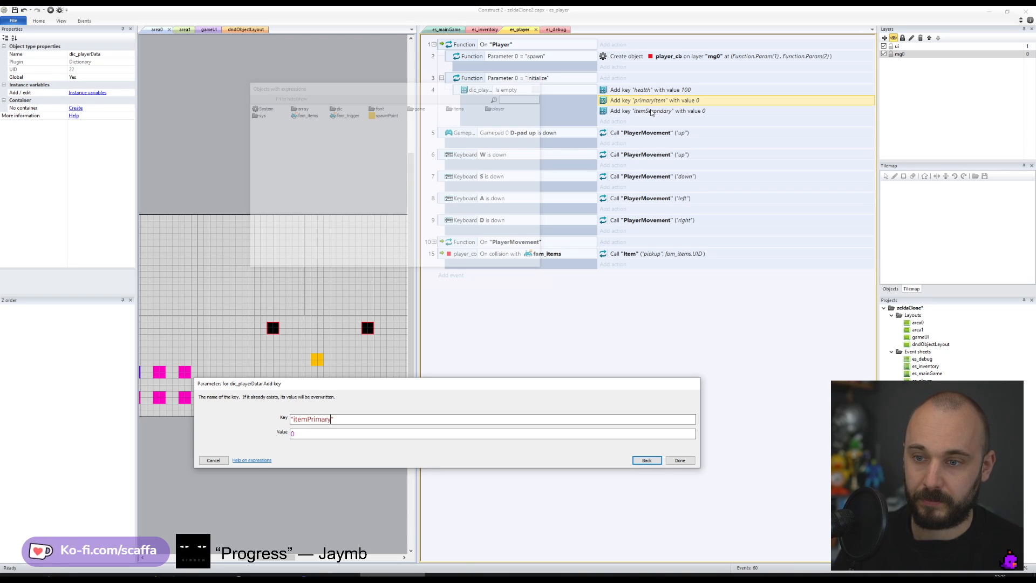
{"action": "key", "text": "Return"}
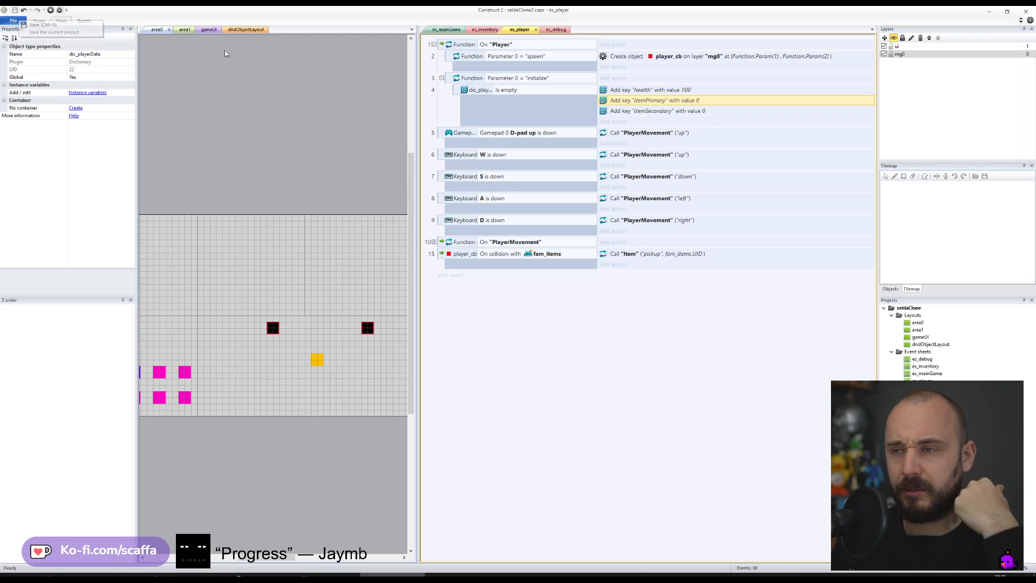
- Set the value of the "itemPrimary" Add key action to "none"
{"action": "left_click", "coordinate": [640, 113]}
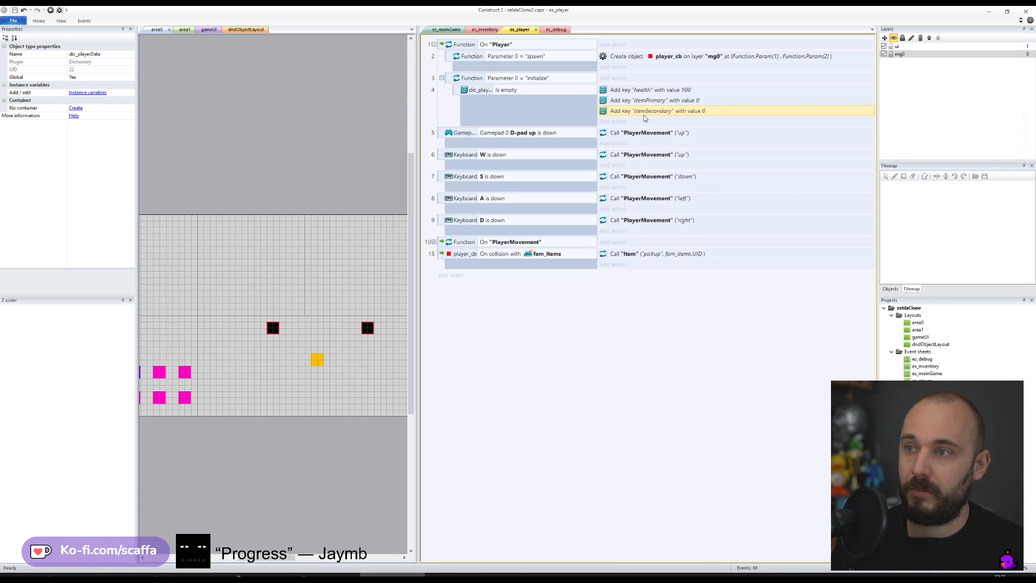
{"action": "left_click", "coordinate": [640, 103]}
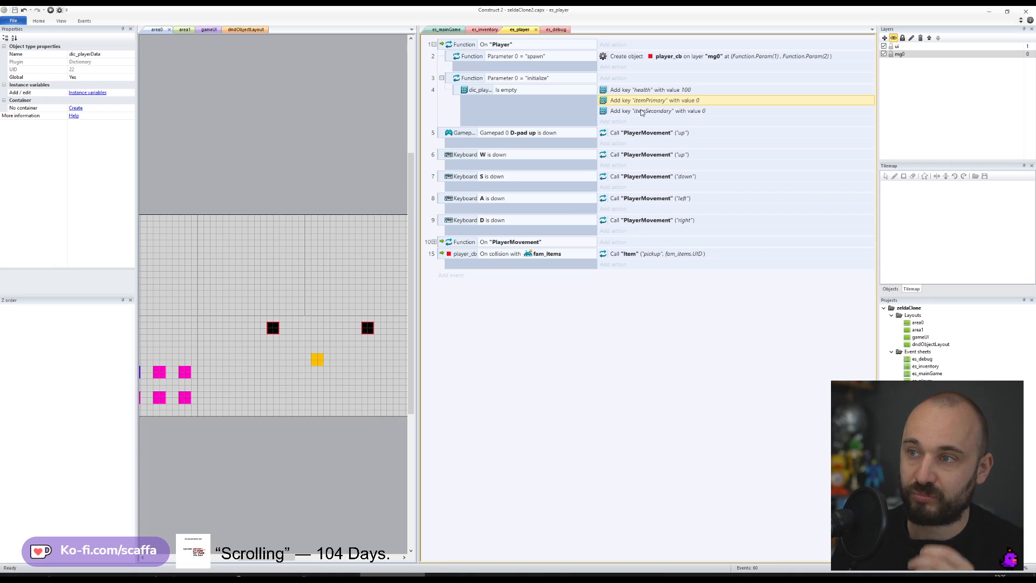
{"action": "double_click", "coordinate": [680, 101]}
{"action": "key", "text": "Tab"}
{"action": "type", "text": "\"empty\""}
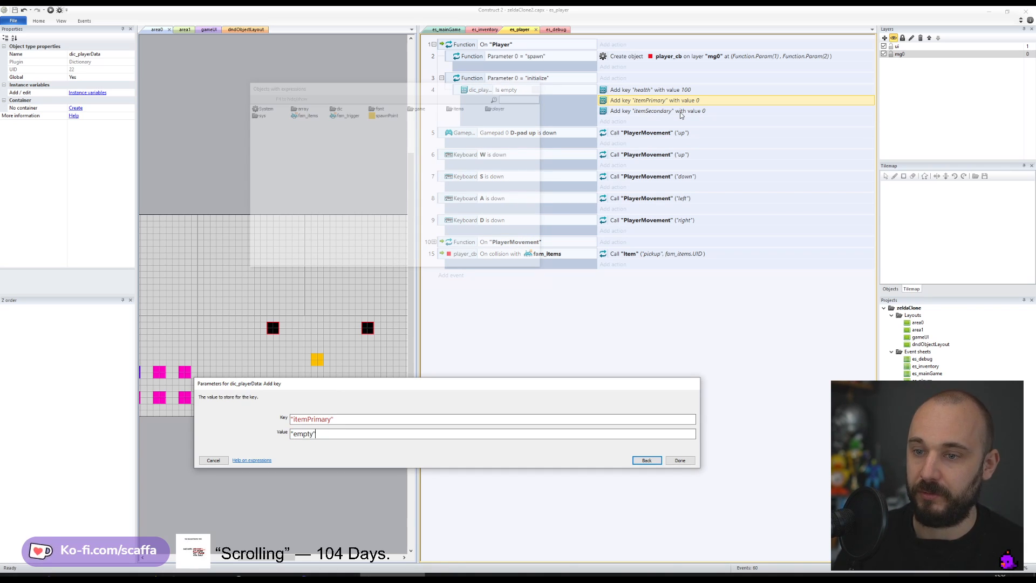
{"action": "key", "text": "ctrl+a"}
{"action": "key", "text": "Right"}
{"action": "key", "text": "Left"}
{"action": "key", "text": "ctrl+shift+Left"}
{"action": "type", "text": "none"}
{"action": "key", "text": "Return"}
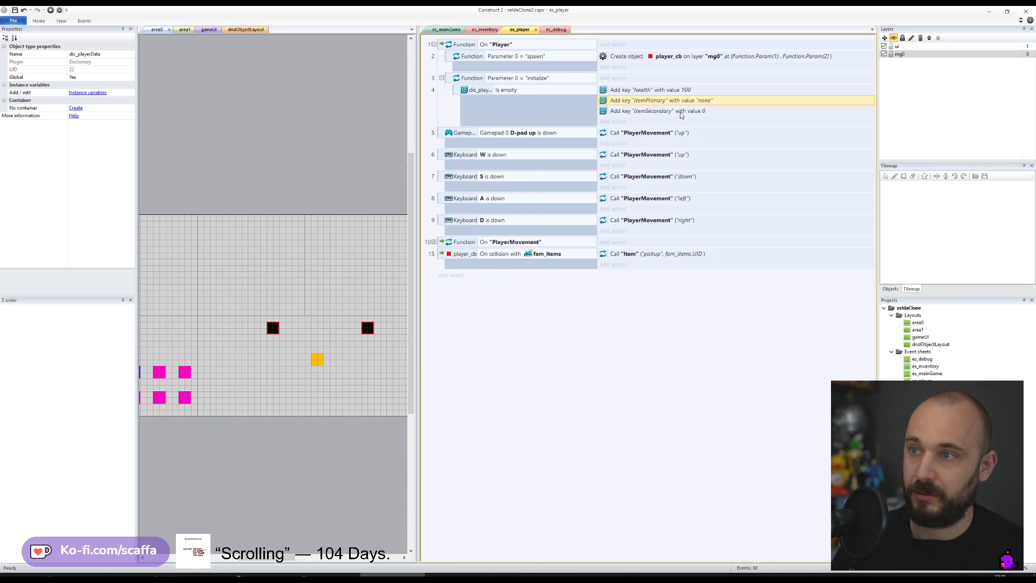
- Copy the "none" value from the "itemPrimary" action into the value of the "itemSecondary" Add key action
{"action": "double_click", "coordinate": [692, 101]}
{"action": "left_click", "coordinate": [321, 433]}
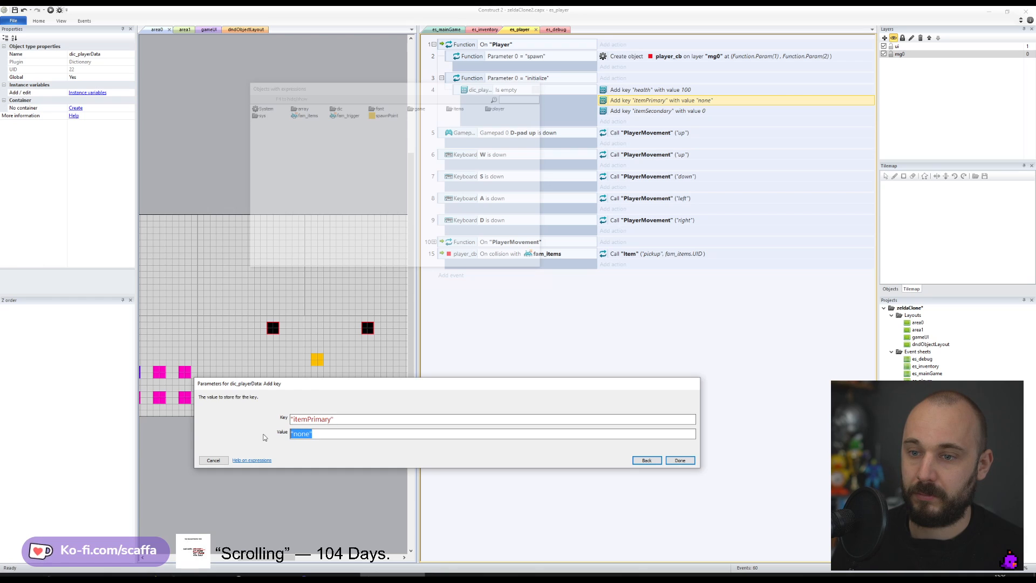
{"action": "left_click", "coordinate": [679, 460]}
{"action": "double_click", "coordinate": [699, 111]}
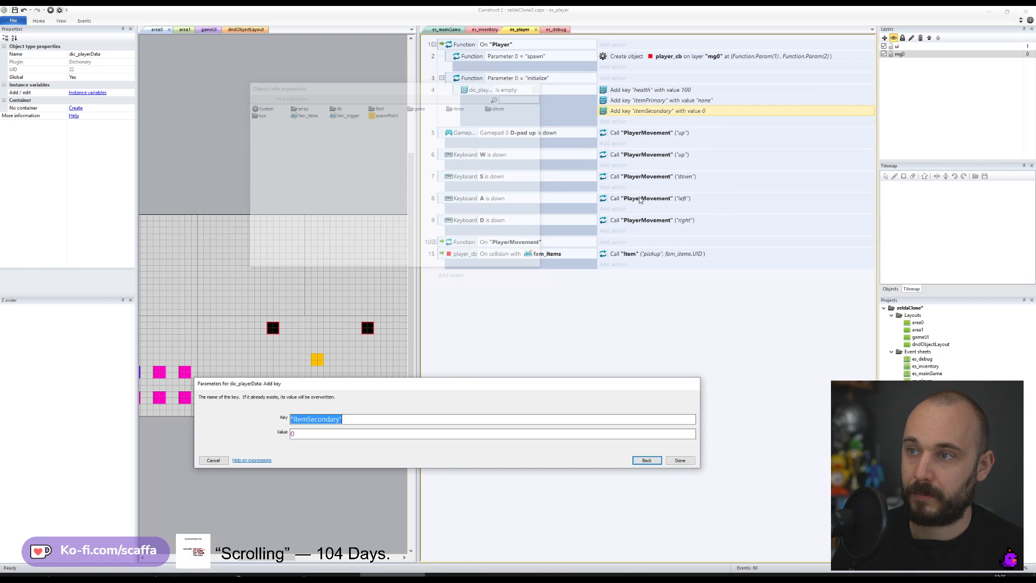
{"action": "left_click_drag", "start_coordinate": [333, 436], "coordinate": [259, 434]}
{"action": "key", "text": "ctrl+v"}
{"action": "key", "text": "Return"}
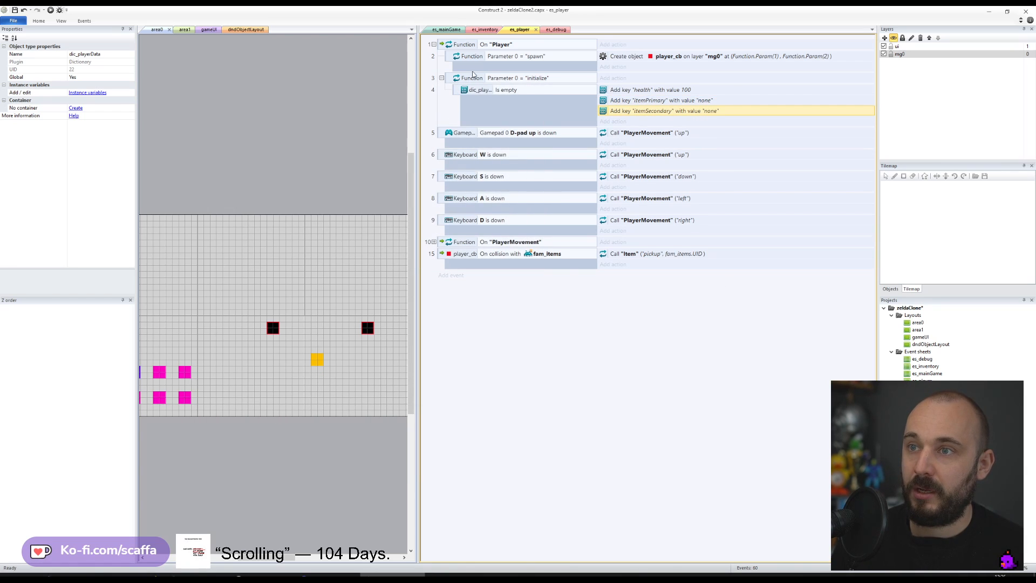
- In es_debug, duplicate the debug_text append action for the layout name and change the copy's label to "hp: "
{"action": "left_click", "coordinate": [556, 29]}
{"action": "left_click", "coordinate": [586, 61]}
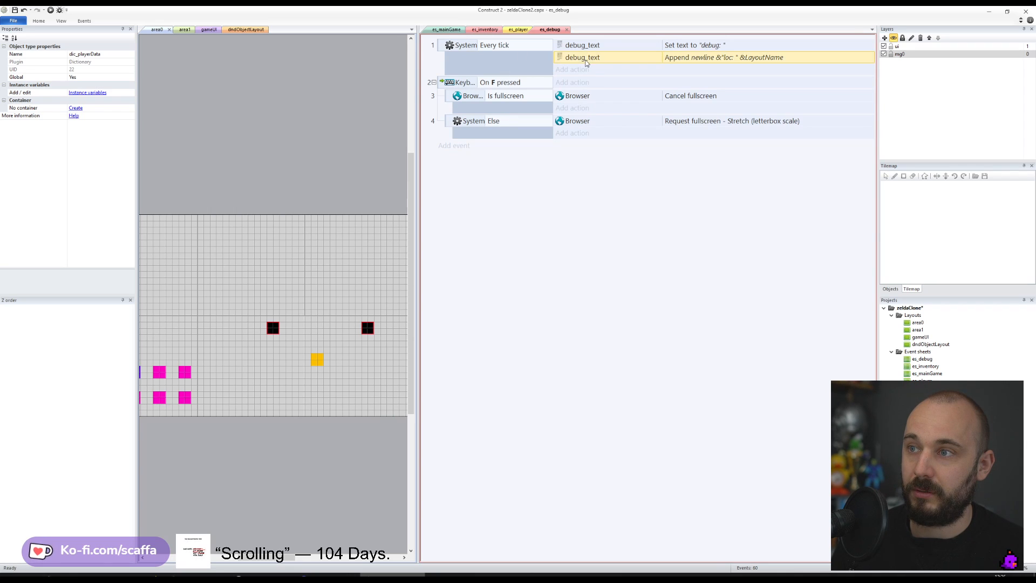
{"action": "key", "text": "ctrl+c"}
{"action": "key", "text": "ctrl+v"}
{"action": "double_click", "coordinate": [597, 70]}
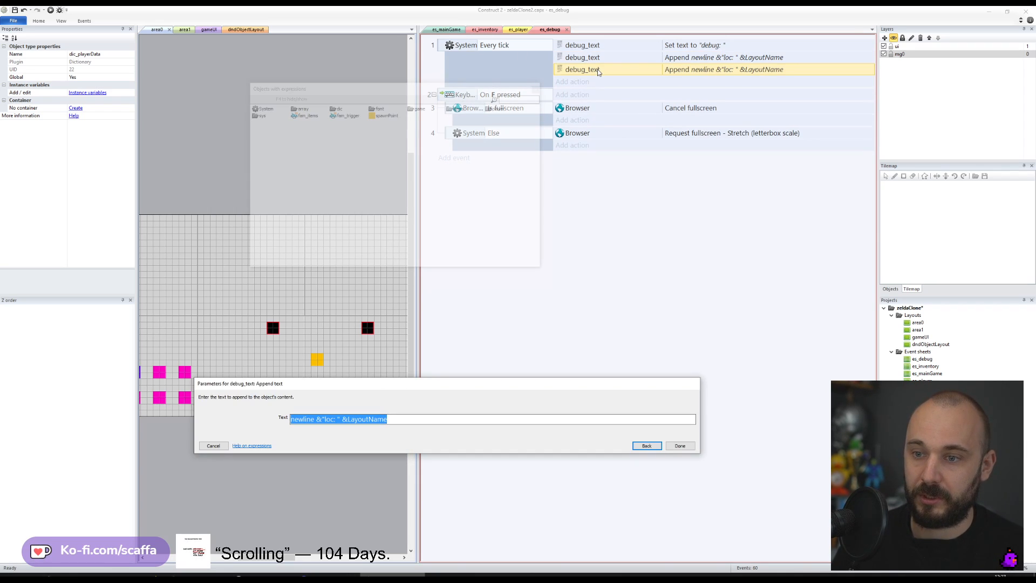
{"action": "key", "text": "Home"}
{"action": "key", "text": "BackSpace"}
{"action": "key", "text": "BackSpace"}
{"action": "key", "text": "BackSpace"}
{"action": "type", "text": "hp:"}
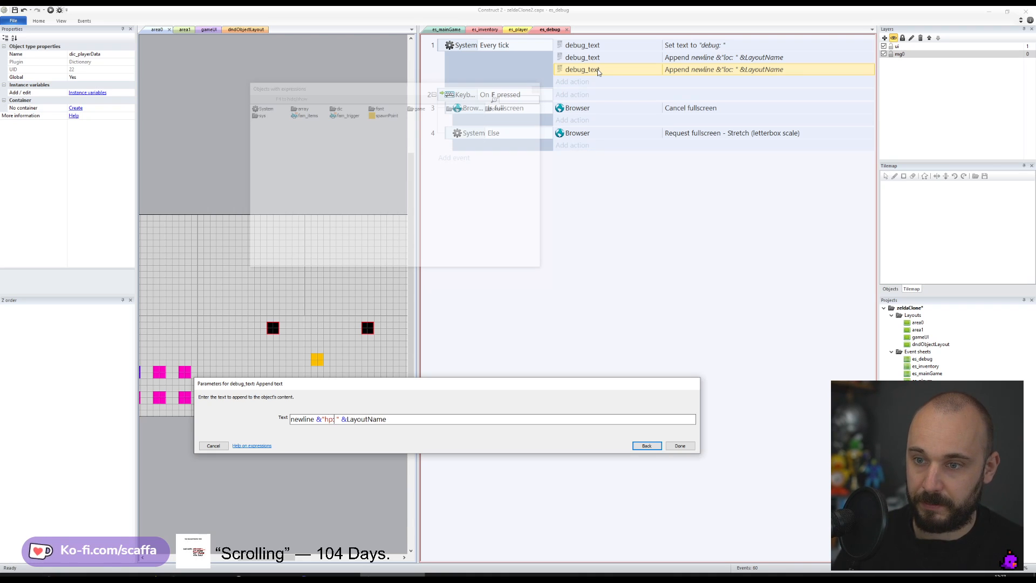
- In the "hp: " append action of debug_text, replace LayoutName with dic_playerData.Get("health")
{"action": "key", "text": "End"}
{"action": "key", "text": "ctrl+shift+Left"}
{"action": "type", "text": "dic_"}
{"action": "key", "text": "Down"}
{"action": "key", "text": "Down"}
{"action": "key", "text": "Down"}
{"action": "key", "text": "Return"}
{"action": "type", "text": "."}
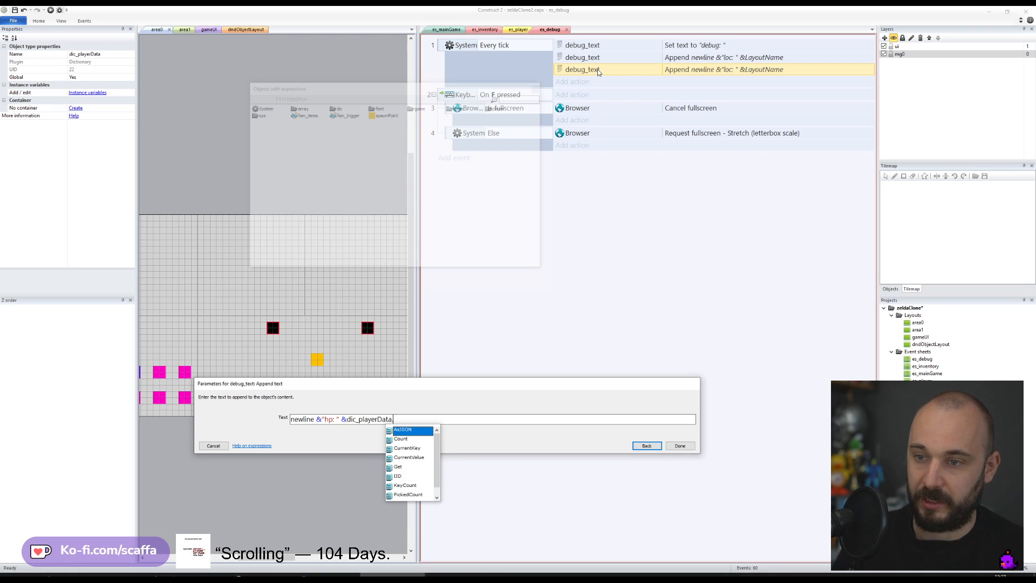
{"action": "type", "text": "Get(\"health"}
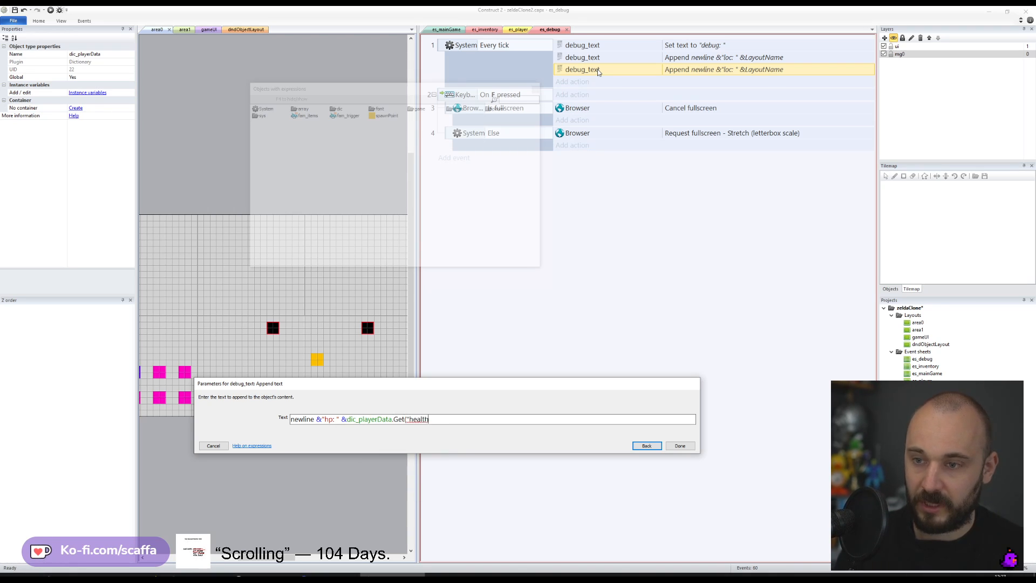
{"action": "type", "text": "\""}
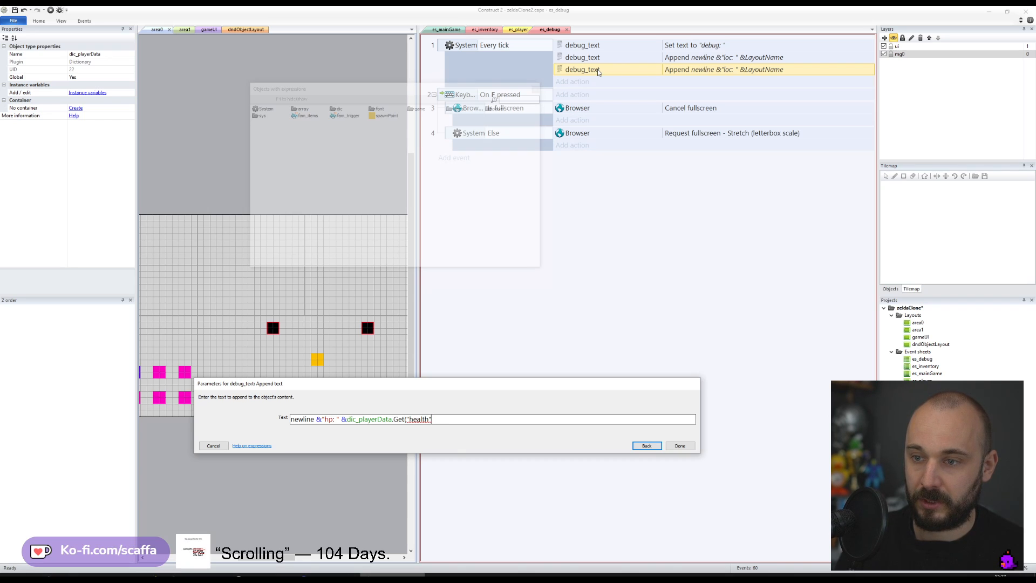
{"action": "type", "text": ")"}
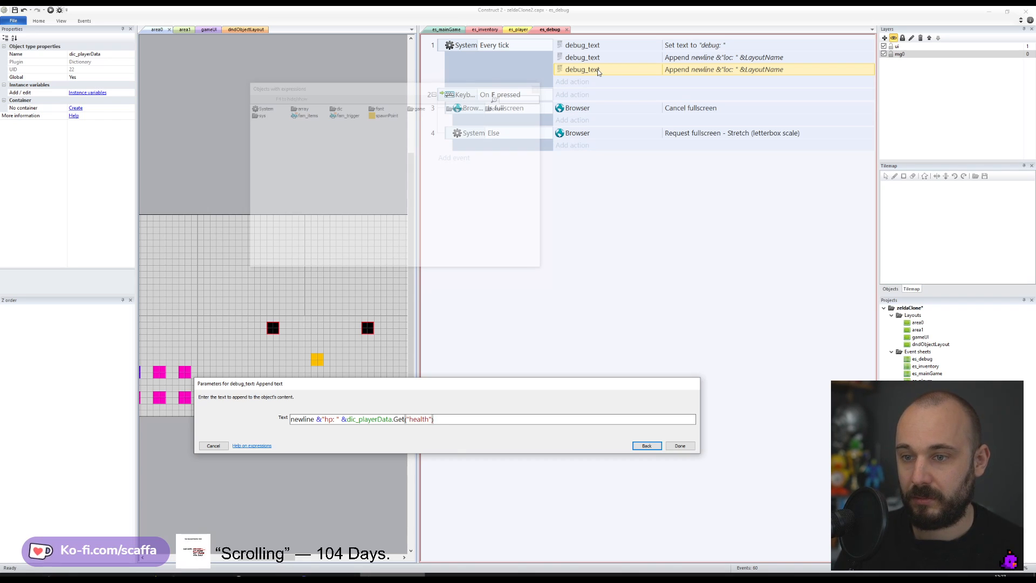
{"action": "key", "text": "Return"}
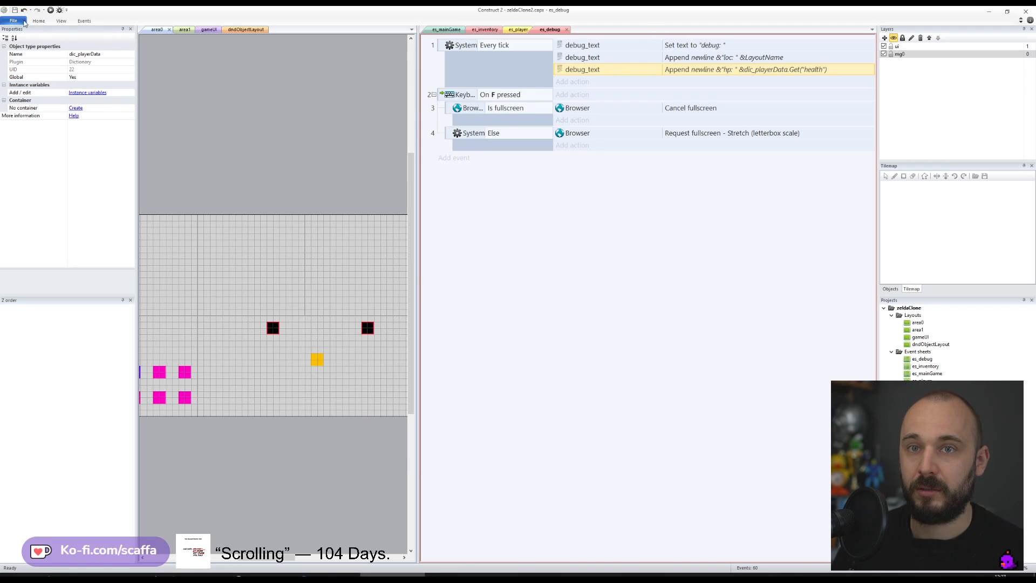
- Duplicate the debug_text append action for health and change the copy's label to "itemPri: "
{"action": "left_click_drag", "start_coordinate": [666, 72], "coordinate": [671, 87], "text": "ctrl"}
{"action": "double_click", "coordinate": [671, 86]}
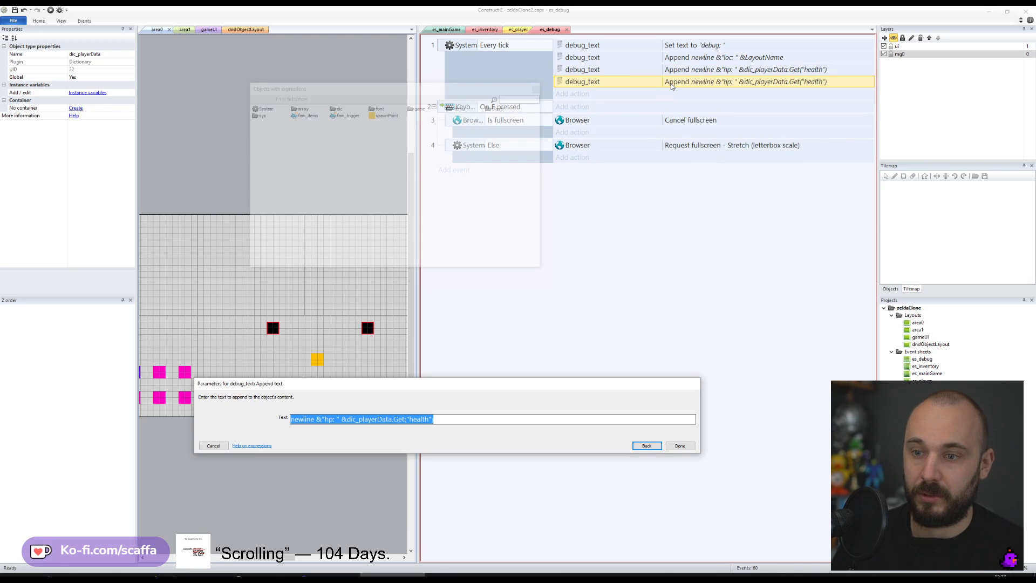
{"action": "key", "text": "Home"}
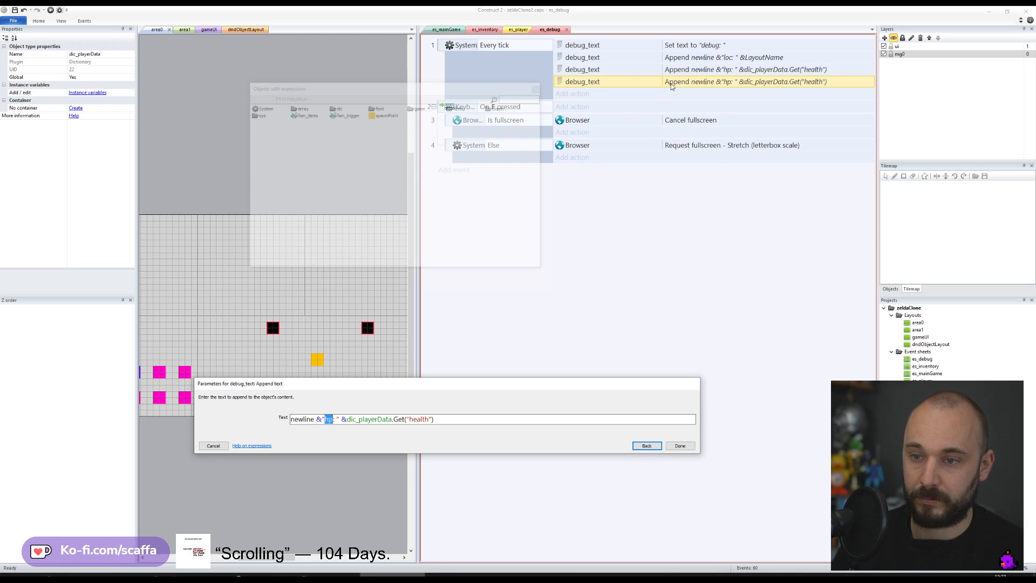
{"action": "type", "text": "item"}
{"action": "type", "text": "Prim"}
{"action": "key", "text": "BackSpace"}
{"action": "key", "text": "BackSpace"}
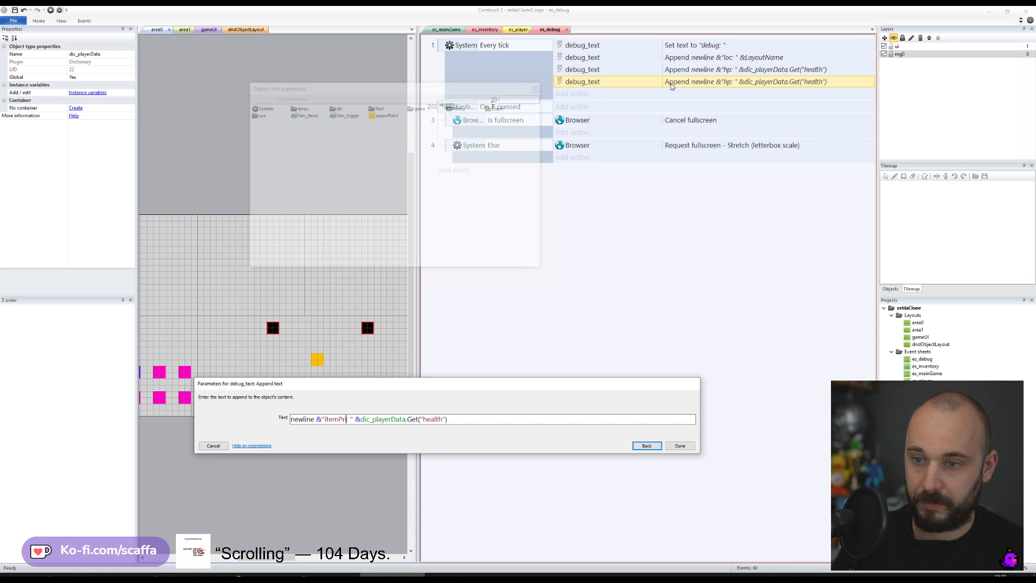
- Change the dictionary key read by the "itemPri: " append action to "itemPrimary"
{"action": "key", "text": "End"}
{"action": "key", "text": "shift+Left"}
{"action": "key", "text": "shift+Left"}
{"action": "key", "text": "shift+Left"}
{"action": "key", "text": "shift+Left"}
{"action": "key", "text": "shift+Left"}
{"action": "key", "text": "shift+Left"}
{"action": "type", "text": "itemPrim"}
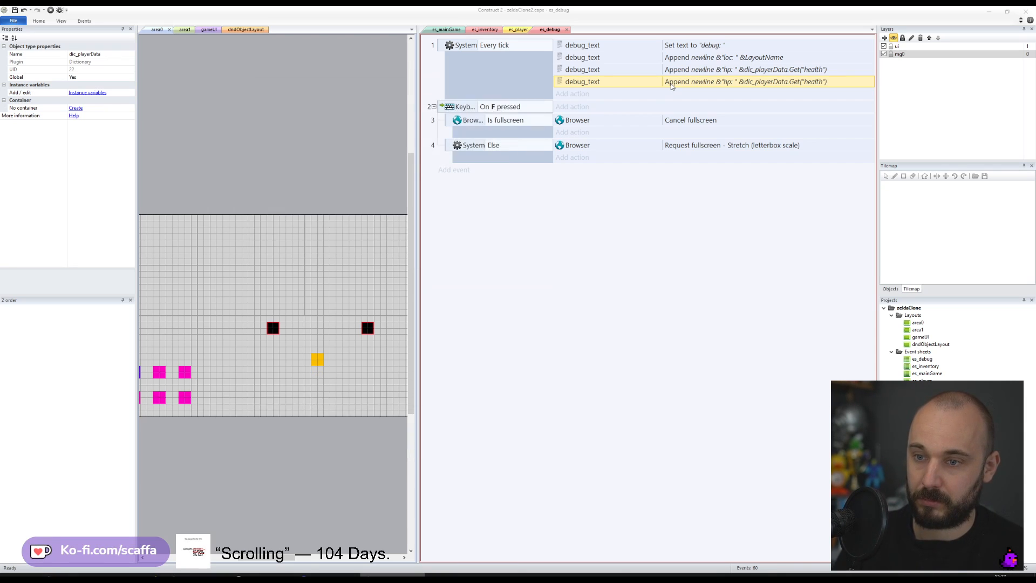
- Duplicate the "itemPri: " append action and change the copy's label to "itemSec: "
{"action": "left_click_drag", "start_coordinate": [671, 84], "coordinate": [677, 92], "text": "ctrl"}
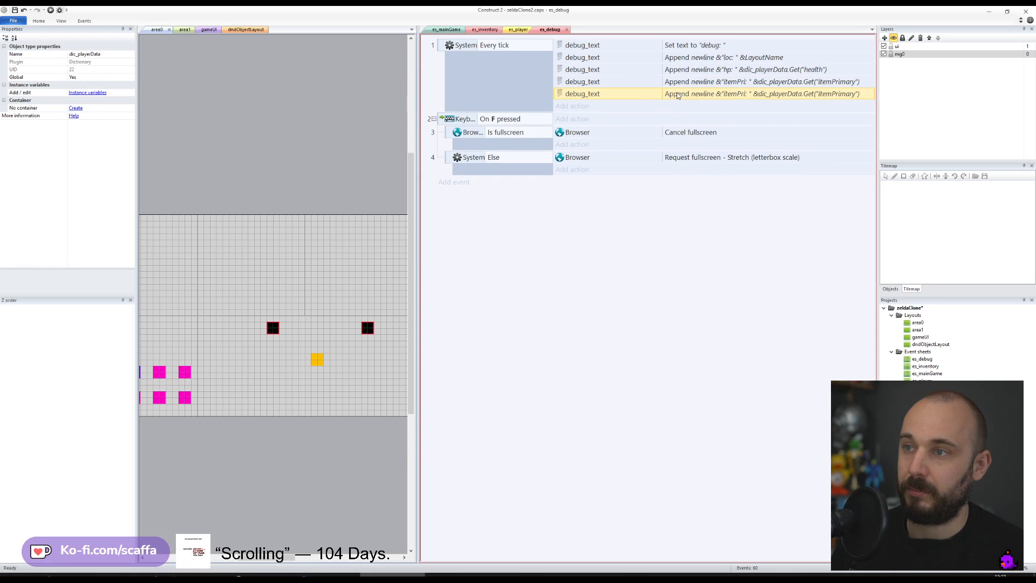
{"action": "double_click", "coordinate": [678, 94]}
{"action": "left_click", "coordinate": [345, 421]}
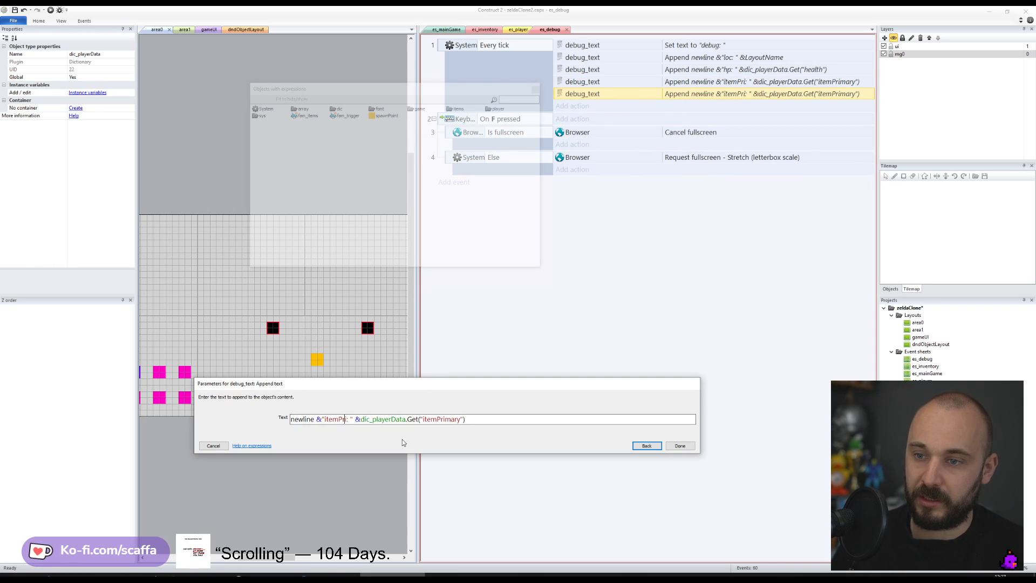
{"action": "key", "text": "BackSpace"}
{"action": "key", "text": "BackSpace"}
{"action": "key", "text": "BackSpace"}
{"action": "type", "text": "Sec"}
- Change the dictionary key read by the "itemSec: " append action to "itemSecondary" and save the project
{"action": "key", "text": "End"}
{"action": "key", "text": "Left"}
{"action": "key", "text": "Left"}
{"action": "key", "text": "shift+Left"}
{"action": "key", "text": "shift+Left"}
{"action": "key", "text": "shift+Left"}
{"action": "key", "text": "shift+Left"}
{"action": "key", "text": "shift+Left"}
{"action": "key", "text": "shift+Left"}
{"action": "key", "text": "shift+Left"}
{"action": "type", "text": "Seco"}
{"action": "type", "text": "ndary"}
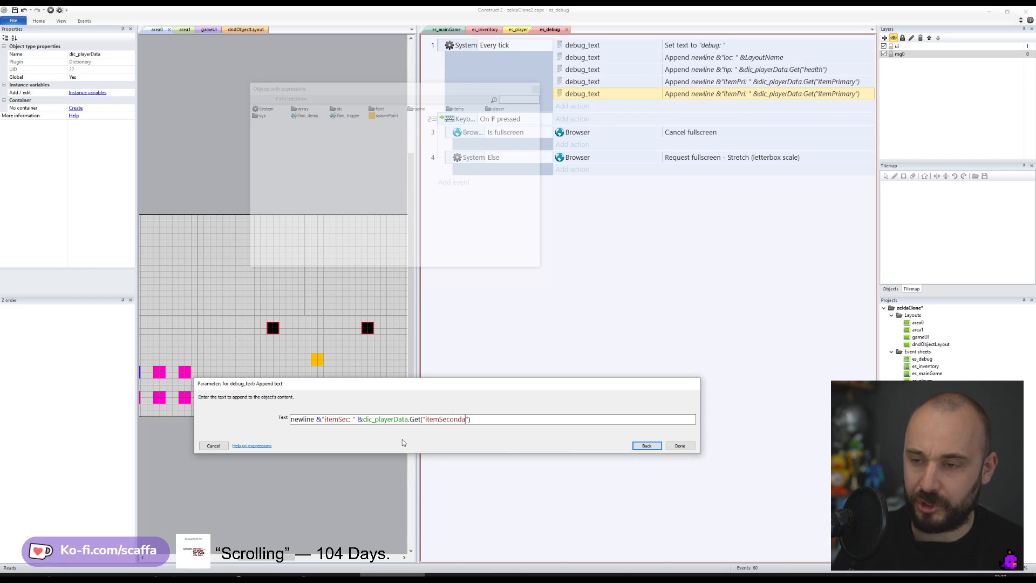
{"action": "key", "text": "Return"}
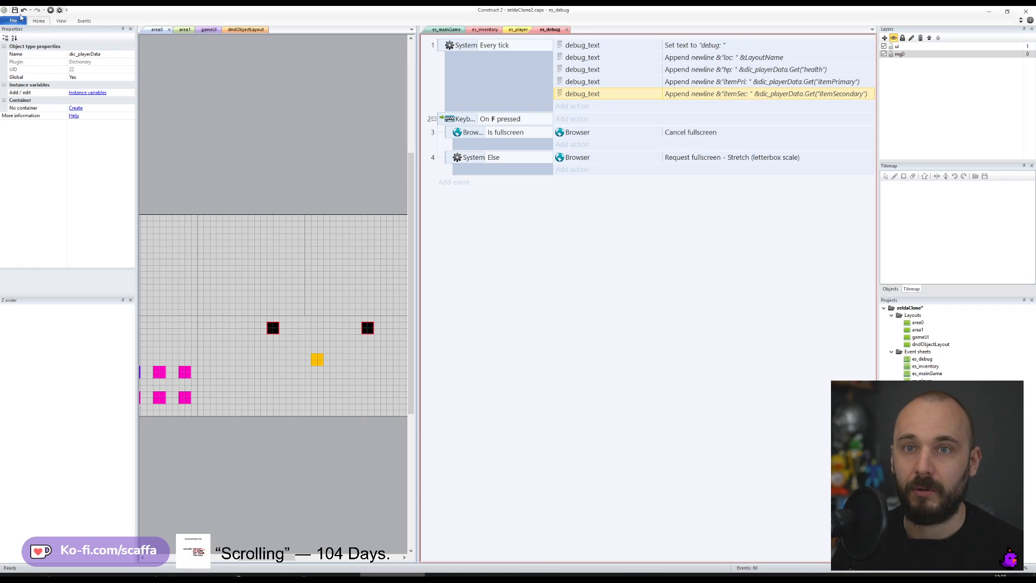
{"action": "left_click", "coordinate": [13, 10]}
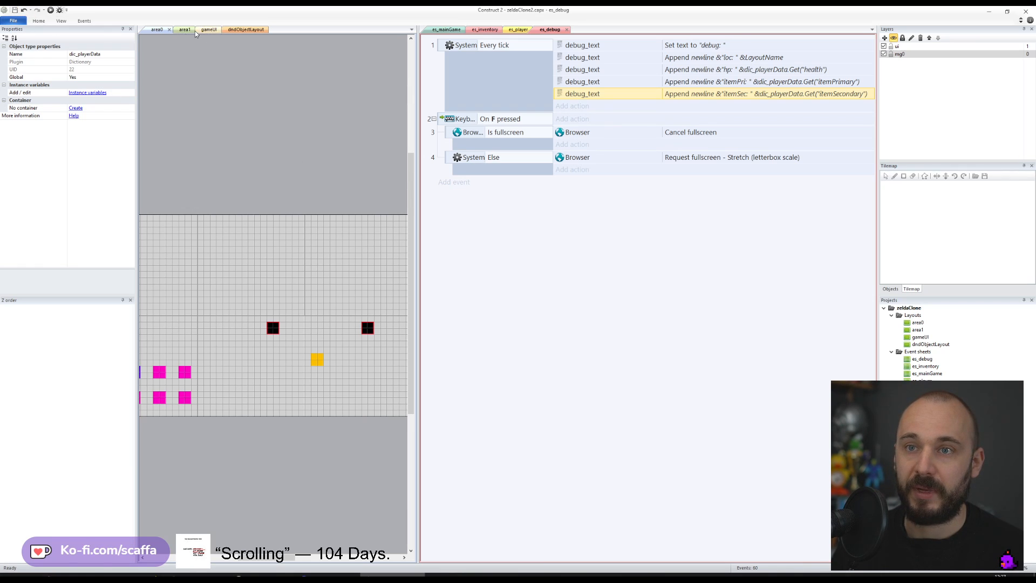
- Preview the game in a maximized window to check the player data in the debug text, and close it
{"action": "left_click", "coordinate": [51, 10]}
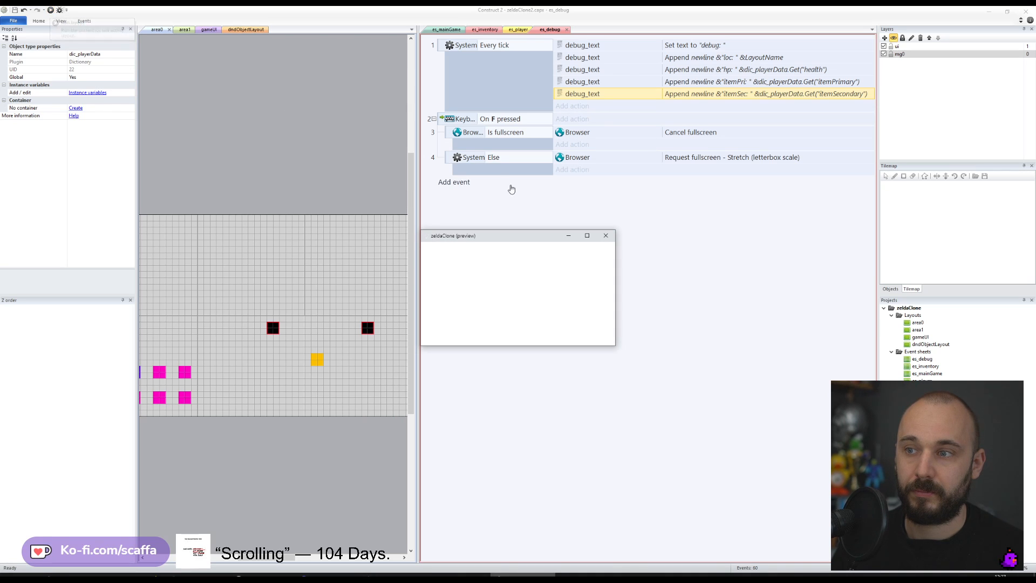
{"action": "left_click", "coordinate": [587, 235]}
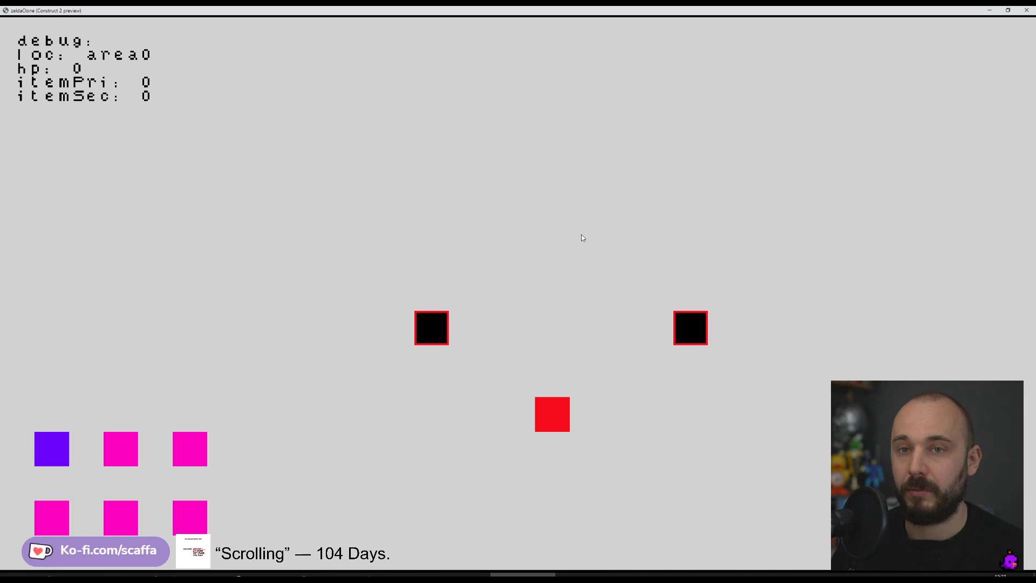
{"action": "left_click", "coordinate": [1031, 10]}
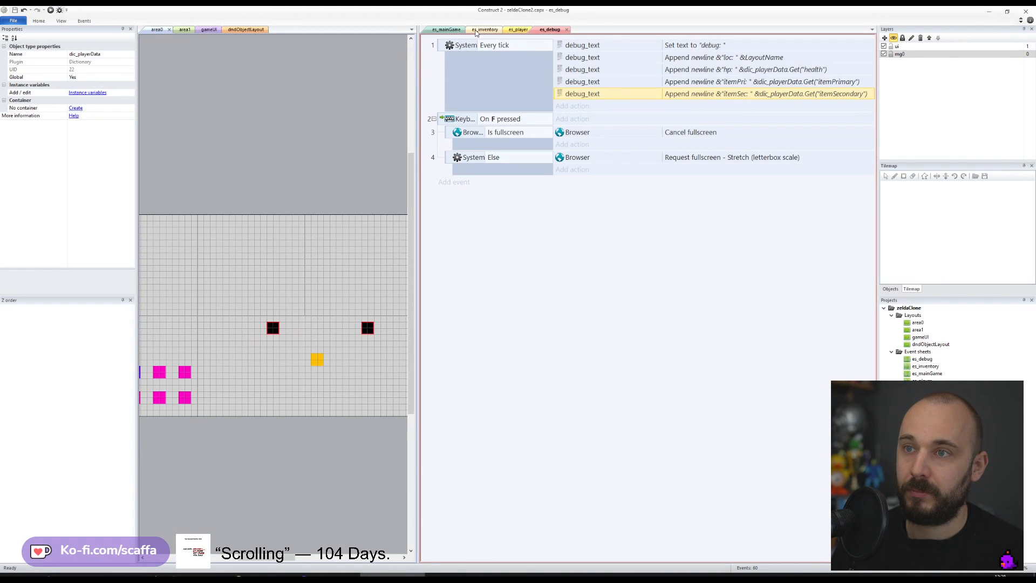
- In es_mainGame, duplicate the Call "Game" ("initialize") action on start of layout, make the copy call "Player", and save the project
{"action": "left_click", "coordinate": [451, 30]}
{"action": "left_click", "coordinate": [704, 118]}
{"action": "key", "text": "ctrl+c"}
{"action": "key", "text": "ctrl+v"}
{"action": "double_click", "coordinate": [706, 128]}
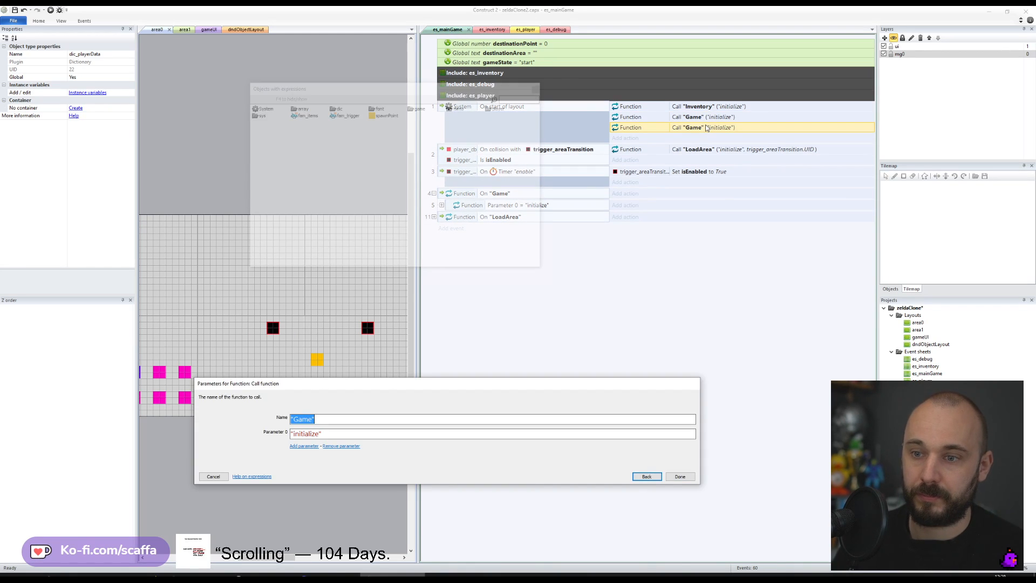
{"action": "type", "text": "\"player"}
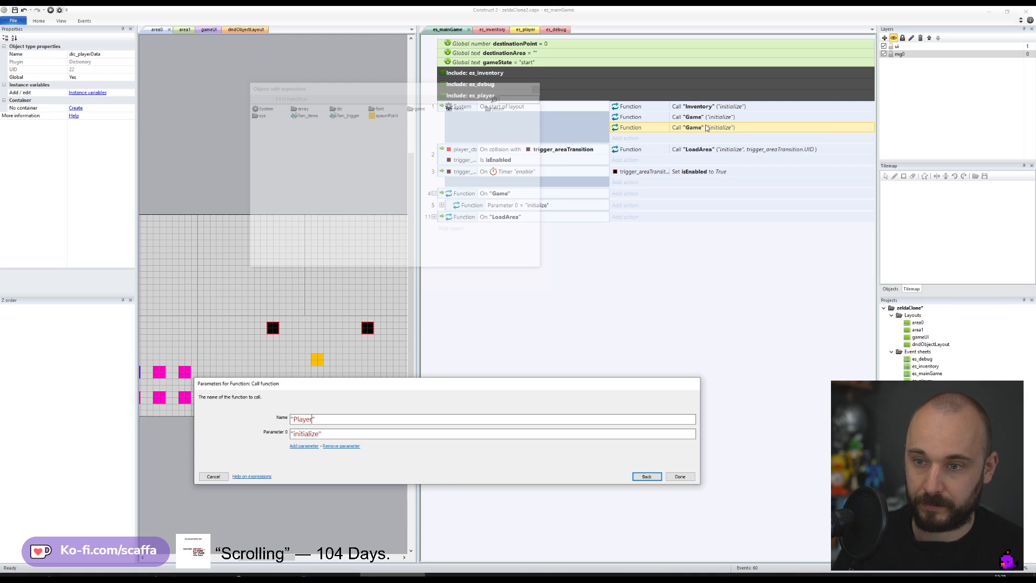
{"action": "key", "text": "Return"}
{"action": "left_click", "coordinate": [15, 9]}
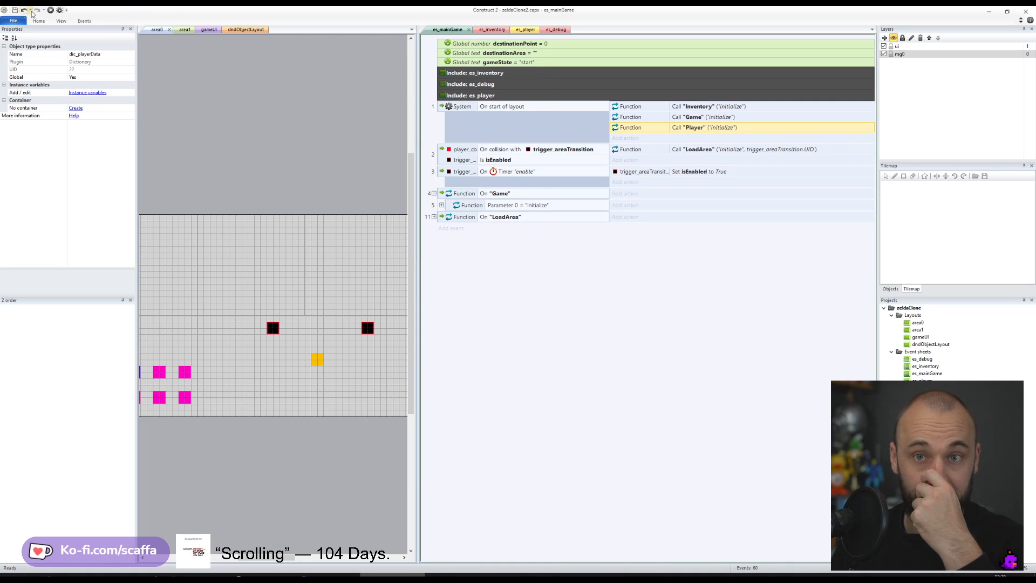
- Preview the game in fullscreen and move the player to check the health and item values in the debug text
{"action": "left_click", "coordinate": [51, 10]}
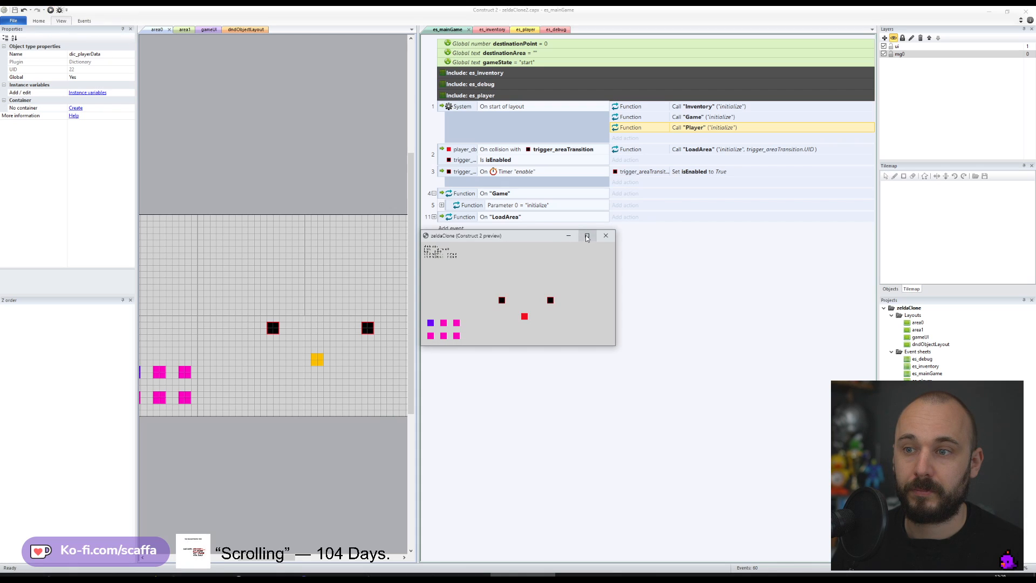
{"action": "left_click", "coordinate": [586, 236]}
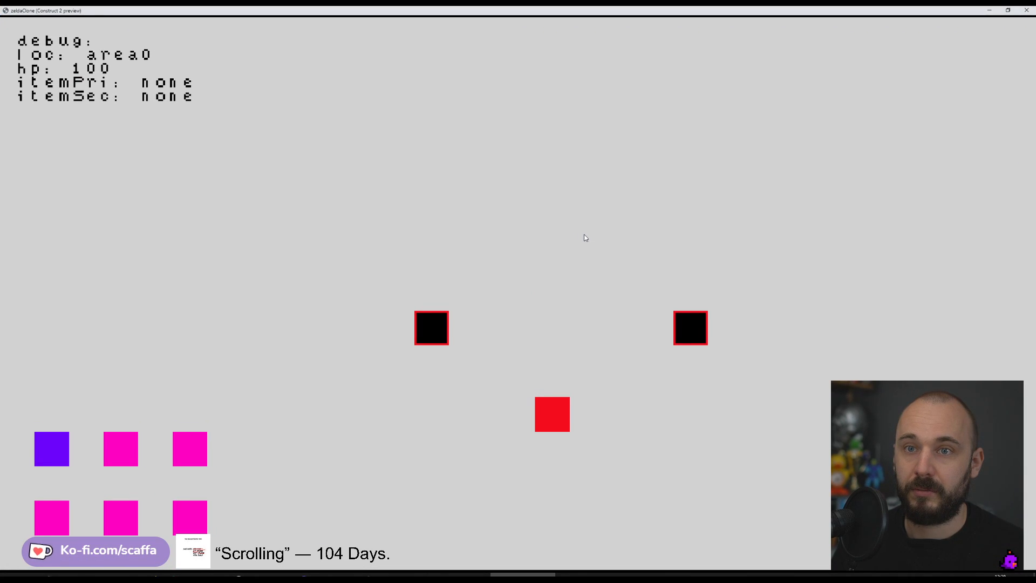
{"action": "key", "text": "Up"}
{"action": "key", "text": "Left"}
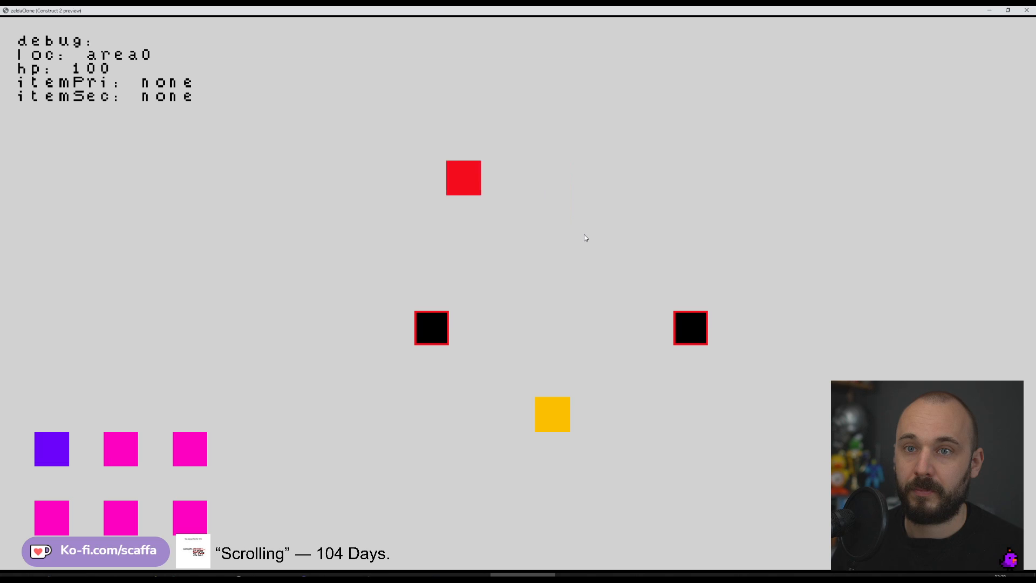
{"action": "key", "text": "F11"}
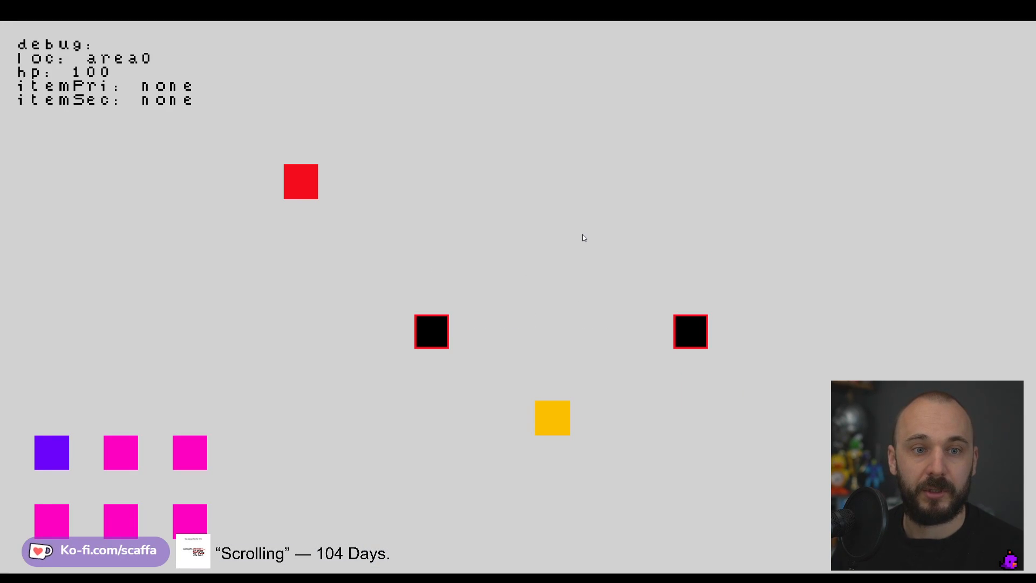
- Move the player through the area transition into area1 and back into area0 while watching the debug text
{"action": "key", "text": "Down"}
{"action": "key", "text": "Right"}
{"action": "key", "text": "Right"}
{"action": "key", "text": "Up"}
{"action": "key", "text": "Up"}
{"action": "key", "text": "Up"}
{"action": "key", "text": "Up"}
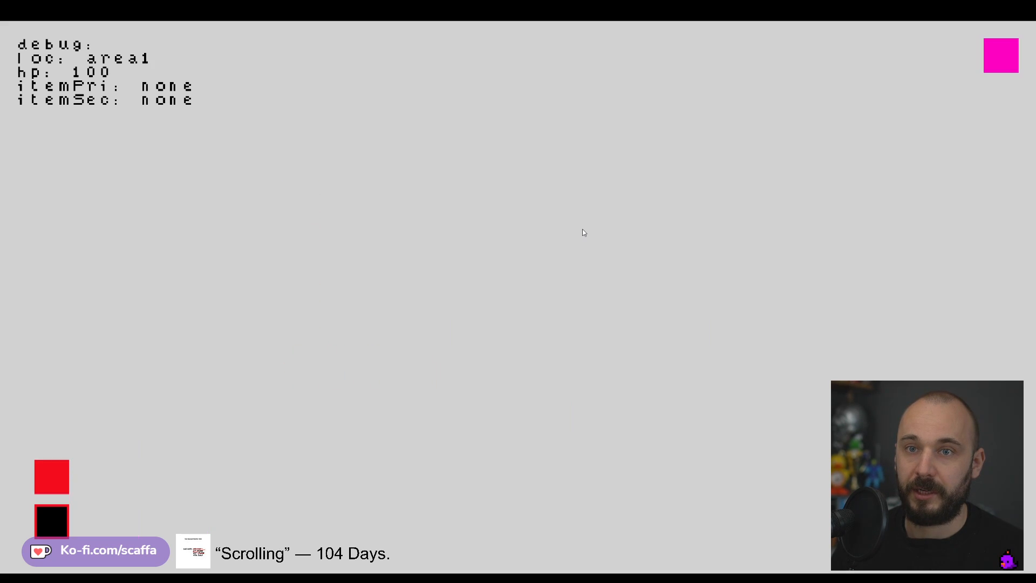
{"action": "key", "text": "Down"}
{"action": "key", "text": "Down"}
{"action": "key", "text": "Down"}
{"action": "key", "text": "Up"}
{"action": "key", "text": "Up"}
{"action": "key", "text": "Down"}
{"action": "key", "text": "Down"}
{"action": "key", "text": "Left"}
{"action": "key", "text": "Left"}
{"action": "key", "text": "Left"}
{"action": "key", "text": "Left"}
{"action": "key", "text": "Left"}
{"action": "key", "text": "Left"}
{"action": "key", "text": "Left"}
{"action": "key", "text": "Left"}
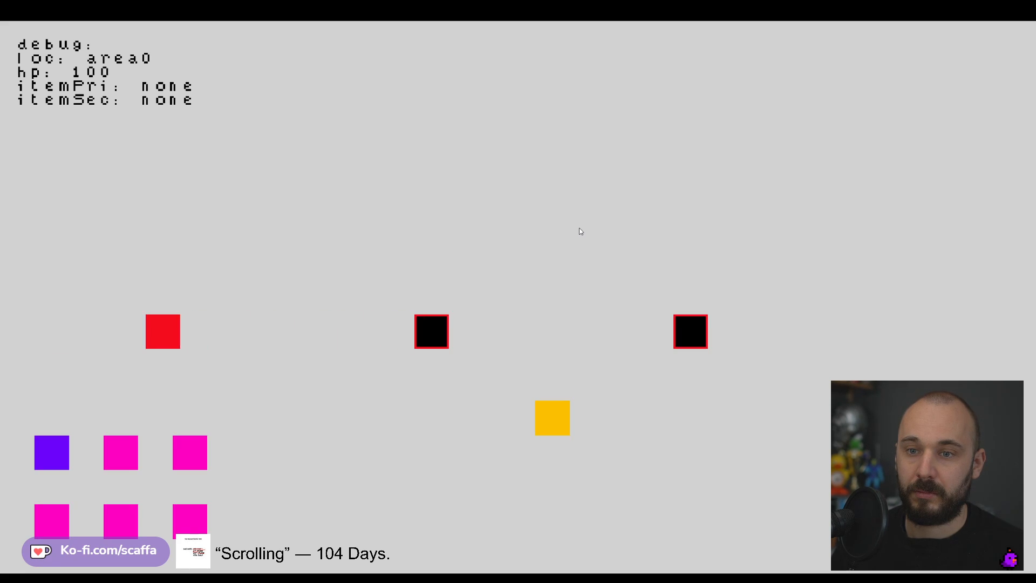
- Pick up the purple item in area0 with the player and check the debug text
{"action": "key", "text": "Down"}
{"action": "key", "text": "Up"}
{"action": "key", "text": "Up"}
{"action": "key", "text": "Right"}
{"action": "key", "text": "Right"}
{"action": "key", "text": "Right"}
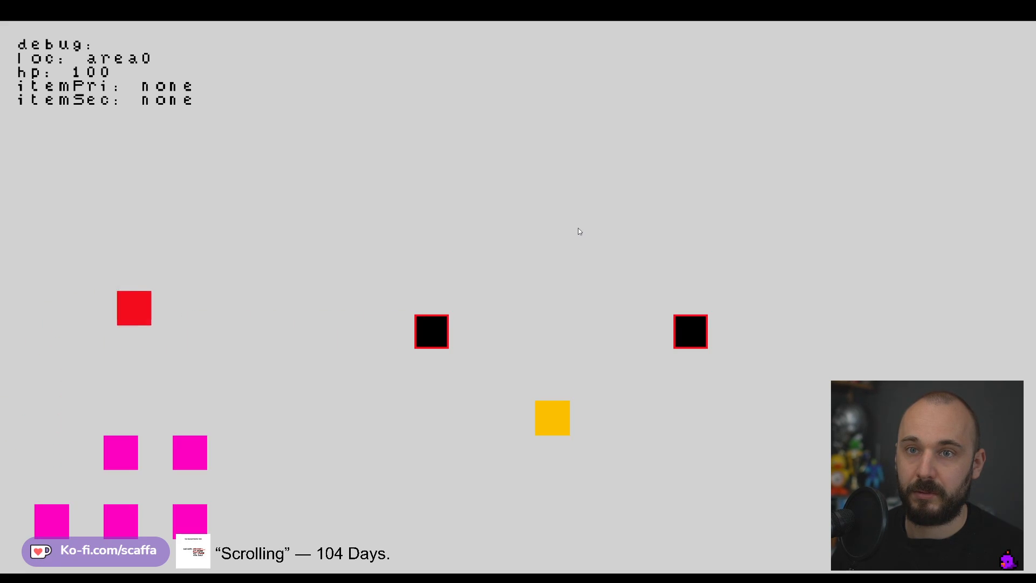
- Walk the player around area0 and through the transition into area1 to check that the player data persists
{"action": "key", "text": "Right"}
{"action": "key", "text": "Up"}
{"action": "key", "text": "Up"}
{"action": "key", "text": "Up"}
{"action": "key", "text": "Right"}
{"action": "key", "text": "Right"}
{"action": "key", "text": "Left"}
{"action": "key", "text": "Left"}
{"action": "key", "text": "Left"}
{"action": "key", "text": "Down"}
{"action": "key", "text": "Down"}
{"action": "key", "text": "Down"}
{"action": "key", "text": "Down"}
{"action": "key", "text": "Down"}
{"action": "key", "text": "Right"}
{"action": "key", "text": "Right"}
{"action": "key", "text": "Right"}
{"action": "key", "text": "Right"}
{"action": "key", "text": "Right"}
{"action": "key", "text": "Right"}
{"action": "key", "text": "Right"}
{"action": "key", "text": "Right"}
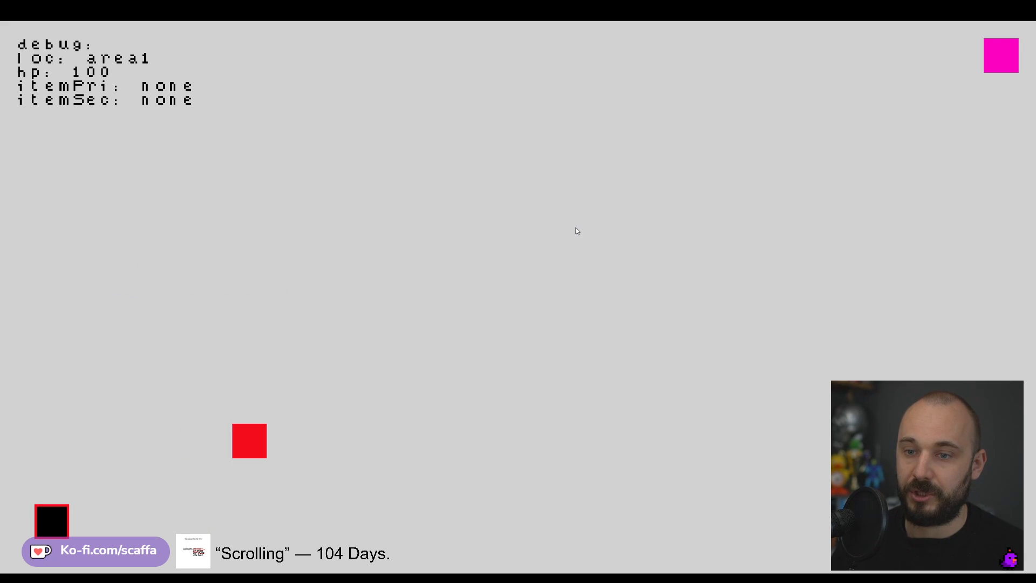
- Move the player back to area0 and into area1 once more, checking the debug text, and close the preview
{"action": "key", "text": "Right"}
{"action": "key", "text": "Right"}
{"action": "key", "text": "Right"}
{"action": "key", "text": "Right"}
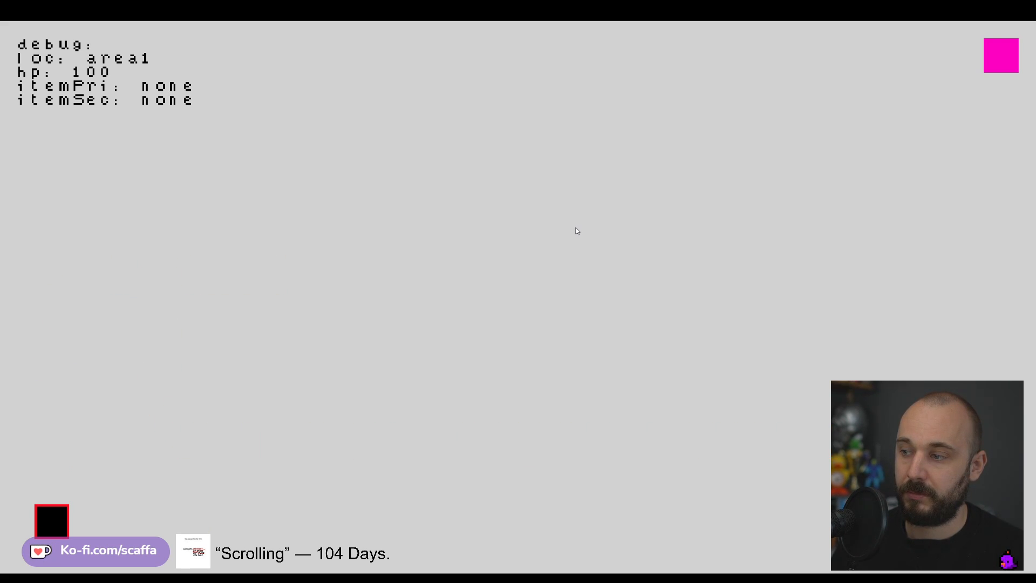
{"action": "key", "text": "Down"}
{"action": "key", "text": "Left"}
{"action": "key", "text": "Right"}
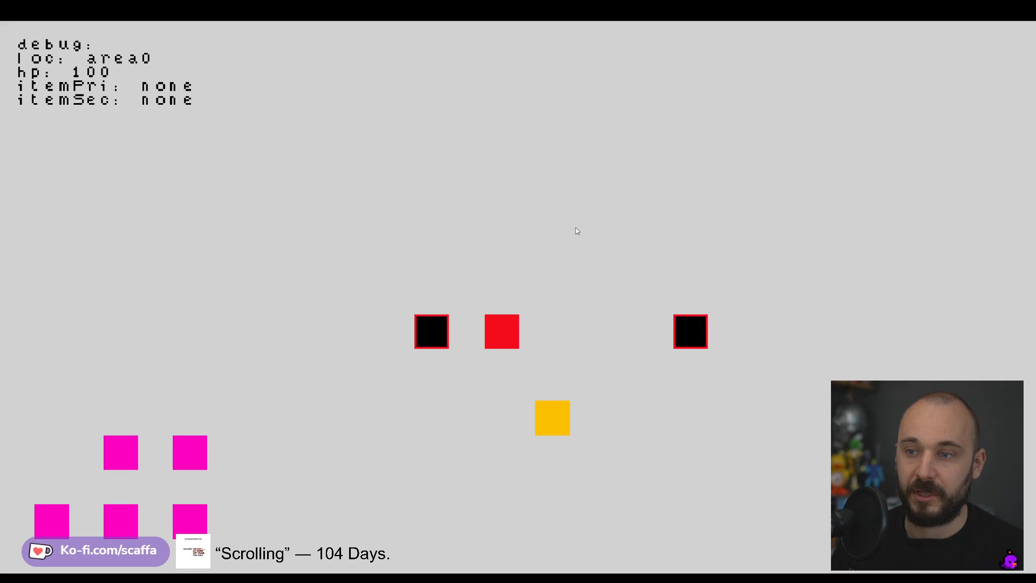
{"action": "key", "text": "Left"}
{"action": "key", "text": "Right"}
{"action": "key", "text": "Right"}
{"action": "key", "text": "Up"}
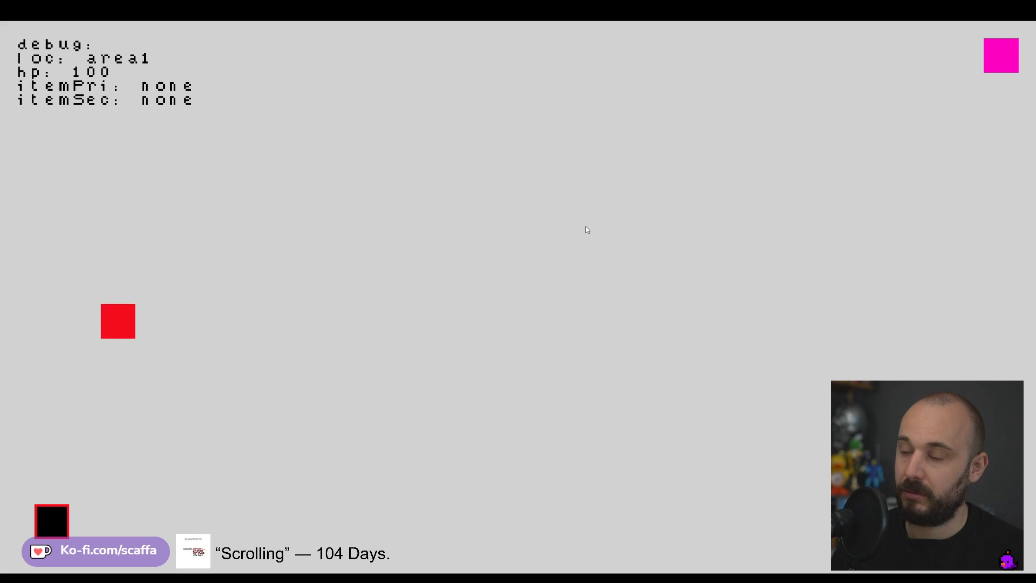
{"action": "key", "text": "F11"}
{"action": "left_click", "coordinate": [606, 236]}
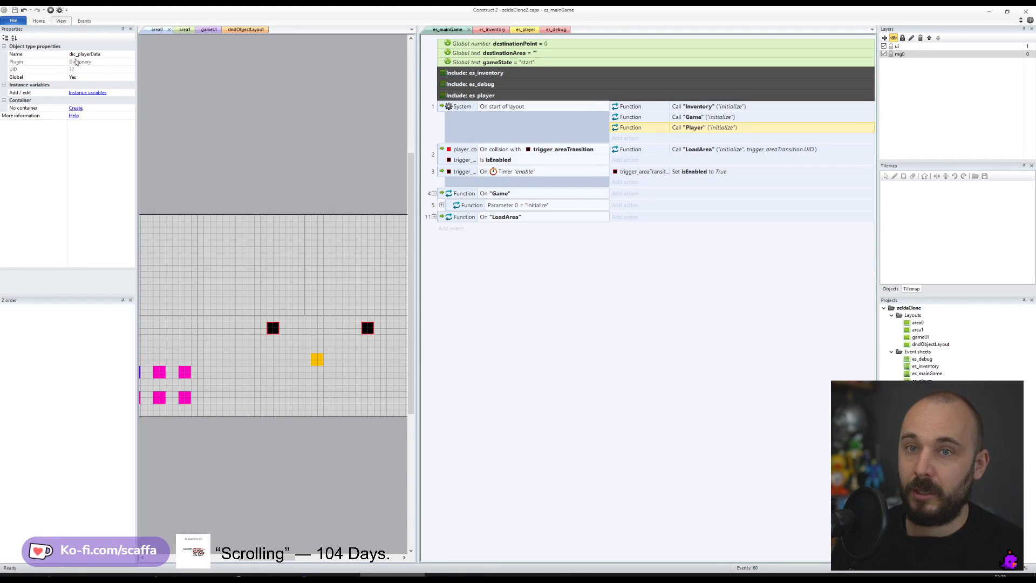
{"action": "left_click", "coordinate": [638, 343]}
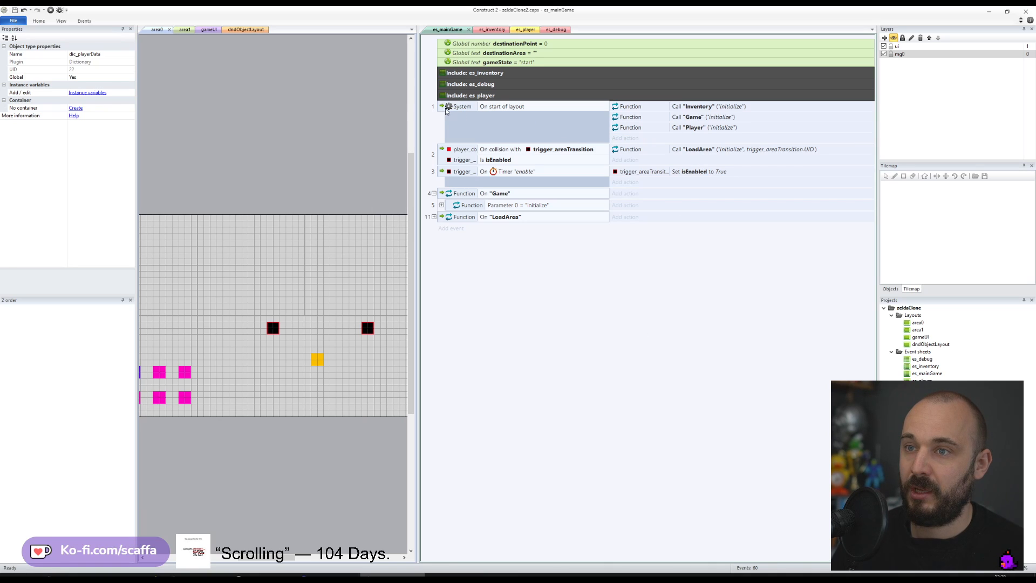
{"action": "left_click", "coordinate": [710, 129]}
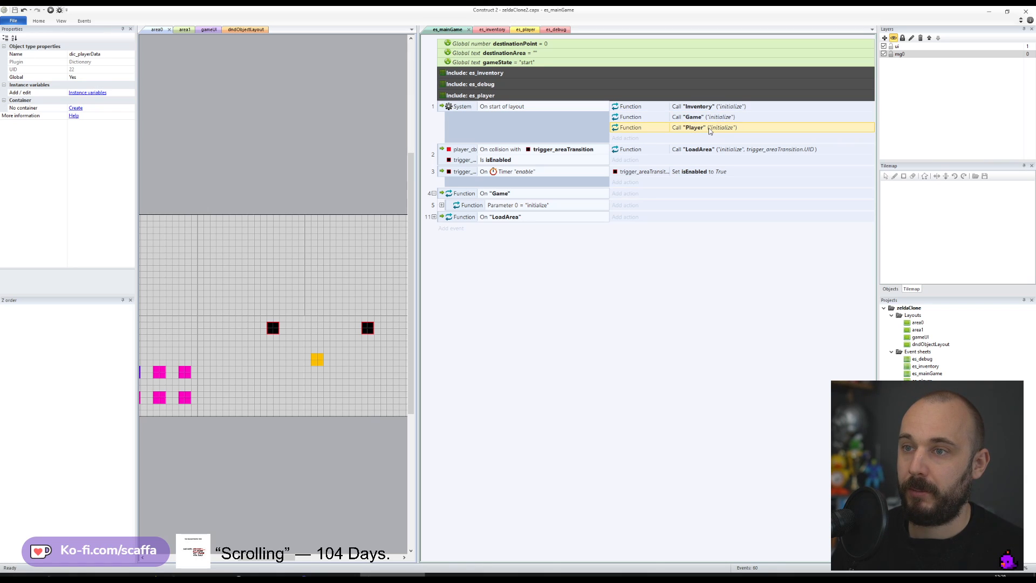
{"action": "left_click", "coordinate": [709, 120]}
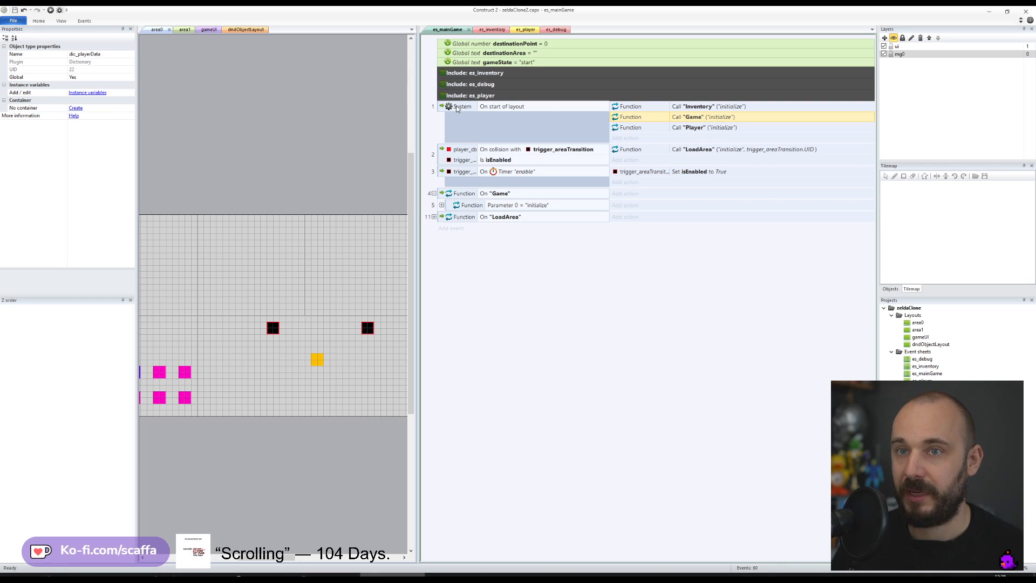
- Review the Player initialize call in es_mainGame and the is-empty check on dic_playerData in es_player
{"action": "left_click", "coordinate": [699, 127]}
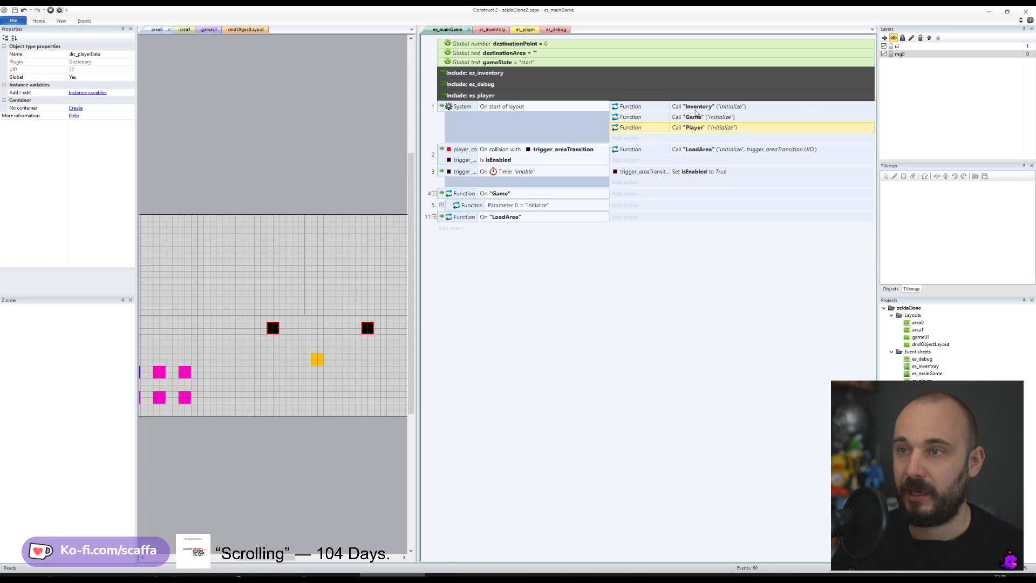
{"action": "left_click", "coordinate": [527, 30]}
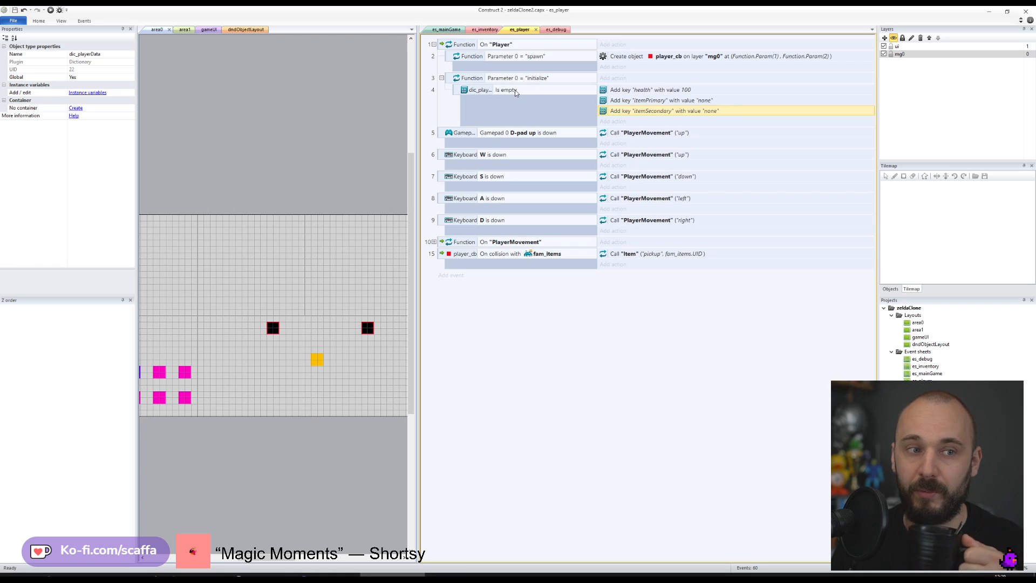
{"action": "left_click", "coordinate": [490, 90]}
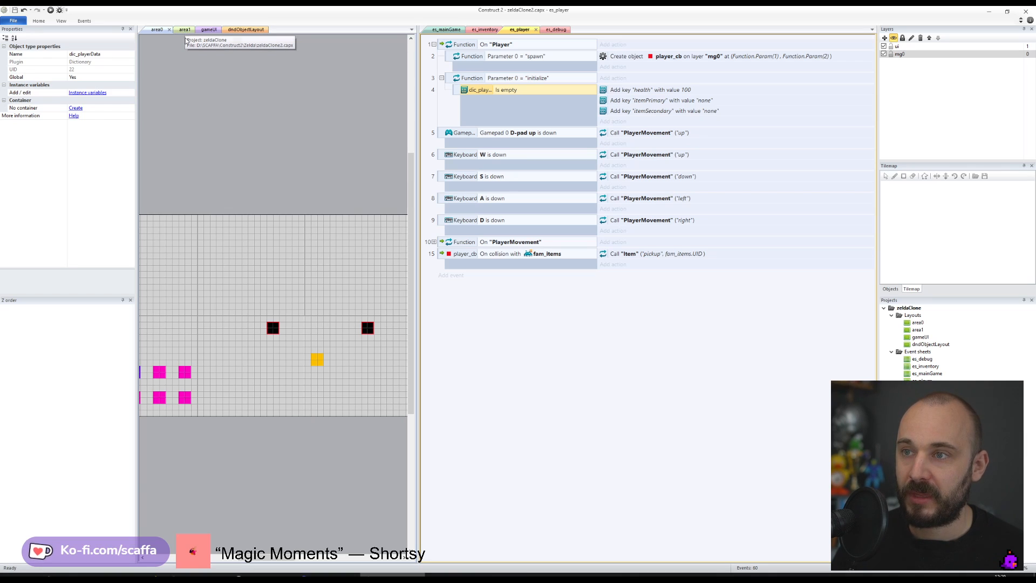
{"action": "left_click", "coordinate": [250, 150]}
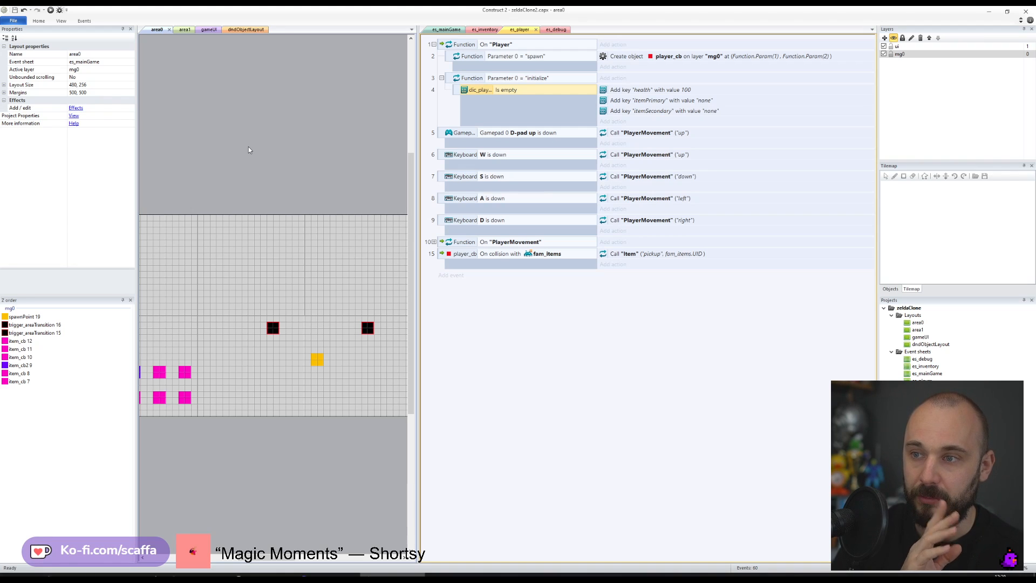
{"action": "left_click", "coordinate": [440, 258]}
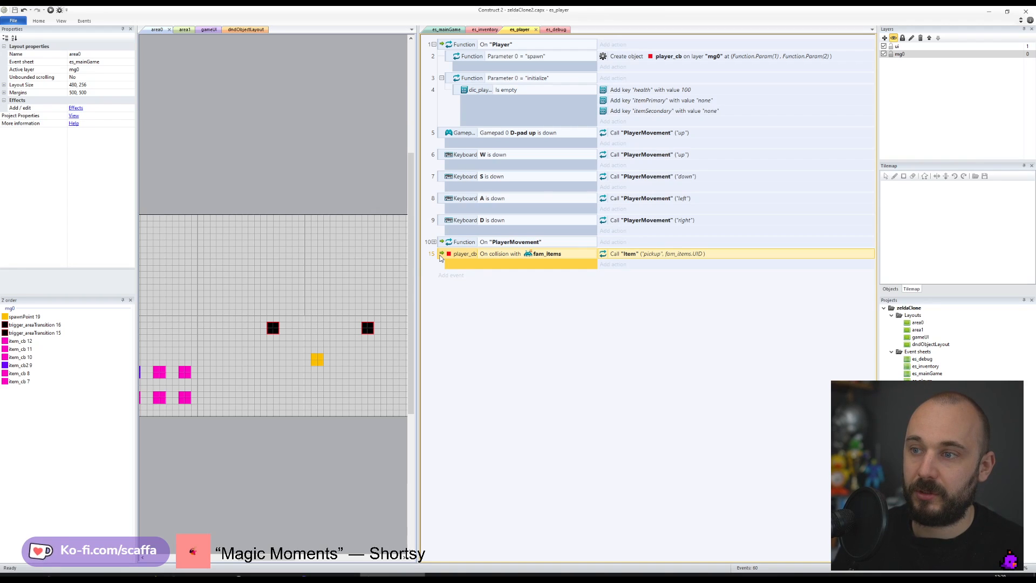
{"action": "left_click_drag", "start_coordinate": [439, 258], "coordinate": [443, 133]}
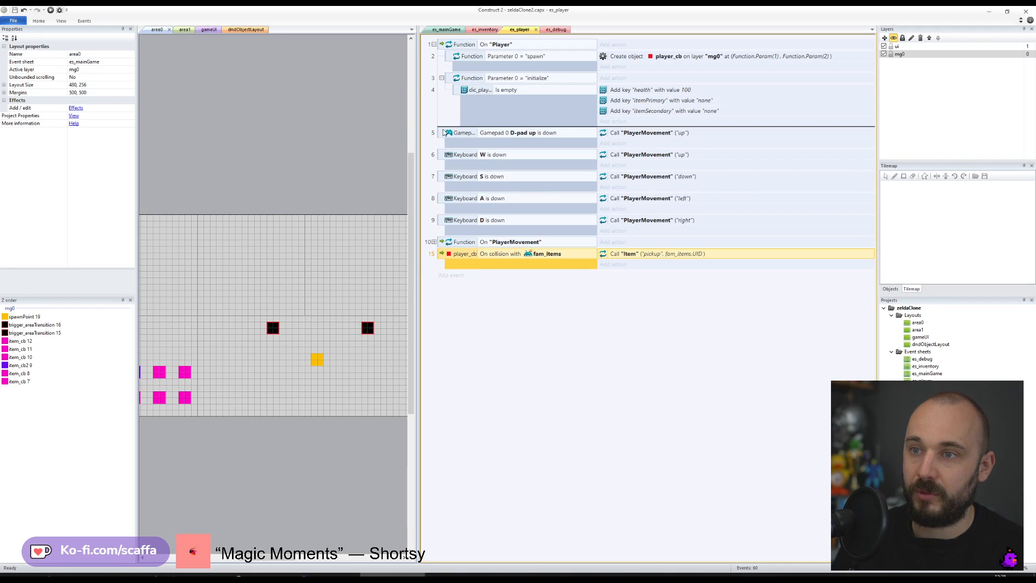
{"action": "left_click_drag", "start_coordinate": [443, 133], "coordinate": [441, 249]}
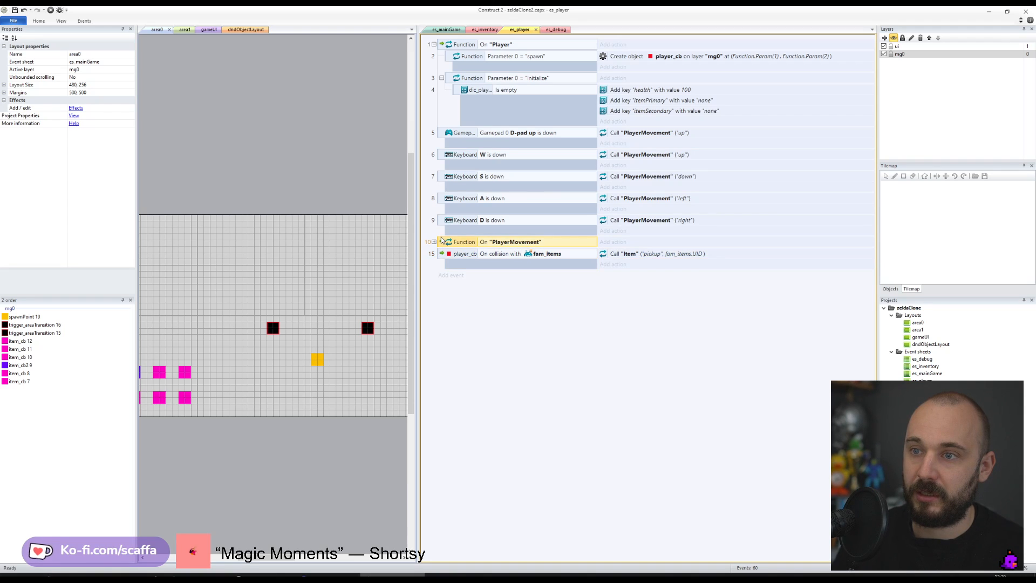
- Reorder es_player so the gamepad and keyboard events come first, followed by the fam_items collision event, above the collapsed Player function
{"action": "left_click", "coordinate": [442, 135]}
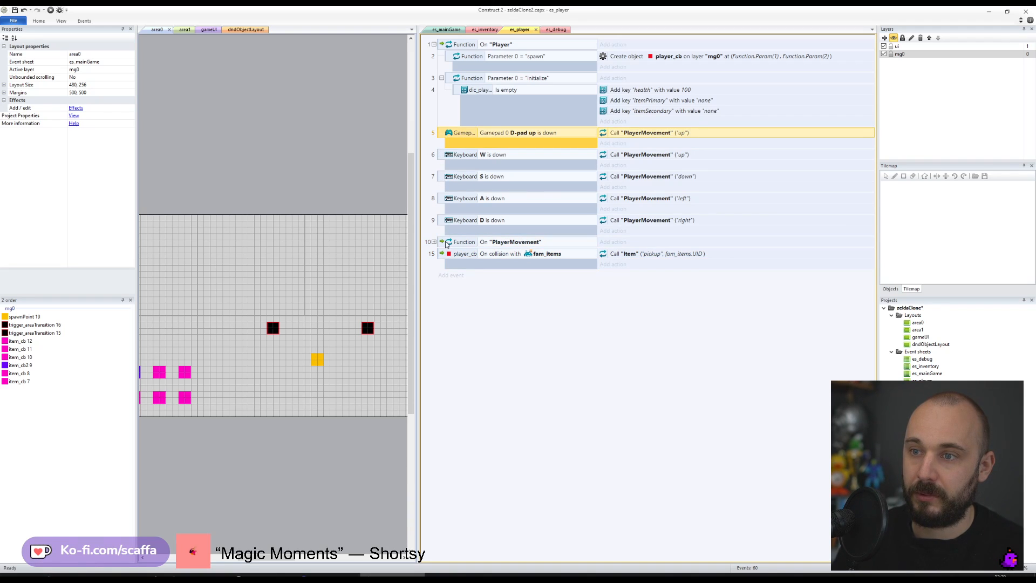
{"action": "left_click", "coordinate": [442, 224], "text": "shift"}
{"action": "left_click_drag", "start_coordinate": [441, 111], "coordinate": [441, 42]}
{"action": "left_click", "coordinate": [442, 187]}
{"action": "left_click", "coordinate": [435, 154]}
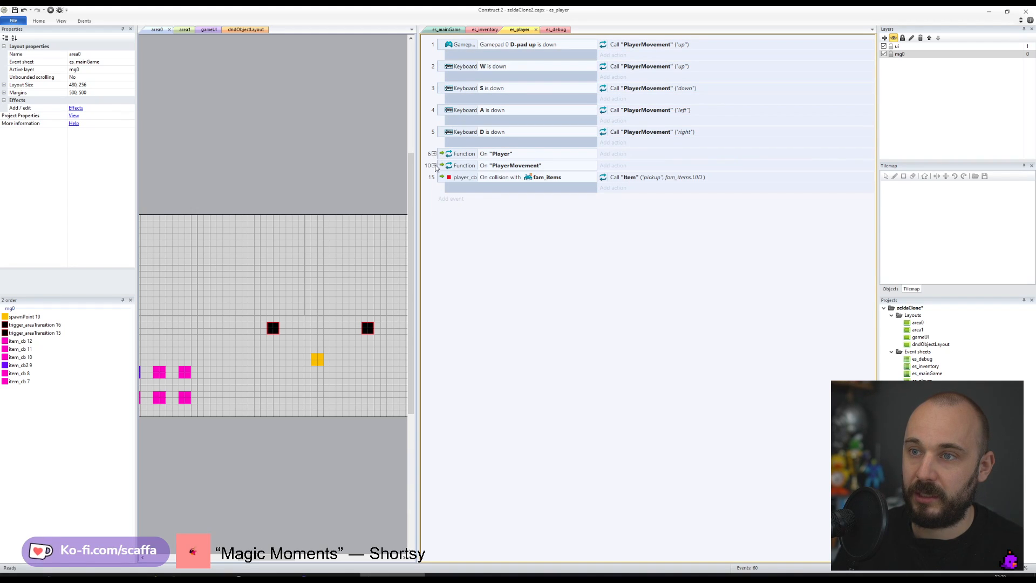
{"action": "left_click_drag", "start_coordinate": [442, 178], "coordinate": [441, 149]}
{"action": "left_click", "coordinate": [474, 226]}
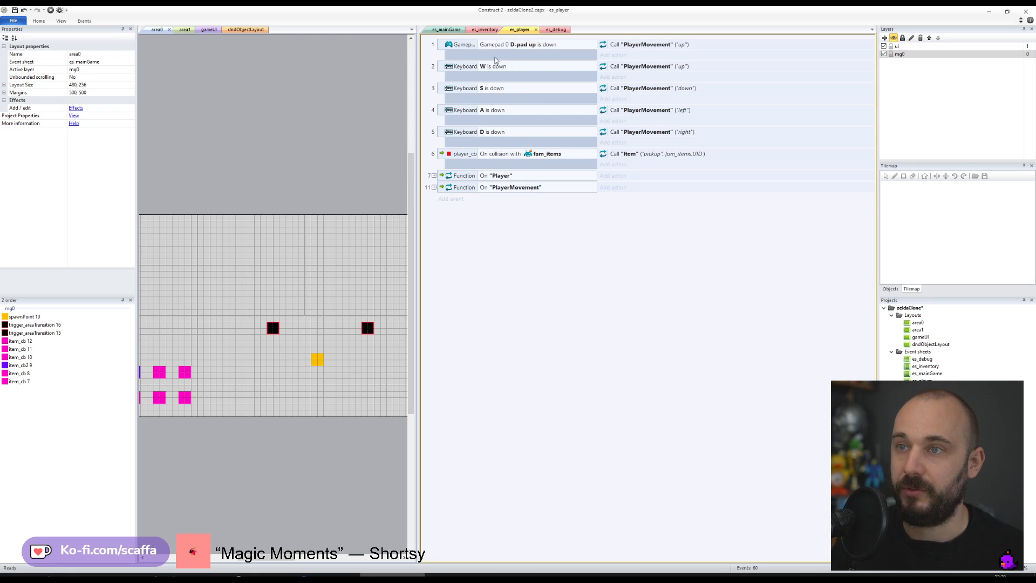
- Inspect the sub-events of the Inventory function in es_inventory, collapse it again and return to es_mainGame
{"action": "left_click", "coordinate": [484, 29]}
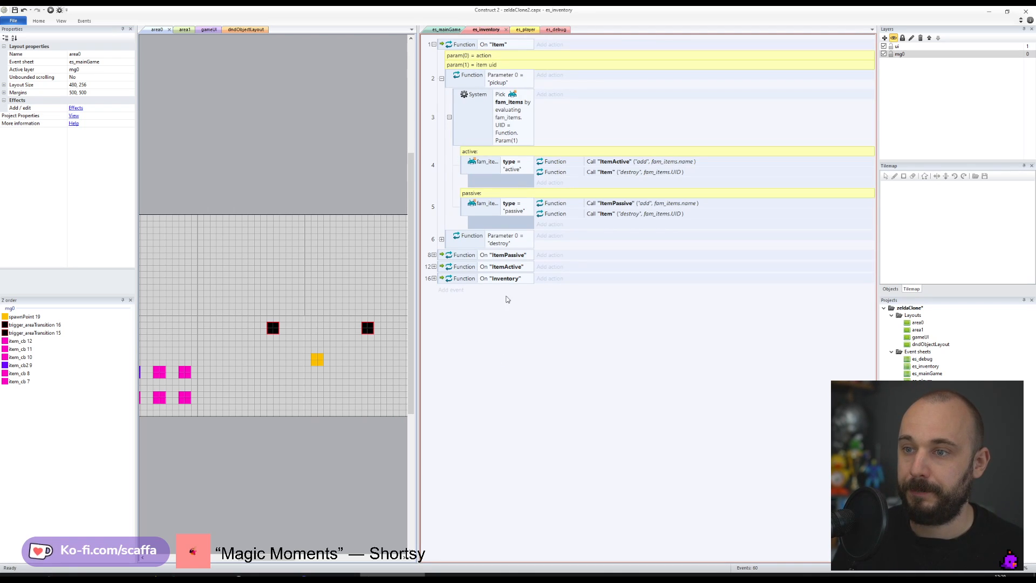
{"action": "left_click", "coordinate": [434, 278]}
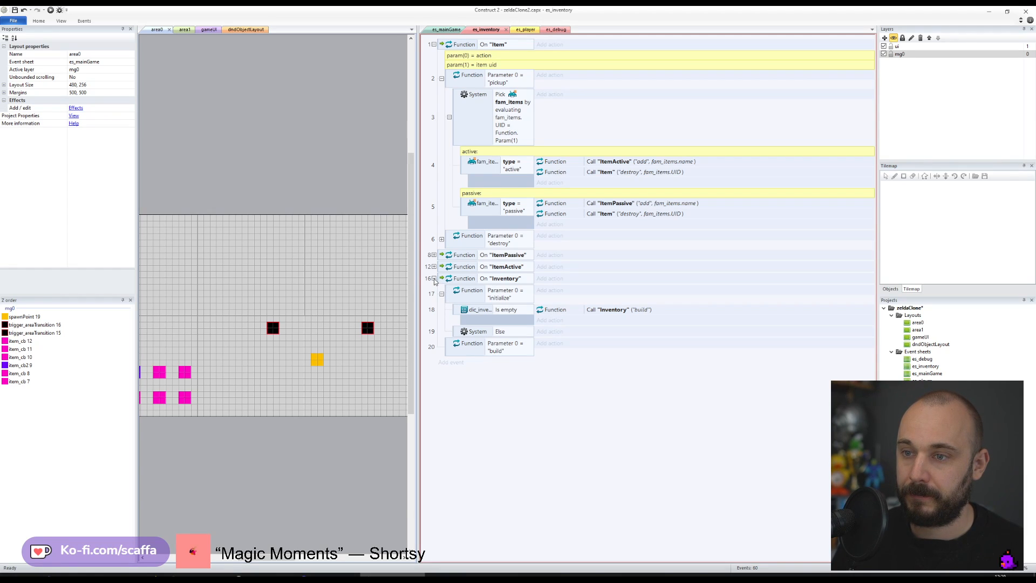
{"action": "left_click", "coordinate": [433, 278]}
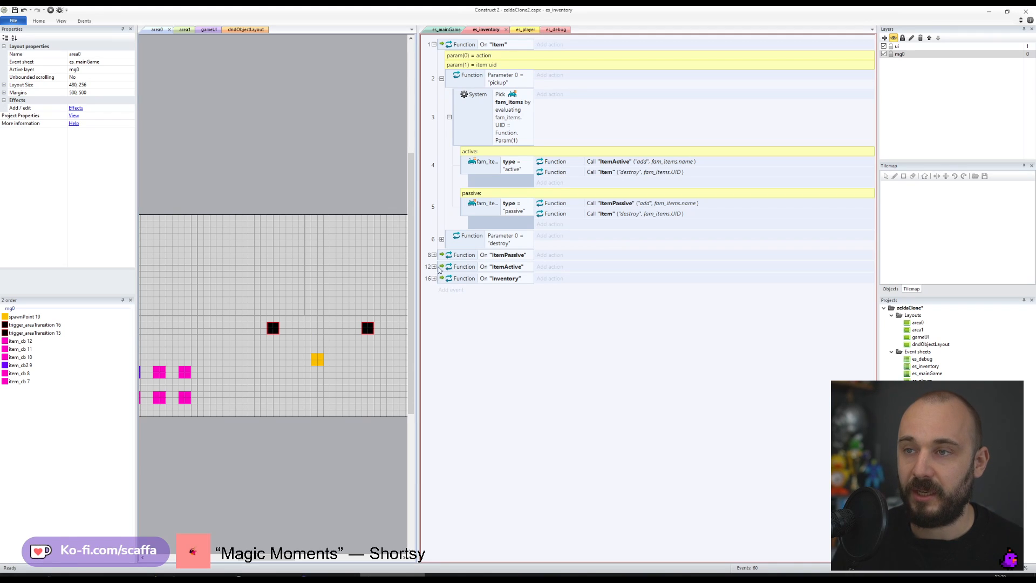
{"action": "left_click", "coordinate": [446, 29]}
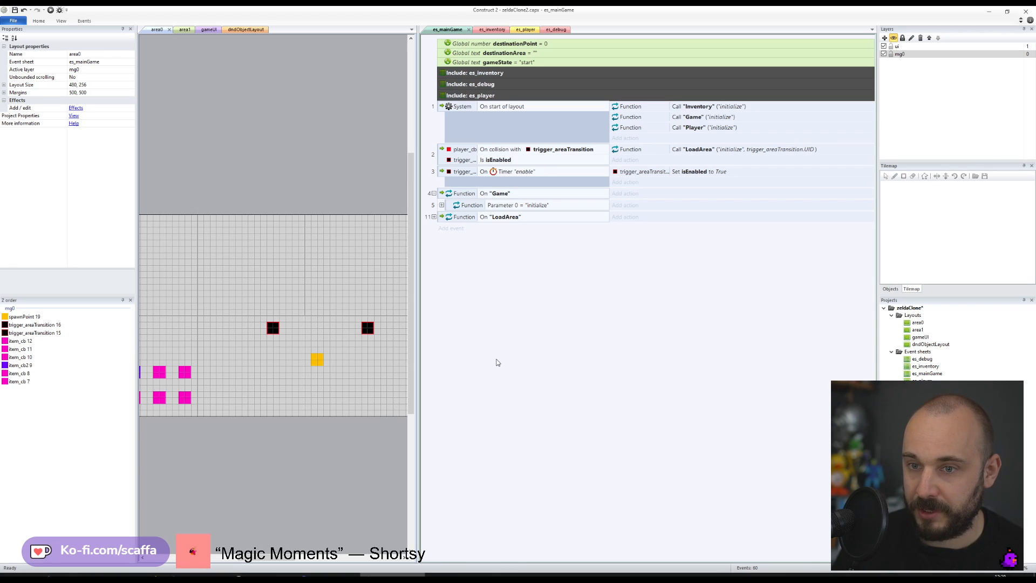
- Widen the area0 layout view and check the type and name variables of the pink item_cb instances
{"action": "left_click_drag", "start_coordinate": [418, 403], "coordinate": [508, 406]}
{"action": "left_click", "coordinate": [333, 225]}
{"action": "middle_click_drag", "start_coordinate": [333, 225], "coordinate": [335, 228]}
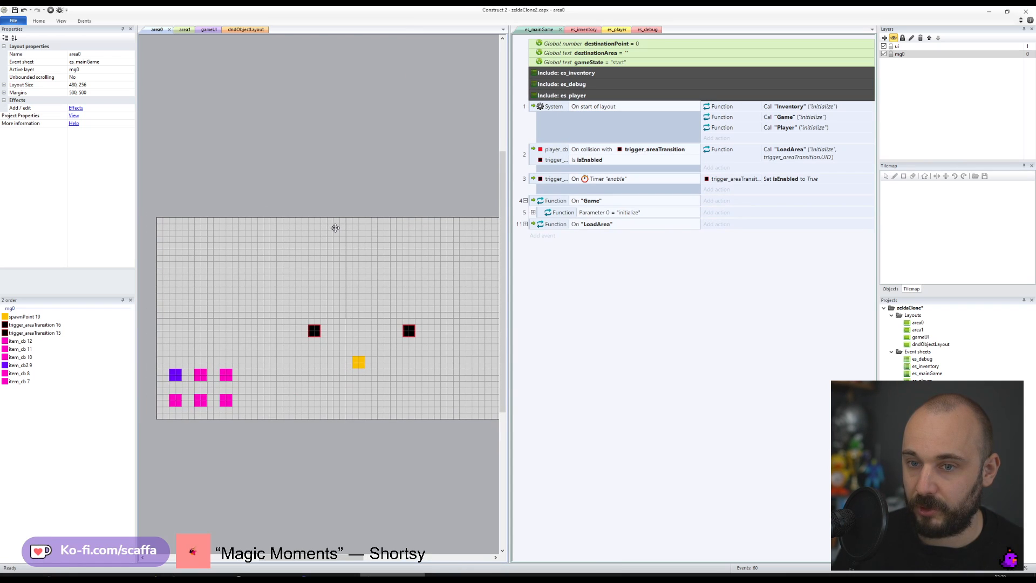
{"action": "left_click_drag", "start_coordinate": [186, 348], "coordinate": [158, 382]}
{"action": "left_click_drag", "start_coordinate": [278, 433], "coordinate": [192, 352]}
{"action": "left_click", "coordinate": [210, 339]}
{"action": "left_click", "coordinate": [202, 373]}
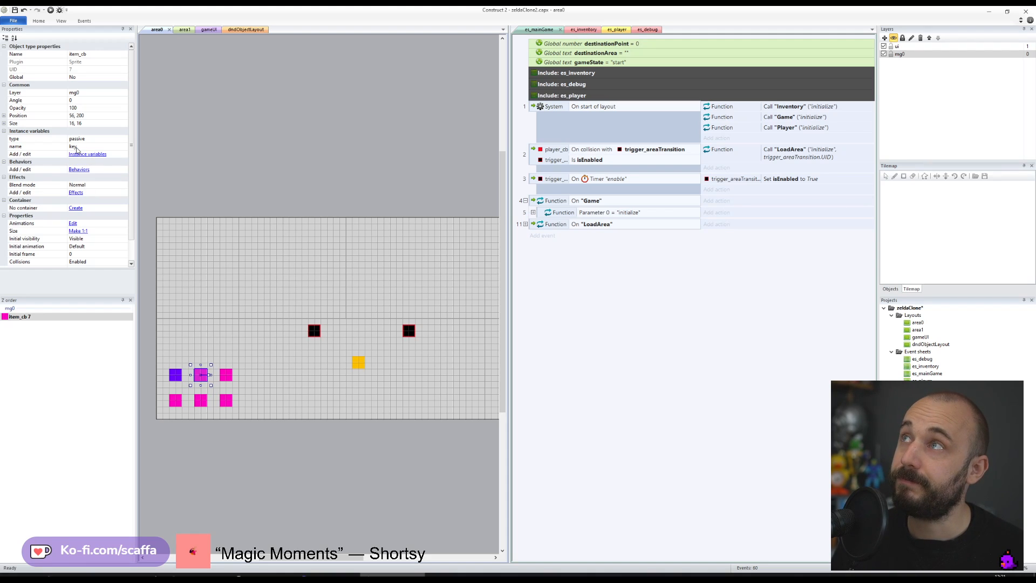
{"action": "left_click", "coordinate": [226, 376]}
{"action": "left_click", "coordinate": [226, 400]}
{"action": "left_click", "coordinate": [199, 401]}
- Set the name variable of the item_cb instance directly below the purple item to money and save the project
{"action": "left_click", "coordinate": [173, 401]}
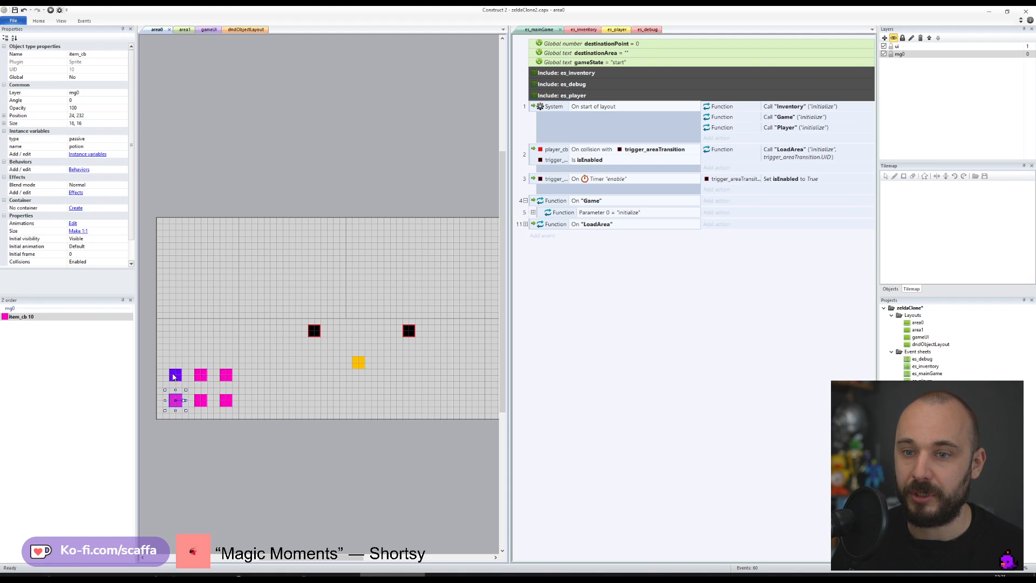
{"action": "left_click", "coordinate": [90, 147]}
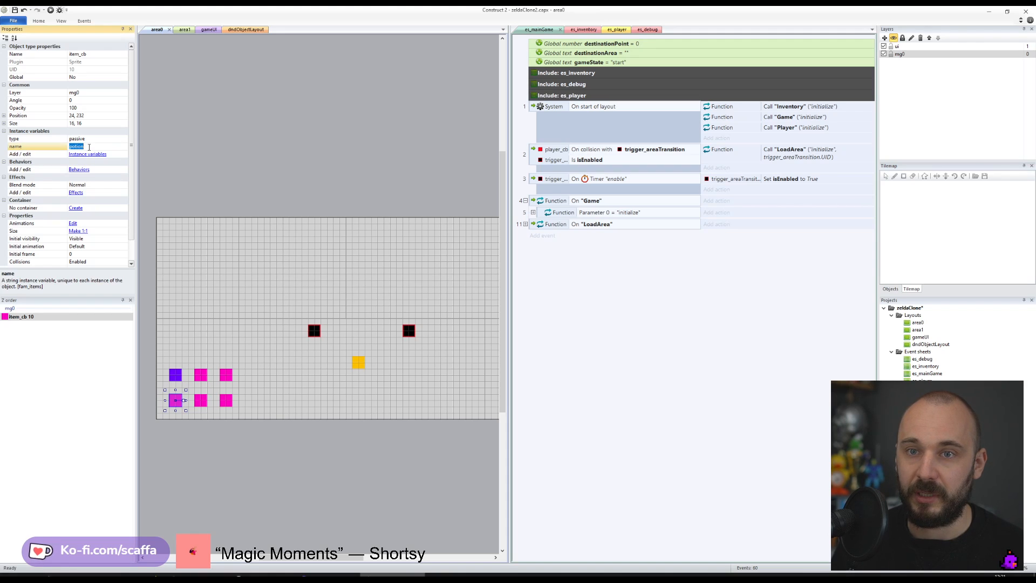
{"action": "type", "text": "money"}
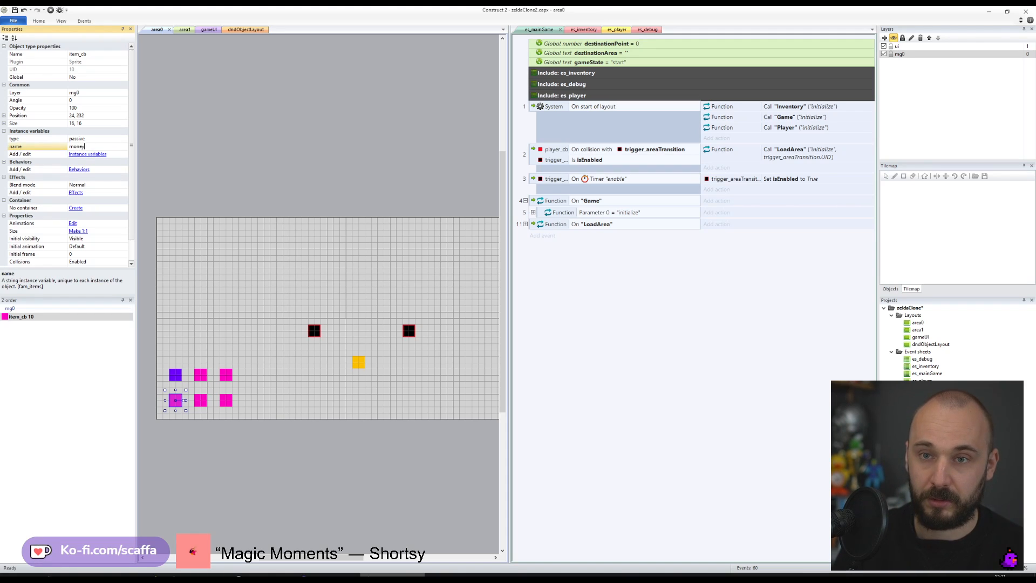
{"action": "left_click", "coordinate": [217, 203]}
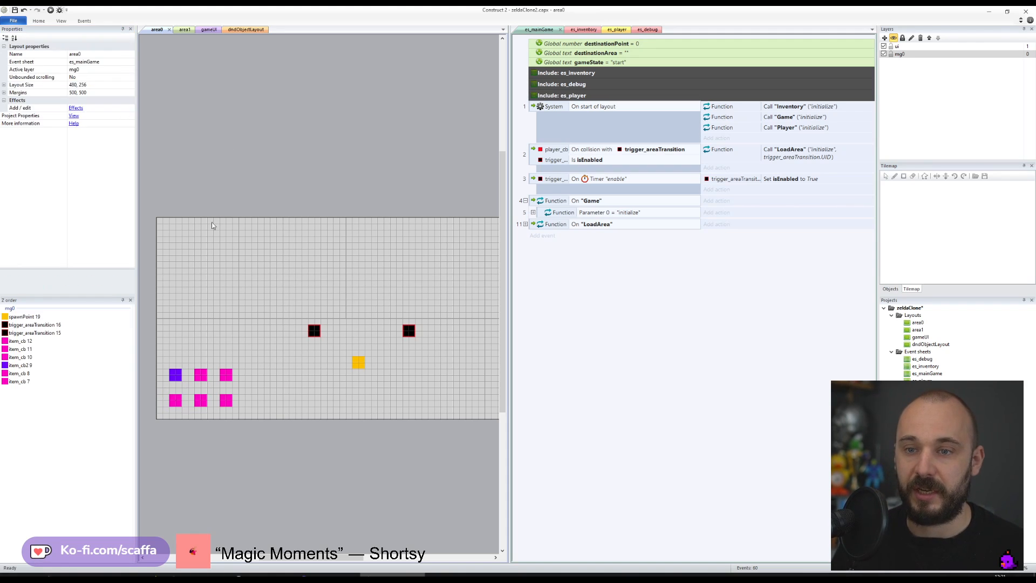
{"action": "left_click", "coordinate": [176, 374]}
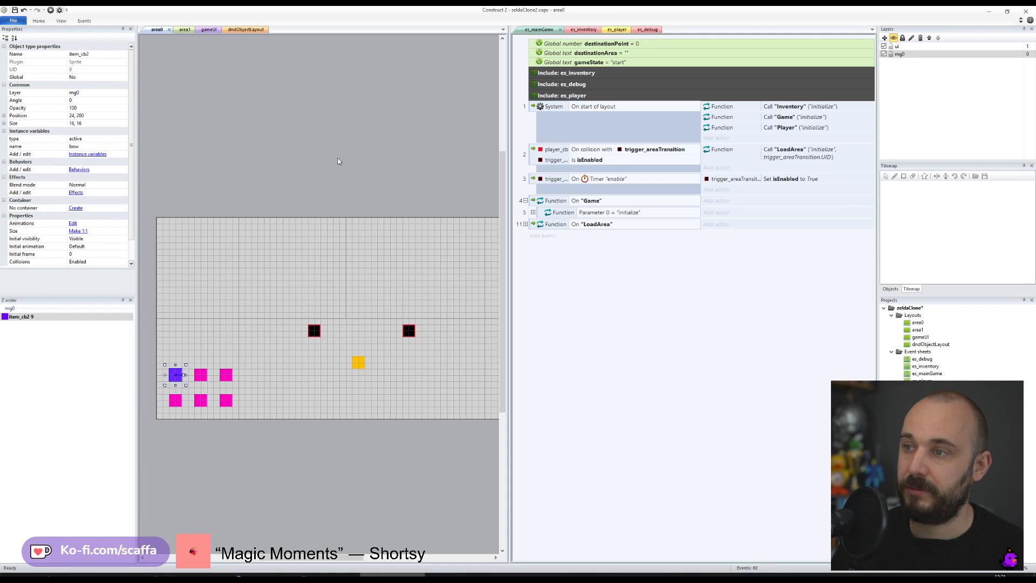
{"action": "key", "text": "ctrl+s"}
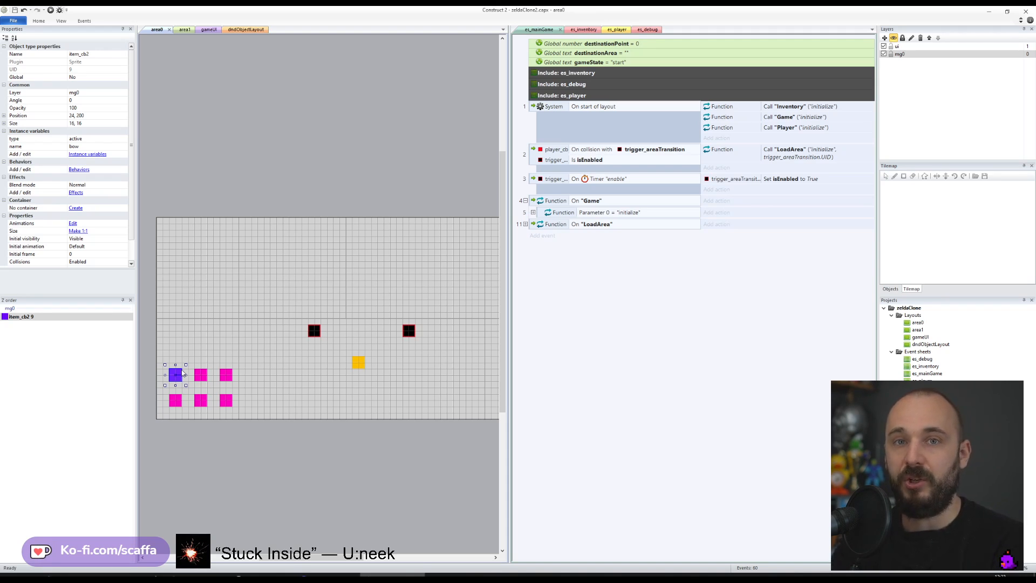
- Insert a new Sprite object on layer mg0 in the empty upper part of area0
{"action": "double_click", "coordinate": [269, 307]}
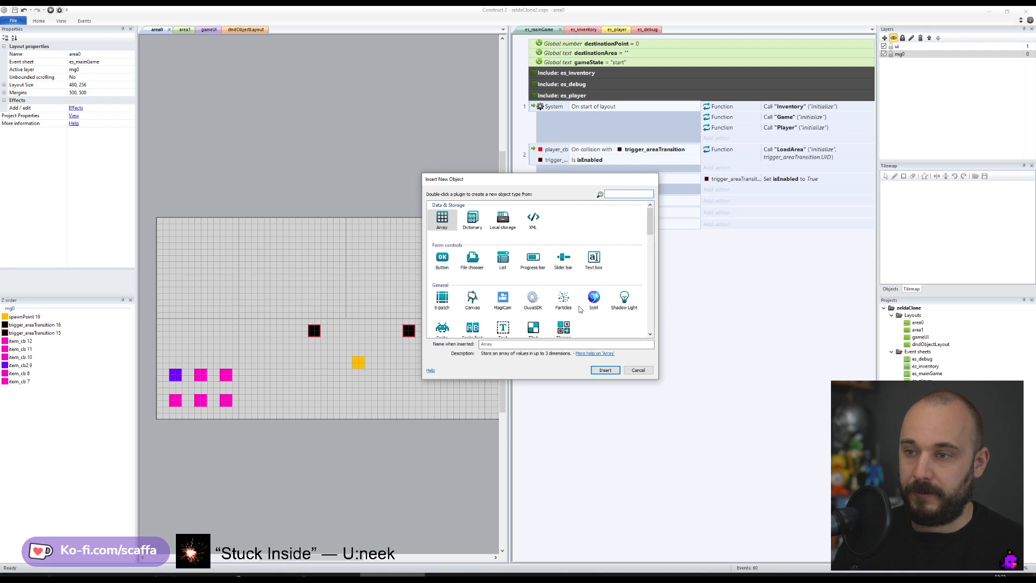
{"action": "scroll", "coordinate": [580, 309], "scroll_direction": "down", "scroll_amount": 2}
{"action": "scroll", "coordinate": [580, 309], "scroll_direction": "down", "scroll_amount": 1}
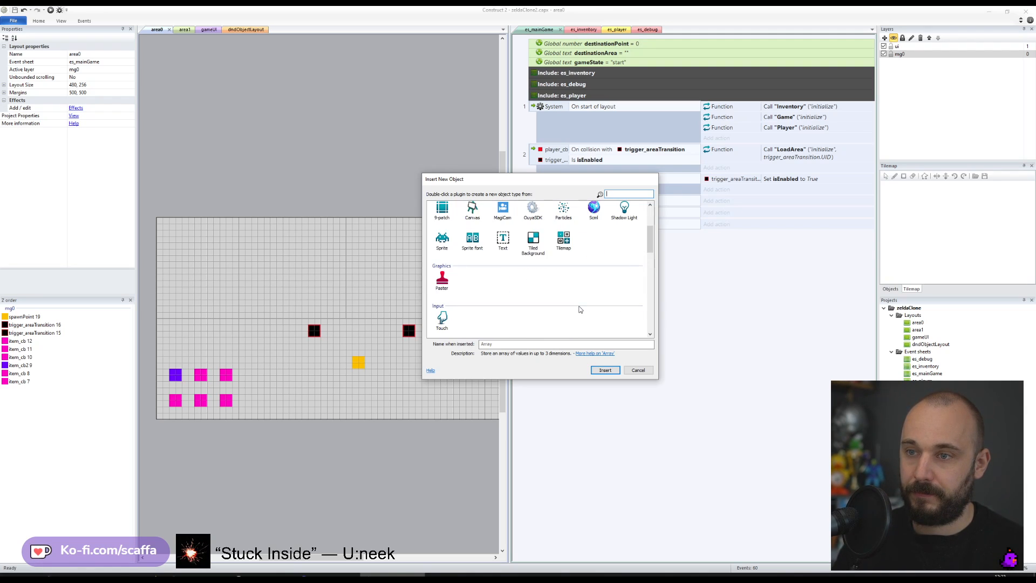
{"action": "double_click", "coordinate": [442, 240]}
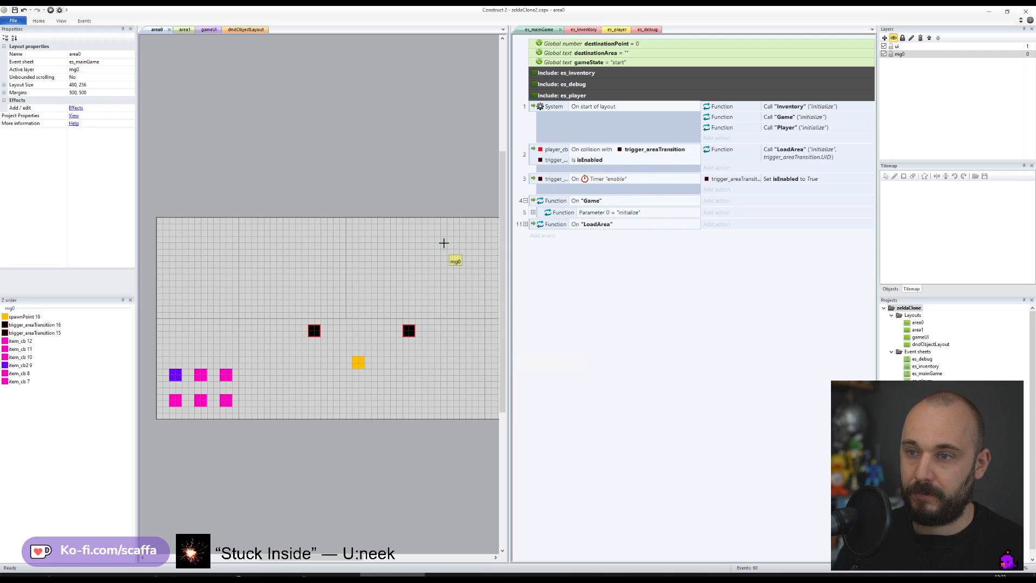
{"action": "left_click", "coordinate": [220, 268]}
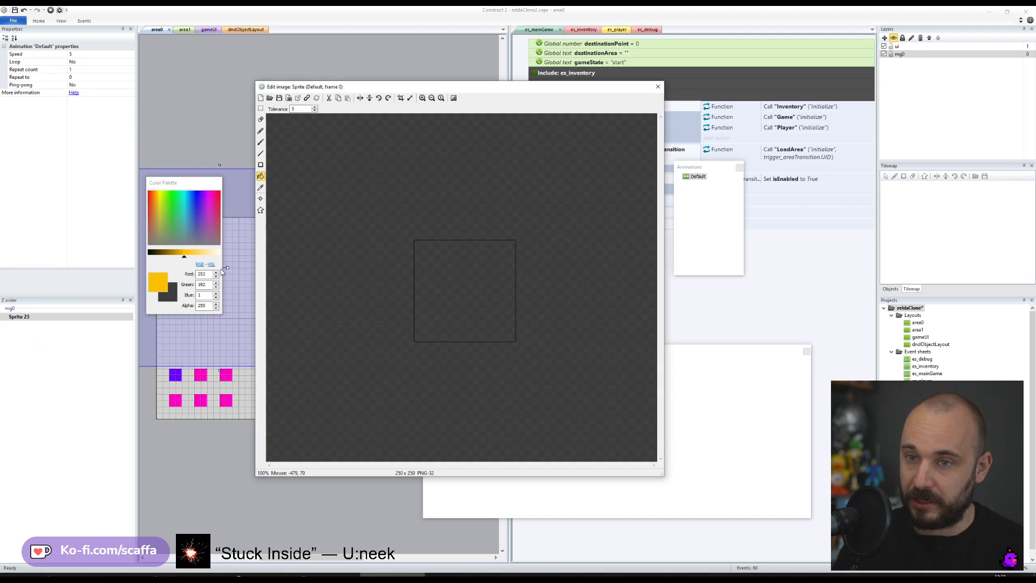
- Resize the new sprite's image canvas to 16 x 16 pixels
{"action": "left_click", "coordinate": [410, 98]}
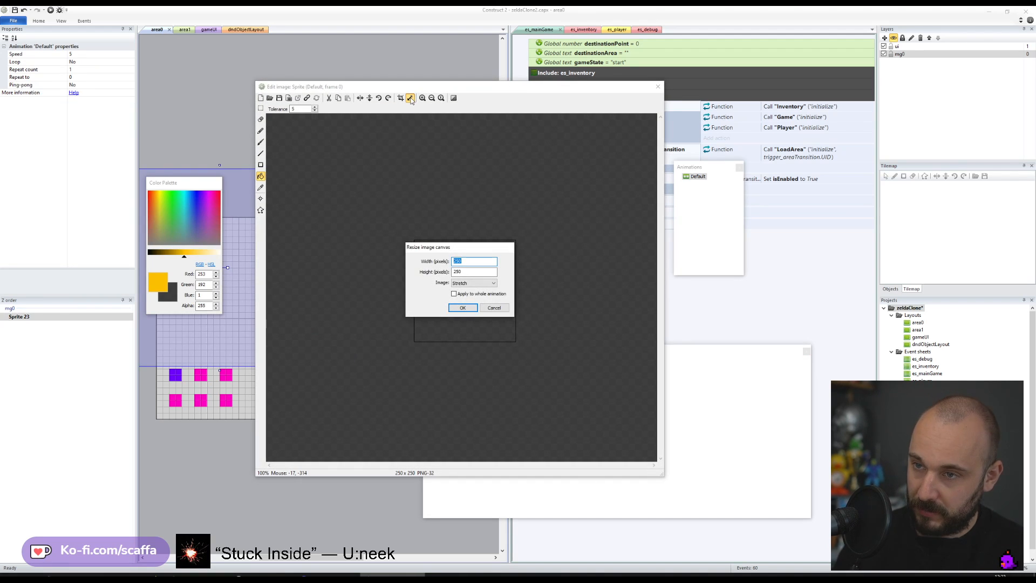
{"action": "type", "text": "16"}
{"action": "key", "text": "Tab"}
{"action": "type", "text": "16"}
{"action": "key", "text": "Return"}
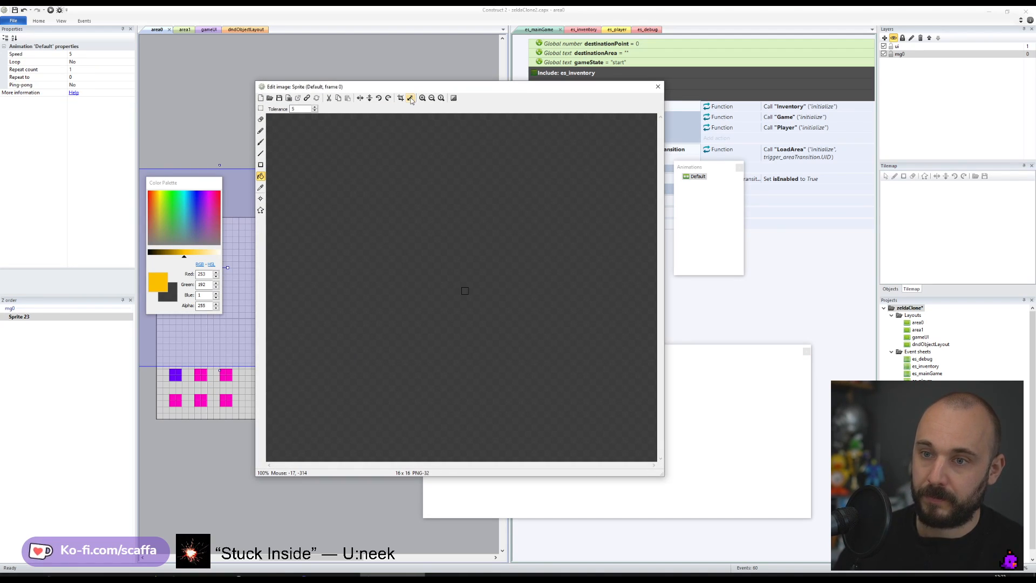
- Fill the whole sprite image with purple
{"action": "scroll", "coordinate": [383, 351], "scroll_direction": "up", "scroll_amount": 3}
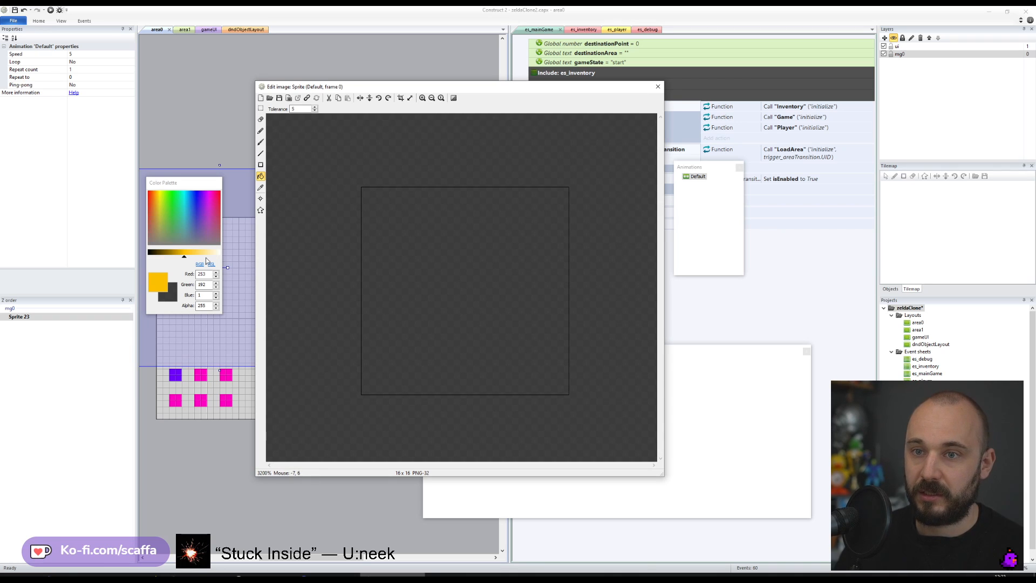
{"action": "left_click", "coordinate": [206, 197]}
{"action": "left_click", "coordinate": [203, 190]}
{"action": "left_click_drag", "start_coordinate": [207, 191], "coordinate": [205, 192]}
{"action": "left_click", "coordinate": [440, 277]}
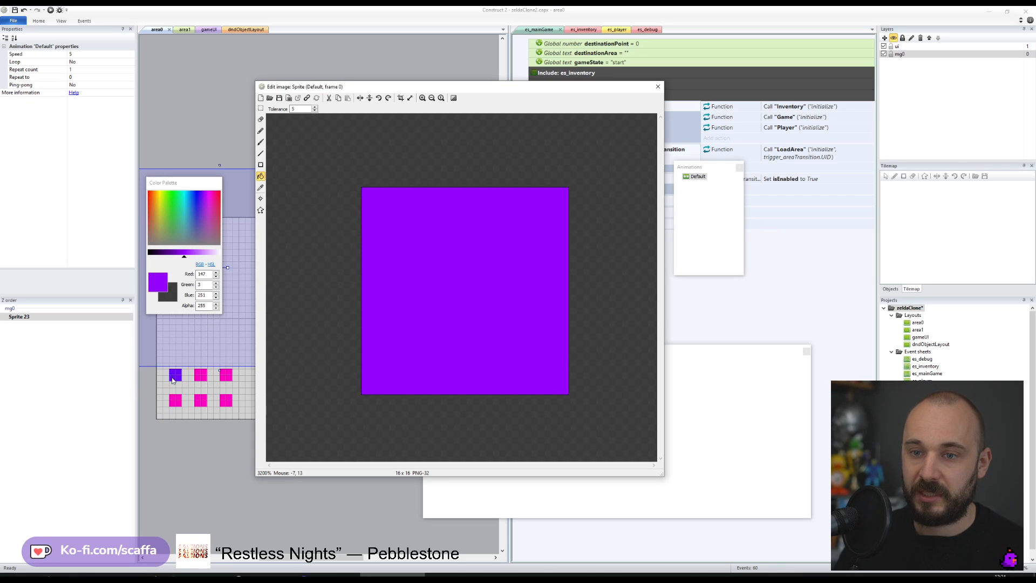
- Draw a black 14 x 14 pixel rectangle centred on the sprite, leaving a one-pixel purple border
{"action": "left_click_drag", "start_coordinate": [175, 253], "coordinate": [145, 253]}
{"action": "left_click", "coordinate": [260, 165]}
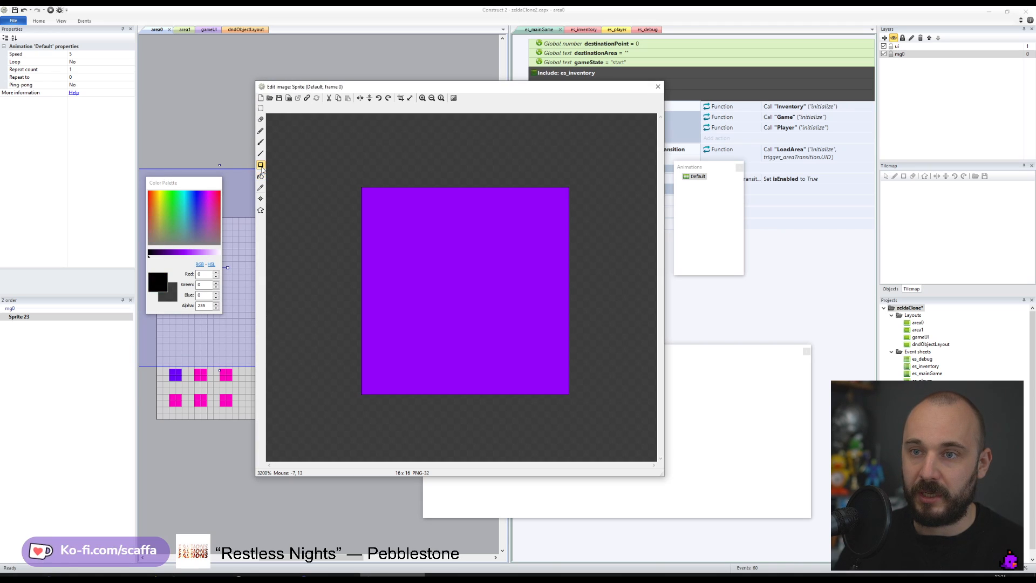
{"action": "mouse_move", "coordinate": [370, 199]}
{"action": "left_mouse_down"}
{"action": "mouse_move", "coordinate": [541, 354]}
{"action": "mouse_move", "coordinate": [551, 380]}
{"action": "left_mouse_up"}
{"action": "key", "text": "ctrl+z"}
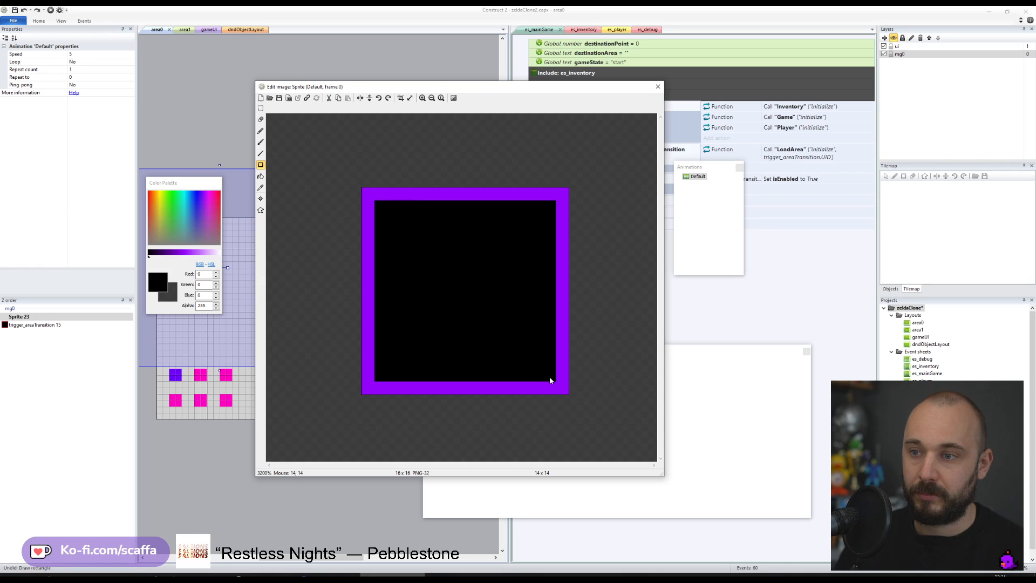
- Pencil the letters ITCH in white pixels along the lower edge of the sprite's black square
{"action": "left_click", "coordinate": [261, 130]}
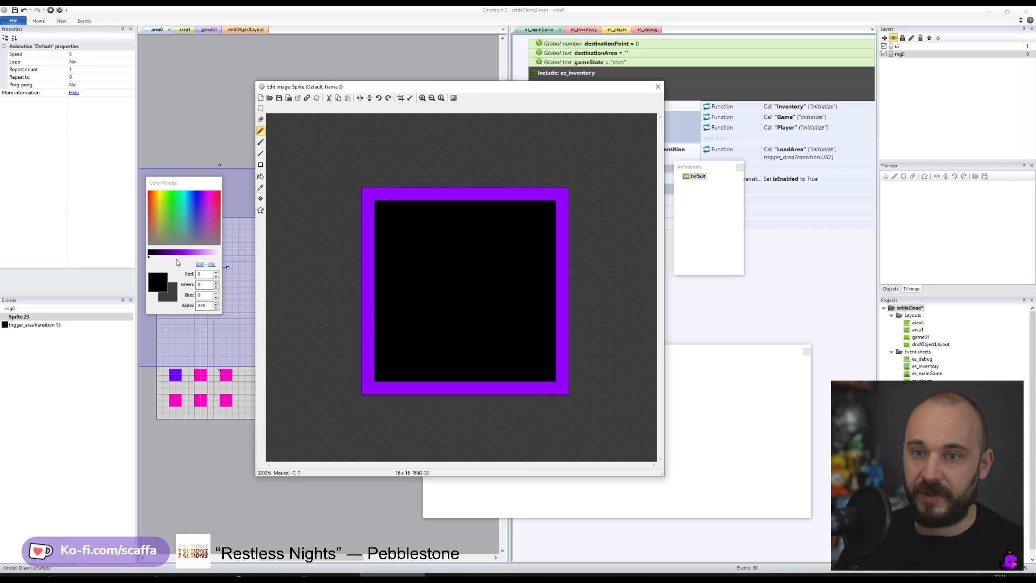
{"action": "left_click", "coordinate": [218, 252]}
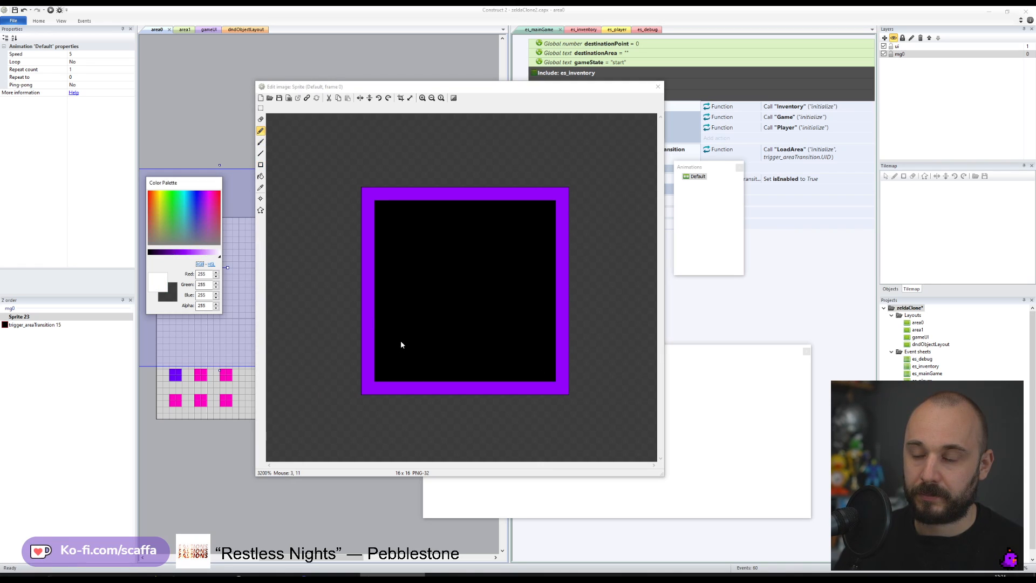
{"action": "mouse_move", "coordinate": [397, 339]}
{"action": "left_mouse_down"}
{"action": "mouse_move", "coordinate": [397, 362]}
{"action": "mouse_move", "coordinate": [447, 335]}
{"action": "mouse_move", "coordinate": [434, 361]}
{"action": "mouse_move", "coordinate": [536, 362]}
{"action": "left_mouse_up"}
{"action": "left_click", "coordinate": [481, 336]}
{"action": "left_click", "coordinate": [523, 349]}
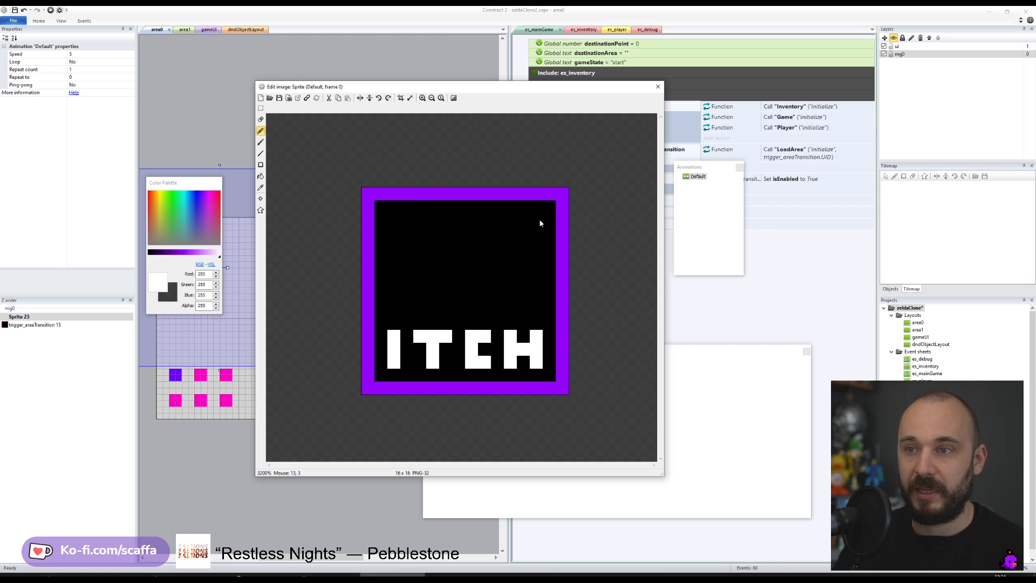
- Close the sprite's image, move the new sprite to position 64, 80 and rename it itemSpawner
{"action": "left_click", "coordinate": [657, 87]}
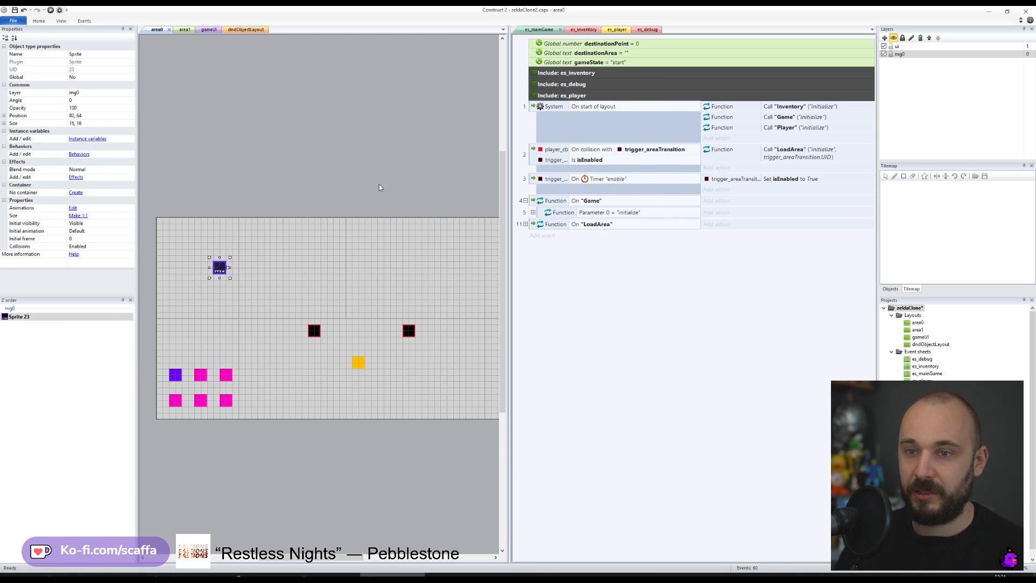
{"action": "left_click_drag", "start_coordinate": [219, 271], "coordinate": [211, 284]}
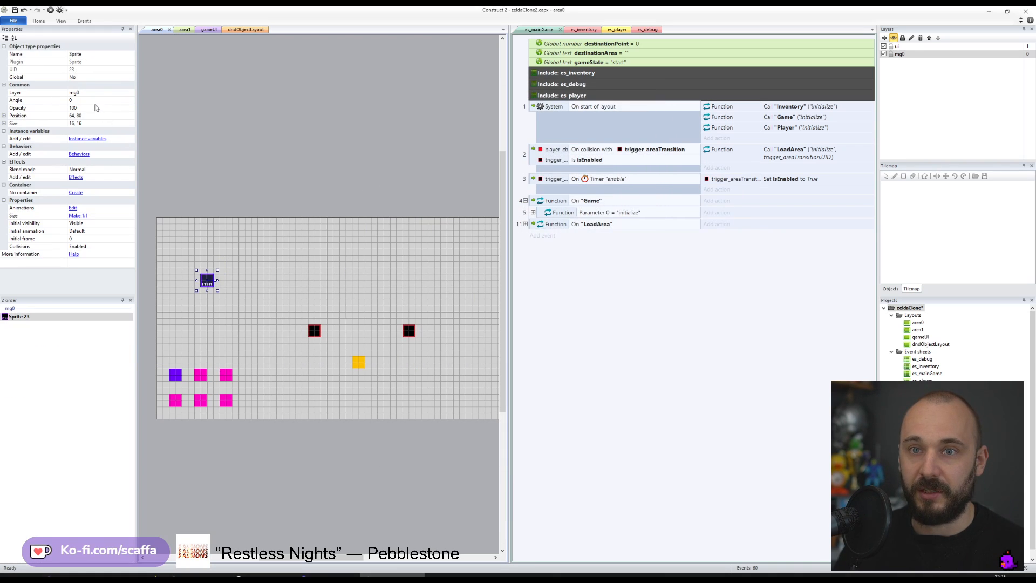
{"action": "left_click", "coordinate": [97, 55]}
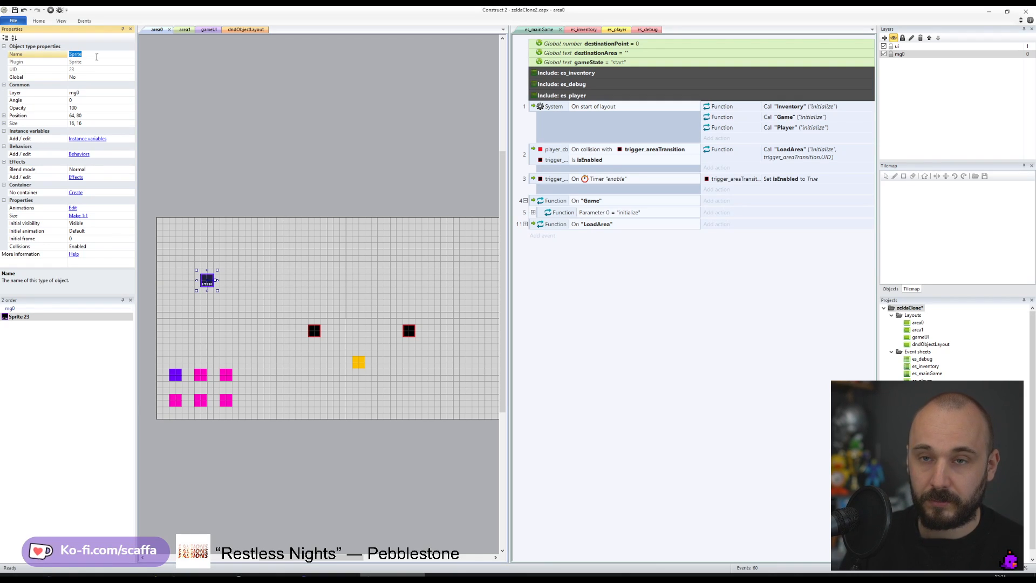
{"action": "type", "text": "itemSpa"}
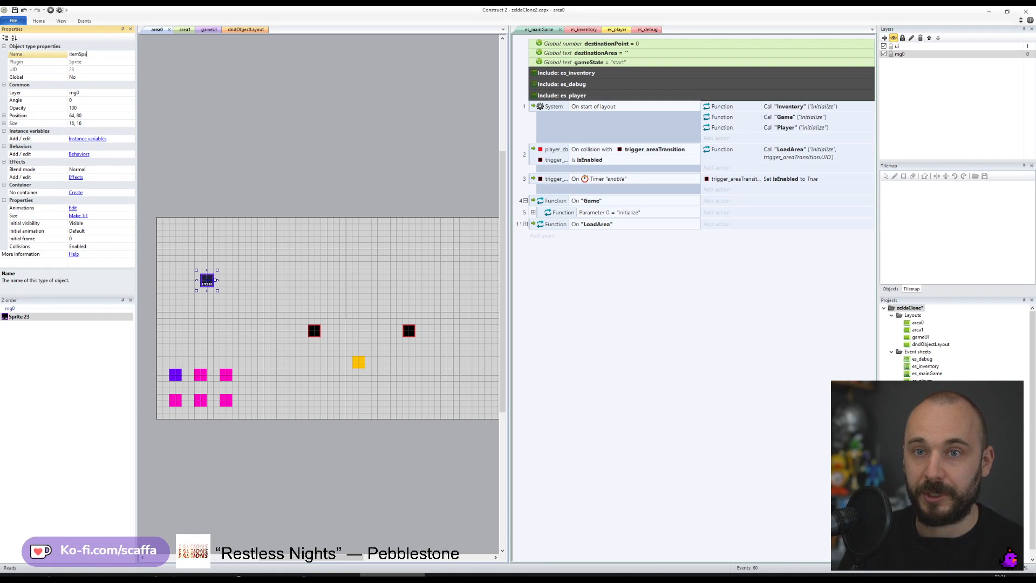
{"action": "type", "text": "wner"}
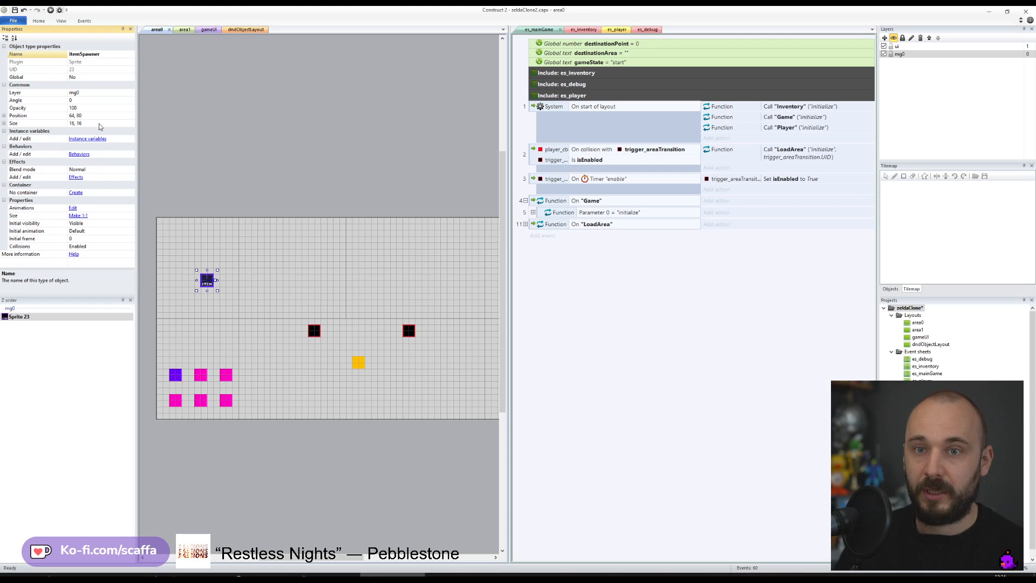
- Add a text instance variable named type to the itemSpawner sprite, leaving its initial value empty
{"action": "left_click", "coordinate": [91, 139]}
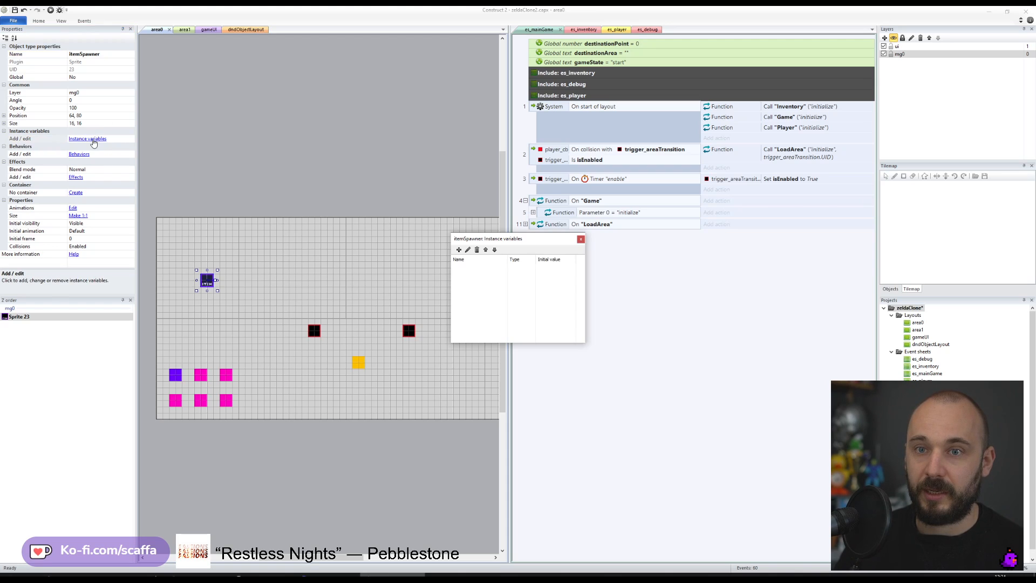
{"action": "left_click", "coordinate": [459, 250]}
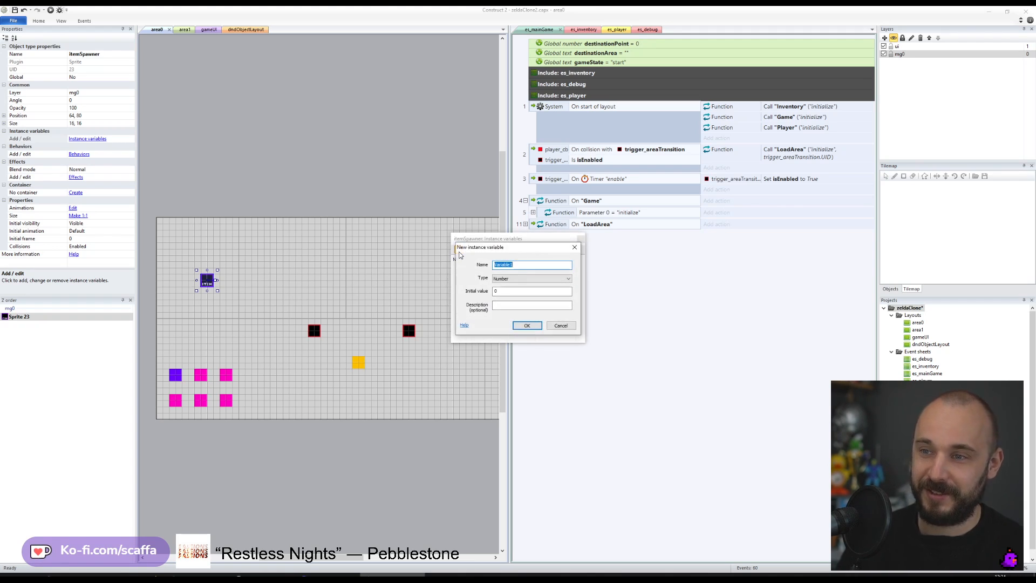
{"action": "type", "text": "type"}
{"action": "key", "text": "Tab"}
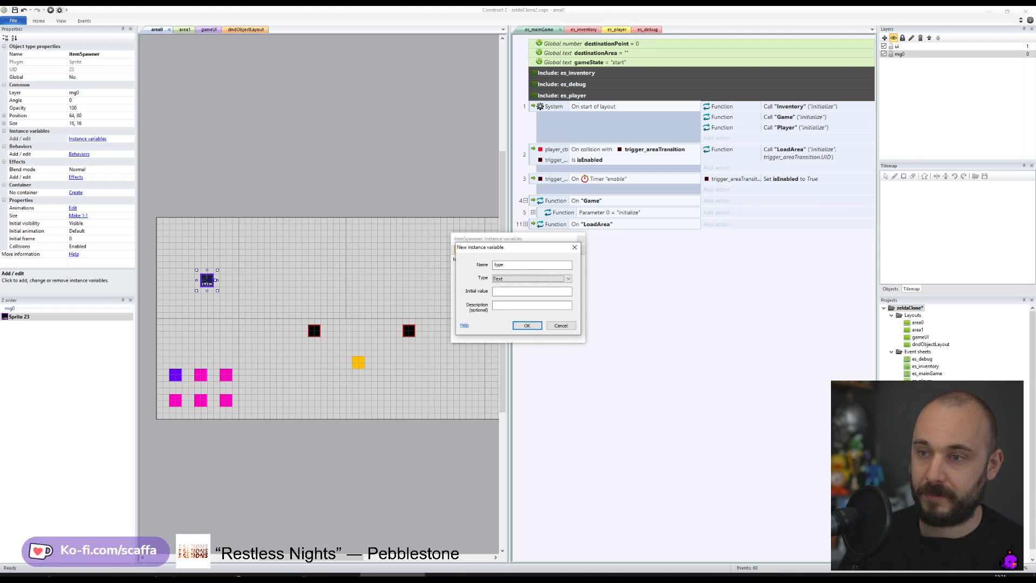
{"action": "key", "text": "Return"}
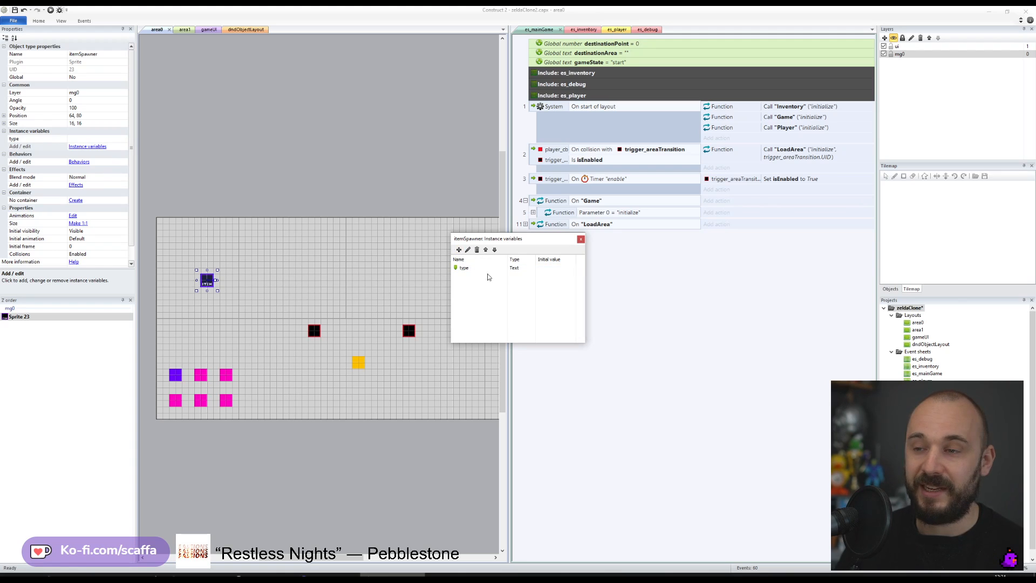
{"action": "left_click", "coordinate": [458, 250]}
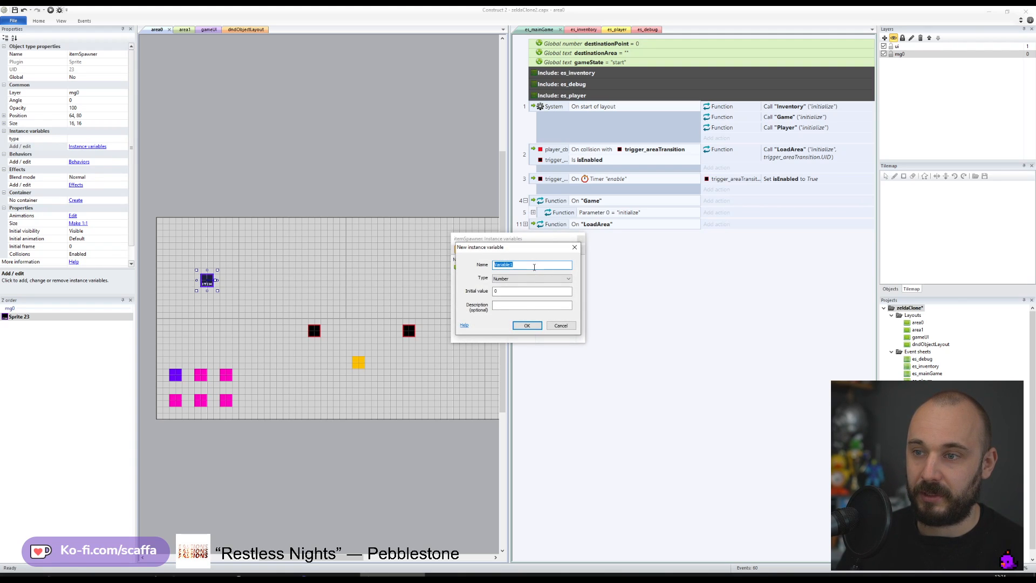
{"action": "left_click", "coordinate": [519, 279]}
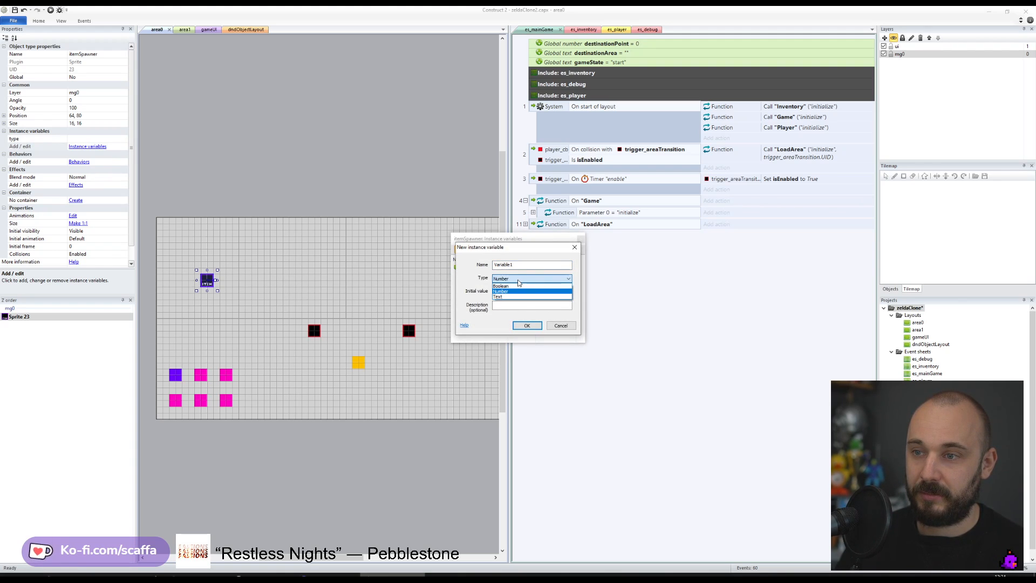
{"action": "left_click", "coordinate": [518, 280]}
{"action": "left_click", "coordinate": [519, 279]}
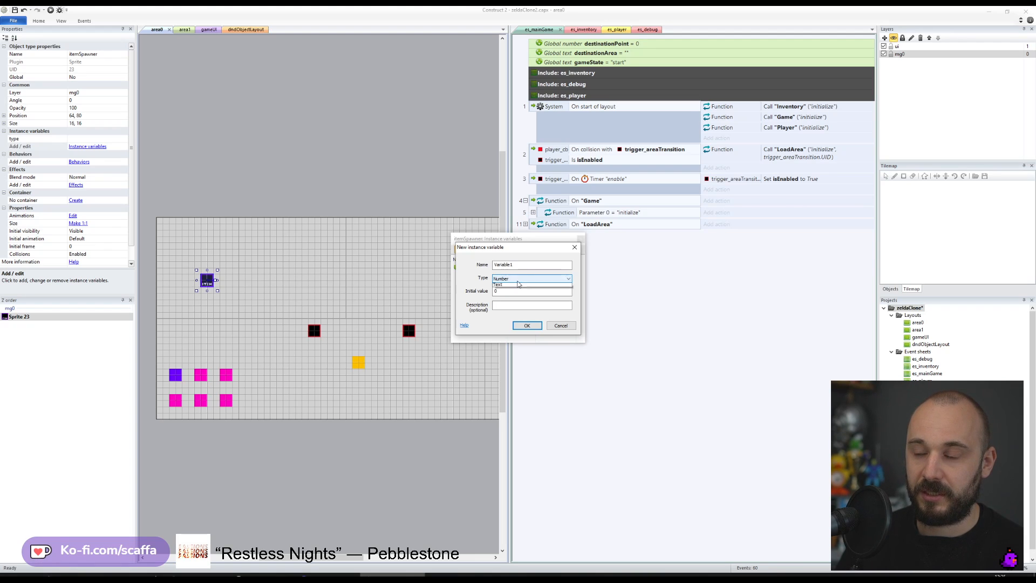
{"action": "left_click", "coordinate": [510, 300]}
{"action": "left_click_drag", "start_coordinate": [512, 265], "coordinate": [467, 268]}
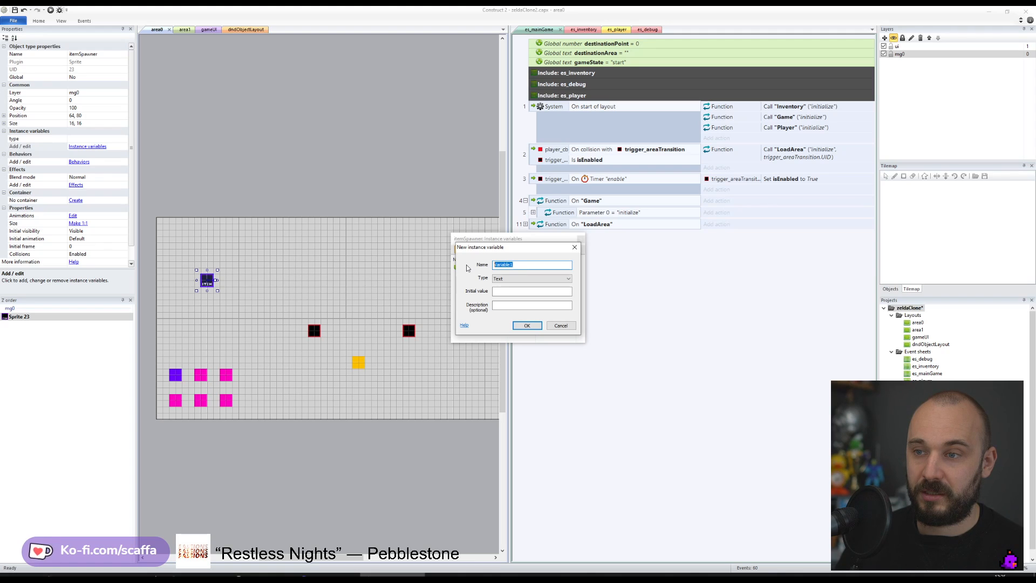
{"action": "left_click", "coordinate": [497, 278]}
{"action": "left_click", "coordinate": [502, 285]}
{"action": "left_click_drag", "start_coordinate": [514, 264], "coordinate": [451, 262]}
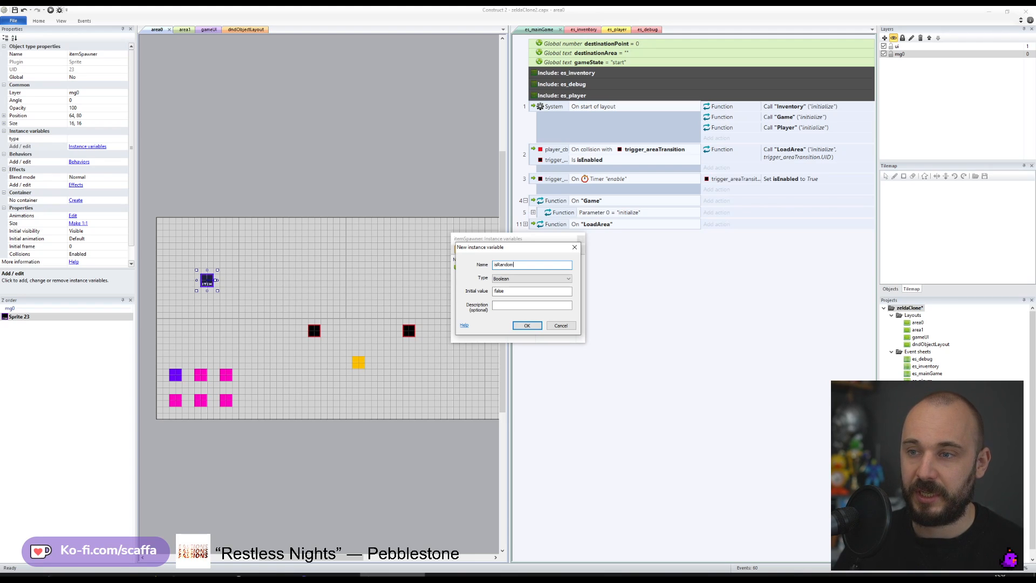
{"action": "left_click", "coordinate": [528, 325]}
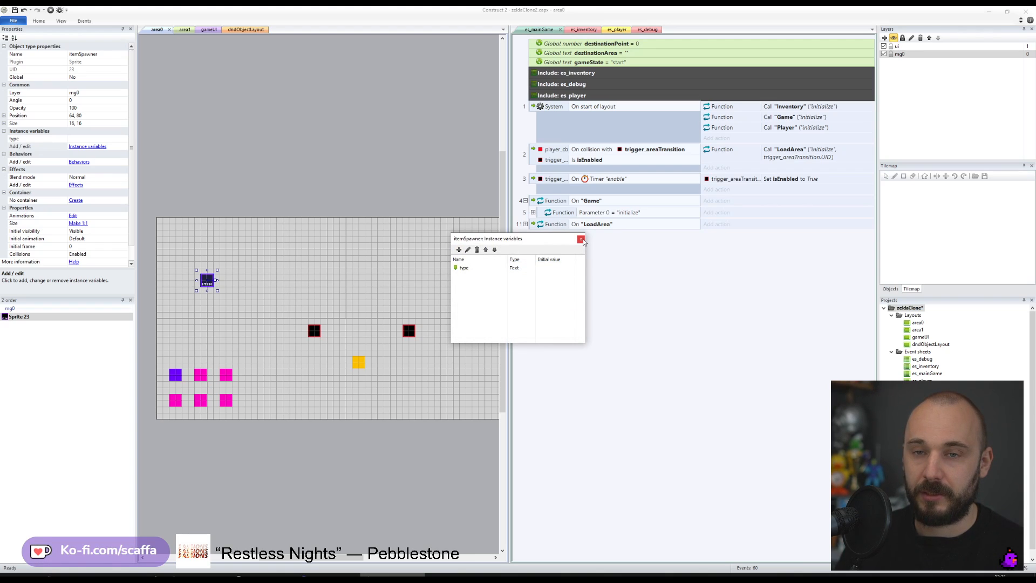
- Rename itemSpawner's type instance variable to item
{"action": "left_click", "coordinate": [478, 268]}
{"action": "double_click", "coordinate": [478, 268]}
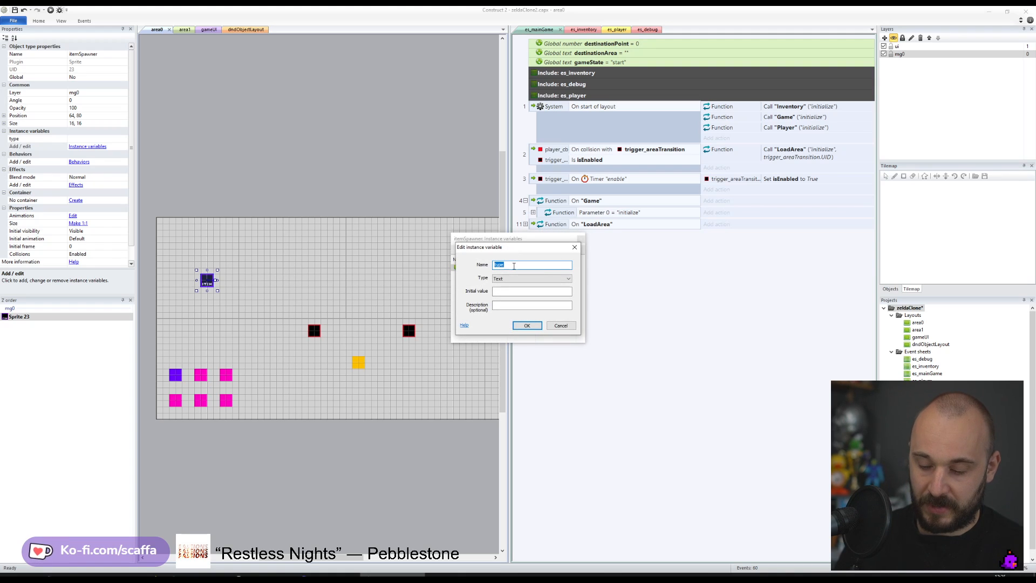
{"action": "type", "text": "item"}
{"action": "key", "text": "Return"}
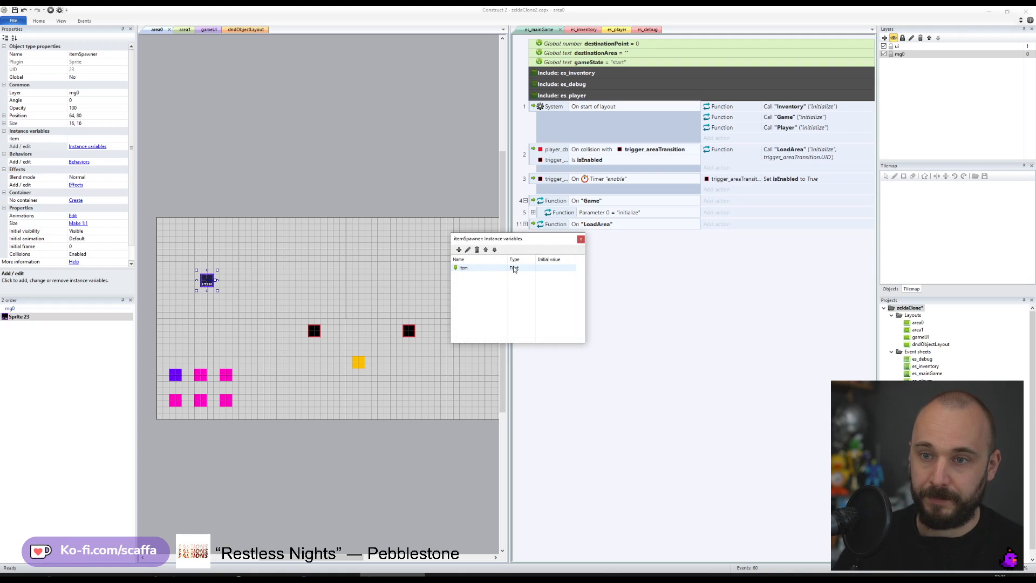
{"action": "left_click", "coordinate": [580, 239]}
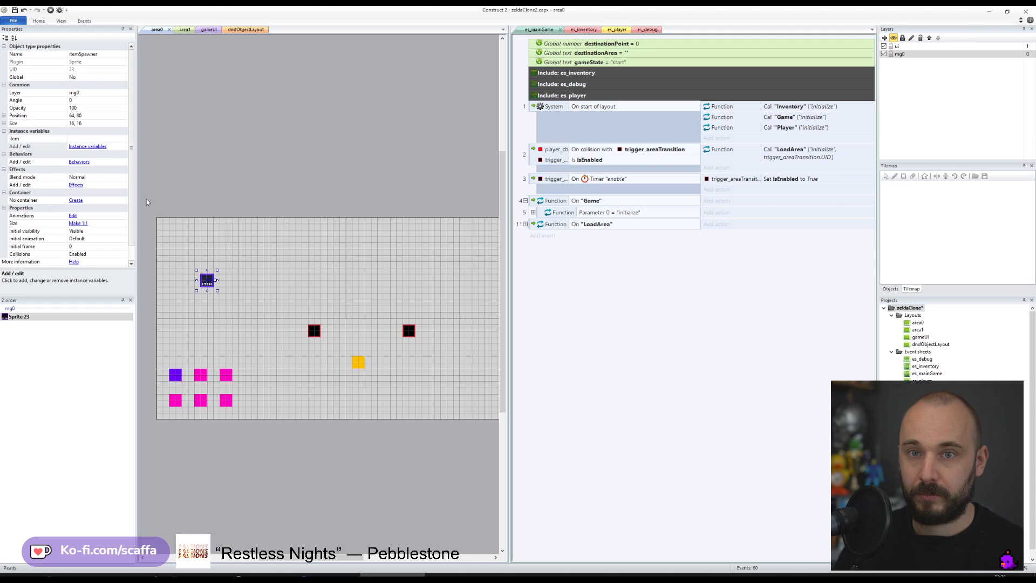
- Set the item variable of the placed itemSpawner sprite to bow
{"action": "left_click", "coordinate": [93, 139]}
{"action": "type", "text": "bow"}
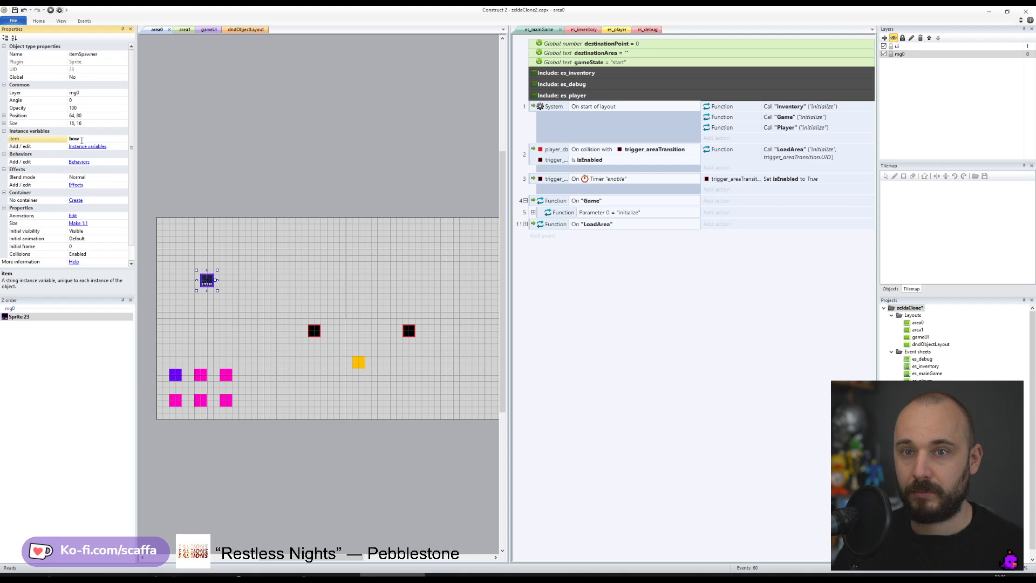
{"action": "left_click", "coordinate": [169, 309]}
- Move the purple item_cb2 square out of area0 into dndObjectLayout and place it below the red square
{"action": "left_click", "coordinate": [175, 374]}
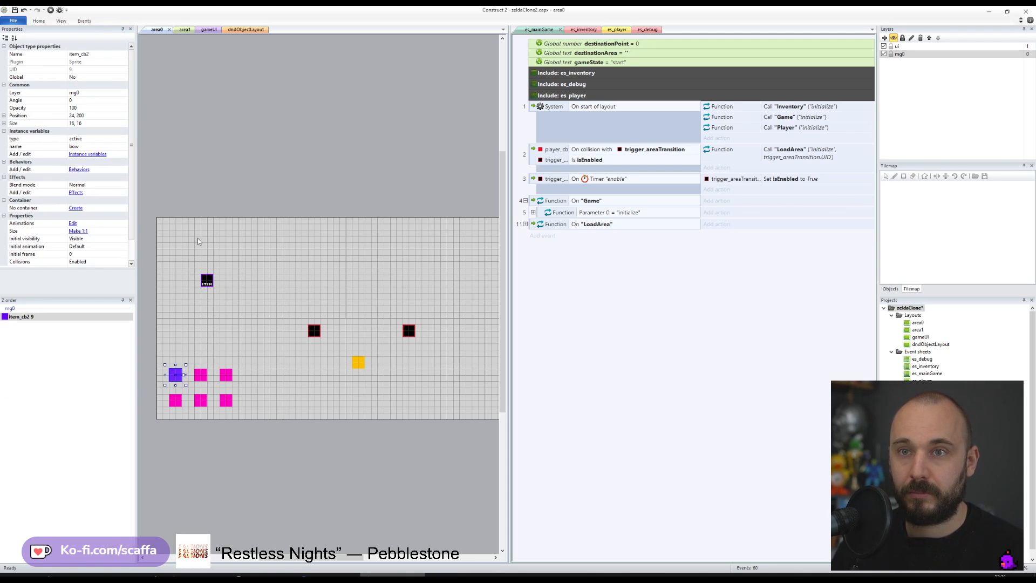
{"action": "key", "text": "Delete"}
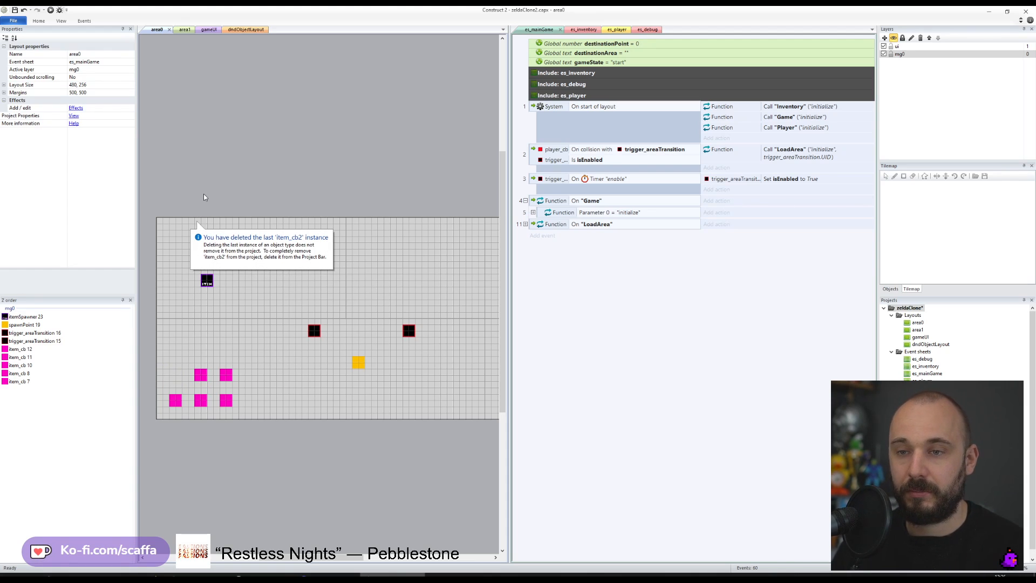
{"action": "key", "text": "ctrl+z"}
{"action": "key", "text": "ctrl+c"}
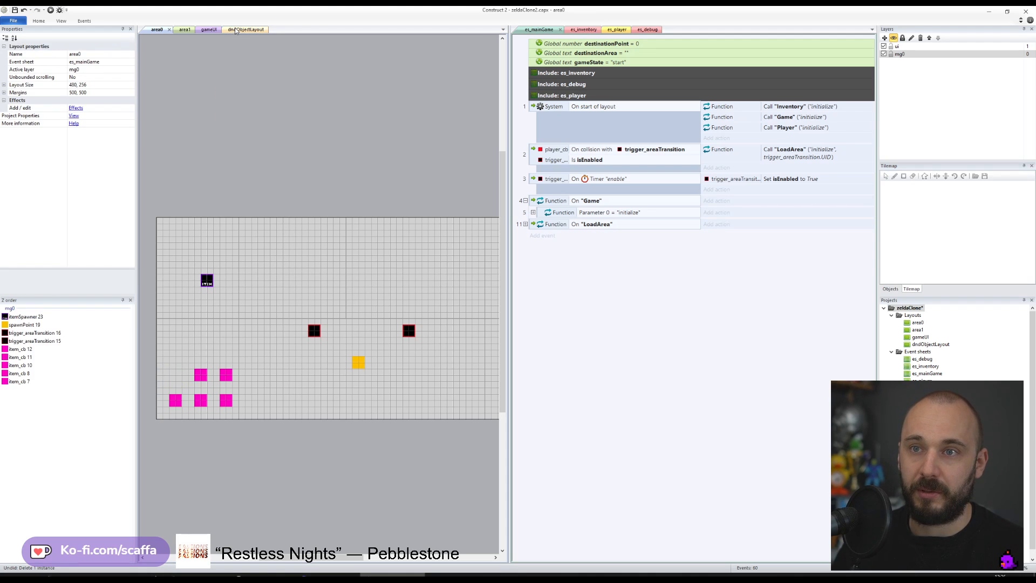
{"action": "left_click", "coordinate": [246, 30]}
{"action": "key", "text": "ctrl+v"}
{"action": "left_click", "coordinate": [163, 221]}
{"action": "scroll", "coordinate": [145, 191], "scroll_direction": "up", "scroll_amount": 5, "text": "ctrl"}
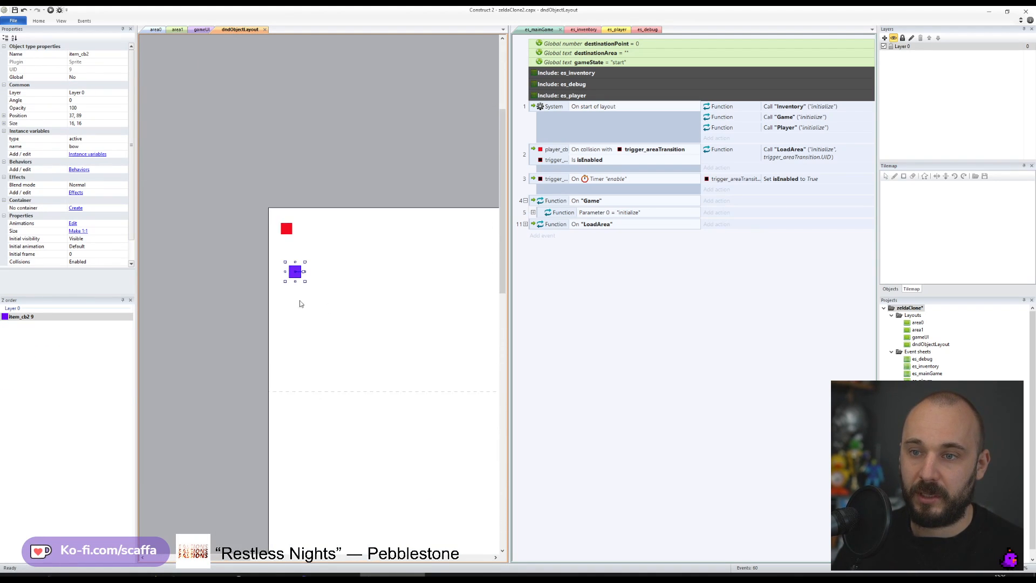
{"action": "left_click_drag", "start_coordinate": [295, 280], "coordinate": [294, 260]}
- Turn on grid snapping and grid display for dndObjectLayout, with a finer square grid set through both its width and height
{"action": "left_click", "coordinate": [63, 21]}
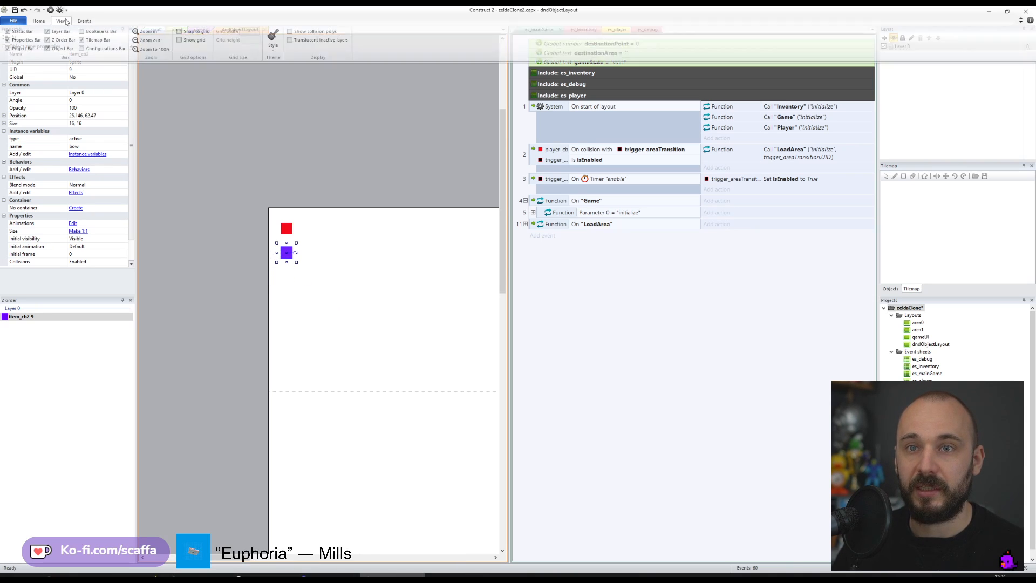
{"action": "left_click", "coordinate": [188, 33]}
{"action": "left_click", "coordinate": [61, 22]}
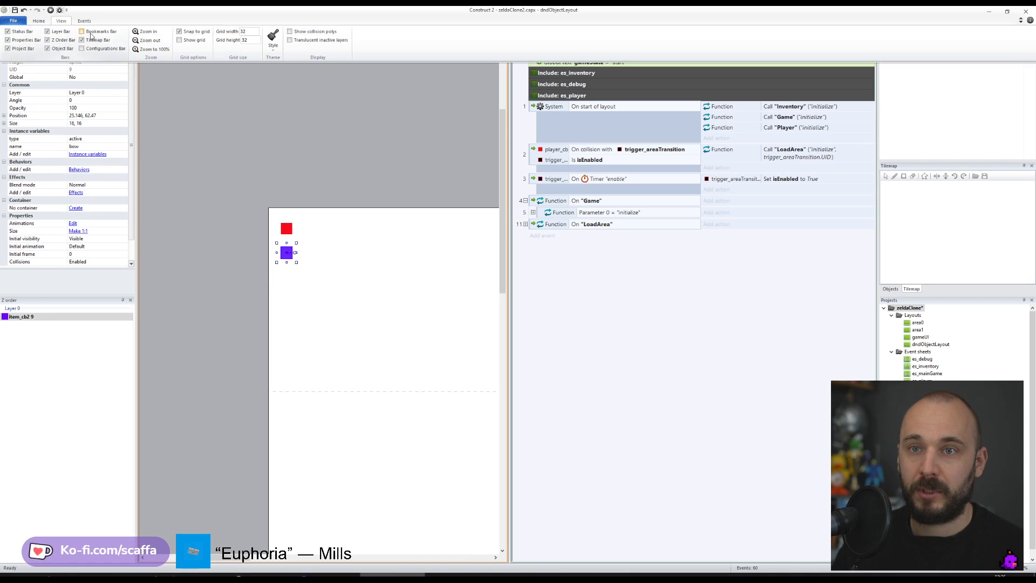
{"action": "left_click", "coordinate": [190, 40]}
{"action": "left_click", "coordinate": [62, 21]}
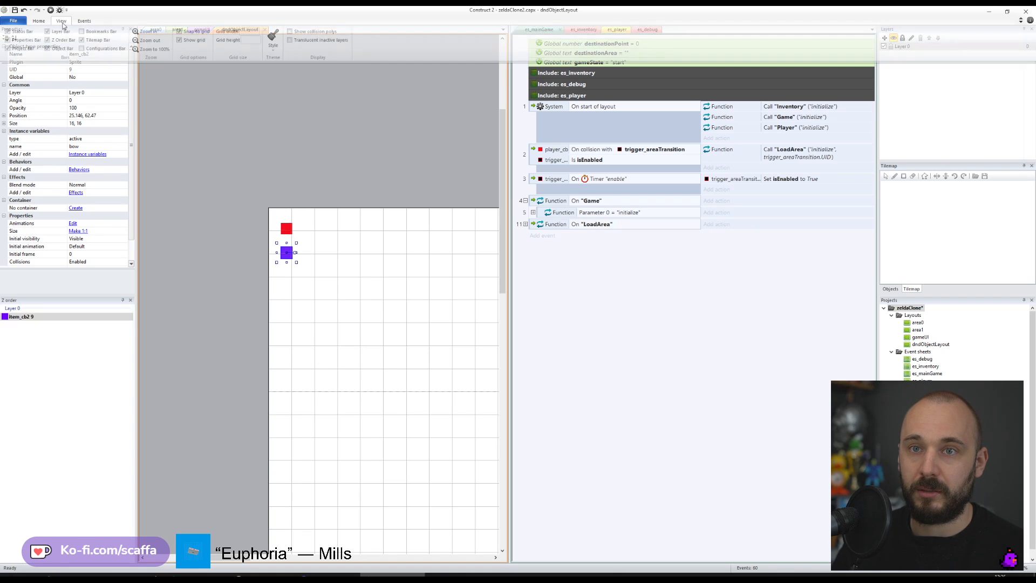
{"action": "double_click", "coordinate": [238, 33]}
{"action": "type", "text": "16"}
{"action": "left_click_drag", "start_coordinate": [254, 42], "coordinate": [239, 41]}
{"action": "type", "text": "16"}
{"action": "key", "text": "Return"}
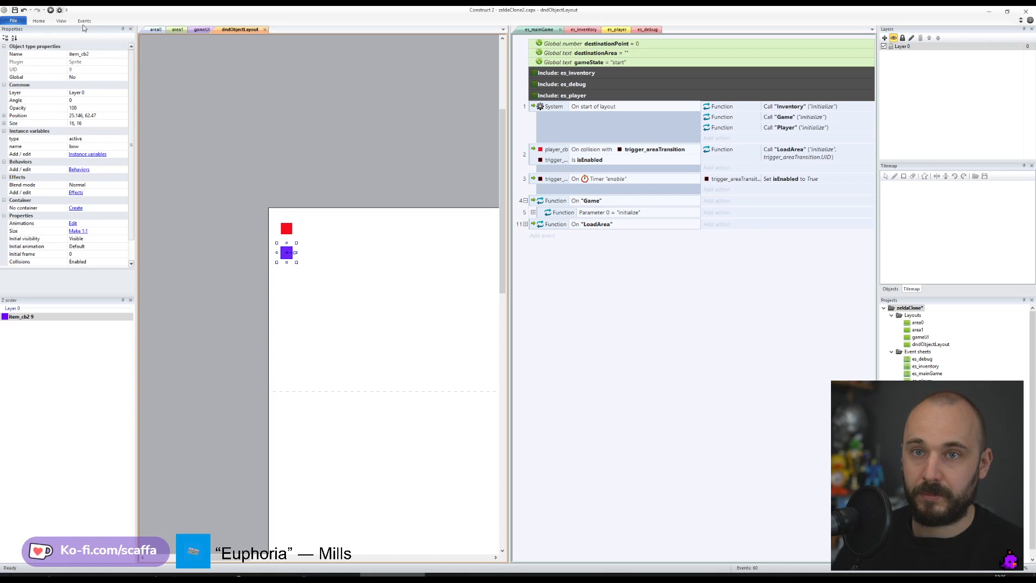
{"action": "left_click", "coordinate": [62, 21]}
{"action": "left_click", "coordinate": [183, 42]}
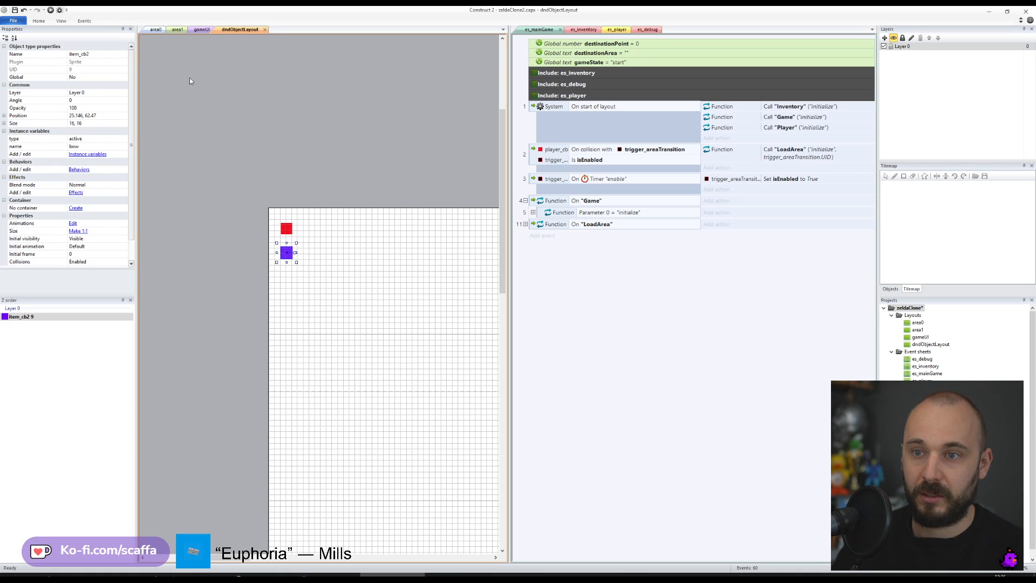
- Align the red square and item_cb2 to the grid near the layout's corner, with item_cb2 at 16, 40 just below the red one
{"action": "left_click", "coordinate": [211, 106]}
{"action": "mouse_move", "coordinate": [288, 228]}
{"action": "left_mouse_down"}
{"action": "mouse_move", "coordinate": [281, 218]}
{"action": "mouse_move", "coordinate": [280, 236]}
{"action": "left_mouse_up"}
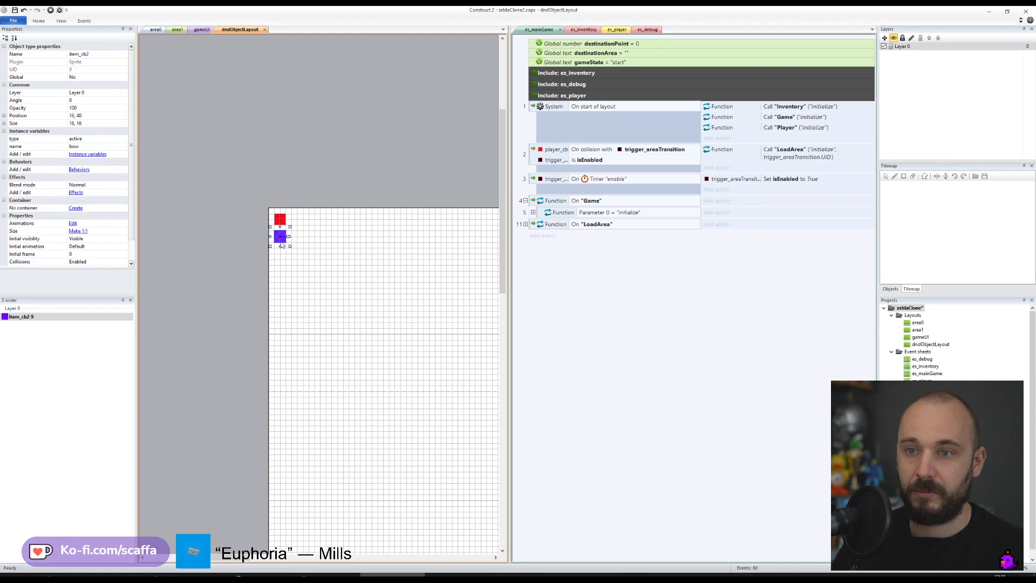
{"action": "left_click", "coordinate": [260, 160]}
- Reposition the itemSpawner sprite in area0 in the open space above the pink item squares
{"action": "left_click", "coordinate": [152, 32]}
{"action": "left_click_drag", "start_coordinate": [207, 285], "coordinate": [169, 238]}
{"action": "left_click", "coordinate": [184, 191]}
{"action": "left_click", "coordinate": [167, 230]}
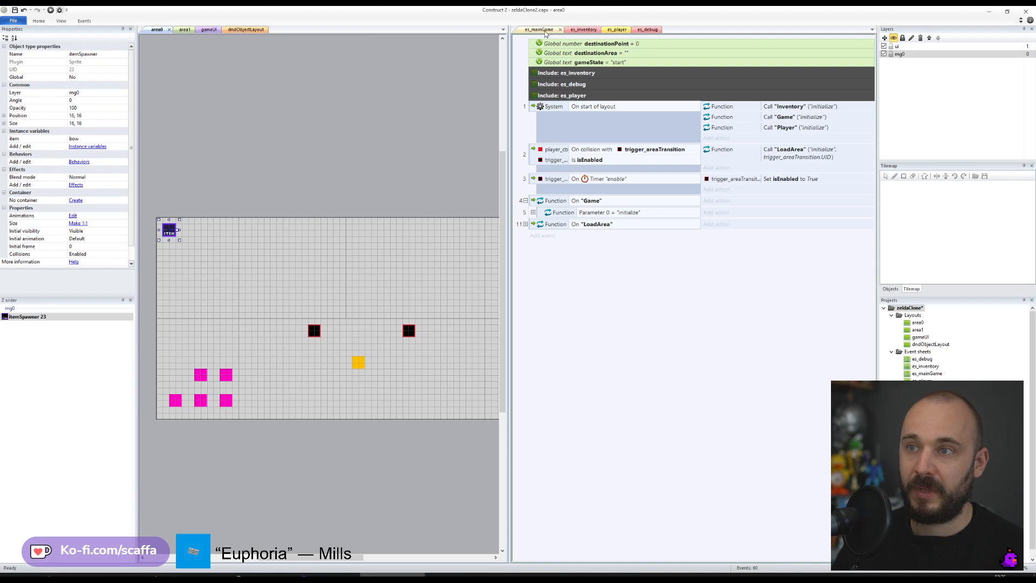
{"action": "left_click_drag", "start_coordinate": [170, 233], "coordinate": [230, 312]}
{"action": "left_click", "coordinate": [264, 253]}
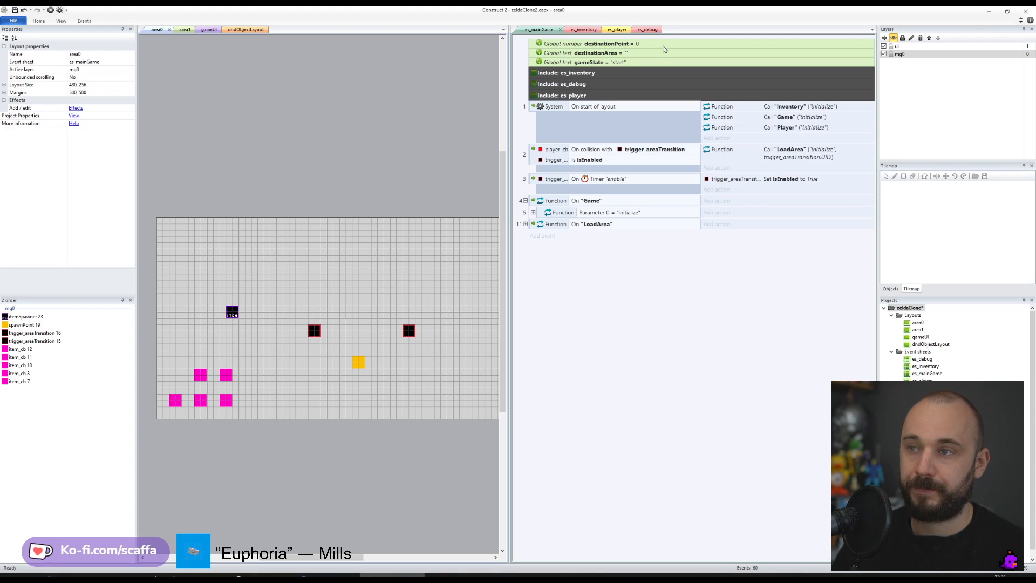
- Expand the Game function's "initialize" events in es_mainGame and duplicate the For each item_cb2 destroy event directly below the original
{"action": "left_click", "coordinate": [539, 29]}
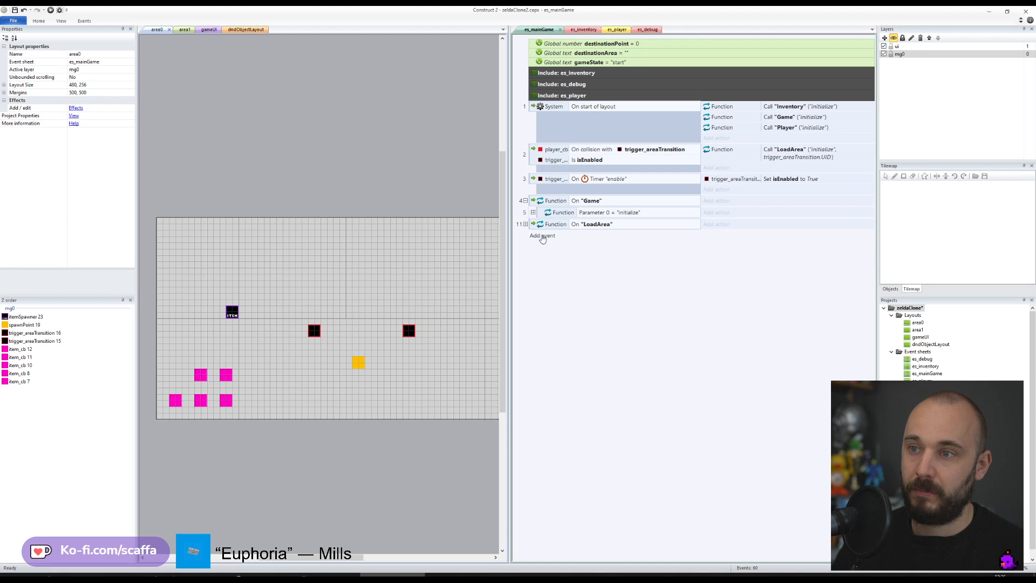
{"action": "left_click", "coordinate": [533, 212]}
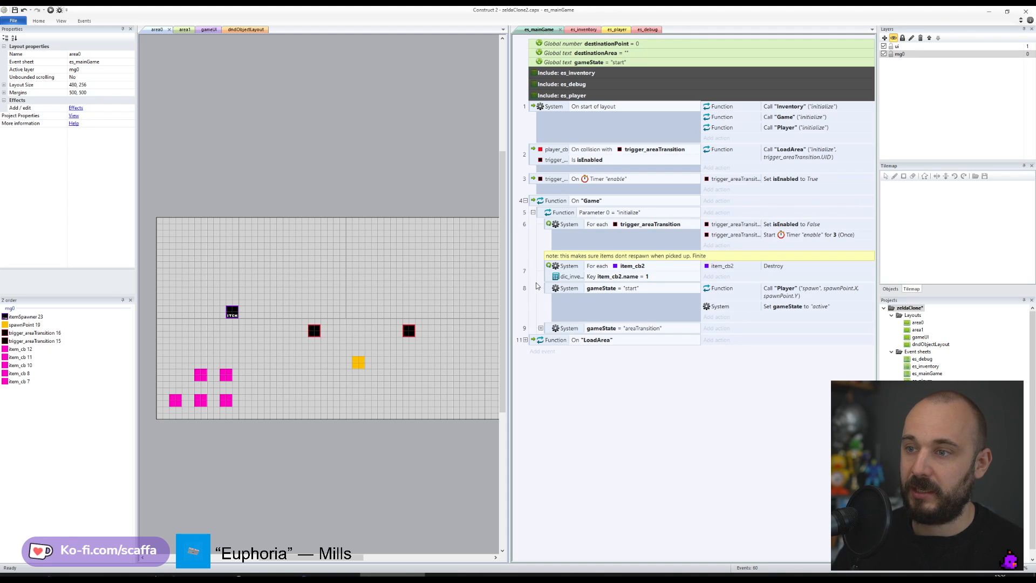
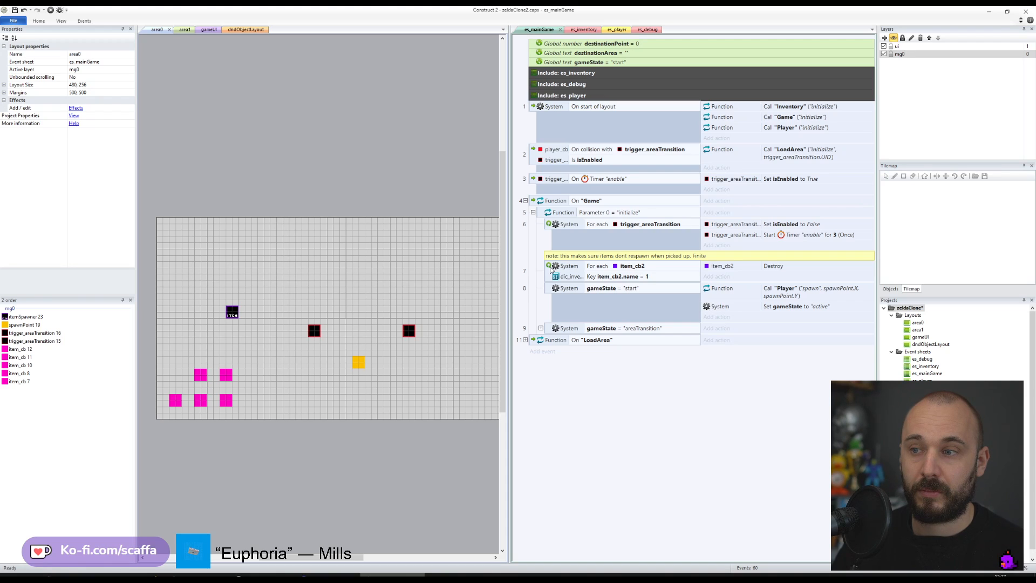
{"action": "left_click_drag", "start_coordinate": [550, 268], "coordinate": [616, 298], "text": "ctrl"}
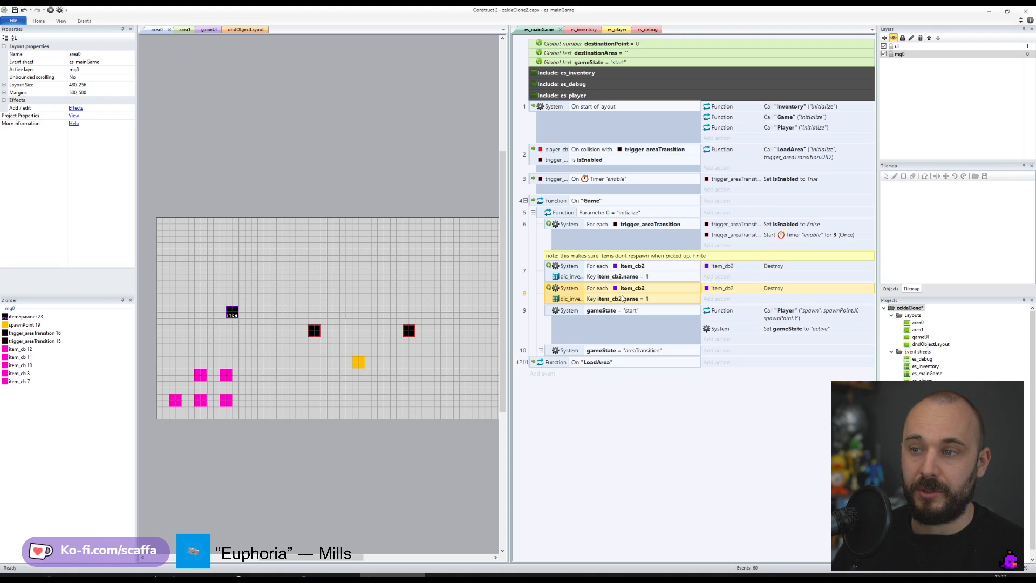
- Change the duplicated event's For each condition to loop over itemSpawner
{"action": "double_click", "coordinate": [616, 288]}
{"action": "left_click", "coordinate": [378, 420]}
{"action": "type", "text": "item"}
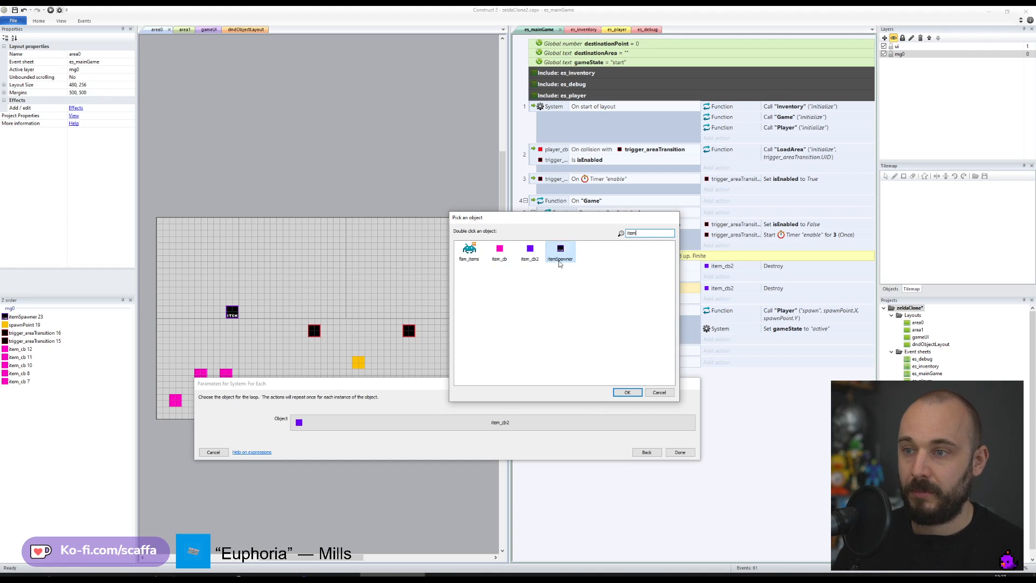
{"action": "double_click", "coordinate": [559, 254]}
{"action": "left_click", "coordinate": [679, 451]}
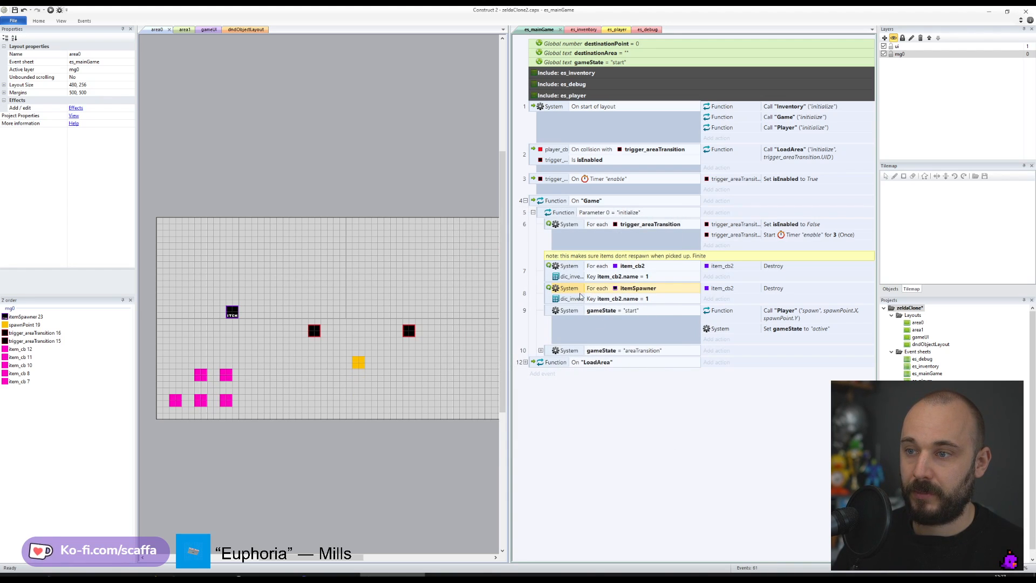
- Set the key in the itemSpawner event's dic_inventory comparison to itemSpawner.item, keeping the equal-to-1 check
{"action": "left_click", "coordinate": [595, 301]}
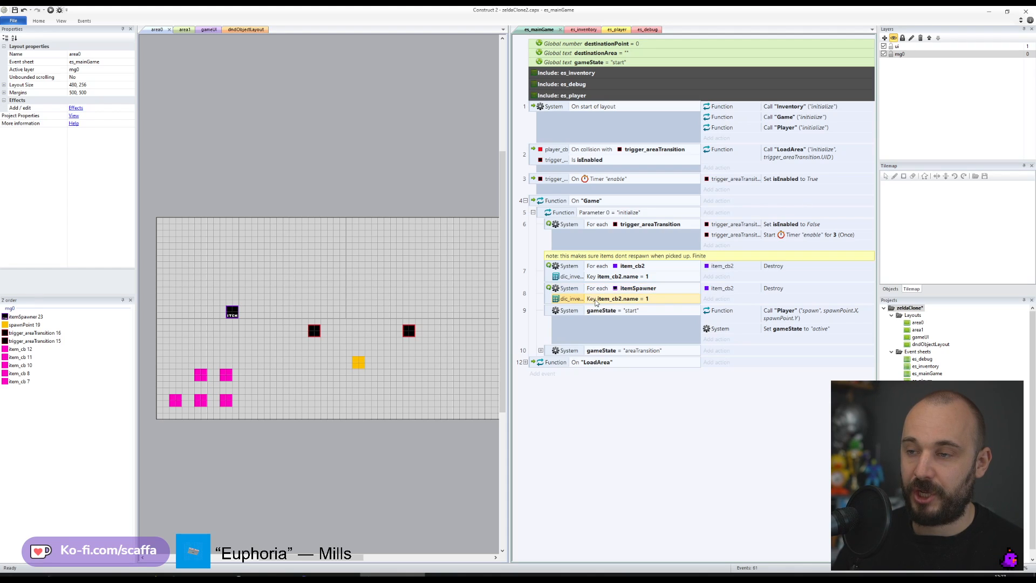
{"action": "double_click", "coordinate": [596, 301]}
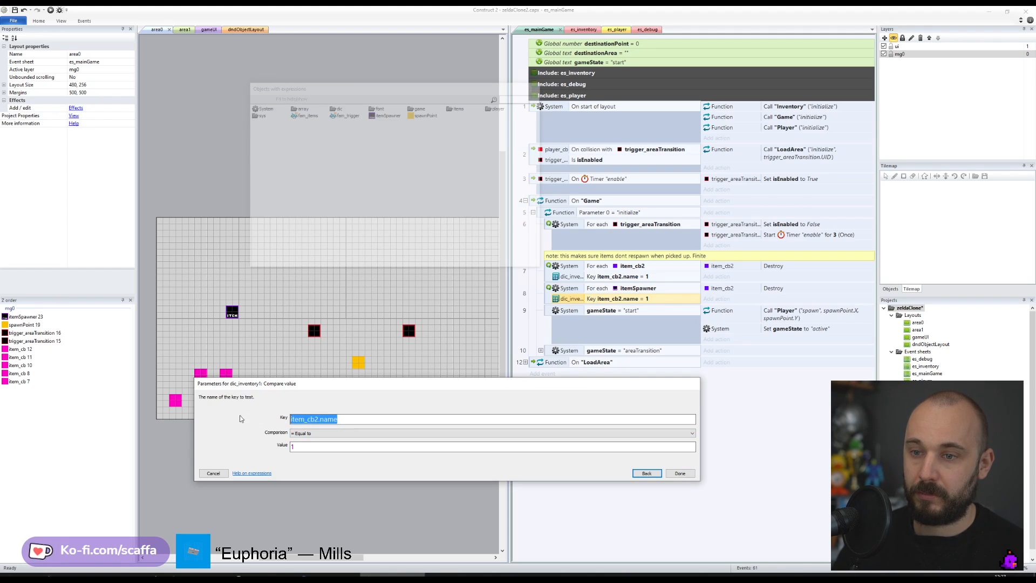
{"action": "type", "text": "itemSpawner.n"}
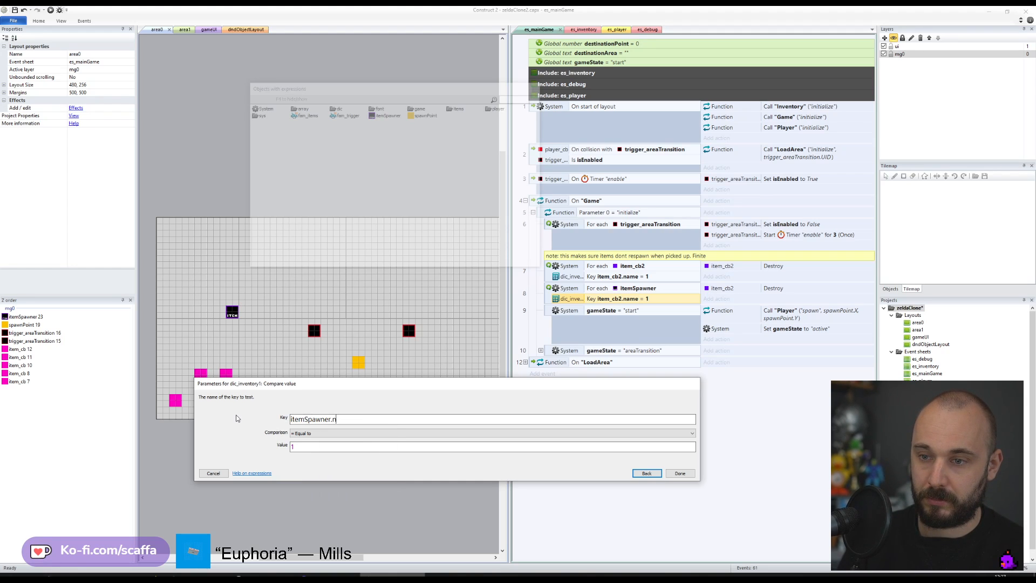
{"action": "key", "text": "BackSpace"}
{"action": "key", "text": "BackSpace"}
{"action": "type", "text": "."}
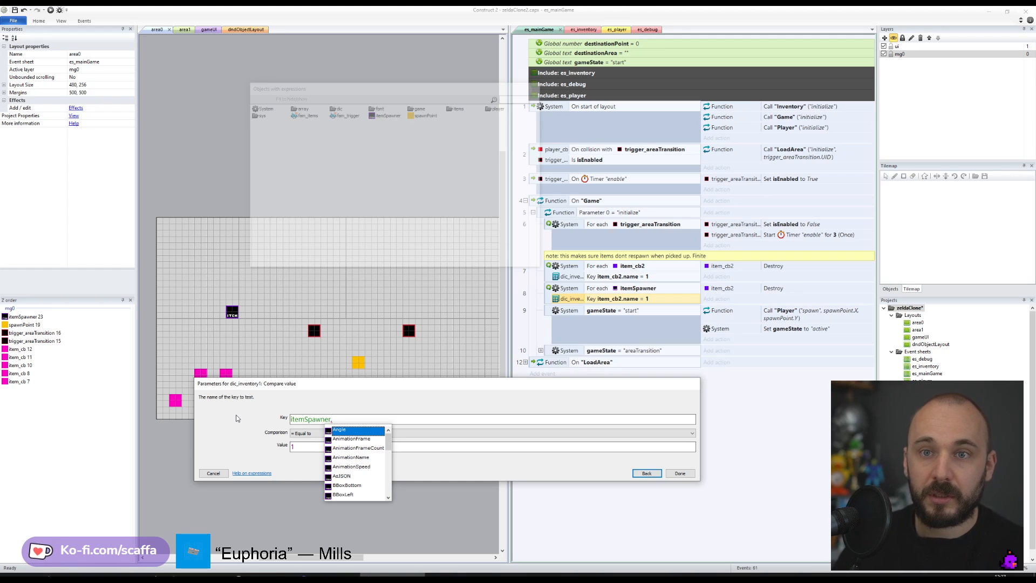
{"action": "scroll", "coordinate": [388, 450], "scroll_direction": "down", "scroll_amount": 1}
{"action": "left_click_drag", "start_coordinate": [389, 451], "coordinate": [387, 481]}
{"action": "double_click", "coordinate": [339, 448]}
{"action": "key", "text": "Tab"}
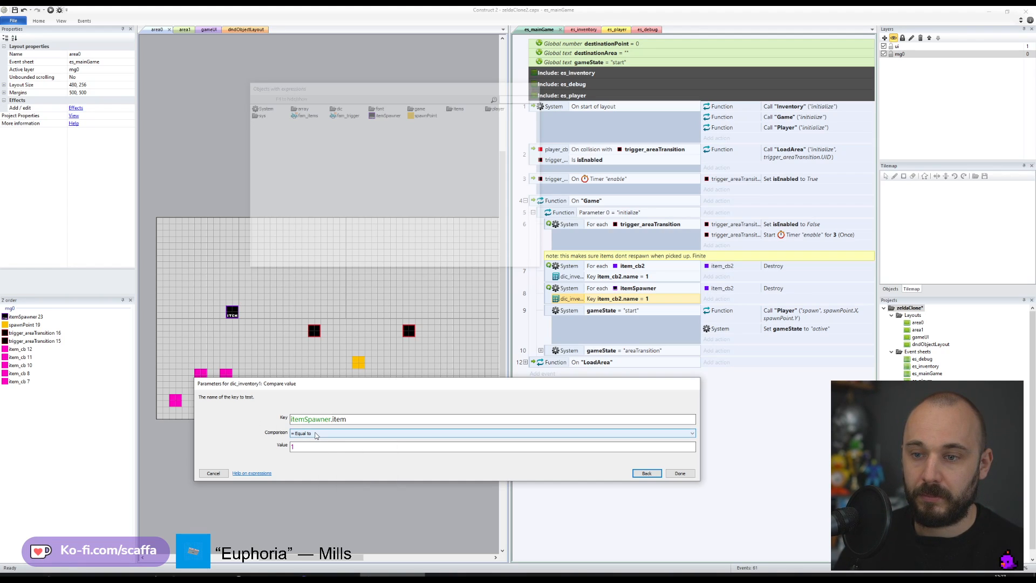
{"action": "key", "text": "Tab"}
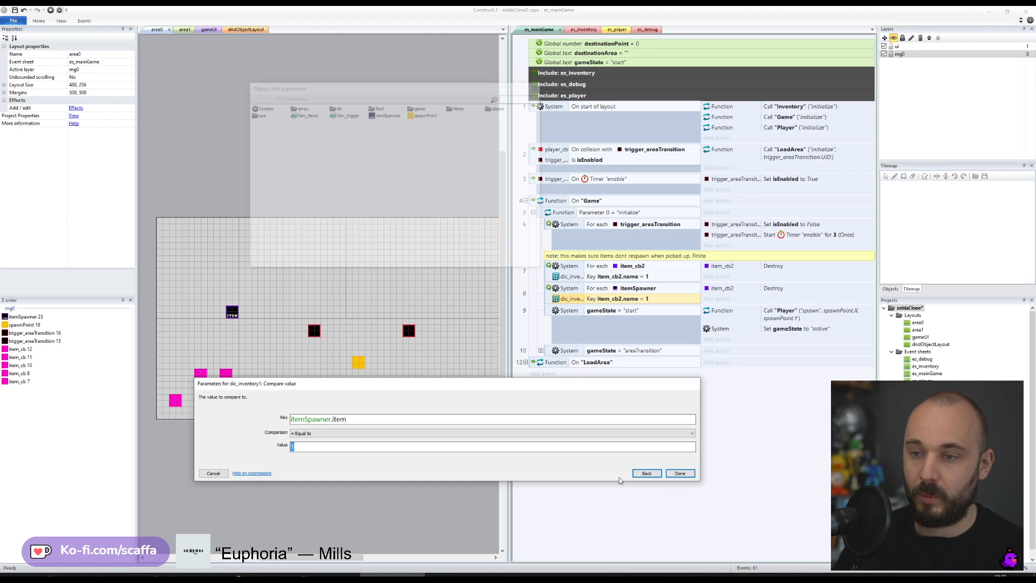
{"action": "left_click", "coordinate": [680, 473]}
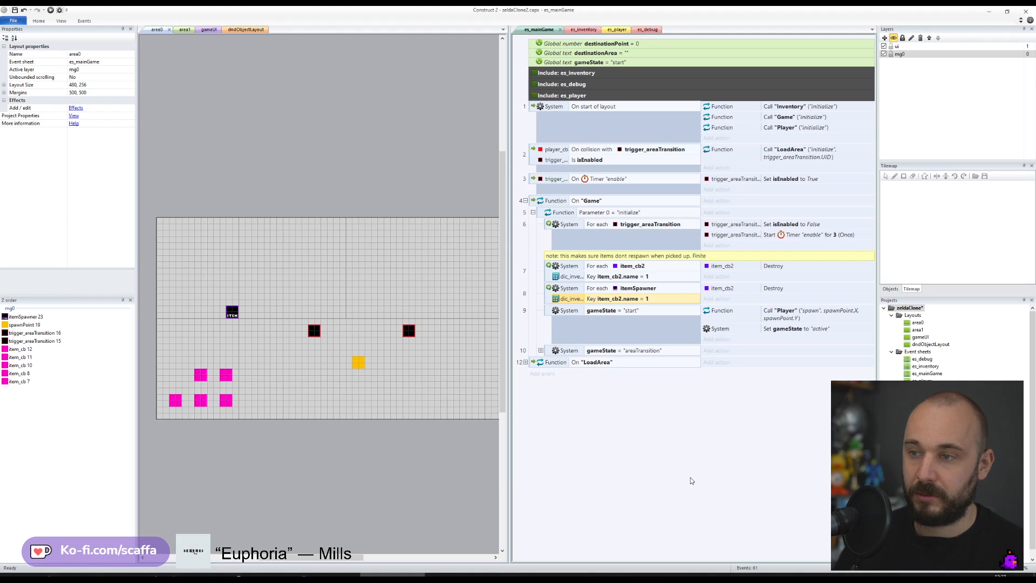
- Replace item_cb2 with itemSpawner in the itemSpawner loop event and disable the old item_cb2 loop event above it
{"action": "right_click", "coordinate": [733, 290]}
{"action": "left_click", "coordinate": [749, 322]}
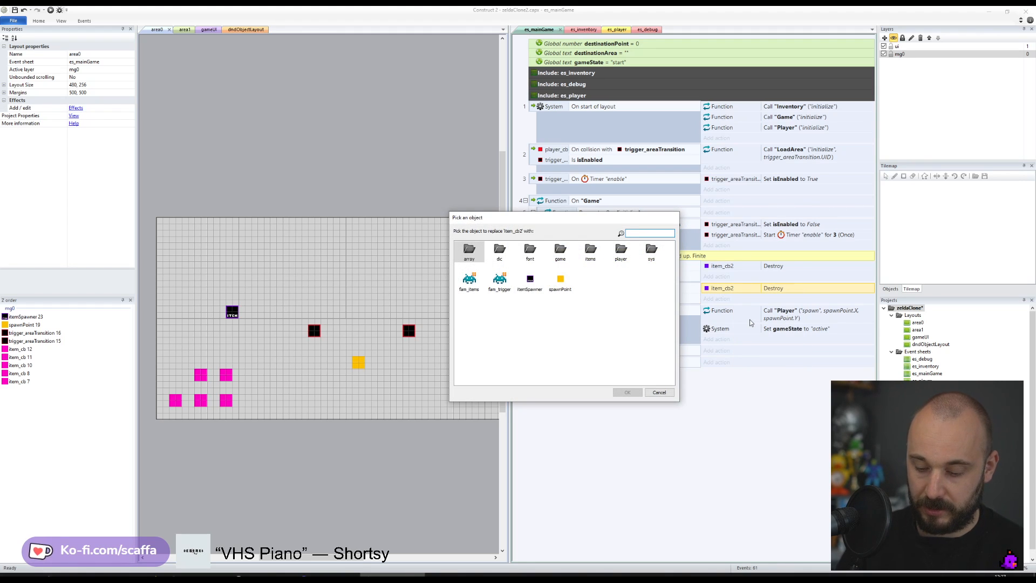
{"action": "type", "text": "item"}
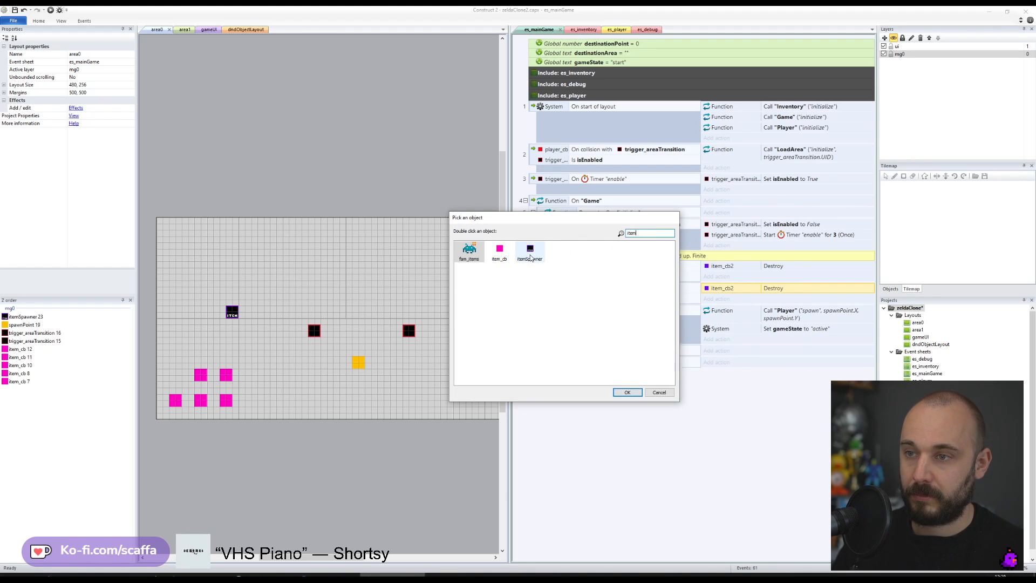
{"action": "double_click", "coordinate": [530, 254]}
{"action": "right_click", "coordinate": [732, 289]}
{"action": "left_click", "coordinate": [737, 327]}
{"action": "right_click", "coordinate": [548, 271]}
{"action": "left_click", "coordinate": [574, 313]}
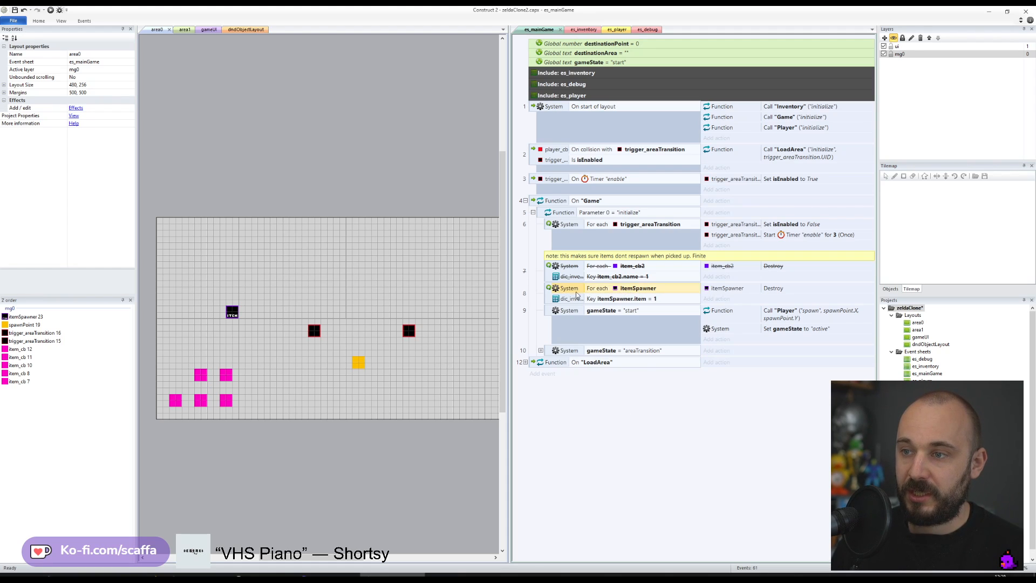
- Add a sub-event under the itemSpawner loop and move the itemSpawner.item key condition and the Destroy action into it
{"action": "left_click", "coordinate": [549, 293]}
{"action": "key", "text": "b"}
{"action": "left_click_drag", "start_coordinate": [617, 298], "coordinate": [617, 308]}
{"action": "left_click_drag", "start_coordinate": [711, 293], "coordinate": [619, 308]}
- Duplicate the sub-event that checks whether key itemSpawner.item equals 1 and open the copy's condition
{"action": "left_click", "coordinate": [556, 302]}
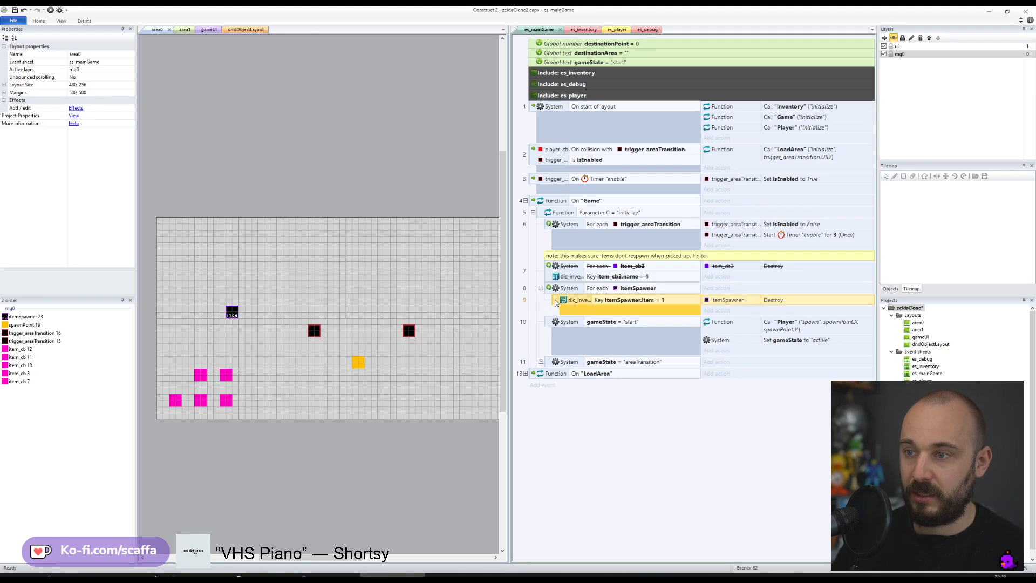
{"action": "key", "text": "ctrl+c"}
{"action": "key", "text": "ctrl+v"}
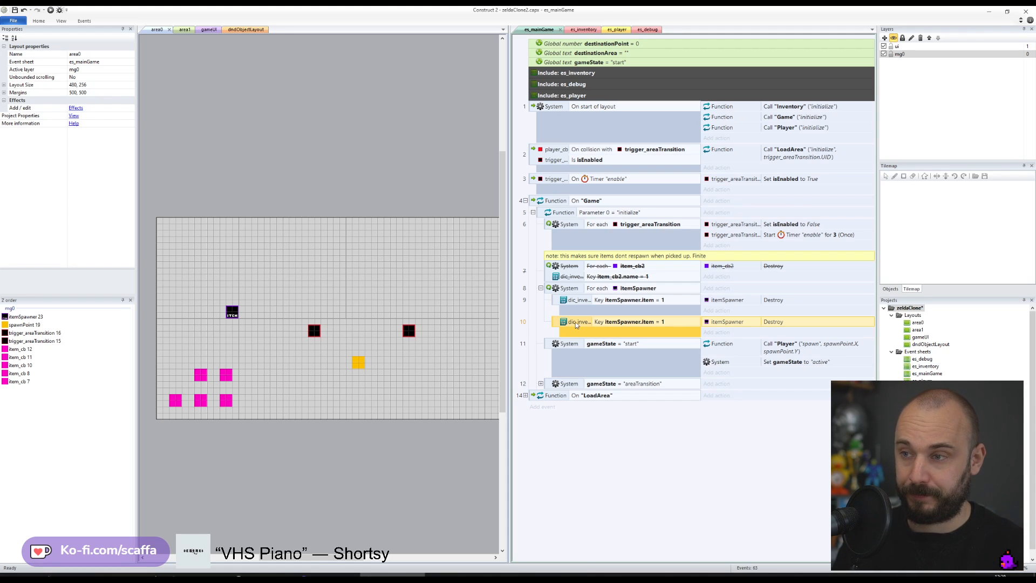
{"action": "double_click", "coordinate": [610, 323]}
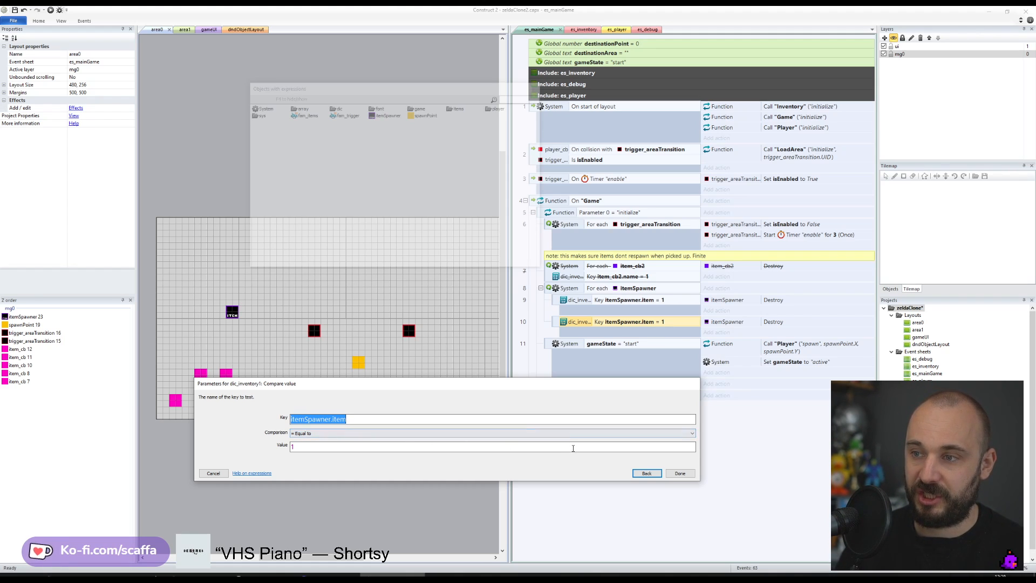
{"action": "key", "text": "Return"}
- Add an Else event after the first itemSpawner.item key check and delete the duplicated sub-event
{"action": "left_click", "coordinate": [554, 302]}
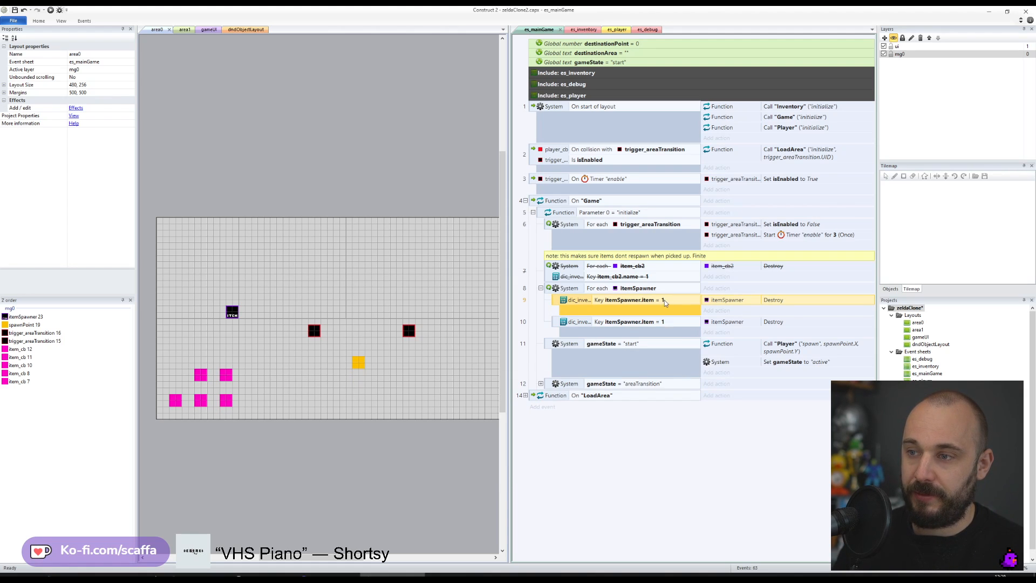
{"action": "key", "text": "x"}
{"action": "left_click", "coordinate": [572, 338]}
{"action": "key", "text": "Delete"}
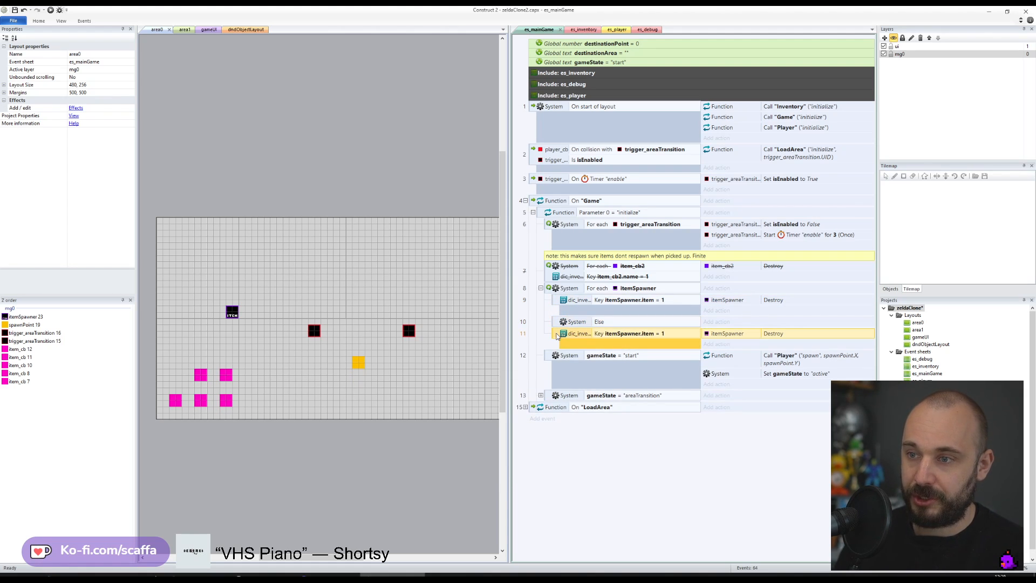
- Add an action to the Else event that sets item_cb2's name variable to "bow"
{"action": "left_click", "coordinate": [723, 322]}
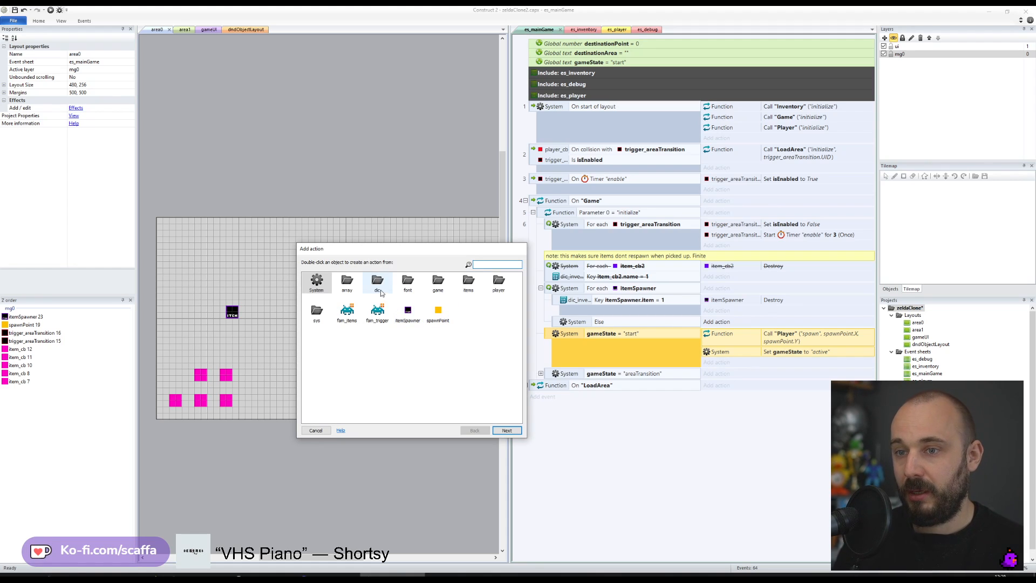
{"action": "double_click", "coordinate": [468, 282]}
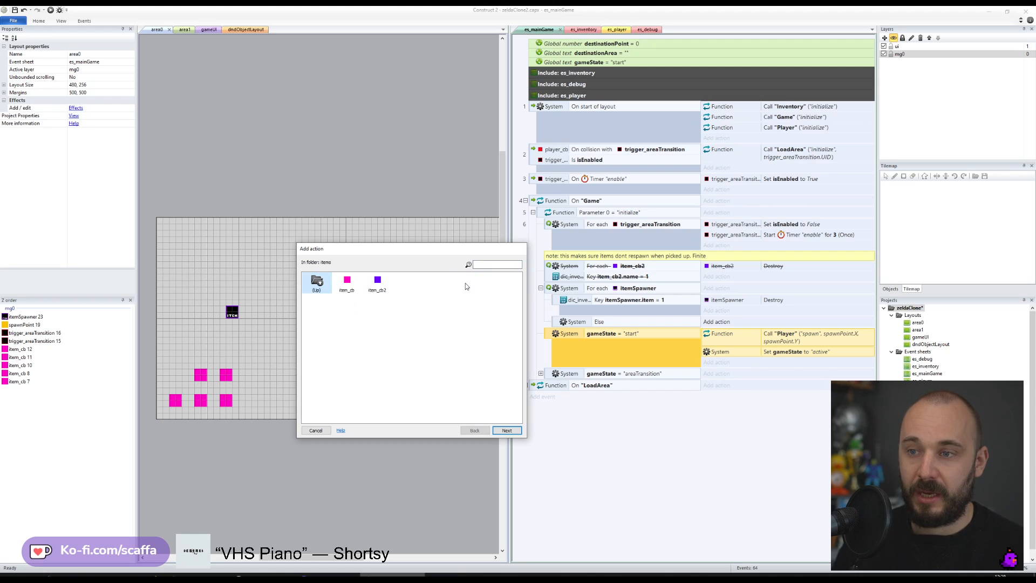
{"action": "double_click", "coordinate": [377, 283]}
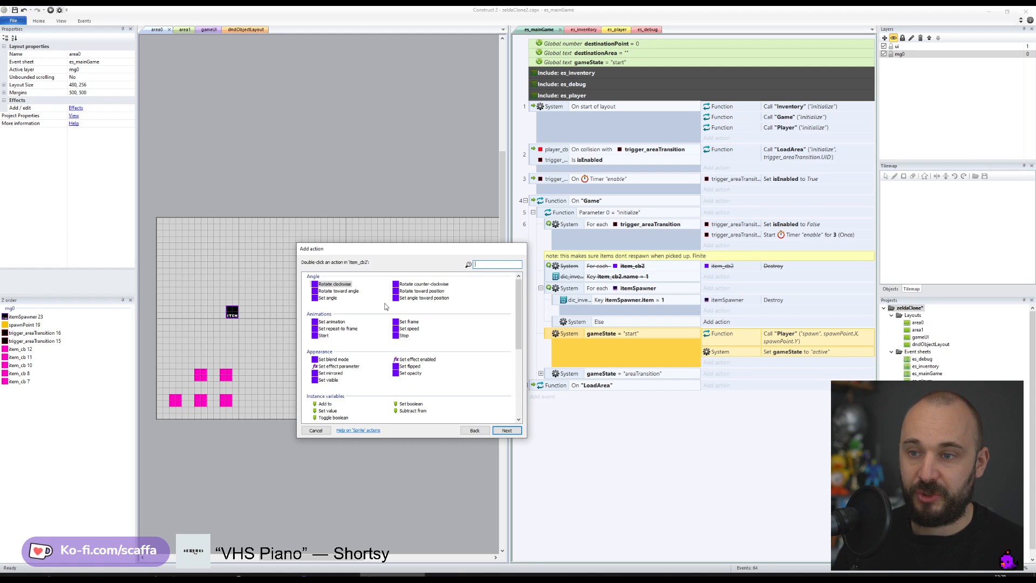
{"action": "double_click", "coordinate": [328, 412]}
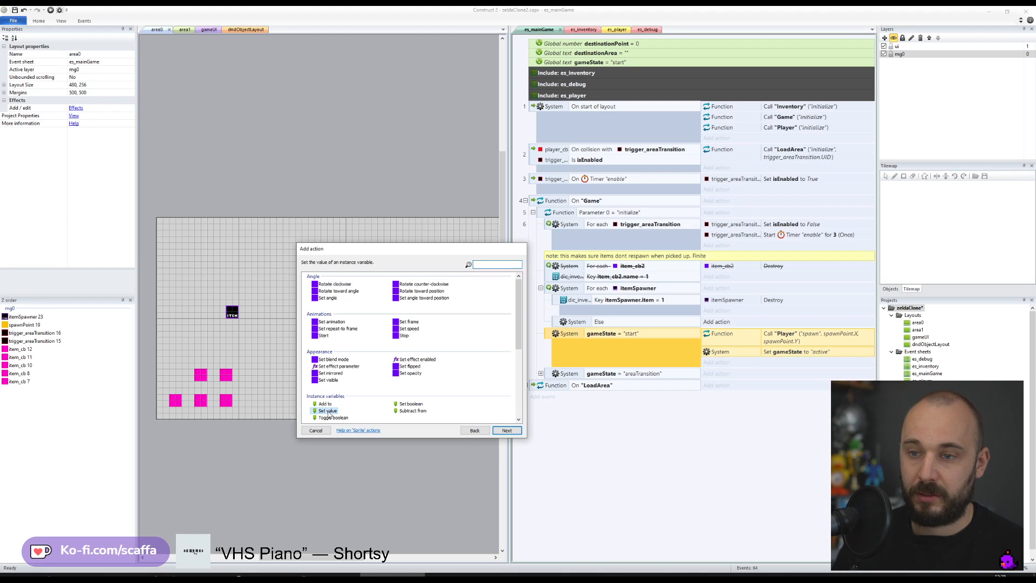
{"action": "left_click", "coordinate": [329, 419]}
{"action": "left_click", "coordinate": [320, 433]}
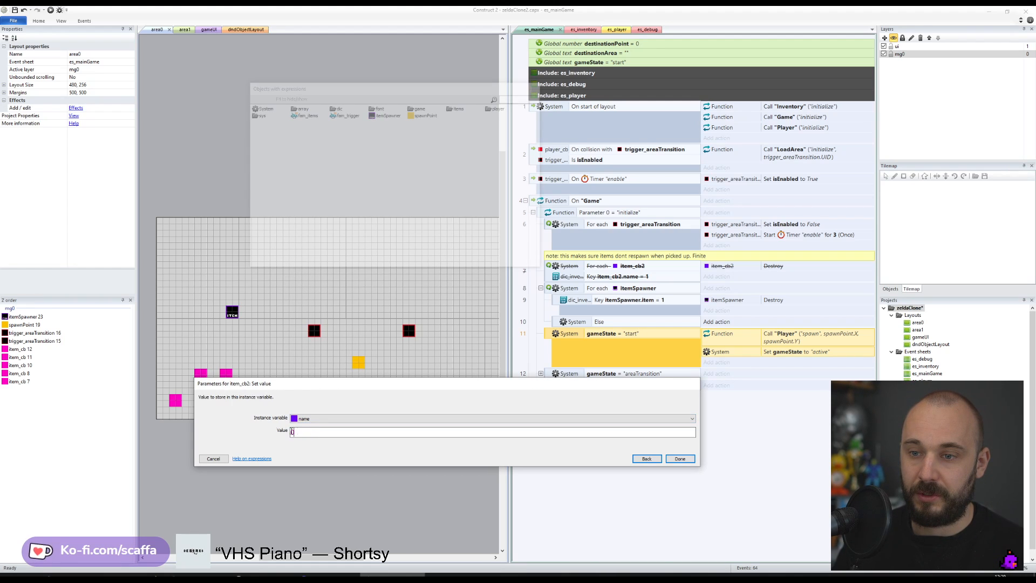
{"action": "type", "text": "\"bow\""}
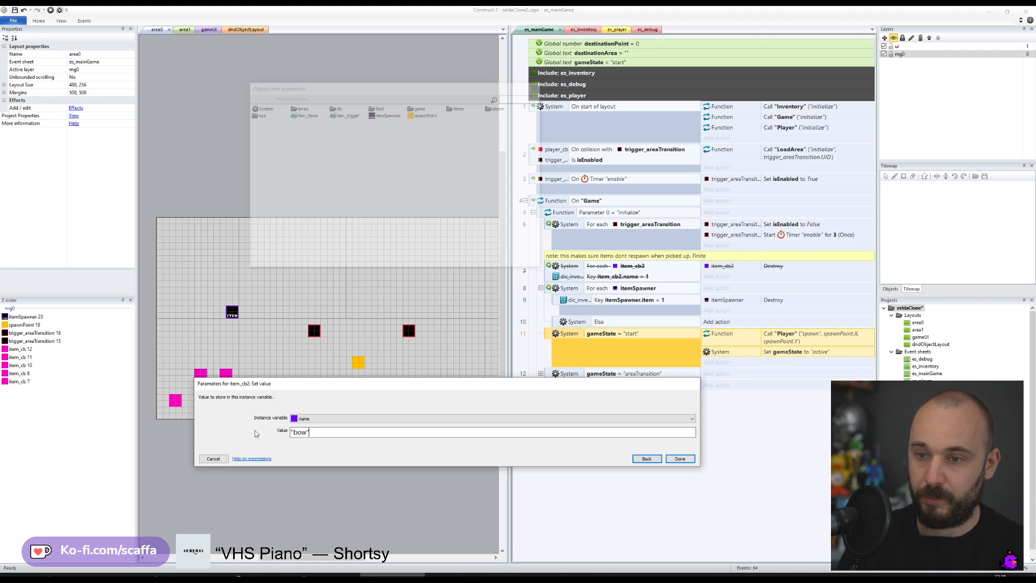
{"action": "key", "text": "Return"}
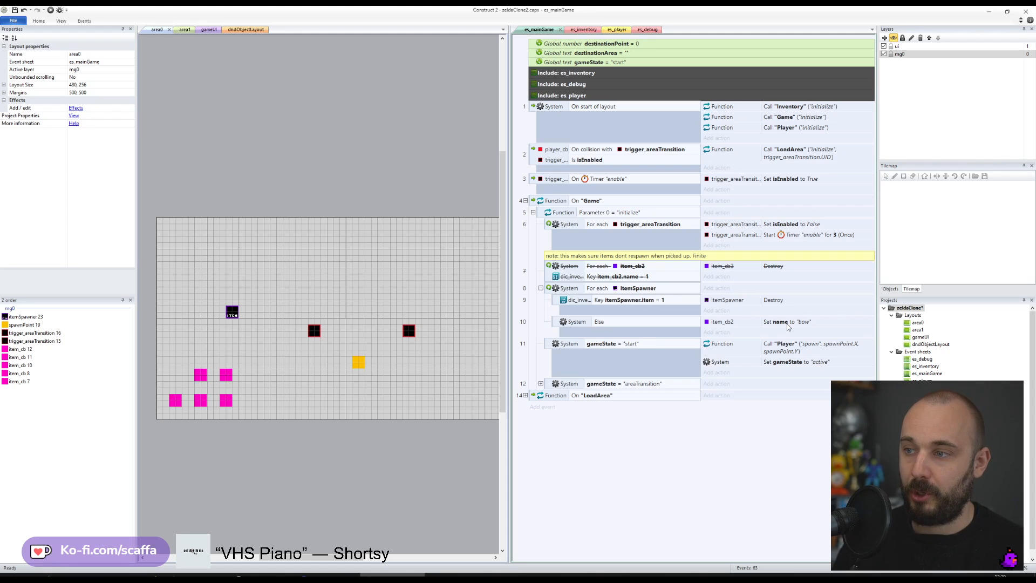
- Check an item_cb instance's variables and duplicate the item_cb2 set-name action in the Else event
{"action": "left_click", "coordinate": [202, 376]}
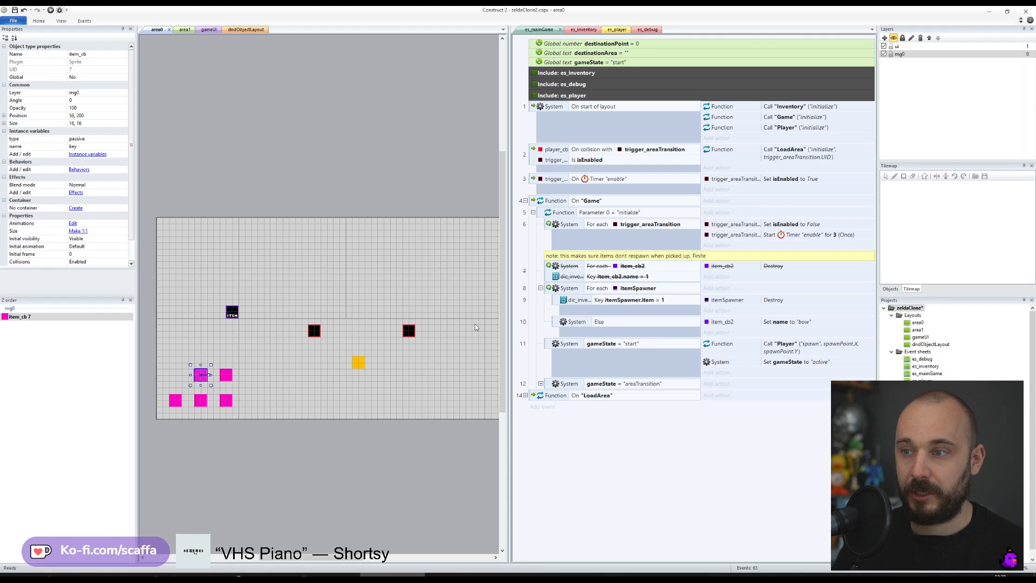
{"action": "left_click", "coordinate": [788, 323]}
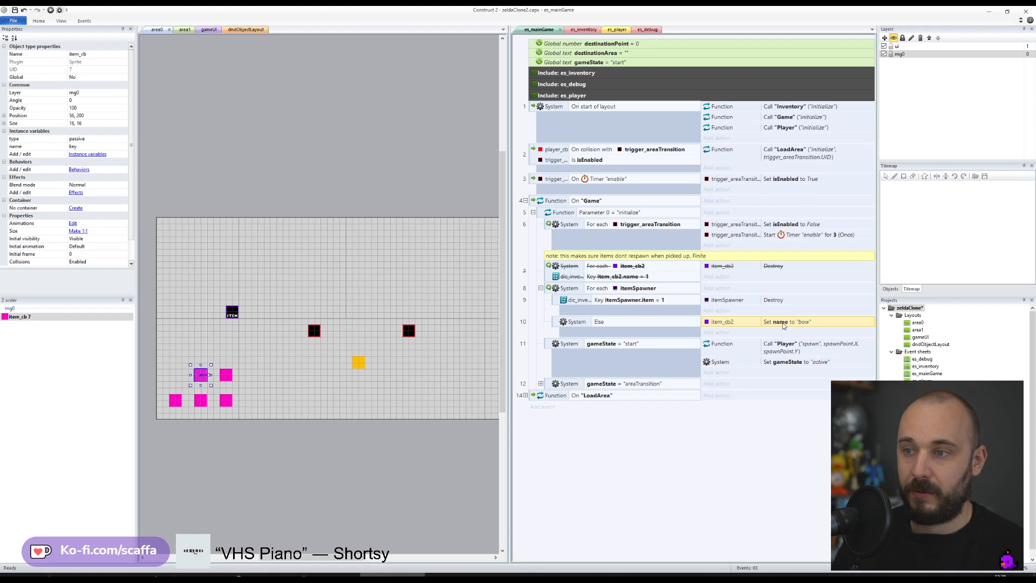
{"action": "key", "text": "ctrl+c"}
{"action": "key", "text": "ctrl+v"}
{"action": "double_click", "coordinate": [783, 333]}
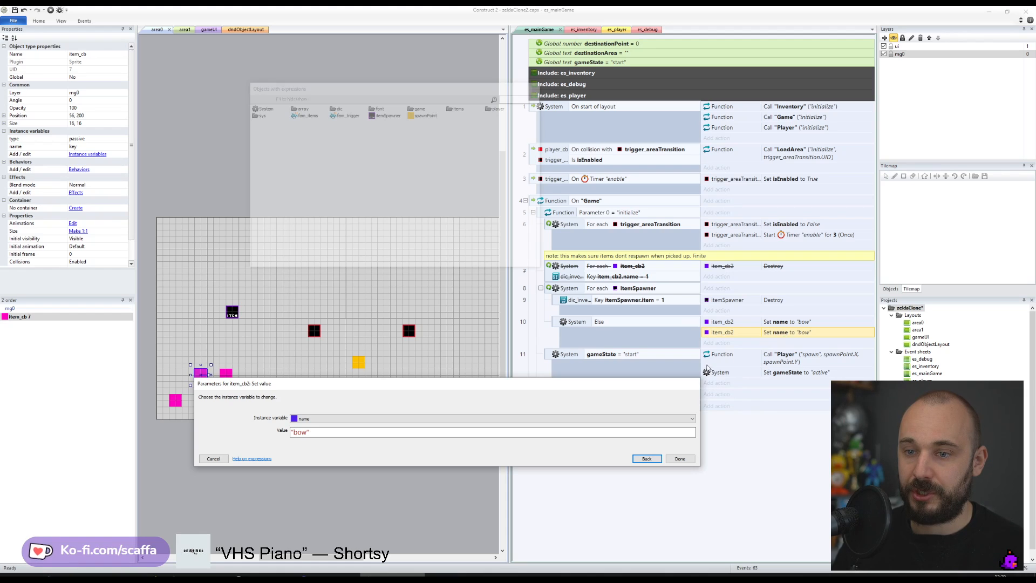
{"action": "left_click", "coordinate": [213, 459]}
- Check item_cb2's variables on dndObjectLayout and change the duplicated action to set its type to "active"
{"action": "left_click", "coordinate": [227, 345]}
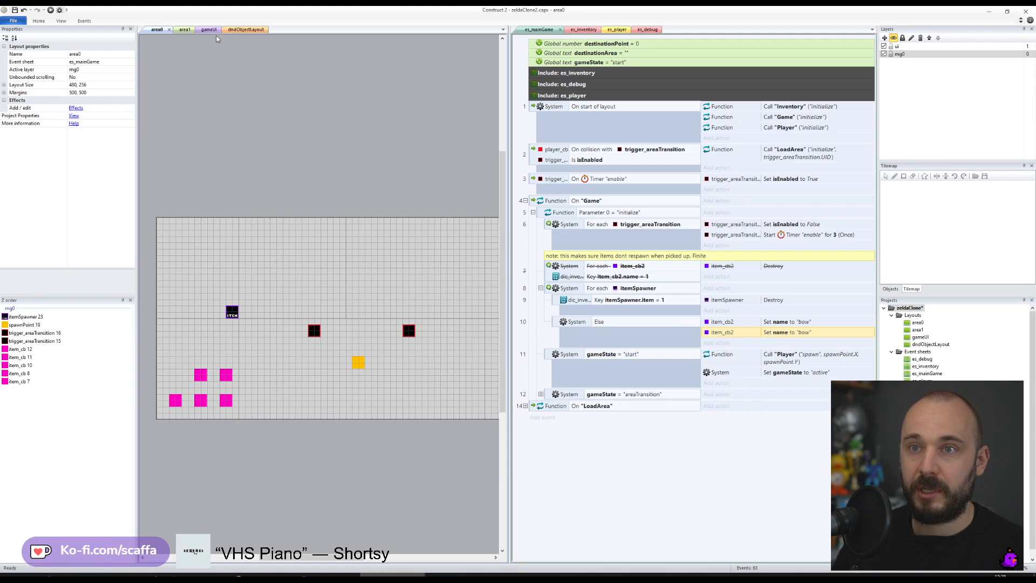
{"action": "left_click", "coordinate": [244, 29]}
{"action": "left_click", "coordinate": [278, 237]}
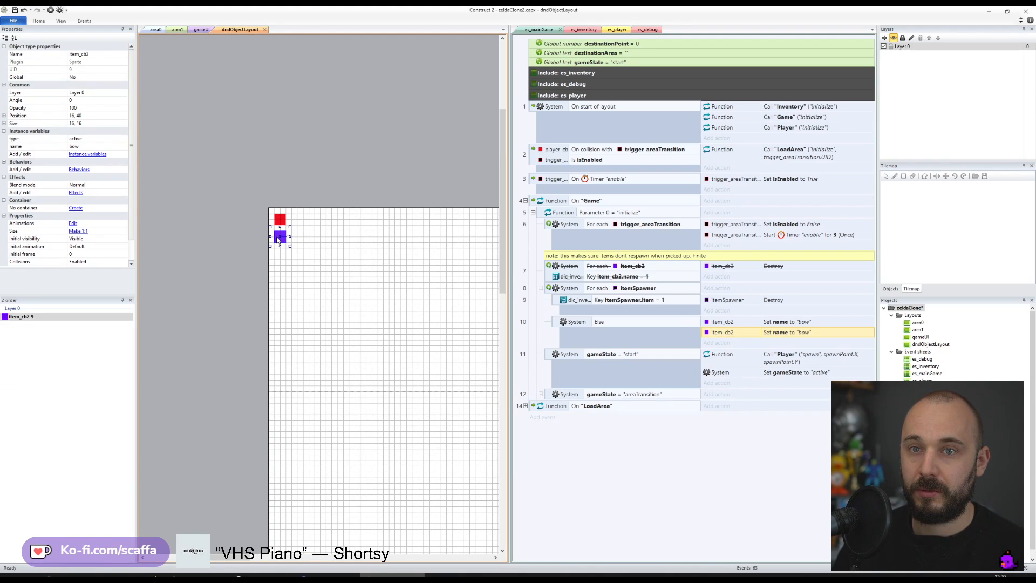
{"action": "left_click", "coordinate": [155, 30]}
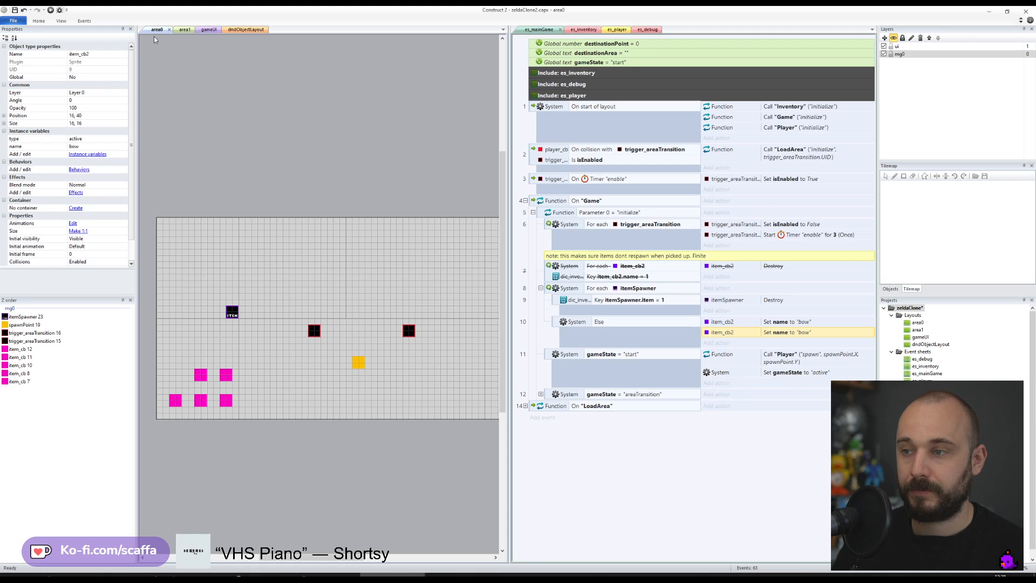
{"action": "double_click", "coordinate": [751, 333]}
{"action": "left_click", "coordinate": [318, 419]}
{"action": "left_click", "coordinate": [315, 427]}
{"action": "left_click", "coordinate": [302, 432]}
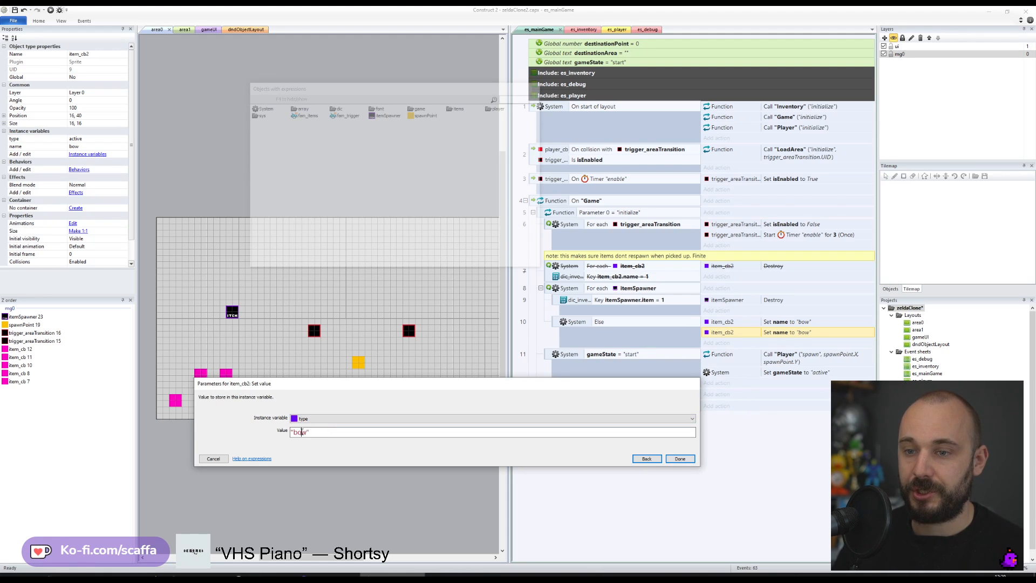
{"action": "double_click", "coordinate": [300, 432]}
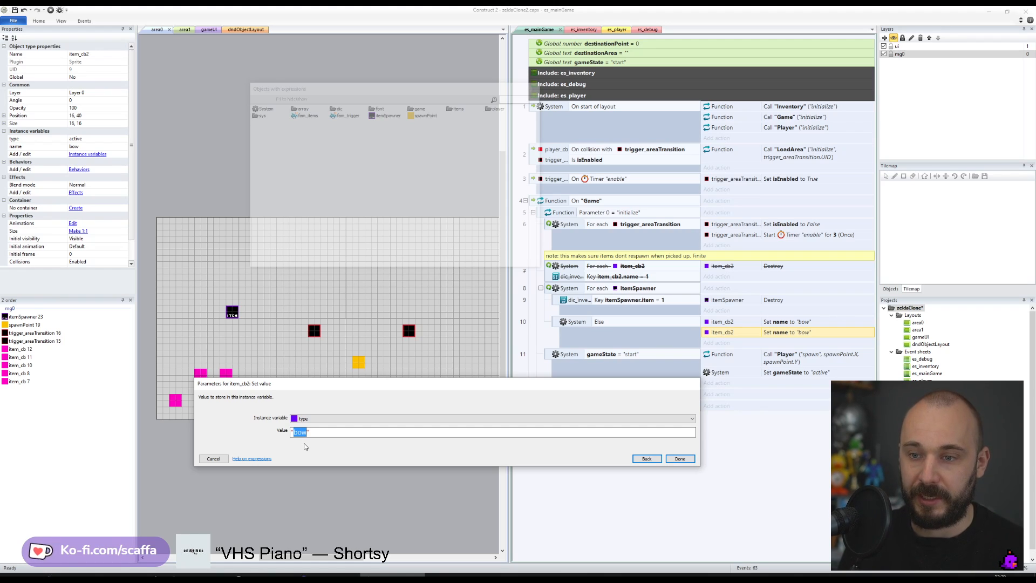
{"action": "type", "text": "active"}
{"action": "key", "text": "Return"}
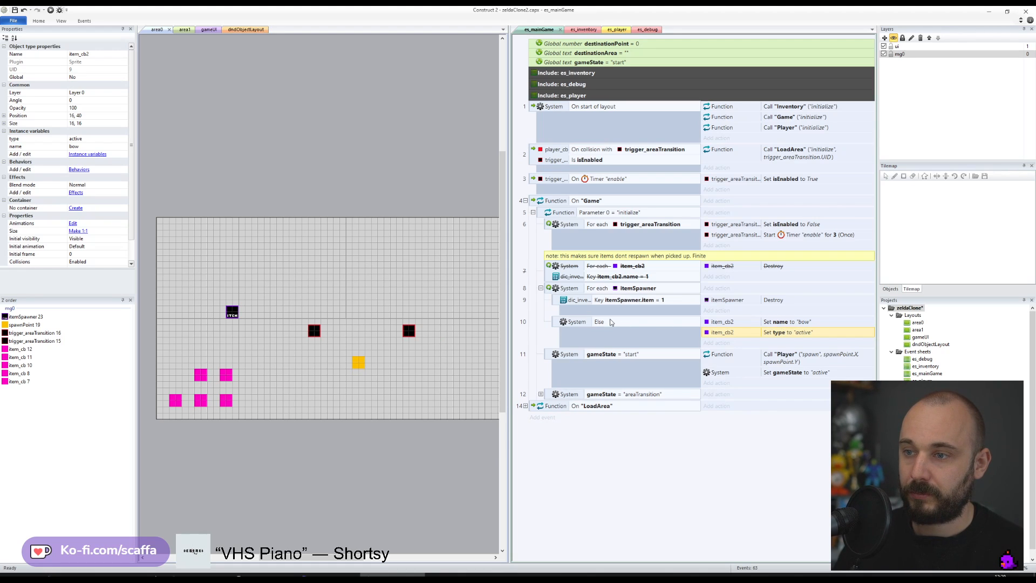
- Add the comment "note: pull data from xml" above the Else event
{"action": "left_click", "coordinate": [557, 322]}
{"action": "type", "text": "q"}
{"action": "type", "text": "note:"}
{"action": "type", "text": " pull d"}
{"action": "type", "text": "ata f"}
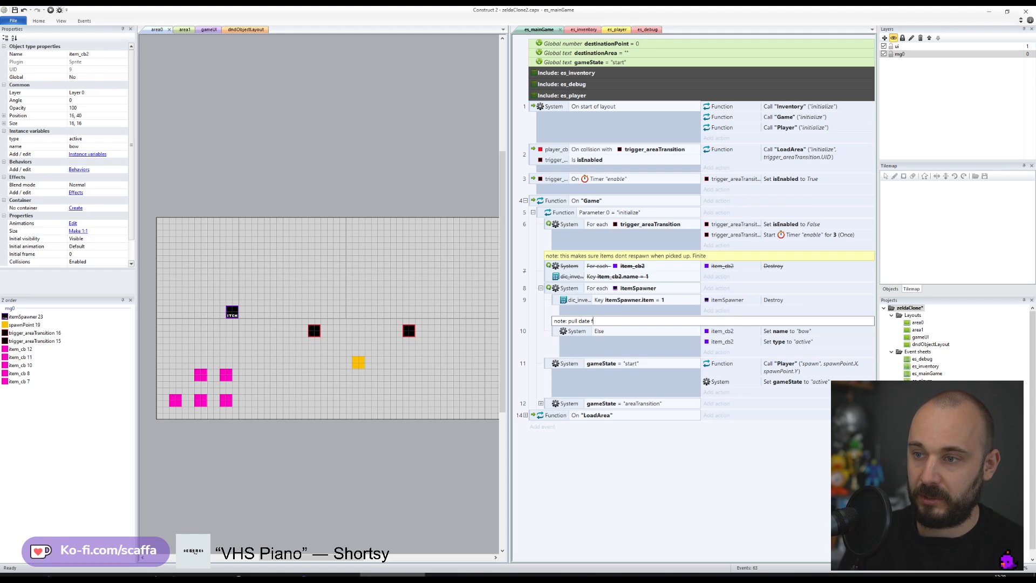
{"action": "type", "text": "rom xml"}
{"action": "key", "text": "Return"}
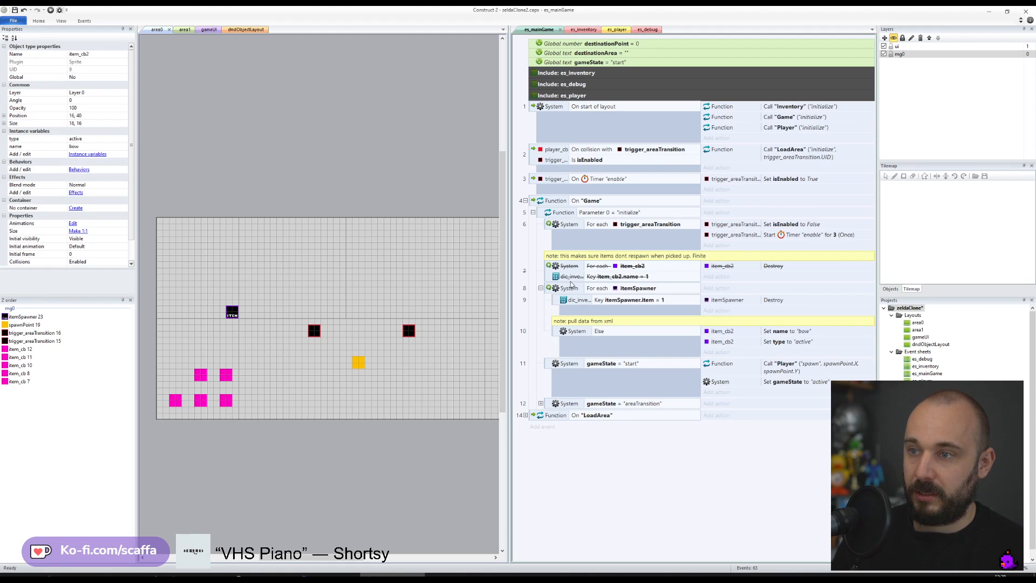
- Copy the "pull data from xml" comment above the itemSpawner.item key check and delete the original above the Else event
{"action": "left_click", "coordinate": [603, 293]}
{"action": "left_click", "coordinate": [600, 299]}
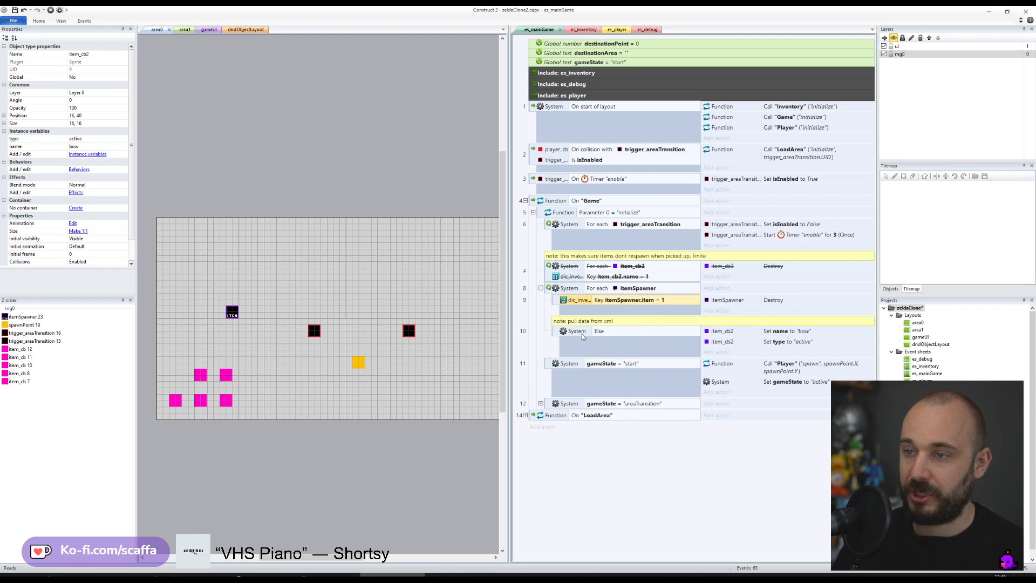
{"action": "mouse_move", "coordinate": [557, 322]}
{"action": "left_mouse_down"}
{"action": "mouse_move", "coordinate": [559, 297]}
{"action": "mouse_move", "coordinate": [561, 322]}
{"action": "left_mouse_up"}
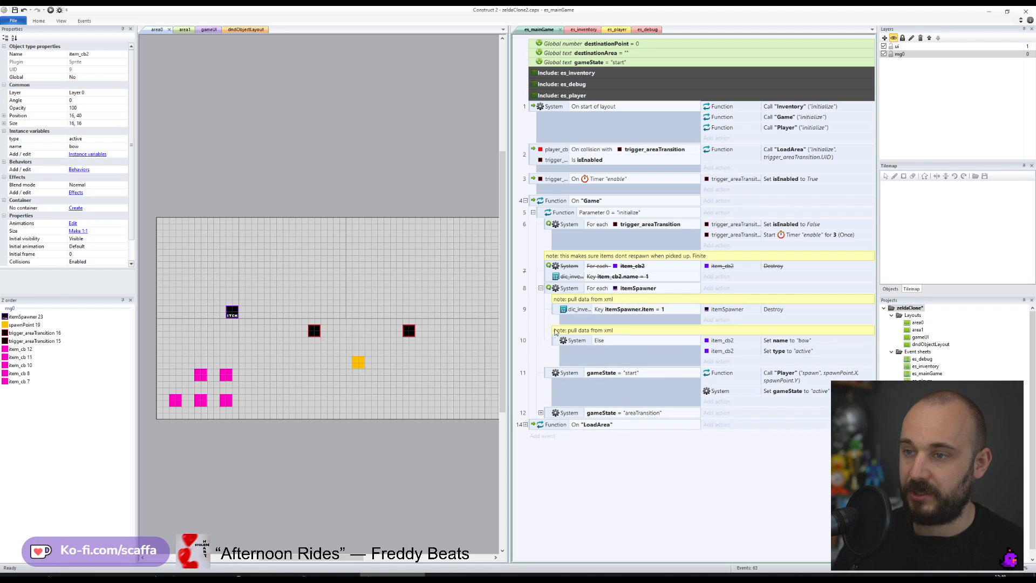
{"action": "left_click", "coordinate": [558, 332]}
{"action": "key", "text": "Delete"}
{"action": "left_click", "coordinate": [539, 323]}
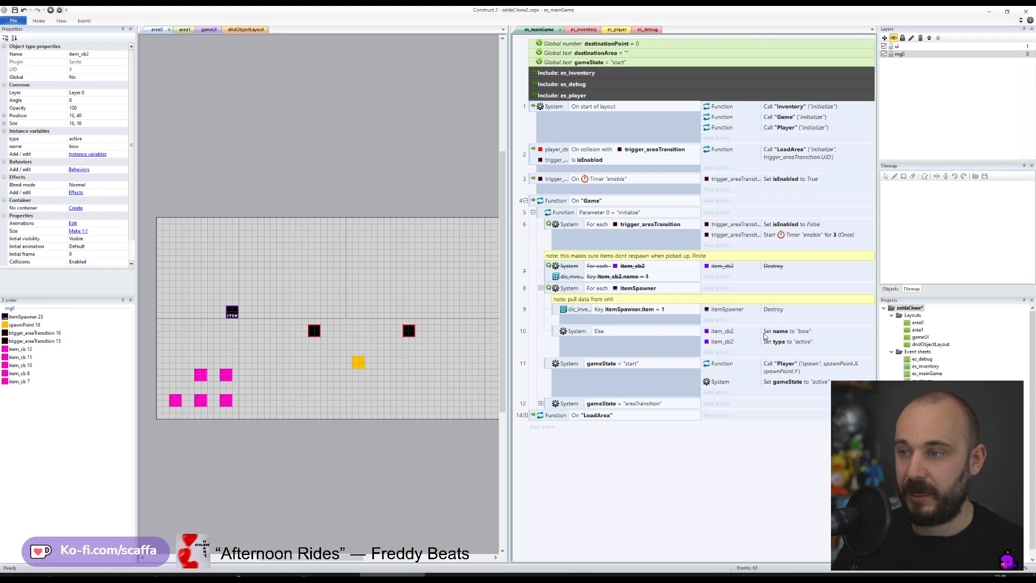
- Change the item_cb2 name action's value in the Else event to itemSpawner.item
{"action": "double_click", "coordinate": [794, 335]}
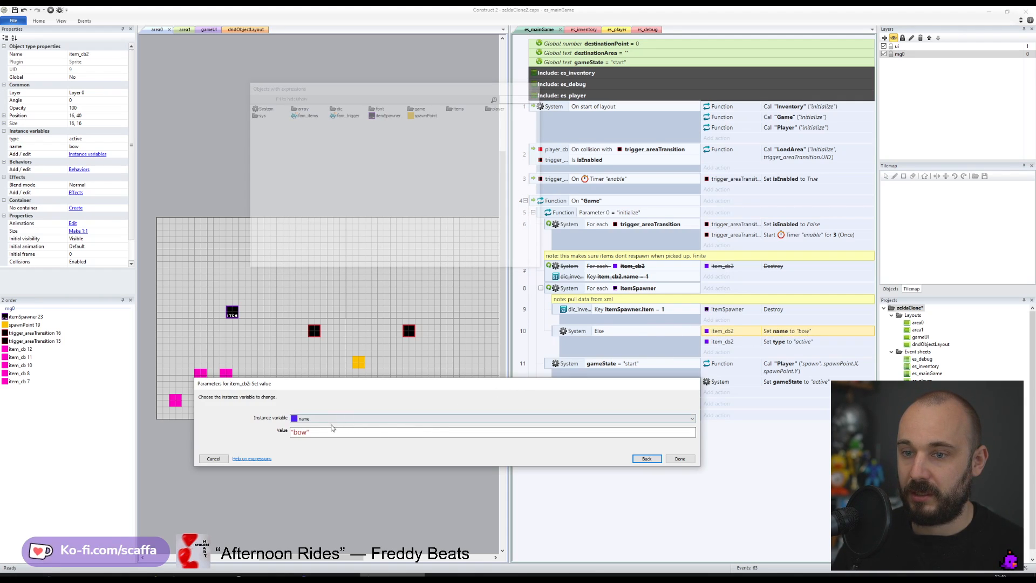
{"action": "key", "text": "Tab"}
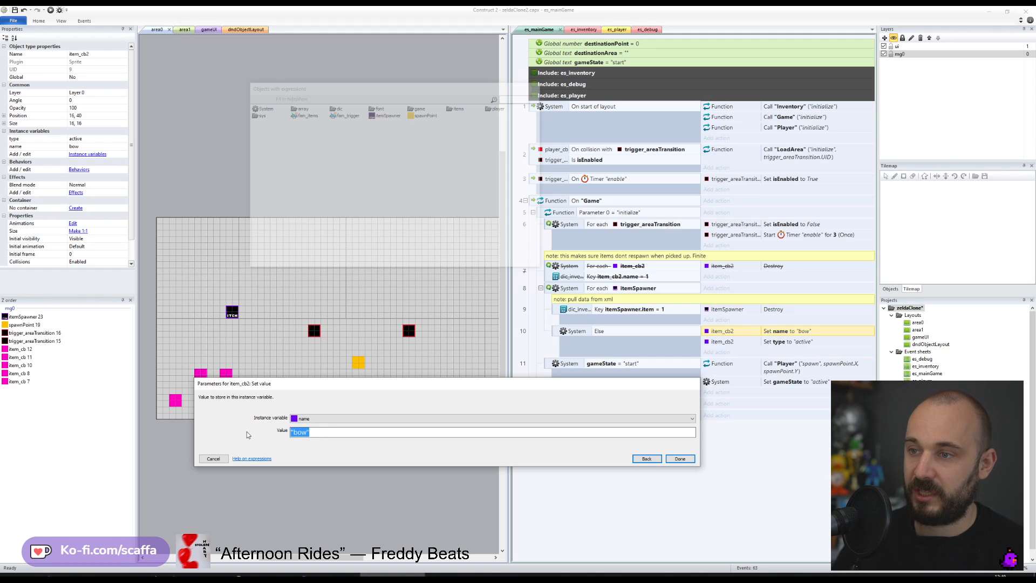
{"action": "type", "text": "item"}
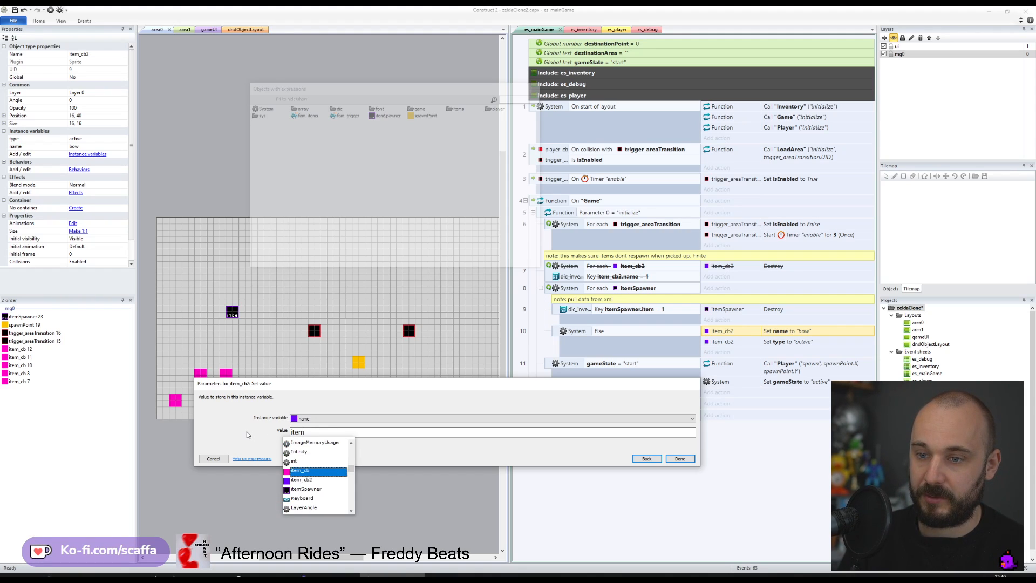
{"action": "type", "text": "Spawner.item"}
{"action": "key", "text": "Return"}
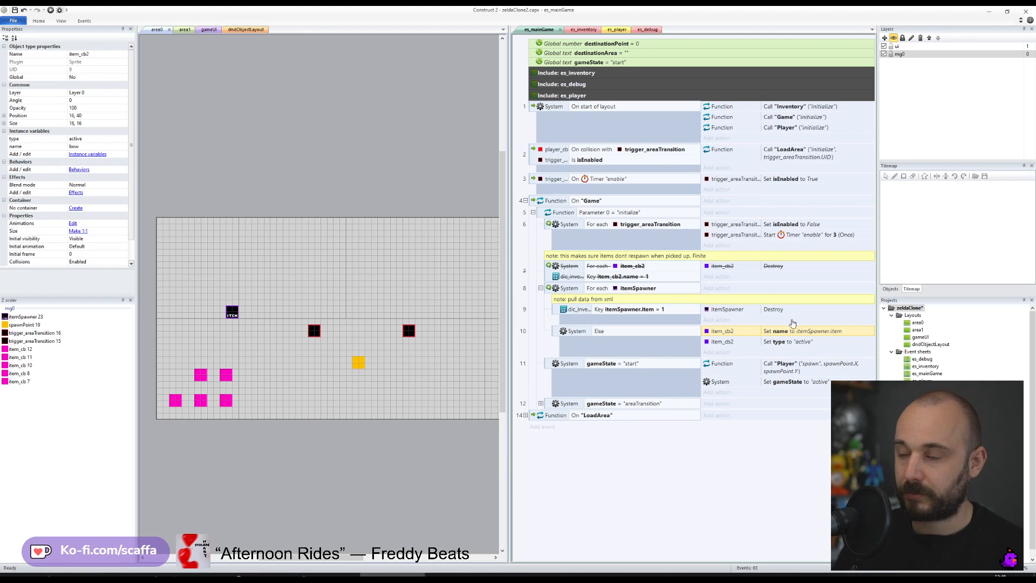
- Add an item_cb2 Set animation action to the Else event with the animation self.name, played from the beginning
{"action": "left_click", "coordinate": [720, 353]}
{"action": "type", "text": "item"}
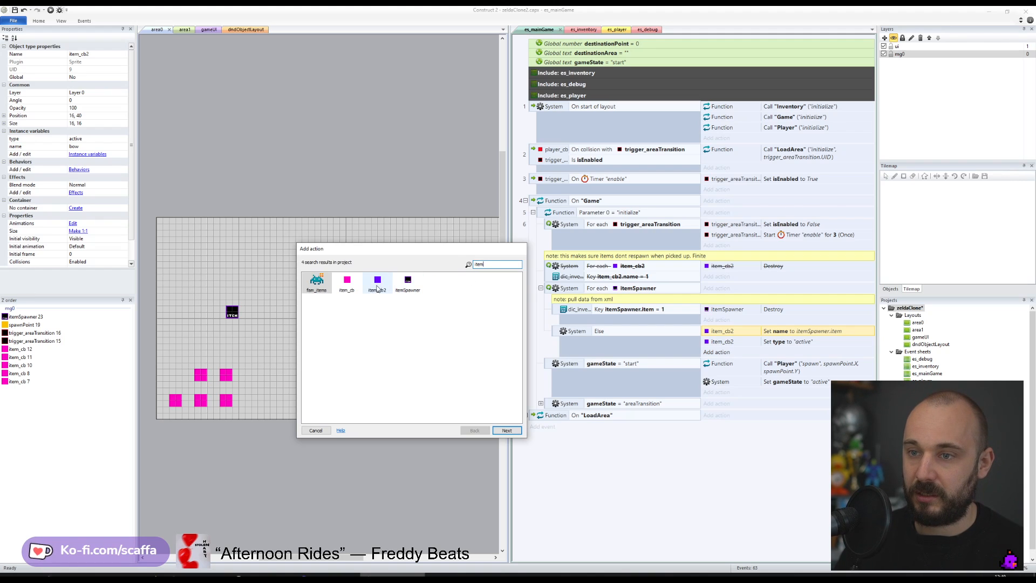
{"action": "double_click", "coordinate": [376, 288]}
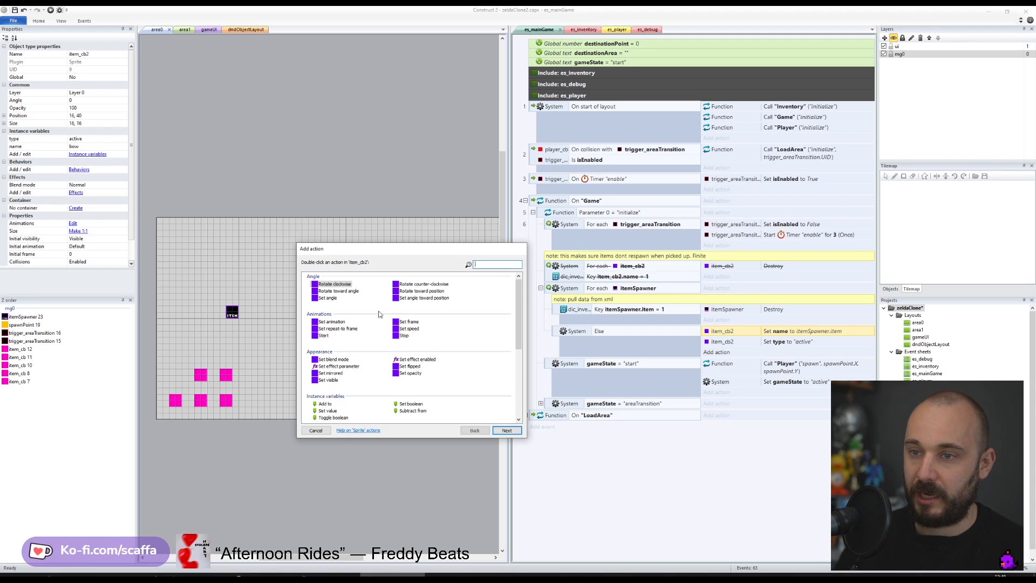
{"action": "double_click", "coordinate": [334, 322]}
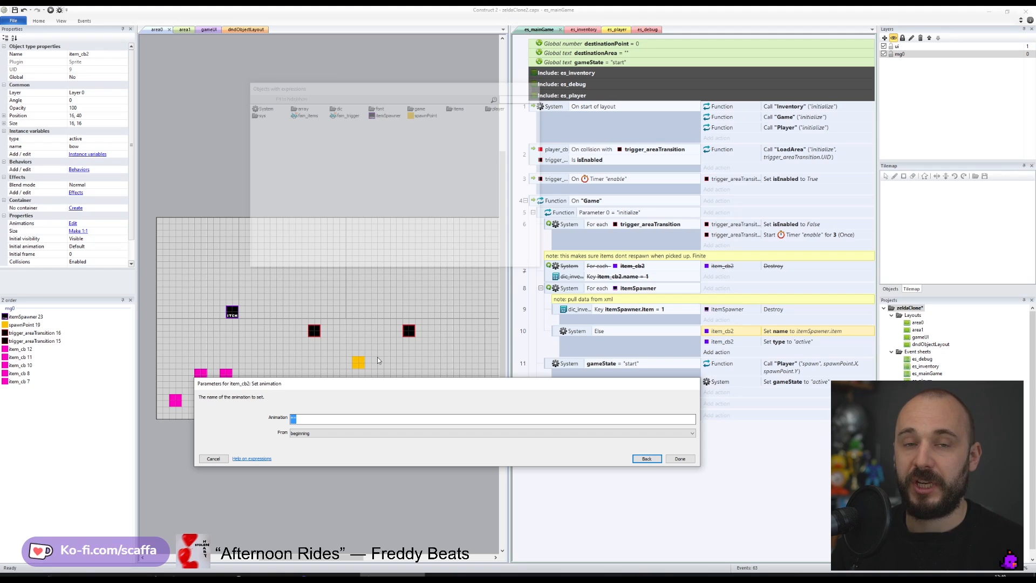
{"action": "key", "text": "Right"}
{"action": "key", "text": "Left"}
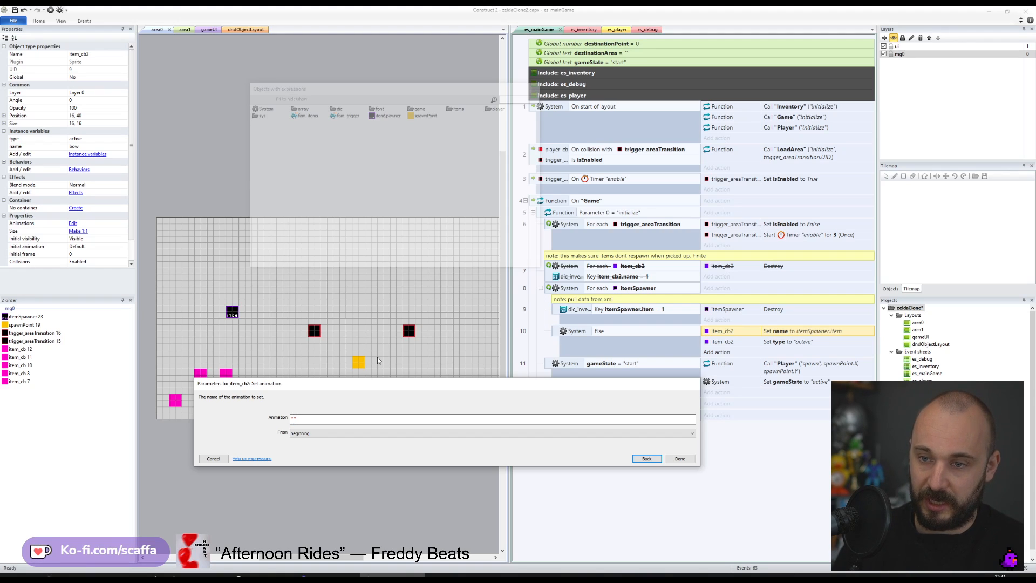
{"action": "key", "text": "ctrl+a"}
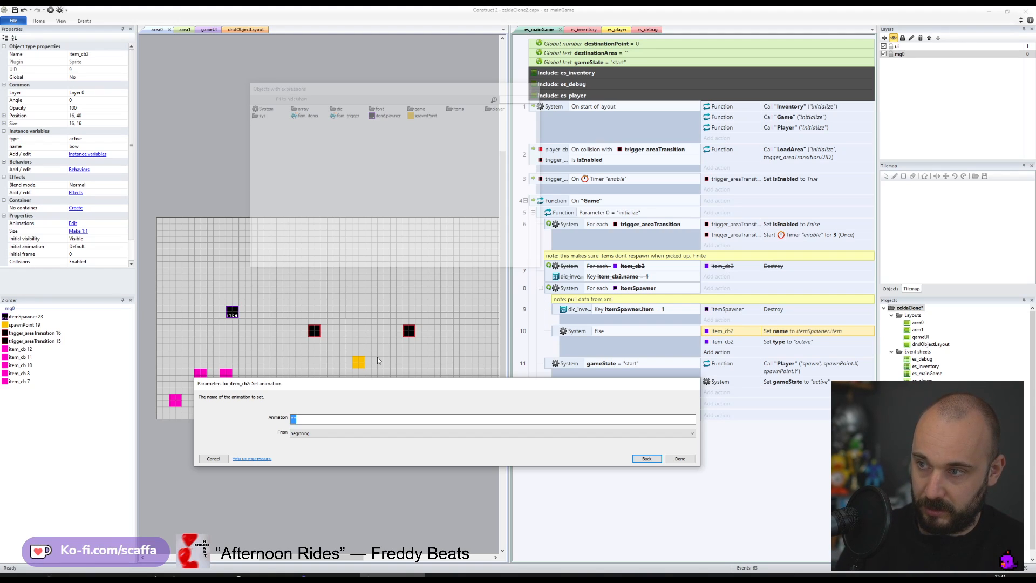
{"action": "type", "text": "self.name"}
{"action": "key", "text": "Return"}
{"action": "key", "text": "Return"}
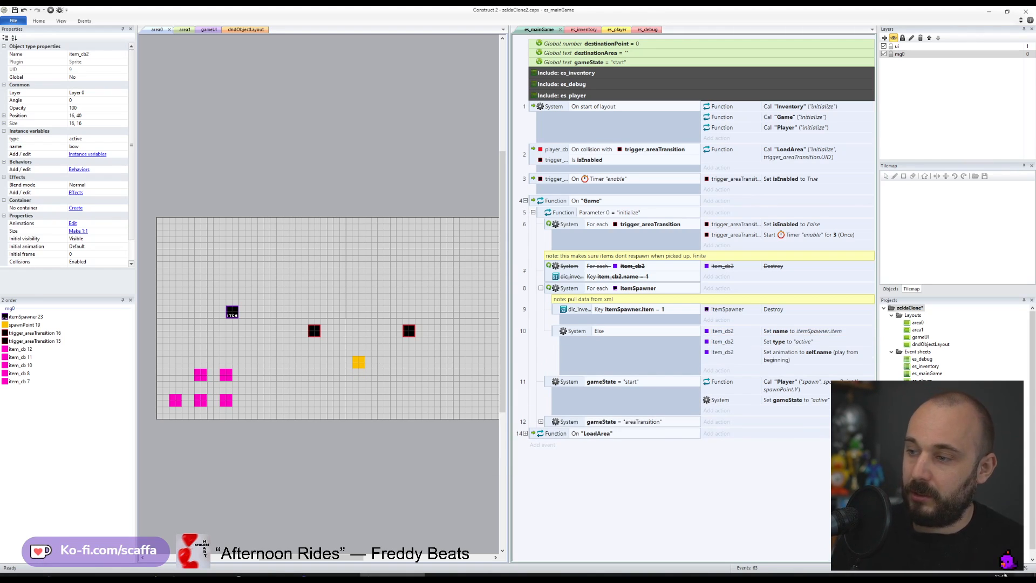
- Check item_cb2's animations, disable the Set animation action in the Else event and save the project
{"action": "double_click", "coordinate": [921, 525]}
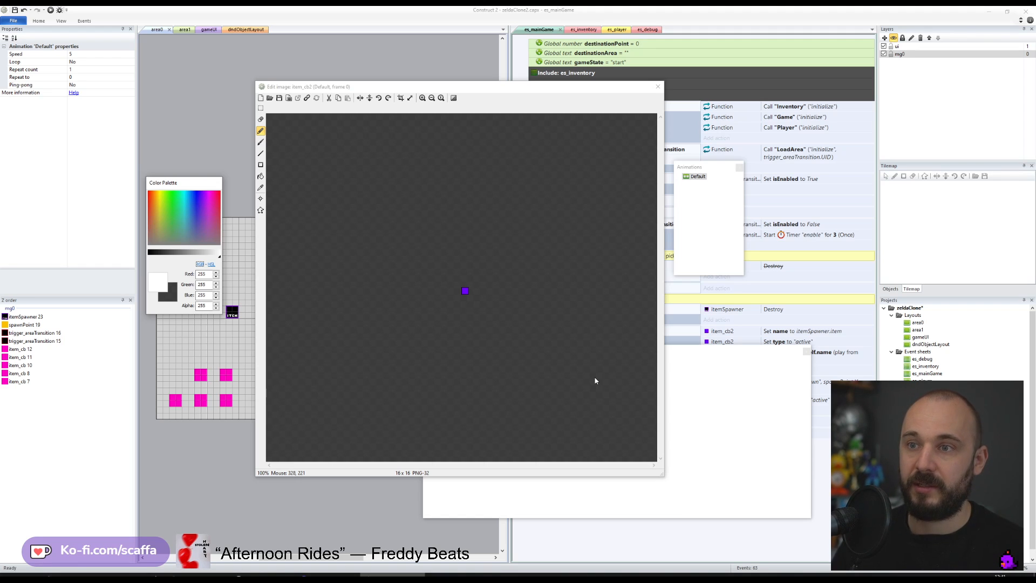
{"action": "left_click", "coordinate": [658, 88]}
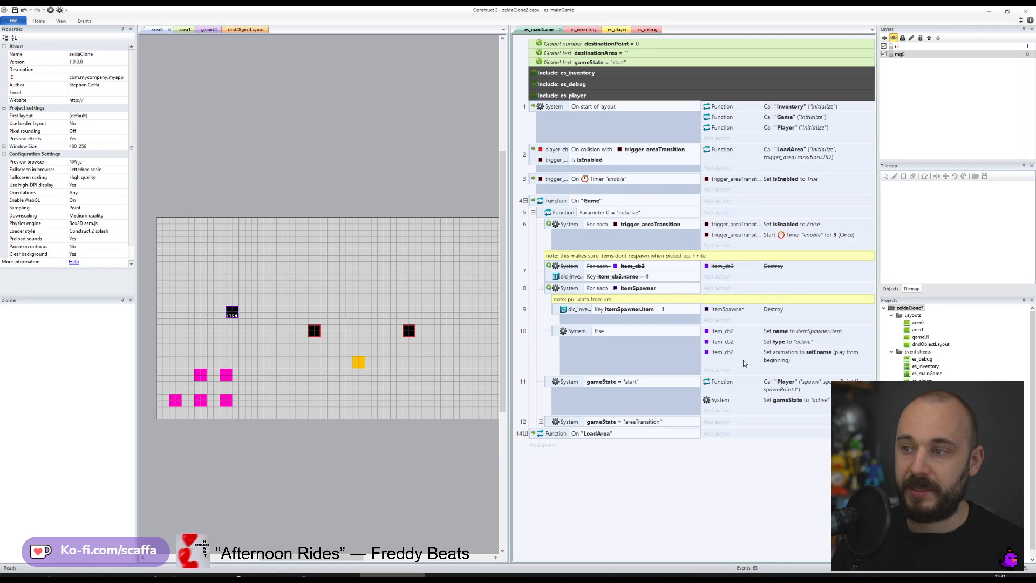
{"action": "right_click", "coordinate": [782, 360]}
{"action": "left_click", "coordinate": [809, 403]}
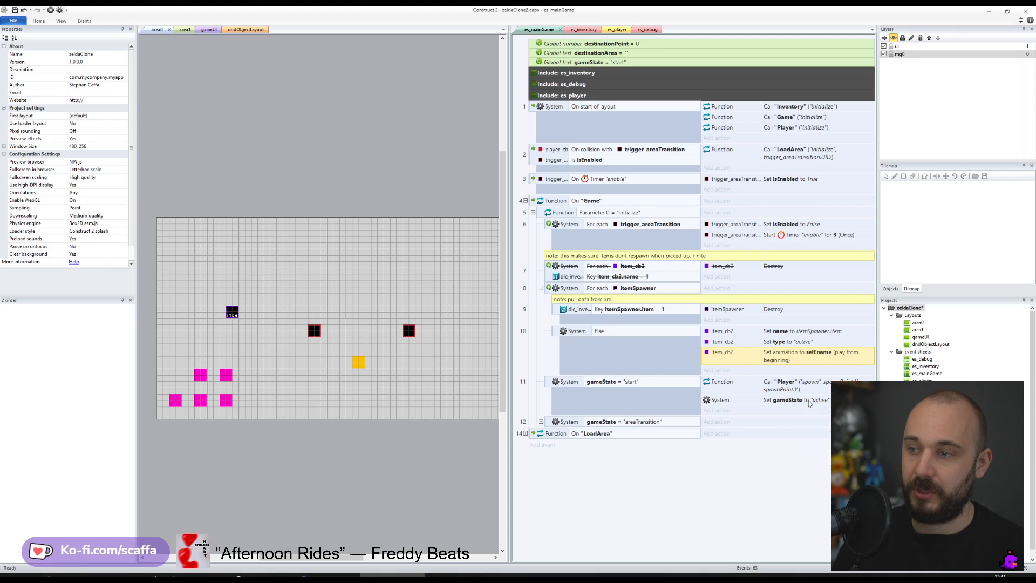
{"action": "left_click", "coordinate": [15, 10]}
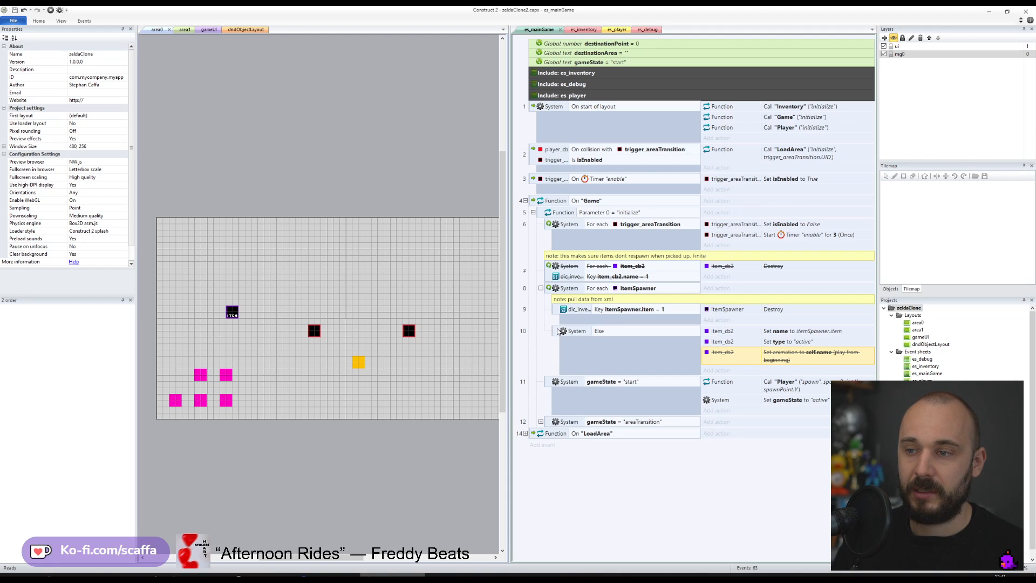
- Add the comment "spawn sprite or change animation of sprite depending on item." above the Else event and save the project
{"action": "key", "text": "q"}
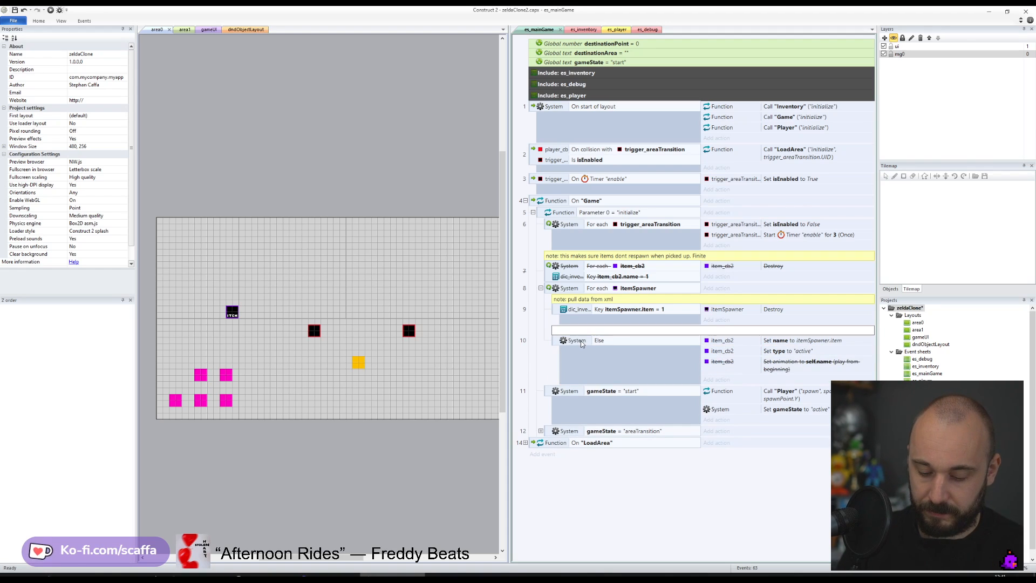
{"action": "type", "text": "spawn sprite"}
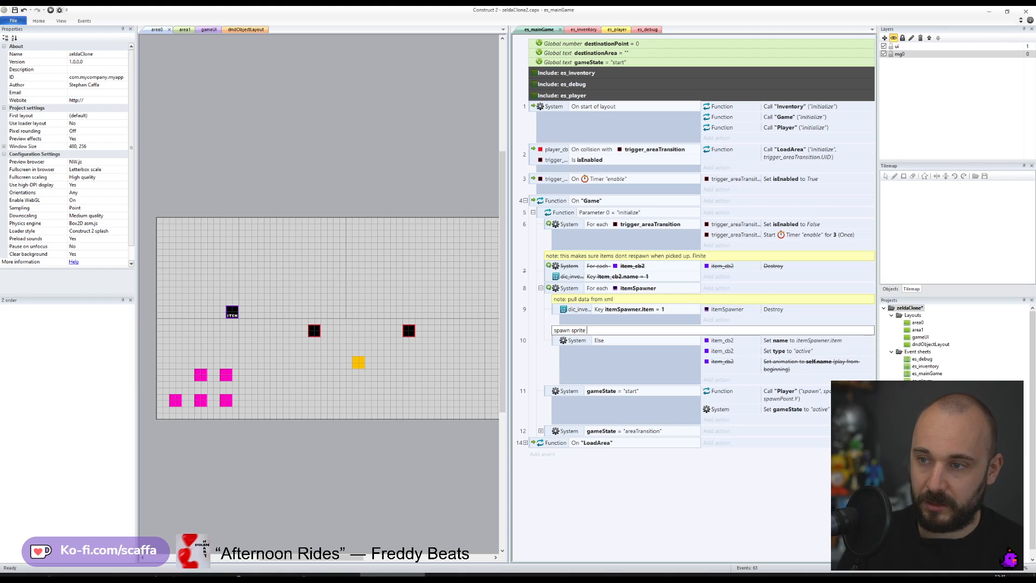
{"action": "type", "text": " or change animation of sprite dependin"}
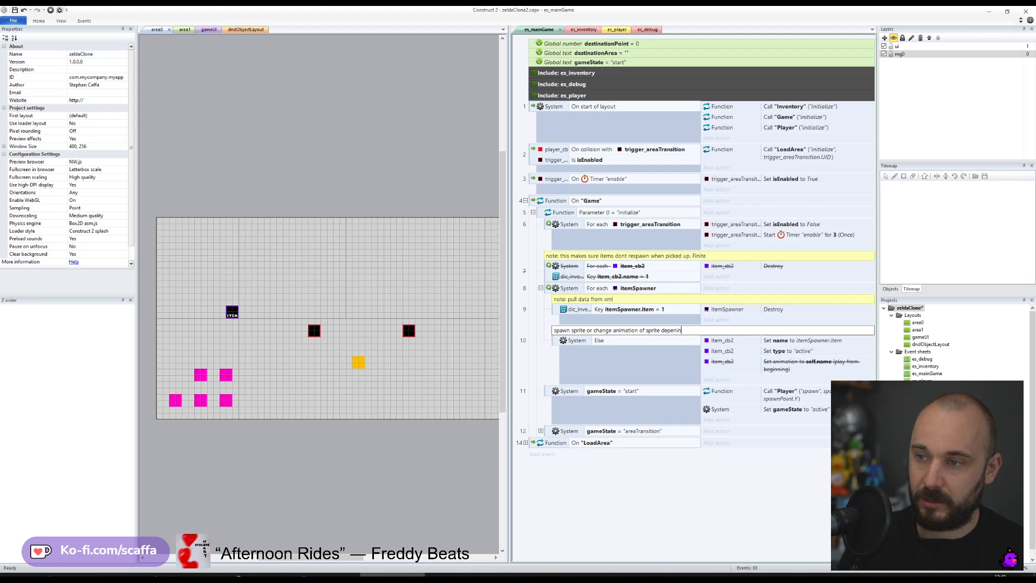
{"action": "type", "text": "g on item t"}
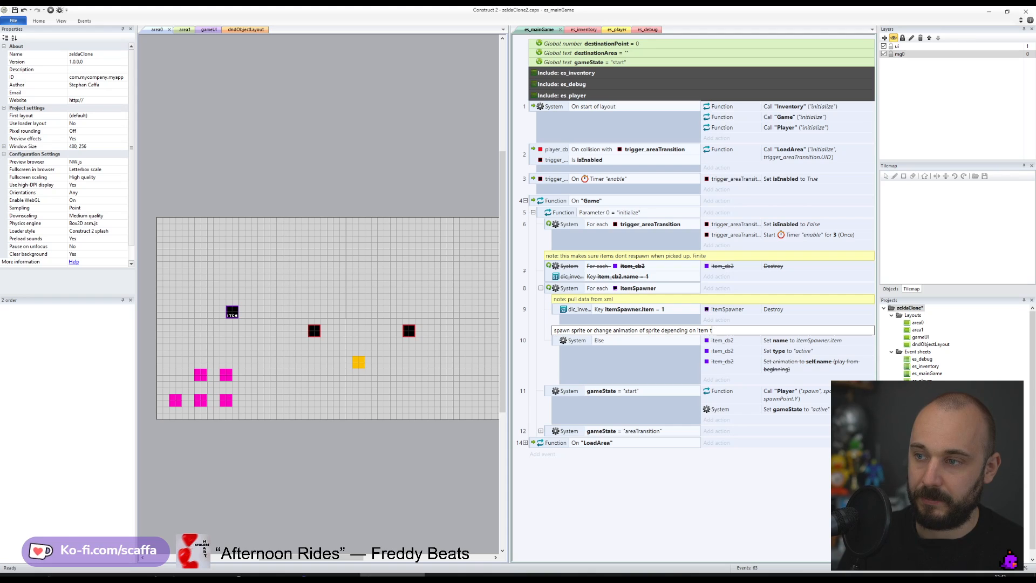
{"action": "type", "text": "yp"}
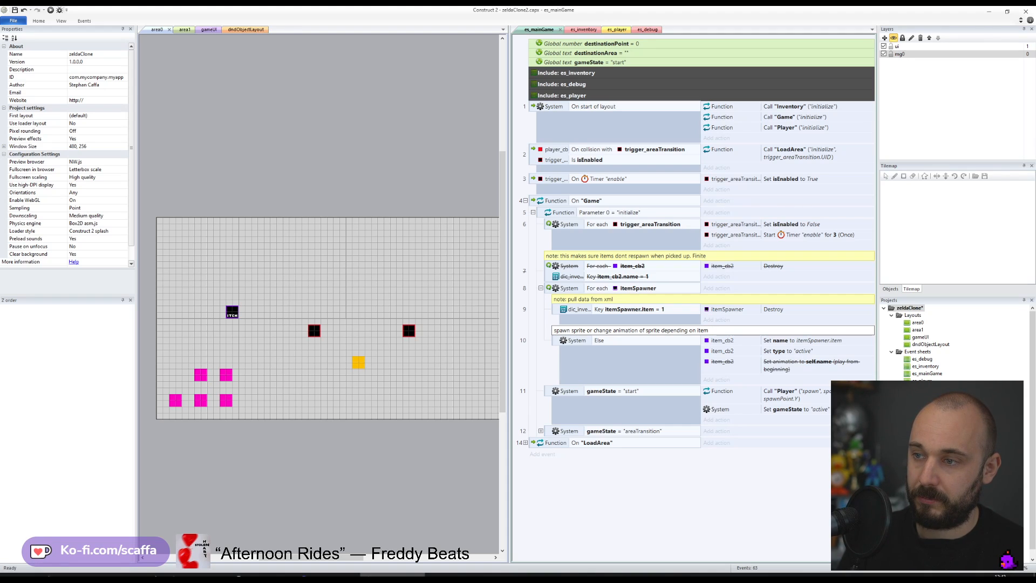
{"action": "key", "text": "Return"}
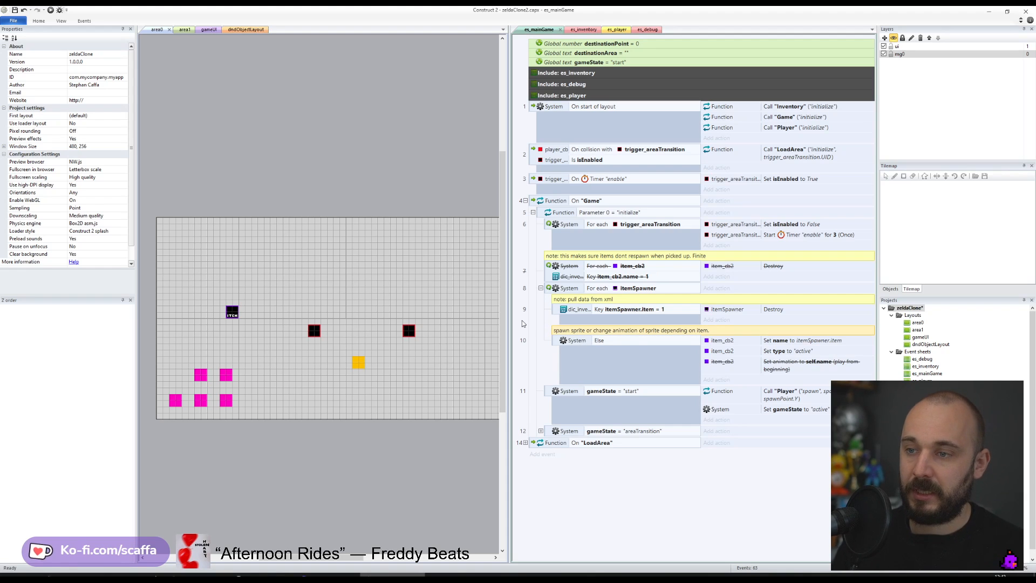
{"action": "left_click", "coordinate": [14, 11]}
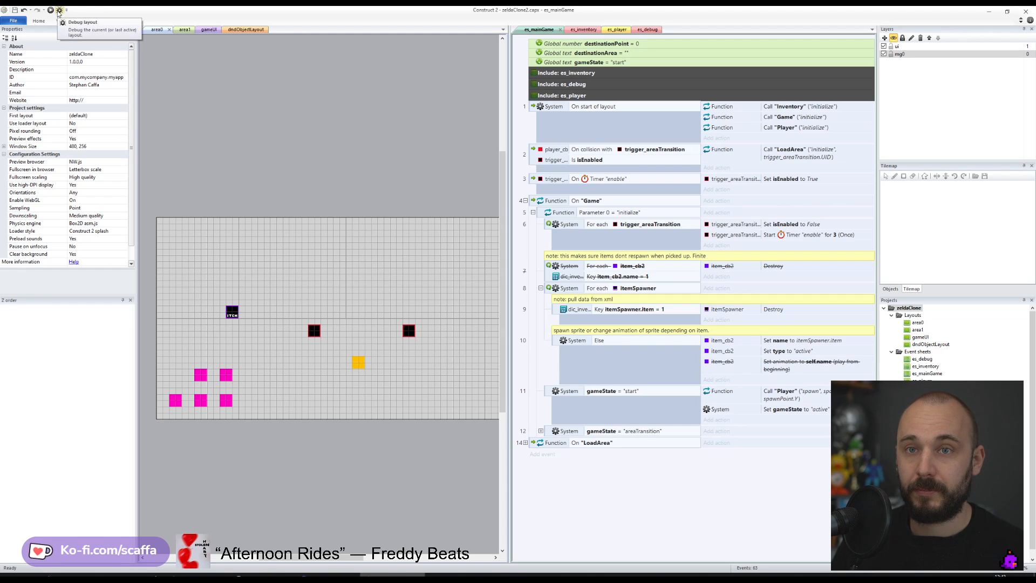
- Debug the area0 layout, move the player near the item spawner and look through the inspector's object list
{"action": "left_click", "coordinate": [167, 79]}
{"action": "left_click", "coordinate": [60, 11]}
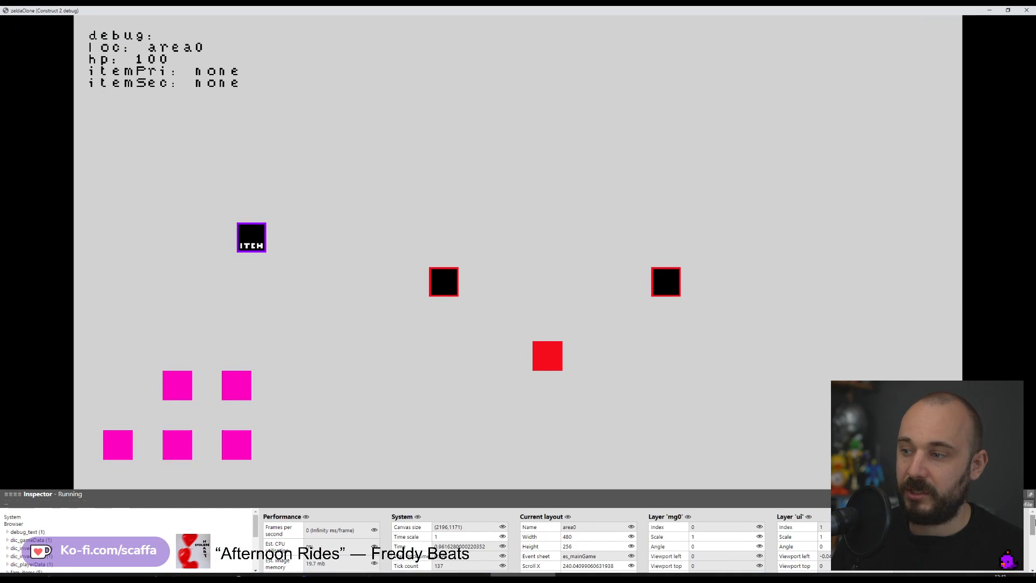
{"action": "key", "text": "Left"}
{"action": "key", "text": "Up"}
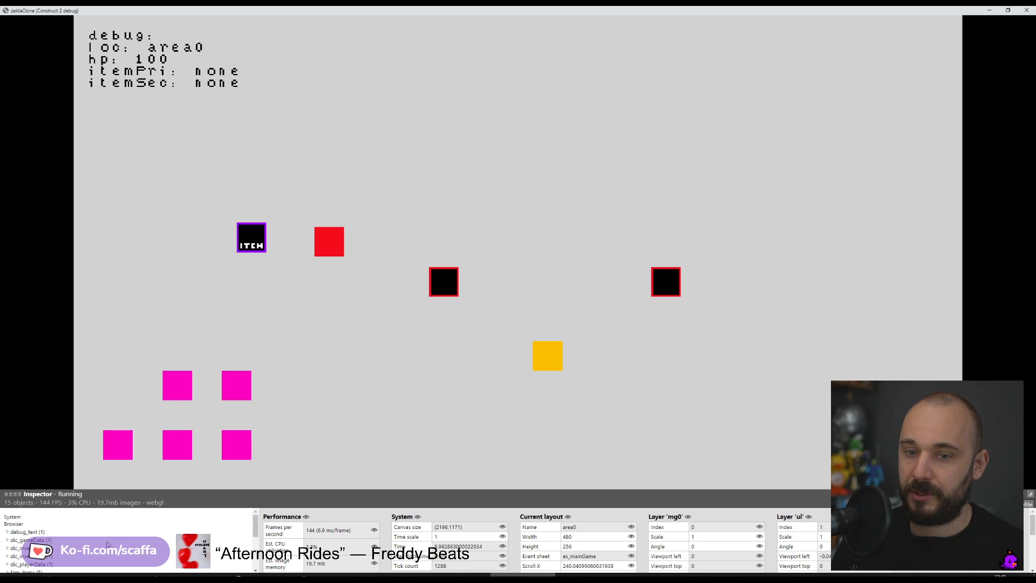
{"action": "scroll", "coordinate": [259, 538], "scroll_direction": "down", "scroll_amount": 1}
{"action": "scroll", "coordinate": [259, 538], "scroll_direction": "down", "scroll_amount": 3}
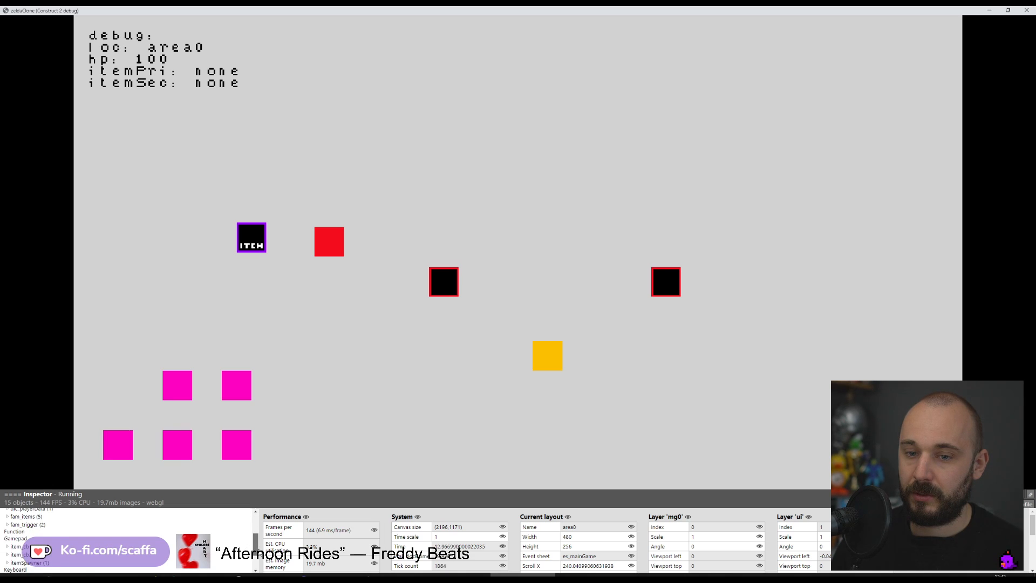
{"action": "scroll", "coordinate": [258, 552], "scroll_direction": "down", "scroll_amount": 1}
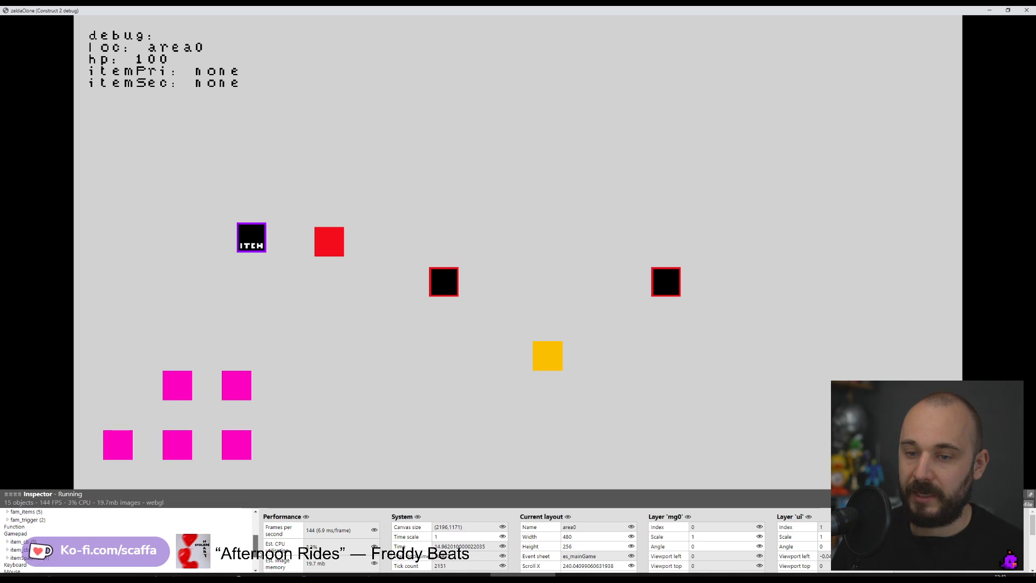
{"action": "left_click", "coordinate": [989, 10]}
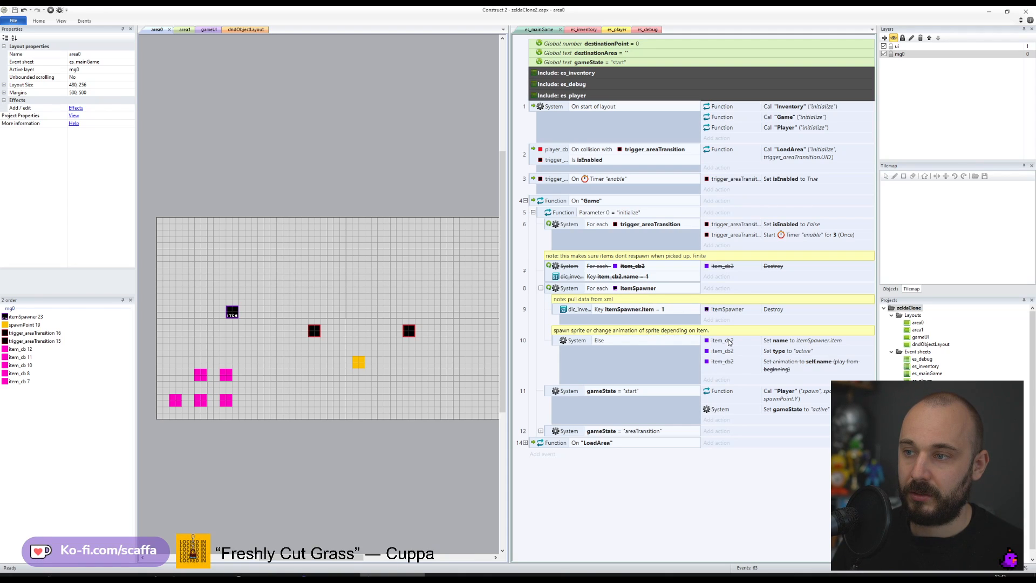
- Add itemSpawner's Spawn another object action to the Else event
{"action": "left_click", "coordinate": [716, 380]}
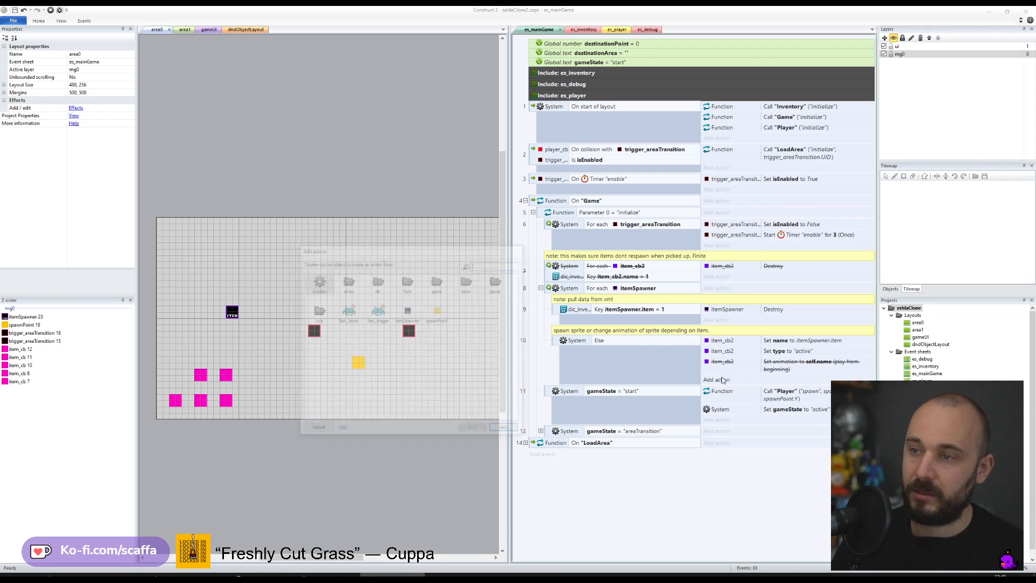
{"action": "double_click", "coordinate": [317, 285]}
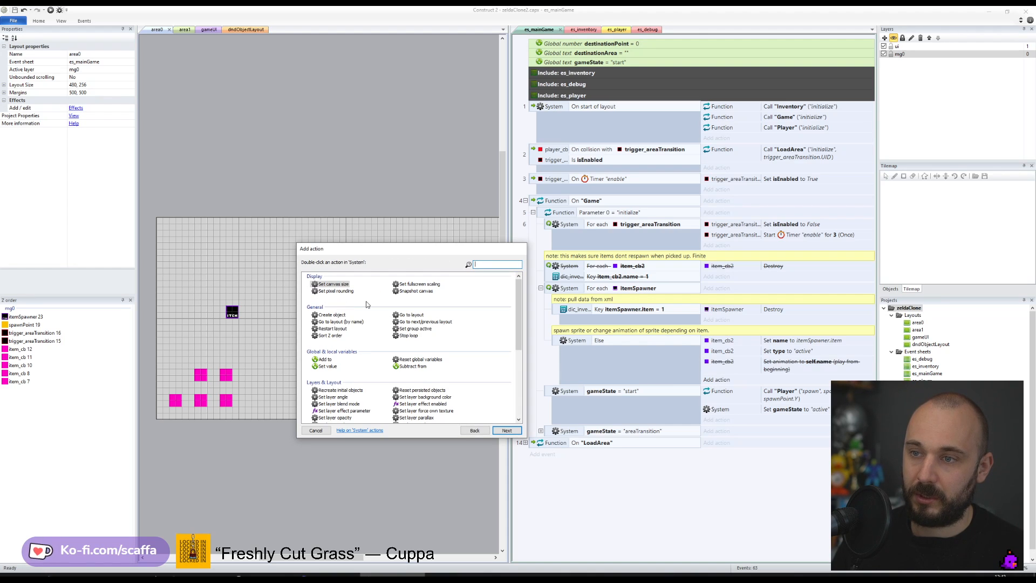
{"action": "type", "text": "cre"}
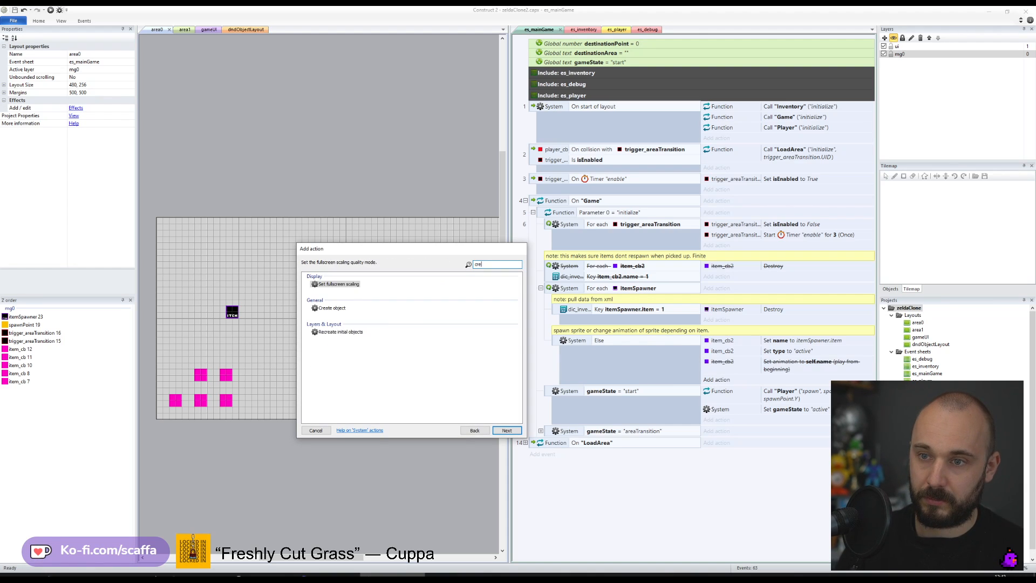
{"action": "left_click", "coordinate": [479, 429]}
{"action": "left_click", "coordinate": [489, 264]}
{"action": "type", "text": "item"}
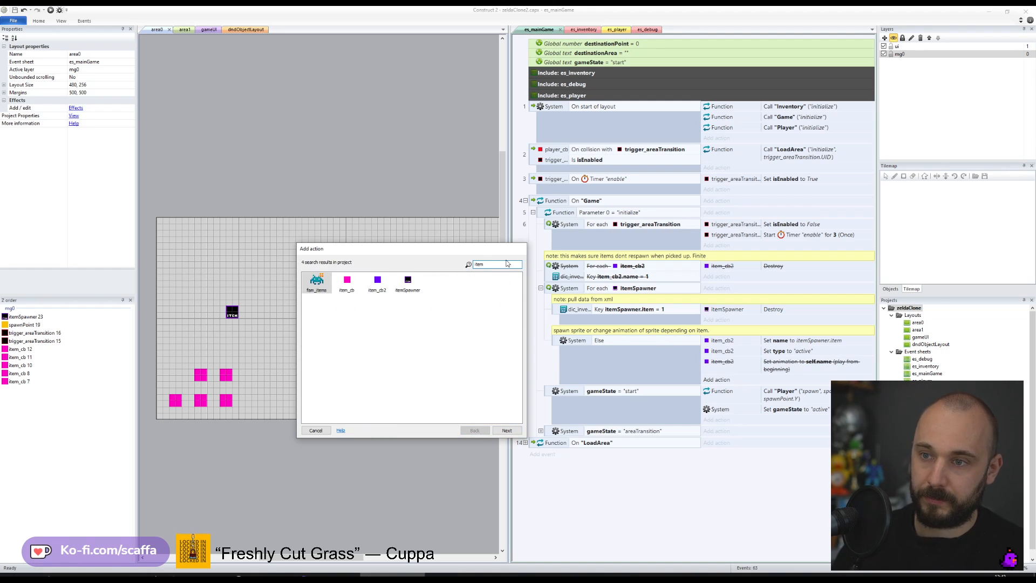
{"action": "double_click", "coordinate": [407, 280]}
{"action": "type", "text": "crea"}
{"action": "key", "text": "BackSpace"}
{"action": "key", "text": "BackSpace"}
{"action": "key", "text": "BackSpace"}
{"action": "key", "text": "BackSpace"}
{"action": "type", "text": "spawn"}
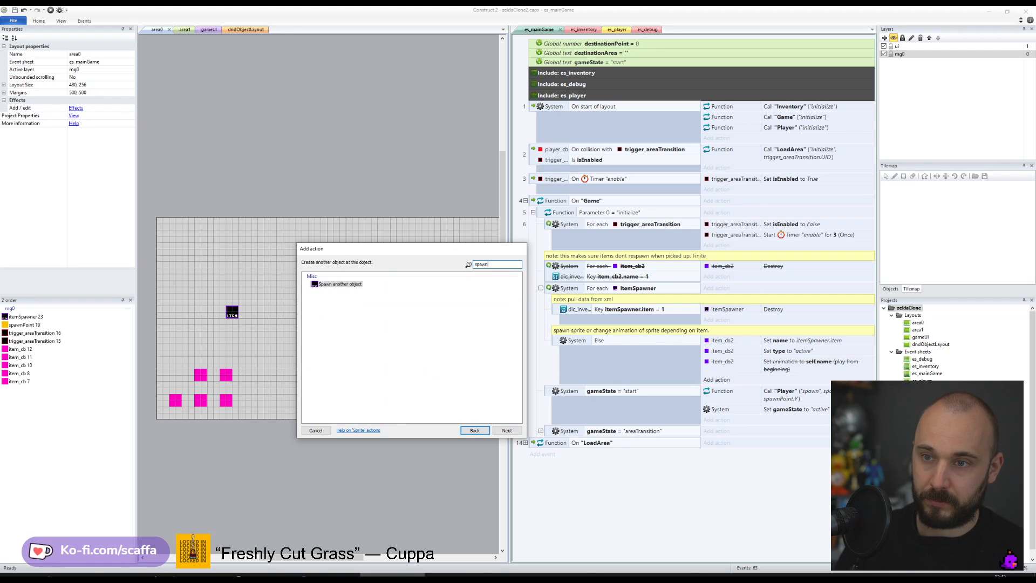
{"action": "key", "text": "Return"}
- Set the spawn action to create item_cb2 on layer "mg0" and move it to the start of the Else event's actions
{"action": "key", "text": "Return"}
{"action": "type", "text": "item"}
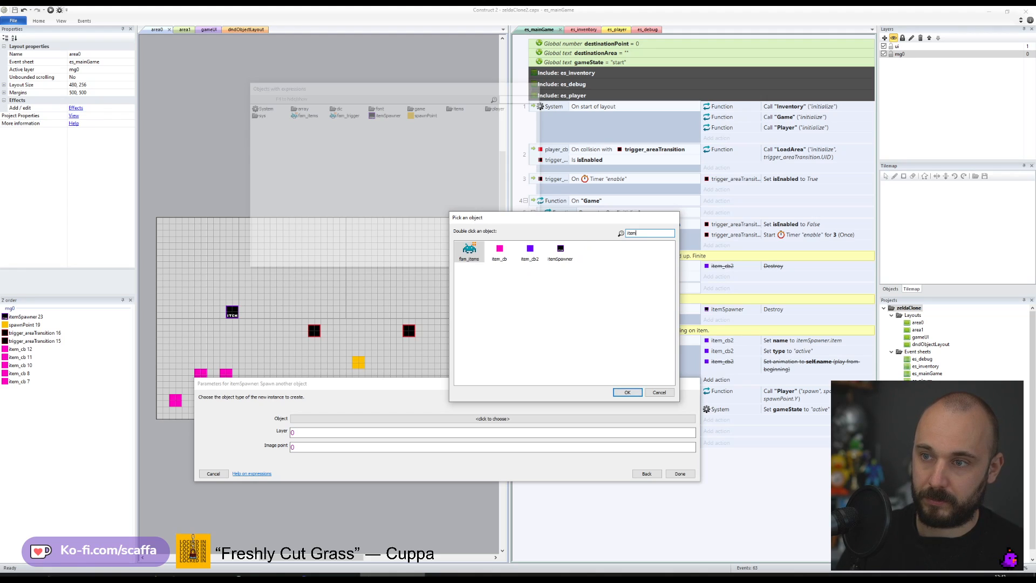
{"action": "double_click", "coordinate": [530, 250]}
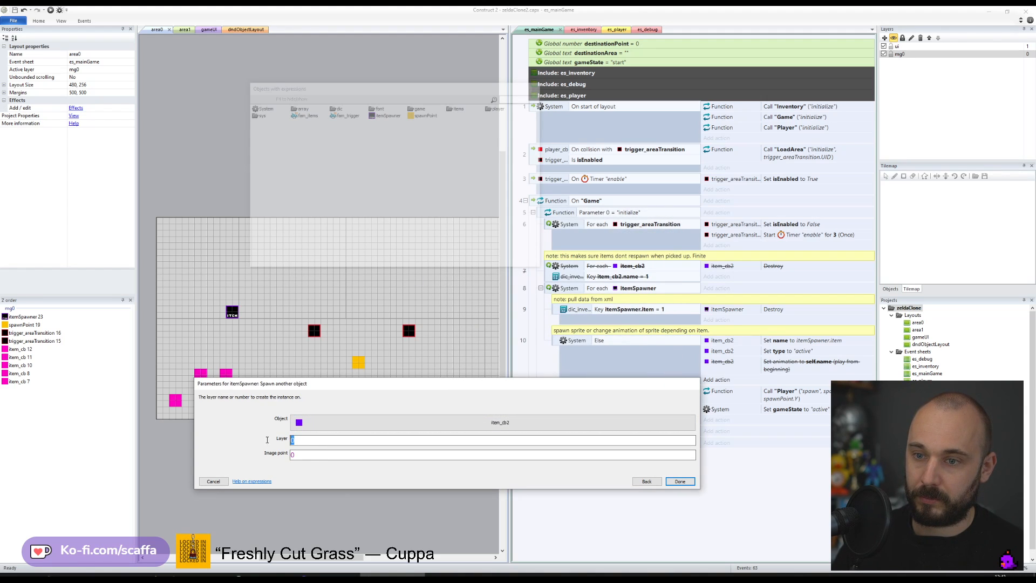
{"action": "type", "text": "\"mg0\""}
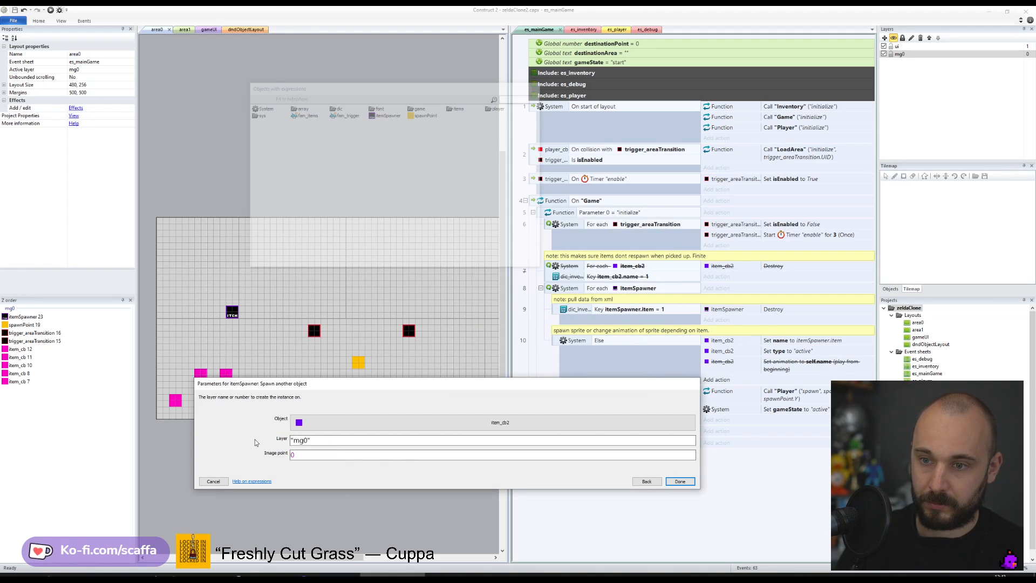
{"action": "key", "text": "Return"}
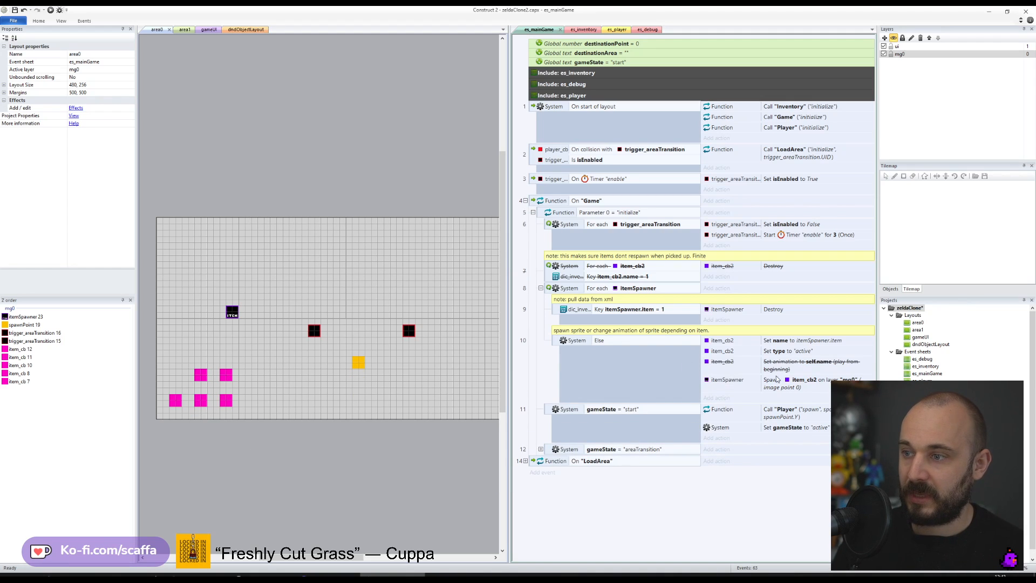
{"action": "left_click_drag", "start_coordinate": [791, 386], "coordinate": [792, 340]}
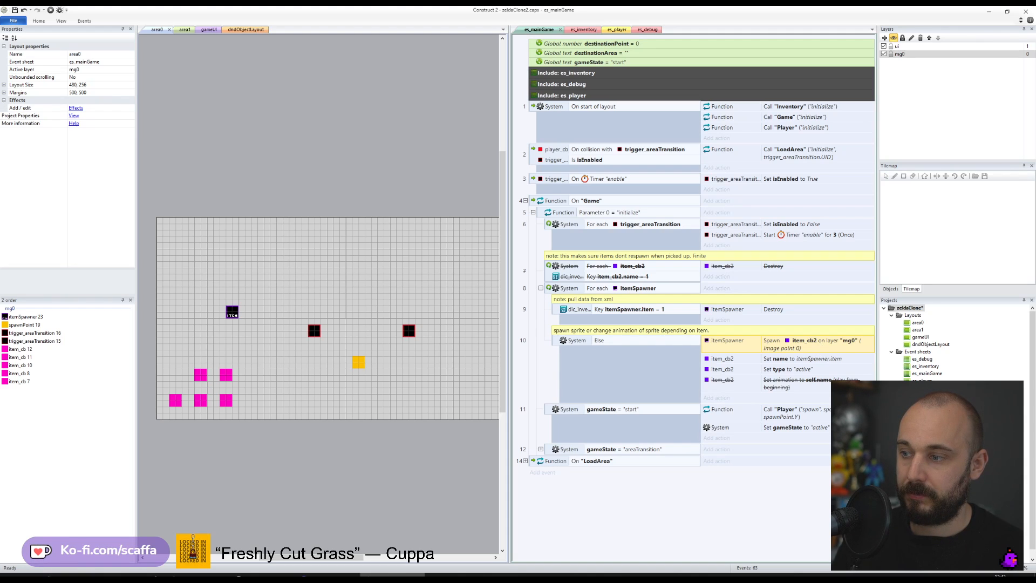
- Rename the item_cb2 sprite as itemActive_cb
{"action": "left_click", "coordinate": [922, 425]}
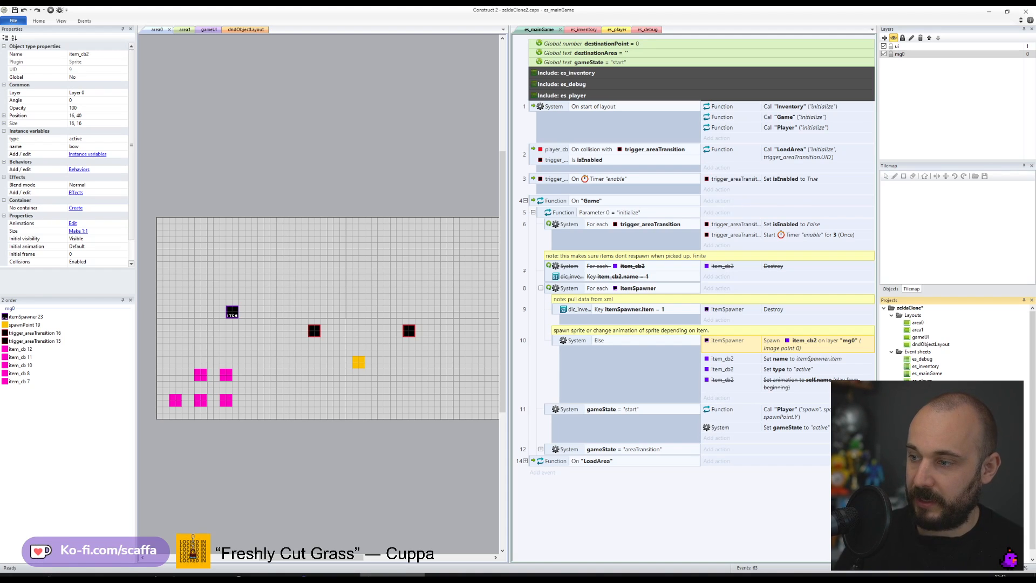
{"action": "key", "text": "Return"}
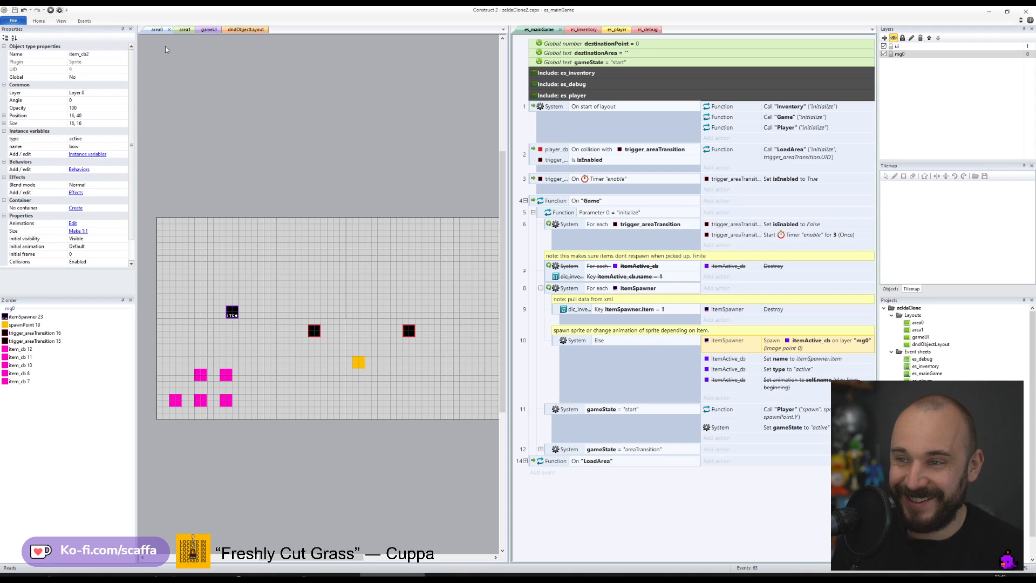
- Delete the disabled For each itemActive_cb event that destroys owned items and save the project
{"action": "left_click", "coordinate": [546, 275]}
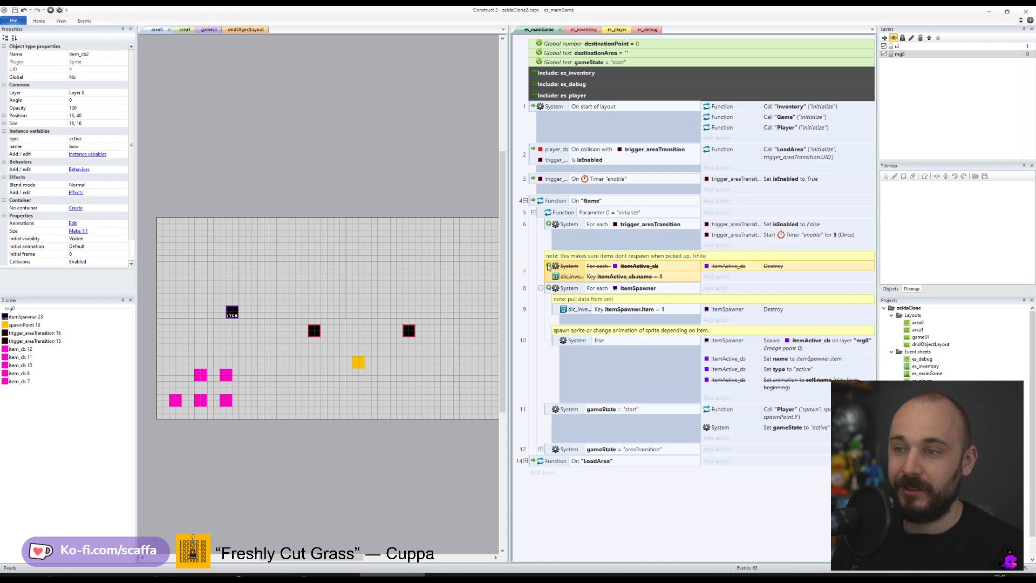
{"action": "key", "text": "Delete"}
{"action": "left_click", "coordinate": [150, 109]}
{"action": "key", "text": "ctrl+s"}
- Debug the area0 layout and walk the player over the active item at the item spawner
{"action": "left_click", "coordinate": [58, 11]}
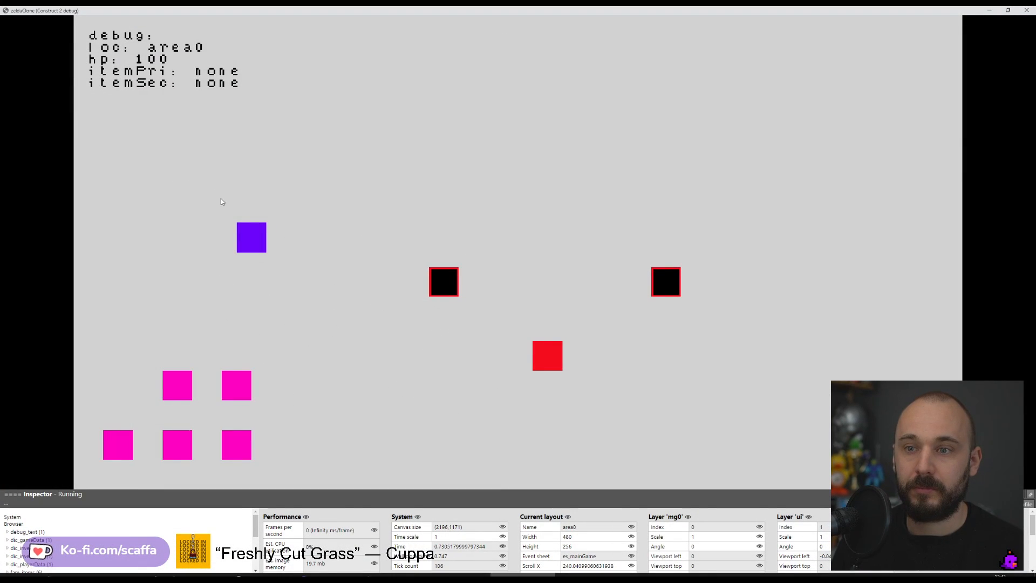
{"action": "key", "text": "Left"}
{"action": "key", "text": "Up"}
{"action": "key", "text": "Left"}
{"action": "key", "text": "Up"}
{"action": "key", "text": "Right"}
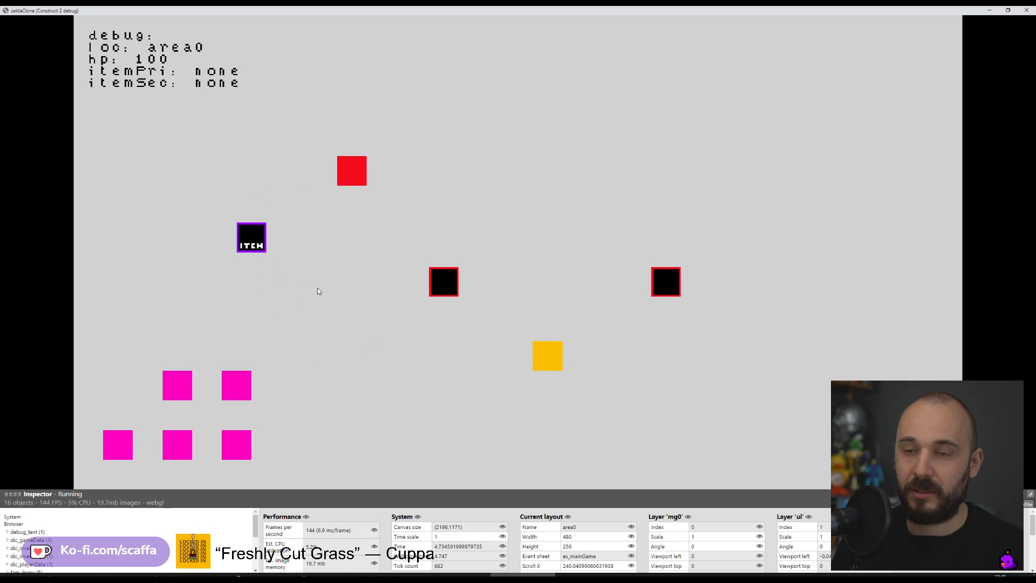
{"action": "key", "text": "Right"}
{"action": "key", "text": "Left"}
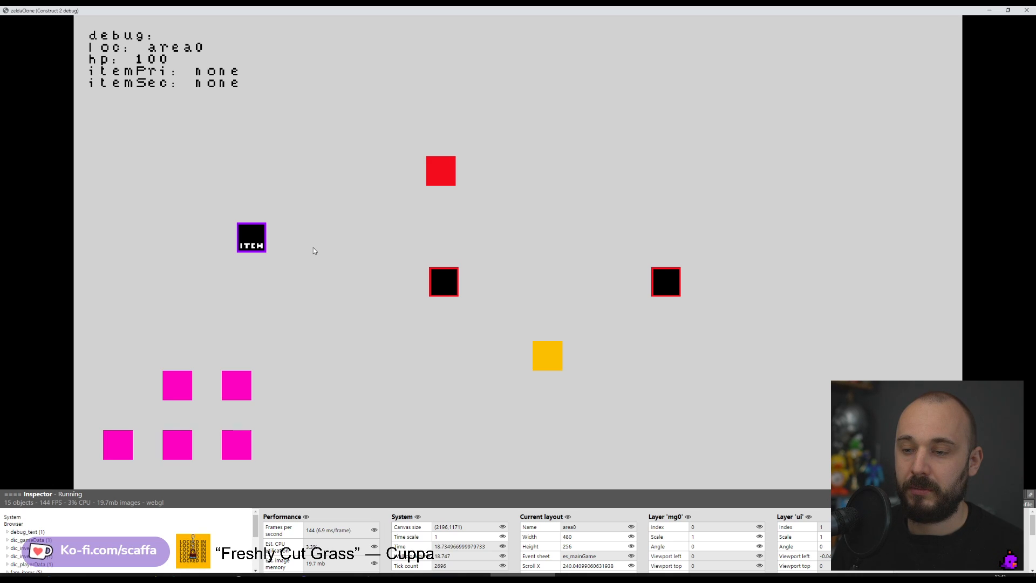
- Take the player through the area transition to area1 and back to area0, and end the debug preview
{"action": "key", "text": "Down"}
{"action": "key", "text": "Up"}
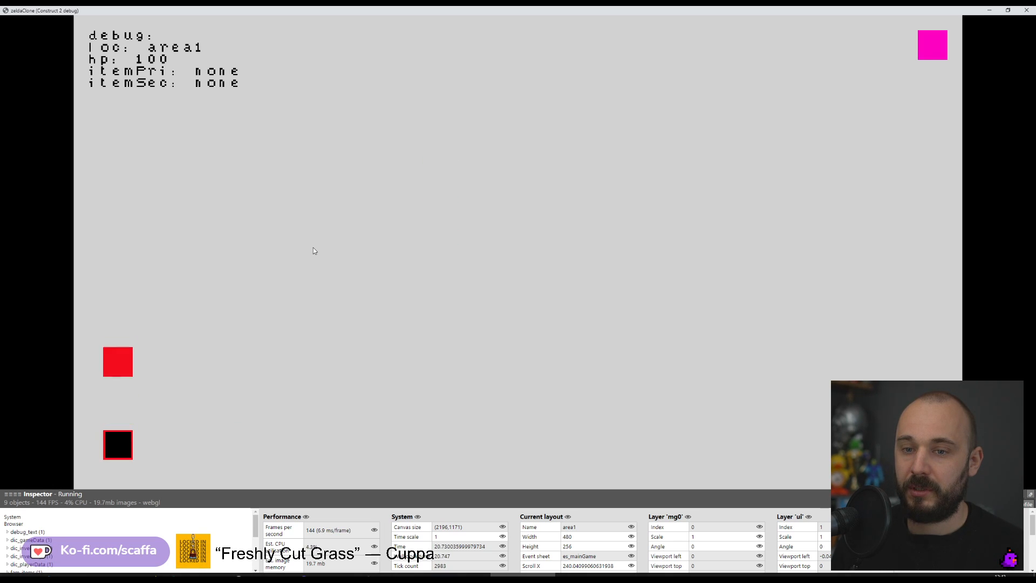
{"action": "key", "text": "Down"}
{"action": "key", "text": "Up"}
{"action": "key", "text": "Down"}
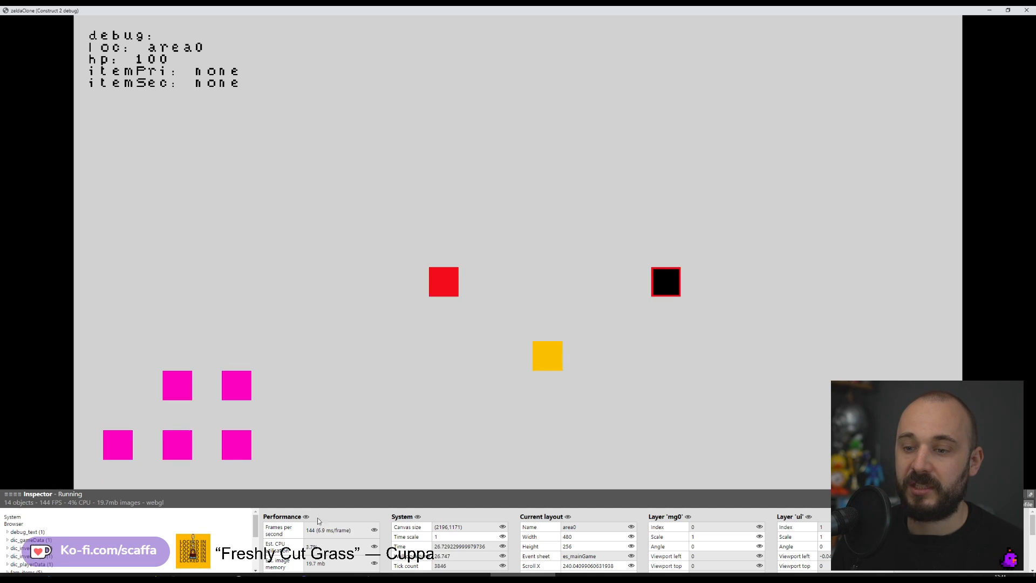
{"action": "left_click", "coordinate": [384, 575]}
{"action": "left_click", "coordinate": [627, 490]}
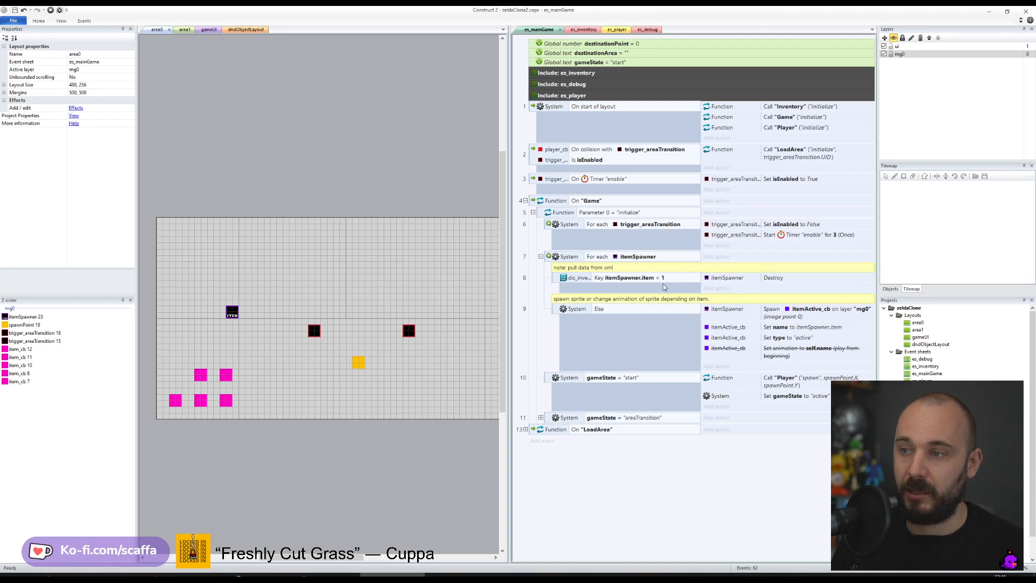
- Add the comment "maybe dont delete the itemSpawner?" above the itemSpawner.item key event and save the project
{"action": "left_click", "coordinate": [732, 279]}
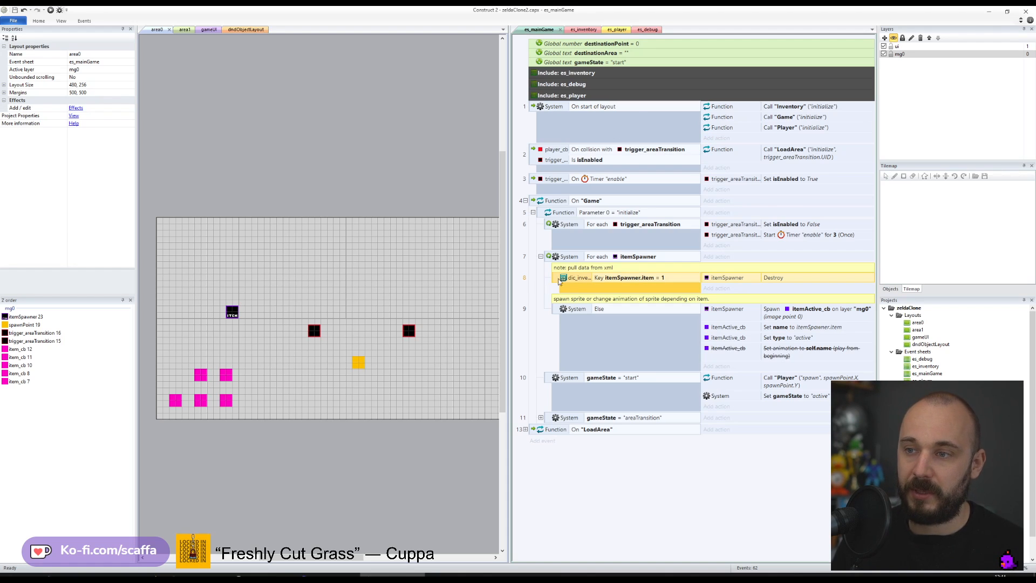
{"action": "key", "text": "q"}
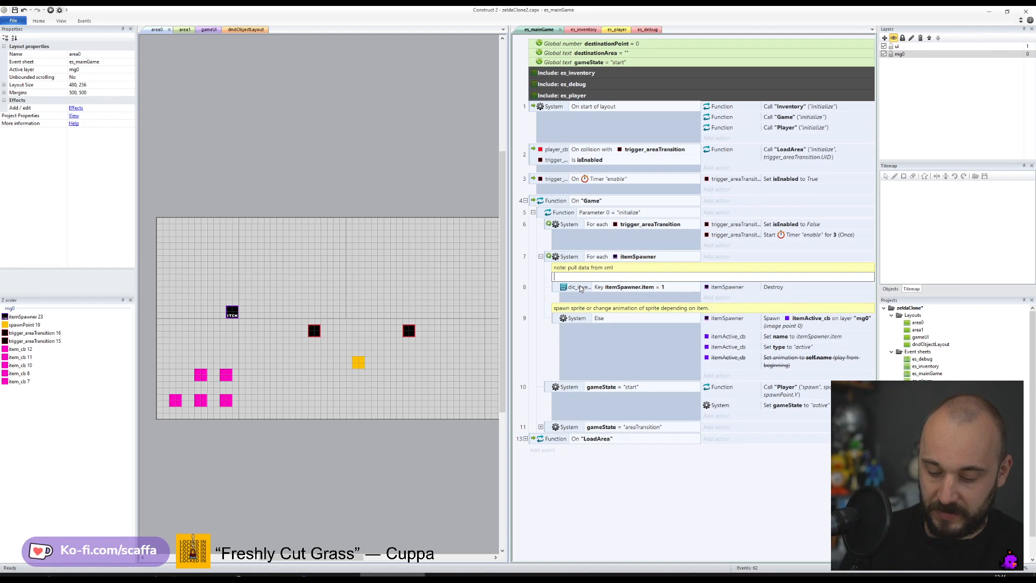
{"action": "type", "text": "maybe dont"}
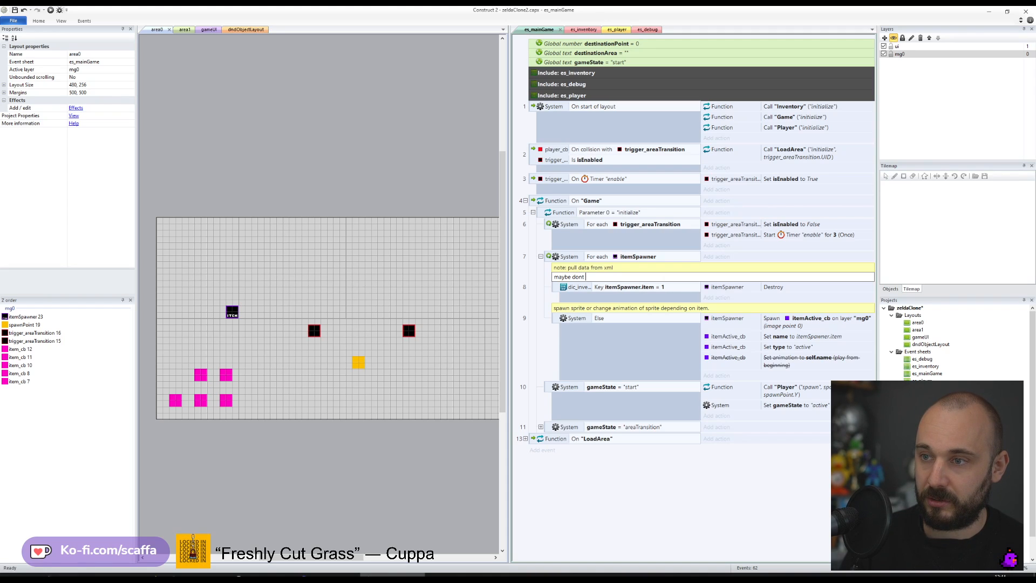
{"action": "type", "text": "itemSpawne"}
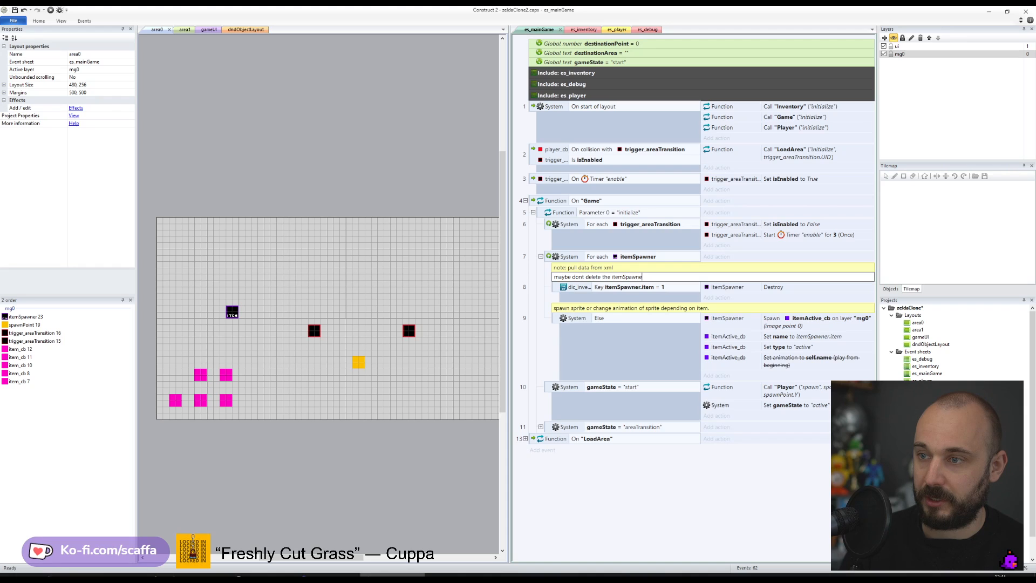
{"action": "type", "text": "r"}
{"action": "key", "text": "Return"}
{"action": "double_click", "coordinate": [634, 279]}
{"action": "type", "text": "?"}
{"action": "key", "text": "Return"}
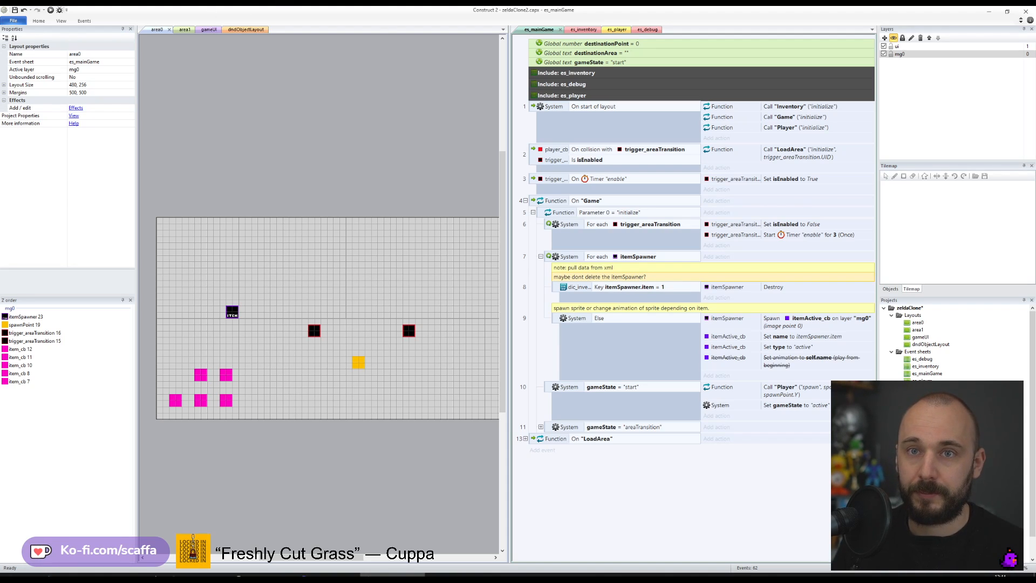
{"action": "left_click", "coordinate": [16, 10]}
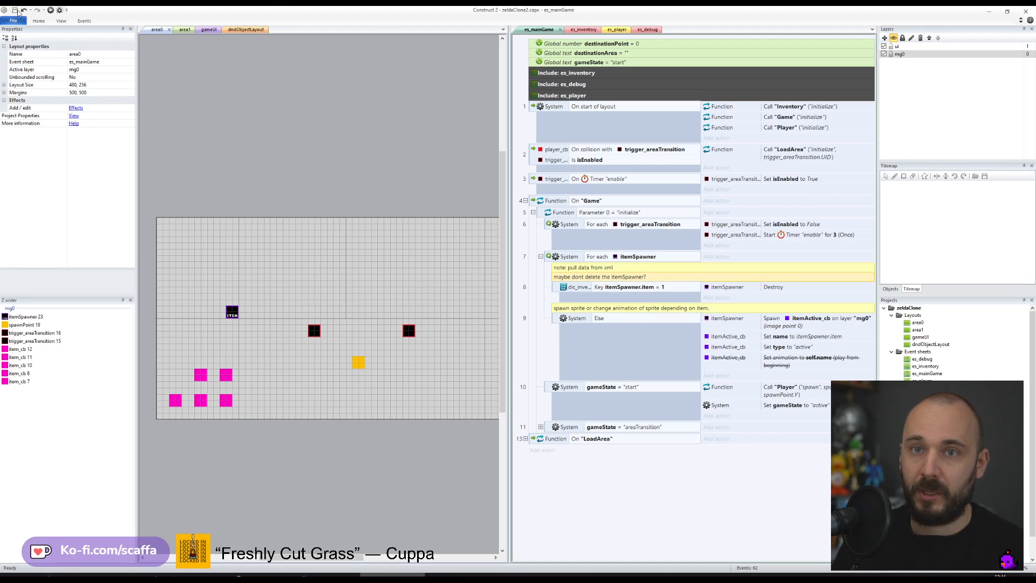
- Move the itemSpawner instance into the upper-left corner of the area0 layout
{"action": "left_click_drag", "start_coordinate": [263, 434], "coordinate": [221, 344]}
{"action": "left_click", "coordinate": [218, 361]}
{"action": "middle_click_drag", "start_coordinate": [358, 419], "coordinate": [265, 433]}
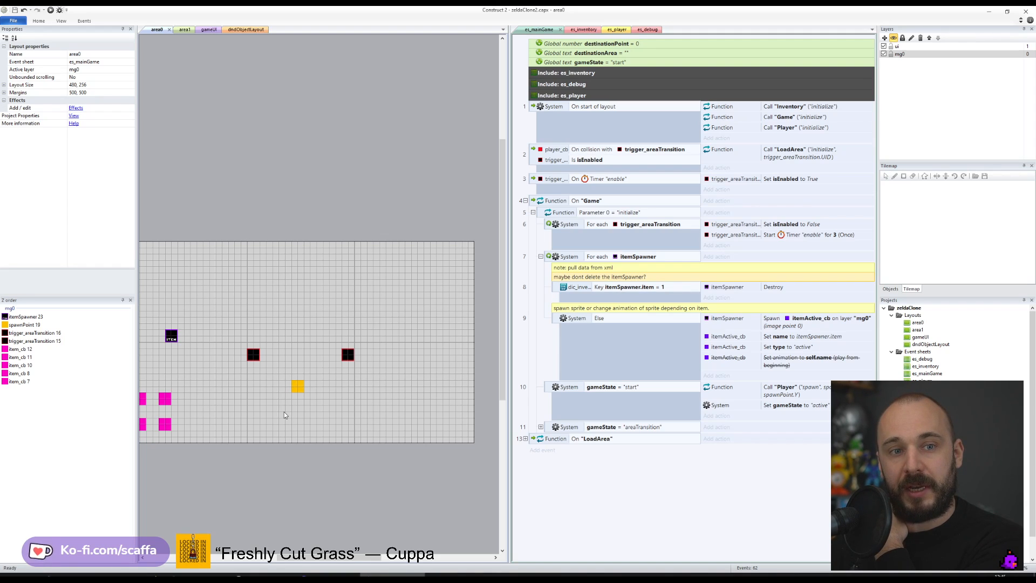
{"action": "middle_click_drag", "start_coordinate": [295, 379], "coordinate": [332, 375]}
{"action": "left_click_drag", "start_coordinate": [211, 332], "coordinate": [154, 265]}
{"action": "middle_click_drag", "start_coordinate": [182, 266], "coordinate": [232, 262]}
{"action": "left_click_drag", "start_coordinate": [201, 264], "coordinate": [200, 255]}
{"action": "left_click", "coordinate": [177, 232]}
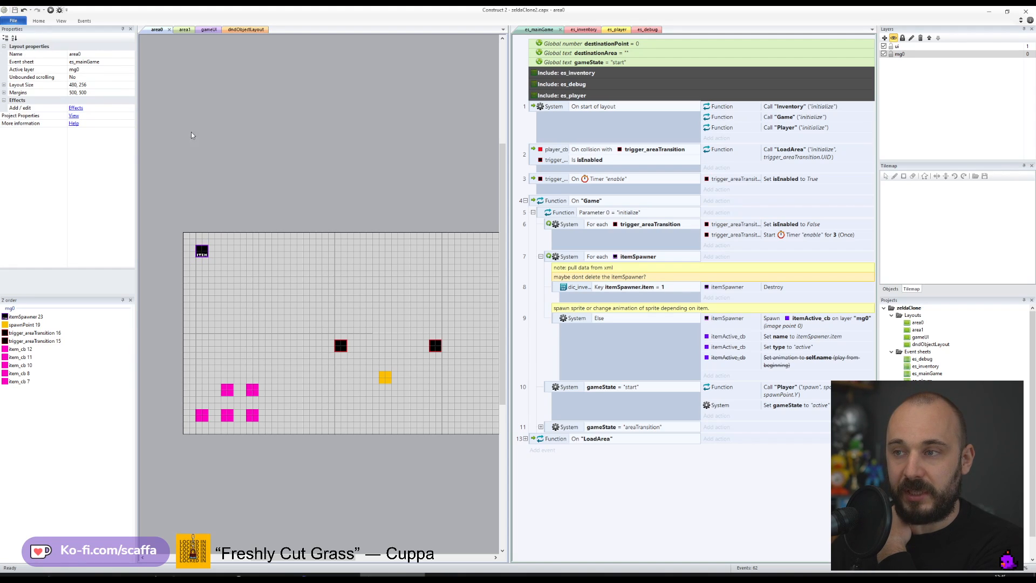
- Collapse the "Game" function event and look over the zeldaCloneConcept.psd sketch in Photoshop before returning to Construct 2
{"action": "left_click", "coordinate": [526, 201]}
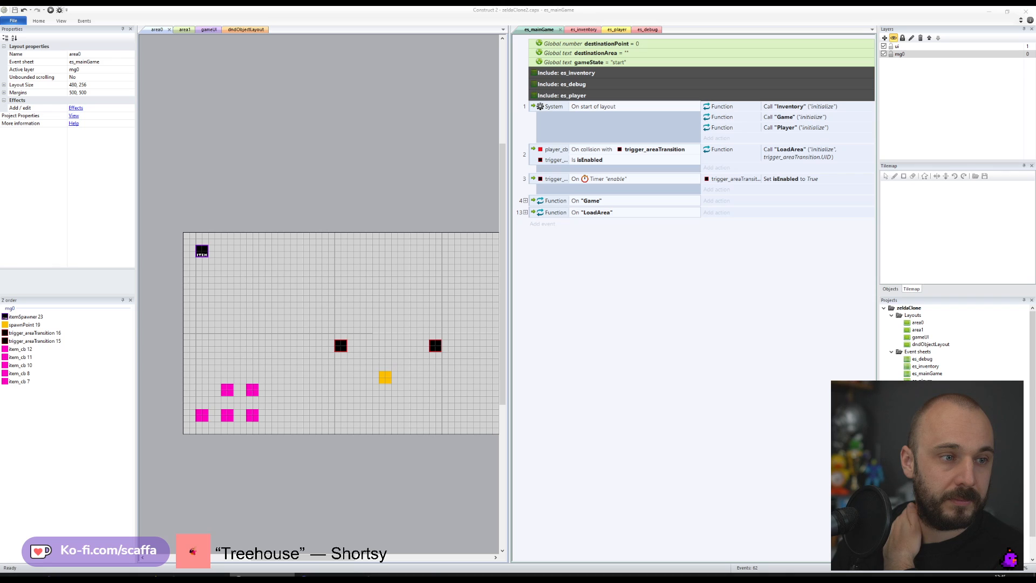
{"action": "key", "text": "alt+Tab"}
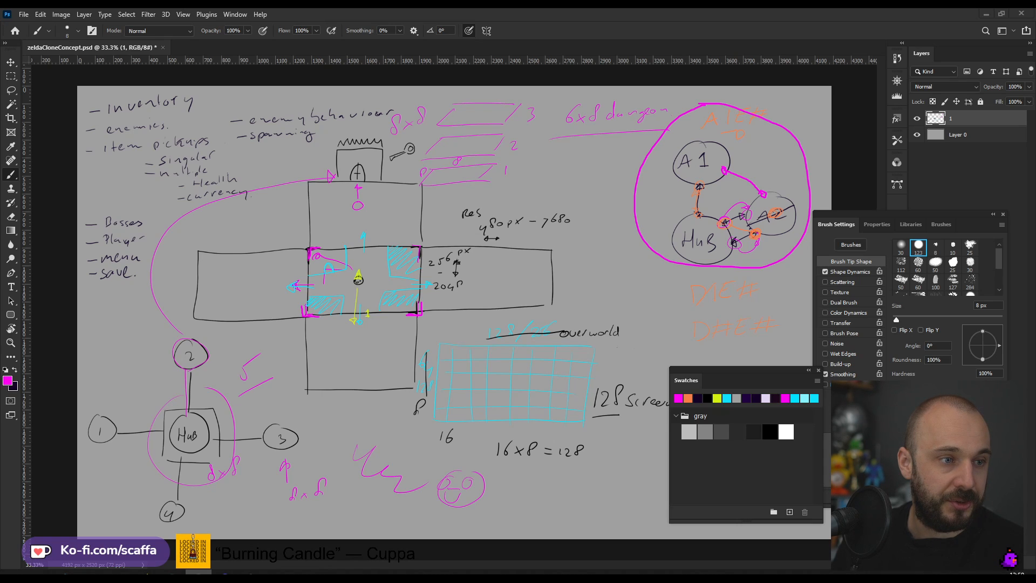
{"action": "key", "text": "alt+Tab"}
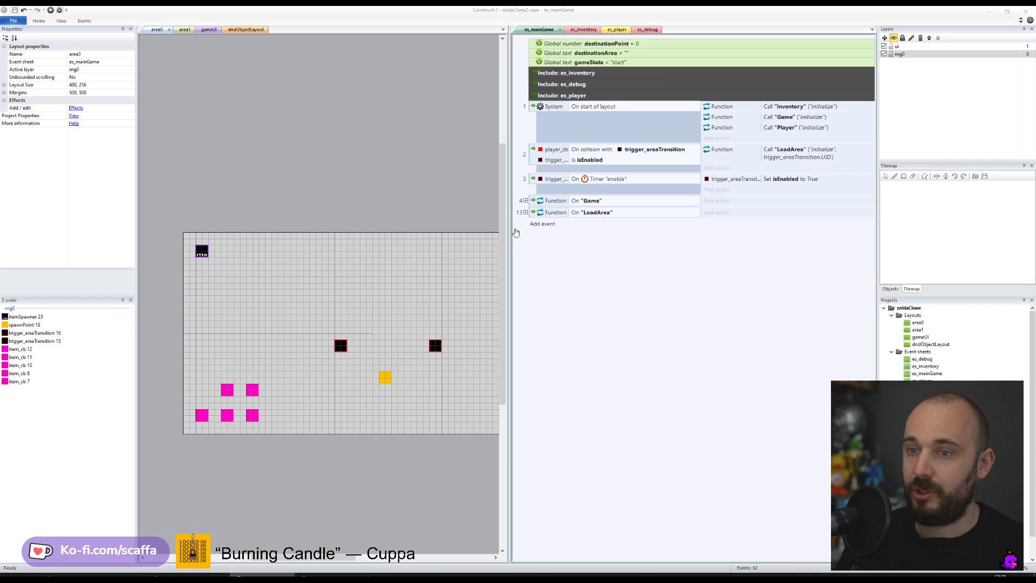
- Widen the layout view beside the event sheet so the full width of area0 fits
{"action": "left_click_drag", "start_coordinate": [508, 225], "coordinate": [621, 230]}
{"action": "left_click_drag", "start_coordinate": [338, 557], "coordinate": [365, 557]}
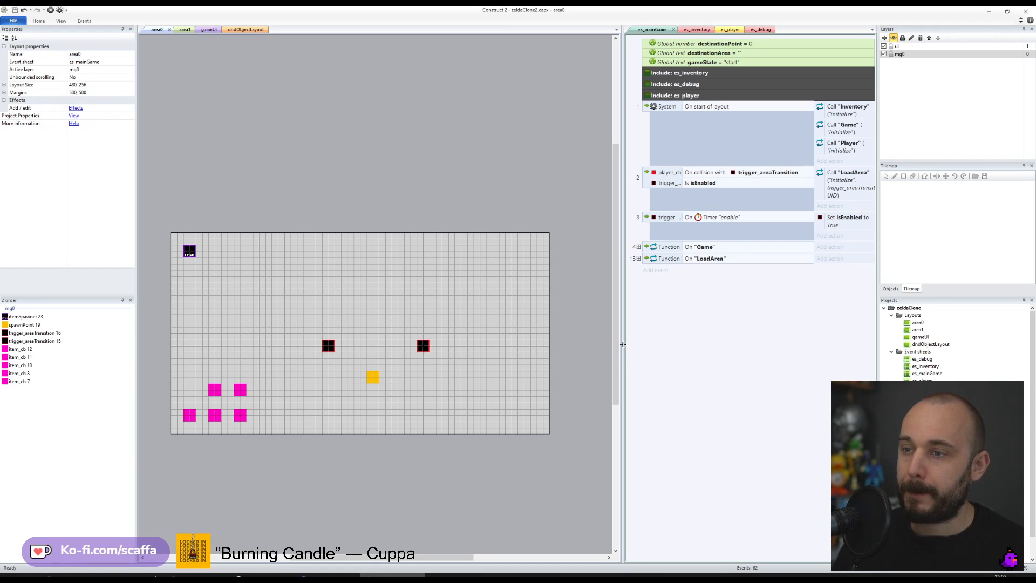
{"action": "left_click_drag", "start_coordinate": [623, 344], "coordinate": [560, 348]}
{"action": "left_click_drag", "start_coordinate": [378, 557], "coordinate": [373, 557]}
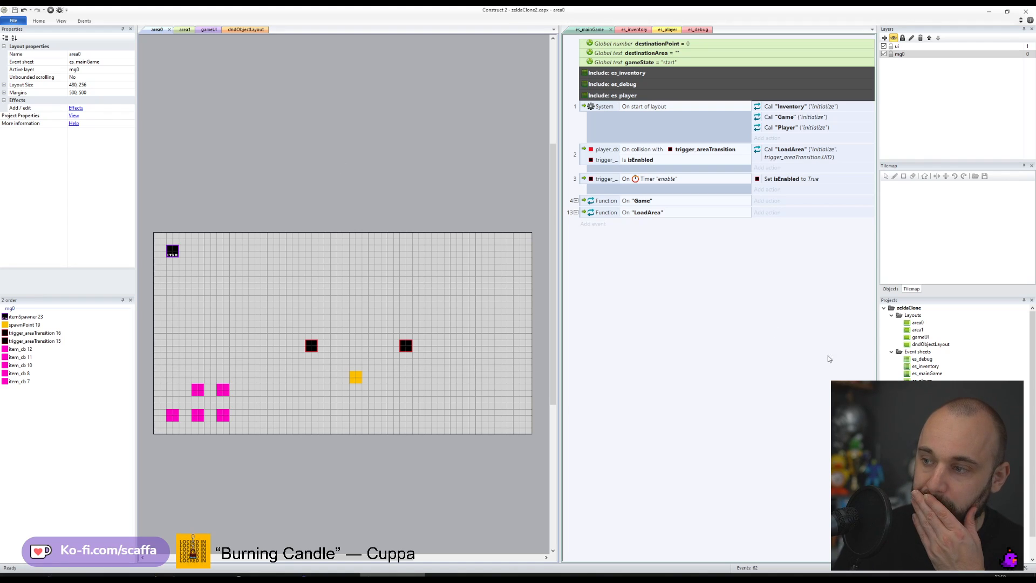
- Insert a new Tiled Background object into the area0 layout on layer mg0
{"action": "left_click", "coordinate": [892, 388]}
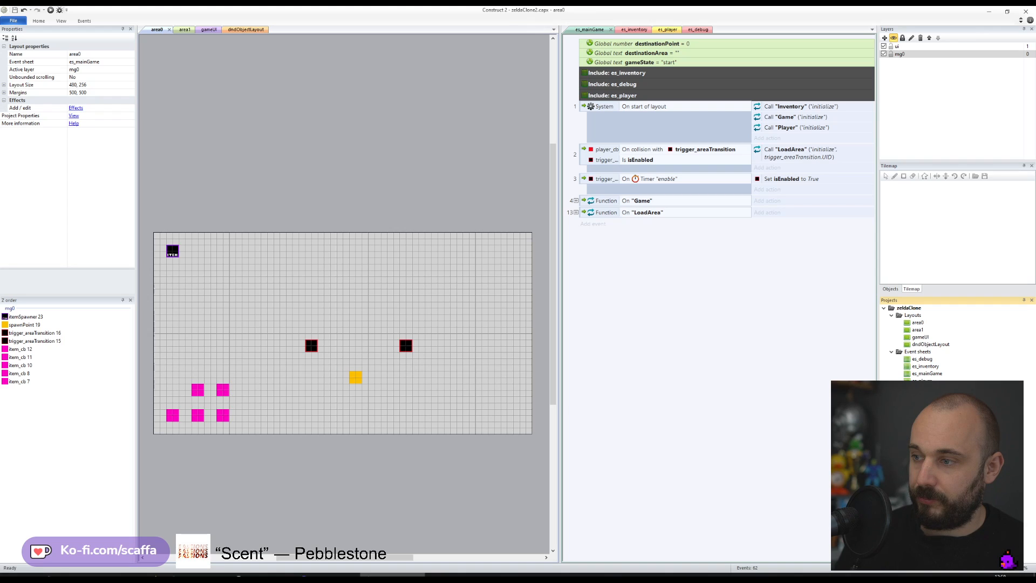
{"action": "scroll", "coordinate": [557, 315], "scroll_direction": "down", "scroll_amount": 1}
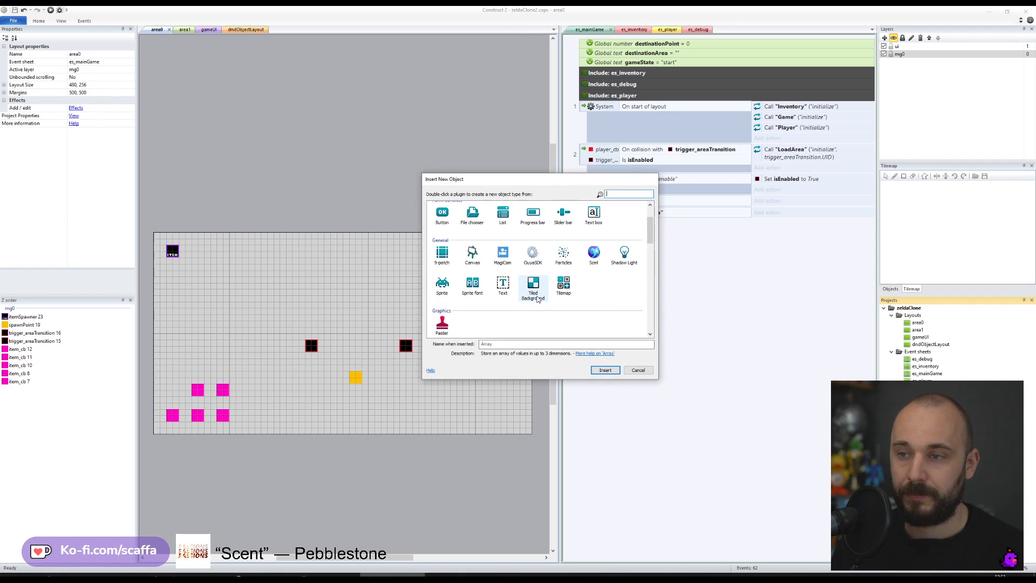
{"action": "double_click", "coordinate": [538, 302]}
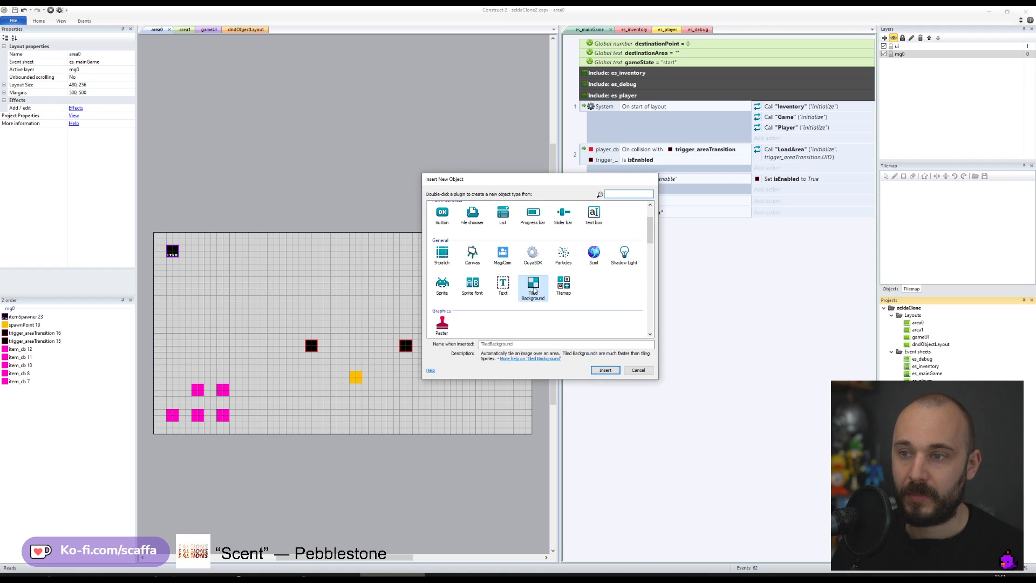
{"action": "left_click", "coordinate": [517, 283]}
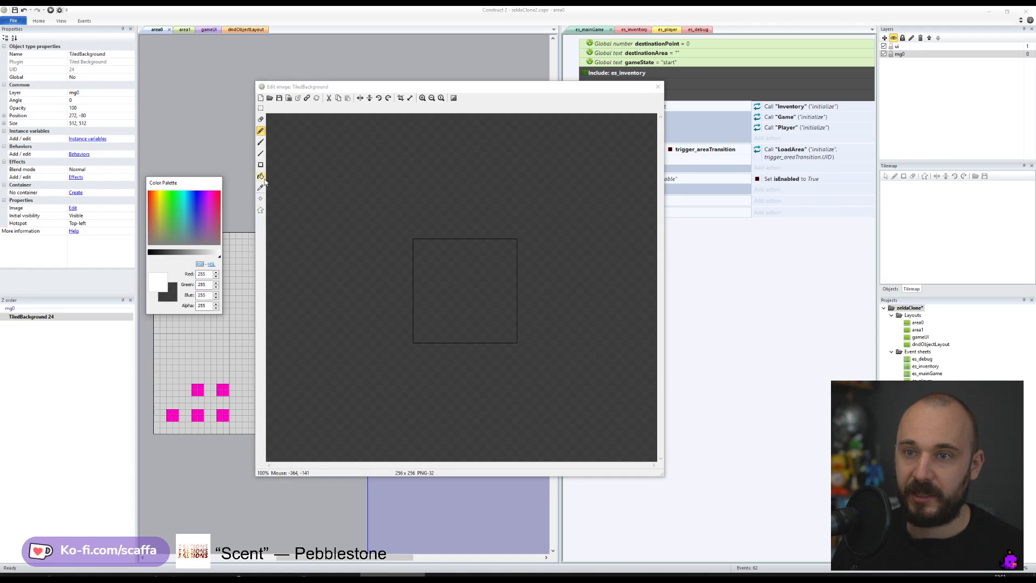
- Fill the tiled background's whole image with near-black, RGB 2, 2, 2
{"action": "left_click", "coordinate": [149, 253]}
{"action": "left_click", "coordinate": [455, 288]}
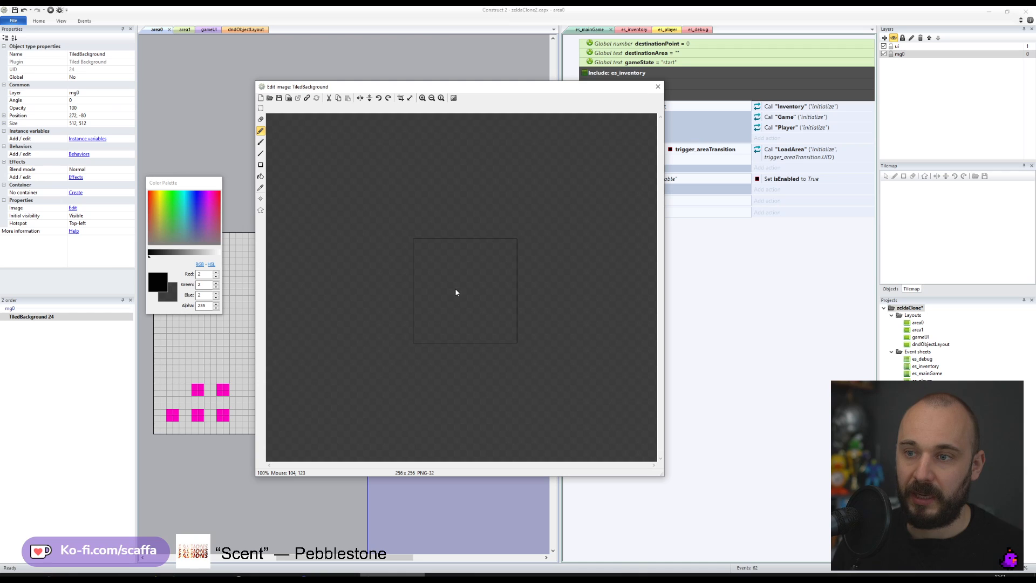
{"action": "left_click", "coordinate": [261, 176]}
{"action": "left_click", "coordinate": [497, 296]}
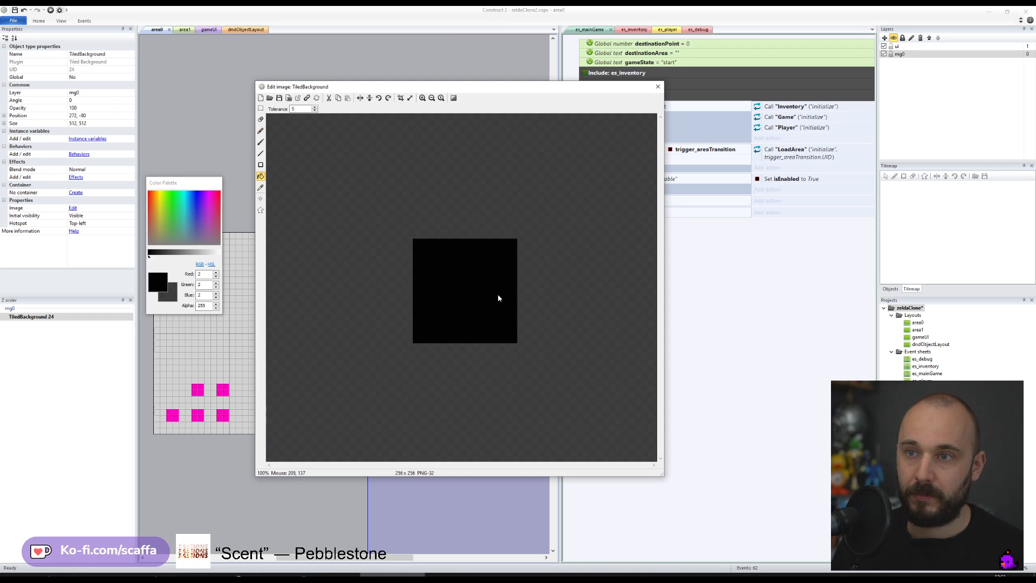
- Resize the tiled background's image to 16 × 16 pixels
{"action": "left_click", "coordinate": [409, 98]}
{"action": "type", "text": "16"}
{"action": "key", "text": "Tab"}
{"action": "type", "text": "16"}
{"action": "key", "text": "Return"}
{"action": "scroll", "coordinate": [477, 281], "scroll_direction": "up", "scroll_amount": 5}
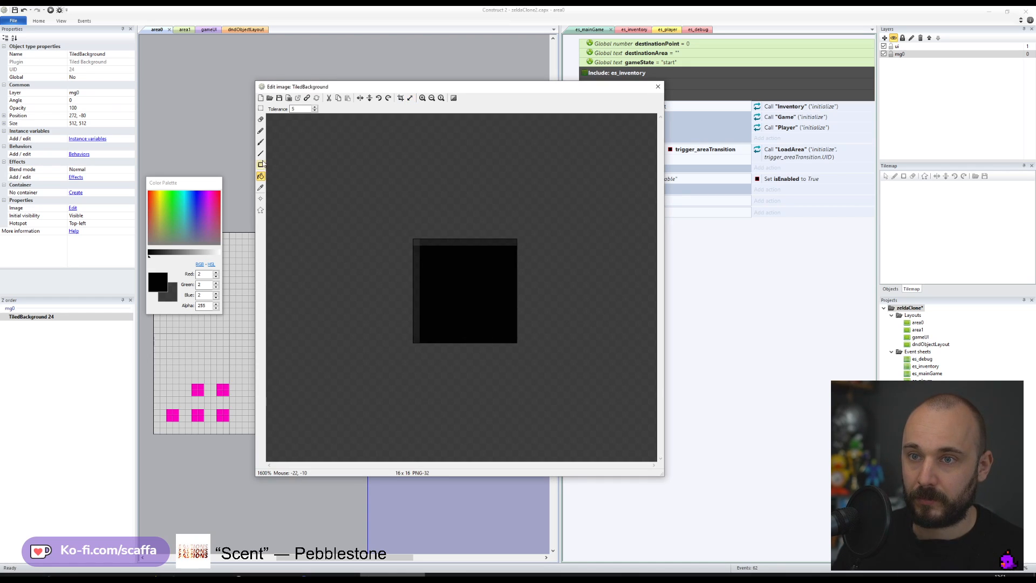
- Paint over the faded upper and left edge pixels of the image in solid black and close the image editor
{"action": "left_click", "coordinate": [260, 130]}
{"action": "left_click_drag", "start_coordinate": [418, 246], "coordinate": [514, 243]}
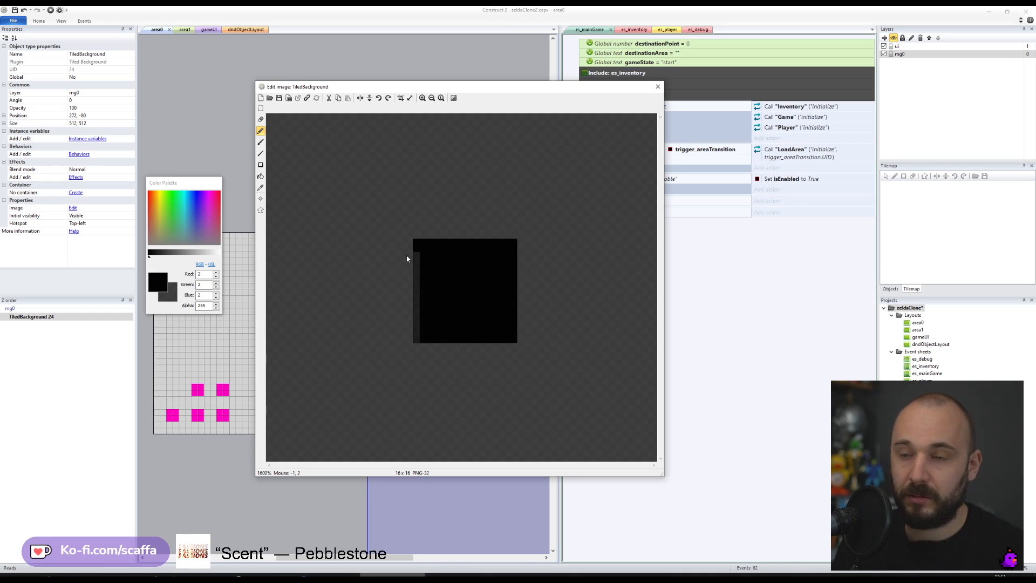
{"action": "left_click_drag", "start_coordinate": [416, 254], "coordinate": [420, 355]}
{"action": "left_click", "coordinate": [415, 290]}
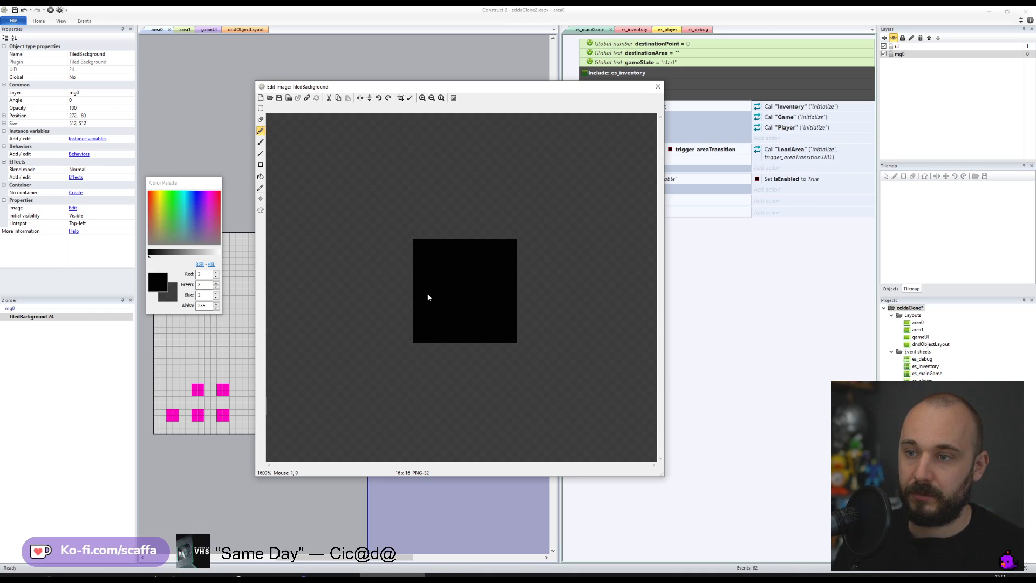
{"action": "left_click", "coordinate": [657, 86]}
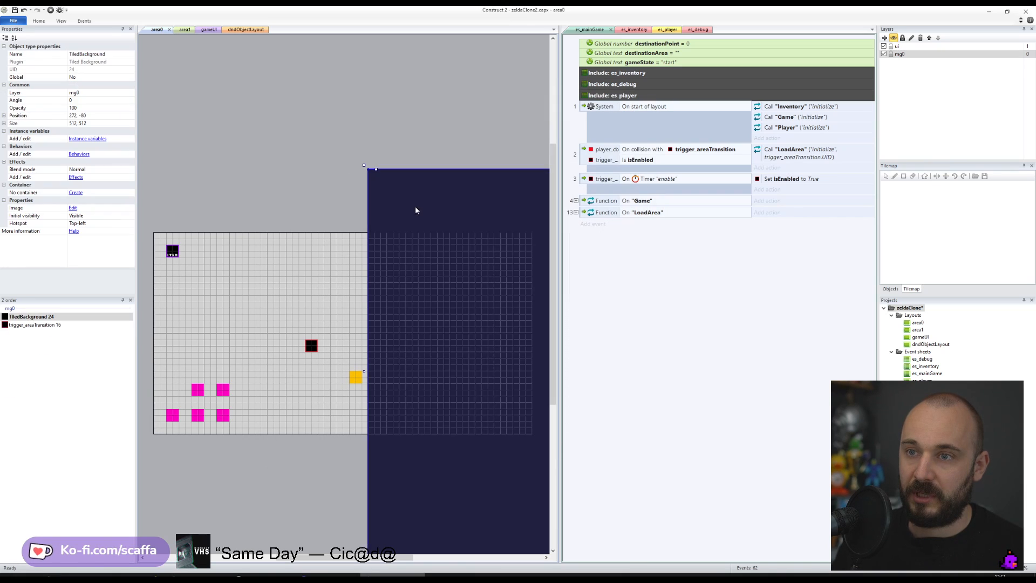
- Place the tiled background above the area0 layout at about 120, -128 and shrink it to about 120 × 88
{"action": "left_click_drag", "start_coordinate": [377, 180], "coordinate": [263, 162]}
{"action": "left_click_drag", "start_coordinate": [460, 292], "coordinate": [284, 147]}
{"action": "left_click_drag", "start_coordinate": [319, 198], "coordinate": [287, 204]}
{"action": "middle_click_drag", "start_coordinate": [301, 192], "coordinate": [414, 202]}
{"action": "left_click", "coordinate": [346, 122]}
{"action": "left_click", "coordinate": [354, 188]}
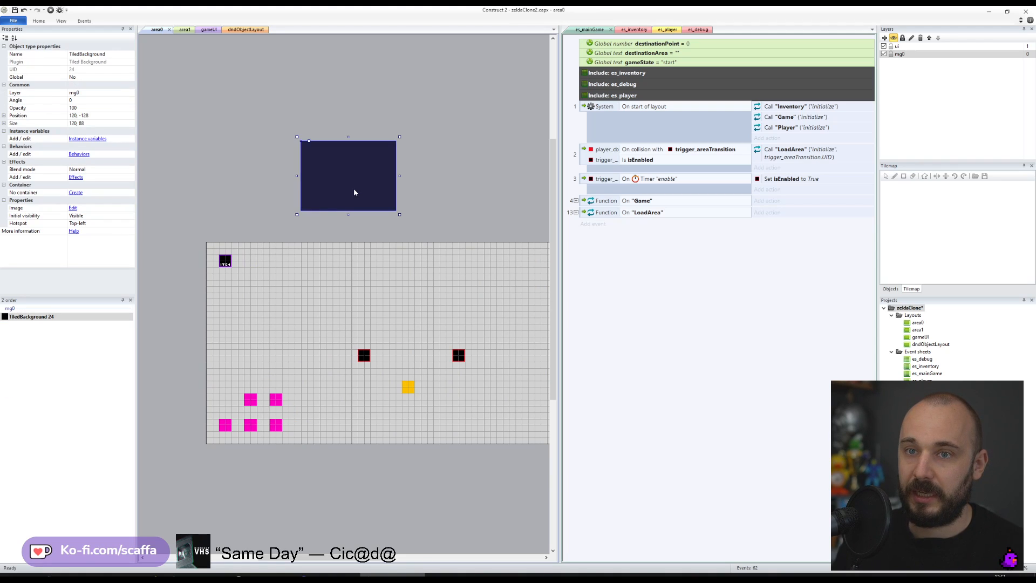
- Rename the tiled background object as TransitionScreen
{"action": "left_click", "coordinate": [111, 55]}
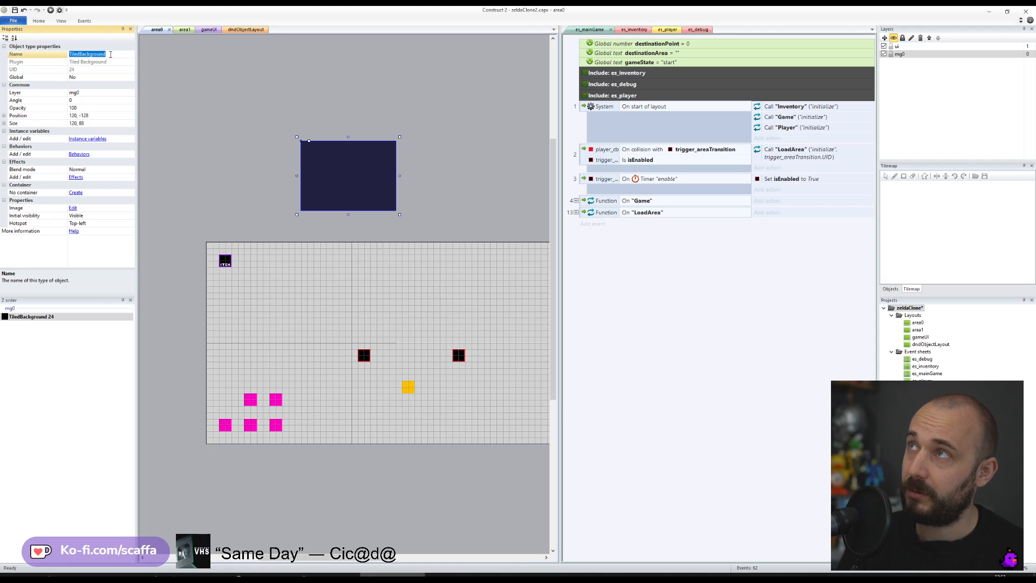
{"action": "type", "text": "Tr"}
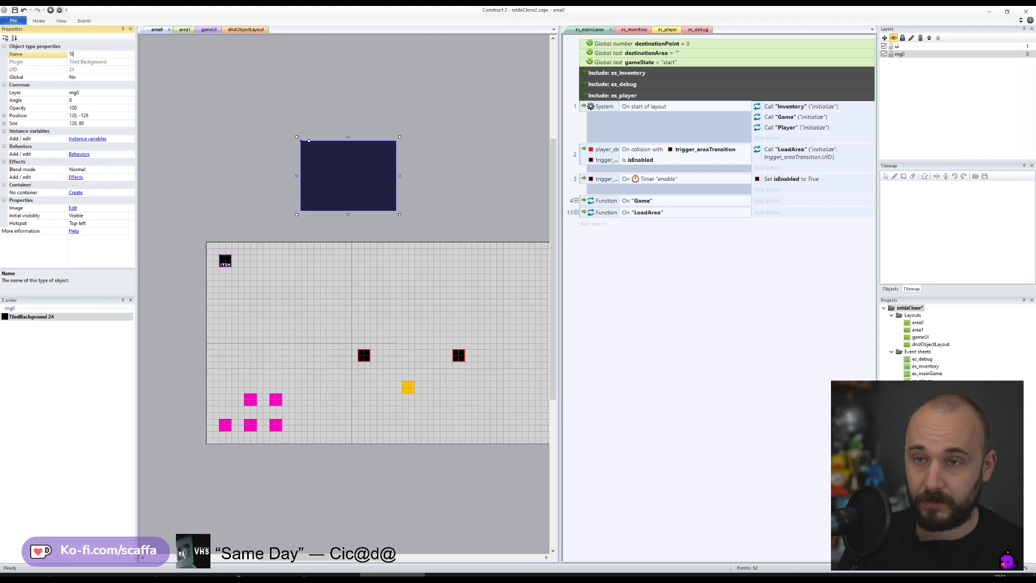
{"action": "type", "text": "ansitionScreen"}
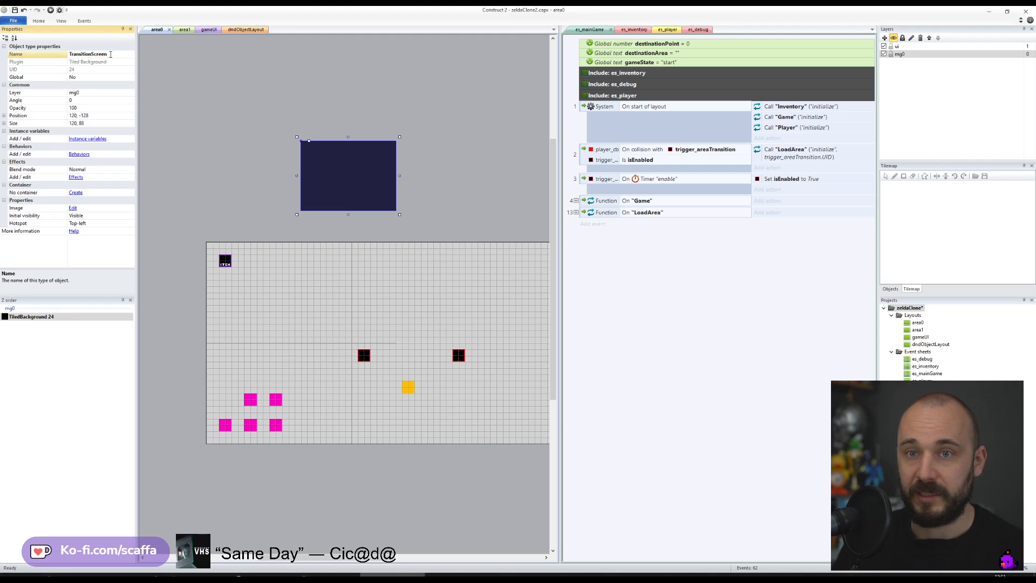
{"action": "left_click", "coordinate": [293, 112]}
{"action": "left_click", "coordinate": [358, 161]}
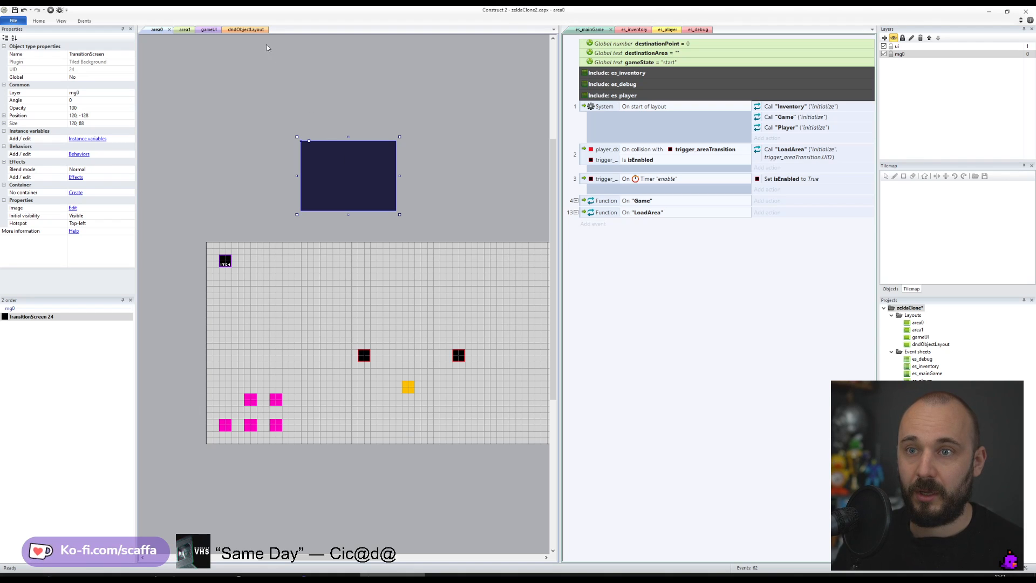
- Move the TransitionScreen object from area0 onto dndObjectLayout at about 8, 408, and return to the area0 layout
{"action": "key", "text": "Delete"}
{"action": "left_click", "coordinate": [246, 30]}
{"action": "key", "text": "ctrl+v"}
{"action": "left_click", "coordinate": [322, 317]}
{"action": "left_click_drag", "start_coordinate": [340, 333], "coordinate": [319, 350]}
{"action": "middle_click_drag", "start_coordinate": [342, 413], "coordinate": [291, 208]}
{"action": "left_click_drag", "start_coordinate": [277, 166], "coordinate": [280, 337]}
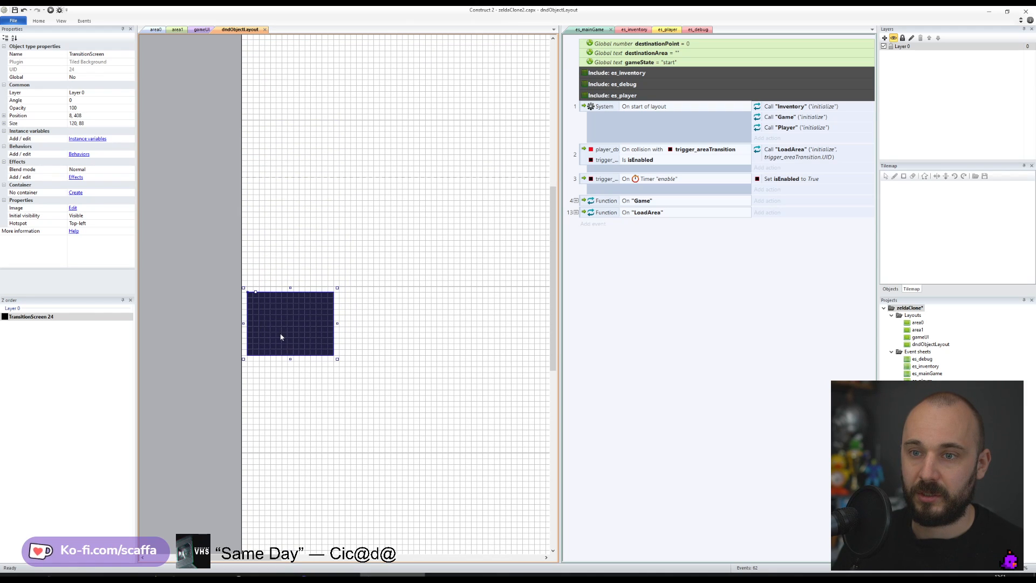
{"action": "middle_click_drag", "start_coordinate": [282, 273], "coordinate": [280, 383]}
{"action": "left_click_drag", "start_coordinate": [281, 427], "coordinate": [280, 420]}
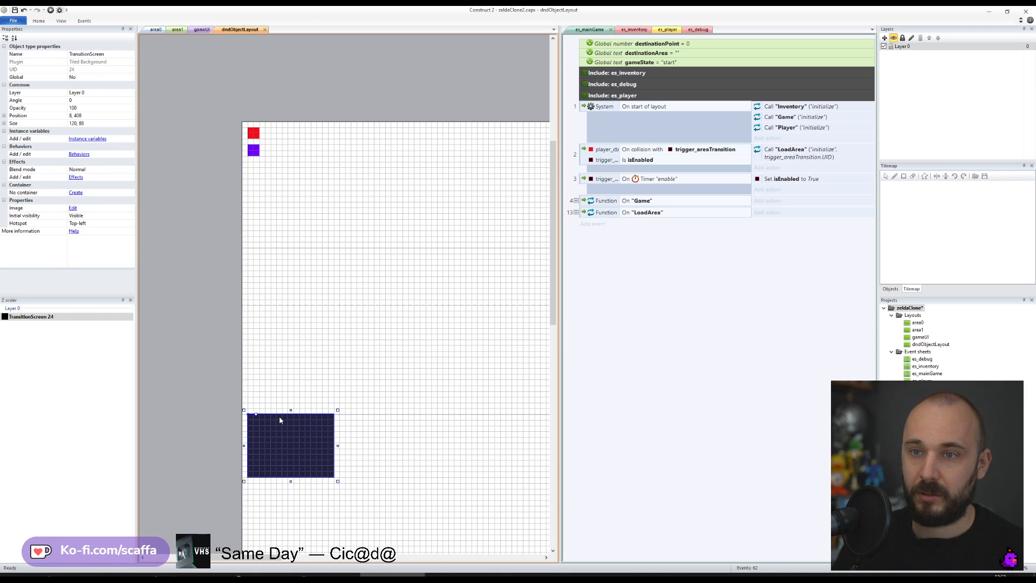
{"action": "left_click", "coordinate": [156, 29]}
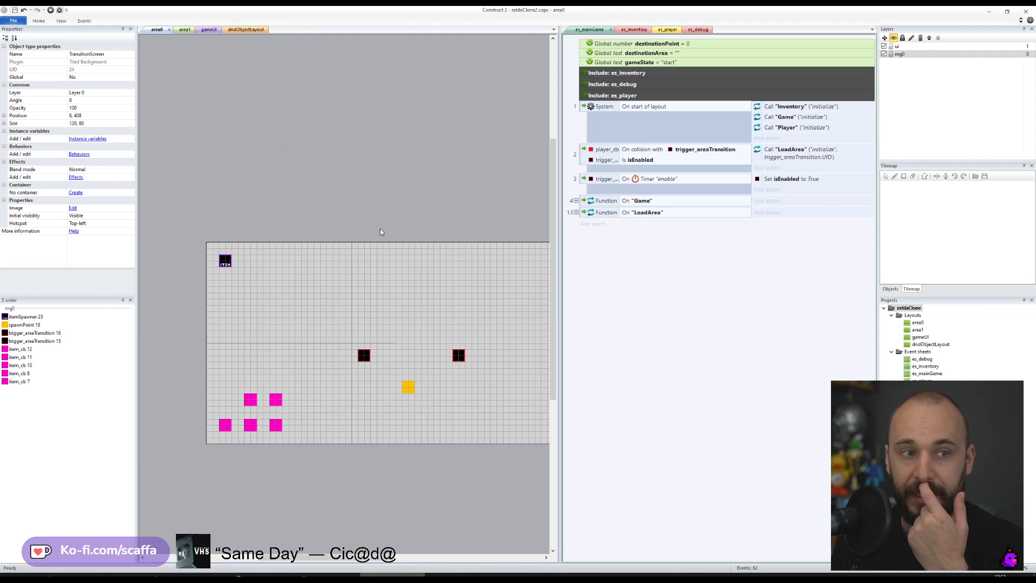
{"action": "middle_click_drag", "start_coordinate": [381, 229], "coordinate": [341, 230]}
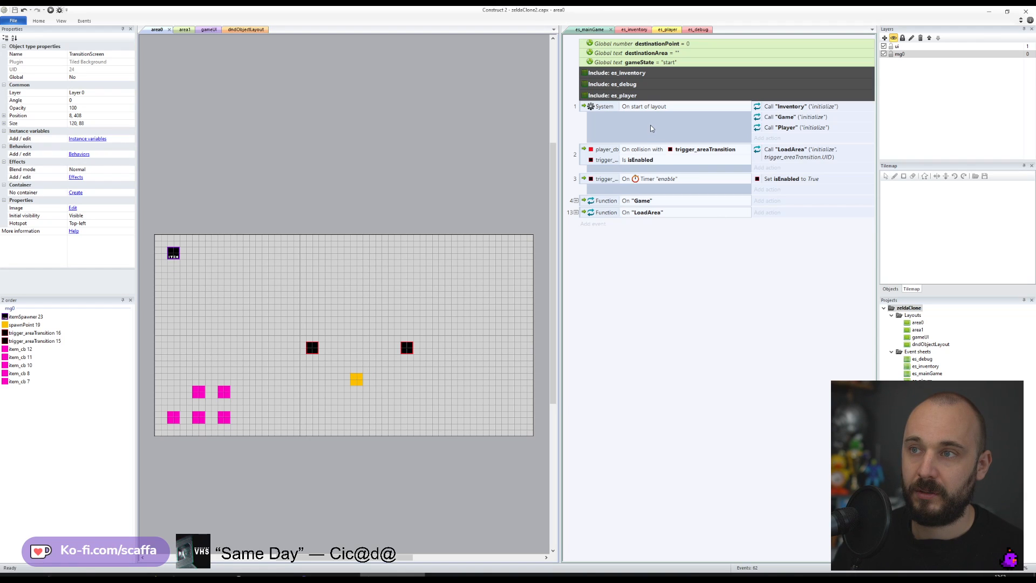
- Add an On function event named "TransitionEffect" to the es_mainGame event sheet
{"action": "left_click", "coordinate": [589, 31]}
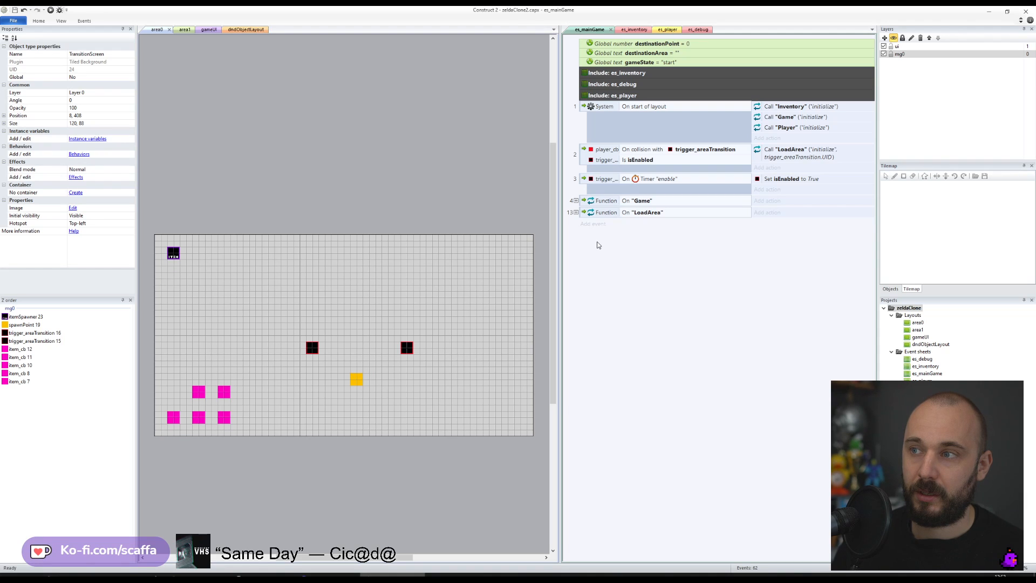
{"action": "left_click", "coordinate": [576, 200]}
{"action": "left_click", "coordinate": [586, 214]}
{"action": "left_click", "coordinate": [584, 212]}
{"action": "left_click", "coordinate": [584, 212]}
{"action": "left_click", "coordinate": [584, 212]}
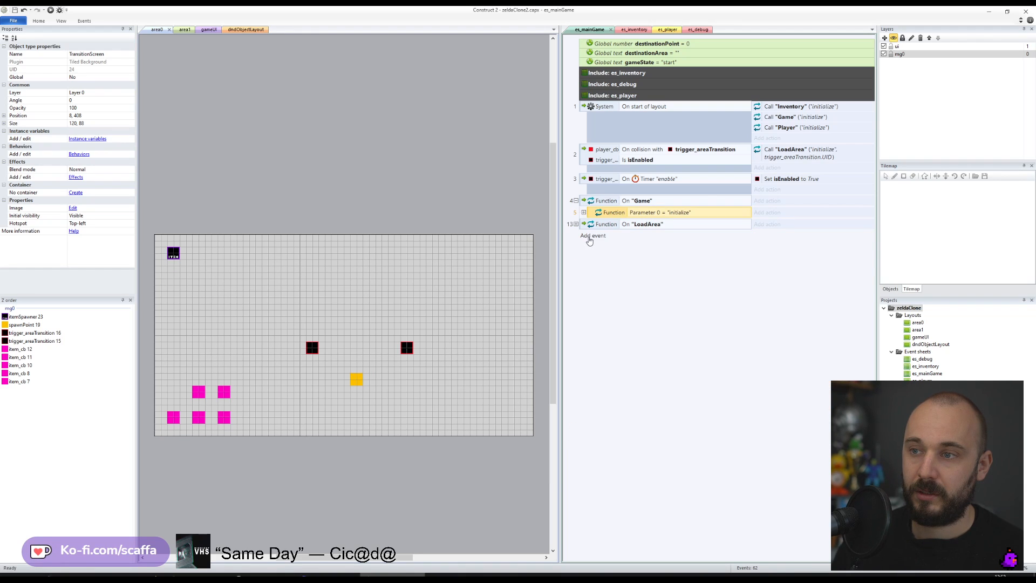
{"action": "left_click", "coordinate": [592, 236]}
{"action": "type", "text": "Fun"}
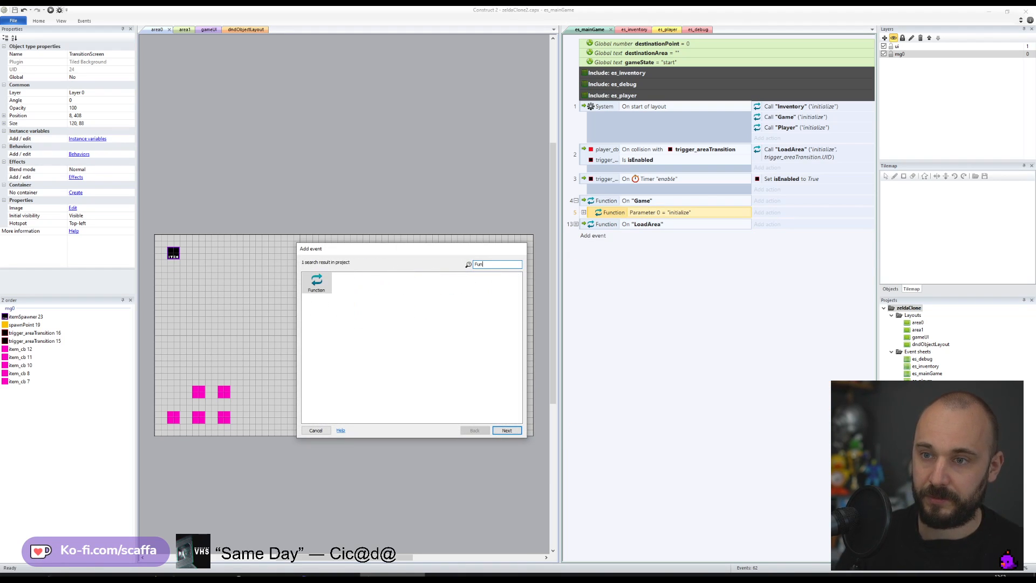
{"action": "key", "text": "Return"}
{"action": "double_click", "coordinate": [409, 282]}
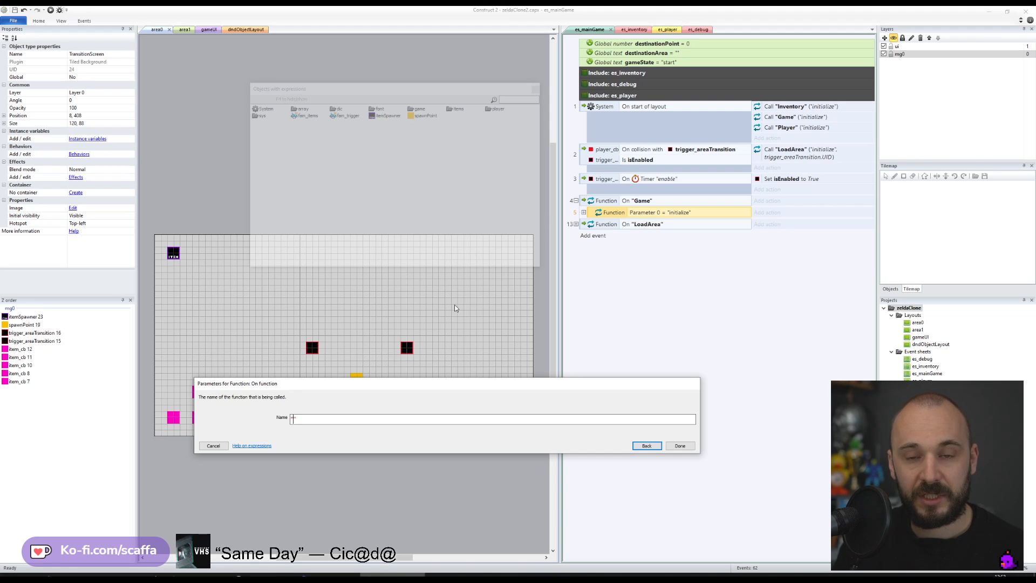
{"action": "type", "text": "Transit"}
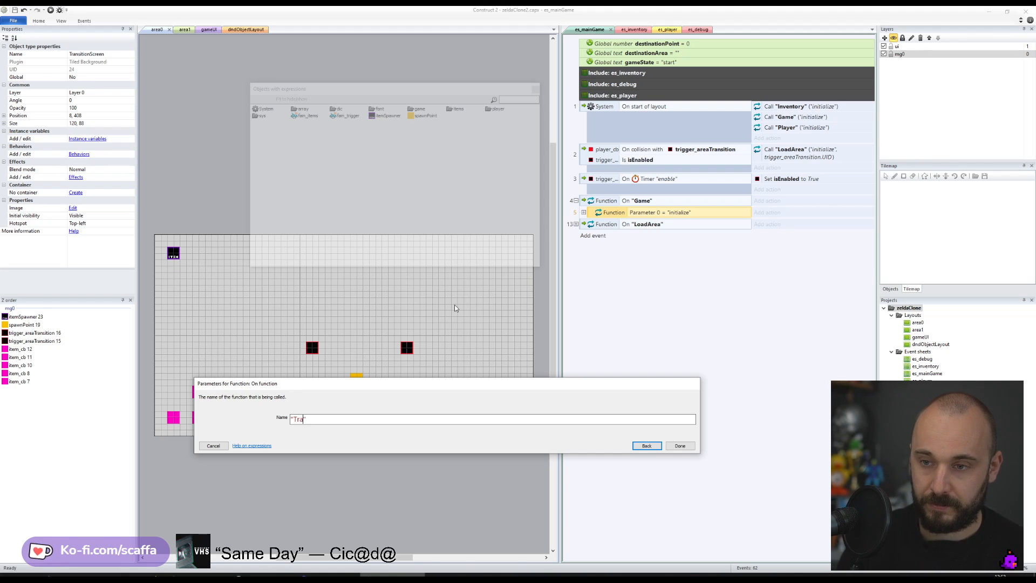
{"action": "type", "text": "ionEffect"}
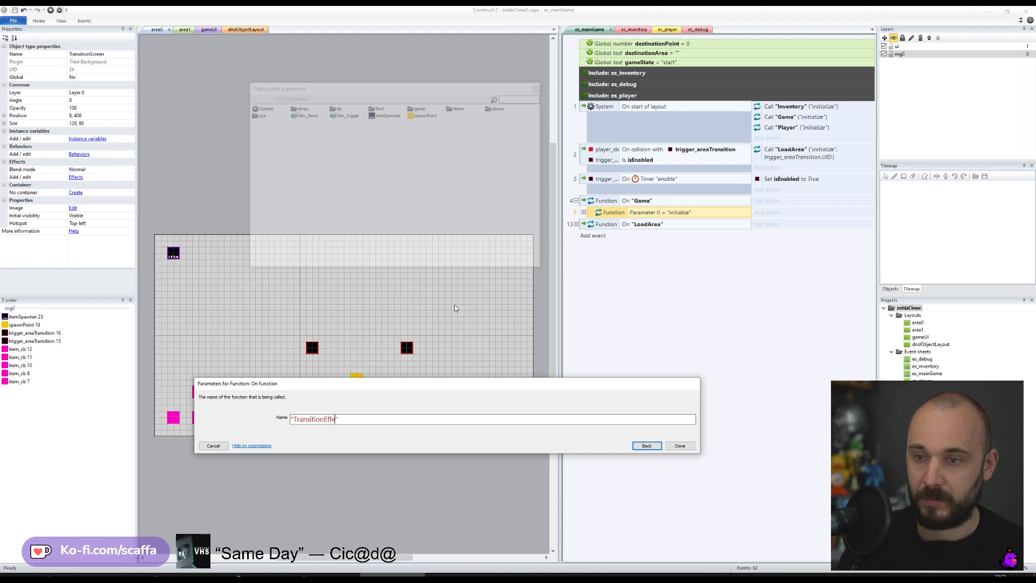
{"action": "key", "text": "Return"}
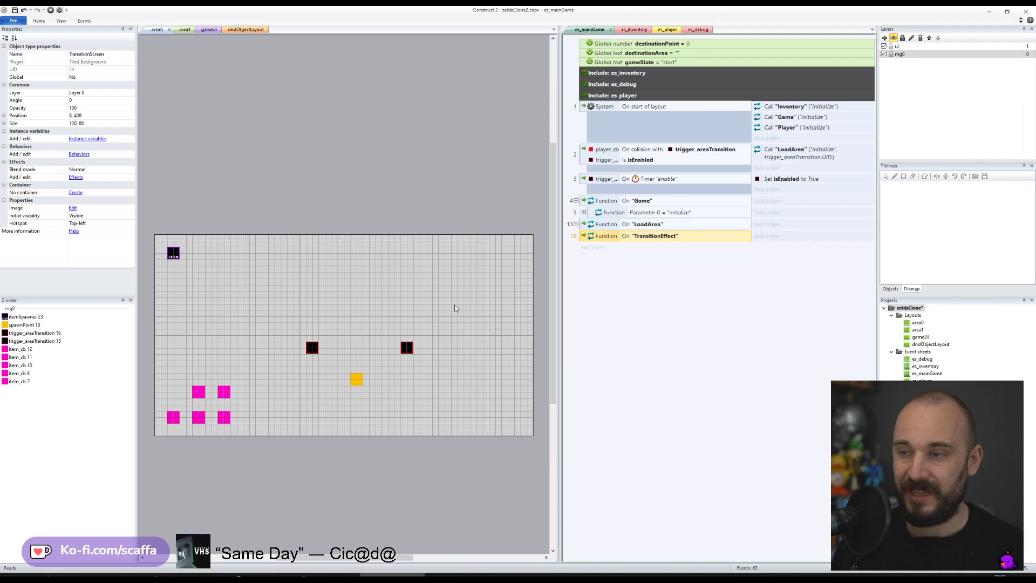
- Add a sub-event under "TransitionEffect" that checks whether function parameter 0 equals "fadeIn"
{"action": "type", "text": "s"}
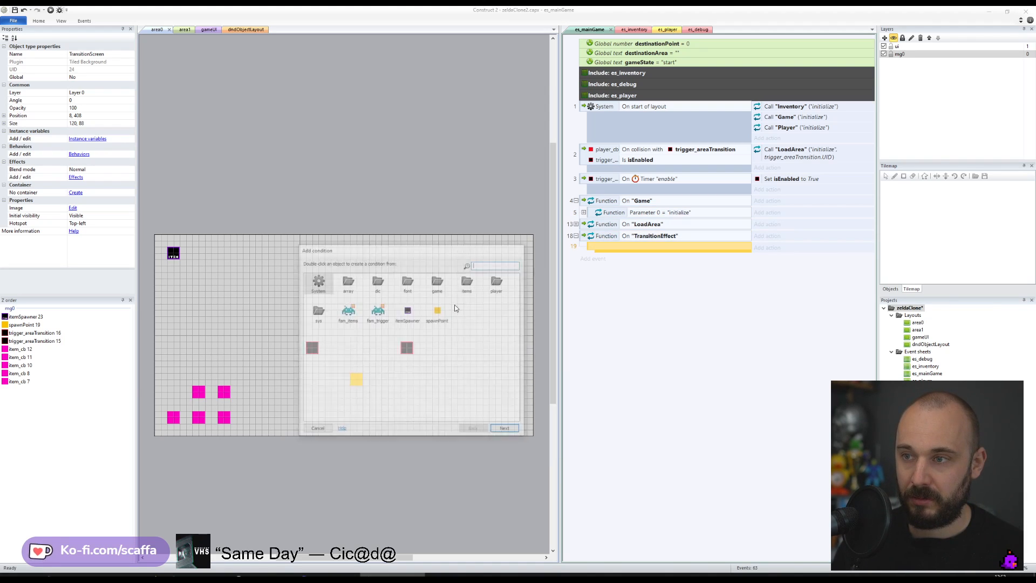
{"action": "type", "text": "f"}
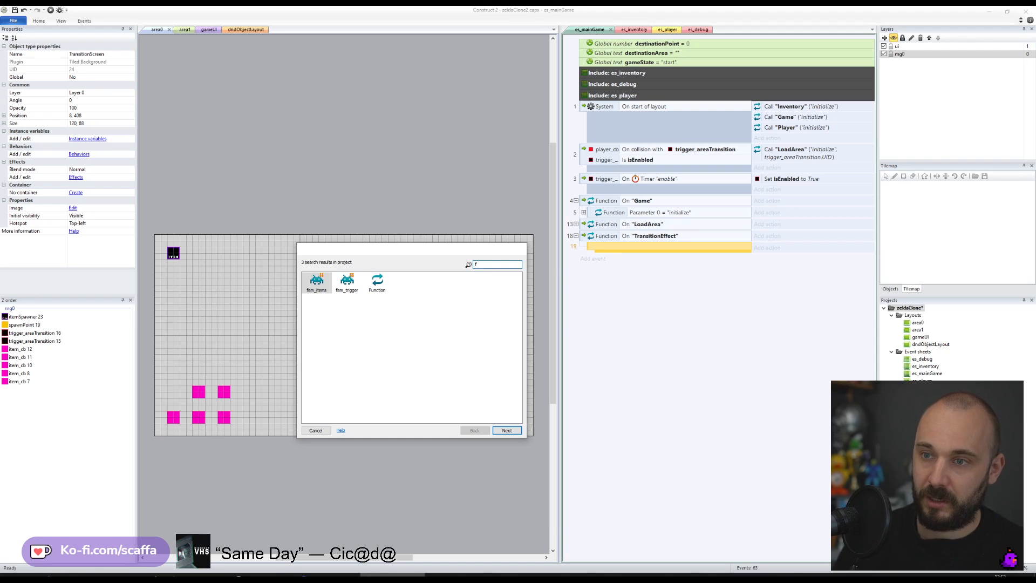
{"action": "double_click", "coordinate": [377, 282]}
{"action": "double_click", "coordinate": [347, 283]}
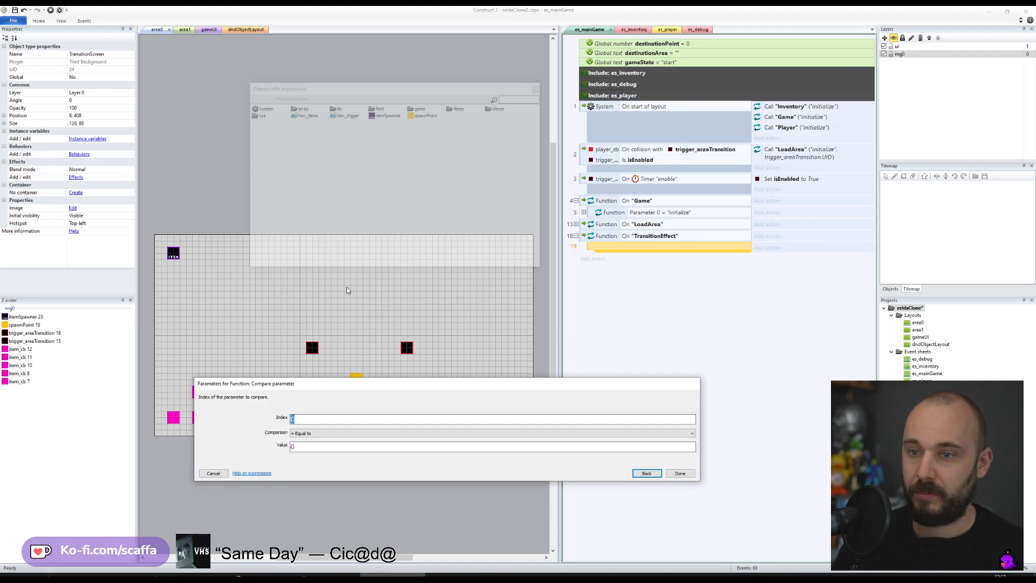
{"action": "key", "text": "Tab"}
{"action": "key", "text": "Tab"}
{"action": "type", "text": "\"fa"}
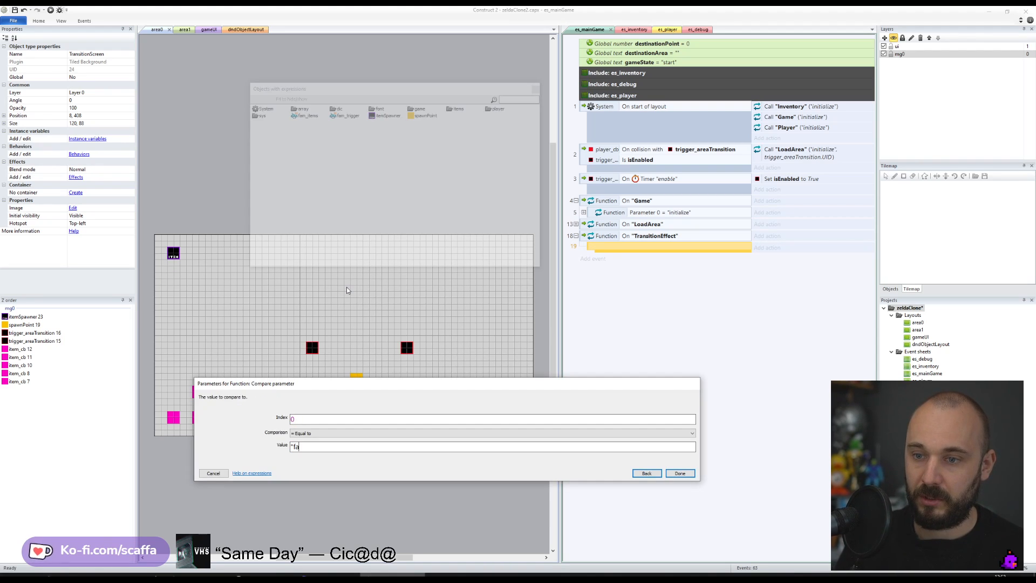
{"action": "type", "text": "deIn\""}
{"action": "key", "text": "Return"}
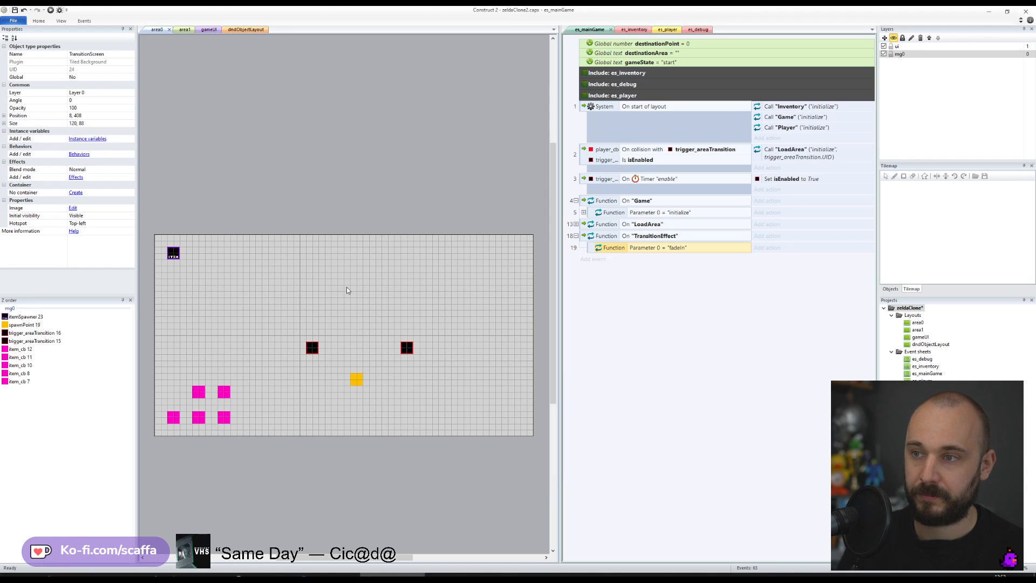
- Duplicate the "fadeIn" sub-event and set the copy's comparison value to "fadeOut"
{"action": "key", "text": "ctrl+v"}
{"action": "double_click", "coordinate": [674, 262]}
{"action": "key", "text": "Tab"}
{"action": "key", "text": "Tab"}
{"action": "key", "text": "Right"}
{"action": "key", "text": "Left"}
{"action": "key", "text": "shift+Left"}
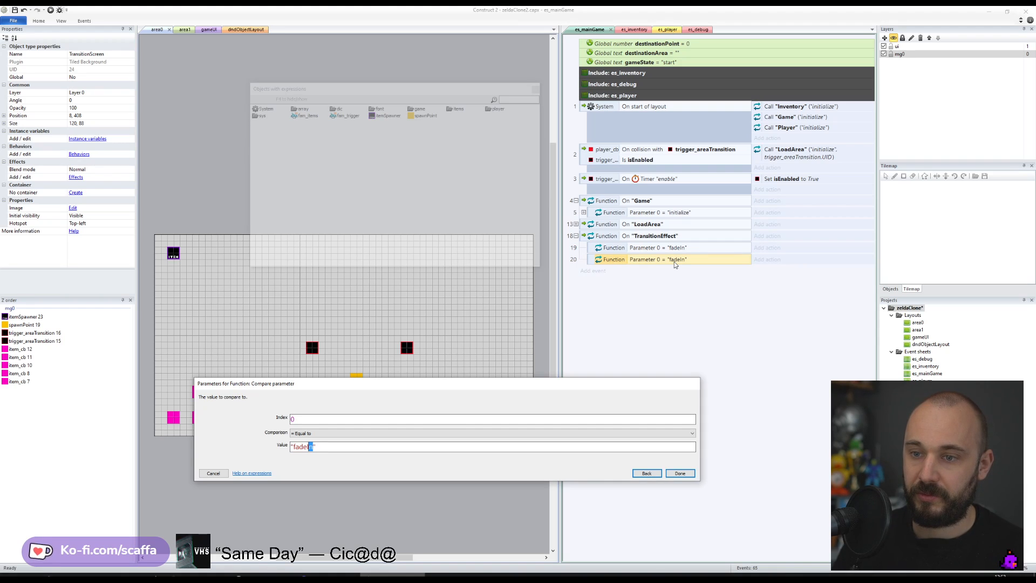
{"action": "type", "text": "Out"}
{"action": "key", "text": "Return"}
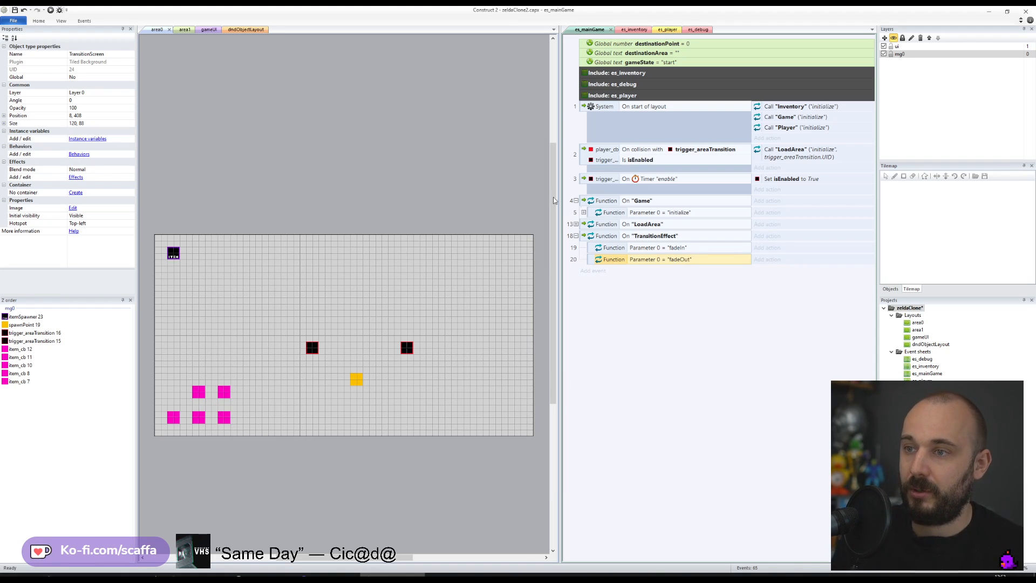
- Give the Game function's "initialize" event a Call function action with the name "TransitionEffect"
{"action": "left_click", "coordinate": [583, 212]}
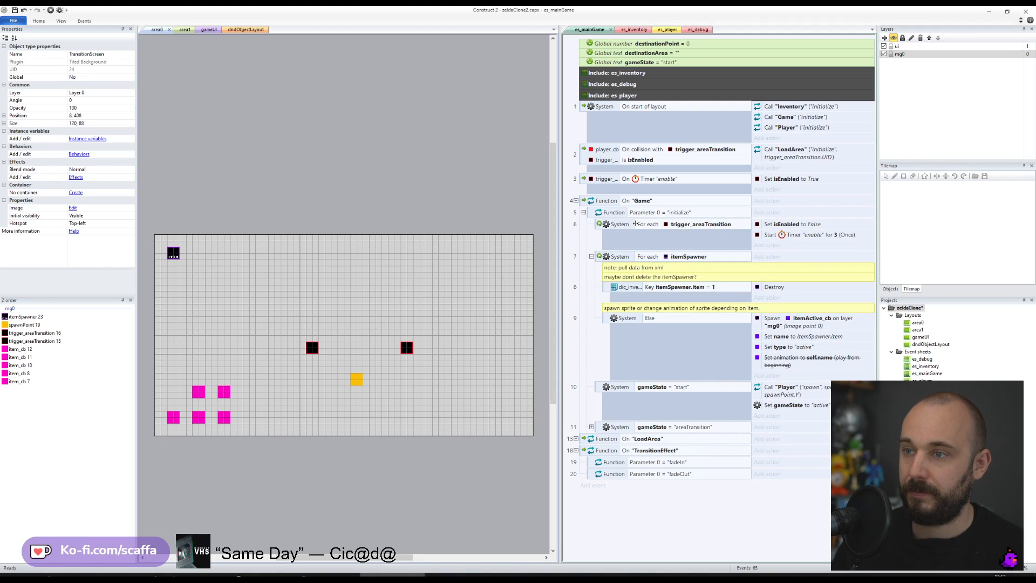
{"action": "left_click", "coordinate": [774, 213]}
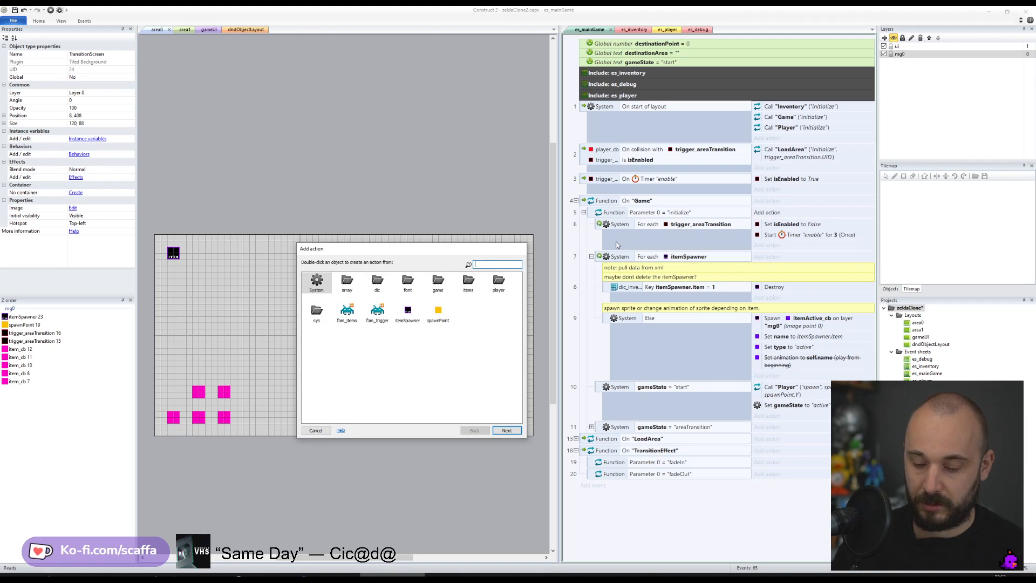
{"action": "type", "text": "func"}
{"action": "key", "text": "Return"}
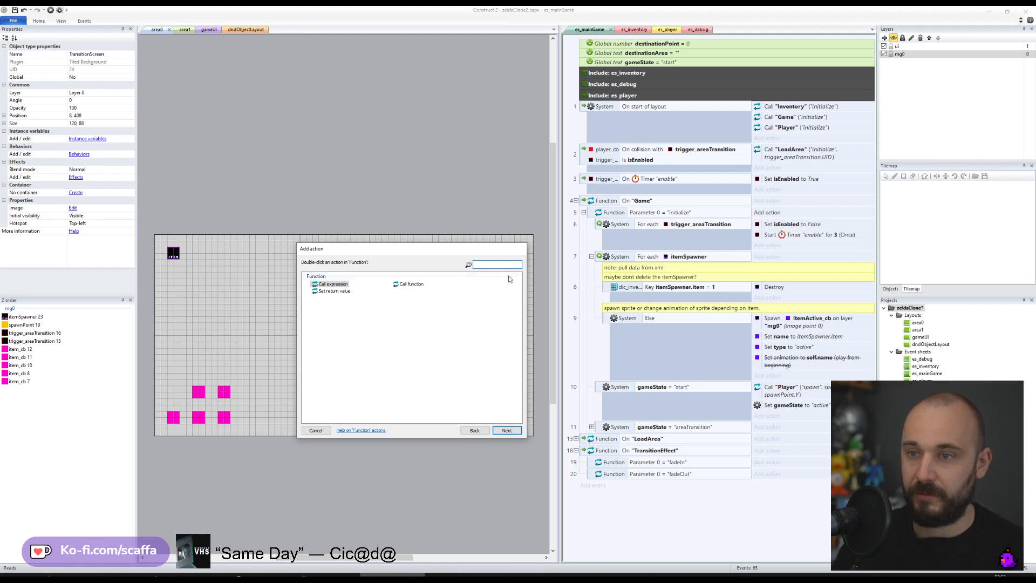
{"action": "double_click", "coordinate": [409, 283]}
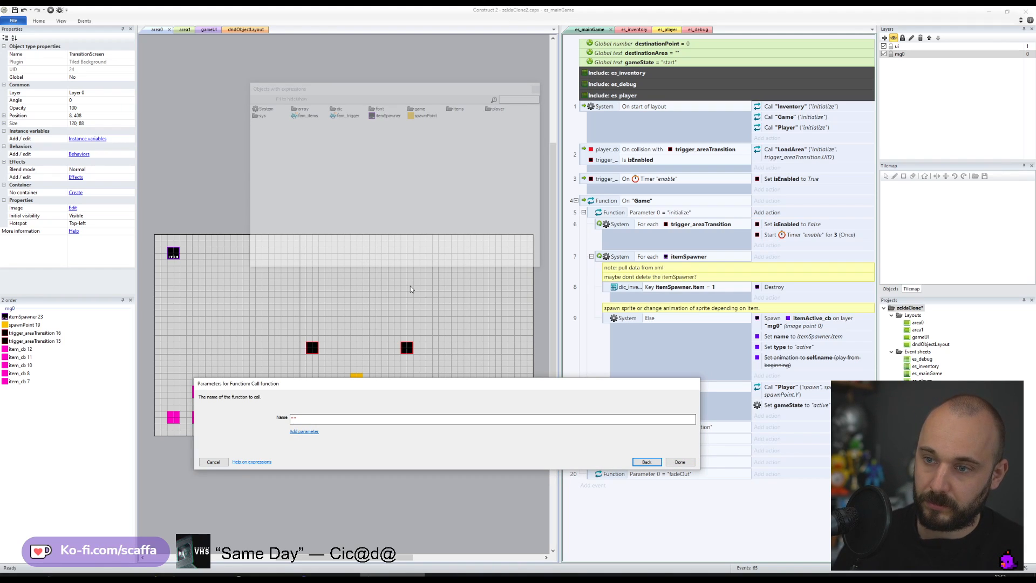
{"action": "left_click_drag", "start_coordinate": [437, 392], "coordinate": [470, 295]}
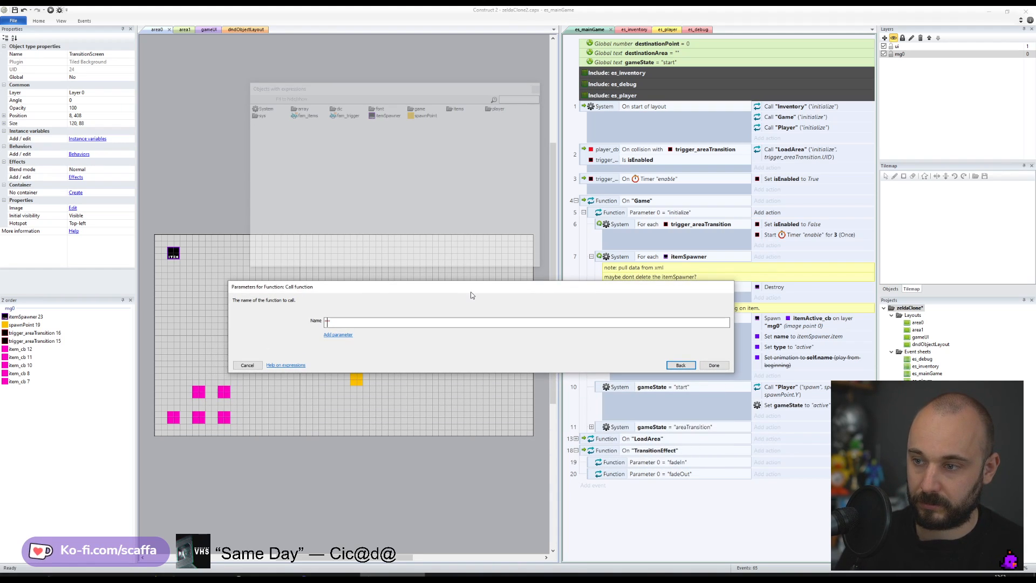
{"action": "type", "text": "Transition"}
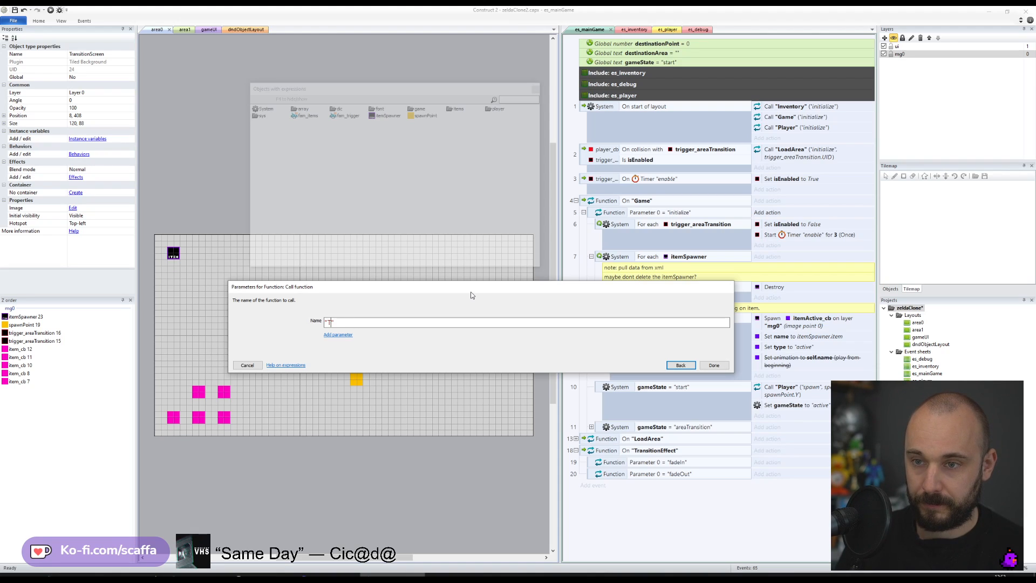
{"action": "type", "text": "Effect"}
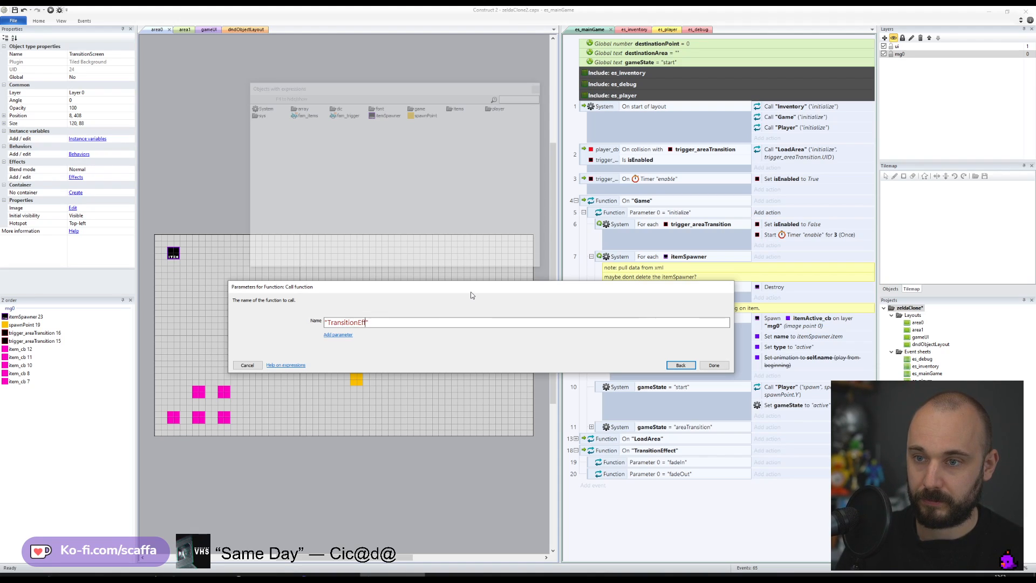
- Pass "fadeOut" as parameter 0 of the TransitionEffect call and finish the action
{"action": "key", "text": "Tab"}
{"action": "key", "text": "Return"}
{"action": "type", "text": "\""}
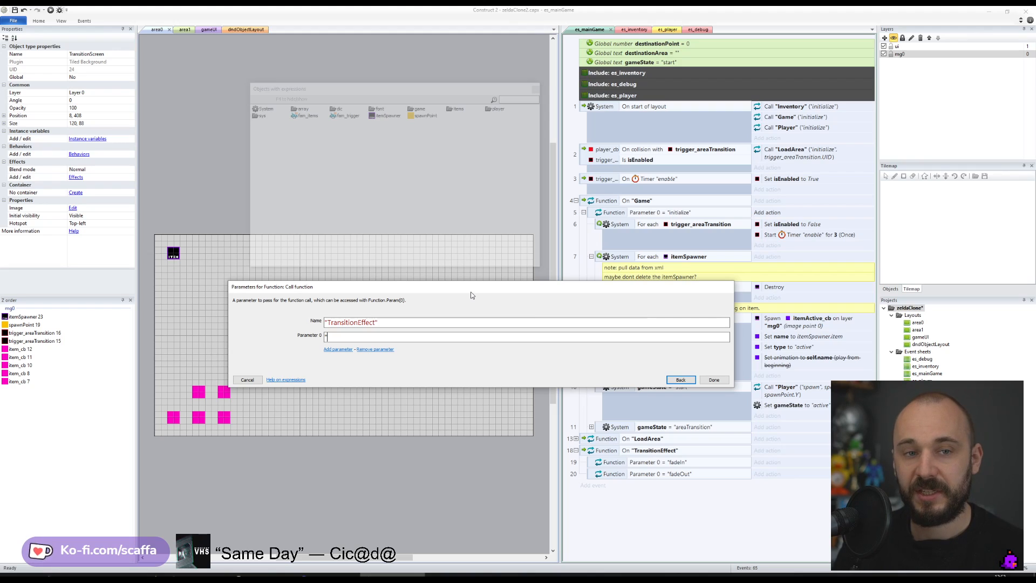
{"action": "type", "text": "FadeIn"}
{"action": "key", "text": "BackSpace"}
{"action": "key", "text": "BackSpace"}
{"action": "key", "text": "BackSpace"}
{"action": "key", "text": "BackSpace"}
{"action": "key", "text": "BackSpace"}
{"action": "key", "text": "BackSpace"}
{"action": "type", "text": "fadeOut\""}
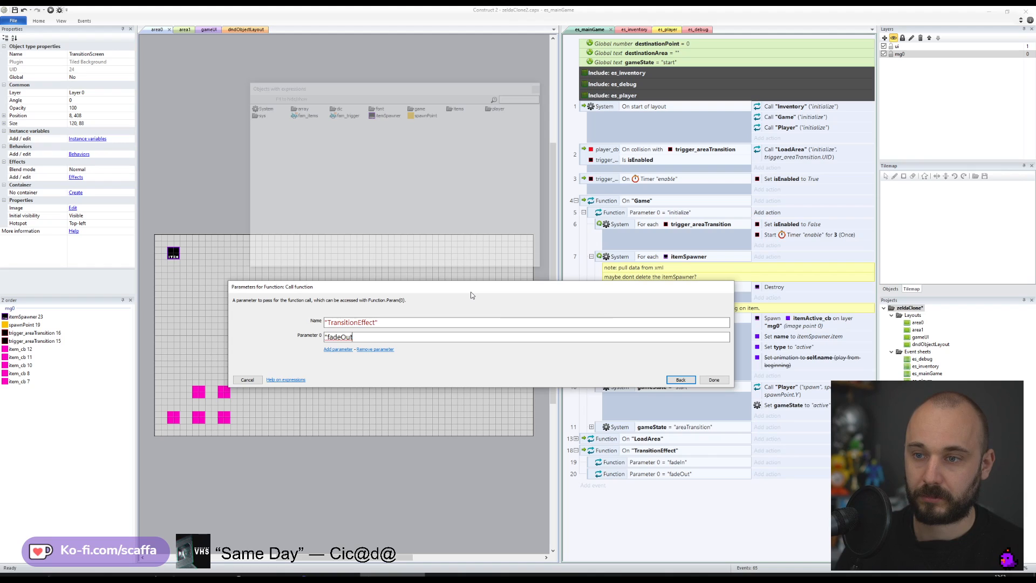
{"action": "key", "text": "Return"}
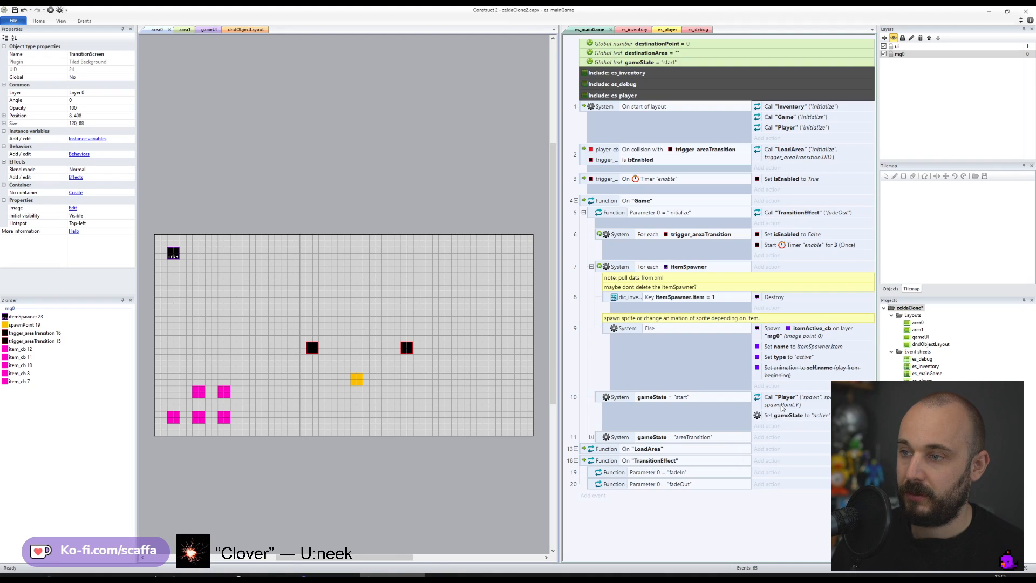
{"action": "left_click", "coordinate": [816, 214]}
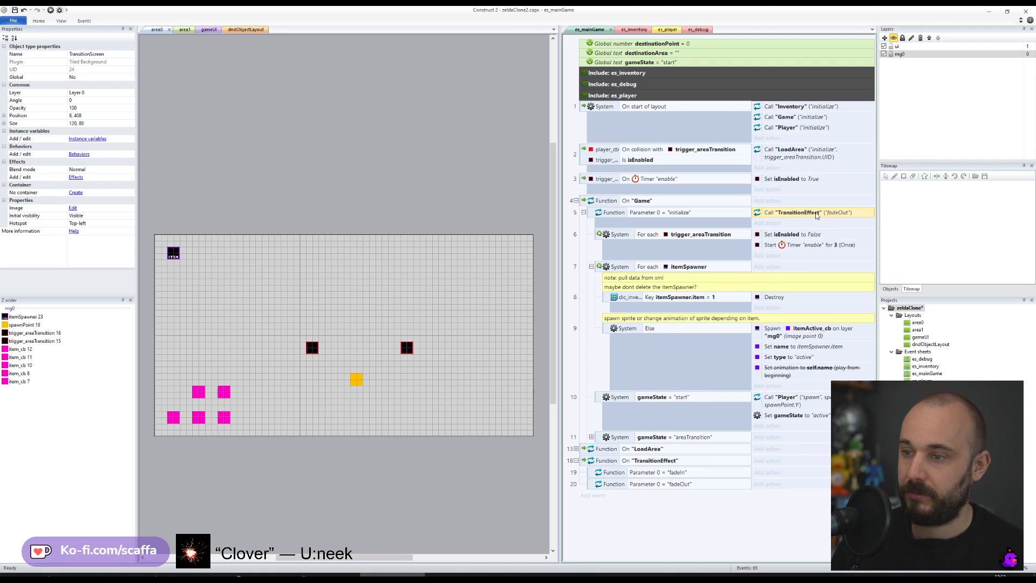
{"action": "left_click", "coordinate": [766, 486]}
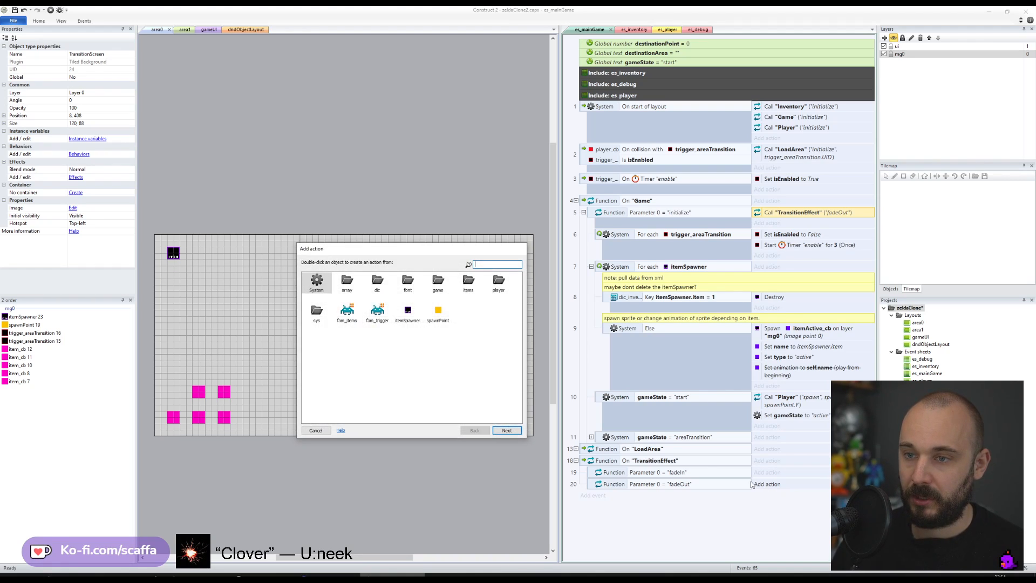
{"action": "double_click", "coordinate": [317, 282]}
{"action": "type", "text": "crea"}
{"action": "double_click", "coordinate": [325, 282]}
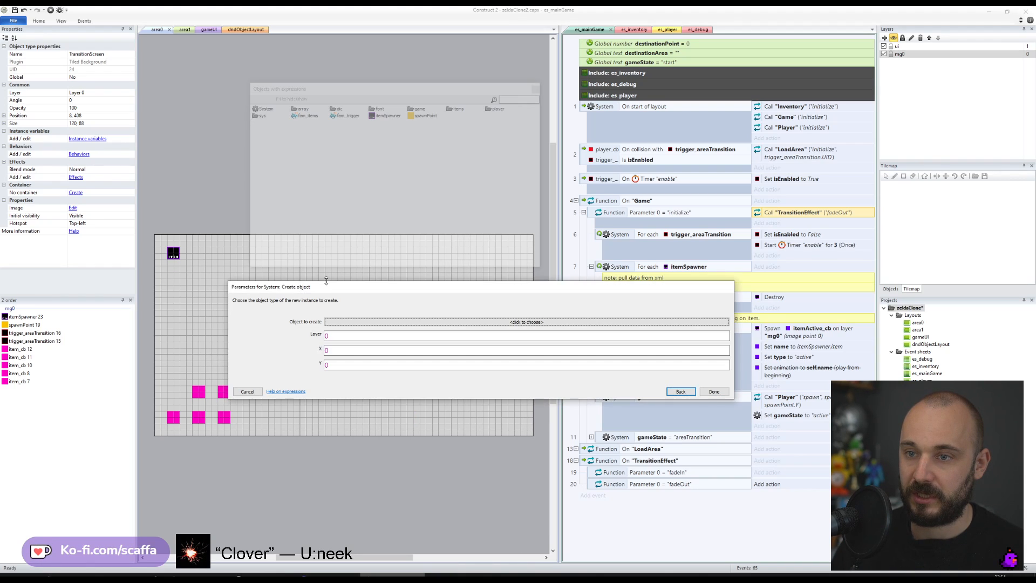
{"action": "left_click", "coordinate": [352, 321]}
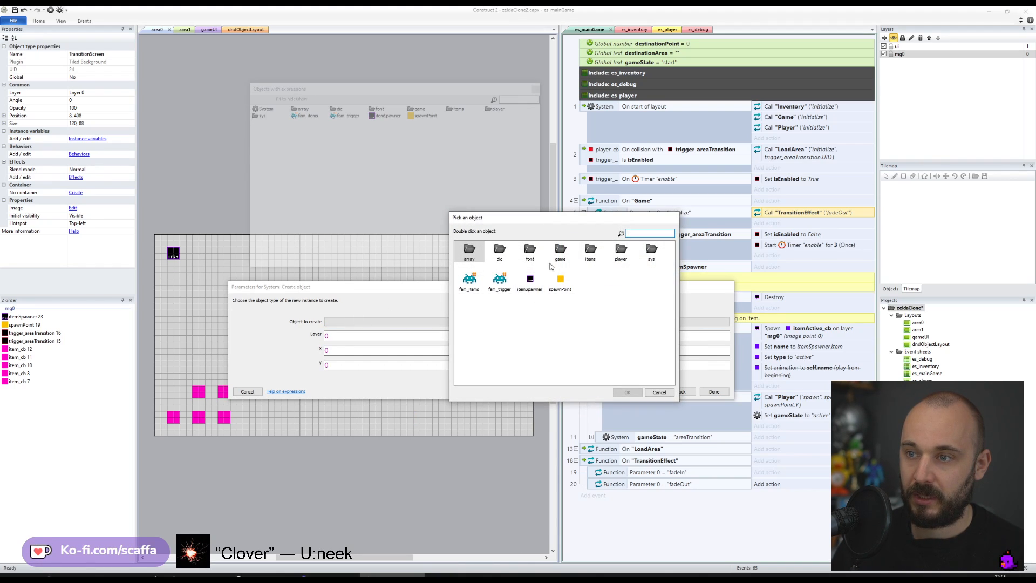
{"action": "double_click", "coordinate": [560, 251]}
{"action": "double_click", "coordinate": [530, 251]}
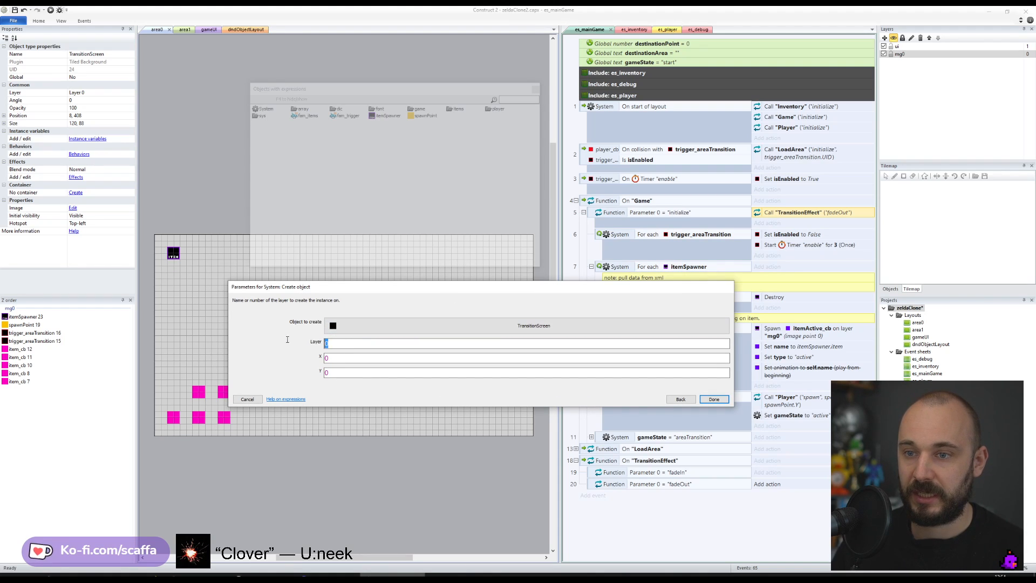
{"action": "type", "text": "\""}
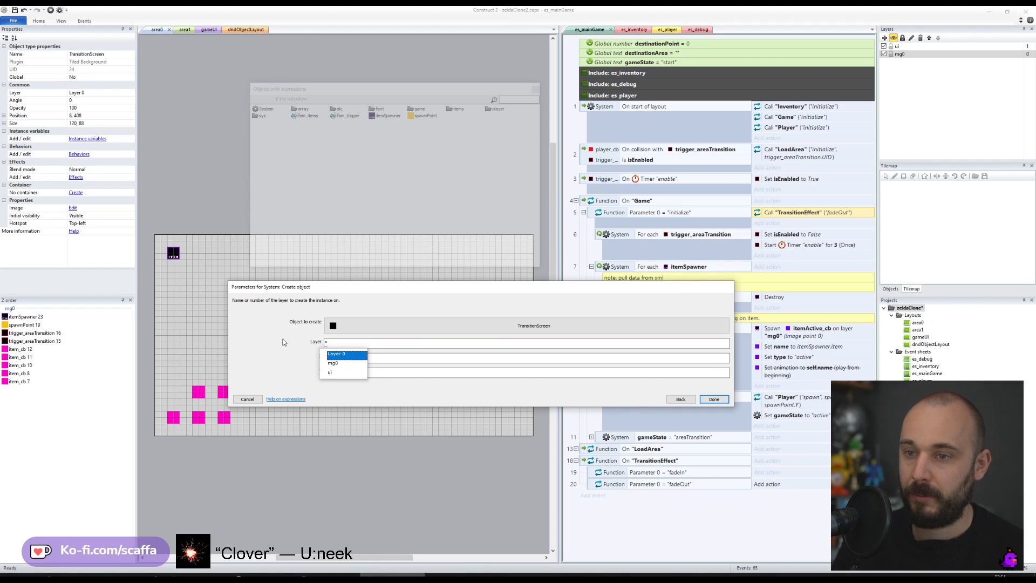
{"action": "key", "text": "Escape"}
{"action": "key", "text": "Escape"}
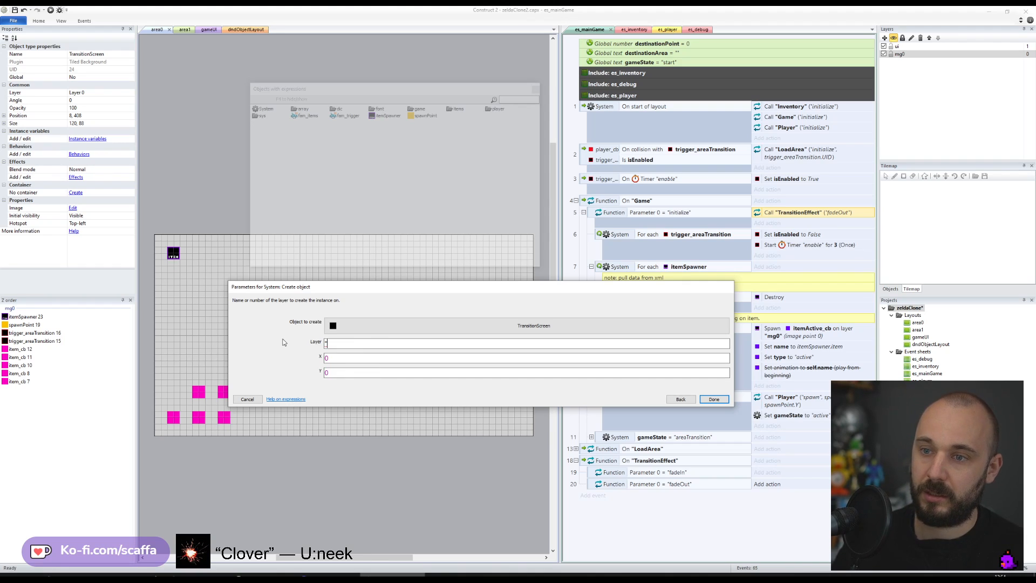
- Add a new layer above the "ui" layer in the area0 layout and name it "top"
{"action": "left_click", "coordinate": [905, 47]}
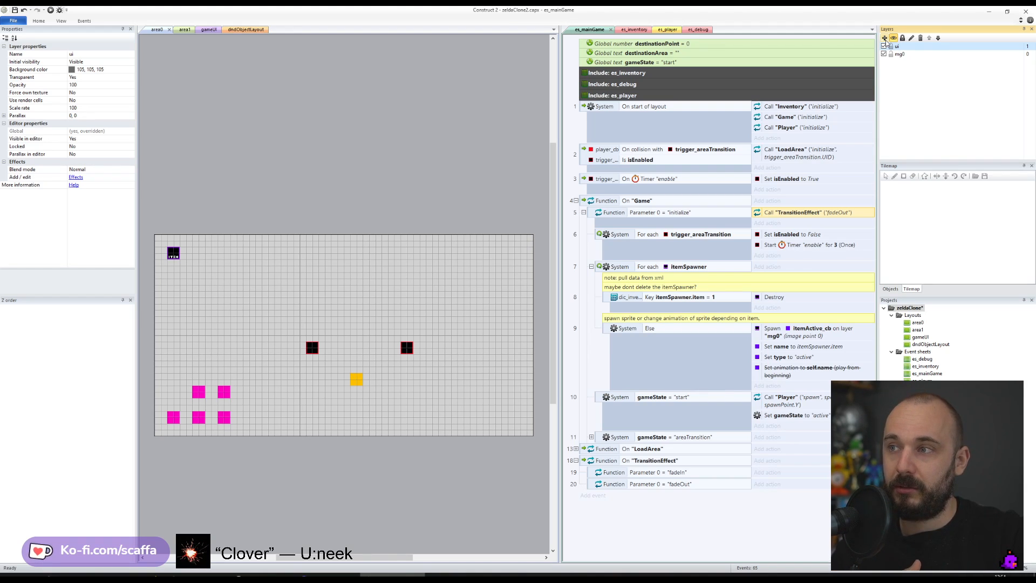
{"action": "left_click", "coordinate": [900, 55]}
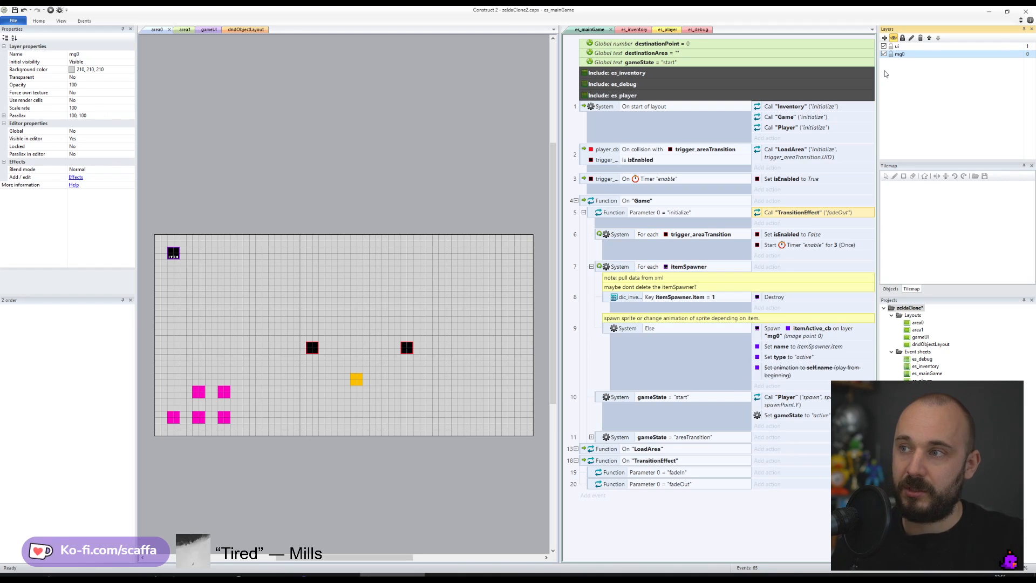
{"action": "left_click", "coordinate": [884, 37]}
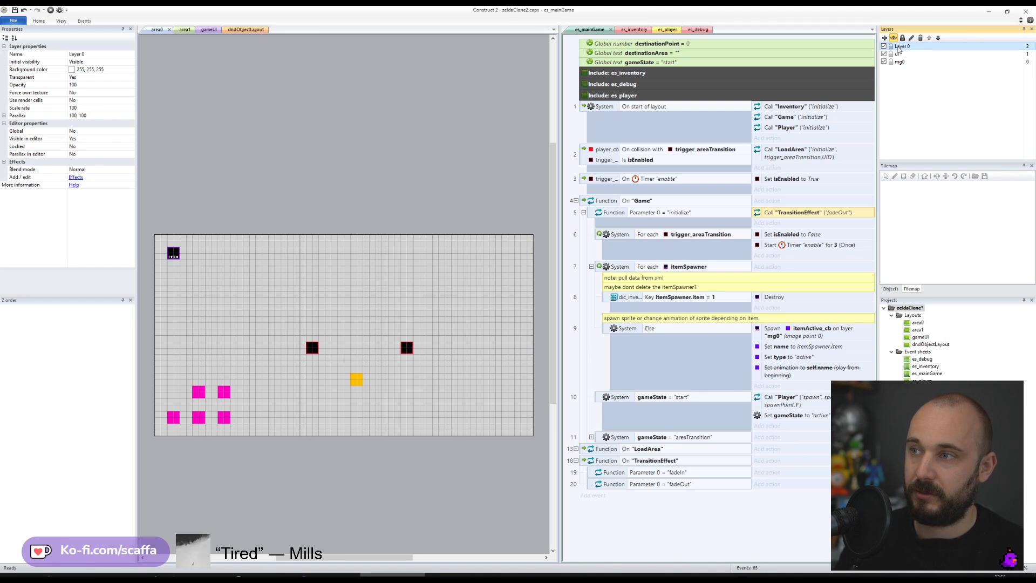
{"action": "right_click", "coordinate": [900, 49]}
{"action": "left_click", "coordinate": [924, 101]}
{"action": "type", "text": "top"}
{"action": "key", "text": "Return"}
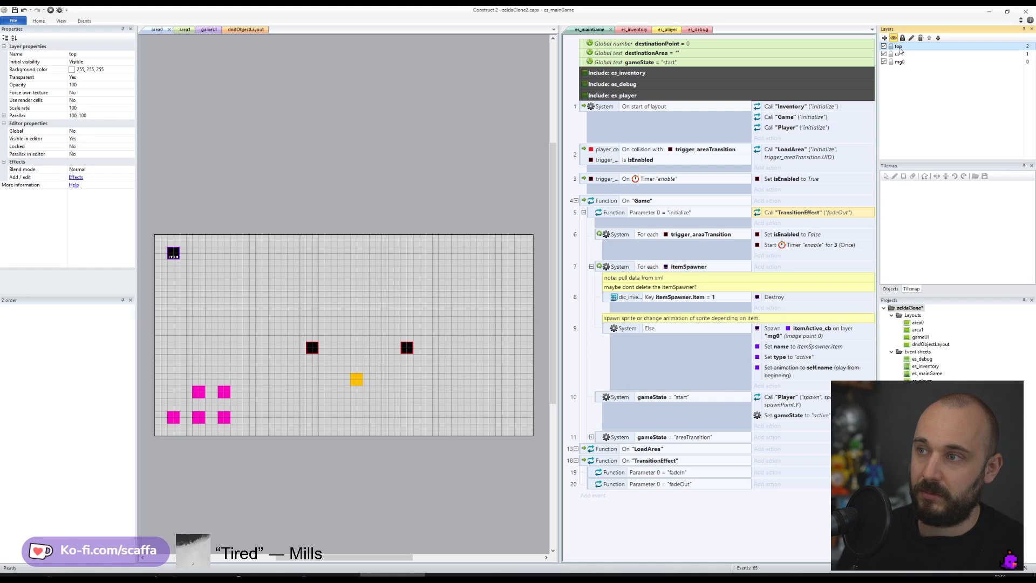
- Add a layer named "top" to the area1 layout as well, return to area0 and save the project
{"action": "left_click", "coordinate": [185, 29]}
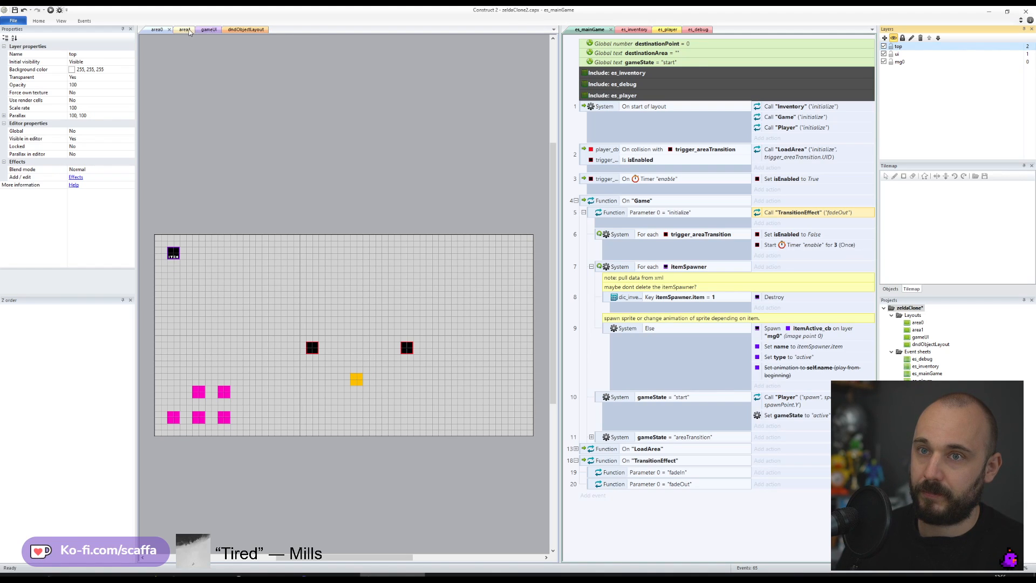
{"action": "left_click", "coordinate": [885, 37]}
{"action": "right_click", "coordinate": [898, 45]}
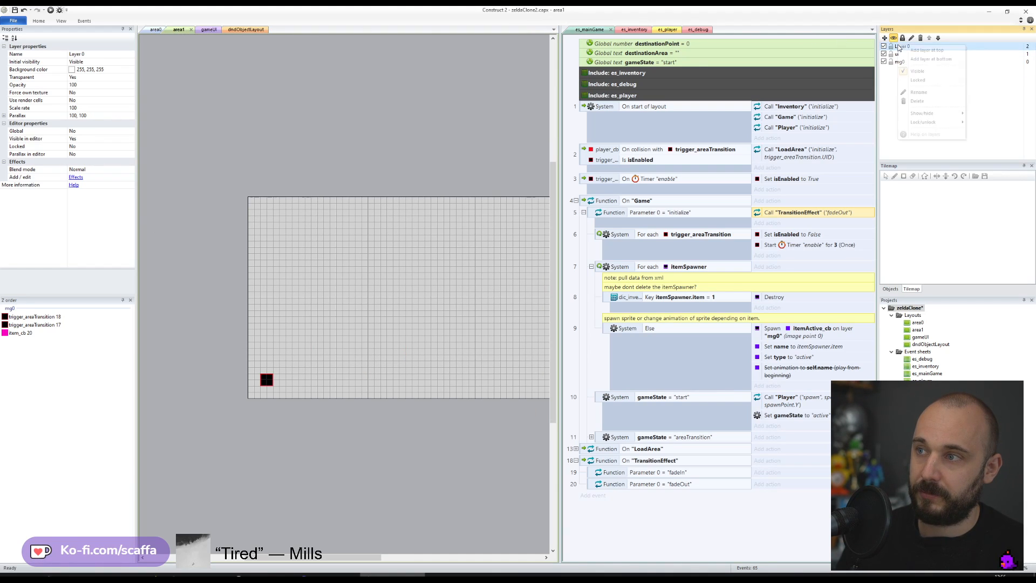
{"action": "left_click", "coordinate": [921, 90]}
{"action": "type", "text": "top"}
{"action": "key", "text": "Return"}
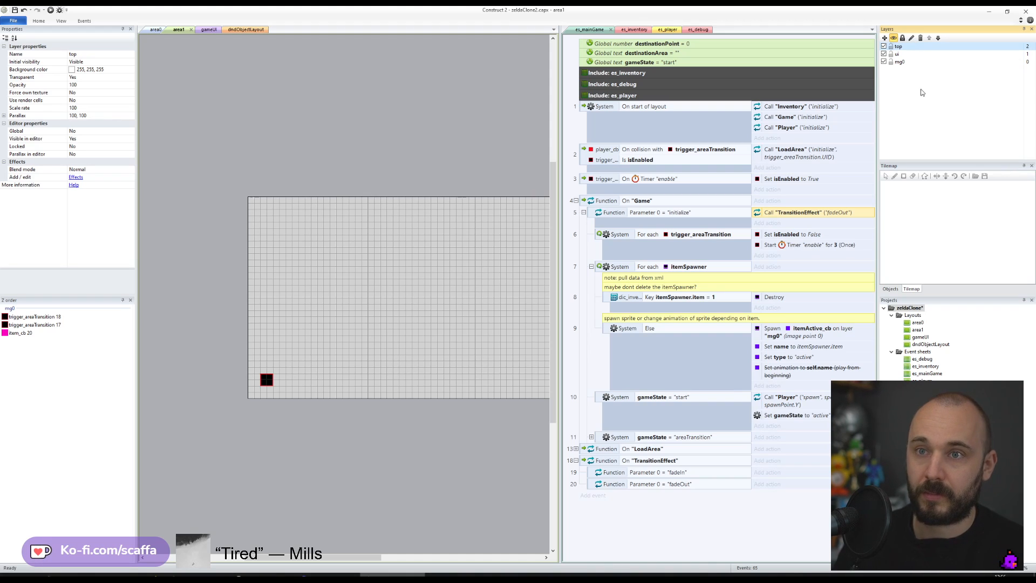
{"action": "left_click", "coordinate": [156, 29]}
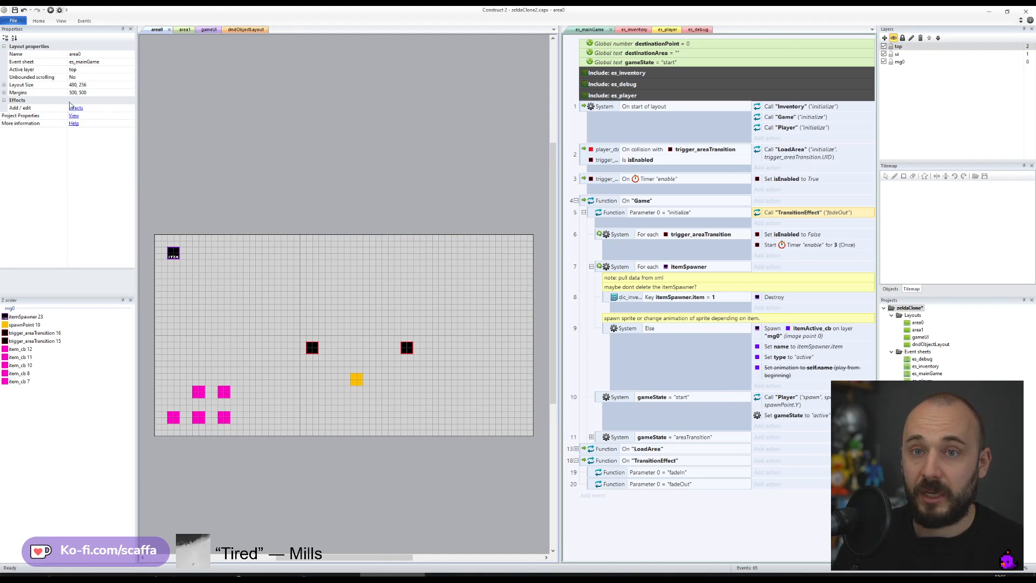
{"action": "left_click", "coordinate": [13, 11]}
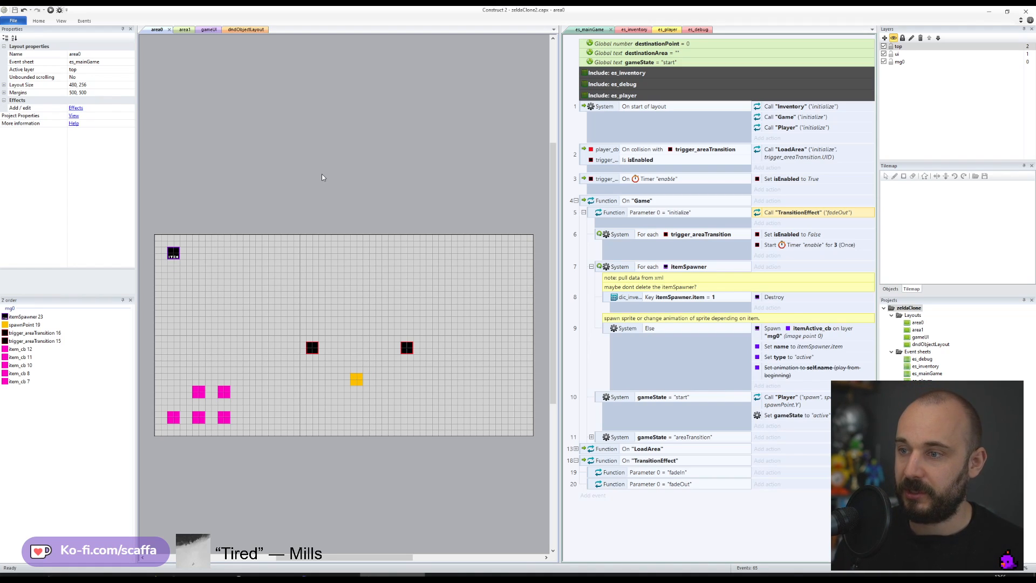
- Give TransitionEffect's "fadeOut" event a System Create object action with TransitionScreen as the object to create
{"action": "left_click_drag", "start_coordinate": [560, 322], "coordinate": [498, 320]}
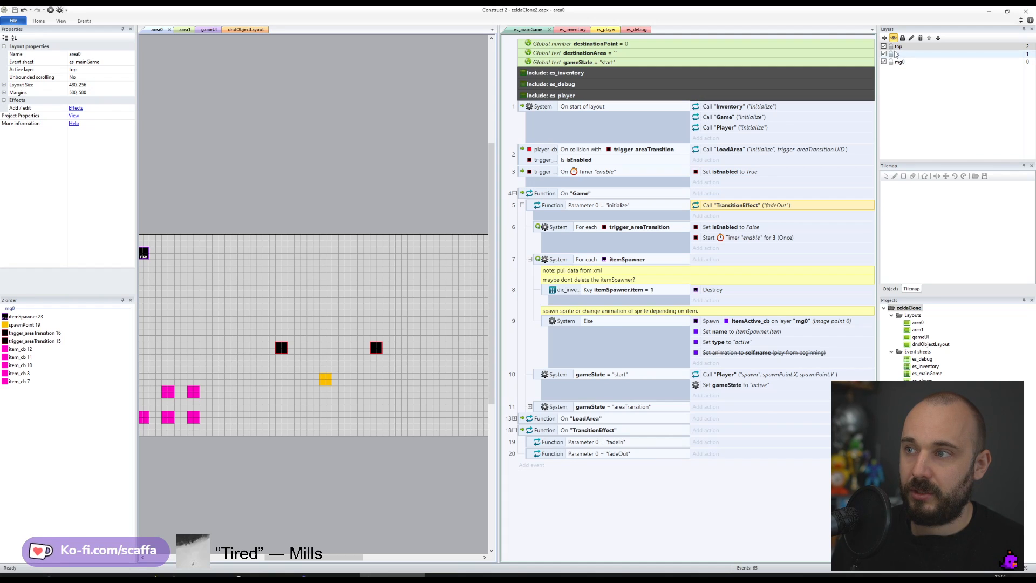
{"action": "left_click", "coordinate": [704, 453]}
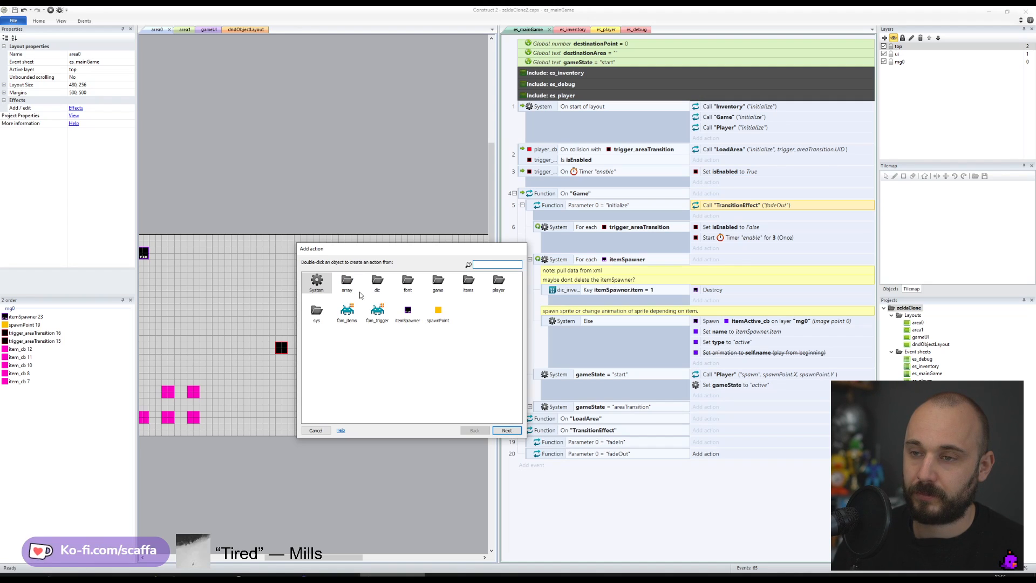
{"action": "double_click", "coordinate": [321, 285]}
{"action": "type", "text": "crea"}
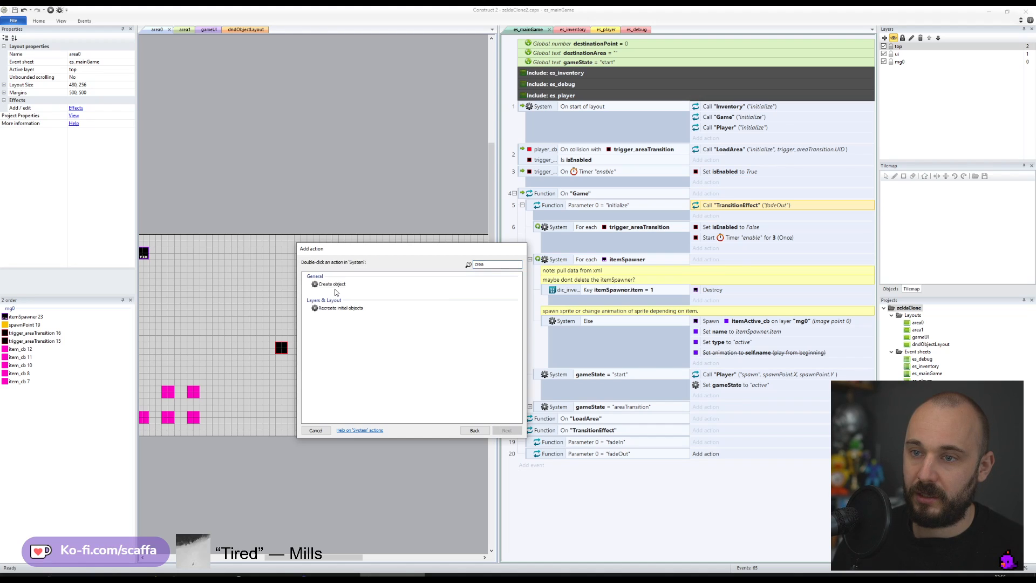
{"action": "double_click", "coordinate": [332, 284]}
{"action": "left_click", "coordinate": [360, 321]}
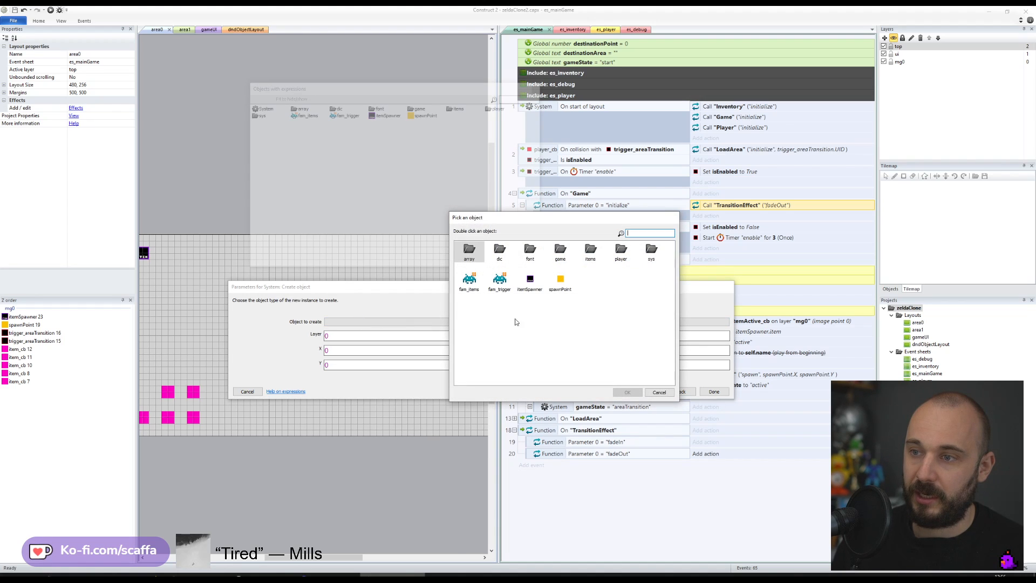
{"action": "double_click", "coordinate": [530, 253]}
{"action": "double_click", "coordinate": [530, 253]}
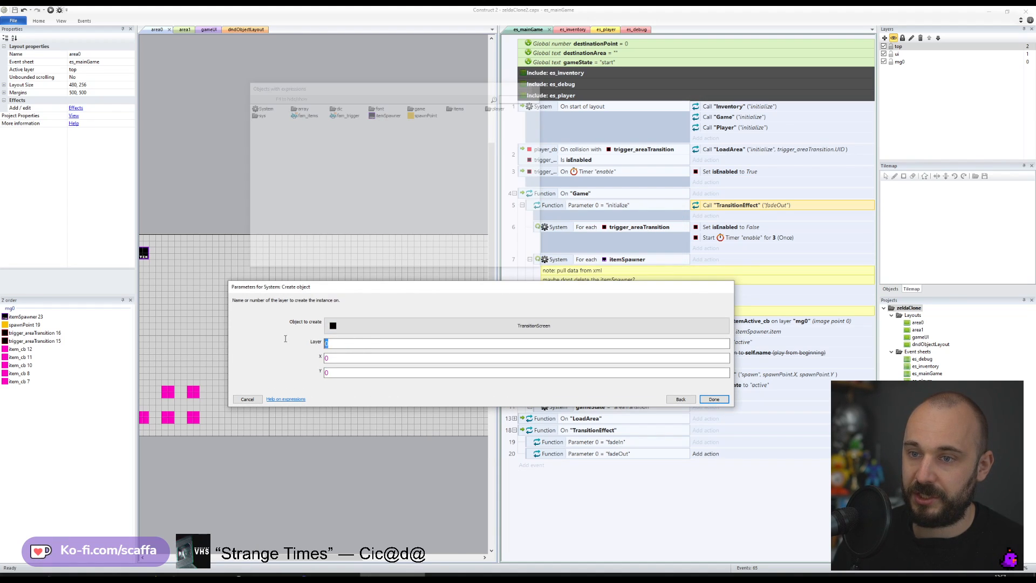
- Set the layer for creating TransitionScreen to "top" and finish the action
{"action": "type", "text": "\"top"}
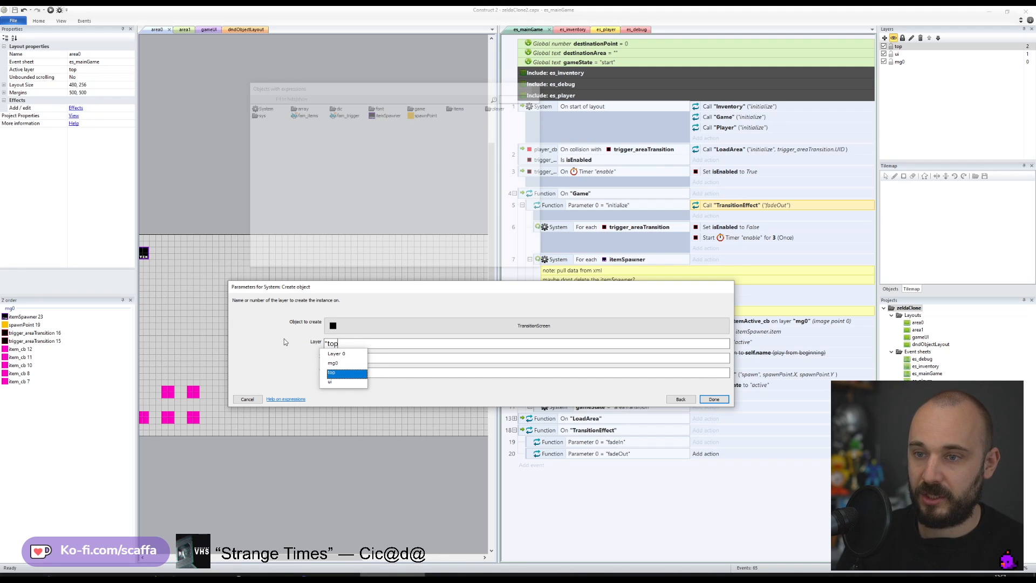
{"action": "type", "text": "\""}
{"action": "key", "text": "Tab"}
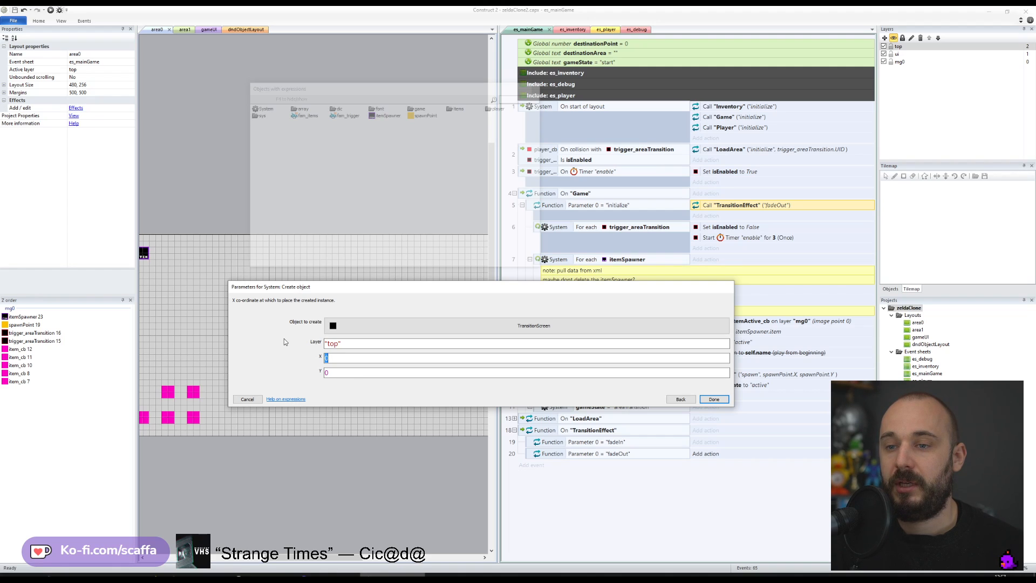
{"action": "key", "text": "Return"}
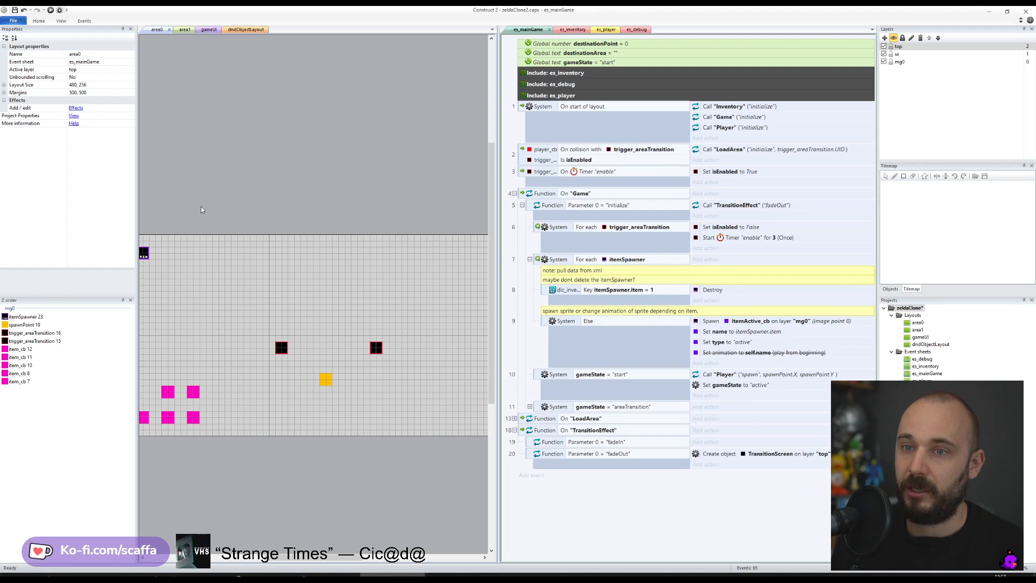
- Check the TransitionScreen object's hotspot setting in dndObjectLayout and return to the area0 layout
{"action": "middle_click_drag", "start_coordinate": [208, 238], "coordinate": [274, 244]}
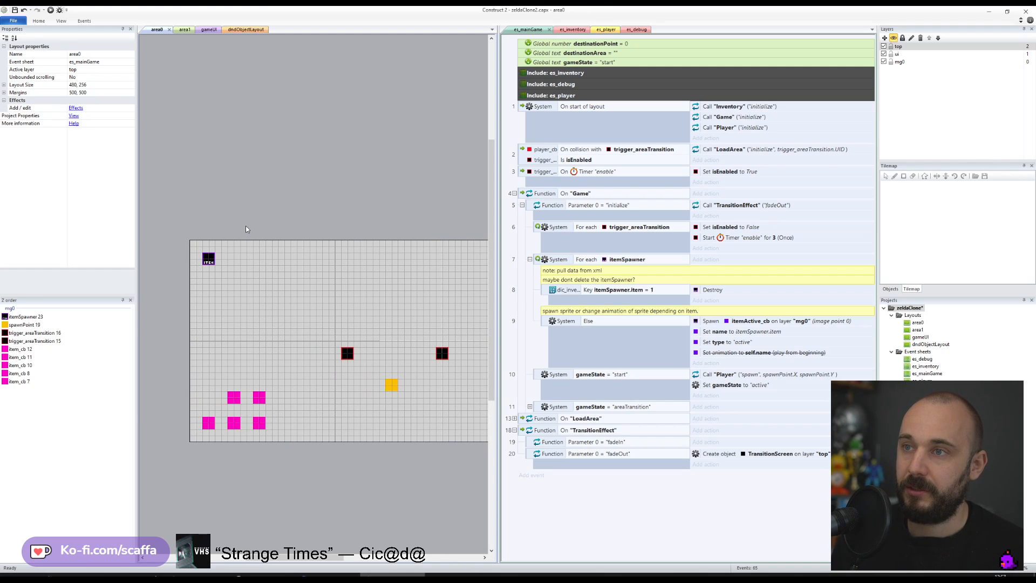
{"action": "left_click", "coordinate": [235, 30]}
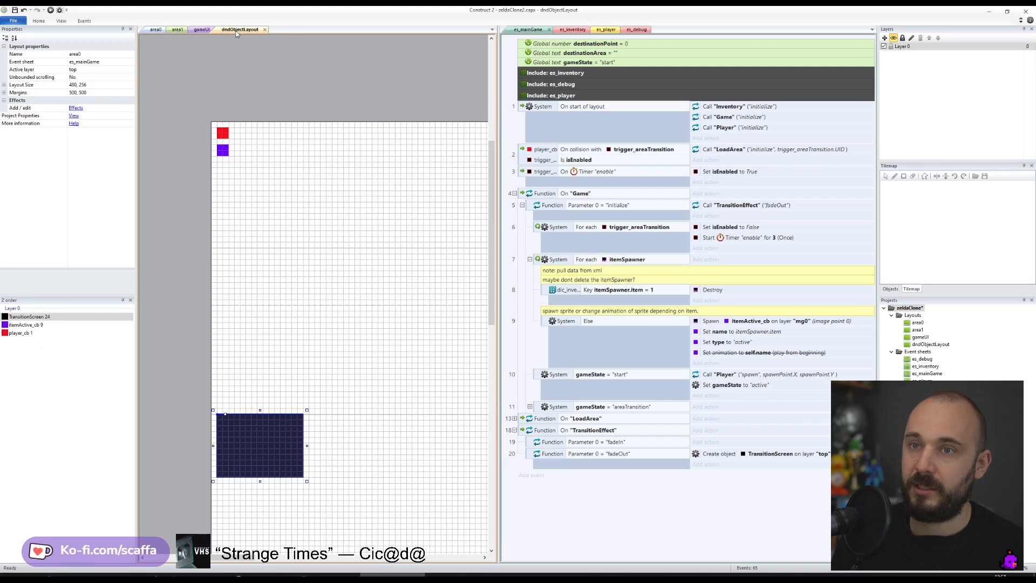
{"action": "left_click", "coordinate": [257, 434]}
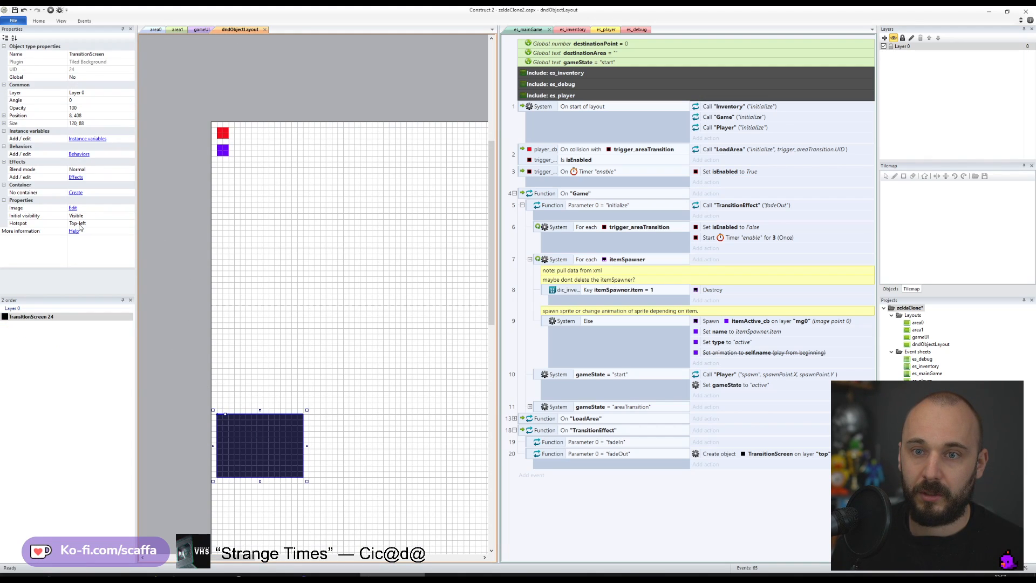
{"action": "left_click", "coordinate": [156, 30]}
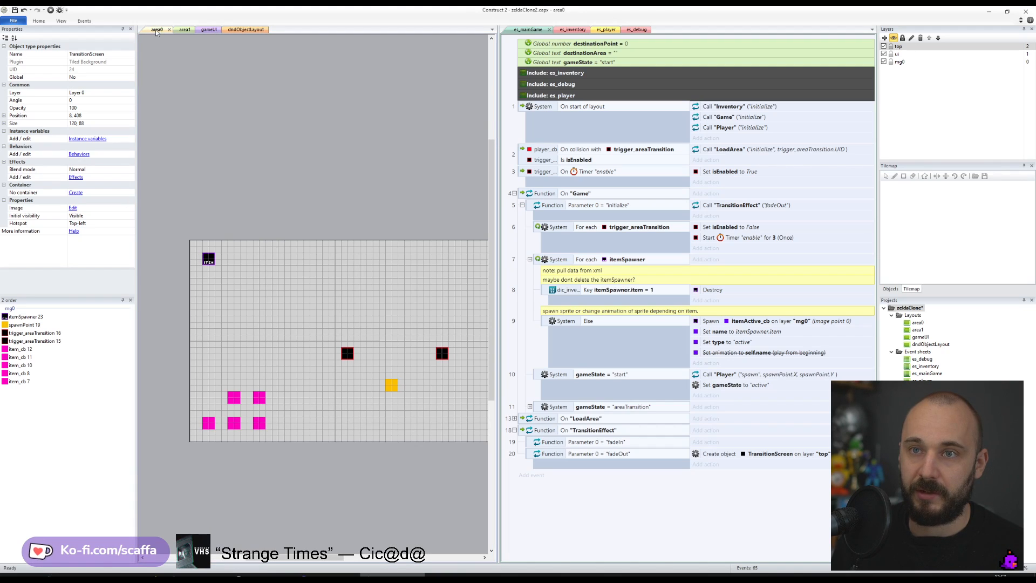
- Save the project and run a preview of the area0 layout to test the TransitionScreen creation
{"action": "key", "text": "ctrl+s"}
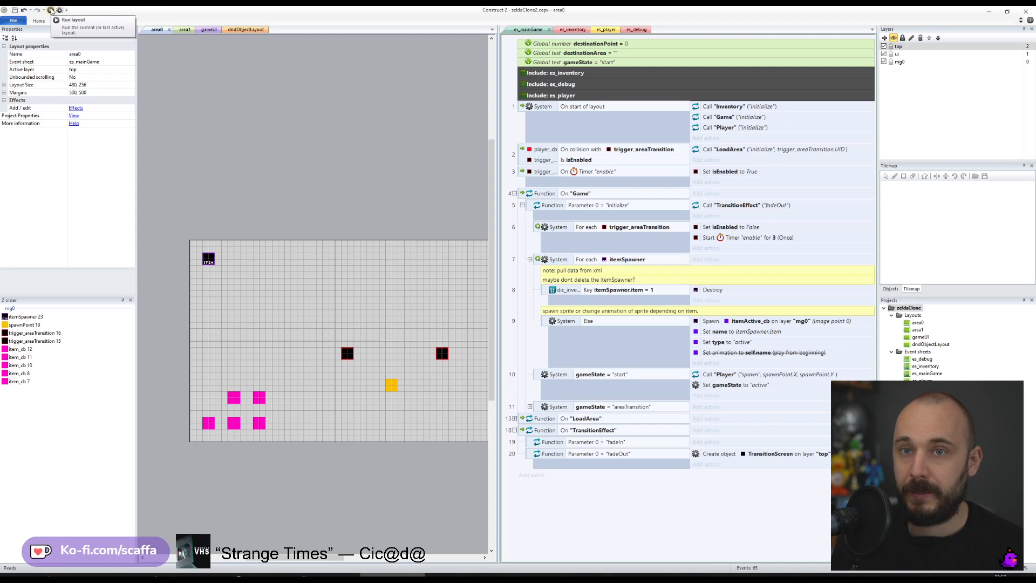
{"action": "left_click", "coordinate": [51, 10]}
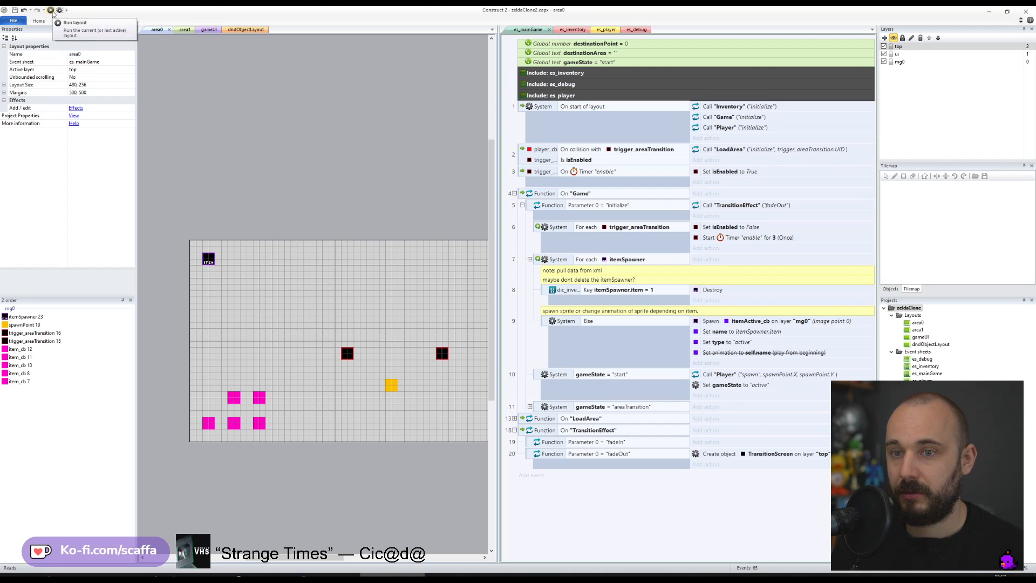
{"action": "left_click", "coordinate": [520, 575]}
{"action": "left_click", "coordinate": [520, 575]}
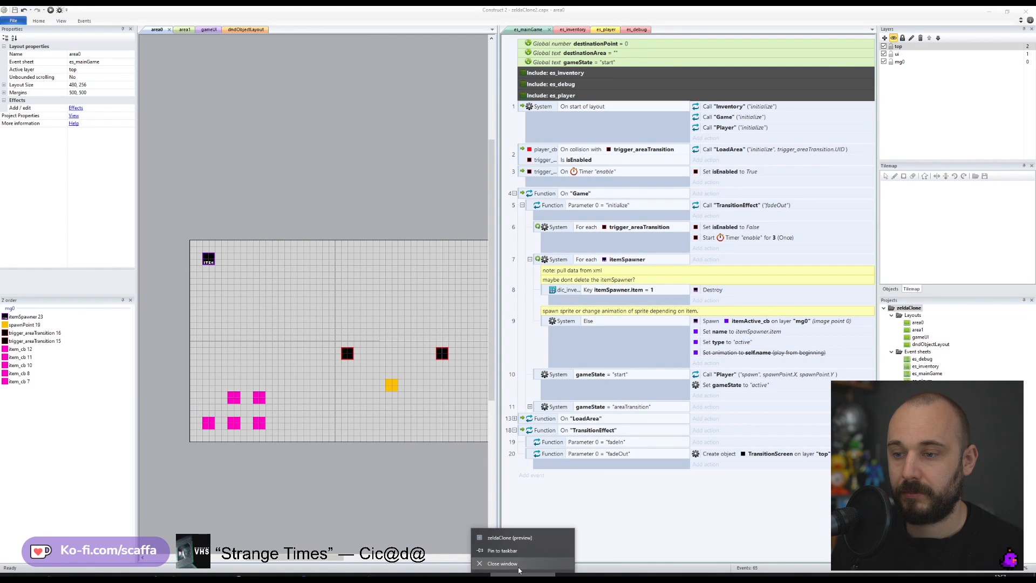
{"action": "left_click", "coordinate": [52, 11]}
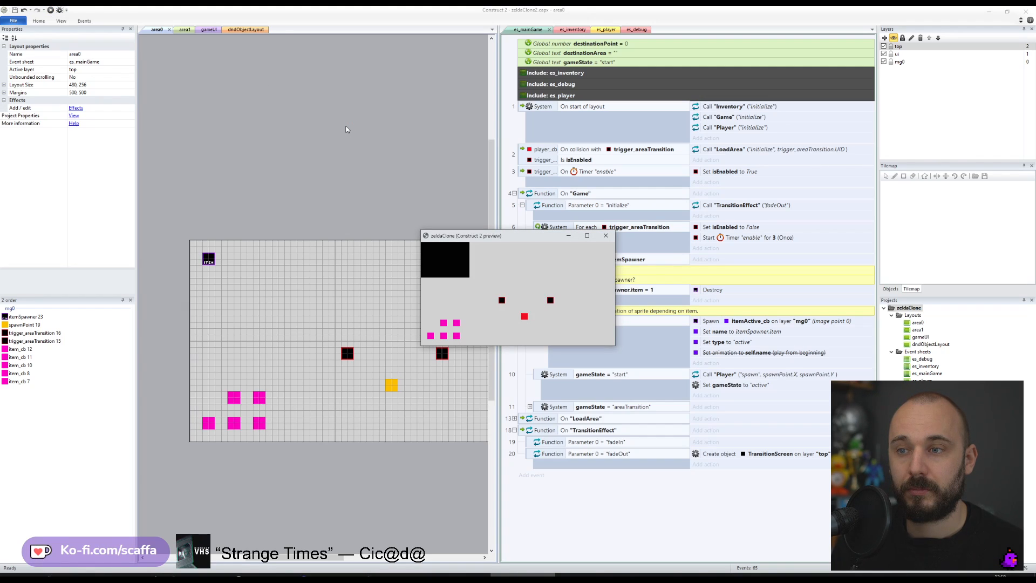
{"action": "left_click", "coordinate": [611, 240]}
- Add a TransitionScreen Set size action to TransitionEffect's "fadeOut" event
{"action": "left_click", "coordinate": [707, 464]}
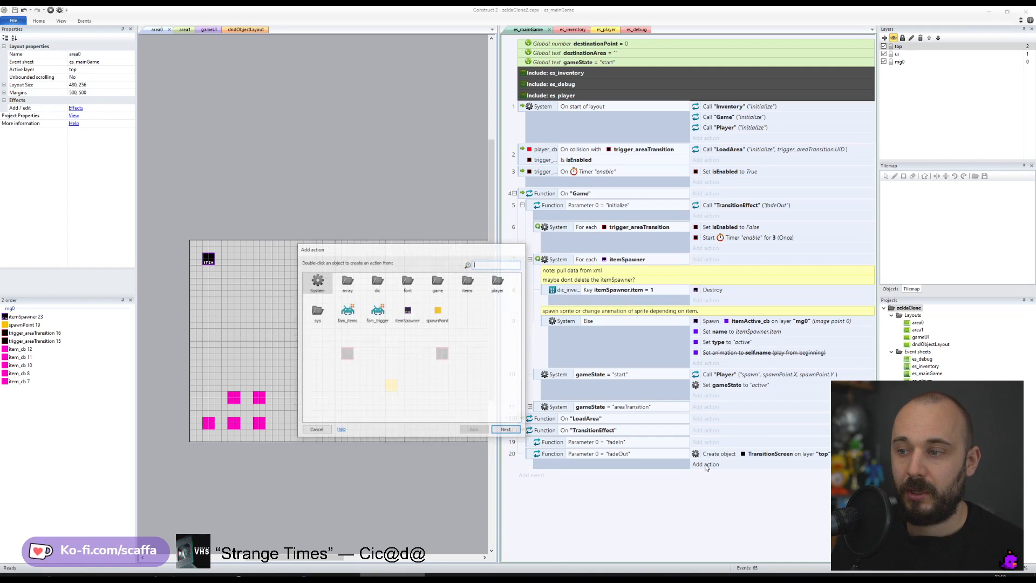
{"action": "type", "text": "tra"}
{"action": "double_click", "coordinate": [317, 282]}
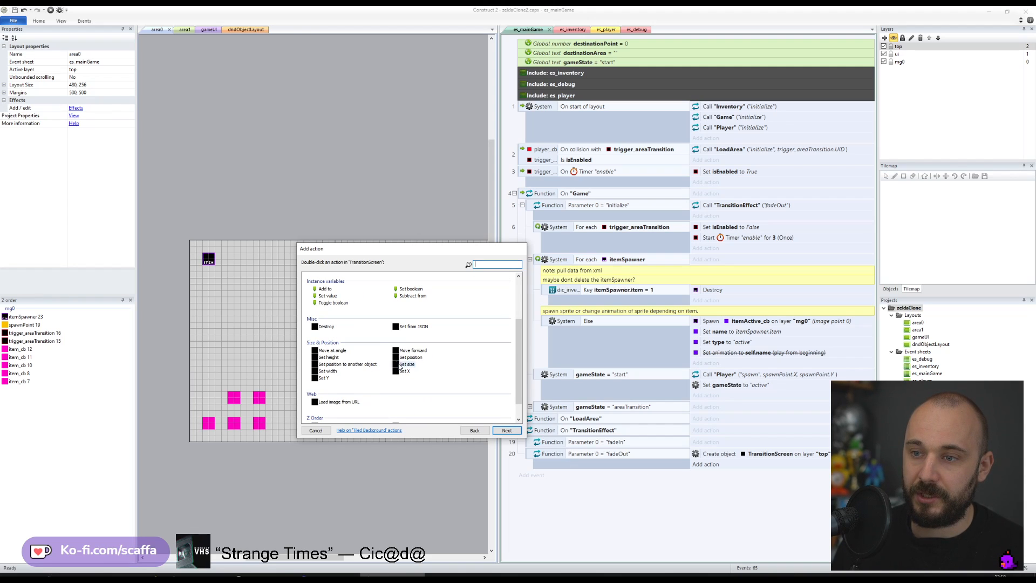
{"action": "double_click", "coordinate": [402, 364]}
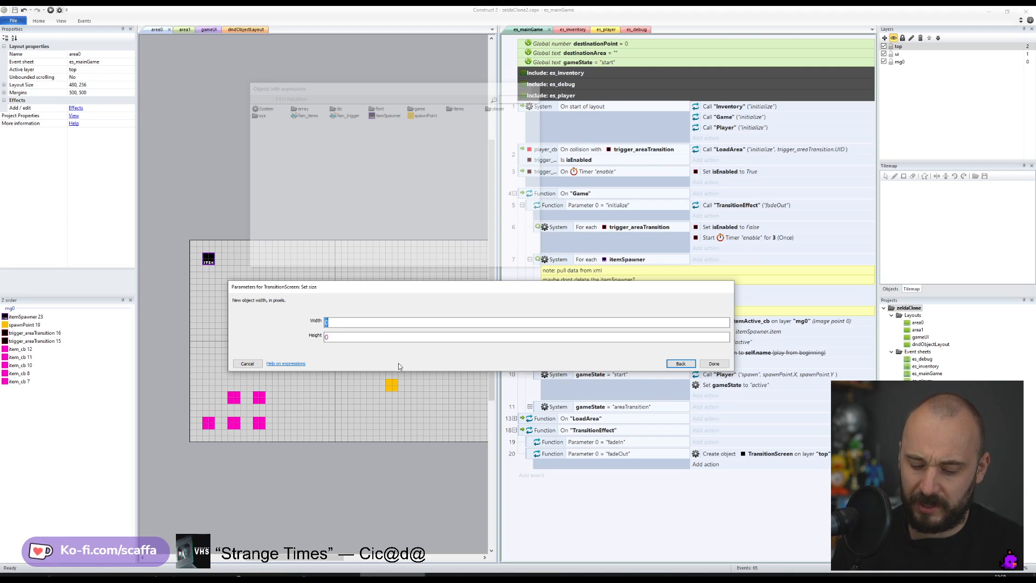
{"action": "type", "text": "Layout"}
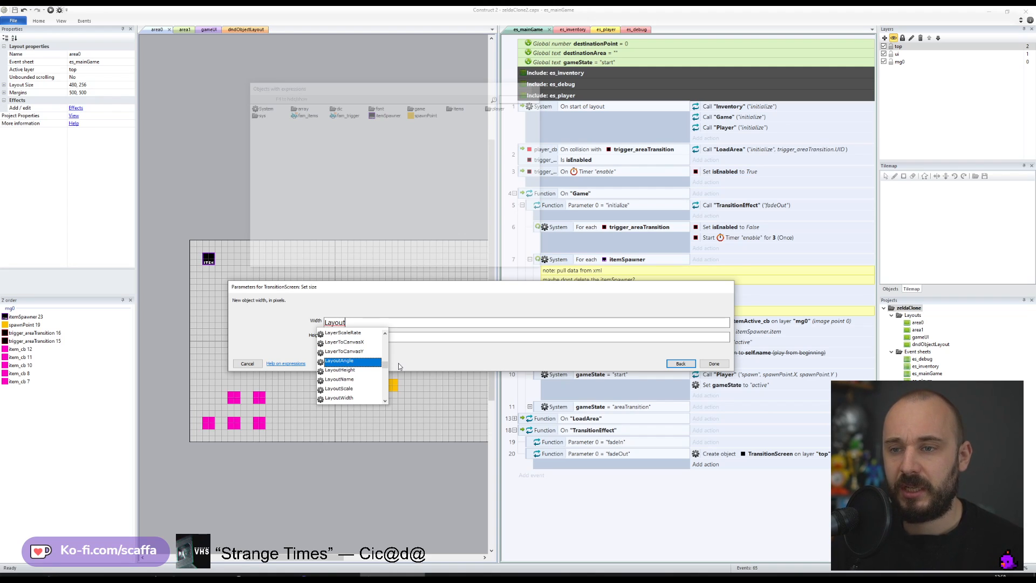
{"action": "key", "text": "Down"}
{"action": "key", "text": "Down"}
{"action": "key", "text": "Down"}
{"action": "key", "text": "Down"}
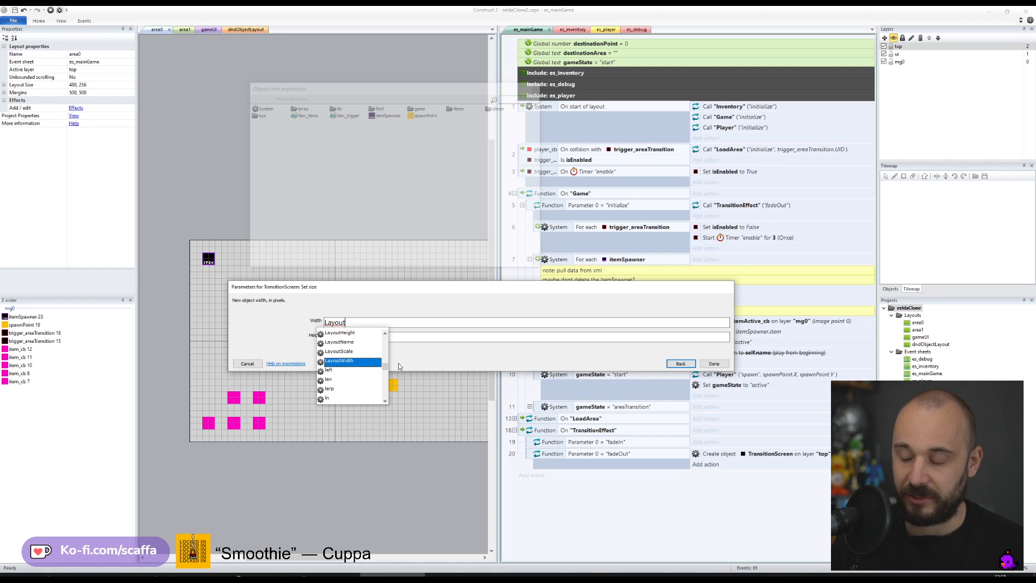
{"action": "key", "text": "BackSpace"}
{"action": "key", "text": "BackSpace"}
{"action": "key", "text": "BackSpace"}
{"action": "key", "text": "BackSpace"}
{"action": "key", "text": "BackSpace"}
{"action": "key", "text": "BackSpace"}
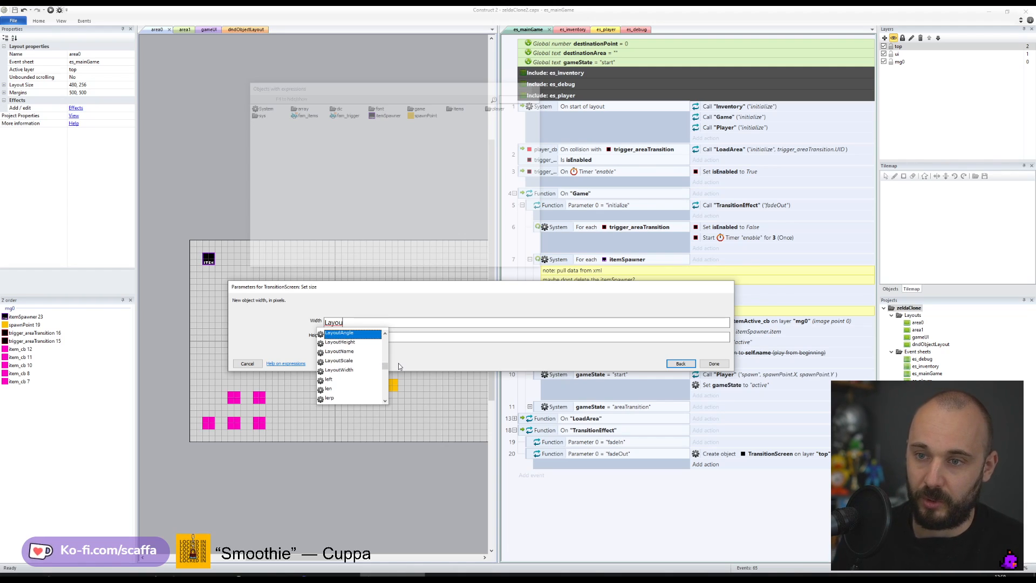
- Set the width of the TransitionScreen size action to the system expression WindowWidth
{"action": "type", "text": "V"}
{"action": "key", "text": "BackSpace"}
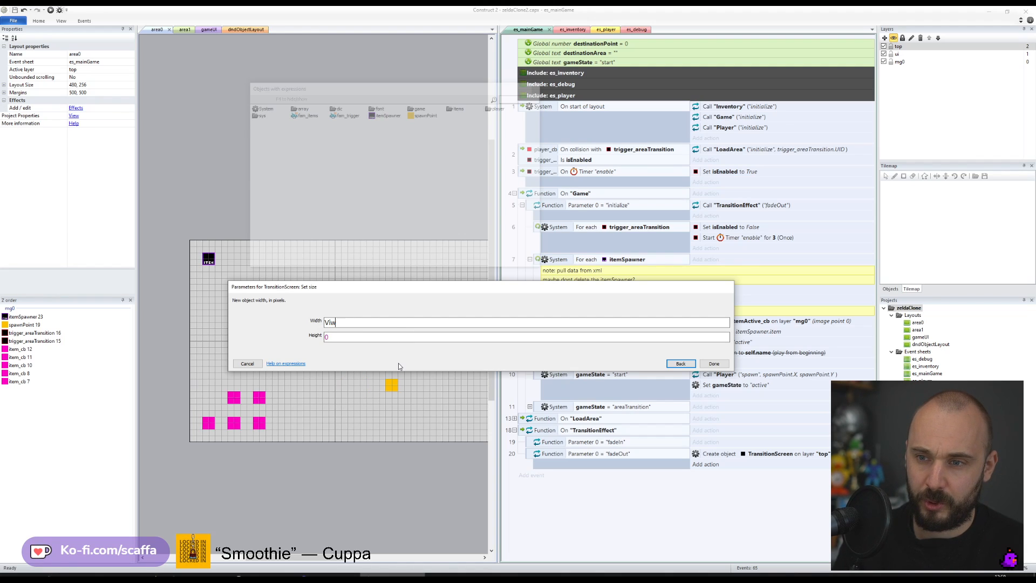
{"action": "type", "text": "View"}
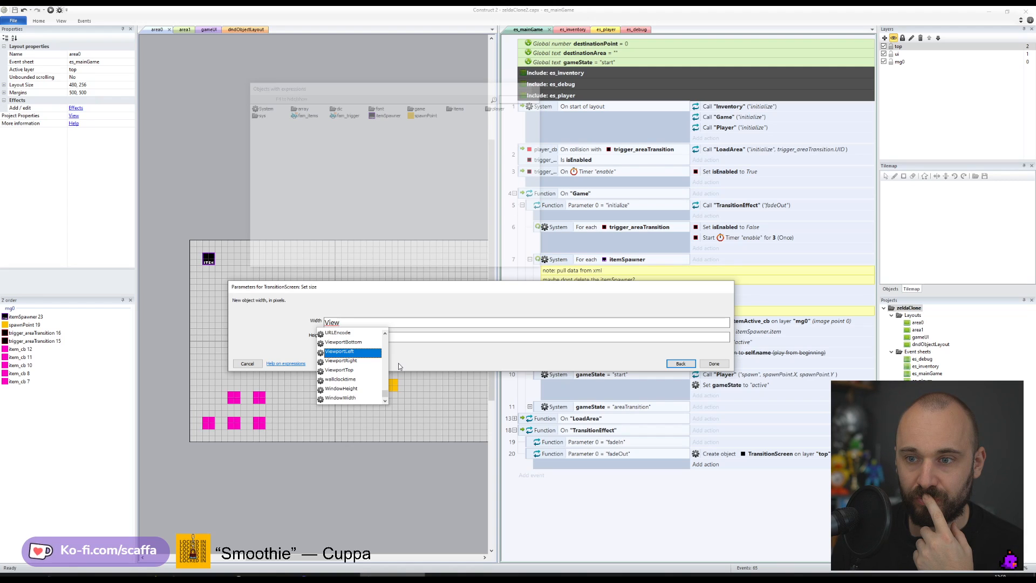
{"action": "key", "text": "Down"}
{"action": "key", "text": "Down"}
{"action": "key", "text": "Down"}
{"action": "key", "text": "Down"}
{"action": "key", "text": "Down"}
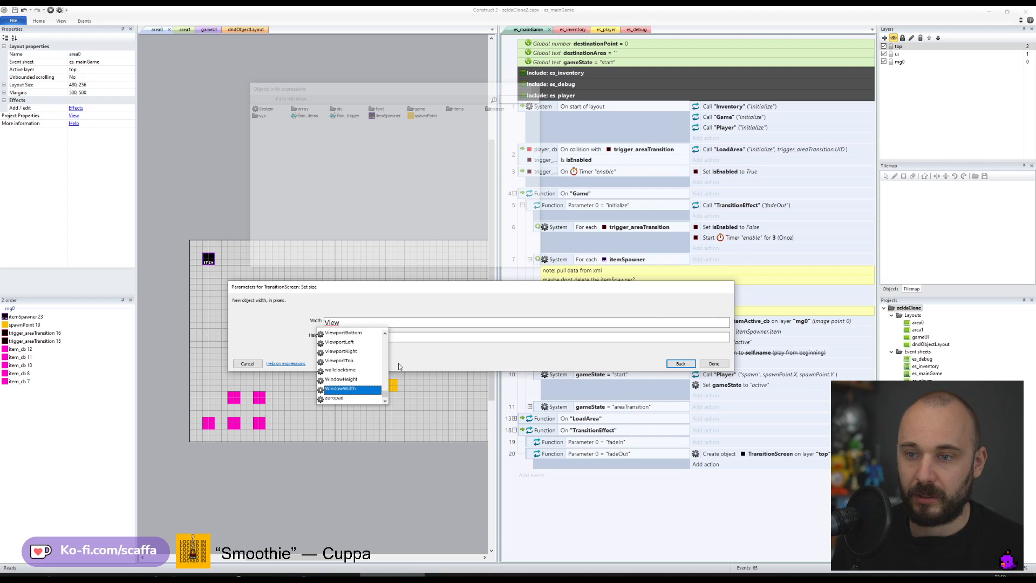
{"action": "key", "text": "Return"}
- Set the height to WindowHeight by reusing the width expression, and finish the Set size action
{"action": "key", "text": "ctrl+a"}
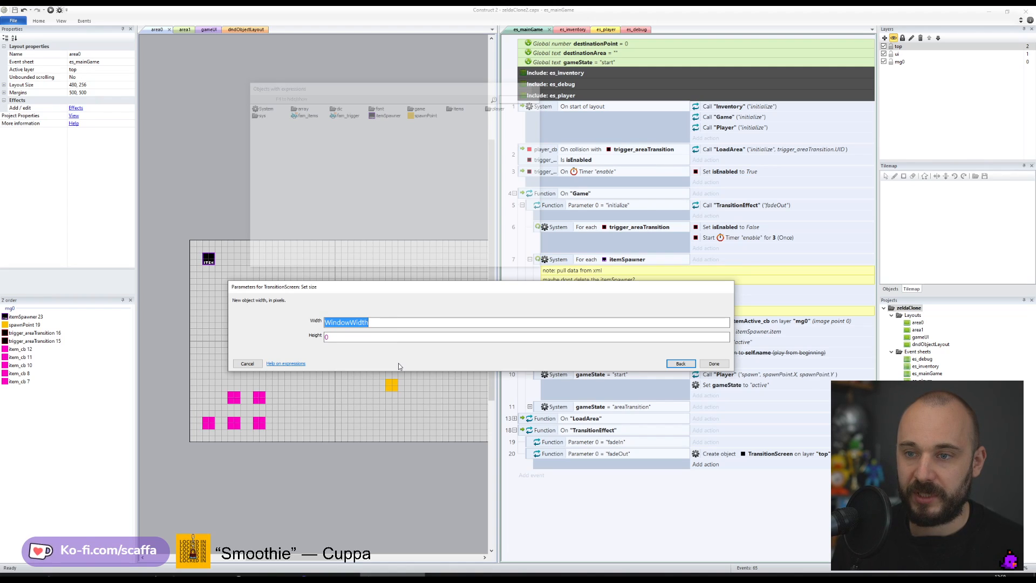
{"action": "key", "text": "ctrl+c"}
{"action": "key", "text": "Tab"}
{"action": "key", "text": "ctrl+v"}
{"action": "key", "text": "Left"}
{"action": "key", "text": "Left"}
{"action": "key", "text": "Left"}
{"action": "key", "text": "Left"}
{"action": "key", "text": "shift+End"}
{"action": "type", "text": "Height"}
{"action": "key", "text": "Return"}
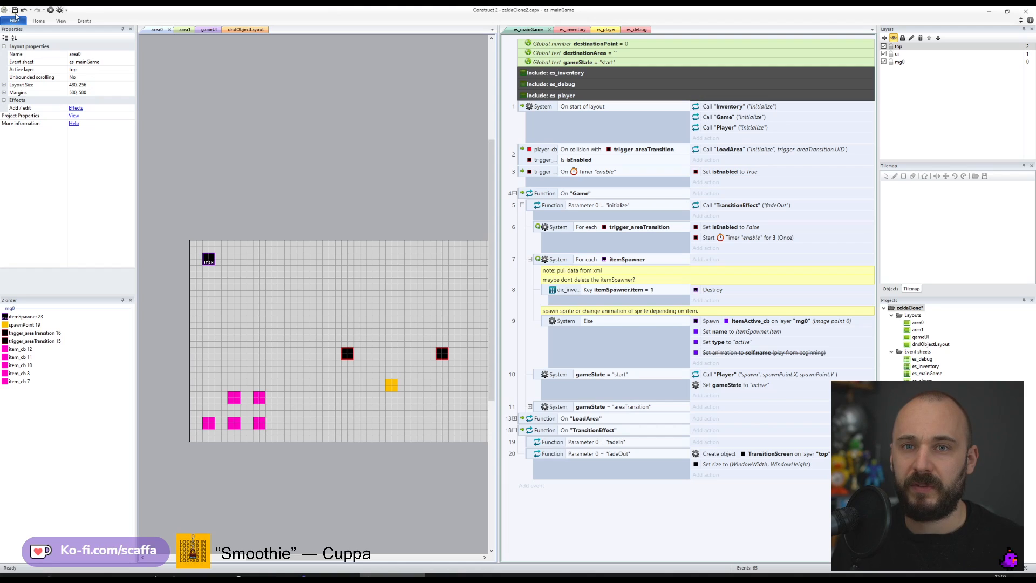
- Preview the area0 layout, enlarge the preview window to check that TransitionScreen covers it, and close the preview
{"action": "left_click", "coordinate": [51, 11]}
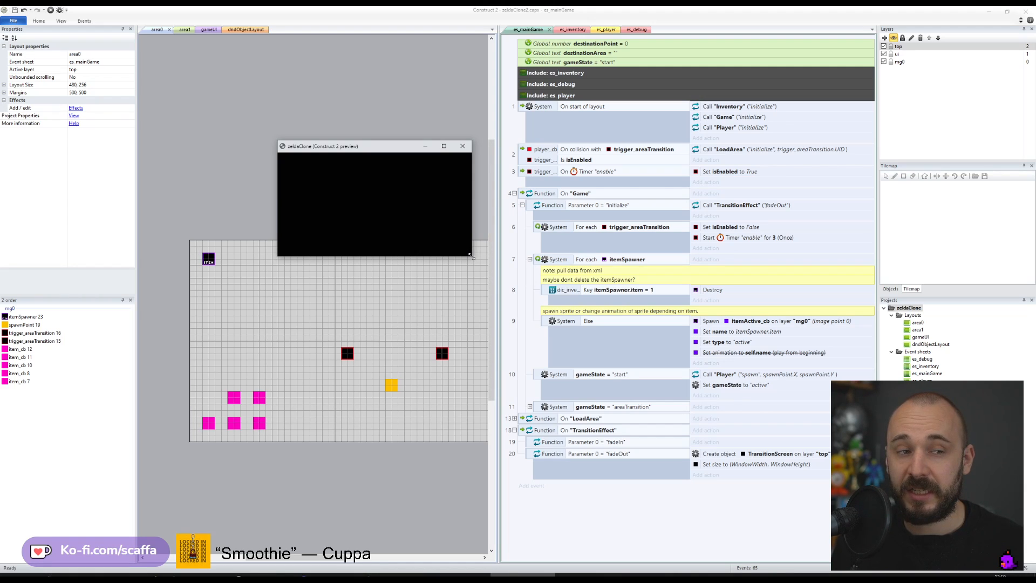
{"action": "left_click_drag", "start_coordinate": [470, 256], "coordinate": [694, 452]}
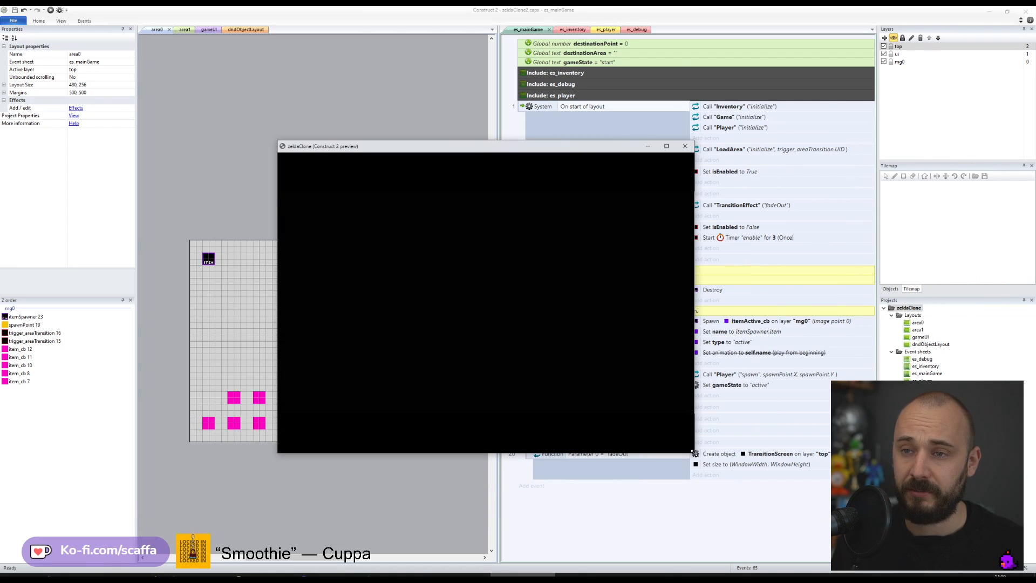
{"action": "left_click", "coordinate": [684, 147]}
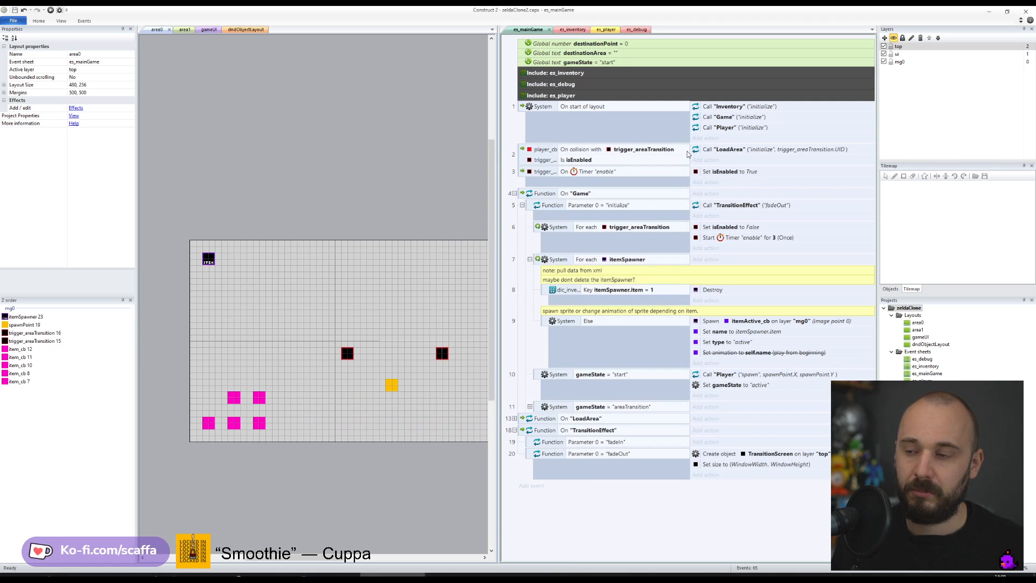
{"action": "left_click", "coordinate": [705, 475]}
{"action": "key", "text": "Escape"}
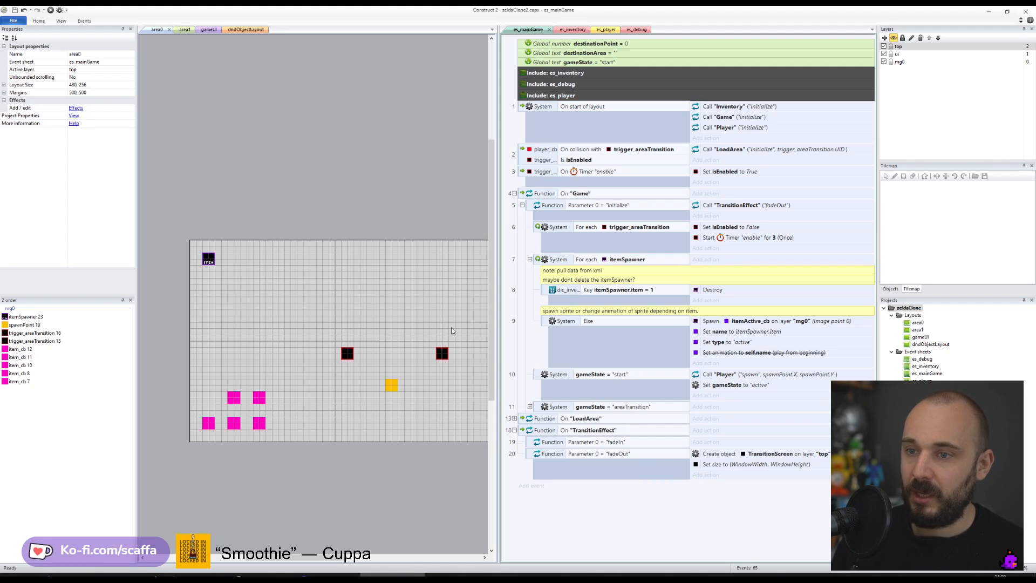
- Add the Fade behavior to the TransitionScreen object in dndObjectLayout
{"action": "left_click", "coordinate": [248, 30]}
{"action": "left_click", "coordinate": [237, 362]}
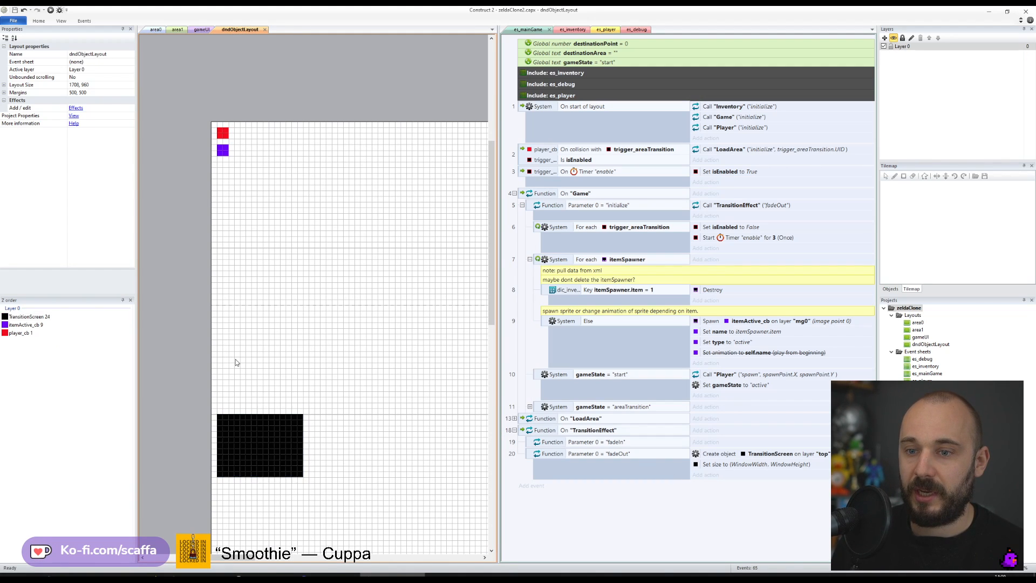
{"action": "right_click", "coordinate": [248, 443]}
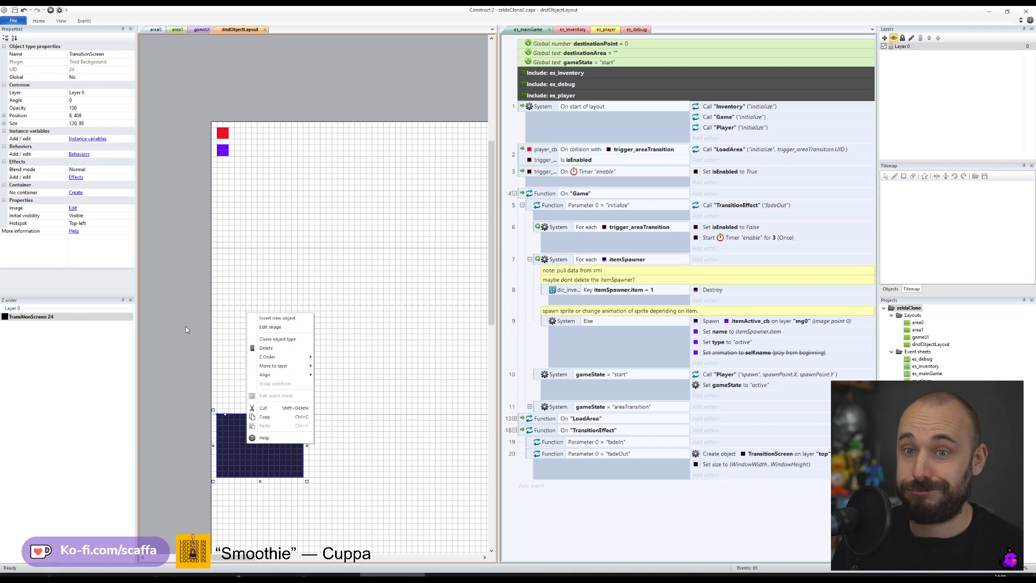
{"action": "left_click", "coordinate": [81, 155]}
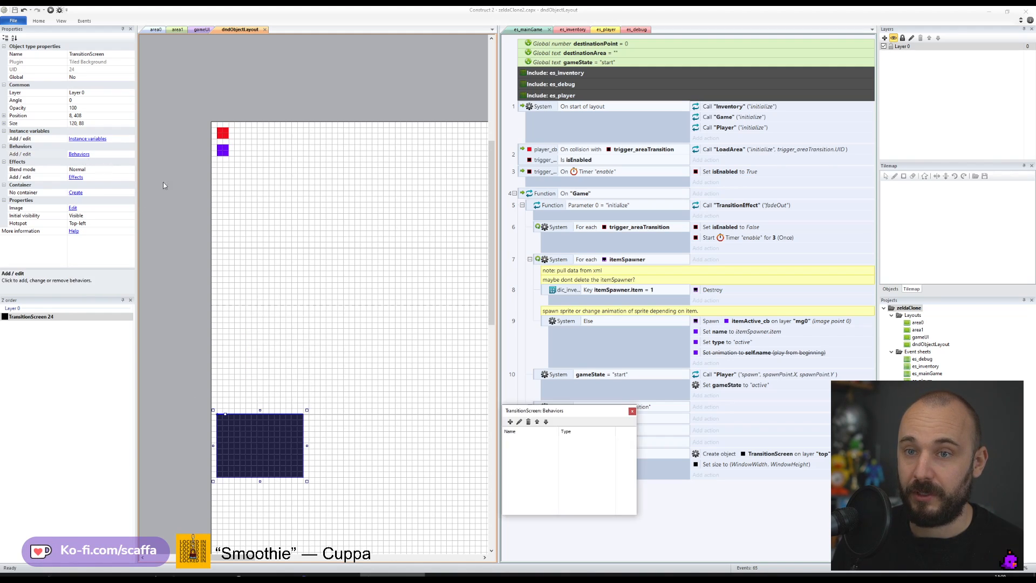
{"action": "left_click", "coordinate": [510, 422]}
{"action": "left_click", "coordinate": [443, 320]}
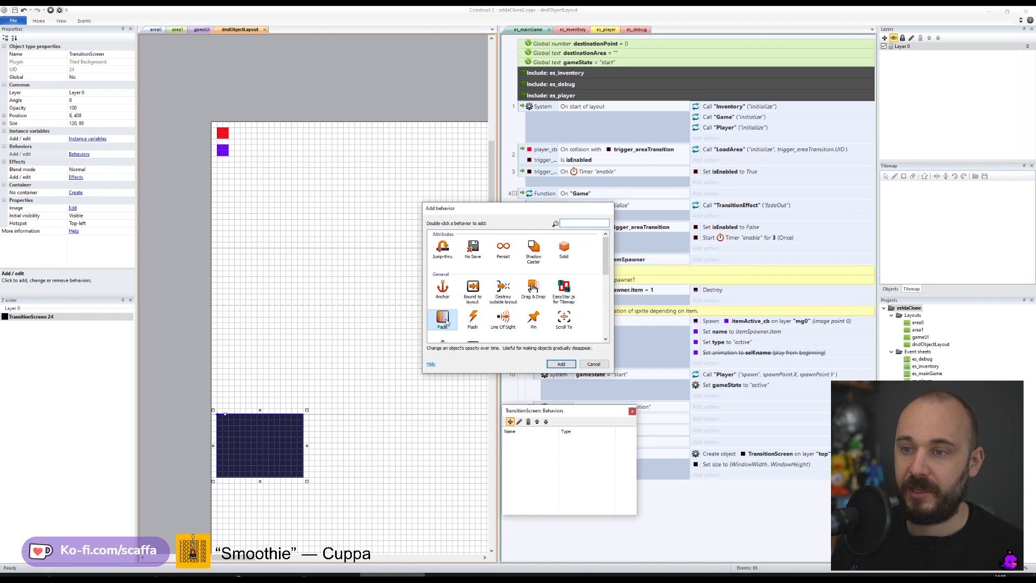
{"action": "double_click", "coordinate": [443, 320]}
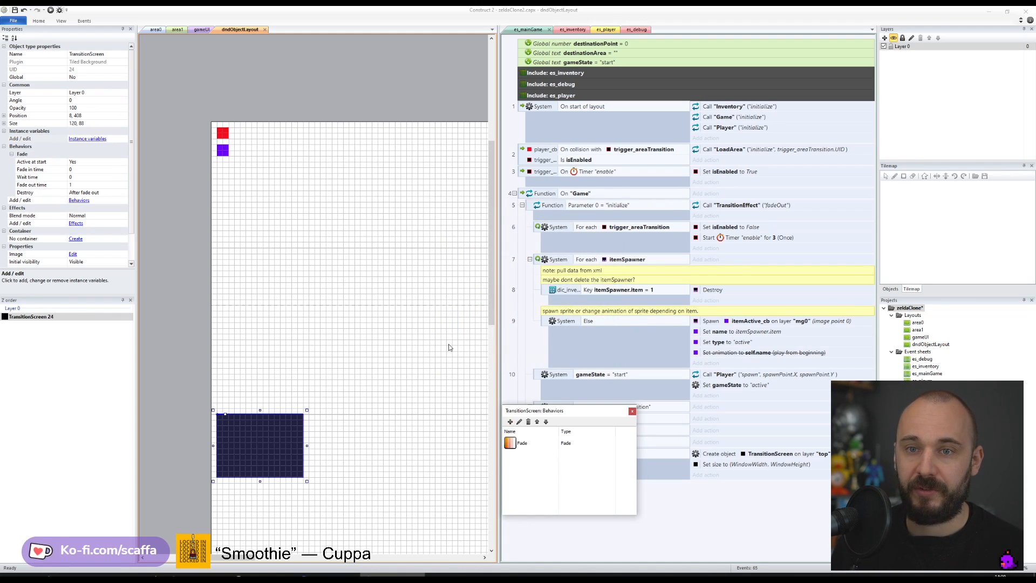
- Set the Fade behavior's Active at start property to No
{"action": "left_click", "coordinate": [106, 162]}
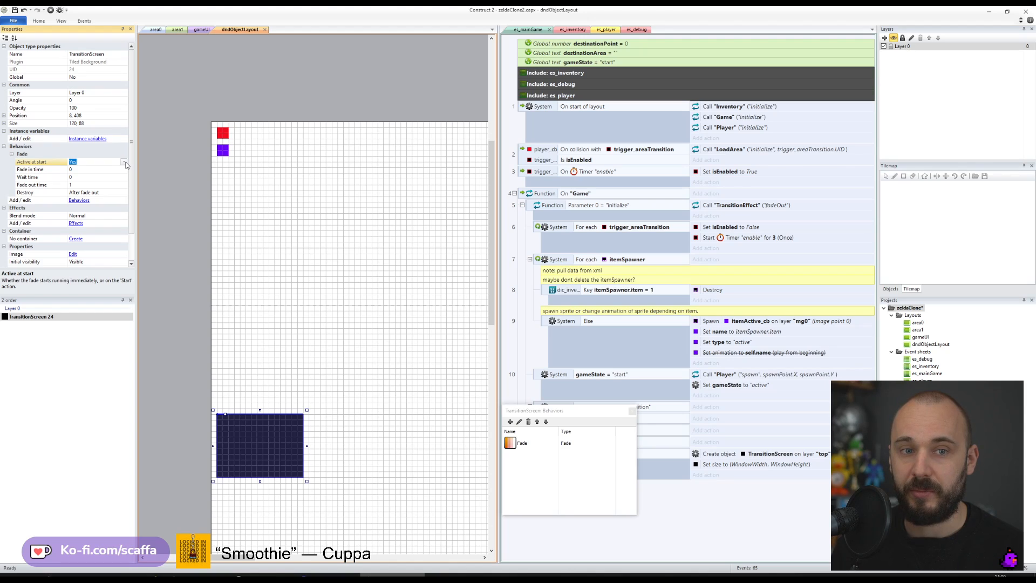
{"action": "left_click", "coordinate": [125, 161]}
{"action": "left_click", "coordinate": [108, 167]}
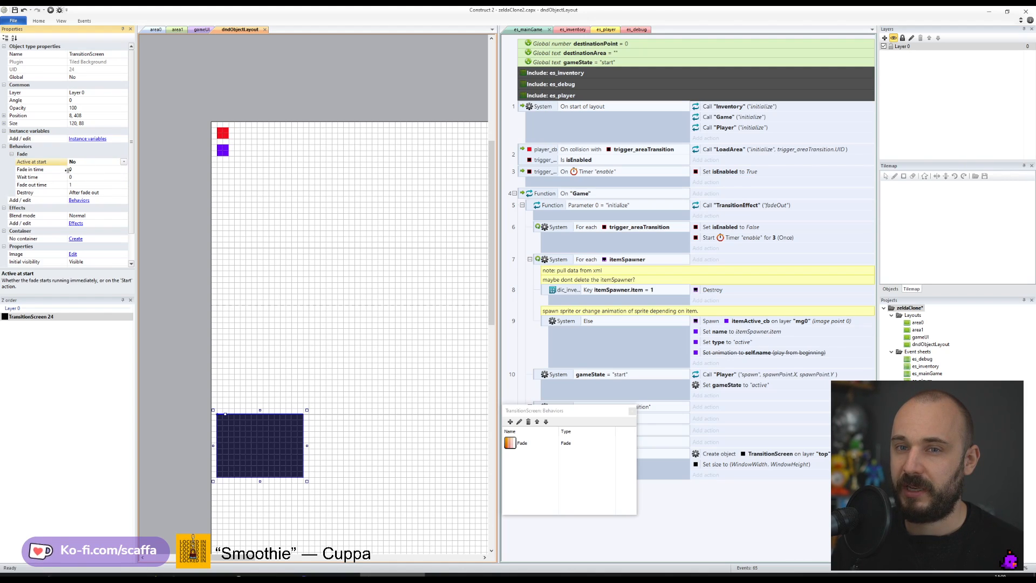
- Rename TransitionScreen's Fade behavior to FadeIn
{"action": "left_click", "coordinate": [79, 200]}
{"action": "left_click", "coordinate": [522, 443]}
{"action": "left_click", "coordinate": [526, 443]}
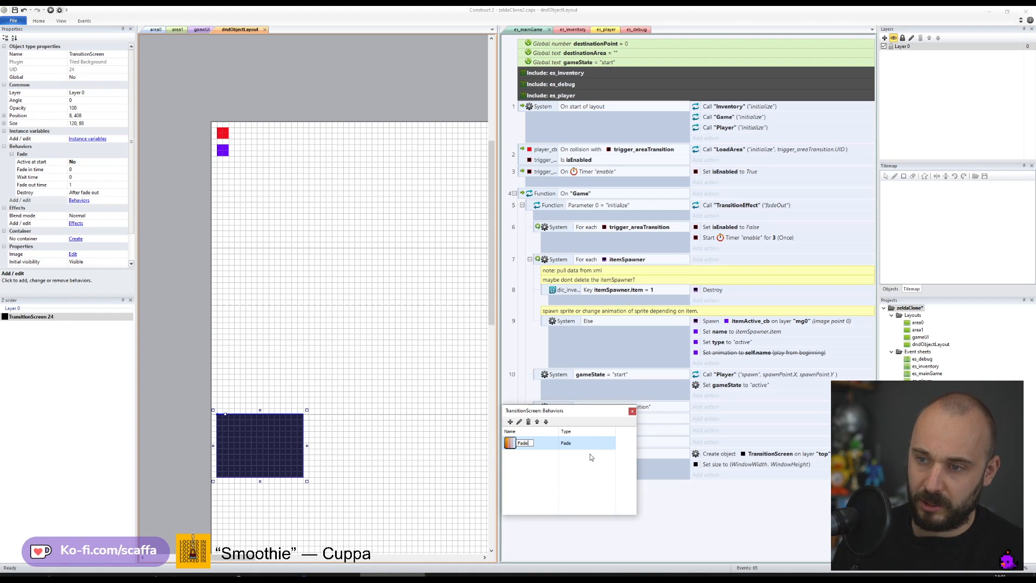
{"action": "type", "text": "In"}
{"action": "key", "text": "Return"}
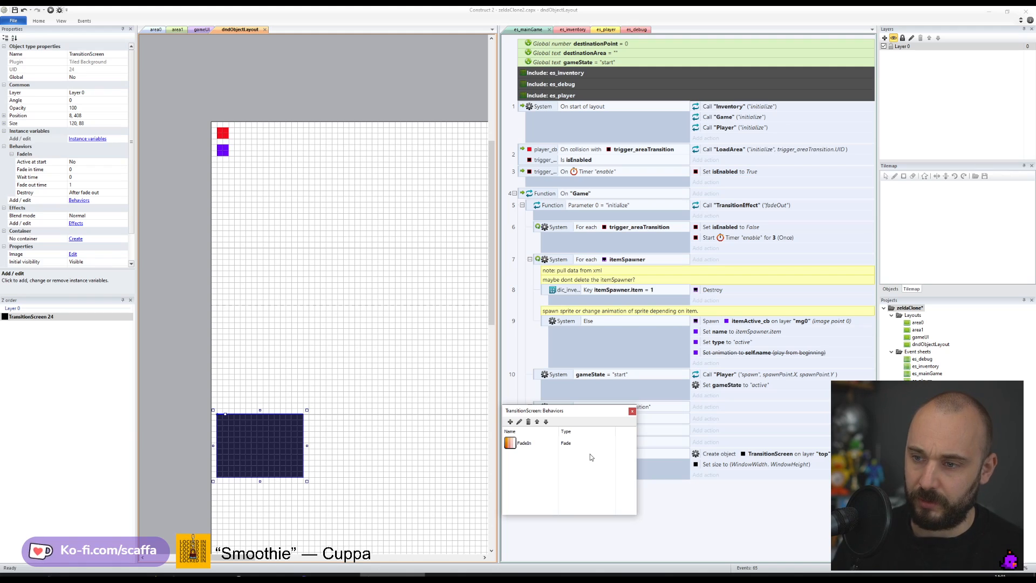
- Add a second Fade behavior to TransitionScreen and name it FadeOut
{"action": "left_click", "coordinate": [509, 422]}
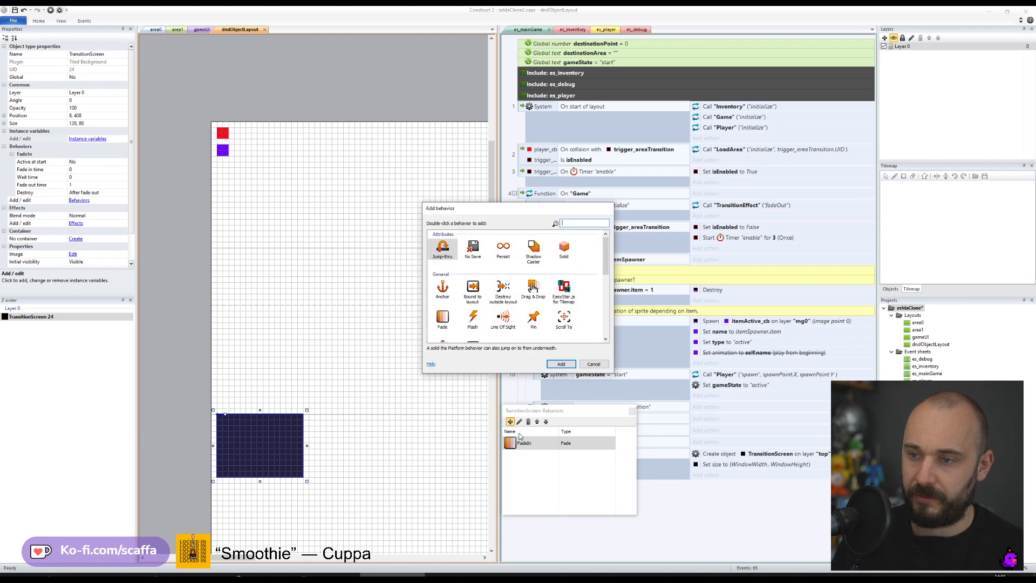
{"action": "double_click", "coordinate": [442, 319]}
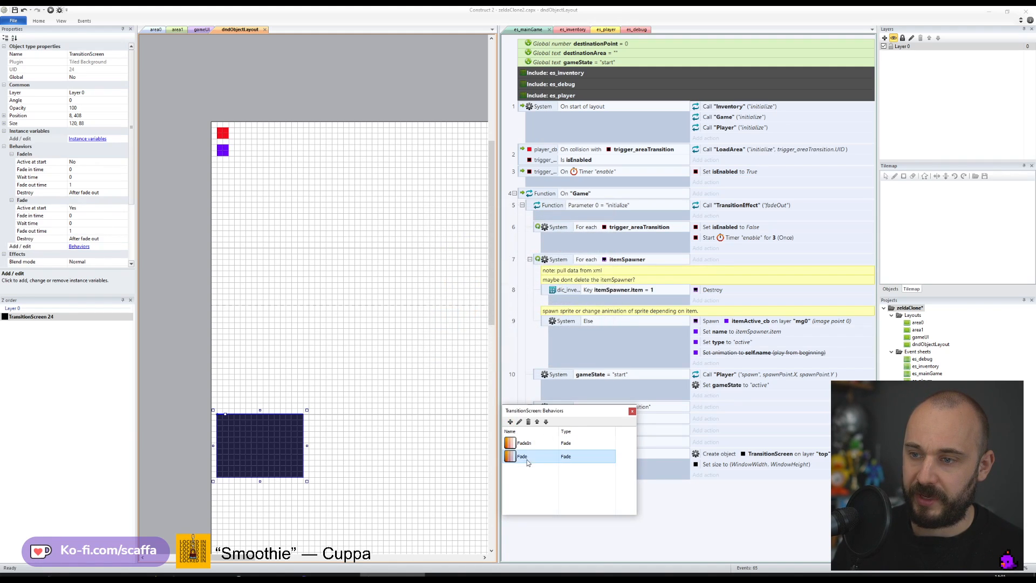
{"action": "type", "text": "Out"}
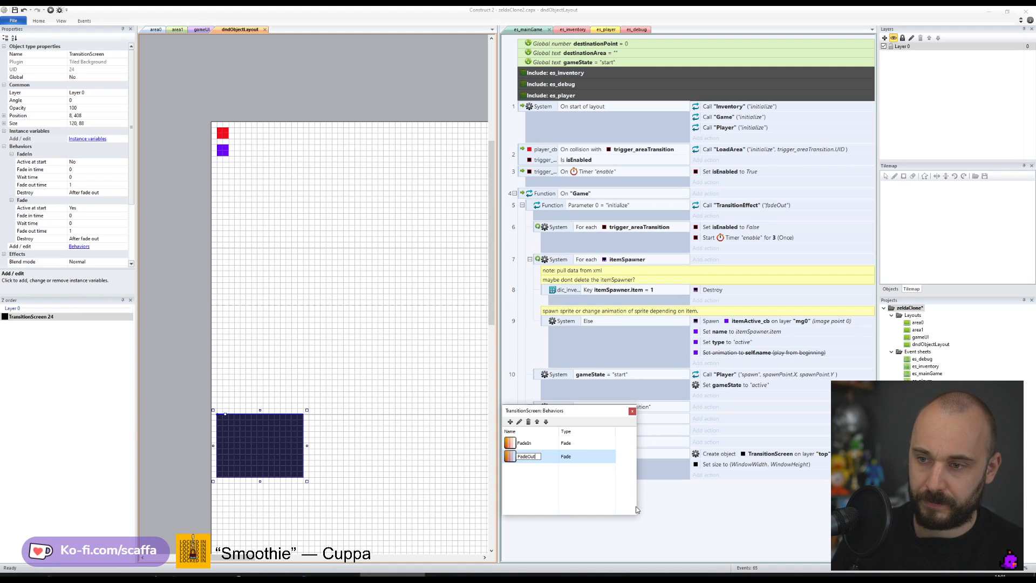
{"action": "key", "text": "Return"}
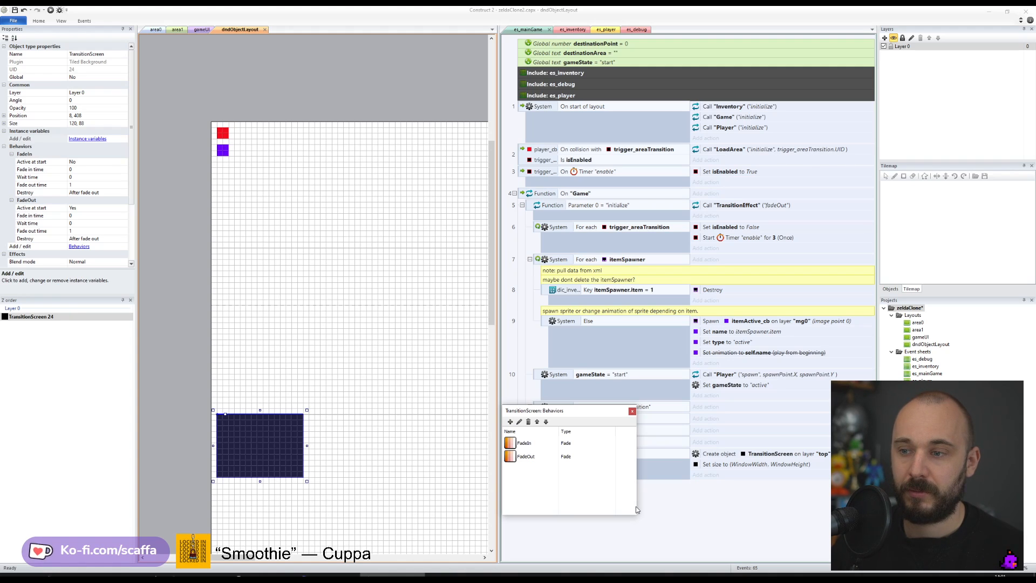
- Delete the FadeOut behavior, rename FadeIn back to Fade, and close TransitionScreen's behavior list
{"action": "left_click", "coordinate": [528, 421]}
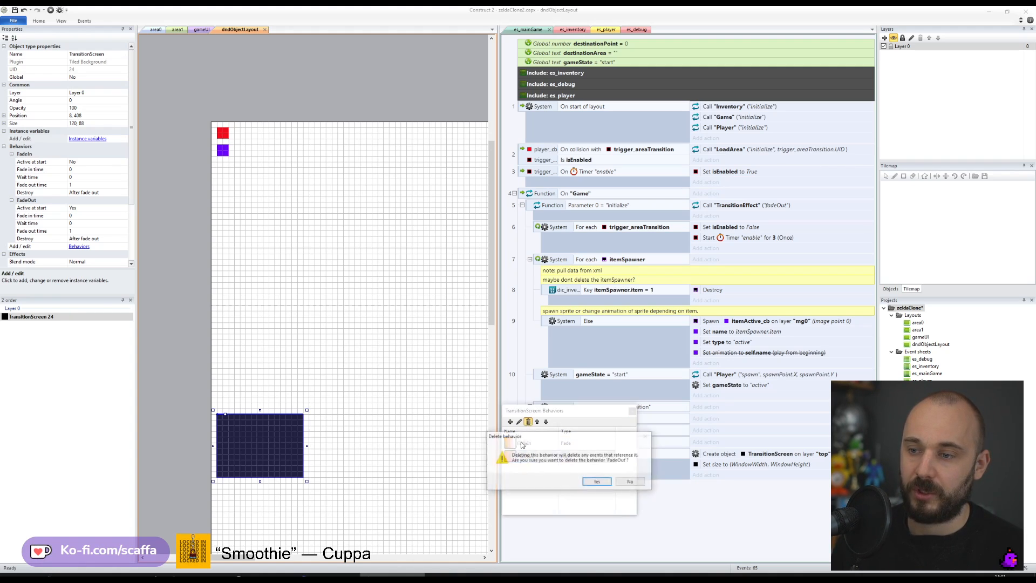
{"action": "left_click", "coordinate": [596, 482]}
{"action": "double_click", "coordinate": [526, 443]}
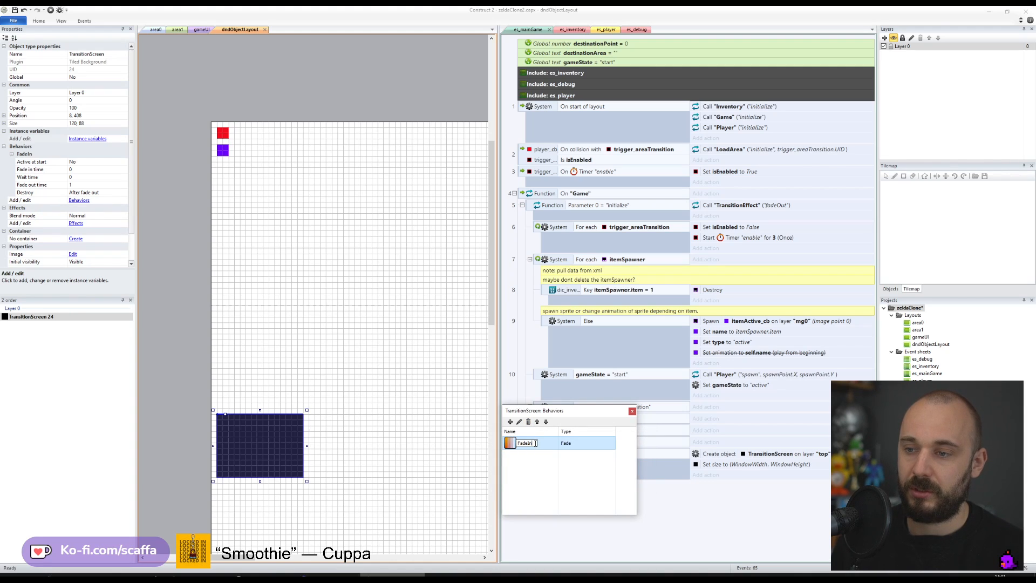
{"action": "key", "text": "BackSpace"}
{"action": "key", "text": "BackSpace"}
{"action": "left_click", "coordinate": [540, 479]}
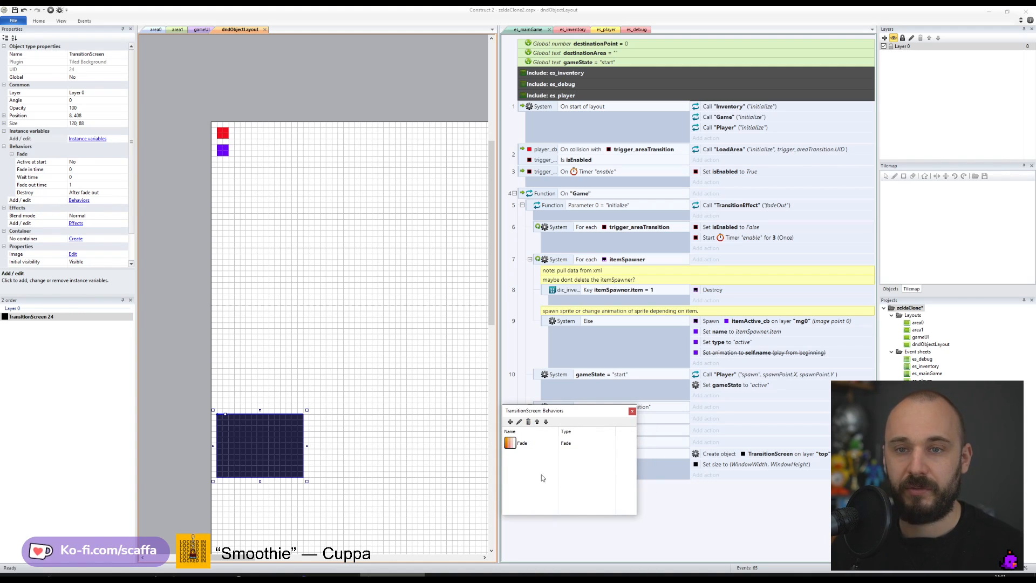
{"action": "left_click", "coordinate": [632, 411]}
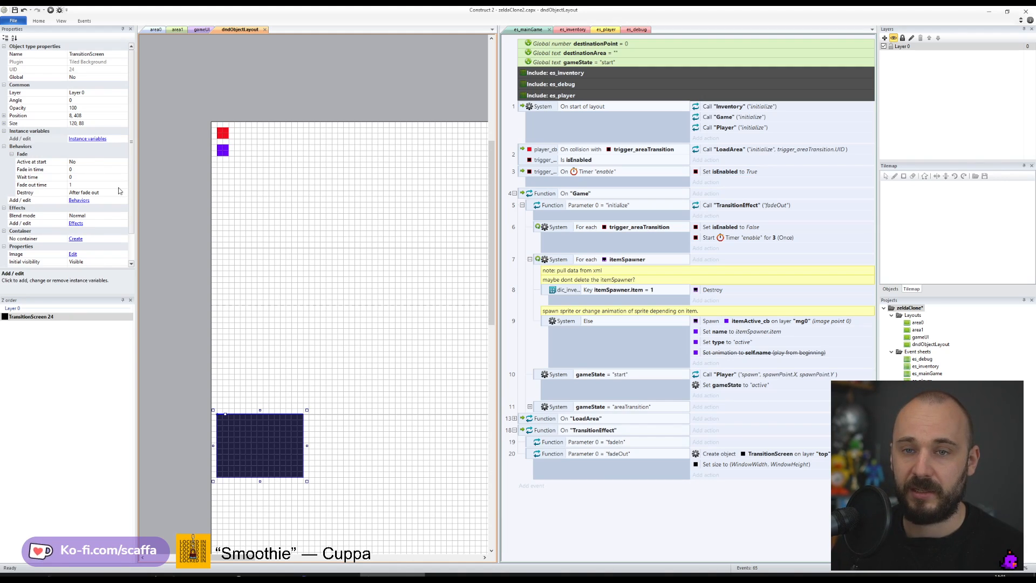
- Add a Fade action to the "fadeOut" sub-event that sets TransitionScreen's fade-in time to 0
{"action": "left_click", "coordinate": [707, 475]}
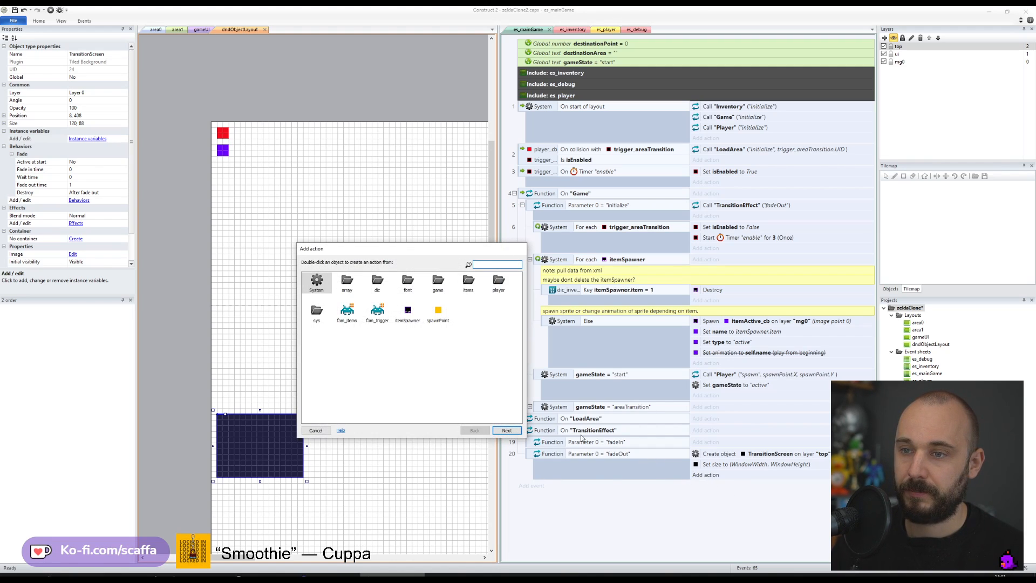
{"action": "double_click", "coordinate": [435, 283]}
{"action": "double_click", "coordinate": [378, 282]}
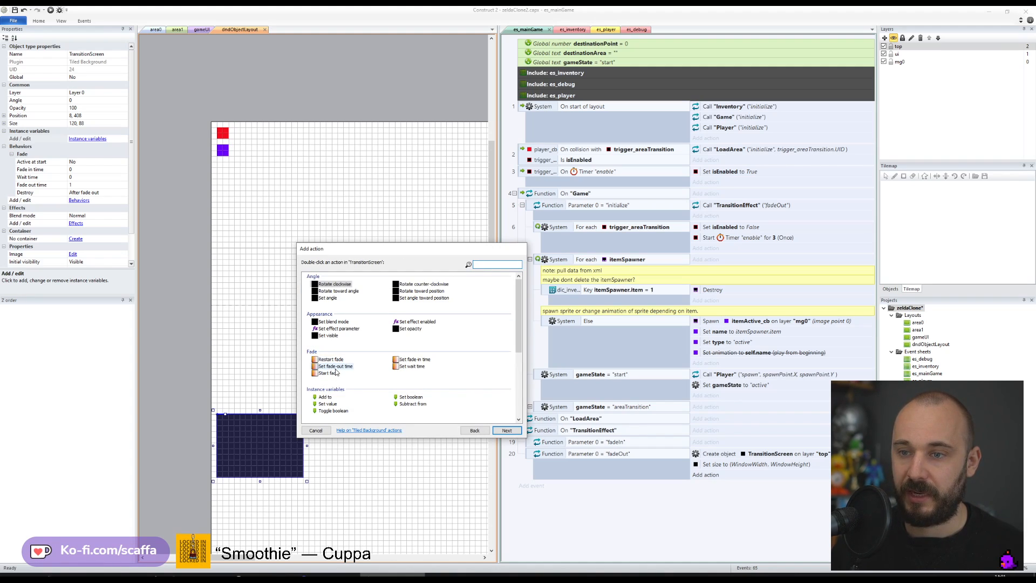
{"action": "double_click", "coordinate": [413, 359]}
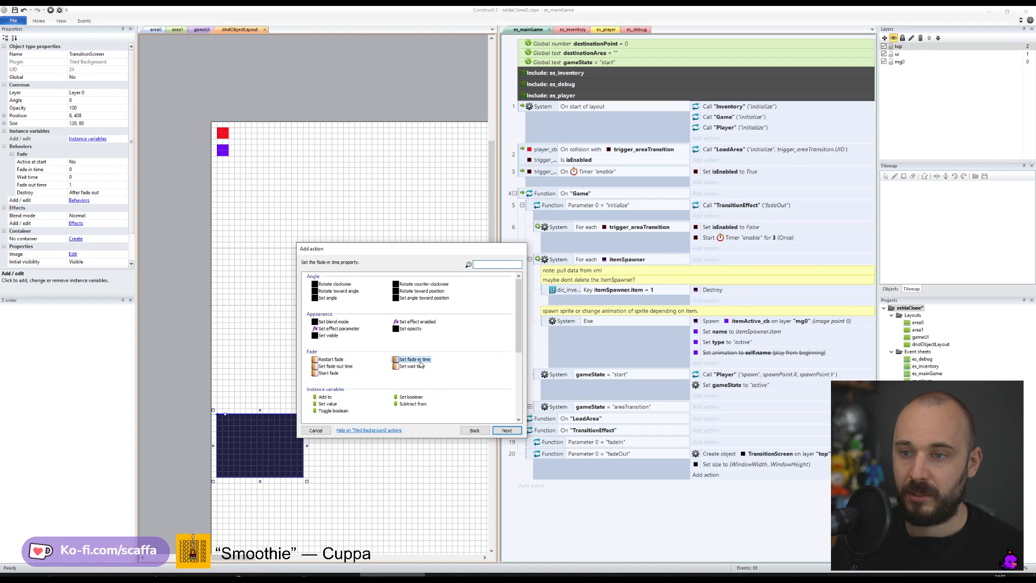
{"action": "key", "text": "Return"}
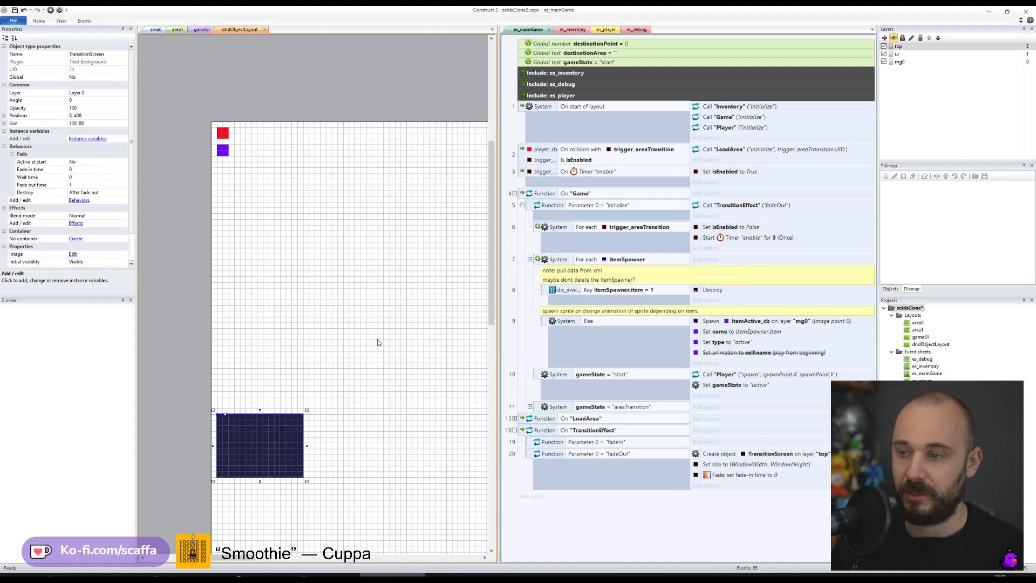
- Duplicate the fade-in time action and change the copy to set TransitionScreen's fade-out time to 1
{"action": "left_click_drag", "start_coordinate": [744, 475], "coordinate": [745, 484], "text": "ctrl"}
{"action": "double_click", "coordinate": [743, 485]}
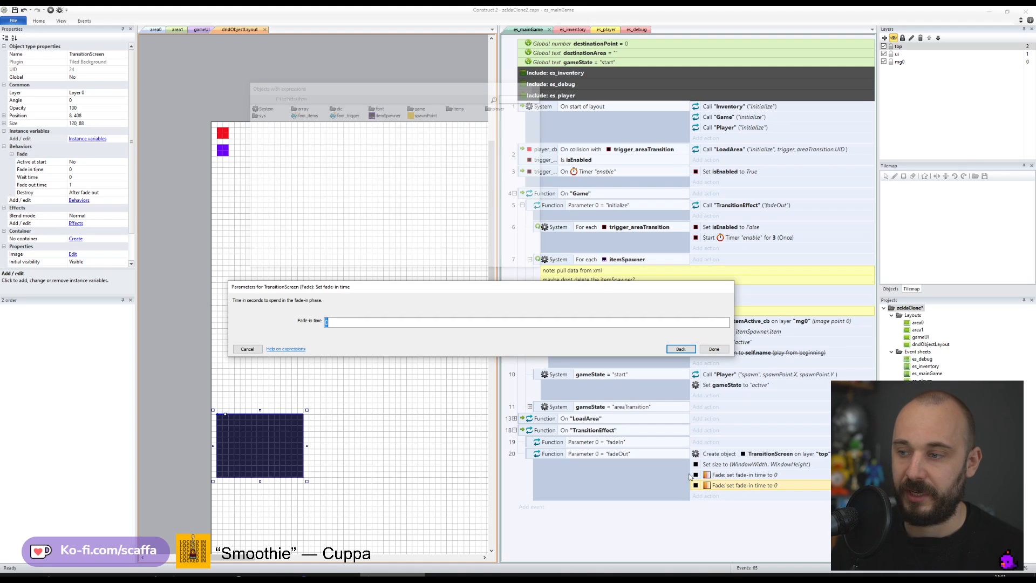
{"action": "left_click", "coordinate": [674, 349]}
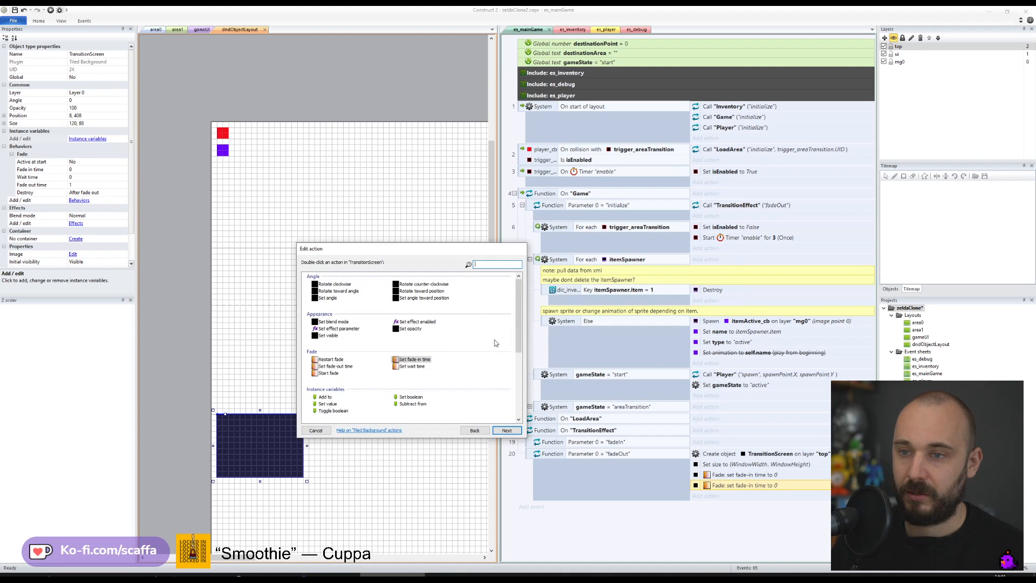
{"action": "double_click", "coordinate": [334, 366]}
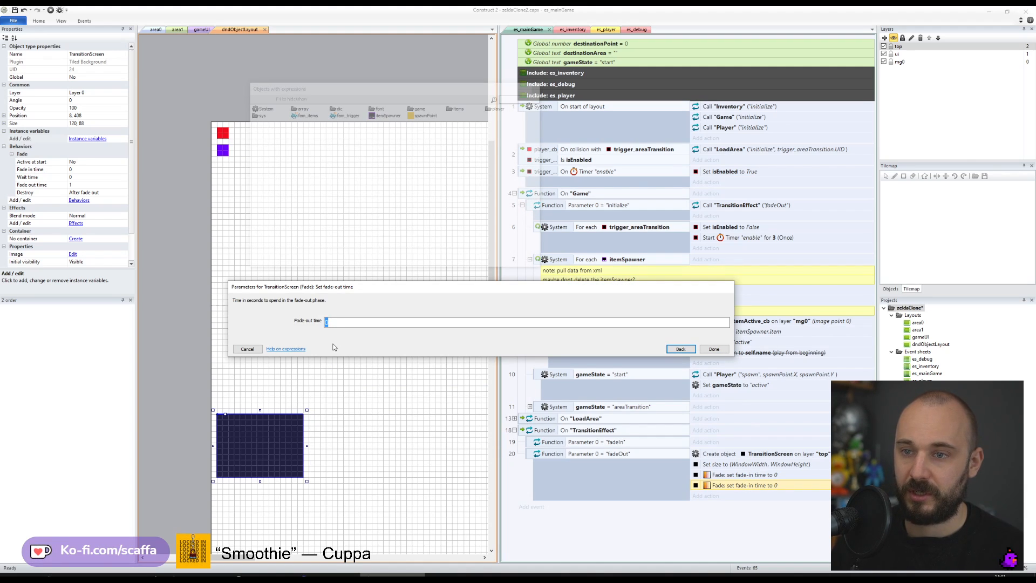
{"action": "type", "text": "1"}
{"action": "key", "text": "Return"}
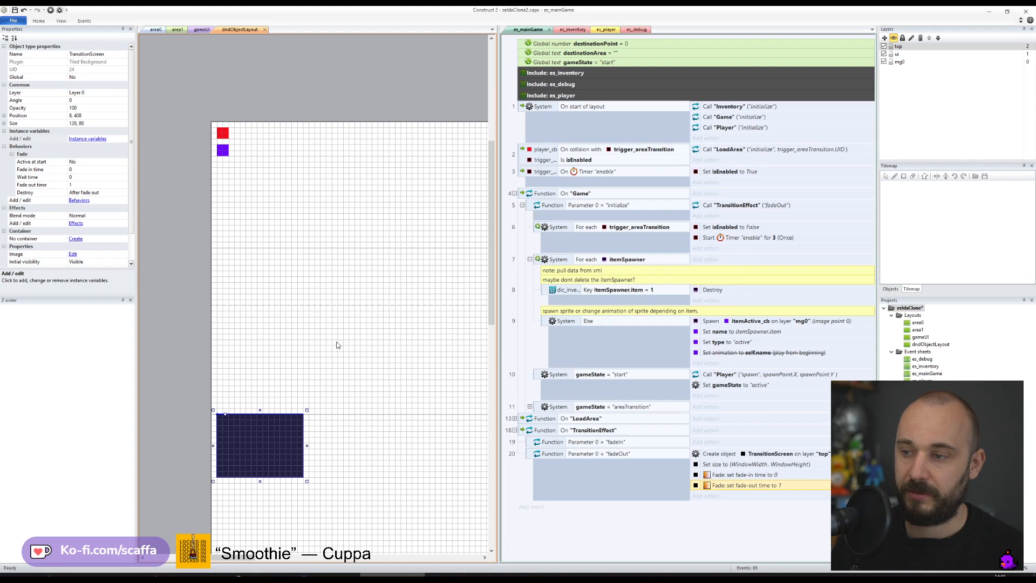
- Duplicate the fade-out time action and change the copy to set TransitionScreen's wait time to 0.5
{"action": "left_click_drag", "start_coordinate": [742, 487], "coordinate": [744, 493], "text": "ctrl"}
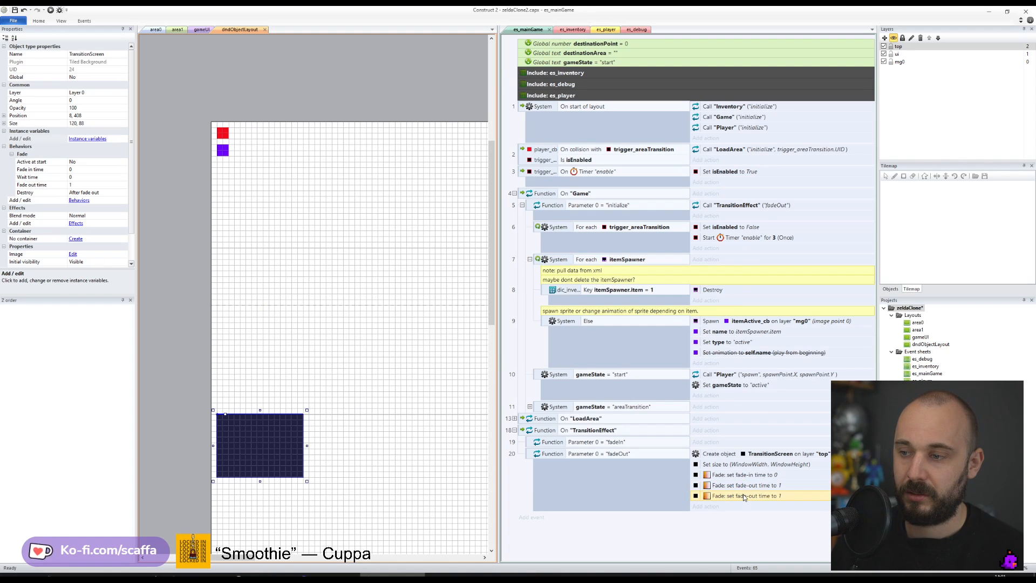
{"action": "double_click", "coordinate": [744, 495]}
{"action": "left_click", "coordinate": [680, 352]}
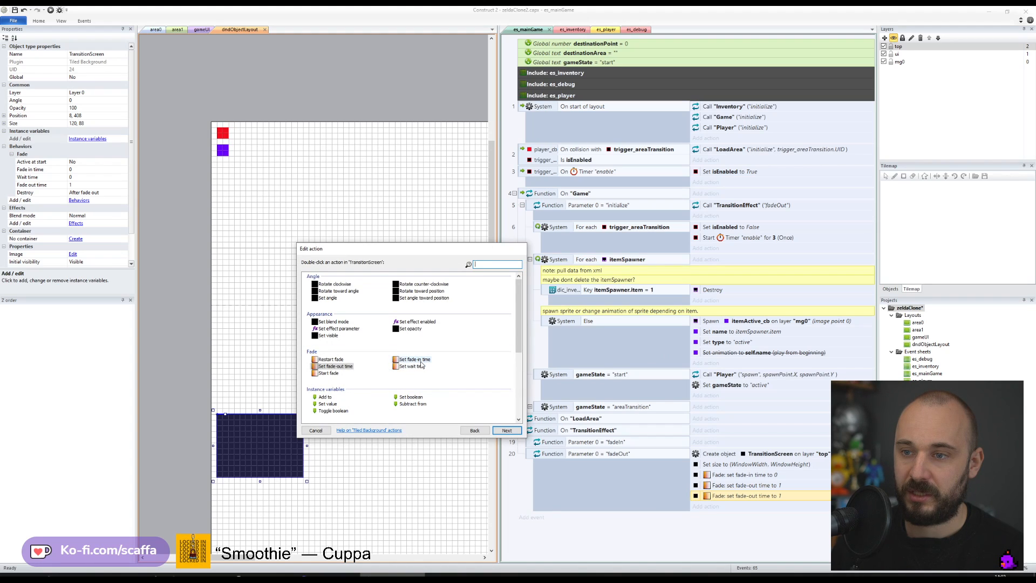
{"action": "double_click", "coordinate": [413, 367]}
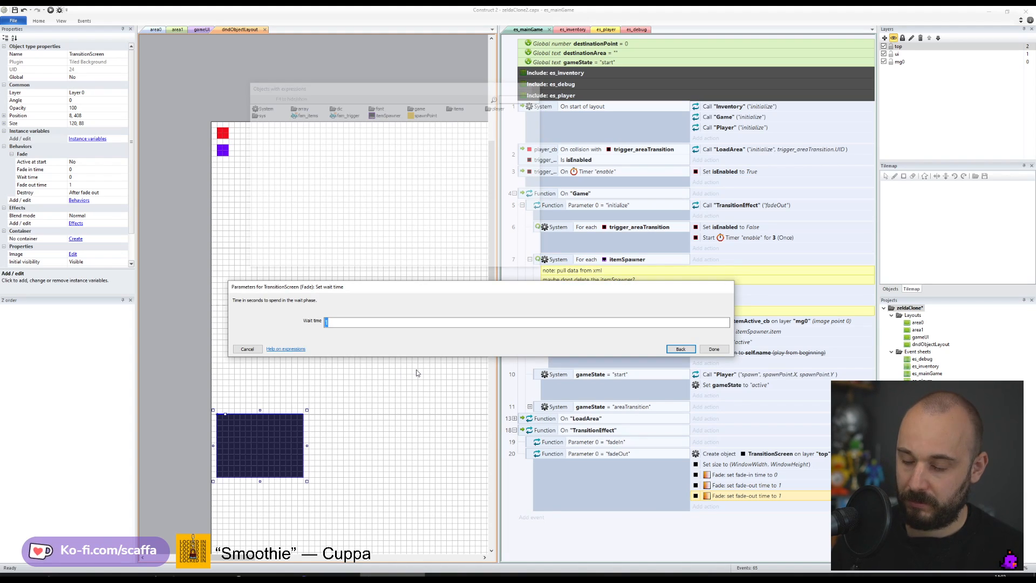
{"action": "type", "text": "0.5"}
{"action": "key", "text": "Return"}
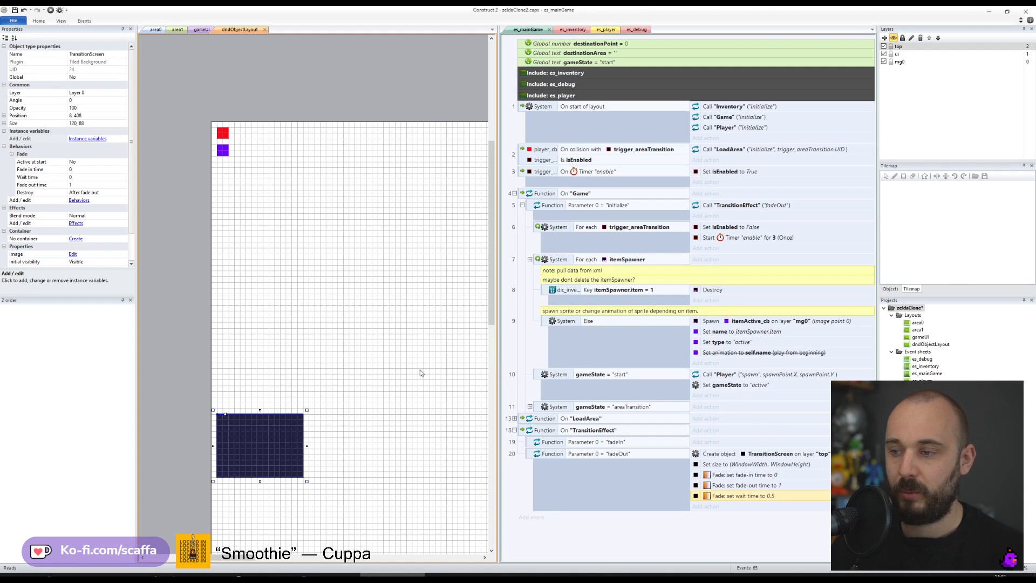
- Duplicate the wait time action in the "fadeOut" sub-event and browse TransitionScreen's available actions for a replacement
{"action": "key", "text": "ctrl+c"}
{"action": "key", "text": "ctrl+v"}
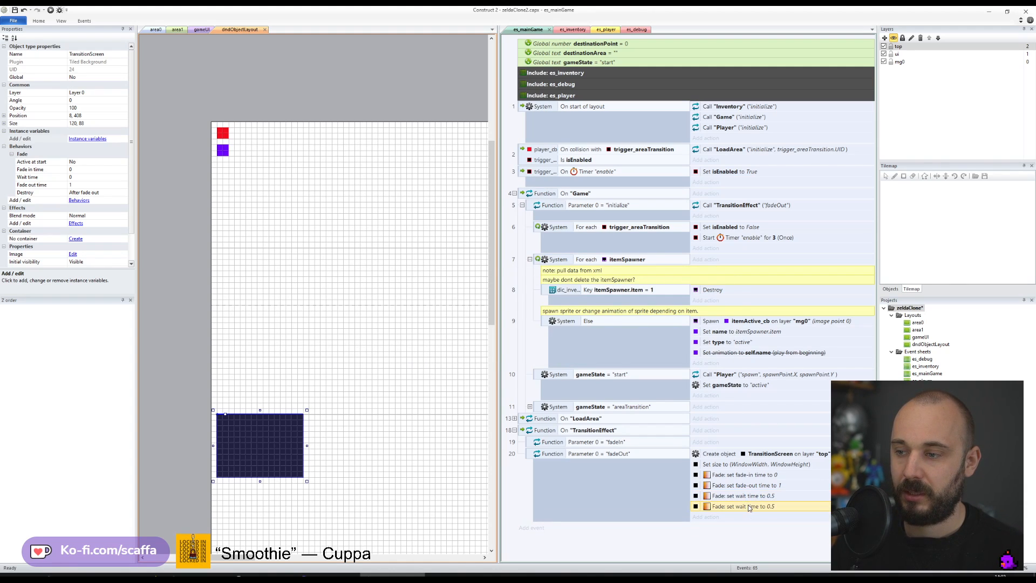
{"action": "double_click", "coordinate": [749, 507]}
{"action": "left_click", "coordinate": [672, 350]}
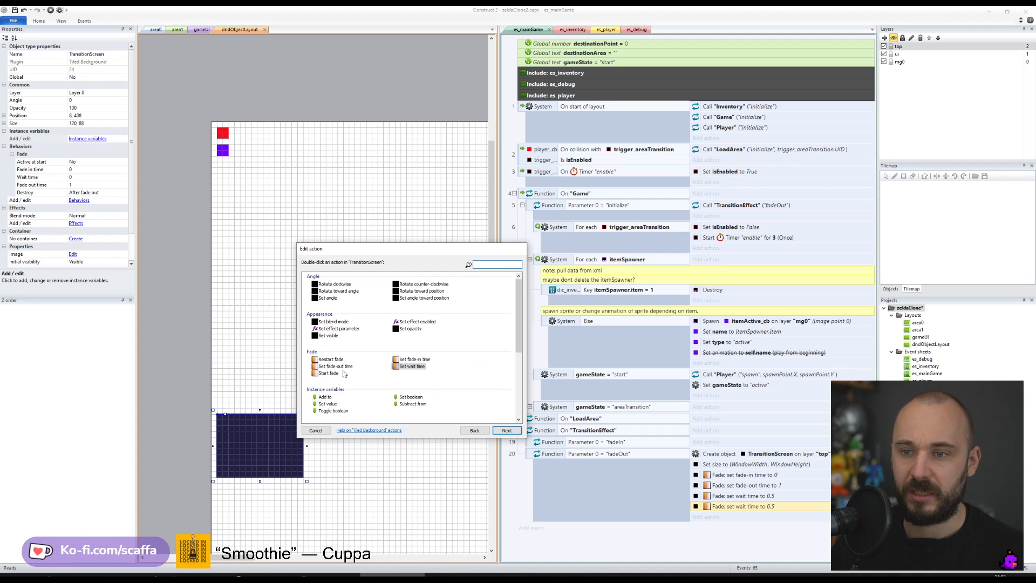
{"action": "left_click_drag", "start_coordinate": [521, 343], "coordinate": [522, 373]}
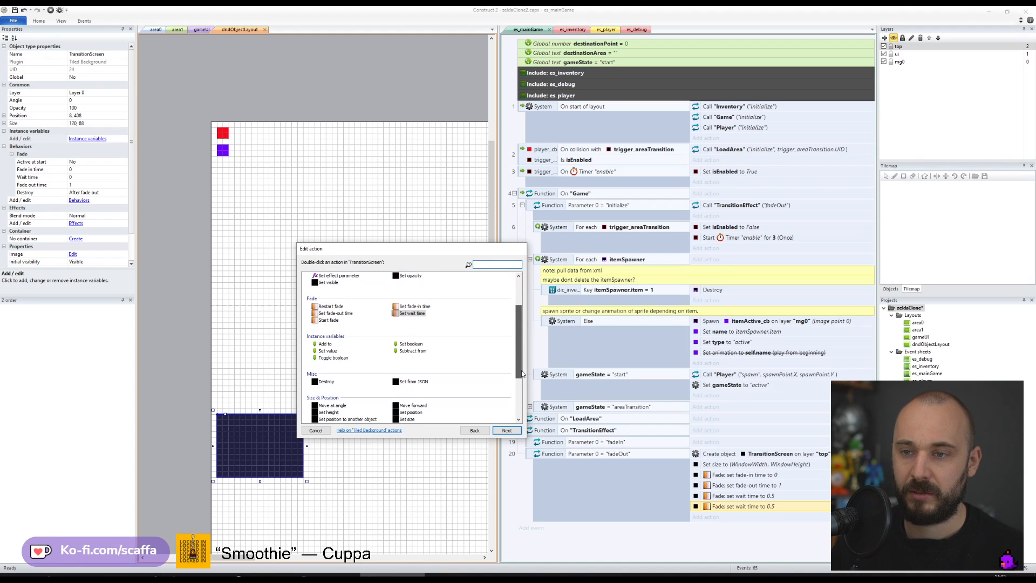
{"action": "left_click", "coordinate": [315, 430]}
- Add a new event at the end of the sheet for TransitionScreen's Fade condition On fade-out finished
{"action": "left_click", "coordinate": [527, 528]}
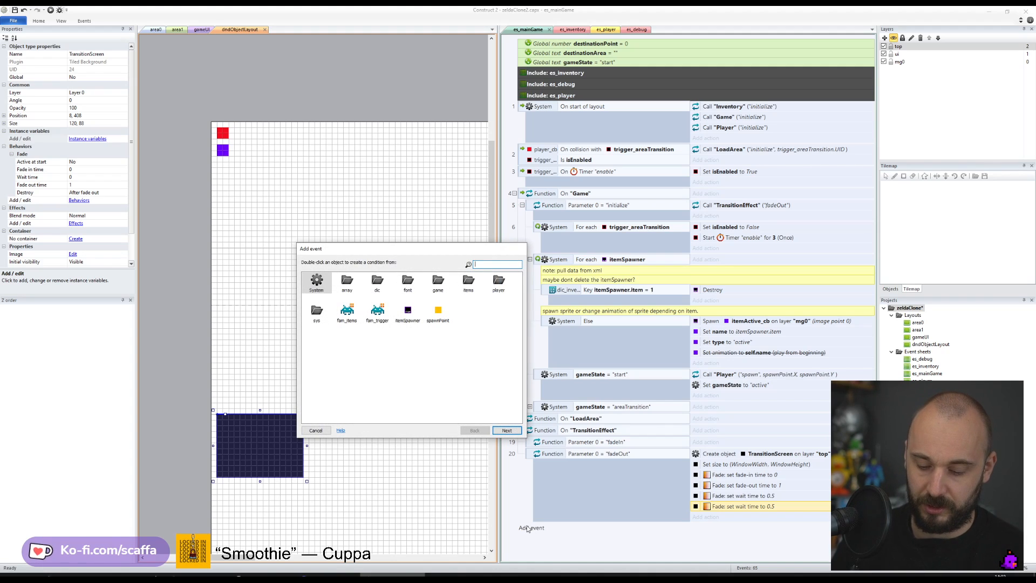
{"action": "type", "text": "trans"}
{"action": "key", "text": "Return"}
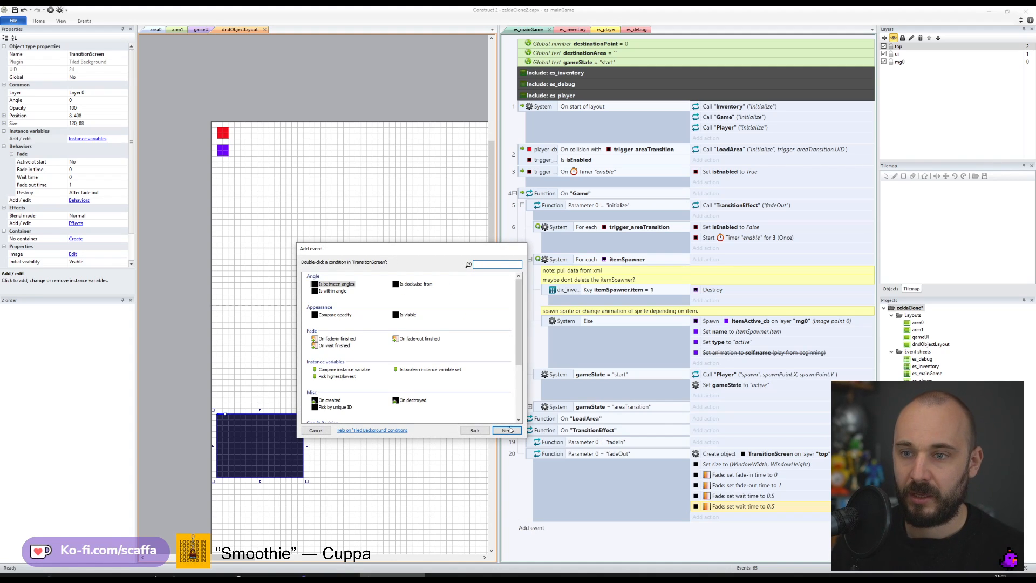
{"action": "left_click", "coordinate": [406, 340]}
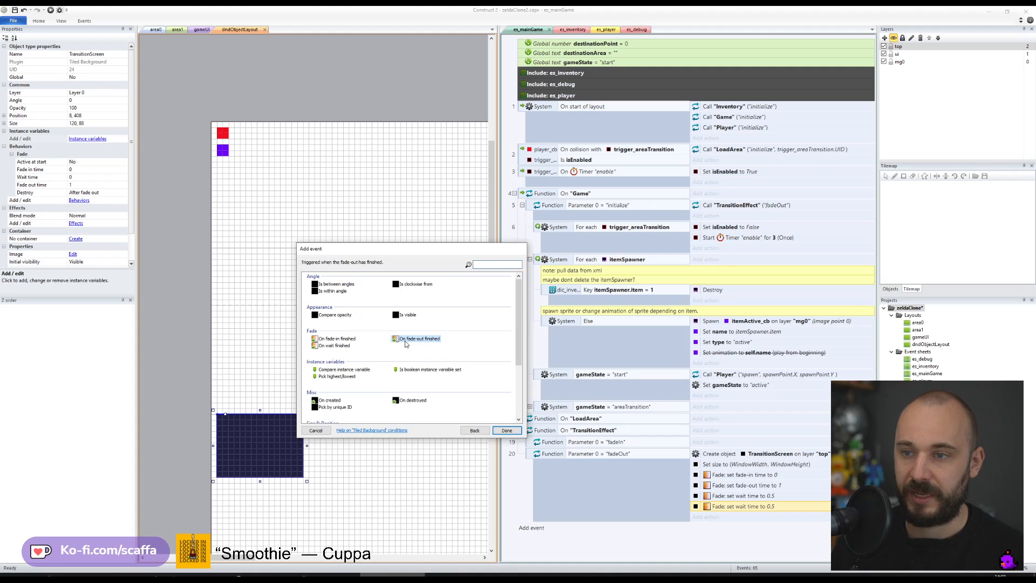
{"action": "double_click", "coordinate": [406, 341]}
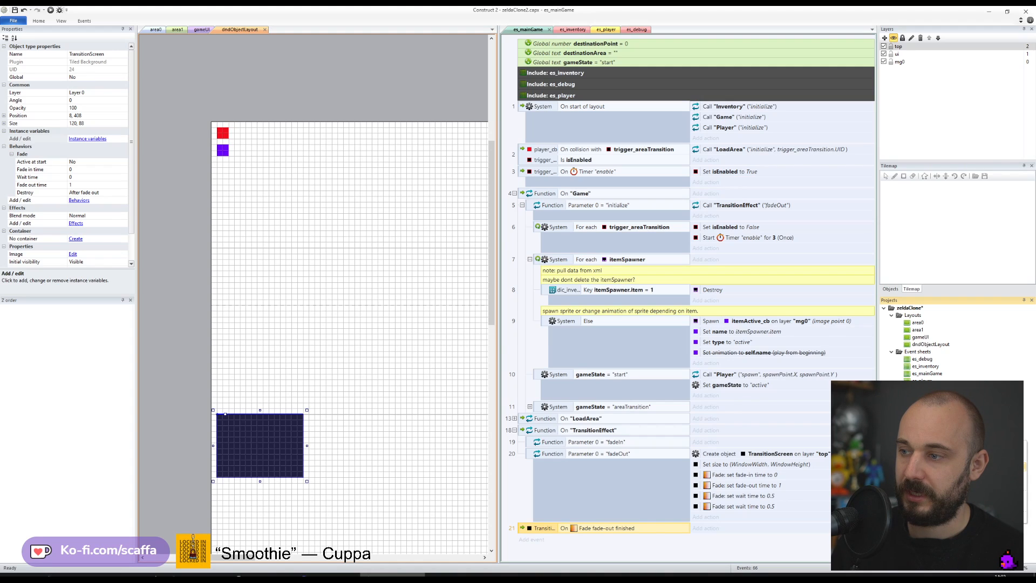
- Add a text instance variable named action to TransitionScreen and close its variable list
{"action": "left_click", "coordinate": [88, 139]}
{"action": "left_click", "coordinate": [458, 249]}
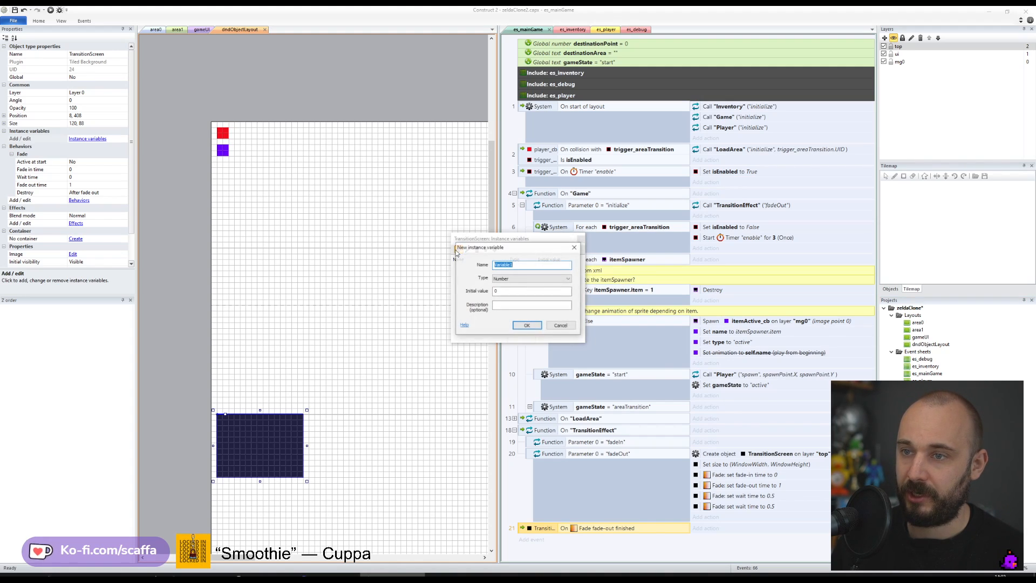
{"action": "type", "text": "action"}
{"action": "key", "text": "Tab"}
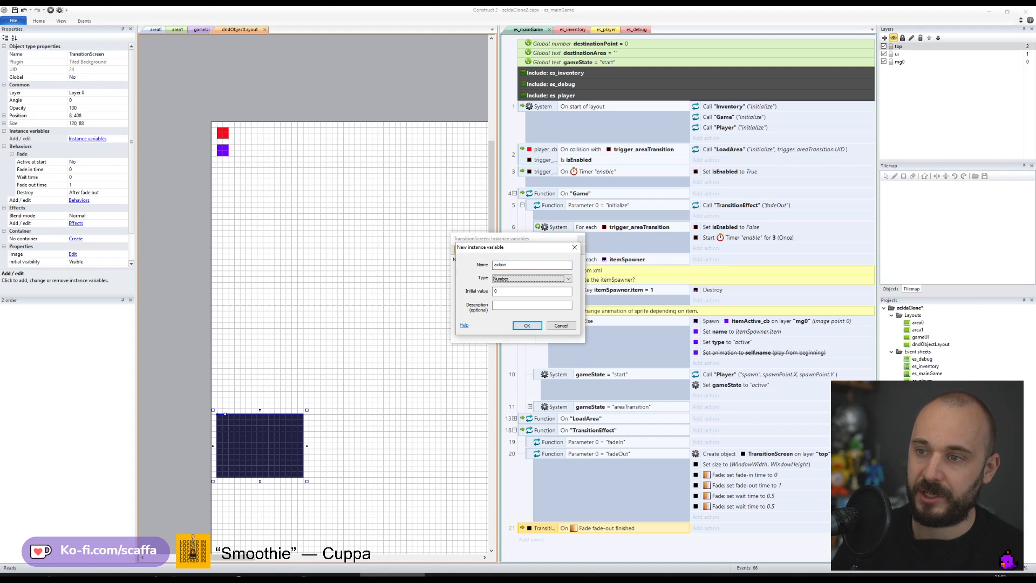
{"action": "key", "text": "Down"}
{"action": "key", "text": "Return"}
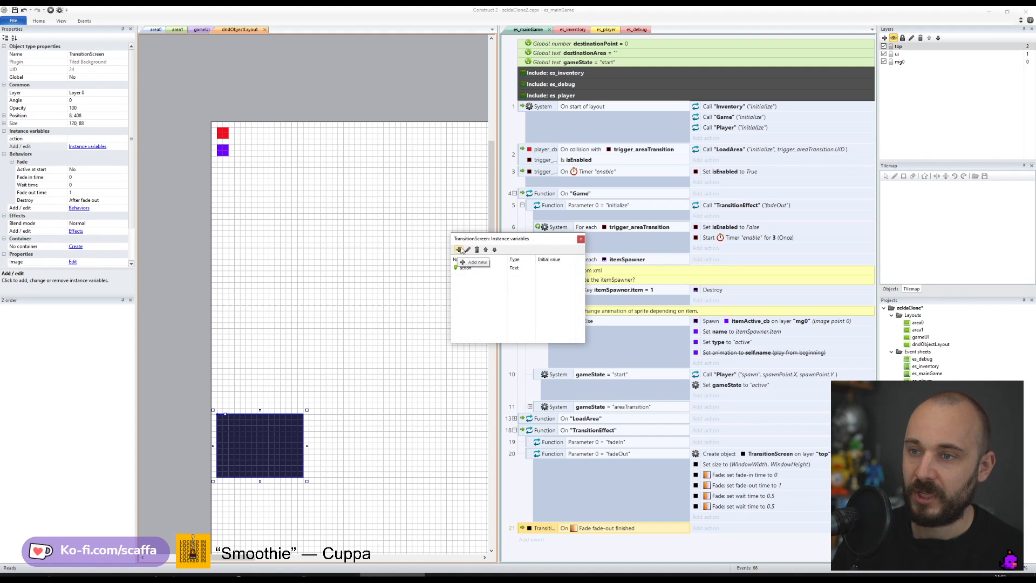
{"action": "left_click", "coordinate": [581, 239]}
- Set TransitionScreen's action variable to "fadeOut" in the "fadeOut" sub-event, placing this action directly after Create object
{"action": "left_click", "coordinate": [708, 516]}
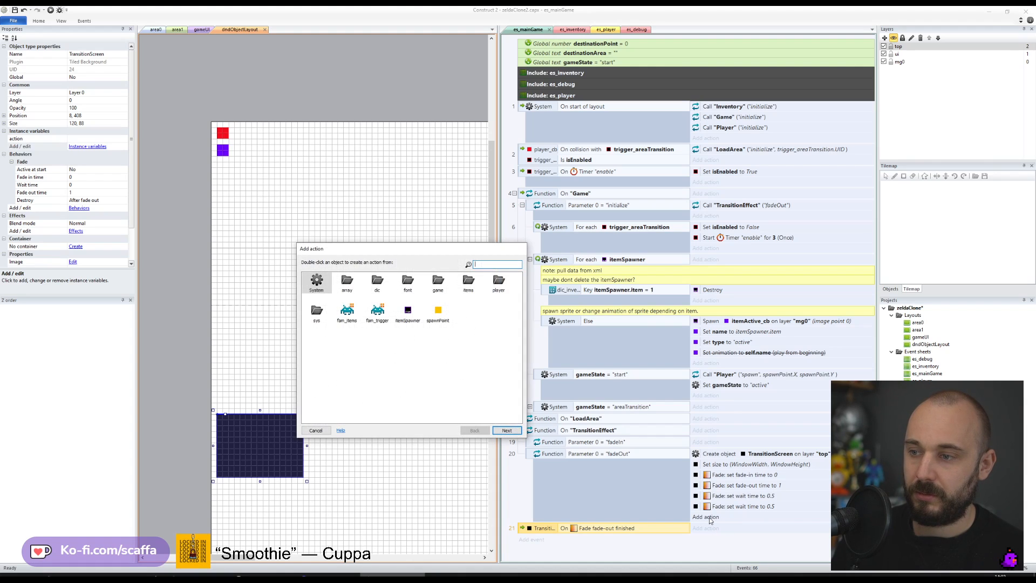
{"action": "type", "text": "trans"}
{"action": "key", "text": "Return"}
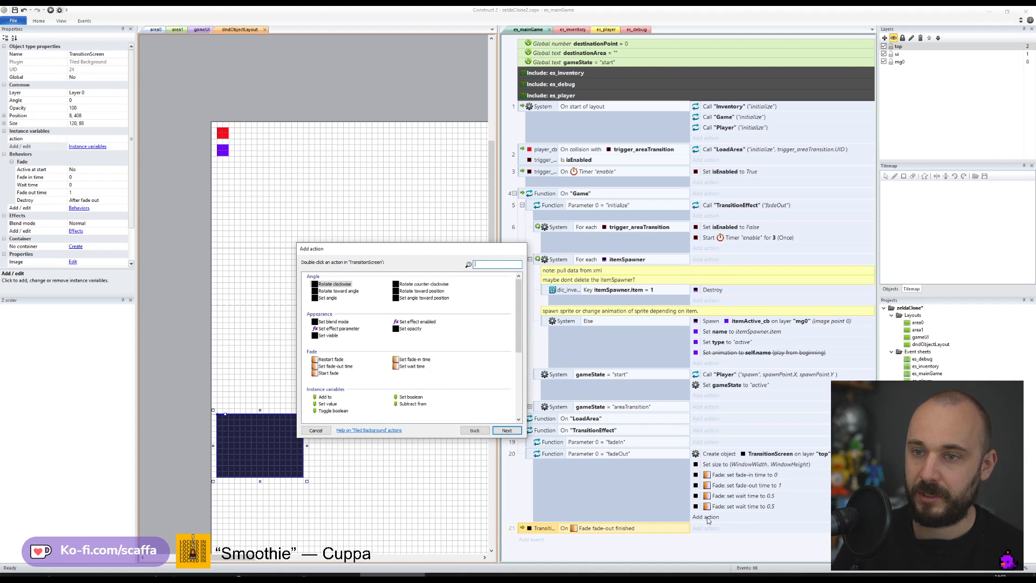
{"action": "scroll", "coordinate": [364, 345], "scroll_direction": "down", "scroll_amount": 3}
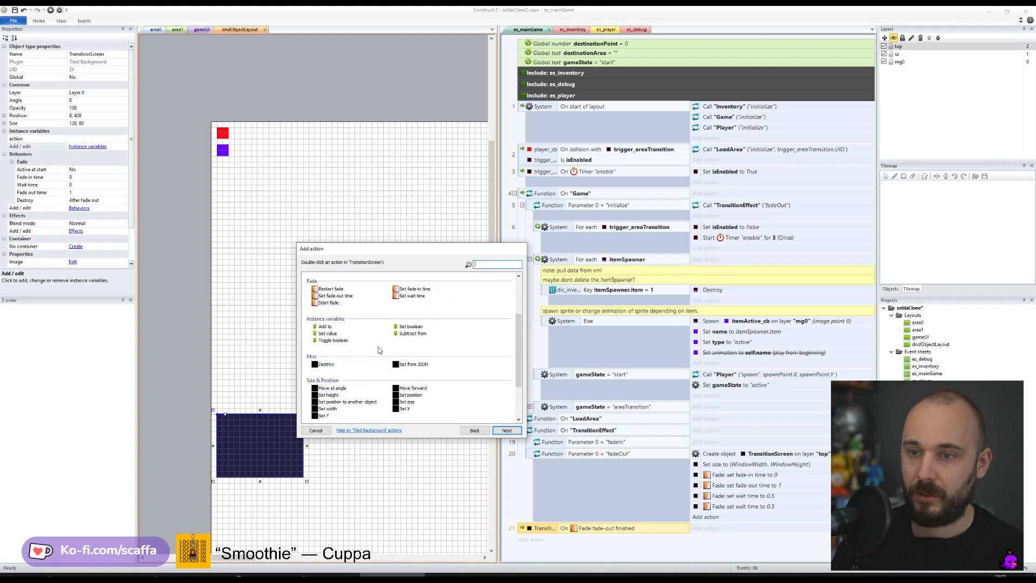
{"action": "double_click", "coordinate": [327, 333]}
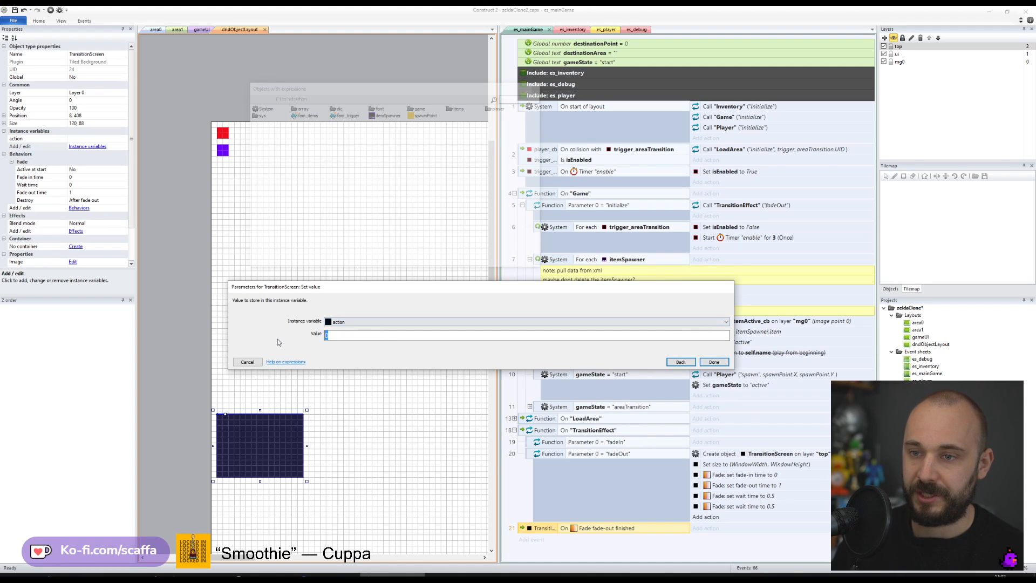
{"action": "type", "text": "\"fadeIn\""}
{"action": "key", "text": "BackSpace"}
{"action": "key", "text": "BackSpace"}
{"action": "key", "text": "BackSpace"}
{"action": "type", "text": "Out\""}
{"action": "key", "text": "Return"}
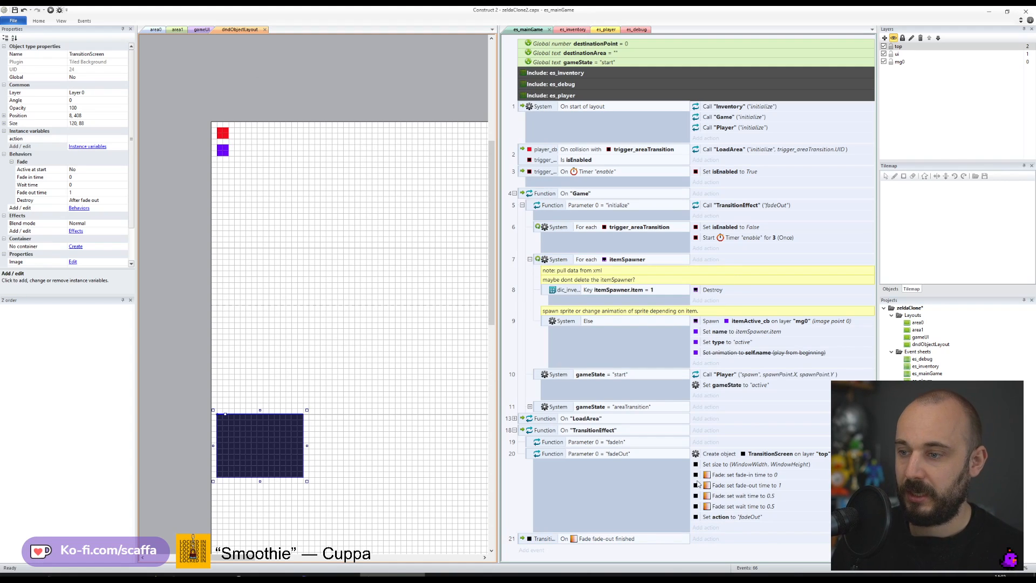
{"action": "left_click_drag", "start_coordinate": [748, 519], "coordinate": [742, 466]}
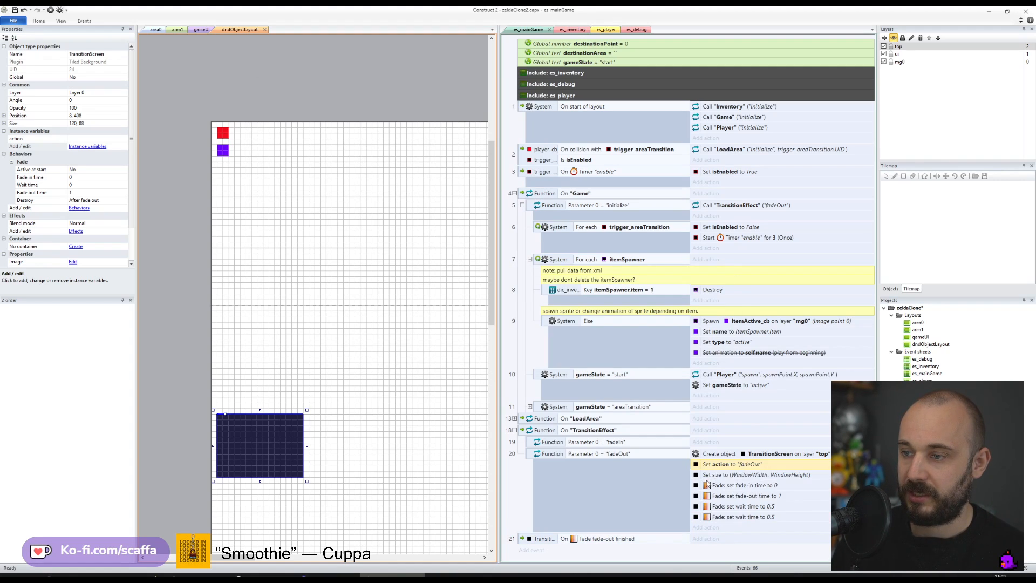
- Add a blank sub-event under TransitionScreen's On fade-out finished event
{"action": "left_click", "coordinate": [531, 540]}
{"action": "key", "text": "s"}
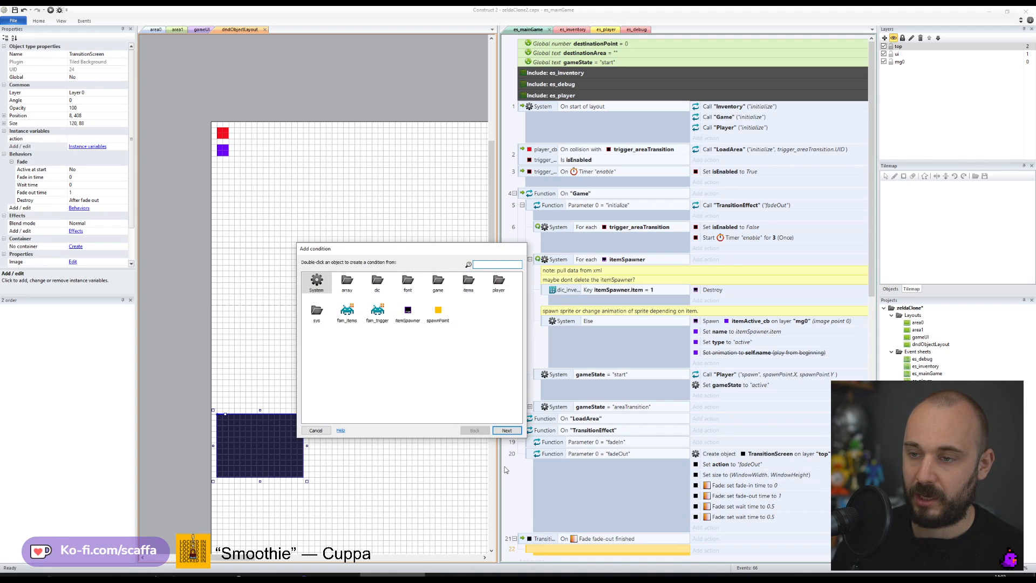
{"action": "key", "text": "Escape"}
- Add a condition to the On fade-out finished event comparing TransitionScreen's action instance variable as equal to "fadeOut"
{"action": "left_click", "coordinate": [544, 540]}
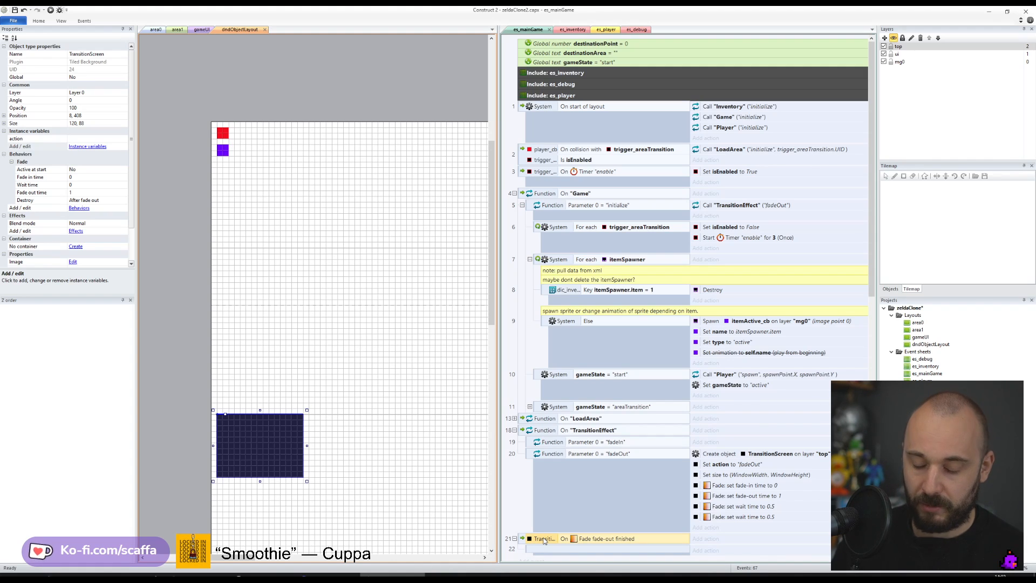
{"action": "type", "text": "c"}
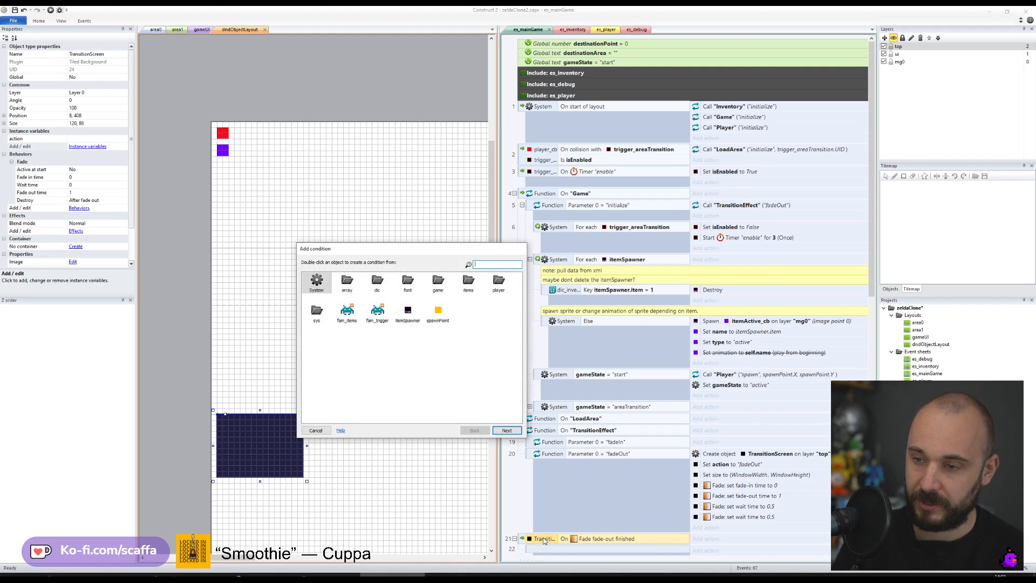
{"action": "type", "text": "tran"}
{"action": "key", "text": "Return"}
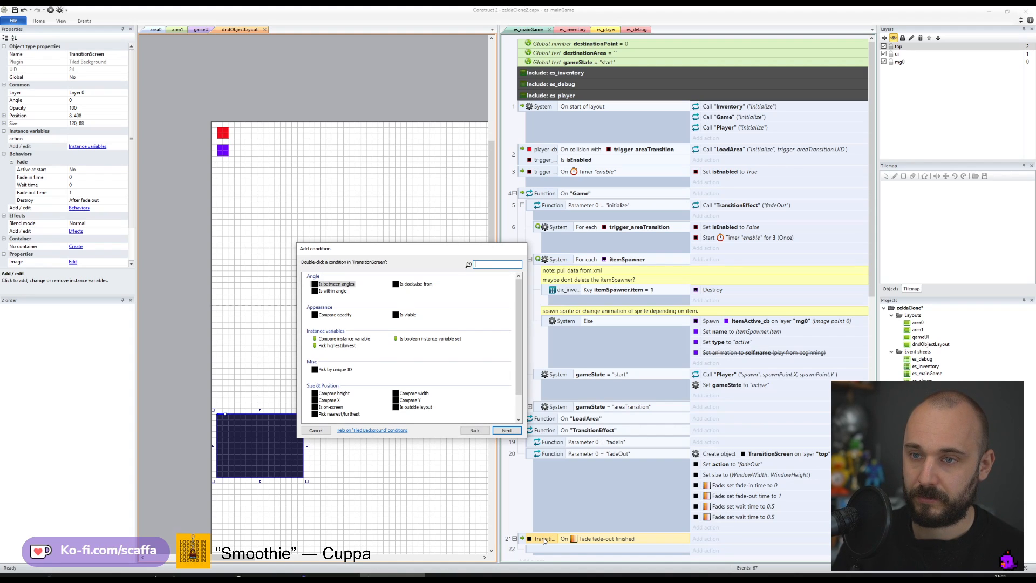
{"action": "type", "text": "com"}
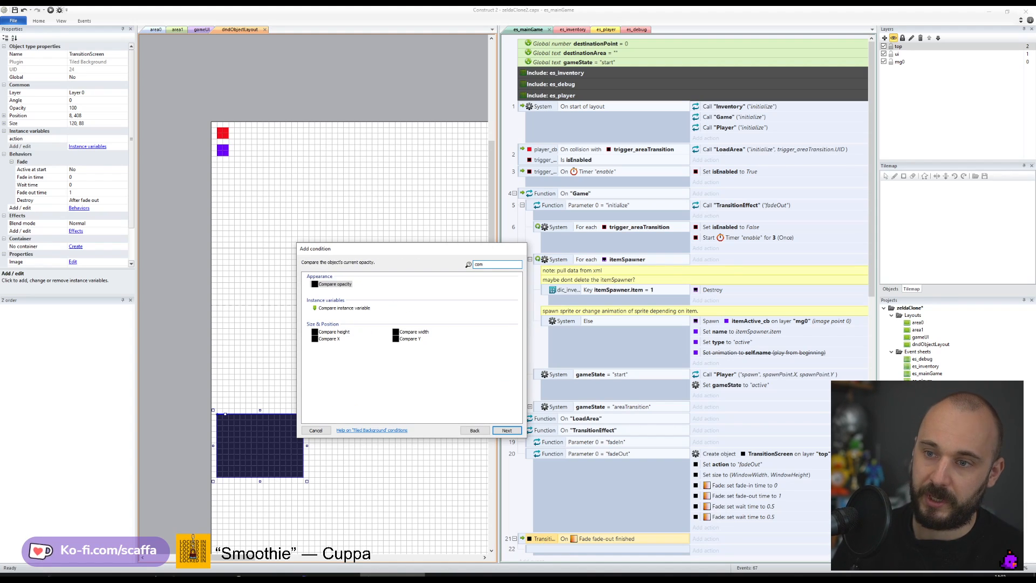
{"action": "double_click", "coordinate": [341, 308]}
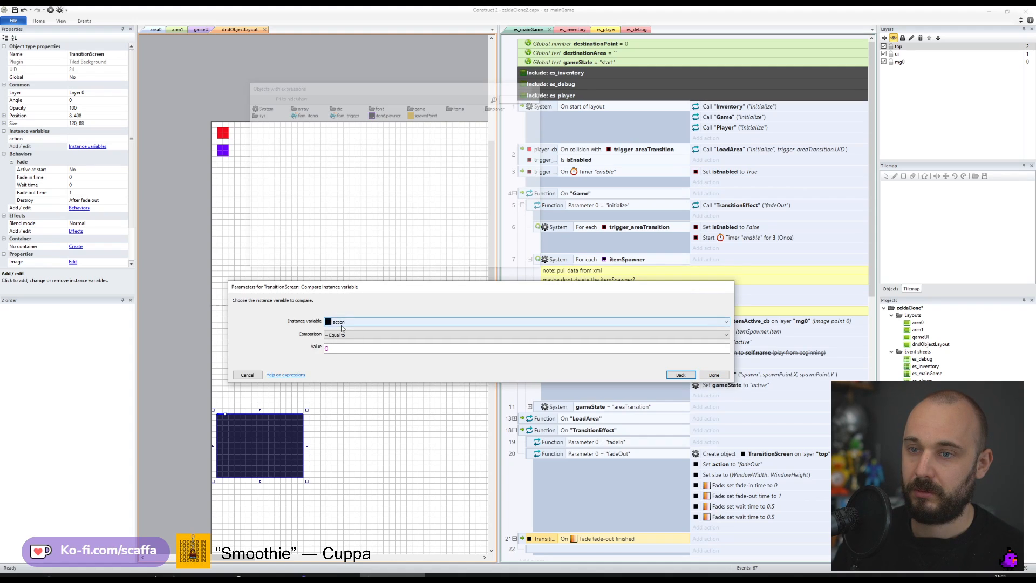
{"action": "left_click", "coordinate": [325, 348]}
{"action": "type", "text": "\"fadeOut"}
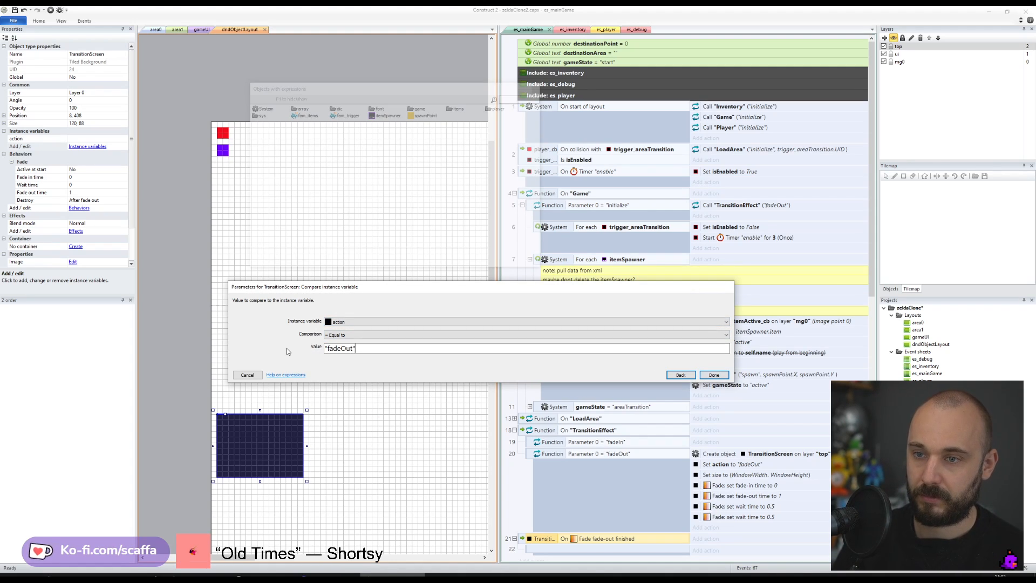
{"action": "type", "text": "\""}
{"action": "key", "text": "Return"}
- Delete the blank sub-event beneath TransitionScreen's On fade-out finished event
{"action": "scroll", "coordinate": [524, 505], "scroll_direction": "down", "scroll_amount": 1}
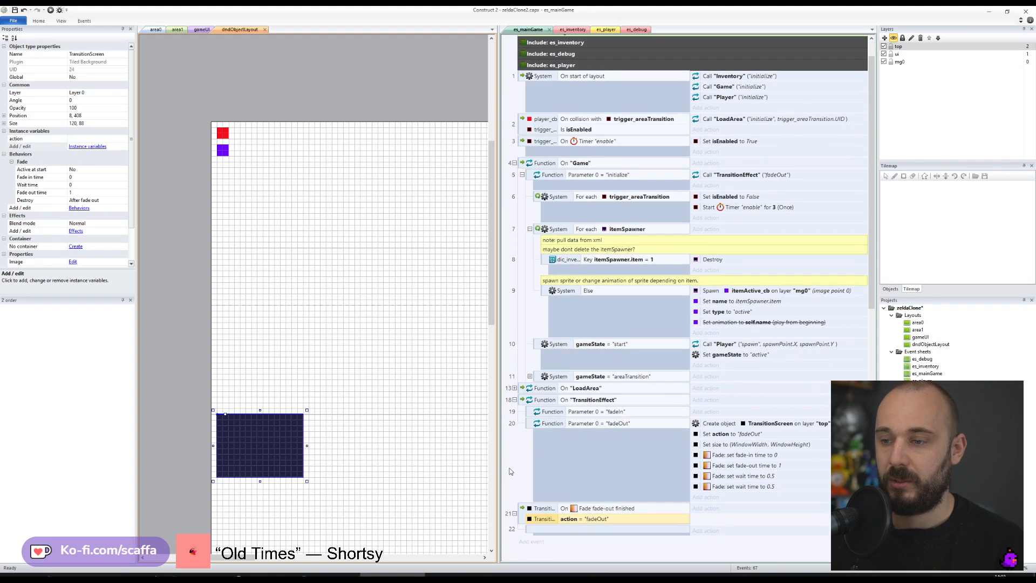
{"action": "left_click", "coordinate": [530, 521]}
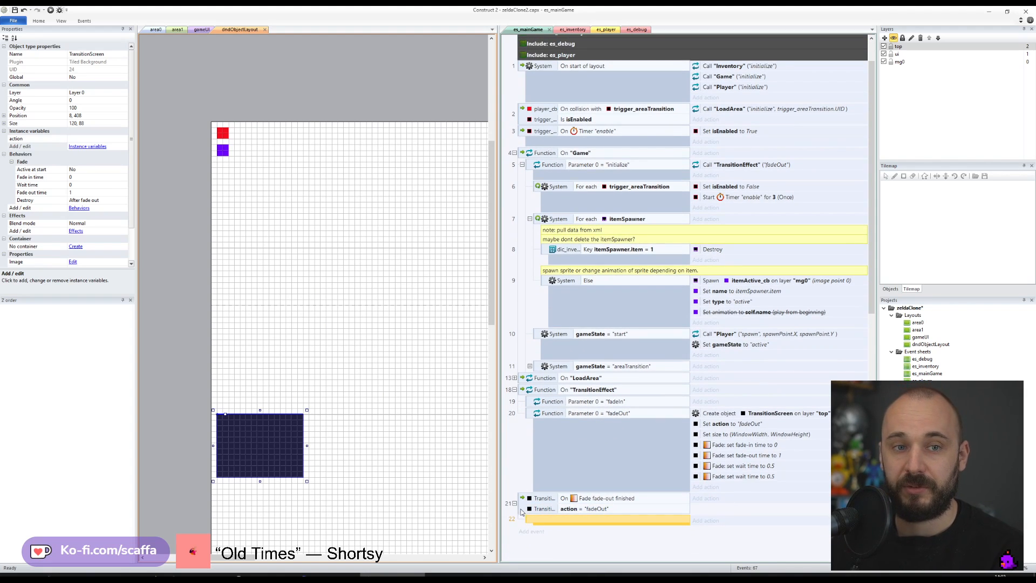
{"action": "key", "text": "Delete"}
{"action": "left_click", "coordinate": [514, 462]}
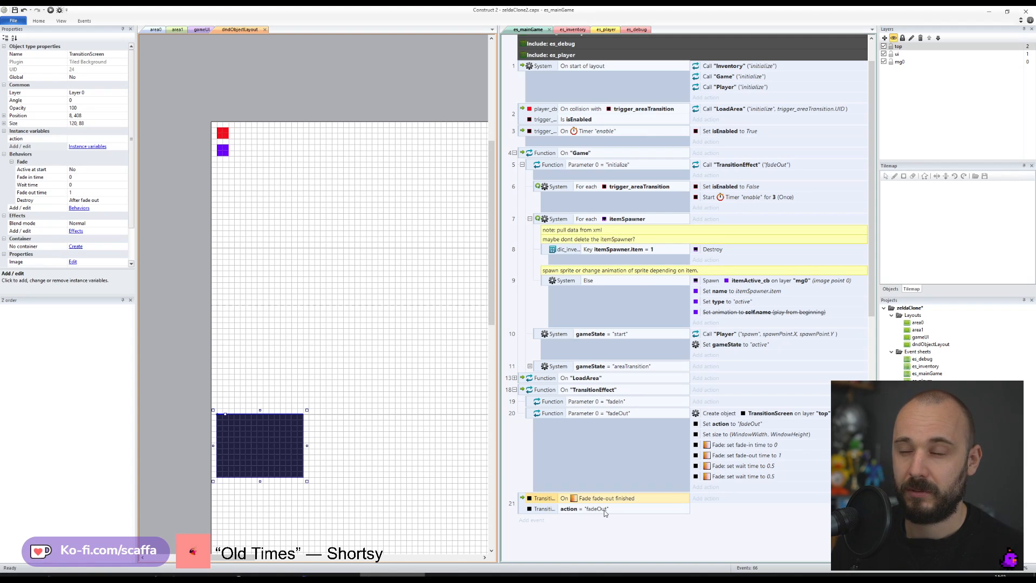
- Add a Destroy action for TransitionScreen to the On fade-out finished event
{"action": "left_click", "coordinate": [698, 501]}
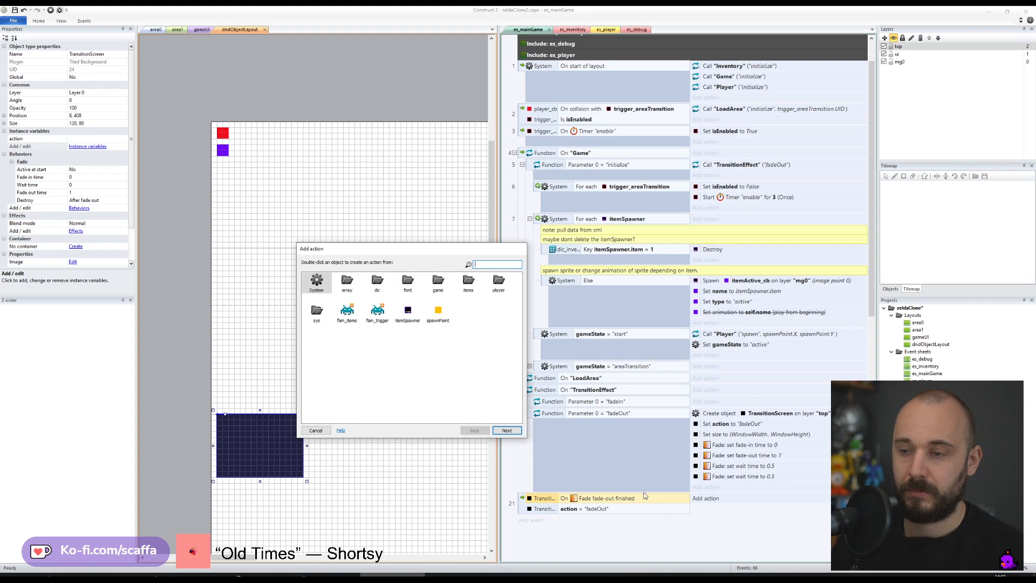
{"action": "type", "text": "tra"}
{"action": "double_click", "coordinate": [323, 279]}
{"action": "type", "text": "des"}
{"action": "double_click", "coordinate": [326, 283]}
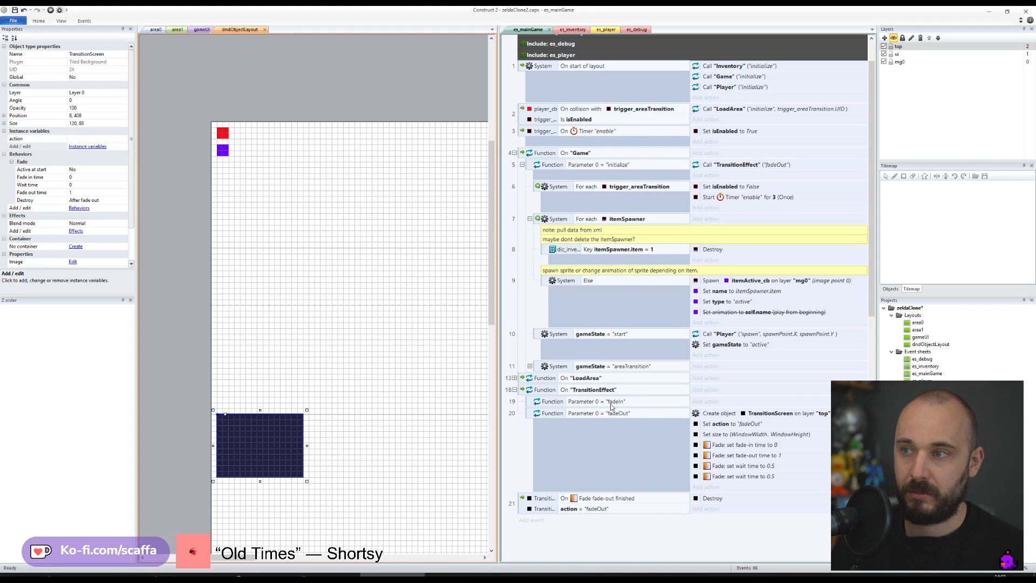
- Move TransitionScreen's Set size action above the Set action one in the "fadeOut" sub-event
{"action": "left_click", "coordinate": [756, 169]}
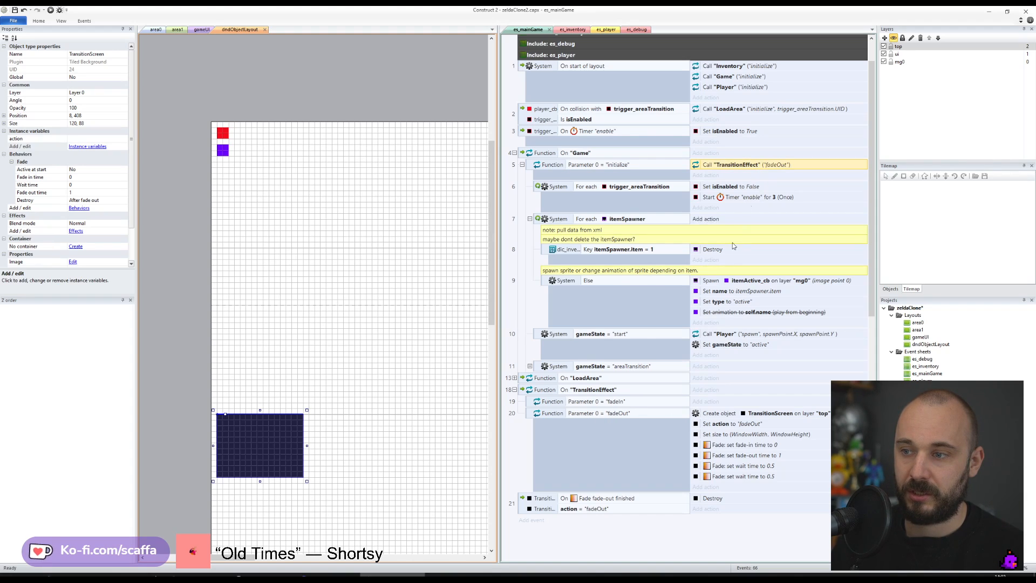
{"action": "left_click", "coordinate": [782, 416]}
{"action": "left_click", "coordinate": [742, 425], "text": "shift"}
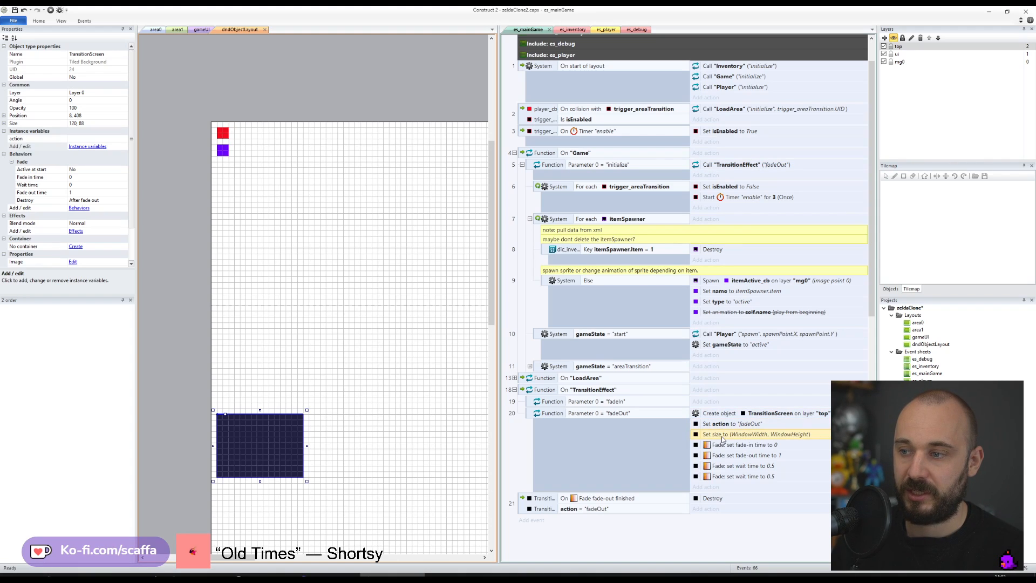
{"action": "left_click_drag", "start_coordinate": [724, 438], "coordinate": [732, 436]}
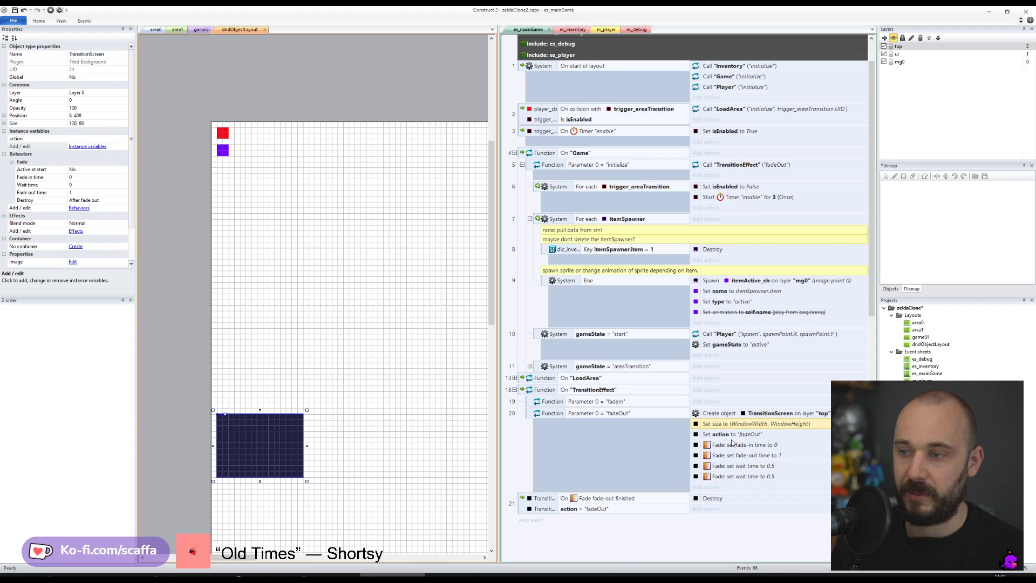
- Move the set fade-out time action below the first set wait time action and delete the duplicate wait time action
{"action": "left_click", "coordinate": [731, 447]}
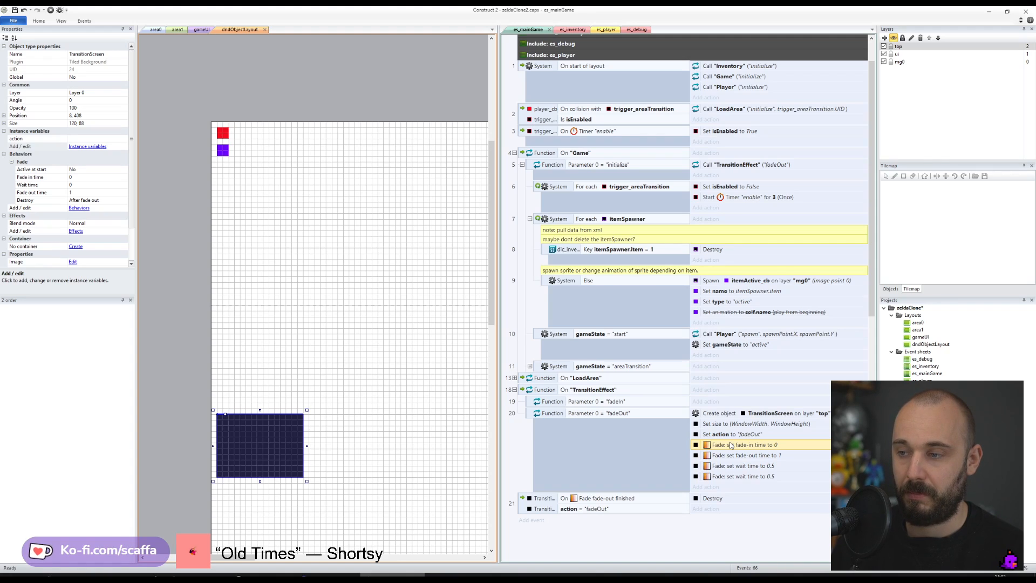
{"action": "left_click", "coordinate": [732, 458]}
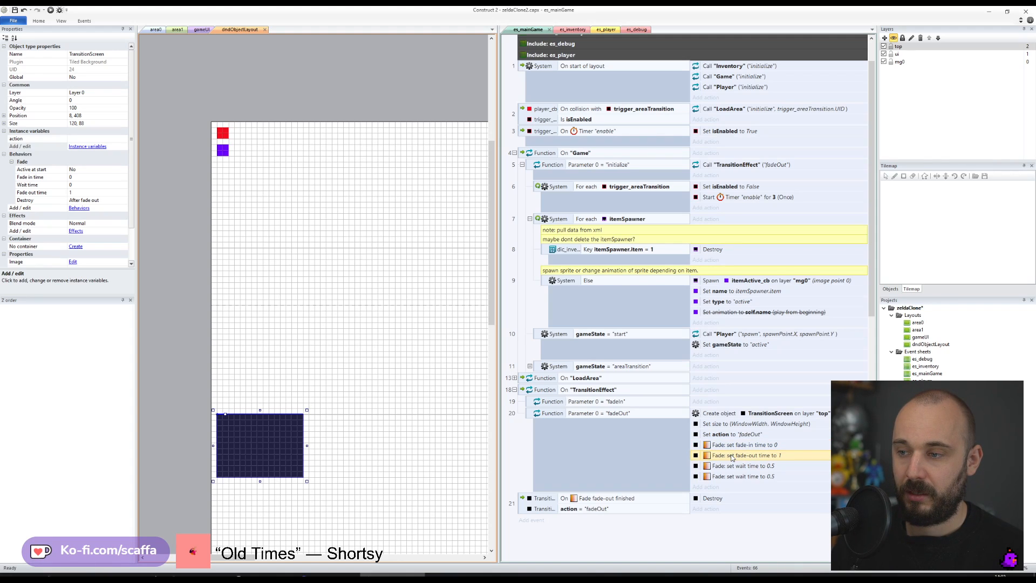
{"action": "left_click_drag", "start_coordinate": [734, 457], "coordinate": [738, 470]}
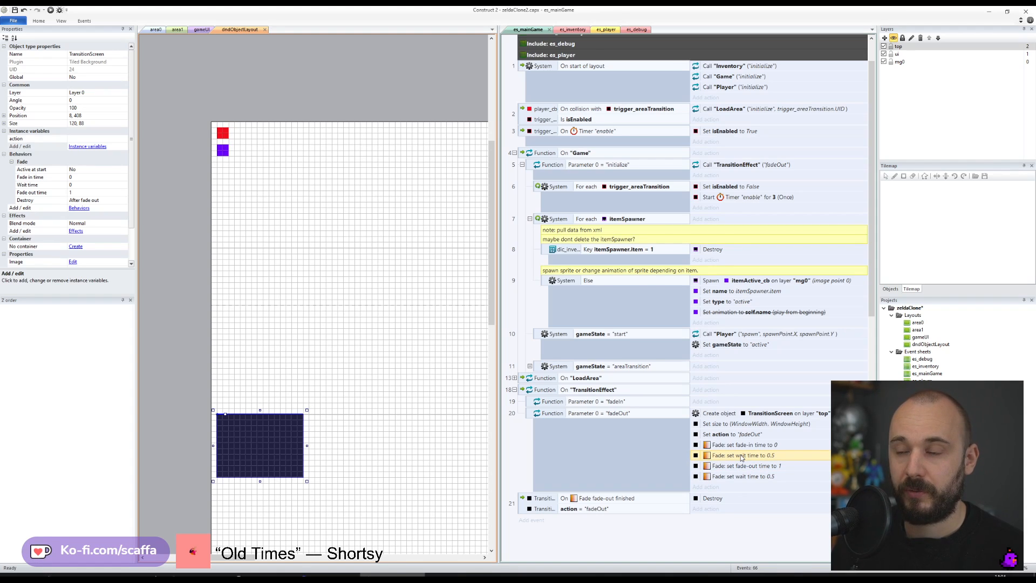
{"action": "left_click", "coordinate": [739, 465]}
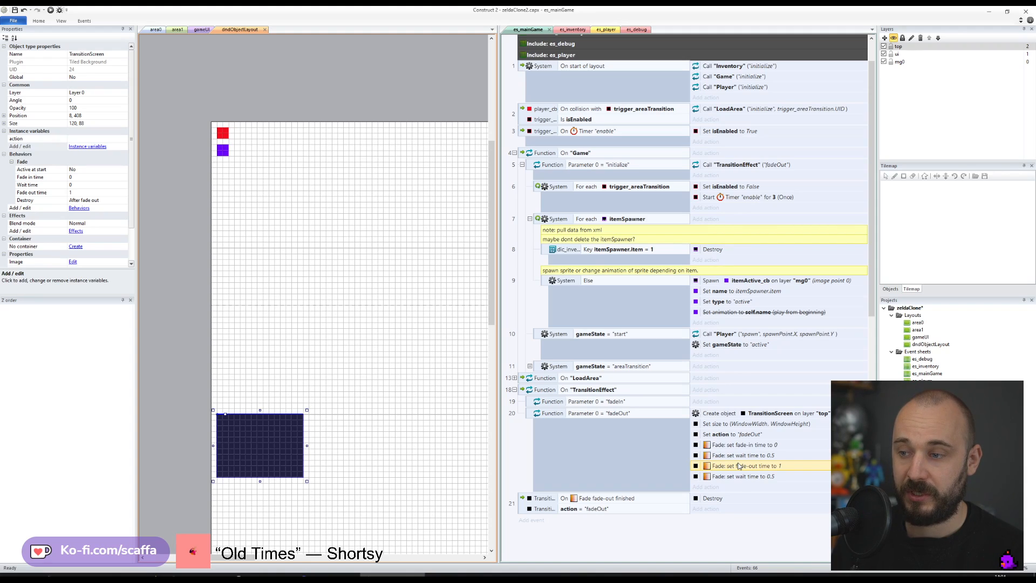
{"action": "left_click", "coordinate": [740, 478]}
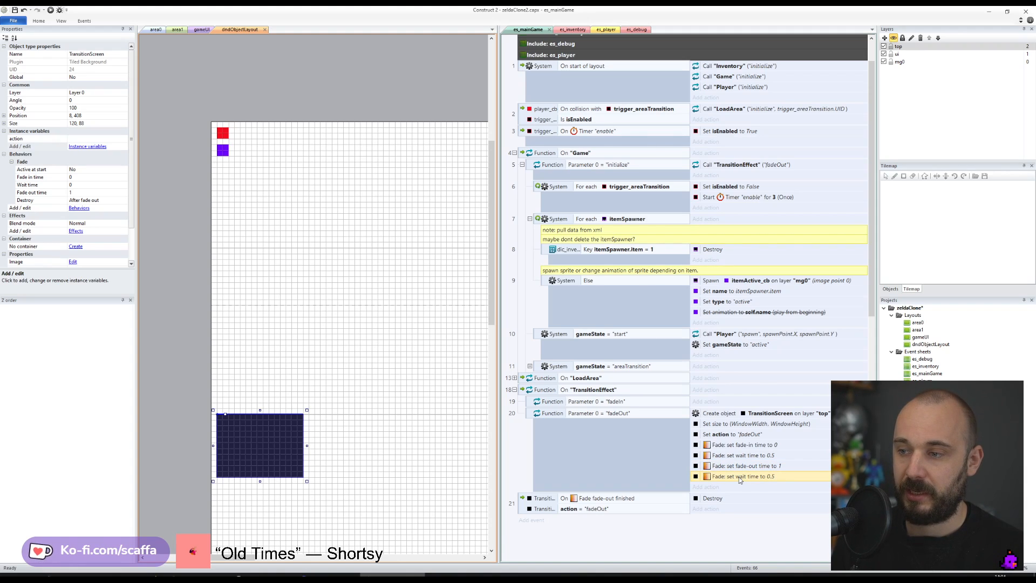
{"action": "key", "text": "Delete"}
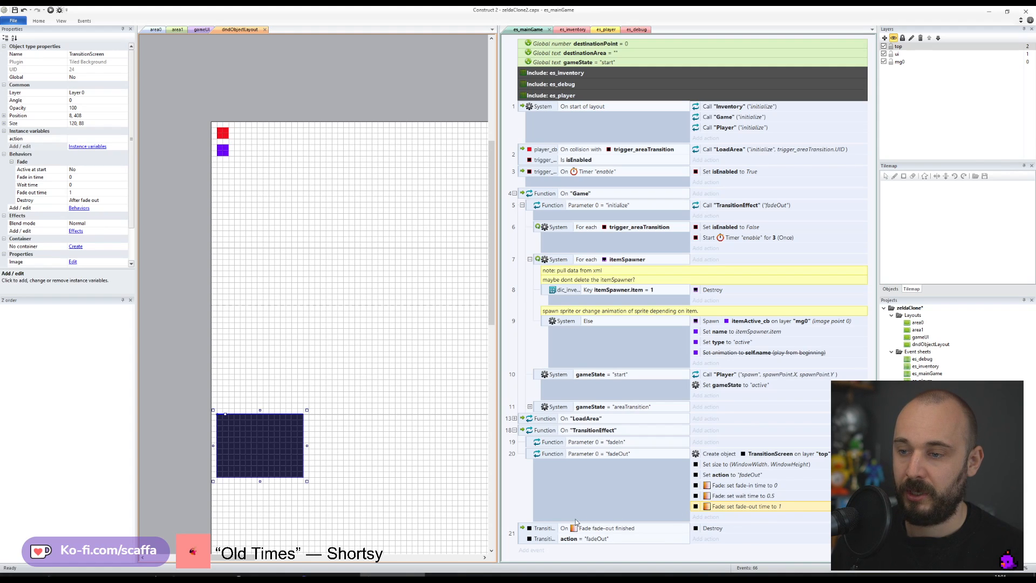
- Change the value assigned to TransitionScreen's action variable in the "fadeOut" sub-event to Function.Param(0)
{"action": "left_click", "coordinate": [608, 528]}
{"action": "left_click", "coordinate": [572, 540]}
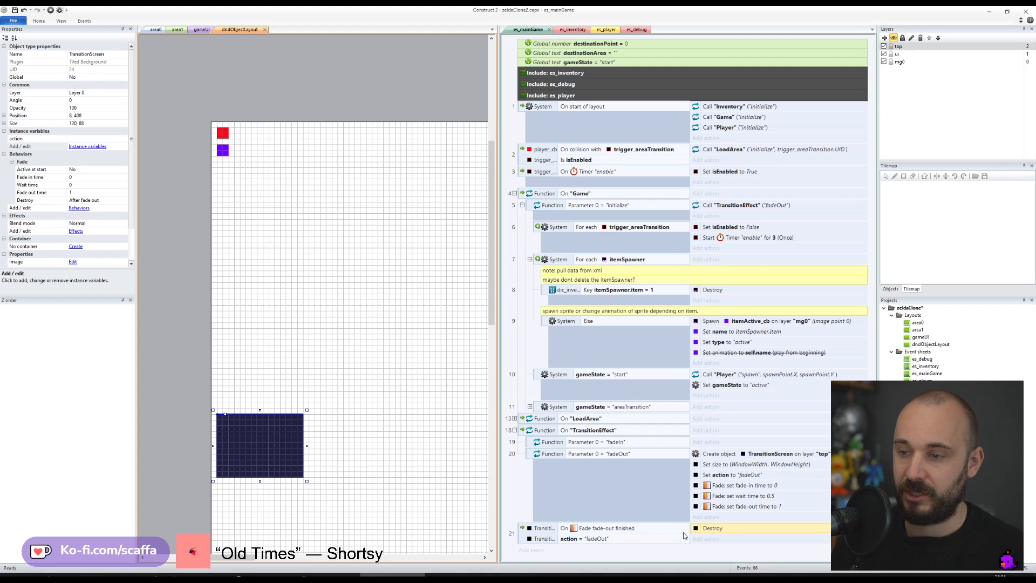
{"action": "double_click", "coordinate": [753, 475]}
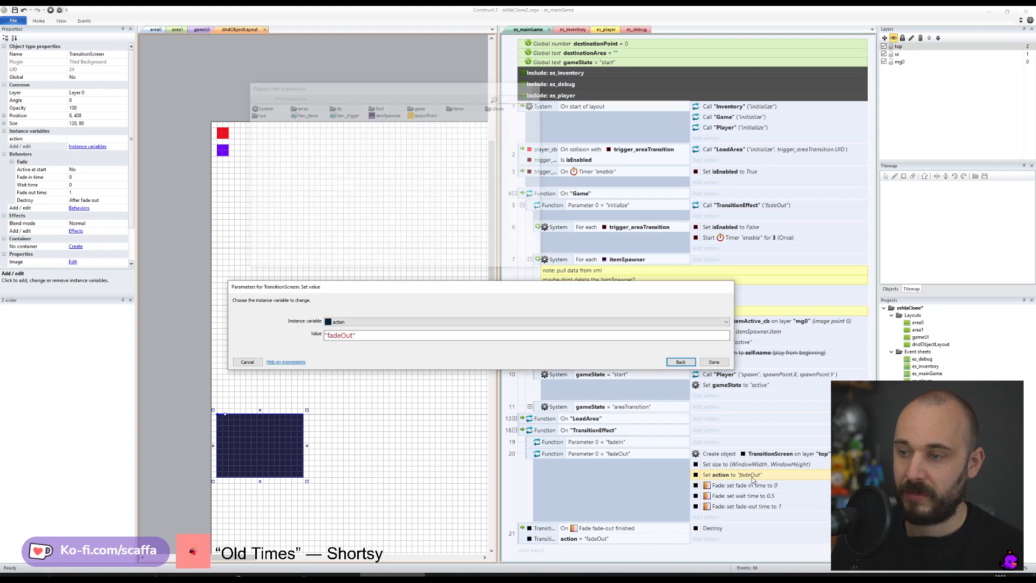
{"action": "type", "text": "Function.Param"}
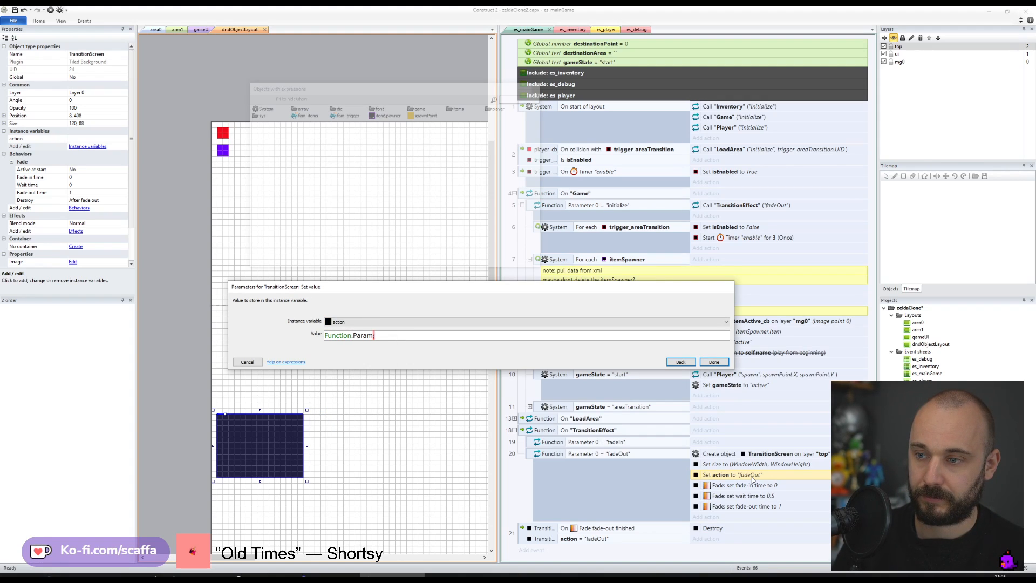
{"action": "type", "text": "(0"}
{"action": "key", "text": "Return"}
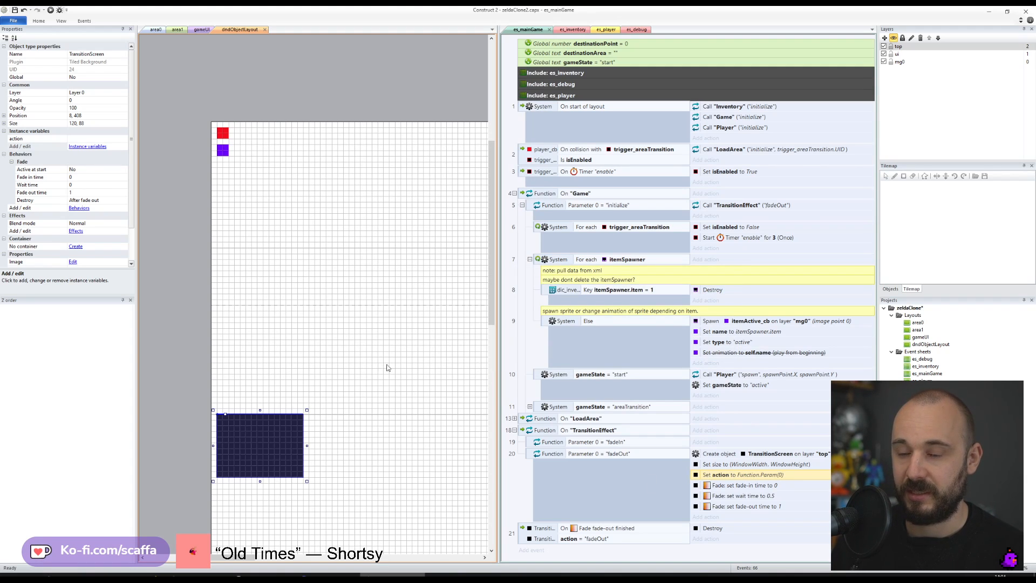
- Save the project, preview the dndObjectLayout layout, and close the preview
{"action": "left_click", "coordinate": [14, 10]}
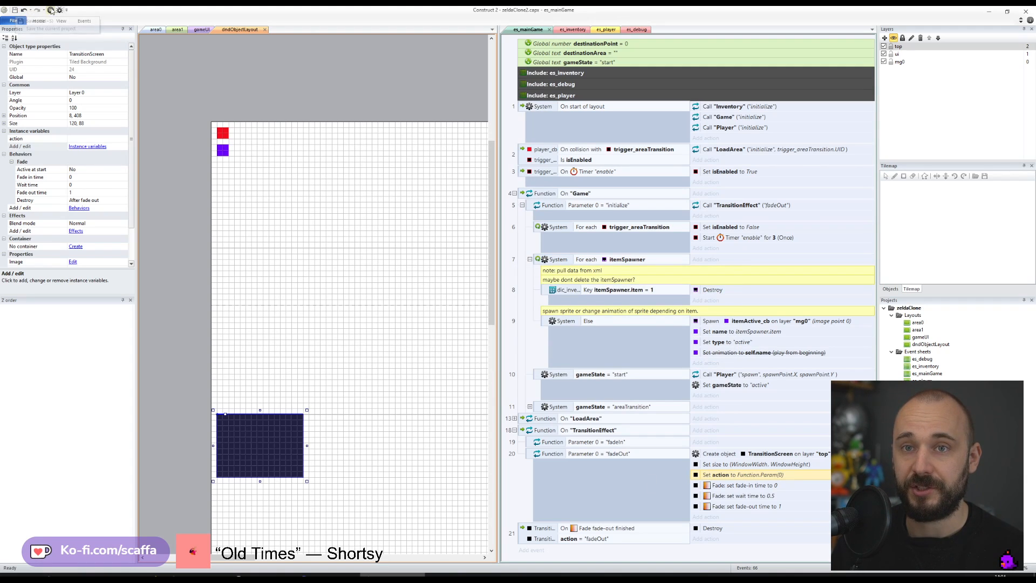
{"action": "left_click", "coordinate": [59, 9]}
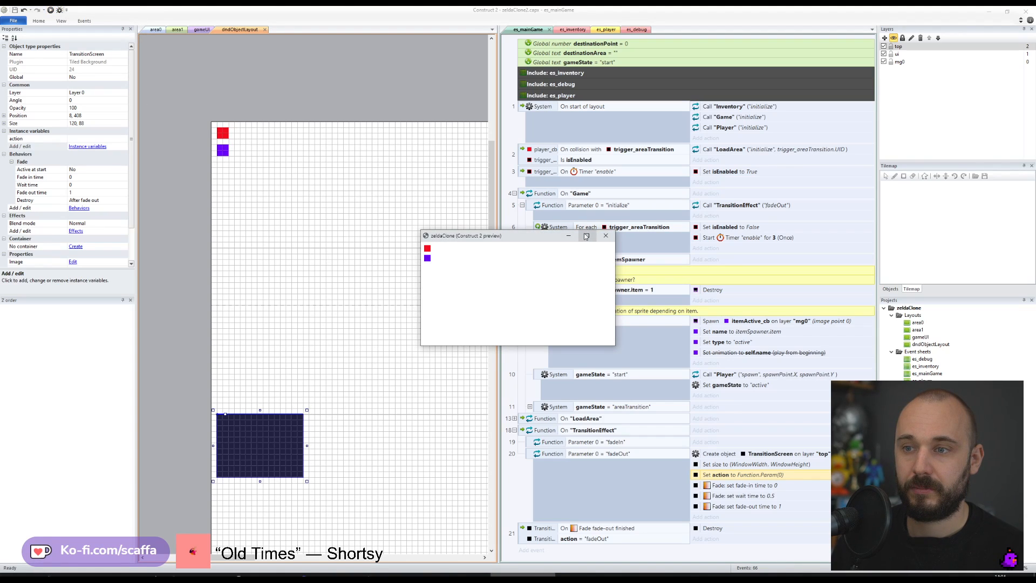
{"action": "left_click", "coordinate": [605, 236]}
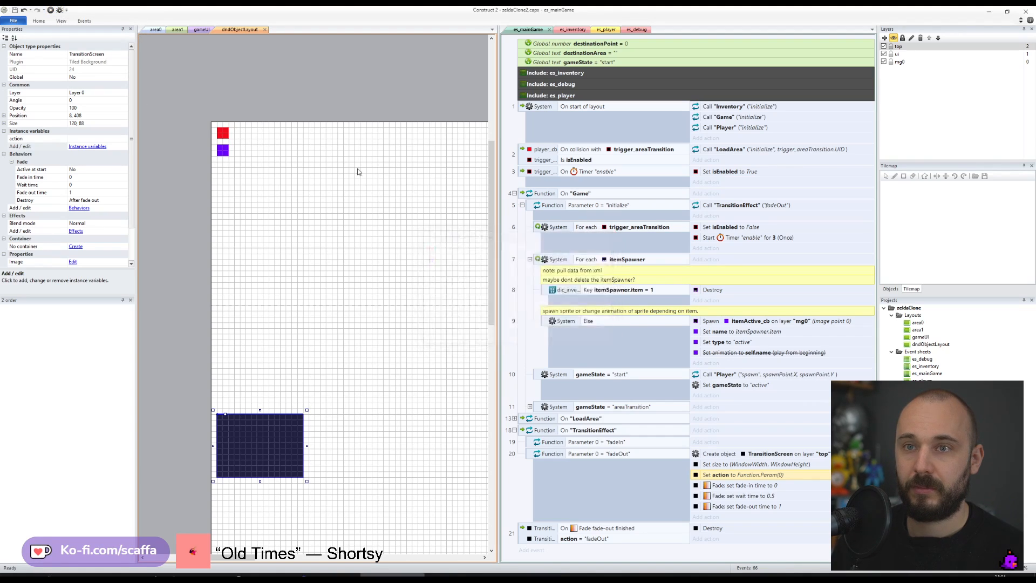
- Preview the area0 layout to check the transition screen, then close the preview
{"action": "left_click", "coordinate": [154, 30]}
{"action": "key", "text": "F5"}
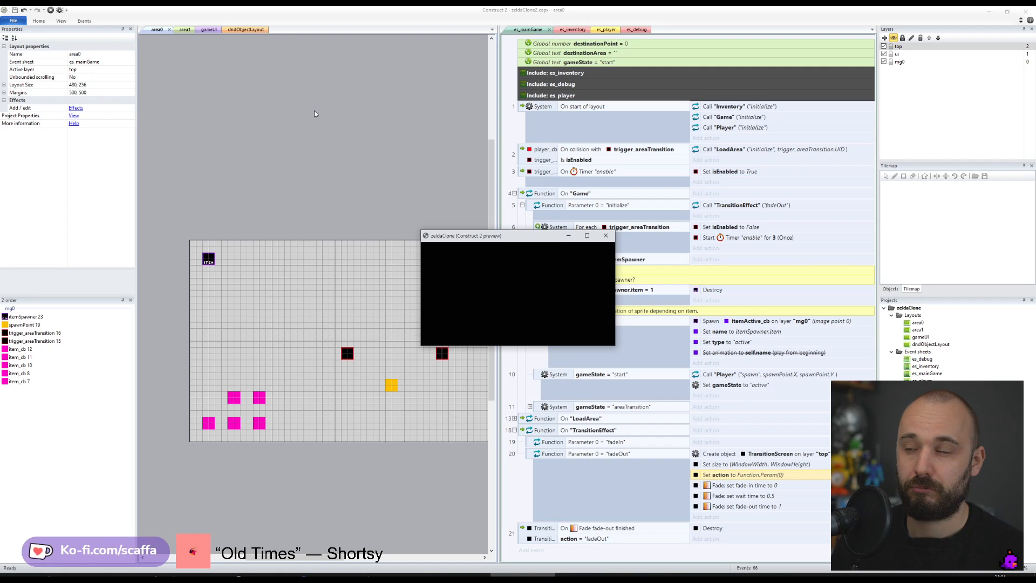
{"action": "left_click", "coordinate": [605, 236]}
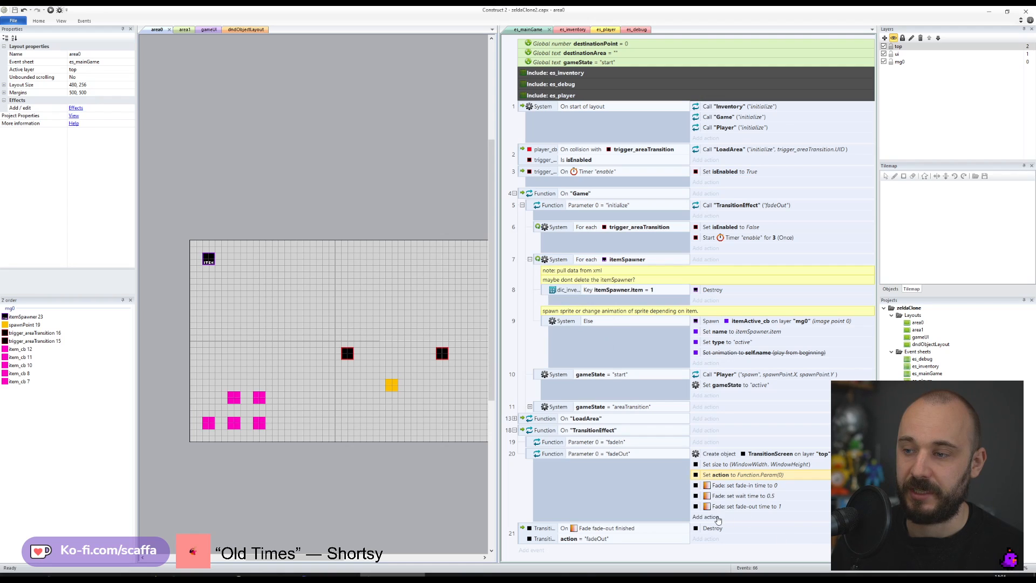
- Duplicate the set fade-out time action at the end of the "fadeOut" sub-event and change the copy to Fade's Start fade action
{"action": "left_click_drag", "start_coordinate": [722, 506], "coordinate": [723, 516], "text": "ctrl"}
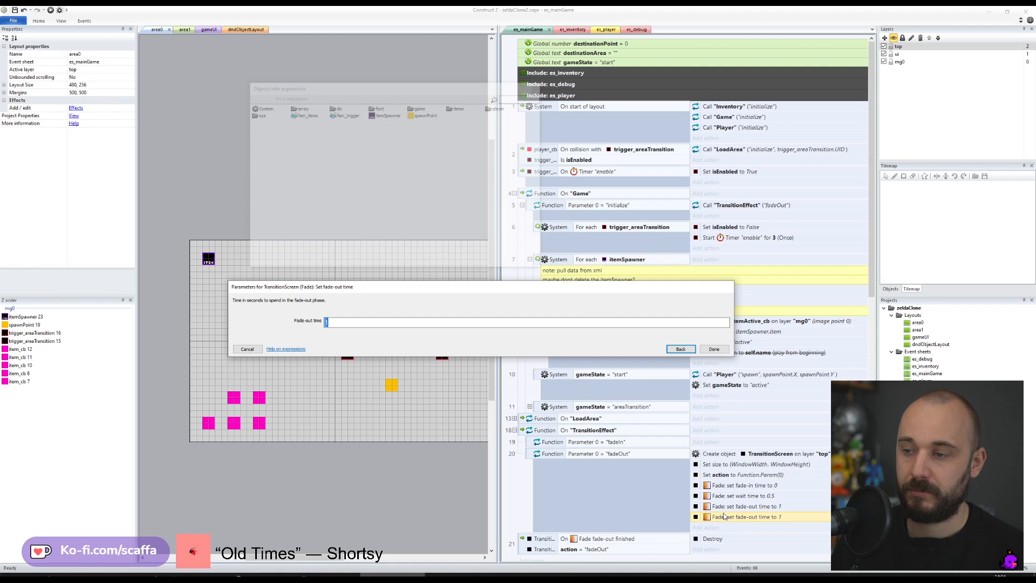
{"action": "left_click", "coordinate": [680, 349]}
{"action": "double_click", "coordinate": [327, 373]}
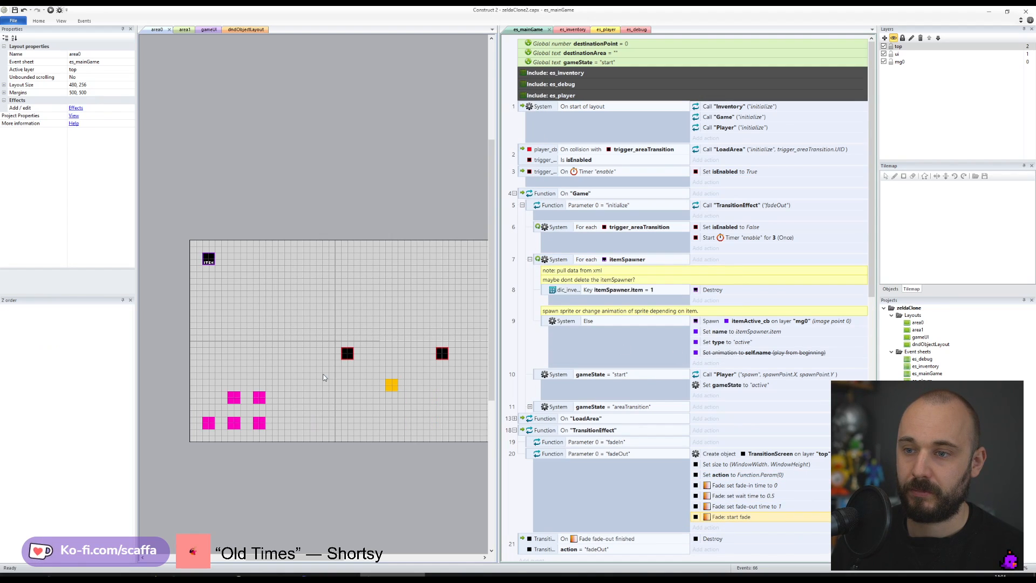
- Save the project and preview area0, moving the player up and down while checking the fade, then close the preview
{"action": "left_click", "coordinate": [15, 11]}
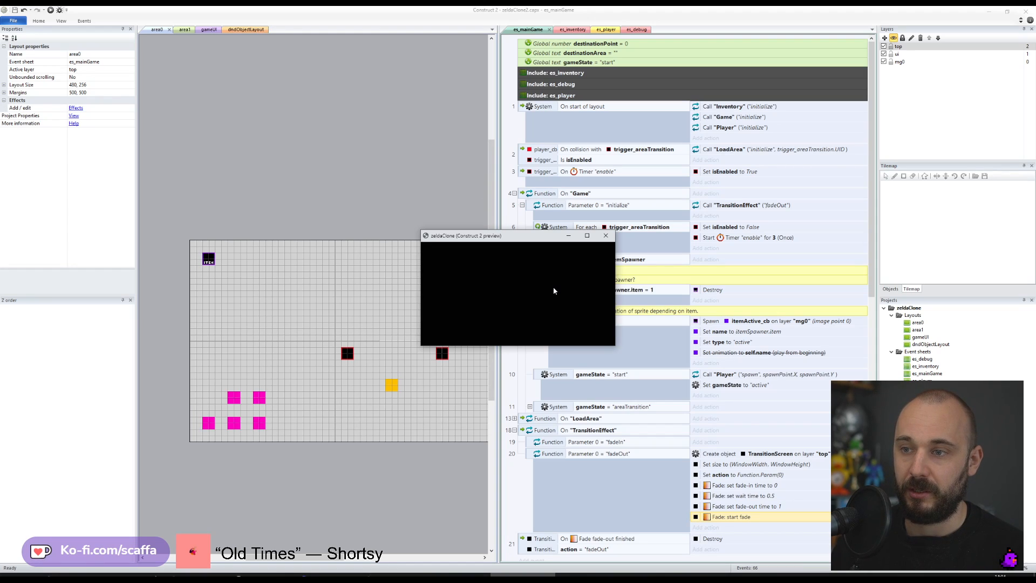
{"action": "key", "text": "Up"}
{"action": "key", "text": "Down"}
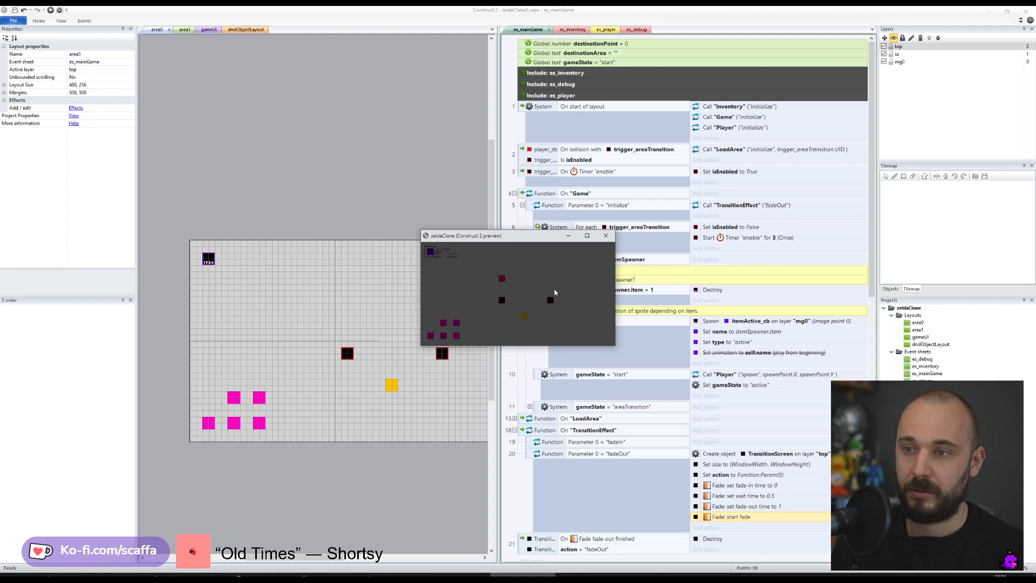
{"action": "left_click", "coordinate": [606, 236]}
- Enter 0.5 seconds for both the Fade wait time and the Fade fade-out time in the "fadeOut" sub-event
{"action": "double_click", "coordinate": [777, 496]}
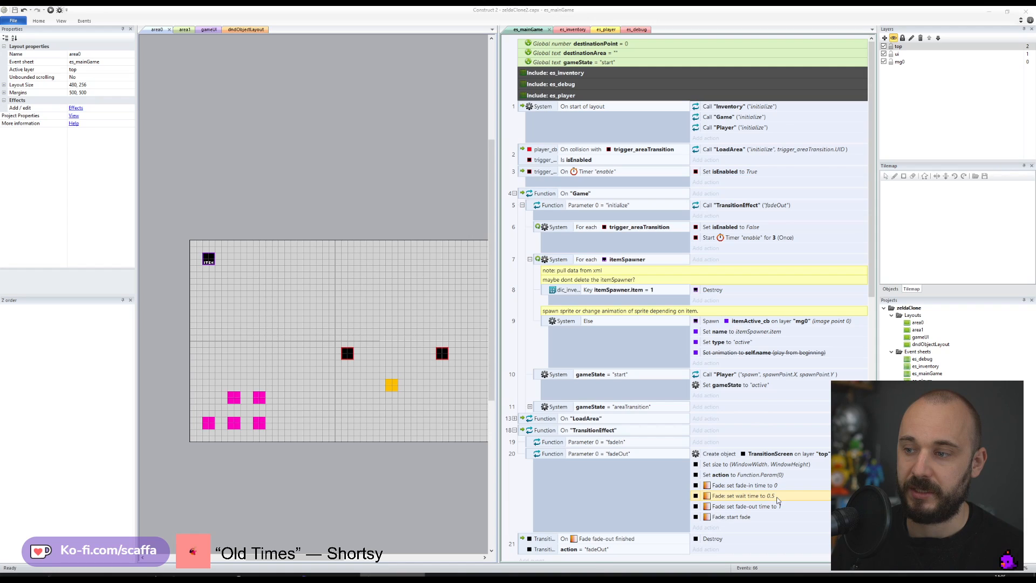
{"action": "key", "text": "BackSpace"}
{"action": "type", "text": "2"}
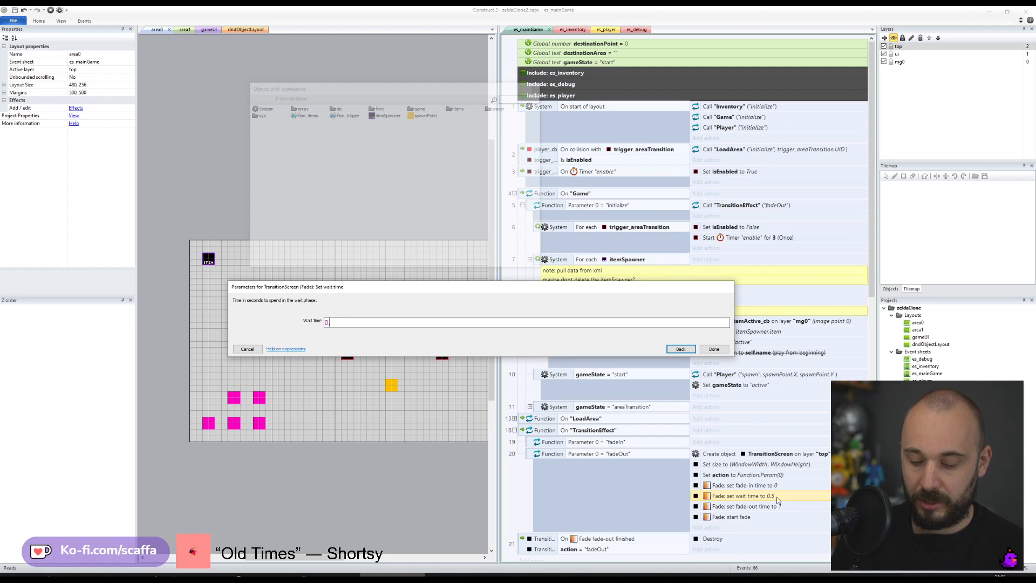
{"action": "type", "text": "5"}
{"action": "key", "text": "Return"}
{"action": "double_click", "coordinate": [777, 503]}
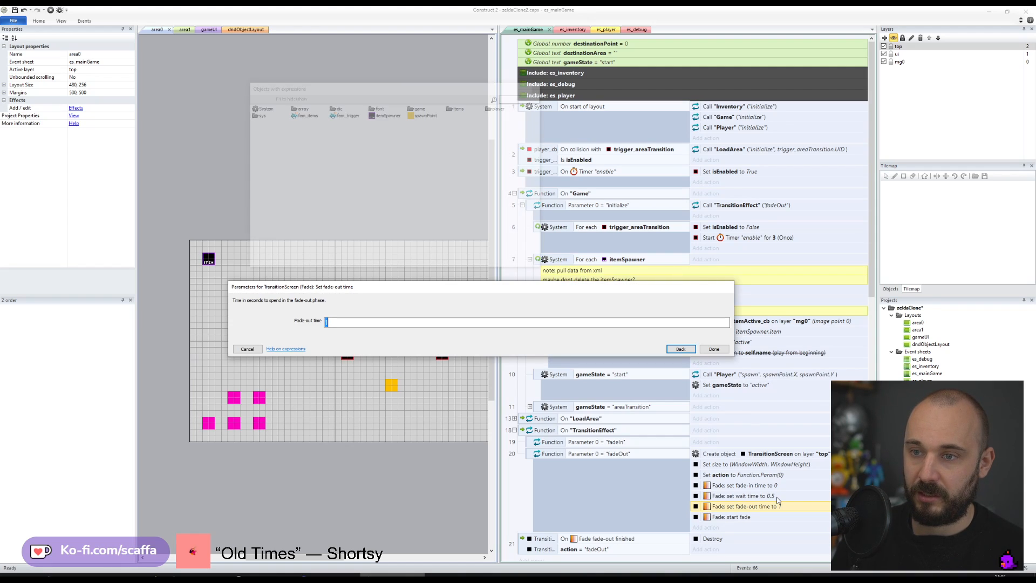
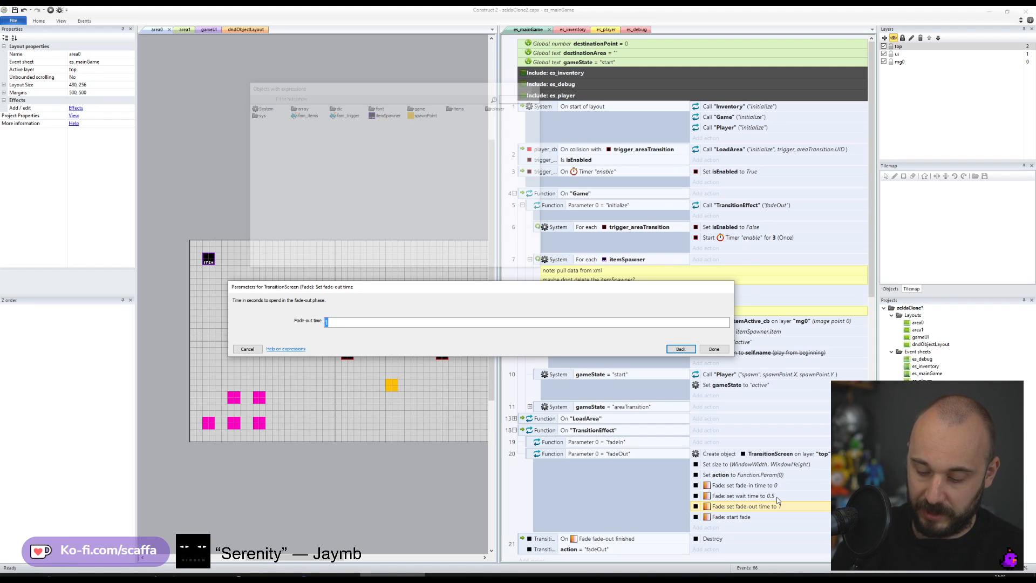
{"action": "type", "text": "5"}
{"action": "key", "text": "Return"}
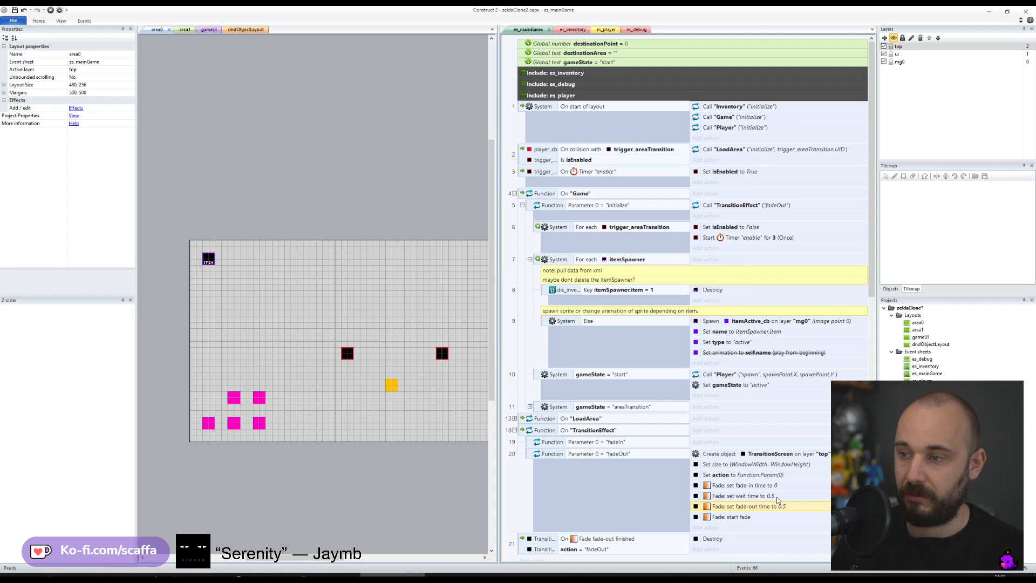
- Save the project and preview area0, moving the player through the transition triggers between area0 and area1 to check the fade
{"action": "left_click", "coordinate": [15, 11]}
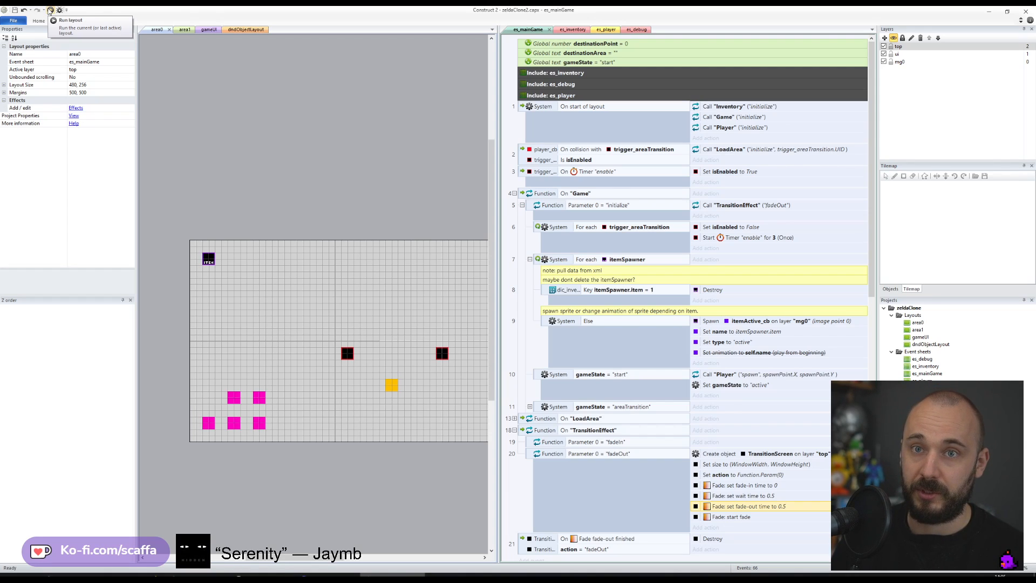
{"action": "left_click", "coordinate": [50, 11]}
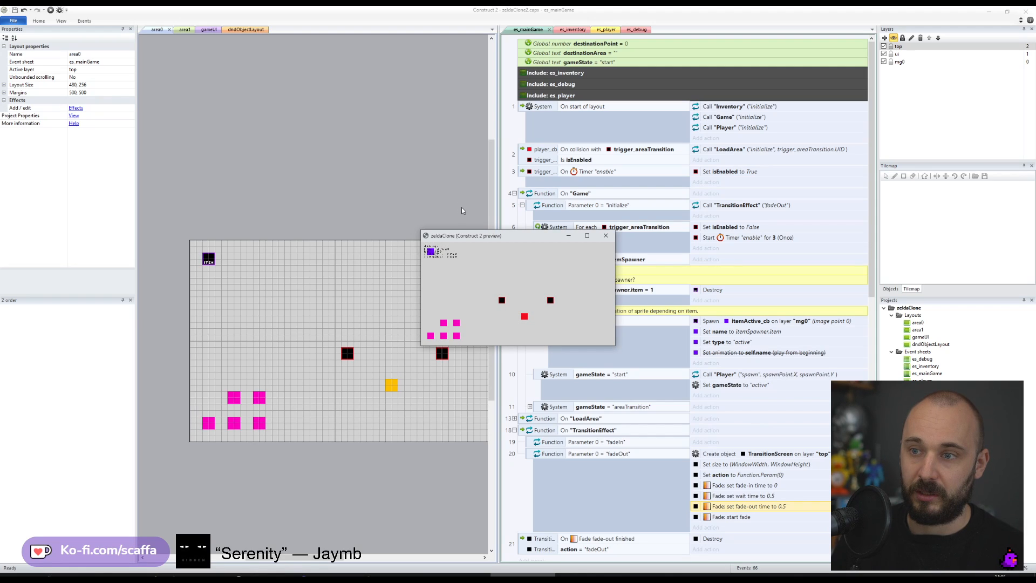
{"action": "key", "text": "Left"}
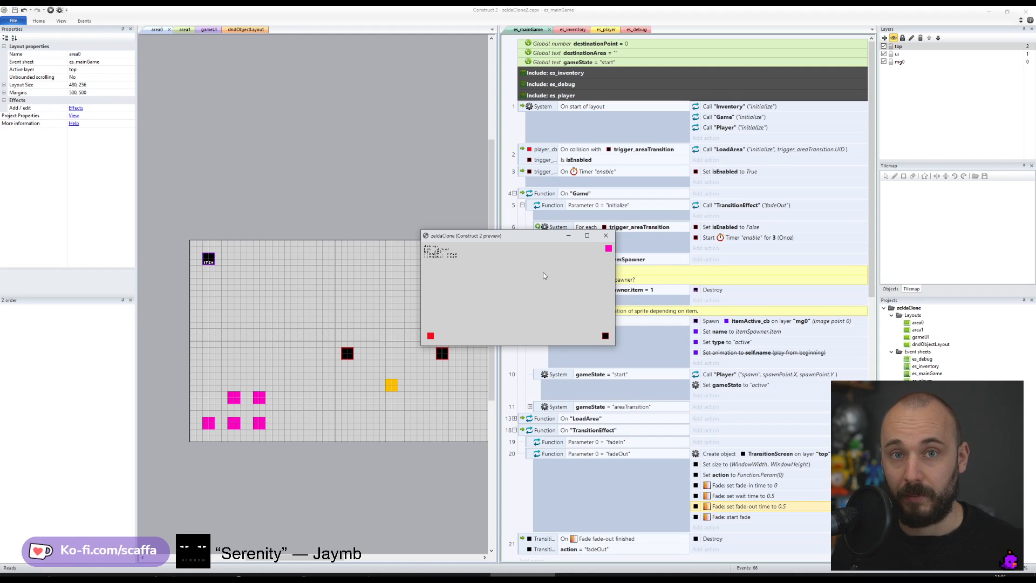
{"action": "key", "text": "Right"}
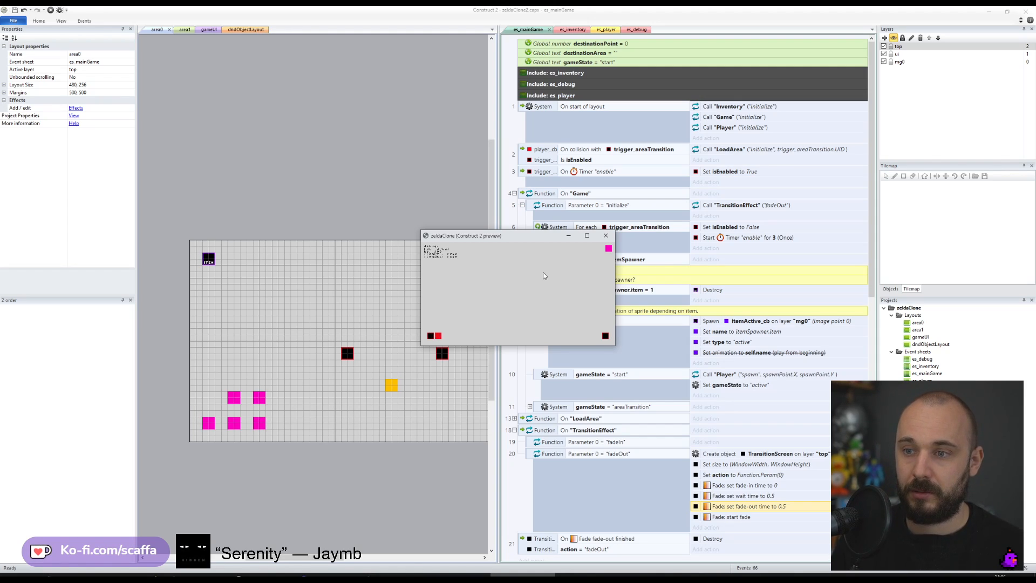
{"action": "key", "text": "Left"}
{"action": "key", "text": "Up"}
{"action": "key", "text": "Down"}
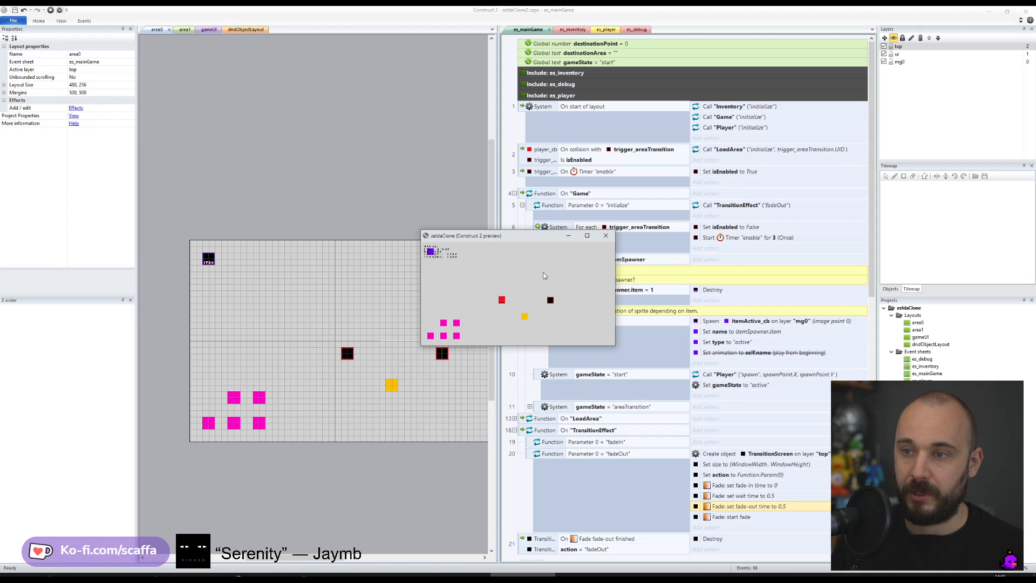
{"action": "key", "text": "Down"}
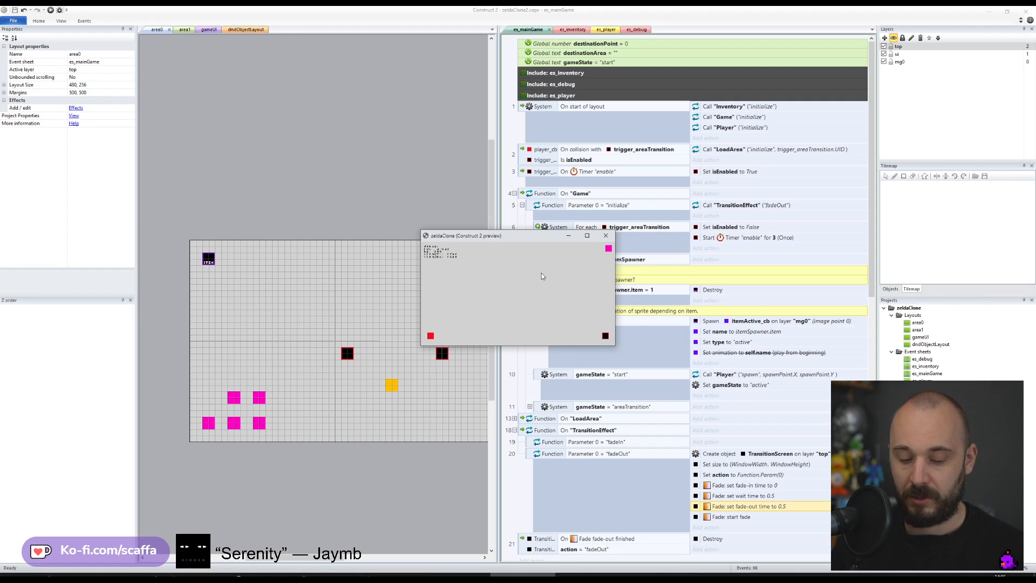
{"action": "key", "text": "Up"}
{"action": "key", "text": "Down"}
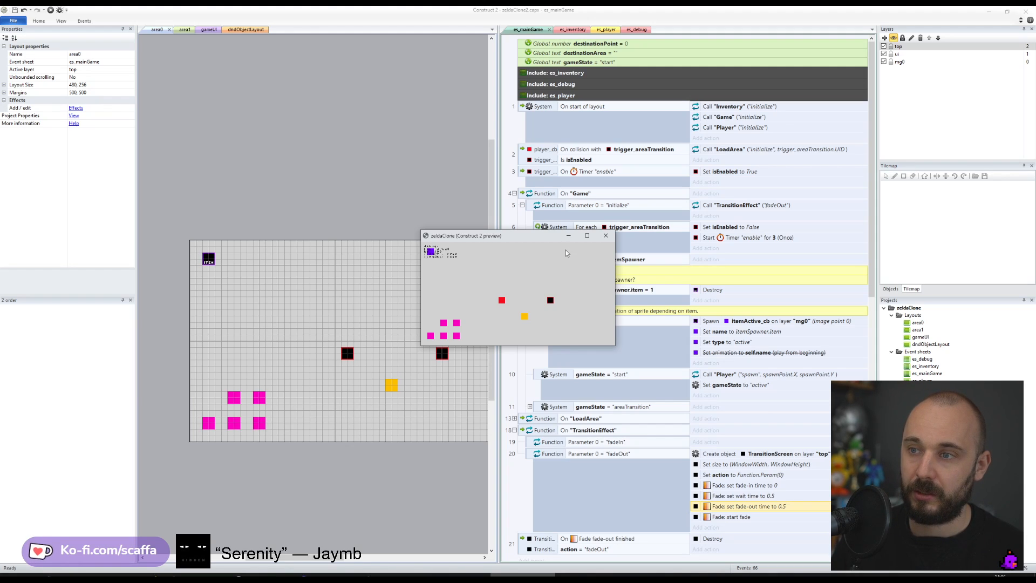
- Maximize the preview window and move the player on and off the triggers to examine the area changes at full size
{"action": "left_click", "coordinate": [586, 235]}
{"action": "key", "text": "Up"}
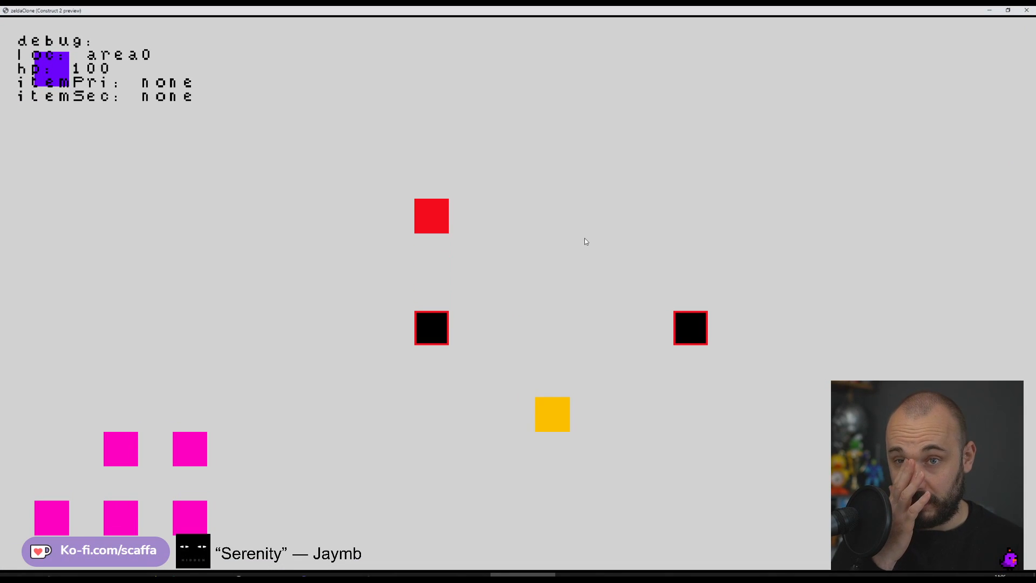
{"action": "key", "text": "Down"}
{"action": "key", "text": "Down"}
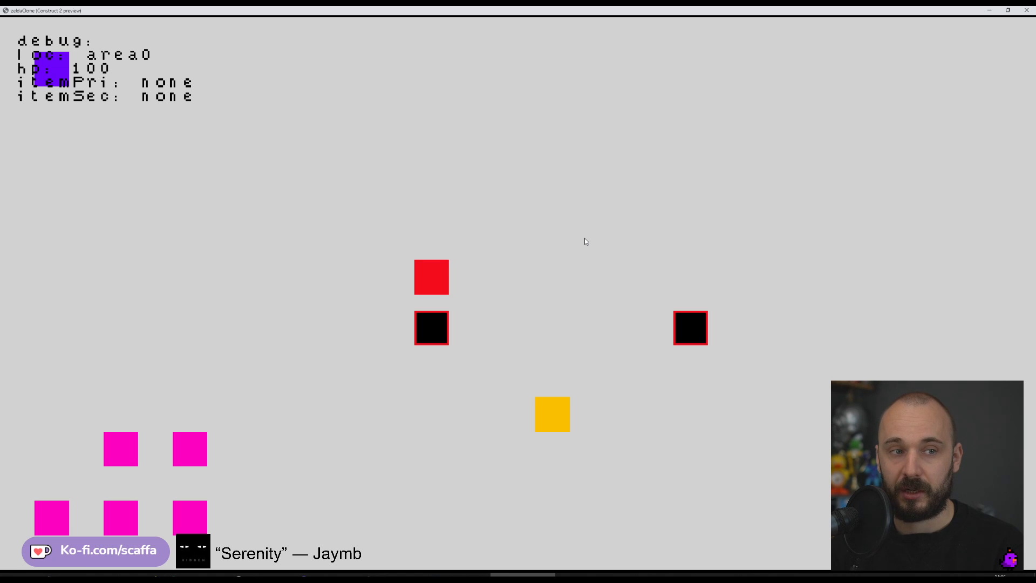
{"action": "key", "text": "Down"}
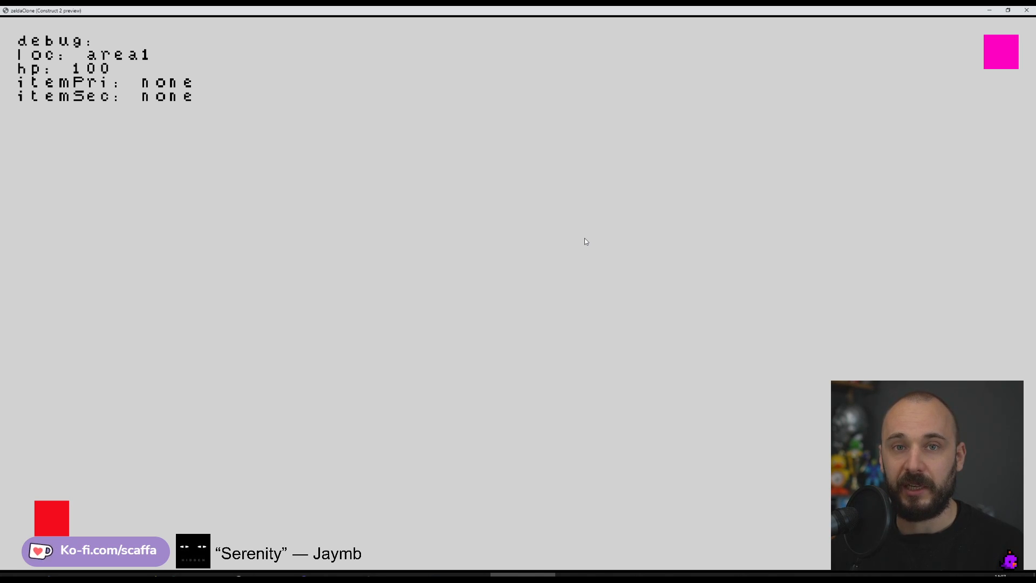
{"action": "key", "text": "Up"}
{"action": "key", "text": "Down"}
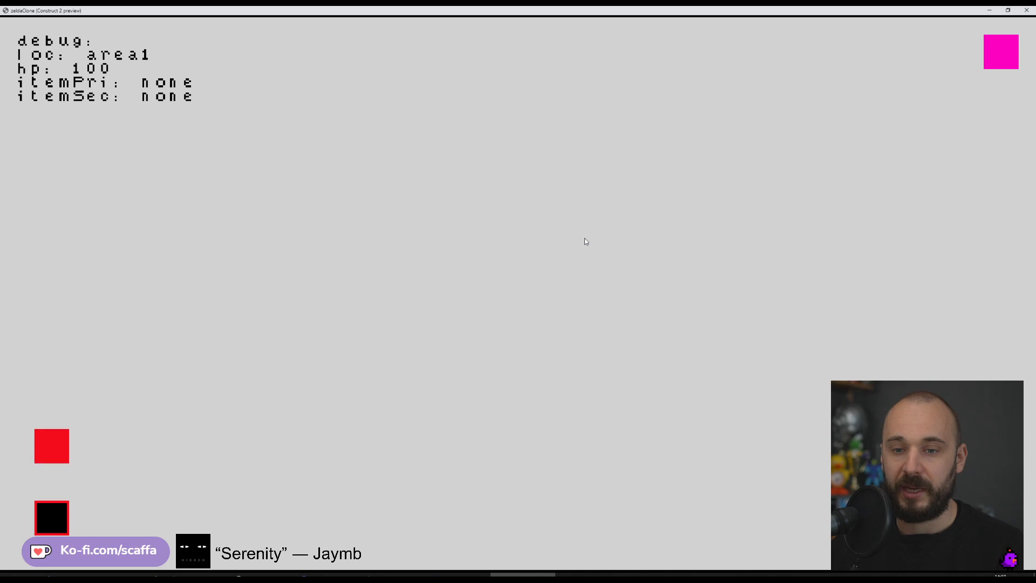
{"action": "key", "text": "Up"}
{"action": "key", "text": "Down"}
{"action": "key", "text": "Up"}
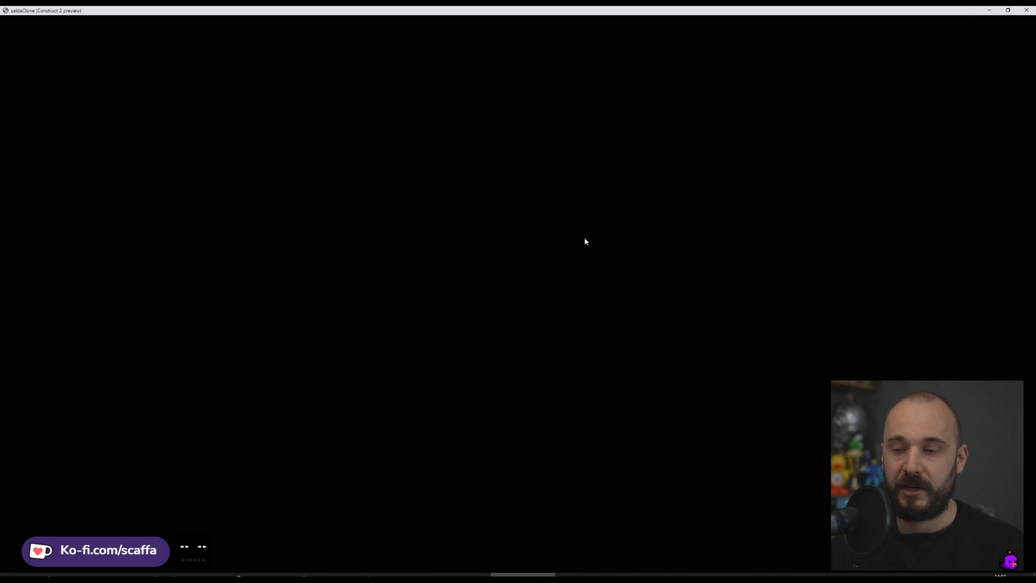
{"action": "key", "text": "Up"}
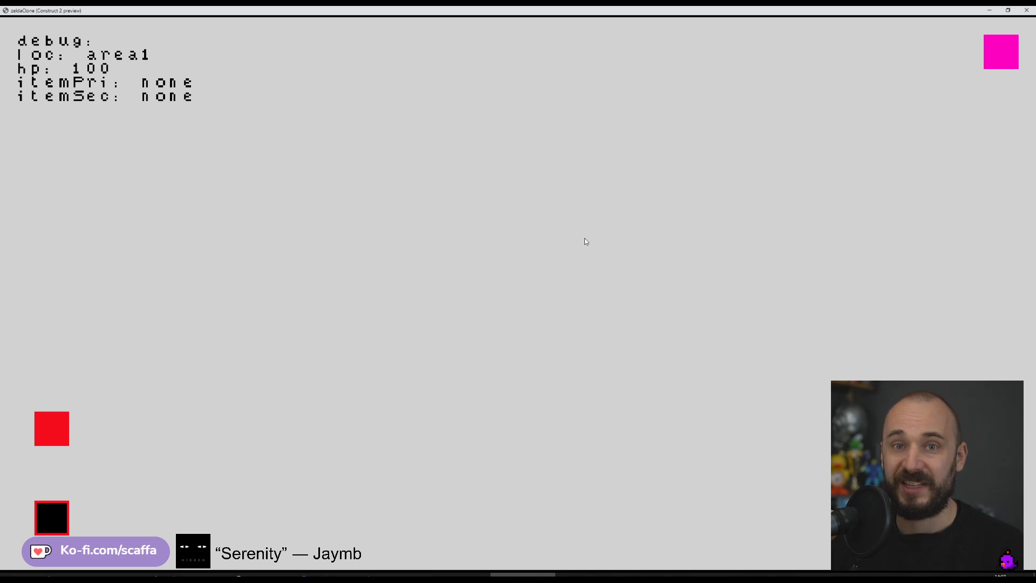
{"action": "key", "text": "Down"}
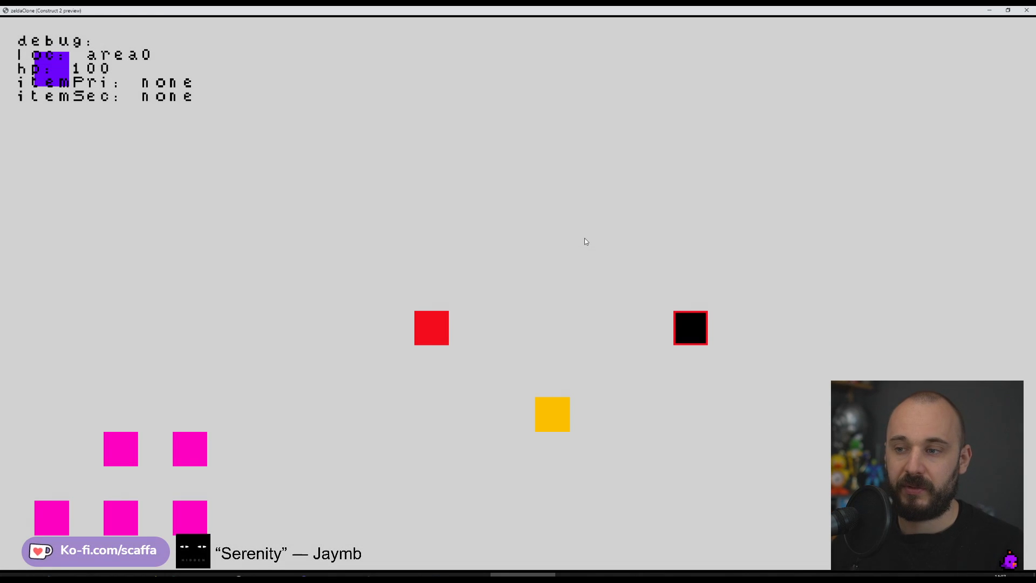
- Return to the event sheet and set the "enable" timer started for each trigger_areaTransition to 1 second
{"action": "left_click", "coordinate": [392, 574]}
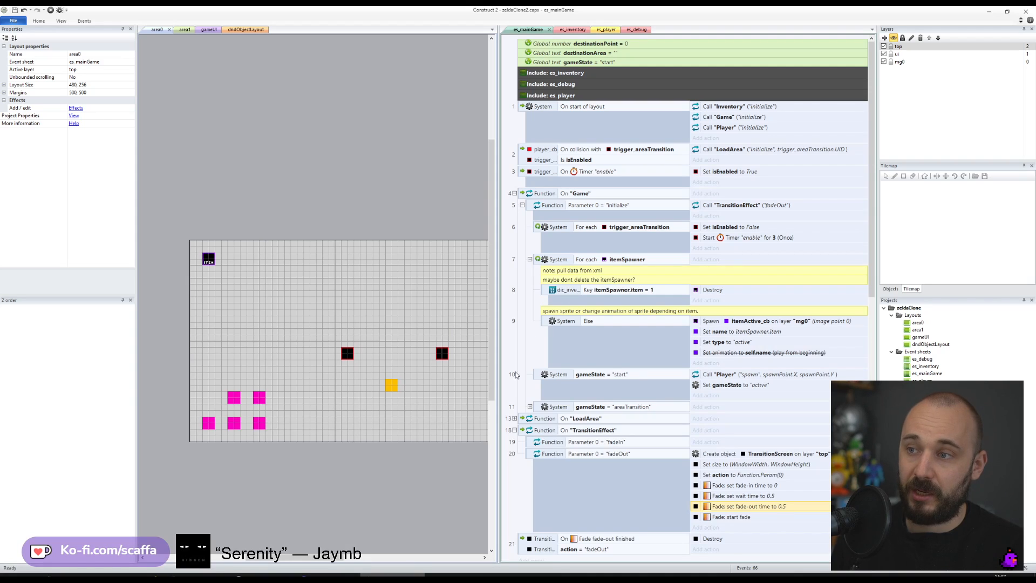
{"action": "left_click", "coordinate": [746, 238]}
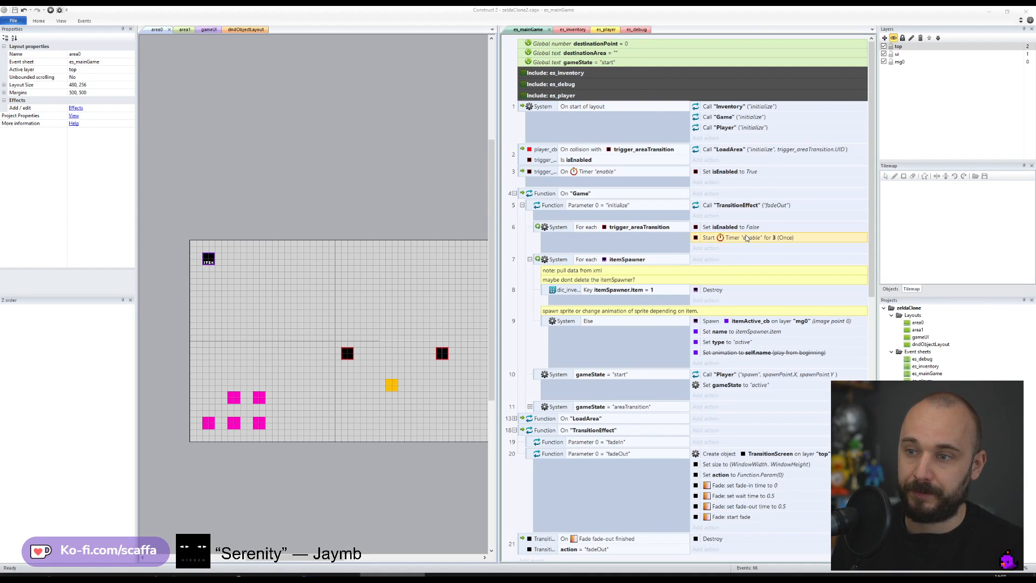
{"action": "double_click", "coordinate": [746, 238]}
{"action": "type", "text": "1"}
{"action": "key", "text": "Return"}
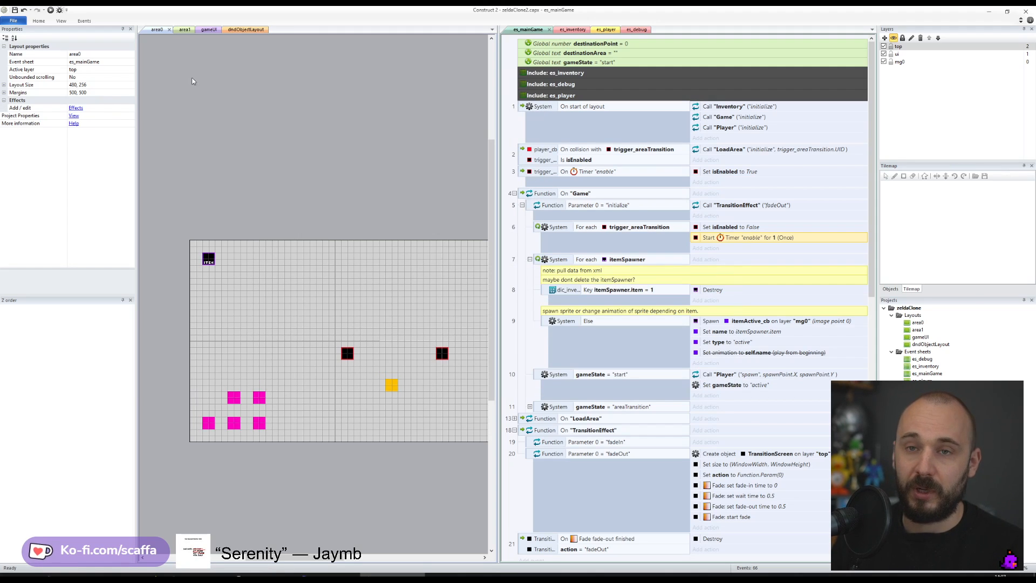
- Preview area0 again and take the player through a trigger to area1 and back to test the trigger delay
{"action": "left_click", "coordinate": [50, 10]}
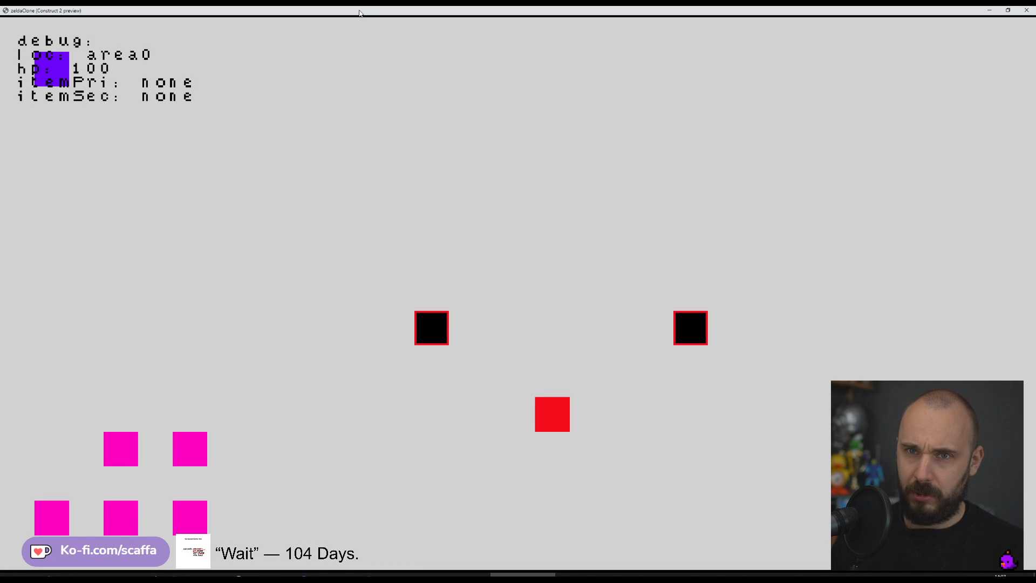
{"action": "key", "text": "Up"}
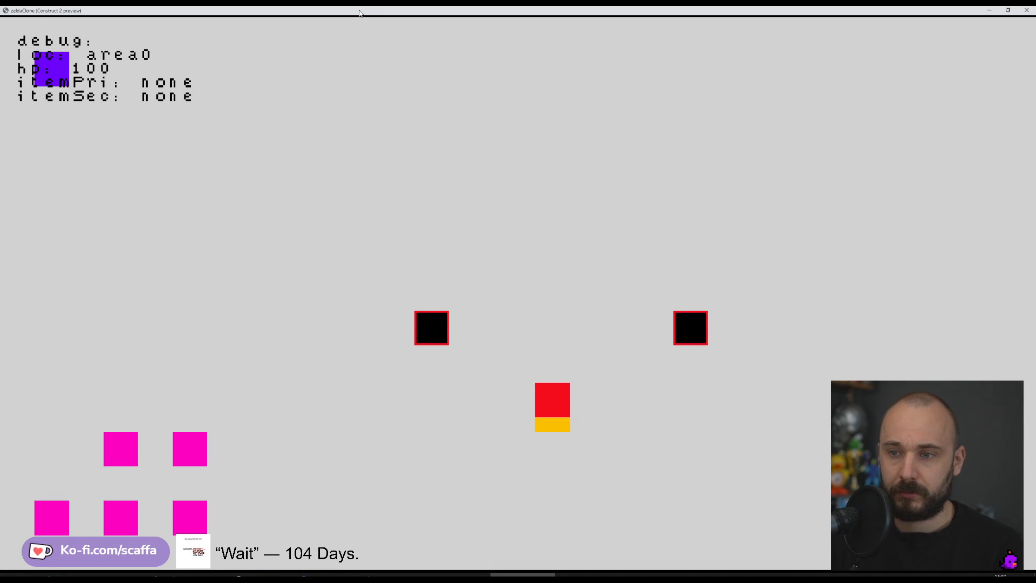
{"action": "key", "text": "Up"}
{"action": "key", "text": "Left"}
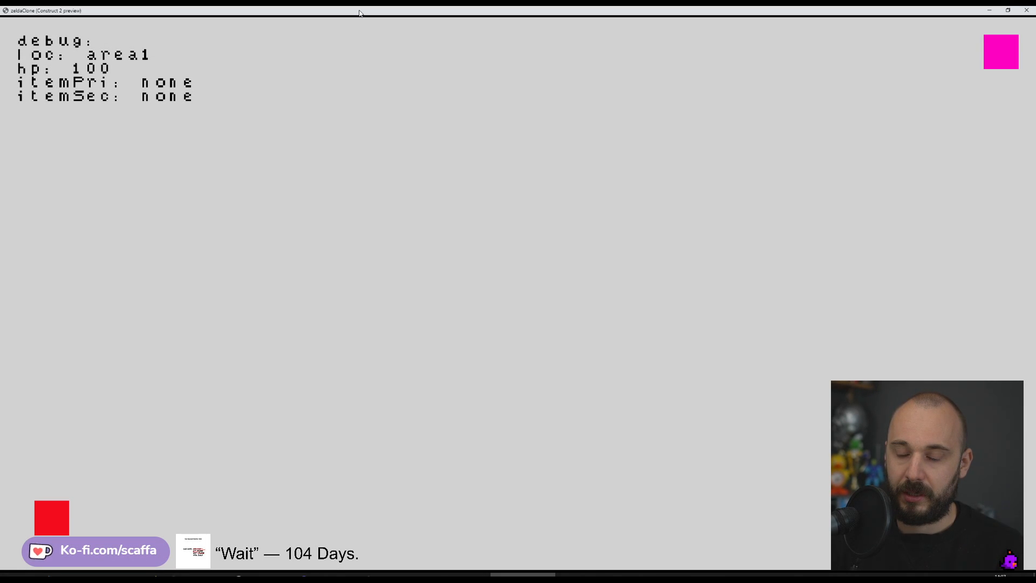
{"action": "key", "text": "Right"}
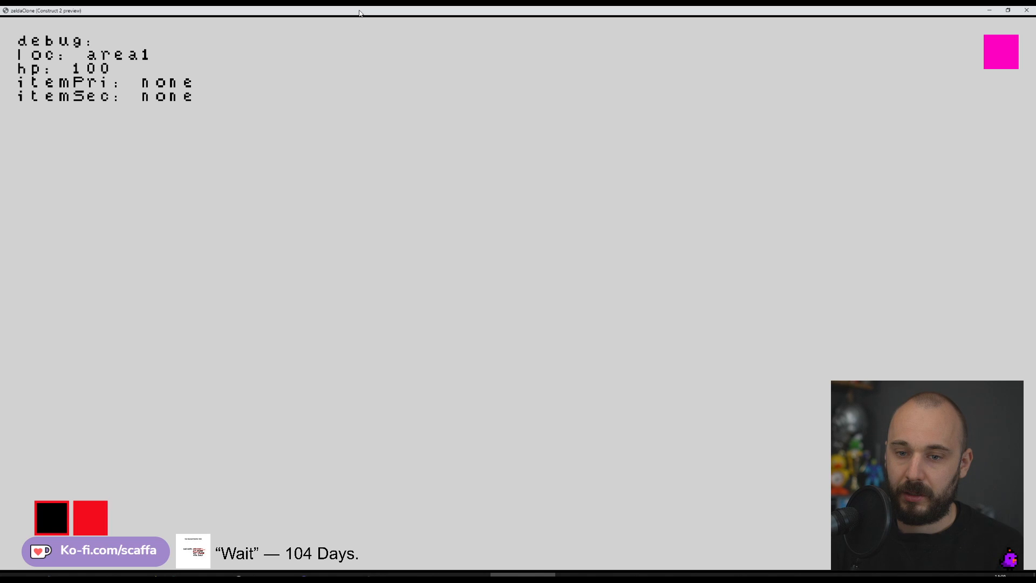
{"action": "key", "text": "Right"}
{"action": "key", "text": "Left"}
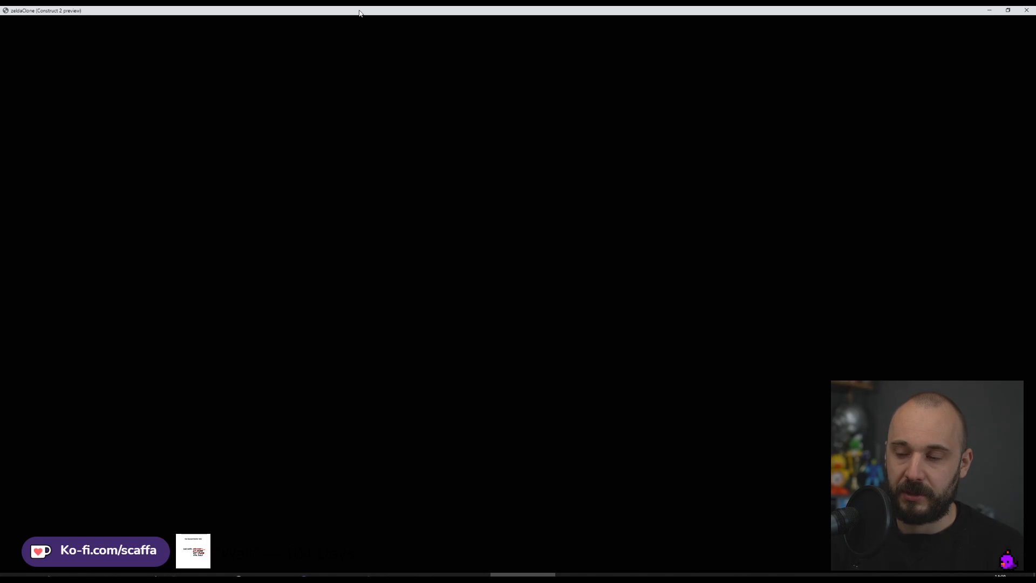
- Move the player up and down across the triggers to test repeated area changes, then close the preview
{"action": "key", "text": "Up"}
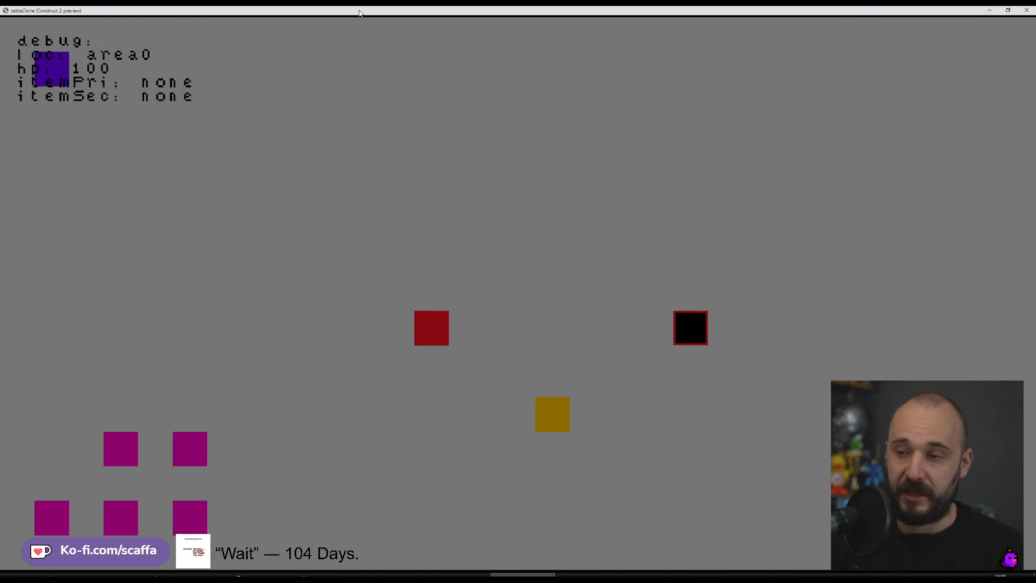
{"action": "key", "text": "Up"}
{"action": "key", "text": "Down"}
{"action": "key", "text": "Up"}
{"action": "key", "text": "Down"}
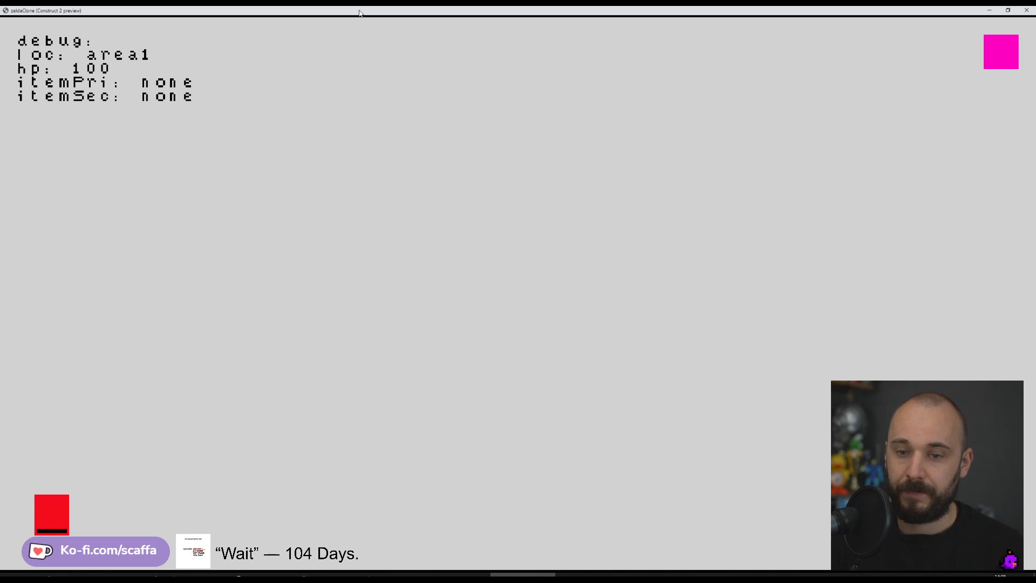
{"action": "key", "text": "Up"}
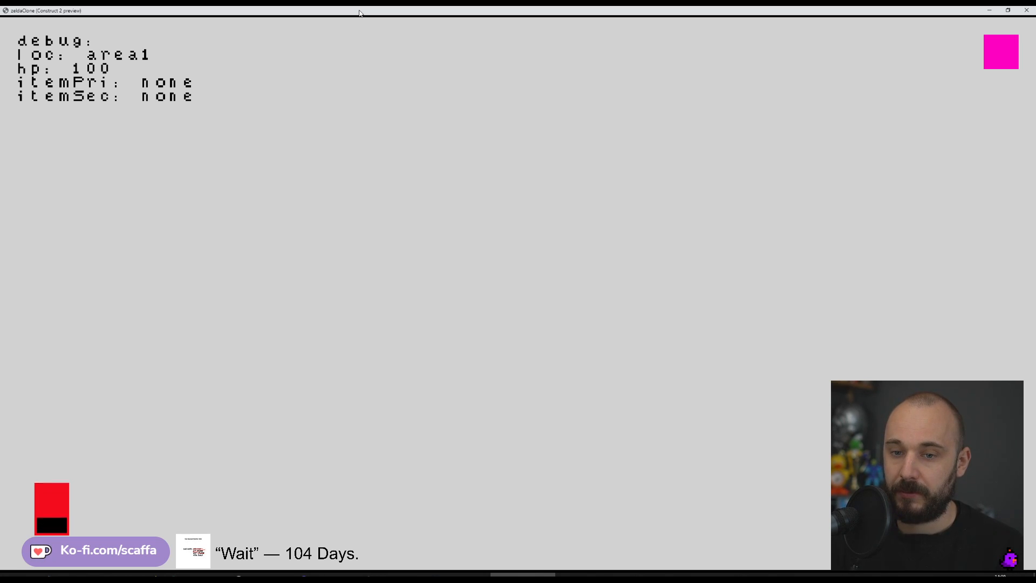
{"action": "key", "text": "Down"}
{"action": "key", "text": "Up"}
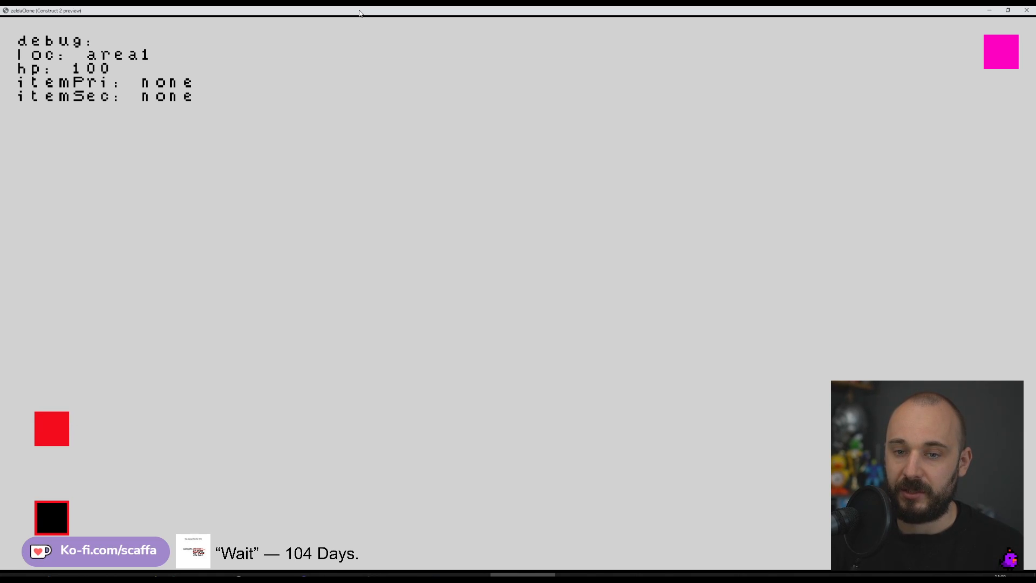
{"action": "key", "text": "Down"}
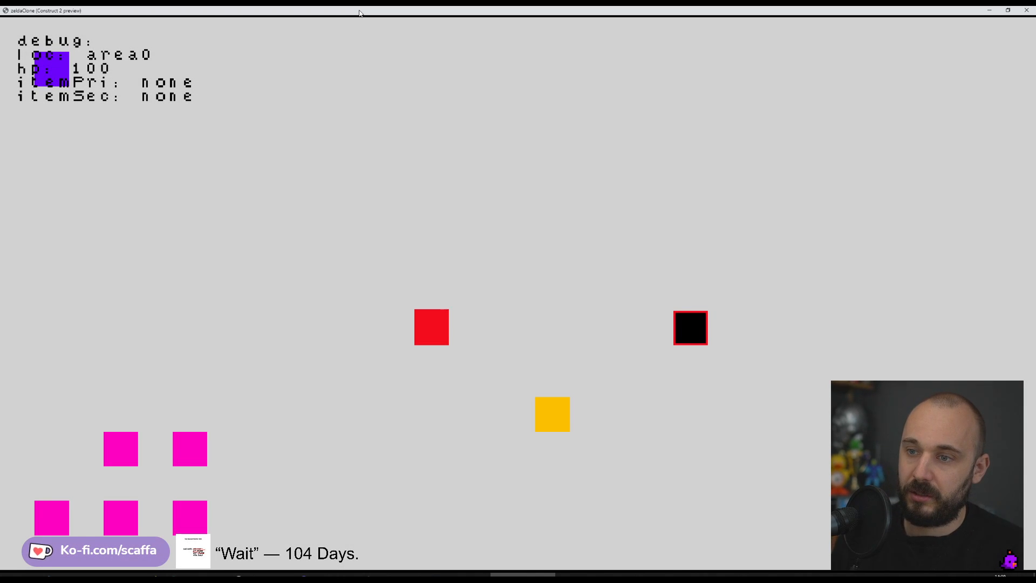
{"action": "key", "text": "Up"}
{"action": "key", "text": "Down"}
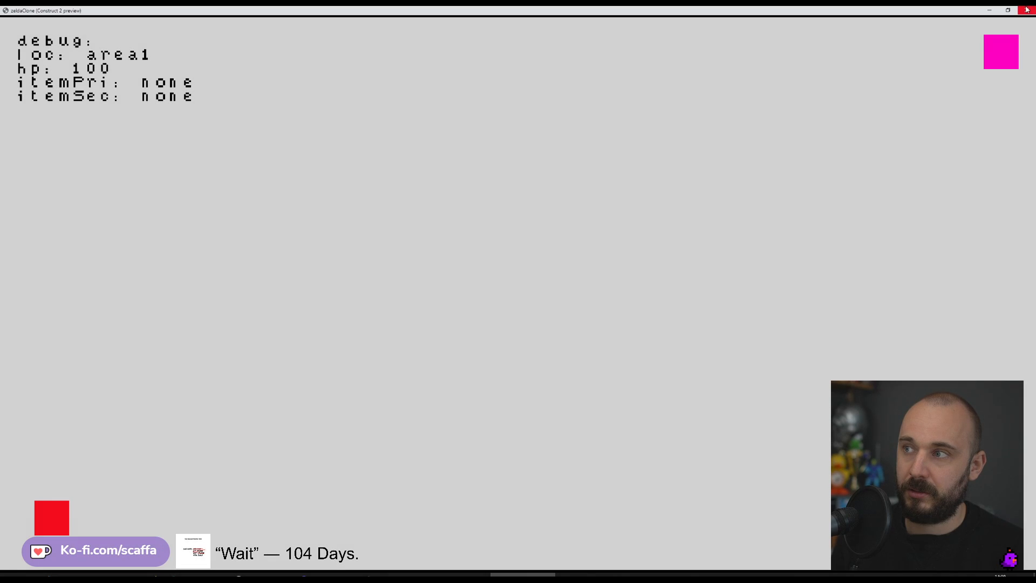
{"action": "left_click", "coordinate": [1027, 10]}
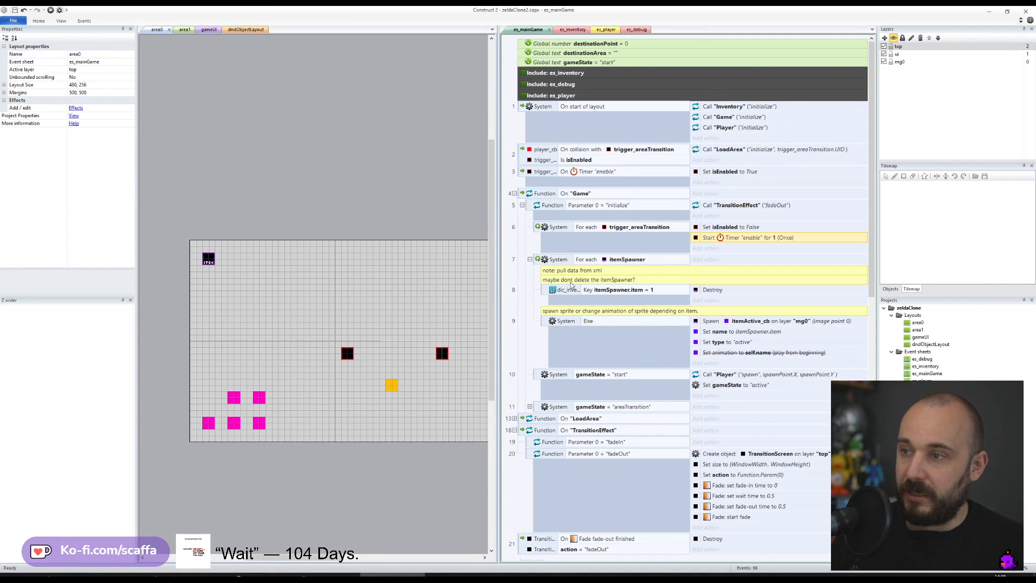
{"action": "scroll", "coordinate": [629, 423], "scroll_direction": "down", "scroll_amount": 1}
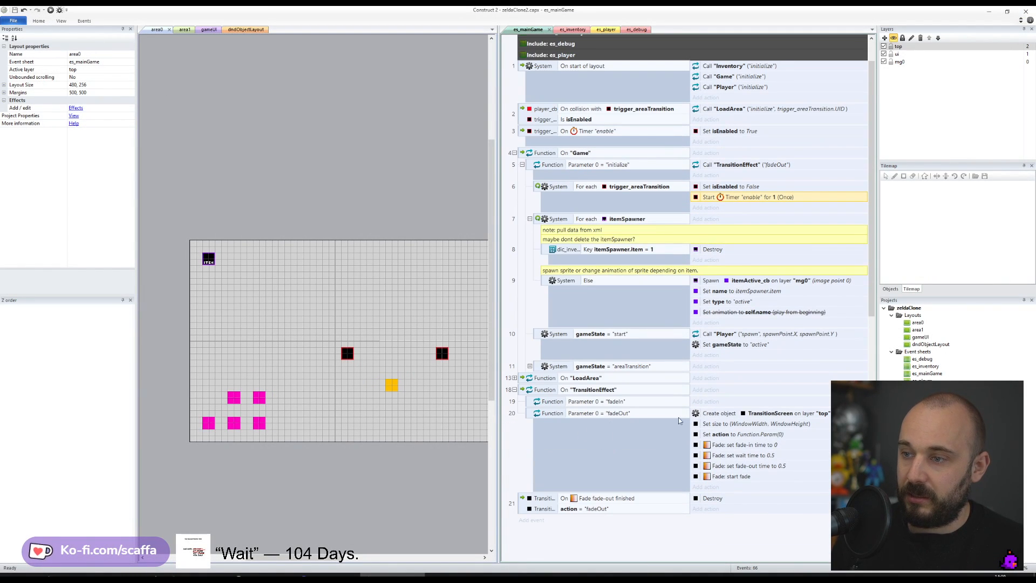
- Copy all of the "fadeOut" event's TransitionScreen actions into the empty "fadeIn" event of the TransitionEffect function
{"action": "left_click", "coordinate": [728, 477], "text": "shift"}
{"action": "mouse_move", "coordinate": [713, 416]}
{"action": "left_mouse_down"}
{"action": "mouse_move", "coordinate": [716, 406]}
{"action": "mouse_move", "coordinate": [699, 404]}
{"action": "left_mouse_up"}
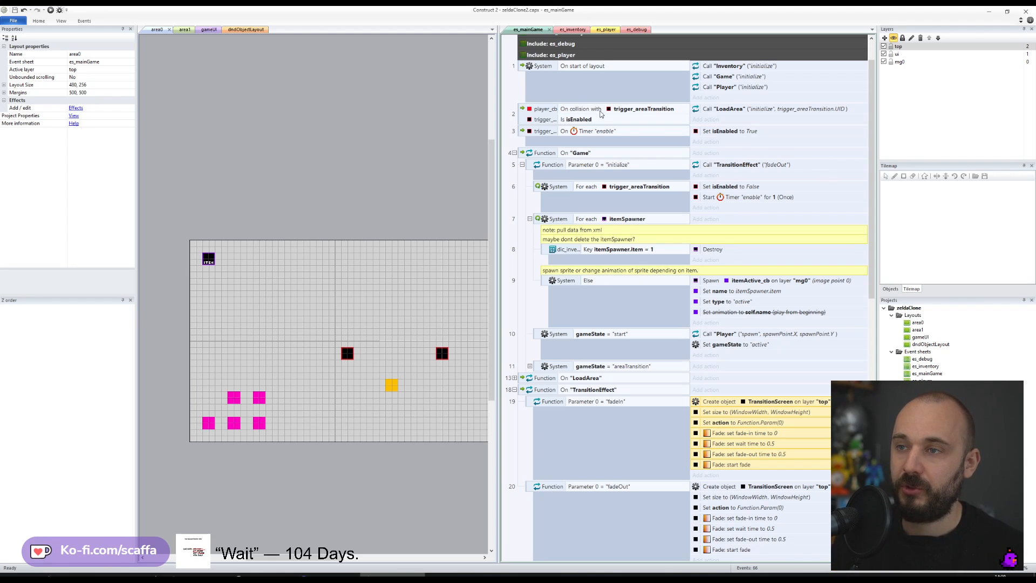
- Examine the trigger_areaTransition collision event and its "LoadArea" call against the TransitionEffect events
{"action": "left_click", "coordinate": [661, 114]}
{"action": "left_click", "coordinate": [564, 121]}
{"action": "left_click", "coordinate": [764, 111]}
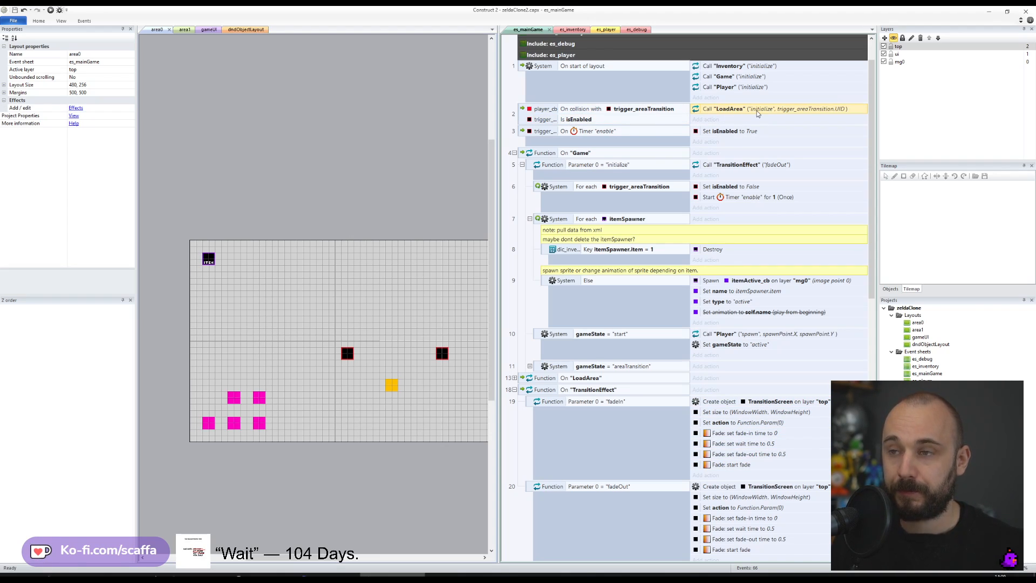
{"action": "left_click", "coordinate": [524, 119]}
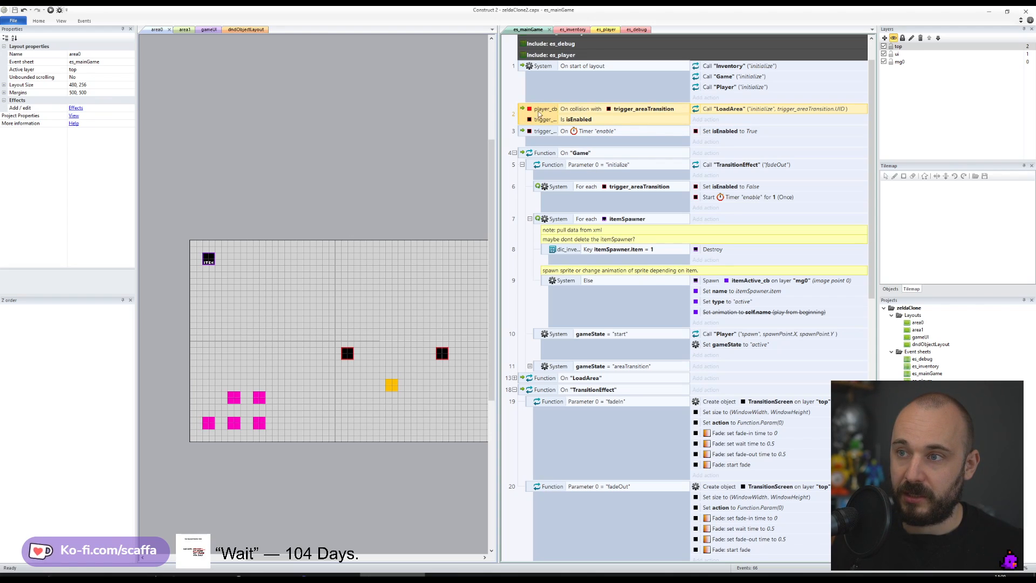
{"action": "left_click", "coordinate": [753, 110]}
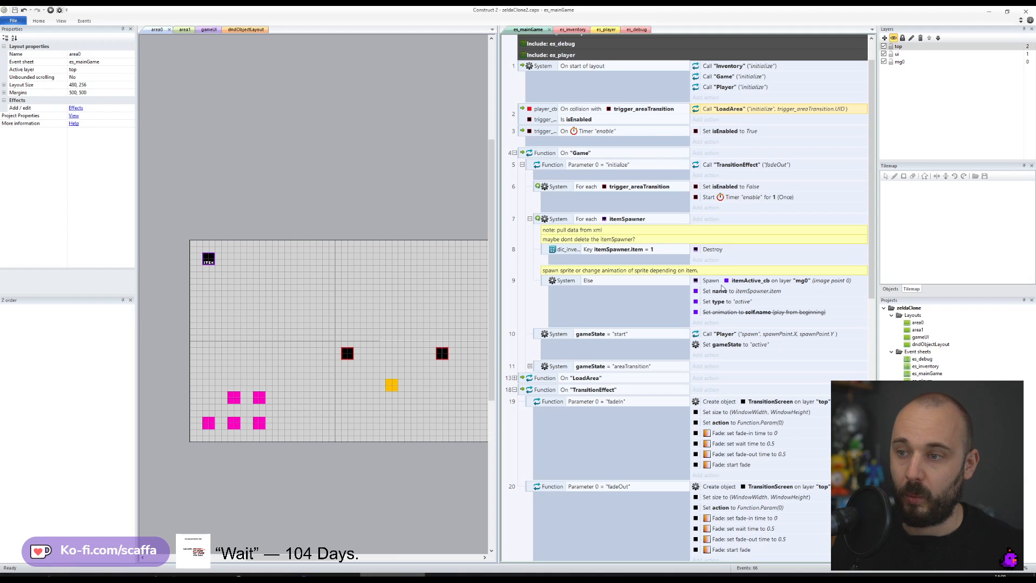
{"action": "scroll", "coordinate": [754, 112], "scroll_direction": "down", "scroll_amount": 3}
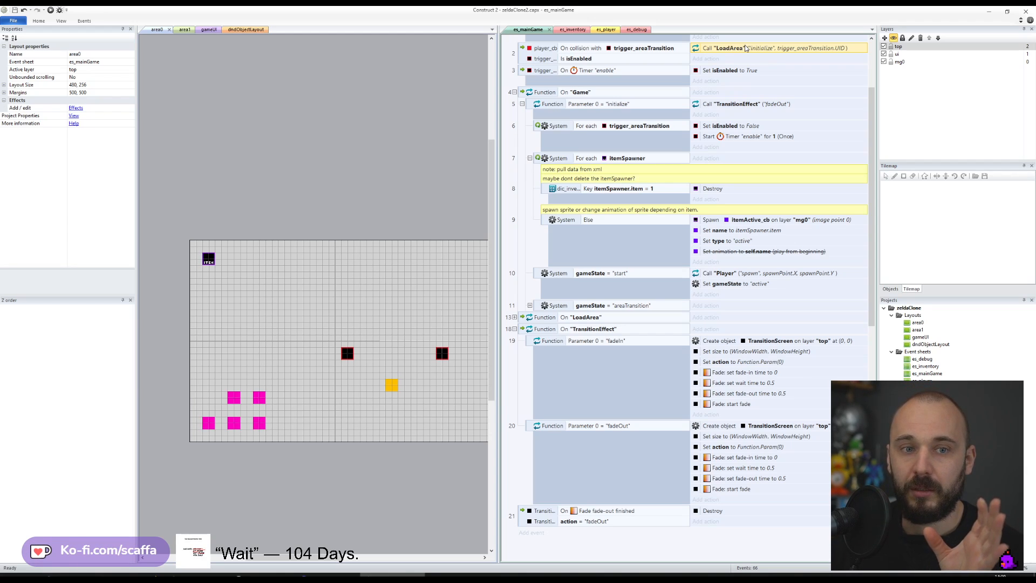
{"action": "left_click", "coordinate": [749, 138]}
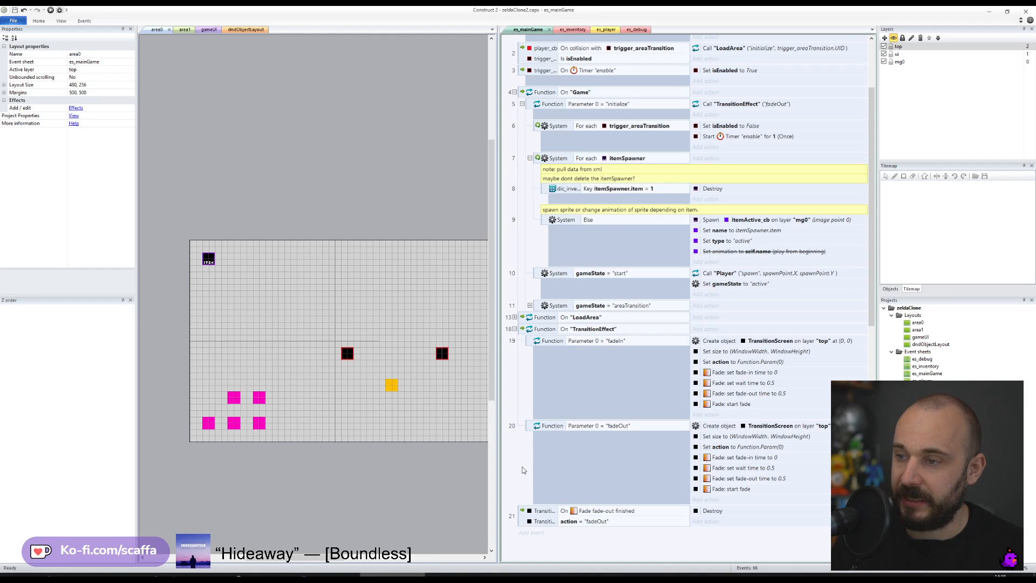
- In the "fadeIn" event, set the fade-in time to 0.5 and the fade-out time to 0, and save the project
{"action": "double_click", "coordinate": [745, 373]}
{"action": "type", "text": "0.54"}
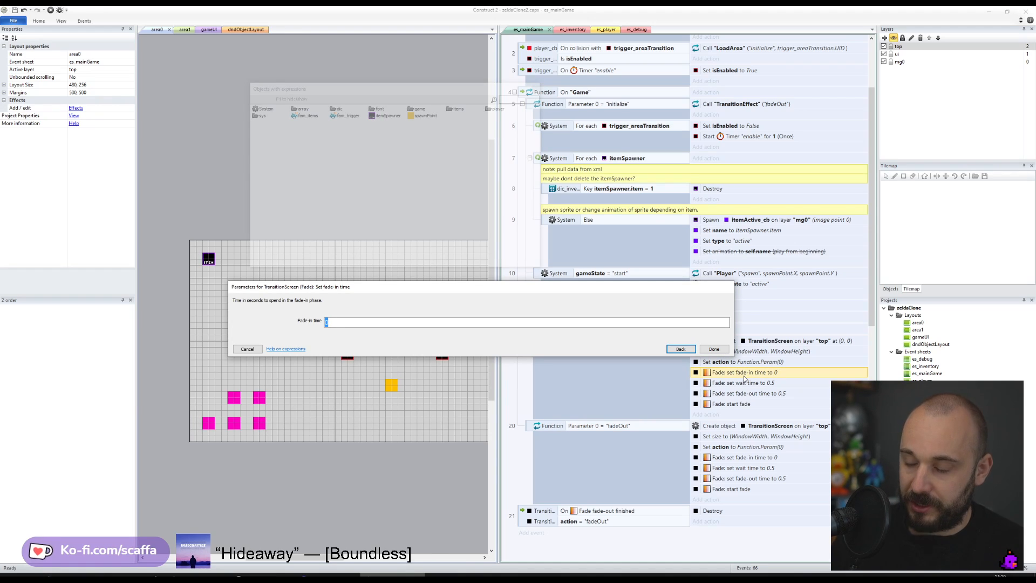
{"action": "key", "text": "BackSpace"}
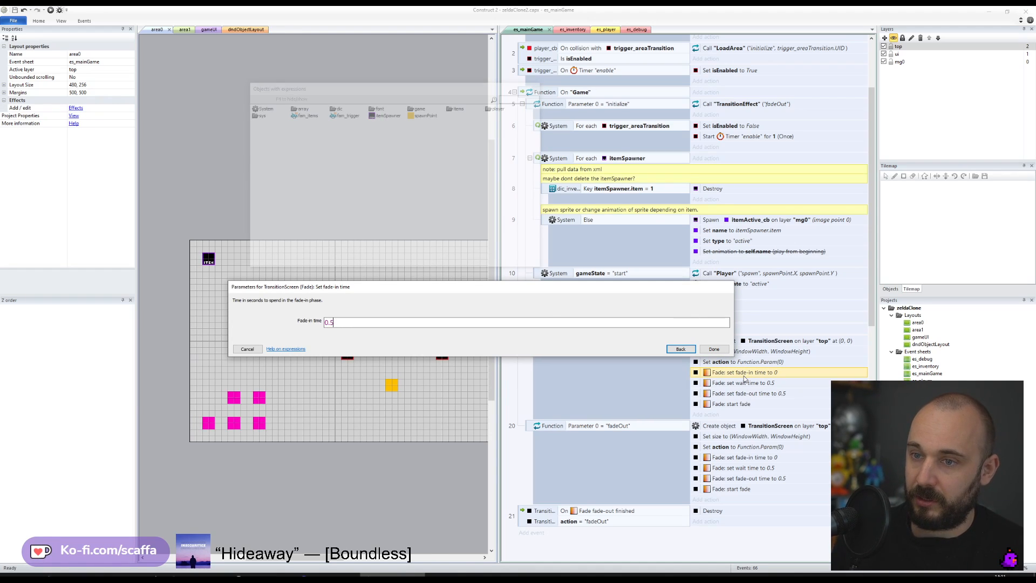
{"action": "key", "text": "Return"}
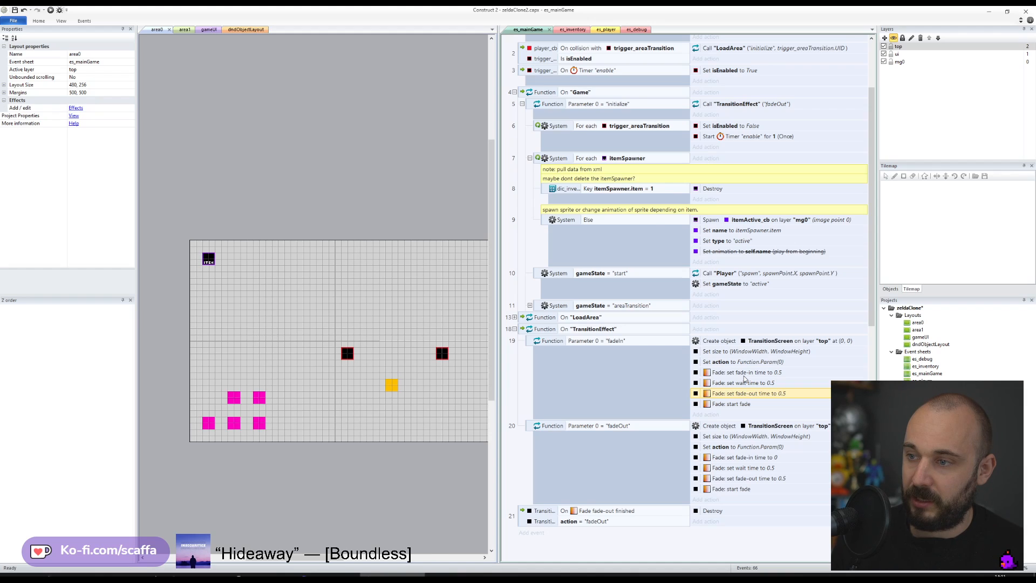
{"action": "key", "text": "Return"}
{"action": "type", "text": "0"}
{"action": "key", "text": "Return"}
{"action": "key", "text": "Down"}
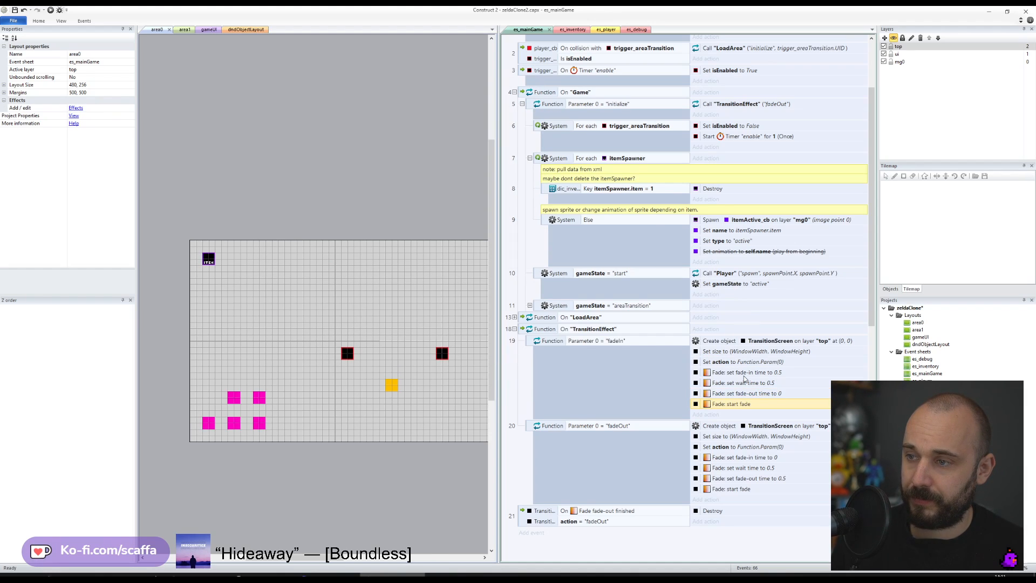
{"action": "key", "text": "Up"}
{"action": "key", "text": "Up"}
{"action": "key", "text": "Up"}
{"action": "key", "text": "Up"}
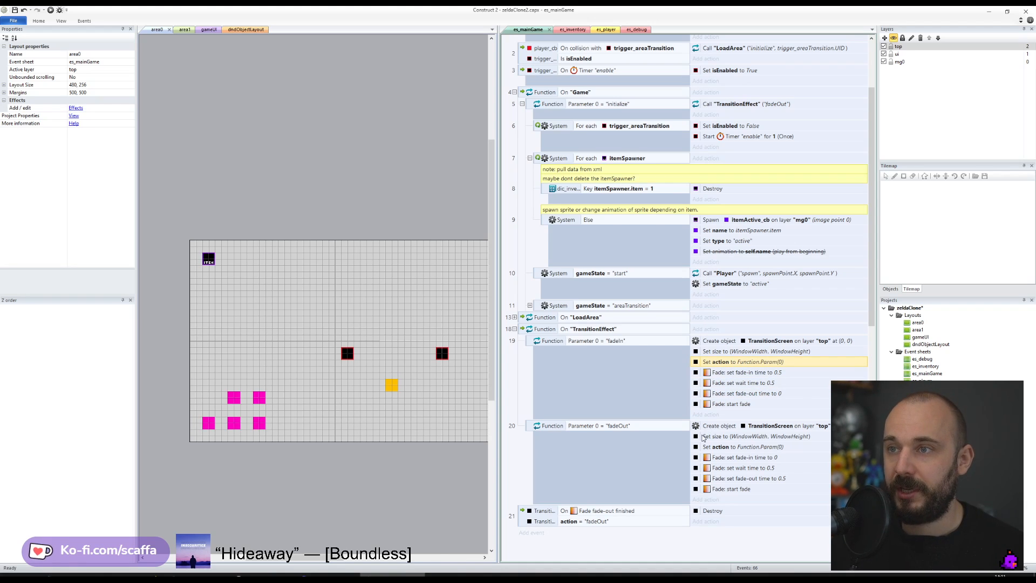
{"action": "scroll", "coordinate": [703, 438], "scroll_direction": "up", "scroll_amount": 2}
{"action": "left_click", "coordinate": [15, 10]}
- Review the player's trigger collision event, the Game initialize calls and the "fadeIn" and "fadeOut" actions
{"action": "left_click", "coordinate": [643, 125]}
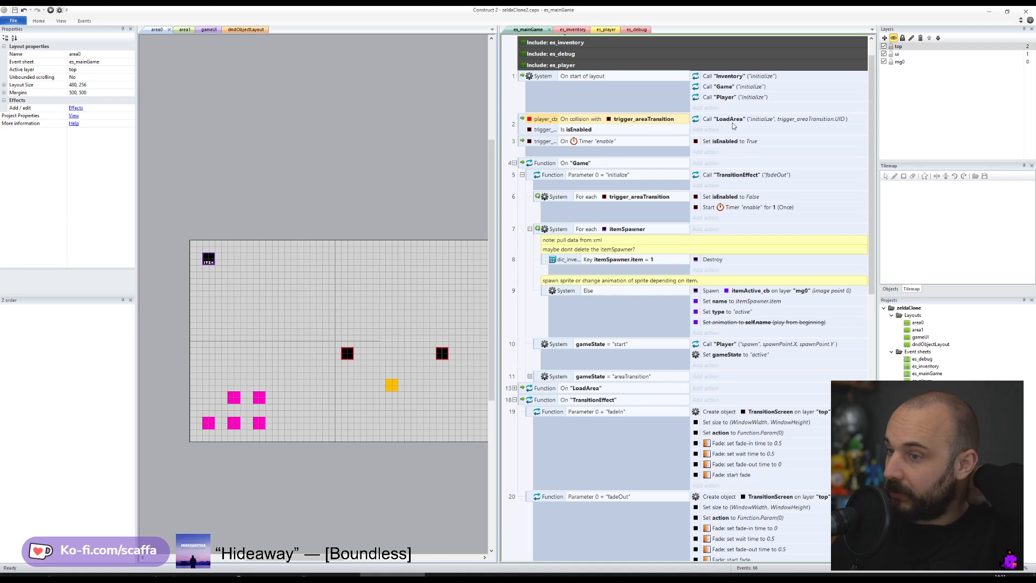
{"action": "scroll", "coordinate": [657, 432], "scroll_direction": "down", "scroll_amount": 2}
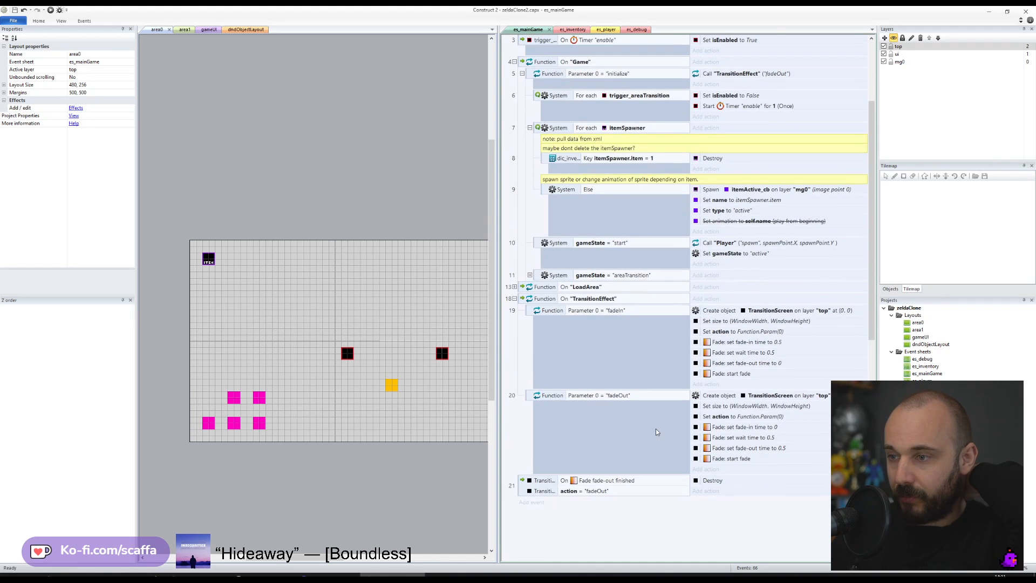
{"action": "scroll", "coordinate": [655, 431], "scroll_direction": "up", "scroll_amount": 2}
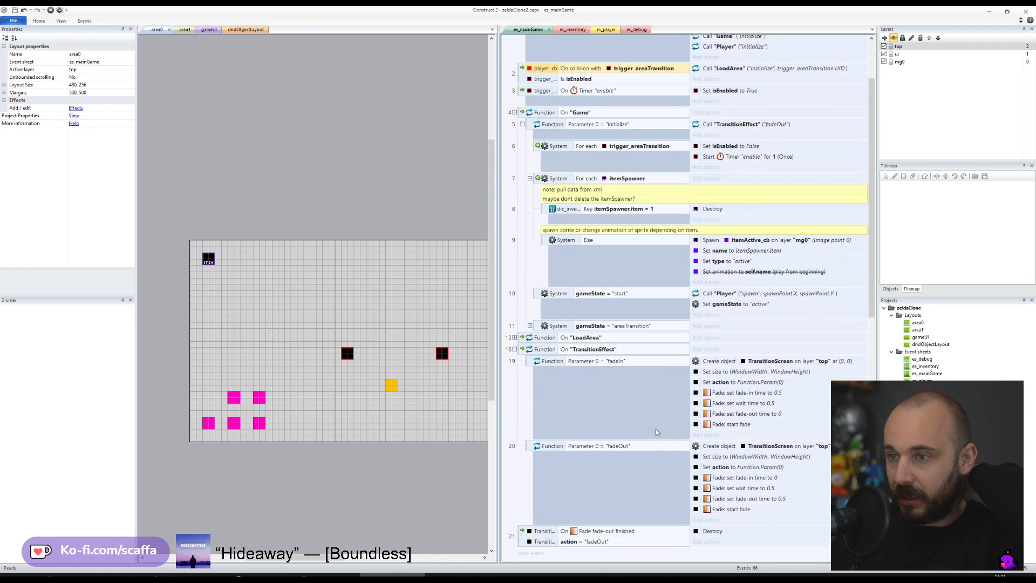
{"action": "scroll", "coordinate": [655, 431], "scroll_direction": "up", "scroll_amount": 2}
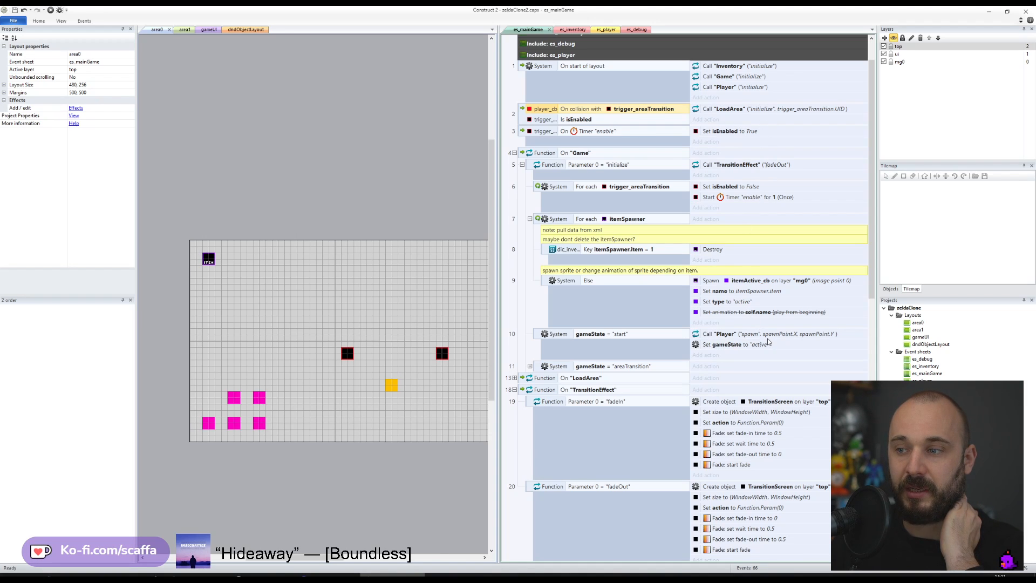
{"action": "scroll", "coordinate": [768, 342], "scroll_direction": "down", "scroll_amount": 3}
{"action": "left_click", "coordinate": [703, 333]}
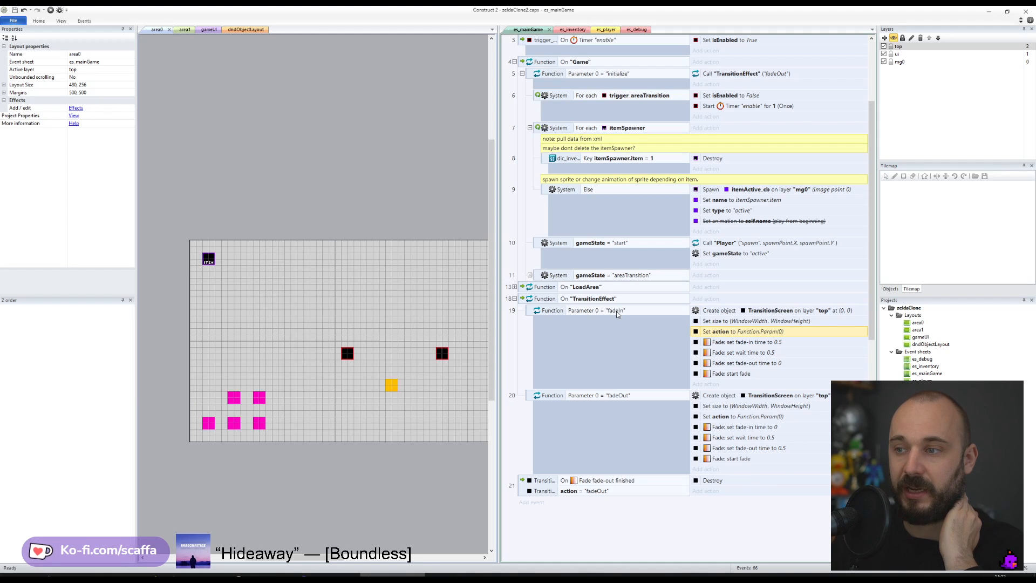
{"action": "scroll", "coordinate": [737, 330], "scroll_direction": "up", "scroll_amount": 2}
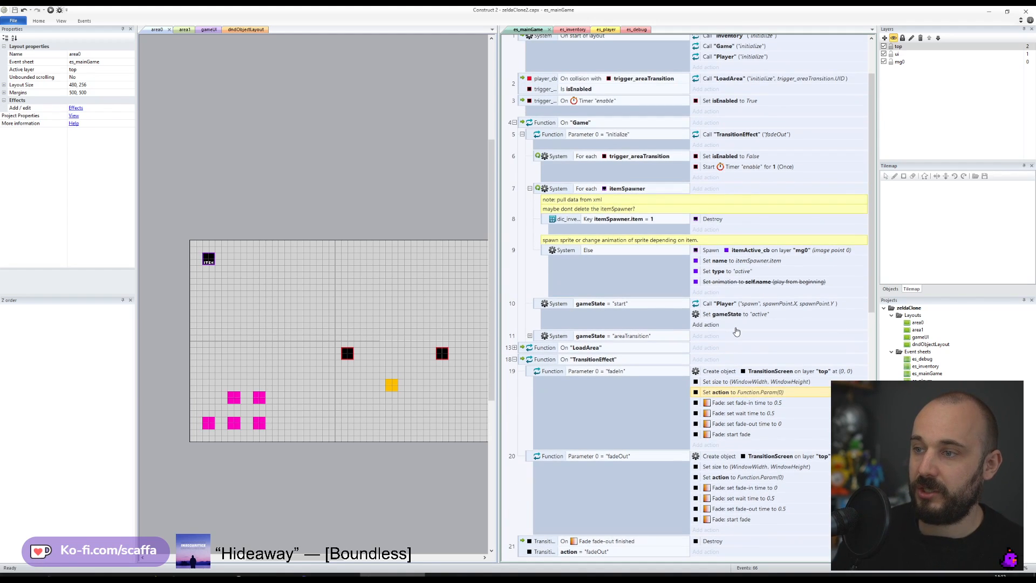
- Add a second parameter, "areaChange", to the "TransitionEffect" fadeOut call in the Game function's initialize event
{"action": "double_click", "coordinate": [737, 138]}
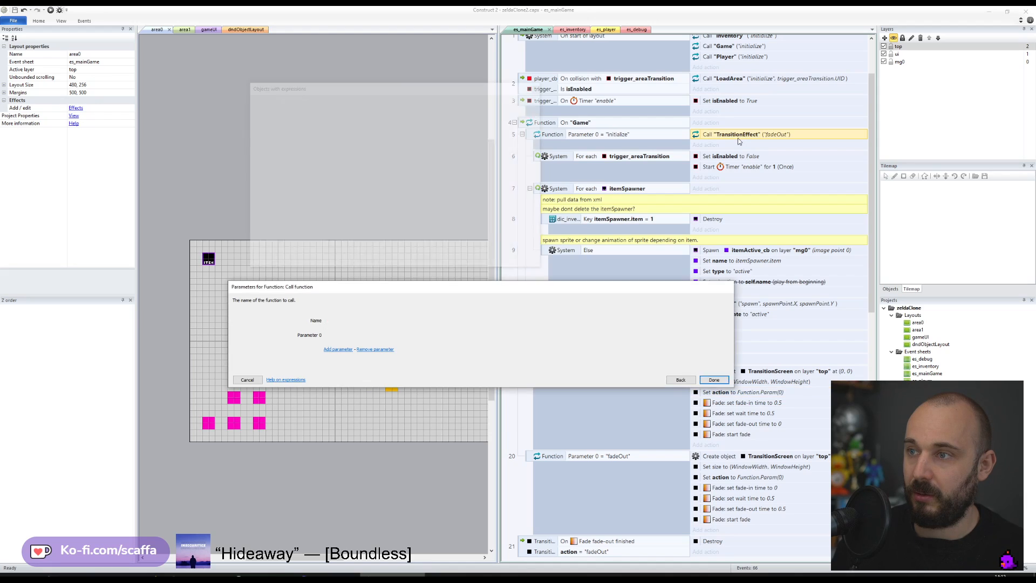
{"action": "left_click", "coordinate": [332, 350]}
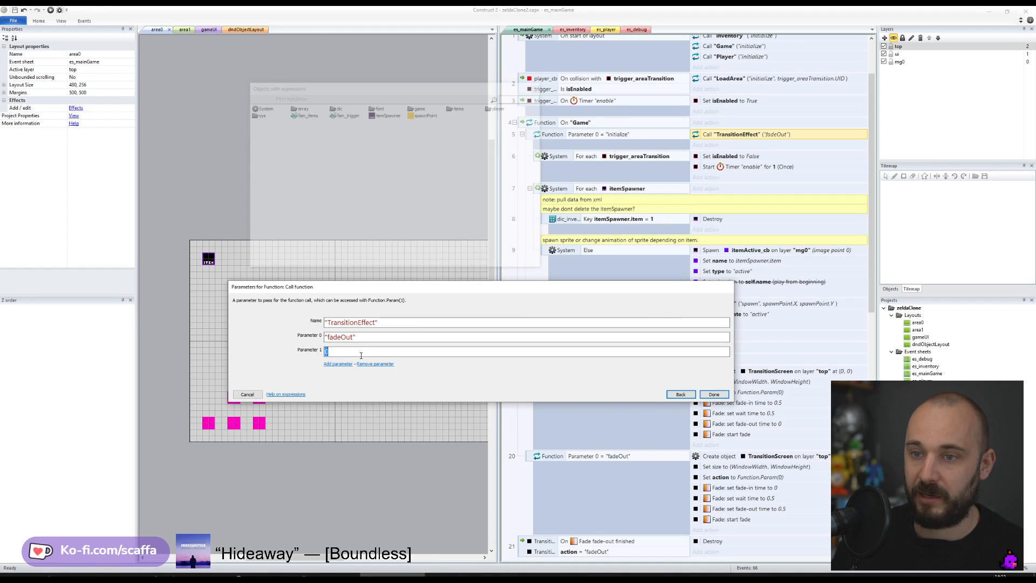
{"action": "type", "text": "\""}
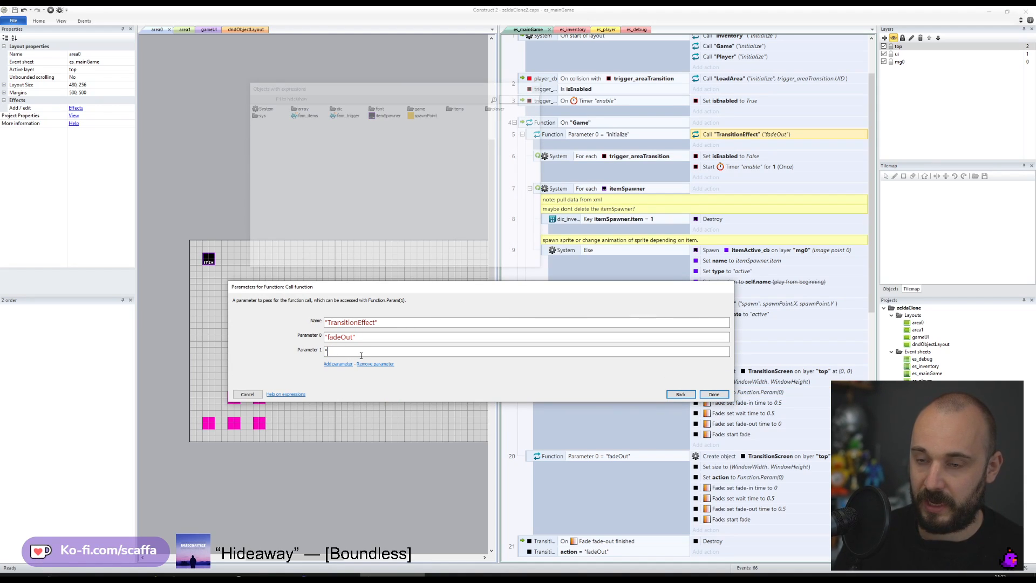
{"action": "type", "text": "areaChange\""}
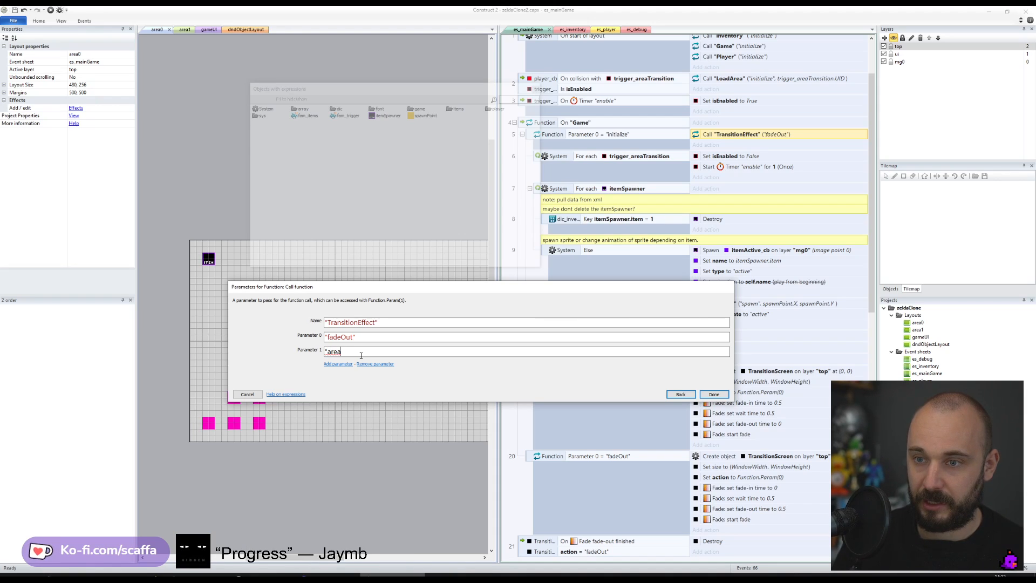
{"action": "key", "text": "Return"}
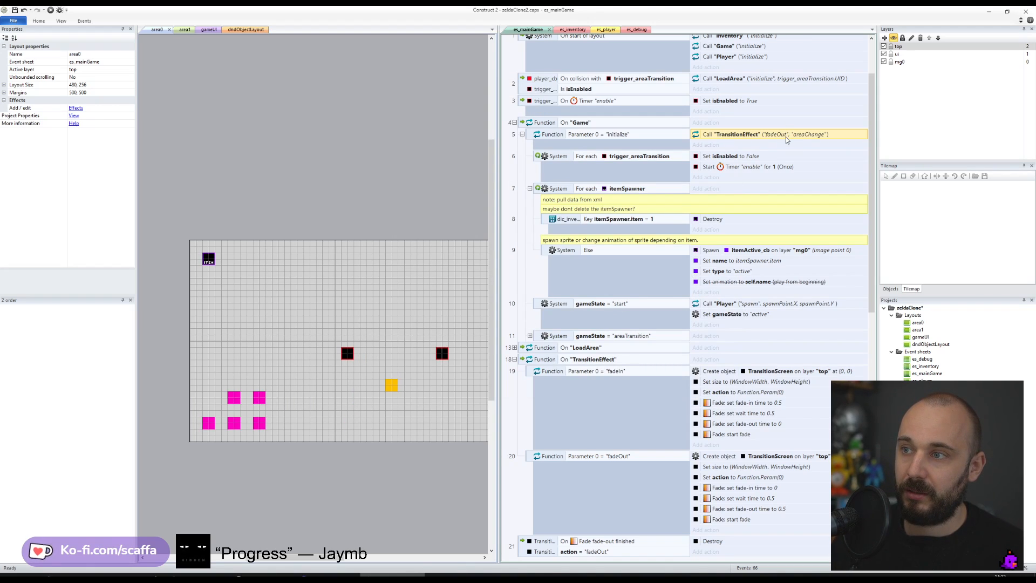
{"action": "double_click", "coordinate": [785, 137]}
{"action": "left_click", "coordinate": [341, 353]}
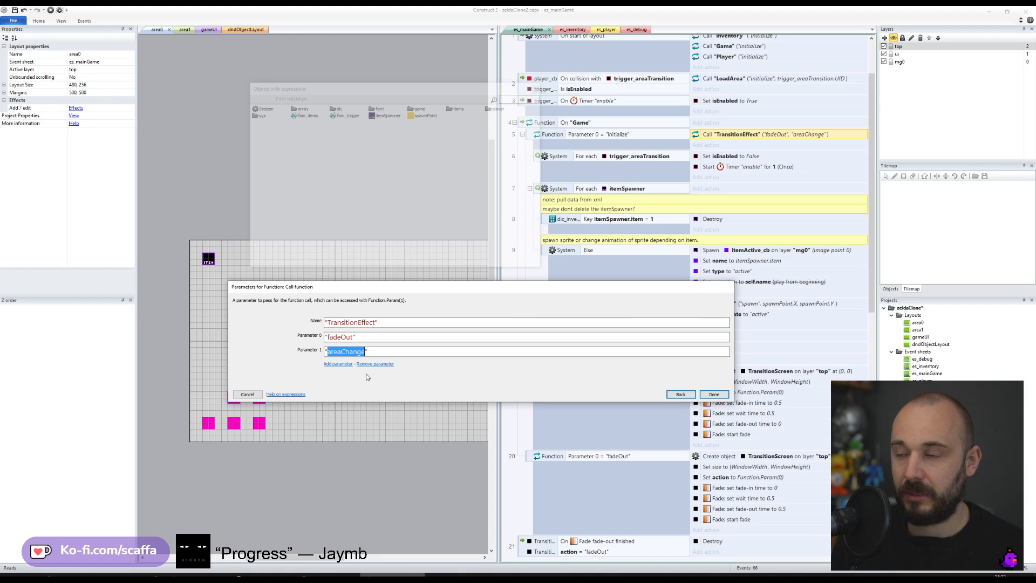
{"action": "key", "text": "Return"}
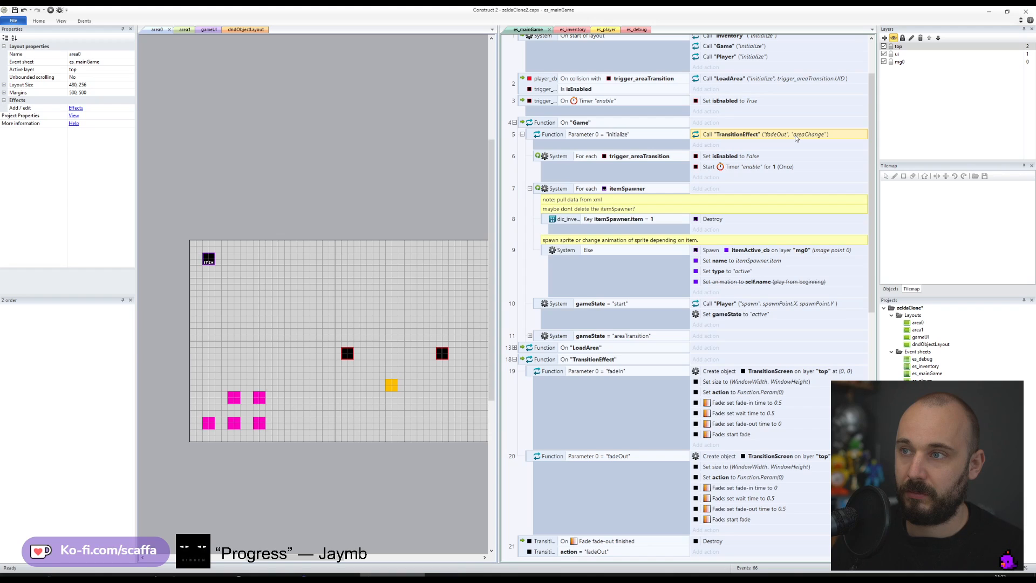
- Copy the "TransitionEffect" call below "LoadArea" in the trigger collision event and set the copy's Parameter 0 to "fadeIn"
{"action": "scroll", "coordinate": [795, 138], "scroll_direction": "up", "scroll_amount": 2}
{"action": "left_click_drag", "start_coordinate": [769, 176], "coordinate": [777, 128], "text": "ctrl"}
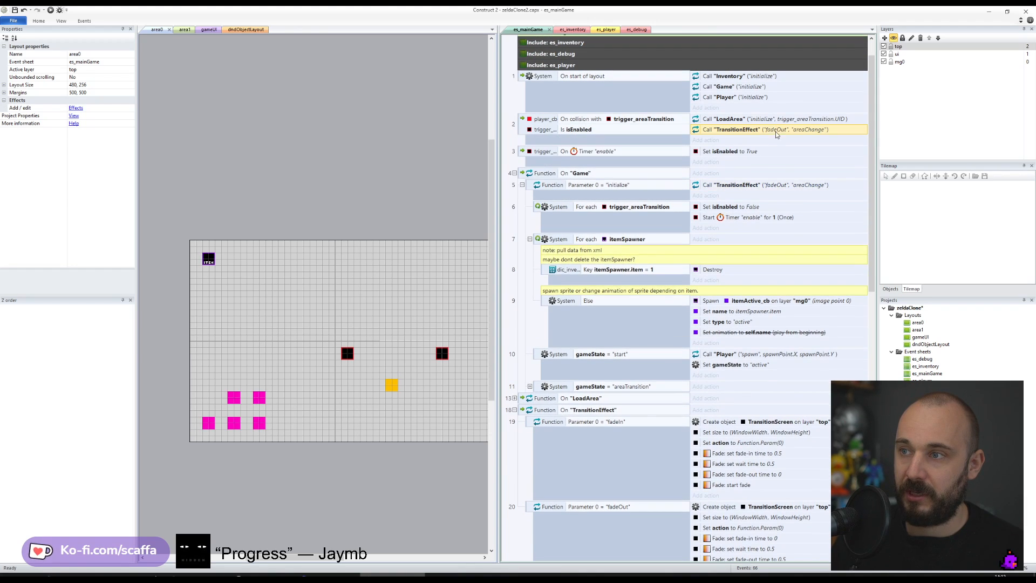
{"action": "double_click", "coordinate": [777, 130]}
{"action": "key", "text": "Tab"}
{"action": "key", "text": "Right"}
{"action": "key", "text": "Left"}
{"action": "key", "text": "shift+Left"}
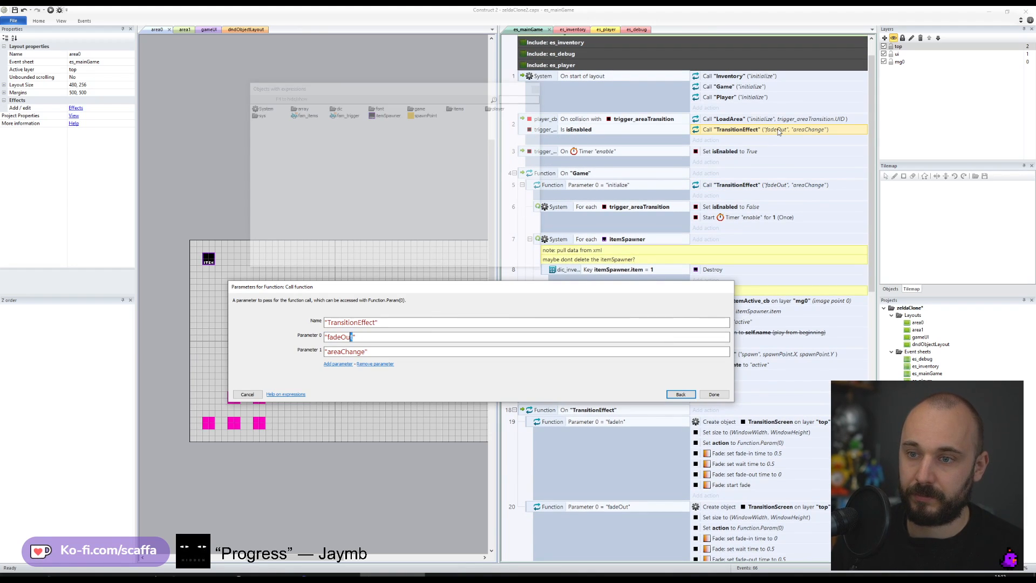
{"action": "type", "text": "Inm"}
{"action": "key", "text": "Tab"}
{"action": "key", "text": "Right"}
{"action": "key", "text": "Left"}
{"action": "key", "text": "Return"}
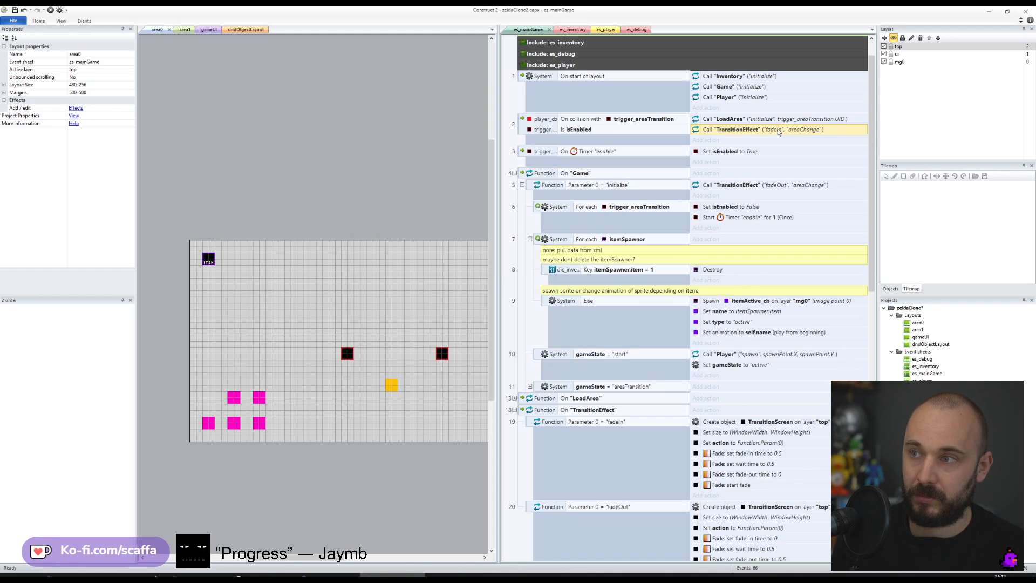
- Set Parameter 1 of the collision event's "TransitionEffect" call to "areaTransition"
{"action": "double_click", "coordinate": [789, 132]}
{"action": "key", "text": "Tab"}
{"action": "key", "text": "Tab"}
{"action": "key", "text": "Right"}
{"action": "key", "text": "Left"}
{"action": "key", "text": "shift+Left"}
{"action": "key", "text": "shift+Left"}
{"action": "key", "text": "shift+Left"}
{"action": "key", "text": "shift+Left"}
{"action": "key", "text": "shift+Left"}
{"action": "key", "text": "shift+Left"}
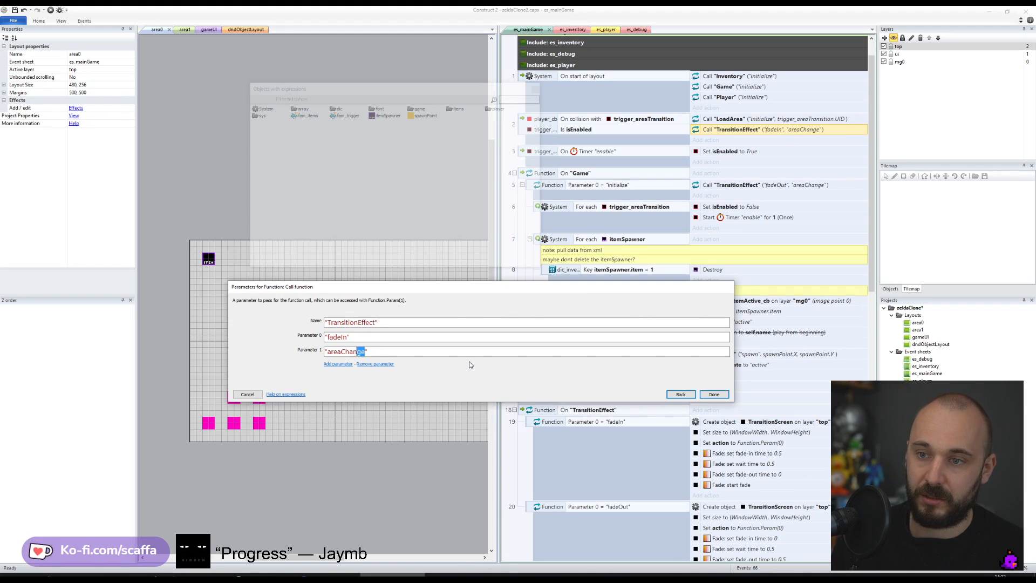
{"action": "type", "text": "Transition"}
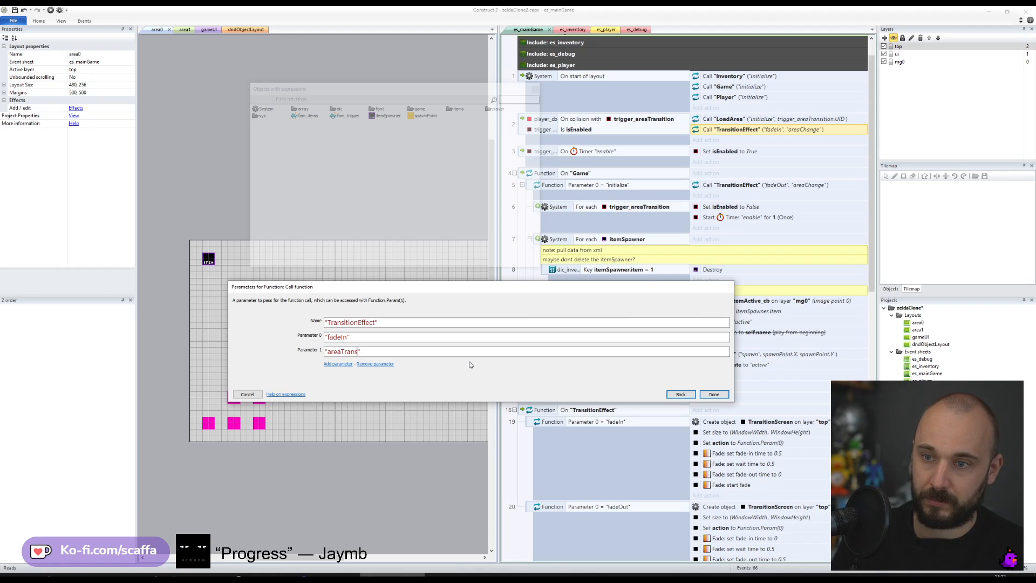
{"action": "key", "text": "ctrl+a"}
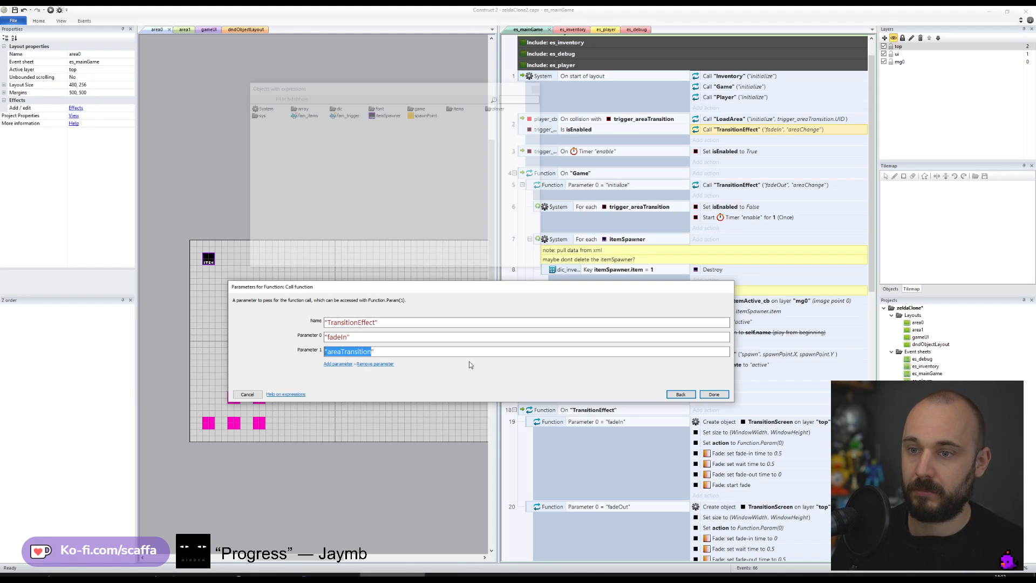
{"action": "key", "text": "Return"}
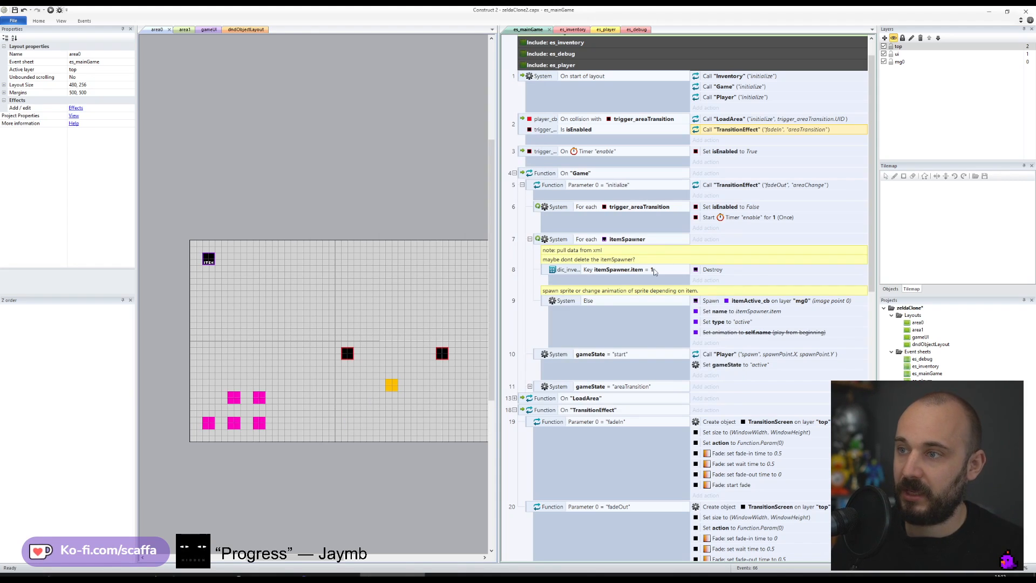
- Set Parameter 1 of the Game initialize event's "TransitionEffect" call to "areaTransition" as well
{"action": "left_click", "coordinate": [786, 176]}
{"action": "key", "text": "Escape"}
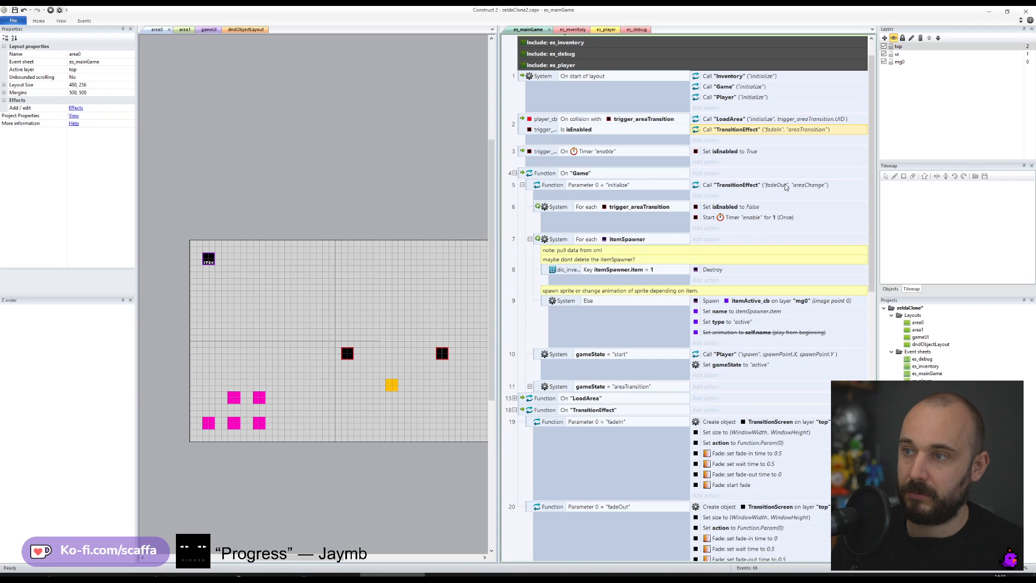
{"action": "double_click", "coordinate": [766, 185]}
{"action": "double_click", "coordinate": [347, 351]}
{"action": "type", "text": "areaTransition"}
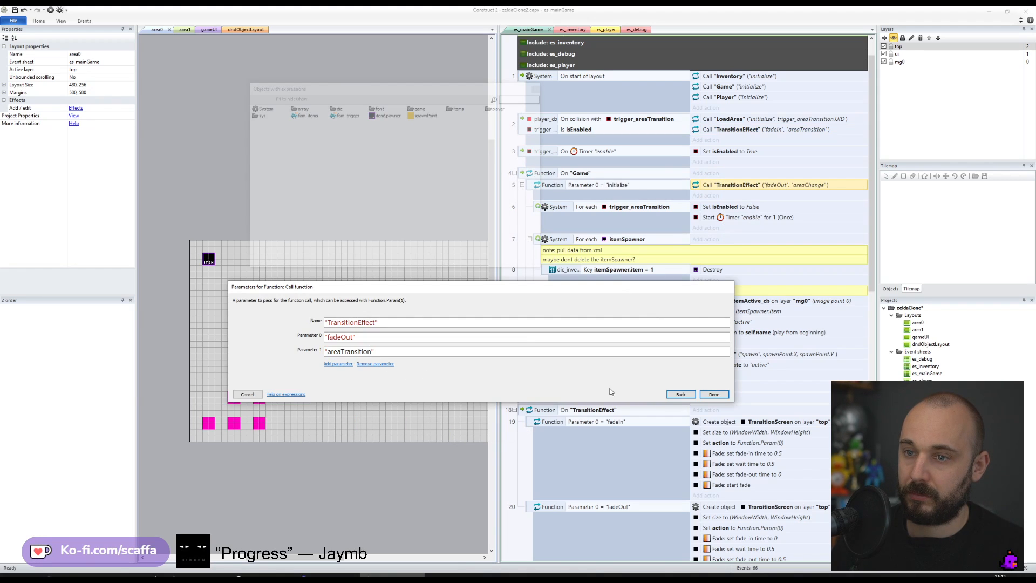
{"action": "left_click", "coordinate": [714, 394]}
- Add a text instance variable named "type" to the TransitionScreen object
{"action": "scroll", "coordinate": [631, 431], "scroll_direction": "down", "scroll_amount": 3}
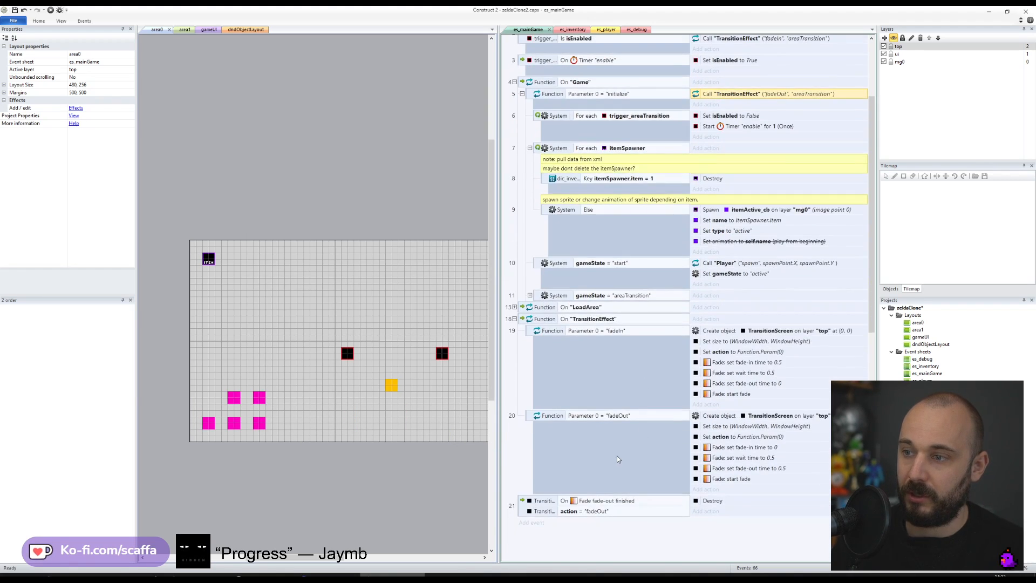
{"action": "left_click", "coordinate": [740, 354]}
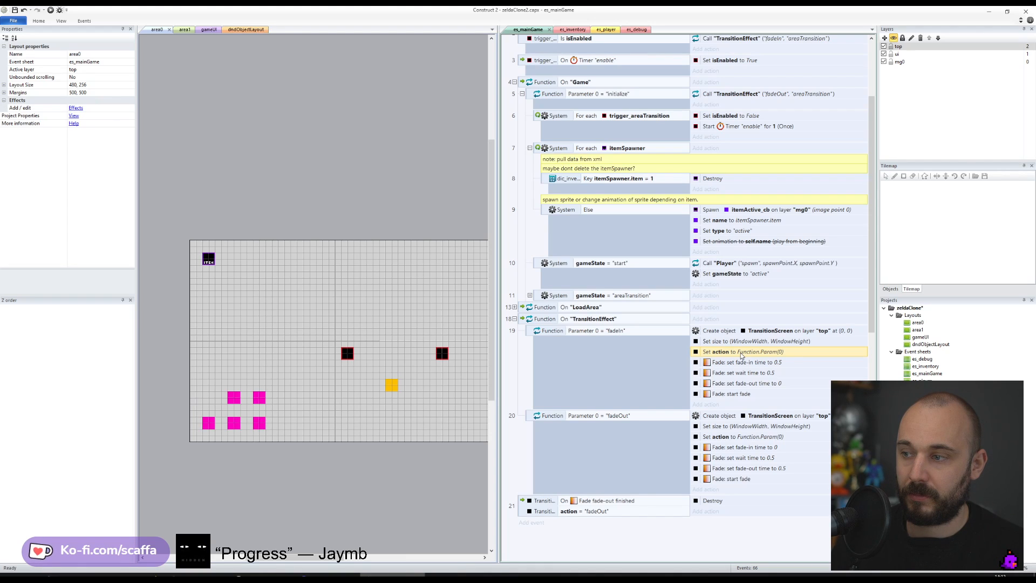
{"action": "left_click", "coordinate": [923, 468]}
{"action": "right_click", "coordinate": [929, 437]}
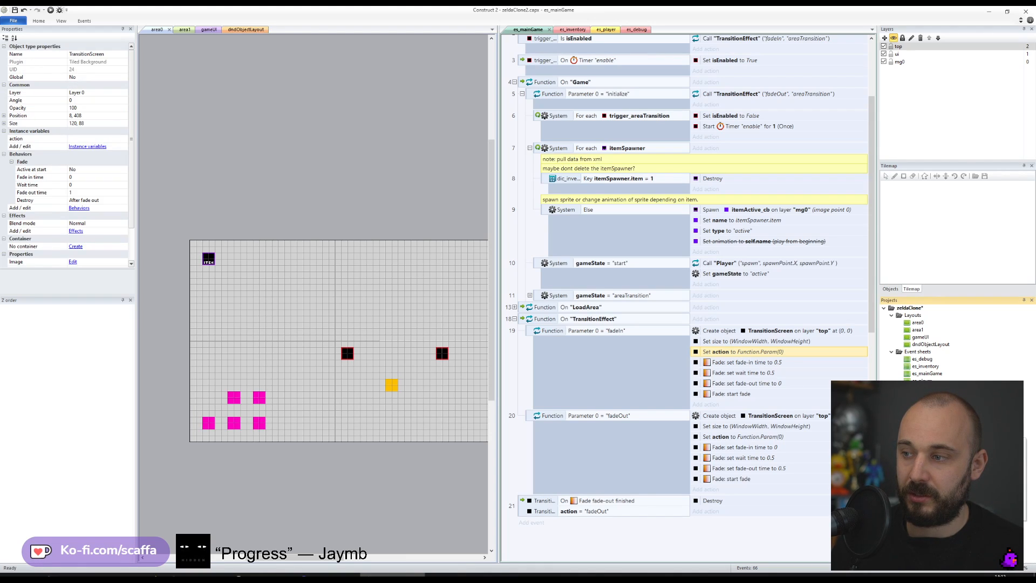
{"action": "left_click", "coordinate": [960, 462]}
{"action": "left_click", "coordinate": [459, 249]}
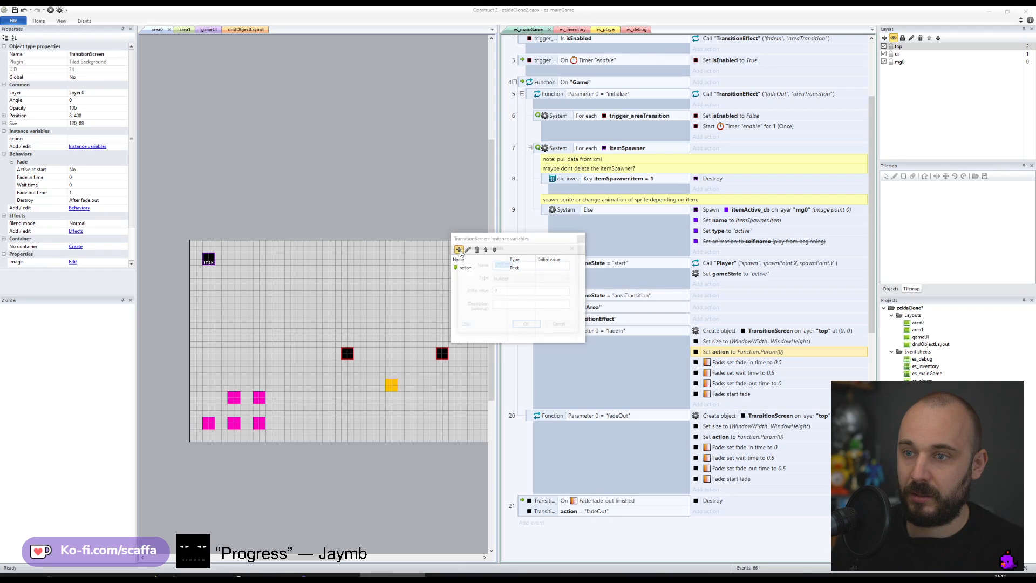
{"action": "type", "text": "type"}
{"action": "key", "text": "Tab"}
{"action": "key", "text": "Down"}
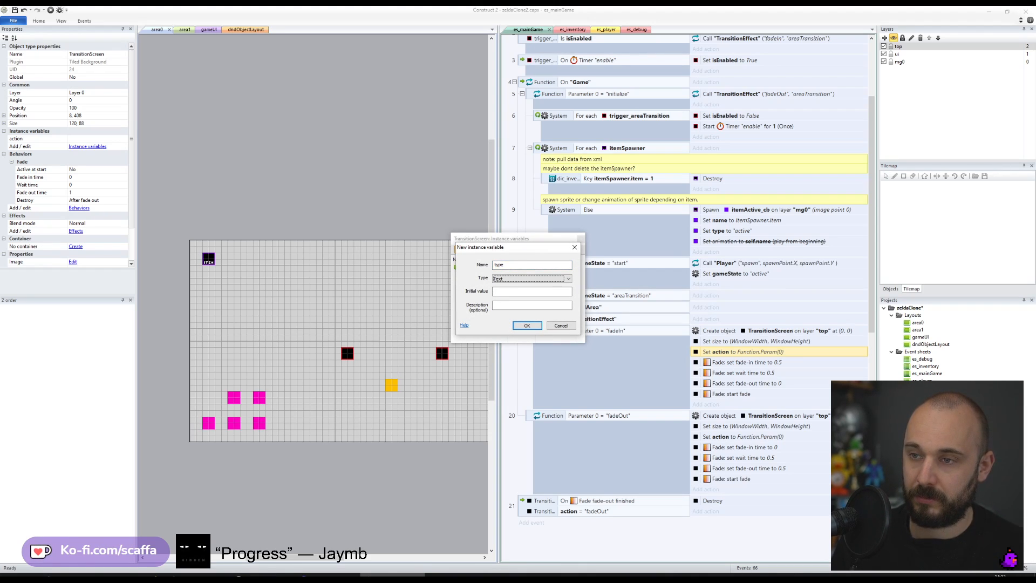
{"action": "key", "text": "Return"}
{"action": "left_click", "coordinate": [581, 238]}
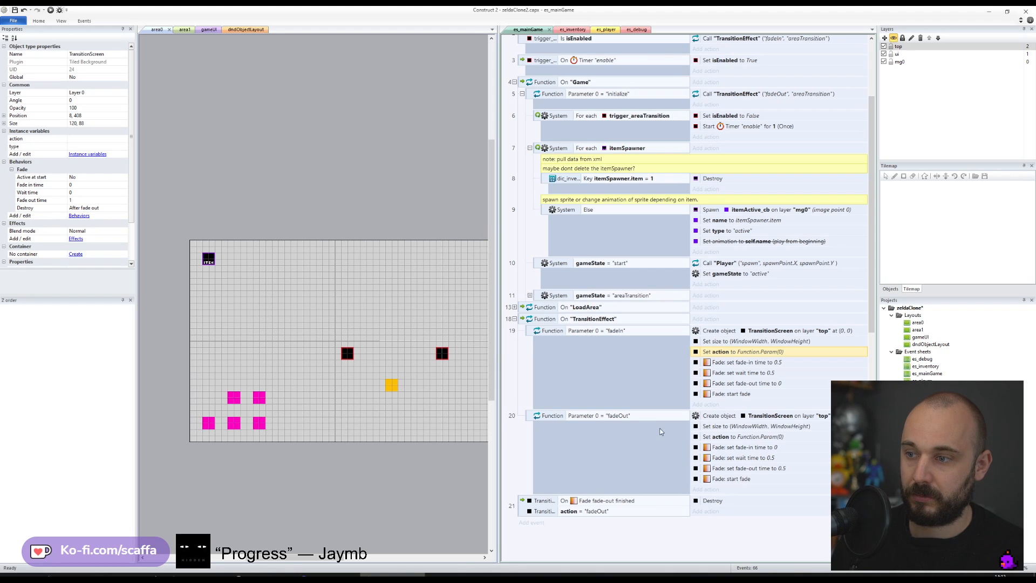
- Change the "fadeIn" event's TransitionScreen action to set "action" to Function.Param(1)
{"action": "double_click", "coordinate": [738, 352]}
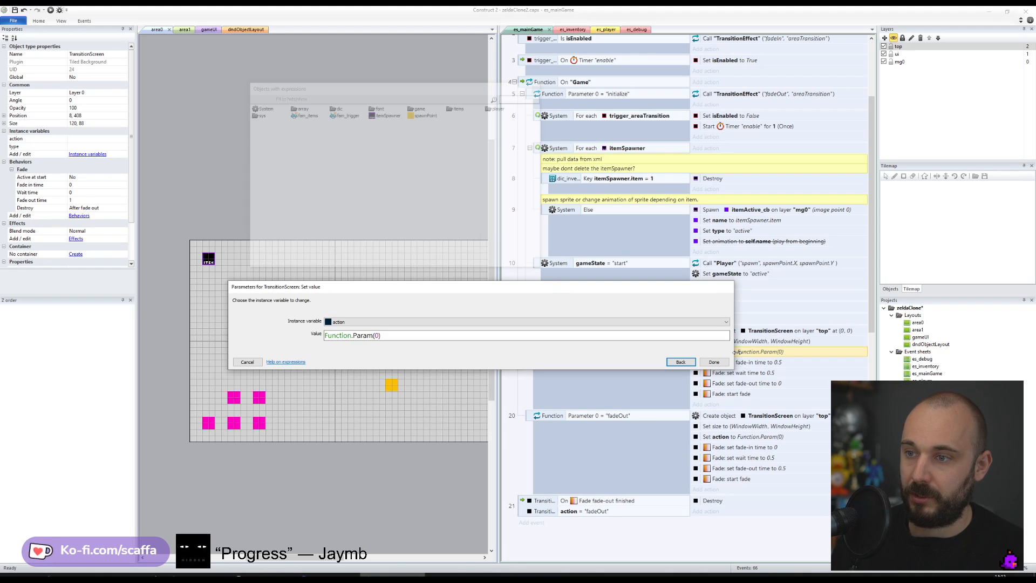
{"action": "key", "text": "Left"}
{"action": "key", "text": "BackSpace"}
{"action": "type", "text": "1"}
{"action": "key", "text": "Return"}
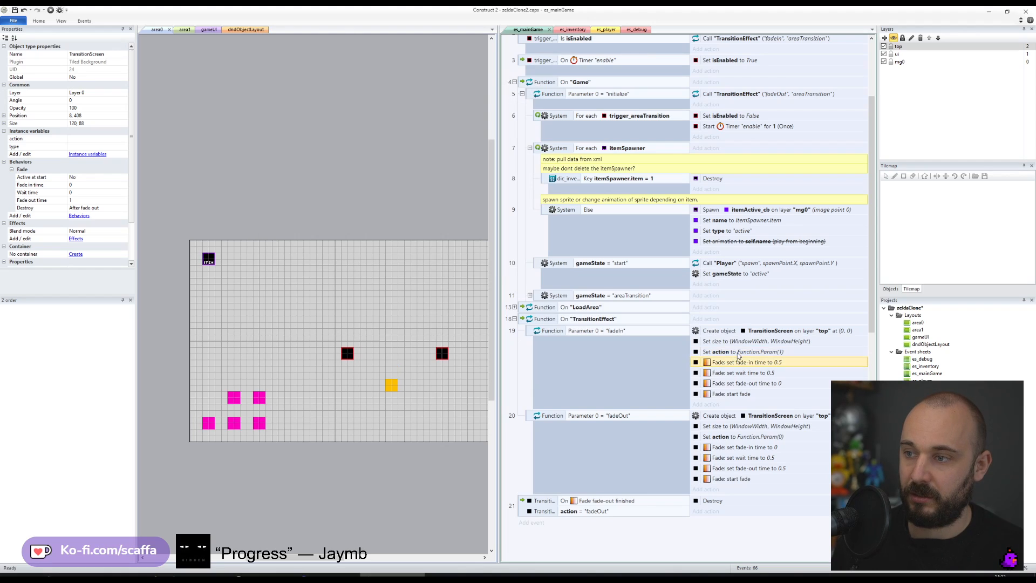
- Set the "action" value in the "fadeOut" event to Function.Param(1) as well
{"action": "key", "text": "Down"}
{"action": "key", "text": "Down"}
{"action": "key", "text": "Down"}
{"action": "key", "text": "Down"}
{"action": "key", "text": "Return"}
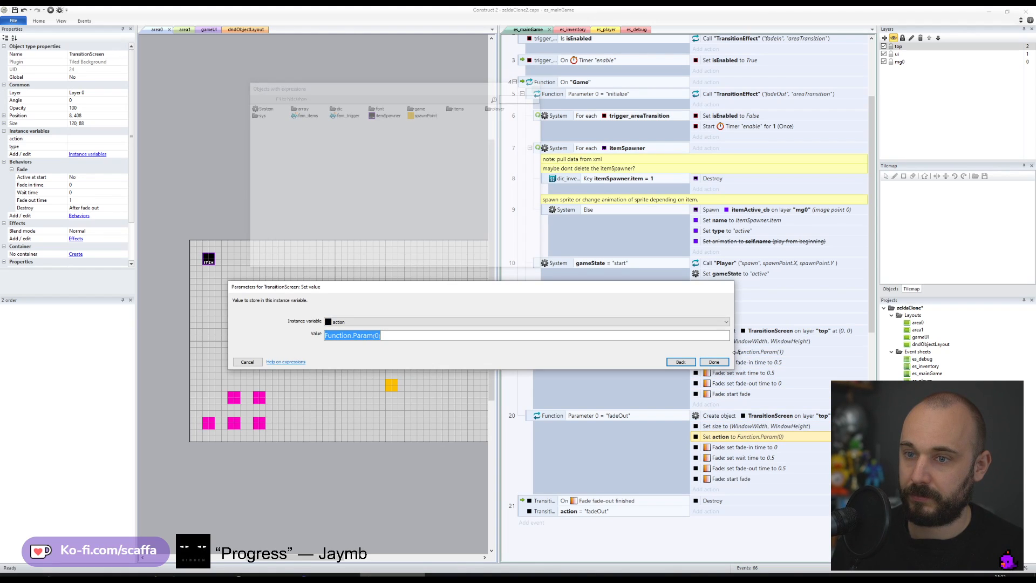
{"action": "key", "text": "End"}
{"action": "type", "text": "1"}
{"action": "key", "text": "Return"}
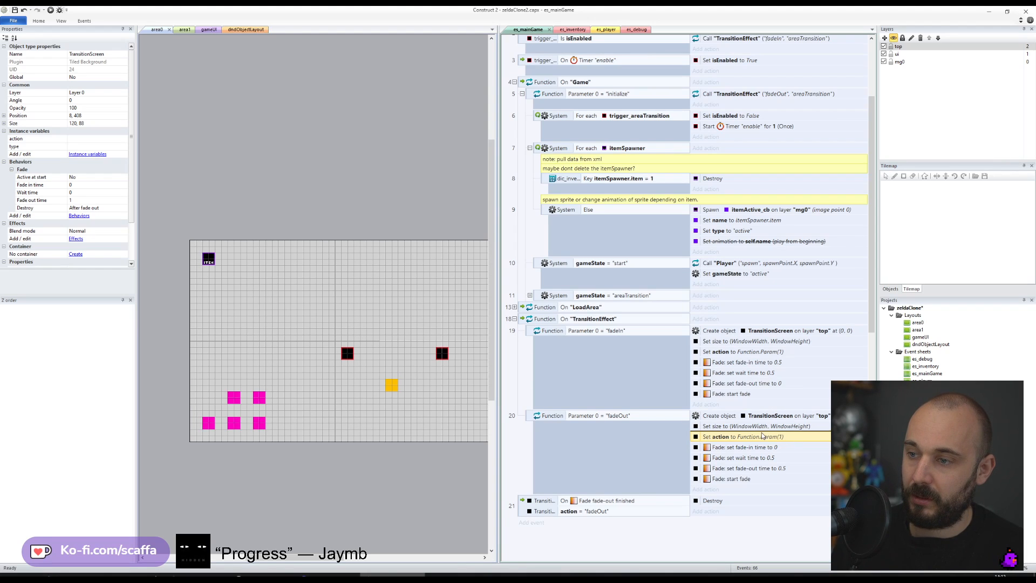
- Duplicate the "Set action" action in both the "fadeOut" and "fadeIn" events of TransitionEffect
{"action": "key", "text": "ctrl+c"}
{"action": "key", "text": "ctrl+v"}
{"action": "left_click", "coordinate": [731, 352]}
{"action": "key", "text": "ctrl+v"}
- Change the first "Set action" in the "fadeIn" event to set "type" to Function.Param(0)
{"action": "double_click", "coordinate": [732, 352]}
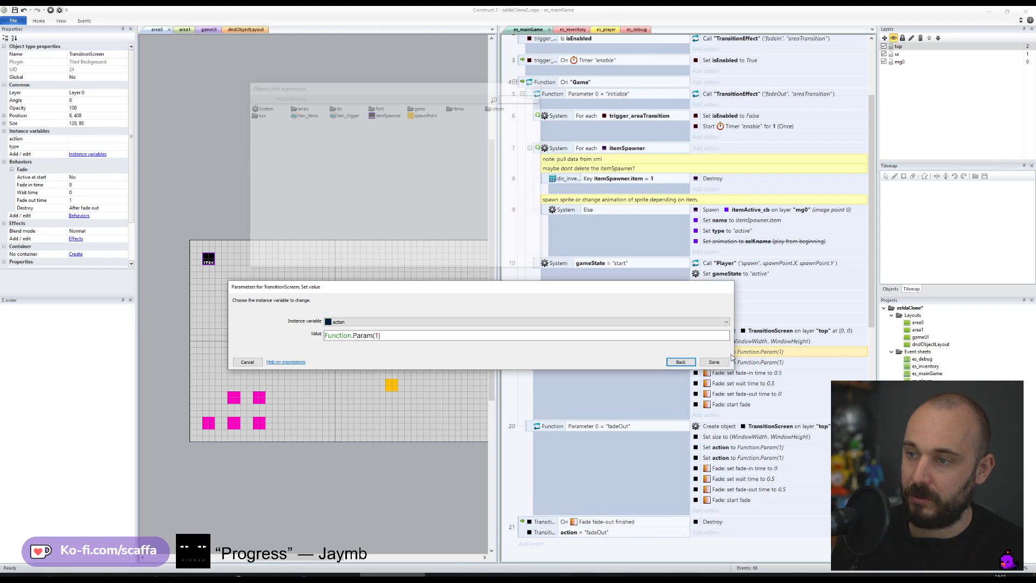
{"action": "left_click", "coordinate": [338, 322]}
{"action": "left_click", "coordinate": [338, 336]}
{"action": "left_click_drag", "start_coordinate": [385, 335], "coordinate": [240, 330]}
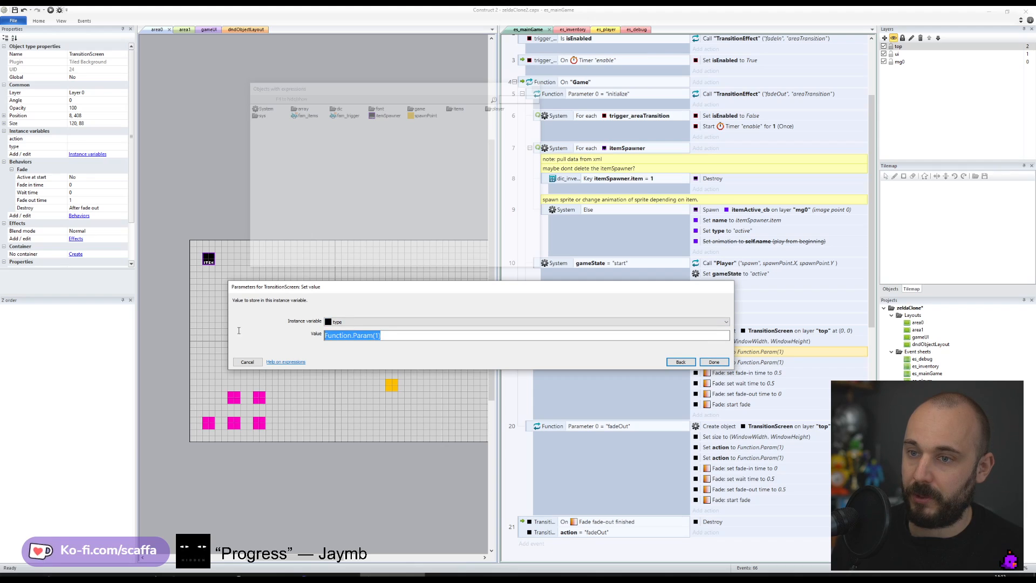
{"action": "key", "text": "ctrl+v"}
{"action": "left_click", "coordinate": [717, 362]}
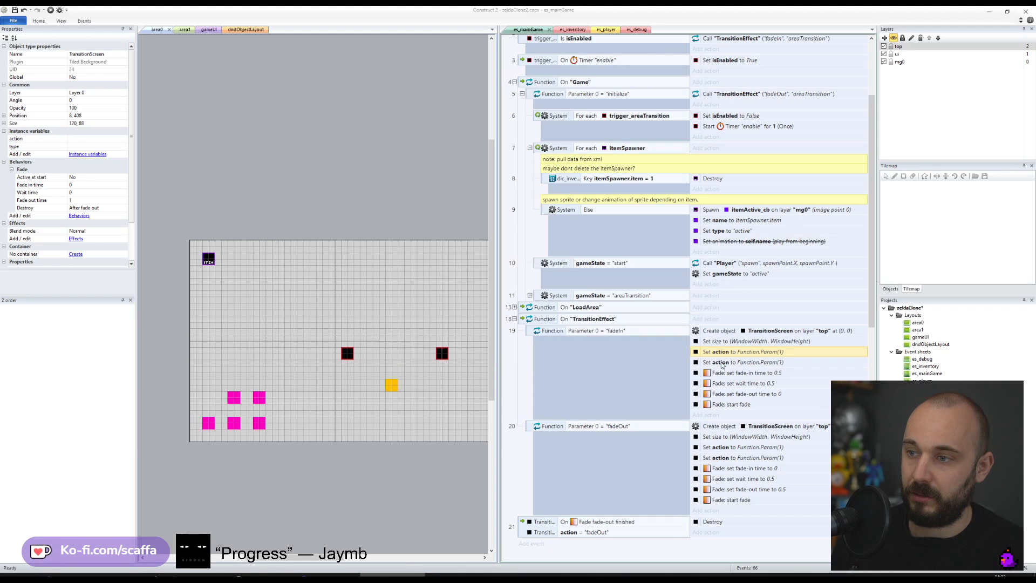
- Change the first "Set action" in the "fadeOut" event to set "type" to Function.Param(0)
{"action": "double_click", "coordinate": [754, 448]}
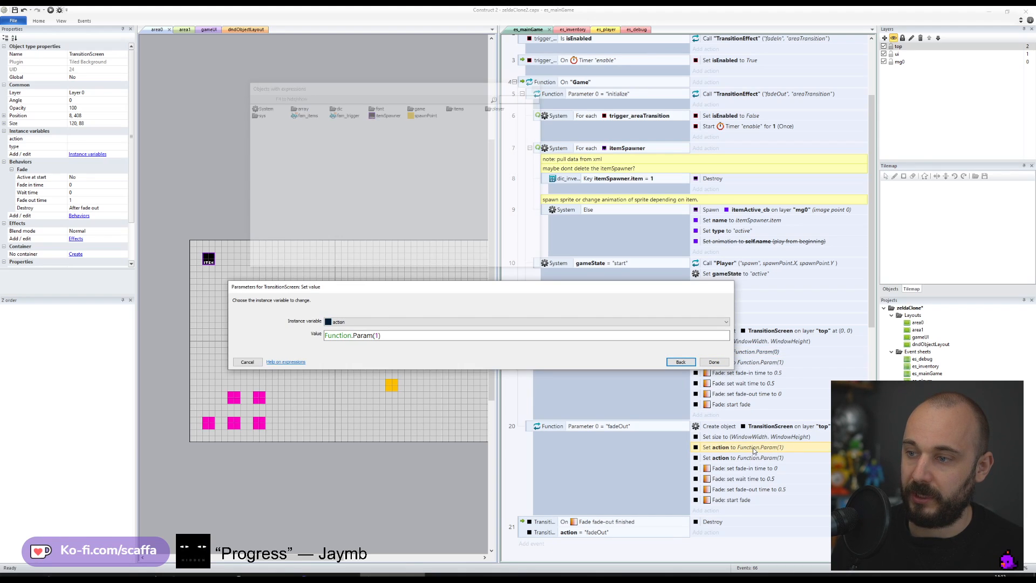
{"action": "left_click", "coordinate": [384, 322]}
{"action": "left_click", "coordinate": [405, 334]}
{"action": "left_click_drag", "start_coordinate": [405, 334], "coordinate": [261, 332]}
{"action": "key", "text": "ctrl+v"}
{"action": "left_click", "coordinate": [712, 362]}
{"action": "scroll", "coordinate": [569, 445], "scroll_direction": "down", "scroll_amount": 3}
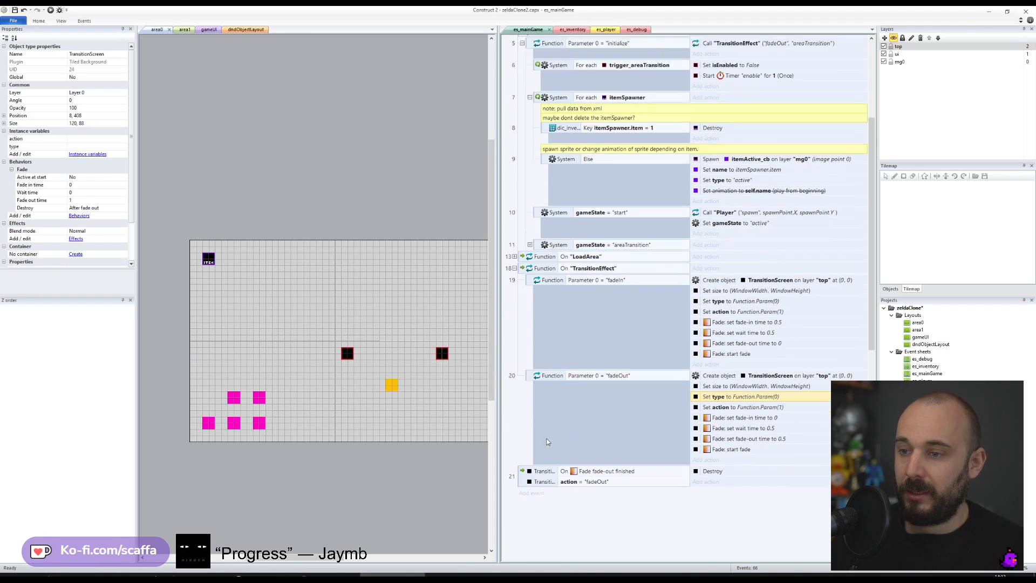
- Add a sub-event at the end of the "TransitionEffect" function with a copy of the Parameter 0 = "fadeIn" condition
{"action": "left_click", "coordinate": [594, 431]}
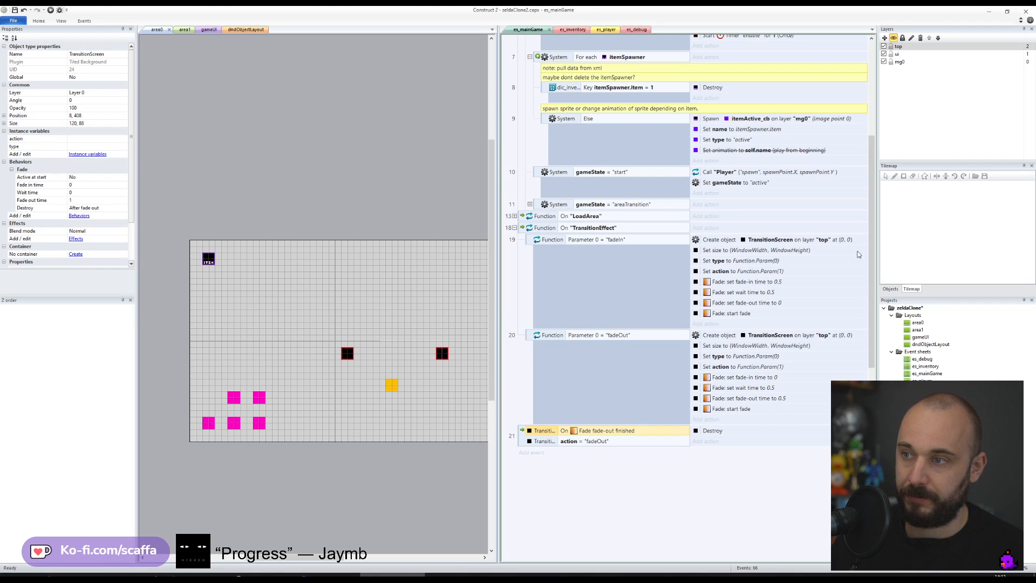
{"action": "left_click_drag", "start_coordinate": [870, 262], "coordinate": [875, 205]}
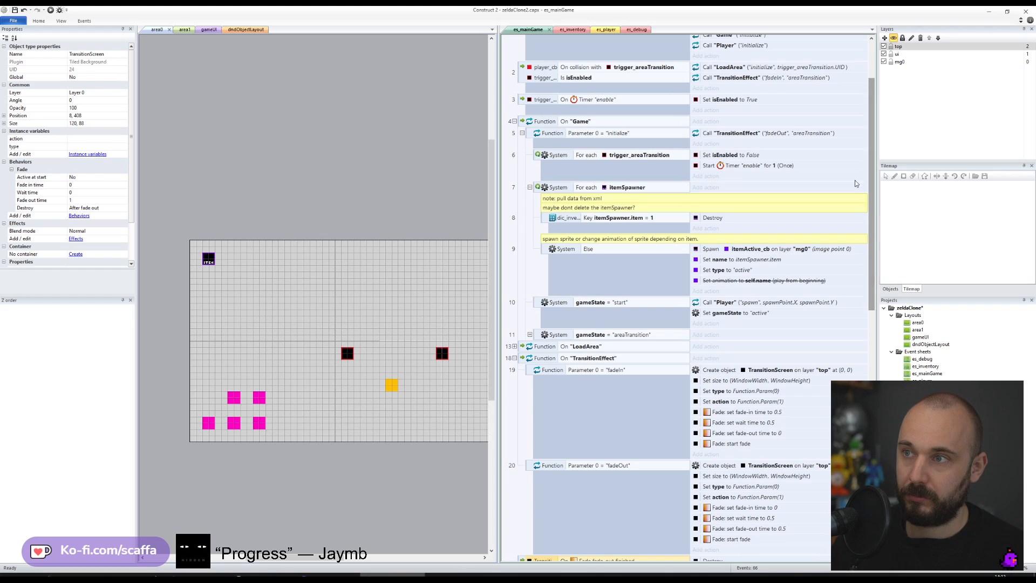
{"action": "left_click", "coordinate": [771, 80]}
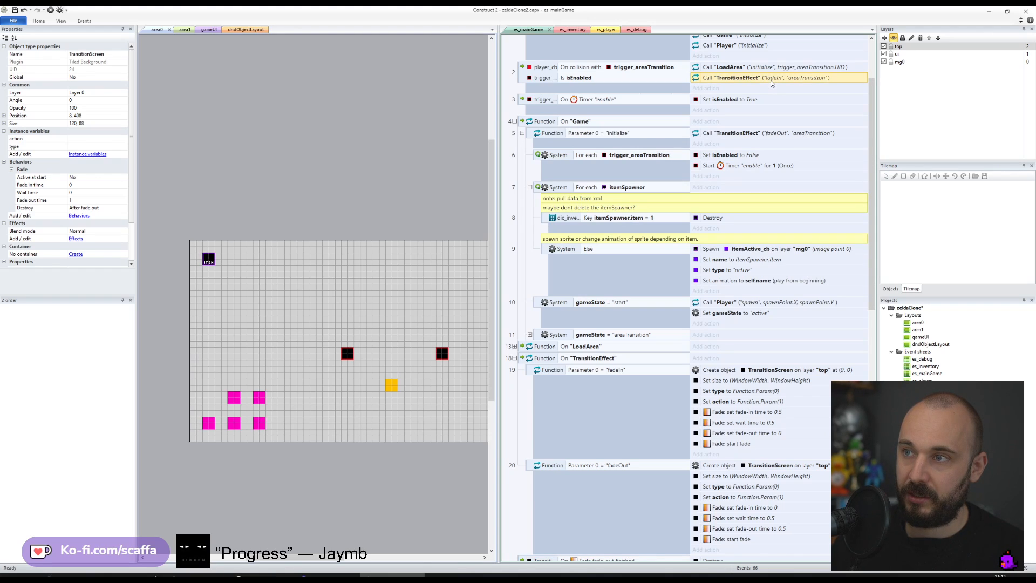
{"action": "left_click", "coordinate": [521, 362]}
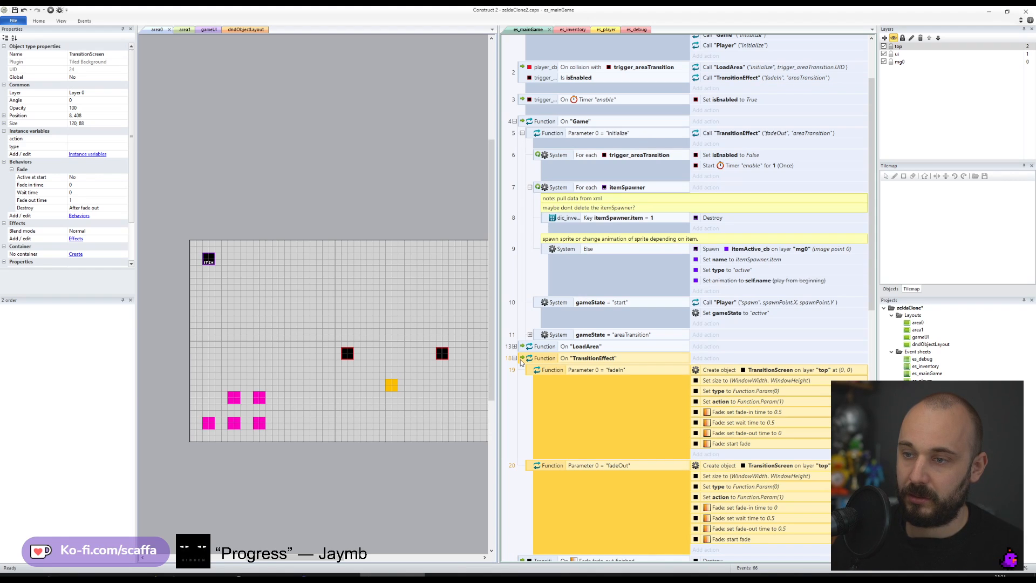
{"action": "key", "text": "b"}
{"action": "scroll", "coordinate": [607, 302], "scroll_direction": "down", "scroll_amount": 2}
{"action": "left_click", "coordinate": [607, 302]}
{"action": "left_click_drag", "start_coordinate": [607, 302], "coordinate": [610, 491], "text": "ctrl"}
{"action": "double_click", "coordinate": [610, 491]}
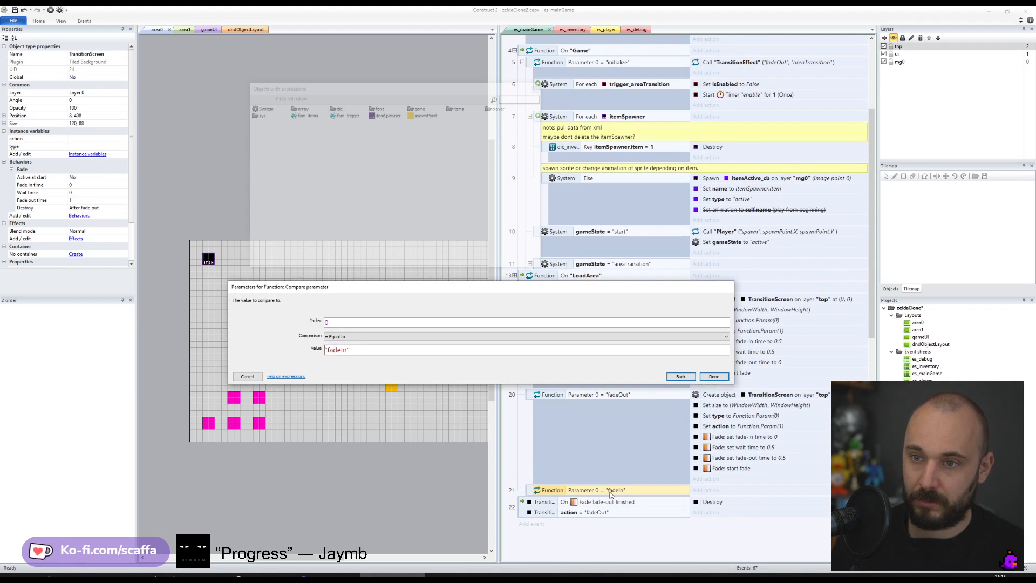
- Set the comparison value of the new sub-event's Parameter 0 condition to "execute"
{"action": "type", "text": "\"action"}
{"action": "key", "text": "Return"}
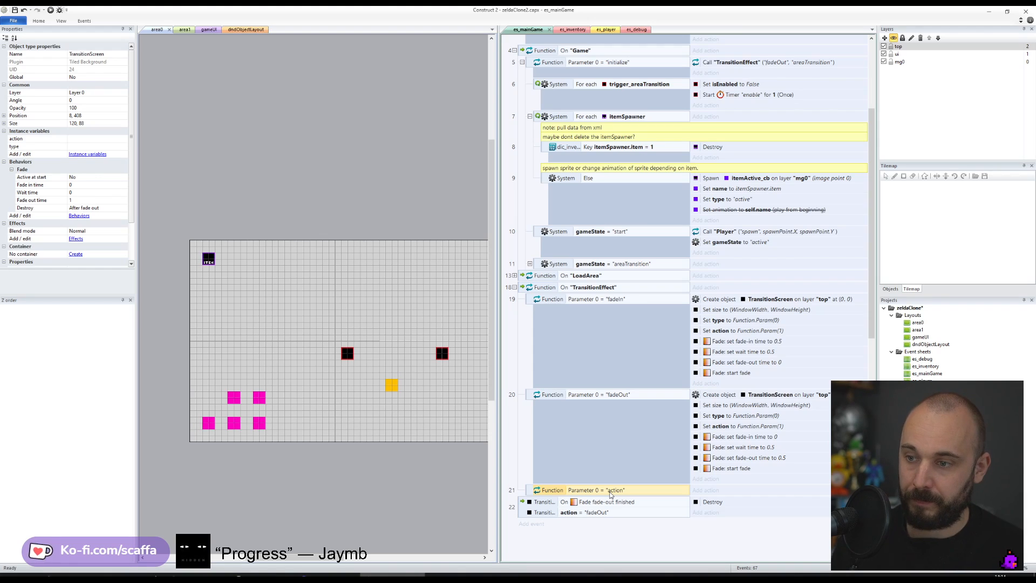
{"action": "double_click", "coordinate": [611, 495]}
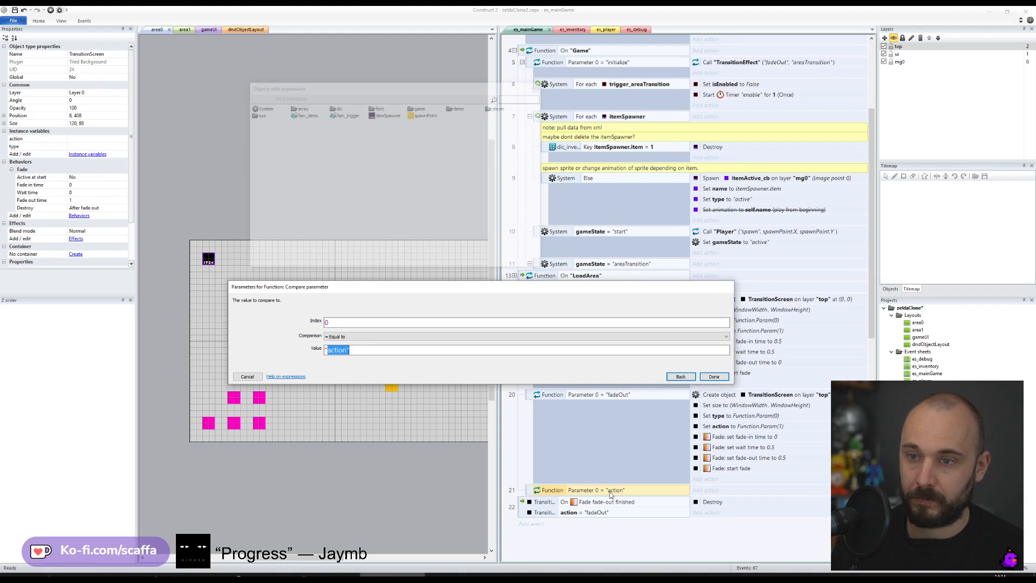
{"action": "type", "text": "\"execute"}
{"action": "key", "text": "Return"}
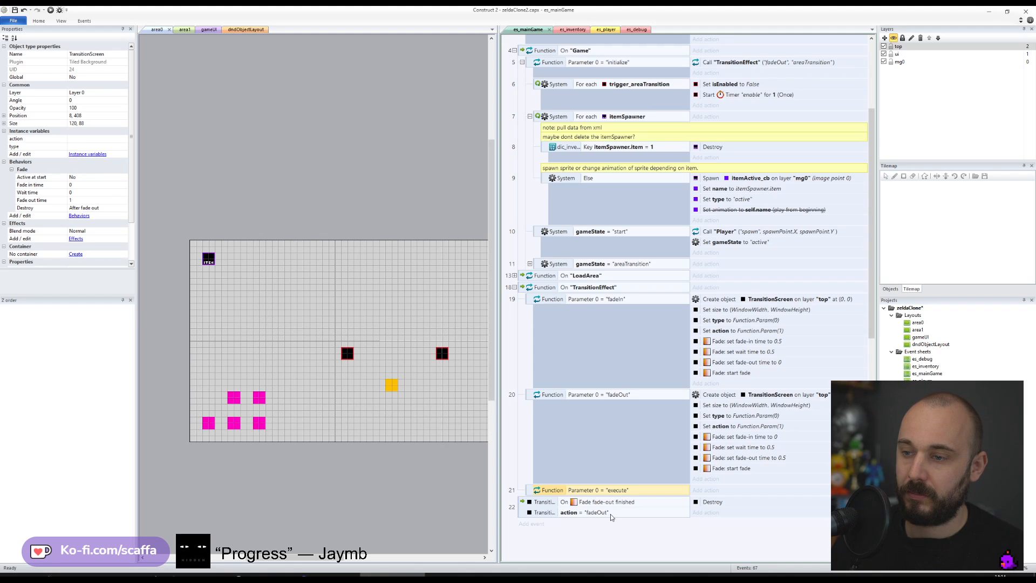
- Make the fade-out finished event compare the instance variable "type" with "fadeOut" instead of "action"
{"action": "double_click", "coordinate": [583, 514]}
{"action": "left_click", "coordinate": [356, 322]}
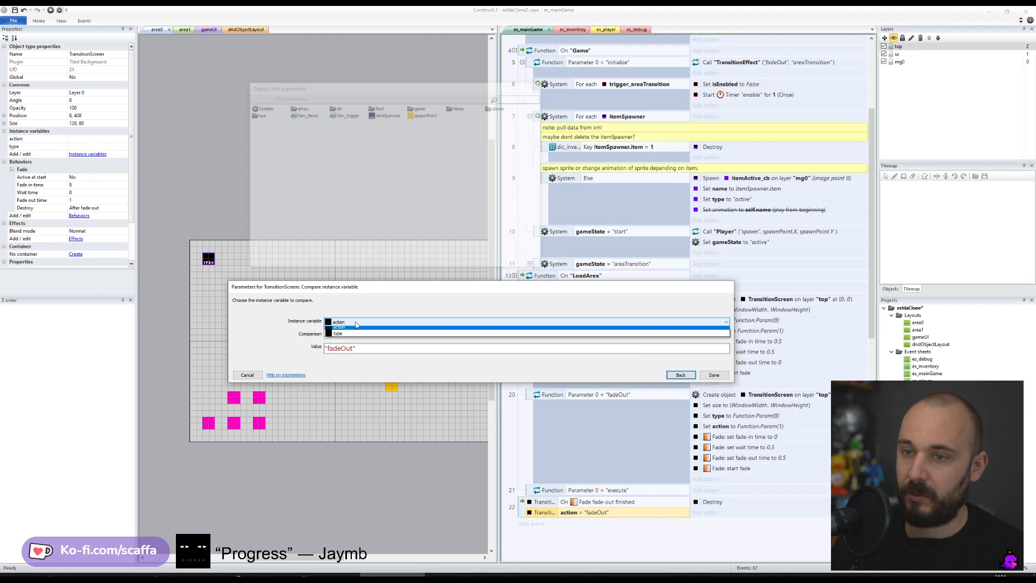
{"action": "left_click", "coordinate": [338, 331]}
{"action": "left_click", "coordinate": [713, 374]}
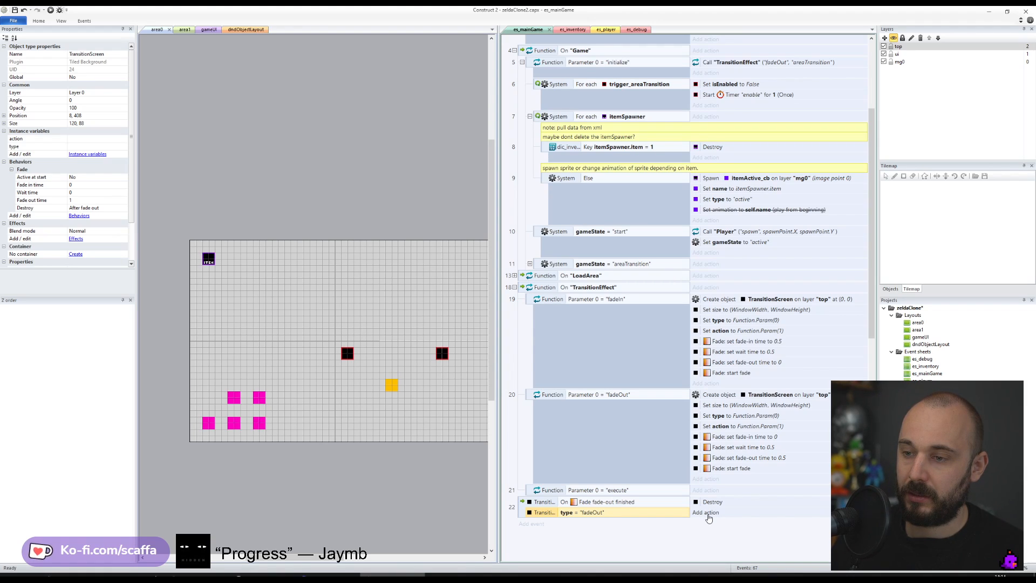
- Add two sub-events under "execute" holding copies of the Parameter 0 = "fadeIn" and Parameter 0 = "fadeOut" conditions
{"action": "left_click", "coordinate": [529, 491]}
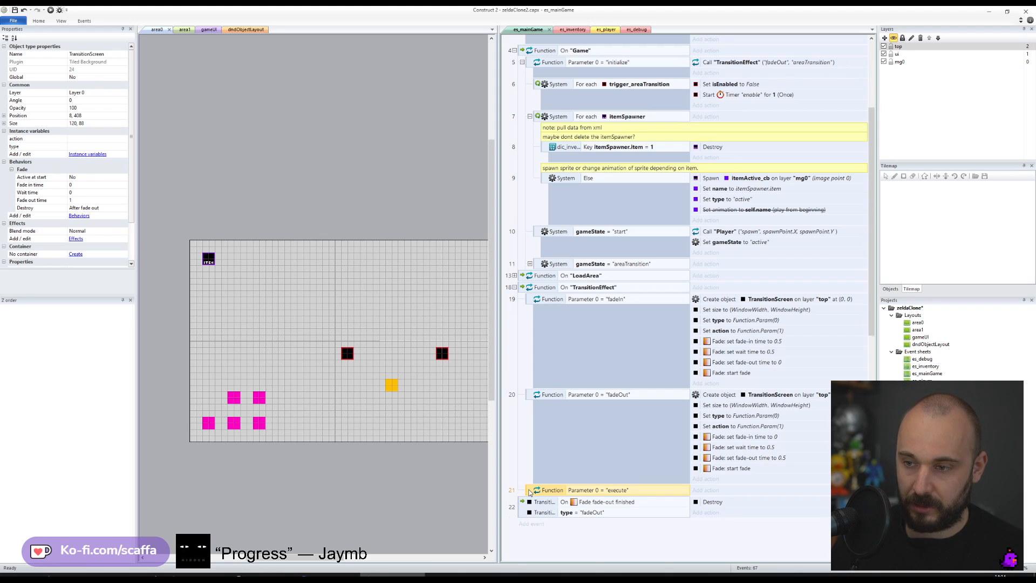
{"action": "key", "text": "b"}
{"action": "left_click_drag", "start_coordinate": [615, 302], "coordinate": [540, 502], "text": "ctrl"}
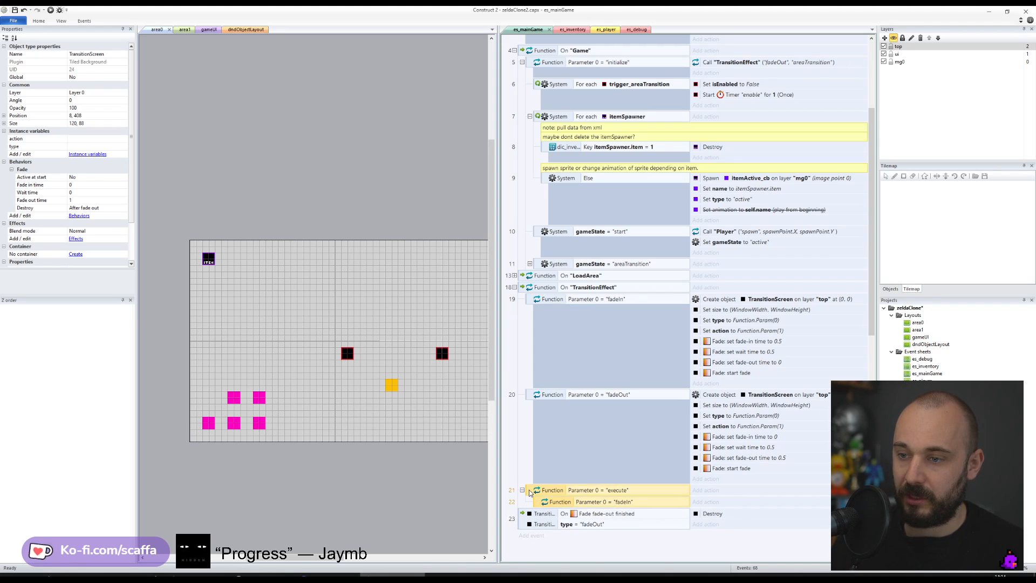
{"action": "key", "text": "b"}
{"action": "left_click_drag", "start_coordinate": [579, 410], "coordinate": [548, 507], "text": "ctrl"}
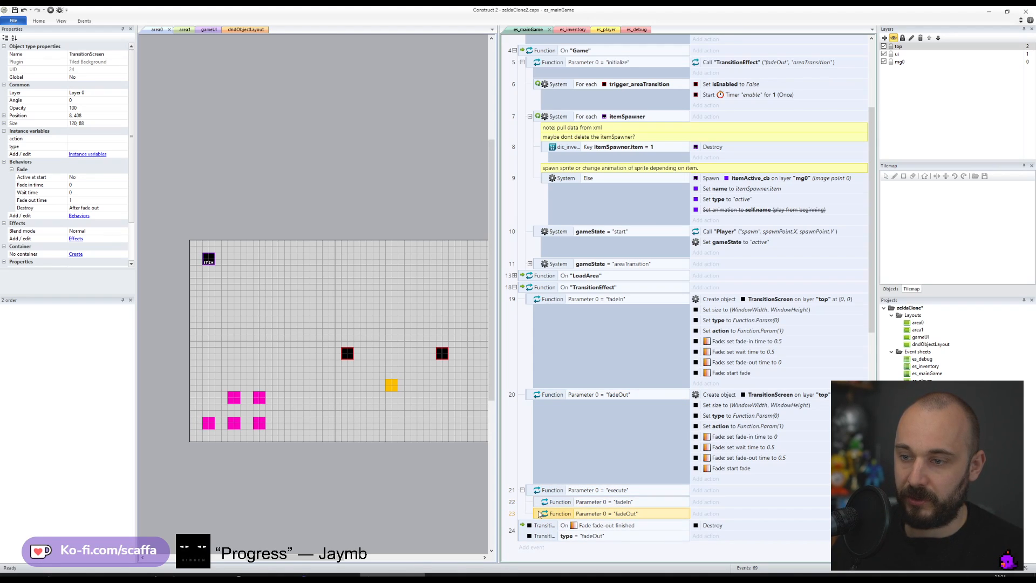
{"action": "key", "text": "b"}
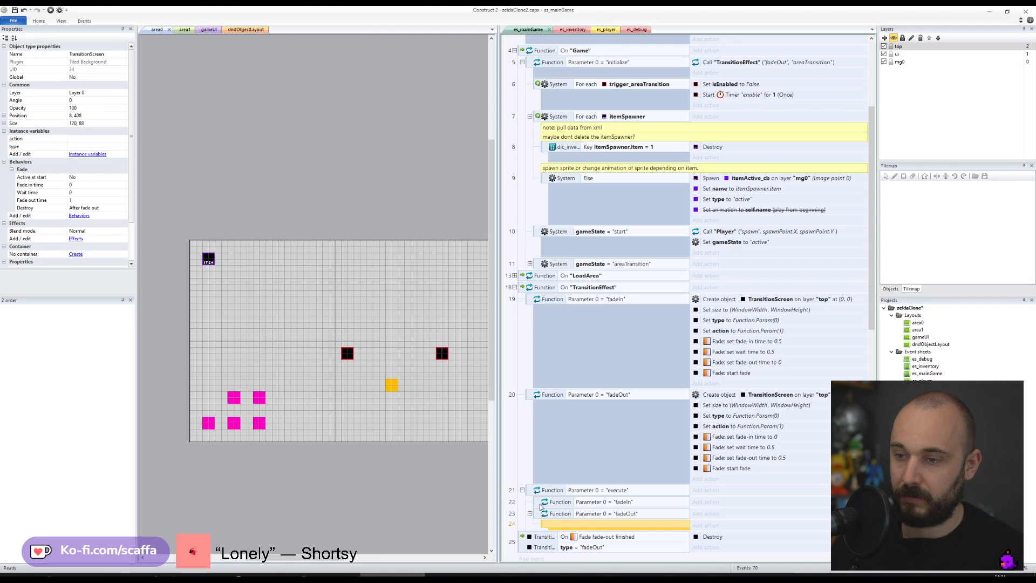
{"action": "key", "text": "Delete"}
- Nest a sub-event with a duplicated "fadeIn" condition under the "execute" branch's "fadeIn" event, and copy the "areaTransition" text from the initialize call
{"action": "left_click", "coordinate": [539, 506]}
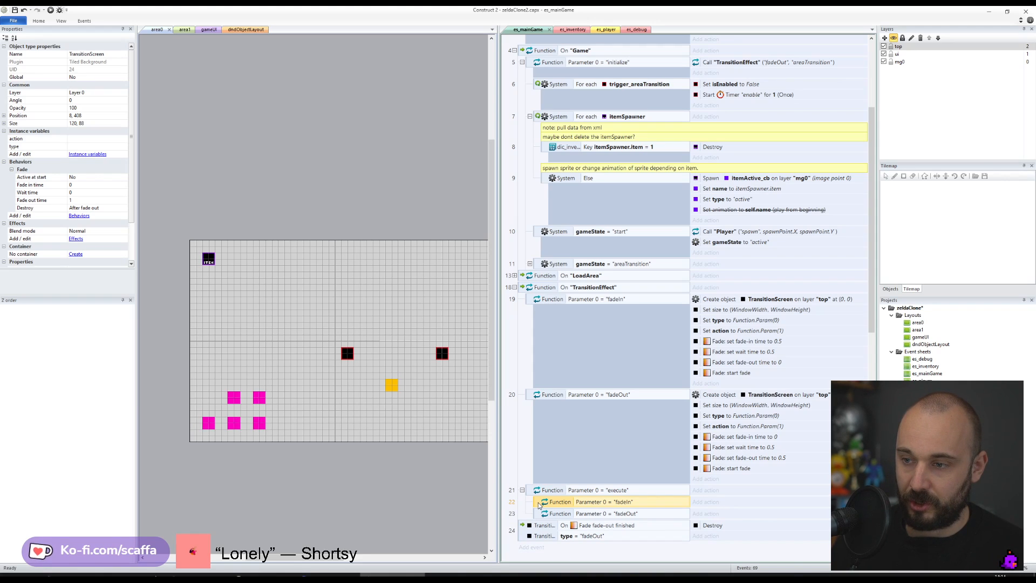
{"action": "key", "text": "b"}
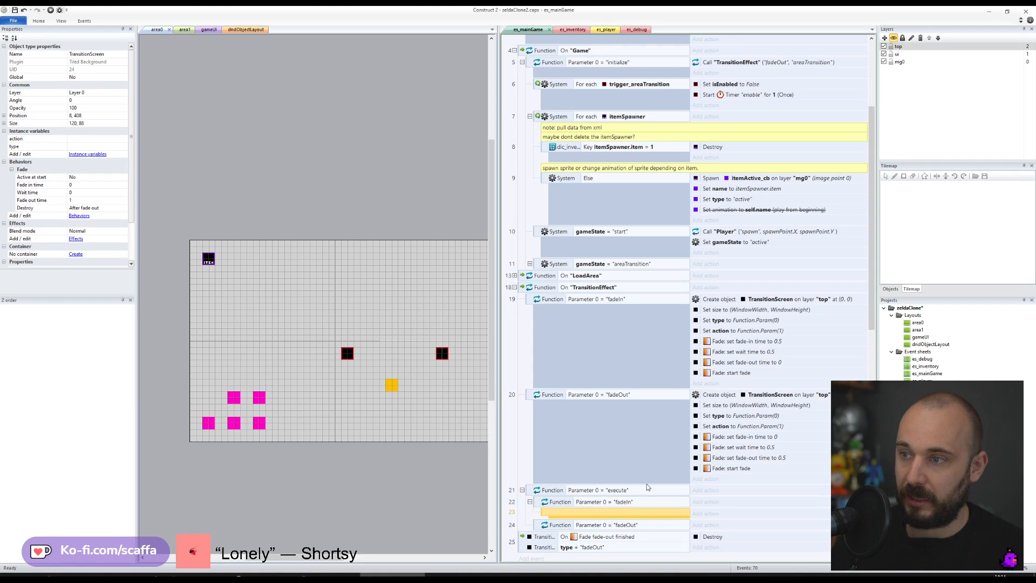
{"action": "scroll", "coordinate": [658, 470], "scroll_direction": "up", "scroll_amount": 3}
{"action": "double_click", "coordinate": [823, 123]}
{"action": "double_click", "coordinate": [348, 351]}
{"action": "key", "text": "ctrl+c"}
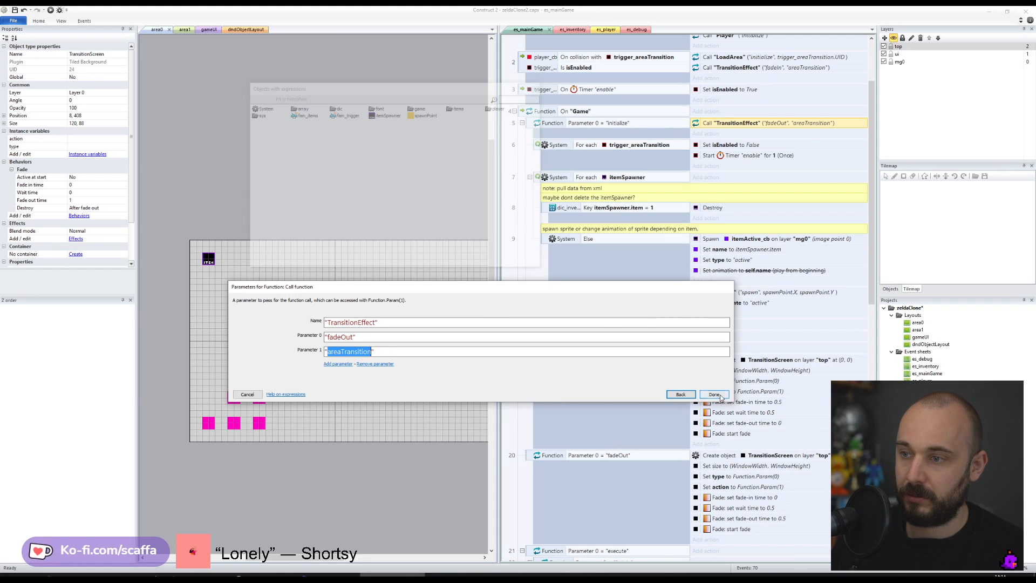
{"action": "left_click", "coordinate": [719, 397]}
{"action": "scroll", "coordinate": [581, 433], "scroll_direction": "down", "scroll_amount": 8}
{"action": "left_click_drag", "start_coordinate": [591, 405], "coordinate": [594, 411]}
- Set the parameter index of the "fadeIn" condition directly under "execute" to 1
{"action": "double_click", "coordinate": [595, 402]}
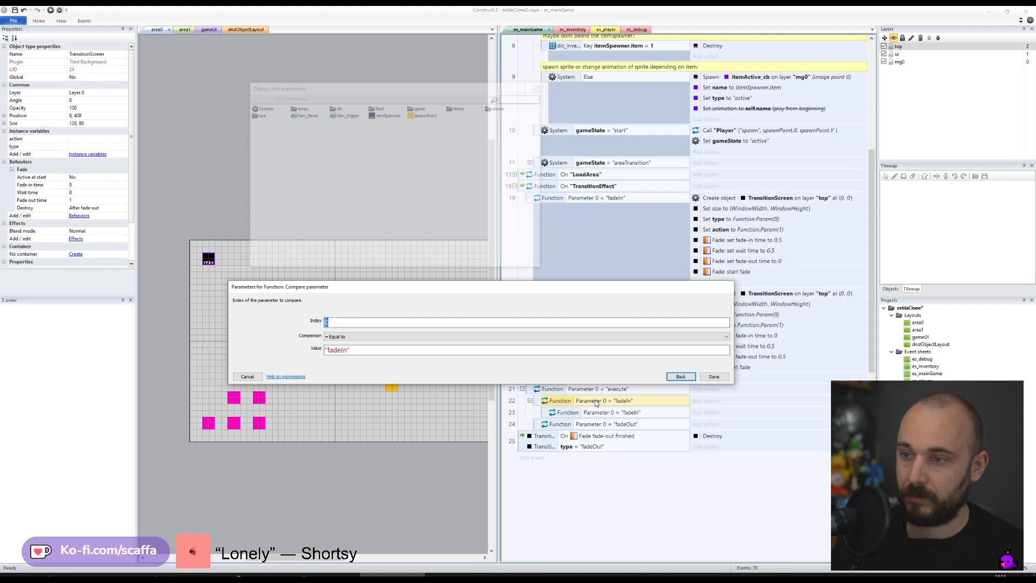
{"action": "type", "text": "1"}
{"action": "key", "text": "Return"}
- Change the innermost nested condition to compare Parameter 2 with "areaTransition"
{"action": "double_click", "coordinate": [595, 402]}
{"action": "type", "text": "2"}
{"action": "key", "text": "Tab"}
{"action": "key", "text": "Tab"}
{"action": "key", "text": "End"}
{"action": "key", "text": "Left"}
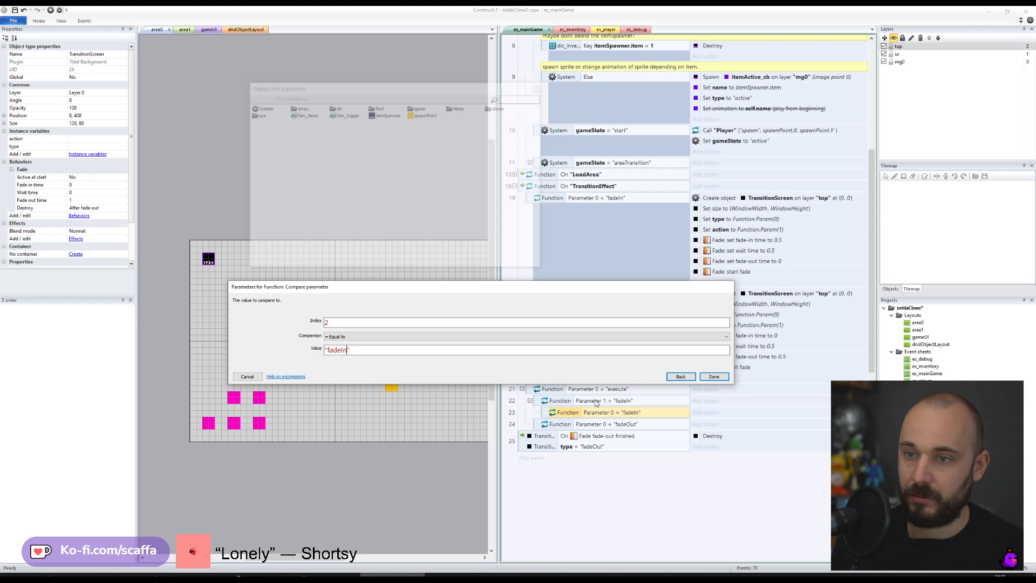
{"action": "key", "text": "ctrl+v"}
{"action": "key", "text": "Return"}
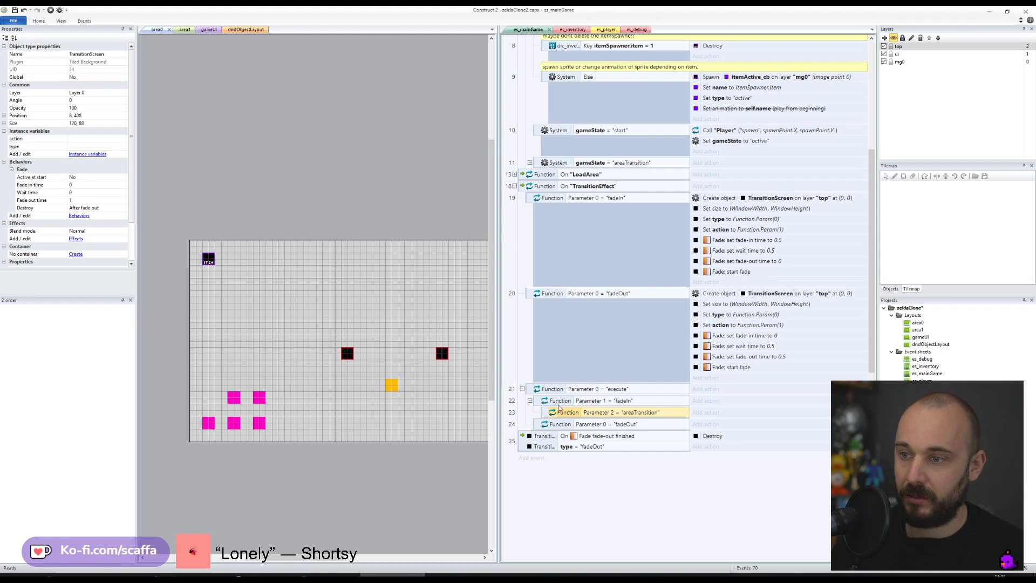
- Copy the "areaTransition" sub-event under the "fadeOut" branch of "execute" and set that "fadeOut" condition's parameter index to 1
{"action": "left_click_drag", "start_coordinate": [544, 413], "coordinate": [566, 429], "text": "ctrl"}
{"action": "double_click", "coordinate": [581, 426]}
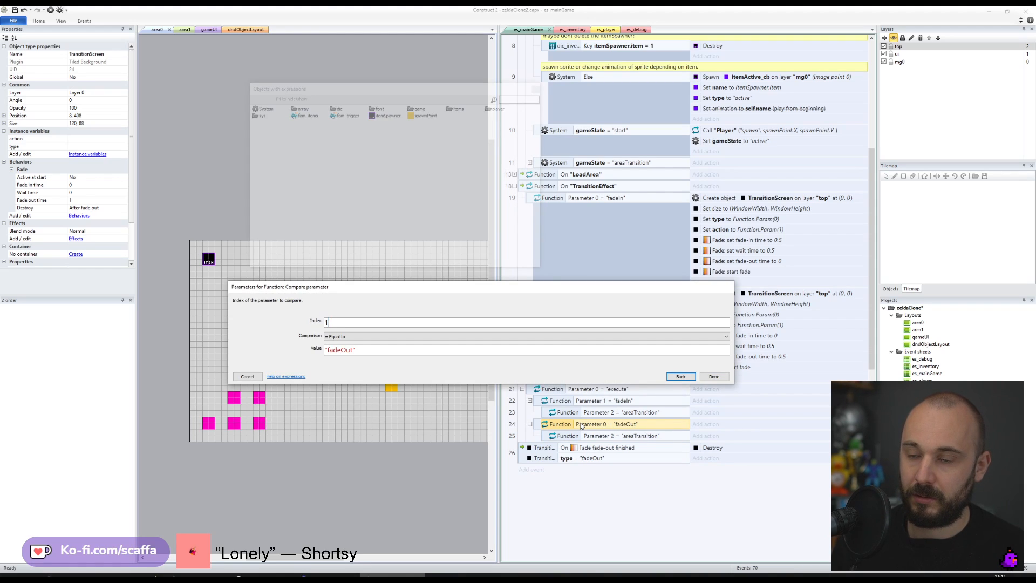
{"action": "type", "text": "1"}
{"action": "key", "text": "Return"}
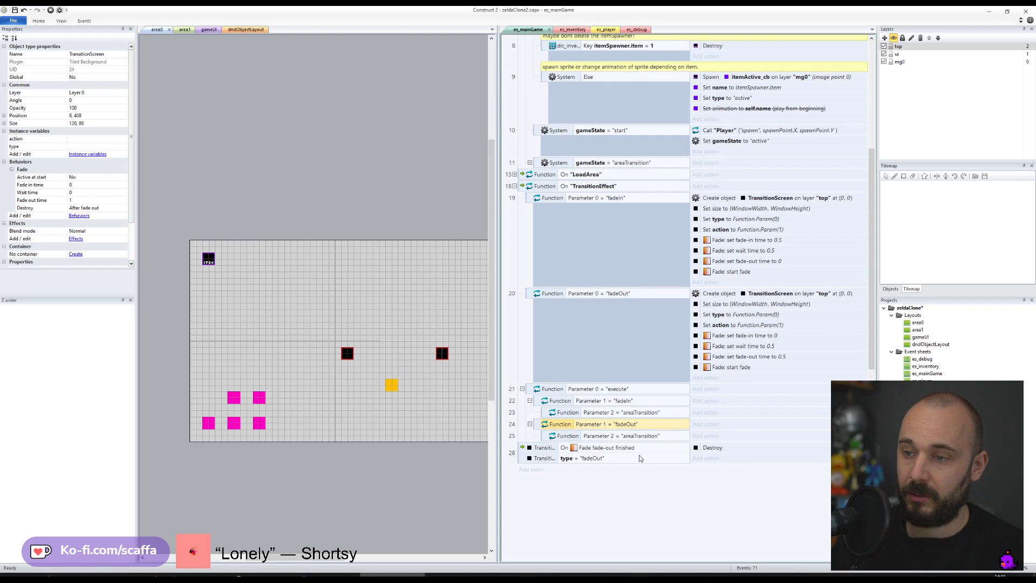
- Duplicate the TransitionScreen fade-out finished event and change the copy's trigger to On fade-in finished
{"action": "left_click", "coordinate": [526, 452]}
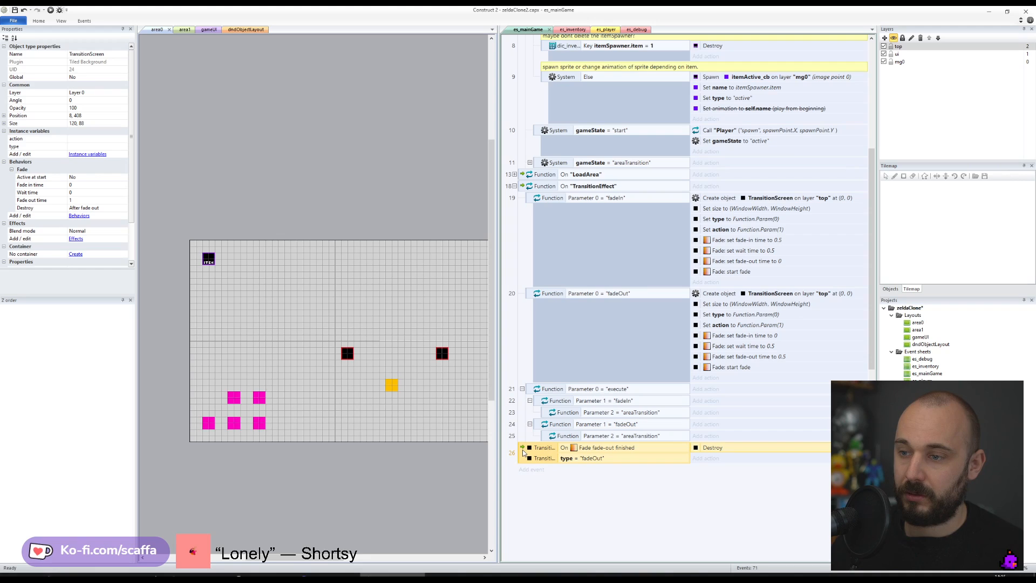
{"action": "key", "text": "ctrl+c"}
{"action": "key", "text": "ctrl+v"}
{"action": "double_click", "coordinate": [611, 470]}
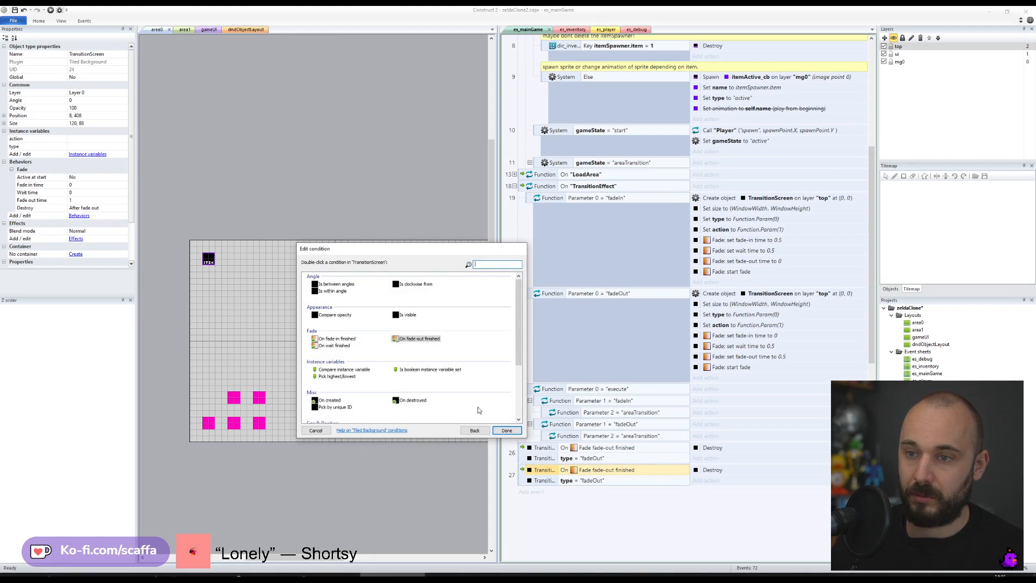
{"action": "double_click", "coordinate": [340, 346]}
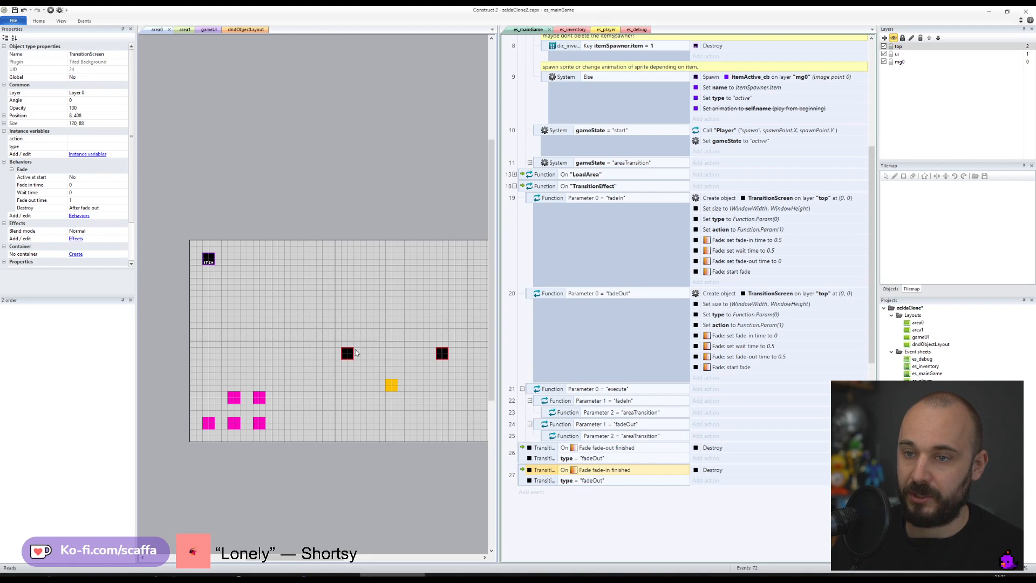
- Set the type comparison in the fade-in finished event to "fadeIn"
{"action": "double_click", "coordinate": [581, 481]}
{"action": "key", "text": "End"}
{"action": "key", "text": "Left"}
{"action": "key", "text": "shift+Left"}
{"action": "key", "text": "shift+Left"}
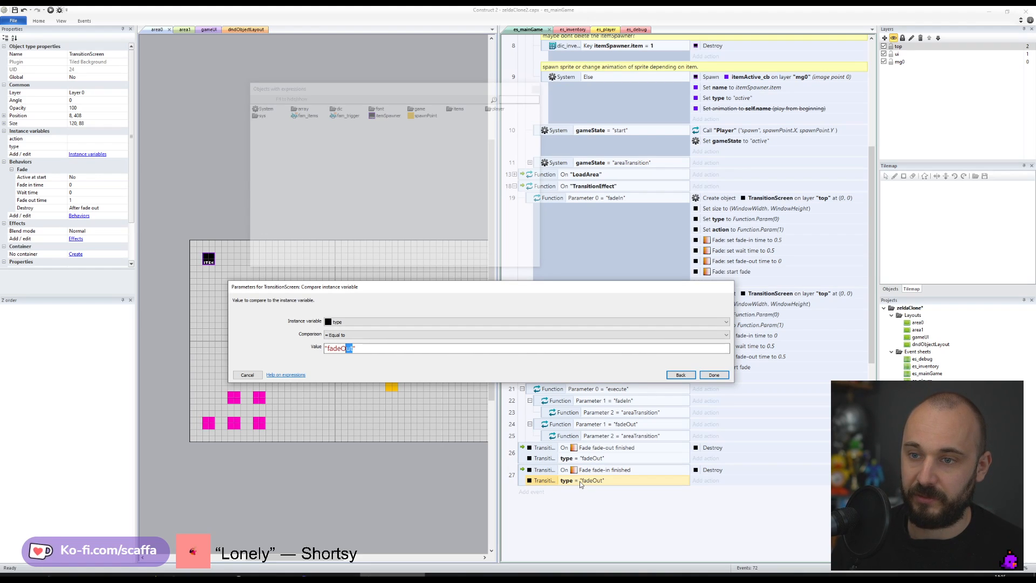
{"action": "key", "text": "shift+Left"}
{"action": "type", "text": "I"}
{"action": "key", "text": "Return"}
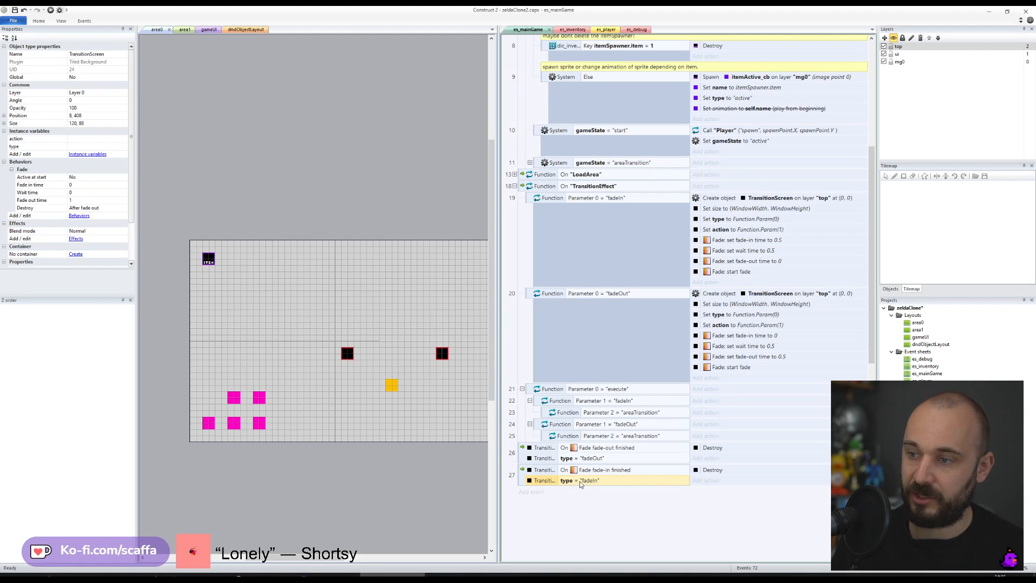
- Replace the Destroy action of the fade-in finished event with a function call to "TransitionEffect"
{"action": "left_click", "coordinate": [712, 470]}
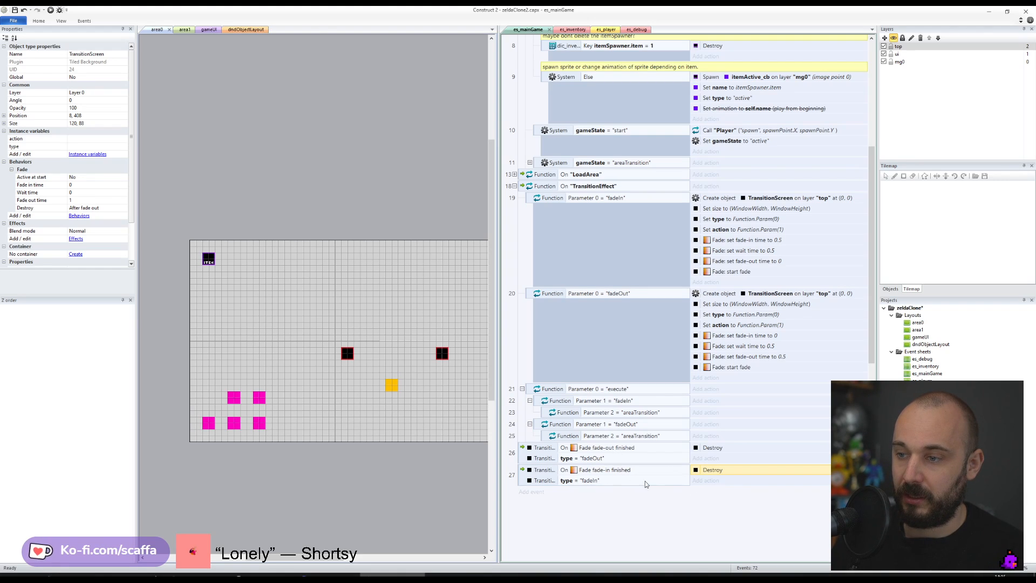
{"action": "key", "text": "Delete"}
{"action": "left_click", "coordinate": [702, 471]}
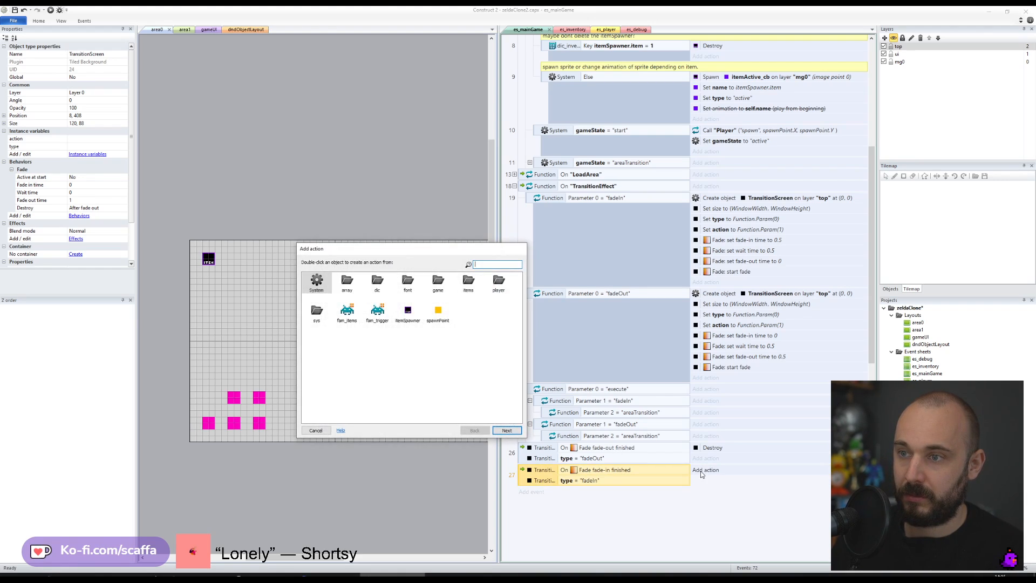
{"action": "type", "text": "function"}
{"action": "key", "text": "Return"}
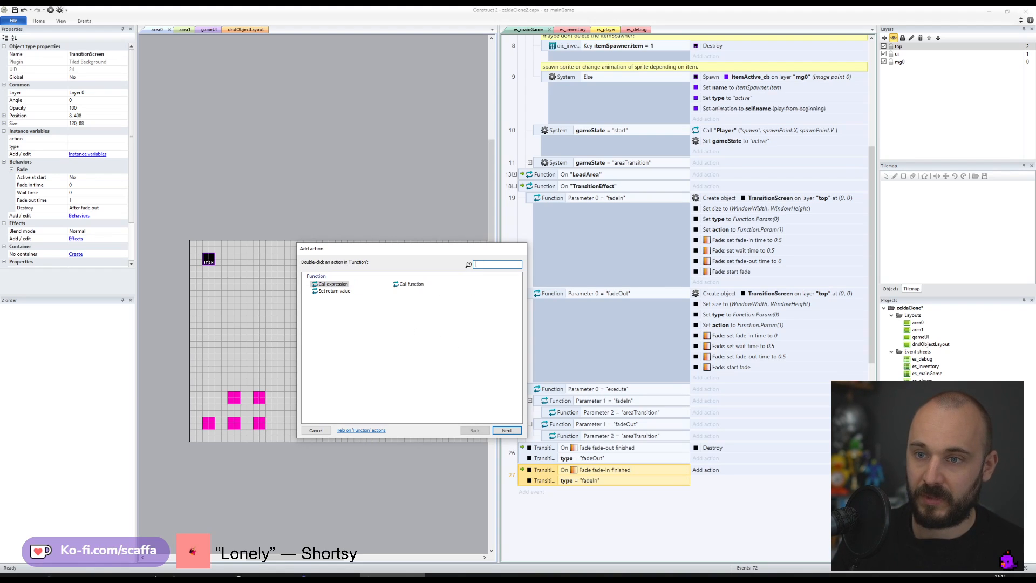
{"action": "double_click", "coordinate": [411, 284]}
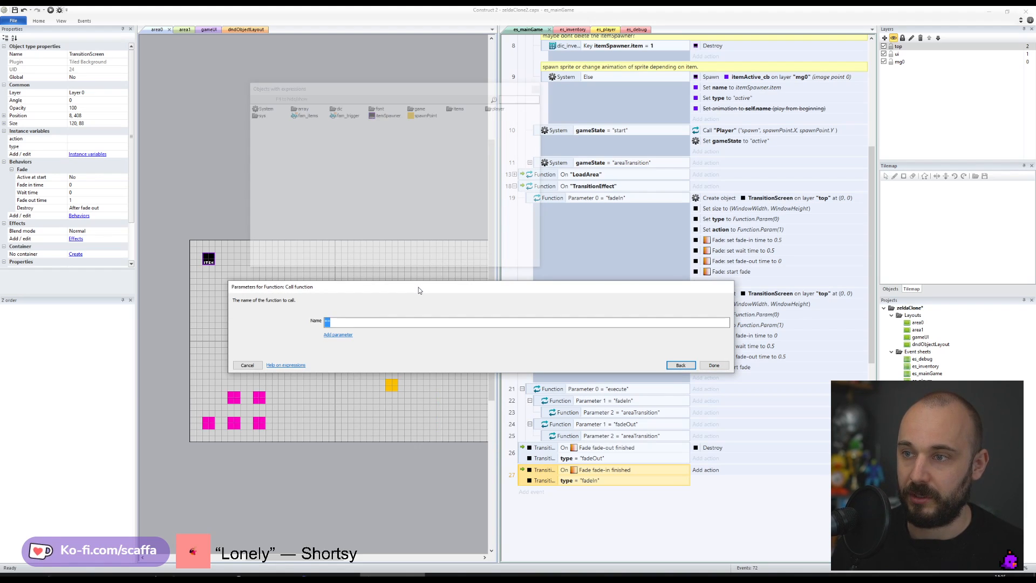
{"action": "type", "text": "Transit"}
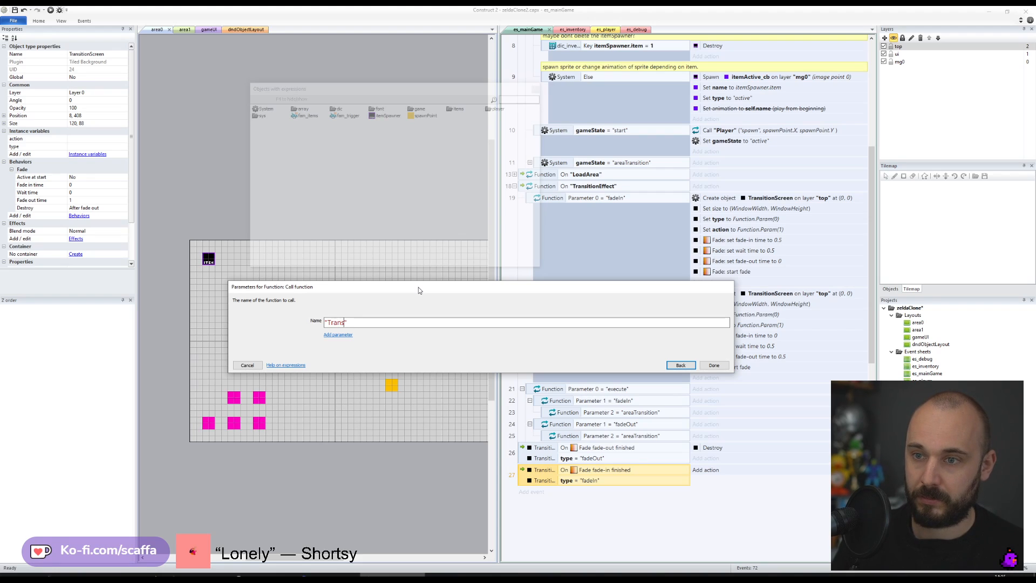
{"action": "type", "text": "ionEffect"}
- Add "execute" as Parameter 0 of the "TransitionEffect" call and add an additional parameter
{"action": "key", "text": "Tab"}
{"action": "key", "text": "Return"}
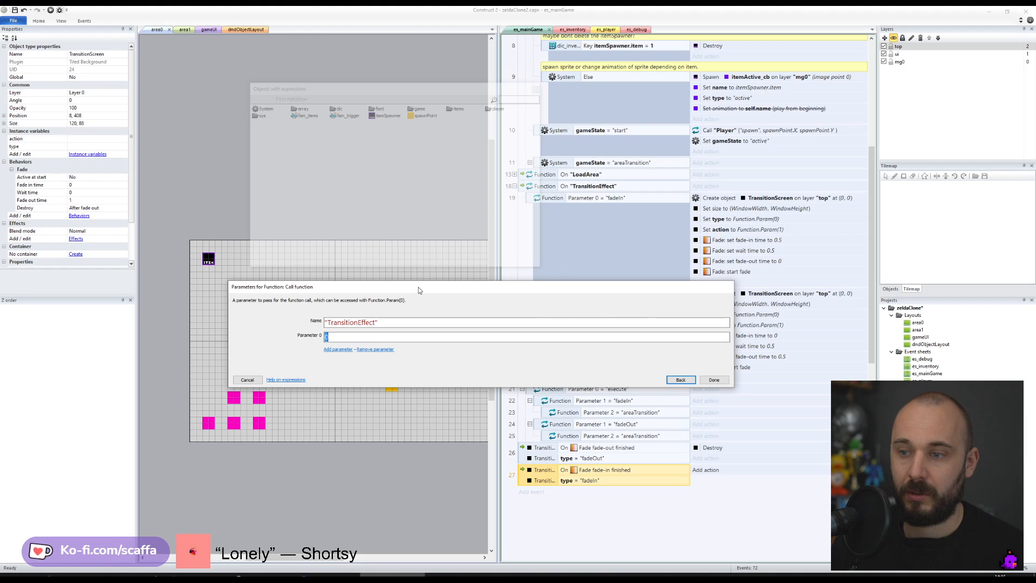
{"action": "type", "text": "\""}
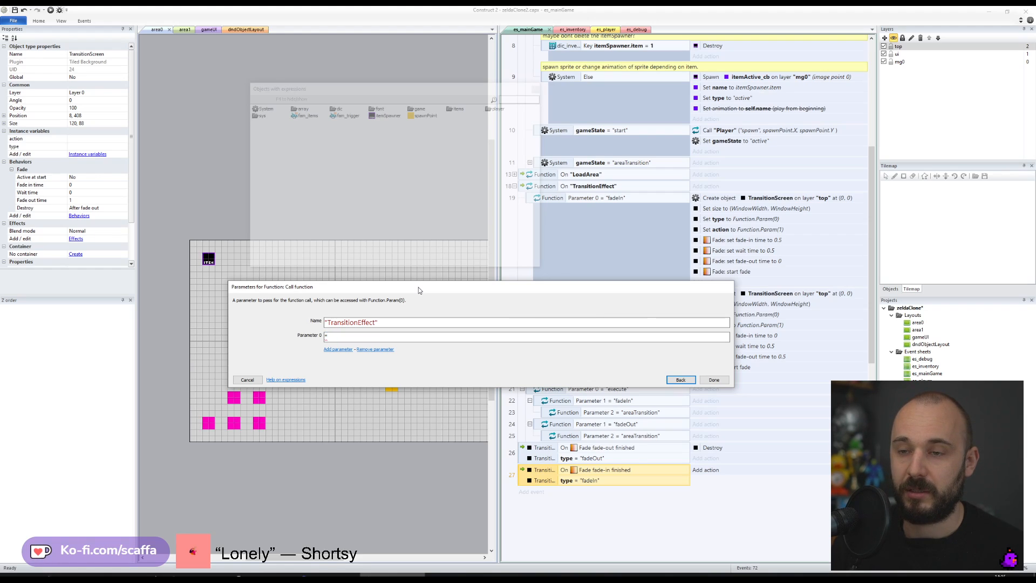
{"action": "type", "text": "ex"}
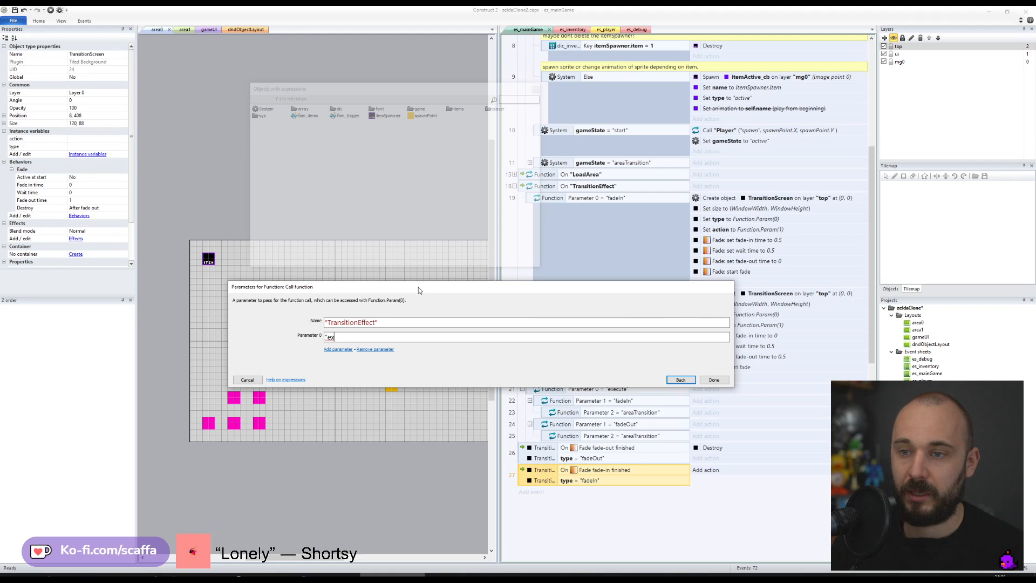
{"action": "type", "text": "ecute\""}
{"action": "key", "text": "Tab"}
{"action": "key", "text": "Return"}
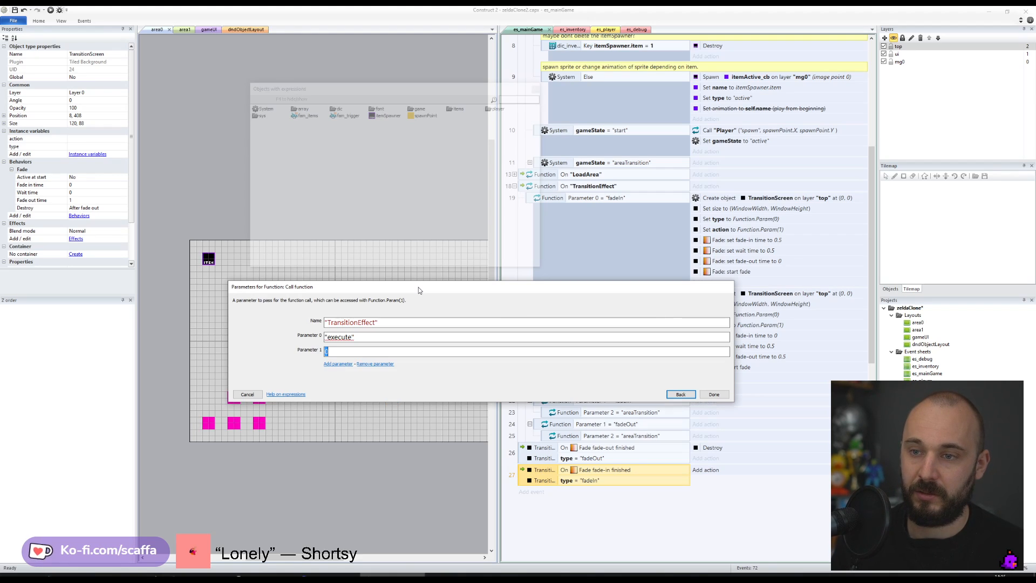
{"action": "type", "text": "self."}
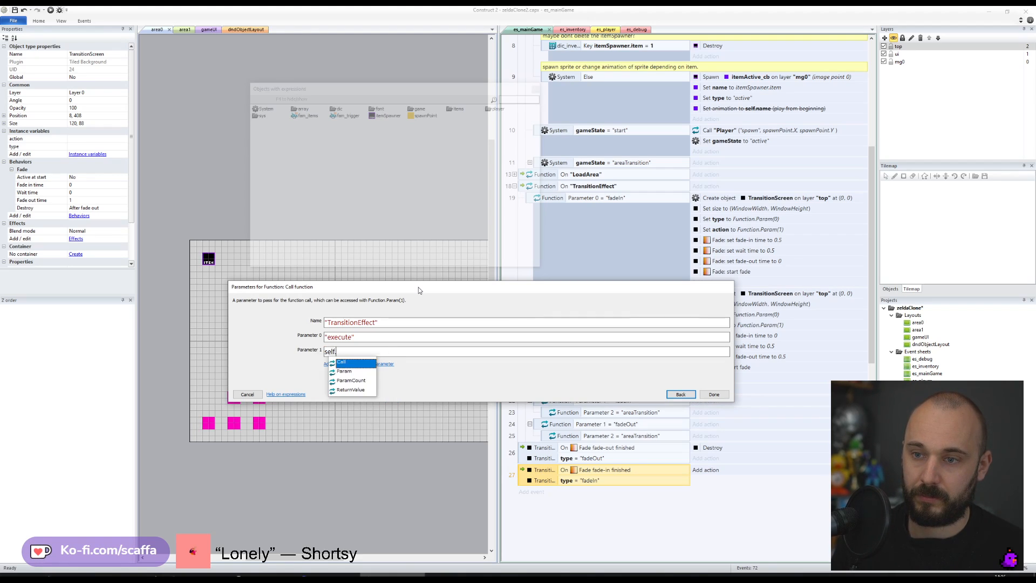
{"action": "key", "text": "BackSpace"}
{"action": "key", "text": "BackSpace"}
{"action": "key", "text": "BackSpace"}
{"action": "key", "text": "BackSpace"}
{"action": "key", "text": "BackSpace"}
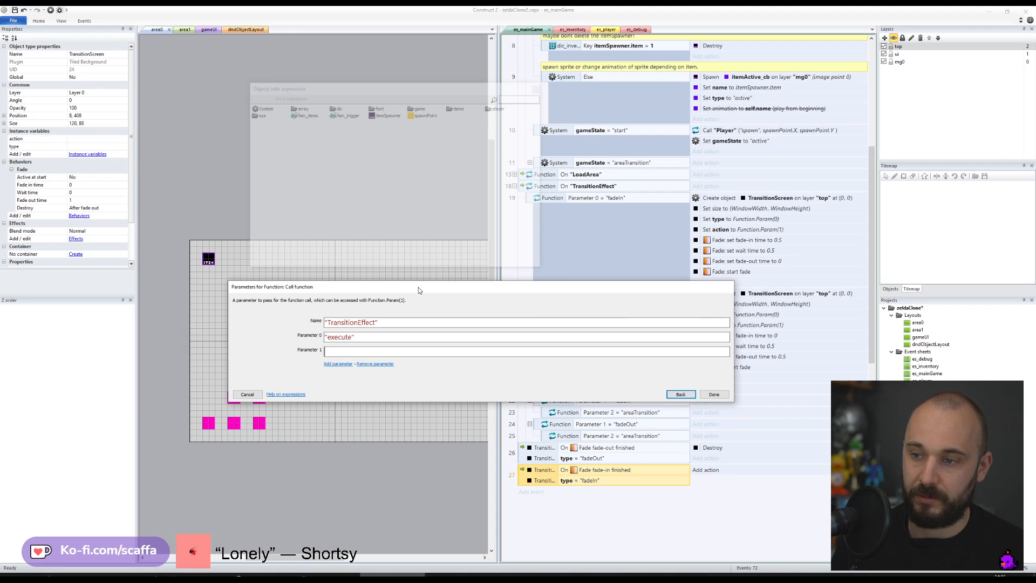
- Set Parameter 1 of the "TransitionEffect" call to TransitionScreen.type
{"action": "type", "text": "TransitionScreen"}
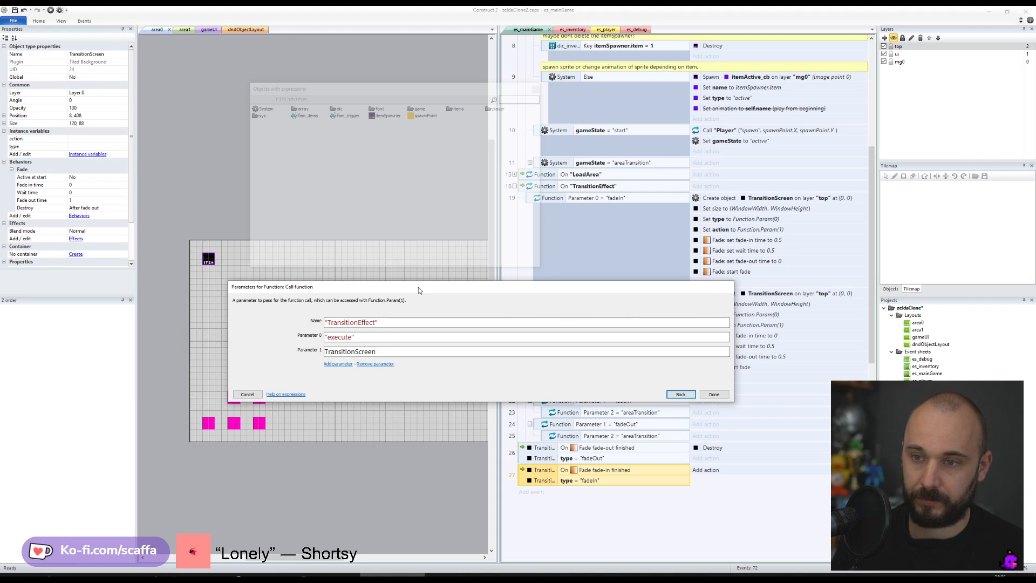
{"action": "type", "text": "."}
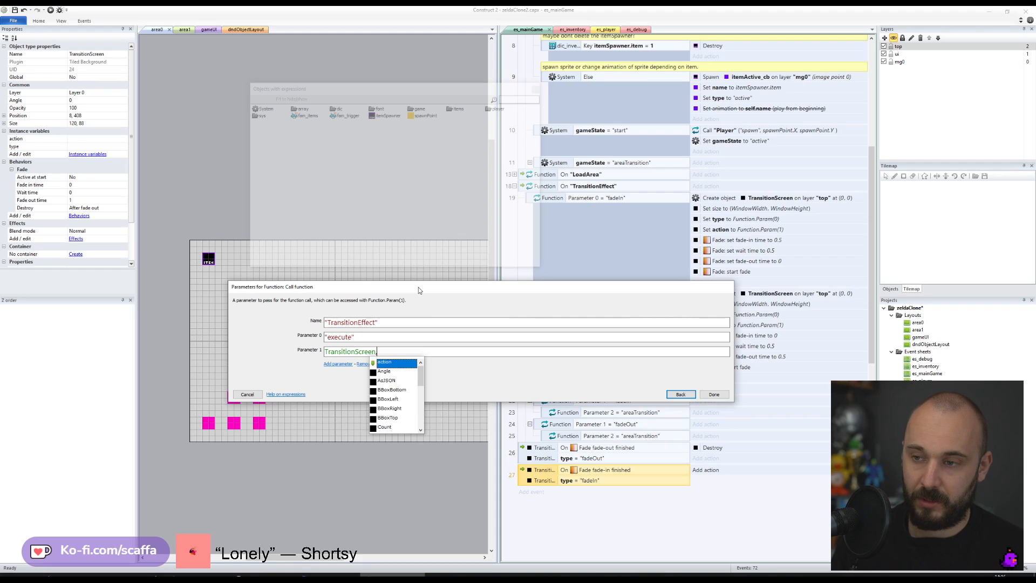
{"action": "type", "text": "type"}
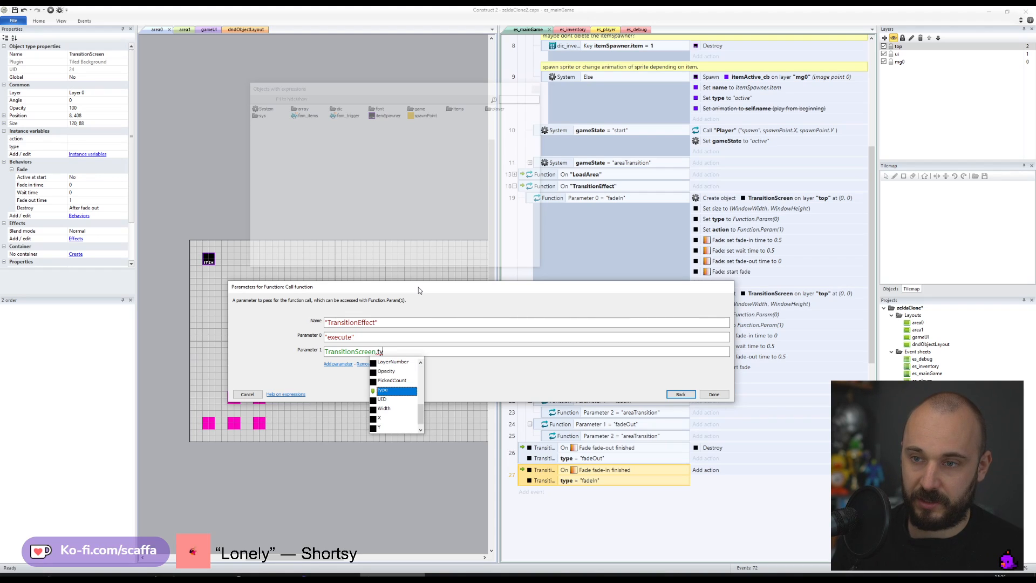
- Add Parameter 2 with TransitionScreen.action, reusing the Parameter 1 expression, and complete the "TransitionEffect" call
{"action": "key", "text": "Tab"}
{"action": "key", "text": "Return"}
{"action": "key", "text": "shift+Tab"}
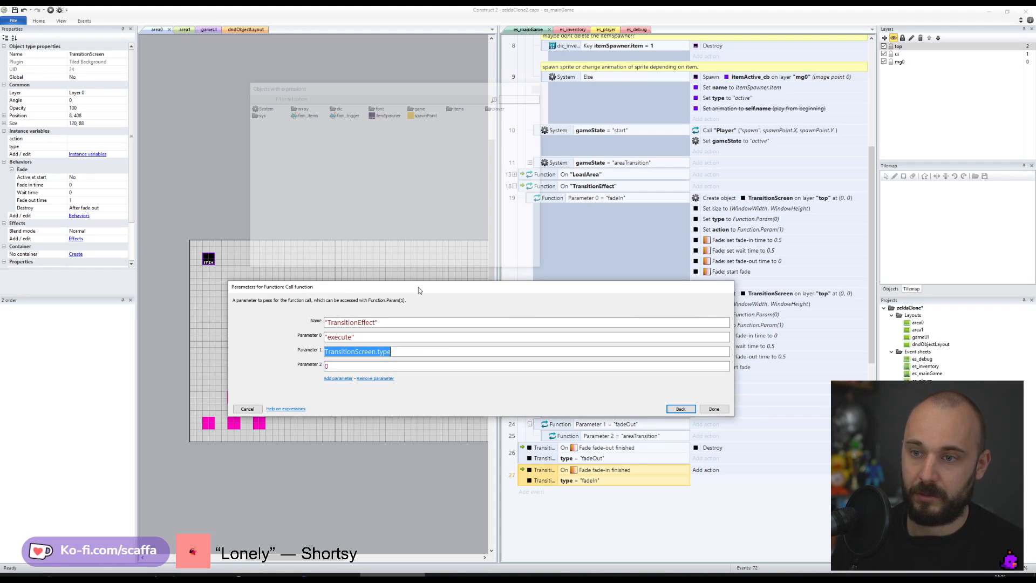
{"action": "key", "text": "ctrl+c"}
{"action": "key", "text": "Tab"}
{"action": "key", "text": "ctrl+v"}
{"action": "key", "text": "BackSpace"}
{"action": "key", "text": "BackSpace"}
{"action": "key", "text": "BackSpace"}
{"action": "key", "text": "BackSpace"}
{"action": "type", "text": "action"}
{"action": "key", "text": "Return"}
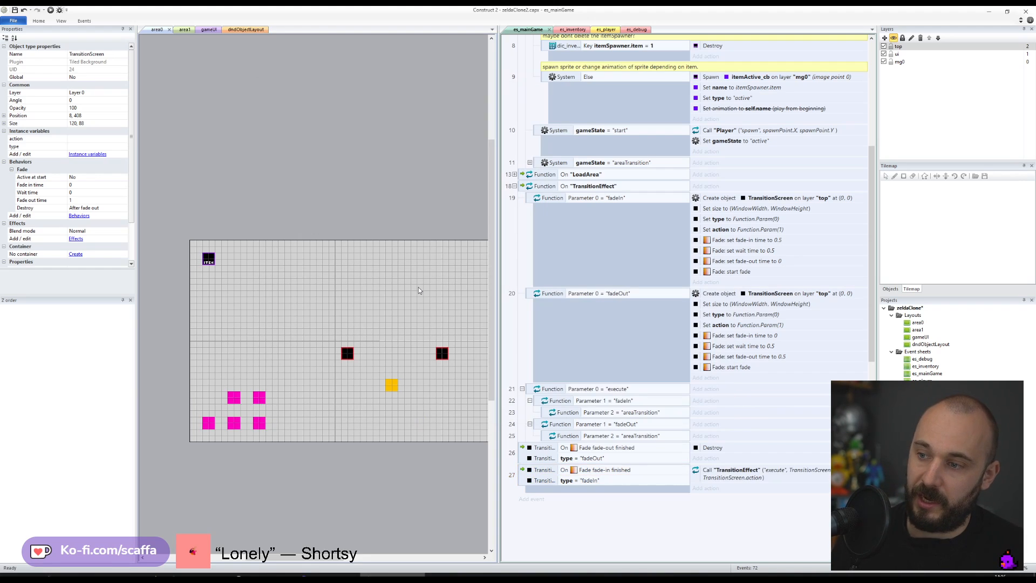
- Copy the "TransitionEffect" call into the fade-out finished event and move its Destroy action to the "areaTransition" sub-event under "fadeOut"
{"action": "left_click_drag", "start_coordinate": [723, 472], "coordinate": [721, 456], "text": "ctrl"}
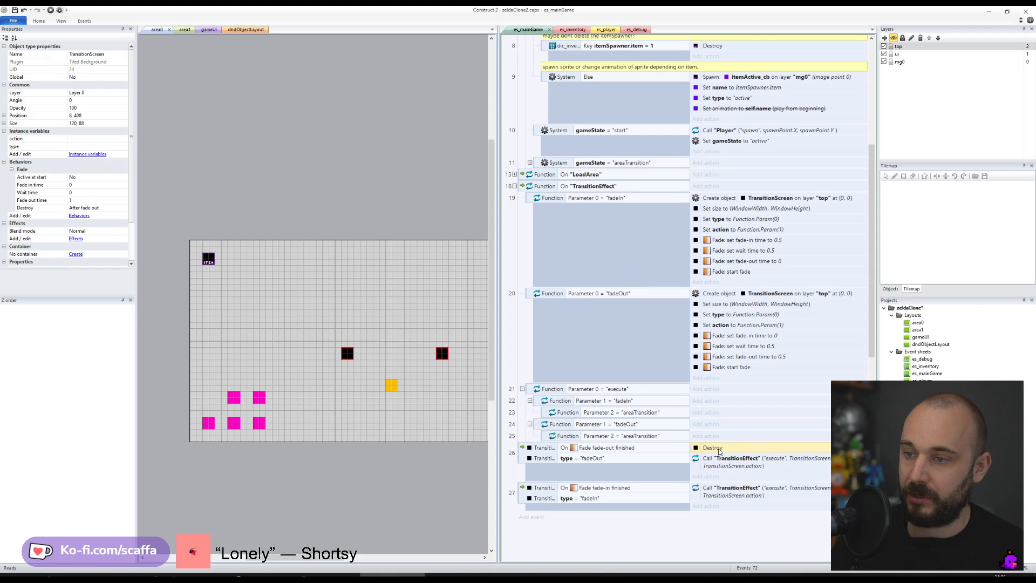
{"action": "left_click", "coordinate": [600, 451]}
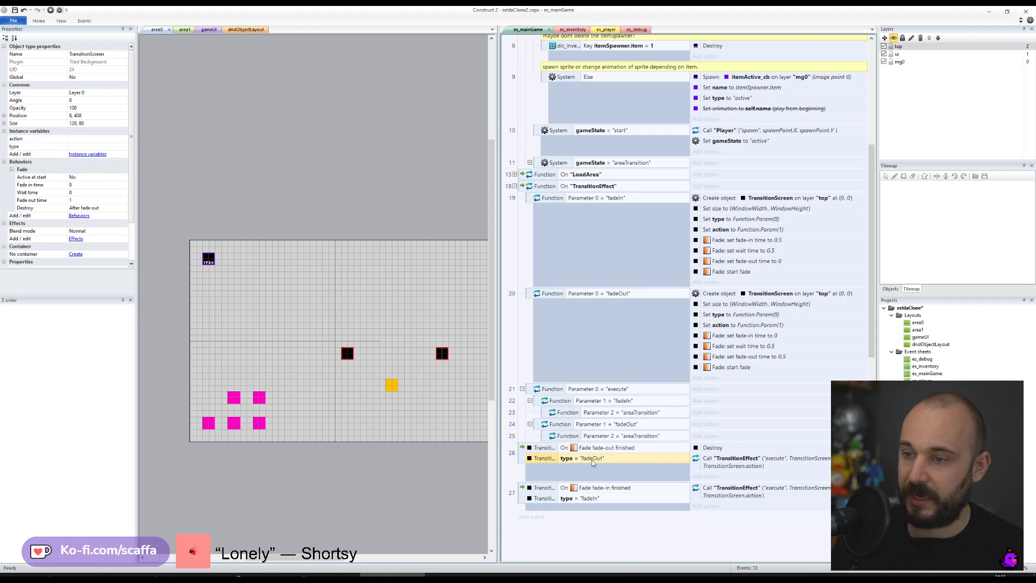
{"action": "left_click", "coordinate": [708, 450]}
{"action": "left_click_drag", "start_coordinate": [709, 451], "coordinate": [709, 442]}
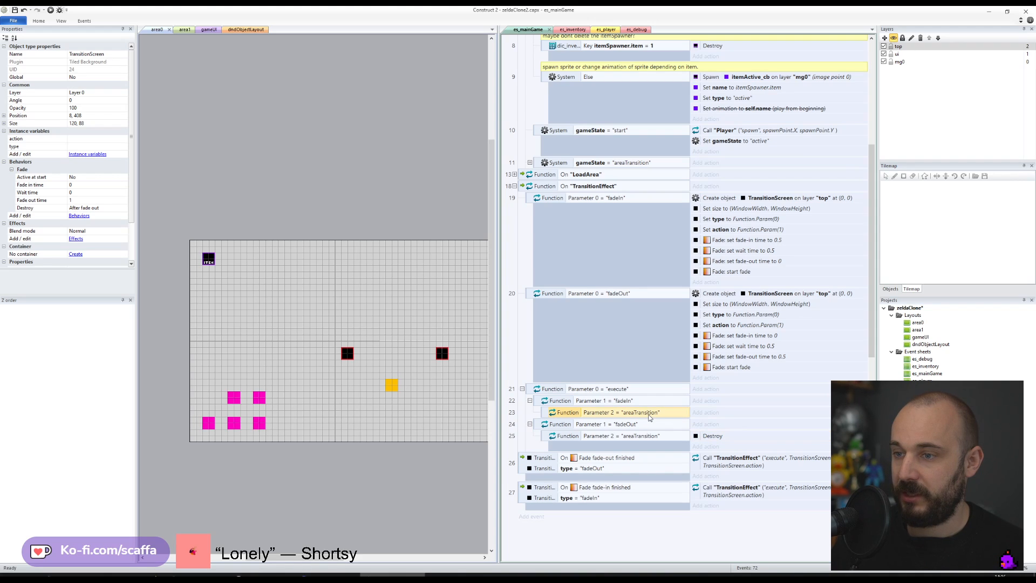
- Copy the collision event's LoadArea "initialize" call into the execute > fadeIn > areaTransition event of the TransitionEffect function
{"action": "scroll", "coordinate": [655, 415], "scroll_direction": "up", "scroll_amount": 4}
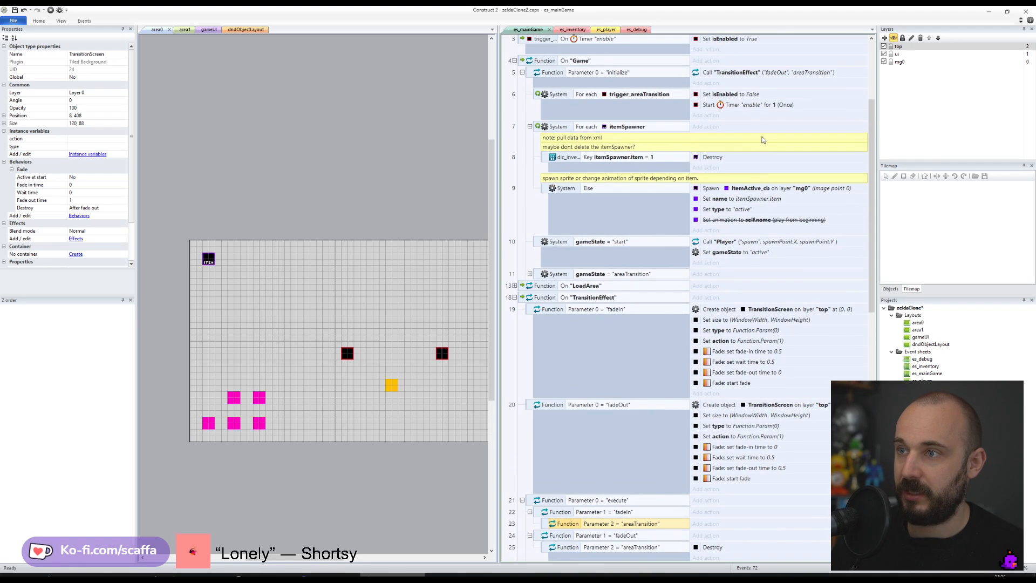
{"action": "scroll", "coordinate": [763, 162], "scroll_direction": "up", "scroll_amount": 3}
{"action": "right_click", "coordinate": [766, 91]}
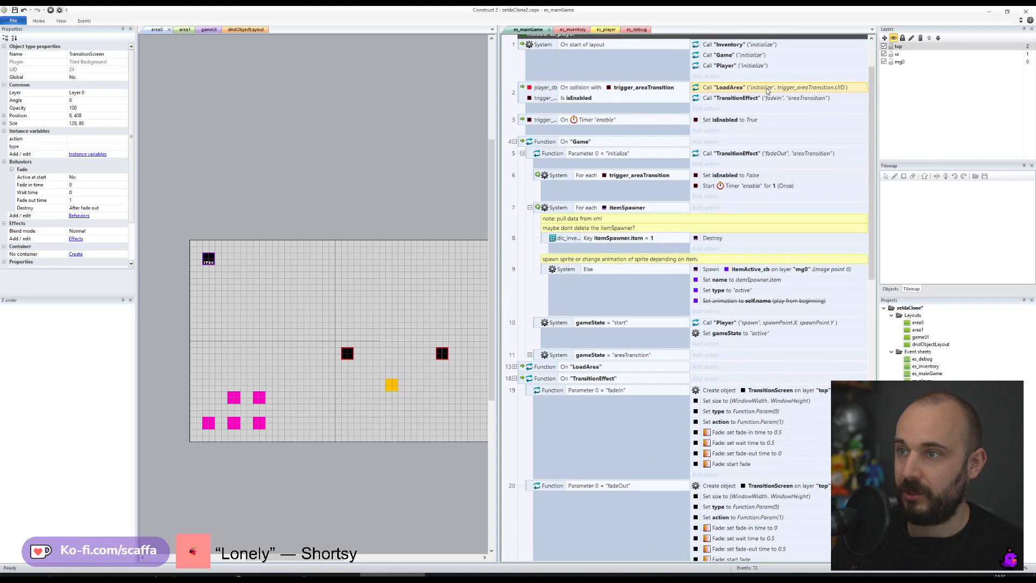
{"action": "key", "text": "Escape"}
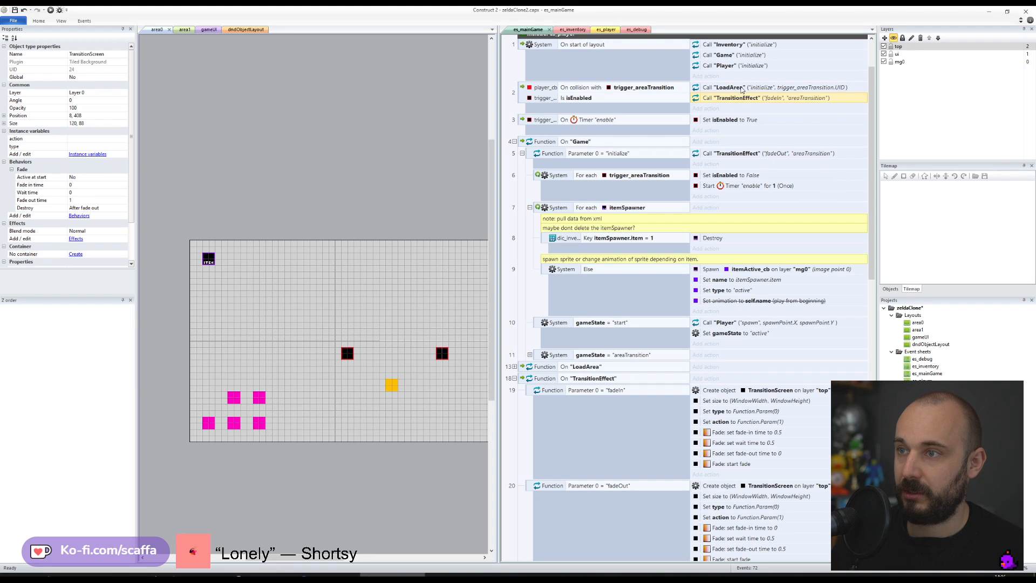
{"action": "scroll", "coordinate": [748, 112], "scroll_direction": "down", "scroll_amount": 1}
{"action": "scroll", "coordinate": [731, 433], "scroll_direction": "down", "scroll_amount": 5}
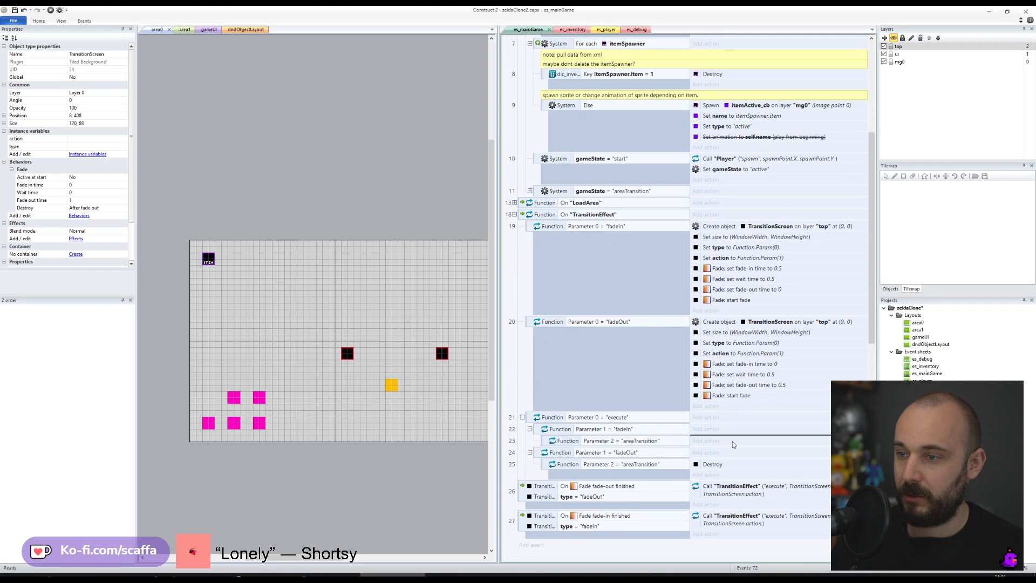
{"action": "scroll", "coordinate": [732, 441], "scroll_direction": "up", "scroll_amount": 6}
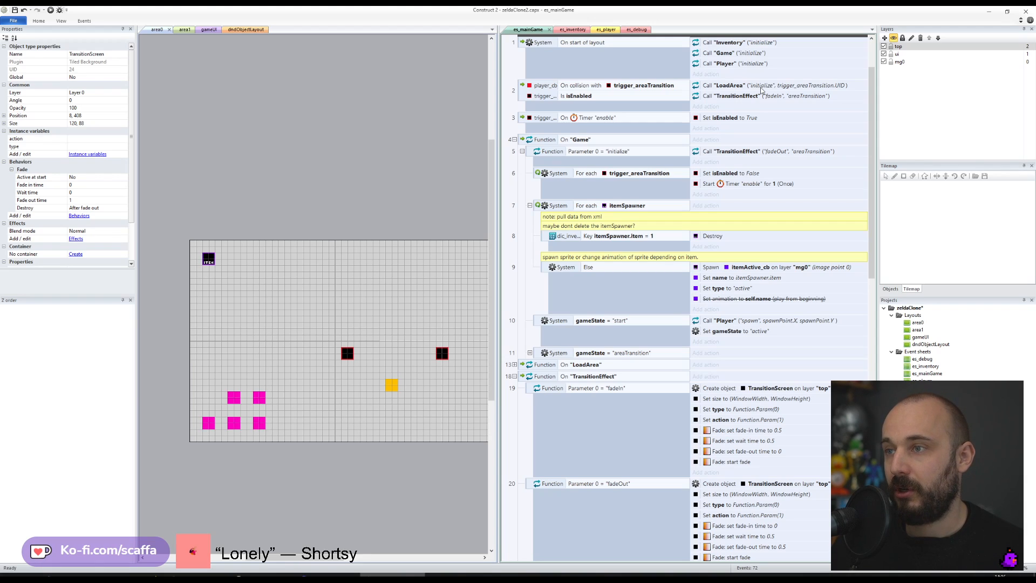
{"action": "scroll", "coordinate": [874, 85], "scroll_direction": "up", "scroll_amount": 1}
{"action": "scroll", "coordinate": [874, 84], "scroll_direction": "up", "scroll_amount": 1}
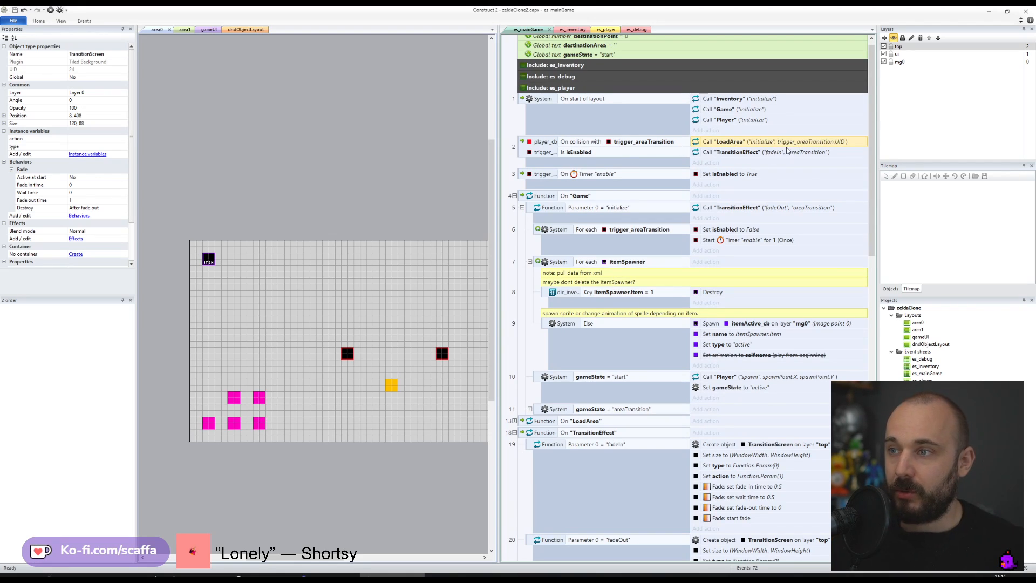
- Collapse the Game and TransitionEffect functions and expand LoadArea to review its initialize and load calls
{"action": "left_click", "coordinate": [611, 144]}
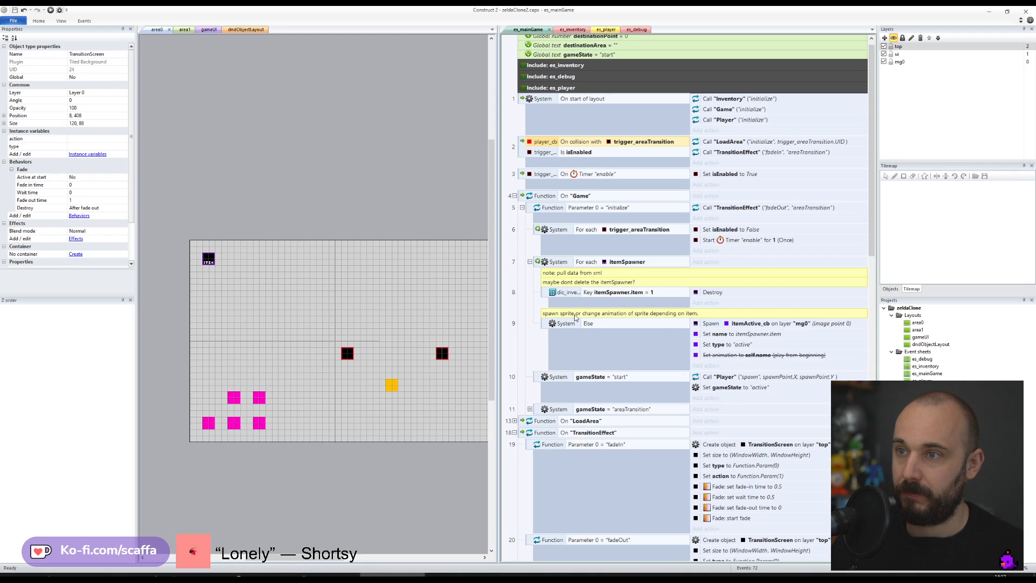
{"action": "left_click", "coordinate": [514, 196]}
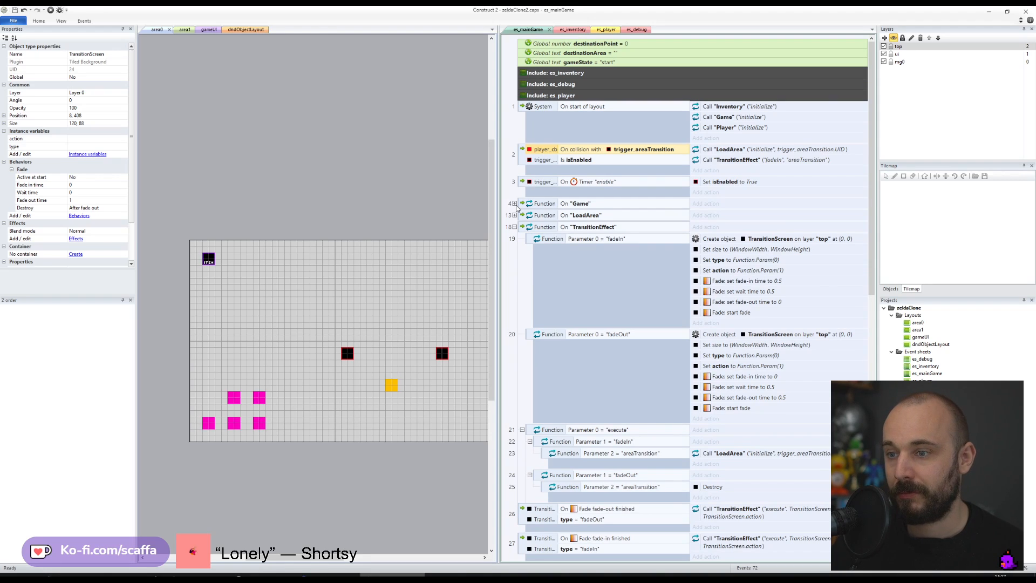
{"action": "left_click", "coordinate": [514, 226]}
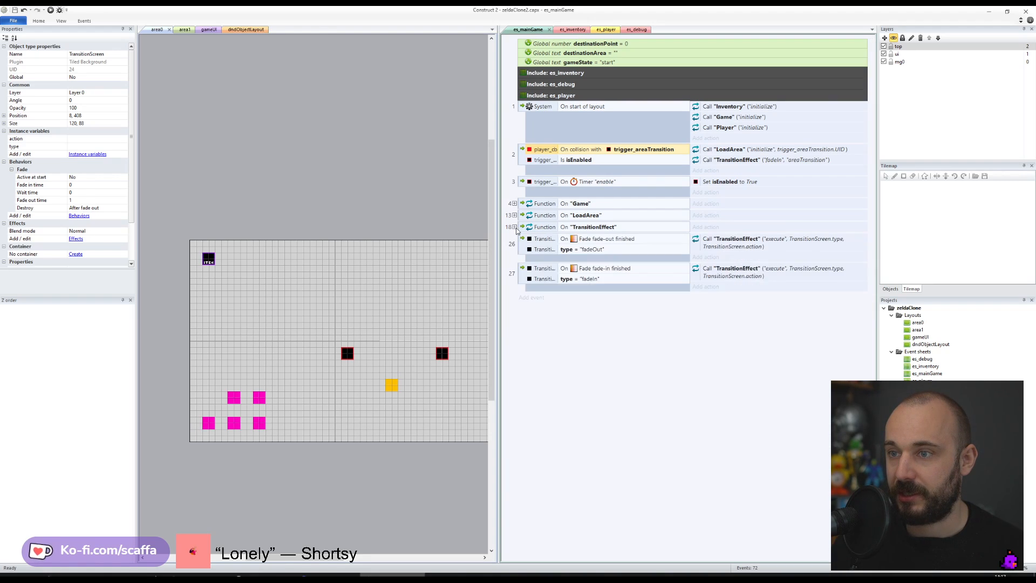
{"action": "left_click", "coordinate": [514, 215]}
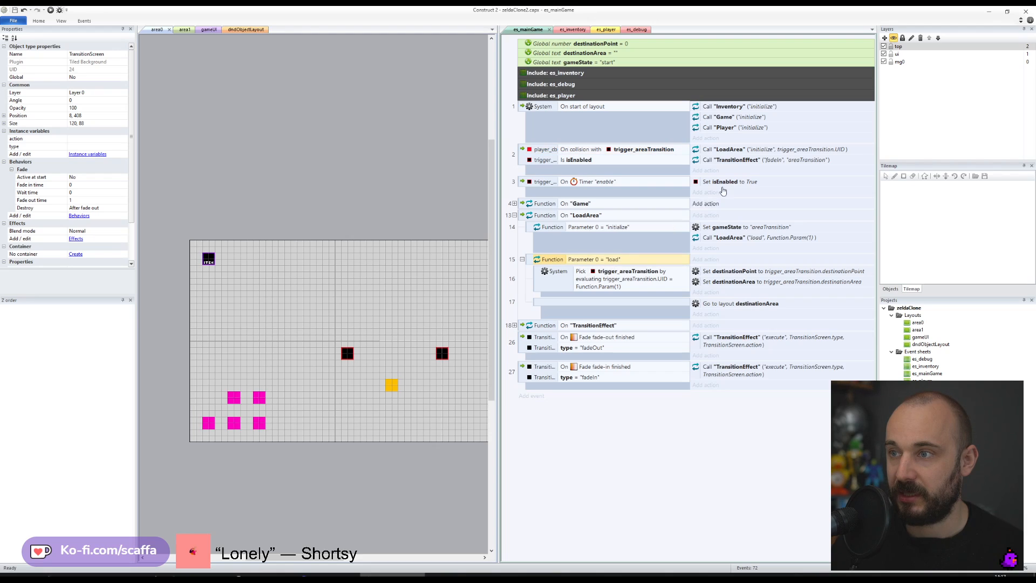
{"action": "left_click", "coordinate": [792, 150]}
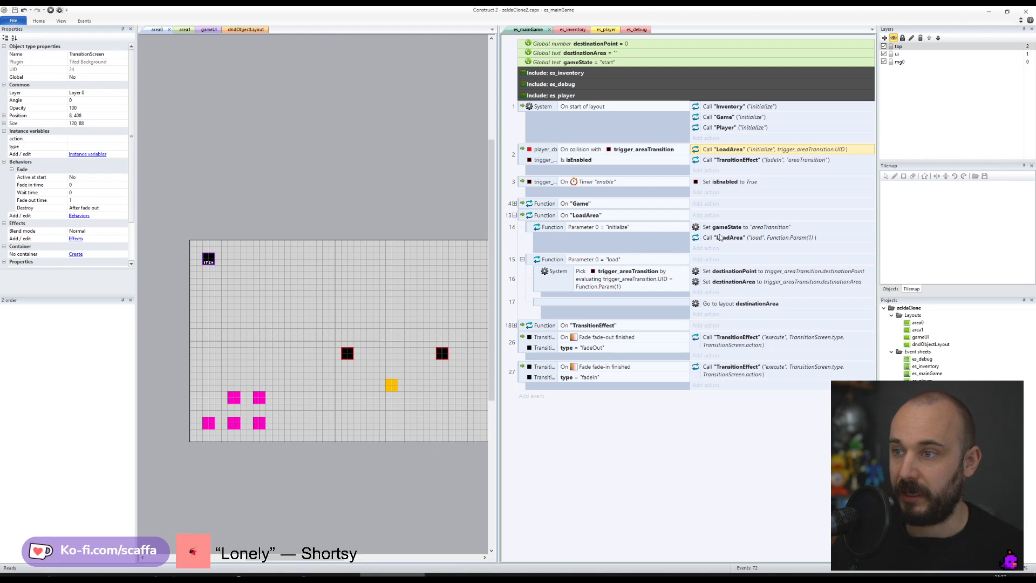
{"action": "left_click", "coordinate": [798, 242]}
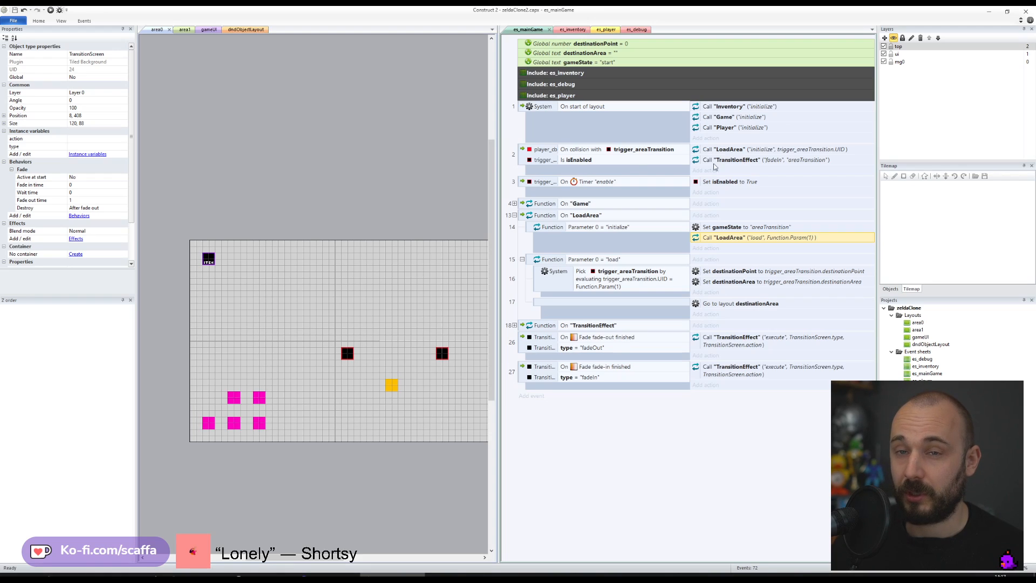
{"action": "right_click", "coordinate": [522, 216]}
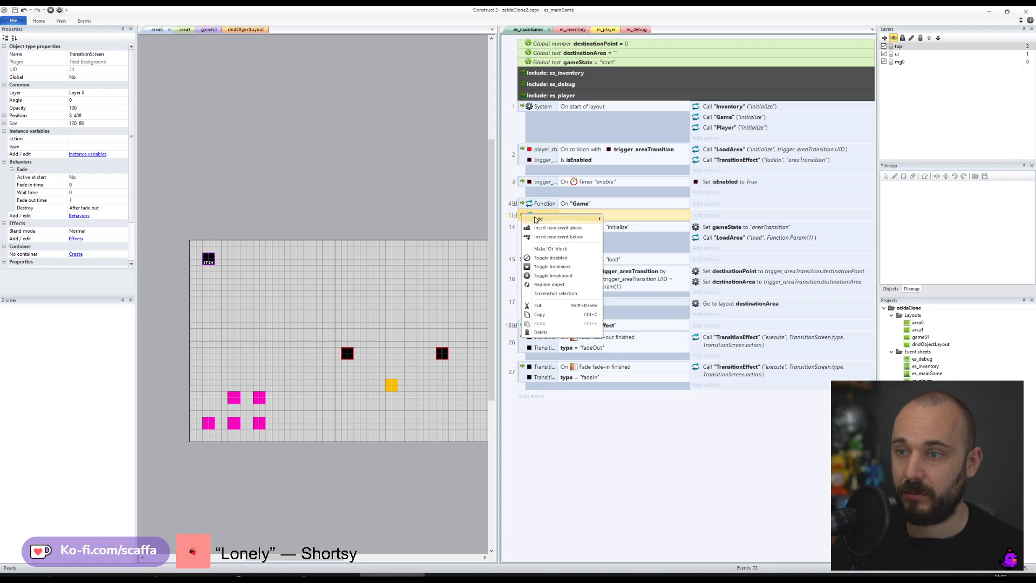
{"action": "mouse_move", "coordinate": [540, 218]}
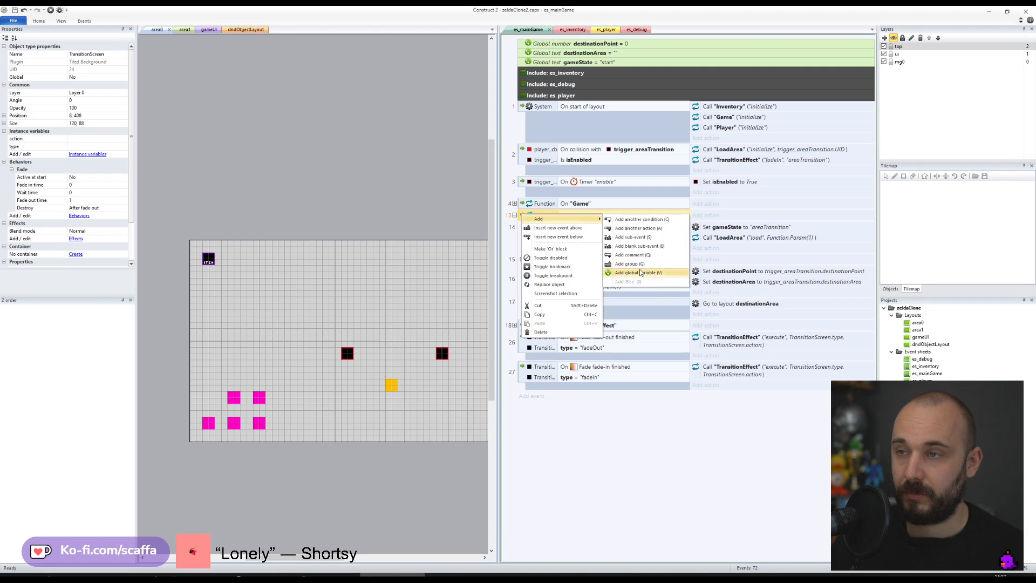
{"action": "left_click", "coordinate": [706, 483]}
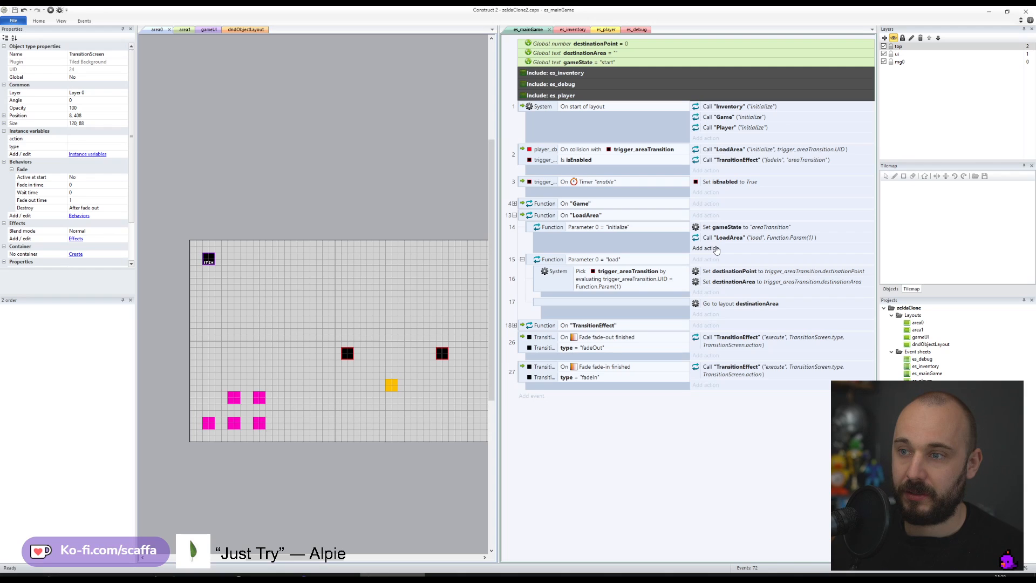
- Add a dic_gameData Add key action with key "destinationPoint" and value 0 to LoadArea's initialize event
{"action": "left_click", "coordinate": [706, 248]}
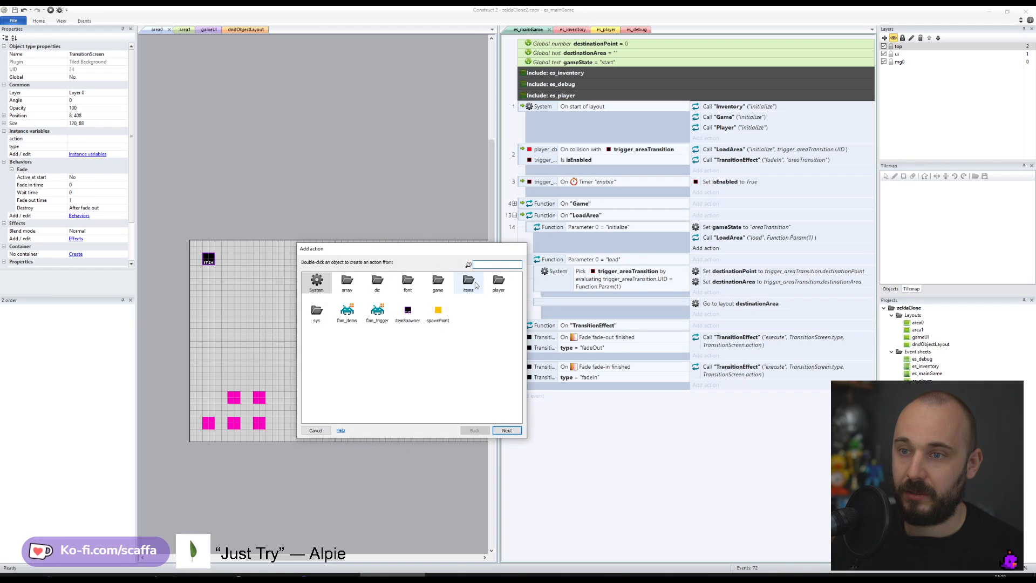
{"action": "double_click", "coordinate": [376, 282]}
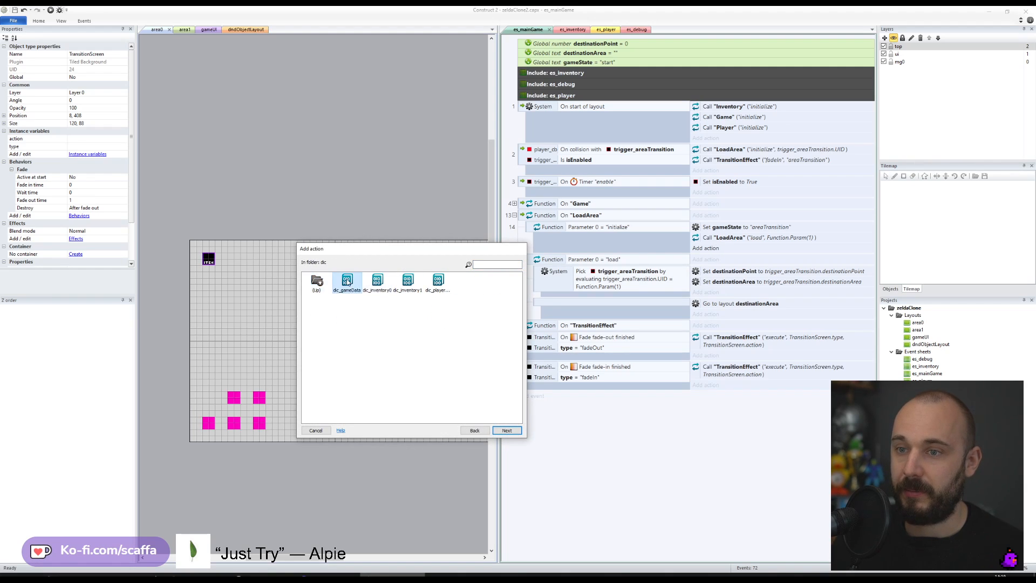
{"action": "double_click", "coordinate": [347, 282]}
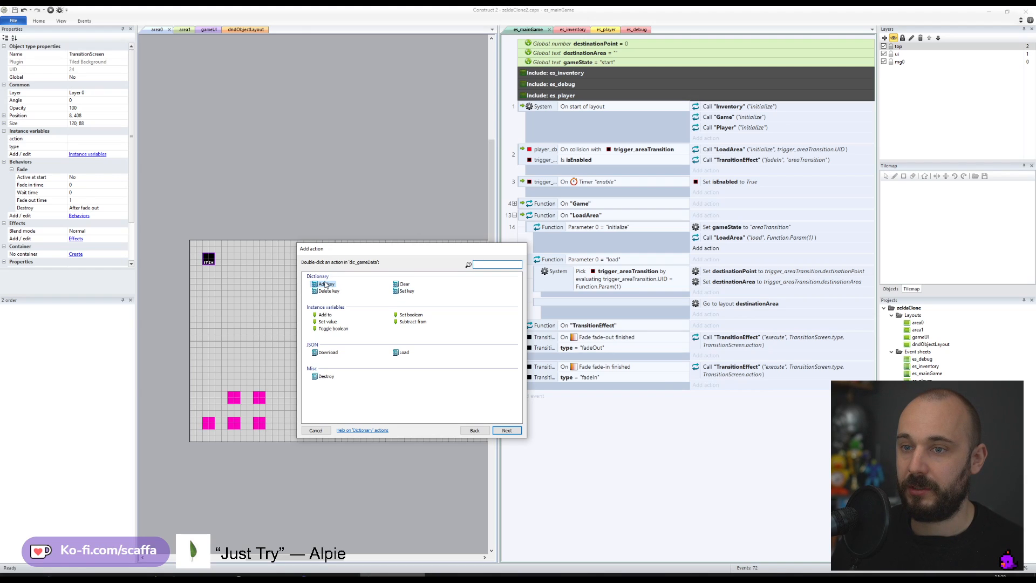
{"action": "double_click", "coordinate": [325, 284]}
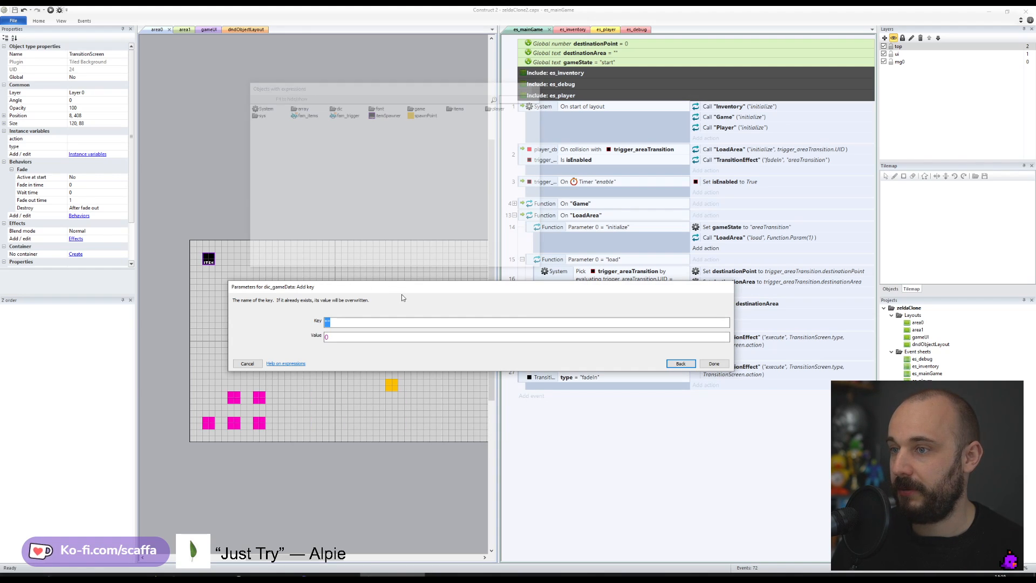
{"action": "key", "text": "Left"}
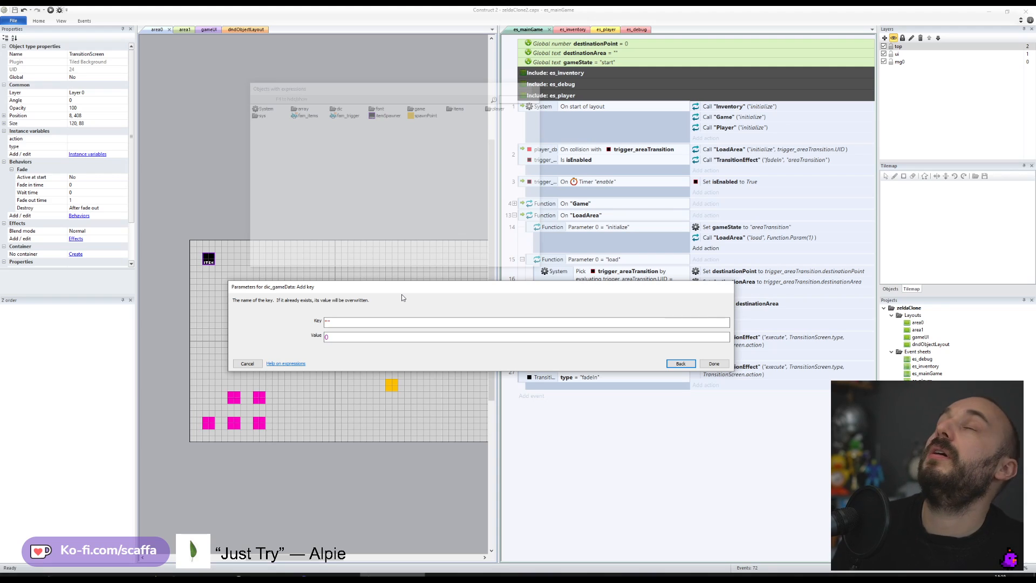
{"action": "type", "text": "desti"}
{"action": "type", "text": "na"}
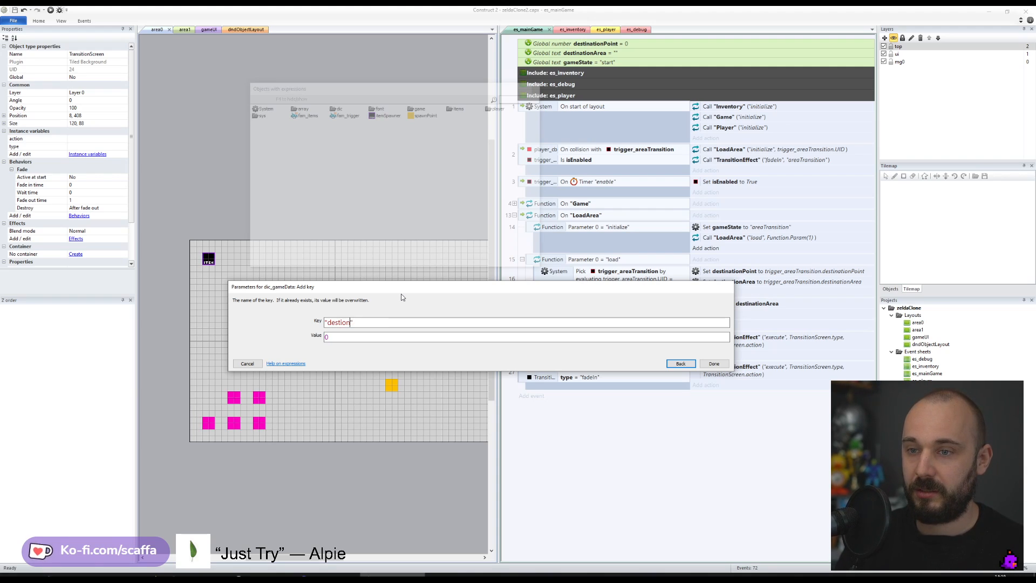
{"action": "type", "text": "tionPoint"}
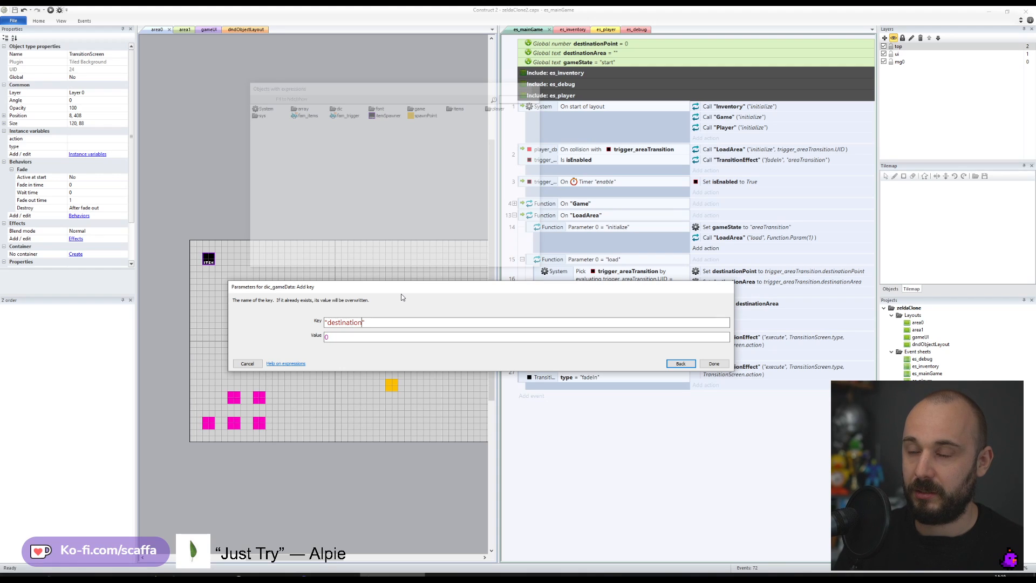
{"action": "key", "text": "Return"}
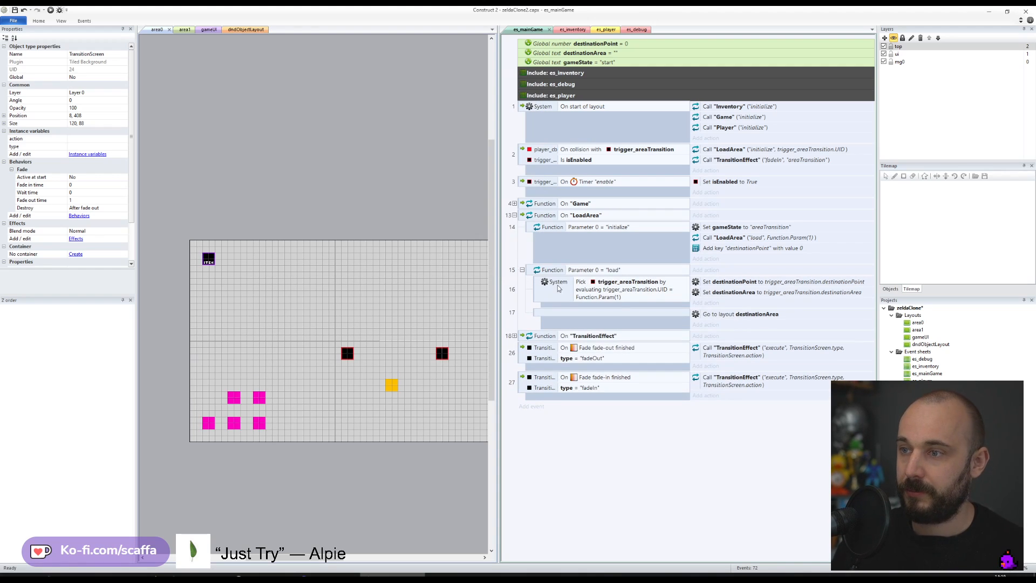
- Duplicate the destinationPoint Add key action and change the copy's key to "destinationArea"
{"action": "left_click", "coordinate": [731, 249]}
{"action": "key", "text": "ctrl+c"}
{"action": "key", "text": "ctrl+v"}
{"action": "double_click", "coordinate": [735, 259]}
{"action": "key", "text": "End"}
{"action": "key", "text": "Left"}
{"action": "key", "text": "Left"}
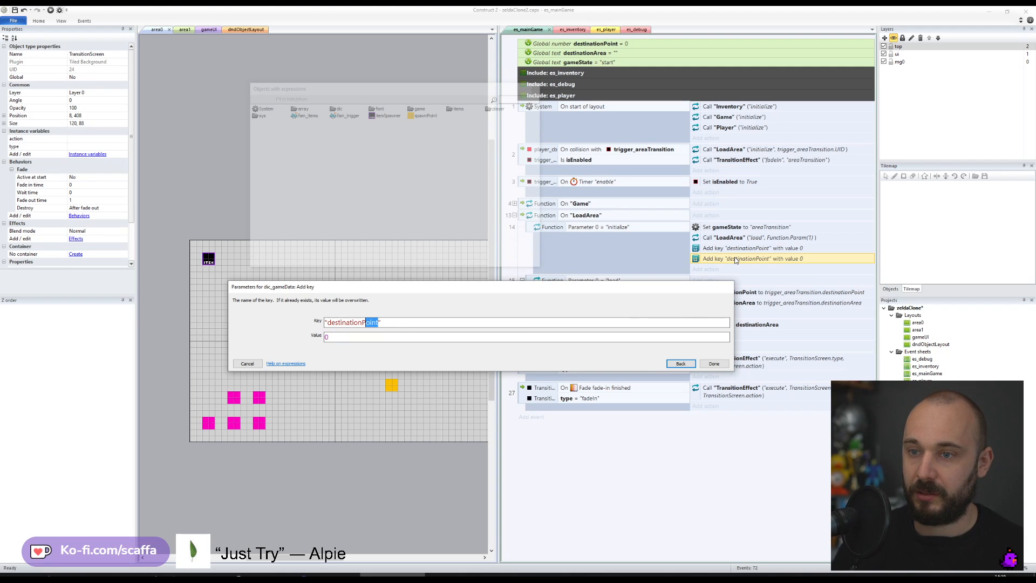
{"action": "key", "text": "Return"}
- Duplicate the destinationArea Add key action and change the copy's key to "transitionUID"
{"action": "key", "text": "ctrl+c"}
{"action": "key", "text": "ctrl+v"}
{"action": "double_click", "coordinate": [746, 270]}
{"action": "key", "text": "End"}
{"action": "key", "text": "Left"}
{"action": "key", "text": "Left"}
{"action": "key", "text": "Left"}
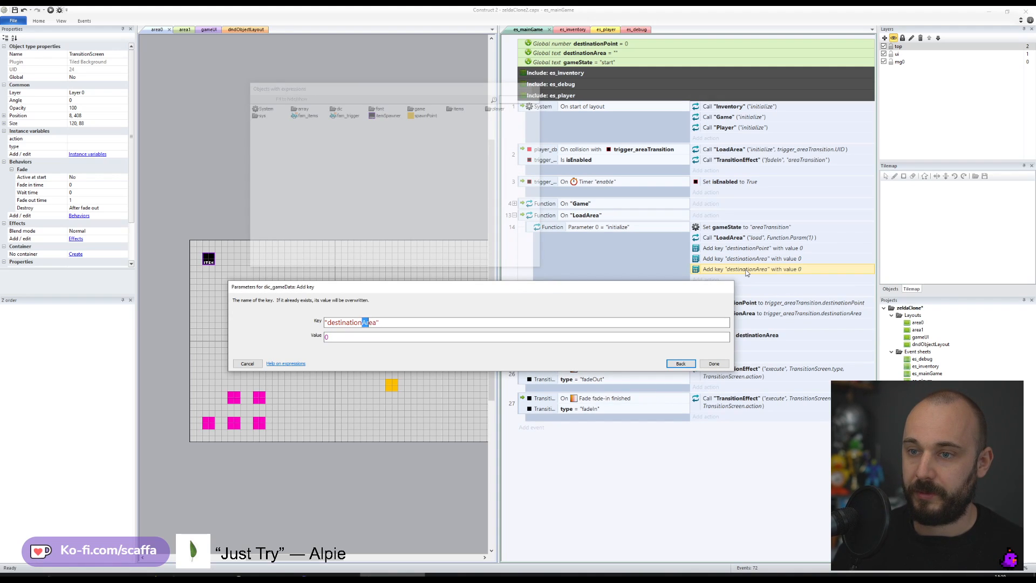
{"action": "type", "text": "UID"}
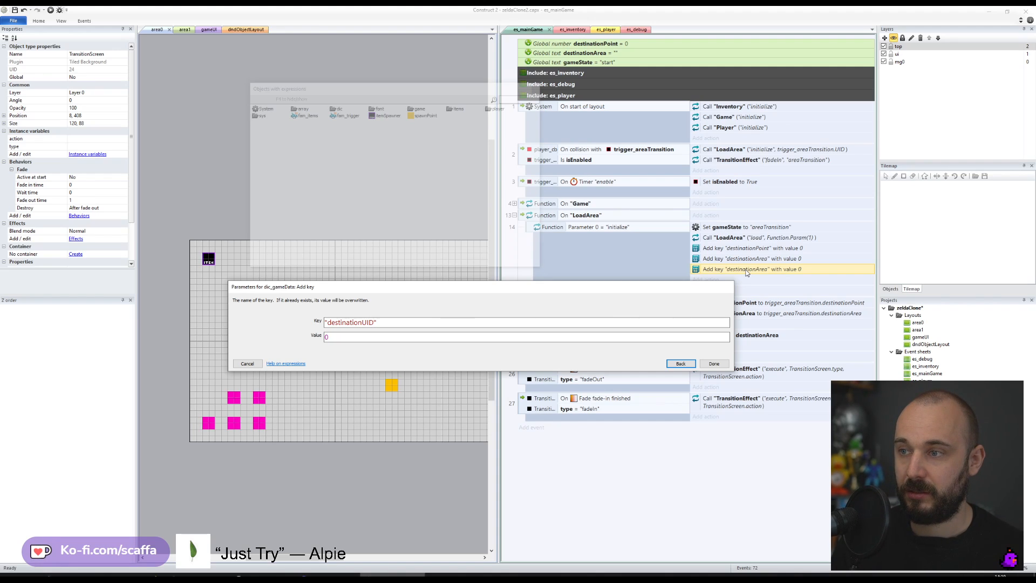
{"action": "key", "text": "ctrl+shift+Left"}
{"action": "key", "text": "BackSpace"}
{"action": "type", "text": "transition"}
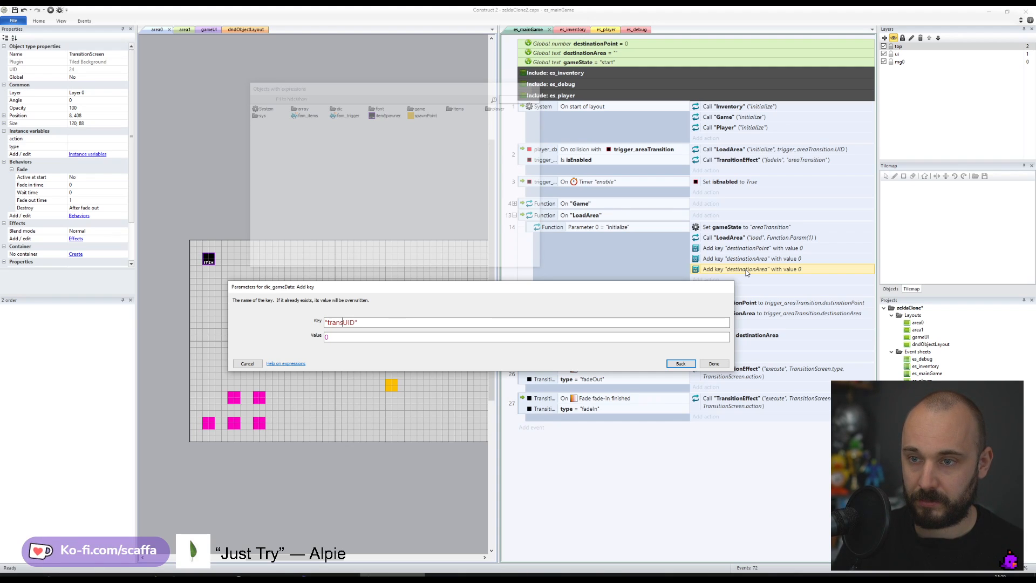
{"action": "key", "text": "shift+Home"}
{"action": "key", "text": "End"}
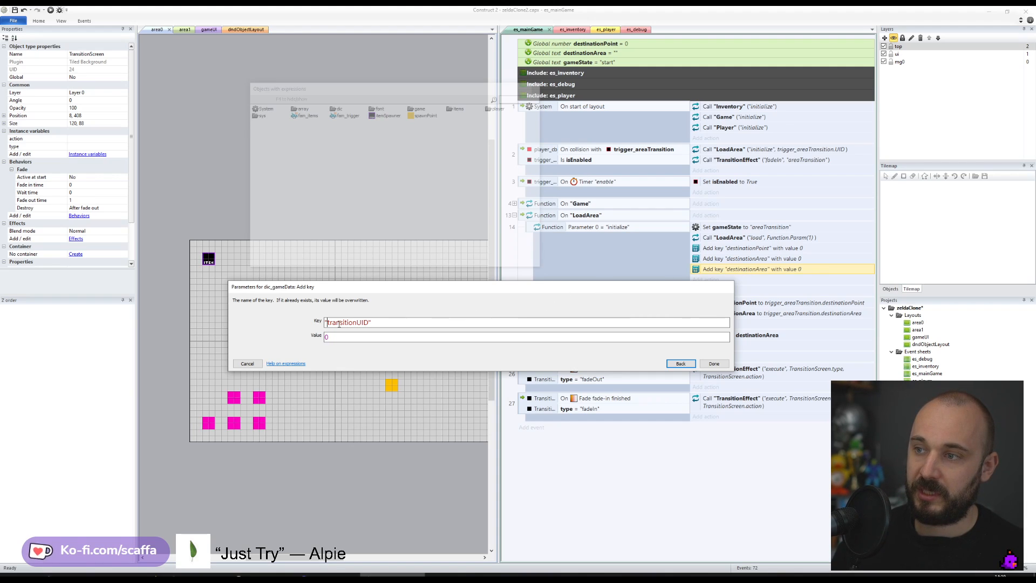
- Reuse the "transition" prefix to rename the other two dictionary keys "transitionArea" and "transitionPoint"
{"action": "double_click", "coordinate": [340, 324]}
{"action": "left_click", "coordinate": [346, 323]}
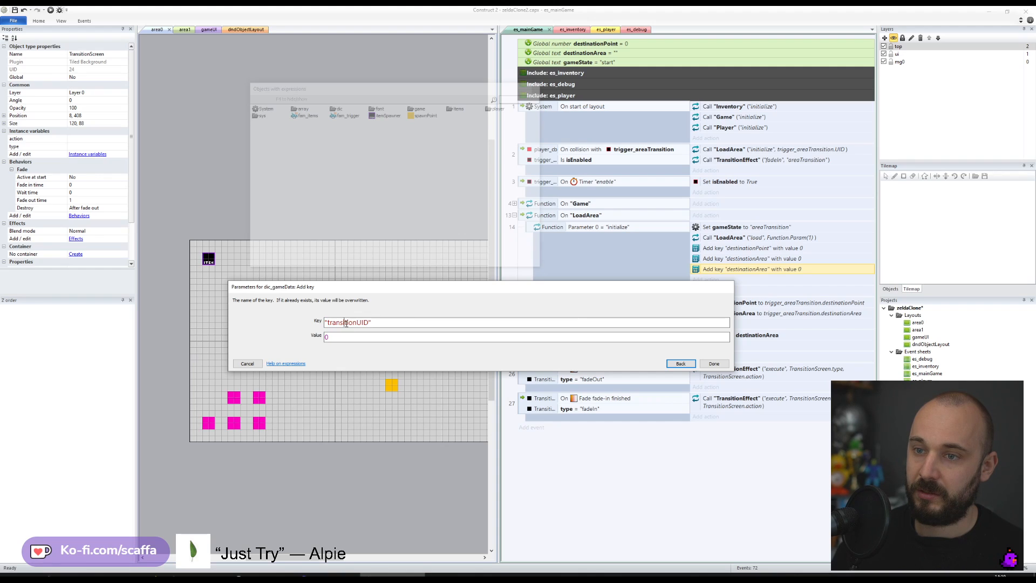
{"action": "left_click_drag", "start_coordinate": [355, 323], "coordinate": [329, 323]}
{"action": "left_click", "coordinate": [713, 364]}
{"action": "double_click", "coordinate": [735, 259]}
{"action": "left_click_drag", "start_coordinate": [357, 323], "coordinate": [328, 322]}
{"action": "key", "text": "ctrl+v"}
{"action": "left_click", "coordinate": [713, 364]}
{"action": "double_click", "coordinate": [742, 249]}
{"action": "left_click_drag", "start_coordinate": [358, 322], "coordinate": [327, 322]}
{"action": "key", "text": "ctrl+v"}
{"action": "left_click", "coordinate": [713, 363]}
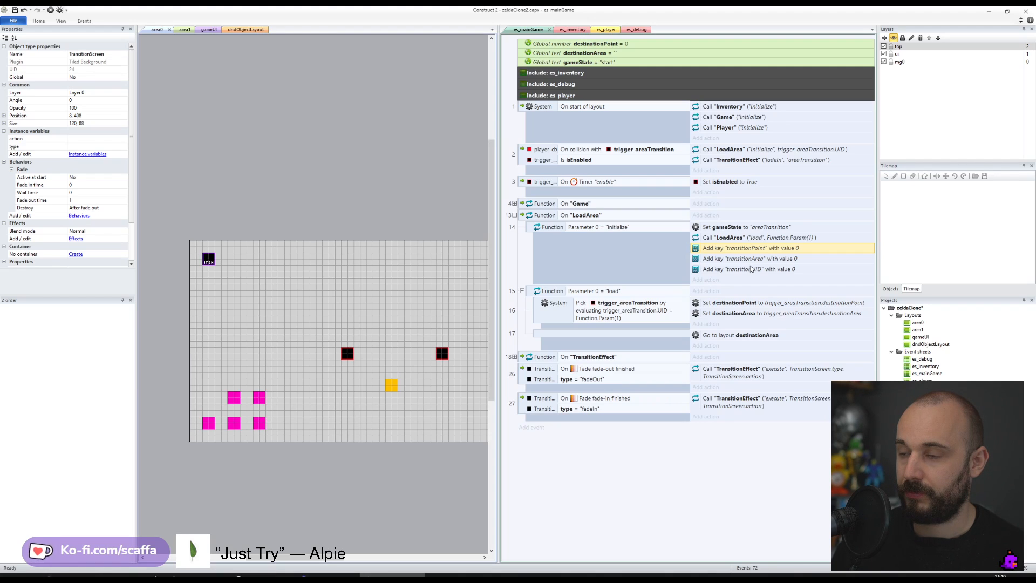
- Create a sub-event under LoadArea's initialize with a copy of the pick trigger_areaTransition by UID condition, and move the three Add key actions into it
{"action": "left_click", "coordinate": [584, 310]}
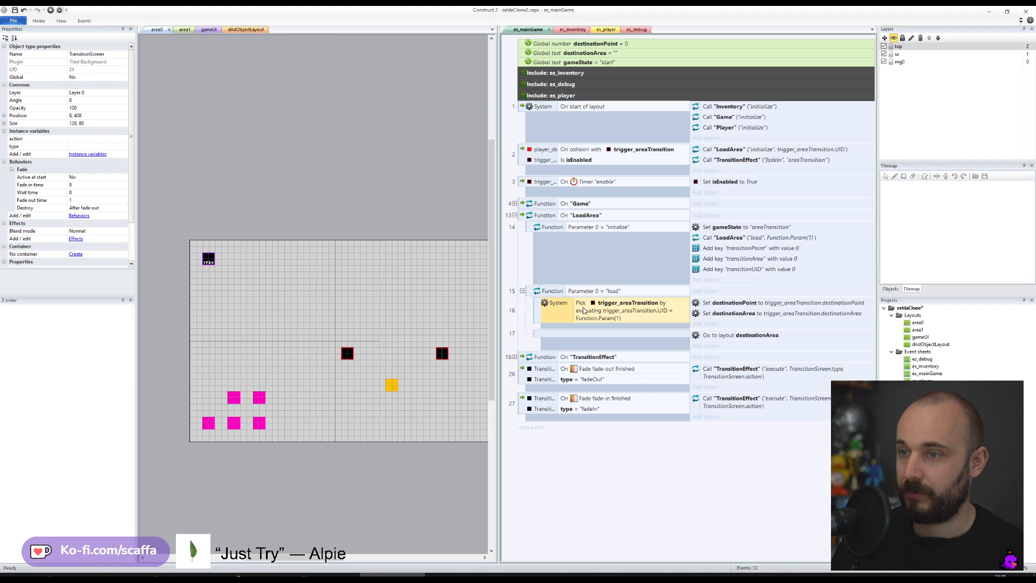
{"action": "left_click", "coordinate": [528, 232]}
{"action": "key", "text": "b"}
{"action": "key", "text": "ctrl+v"}
{"action": "left_click", "coordinate": [741, 269]}
{"action": "left_click", "coordinate": [738, 249], "text": "shift"}
{"action": "left_click_drag", "start_coordinate": [737, 250], "coordinate": [724, 291]}
- Set the transitionPoint key's value to trigger_areaTransition.destinationPoint, copied from the load event's Set destinationPoint action
{"action": "double_click", "coordinate": [792, 316]}
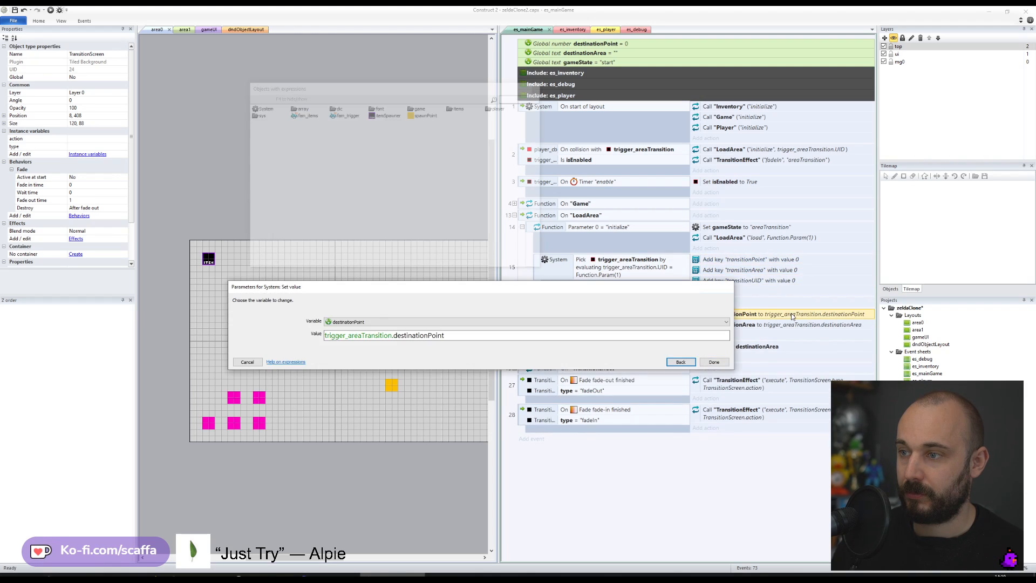
{"action": "left_click", "coordinate": [721, 360]}
{"action": "double_click", "coordinate": [752, 270]}
{"action": "key", "text": "Escape"}
{"action": "double_click", "coordinate": [749, 263]}
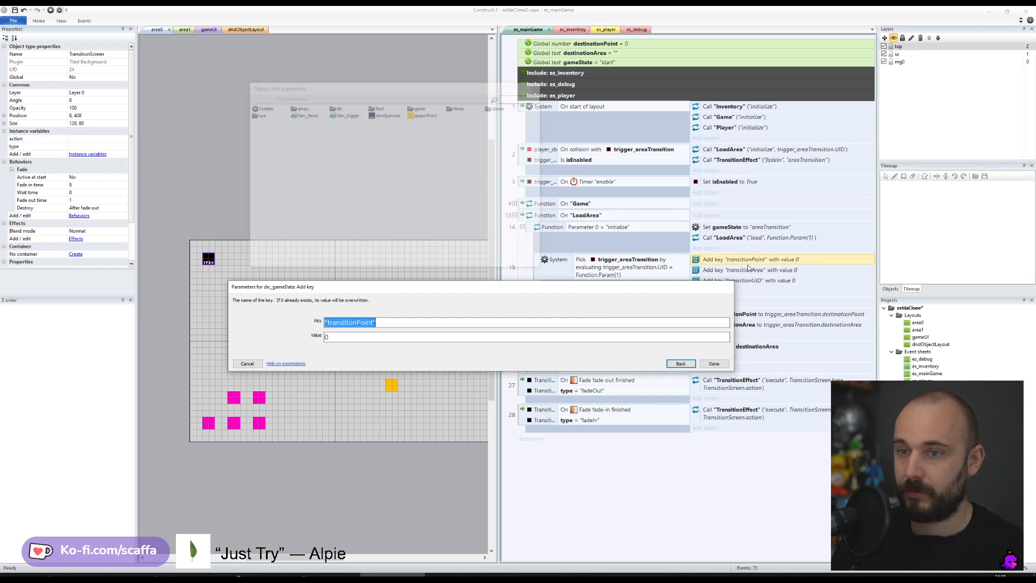
{"action": "key", "text": "Tab"}
{"action": "key", "text": "ctrl+v"}
{"action": "left_click", "coordinate": [720, 360]}
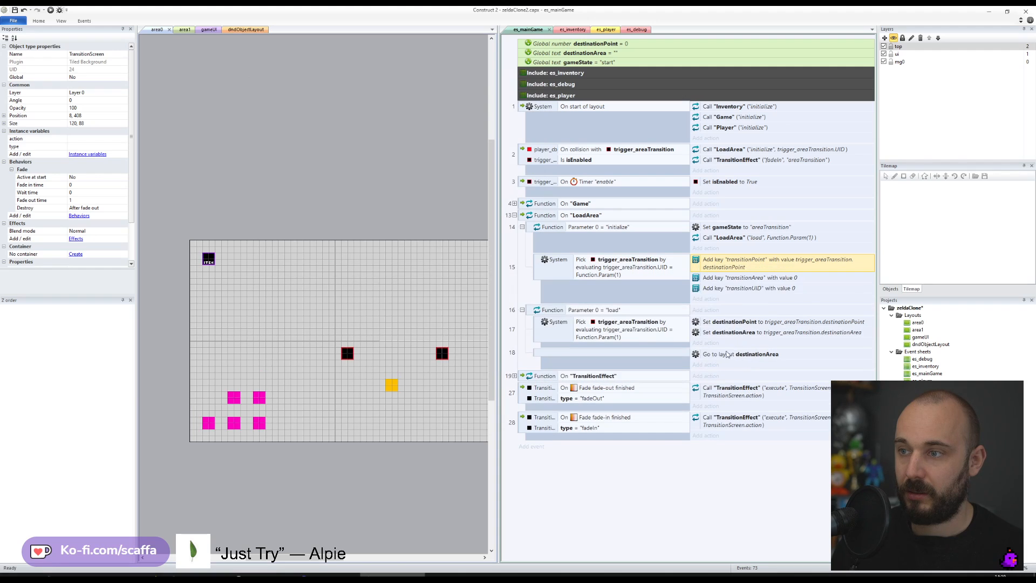
- Set the transitionArea key's value to trigger_areaTransition.destinationArea, copied from the load event's Set destinationArea action
{"action": "double_click", "coordinate": [777, 332]}
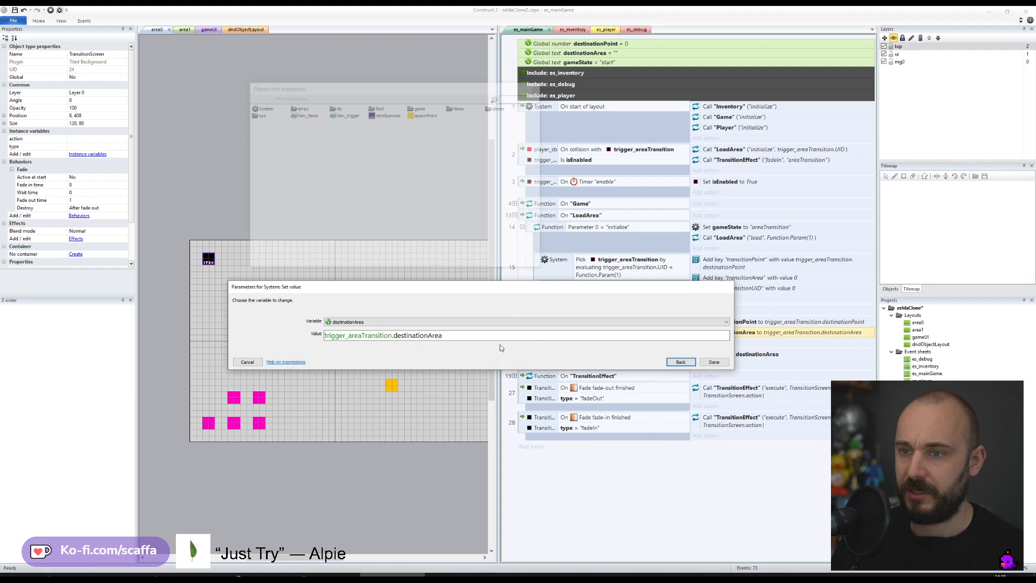
{"action": "key", "text": "ctrl+a"}
{"action": "left_click", "coordinate": [714, 362]}
{"action": "double_click", "coordinate": [744, 277]}
{"action": "key", "text": "Tab"}
{"action": "key", "text": "ctrl+v"}
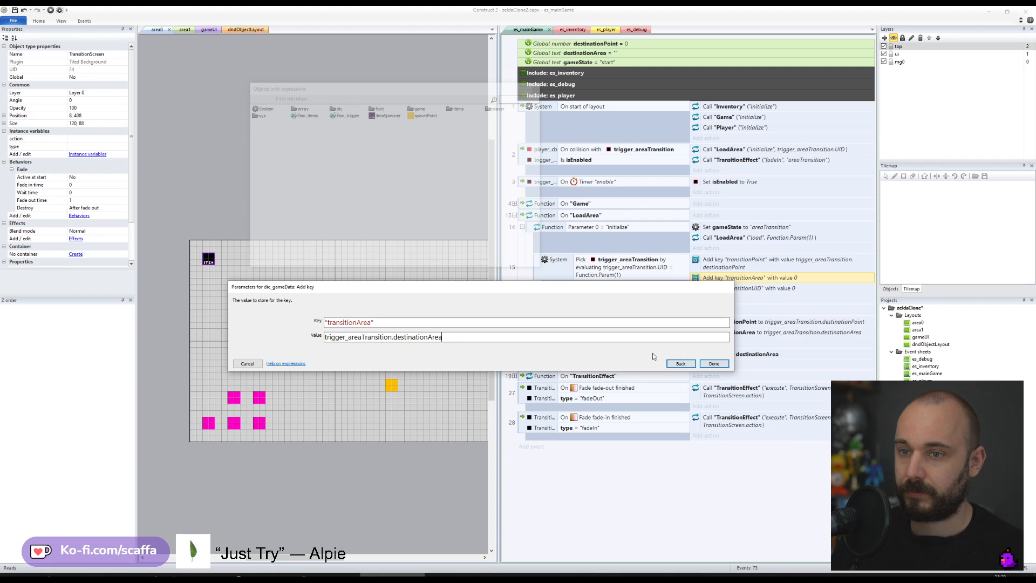
{"action": "left_click", "coordinate": [726, 366]}
- Delete the Add key "transitionUID" action from the pick sub-event under LoadArea's initialize
{"action": "double_click", "coordinate": [730, 297]}
{"action": "key", "text": "Tab"}
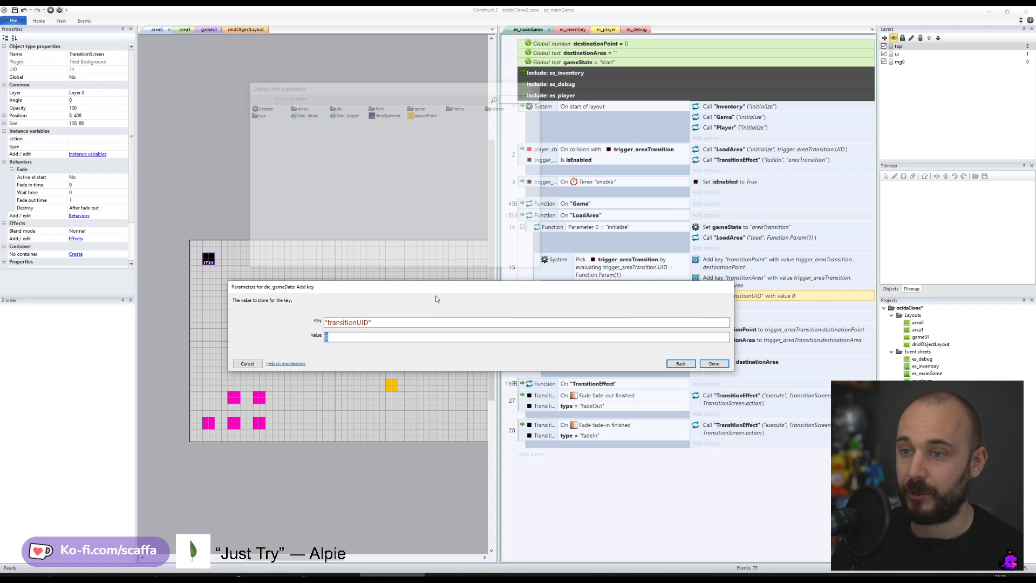
{"action": "left_click", "coordinate": [259, 363]}
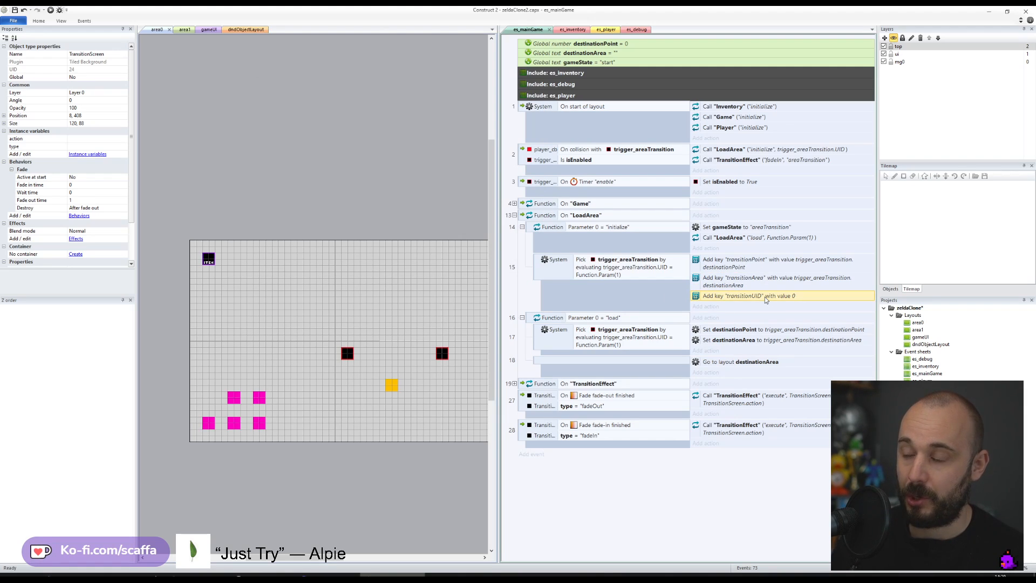
{"action": "key", "text": "Delete"}
- Add a blank sub-event under LoadArea's initialize event
{"action": "left_click", "coordinate": [526, 233]}
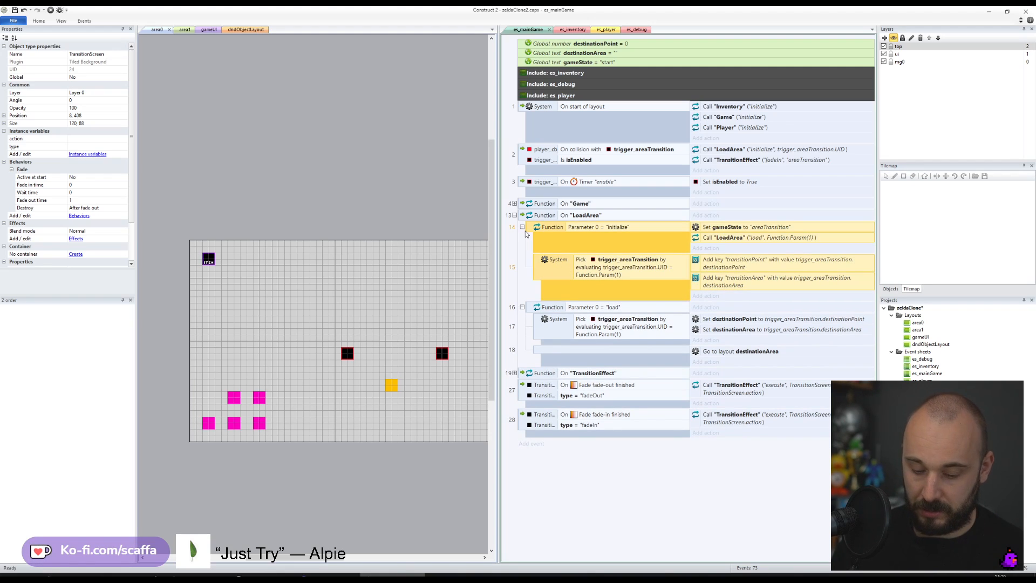
{"action": "key", "text": "b"}
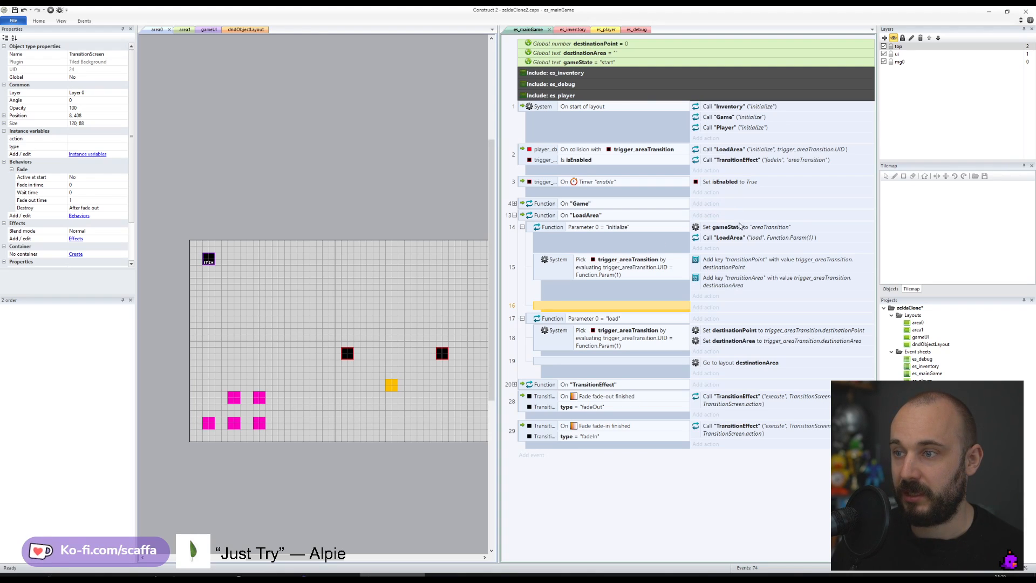
- Disable the pick trigger_areaTransition sub-event under LoadArea's load event, including its Set destinationPoint and Set destinationArea actions
{"action": "left_click", "coordinate": [753, 270]}
{"action": "left_click", "coordinate": [753, 279]}
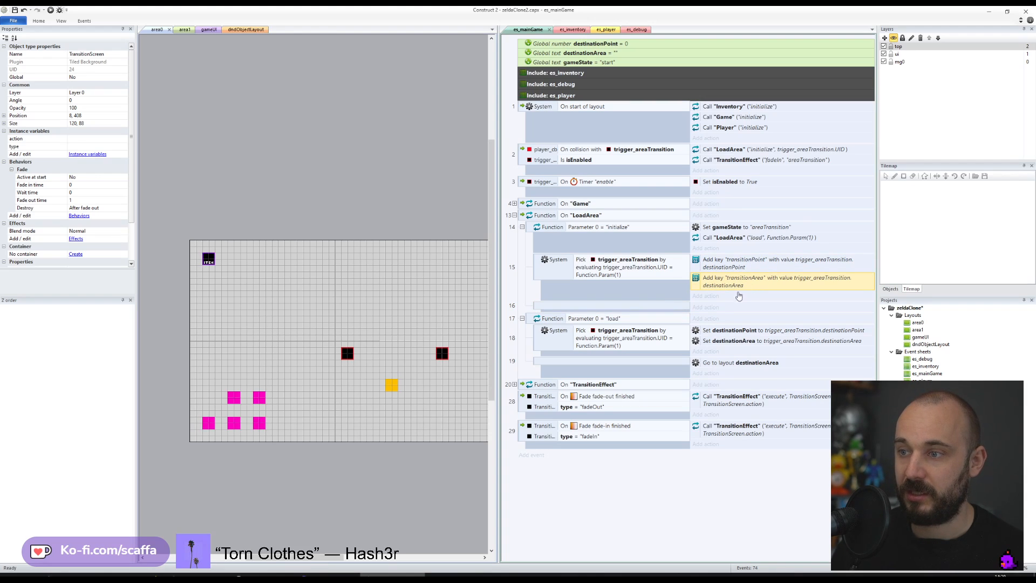
{"action": "right_click", "coordinate": [543, 331]}
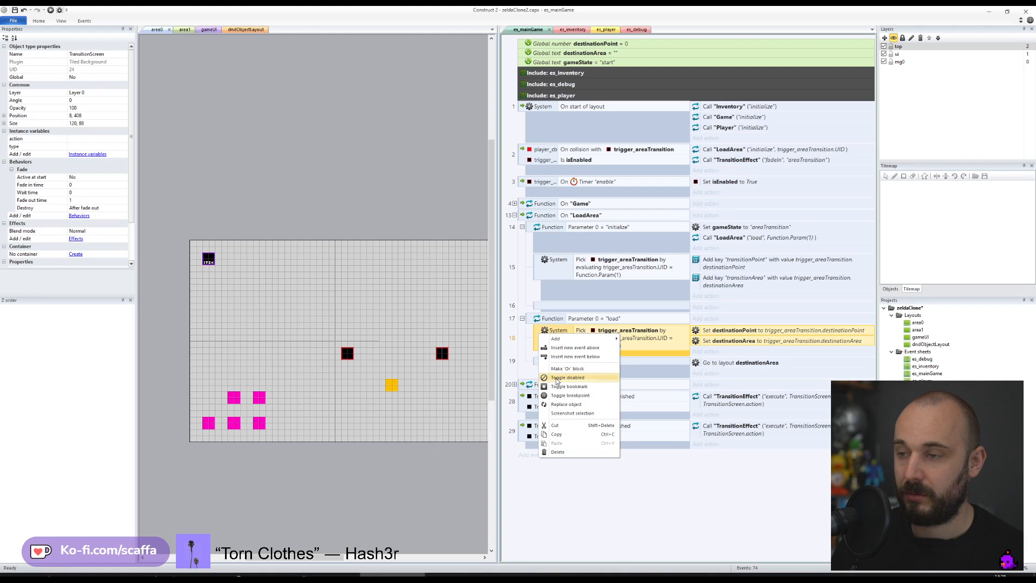
{"action": "left_click", "coordinate": [557, 379]}
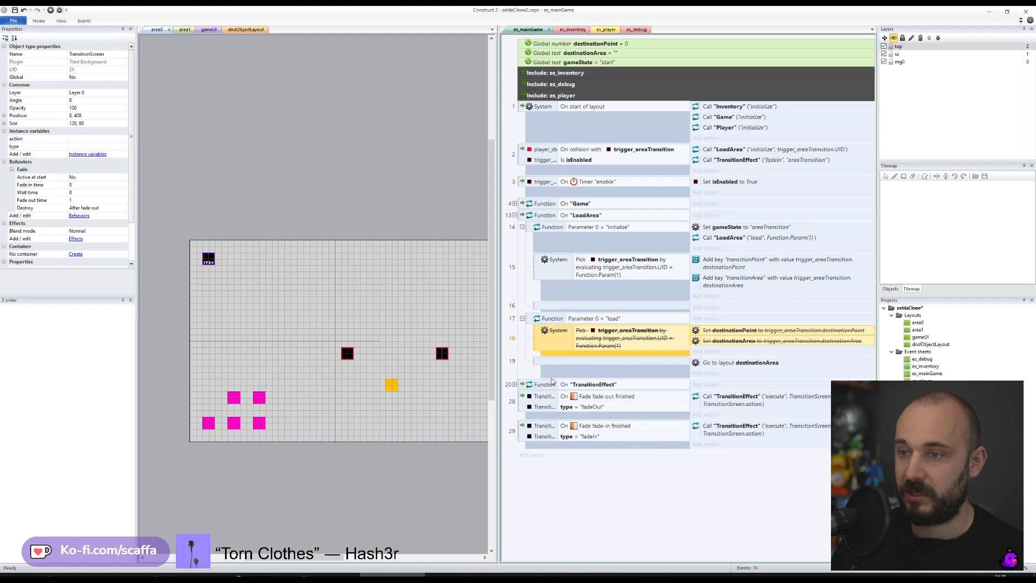
- Move the Go to layout destinationArea action up into LoadArea's load event and delete the emptied sub-event
{"action": "left_click_drag", "start_coordinate": [738, 362], "coordinate": [736, 317]}
{"action": "left_click", "coordinate": [537, 371]}
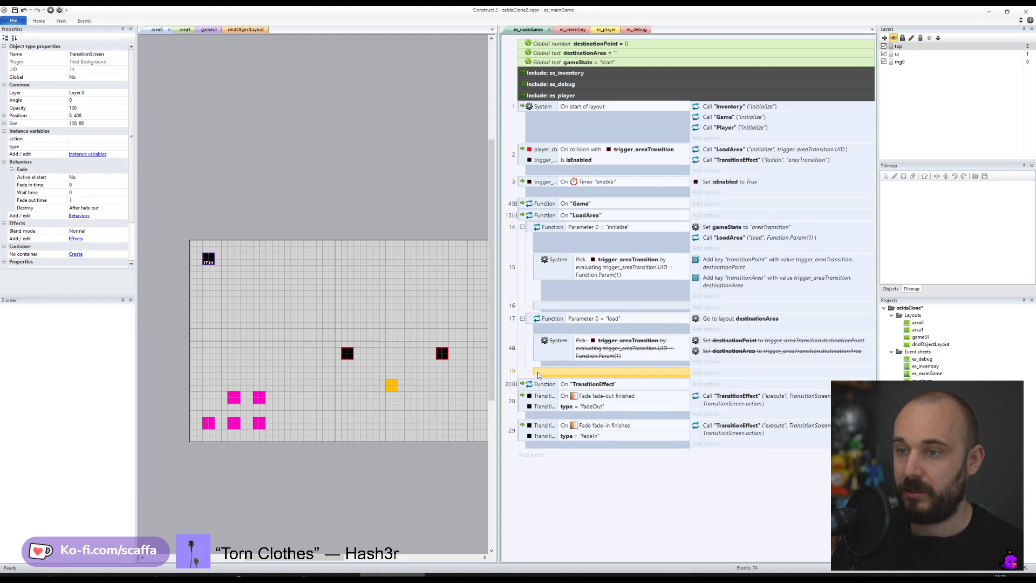
{"action": "key", "text": "Delete"}
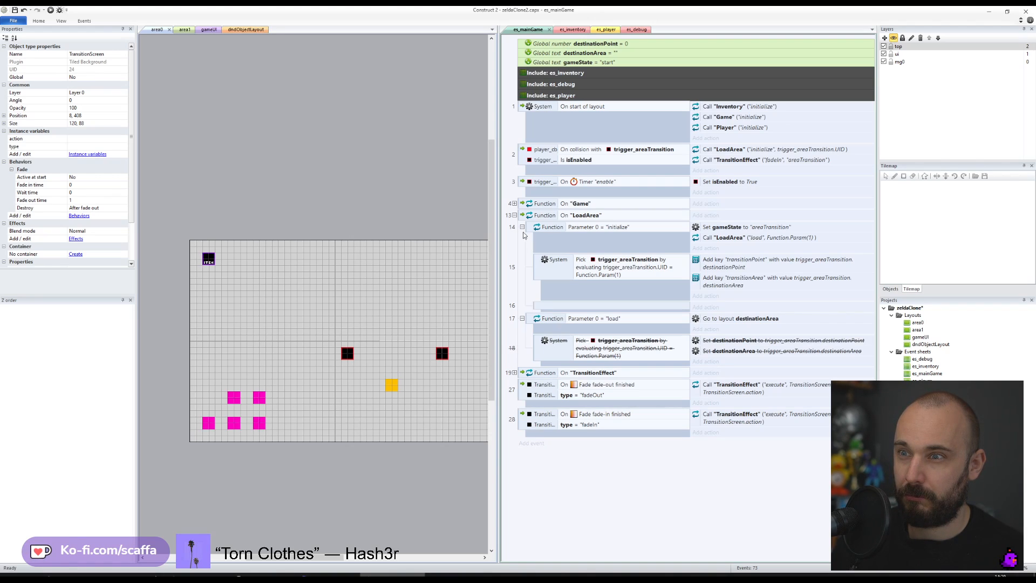
- In the Game function's areaTransition pick condition, replace destinationPoint in the expression with dic_gameData.Get("transitionPoint")
{"action": "left_click", "coordinate": [514, 203]}
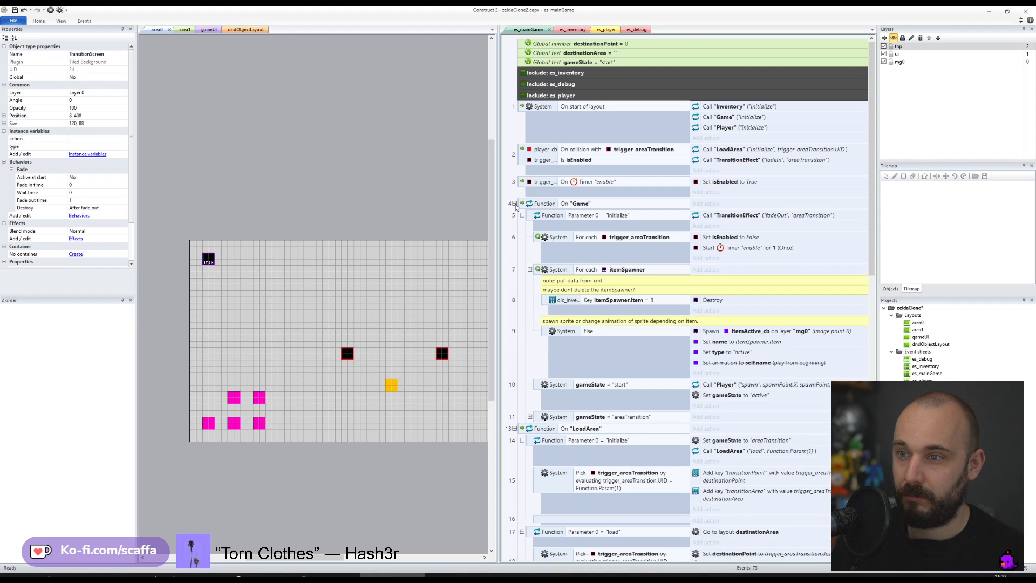
{"action": "left_click", "coordinate": [530, 270]}
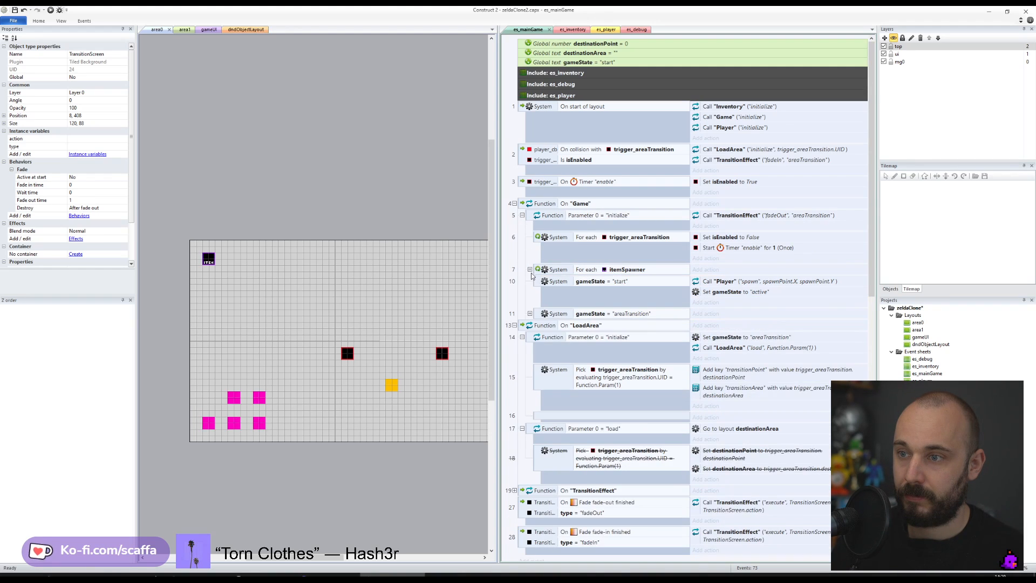
{"action": "left_click", "coordinate": [529, 314]}
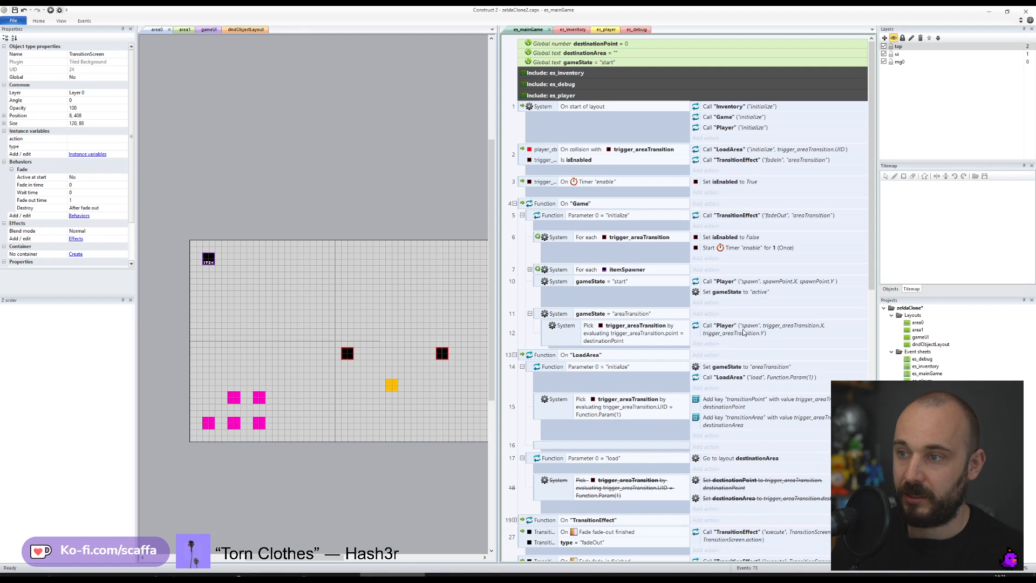
{"action": "double_click", "coordinate": [635, 335]}
{"action": "left_click_drag", "start_coordinate": [470, 344], "coordinate": [419, 346]}
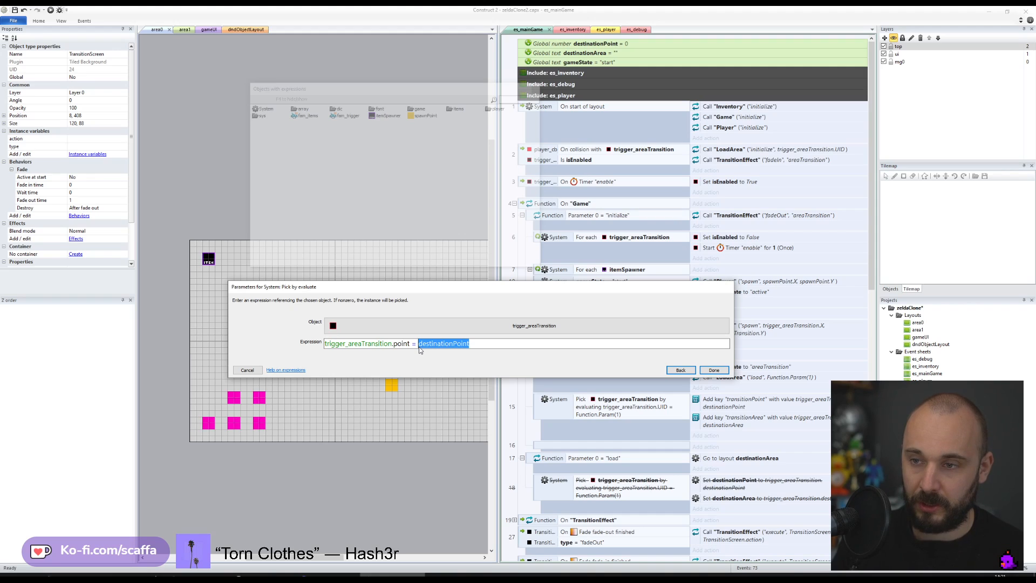
{"action": "type", "text": "dic_"}
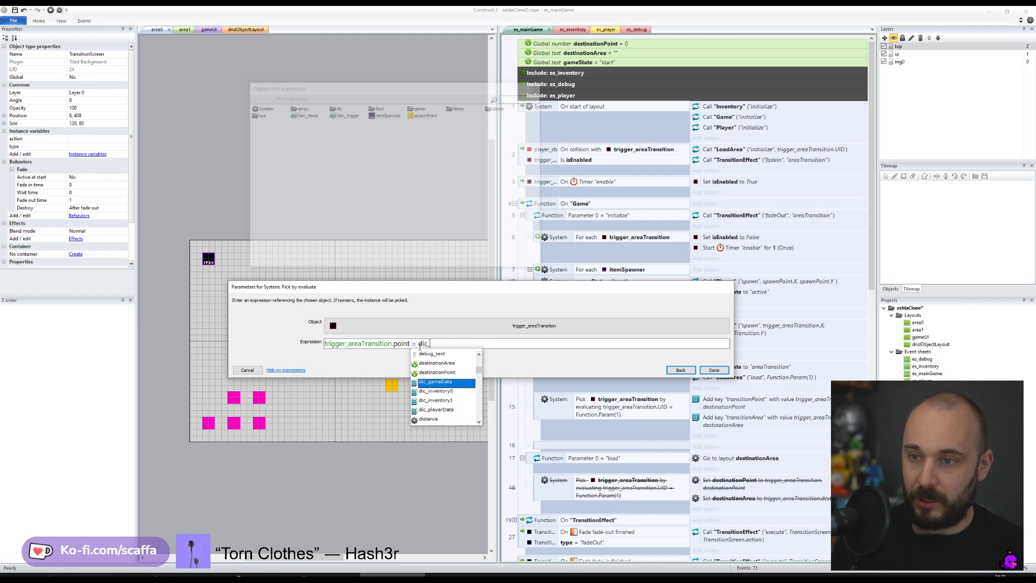
{"action": "key", "text": "Tab"}
{"action": "type", "text": "."}
{"action": "type", "text": "Get"}
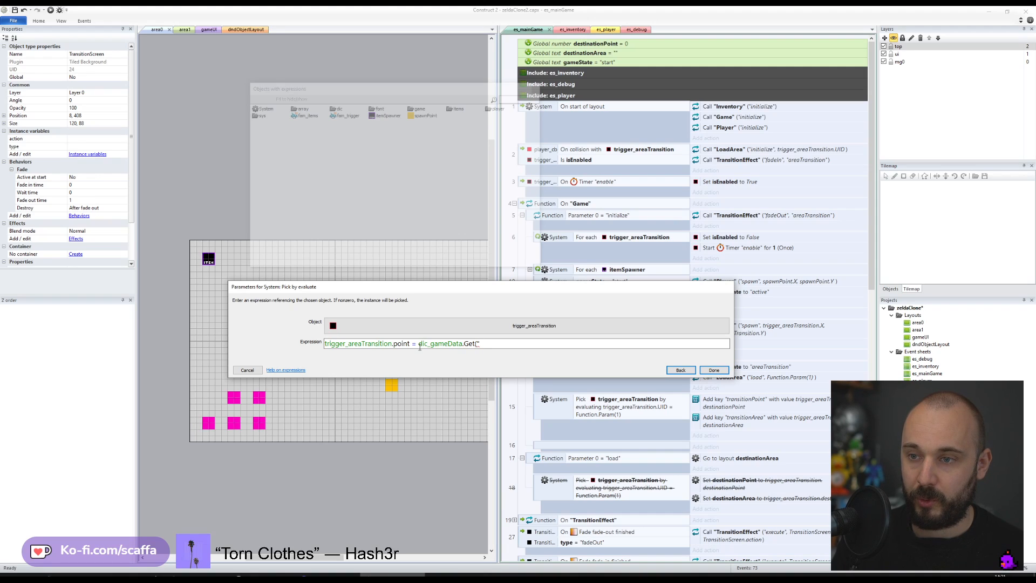
{"action": "type", "text": "(\""}
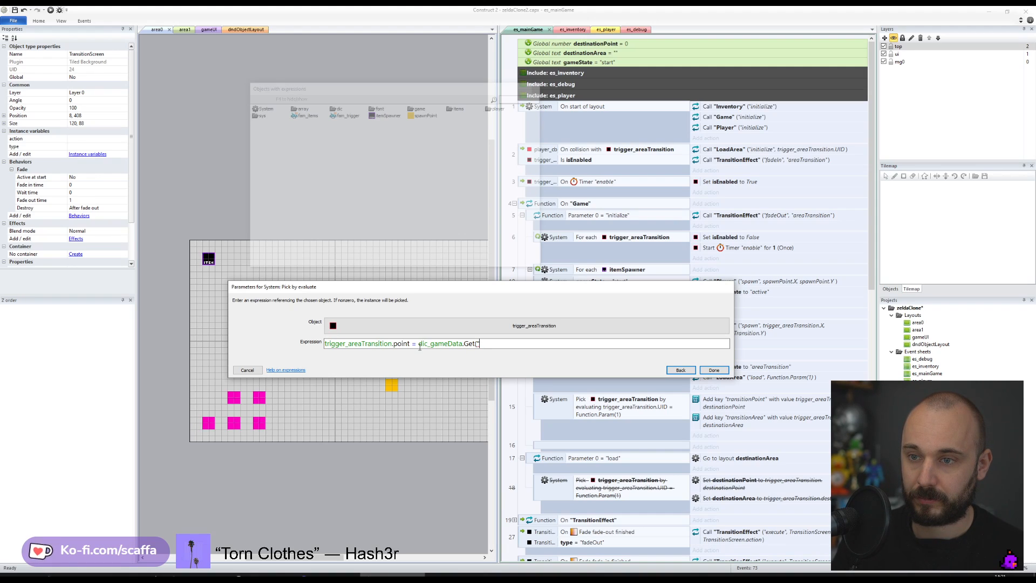
{"action": "type", "text": "tr"}
{"action": "type", "text": "ans"}
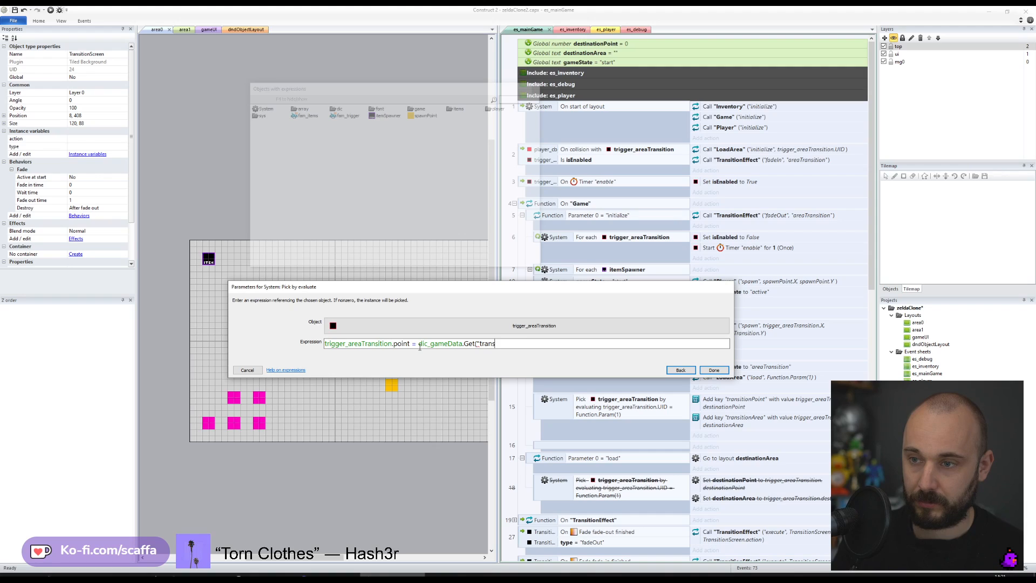
{"action": "type", "text": "itionPoint\")"}
- Wrap the dictionary lookup in int() so the pick expression reads trigger_areaTransition.point = int(dic_gameData.Get("transitionPoint"))
{"action": "key", "text": "Right"}
{"action": "key", "text": "Right"}
{"action": "key", "text": "Right"}
{"action": "key", "text": "Right"}
{"action": "key", "text": "Right"}
{"action": "key", "text": "Right"}
{"action": "key", "text": "Right"}
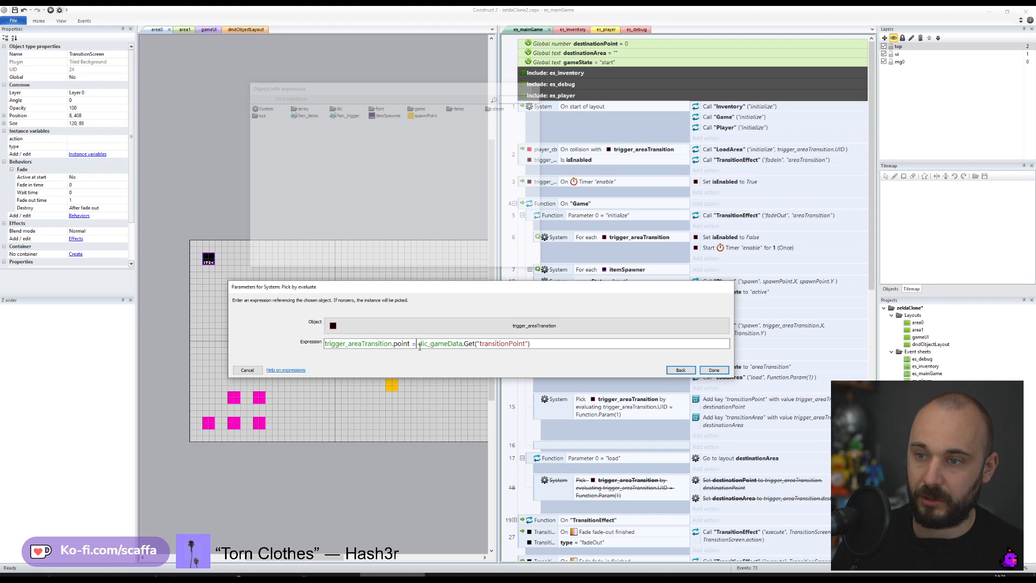
{"action": "type", "text": "int("}
{"action": "key", "text": "End"}
{"action": "type", "text": "))"}
{"action": "key", "text": "BackSpace"}
{"action": "key", "text": "BackSpace"}
{"action": "type", "text": ")"}
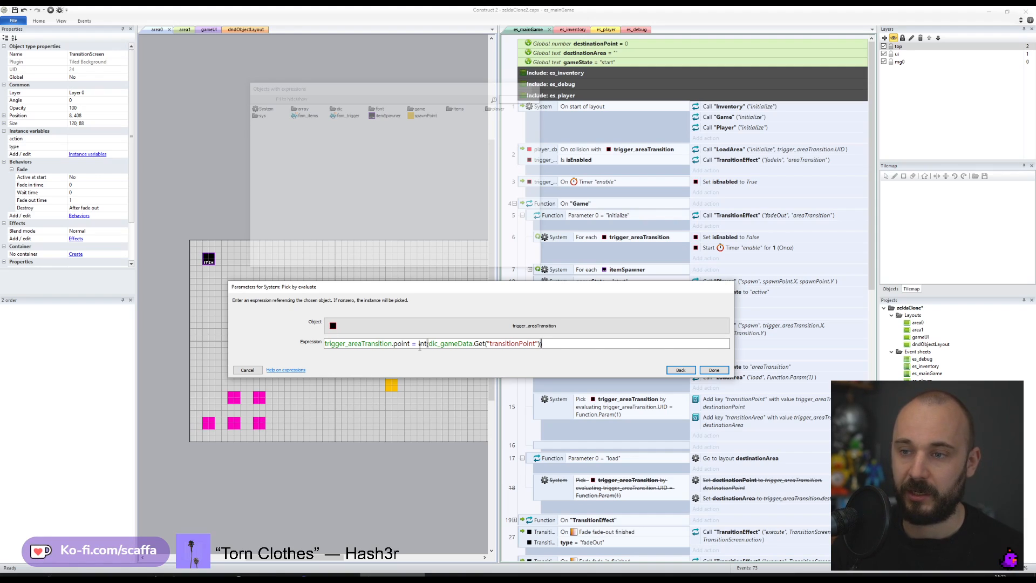
{"action": "key", "text": "Return"}
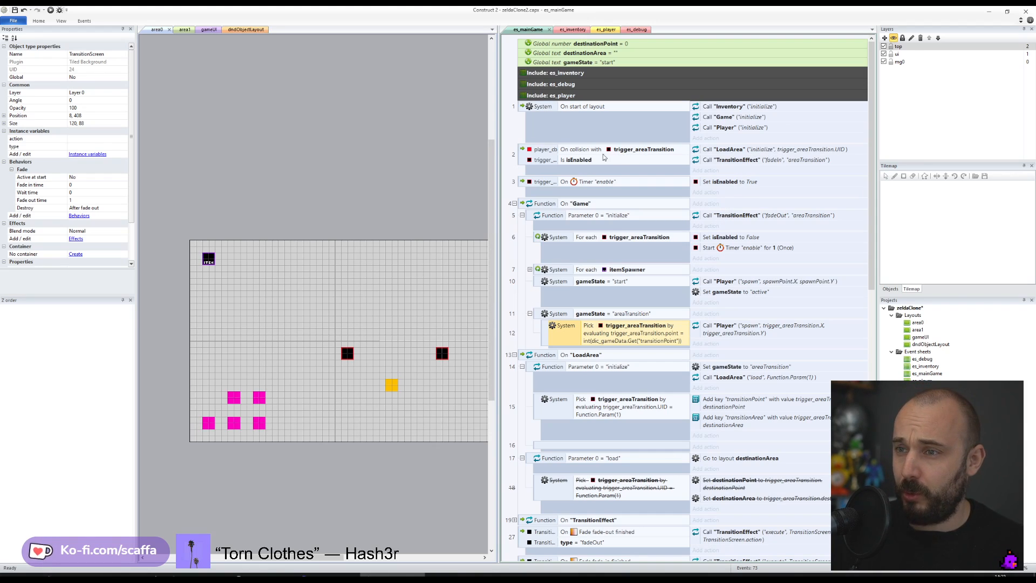
- Review the collision event's LoadArea call and the gameState and load-call actions under LoadArea's initialize
{"action": "left_click", "coordinate": [632, 153]}
{"action": "left_click", "coordinate": [740, 151]}
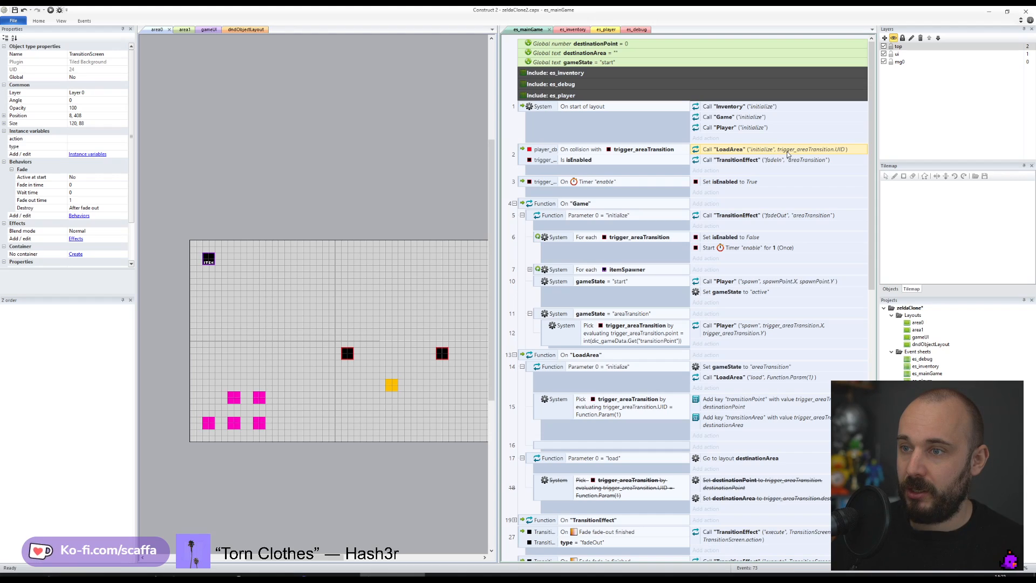
{"action": "left_click", "coordinate": [514, 204]}
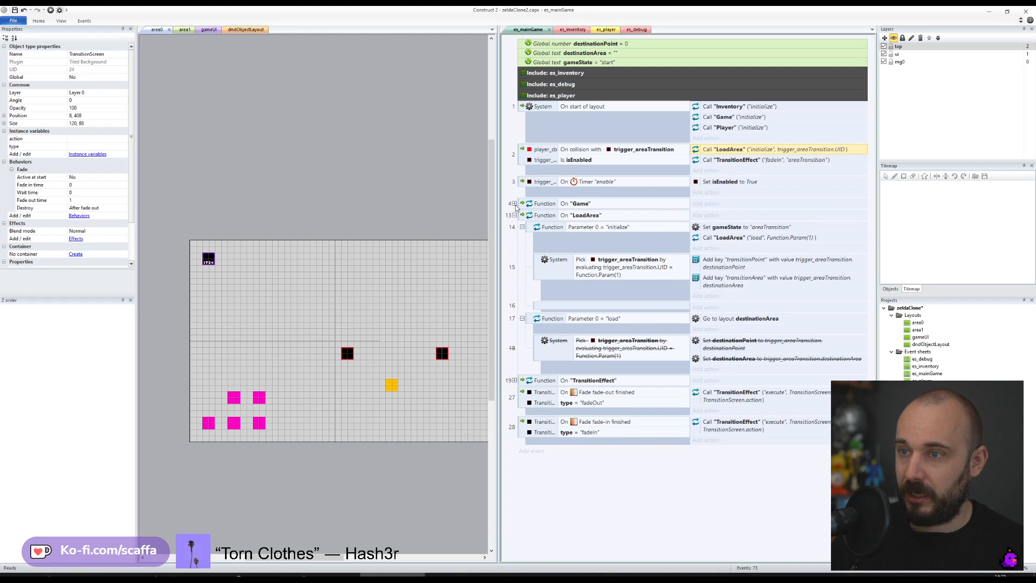
{"action": "left_click", "coordinate": [588, 229]}
{"action": "left_click", "coordinate": [741, 228]}
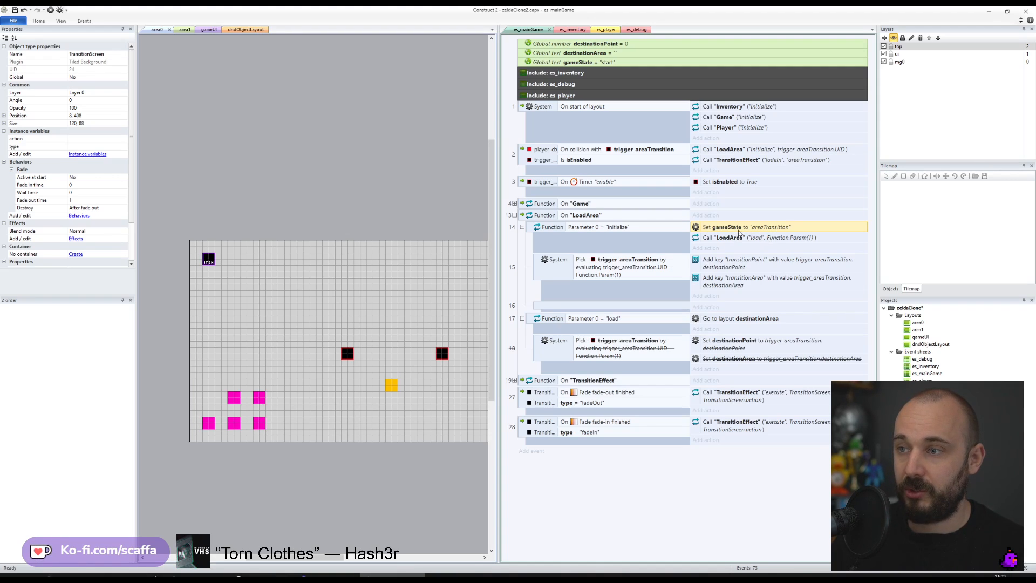
{"action": "left_click", "coordinate": [741, 240]}
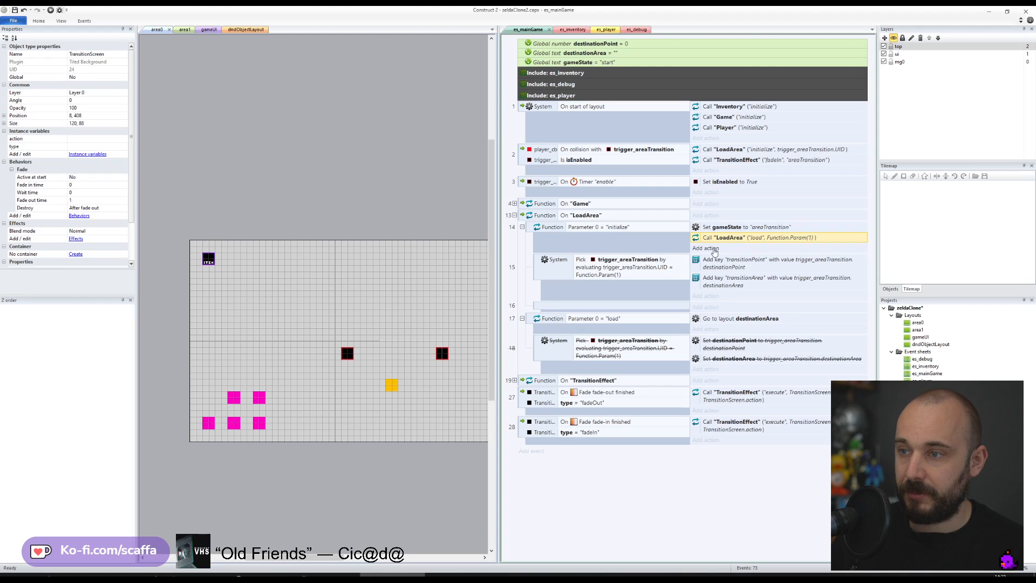
- Delete the blank sub-event under LoadArea's initialize event
{"action": "left_click", "coordinate": [540, 307]}
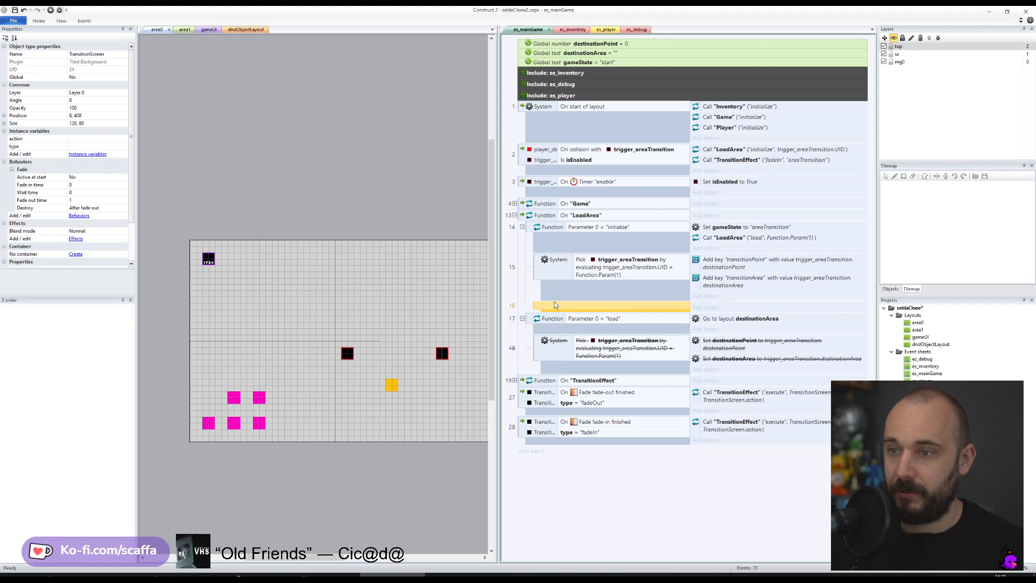
{"action": "key", "text": "Delete"}
{"action": "left_click", "coordinate": [805, 150]}
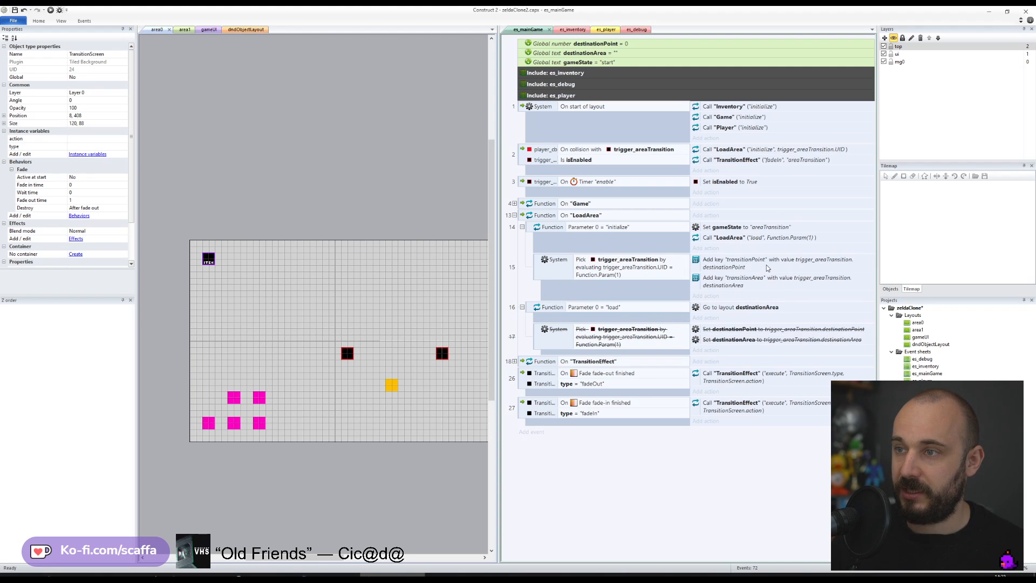
- Move the Call "LoadArea" ("load") action from LoadArea's initialize into TransitionEffect's execute, fadeIn, areaTransition event
{"action": "left_click", "coordinate": [515, 361]}
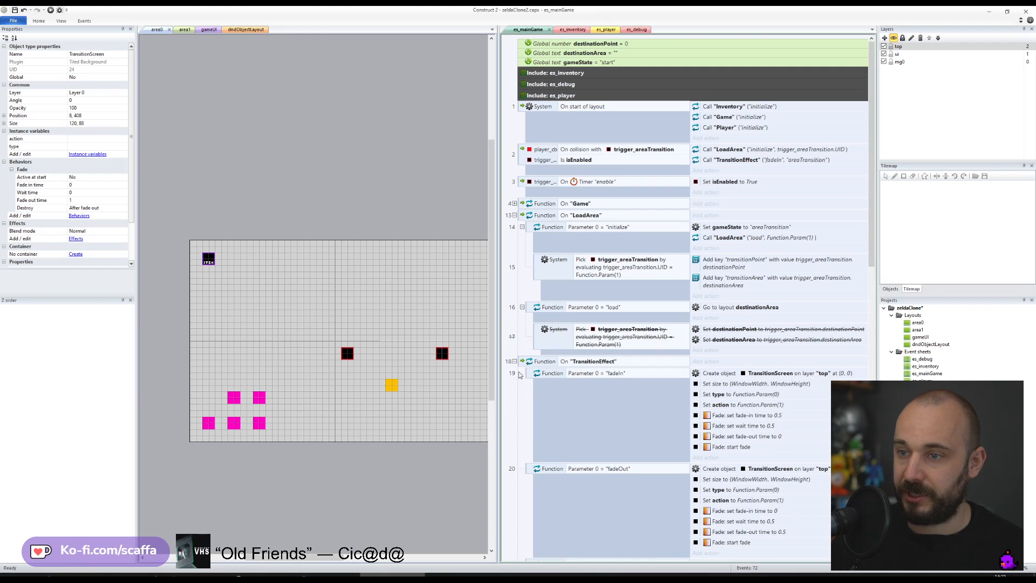
{"action": "scroll", "coordinate": [520, 374], "scroll_direction": "down", "scroll_amount": 5}
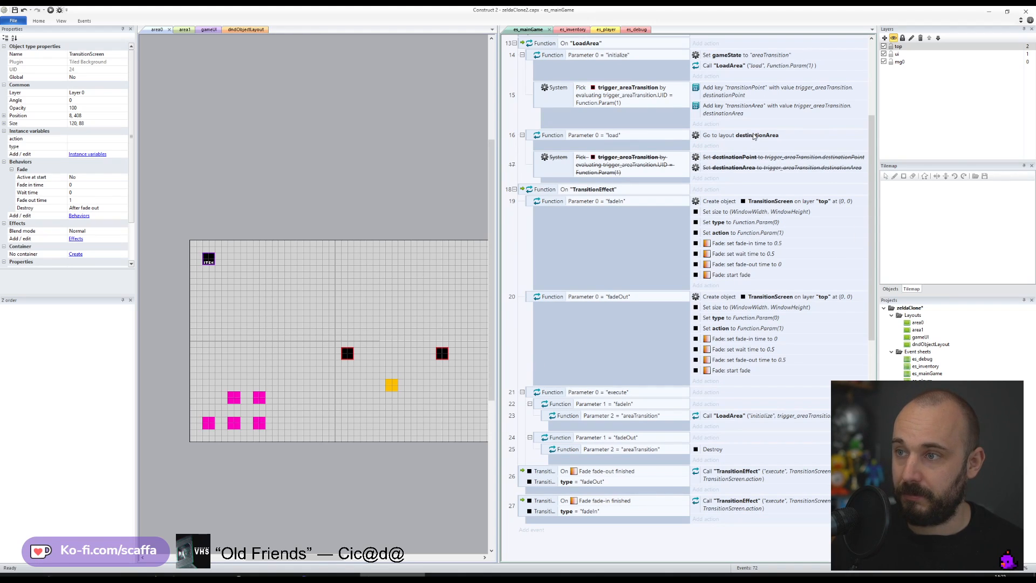
{"action": "left_click", "coordinate": [730, 67]}
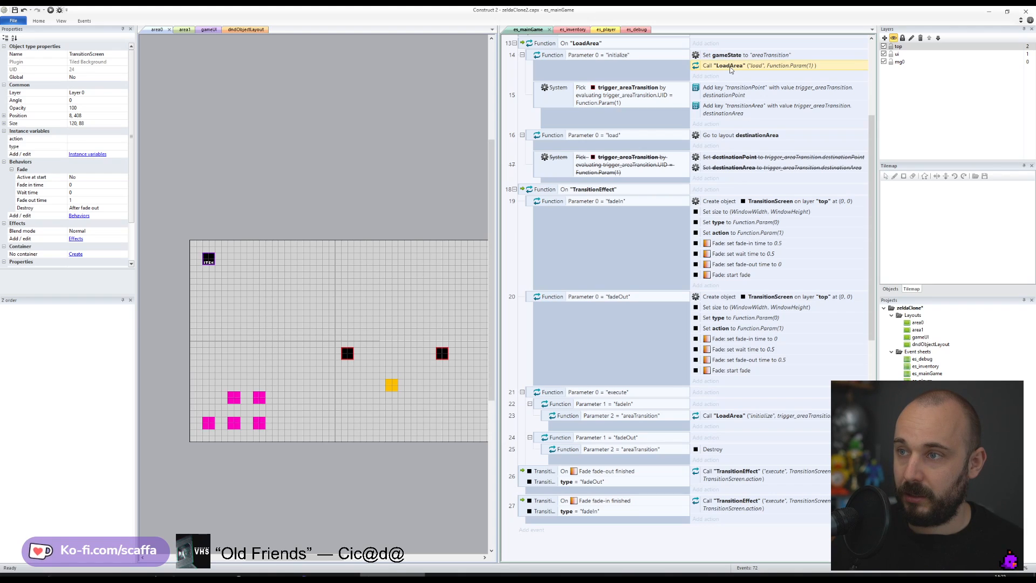
{"action": "left_click_drag", "start_coordinate": [742, 427], "coordinate": [743, 426]}
- Delete the Call "LoadArea" ("initialize") action from TransitionEffect's execute, fadeIn, areaTransition event
{"action": "left_click", "coordinate": [746, 415]}
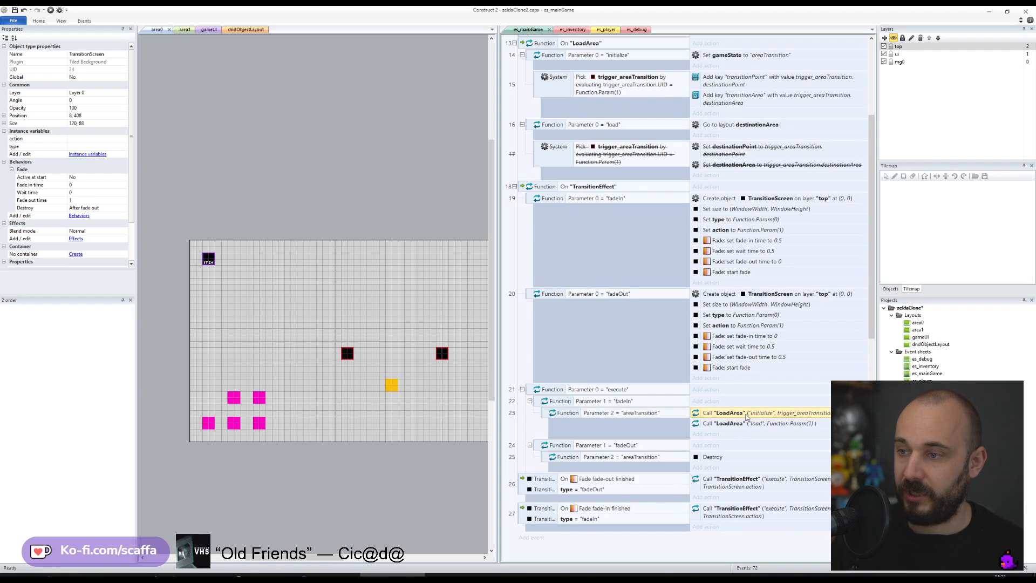
{"action": "scroll", "coordinate": [745, 416], "scroll_direction": "up", "scroll_amount": 5}
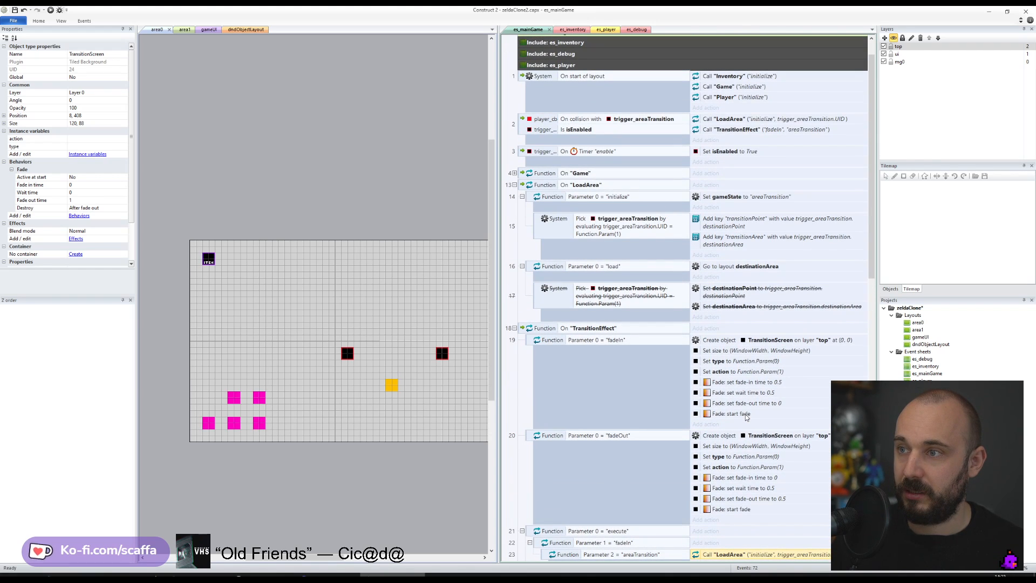
{"action": "scroll", "coordinate": [746, 417], "scroll_direction": "down", "scroll_amount": 2}
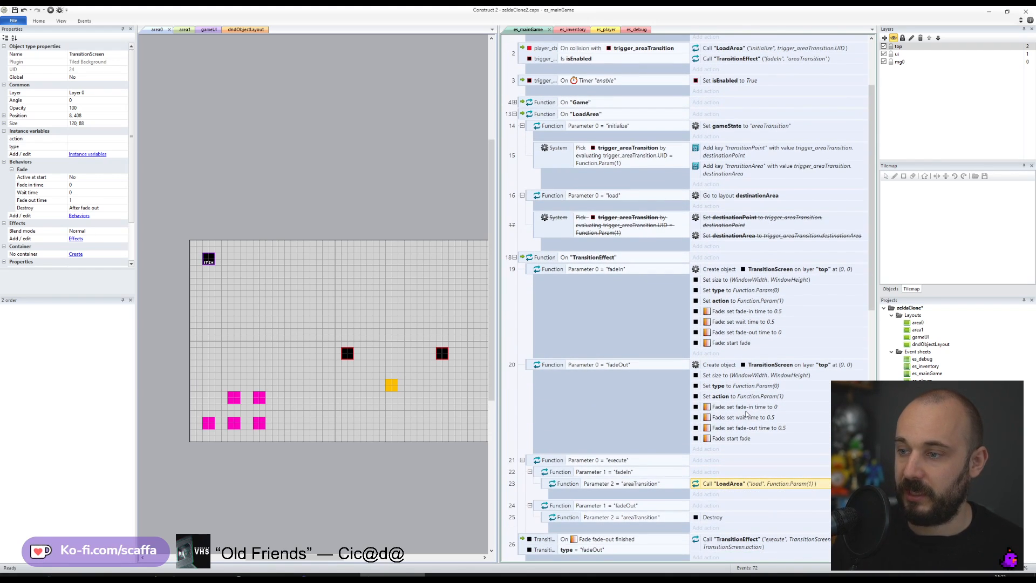
- Remove the Function.Param(1) parameter from the Call "LoadArea" ("load") action in TransitionEffect's execute, fadeIn, areaTransition event
{"action": "double_click", "coordinate": [777, 483]}
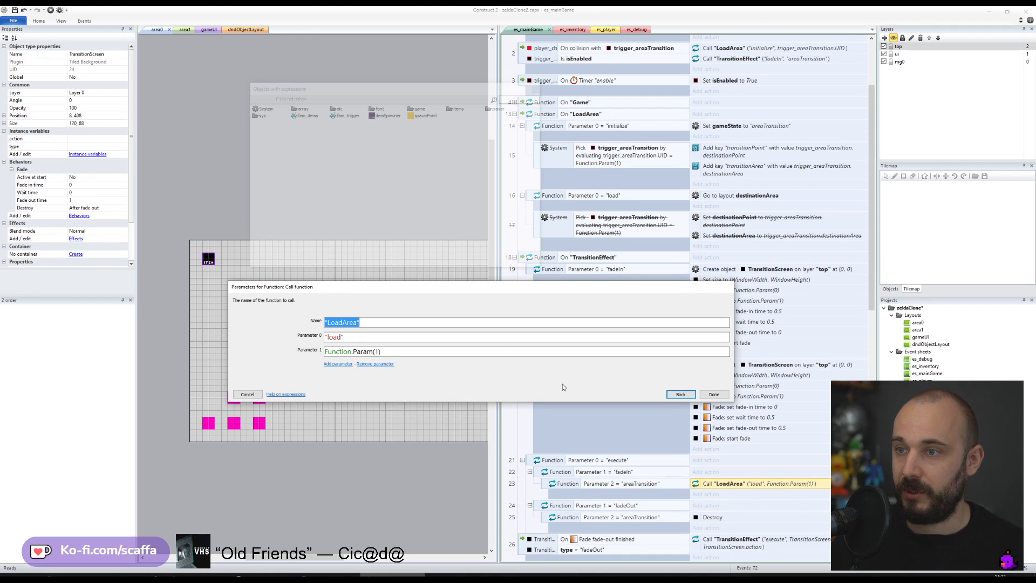
{"action": "key", "text": "Tab"}
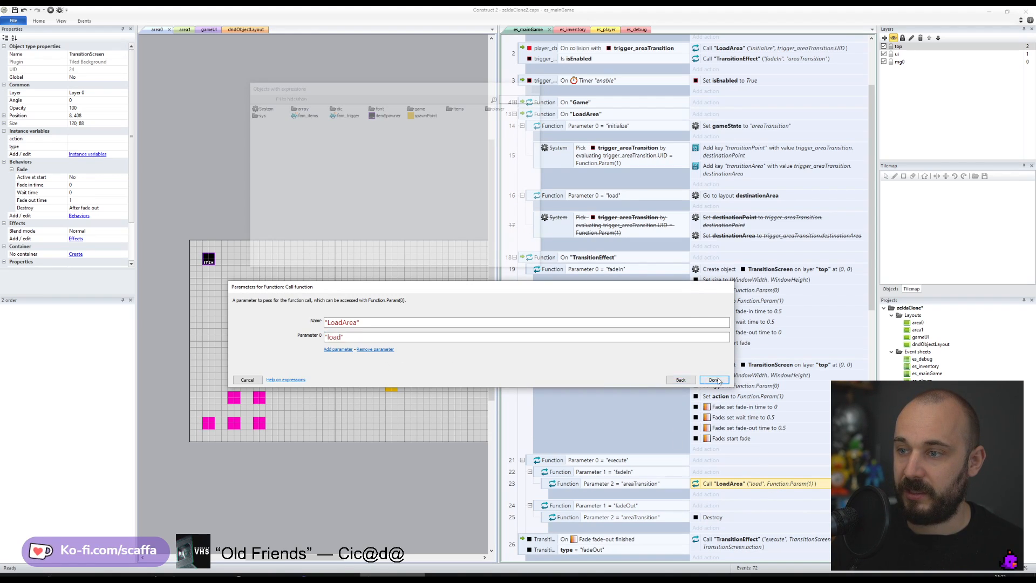
{"action": "left_click", "coordinate": [714, 379]}
- Set the Go to layout action in LoadArea's load event to dic_gameData.Get("transitionArea") and save the project
{"action": "left_click", "coordinate": [566, 196]}
{"action": "left_click", "coordinate": [735, 201]}
{"action": "double_click", "coordinate": [778, 198]}
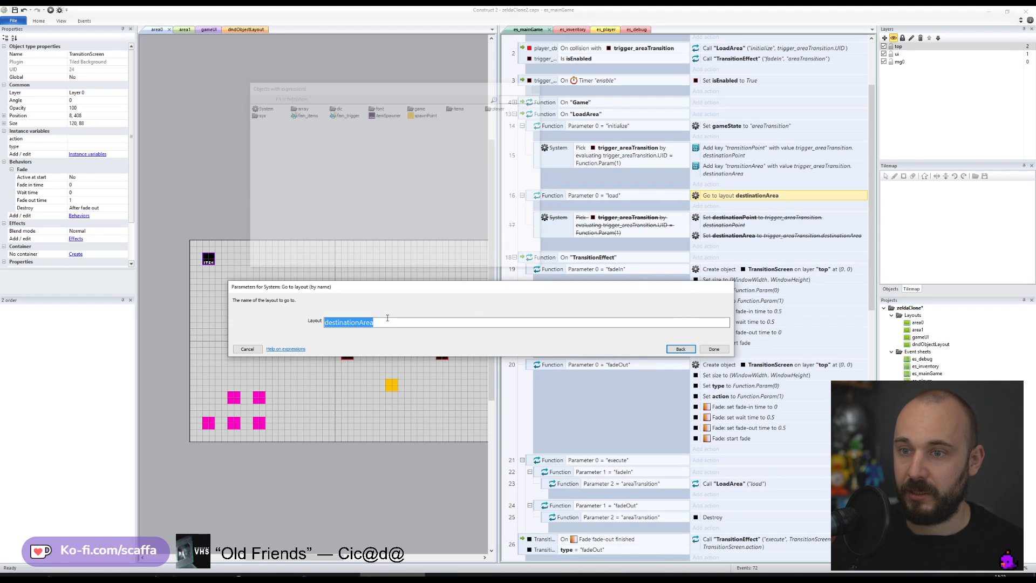
{"action": "type", "text": "dic"}
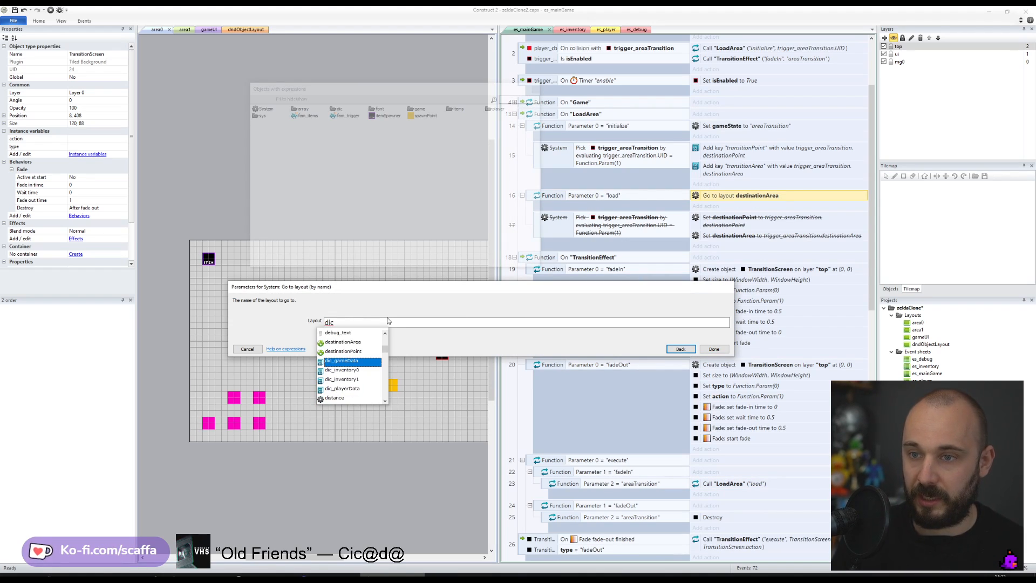
{"action": "key", "text": "Tab"}
{"action": "type", "text": ".Get("}
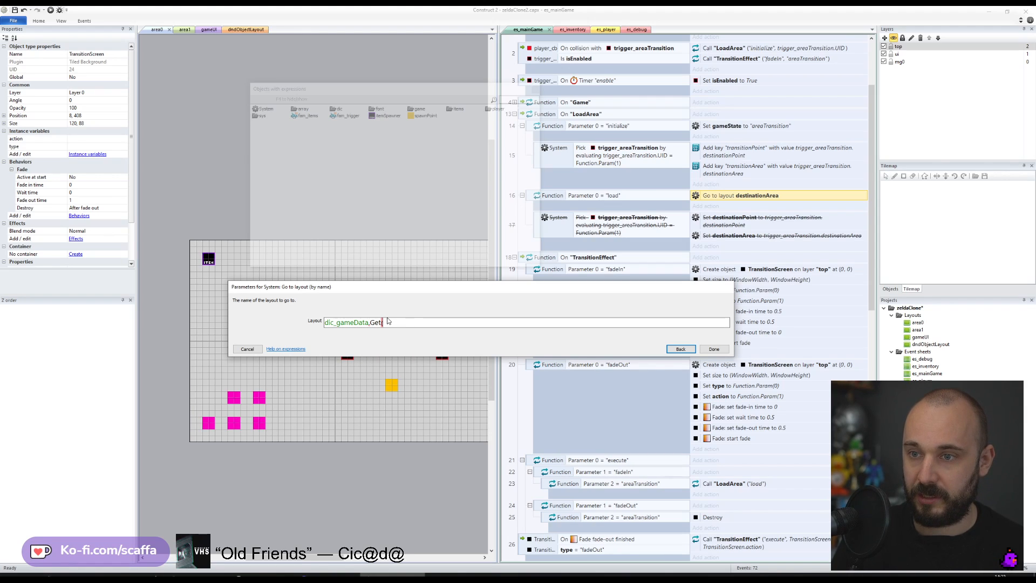
{"action": "type", "text": "\"transitionArea\")"}
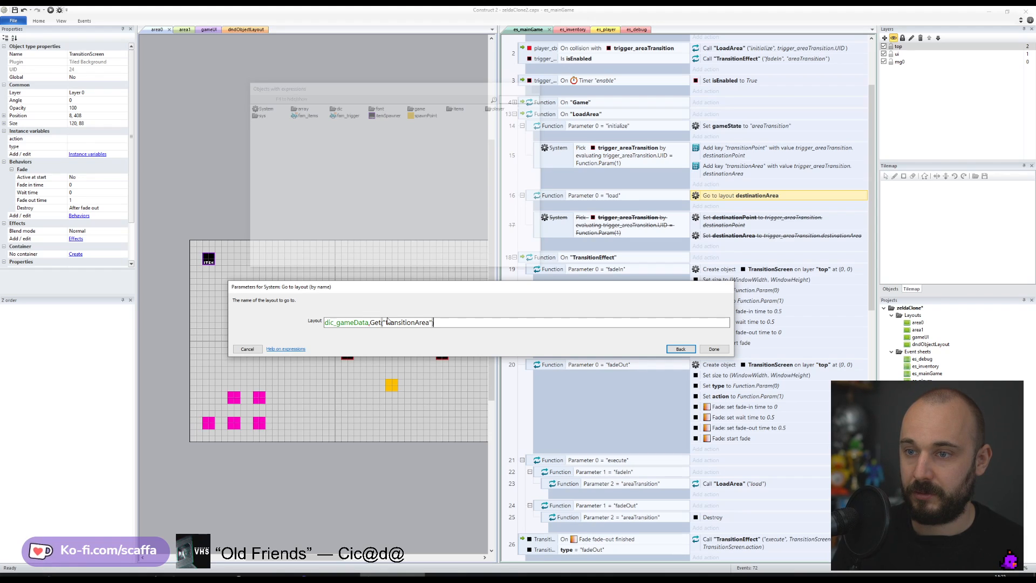
{"action": "key", "text": "Return"}
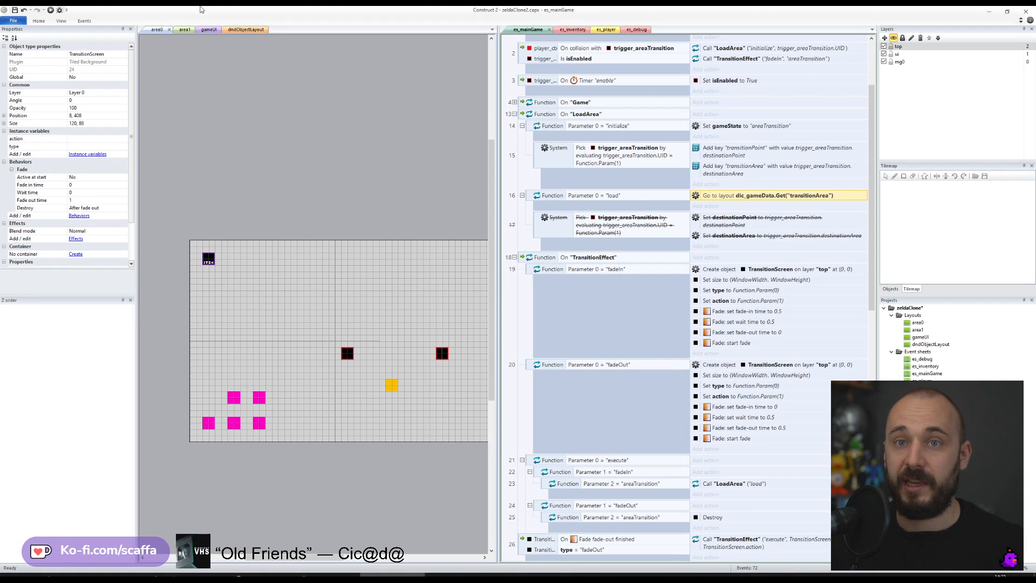
{"action": "left_click", "coordinate": [15, 10]}
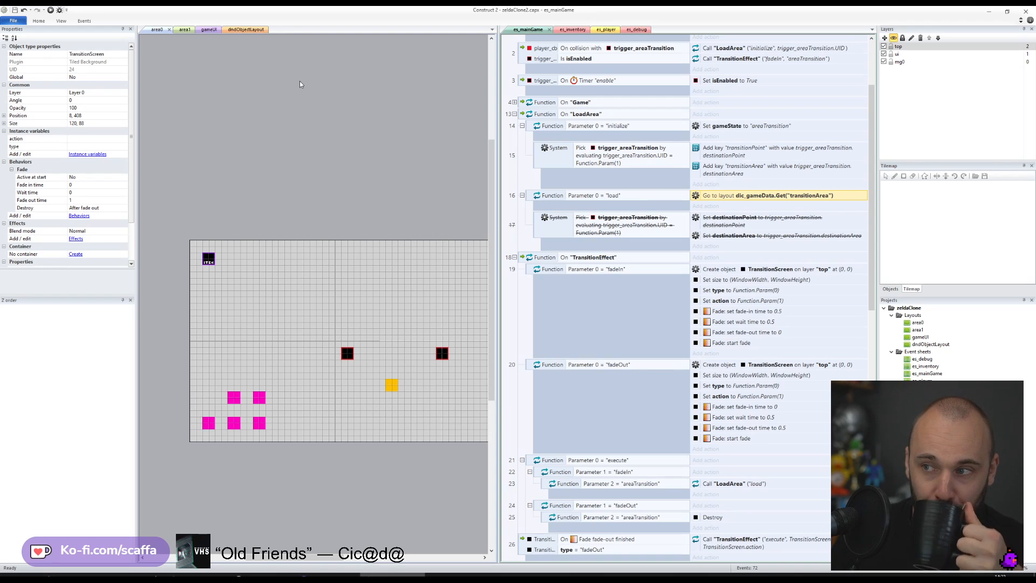
- Delete the disabled trigger_areaTransition pick sub-event under LoadArea's load event
{"action": "left_click", "coordinate": [536, 224]}
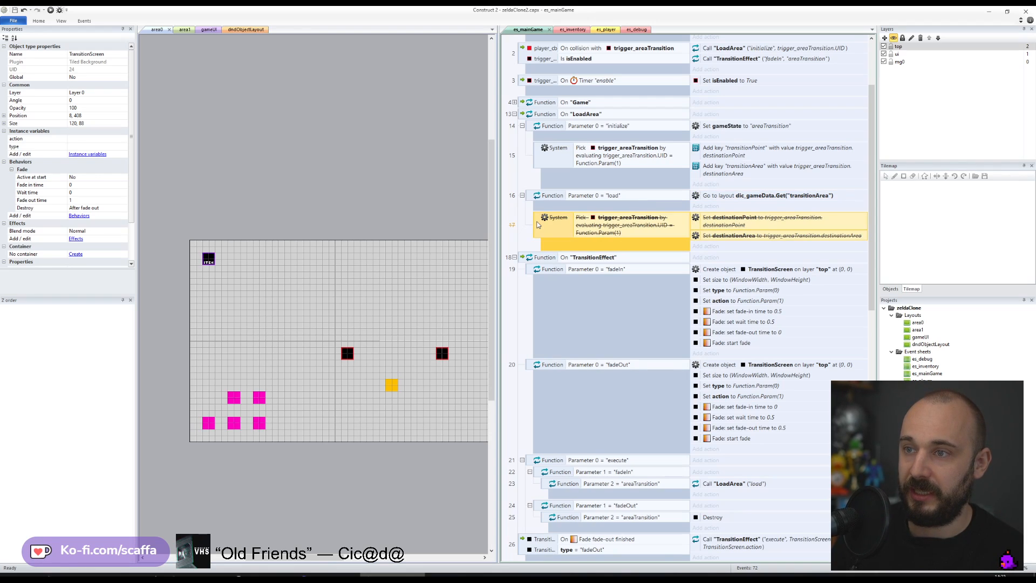
{"action": "key", "text": "Delete"}
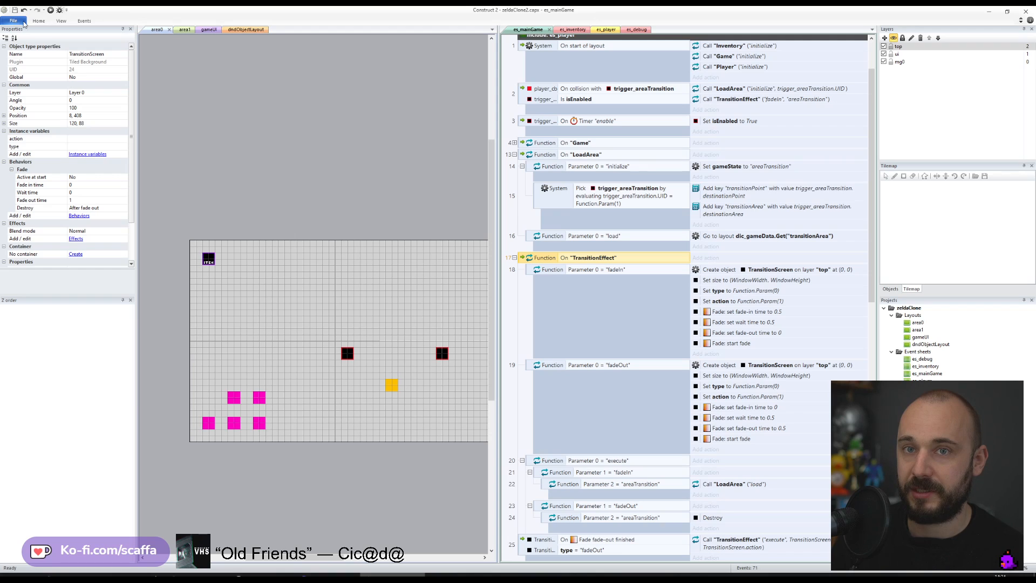
{"action": "left_click_drag", "start_coordinate": [869, 216], "coordinate": [874, 253]}
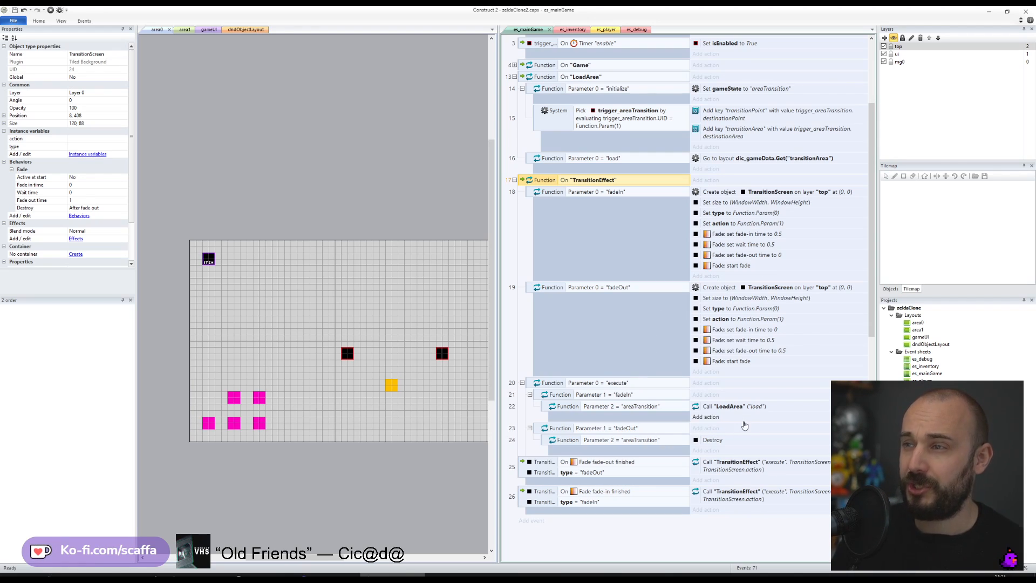
- Change the function name in the collision event's "TransitionEffect" call to "Transition" and copy the new name
{"action": "scroll", "coordinate": [719, 349], "scroll_direction": "up", "scroll_amount": 1}
{"action": "scroll", "coordinate": [719, 350], "scroll_direction": "up", "scroll_amount": 3}
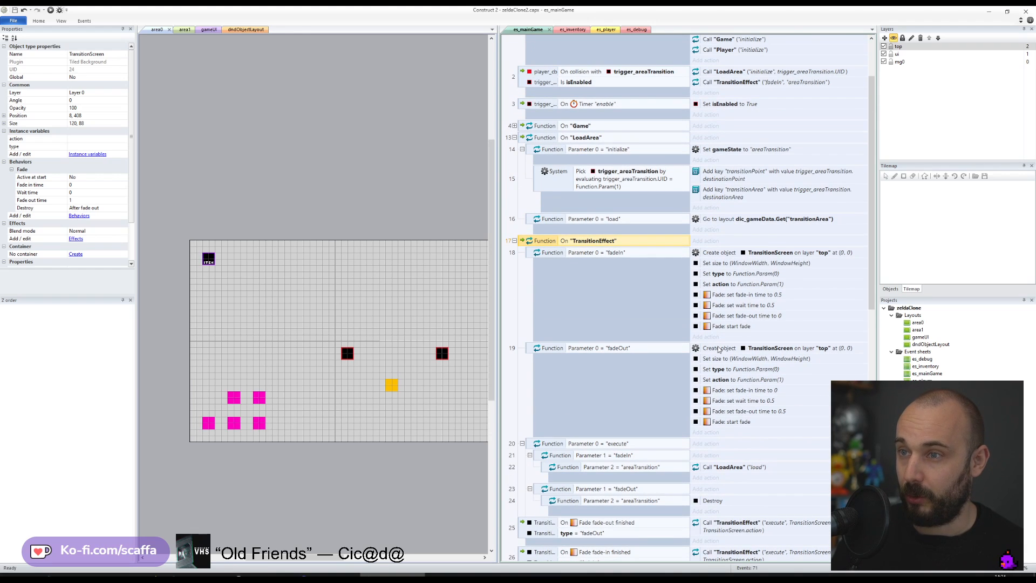
{"action": "scroll", "coordinate": [720, 328], "scroll_direction": "up", "scroll_amount": 3}
{"action": "double_click", "coordinate": [731, 123]}
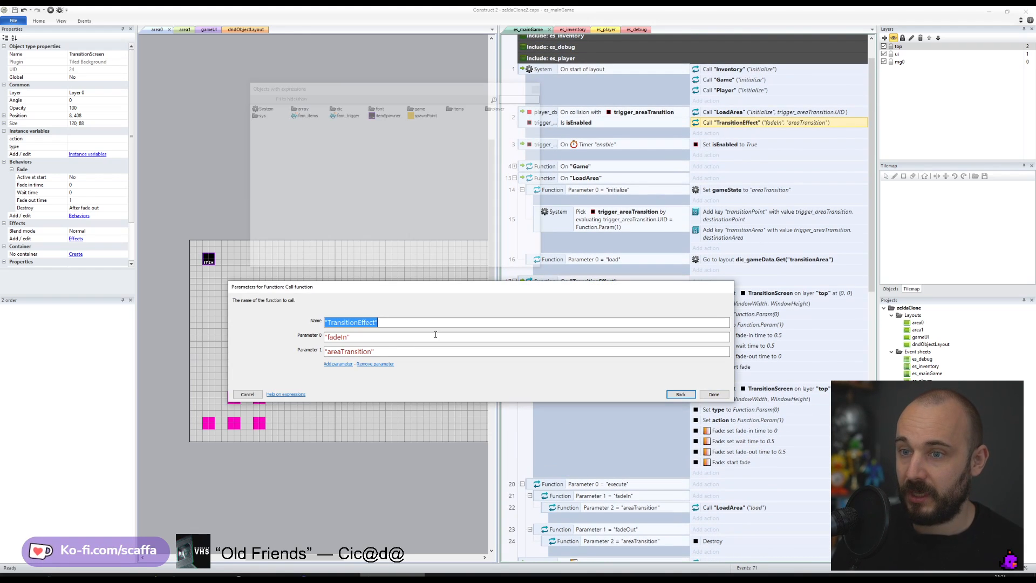
{"action": "left_click", "coordinate": [373, 322]}
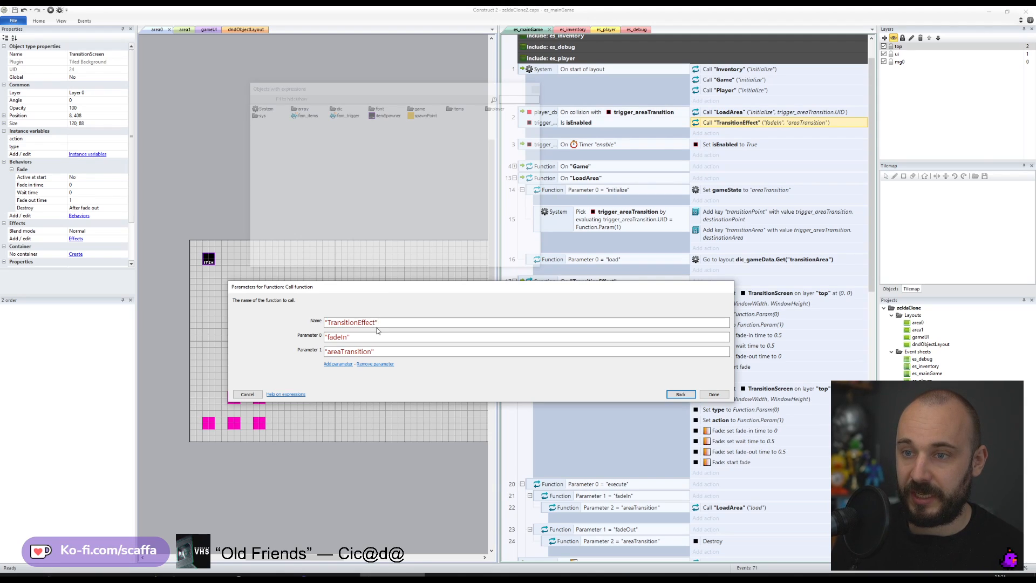
{"action": "key", "text": "BackSpace"}
{"action": "key", "text": "ctrl+shift+Left"}
{"action": "key", "text": "ctrl+c"}
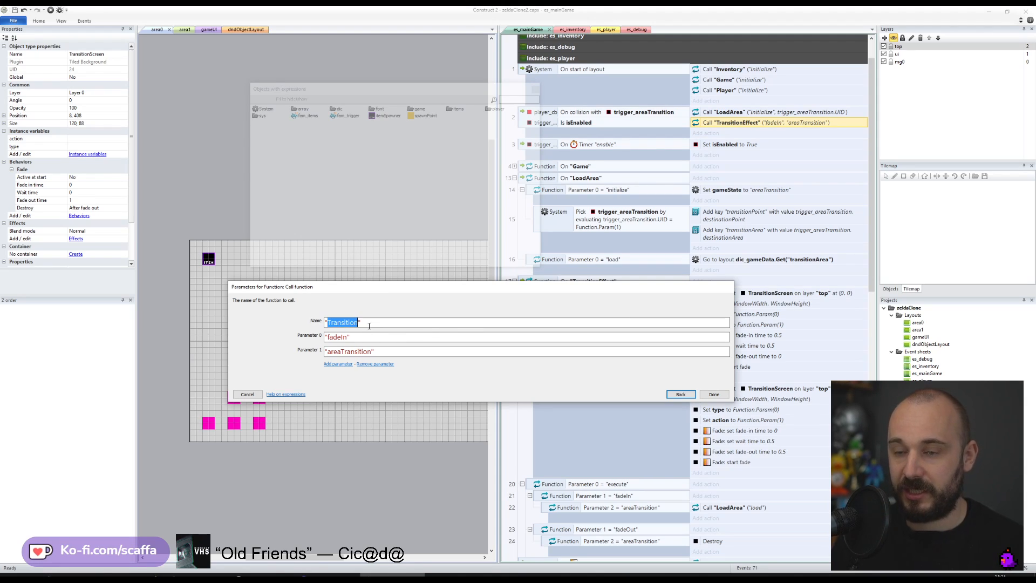
{"action": "left_click", "coordinate": [714, 394]}
- Rename the On "TransitionEffect" function event to "Transition"
{"action": "scroll", "coordinate": [633, 444], "scroll_direction": "down", "scroll_amount": 5}
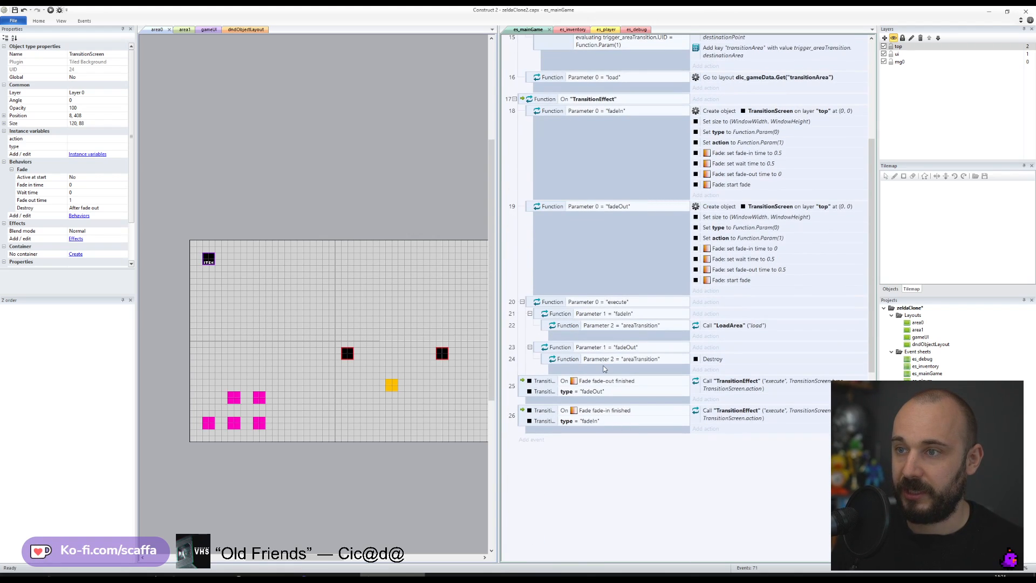
{"action": "scroll", "coordinate": [604, 369], "scroll_direction": "up", "scroll_amount": 2}
{"action": "double_click", "coordinate": [591, 140]}
{"action": "double_click", "coordinate": [341, 325]}
{"action": "key", "text": "ctrl+v"}
{"action": "key", "text": "Return"}
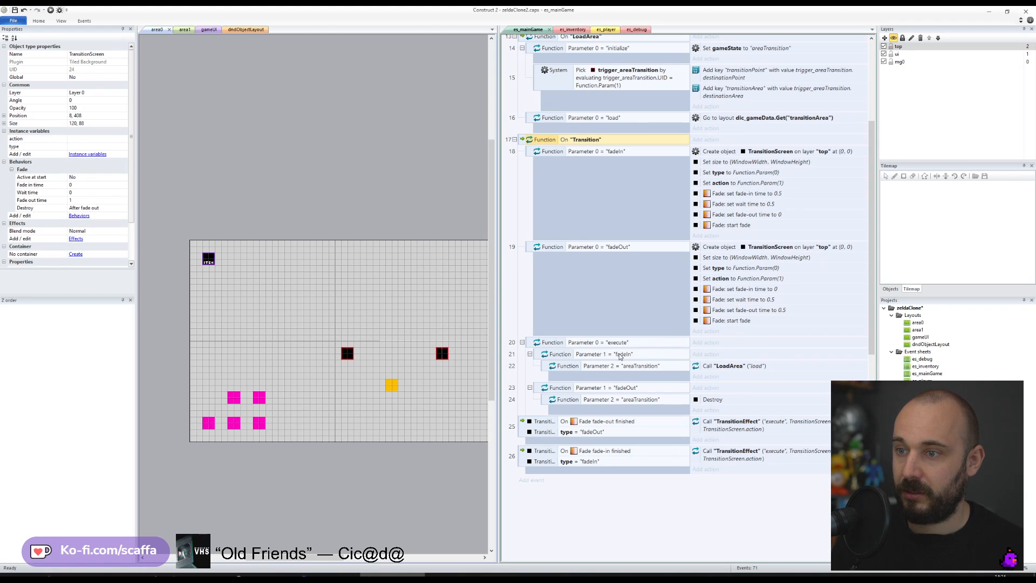
- Point the function calls in the fade-out finished and fade-in finished events to "Transition" and save the project
{"action": "double_click", "coordinate": [733, 424]}
{"action": "key", "text": "ctrl+v"}
{"action": "left_click", "coordinate": [714, 408]}
{"action": "double_click", "coordinate": [723, 454]}
{"action": "left_click", "coordinate": [350, 321]}
{"action": "double_click", "coordinate": [350, 322]}
{"action": "key", "text": "ctrl+v"}
{"action": "left_click", "coordinate": [714, 408]}
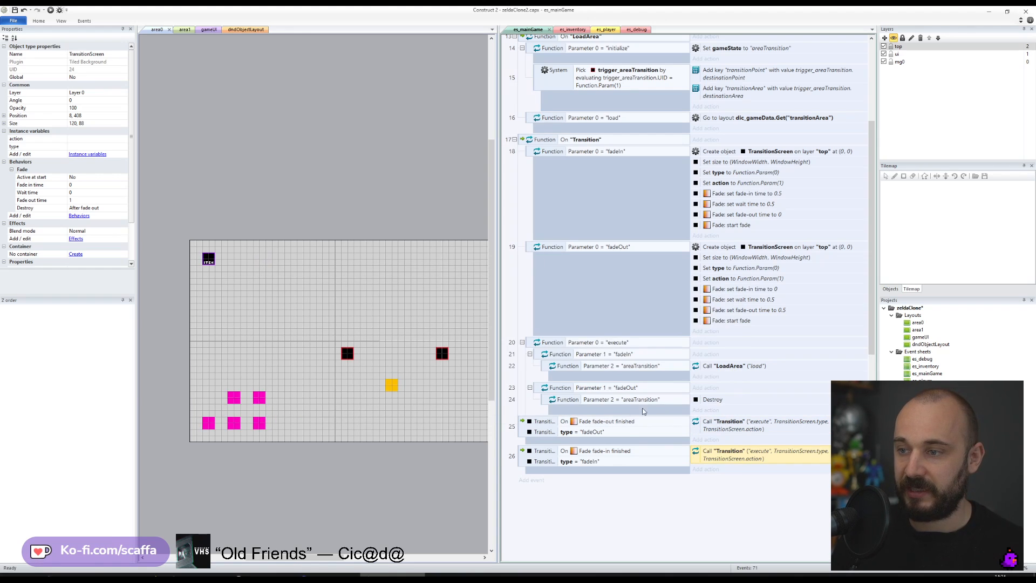
{"action": "left_click", "coordinate": [14, 10]}
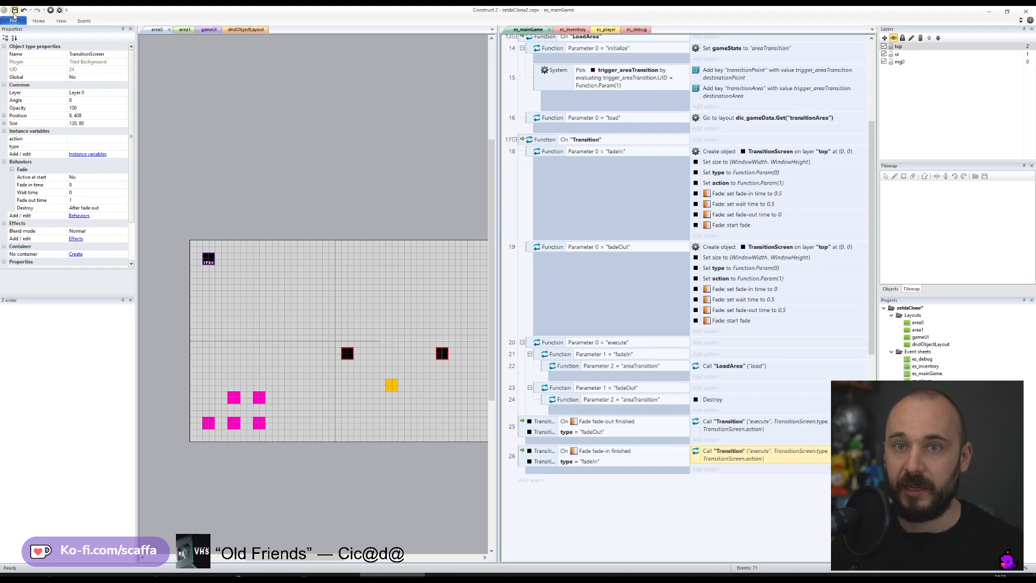
- Check the collision event's function calls and run the game in a debug preview
{"action": "left_click_drag", "start_coordinate": [870, 290], "coordinate": [871, 301]}
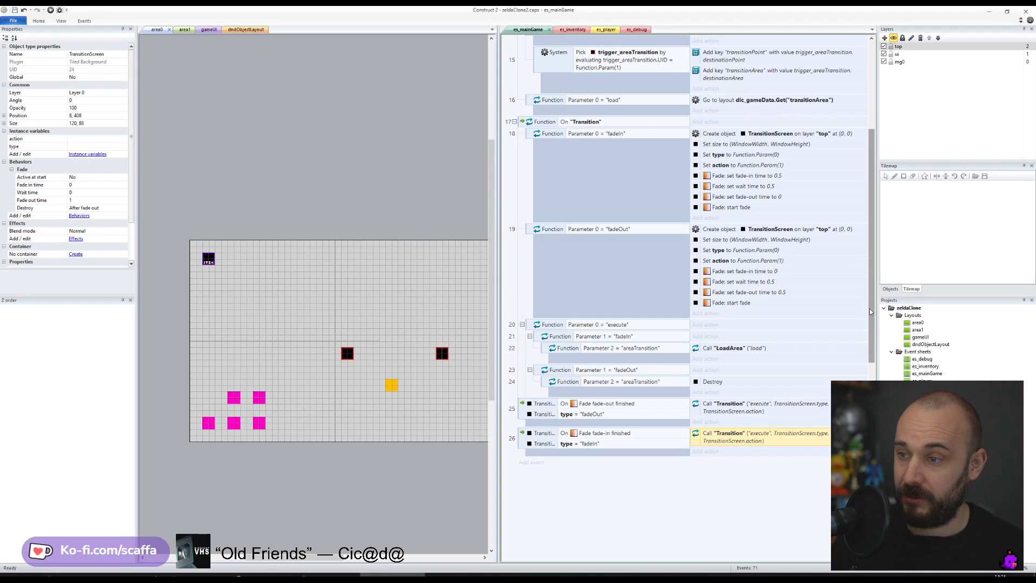
{"action": "left_click_drag", "start_coordinate": [870, 312], "coordinate": [871, 224]}
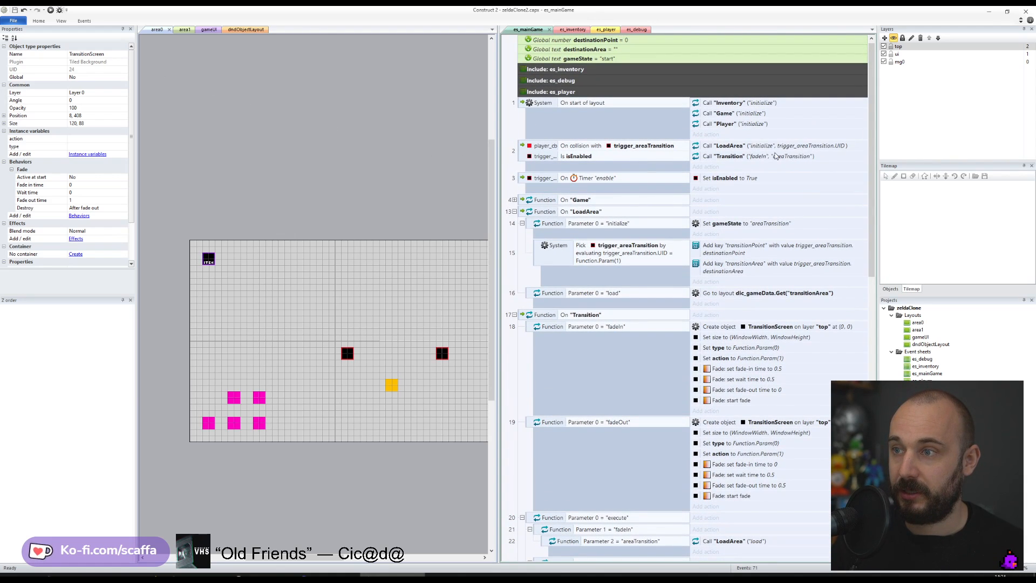
{"action": "left_click", "coordinate": [734, 156]}
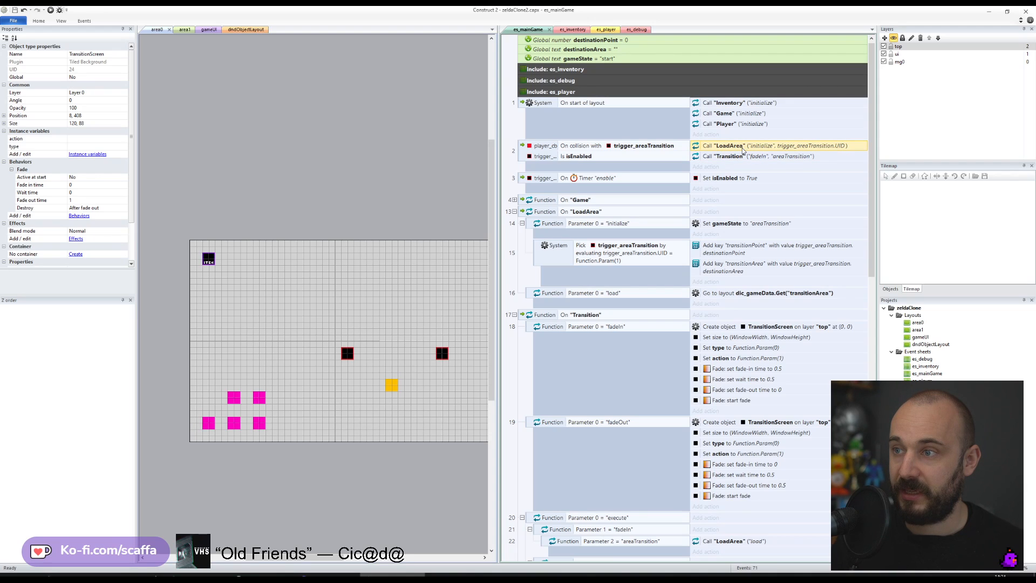
{"action": "left_click", "coordinate": [50, 9]}
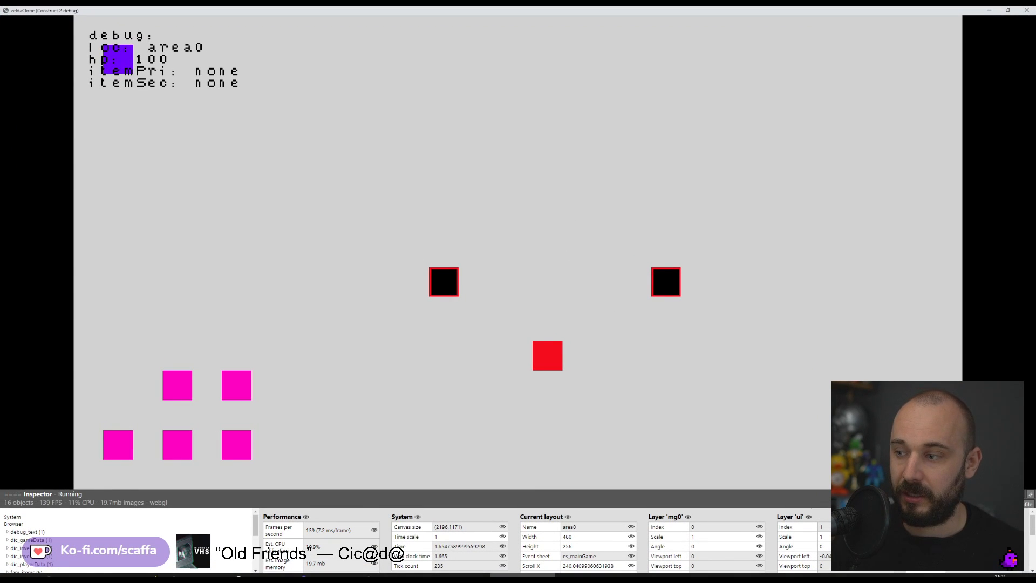
{"action": "key", "text": "F5"}
{"action": "key", "text": "F5"}
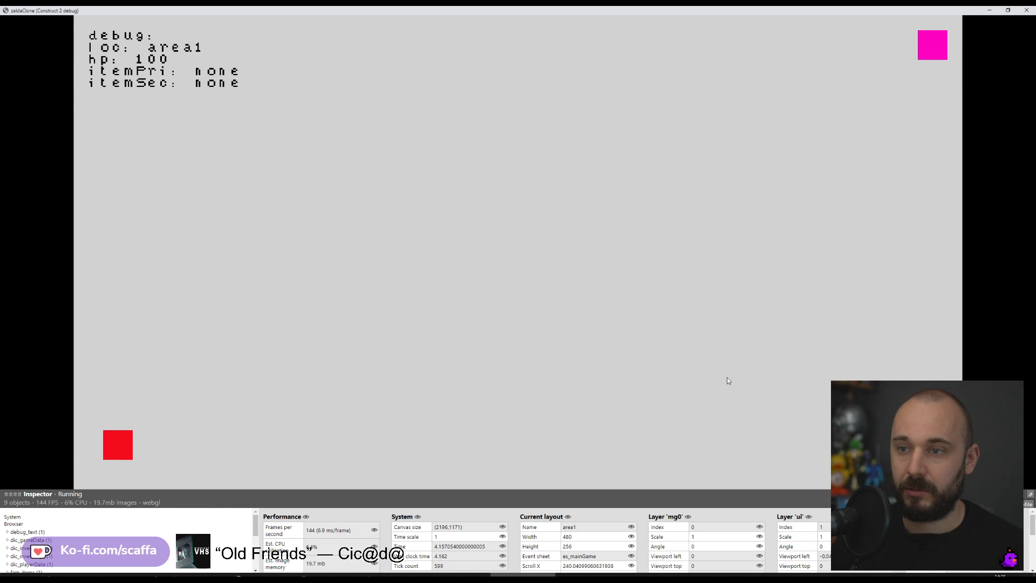
- Test the area transitions by moving the player back and forth between area0 and area1, and close the preview
{"action": "key", "text": "Up"}
{"action": "key", "text": "Down"}
{"action": "key", "text": "Up"}
{"action": "key", "text": "Left"}
{"action": "key", "text": "Down"}
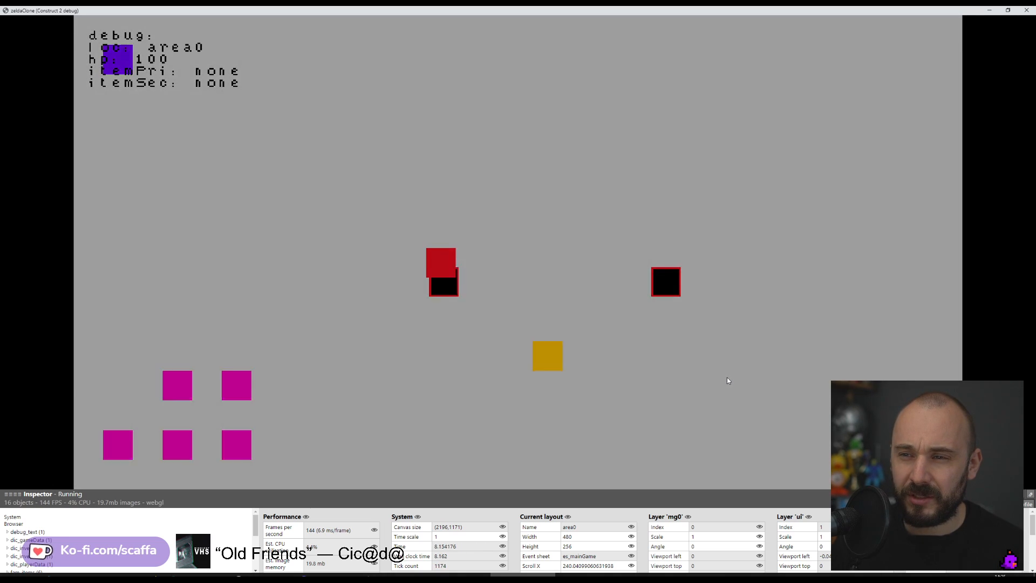
{"action": "key", "text": "Up"}
{"action": "key", "text": "Down"}
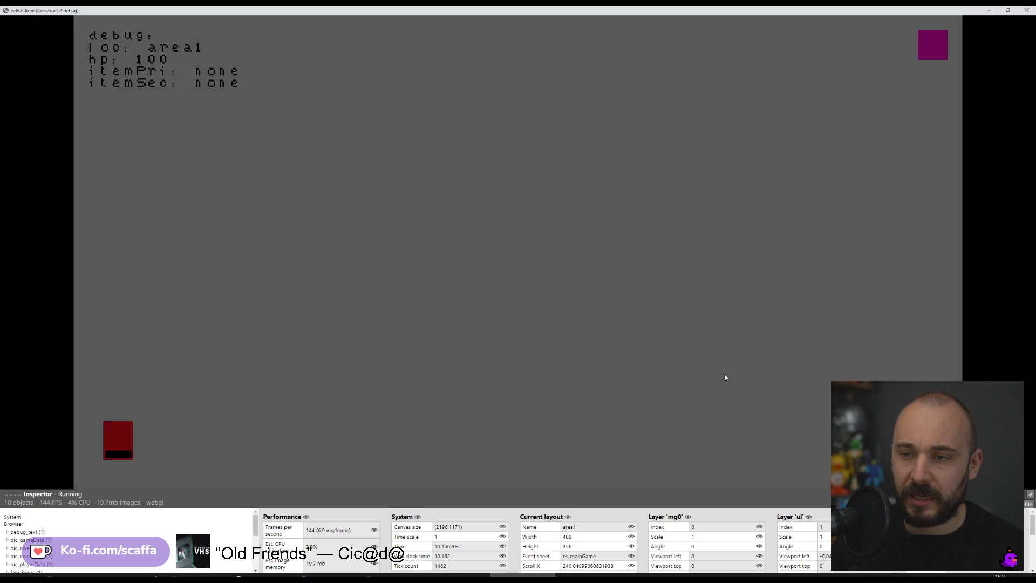
{"action": "key", "text": "Up"}
{"action": "key", "text": "Down"}
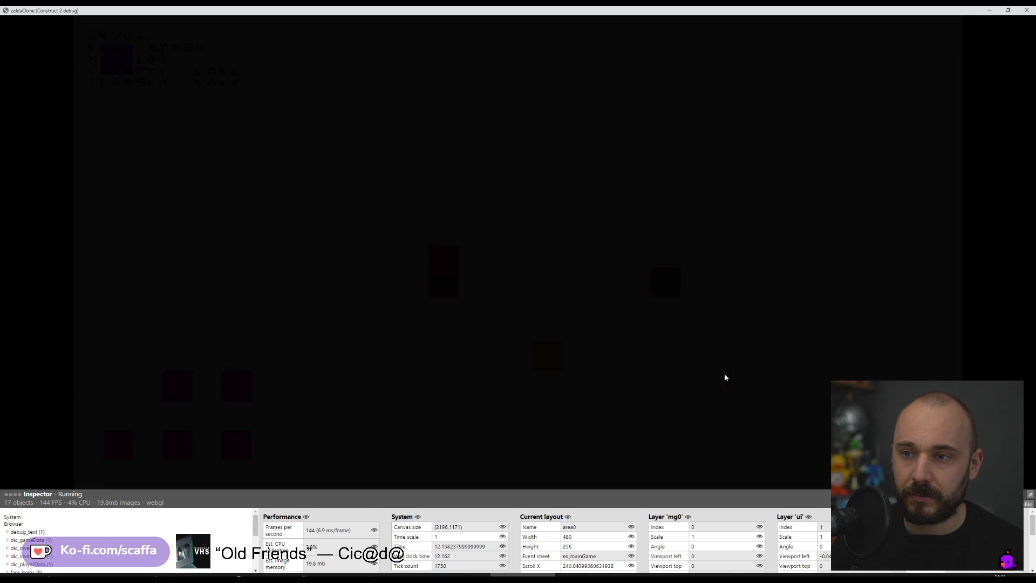
{"action": "key", "text": "Up"}
{"action": "key", "text": "Down"}
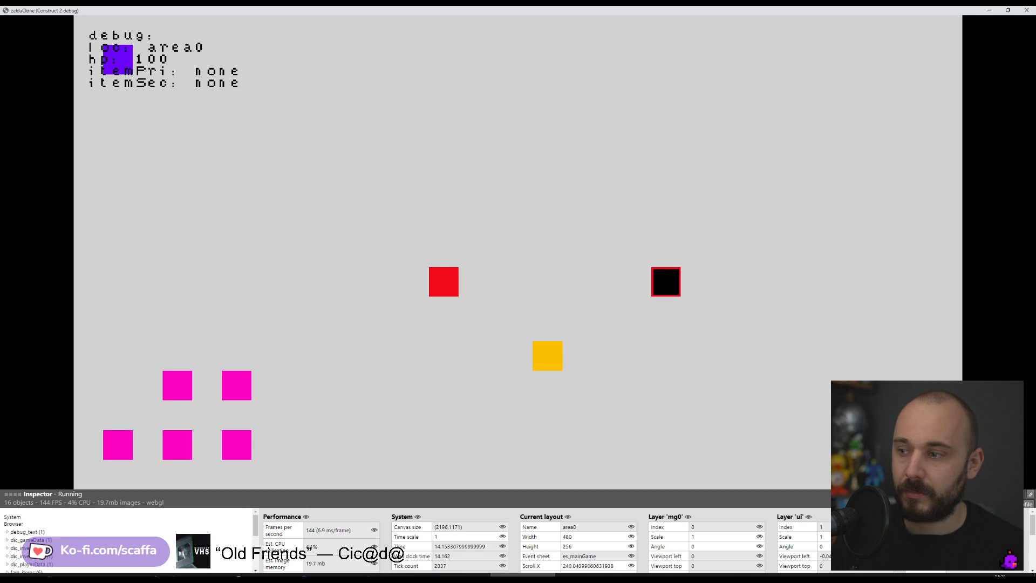
{"action": "left_click", "coordinate": [1028, 493]}
{"action": "left_click", "coordinate": [1022, 12]}
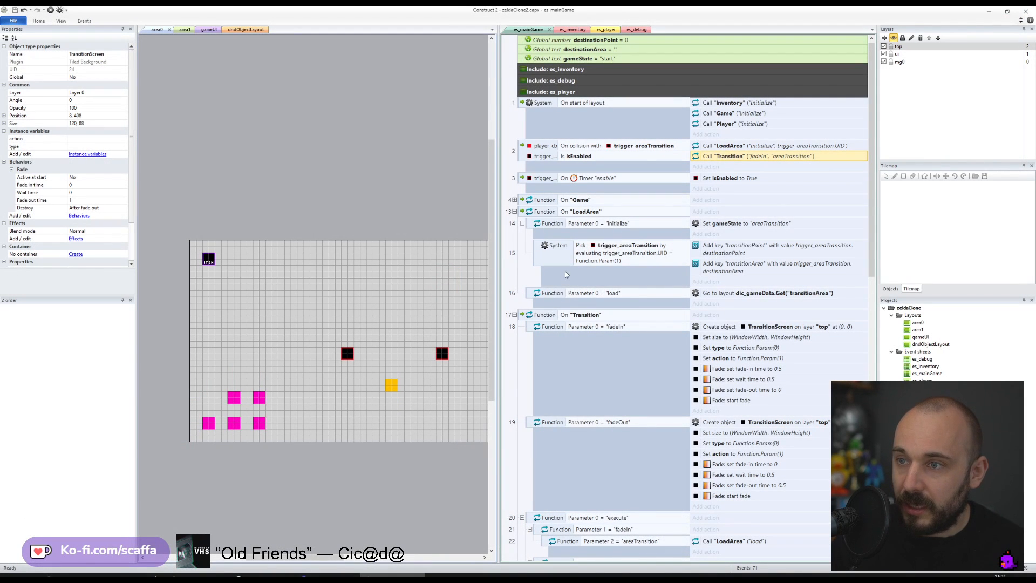
- Change the function name in the "TransitionEffect" call under Game's initialize event to "Transition"
{"action": "left_click", "coordinate": [514, 200]}
{"action": "double_click", "coordinate": [734, 211]}
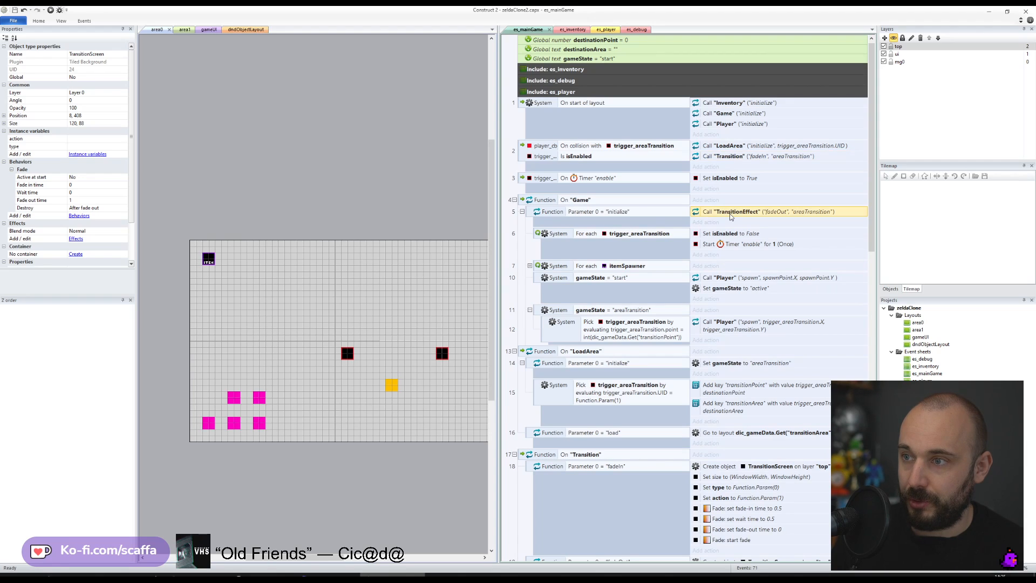
{"action": "type", "text": "Transition"}
{"action": "left_click", "coordinate": [714, 394]}
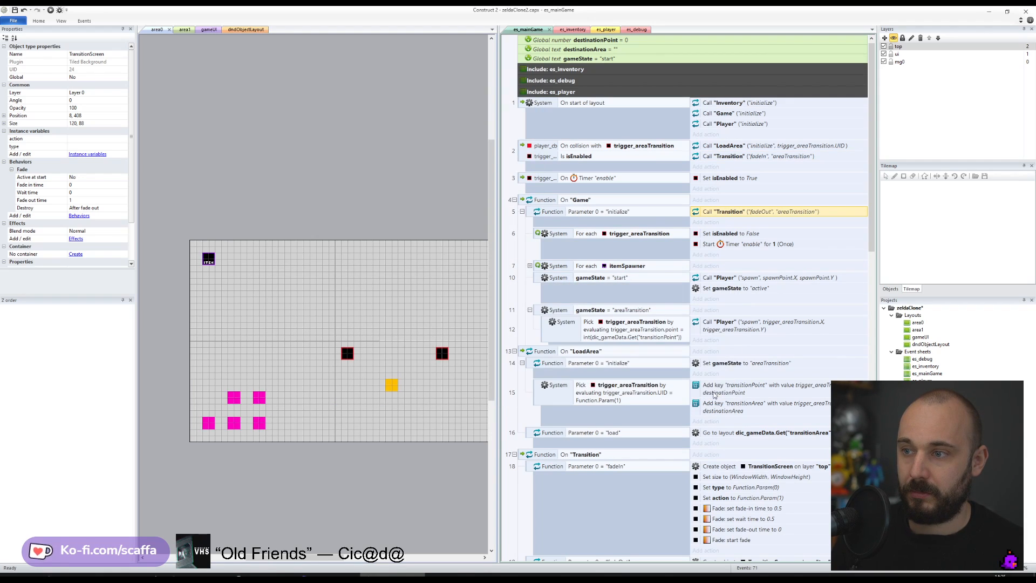
{"action": "left_click", "coordinate": [514, 200]}
- Collapse the "Game" function, save the project and run the game in a maximized debug preview
{"action": "left_click", "coordinate": [312, 169]}
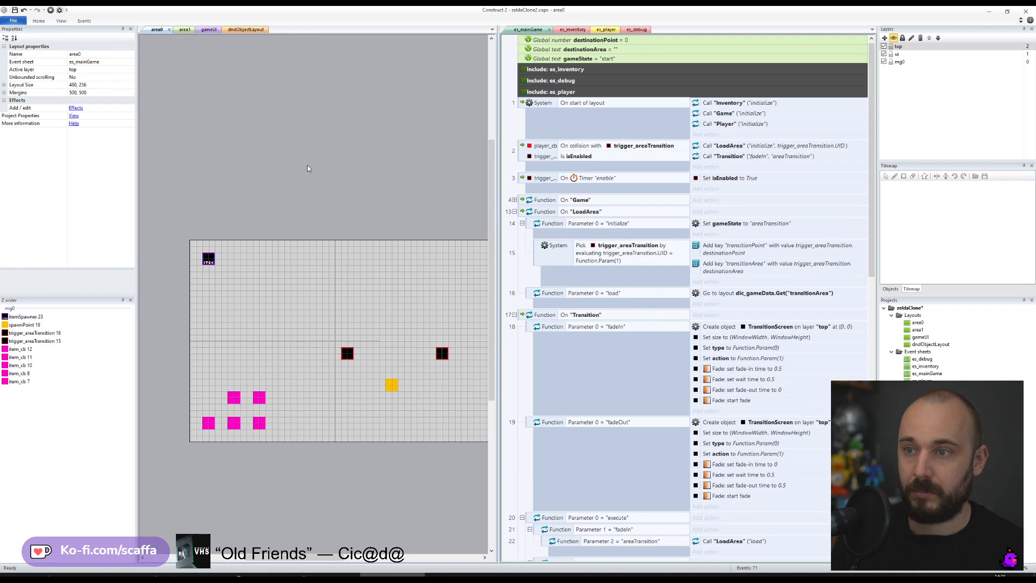
{"action": "left_click", "coordinate": [51, 11]}
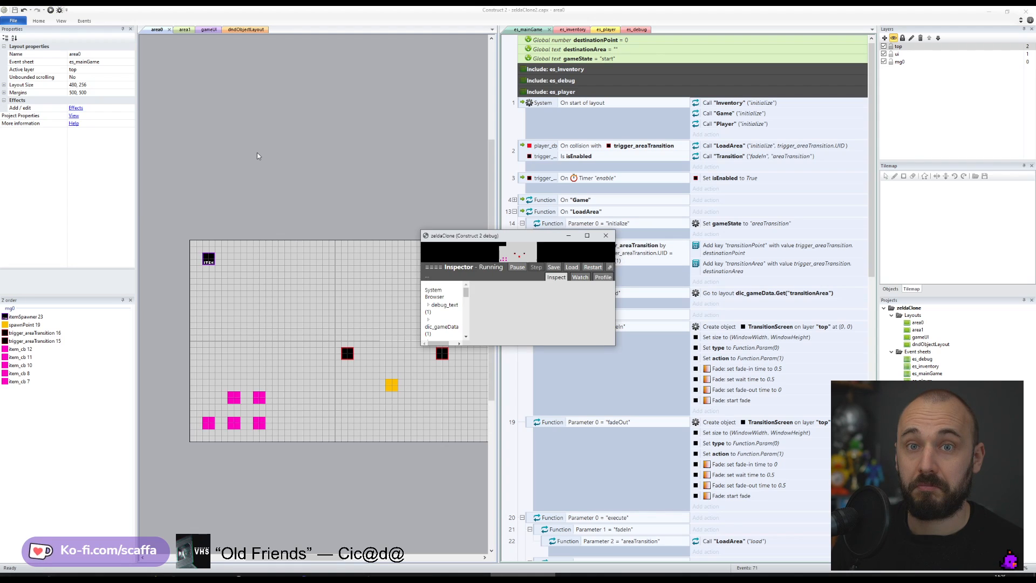
{"action": "left_click", "coordinate": [587, 235]}
- Move the player from area0 through a transition trigger into area1, walk around the arrival trigger and return to area0
{"action": "key", "text": "Left"}
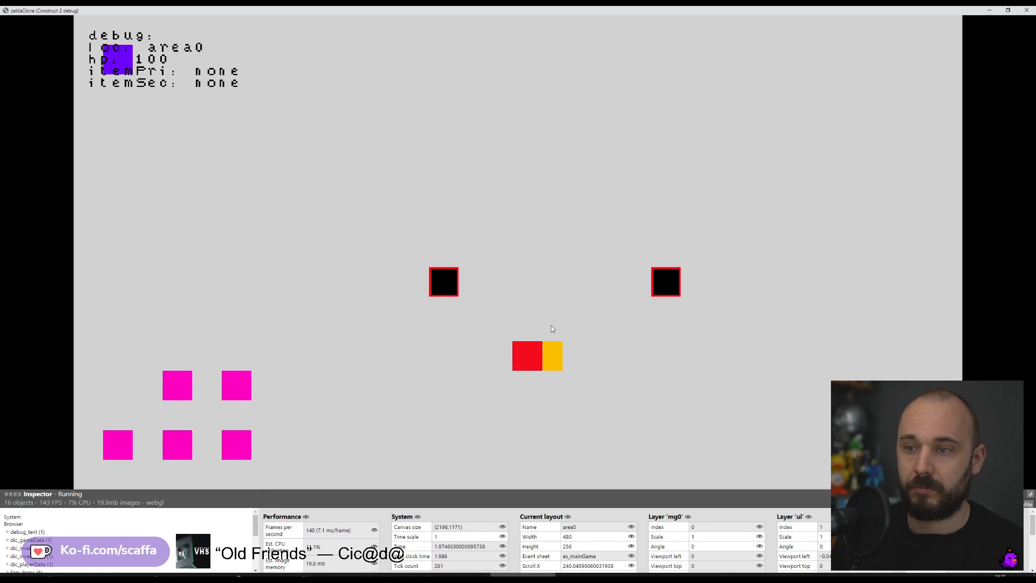
{"action": "key", "text": "Right"}
{"action": "key", "text": "Up"}
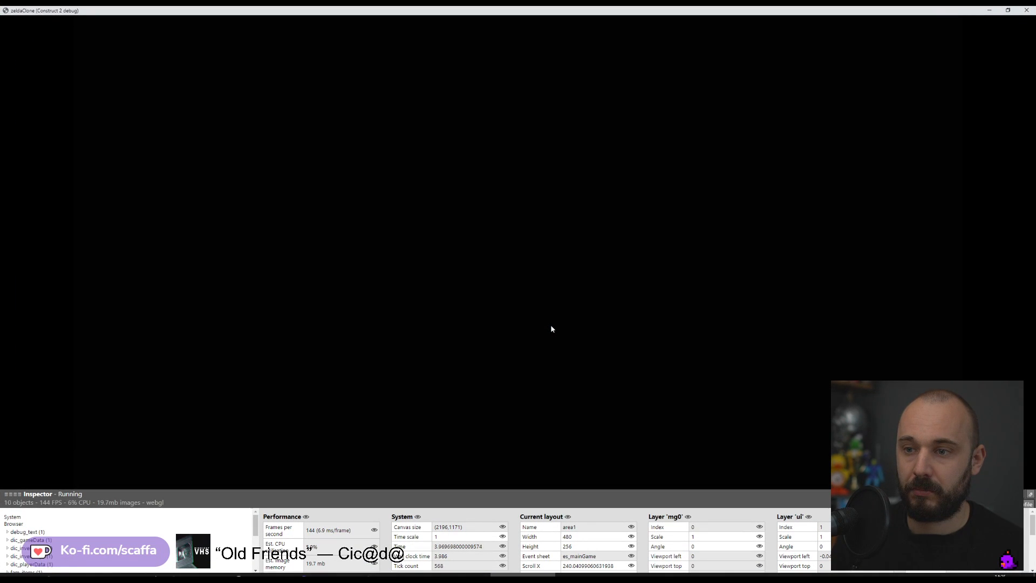
{"action": "key", "text": "Up"}
{"action": "key", "text": "Down"}
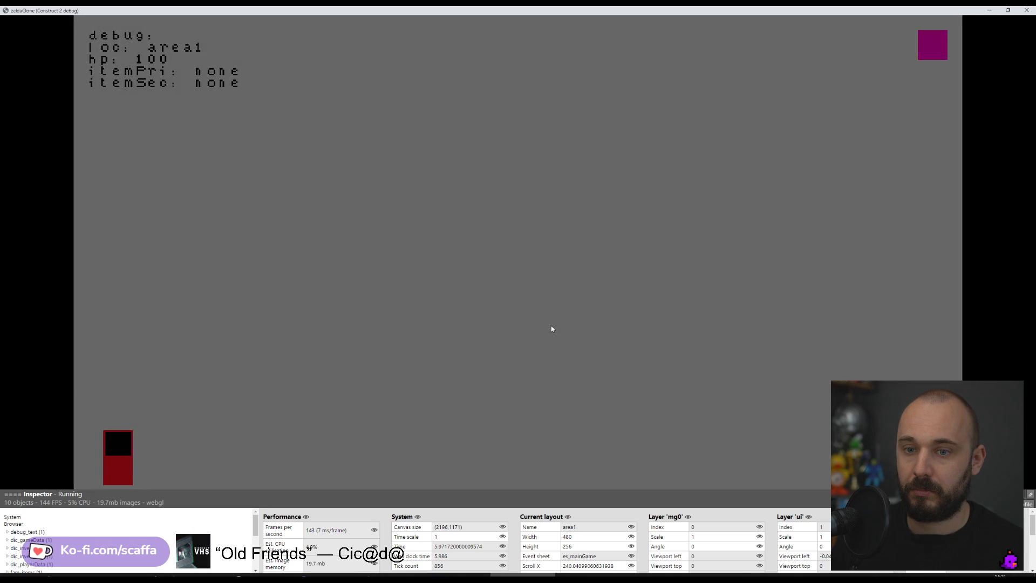
{"action": "key", "text": "Up"}
{"action": "key", "text": "Down"}
{"action": "key", "text": "Right"}
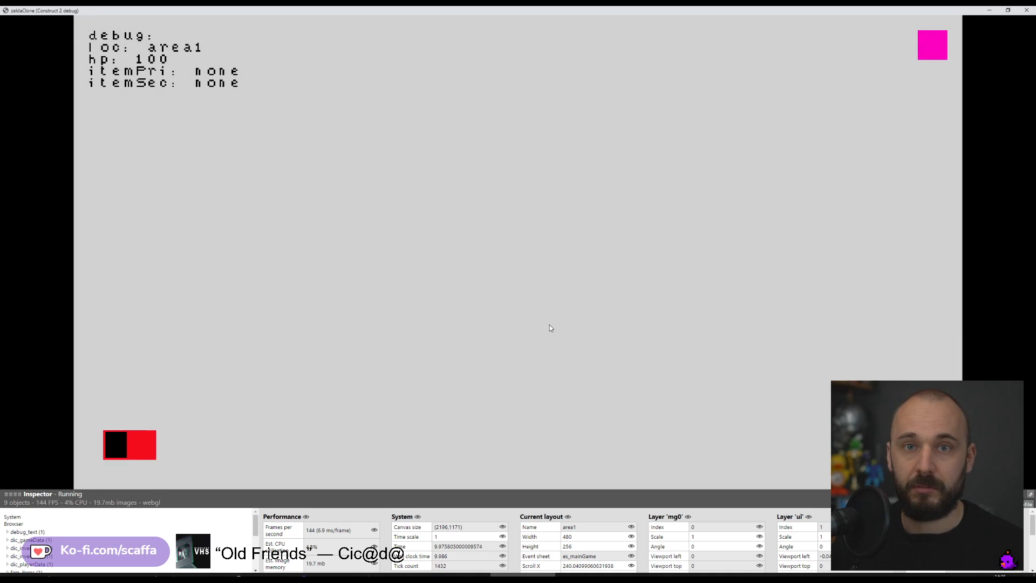
{"action": "key", "text": "Right"}
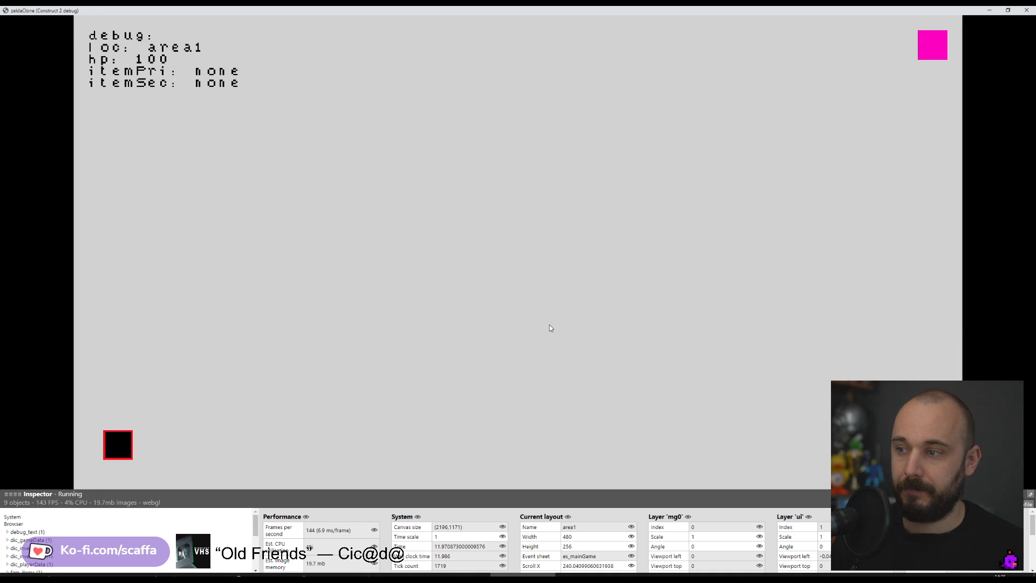
{"action": "key", "text": "Up"}
{"action": "key", "text": "Left"}
{"action": "key", "text": "Down"}
{"action": "key", "text": "Right"}
{"action": "key", "text": "Up"}
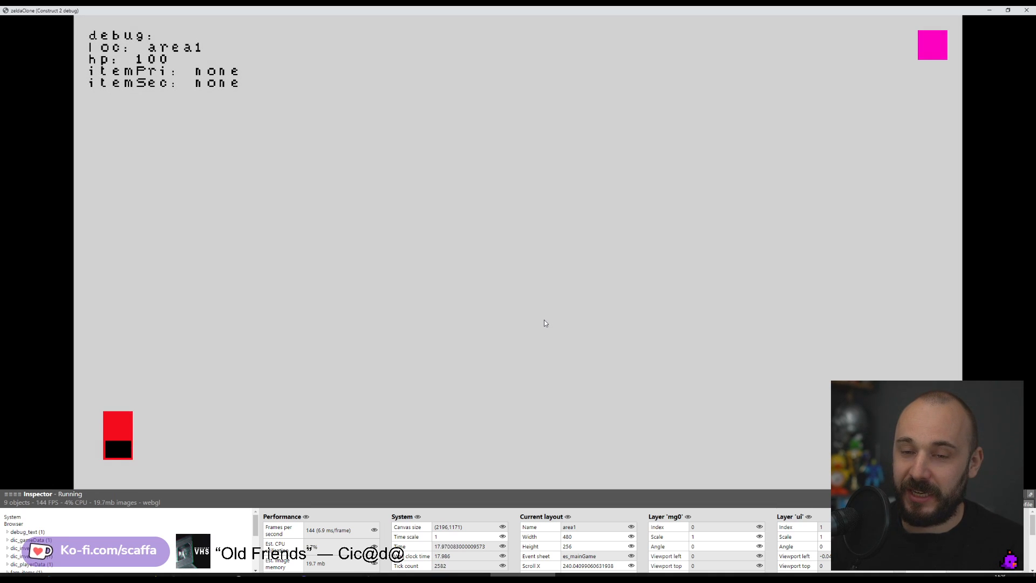
{"action": "key", "text": "Down"}
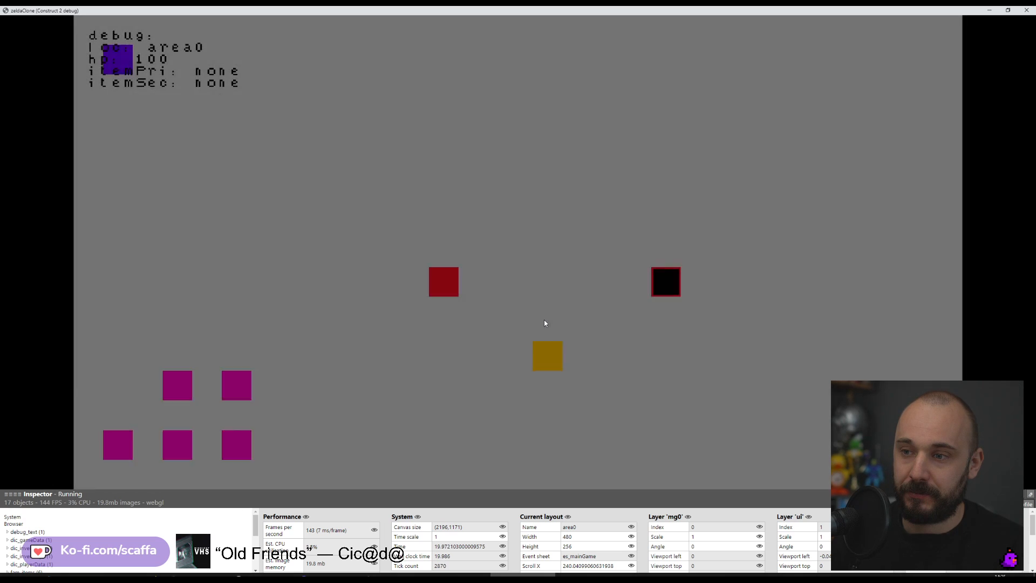
- Test both area0 triggers by moving the player repeatedly between area0 and area1, and close the debug preview
{"action": "key", "text": "Right"}
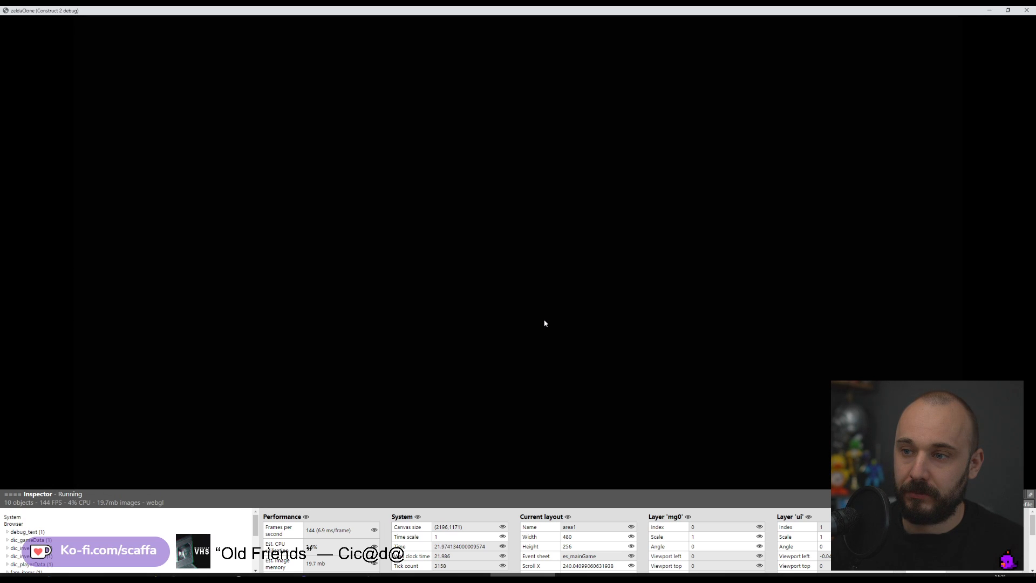
{"action": "key", "text": "Left"}
{"action": "key", "text": "Right"}
{"action": "key", "text": "Left"}
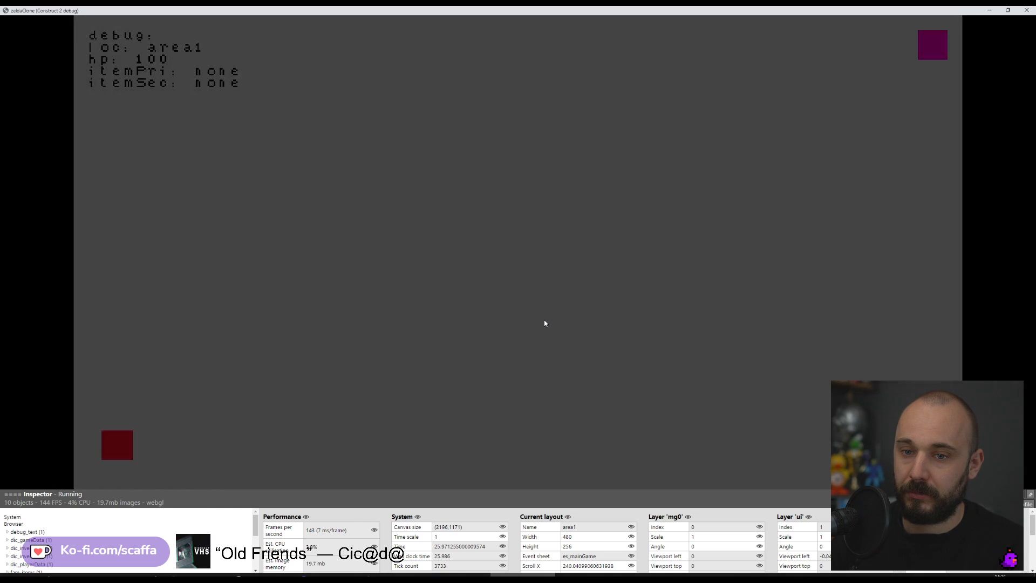
{"action": "key", "text": "Right"}
{"action": "key", "text": "Right"}
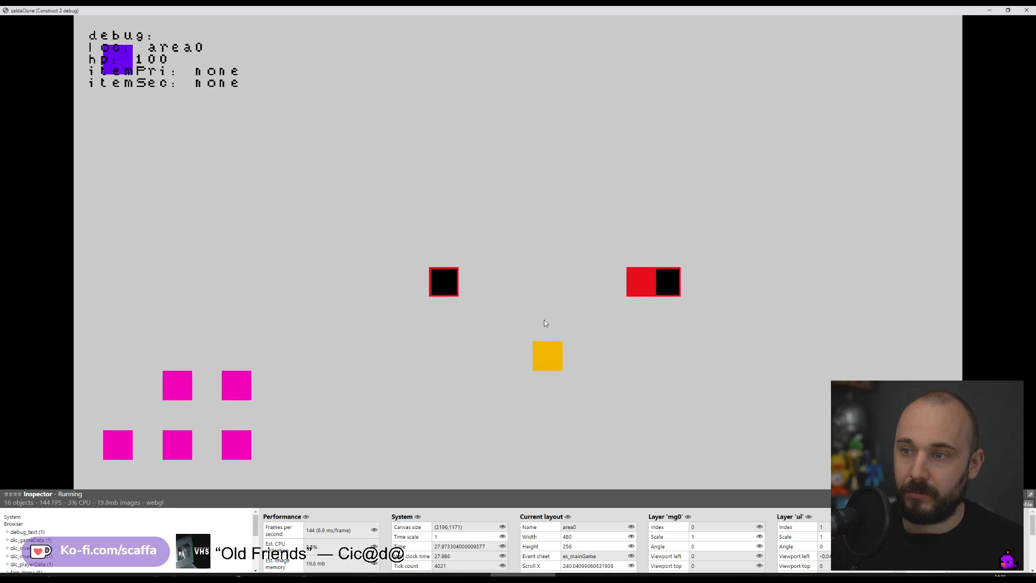
{"action": "key", "text": "Left"}
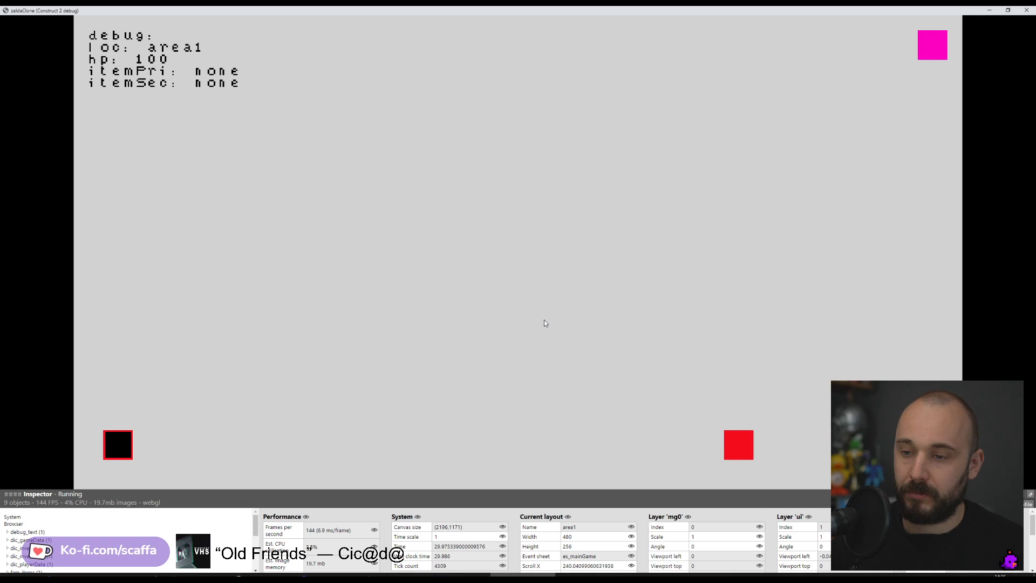
{"action": "key", "text": "Left"}
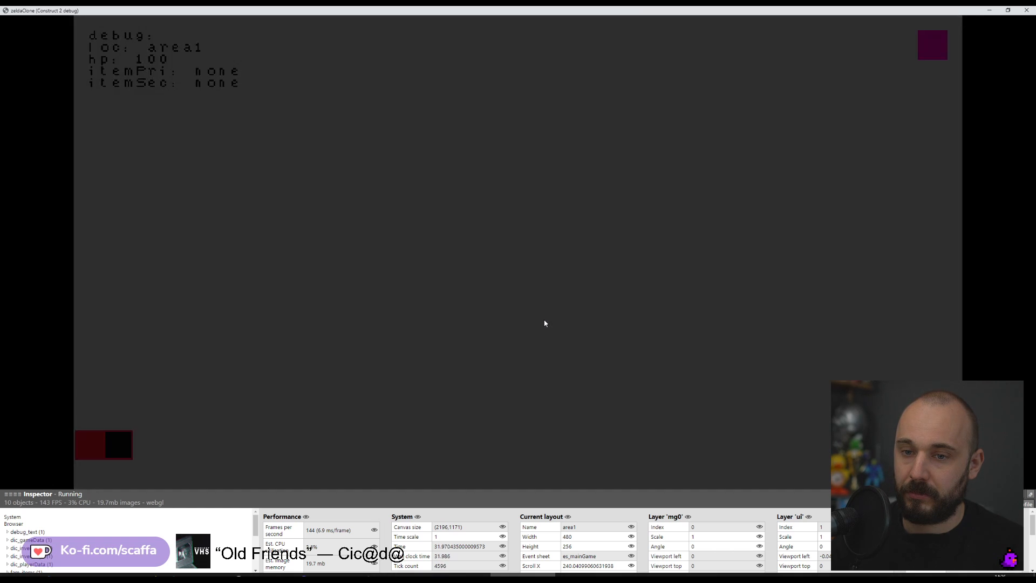
{"action": "key", "text": "Right"}
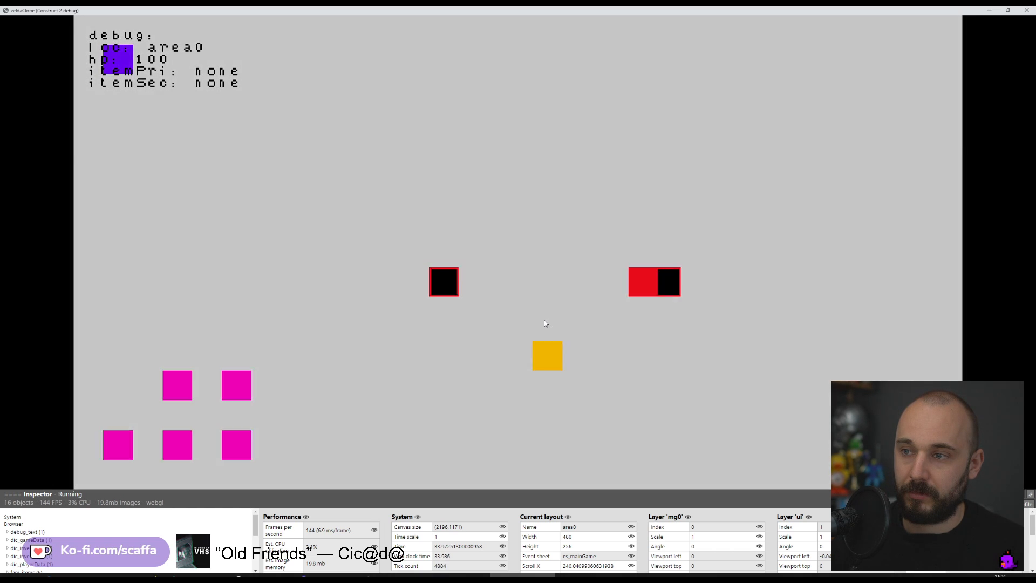
{"action": "key", "text": "Left"}
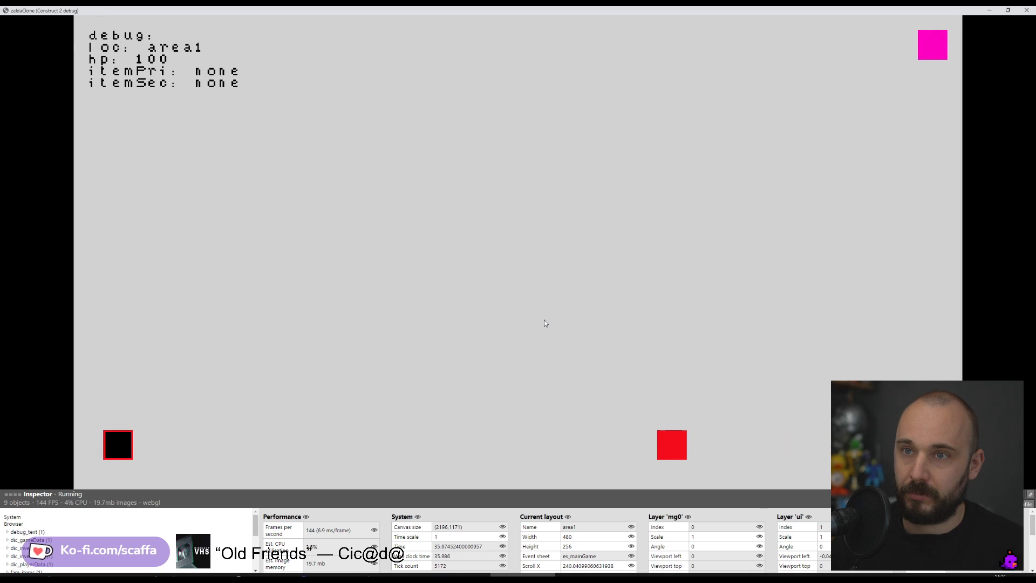
{"action": "key", "text": "Left"}
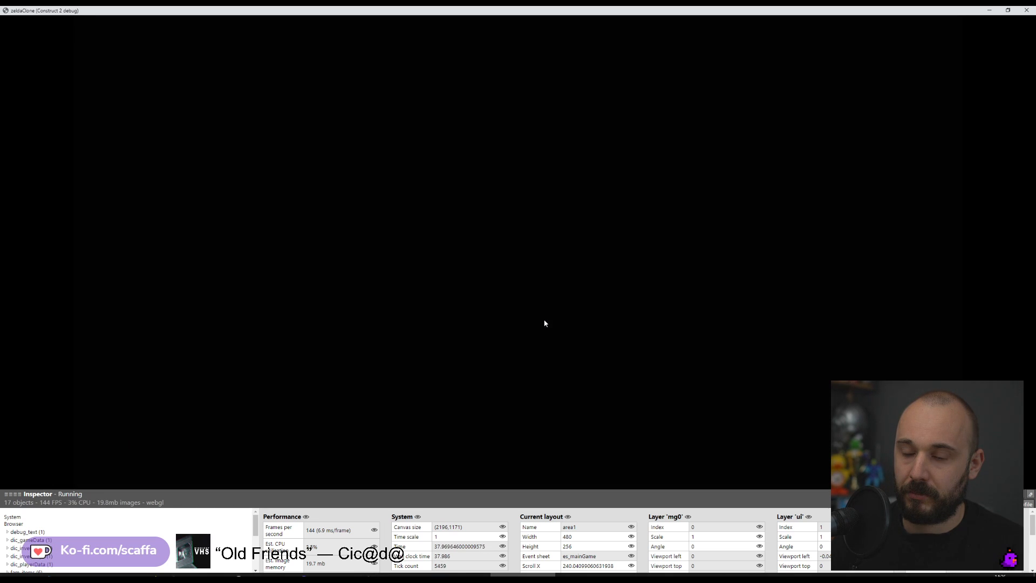
{"action": "key", "text": "Down"}
{"action": "key", "text": "Up"}
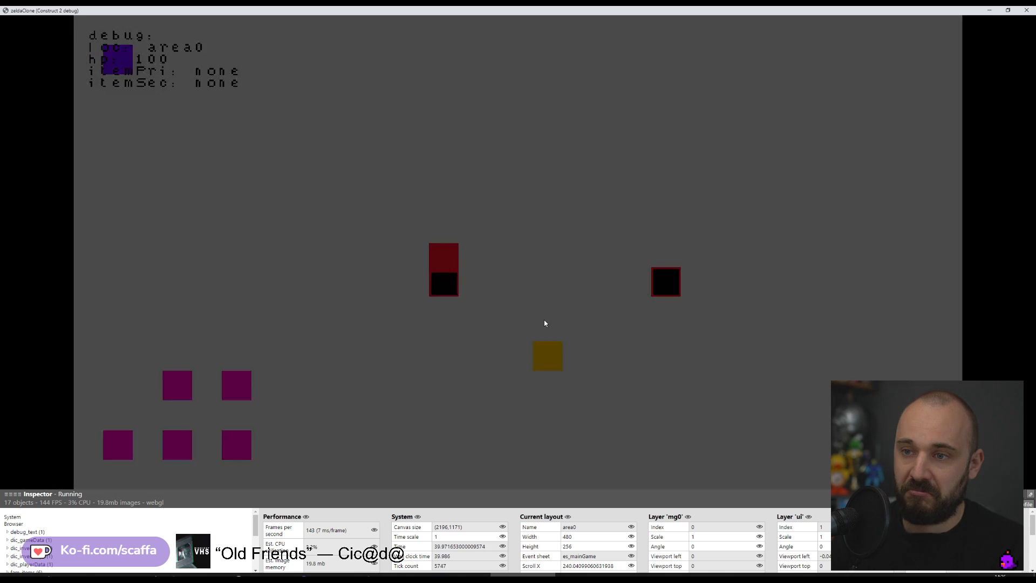
{"action": "key", "text": "Right"}
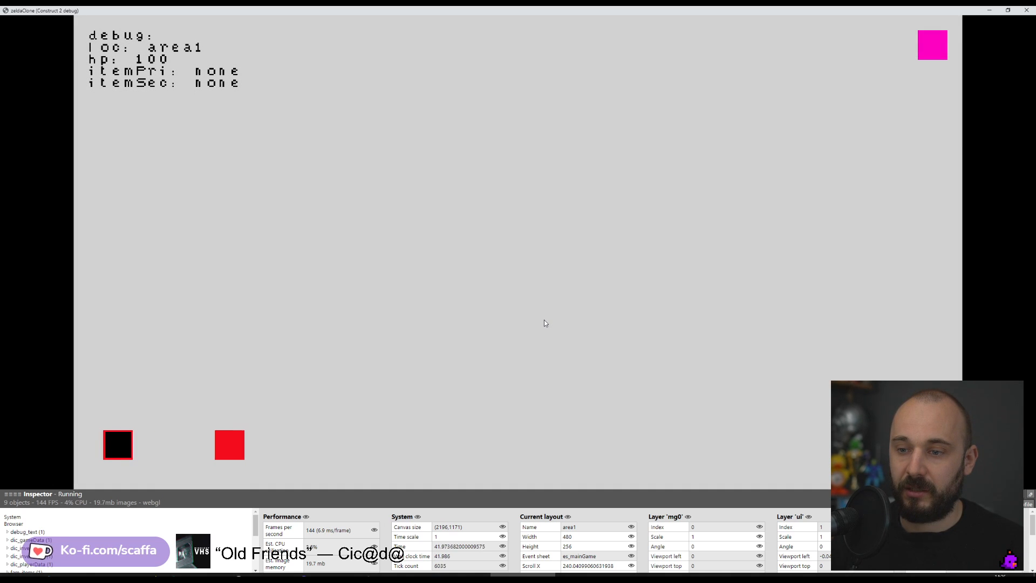
{"action": "key", "text": "Left"}
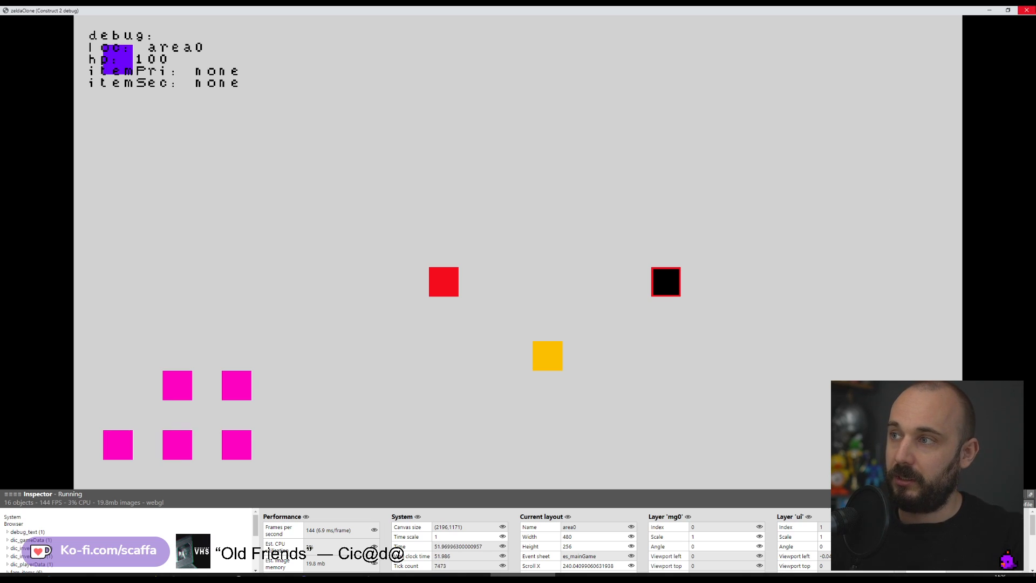
{"action": "left_click", "coordinate": [1026, 9]}
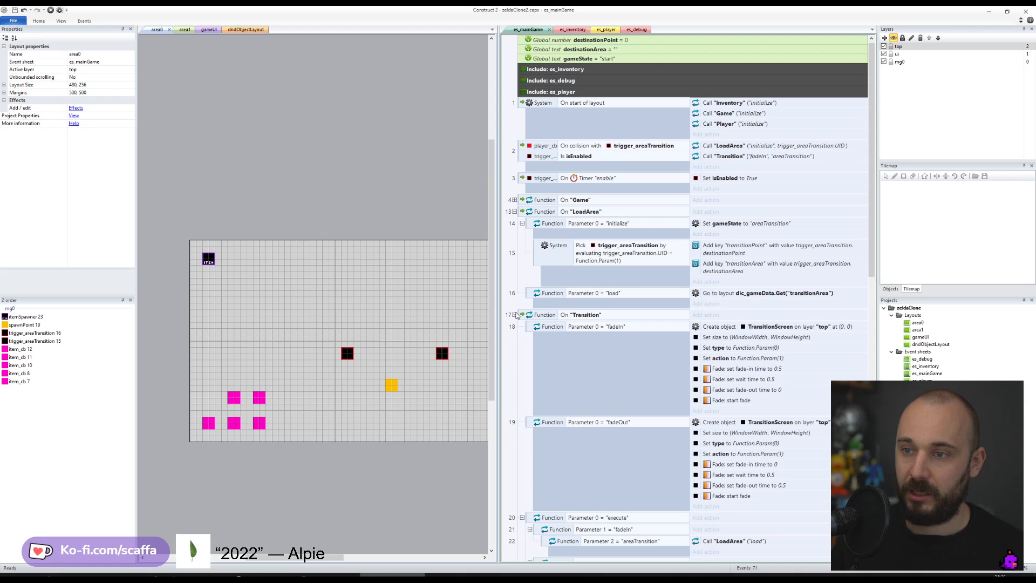
- Collapse the "Transition" and "LoadArea" functions in the es_mainGame event sheet
{"action": "left_click", "coordinate": [515, 315]}
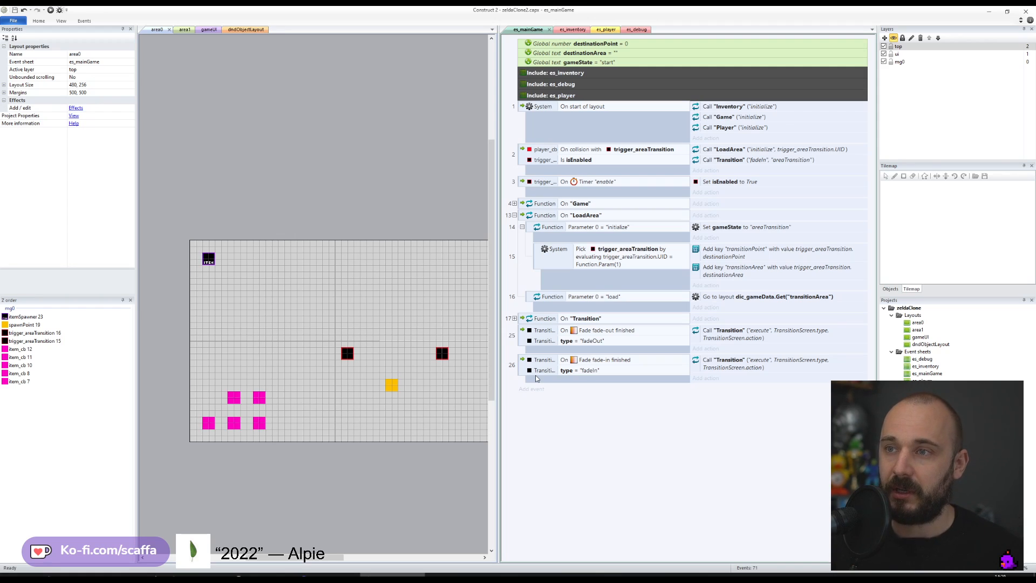
{"action": "left_click", "coordinate": [514, 215]}
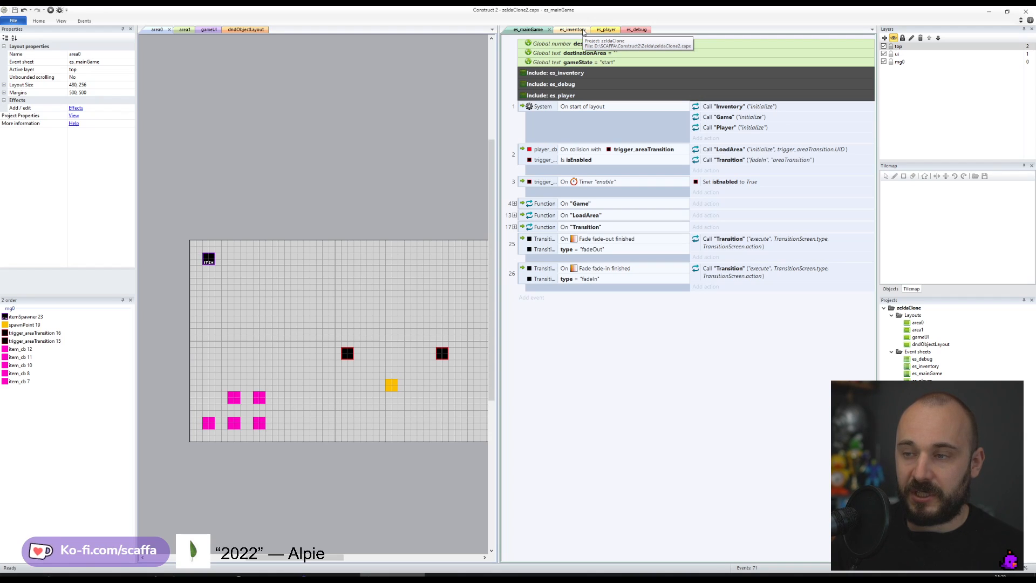
- Set the parallax of area0's top layer to 0, 0
{"action": "middle_click_drag", "start_coordinate": [329, 156], "coordinate": [289, 156]}
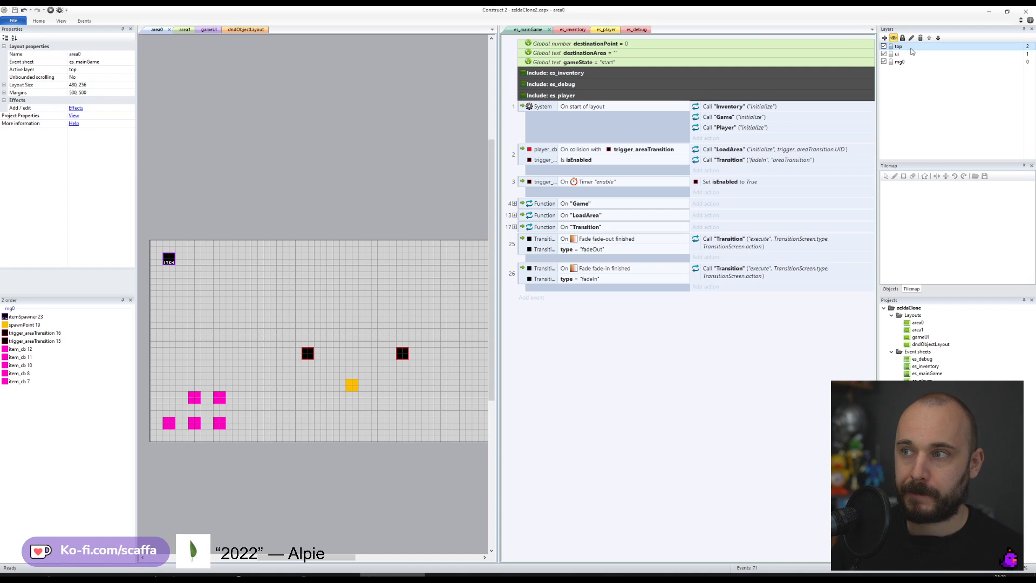
{"action": "left_click", "coordinate": [910, 47]}
{"action": "left_click", "coordinate": [118, 116]}
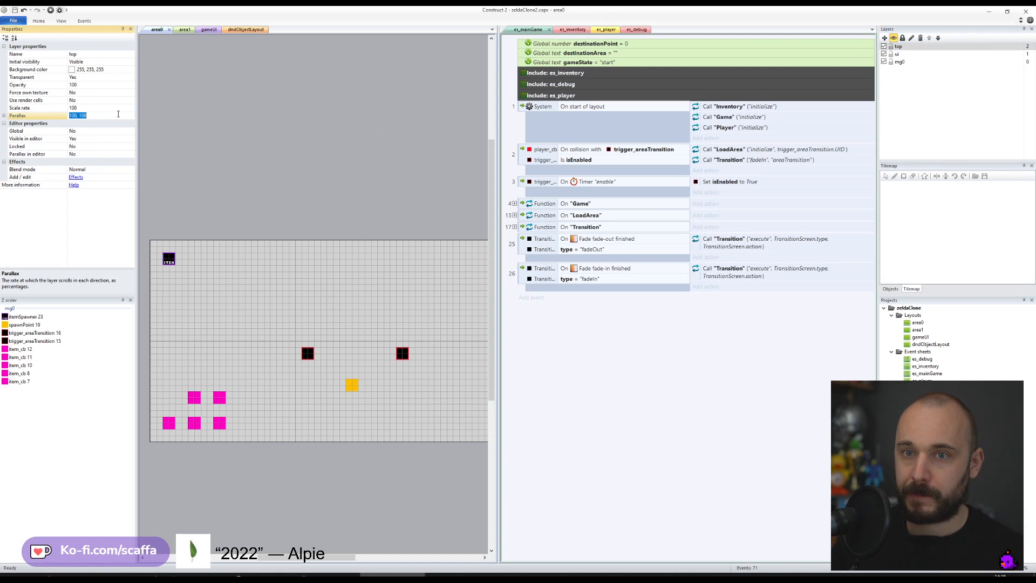
{"action": "type", "text": "0, 0"}
{"action": "key", "text": "Return"}
- Set the parallax of area1's mg0 layer to 0, 0 and save the project
{"action": "left_click", "coordinate": [185, 29]}
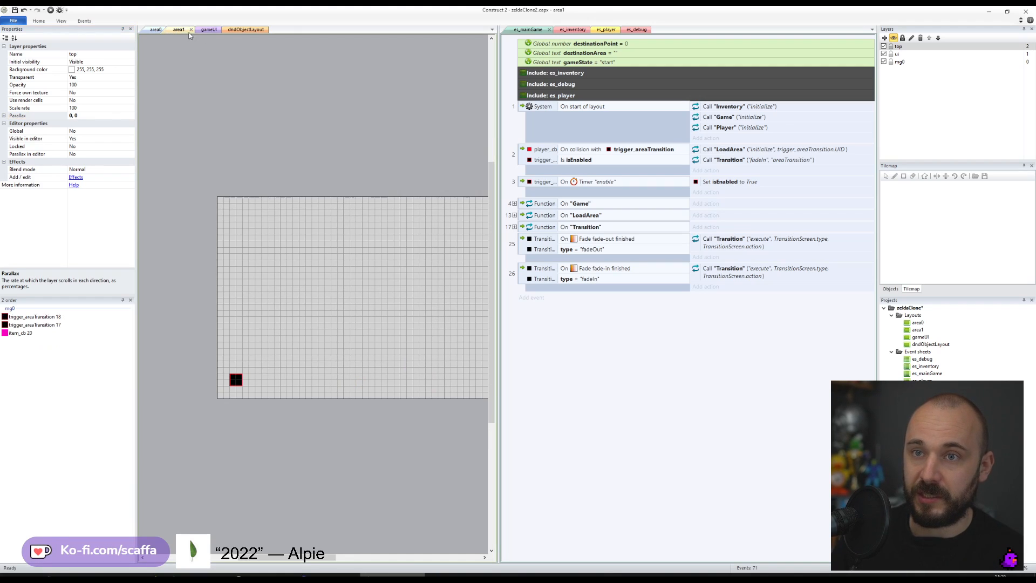
{"action": "left_click", "coordinate": [100, 115]}
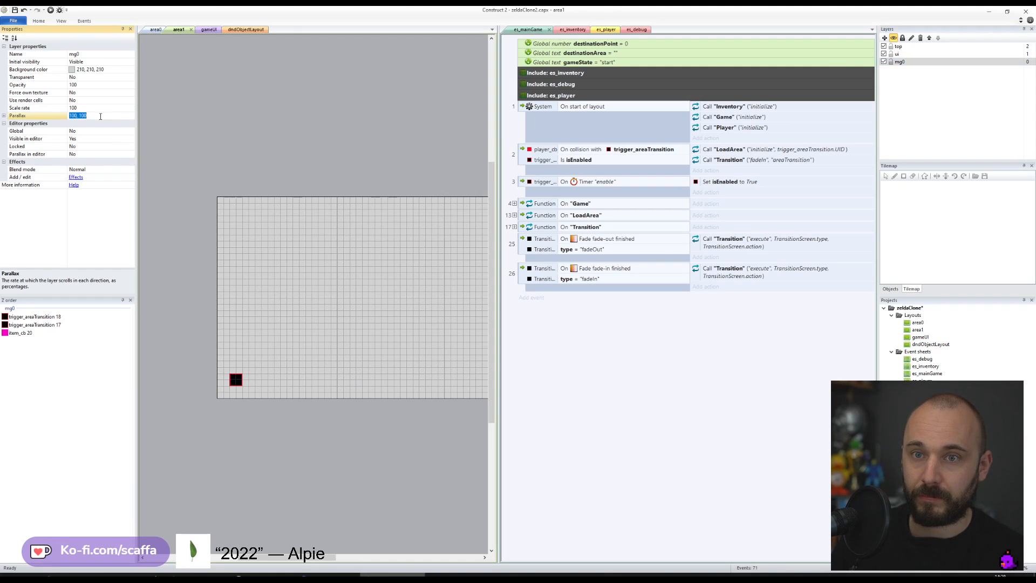
{"action": "type", "text": "0,0"}
{"action": "key", "text": "Return"}
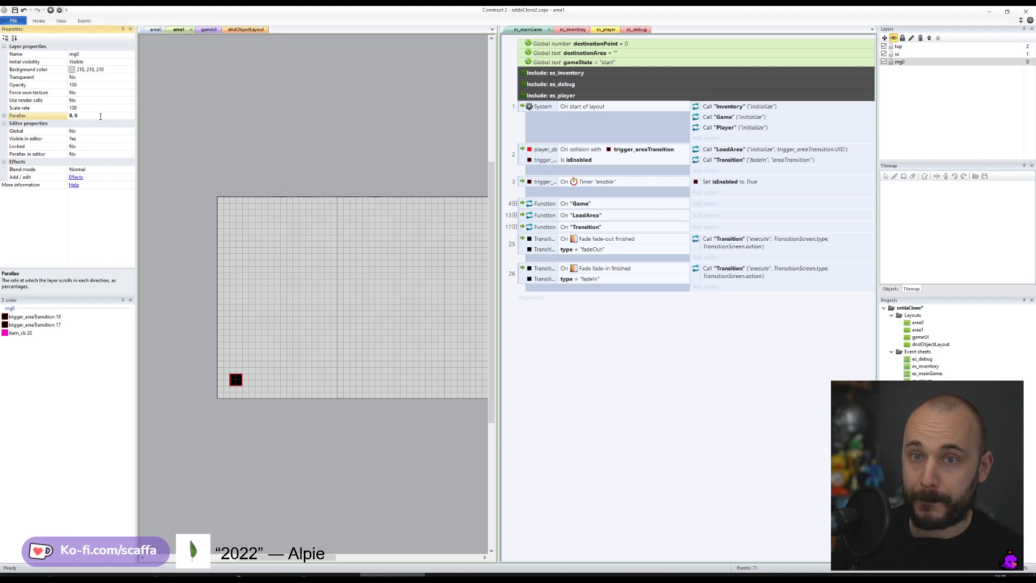
{"action": "left_click", "coordinate": [14, 10]}
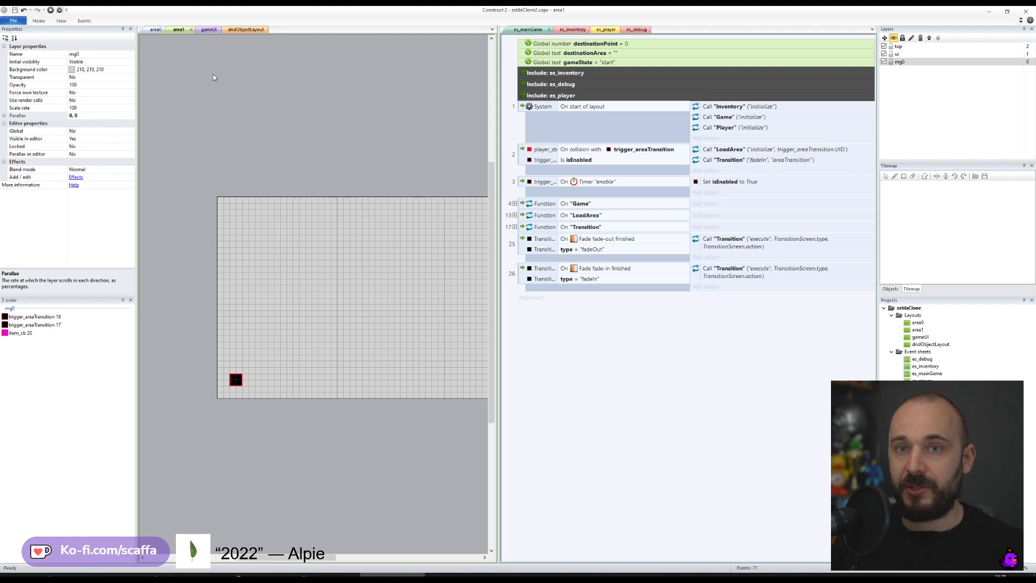
{"action": "left_click", "coordinate": [263, 78]}
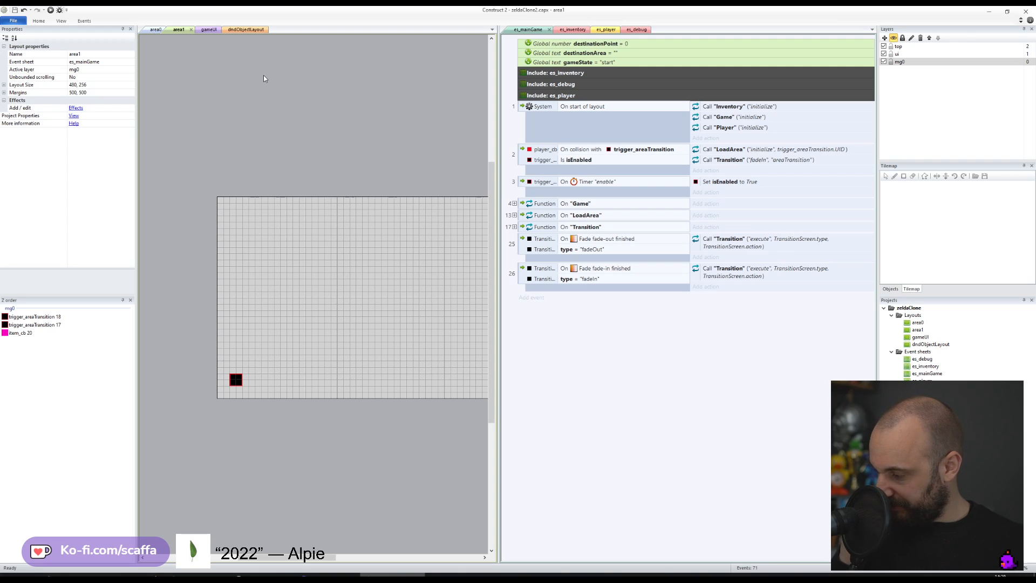
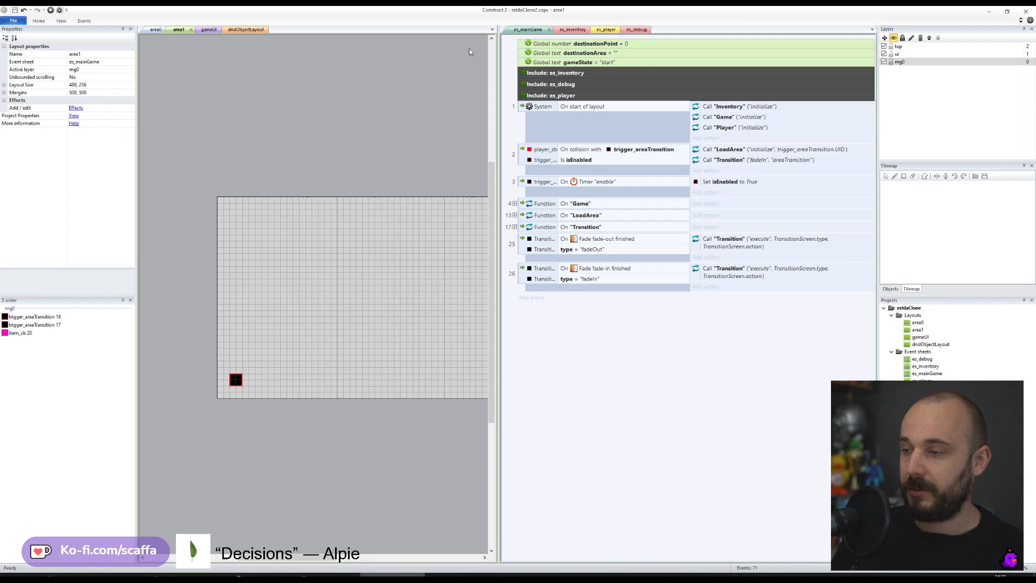
- Show the area0 layout with the es_player event sheet, and run the game in a maximized preview
{"action": "middle_click_drag", "start_coordinate": [399, 184], "coordinate": [311, 175]}
{"action": "left_click", "coordinate": [155, 29]}
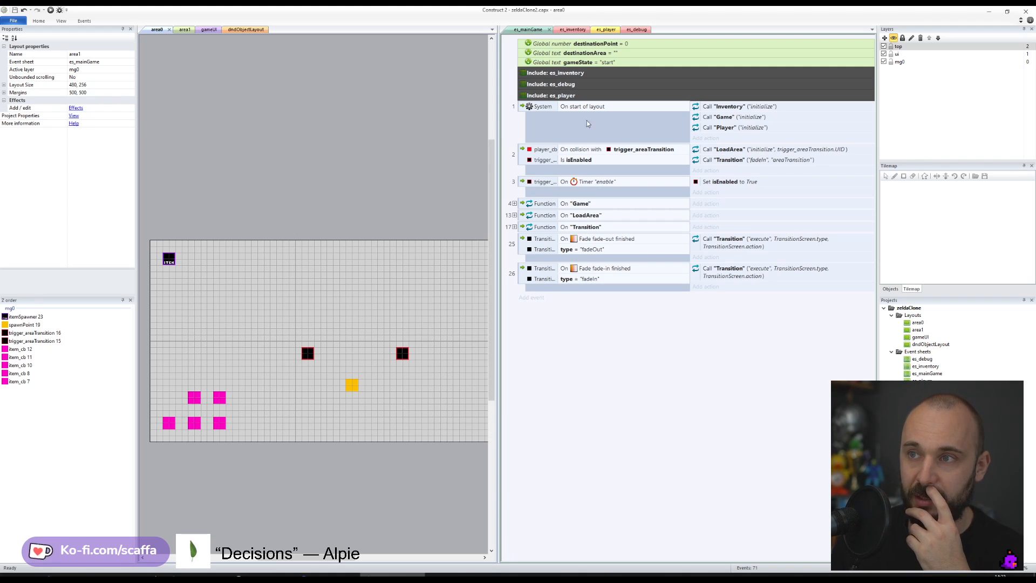
{"action": "left_click", "coordinate": [604, 30]}
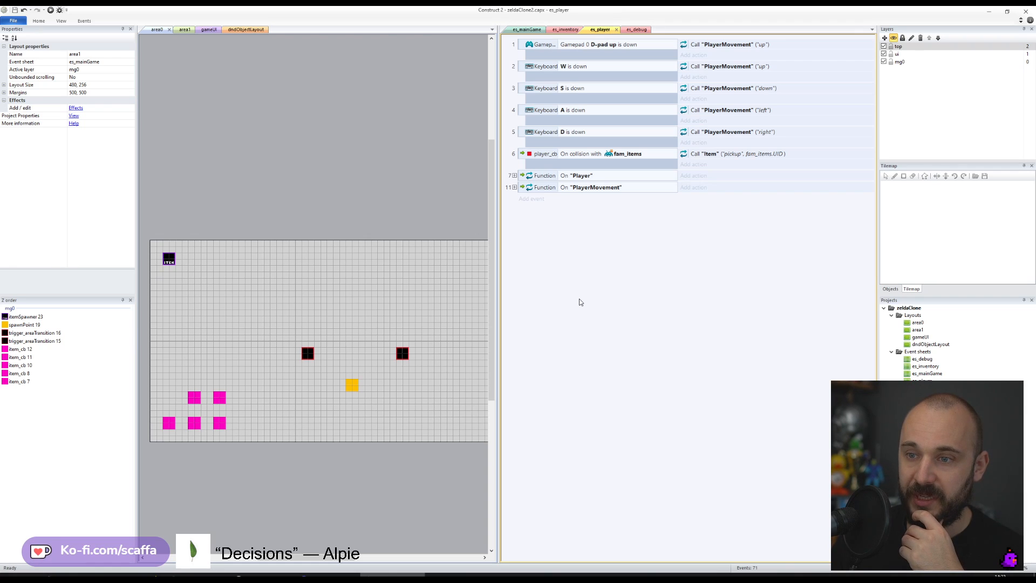
{"action": "left_click", "coordinate": [50, 10]}
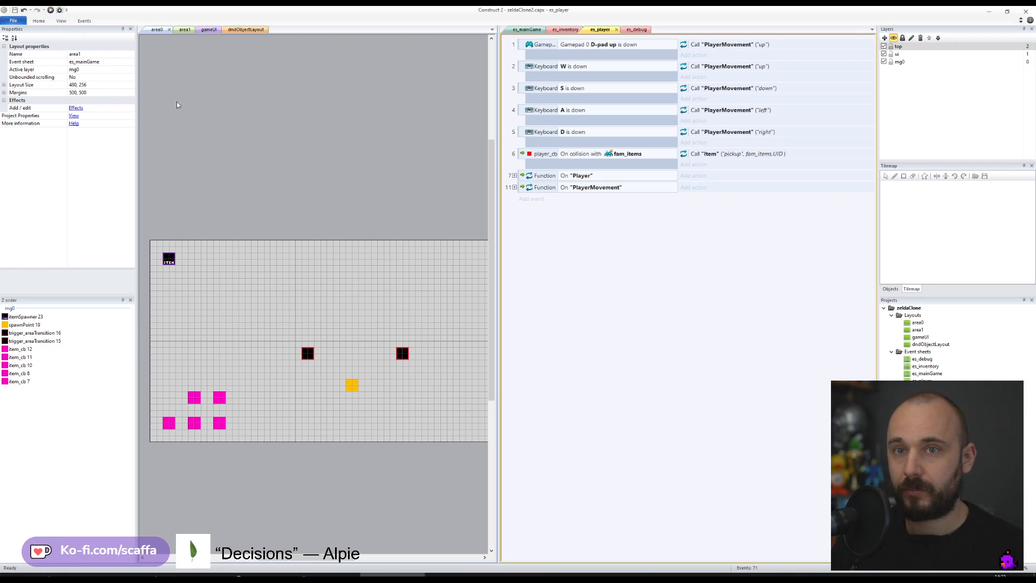
{"action": "left_click", "coordinate": [587, 235]}
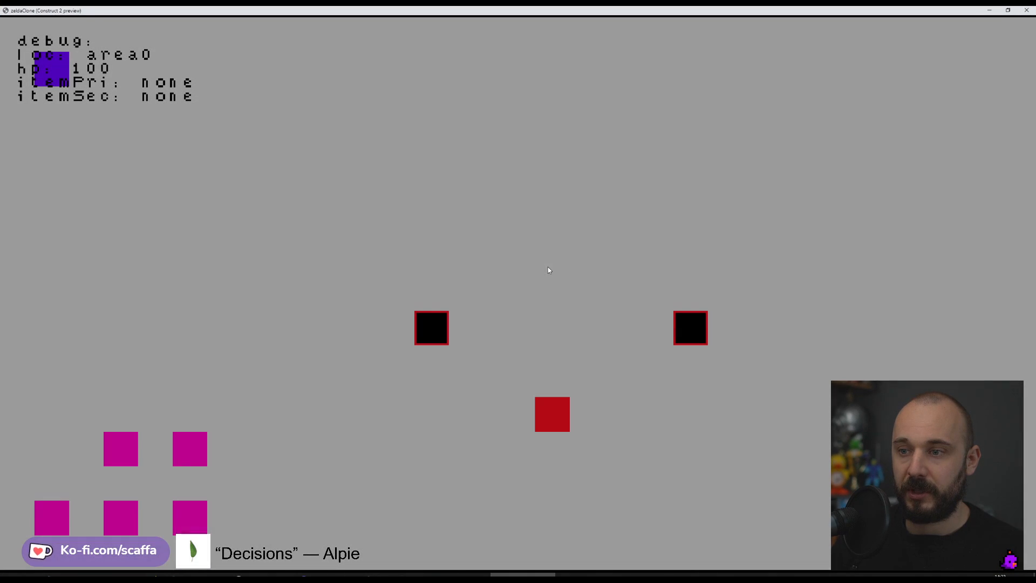
- Steer the player around area0 and into an area transition trigger to test the fade into area1
{"action": "key", "text": "w"}
{"action": "key", "text": "d"}
{"action": "key", "text": "w"}
{"action": "key", "text": "a"}
{"action": "key", "text": "s"}
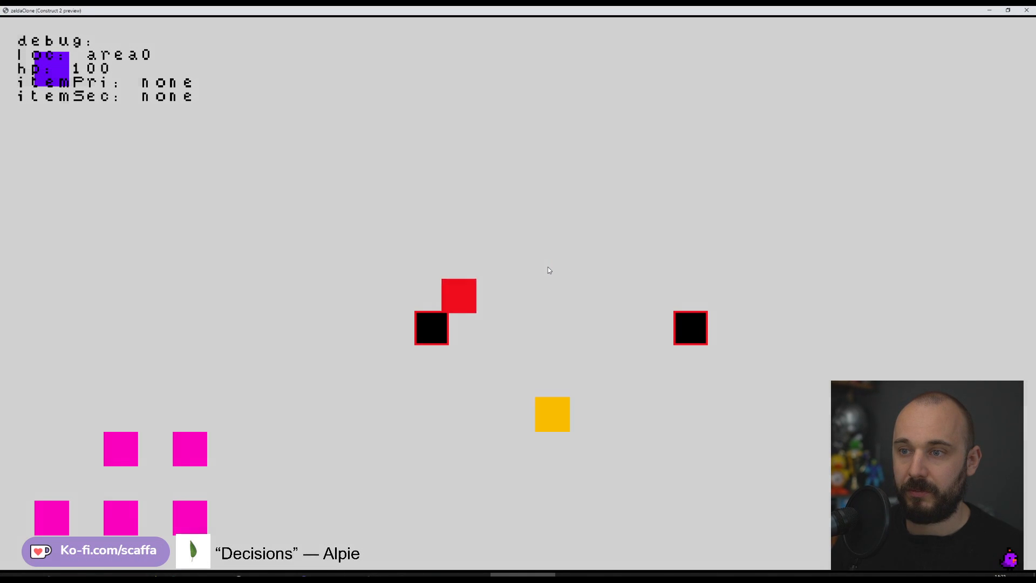
{"action": "key", "text": "a"}
{"action": "key", "text": "w"}
{"action": "key", "text": "d"}
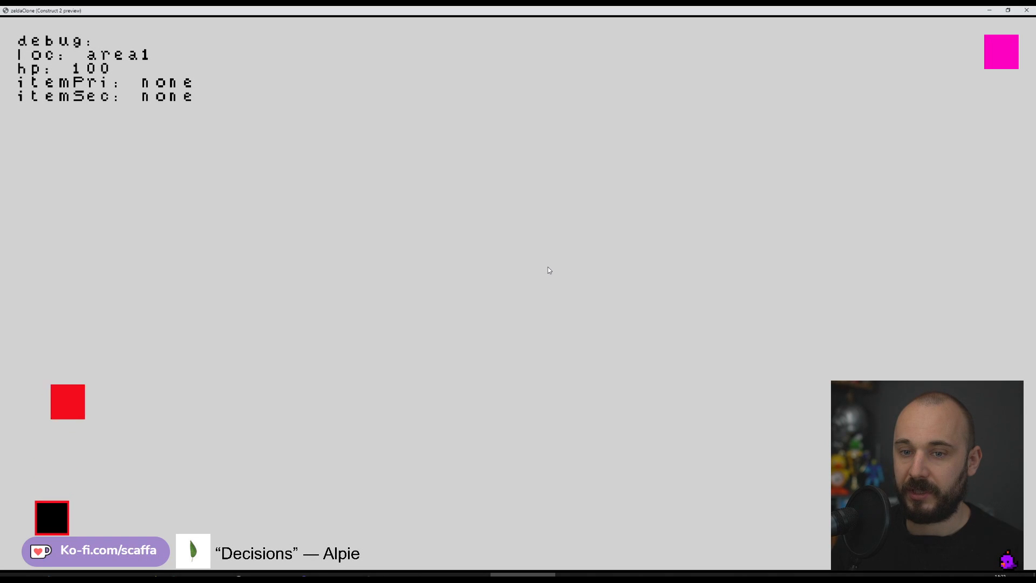
- Test the player's movement in all four directions around area1, and close the game preview
{"action": "key", "text": "s"}
{"action": "key", "text": "s"}
{"action": "key", "text": "a"}
{"action": "key", "text": "w"}
{"action": "key", "text": "d"}
{"action": "key", "text": "w"}
{"action": "key", "text": "d"}
{"action": "key", "text": "Down"}
{"action": "key", "text": "Left"}
{"action": "key", "text": "Up"}
{"action": "key", "text": "Right"}
{"action": "key", "text": "Down"}
{"action": "key", "text": "Left"}
{"action": "key", "text": "Up"}
{"action": "key", "text": "Right"}
{"action": "key", "text": "Down"}
{"action": "key", "text": "Left"}
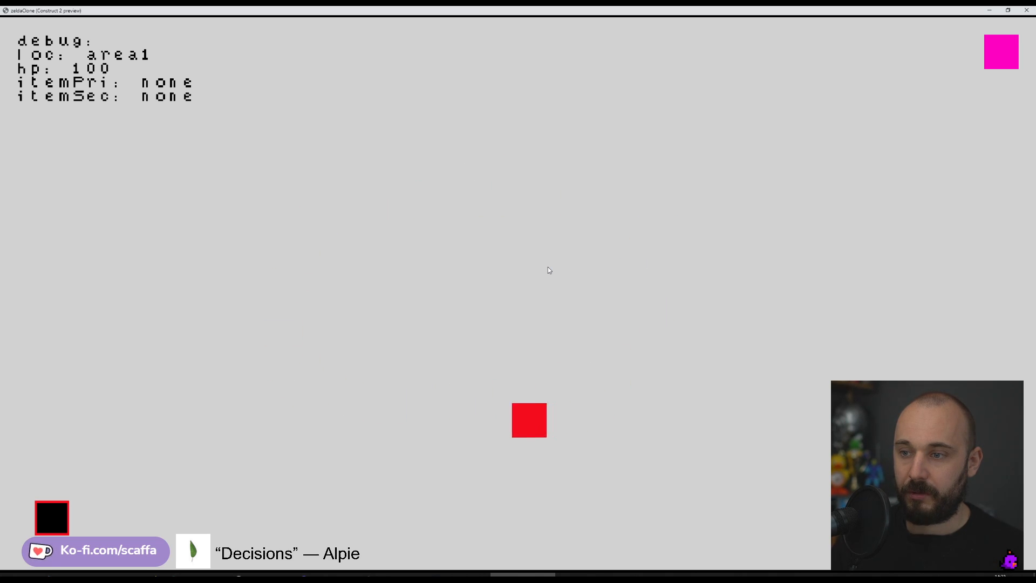
{"action": "key", "text": "Up"}
{"action": "key", "text": "Left"}
{"action": "key", "text": "Up"}
{"action": "key", "text": "Right"}
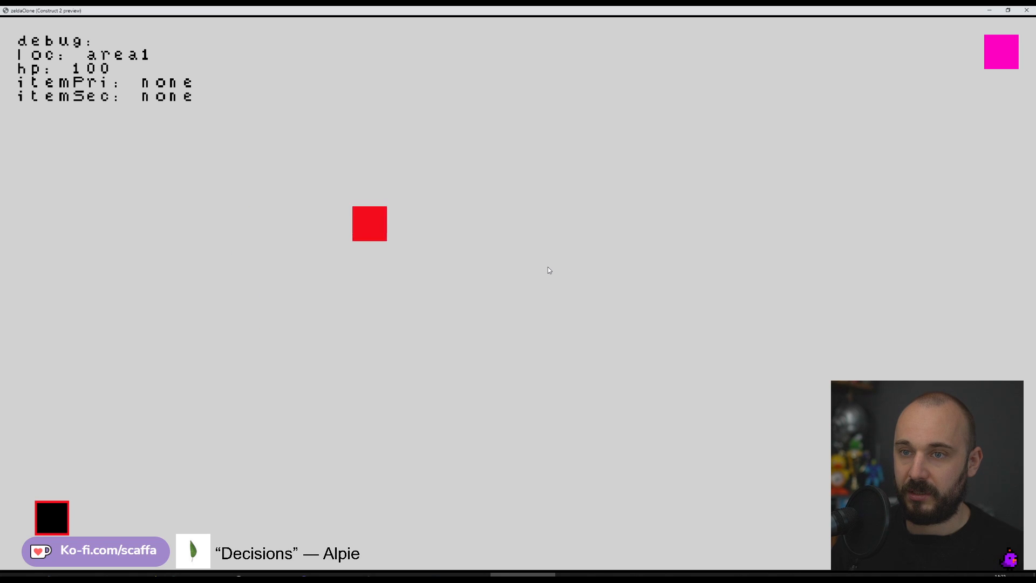
{"action": "key", "text": "Down"}
{"action": "key", "text": "Left"}
{"action": "key", "text": "Right"}
{"action": "key", "text": "Up"}
{"action": "key", "text": "Up"}
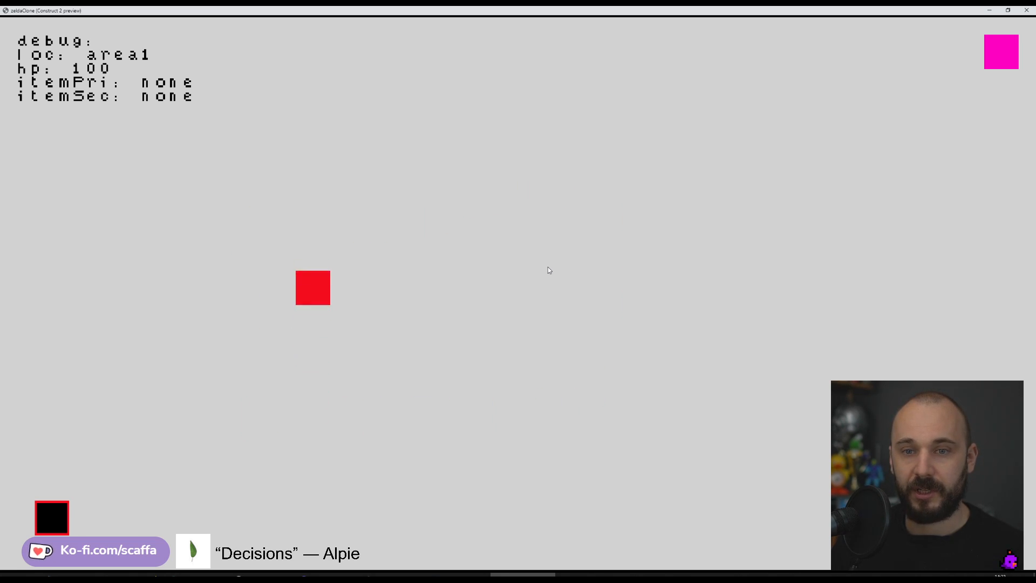
{"action": "key", "text": "Right"}
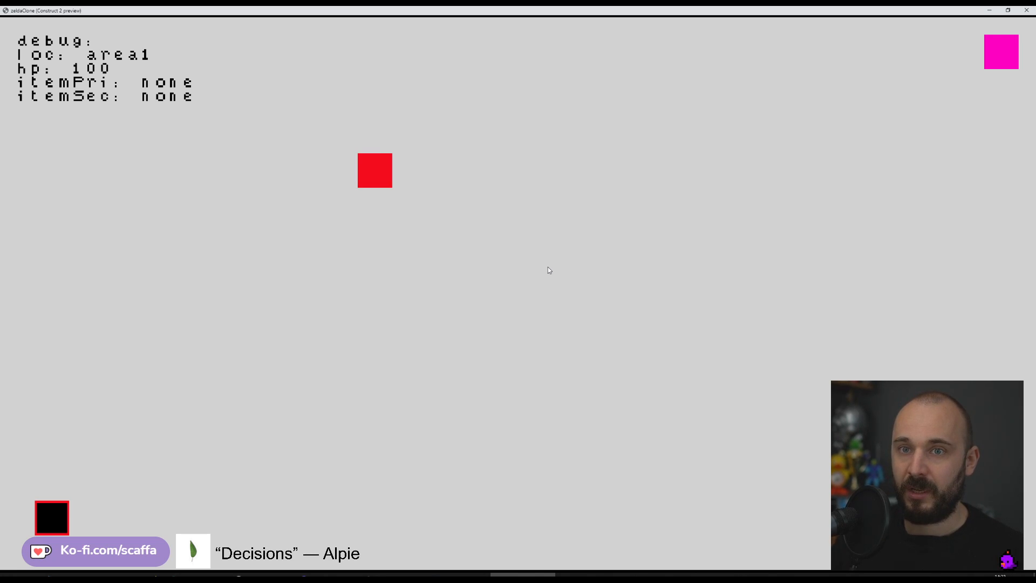
{"action": "key", "text": "Down"}
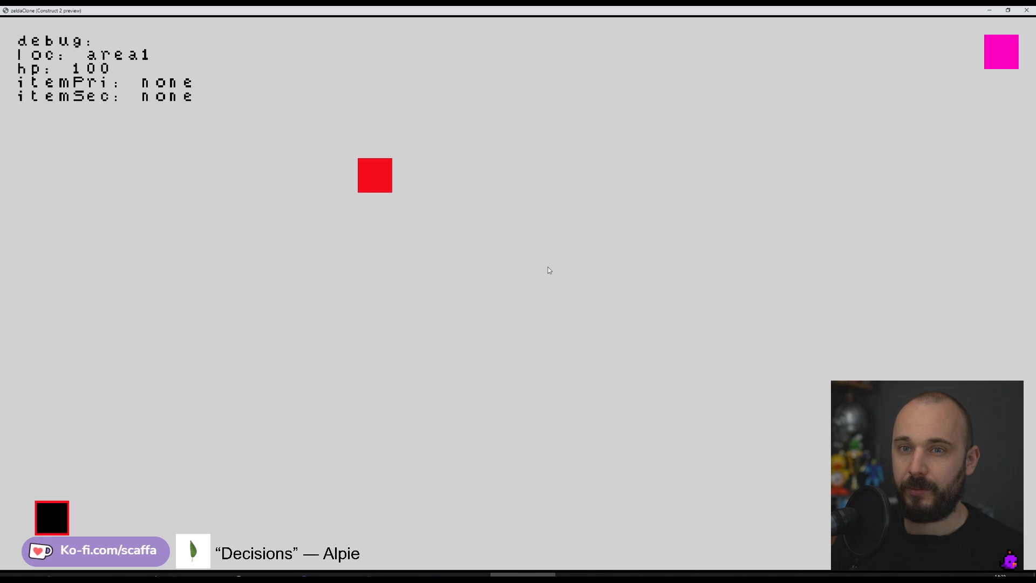
{"action": "key", "text": "Left"}
{"action": "key", "text": "Right"}
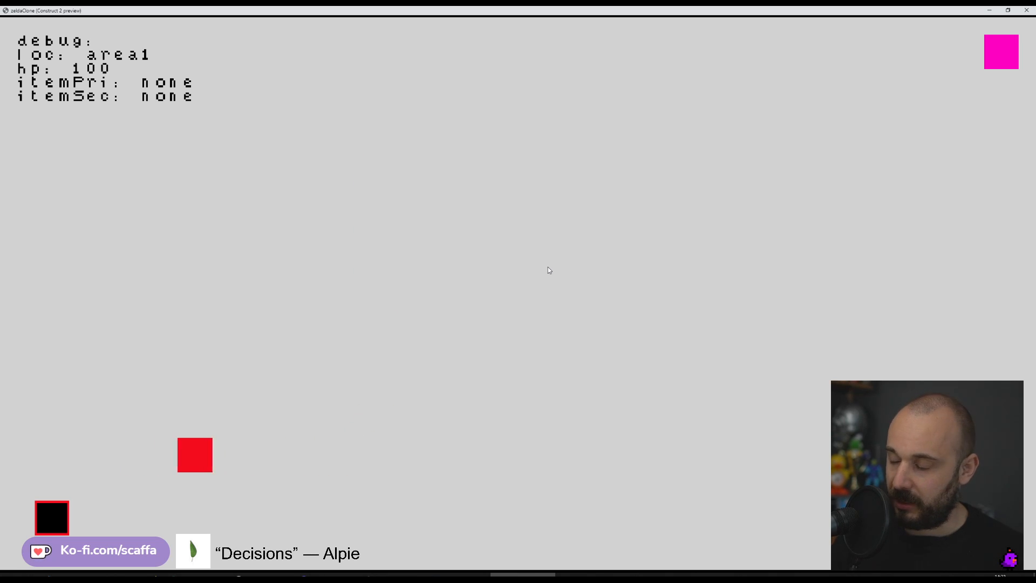
{"action": "key", "text": "Up"}
{"action": "key", "text": "Up"}
{"action": "key", "text": "Left"}
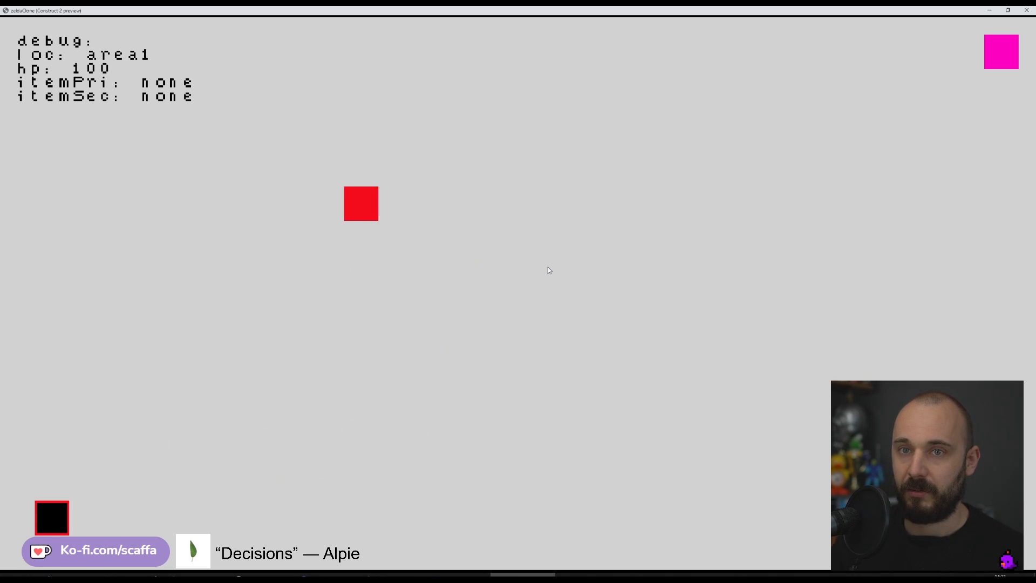
{"action": "key", "text": "Right"}
{"action": "key", "text": "Left"}
{"action": "key", "text": "Left"}
{"action": "key", "text": "Down"}
{"action": "key", "text": "Right"}
{"action": "key", "text": "Up"}
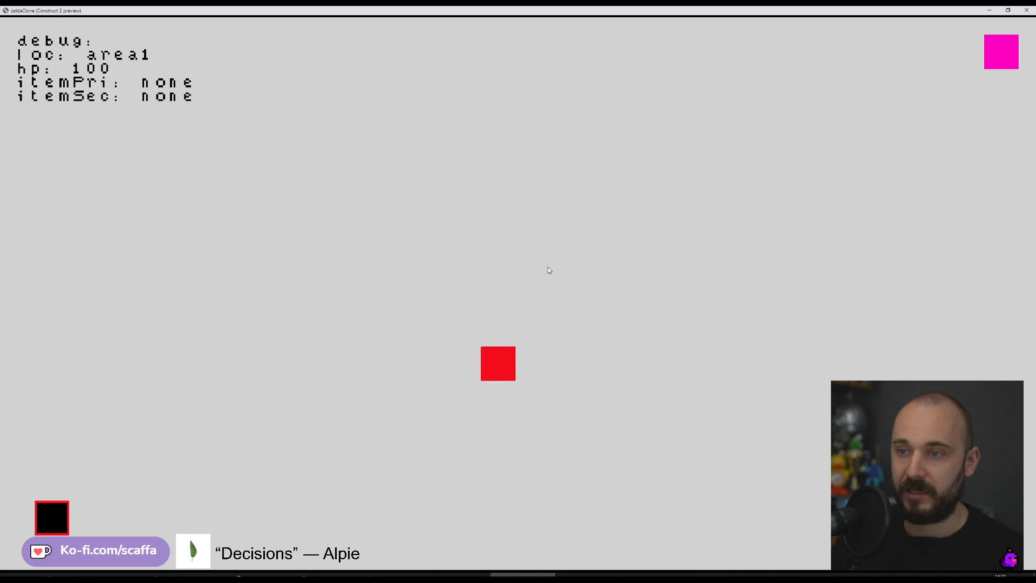
{"action": "key", "text": "Right"}
{"action": "key", "text": "Left"}
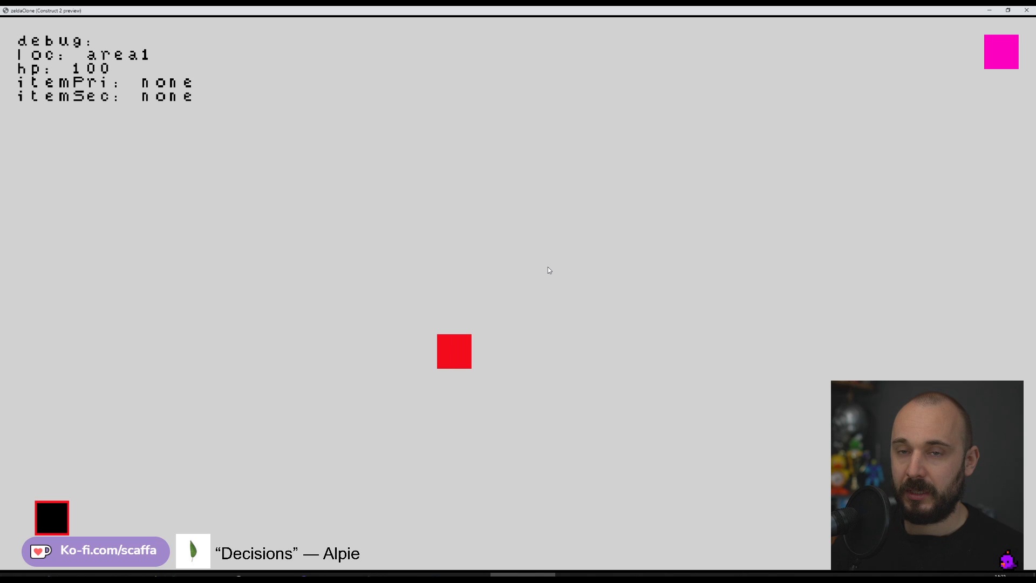
{"action": "key", "text": "Left"}
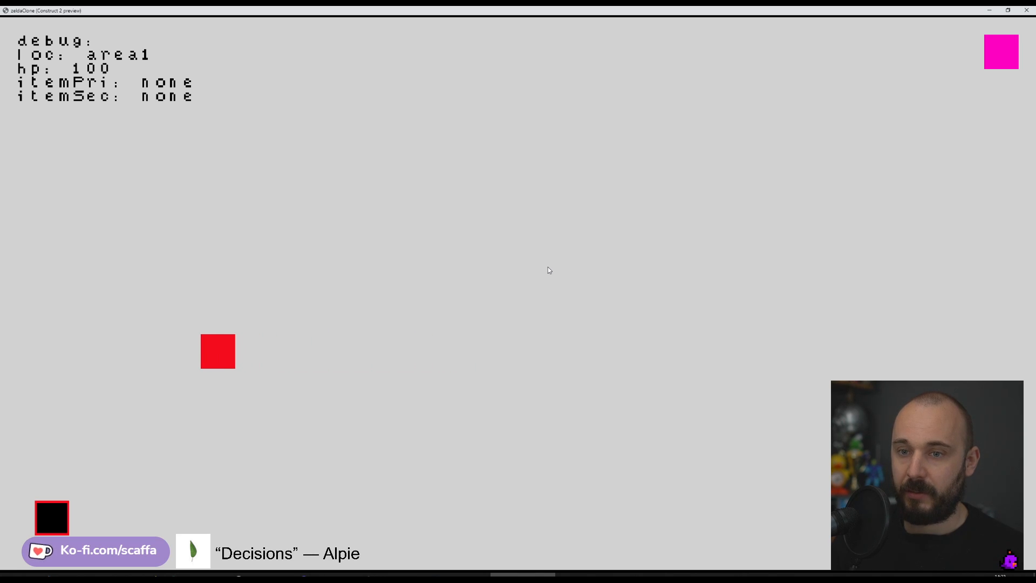
{"action": "key", "text": "Up"}
{"action": "key", "text": "Down"}
{"action": "key", "text": "Down"}
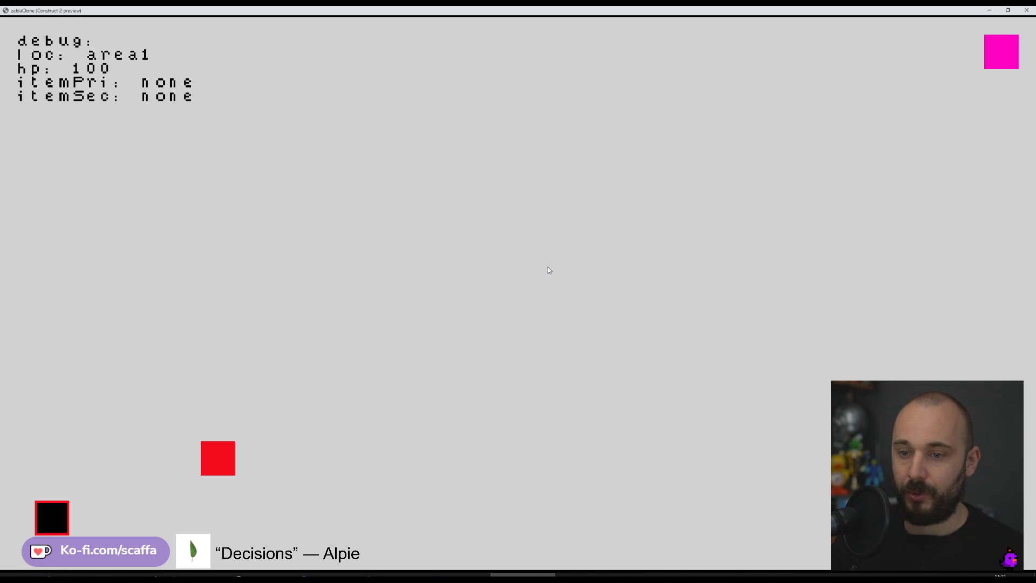
{"action": "key", "text": "Up"}
{"action": "key", "text": "Down"}
{"action": "key", "text": "Up"}
{"action": "key", "text": "Right"}
{"action": "key", "text": "Up"}
{"action": "key", "text": "Left"}
{"action": "key", "text": "Down"}
{"action": "key", "text": "Down"}
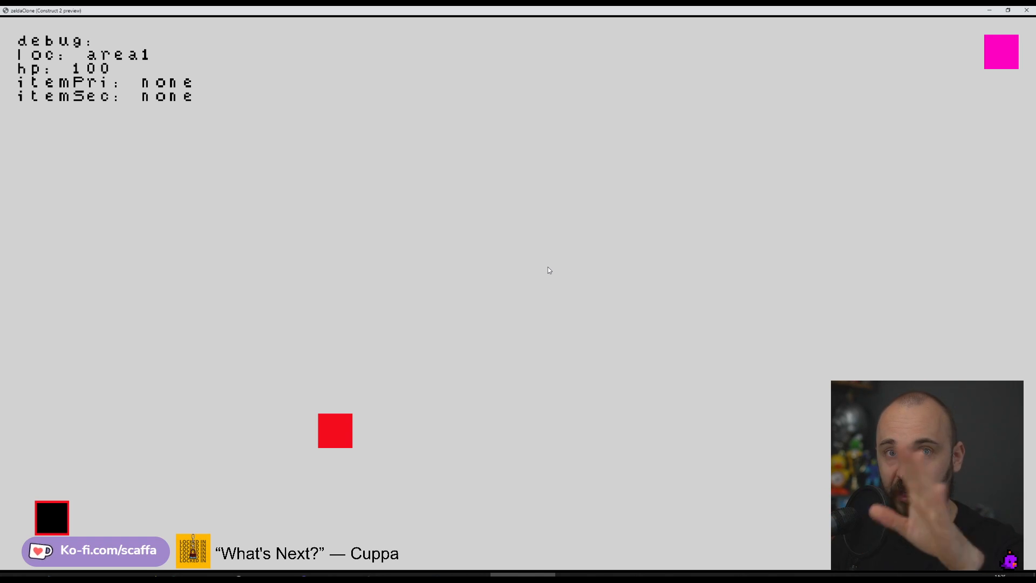
{"action": "left_click", "coordinate": [1029, 11]}
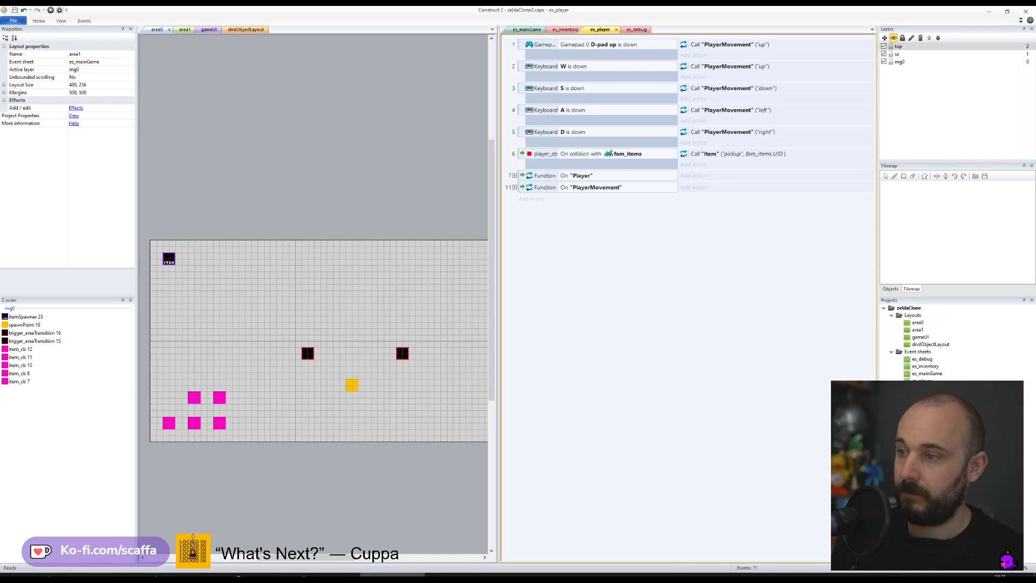
- Expand the "PlayerMovement" function in es_player and add a text instance variable named dir to the player_cb object
{"action": "left_click", "coordinate": [515, 187]}
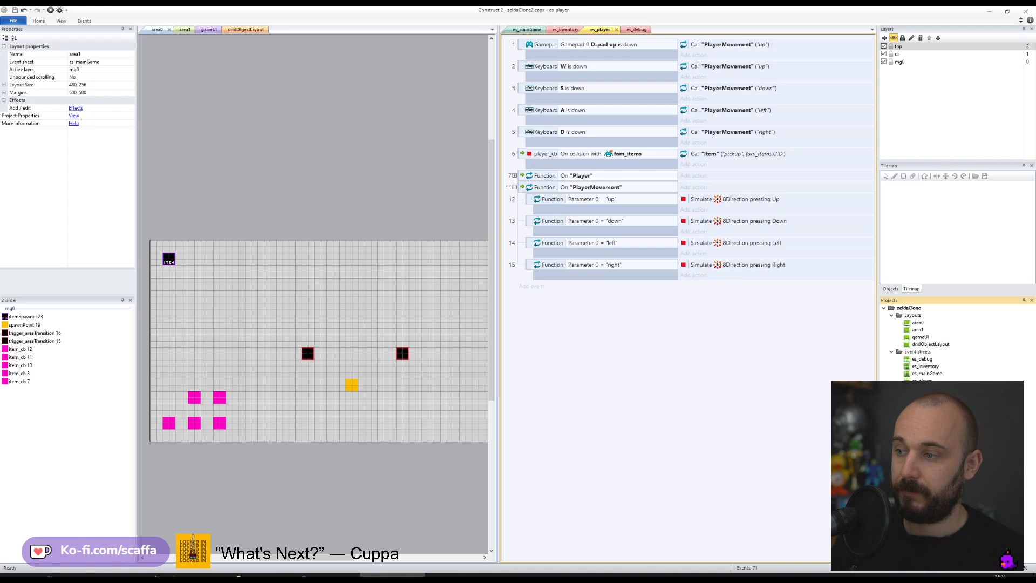
{"action": "left_click", "coordinate": [922, 453]}
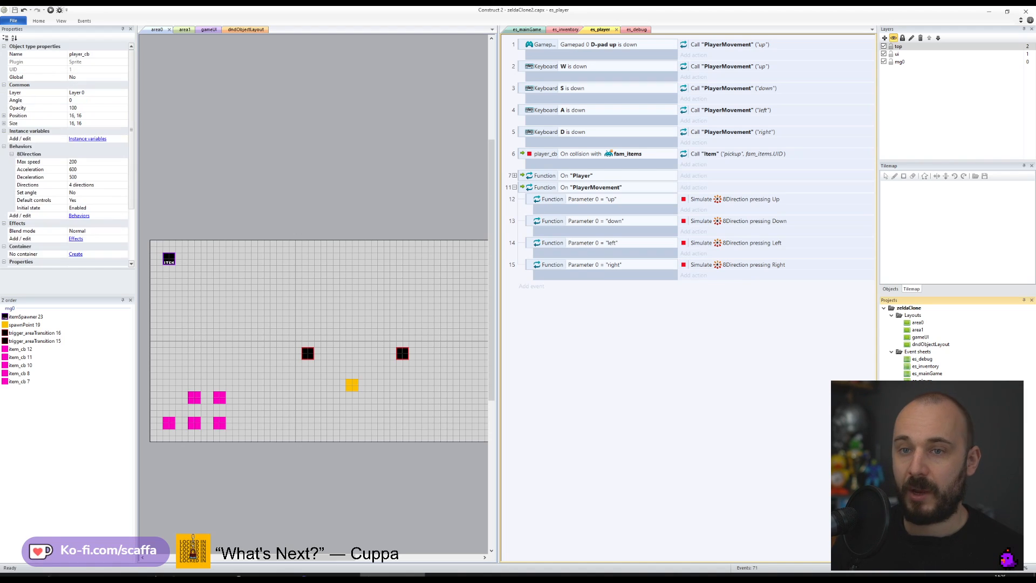
{"action": "left_click", "coordinate": [87, 138]}
{"action": "left_click", "coordinate": [458, 249]}
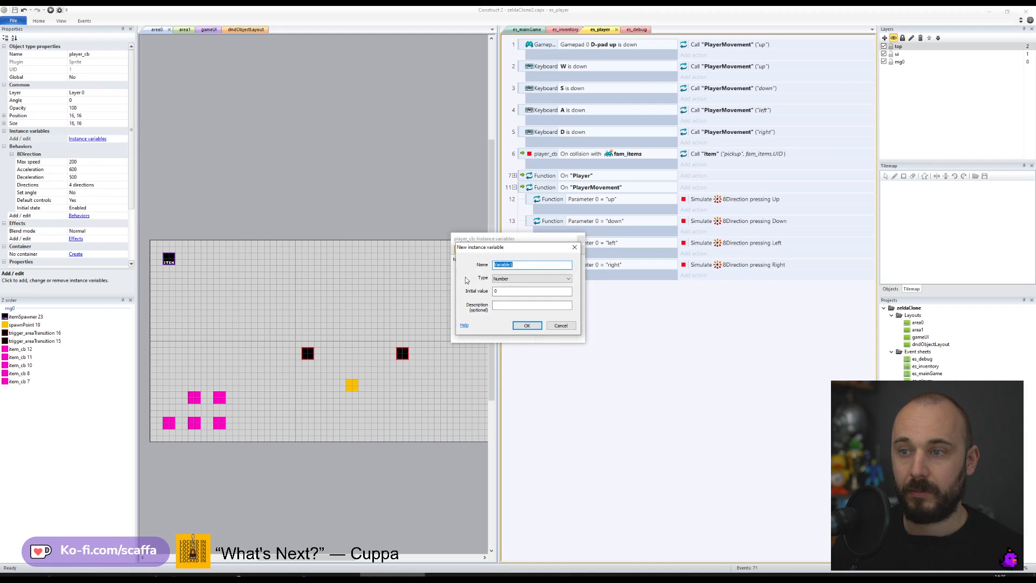
{"action": "type", "text": "dir"}
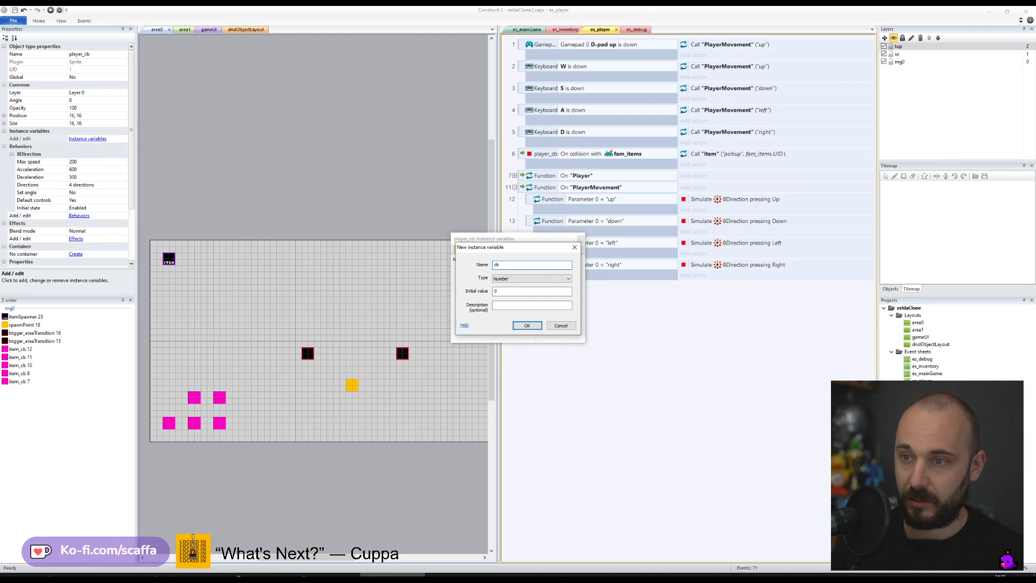
{"action": "key", "text": "Tab"}
{"action": "key", "text": "Return"}
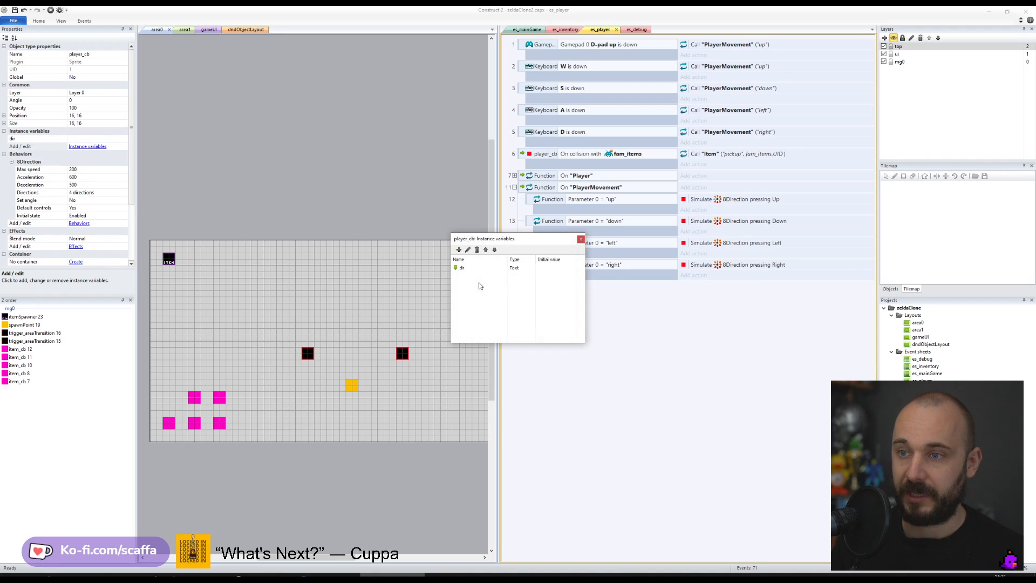
{"action": "left_click", "coordinate": [581, 238]}
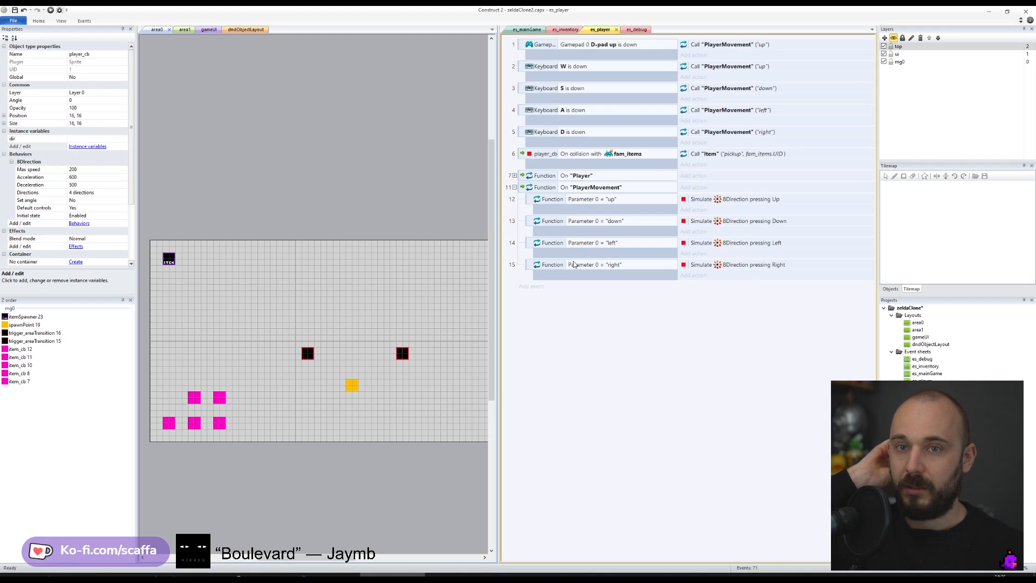
- Add an action setting player_cb's dir to Function.Param(0) under the "up" sub-event, and move it to the On "PlayerMovement" event
{"action": "left_click", "coordinate": [705, 212]}
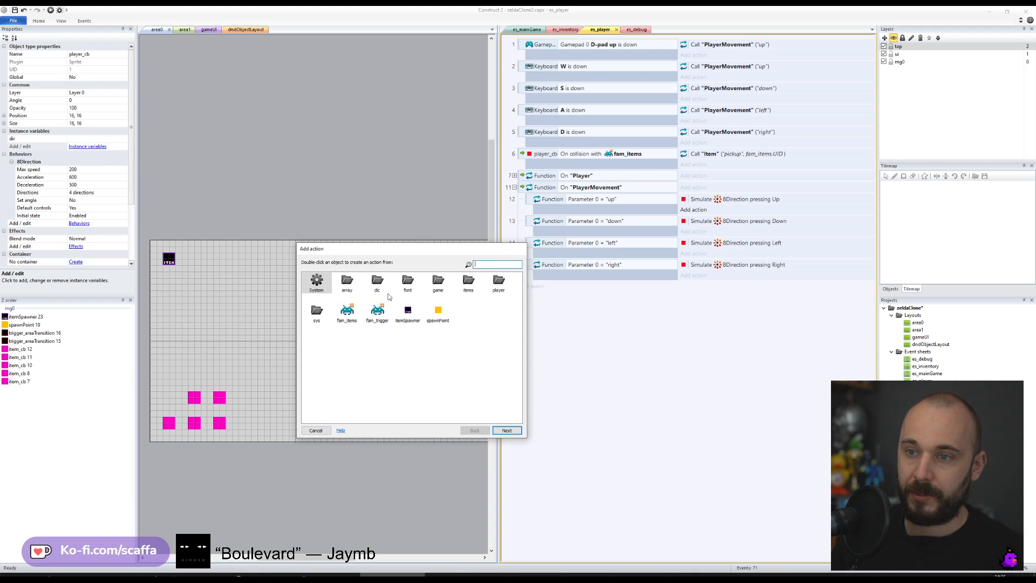
{"action": "left_click", "coordinate": [438, 282]}
{"action": "double_click", "coordinate": [498, 280]}
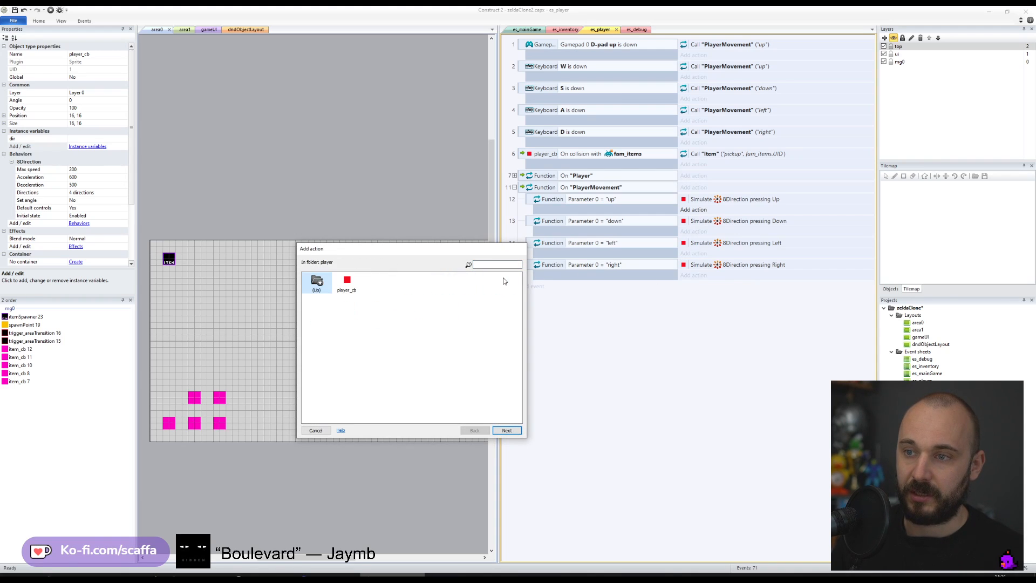
{"action": "double_click", "coordinate": [349, 280]}
{"action": "scroll", "coordinate": [355, 357], "scroll_direction": "down", "scroll_amount": 5}
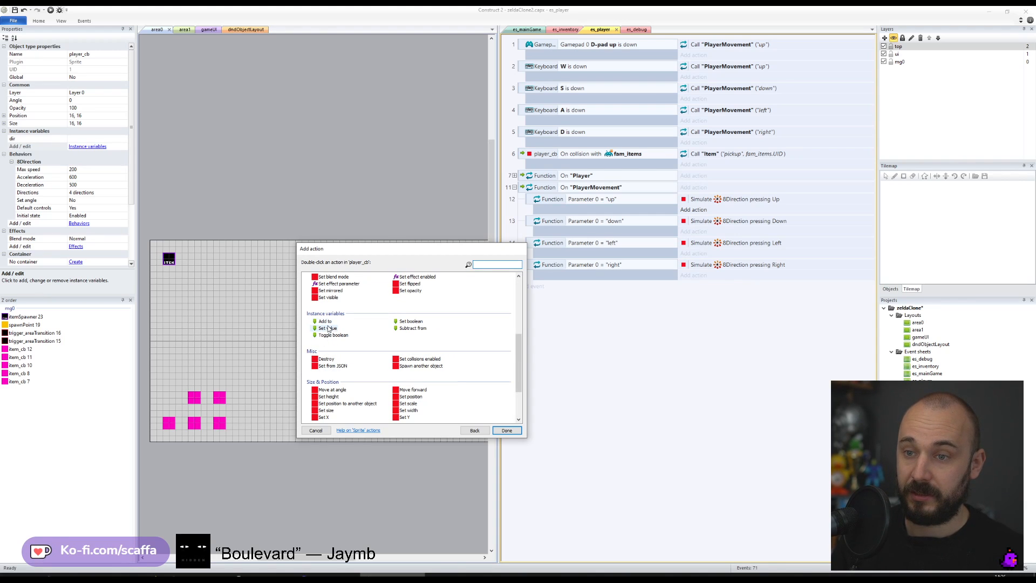
{"action": "double_click", "coordinate": [327, 328]}
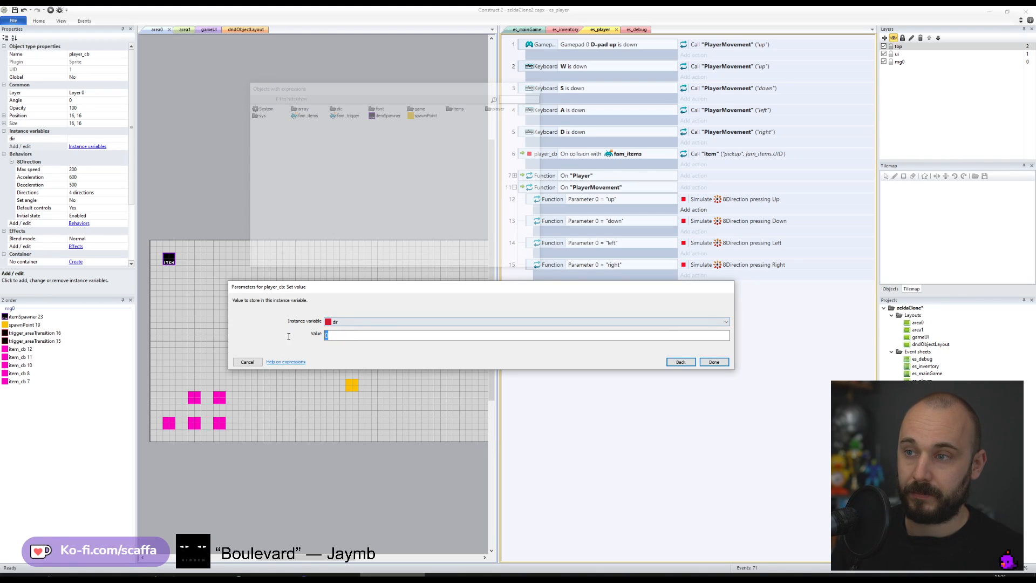
{"action": "type", "text": "dir"}
{"action": "key", "text": "BackSpace"}
{"action": "key", "text": "BackSpace"}
{"action": "key", "text": "BackSpace"}
{"action": "type", "text": "Function.Param"}
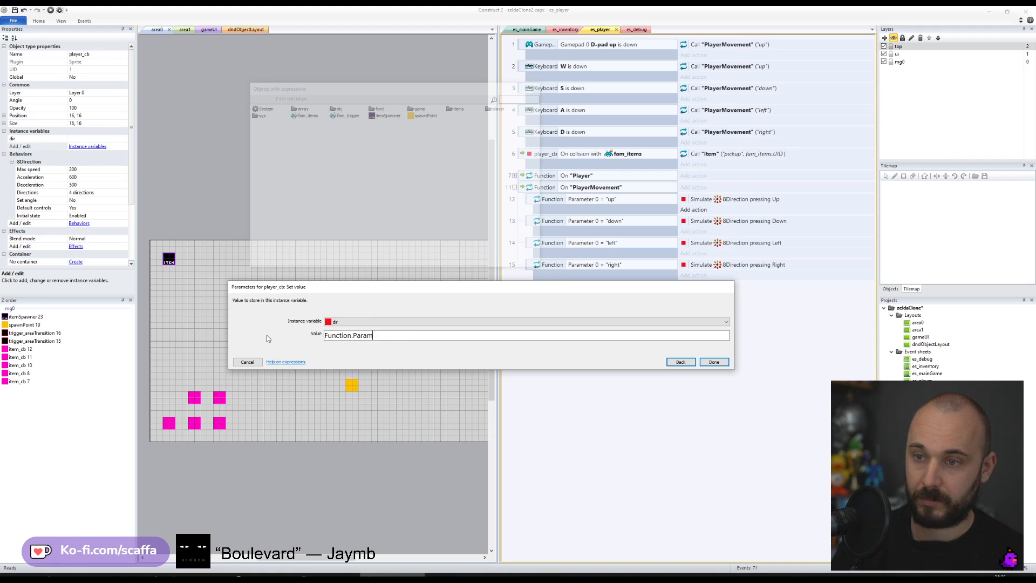
{"action": "type", "text": "(0)"}
{"action": "key", "text": "Return"}
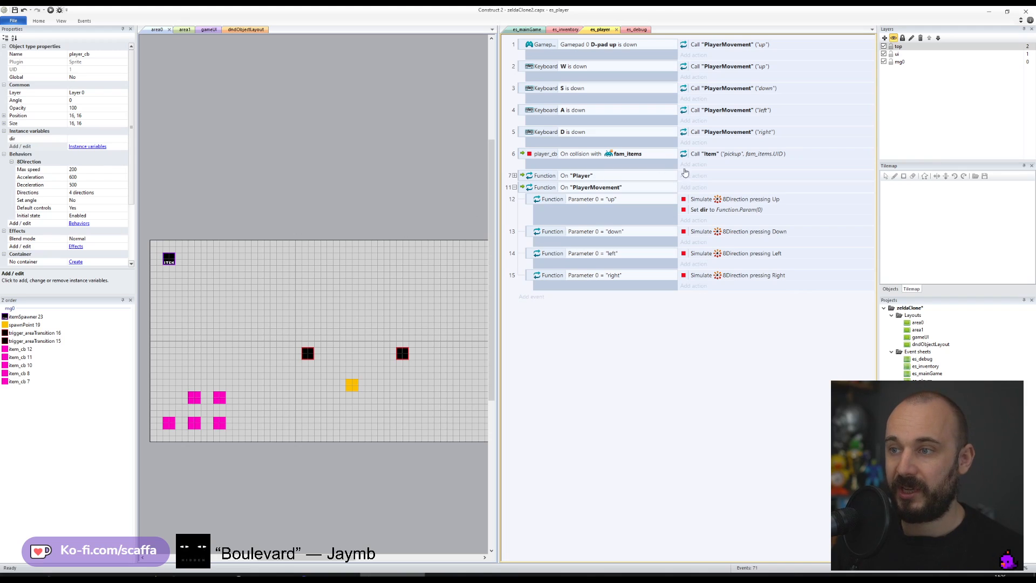
{"action": "left_click_drag", "start_coordinate": [737, 194], "coordinate": [737, 192]}
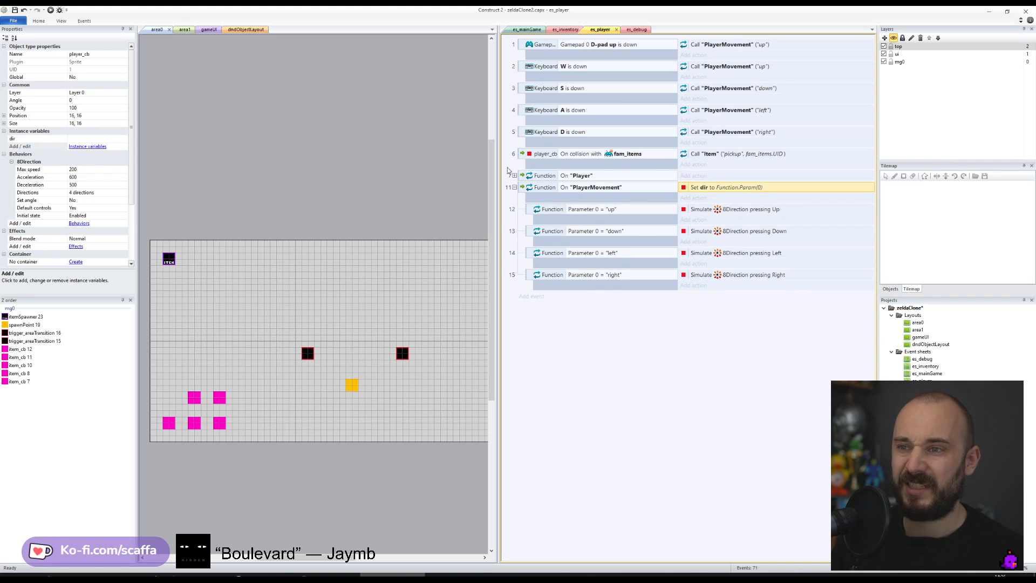
- Duplicate the debug_text append action for itemSec in the Every tick event of the es_debug sheet
{"action": "left_click", "coordinate": [637, 30]}
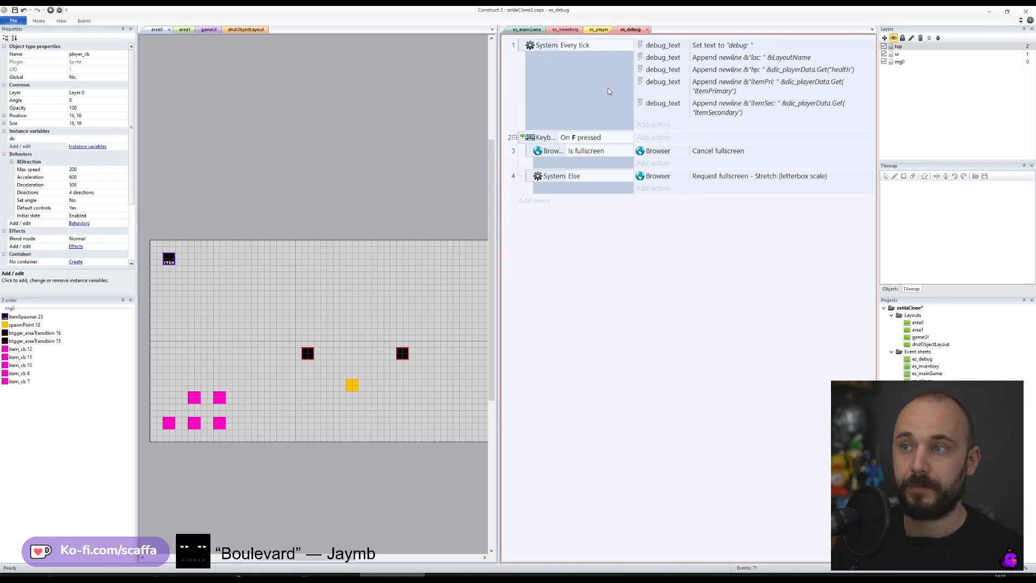
{"action": "left_click", "coordinate": [710, 115]}
{"action": "key", "text": "ctrl+c"}
{"action": "key", "text": "ctrl+v"}
- Change the duplicated append action's text to newline &"direction: " &player_cb.dir
{"action": "double_click", "coordinate": [717, 129]}
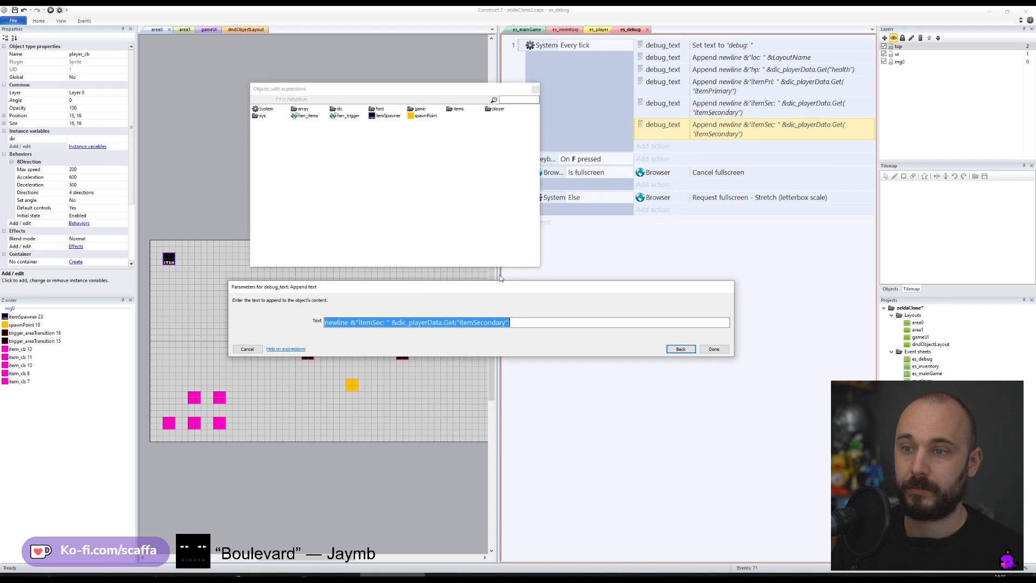
{"action": "double_click", "coordinate": [371, 322]}
{"action": "type", "text": "dire"}
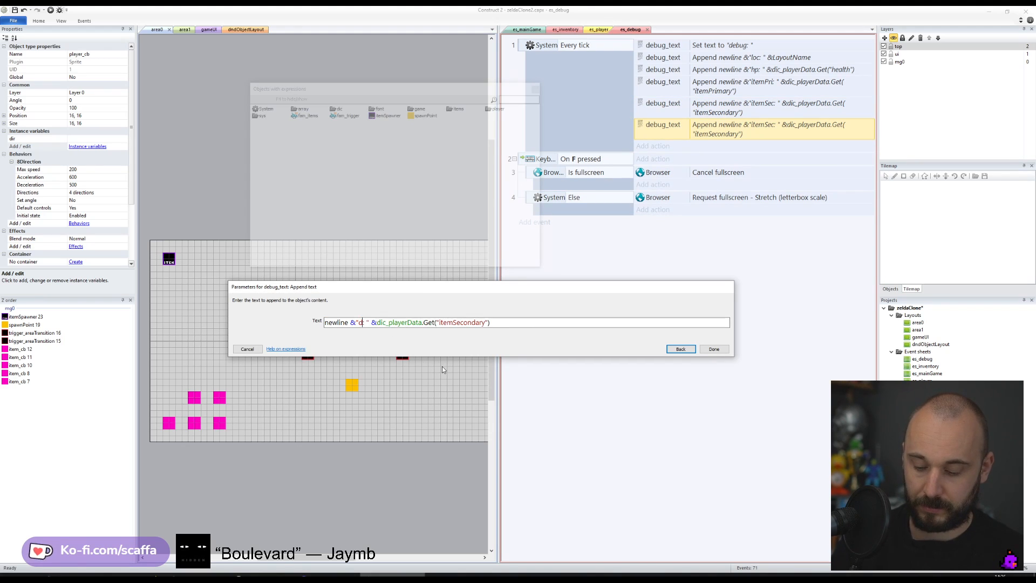
{"action": "type", "text": "ction"}
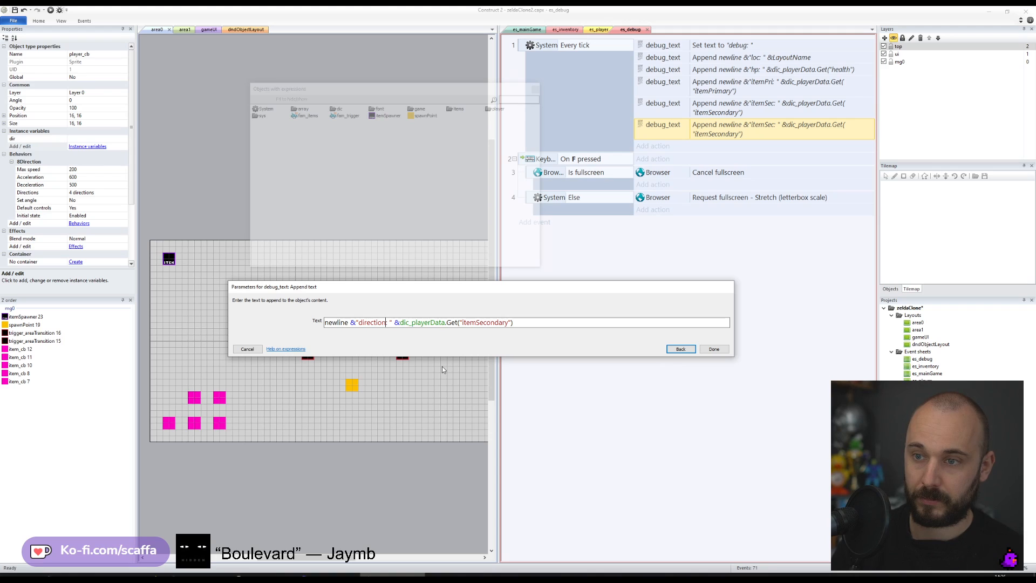
{"action": "key", "text": "Right"}
{"action": "key", "text": "Right"}
{"action": "key", "text": "Right"}
{"action": "key", "text": "Right"}
{"action": "key", "text": "shift+End"}
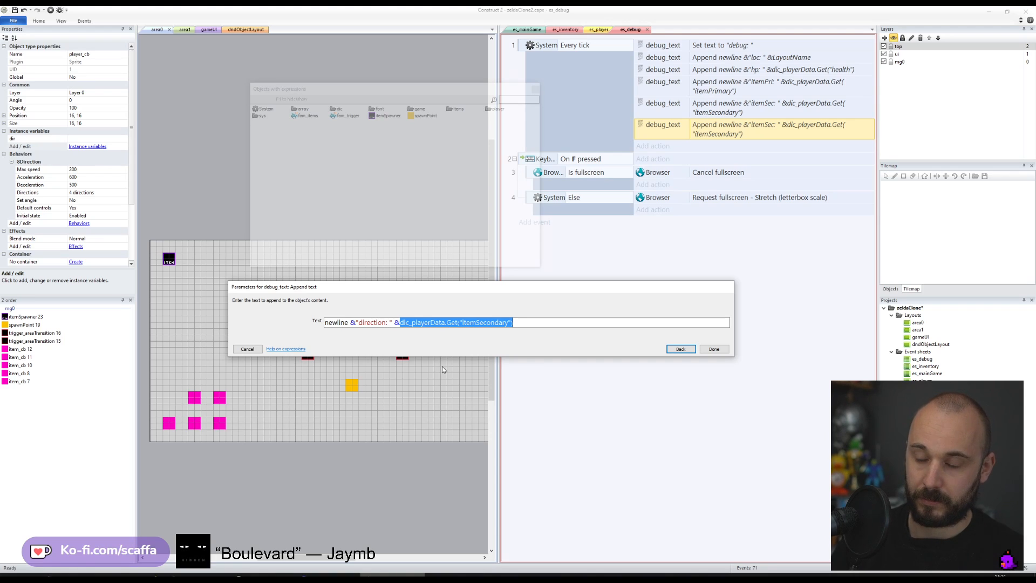
{"action": "type", "text": "player_cb.dir"}
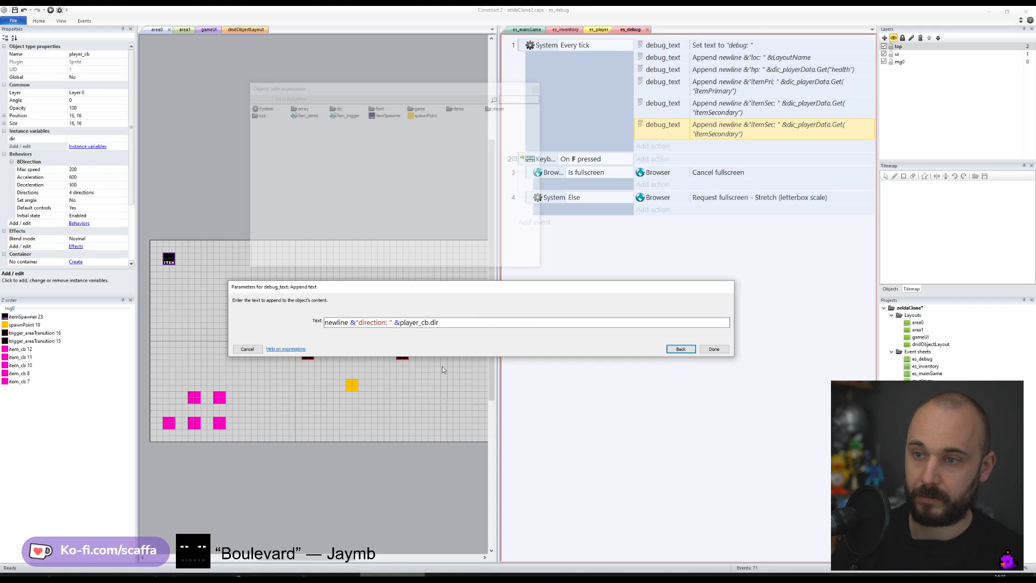
{"action": "key", "text": "Return"}
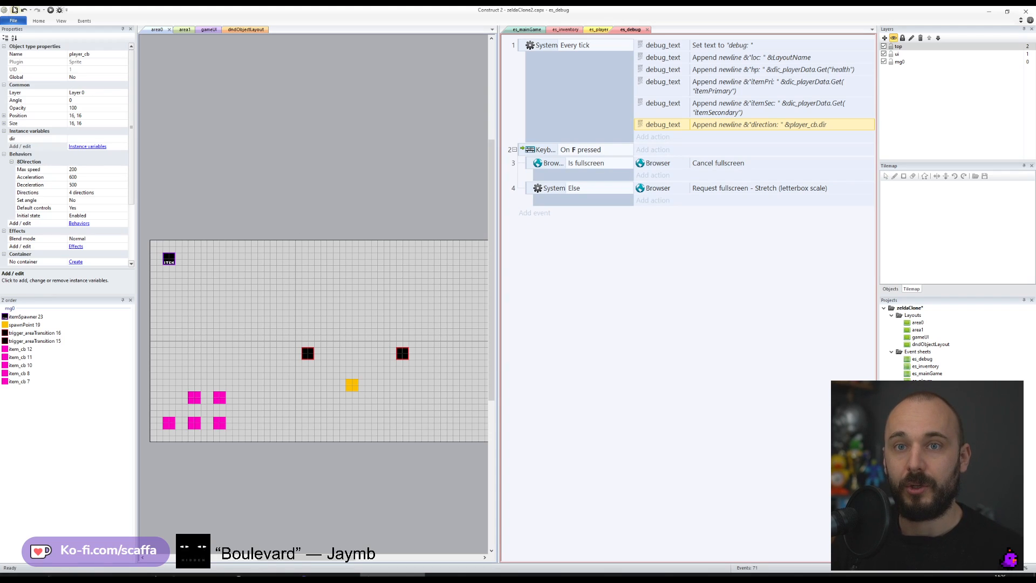
- Save the project and preview the game, moving the player in all four directions to check the debug direction text, and close the preview
{"action": "left_click", "coordinate": [15, 10]}
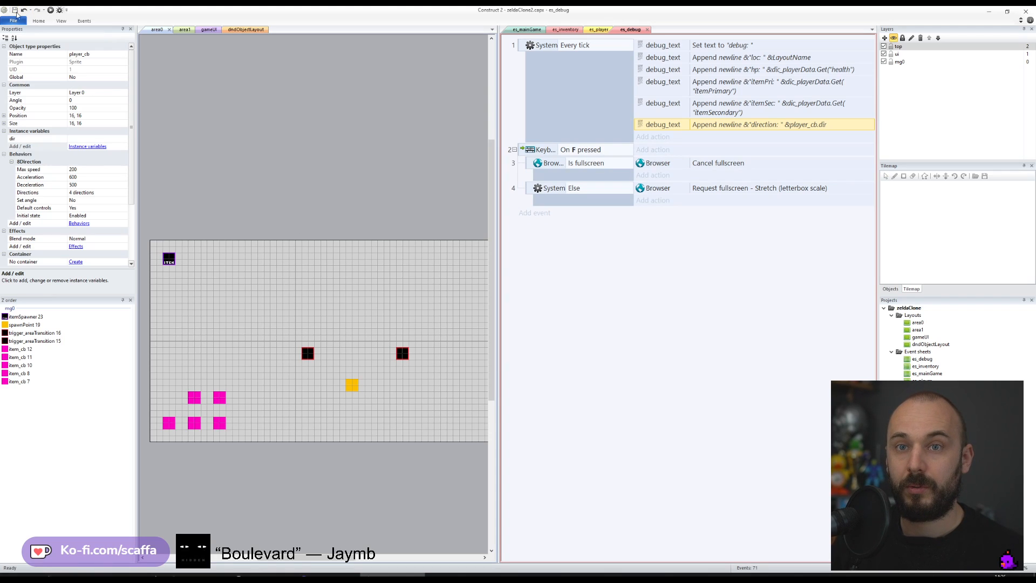
{"action": "left_click", "coordinate": [51, 10]}
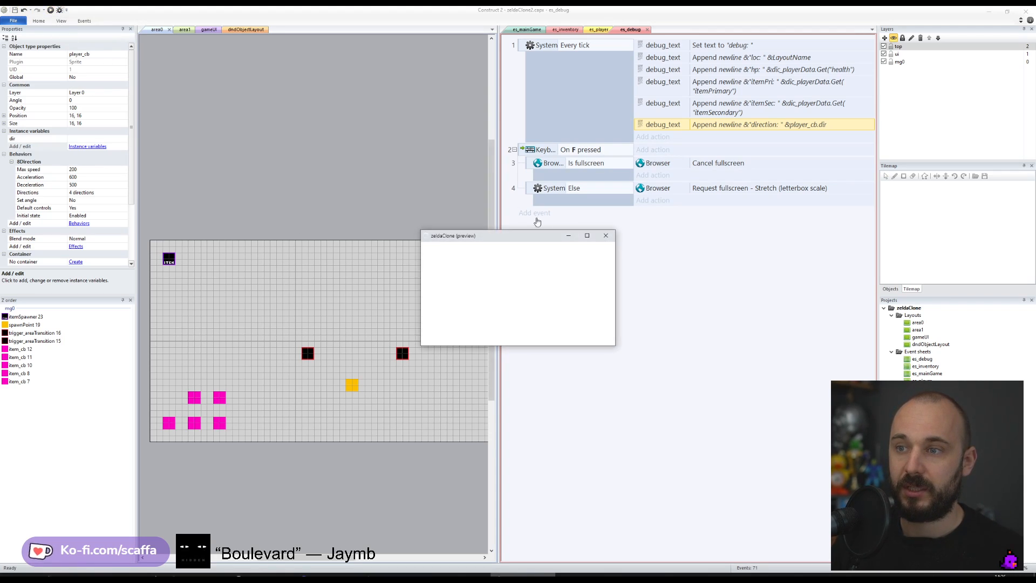
{"action": "key", "text": "Left"}
{"action": "key", "text": "Up"}
{"action": "key", "text": "Right"}
{"action": "key", "text": "Down"}
{"action": "key", "text": "Left"}
{"action": "key", "text": "Up"}
{"action": "key", "text": "Right"}
{"action": "key", "text": "Down"}
{"action": "key", "text": "Left"}
{"action": "key", "text": "Up"}
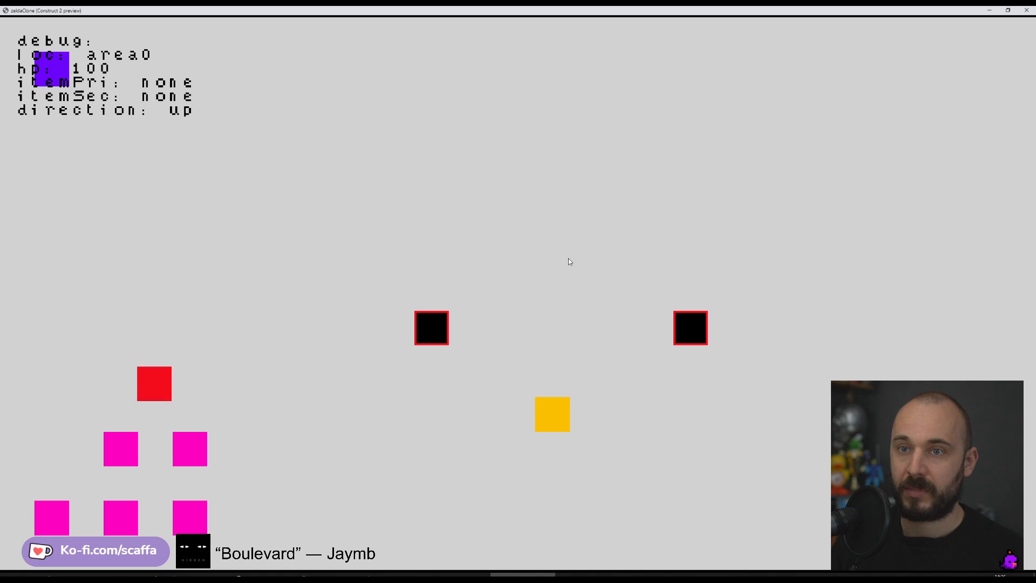
{"action": "key", "text": "Right"}
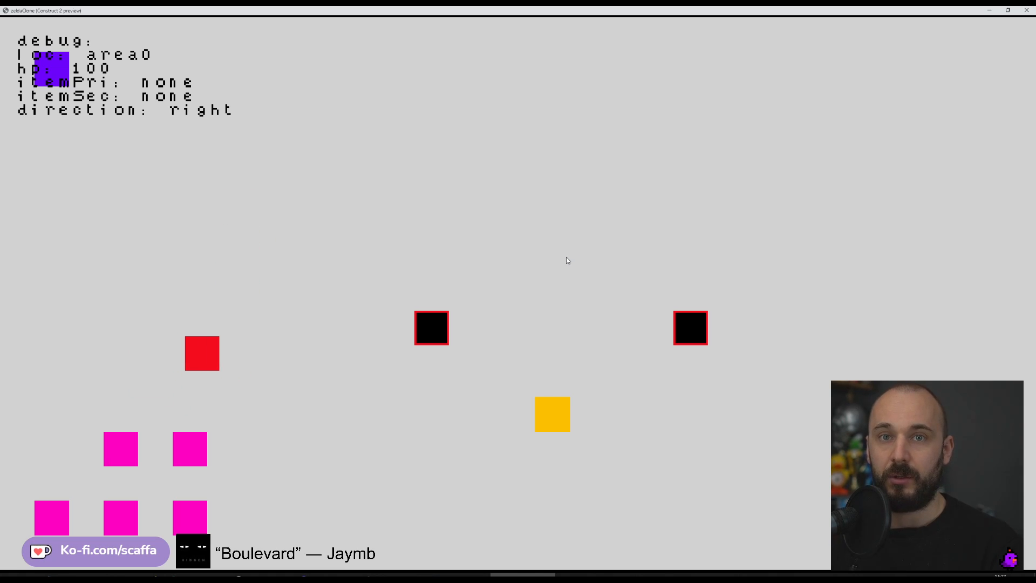
{"action": "key", "text": "Right"}
{"action": "key", "text": "Up"}
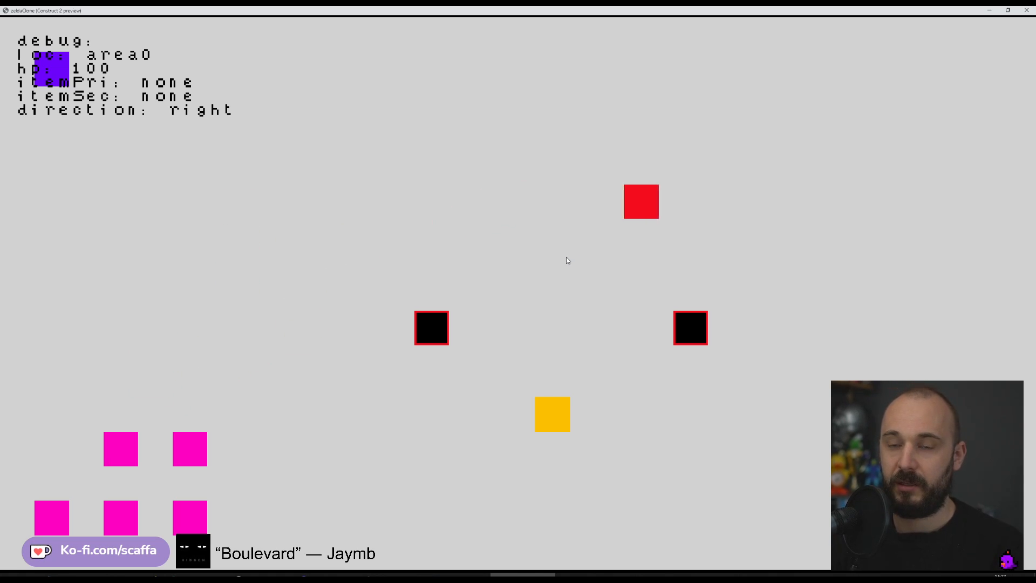
{"action": "key", "text": "Down"}
{"action": "key", "text": "Left"}
{"action": "key", "text": "Down"}
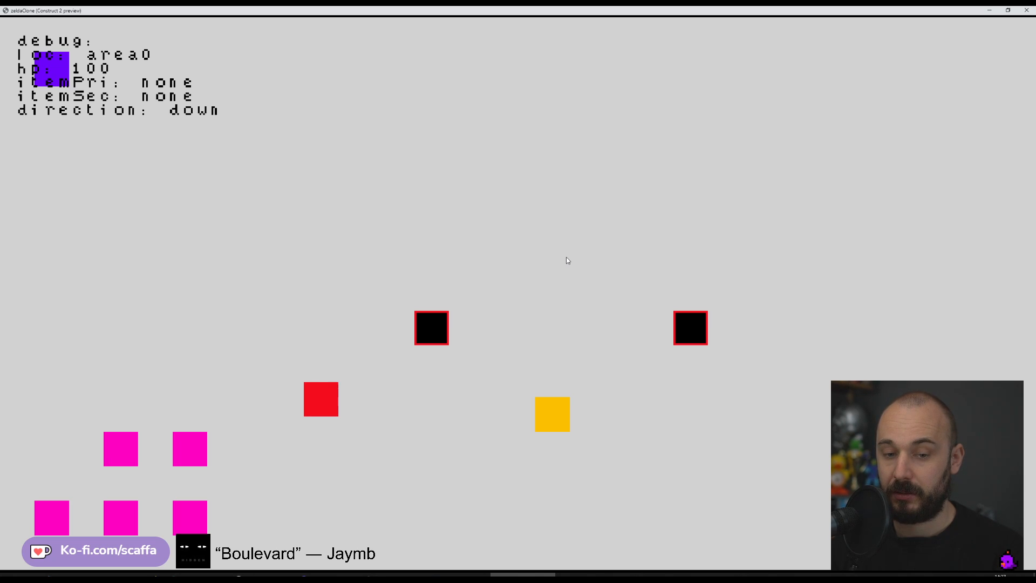
{"action": "key", "text": "Left"}
{"action": "key", "text": "Down"}
{"action": "key", "text": "Right"}
{"action": "key", "text": "Up"}
{"action": "key", "text": "Right"}
{"action": "key", "text": "Right"}
{"action": "key", "text": "Left"}
{"action": "key", "text": "Down"}
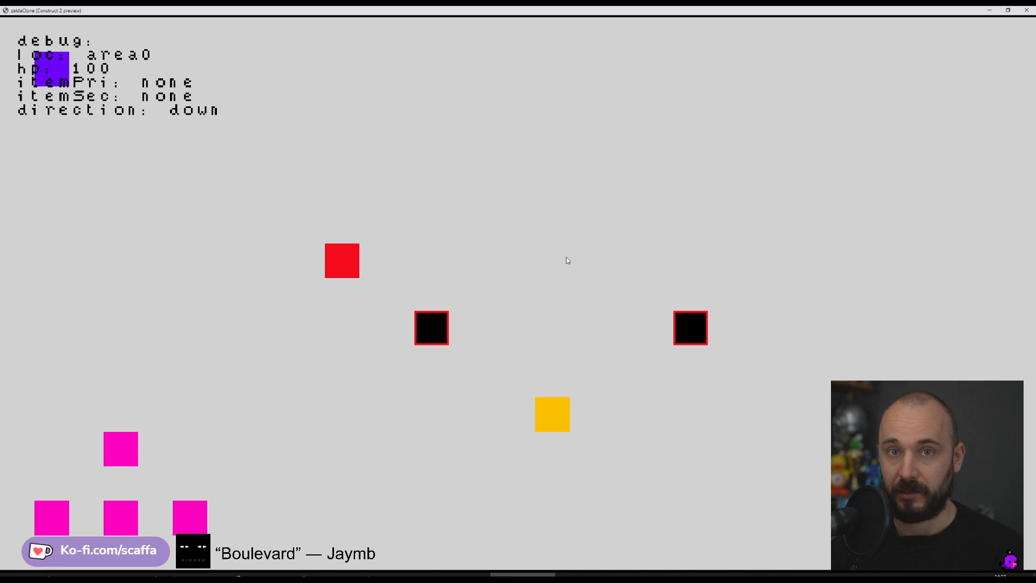
{"action": "key", "text": "Down"}
{"action": "key", "text": "Up"}
{"action": "key", "text": "Right"}
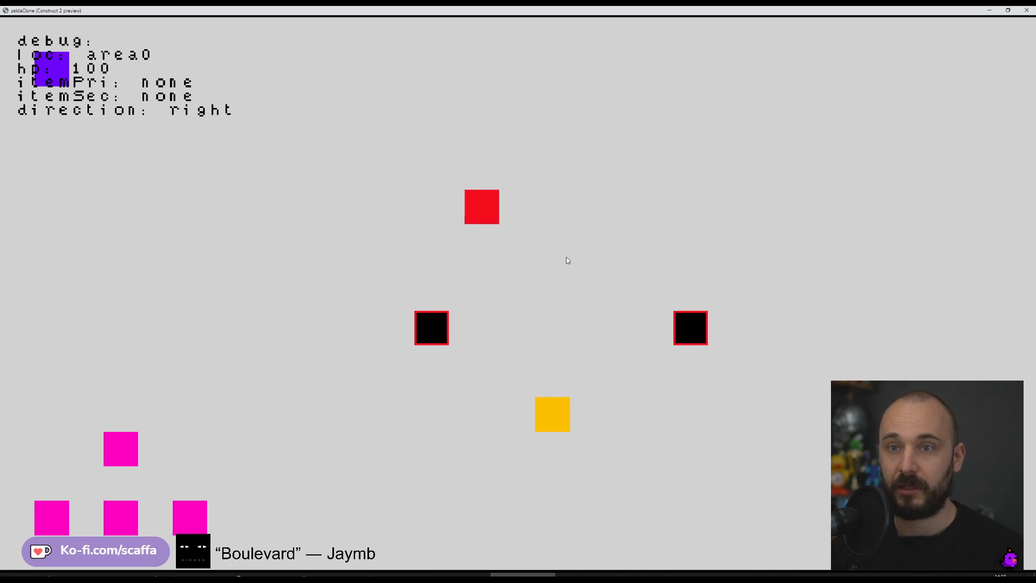
{"action": "key", "text": "Down"}
{"action": "key", "text": "Left"}
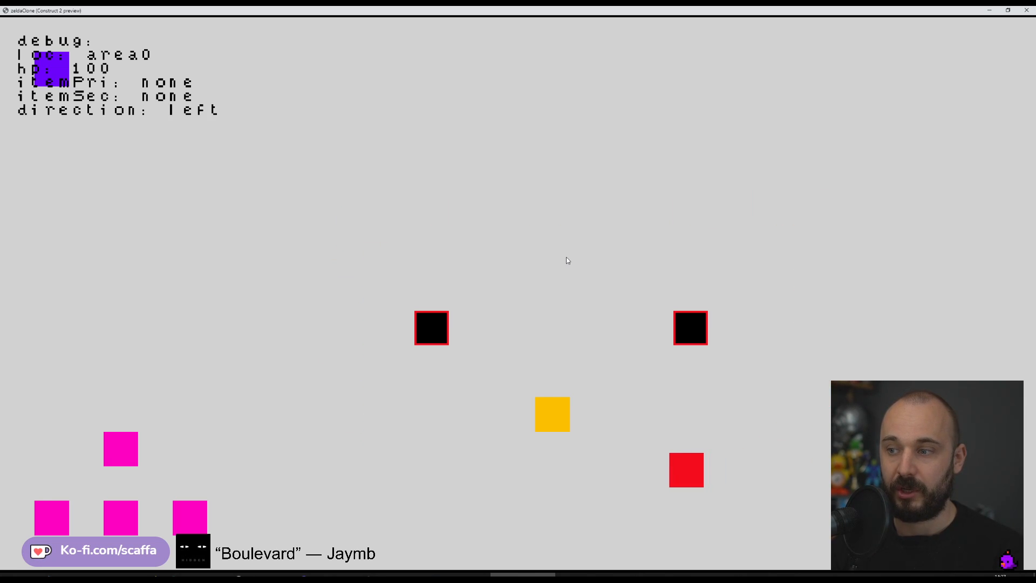
{"action": "key", "text": "Right"}
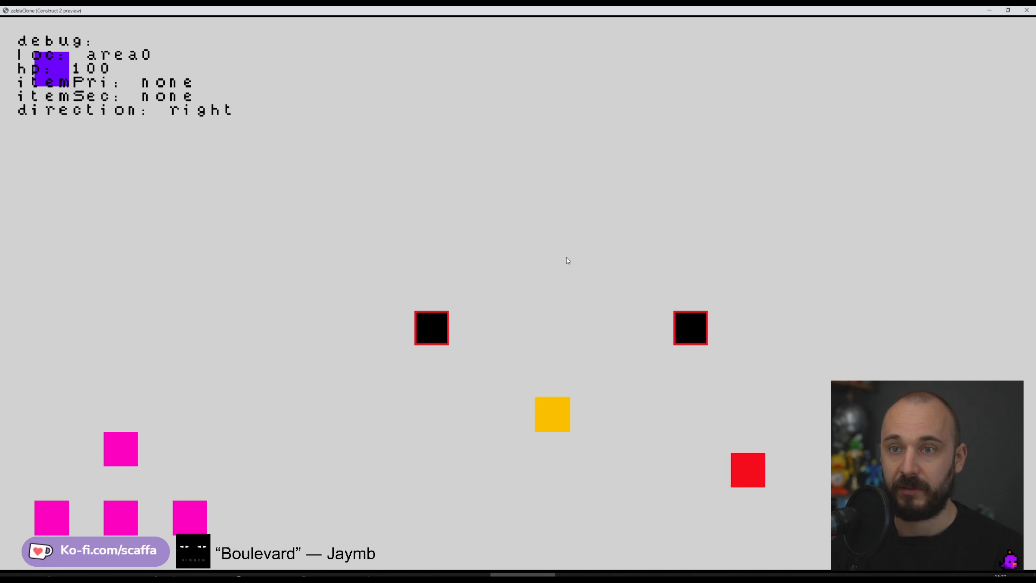
{"action": "key", "text": "Up"}
{"action": "key", "text": "Up"}
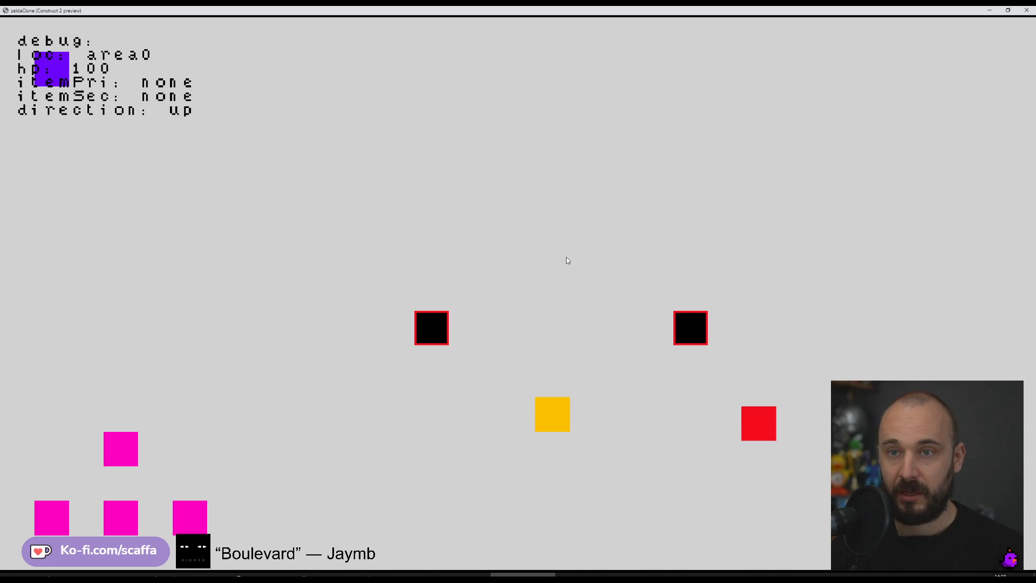
{"action": "key", "text": "Down"}
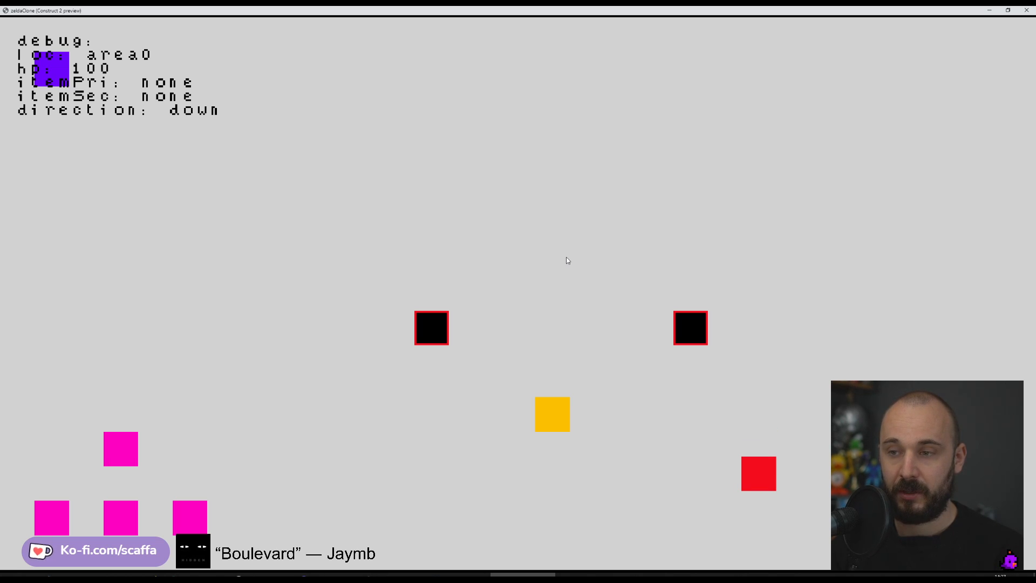
{"action": "key", "text": "Left"}
{"action": "key", "text": "Up"}
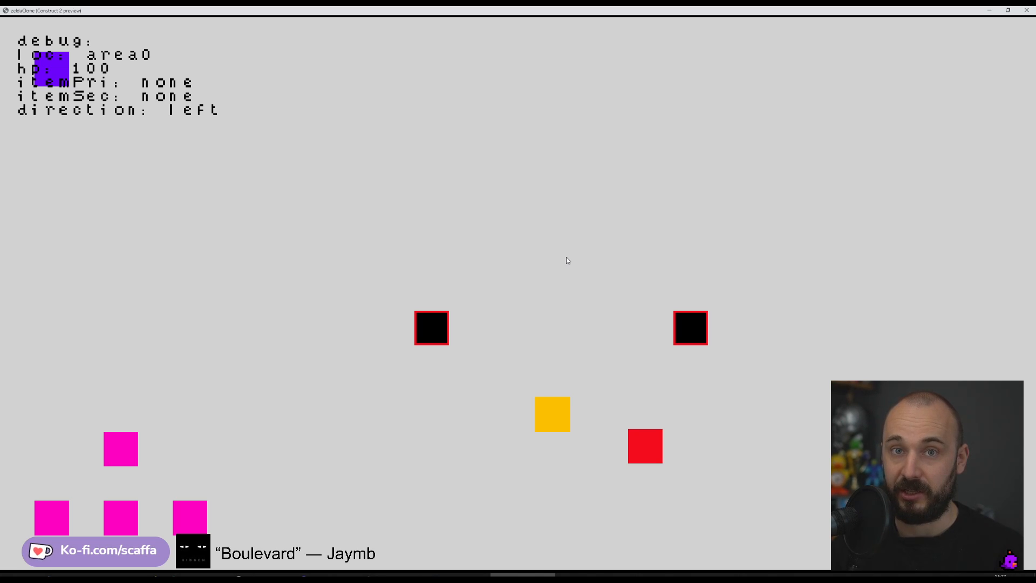
{"action": "left_click", "coordinate": [1026, 10]}
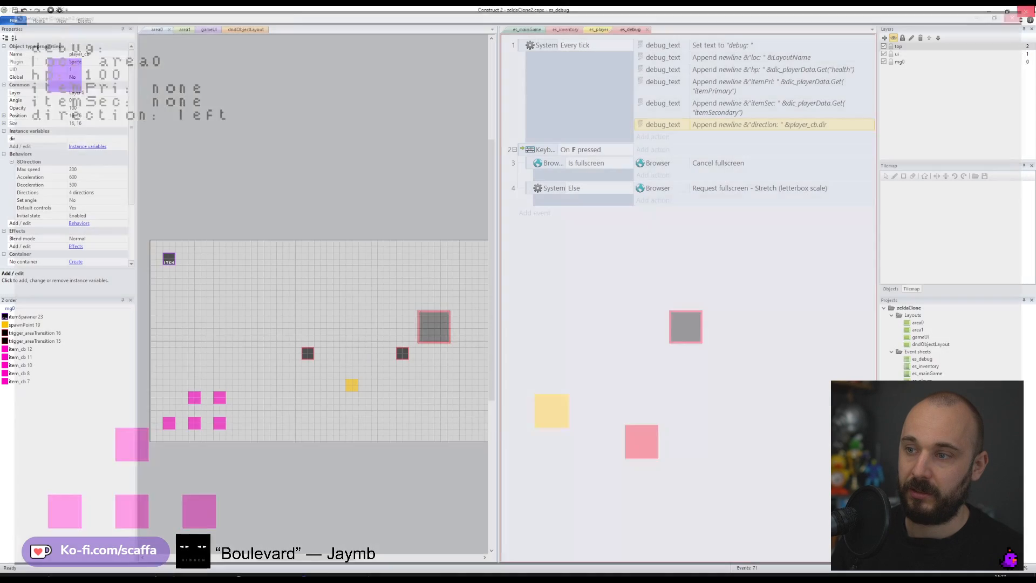
- Delete the Gamepad 0 D-pad up event from the es_player event sheet
{"action": "left_click", "coordinate": [597, 30]}
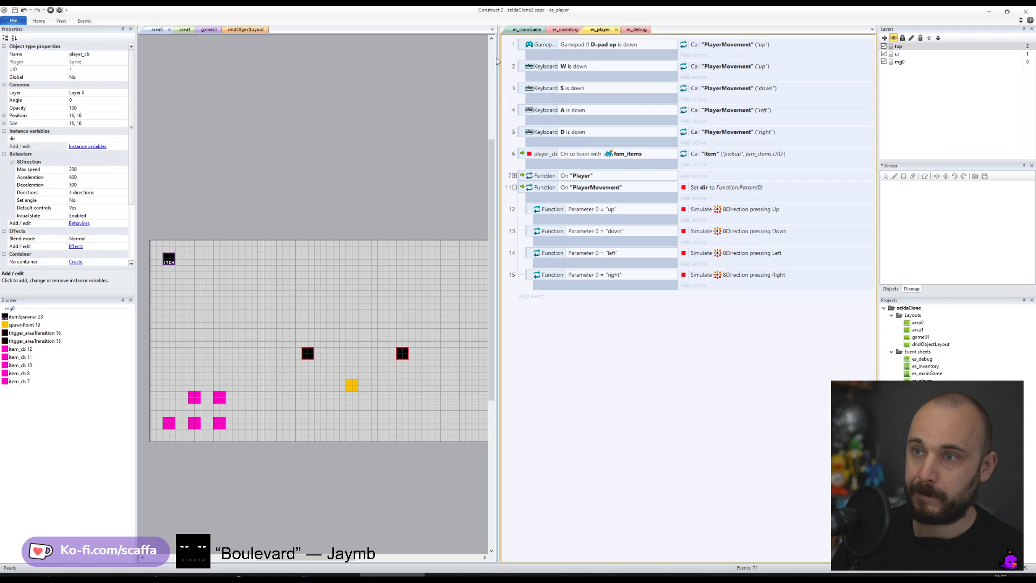
{"action": "left_click", "coordinate": [522, 44]}
{"action": "key", "text": "Delete"}
{"action": "left_click", "coordinate": [524, 113]}
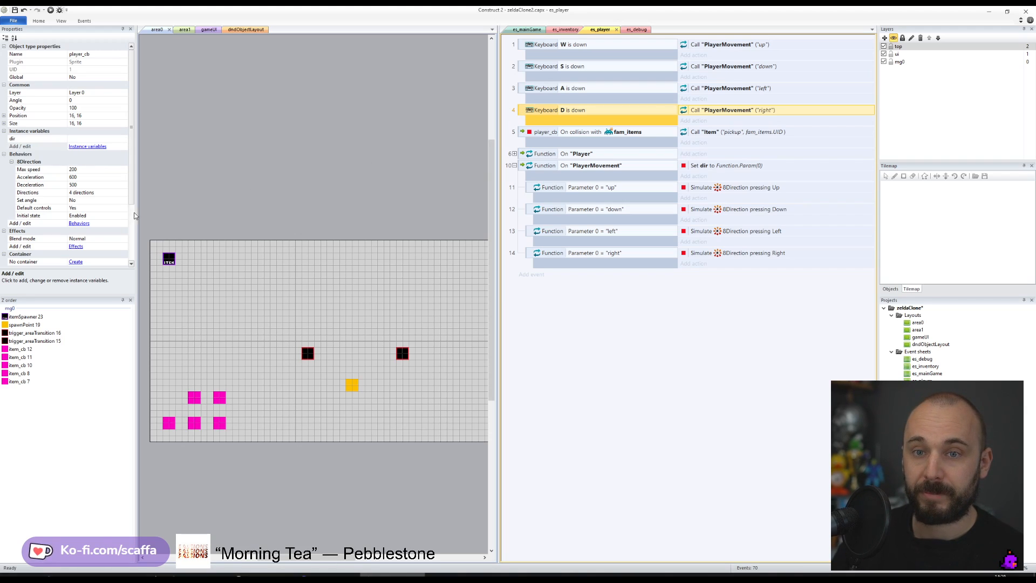
{"action": "left_click", "coordinate": [114, 211]}
{"action": "left_click", "coordinate": [275, 177]}
{"action": "left_click", "coordinate": [707, 329]}
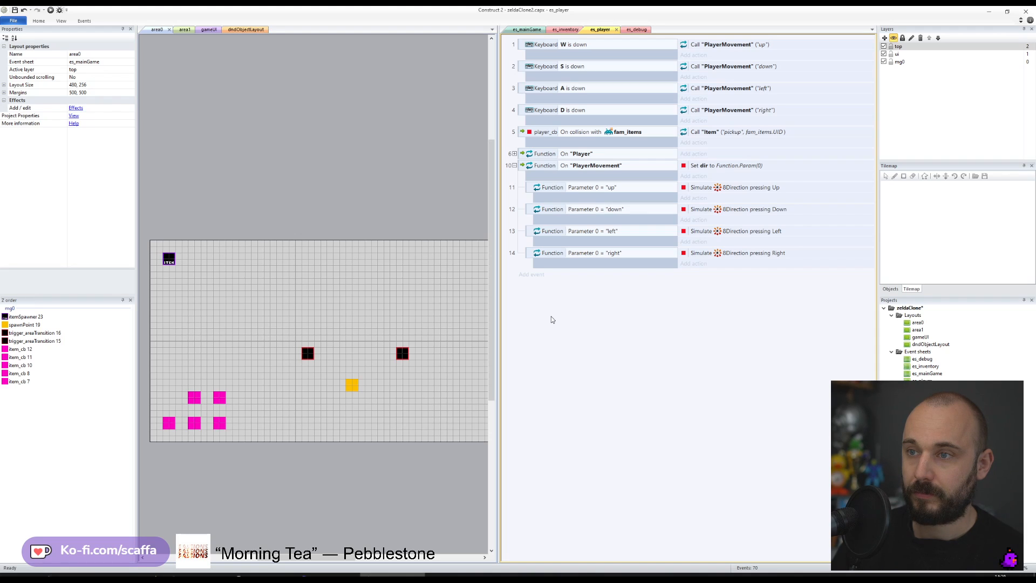
- Expand the On "Player" function and move its "initialize" sub-event above the "spawn" sub-event
{"action": "left_click", "coordinate": [514, 153]}
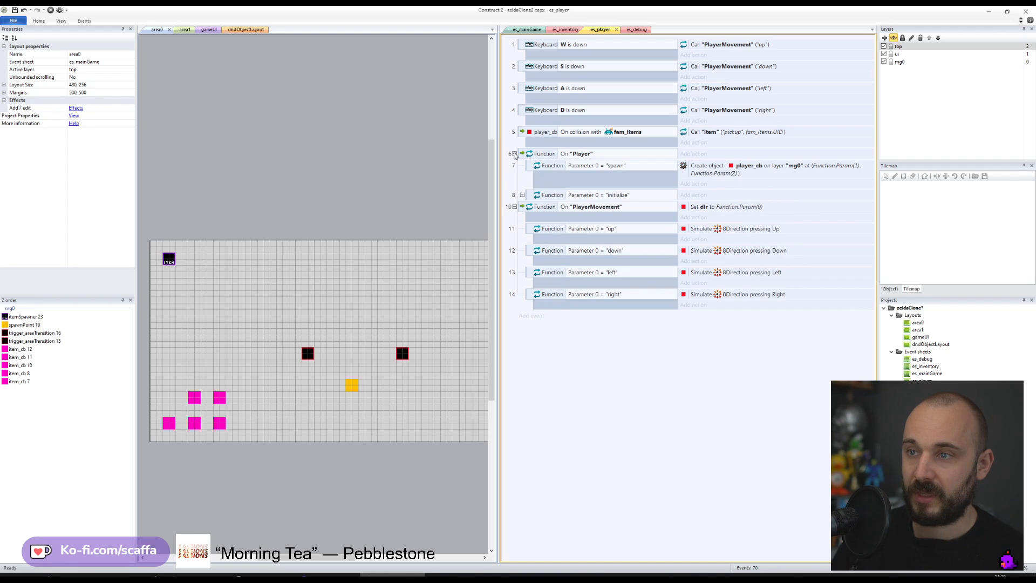
{"action": "left_click", "coordinate": [522, 194]}
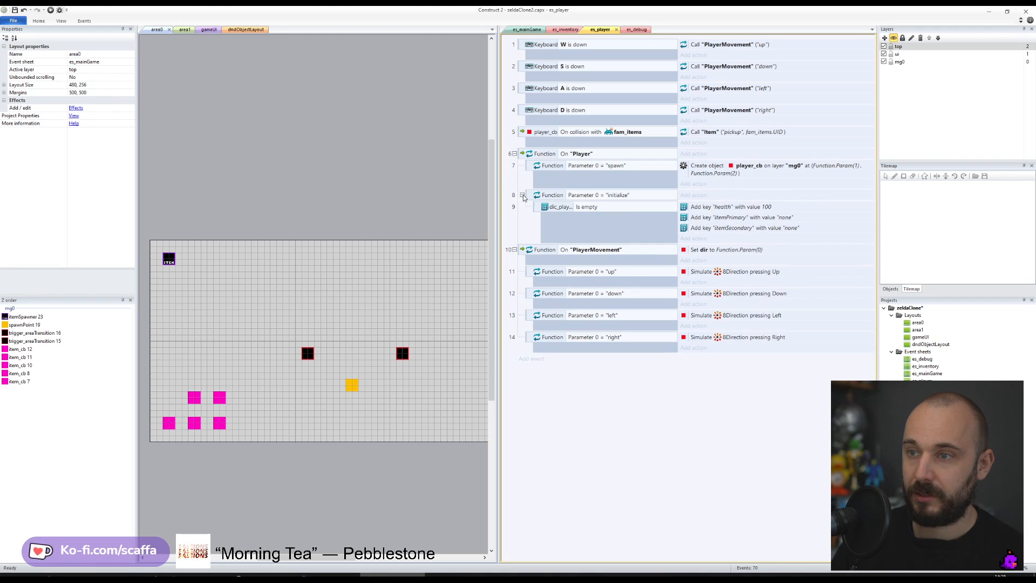
{"action": "left_click", "coordinate": [521, 195]}
{"action": "left_click_drag", "start_coordinate": [530, 198], "coordinate": [530, 164]}
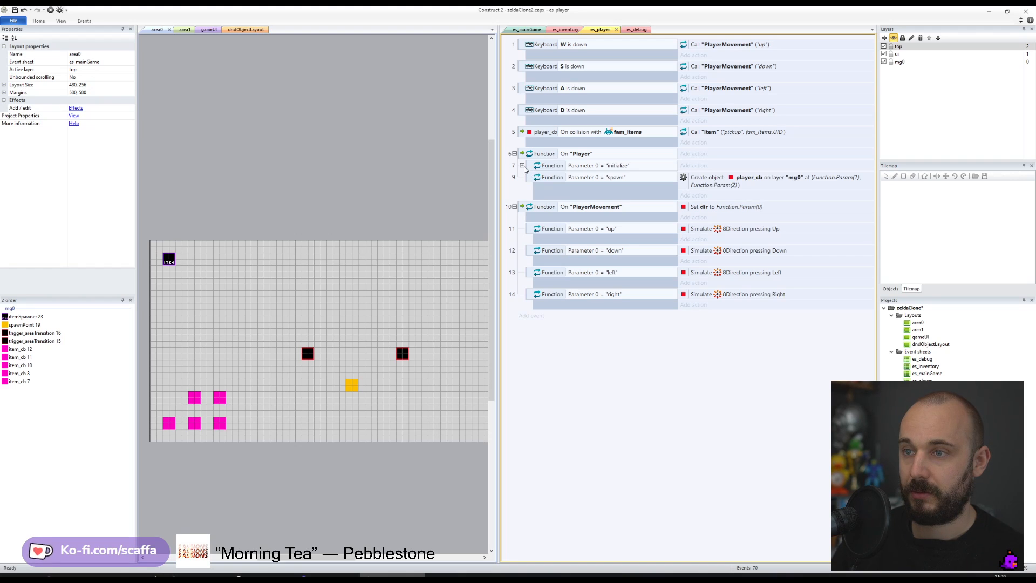
{"action": "left_click", "coordinate": [522, 166]}
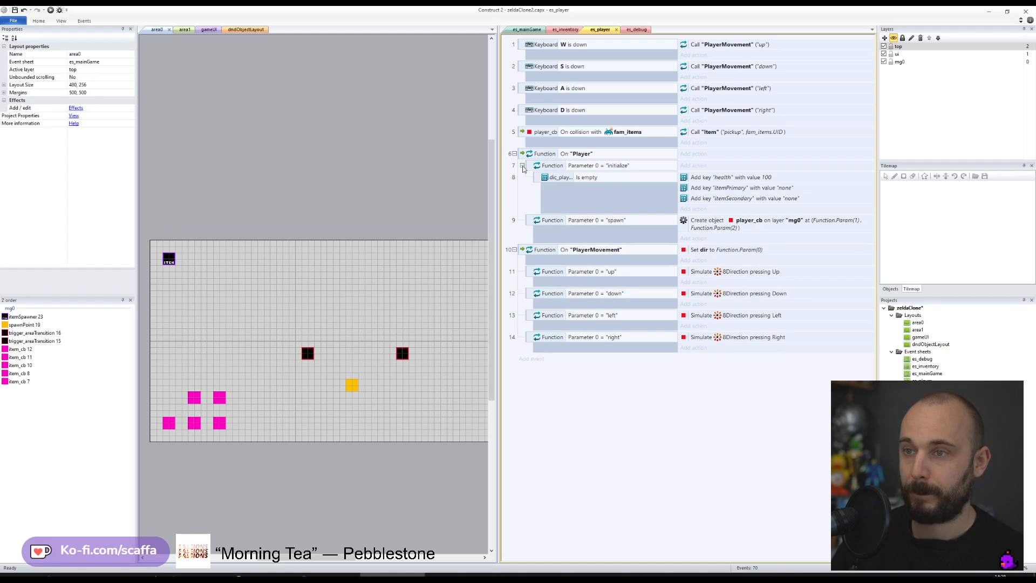
{"action": "left_click", "coordinate": [522, 166]}
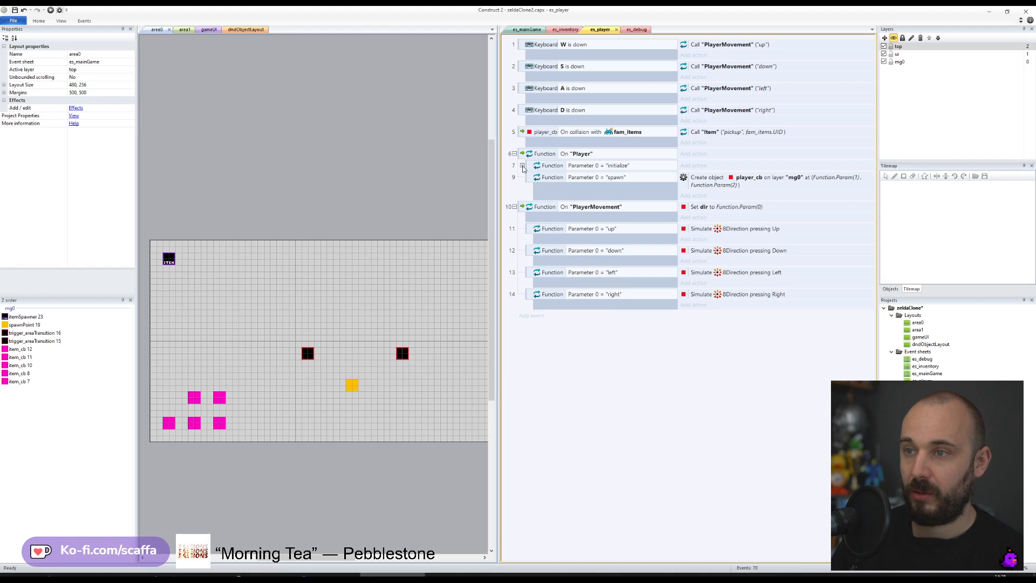
- Add an On function event named "PlayerAction" at the end of the es_player sheet
{"action": "left_click", "coordinate": [530, 317]}
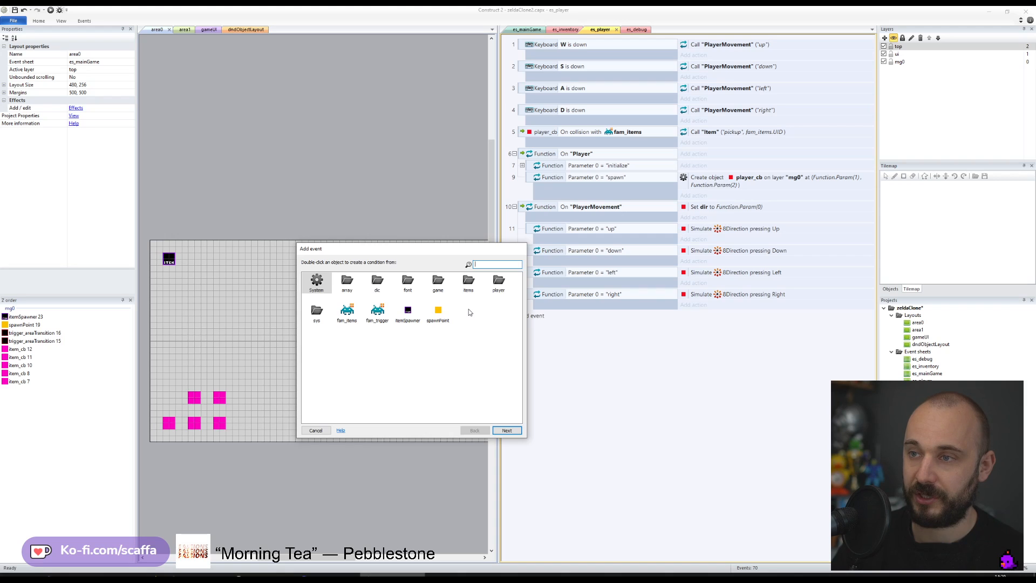
{"action": "type", "text": "fun"}
{"action": "key", "text": "Return"}
{"action": "key", "text": "Return"}
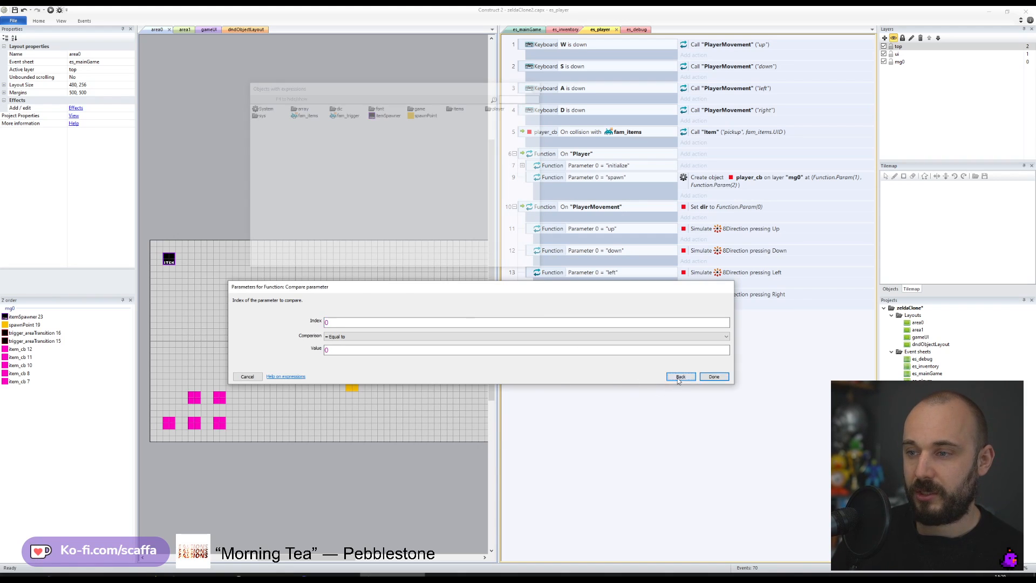
{"action": "left_click", "coordinate": [677, 377]}
{"action": "double_click", "coordinate": [399, 284]}
{"action": "type", "text": "\""}
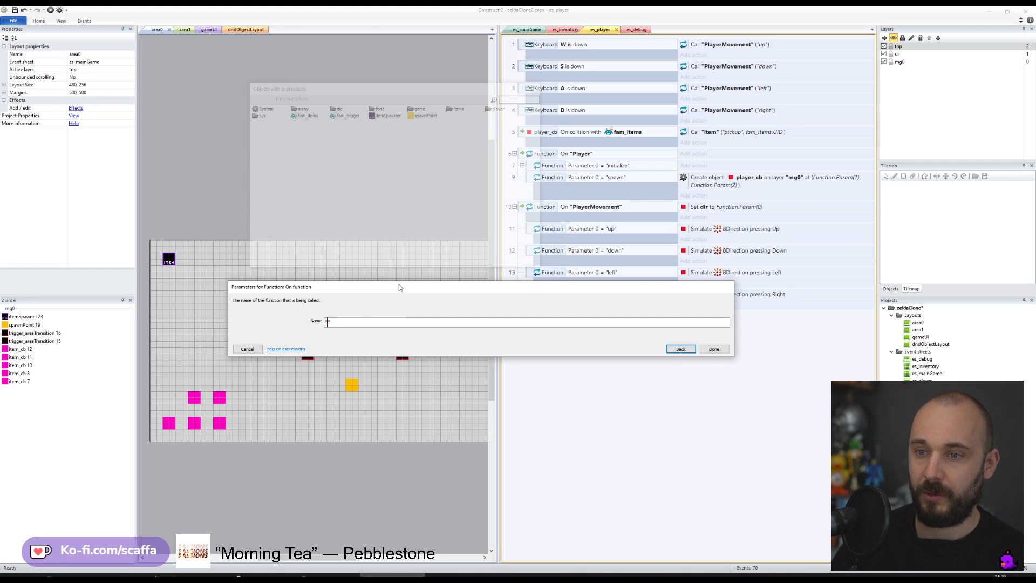
{"action": "type", "text": "PlayerAction"}
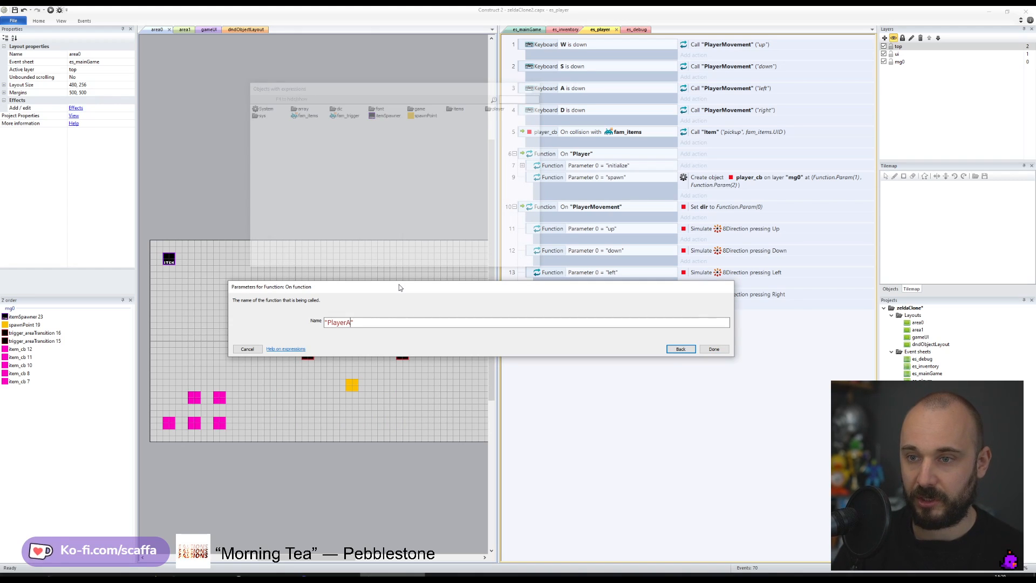
{"action": "key", "text": "Return"}
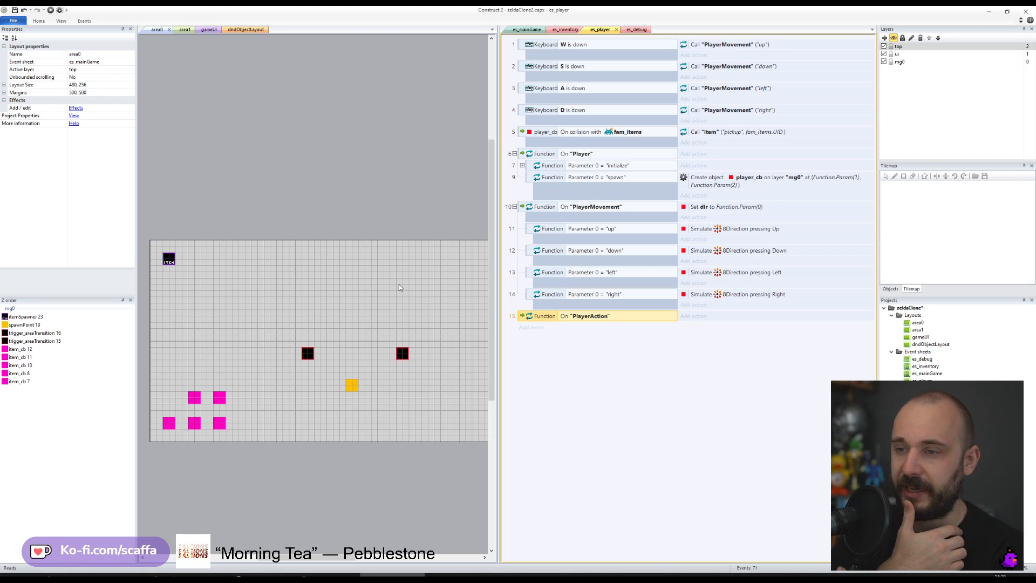
- Add a sub-event under On "PlayerAction" that compares function parameter 0 as equal to "primary"
{"action": "type", "text": "e"}
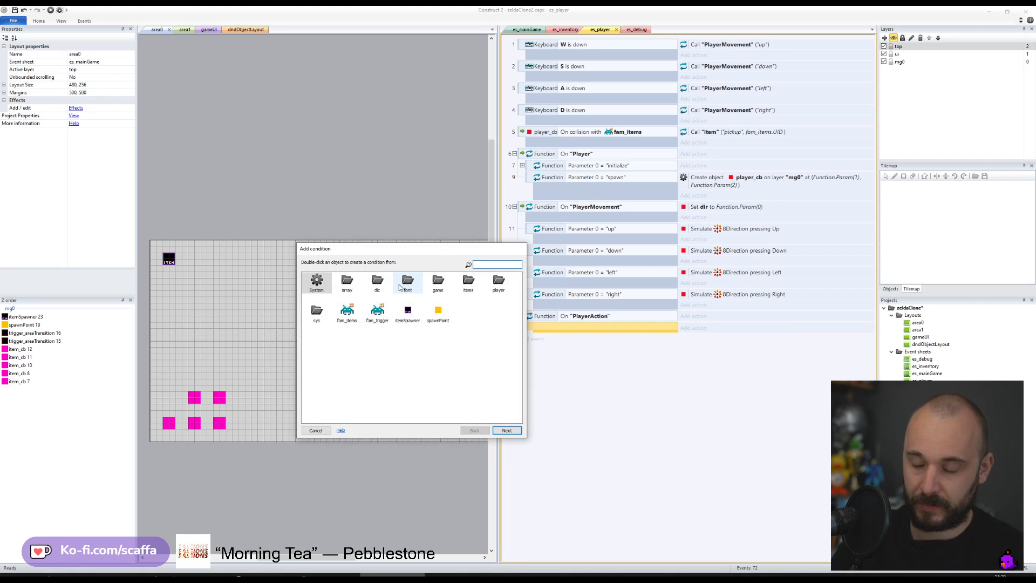
{"action": "type", "text": "func"}
{"action": "key", "text": "Return"}
{"action": "key", "text": "Return"}
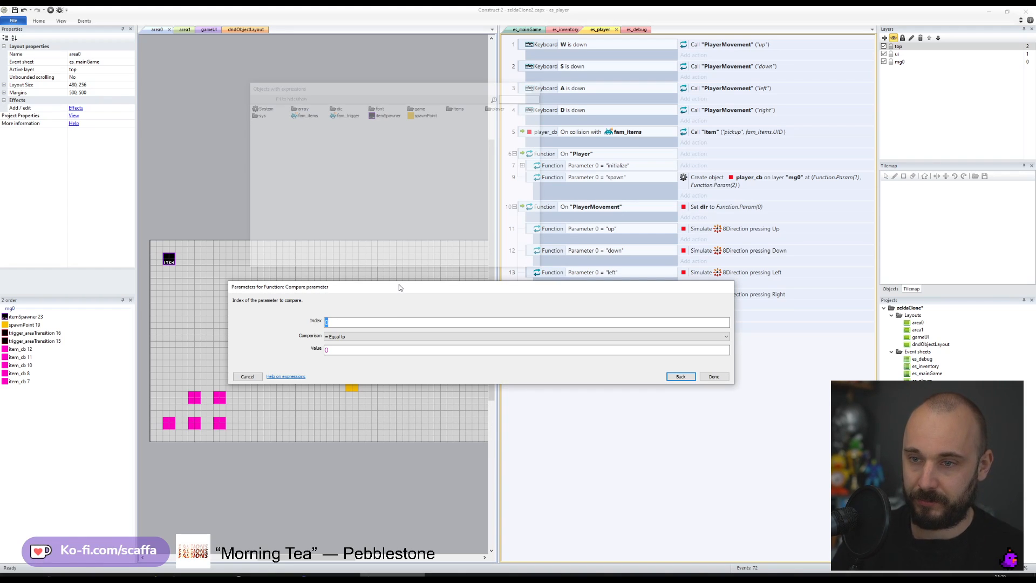
{"action": "key", "text": "Tab"}
{"action": "key", "text": "Tab"}
{"action": "type", "text": "\"primary\""}
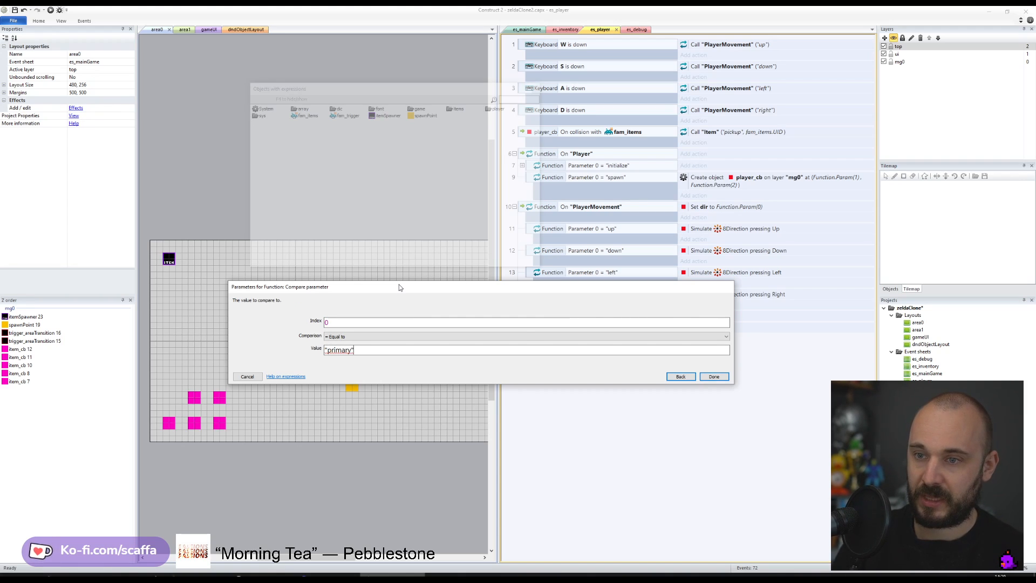
{"action": "key", "text": "Return"}
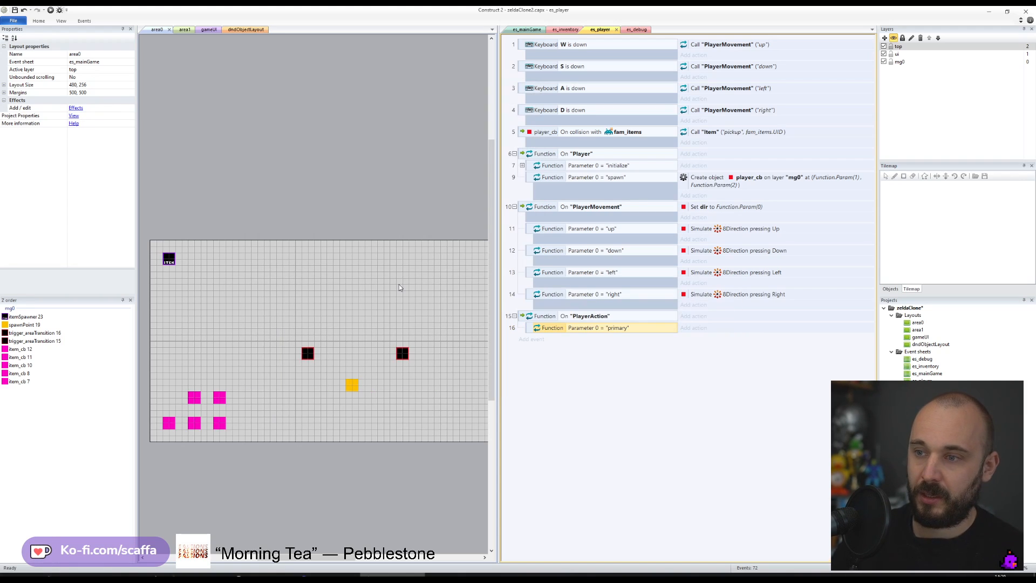
- Duplicate the "primary" sub-event under On "PlayerAction" and set the copy's compared value to "secondary"
{"action": "double_click", "coordinate": [537, 329]}
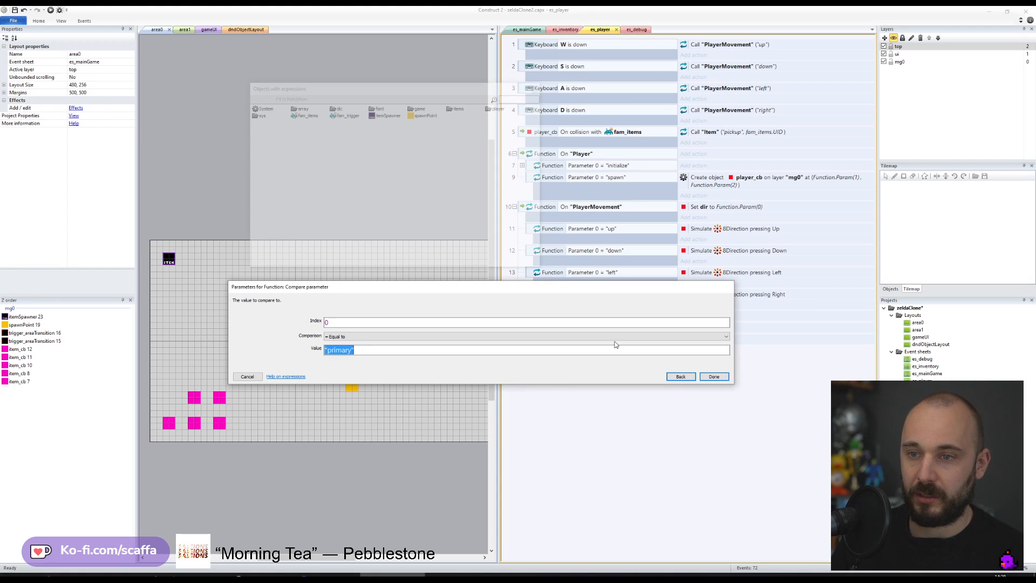
{"action": "type", "text": "\"secondary\""}
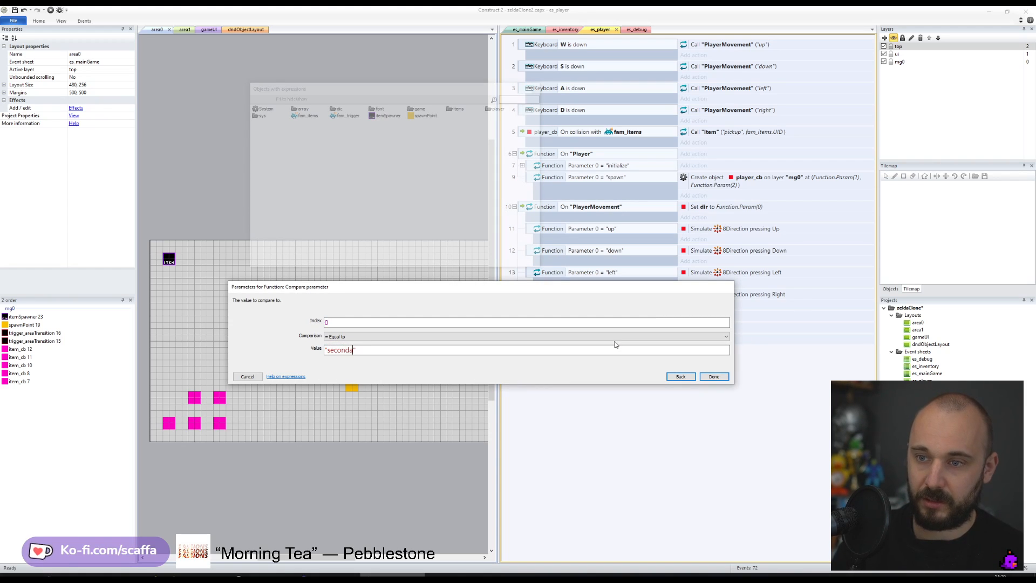
{"action": "key", "text": "Return"}
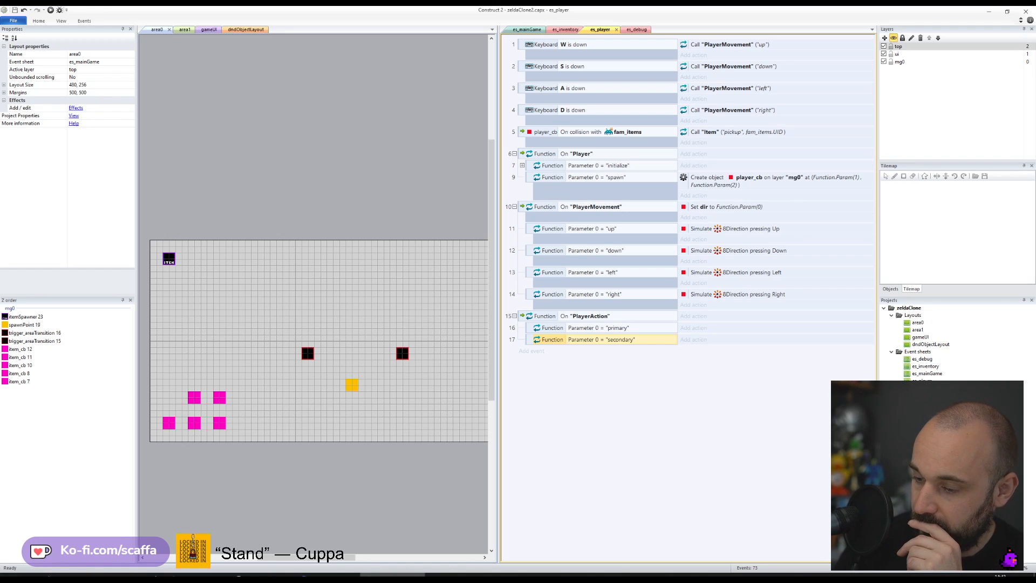
{"action": "key", "text": "alt+Tab"}
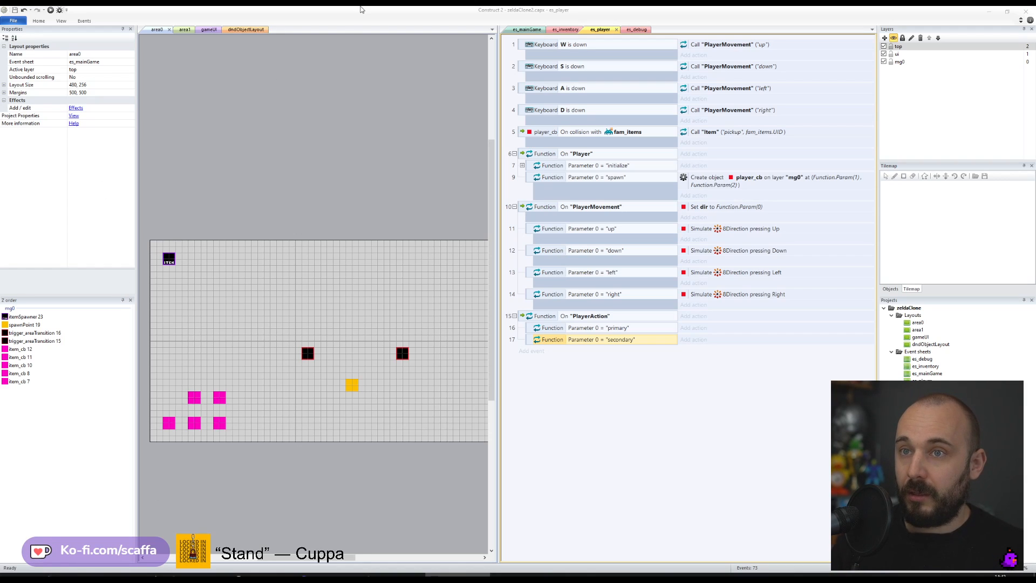
- Duplicate the "D is down" keyboard event and set the copy's key to Left arrow
{"action": "left_click", "coordinate": [522, 111]}
{"action": "key", "text": "ctrl+c"}
{"action": "key", "text": "ctrl+v"}
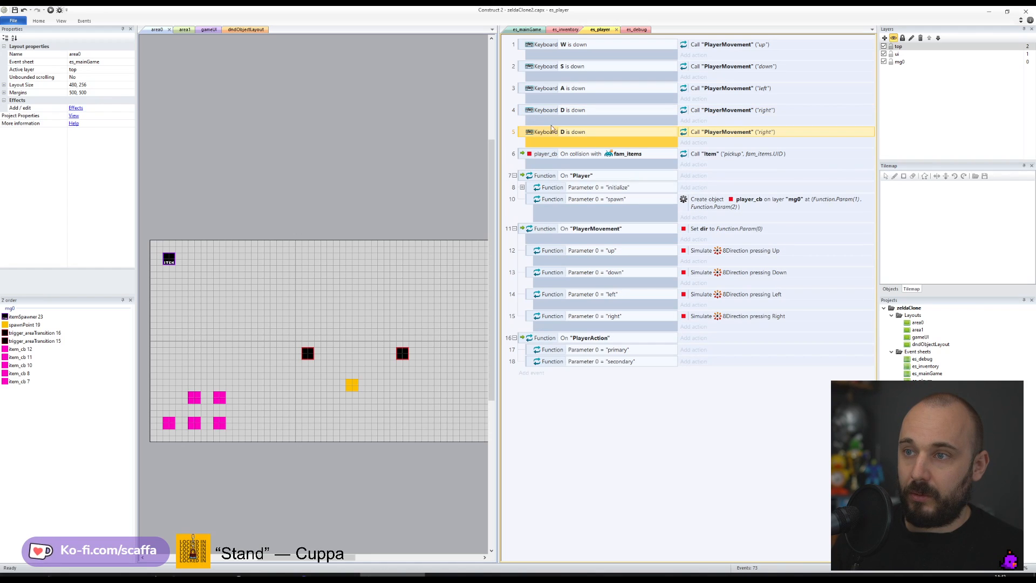
{"action": "double_click", "coordinate": [555, 134]}
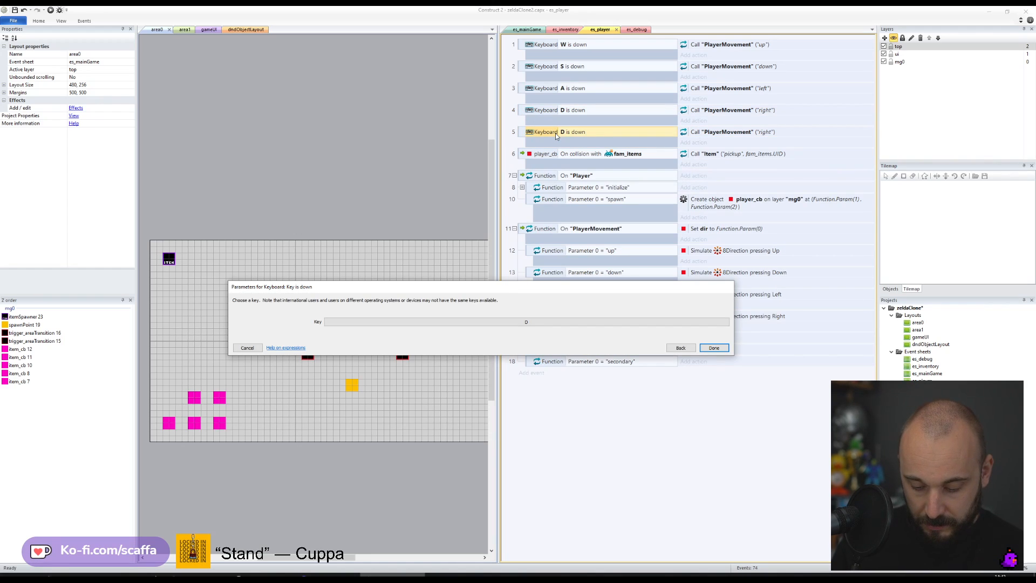
{"action": "left_click", "coordinate": [510, 323]}
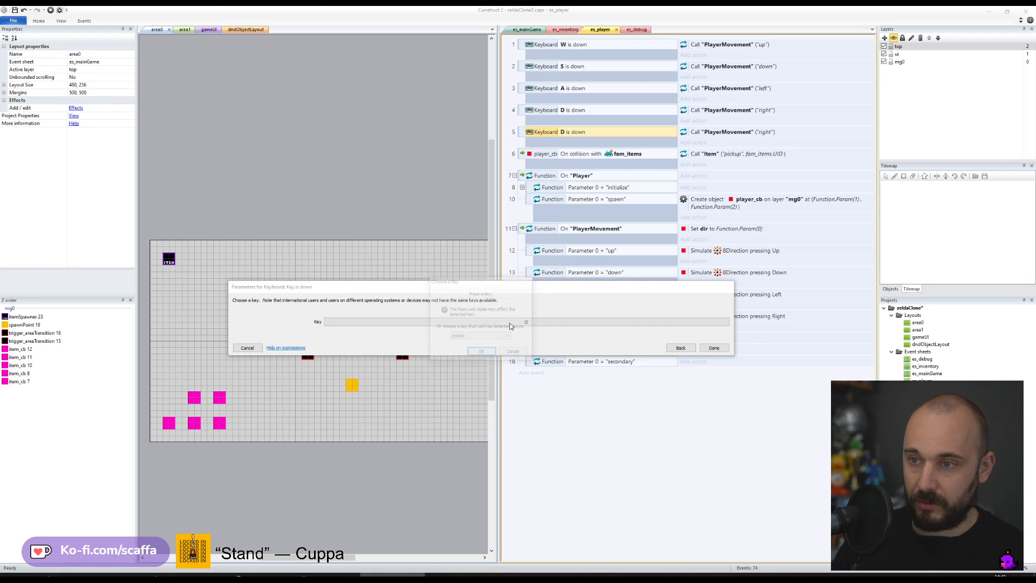
{"action": "key", "text": "Left"}
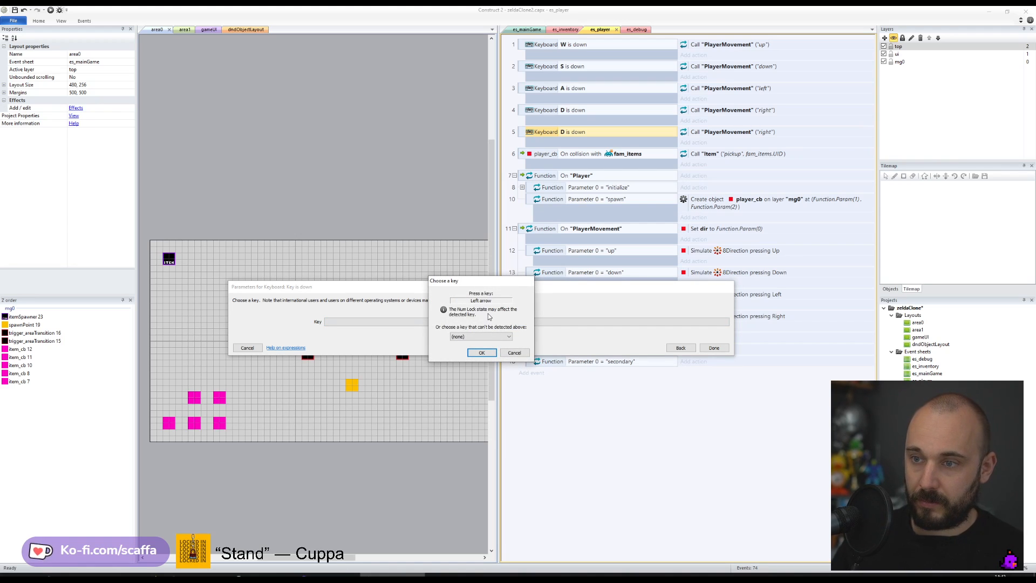
{"action": "left_click", "coordinate": [489, 354]}
{"action": "left_click", "coordinate": [714, 348]}
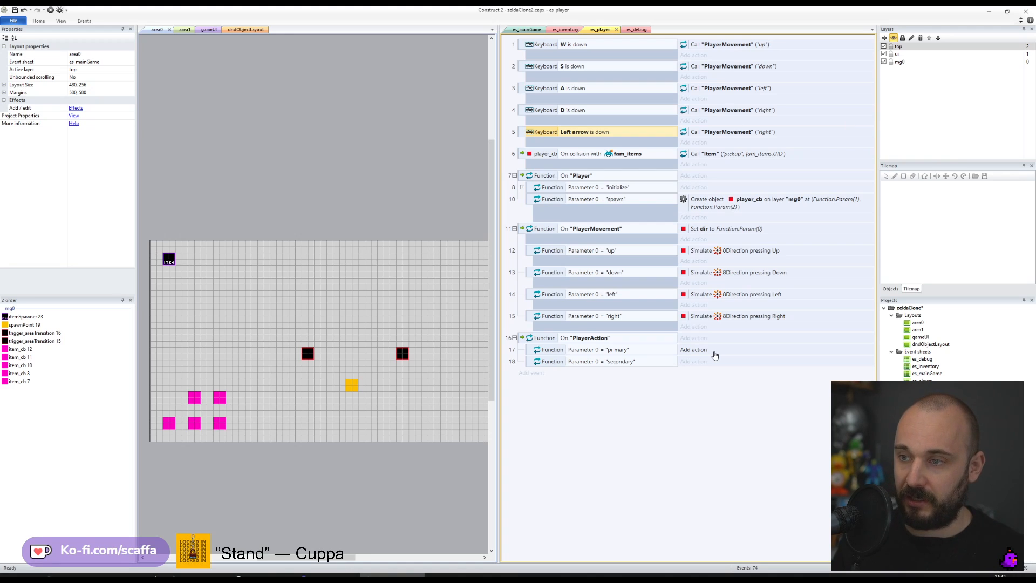
- Duplicate the "Left arrow is down" event and set the copy's key to Up arrow
{"action": "left_click", "coordinate": [519, 134]}
{"action": "key", "text": "ctrl+c"}
{"action": "key", "text": "ctrl+v"}
{"action": "double_click", "coordinate": [583, 155]}
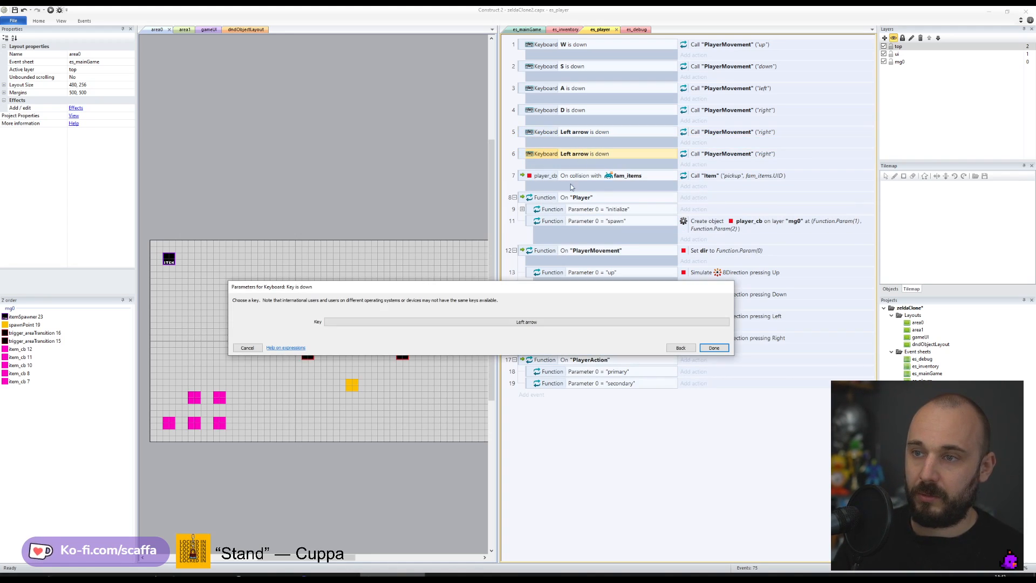
{"action": "left_click", "coordinate": [471, 321]}
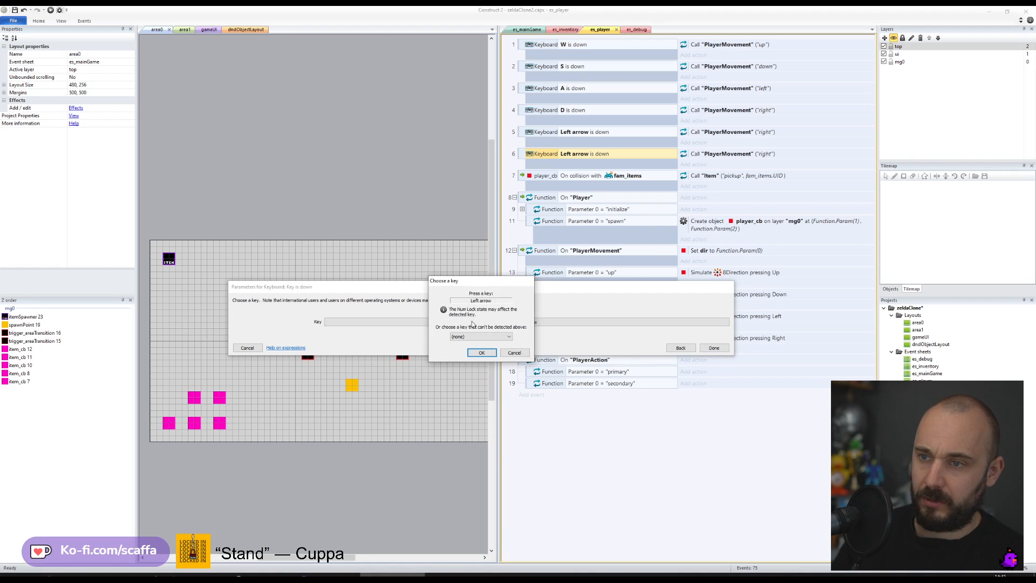
{"action": "left_click", "coordinate": [481, 353]}
{"action": "left_click", "coordinate": [714, 347]}
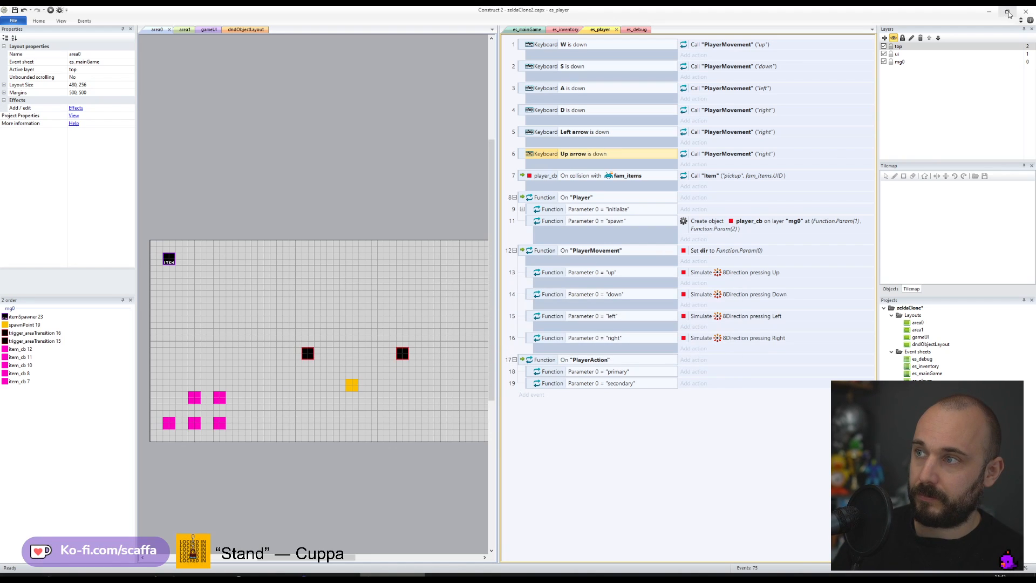
{"action": "left_click", "coordinate": [1006, 11]}
{"action": "left_click", "coordinate": [1000, 27]}
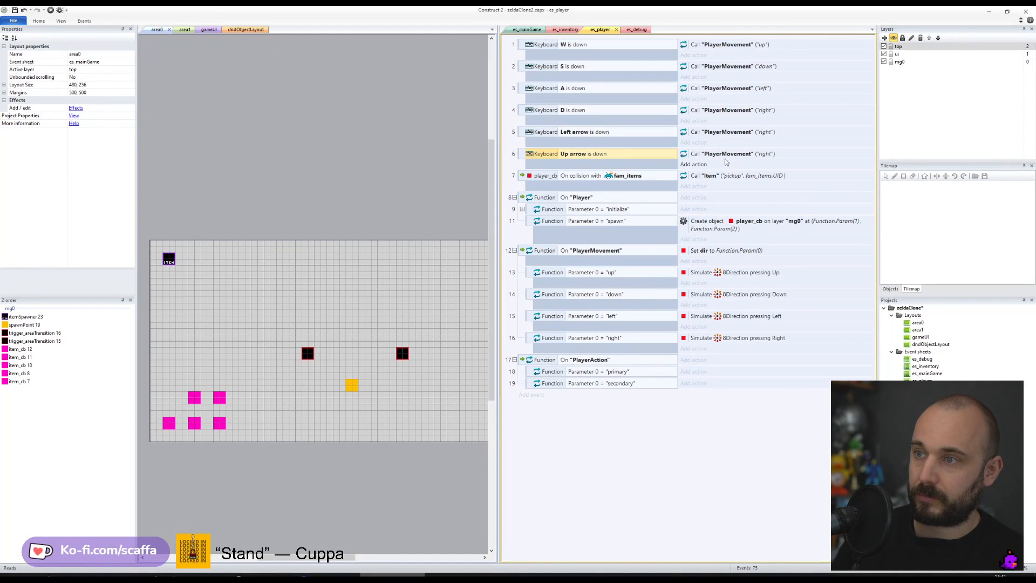
- Change the Left arrow event's function call to "PlayerAction" with parameter 0 set to "primary"
{"action": "double_click", "coordinate": [721, 135]}
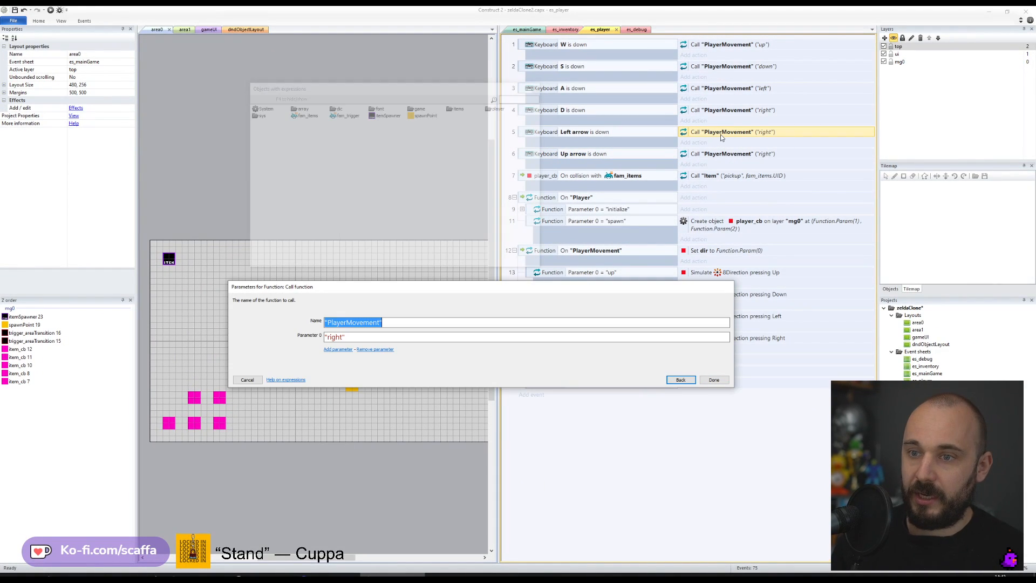
{"action": "key", "text": "Tab"}
{"action": "key", "text": "shift+End"}
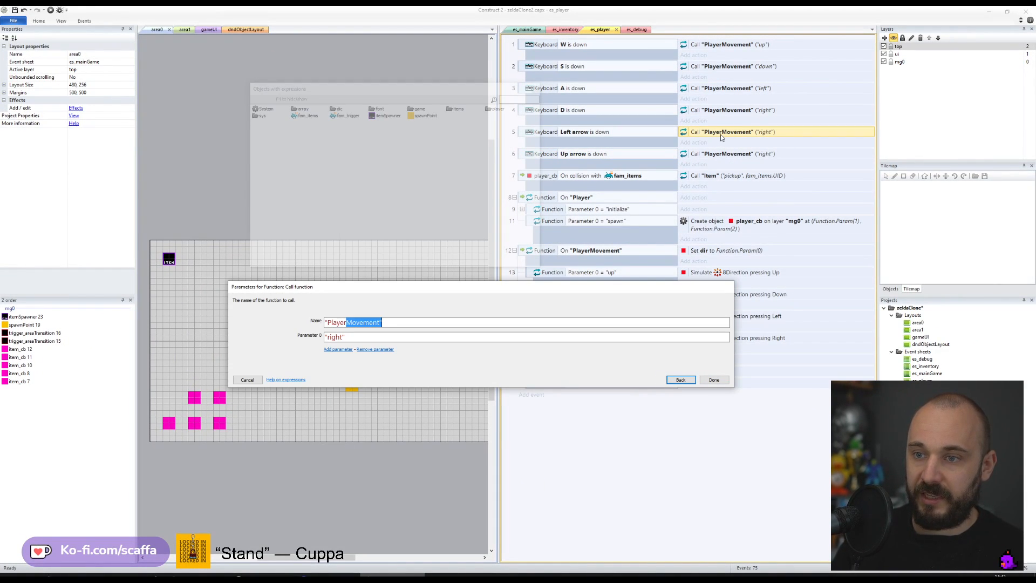
{"action": "key", "text": "shift+Left"}
{"action": "type", "text": "Action"}
{"action": "key", "text": "Tab"}
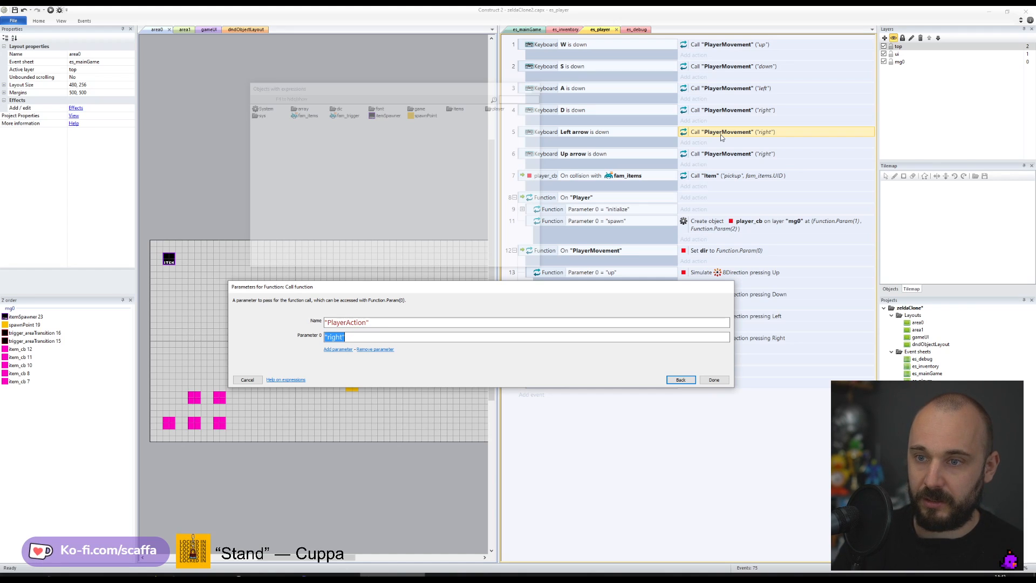
{"action": "type", "text": "prim"}
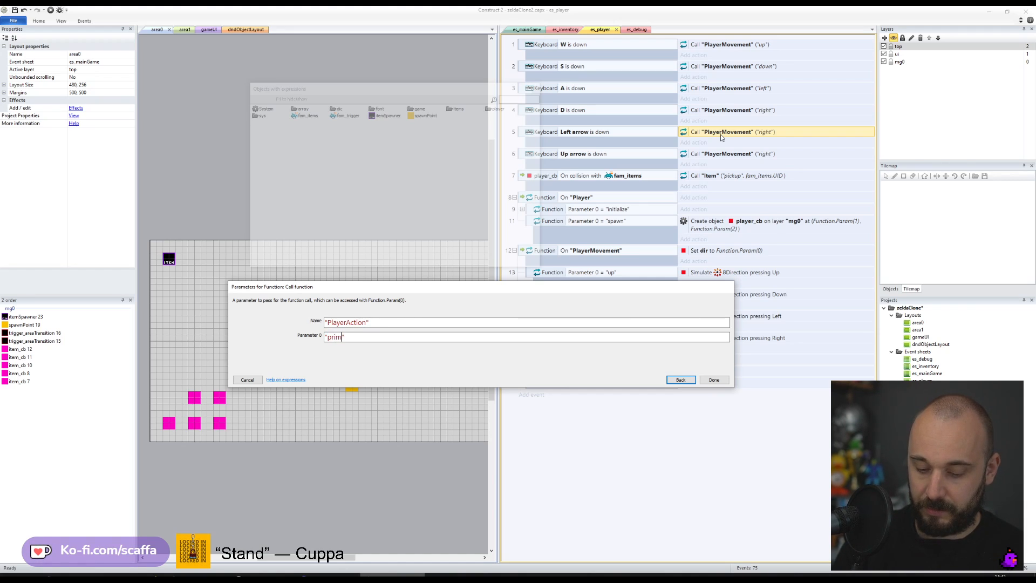
{"action": "type", "text": "ary\""}
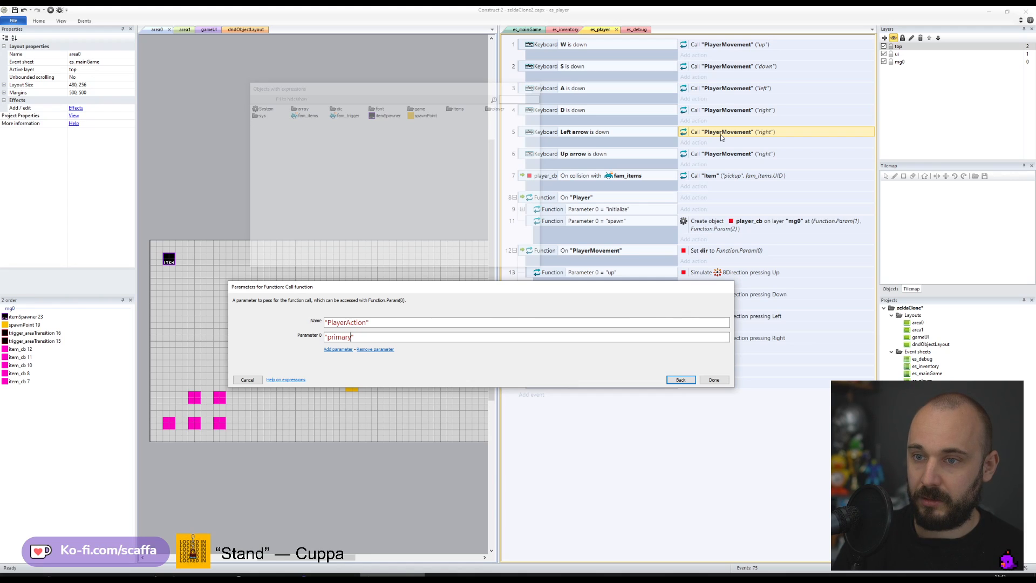
{"action": "key", "text": "Return"}
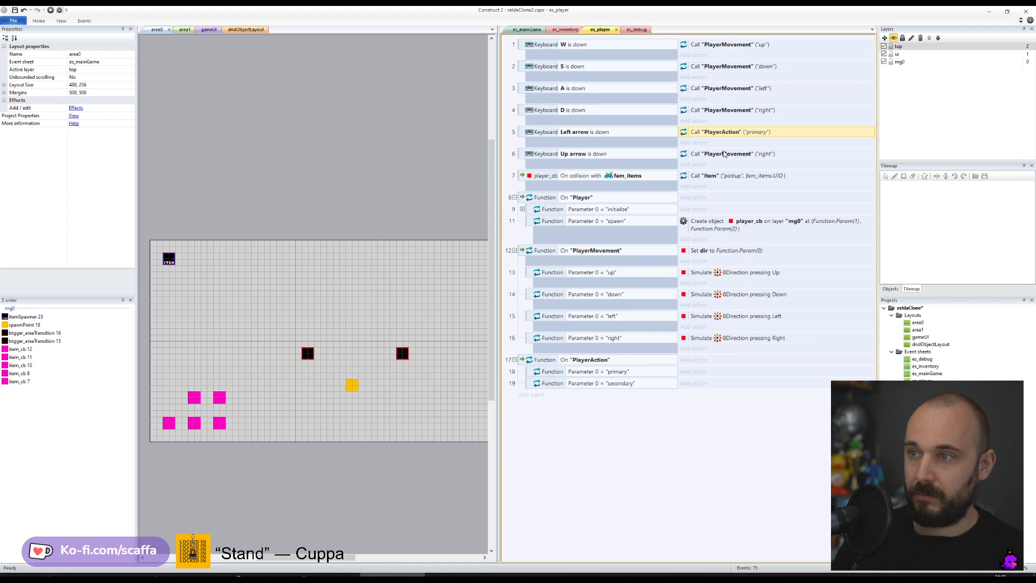
- Replace the Up arrow event's "PlayerMovement" call with a copy of the "PlayerAction" call, setting its parameter 0 to "secondary"
{"action": "left_click_drag", "start_coordinate": [731, 134], "coordinate": [732, 156]}
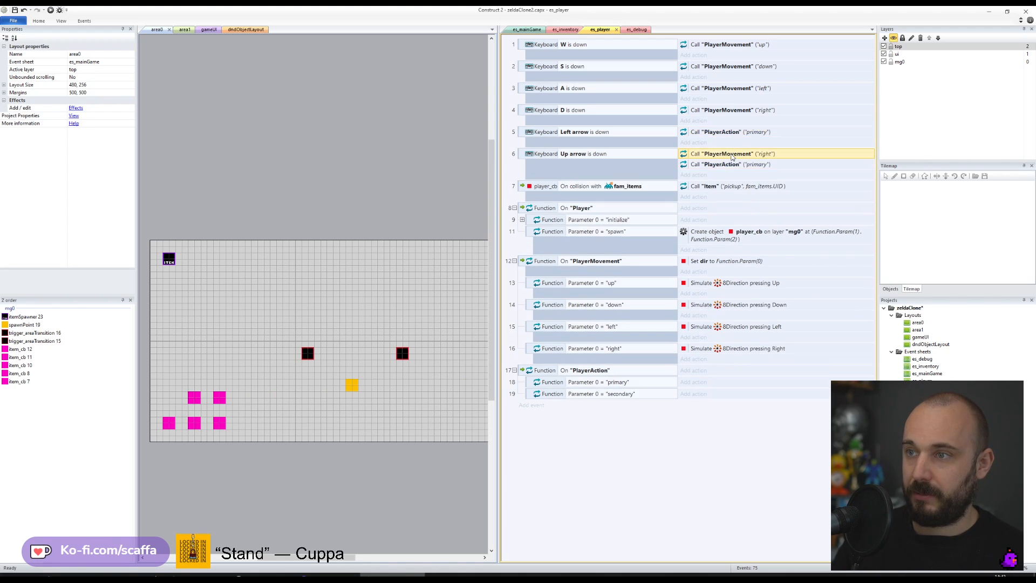
{"action": "key", "text": "Delete"}
{"action": "double_click", "coordinate": [732, 157]}
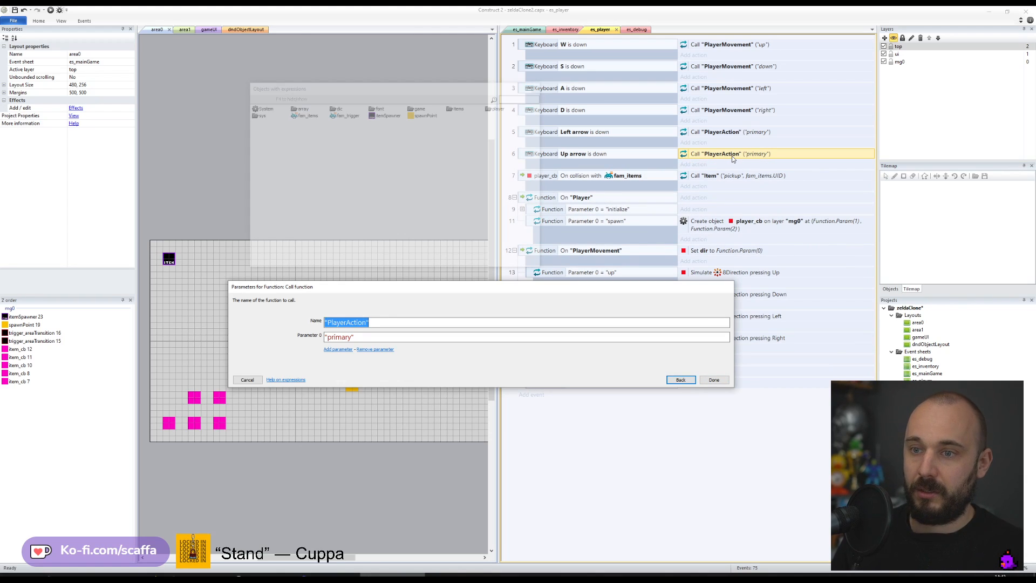
{"action": "key", "text": "shift+End"}
{"action": "key", "text": "shift+Left"}
{"action": "type", "text": "second"}
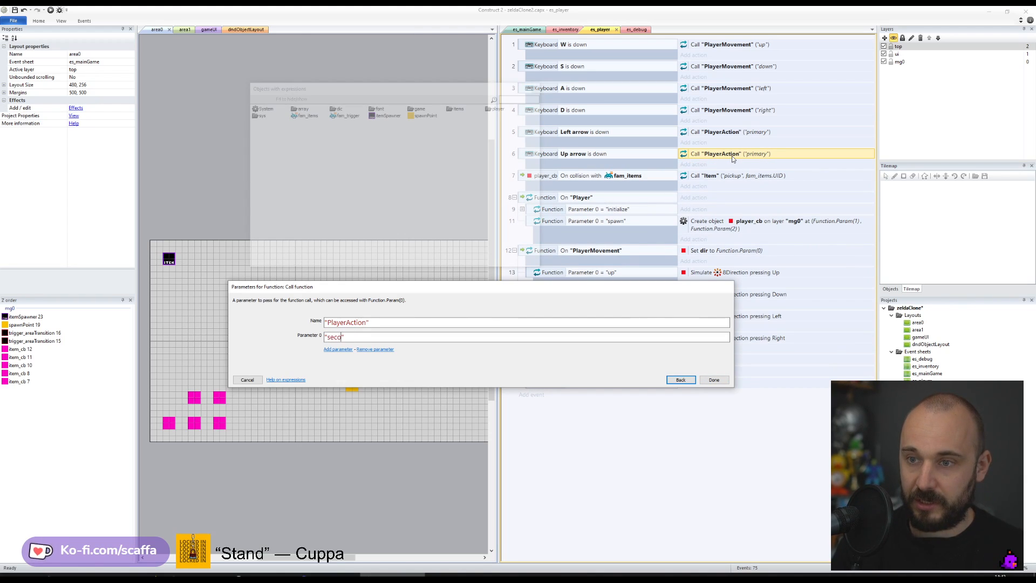
{"action": "type", "text": "ary"}
{"action": "key", "text": "Return"}
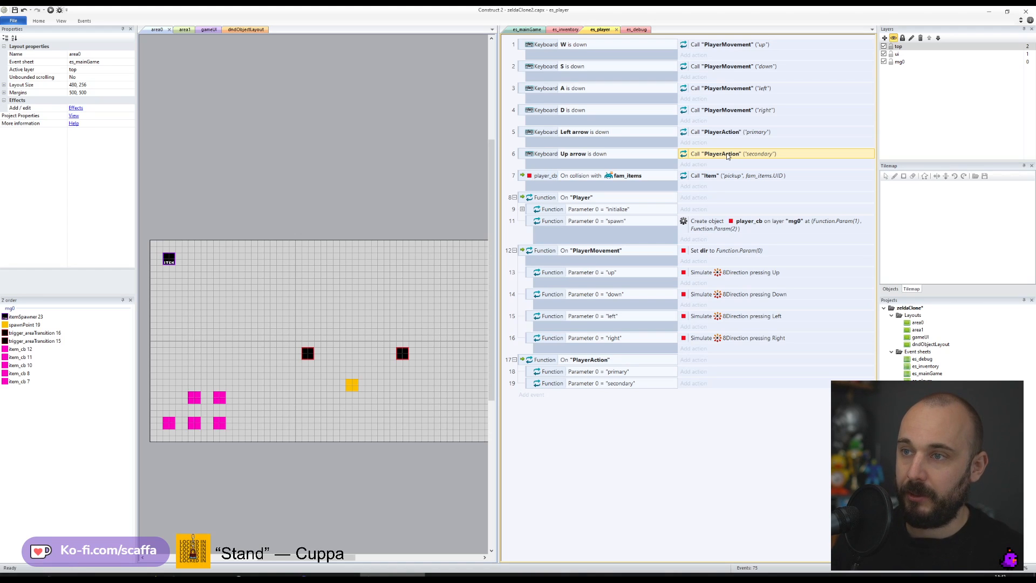
- Change the Left arrow event's condition from Key is down to On key pressed, keeping Left arrow as the key
{"action": "double_click", "coordinate": [616, 133]}
{"action": "left_click", "coordinate": [681, 350]}
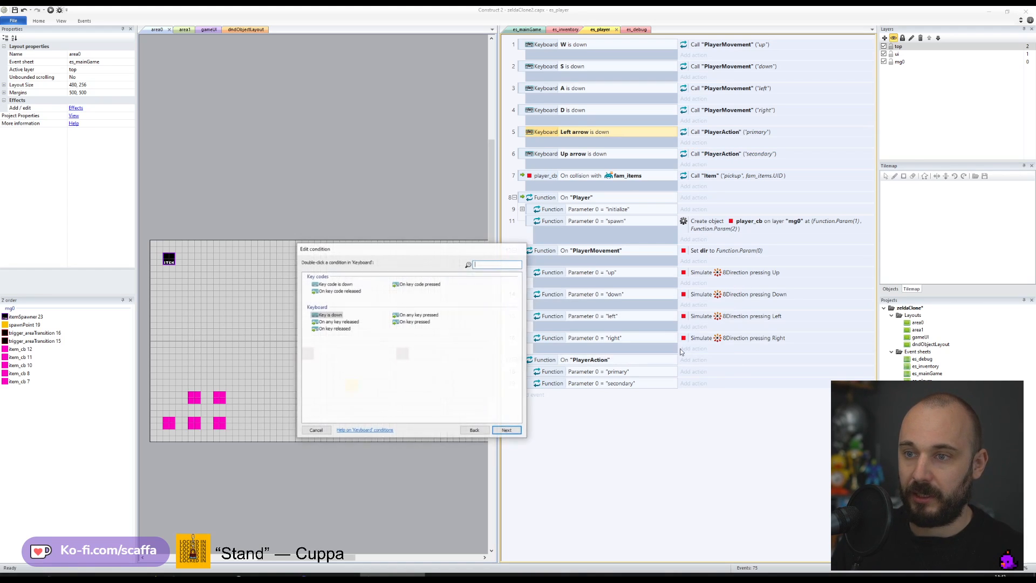
{"action": "double_click", "coordinate": [415, 322]}
{"action": "left_click", "coordinate": [445, 321]}
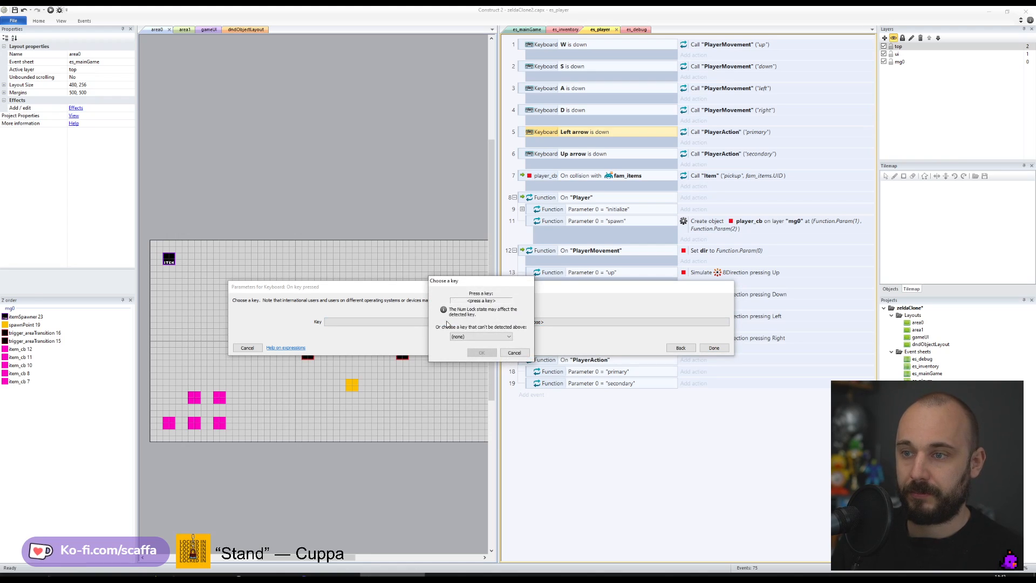
{"action": "key", "text": "Left"}
{"action": "left_click", "coordinate": [481, 352]}
{"action": "left_click", "coordinate": [714, 348]}
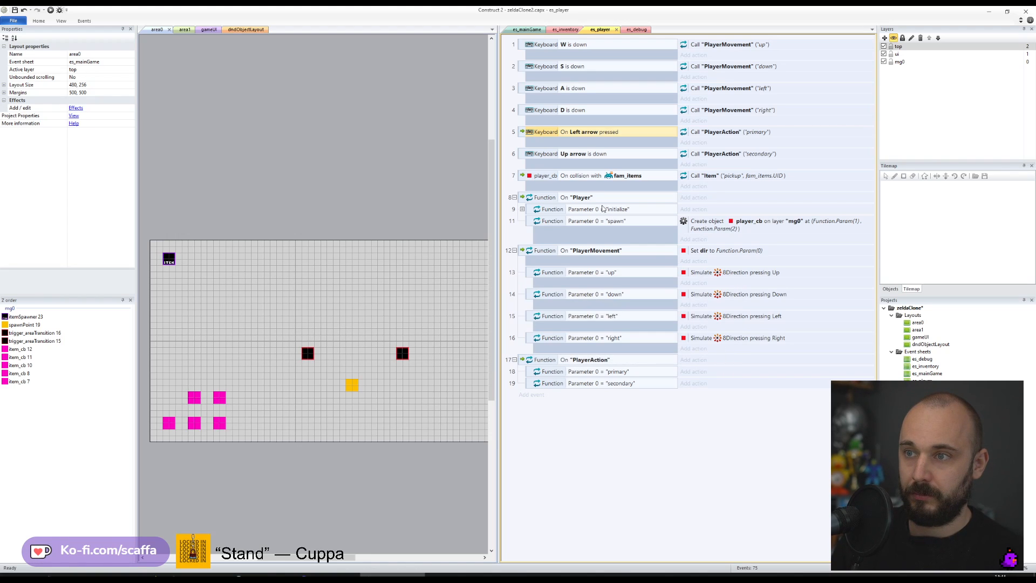
- Change the Up arrow event's condition to On key pressed with Up arrow as the key, and save the project
{"action": "double_click", "coordinate": [585, 154]}
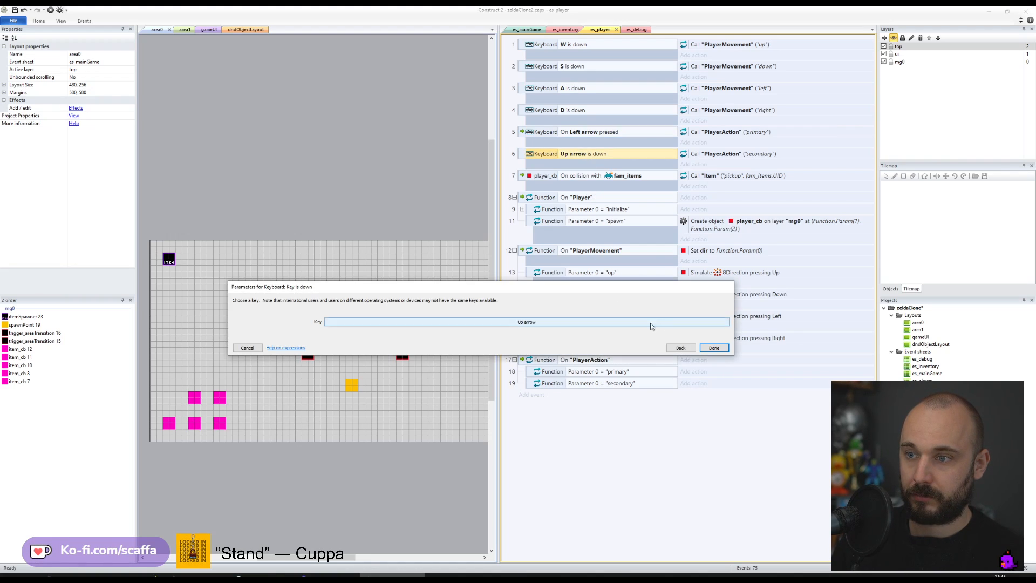
{"action": "left_click", "coordinate": [682, 350]}
{"action": "double_click", "coordinate": [401, 321]}
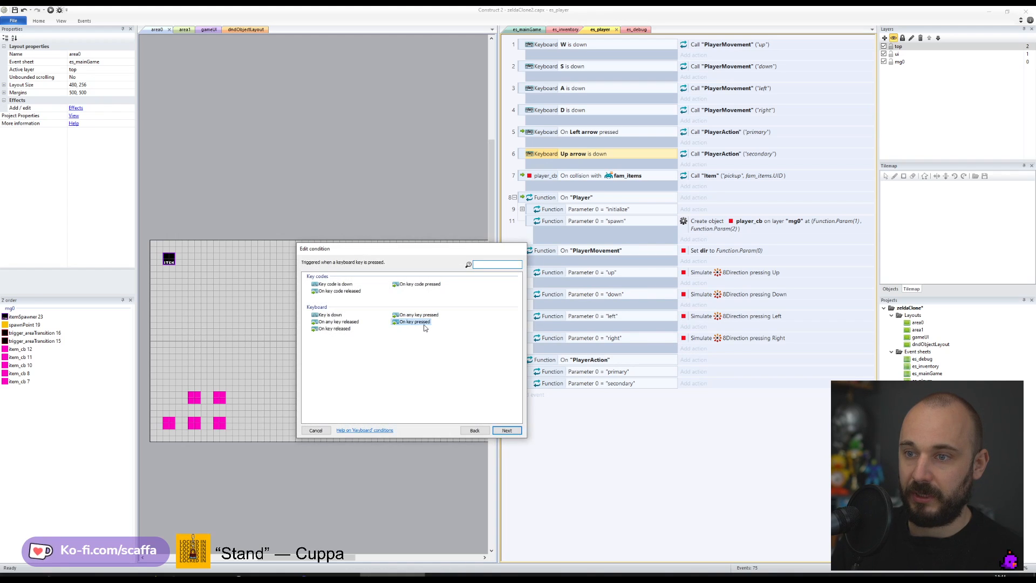
{"action": "left_click", "coordinate": [526, 322]}
{"action": "key", "text": "Up"}
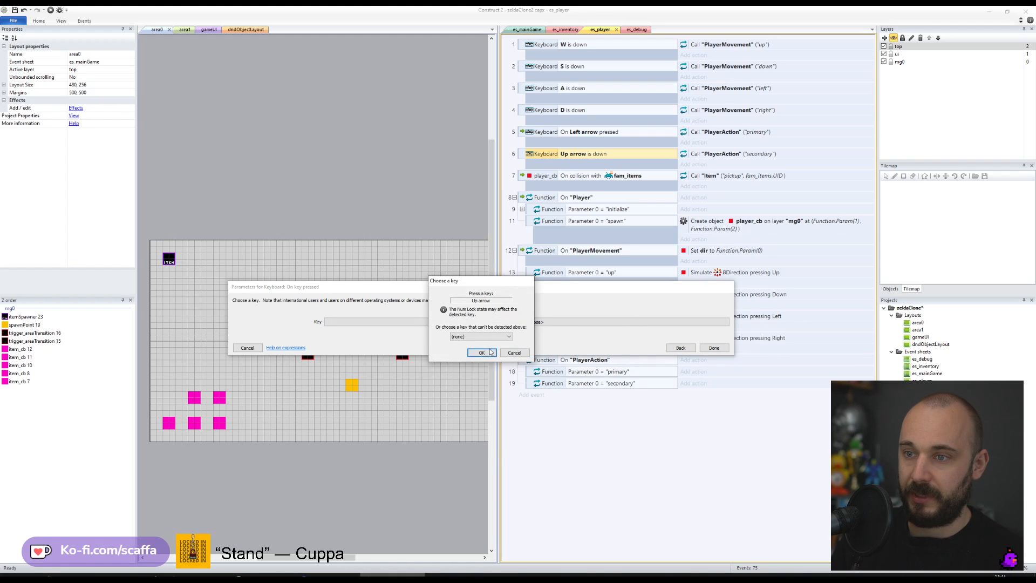
{"action": "left_click", "coordinate": [481, 353]}
{"action": "left_click", "coordinate": [725, 348]}
{"action": "left_click", "coordinate": [704, 452]}
{"action": "left_click", "coordinate": [15, 9]}
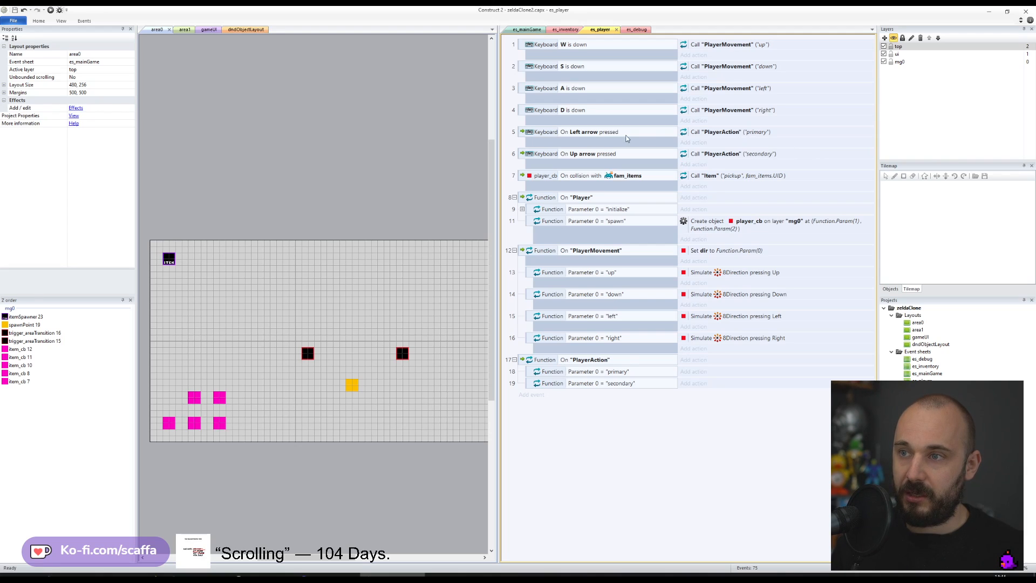
{"action": "left_click", "coordinate": [720, 135]}
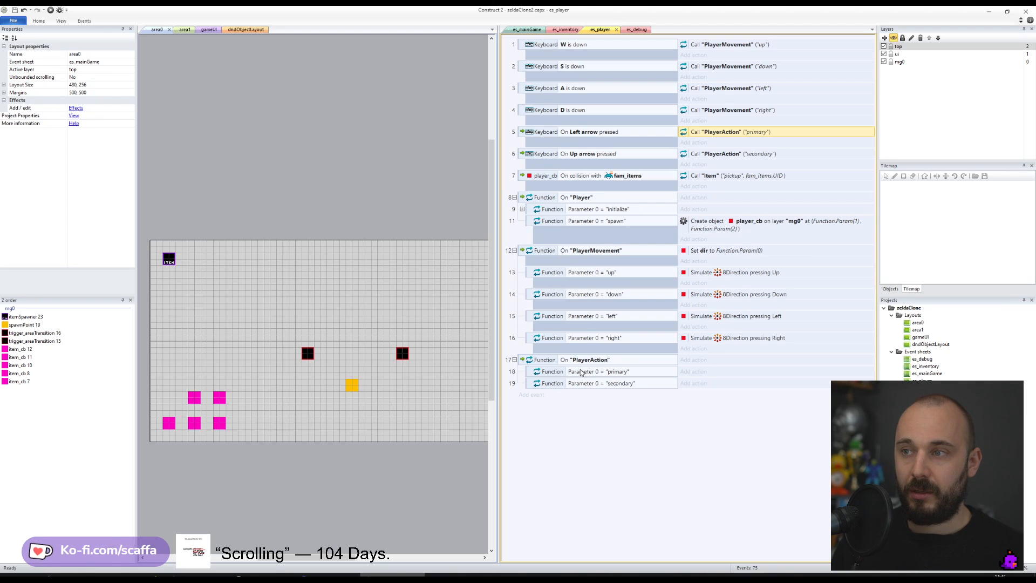
{"action": "left_click", "coordinate": [528, 376]}
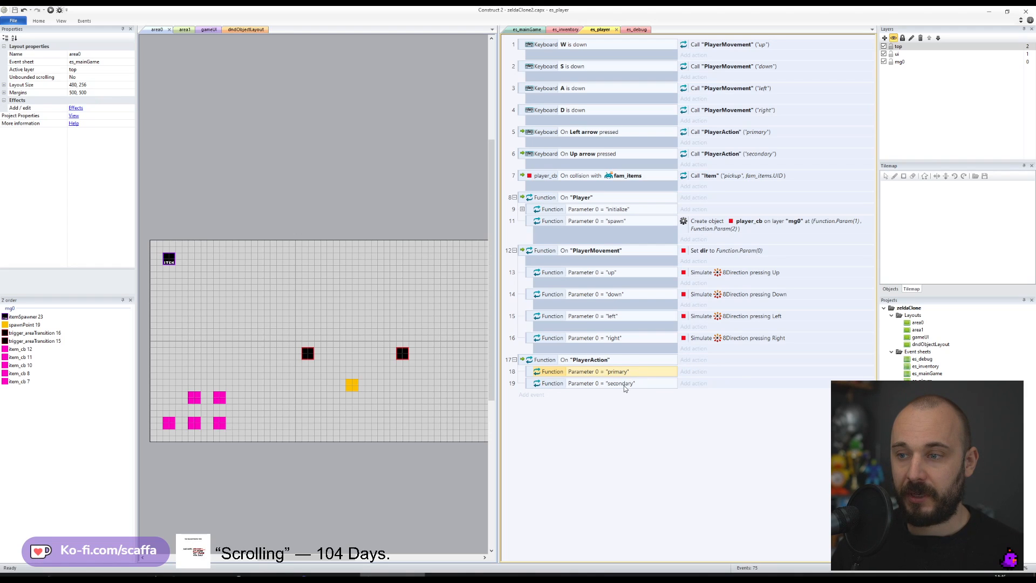
{"action": "left_click", "coordinate": [753, 135]}
{"action": "left_click", "coordinate": [761, 156]}
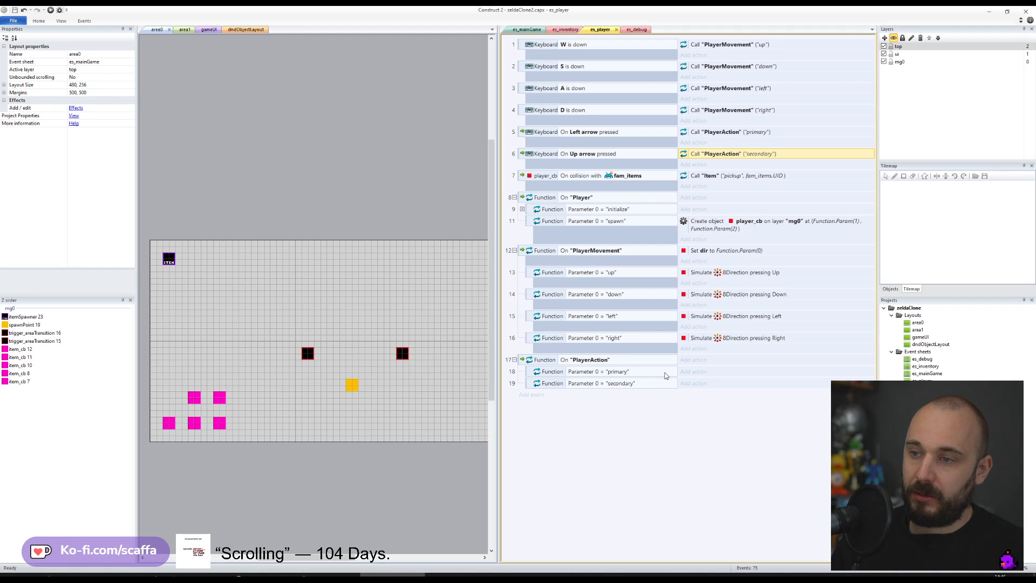
- Add an On function event named "ItemBow" at the end of the es_player sheet
{"action": "left_click", "coordinate": [533, 396]}
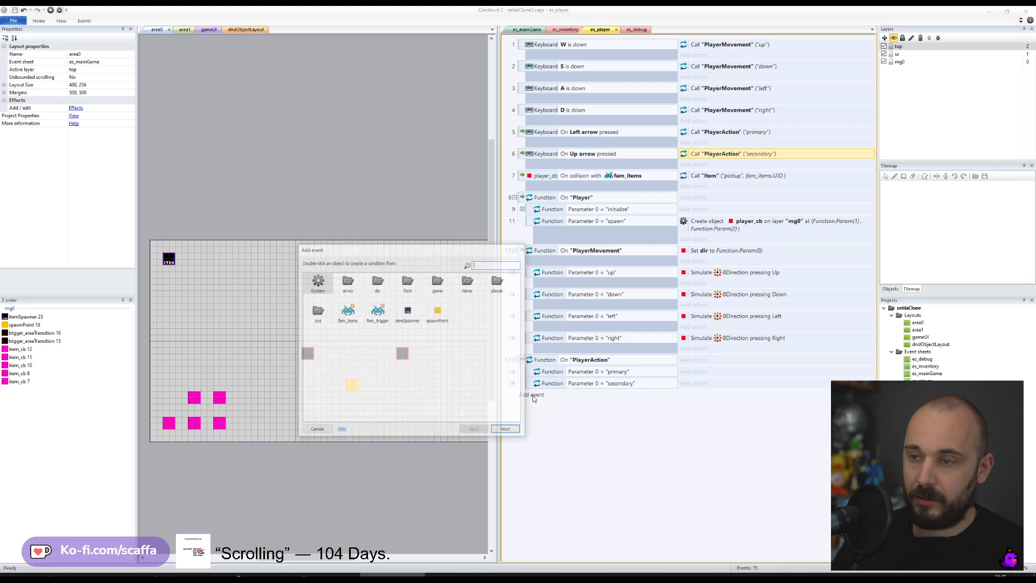
{"action": "type", "text": "Fun"}
{"action": "key", "text": "Return"}
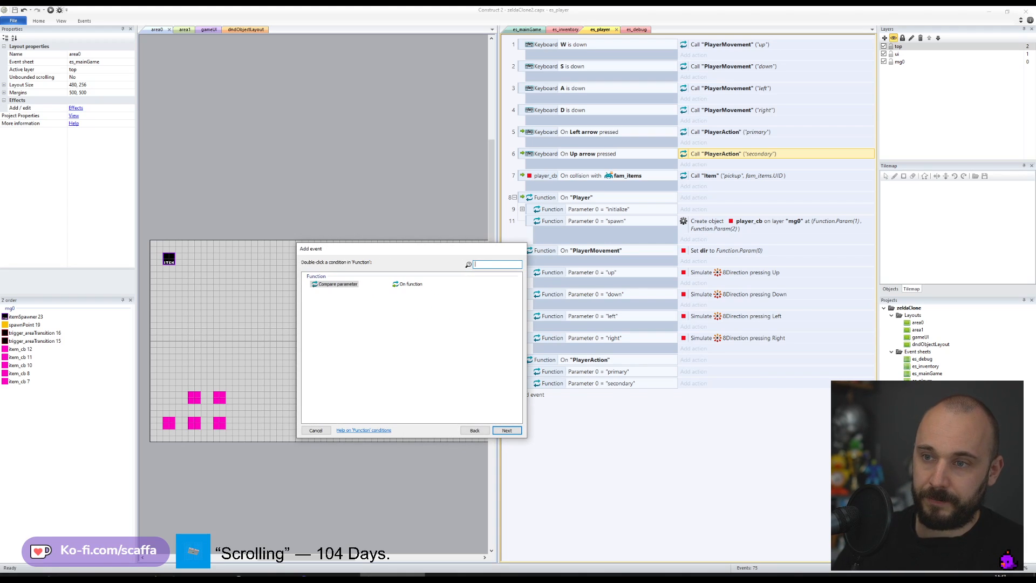
{"action": "double_click", "coordinate": [410, 284]}
{"action": "key", "text": "Right"}
{"action": "key", "text": "Left"}
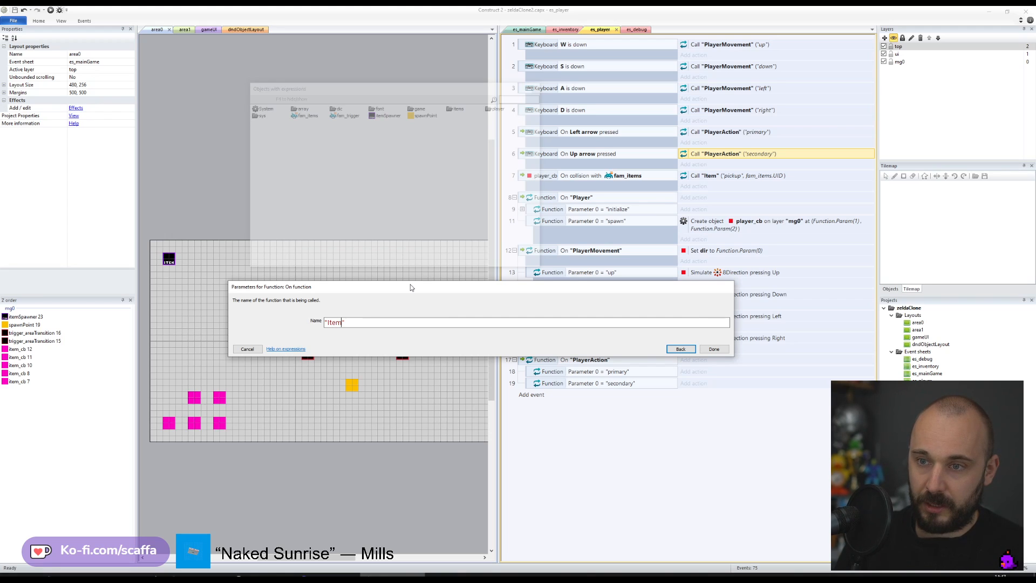
{"action": "key", "text": "Return"}
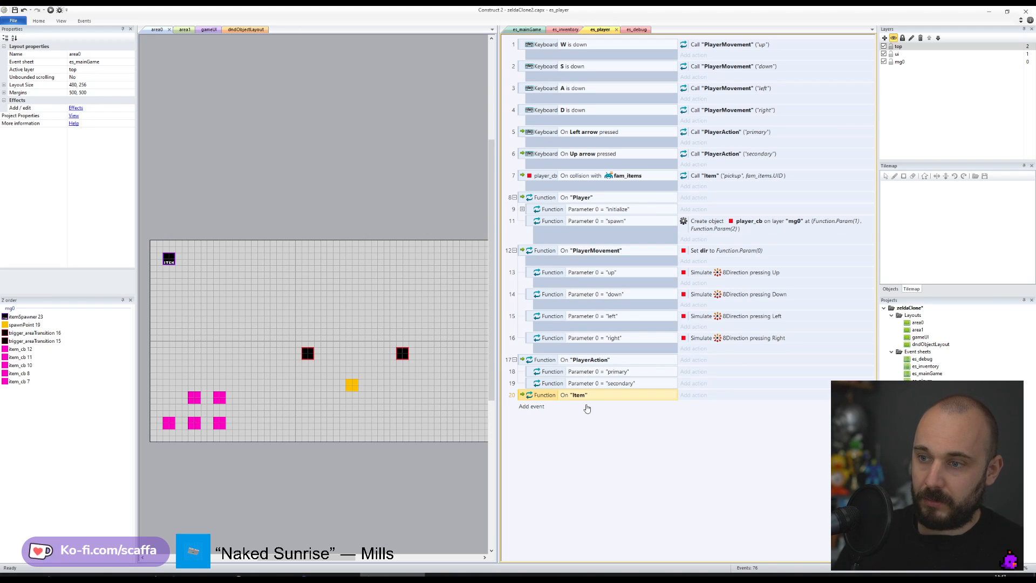
{"action": "double_click", "coordinate": [580, 396]}
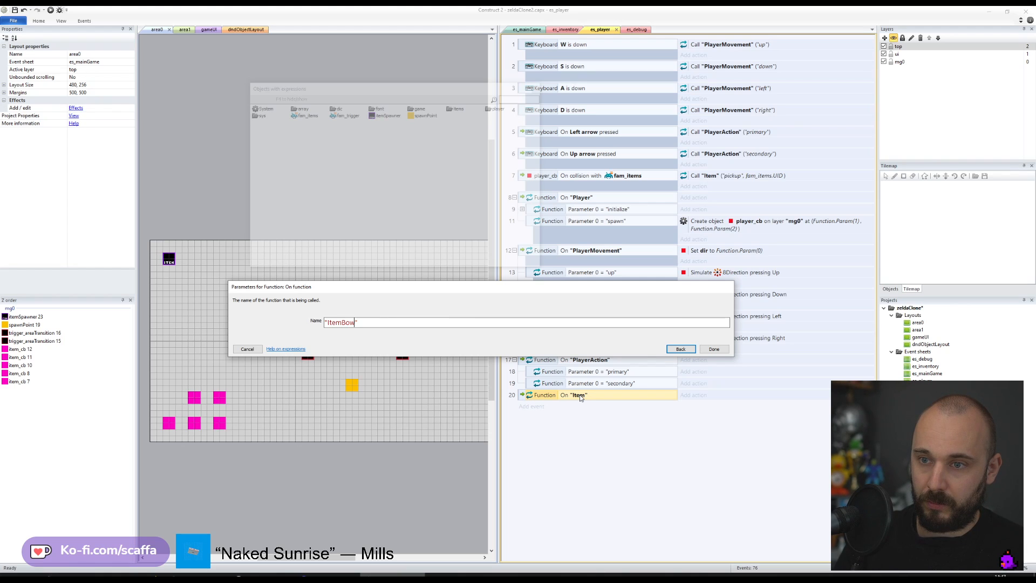
{"action": "key", "text": "Return"}
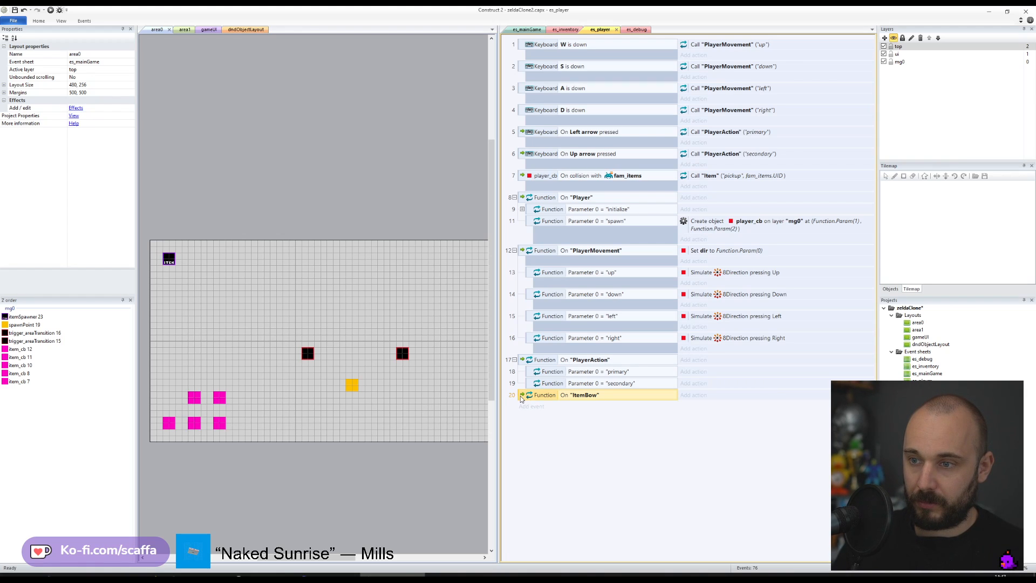
- Add a Compare parameter sub-event under the "ItemBow" function, checking that parameter 0 equals "use"
{"action": "type", "text": "sfunc"}
{"action": "key", "text": "Return"}
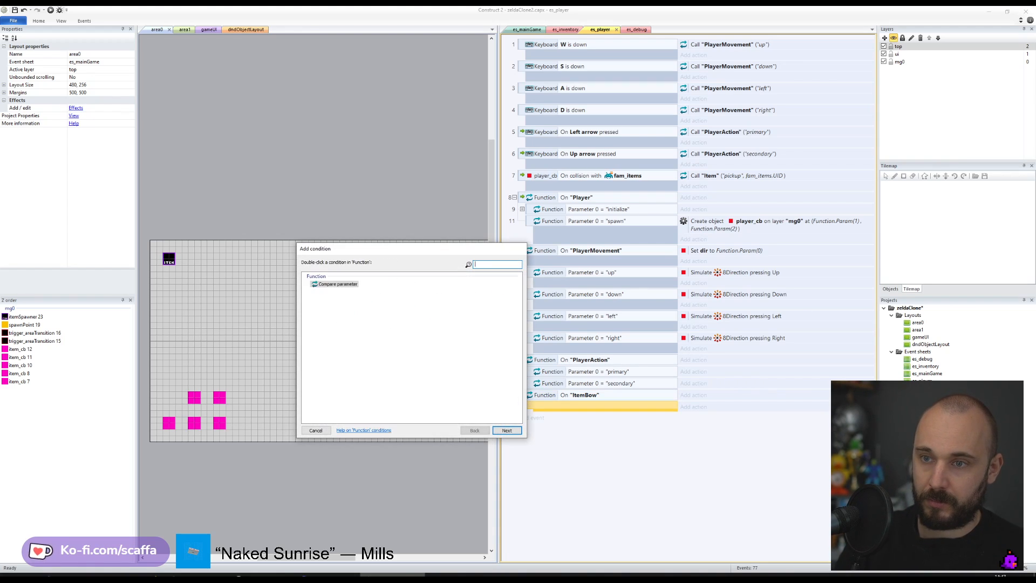
{"action": "key", "text": "Return"}
{"action": "key", "text": "Tab"}
{"action": "key", "text": "Tab"}
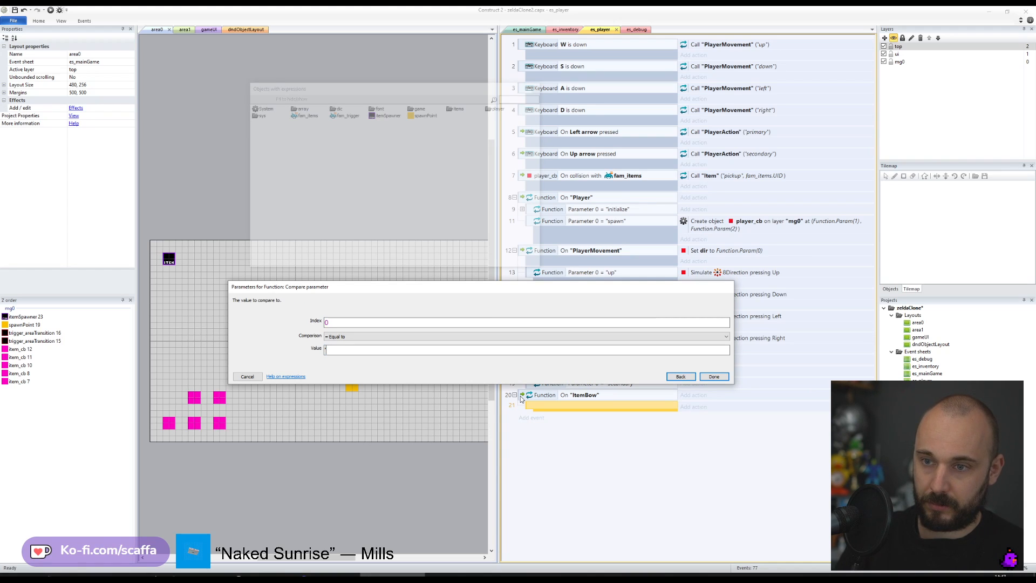
{"action": "type", "text": "\"use"}
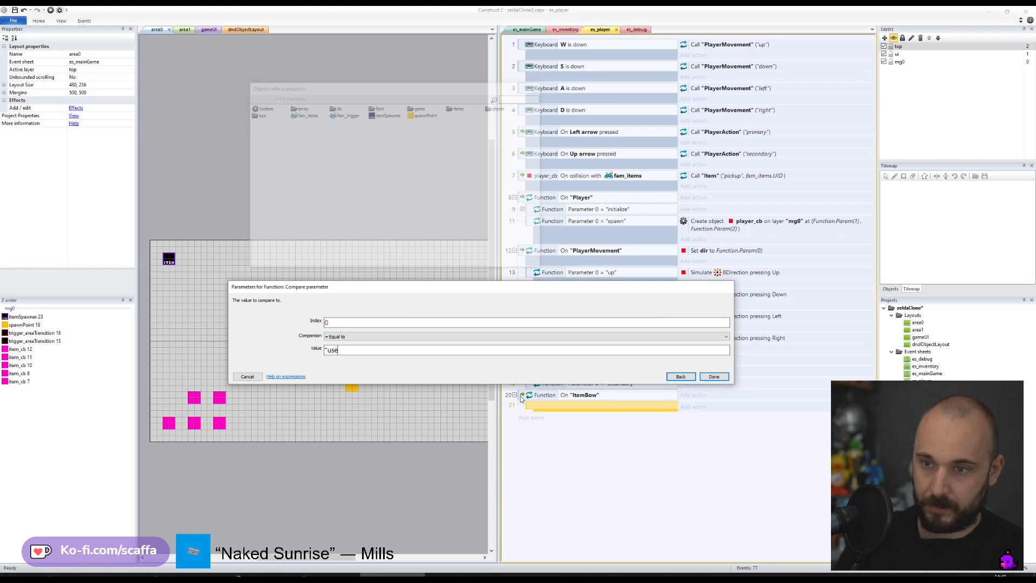
{"action": "type", "text": "\""}
{"action": "key", "text": "Return"}
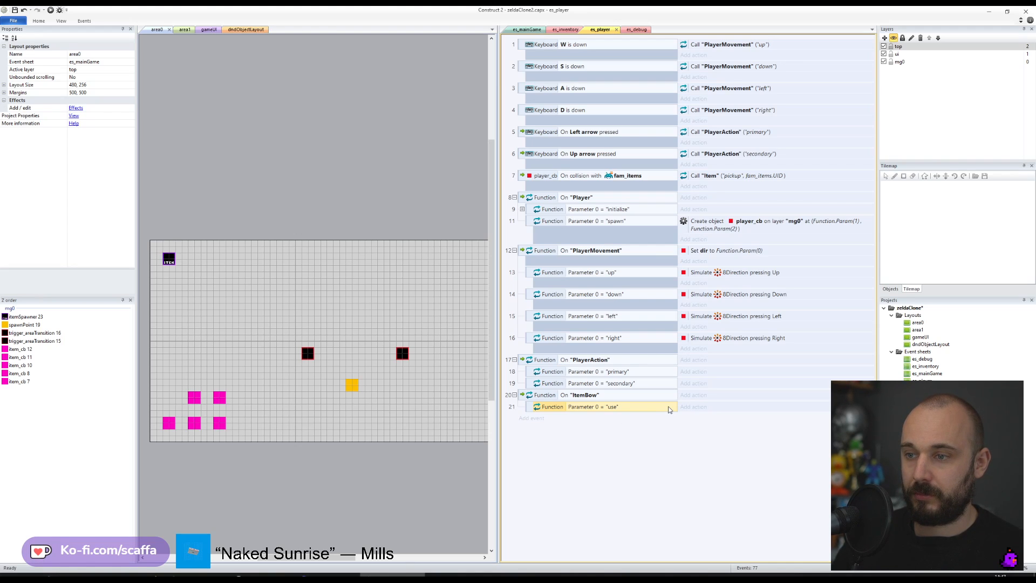
- Add a Call function action for "ItemBow" with parameter 0 "use" to PlayerAction's "primary" sub-event
{"action": "left_click", "coordinate": [695, 375]}
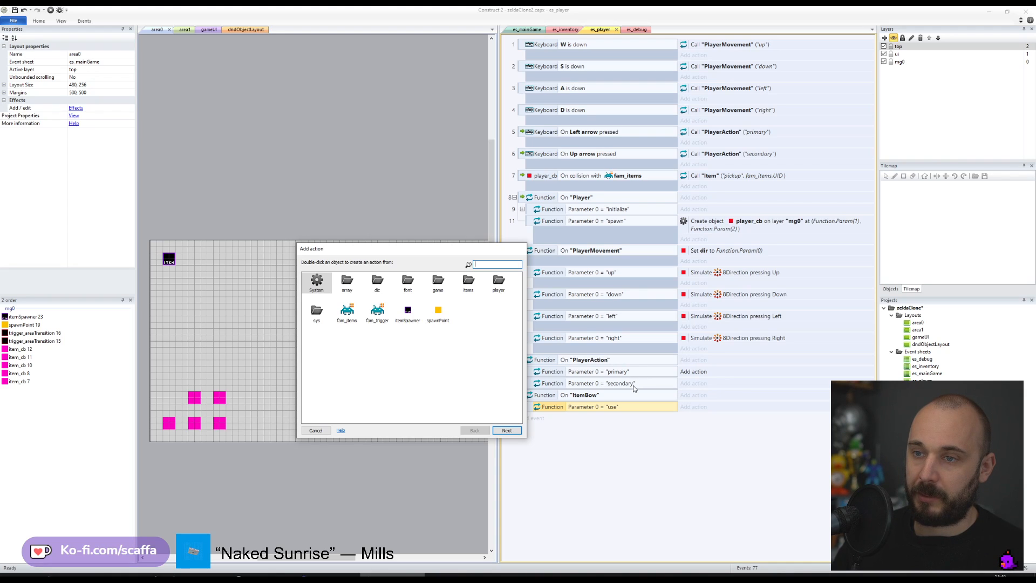
{"action": "type", "text": "func"}
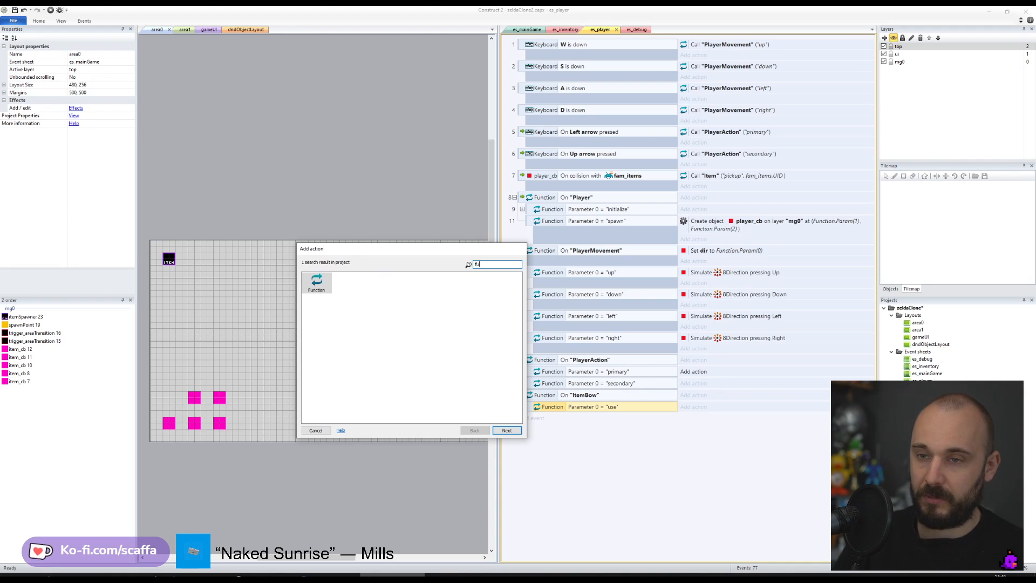
{"action": "key", "text": "Return"}
{"action": "double_click", "coordinate": [413, 285]}
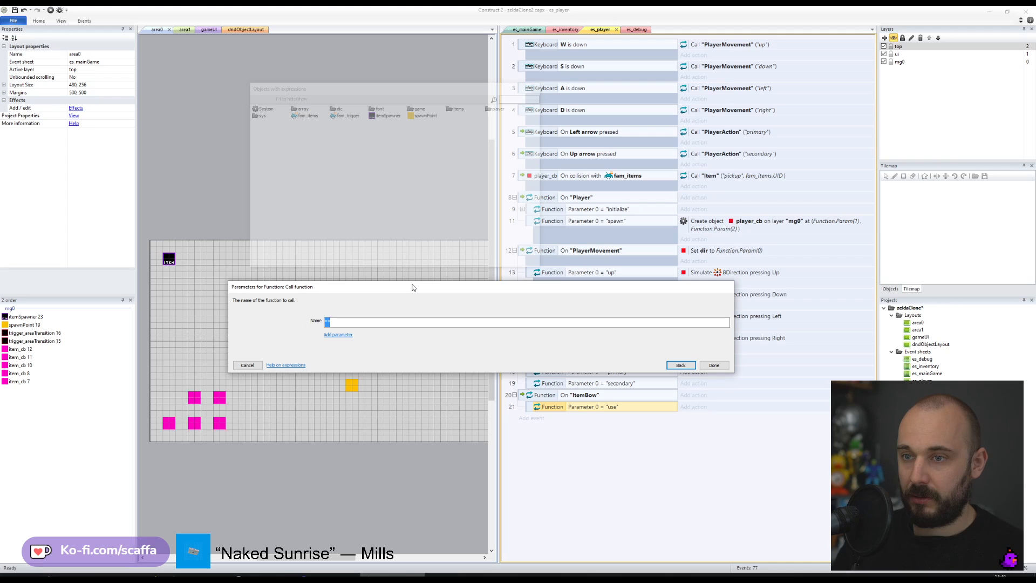
{"action": "type", "text": "ItemBow"}
{"action": "key", "text": "Tab"}
{"action": "key", "text": "Return"}
{"action": "type", "text": "\"use"}
{"action": "key", "text": "Return"}
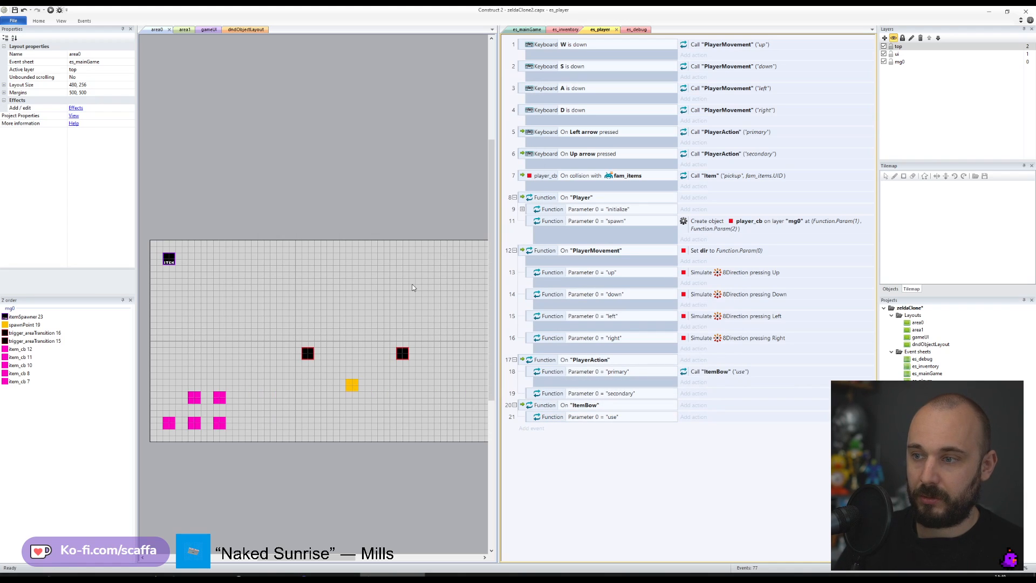
- Rename the function called by PlayerAction's "primary" action to "Item"
{"action": "double_click", "coordinate": [725, 373]}
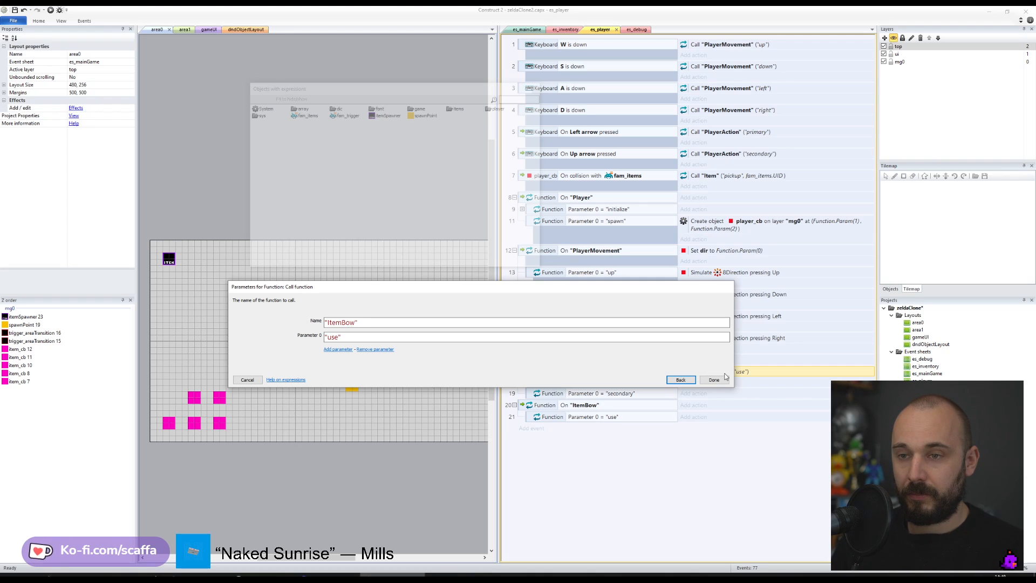
{"action": "key", "text": "BackSpace"}
{"action": "key", "text": "BackSpace"}
{"action": "key", "text": "BackSpace"}
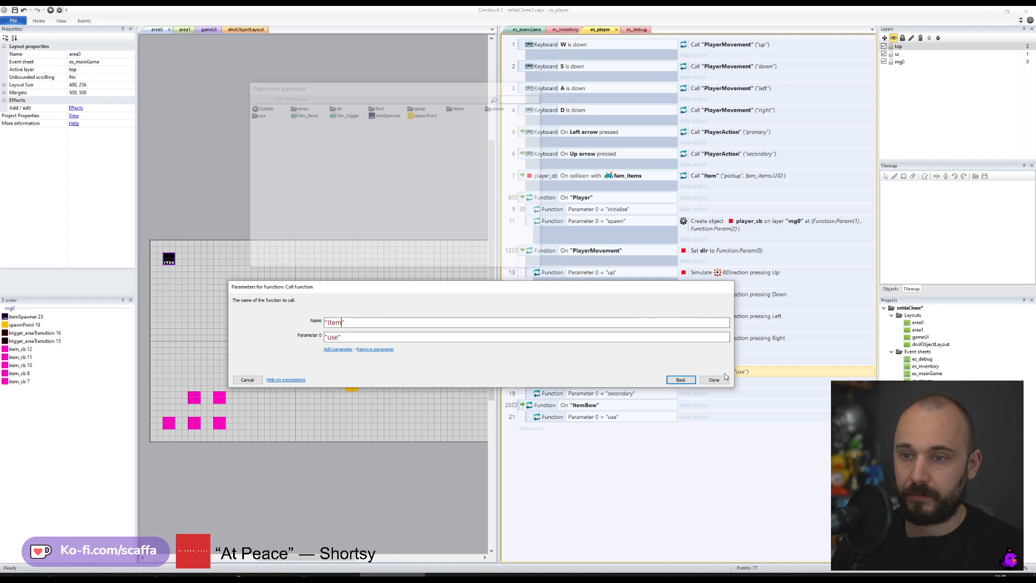
{"action": "left_click", "coordinate": [724, 378]}
- Rename the On function event "ItemBow" to "Item"
{"action": "left_click", "coordinate": [619, 406]}
{"action": "double_click", "coordinate": [618, 406]}
{"action": "key", "text": "Right"}
{"action": "key", "text": "Left"}
{"action": "key", "text": "BackSpace"}
{"action": "key", "text": "BackSpace"}
{"action": "key", "text": "BackSpace"}
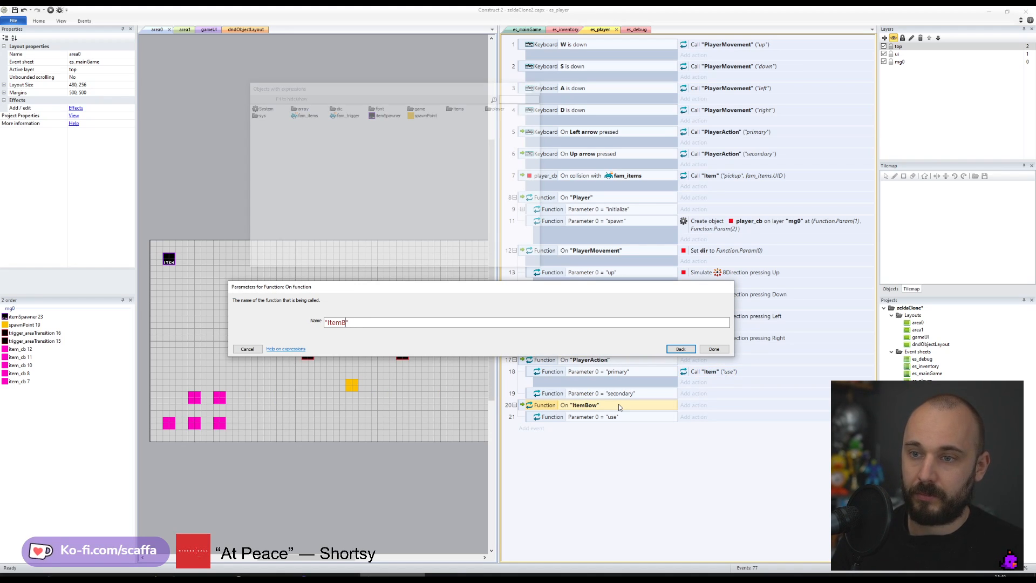
{"action": "key", "text": "Return"}
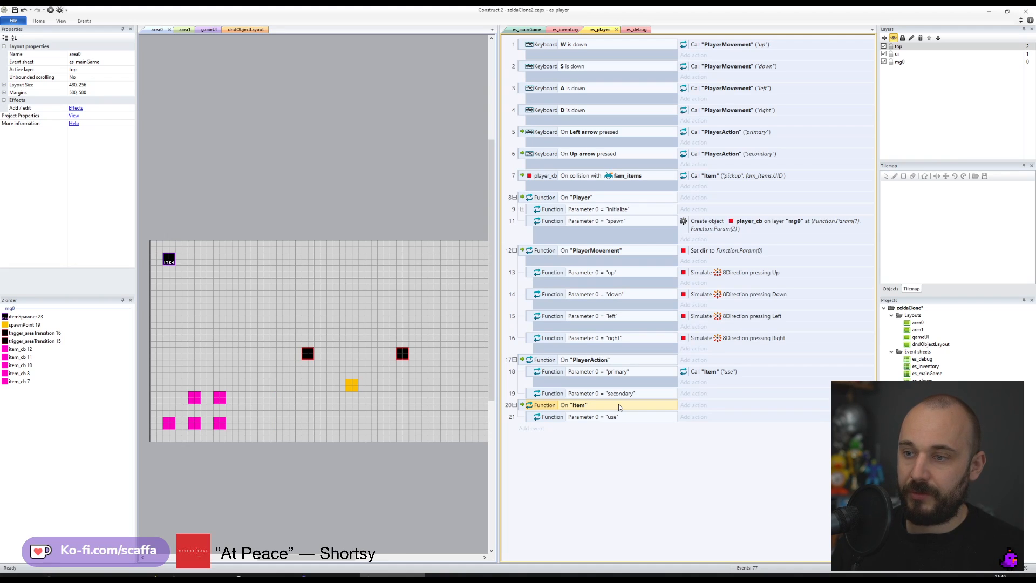
- Add a Compare parameter sub-event under the Item function's "use" condition, checking that parameter 1 equals "bow"
{"action": "left_click", "coordinate": [529, 418]}
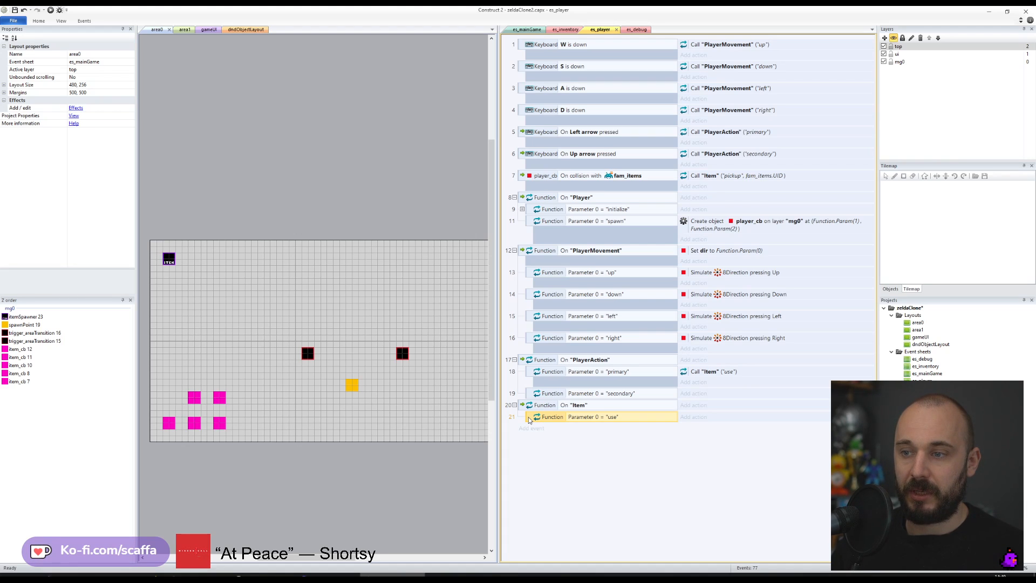
{"action": "type", "text": "efun"}
{"action": "key", "text": "Return"}
{"action": "key", "text": "Return"}
{"action": "key", "text": "Tab"}
{"action": "key", "text": "Tab"}
{"action": "type", "text": "\""}
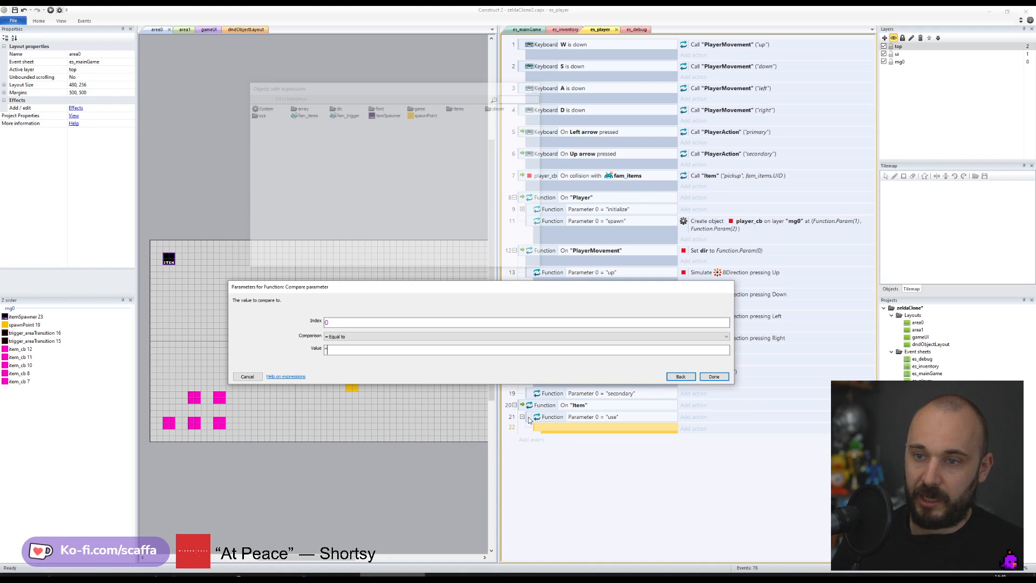
{"action": "type", "text": "bow\""}
{"action": "key", "text": "Tab"}
{"action": "key", "text": "Tab"}
{"action": "key", "text": "Tab"}
{"action": "key", "text": "shift+Tab"}
{"action": "key", "text": "shift+Tab"}
{"action": "key", "text": "shift+Tab"}
{"action": "key", "text": "shift+Tab"}
{"action": "key", "text": "shift+Tab"}
{"action": "type", "text": "1"}
{"action": "key", "text": "Return"}
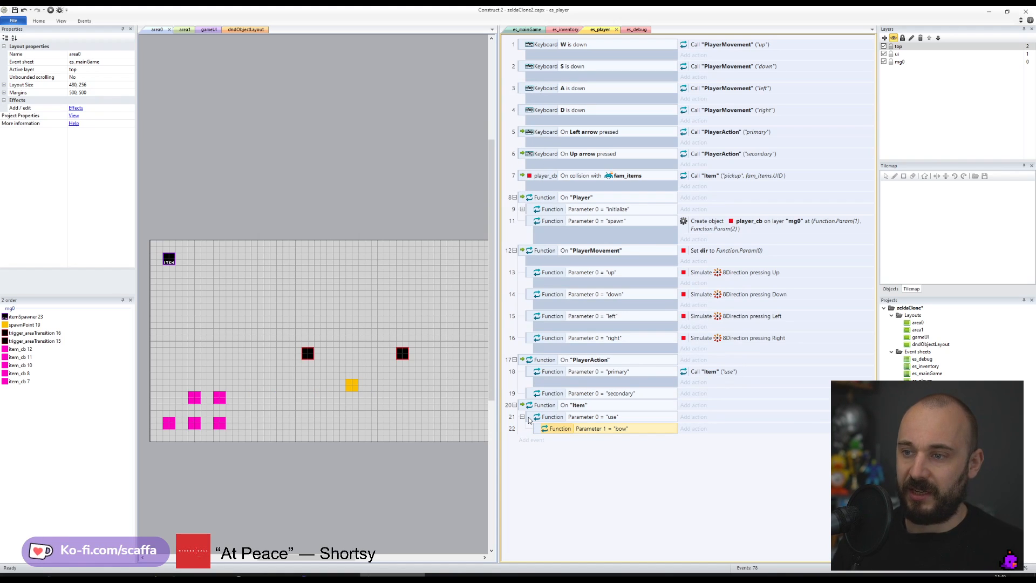
- Add parameter 1 to the "primary" action's "Item" call with the value dic_playerData.Get("primary")
{"action": "double_click", "coordinate": [713, 371]}
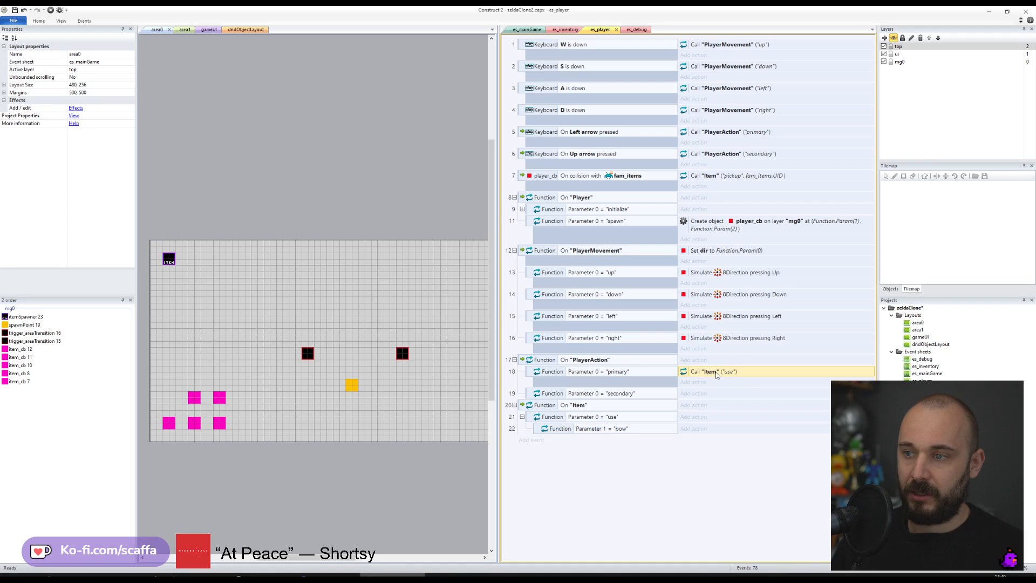
{"action": "left_click", "coordinate": [338, 349]}
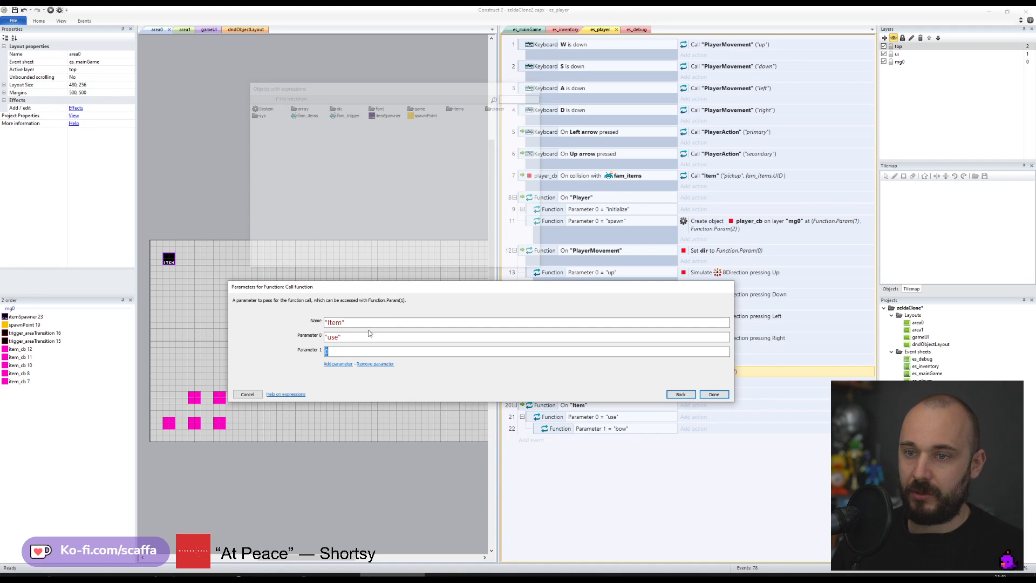
{"action": "left_click_drag", "start_coordinate": [416, 287], "coordinate": [634, 182]}
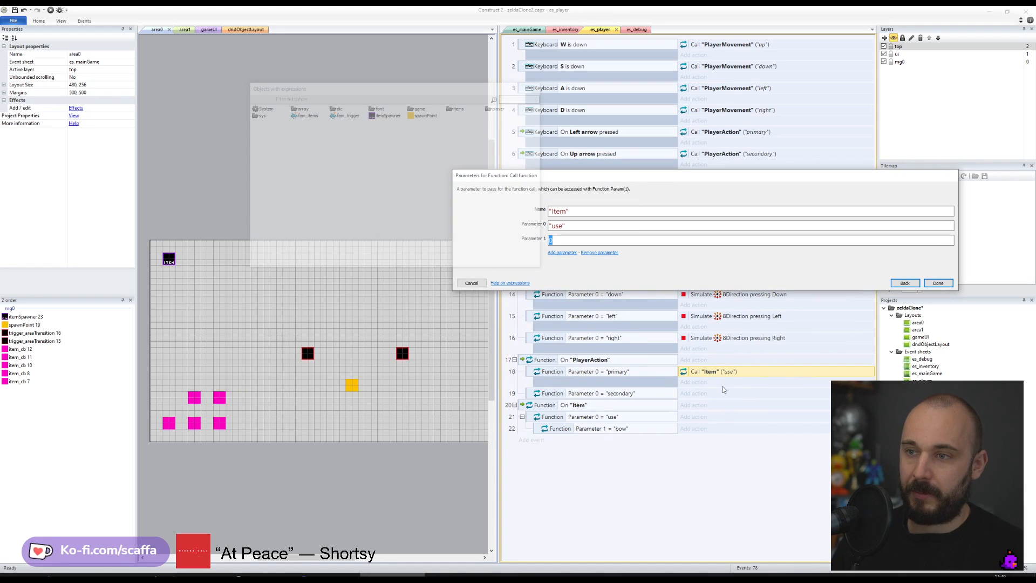
{"action": "type", "text": "dic"}
{"action": "key", "text": "Tab"}
{"action": "type", "text": ".get"}
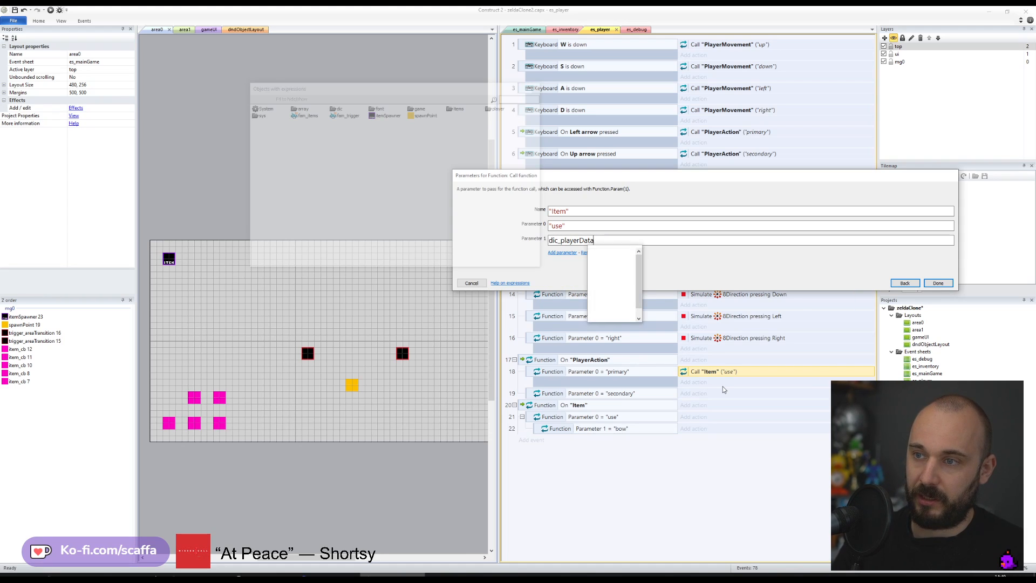
{"action": "key", "text": "Tab"}
{"action": "type", "text": "(\""}
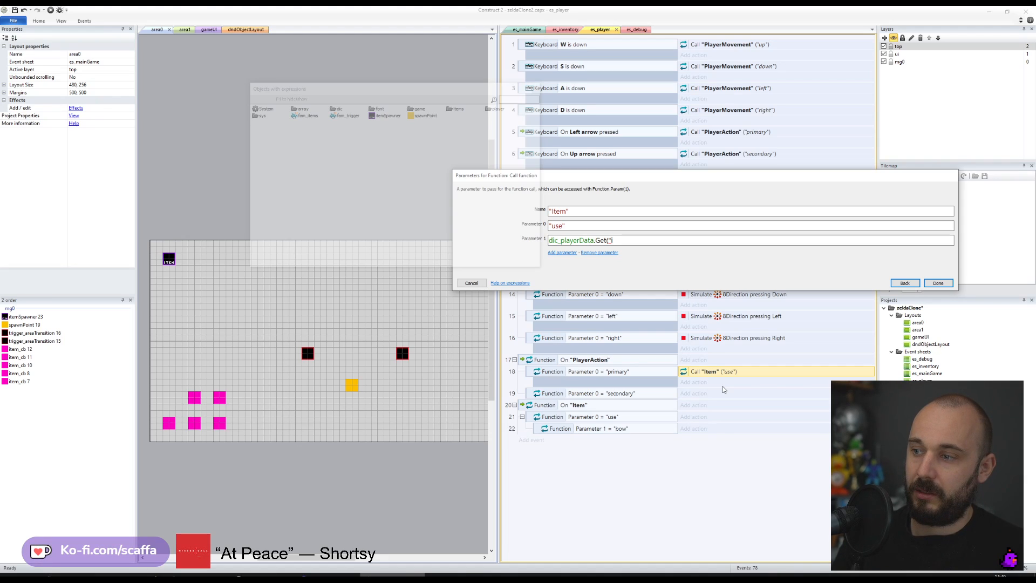
{"action": "type", "text": "primary\")"}
{"action": "key", "text": "Return"}
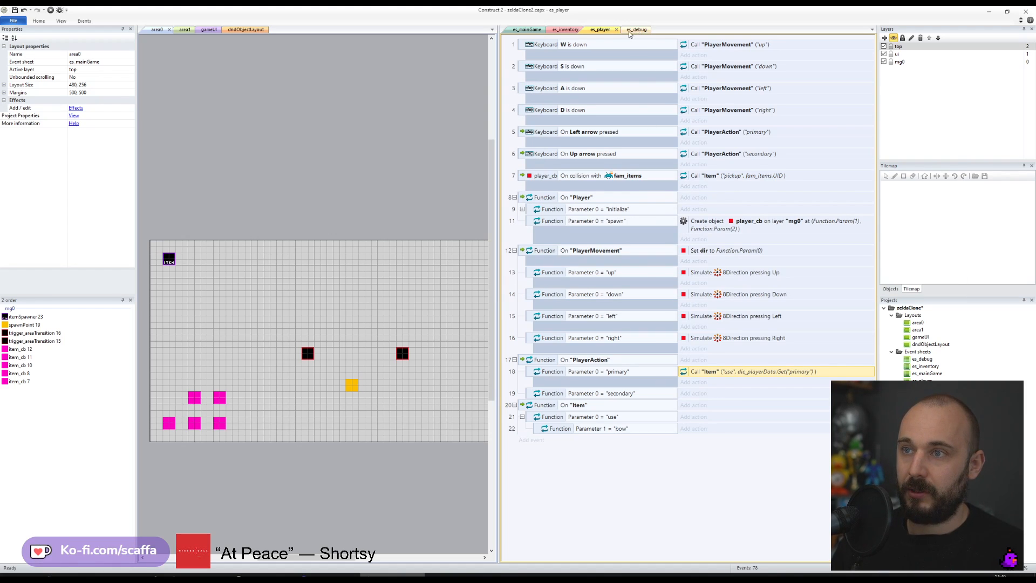
- Expand the Player function's "initialize" event to check its dictionary keys, and change the "primary" Item call's parameter 1 to dic_playerData.Get("slotPrimary")
{"action": "left_click", "coordinate": [561, 30]}
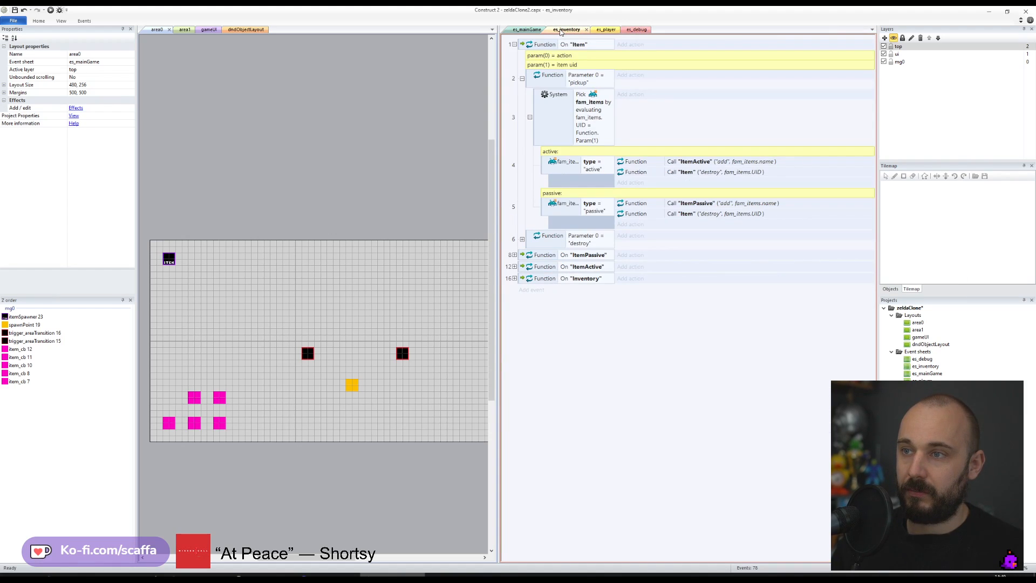
{"action": "left_click", "coordinate": [608, 31]}
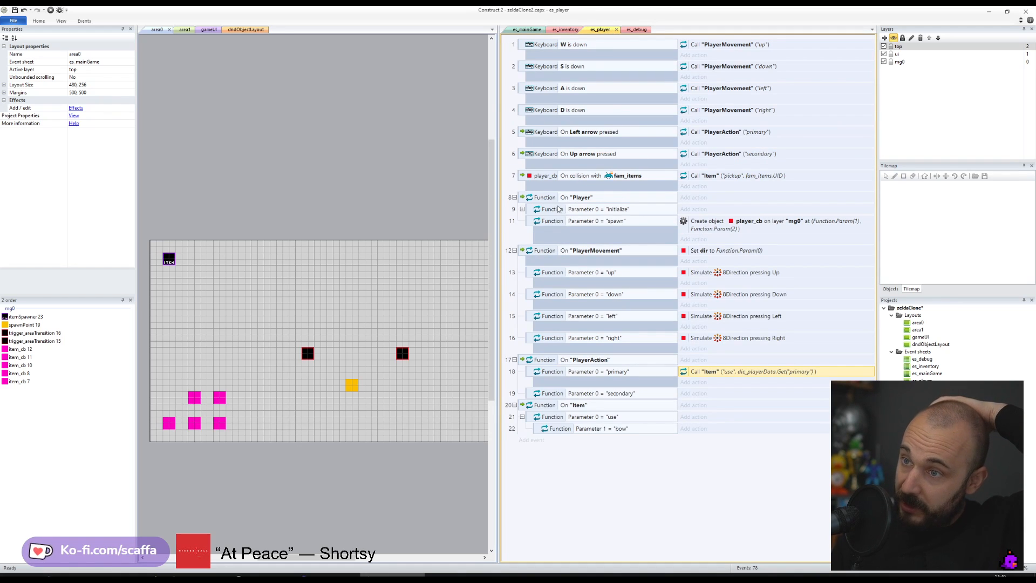
{"action": "left_click", "coordinate": [522, 209]}
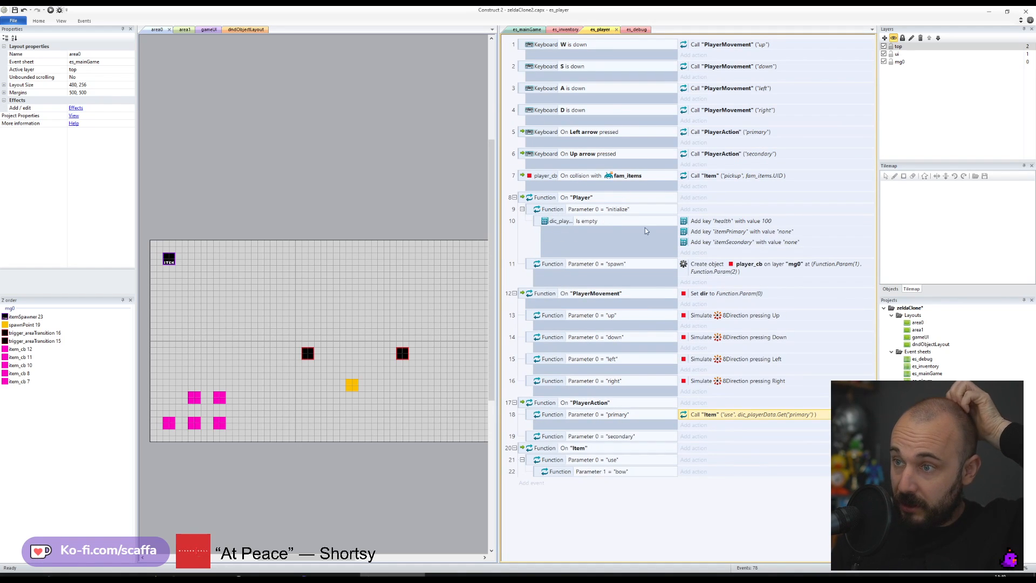
{"action": "double_click", "coordinate": [757, 414]}
{"action": "key", "text": "Tab"}
{"action": "key", "text": "Tab"}
{"action": "key", "text": "End"}
{"action": "key", "text": "Left"}
{"action": "key", "text": "Left"}
{"action": "key", "text": "Left"}
{"action": "key", "text": "Left"}
{"action": "key", "text": "Left"}
{"action": "key", "text": "Left"}
{"action": "key", "text": "Left"}
{"action": "key", "text": "Left"}
{"action": "key", "text": "Left"}
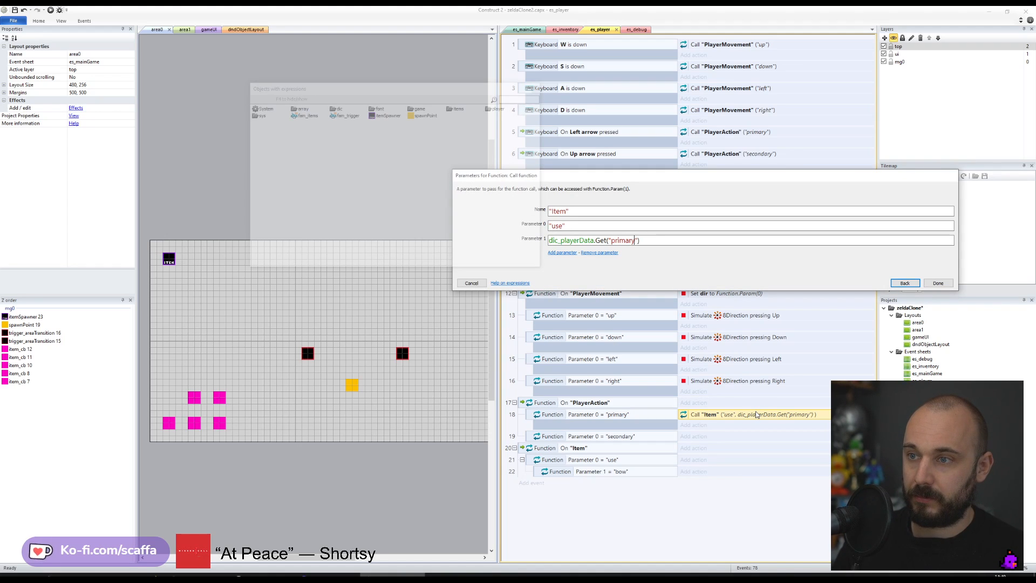
{"action": "type", "text": "item_"}
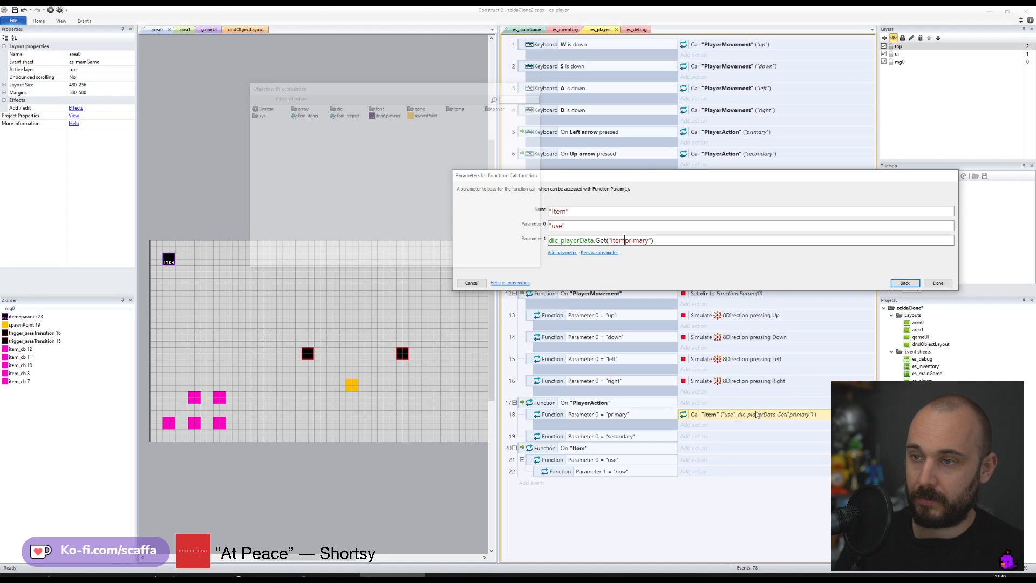
{"action": "key", "text": "BackSpace"}
{"action": "key", "text": "BackSpace"}
{"action": "key", "text": "BackSpace"}
{"action": "key", "text": "BackSpace"}
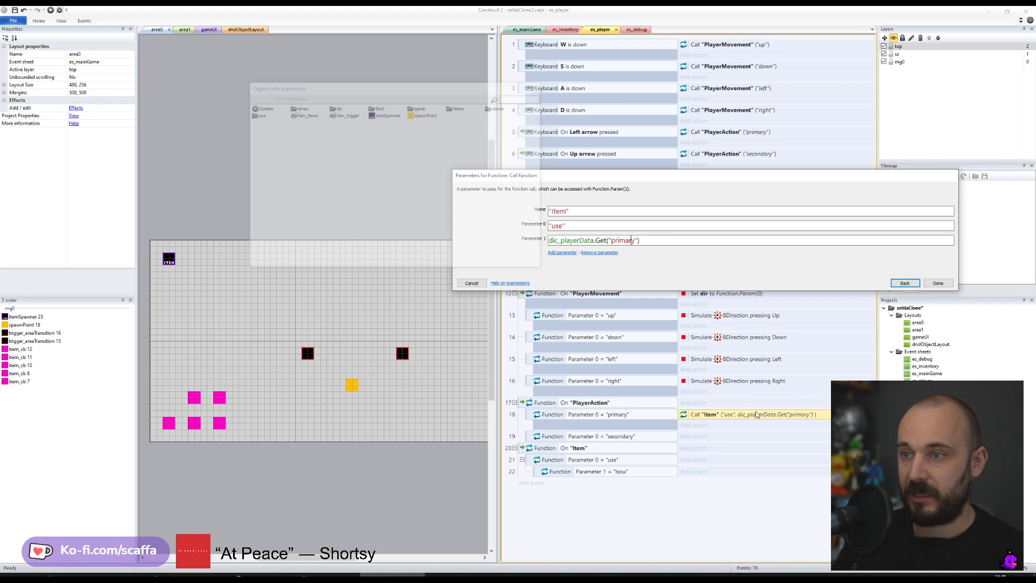
{"action": "key", "text": "ctrl+Left"}
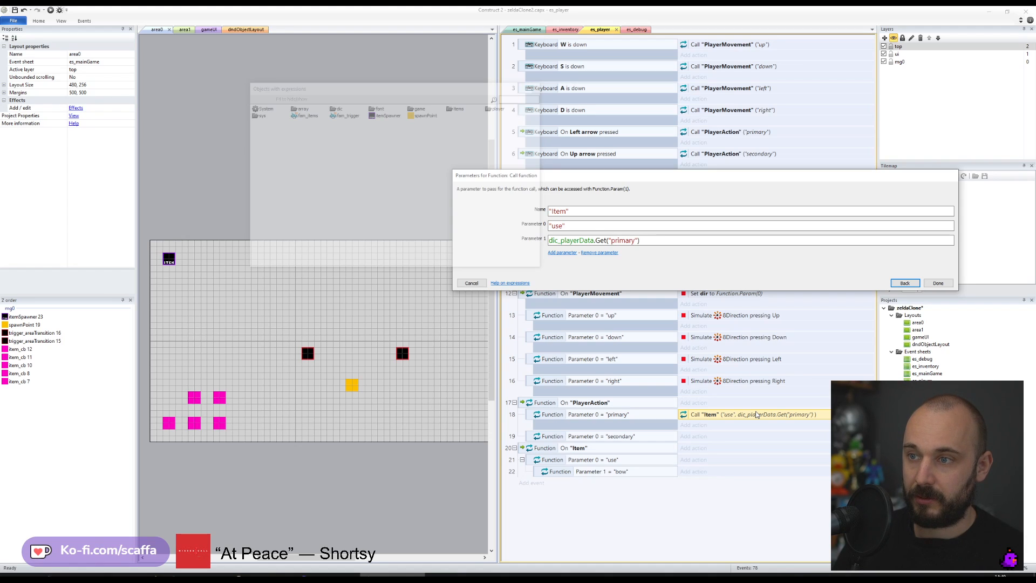
{"action": "type", "text": "s"}
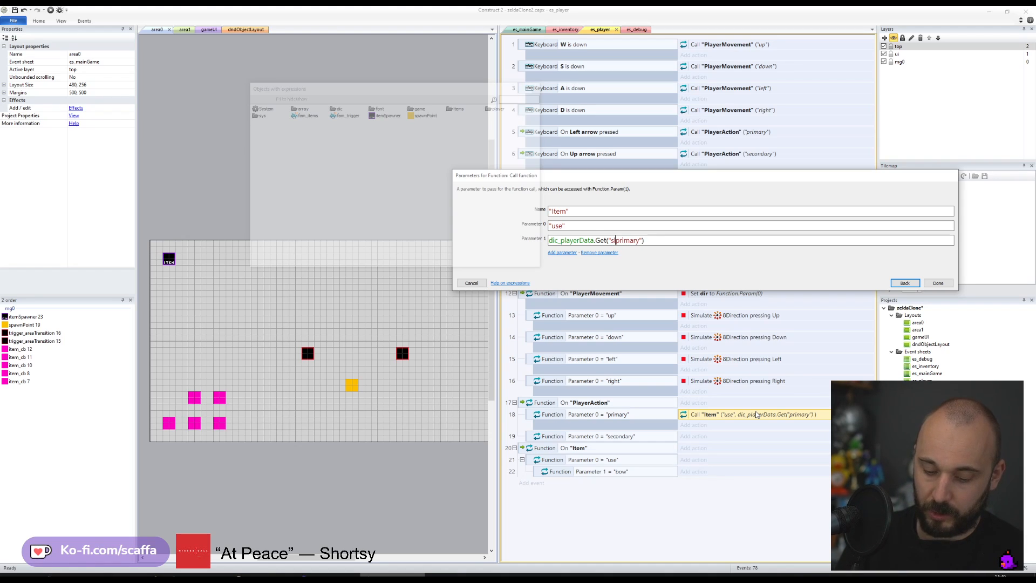
{"action": "type", "text": "lotP"}
{"action": "key", "text": "Delete"}
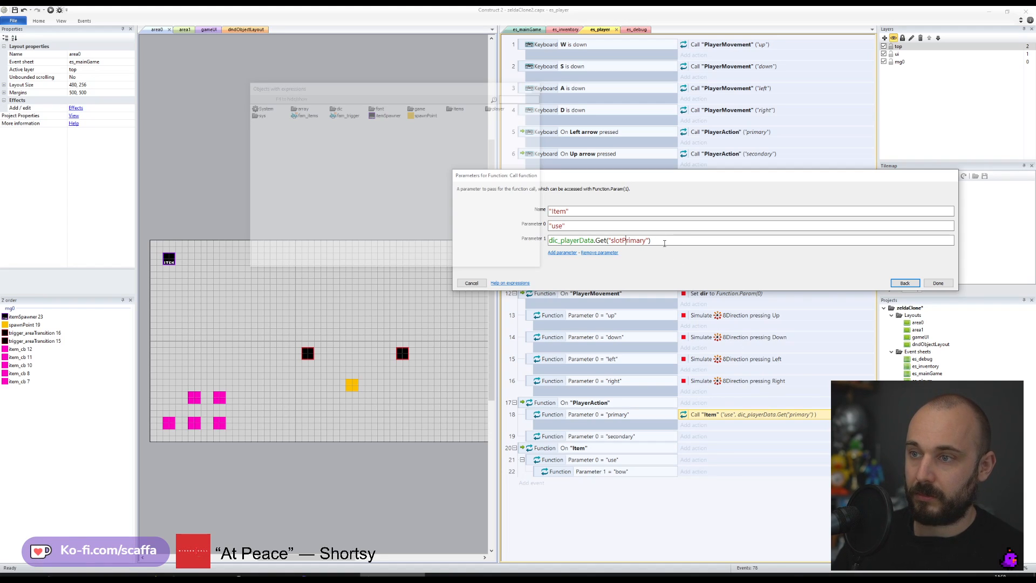
{"action": "key", "text": "ctrl+a"}
{"action": "key", "text": "ctrl+c"}
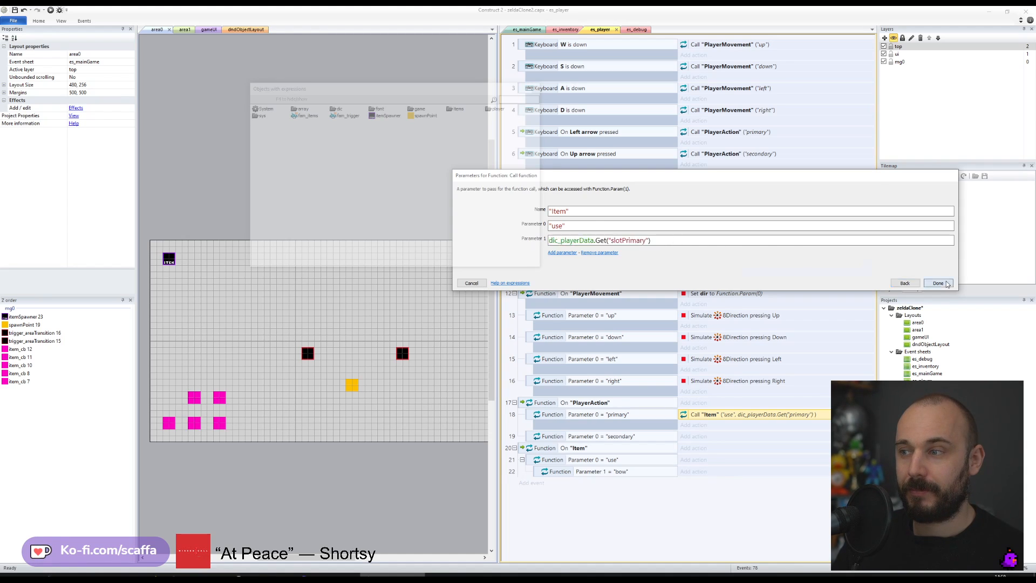
{"action": "key", "text": "Return"}
- Copy the "Item" call into PlayerAction's "secondary" sub-event and set its parameter 1 to dic_playerData.Get("slotSecondary")
{"action": "left_click_drag", "start_coordinate": [718, 417], "coordinate": [711, 438], "text": "ctrl"}
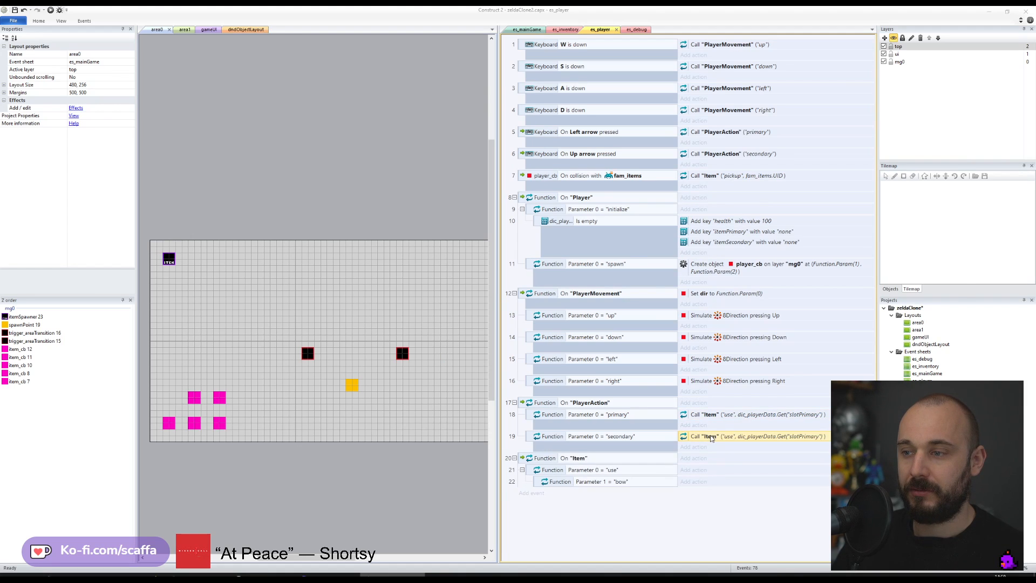
{"action": "double_click", "coordinate": [710, 437]}
{"action": "left_click", "coordinate": [633, 240]}
{"action": "double_click", "coordinate": [633, 240]}
{"action": "key", "text": "ctrl+v"}
{"action": "key", "text": "ctrl+z"}
{"action": "left_click_drag", "start_coordinate": [721, 241], "coordinate": [548, 247]}
{"action": "left_click", "coordinate": [607, 241]}
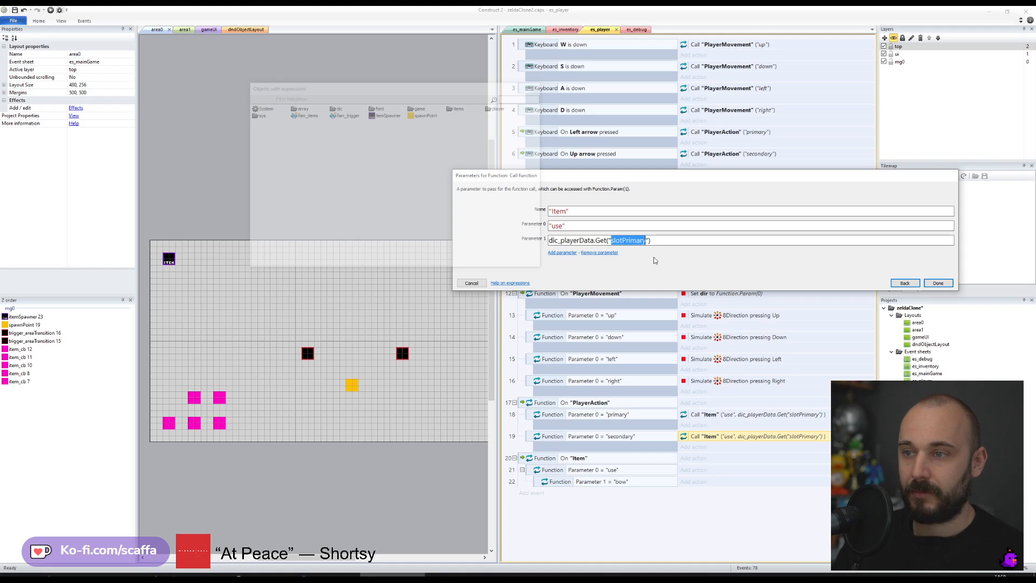
{"action": "key", "text": "Right"}
{"action": "key", "text": "shift+Left"}
{"action": "type", "text": "Secondary"}
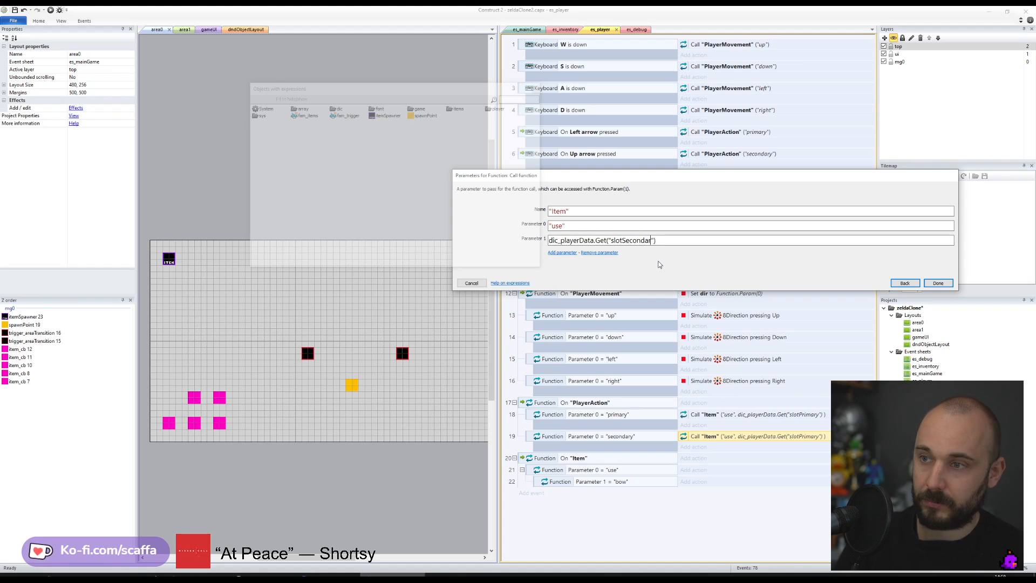
{"action": "key", "text": "Return"}
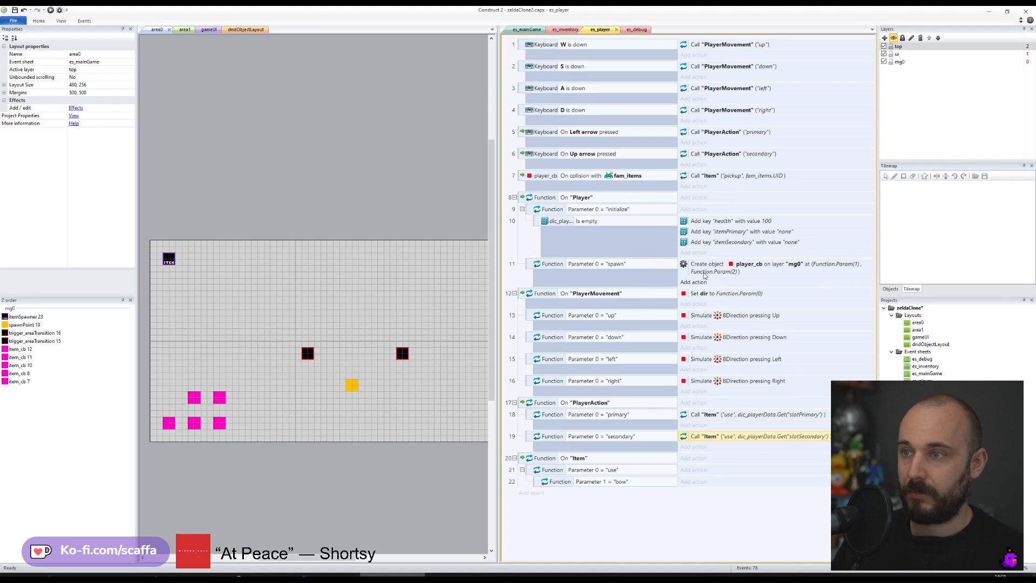
- Rename the "itemPrimary" key added in the Player function's "initialize" event to "slotPrimary"
{"action": "double_click", "coordinate": [753, 232]}
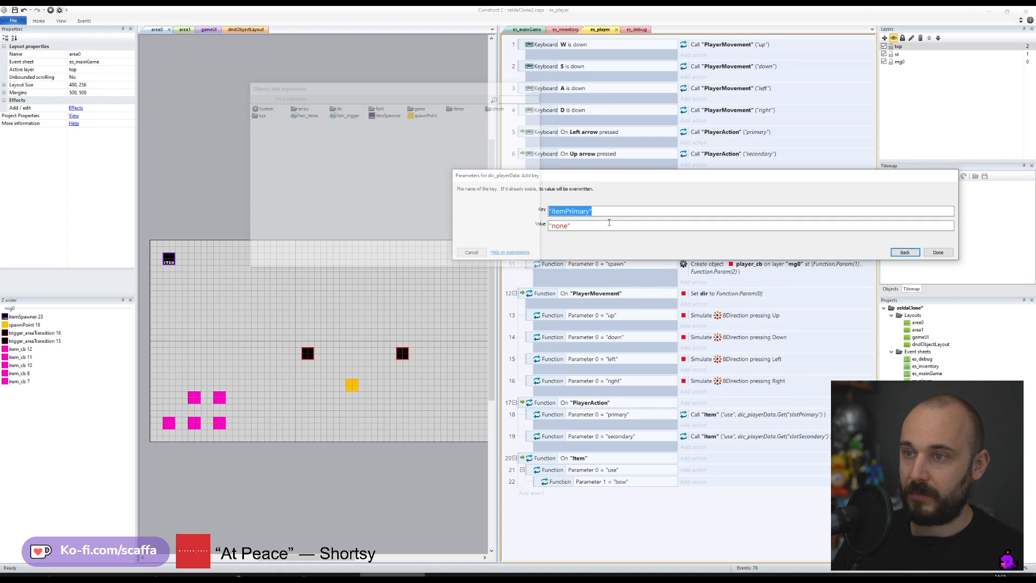
{"action": "left_click_drag", "start_coordinate": [589, 211], "coordinate": [550, 215]}
{"action": "left_click", "coordinate": [559, 215]}
{"action": "key", "text": "ctrl+shift+Left"}
{"action": "type", "text": "slot"}
{"action": "key", "text": "Return"}
- Rename the "itemSecondary" key in the same event to "slotSecondary" and save the project
{"action": "key", "text": "Down"}
{"action": "key", "text": "Return"}
{"action": "key", "text": "Home"}
{"action": "key", "text": "Right"}
{"action": "key", "text": "ctrl+shift+Right"}
{"action": "type", "text": "slot"}
{"action": "key", "text": "Return"}
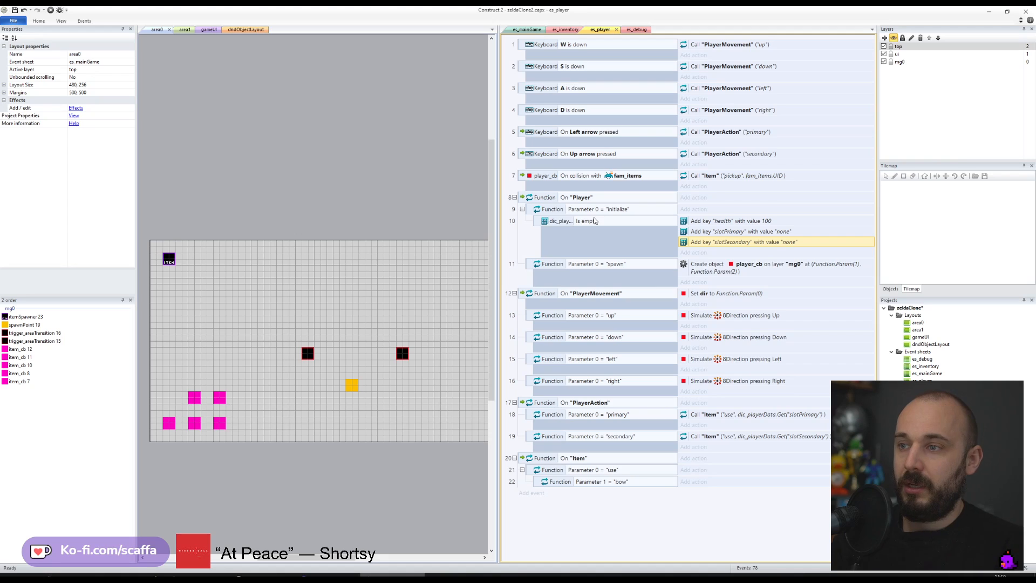
{"action": "key", "text": "ctrl+s"}
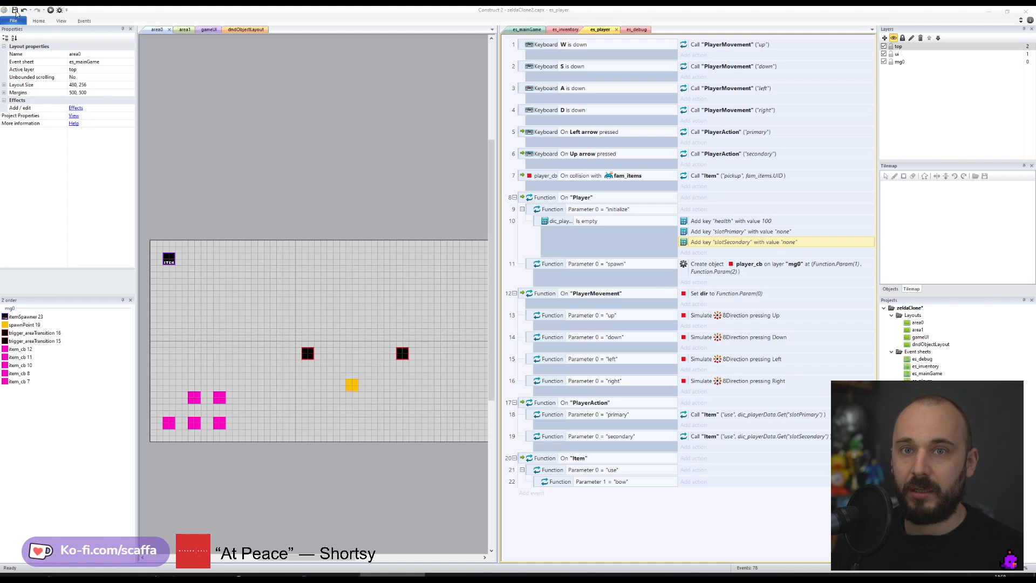
{"action": "left_click", "coordinate": [720, 232]}
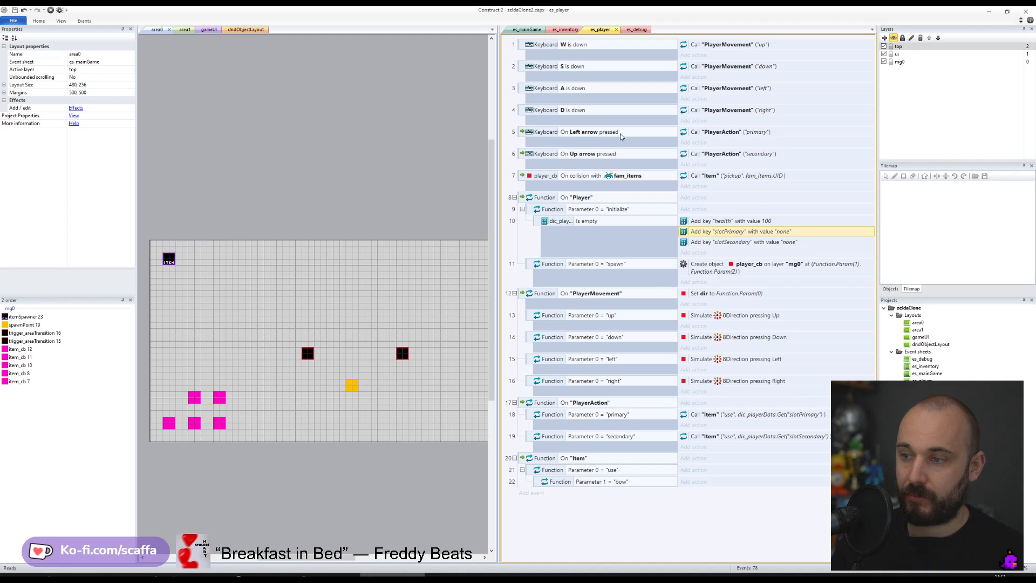
{"action": "left_click", "coordinate": [604, 414]}
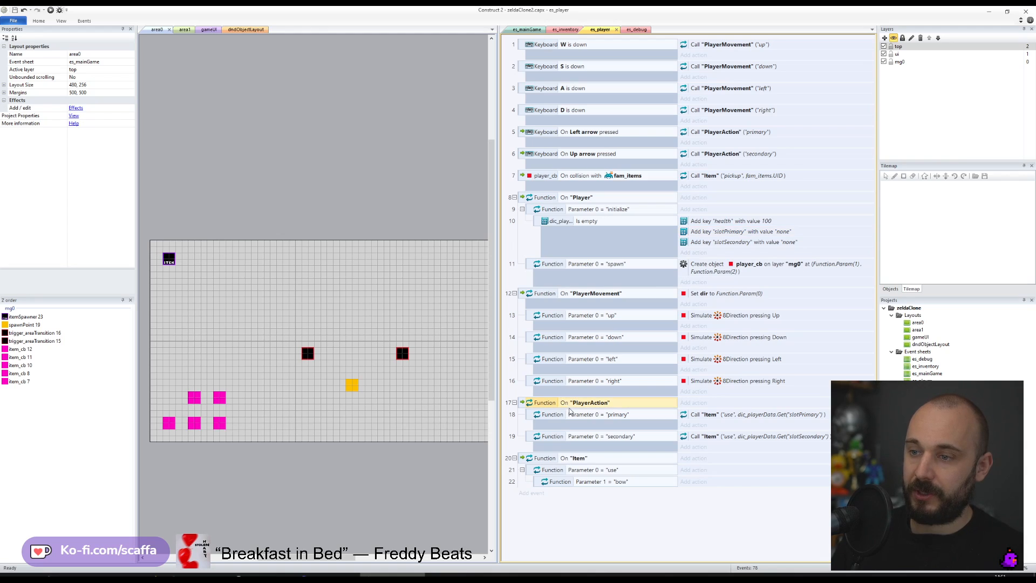
{"action": "left_click", "coordinate": [720, 415]}
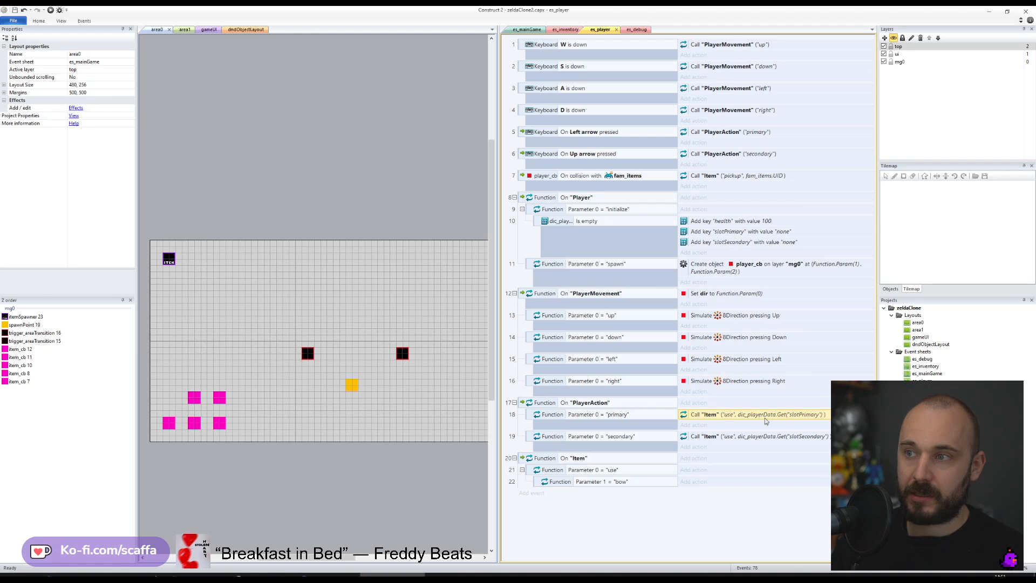
{"action": "left_click_drag", "start_coordinate": [765, 420], "coordinate": [718, 418]}
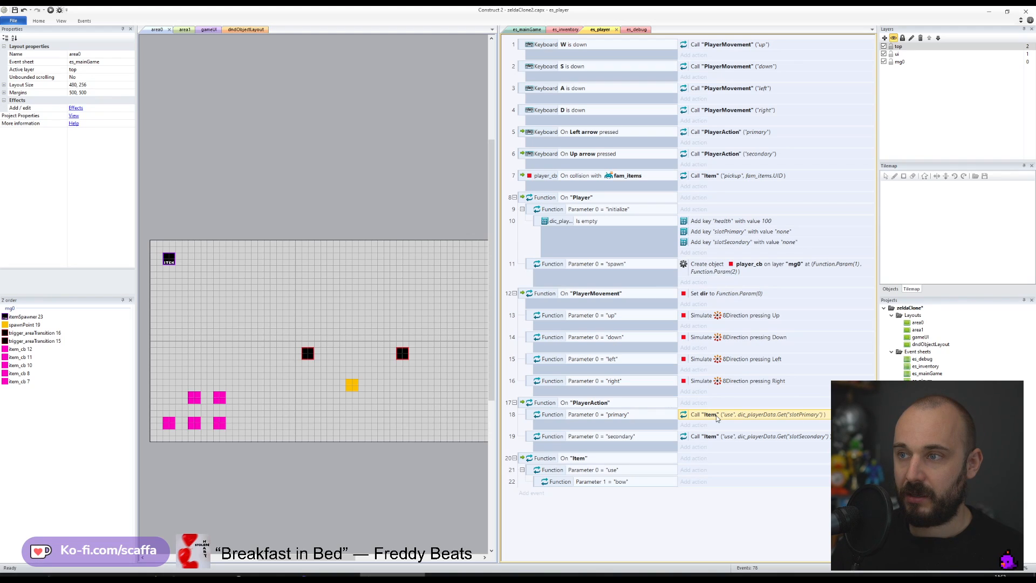
- Add the comment "playeraction: do we need this?" above PlayerAction's "primary" sub-event and save the project
{"action": "left_click", "coordinate": [15, 10]}
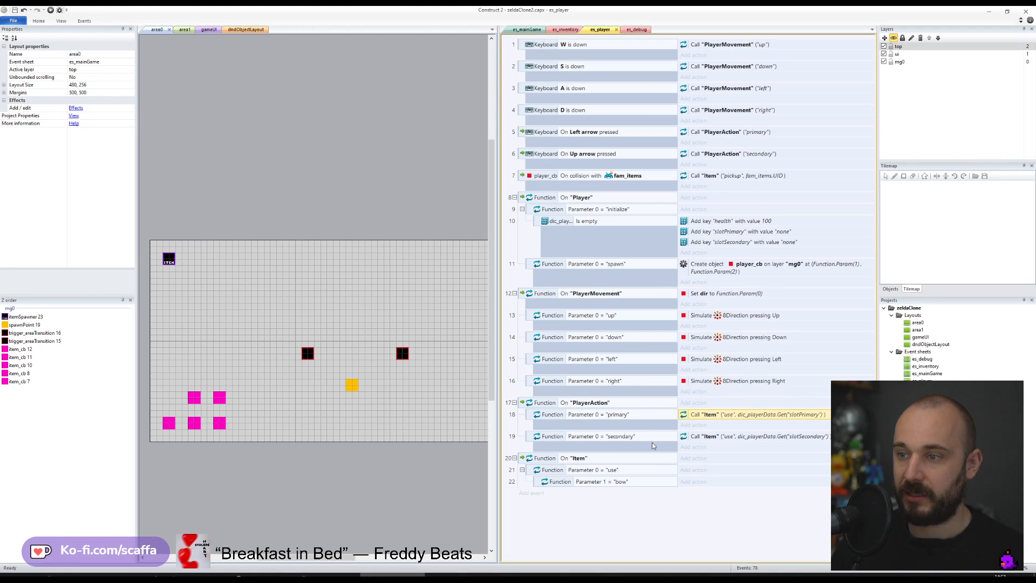
{"action": "left_click", "coordinate": [526, 405]}
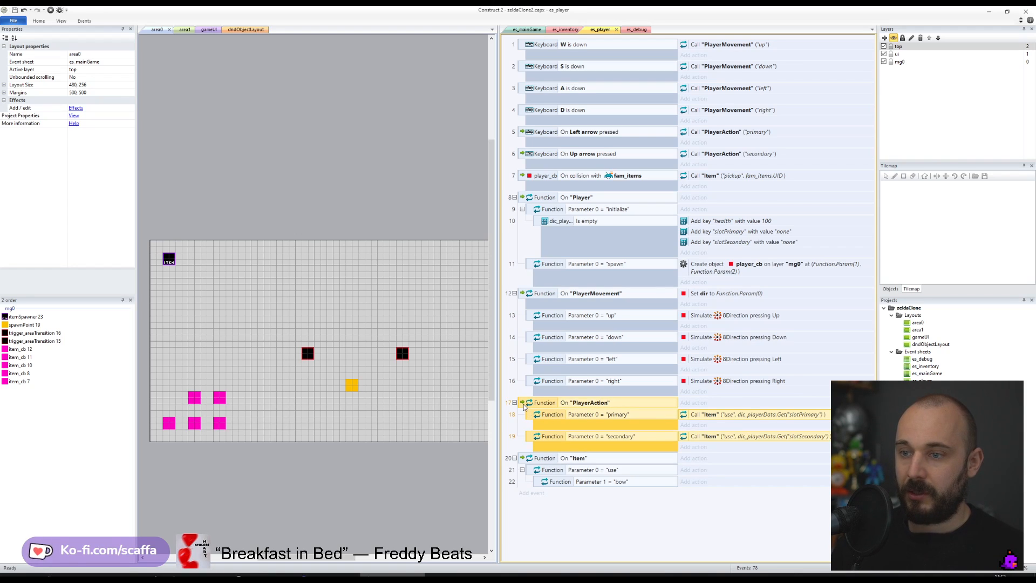
{"action": "type", "text": "q"}
{"action": "type", "text": "playeracti"}
{"action": "type", "text": "on: do we n"}
{"action": "type", "text": "eed this?"}
{"action": "key", "text": "Return"}
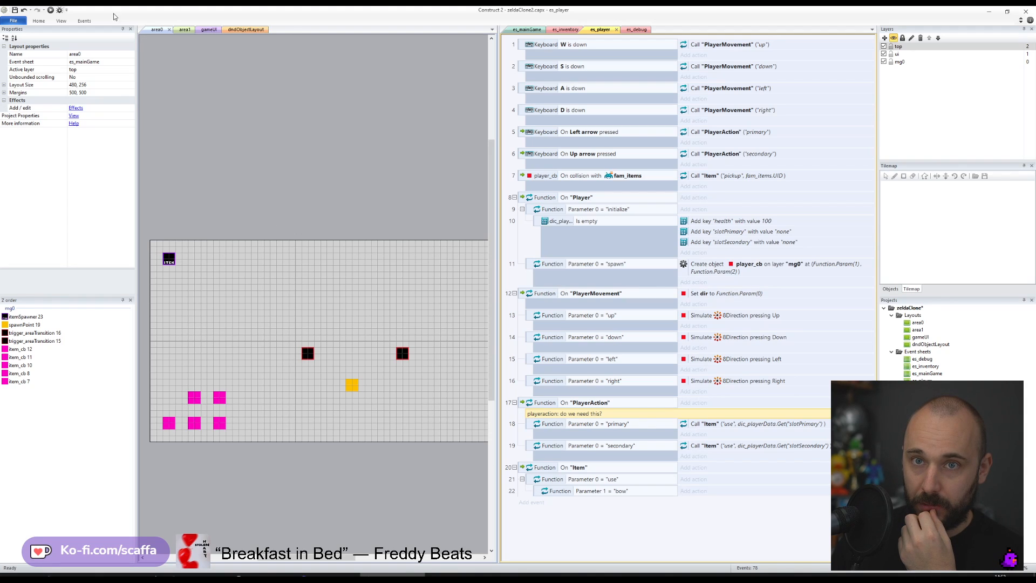
{"action": "left_click", "coordinate": [15, 10]}
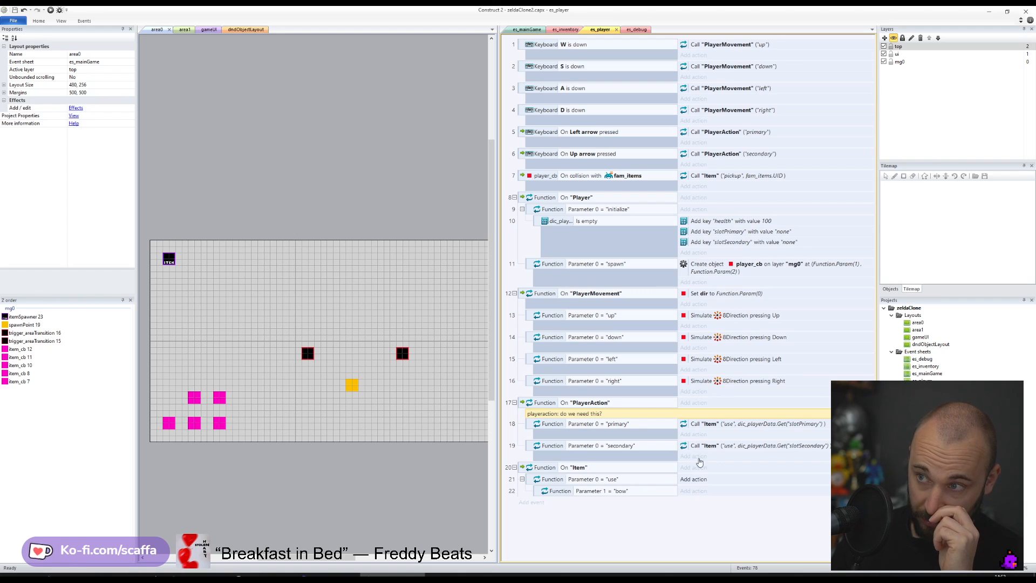
- Set the "slotPrimary" key's value to "bow" in the Player "initialize" event and save the project
{"action": "double_click", "coordinate": [768, 233]}
{"action": "key", "text": "Tab"}
{"action": "key", "text": "Home"}
{"action": "key", "text": "Right"}
{"action": "key", "text": "ctrl+shift+Right"}
{"action": "type", "text": "bow"}
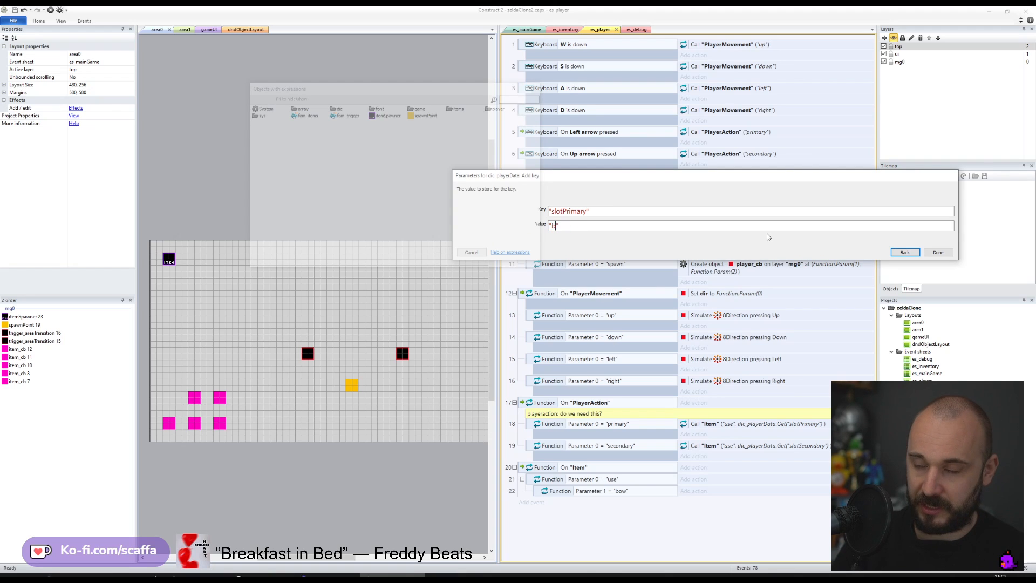
{"action": "key", "text": "Return"}
{"action": "key", "text": "ctrl+s"}
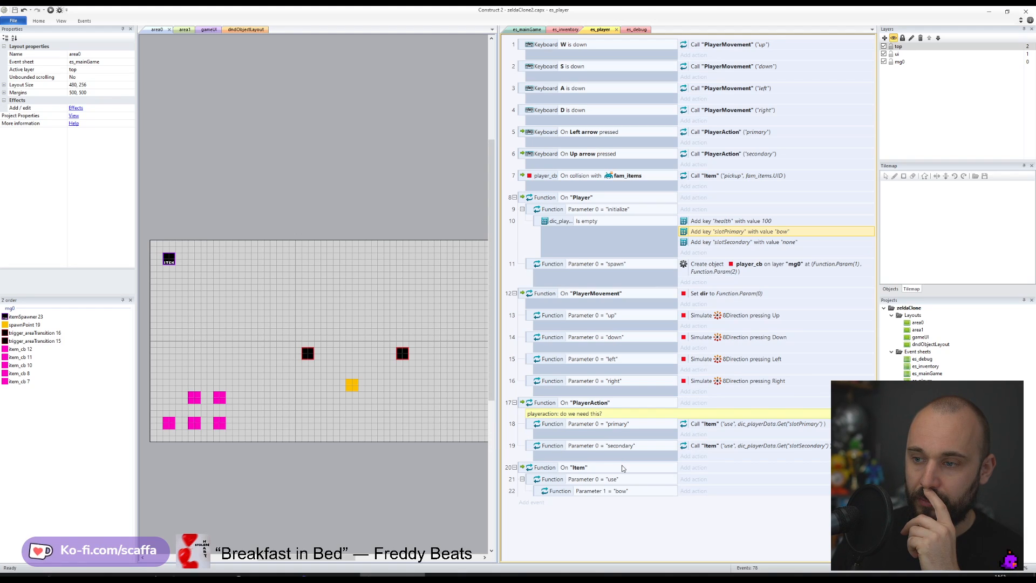
- Add the comment "check ammo count" above the "bow" sub-event of the Item function's "use" condition
{"action": "left_click", "coordinate": [610, 493]}
{"action": "key", "text": "q"}
{"action": "type", "text": "check ammo count"}
{"action": "key", "text": "Return"}
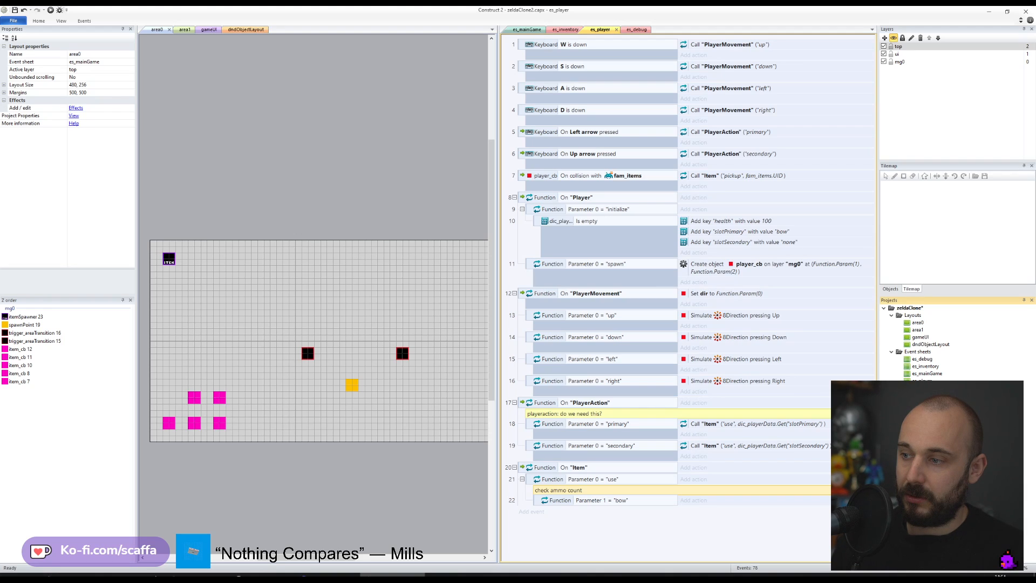
- Insert a new Sprite object and resize its image canvas to 16 x 16 pixels
{"action": "left_click", "coordinate": [168, 259]}
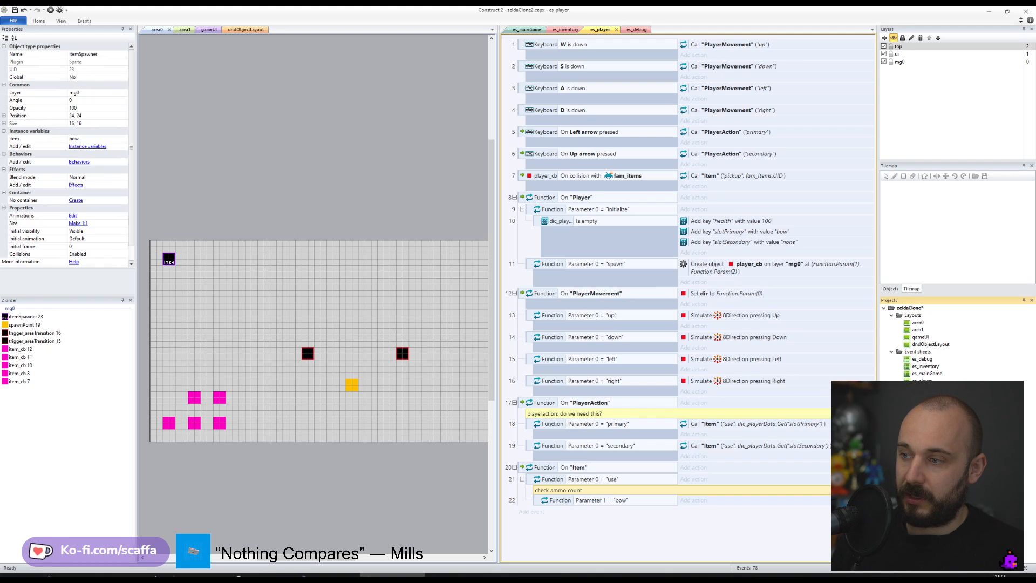
{"action": "left_click", "coordinate": [923, 464]}
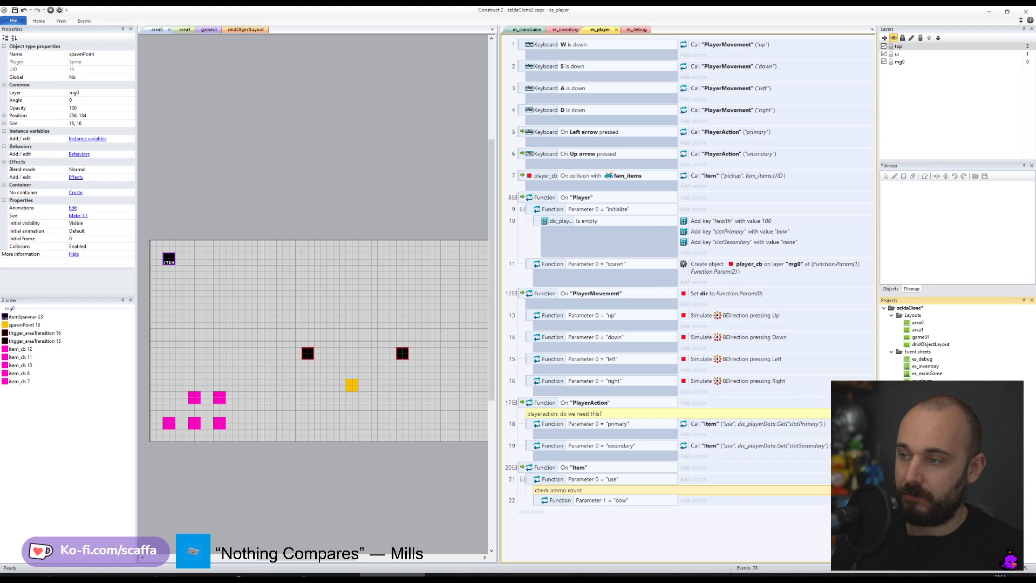
{"action": "double_click", "coordinate": [449, 333]}
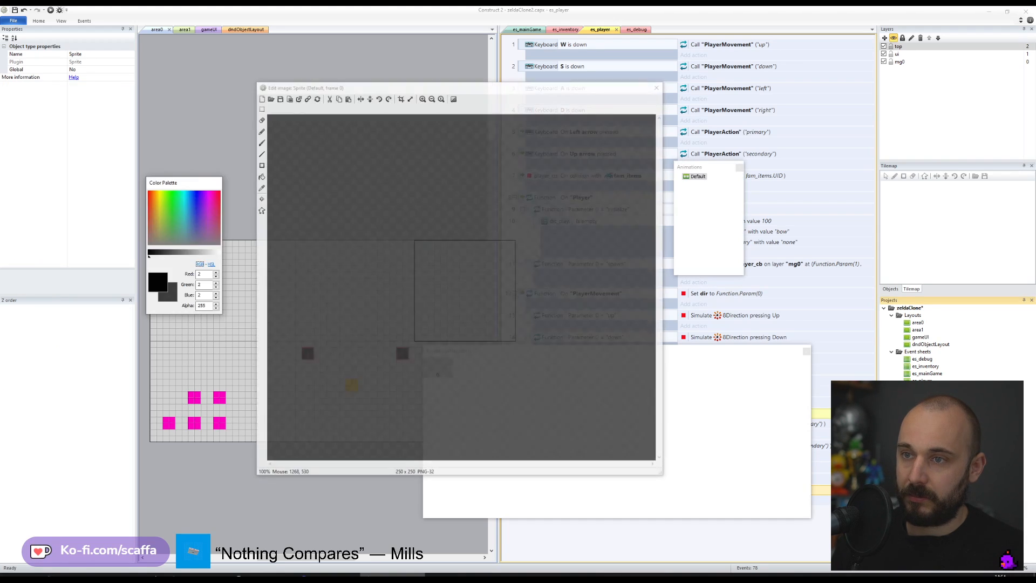
{"action": "left_click", "coordinate": [410, 98]}
{"action": "type", "text": "16"}
{"action": "key", "text": "Tab"}
{"action": "type", "text": "16"}
{"action": "key", "text": "Return"}
{"action": "scroll", "coordinate": [515, 240], "scroll_direction": "up", "scroll_amount": 5}
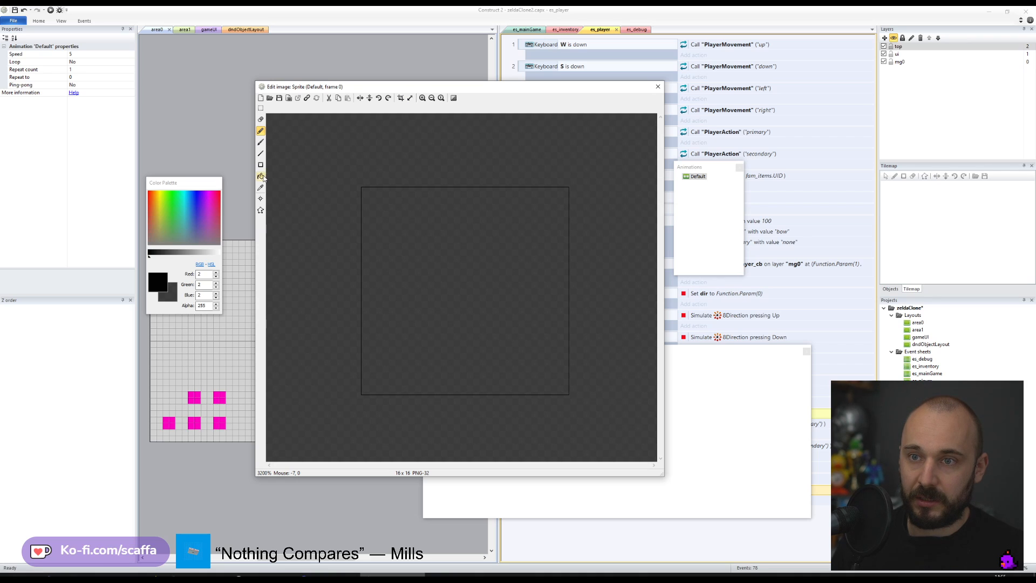
- Paint a red circle in the middle of the sprite image using a size 8 brush with hardness 100
{"action": "left_click", "coordinate": [261, 142]}
{"action": "type", "text": "8"}
{"action": "left_click", "coordinate": [213, 221]}
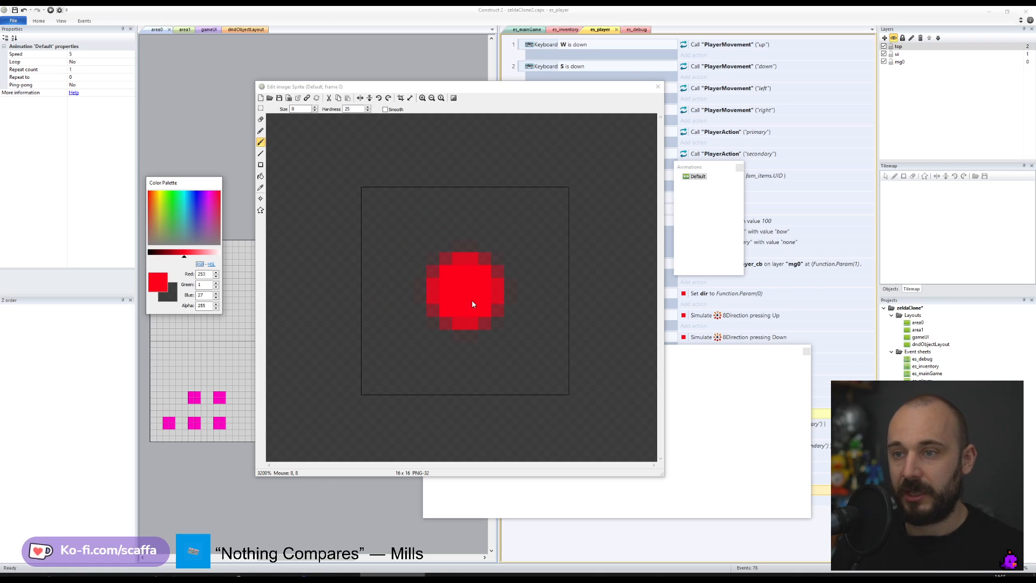
{"action": "left_click", "coordinate": [302, 107]}
{"action": "type", "text": "100"}
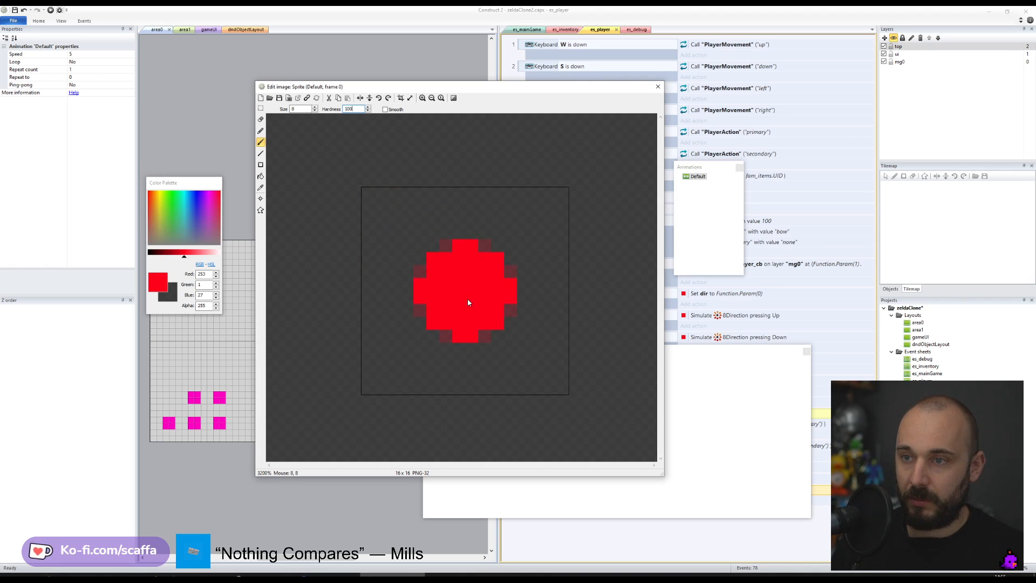
{"action": "left_click", "coordinate": [467, 301]}
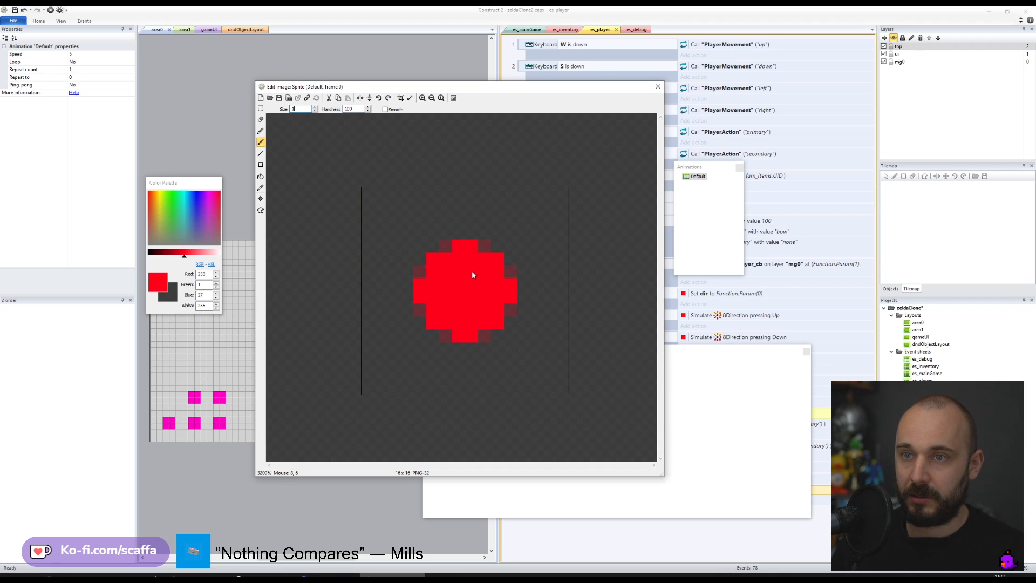
- Fill in the faded corner pixels of the red circle with a size 1 brush to even its outline
{"action": "left_click", "coordinate": [482, 247]}
{"action": "left_click", "coordinate": [508, 272]}
{"action": "left_click", "coordinate": [510, 309]}
{"action": "left_click", "coordinate": [481, 332]}
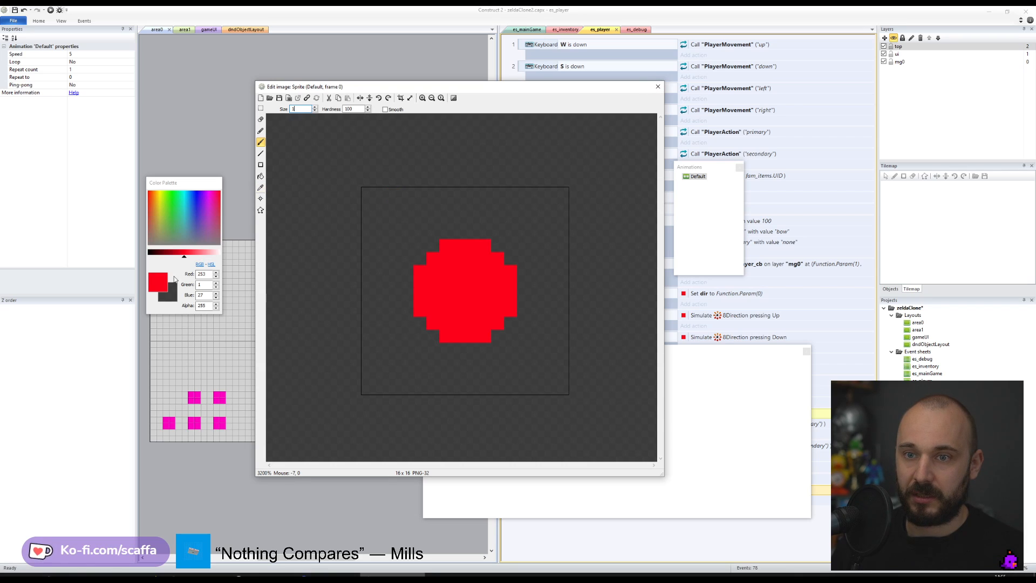
- Paint two black eyes and an open black mouth on the red circle, and close the image editor
{"action": "left_click", "coordinate": [150, 253]}
{"action": "left_click", "coordinate": [446, 272]}
{"action": "left_click", "coordinate": [485, 271]}
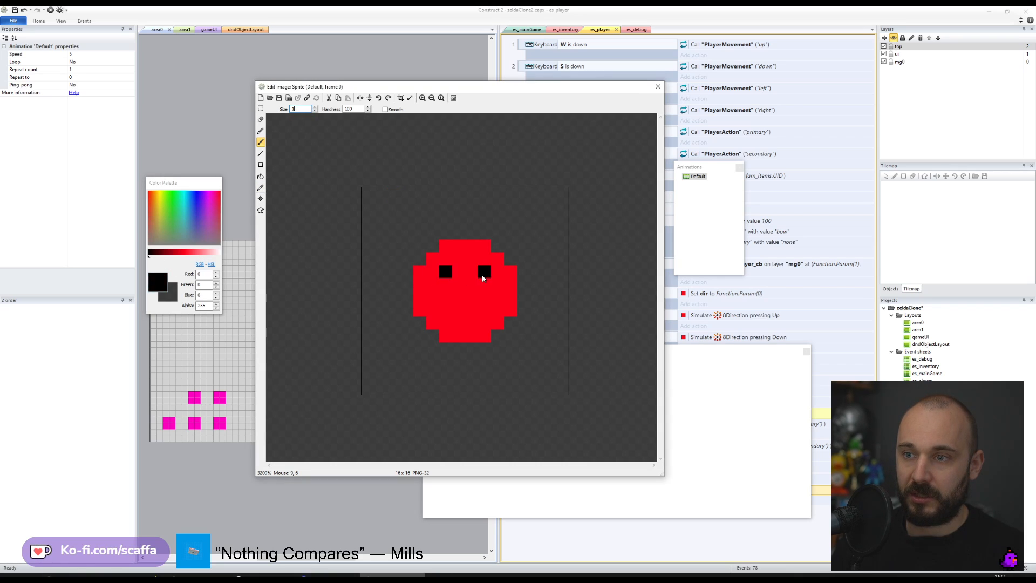
{"action": "left_click", "coordinate": [445, 298]}
{"action": "left_click", "coordinate": [471, 298]}
{"action": "left_click", "coordinate": [484, 297]}
{"action": "left_click", "coordinate": [458, 310]}
{"action": "key", "text": "ctrl+z"}
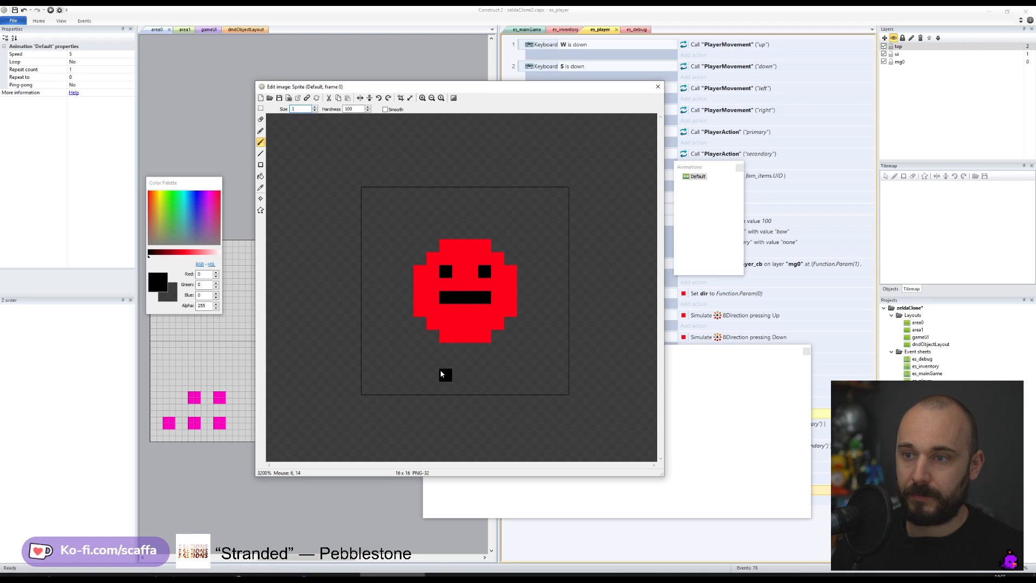
{"action": "left_click", "coordinate": [458, 312]}
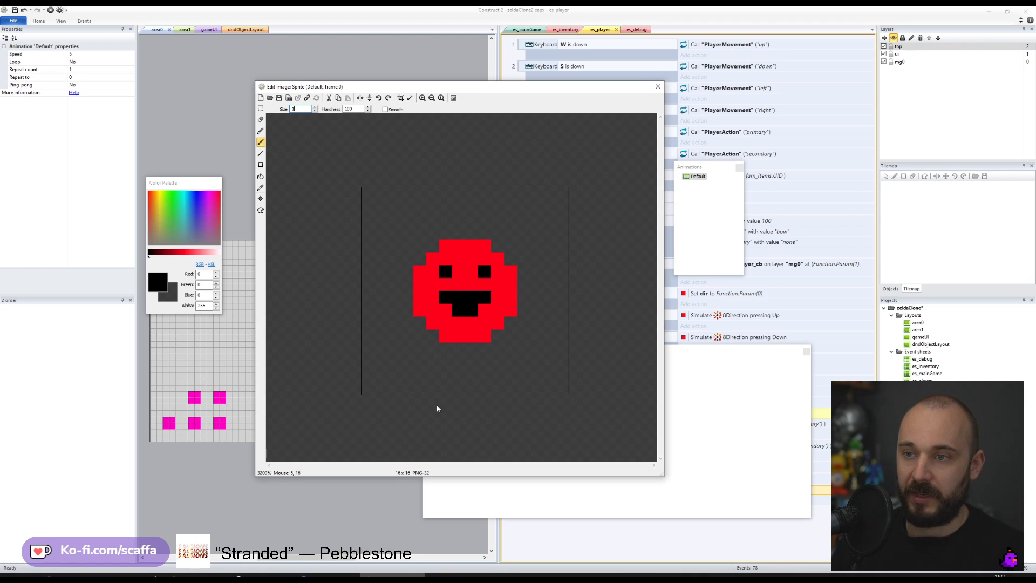
{"action": "left_click", "coordinate": [659, 89]}
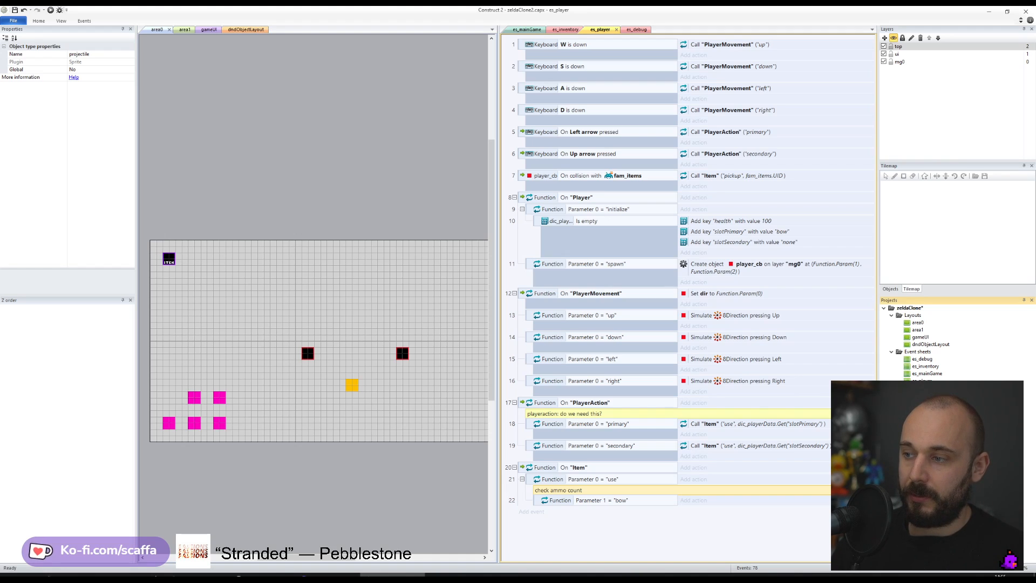
- Place the projectile sprite in dndObjectLayout at position 40, 16, beside the red player_cb object
{"action": "left_click", "coordinate": [235, 29]}
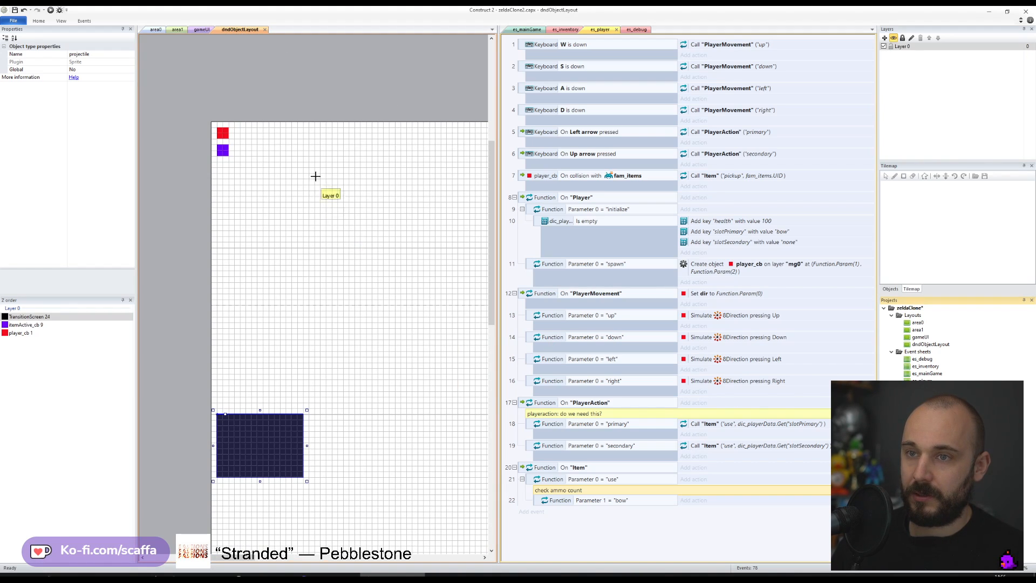
{"action": "left_click", "coordinate": [251, 140]}
{"action": "left_click_drag", "start_coordinate": [252, 138], "coordinate": [245, 133]}
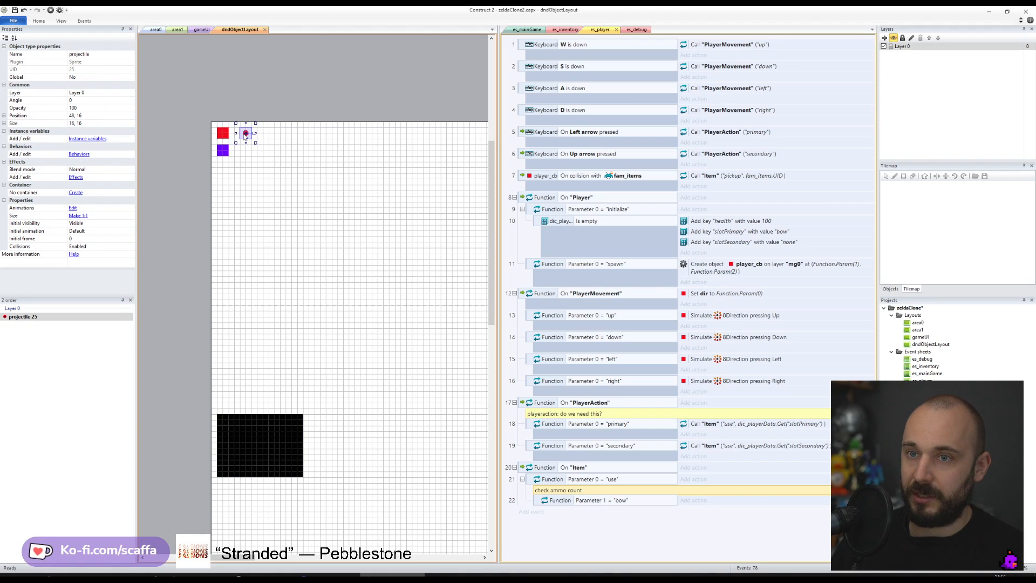
{"action": "left_click", "coordinate": [273, 106]}
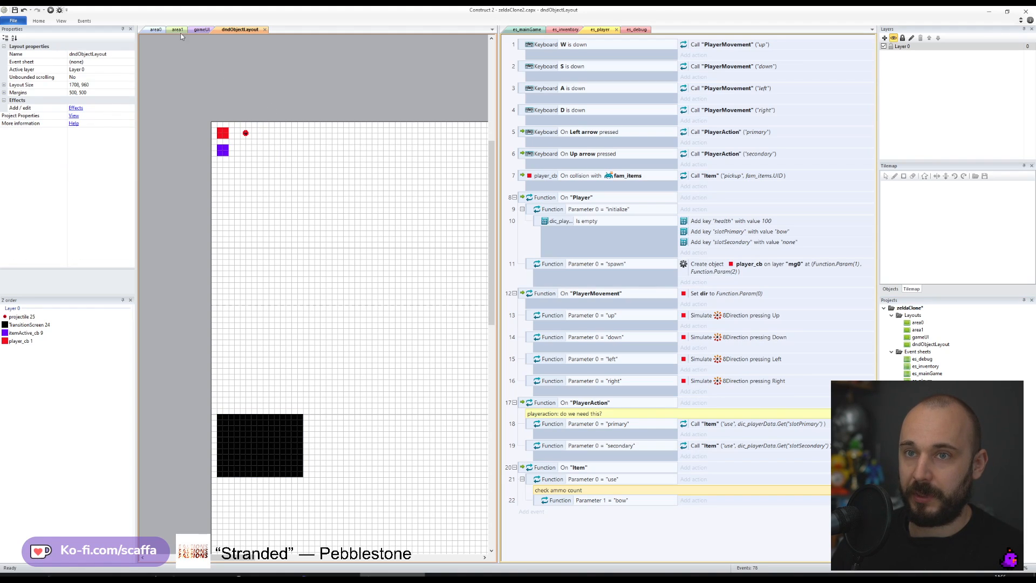
- Open the projectile sprite's collision polygon in the image editor and move its upper-left point to X 4, Y about 4
{"action": "left_click", "coordinate": [246, 135]}
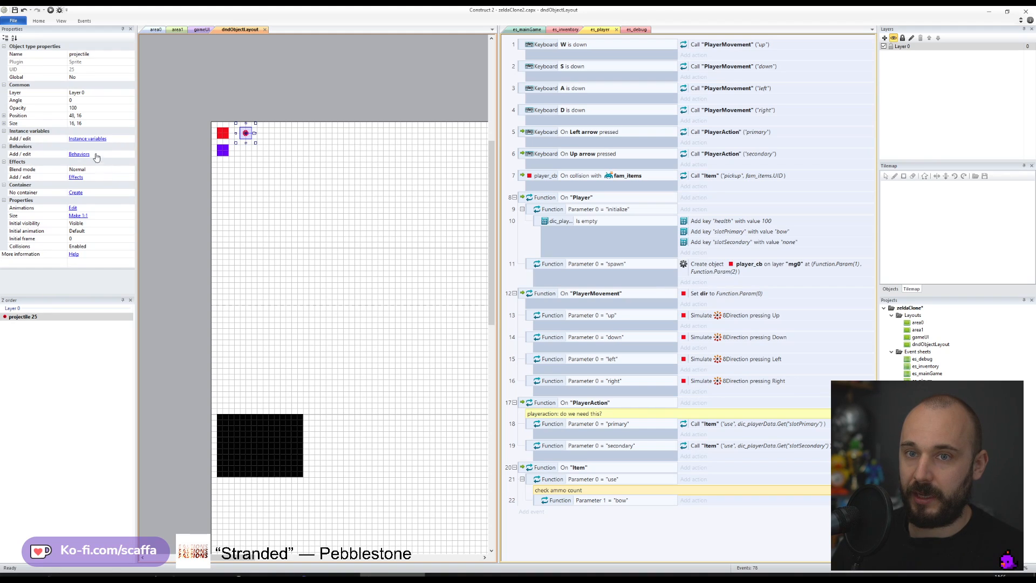
{"action": "double_click", "coordinate": [246, 133]}
{"action": "scroll", "coordinate": [400, 274], "scroll_direction": "up", "scroll_amount": 6}
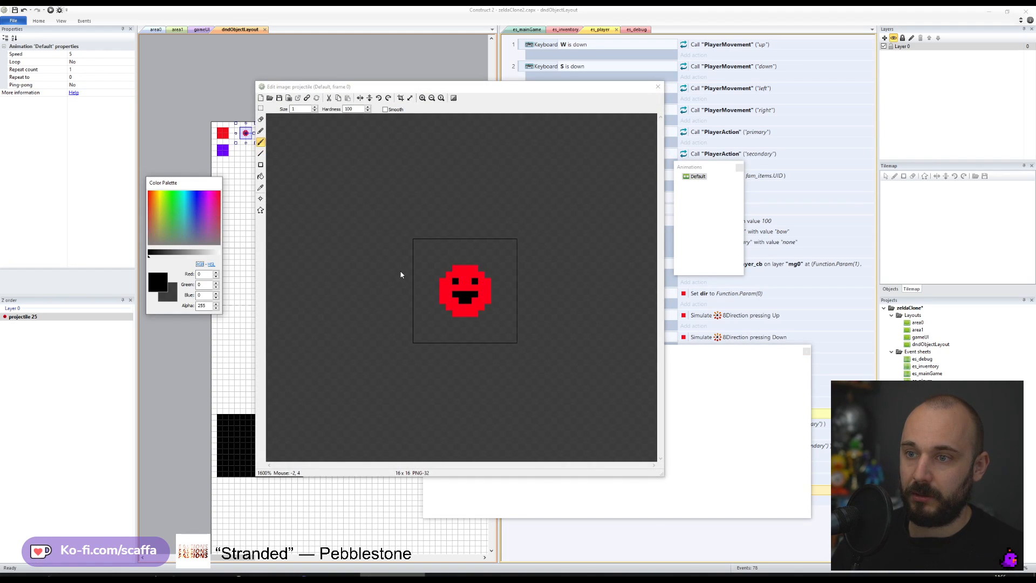
{"action": "left_click", "coordinate": [260, 209]}
{"action": "scroll", "coordinate": [430, 266], "scroll_direction": "down", "scroll_amount": 3}
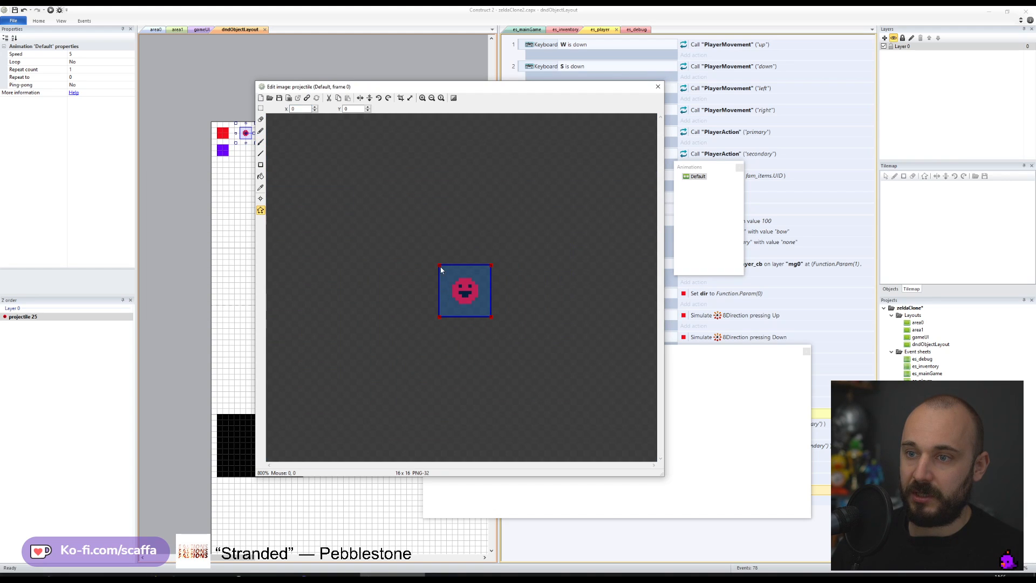
{"action": "scroll", "coordinate": [439, 271], "scroll_direction": "up", "scroll_amount": 2}
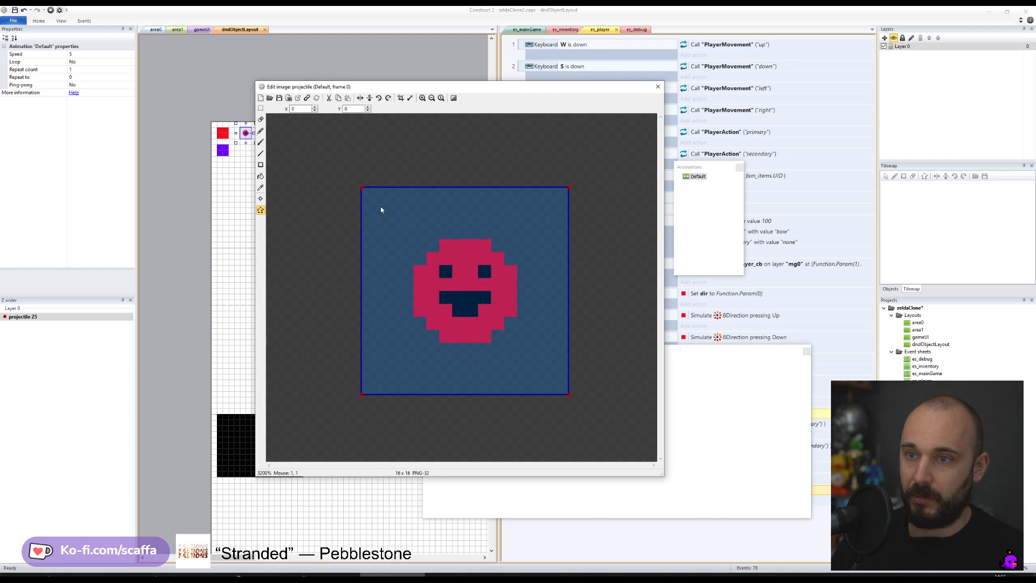
{"action": "left_click_drag", "start_coordinate": [361, 188], "coordinate": [417, 246]}
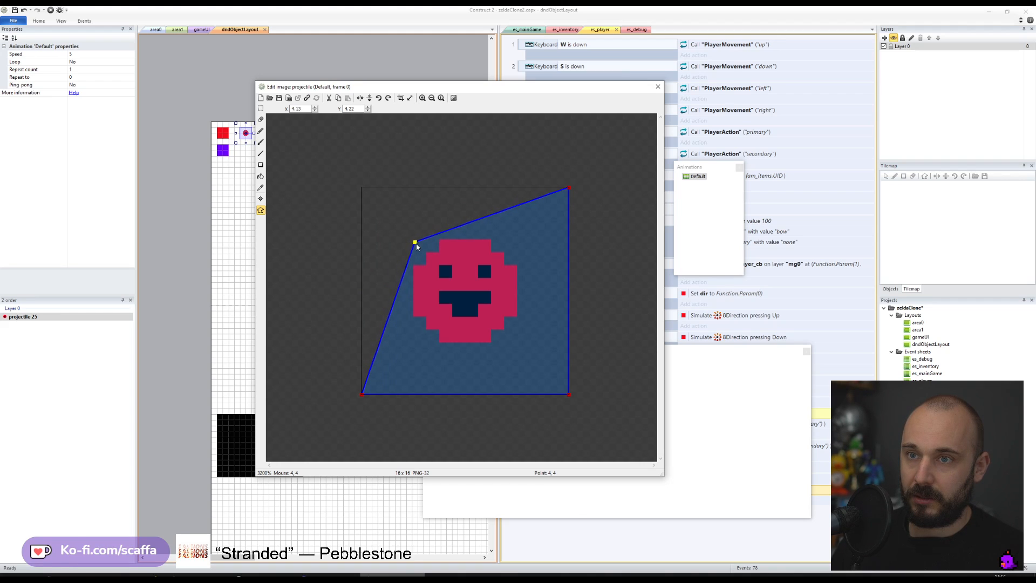
{"action": "double_click", "coordinate": [295, 109]}
{"action": "type", "text": "4"}
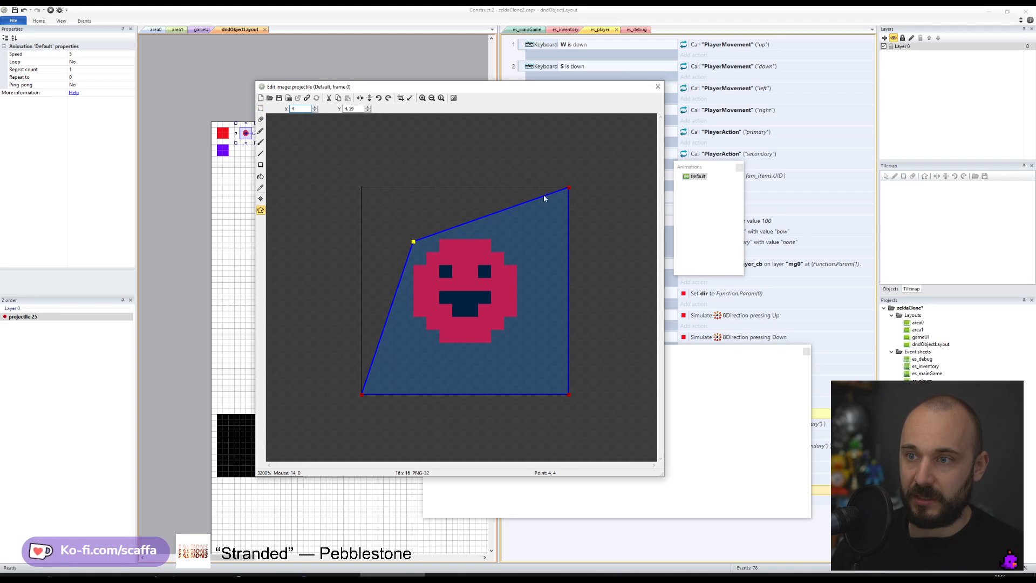
- Move the upper-right point of the projectile's collision polygon to 12, 4
{"action": "left_click", "coordinate": [568, 187]}
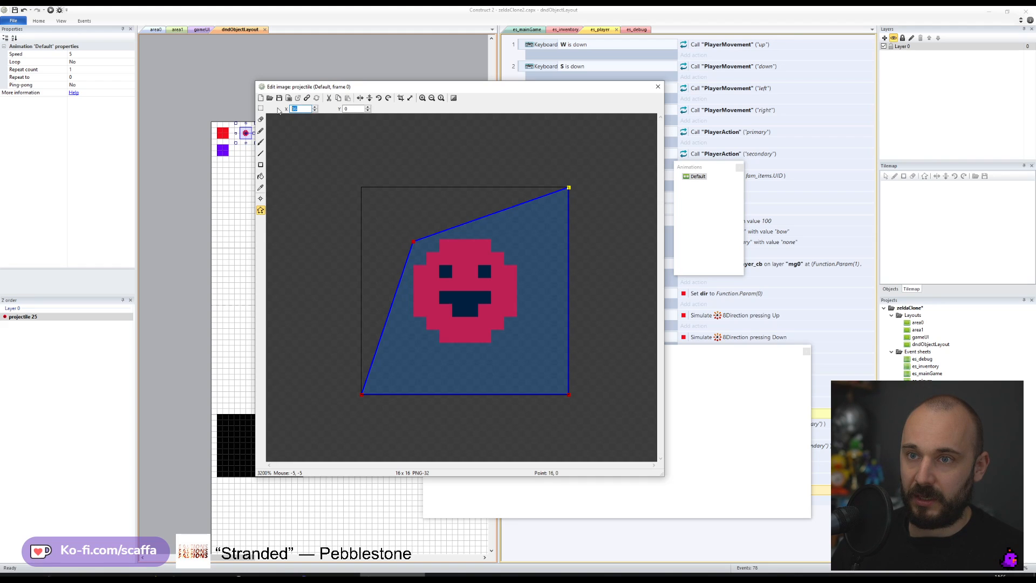
{"action": "type", "text": "8"}
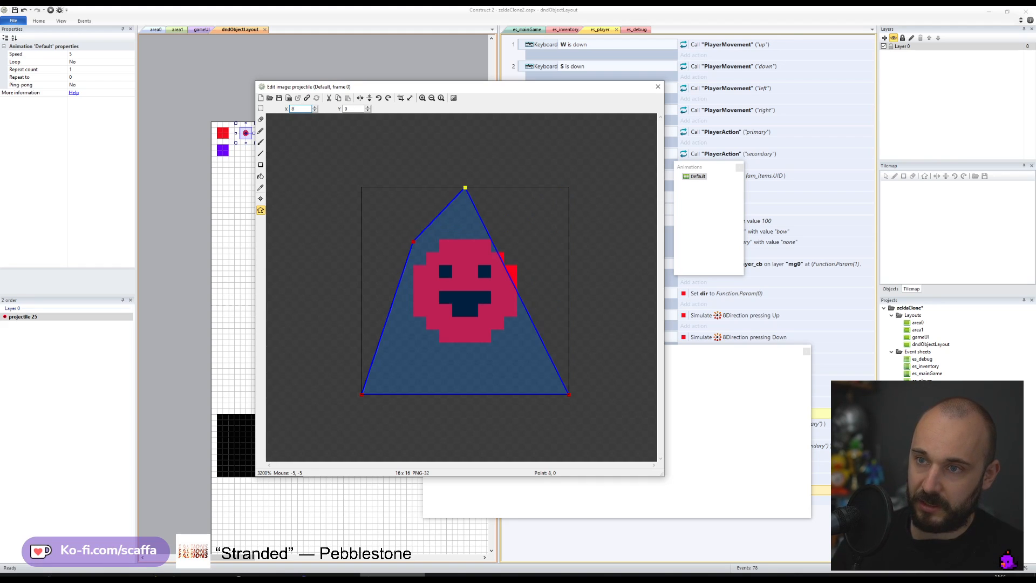
{"action": "type", "text": "10"}
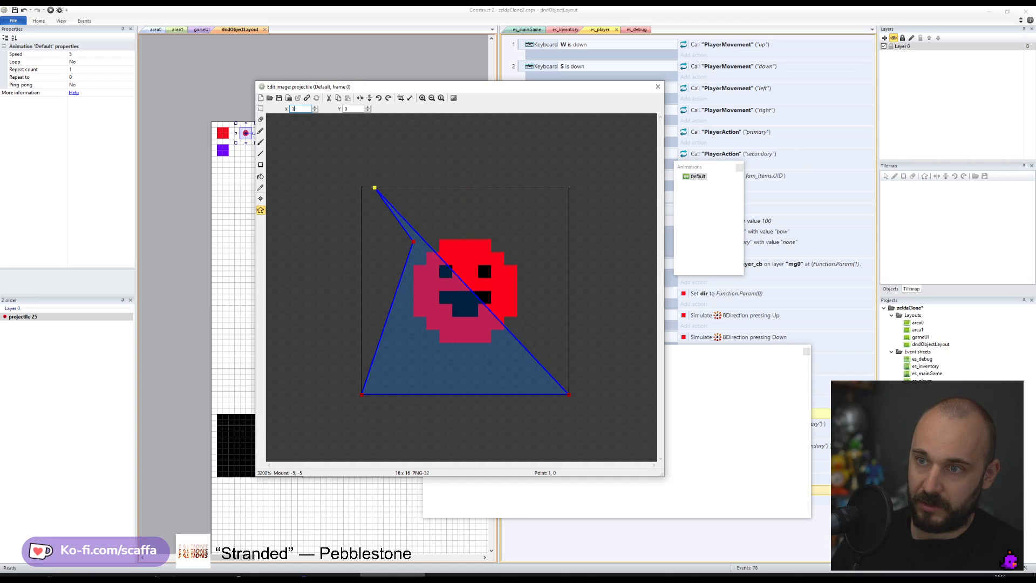
{"action": "double_click", "coordinate": [315, 107]}
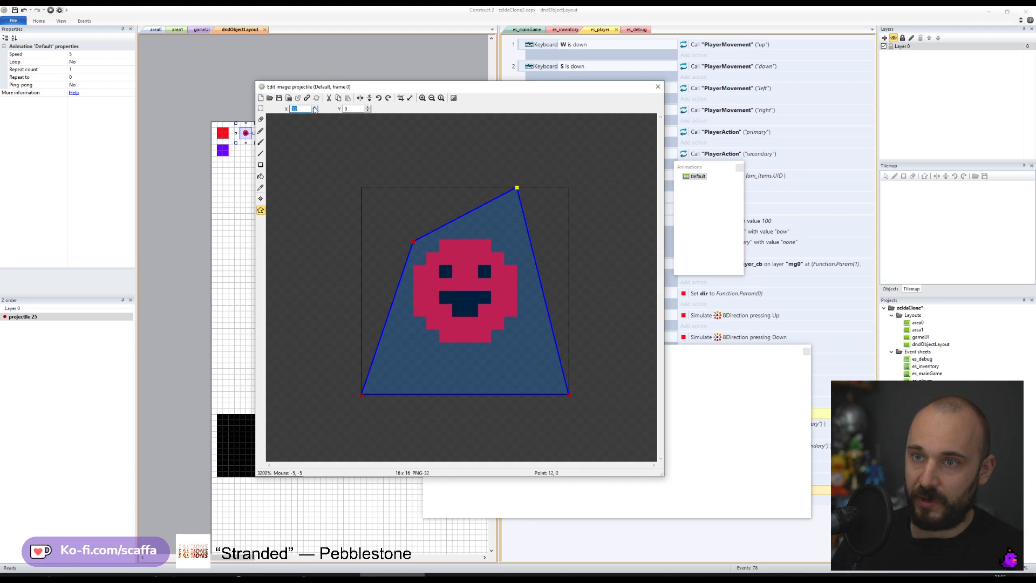
{"action": "double_click", "coordinate": [367, 110]}
{"action": "double_click", "coordinate": [367, 110]}
- Set the upper-left collision point's Y to 4 and move the lower-left point to 4, 12
{"action": "left_click", "coordinate": [414, 241]}
{"action": "type", "text": "4"}
{"action": "double_click", "coordinate": [301, 108]}
{"action": "type", "text": "16"}
{"action": "key", "text": "Tab"}
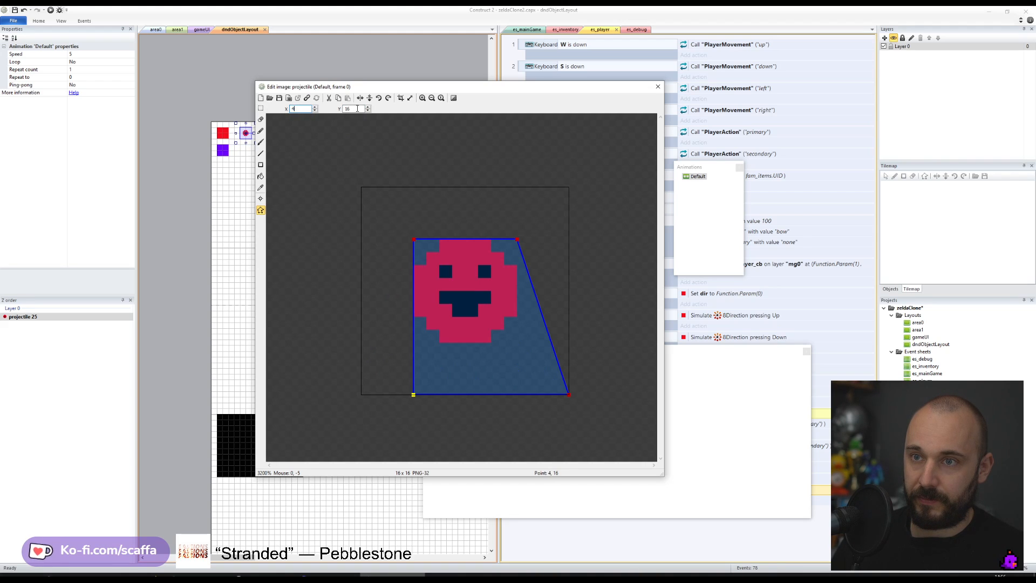
{"action": "type", "text": "12"}
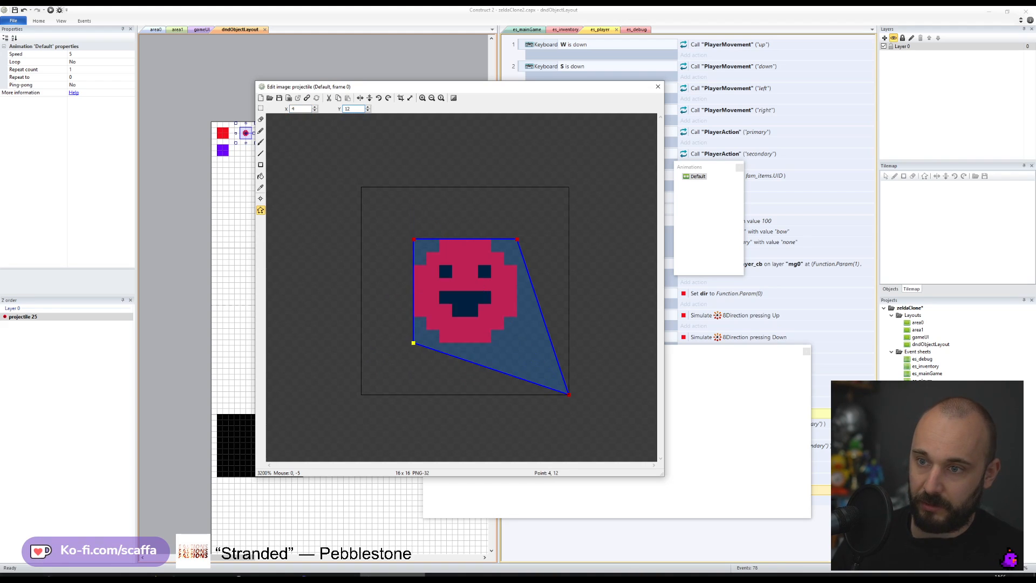
- Move the lower-right collision point to 12, 12 and close the image editor
{"action": "left_click", "coordinate": [569, 394]}
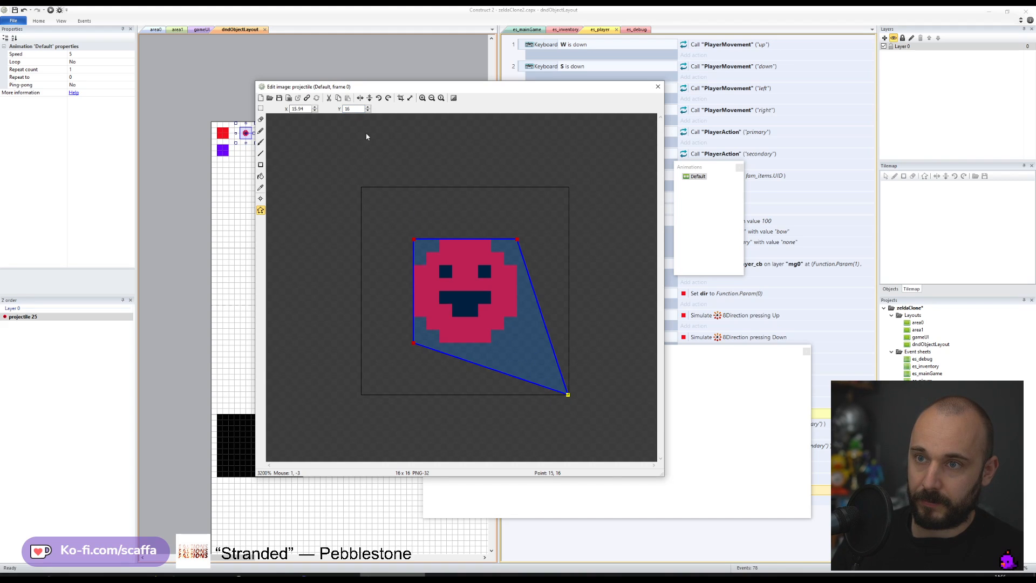
{"action": "double_click", "coordinate": [299, 109]}
{"action": "type", "text": "12"}
{"action": "key", "text": "Tab"}
{"action": "type", "text": "12"}
{"action": "key", "text": "Return"}
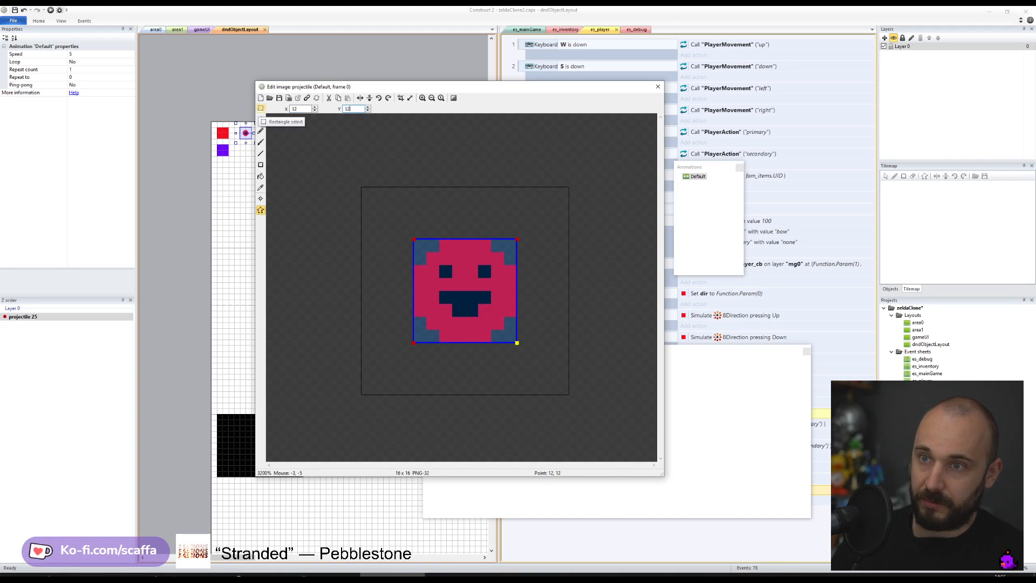
{"action": "left_click", "coordinate": [657, 87]}
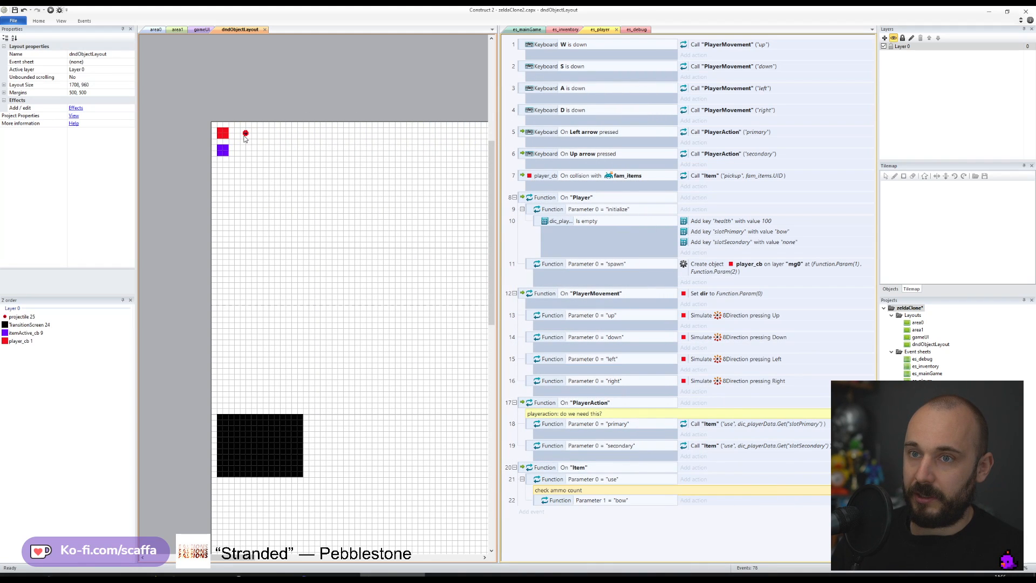
- Add the Bullet behavior to the projectile sprite
{"action": "left_click", "coordinate": [79, 154]}
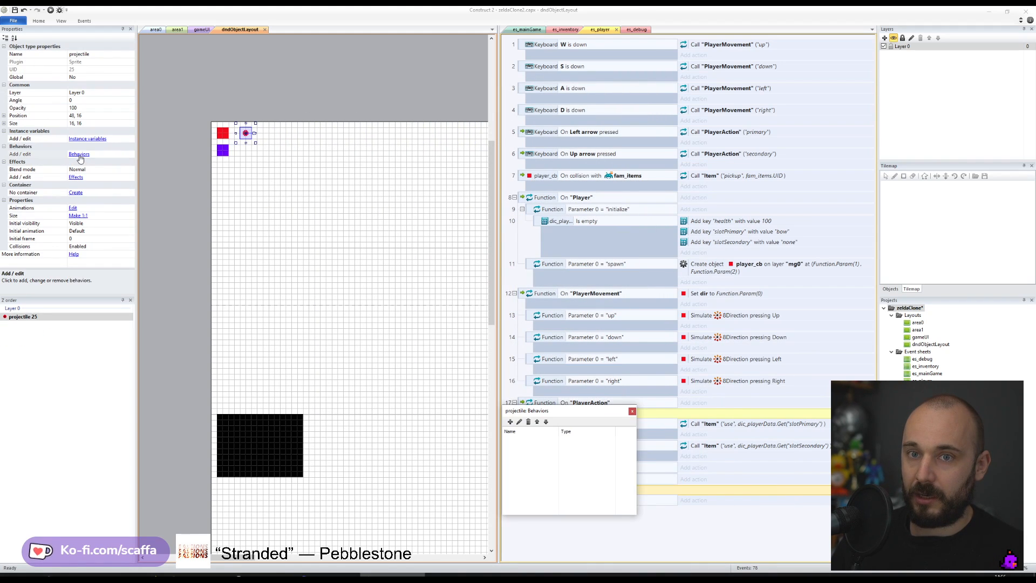
{"action": "left_click", "coordinate": [509, 421]}
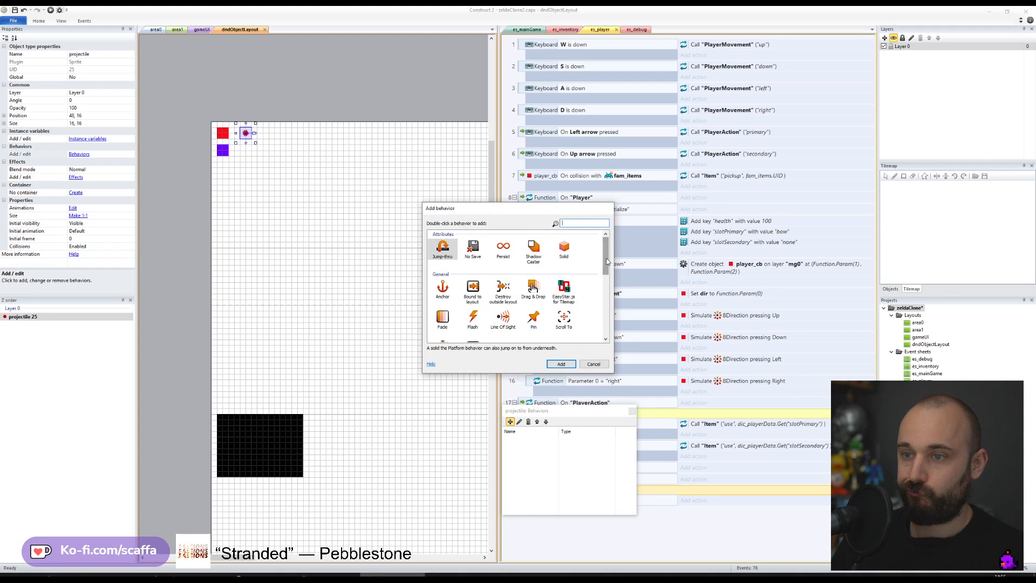
{"action": "scroll", "coordinate": [611, 278], "scroll_direction": "down", "scroll_amount": 1}
{"action": "scroll", "coordinate": [614, 279], "scroll_direction": "down", "scroll_amount": 2}
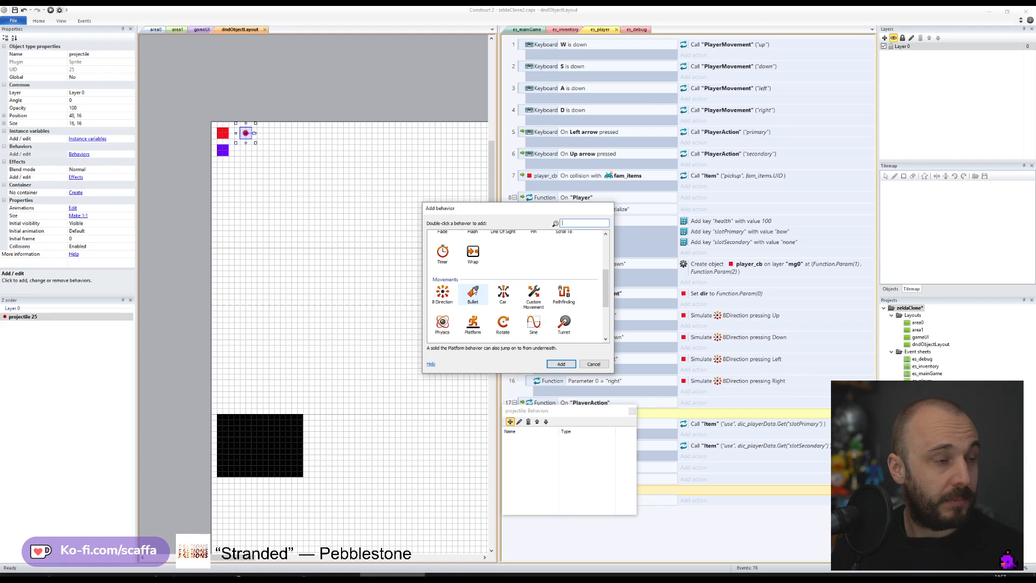
{"action": "double_click", "coordinate": [473, 293]}
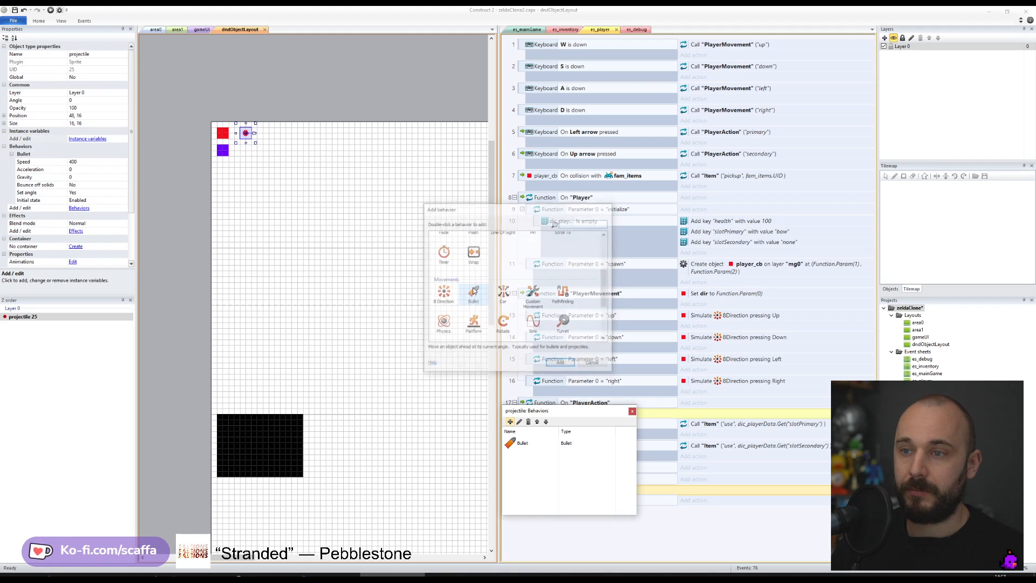
{"action": "left_click", "coordinate": [631, 411]}
{"action": "left_click", "coordinate": [178, 66]}
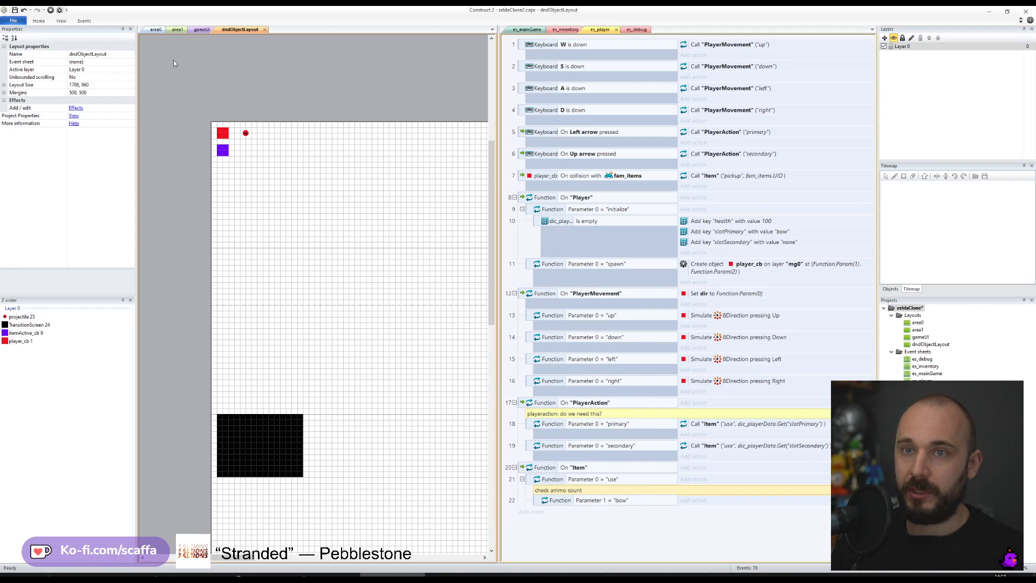
- Show the area0 layout and set the projectile's Bullet speed to 80
{"action": "left_click", "coordinate": [156, 31]}
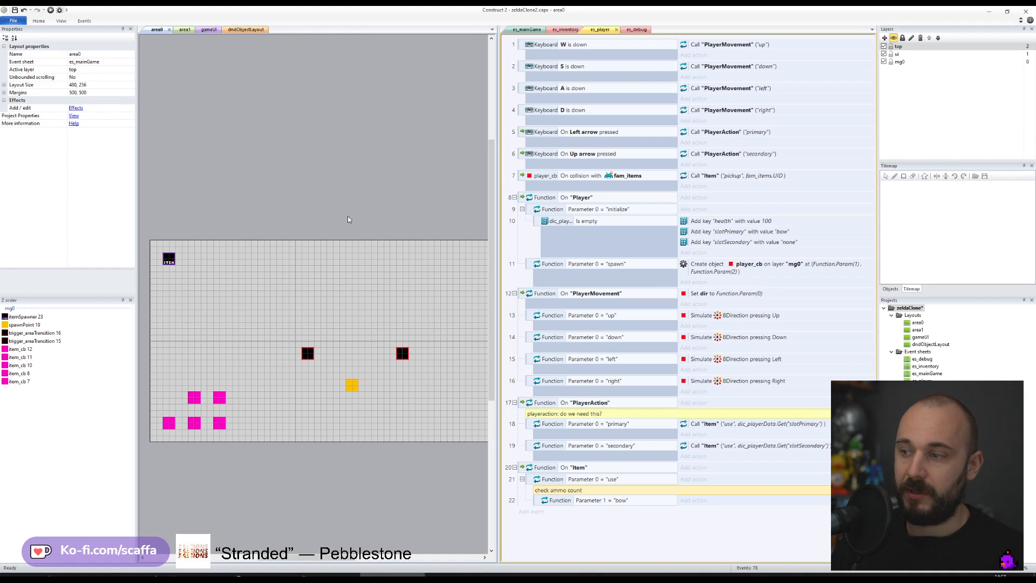
{"action": "left_click", "coordinate": [924, 464]}
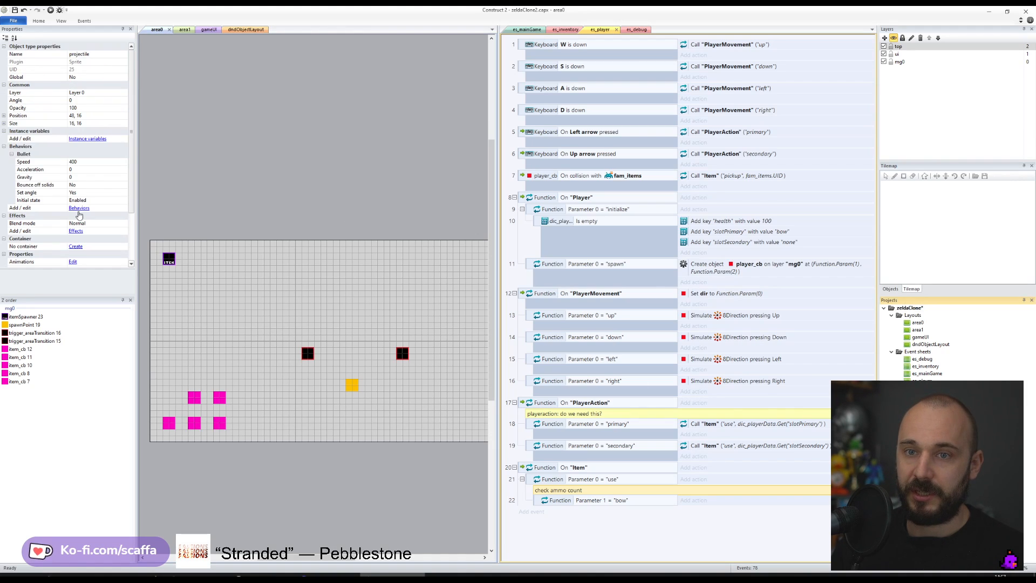
{"action": "left_click", "coordinate": [94, 155]}
{"action": "left_click", "coordinate": [102, 162]}
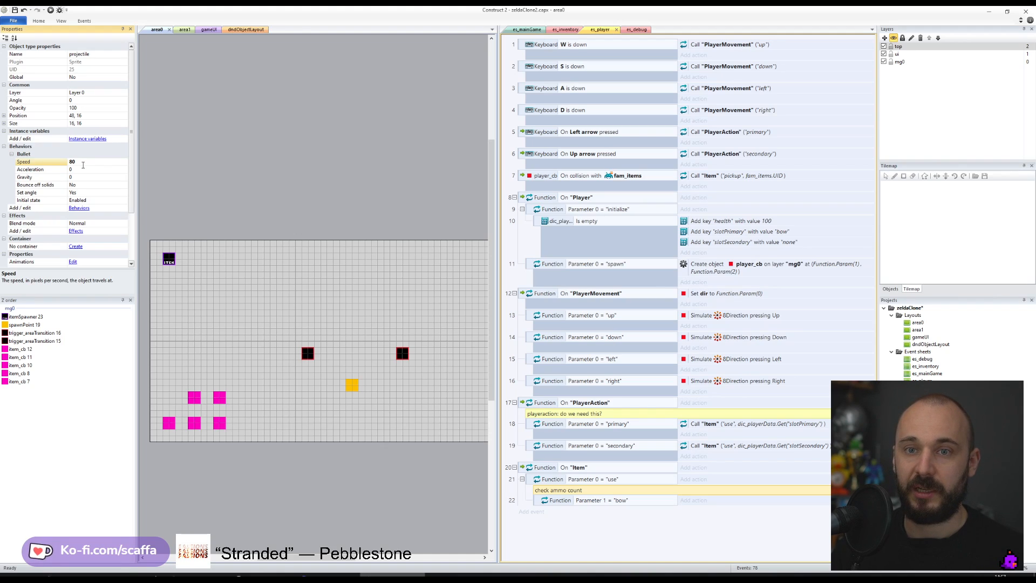
- Set the projectile's Bullet Set angle option to No and save the project
{"action": "left_click", "coordinate": [95, 192]}
{"action": "left_click", "coordinate": [123, 194]}
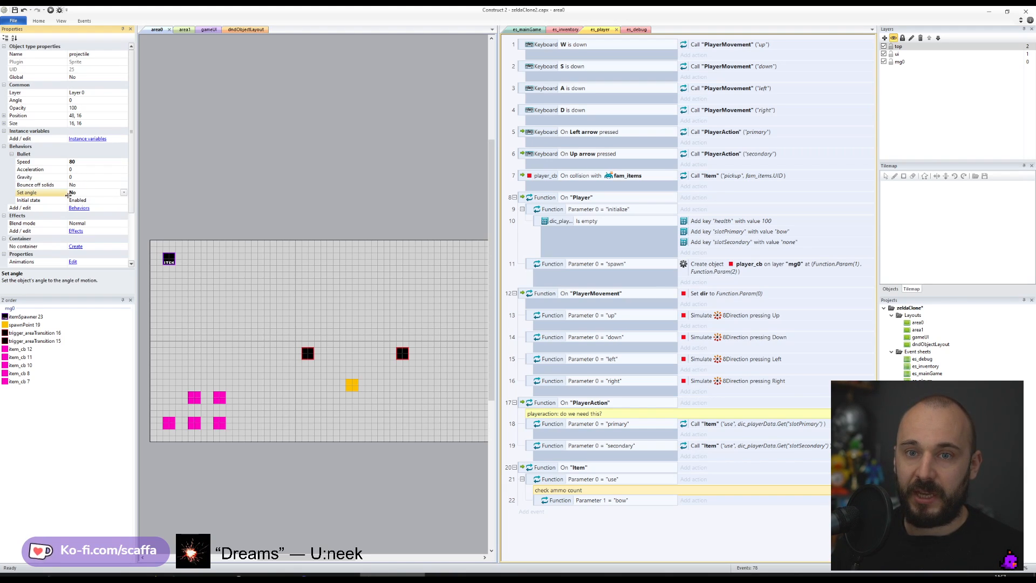
{"action": "left_click", "coordinate": [311, 183]}
{"action": "left_click", "coordinate": [14, 10]}
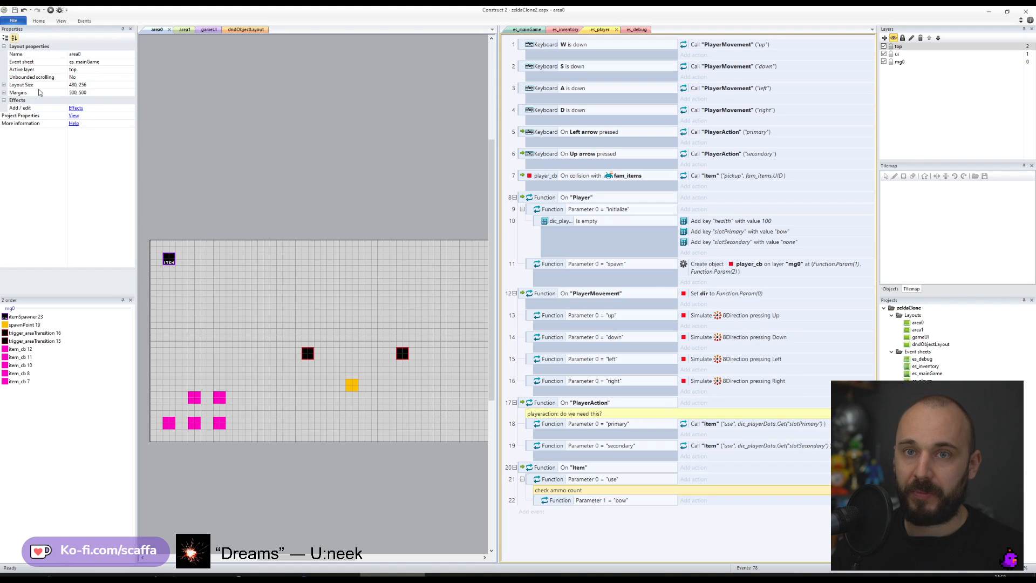
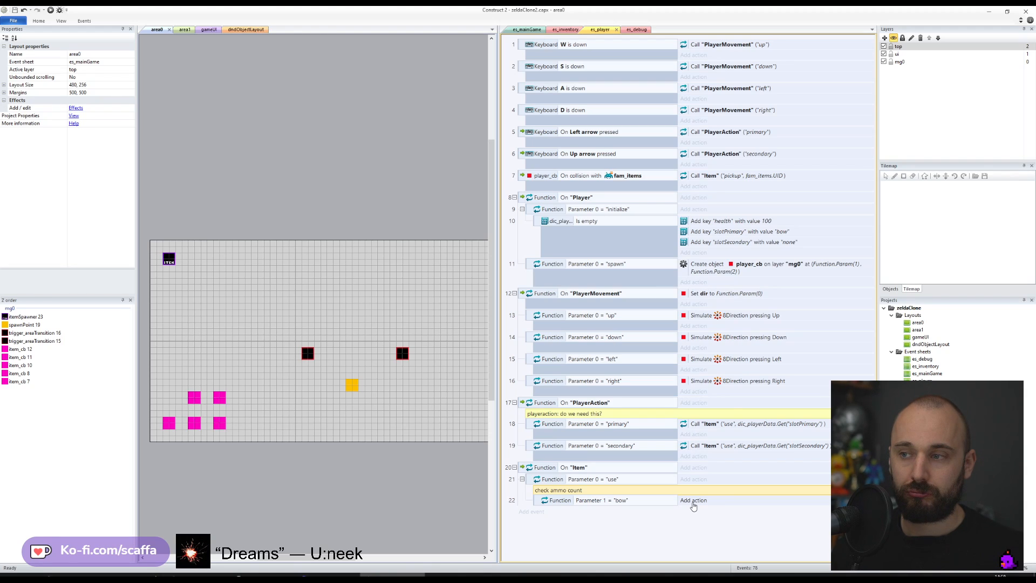
- Review in es_player how the arrow key events and PlayerAction pass the primary and secondary slot items to the Item function
{"action": "left_click", "coordinate": [725, 293]}
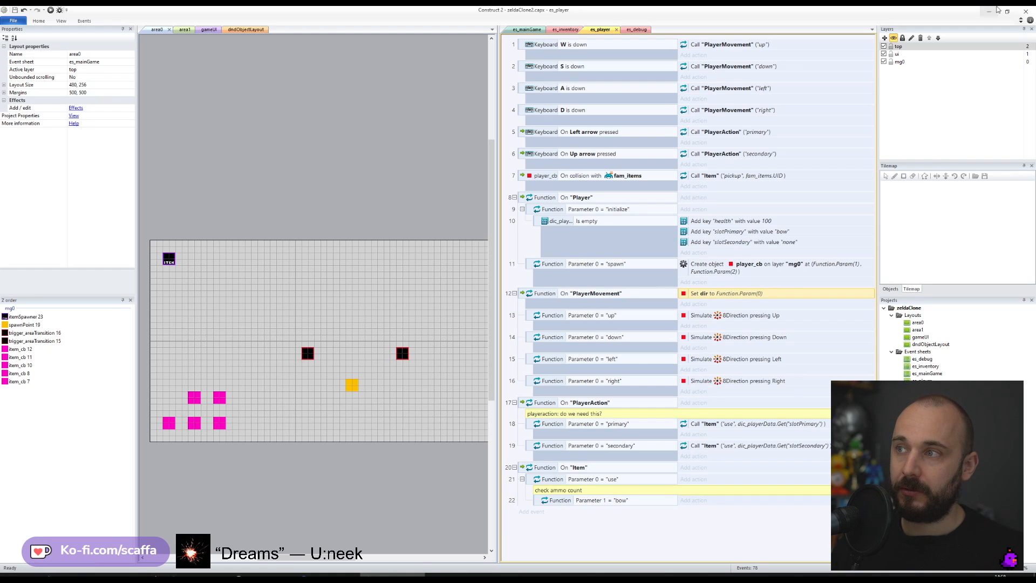
{"action": "left_click", "coordinate": [1006, 11]}
{"action": "left_click", "coordinate": [992, 35]}
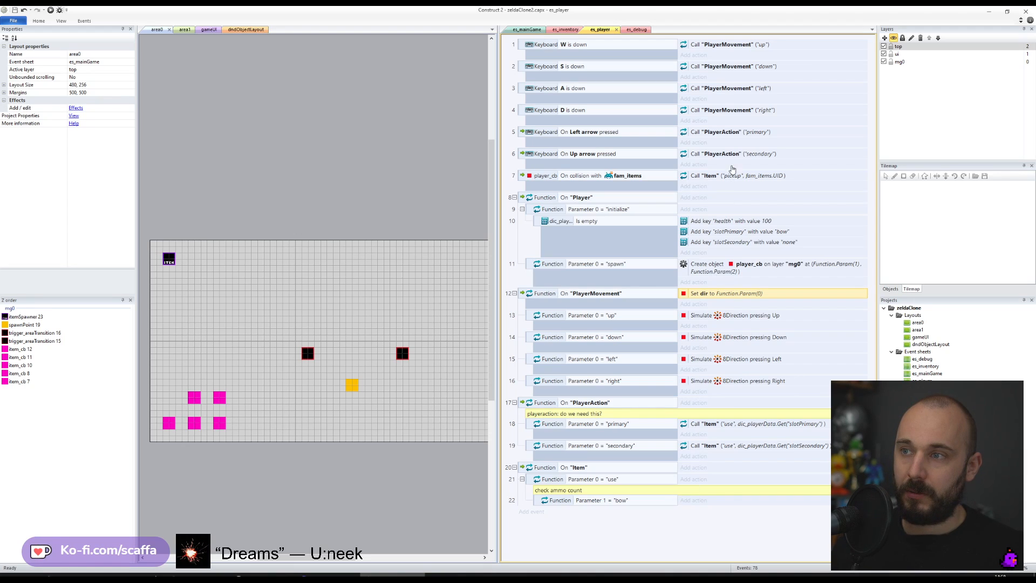
{"action": "left_click", "coordinate": [574, 134]}
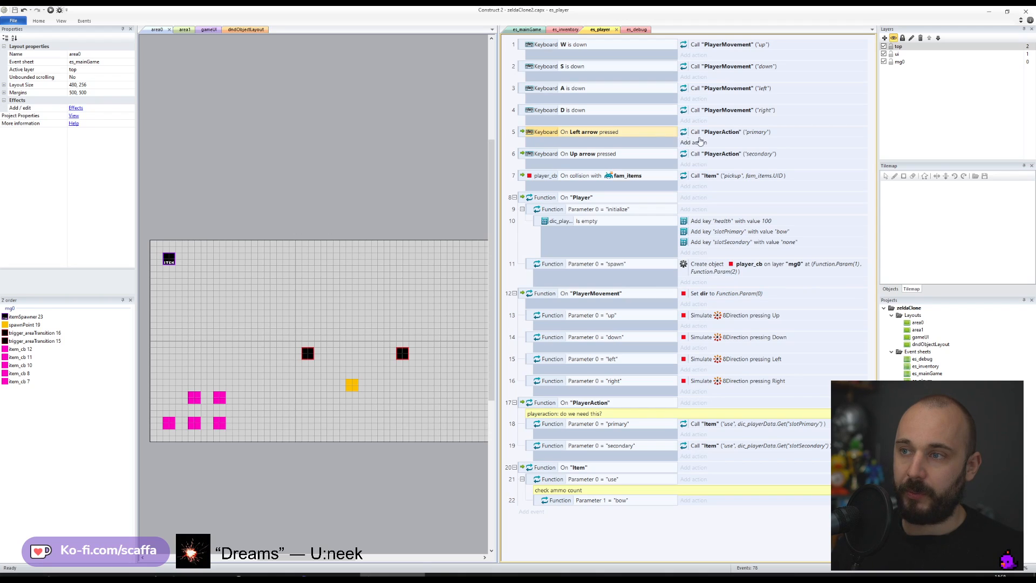
{"action": "left_click", "coordinate": [728, 136]}
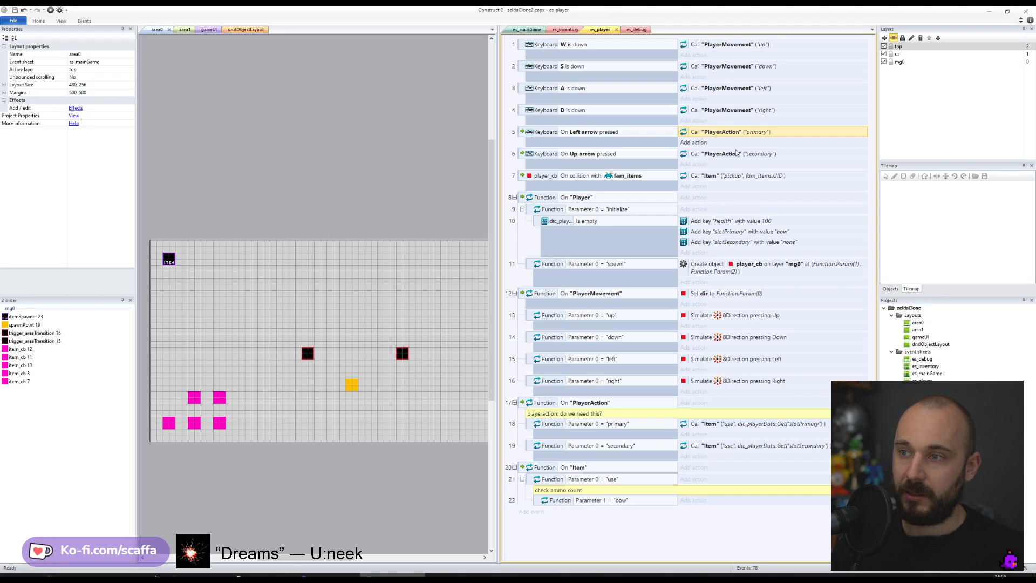
{"action": "left_click", "coordinate": [777, 238]}
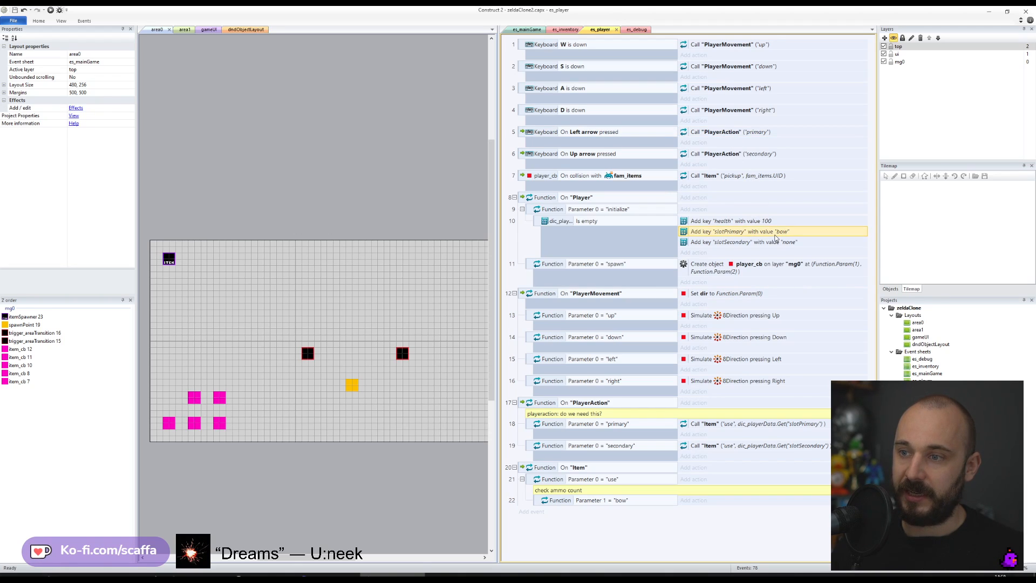
{"action": "left_click", "coordinate": [753, 154]}
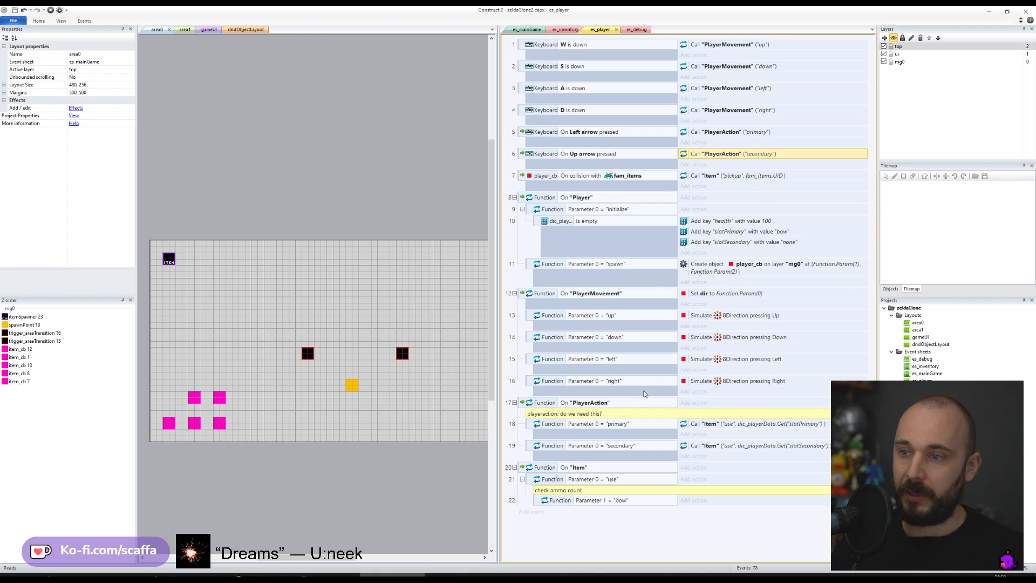
{"action": "left_click", "coordinate": [620, 424]}
{"action": "left_click", "coordinate": [756, 426]}
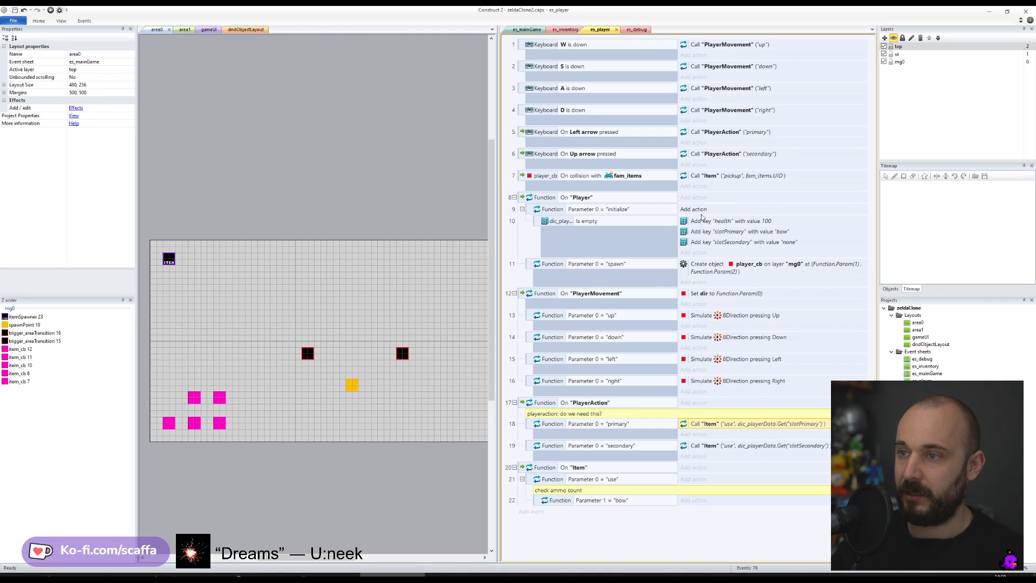
- Widen the object name column of the es_player actions and select the Parameter 1 = "bow" condition under the Item function
{"action": "left_click_drag", "start_coordinate": [688, 220], "coordinate": [721, 232]}
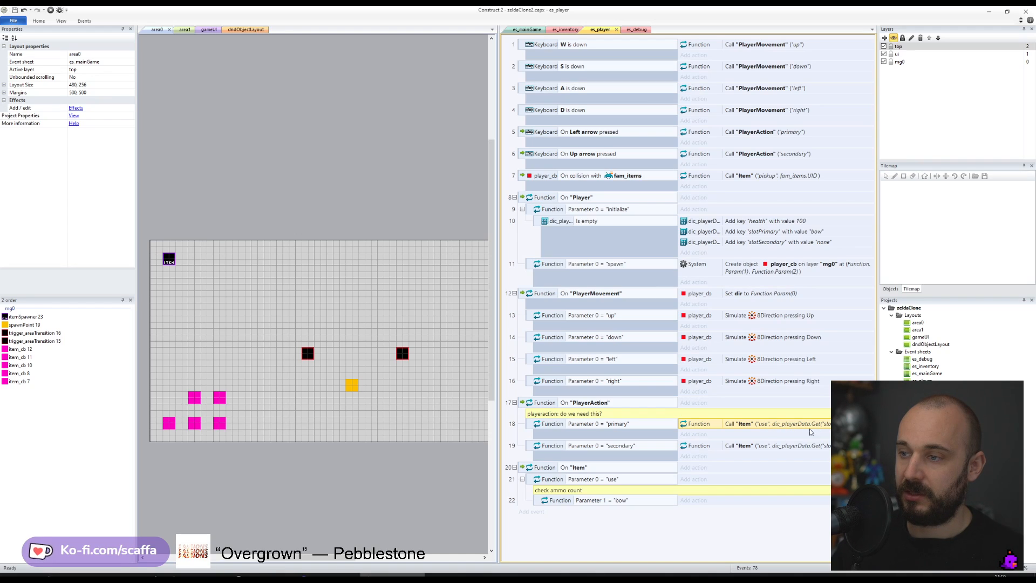
{"action": "left_click", "coordinate": [561, 469]}
{"action": "left_click", "coordinate": [595, 501]}
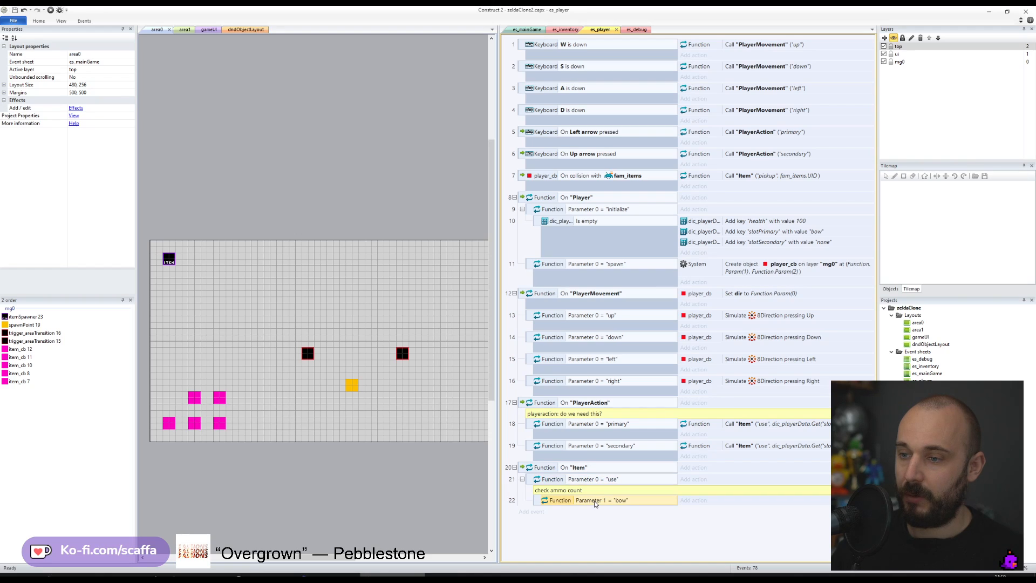
- Look through the actions available for player_cb as candidates for the Parameter 1 = "bow" condition
{"action": "left_click", "coordinate": [698, 501]}
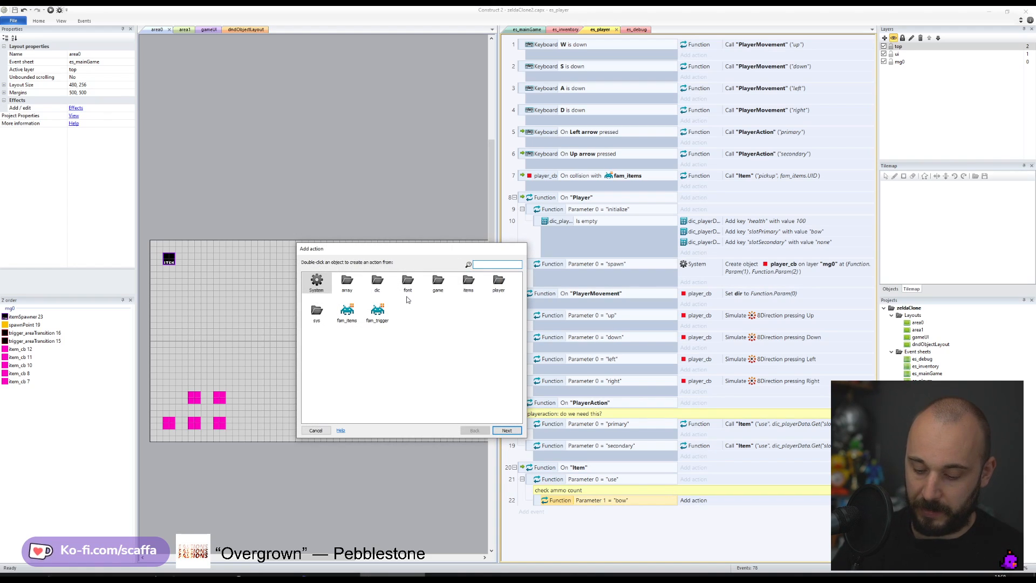
{"action": "type", "text": "player"}
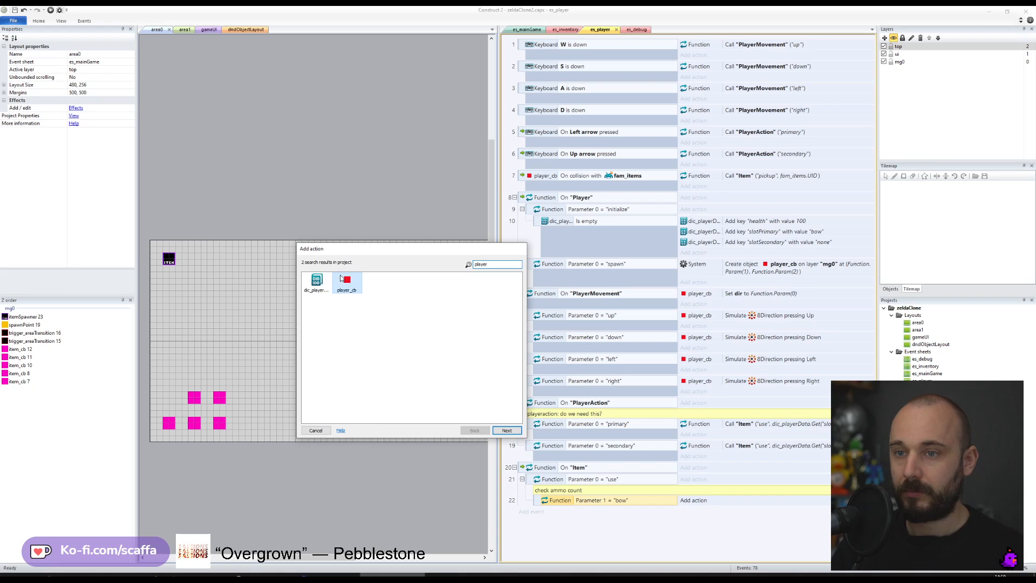
{"action": "double_click", "coordinate": [341, 280]}
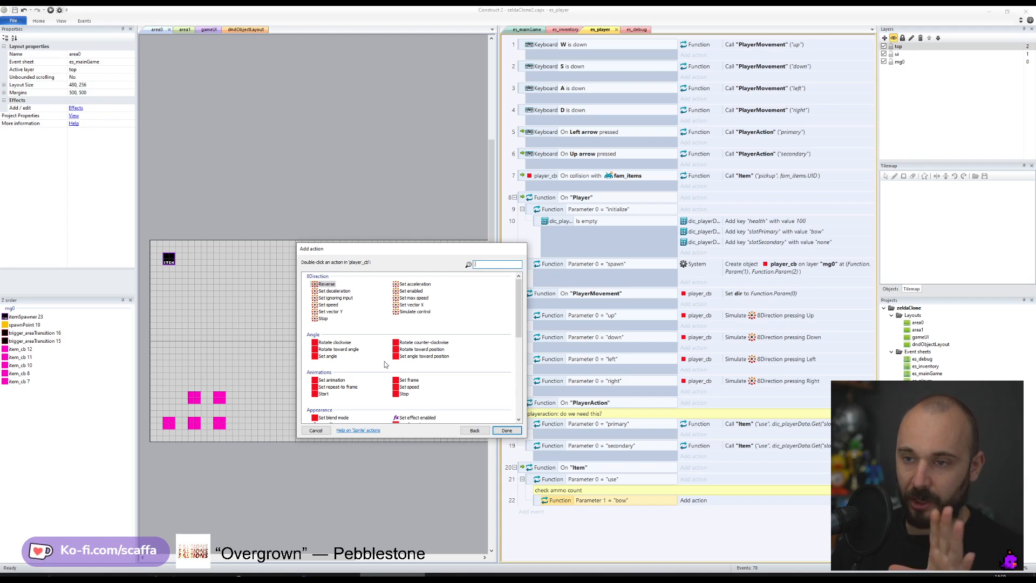
{"action": "scroll", "coordinate": [384, 358], "scroll_direction": "down", "scroll_amount": 1}
{"action": "scroll", "coordinate": [385, 358], "scroll_direction": "up", "scroll_amount": 1}
{"action": "scroll", "coordinate": [384, 358], "scroll_direction": "down", "scroll_amount": 2}
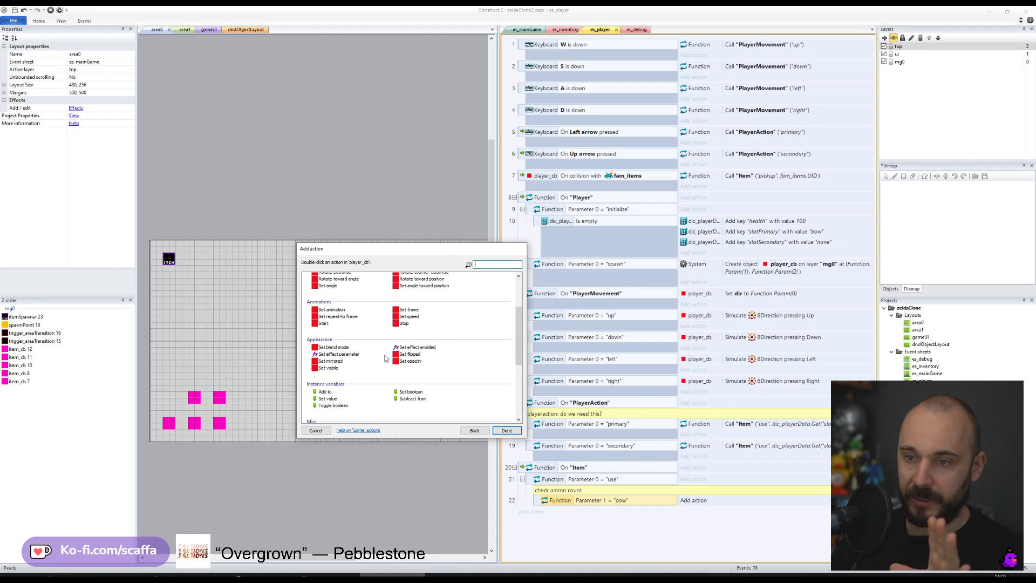
{"action": "scroll", "coordinate": [385, 358], "scroll_direction": "down", "scroll_amount": 3}
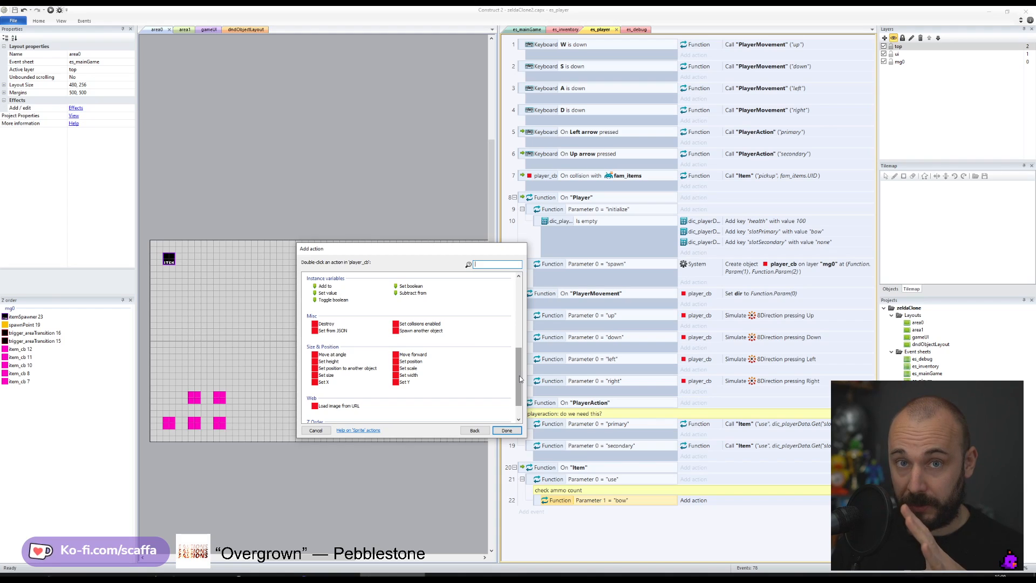
{"action": "left_click_drag", "start_coordinate": [520, 379], "coordinate": [521, 389]}
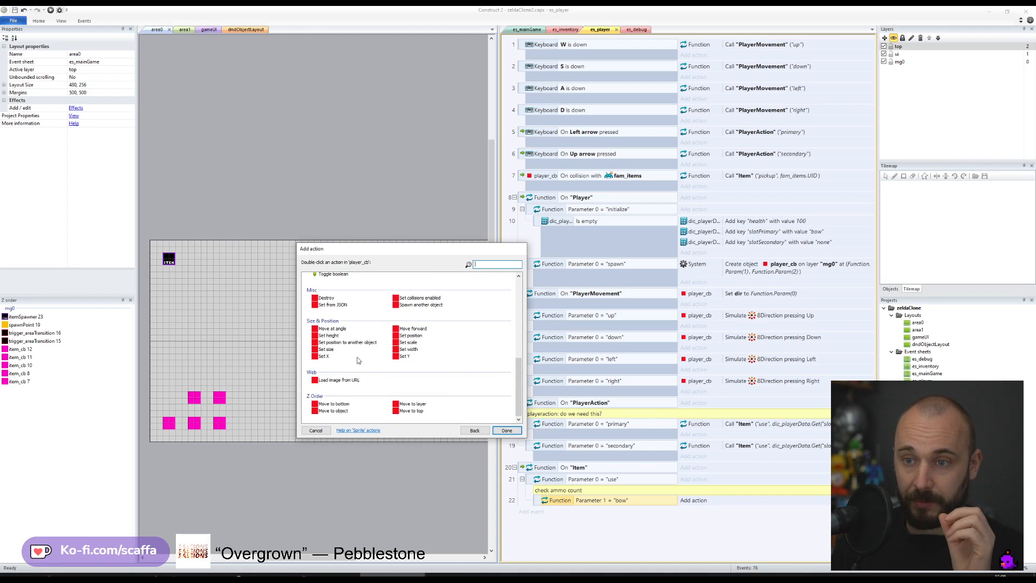
{"action": "left_click", "coordinate": [472, 431]}
- Add a System Create object action to the Parameter 1 = "bow" condition that creates projectile on layer "mg0"
{"action": "double_click", "coordinate": [317, 281]}
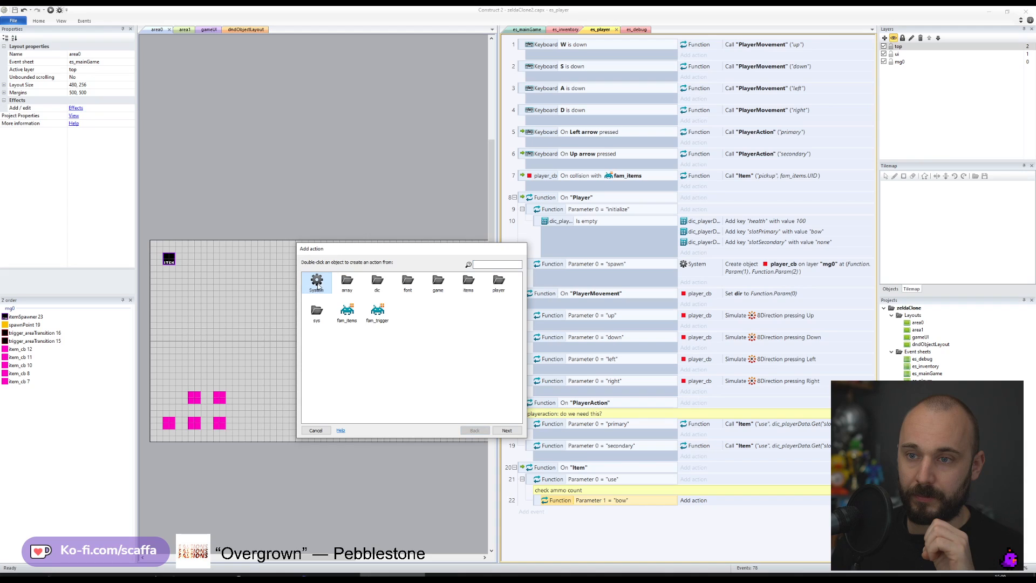
{"action": "double_click", "coordinate": [316, 281]}
{"action": "scroll", "coordinate": [435, 373], "scroll_direction": "down", "scroll_amount": 5}
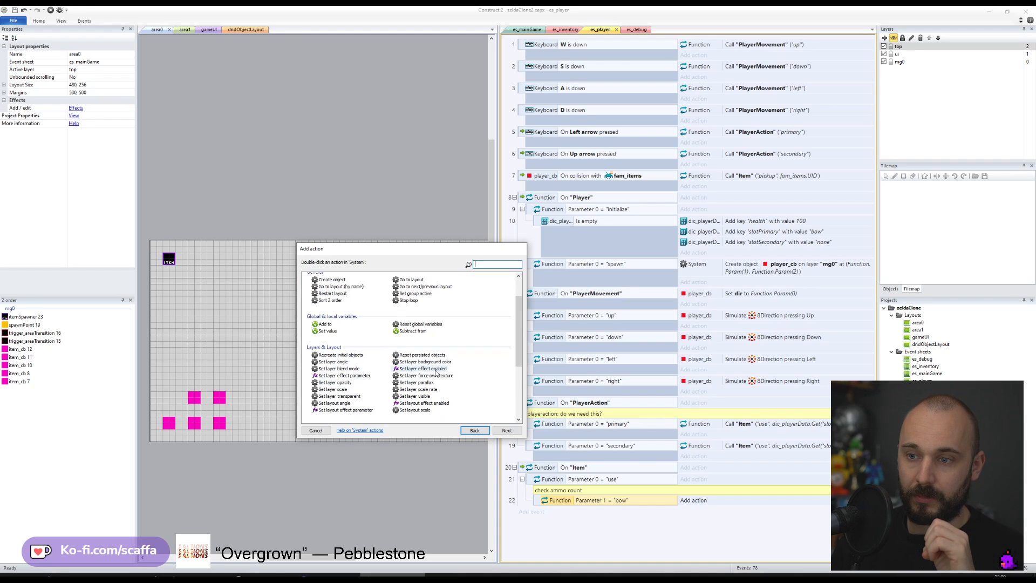
{"action": "scroll", "coordinate": [435, 372], "scroll_direction": "down", "scroll_amount": 1}
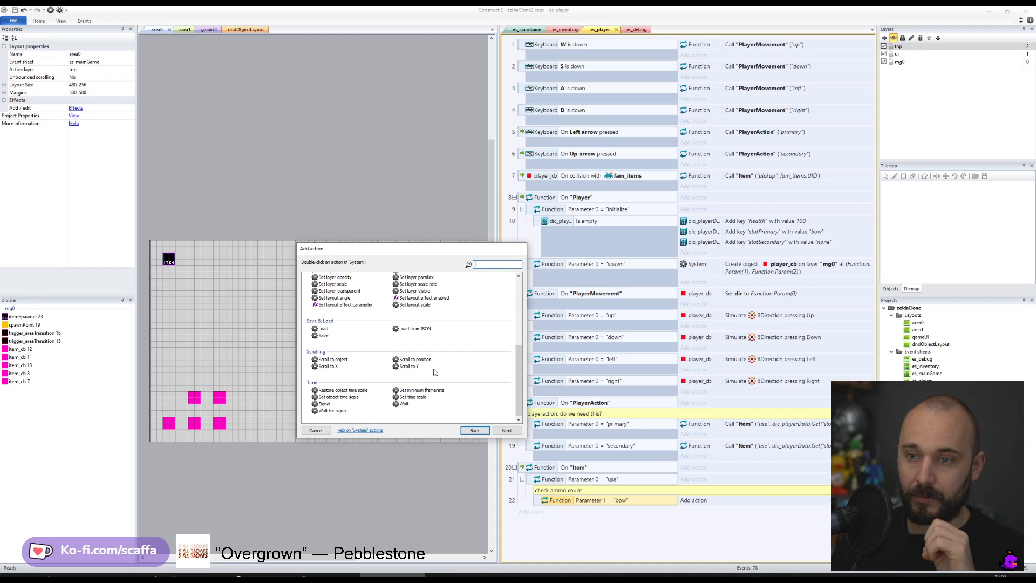
{"action": "scroll", "coordinate": [435, 372], "scroll_direction": "up", "scroll_amount": 3}
{"action": "scroll", "coordinate": [433, 367], "scroll_direction": "up", "scroll_amount": 3}
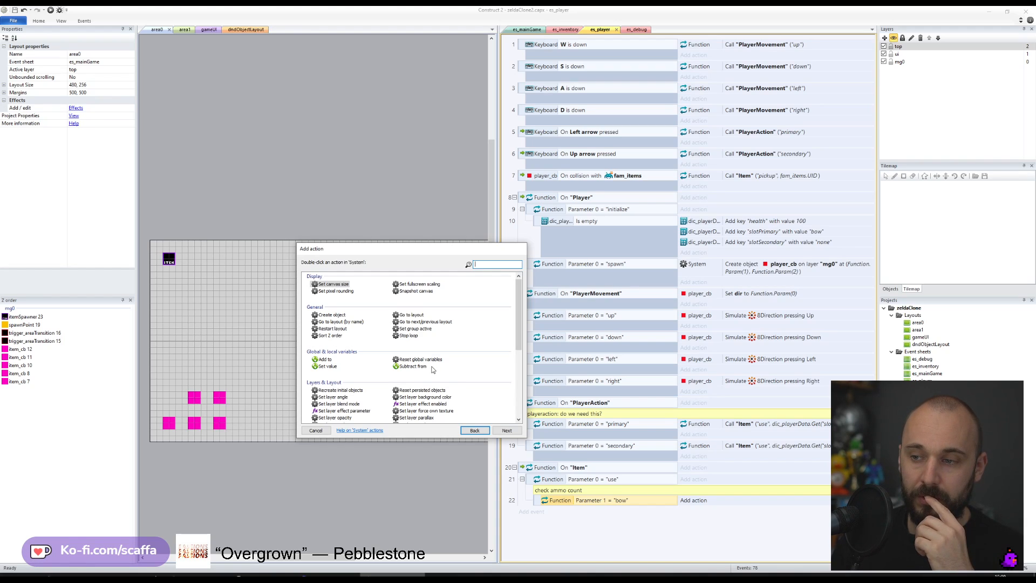
{"action": "double_click", "coordinate": [337, 316]}
{"action": "left_click", "coordinate": [586, 211]}
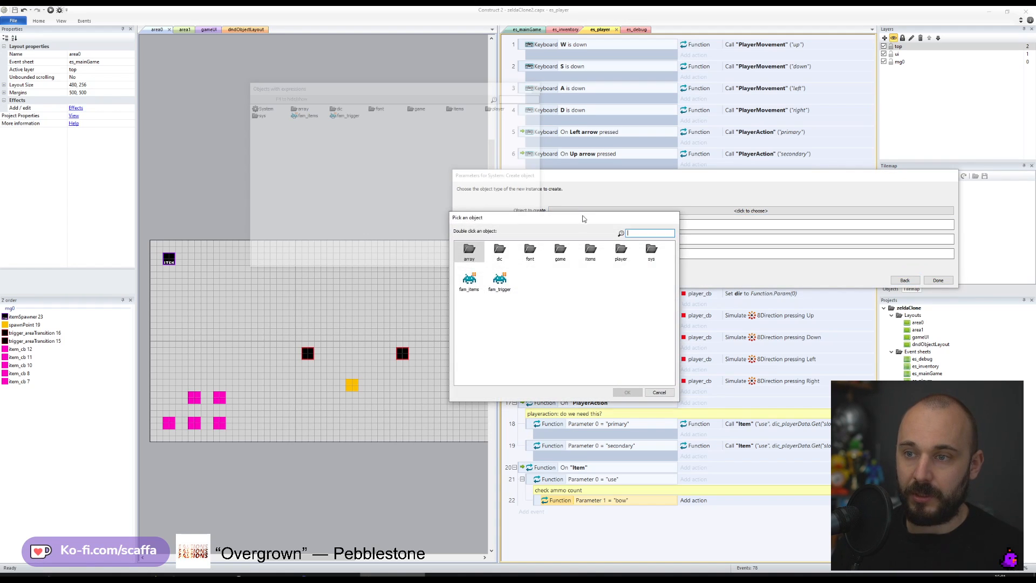
{"action": "type", "text": "pro"}
{"action": "key", "text": "Return"}
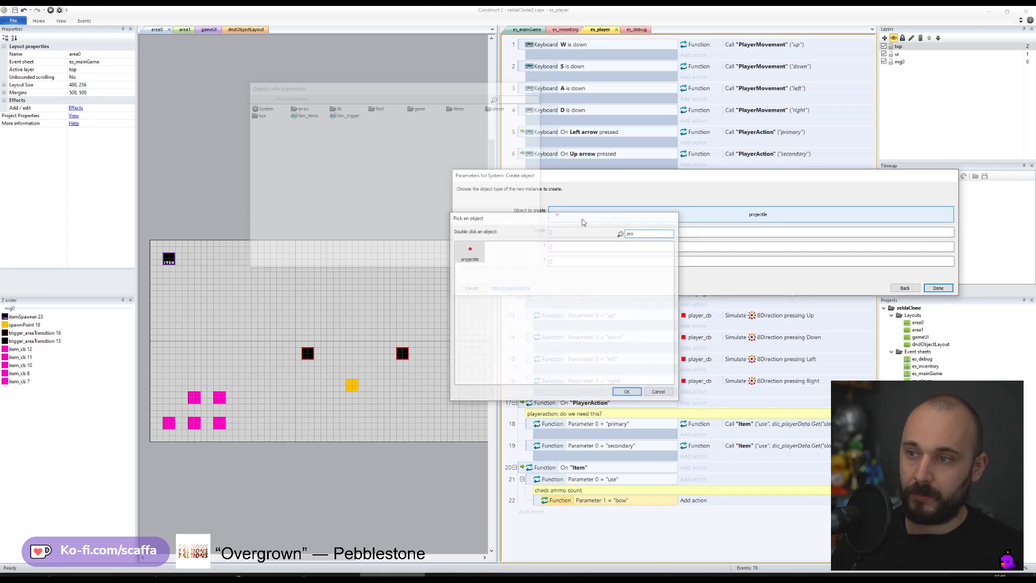
{"action": "left_click_drag", "start_coordinate": [558, 233], "coordinate": [533, 233]}
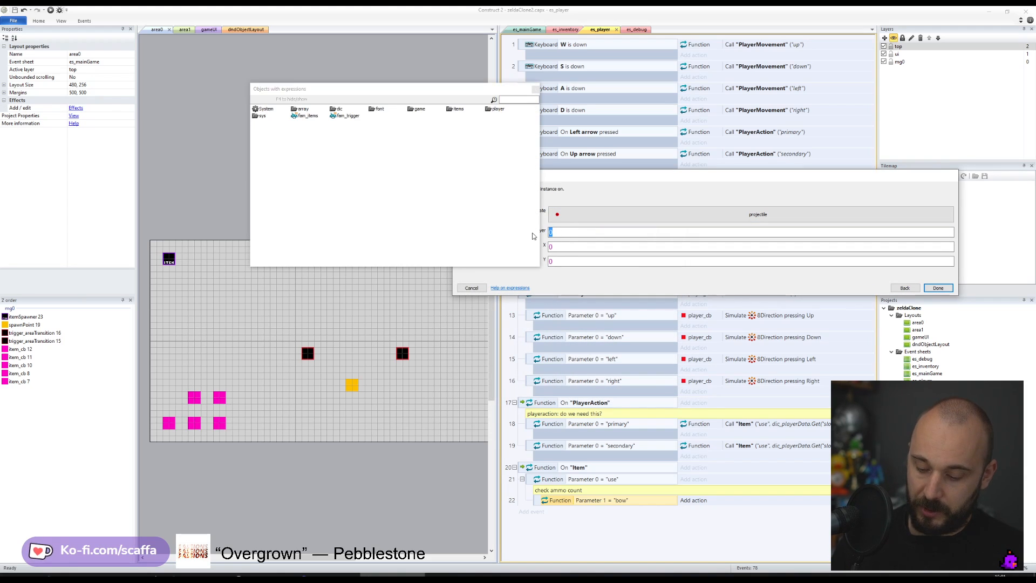
{"action": "type", "text": "\"mg0\""}
{"action": "key", "text": "Return"}
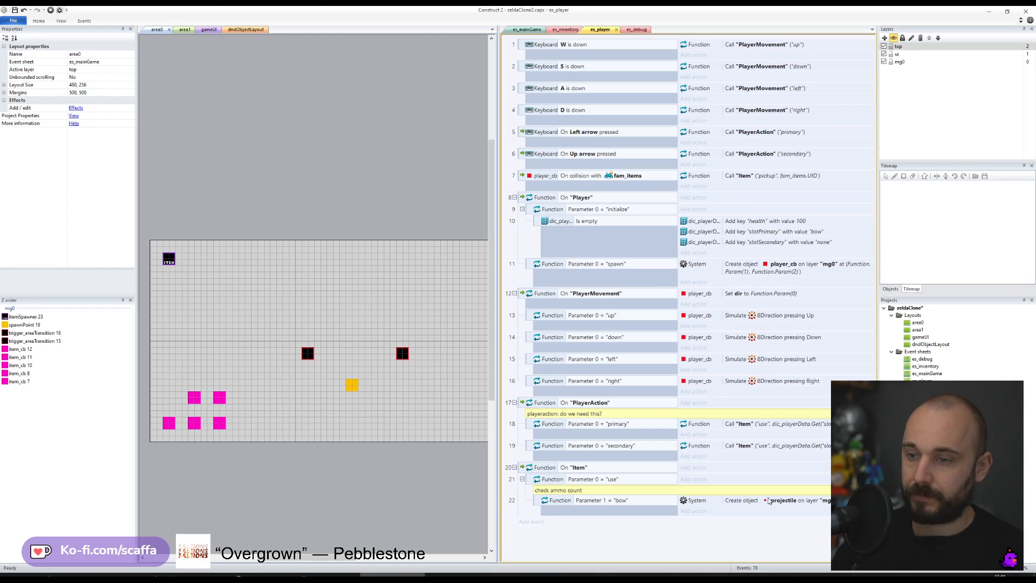
- Add a Function On function event named "Projectile" at the end of es_player
{"action": "left_click", "coordinate": [531, 525]}
{"action": "type", "text": "fun"}
{"action": "key", "text": "Return"}
{"action": "double_click", "coordinate": [402, 285]}
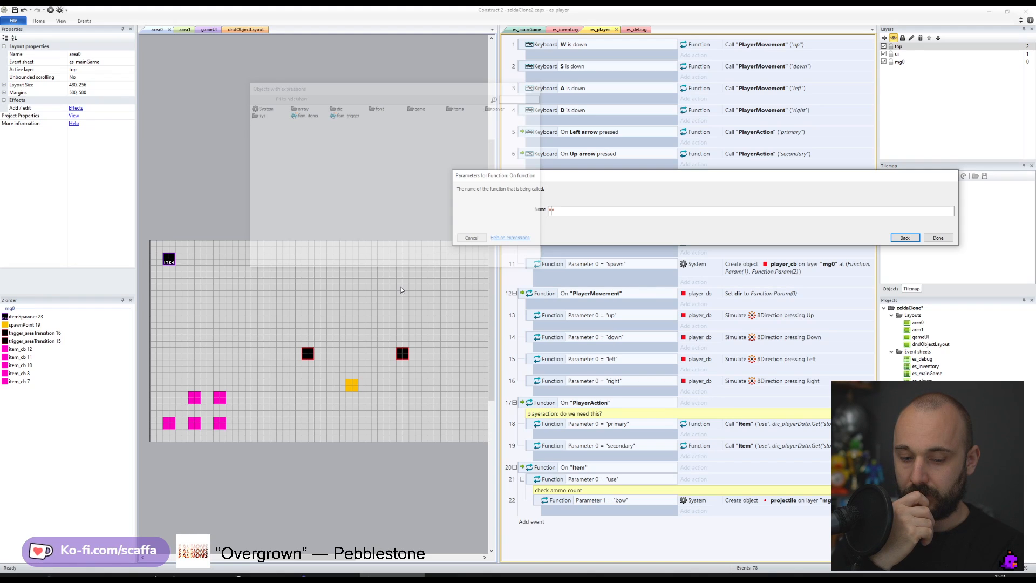
{"action": "type", "text": "P"}
{"action": "type", "text": "rojectile"}
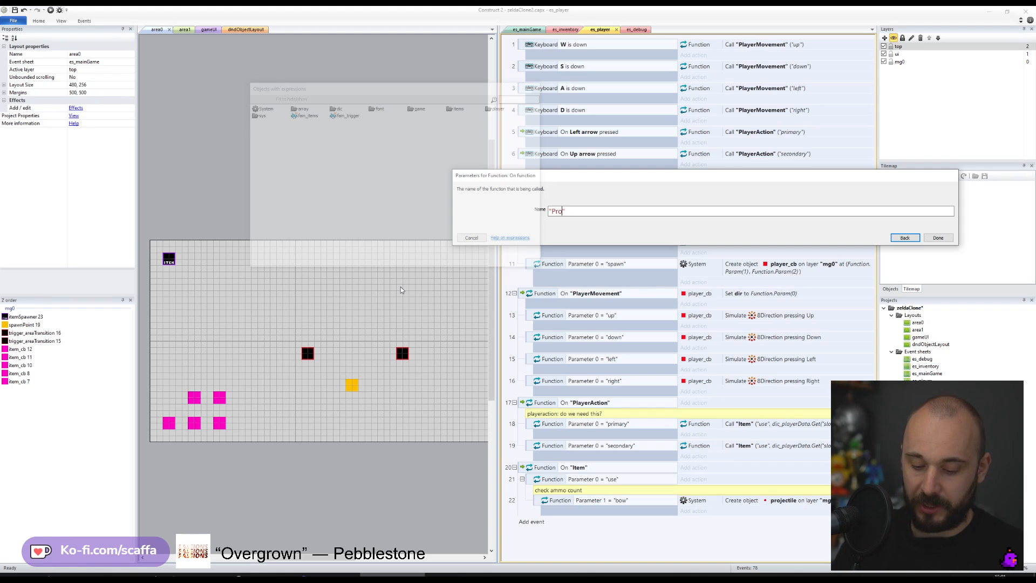
{"action": "key", "text": "Return"}
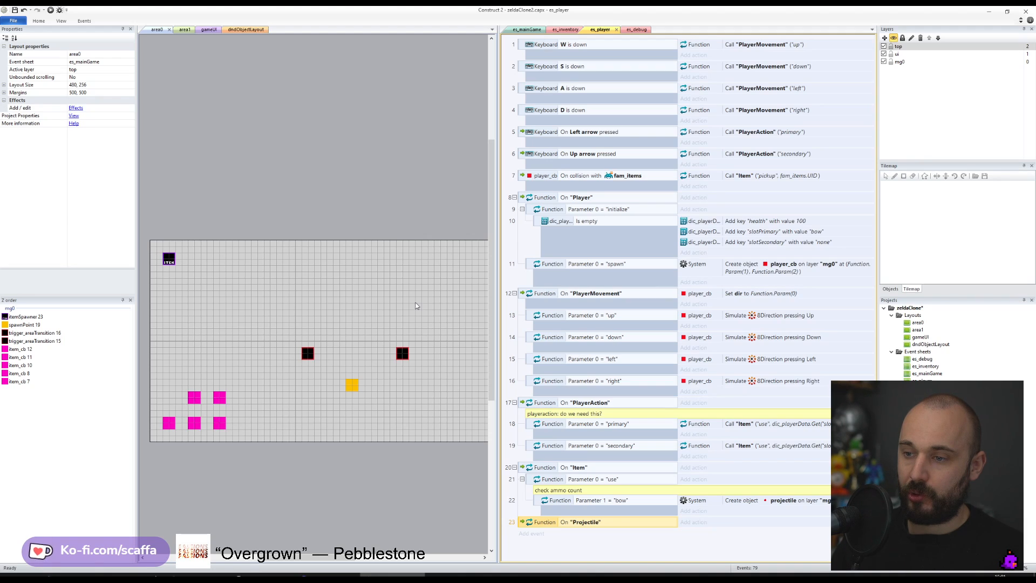
- Add a sub-event under the "Projectile" function comparing Function parameter 0 as equal to "spawn"
{"action": "key", "text": "e"}
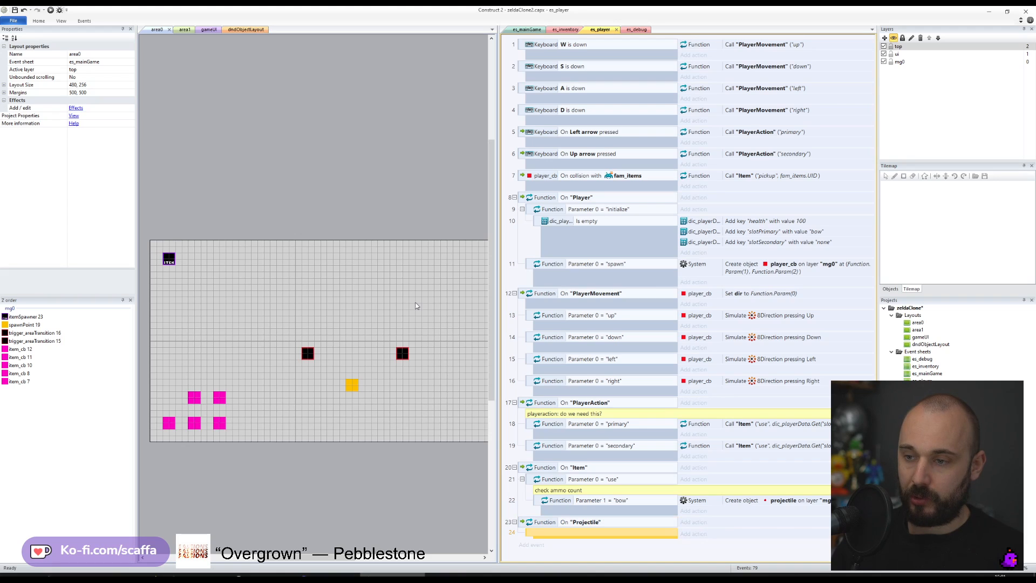
{"action": "type", "text": "func"}
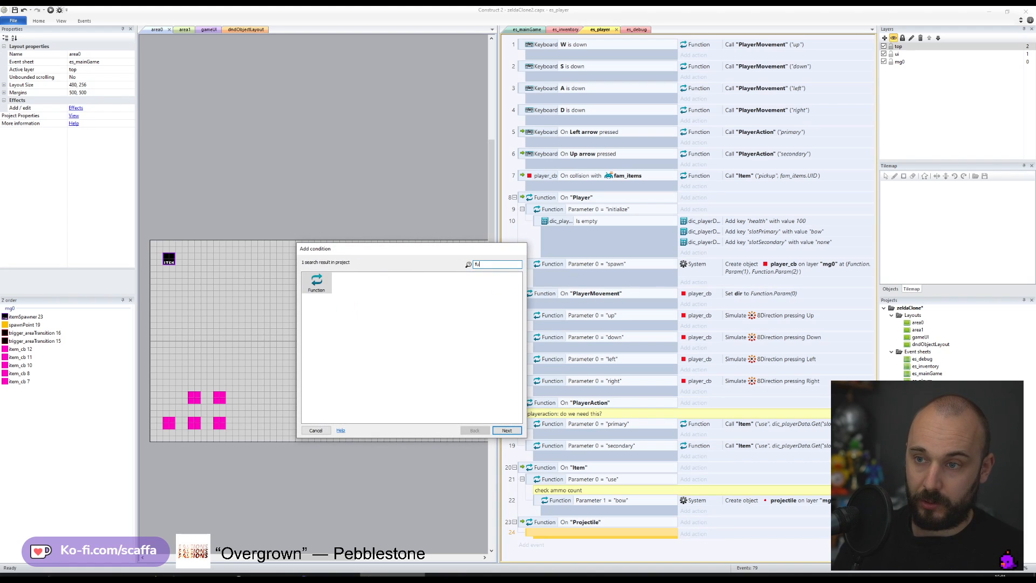
{"action": "key", "text": "Return"}
{"action": "key", "text": "Return"}
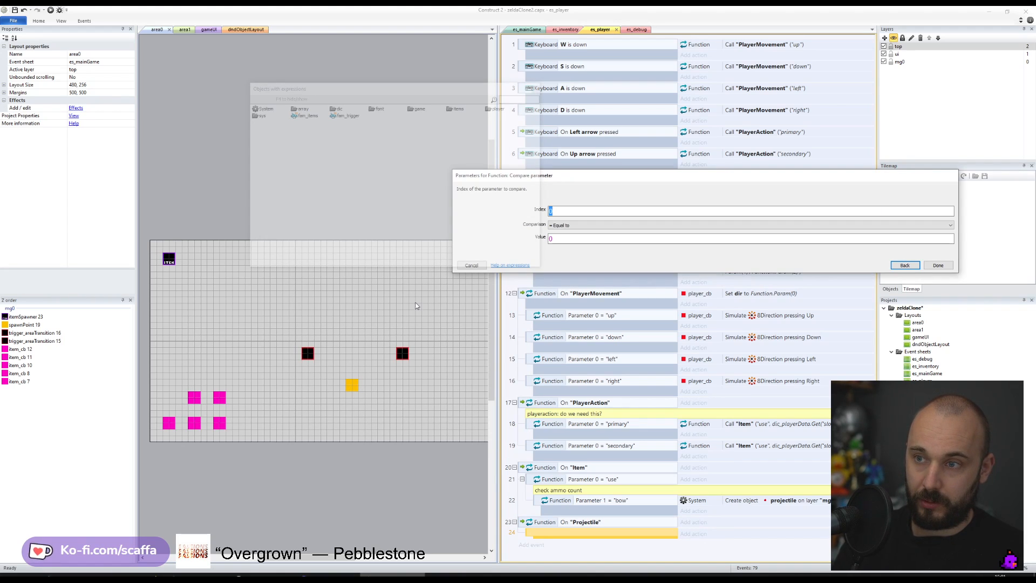
{"action": "type", "text": "0"}
{"action": "key", "text": "Tab"}
{"action": "type", "text": "\"spawn\""}
{"action": "key", "text": "Return"}
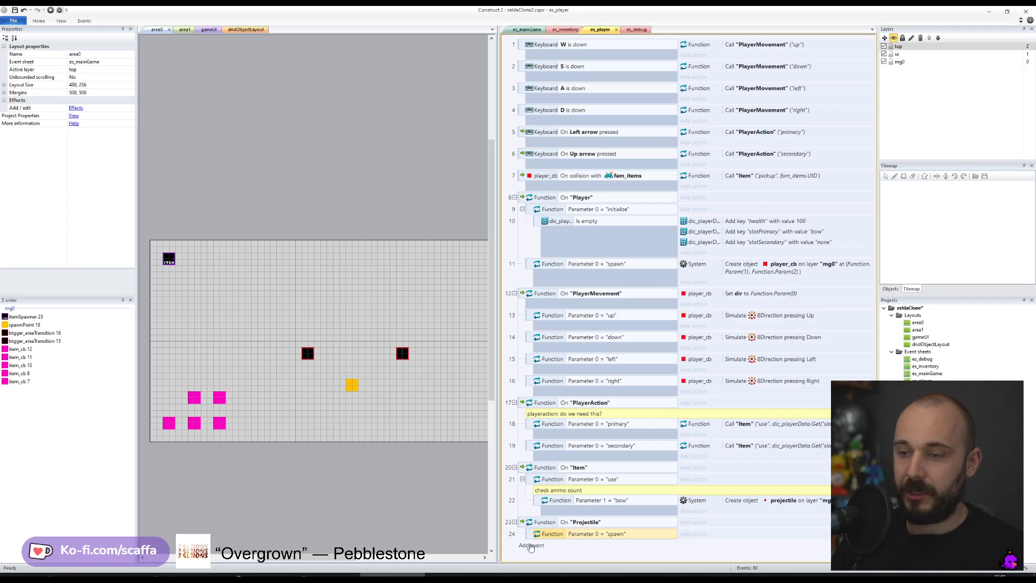
- Duplicate the "spawn" sub-event of the "Projectile" function and set the copy's compared value to "delete"
{"action": "key", "text": "ctrl+c"}
{"action": "key", "text": "ctrl+v"}
{"action": "double_click", "coordinate": [574, 545]}
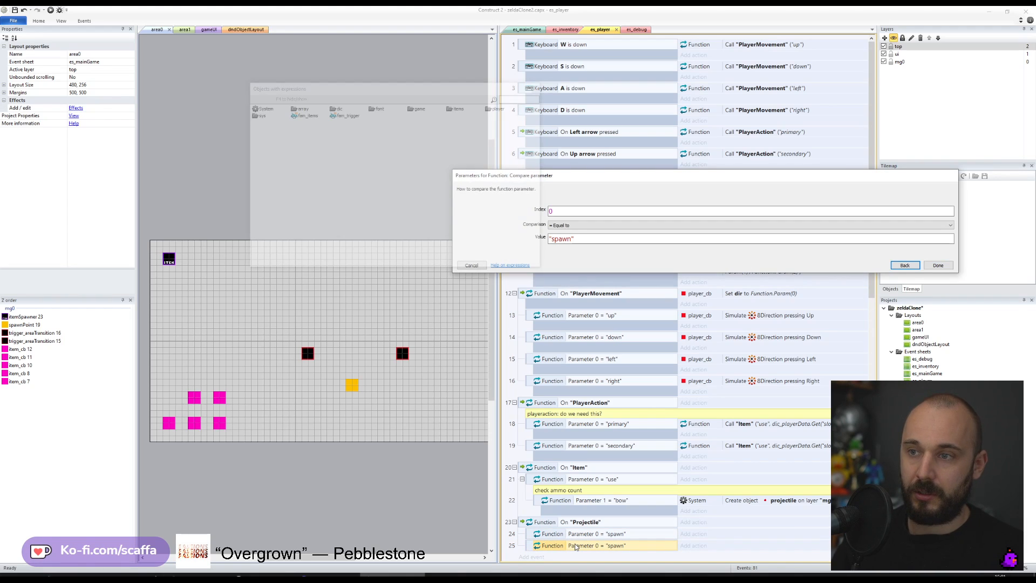
{"action": "key", "text": "Tab"}
{"action": "type", "text": "\"delete\""}
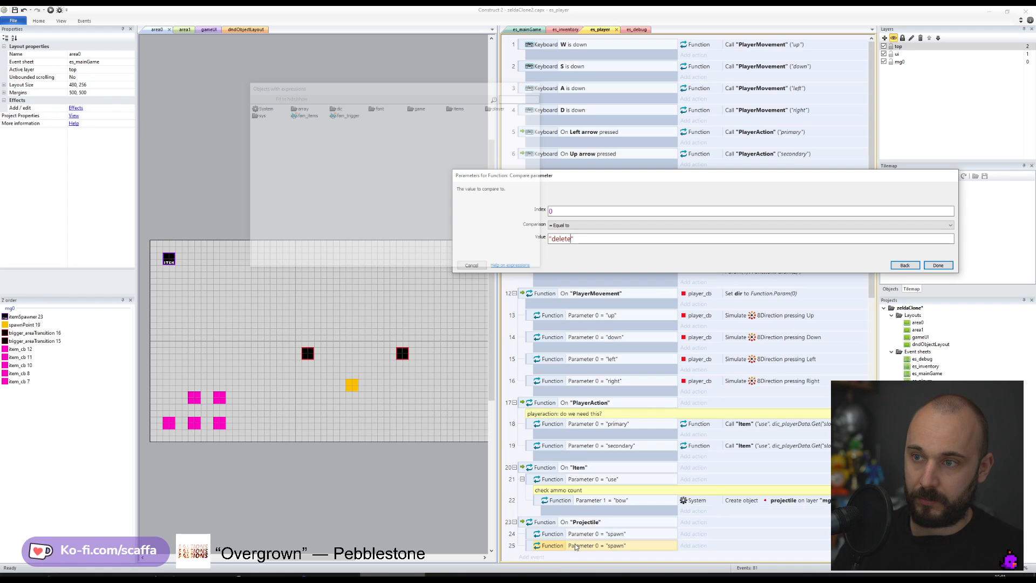
{"action": "key", "text": "Return"}
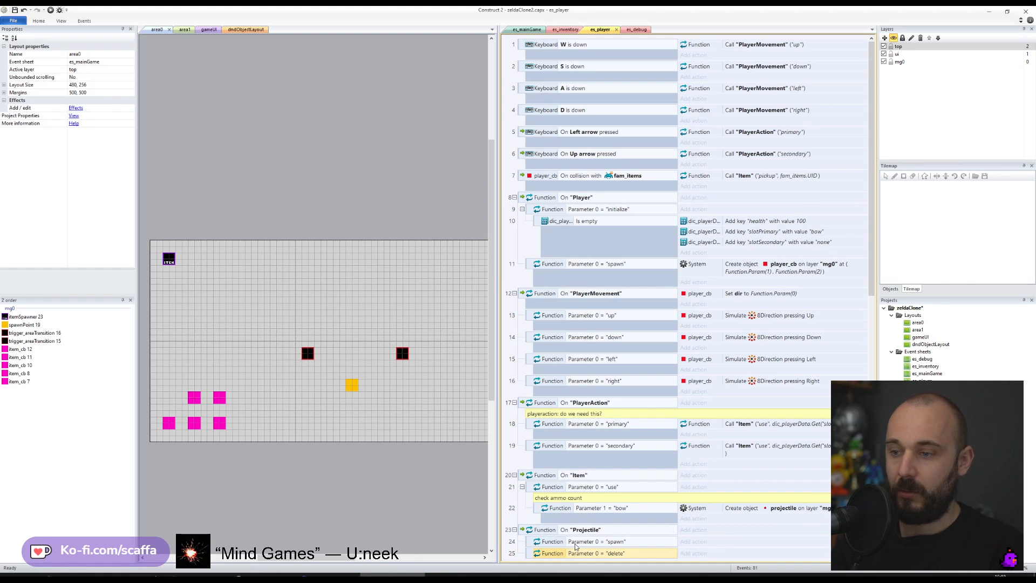
{"action": "scroll", "coordinate": [575, 543], "scroll_direction": "down", "scroll_amount": 2}
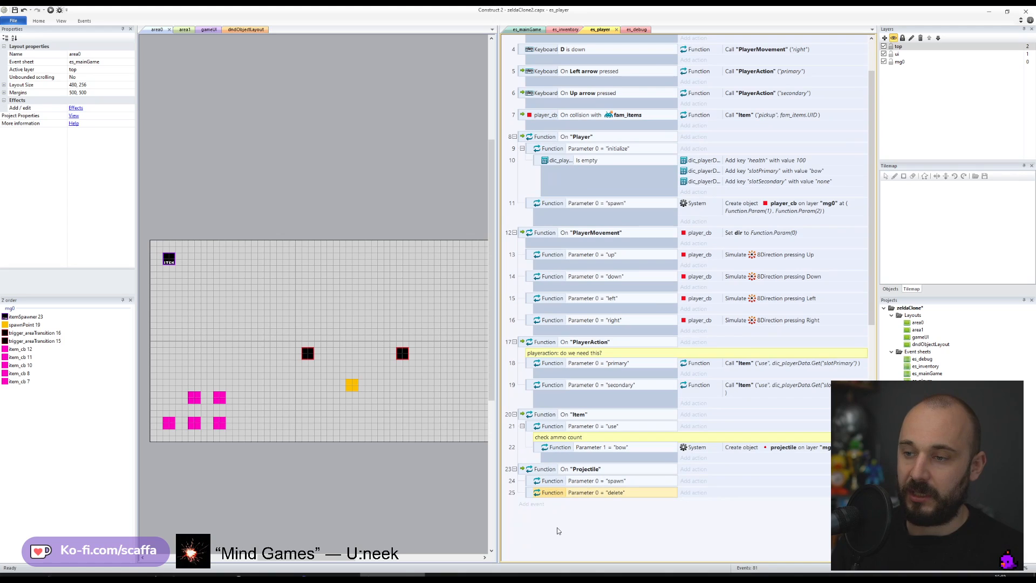
{"action": "left_click", "coordinate": [531, 494]}
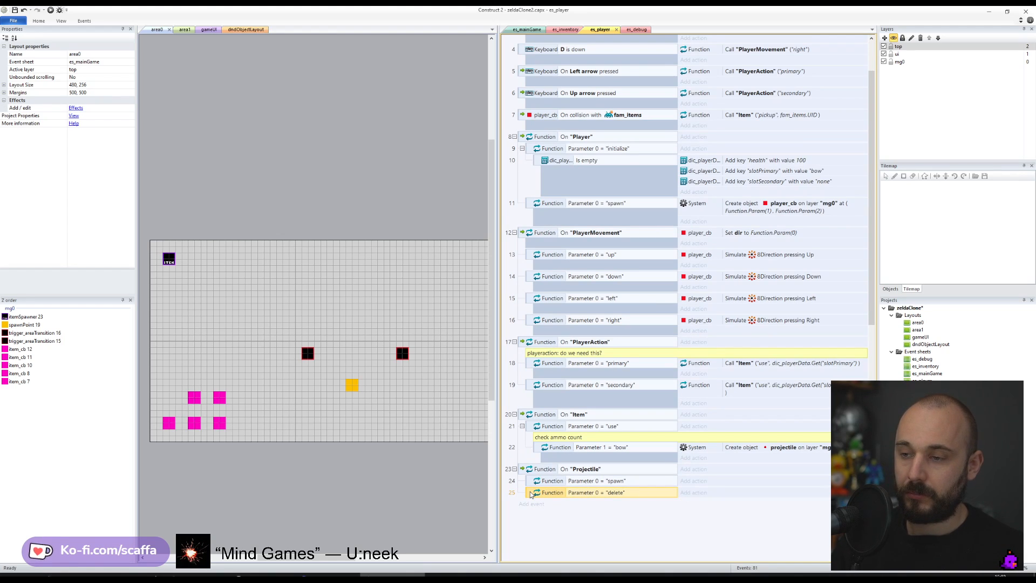
{"action": "key", "text": "ctrl+c"}
{"action": "key", "text": "ctrl+v"}
{"action": "double_click", "coordinate": [611, 506]}
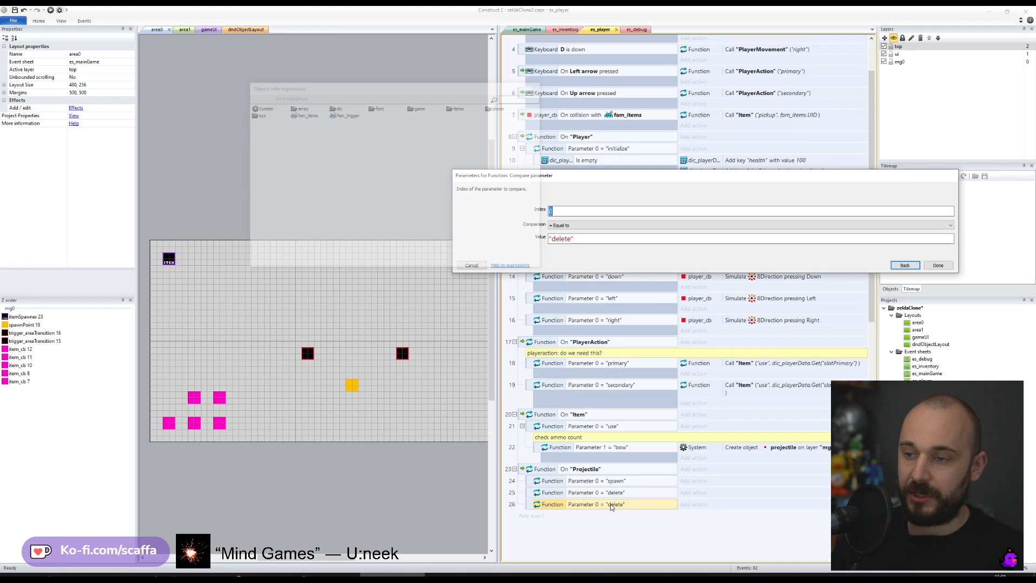
{"action": "key", "text": "Tab"}
{"action": "key", "text": "Tab"}
{"action": "key", "text": "Home"}
{"action": "key", "text": "ctrl+shift+Right"}
{"action": "key", "text": "Escape"}
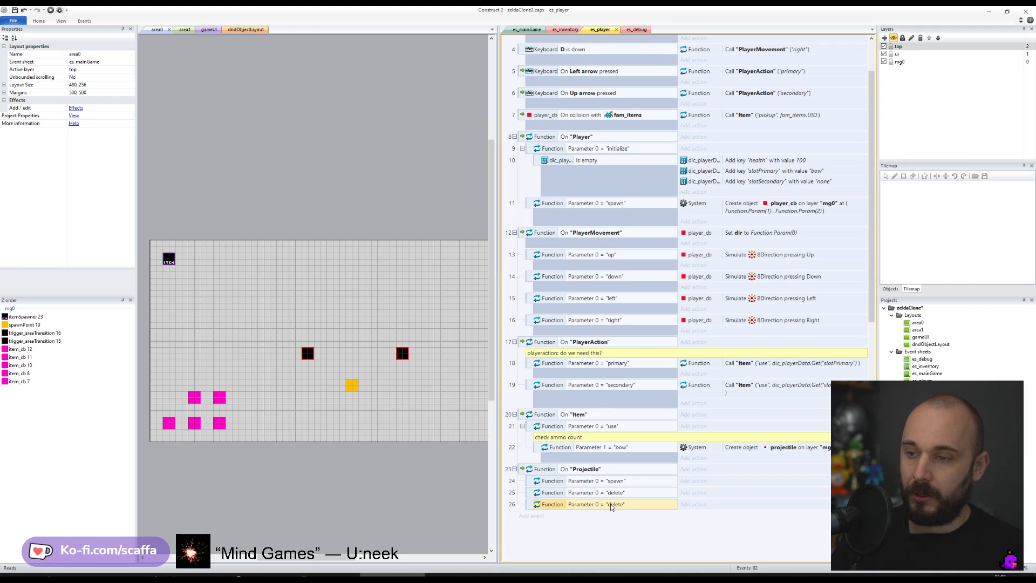
{"action": "key", "text": "Delete"}
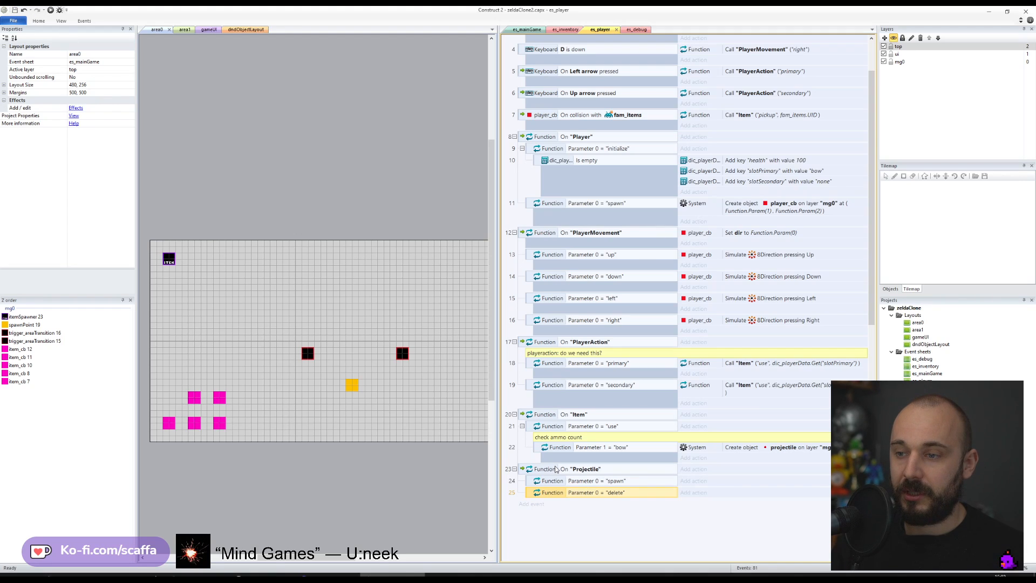
- Add a Text instance variable named "type" with no initial value to the projectile object
{"action": "left_click", "coordinate": [589, 469]}
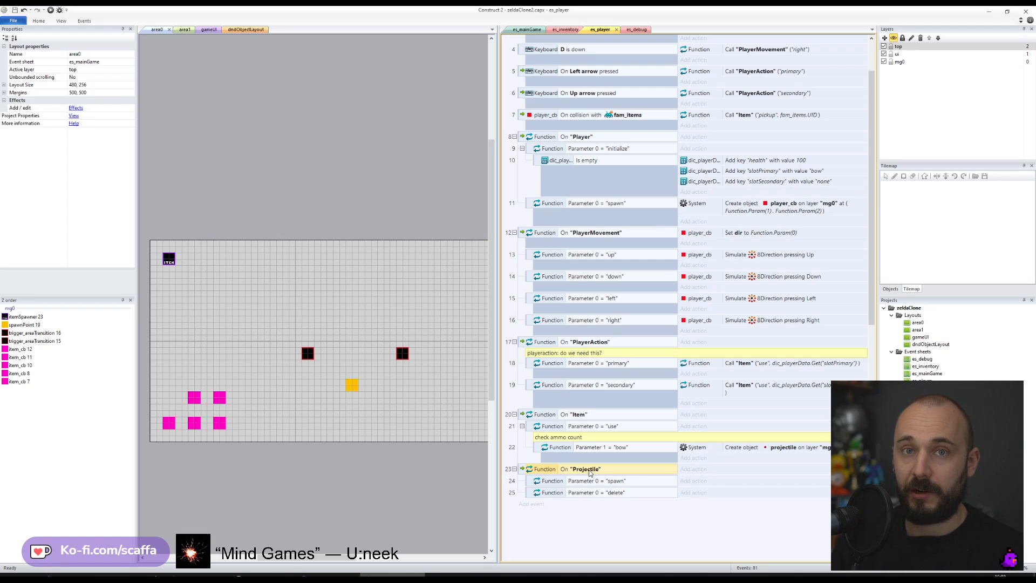
{"action": "left_click", "coordinate": [798, 453]}
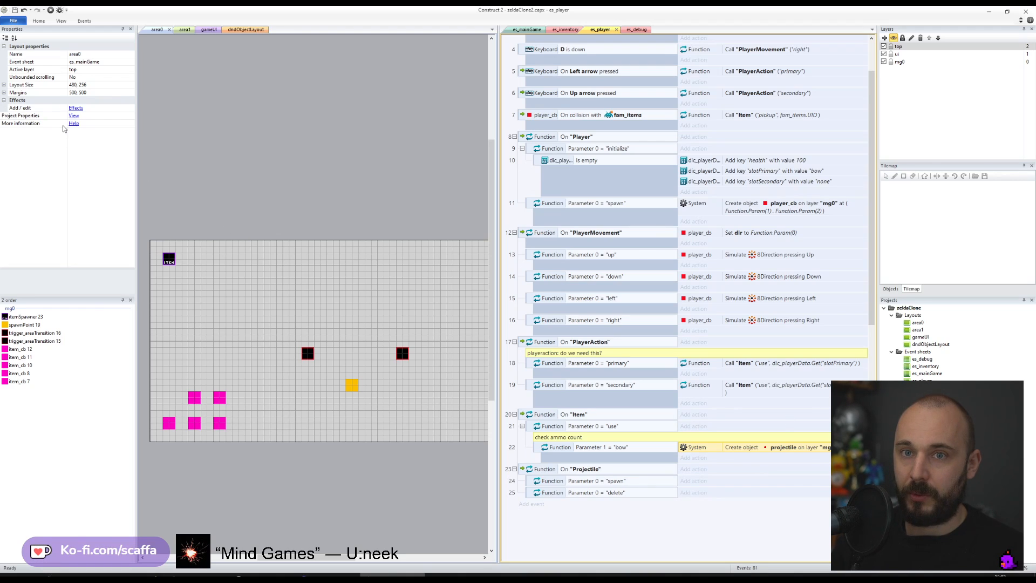
{"action": "left_click", "coordinate": [922, 467]}
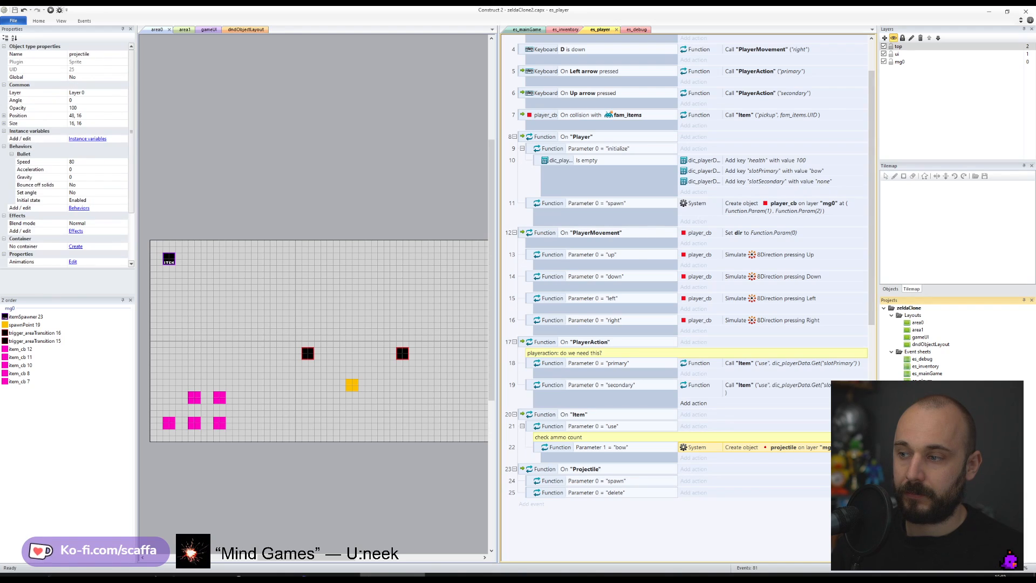
{"action": "left_click", "coordinate": [93, 139]}
{"action": "left_click", "coordinate": [459, 249]}
{"action": "left_click", "coordinate": [522, 279]}
{"action": "left_click", "coordinate": [522, 279]}
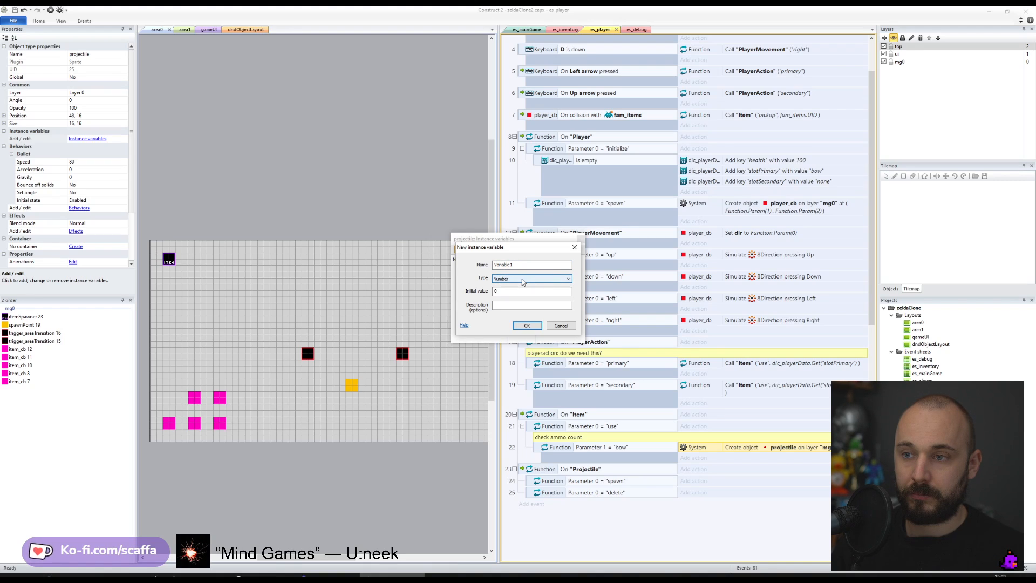
{"action": "left_click", "coordinate": [522, 264]}
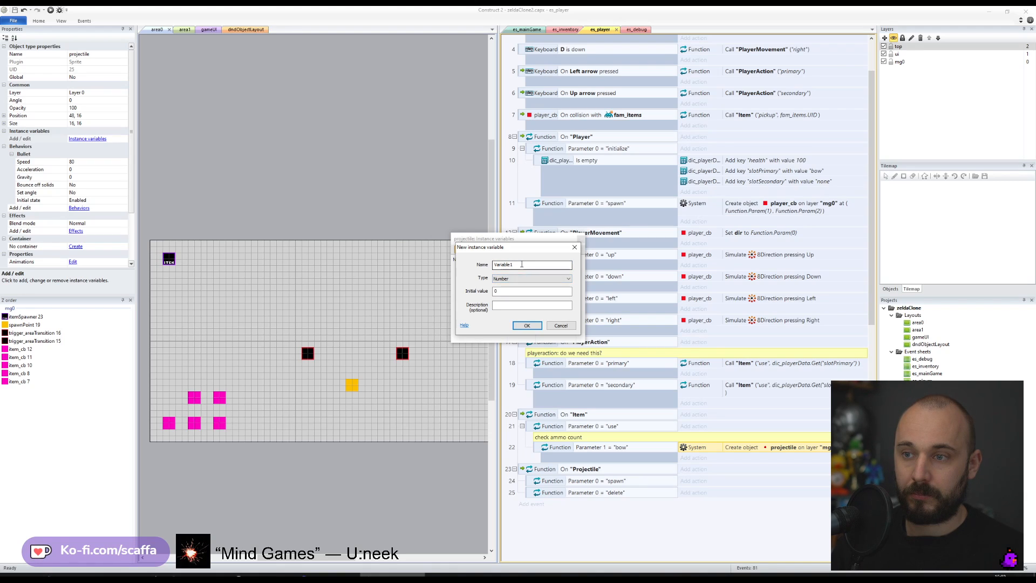
{"action": "left_click", "coordinate": [525, 278]}
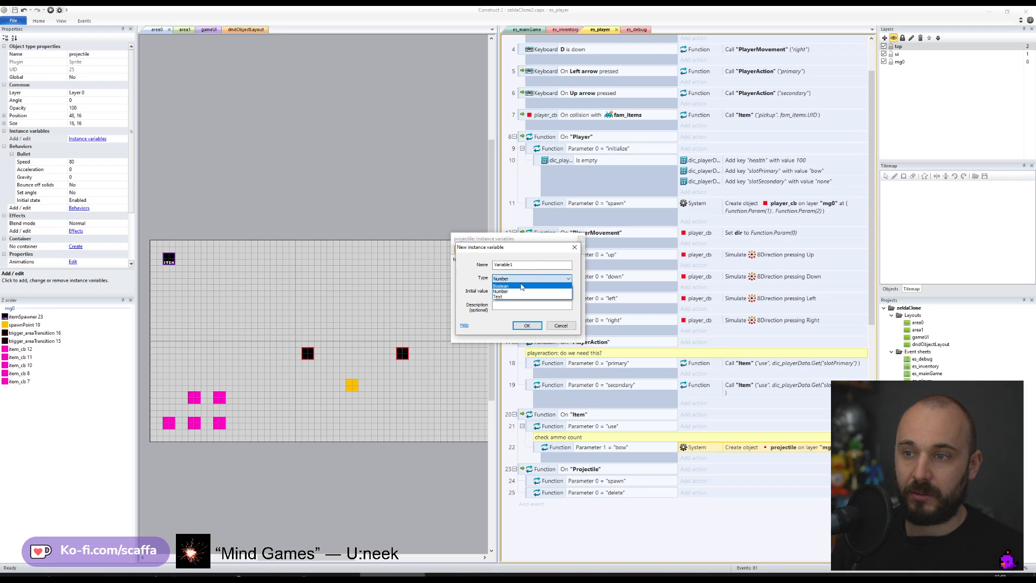
{"action": "left_click", "coordinate": [497, 294]}
{"action": "key", "text": "shift+Tab"}
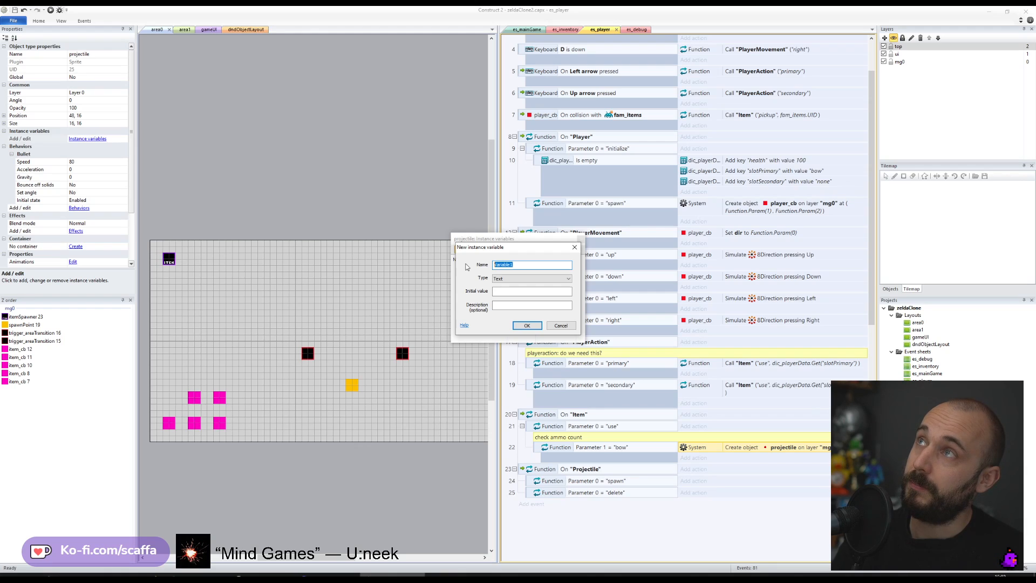
{"action": "type", "text": "type"}
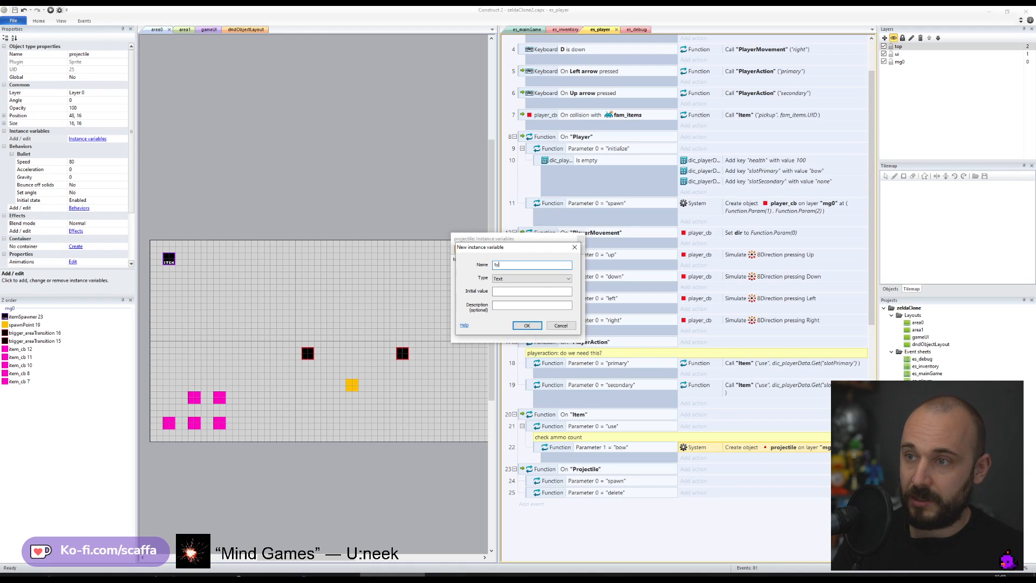
{"action": "key", "text": "Tab"}
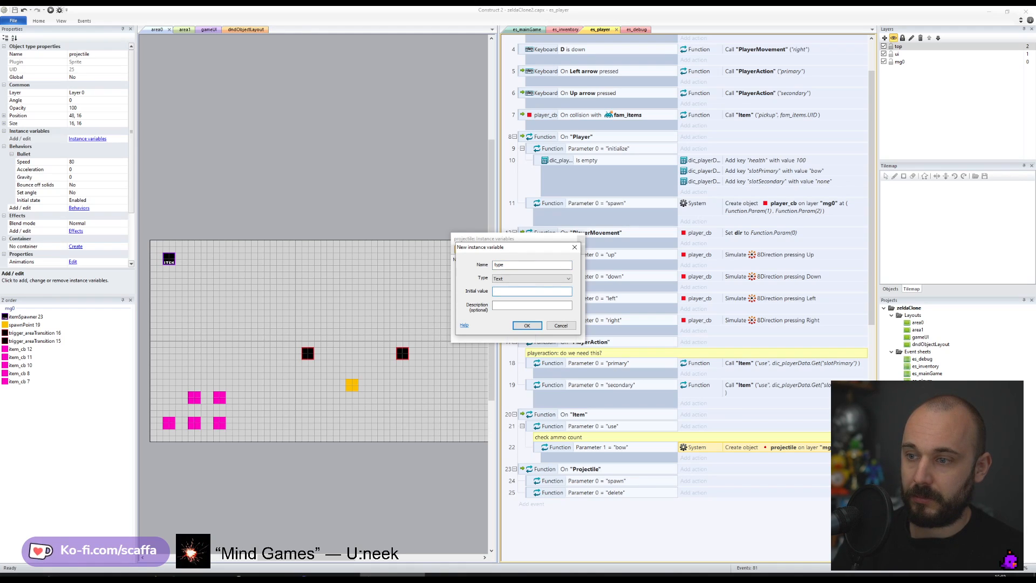
{"action": "key", "text": "Return"}
{"action": "key", "text": "Escape"}
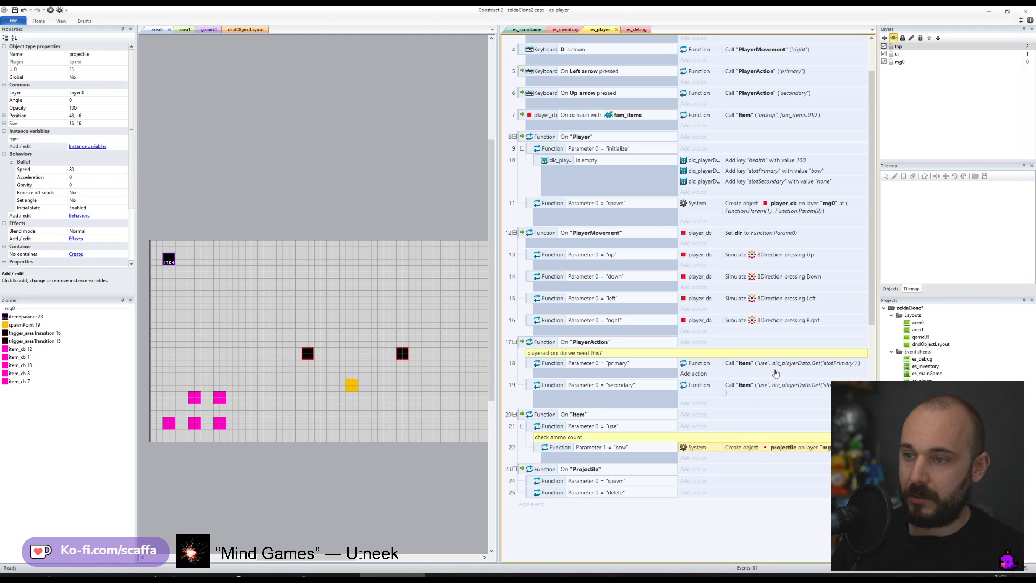
- Add a Function Call function action to the Parameter 1 = "bow" condition, calling "Projectile"
{"action": "left_click", "coordinate": [689, 460]}
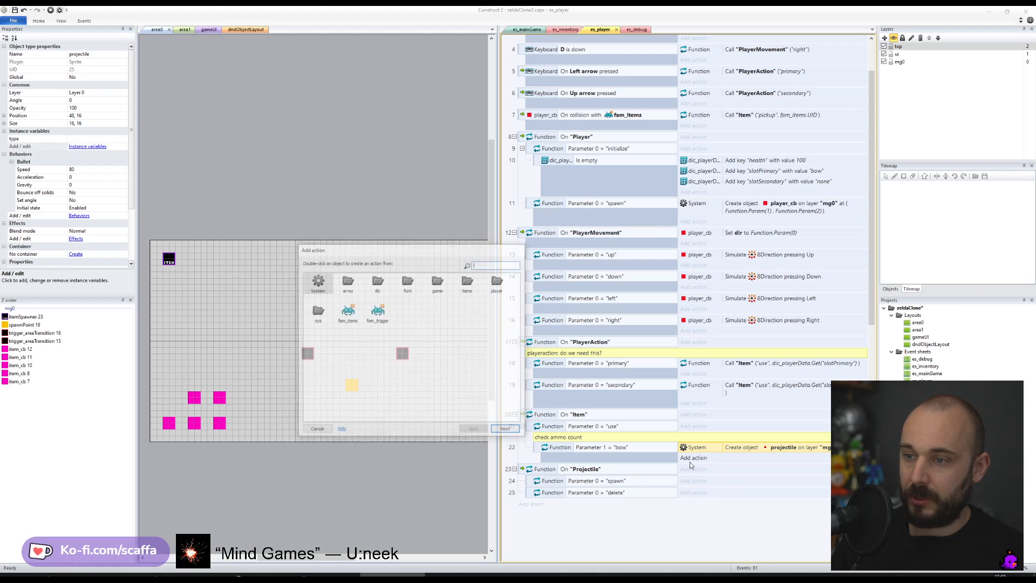
{"action": "type", "text": "func"}
{"action": "key", "text": "Return"}
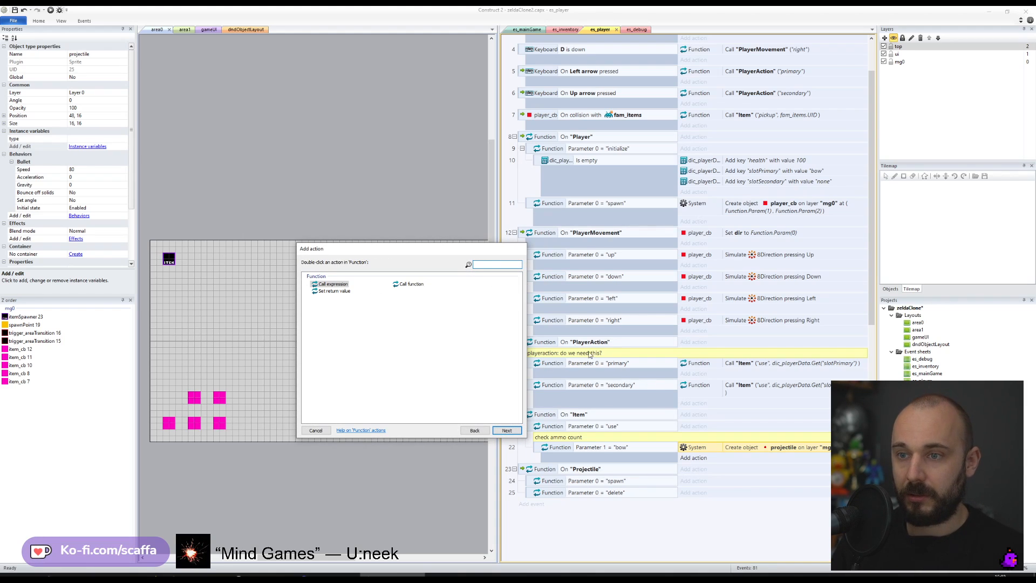
{"action": "double_click", "coordinate": [412, 285]}
{"action": "type", "text": "\""}
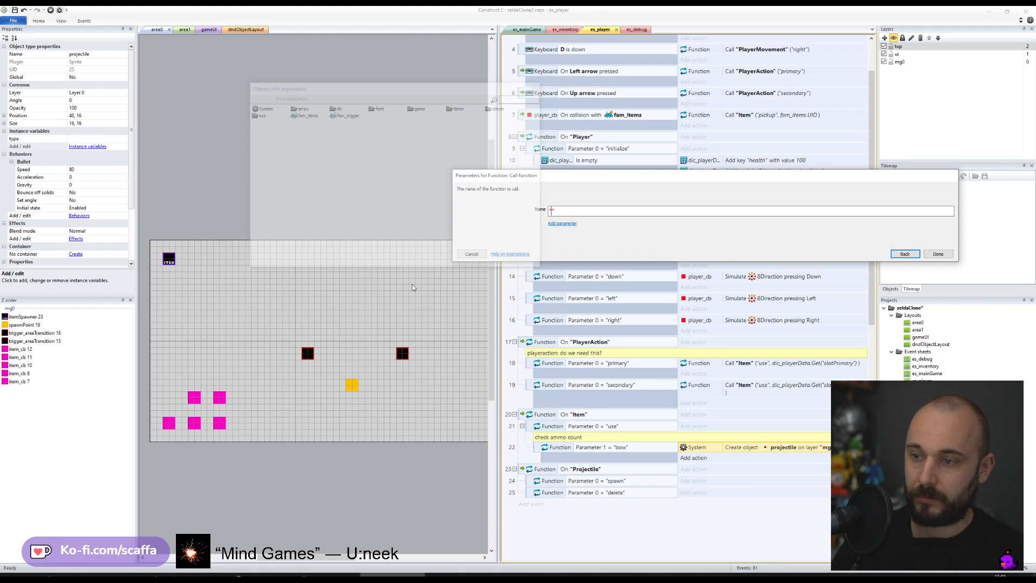
{"action": "type", "text": "Project"}
{"action": "type", "text": "ile"}
- Add three parameters to the "Projectile" call: "spawn", "player" and player_cb.X
{"action": "key", "text": "Tab"}
{"action": "key", "text": "Return"}
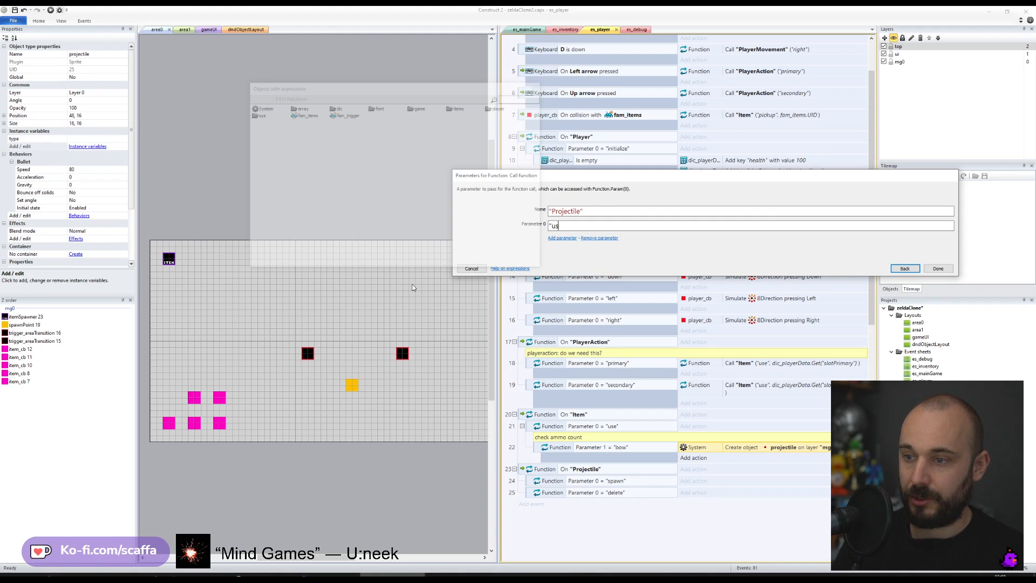
{"action": "type", "text": "\"spawn"}
{"action": "key", "text": "Tab"}
{"action": "key", "text": "Return"}
{"action": "type", "text": "\"play"}
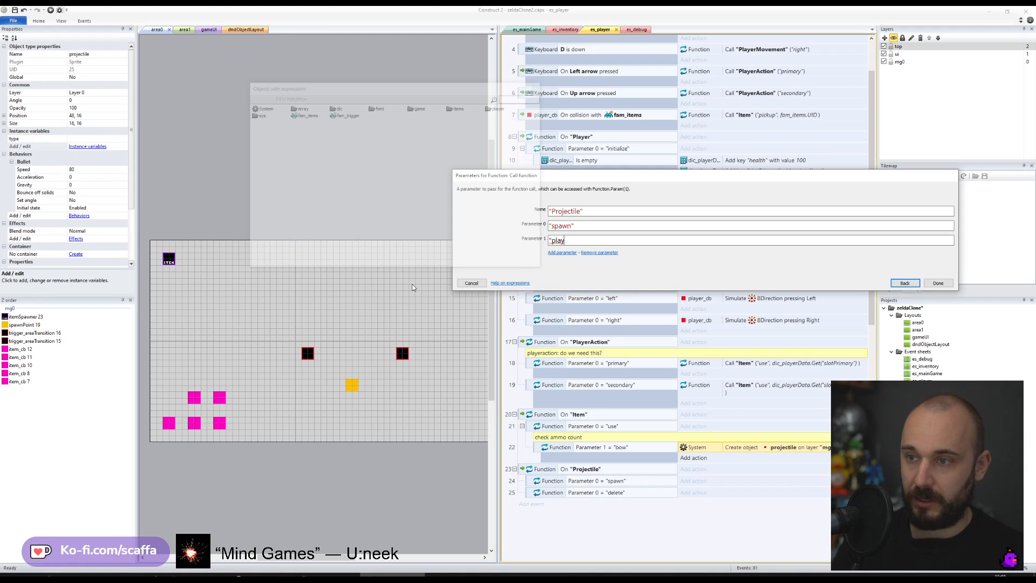
{"action": "type", "text": "er\""}
{"action": "key", "text": "Tab"}
{"action": "key", "text": "Return"}
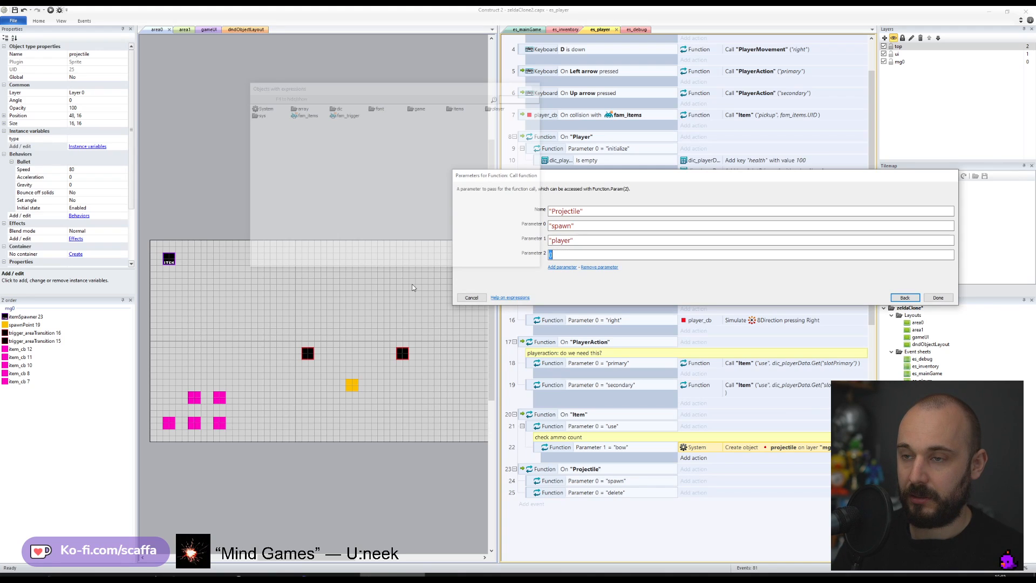
{"action": "type", "text": "\""}
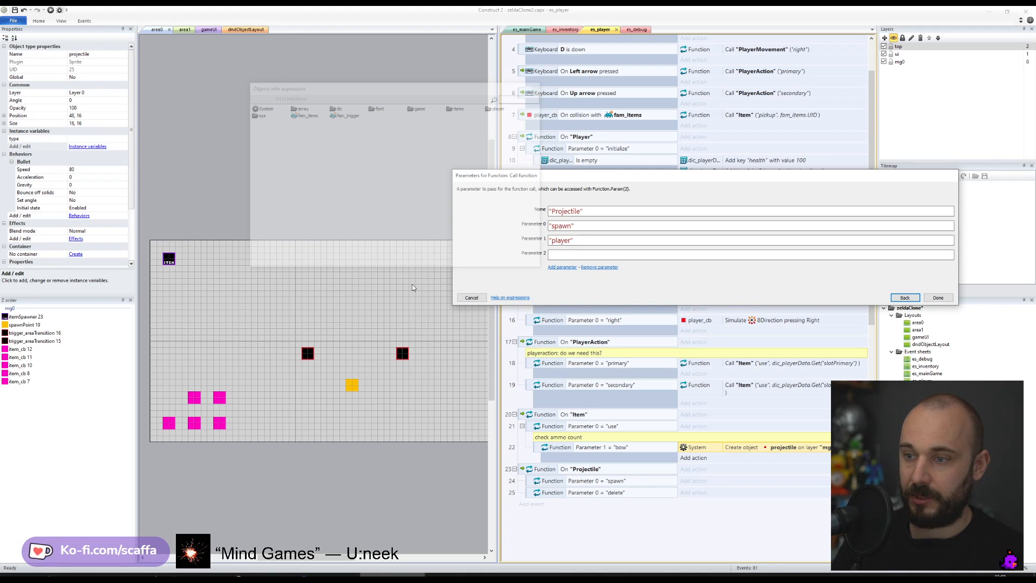
{"action": "type", "text": "player_cb.X"}
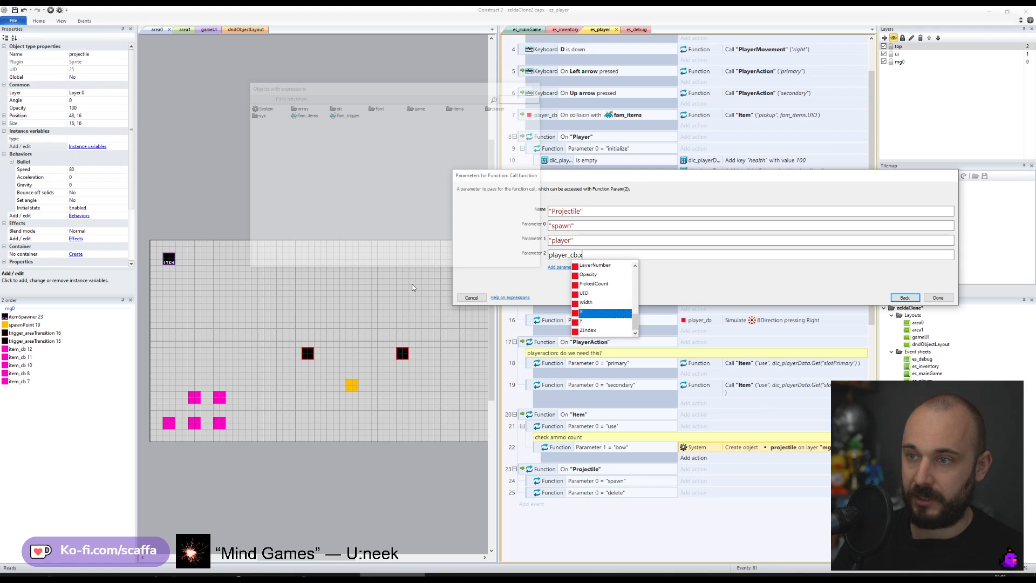
- Pass player_cb.X and player_cb.Y as parameters 2 and 3 of the "Projectile" function call
{"action": "key", "text": "Tab"}
{"action": "key", "text": "Return"}
{"action": "key", "text": "shift+Tab"}
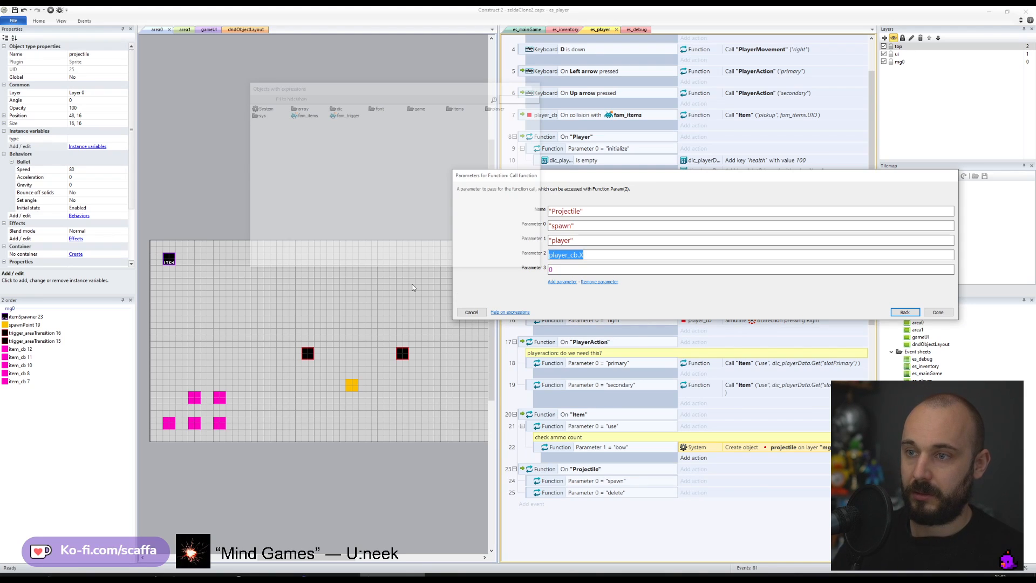
{"action": "key", "text": "ctrl+c"}
{"action": "key", "text": "Tab"}
{"action": "key", "text": "ctrl+v"}
{"action": "key", "text": "BackSpace"}
{"action": "type", "text": "Y"}
- Add parameter 4 with the value "bow" to the "Projectile" function call and finish the action
{"action": "key", "text": "Tab"}
{"action": "key", "text": "Return"}
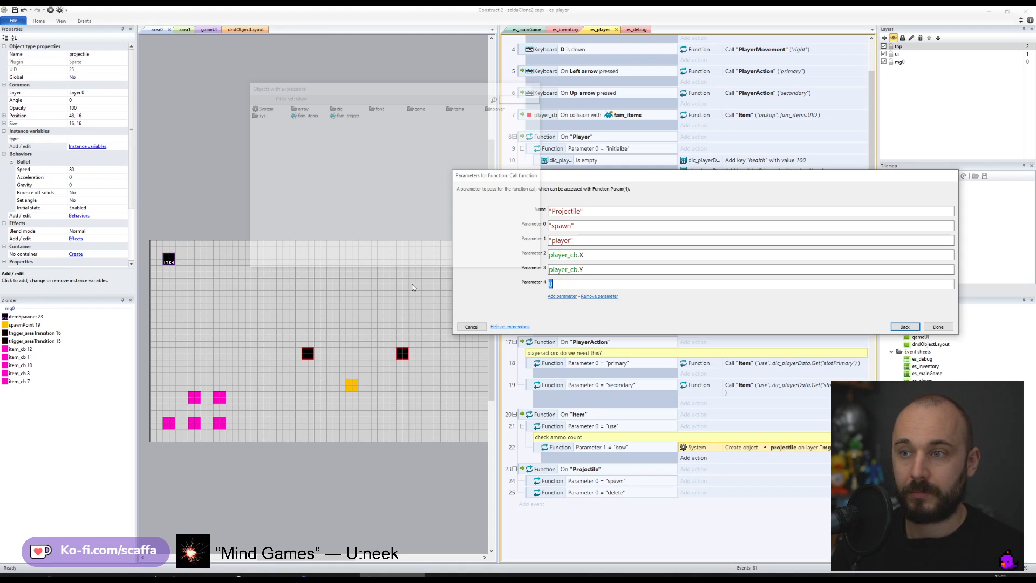
{"action": "type", "text": "\"bow\""}
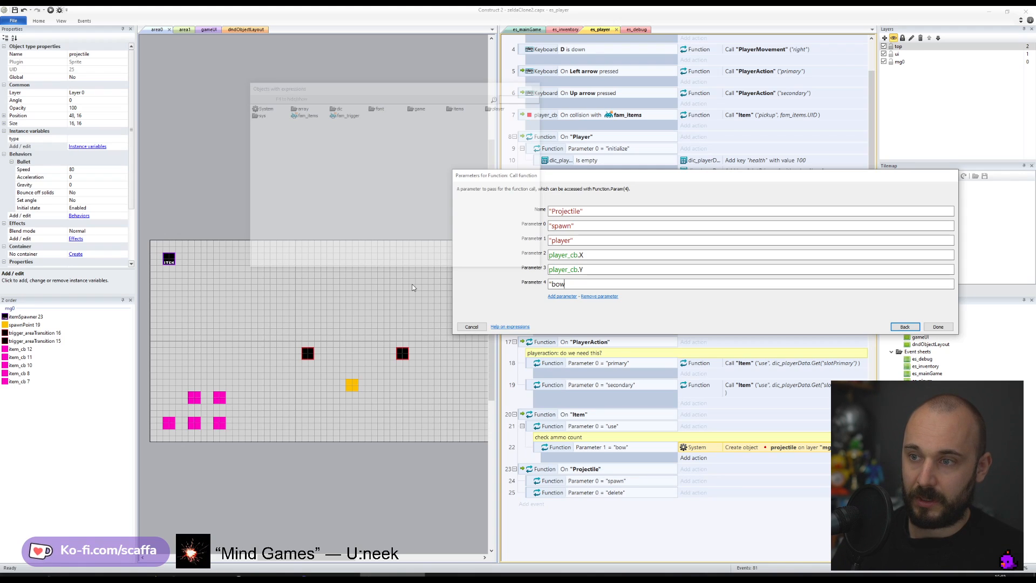
{"action": "key", "text": "Return"}
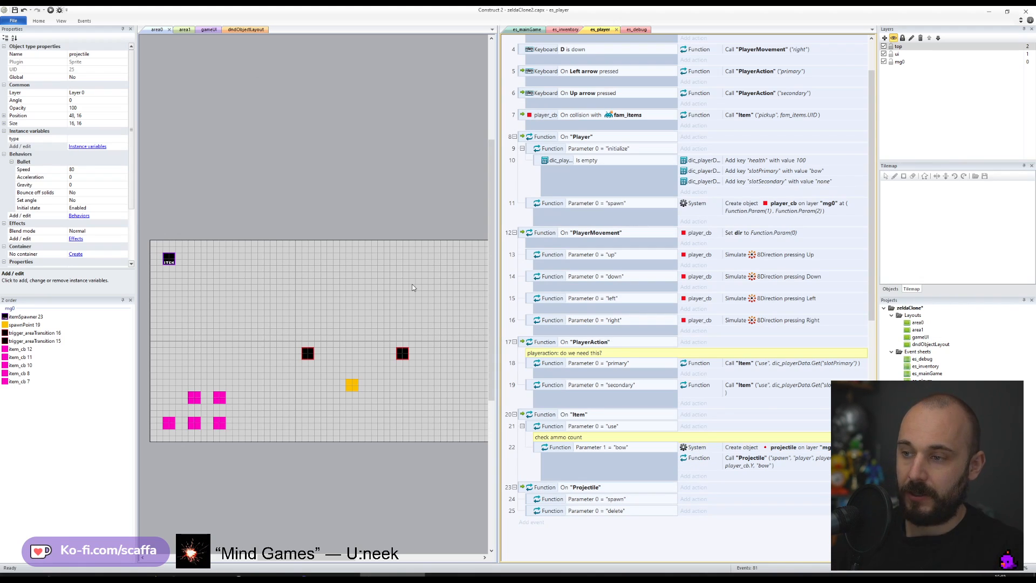
- Change parameter 4 of the "Projectile" function call to "arrow"
{"action": "double_click", "coordinate": [758, 460]}
{"action": "key", "text": "Tab"}
{"action": "key", "text": "Tab"}
{"action": "key", "text": "Tab"}
{"action": "key", "text": "Tab"}
{"action": "key", "text": "Tab"}
{"action": "type", "text": "ar"}
{"action": "type", "text": "rows"}
{"action": "key", "text": "BackSpace"}
{"action": "key", "text": "Return"}
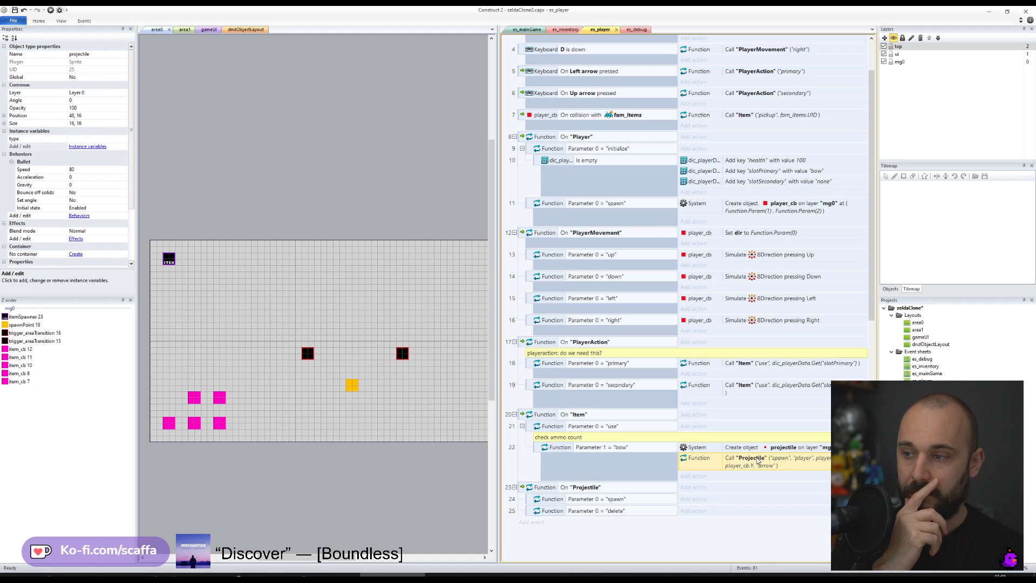
- Reorder the "Projectile" call so parameter 2 is "arrow", parameter 3 is player_cb.X and parameter 4 is player_cb.Y
{"action": "double_click", "coordinate": [758, 460]}
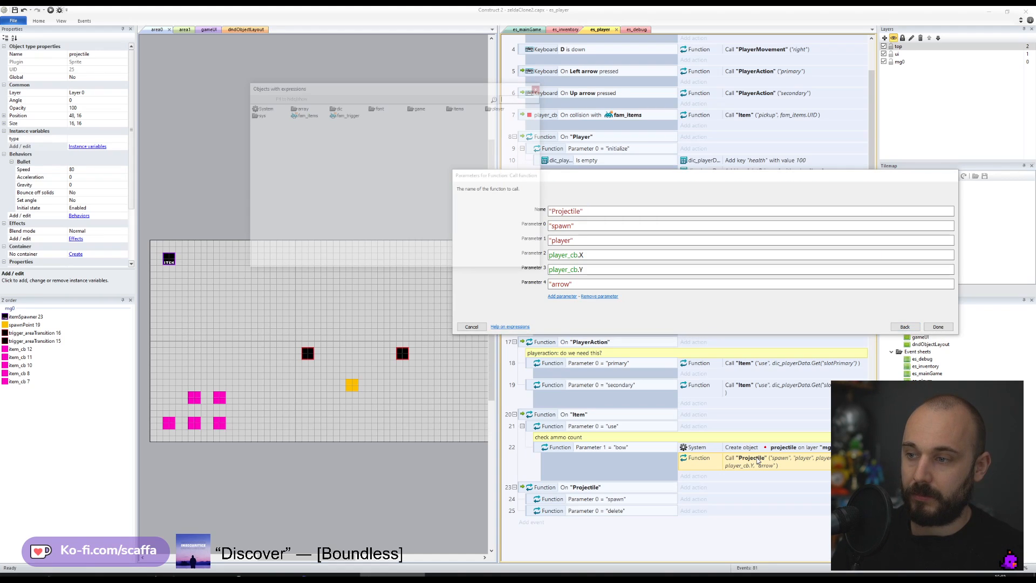
{"action": "left_click_drag", "start_coordinate": [585, 285], "coordinate": [548, 271]}
{"action": "key", "text": "ctrl+x"}
{"action": "left_click", "coordinate": [585, 255]}
{"action": "key", "text": "ctrl+v"}
{"action": "key", "text": "BackSpace"}
{"action": "key", "text": "ctrl+v"}
{"action": "left_click", "coordinate": [572, 284]}
{"action": "key", "text": "ctrl+v"}
{"action": "key", "text": "BackSpace"}
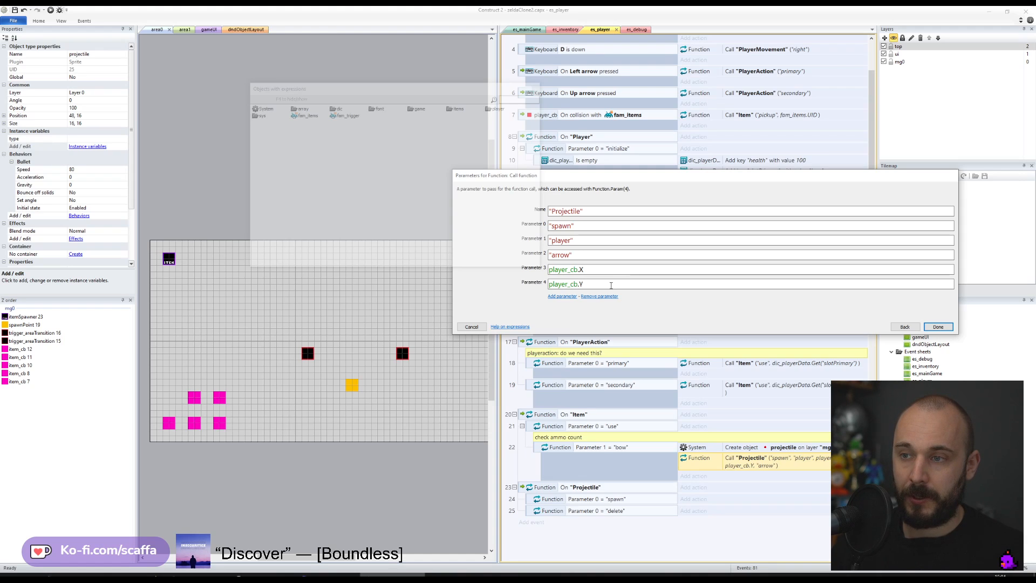
- Add player_cb.dir as parameter 5 of the "Projectile" function call and save the project
{"action": "key", "text": "Tab"}
{"action": "key", "text": "Return"}
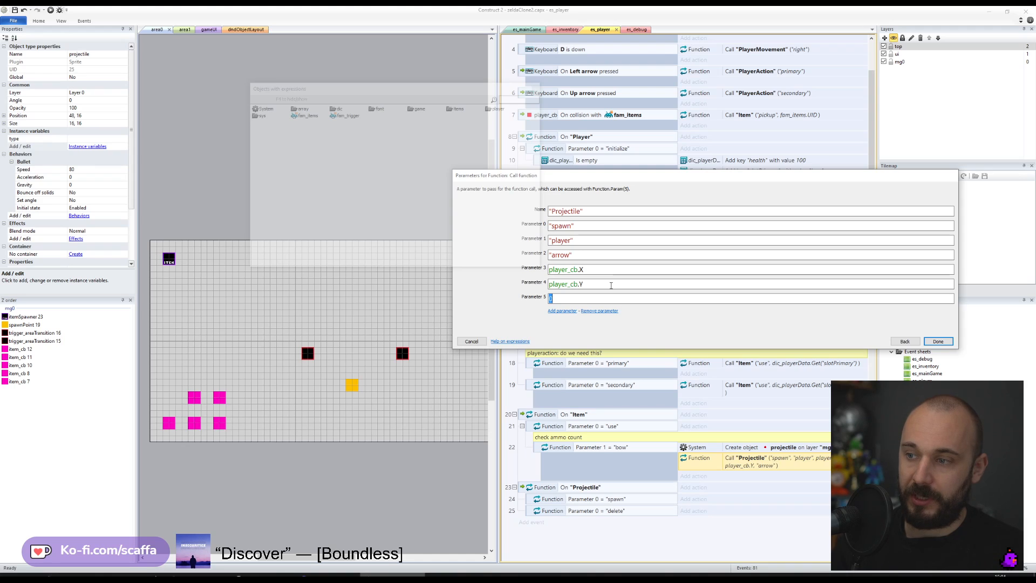
{"action": "type", "text": "player_cb.d"}
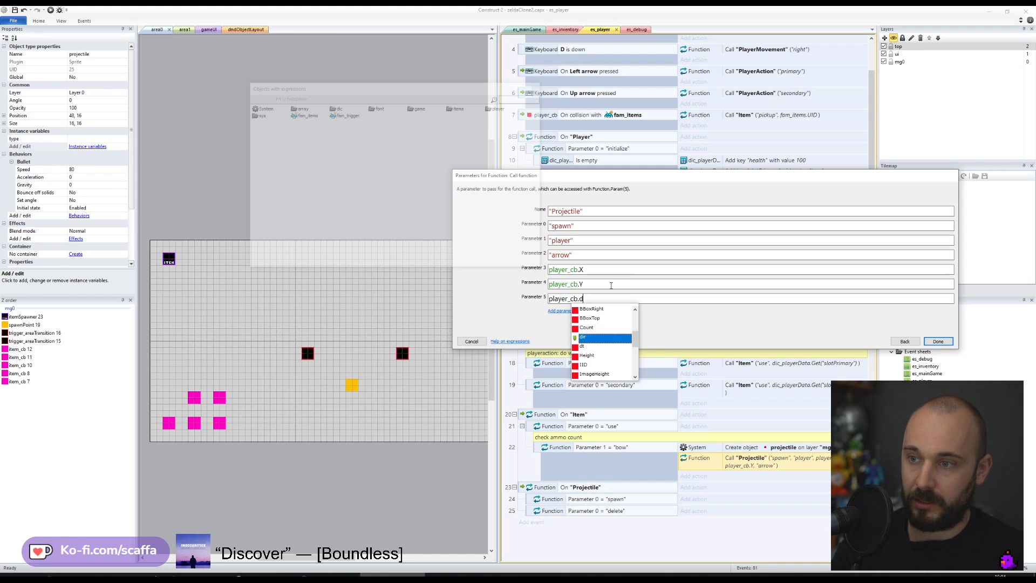
{"action": "key", "text": "Return"}
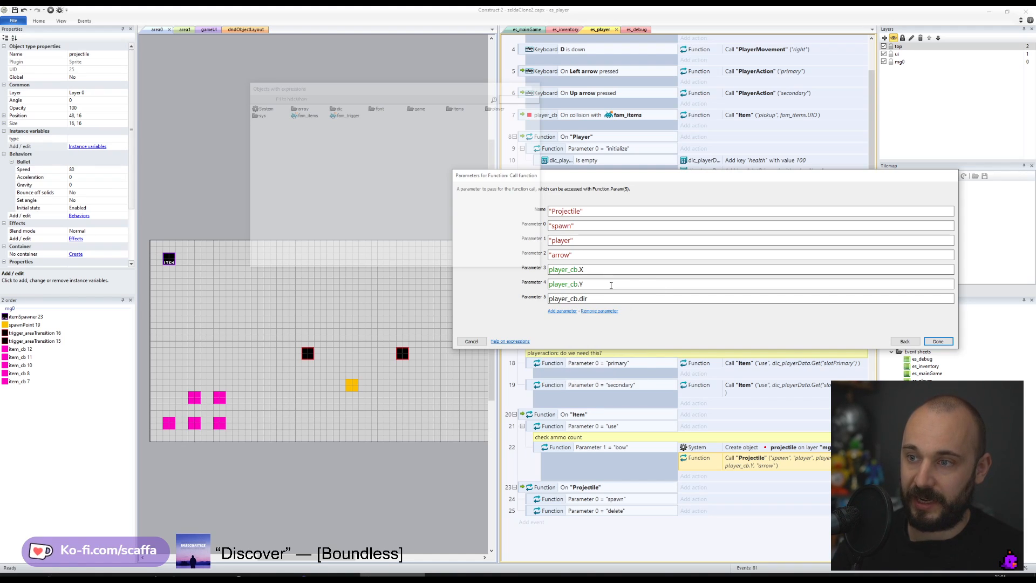
{"action": "key", "text": "Return"}
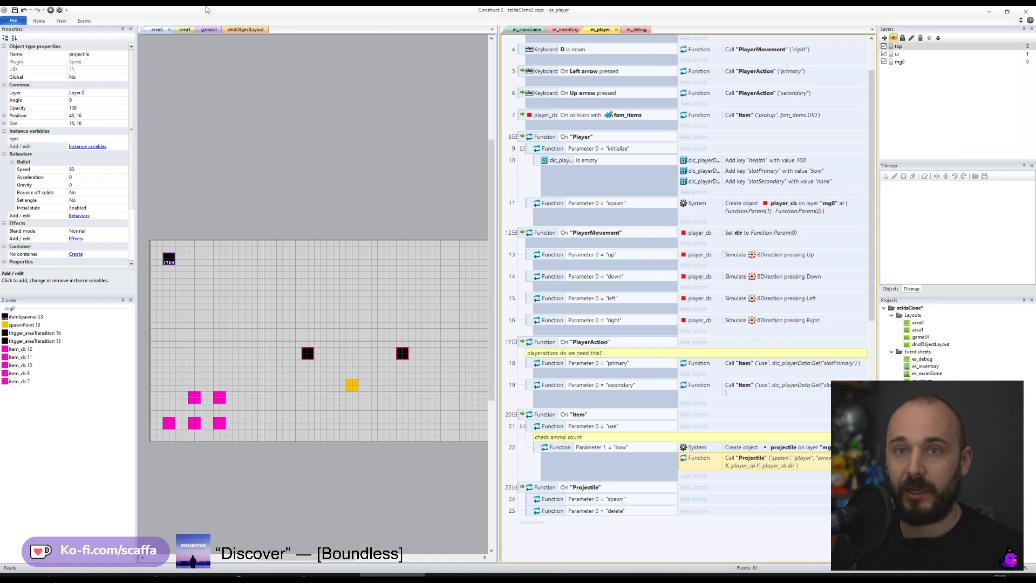
{"action": "left_click", "coordinate": [14, 10]}
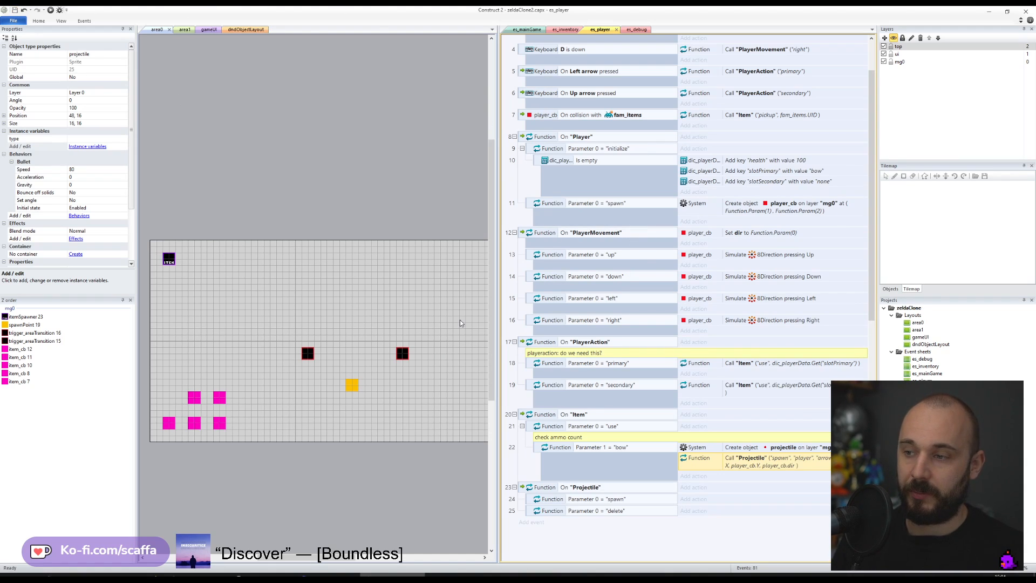
- Review the parameters of the "Projectile" function call and save the project
{"action": "double_click", "coordinate": [781, 466]}
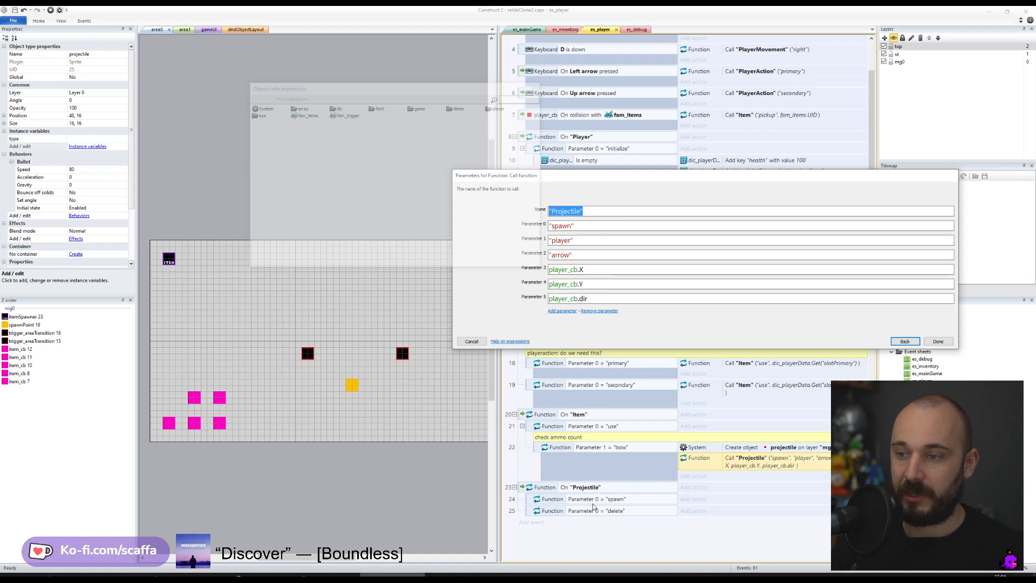
{"action": "left_click", "coordinate": [939, 342]}
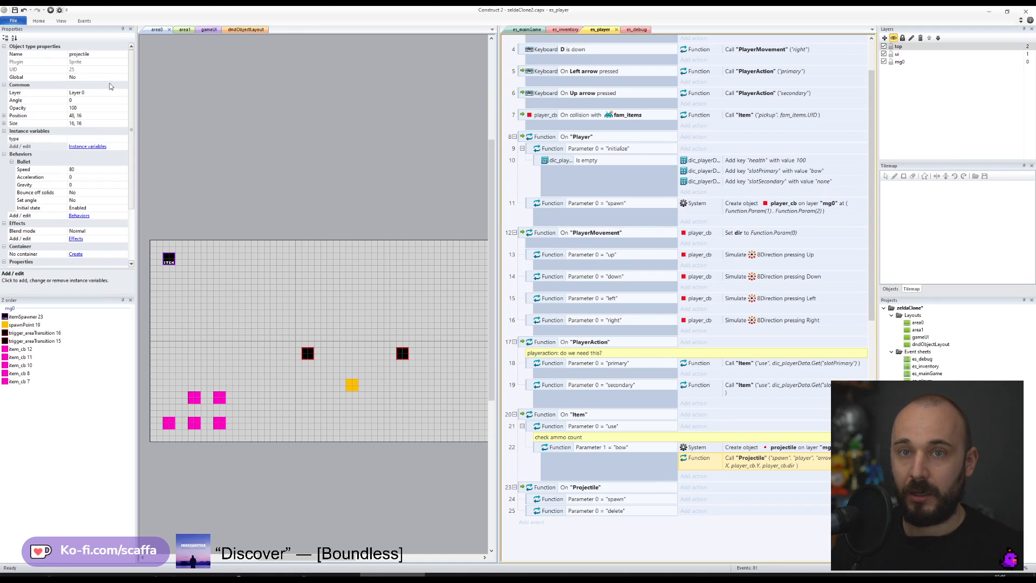
{"action": "key", "text": "ctrl+s"}
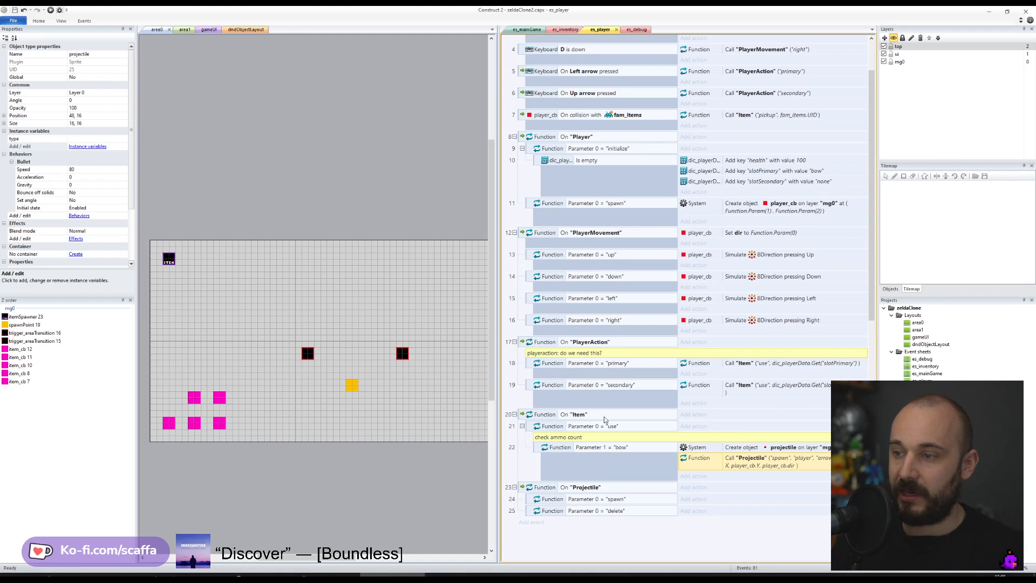
- Move the action that creates the projectile object from the "bow" event to the "spawn" event of the "Projectile" function
{"action": "left_click_drag", "start_coordinate": [737, 450], "coordinate": [583, 499]}
{"action": "left_click", "coordinate": [530, 493]}
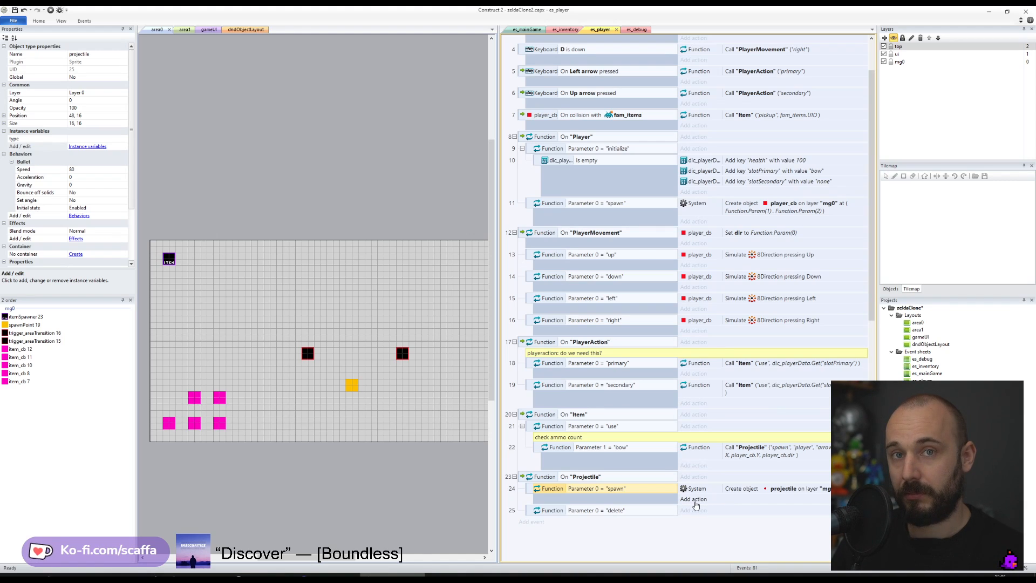
{"action": "double_click", "coordinate": [794, 492]}
{"action": "key", "text": "Escape"}
- Add the comment "param(0):" above the "spawn" event in the "Projectile" function and duplicate it four times
{"action": "type", "text": "qparam(0):"}
{"action": "key", "text": "Return"}
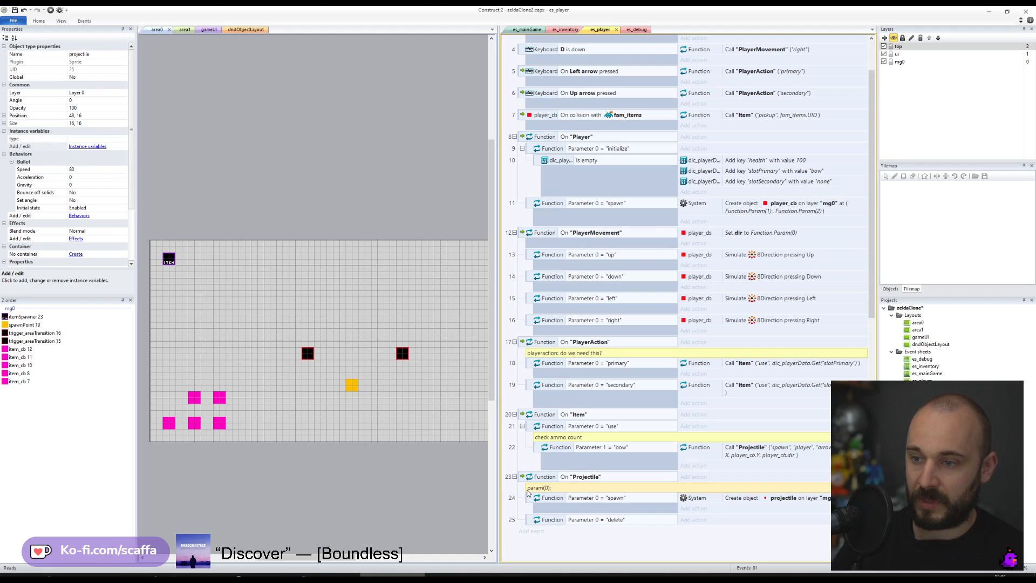
{"action": "key", "text": "ctrl+c"}
{"action": "key", "text": "ctrl+v"}
{"action": "key", "text": "ctrl+v"}
{"action": "key", "text": "ctrl+v"}
{"action": "key", "text": "ctrl+v"}
- Renumber the second and third parameter comments as param(1) and param(2)
{"action": "double_click", "coordinate": [546, 488]}
{"action": "double_click", "coordinate": [547, 495]}
{"action": "left_click", "coordinate": [547, 495]}
{"action": "key", "text": "BackSpace"}
{"action": "type", "text": "1"}
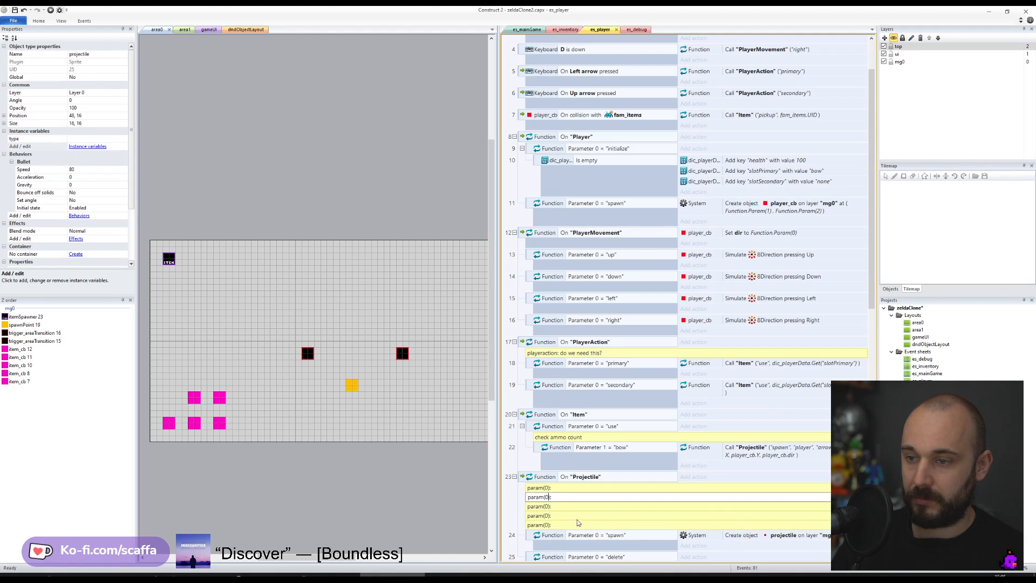
{"action": "key", "text": "Return"}
{"action": "key", "text": "Return"}
{"action": "key", "text": "Right"}
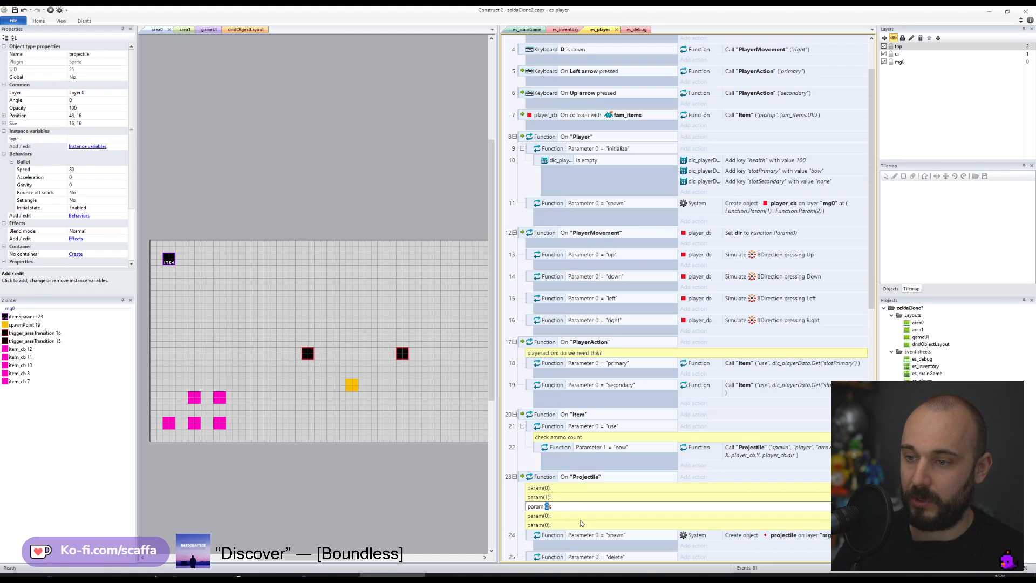
{"action": "type", "text": "2"}
{"action": "key", "text": "Return"}
- Renumber the fourth and fifth parameter comments as param(3) and param(4)
{"action": "key", "text": "Down"}
{"action": "key", "text": "Return"}
{"action": "key", "text": "Right"}
{"action": "key", "text": "Left"}
{"action": "key", "text": "Left"}
{"action": "key", "text": "shift+Left"}
{"action": "type", "text": "3"}
{"action": "key", "text": "Return"}
{"action": "key", "text": "Down"}
{"action": "key", "text": "Return"}
{"action": "key", "text": "Right"}
{"action": "key", "text": "Left"}
{"action": "key", "text": "Left"}
{"action": "key", "text": "shift+Left"}
{"action": "key", "text": "Return"}
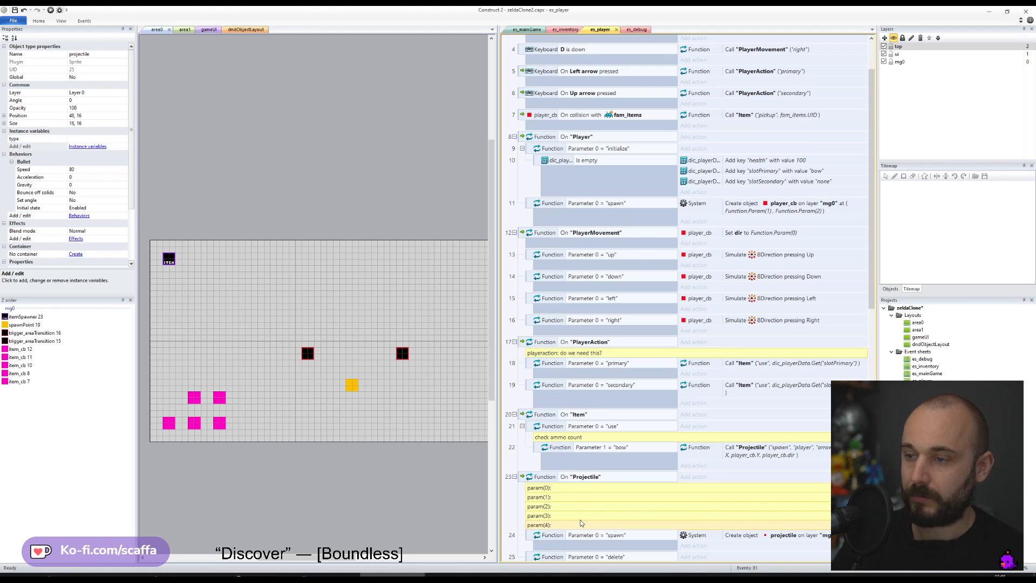
- Check the parameters of the "Projectile" call and complete the param(0) comment with "action"
{"action": "double_click", "coordinate": [800, 449]}
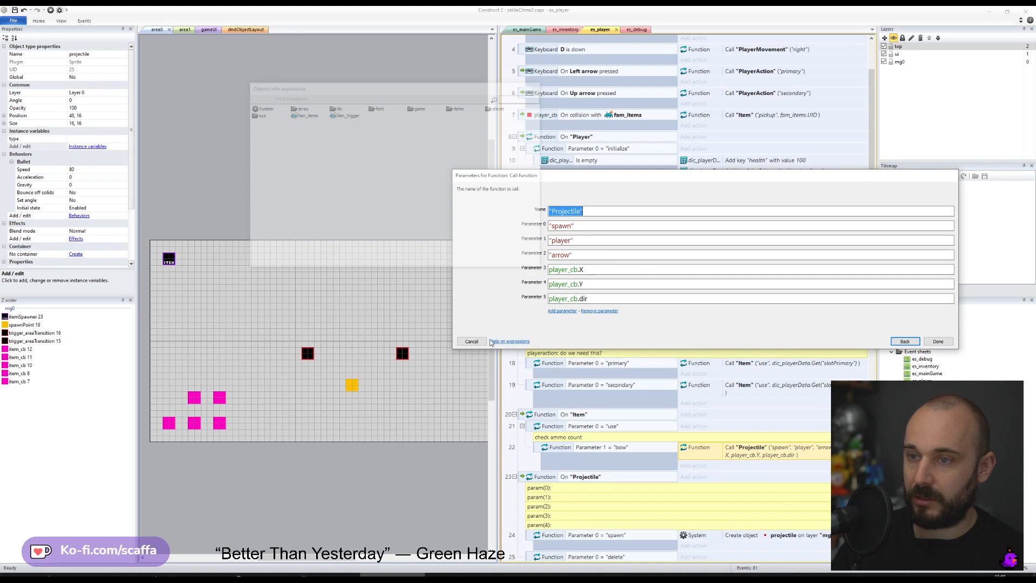
{"action": "left_click", "coordinate": [471, 341]}
{"action": "double_click", "coordinate": [556, 489]}
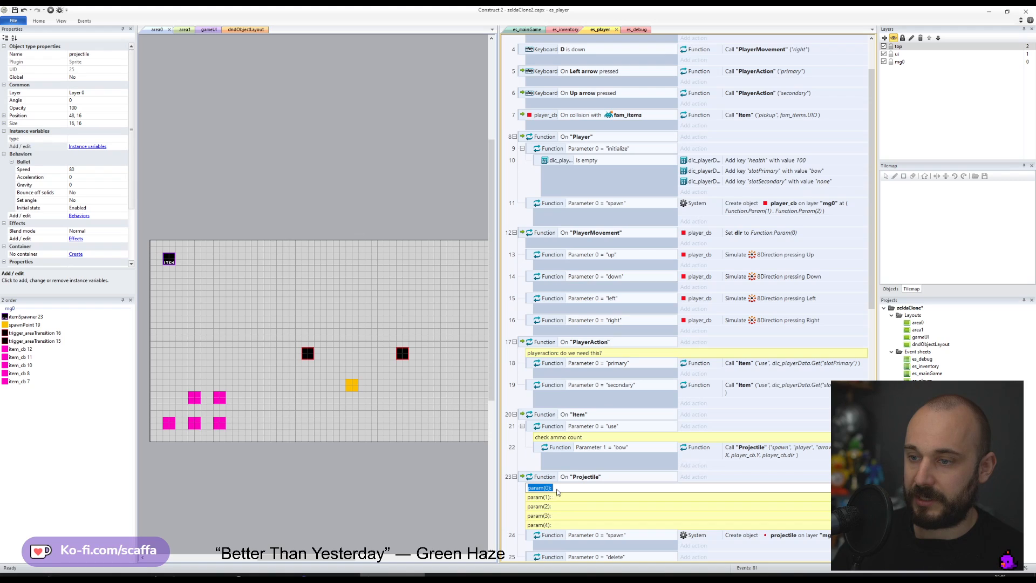
{"action": "type", "text": "action"}
{"action": "key", "text": "Return"}
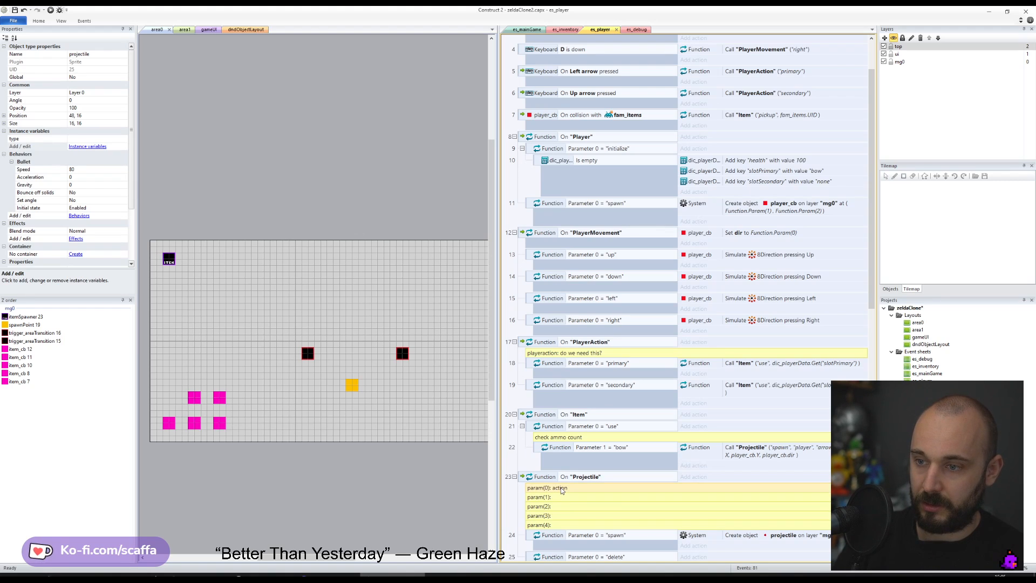
- Complete the param(1) comment with "who is firing the projectile"
{"action": "double_click", "coordinate": [561, 495]}
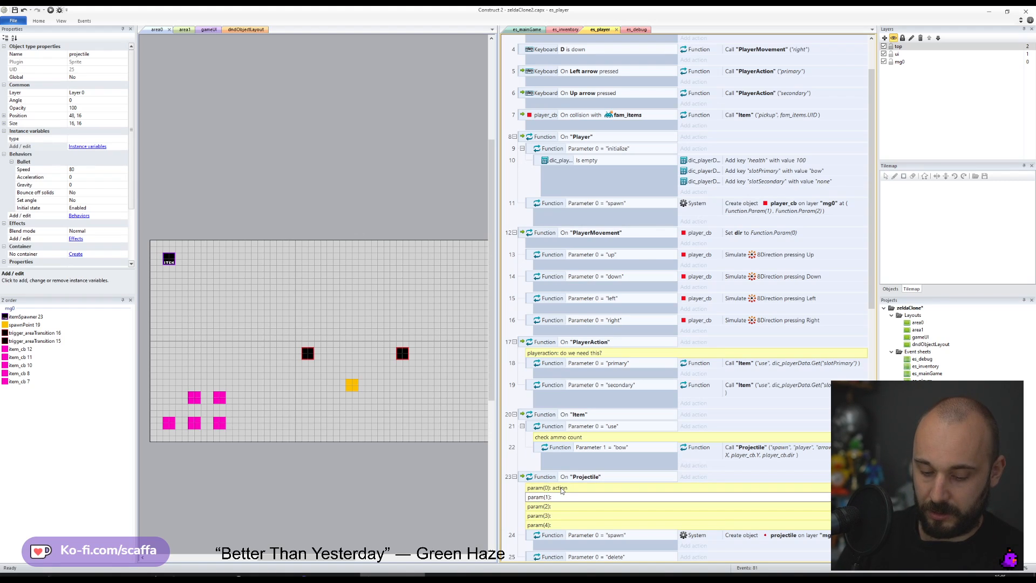
{"action": "type", "text": "who is firing the "}
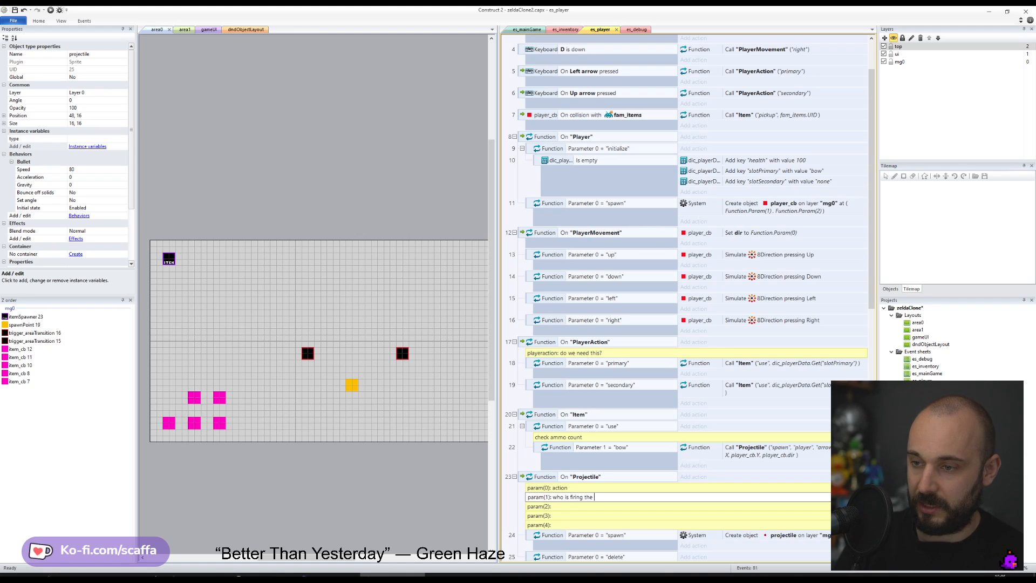
{"action": "type", "text": "projectile"}
{"action": "key", "text": "Return"}
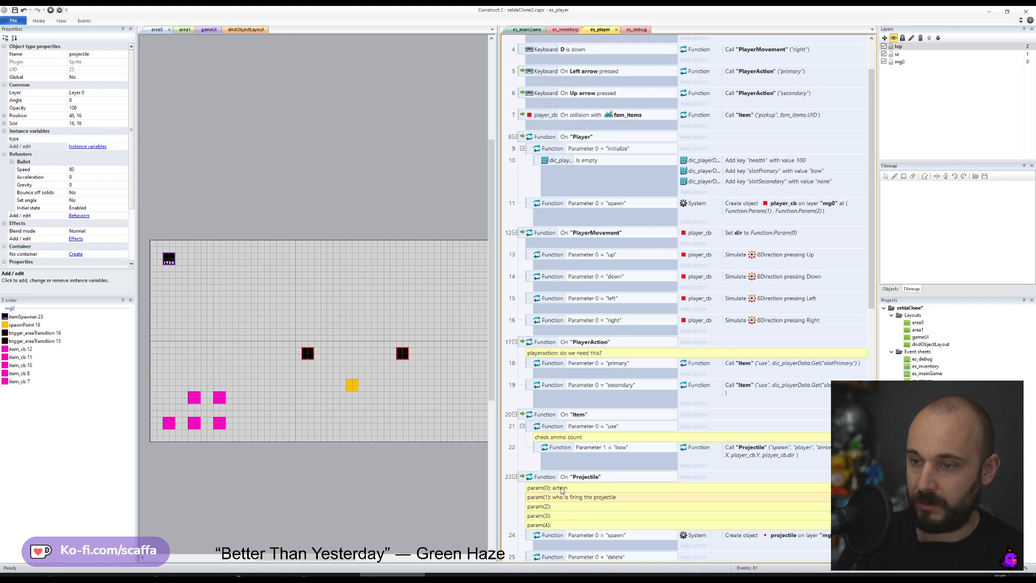
- Complete the param(2) comment with "type of projectile"
{"action": "key", "text": "Down"}
{"action": "key", "text": "Return"}
{"action": "key", "text": "Right"}
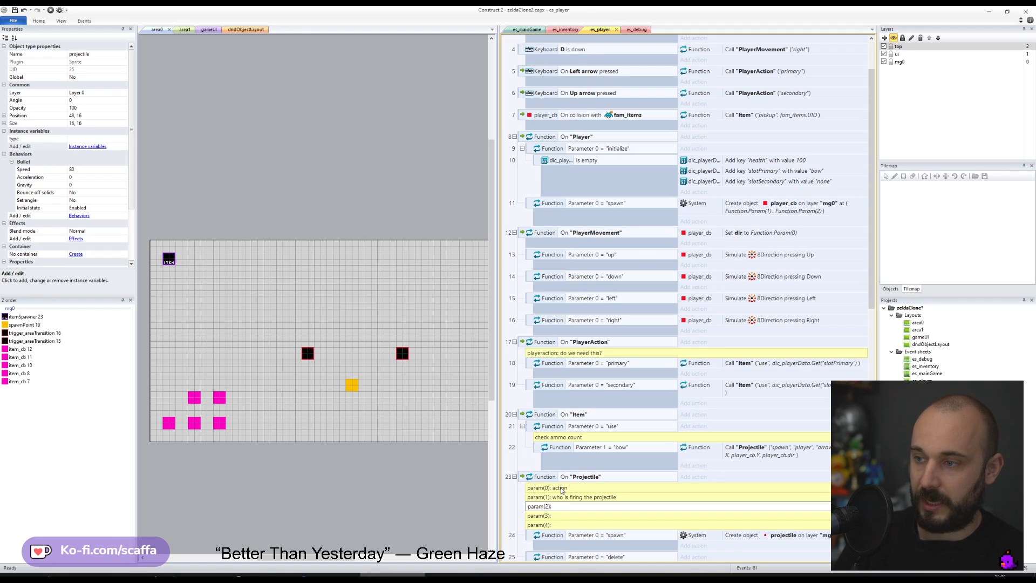
{"action": "type", "text": "type of projectile"}
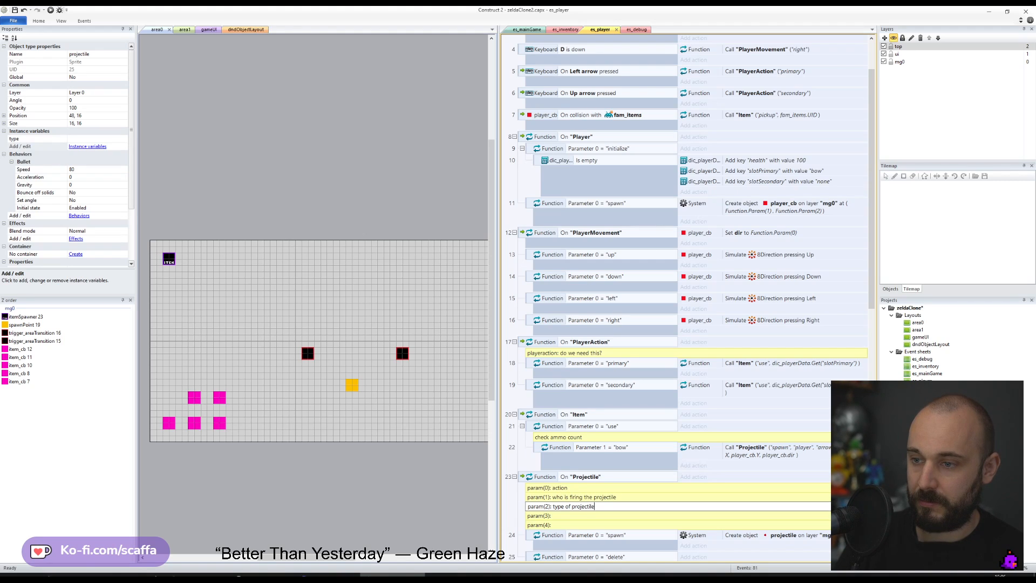
{"action": "key", "text": "Return"}
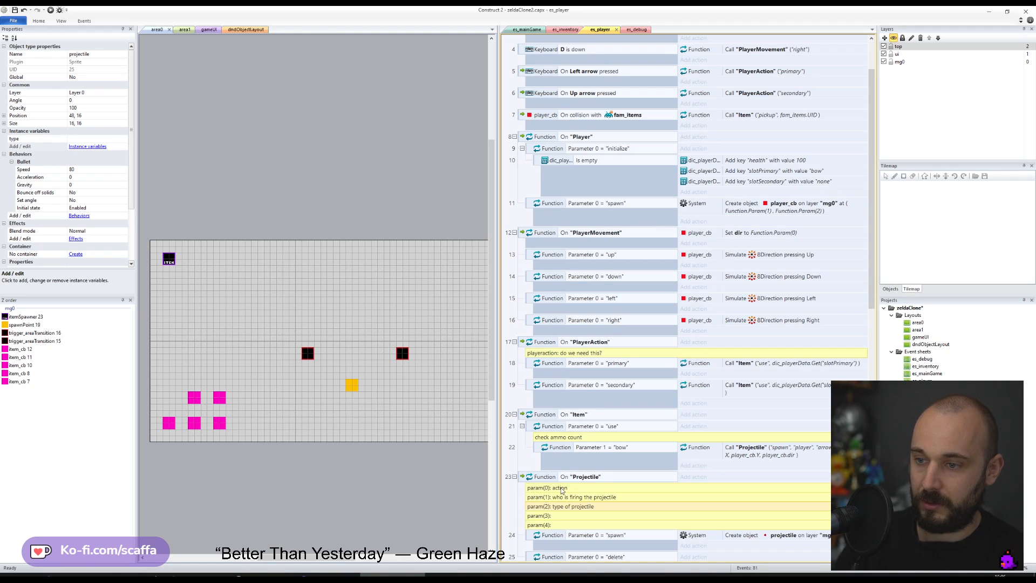
- Complete the param(3) comment with "firing posX" and the param(4) comment with "firing posY"
{"action": "key", "text": "Down"}
{"action": "key", "text": "Return"}
{"action": "key", "text": "Right"}
{"action": "type", "text": "firing "}
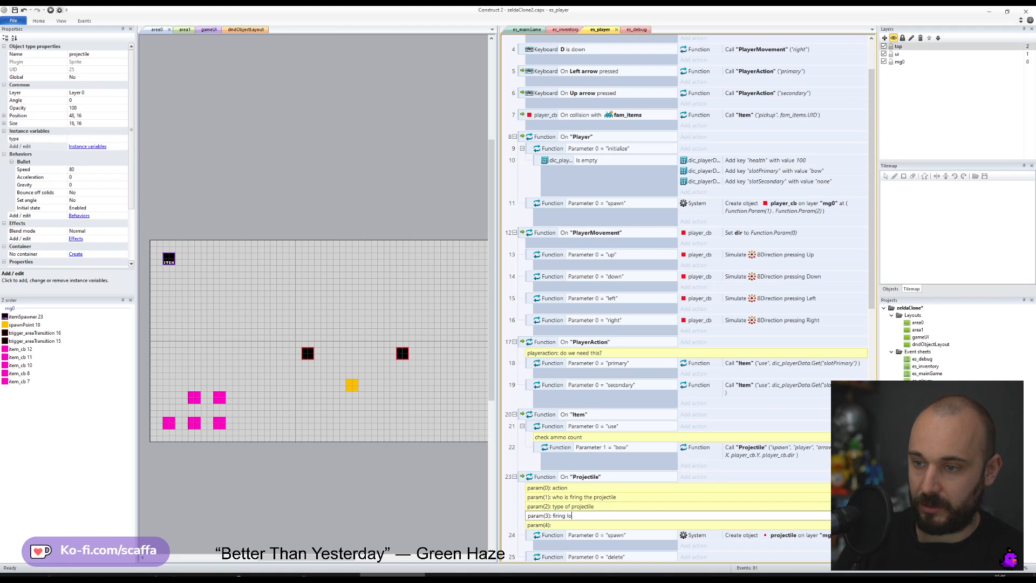
{"action": "type", "text": "posX"}
{"action": "key", "text": "Return"}
{"action": "key", "text": "Down"}
{"action": "key", "text": "Return"}
{"action": "key", "text": "Right"}
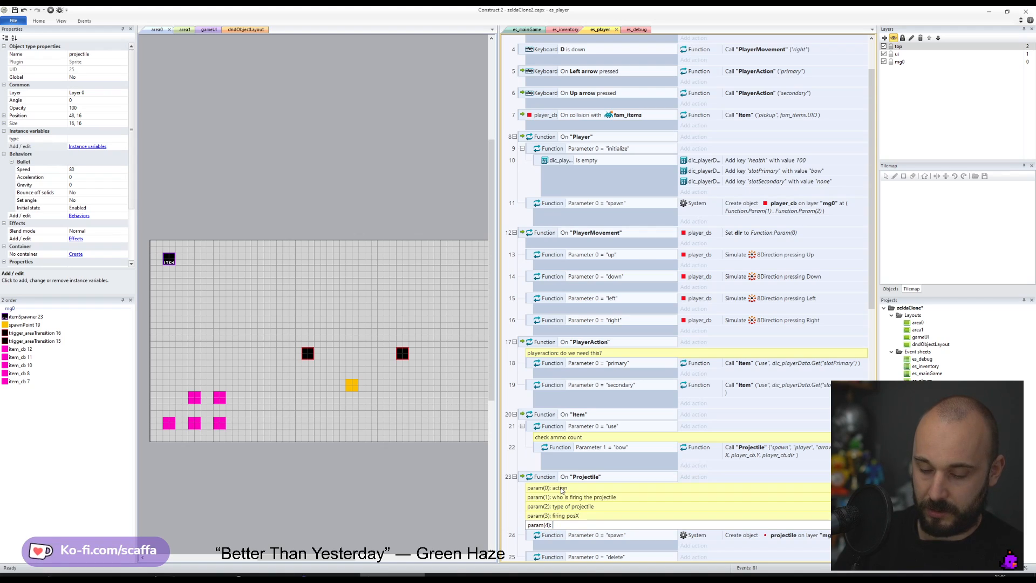
{"action": "type", "text": "firing pos"}
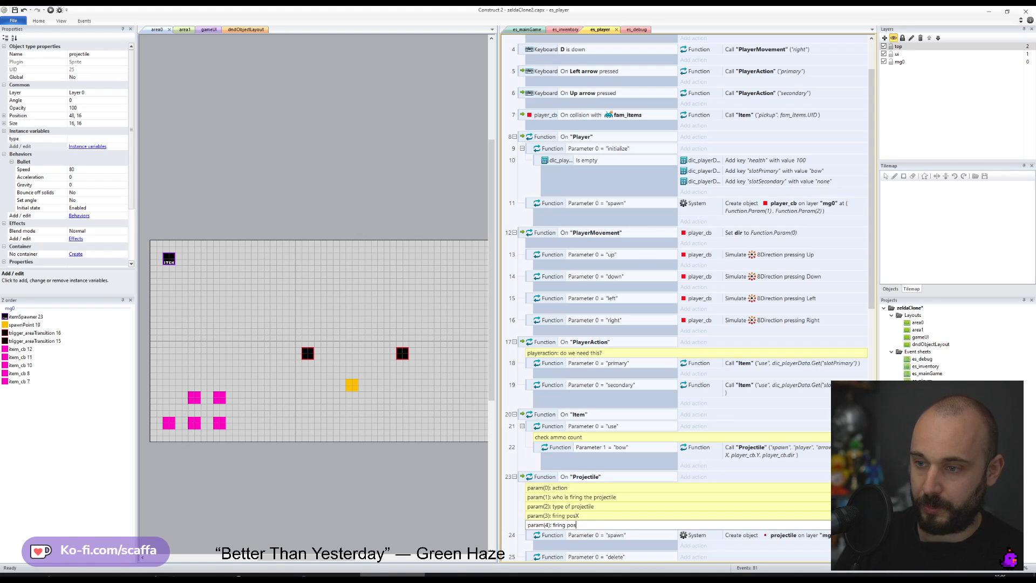
{"action": "key", "text": "Return"}
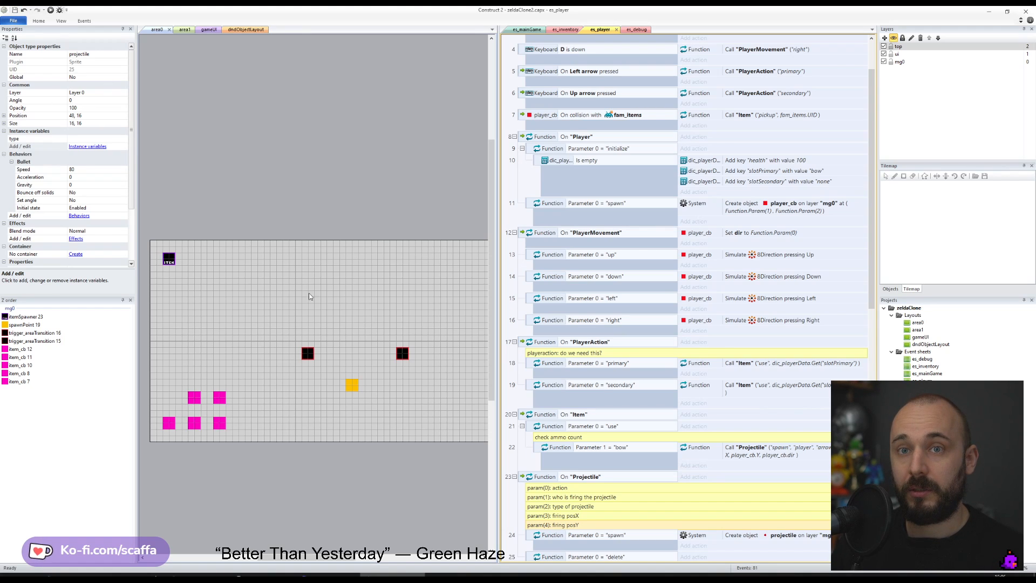
- In the "spawn" event's Create object action for projectile, set X to Function.Param(3) and Y to Function.Param(4)
{"action": "scroll", "coordinate": [372, 338], "scroll_direction": "down", "scroll_amount": 1}
{"action": "scroll", "coordinate": [701, 432], "scroll_direction": "down", "scroll_amount": 5}
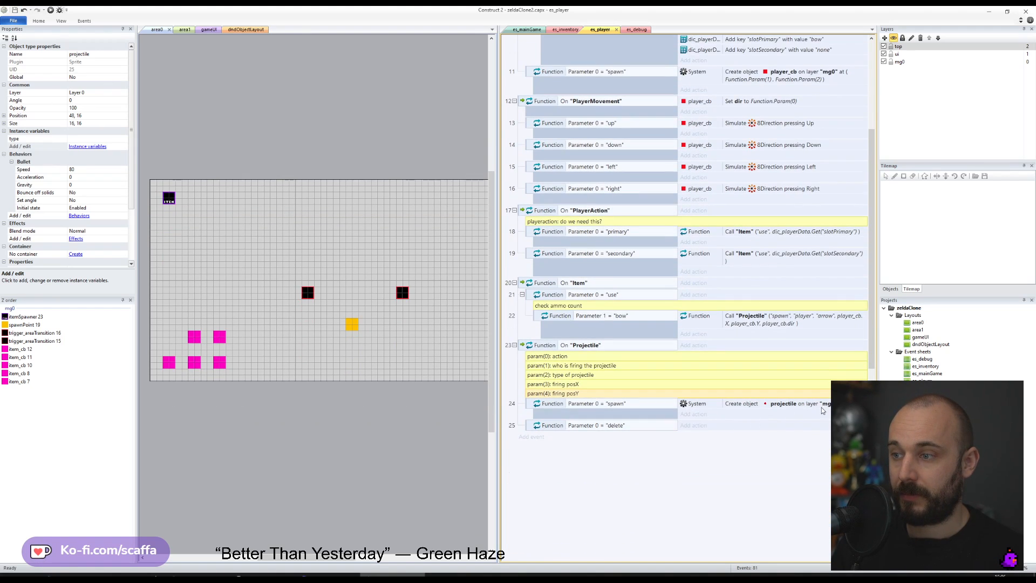
{"action": "double_click", "coordinate": [825, 404]}
{"action": "key", "text": "Tab"}
{"action": "type", "text": "F"}
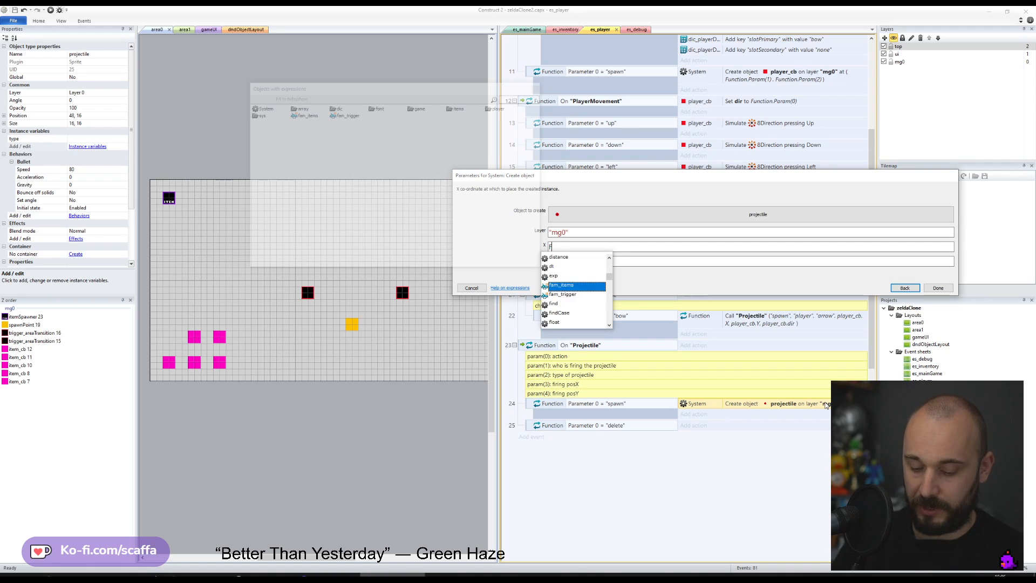
{"action": "type", "text": "unction.Param(3)"}
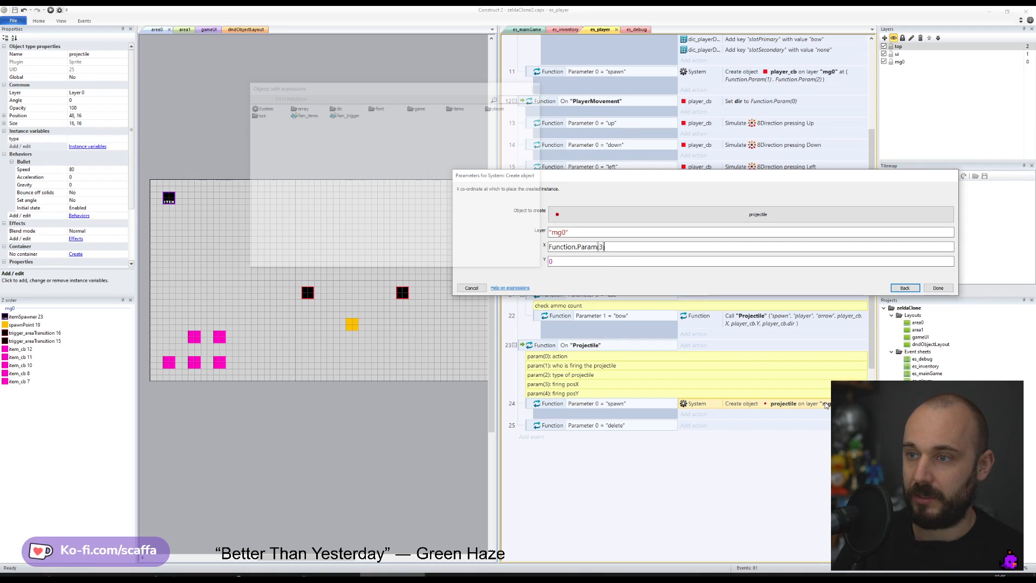
{"action": "key", "text": "ctrl+a"}
{"action": "key", "text": "ctrl+c"}
{"action": "key", "text": "Tab"}
{"action": "key", "text": "ctrl+v"}
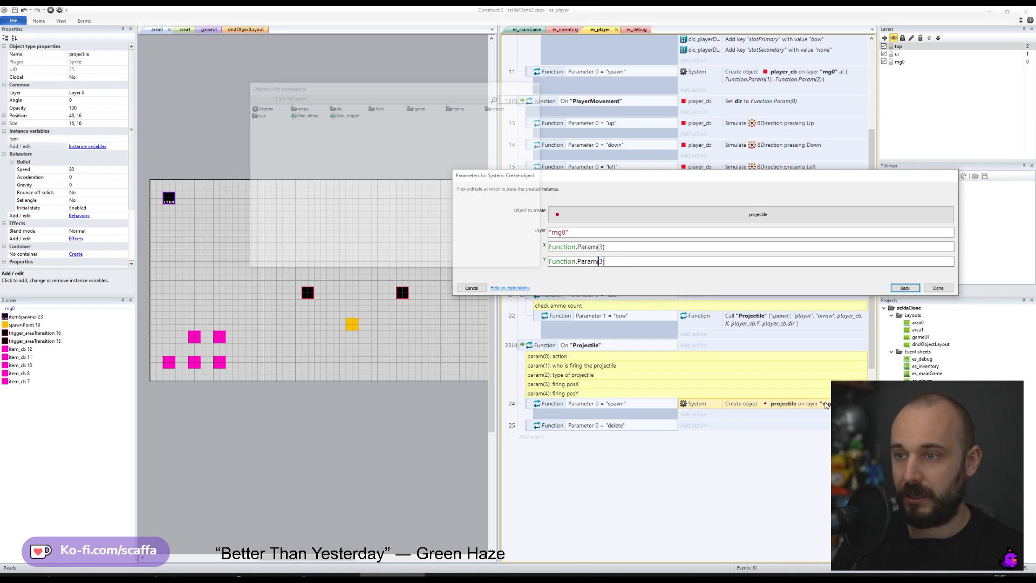
{"action": "key", "text": "Return"}
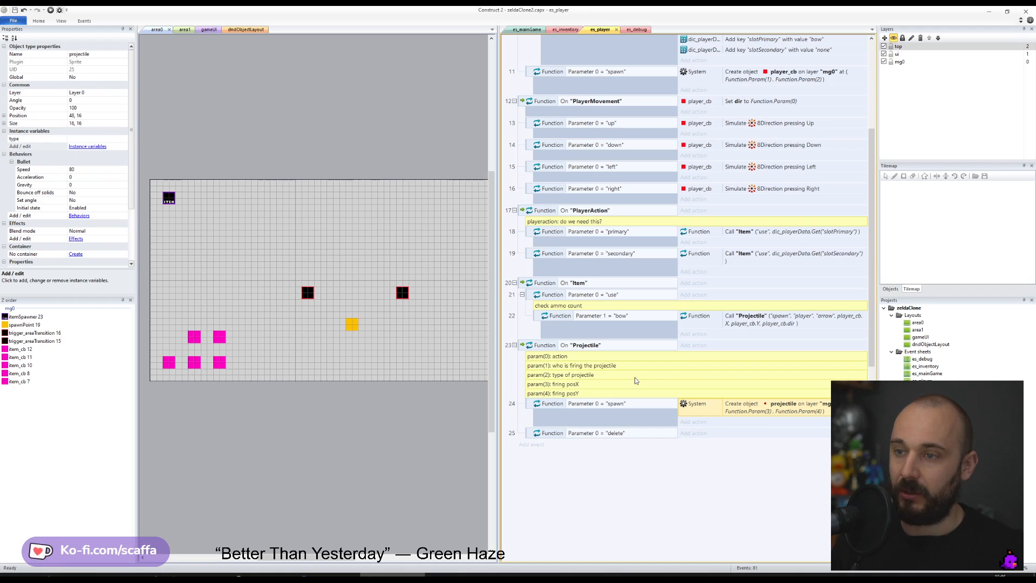
{"action": "left_click", "coordinate": [581, 350]}
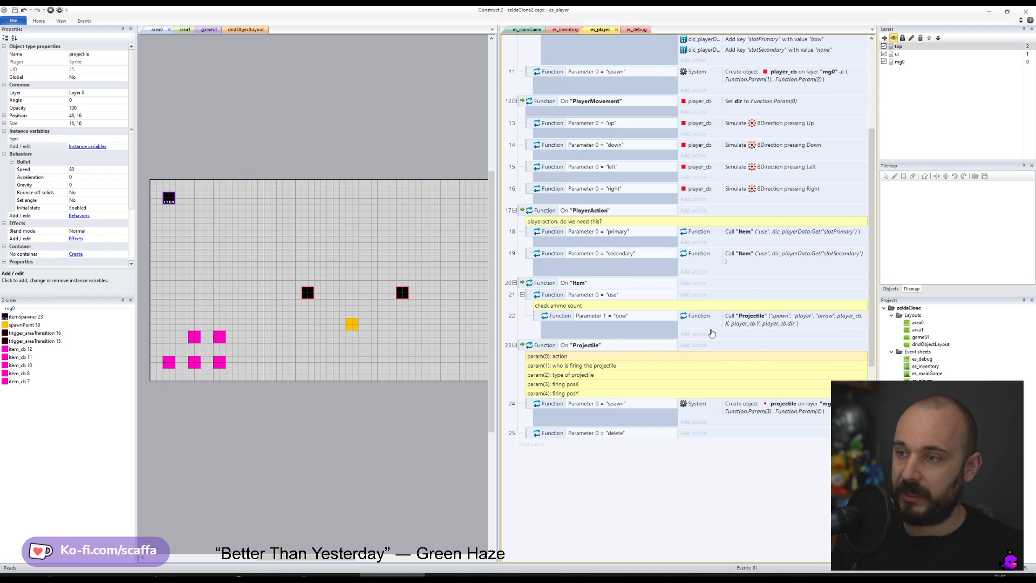
{"action": "left_click", "coordinate": [583, 347]}
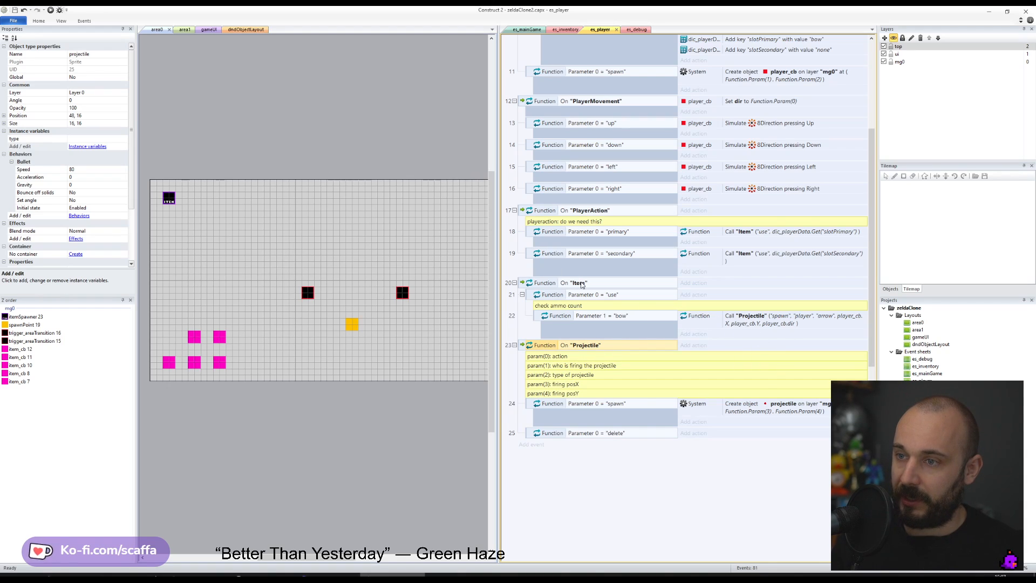
{"action": "left_click", "coordinate": [763, 324]}
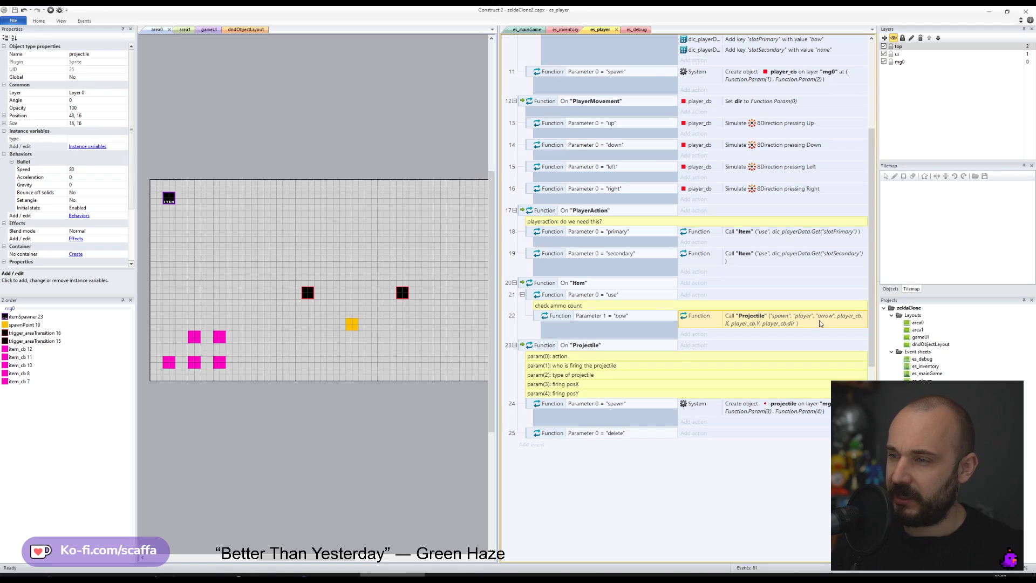
{"action": "left_click", "coordinate": [557, 378]}
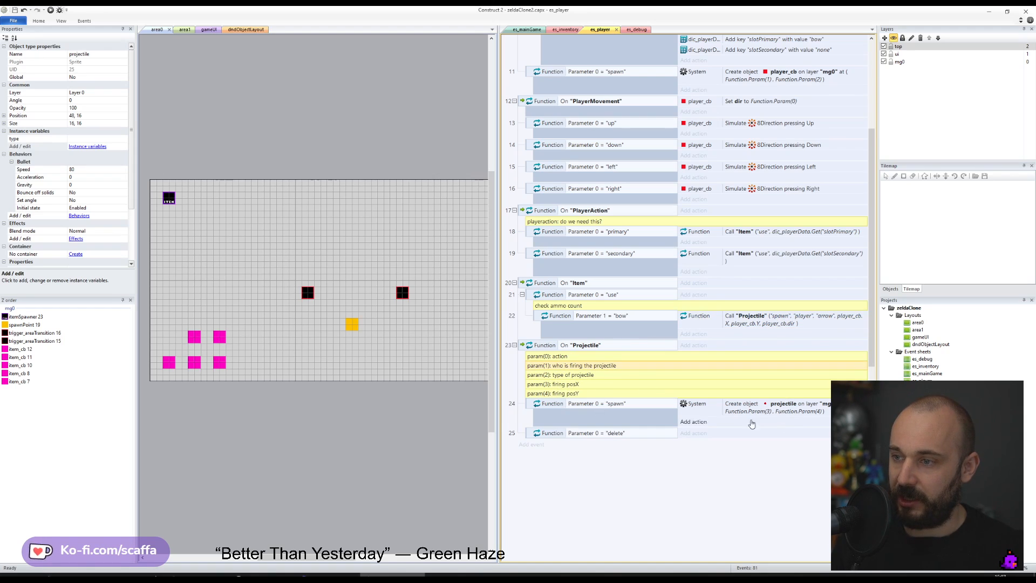
{"action": "left_click", "coordinate": [694, 423]}
{"action": "key", "text": "Escape"}
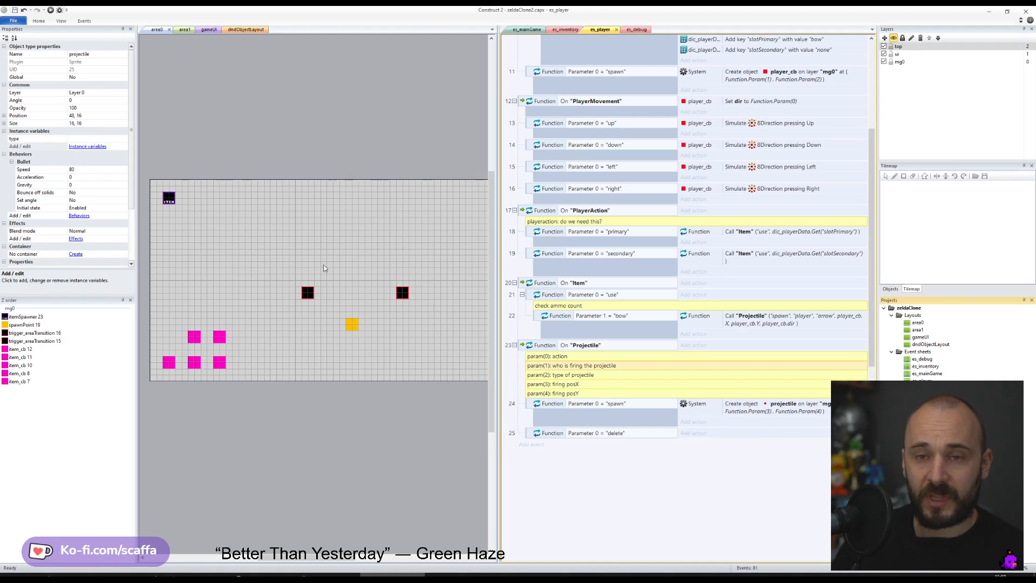
- Add a text instance variable named "from" to the projectile sprite
{"action": "left_click", "coordinate": [102, 147]}
{"action": "left_click", "coordinate": [458, 249]}
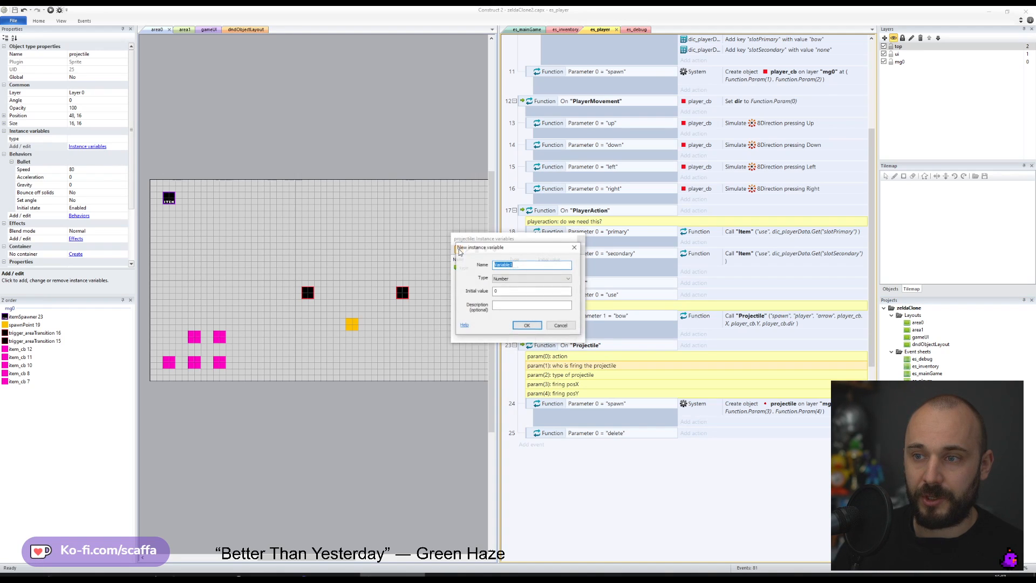
{"action": "type", "text": "from"}
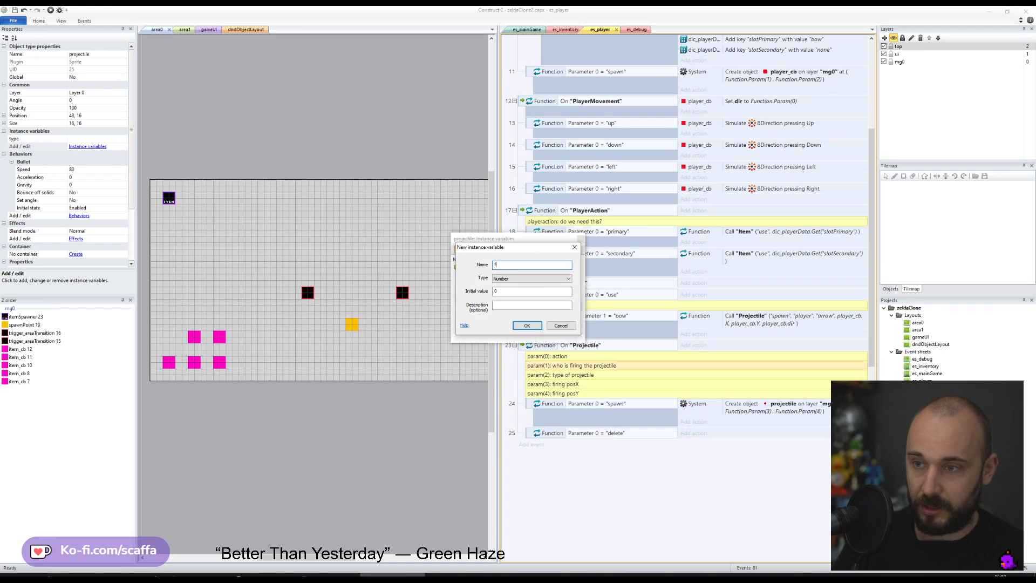
{"action": "key", "text": "Tab"}
{"action": "key", "text": "Down"}
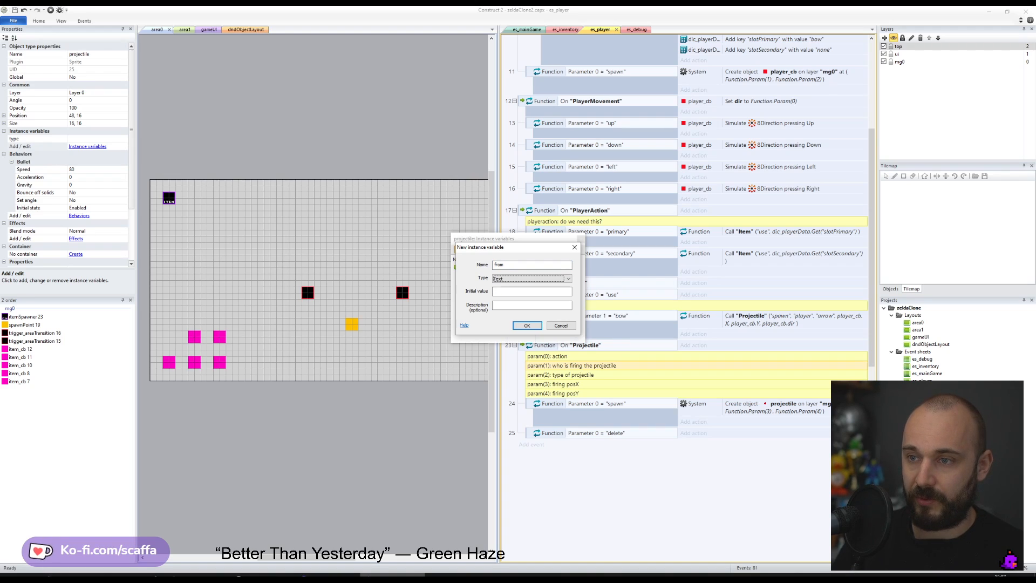
{"action": "key", "text": "Return"}
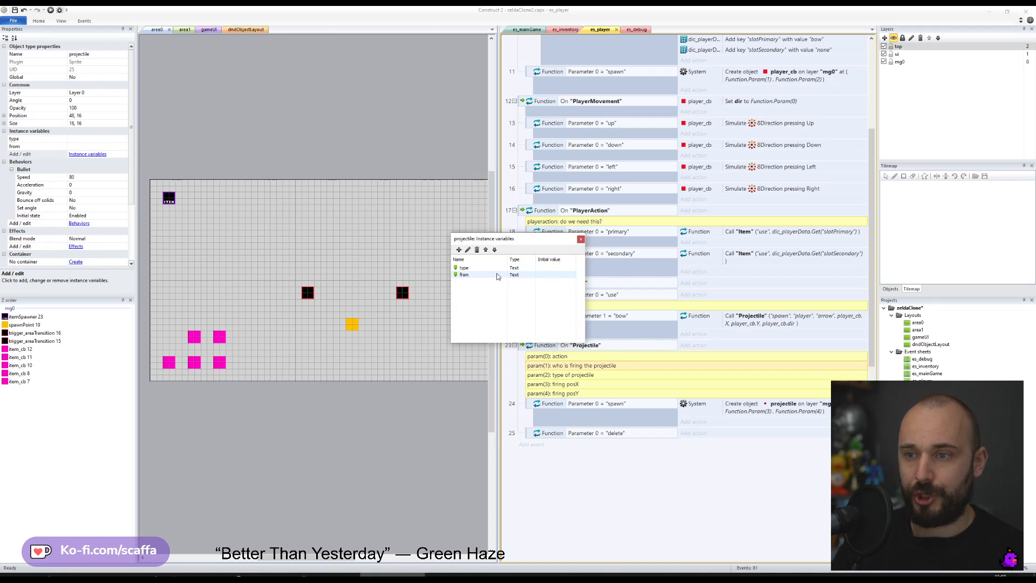
{"action": "double_click", "coordinate": [469, 276]}
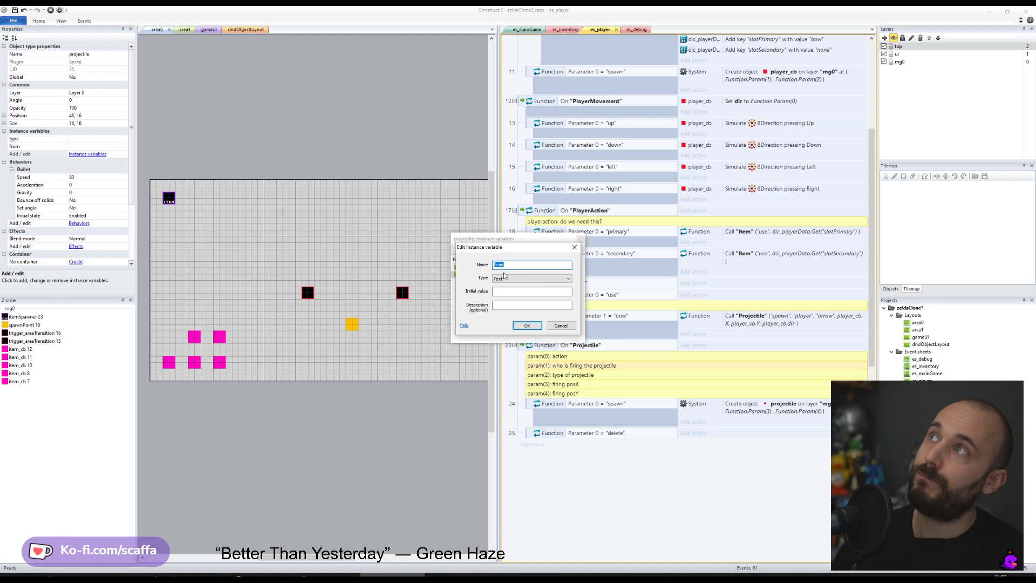
{"action": "left_click", "coordinate": [574, 247]}
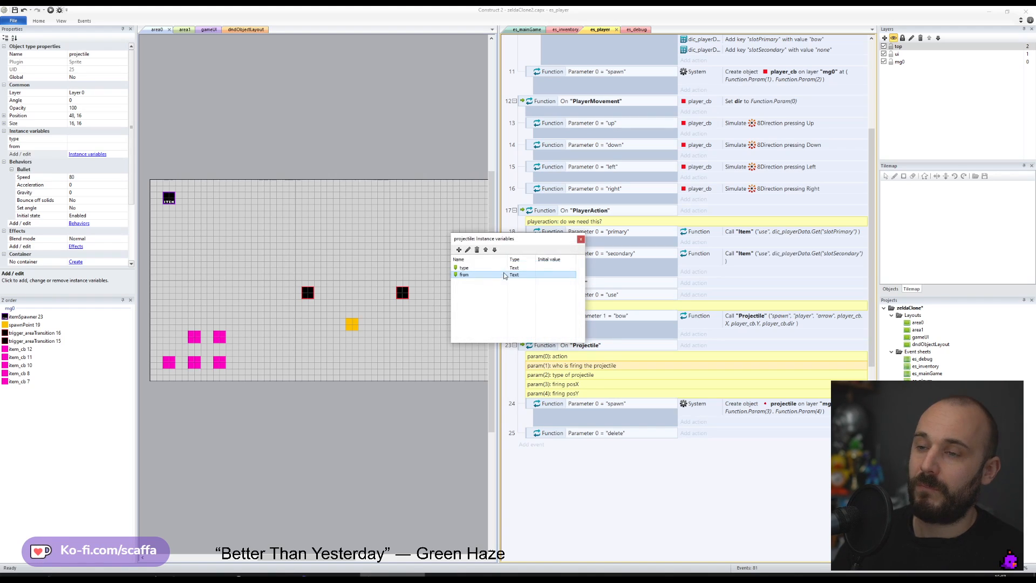
{"action": "left_click", "coordinate": [581, 239]}
- Add an action to the "spawn" event that sets the projectile's "from" variable to Function.Param(1)
{"action": "left_click", "coordinate": [701, 422]}
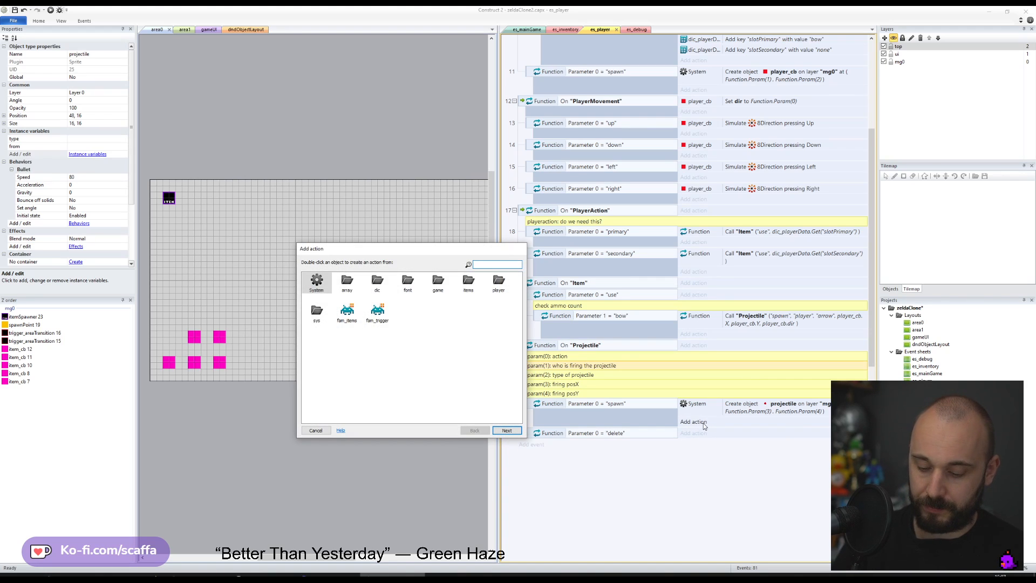
{"action": "type", "text": "proj"}
{"action": "key", "text": "Return"}
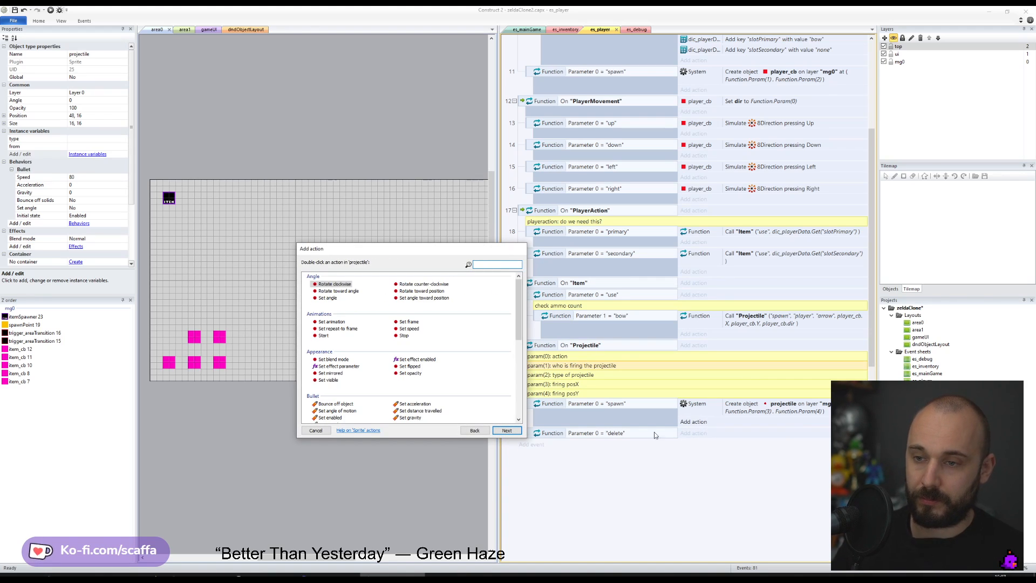
{"action": "scroll", "coordinate": [345, 356], "scroll_direction": "down", "scroll_amount": 4}
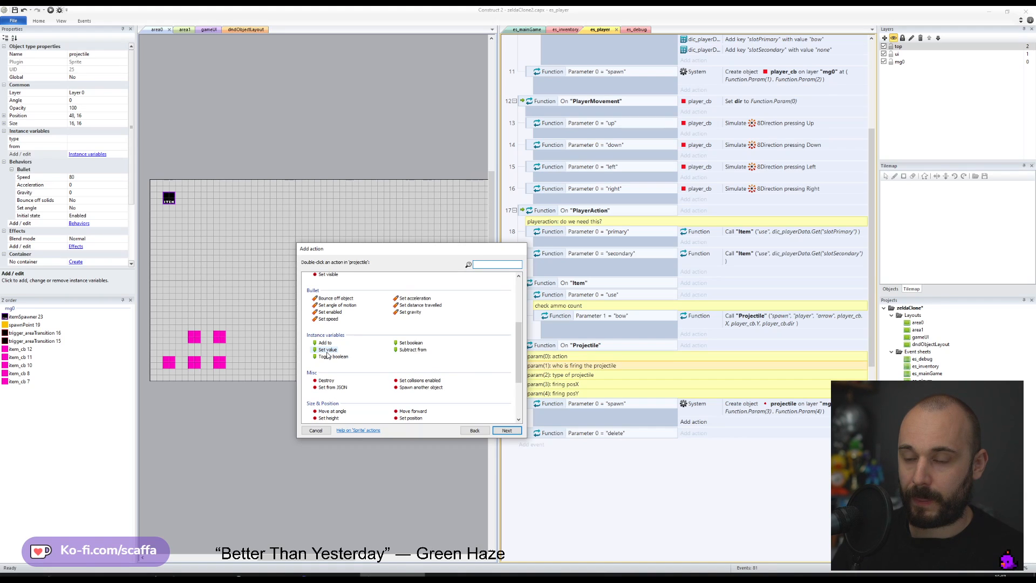
{"action": "double_click", "coordinate": [327, 350]}
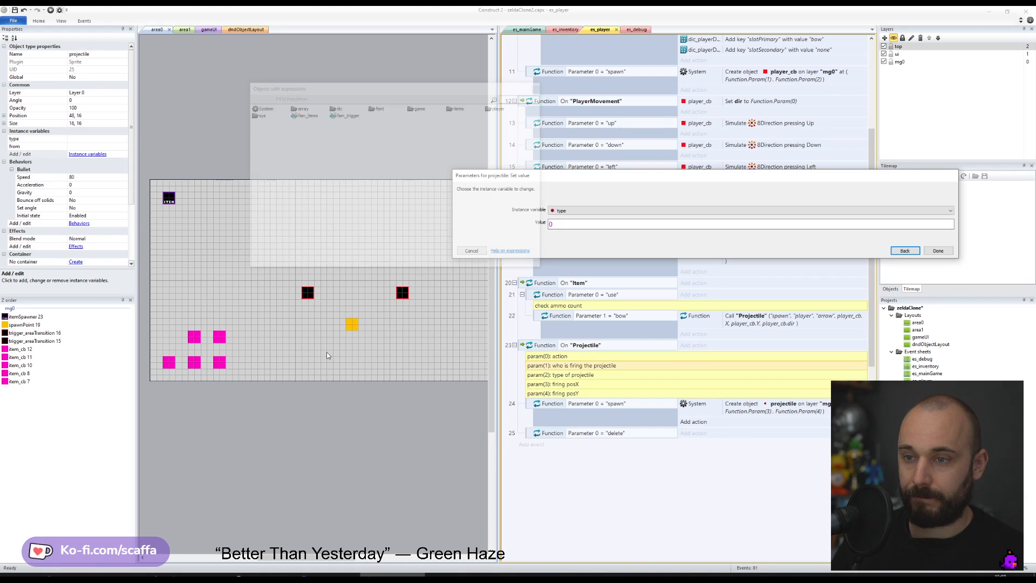
{"action": "left_click", "coordinate": [570, 211]}
{"action": "left_click", "coordinate": [570, 222]}
{"action": "left_click_drag", "start_coordinate": [570, 225], "coordinate": [494, 225]}
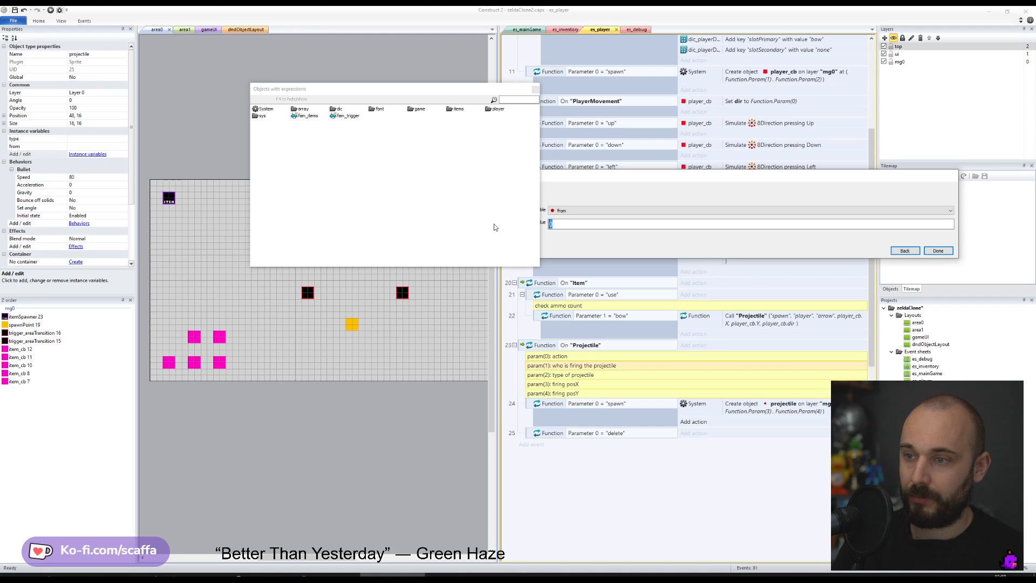
{"action": "type", "text": "from to Function.Param(1"}
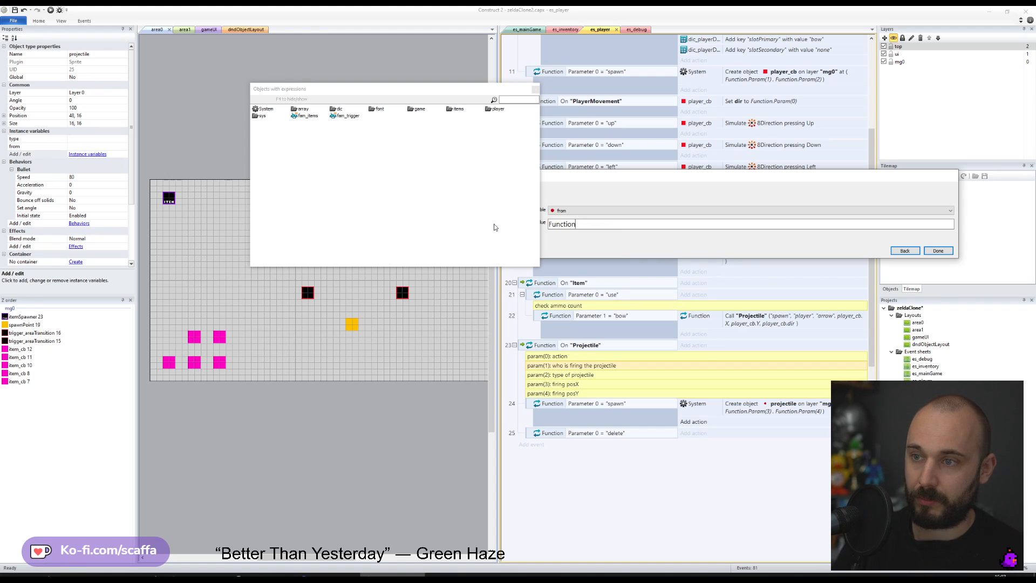
{"action": "type", "text": ")"}
{"action": "key", "text": "Return"}
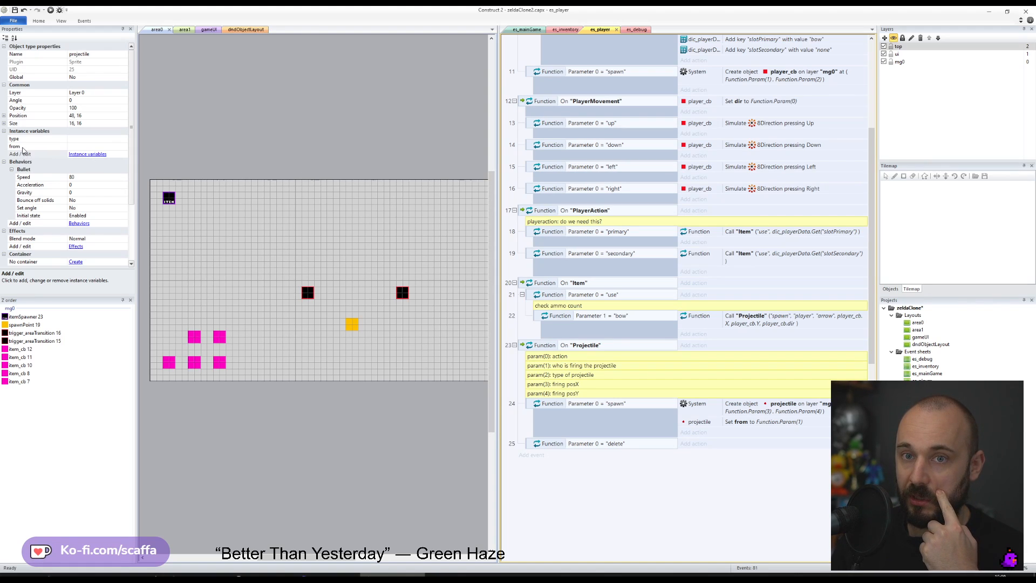
- Rename the projectile's "from" instance variable to "user"
{"action": "left_click", "coordinate": [87, 154]}
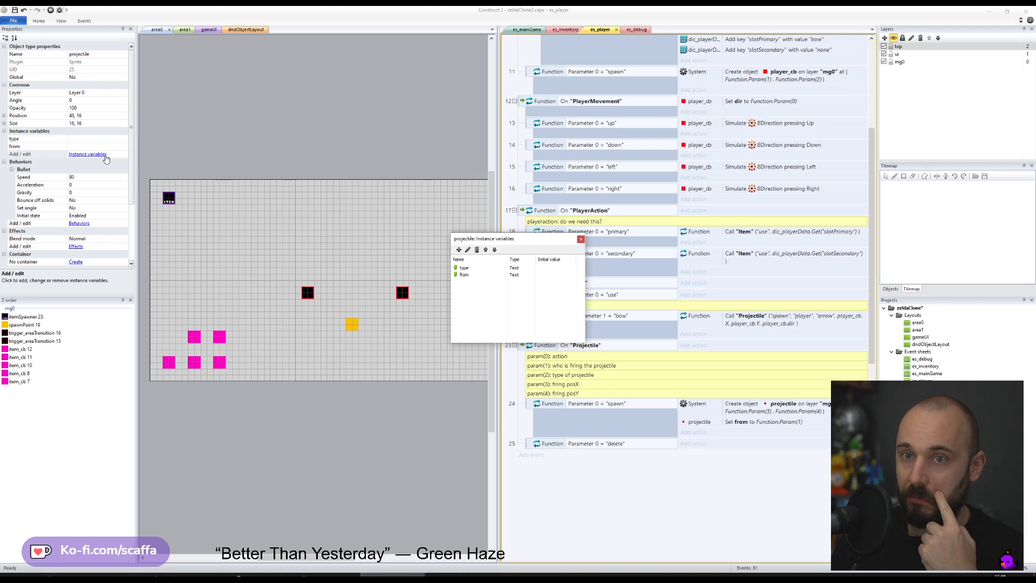
{"action": "type", "text": "user"}
{"action": "key", "text": "Return"}
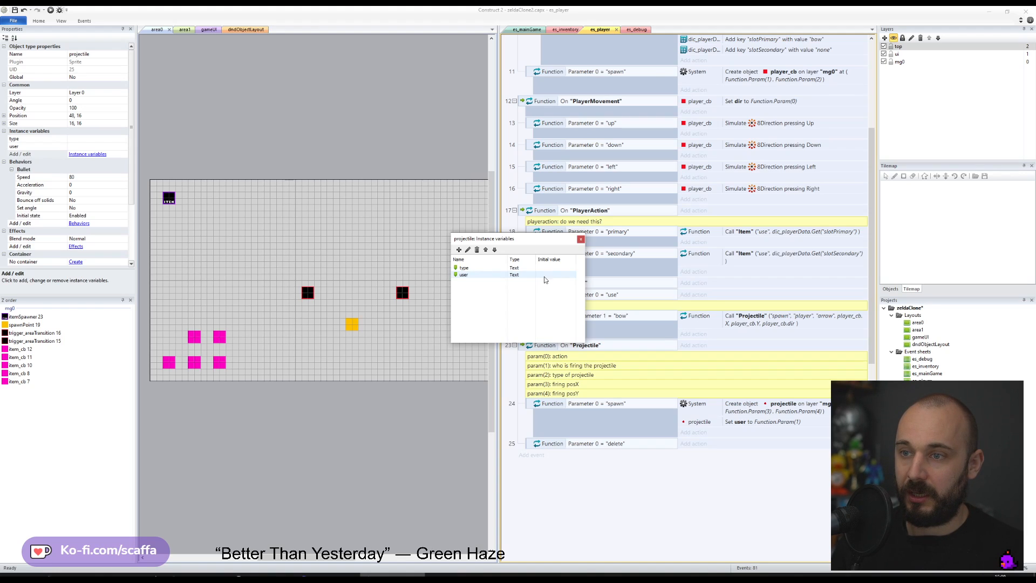
- Try placing the "user" instance variable above "type" and restore the original order
{"action": "left_click", "coordinate": [473, 275]}
{"action": "left_click", "coordinate": [485, 249]}
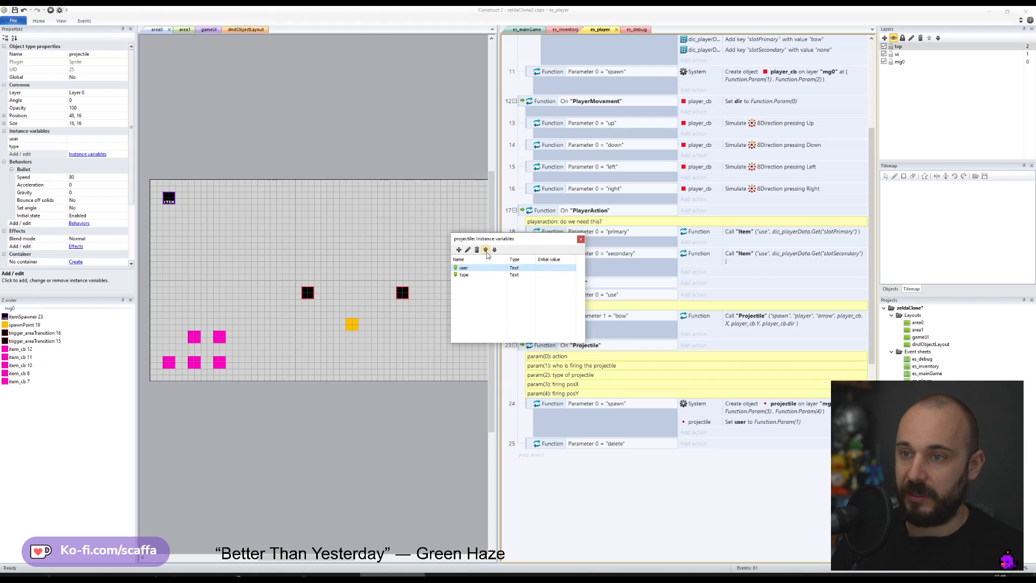
{"action": "left_click", "coordinate": [494, 250]}
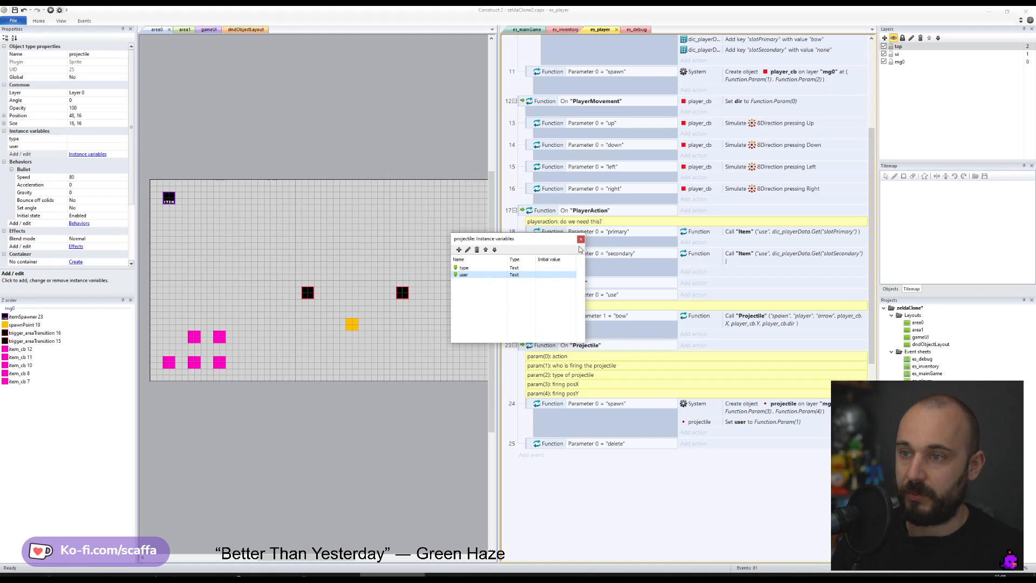
{"action": "left_click", "coordinate": [580, 239]}
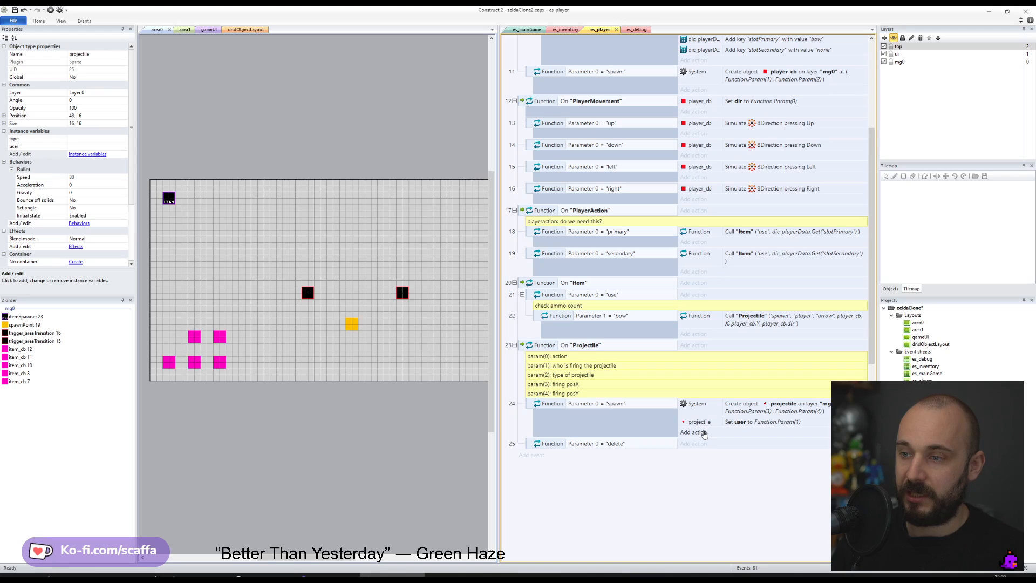
- Duplicate the projectile's "Set user" action in the "spawn" event, change the copy to Bullet Set angle of motion at 0 degrees, and save the project
{"action": "left_click", "coordinate": [521, 347]}
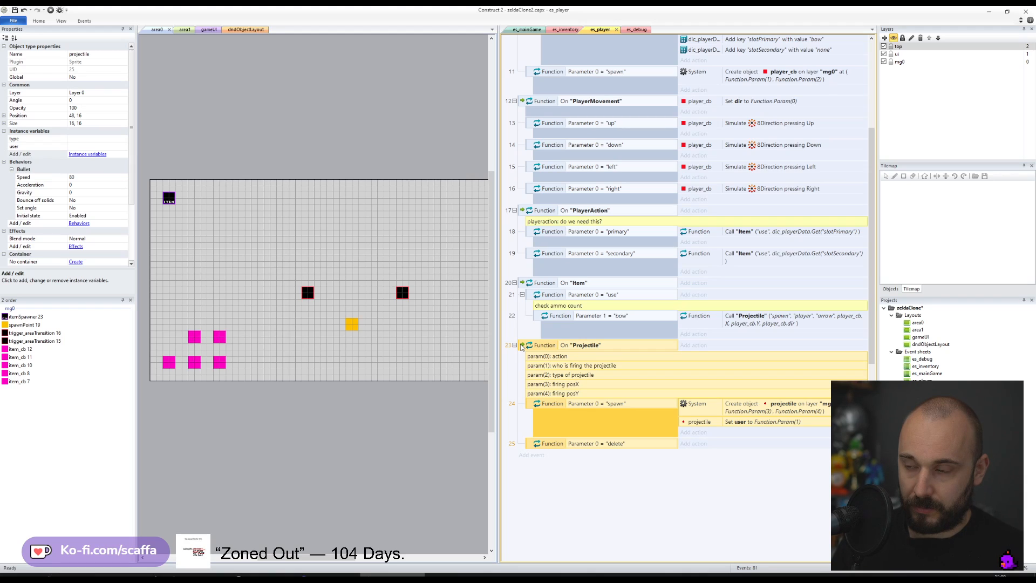
{"action": "left_click", "coordinate": [775, 324]}
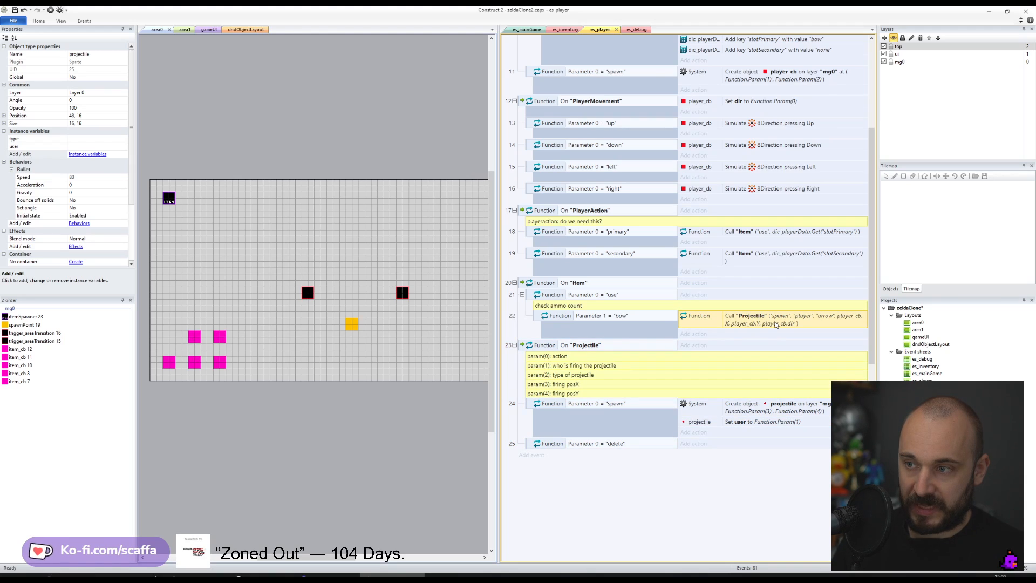
{"action": "left_click", "coordinate": [704, 424]}
{"action": "key", "text": "ctrl+c"}
{"action": "key", "text": "ctrl+v"}
{"action": "double_click", "coordinate": [705, 432]}
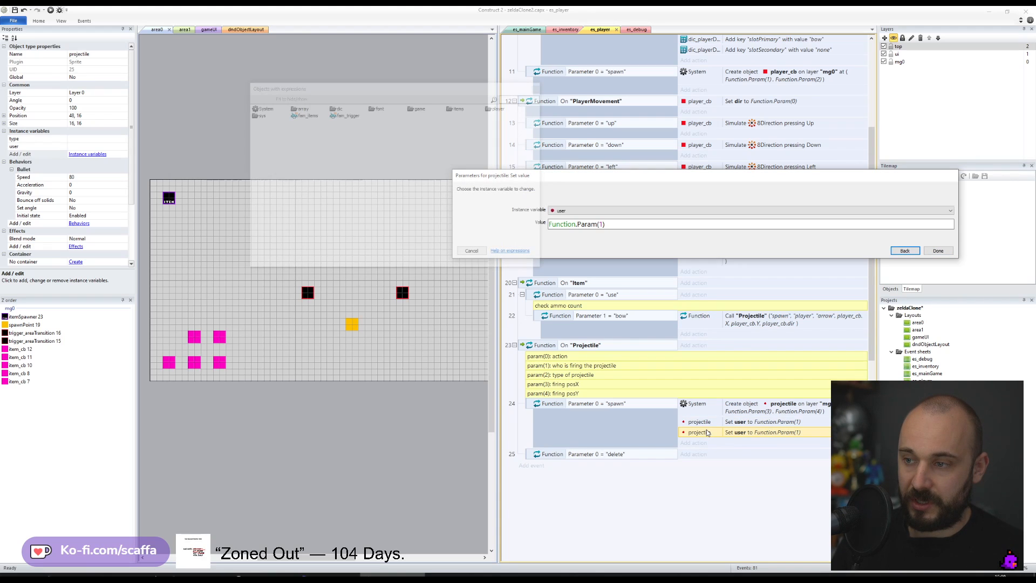
{"action": "left_click", "coordinate": [904, 250]}
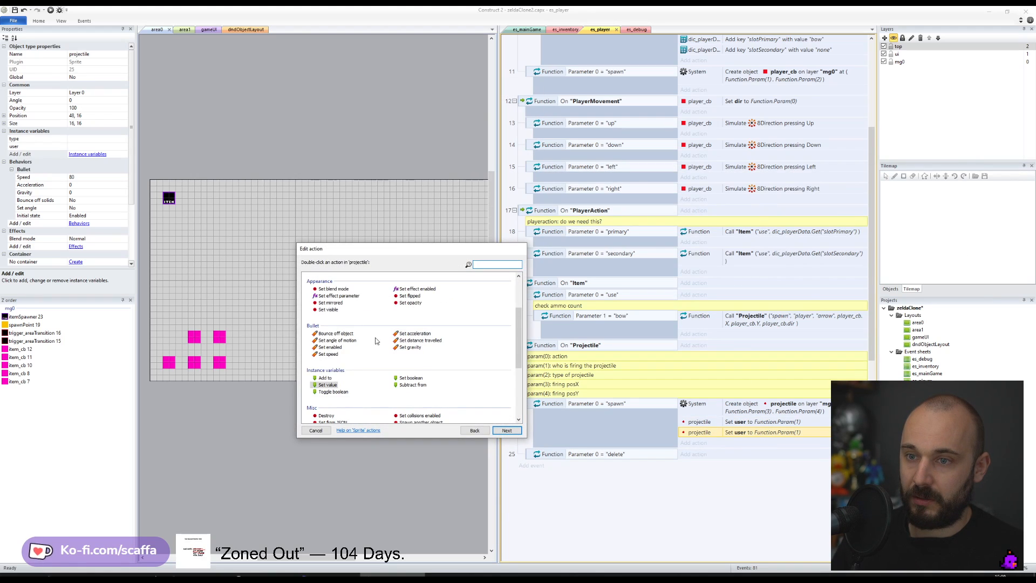
{"action": "double_click", "coordinate": [329, 341]}
{"action": "left_click", "coordinate": [930, 237]}
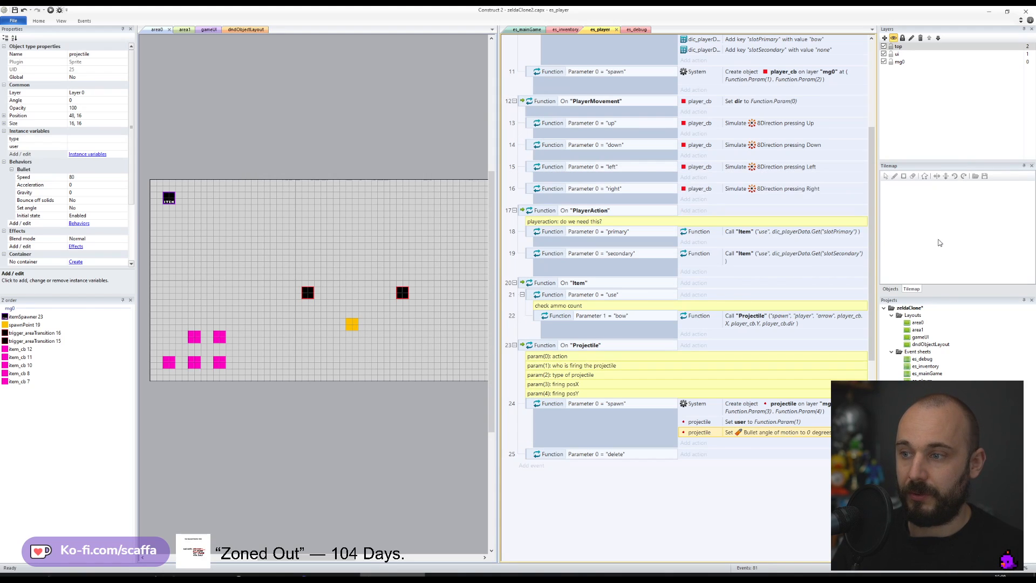
{"action": "left_click", "coordinate": [15, 10]}
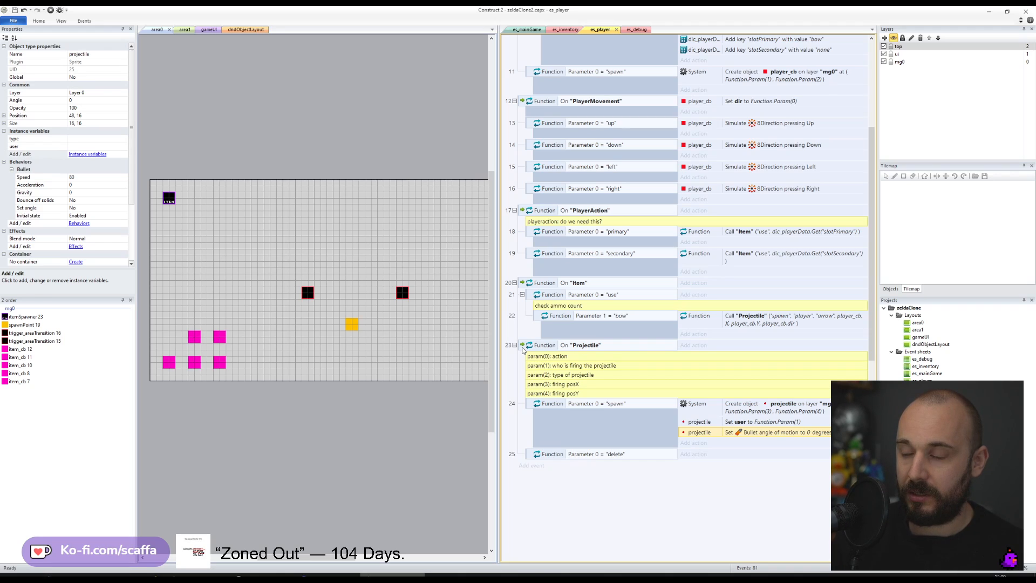
- Examine the direction argument passed as parameter 5 in the "bow" event's "Projectile" call
{"action": "left_click", "coordinate": [758, 320]}
{"action": "double_click", "coordinate": [771, 324]}
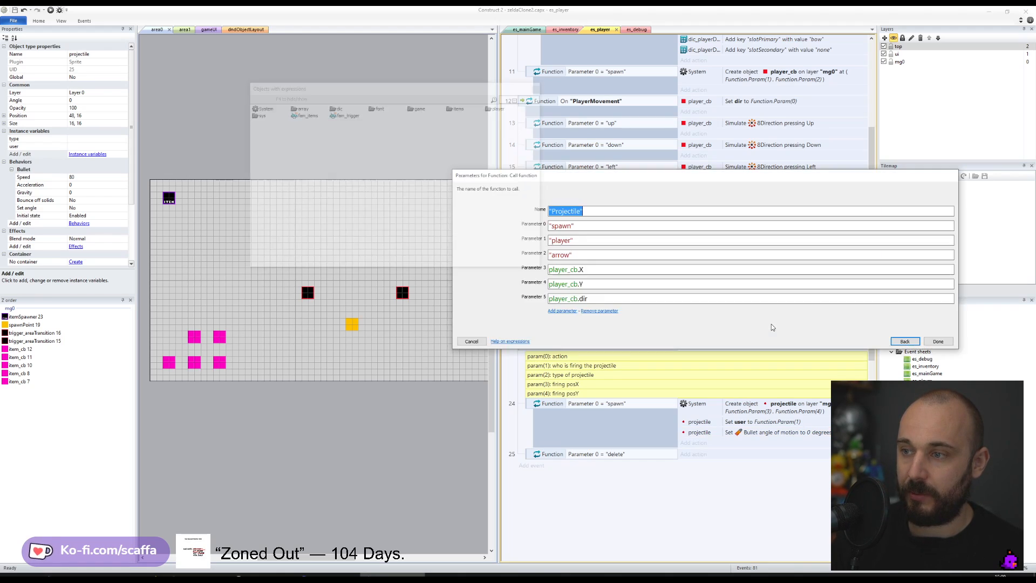
{"action": "double_click", "coordinate": [574, 298]}
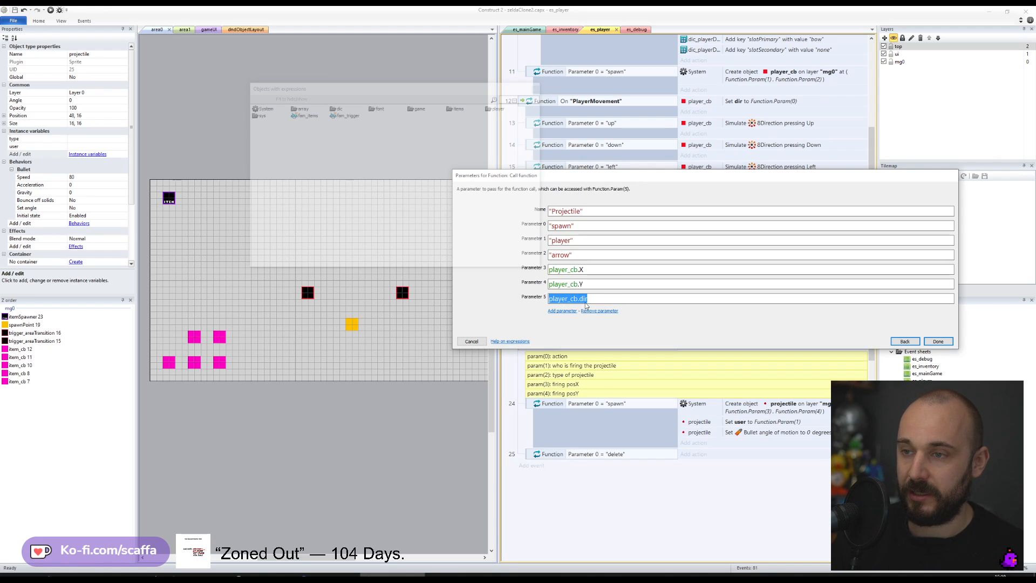
{"action": "left_click", "coordinate": [938, 341]}
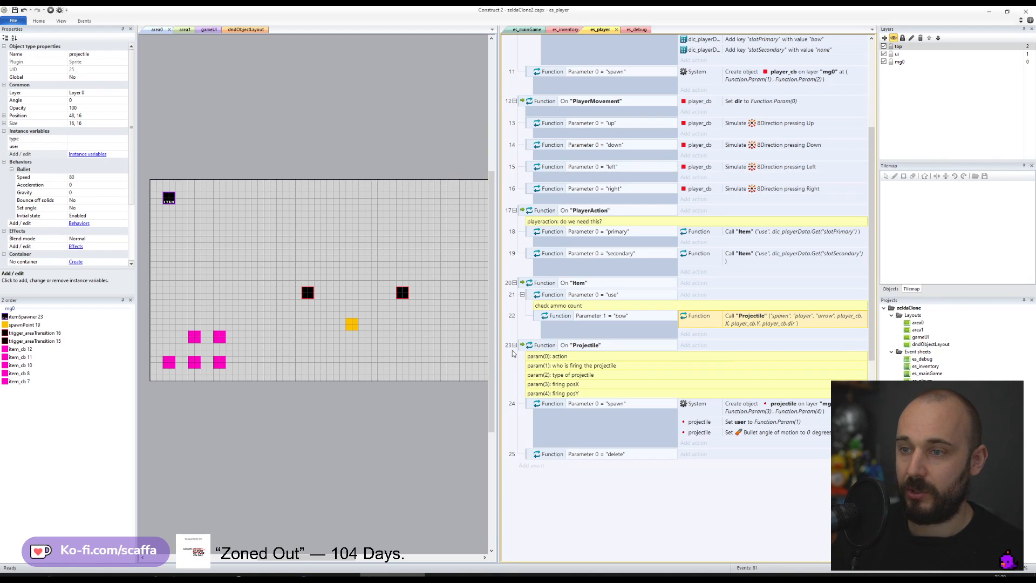
- Duplicate the "delete" event of the "Projectile" function and set the copy's parameter 0 comparison value to "getAngle"
{"action": "left_click", "coordinate": [524, 346]}
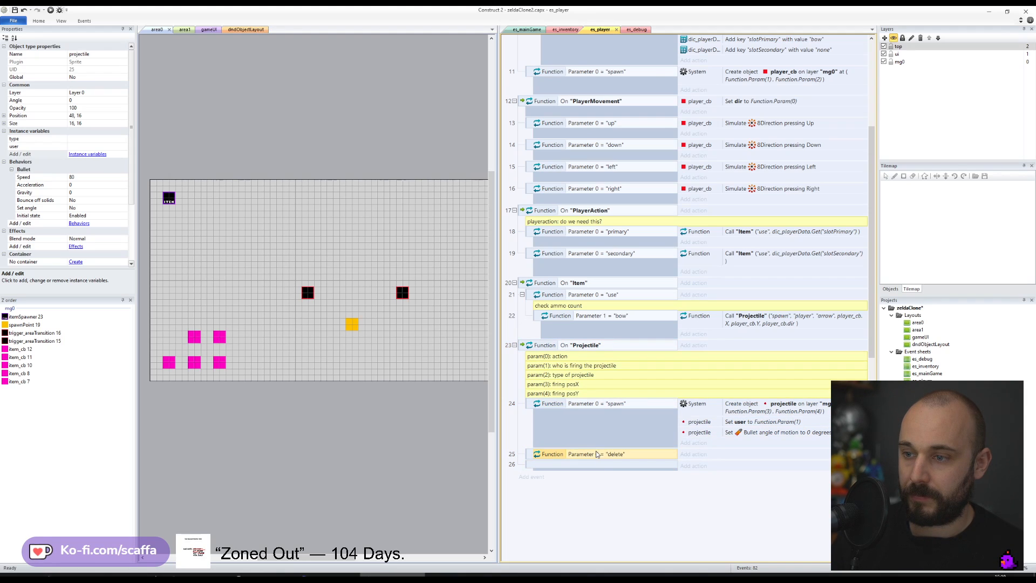
{"action": "left_click", "coordinate": [600, 466]}
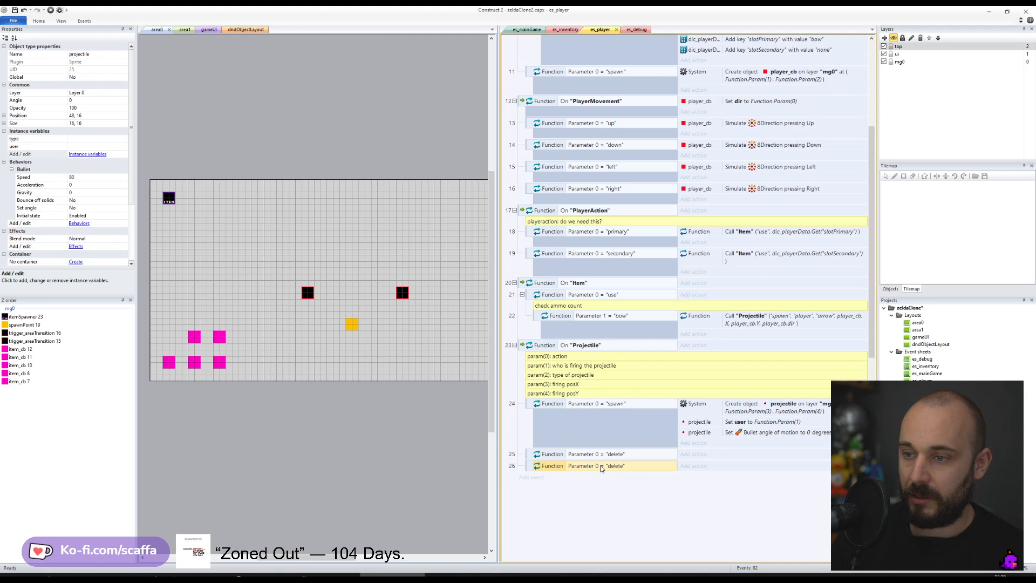
{"action": "double_click", "coordinate": [602, 468]}
{"action": "key", "text": "Tab"}
{"action": "key", "text": "Tab"}
{"action": "key", "text": "Left"}
{"action": "key", "text": "Right"}
{"action": "key", "text": "shift+End"}
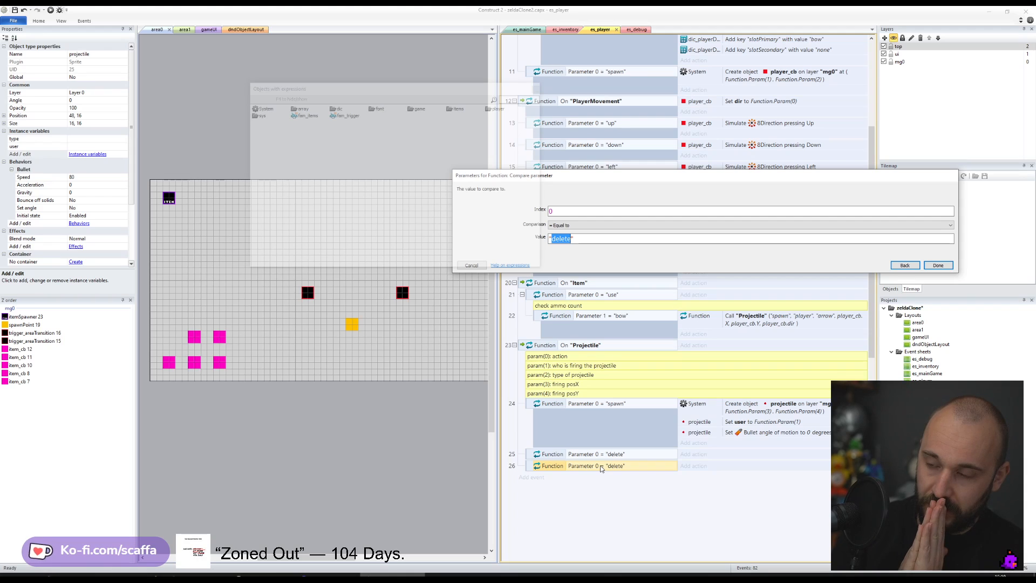
{"action": "type", "text": "getAng"}
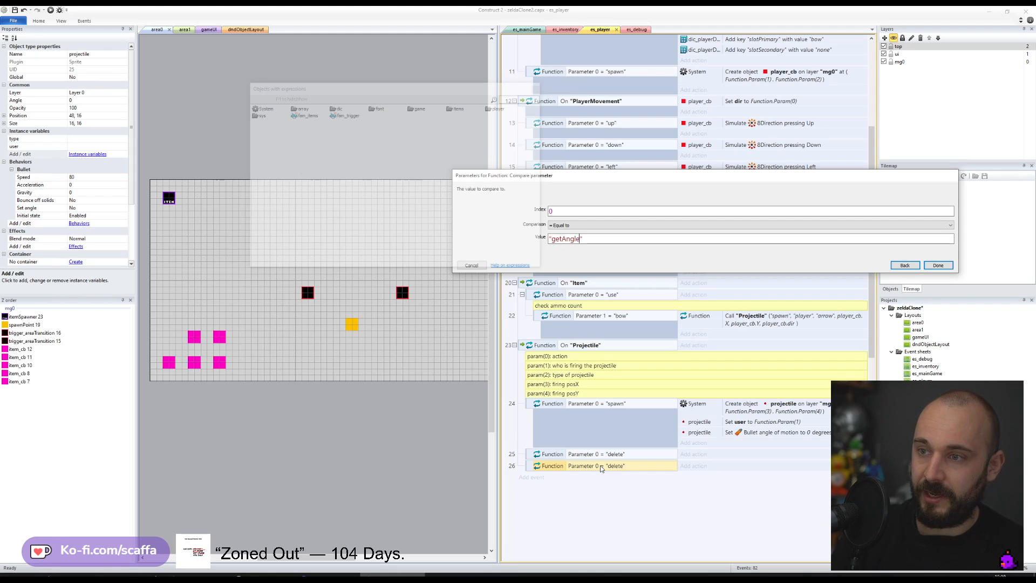
{"action": "key", "text": "Return"}
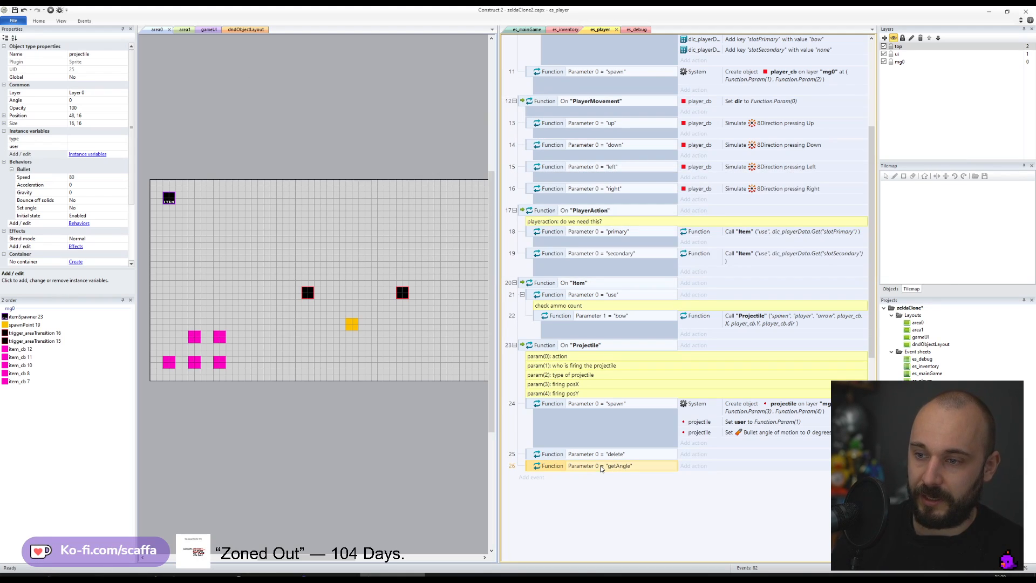
- Add a sub-event under "getAngle" that checks whether function parameter 1 equals "left"
{"action": "key", "text": "b"}
{"action": "key", "text": "x"}
{"action": "key", "text": "Delete"}
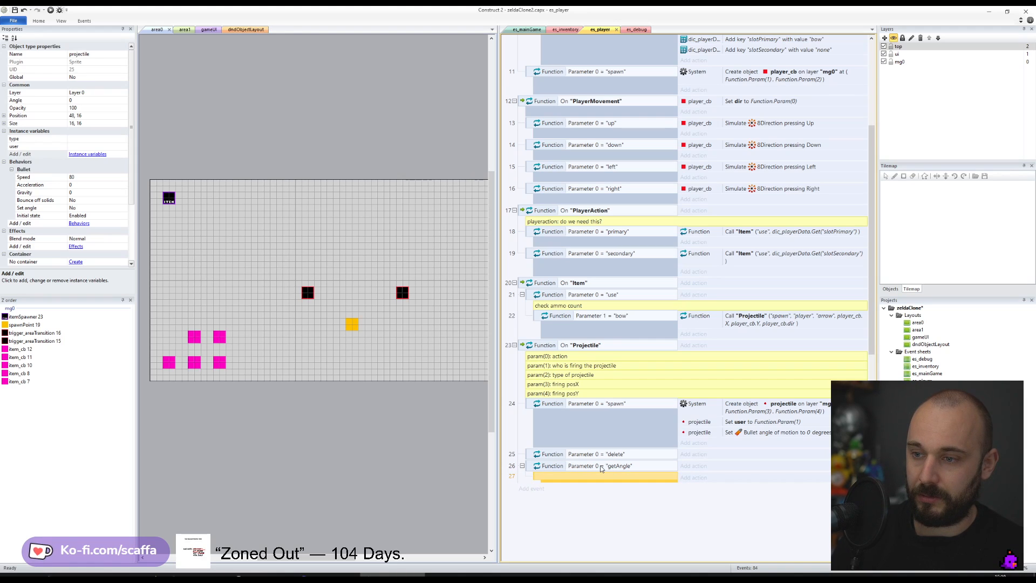
{"action": "type", "text": "cfun"}
{"action": "key", "text": "Return"}
{"action": "key", "text": "Return"}
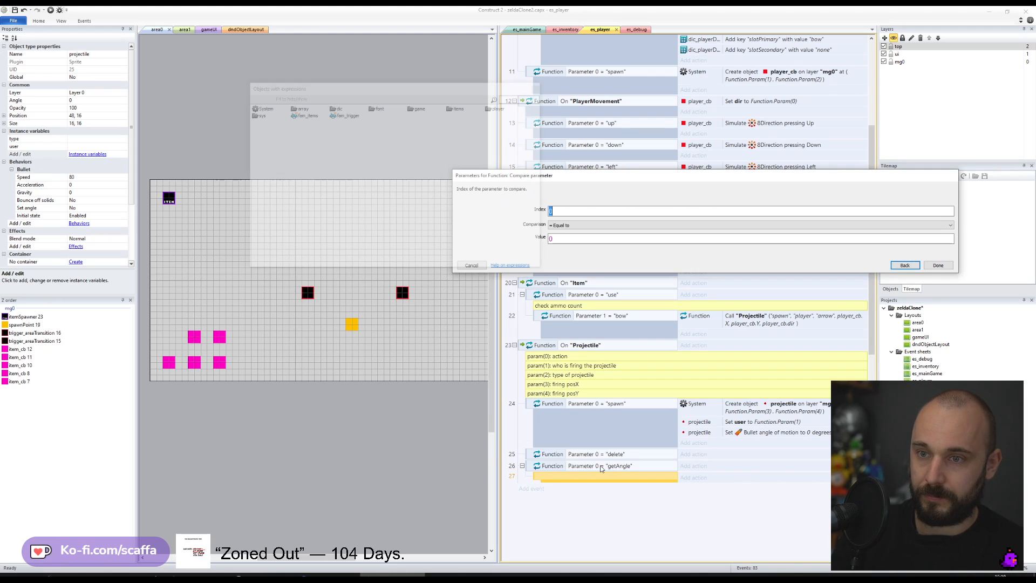
{"action": "type", "text": "1"}
{"action": "key", "text": "Tab"}
{"action": "key", "text": "Tab"}
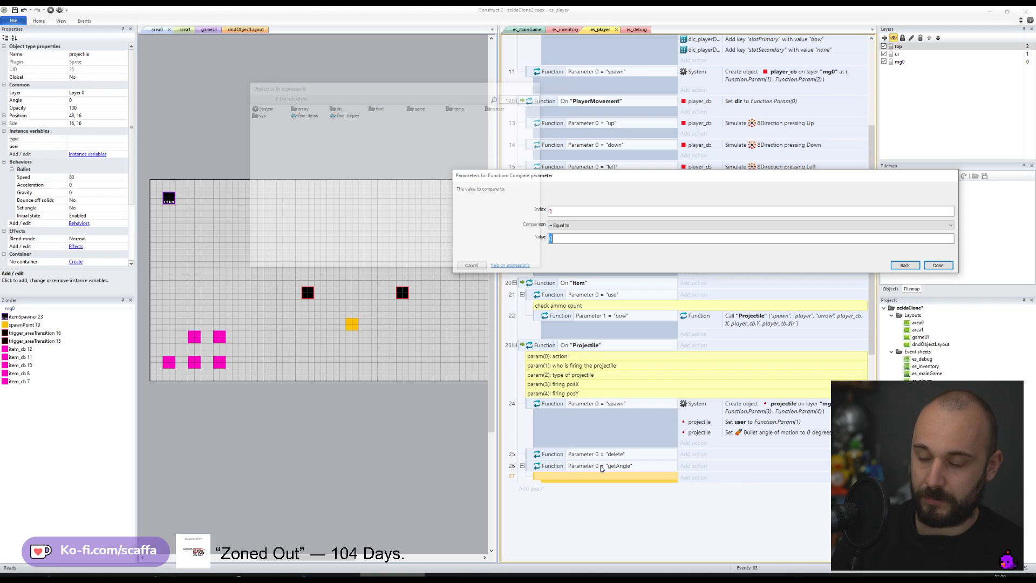
{"action": "type", "text": "\"left\""}
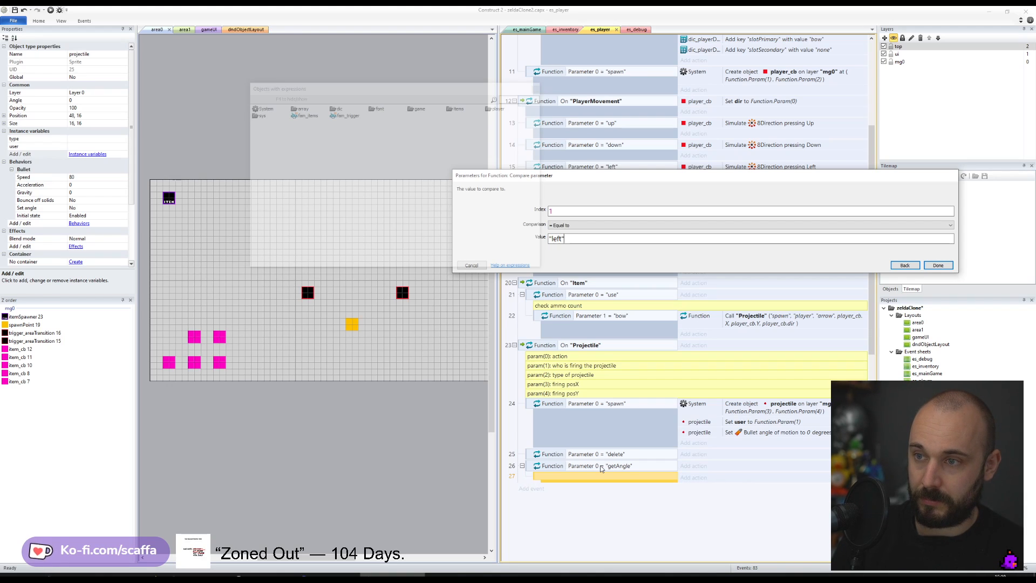
{"action": "key", "text": "Return"}
- Copy the "left" sub-event and paste three duplicates under "getAngle"
{"action": "key", "text": "ctrl+c"}
{"action": "key", "text": "ctrl+v"}
{"action": "key", "text": "ctrl+v"}
{"action": "key", "text": "ctrl+v"}
{"action": "key", "text": "Up"}
{"action": "key", "text": "Up"}
{"action": "key", "text": "Up"}
{"action": "key", "text": "c"}
{"action": "key", "text": "Escape"}
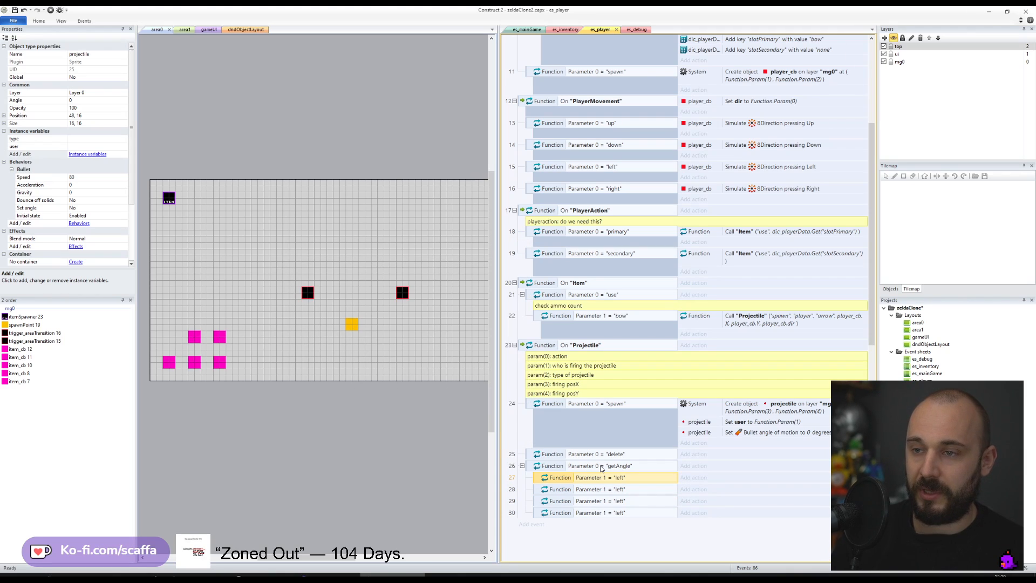
- Set the comparison values of the first and second "getAngle" sub-events to "up" and "down"
{"action": "double_click", "coordinate": [593, 478]}
{"action": "key", "text": "Tab"}
{"action": "key", "text": "Tab"}
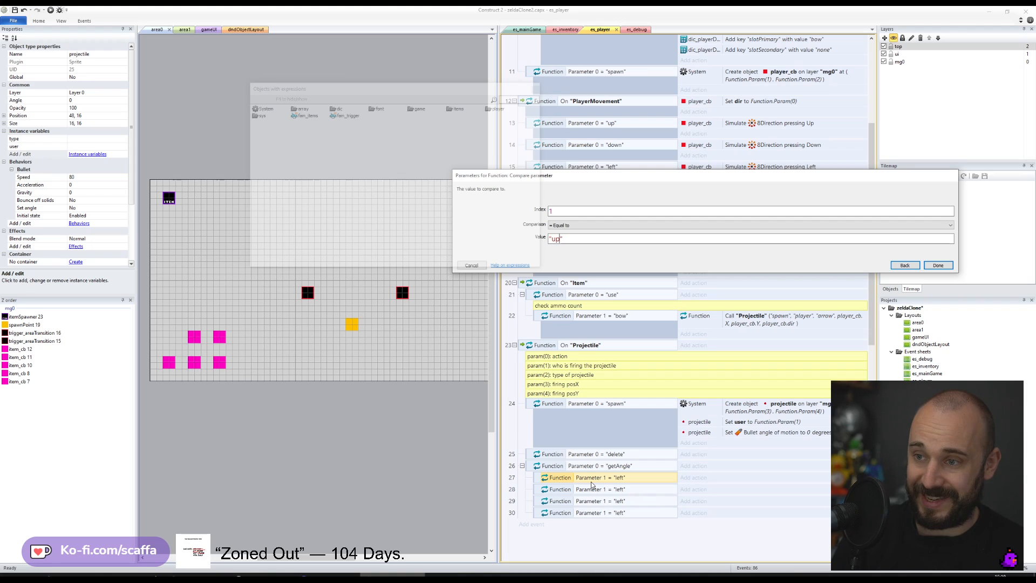
{"action": "type", "text": "\"up"}
{"action": "key", "text": "Return"}
{"action": "double_click", "coordinate": [592, 484]}
{"action": "key", "text": "Tab"}
{"action": "key", "text": "Tab"}
{"action": "key", "text": "Home"}
{"action": "key", "text": "shift+End"}
{"action": "type", "text": "\"down"}
{"action": "key", "text": "Return"}
- Keep the third "getAngle" sub-event as "left" and set the fourth one's comparison value to "right"
{"action": "key", "text": "Down"}
{"action": "key", "text": "Return"}
{"action": "key", "text": "Tab"}
{"action": "key", "text": "Tab"}
{"action": "key", "text": "Return"}
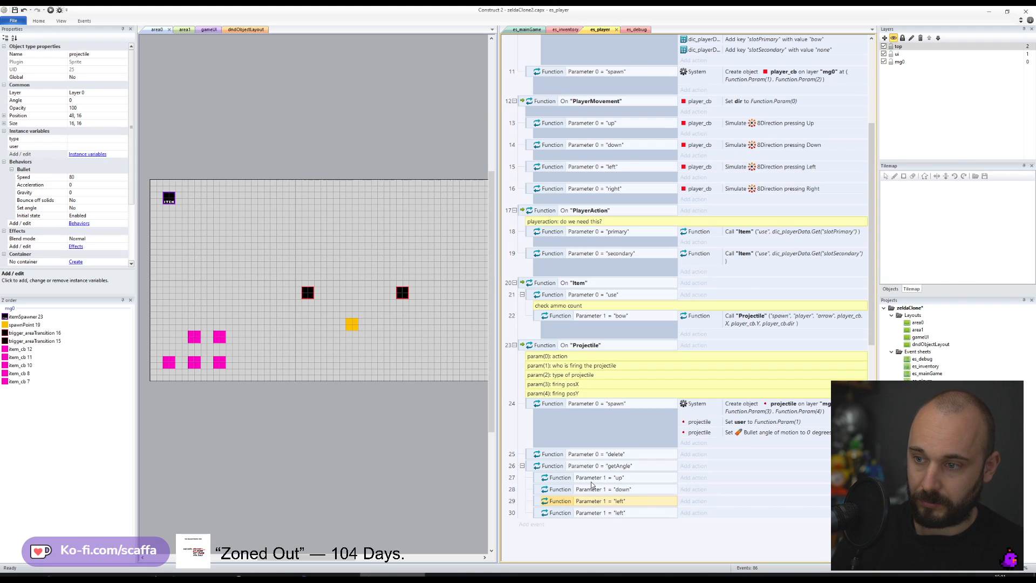
{"action": "key", "text": "Return"}
{"action": "key", "text": "Tab"}
{"action": "key", "text": "Tab"}
{"action": "key", "text": "Home"}
{"action": "type", "text": "\"right\""}
{"action": "key", "text": "Return"}
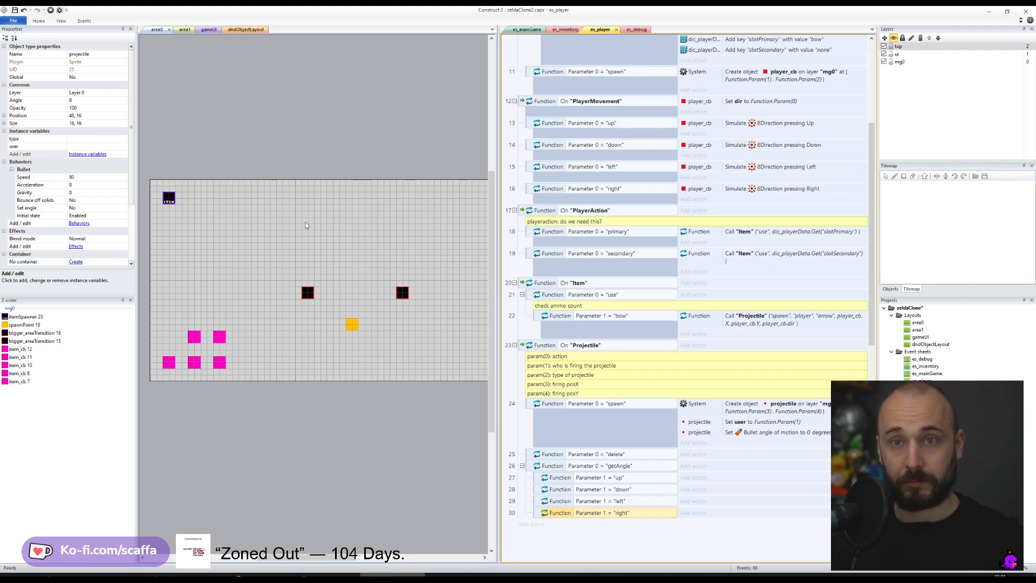
- Try deleting the "right" sub-event under "getAngle" and undo the deletion
{"action": "left_click", "coordinate": [536, 479]}
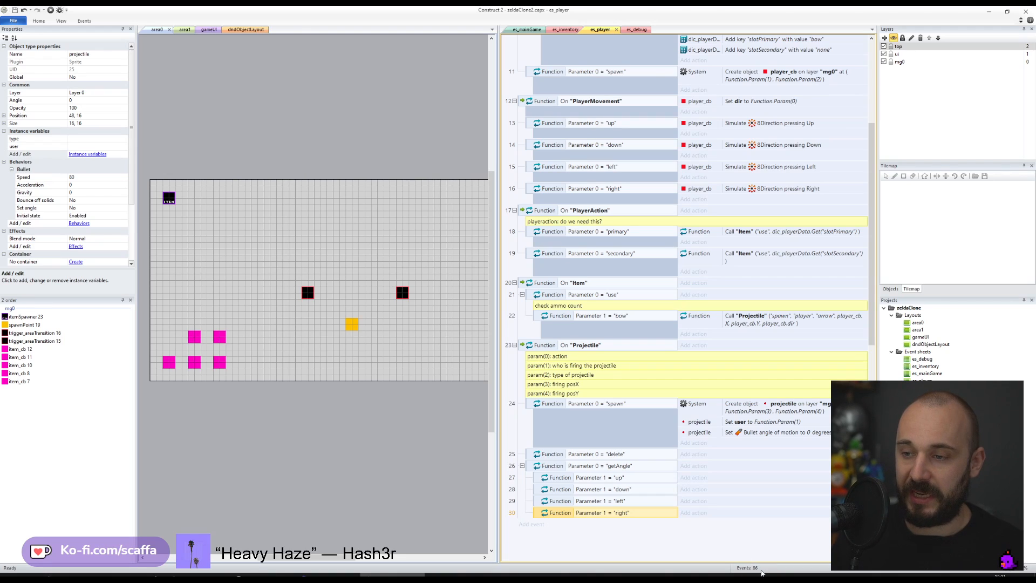
{"action": "left_click", "coordinate": [540, 503]}
{"action": "left_click", "coordinate": [537, 512]}
{"action": "key", "text": "Delete"}
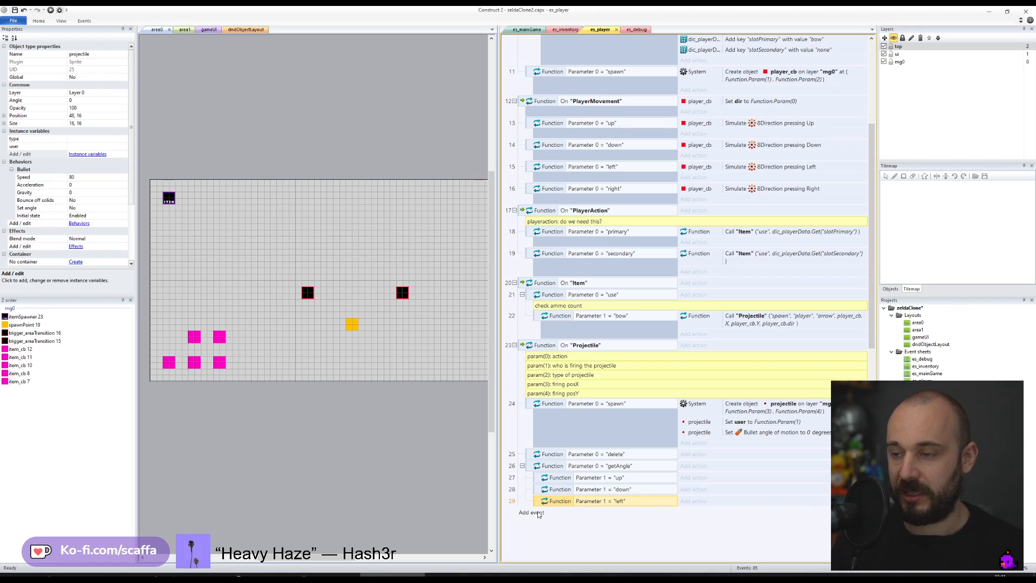
{"action": "key", "text": "ctrl+z"}
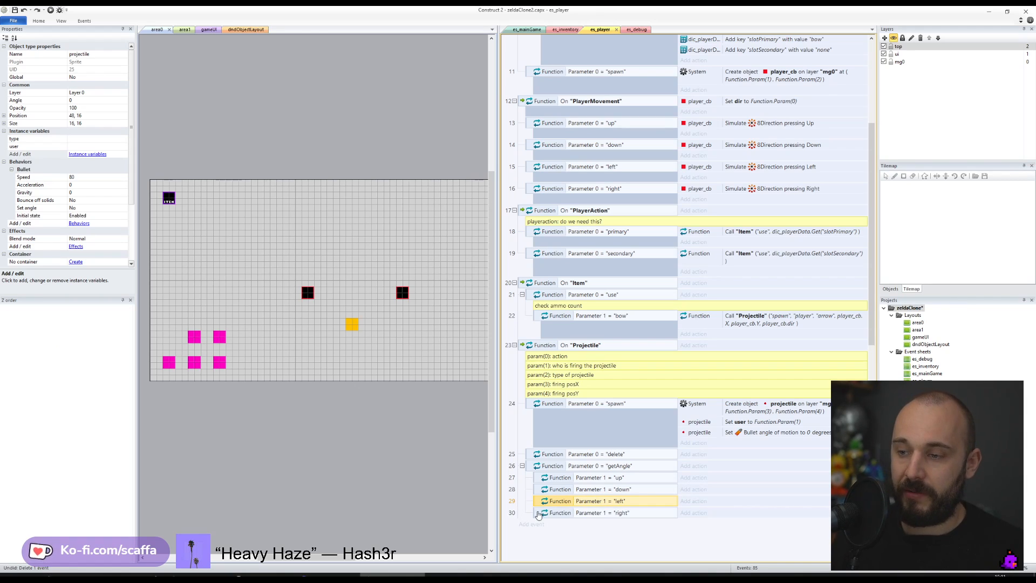
{"action": "left_click", "coordinate": [537, 478]}
{"action": "left_click", "coordinate": [536, 513], "text": "shift"}
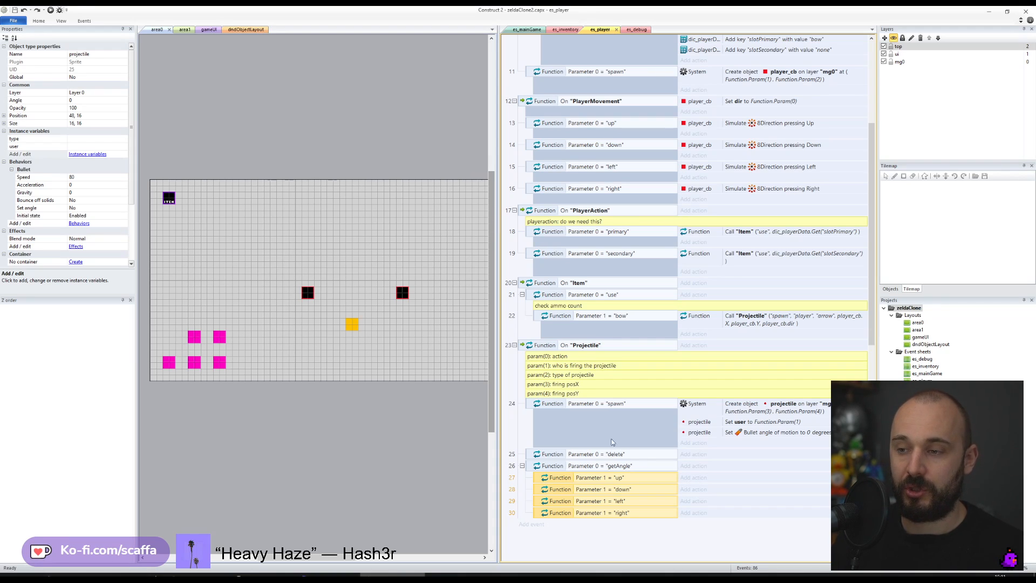
{"action": "left_click", "coordinate": [624, 490]}
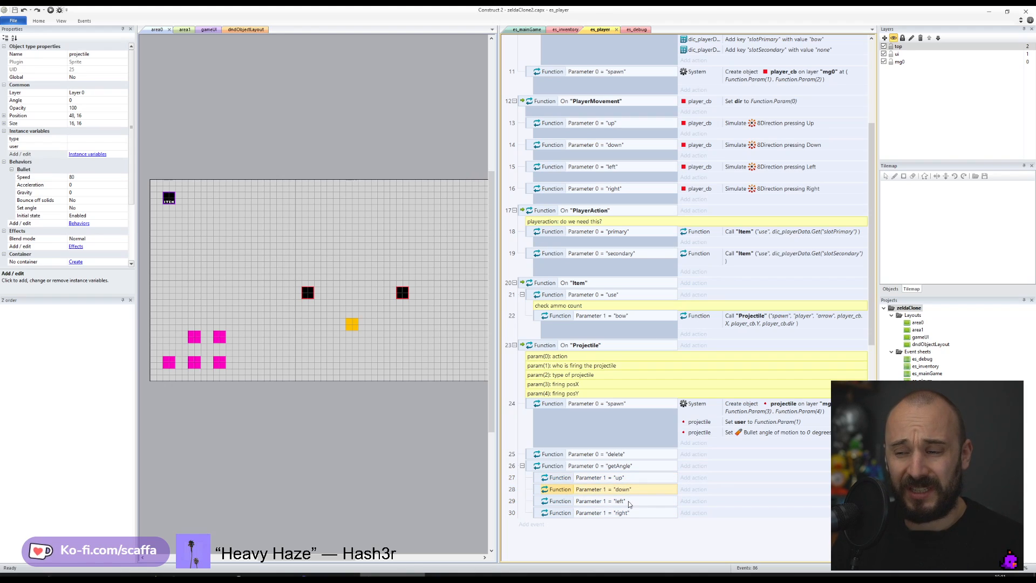
{"action": "left_click", "coordinate": [631, 513]}
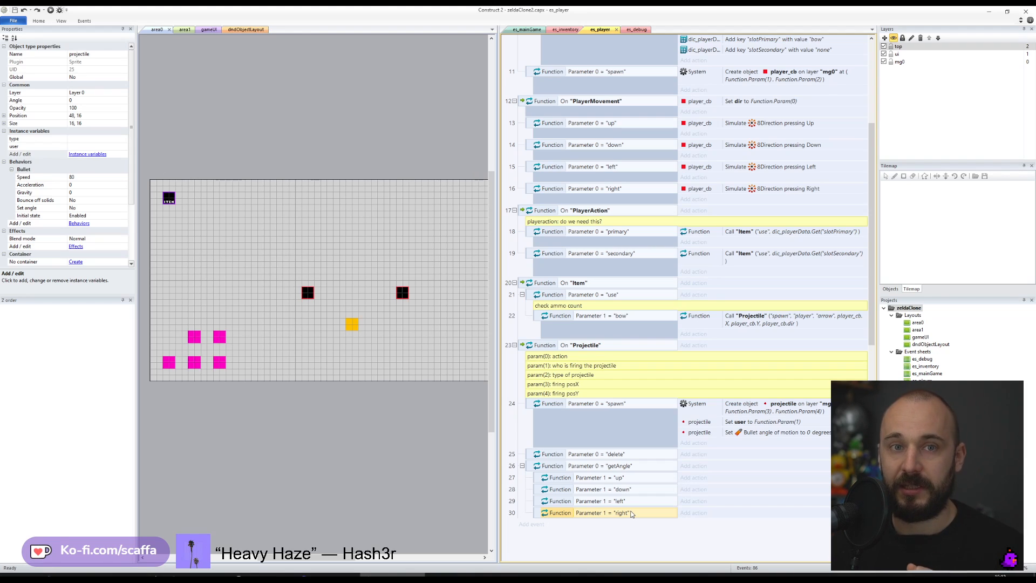
{"action": "left_click", "coordinate": [538, 479]}
{"action": "left_click", "coordinate": [538, 512], "text": "shift"}
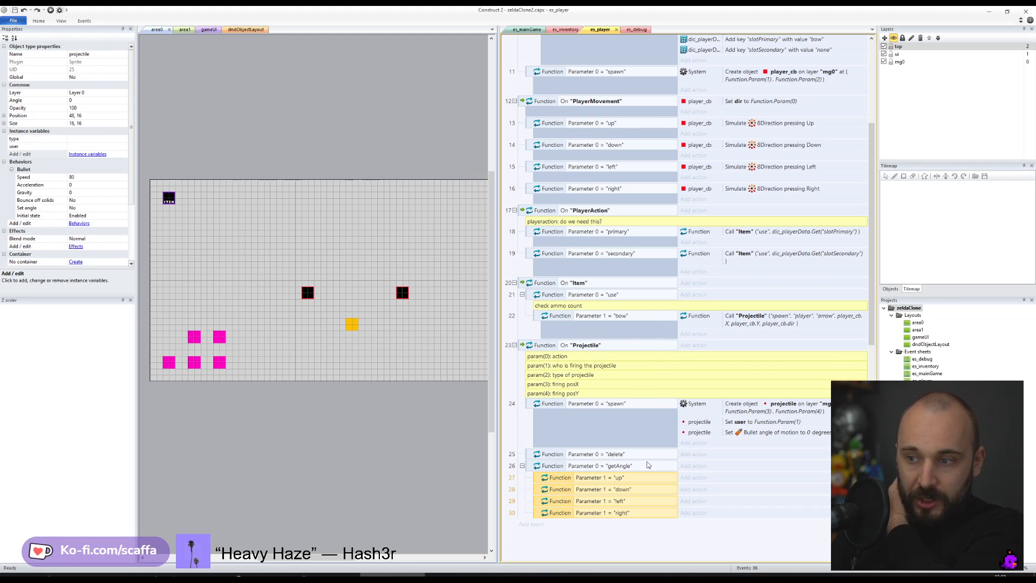
- Duplicate the "Projectile" call in the "bow" event and disable the original action
{"action": "left_click", "coordinate": [785, 327]}
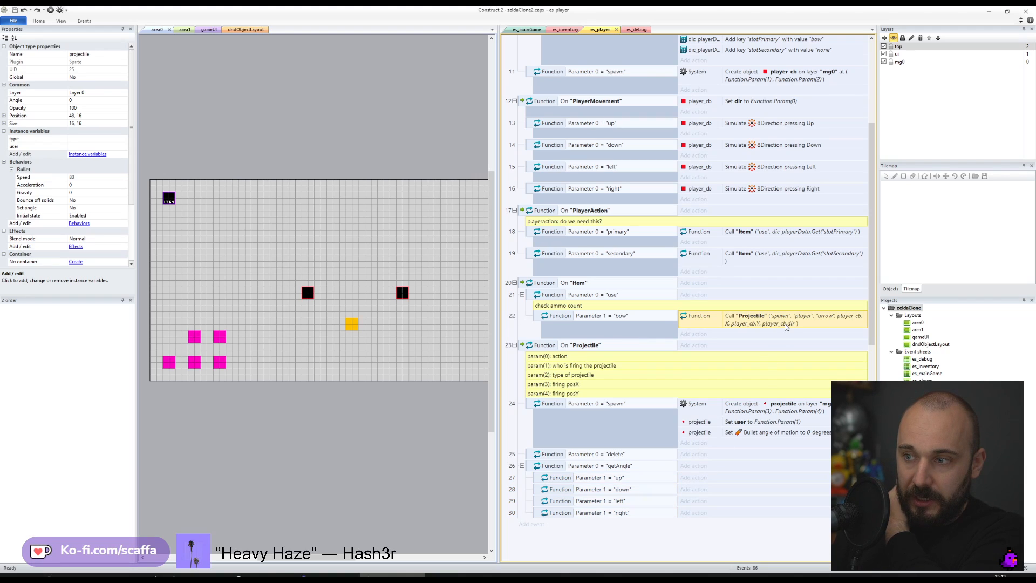
{"action": "left_click", "coordinate": [778, 325]}
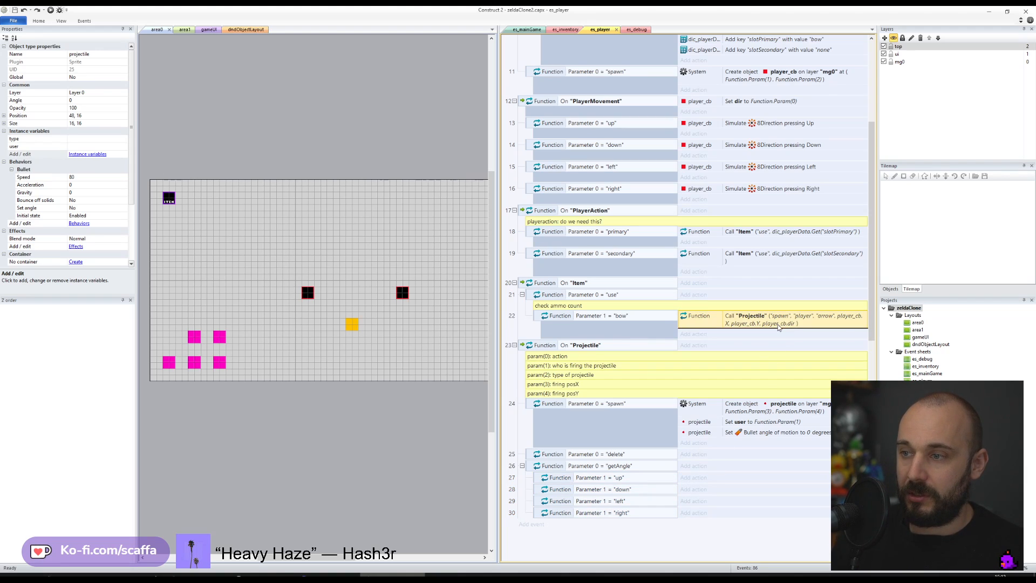
{"action": "left_click_drag", "start_coordinate": [778, 324], "coordinate": [777, 326], "text": "ctrl"}
{"action": "right_click", "coordinate": [774, 320]}
{"action": "left_click", "coordinate": [787, 364]}
- Set parameter 5 of the duplicated "Projectile" call to Function.Call("Projectyle", "getAngle", player_cb.dir)
{"action": "double_click", "coordinate": [784, 335]}
{"action": "key", "text": "Tab"}
{"action": "key", "text": "Tab"}
{"action": "key", "text": "Tab"}
{"action": "key", "text": "Tab"}
{"action": "key", "text": "Tab"}
{"action": "key", "text": "Tab"}
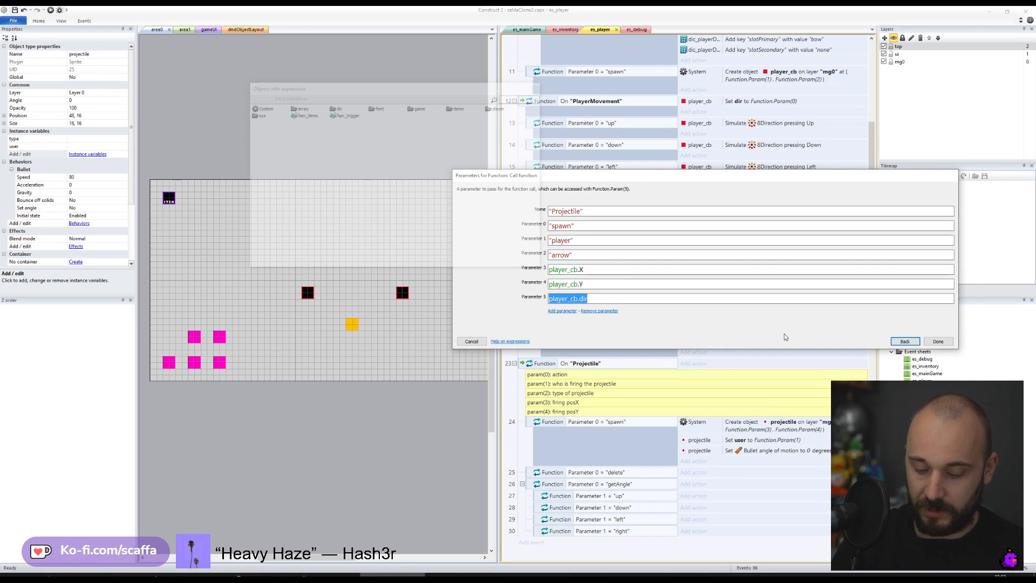
{"action": "type", "text": "Function."}
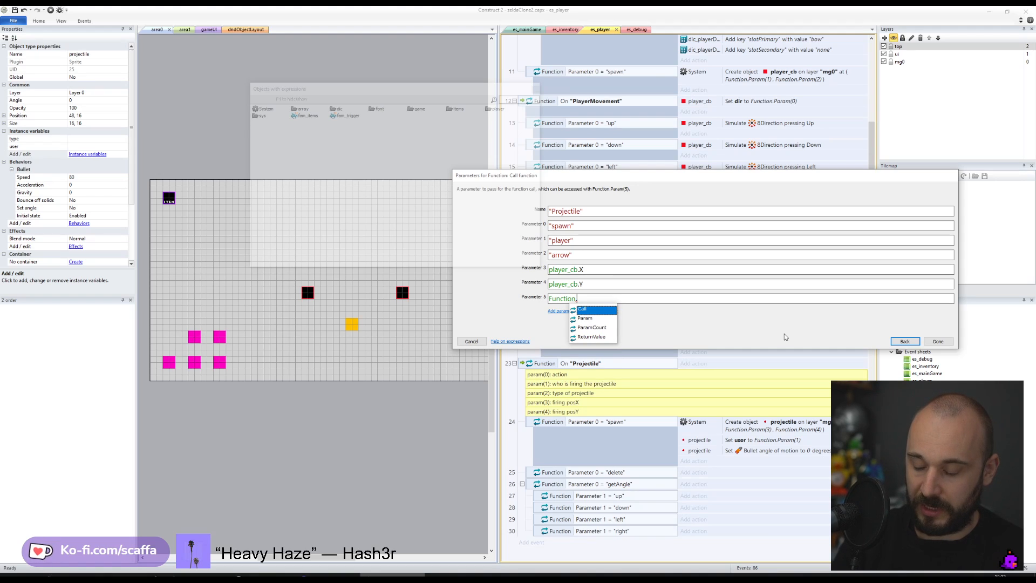
{"action": "key", "text": "Down"}
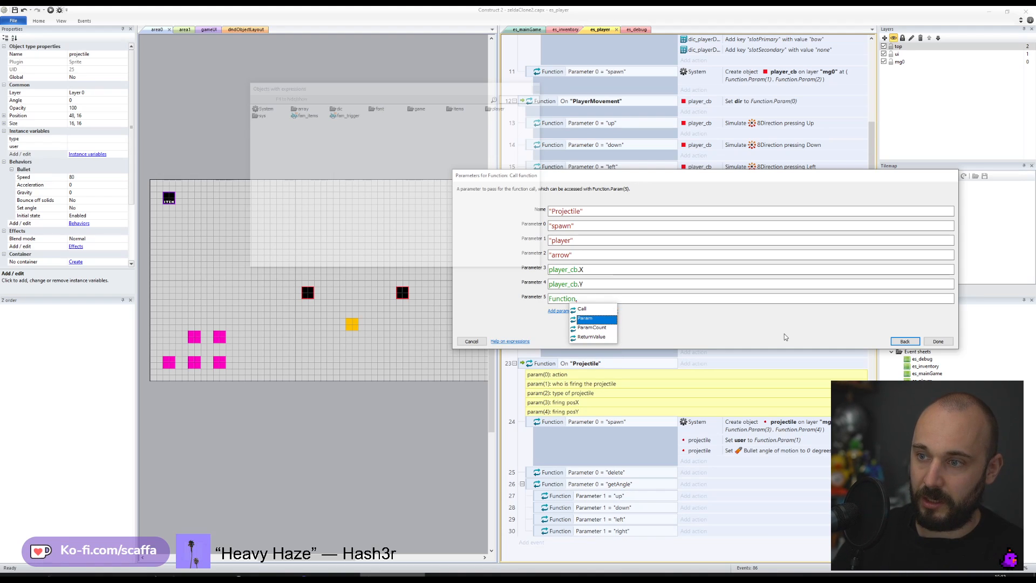
{"action": "key", "text": "Up"}
{"action": "key", "text": "Return"}
{"action": "type", "text": "("}
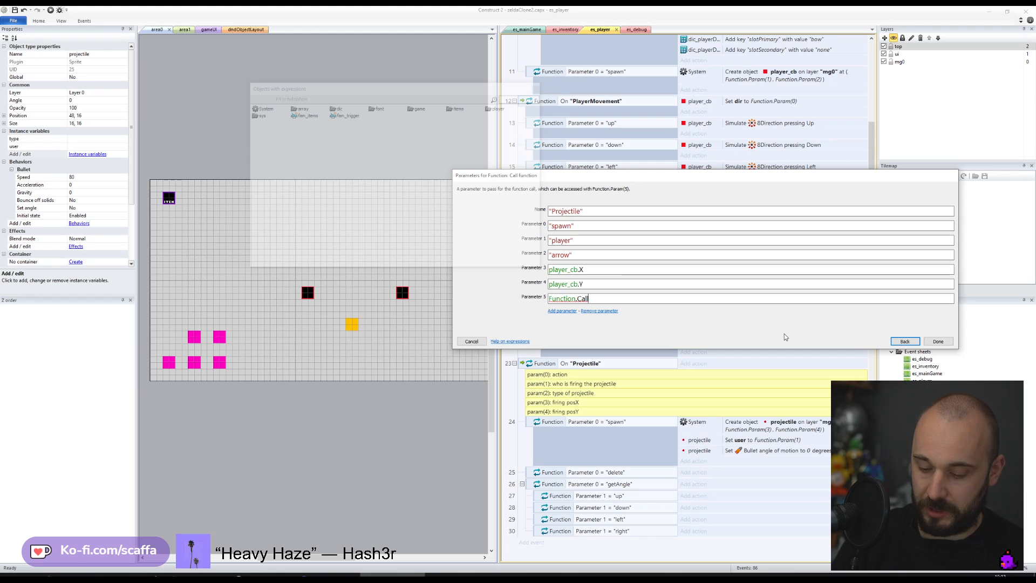
{"action": "type", "text": "\""}
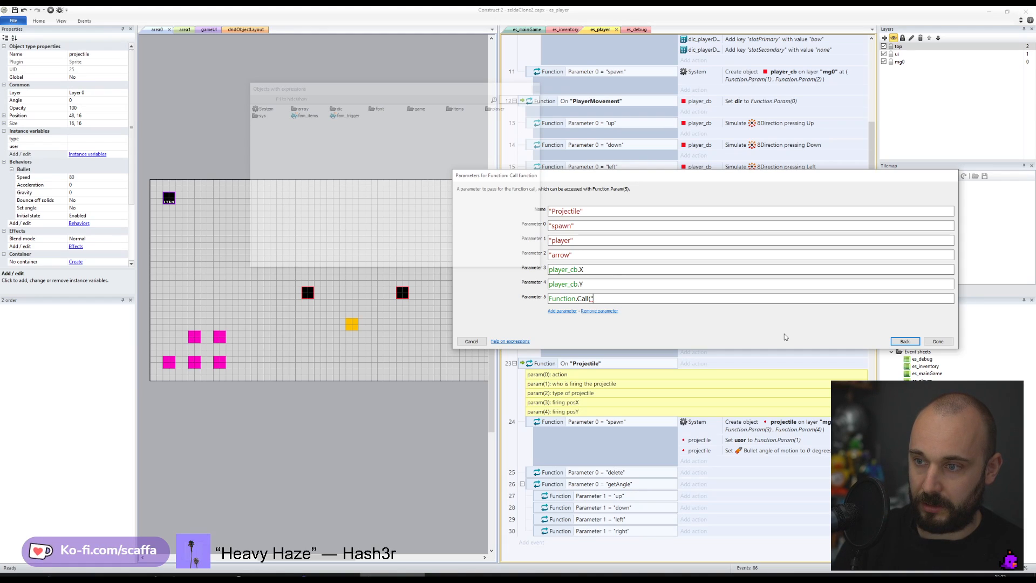
{"action": "type", "text": "p"}
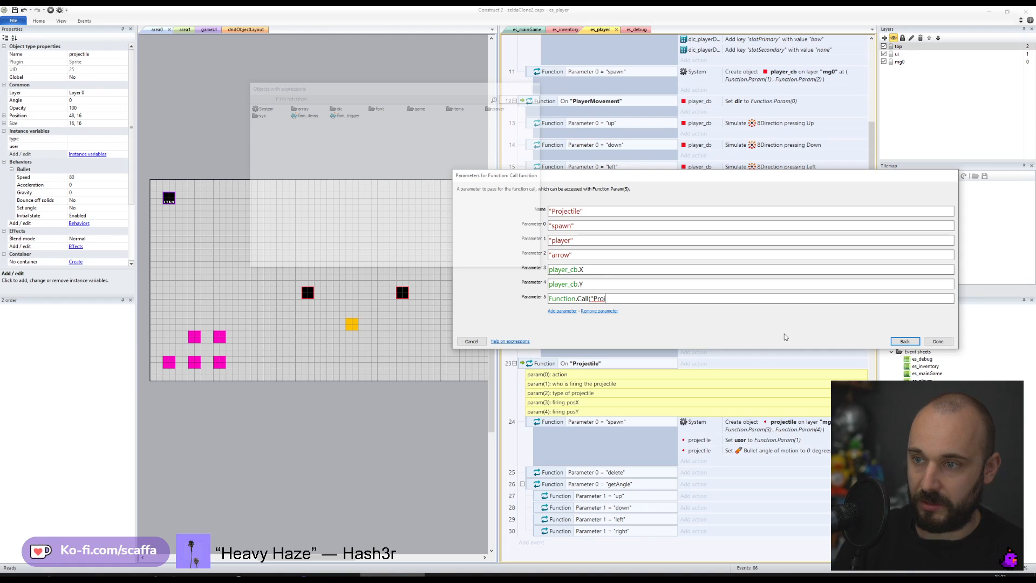
{"action": "type", "text": "rojectyle"}
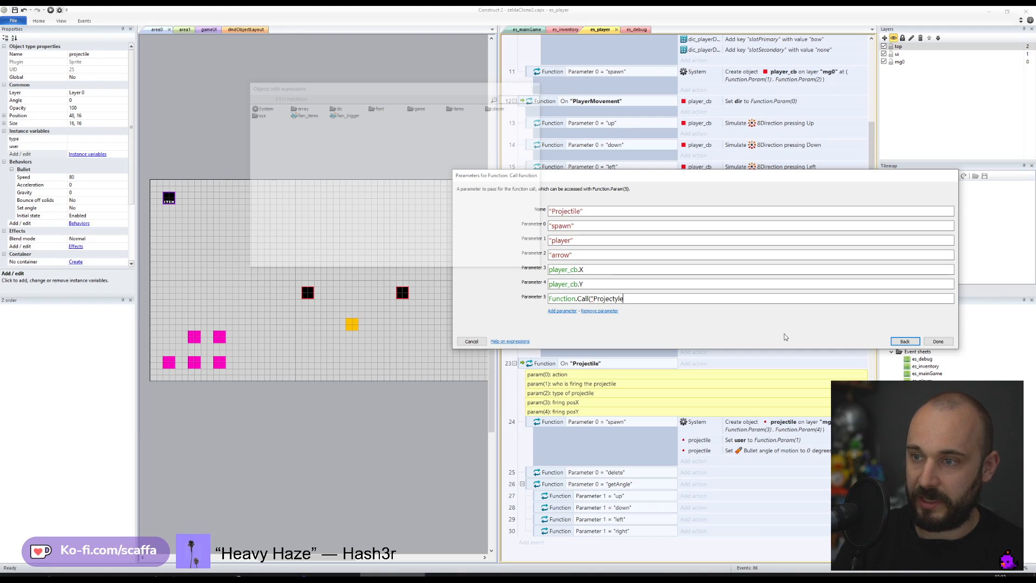
{"action": "type", "text": "\", \""}
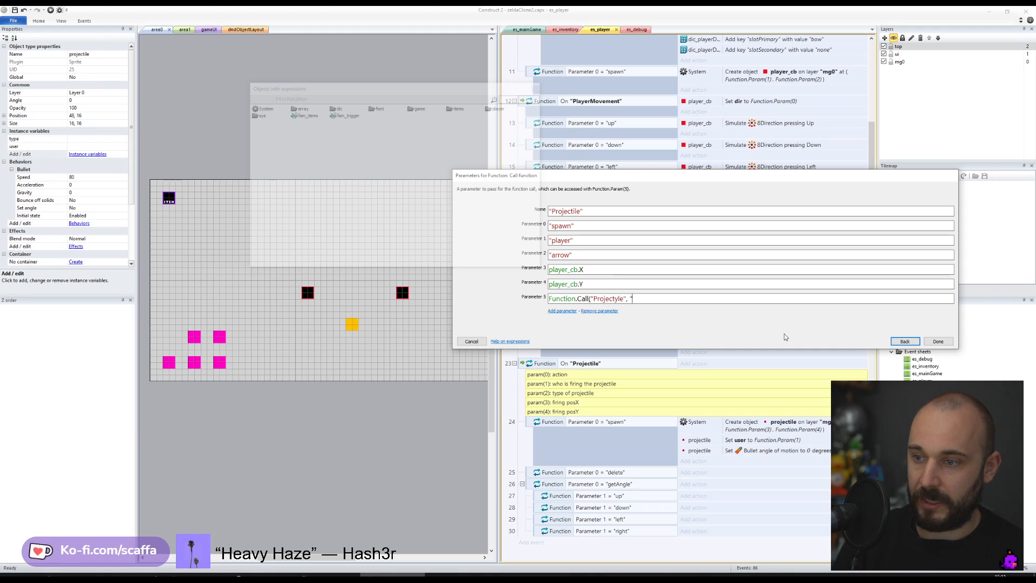
{"action": "type", "text": "getAngle\","}
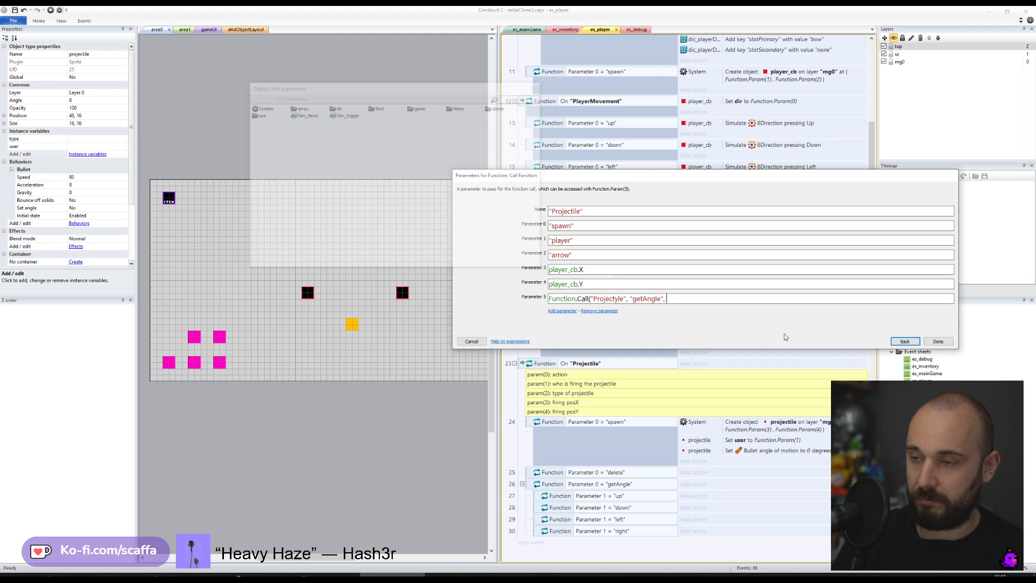
{"action": "type", "text": " player_cb.8Direction/"}
{"action": "key", "text": "BackSpace"}
{"action": "key", "text": "BackSpace"}
{"action": "key", "text": "BackSpace"}
{"action": "key", "text": "BackSpace"}
{"action": "key", "text": "BackSpace"}
{"action": "key", "text": "BackSpace"}
{"action": "key", "text": "BackSpace"}
{"action": "key", "text": "BackSpace"}
{"action": "key", "text": "BackSpace"}
{"action": "key", "text": "BackSpace"}
{"action": "key", "text": "BackSpace"}
{"action": "key", "text": "BackSpace"}
{"action": "type", "text": ".dir)"}
{"action": "key", "text": "Return"}
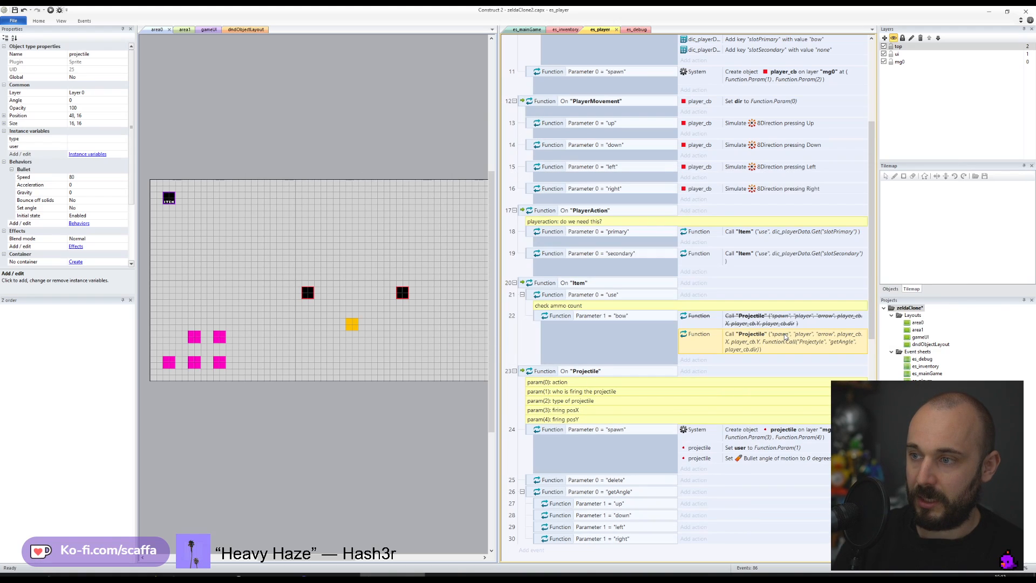
- Correct the function name to "Projectile" in parameter 5 of the active "Projectile" call under "bow" and save the project
{"action": "double_click", "coordinate": [749, 341]}
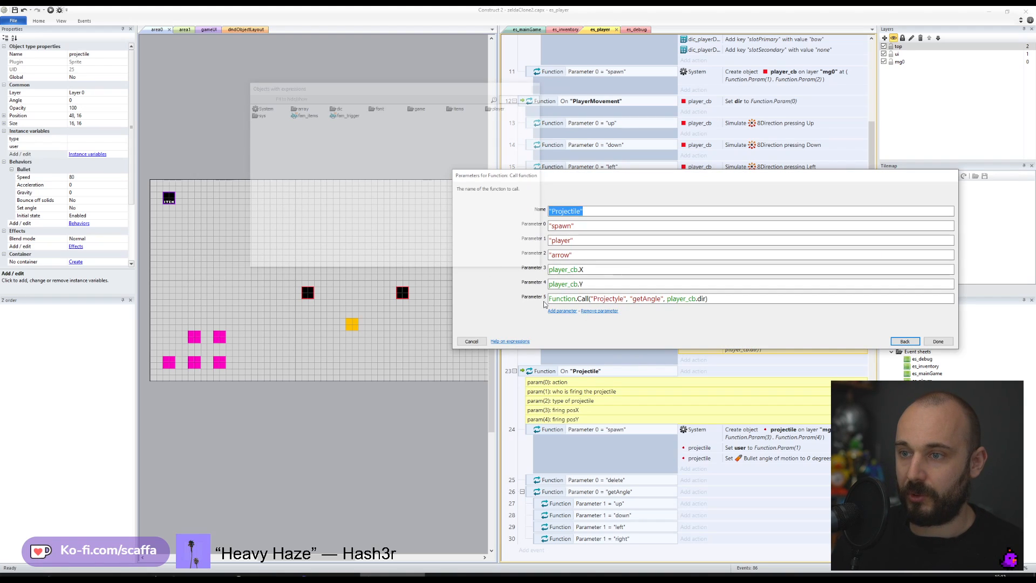
{"action": "left_click_drag", "start_coordinate": [735, 298], "coordinate": [548, 300]}
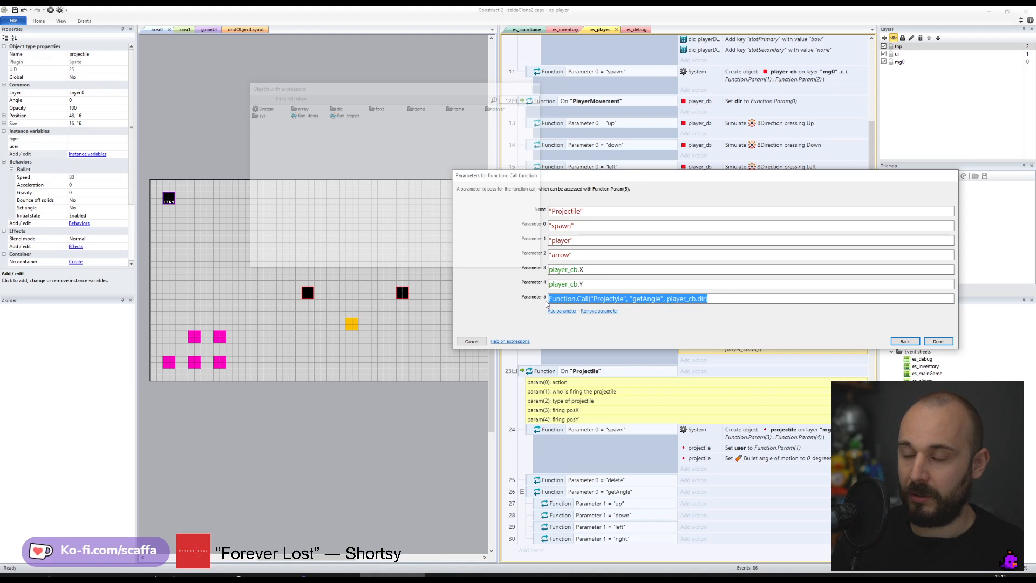
{"action": "left_click", "coordinate": [620, 300]}
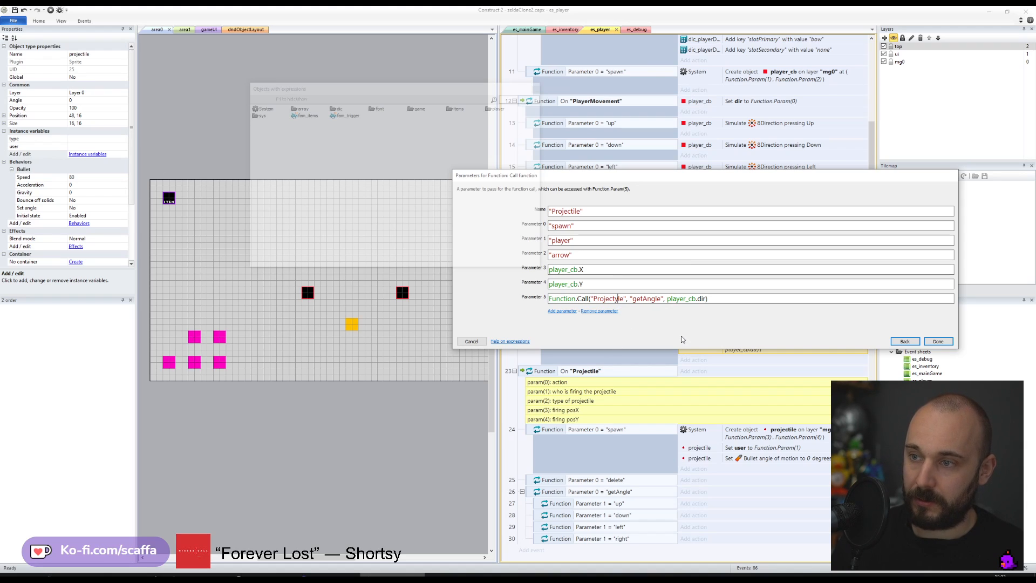
{"action": "key", "text": "BackSpace"}
{"action": "type", "text": "i"}
{"action": "key", "text": "Return"}
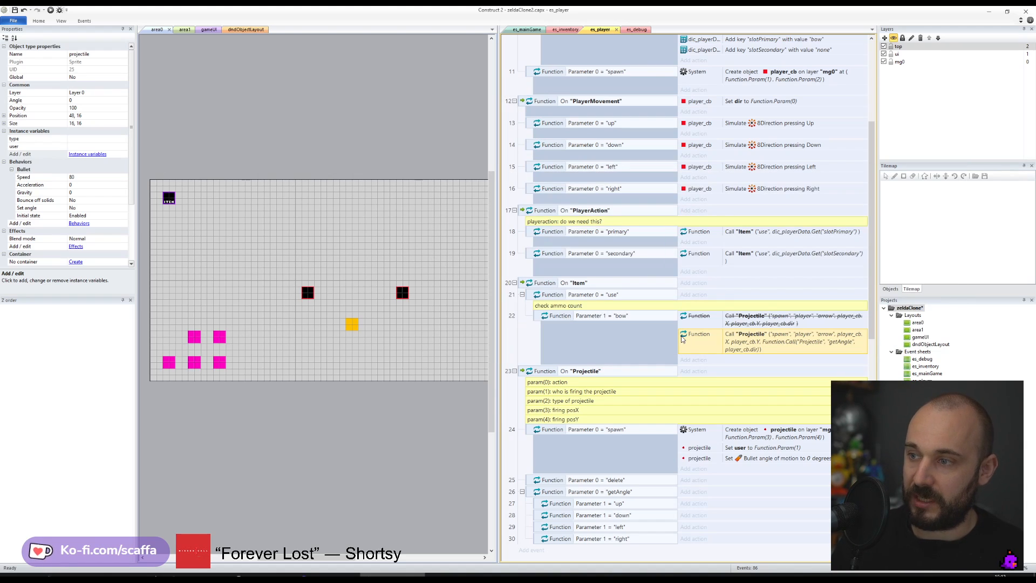
{"action": "key", "text": "ctrl+s"}
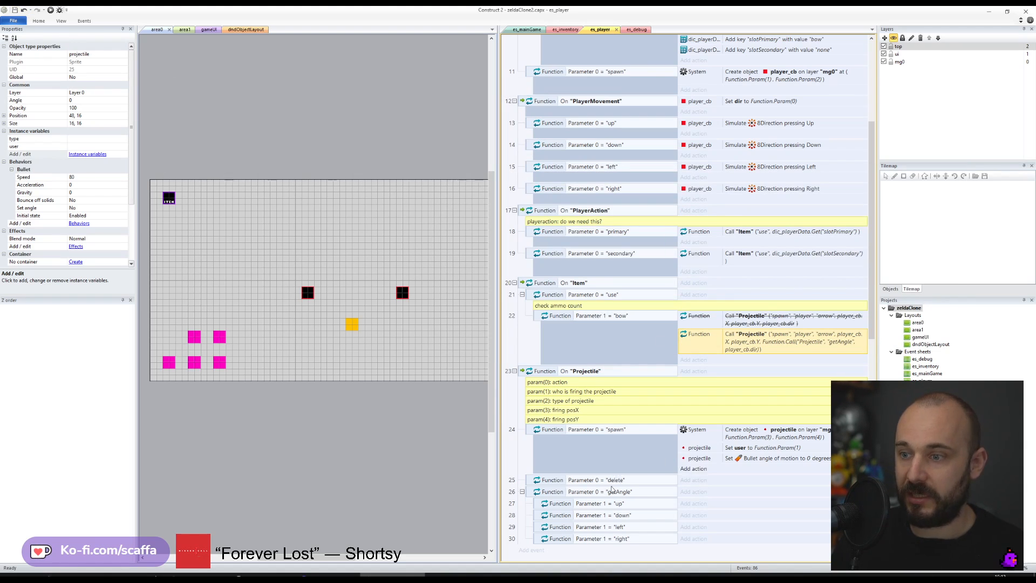
- Add a Function Set return value action with value 0 to the "left" sub-event under "getAngle"
{"action": "left_click", "coordinate": [693, 527]}
{"action": "type", "text": "func"}
{"action": "key", "text": "Return"}
{"action": "double_click", "coordinate": [324, 291]}
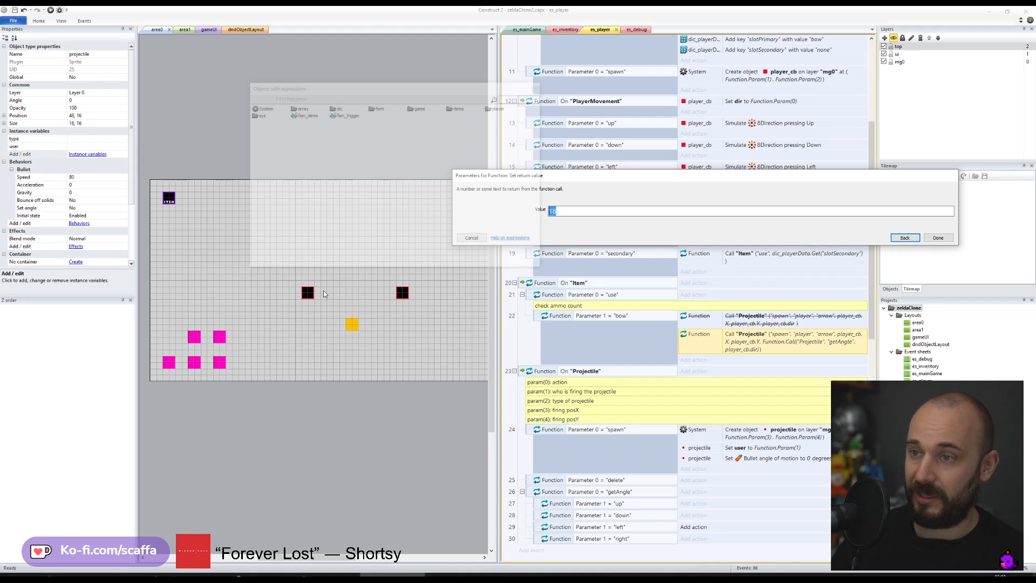
{"action": "type", "text": "0"}
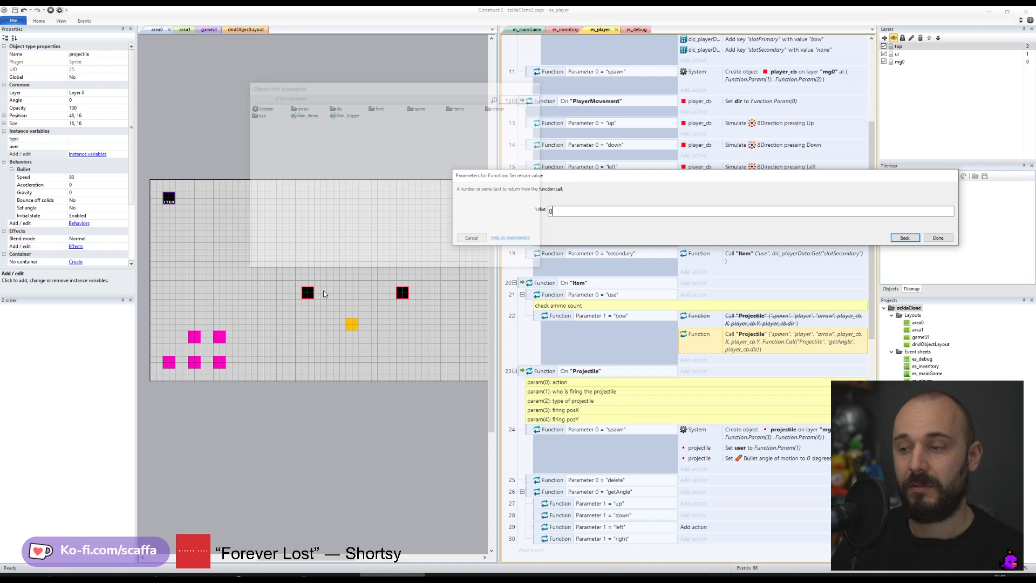
{"action": "key", "text": "Return"}
{"action": "left_click", "coordinate": [1011, 13]}
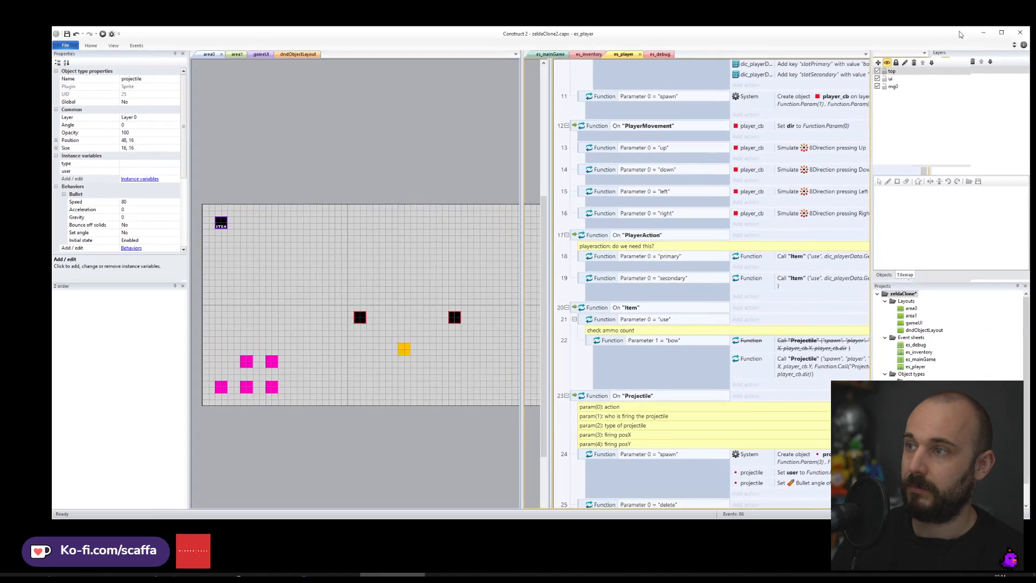
{"action": "left_click", "coordinate": [954, 34]}
- Copy the return value action from "left" to the "right" sub-event and set the copy to 180
{"action": "scroll", "coordinate": [738, 503], "scroll_direction": "down", "scroll_amount": 3}
{"action": "left_click_drag", "start_coordinate": [726, 496], "coordinate": [727, 520], "text": "ctrl"}
{"action": "double_click", "coordinate": [727, 521]}
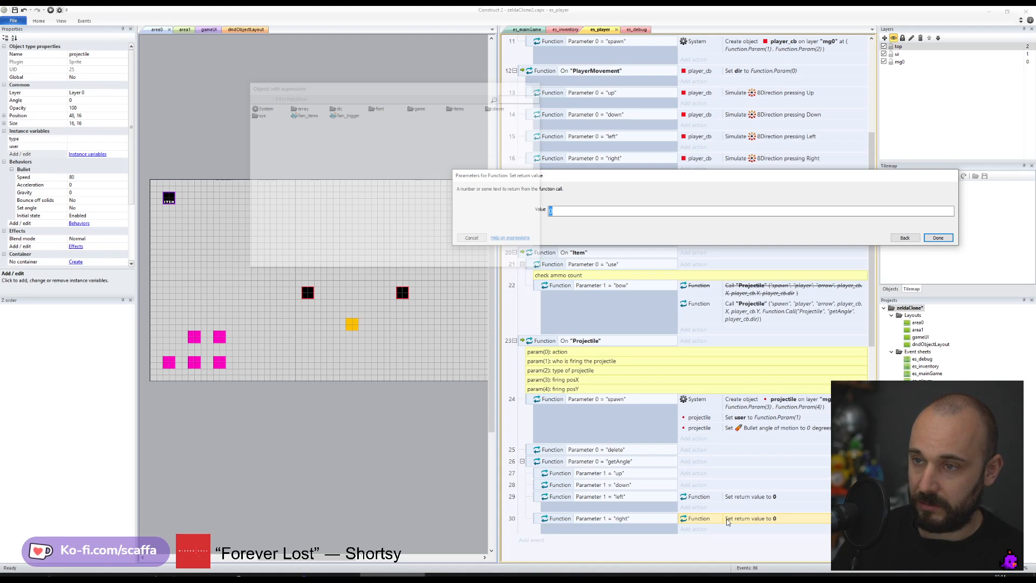
{"action": "key", "text": "Return"}
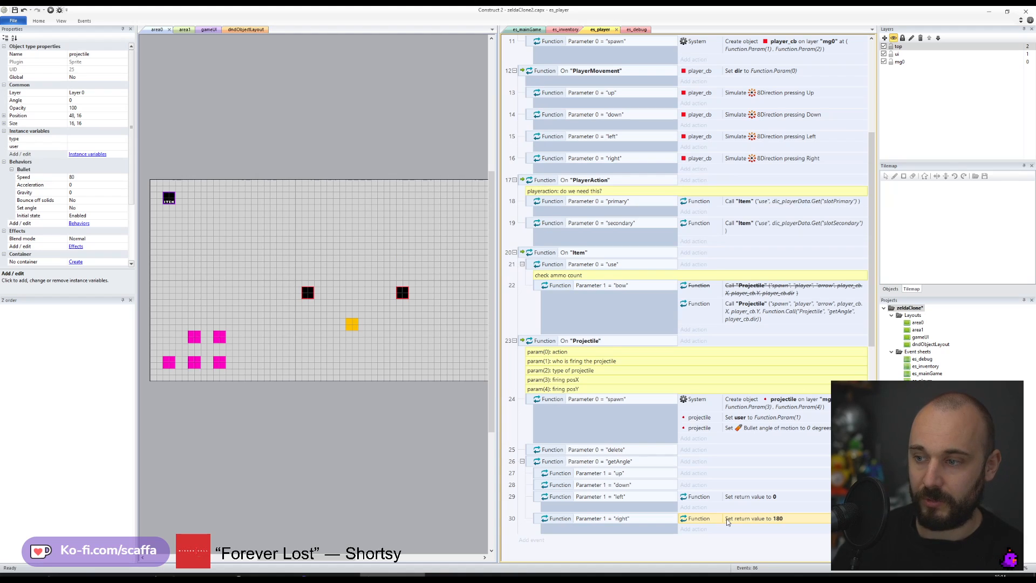
- Copy the return value action from "right" to the "up" sub-event and set the copy to 90
{"action": "left_click_drag", "start_coordinate": [727, 520], "coordinate": [727, 477], "text": "ctrl"}
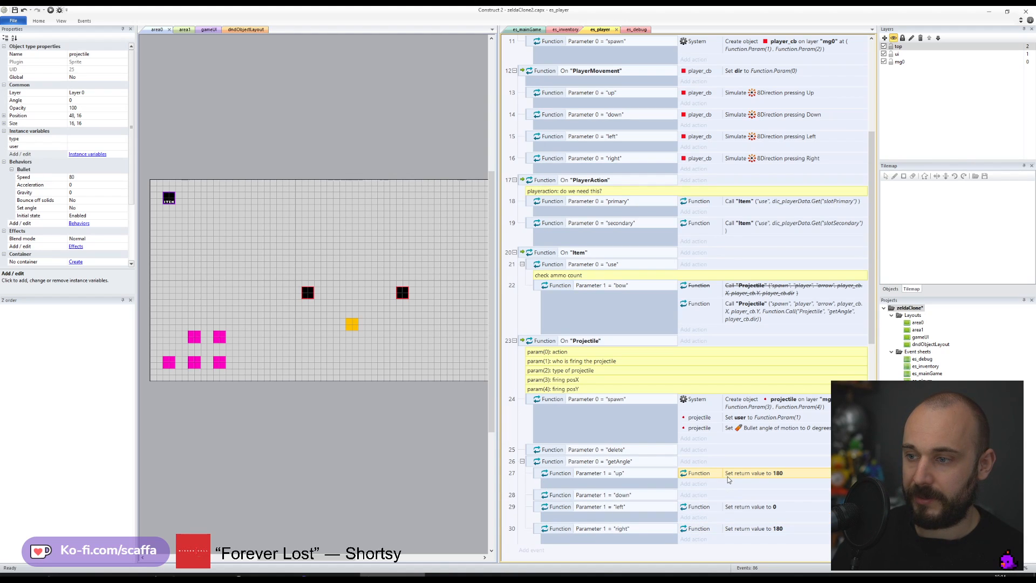
{"action": "double_click", "coordinate": [727, 477]}
{"action": "type", "text": "90"}
{"action": "key", "text": "Return"}
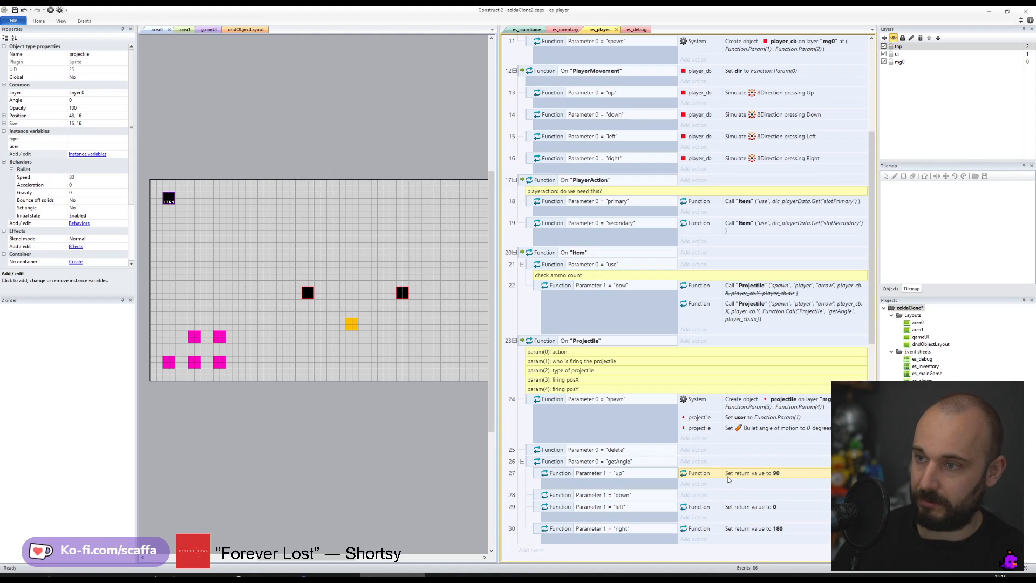
- Copy the return value action from "up" to the "down" sub-event and set the copy to 270
{"action": "left_click_drag", "start_coordinate": [736, 493], "coordinate": [737, 493], "text": "ctrl"}
{"action": "double_click", "coordinate": [738, 494]}
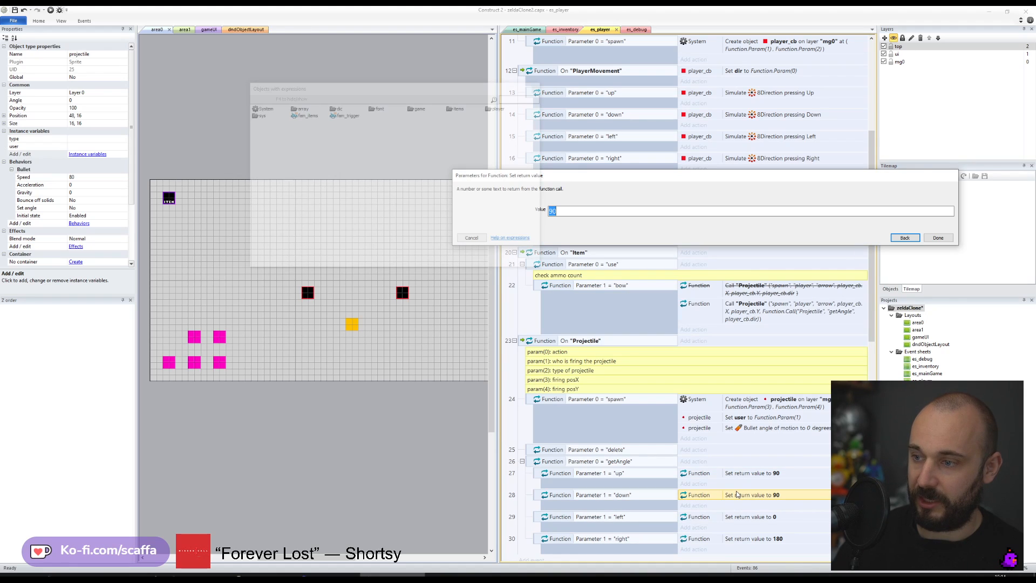
{"action": "type", "text": "270"}
{"action": "key", "text": "Return"}
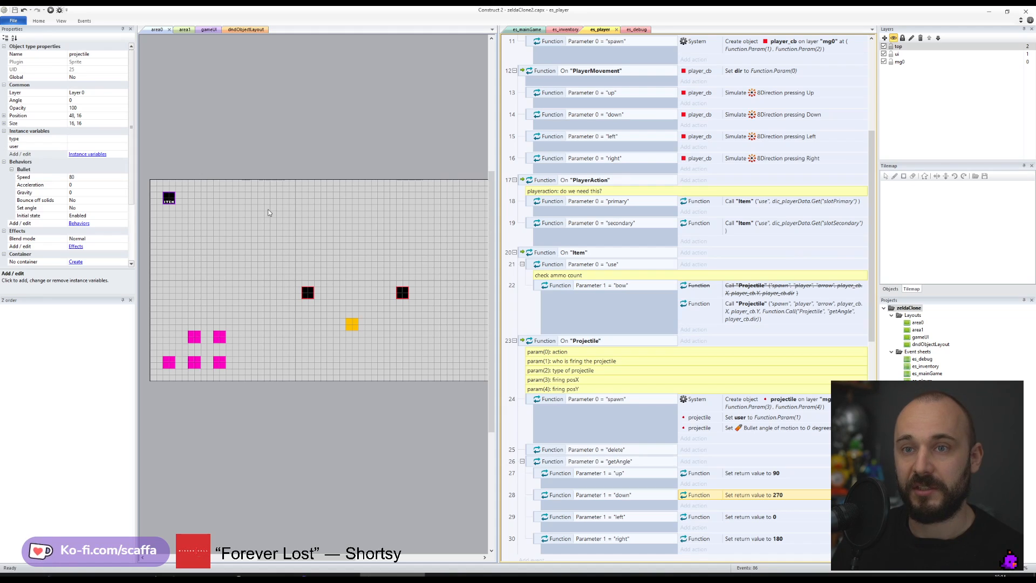
- Set the projectile's Bullet angle of motion in the "spawn" event to Function.Param(5) and check the parameters of the "bow" call
{"action": "double_click", "coordinate": [762, 426]}
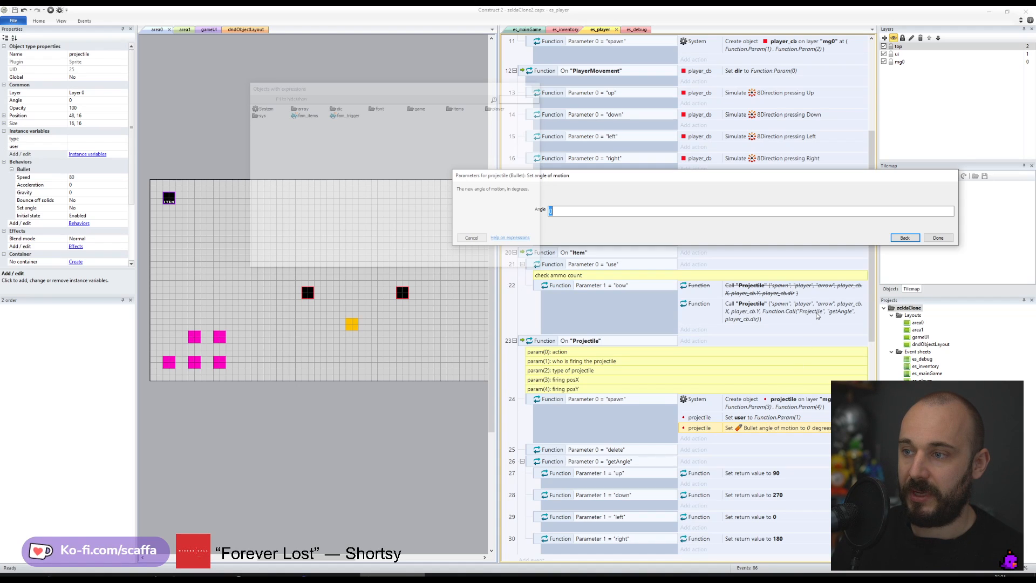
{"action": "type", "text": "Function.Param(5"}
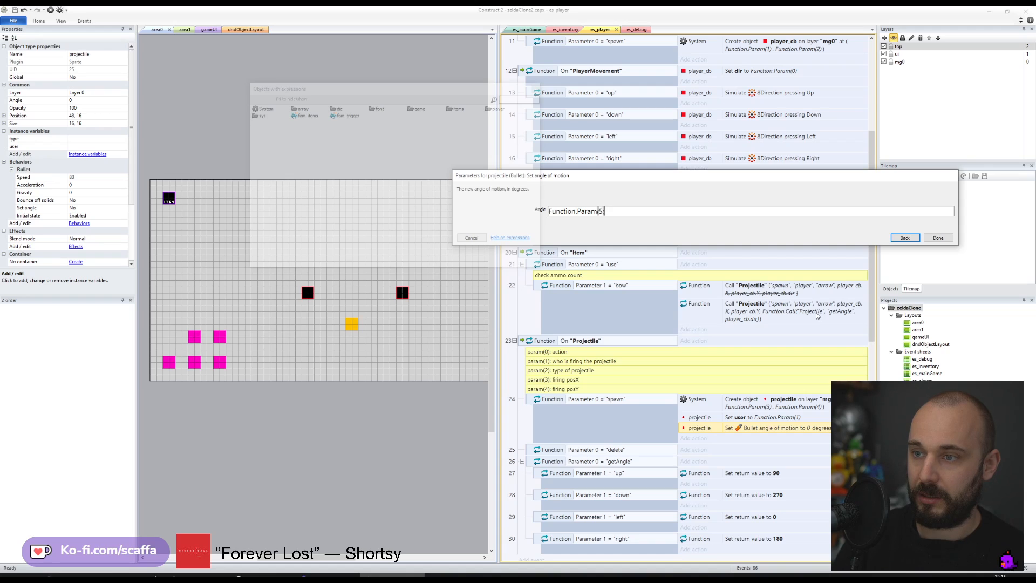
{"action": "key", "text": "Return"}
{"action": "double_click", "coordinate": [802, 310]}
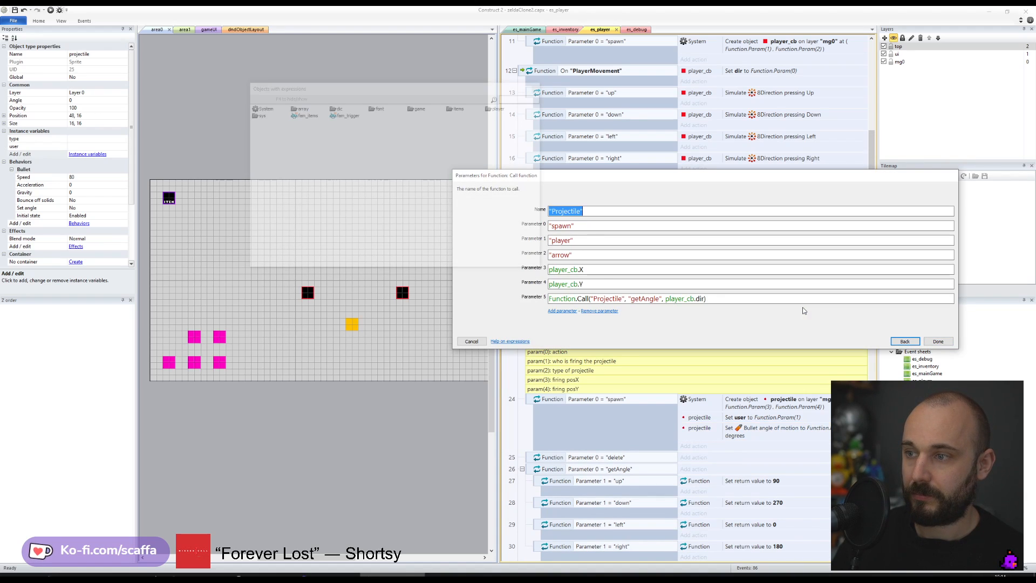
{"action": "left_click", "coordinate": [596, 240]}
{"action": "left_click", "coordinate": [572, 298]}
{"action": "left_click", "coordinate": [938, 341]}
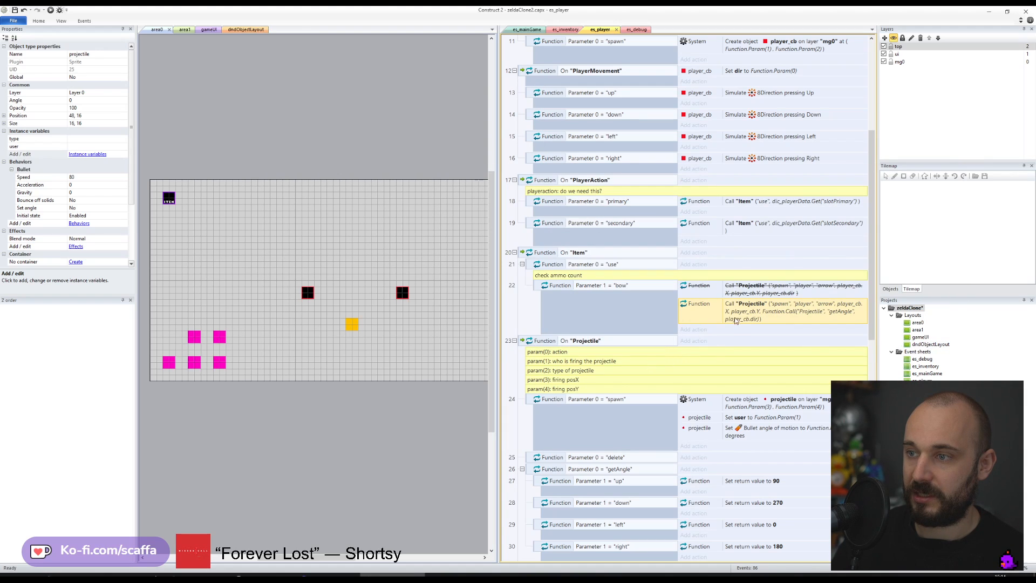
- Duplicate the param(4) comment under "Projectile" and change the copy to "param(5): projectile angle"
{"action": "left_click_drag", "start_coordinate": [565, 388], "coordinate": [565, 395], "text": "ctrl"}
{"action": "double_click", "coordinate": [565, 397]}
{"action": "left_click", "coordinate": [550, 398]}
{"action": "key", "text": "BackSpace"}
{"action": "type", "text": "5"}
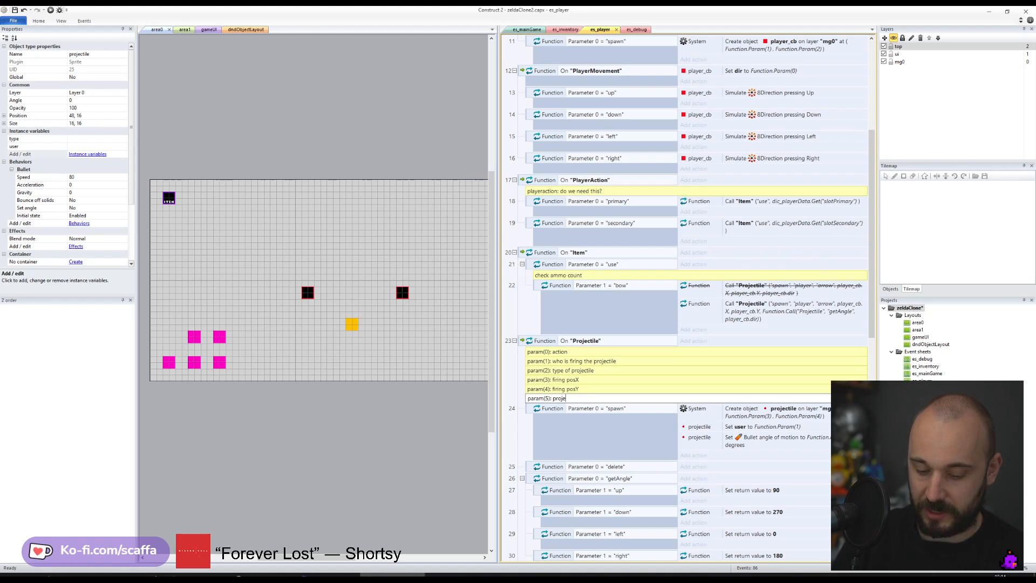
{"action": "type", "text": "e ang"}
{"action": "key", "text": "Return"}
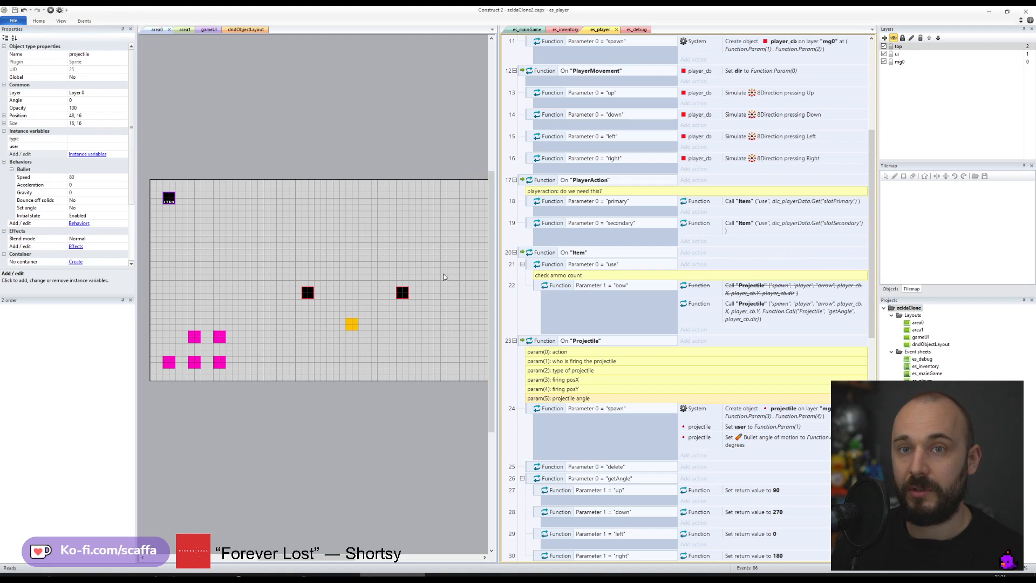
- Add the comment "note: spawn sprite" below the param(5) comment and delete the disabled "Projectile" call in the "bow" event
{"action": "scroll", "coordinate": [717, 422], "scroll_direction": "down", "scroll_amount": 3}
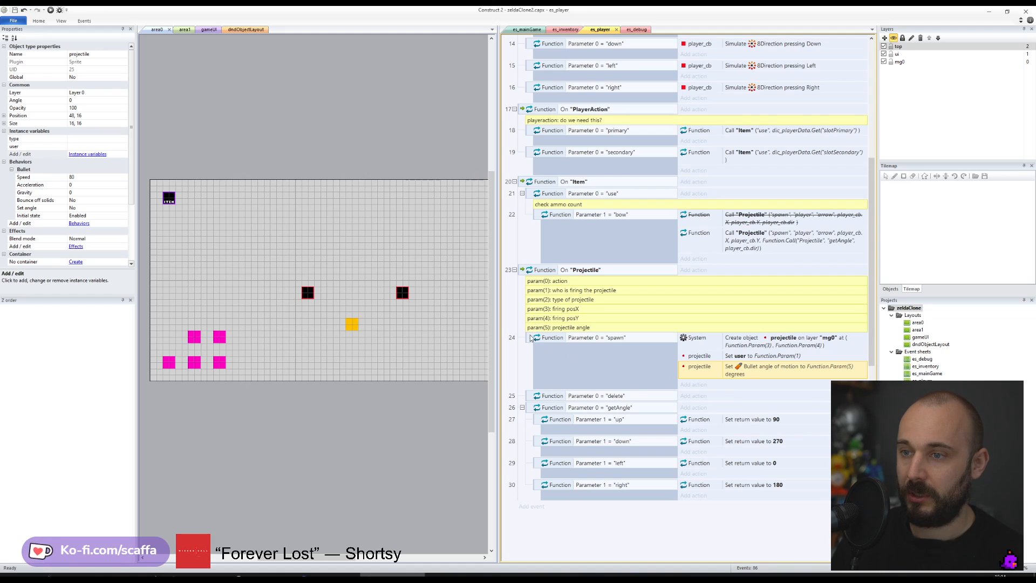
{"action": "key", "text": "q"}
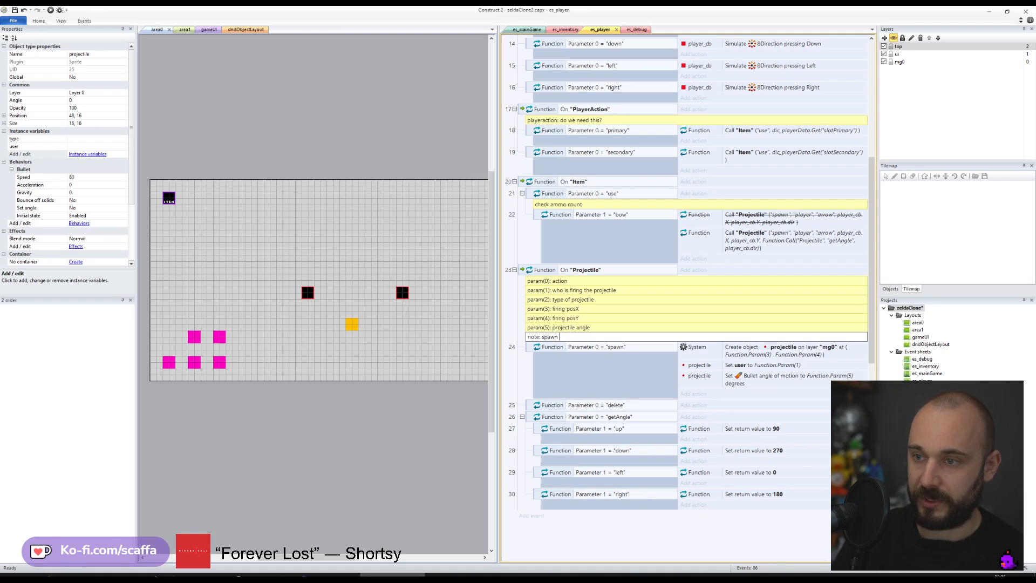
{"action": "key", "text": "Return"}
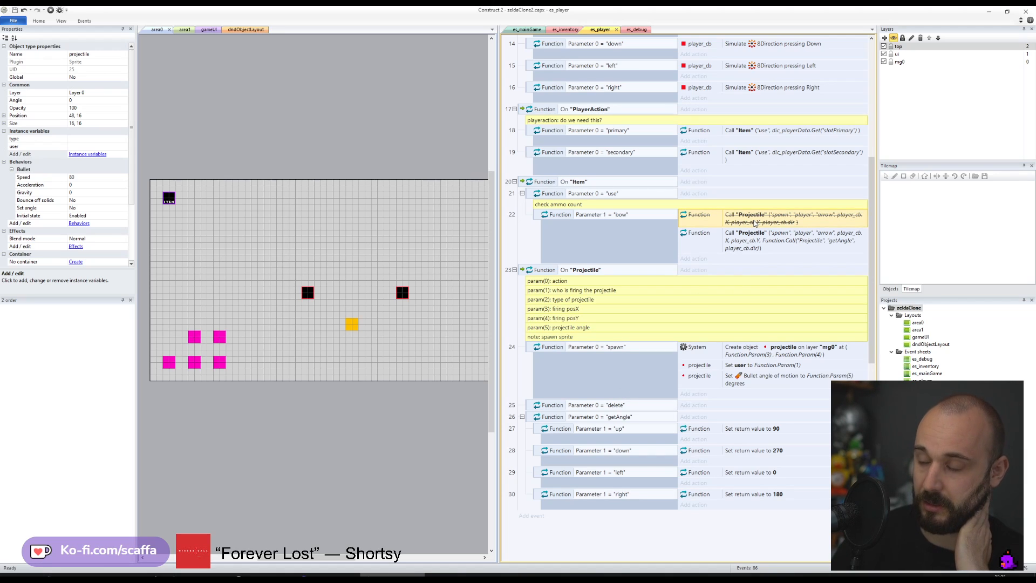
{"action": "key", "text": "Delete"}
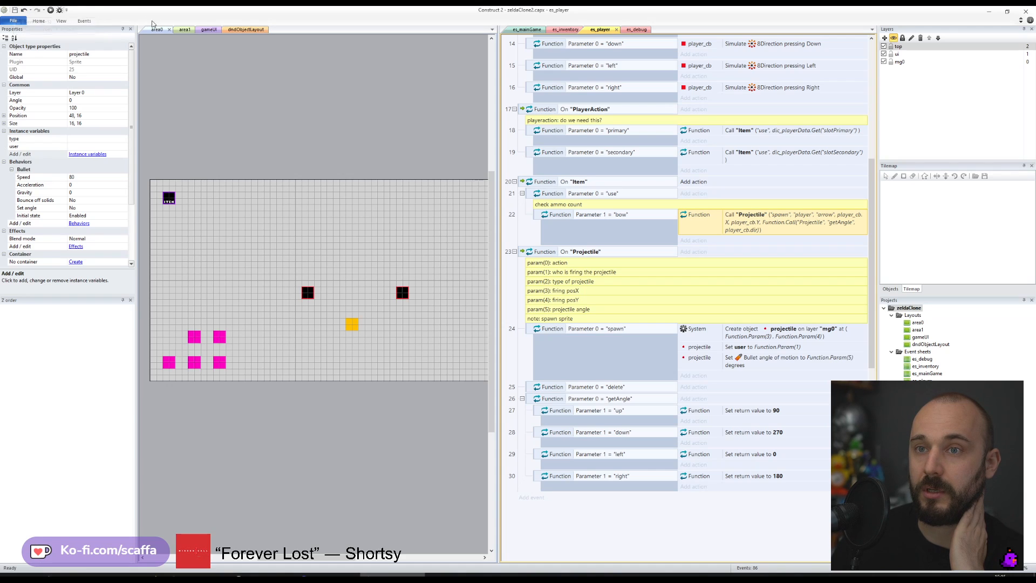
- Run the area0 layout in a maximized debug preview
{"action": "left_click", "coordinate": [243, 30]}
{"action": "left_click", "coordinate": [156, 30]}
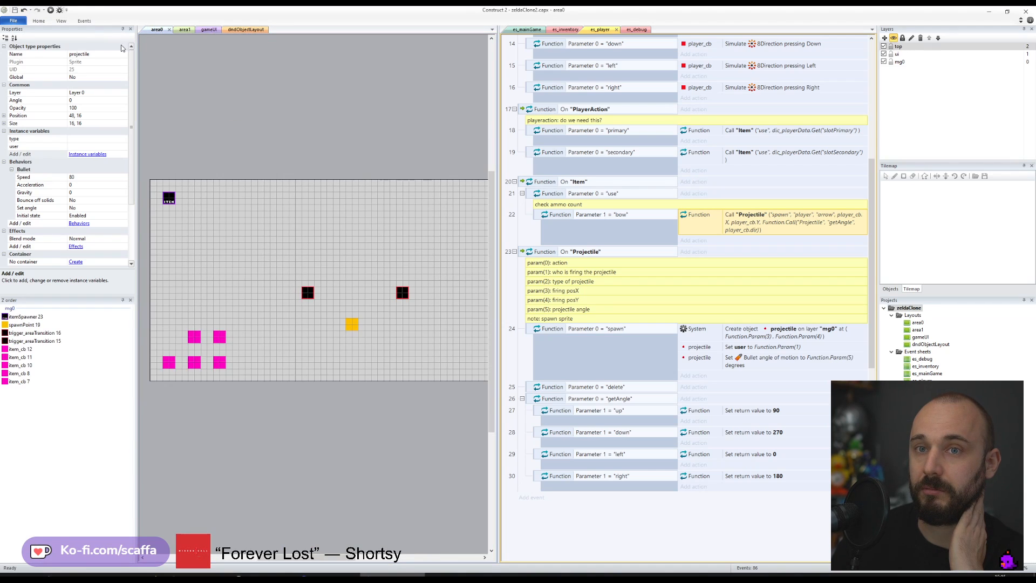
{"action": "left_click", "coordinate": [51, 11]}
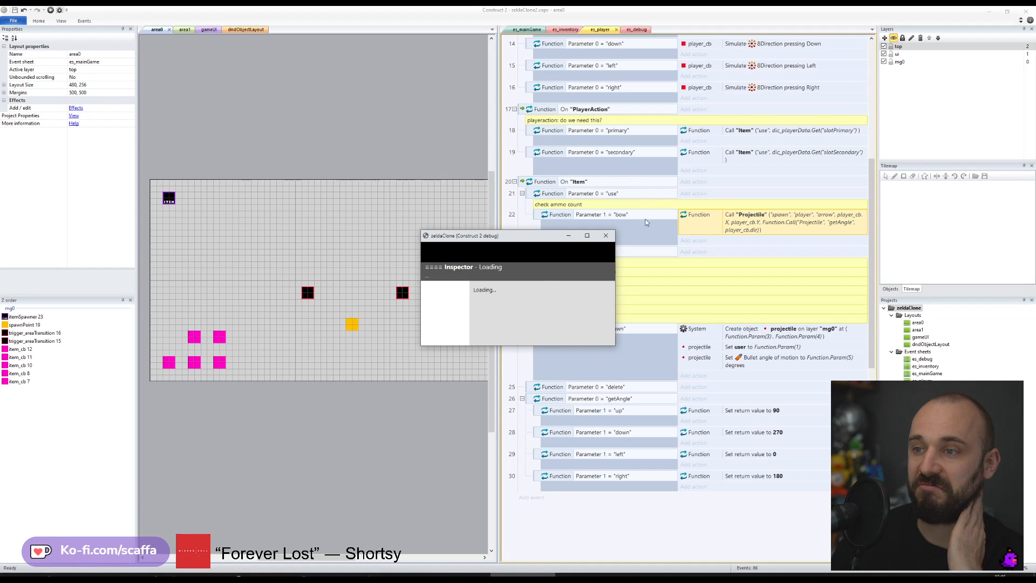
{"action": "left_click", "coordinate": [587, 236]}
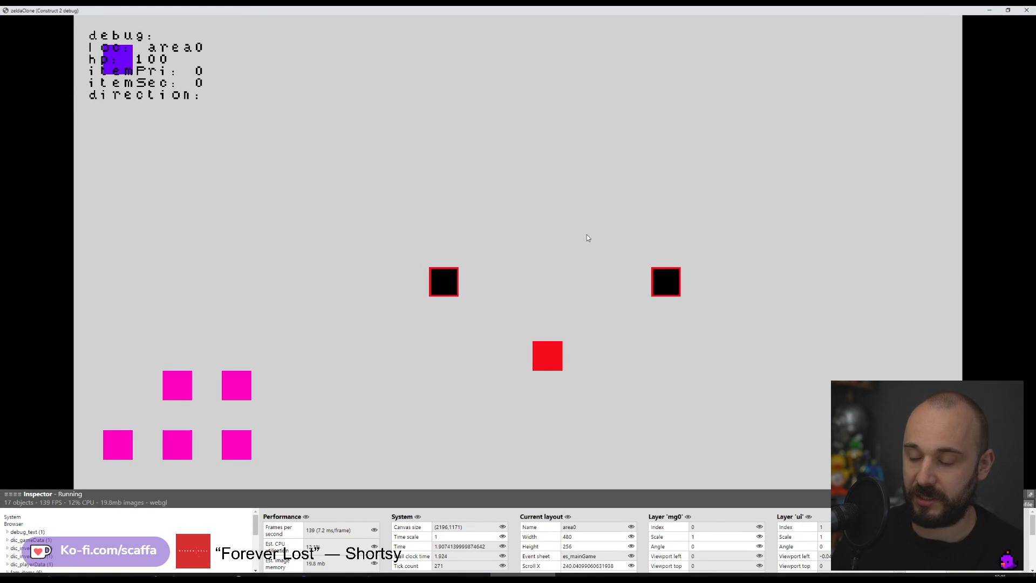
- Test the bow by moving the player and firing projectiles up, down, left and right, and return to the event sheet
{"action": "key", "text": "Down"}
{"action": "key", "text": "Left"}
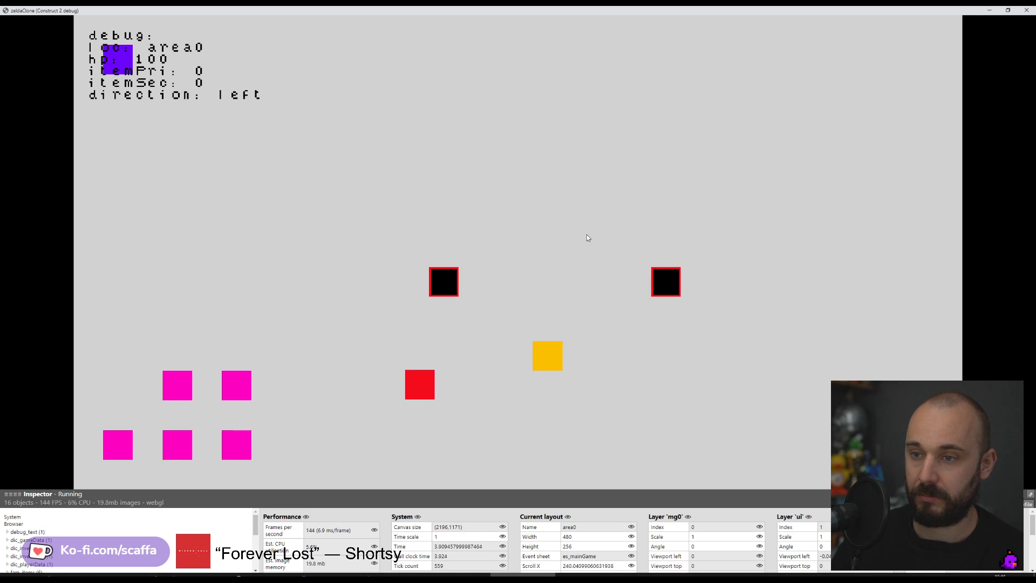
{"action": "key", "text": "Up"}
{"action": "key", "text": "Right"}
{"action": "key", "text": "Left"}
{"action": "key", "text": "Up"}
{"action": "key", "text": "Down"}
{"action": "key", "text": "Left"}
{"action": "key", "text": "Right"}
{"action": "key", "text": "Left"}
{"action": "key", "text": "Down"}
{"action": "key", "text": "Up"}
{"action": "key", "text": "Right"}
{"action": "key", "text": "Left"}
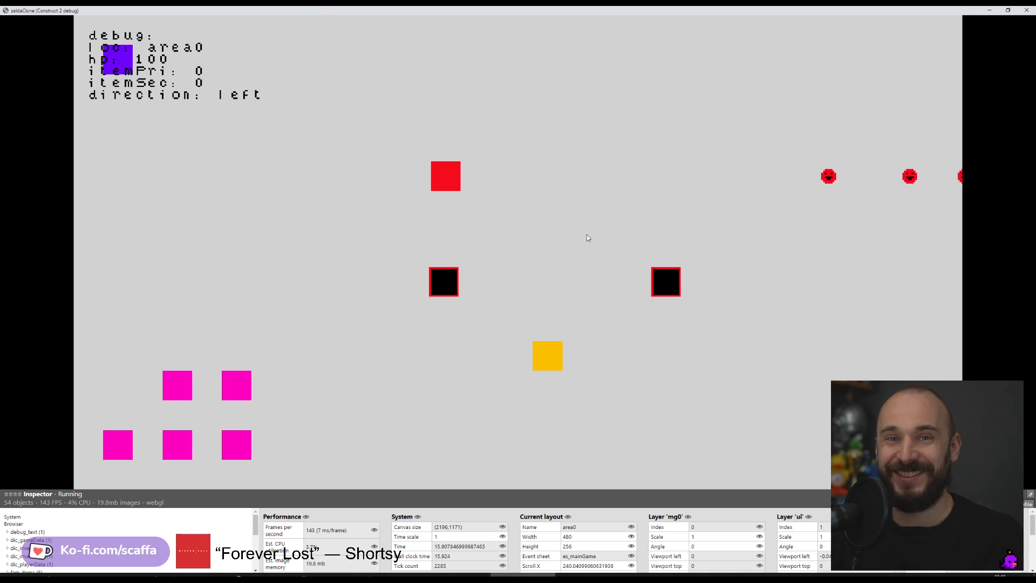
{"action": "key", "text": "Left"}
{"action": "key", "text": "Left"}
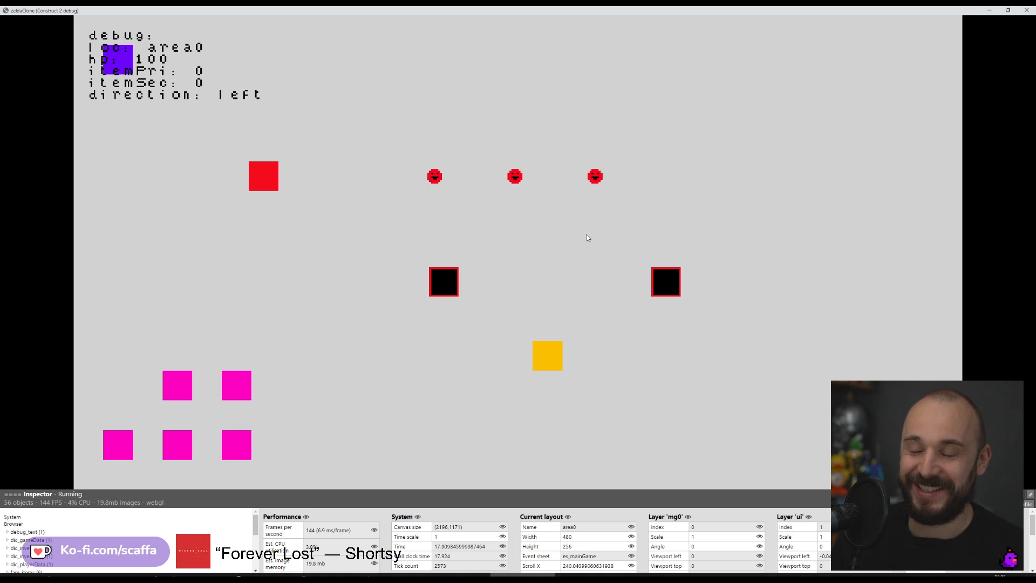
{"action": "key", "text": "Left"}
{"action": "key", "text": "Right"}
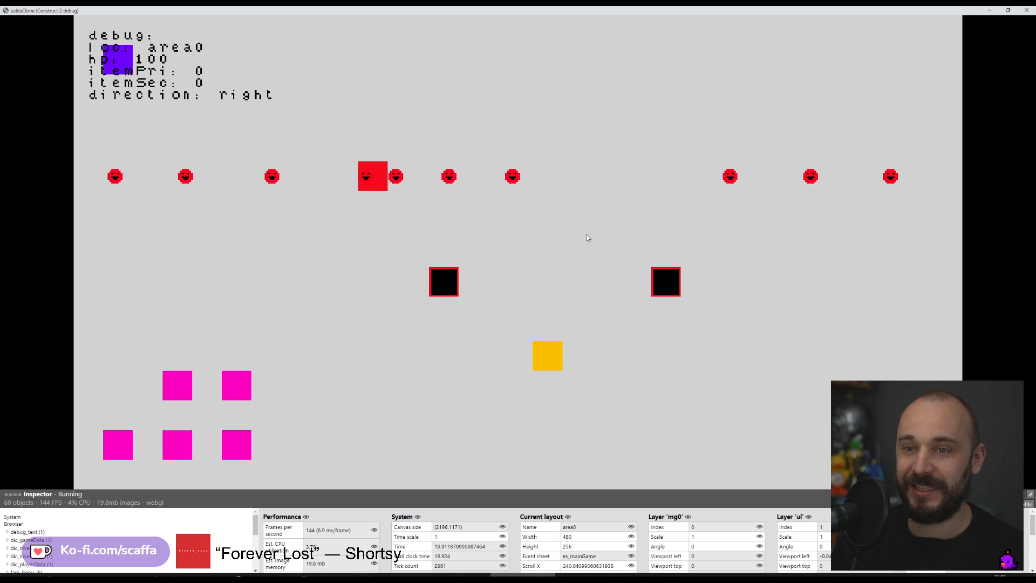
{"action": "key", "text": "Up"}
{"action": "key", "text": "Down"}
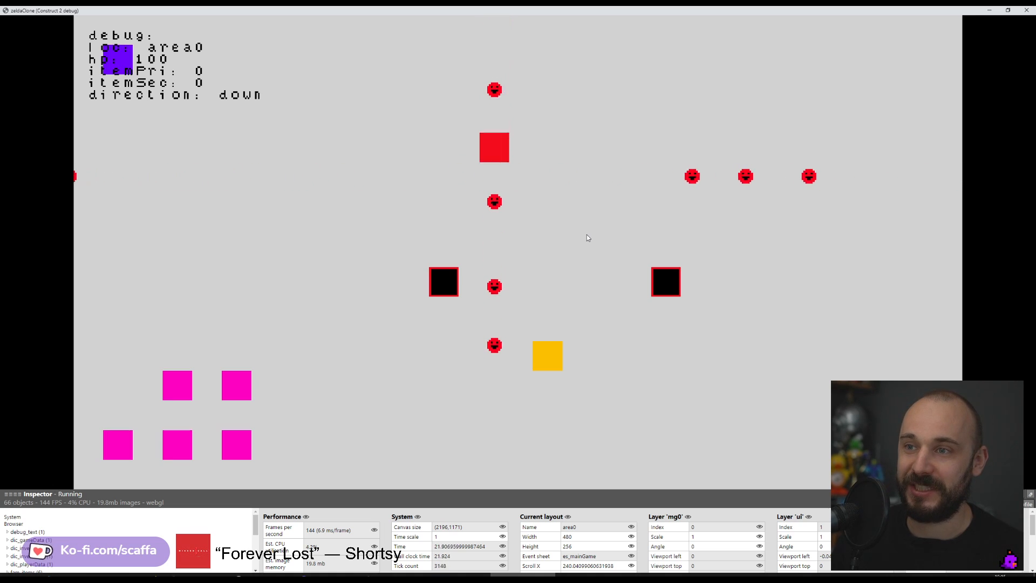
{"action": "key", "text": "Down"}
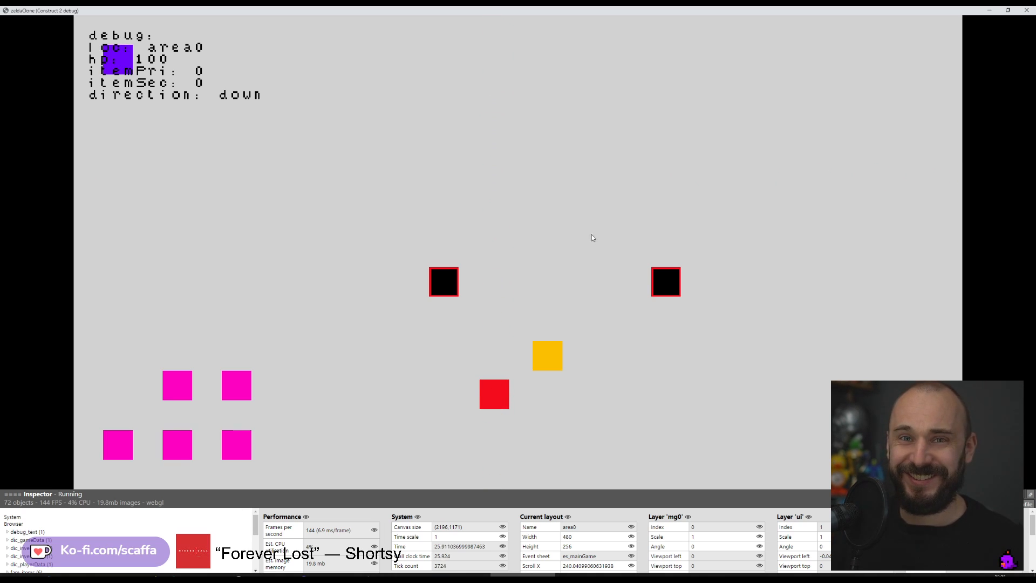
{"action": "left_click", "coordinate": [986, 9]}
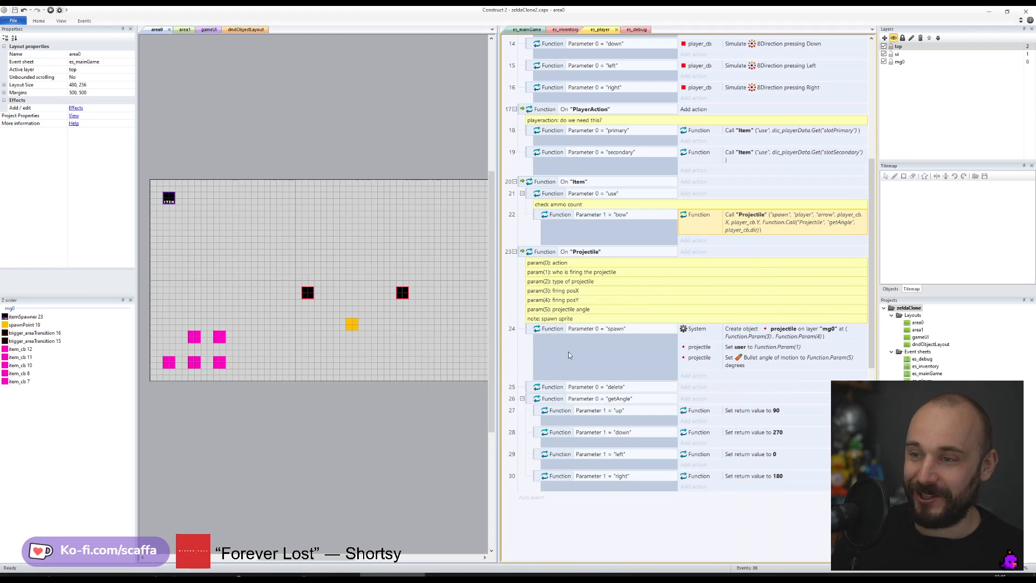
- Swap the "getAngle" return values so "up" returns 270, "down" 90, "left" 180 and "right" 0
{"action": "left_click_drag", "start_coordinate": [740, 434], "coordinate": [748, 456]}
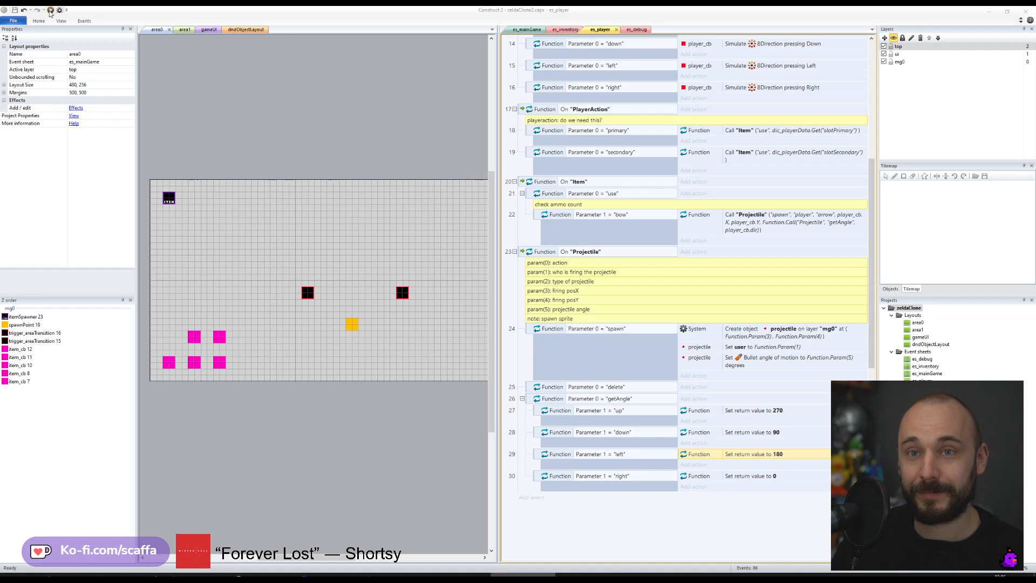
- Run a preview of area0 and test firing projectiles while facing up, down, left and right
{"action": "key", "text": "F5"}
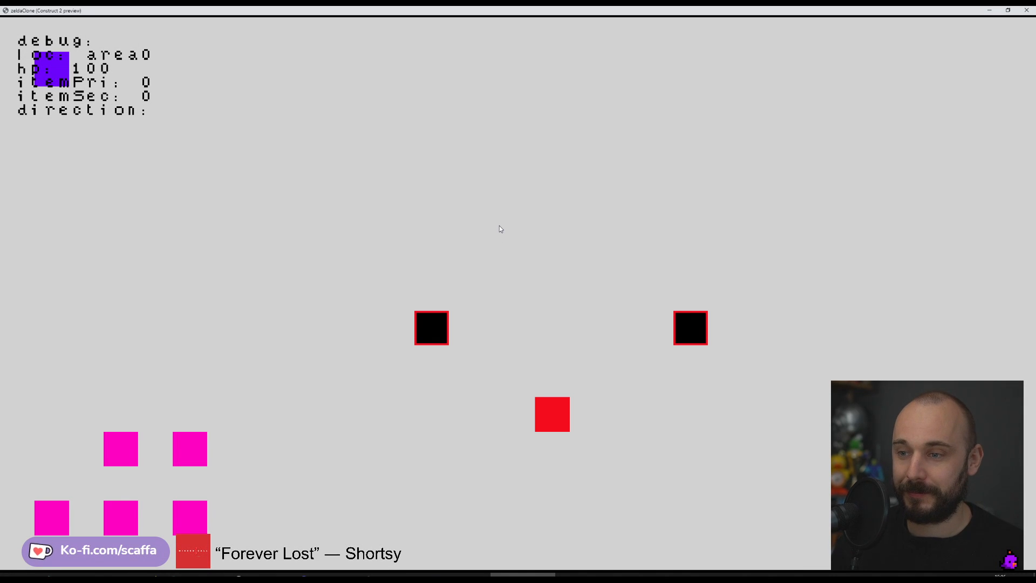
{"action": "key", "text": "Up"}
{"action": "key", "text": "space"}
{"action": "key", "text": "space"}
{"action": "key", "text": "space"}
{"action": "key", "text": "space"}
{"action": "key", "text": "Left"}
{"action": "key", "text": "space"}
{"action": "key", "text": "space"}
{"action": "key", "text": "Right"}
{"action": "key", "text": "space"}
{"action": "key", "text": "space"}
{"action": "key", "text": "Down"}
{"action": "key", "text": "space"}
{"action": "key", "text": "space"}
{"action": "key", "text": "space"}
{"action": "key", "text": "Up"}
{"action": "key", "text": "space"}
{"action": "key", "text": "Left"}
{"action": "key", "text": "space"}
{"action": "key", "text": "space"}
{"action": "key", "text": "space"}
{"action": "key", "text": "space"}
{"action": "key", "text": "Right"}
{"action": "key", "text": "space"}
{"action": "key", "text": "space"}
{"action": "key", "text": "Up"}
{"action": "key", "text": "space"}
{"action": "key", "text": "space"}
{"action": "key", "text": "Down"}
{"action": "key", "text": "space"}
{"action": "key", "text": "space"}
{"action": "key", "text": "space"}
{"action": "key", "text": "Left"}
{"action": "key", "text": "space"}
{"action": "key", "text": "space"}
{"action": "key", "text": "Right"}
{"action": "key", "text": "space"}
{"action": "key", "text": "space"}
{"action": "key", "text": "space"}
{"action": "key", "text": "space"}
{"action": "key", "text": "space"}
{"action": "key", "text": "space"}
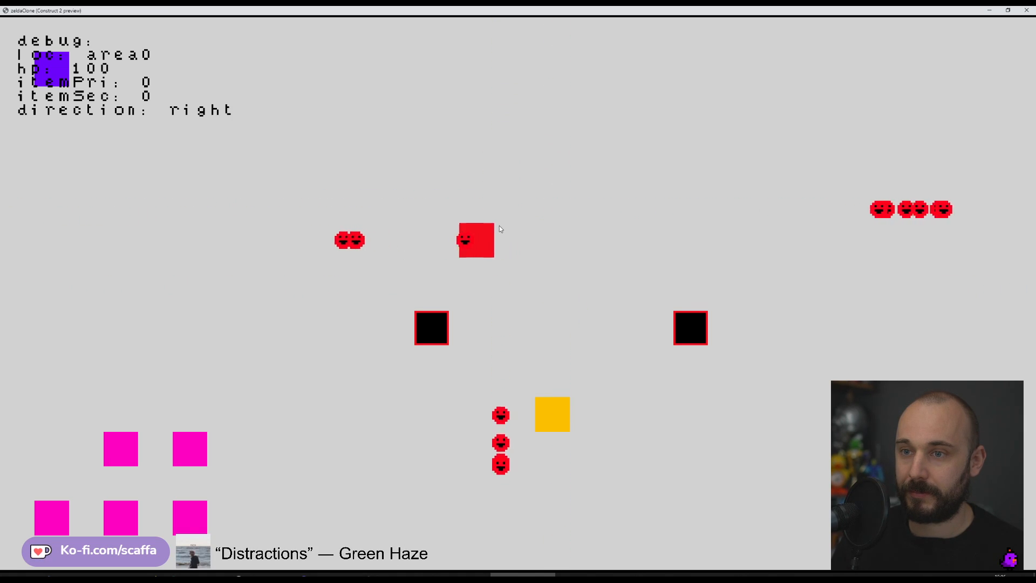
- Test repeated shots with quick direction changes around area0, then move the player through the area transition
{"action": "key", "text": "Up"}
{"action": "key", "text": "space"}
{"action": "key", "text": "space"}
{"action": "key", "text": "space"}
{"action": "key", "text": "space"}
{"action": "key", "text": "Down"}
{"action": "key", "text": "space"}
{"action": "key", "text": "space"}
{"action": "key", "text": "space"}
{"action": "key", "text": "Left"}
{"action": "key", "text": "space"}
{"action": "key", "text": "space"}
{"action": "key", "text": "space"}
{"action": "key", "text": "space"}
{"action": "key", "text": "space"}
{"action": "key", "text": "Right"}
{"action": "key", "text": "space"}
{"action": "key", "text": "space"}
{"action": "key", "text": "space"}
{"action": "key", "text": "Left"}
{"action": "key", "text": "space"}
{"action": "key", "text": "space"}
{"action": "key", "text": "space"}
{"action": "key", "text": "space"}
{"action": "key", "text": "Right"}
{"action": "key", "text": "space"}
{"action": "key", "text": "space"}
{"action": "key", "text": "space"}
{"action": "key", "text": "space"}
{"action": "key", "text": "Left"}
{"action": "key", "text": "space"}
{"action": "key", "text": "space"}
{"action": "key", "text": "space"}
{"action": "key", "text": "space"}
{"action": "key", "text": "Right"}
{"action": "key", "text": "space"}
{"action": "key", "text": "Up"}
{"action": "key", "text": "space"}
{"action": "key", "text": "space"}
{"action": "key", "text": "Down"}
{"action": "key", "text": "space"}
{"action": "key", "text": "space"}
{"action": "key", "text": "Left"}
{"action": "key", "text": "space"}
{"action": "key", "text": "space"}
{"action": "key", "text": "space"}
{"action": "key", "text": "space"}
{"action": "key", "text": "Up"}
{"action": "key", "text": "Right"}
{"action": "key", "text": "space"}
{"action": "key", "text": "space"}
{"action": "key", "text": "space"}
{"action": "key", "text": "Down"}
{"action": "key", "text": "space"}
{"action": "key", "text": "Left"}
{"action": "key", "text": "space"}
{"action": "key", "text": "space"}
{"action": "key", "text": "Up"}
{"action": "key", "text": "space"}
{"action": "key", "text": "space"}
{"action": "key", "text": "space"}
{"action": "key", "text": "Right"}
{"action": "key", "text": "space"}
{"action": "key", "text": "space"}
{"action": "key", "text": "Down"}
{"action": "key", "text": "space"}
{"action": "key", "text": "space"}
{"action": "key", "text": "space"}
{"action": "key", "text": "space"}
{"action": "key", "text": "space"}
{"action": "key", "text": "Right"}
{"action": "key", "text": "Left"}
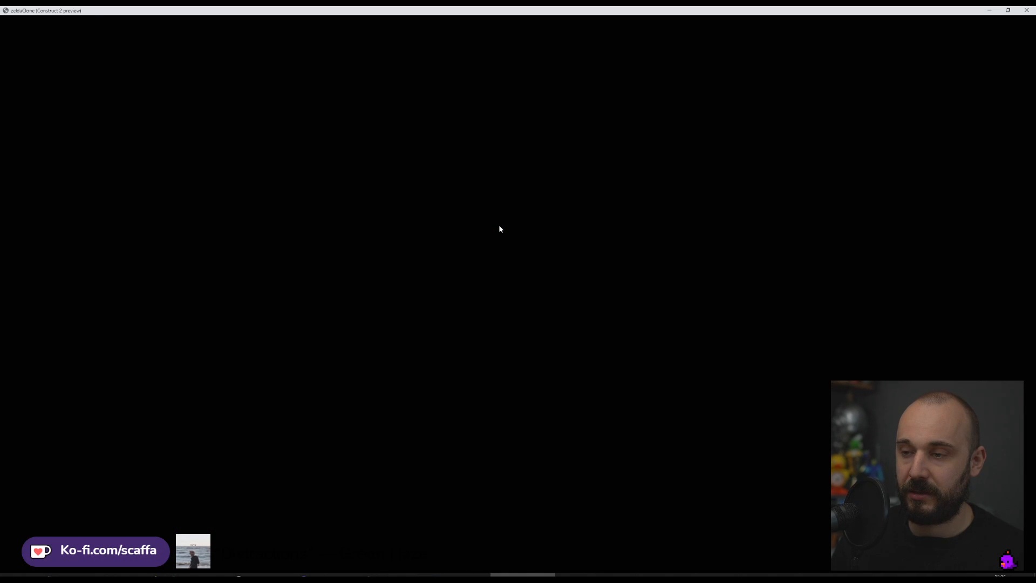
- Test firing projectiles in area1 while moving in straight and diagonal directions, and close the preview
{"action": "key", "text": "Up"}
{"action": "key", "text": "Left"}
{"action": "key", "text": "space"}
{"action": "key", "text": "space"}
{"action": "key", "text": "space"}
{"action": "key", "text": "Up"}
{"action": "key", "text": "space"}
{"action": "key", "text": "space"}
{"action": "key", "text": "space"}
{"action": "key", "text": "Down"}
{"action": "key", "text": "Right"}
{"action": "key", "text": "space"}
{"action": "key", "text": "space"}
{"action": "key", "text": "space"}
{"action": "key", "text": "space"}
{"action": "key", "text": "space"}
{"action": "key", "text": "Up"}
{"action": "key", "text": "Left"}
{"action": "key", "text": "space"}
{"action": "key", "text": "space"}
{"action": "key", "text": "space"}
{"action": "key", "text": "space"}
{"action": "key", "text": "space"}
{"action": "key", "text": "space"}
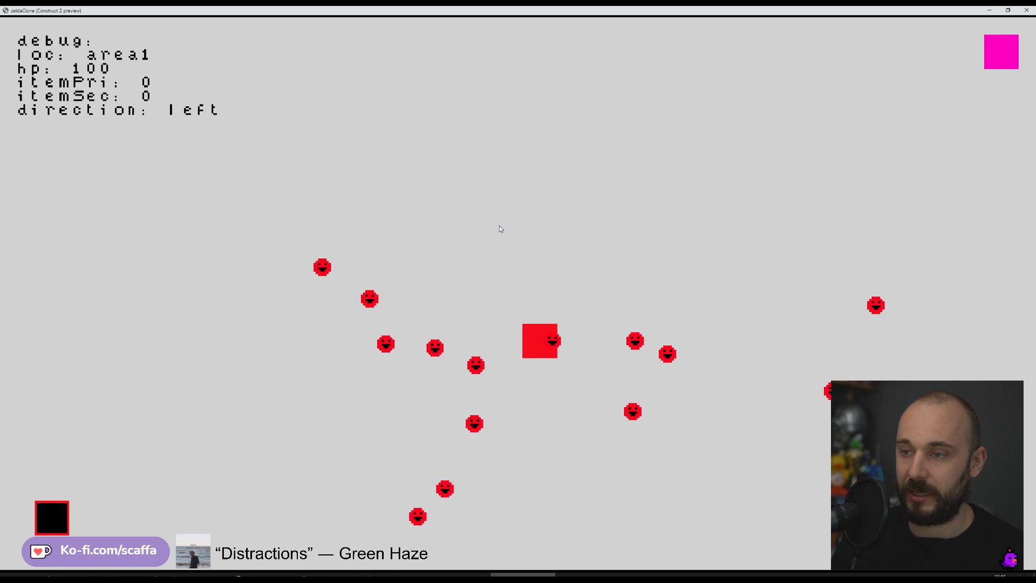
{"action": "key", "text": "Up"}
{"action": "key", "text": "space"}
{"action": "key", "text": "space"}
{"action": "key", "text": "space"}
{"action": "key", "text": "space"}
{"action": "key", "text": "Down"}
{"action": "key", "text": "space"}
{"action": "key", "text": "Right"}
{"action": "key", "text": "space"}
{"action": "key", "text": "space"}
{"action": "key", "text": "space"}
{"action": "key", "text": "space"}
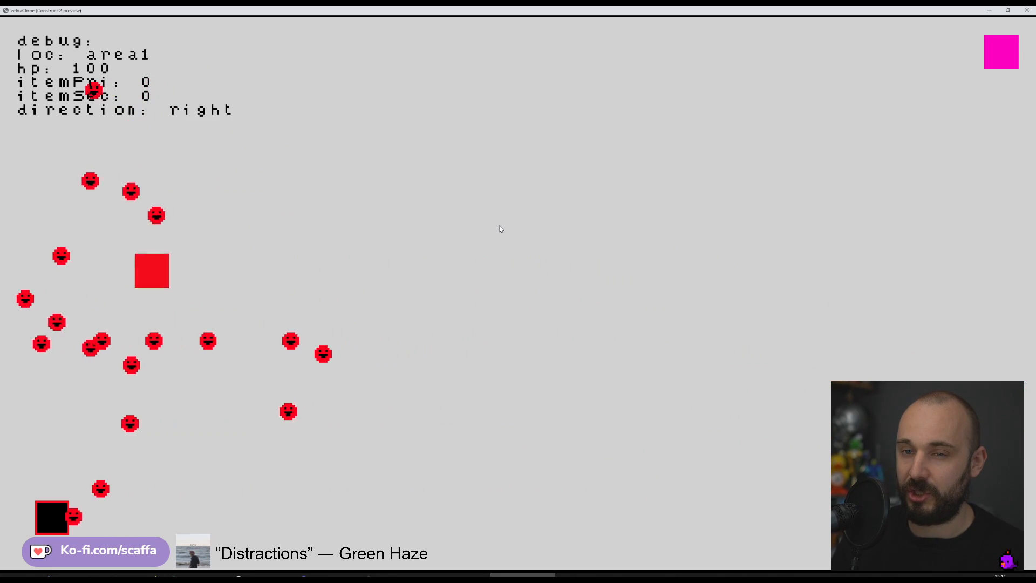
{"action": "key", "text": "Down"}
{"action": "key", "text": "space"}
{"action": "key", "text": "space"}
{"action": "key", "text": "Left"}
{"action": "key", "text": "Up"}
{"action": "key", "text": "space"}
{"action": "key", "text": "Right"}
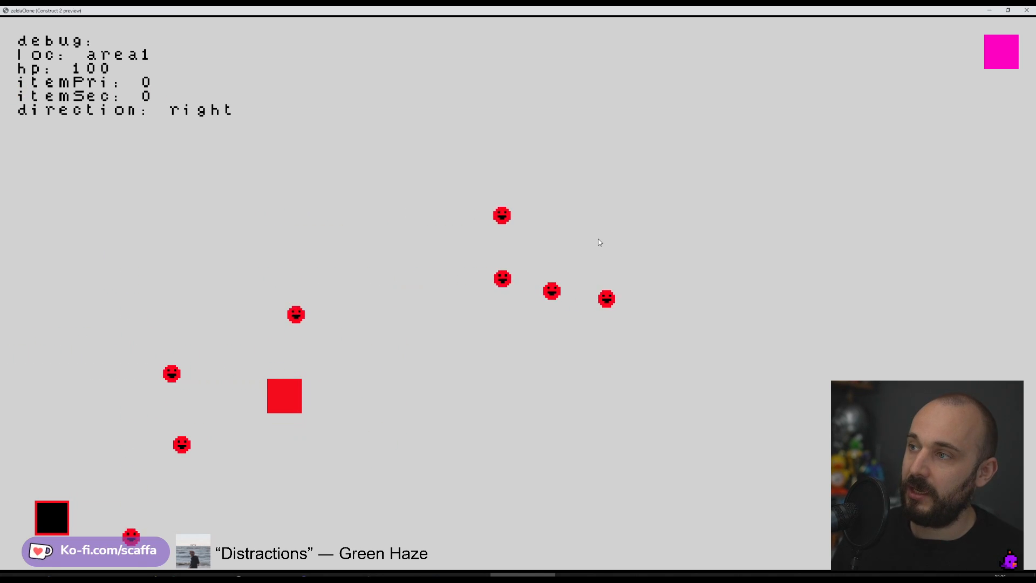
{"action": "left_click", "coordinate": [1026, 10]}
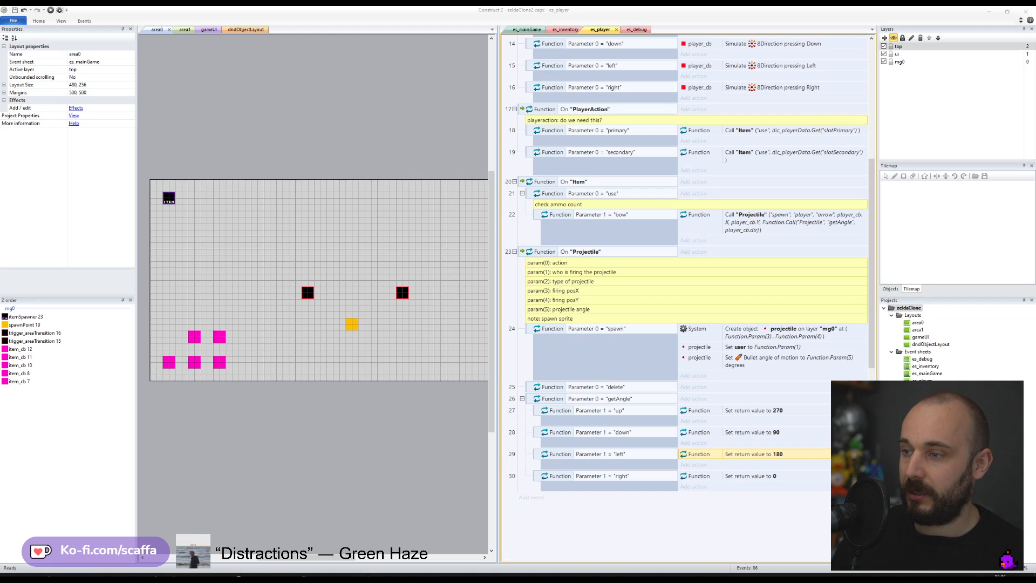
- Set the projectile object's Bullet speed to 160 and run the preview again
{"action": "left_click", "coordinate": [922, 459]}
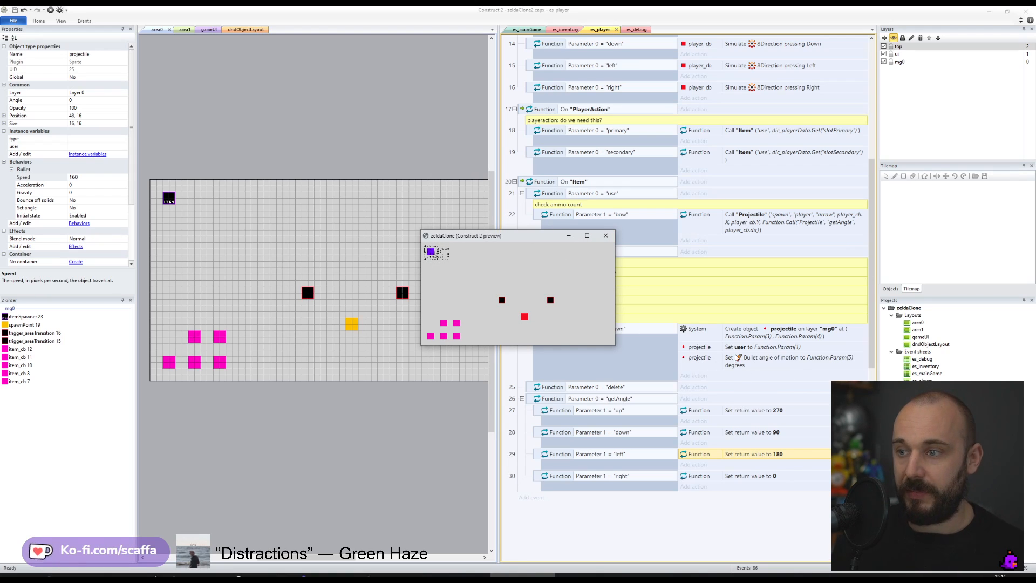
- Maximize the game preview and test firing projectiles while switching between left and right in the upper part of area0
{"action": "left_click_drag", "start_coordinate": [546, 241], "coordinate": [425, 129]}
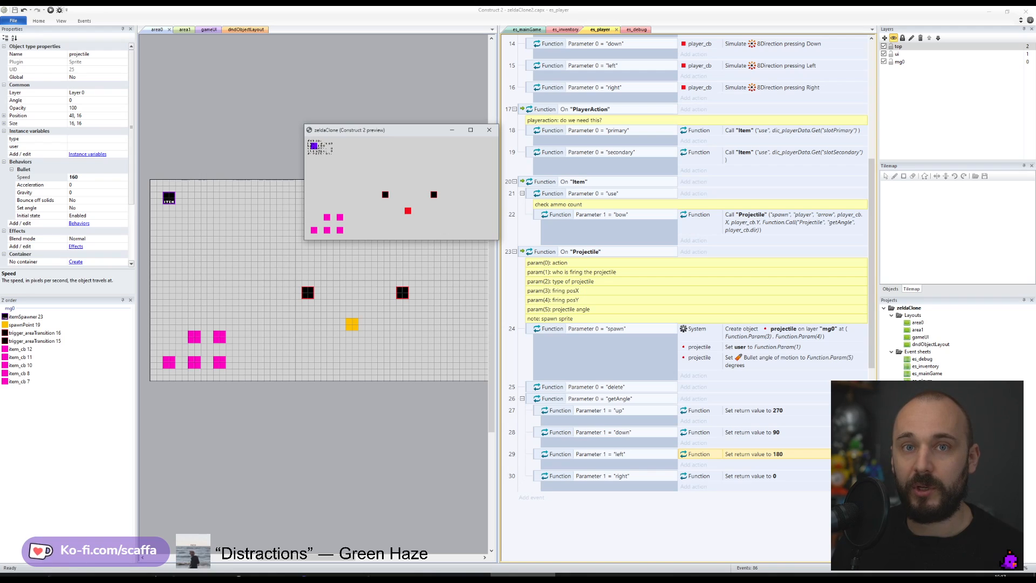
{"action": "left_click", "coordinate": [470, 130]}
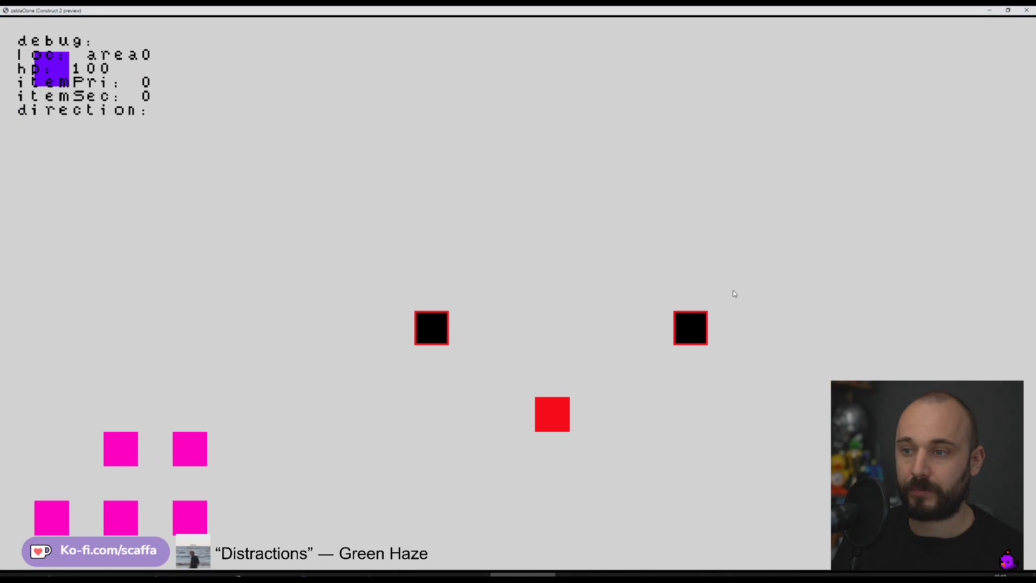
{"action": "key", "text": "Up"}
{"action": "key", "text": "Left"}
{"action": "key", "text": "space"}
{"action": "key", "text": "space"}
{"action": "key", "text": "space"}
{"action": "key", "text": "Right"}
{"action": "key", "text": "space"}
{"action": "key", "text": "space"}
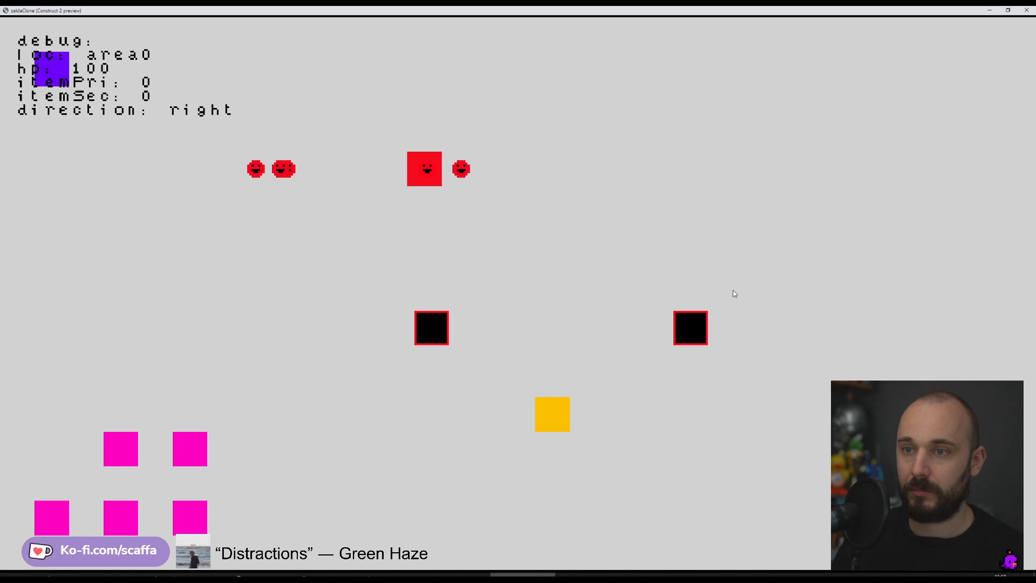
{"action": "key", "text": "space"}
{"action": "key", "text": "Right"}
{"action": "key", "text": "Left"}
{"action": "key", "text": "space"}
{"action": "key", "text": "space"}
{"action": "key", "text": "space"}
{"action": "key", "text": "Right"}
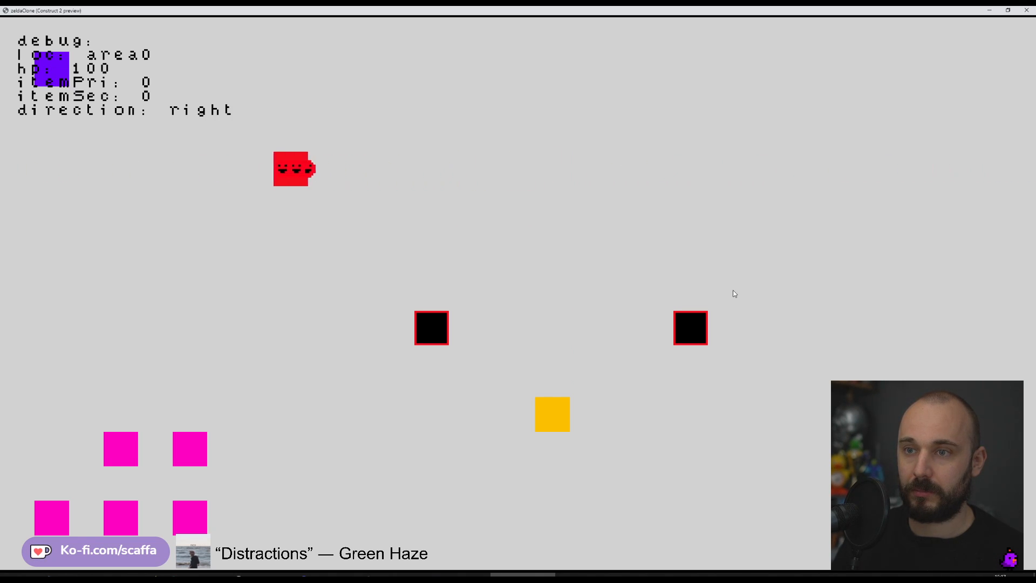
{"action": "key", "text": "Left"}
{"action": "key", "text": "space"}
{"action": "key", "text": "space"}
{"action": "key", "text": "space"}
{"action": "key", "text": "Right"}
- Test bursts of repeated shots in area0 while facing down, left, up, right and down again
{"action": "key", "text": "Down"}
{"action": "key", "text": "space"}
{"action": "key", "text": "space"}
{"action": "key", "text": "Left"}
{"action": "key", "text": "space"}
{"action": "key", "text": "space"}
{"action": "key", "text": "space"}
{"action": "key", "text": "space"}
{"action": "key", "text": "space"}
{"action": "key", "text": "space"}
{"action": "key", "text": "space"}
{"action": "key", "text": "space"}
{"action": "key", "text": "Up"}
{"action": "key", "text": "space"}
{"action": "key", "text": "space"}
{"action": "key", "text": "space"}
{"action": "key", "text": "space"}
{"action": "key", "text": "space"}
{"action": "key", "text": "space"}
{"action": "key", "text": "Right"}
{"action": "key", "text": "space"}
{"action": "key", "text": "space"}
{"action": "key", "text": "space"}
{"action": "key", "text": "space"}
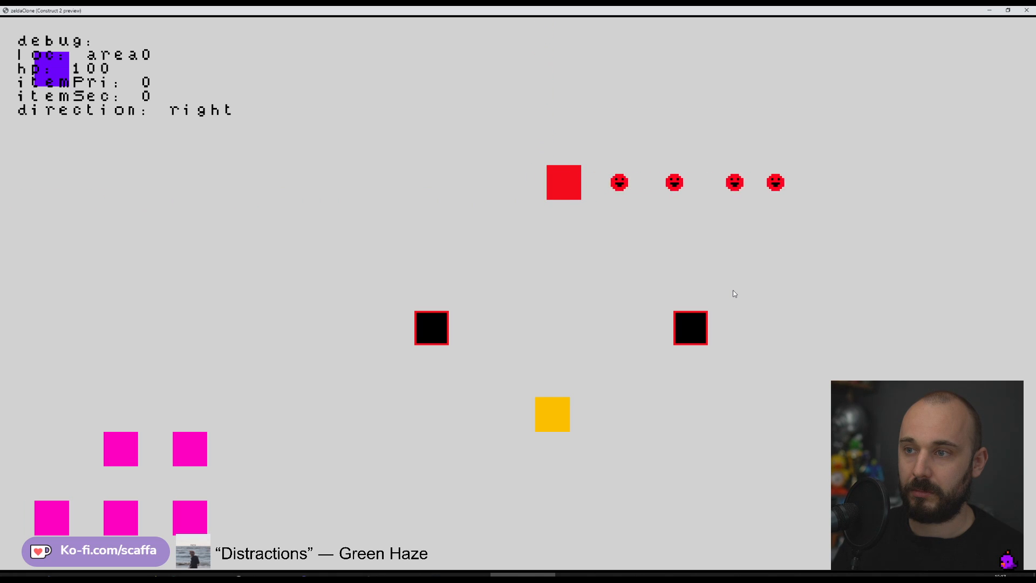
{"action": "key", "text": "Down"}
{"action": "key", "text": "space"}
{"action": "key", "text": "space"}
{"action": "key", "text": "space"}
{"action": "key", "text": "space"}
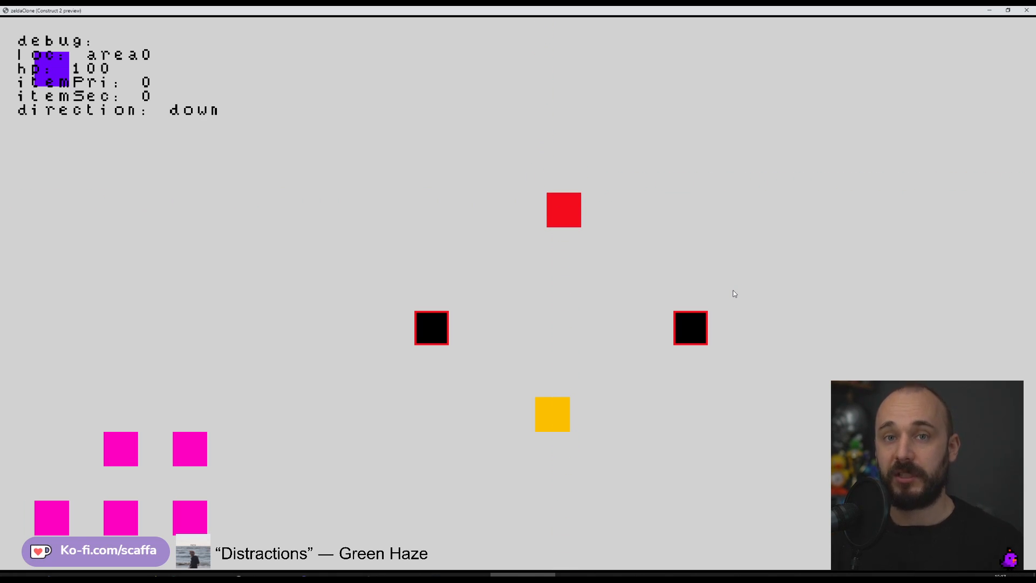
- Test short bursts of shots while changing the player's direction between left, right, down and up
{"action": "key", "text": "Left"}
{"action": "key", "text": "space"}
{"action": "key", "text": "space"}
{"action": "key", "text": "space"}
{"action": "key", "text": "Right"}
{"action": "key", "text": "space"}
{"action": "key", "text": "space"}
{"action": "key", "text": "Down"}
{"action": "key", "text": "space"}
{"action": "key", "text": "space"}
{"action": "key", "text": "space"}
{"action": "key", "text": "Left"}
{"action": "key", "text": "space"}
{"action": "key", "text": "Up"}
{"action": "key", "text": "space"}
{"action": "key", "text": "space"}
{"action": "key", "text": "Left"}
{"action": "key", "text": "space"}
{"action": "key", "text": "space"}
{"action": "key", "text": "Up"}
- Test rapid firing while repeatedly reversing the player between right and left to compare player and projectile speed
{"action": "key", "text": "Right"}
{"action": "key", "text": "space"}
{"action": "key", "text": "space"}
{"action": "key", "text": "space"}
{"action": "key", "text": "Left"}
{"action": "key", "text": "space"}
{"action": "key", "text": "space"}
{"action": "key", "text": "space"}
{"action": "key", "text": "space"}
{"action": "key", "text": "Right"}
{"action": "key", "text": "space"}
{"action": "key", "text": "space"}
{"action": "key", "text": "space"}
{"action": "key", "text": "Left"}
{"action": "key", "text": "space"}
{"action": "key", "text": "space"}
{"action": "key", "text": "space"}
{"action": "key", "text": "Right"}
{"action": "key", "text": "space"}
{"action": "key", "text": "space"}
{"action": "key", "text": "space"}
{"action": "key", "text": "Left"}
{"action": "key", "text": "space"}
{"action": "key", "text": "space"}
{"action": "key", "text": "space"}
{"action": "key", "text": "space"}
{"action": "key", "text": "Right"}
{"action": "key", "text": "space"}
{"action": "key", "text": "space"}
{"action": "key", "text": "space"}
{"action": "key", "text": "space"}
{"action": "key", "text": "space"}
- Test single shots while turning down, left and up, fire twice more to the left, and close the preview
{"action": "key", "text": "Down"}
{"action": "key", "text": "space"}
{"action": "key", "text": "Left"}
{"action": "key", "text": "space"}
{"action": "key", "text": "Up"}
{"action": "key", "text": "space"}
{"action": "key", "text": "Left"}
{"action": "key", "text": "space"}
{"action": "key", "text": "space"}
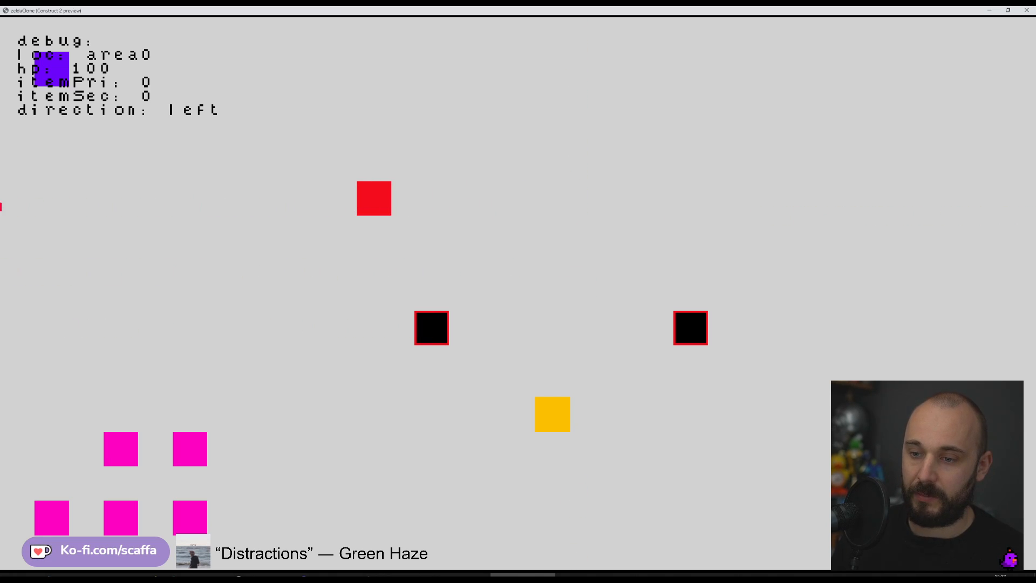
{"action": "key", "text": "alt+F4"}
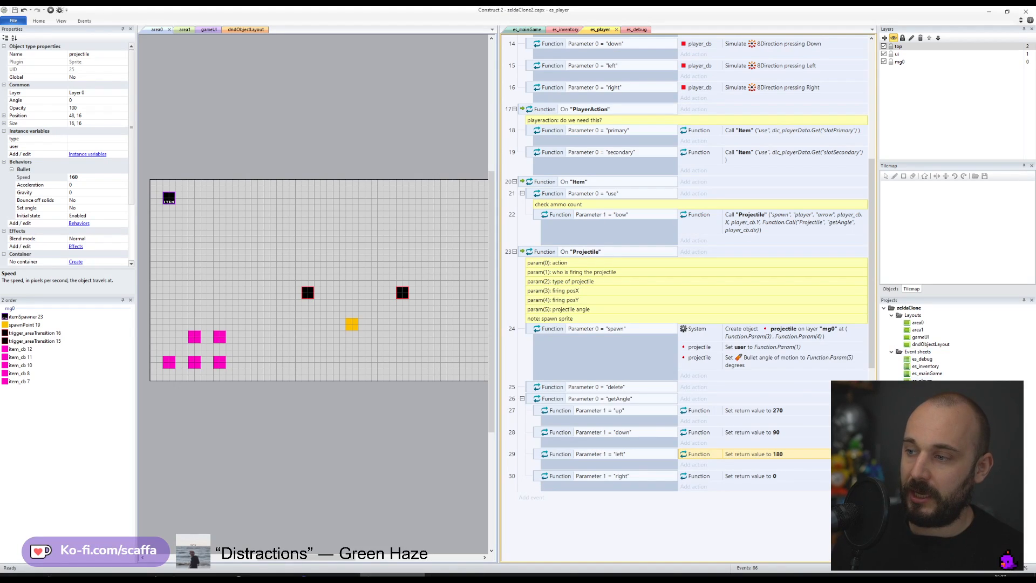
- Set the player_cb object's 8Direction max speed to 160
{"action": "left_click", "coordinate": [921, 468]}
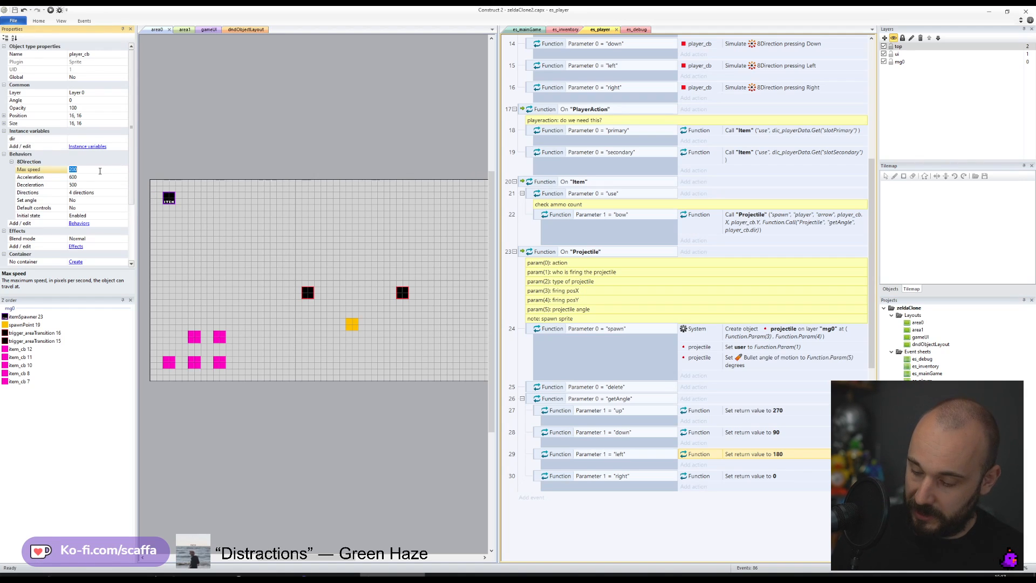
{"action": "type", "text": "160"}
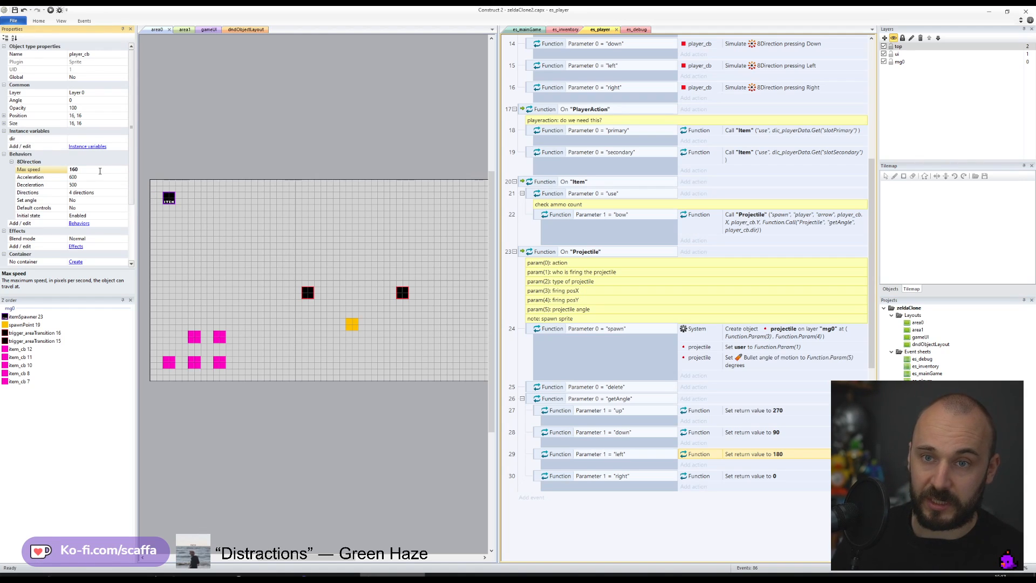
{"action": "key", "text": "Return"}
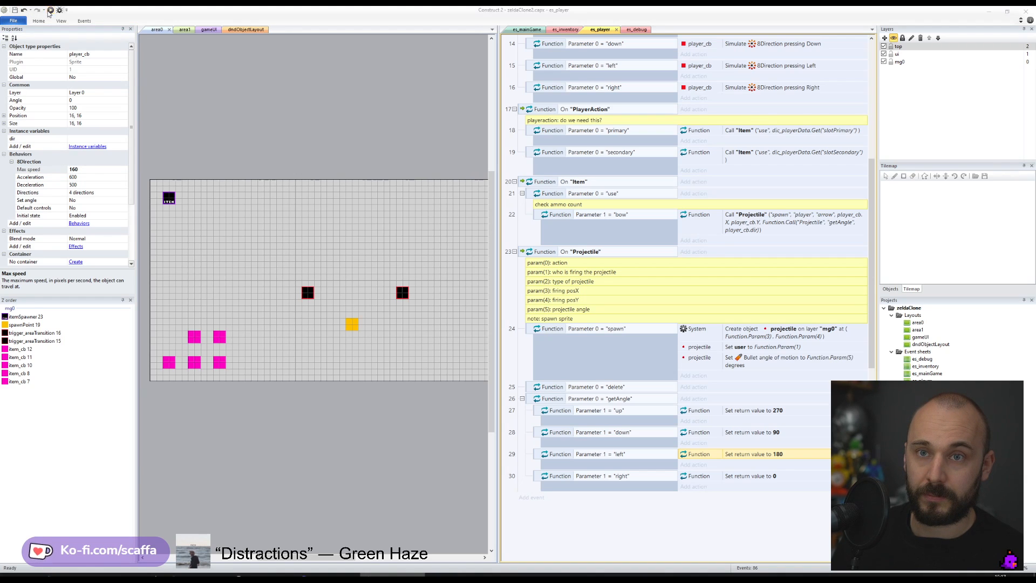
- Run the layout preview and test firing projectiles while moving the player up, left, right and down
{"action": "left_click", "coordinate": [49, 11]}
{"action": "key", "text": "Up"}
{"action": "key", "text": "Left"}
{"action": "key", "text": "space"}
{"action": "key", "text": "Right"}
{"action": "key", "text": "space"}
{"action": "key", "text": "space"}
{"action": "key", "text": "space"}
{"action": "key", "text": "Left"}
{"action": "key", "text": "space"}
{"action": "key", "text": "space"}
{"action": "key", "text": "Up"}
{"action": "key", "text": "space"}
{"action": "key", "text": "space"}
{"action": "key", "text": "space"}
{"action": "key", "text": "Down"}
{"action": "key", "text": "space"}
{"action": "key", "text": "space"}
{"action": "key", "text": "Left"}
{"action": "key", "text": "space"}
{"action": "key", "text": "Up"}
{"action": "key", "text": "Down"}
{"action": "key", "text": "space"}
{"action": "key", "text": "Right"}
{"action": "key", "text": "space"}
{"action": "key", "text": "Left"}
{"action": "key", "text": "space"}
{"action": "key", "text": "space"}
{"action": "key", "text": "Up"}
{"action": "key", "text": "space"}
{"action": "key", "text": "space"}
{"action": "key", "text": "space"}
- Test bursts of four shots while reversing the player between right and left
{"action": "key", "text": "Right"}
{"action": "key", "text": "space"}
{"action": "key", "text": "space"}
{"action": "key", "text": "space"}
{"action": "key", "text": "space"}
{"action": "key", "text": "Left"}
{"action": "key", "text": "space"}
{"action": "key", "text": "space"}
{"action": "key", "text": "space"}
{"action": "key", "text": "Right"}
{"action": "key", "text": "Right"}
{"action": "key", "text": "space"}
- Test short bursts of shots while turning the player up, down and left
{"action": "key", "text": "Up"}
{"action": "key", "text": "space"}
{"action": "key", "text": "space"}
{"action": "key", "text": "space"}
{"action": "key", "text": "Down"}
{"action": "key", "text": "space"}
{"action": "key", "text": "space"}
{"action": "key", "text": "Left"}
{"action": "key", "text": "space"}
{"action": "key", "text": "space"}
- Test sustained rapid firing while repeatedly switching the player between right and left, ending with a long burst to the left
{"action": "key", "text": "Right"}
{"action": "key", "text": "space"}
{"action": "key", "text": "space"}
{"action": "key", "text": "space"}
{"action": "key", "text": "space"}
{"action": "key", "text": "Left"}
{"action": "key", "text": "space"}
{"action": "key", "text": "space"}
{"action": "key", "text": "space"}
{"action": "key", "text": "Right"}
{"action": "key", "text": "space"}
{"action": "key", "text": "space"}
{"action": "key", "text": "space"}
{"action": "key", "text": "Left"}
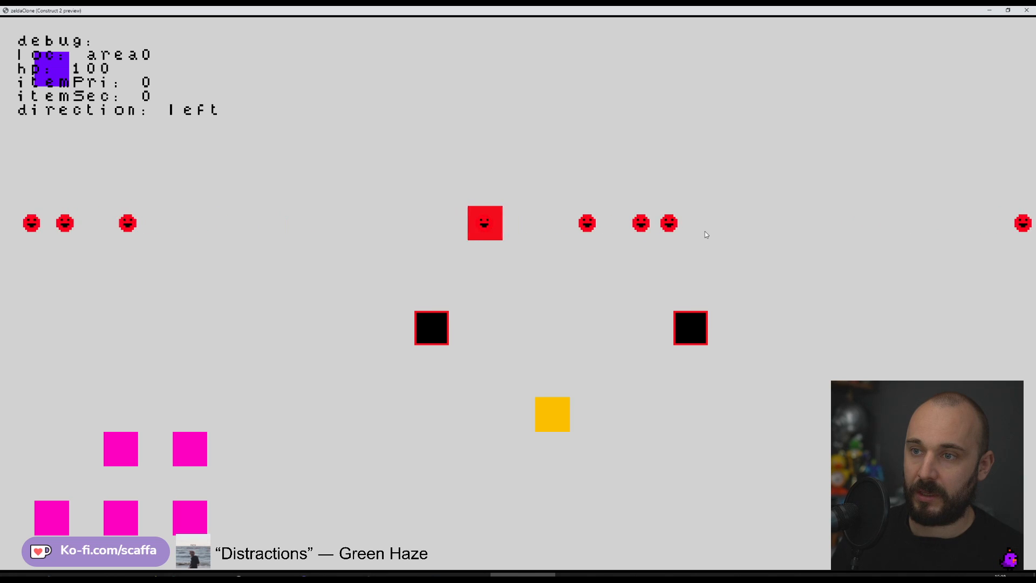
{"action": "key", "text": "space"}
{"action": "key", "text": "space"}
{"action": "key", "text": "space"}
{"action": "key", "text": "Right"}
{"action": "key", "text": "space"}
{"action": "key", "text": "space"}
{"action": "key", "text": "space"}
{"action": "key", "text": "space"}
{"action": "key", "text": "Left"}
{"action": "key", "text": "space"}
{"action": "key", "text": "space"}
{"action": "key", "text": "space"}
{"action": "key", "text": "space"}
{"action": "key", "text": "space"}
{"action": "key", "text": "space"}
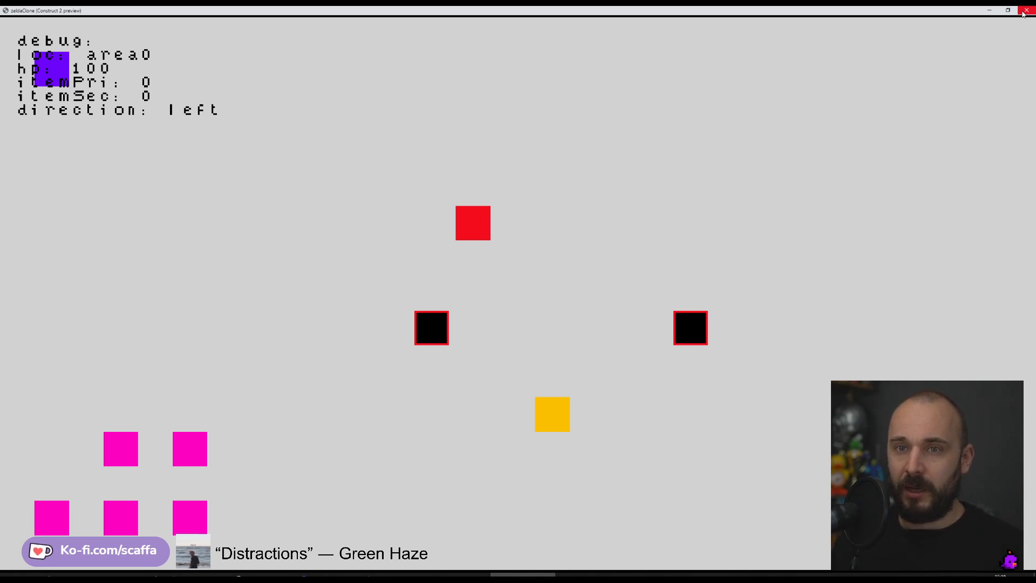
- Fire two shots to the left and one to the right while moving the player to compare their speeds
{"action": "key", "text": "Left"}
{"action": "key", "text": "space"}
{"action": "key", "text": "space"}
{"action": "key", "text": "Right"}
{"action": "key", "text": "space"}
{"action": "key", "text": "Right"}
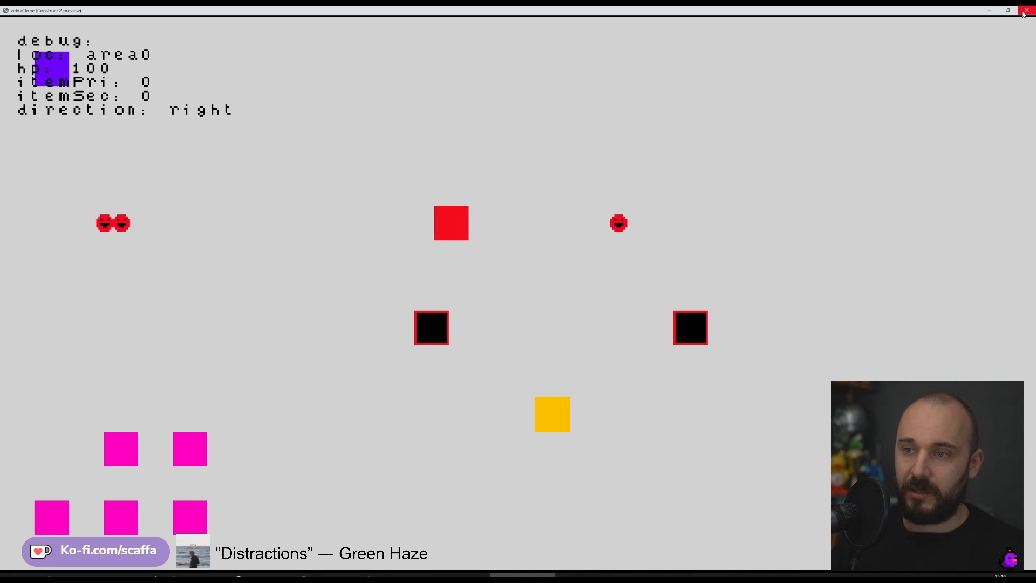
- Test pairs of shots with the player facing left, down, up and left again
{"action": "key", "text": "Left"}
{"action": "key", "text": "space"}
{"action": "key", "text": "space"}
{"action": "key", "text": "Down"}
{"action": "key", "text": "space"}
{"action": "key", "text": "space"}
{"action": "key", "text": "Up"}
{"action": "key", "text": "space"}
{"action": "key", "text": "space"}
{"action": "key", "text": "Left"}
{"action": "key", "text": "space"}
{"action": "key", "text": "space"}
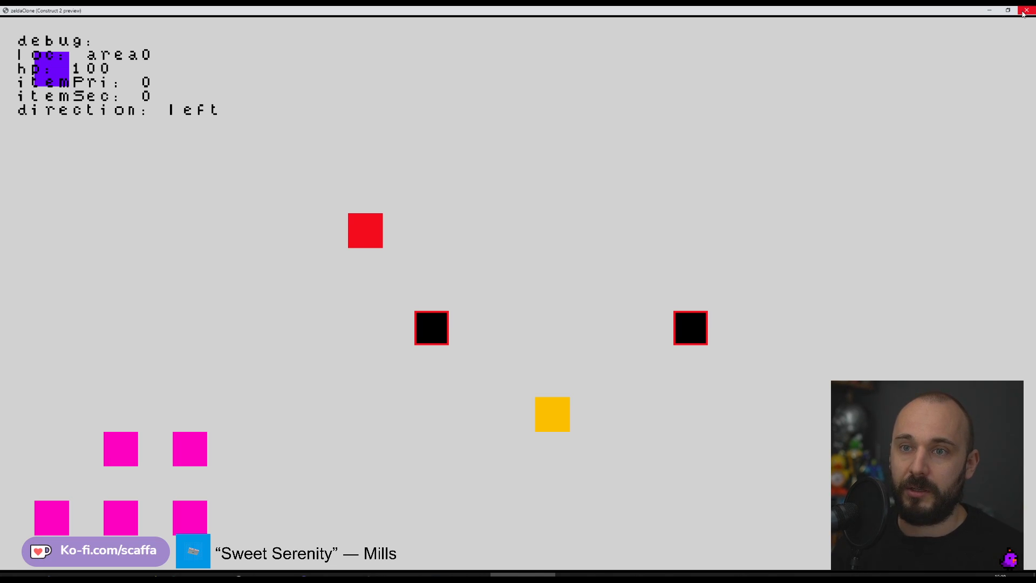
- Test bursts of two or three shots while turning the player left, right, left, down and left again
{"action": "key", "text": "Left"}
{"action": "key", "text": "space"}
{"action": "key", "text": "space"}
{"action": "key", "text": "space"}
{"action": "key", "text": "Right"}
{"action": "key", "text": "space"}
{"action": "key", "text": "space"}
{"action": "key", "text": "space"}
{"action": "key", "text": "Left"}
{"action": "key", "text": "space"}
{"action": "key", "text": "space"}
{"action": "key", "text": "space"}
{"action": "key", "text": "Down"}
{"action": "key", "text": "space"}
{"action": "key", "text": "space"}
{"action": "key", "text": "Left"}
{"action": "key", "text": "space"}
{"action": "key", "text": "space"}
- Fire five shots to the right, then test shorter bursts with the player facing left, down, up and right
{"action": "key", "text": "Up"}
{"action": "key", "text": "Right"}
{"action": "key", "text": "space"}
{"action": "key", "text": "space"}
{"action": "key", "text": "space"}
{"action": "key", "text": "space"}
{"action": "key", "text": "space"}
{"action": "key", "text": "Left"}
{"action": "key", "text": "space"}
{"action": "key", "text": "space"}
{"action": "key", "text": "Down"}
{"action": "key", "text": "space"}
{"action": "key", "text": "space"}
{"action": "key", "text": "space"}
{"action": "key", "text": "Left"}
{"action": "key", "text": "Up"}
{"action": "key", "text": "space"}
{"action": "key", "text": "space"}
{"action": "key", "text": "space"}
{"action": "key", "text": "Right"}
{"action": "key", "text": "space"}
{"action": "key", "text": "space"}
{"action": "key", "text": "space"}
- Test quick direction changes with one to three shots each way, ending to the right, and close the preview
{"action": "key", "text": "Left"}
{"action": "key", "text": "Up"}
{"action": "key", "text": "space"}
{"action": "key", "text": "space"}
{"action": "key", "text": "space"}
{"action": "key", "text": "Down"}
{"action": "key", "text": "space"}
{"action": "key", "text": "Right"}
{"action": "key", "text": "space"}
{"action": "key", "text": "Left"}
{"action": "key", "text": "space"}
{"action": "key", "text": "space"}
{"action": "key", "text": "Down"}
{"action": "key", "text": "space"}
{"action": "key", "text": "space"}
{"action": "key", "text": "Up"}
{"action": "key", "text": "space"}
{"action": "key", "text": "space"}
{"action": "key", "text": "Right"}
{"action": "key", "text": "space"}
{"action": "key", "text": "space"}
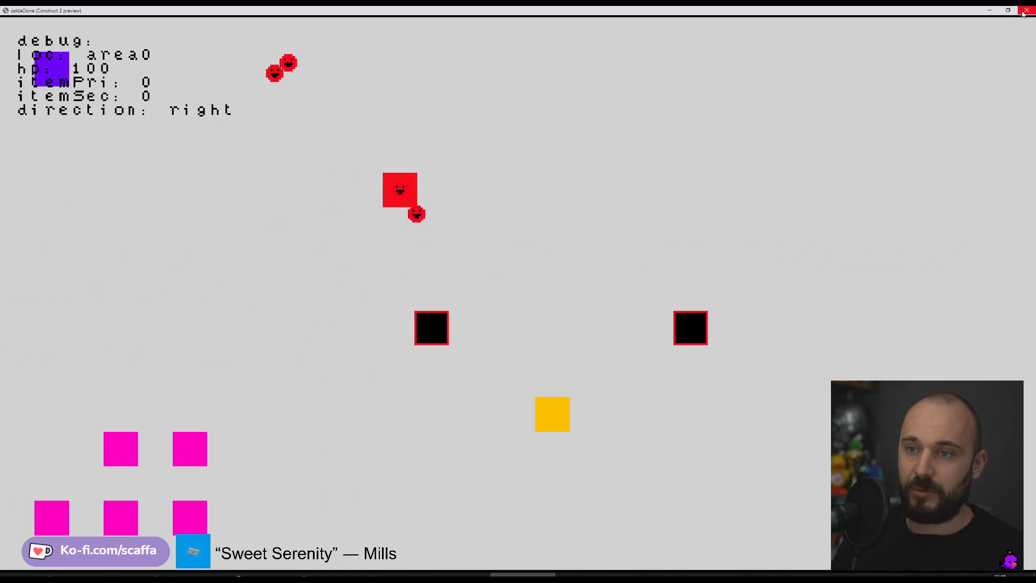
{"action": "key", "text": "Right"}
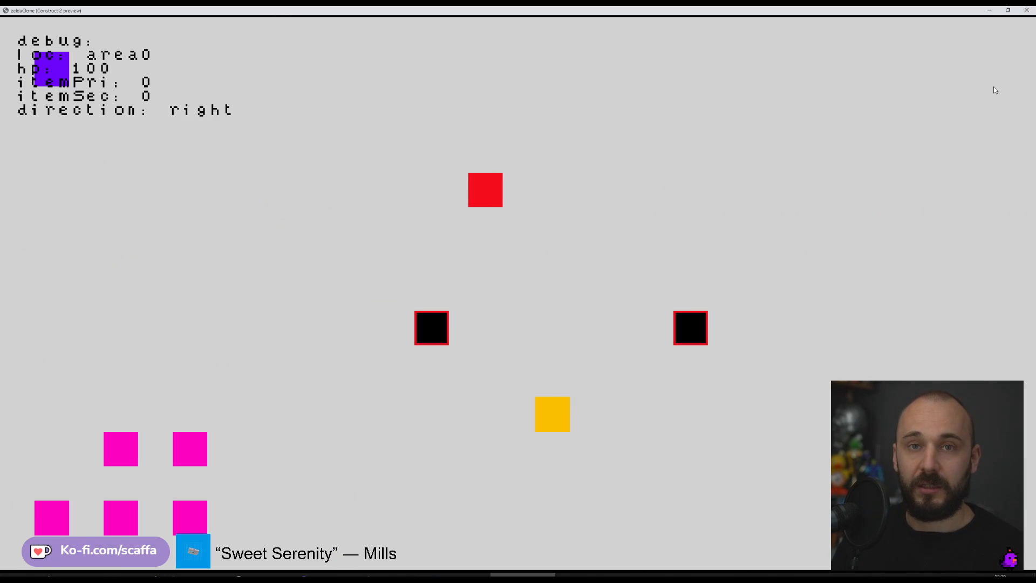
{"action": "left_click", "coordinate": [1023, 9]}
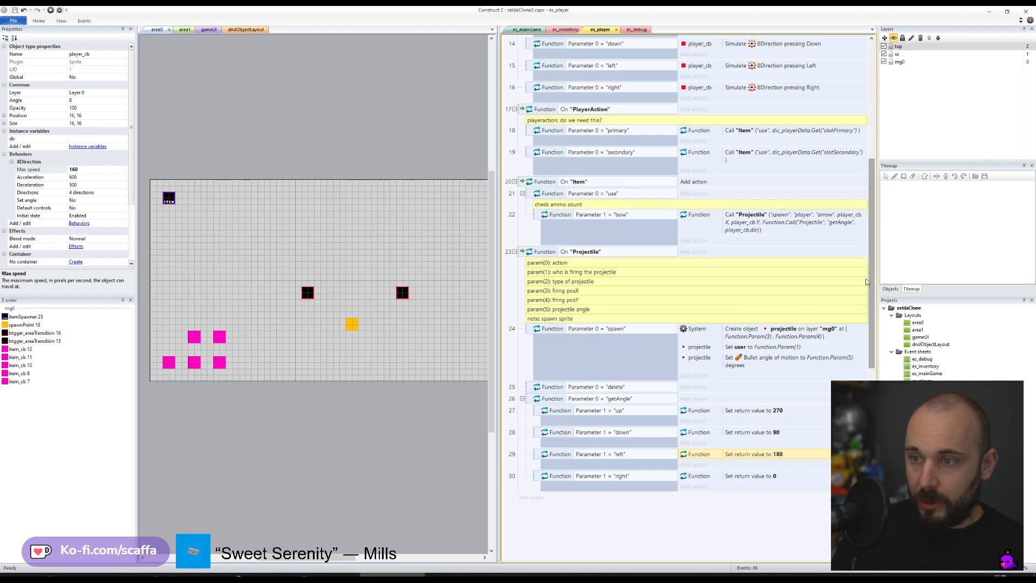
- Set the projectile object's Bullet speed property to 200
{"action": "left_click", "coordinate": [755, 361]}
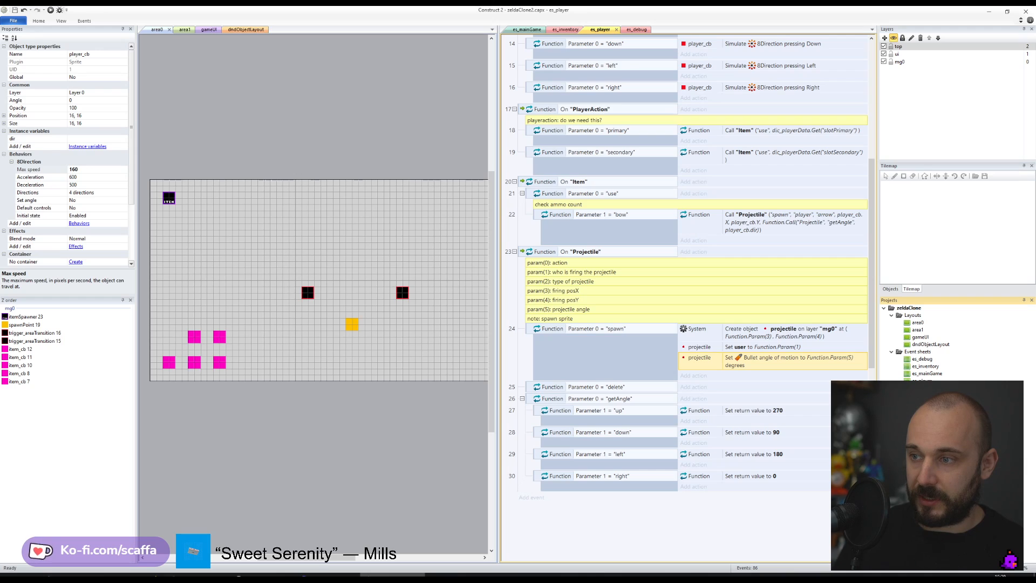
{"action": "left_click", "coordinate": [98, 177]}
{"action": "type", "text": "1"}
{"action": "type", "text": "00"}
{"action": "key", "text": "Return"}
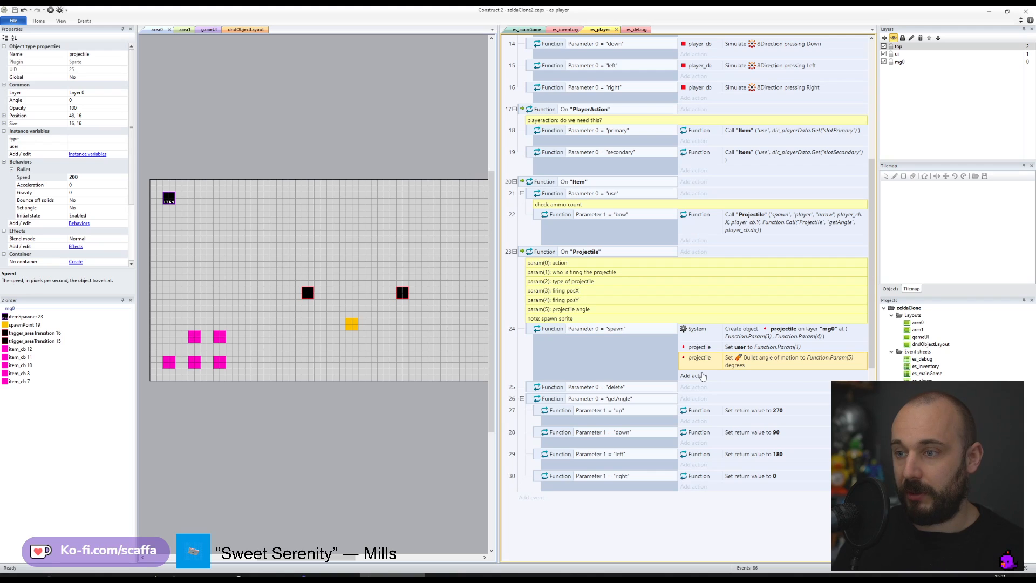
- Add an action to the Projectile function's "spawn" event that sets the projectile's Bullet speed to 200
{"action": "left_click", "coordinate": [696, 376]}
{"action": "type", "text": "proj"}
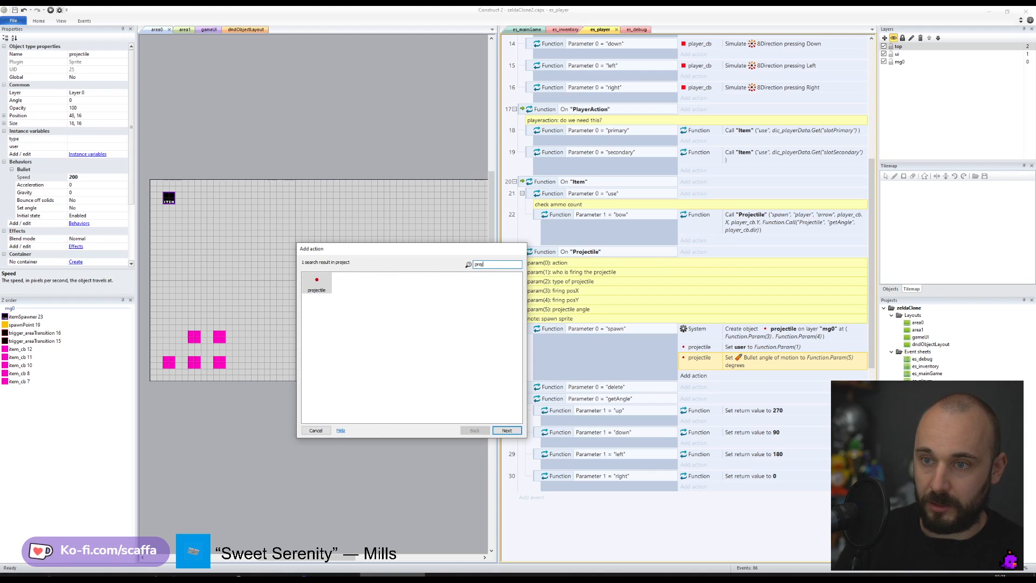
{"action": "key", "text": "Return"}
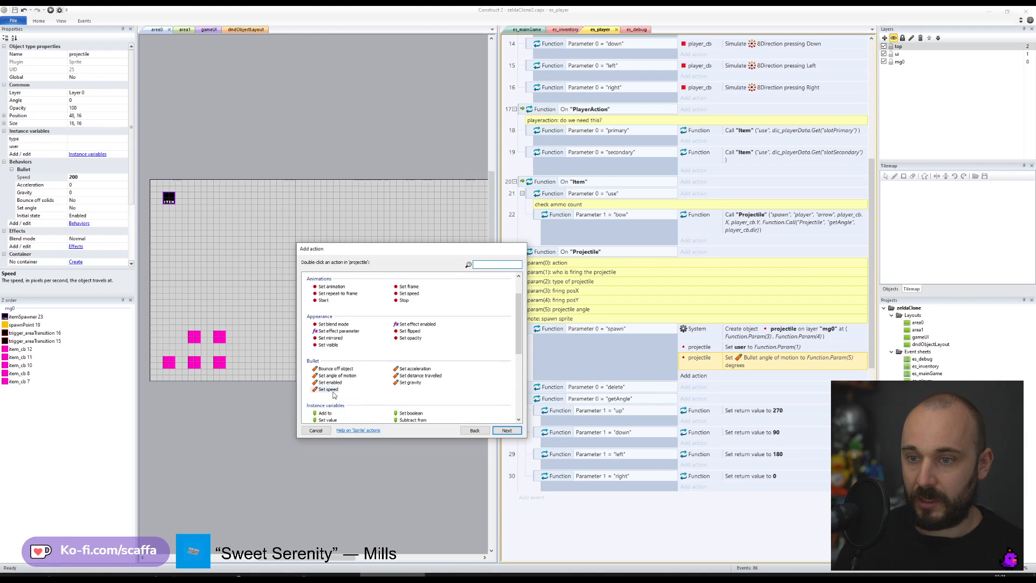
{"action": "double_click", "coordinate": [329, 389]}
{"action": "type", "text": "200"}
{"action": "key", "text": "Return"}
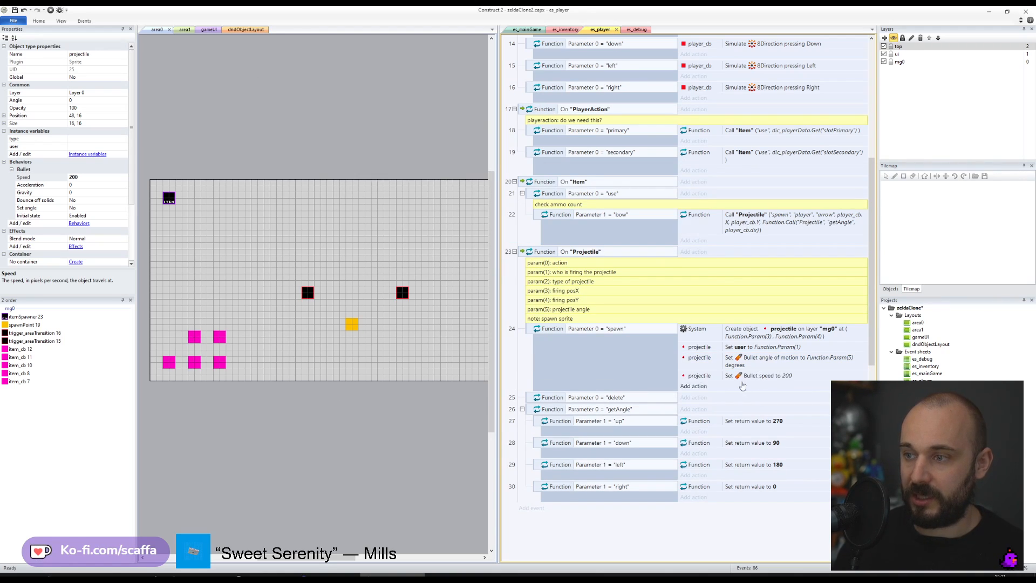
{"action": "double_click", "coordinate": [776, 380]}
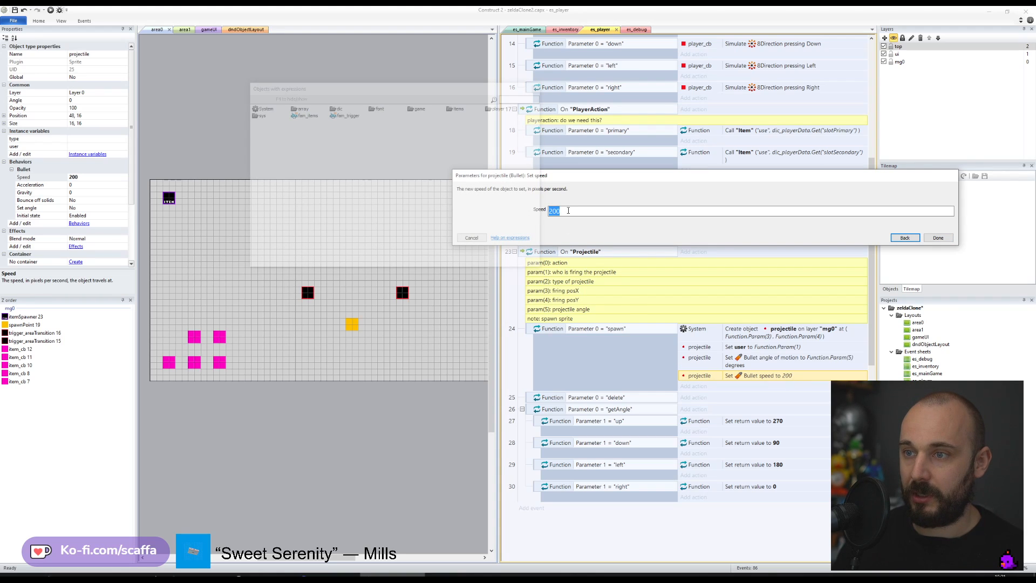
{"action": "left_click", "coordinate": [937, 237]}
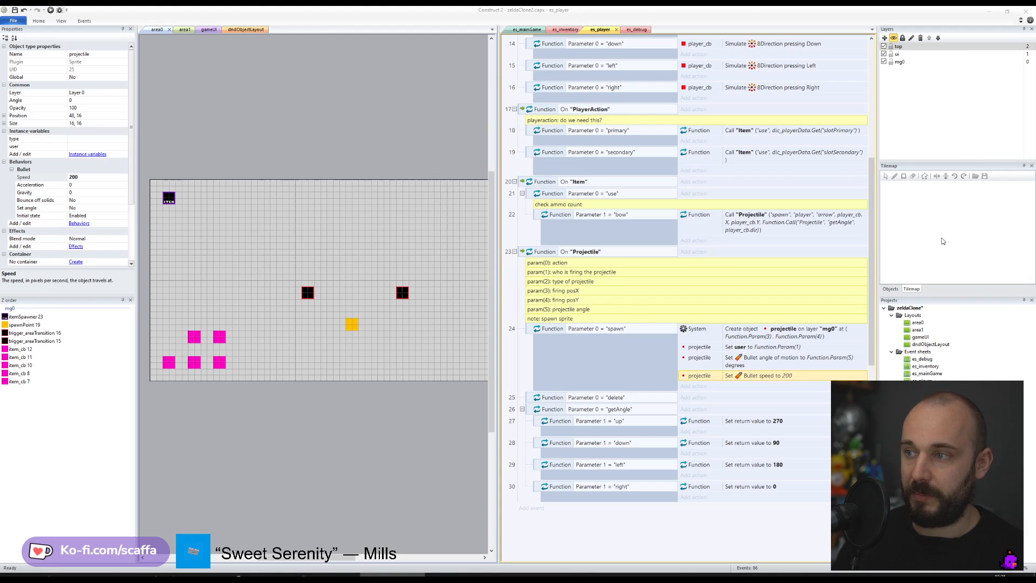
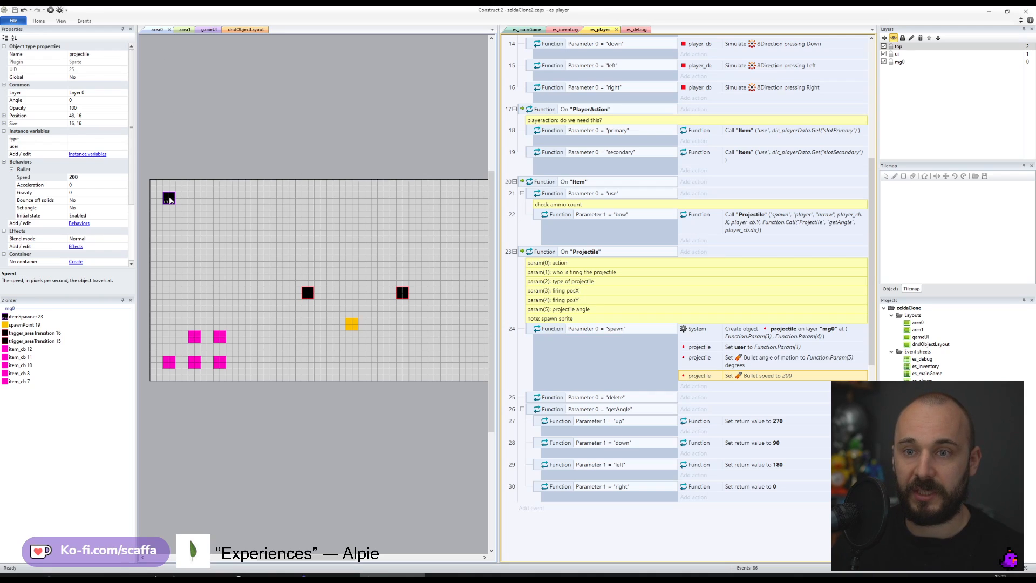
- Insert a new Sprite object into the area0 layout, above the right-hand area transition trigger
{"action": "left_click", "coordinate": [168, 197]}
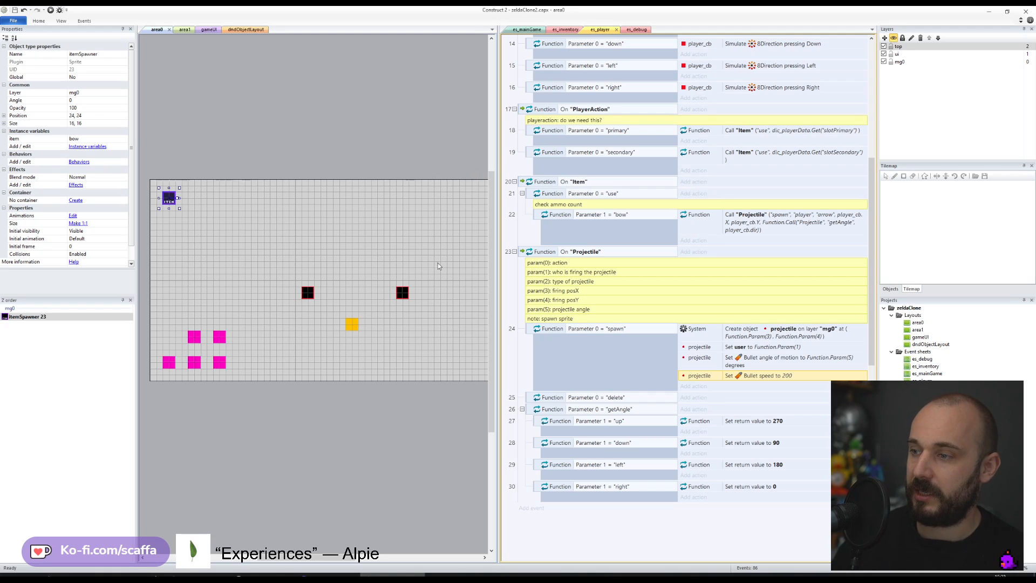
{"action": "right_click", "coordinate": [918, 388]}
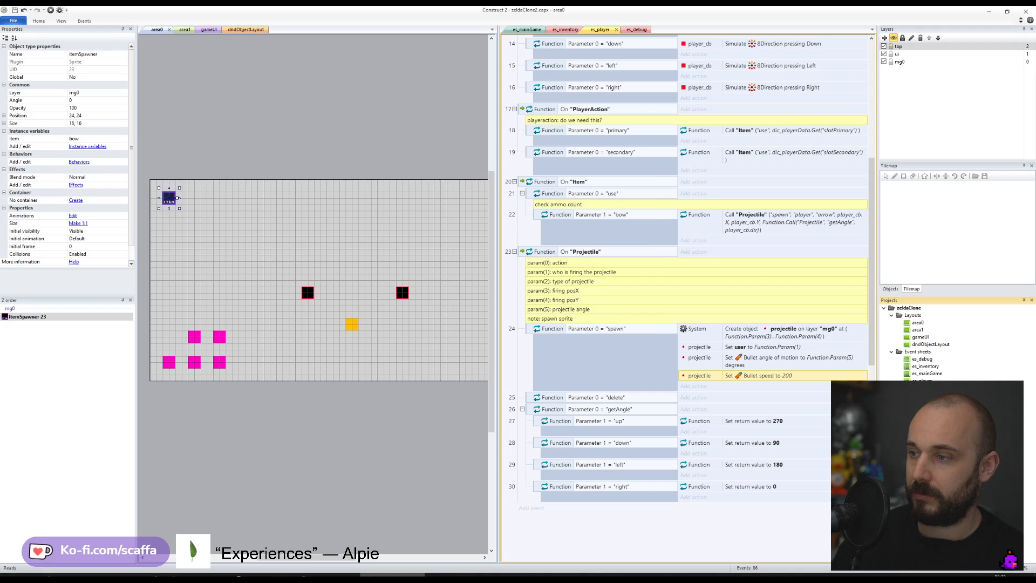
{"action": "left_click", "coordinate": [941, 394]}
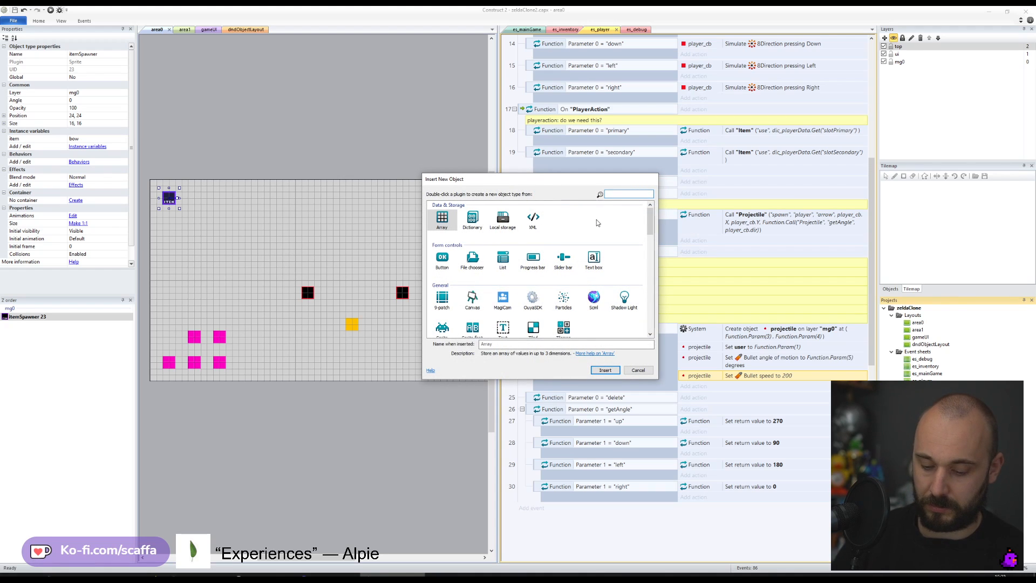
{"action": "type", "text": "spri"}
{"action": "key", "text": "Return"}
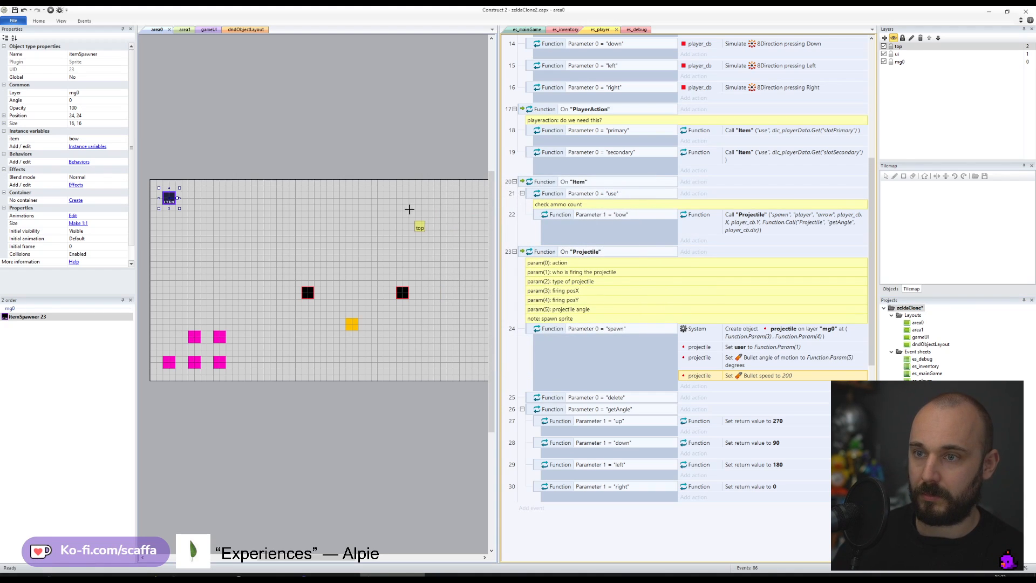
{"action": "left_click", "coordinate": [412, 210]}
- Resize the new sprite's image canvas to 16 × 16 pixels and fill it with black
{"action": "left_click", "coordinate": [410, 98]}
{"action": "type", "text": "16"}
{"action": "key", "text": "Tab"}
{"action": "type", "text": "16"}
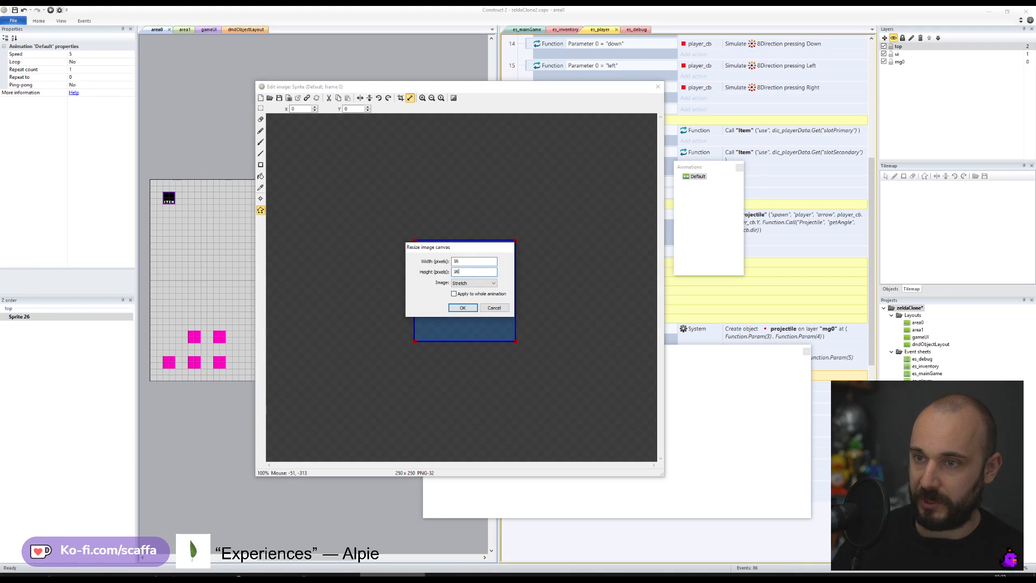
{"action": "key", "text": "Return"}
{"action": "scroll", "coordinate": [439, 264], "scroll_direction": "up", "scroll_amount": 5}
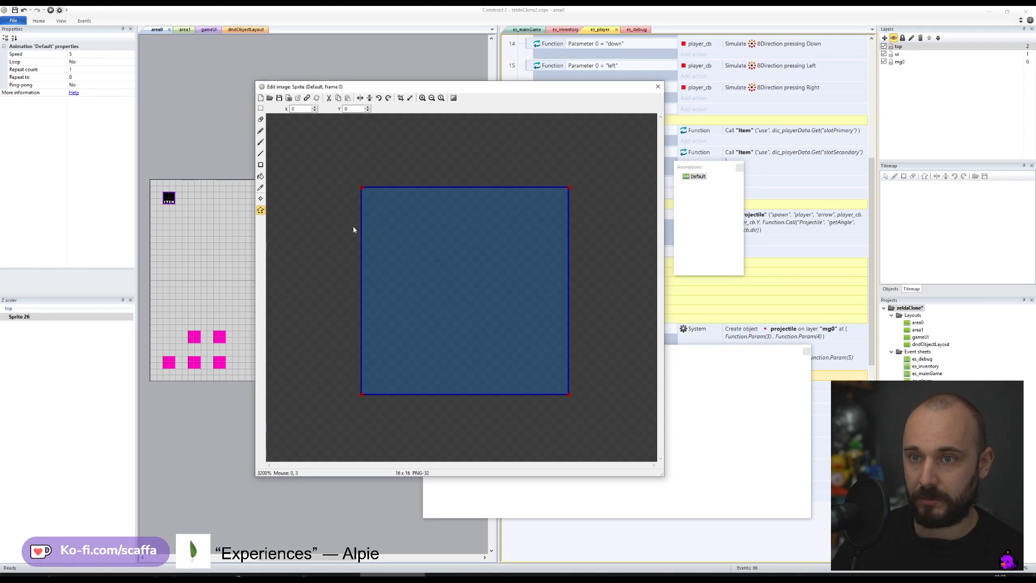
{"action": "left_click", "coordinate": [260, 176]}
{"action": "left_click", "coordinate": [478, 296]}
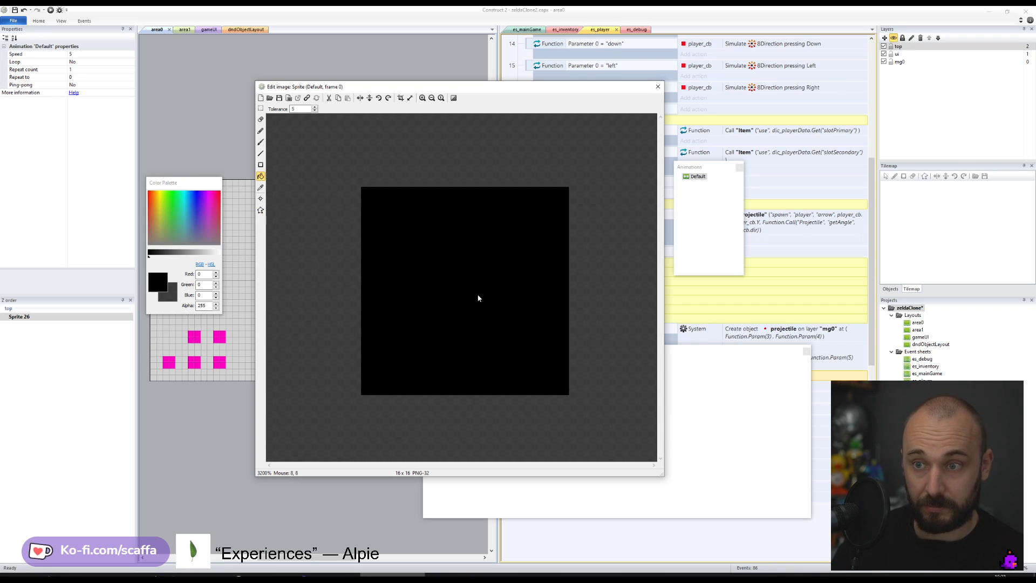
- Draw two single-pixel white eyes and a white rectangular mouth on the black sprite, and close its image
{"action": "left_click_drag", "start_coordinate": [198, 198], "coordinate": [143, 193]}
{"action": "left_click_drag", "start_coordinate": [480, 91], "coordinate": [574, 100]}
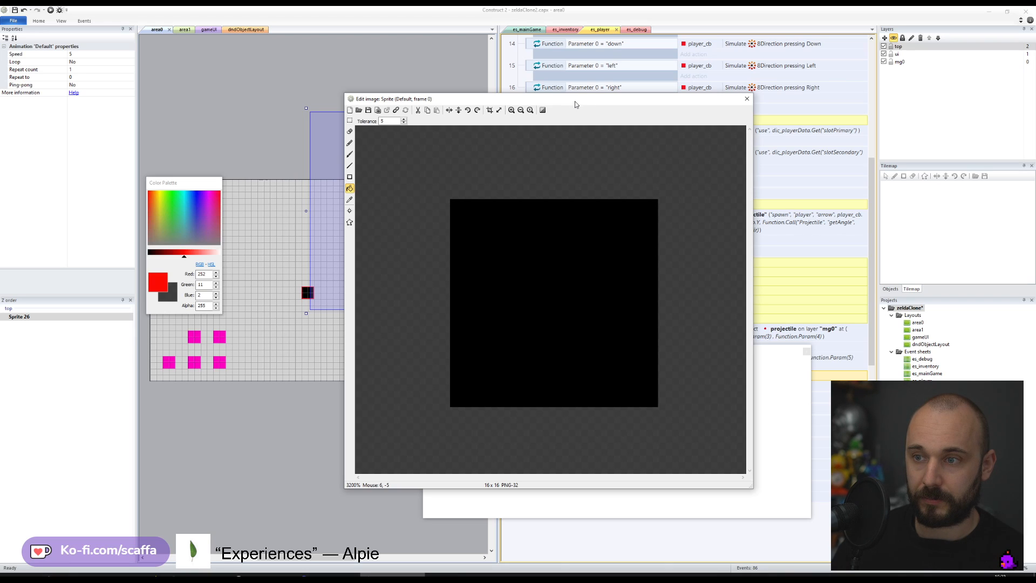
{"action": "left_click_drag", "start_coordinate": [175, 255], "coordinate": [247, 255]}
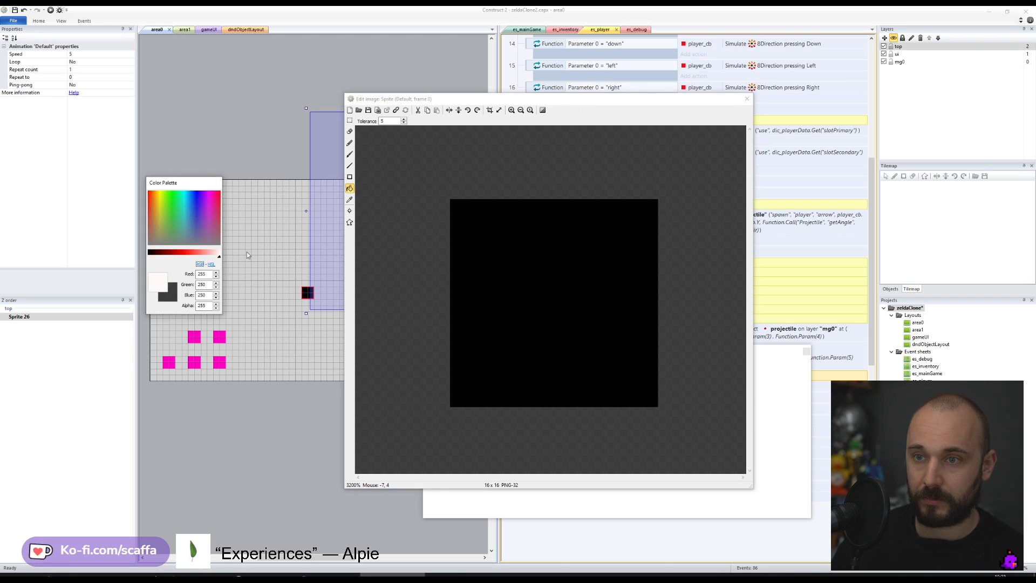
{"action": "left_click", "coordinate": [349, 143]}
{"action": "left_click", "coordinate": [483, 240]}
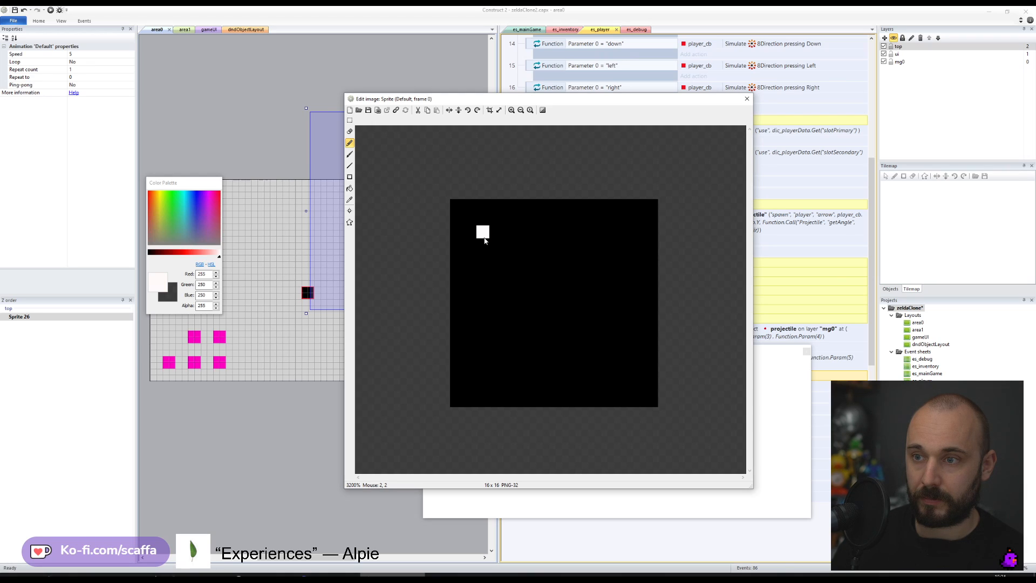
{"action": "left_click", "coordinate": [626, 232]}
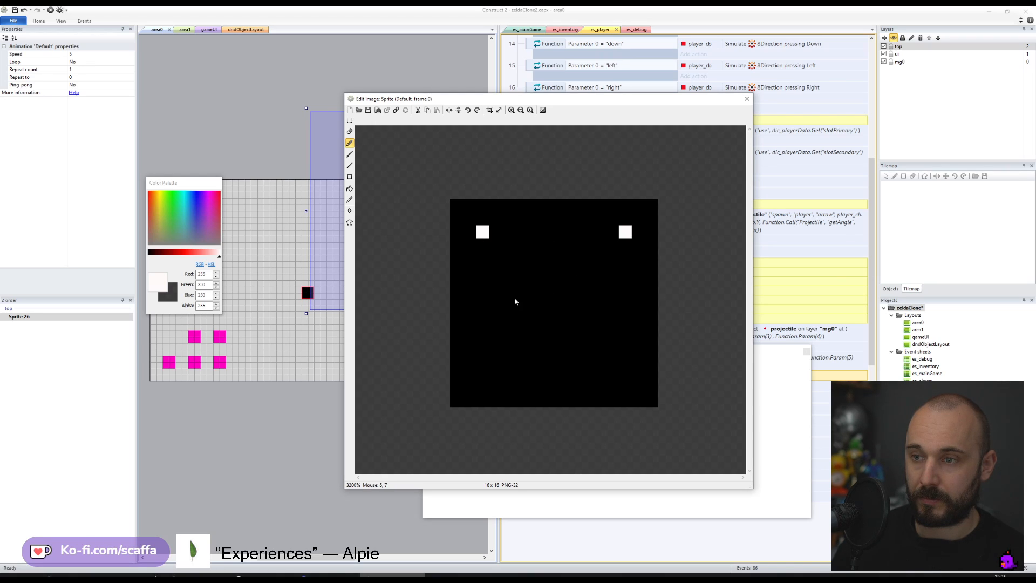
{"action": "mouse_move", "coordinate": [550, 284]}
{"action": "left_mouse_down"}
{"action": "mouse_move", "coordinate": [558, 283]}
{"action": "mouse_move", "coordinate": [535, 284]}
{"action": "mouse_move", "coordinate": [560, 273]}
{"action": "mouse_move", "coordinate": [574, 295]}
{"action": "mouse_move", "coordinate": [539, 310]}
{"action": "mouse_move", "coordinate": [539, 325]}
{"action": "mouse_move", "coordinate": [574, 323]}
{"action": "mouse_move", "coordinate": [533, 336]}
{"action": "left_mouse_up"}
{"action": "key", "text": "ctrl+z"}
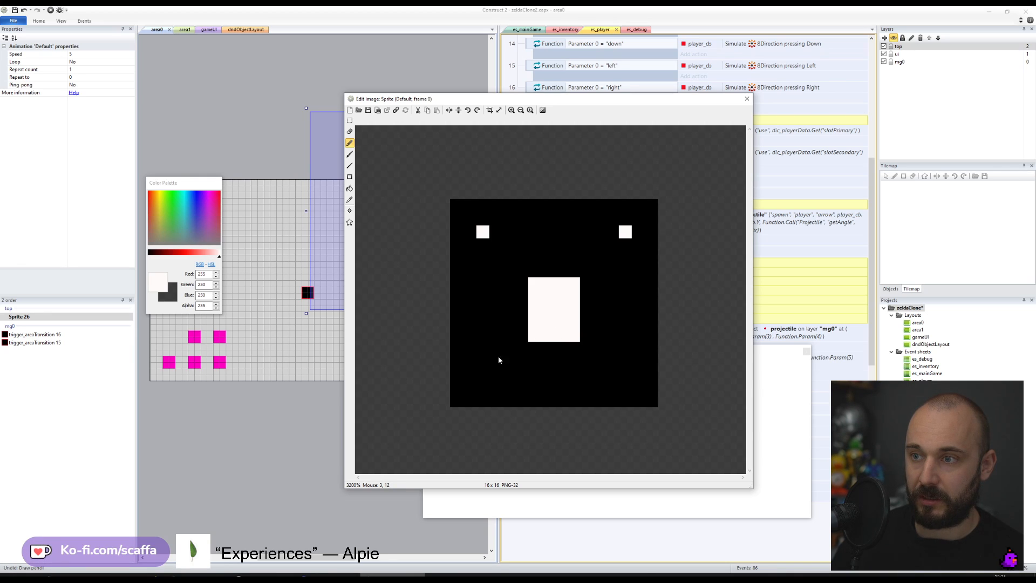
{"action": "left_click", "coordinate": [747, 98]}
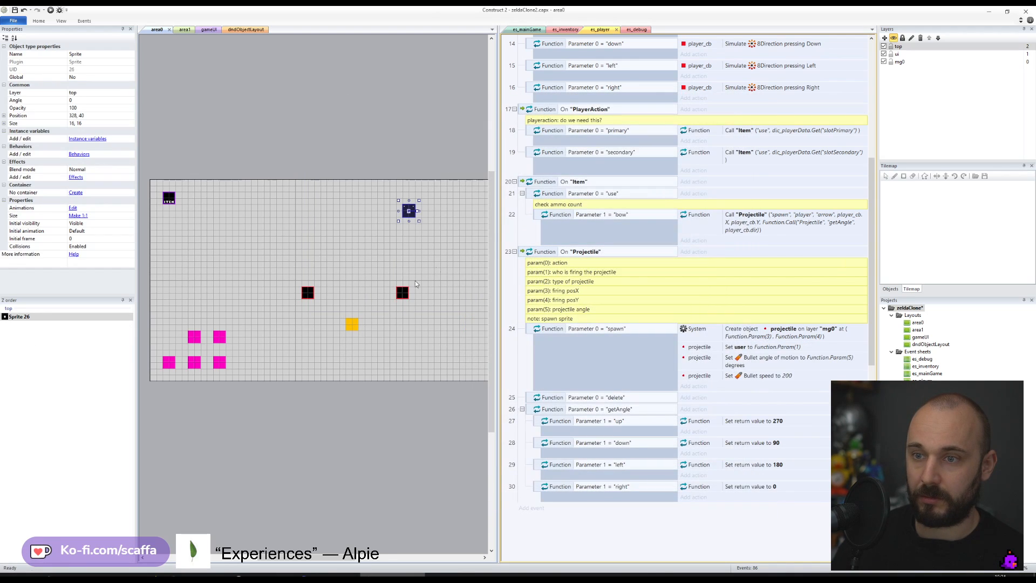
- Open the trigger_areaTransition sprite's image for editing
{"action": "double_click", "coordinate": [314, 296]}
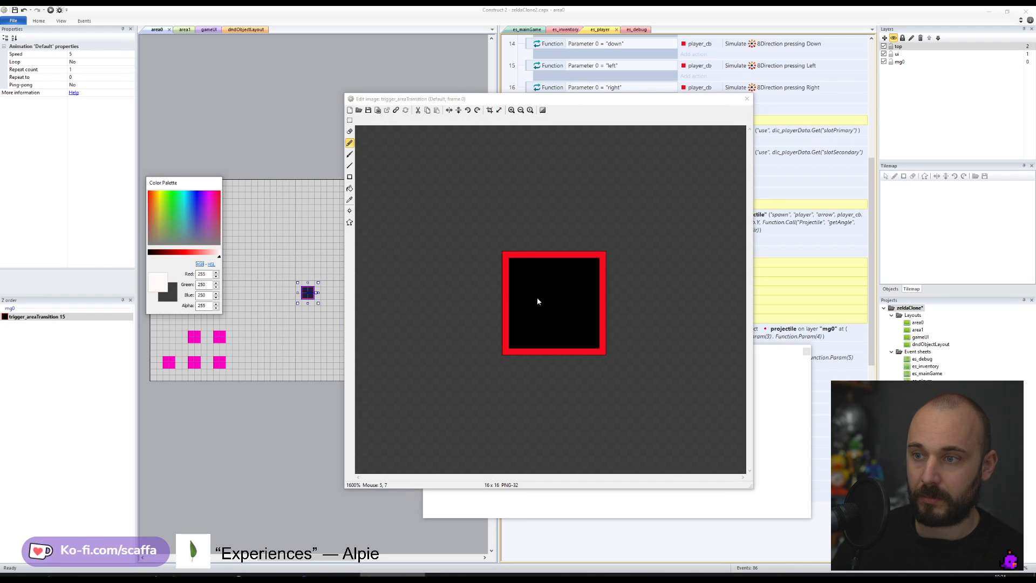
{"action": "scroll", "coordinate": [538, 301], "scroll_direction": "up", "scroll_amount": 1}
{"action": "mouse_move", "coordinate": [470, 375]}
{"action": "left_mouse_down"}
{"action": "mouse_move", "coordinate": [485, 346]}
{"action": "mouse_move", "coordinate": [507, 348]}
{"action": "mouse_move", "coordinate": [508, 378]}
{"action": "mouse_move", "coordinate": [551, 346]}
{"action": "mouse_move", "coordinate": [598, 375]}
{"action": "left_mouse_up"}
{"action": "key", "text": "ctrl+z"}
{"action": "left_click", "coordinate": [549, 360]}
{"action": "left_click", "coordinate": [559, 373]}
{"action": "left_click", "coordinate": [598, 348]}
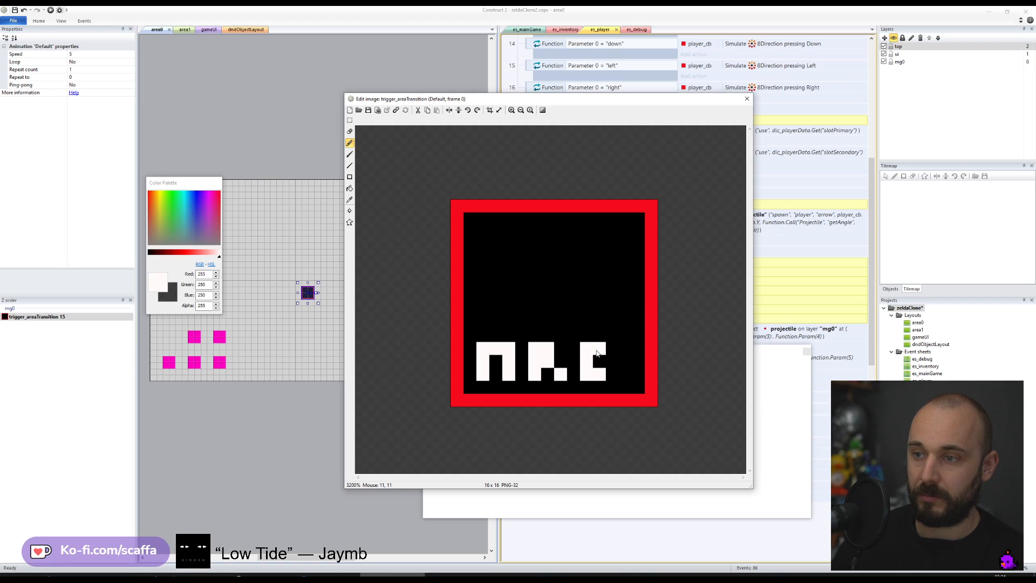
{"action": "key", "text": "ctrl+z"}
{"action": "key", "text": "ctrl+z"}
{"action": "key", "text": "ctrl+z"}
{"action": "key", "text": "ctrl+z"}
{"action": "key", "text": "ctrl+z"}
{"action": "key", "text": "ctrl+z"}
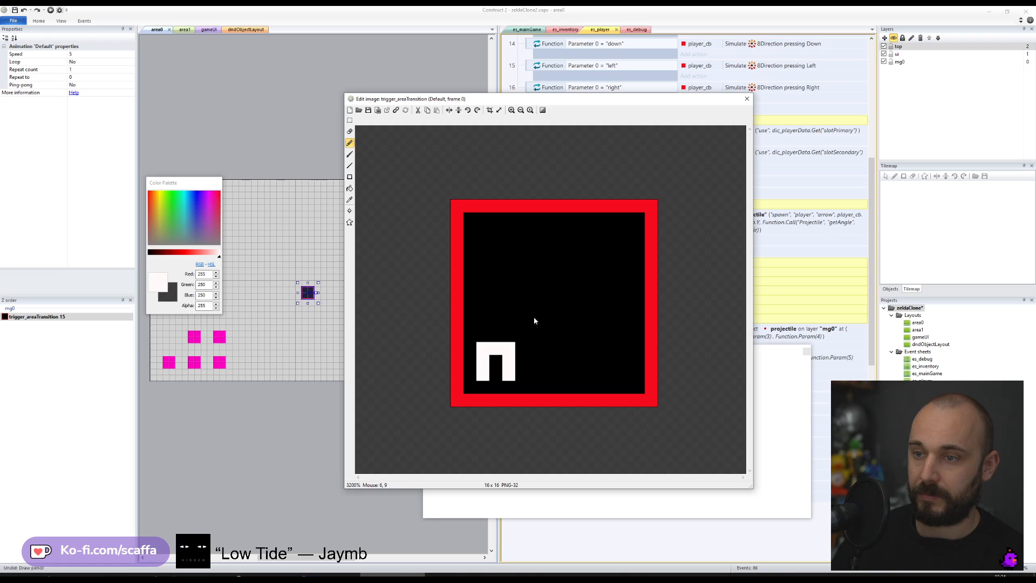
{"action": "key", "text": "ctrl+z"}
{"action": "key", "text": "ctrl+z"}
- Letter "ART" in white pixels along the lower part of the trigger_areaTransition image and close it
{"action": "left_click", "coordinate": [483, 349]}
{"action": "mouse_move", "coordinate": [488, 351]}
{"action": "left_mouse_down"}
{"action": "mouse_move", "coordinate": [486, 337]}
{"action": "mouse_move", "coordinate": [512, 335]}
{"action": "mouse_move", "coordinate": [506, 363]}
{"action": "mouse_move", "coordinate": [548, 377]}
{"action": "left_mouse_up"}
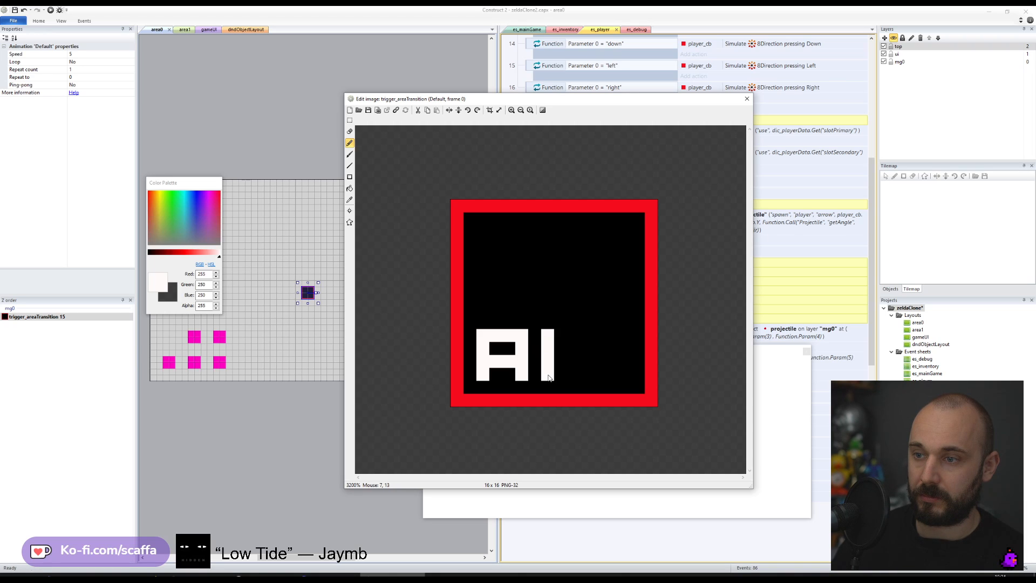
{"action": "left_click_drag", "start_coordinate": [557, 332], "coordinate": [579, 349]}
{"action": "left_click", "coordinate": [561, 361]}
{"action": "left_click", "coordinate": [574, 373]}
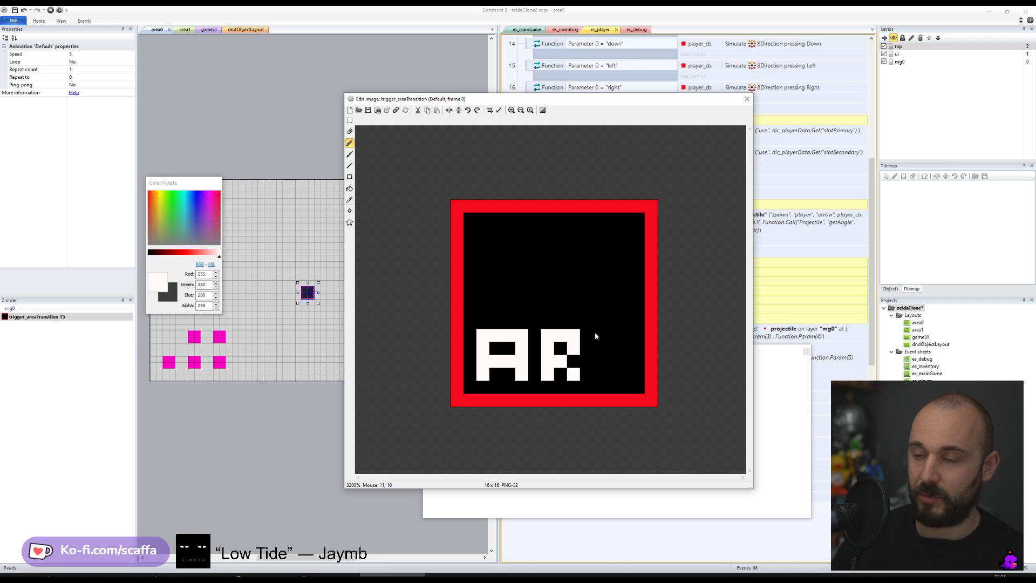
{"action": "mouse_move", "coordinate": [612, 331]}
{"action": "left_mouse_down"}
{"action": "mouse_move", "coordinate": [637, 334]}
{"action": "mouse_move", "coordinate": [621, 338]}
{"action": "left_mouse_up"}
{"action": "key", "text": "ctrl+z"}
{"action": "left_click_drag", "start_coordinate": [613, 359], "coordinate": [614, 376]}
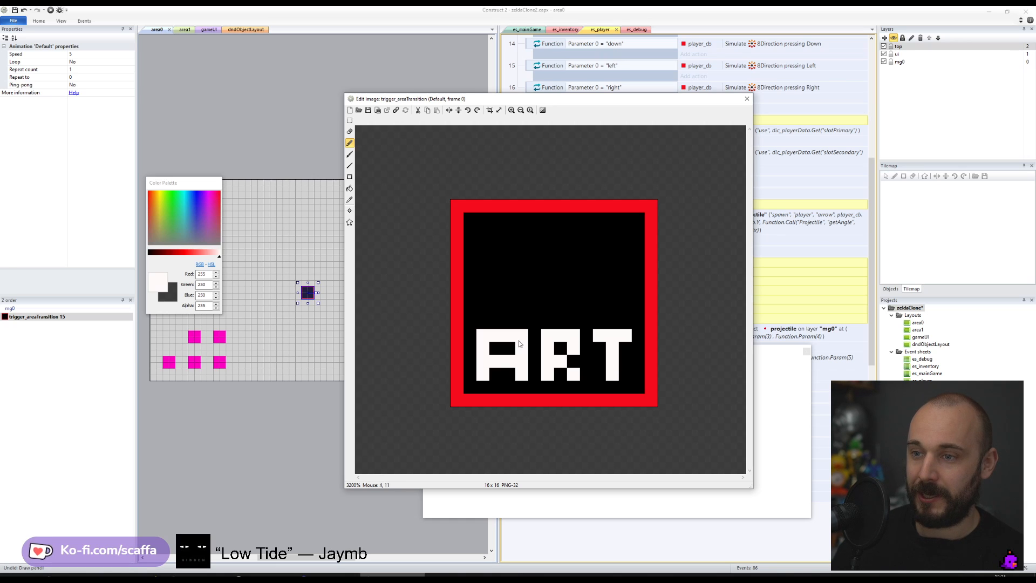
{"action": "left_click", "coordinate": [747, 99]}
{"action": "left_click", "coordinate": [353, 227]}
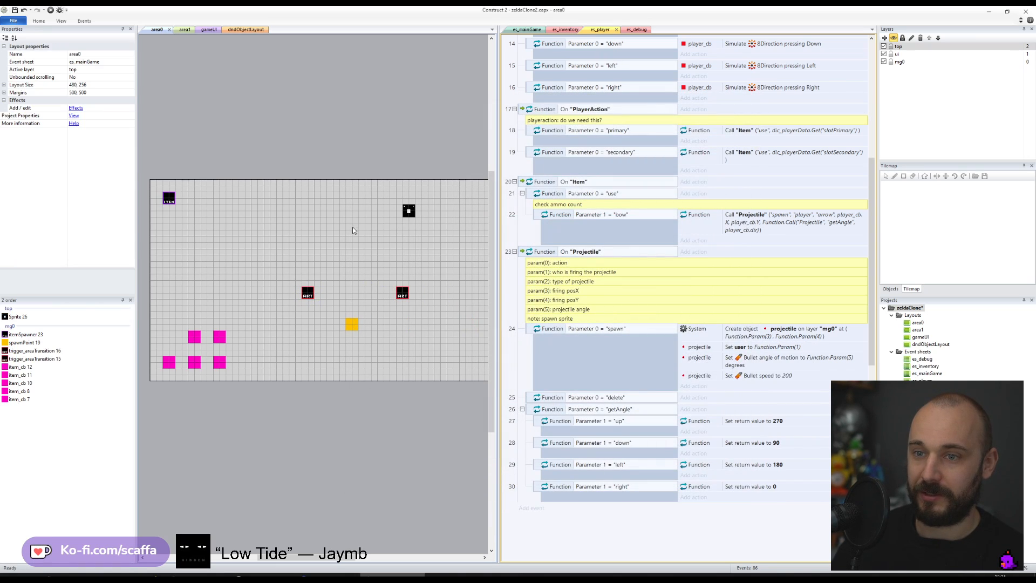
- Rename the new black sprite with the white face as "enemy"
{"action": "left_click", "coordinate": [407, 211]}
{"action": "double_click", "coordinate": [408, 210]}
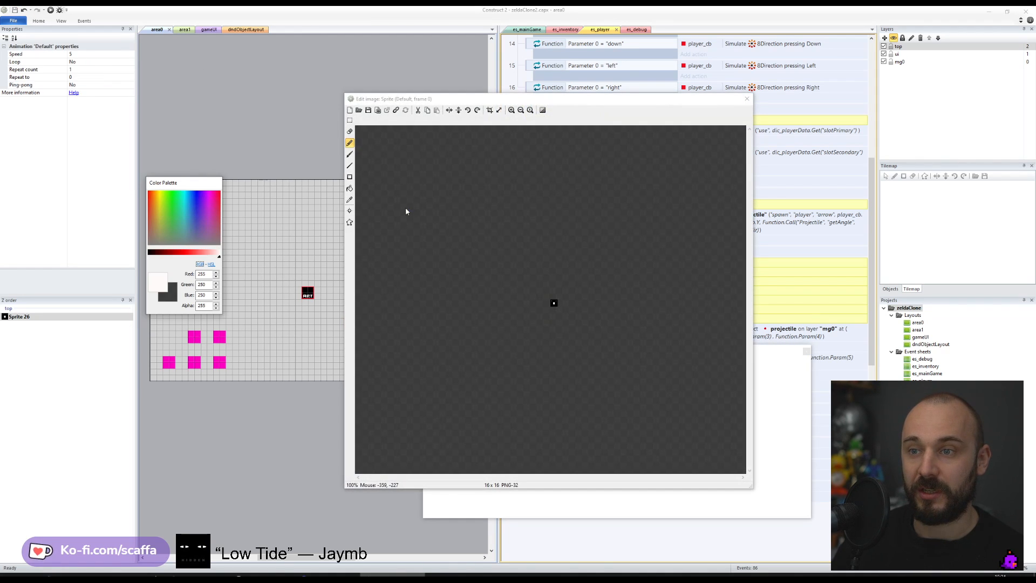
{"action": "key", "text": "Escape"}
{"action": "left_click", "coordinate": [90, 53]}
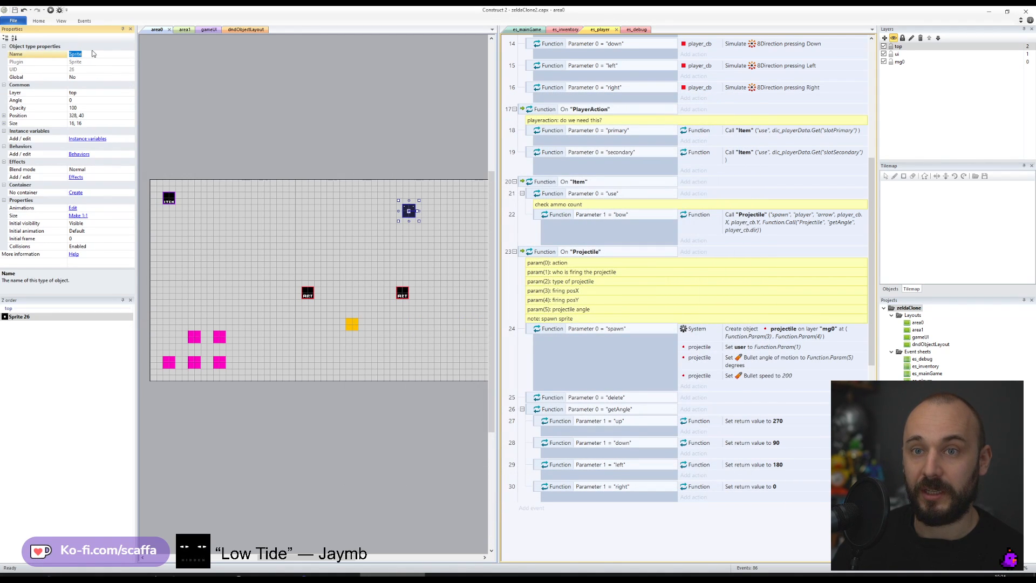
{"action": "type", "text": "enemy"}
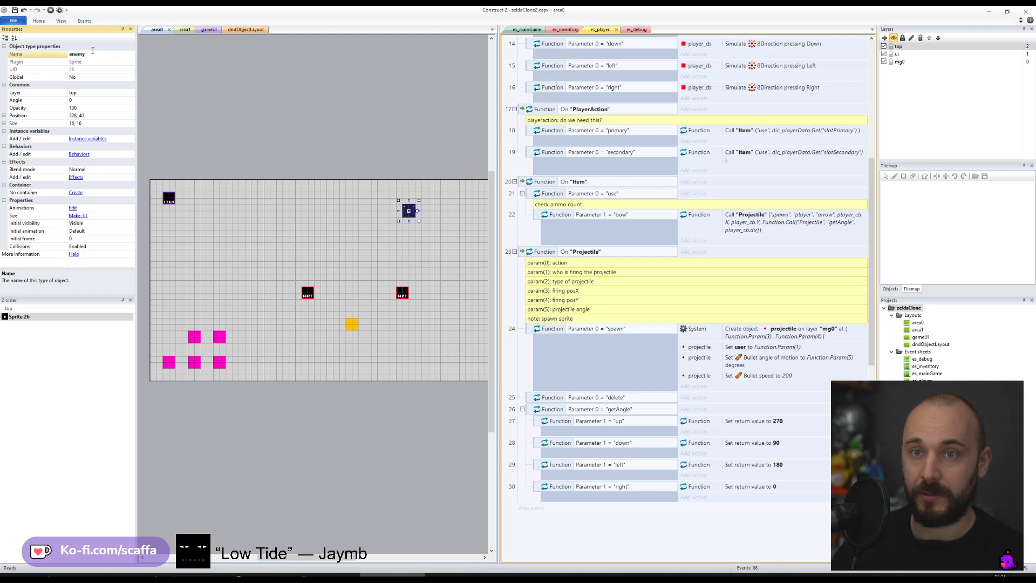
{"action": "left_click", "coordinate": [87, 139]}
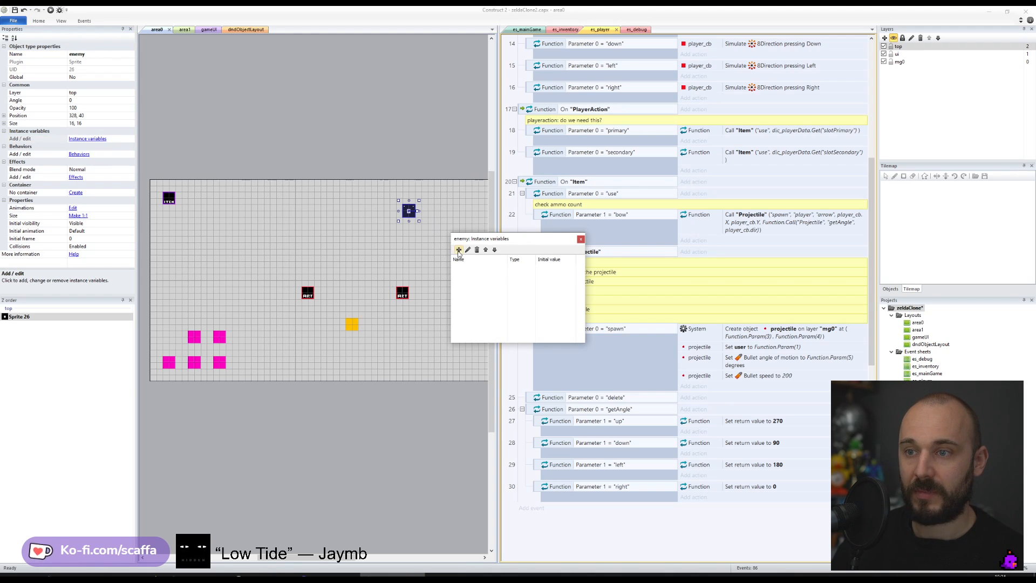
{"action": "left_click", "coordinate": [580, 238]}
{"action": "left_click", "coordinate": [407, 166]}
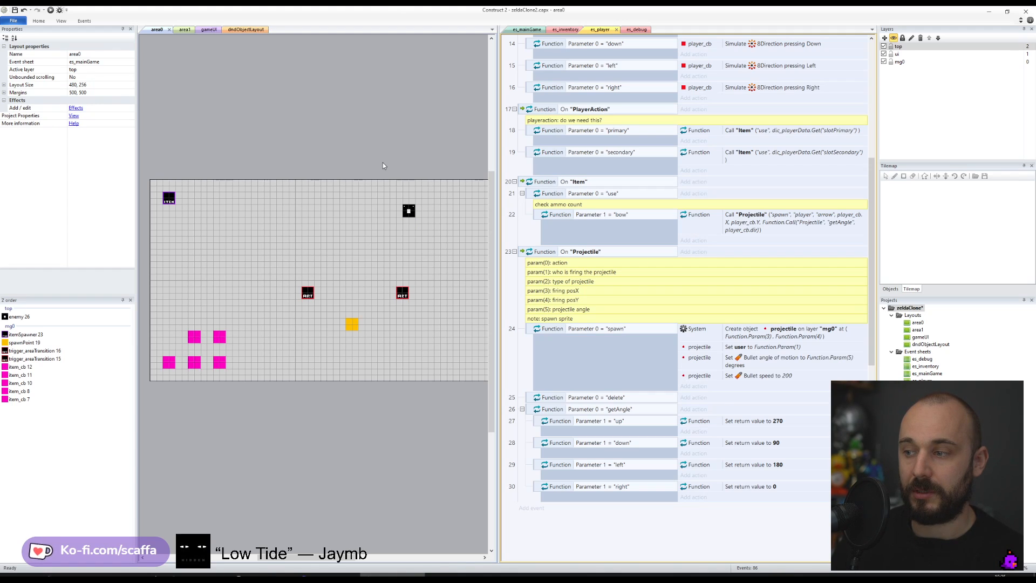
- Create a new family that contains only the enemy sprite
{"action": "right_click", "coordinate": [912, 516]}
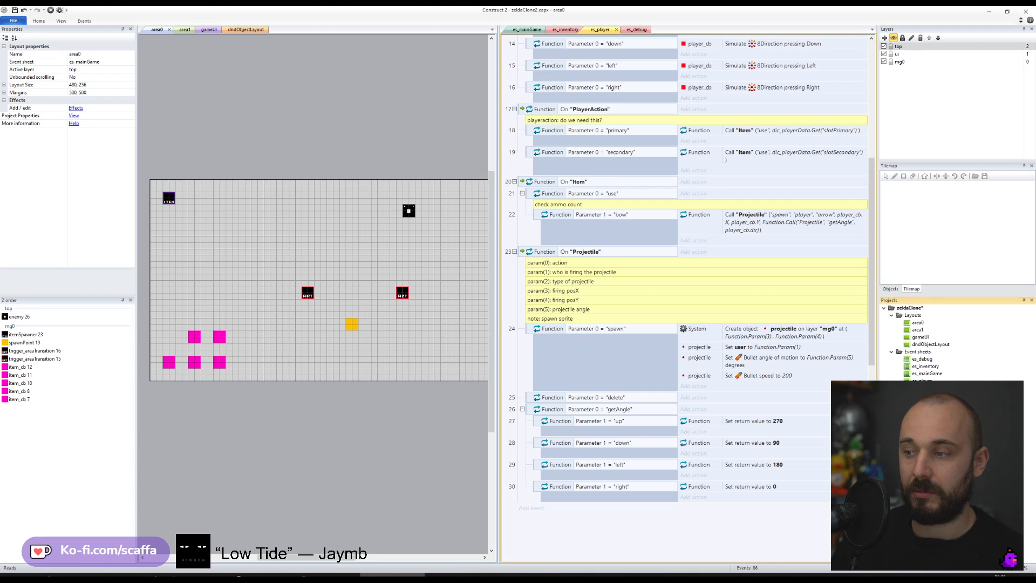
{"action": "left_click", "coordinate": [934, 522]}
{"action": "double_click", "coordinate": [106, 121]}
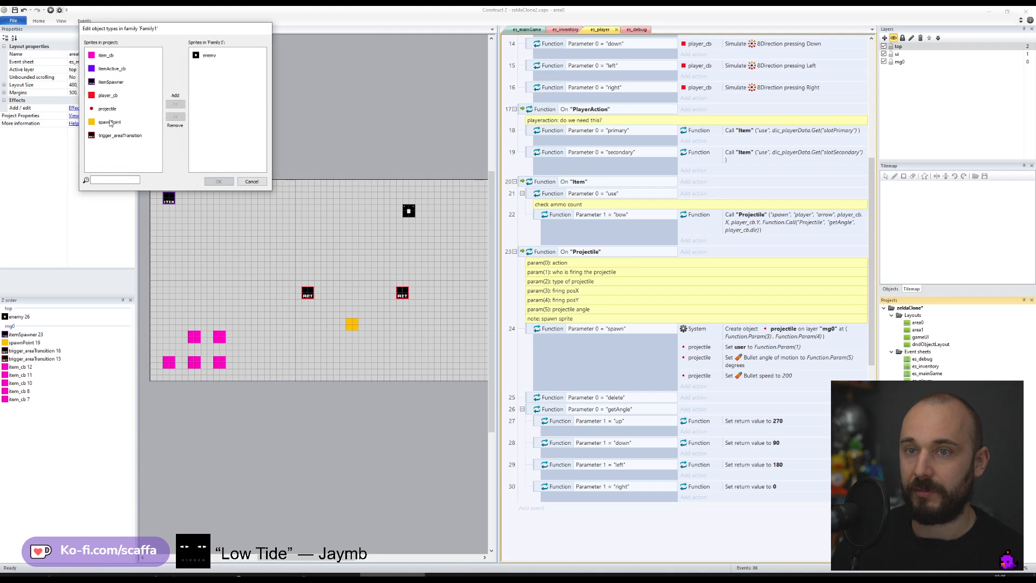
{"action": "left_click", "coordinate": [218, 181]}
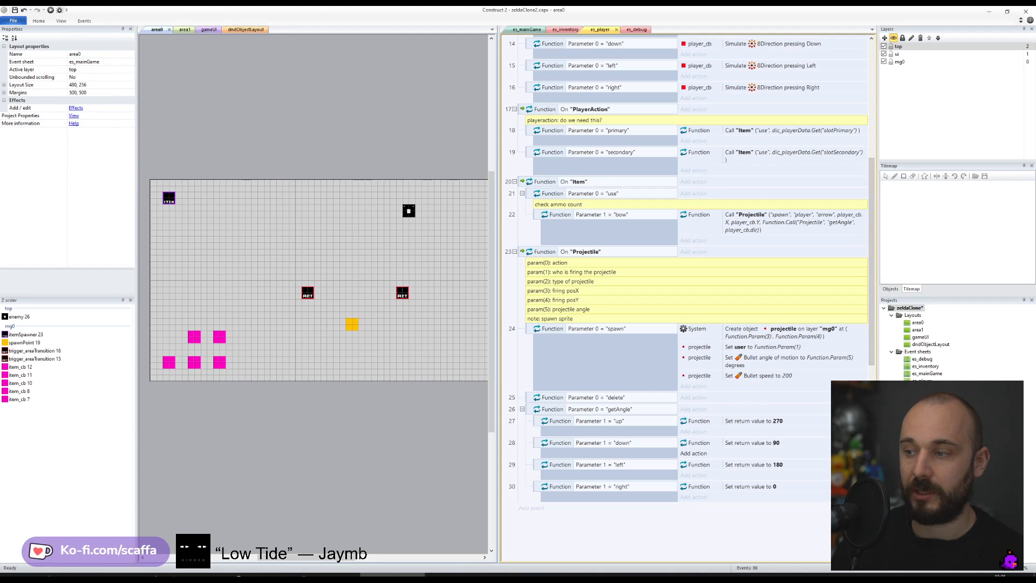
- Rename the new enemy family as "fam_enemy" and save the project
{"action": "left_click", "coordinate": [411, 210]}
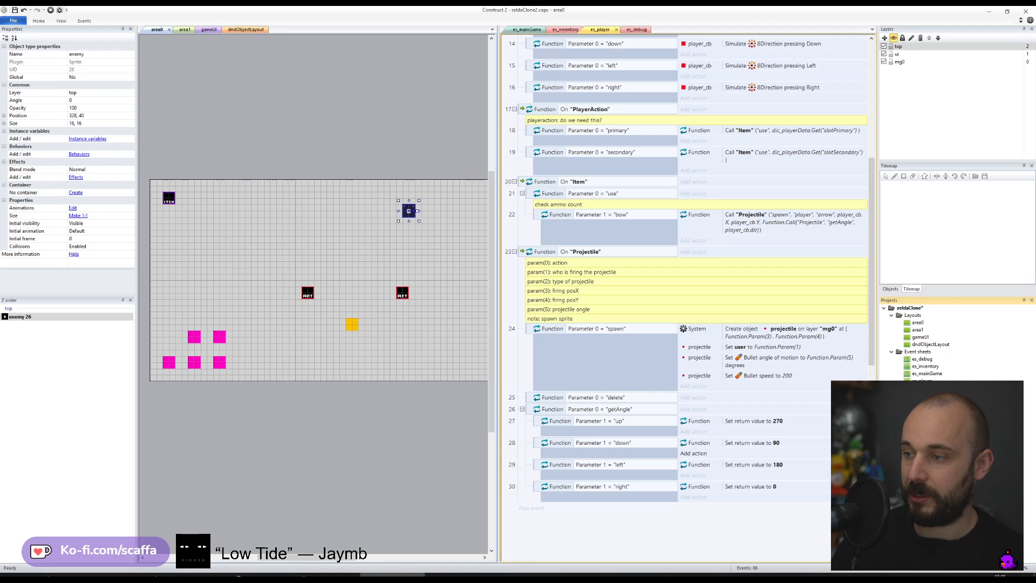
{"action": "left_click", "coordinate": [920, 486]}
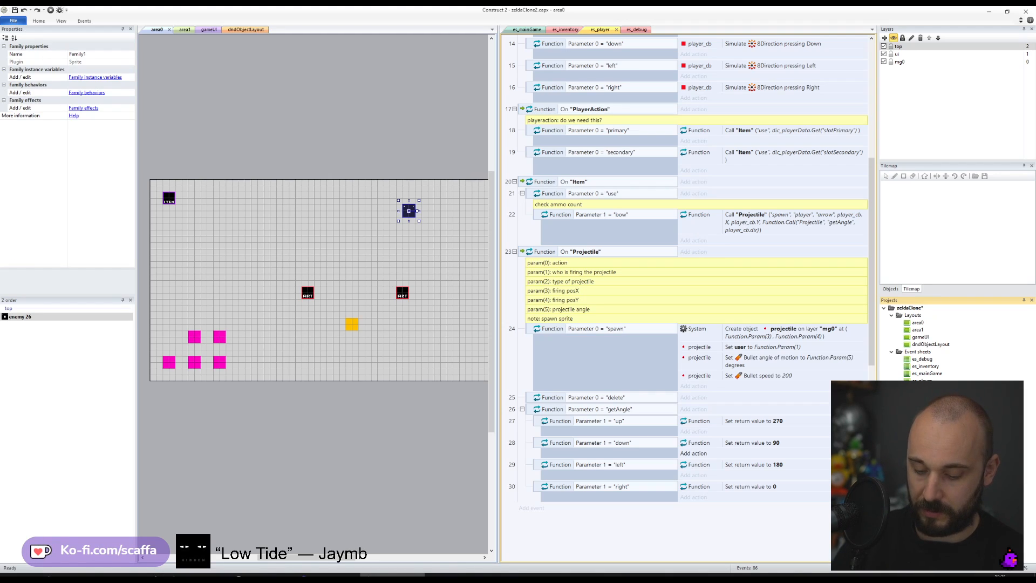
{"action": "key", "text": "Return"}
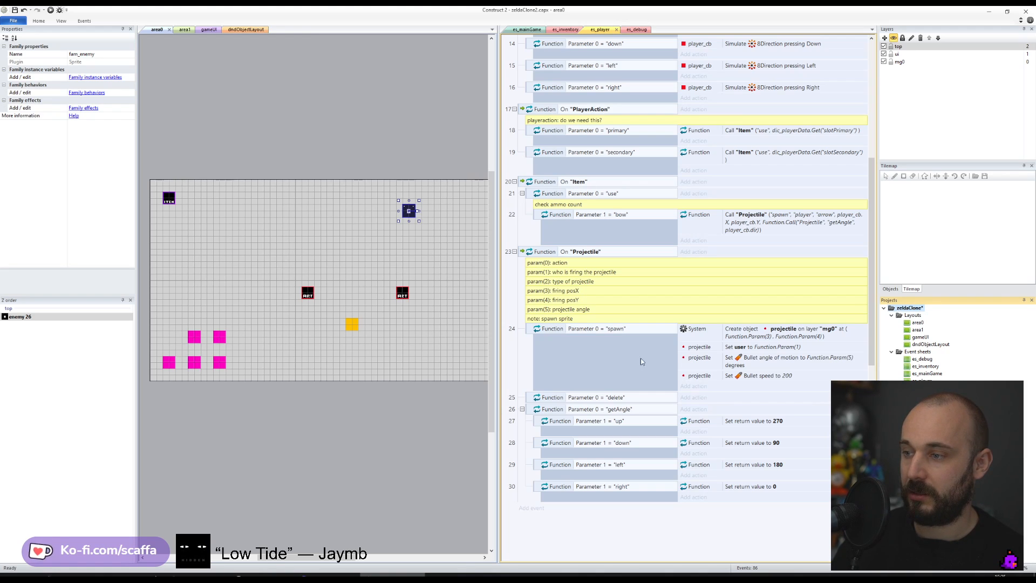
{"action": "key", "text": "ctrl+s"}
- Add a text family instance variable named "type" to fam_enemy
{"action": "left_click", "coordinate": [921, 474]}
{"action": "left_click", "coordinate": [95, 78]}
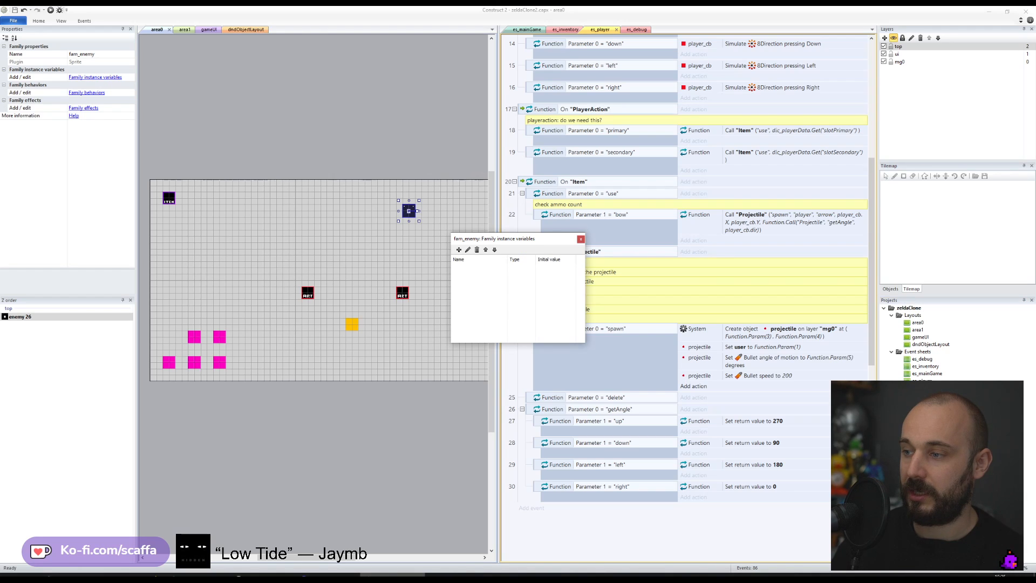
{"action": "left_click", "coordinate": [459, 250]}
{"action": "type", "text": "type"}
{"action": "key", "text": "Tab"}
{"action": "key", "text": "Return"}
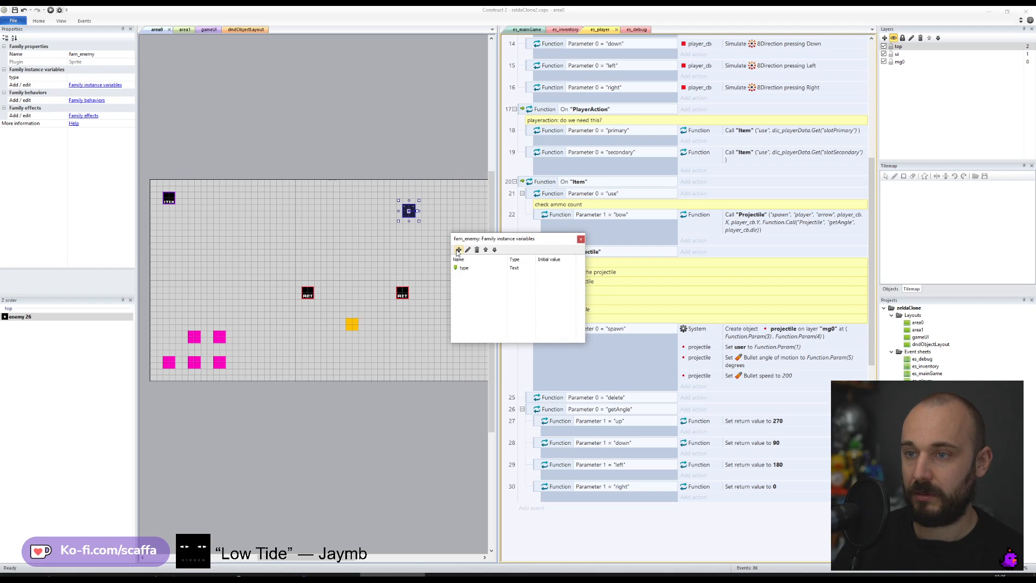
{"action": "left_click", "coordinate": [580, 238]}
- Add a number family instance variable named "health" with initial value 0 to fam_enemy
{"action": "left_click_drag", "start_coordinate": [410, 212], "coordinate": [300, 198]}
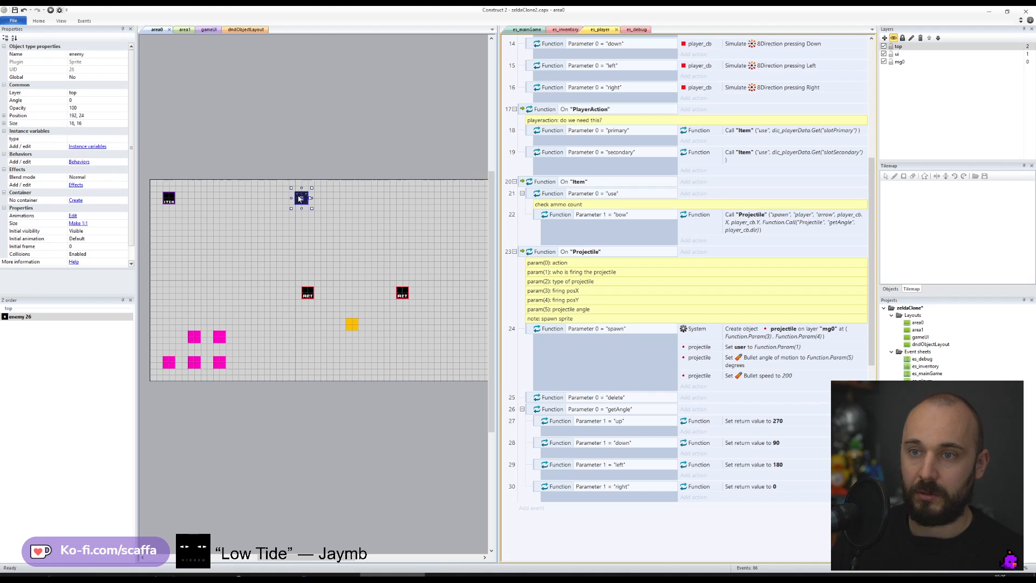
{"action": "left_click", "coordinate": [296, 169]}
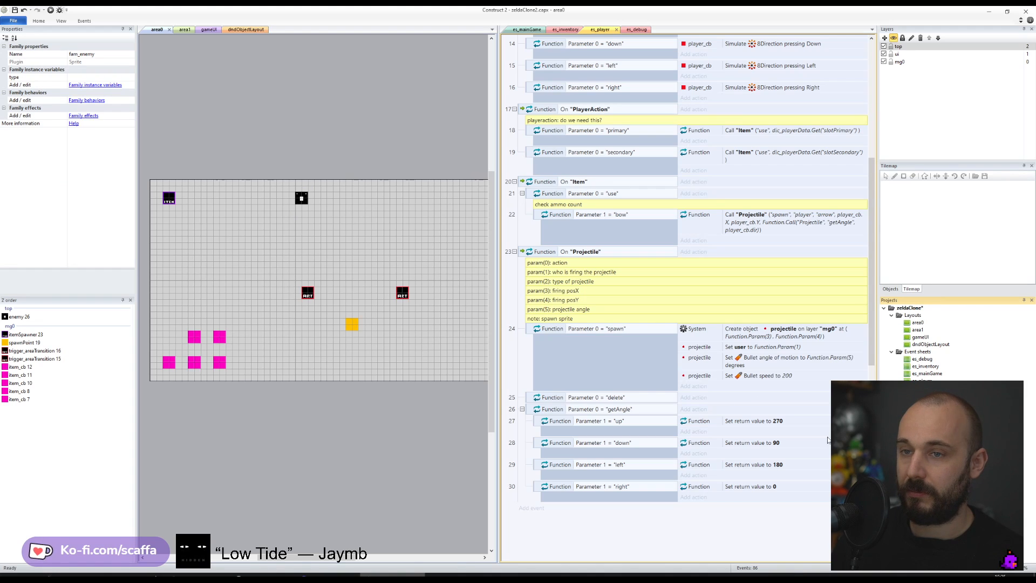
{"action": "left_click", "coordinate": [91, 87]}
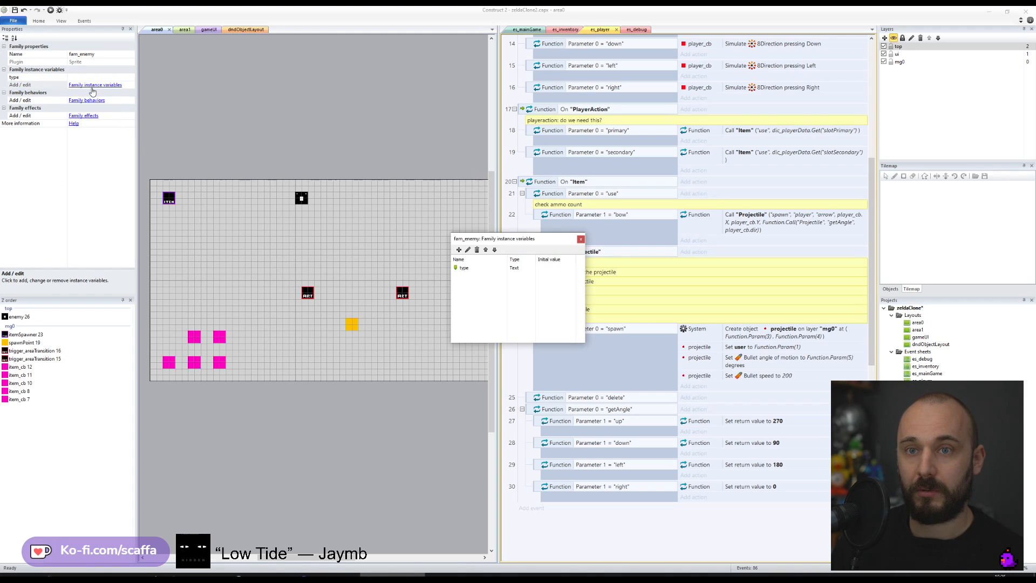
{"action": "left_click", "coordinate": [458, 249]}
{"action": "type", "text": "health"}
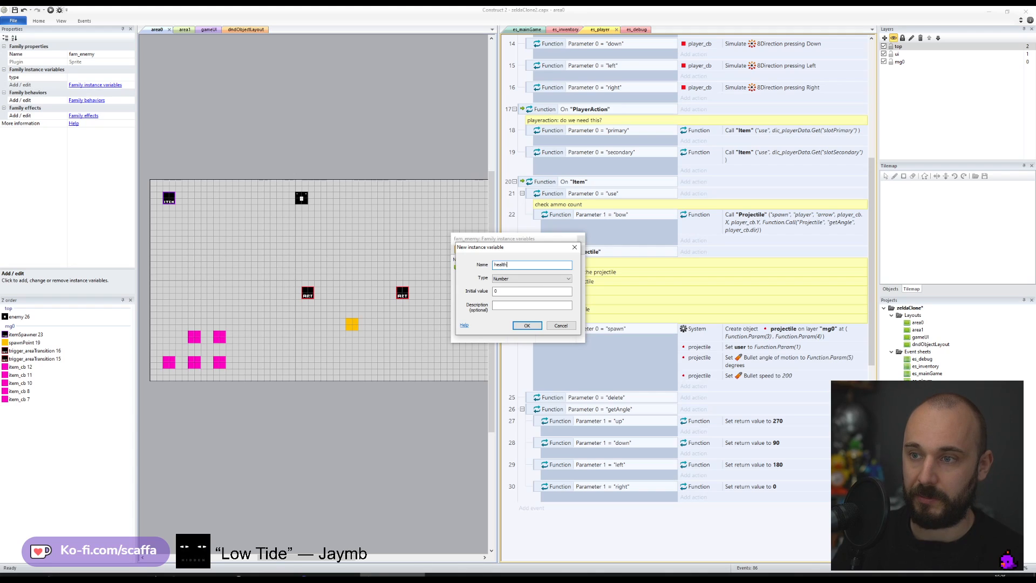
{"action": "key", "text": "Return"}
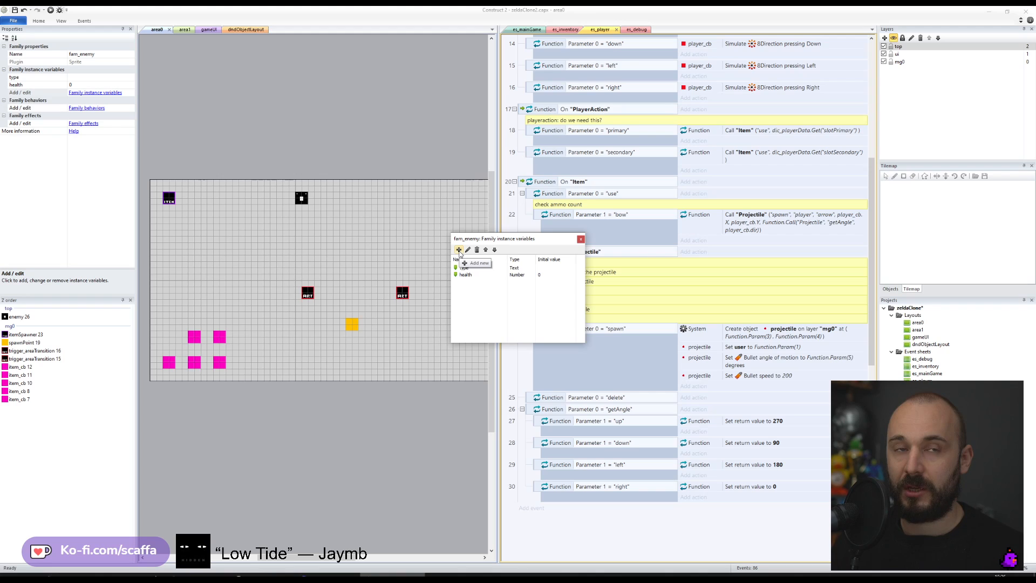
{"action": "left_click", "coordinate": [581, 239]}
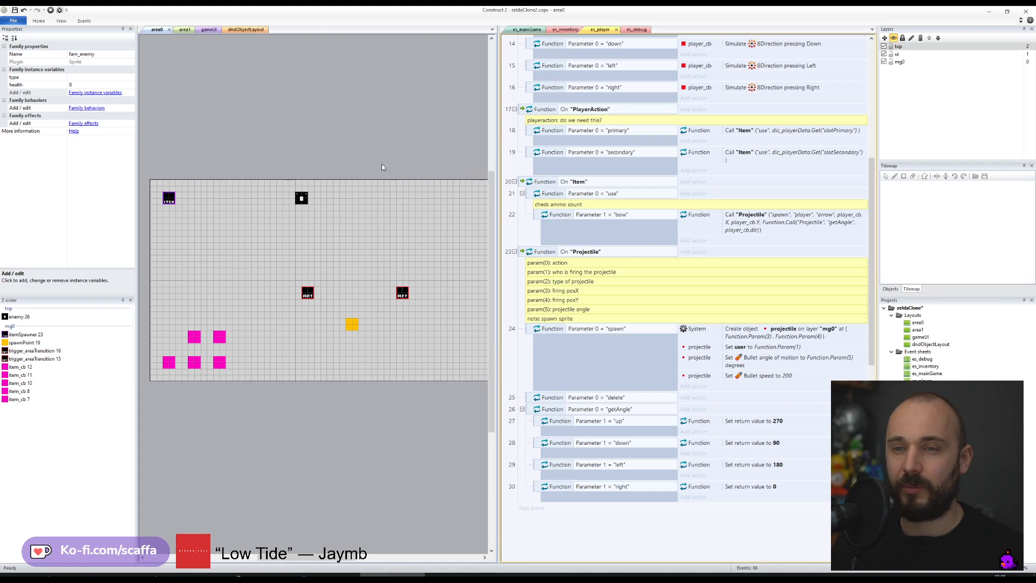
- Inspect the enemy sprite's own instance variables and the properties of the fam_enemy family
{"action": "left_click", "coordinate": [382, 169]}
{"action": "left_click", "coordinate": [304, 199]}
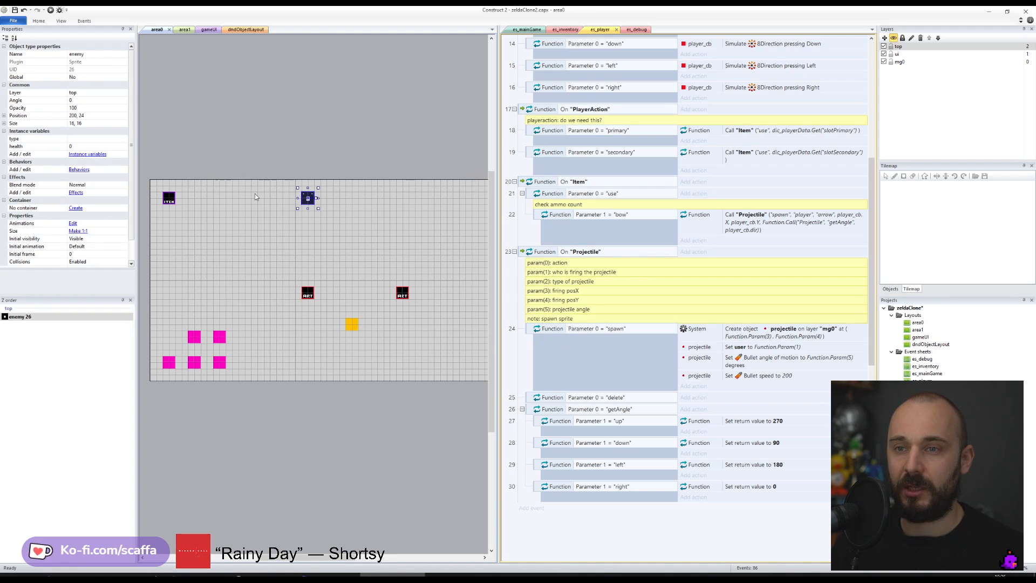
{"action": "left_click", "coordinate": [85, 154]}
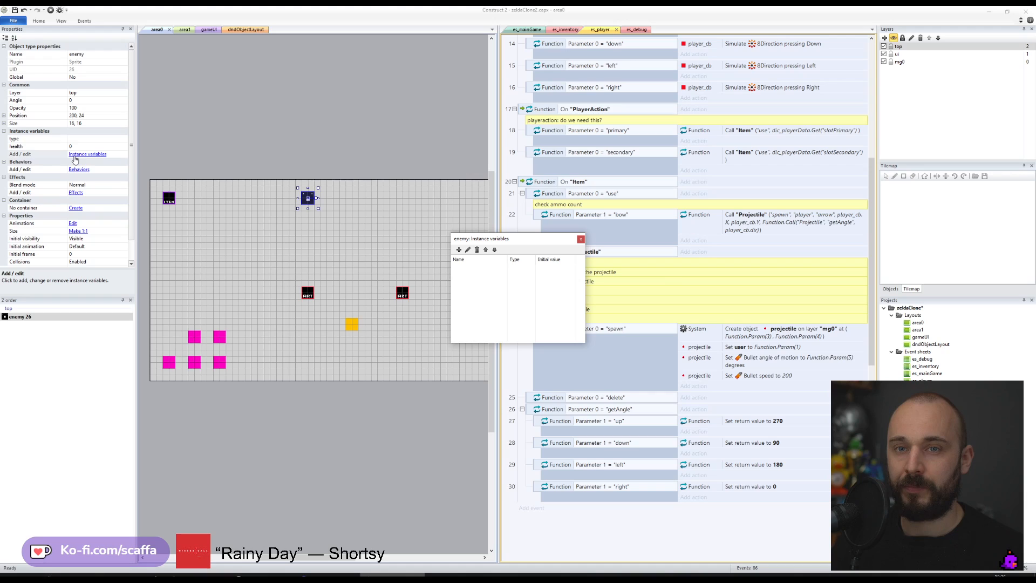
{"action": "left_click", "coordinate": [581, 239]}
{"action": "left_click", "coordinate": [923, 474]}
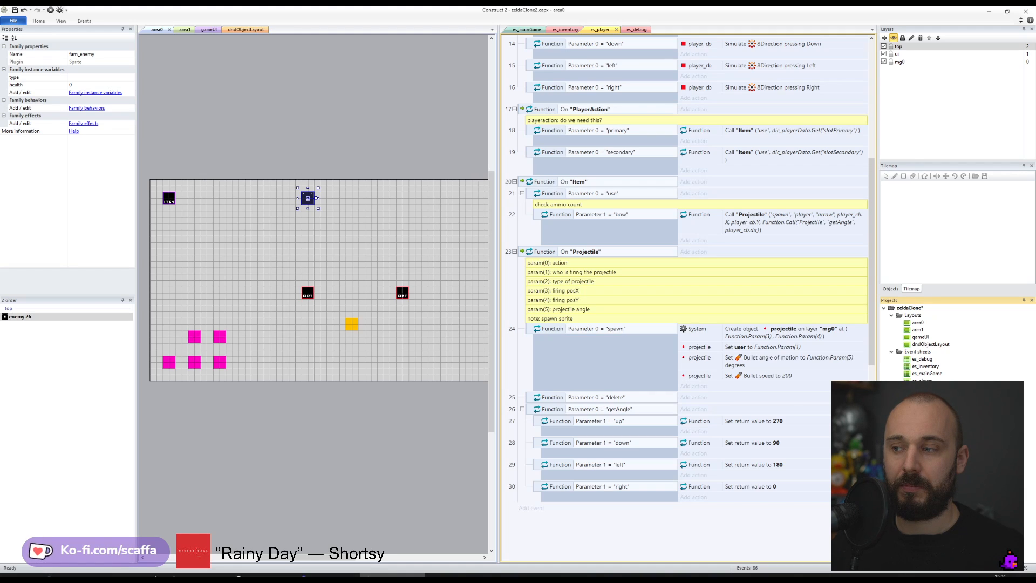
{"action": "left_click", "coordinate": [340, 178]}
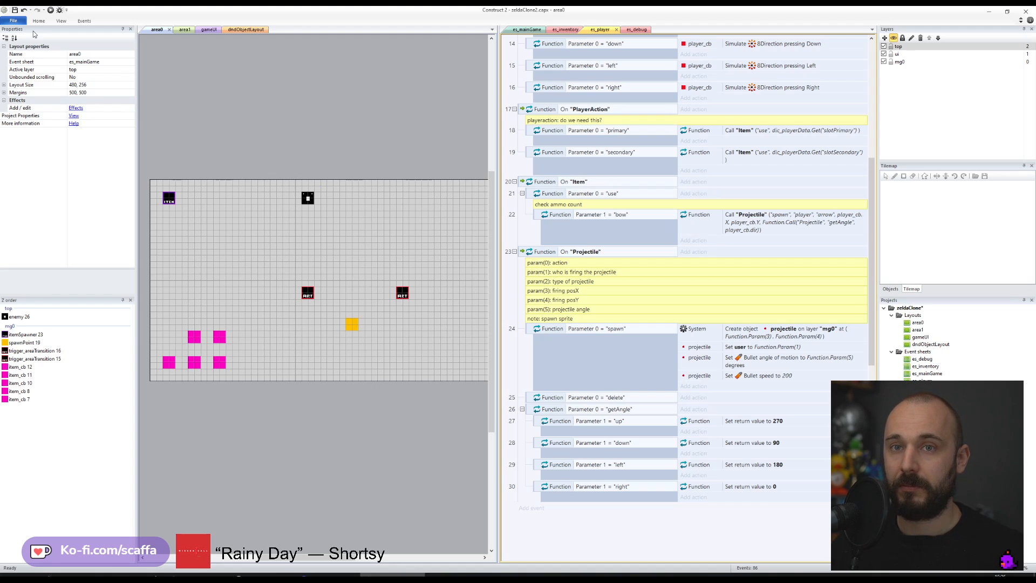
- Save the project and transfer the enemy instance from the area0 layout to dndObjectLayout, returning to area0
{"action": "left_click_drag", "start_coordinate": [309, 200], "coordinate": [353, 200]}
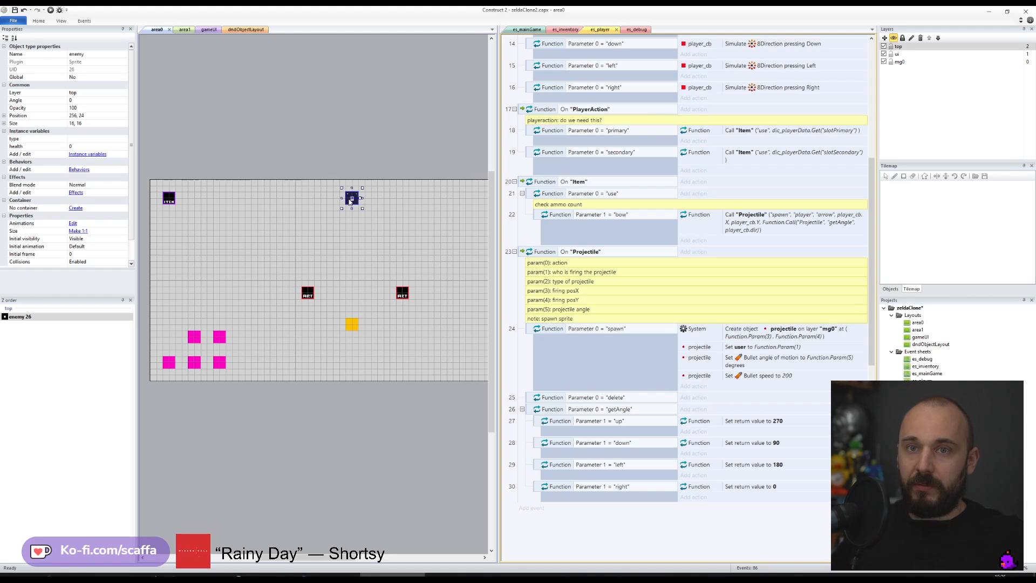
{"action": "left_click", "coordinate": [15, 10]}
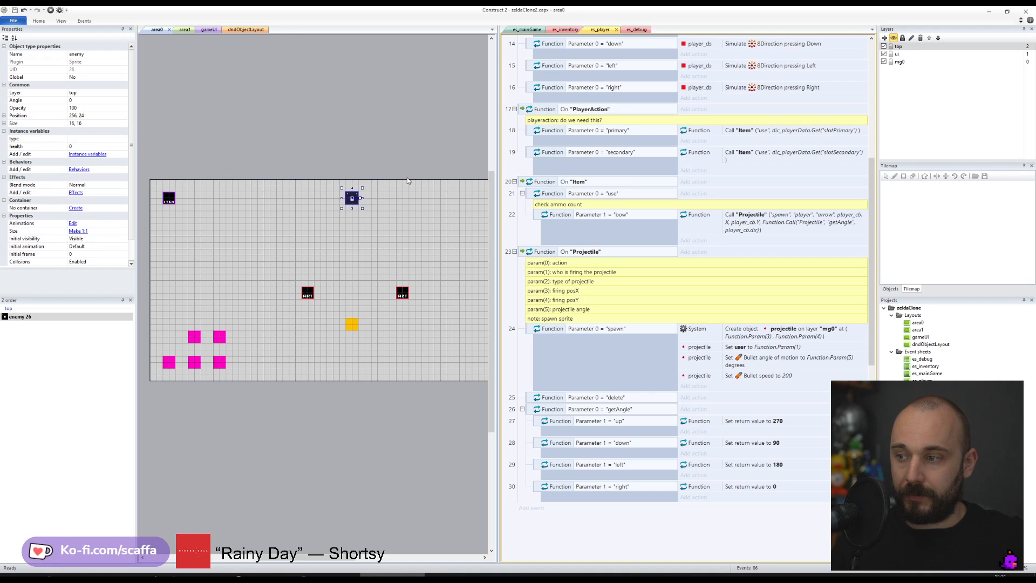
{"action": "left_click", "coordinate": [359, 157]}
{"action": "left_click", "coordinate": [353, 198]}
{"action": "left_click", "coordinate": [264, 88]}
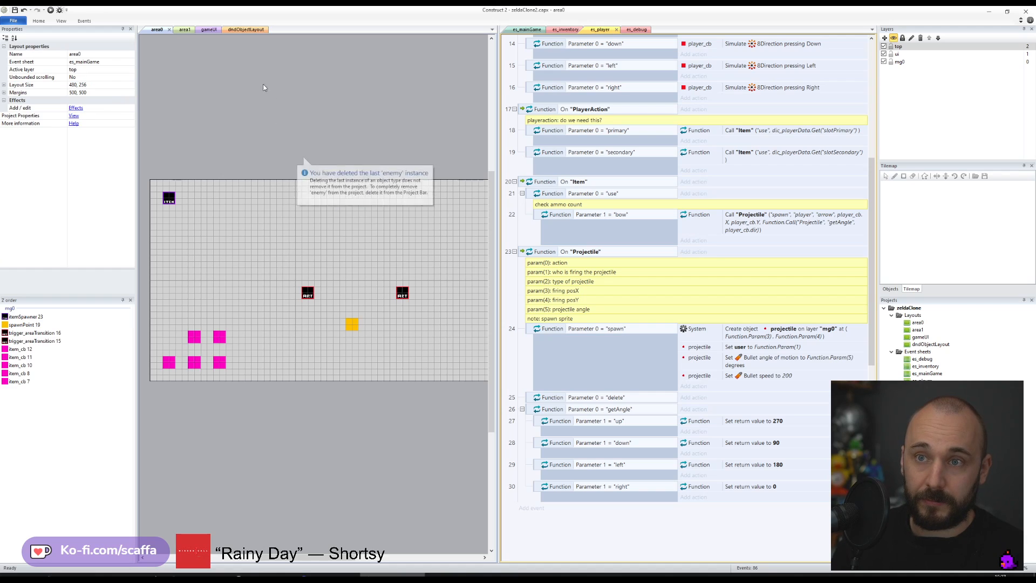
{"action": "left_click", "coordinate": [245, 29]}
{"action": "left_click", "coordinate": [222, 168]}
{"action": "left_click", "coordinate": [155, 30]}
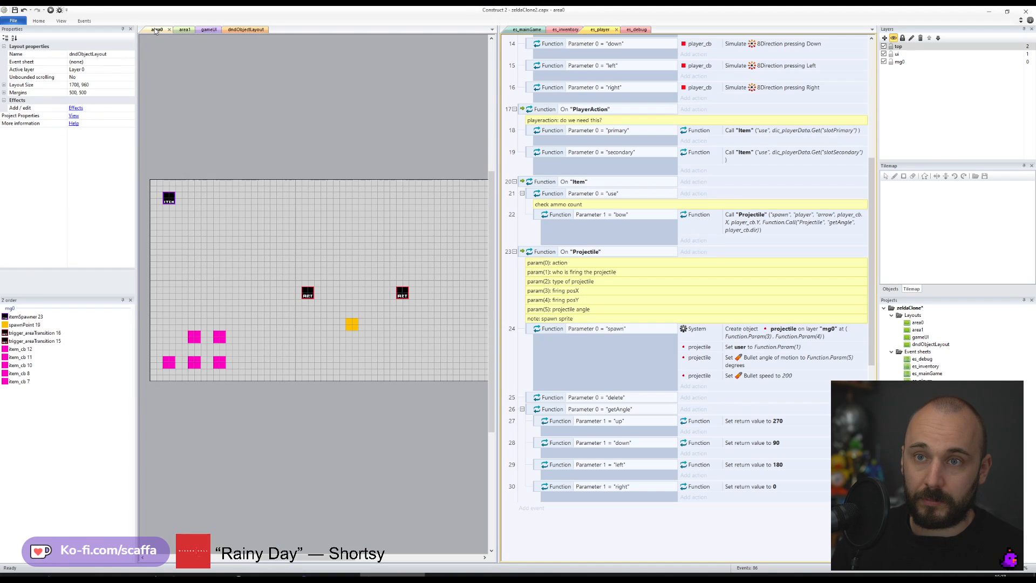
- Insert a new sprite on the area0 layout and resize its image canvas to 16 × 16 pixels
{"action": "double_click", "coordinate": [344, 218]}
{"action": "scroll", "coordinate": [486, 259], "scroll_direction": "down", "scroll_amount": 2}
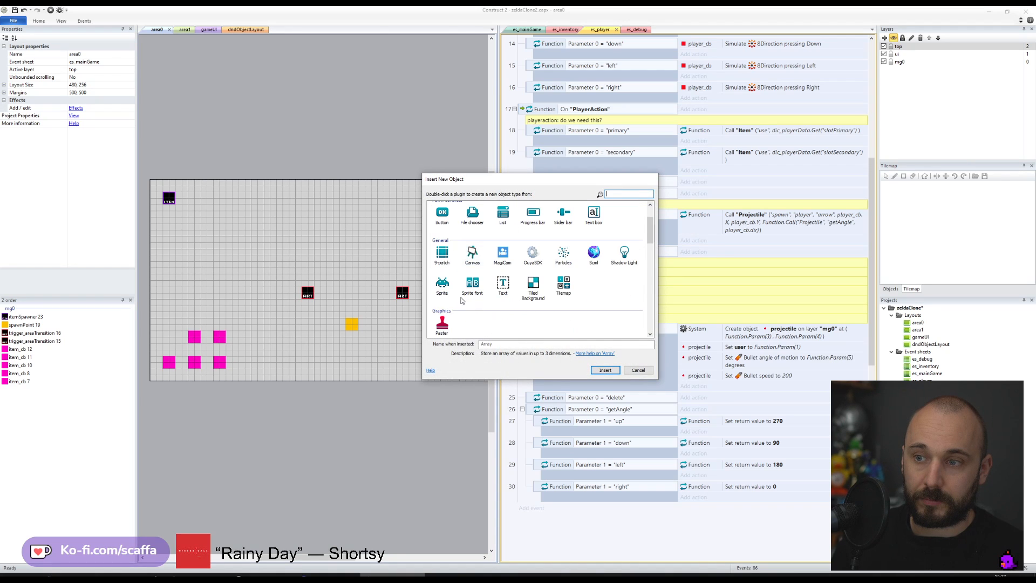
{"action": "double_click", "coordinate": [442, 283]}
{"action": "left_click", "coordinate": [352, 222]}
{"action": "left_click", "coordinate": [499, 110]}
{"action": "type", "text": "16"}
{"action": "key", "text": "Tab"}
{"action": "type", "text": "16"}
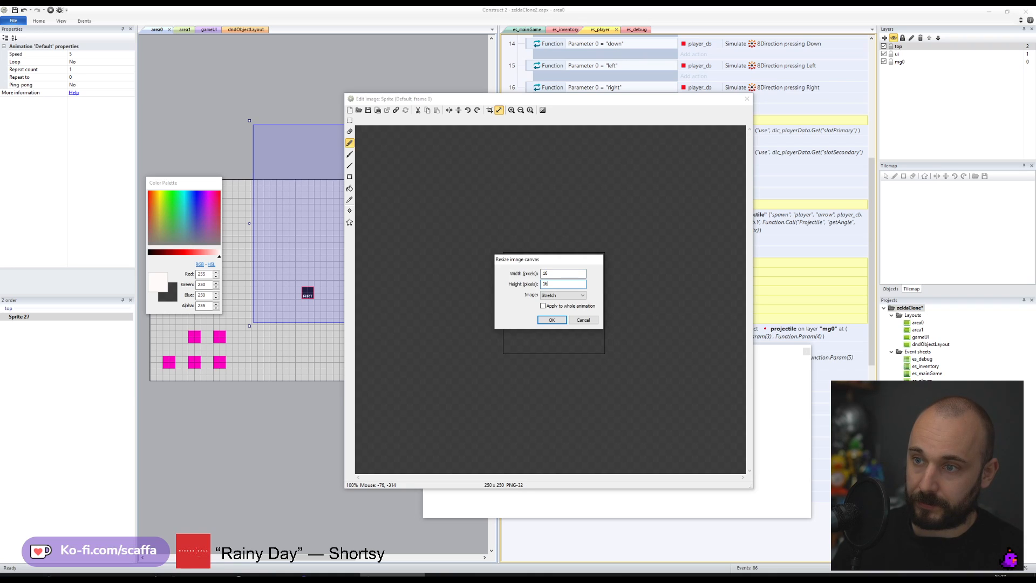
{"action": "key", "text": "Return"}
- Fill the new sprite's whole image with solid black
{"action": "scroll", "coordinate": [572, 259], "scroll_direction": "up", "scroll_amount": 4}
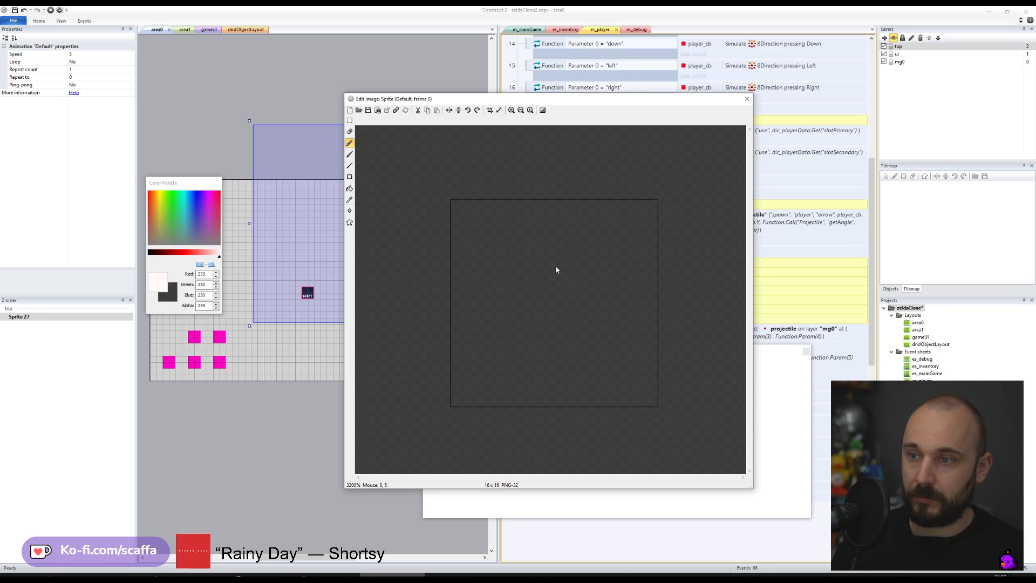
{"action": "left_click", "coordinate": [349, 188]}
{"action": "left_click", "coordinate": [405, 204]}
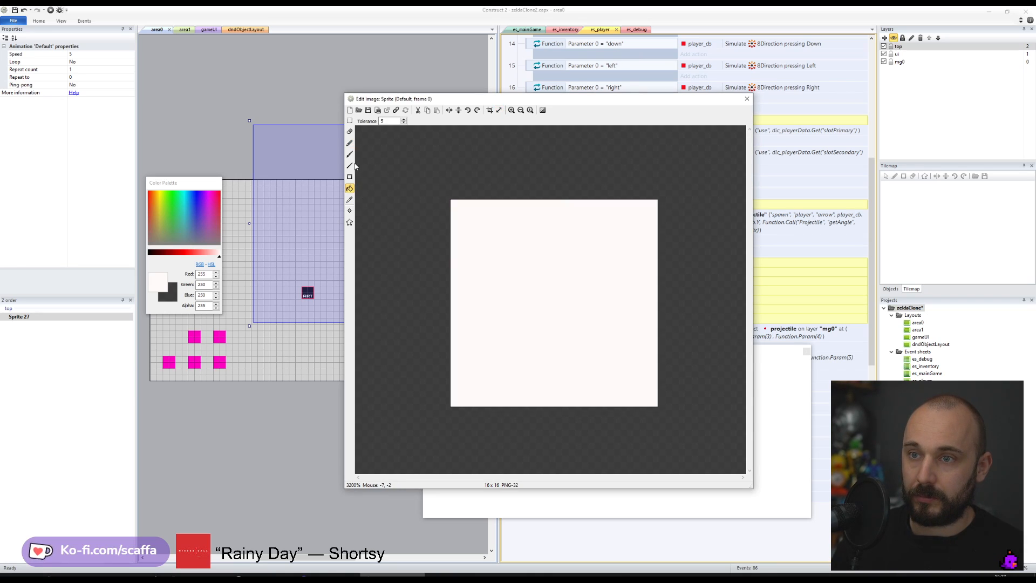
{"action": "left_click", "coordinate": [150, 252]}
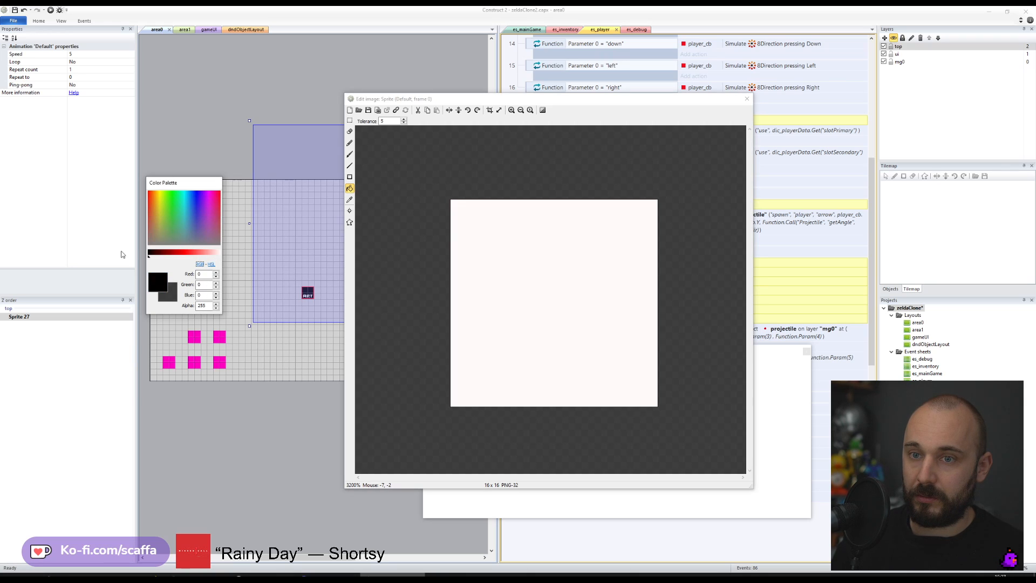
{"action": "left_click", "coordinate": [478, 267]}
- Draw a one-pixel yellow border (RGB 222, 253, 1) around the edges of the black image
{"action": "left_click_drag", "start_coordinate": [171, 210], "coordinate": [161, 195]}
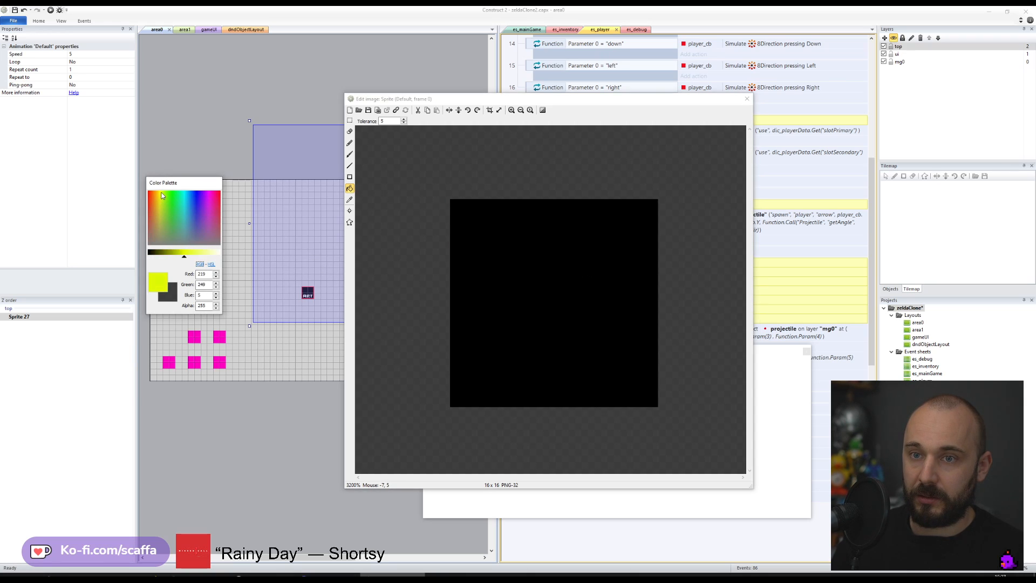
{"action": "left_click", "coordinate": [350, 142]}
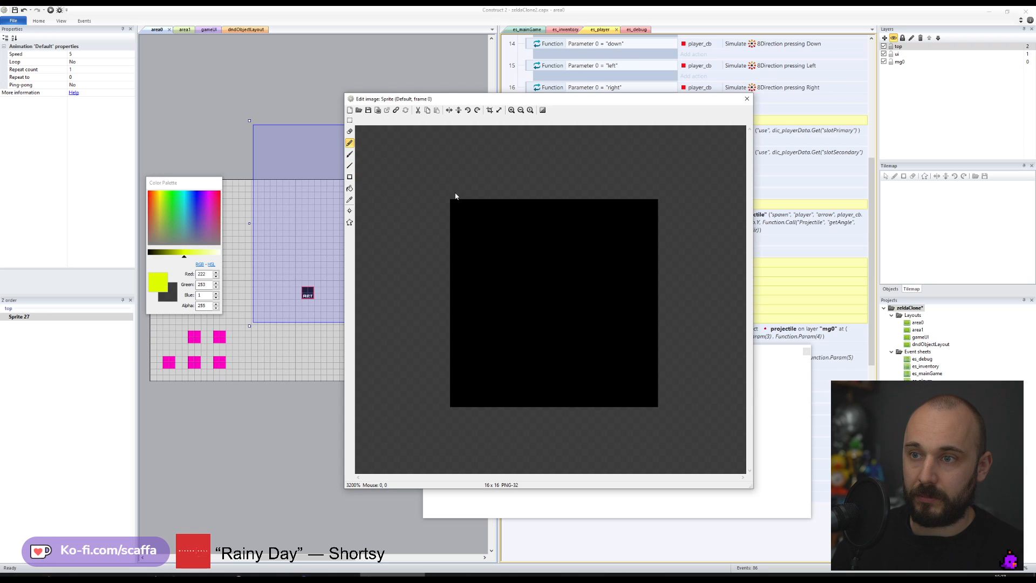
{"action": "left_click", "coordinate": [349, 166]}
{"action": "left_click_drag", "start_coordinate": [452, 206], "coordinate": [651, 206]}
{"action": "mouse_move", "coordinate": [651, 205]}
{"action": "left_mouse_down"}
{"action": "mouse_move", "coordinate": [652, 401]}
{"action": "mouse_move", "coordinate": [457, 402]}
{"action": "mouse_move", "coordinate": [457, 219]}
{"action": "left_mouse_up"}
- Letter "ES" in white pixels along the lower part of the image, blacking out the stray pixels beside the S
{"action": "left_click", "coordinate": [349, 144]}
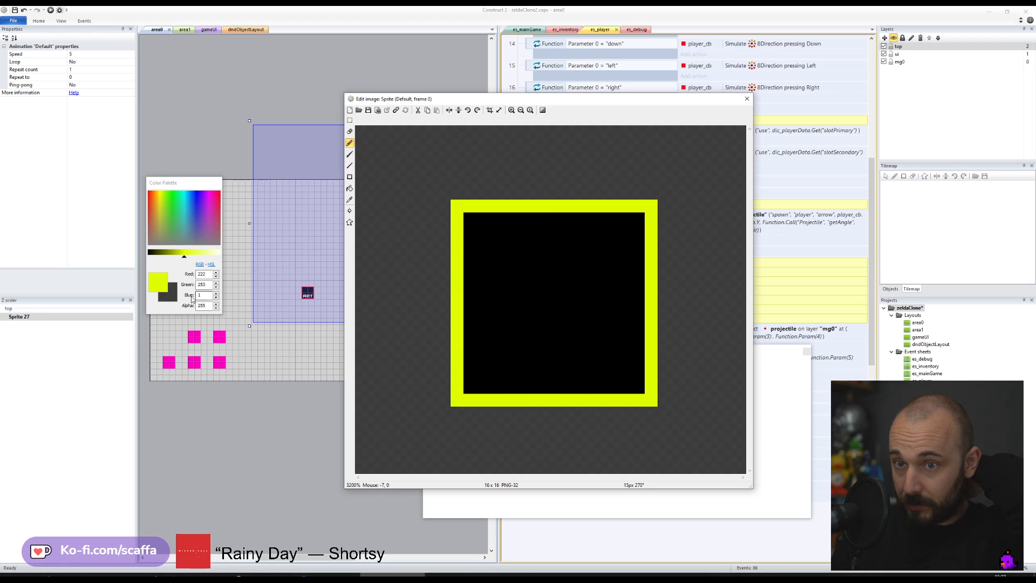
{"action": "left_click", "coordinate": [218, 252]}
{"action": "left_click", "coordinate": [483, 336]}
{"action": "mouse_move", "coordinate": [483, 335]}
{"action": "left_mouse_down"}
{"action": "mouse_move", "coordinate": [483, 374]}
{"action": "mouse_move", "coordinate": [507, 374]}
{"action": "mouse_move", "coordinate": [484, 323]}
{"action": "mouse_move", "coordinate": [569, 324]}
{"action": "mouse_move", "coordinate": [535, 351]}
{"action": "mouse_move", "coordinate": [571, 351]}
{"action": "mouse_move", "coordinate": [561, 375]}
{"action": "mouse_move", "coordinate": [534, 375]}
{"action": "left_mouse_up"}
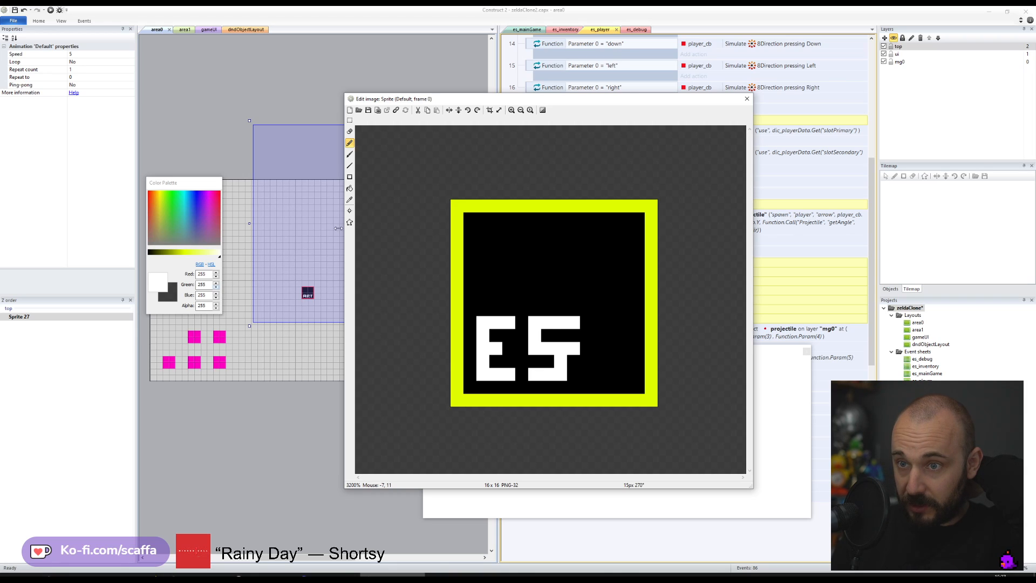
{"action": "left_click_drag", "start_coordinate": [157, 252], "coordinate": [127, 254]}
{"action": "left_click_drag", "start_coordinate": [579, 326], "coordinate": [577, 346]}
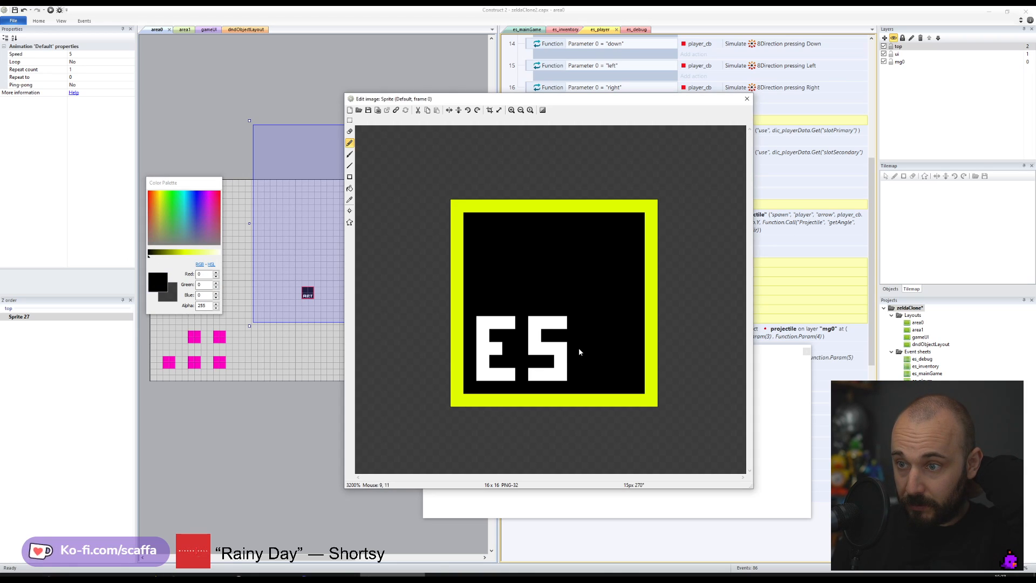
- Close the sprite's image and place the new sprite at position 256, 24 on the area0 layout
{"action": "left_click", "coordinate": [746, 99]}
{"action": "left_click", "coordinate": [352, 199]}
{"action": "left_click_drag", "start_coordinate": [352, 203], "coordinate": [352, 201]}
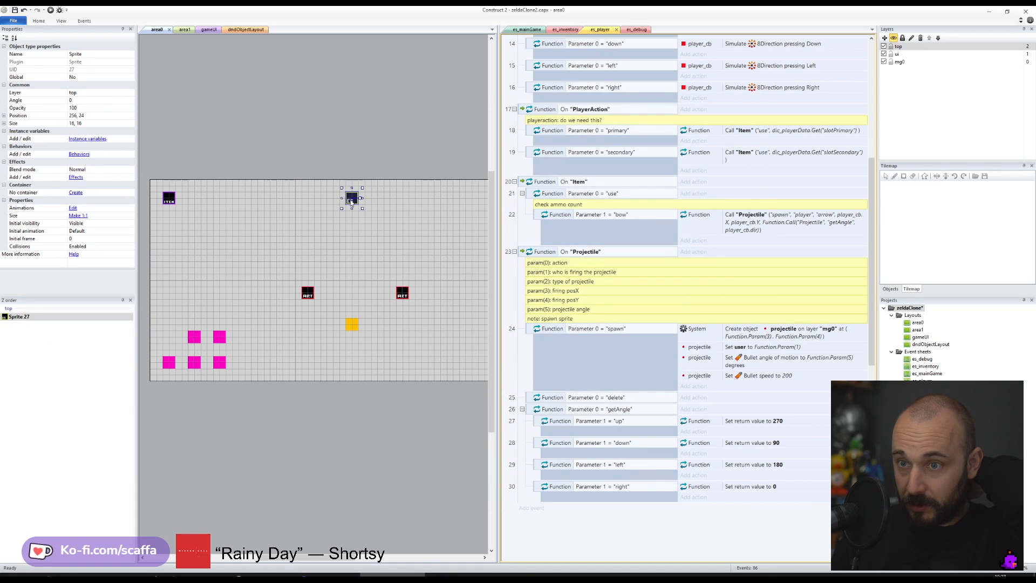
- Save the project, then rename the ES sprite as enemySpawner and the TransitionScreen object as transitionScreen
{"action": "left_click", "coordinate": [302, 152]}
{"action": "left_click", "coordinate": [14, 10]}
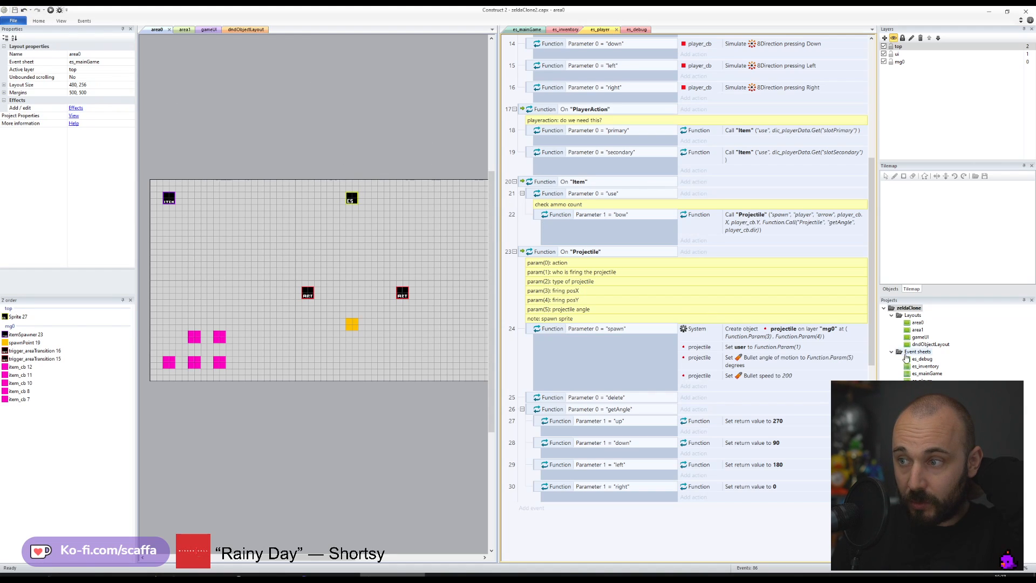
{"action": "left_click", "coordinate": [352, 200]}
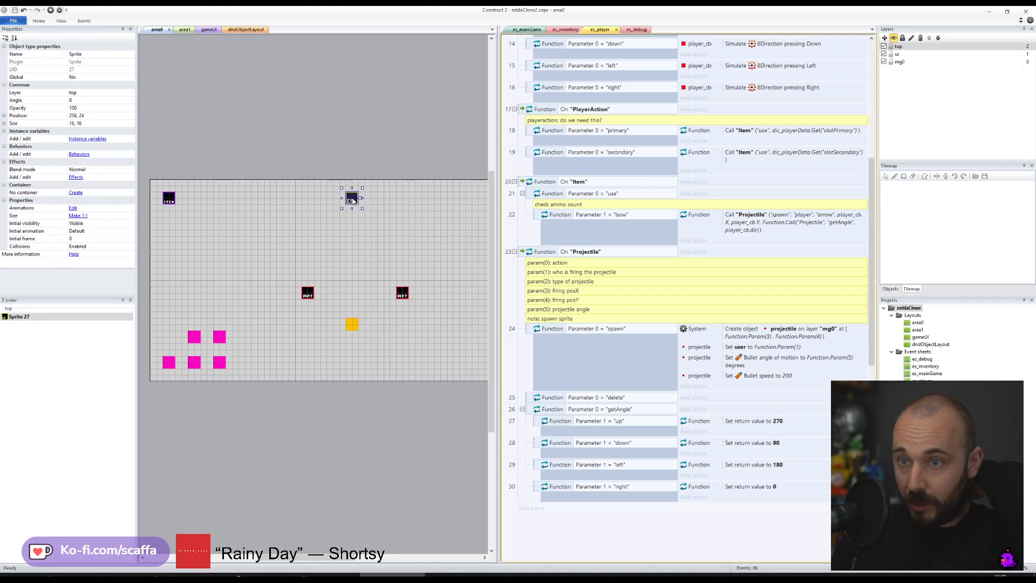
{"action": "left_click", "coordinate": [417, 229]}
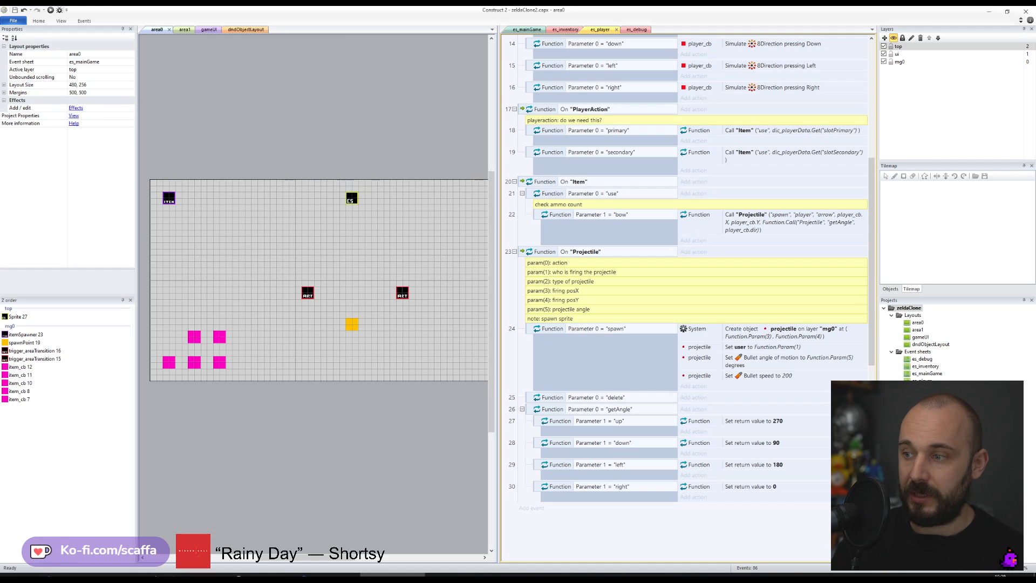
{"action": "left_click", "coordinate": [922, 469]}
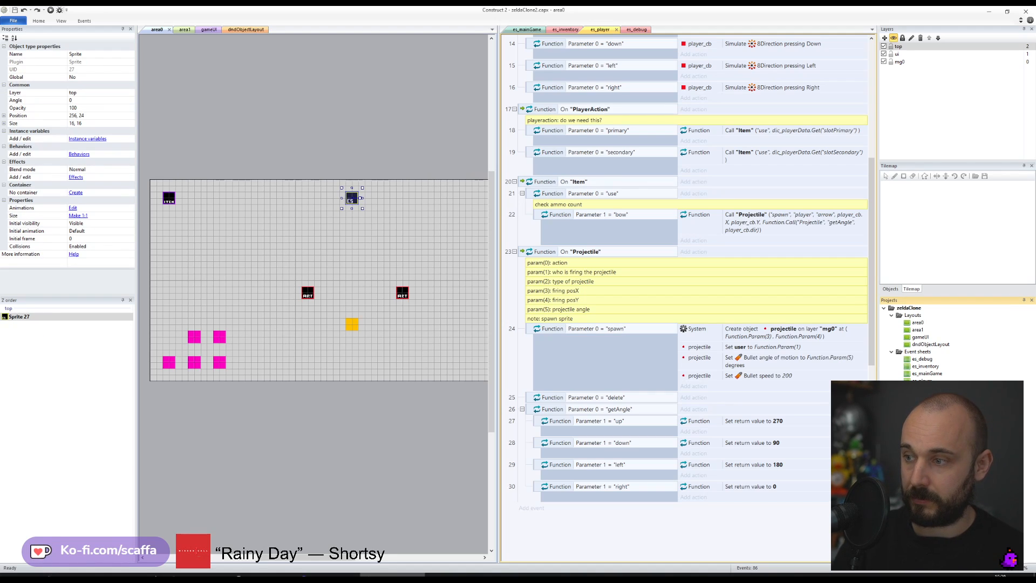
{"action": "key", "text": "Return"}
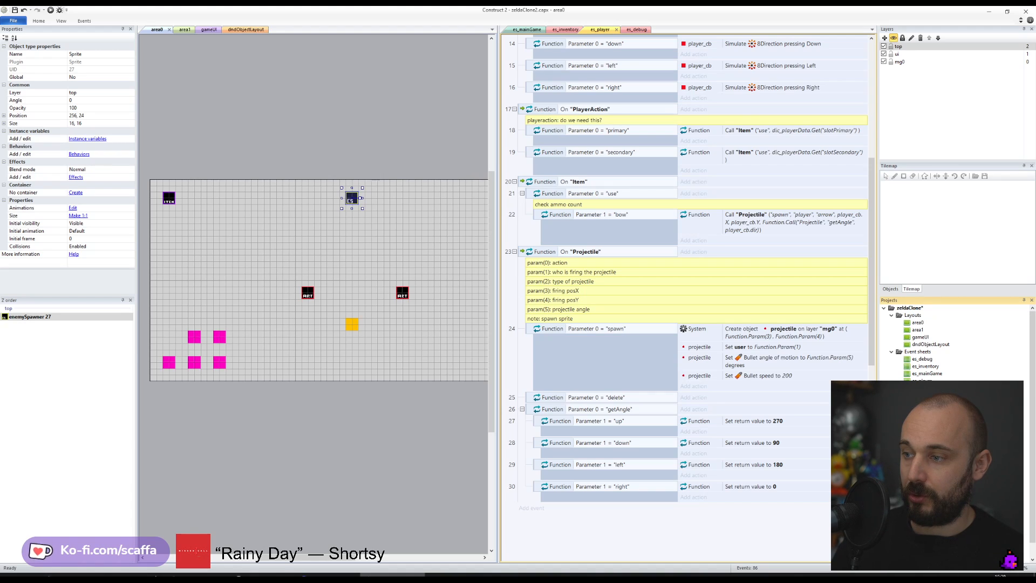
{"action": "left_click", "coordinate": [929, 489]}
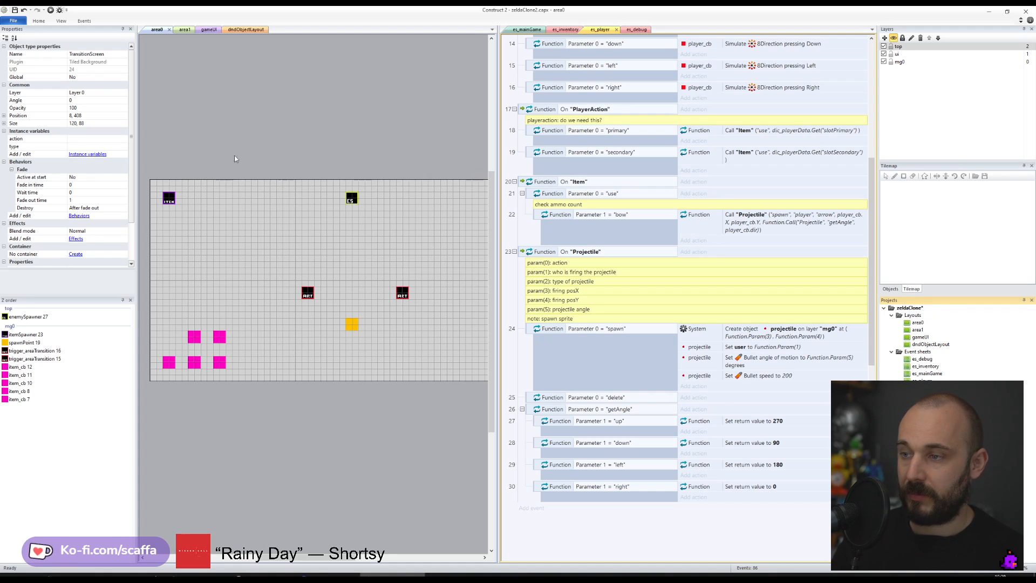
{"action": "left_click", "coordinate": [36, 12]}
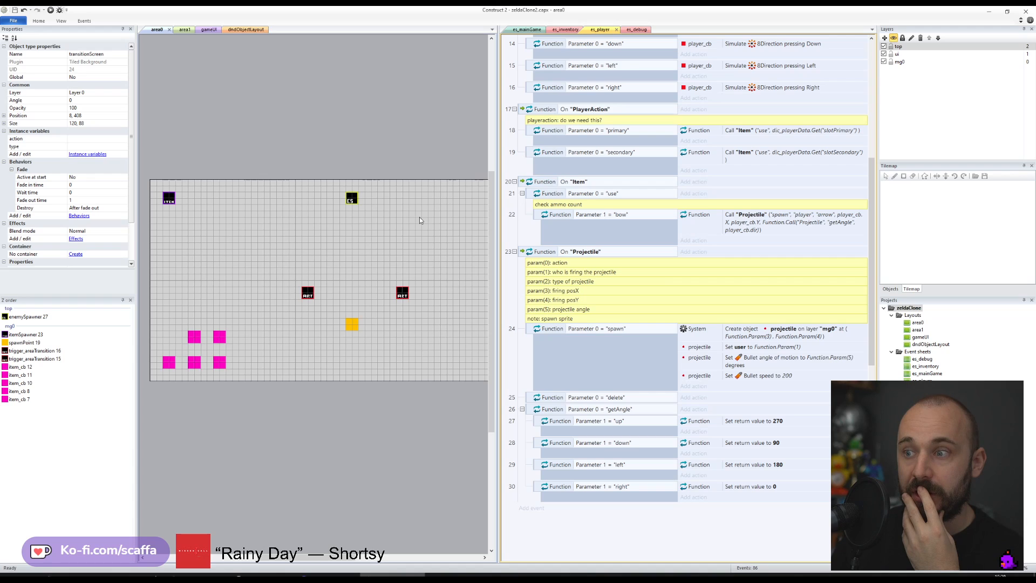
- Add the Timer behavior to the enemySpawner sprite and save the project
{"action": "left_click", "coordinate": [351, 198]}
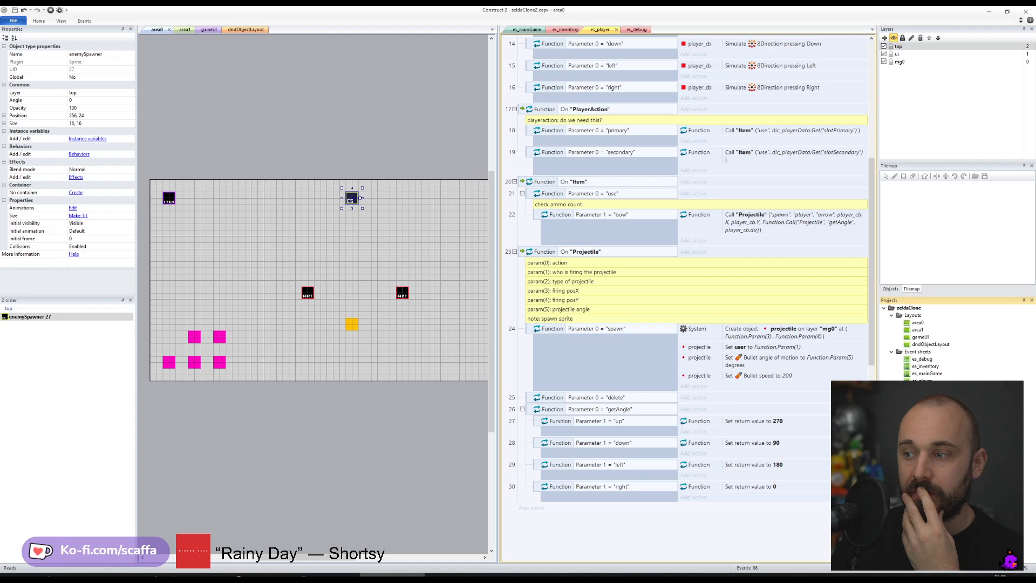
{"action": "left_click", "coordinate": [79, 154]}
{"action": "left_click", "coordinate": [510, 421]}
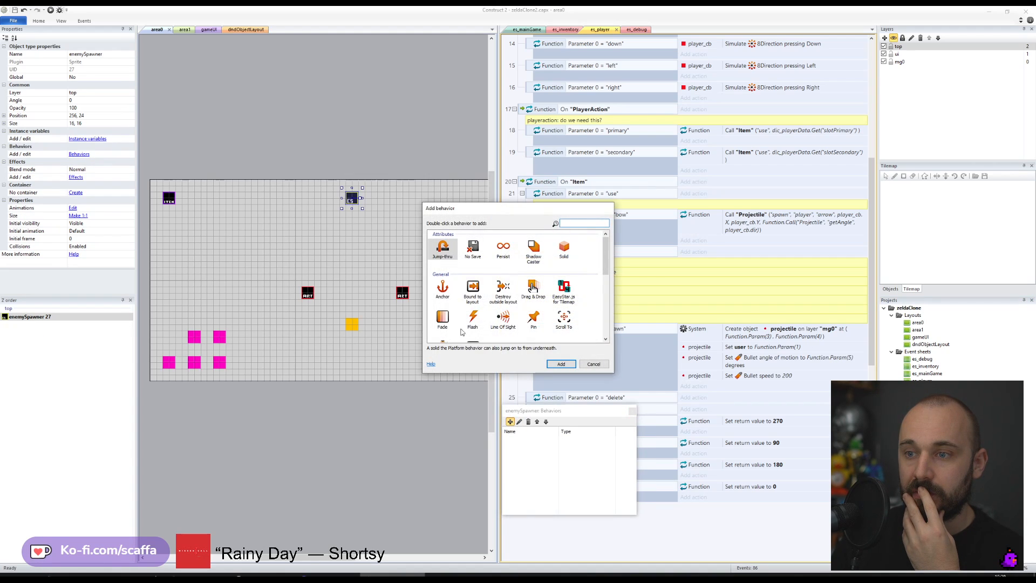
{"action": "scroll", "coordinate": [458, 314], "scroll_direction": "down", "scroll_amount": 1}
{"action": "double_click", "coordinate": [453, 313]}
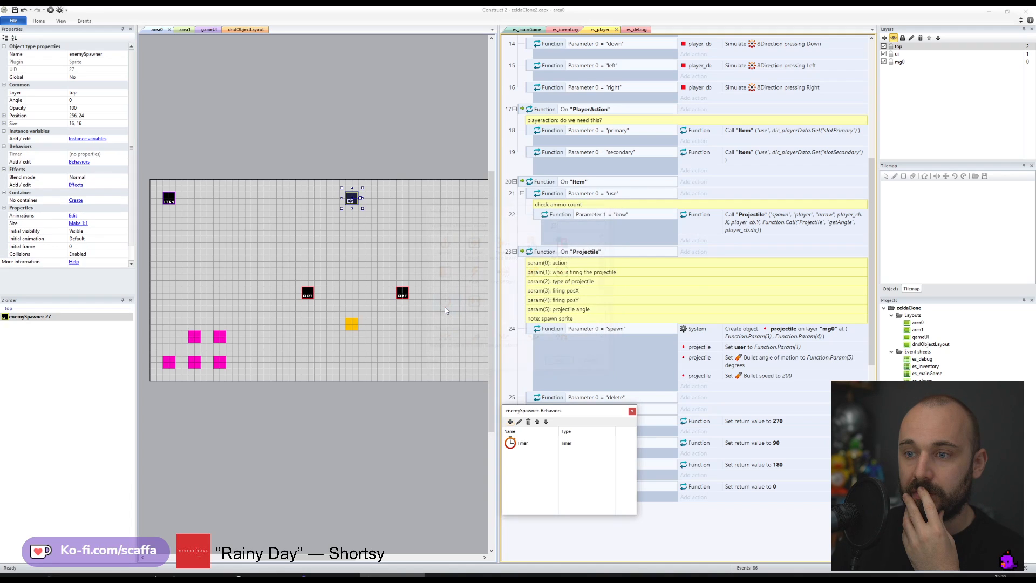
{"action": "key", "text": "Escape"}
{"action": "left_click", "coordinate": [341, 137]}
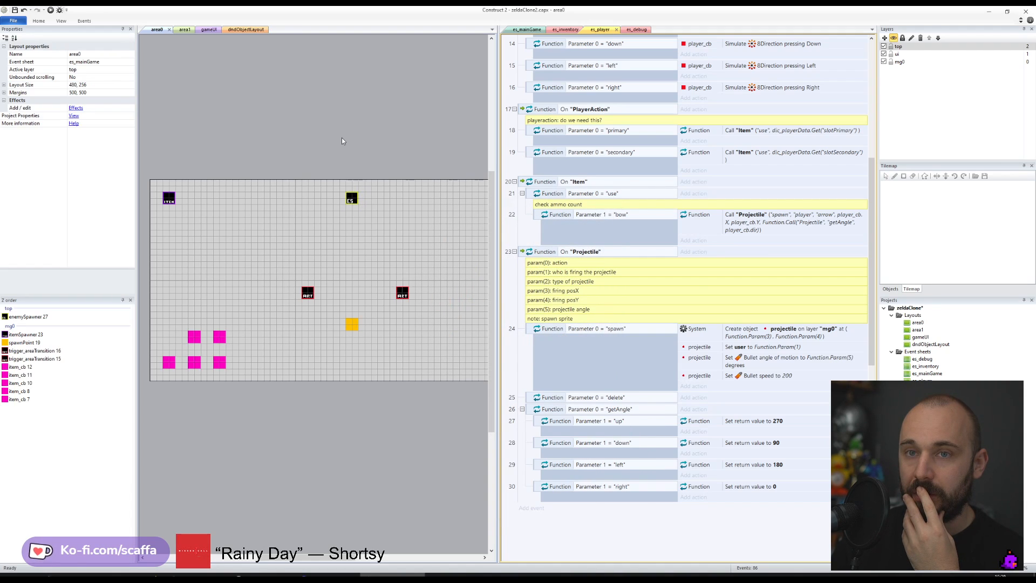
{"action": "left_click", "coordinate": [14, 12]}
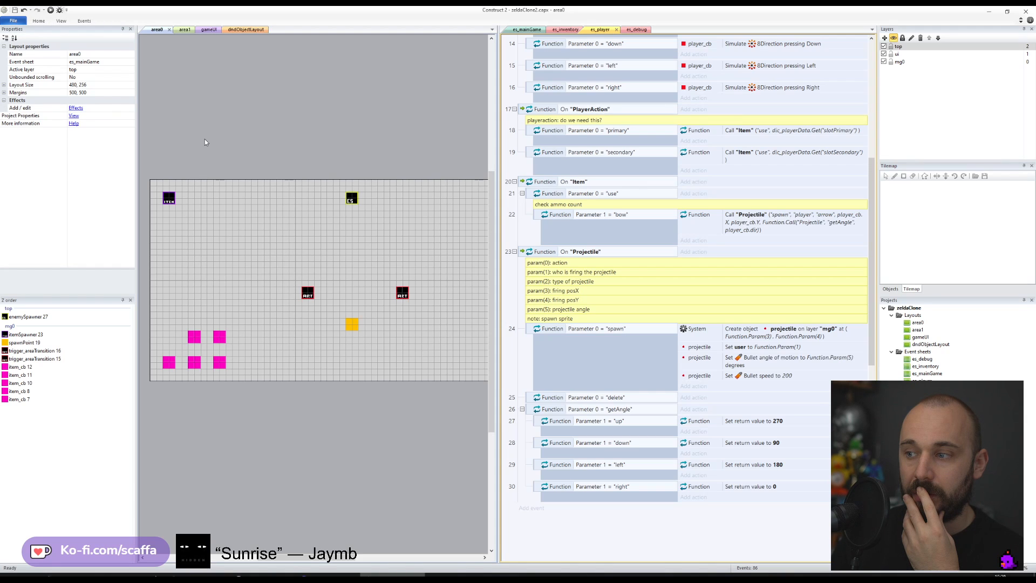
- Add a new event sheet to the project and name it es_enemy
{"action": "left_click", "coordinate": [241, 29]}
{"action": "left_click", "coordinate": [151, 30]}
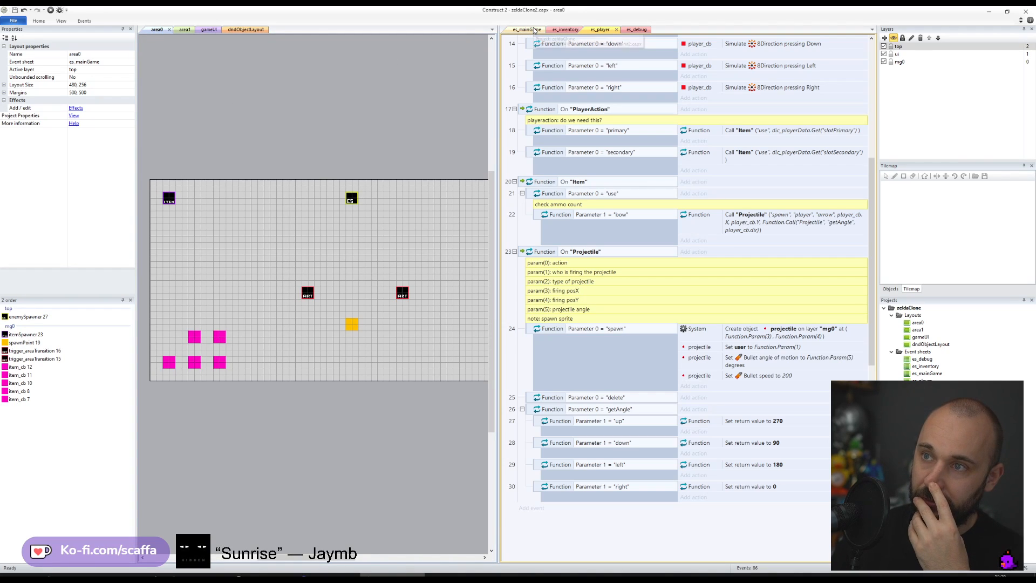
{"action": "right_click", "coordinate": [928, 352]}
{"action": "left_click", "coordinate": [958, 357]}
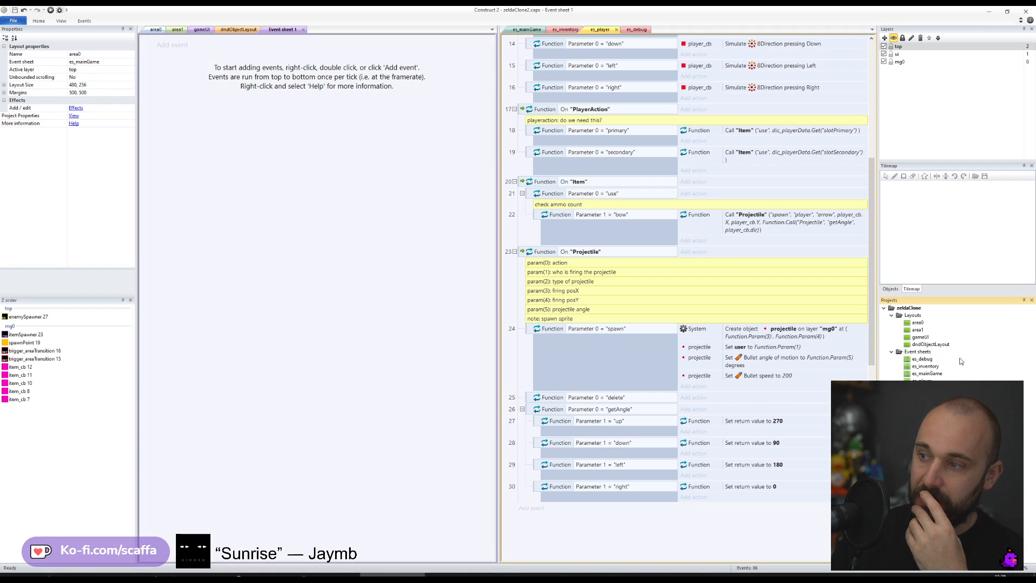
{"action": "type", "text": "es_enemy"}
{"action": "key", "text": "Return"}
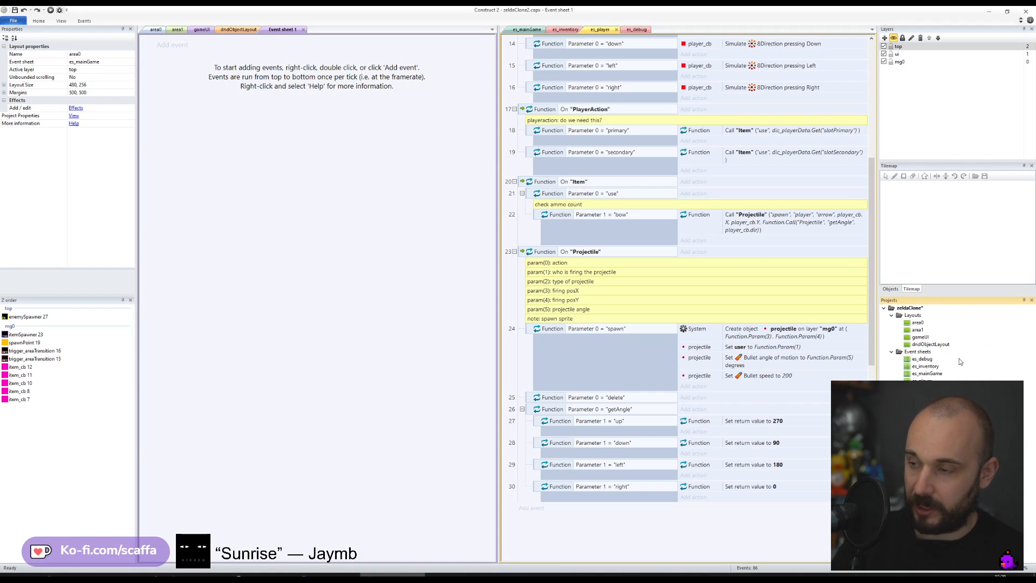
- Include es_enemy in the es_mainGame event sheet, place the include below es_player, and save the project
{"action": "left_click", "coordinate": [527, 30]}
{"action": "right_click", "coordinate": [576, 335]}
{"action": "left_click", "coordinate": [607, 382]}
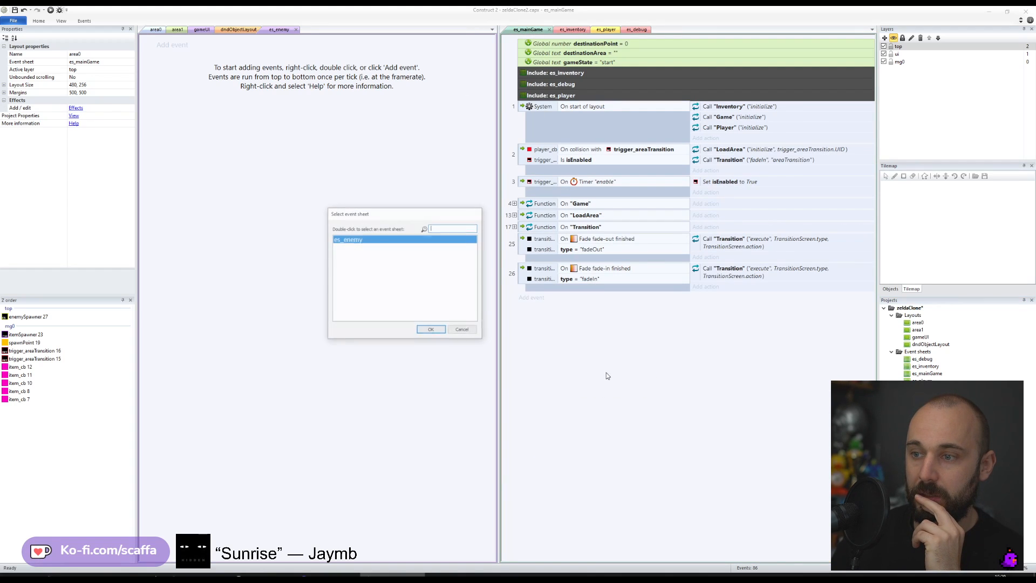
{"action": "double_click", "coordinate": [355, 240]}
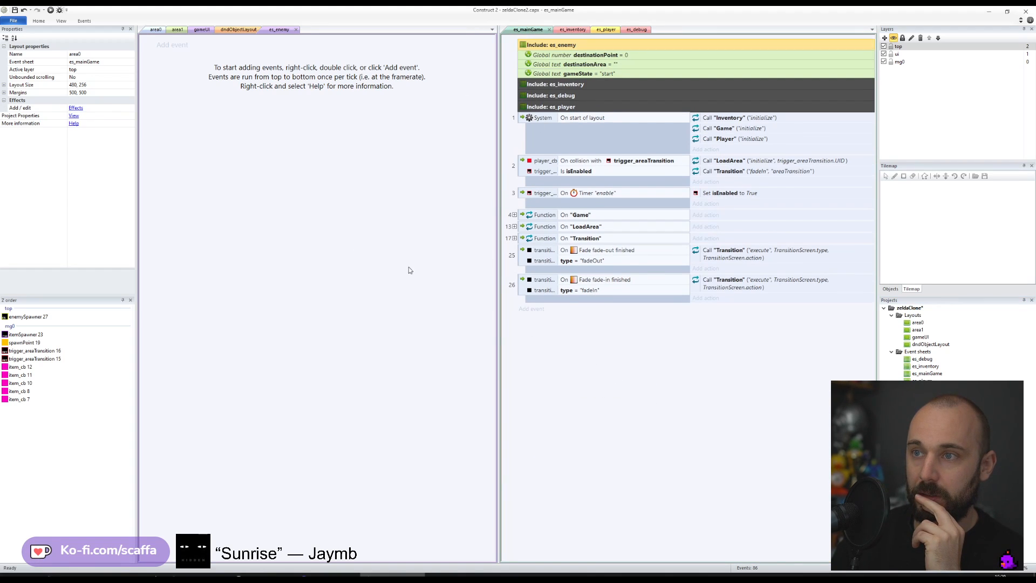
{"action": "left_click_drag", "start_coordinate": [553, 44], "coordinate": [556, 111]}
{"action": "left_click", "coordinate": [156, 29]}
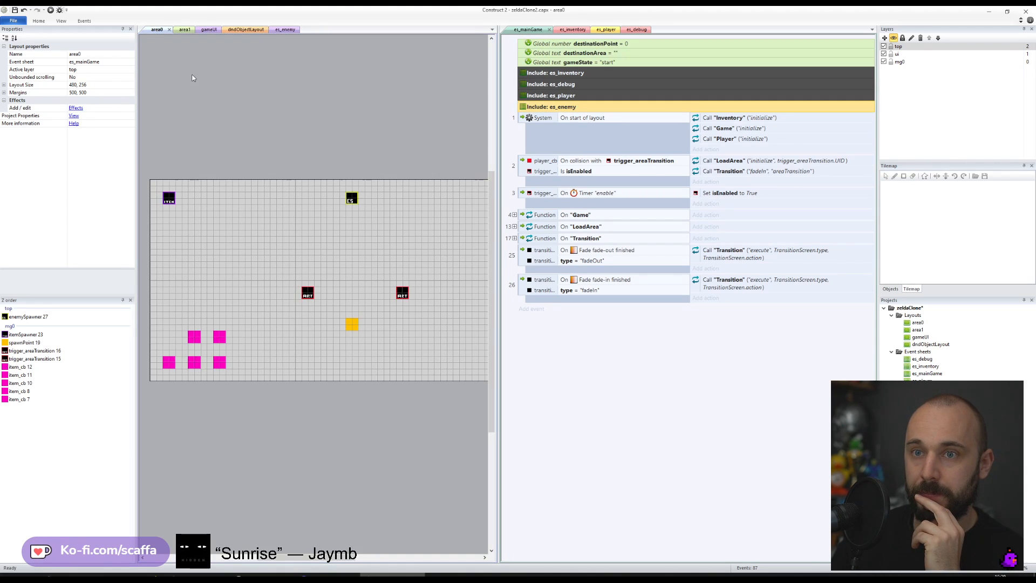
{"action": "left_click", "coordinate": [14, 11]}
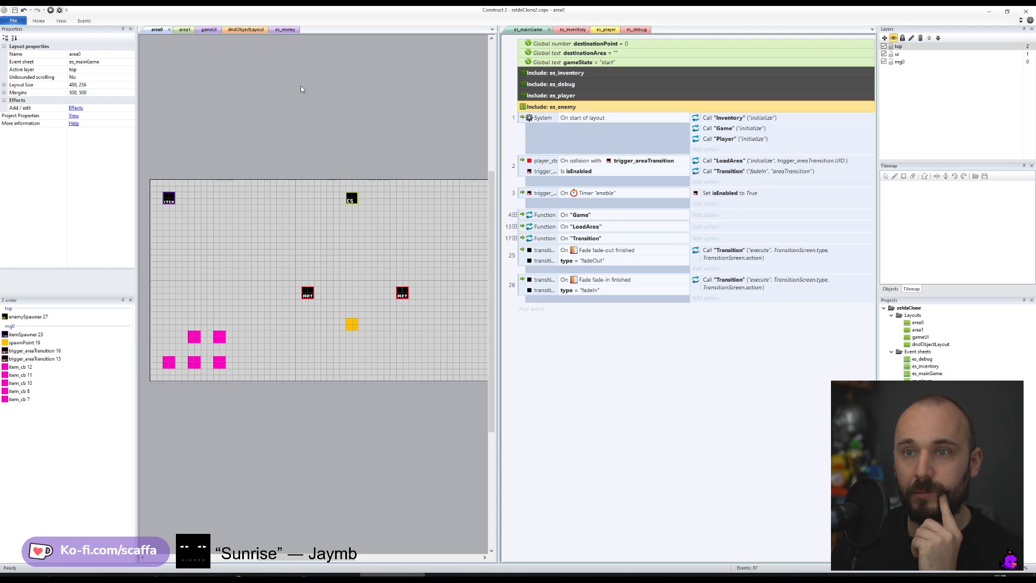
- Move the es_enemy sheet beside the other open event sheets and bring the area0 layout back into view
{"action": "left_click", "coordinate": [279, 31]}
{"action": "left_click_drag", "start_coordinate": [682, 25], "coordinate": [681, 27]}
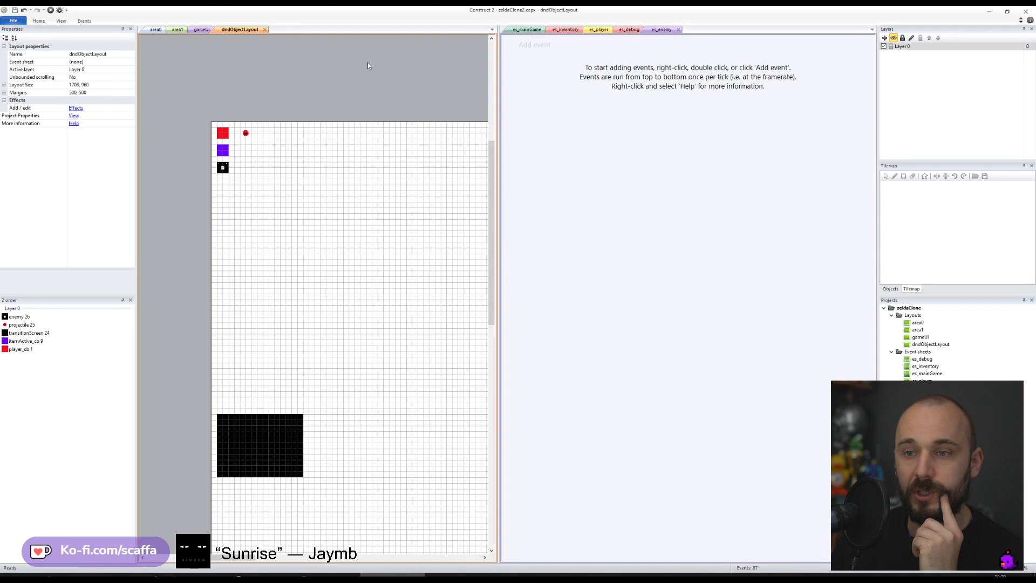
{"action": "left_click", "coordinate": [156, 31]}
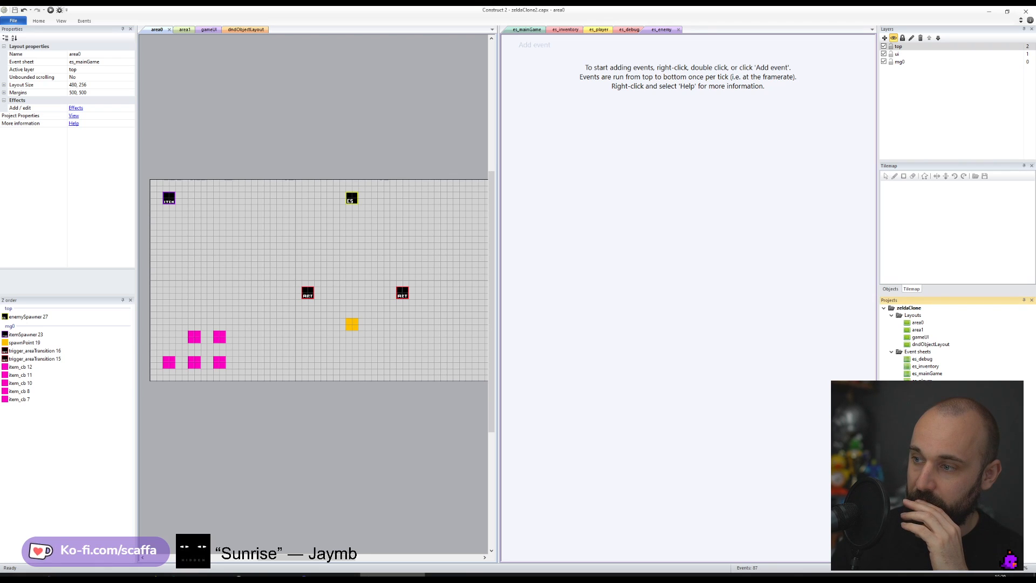
- Insert a Tiled Background object into area0 and resize its image canvas to 32 x 32 pixels
{"action": "left_click", "coordinate": [936, 445]}
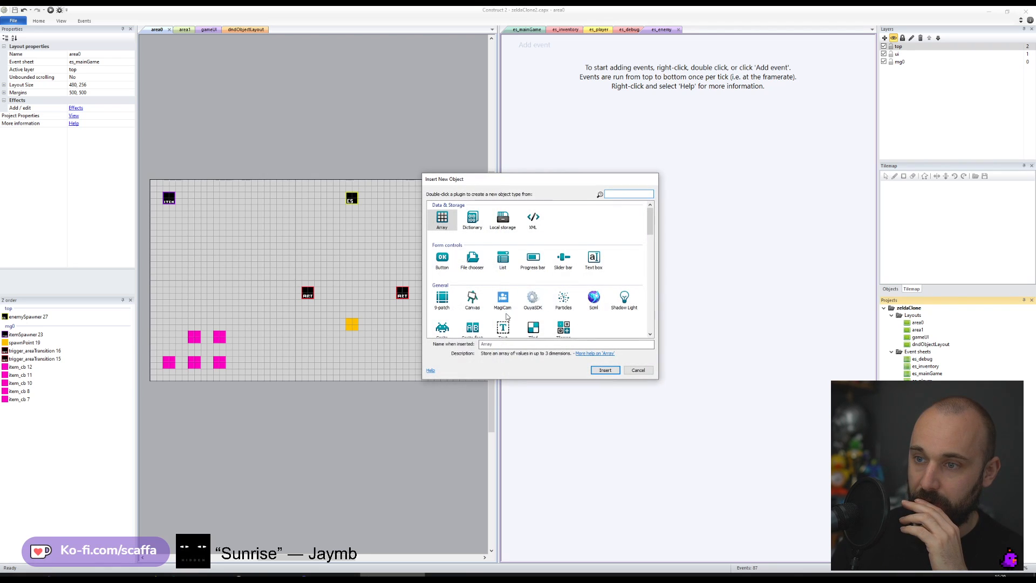
{"action": "scroll", "coordinate": [532, 306], "scroll_direction": "down", "scroll_amount": 1}
{"action": "left_click", "coordinate": [533, 291]}
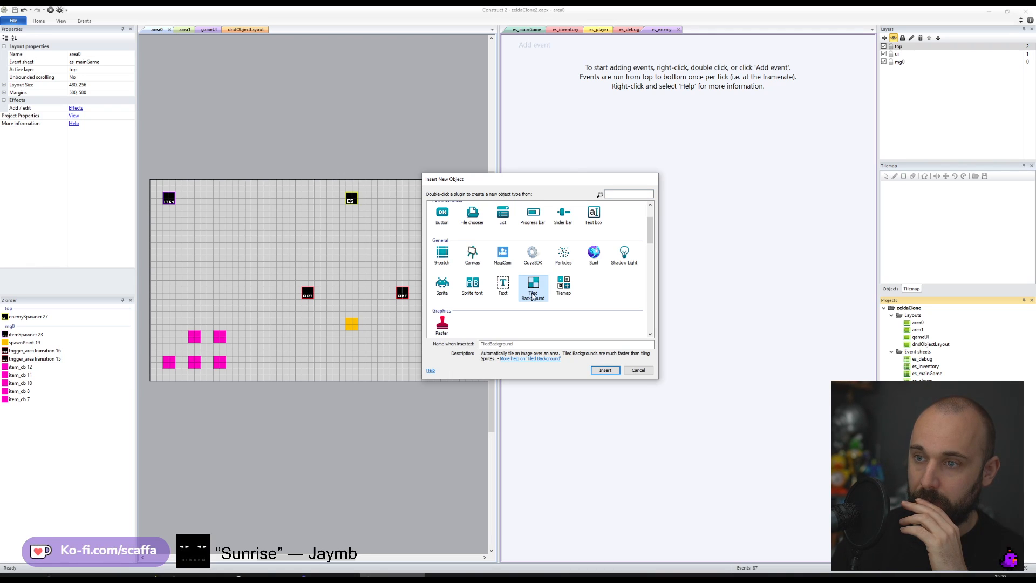
{"action": "double_click", "coordinate": [533, 292]}
{"action": "left_click", "coordinate": [370, 166]}
{"action": "left_click", "coordinate": [497, 110]}
{"action": "type", "text": "32"}
{"action": "key", "text": "Tab"}
{"action": "type", "text": "32"}
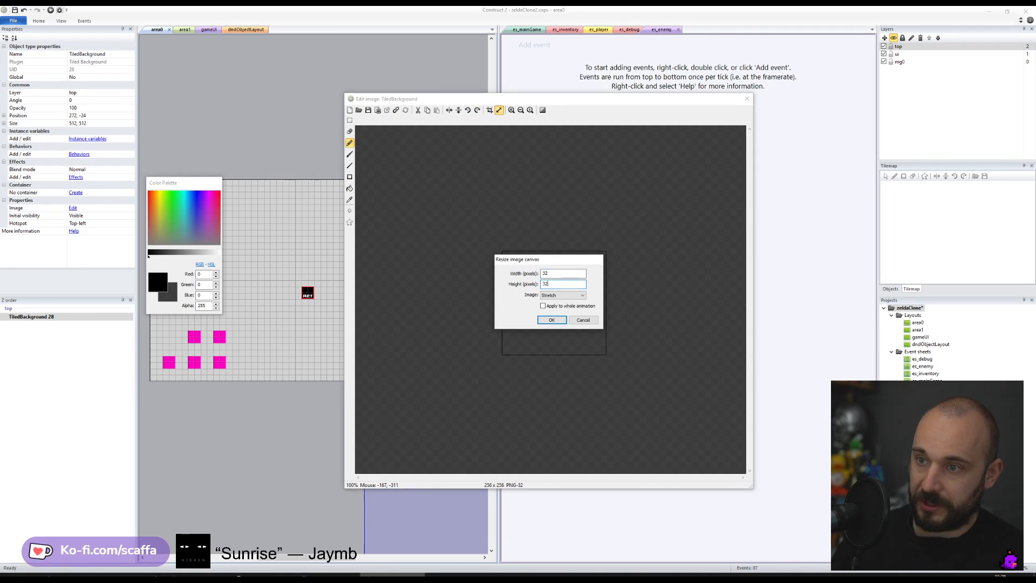
{"action": "key", "text": "Return"}
- Fill the whole tile image with mid grey (RGB 137, 137, 137)
{"action": "scroll", "coordinate": [574, 300], "scroll_direction": "up", "scroll_amount": 3}
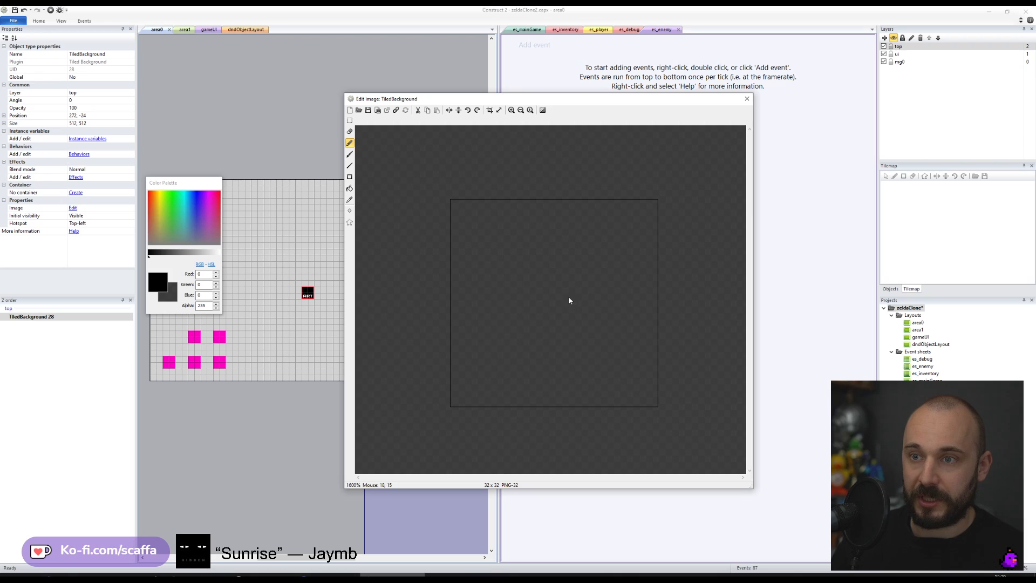
{"action": "left_click", "coordinate": [349, 189]}
{"action": "left_click", "coordinate": [569, 261]}
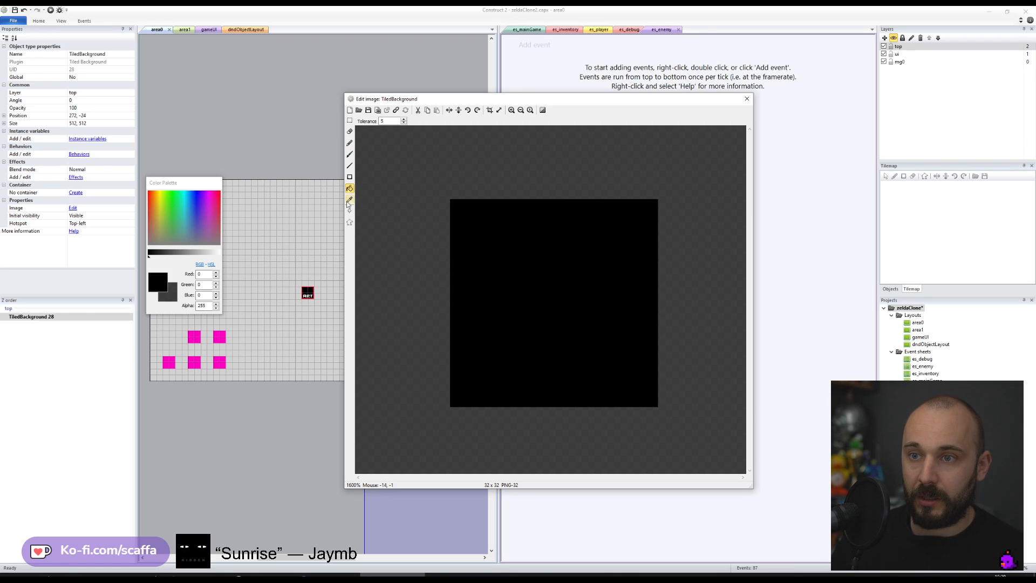
{"action": "left_click_drag", "start_coordinate": [214, 253], "coordinate": [191, 257]}
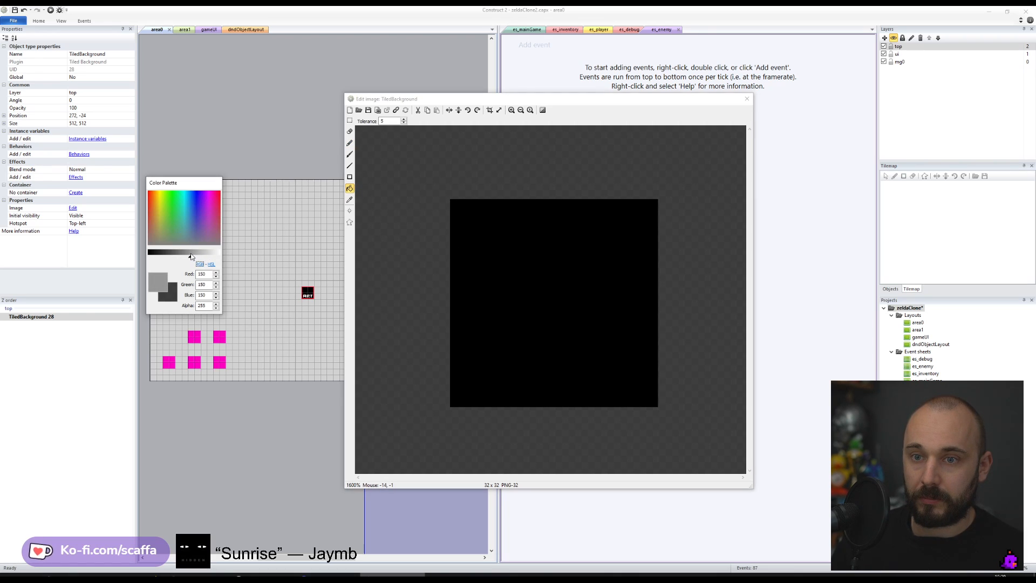
{"action": "left_click", "coordinate": [520, 261]}
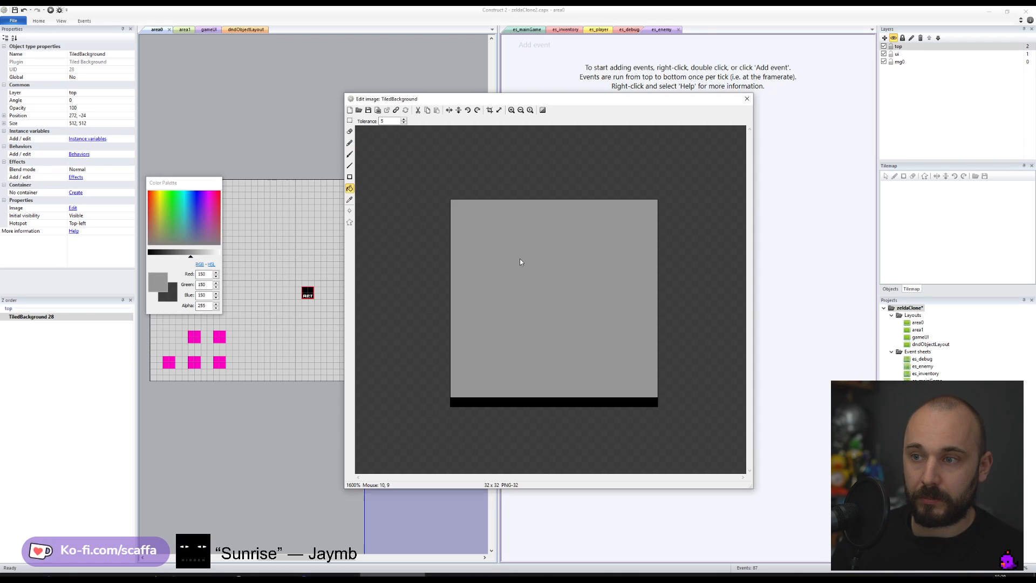
{"action": "left_click", "coordinate": [186, 253]}
{"action": "left_click", "coordinate": [480, 251]}
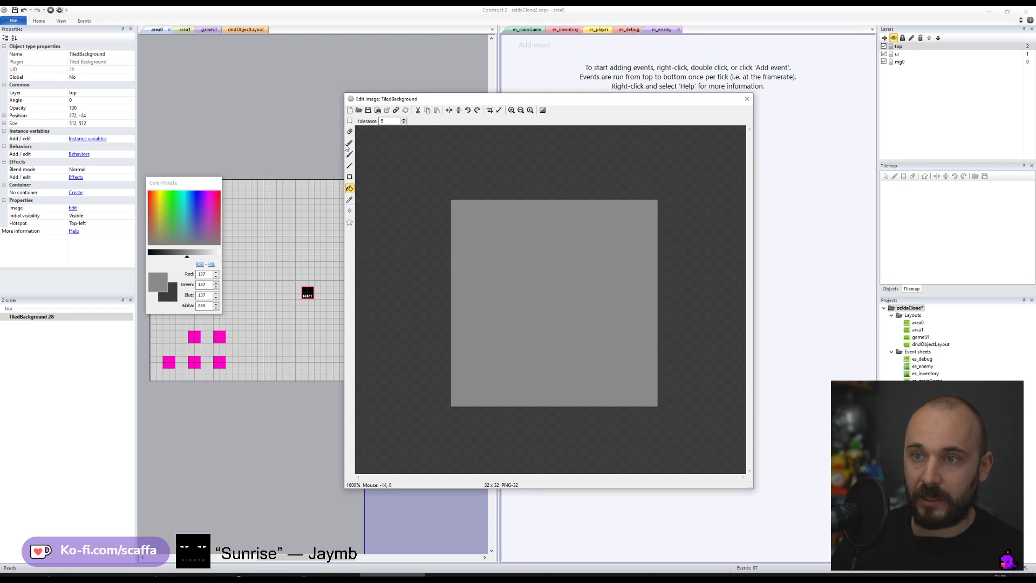
- Draw darker grey squares (RGB 114, 114, 114) over two diagonally opposite quarters of the tile, forming a checkerboard, and close the image
{"action": "left_click", "coordinate": [350, 176]}
{"action": "left_click", "coordinate": [181, 255]}
{"action": "left_click_drag", "start_coordinate": [448, 202], "coordinate": [655, 403]}
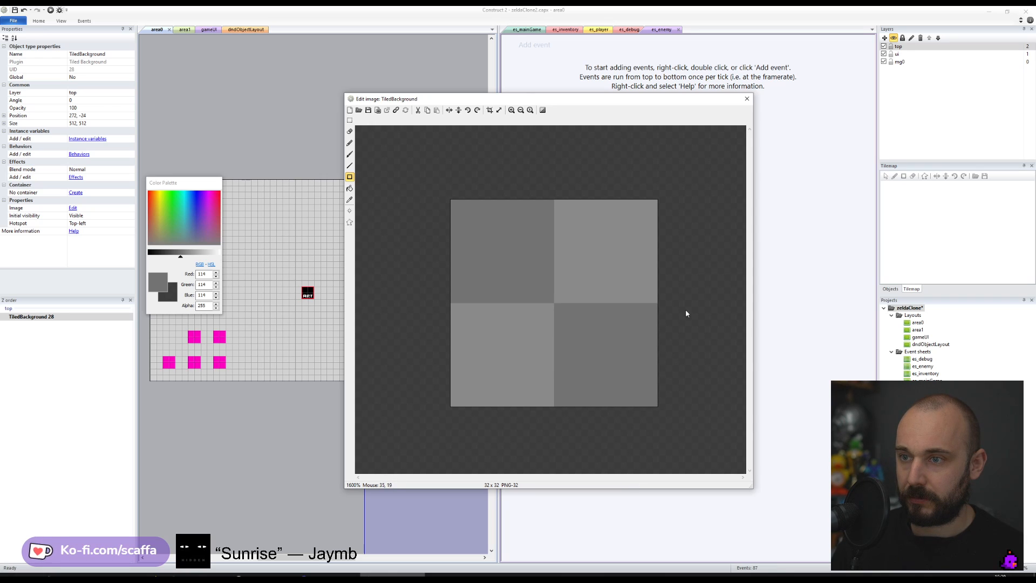
{"action": "left_click", "coordinate": [746, 99]}
- Add a new layer to area0, place it below mg0, and name it background
{"action": "left_click_drag", "start_coordinate": [383, 172], "coordinate": [277, 153]}
{"action": "left_click", "coordinate": [884, 38]}
{"action": "left_click_drag", "start_coordinate": [914, 47], "coordinate": [909, 70]}
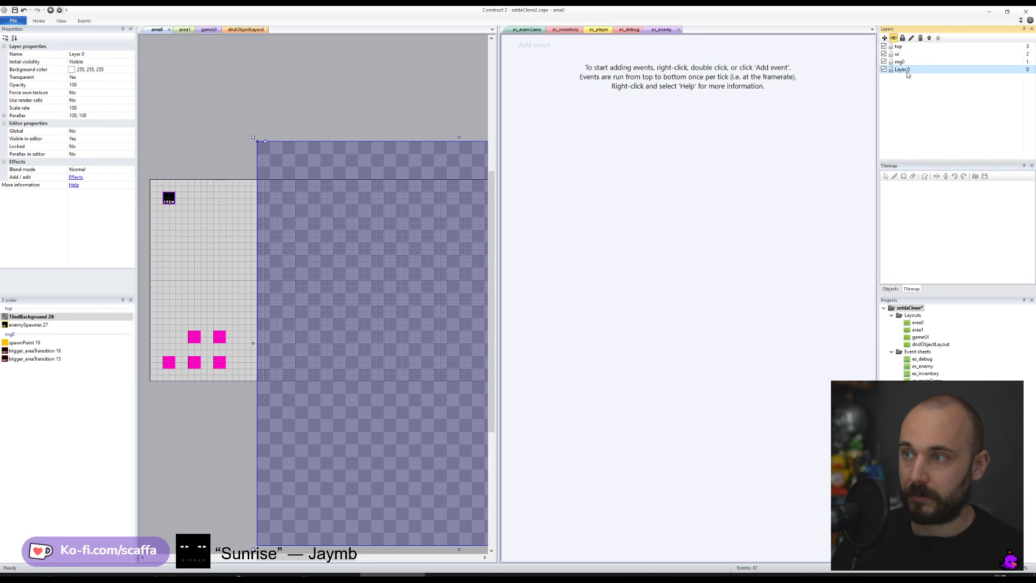
{"action": "right_click", "coordinate": [904, 69]}
{"action": "left_click", "coordinate": [932, 122]}
{"action": "type", "text": "backgrou"}
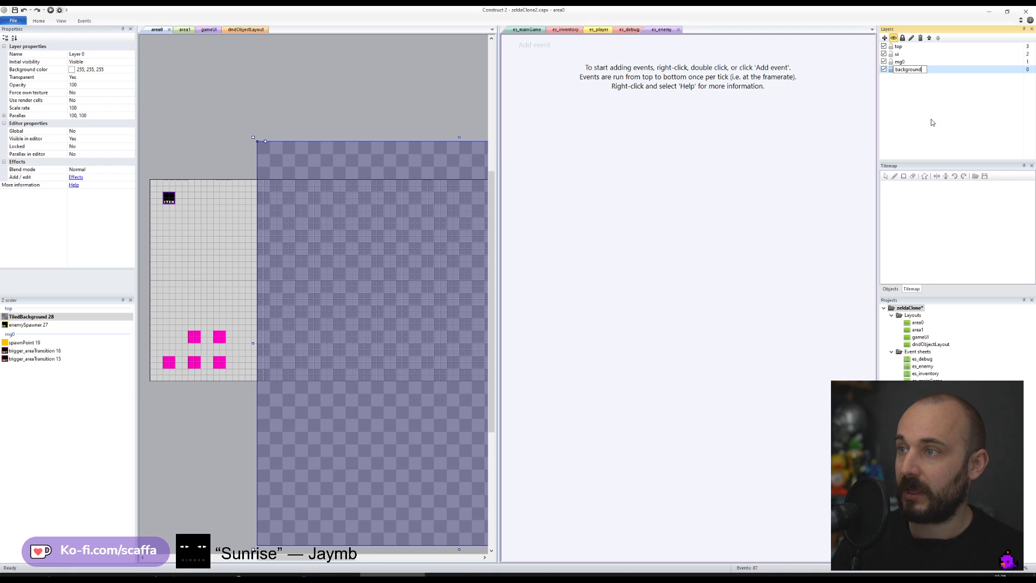
{"action": "type", "text": "nd"}
{"action": "key", "text": "Return"}
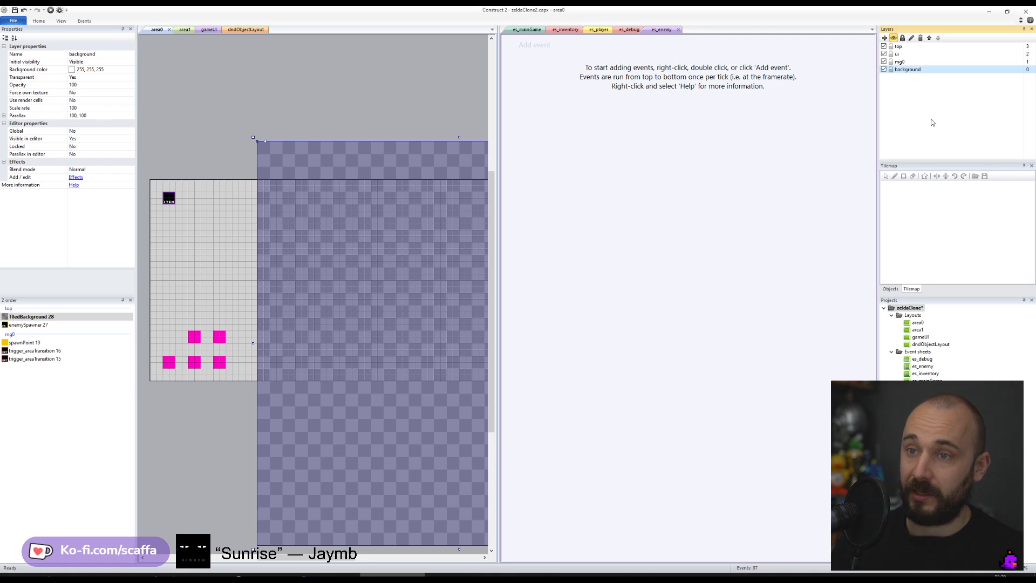
- Assign the tiled background to the background layer, resize it to about 368 x 104, and place it at 0, 0
{"action": "left_click_drag", "start_coordinate": [253, 138], "coordinate": [167, 152]}
{"action": "left_click", "coordinate": [99, 92]}
{"action": "left_click", "coordinate": [130, 93]}
{"action": "left_click", "coordinate": [110, 126]}
{"action": "left_click_drag", "start_coordinate": [276, 148], "coordinate": [228, 199]}
- Make the mg0 layer transparent and select the tiled background beneath it
{"action": "left_click", "coordinate": [885, 61]}
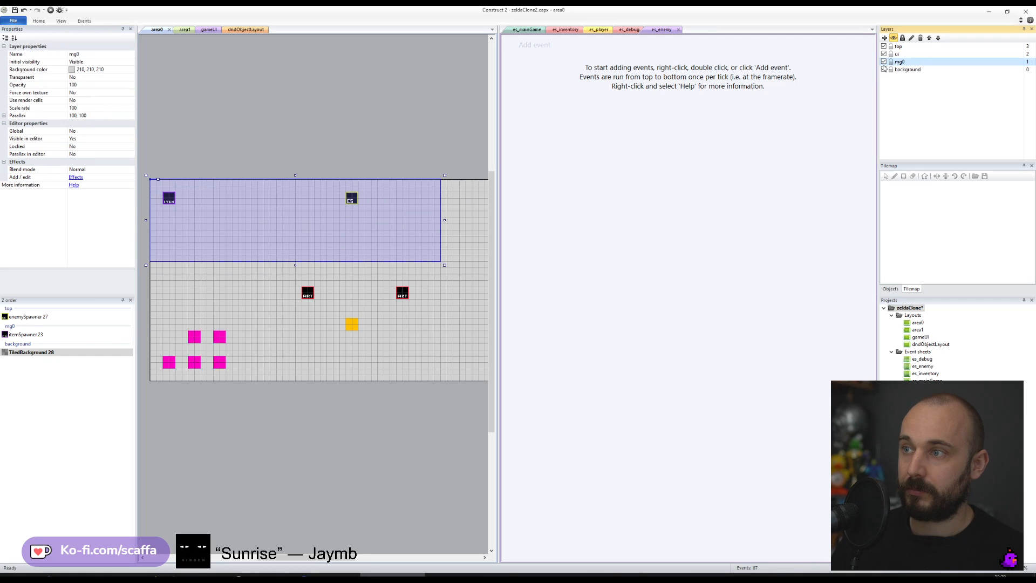
{"action": "left_click", "coordinate": [127, 77]}
{"action": "left_click", "coordinate": [130, 77]}
{"action": "left_click", "coordinate": [126, 85]}
{"action": "left_click", "coordinate": [312, 113]}
{"action": "left_click", "coordinate": [269, 193]}
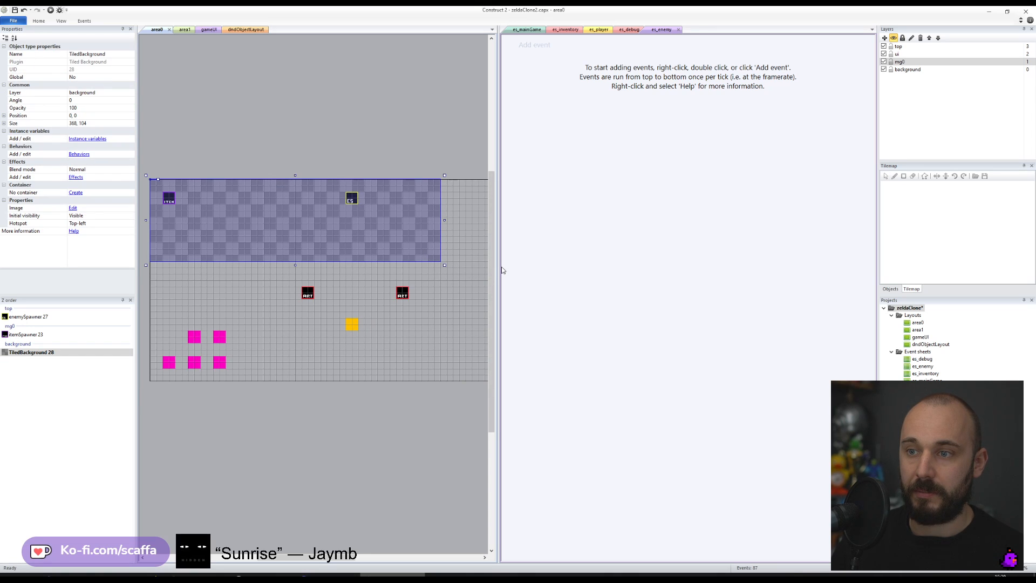
- Resize the tiled background to 480 x 256 so it covers the whole area0 layout
{"action": "left_click_drag", "start_coordinate": [498, 265], "coordinate": [589, 264]}
{"action": "left_click_drag", "start_coordinate": [491, 266], "coordinate": [577, 387]}
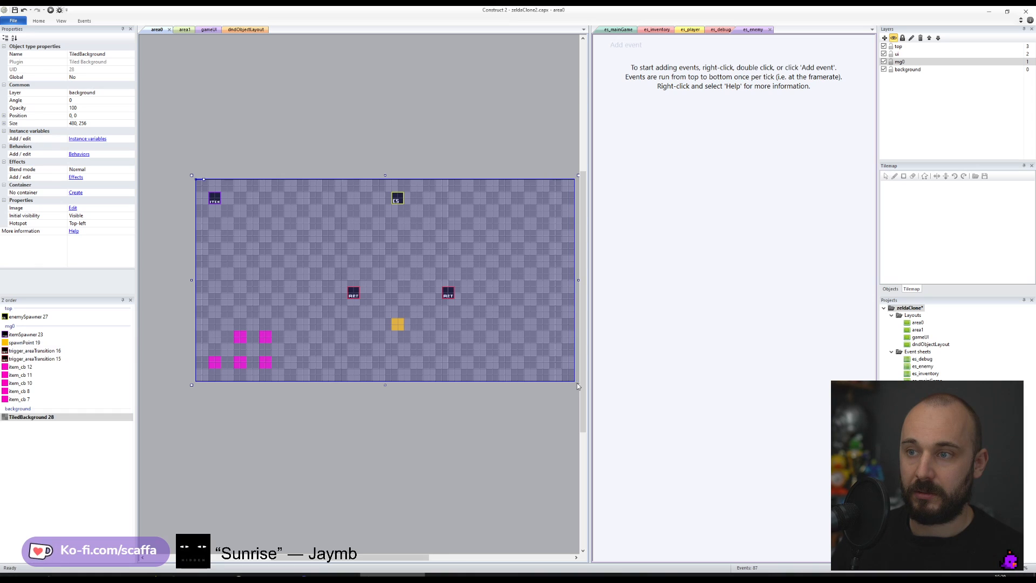
{"action": "left_click", "coordinate": [441, 134]}
- Align both area transition triggers, the yellow spawn point and the enemySpawner with the checkered tiles, placing the enemySpawner at 264, 24
{"action": "left_click_drag", "start_coordinate": [353, 293], "coordinate": [354, 290]}
{"action": "left_click_drag", "start_coordinate": [449, 295], "coordinate": [455, 289]}
{"action": "left_click", "coordinate": [402, 323]}
{"action": "left_click_drag", "start_coordinate": [403, 324], "coordinate": [409, 323]}
{"action": "left_click_drag", "start_coordinate": [395, 204], "coordinate": [402, 204]}
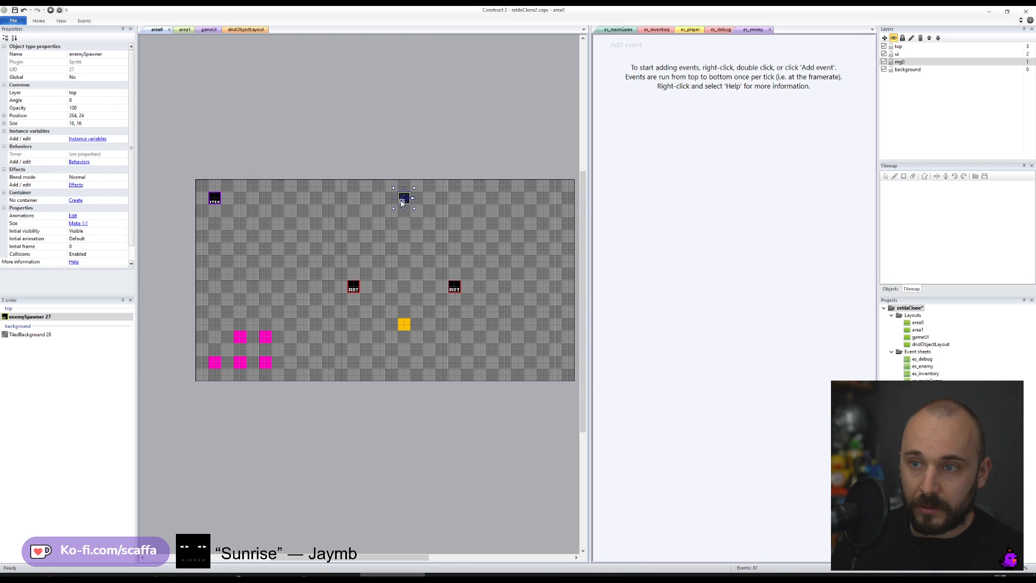
{"action": "left_click", "coordinate": [414, 141]}
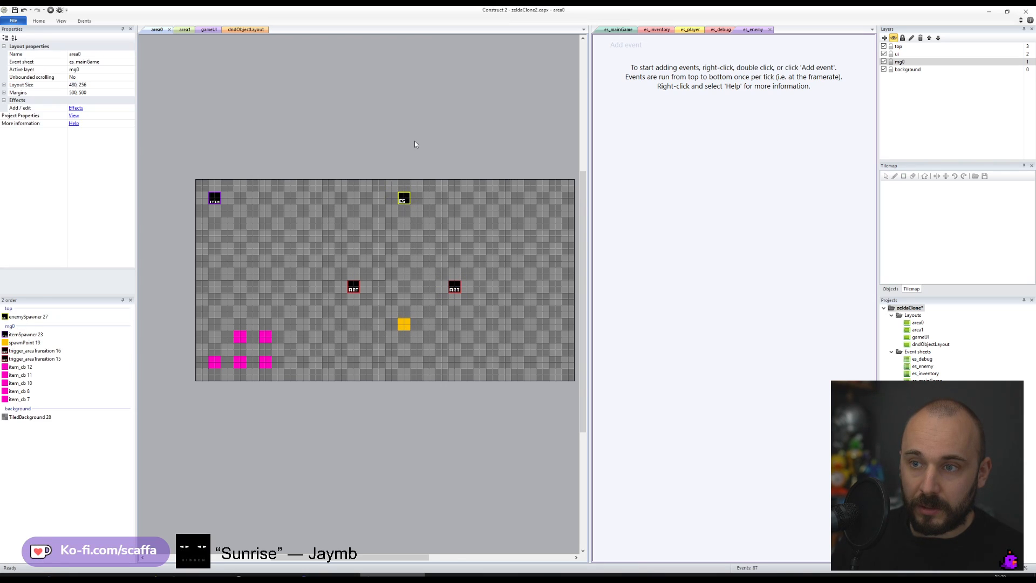
- Select the tiled background in area0 and lock its background layer
{"action": "left_click", "coordinate": [260, 183]}
{"action": "left_click", "coordinate": [897, 69]}
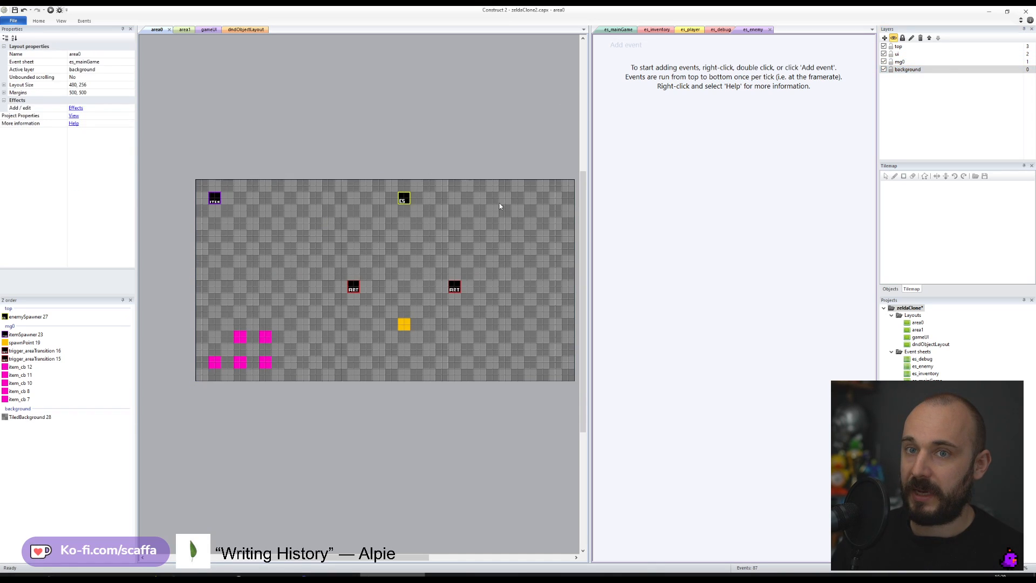
{"action": "left_click", "coordinate": [538, 223]}
{"action": "left_click", "coordinate": [890, 69]}
- Rename the tiled background object as Background
{"action": "left_click", "coordinate": [100, 55]}
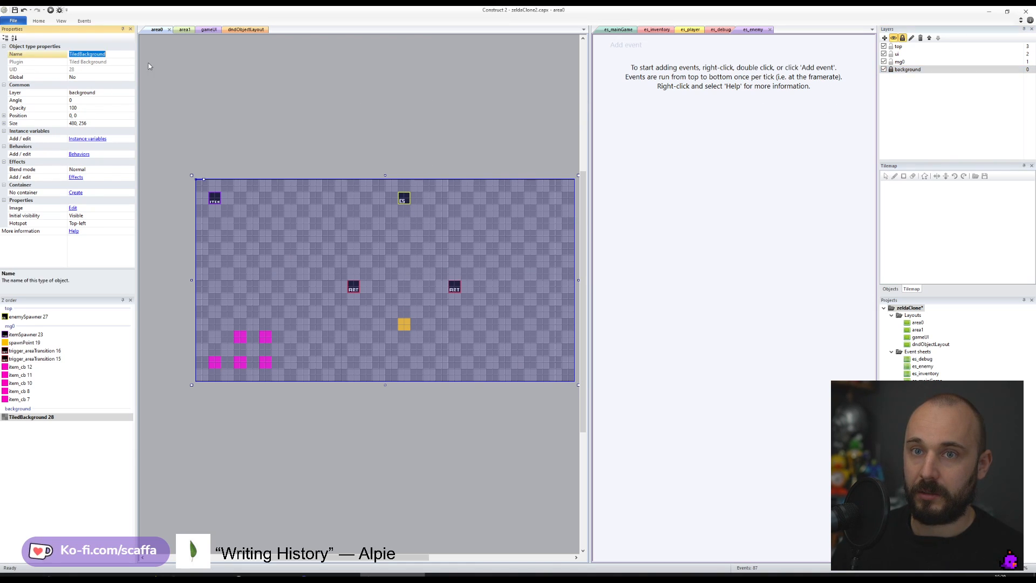
{"action": "type", "text": "ground"}
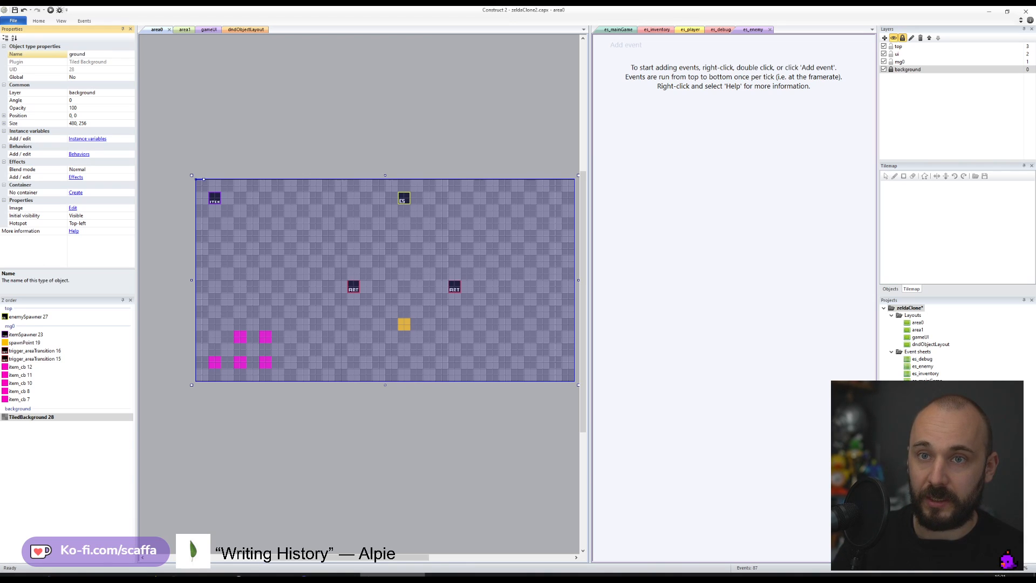
{"action": "key", "text": "BackSpace"}
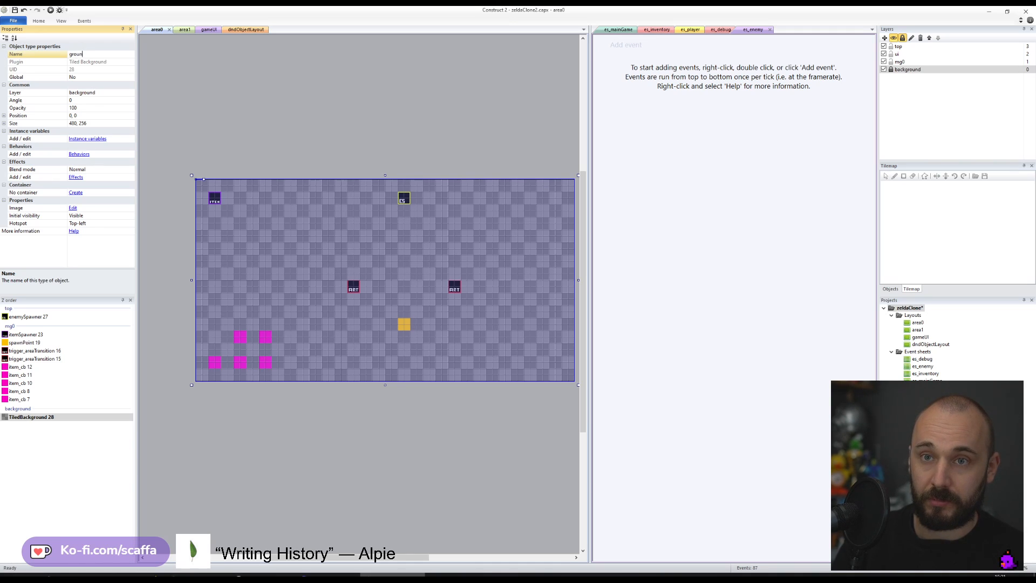
{"action": "type", "text": "dTile"}
{"action": "key", "text": "Return"}
{"action": "left_click", "coordinate": [113, 54]}
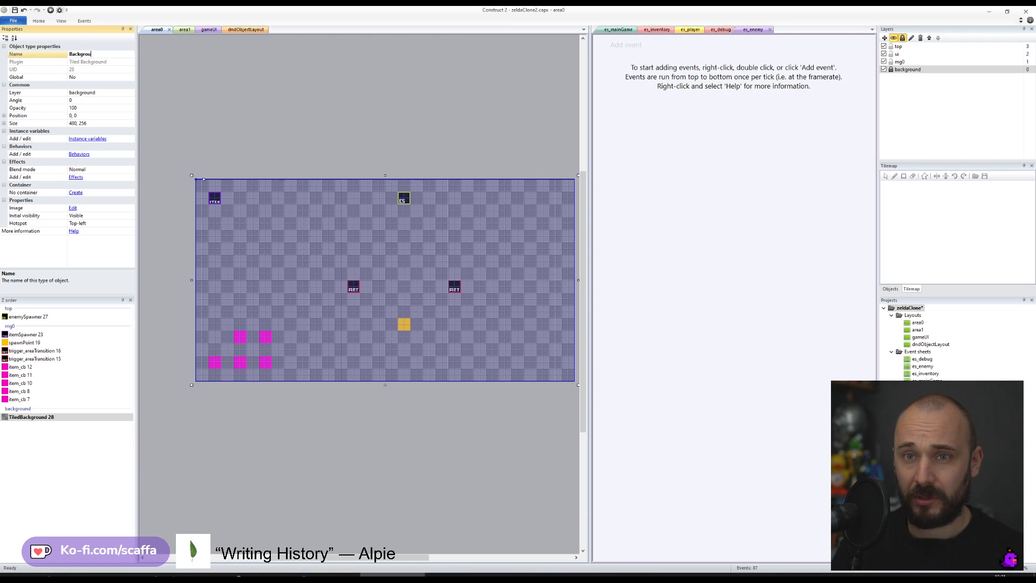
{"action": "left_click", "coordinate": [113, 54]}
{"action": "left_click", "coordinate": [280, 96]}
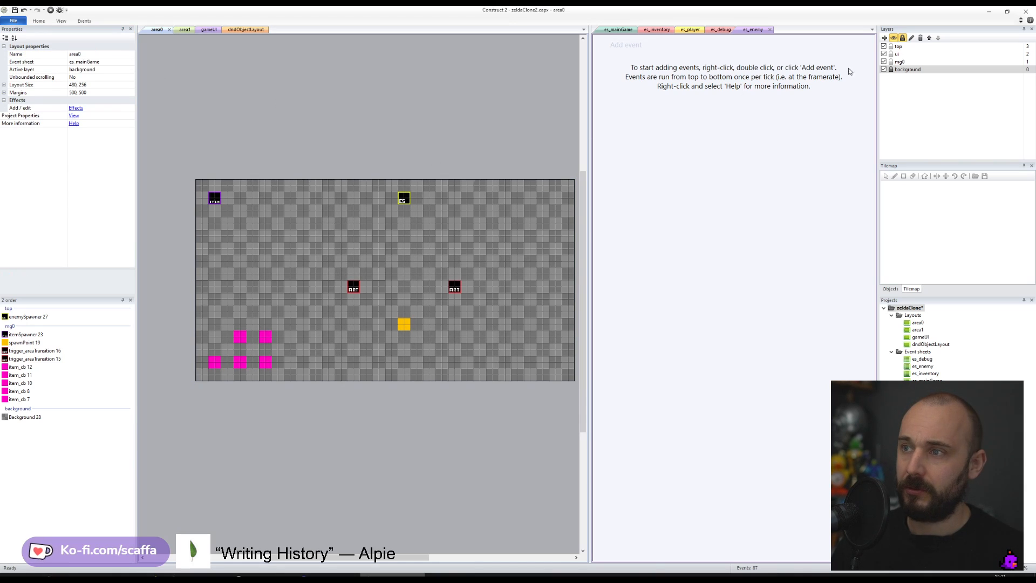
- Unlock area0's background layer to copy the Background object, and open the area1 layout
{"action": "left_click", "coordinate": [895, 69]}
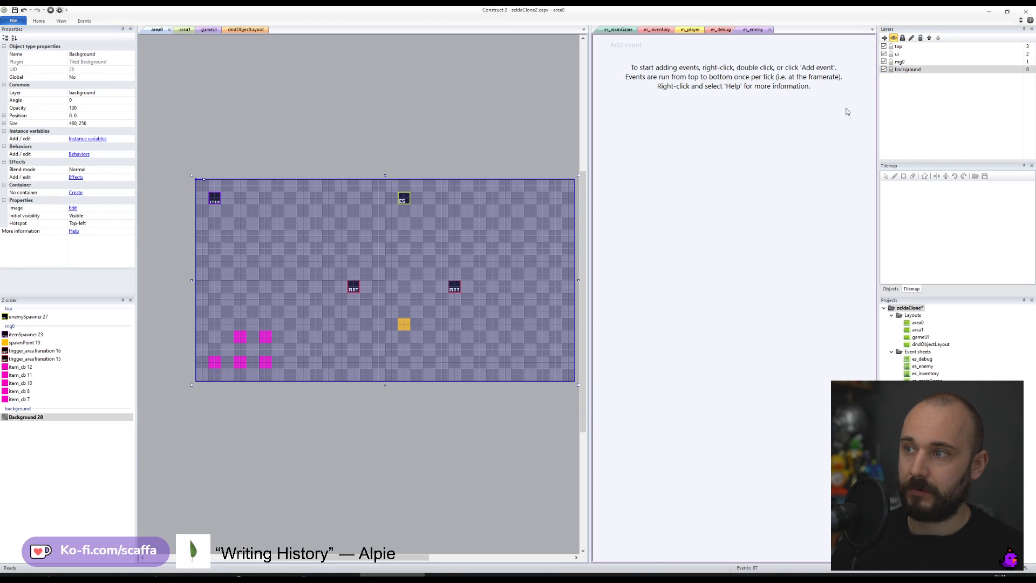
{"action": "key", "text": "Delete"}
{"action": "left_click", "coordinate": [185, 30]}
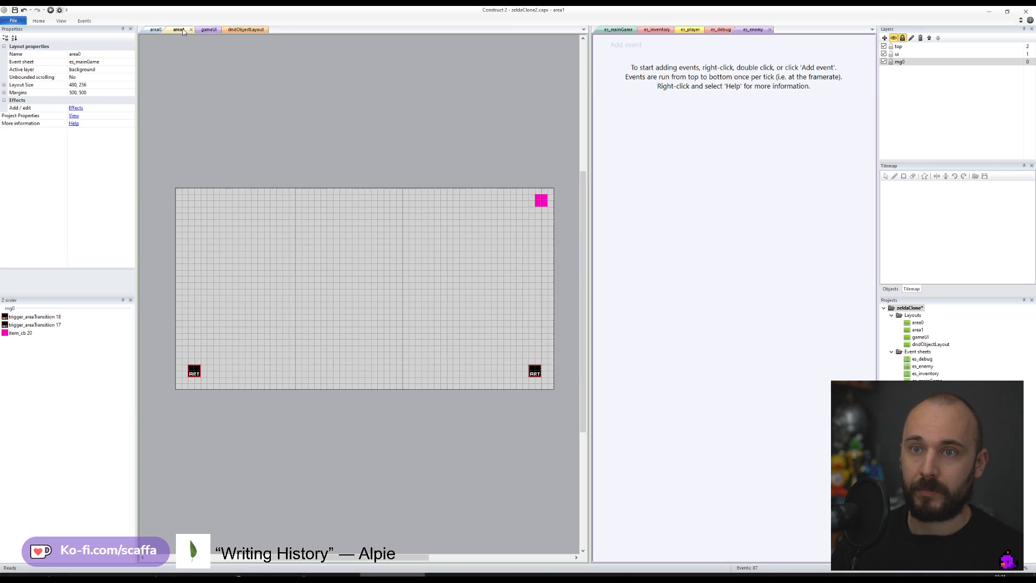
- Add a new layer to area1, place it below mg0, and name it background
{"action": "left_click", "coordinate": [914, 63]}
{"action": "left_click", "coordinate": [884, 38]}
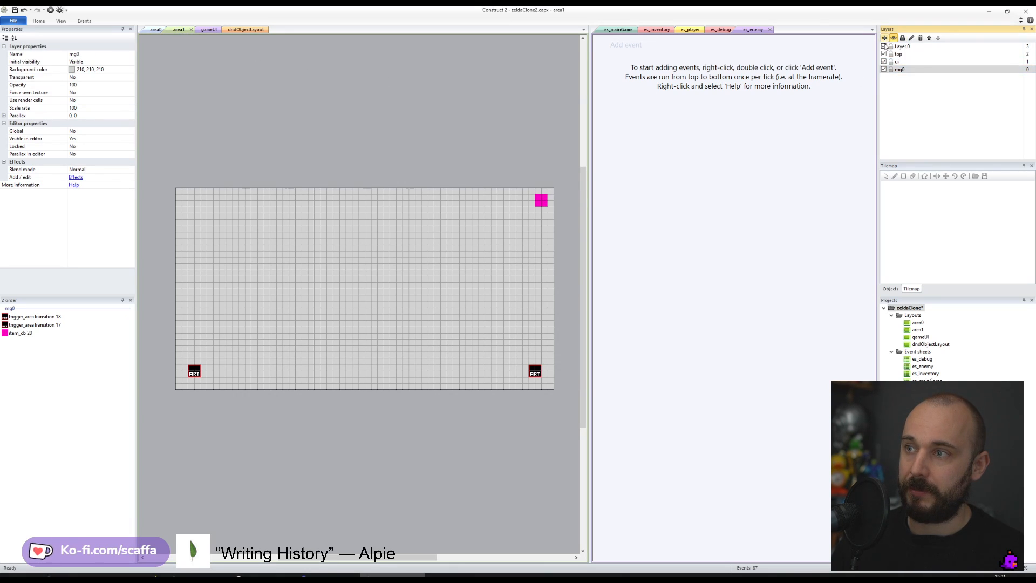
{"action": "left_click_drag", "start_coordinate": [913, 49], "coordinate": [912, 76]}
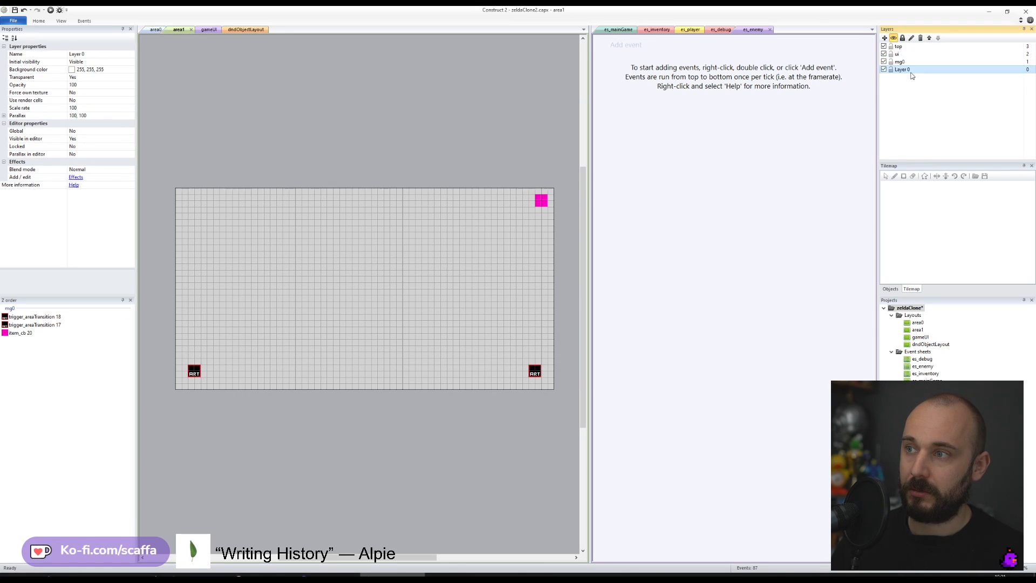
{"action": "right_click", "coordinate": [905, 73]}
{"action": "left_click", "coordinate": [925, 121]}
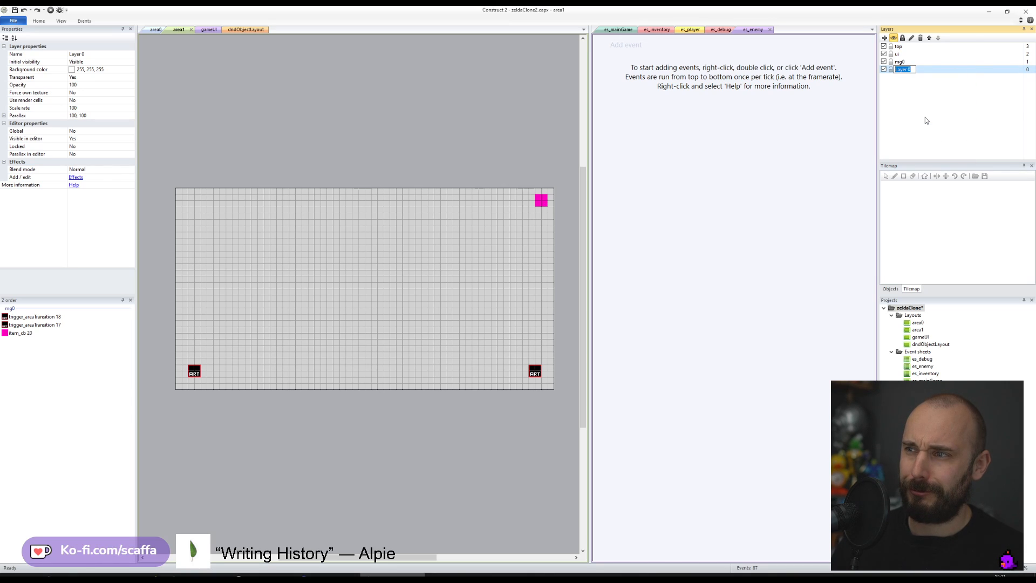
{"action": "type", "text": "backg"}
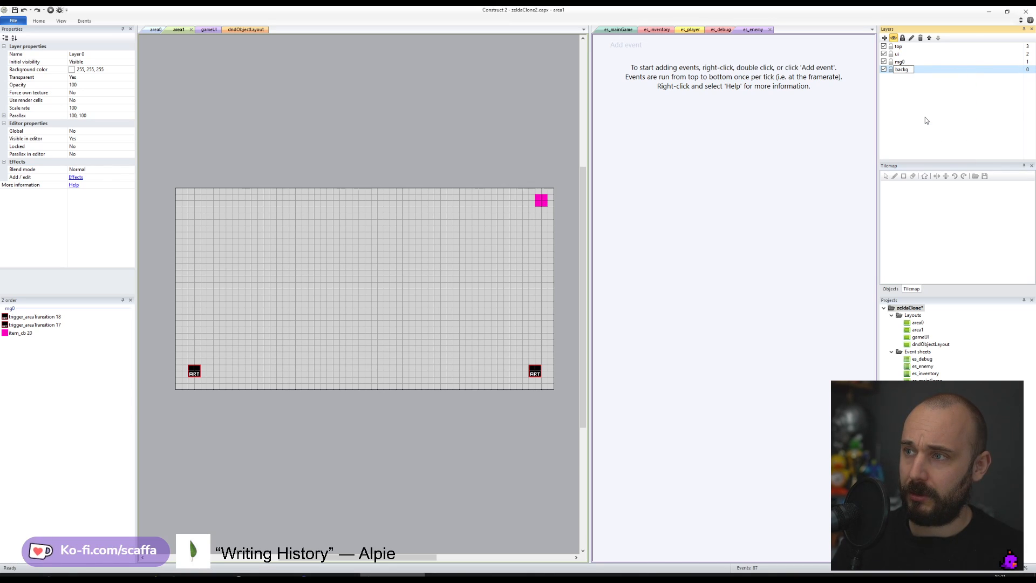
{"action": "type", "text": "gound"}
{"action": "key", "text": "Return"}
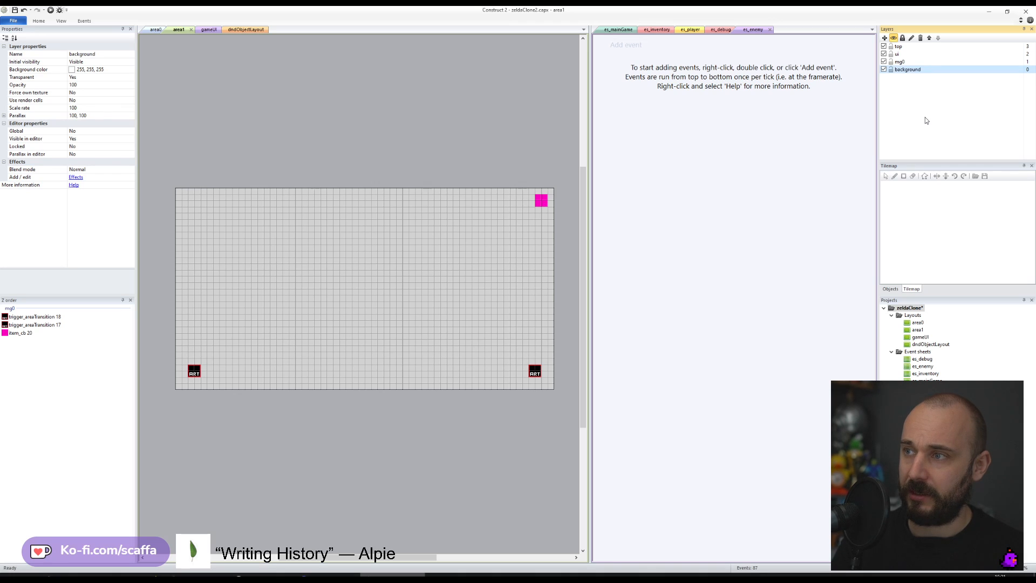
- Paste the Background object into area1 at position 0, 0 and make the mg0 layer transparent
{"action": "left_click", "coordinate": [278, 164]}
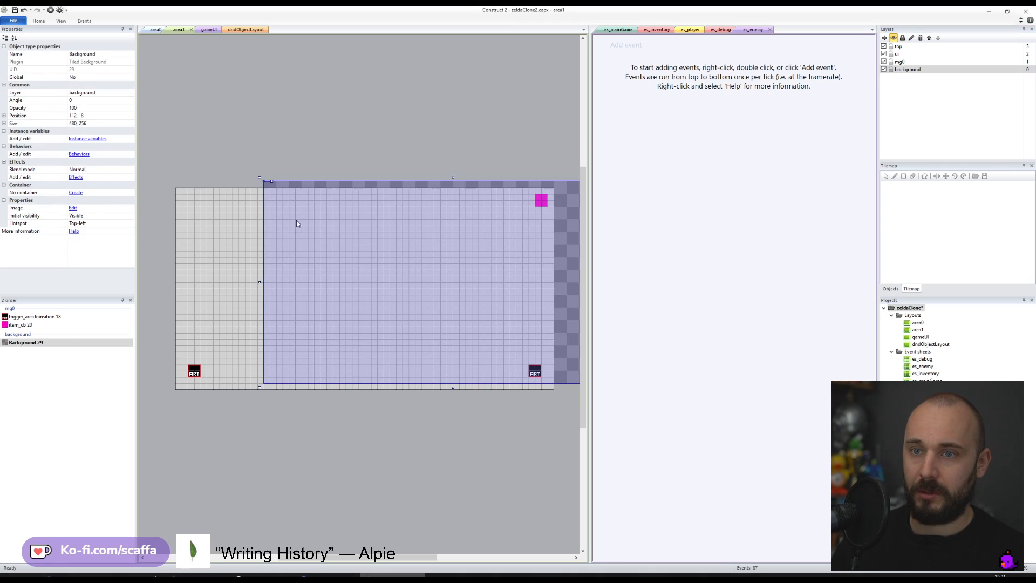
{"action": "left_click", "coordinate": [251, 237]}
{"action": "left_click", "coordinate": [906, 62]}
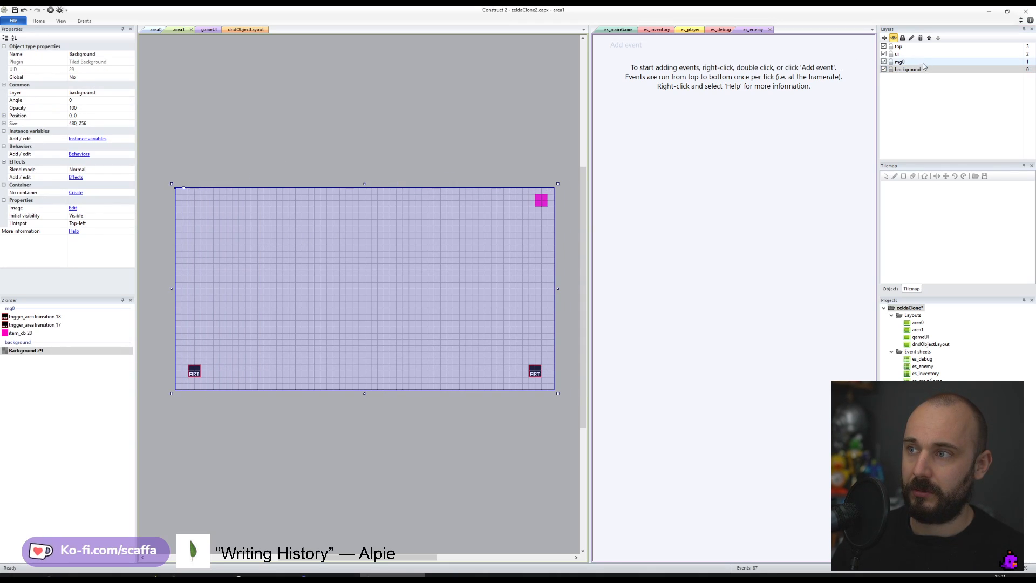
{"action": "left_click", "coordinate": [115, 78]}
{"action": "left_click", "coordinate": [130, 78]}
{"action": "left_click", "coordinate": [128, 86]}
{"action": "left_click", "coordinate": [417, 127]}
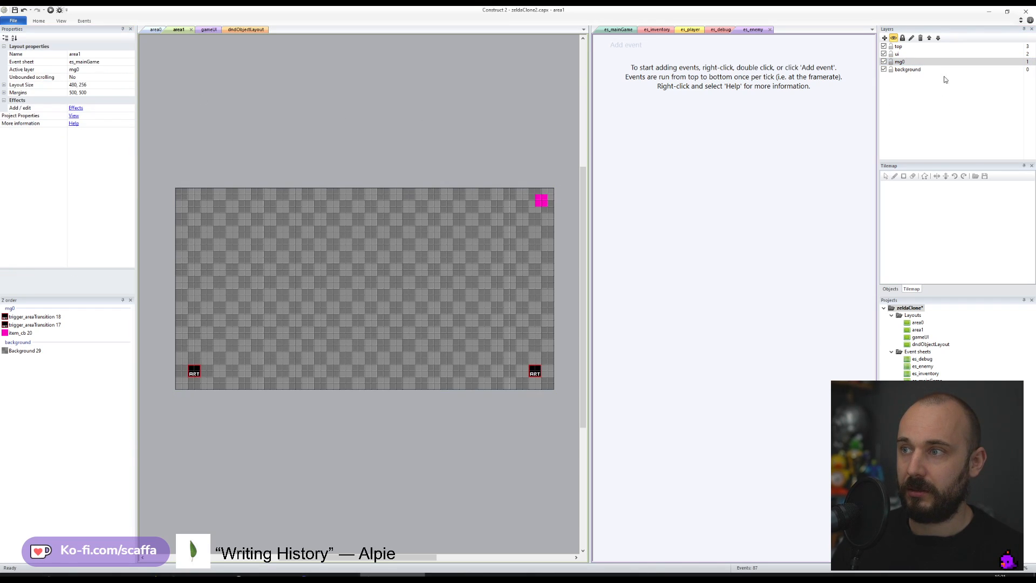
- Save the project and rename area1's mg0 layer as ground
{"action": "right_click", "coordinate": [905, 63]}
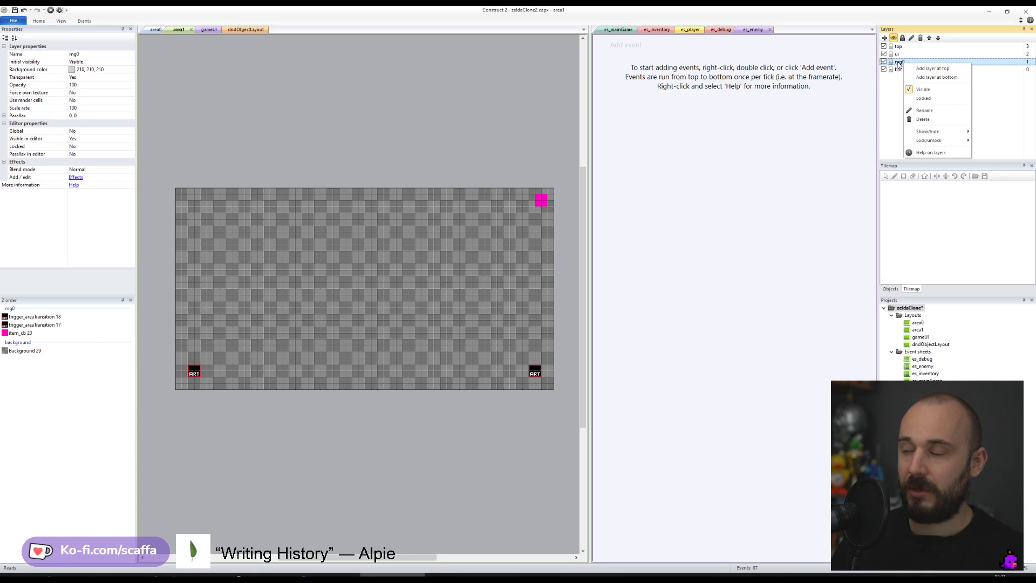
{"action": "left_click", "coordinate": [901, 64]}
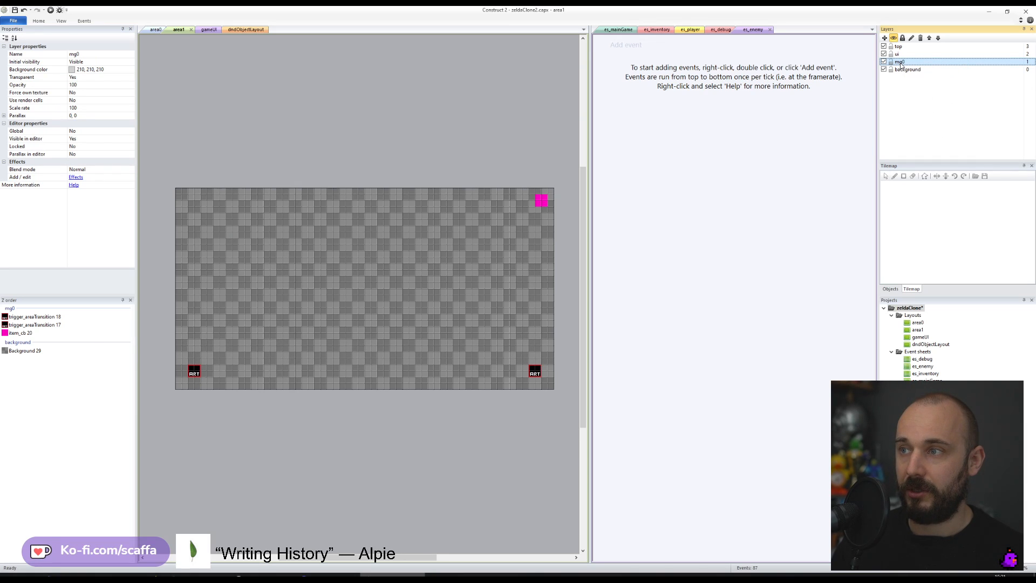
{"action": "right_click", "coordinate": [901, 64]}
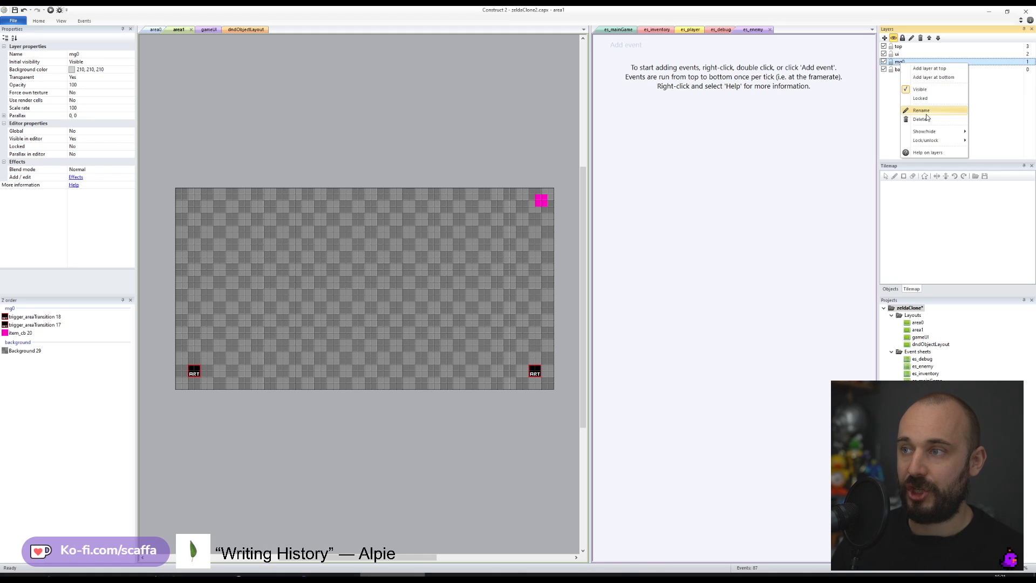
{"action": "left_click", "coordinate": [239, 90]}
{"action": "left_click", "coordinate": [15, 10]}
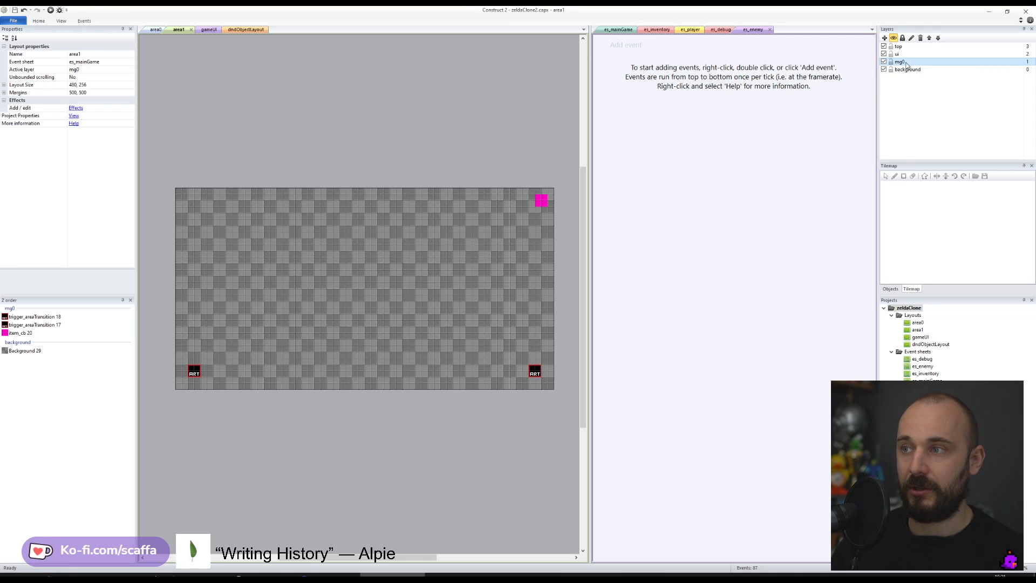
{"action": "right_click", "coordinate": [906, 64]}
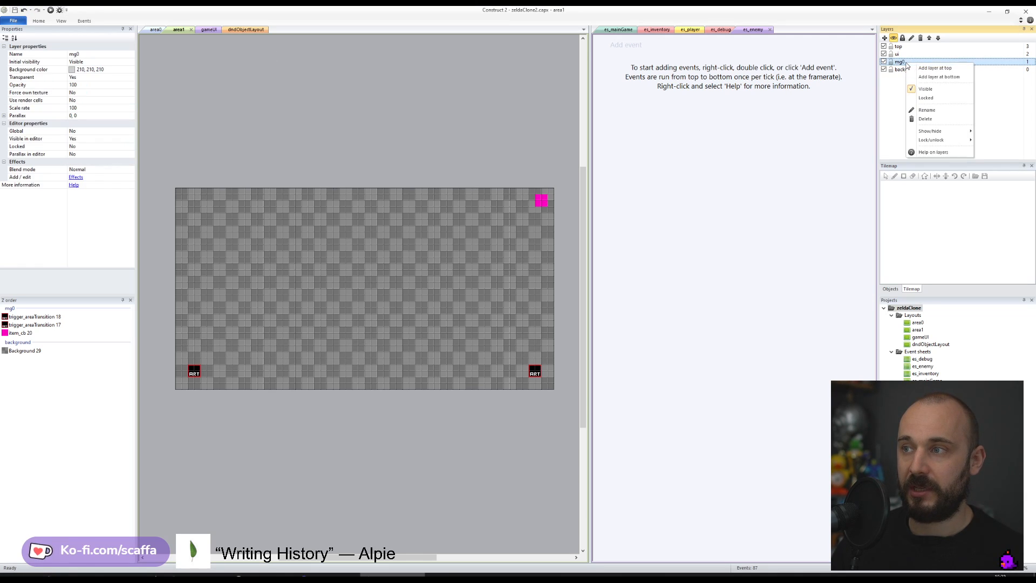
{"action": "left_click", "coordinate": [928, 110]}
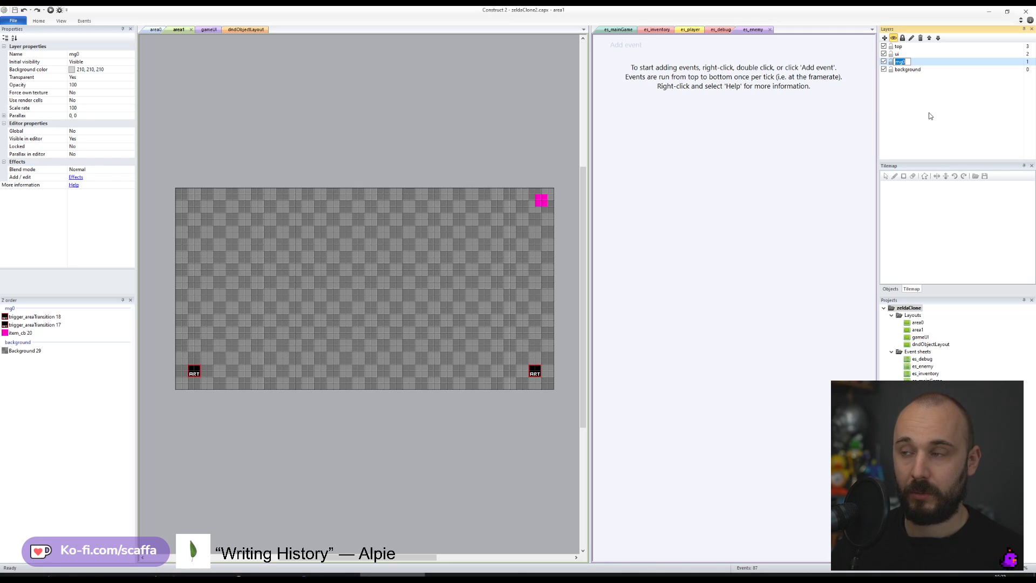
{"action": "type", "text": "ground"}
{"action": "key", "text": "Return"}
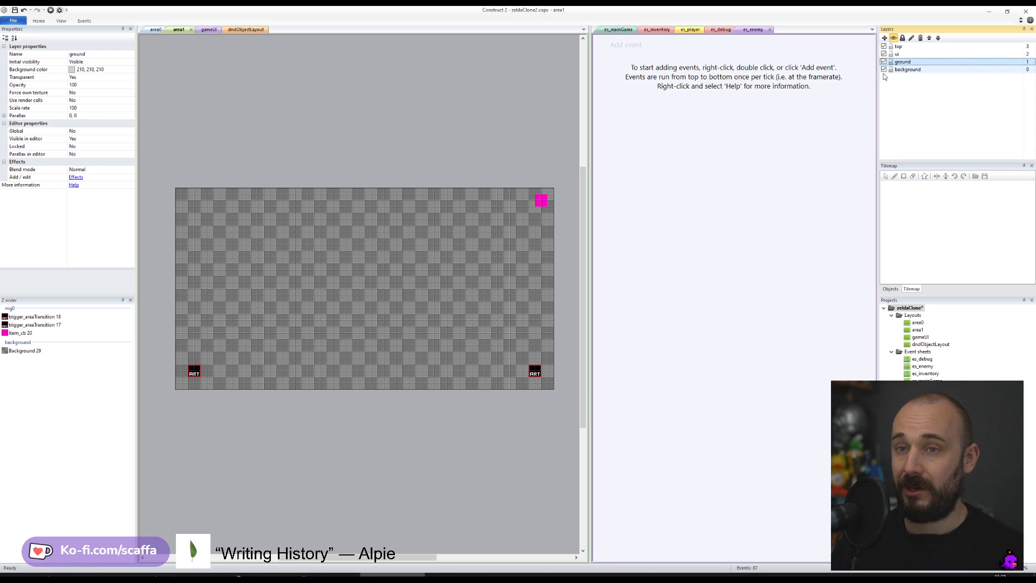
- Rename area0's mg0 layer as ground to match area1
{"action": "right_click", "coordinate": [901, 62]}
{"action": "left_click", "coordinate": [926, 113]}
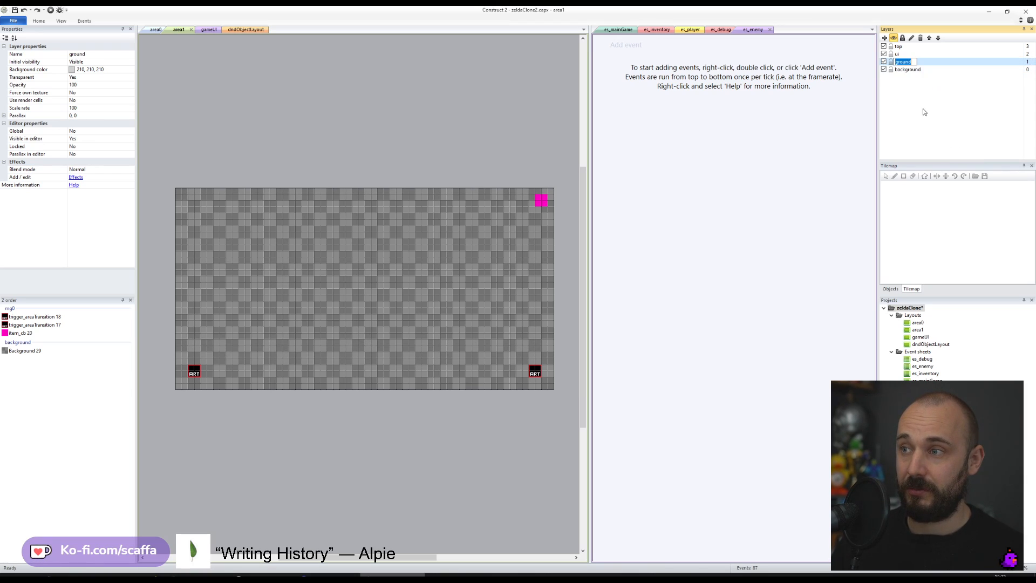
{"action": "left_click", "coordinate": [156, 29]}
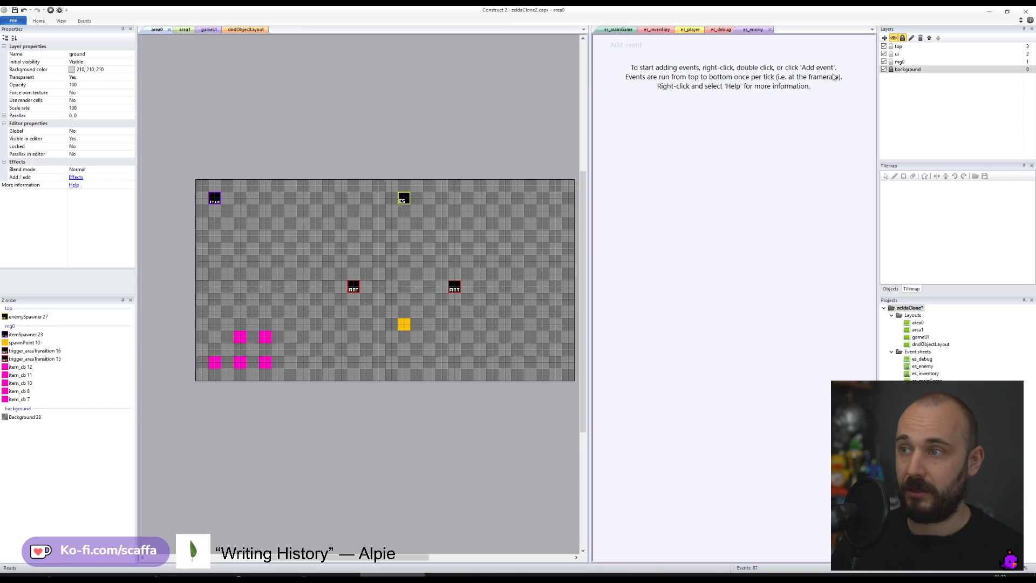
{"action": "right_click", "coordinate": [901, 62]}
{"action": "left_click", "coordinate": [934, 115]}
{"action": "type", "text": "ground"}
{"action": "key", "text": "Return"}
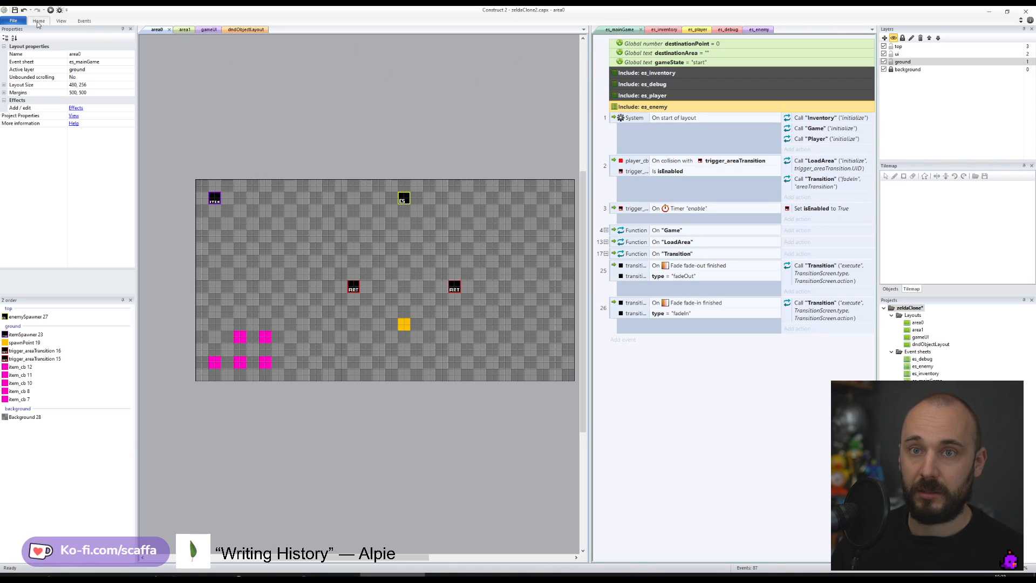
- Search the es_mainGame events for references to mg0
{"action": "left_click", "coordinate": [61, 20]}
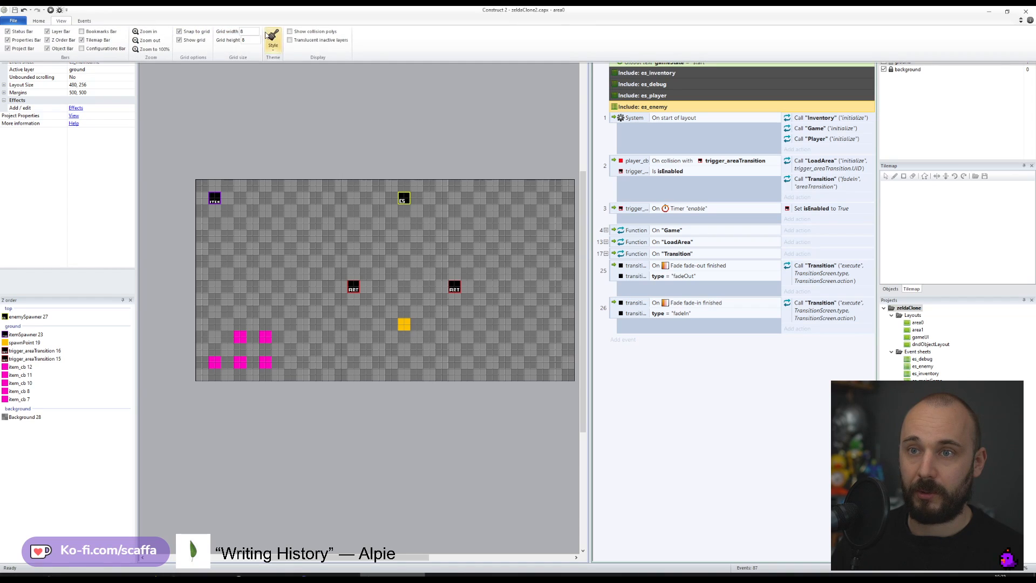
{"action": "left_click", "coordinate": [86, 21]}
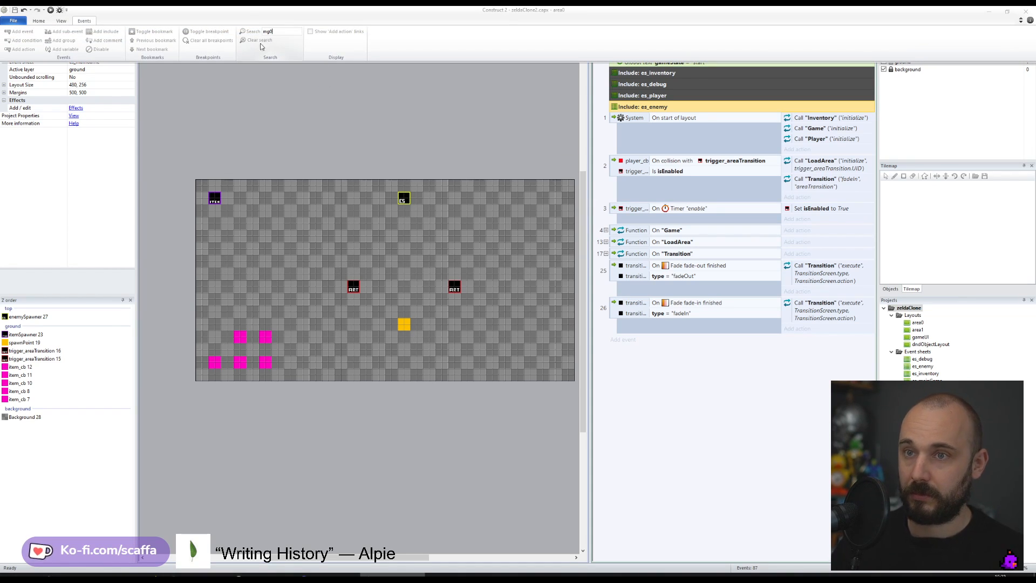
{"action": "left_click", "coordinate": [702, 382]}
{"action": "left_click", "coordinate": [84, 20]}
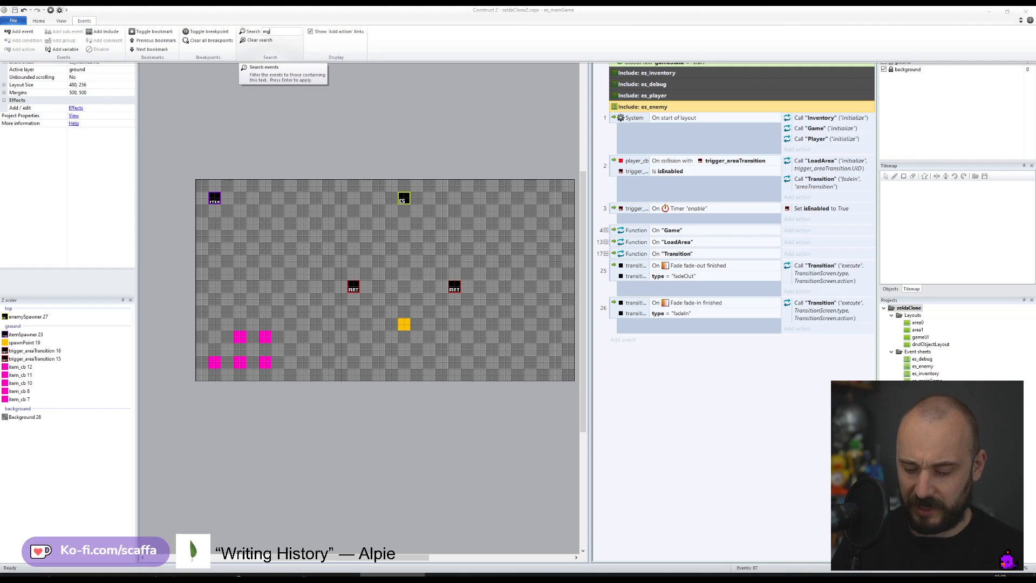
{"action": "key", "text": "Return"}
- Set the layer of the itemActive_cb spawn action in es_mainGame to "ground"
{"action": "double_click", "coordinate": [852, 105]}
{"action": "double_click", "coordinate": [564, 232]}
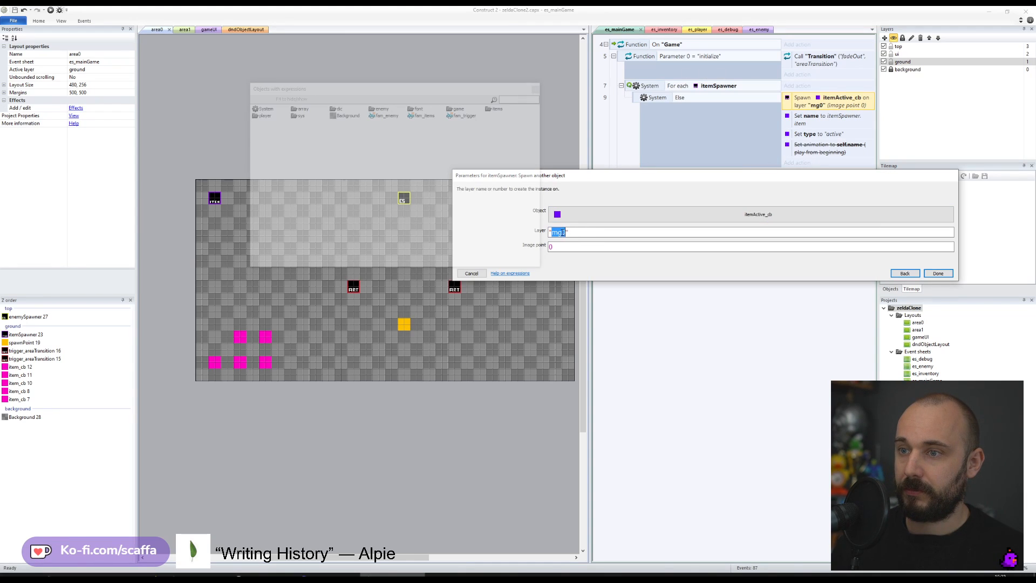
{"action": "type", "text": "ground"}
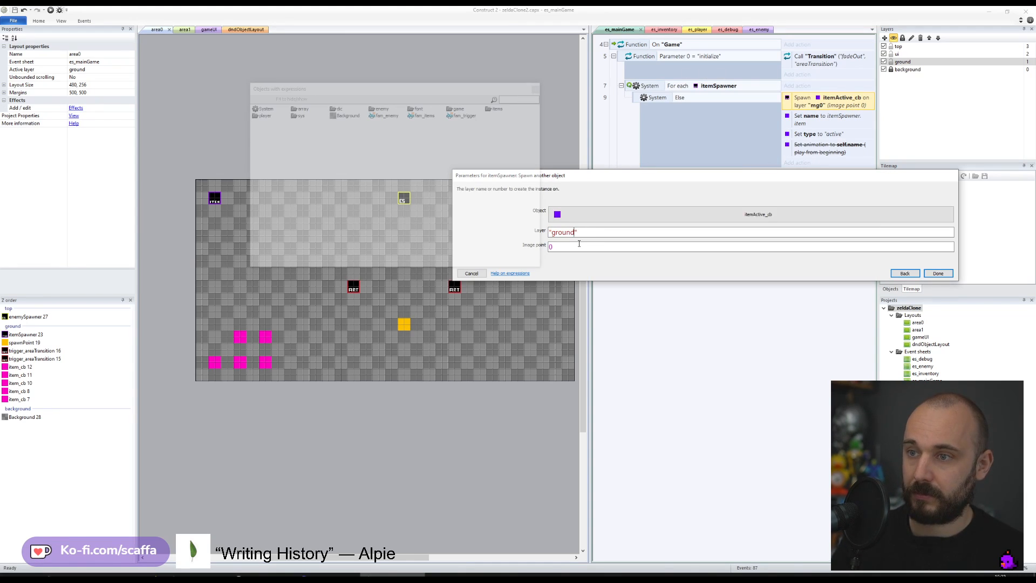
{"action": "key", "text": "ctrl+shift+Left"}
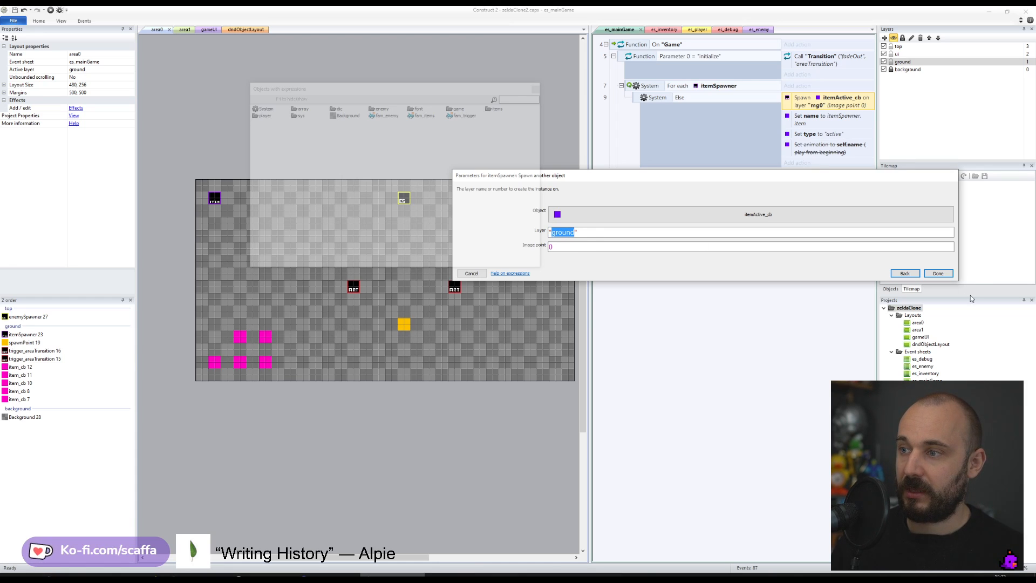
{"action": "left_click", "coordinate": [941, 274]}
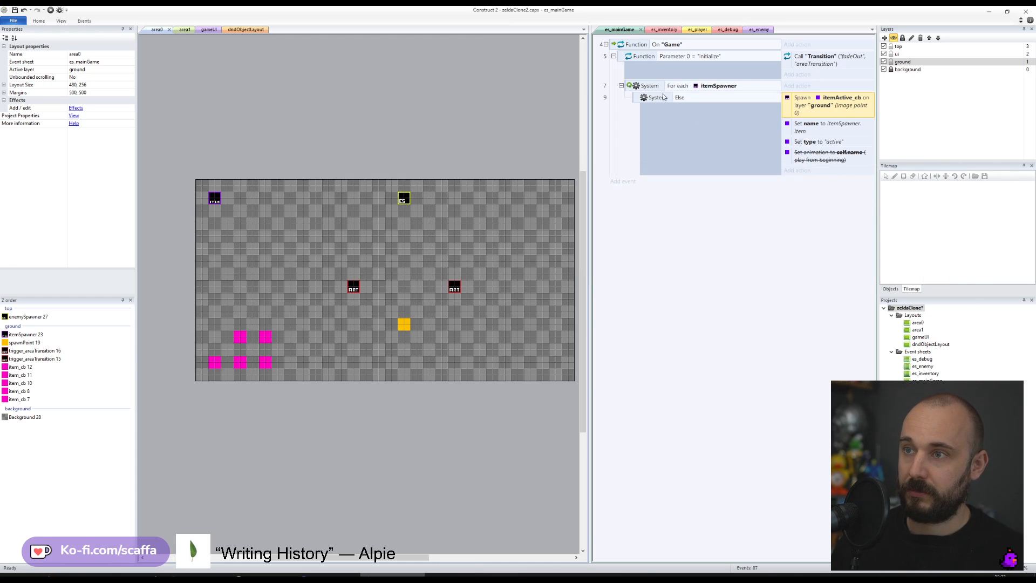
- Search the es_inventory events for references to mg0
{"action": "left_click", "coordinate": [664, 30]}
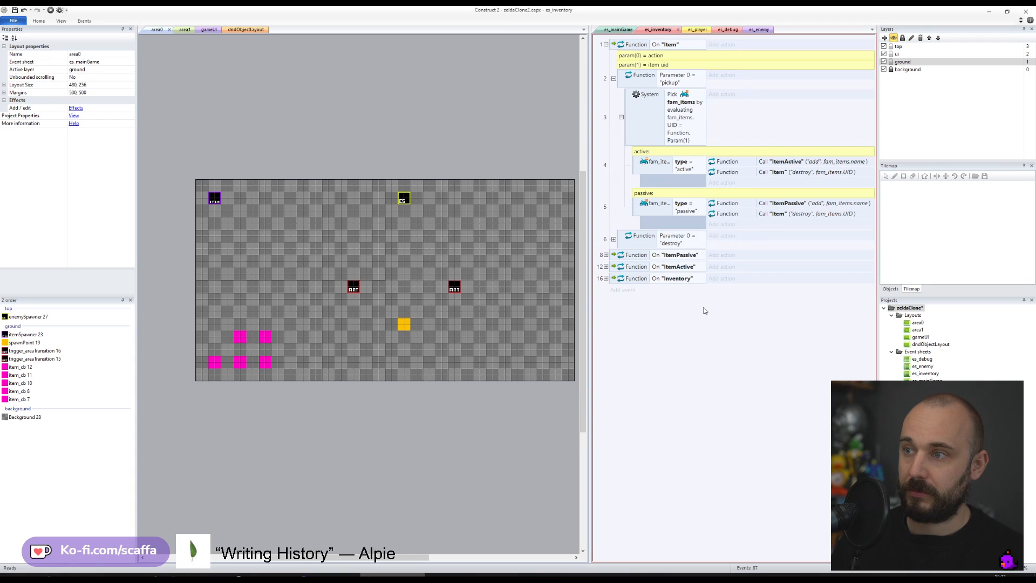
{"action": "left_click", "coordinate": [83, 21]}
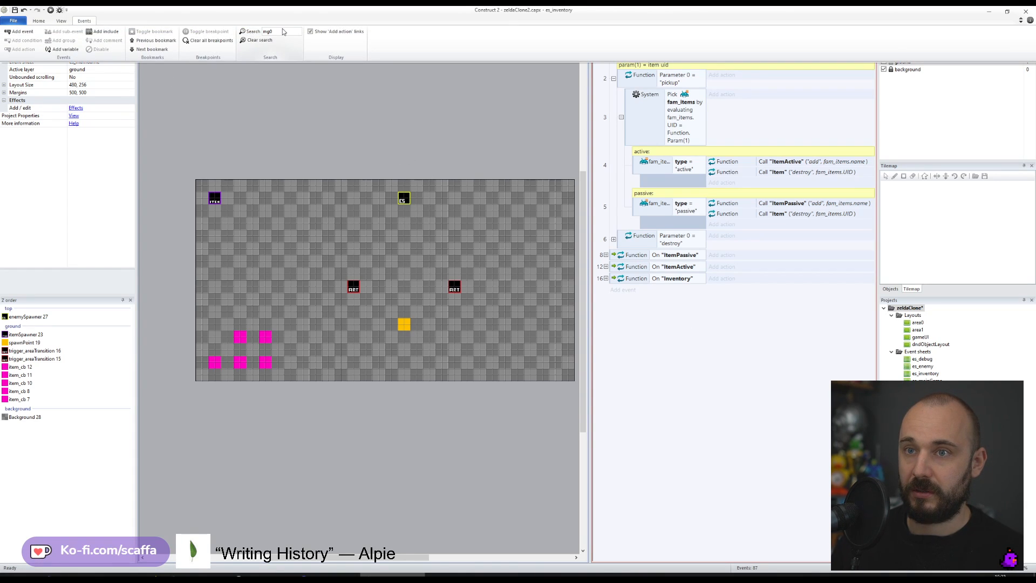
{"action": "key", "text": "Return"}
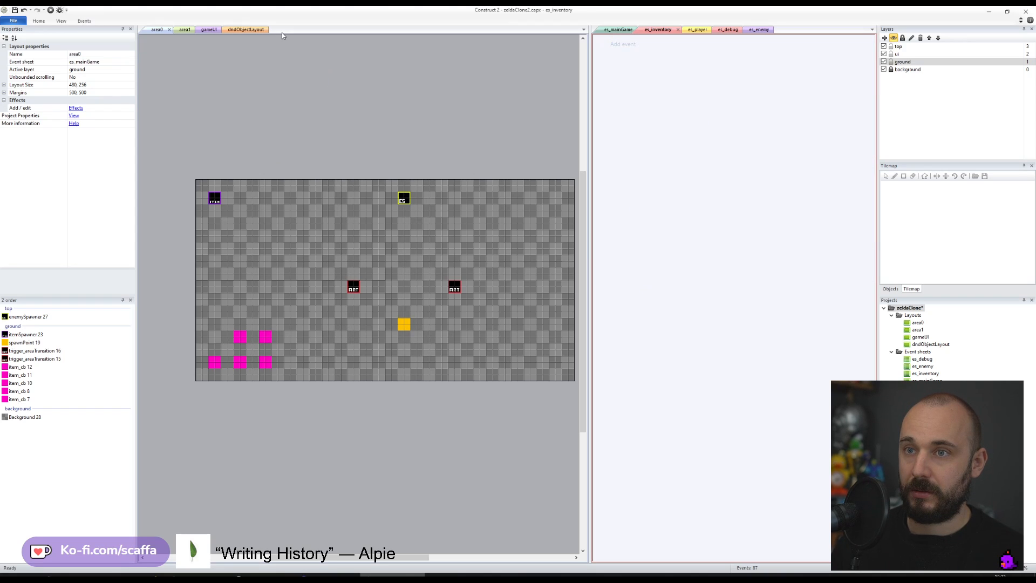
- Search the es_player events for mg0 and set the layer of the player_cb create action to "ground"
{"action": "left_click", "coordinate": [697, 30]}
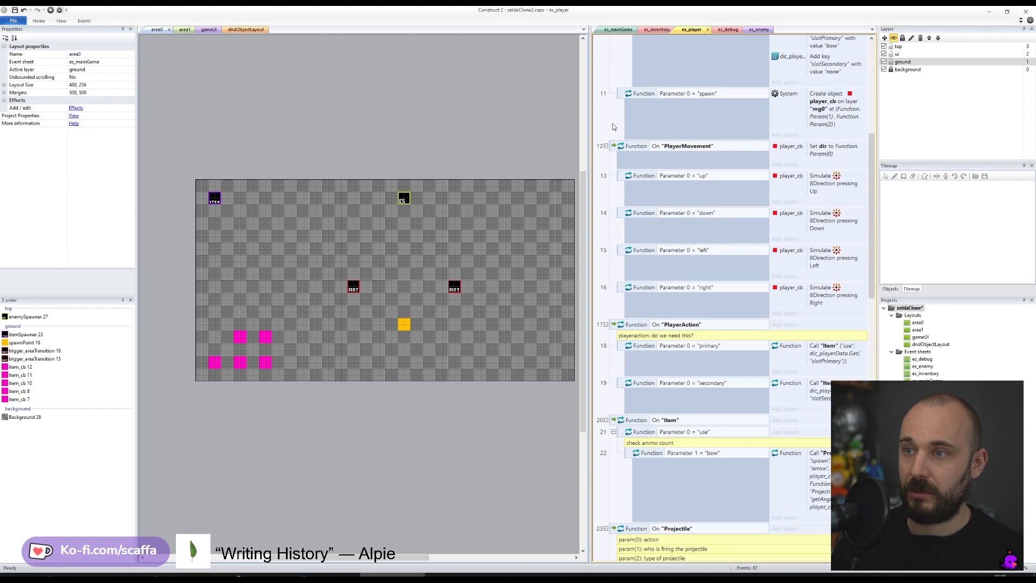
{"action": "left_click", "coordinate": [87, 21]}
{"action": "left_click", "coordinate": [282, 31]}
{"action": "key", "text": "Return"}
{"action": "double_click", "coordinate": [798, 81]}
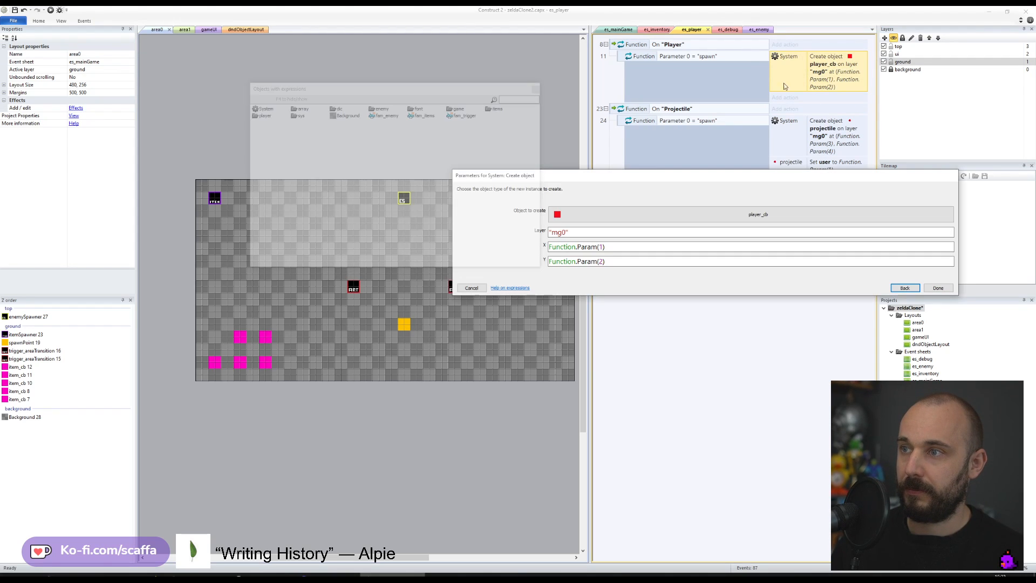
{"action": "double_click", "coordinate": [559, 232]}
{"action": "type", "text": "ground"}
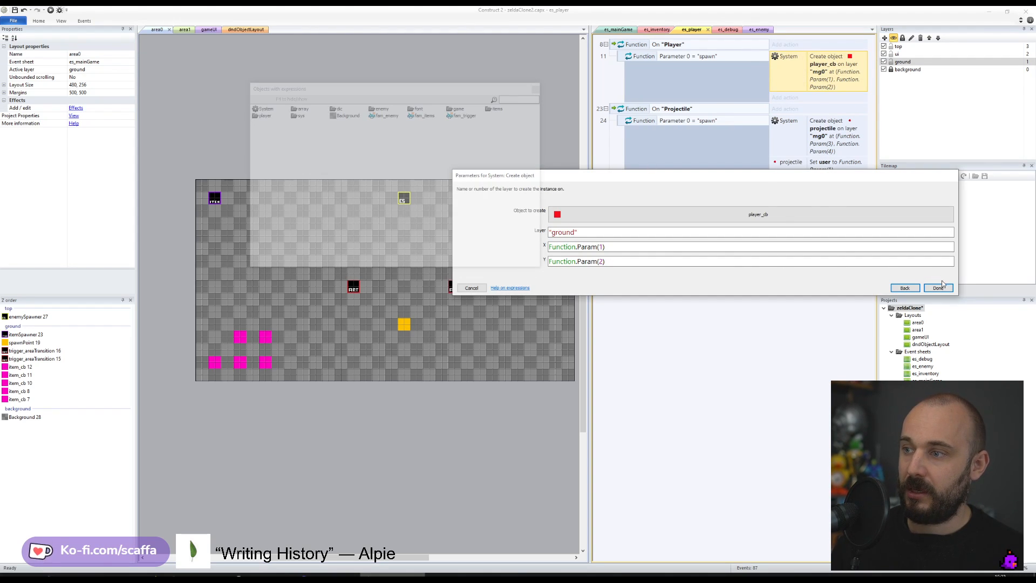
{"action": "left_click", "coordinate": [938, 288]}
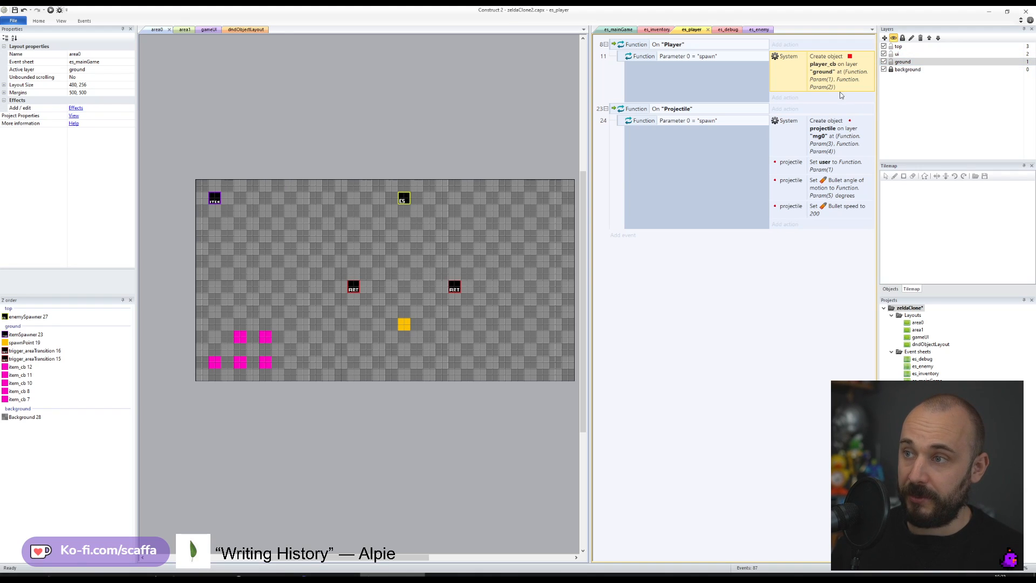
- Set the layer of the projectile create action in es_player to "ground"
{"action": "double_click", "coordinate": [810, 142]}
{"action": "double_click", "coordinate": [560, 232]}
{"action": "type", "text": "ground"}
{"action": "left_click", "coordinate": [938, 287]}
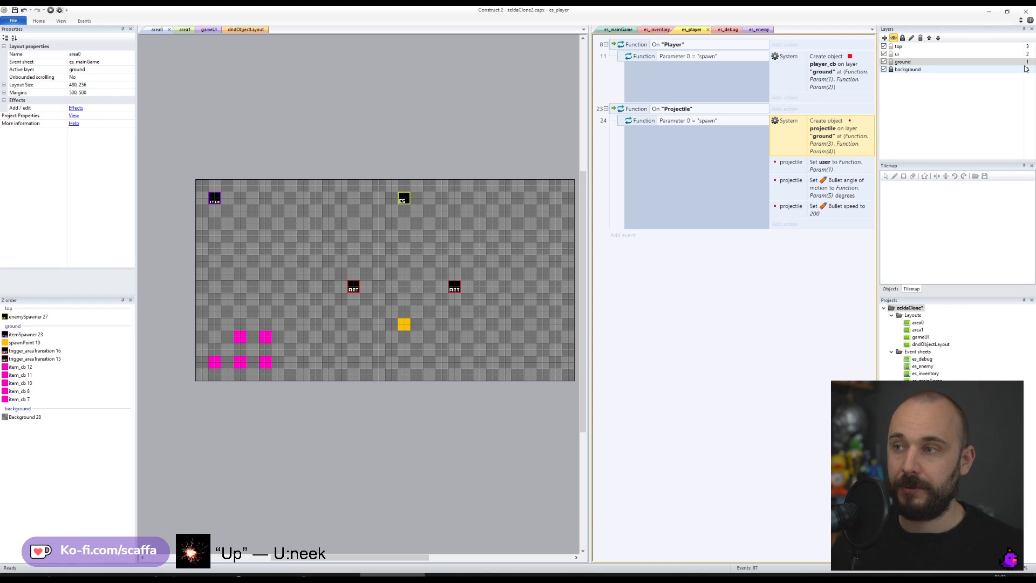
{"action": "left_click", "coordinate": [924, 80]}
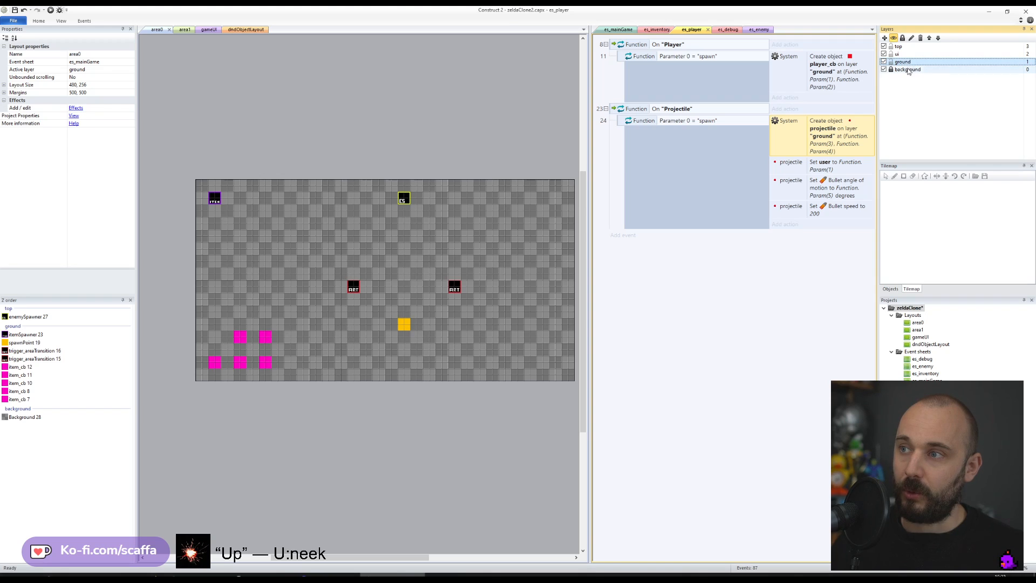
{"action": "left_click", "coordinate": [909, 70]}
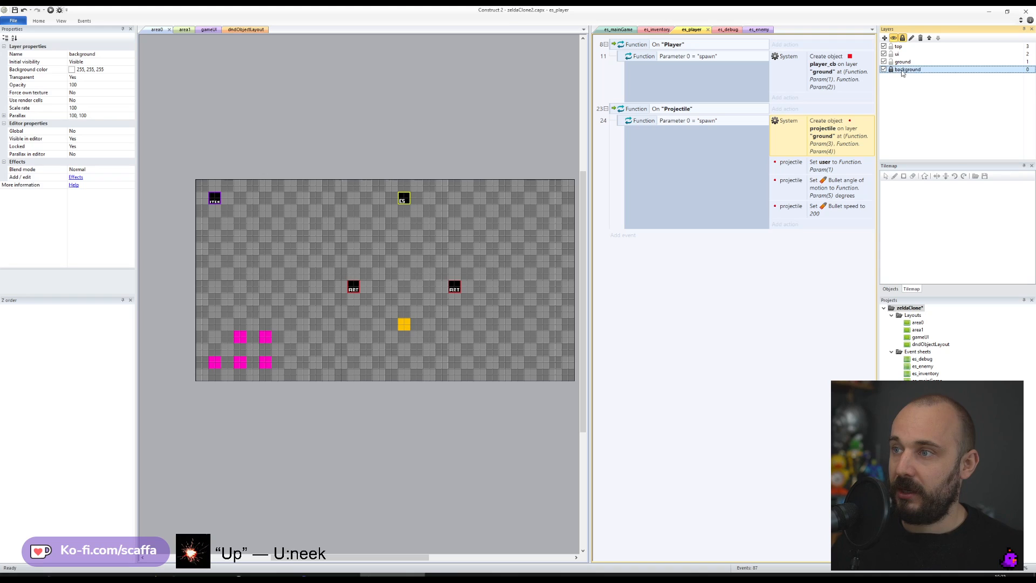
{"action": "left_click", "coordinate": [898, 54]}
{"action": "left_click_drag", "start_coordinate": [899, 55], "coordinate": [899, 65]}
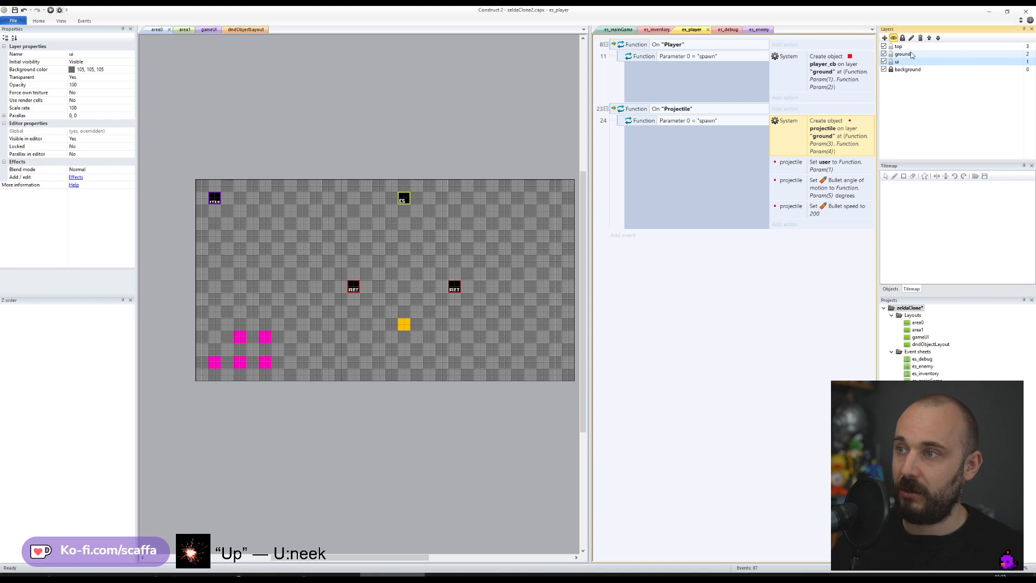
{"action": "left_click_drag", "start_coordinate": [928, 61], "coordinate": [926, 53]}
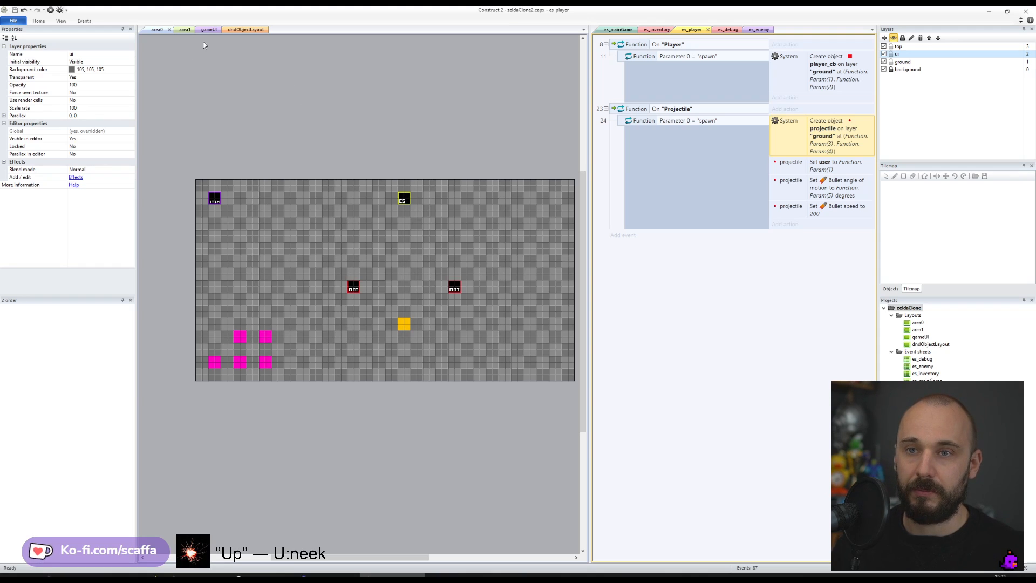
- Move area1's pink item and both area-transition triggers inward, with the right-hand trigger at 328, 184, and save the project from area0
{"action": "left_click", "coordinate": [178, 30]}
{"action": "left_click_drag", "start_coordinate": [539, 200], "coordinate": [356, 283]}
{"action": "left_click", "coordinate": [192, 374]}
{"action": "left_click_drag", "start_coordinate": [192, 375], "coordinate": [280, 336]}
{"action": "left_click_drag", "start_coordinate": [534, 372], "coordinate": [435, 335]}
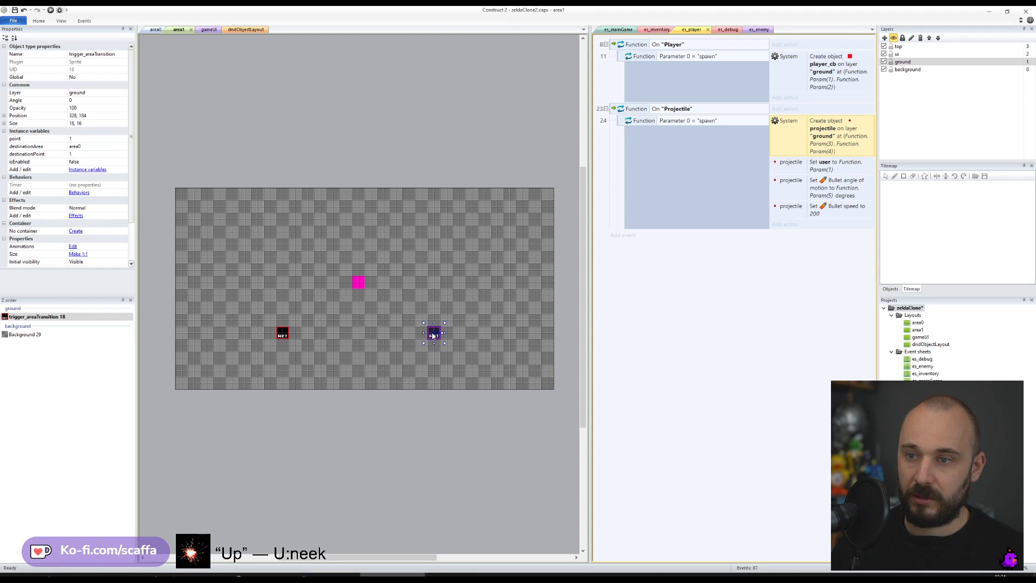
{"action": "left_click", "coordinate": [396, 147]}
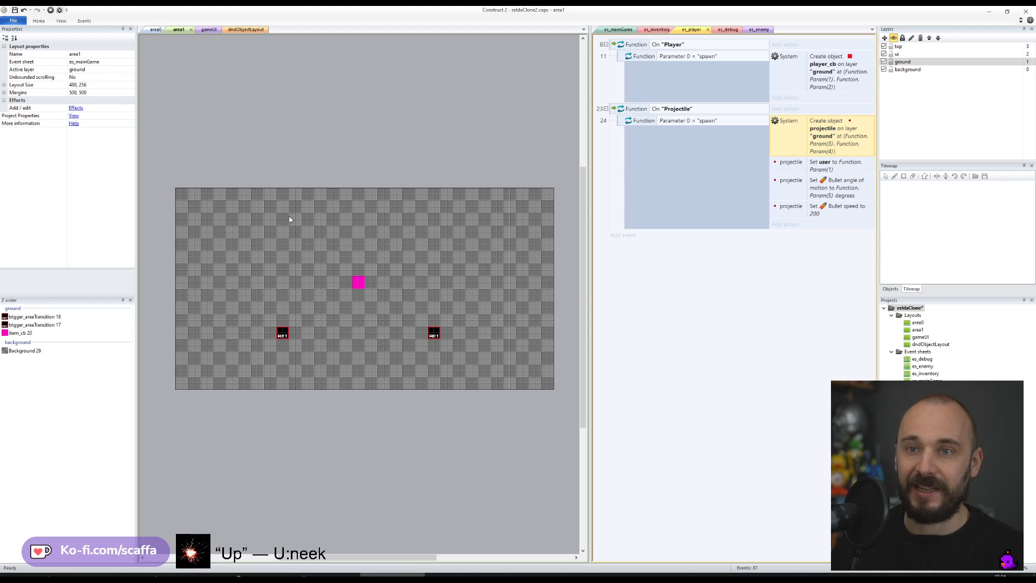
{"action": "left_click", "coordinate": [153, 30]}
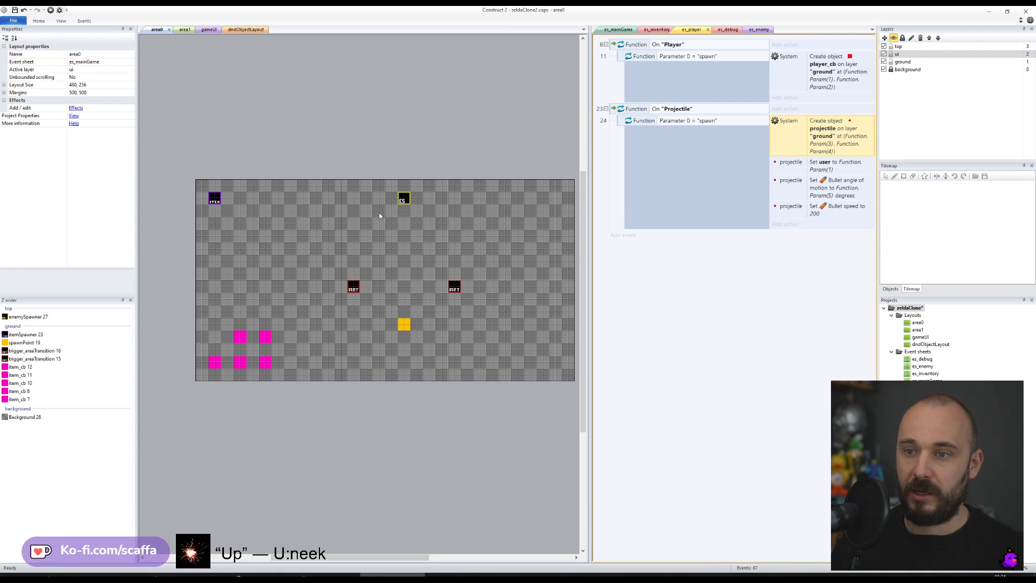
{"action": "left_click", "coordinate": [14, 10]}
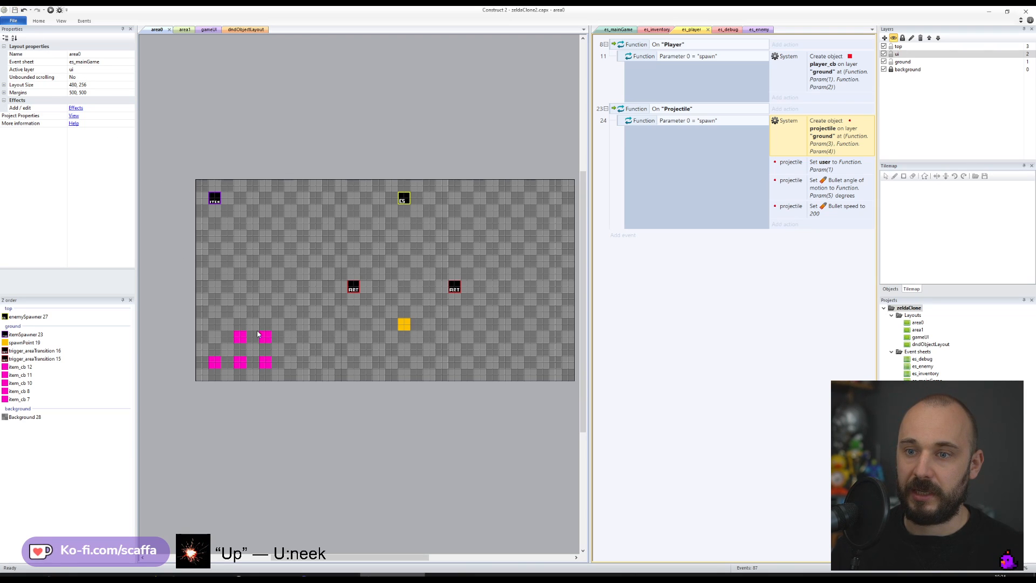
- Fill the inside of area0's spawnPoint sprite image with a black rectangle, leaving a one-pixel yellow border
{"action": "double_click", "coordinate": [404, 324]}
{"action": "scroll", "coordinate": [543, 315], "scroll_direction": "up", "scroll_amount": 10}
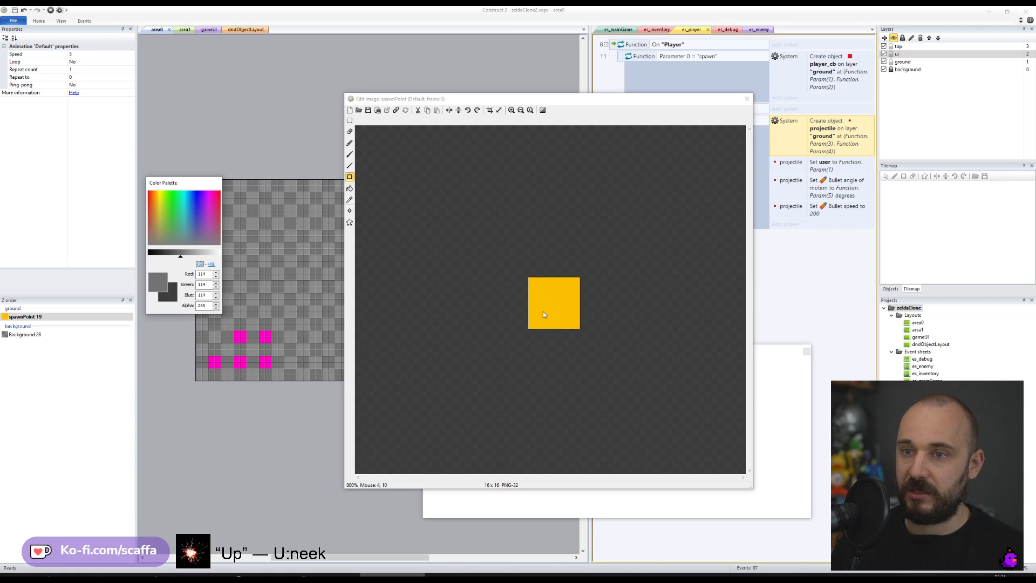
{"action": "left_click", "coordinate": [154, 254]}
{"action": "left_click_drag", "start_coordinate": [154, 256], "coordinate": [149, 256]}
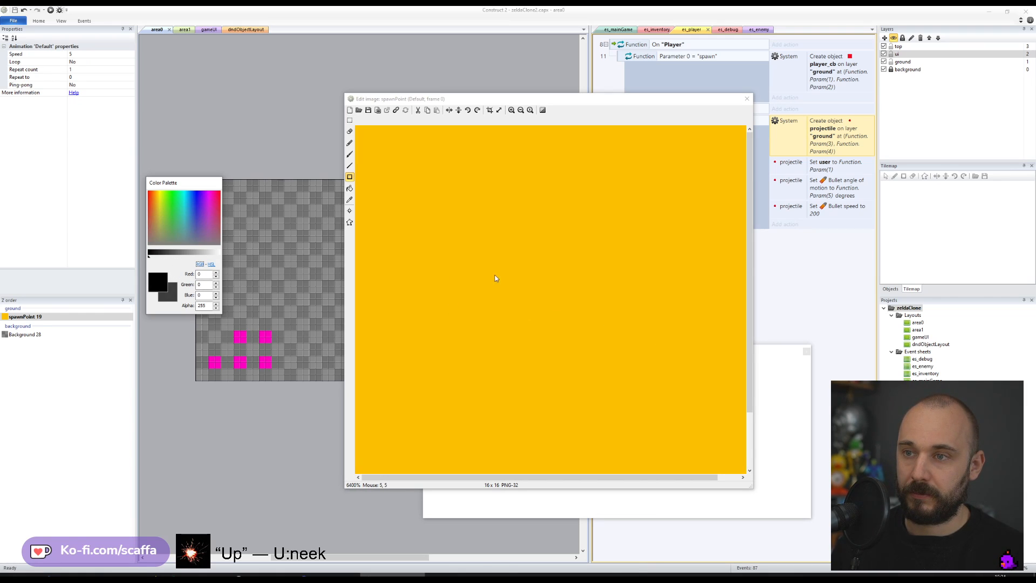
{"action": "scroll", "coordinate": [495, 275], "scroll_direction": "down", "scroll_amount": 4}
{"action": "mouse_move", "coordinate": [507, 256]}
{"action": "left_mouse_down"}
{"action": "mouse_move", "coordinate": [576, 339]}
{"action": "mouse_move", "coordinate": [596, 347]}
{"action": "left_mouse_up"}
{"action": "key", "text": "ctrl+z"}
{"action": "key", "text": "ctrl+z"}
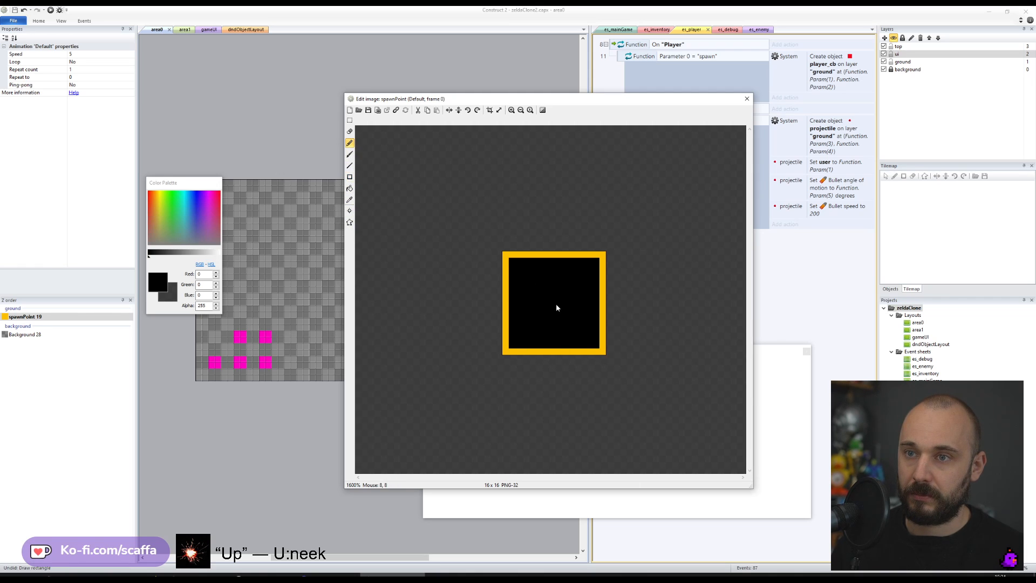
- Draw the white pixel letters "SP" in the lower left of the spawnPoint image with the Pencil tool
{"action": "left_click_drag", "start_coordinate": [162, 254], "coordinate": [252, 253]}
{"action": "scroll", "coordinate": [522, 334], "scroll_direction": "up", "scroll_amount": 1, "text": "ctrl"}
{"action": "scroll", "coordinate": [521, 337], "scroll_direction": "up", "scroll_amount": 1, "text": "ctrl"}
{"action": "scroll", "coordinate": [519, 339], "scroll_direction": "down", "scroll_amount": 1, "text": "ctrl"}
{"action": "mouse_move", "coordinate": [487, 337]}
{"action": "left_mouse_down"}
{"action": "mouse_move", "coordinate": [507, 336]}
{"action": "mouse_move", "coordinate": [505, 364]}
{"action": "left_mouse_up"}
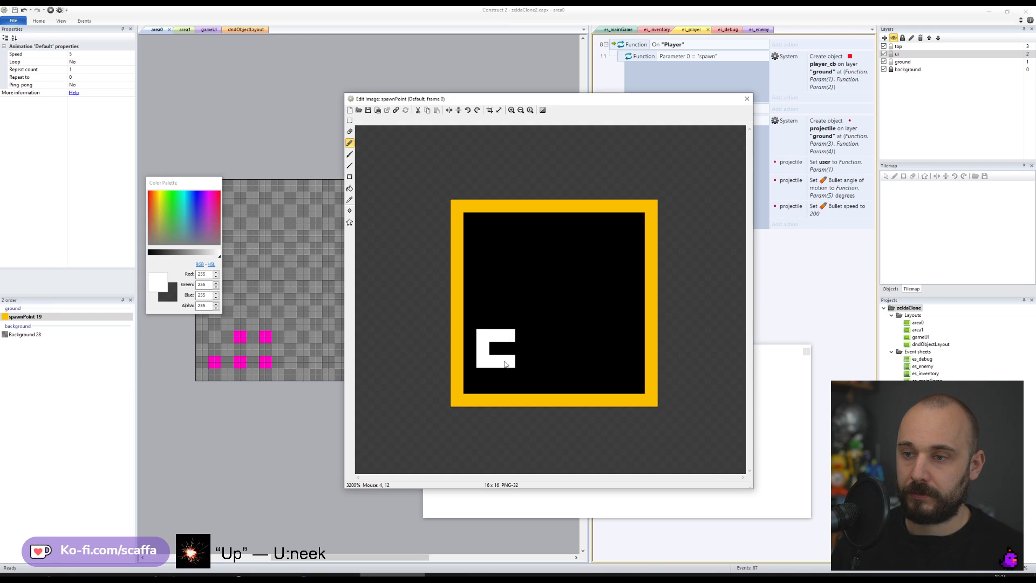
{"action": "mouse_move", "coordinate": [503, 324]}
{"action": "left_mouse_down"}
{"action": "mouse_move", "coordinate": [484, 350]}
{"action": "mouse_move", "coordinate": [509, 367]}
{"action": "mouse_move", "coordinate": [482, 373]}
{"action": "left_mouse_up"}
{"action": "mouse_move", "coordinate": [532, 323]}
{"action": "left_mouse_down"}
{"action": "mouse_move", "coordinate": [534, 377]}
{"action": "mouse_move", "coordinate": [557, 322]}
{"action": "left_mouse_up"}
{"action": "left_click_drag", "start_coordinate": [562, 348], "coordinate": [548, 345]}
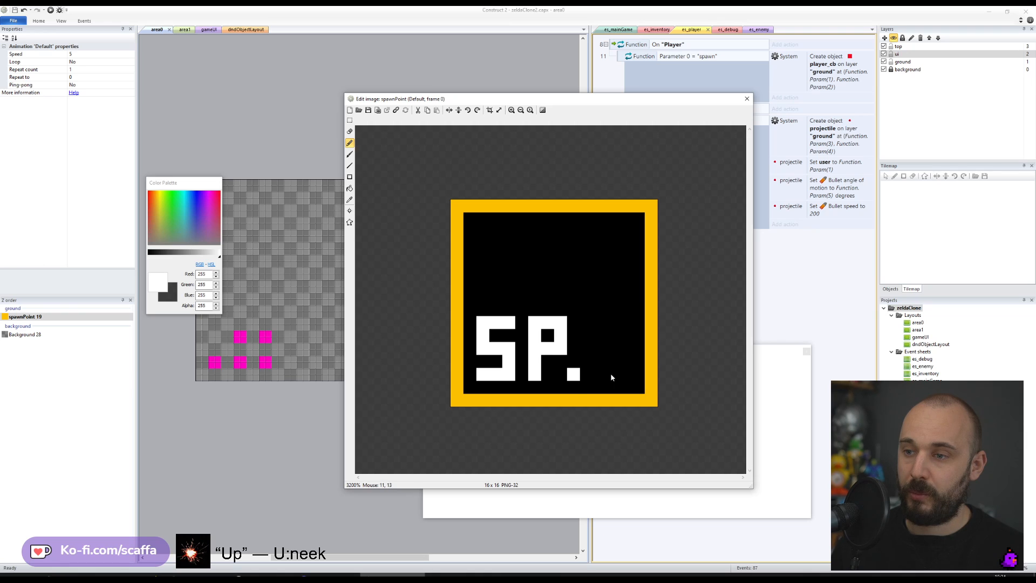
- Redraw the white dot one pixel clear of the letters "SP", close the spawnPoint image and save the project
{"action": "key", "text": "ctrl+z"}
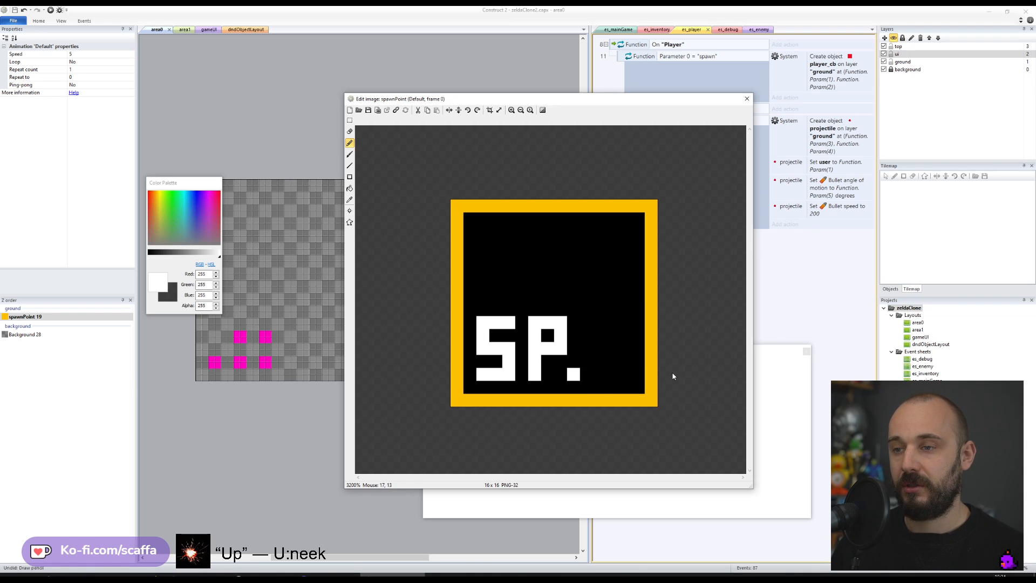
{"action": "key", "text": "ctrl+z"}
{"action": "left_click", "coordinate": [573, 374]}
{"action": "key", "text": "ctrl+z"}
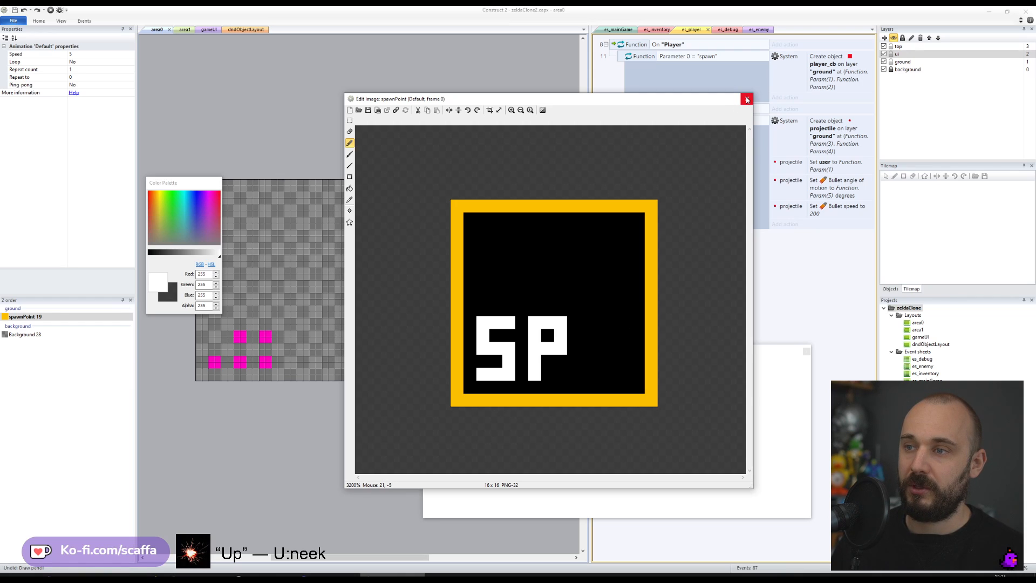
{"action": "left_click", "coordinate": [573, 374]}
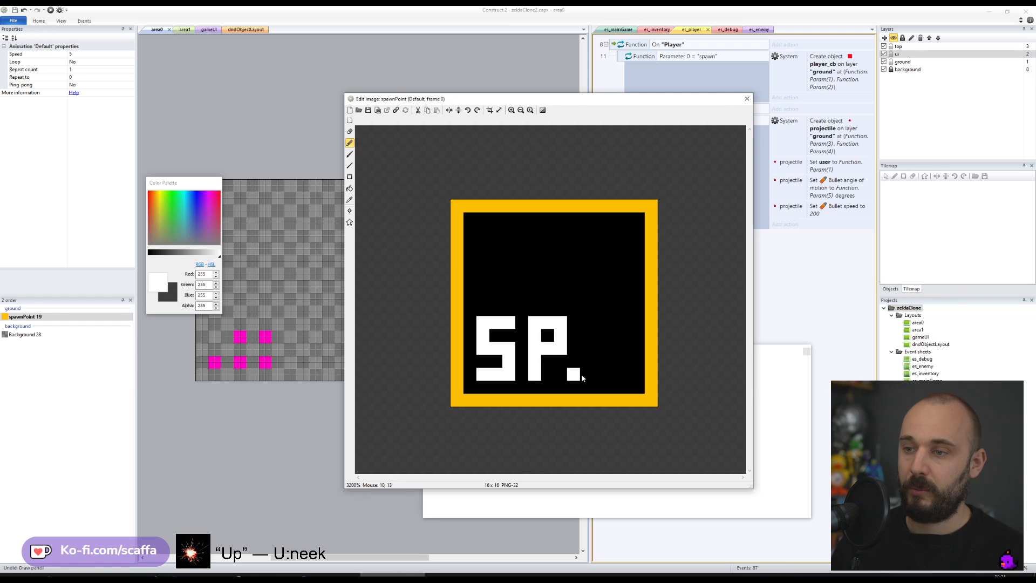
{"action": "key", "text": "ctrl+z"}
{"action": "left_click", "coordinate": [586, 374]}
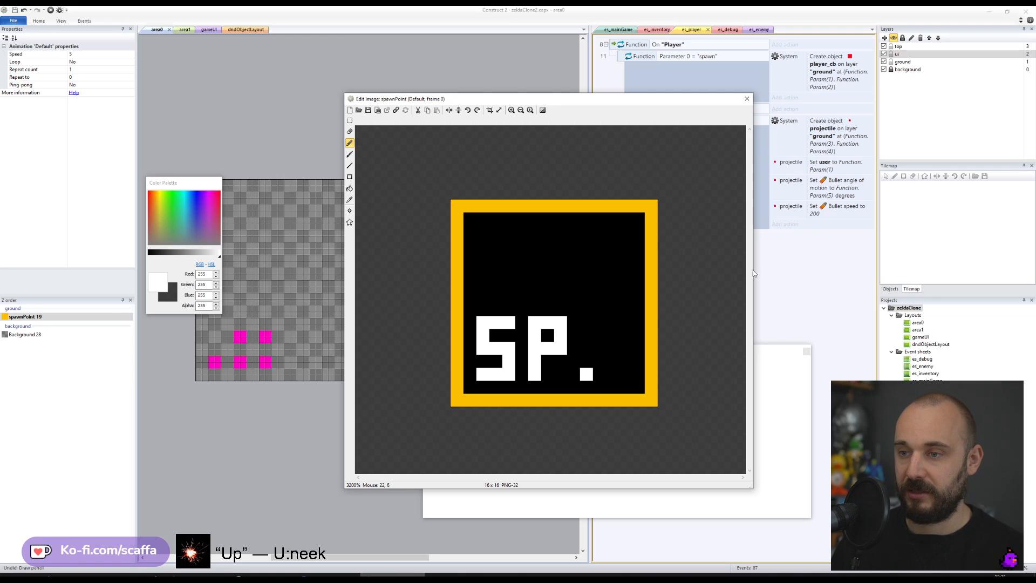
{"action": "left_click", "coordinate": [747, 99]}
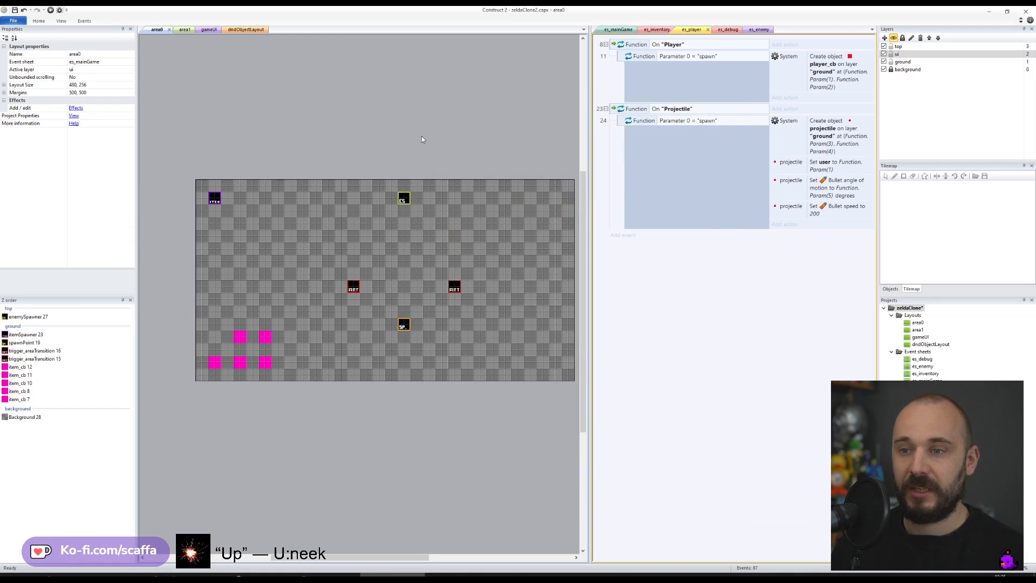
{"action": "left_click", "coordinate": [15, 10]}
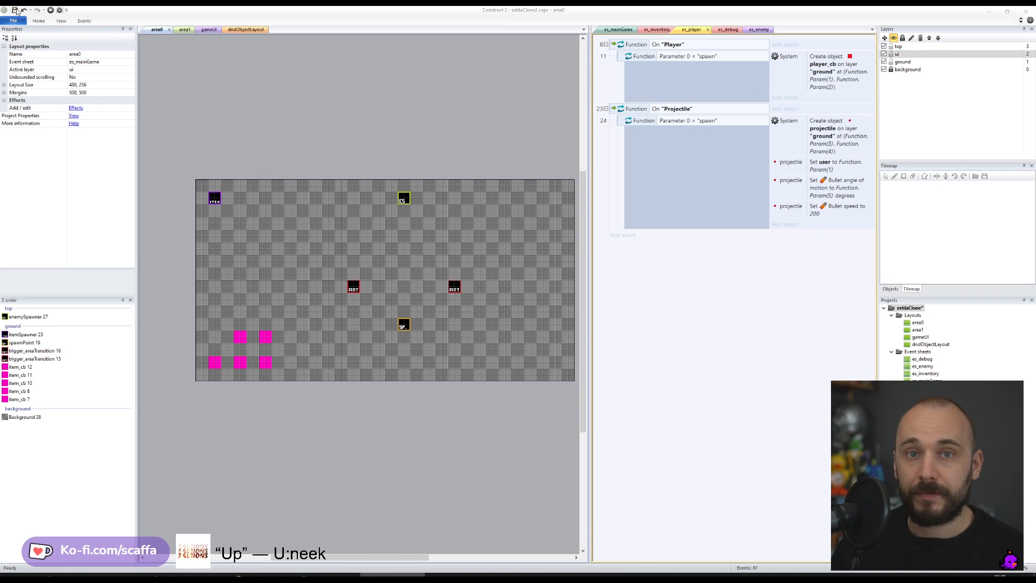
- Draw a black 14 x 14 rectangle inside the item_cb sprite image, leaving a one-pixel pink border
{"action": "double_click", "coordinate": [265, 336]}
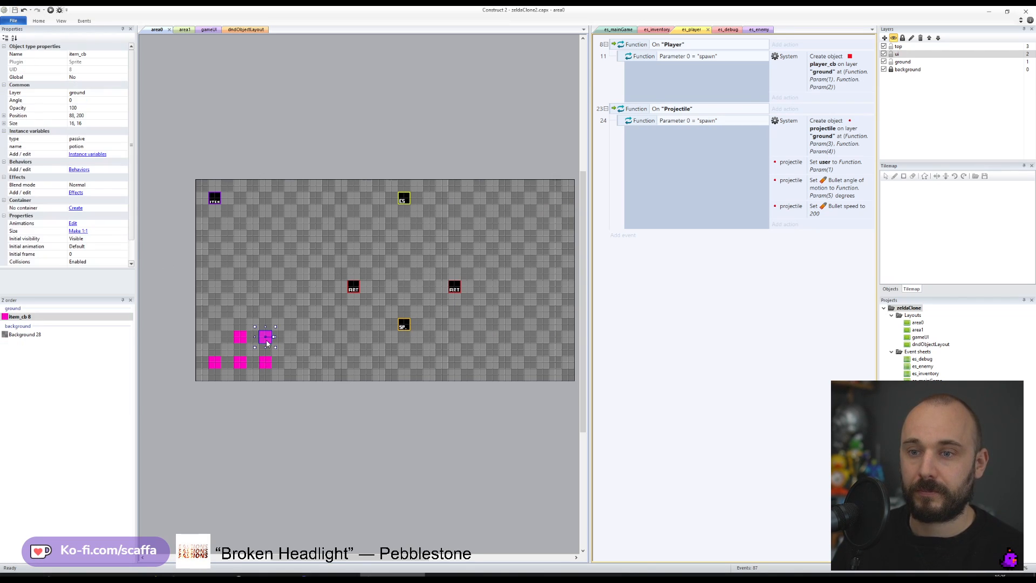
{"action": "scroll", "coordinate": [551, 290], "scroll_direction": "up", "scroll_amount": 3}
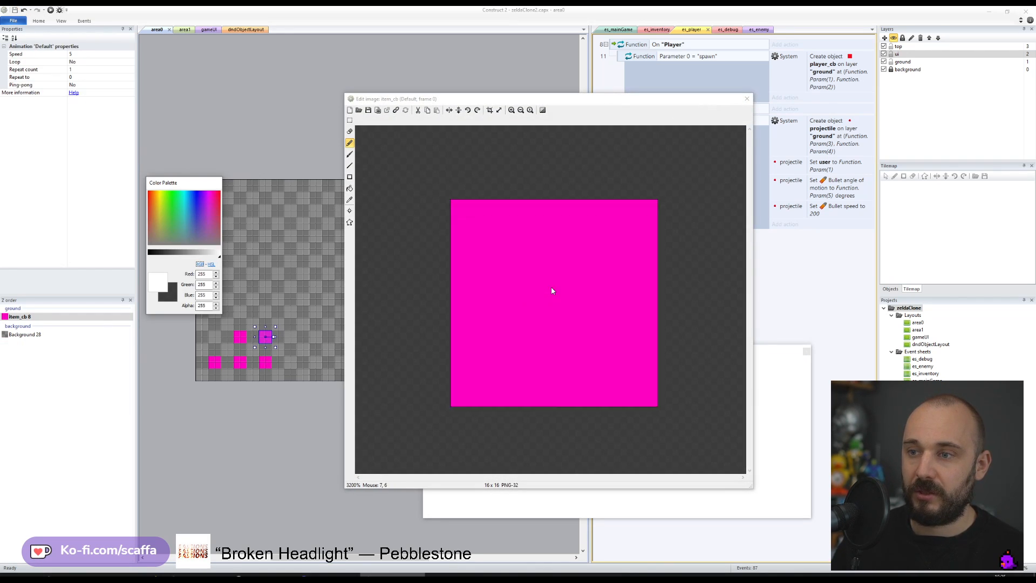
{"action": "left_click", "coordinate": [350, 176]}
{"action": "left_click", "coordinate": [149, 252]}
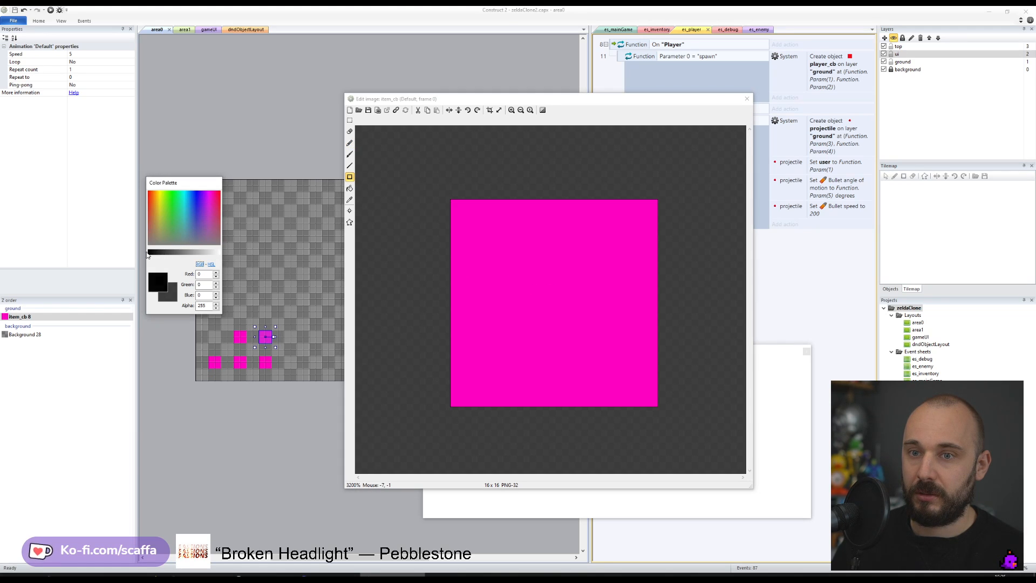
{"action": "left_click_drag", "start_coordinate": [464, 212], "coordinate": [637, 394]}
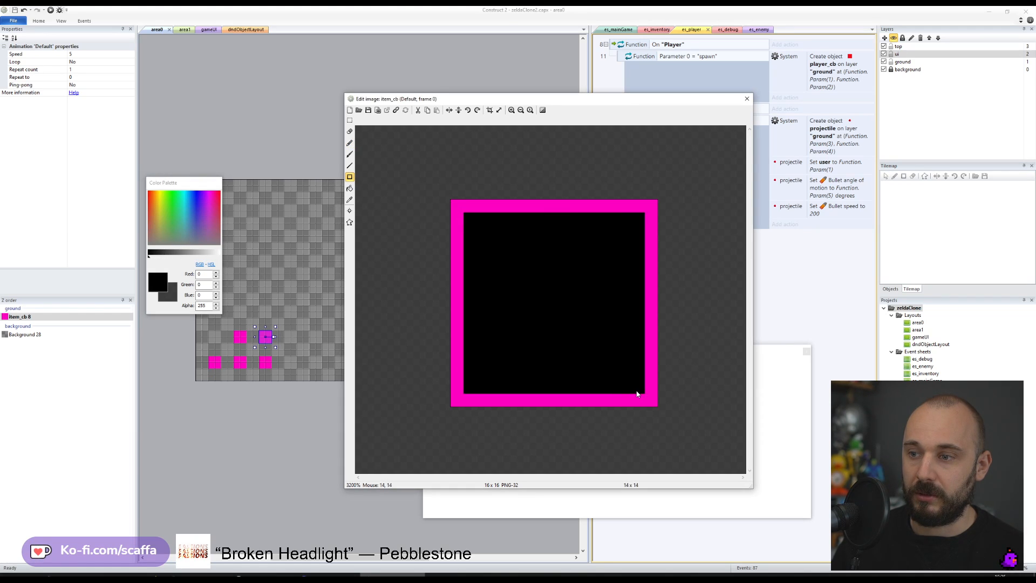
- Choose the Pencil tool with white as the drawing colour for the item_cb image
{"action": "left_click", "coordinate": [217, 252]}
{"action": "left_click", "coordinate": [349, 142]}
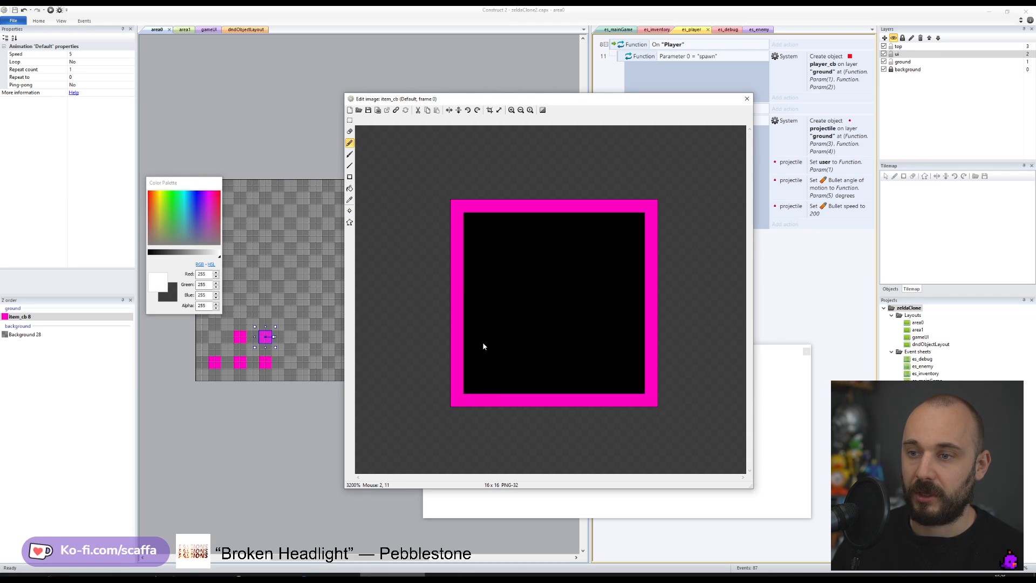
{"action": "mouse_move", "coordinate": [493, 344]}
{"action": "left_mouse_down"}
{"action": "mouse_move", "coordinate": [495, 377]}
{"action": "mouse_move", "coordinate": [505, 377]}
{"action": "left_mouse_up"}
{"action": "left_click_drag", "start_coordinate": [483, 335], "coordinate": [509, 335]}
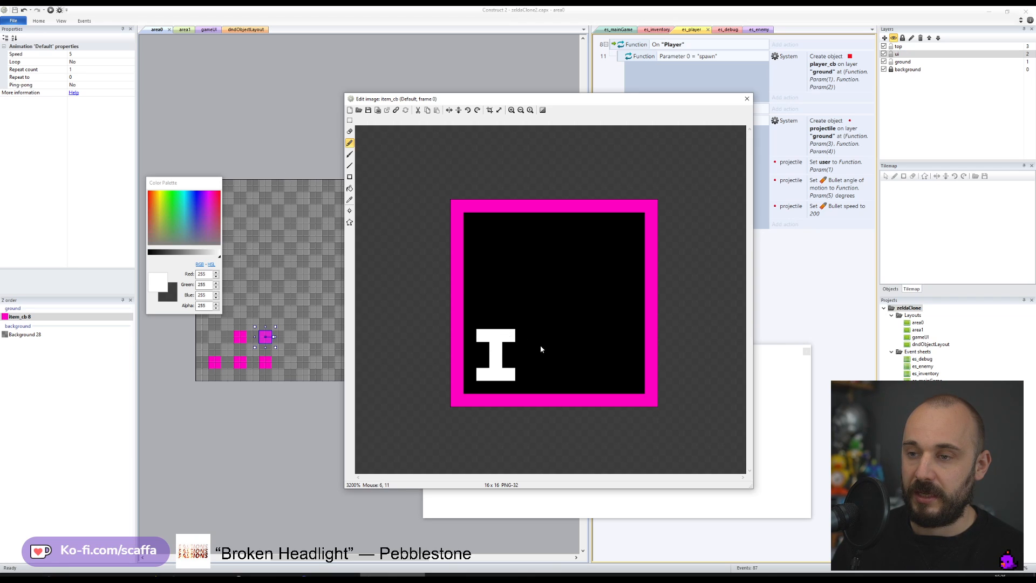
{"action": "mouse_move", "coordinate": [536, 335]}
{"action": "left_mouse_down"}
{"action": "mouse_move", "coordinate": [561, 335]}
{"action": "mouse_move", "coordinate": [550, 376]}
{"action": "left_mouse_up"}
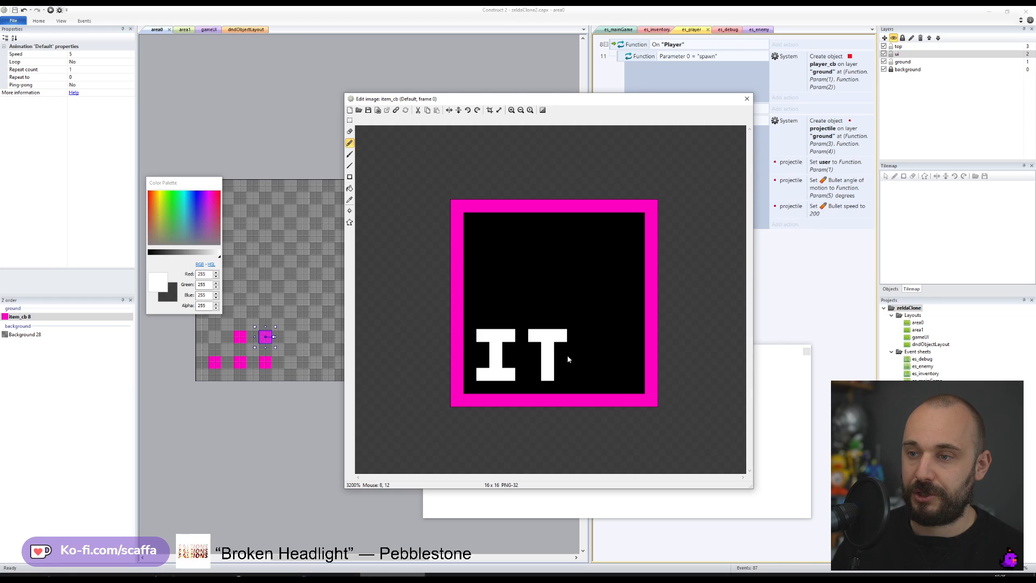
{"action": "mouse_move", "coordinate": [584, 338]}
{"action": "left_mouse_down"}
{"action": "mouse_move", "coordinate": [585, 372]}
{"action": "mouse_move", "coordinate": [601, 373]}
{"action": "left_mouse_up"}
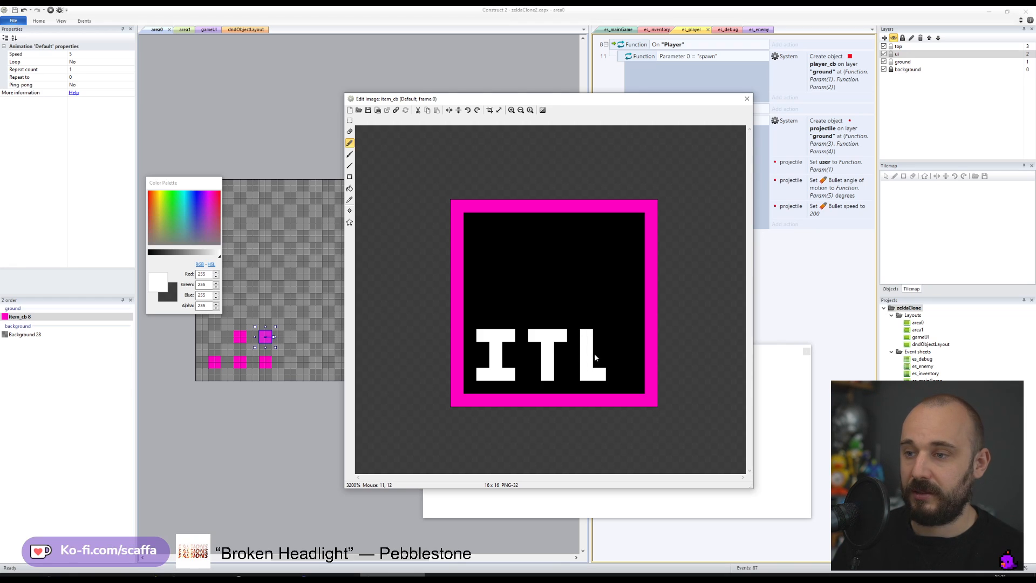
{"action": "left_click", "coordinate": [596, 351]}
{"action": "left_click", "coordinate": [598, 335]}
{"action": "key", "text": "ctrl+z"}
{"action": "key", "text": "ctrl+z"}
{"action": "key", "text": "ctrl+z"}
{"action": "key", "text": "ctrl+z"}
{"action": "key", "text": "ctrl+z"}
{"action": "key", "text": "ctrl+z"}
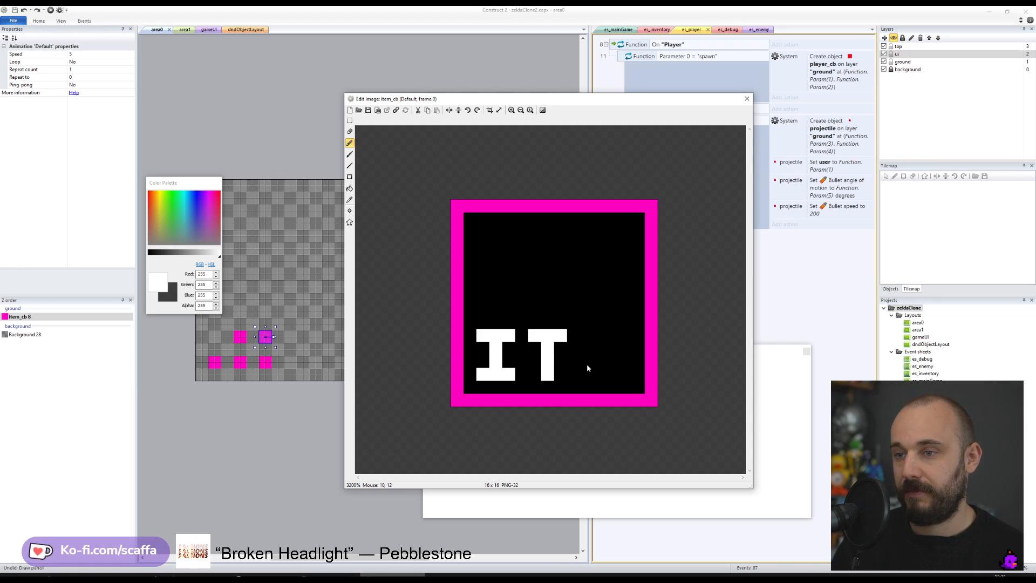
{"action": "key", "text": "ctrl+z"}
{"action": "key", "text": "ctrl+z"}
{"action": "key", "text": "ctrl+z"}
{"action": "key", "text": "ctrl+z"}
{"action": "key", "text": "ctrl+z"}
{"action": "key", "text": "ctrl+z"}
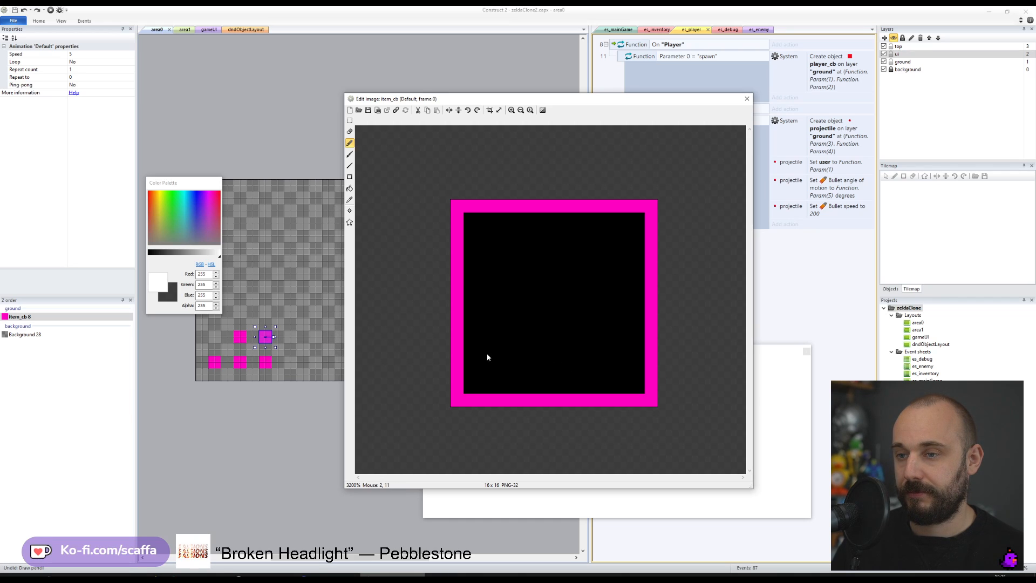
- Draw the white pixel letters "ITM" along the lower edge of the black area in the item_cb image
{"action": "left_click", "coordinate": [483, 337]}
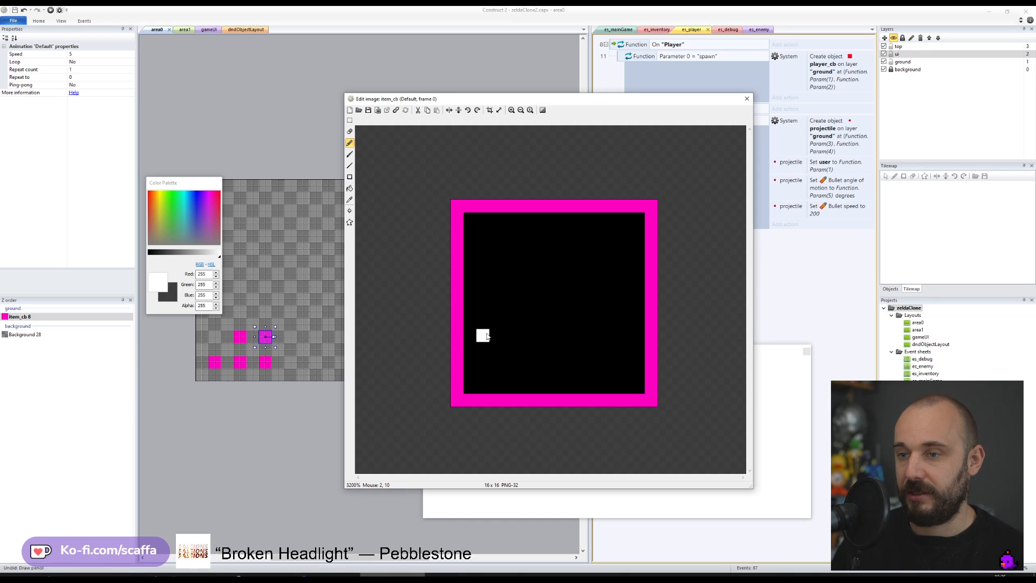
{"action": "mouse_move", "coordinate": [486, 336]}
{"action": "left_mouse_down"}
{"action": "mouse_move", "coordinate": [510, 336]}
{"action": "mouse_move", "coordinate": [483, 377]}
{"action": "mouse_move", "coordinate": [537, 335]}
{"action": "mouse_move", "coordinate": [521, 377]}
{"action": "left_mouse_up"}
{"action": "key", "text": "ctrl+z"}
{"action": "key", "text": "ctrl+z"}
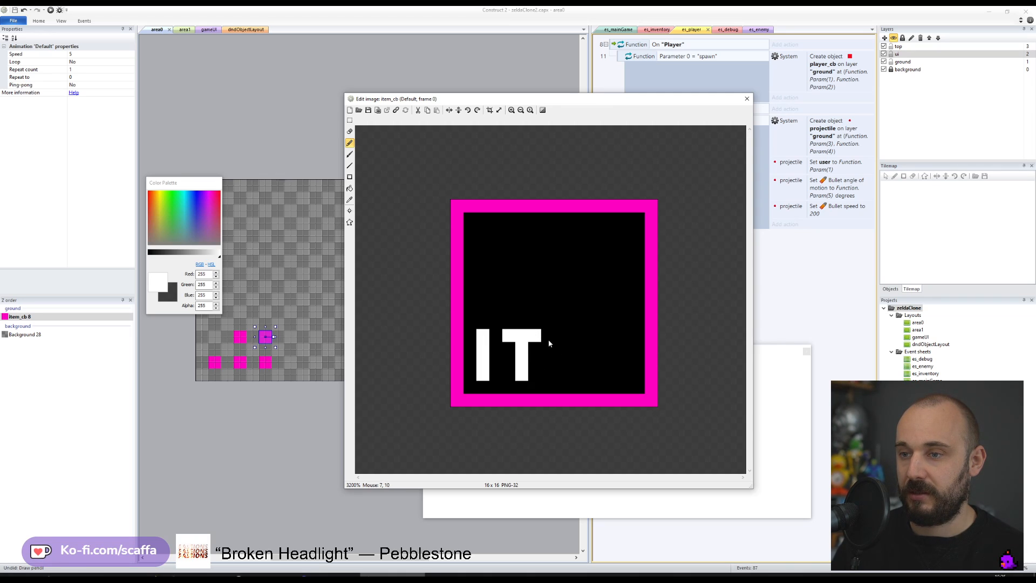
{"action": "mouse_move", "coordinate": [561, 336]}
{"action": "left_mouse_down"}
{"action": "mouse_move", "coordinate": [561, 377]}
{"action": "mouse_move", "coordinate": [572, 336]}
{"action": "mouse_move", "coordinate": [587, 374]}
{"action": "left_mouse_up"}
{"action": "left_click", "coordinate": [578, 348]}
{"action": "key", "text": "ctrl+z"}
{"action": "key", "text": "ctrl+z"}
{"action": "key", "text": "ctrl+z"}
{"action": "left_click", "coordinate": [598, 347]}
{"action": "left_click_drag", "start_coordinate": [611, 336], "coordinate": [611, 368]}
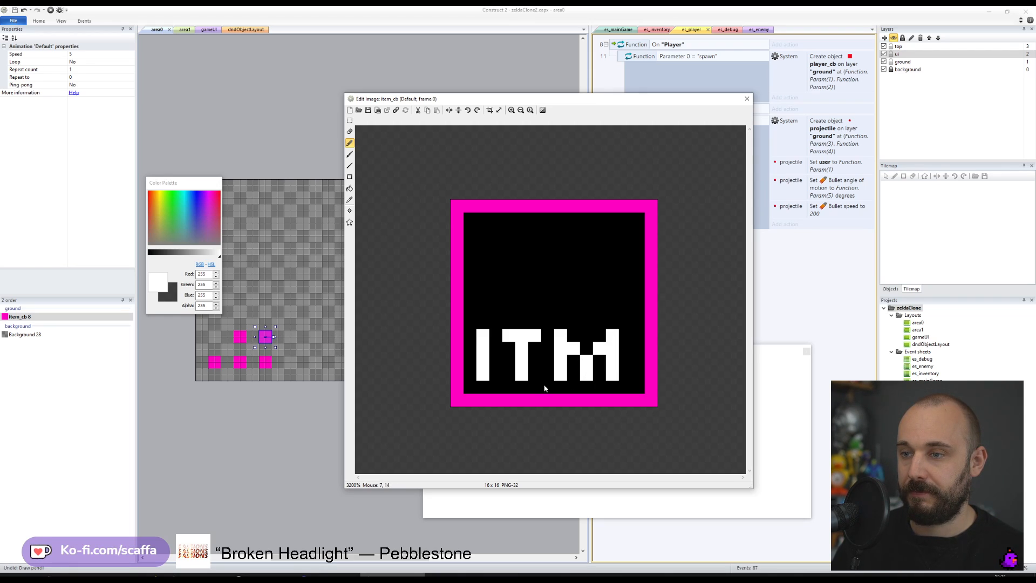
- Redraw the middle and right strokes of the letter M with a raised centre, close the item_cb image and save the project
{"action": "key", "text": "ctrl+z"}
{"action": "key", "text": "ctrl+z"}
{"action": "key", "text": "ctrl+z"}
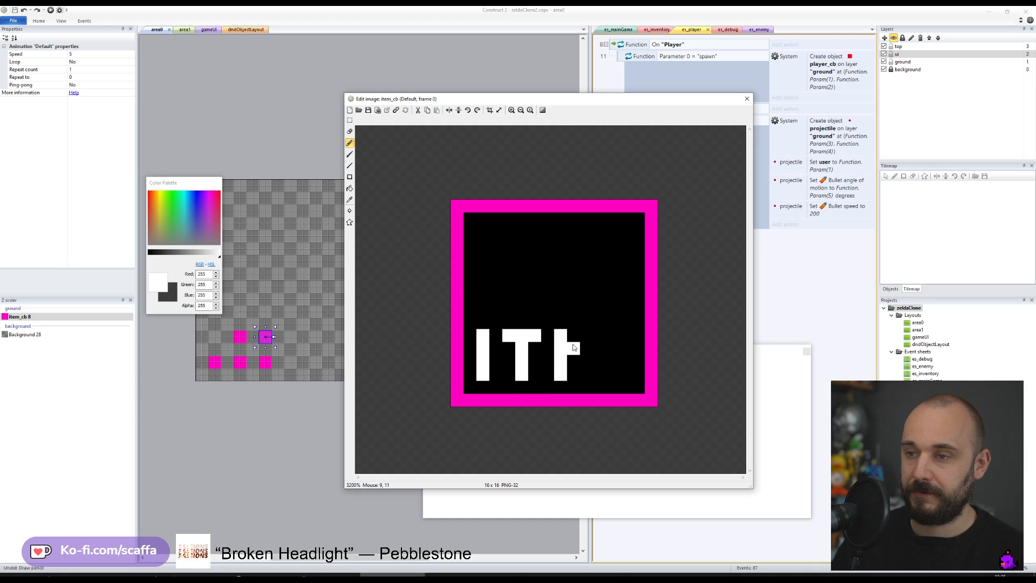
{"action": "left_click", "coordinate": [585, 370]}
{"action": "left_click_drag", "start_coordinate": [612, 336], "coordinate": [612, 376]}
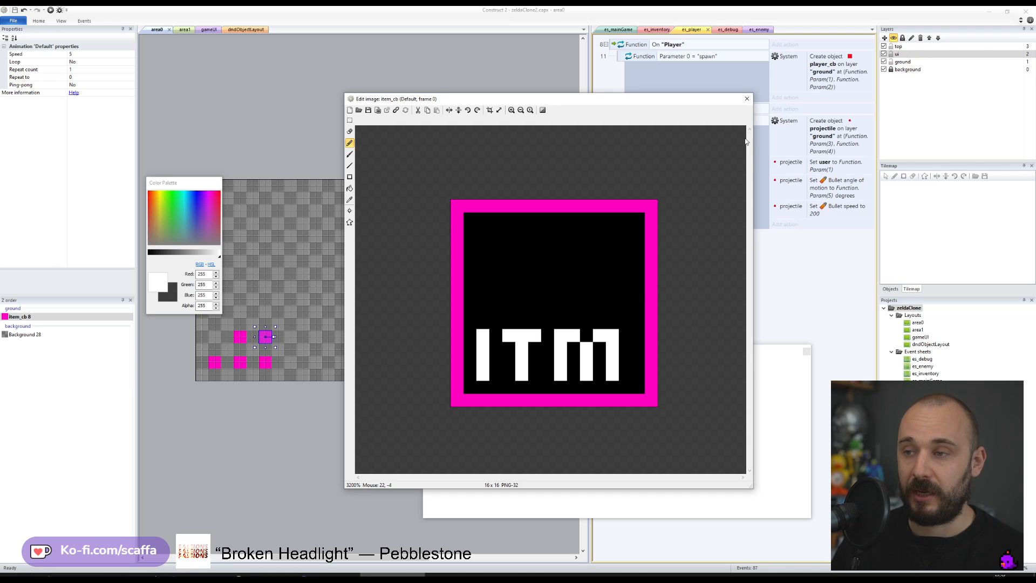
{"action": "left_click", "coordinate": [746, 98]}
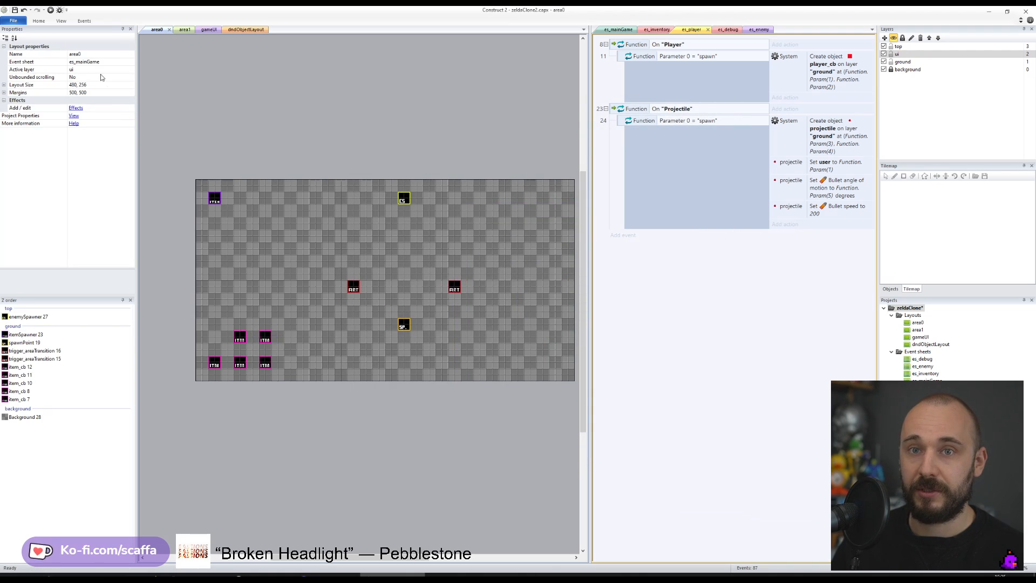
{"action": "key", "text": "ctrl+s"}
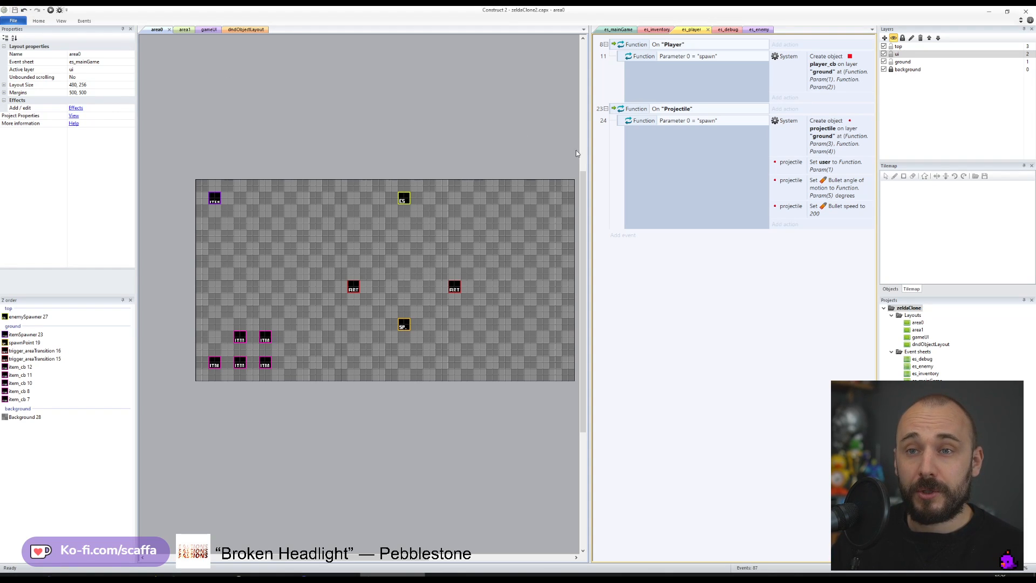
- Search the events for "mg0" and clear the search filter
{"action": "left_click_drag", "start_coordinate": [590, 171], "coordinate": [538, 172]}
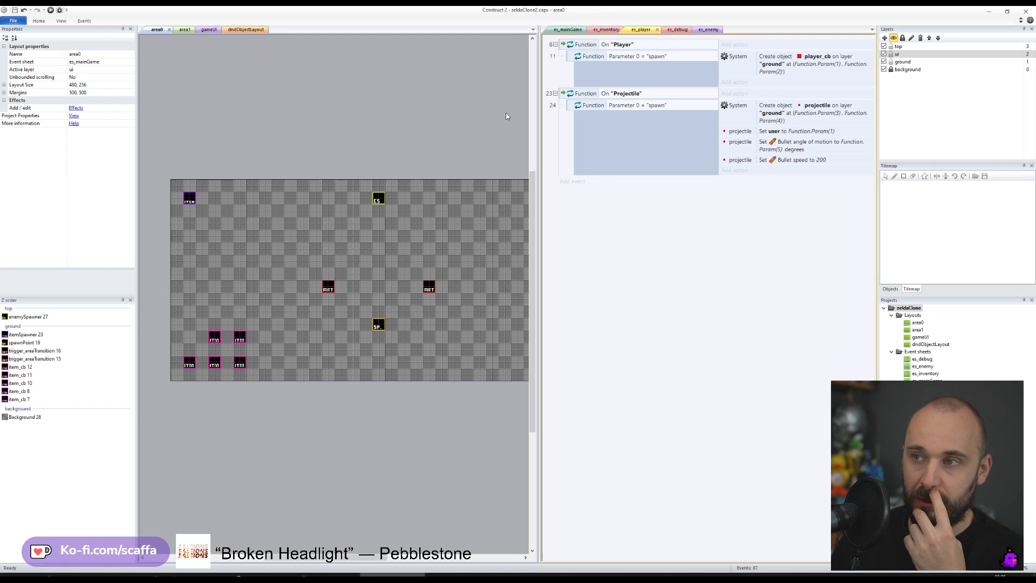
{"action": "left_click", "coordinate": [379, 196]}
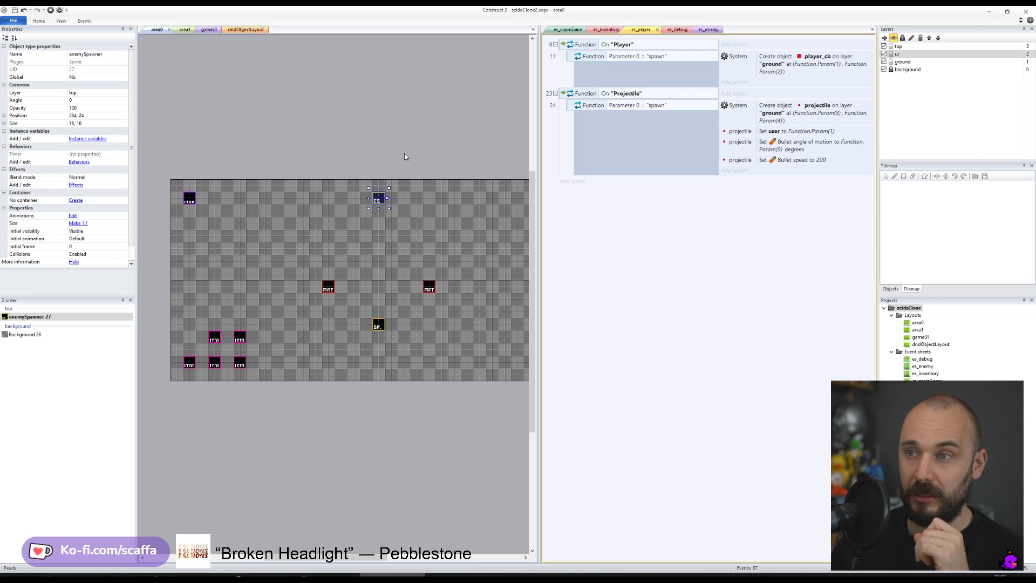
{"action": "left_click", "coordinate": [84, 21]}
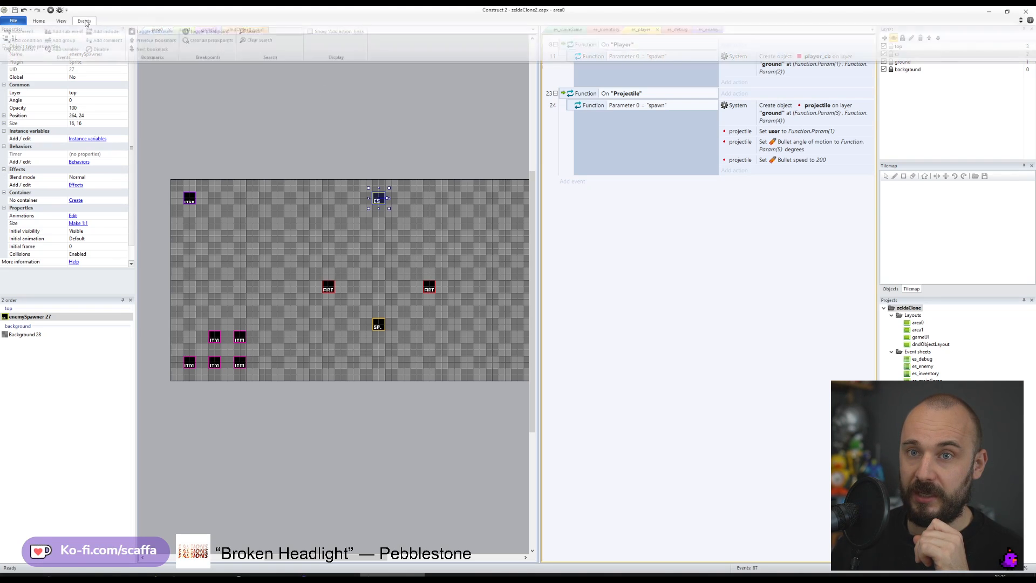
{"action": "left_click", "coordinate": [271, 33]}
{"action": "type", "text": "mg0"}
{"action": "key", "text": "Return"}
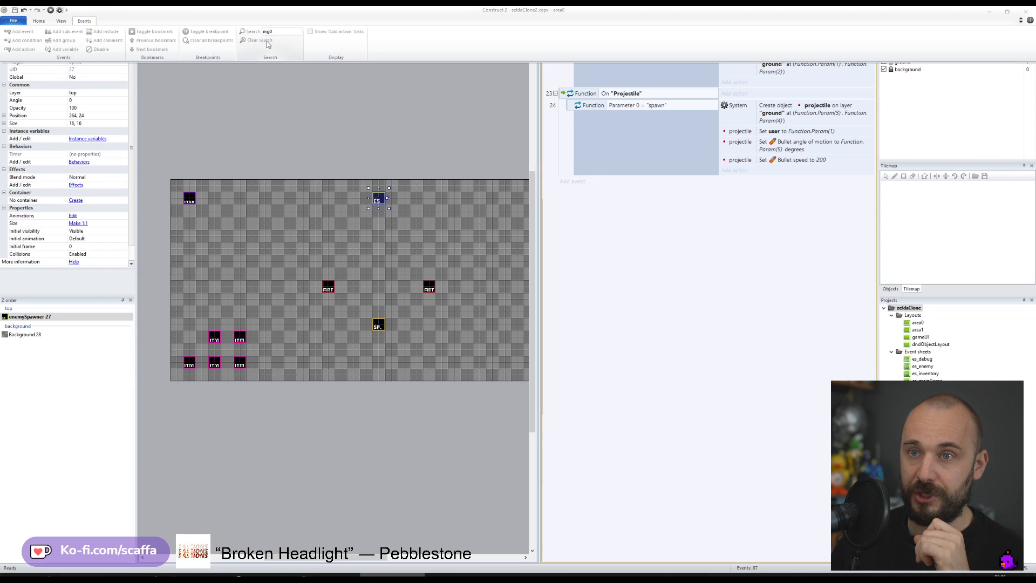
{"action": "left_click", "coordinate": [256, 41]}
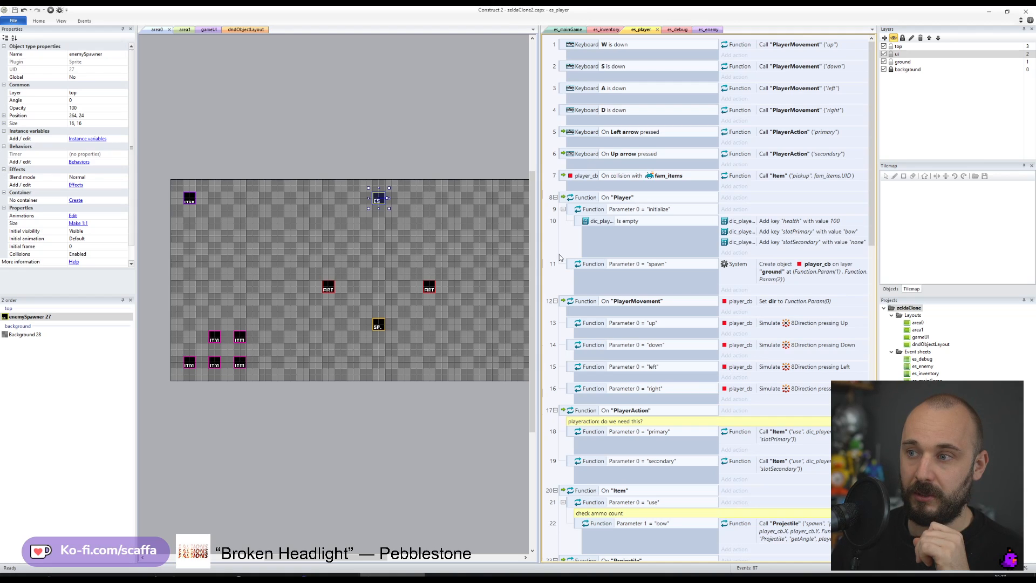
- Collapse the Player, PlayerMovement, PlayerAction, Item and Projectile function events in the es_player event sheet
{"action": "left_click", "coordinate": [570, 30]}
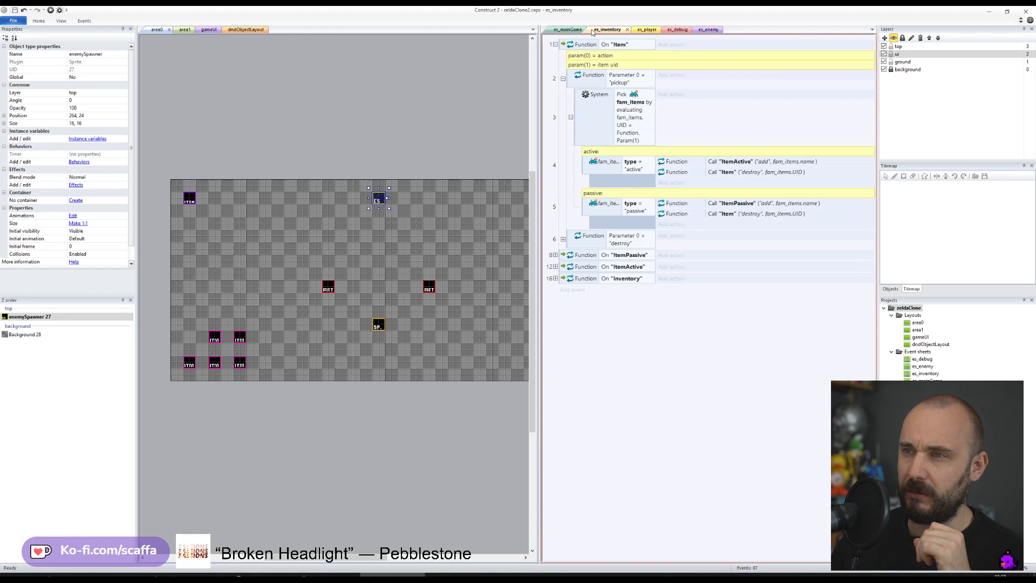
{"action": "left_click", "coordinate": [647, 30]}
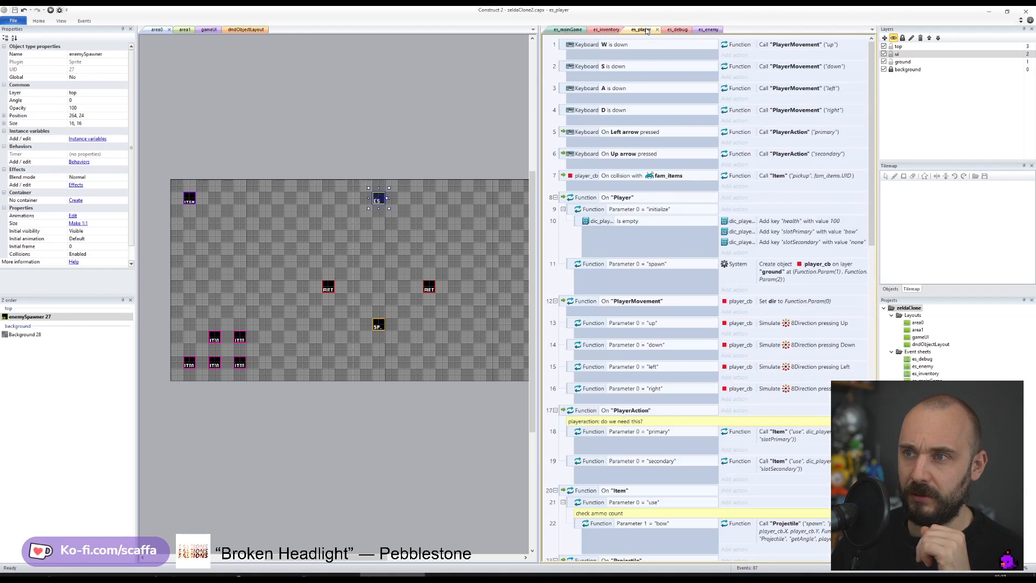
{"action": "left_click", "coordinate": [555, 198]}
{"action": "left_click", "coordinate": [555, 210]}
{"action": "left_click", "coordinate": [555, 230]}
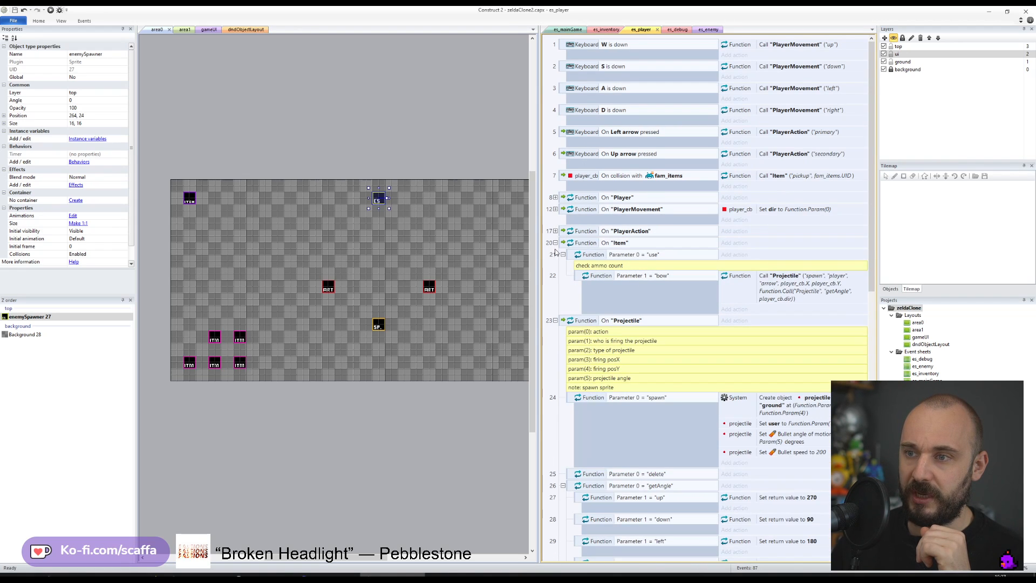
{"action": "left_click", "coordinate": [555, 242]}
{"action": "left_click", "coordinate": [555, 254]}
{"action": "left_click", "coordinate": [607, 256]}
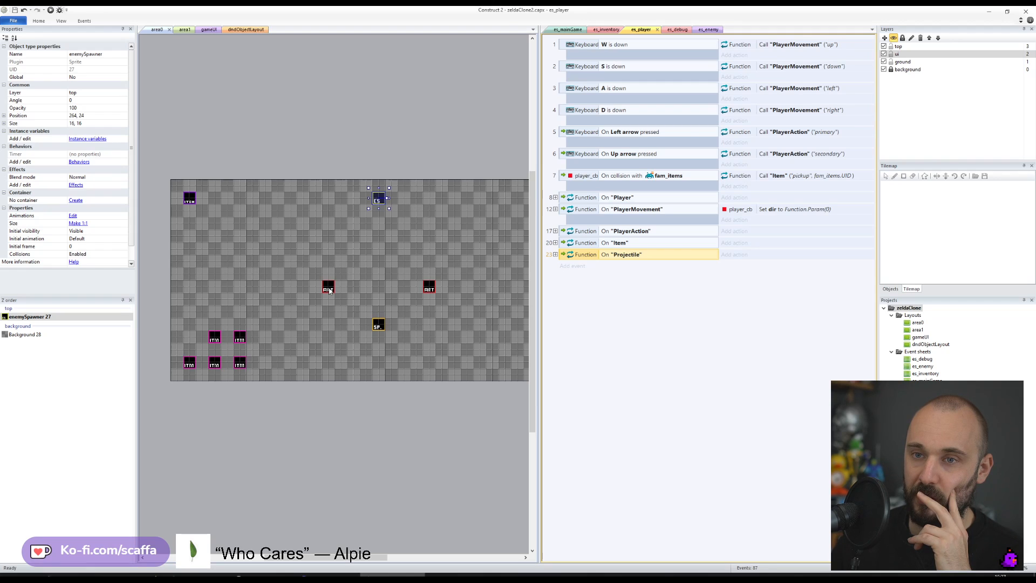
{"action": "left_click", "coordinate": [382, 185]}
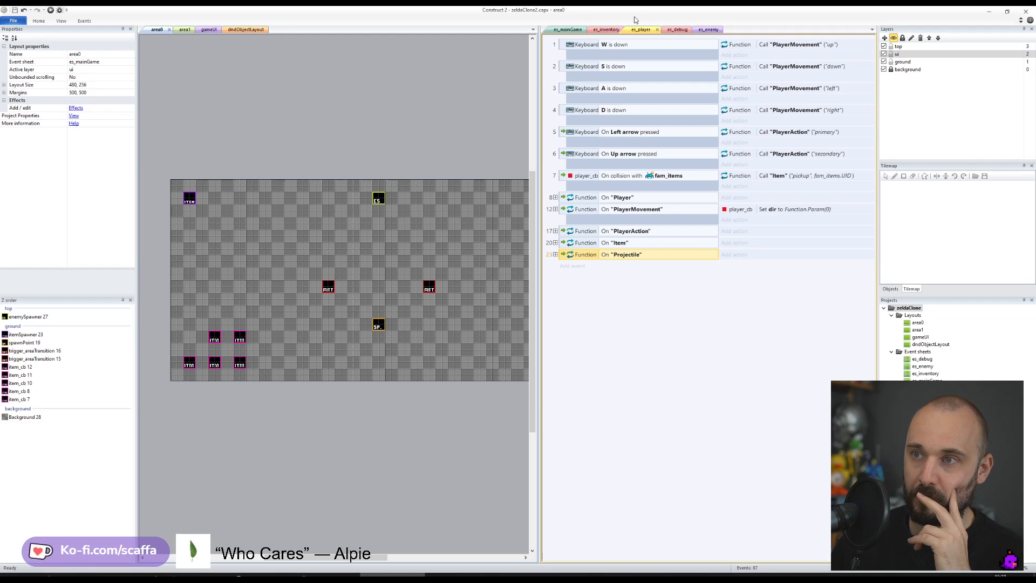
- Copy the For each trigger_areaTransition condition into a new first sub-event of the Game function's "initialize" event in es_mainGame
{"action": "left_click", "coordinate": [564, 29]}
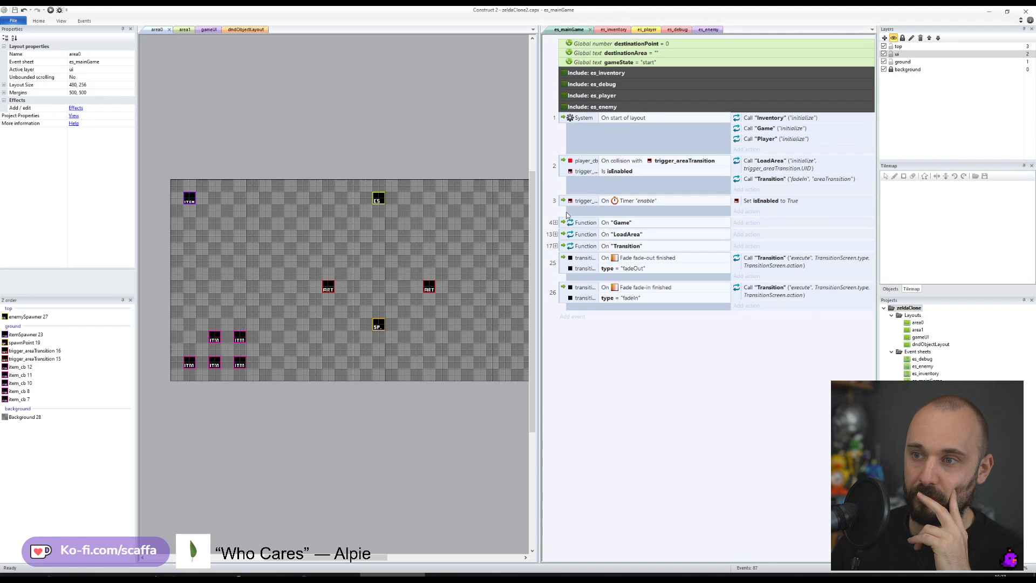
{"action": "left_click", "coordinate": [555, 223]}
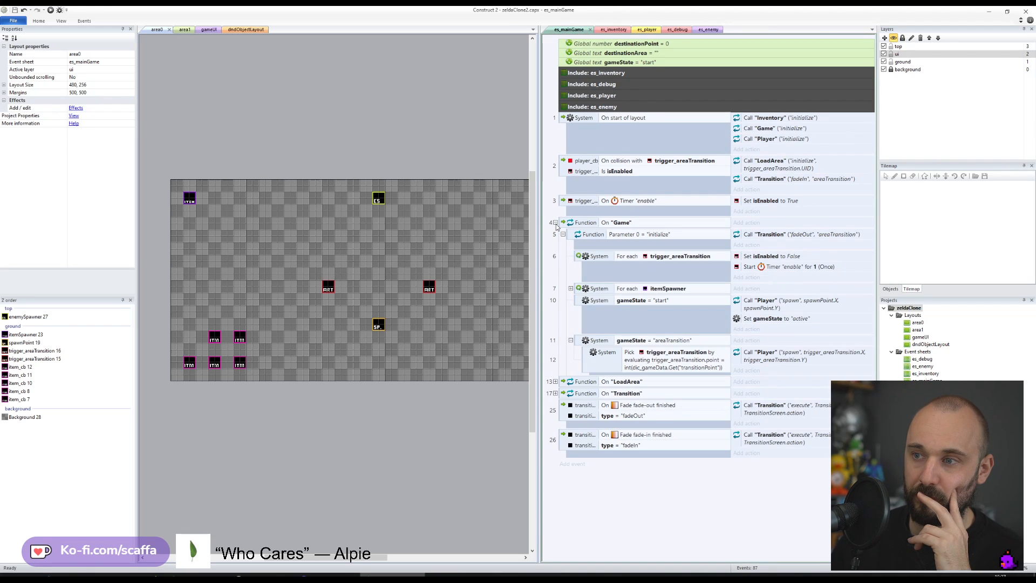
{"action": "left_click", "coordinate": [561, 225]}
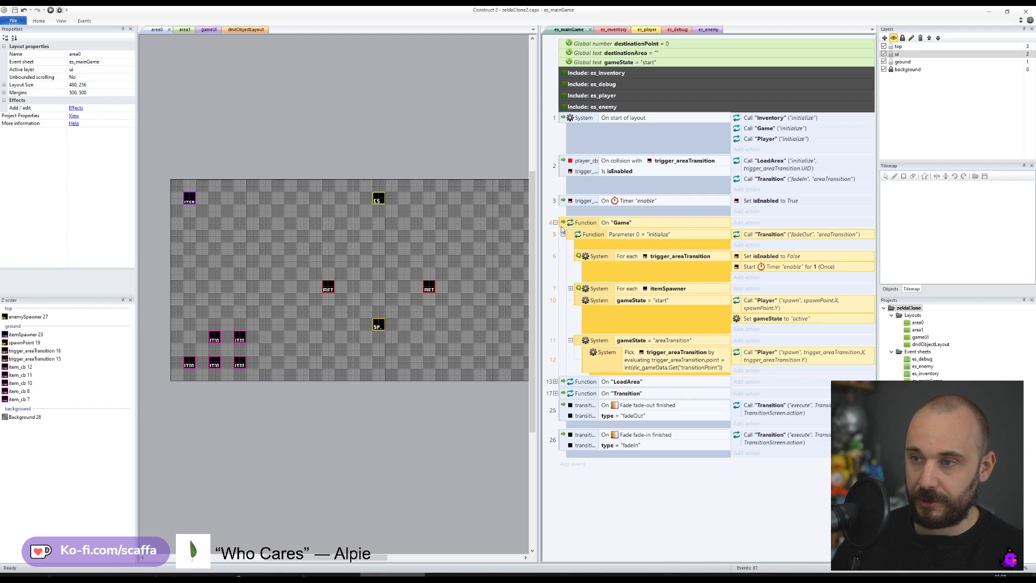
{"action": "key", "text": "b"}
{"action": "left_click_drag", "start_coordinate": [574, 382], "coordinate": [580, 254]}
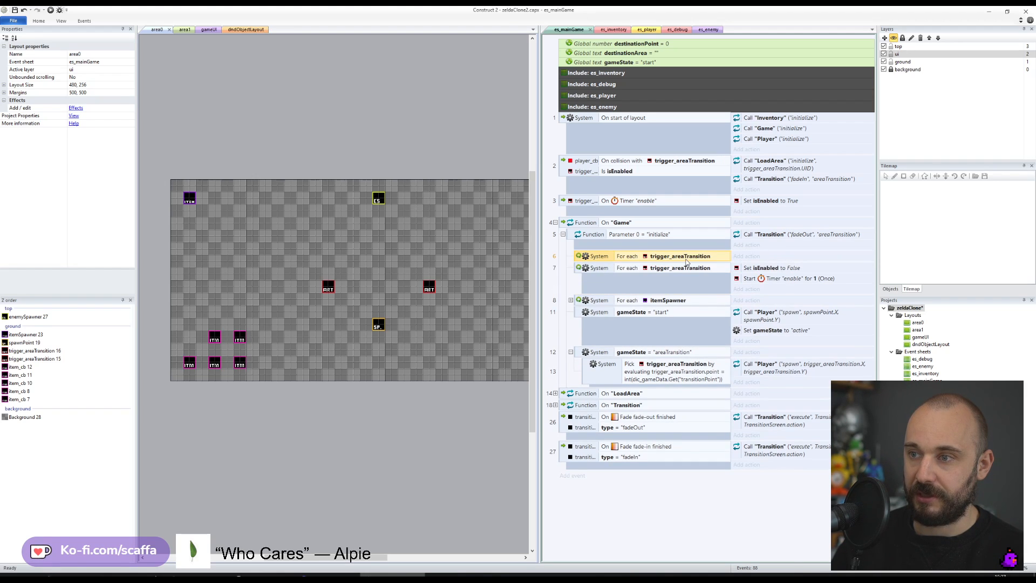
- Change the object of the copied For each loop to enemySpawner
{"action": "double_click", "coordinate": [686, 260]}
{"action": "left_click", "coordinate": [702, 215]}
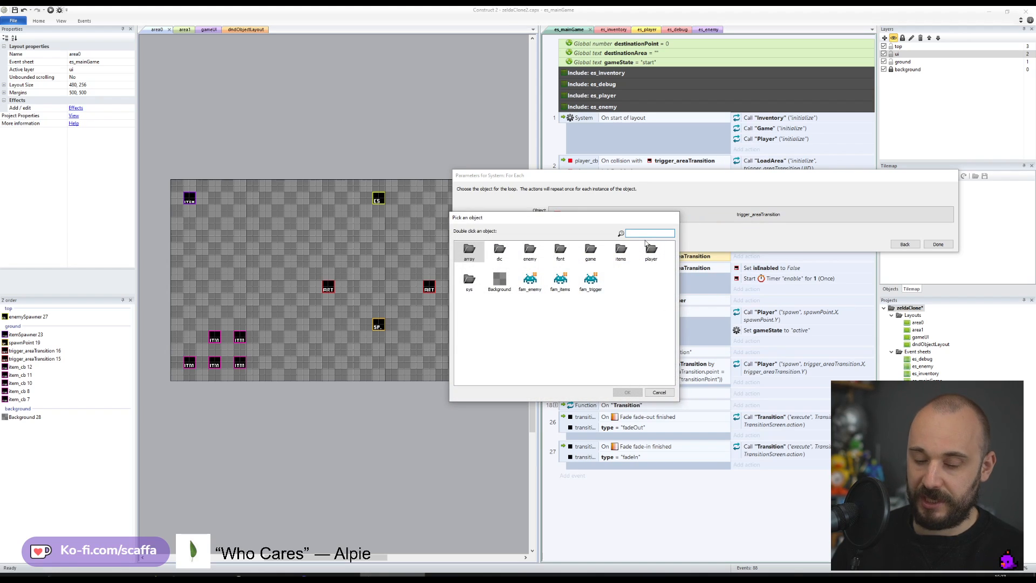
{"action": "type", "text": "e"}
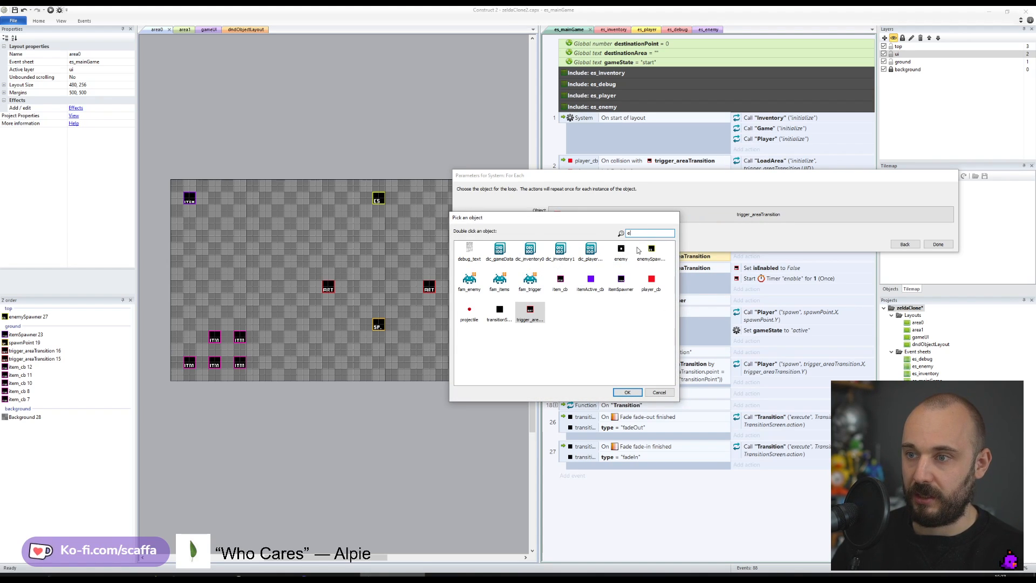
{"action": "double_click", "coordinate": [651, 249]}
{"action": "left_click", "coordinate": [928, 245]}
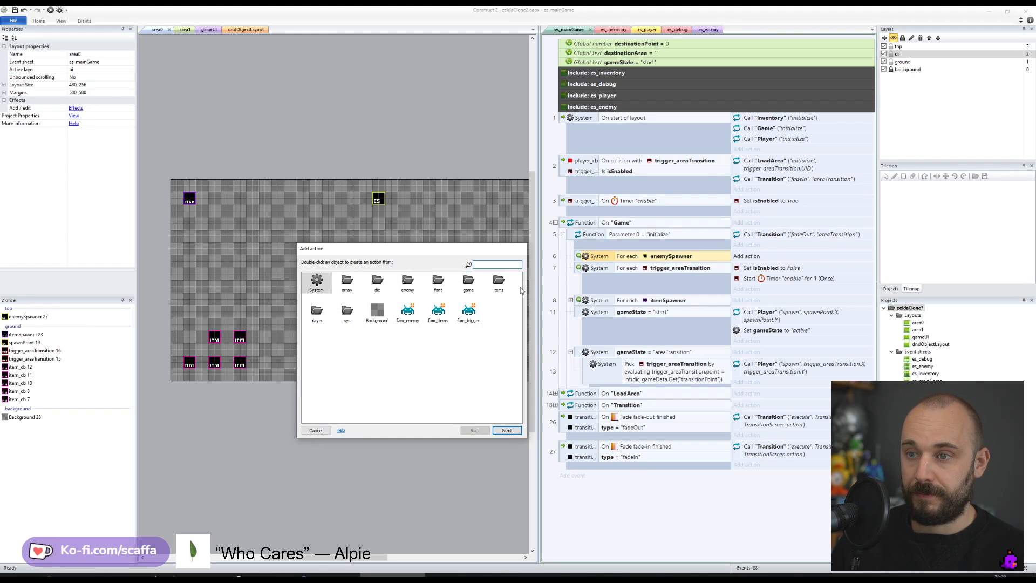
- Add a Start timer action for enemySpawner to the new loop and set its tag to "spawn"
{"action": "double_click", "coordinate": [406, 284]}
{"action": "double_click", "coordinate": [378, 285]}
{"action": "scroll", "coordinate": [358, 366], "scroll_direction": "down", "scroll_amount": 6}
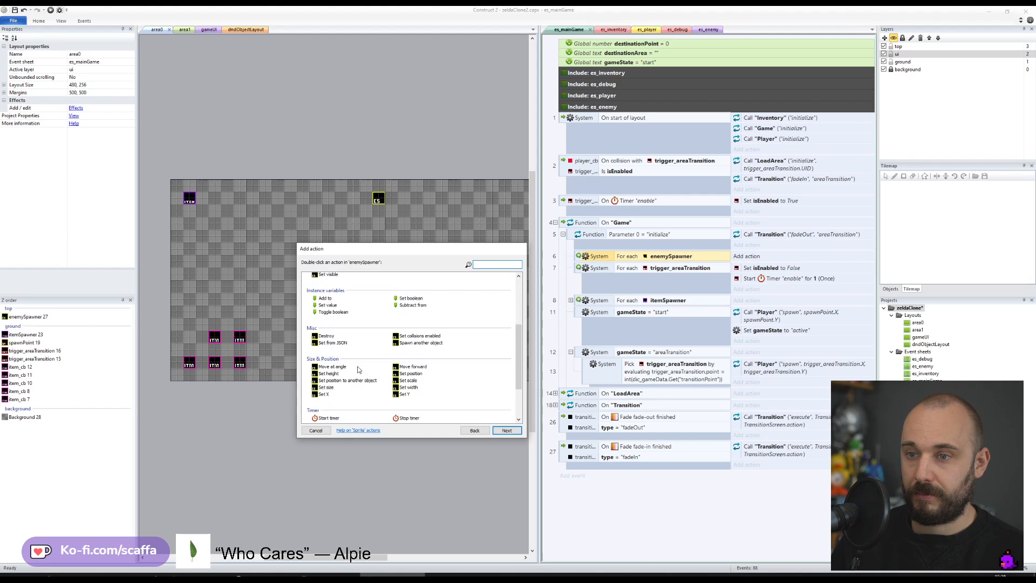
{"action": "double_click", "coordinate": [329, 354]}
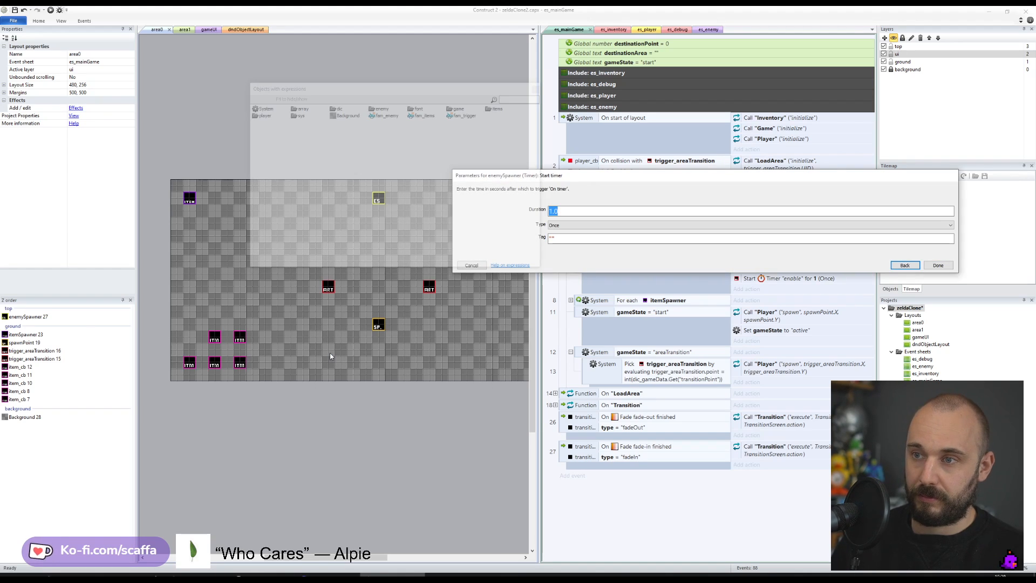
{"action": "key", "text": "Tab"}
{"action": "key", "text": "Tab"}
{"action": "type", "text": "\"spawn\""}
{"action": "key", "text": "shift+Tab"}
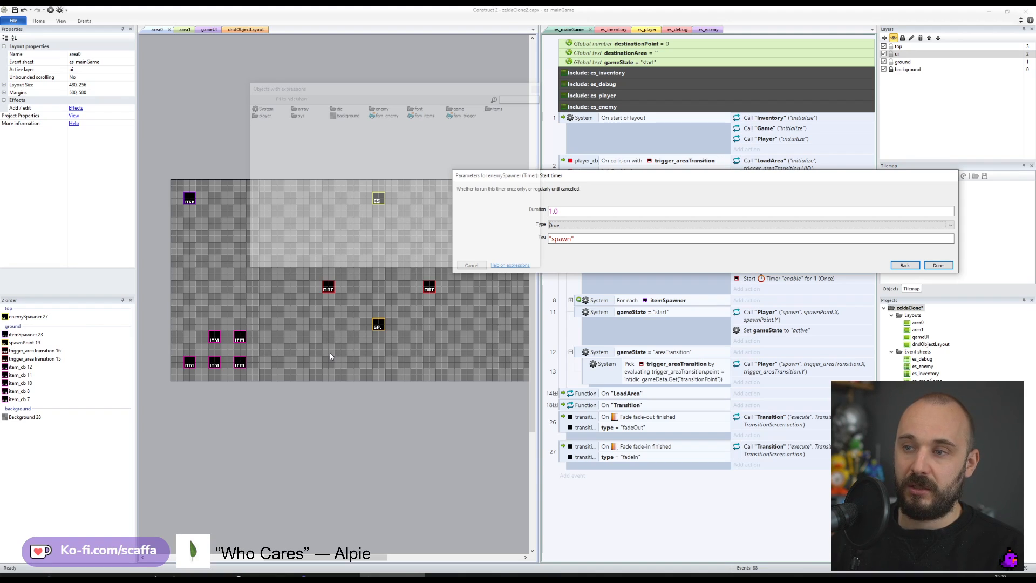
- Set the "spawn" timer's type to Regular and its duration to 3 seconds, completing the action
{"action": "key", "text": "Tab"}
{"action": "key", "text": "shift+Tab"}
{"action": "key", "text": "shift+Tab"}
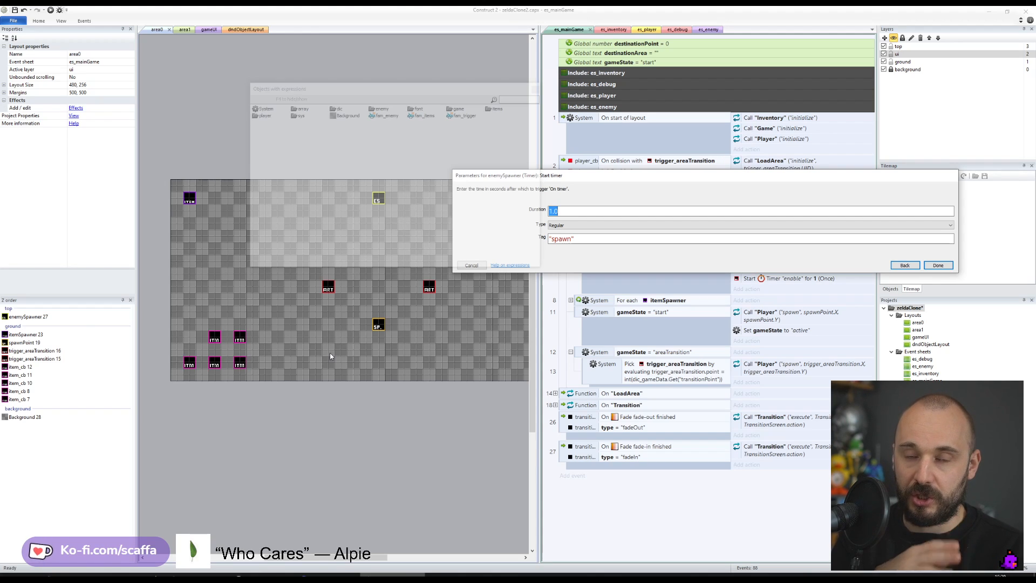
{"action": "type", "text": "3"}
{"action": "key", "text": "Return"}
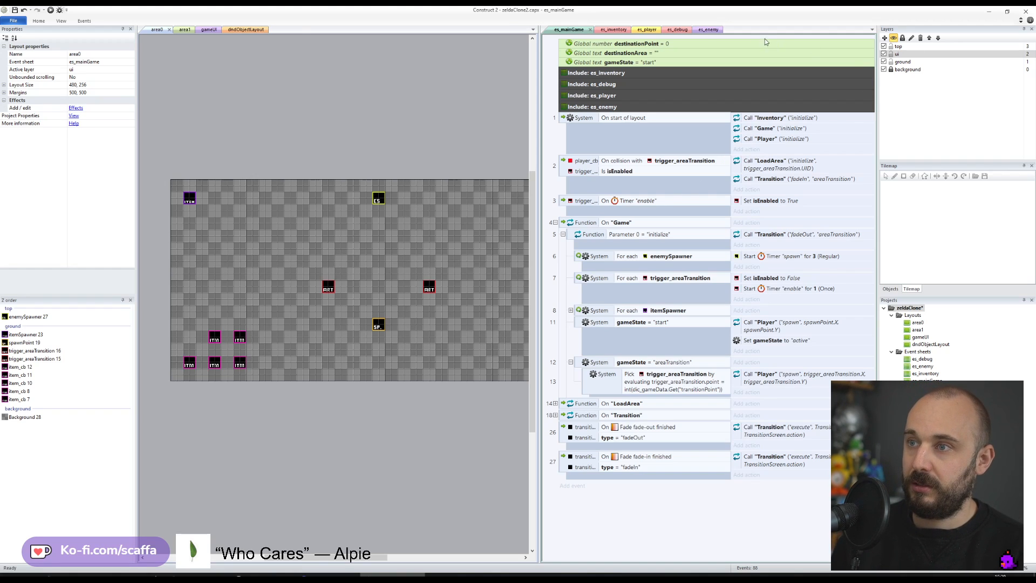
- Add an enemySpawner On timer event with the tag "spawn" to the empty es_enemy event sheet
{"action": "left_click", "coordinate": [708, 29]}
{"action": "double_click", "coordinate": [576, 67]}
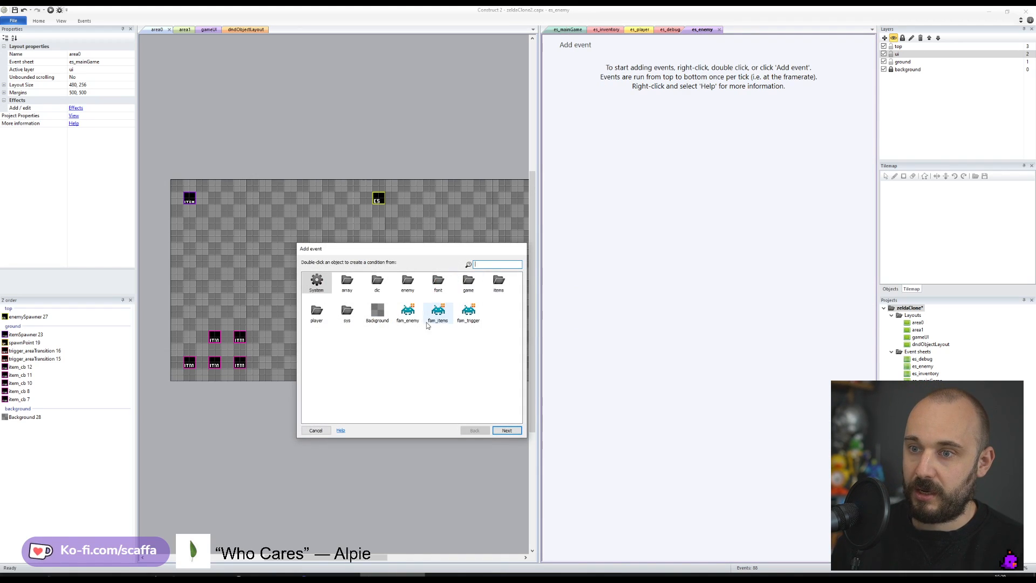
{"action": "type", "text": "enemy"}
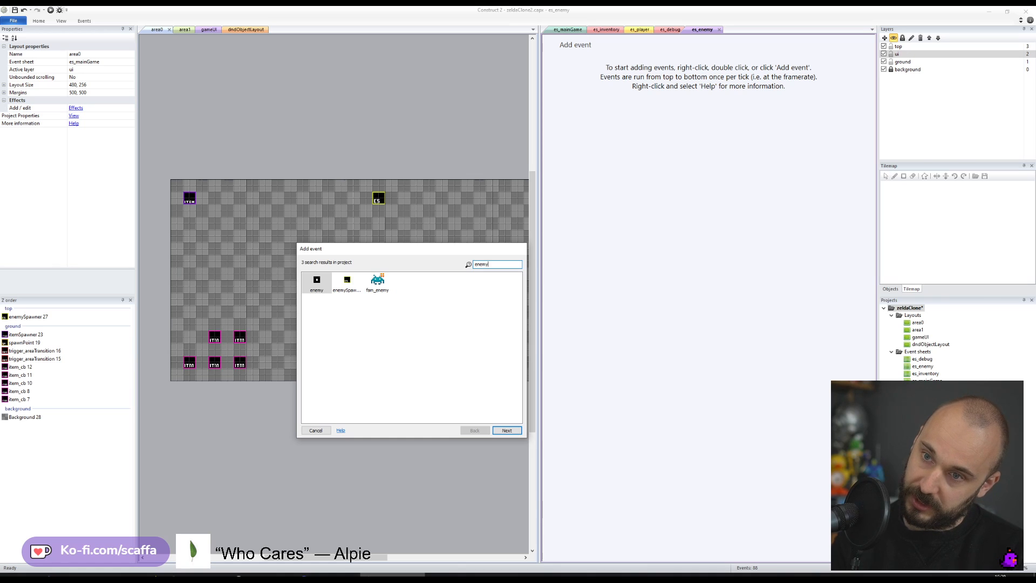
{"action": "type", "text": "d"}
{"action": "key", "text": "BackSpace"}
{"action": "type", "text": "s"}
{"action": "key", "text": "Return"}
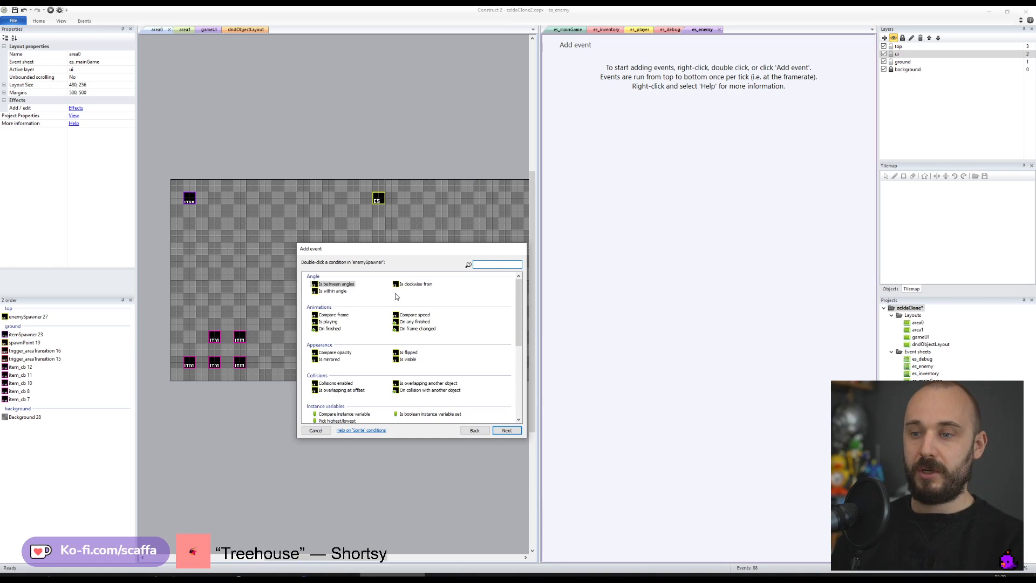
{"action": "scroll", "coordinate": [426, 318], "scroll_direction": "down", "scroll_amount": 10}
{"action": "double_click", "coordinate": [330, 387]}
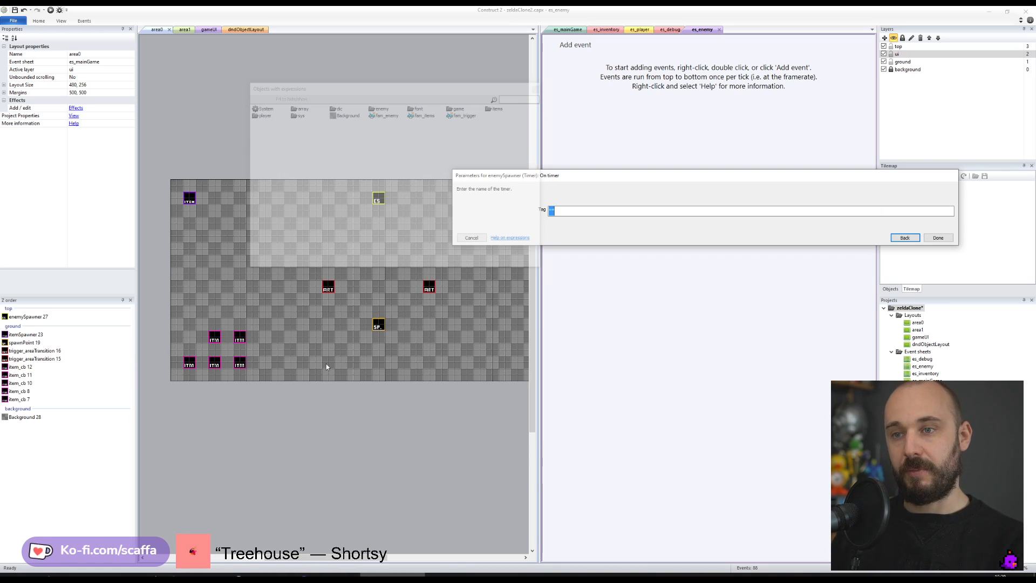
{"action": "key", "text": "Right"}
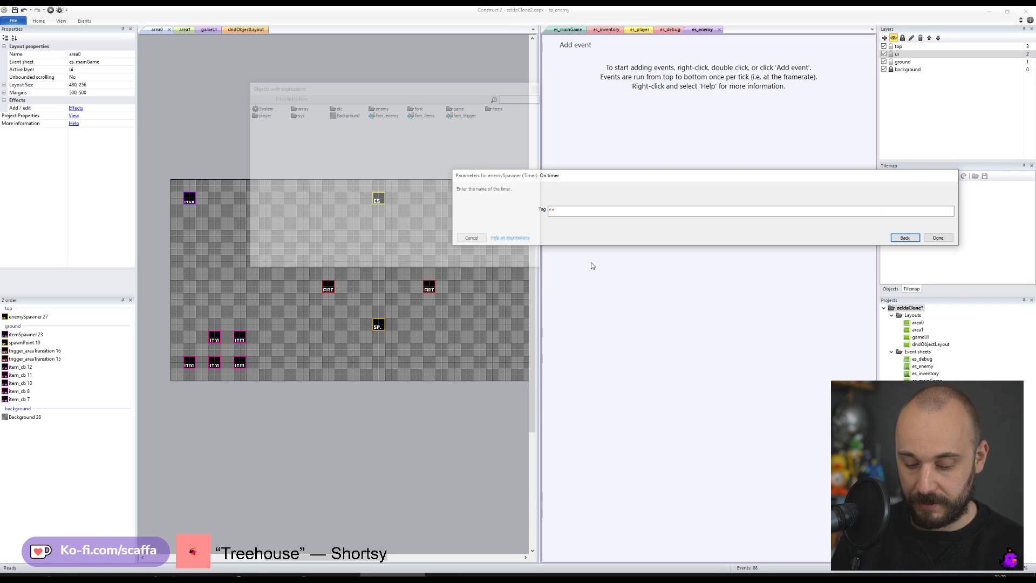
{"action": "type", "text": "spawn"}
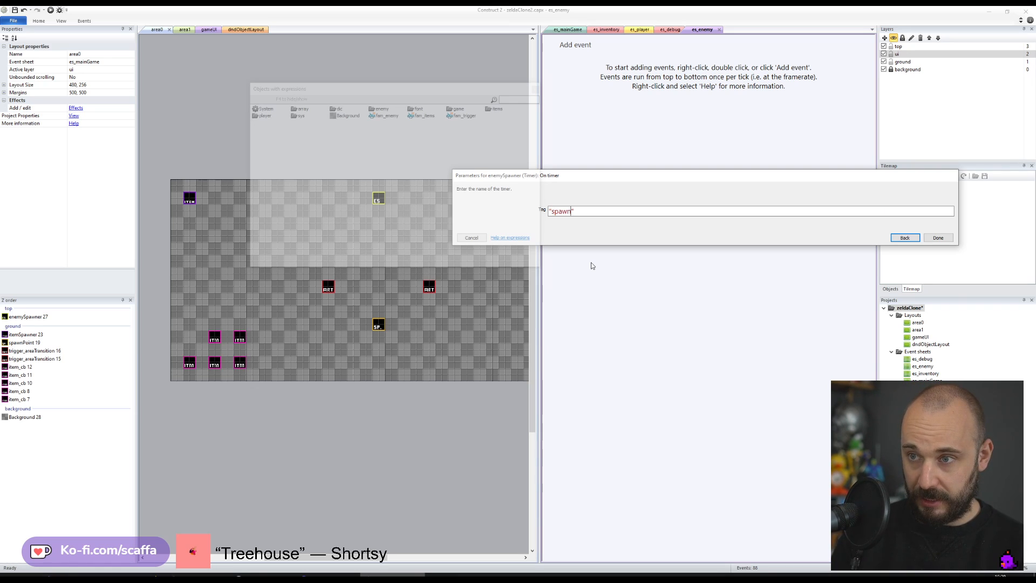
{"action": "key", "text": "Return"}
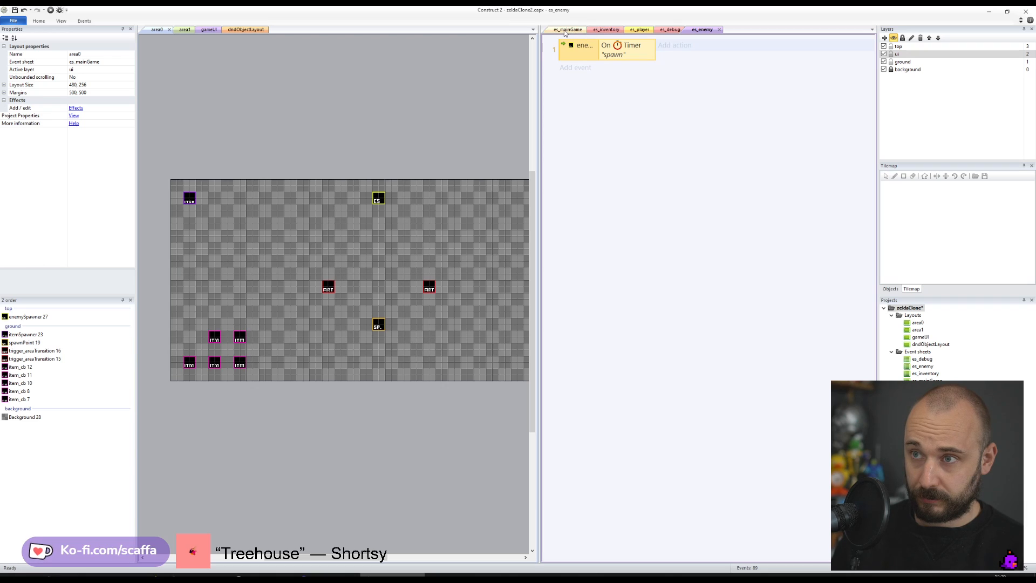
- Add a sub-event under the "spawn" timer event in es_enemy that compares two values, enemy.Count equal to 0
{"action": "left_click", "coordinate": [566, 30]}
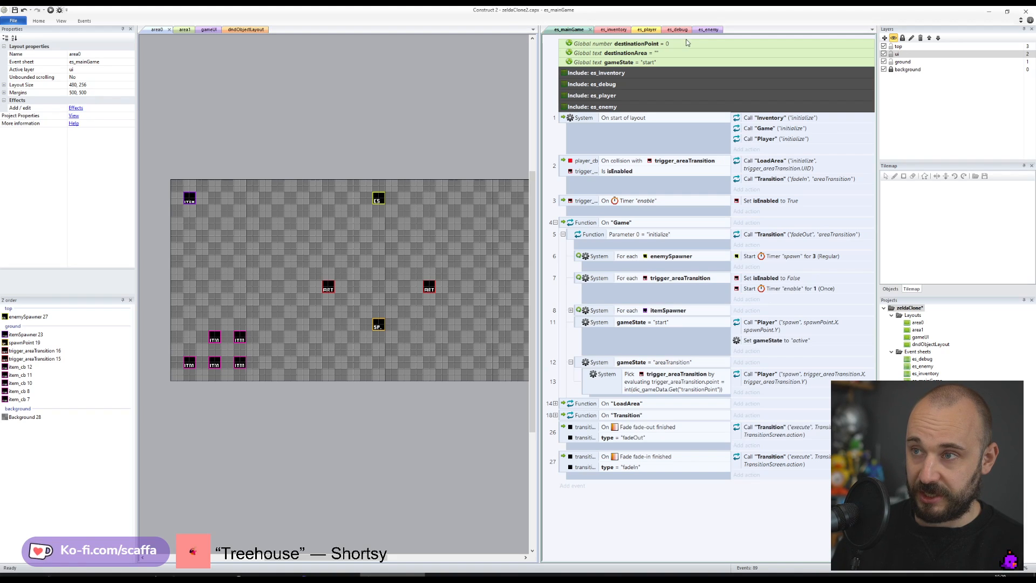
{"action": "left_click", "coordinate": [704, 30]}
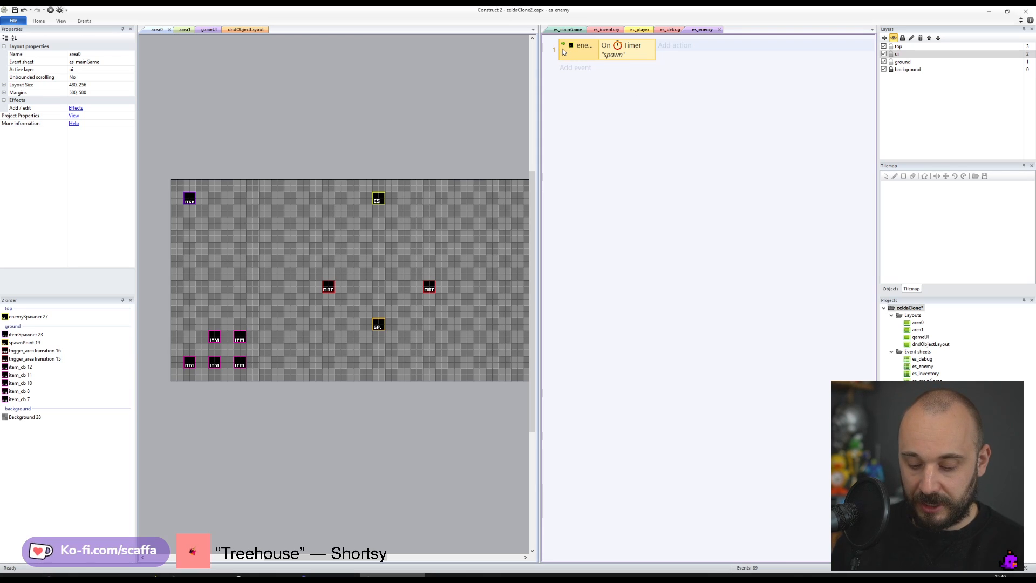
{"action": "key", "text": "s"}
{"action": "double_click", "coordinate": [318, 283]}
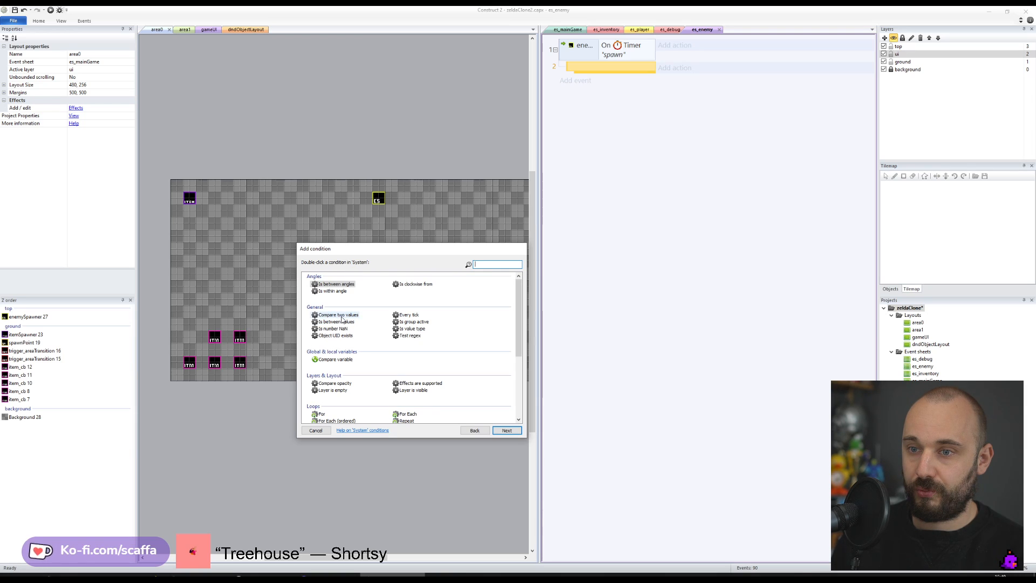
{"action": "double_click", "coordinate": [339, 315]}
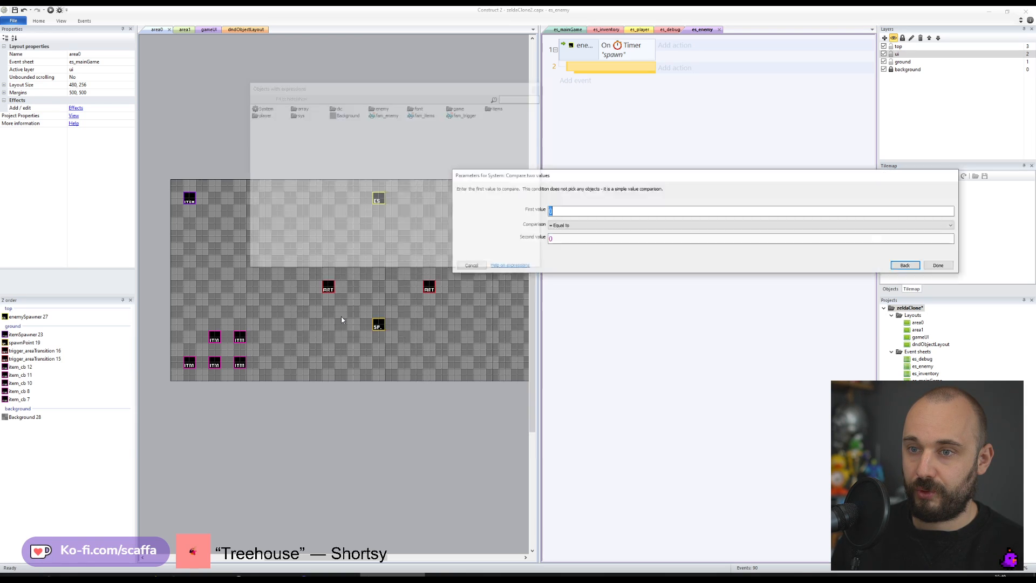
{"action": "type", "text": "enem"}
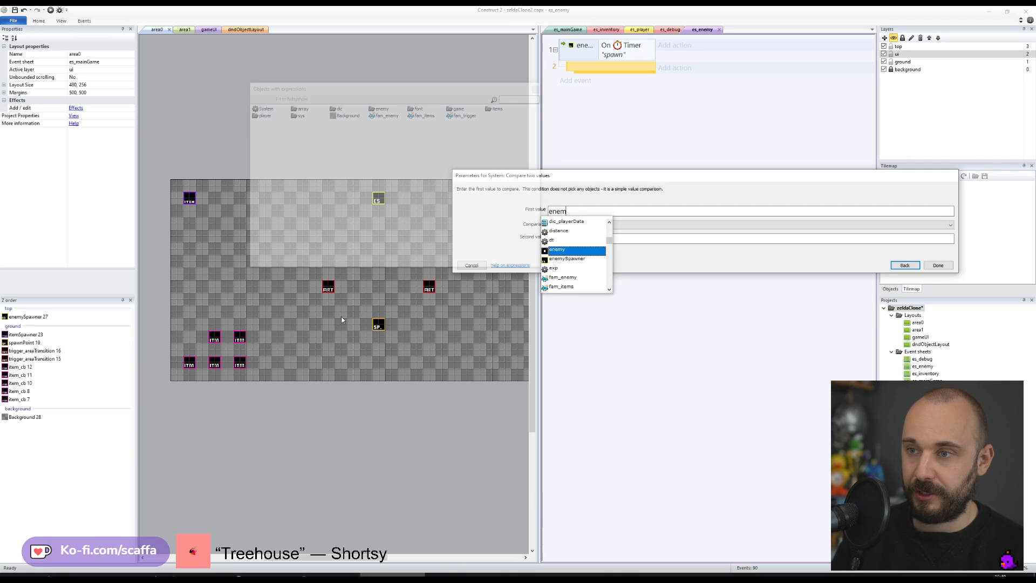
{"action": "type", "text": "y.Count"}
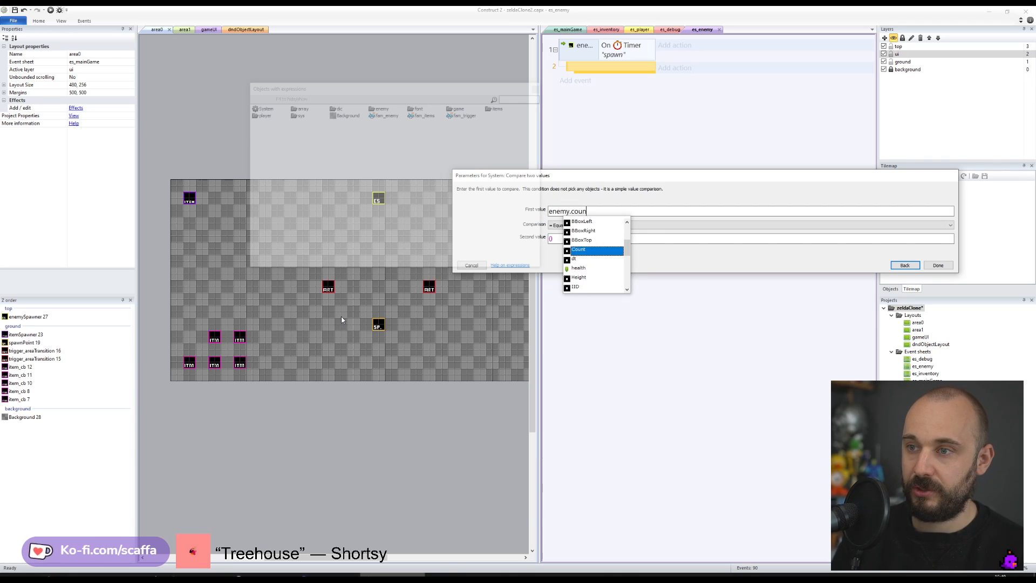
{"action": "key", "text": "Tab"}
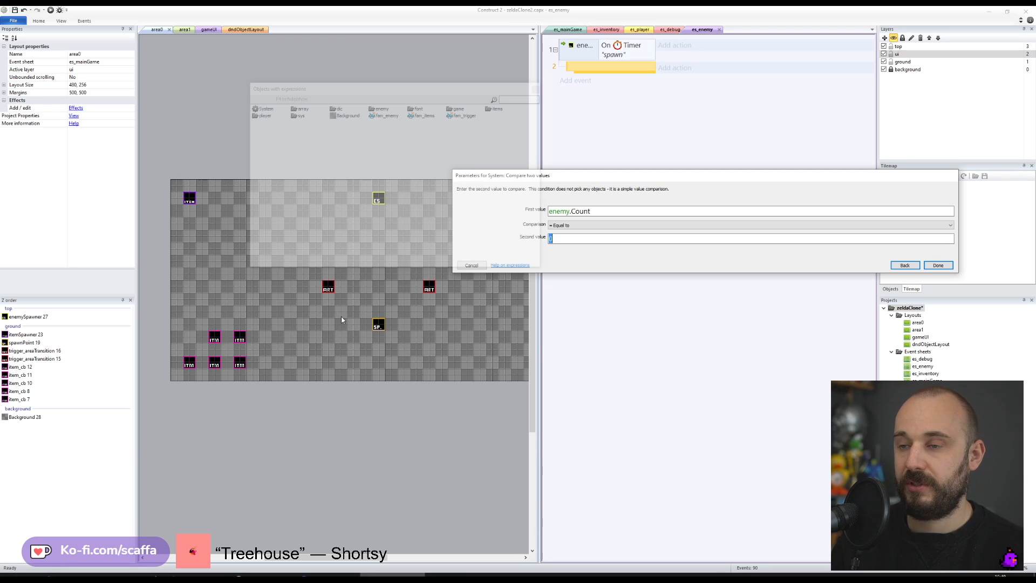
{"action": "key", "text": "Return"}
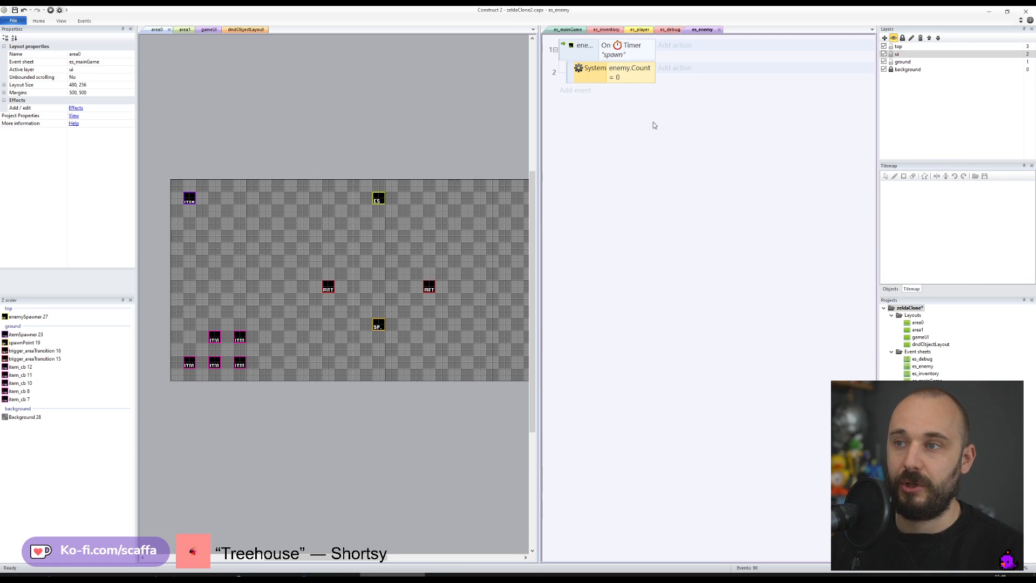
- Begin adding an enemySpawner action to the enemy.Count = 0 sub-event and find the required action
{"action": "left_click", "coordinate": [671, 71]}
{"action": "type", "text": "enemy"}
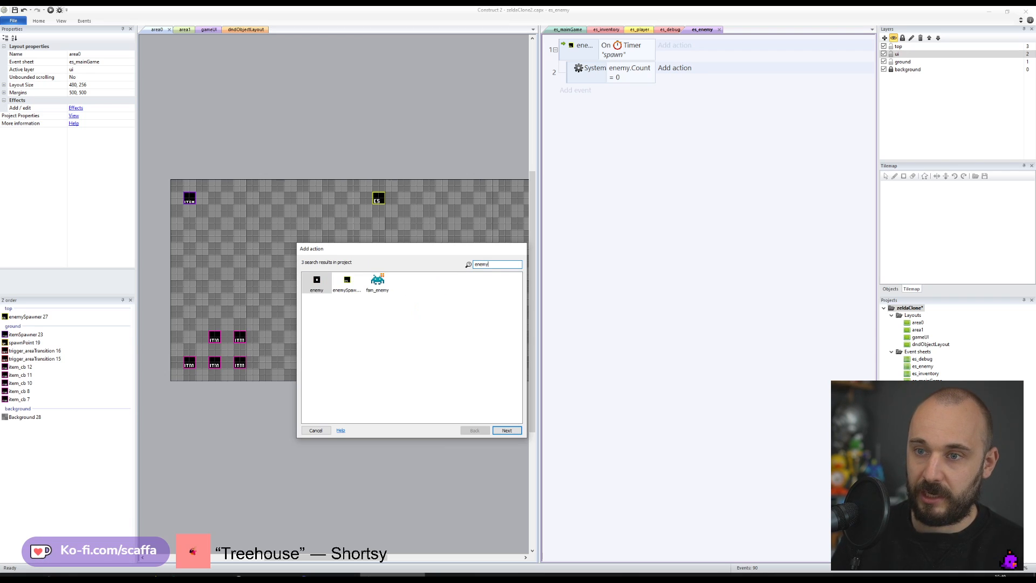
{"action": "double_click", "coordinate": [344, 282]}
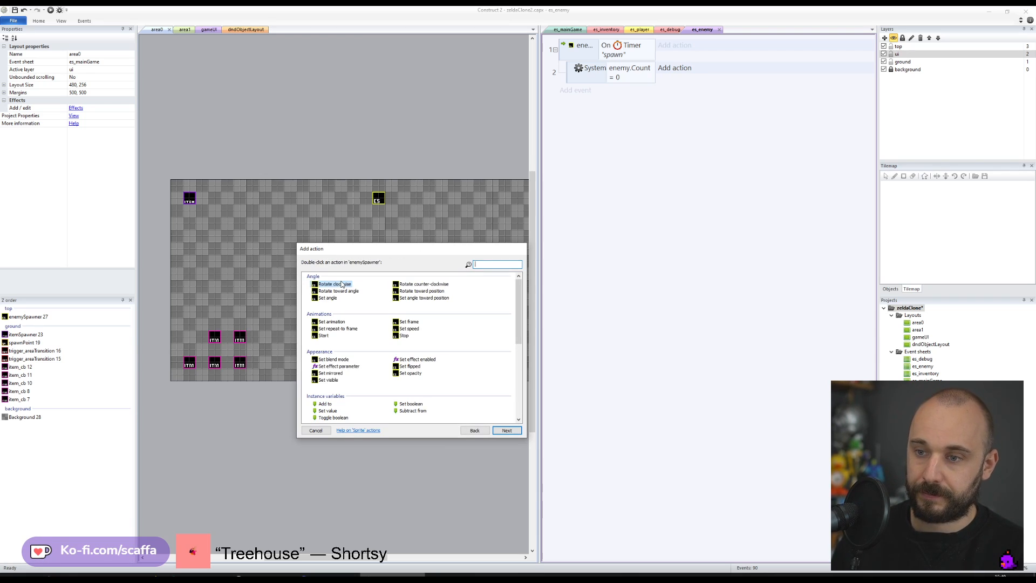
{"action": "scroll", "coordinate": [365, 378], "scroll_direction": "down", "scroll_amount": 1}
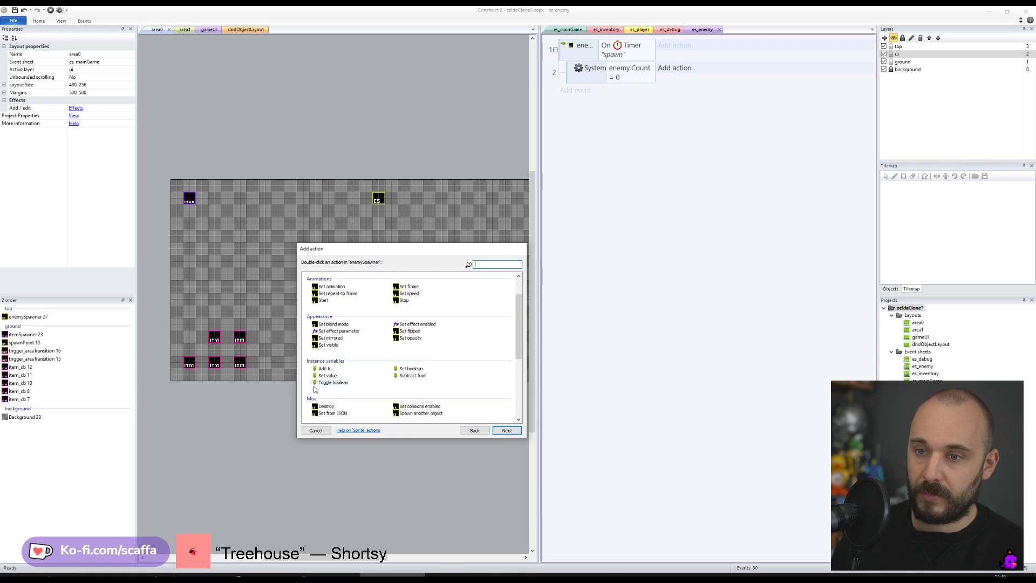
{"action": "scroll", "coordinate": [405, 362], "scroll_direction": "down", "scroll_amount": 3}
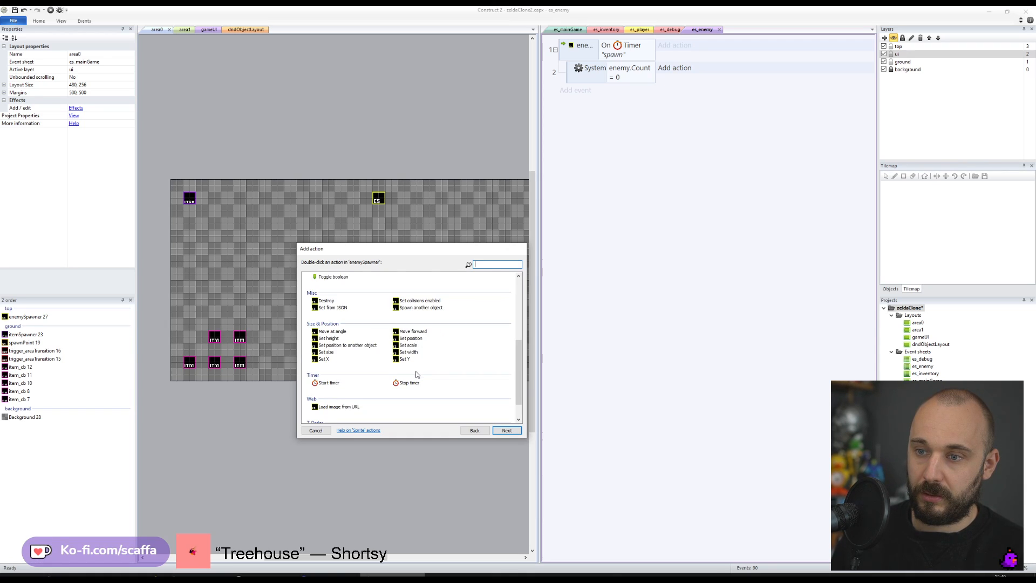
- Add an enemySpawner action to the enemy.Count = 0 sub-event that spawns the enemy object on layer "ground" at image point 0
{"action": "double_click", "coordinate": [418, 308]}
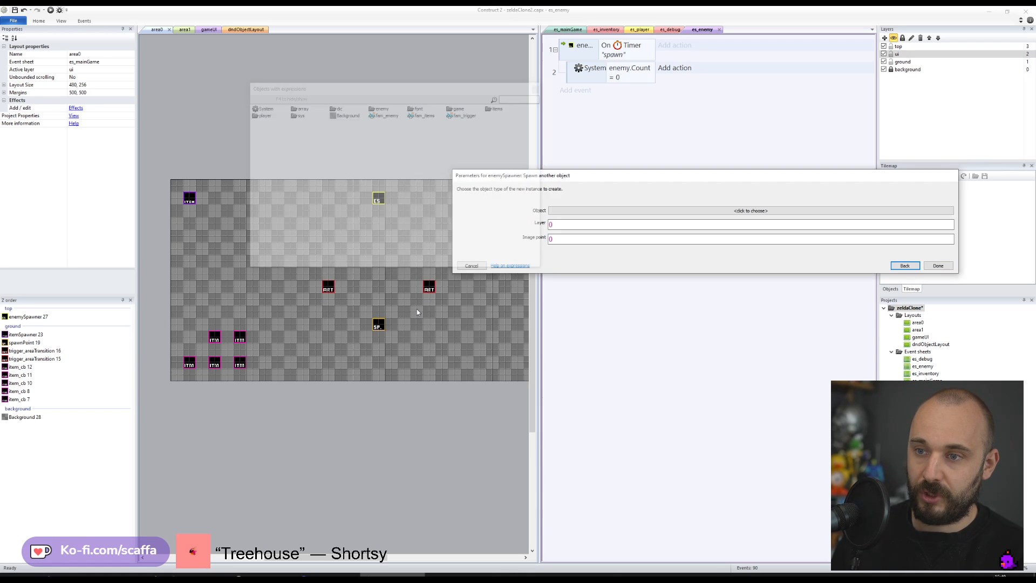
{"action": "left_click", "coordinate": [710, 211]}
{"action": "type", "text": "enemy"}
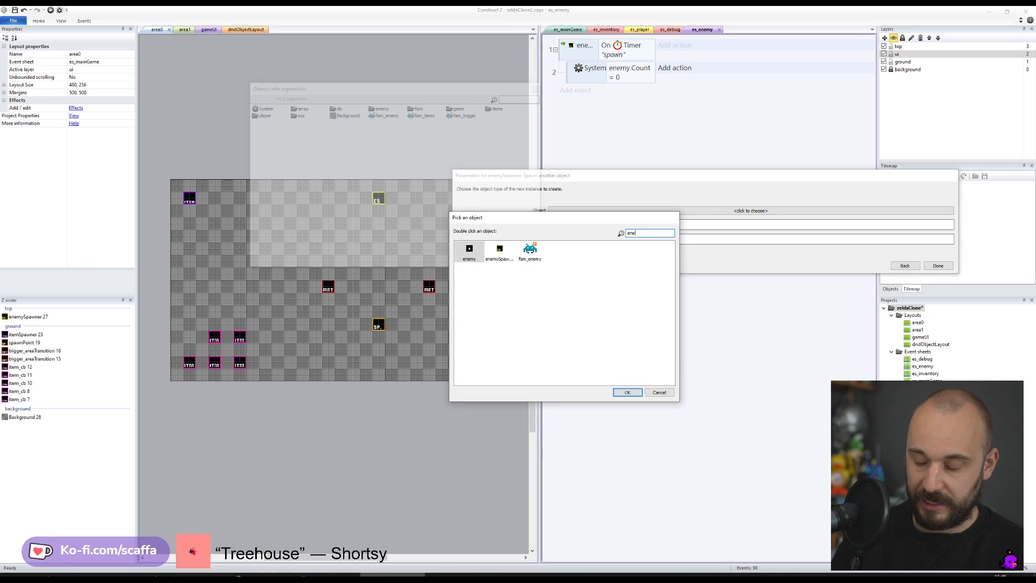
{"action": "double_click", "coordinate": [469, 252]}
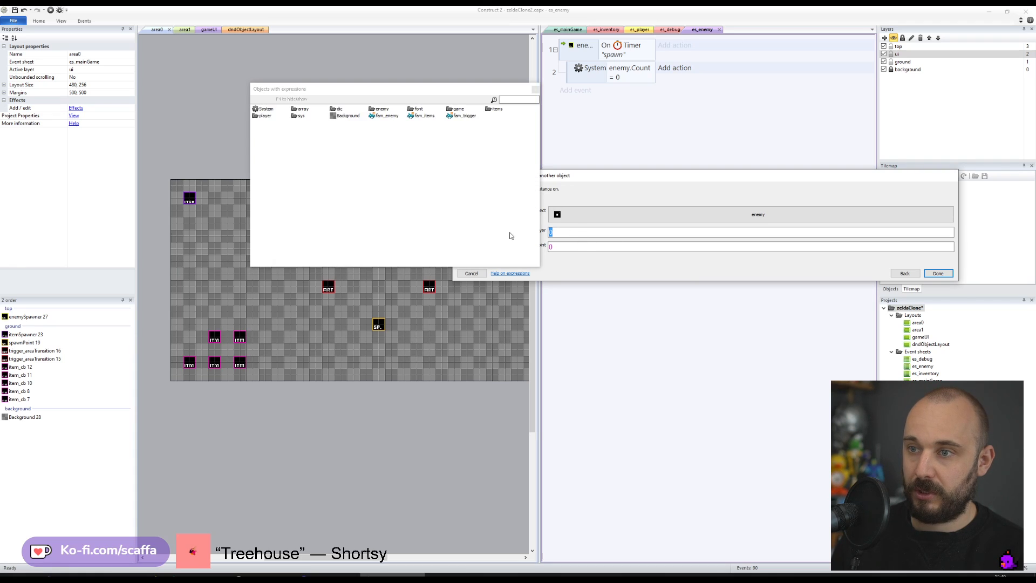
{"action": "type", "text": "\"gr"}
{"action": "key", "text": "Return"}
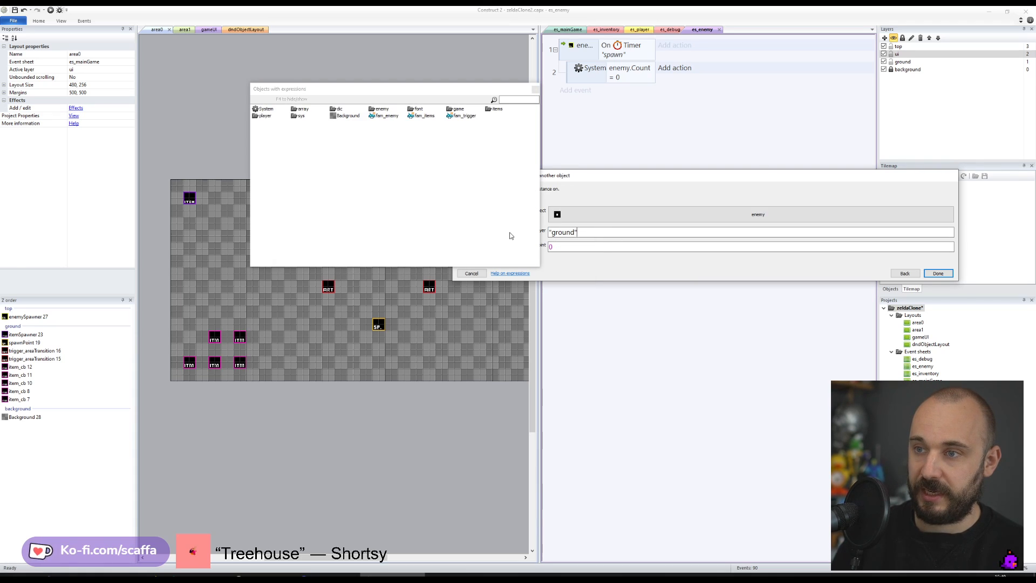
{"action": "key", "text": "Return"}
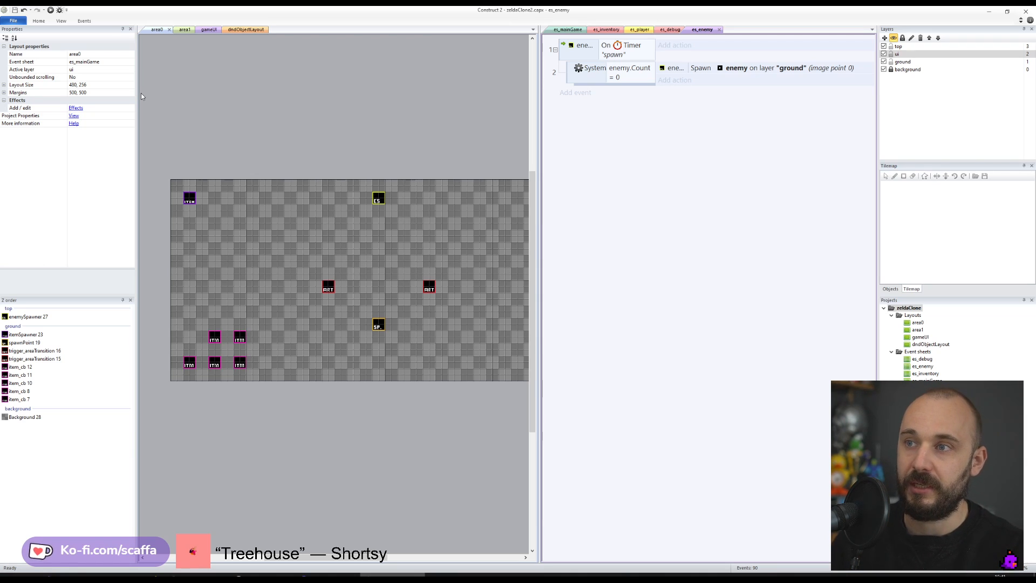
- Show the es_mainGame event sheet and preview the area0 layout maximized twice to check enemy spawning, closing each preview
{"action": "left_click", "coordinate": [564, 31]}
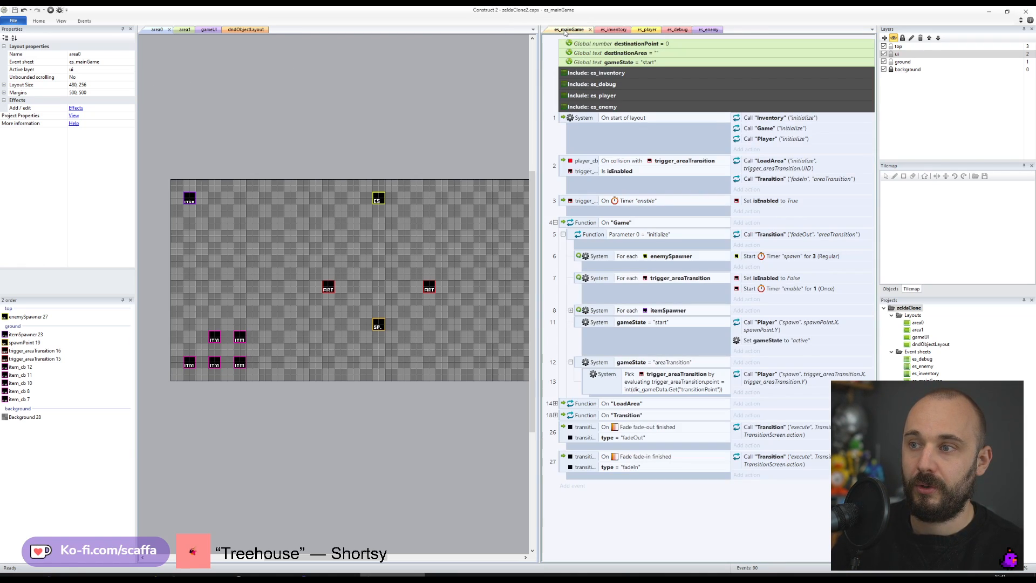
{"action": "left_click", "coordinate": [389, 134]}
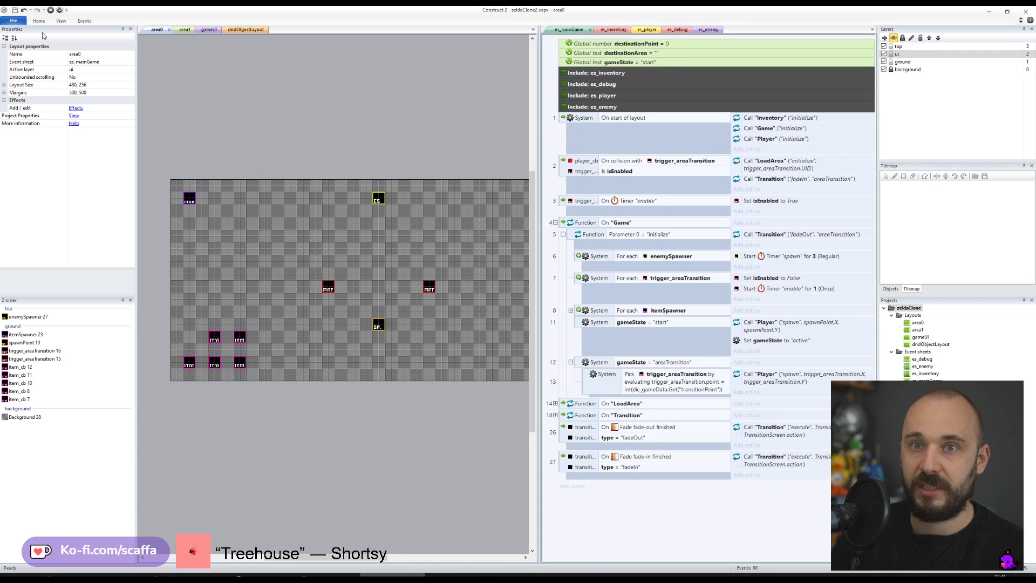
{"action": "left_click", "coordinate": [51, 11]}
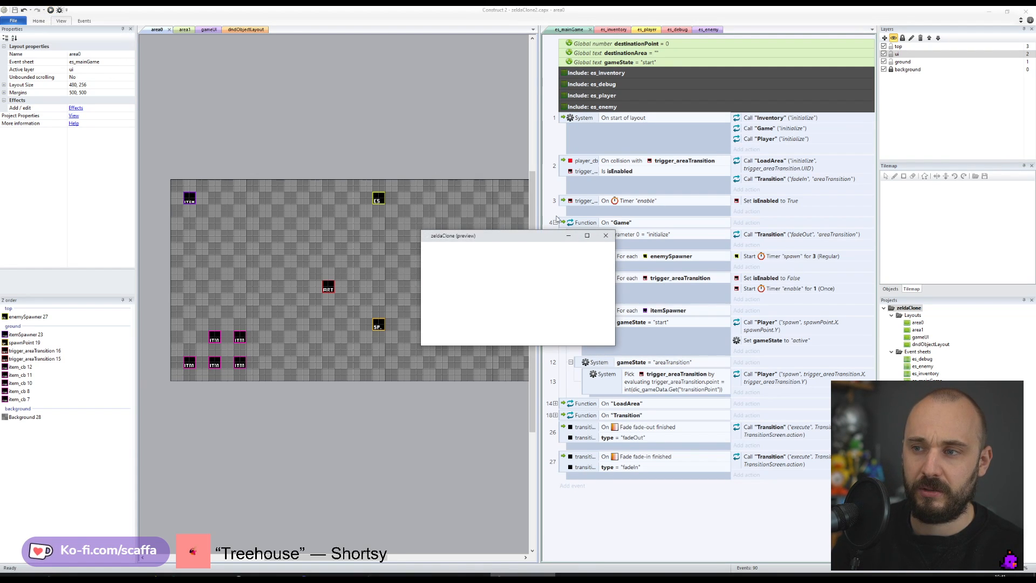
{"action": "left_click", "coordinate": [587, 235]}
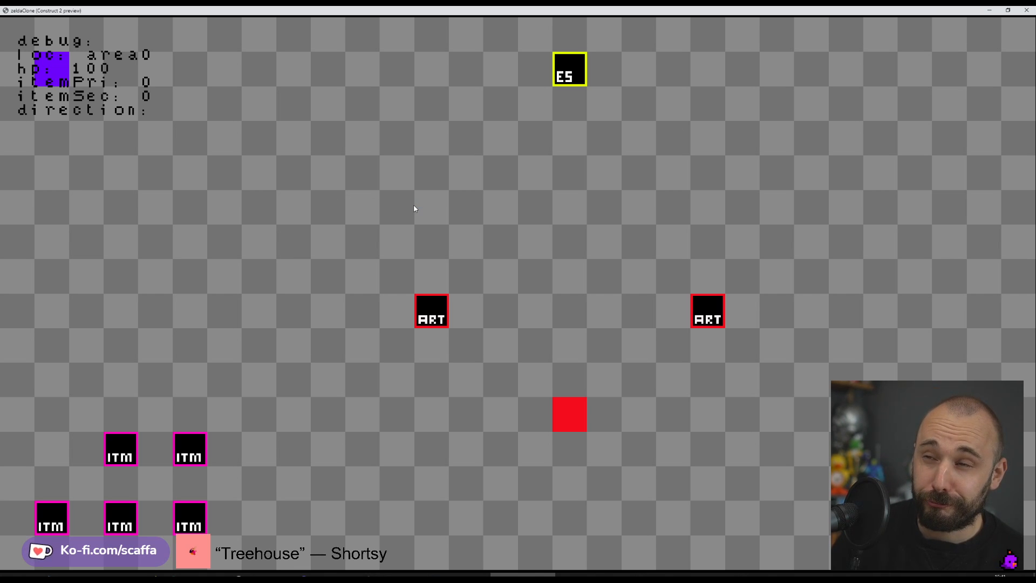
{"action": "left_click", "coordinate": [1025, 9]}
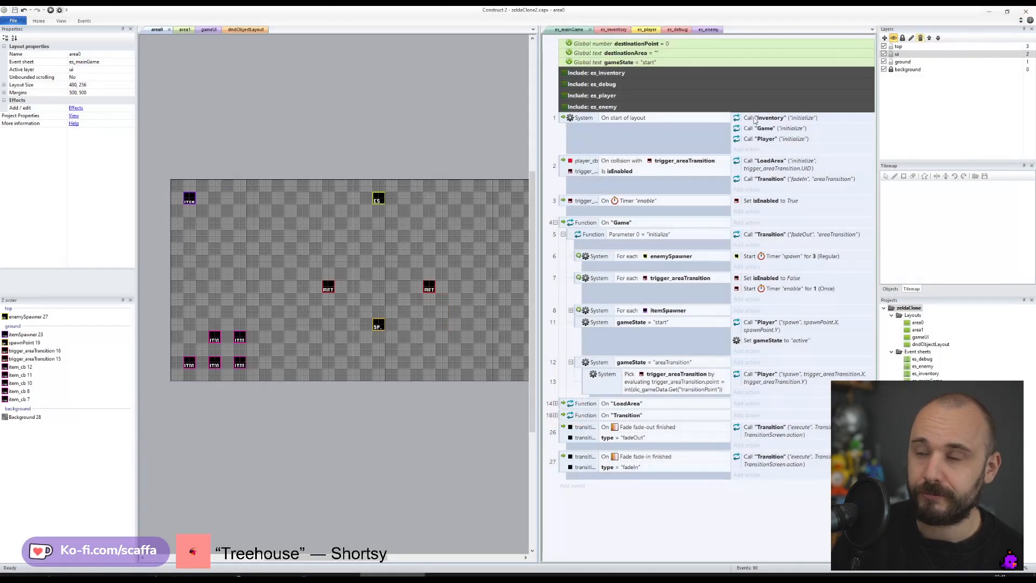
{"action": "left_click", "coordinate": [50, 10]}
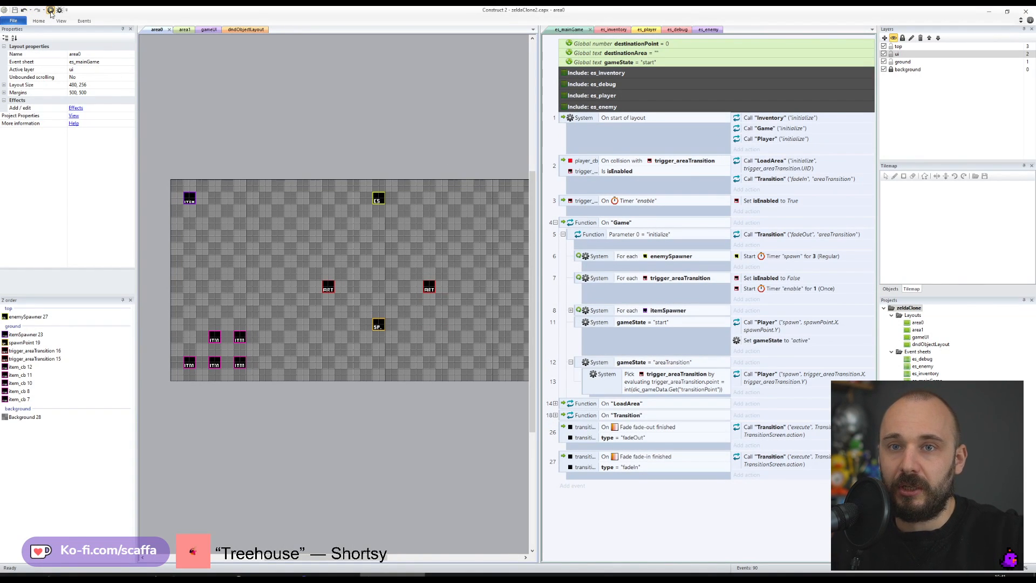
{"action": "left_click", "coordinate": [587, 235]}
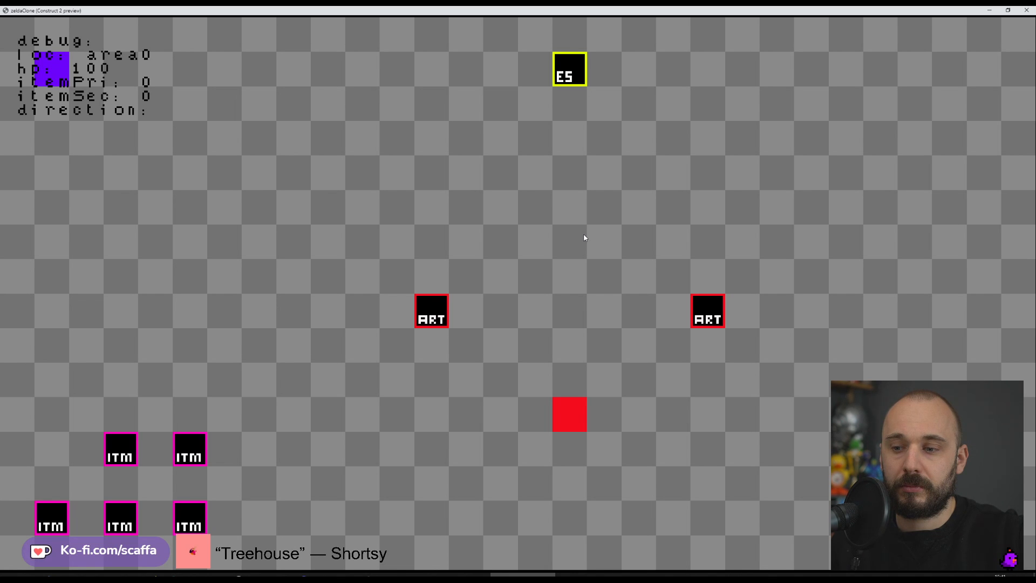
{"action": "left_click", "coordinate": [1026, 10]}
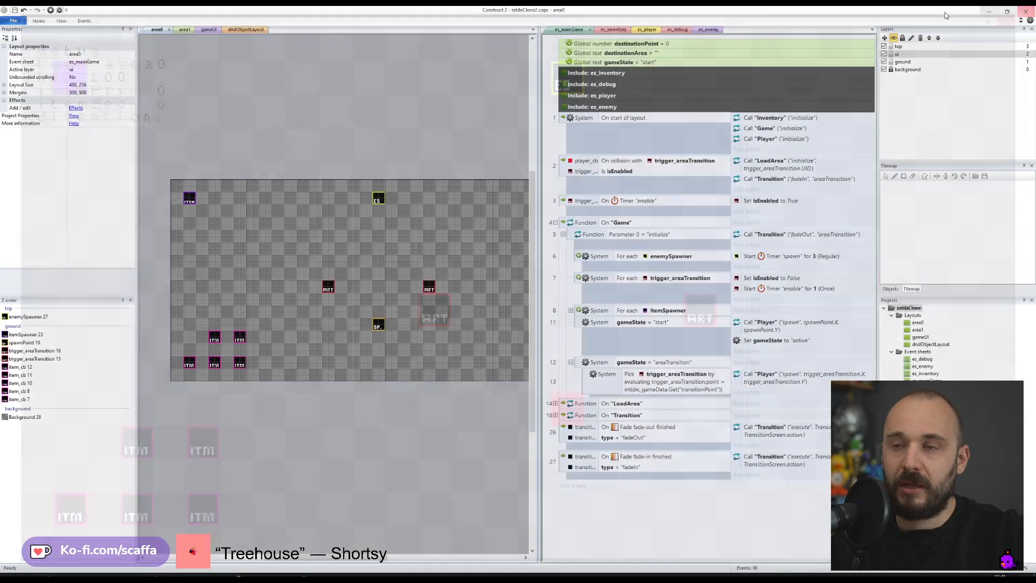
- Run area0 in a maximized debug preview and move the player through an area transition and back to test enemy spawning
{"action": "left_click", "coordinate": [51, 10]}
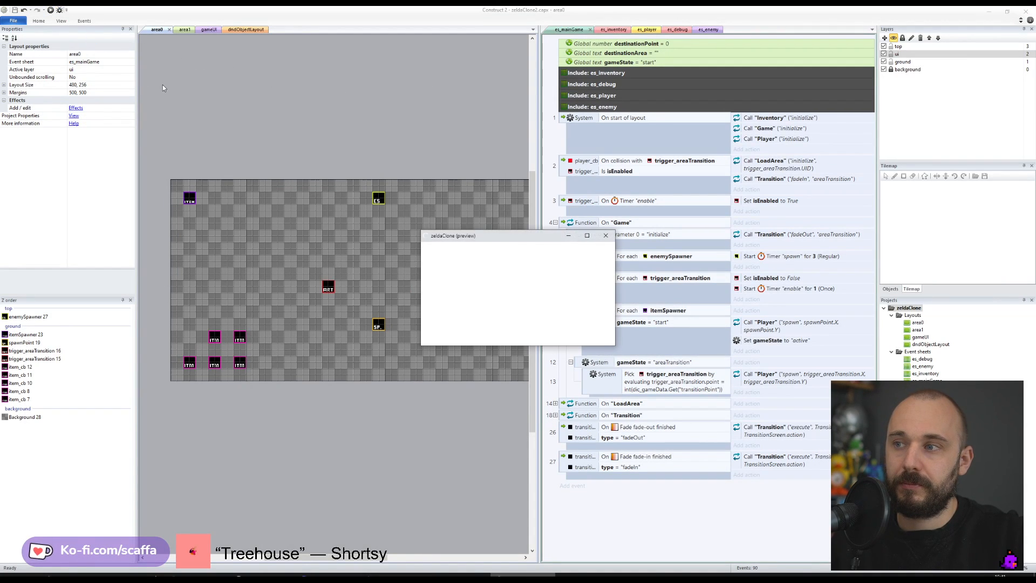
{"action": "left_click", "coordinate": [590, 234]}
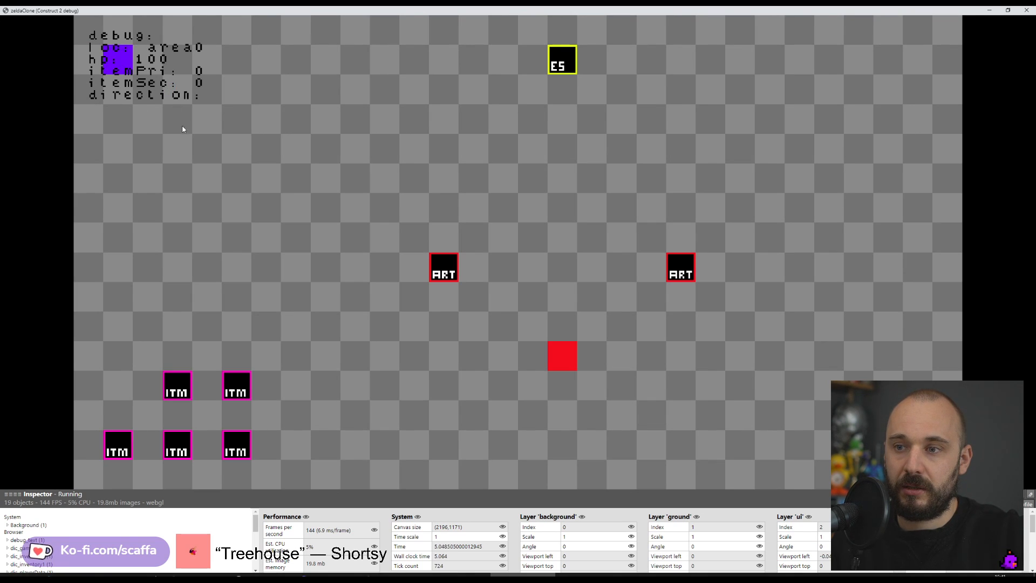
{"action": "key", "text": "Left"}
{"action": "key", "text": "Up"}
{"action": "key", "text": "Right"}
{"action": "key", "text": "Left"}
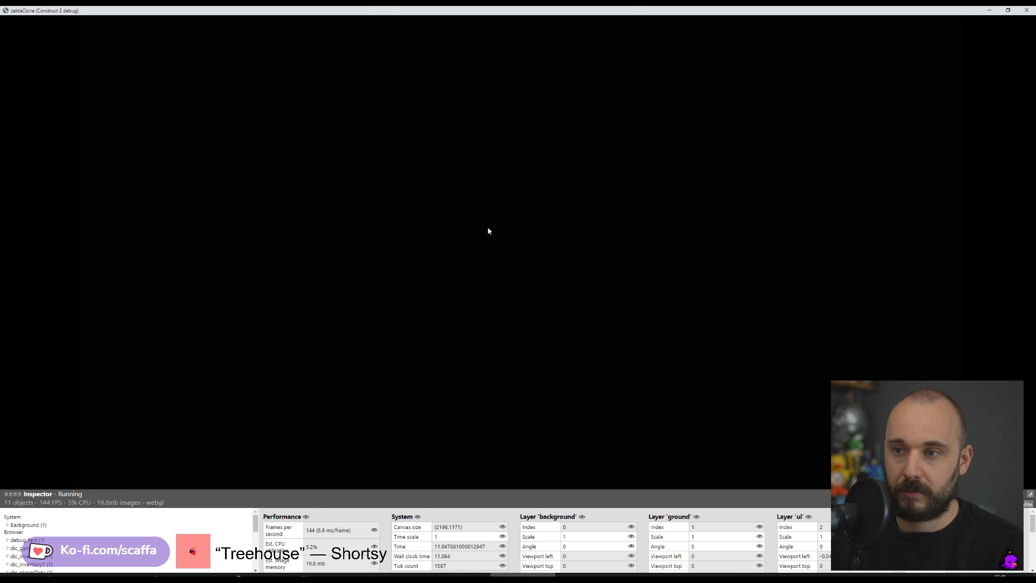
{"action": "key", "text": "Right"}
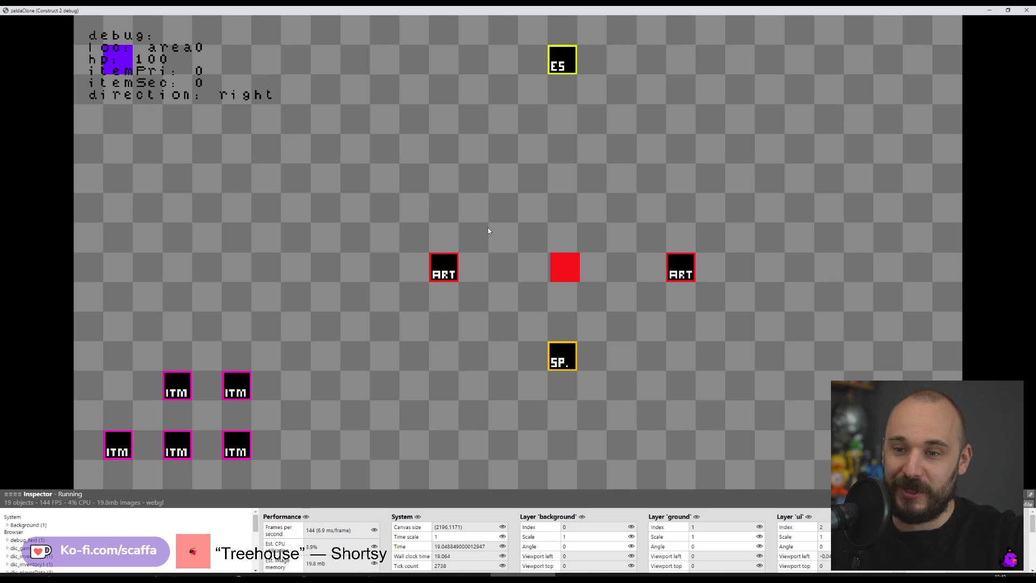
- Detach and enlarge the debug inspector, examine the enemy instance's layout properties, and dismiss the debug windows
{"action": "left_click", "coordinate": [1030, 495]}
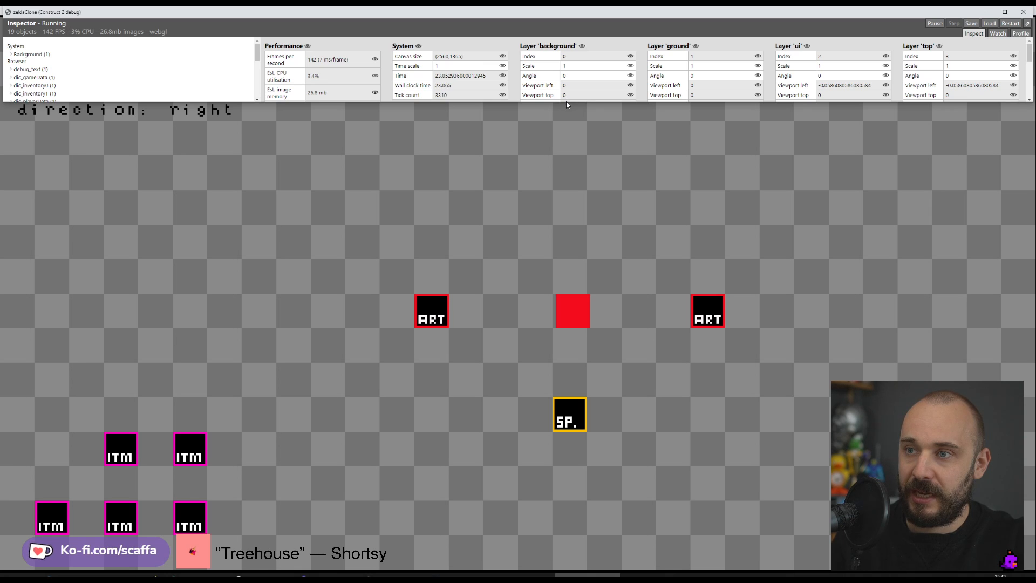
{"action": "left_click_drag", "start_coordinate": [565, 102], "coordinate": [529, 401]}
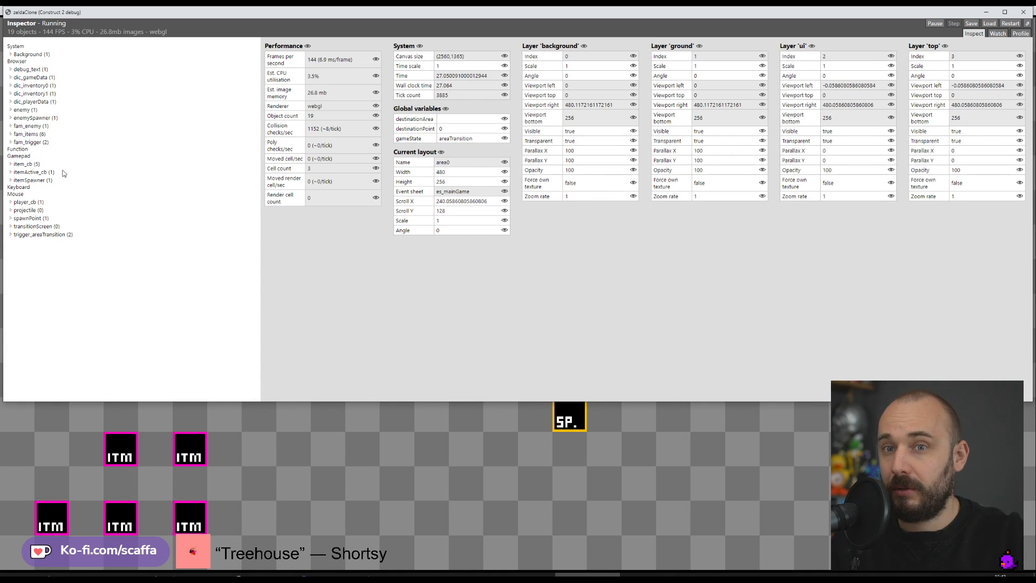
{"action": "left_click", "coordinate": [25, 111]}
{"action": "left_click_drag", "start_coordinate": [447, 12], "coordinate": [479, 143]}
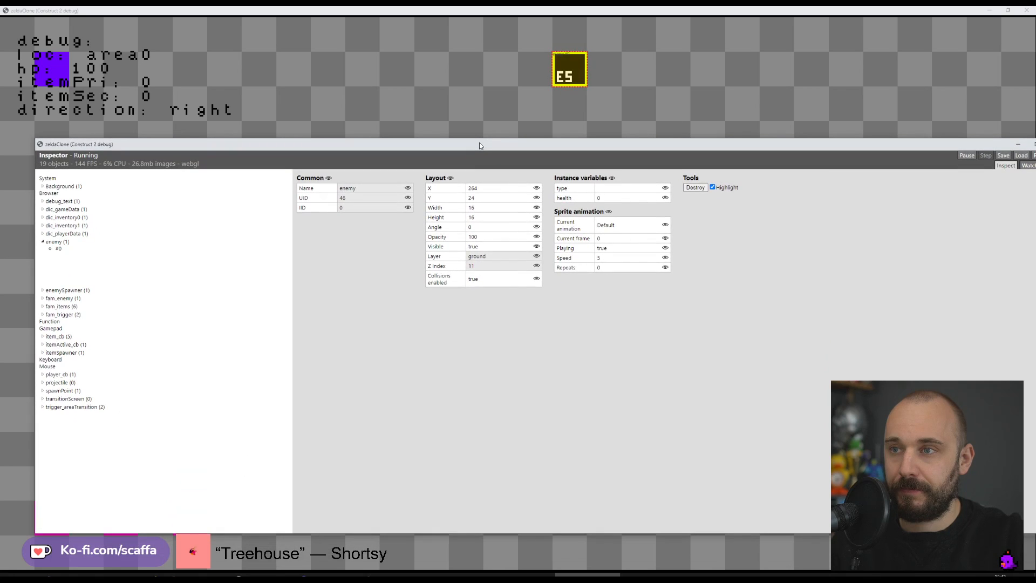
{"action": "left_click", "coordinate": [1016, 145]}
{"action": "left_click", "coordinate": [990, 11]}
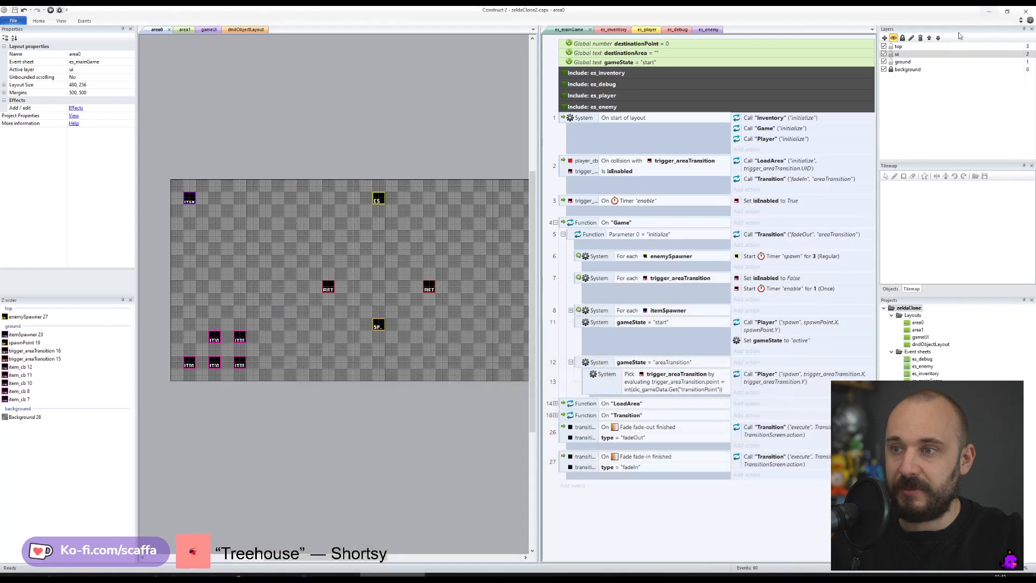
- Move the enemySpawner instance in area0 to the ground layer
{"action": "left_click", "coordinate": [376, 195]}
{"action": "left_click", "coordinate": [97, 93]}
{"action": "left_click", "coordinate": [124, 93]}
{"action": "left_click", "coordinate": [77, 116]}
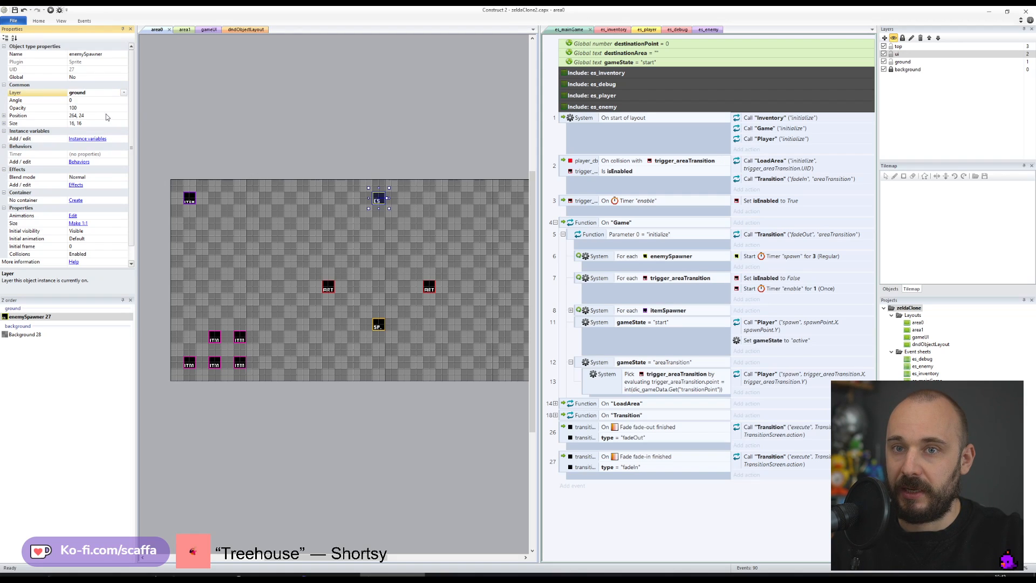
{"action": "left_click", "coordinate": [248, 111]}
- Lock the top and ui layers and make ground the active layer
{"action": "left_click", "coordinate": [891, 47]}
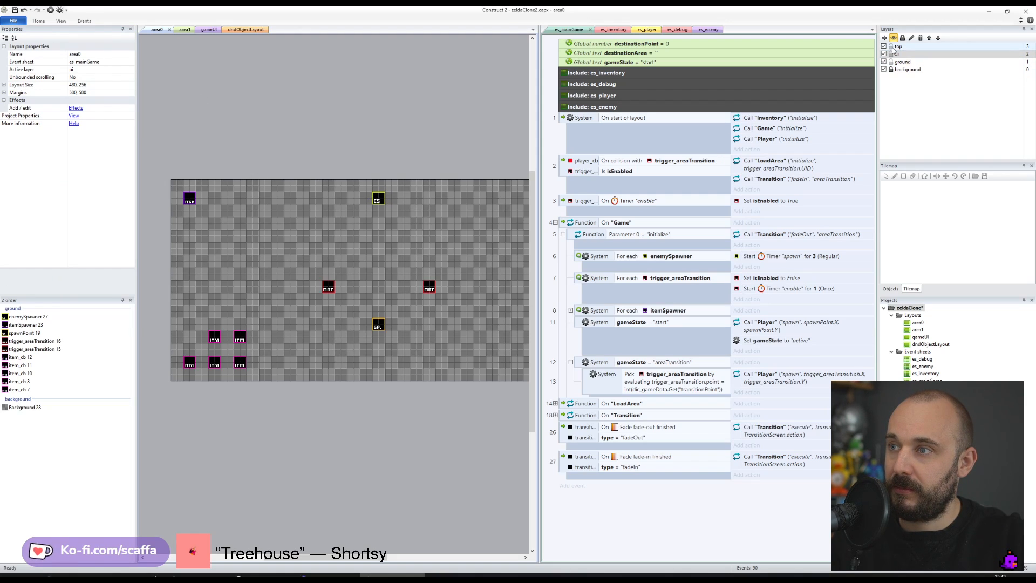
{"action": "left_click", "coordinate": [891, 54]}
{"action": "left_click", "coordinate": [902, 61]}
{"action": "left_click", "coordinate": [358, 88]}
- Debug the area0 layout, move the player upward while checking the spawned enemy, and close the debug preview
{"action": "left_click", "coordinate": [60, 10]}
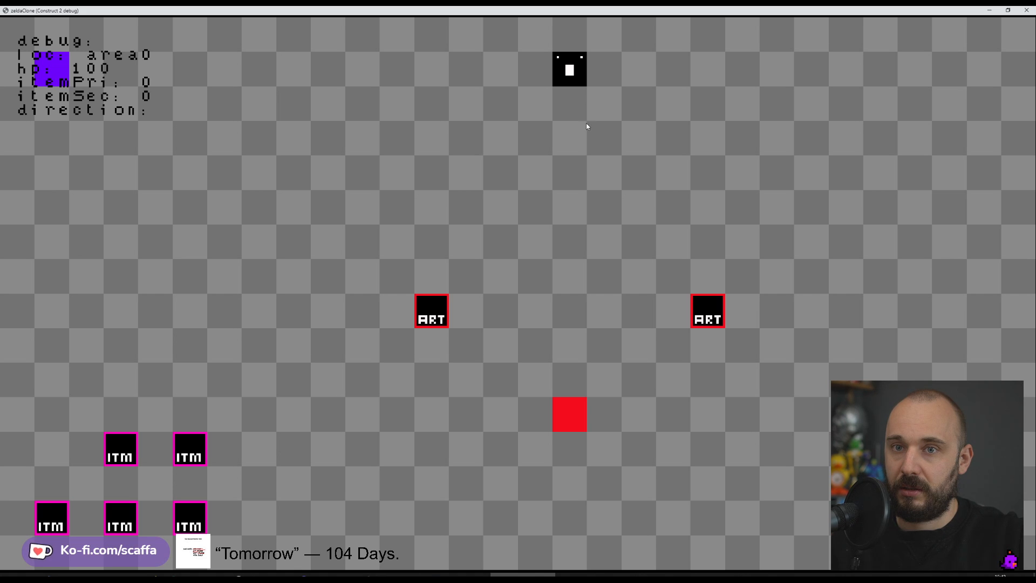
{"action": "key", "text": "Up"}
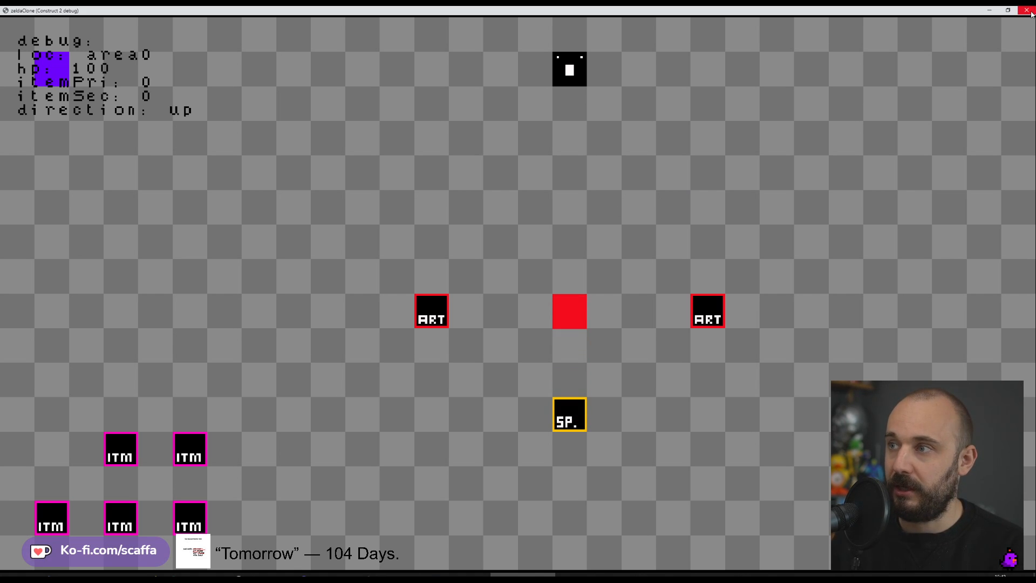
{"action": "left_click", "coordinate": [1029, 12]}
- Check the player dictionary keys in es_player, and make the itemPri debug line in es_debug read the key "slotPrimary"
{"action": "left_click", "coordinate": [649, 30]}
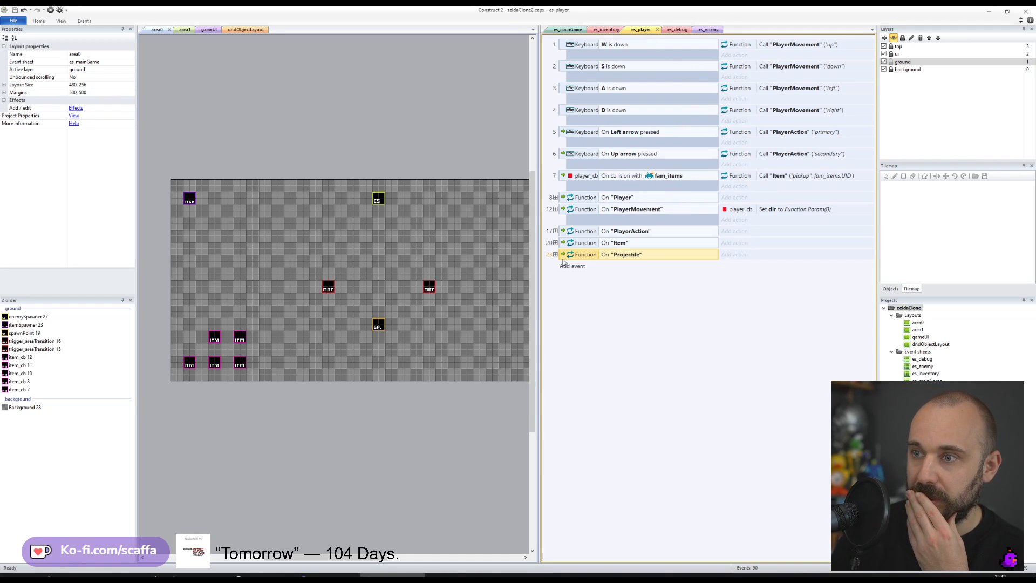
{"action": "left_click", "coordinate": [555, 198]}
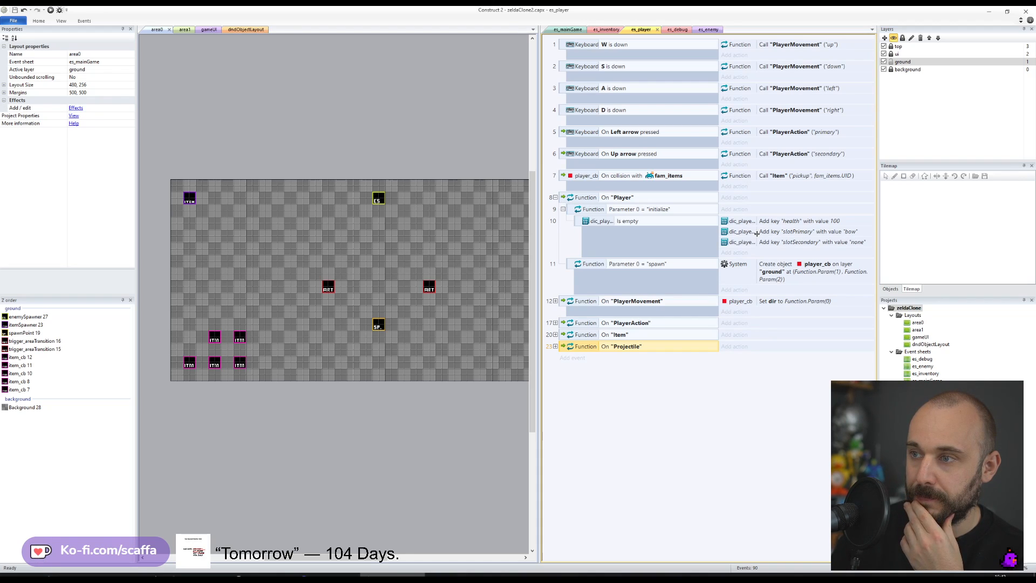
{"action": "left_click", "coordinate": [681, 31]}
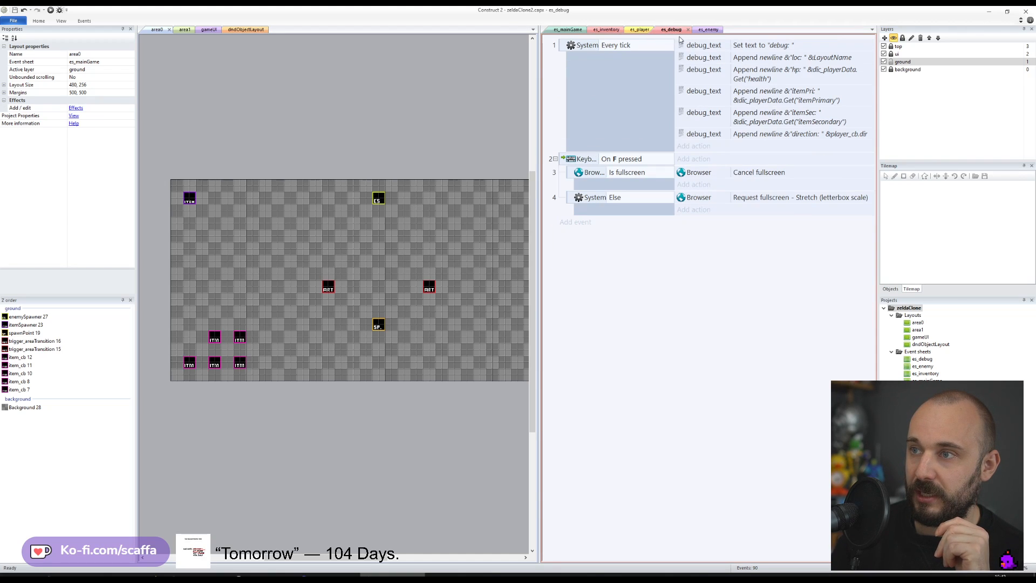
{"action": "double_click", "coordinate": [779, 104]}
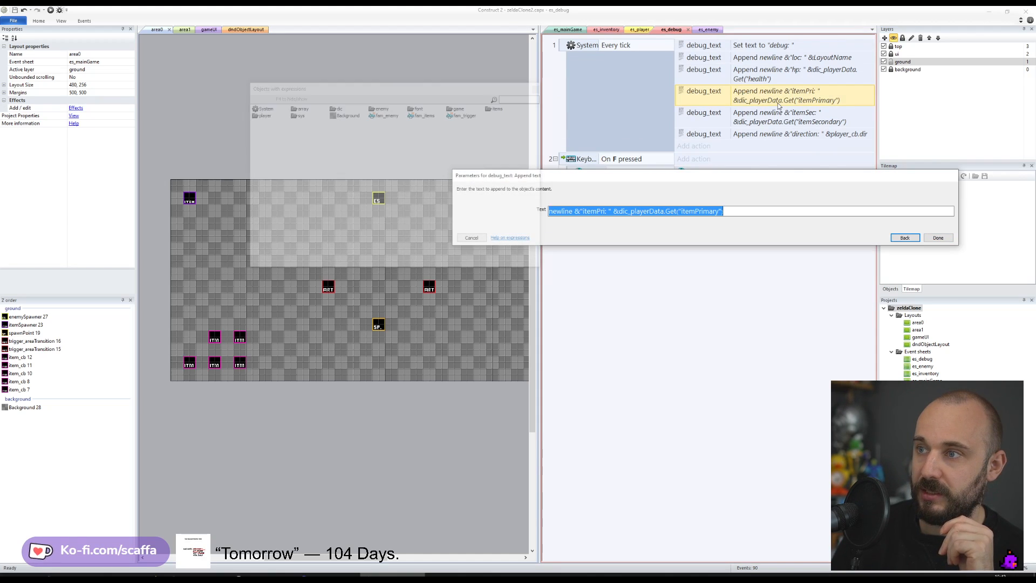
{"action": "key", "text": "End"}
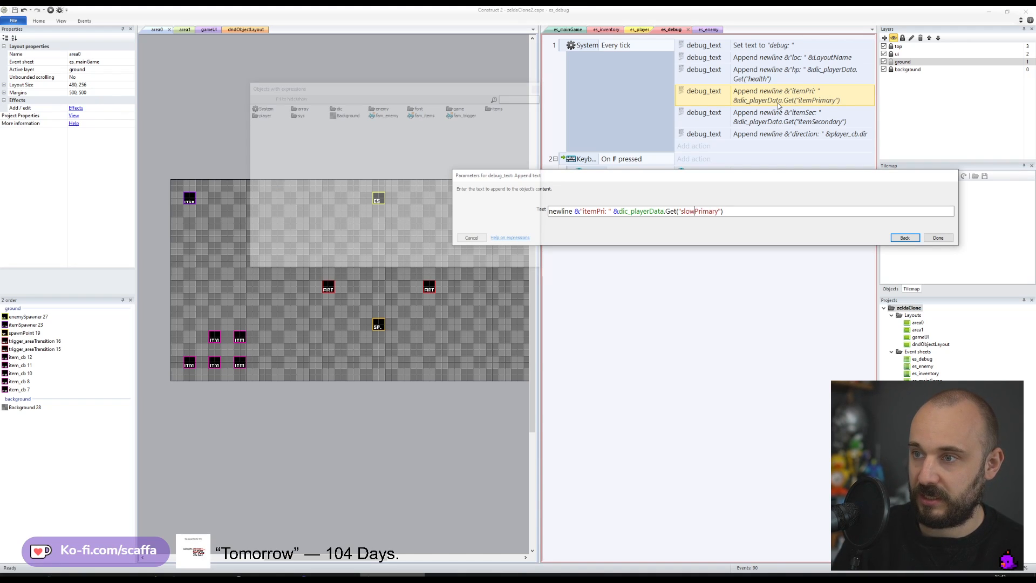
{"action": "key", "text": "Return"}
- Make the itemSec debug line read the dictionary key "slotSecondary" and save the project
{"action": "key", "text": "Down"}
{"action": "key", "text": "Return"}
{"action": "key", "text": "End"}
{"action": "key", "text": "shift+Left"}
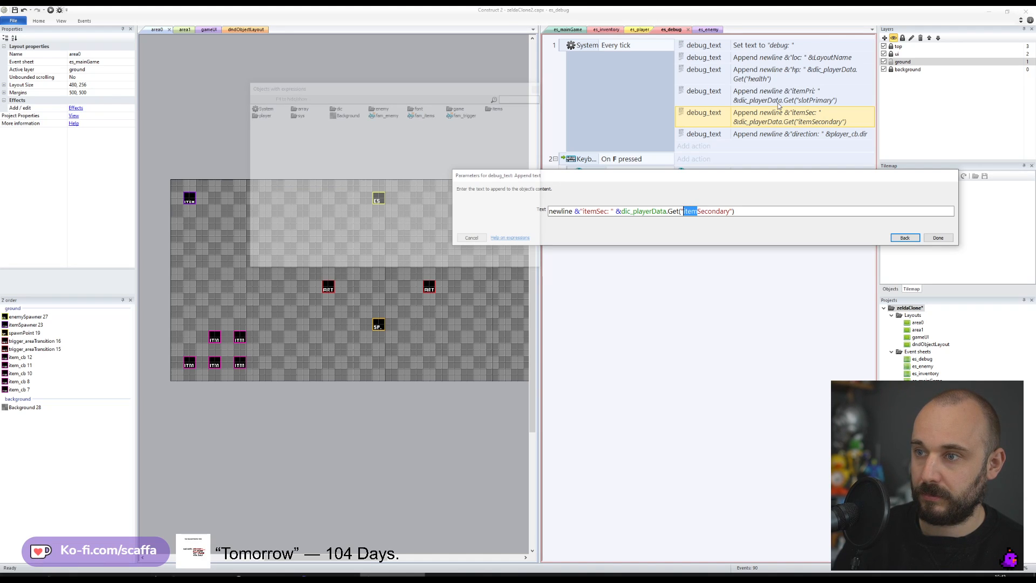
{"action": "key", "text": "Return"}
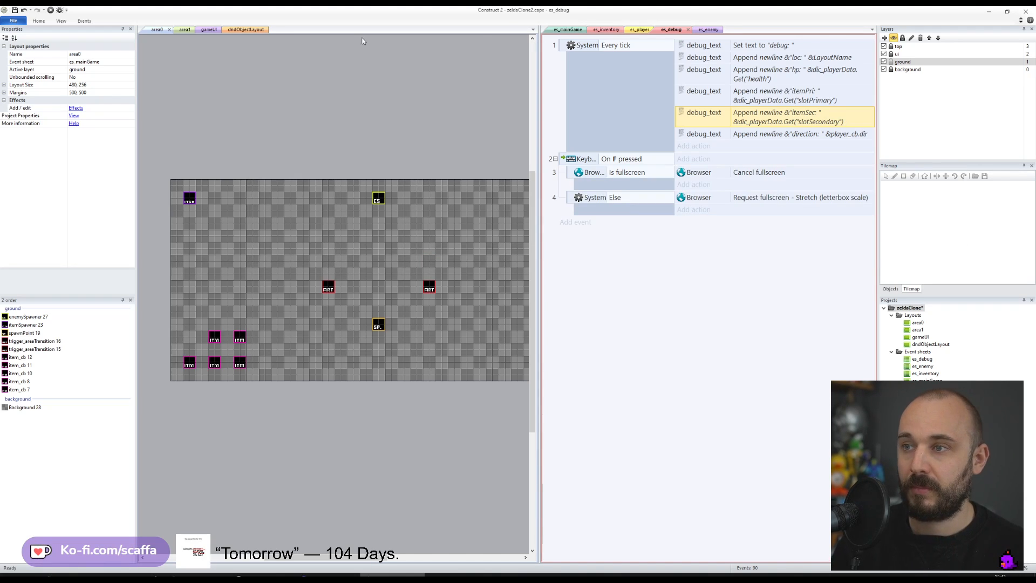
{"action": "left_click", "coordinate": [15, 10]}
- Preview the game maximized and test moving the player and firing projectiles in all four directions
{"action": "left_click", "coordinate": [50, 10]}
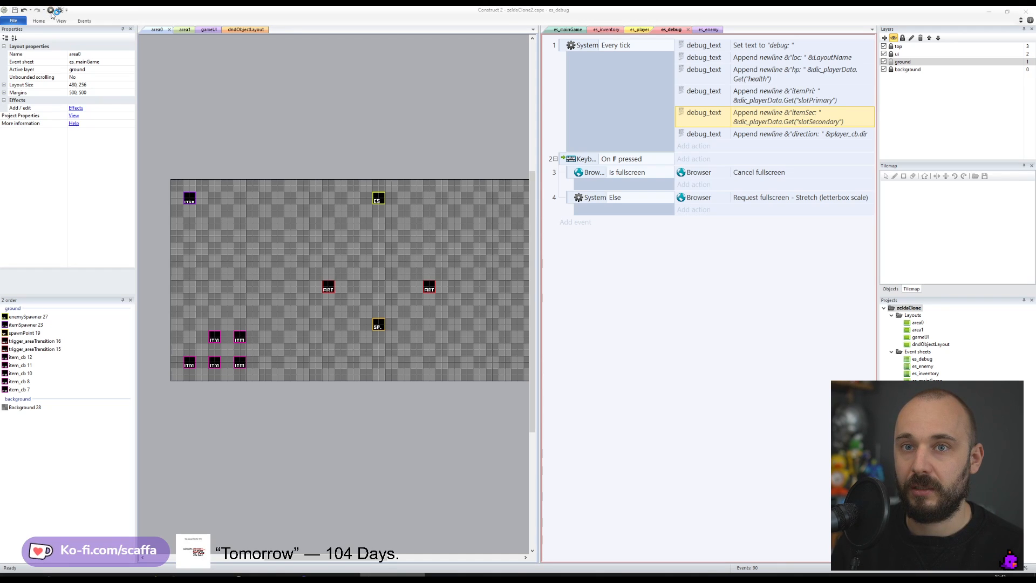
{"action": "left_click", "coordinate": [587, 236]}
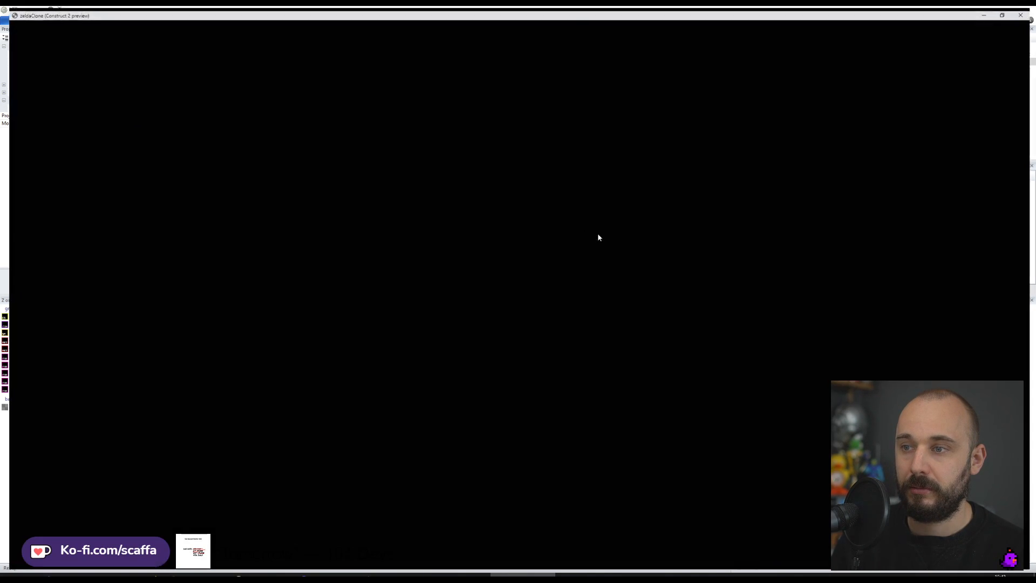
{"action": "key", "text": "Left"}
{"action": "key", "text": "z"}
{"action": "key", "text": "z"}
{"action": "key", "text": "Right"}
{"action": "key", "text": "z"}
{"action": "key", "text": "Up"}
{"action": "key", "text": "z"}
{"action": "key", "text": "z"}
{"action": "key", "text": "Down"}
{"action": "key", "text": "z"}
{"action": "key", "text": "z"}
{"action": "key", "text": "z"}
{"action": "key", "text": "z"}
{"action": "key", "text": "Left"}
{"action": "key", "text": "z"}
{"action": "key", "text": "z"}
{"action": "key", "text": "z"}
{"action": "key", "text": "Up"}
{"action": "key", "text": "z"}
{"action": "key", "text": "z"}
{"action": "key", "text": "Down"}
{"action": "key", "text": "z"}
{"action": "key", "text": "Right"}
{"action": "key", "text": "Left"}
{"action": "key", "text": "Right"}
{"action": "key", "text": "z"}
{"action": "key", "text": "Up"}
{"action": "key", "text": "z"}
{"action": "key", "text": "z"}
{"action": "key", "text": "Down"}
{"action": "key", "text": "z"}
{"action": "key", "text": "Right"}
{"action": "key", "text": "z"}
{"action": "key", "text": "Down"}
{"action": "key", "text": "z"}
{"action": "key", "text": "Right"}
{"action": "key", "text": "z"}
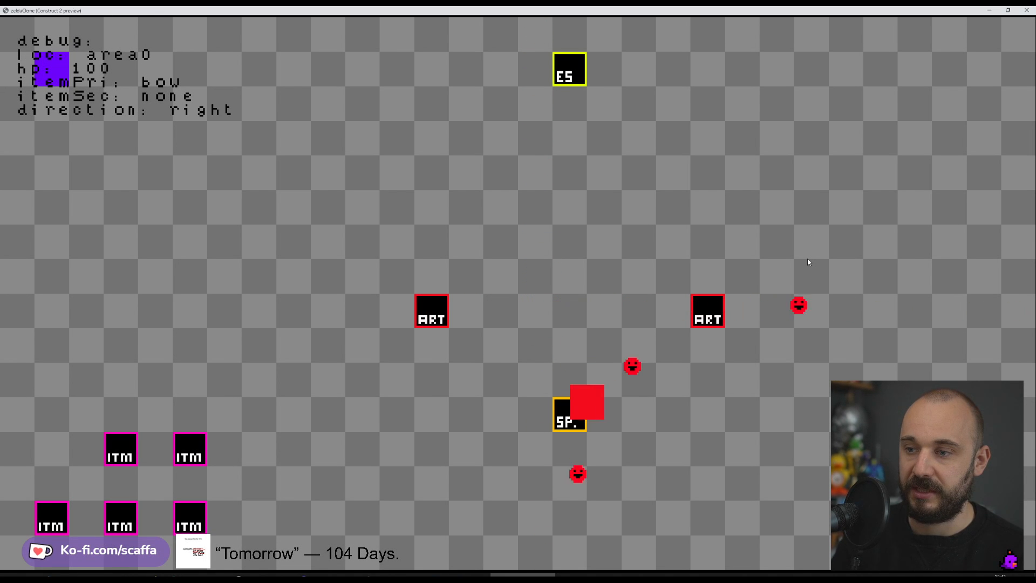
- Test firing projectiles down, left, up and right while moving the player across area0 towards the area transition
{"action": "key", "text": "Down"}
{"action": "key", "text": "Left"}
{"action": "key", "text": "z"}
{"action": "key", "text": "Up"}
{"action": "key", "text": "z"}
{"action": "key", "text": "Right"}
{"action": "key", "text": "z"}
{"action": "key", "text": "z"}
{"action": "key", "text": "Up"}
{"action": "key", "text": "z"}
{"action": "key", "text": "z"}
{"action": "key", "text": "z"}
{"action": "key", "text": "Left"}
{"action": "key", "text": "z"}
{"action": "key", "text": "Up"}
{"action": "key", "text": "z"}
{"action": "key", "text": "z"}
{"action": "key", "text": "z"}
{"action": "key", "text": "z"}
{"action": "key", "text": "z"}
{"action": "key", "text": "Up"}
{"action": "key", "text": "z"}
{"action": "key", "text": "Right"}
{"action": "key", "text": "z"}
{"action": "key", "text": "z"}
{"action": "key", "text": "Up"}
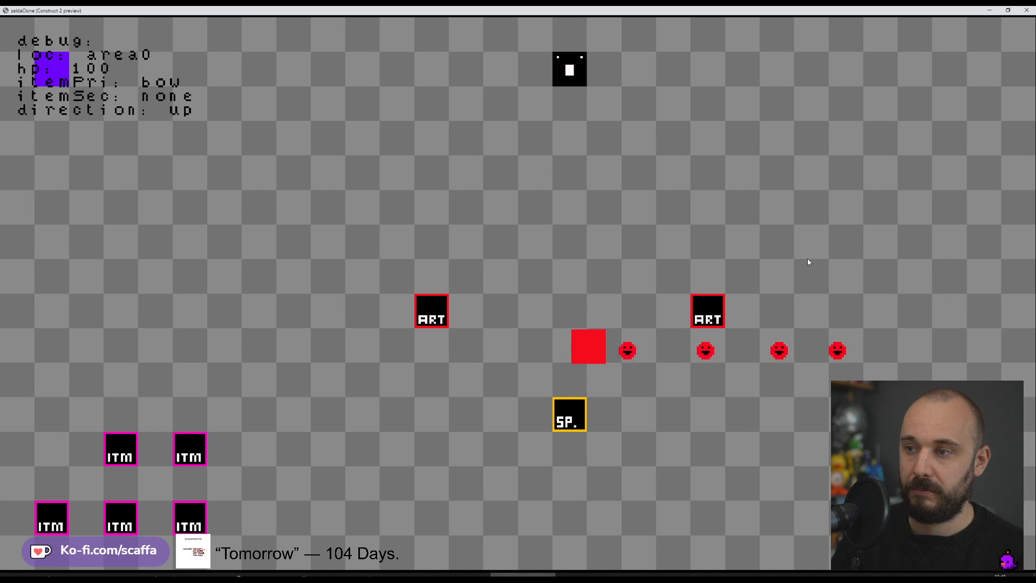
{"action": "key", "text": "z"}
{"action": "key", "text": "Right"}
{"action": "key", "text": "z"}
{"action": "key", "text": "Left"}
{"action": "key", "text": "z"}
{"action": "key", "text": "z"}
{"action": "key", "text": "Right"}
{"action": "key", "text": "z"}
{"action": "key", "text": "z"}
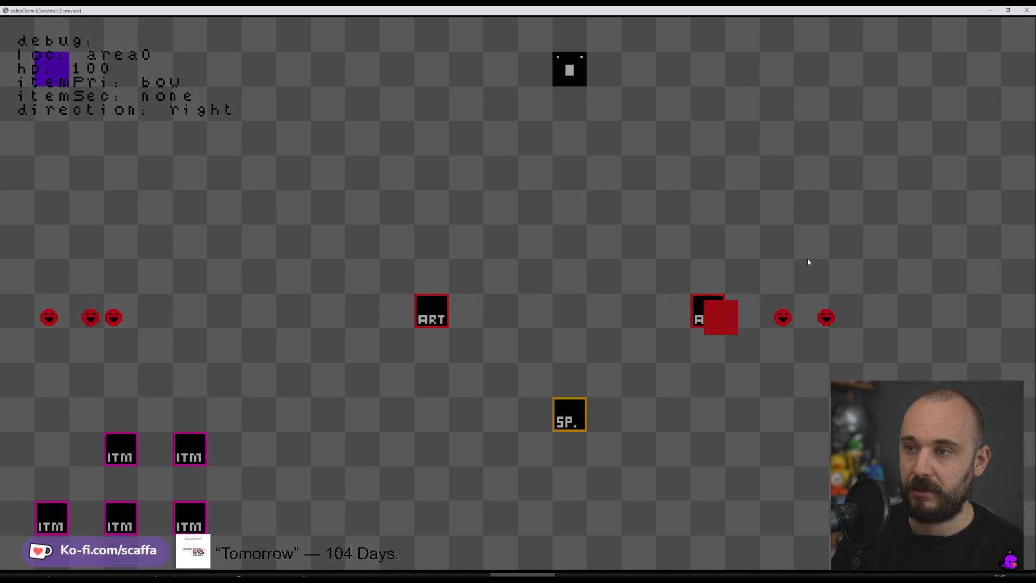
- Walk the player around area1 and return through its area transition to area0
{"action": "key", "text": "Left"}
{"action": "key", "text": "Up"}
{"action": "key", "text": "Left"}
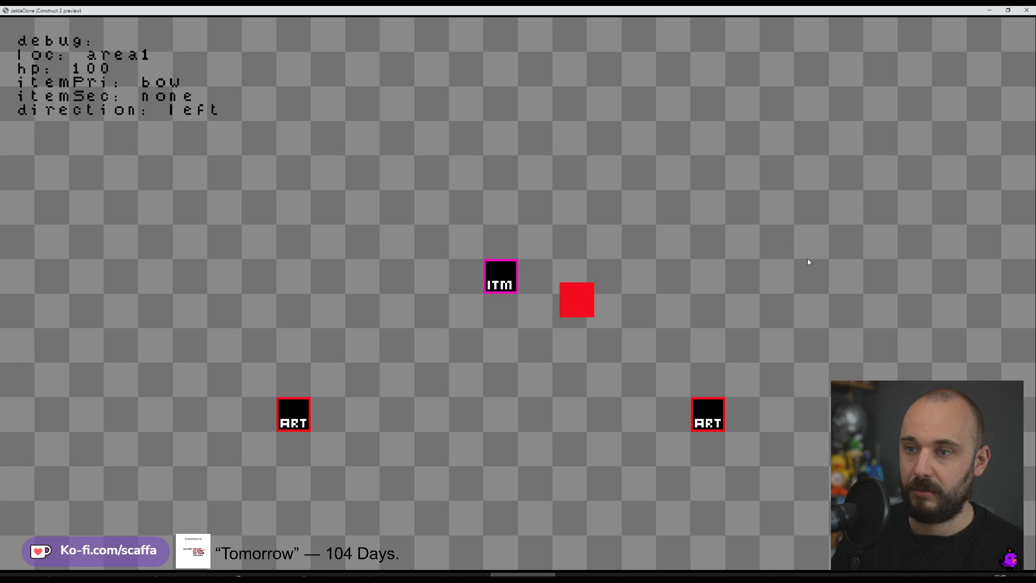
{"action": "key", "text": "Down"}
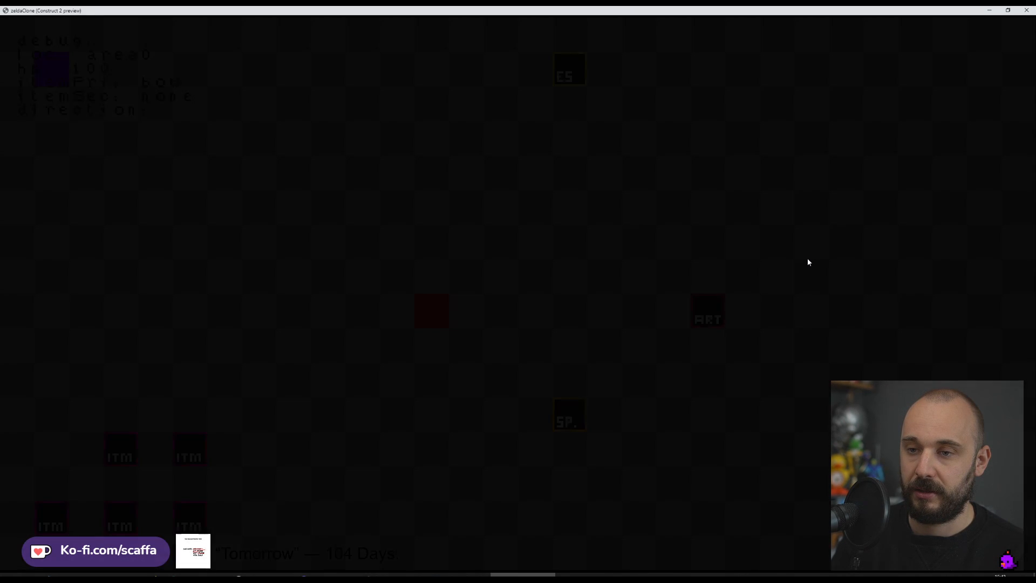
- Move the player to the purple item in area0 and pick it up
{"action": "key", "text": "Left"}
{"action": "key", "text": "Up"}
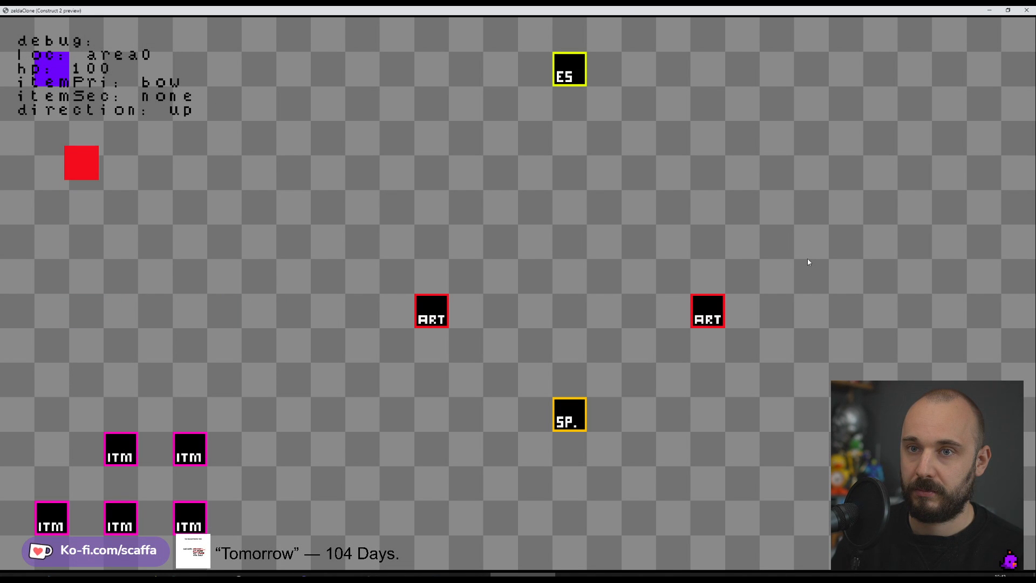
{"action": "key", "text": "Left"}
{"action": "key", "text": "Up"}
- Keep moving the player around area0 while firing projectiles in changing directions, and close the game preview
{"action": "key", "text": "Right"}
{"action": "key", "text": "Down"}
{"action": "key", "text": "Right"}
{"action": "key", "text": "Left"}
{"action": "key", "text": "Up"}
{"action": "key", "text": "Right"}
{"action": "key", "text": "Down"}
{"action": "key", "text": "Left"}
{"action": "key", "text": "Down"}
{"action": "key", "text": "Left"}
{"action": "key", "text": "Right"}
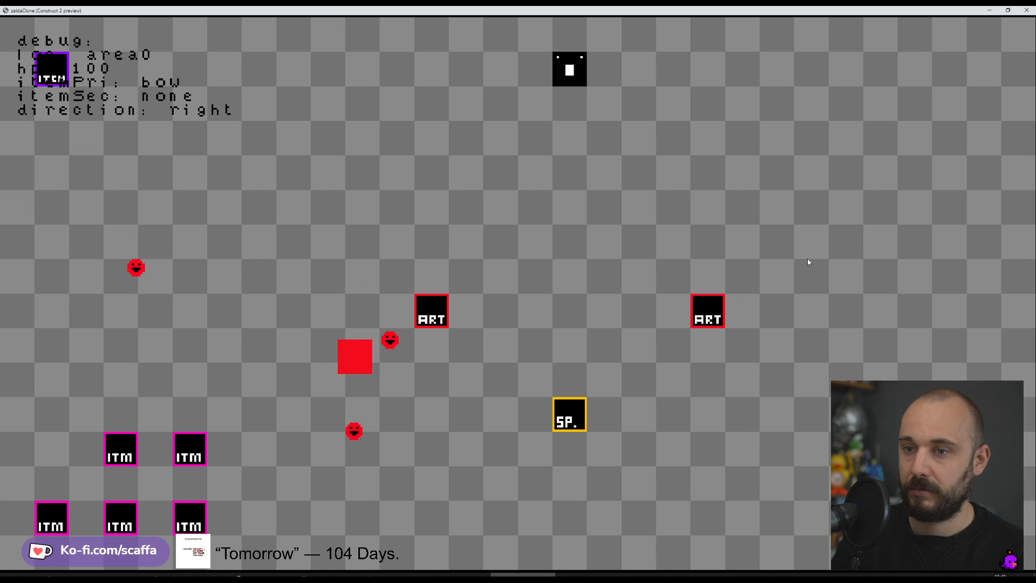
{"action": "key", "text": "Right"}
{"action": "key", "text": "Up"}
{"action": "key", "text": "Left"}
{"action": "key", "text": "Up"}
{"action": "key", "text": "Right"}
{"action": "key", "text": "Left"}
{"action": "key", "text": "Down"}
{"action": "key", "text": "Left"}
{"action": "key", "text": "Right"}
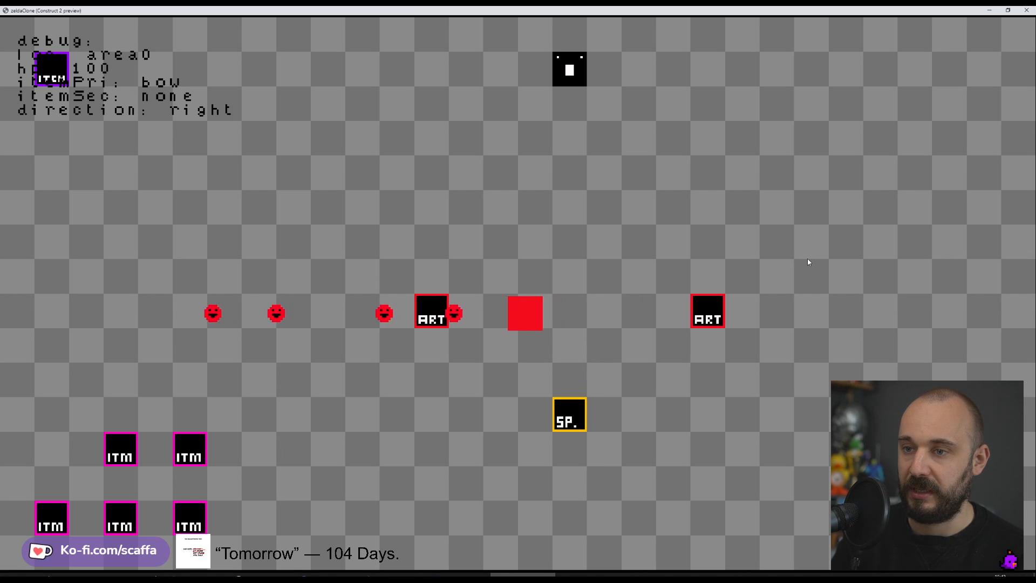
{"action": "key", "text": "Left"}
{"action": "key", "text": "Down"}
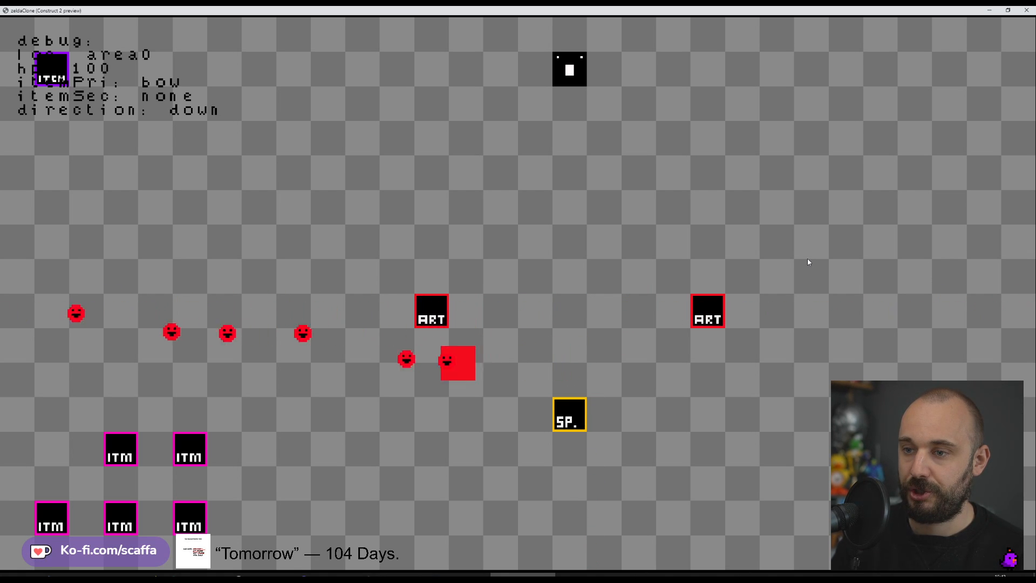
{"action": "key", "text": "Left"}
{"action": "key", "text": "Right"}
{"action": "key", "text": "Left"}
{"action": "key", "text": "Up"}
{"action": "key", "text": "Down"}
{"action": "key", "text": "Up"}
{"action": "key", "text": "Left"}
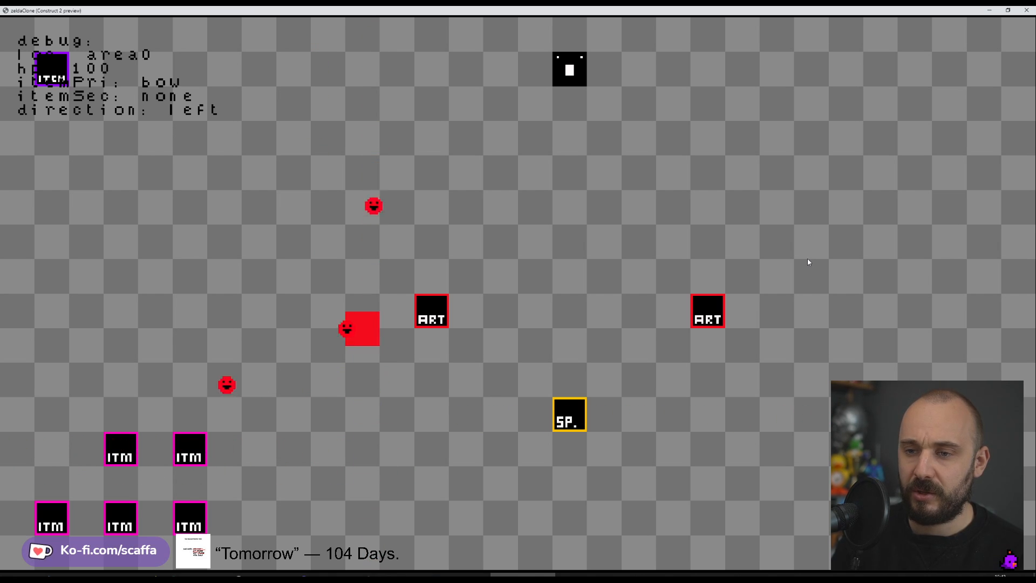
{"action": "key", "text": "Down"}
{"action": "key", "text": "Left"}
{"action": "key", "text": "Up"}
{"action": "key", "text": "Right"}
{"action": "key", "text": "Left"}
{"action": "key", "text": "Down"}
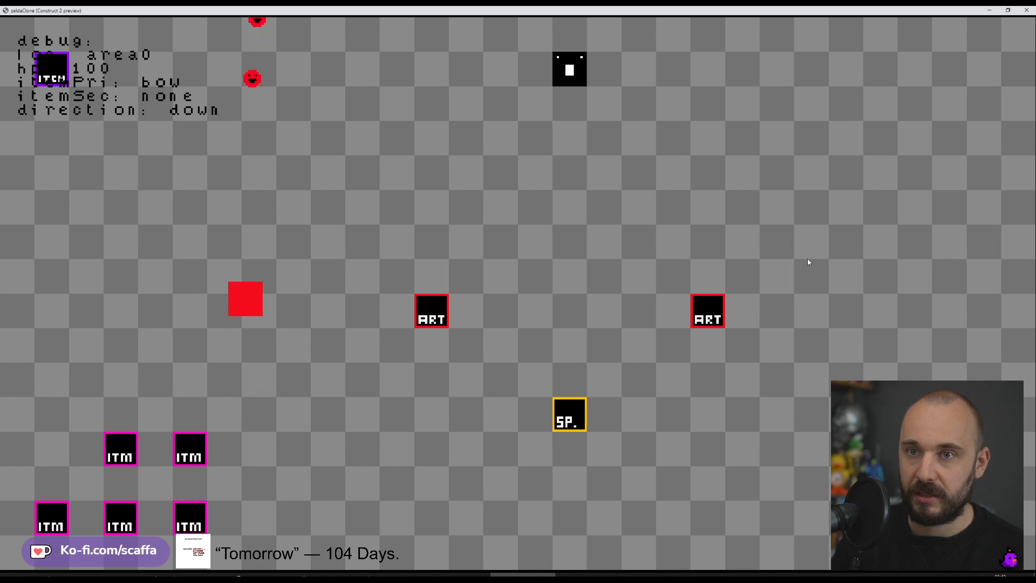
{"action": "key", "text": "Left"}
{"action": "key", "text": "Up"}
{"action": "key", "text": "Up"}
{"action": "key", "text": "Right"}
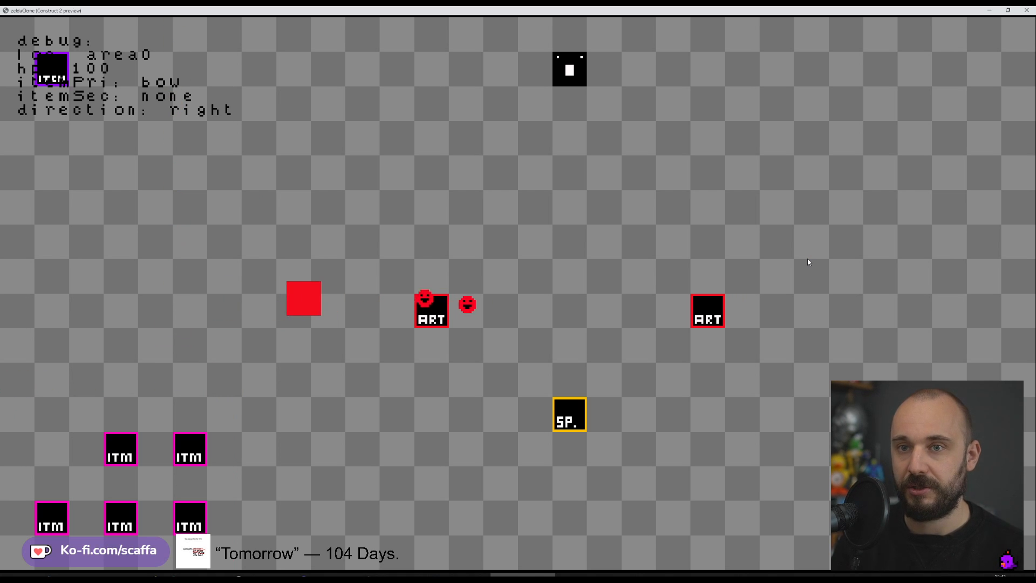
{"action": "key", "text": "Up"}
{"action": "key", "text": "Right"}
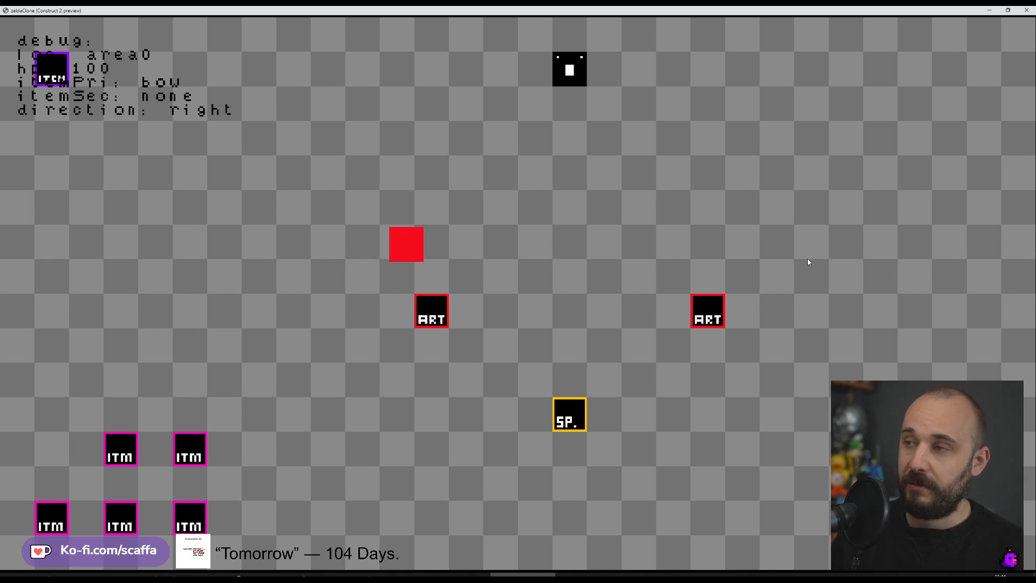
{"action": "left_click", "coordinate": [1028, 10]}
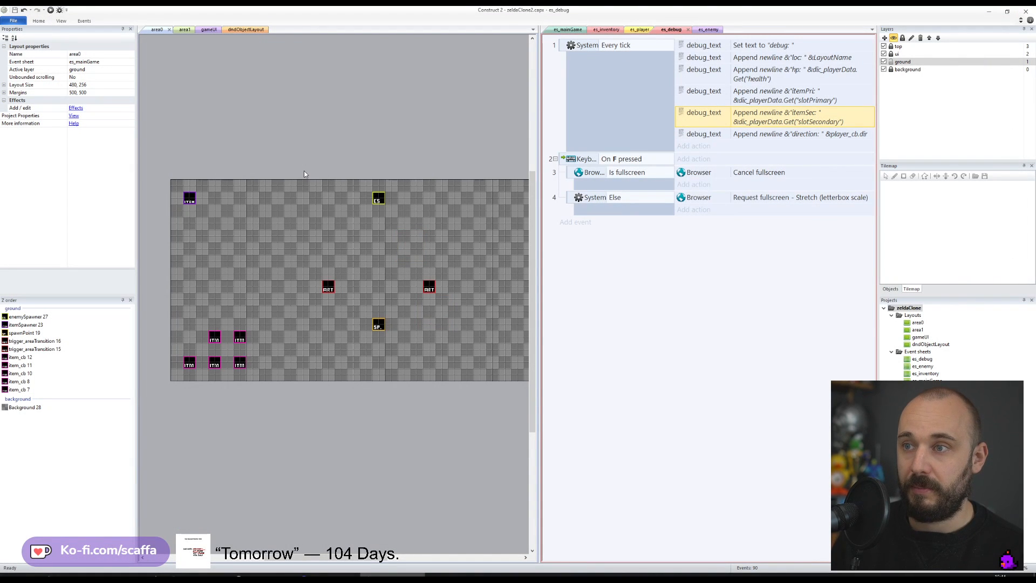
- In es_enemy, add an action after the enemy spawn that sets the enemy's health to 100
{"action": "left_click", "coordinate": [704, 30]}
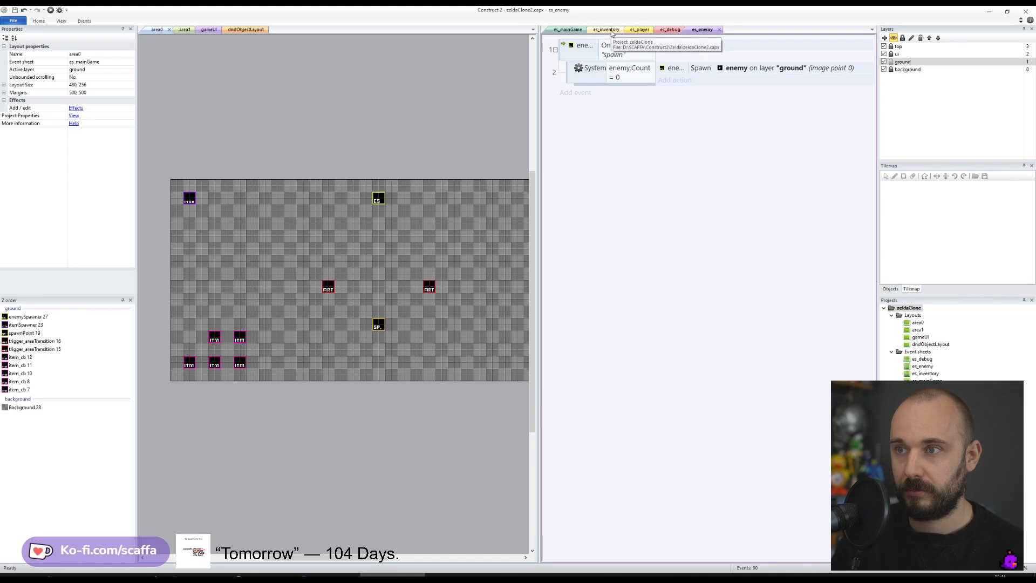
{"action": "left_click", "coordinate": [673, 80]}
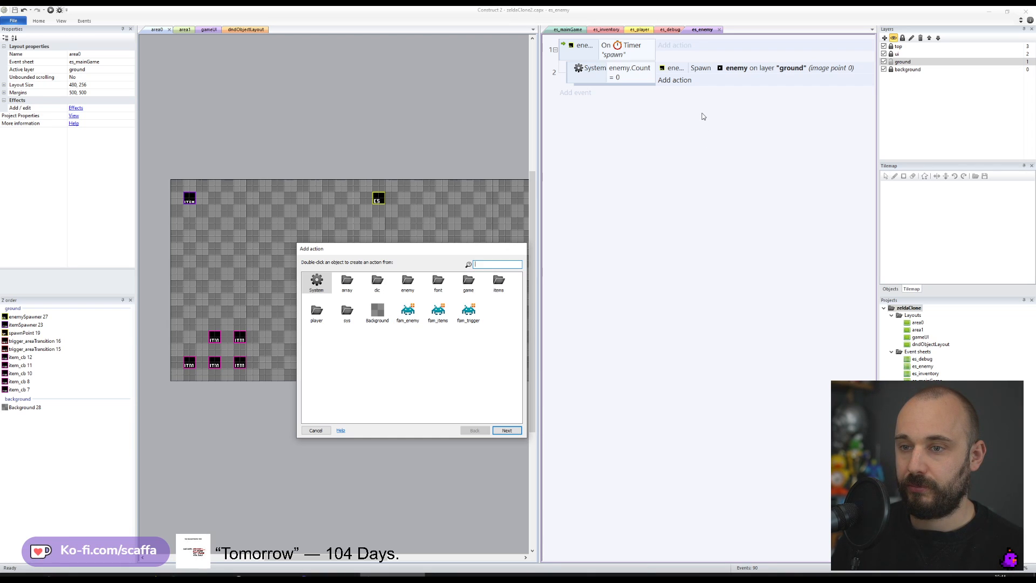
{"action": "double_click", "coordinate": [408, 281]}
{"action": "double_click", "coordinate": [378, 280]}
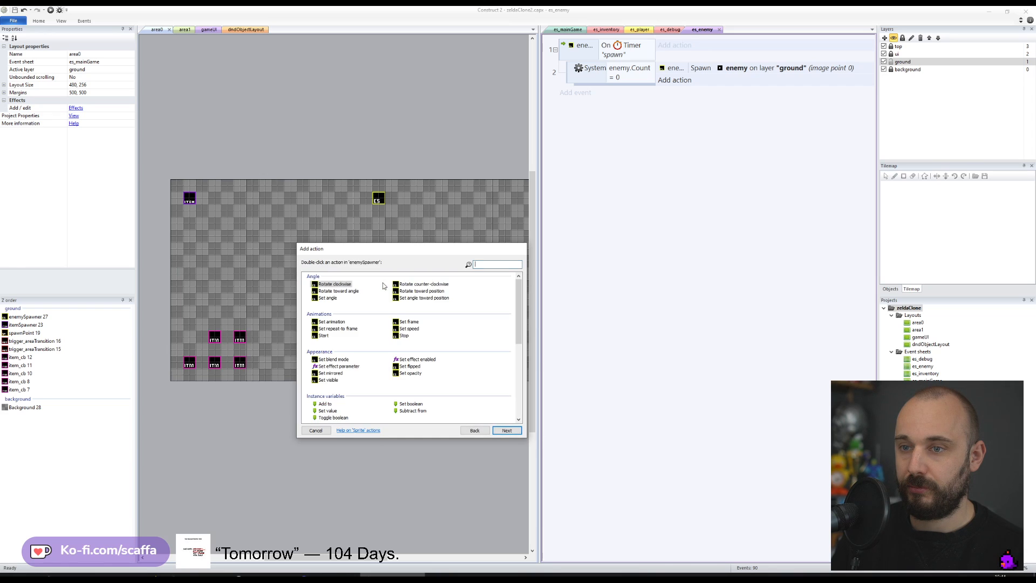
{"action": "left_click", "coordinate": [474, 430]}
{"action": "double_click", "coordinate": [349, 286]}
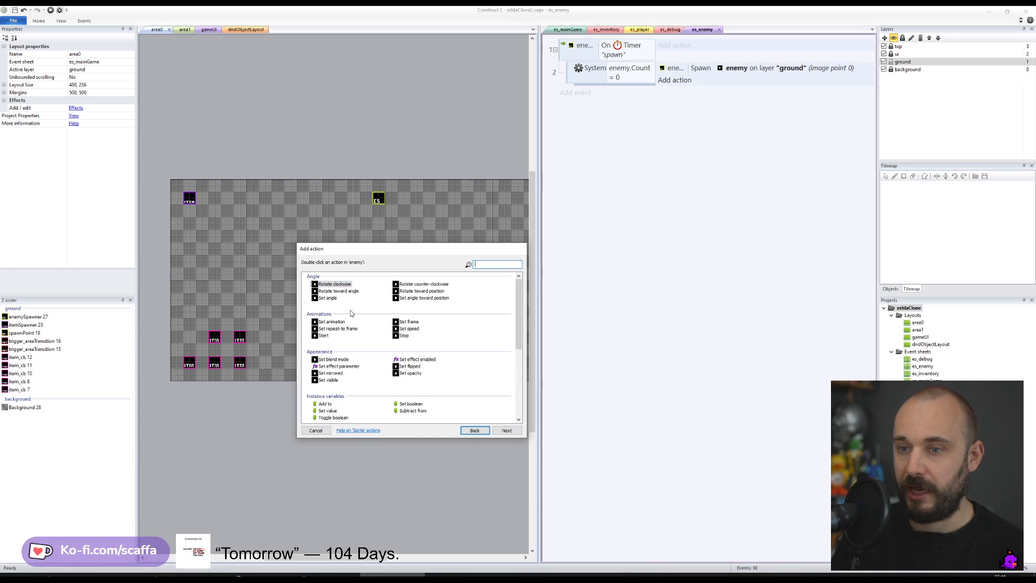
{"action": "double_click", "coordinate": [333, 411]}
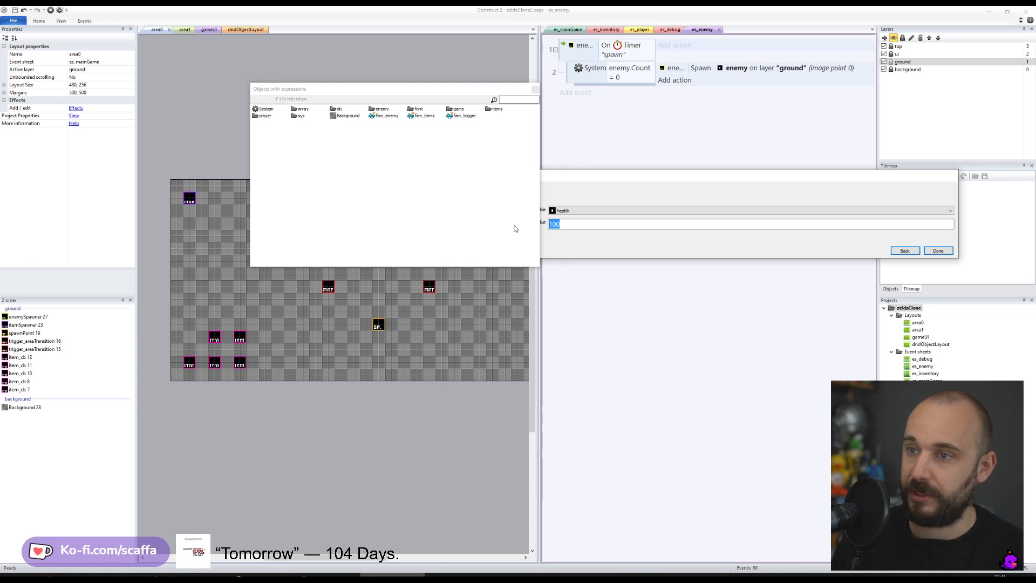
{"action": "left_click", "coordinate": [938, 251]}
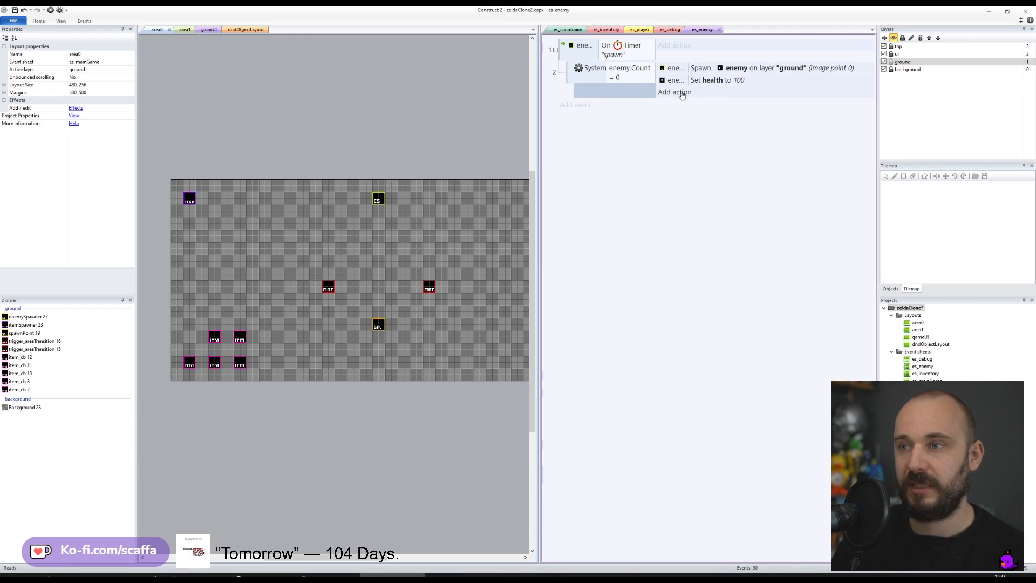
- Duplicate the enemy's Set health action and change the copy to set type to "goblin"
{"action": "left_click", "coordinate": [708, 81]}
{"action": "key", "text": "ctrl+c"}
{"action": "key", "text": "ctrl+v"}
{"action": "double_click", "coordinate": [718, 92]}
{"action": "left_click", "coordinate": [602, 213]}
{"action": "left_click", "coordinate": [579, 220]}
{"action": "left_click_drag", "start_coordinate": [575, 224], "coordinate": [536, 225]}
{"action": "type", "text": "\"goblin\""}
{"action": "key", "text": "Return"}
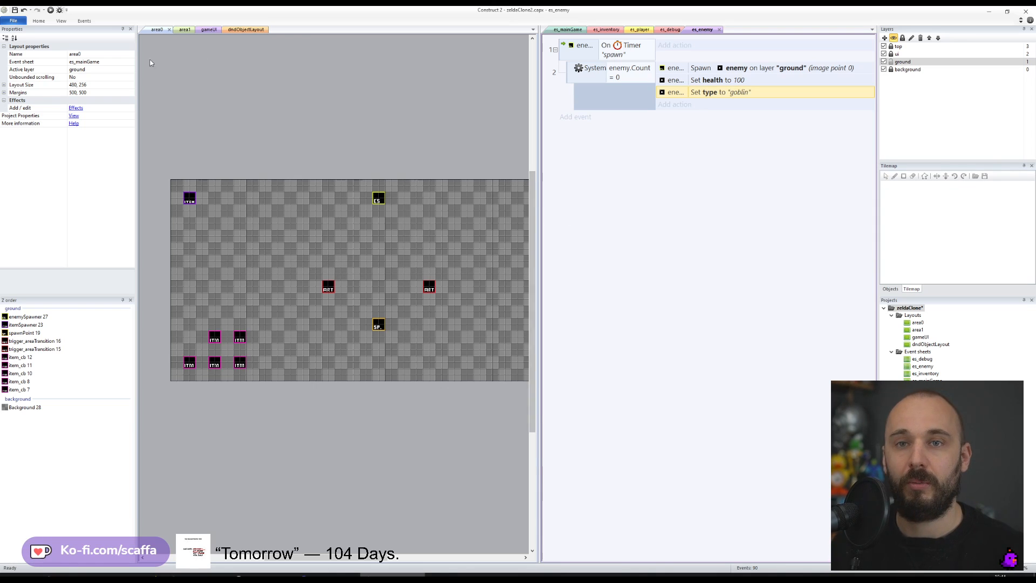
- Save the project and reorder the spawn actions so the enemy's type is set before its health
{"action": "left_click", "coordinate": [15, 10]}
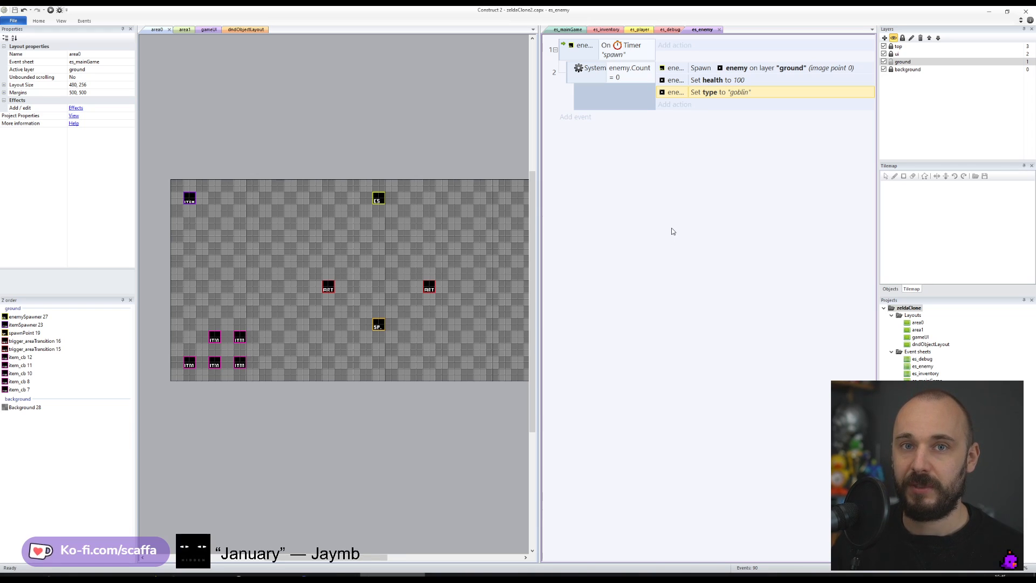
{"action": "left_click_drag", "start_coordinate": [722, 92], "coordinate": [725, 88]}
{"action": "left_click", "coordinate": [739, 91]}
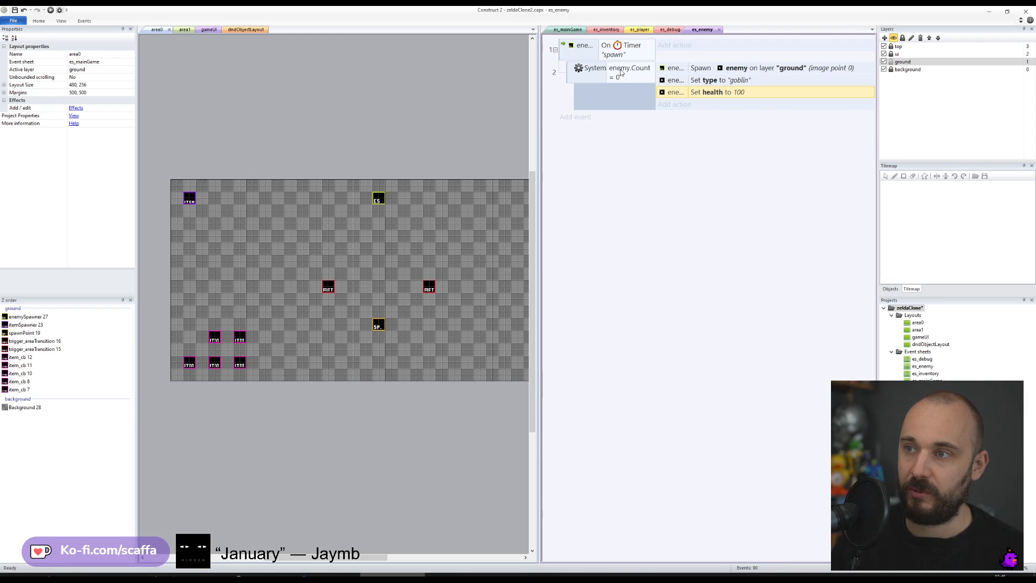
- Add a Text instance variable named "type" with no initial value to the enemySpawner in area0
{"action": "left_click", "coordinate": [378, 199]}
{"action": "left_click", "coordinate": [70, 139]}
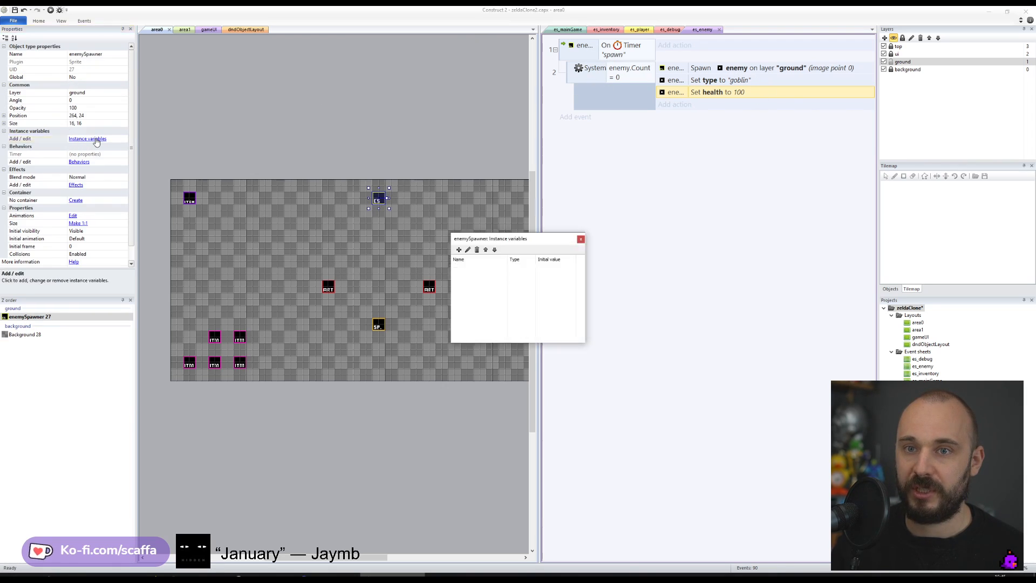
{"action": "left_click", "coordinate": [458, 249]}
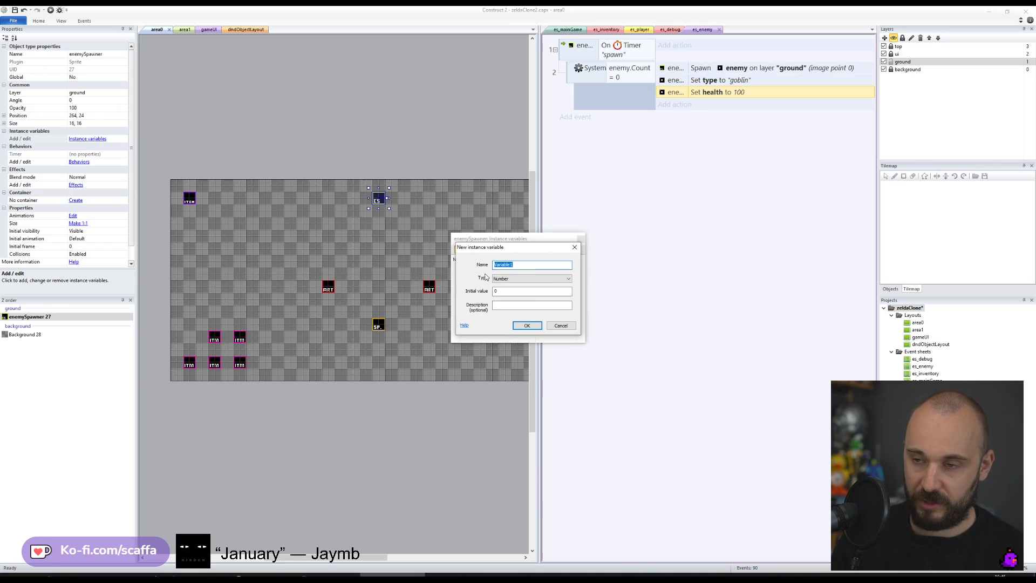
{"action": "type", "text": "type"}
{"action": "key", "text": "Tab"}
{"action": "key", "text": "Down"}
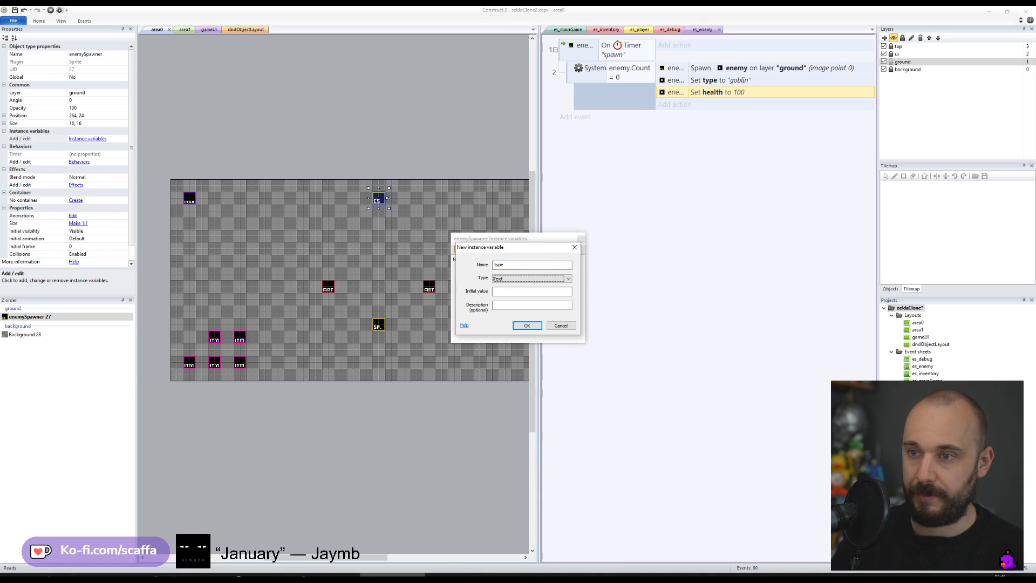
{"action": "key", "text": "Return"}
{"action": "left_click", "coordinate": [580, 238]}
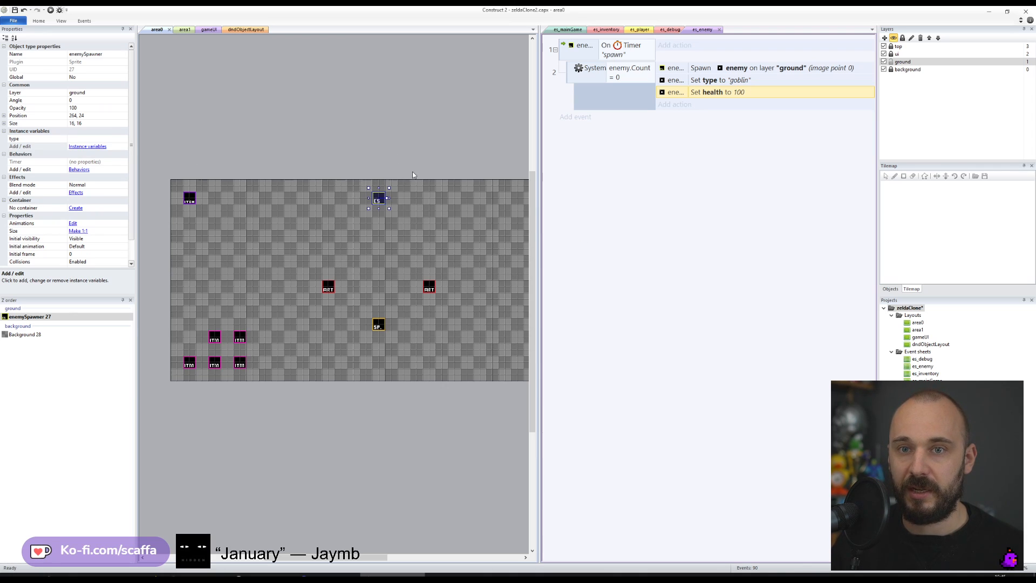
- Examine the enemySpawner's properties in area0, including its type variable and its initial animation and frame
{"action": "left_click", "coordinate": [399, 159]}
{"action": "left_click", "coordinate": [379, 201]}
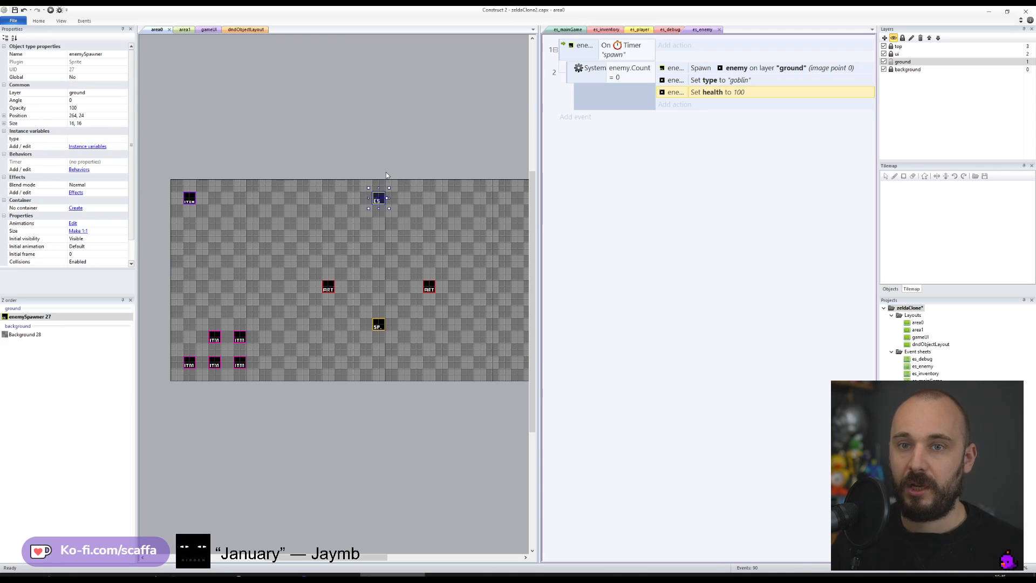
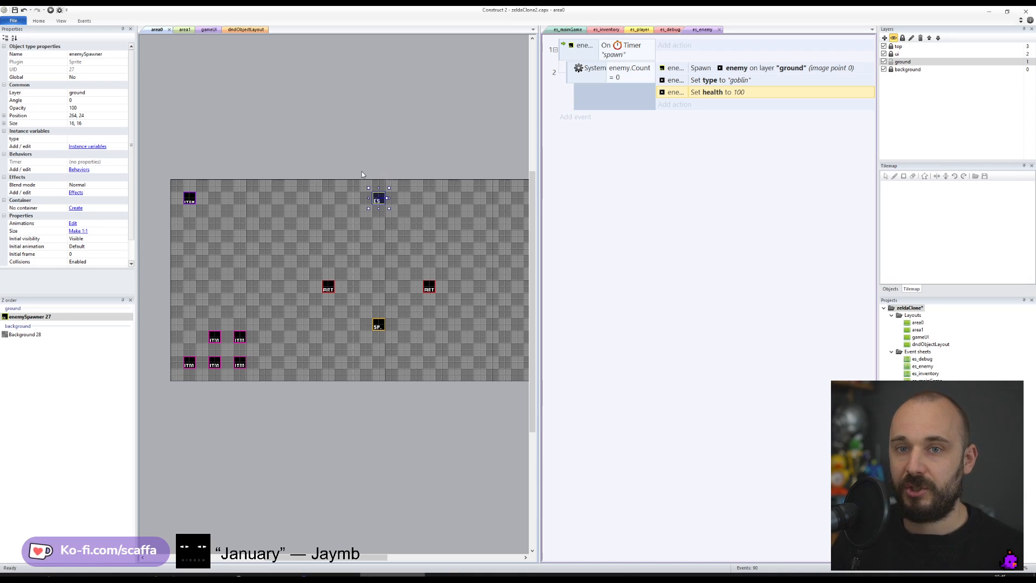
{"action": "left_click", "coordinate": [353, 171]}
{"action": "left_click", "coordinate": [379, 198]}
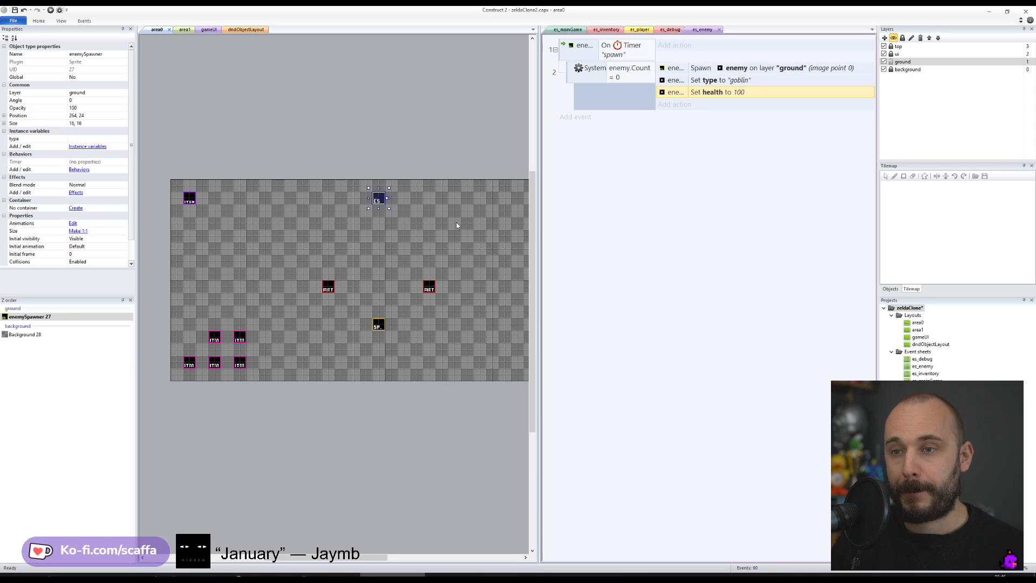
{"action": "middle_click_drag", "start_coordinate": [397, 260], "coordinate": [373, 255]}
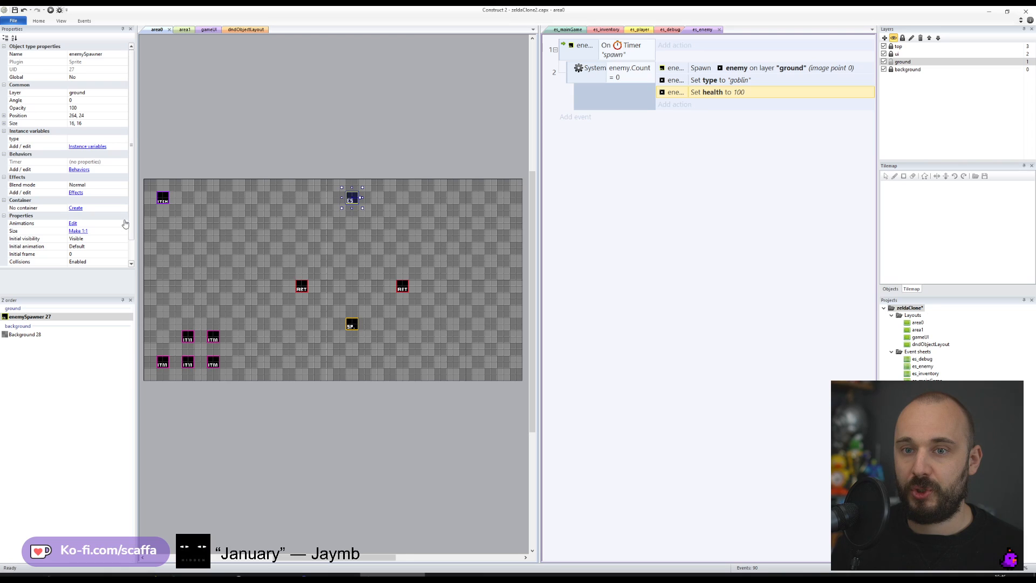
{"action": "scroll", "coordinate": [133, 230], "scroll_direction": "down", "scroll_amount": 1}
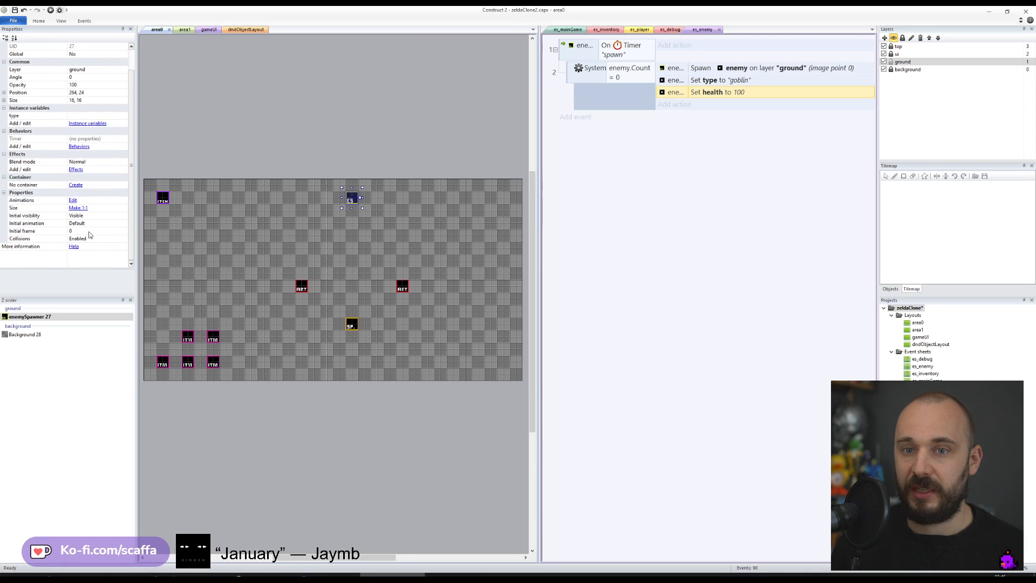
{"action": "left_click", "coordinate": [310, 211]}
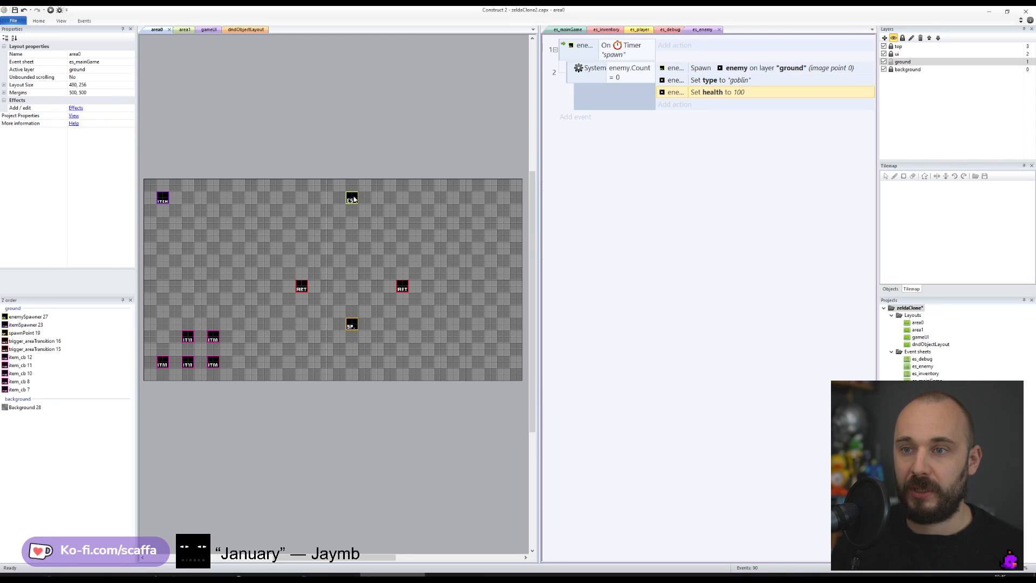
{"action": "left_click", "coordinate": [351, 197]}
{"action": "scroll", "coordinate": [90, 241], "scroll_direction": "down", "scroll_amount": 1}
{"action": "left_click", "coordinate": [88, 233]}
{"action": "left_click", "coordinate": [337, 180]}
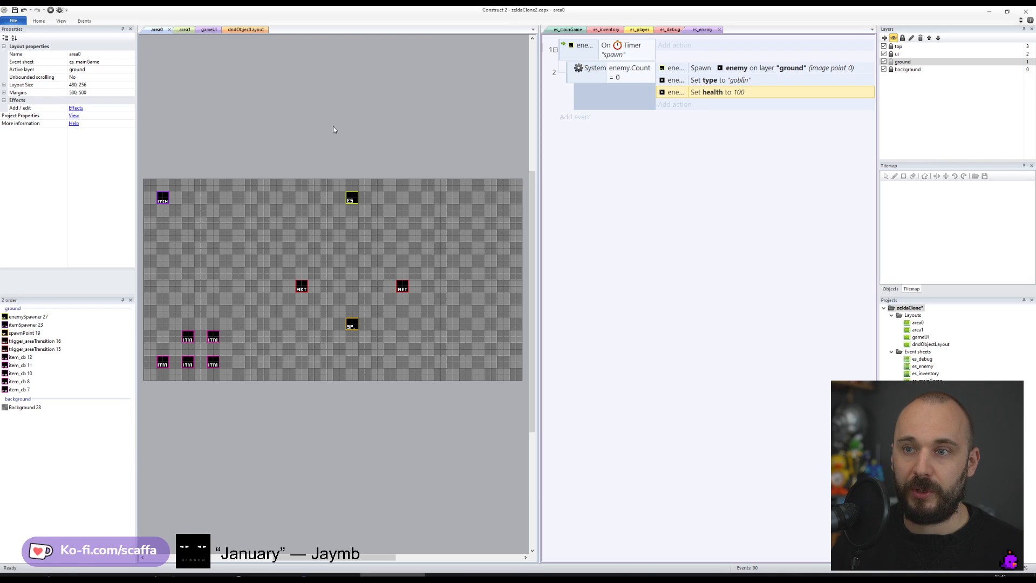
- Check the objects in dndObjectLayout, and select the enemySpawner in area0 again
{"action": "left_click", "coordinate": [234, 29]}
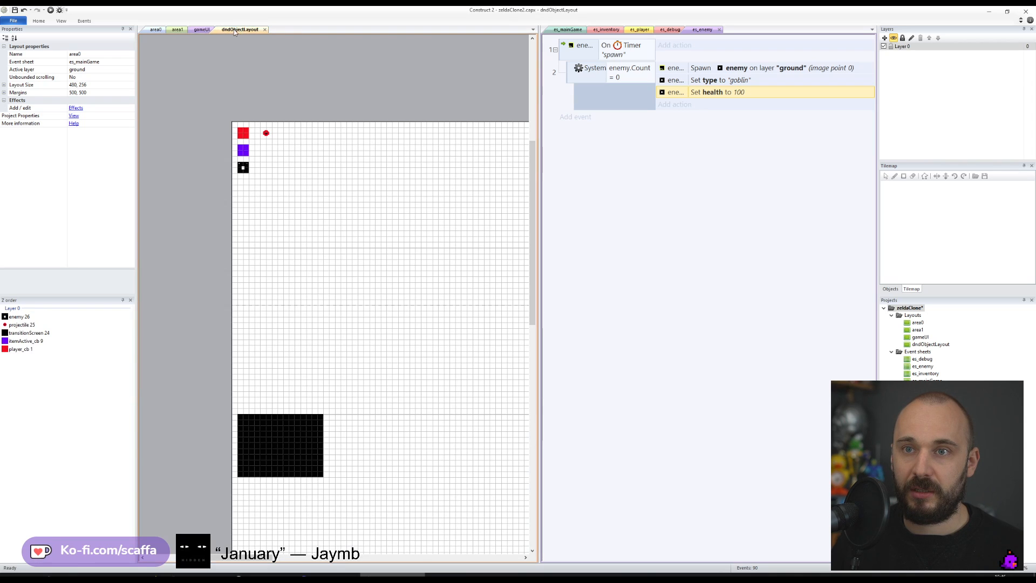
{"action": "left_click", "coordinate": [148, 30]}
{"action": "left_click", "coordinate": [346, 198]}
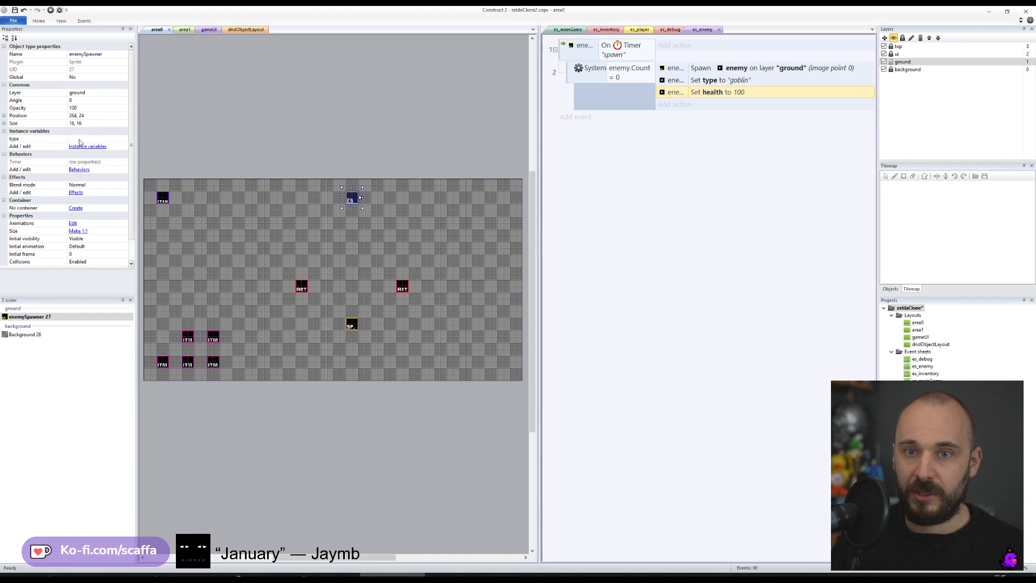
- Examine the enemySpawner's initial animation in area0 and compare it with the objects in dndObjectLayout
{"action": "scroll", "coordinate": [94, 250], "scroll_direction": "down", "scroll_amount": 1}
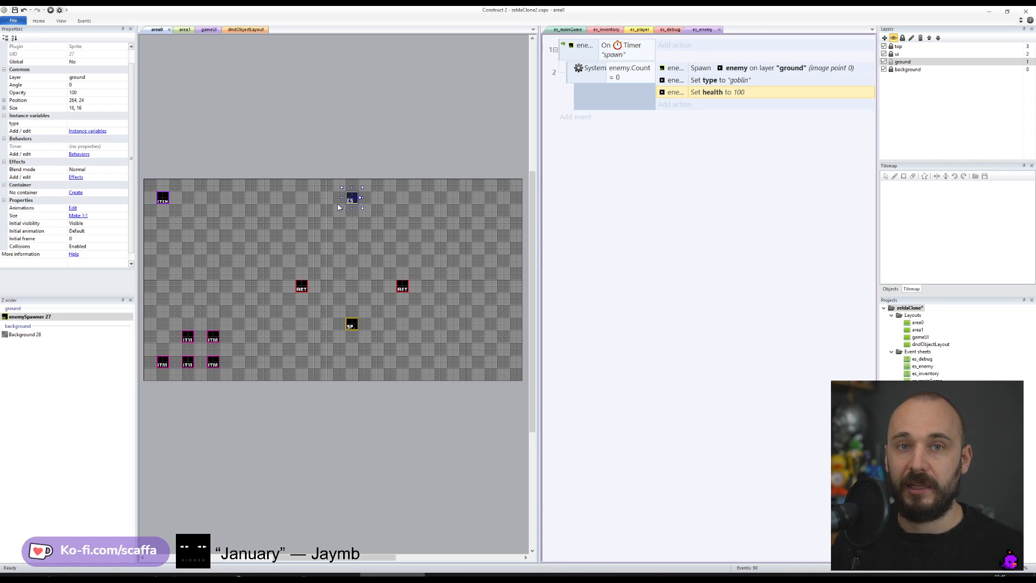
{"action": "left_click", "coordinate": [89, 231]}
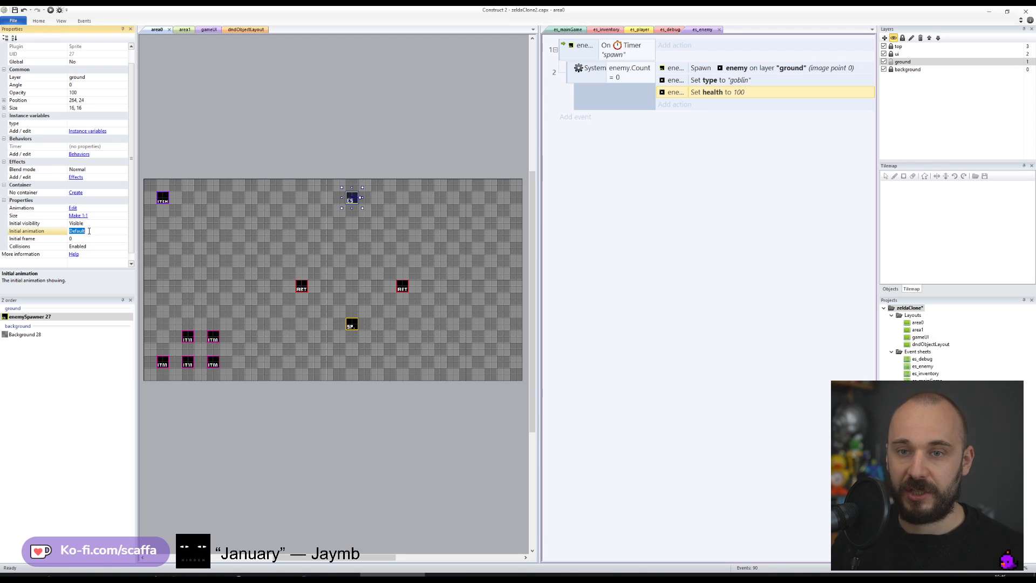
{"action": "left_click", "coordinate": [342, 169]}
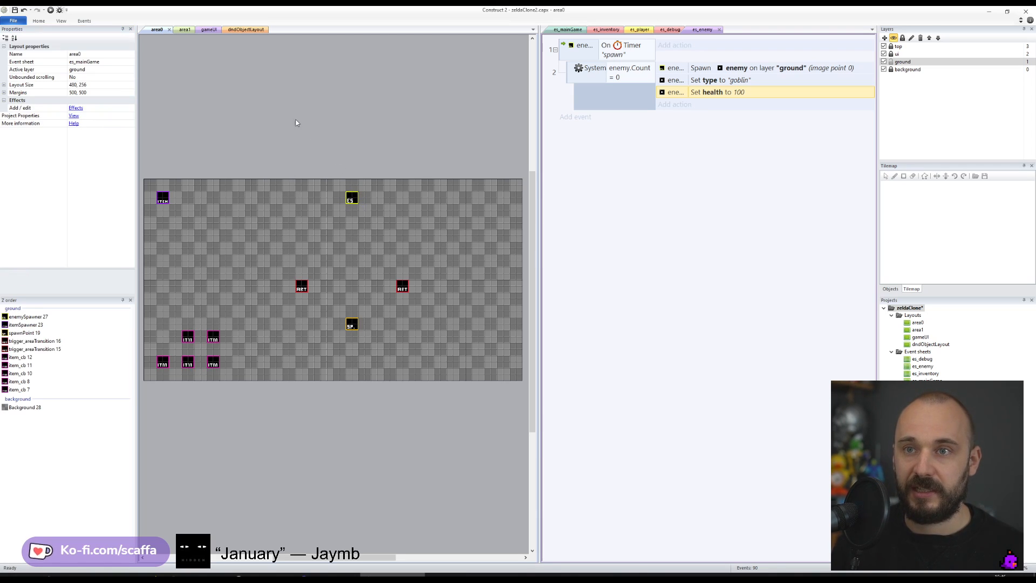
{"action": "left_click", "coordinate": [245, 29]}
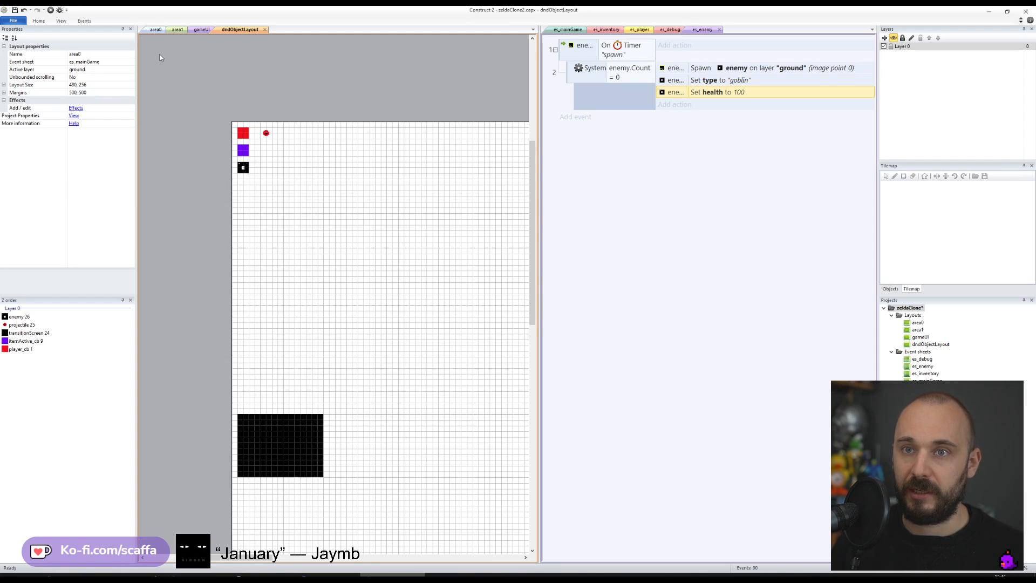
{"action": "left_click", "coordinate": [155, 30]}
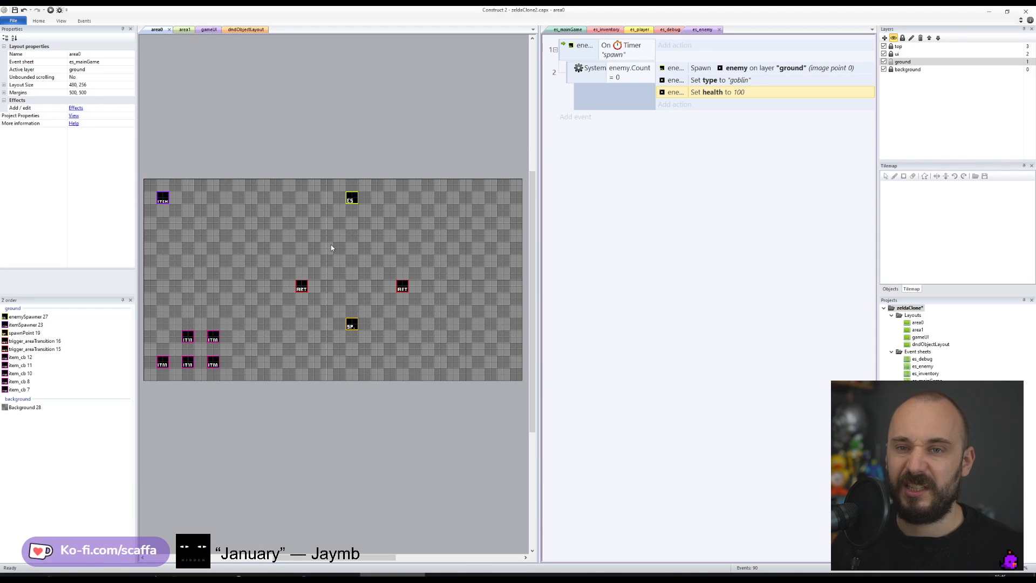
{"action": "left_click_drag", "start_coordinate": [331, 247], "coordinate": [409, 167]}
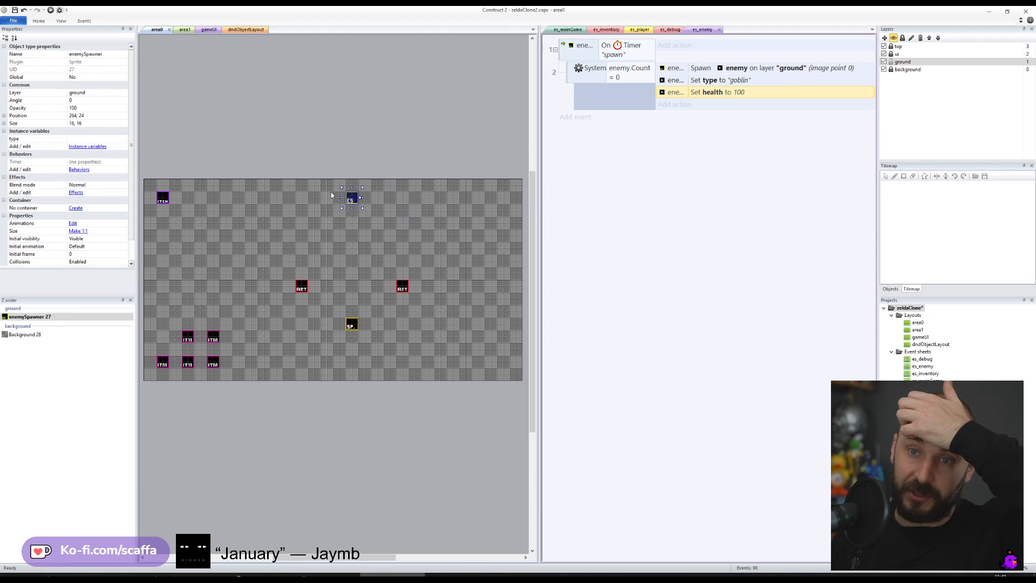
{"action": "left_click", "coordinate": [312, 139]}
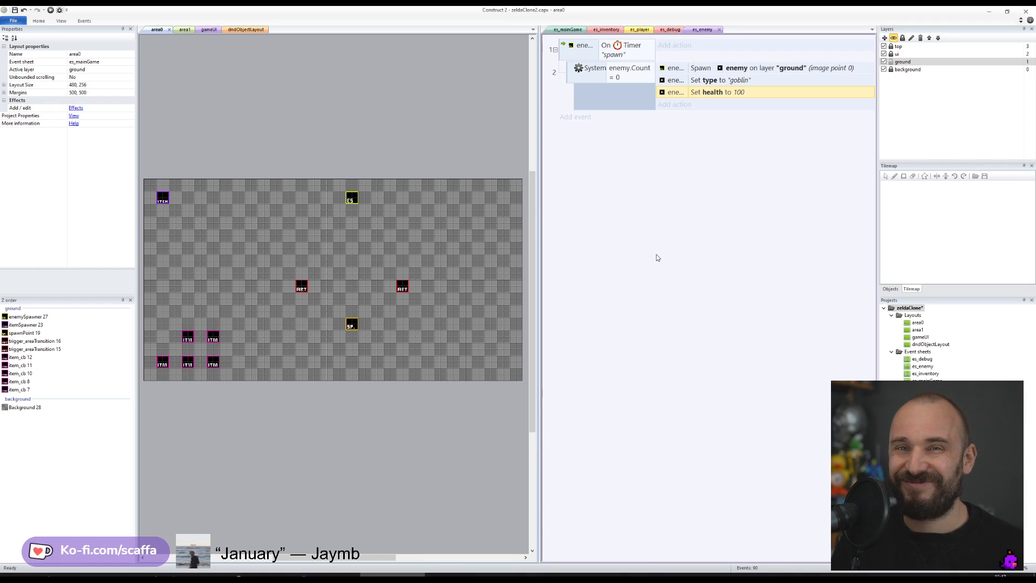
{"action": "left_click", "coordinate": [661, 202]}
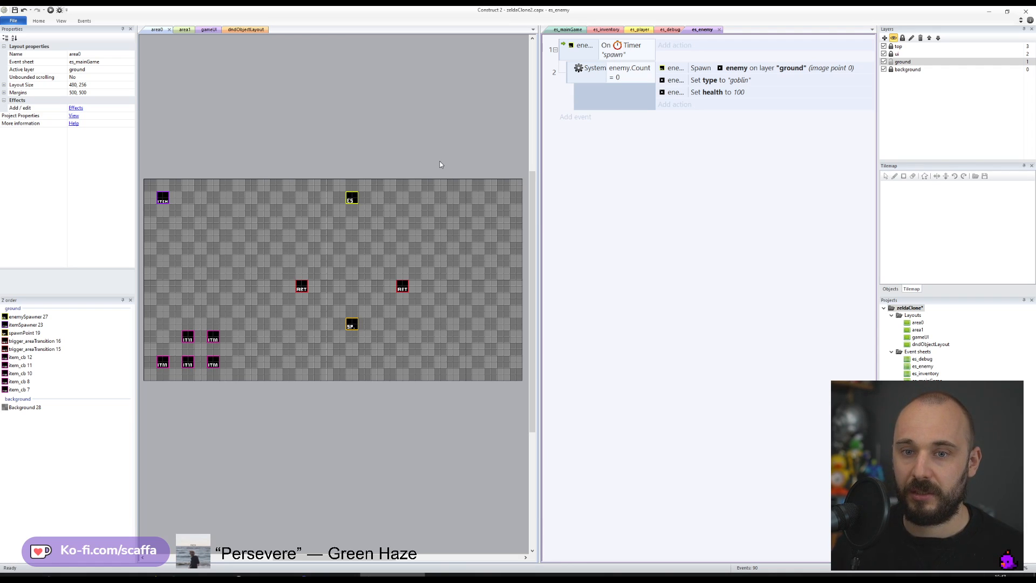
{"action": "left_click_drag", "start_coordinate": [392, 185], "coordinate": [315, 231]}
{"action": "left_click", "coordinate": [402, 148]}
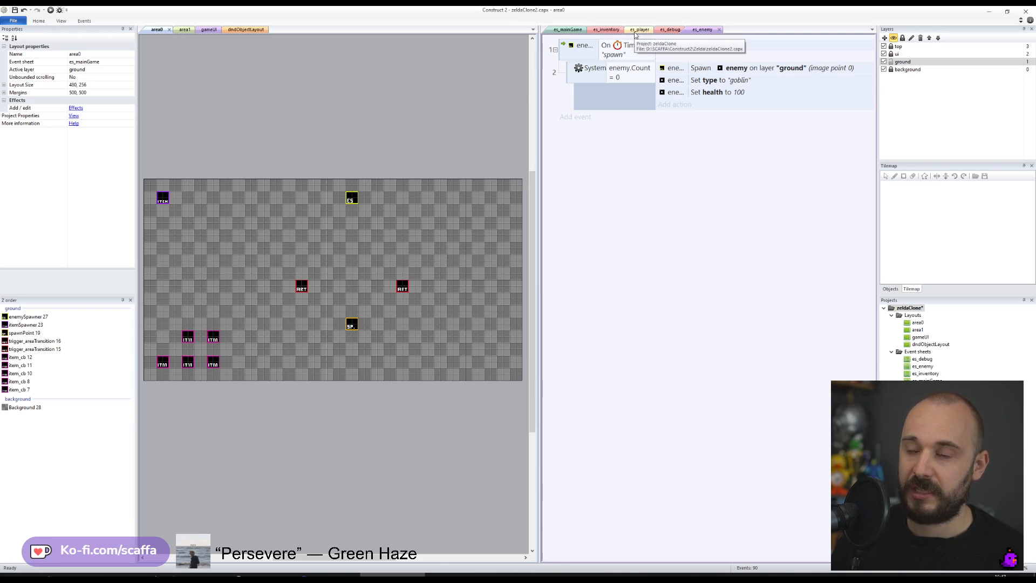
- Move both area transition triggers down to the same row near area0's lower edge, placing the one leading to area1 at 200, 232
{"action": "left_click", "coordinate": [301, 287]}
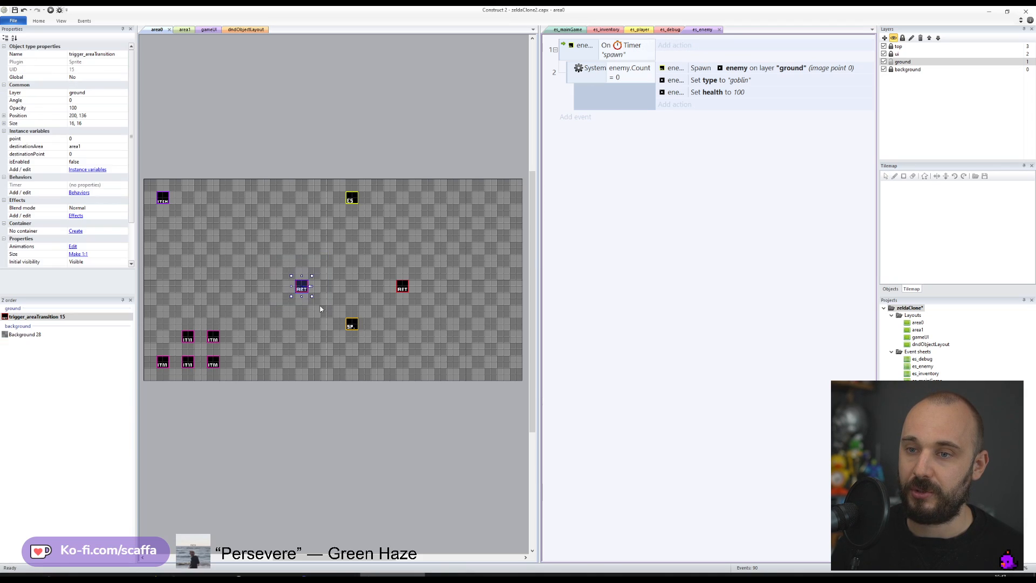
{"action": "left_click_drag", "start_coordinate": [303, 290], "coordinate": [215, 290]}
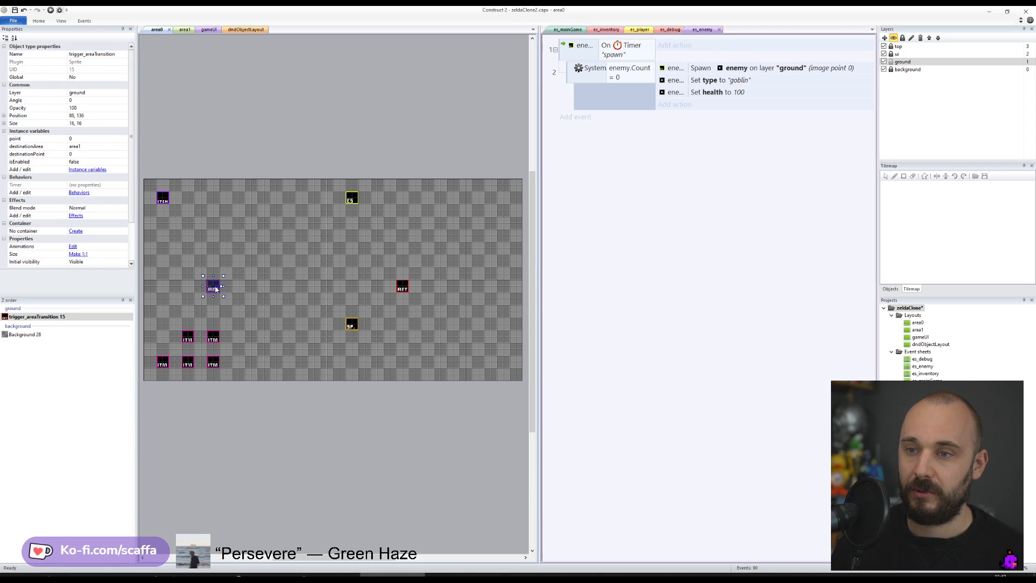
{"action": "left_click_drag", "start_coordinate": [401, 288], "coordinate": [406, 366]}
{"action": "left_click_drag", "start_coordinate": [213, 287], "coordinate": [301, 363]}
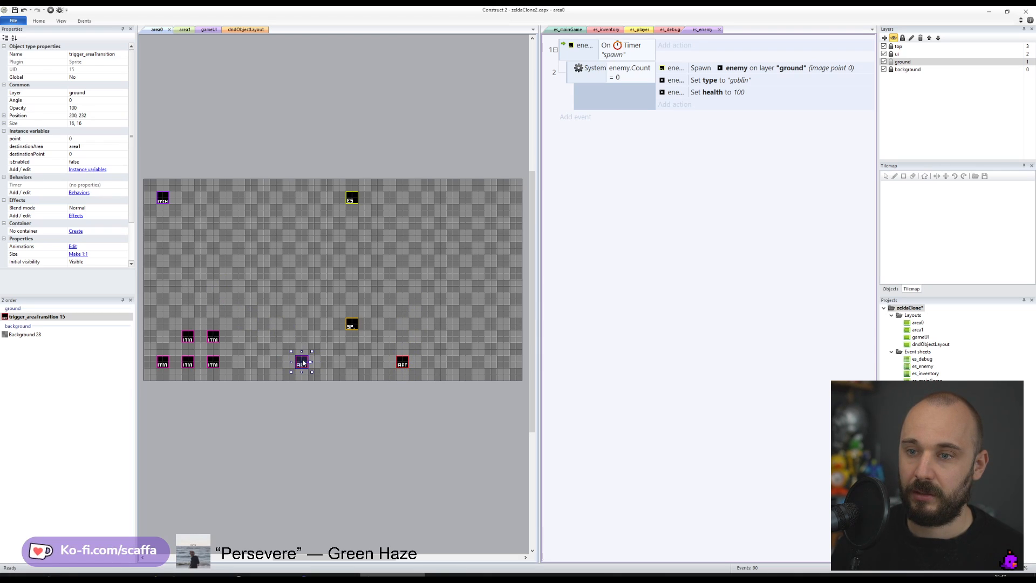
{"action": "left_click", "coordinate": [335, 406]}
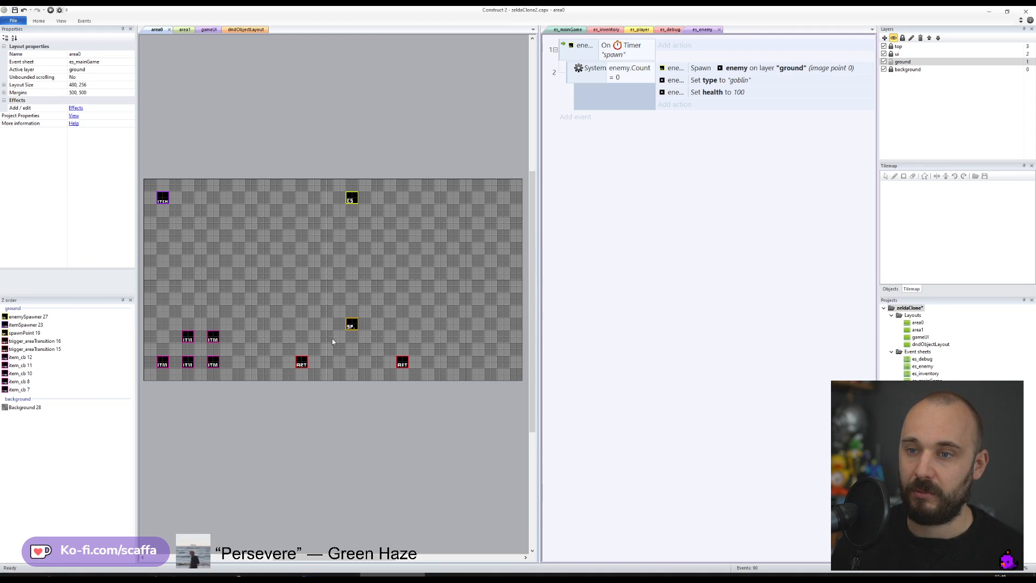
- Regroup the five item objects into a compact two-column cluster along area0's left edge, above their old place
{"action": "left_click_drag", "start_coordinate": [232, 322], "coordinate": [232, 321]}
{"action": "left_click_drag", "start_coordinate": [214, 365], "coordinate": [162, 324]}
{"action": "left_click_drag", "start_coordinate": [214, 302], "coordinate": [163, 352]}
{"action": "mouse_move", "coordinate": [189, 277]}
{"action": "left_mouse_down"}
{"action": "mouse_move", "coordinate": [189, 326]}
{"action": "mouse_move", "coordinate": [144, 391]}
{"action": "left_mouse_up"}
{"action": "left_click_drag", "start_coordinate": [167, 302], "coordinate": [167, 264]}
- Move the itemSpawner to 328, 184, level with the spawn point in area0, and save the project
{"action": "left_click", "coordinate": [164, 204]}
{"action": "left_click_drag", "start_coordinate": [163, 204], "coordinate": [403, 326]}
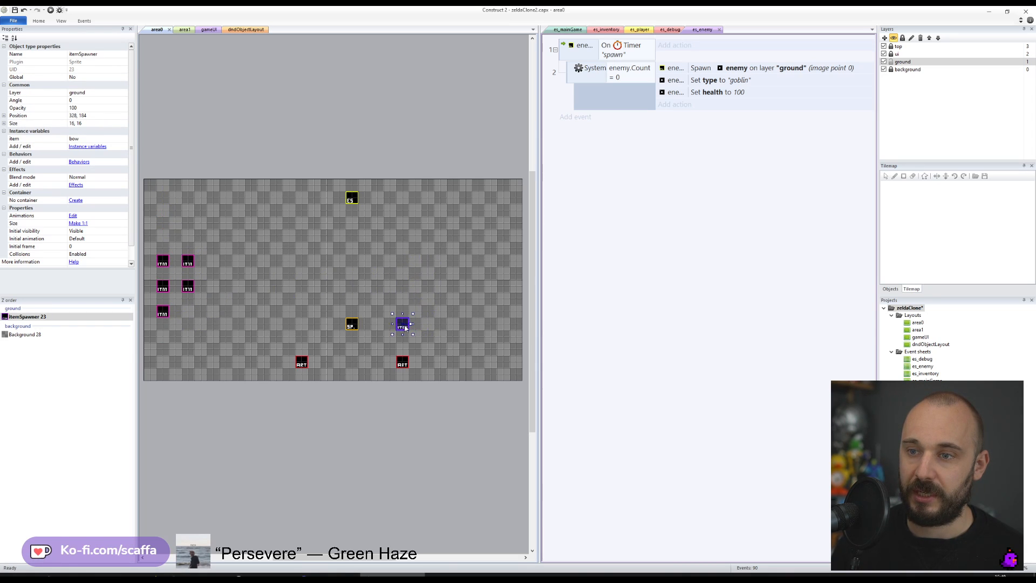
{"action": "left_click", "coordinate": [407, 198]}
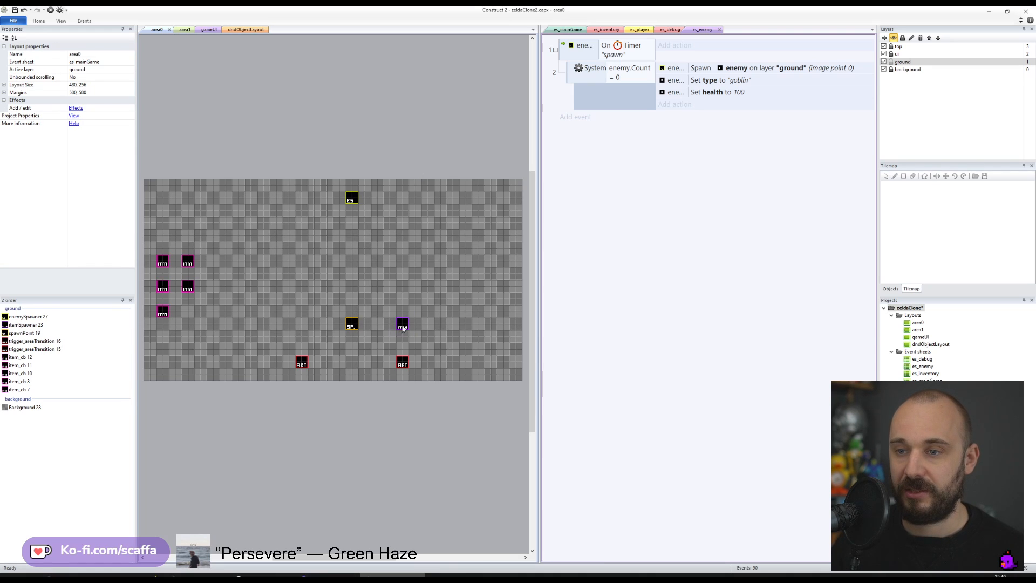
{"action": "double_click", "coordinate": [14, 17]}
{"action": "double_click", "coordinate": [171, 37]}
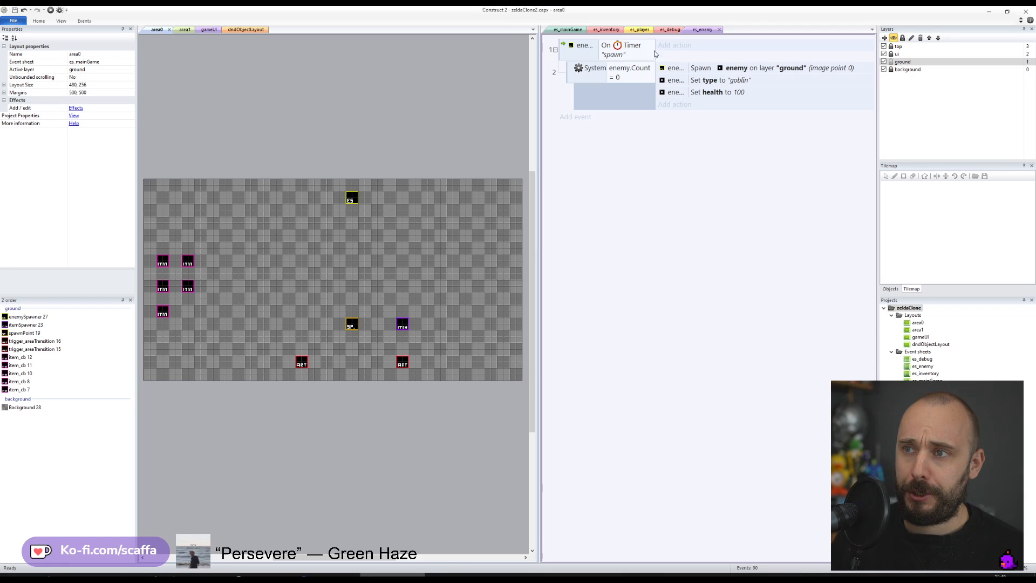
- Collapse the "Projectile" and "Player" functions in es_player and the "Game" function in es_mainGame
{"action": "left_click", "coordinate": [640, 30]}
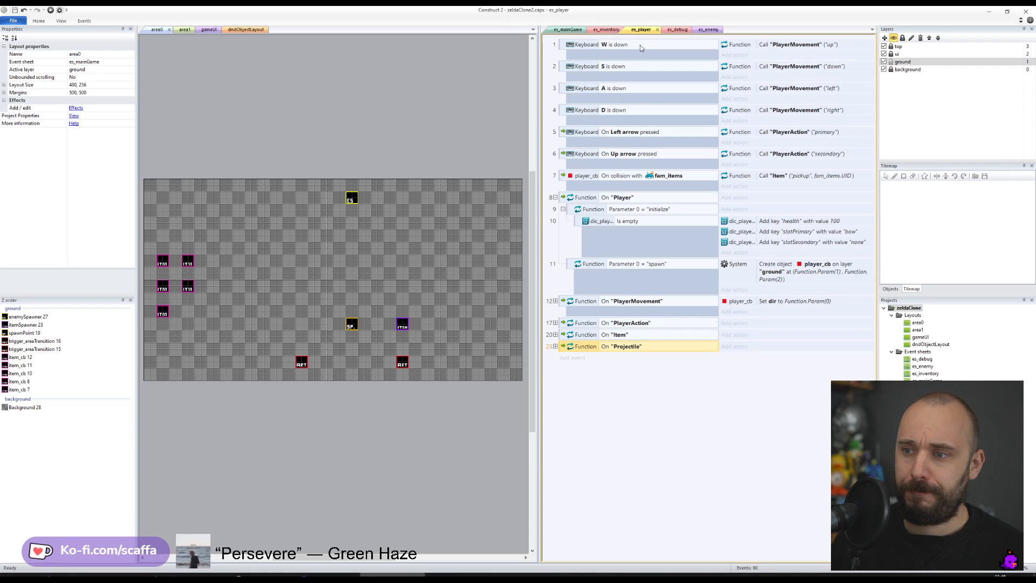
{"action": "left_click", "coordinate": [555, 347]}
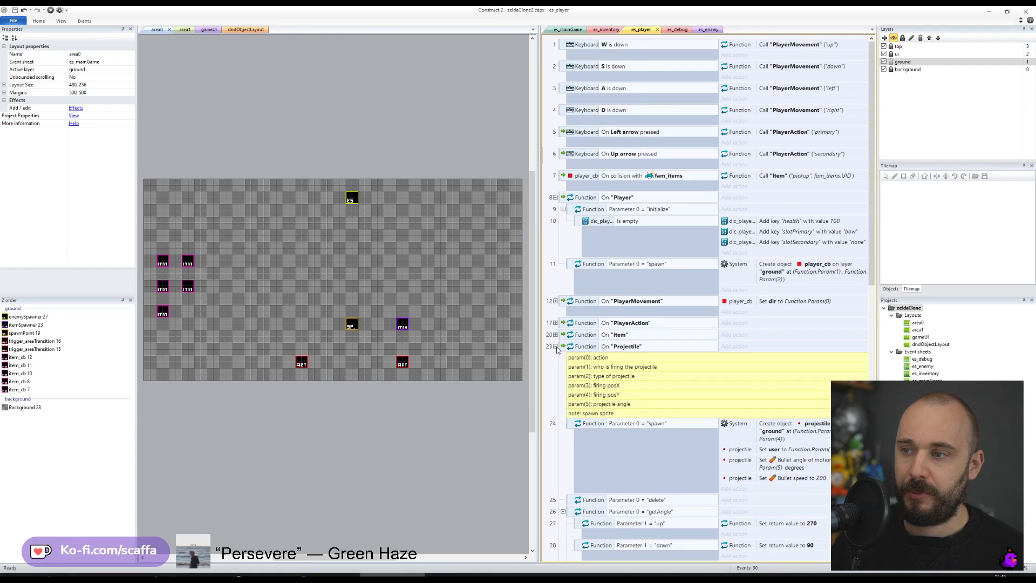
{"action": "left_click", "coordinate": [556, 346]}
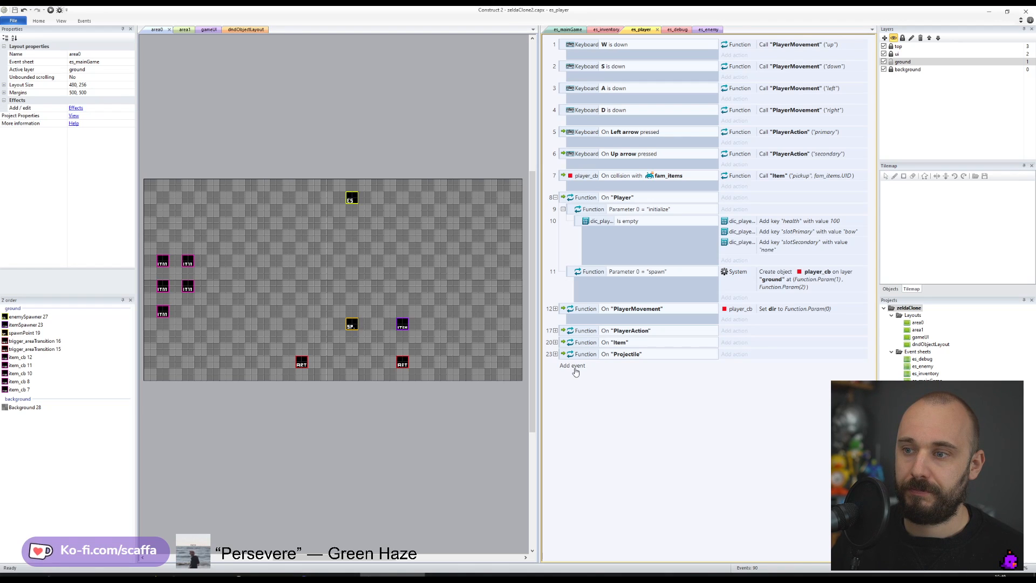
{"action": "left_click", "coordinate": [574, 31]}
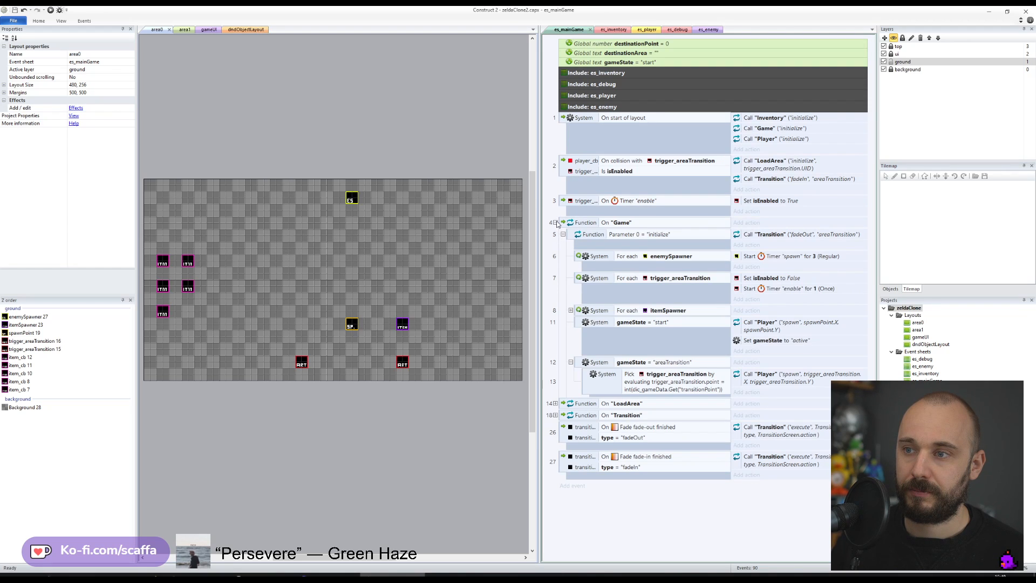
{"action": "left_click", "coordinate": [555, 222]}
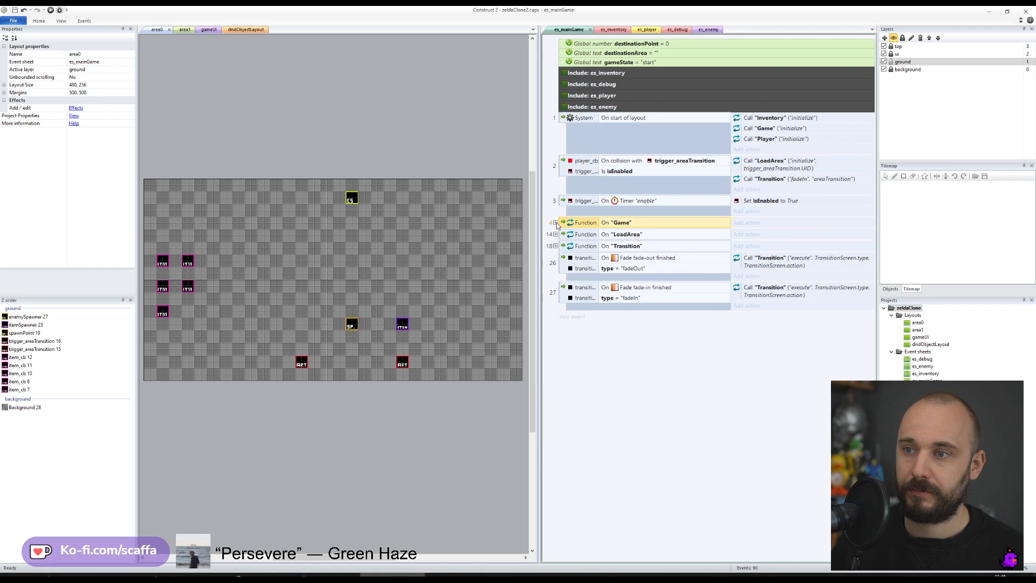
{"action": "left_click", "coordinate": [647, 31]}
{"action": "left_click", "coordinate": [556, 198]}
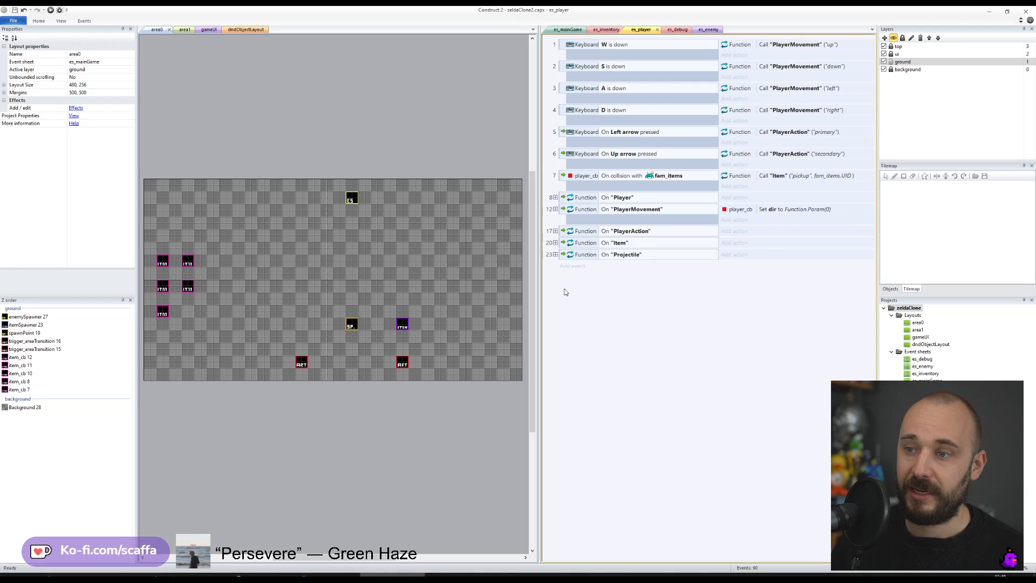
- Add an event to es_player for the projectile's collision with player_cb
{"action": "left_click", "coordinate": [573, 267]}
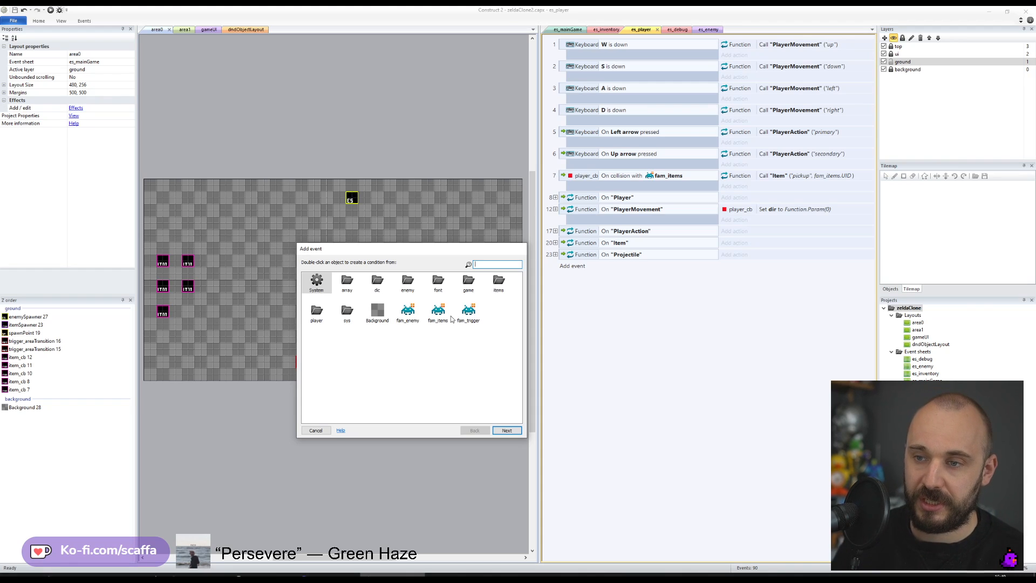
{"action": "type", "text": "pro"}
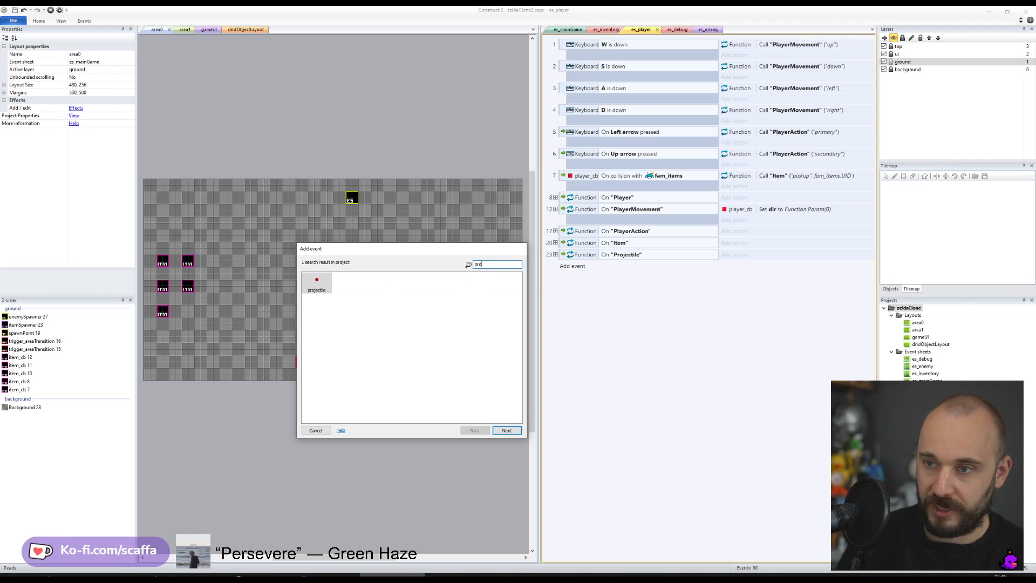
{"action": "key", "text": "Return"}
{"action": "left_click", "coordinate": [436, 415]}
{"action": "double_click", "coordinate": [436, 414]}
{"action": "left_click", "coordinate": [615, 208]}
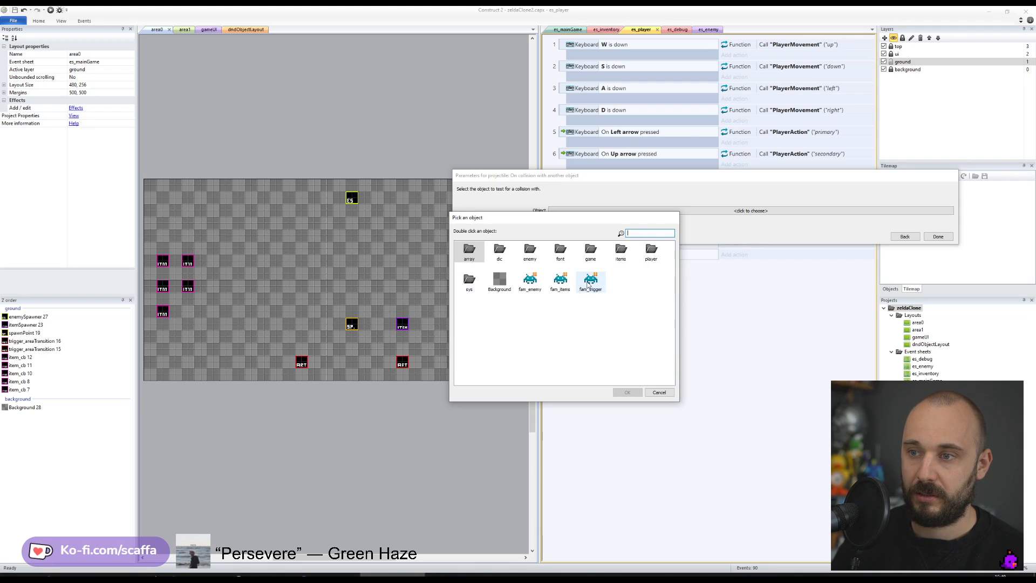
{"action": "type", "text": "player"}
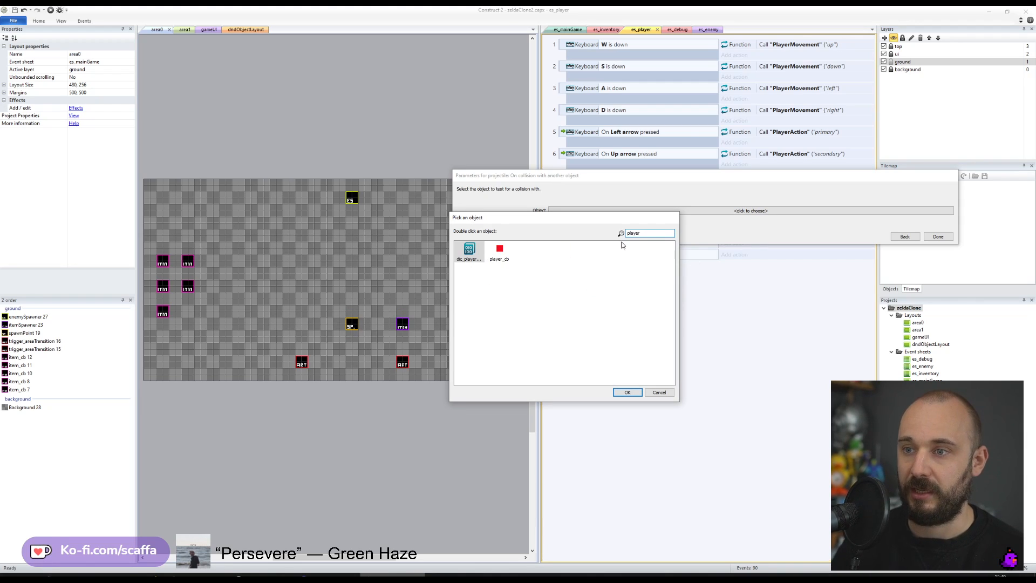
{"action": "double_click", "coordinate": [500, 252]}
{"action": "left_click", "coordinate": [943, 237]}
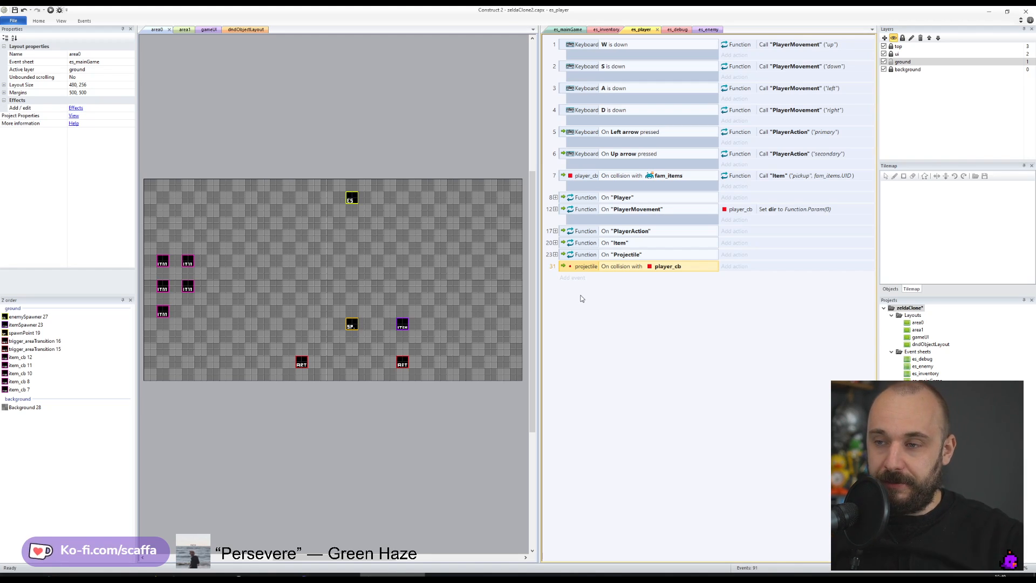
- Duplicate the projectile collision event and change the copy's collision object to fam_enemy
{"action": "key", "text": "ctrl+v"}
{"action": "double_click", "coordinate": [671, 280]}
{"action": "left_click", "coordinate": [617, 220]}
{"action": "type", "text": "fam_e"}
{"action": "key", "text": "Return"}
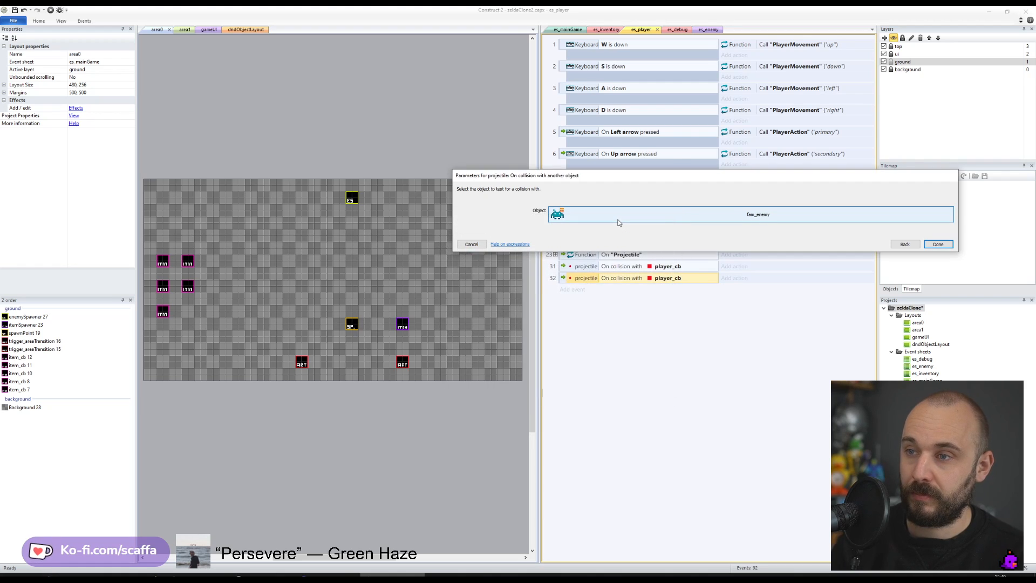
{"action": "left_click", "coordinate": [937, 244]}
- Add a condition to the fam_enemy collision event requiring the projectile's user variable to equal "player"
{"action": "type", "text": "c"}
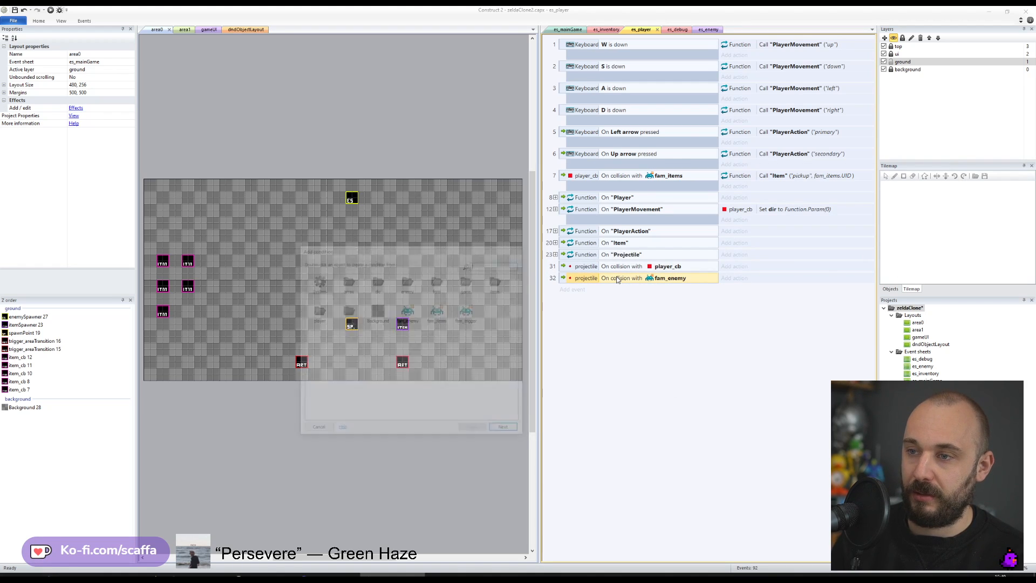
{"action": "type", "text": "pro"}
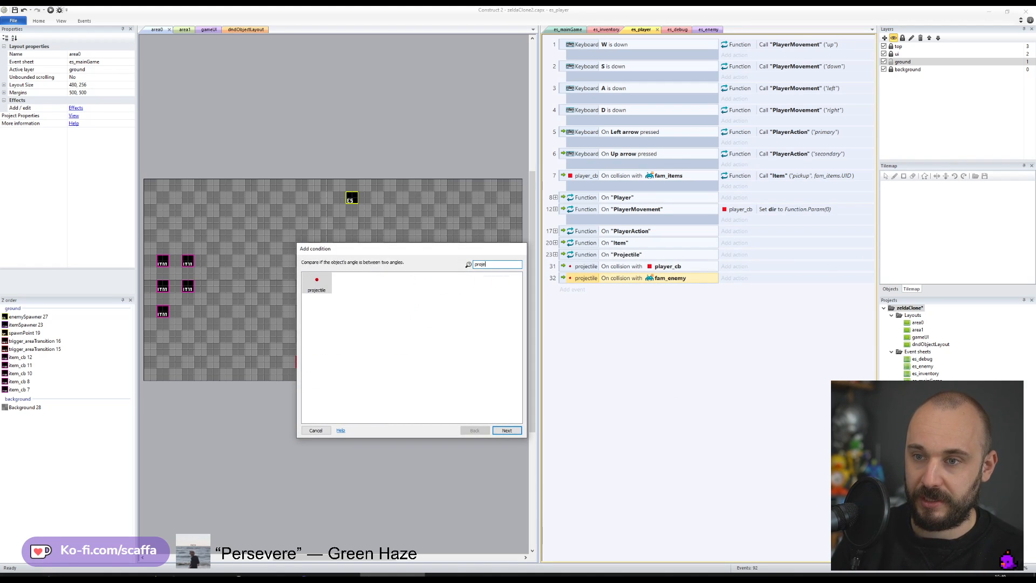
{"action": "type", "text": "je"}
{"action": "key", "text": "Return"}
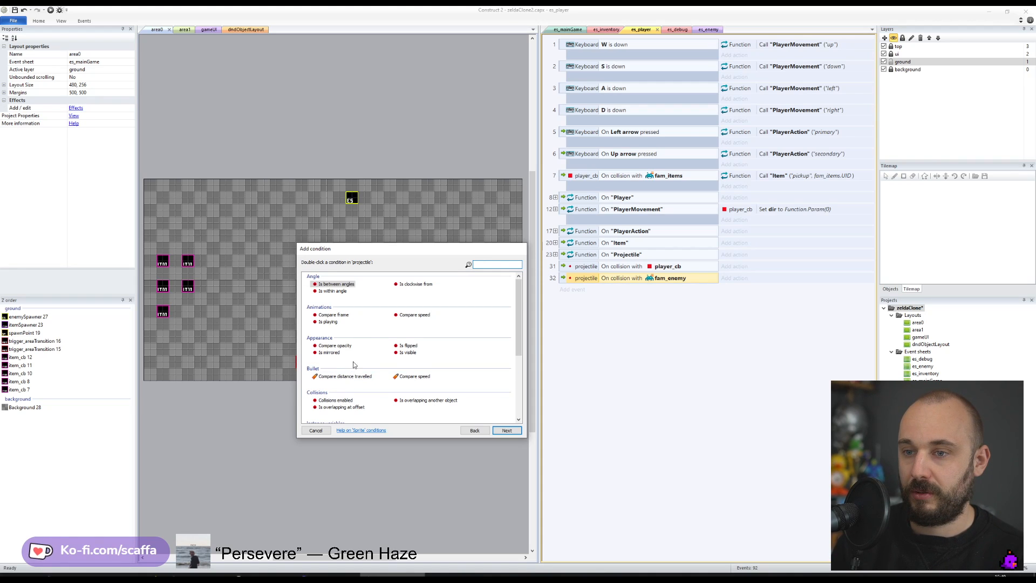
{"action": "scroll", "coordinate": [354, 364], "scroll_direction": "down", "scroll_amount": 3}
{"action": "double_click", "coordinate": [357, 328]}
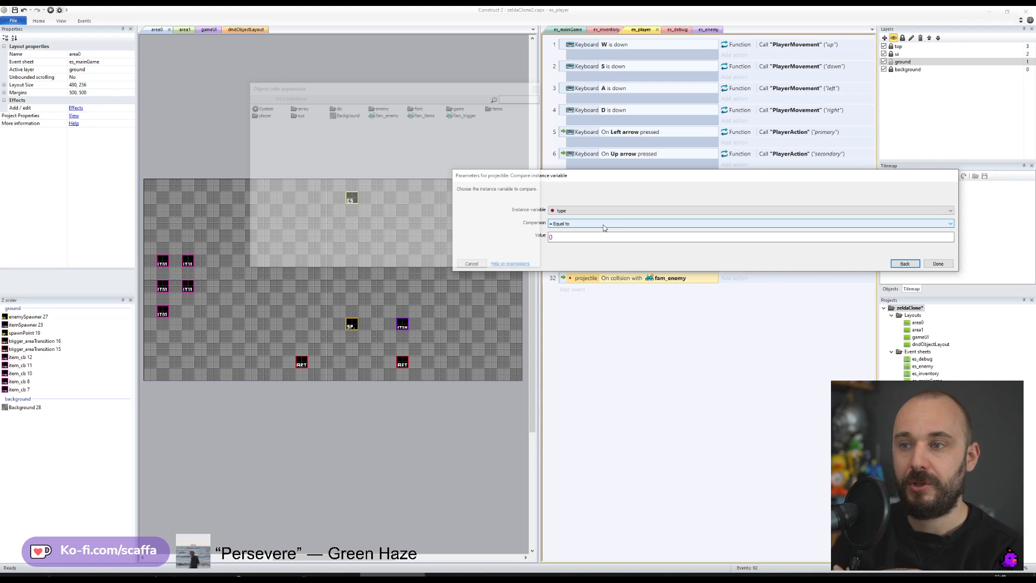
{"action": "left_click", "coordinate": [563, 236]}
{"action": "type", "text": "\"player\""}
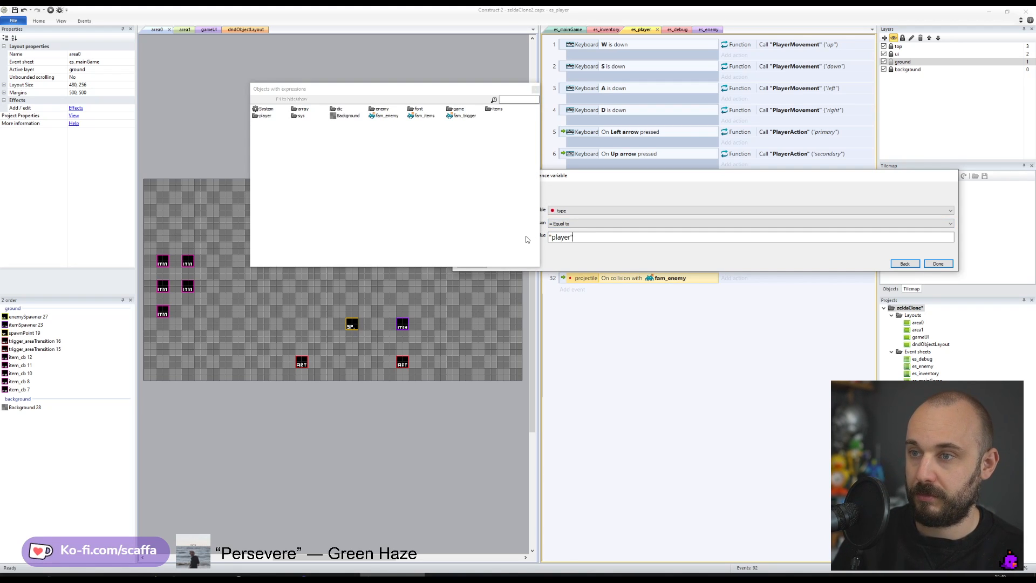
{"action": "left_click", "coordinate": [574, 210]}
{"action": "left_click", "coordinate": [578, 226]}
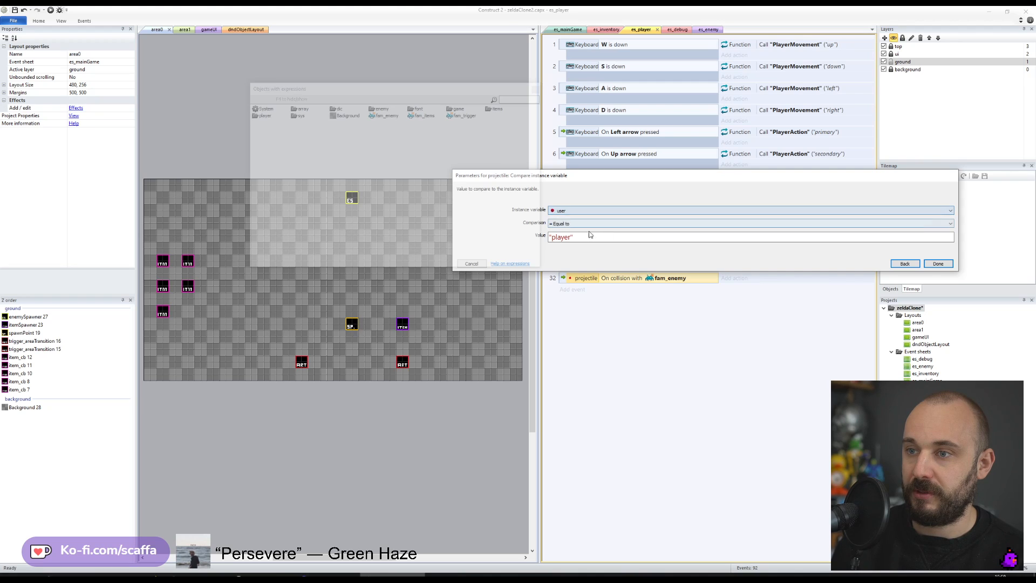
{"action": "left_click", "coordinate": [937, 263]}
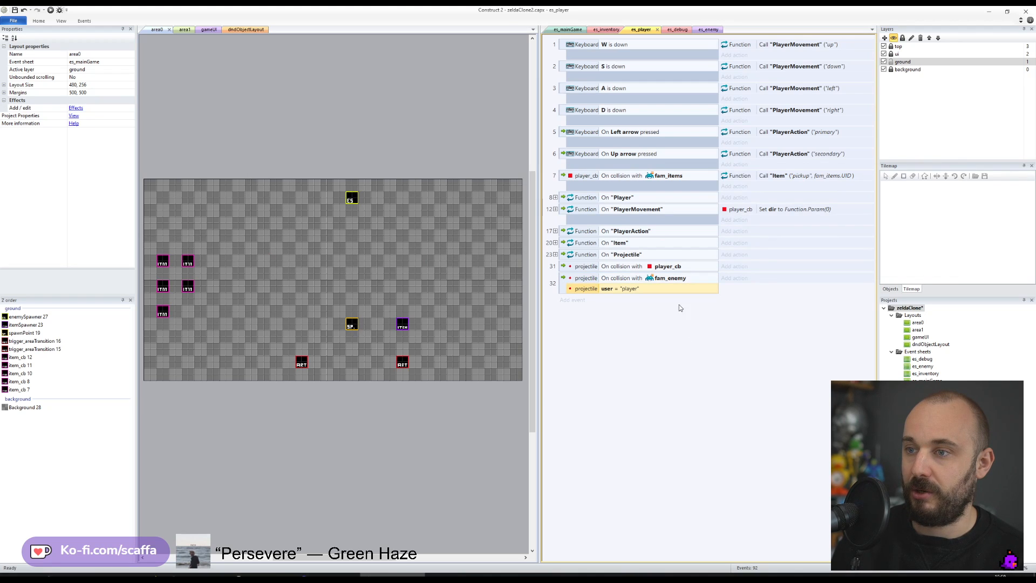
- Move the user = "player" condition of the projectile's fam_enemy collision event into its own sub-event
{"action": "left_click", "coordinate": [612, 280]}
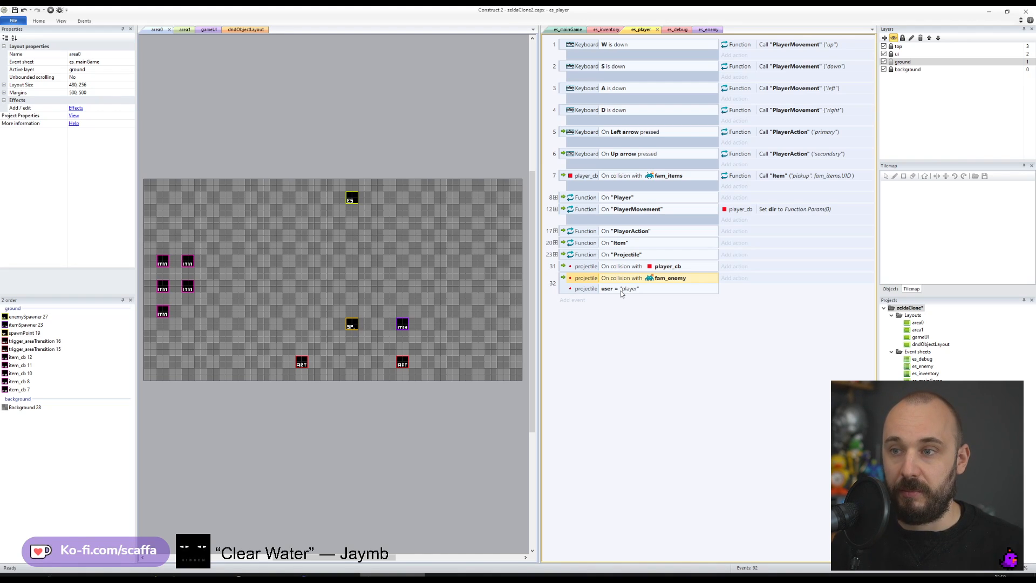
{"action": "left_click", "coordinate": [561, 287]}
{"action": "key", "text": "b"}
{"action": "left_click_drag", "start_coordinate": [603, 290], "coordinate": [603, 298]}
{"action": "left_click", "coordinate": [688, 362]}
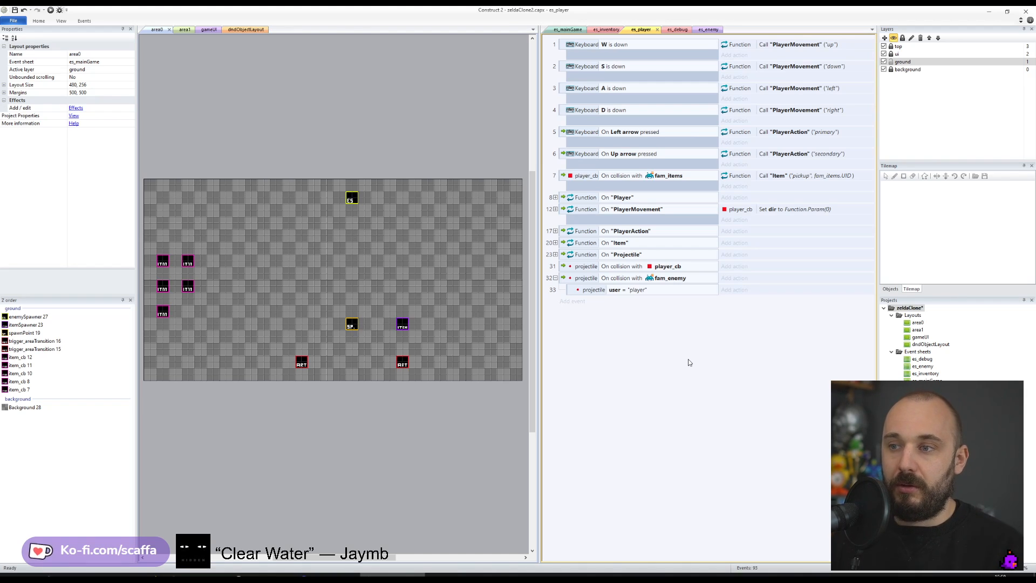
- Copy the user = "player" condition to the projectile's player_cb collision event and place it in a sub-event there
{"action": "left_click_drag", "start_coordinate": [633, 291], "coordinate": [633, 279]}
{"action": "right_click", "coordinate": [633, 280]}
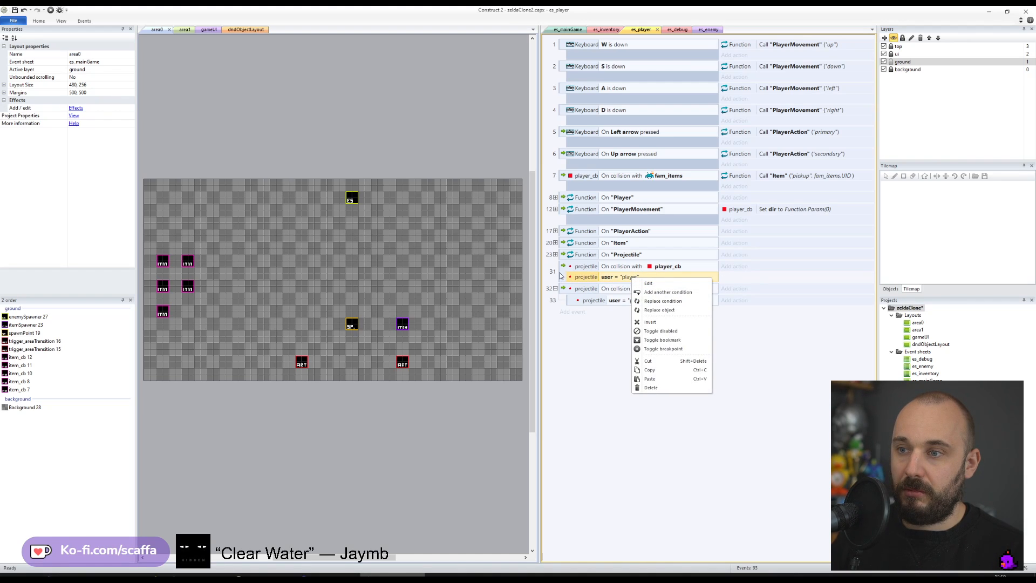
{"action": "key", "text": "Escape"}
{"action": "key", "text": "b"}
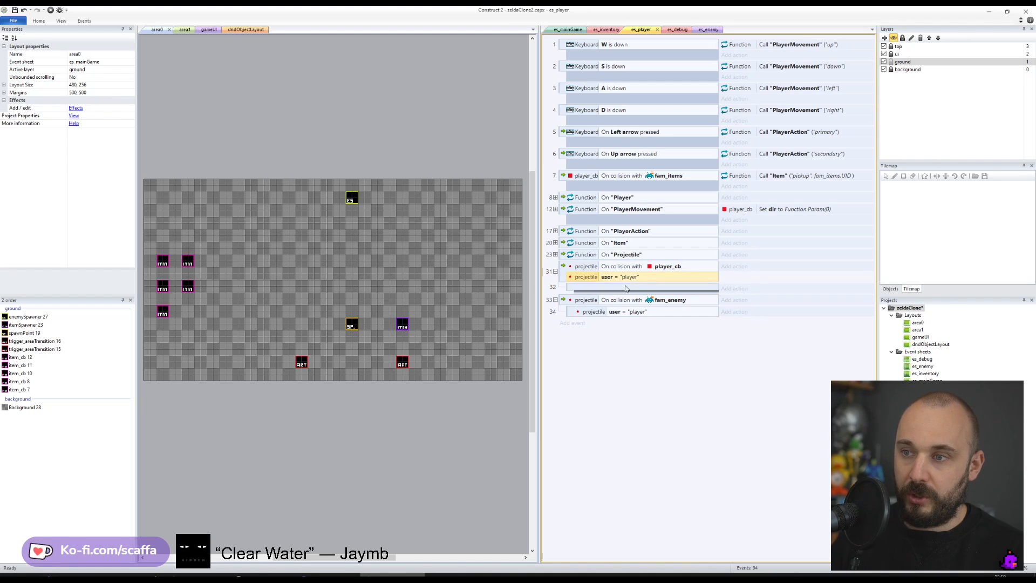
{"action": "left_click_drag", "start_coordinate": [625, 288], "coordinate": [625, 289]}
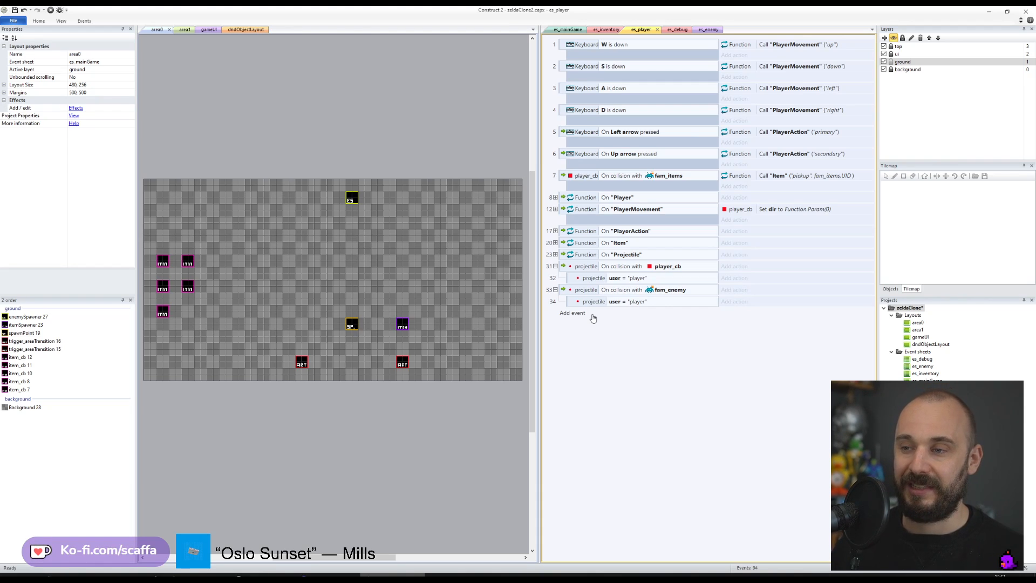
- Widen the object-name column slightly and change the player_cb collision sub-event's user comparison to not equal to "player"
{"action": "left_click", "coordinate": [572, 268]}
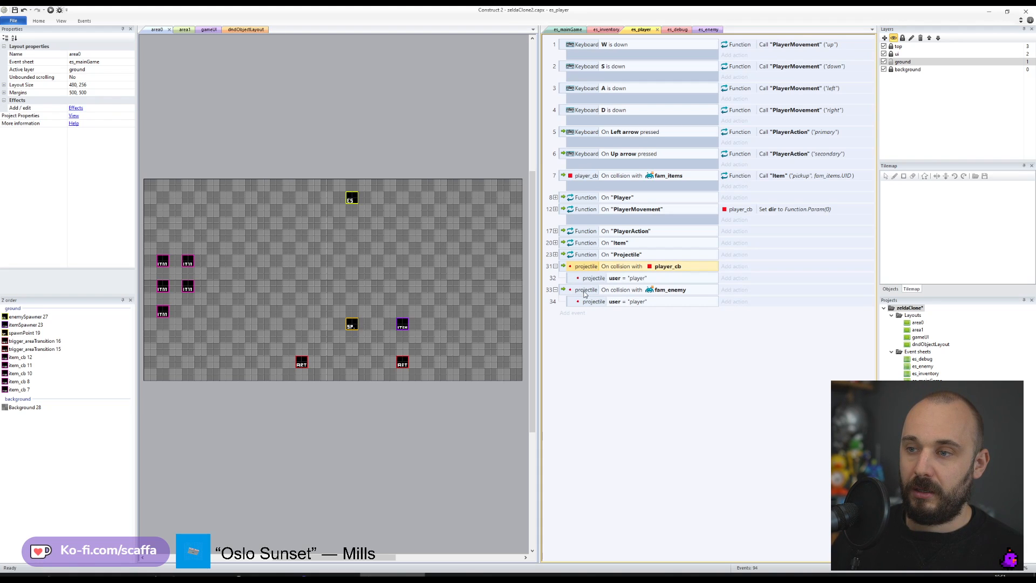
{"action": "left_click_drag", "start_coordinate": [598, 290], "coordinate": [606, 290]}
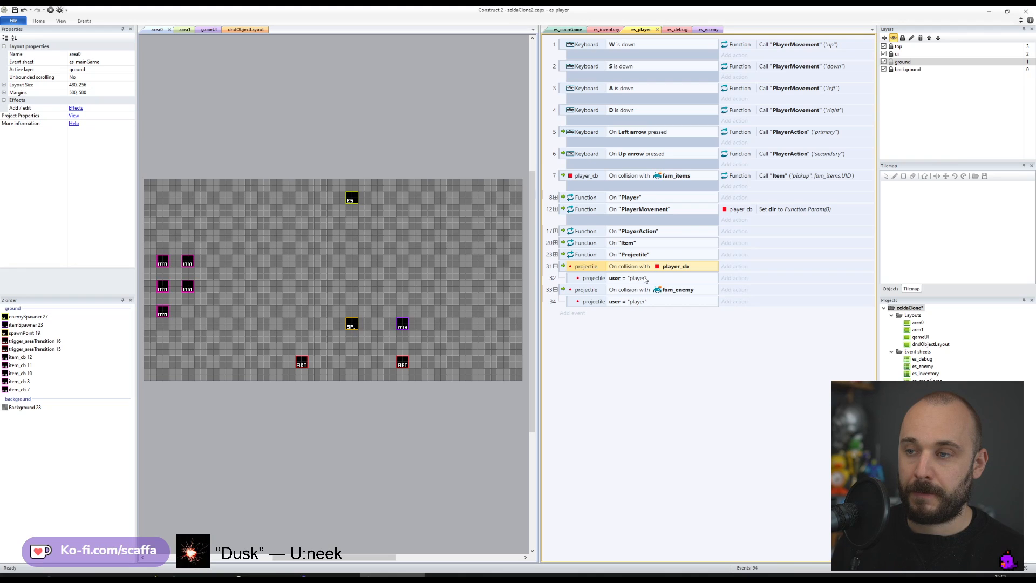
{"action": "left_click", "coordinate": [627, 280]}
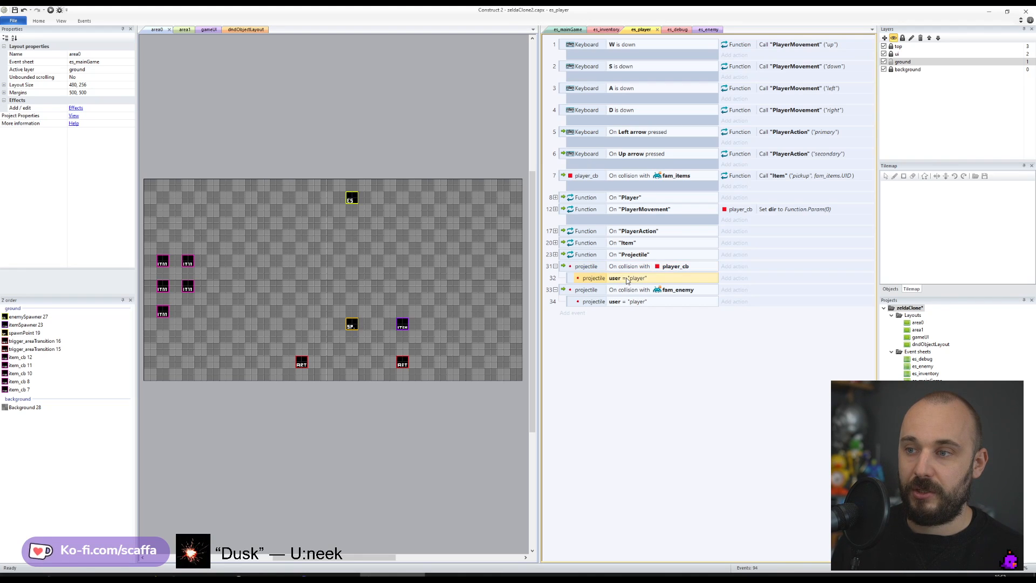
{"action": "double_click", "coordinate": [627, 280]}
{"action": "left_click", "coordinate": [584, 223]}
{"action": "left_click", "coordinate": [599, 239]}
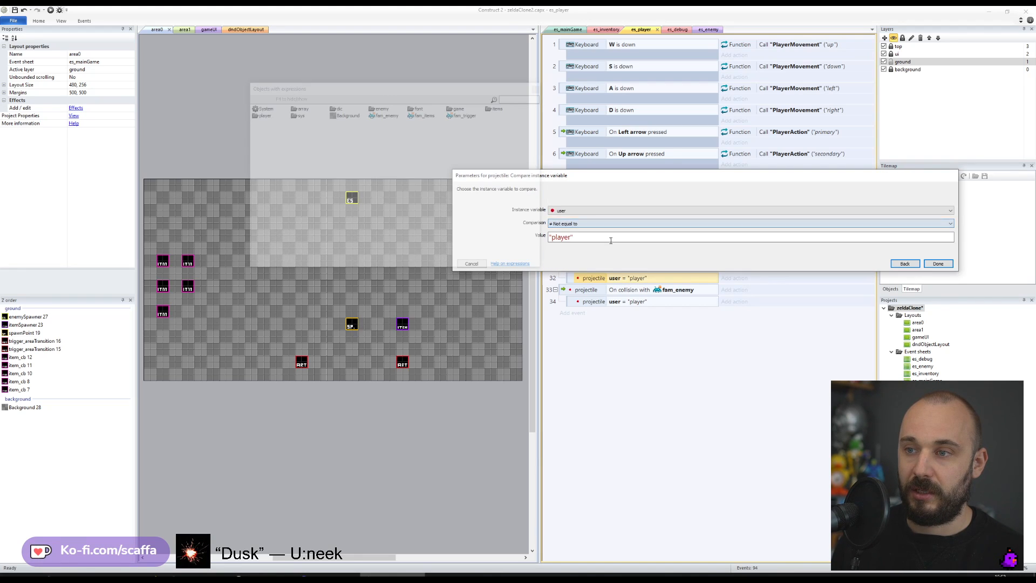
{"action": "key", "text": "Return"}
- Add a "deal damage" comment above the sub-events of both projectile collision events and save the project
{"action": "type", "text": "q"}
{"action": "type", "text": "deal dama"}
{"action": "type", "text": "ge"}
{"action": "key", "text": "Return"}
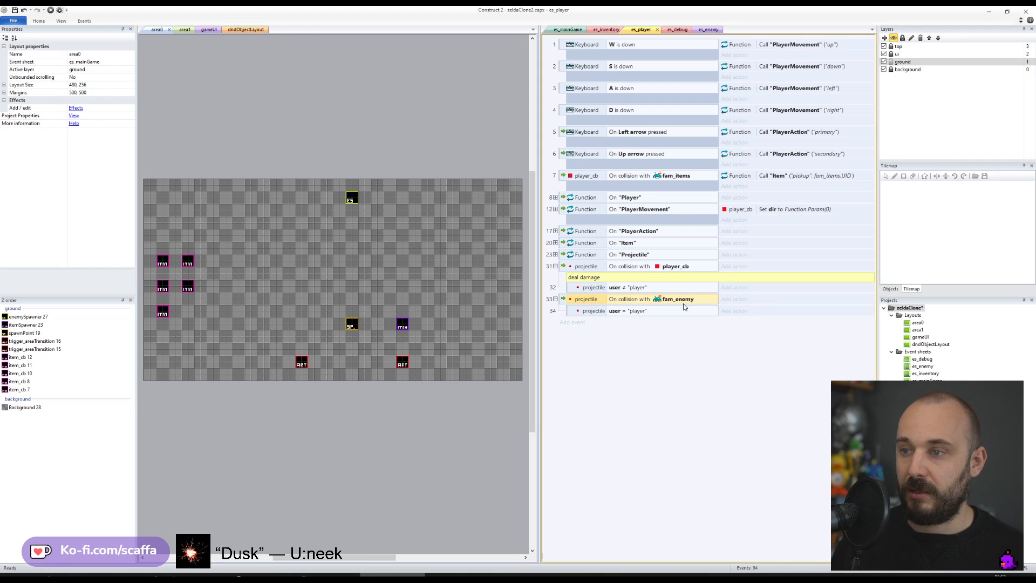
{"action": "left_click", "coordinate": [631, 313]}
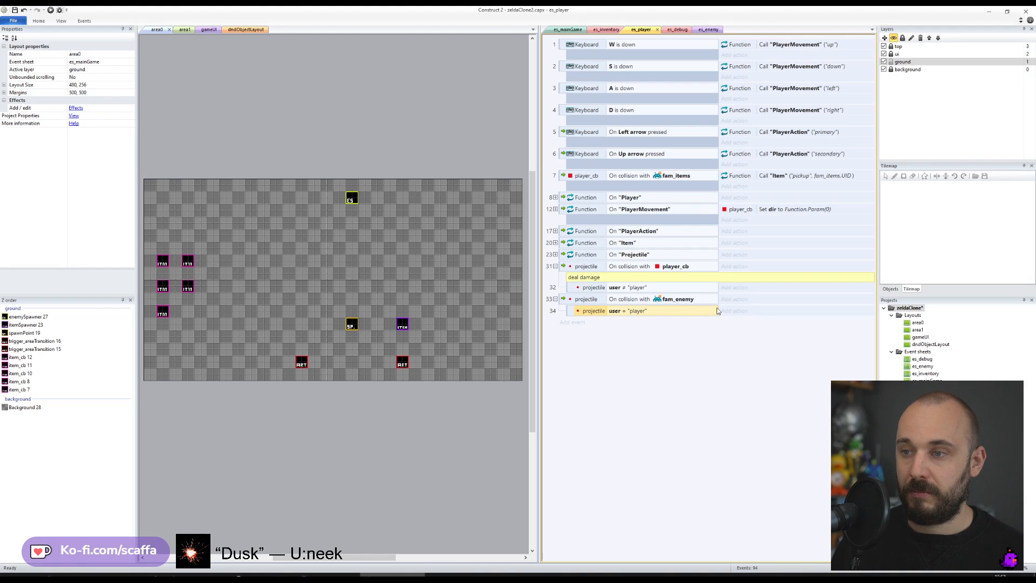
{"action": "left_click_drag", "start_coordinate": [574, 280], "coordinate": [578, 307], "text": "ctrl"}
{"action": "left_click", "coordinate": [14, 9]}
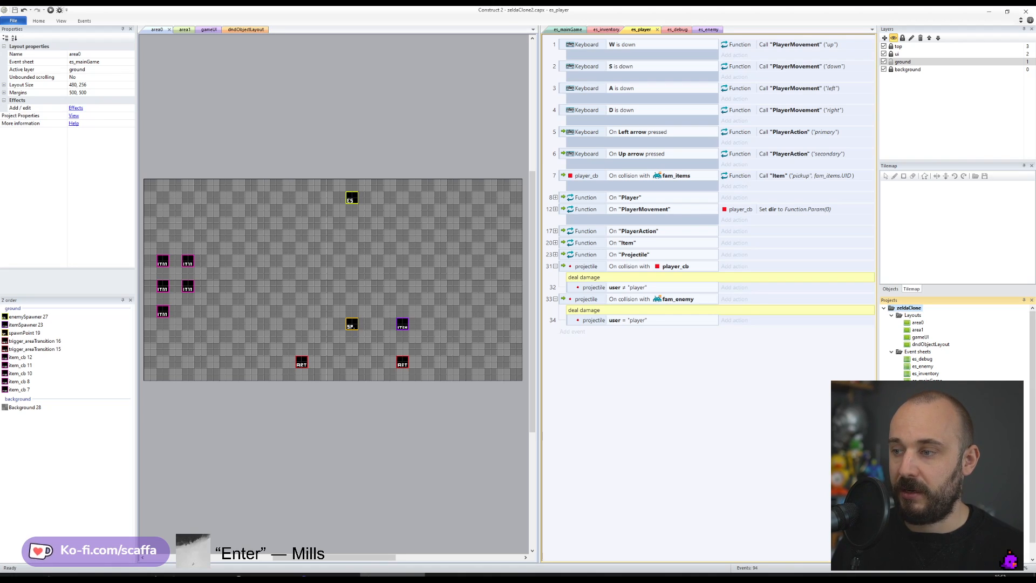
- Add a number instance variable named damage with initial value 0 to the projectile object
{"action": "left_click", "coordinate": [923, 485]}
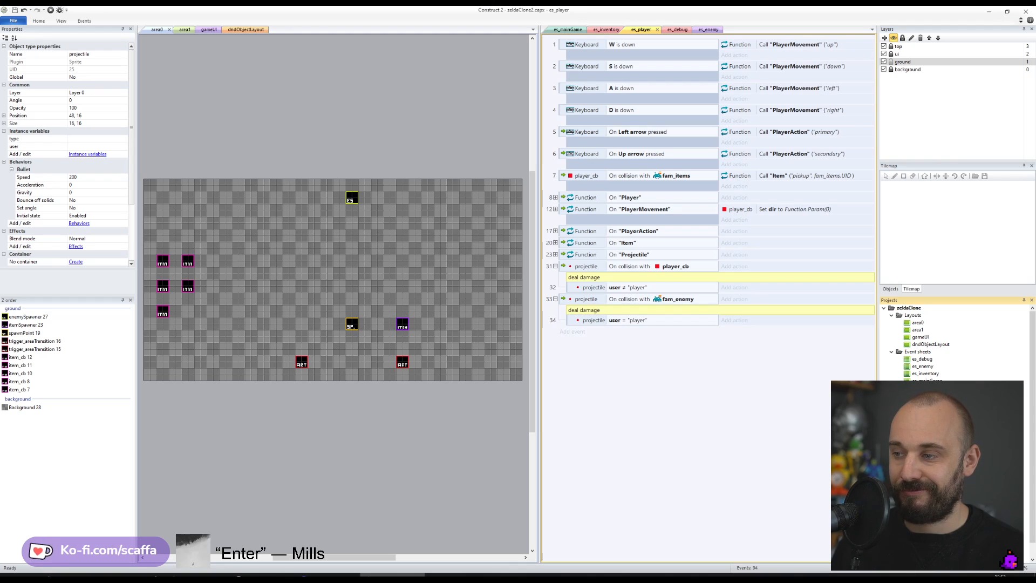
{"action": "left_click", "coordinate": [100, 155]}
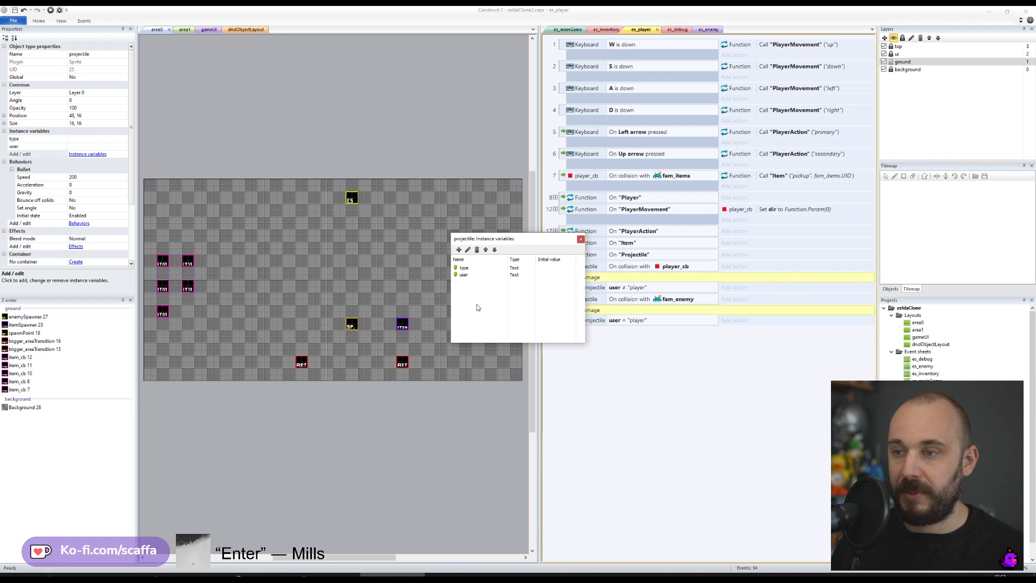
{"action": "left_click", "coordinate": [458, 249]}
{"action": "type", "text": "dm"}
{"action": "key", "text": "BackSpace"}
{"action": "type", "text": "amage"}
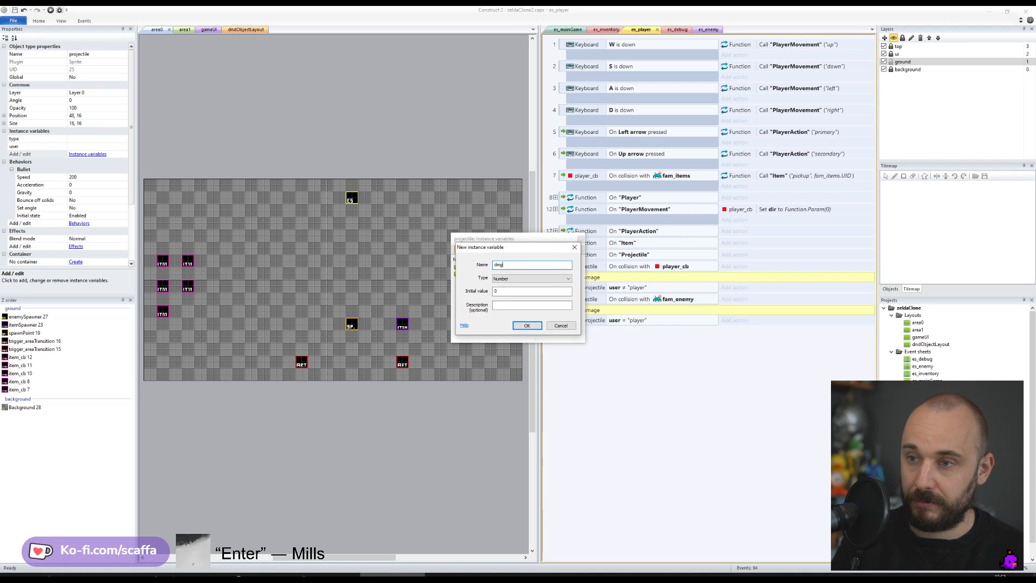
{"action": "key", "text": "Return"}
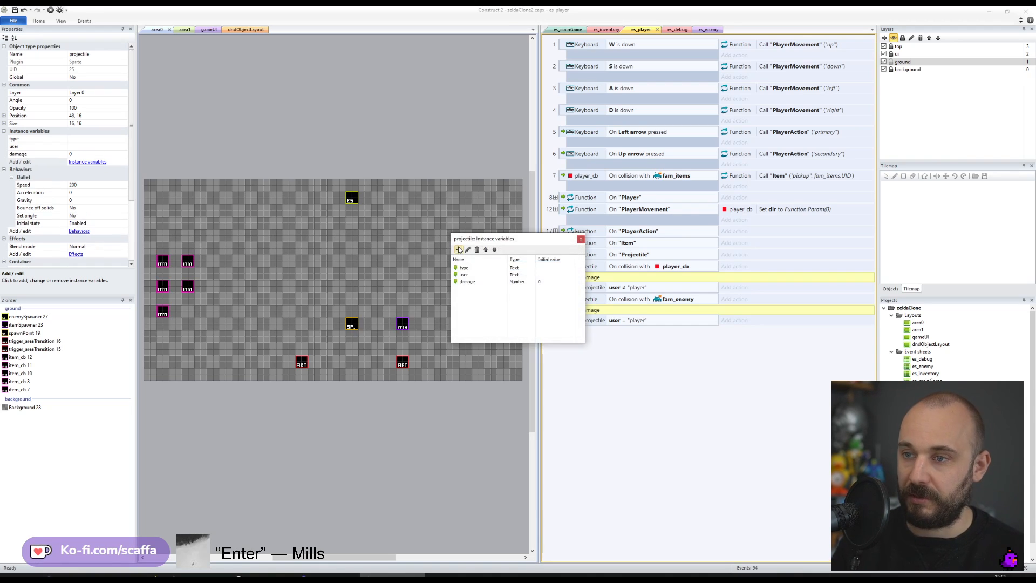
{"action": "left_click", "coordinate": [580, 239]}
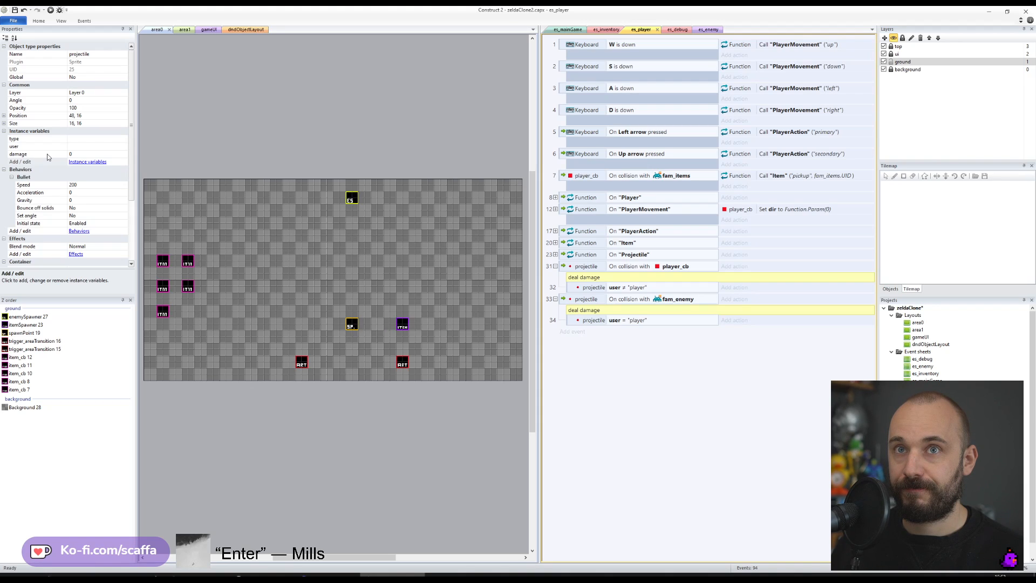
{"action": "left_click", "coordinate": [100, 155]}
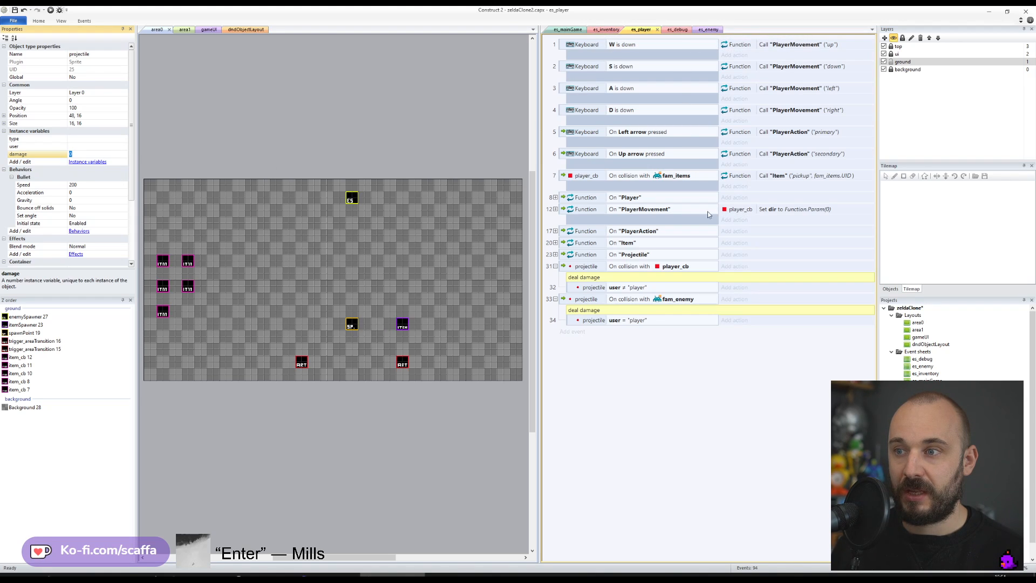
- Expand the "Projectile" function and duplicate the Bullet speed action in its "spawn" event
{"action": "left_click", "coordinate": [555, 255]}
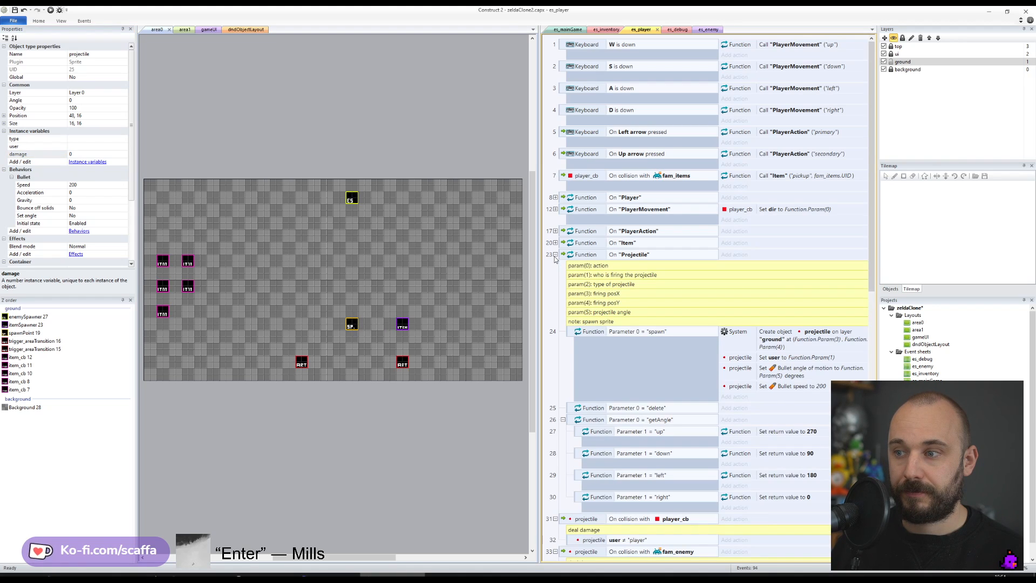
{"action": "scroll", "coordinate": [788, 360], "scroll_direction": "down", "scroll_amount": 1}
{"action": "left_click_drag", "start_coordinate": [797, 346], "coordinate": [791, 356], "text": "ctrl"}
- Change the duplicated Bullet speed action so that it sets the projectile's damage variable to 50
{"action": "double_click", "coordinate": [788, 354]}
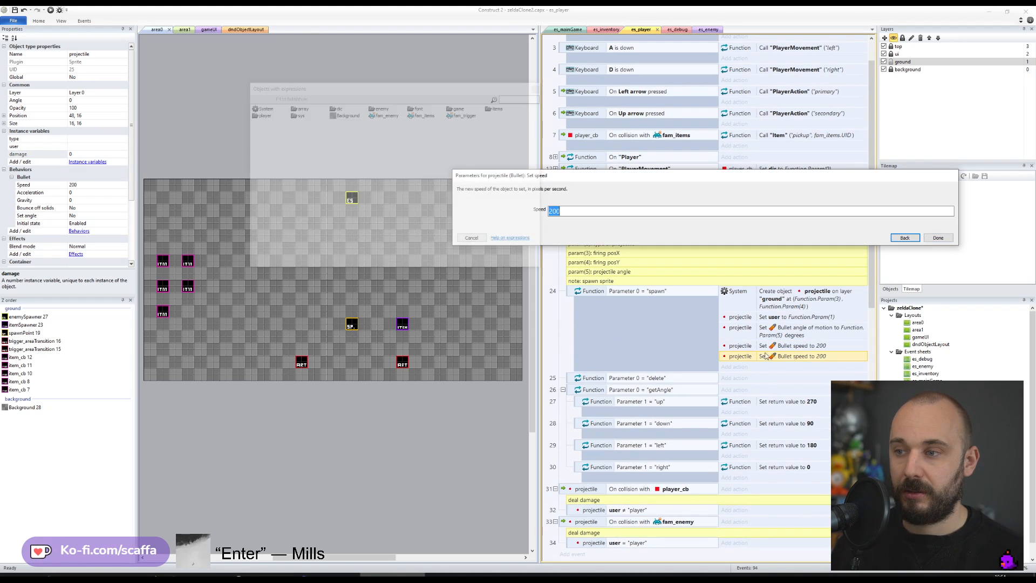
{"action": "left_click", "coordinate": [904, 240]}
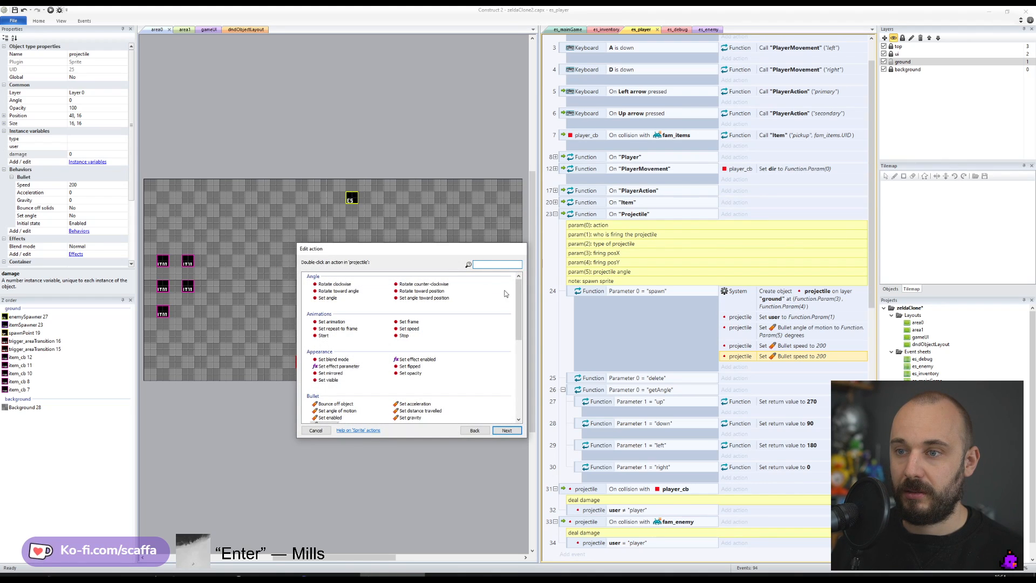
{"action": "scroll", "coordinate": [369, 364], "scroll_direction": "down", "scroll_amount": 2}
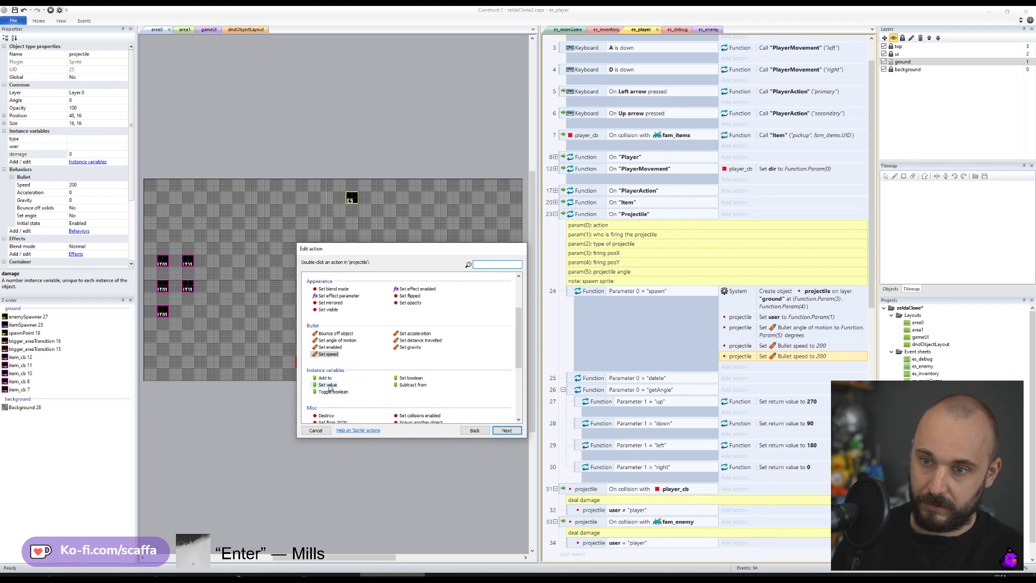
{"action": "double_click", "coordinate": [328, 385]}
{"action": "left_click", "coordinate": [576, 209]}
{"action": "left_click", "coordinate": [594, 228]}
{"action": "type", "text": "1"}
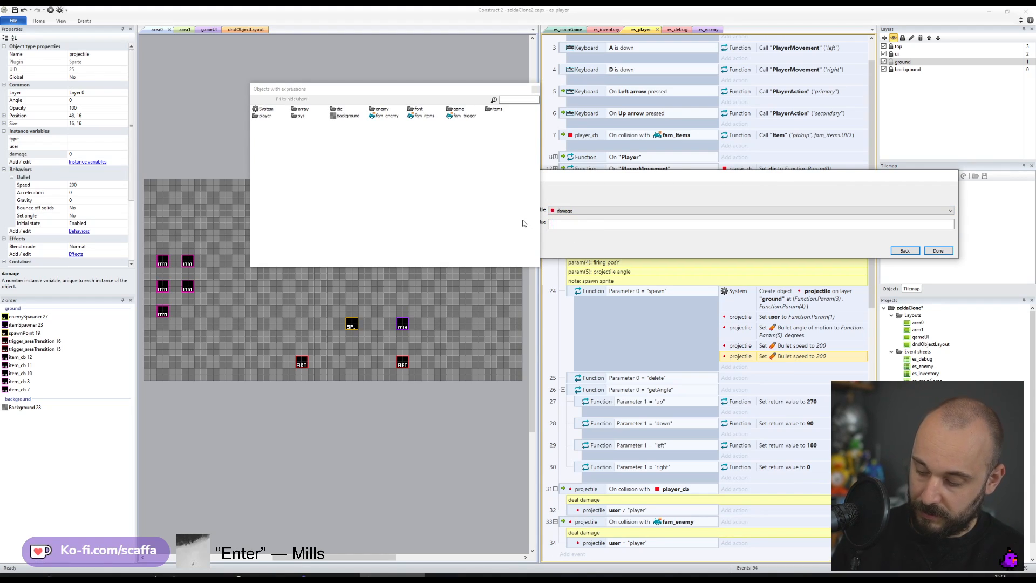
{"action": "key", "text": "BackSpace"}
{"action": "type", "text": "50"}
{"action": "key", "text": "Return"}
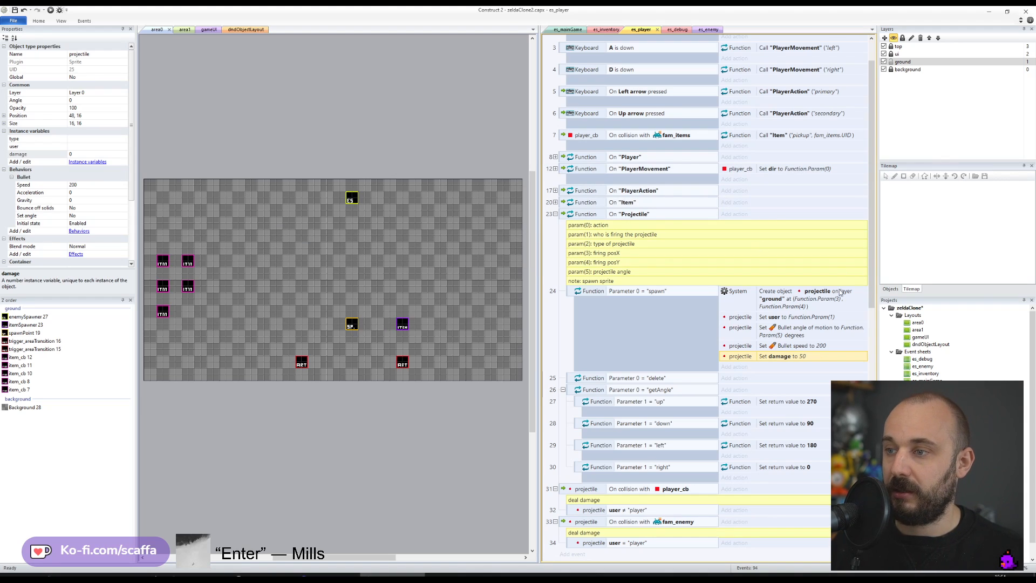
{"action": "mouse_move", "coordinate": [780, 357]}
{"action": "left_mouse_down"}
{"action": "mouse_move", "coordinate": [782, 326]}
{"action": "mouse_move", "coordinate": [790, 357]}
{"action": "left_mouse_up"}
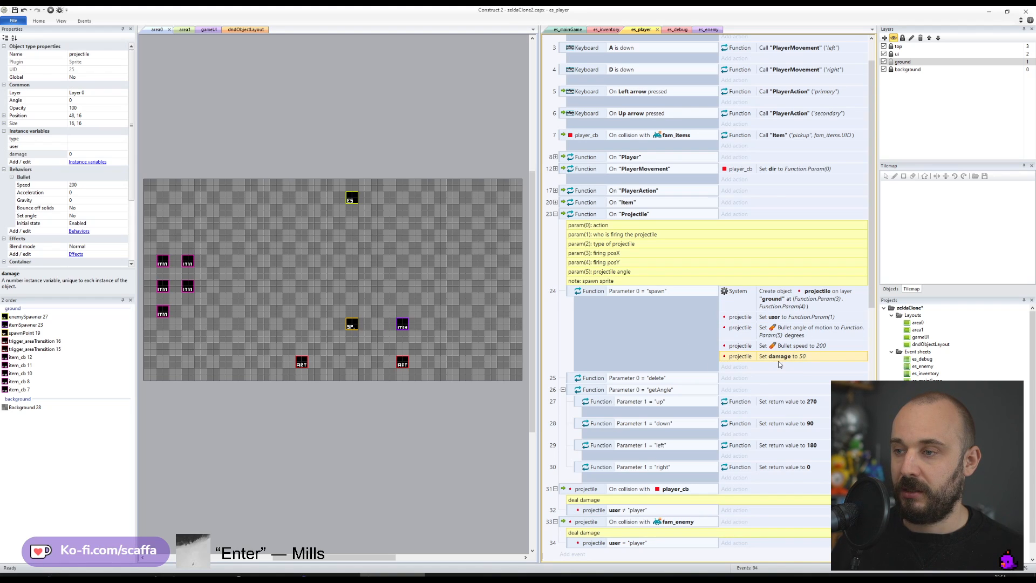
- Collapse the "getAngle" sub-event inside the "Projectile" function
{"action": "scroll", "coordinate": [732, 381], "scroll_direction": "down", "scroll_amount": 3}
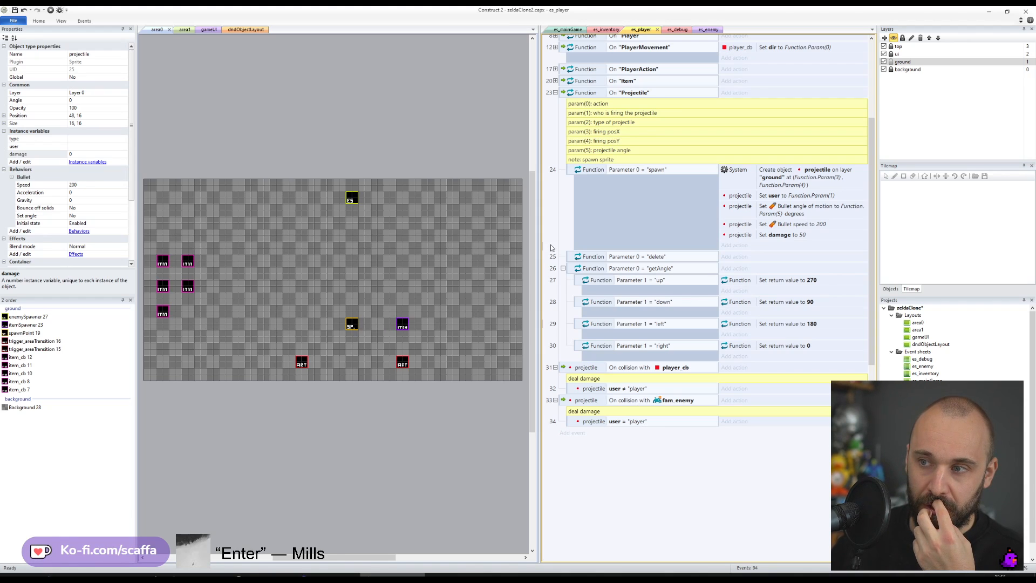
{"action": "left_click", "coordinate": [564, 268]}
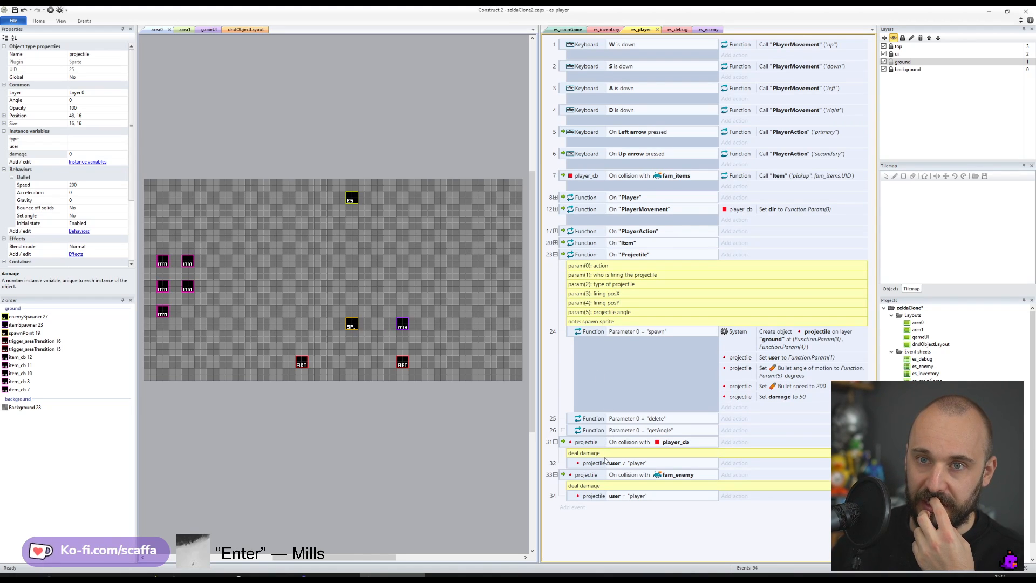
{"action": "left_click", "coordinate": [823, 402]}
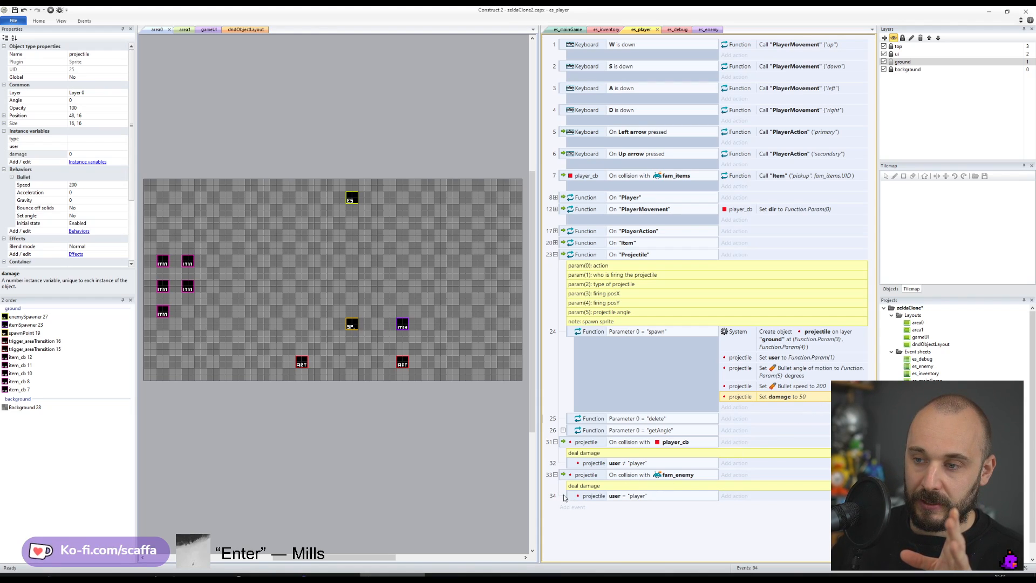
- Examine the fam_enemy family's instance variables and the enemy spawn actions in es_enemy, returning to es_player
{"action": "left_click", "coordinate": [665, 477]}
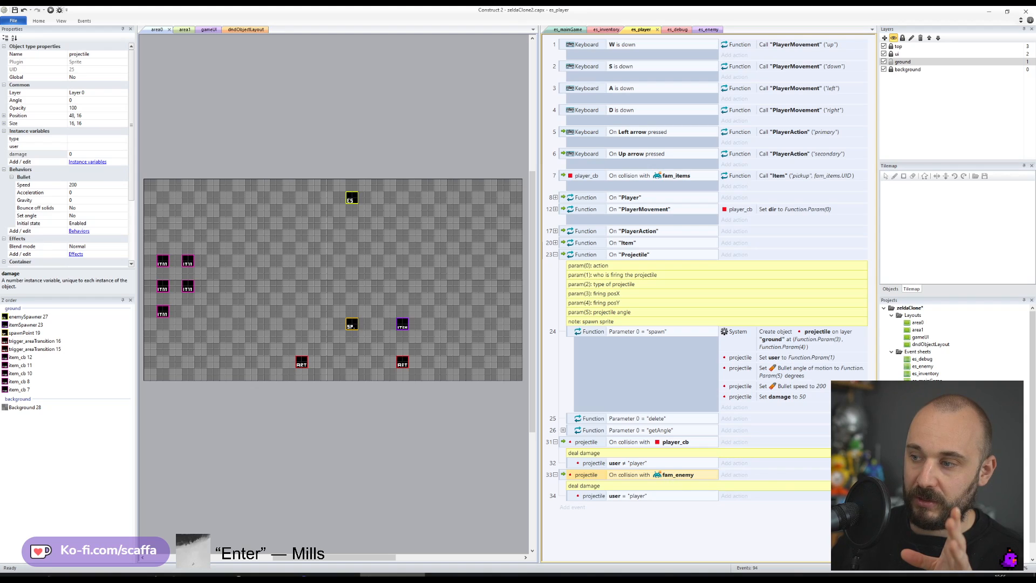
{"action": "scroll", "coordinate": [925, 518], "scroll_direction": "down", "scroll_amount": 2}
{"action": "left_click", "coordinate": [925, 521]}
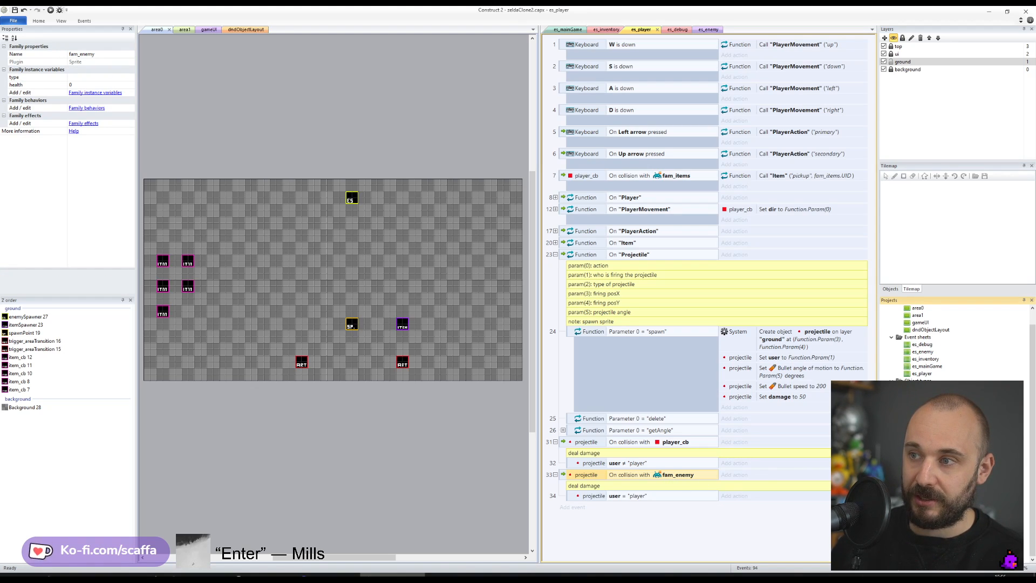
{"action": "left_click", "coordinate": [701, 30]}
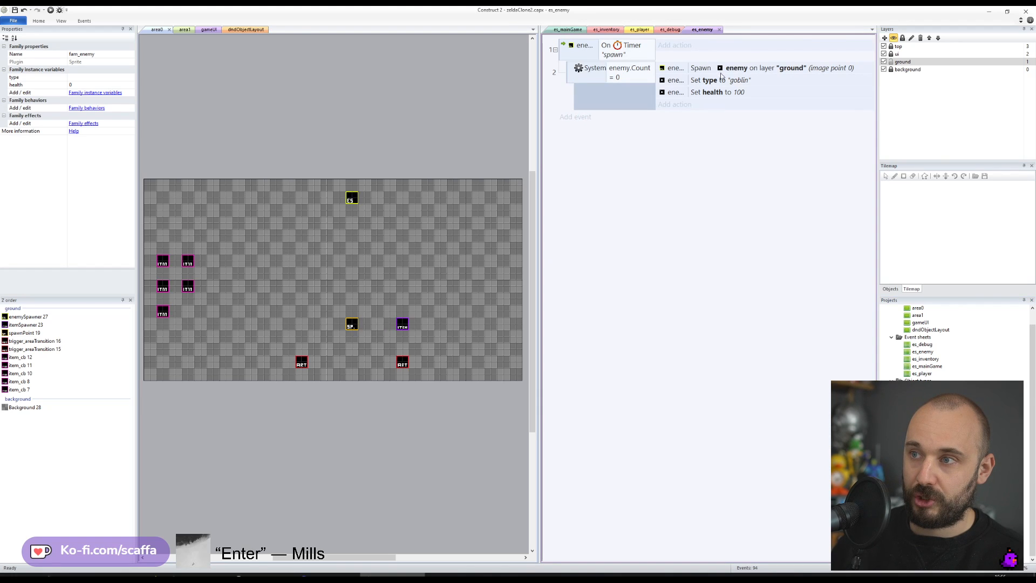
{"action": "left_click", "coordinate": [639, 29]}
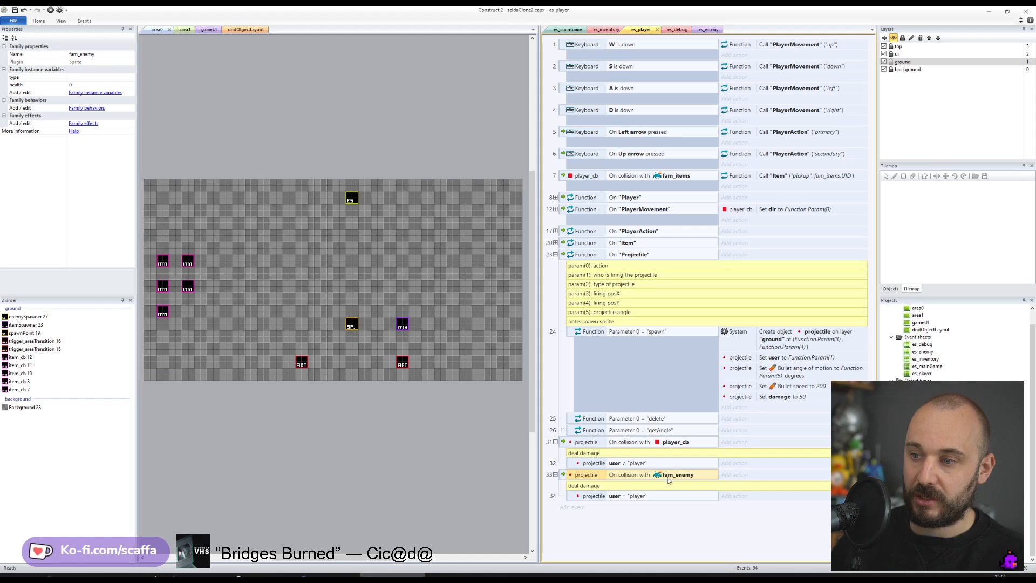
{"action": "left_click", "coordinate": [602, 496]}
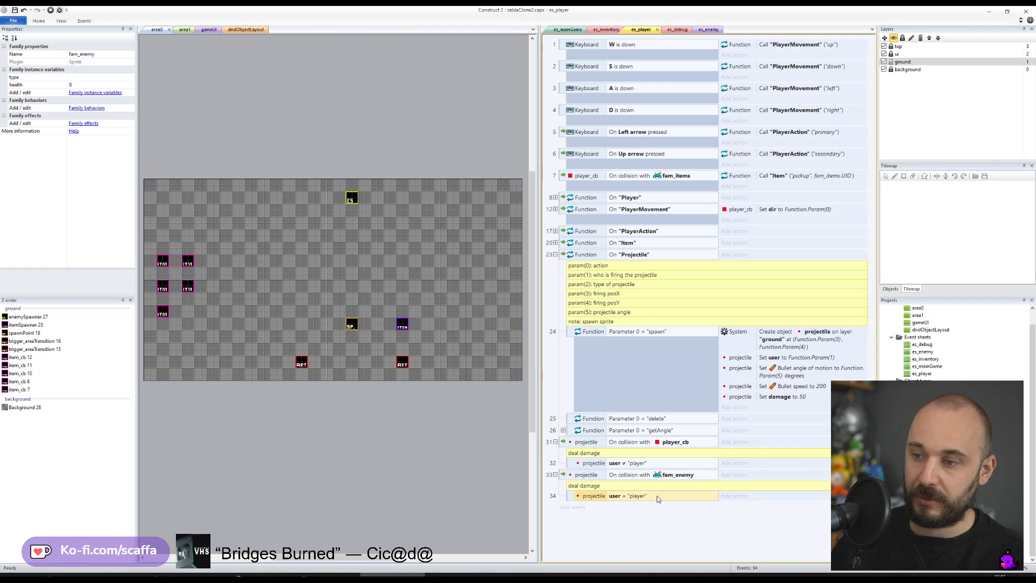
{"action": "left_click", "coordinate": [720, 496]}
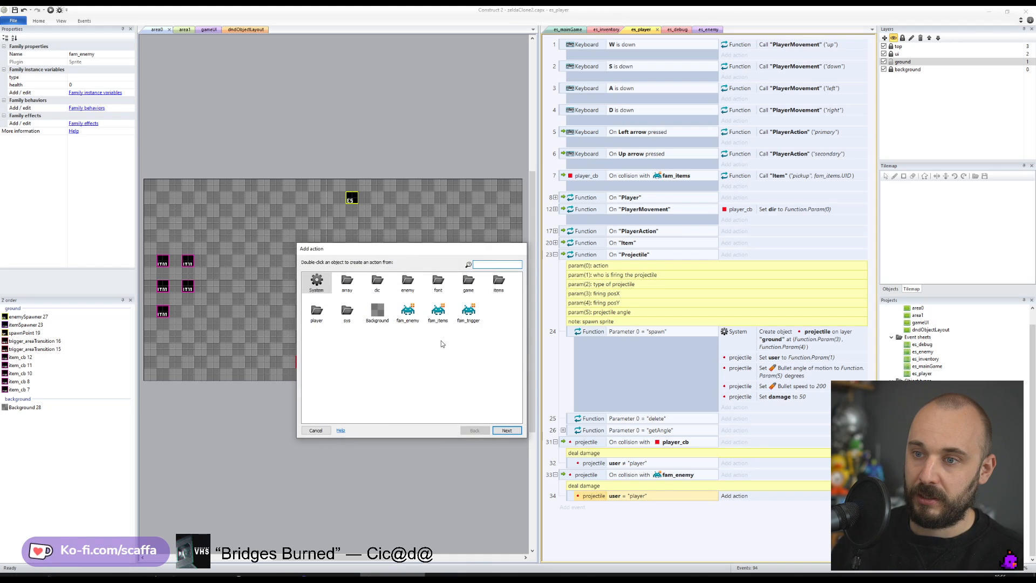
{"action": "double_click", "coordinate": [408, 312]}
{"action": "scroll", "coordinate": [411, 354], "scroll_direction": "down", "scroll_amount": 5}
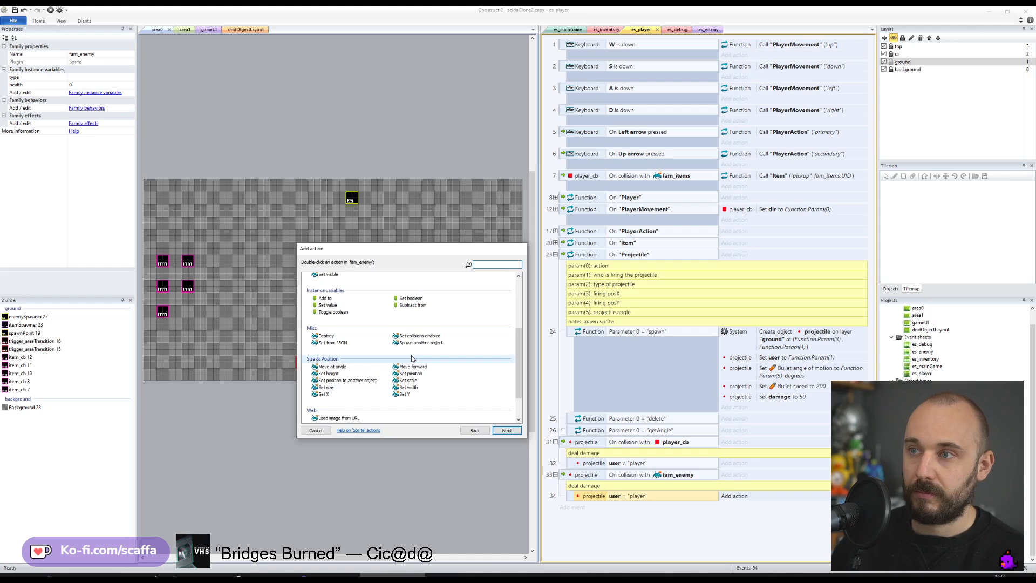
{"action": "key", "text": "Escape"}
- Add an On function event named "Enemy" to the es_enemy event sheet
{"action": "left_click", "coordinate": [706, 30]}
{"action": "right_click", "coordinate": [606, 135]}
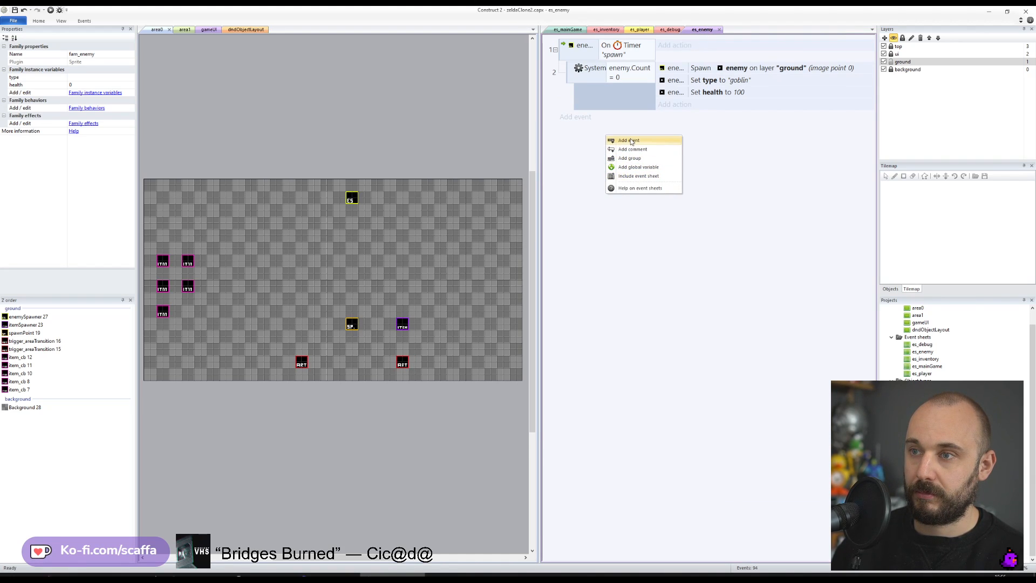
{"action": "left_click", "coordinate": [633, 142]}
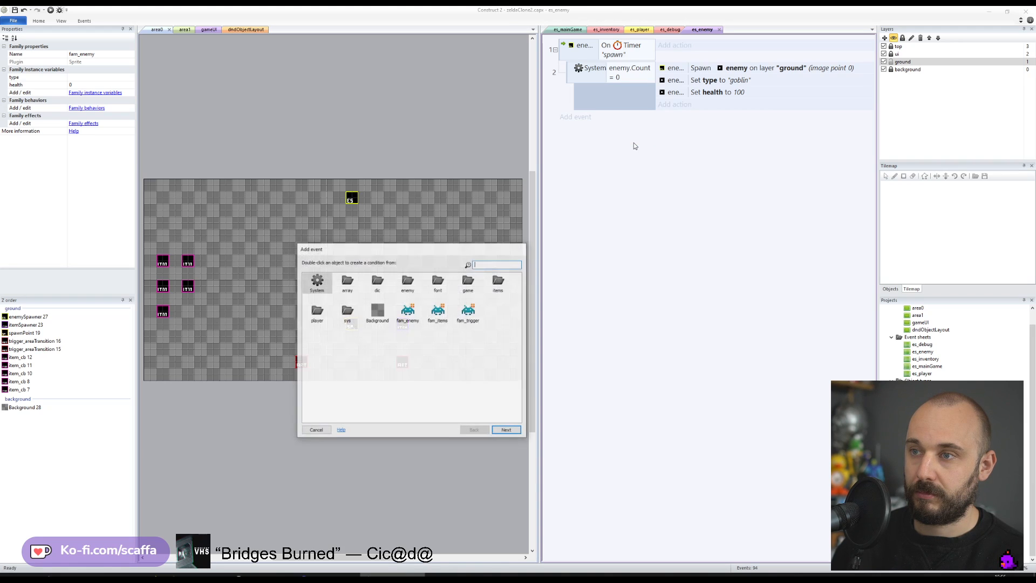
{"action": "type", "text": "func"}
{"action": "key", "text": "Return"}
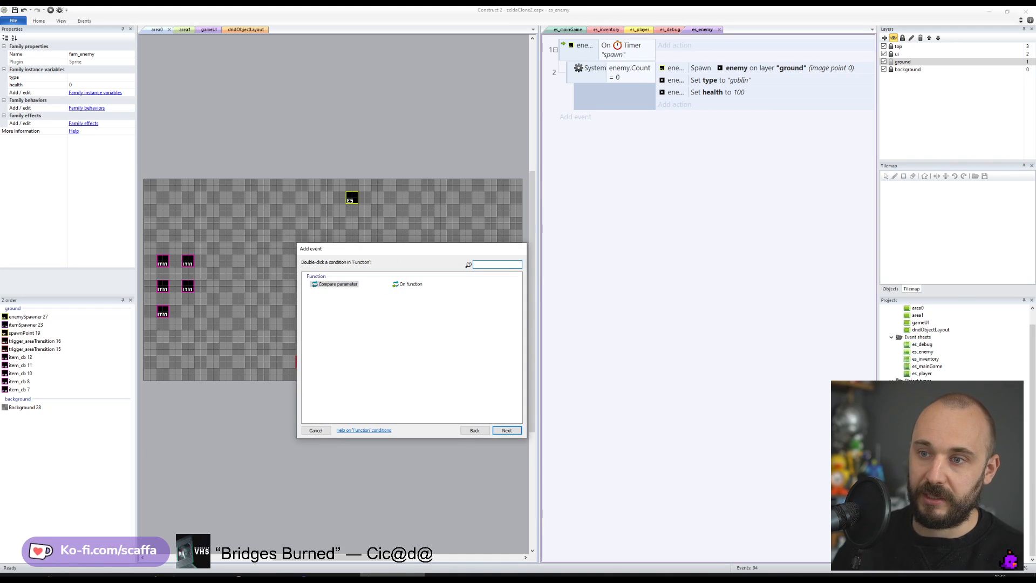
{"action": "double_click", "coordinate": [413, 285]}
{"action": "type", "text": "\"Enemy"}
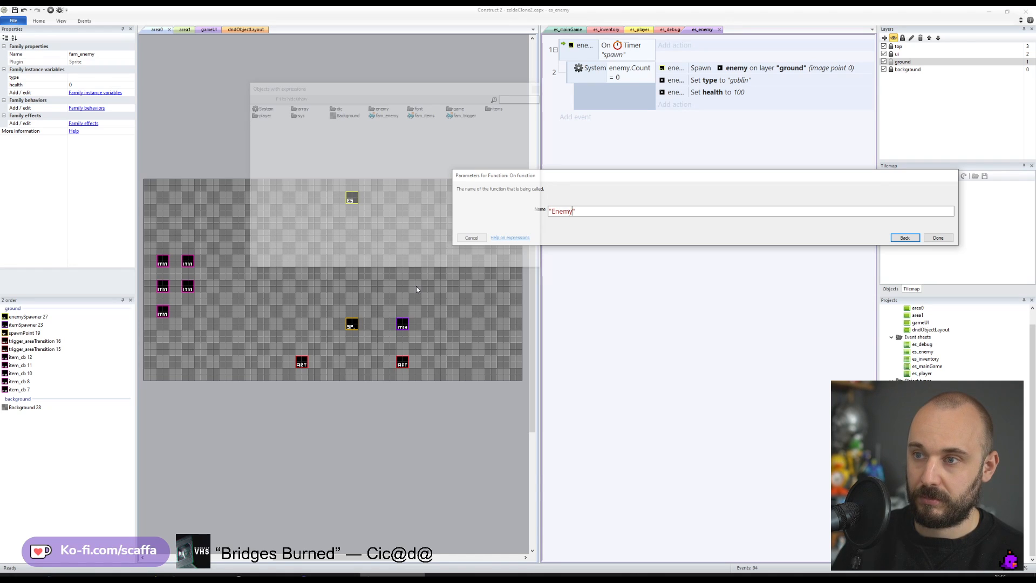
{"action": "key", "text": "Return"}
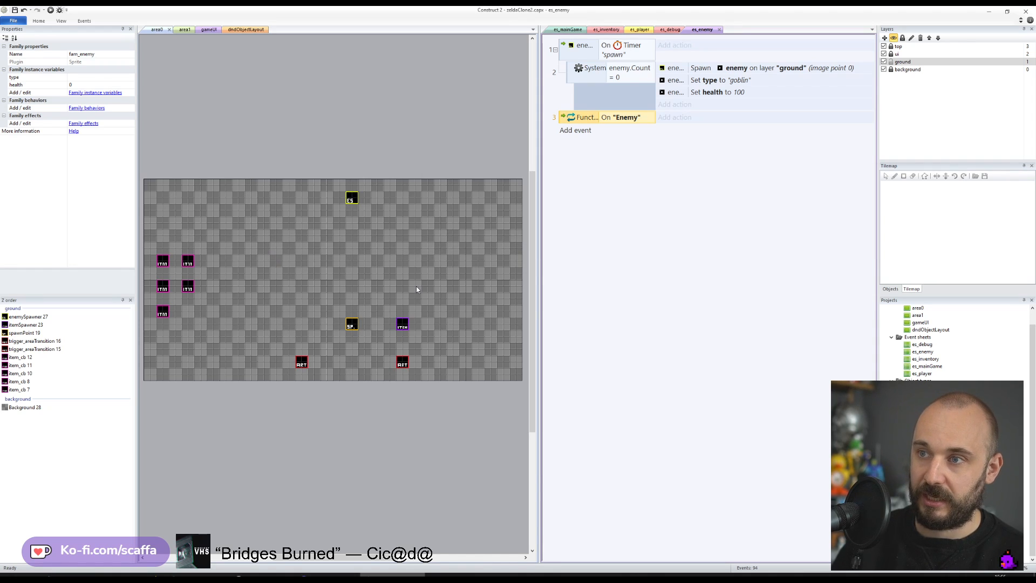
- Add a sub-event to the "Enemy" function that checks whether parameter 0 equals "health"
{"action": "type", "text": "sfunc"}
{"action": "key", "text": "Return"}
{"action": "key", "text": "Return"}
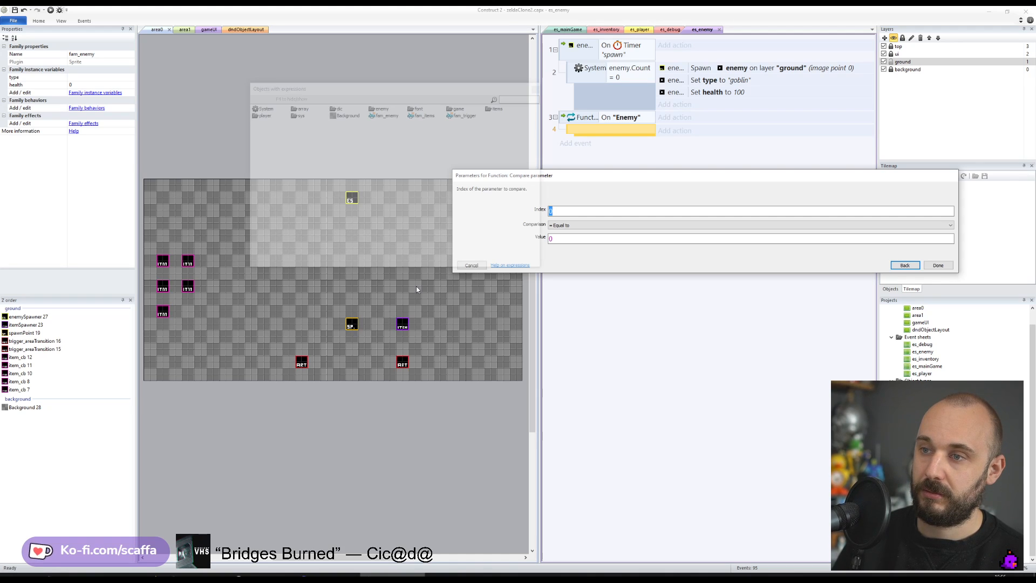
{"action": "type", "text": "\"health\""}
{"action": "key", "text": "Tab"}
{"action": "key", "text": "Tab"}
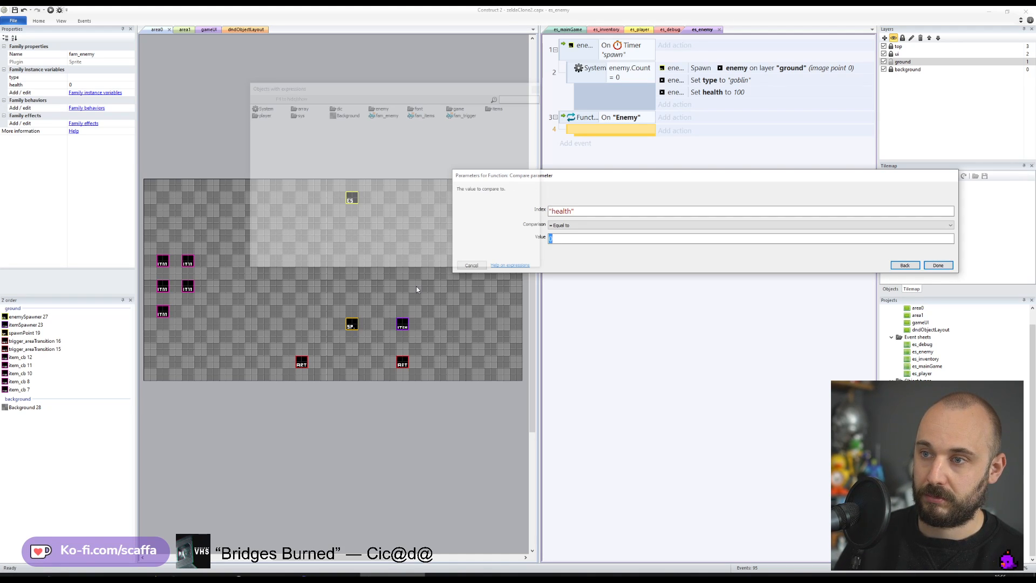
{"action": "key", "text": "shift+Tab"}
{"action": "key", "text": "shift+Tab"}
{"action": "key", "text": "ctrl+c"}
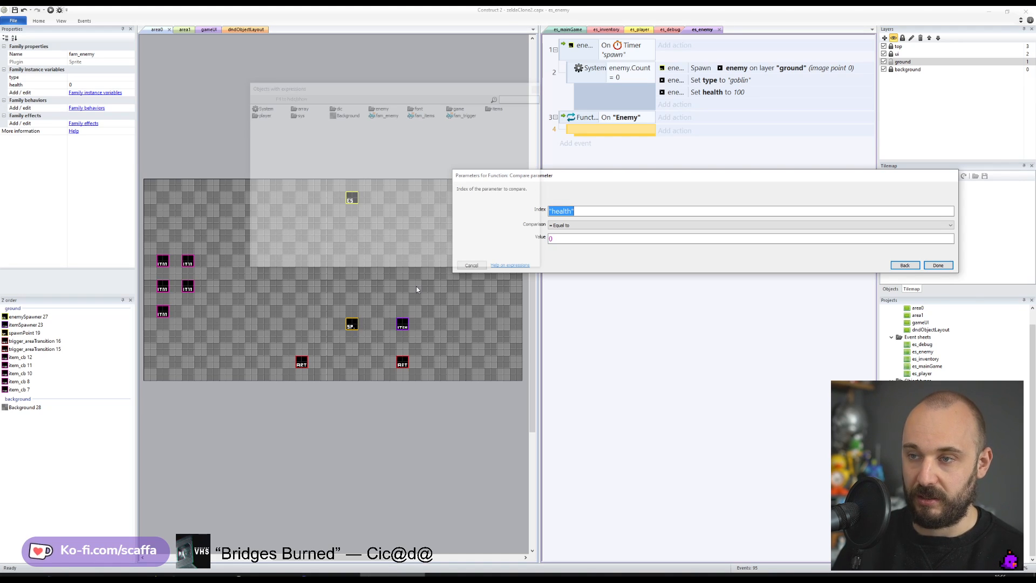
{"action": "key", "text": "BackSpace"}
{"action": "type", "text": "0"}
{"action": "key", "text": "Tab"}
{"action": "key", "text": "Tab"}
{"action": "key", "text": "ctrl+v"}
{"action": "key", "text": "Return"}
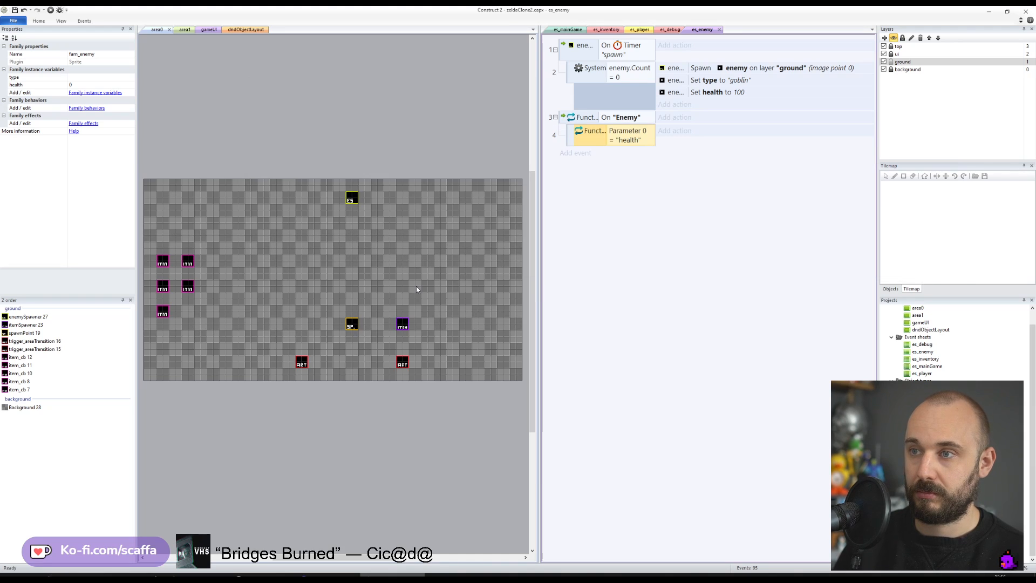
- Nest a sub-event under the "health" check that compares parameter 1 with "subtract"
{"action": "type", "text": "sfunc"}
{"action": "key", "text": "Return"}
{"action": "key", "text": "Return"}
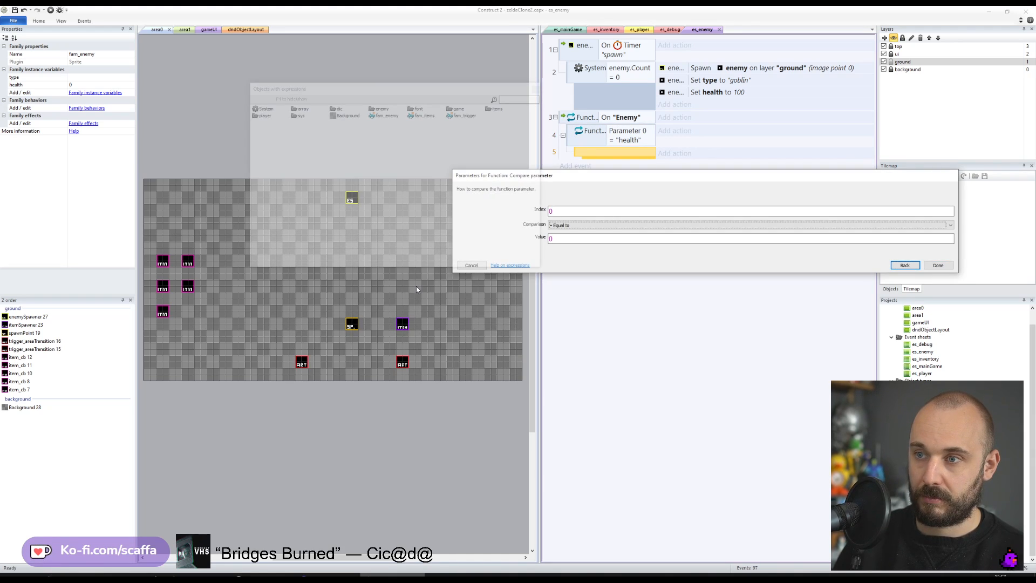
{"action": "type", "text": "1"}
{"action": "key", "text": "Tab"}
{"action": "key", "text": "Tab"}
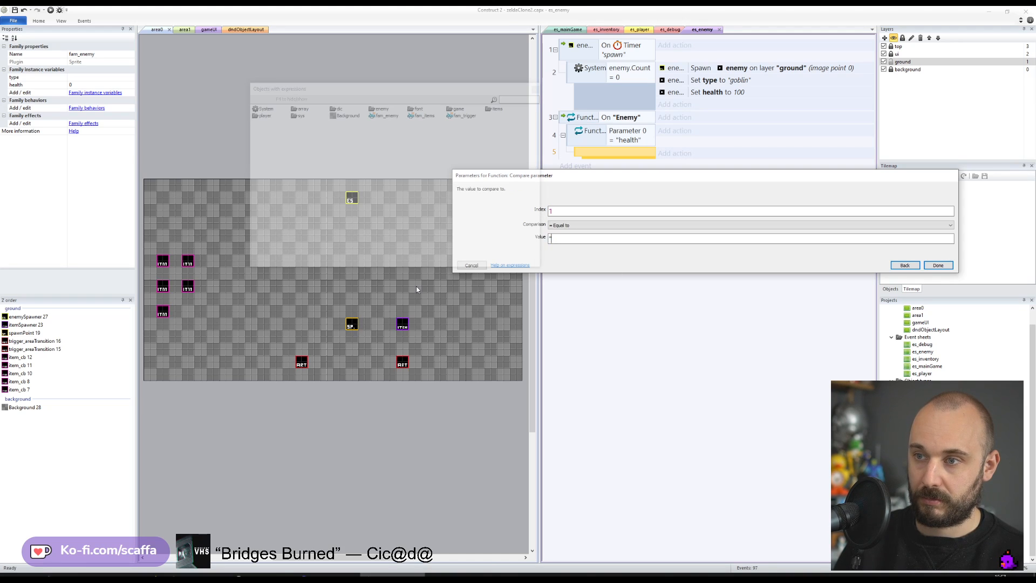
{"action": "type", "text": "\"subtract\""}
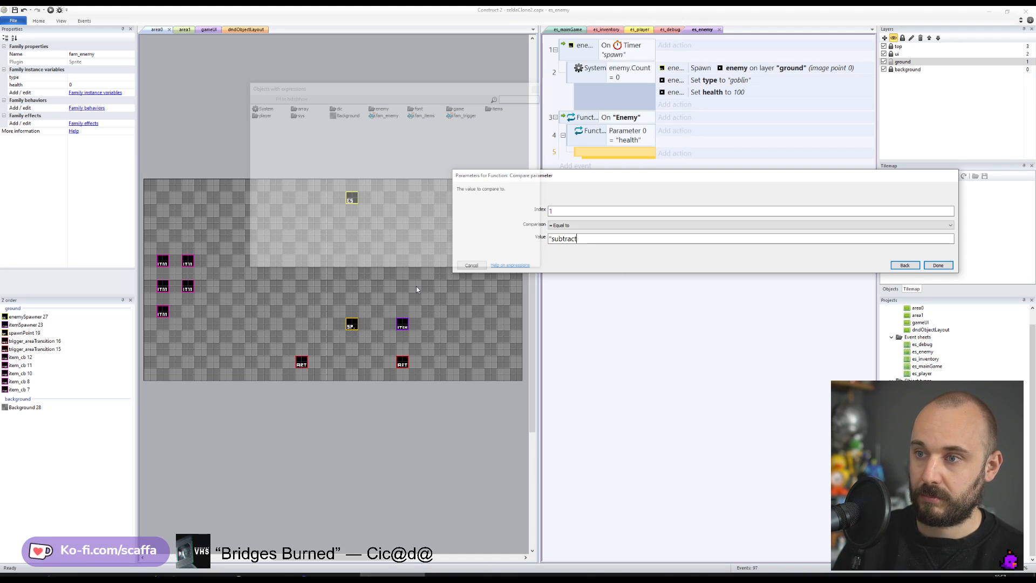
{"action": "key", "text": "Return"}
- Duplicate the "subtract" sub-event with its compared value changed to "add", and widen the conditions column
{"action": "key", "text": "ctrl+c"}
{"action": "key", "text": "ctrl+v"}
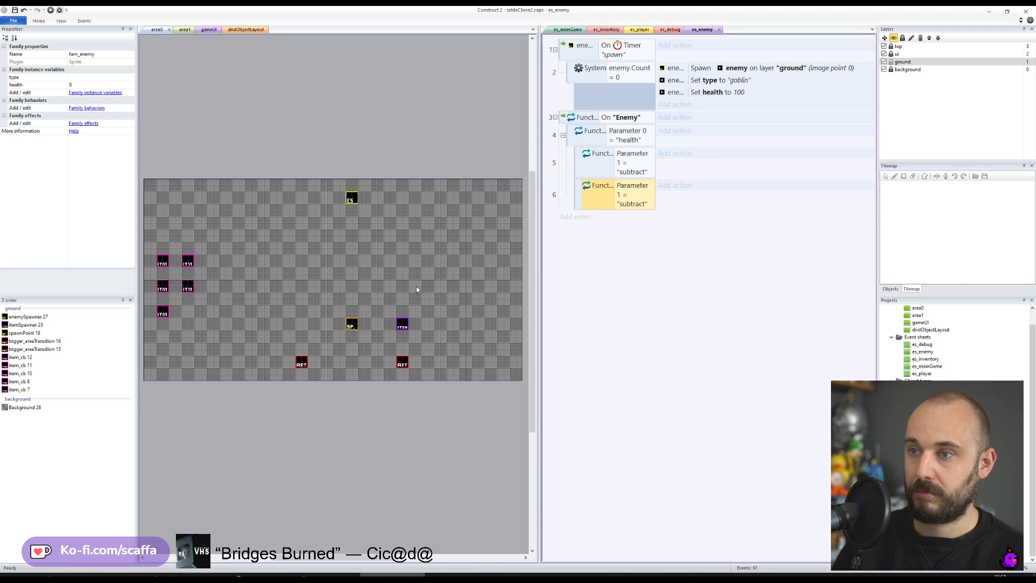
{"action": "key", "text": "Return"}
{"action": "key", "text": "Tab"}
{"action": "key", "text": "Tab"}
{"action": "key", "text": "Home"}
{"action": "key", "text": "Right"}
{"action": "key", "text": "ctrl+shift+Right"}
{"action": "type", "text": "add"}
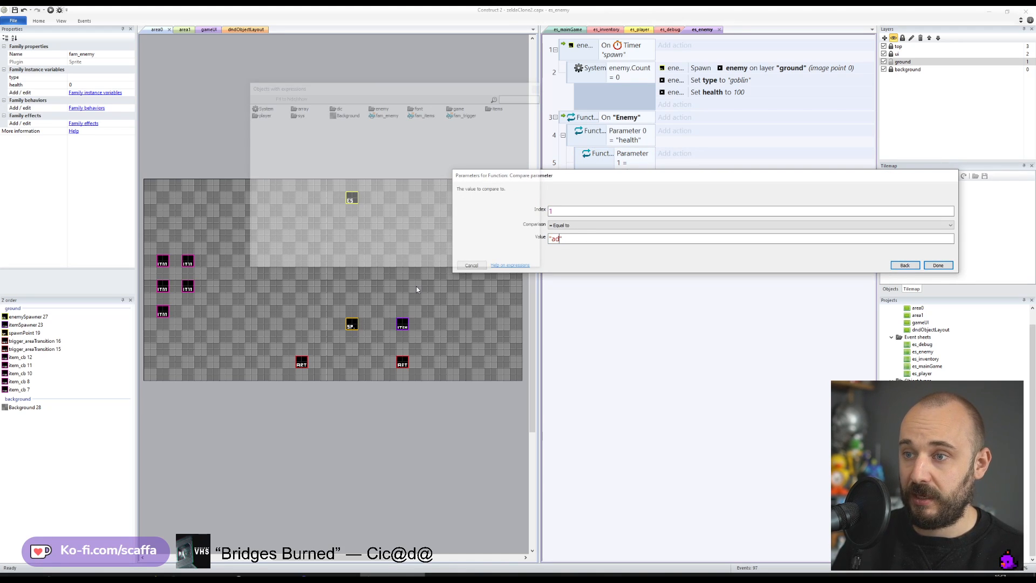
{"action": "key", "text": "Return"}
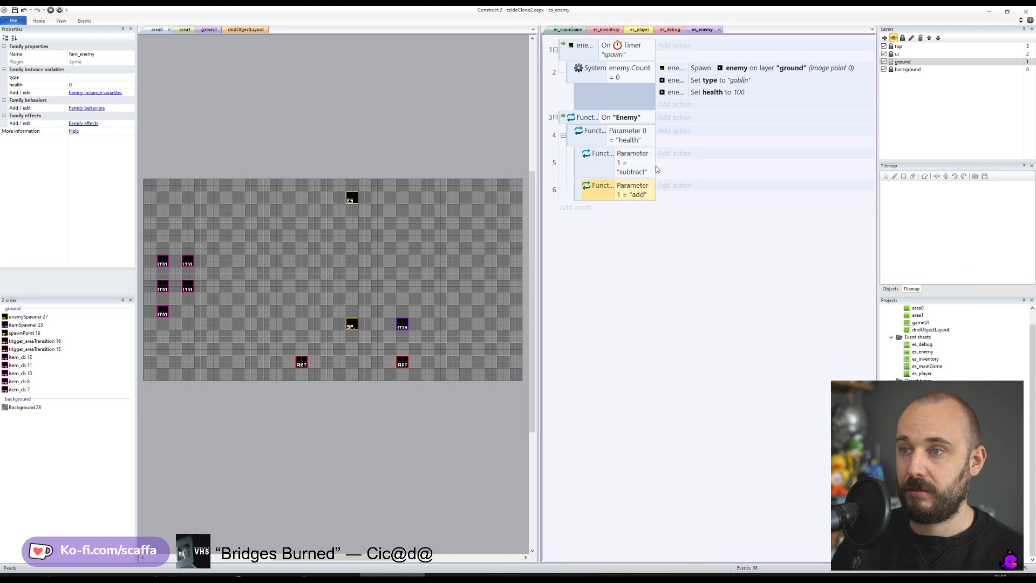
{"action": "left_click_drag", "start_coordinate": [655, 167], "coordinate": [697, 163]}
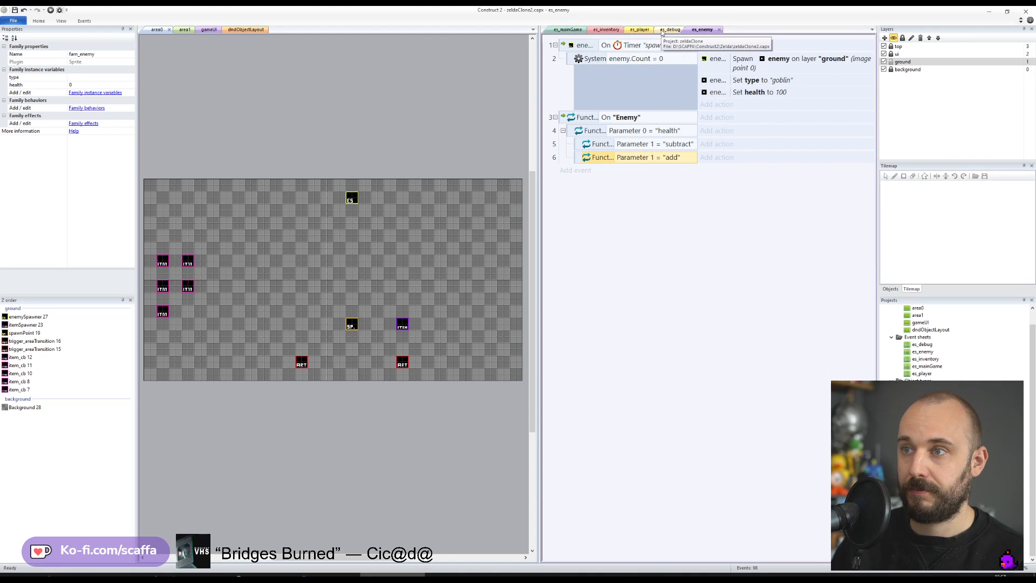
- Start another sub-event directly under the "Enemy" function using the System condition Pick by evaluate
{"action": "left_click", "coordinate": [564, 118]}
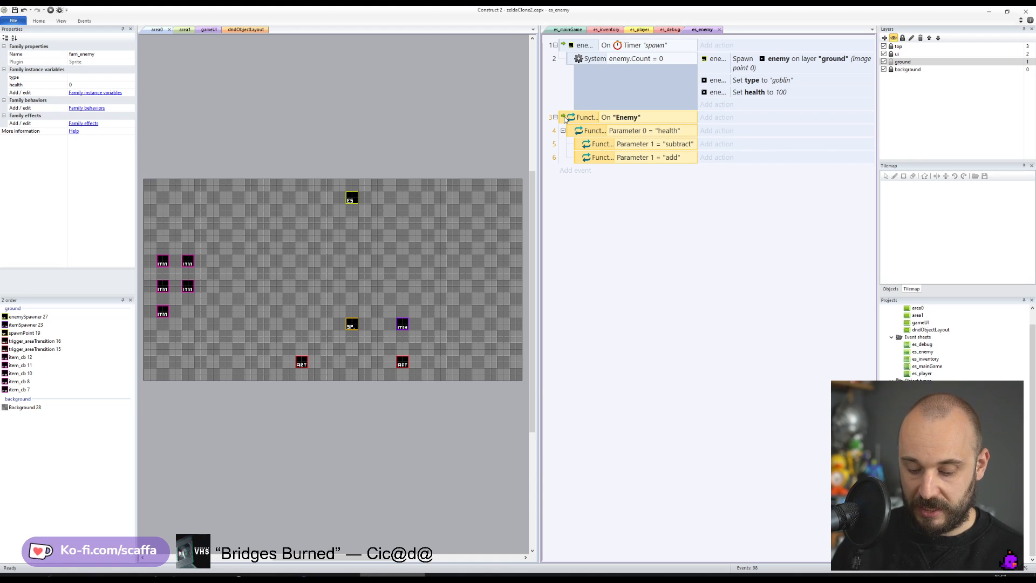
{"action": "key", "text": "s"}
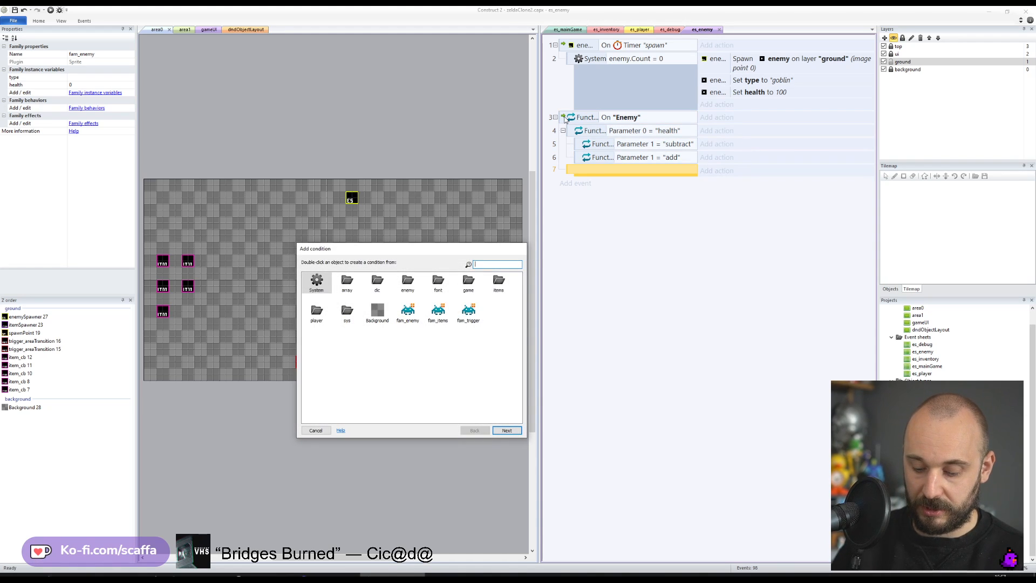
{"action": "type", "text": "enem"}
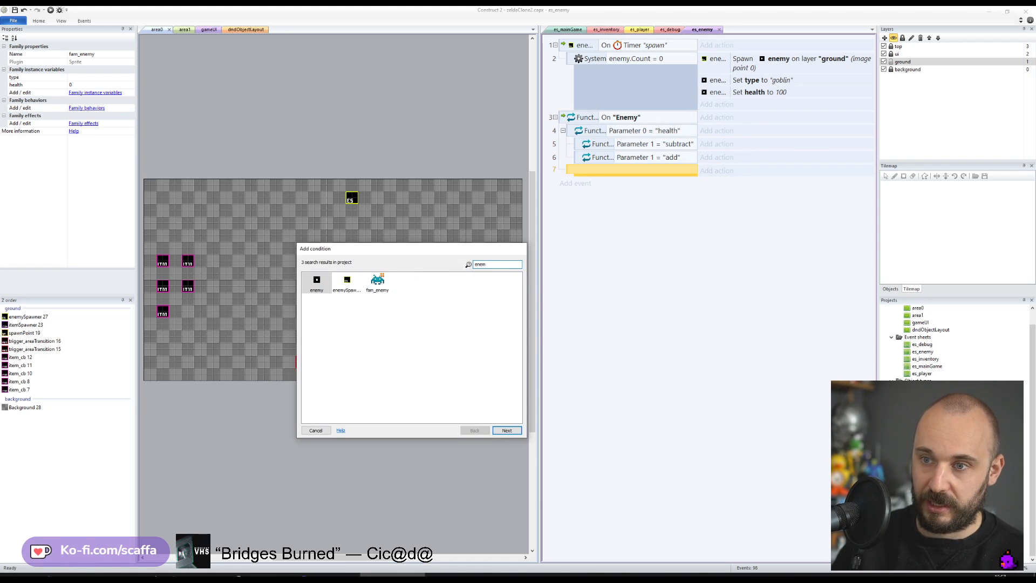
{"action": "left_click", "coordinate": [370, 283]}
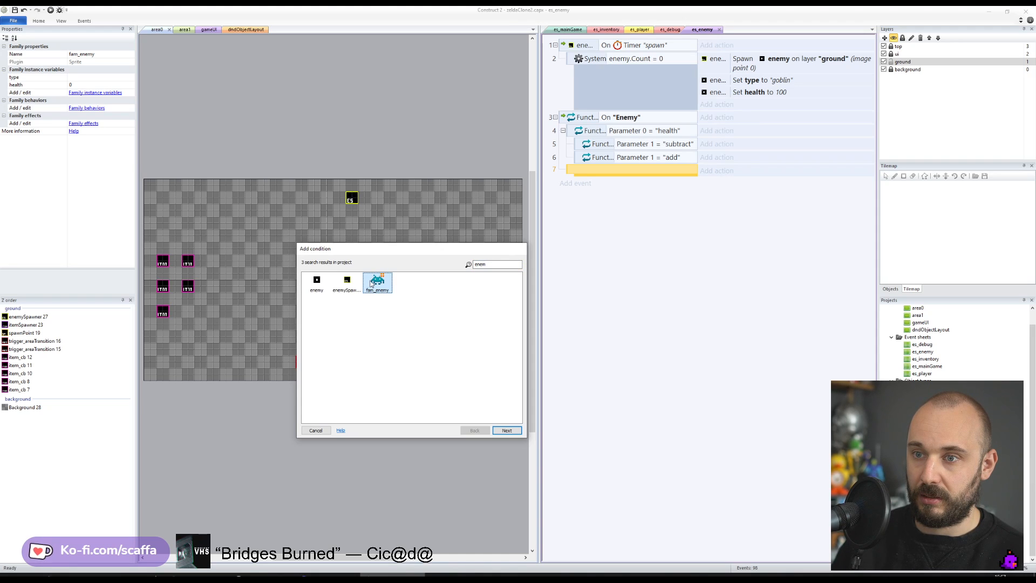
{"action": "double_click", "coordinate": [369, 283]}
{"action": "scroll", "coordinate": [390, 370], "scroll_direction": "down", "scroll_amount": 5}
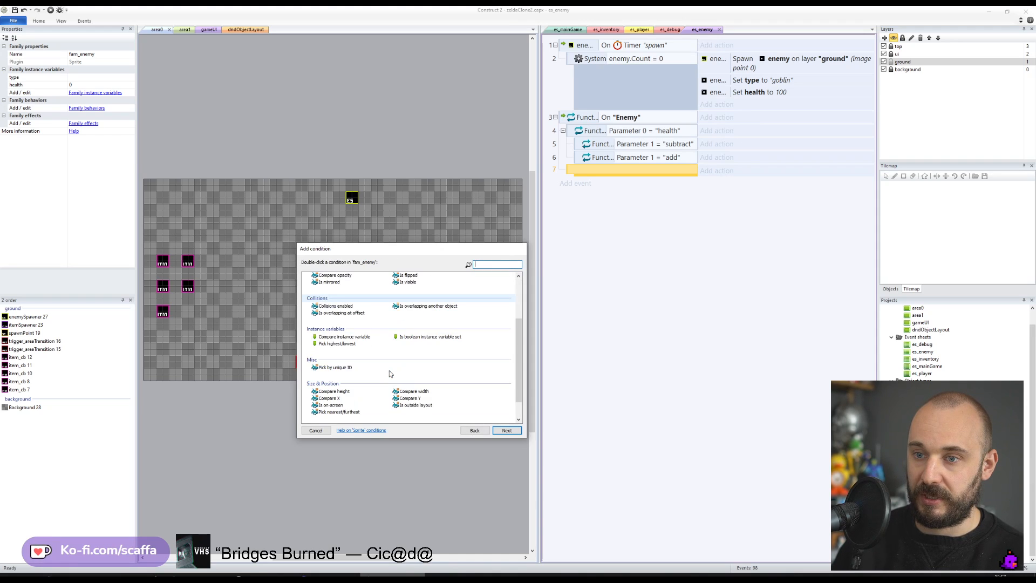
{"action": "left_click", "coordinate": [474, 430]}
{"action": "double_click", "coordinate": [317, 307]}
{"action": "scroll", "coordinate": [338, 365], "scroll_direction": "down", "scroll_amount": 3}
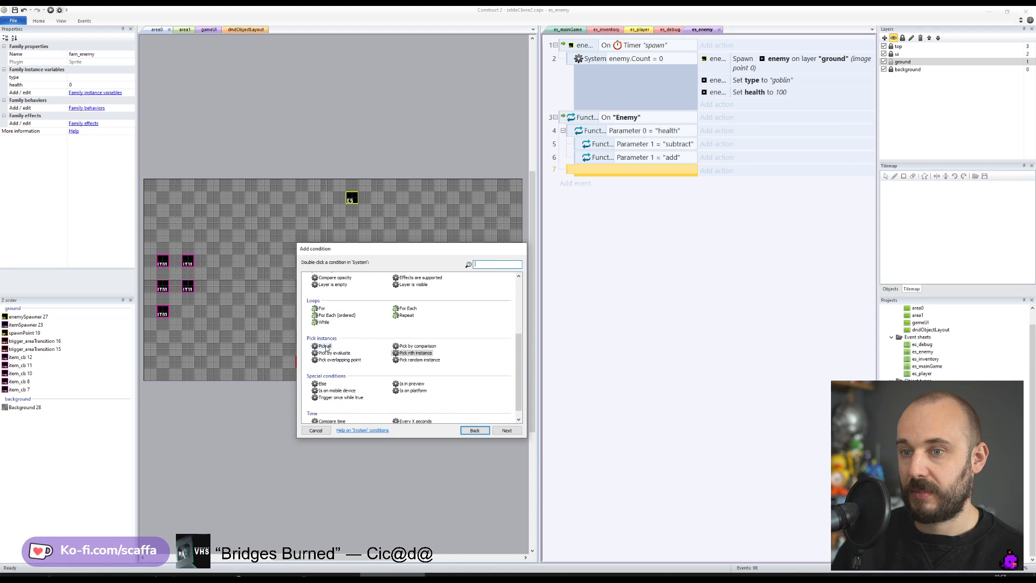
{"action": "double_click", "coordinate": [334, 353]}
- Configure the pick condition to select fam_enemy with the expression fam_enemy.UID = Function.Param(0)
{"action": "left_click", "coordinate": [650, 211]}
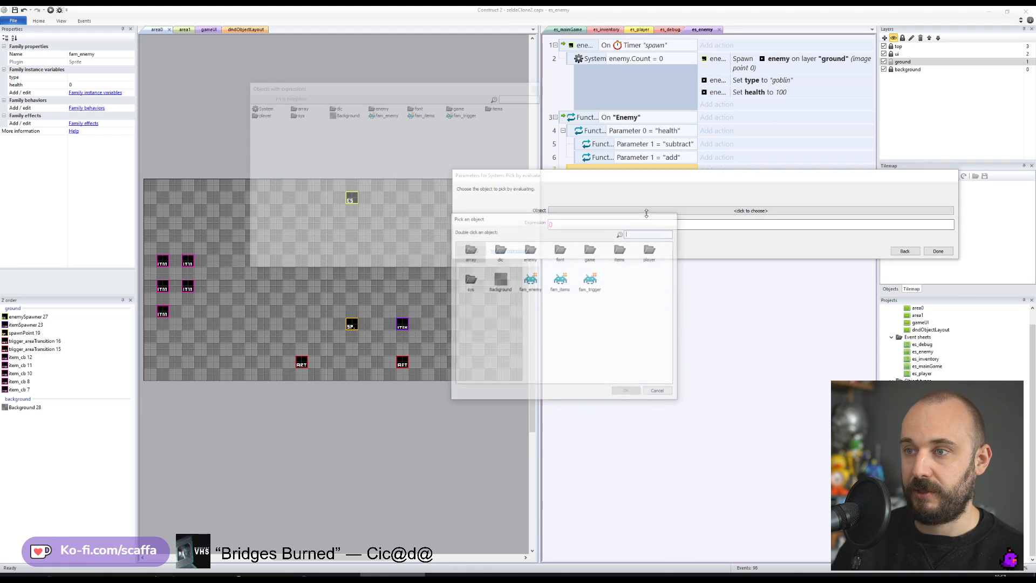
{"action": "double_click", "coordinate": [530, 282]}
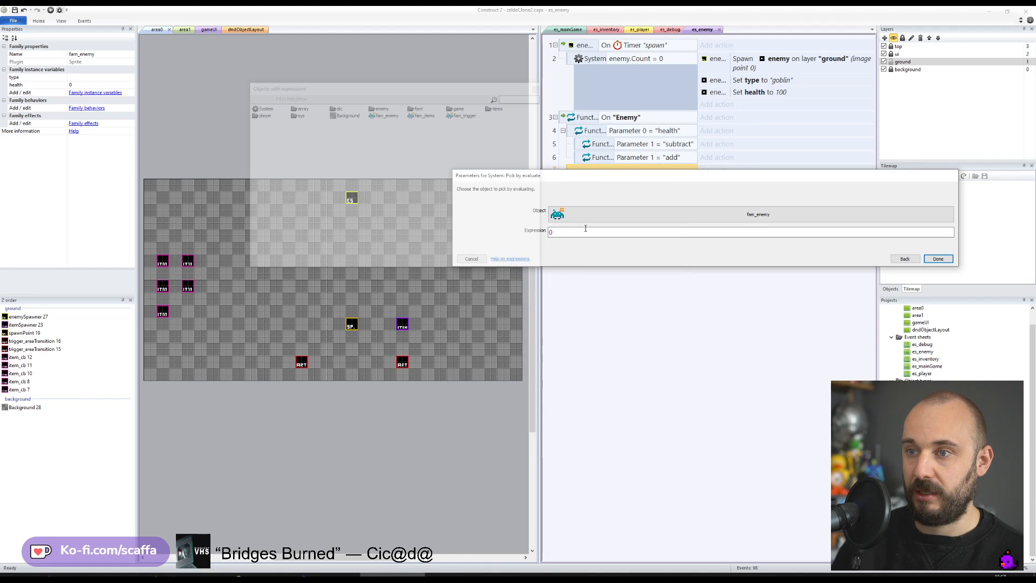
{"action": "type", "text": "fam_enemy"}
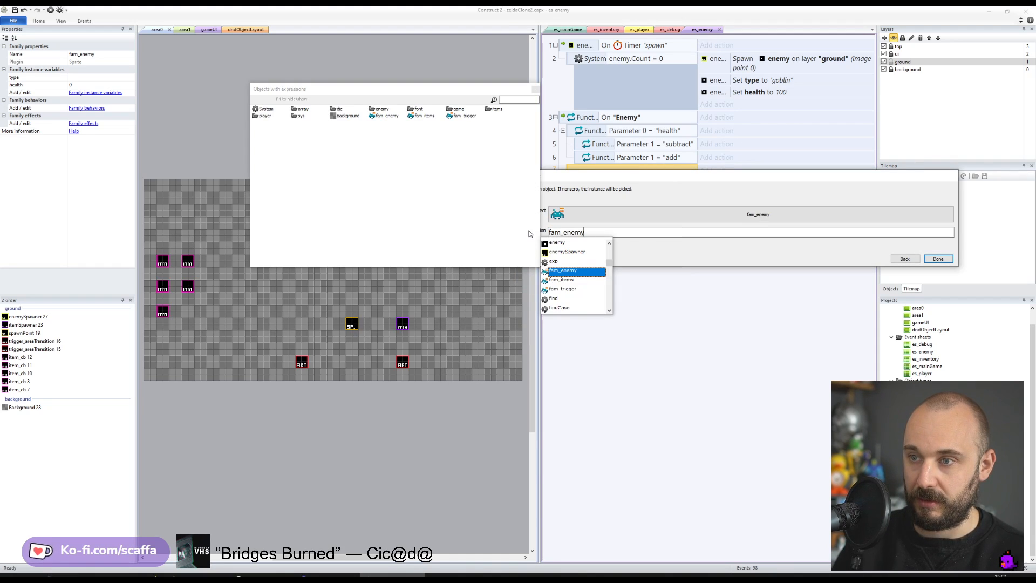
{"action": "key", "text": "Return"}
{"action": "type", "text": ".UID"}
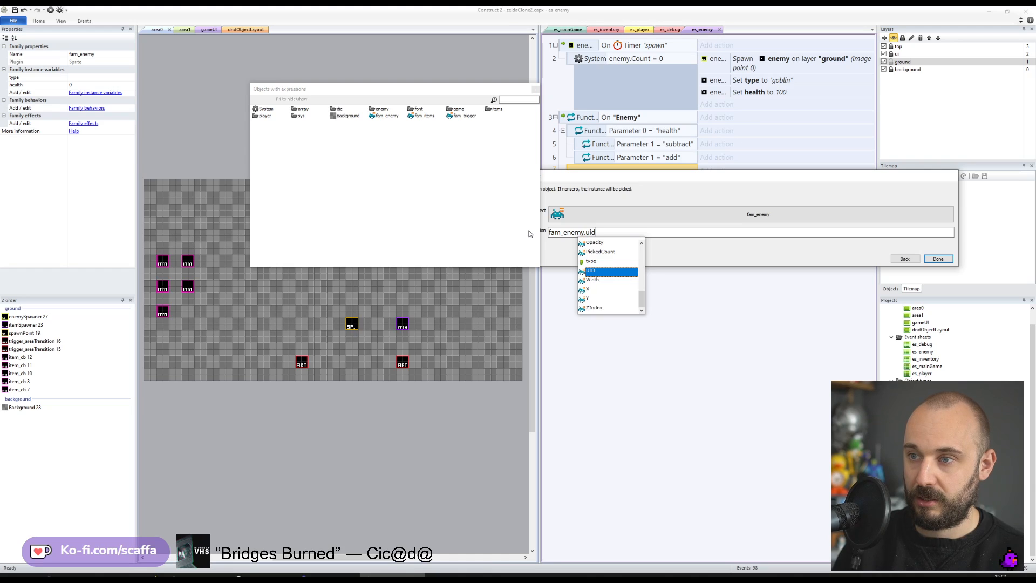
{"action": "type", "text": " = Function.Param(0)"}
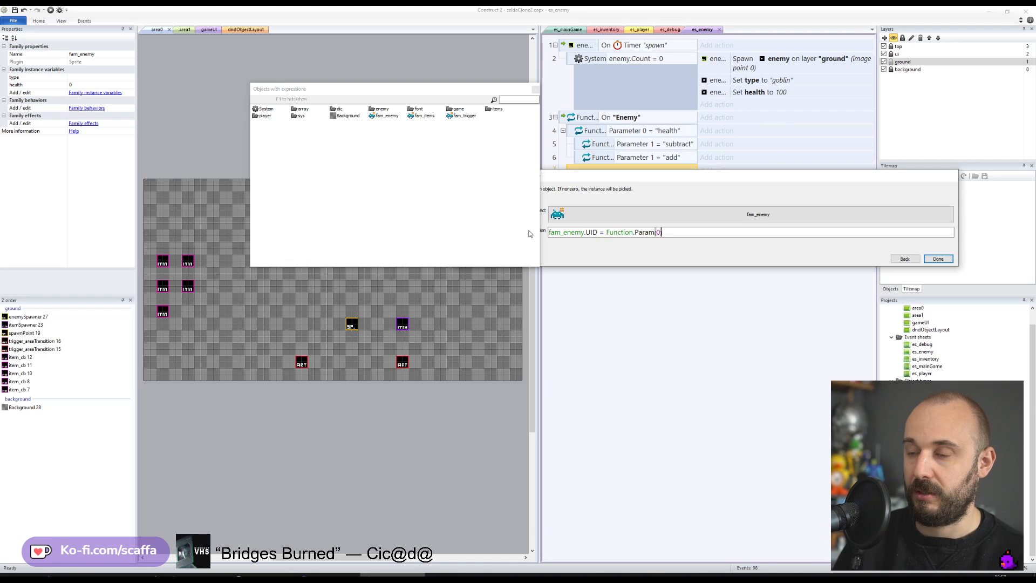
{"action": "key", "text": "Return"}
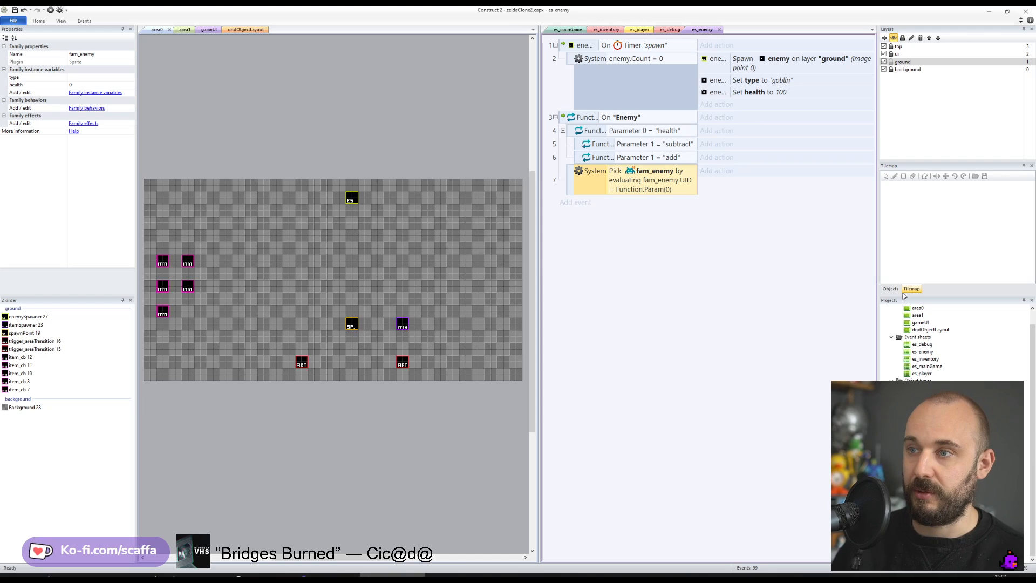
- Set the parameter index to 1 for the "health" check and to 2 for the "subtract" and "add" checks
{"action": "double_click", "coordinate": [659, 131]}
{"action": "type", "text": "1"}
{"action": "key", "text": "Return"}
{"action": "key", "text": "Down"}
{"action": "key", "text": "Return"}
{"action": "type", "text": "2"}
{"action": "key", "text": "Return"}
{"action": "key", "text": "Down"}
{"action": "key", "text": "Return"}
{"action": "type", "text": "2"}
{"action": "key", "text": "Return"}
- Move the fam_enemy pick event above the "health" check and nest the "health" event with its sub-events under it
{"action": "left_click_drag", "start_coordinate": [572, 178], "coordinate": [571, 132]}
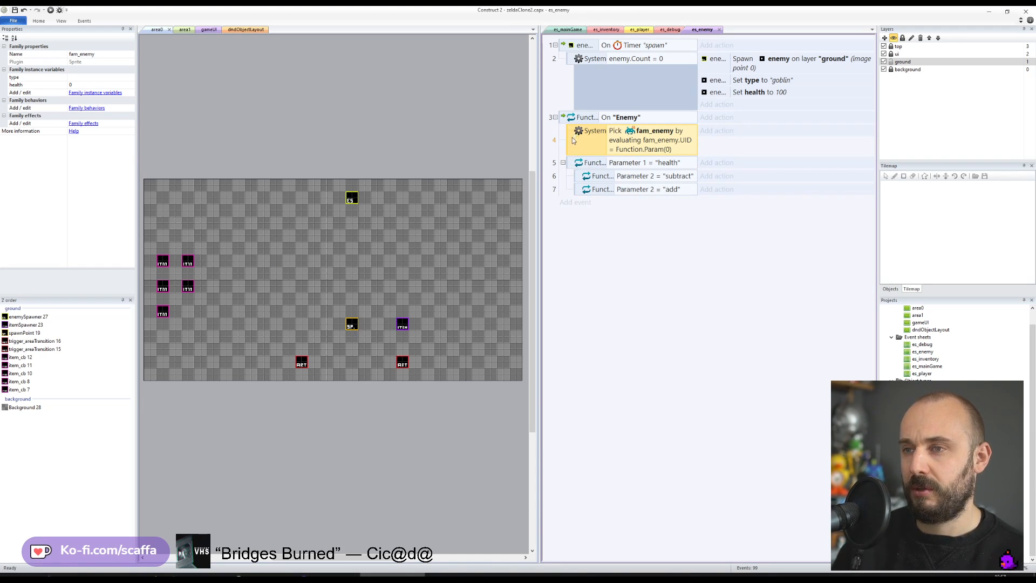
{"action": "left_click_drag", "start_coordinate": [570, 161], "coordinate": [629, 149]}
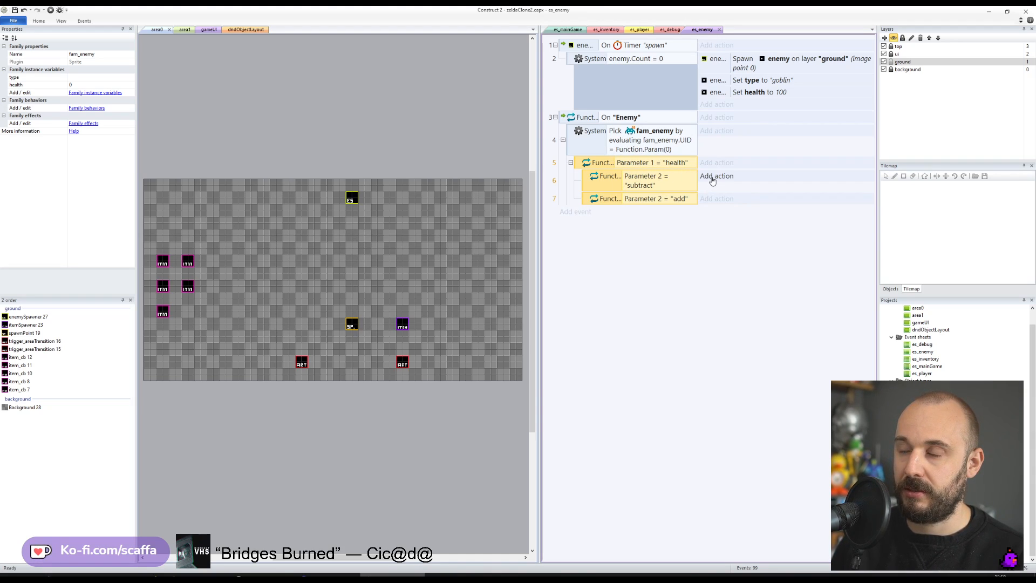
- In the es_player event sheet, add a Call function action to the user = "player" check under the projectile's collision with fam_enemy
{"action": "left_click", "coordinate": [640, 31]}
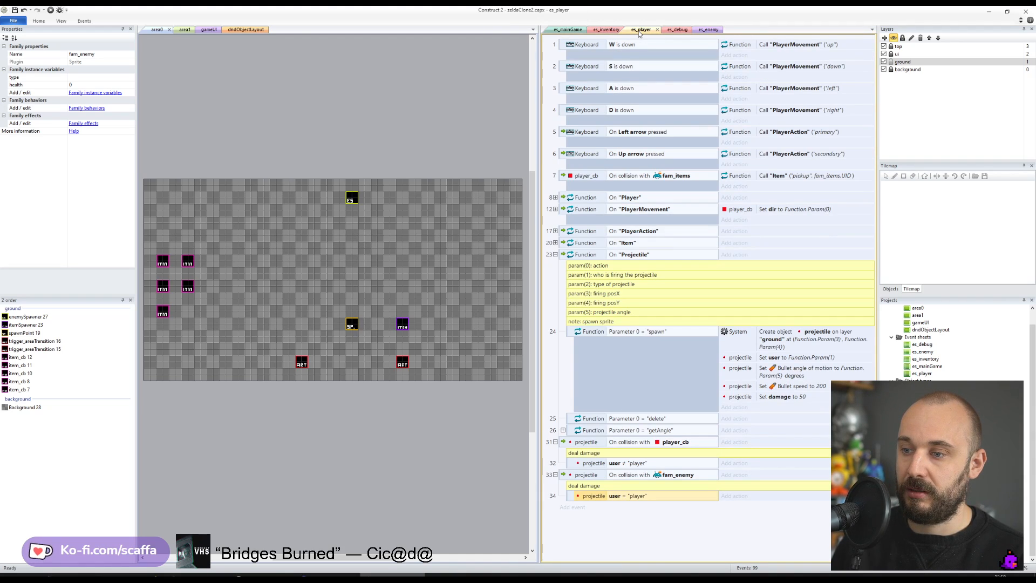
{"action": "left_click", "coordinate": [738, 495]}
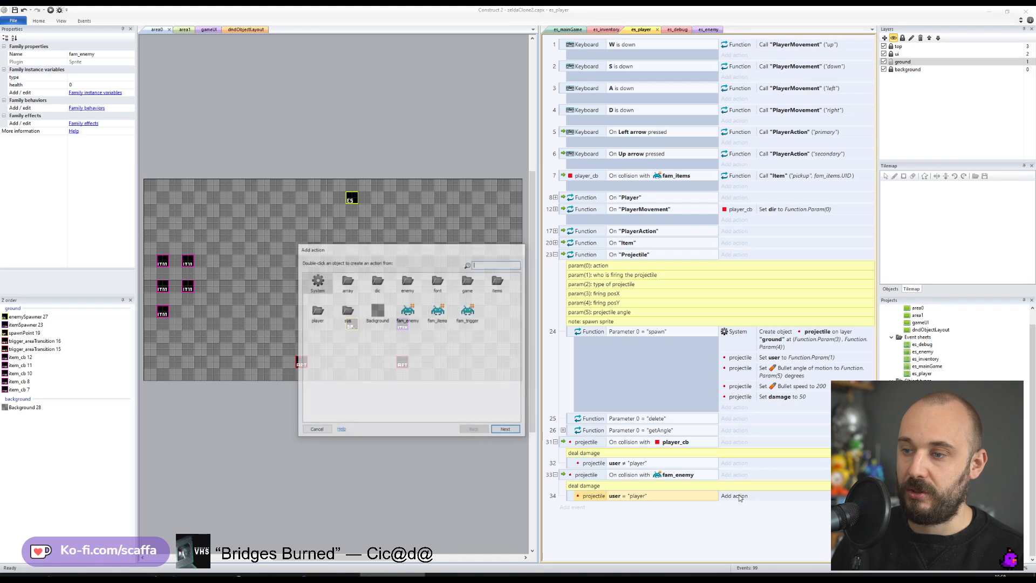
{"action": "type", "text": "func"}
{"action": "key", "text": "Return"}
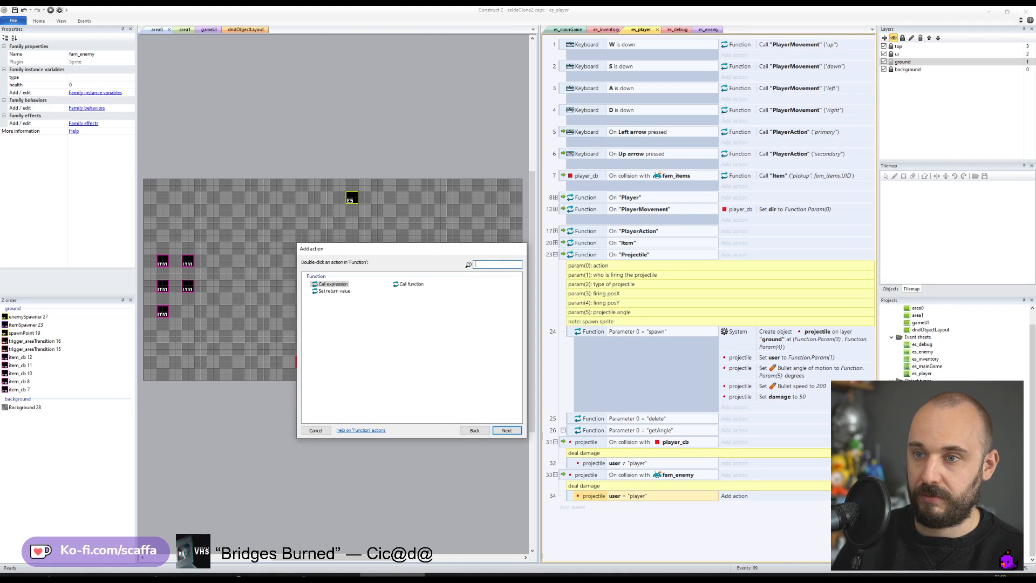
{"action": "double_click", "coordinate": [416, 285]}
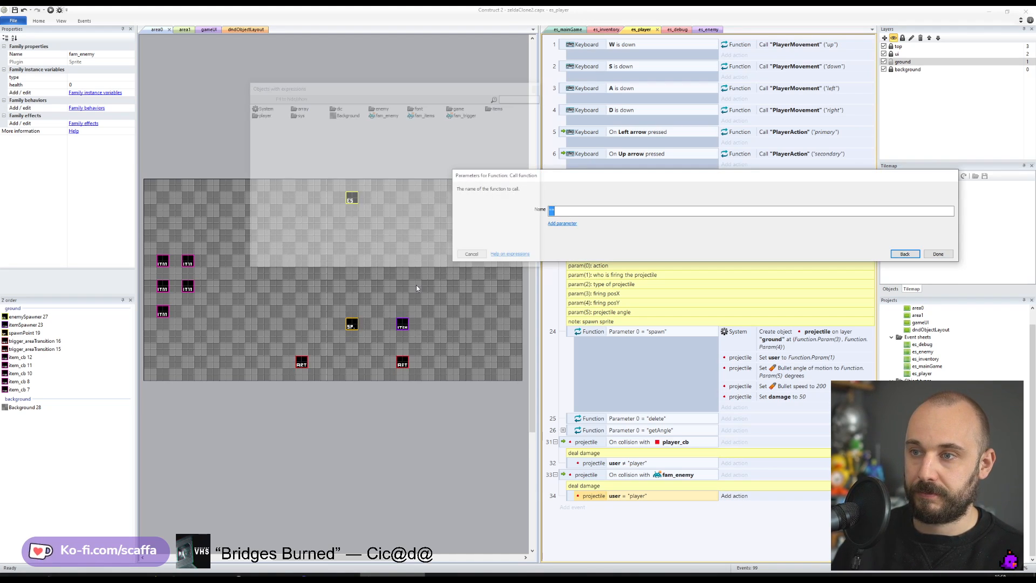
- Set the function name to "Enemy" with fam_enemy.UID as parameter 0 and "health" as parameter 1
{"action": "type", "text": "Enemy"}
{"action": "key", "text": "Tab"}
{"action": "type", "text": "\""}
{"action": "key", "text": "BackSpace"}
{"action": "type", "text": "fam_enemy.iu"}
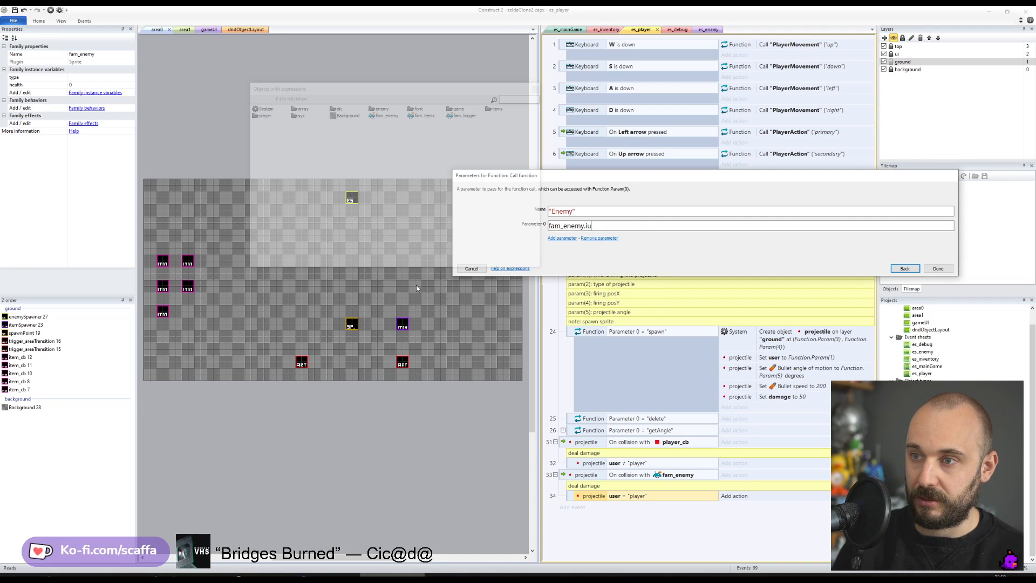
{"action": "type", "text": "d"}
{"action": "key", "text": "Return"}
{"action": "key", "text": "Tab"}
{"action": "type", "text": "\"he"}
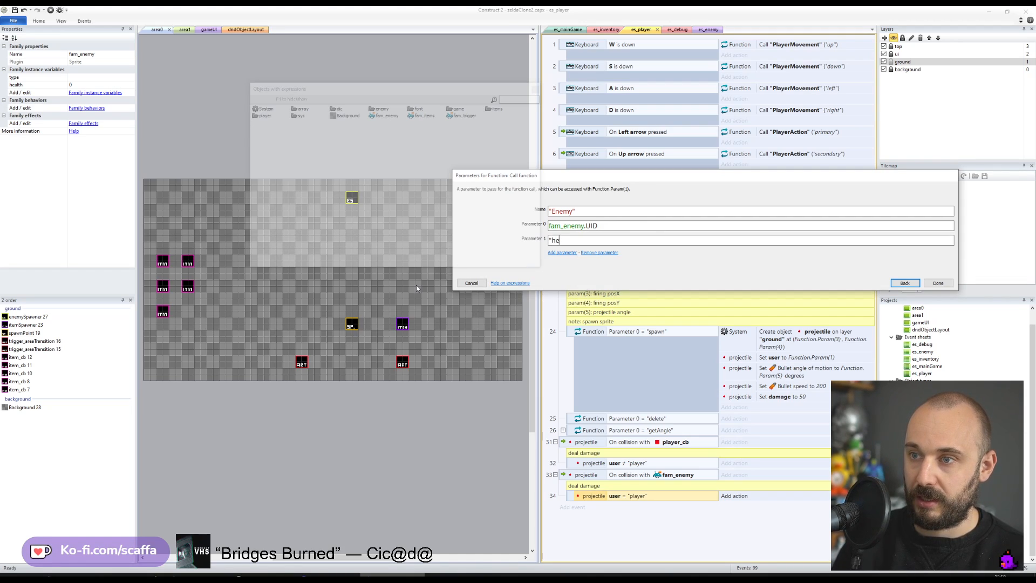
{"action": "type", "text": "alth"}
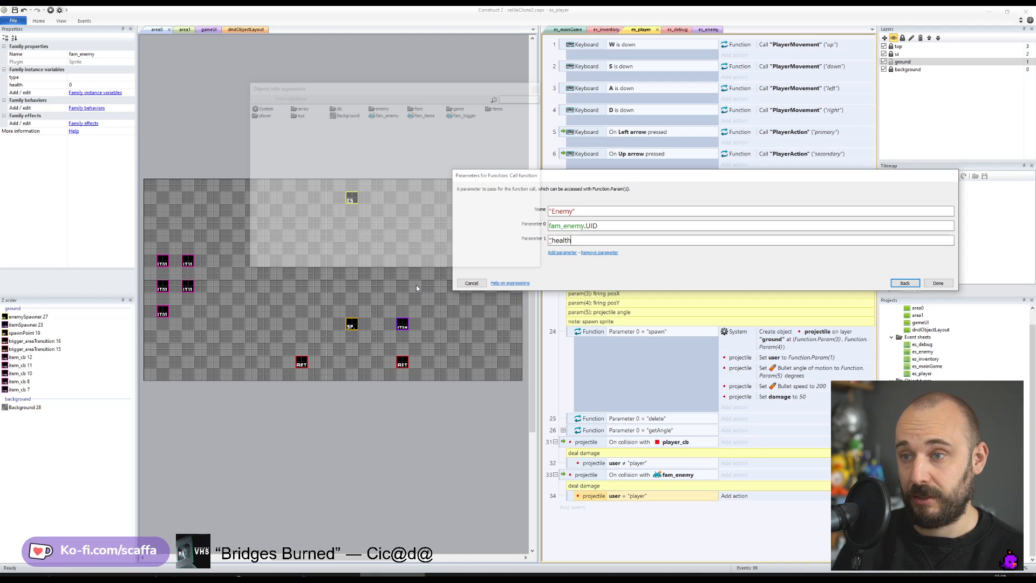
{"action": "type", "text": "\""}
- Complete the "Enemy" call with "subtract" as parameter 2 and projectile.damage as parameter 3
{"action": "key", "text": "Tab"}
{"action": "type", "text": "\""}
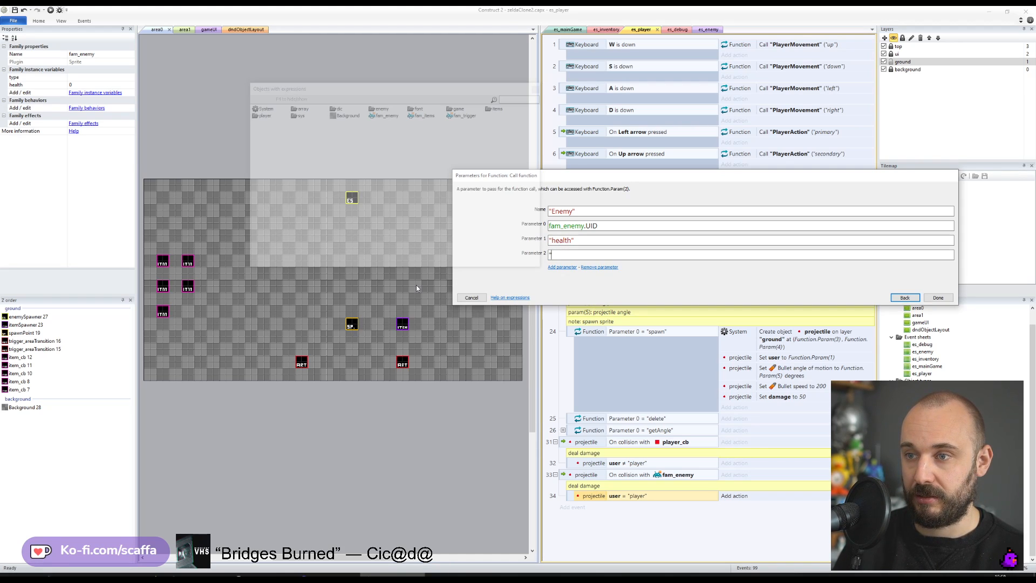
{"action": "type", "text": "subtract\""}
{"action": "key", "text": "Tab"}
{"action": "key", "text": "BackSpace"}
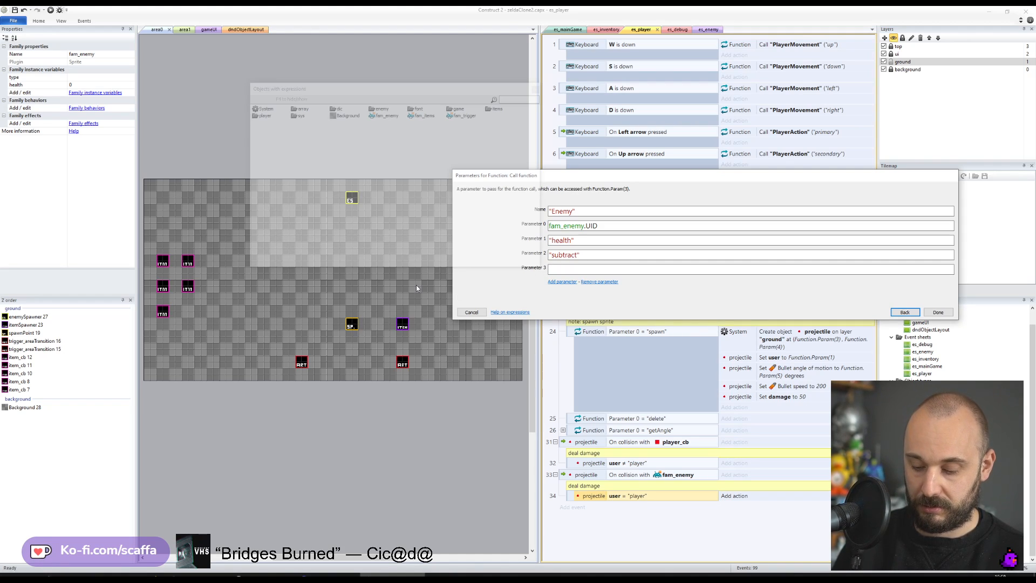
{"action": "type", "text": "projectile.dm"}
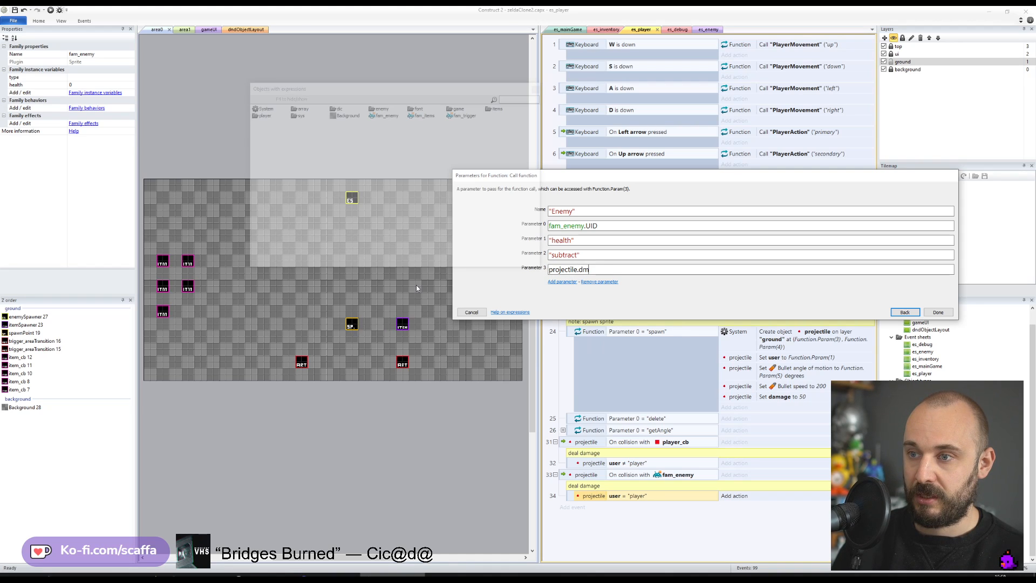
{"action": "key", "text": "BackSpace"}
{"action": "key", "text": "BackSpace"}
{"action": "type", "text": "da"}
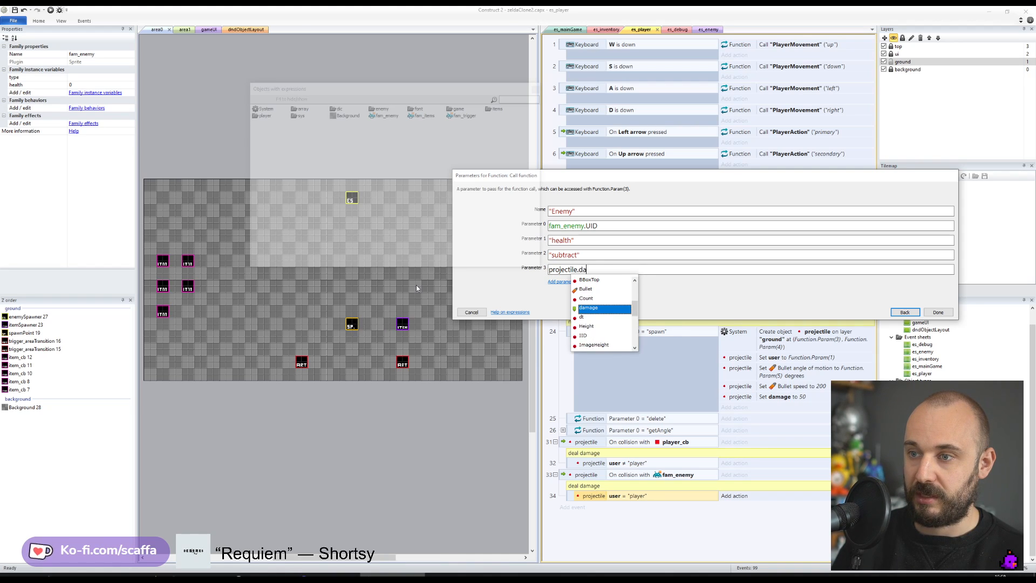
{"action": "key", "text": "Return"}
{"action": "key", "text": "Return"}
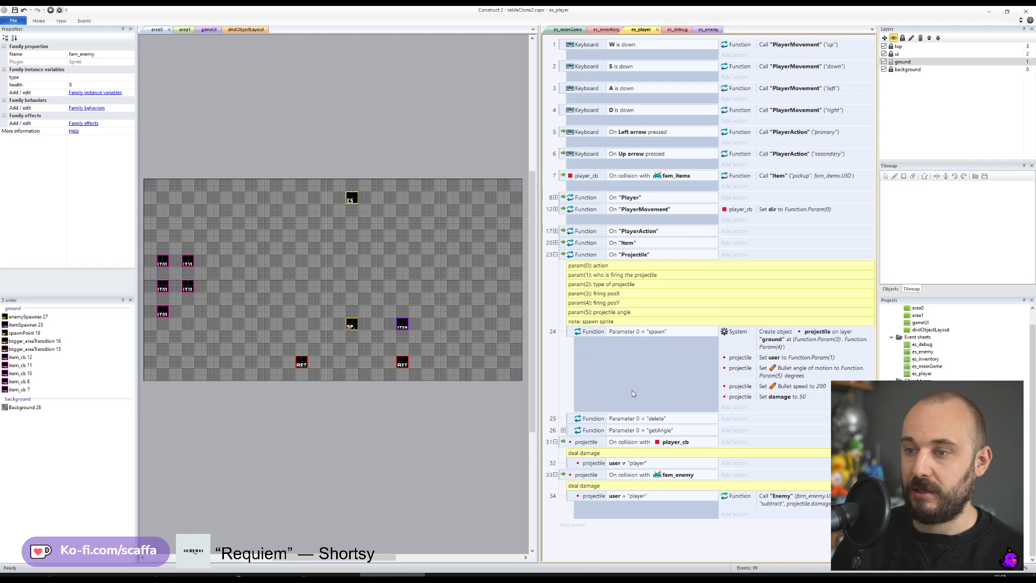
{"action": "left_click_drag", "start_coordinate": [682, 10], "coordinate": [684, 25]}
{"action": "double_click", "coordinate": [684, 25]}
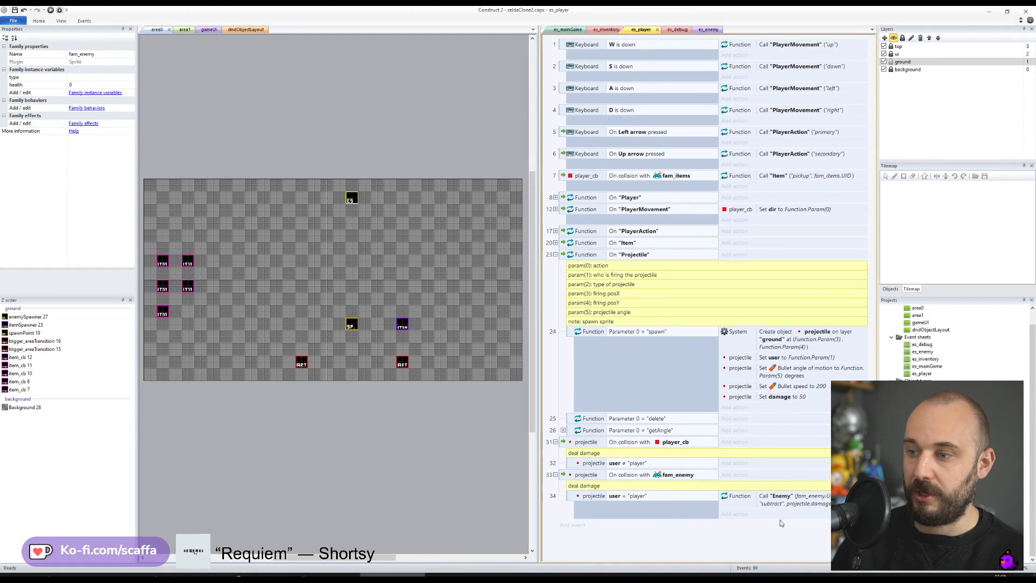
- Add a second action under the "Enemy" call that calls the function "Projectile" with "delete" as parameter 0
{"action": "left_click", "coordinate": [735, 513]}
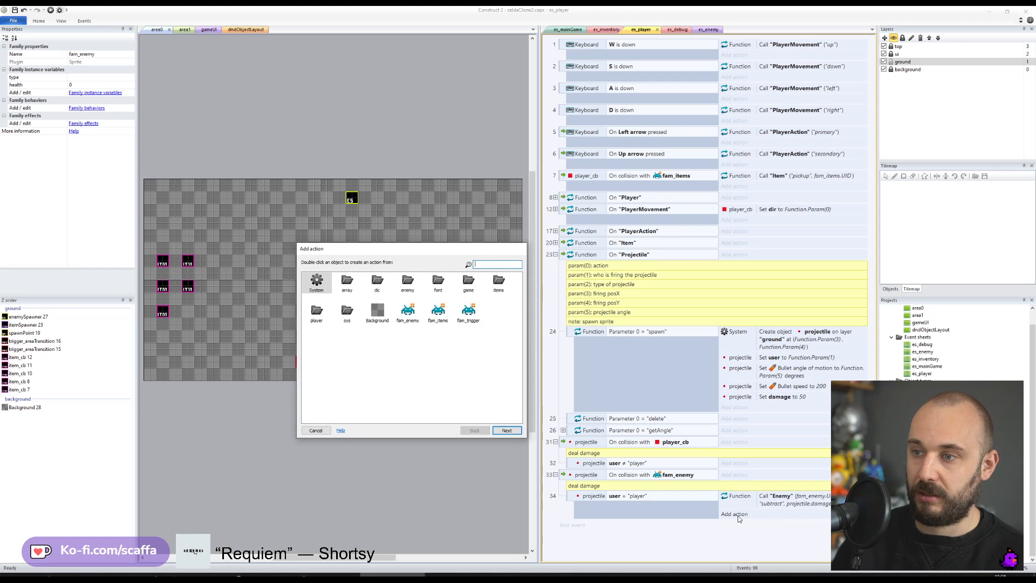
{"action": "type", "text": "func"}
{"action": "key", "text": "Return"}
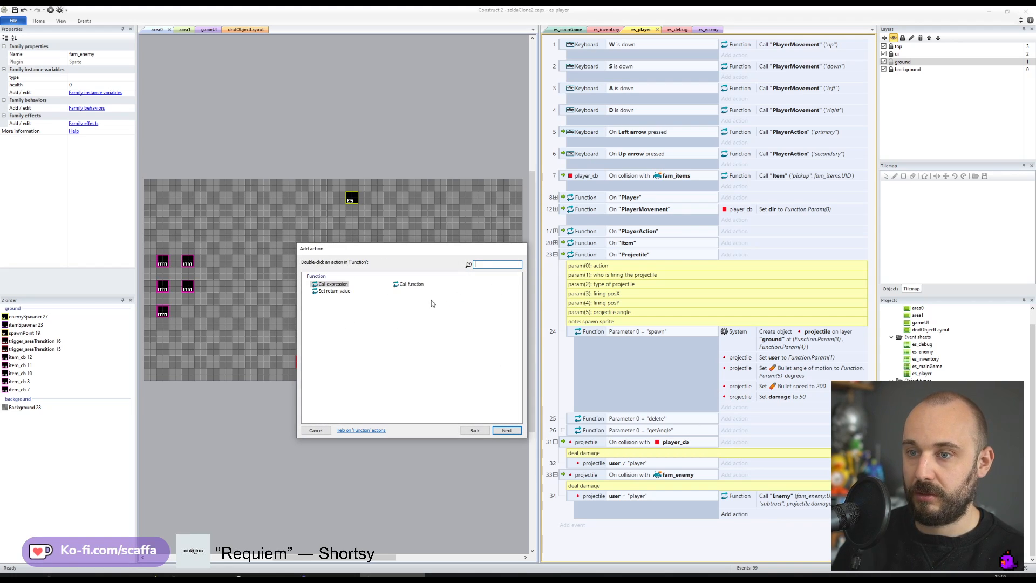
{"action": "double_click", "coordinate": [404, 284]}
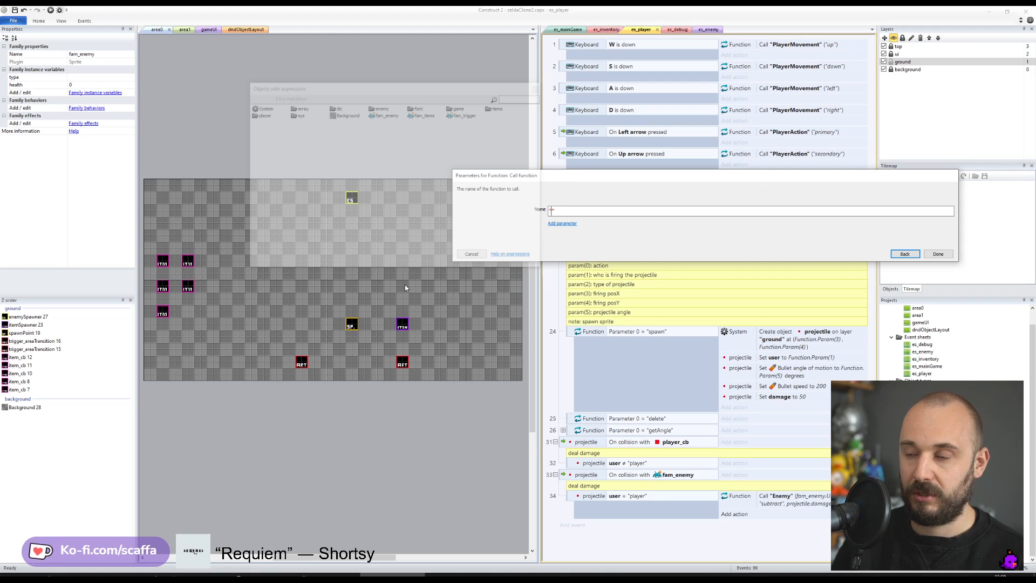
{"action": "type", "text": "Projectile"}
{"action": "key", "text": "Tab"}
{"action": "key", "text": "Return"}
{"action": "type", "text": "\""}
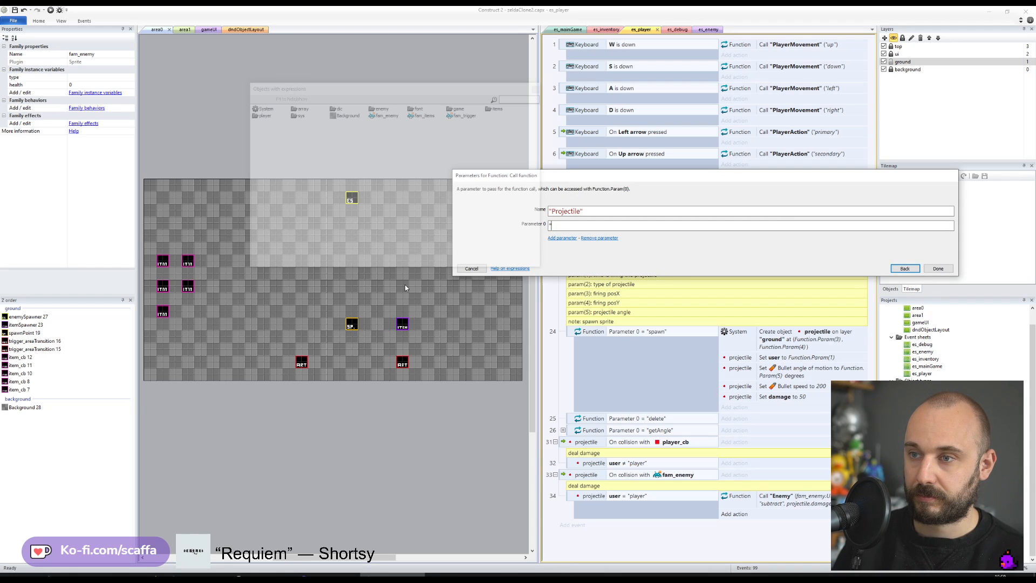
{"action": "type", "text": "delete\""}
{"action": "key", "text": "Return"}
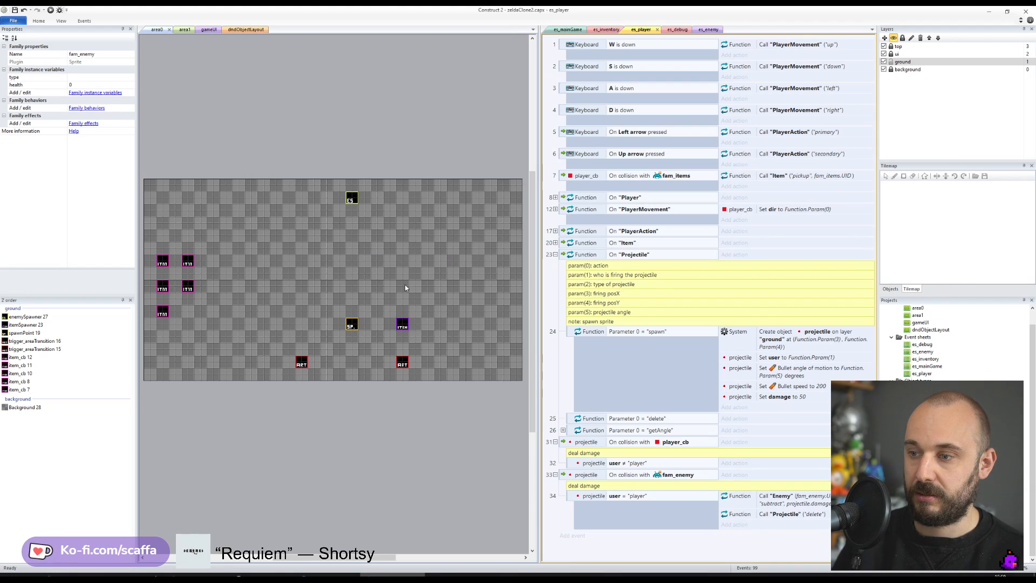
- Add projectile.UID as parameter 1 of the "Projectile" delete call
{"action": "double_click", "coordinate": [812, 516]}
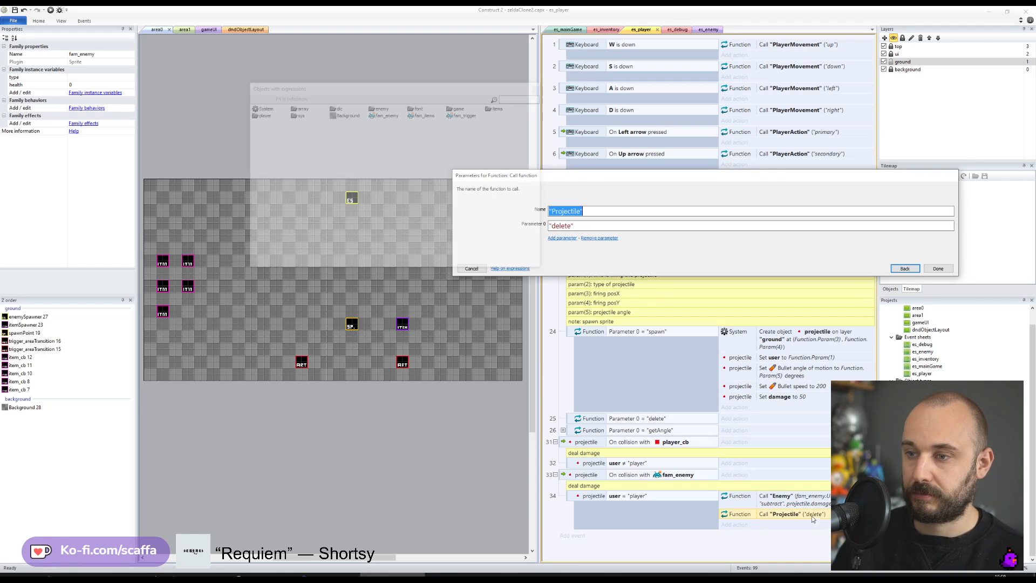
{"action": "left_click", "coordinate": [561, 238]}
{"action": "type", "text": "projectile.u"}
{"action": "key", "text": "Return"}
{"action": "key", "text": "Return"}
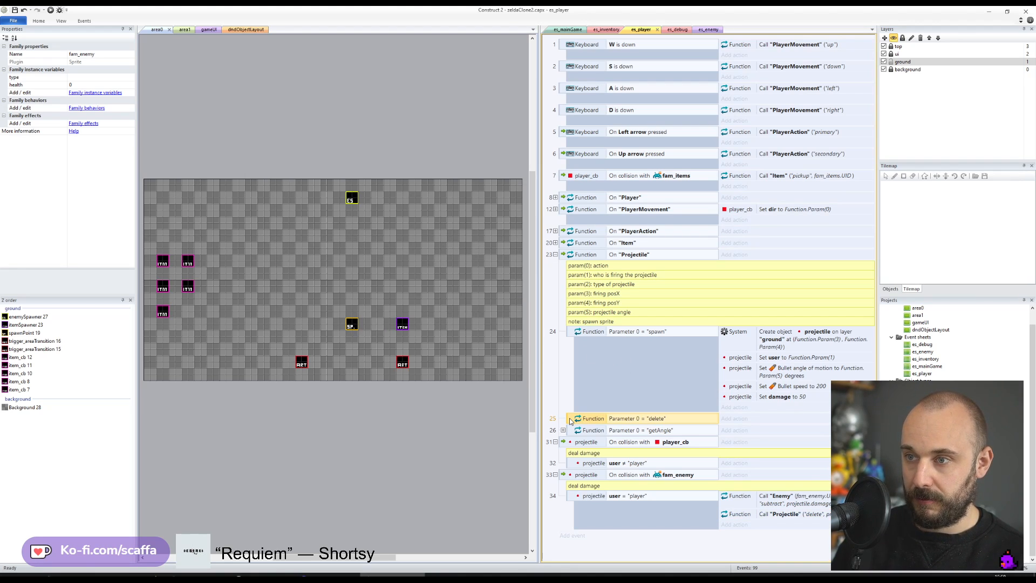
- Start a sub-event under the "delete" check of the "Projectile" function using the System condition Pick by evaluate
{"action": "key", "text": "s"}
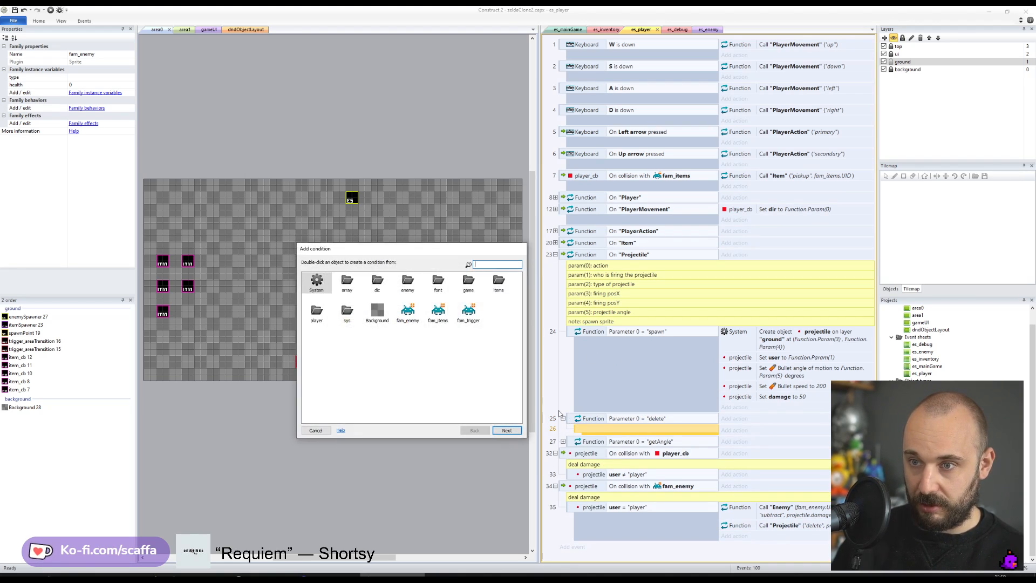
{"action": "double_click", "coordinate": [317, 281]}
{"action": "left_click", "coordinate": [334, 382]}
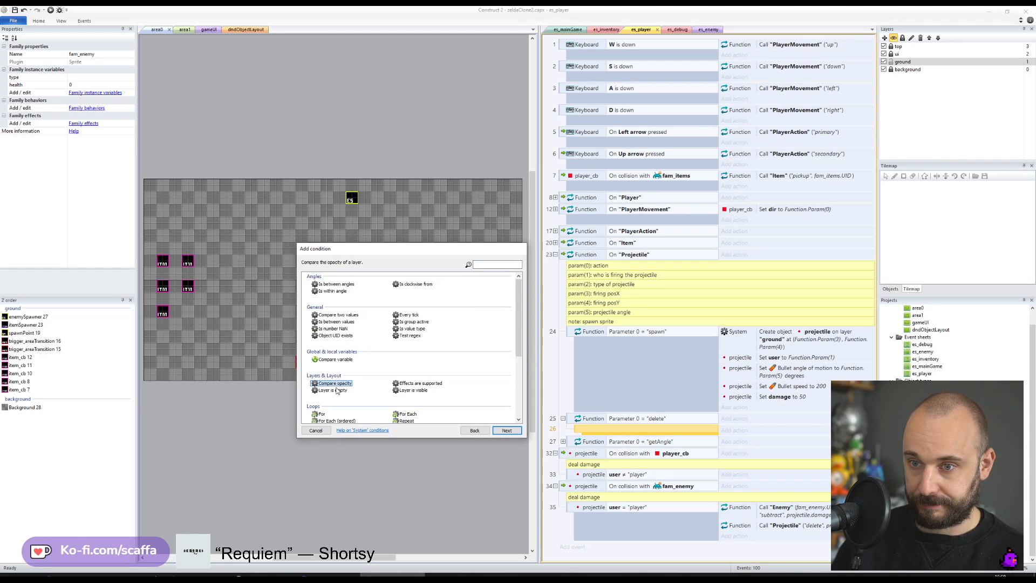
{"action": "scroll", "coordinate": [335, 385], "scroll_direction": "down", "scroll_amount": 2}
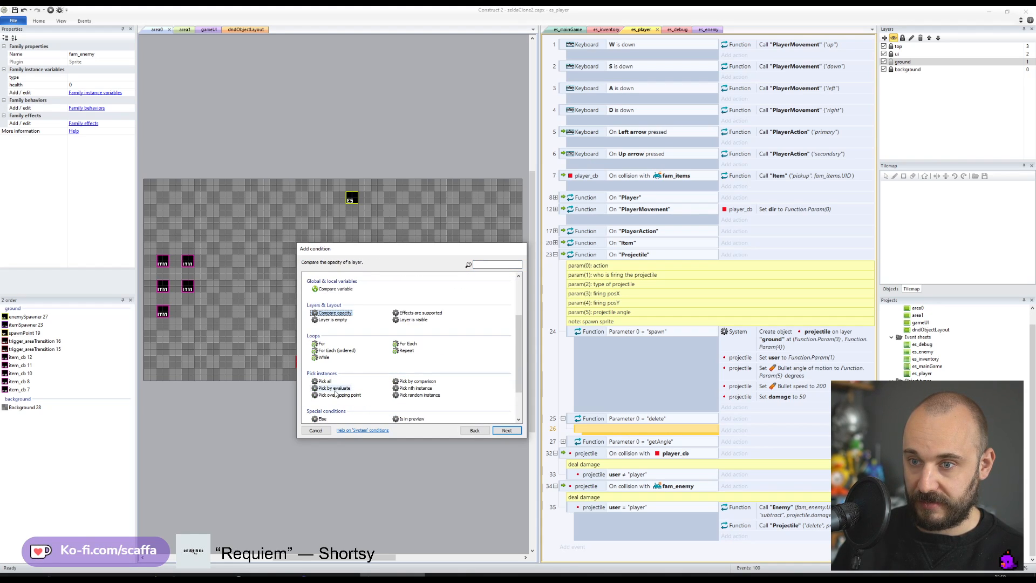
{"action": "double_click", "coordinate": [335, 388]}
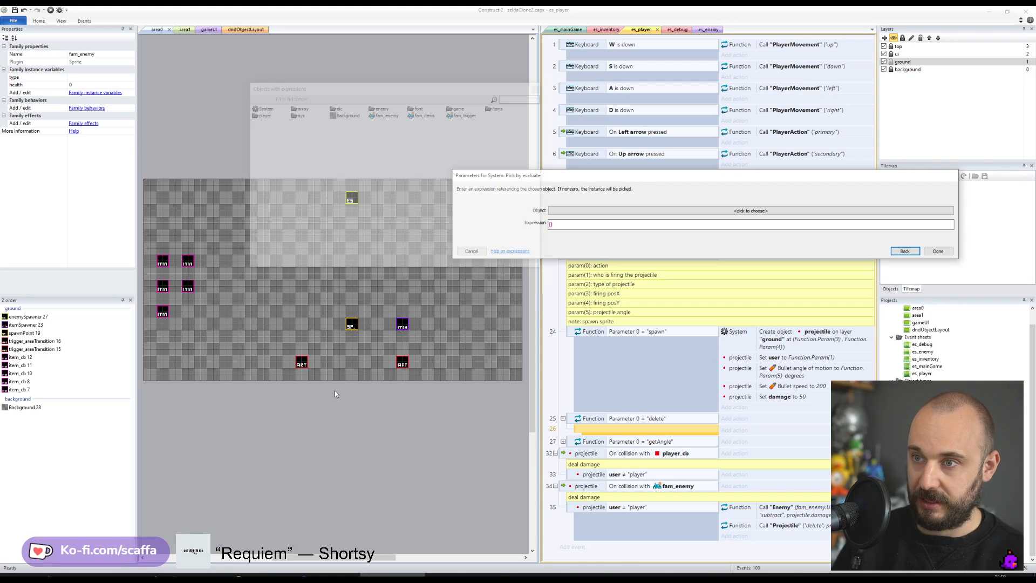
- Configure the pick condition to select projectile with the expression projectile.UID = Function.Param(1)
{"action": "left_click", "coordinate": [597, 211]}
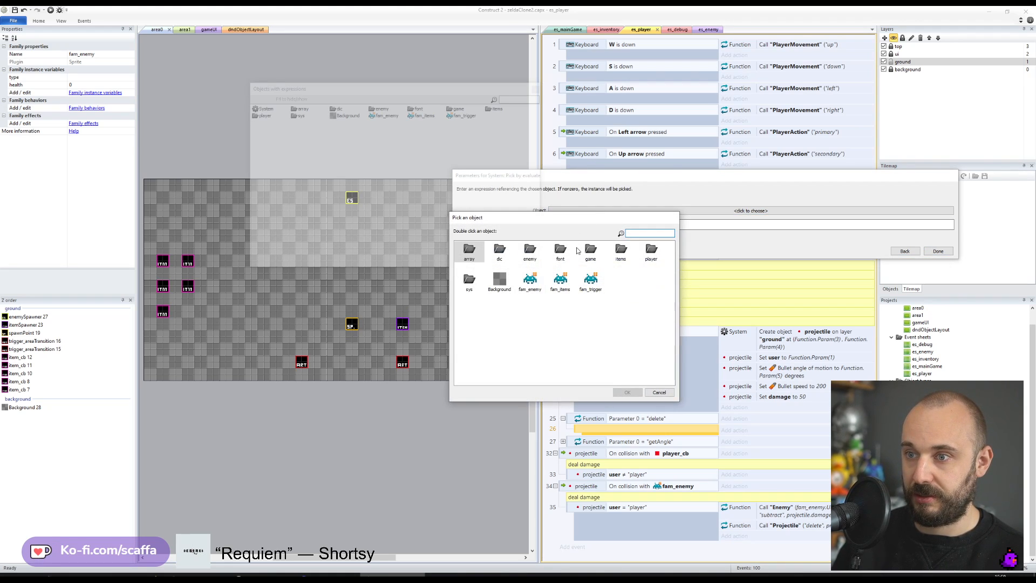
{"action": "type", "text": "proj"}
{"action": "key", "text": "Return"}
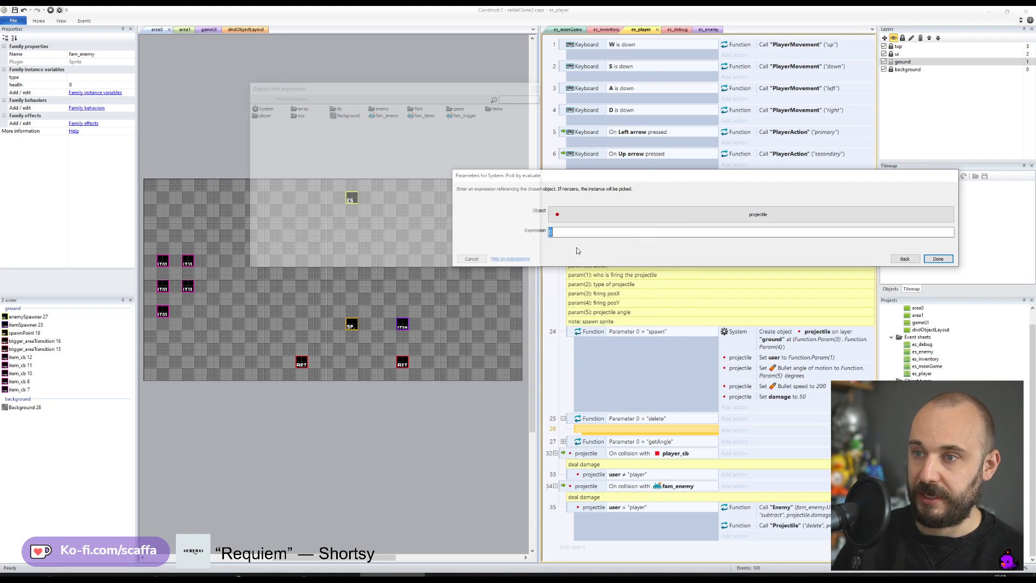
{"action": "type", "text": "projectile.UID"}
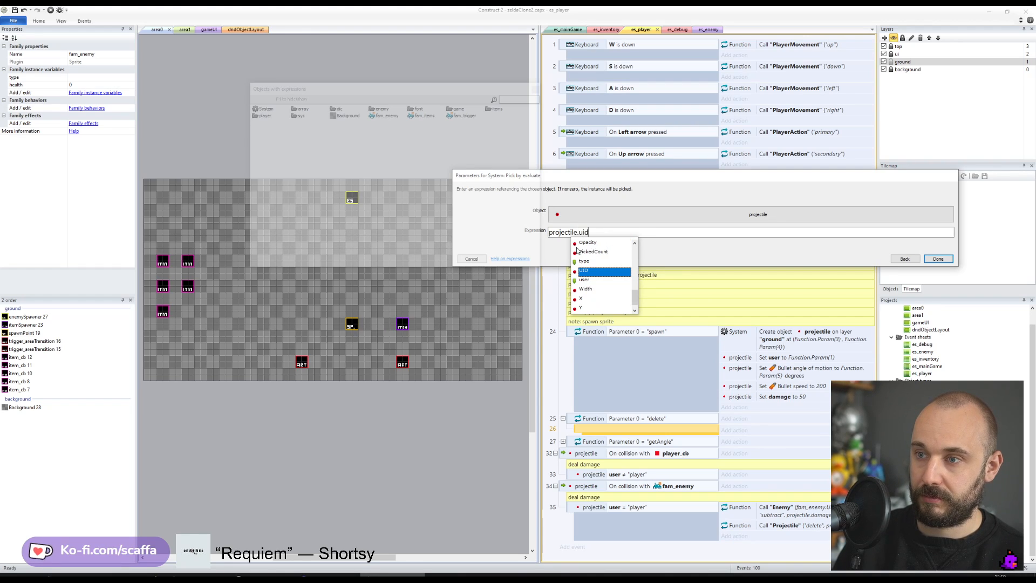
{"action": "type", "text": " = Function.Param("}
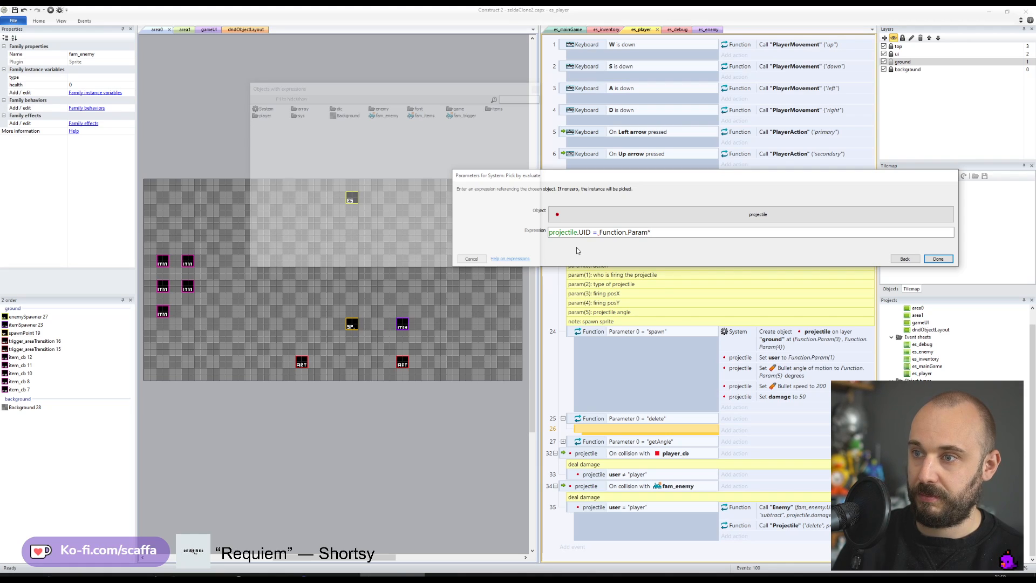
{"action": "type", "text": "1)"}
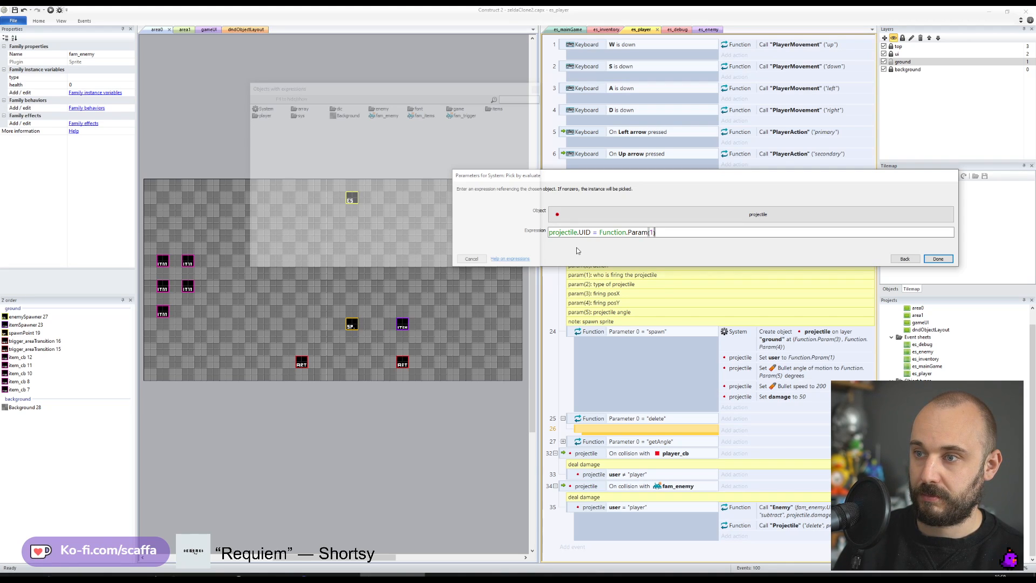
{"action": "key", "text": "Return"}
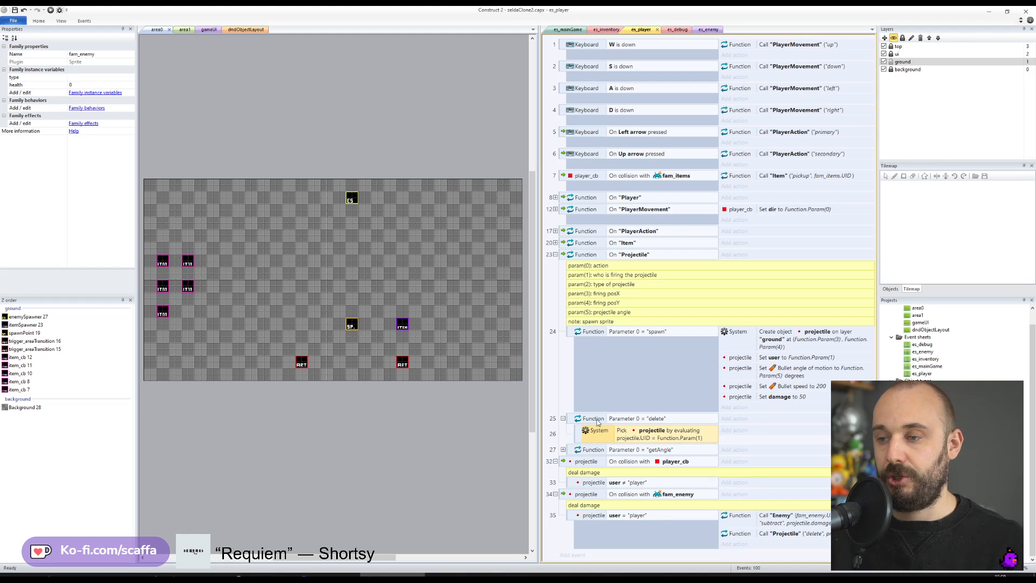
{"action": "left_click", "coordinate": [813, 536]}
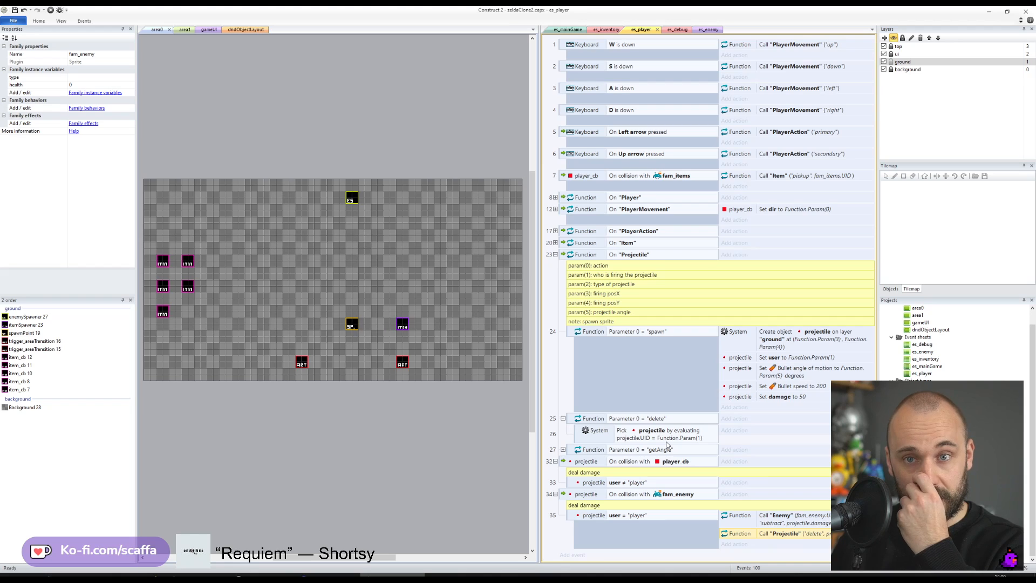
{"action": "left_click", "coordinate": [352, 198]}
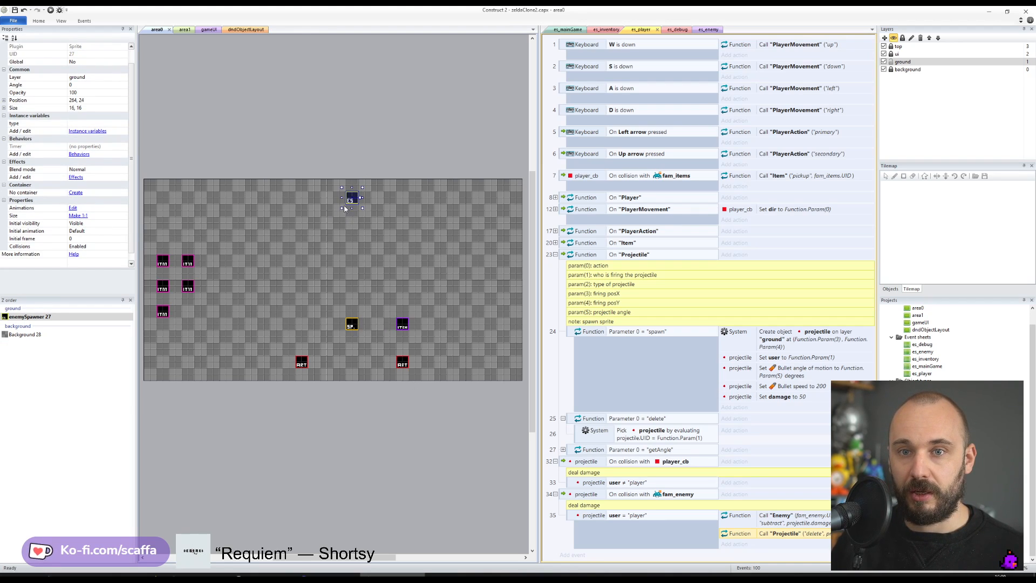
{"action": "left_click", "coordinate": [75, 193]}
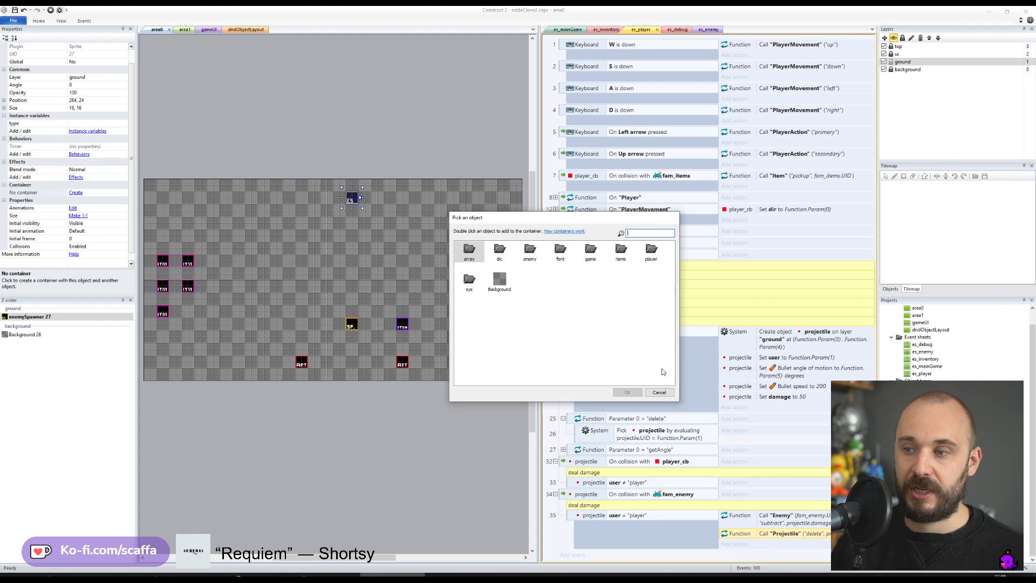
{"action": "left_click", "coordinate": [659, 393]}
{"action": "left_click", "coordinate": [390, 141]}
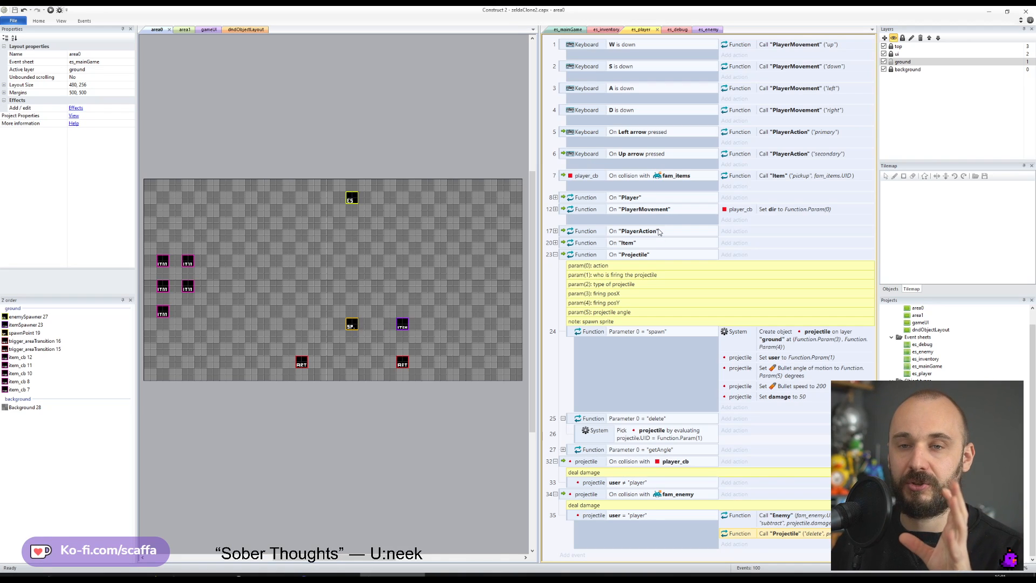
{"action": "left_click", "coordinate": [352, 198]}
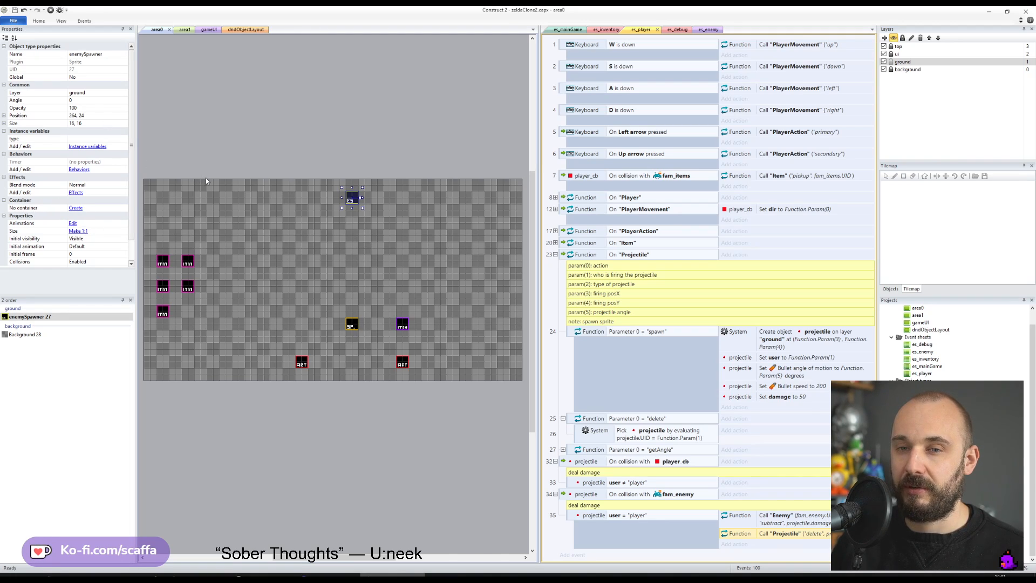
{"action": "left_click", "coordinate": [267, 116]}
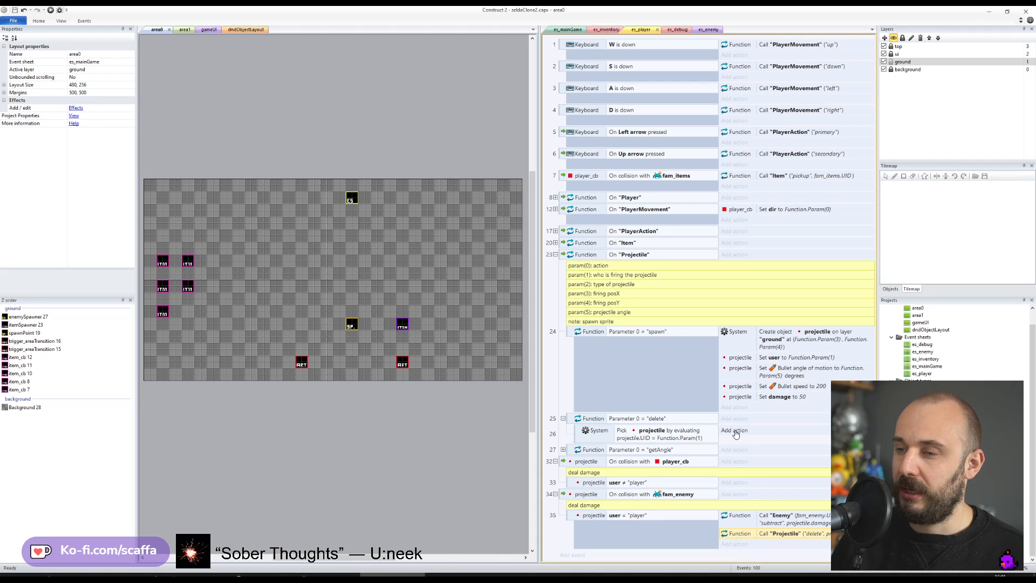
{"action": "left_click", "coordinate": [603, 433]}
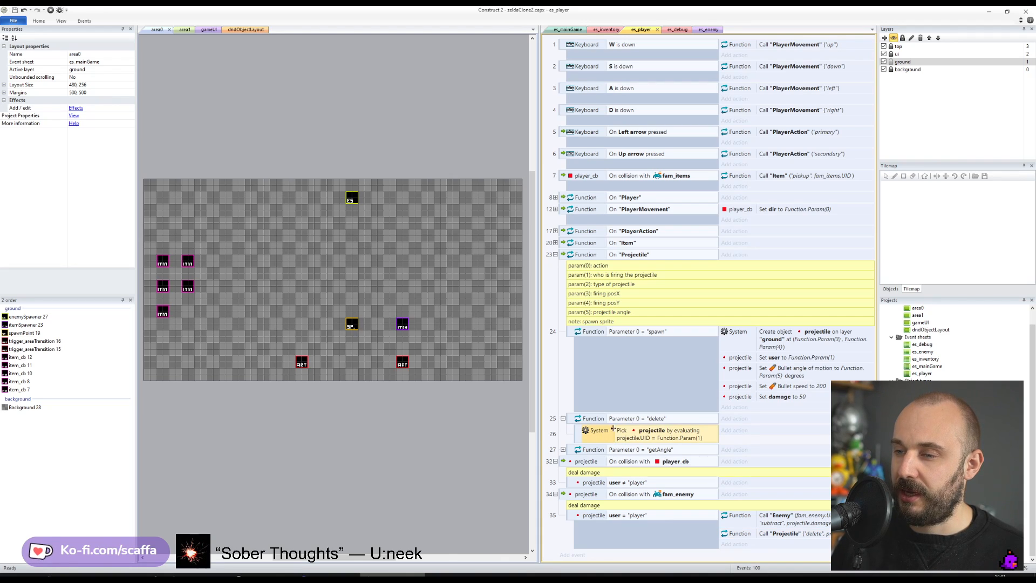
{"action": "left_click", "coordinate": [671, 420]}
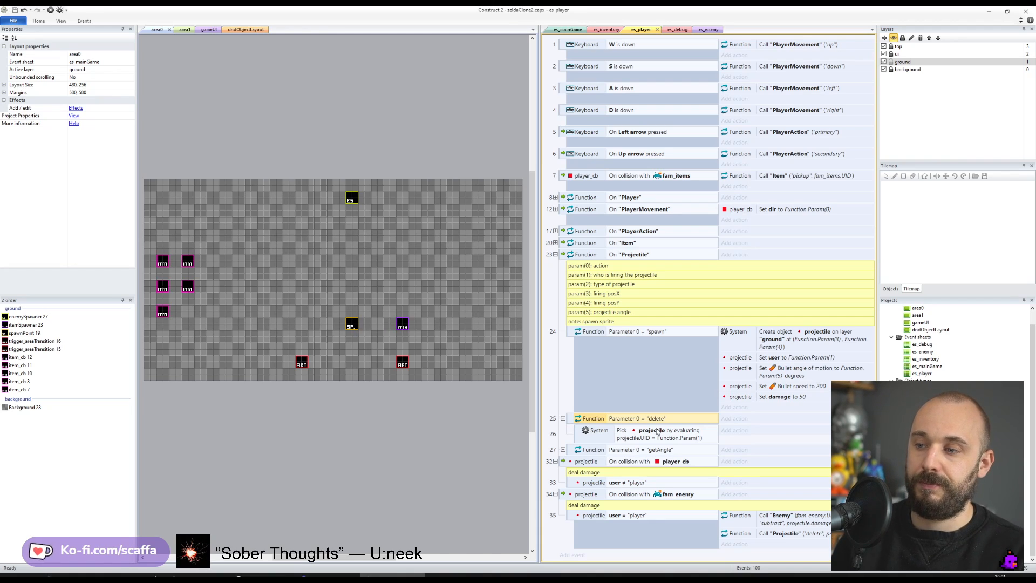
- Add a projectile Destroy action to the pick-by-evaluate sub-event under the "delete" check of the "Projectile" function
{"action": "left_click", "coordinate": [734, 431]}
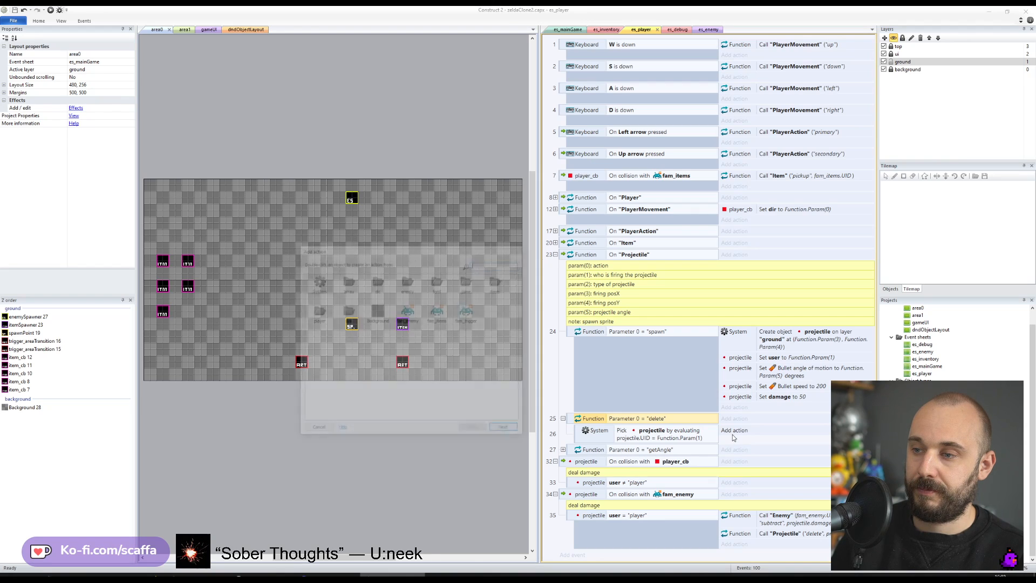
{"action": "type", "text": "projh"}
{"action": "key", "text": "BackSpace"}
{"action": "key", "text": "Return"}
{"action": "type", "text": "des"}
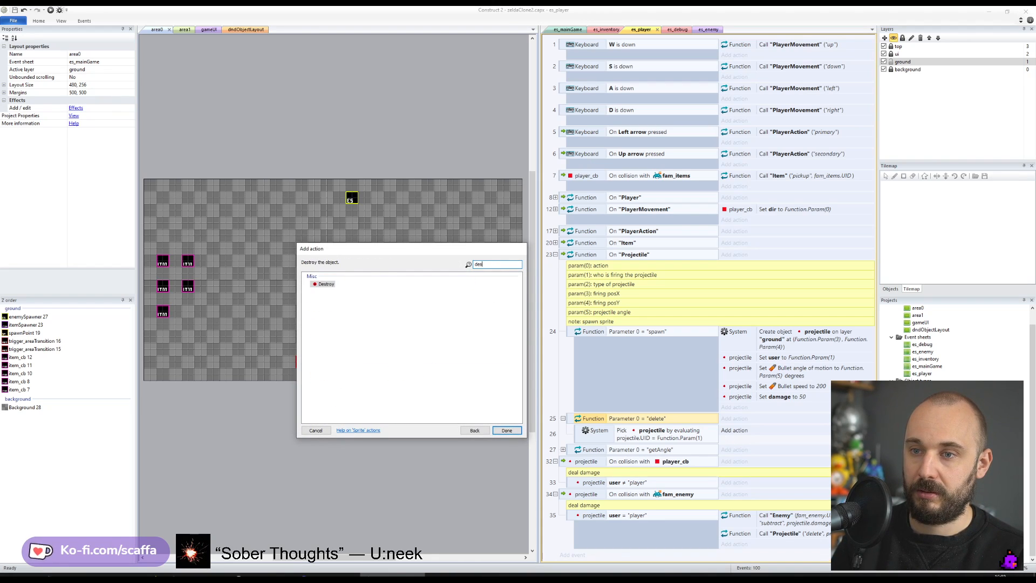
{"action": "key", "text": "Return"}
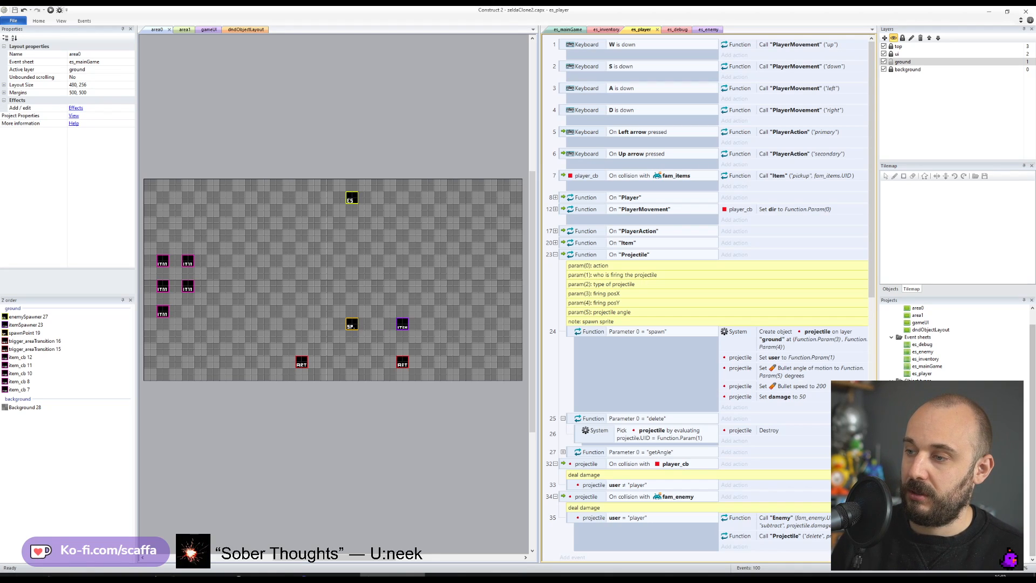
{"action": "left_click", "coordinate": [923, 474]}
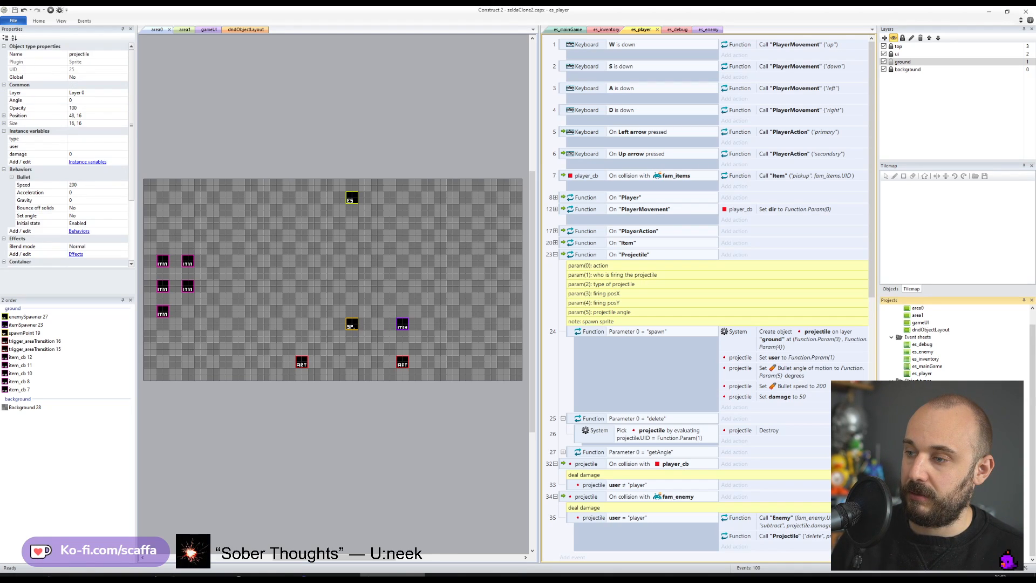
{"action": "left_click", "coordinate": [923, 453]}
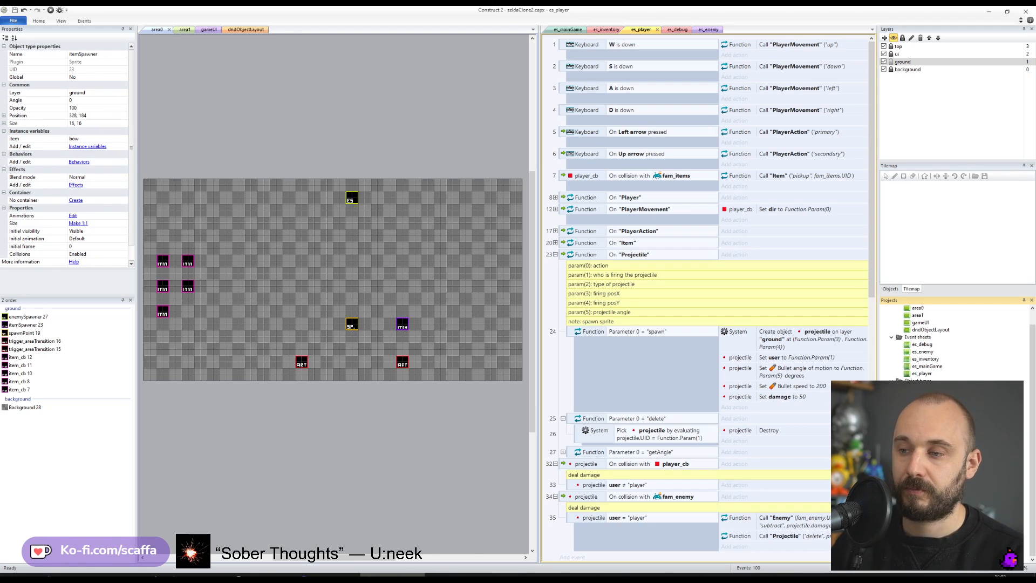
{"action": "left_click", "coordinate": [659, 499]}
{"action": "left_click", "coordinate": [611, 520]}
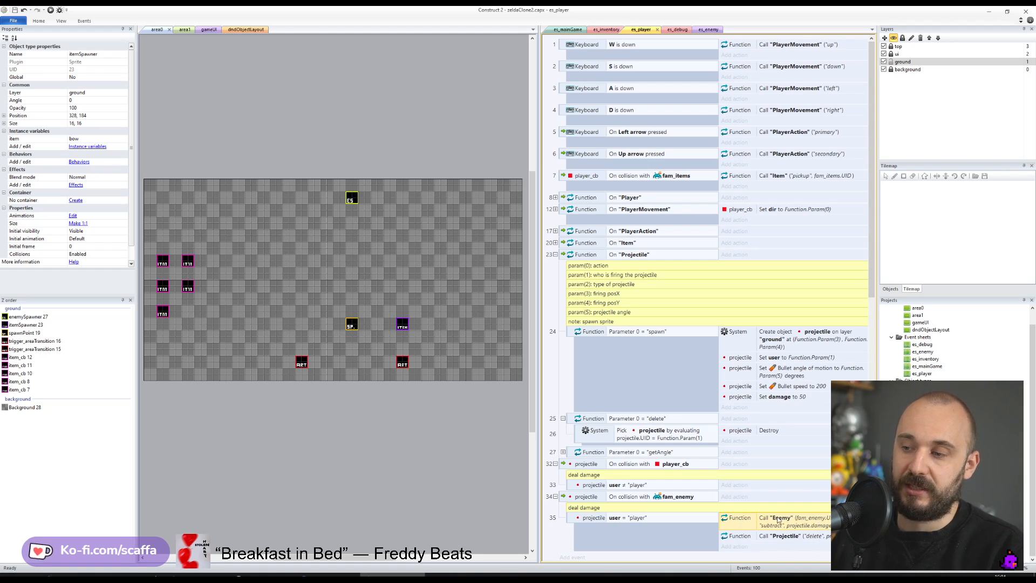
- Review the parameters of the "Enemy" call, then the "Projectile" delete call and its pick condition
{"action": "double_click", "coordinate": [803, 530]}
{"action": "left_click_drag", "start_coordinate": [615, 269], "coordinate": [475, 268]}
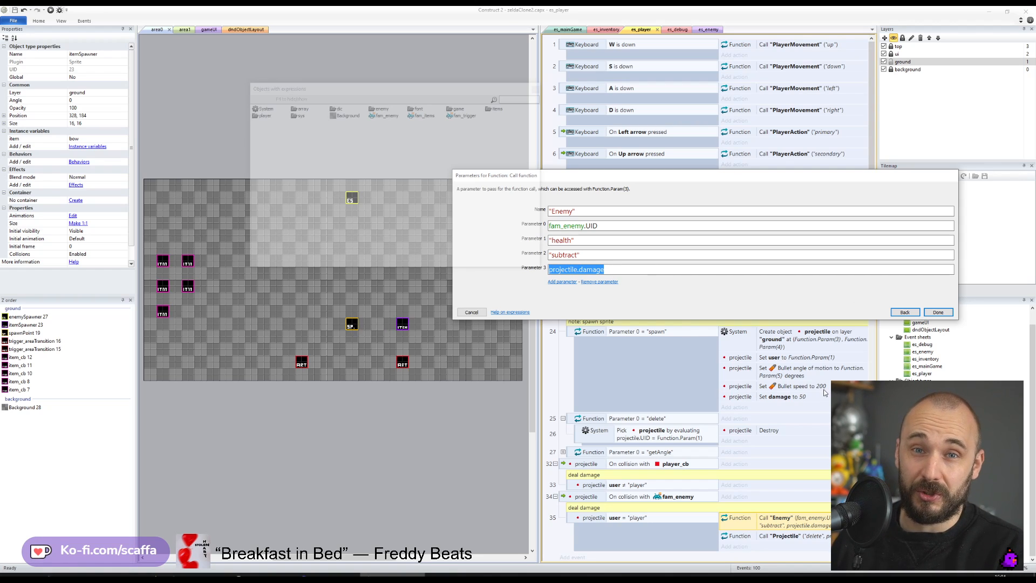
{"action": "left_click", "coordinate": [938, 312]}
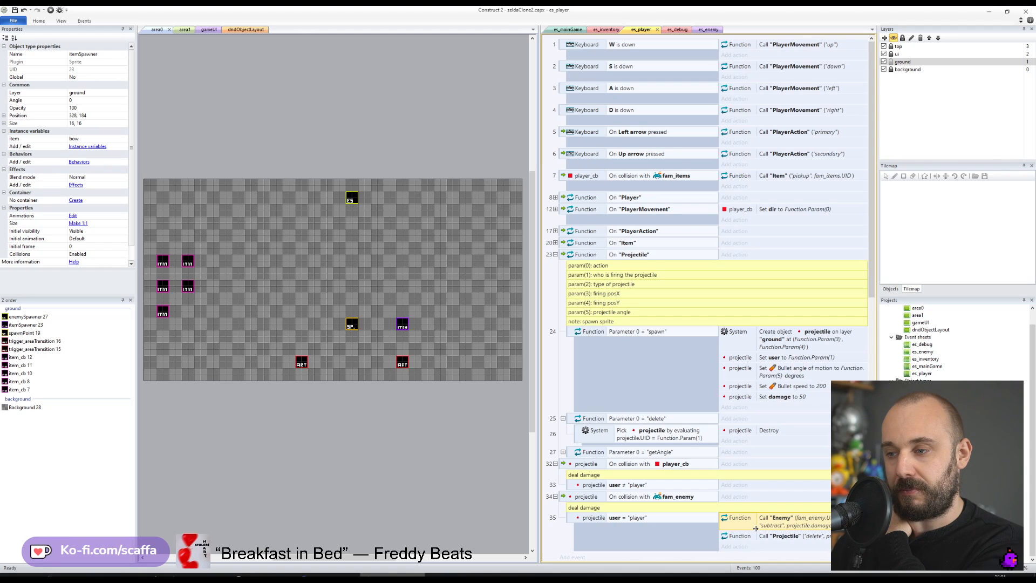
{"action": "left_click", "coordinate": [777, 537]}
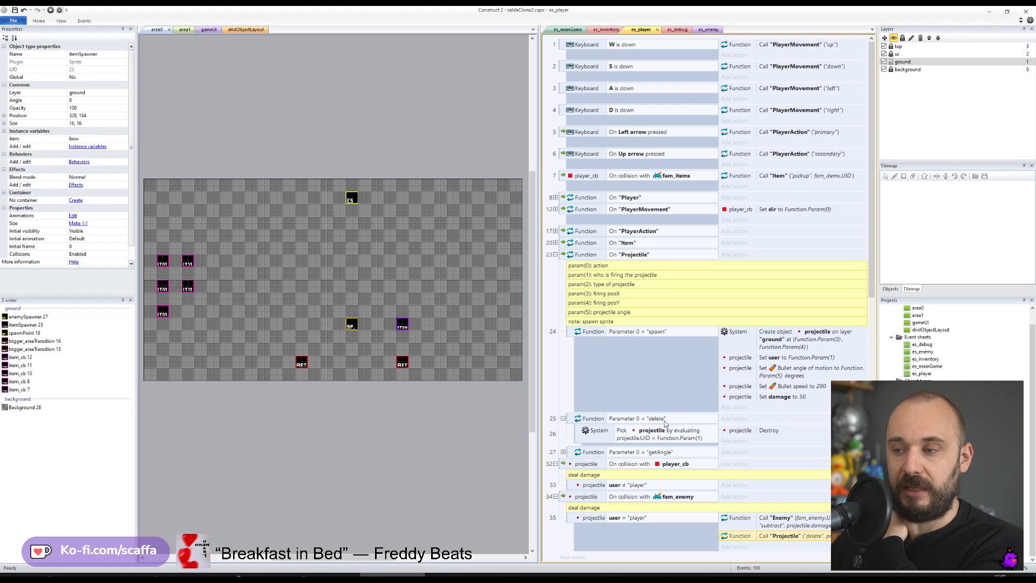
{"action": "left_click", "coordinate": [645, 431]}
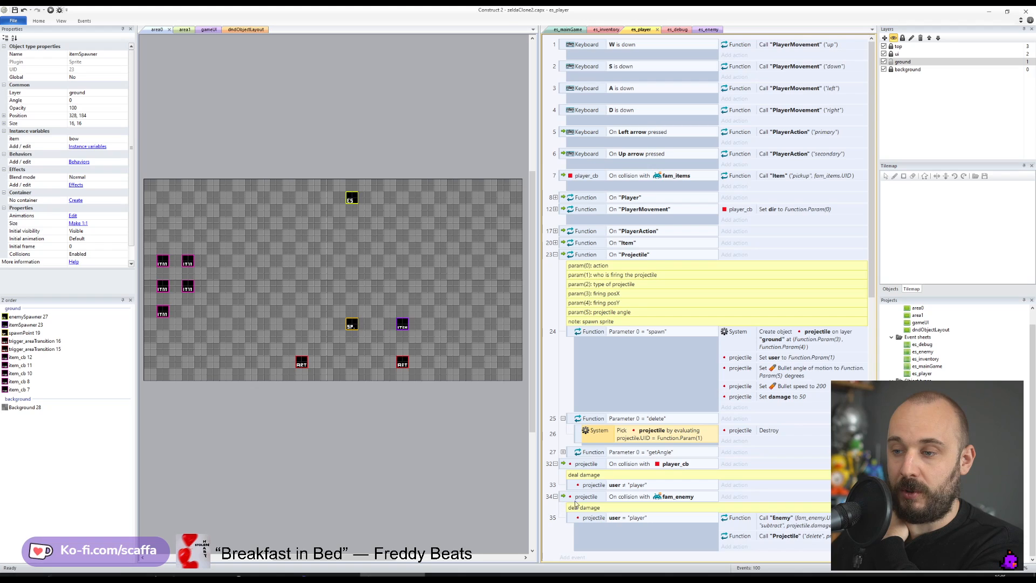
- Add a projectile Destroy action after the "Projectile" delete call in the fam_enemy collision's sub-event
{"action": "left_click", "coordinate": [735, 547]}
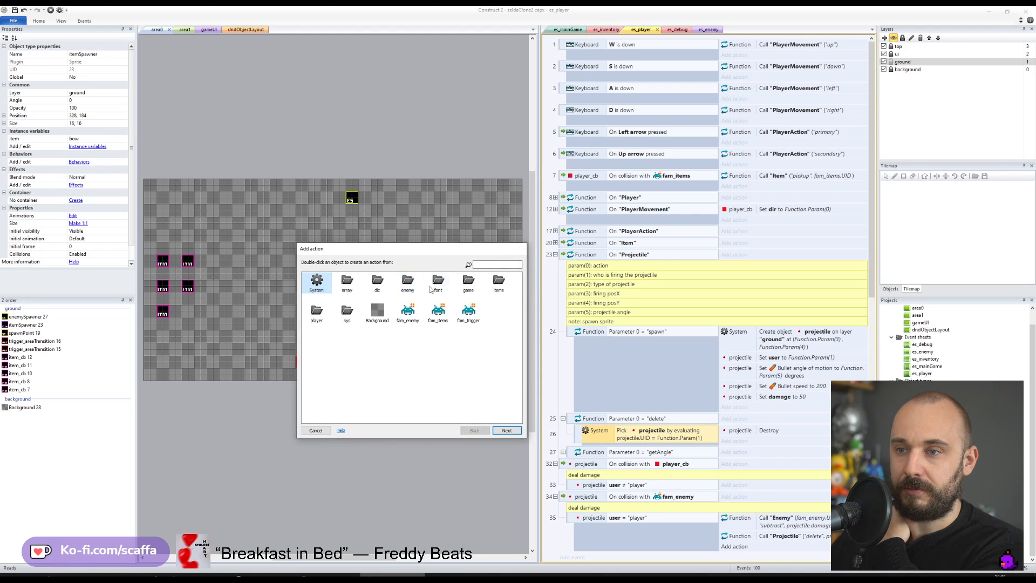
{"action": "double_click", "coordinate": [497, 281]}
{"action": "double_click", "coordinate": [434, 285]}
{"action": "scroll", "coordinate": [432, 287], "scroll_direction": "down", "scroll_amount": 10}
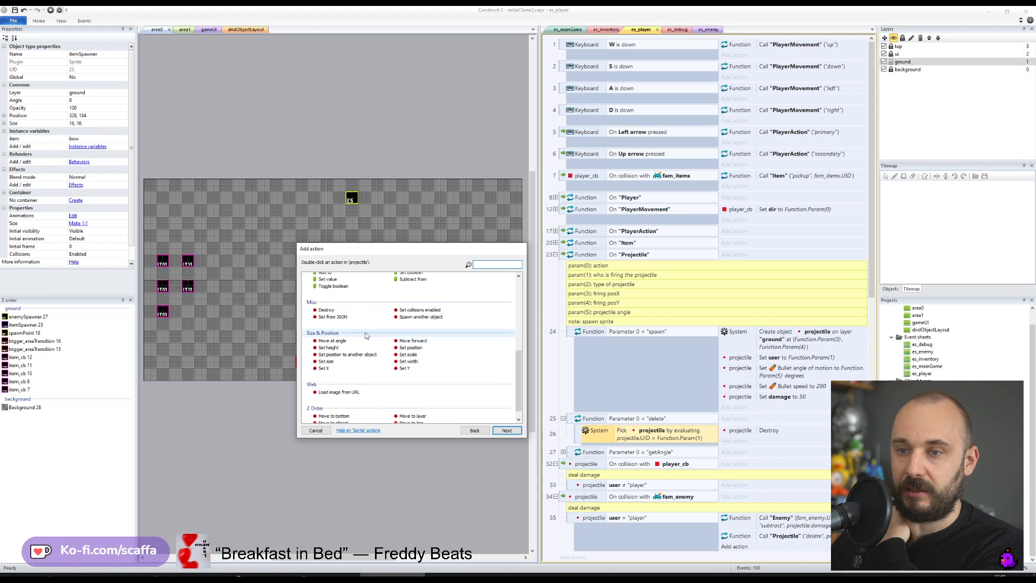
{"action": "double_click", "coordinate": [330, 311]}
{"action": "scroll", "coordinate": [776, 541], "scroll_direction": "down", "scroll_amount": 1}
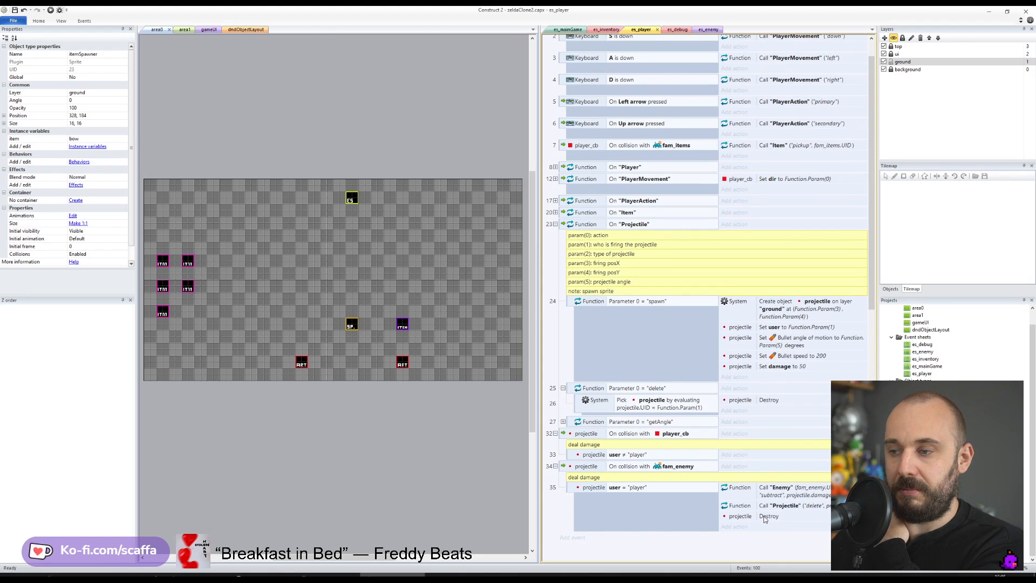
- Copy the "Projectile" delete call into the user ≠ "player" sub-event of the player_cb collision
{"action": "left_click", "coordinate": [793, 508]}
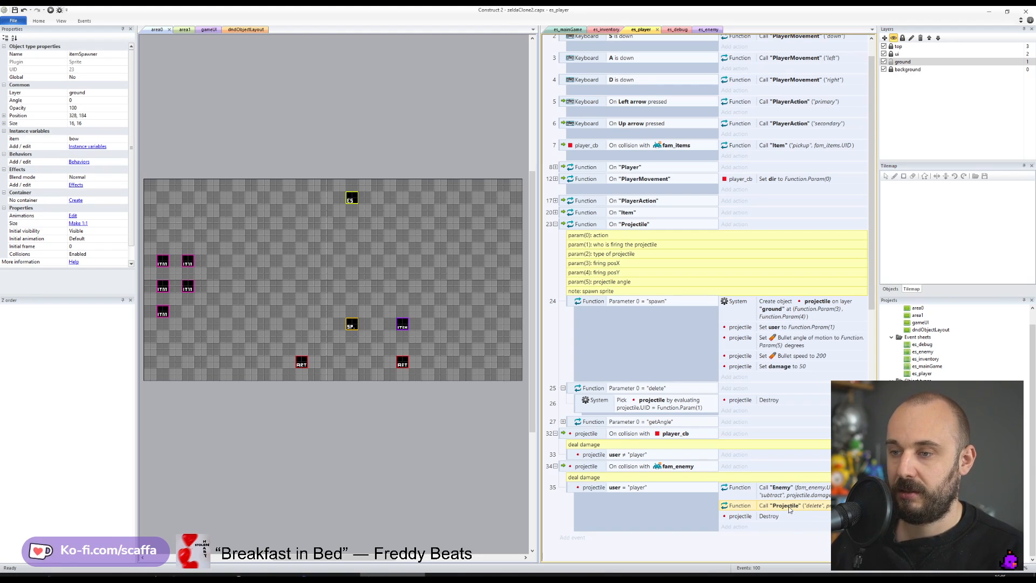
{"action": "left_click_drag", "start_coordinate": [788, 509], "coordinate": [788, 467]}
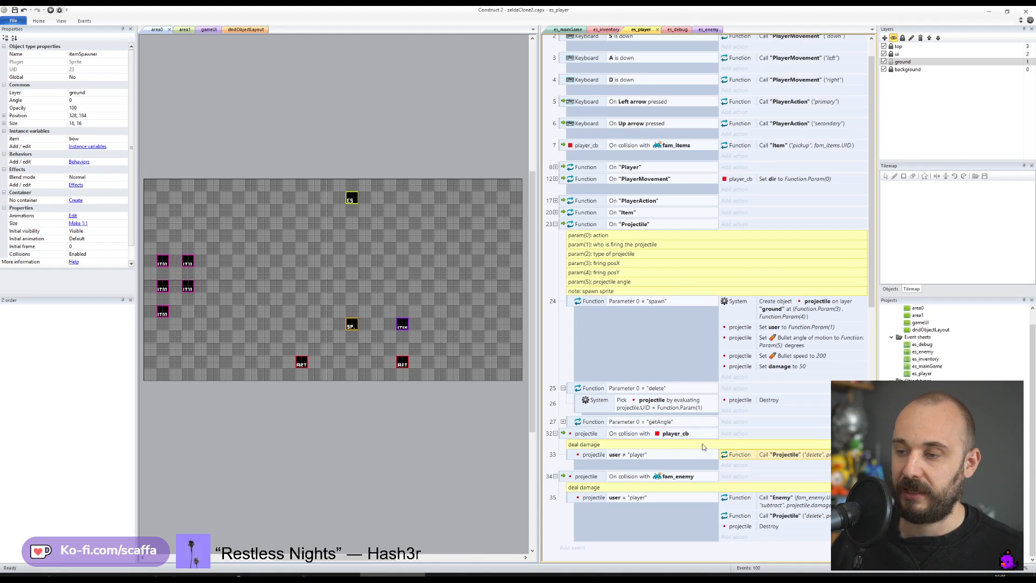
- Copy the projectile Destroy action below the "Projectile" delete call in the player_cb collision's sub-event
{"action": "left_click", "coordinate": [775, 528]}
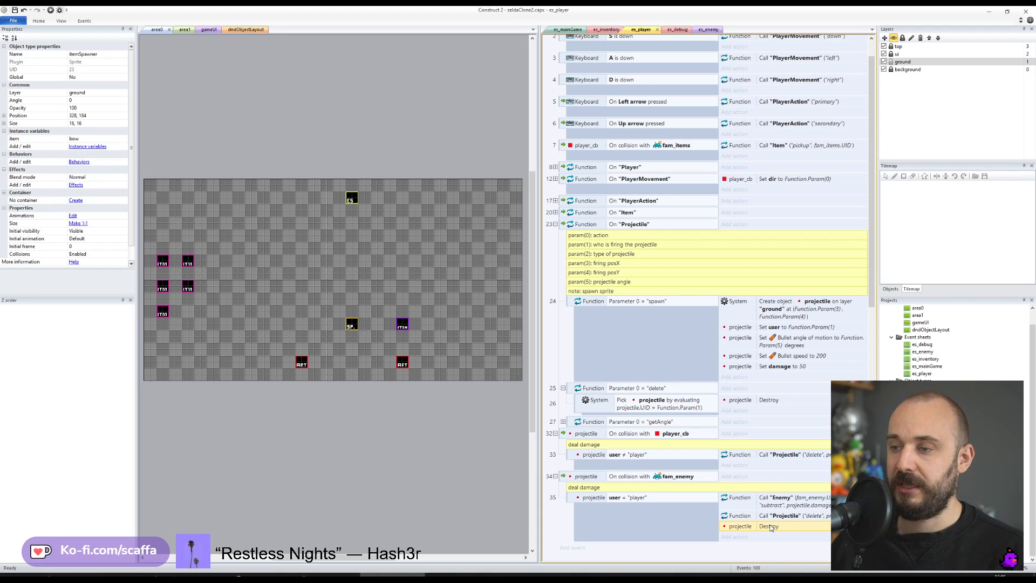
{"action": "key", "text": "ctrl+v"}
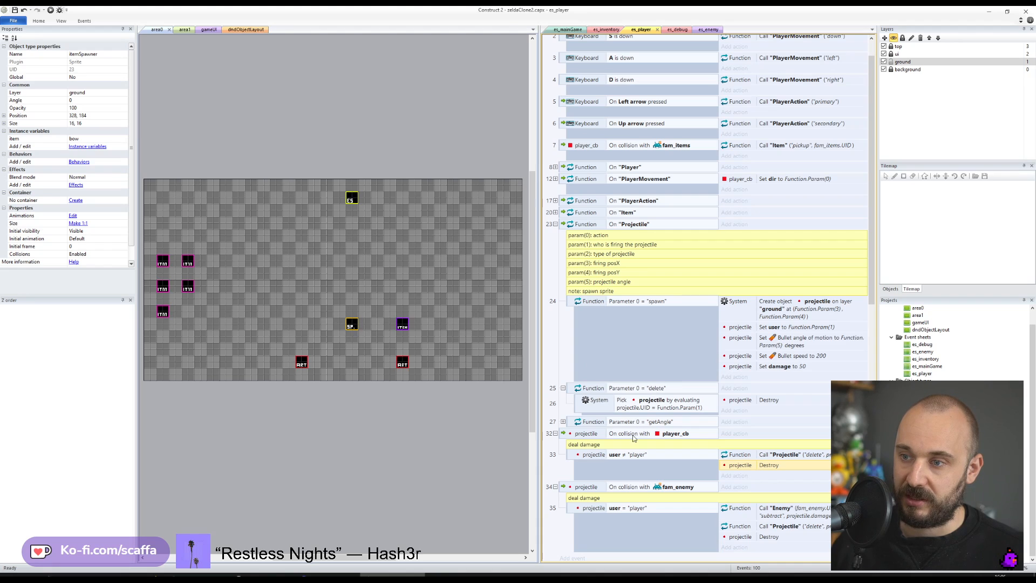
{"action": "scroll", "coordinate": [610, 423], "scroll_direction": "down", "scroll_amount": 2}
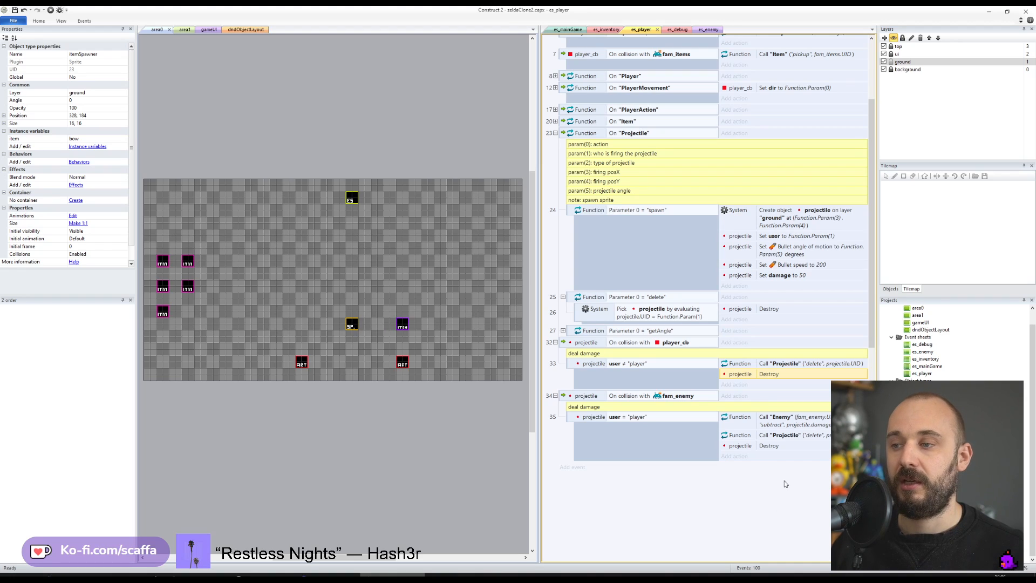
- Delete the projectile Destroy actions from the sub-events of the fam_enemy and player_cb collisions
{"action": "left_click", "coordinate": [809, 364]}
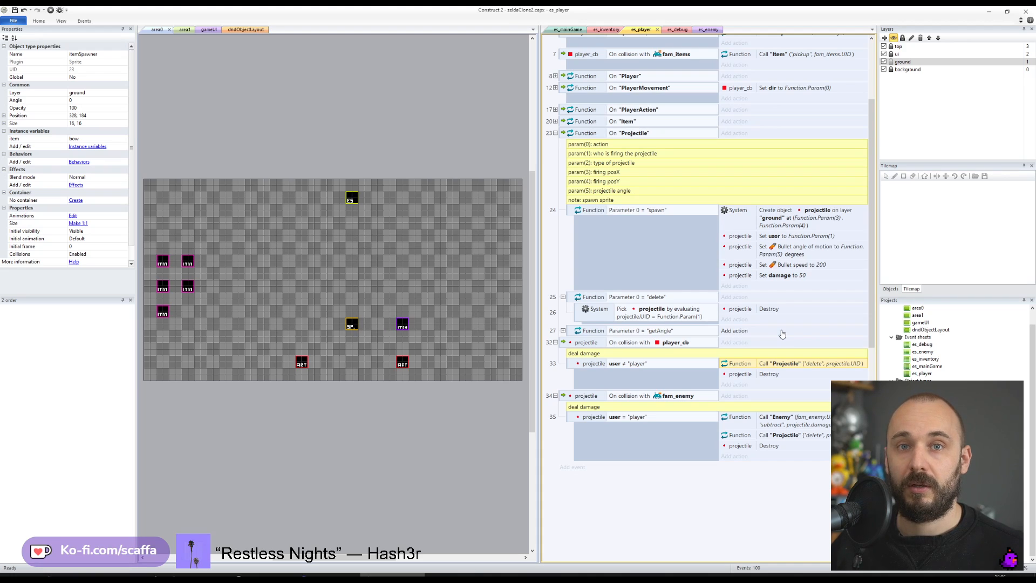
{"action": "left_click", "coordinate": [778, 447]}
{"action": "key", "text": "Delete"}
{"action": "left_click", "coordinate": [771, 375]}
{"action": "key", "text": "Delete"}
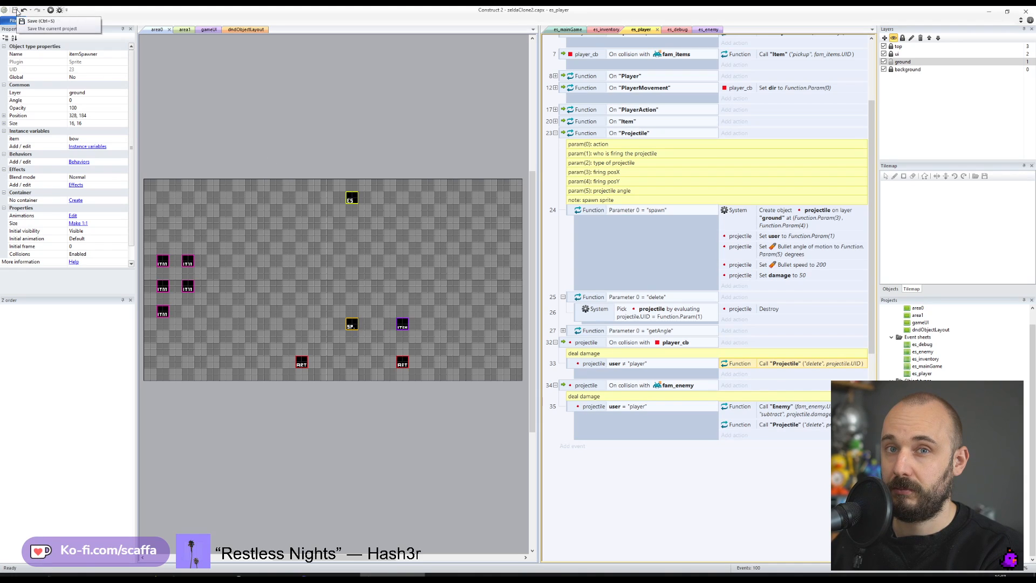
- In the es_enemy event sheet, duplicate the "subtract" sub-event below "add" and set the copy's comparison value to "check"
{"action": "left_click", "coordinate": [707, 29]}
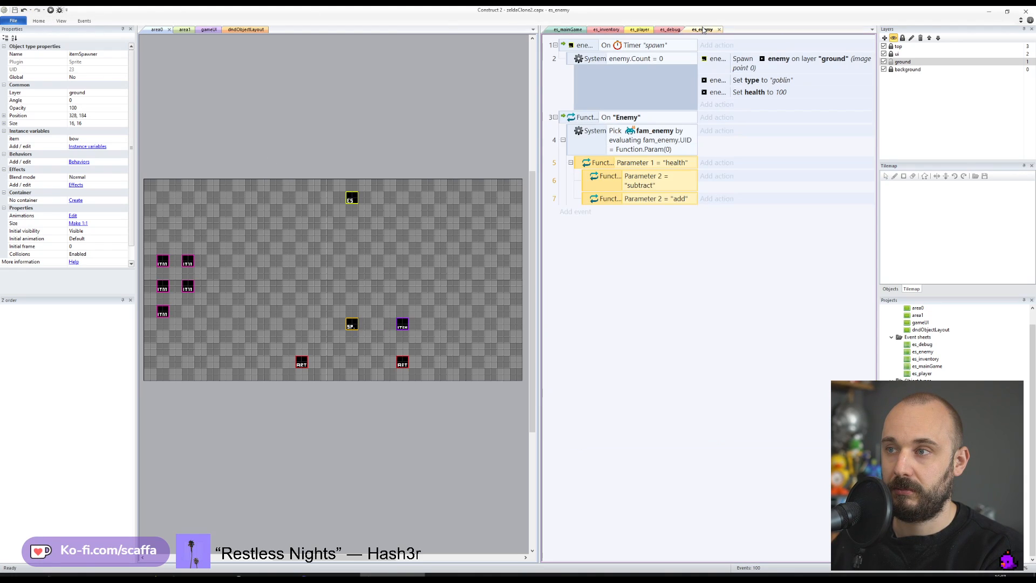
{"action": "left_click", "coordinate": [718, 176]}
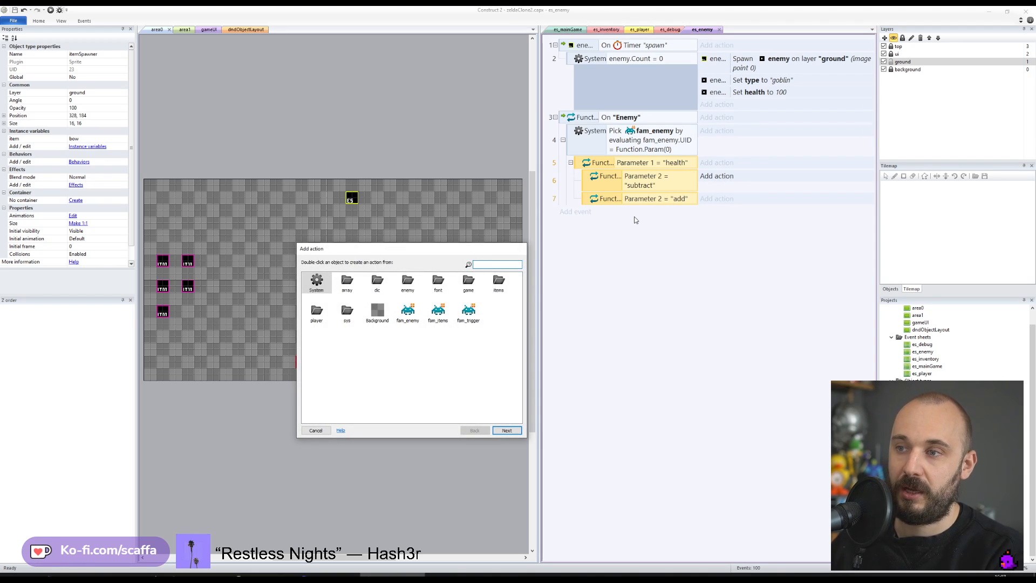
{"action": "key", "text": "Escape"}
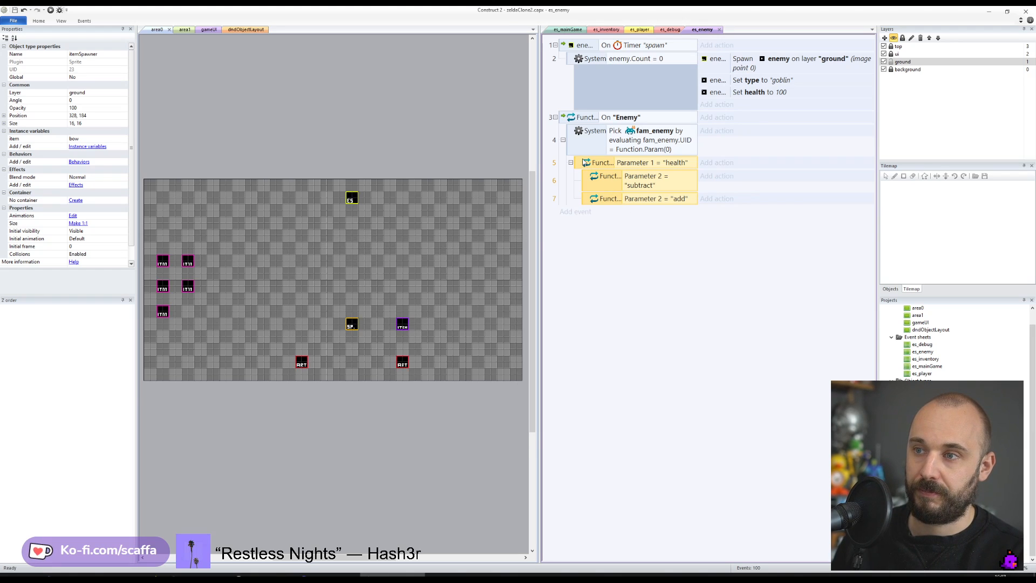
{"action": "left_click", "coordinate": [607, 221]}
{"action": "left_click", "coordinate": [577, 161]}
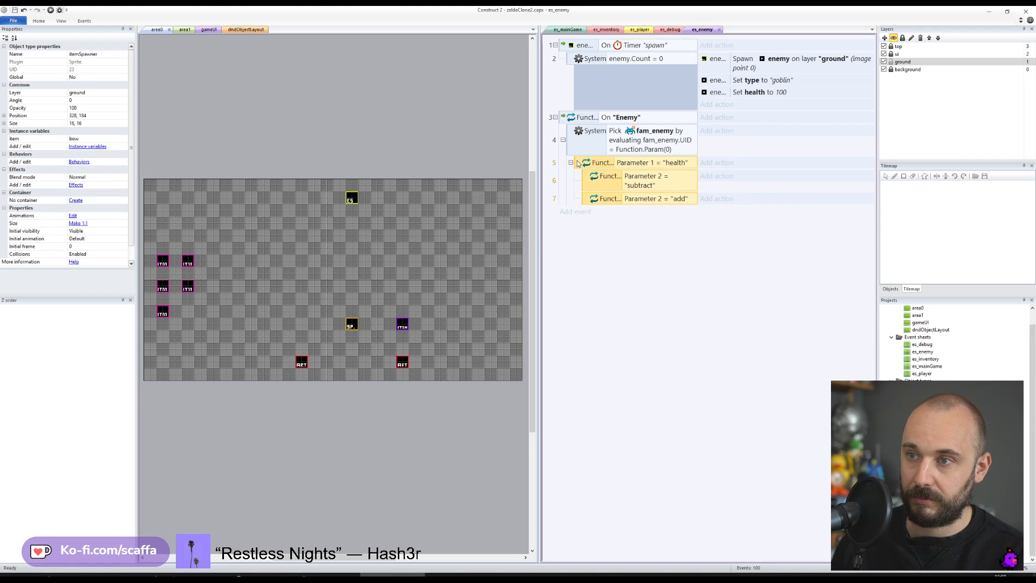
{"action": "key", "text": "b"}
{"action": "left_click_drag", "start_coordinate": [649, 182], "coordinate": [646, 212], "text": "ctrl"}
{"action": "double_click", "coordinate": [645, 212]}
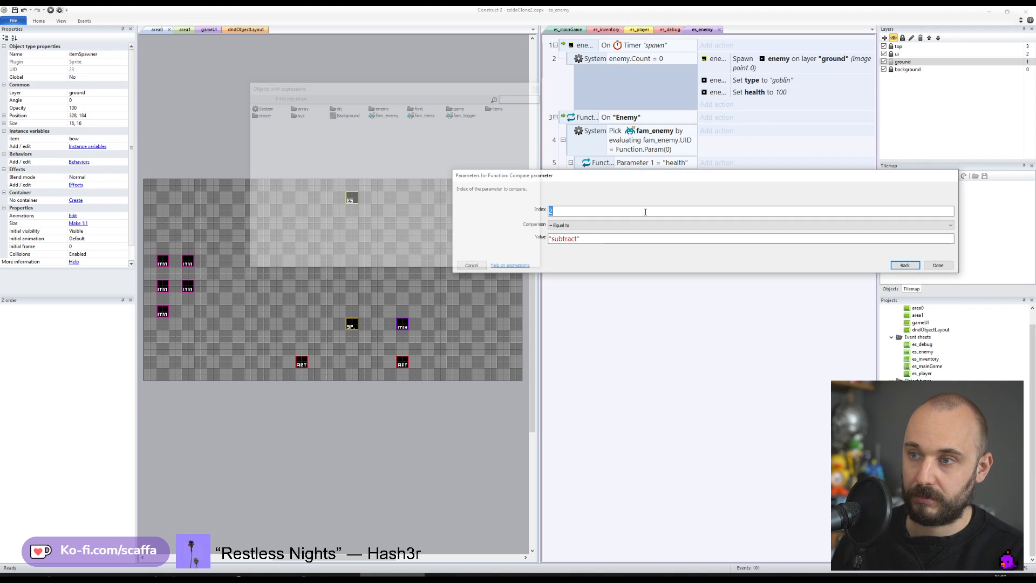
{"action": "key", "text": "Tab"}
{"action": "type", "text": "\"chec"}
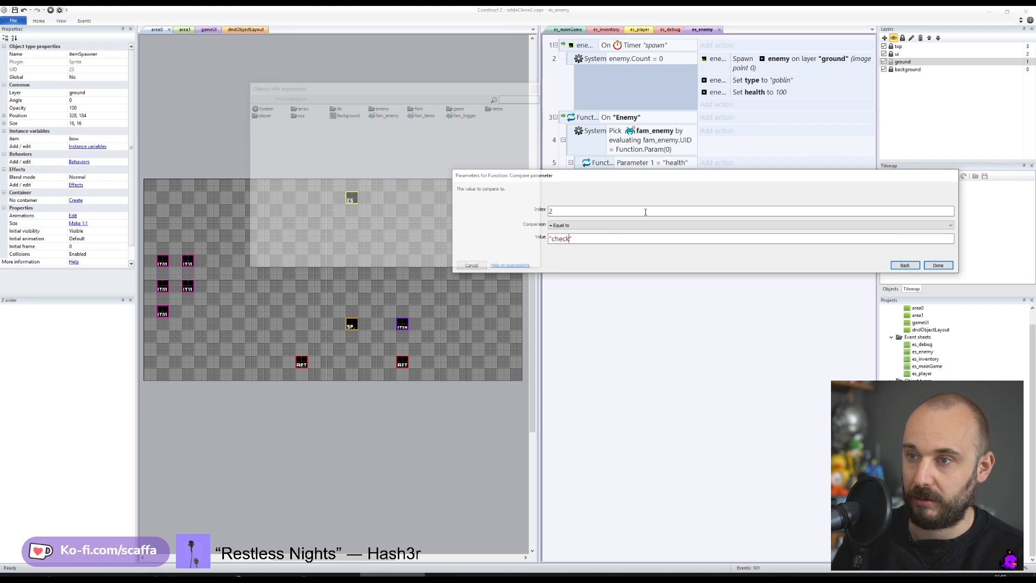
{"action": "type", "text": "k"}
{"action": "key", "text": "Return"}
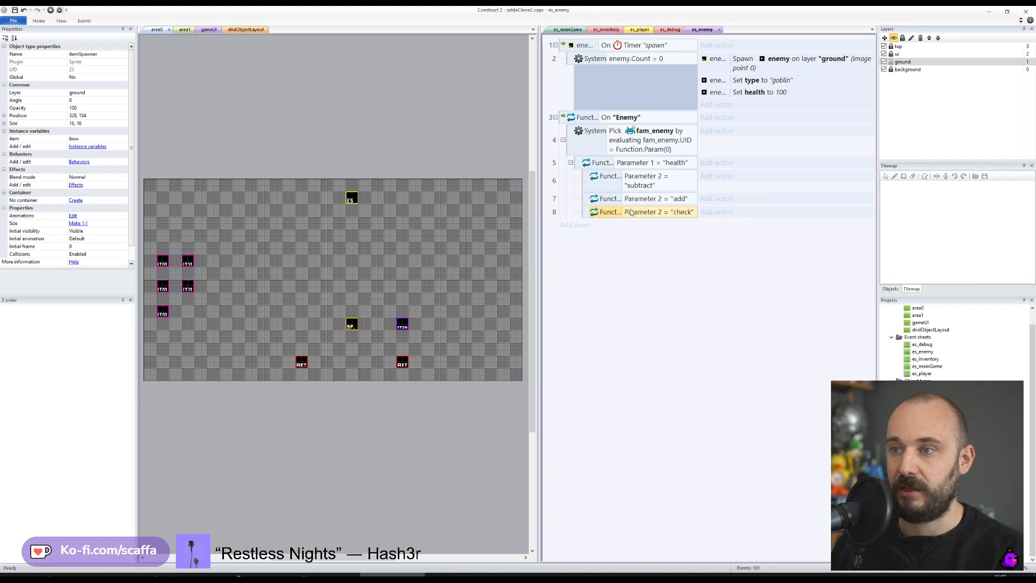
- Add a fam_enemy action to the "subtract" sub-event that subtracts Function.Param(3) from health
{"action": "left_click", "coordinate": [723, 181]}
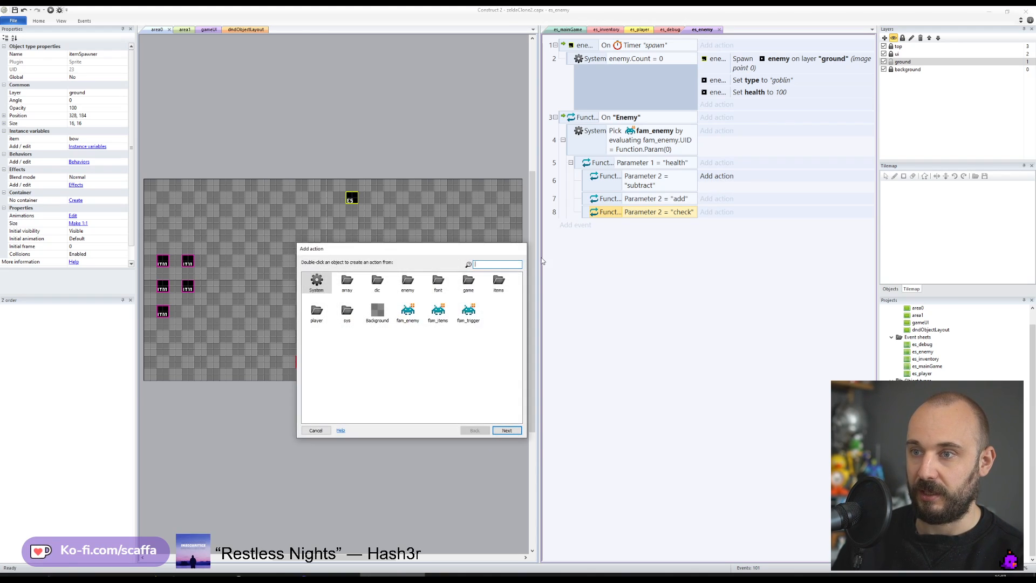
{"action": "double_click", "coordinate": [408, 312]}
{"action": "scroll", "coordinate": [379, 390], "scroll_direction": "down", "scroll_amount": 2}
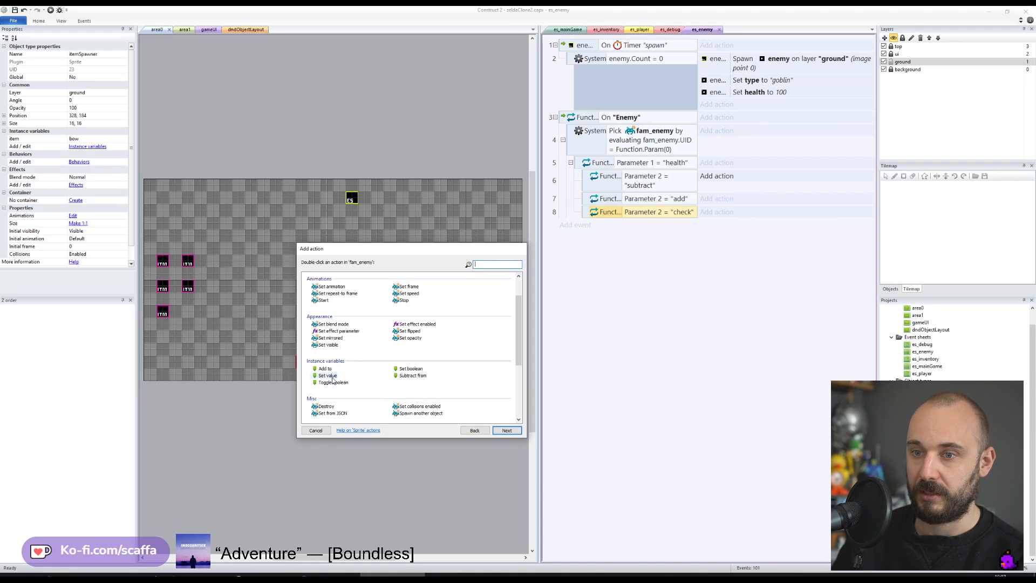
{"action": "double_click", "coordinate": [411, 376]}
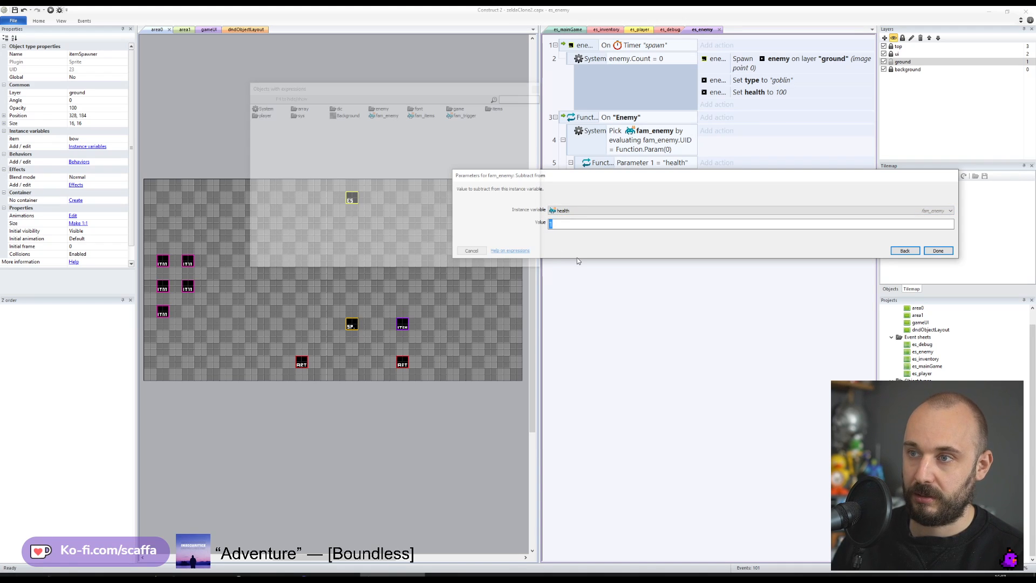
{"action": "type", "text": "Function.p"}
{"action": "key", "text": "Return"}
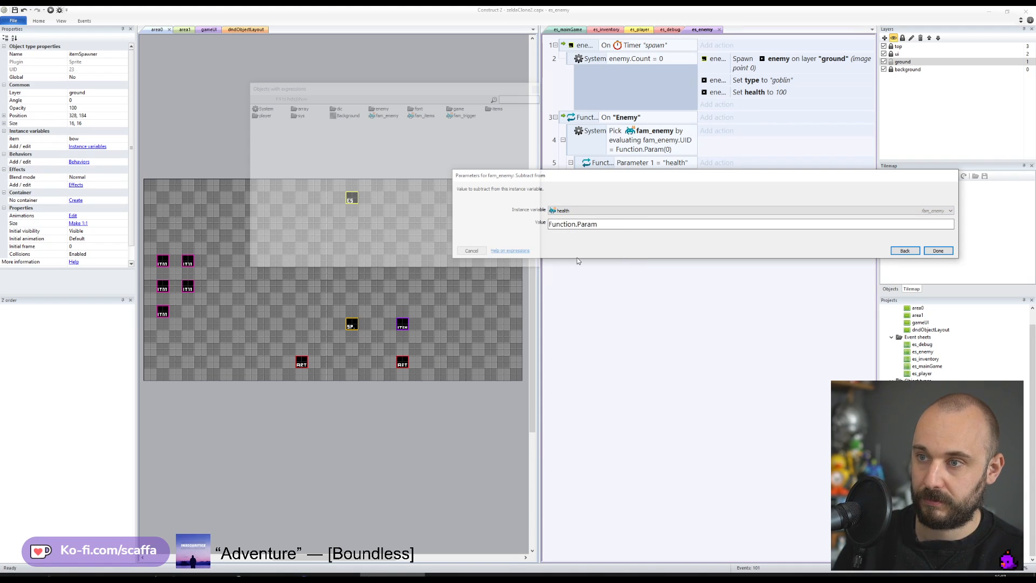
{"action": "type", "text": "(3)"}
{"action": "key", "text": "Return"}
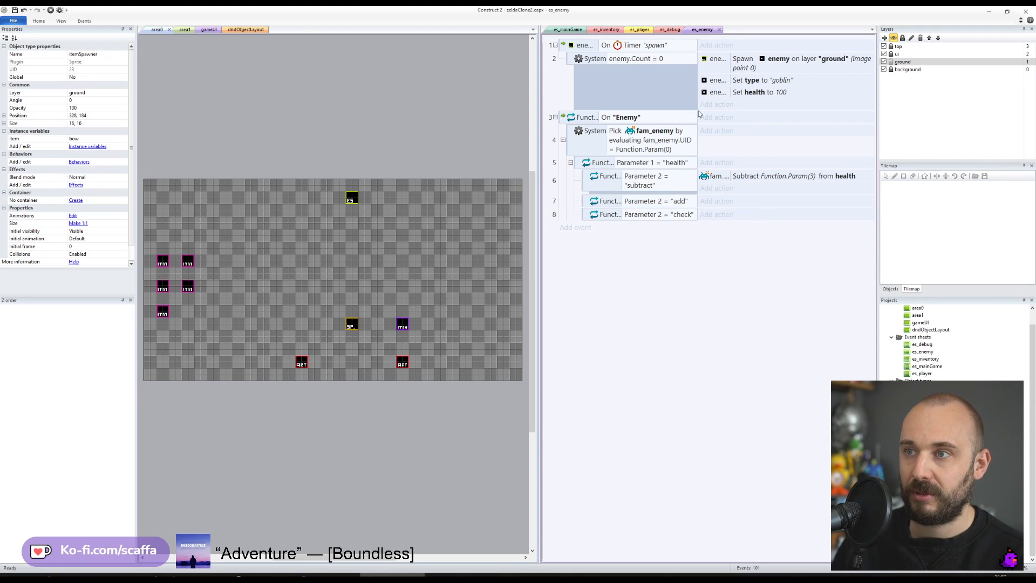
- Check the parameters of the "Enemy" call in es_player's fam_enemy collision, and return to the es_enemy event sheet
{"action": "left_click", "coordinate": [640, 29]}
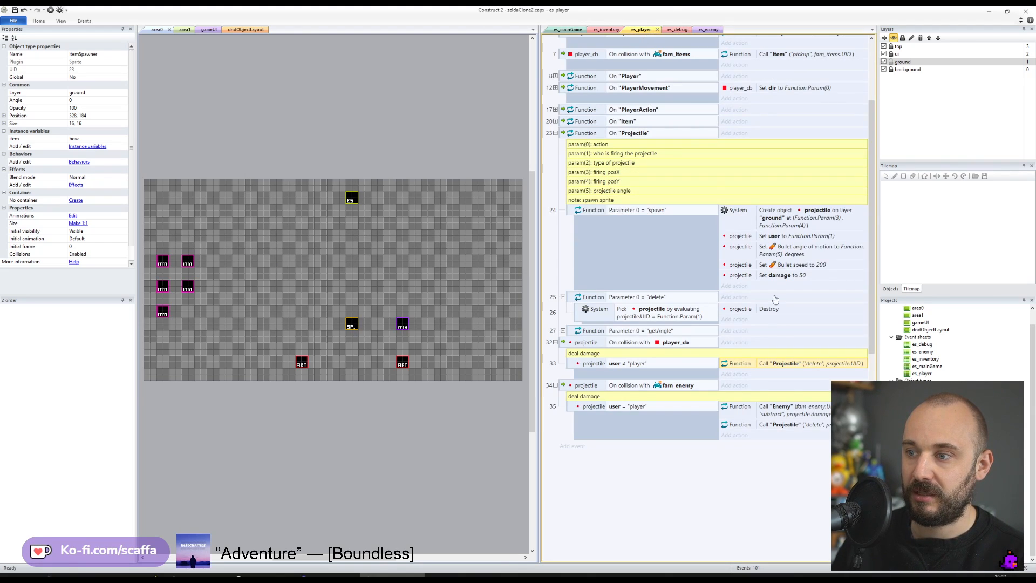
{"action": "double_click", "coordinate": [808, 407]}
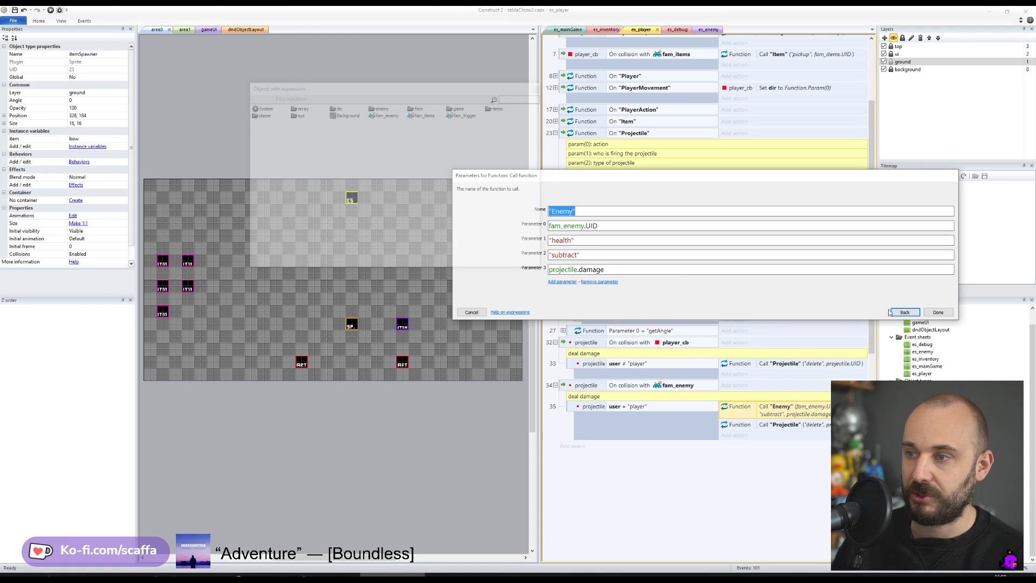
{"action": "left_click", "coordinate": [941, 313]}
{"action": "left_click", "coordinate": [700, 30]}
- Copy the health subtraction action into the "add" sub-event and change the copy to add Function.Param(3) to health
{"action": "left_click_drag", "start_coordinate": [765, 178], "coordinate": [764, 202]}
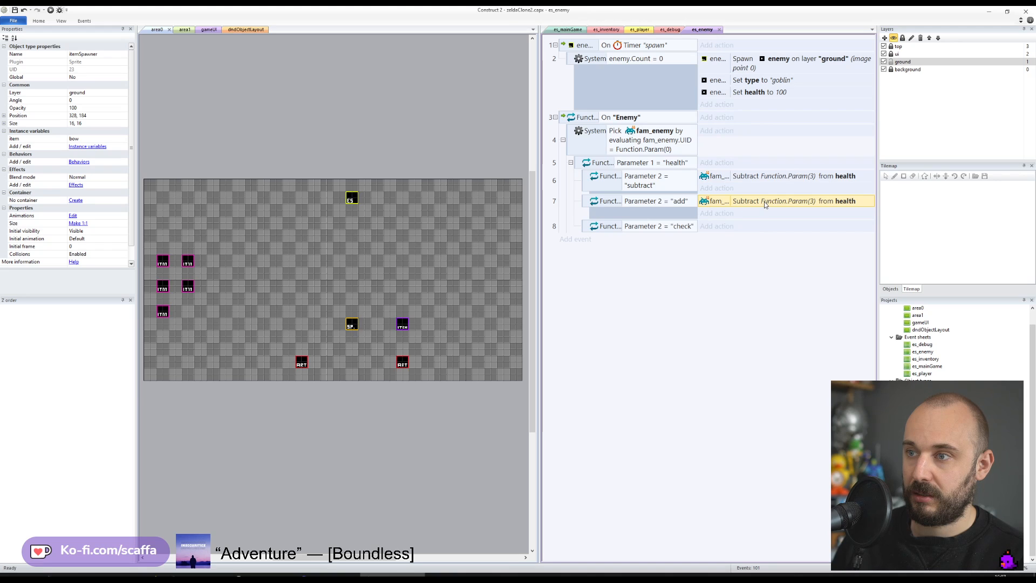
{"action": "double_click", "coordinate": [764, 202]}
{"action": "left_click", "coordinate": [899, 252]}
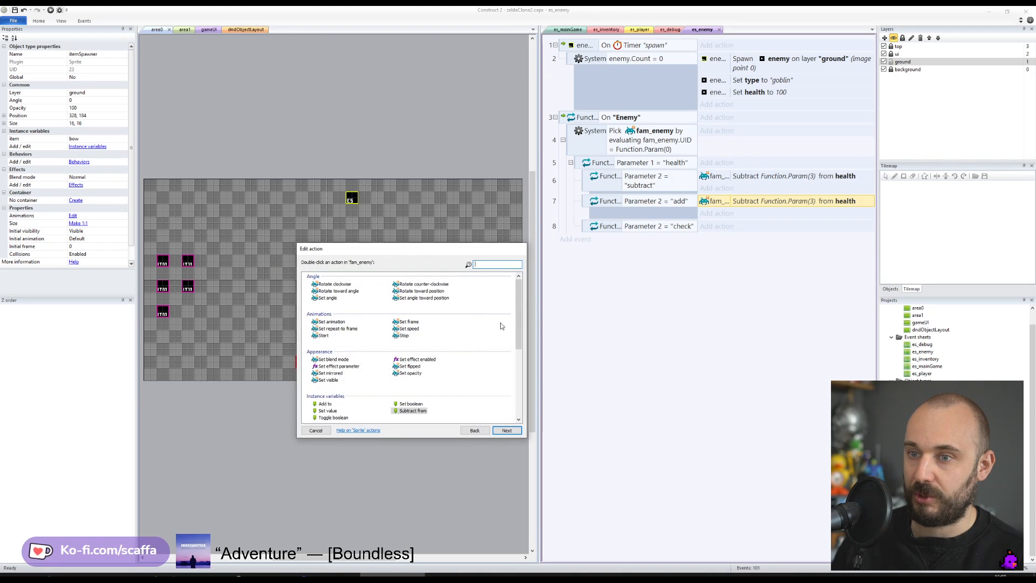
{"action": "left_click", "coordinate": [325, 405]}
{"action": "double_click", "coordinate": [324, 404]}
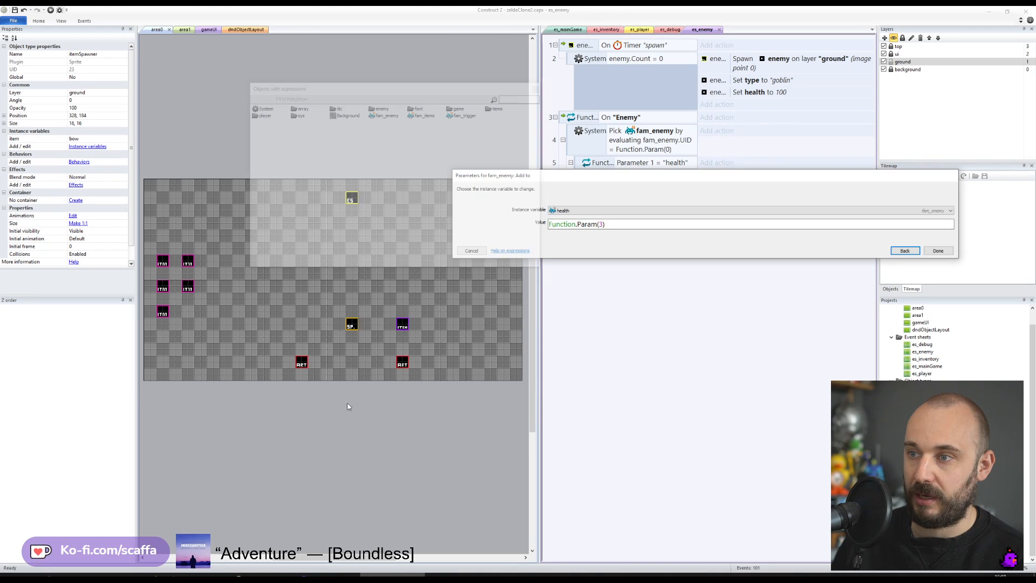
{"action": "left_click", "coordinate": [938, 251]}
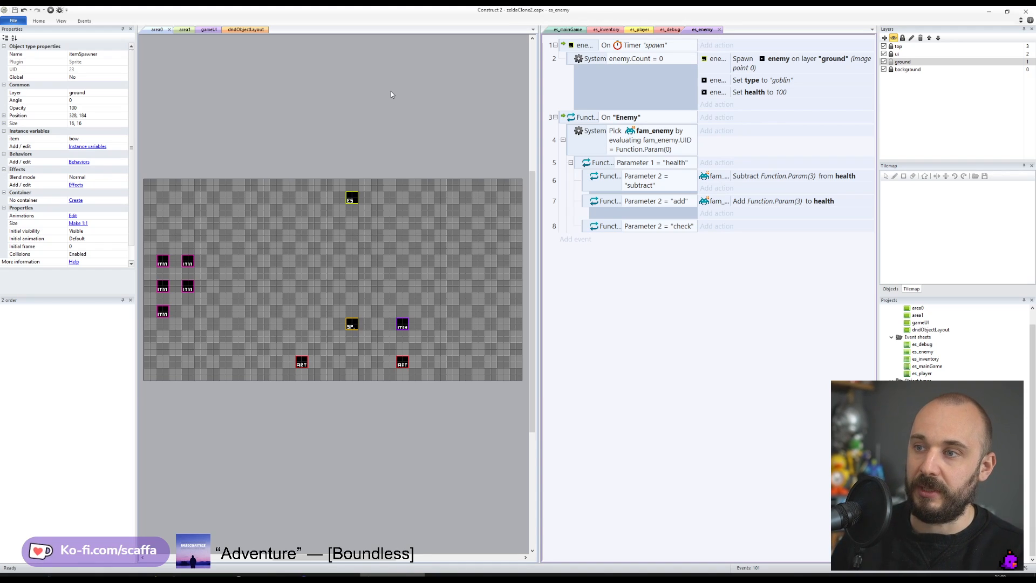
- Add a function call with an empty name below the health subtraction in the "subtract" sub-event
{"action": "left_click", "coordinate": [717, 188]}
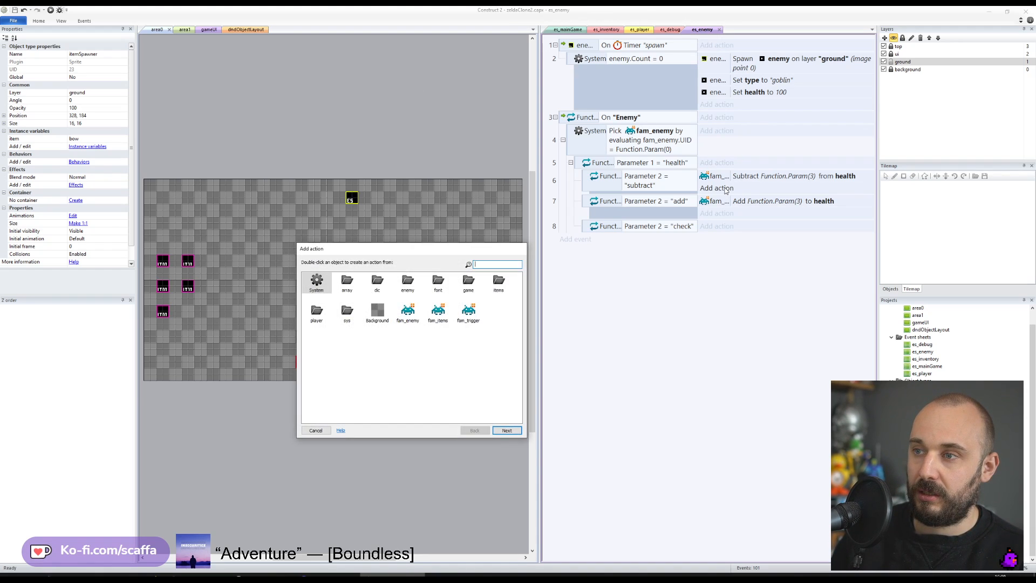
{"action": "type", "text": "fun"}
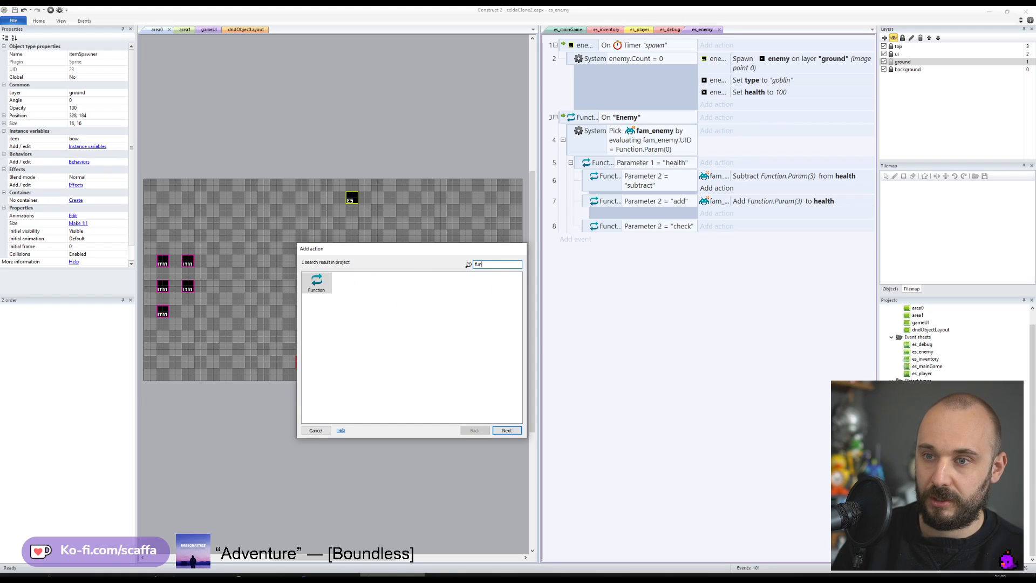
{"action": "key", "text": "Return"}
{"action": "double_click", "coordinate": [405, 290]}
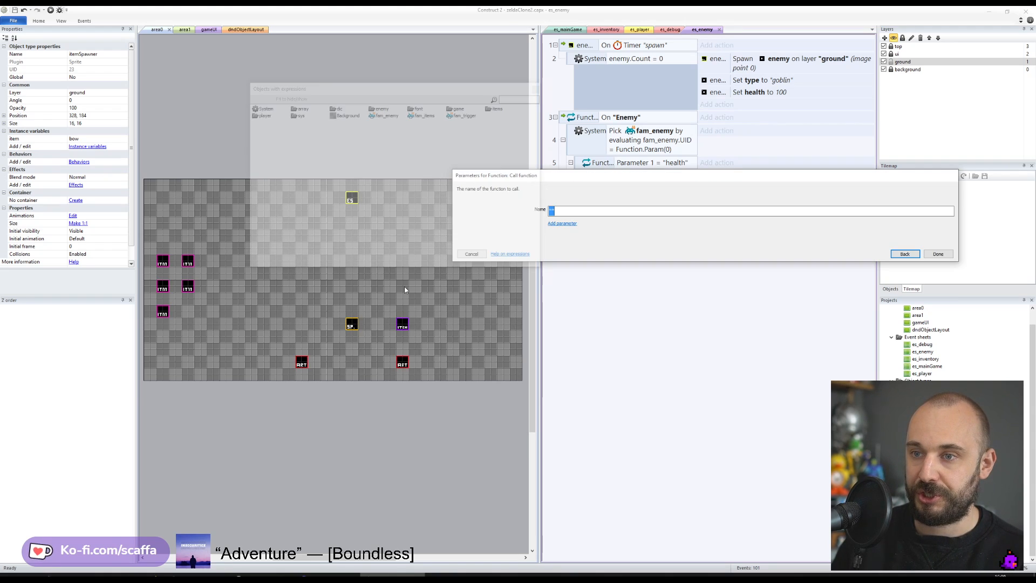
{"action": "type", "text": "\""}
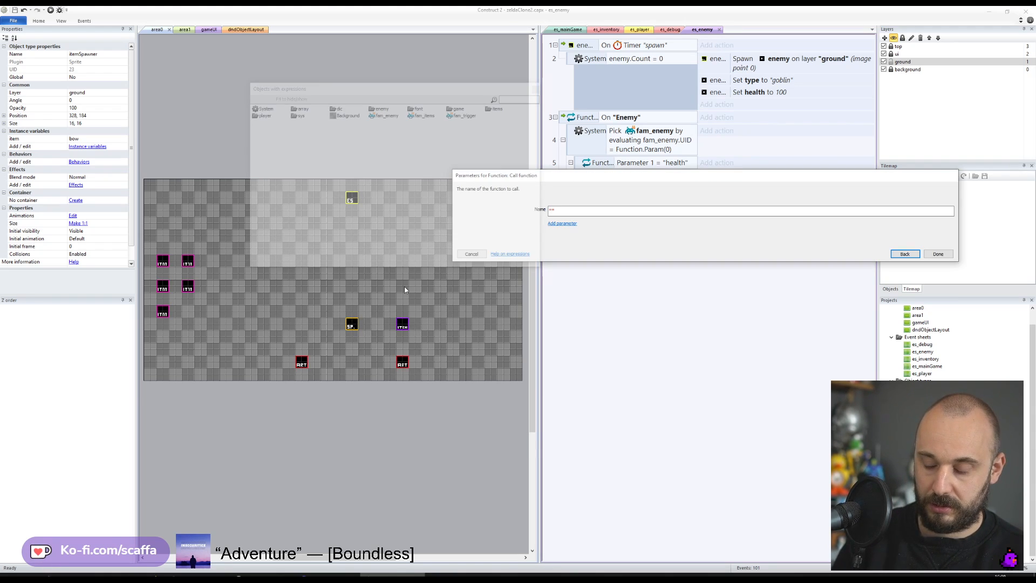
{"action": "key", "text": "Return"}
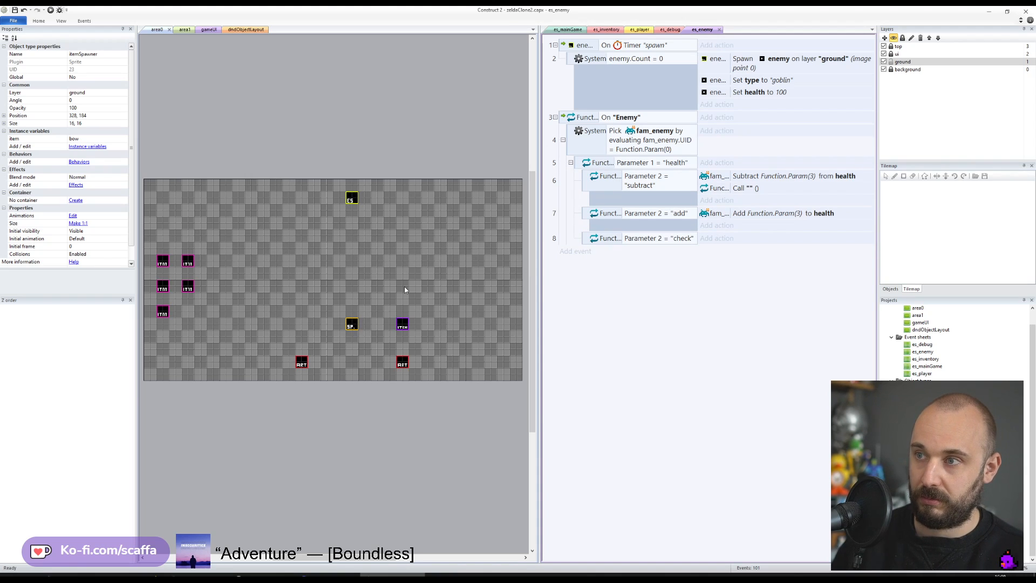
- Set the empty function call's name to "Enemy" and add Function.Param(0) as its parameter 0
{"action": "left_click", "coordinate": [752, 189]}
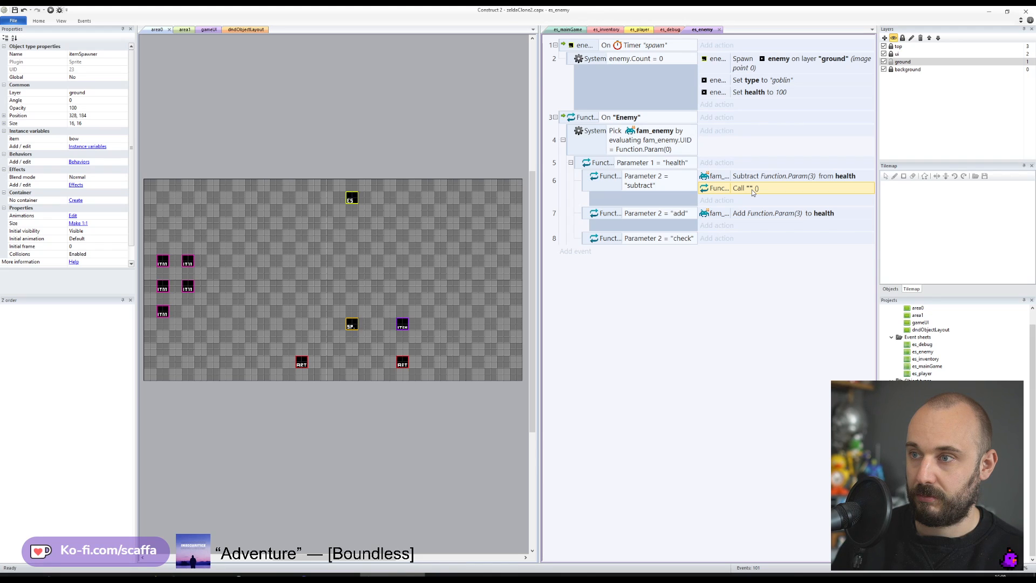
{"action": "double_click", "coordinate": [752, 189]}
{"action": "left_click_drag", "start_coordinate": [618, 183], "coordinate": [594, 352]}
{"action": "type", "text": "\"Enemy"}
{"action": "key", "text": "Tab"}
{"action": "key", "text": "Return"}
{"action": "type", "text": "\""}
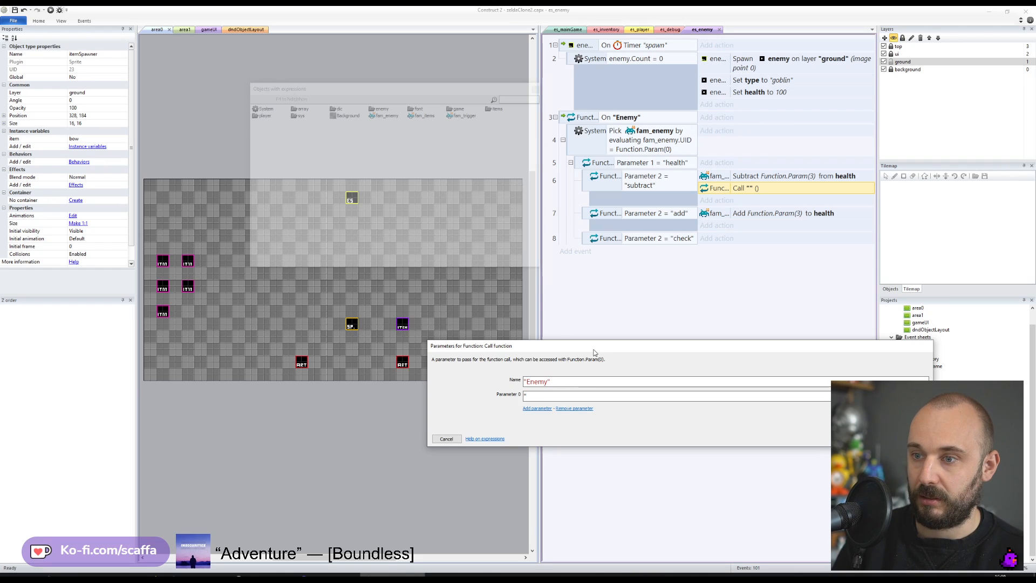
{"action": "type", "text": "Function.Param("}
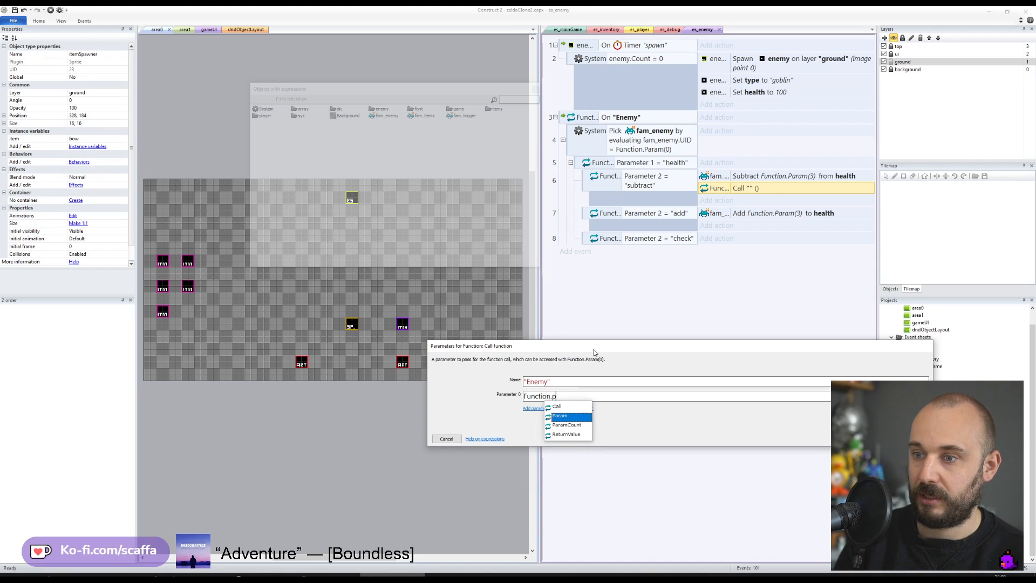
{"action": "type", "text": "0)"}
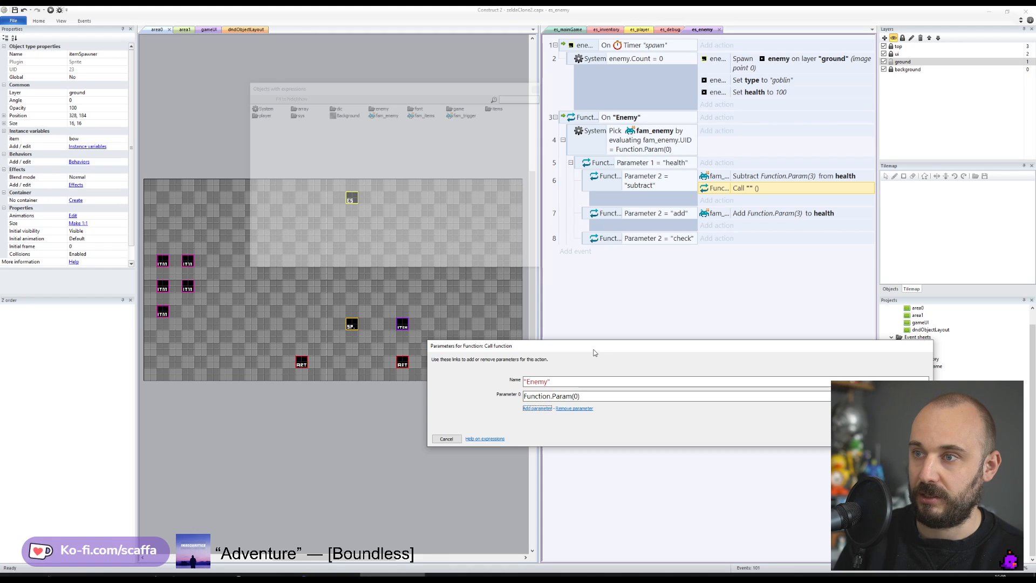
- Add "health" and "check" as parameters 1 and 2 of the "Enemy" call, and copy the call into the "add" sub-event
{"action": "key", "text": "Tab"}
{"action": "key", "text": "Return"}
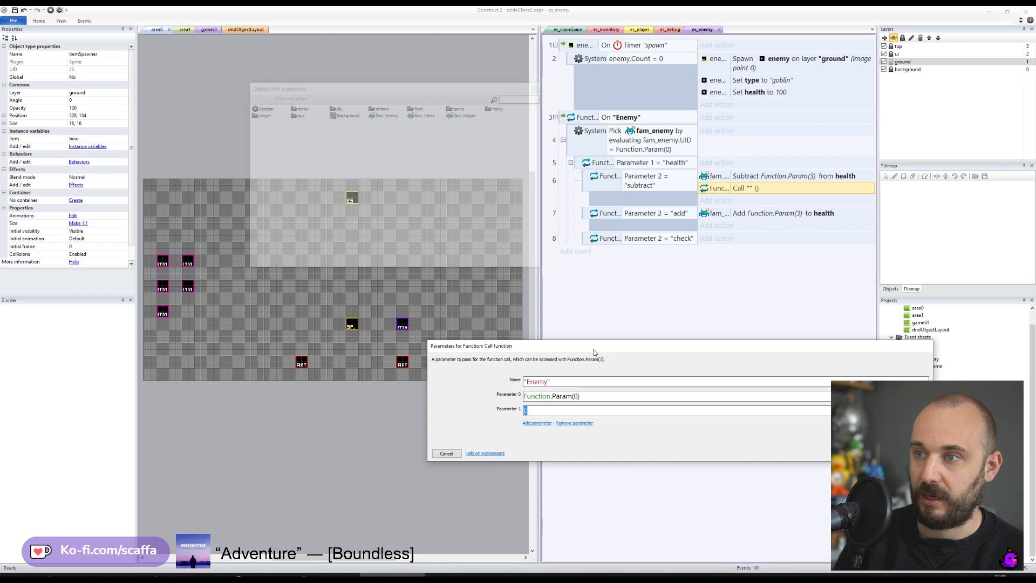
{"action": "type", "text": "Function.Param(1"}
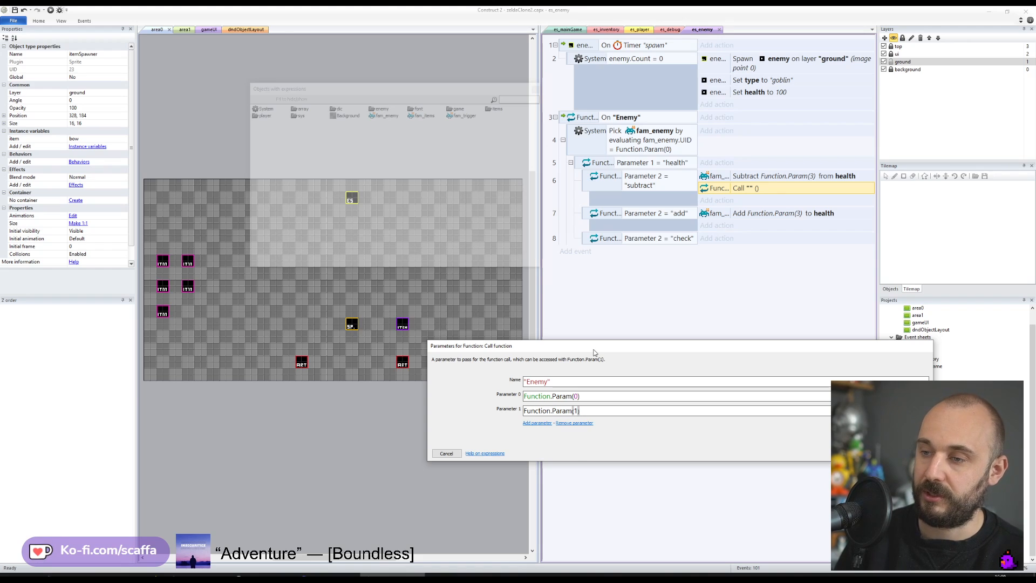
{"action": "key", "text": "ctrl+a"}
{"action": "type", "text": "\""}
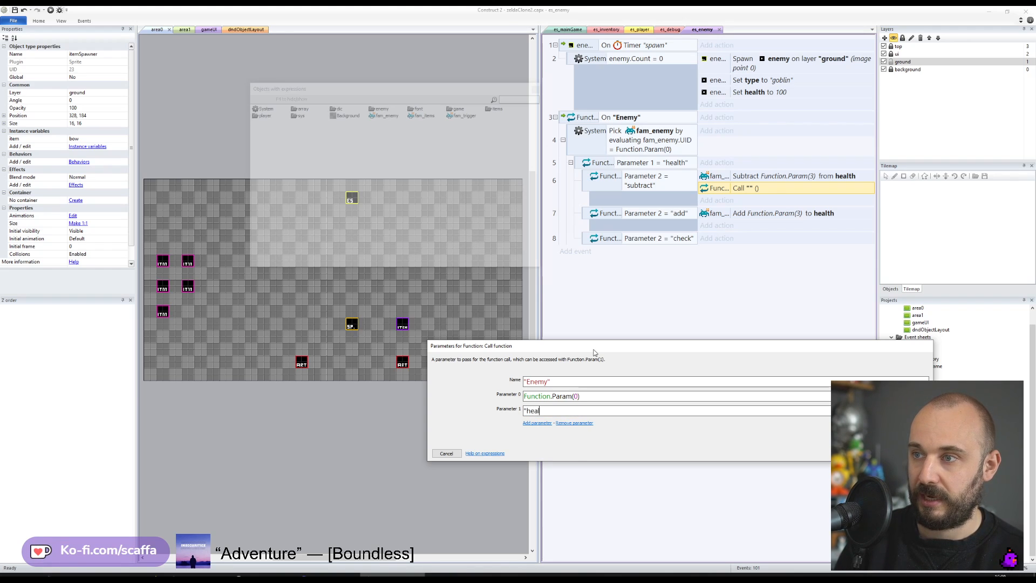
{"action": "key", "text": "Tab"}
{"action": "key", "text": "Return"}
{"action": "type", "text": "\"check\""}
{"action": "key", "text": "Return"}
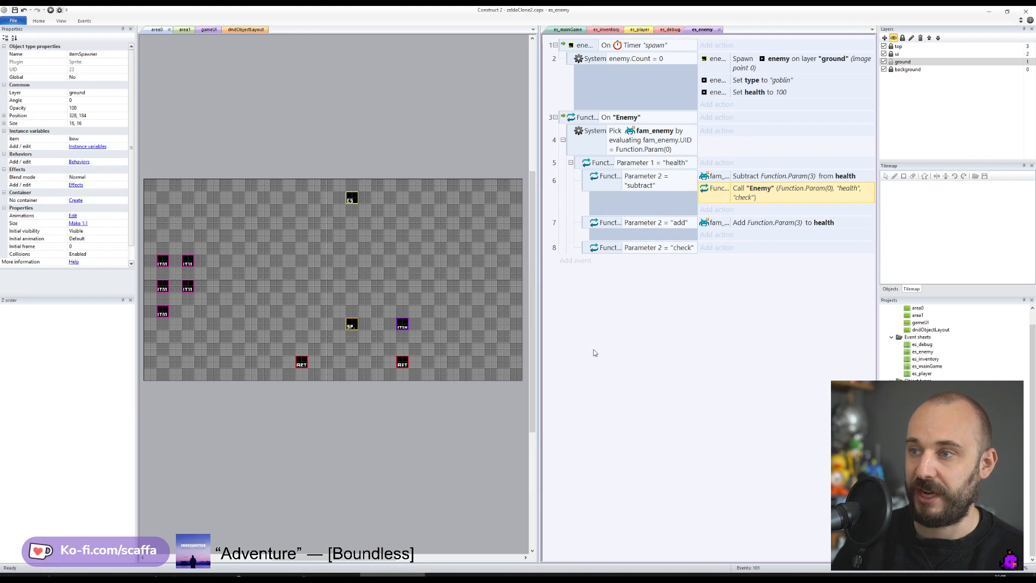
{"action": "left_click_drag", "start_coordinate": [761, 194], "coordinate": [762, 225], "text": "ctrl"}
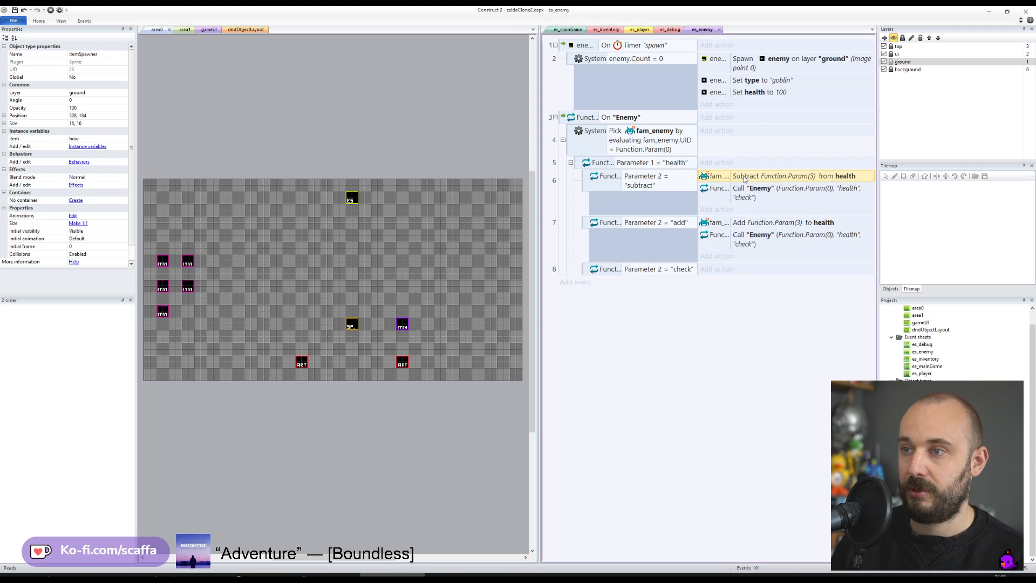
- Review the "Enemy" check call in the "subtract" sub-event against the function's conditions, and save the project
{"action": "left_click", "coordinate": [752, 193]}
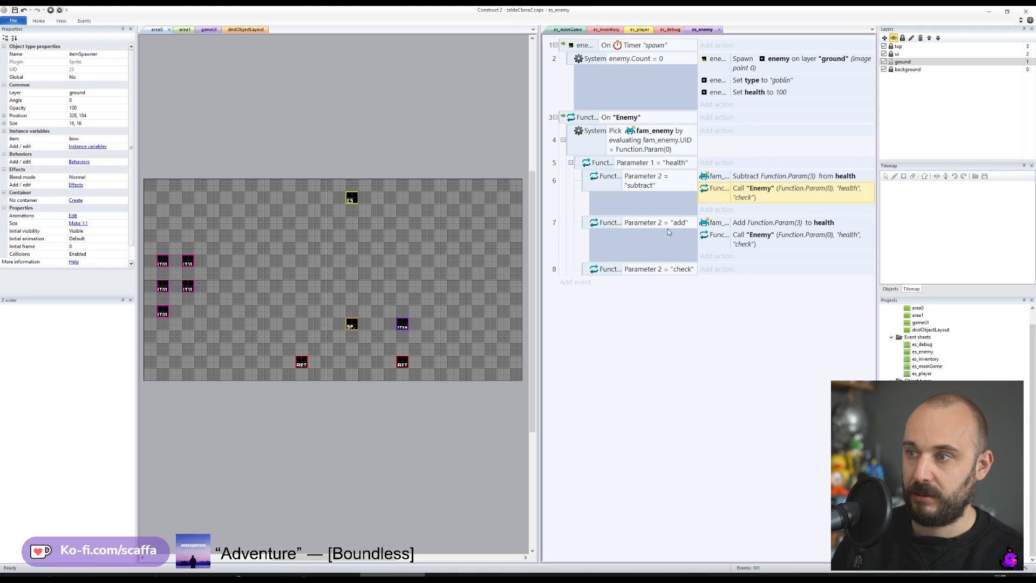
{"action": "double_click", "coordinate": [777, 204]}
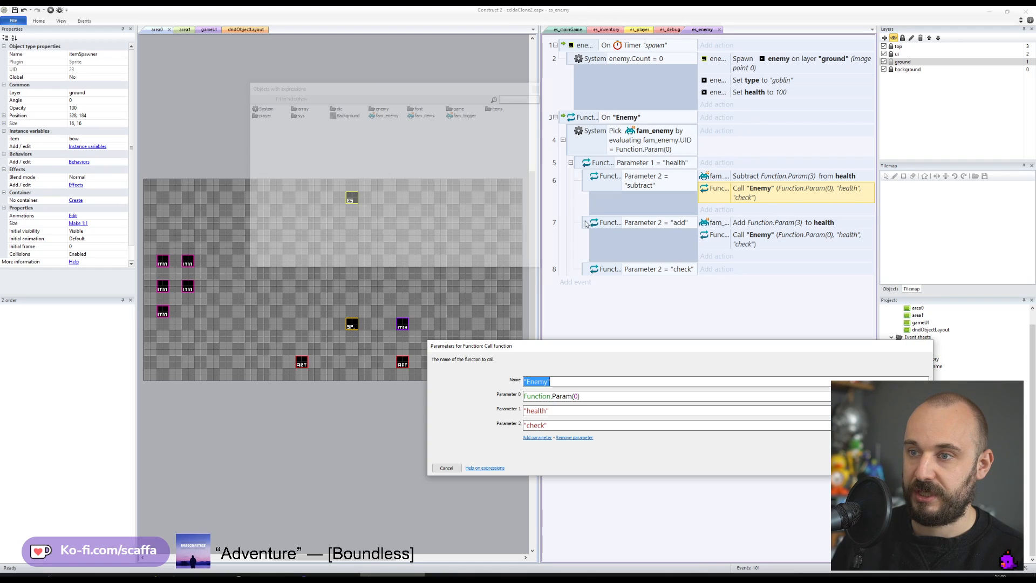
{"action": "key", "text": "Escape"}
{"action": "left_click", "coordinate": [672, 271]}
{"action": "left_click", "coordinate": [638, 141]}
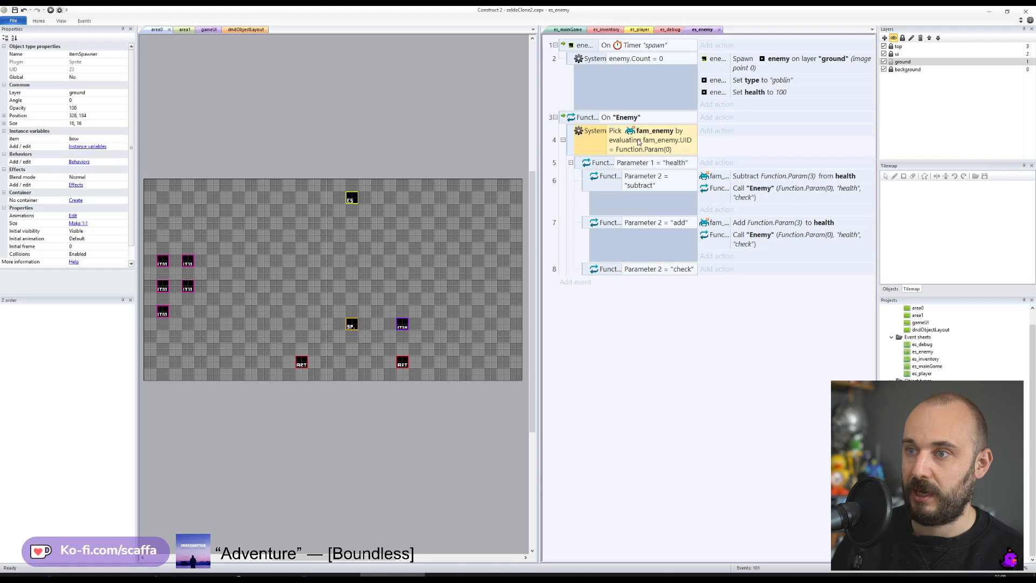
{"action": "left_click", "coordinate": [776, 195]}
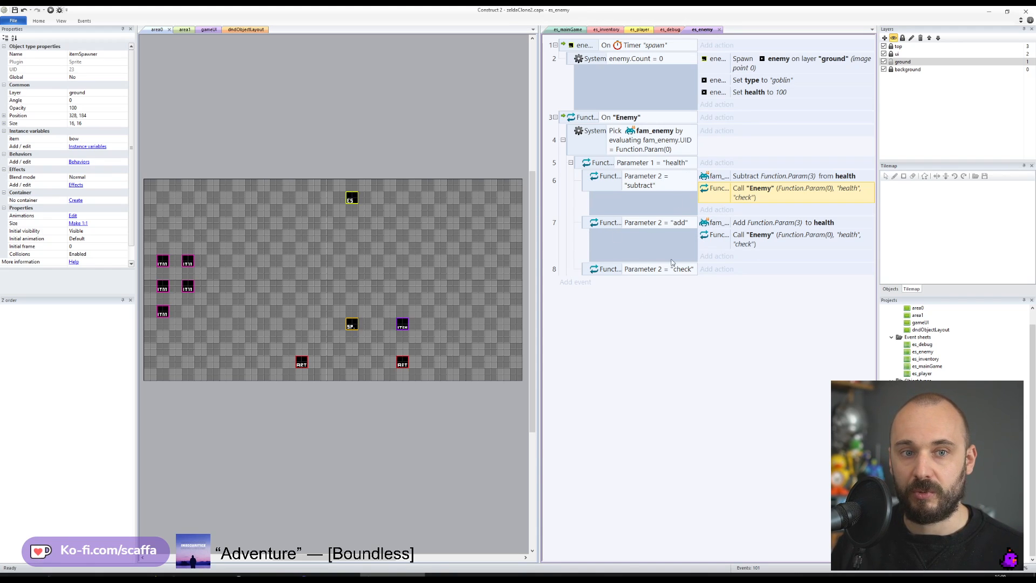
{"action": "left_click", "coordinate": [15, 13]}
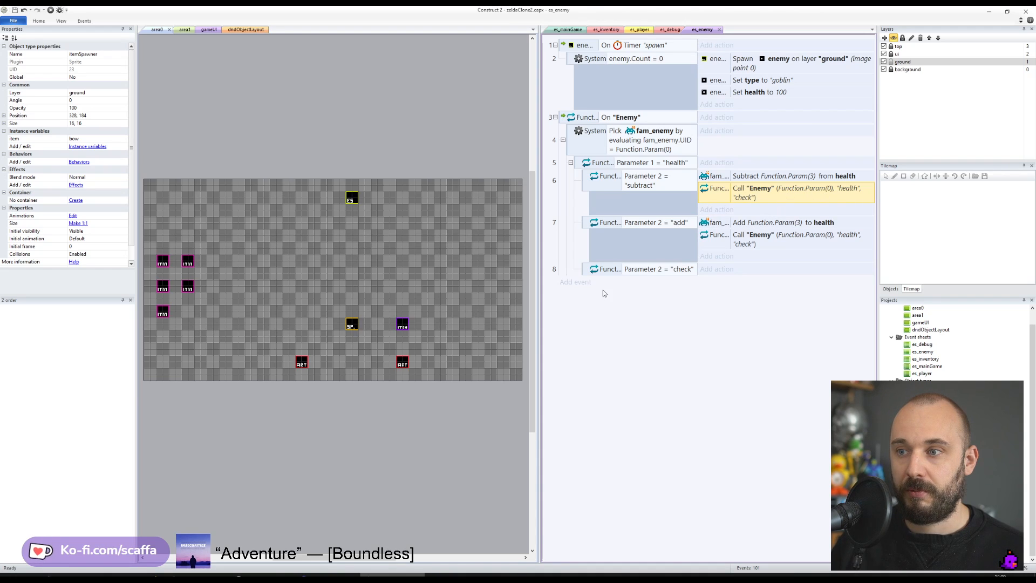
- Add a sub-event under the "check" condition that compares fam_enemy's health as less than or equal to 0
{"action": "left_click", "coordinate": [587, 270]}
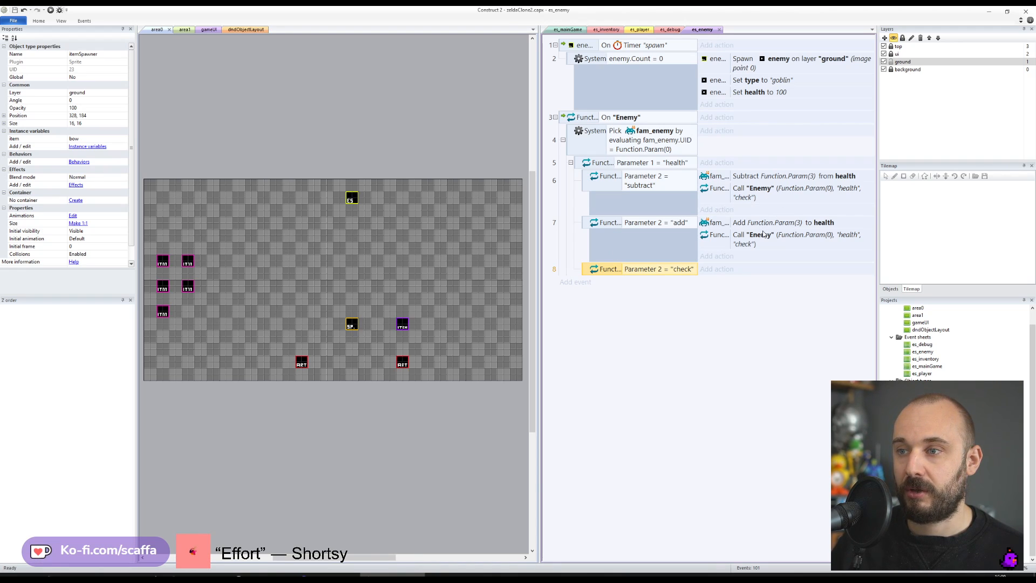
{"action": "key", "text": "s"}
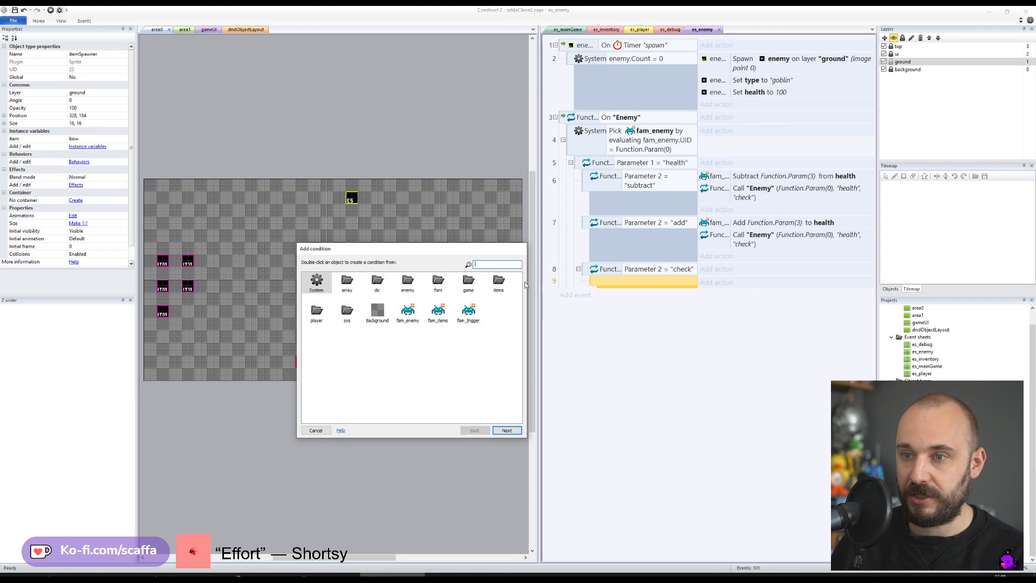
{"action": "double_click", "coordinate": [408, 311]}
{"action": "scroll", "coordinate": [384, 364], "scroll_direction": "down", "scroll_amount": 2}
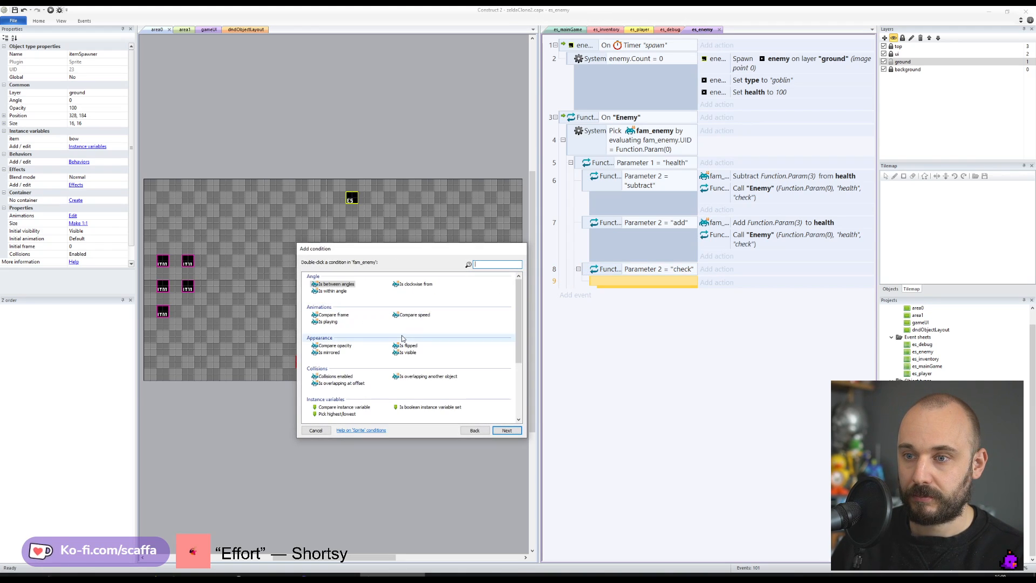
{"action": "double_click", "coordinate": [344, 372]}
{"action": "left_click", "coordinate": [550, 381]}
{"action": "left_click", "coordinate": [552, 397]}
{"action": "left_click", "coordinate": [554, 393]}
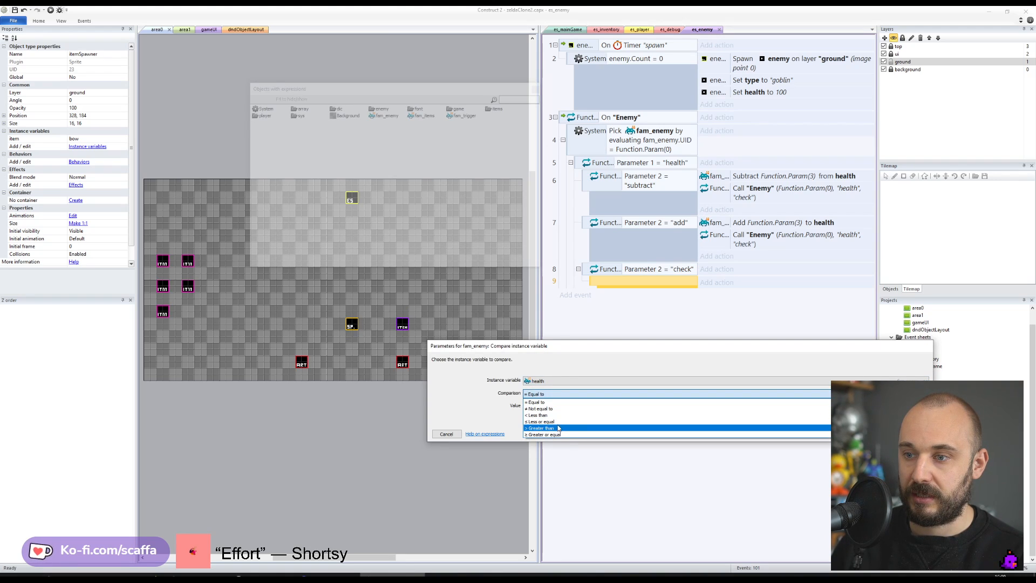
{"action": "left_click", "coordinate": [559, 422]}
{"action": "key", "text": "Return"}
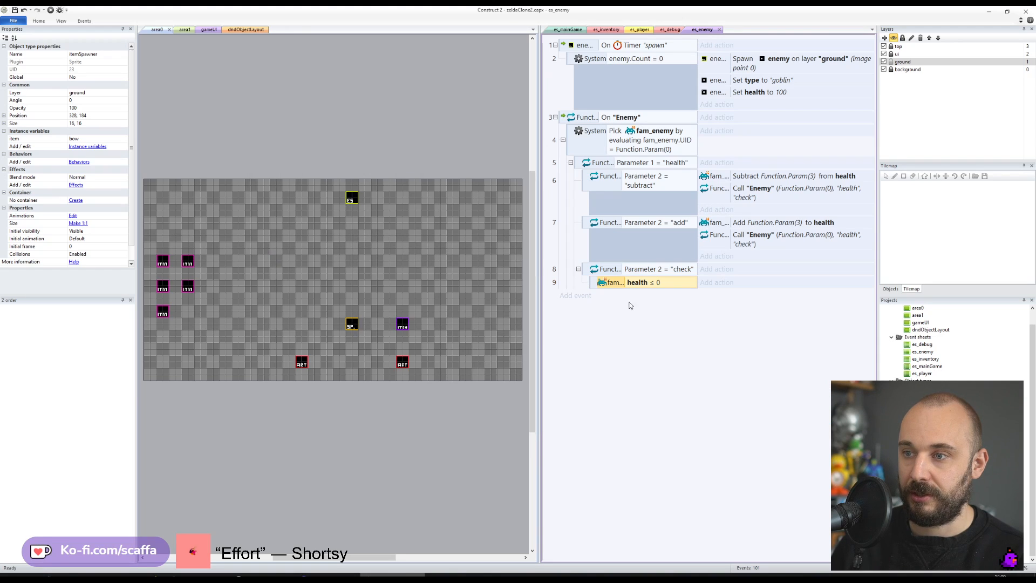
- Duplicate the fam_enemy health ≤ 0 sub-event and change the copy's comparison to health greater than 100
{"action": "key", "text": "ctrl+c"}
{"action": "key", "text": "ctrl+v"}
{"action": "double_click", "coordinate": [656, 297]}
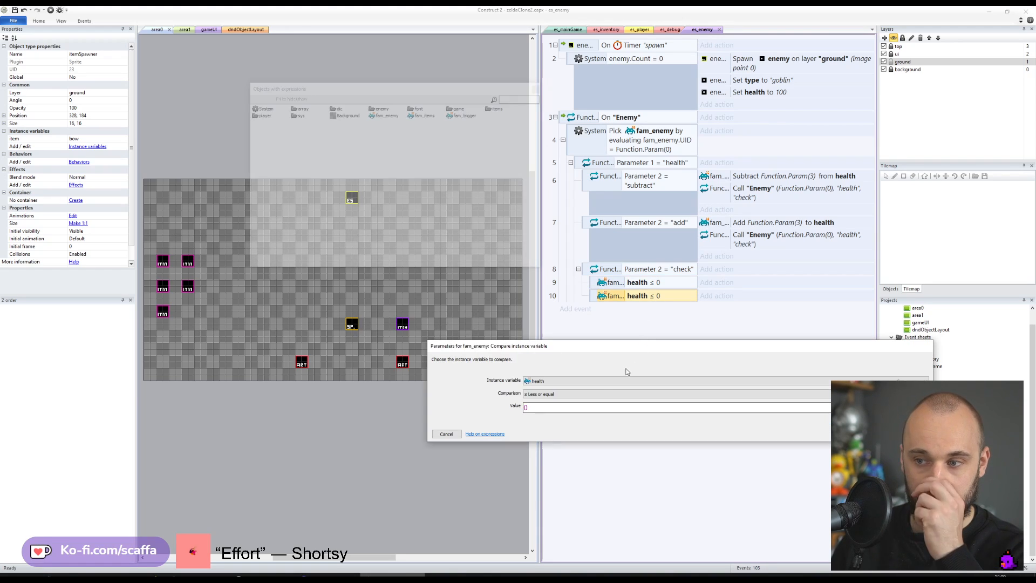
{"action": "left_click", "coordinate": [559, 394]}
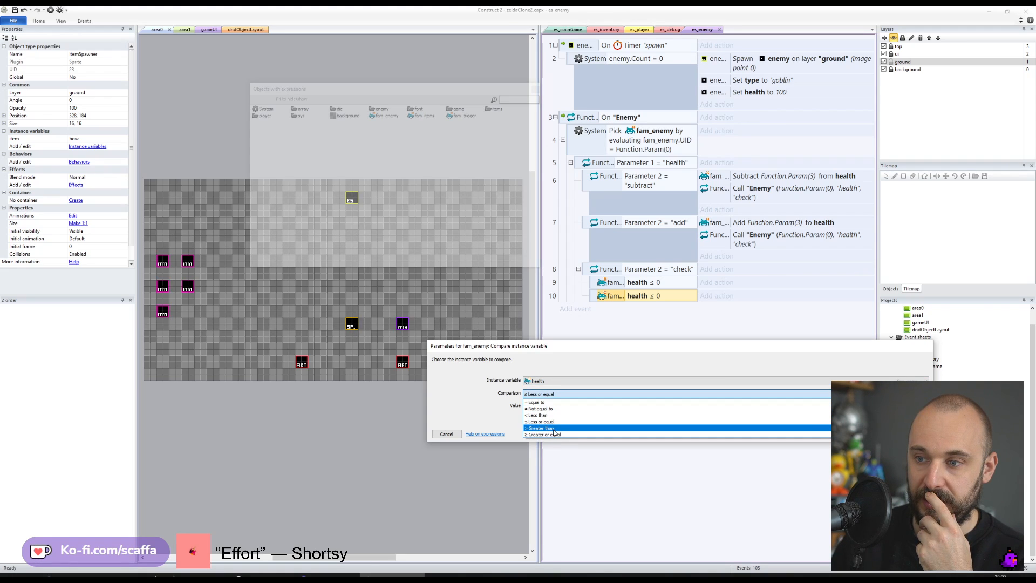
{"action": "left_click", "coordinate": [554, 427]}
{"action": "key", "text": "Tab"}
{"action": "type", "text": "10"}
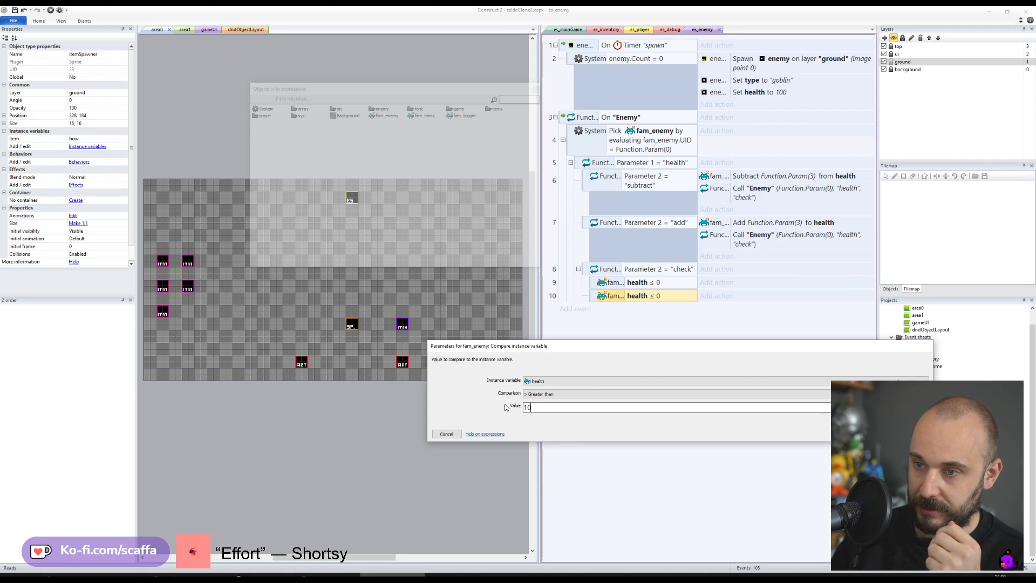
{"action": "type", "text": "0"}
{"action": "key", "text": "Return"}
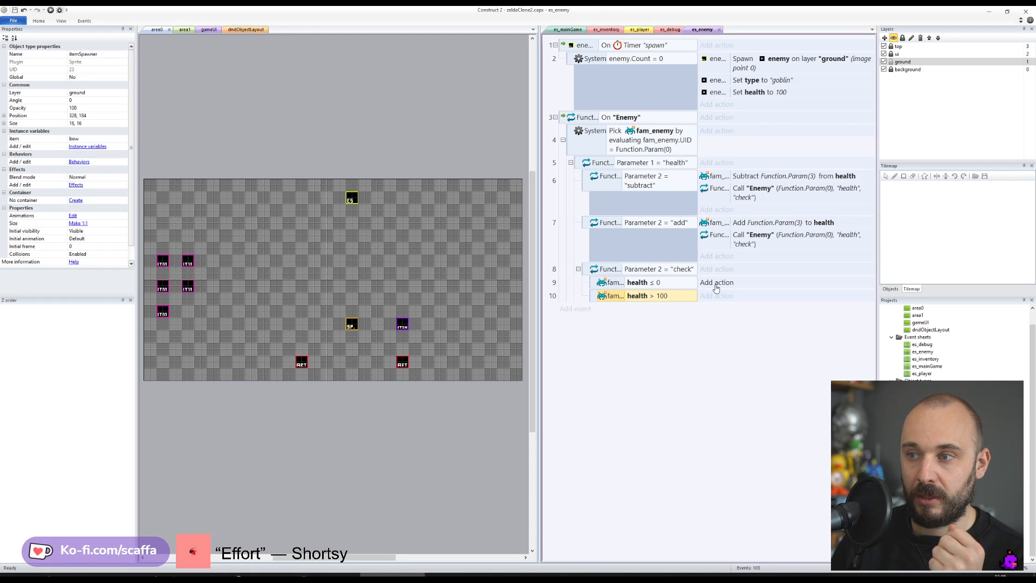
- Add a sub-event under the fam_enemy UID pick event that compares function parameter 1 as equal to "destroy"
{"action": "left_click", "coordinate": [641, 289]}
{"action": "left_click", "coordinate": [570, 141]}
{"action": "key", "text": "b"}
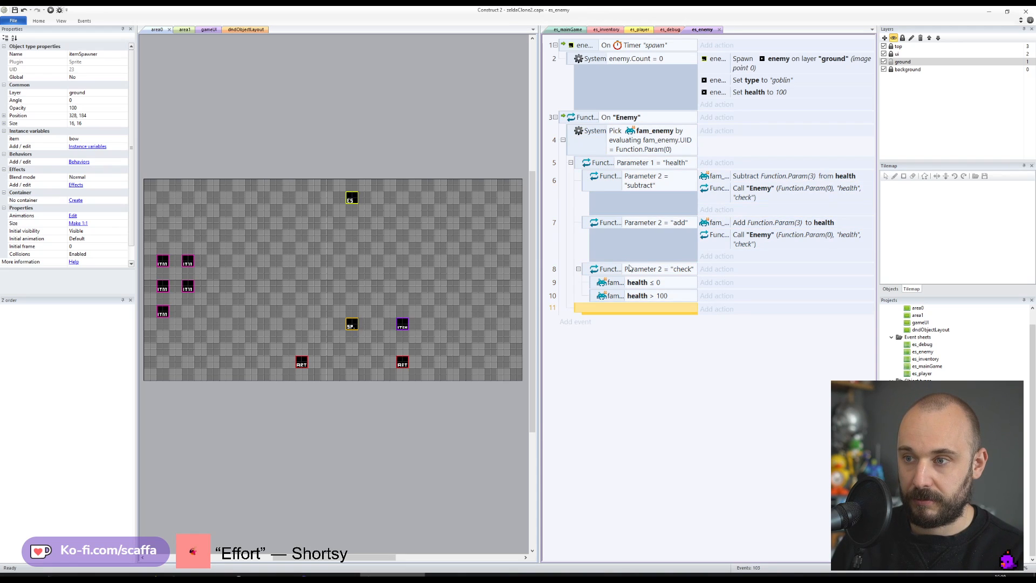
{"action": "key", "text": "ctrl+v"}
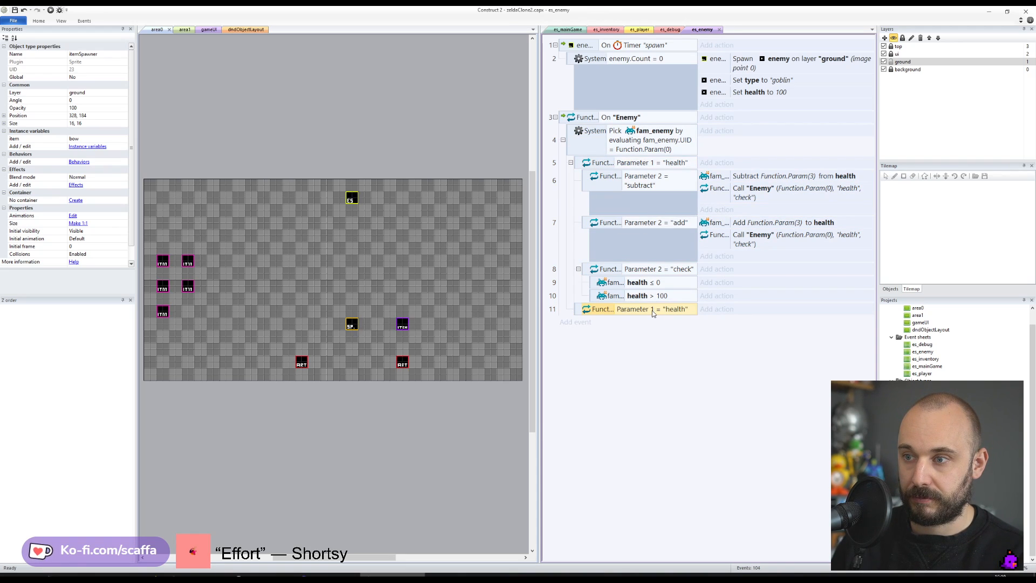
{"action": "double_click", "coordinate": [653, 308]}
{"action": "key", "text": "Right"}
{"action": "key", "text": "ctrl+shift+Right"}
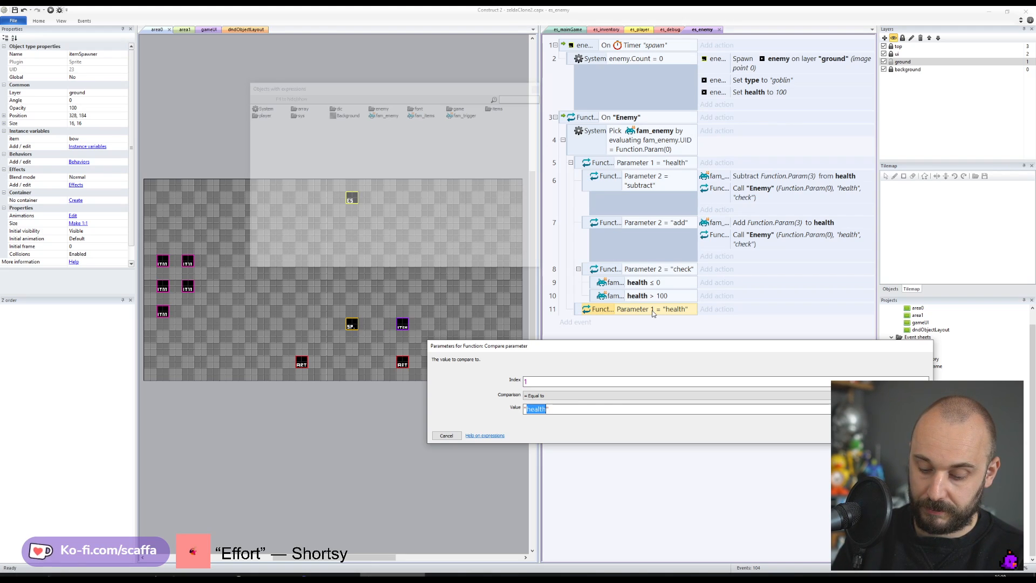
{"action": "type", "text": "destroy"}
{"action": "key", "text": "Return"}
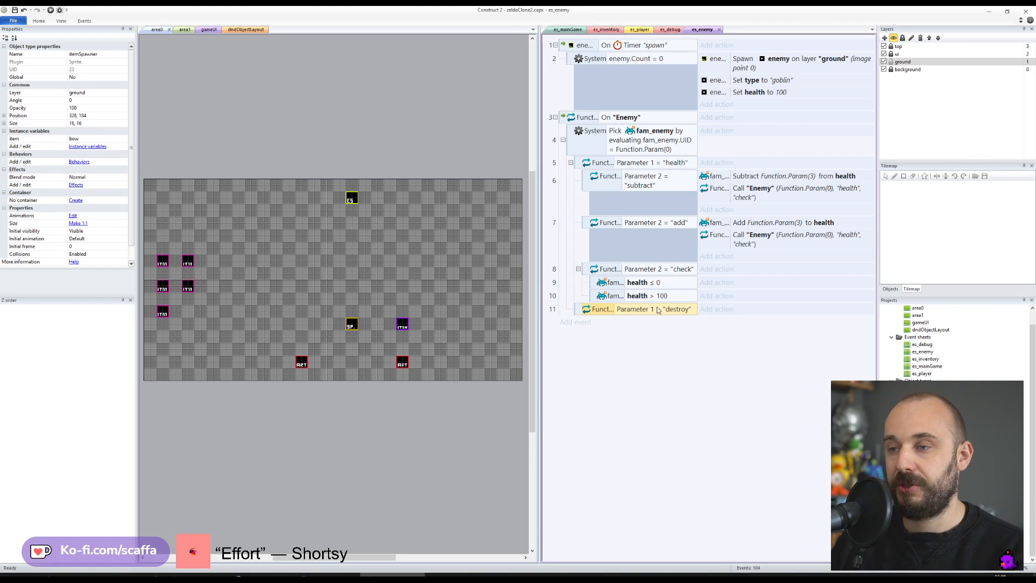
{"action": "left_click", "coordinate": [651, 186]}
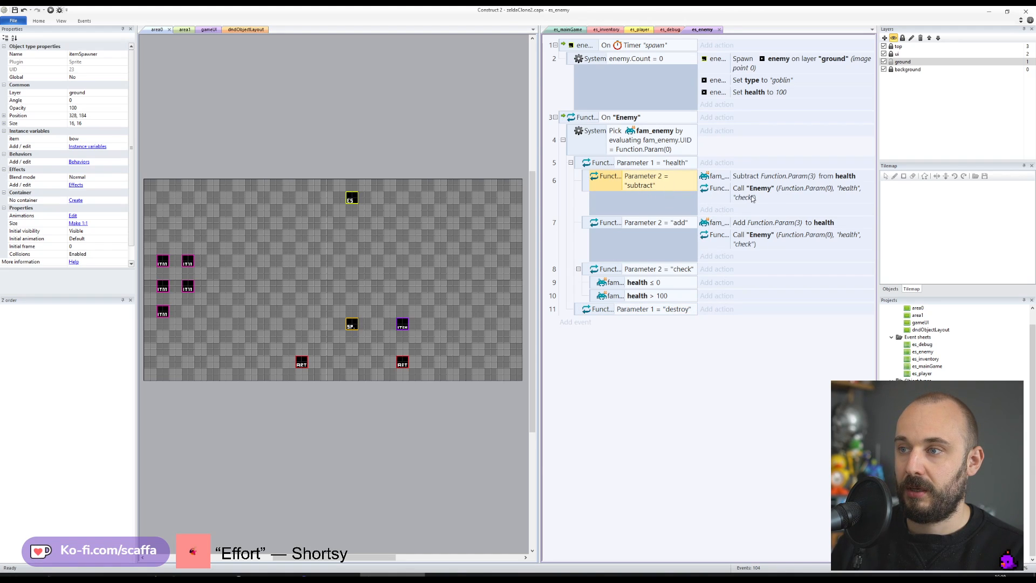
{"action": "left_click", "coordinate": [659, 287]}
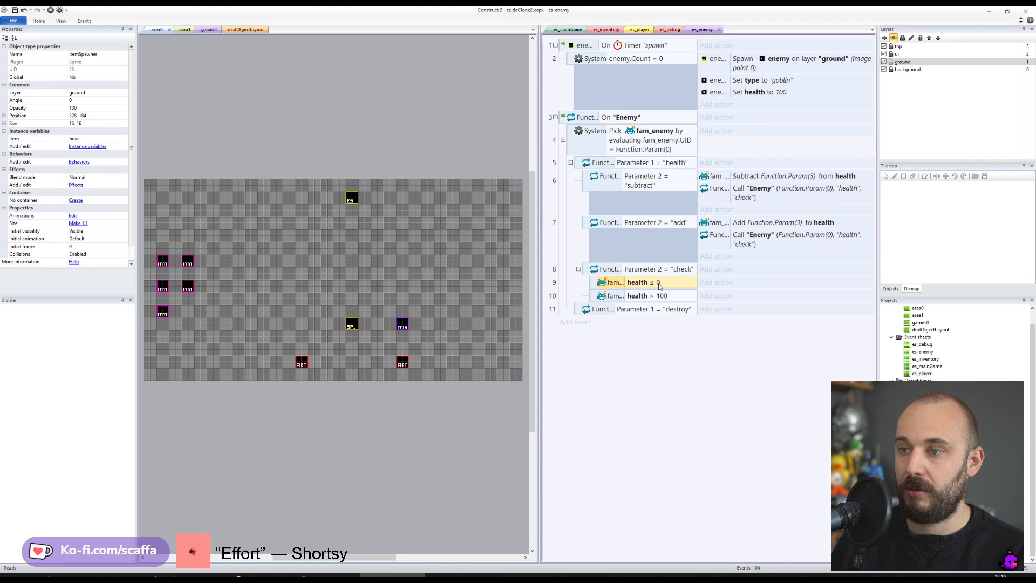
{"action": "left_click", "coordinate": [727, 284]}
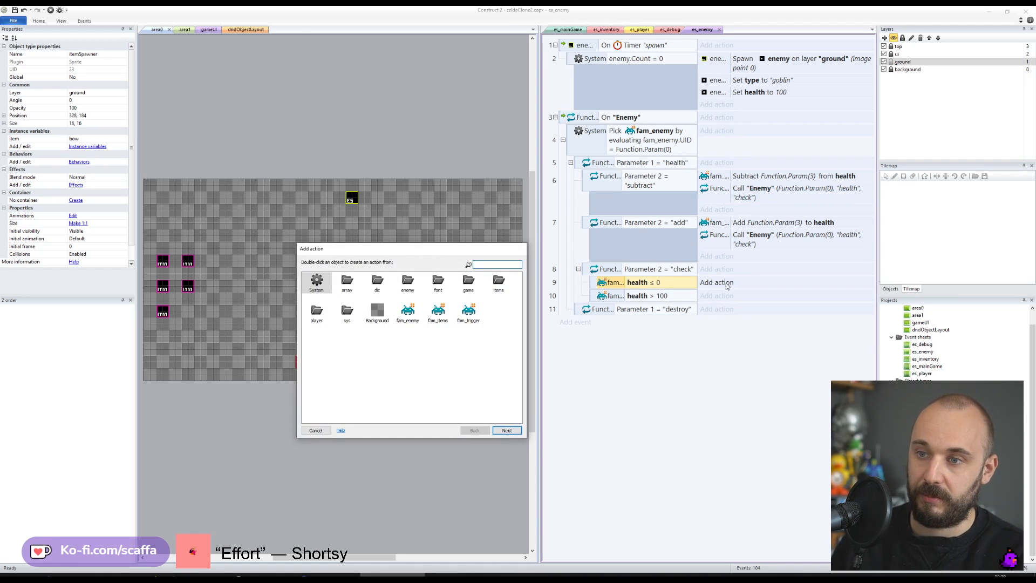
{"action": "left_click", "coordinate": [408, 317]}
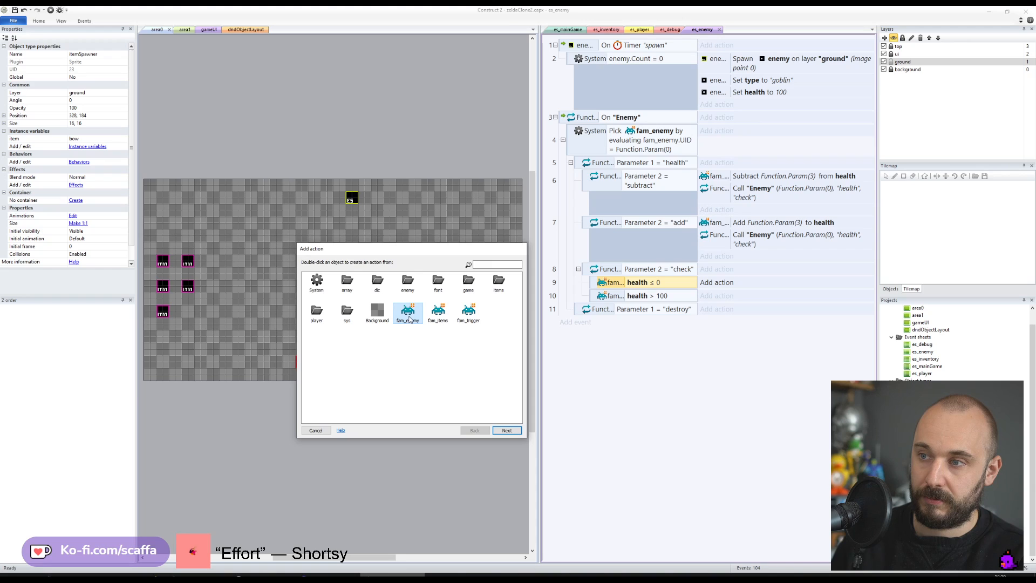
{"action": "key", "text": "Escape"}
- Copy the "Enemy" check call into the health ≤ 0 sub-event, set its parameter 1 to "destroy" and remove parameter 2
{"action": "left_click", "coordinate": [762, 196]}
{"action": "left_click_drag", "start_coordinate": [762, 197], "coordinate": [744, 290], "text": "ctrl"}
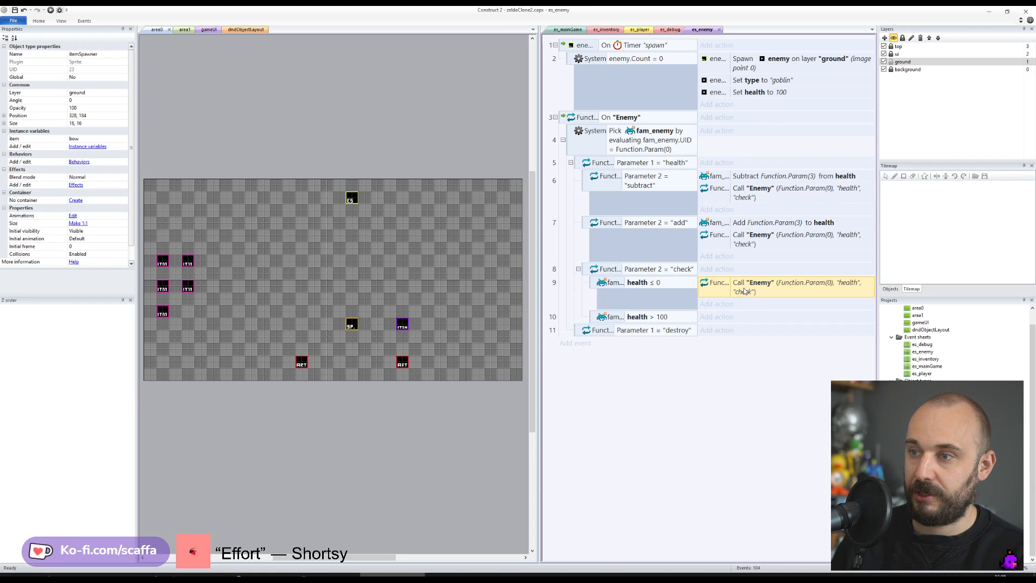
{"action": "double_click", "coordinate": [744, 291]}
{"action": "double_click", "coordinate": [537, 411]}
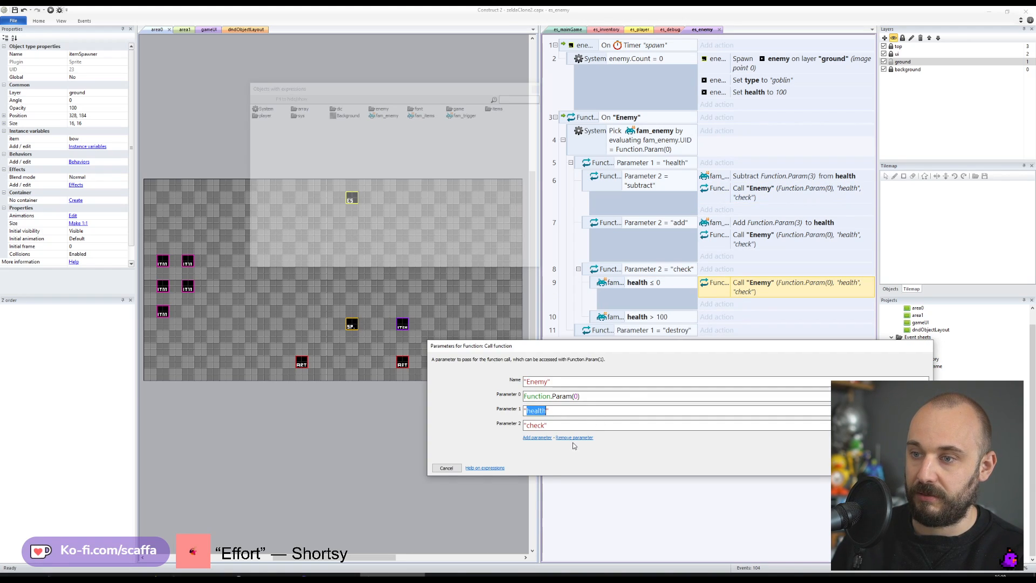
{"action": "type", "text": "destroy"}
{"action": "key", "text": "Tab"}
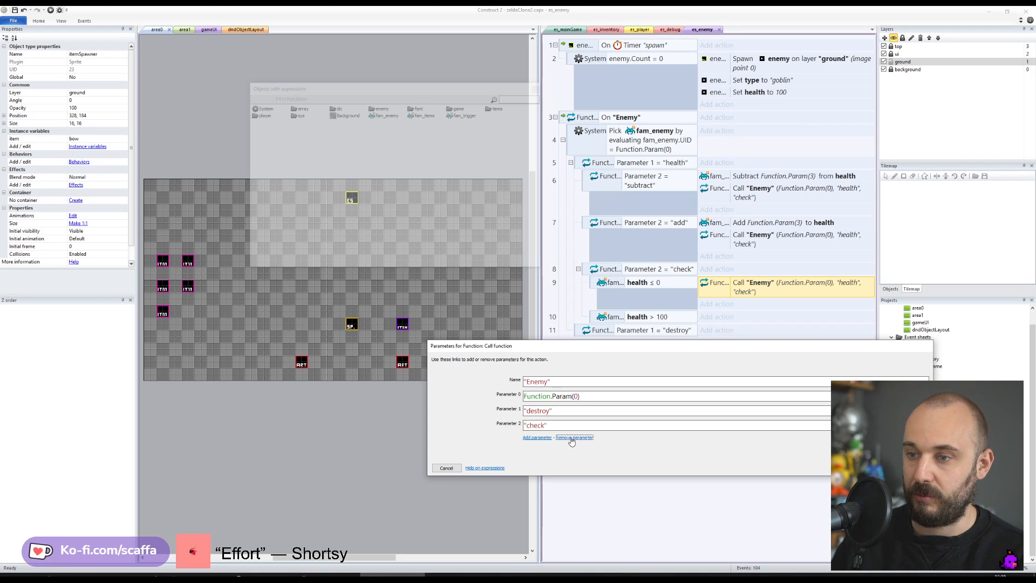
{"action": "left_click", "coordinate": [573, 438]}
{"action": "key", "text": "Return"}
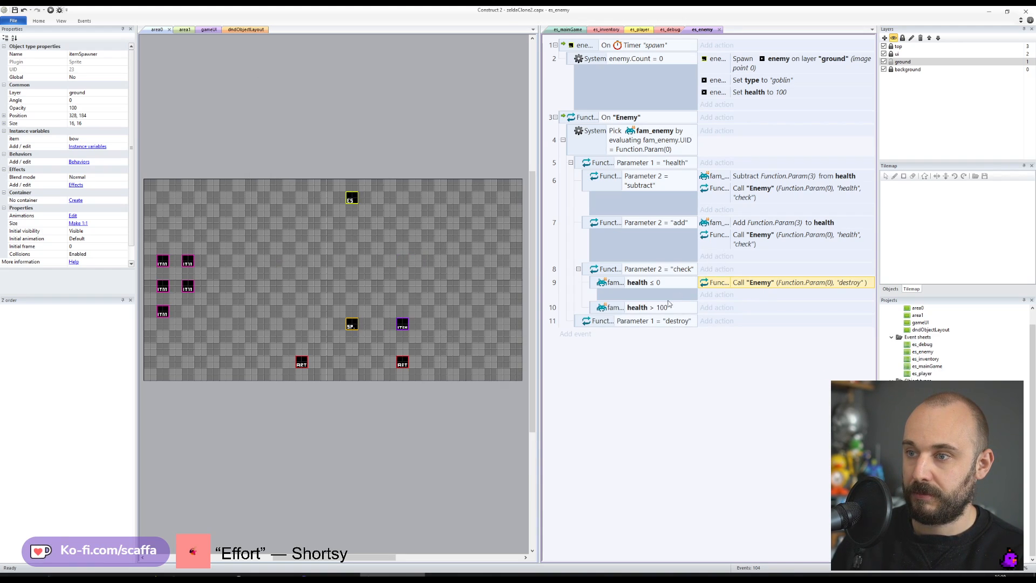
- Add a Destroy action for fam_enemy to the "destroy" sub-event
{"action": "left_click", "coordinate": [716, 321]}
{"action": "type", "text": "f"}
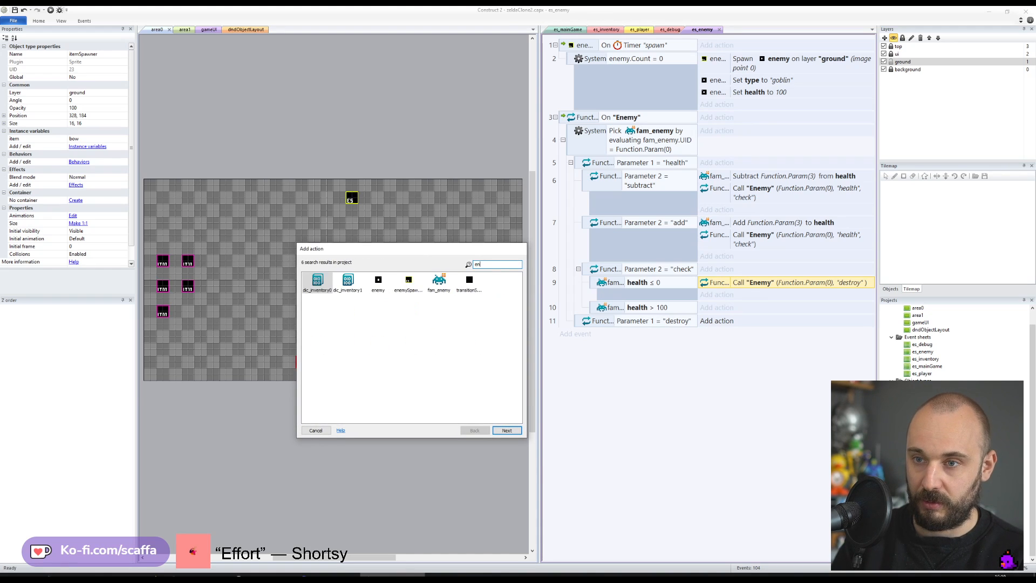
{"action": "key", "text": "Return"}
{"action": "type", "text": "destroy"}
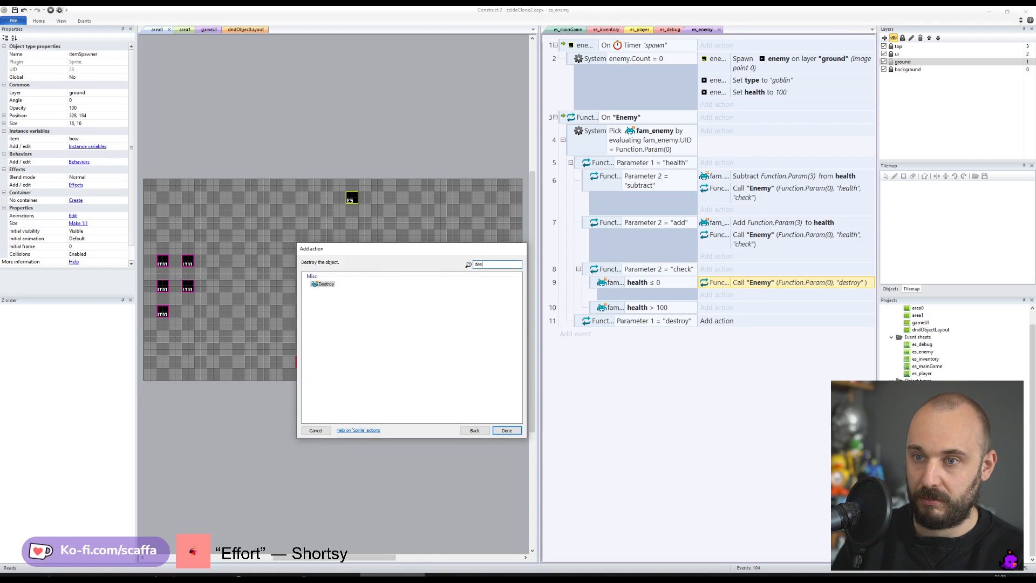
{"action": "key", "text": "Return"}
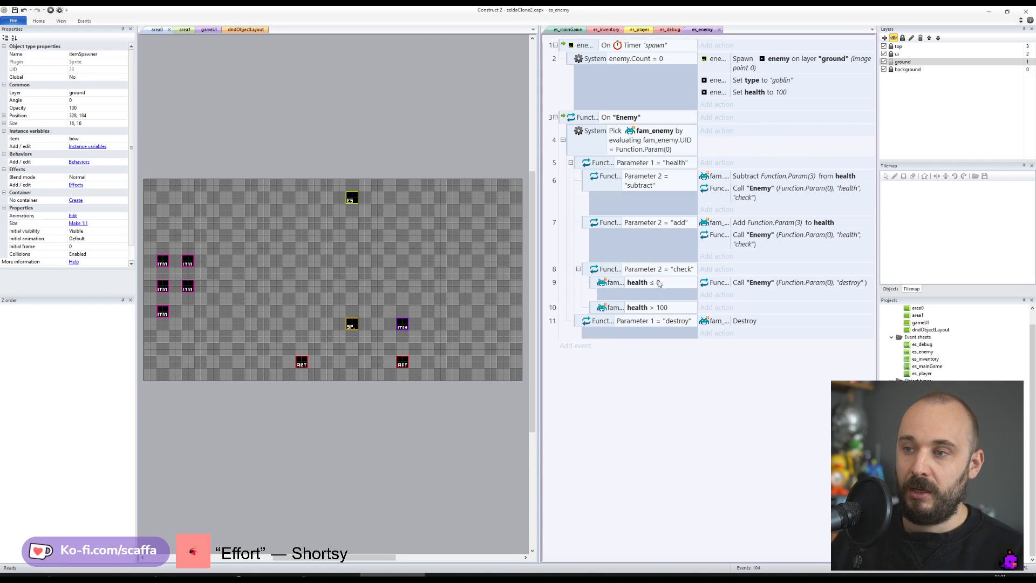
- Copy the "destroy" call under health > 100 and add the comment "note: change 100 to the actual maximum amount based on enemy type" above it
{"action": "left_click_drag", "start_coordinate": [769, 287], "coordinate": [769, 309], "text": "ctrl"}
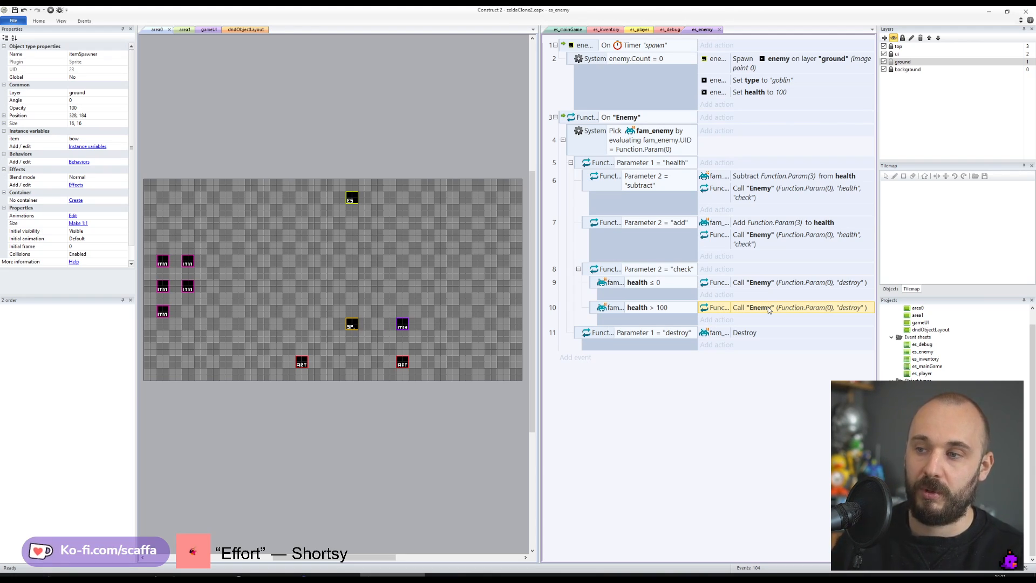
{"action": "left_click", "coordinate": [598, 309]}
{"action": "type", "text": "q"}
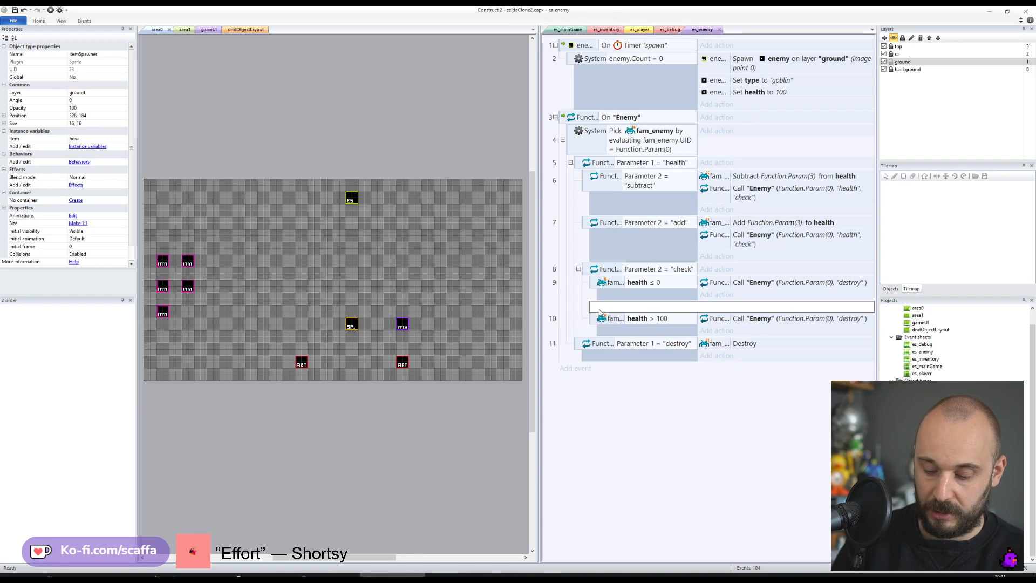
{"action": "type", "text": "note: change 100 to the actual maxi"}
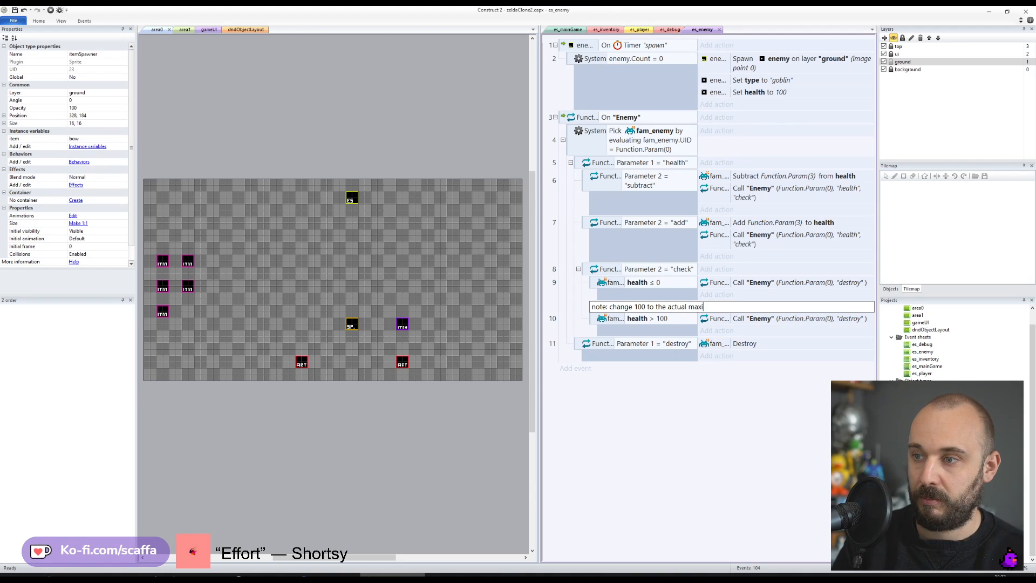
{"action": "type", "text": "mum amount based on em"}
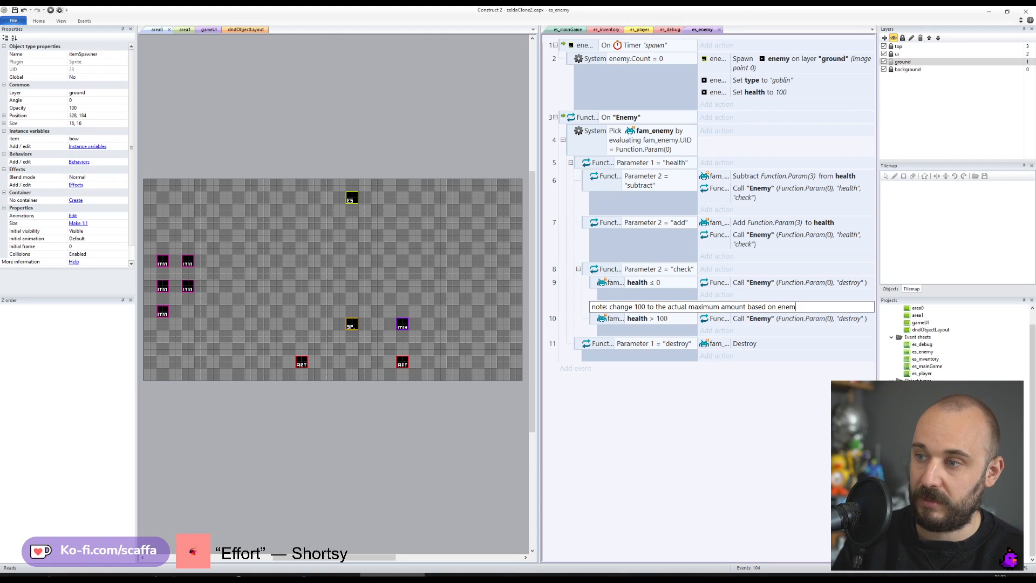
{"action": "key", "text": "Return"}
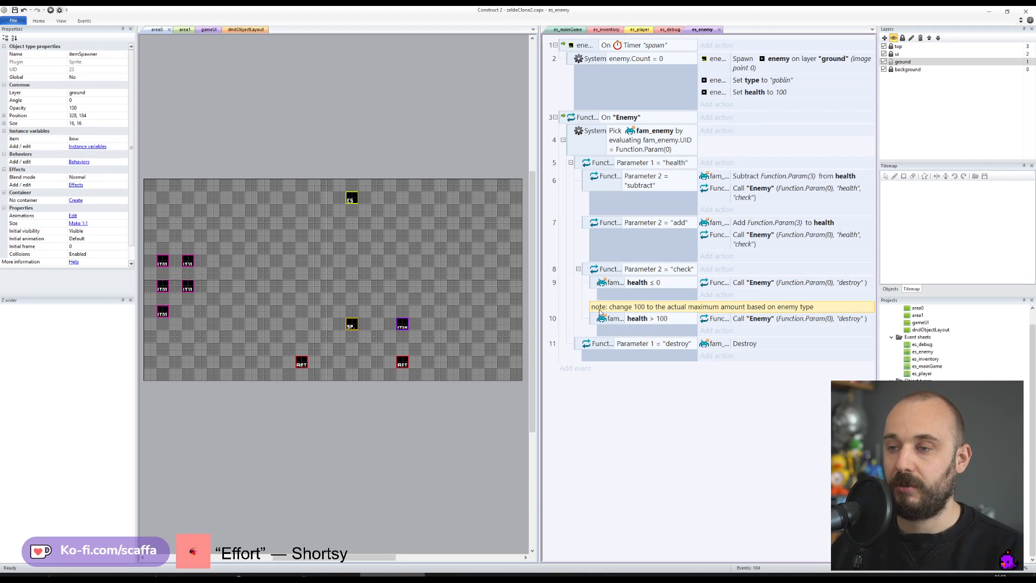
- Replace the "Enemy" call in the health > 100 sub-event with an action that sets fam_enemy's health to 100
{"action": "left_click", "coordinate": [667, 321]}
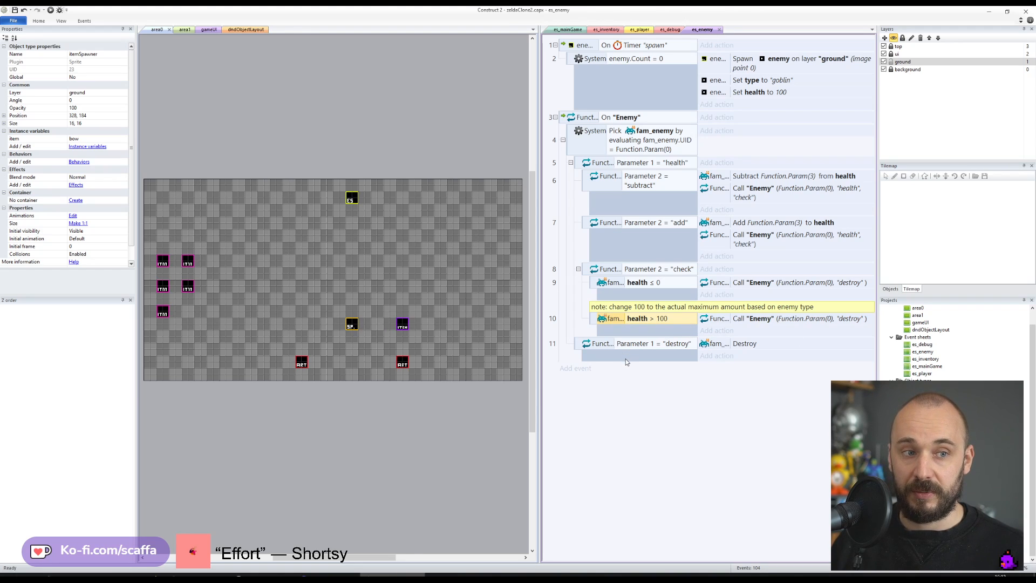
{"action": "double_click", "coordinate": [804, 319]}
{"action": "key", "text": "Escape"}
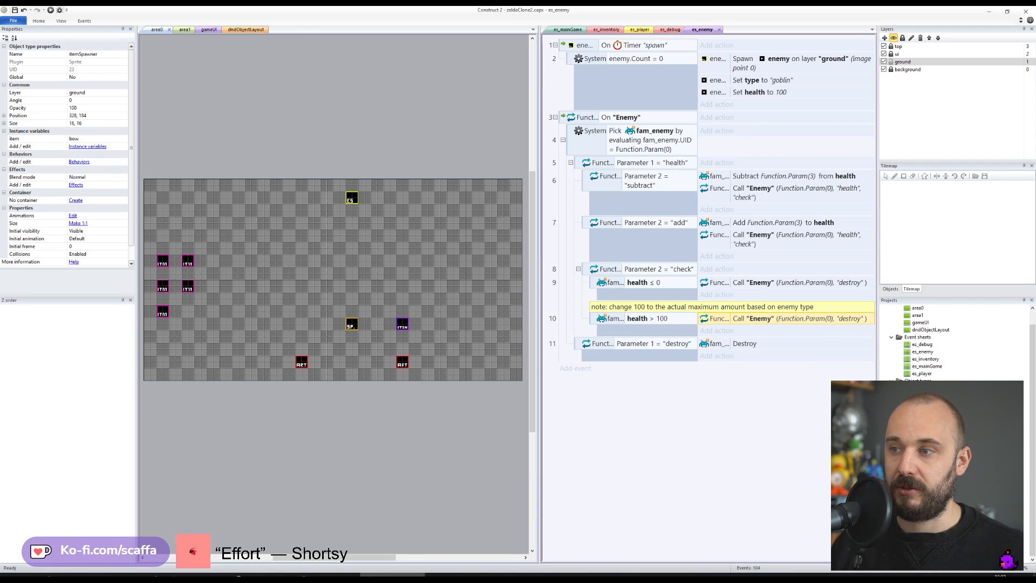
{"action": "left_click_drag", "start_coordinate": [766, 222], "coordinate": [757, 330], "text": "ctrl"}
{"action": "double_click", "coordinate": [757, 331]}
{"action": "left_click", "coordinate": [880, 422]}
{"action": "scroll", "coordinate": [405, 381], "scroll_direction": "down", "scroll_amount": 1}
{"action": "double_click", "coordinate": [328, 375]}
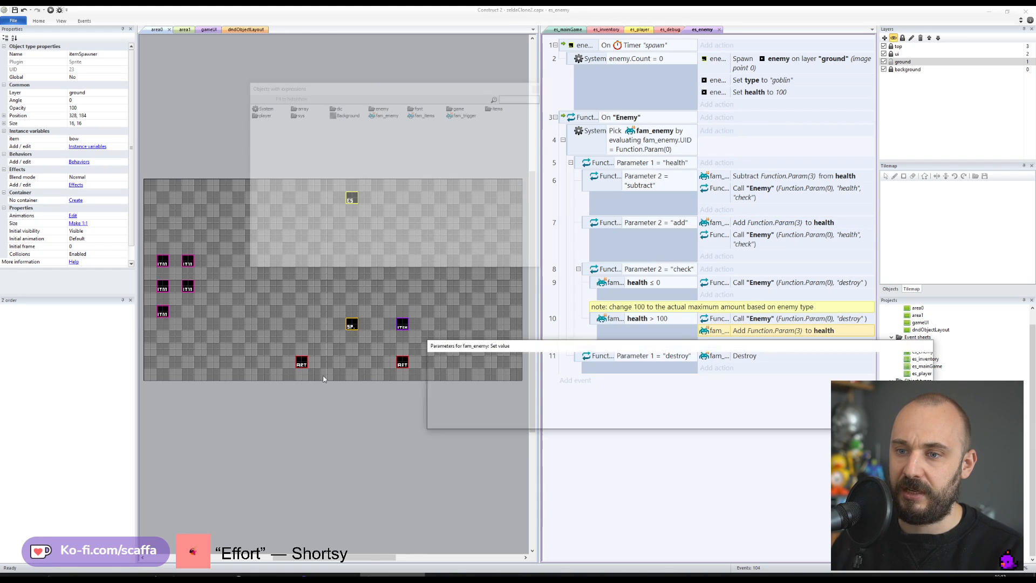
{"action": "triple_click", "coordinate": [594, 395]}
{"action": "type", "text": "100"}
{"action": "key", "text": "Return"}
{"action": "left_click", "coordinate": [773, 319]}
{"action": "key", "text": "Delete"}
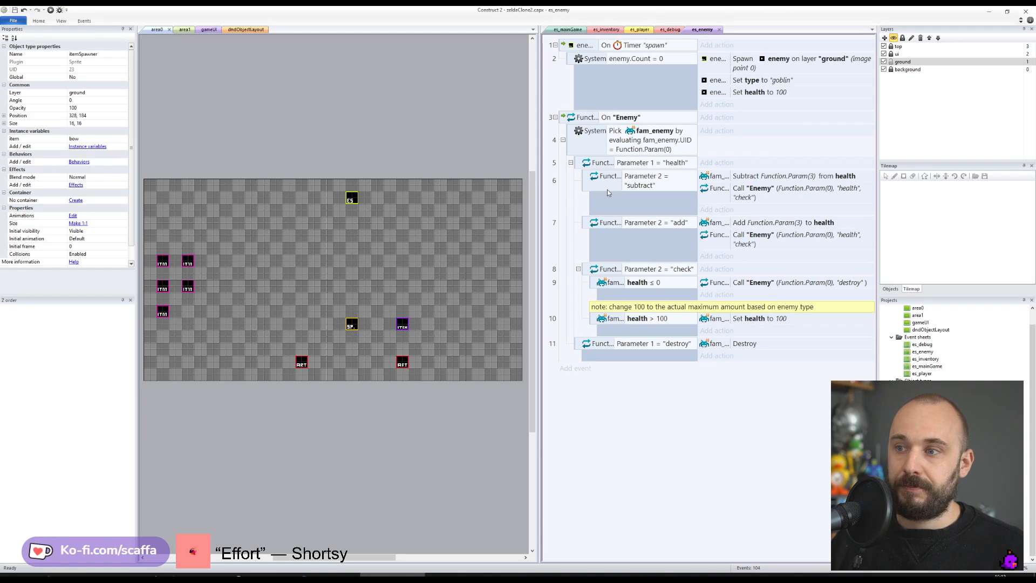
{"action": "left_click", "coordinate": [591, 223]}
{"action": "key", "text": "b"}
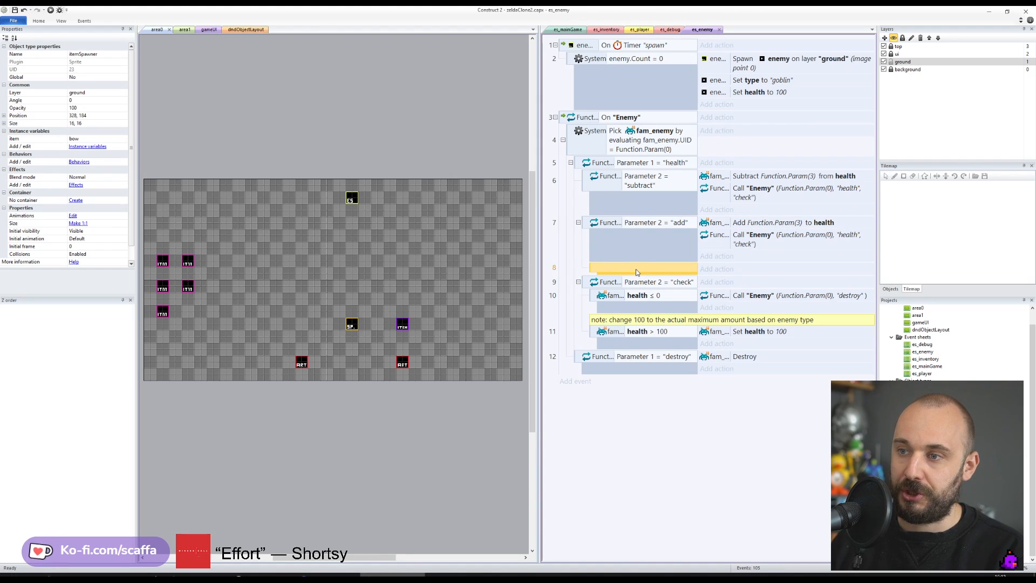
{"action": "left_click", "coordinate": [652, 334]}
{"action": "left_click", "coordinate": [625, 267]}
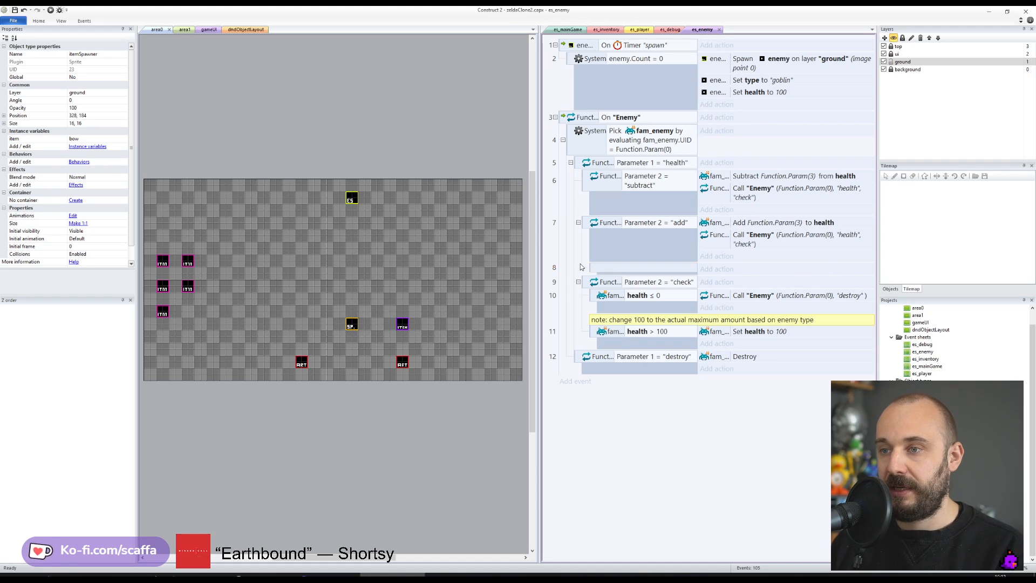
{"action": "key", "text": "Delete"}
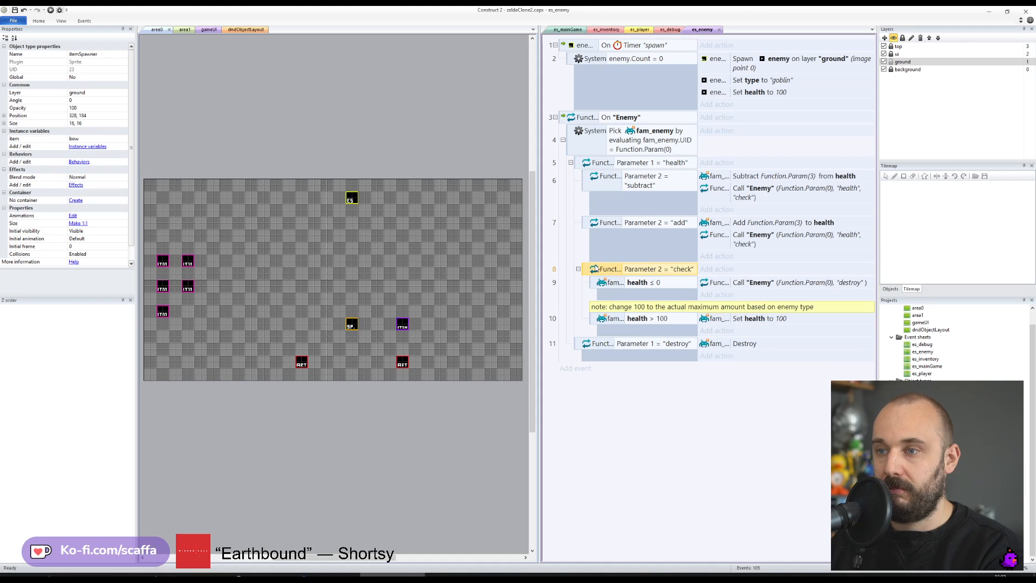
- Add an Else event after the health ≤ 0 check, nest the commented health > 100 sub-event under it, and save the project
{"action": "left_click", "coordinate": [14, 12]}
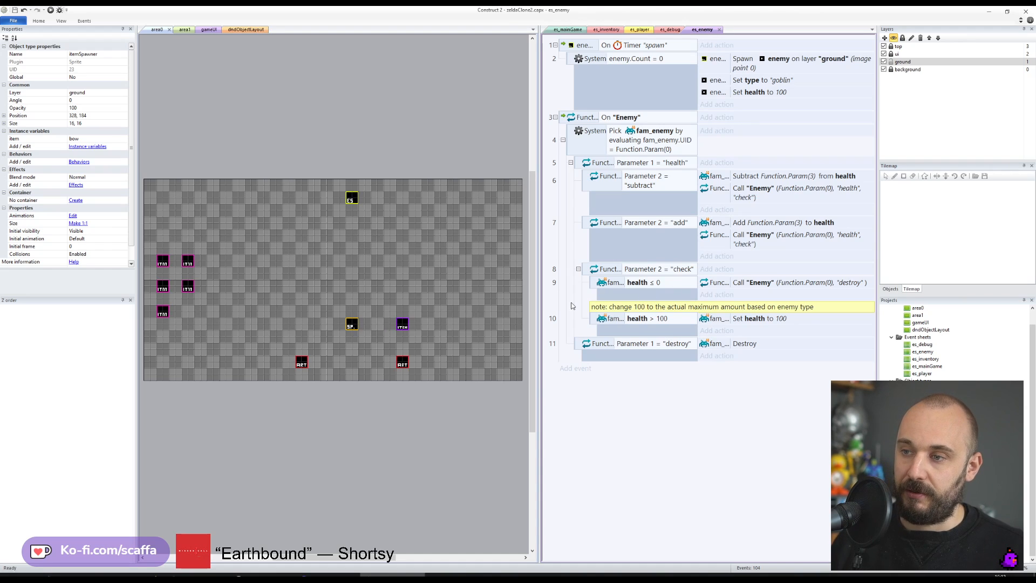
{"action": "left_click", "coordinate": [596, 284]}
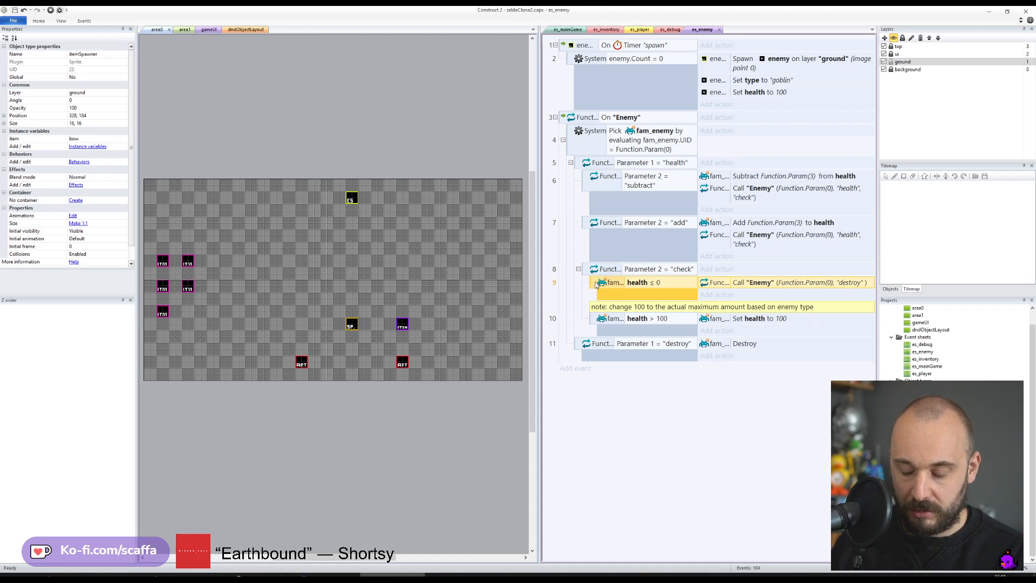
{"action": "key", "text": "x"}
{"action": "left_click_drag", "start_coordinate": [598, 324], "coordinate": [638, 313]}
{"action": "left_click", "coordinate": [648, 283]}
{"action": "left_click", "coordinate": [631, 308]}
{"action": "left_click", "coordinate": [624, 333]}
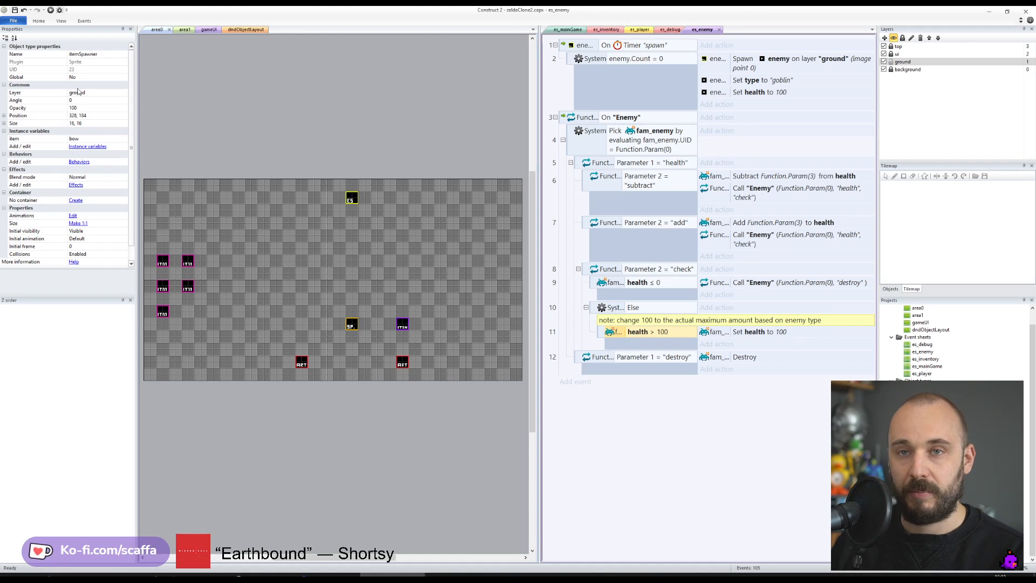
{"action": "left_click", "coordinate": [16, 10]}
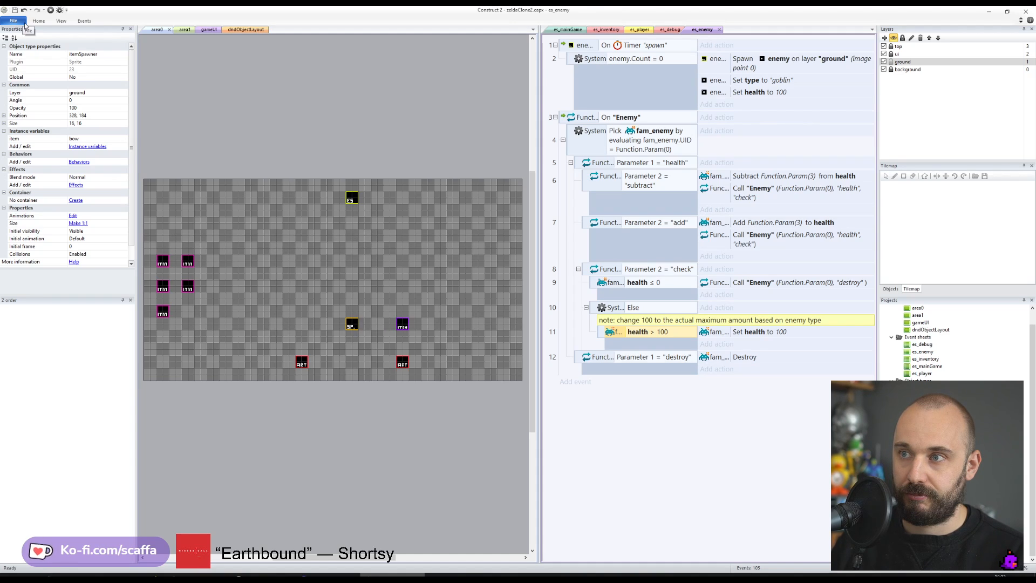
- Run a preview of the area0 layout and maximize the preview window
{"action": "left_click", "coordinate": [181, 85]}
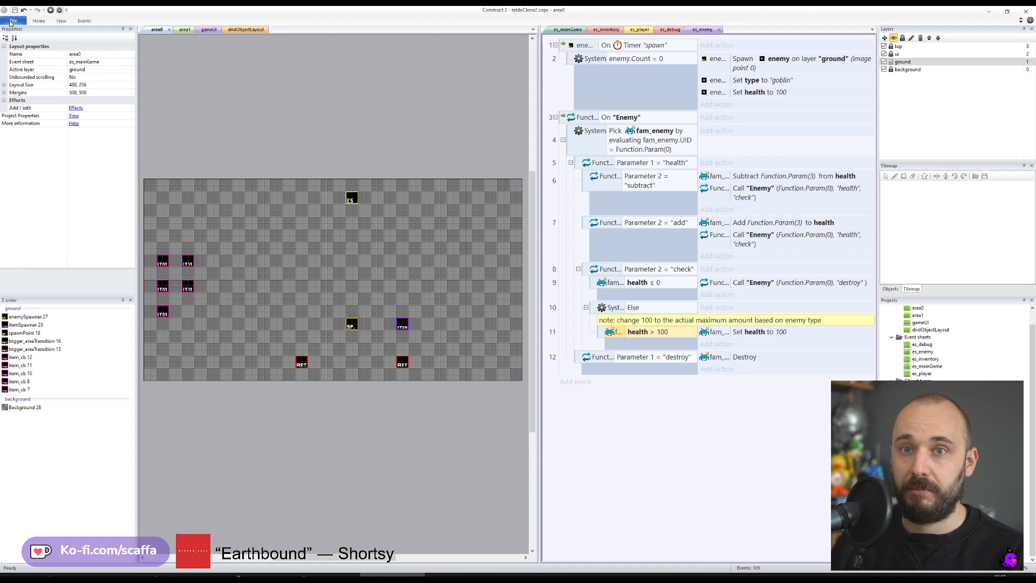
{"action": "left_click", "coordinate": [51, 10]}
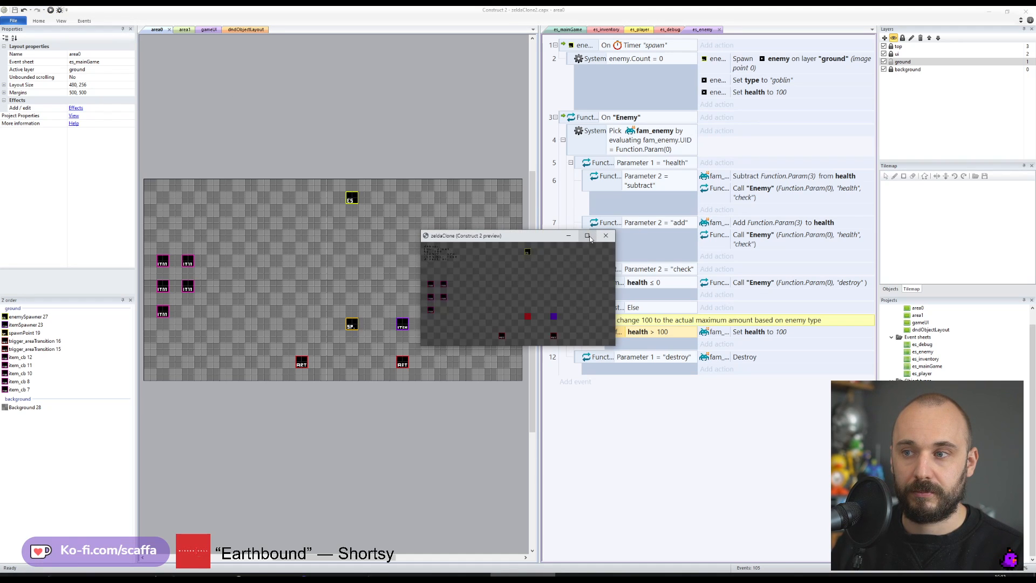
{"action": "left_click", "coordinate": [587, 235]}
- Move the player below the enemy spawner and fire bow shots upward repeatedly to test killing the spawned goblin
{"action": "key", "text": "Left"}
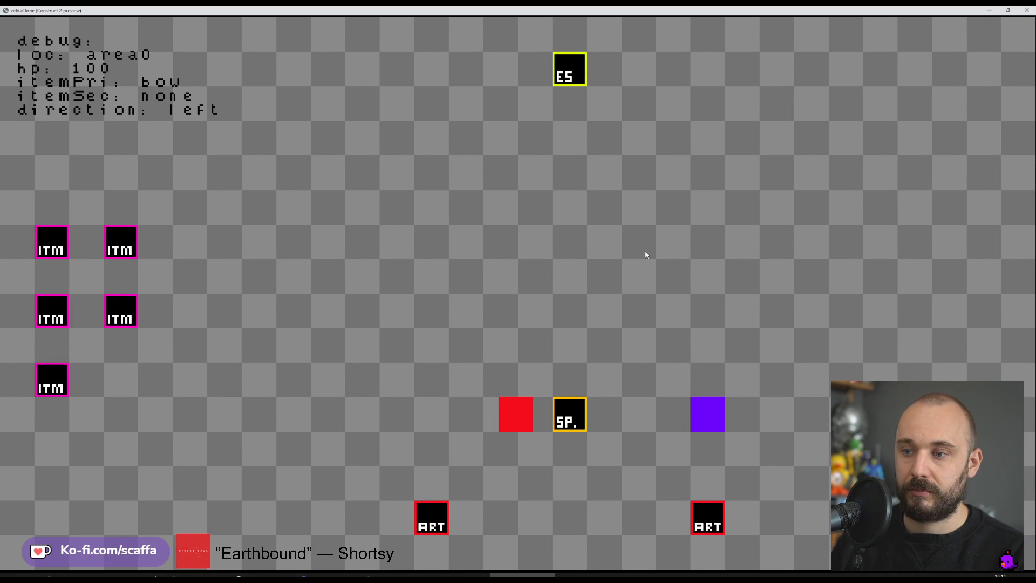
{"action": "key", "text": "Up"}
{"action": "key", "text": "Right"}
{"action": "key", "text": "Left"}
{"action": "key", "text": "Up"}
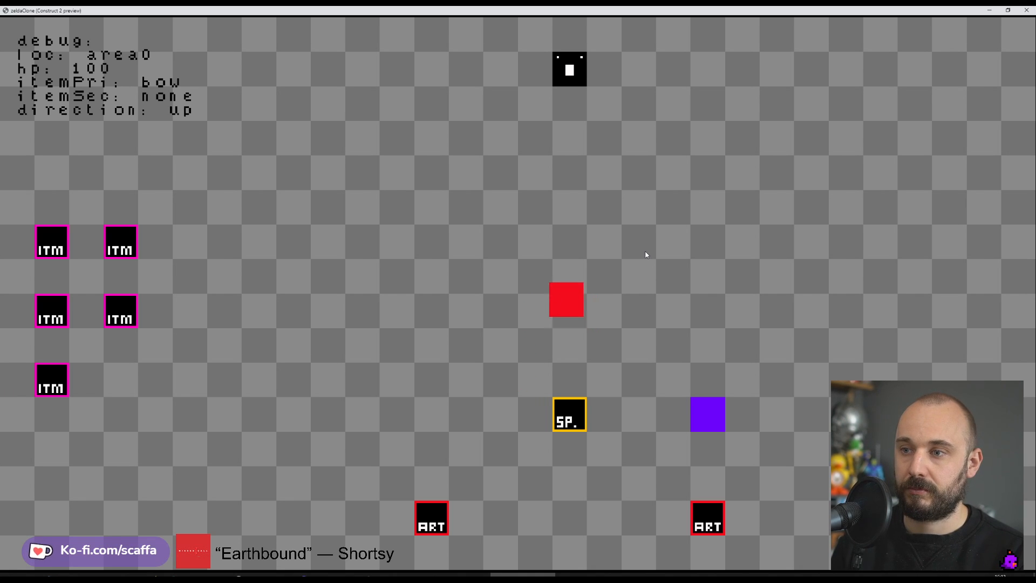
{"action": "key", "text": "z"}
{"action": "key", "text": "z"}
{"action": "key", "text": "z"}
{"action": "key", "text": "z"}
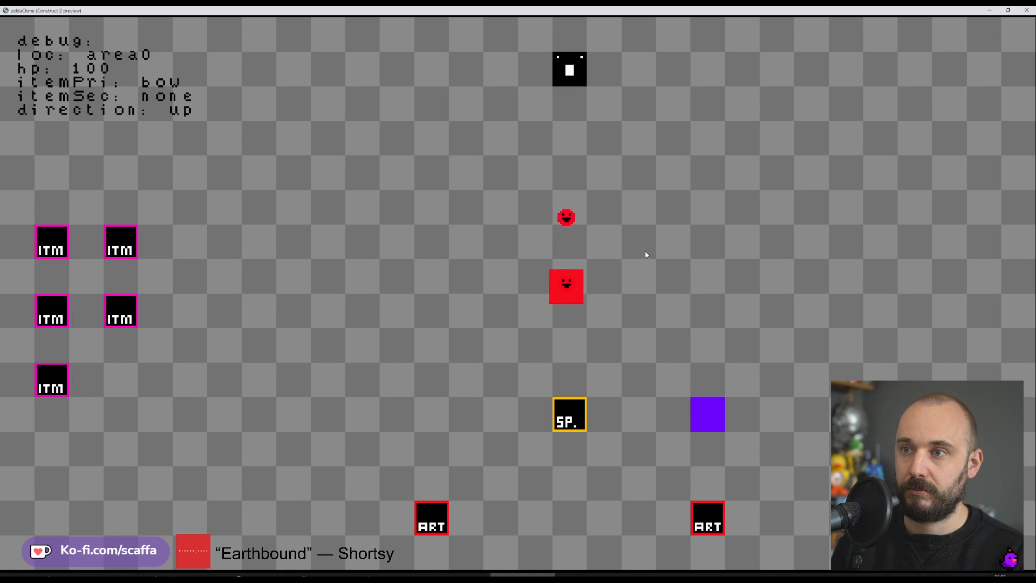
{"action": "key", "text": "z"}
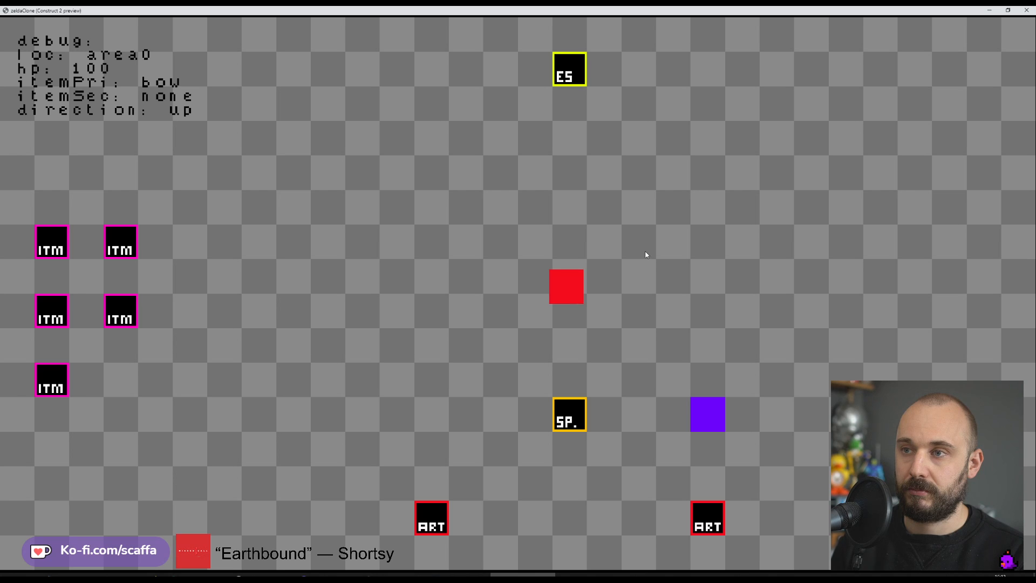
{"action": "key", "text": "z"}
{"action": "key", "text": "z"}
{"action": "key", "text": "z"}
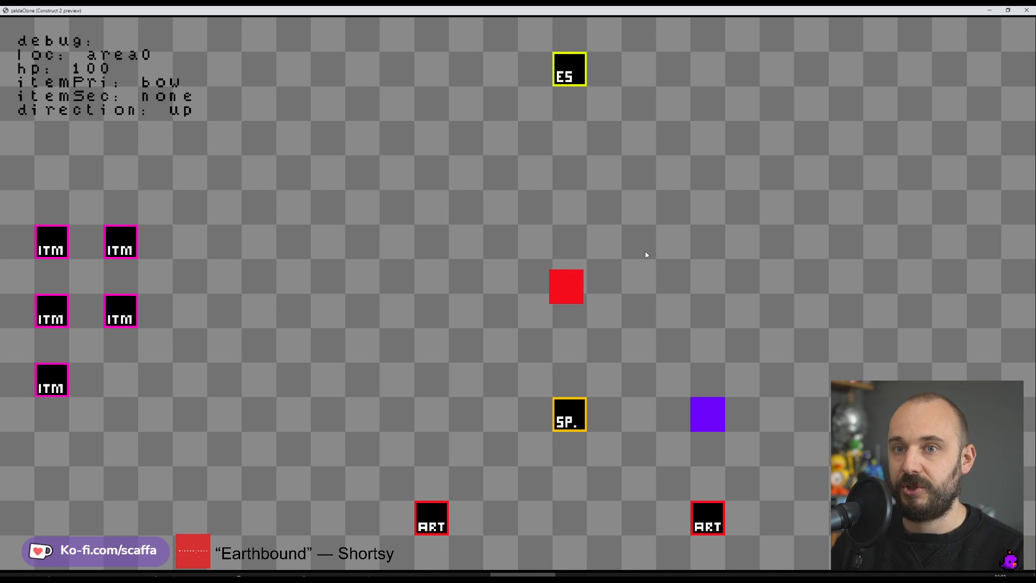
{"action": "key", "text": "z"}
{"action": "key", "text": "z"}
{"action": "key", "text": "z"}
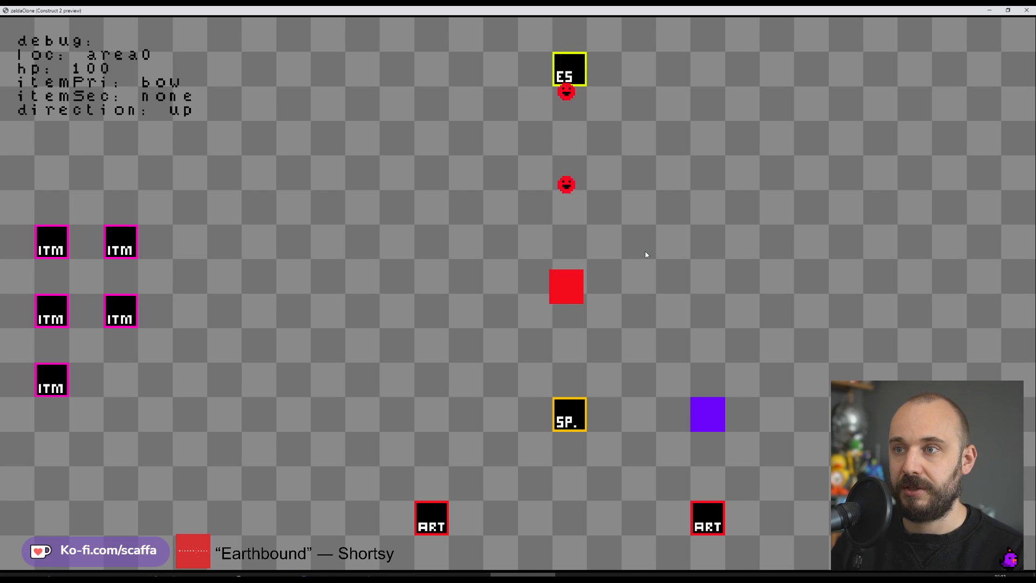
- Move the player to the left of the enemy spawner and fire to the right at the spawned enemies
{"action": "key", "text": "Left"}
{"action": "key", "text": "Up"}
{"action": "key", "text": "Right"}
{"action": "key", "text": "z"}
{"action": "key", "text": "z"}
{"action": "key", "text": "z"}
{"action": "key", "text": "z"}
{"action": "key", "text": "z"}
{"action": "key", "text": "Left"}
{"action": "key", "text": "Right"}
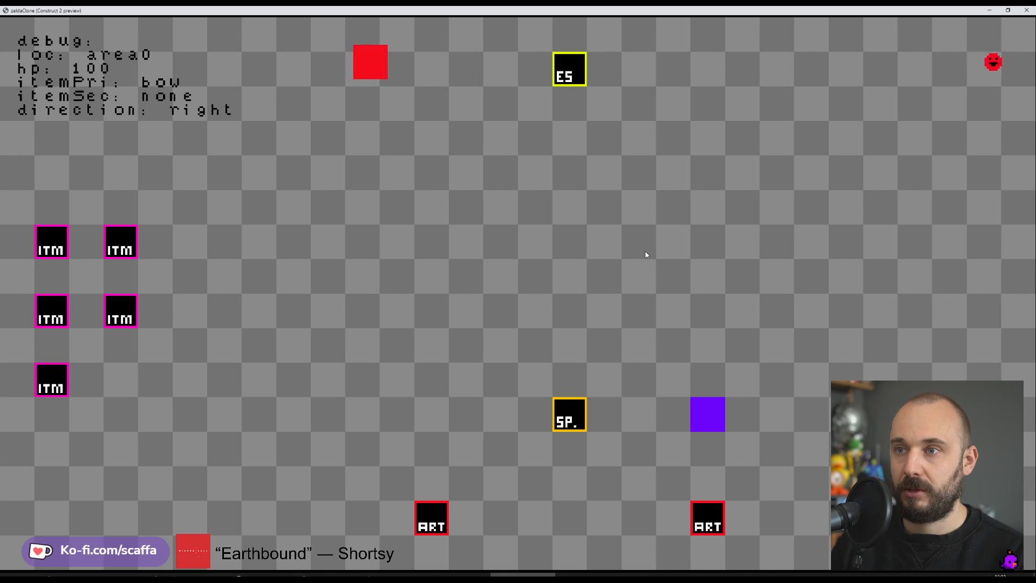
{"action": "key", "text": "z"}
{"action": "key", "text": "z"}
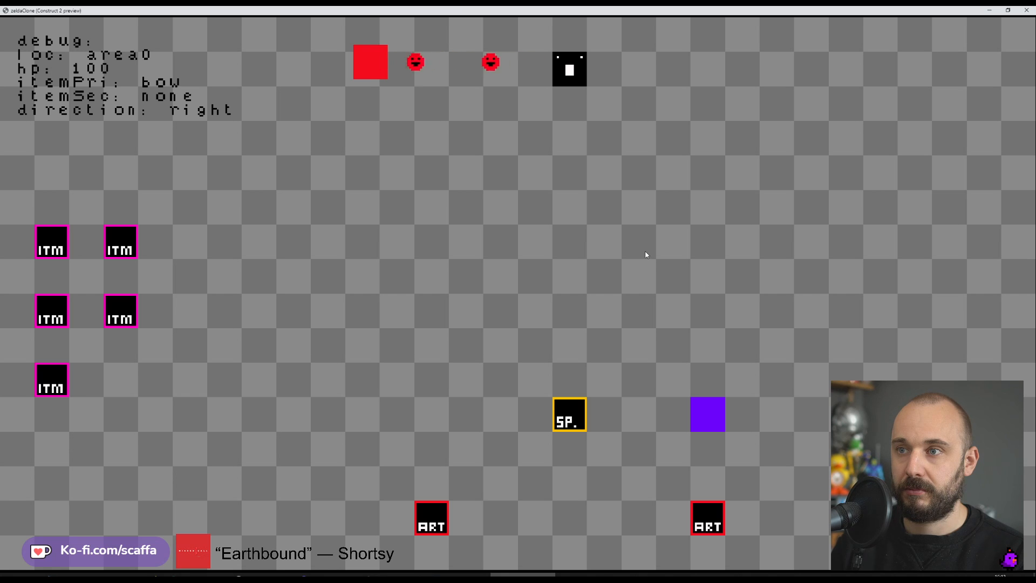
- Return the player below the enemy spawner and fire upward at the respawned enemy
{"action": "key", "text": "Down"}
{"action": "key", "text": "Right"}
{"action": "key", "text": "Up"}
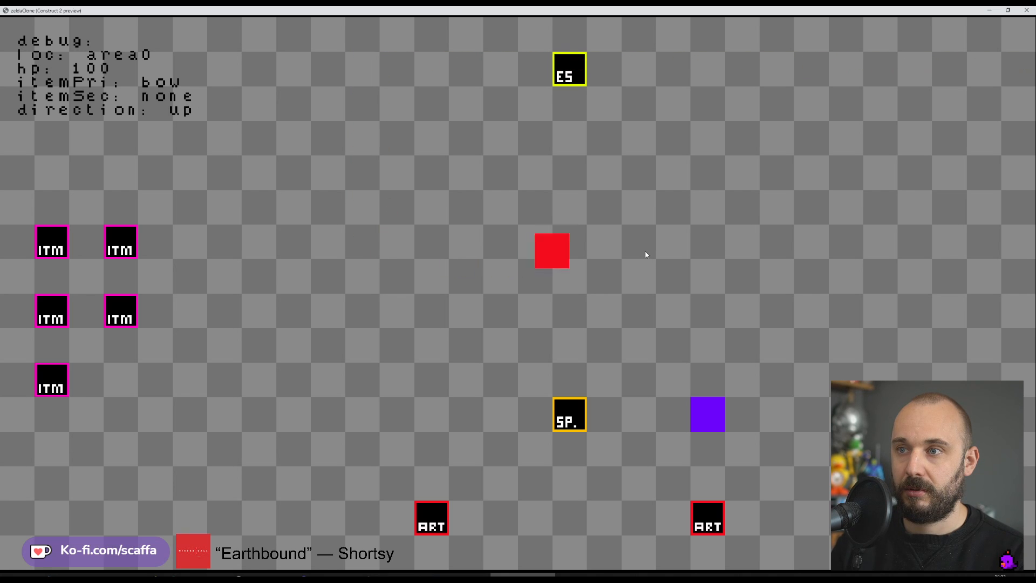
{"action": "key", "text": "z"}
{"action": "key", "text": "z"}
{"action": "key", "text": "z"}
- Move the player to the right of the enemy spawner and fire left to test hits from that side
{"action": "key", "text": "Right"}
{"action": "key", "text": "Up"}
{"action": "key", "text": "Right"}
{"action": "key", "text": "Down"}
{"action": "key", "text": "Left"}
{"action": "key", "text": "z"}
{"action": "key", "text": "z"}
{"action": "key", "text": "z"}
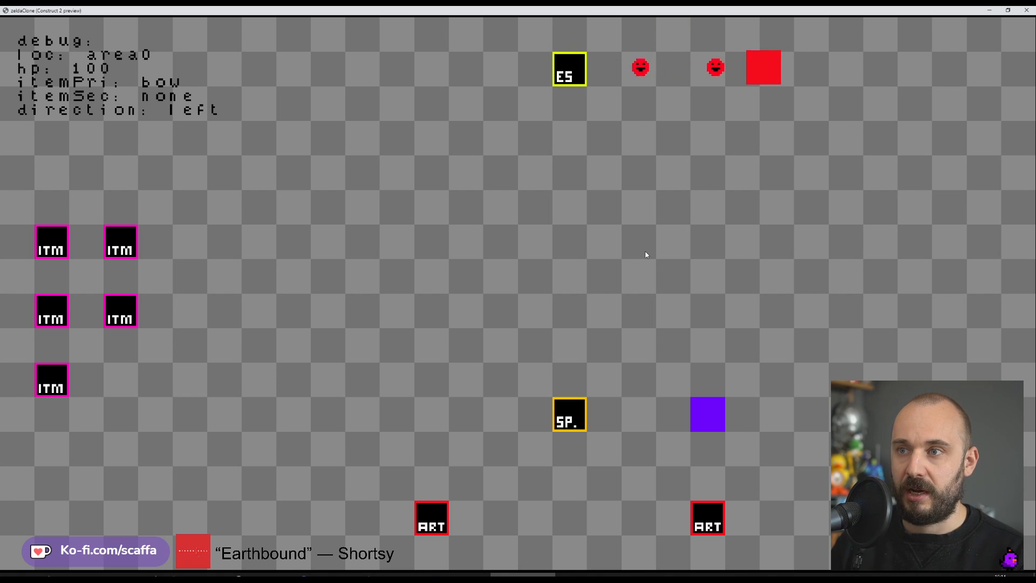
- Circle the player below and to the left of the enemy spawner, firing at the enemy from each side
{"action": "key", "text": "Down"}
{"action": "key", "text": "Left"}
{"action": "key", "text": "Right"}
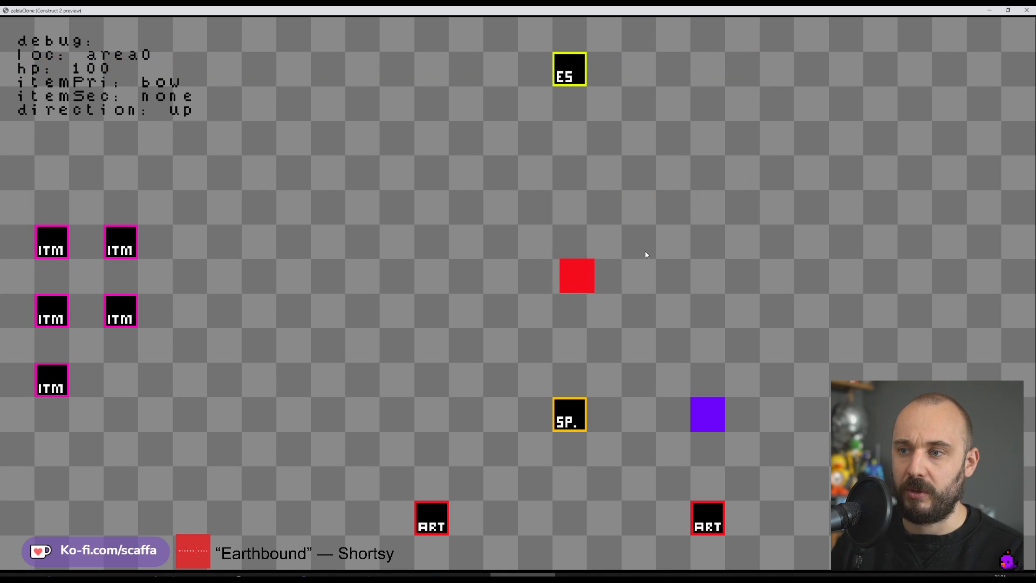
{"action": "key", "text": "Up"}
{"action": "key", "text": "z"}
{"action": "key", "text": "Left"}
{"action": "key", "text": "Up"}
{"action": "key", "text": "Left"}
{"action": "key", "text": "Right"}
{"action": "key", "text": "z"}
{"action": "key", "text": "z"}
- Bring the player around to the right of the spawner and fire left along its row
{"action": "key", "text": "Right"}
{"action": "key", "text": "Down"}
{"action": "key", "text": "Right"}
{"action": "key", "text": "Up"}
{"action": "key", "text": "Right"}
{"action": "key", "text": "Down"}
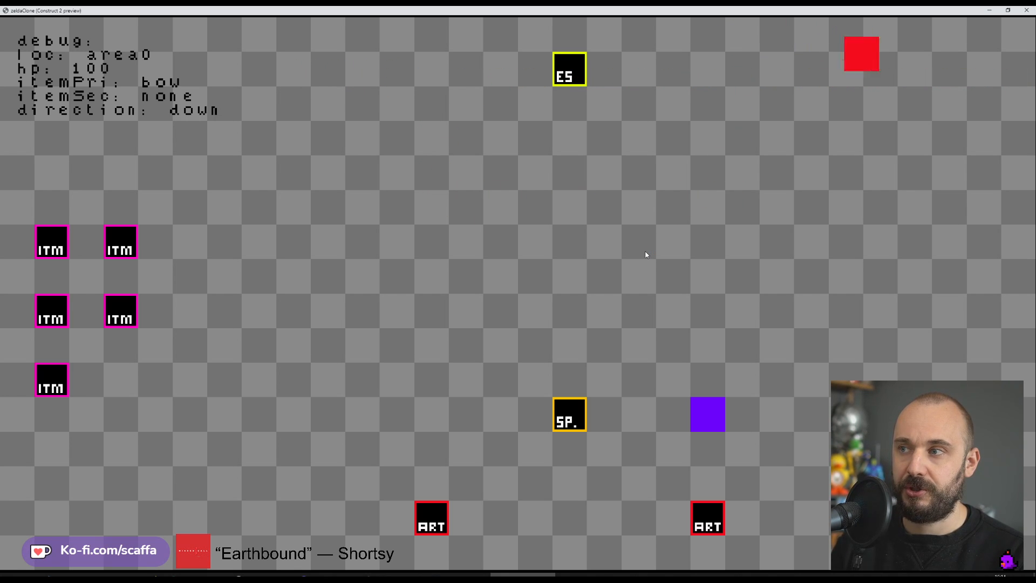
{"action": "key", "text": "Up"}
{"action": "key", "text": "Left"}
{"action": "key", "text": "z"}
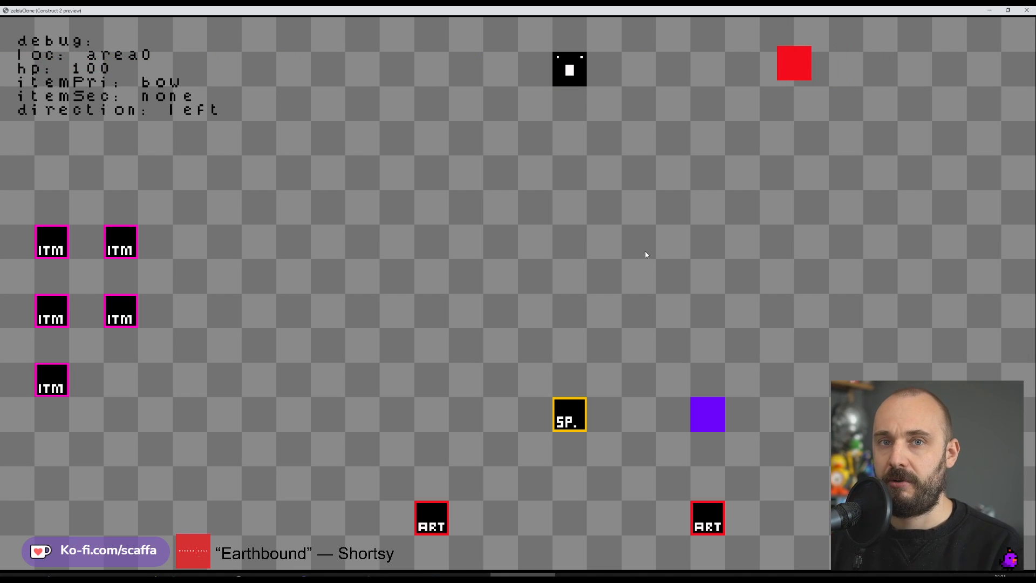
- Align the player with the enemy from the right, fire more shots left, and walk beneath the spawner
{"action": "key", "text": "Left"}
{"action": "key", "text": "Down"}
{"action": "key", "text": "Left"}
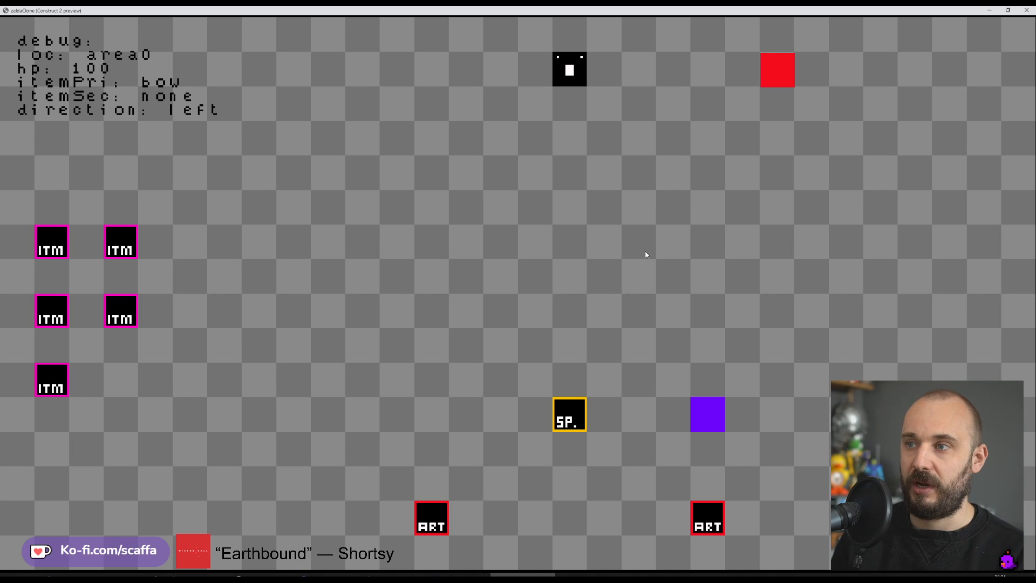
{"action": "key", "text": "Up"}
{"action": "key", "text": "Down"}
{"action": "key", "text": "Left"}
{"action": "key", "text": "z"}
{"action": "key", "text": "z"}
{"action": "key", "text": "Down"}
{"action": "key", "text": "Left"}
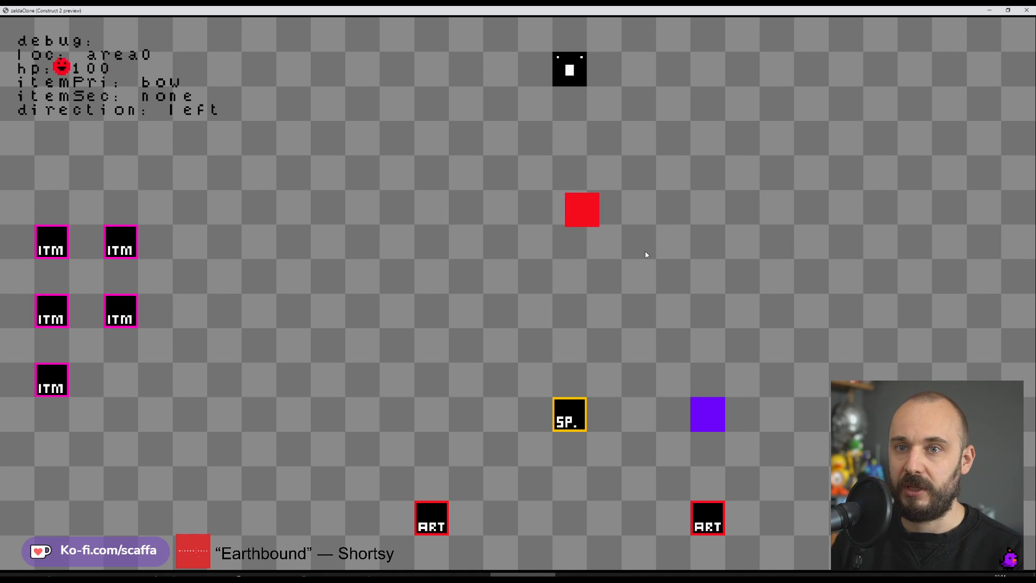
- Walk the player to the left of the enemy, face right and shoot at it
{"action": "key", "text": "Left"}
{"action": "key", "text": "Up"}
{"action": "key", "text": "Right"}
{"action": "key", "text": "Left"}
{"action": "key", "text": "Left"}
{"action": "key", "text": "Down"}
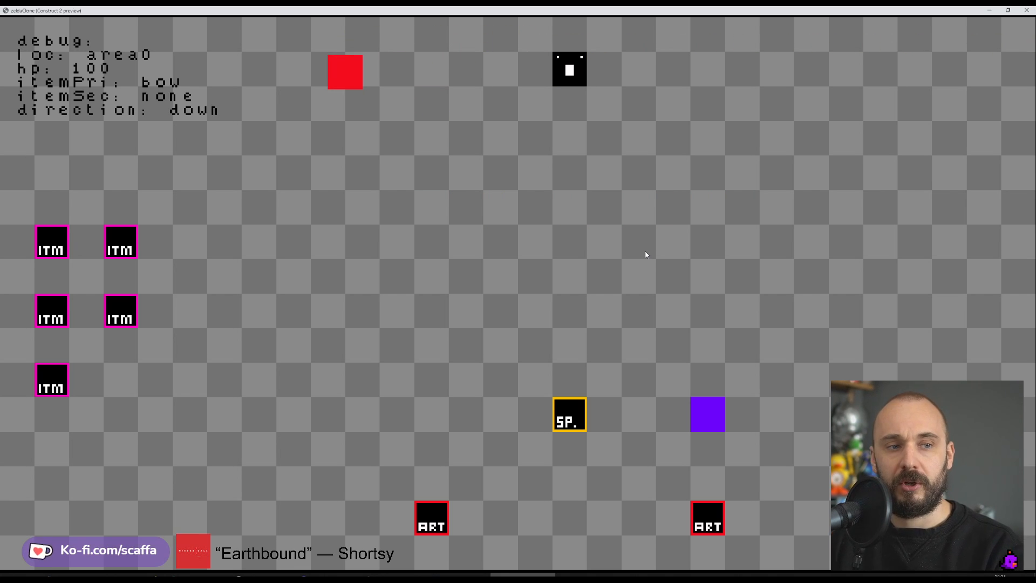
{"action": "key", "text": "Right"}
{"action": "key", "text": "z"}
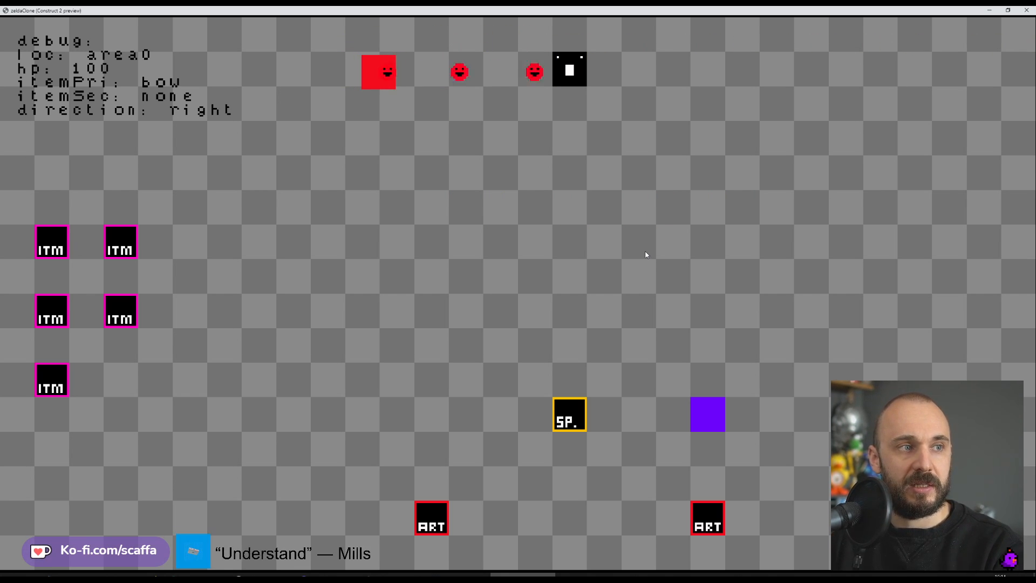
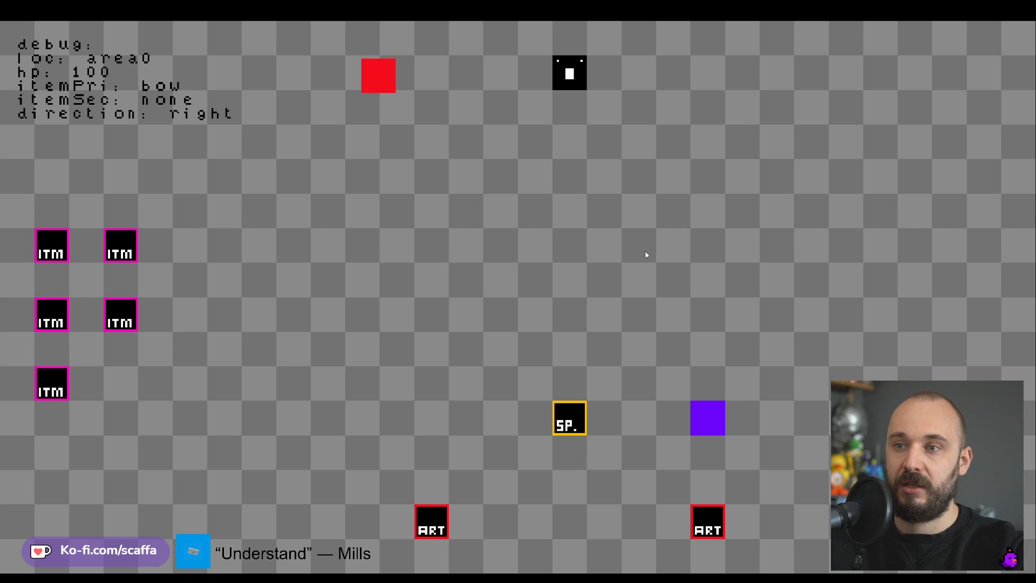
- Advance the player toward the enemy from the left while firing a rapid burst of shots to the right
{"action": "key", "text": "Left"}
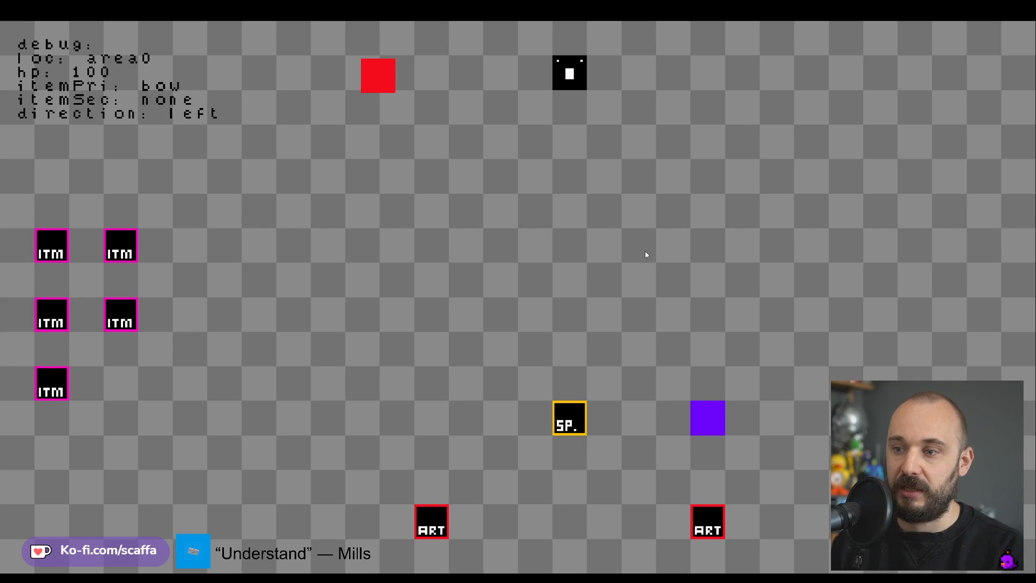
{"action": "key", "text": "Right"}
{"action": "key", "text": "space"}
{"action": "key", "text": "space"}
{"action": "key", "text": "space"}
{"action": "key", "text": "Right"}
{"action": "key", "text": "space"}
{"action": "key", "text": "space"}
{"action": "key", "text": "space"}
{"action": "key", "text": "space"}
{"action": "key", "text": "space"}
{"action": "key", "text": "space"}
{"action": "key", "text": "space"}
{"action": "key", "text": "space"}
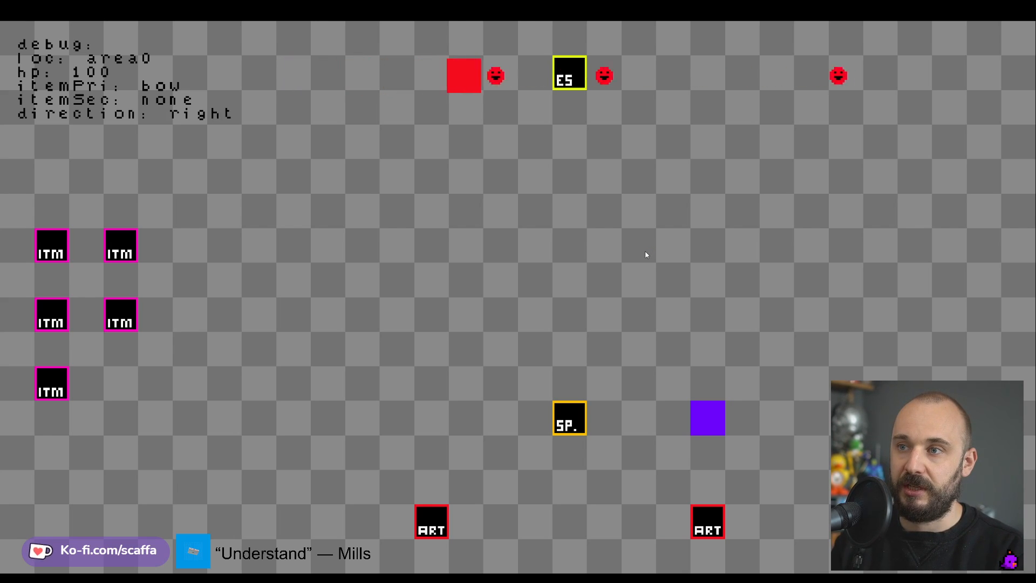
{"action": "key", "text": "space"}
{"action": "key", "text": "space"}
- Back the player away from the spawner and fire right at each newly spawned enemy
{"action": "key", "text": "Left"}
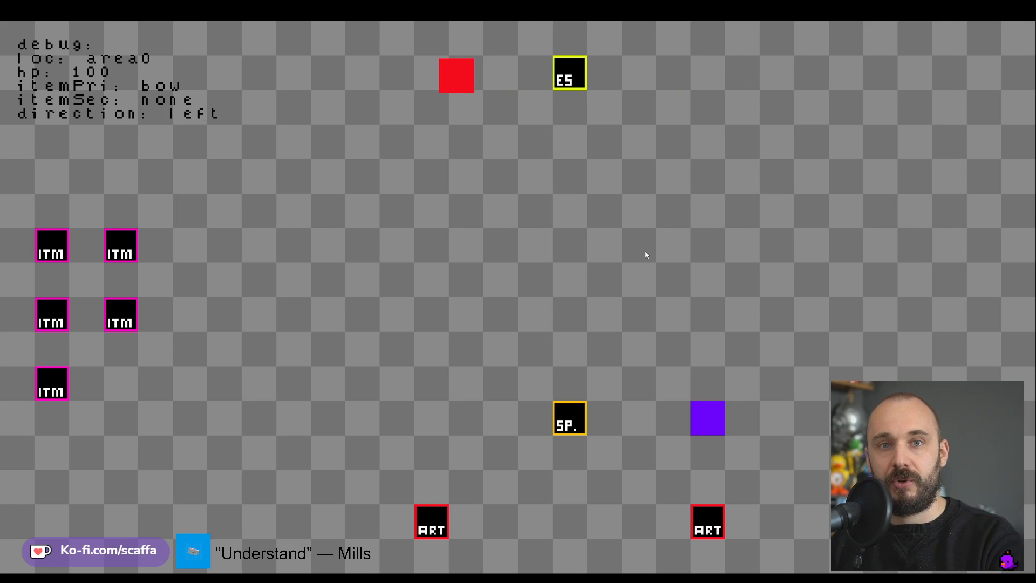
{"action": "key", "text": "Right"}
{"action": "key", "text": "space"}
{"action": "key", "text": "space"}
{"action": "key", "text": "space"}
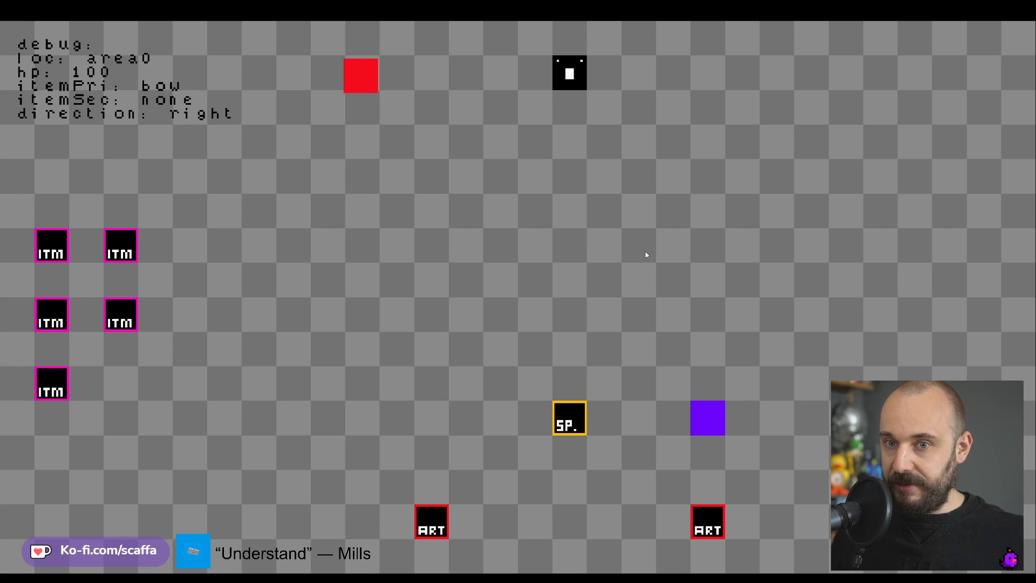
{"action": "key", "text": "Right"}
{"action": "key", "text": "space"}
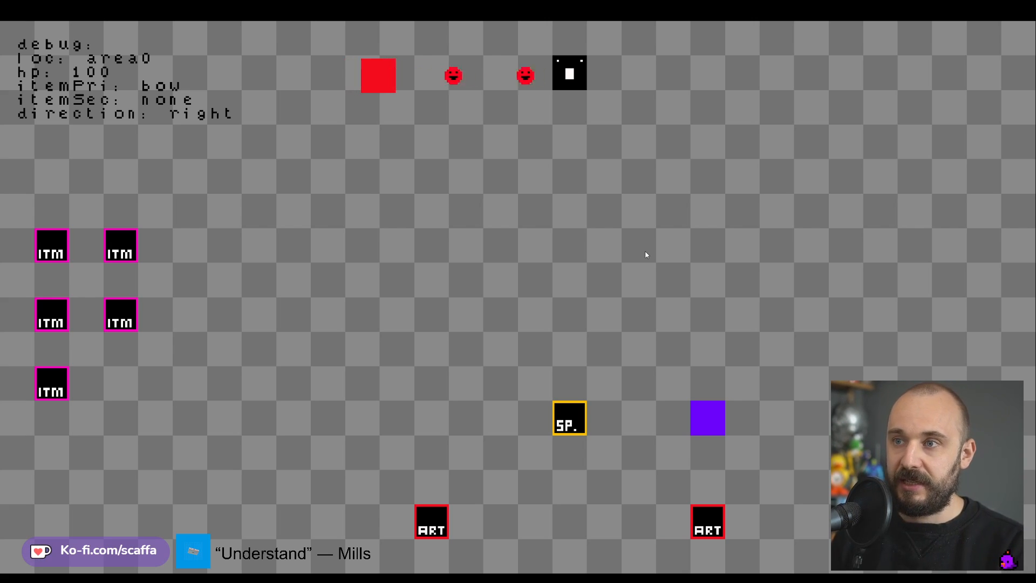
{"action": "key", "text": "space"}
{"action": "key", "text": "space"}
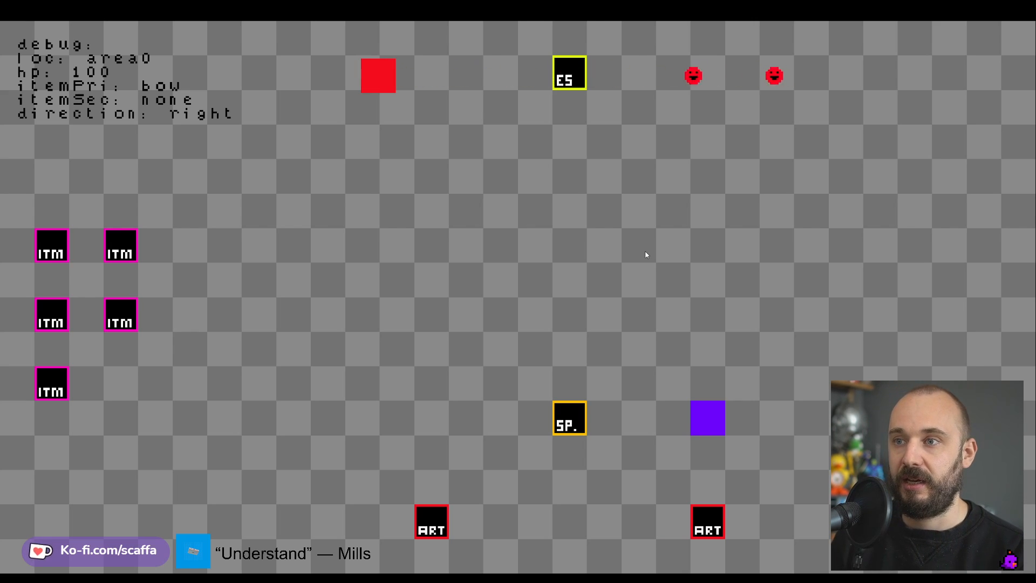
{"action": "key", "text": "space"}
{"action": "key", "text": "space"}
{"action": "key", "text": "space"}
- Move the player directly below the spawner and fire upward to test vertical hits again
{"action": "key", "text": "Down"}
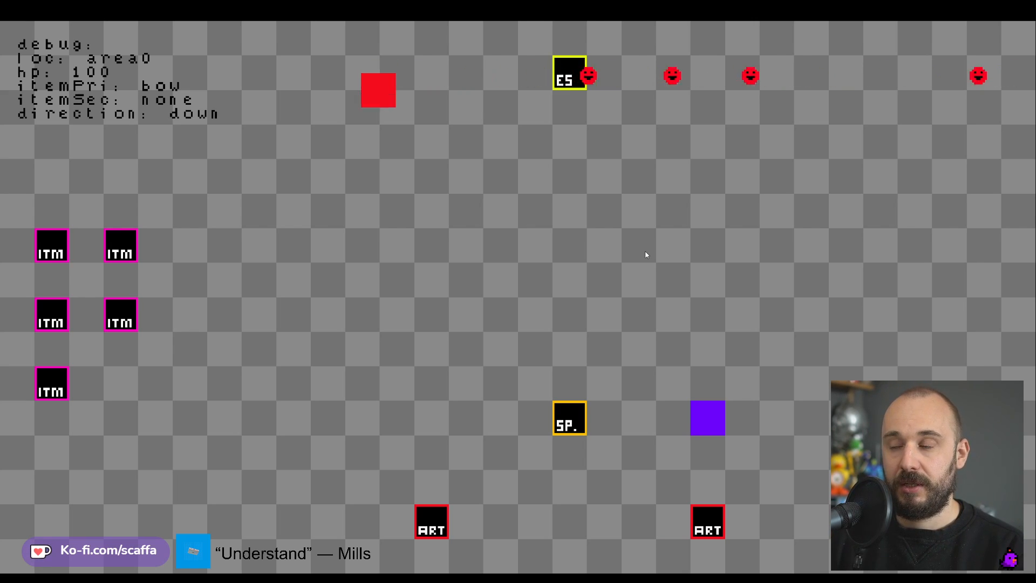
{"action": "key", "text": "Right"}
{"action": "key", "text": "Right"}
{"action": "key", "text": "Up"}
{"action": "key", "text": "space"}
{"action": "key", "text": "space"}
{"action": "key", "text": "Left"}
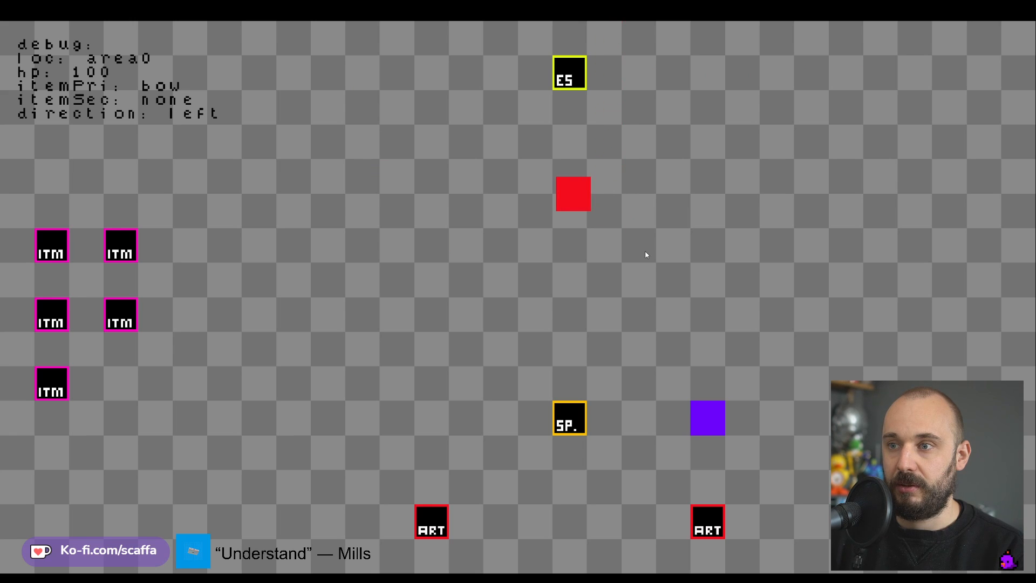
{"action": "key", "text": "Down"}
{"action": "key", "text": "Up"}
{"action": "key", "text": "space"}
{"action": "key", "text": "space"}
- Move the player to the far right of the spawner and fire a burst of shots left at the enemy
{"action": "key", "text": "Right"}
{"action": "key", "text": "Up"}
{"action": "key", "text": "Right"}
{"action": "key", "text": "Right"}
{"action": "key", "text": "Left"}
{"action": "key", "text": "space"}
{"action": "key", "text": "space"}
{"action": "key", "text": "space"}
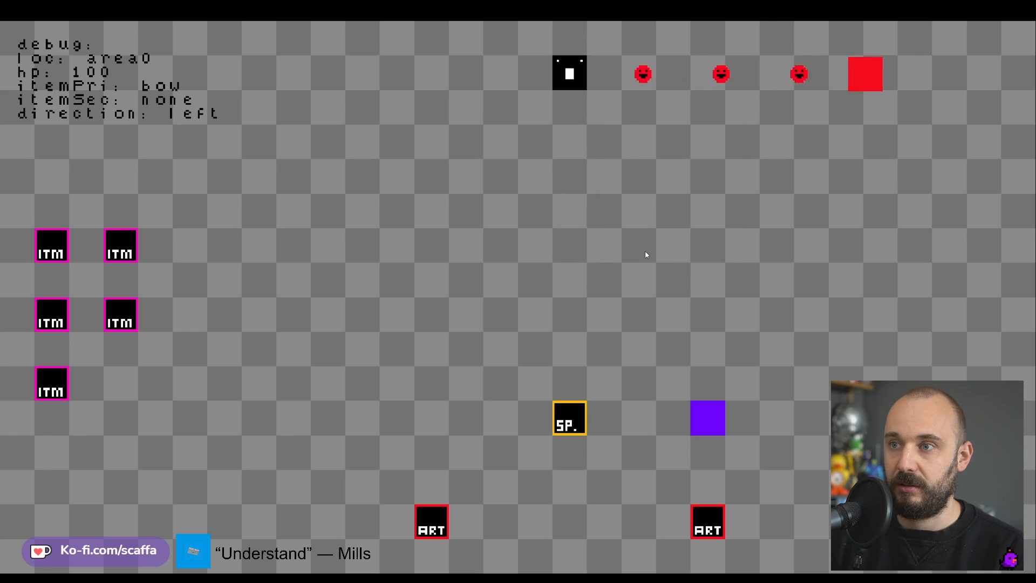
- Lead the player around the spawner to its left side to test the enemy's respawning
{"action": "key", "text": "Left"}
{"action": "key", "text": "Down"}
{"action": "key", "text": "Left"}
{"action": "key", "text": "Up"}
{"action": "key", "text": "Right"}
{"action": "key", "text": "Down"}
{"action": "key", "text": "Right"}
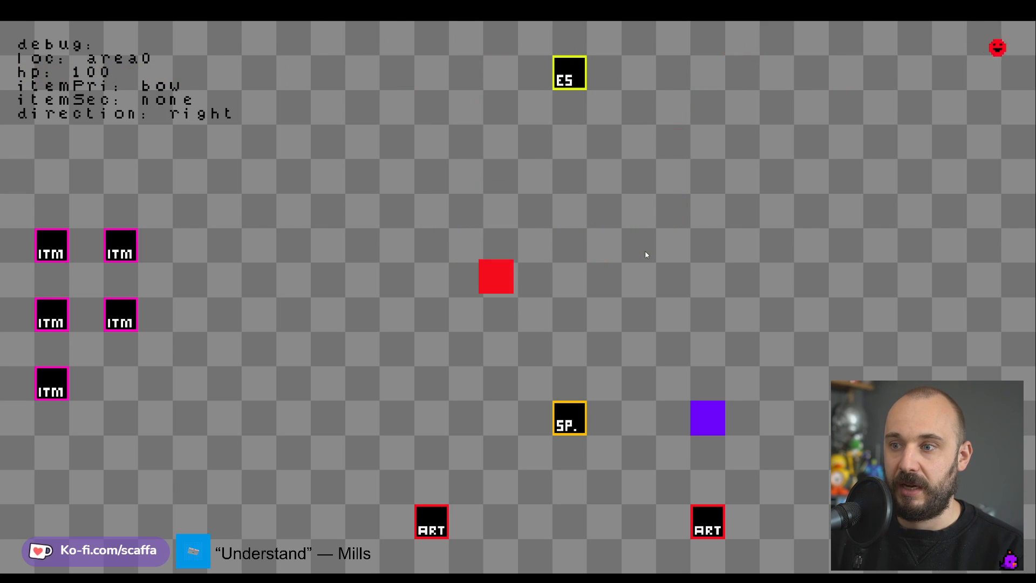
{"action": "key", "text": "Left"}
{"action": "key", "text": "Left"}
{"action": "key", "text": "Up"}
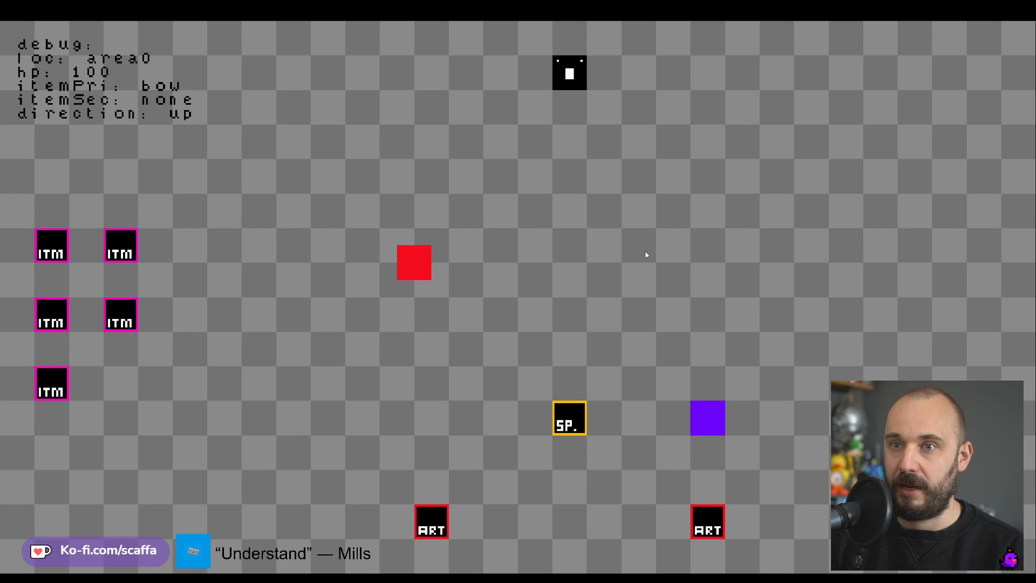
{"action": "key", "text": "Down"}
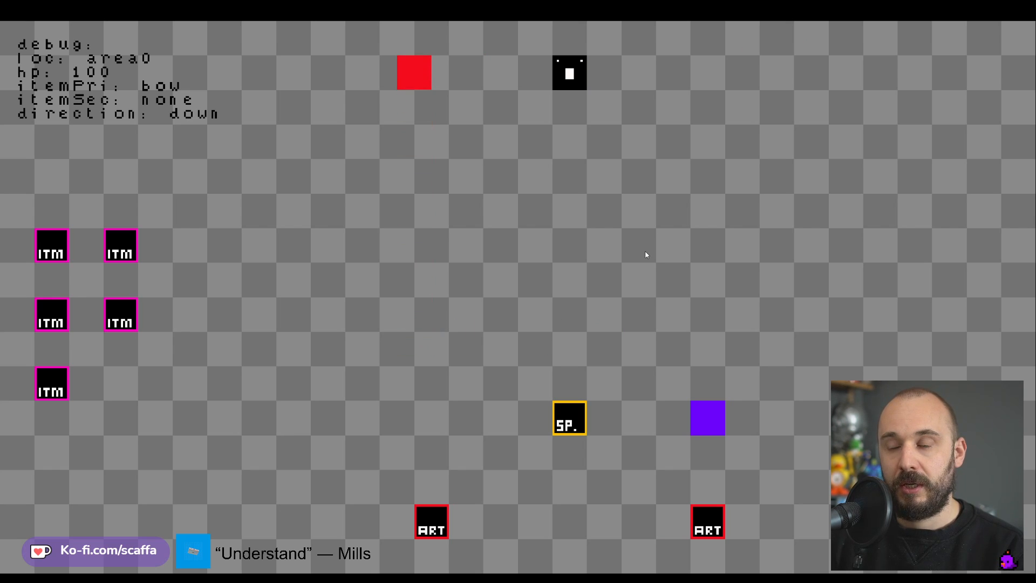
- Walk the player over the five item pickups near the area's left edge to collect them, and return toward the centre
{"action": "key", "text": "Left"}
{"action": "key", "text": "Right"}
{"action": "key", "text": "Left"}
{"action": "key", "text": "Down"}
{"action": "key", "text": "Left"}
{"action": "key", "text": "Down"}
{"action": "key", "text": "Up"}
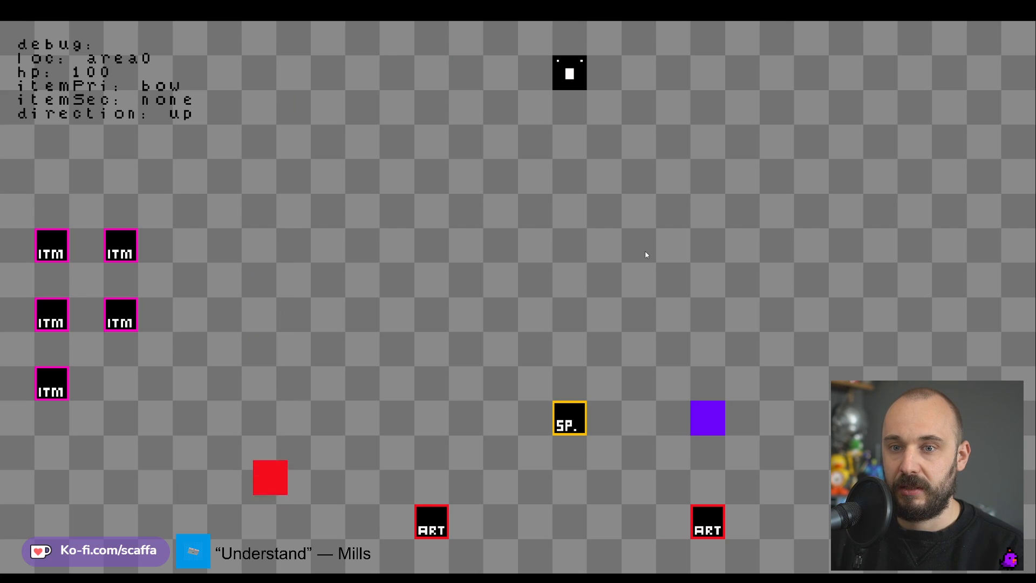
{"action": "key", "text": "Left"}
{"action": "key", "text": "Up"}
{"action": "key", "text": "Left"}
{"action": "key", "text": "Down"}
{"action": "key", "text": "Right"}
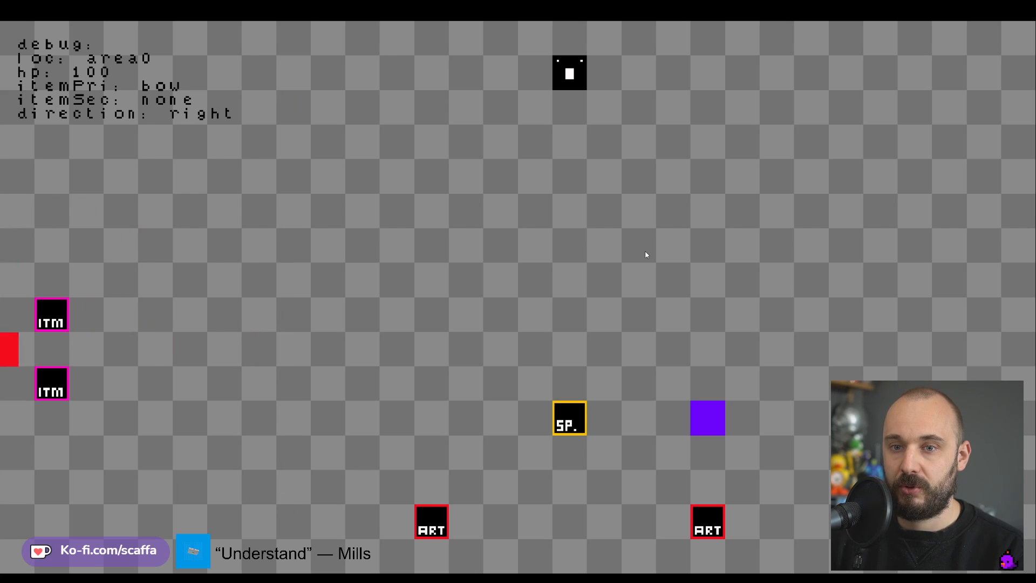
{"action": "key", "text": "Down"}
{"action": "key", "text": "Up"}
{"action": "key", "text": "Right"}
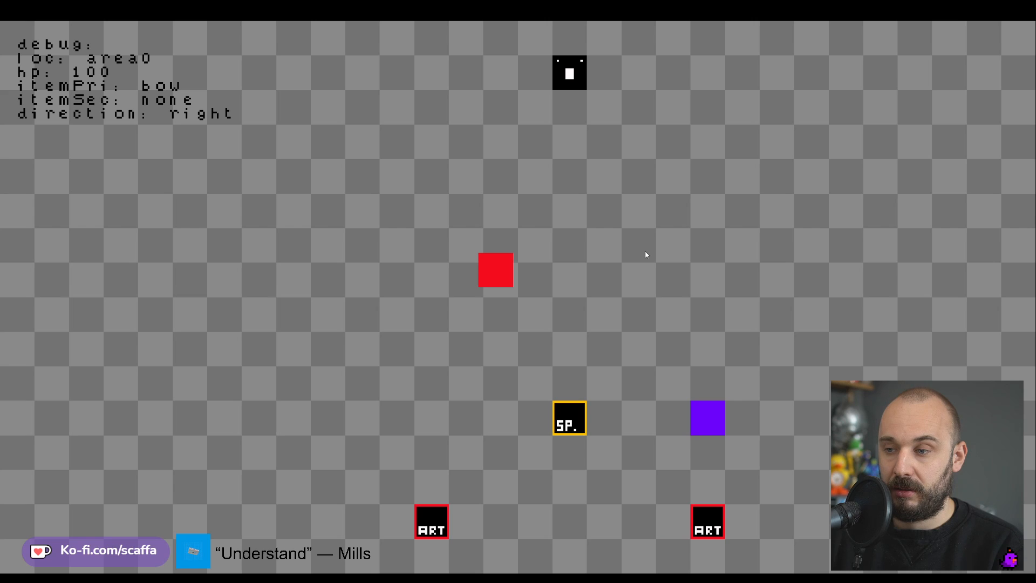
- Move the player beneath the spawner and fire shots upward to kill the enemy
{"action": "key", "text": "Right"}
{"action": "key", "text": "Up"}
{"action": "key", "text": "space"}
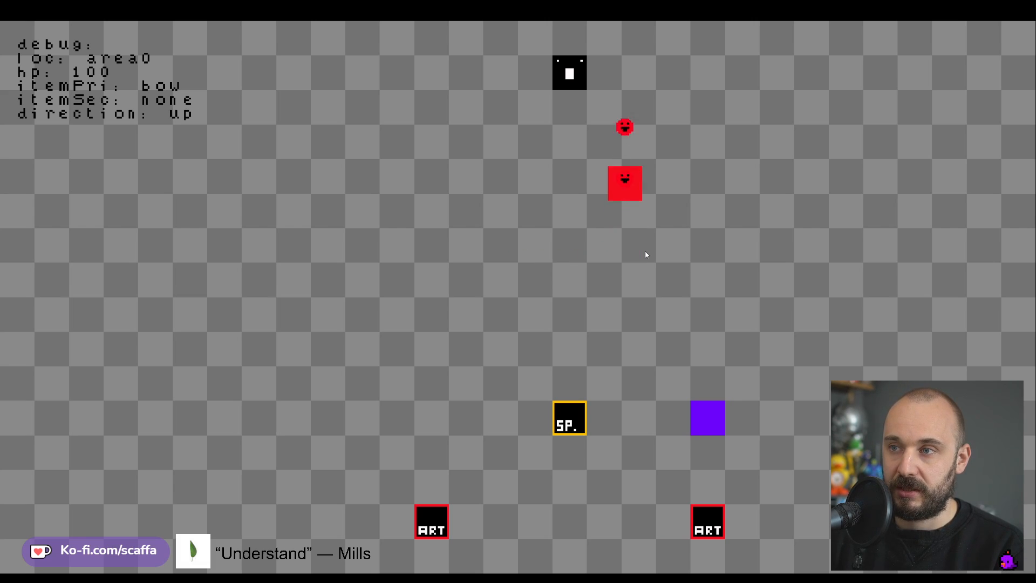
{"action": "key", "text": "Left"}
{"action": "key", "text": "space"}
{"action": "key", "text": "Up"}
{"action": "key", "text": "Down"}
{"action": "key", "text": "space"}
{"action": "key", "text": "Right"}
{"action": "key", "text": "Left"}
{"action": "key", "text": "Up"}
{"action": "key", "text": "space"}
- Walk the player down to the left area transition of area0 and enter area1
{"action": "key", "text": "Left"}
{"action": "key", "text": "Left"}
{"action": "key", "text": "Down"}
{"action": "key", "text": "Right"}
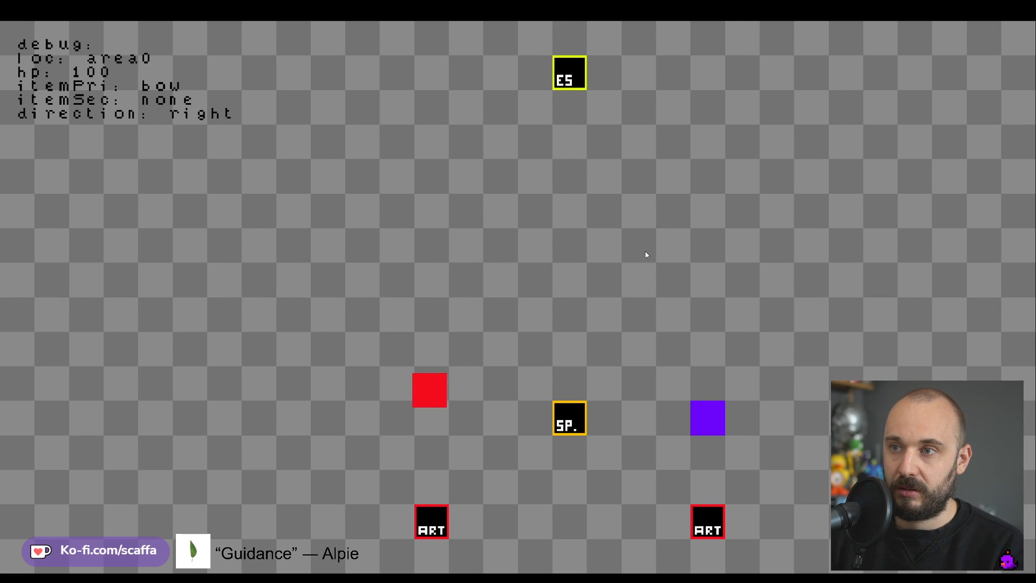
{"action": "key", "text": "Left"}
{"action": "key", "text": "Down"}
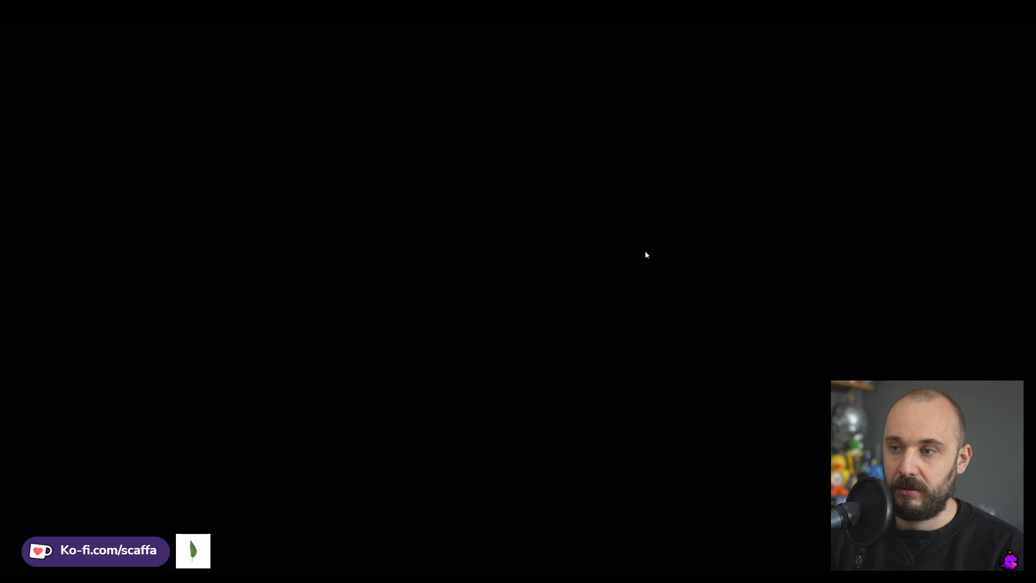
- Collect the item pickup in the middle of area1 and head to the right area transition
{"action": "key", "text": "Up"}
{"action": "key", "text": "Right"}
{"action": "key", "text": "Down"}
{"action": "key", "text": "Right"}
{"action": "key", "text": "Left"}
{"action": "key", "text": "Up"}
{"action": "key", "text": "Right"}
{"action": "key", "text": "Down"}
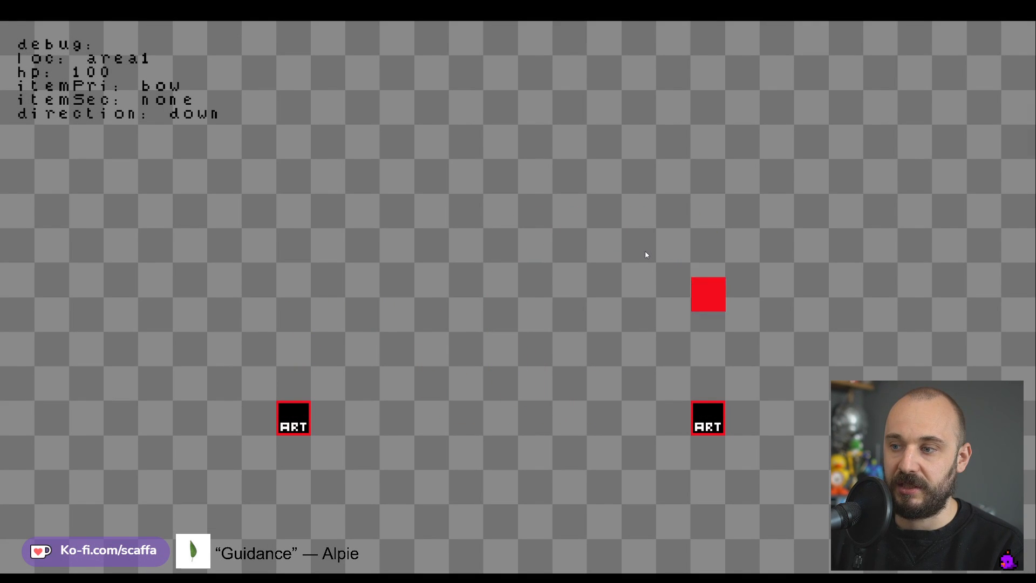
- Pass through both area transitions of area1 to test leaving and re-entering the area
{"action": "key", "text": "Left"}
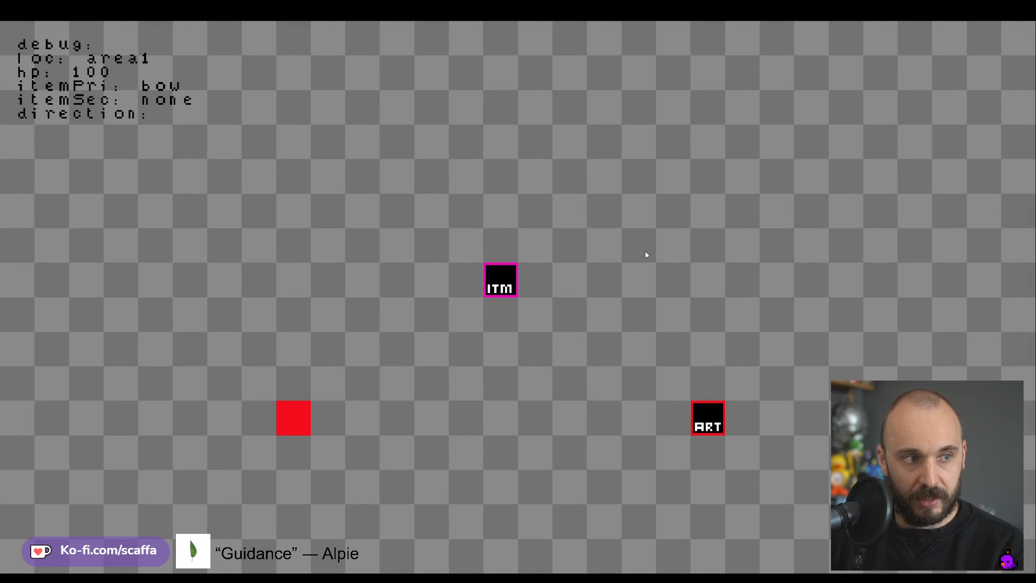
{"action": "key", "text": "Up"}
{"action": "key", "text": "Down"}
{"action": "key", "text": "Right"}
{"action": "key", "text": "Right"}
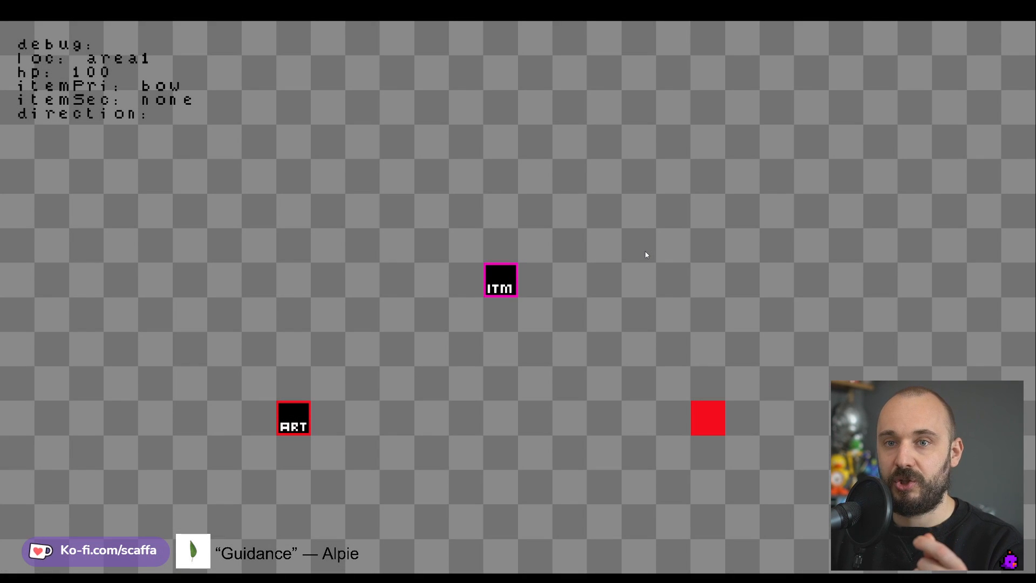
- Cross area1 to its left transition, firing shots on the way, and return to the centre of area0
{"action": "key", "text": "Left"}
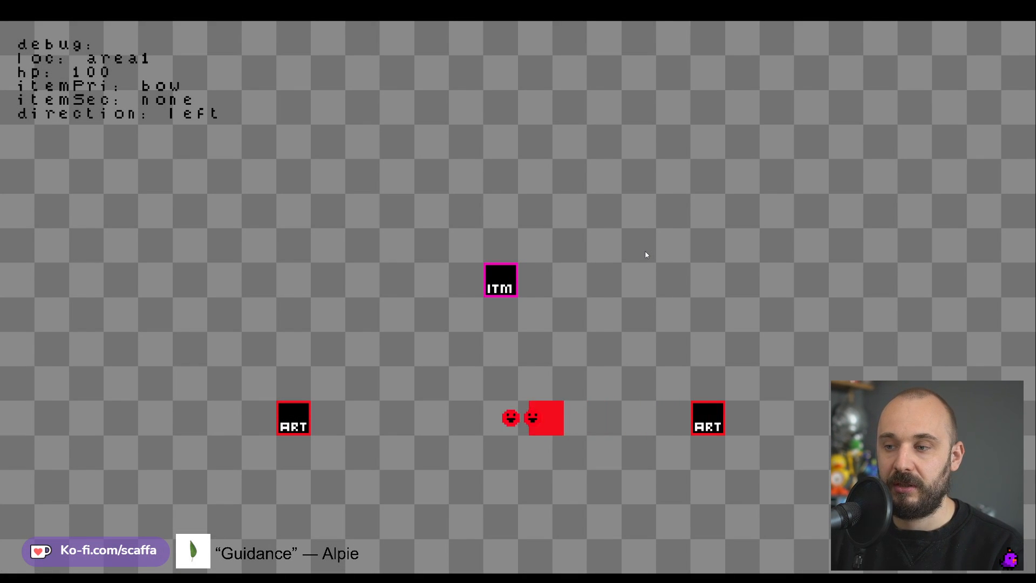
{"action": "key", "text": "Right"}
{"action": "key", "text": "Left"}
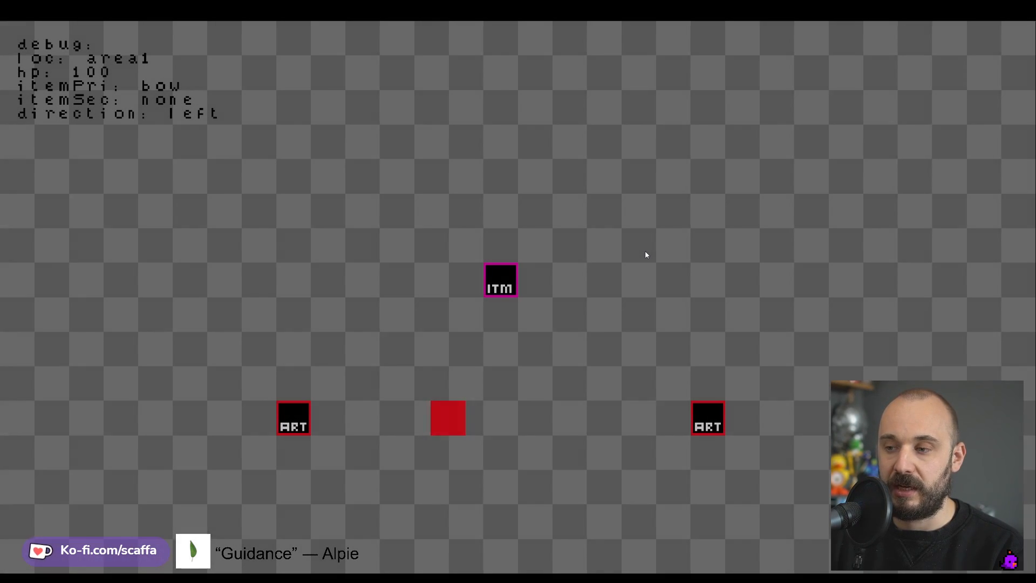
{"action": "key", "text": "Up"}
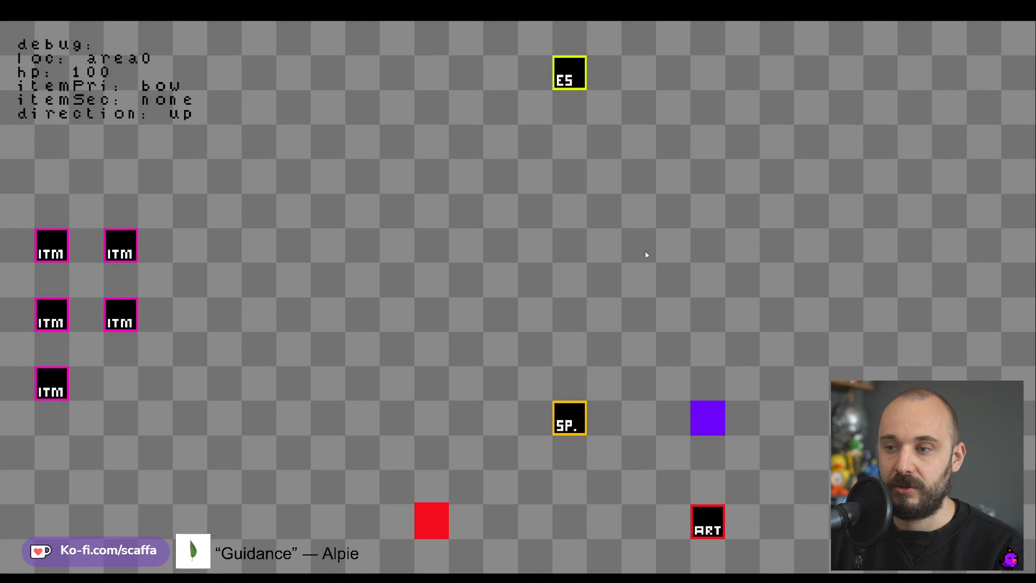
{"action": "key", "text": "Right"}
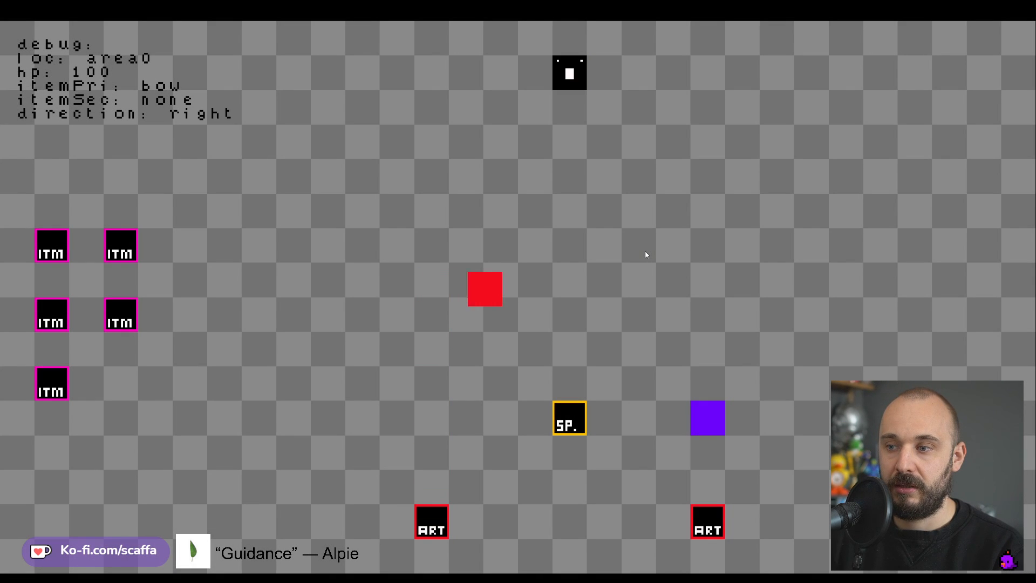
- Re-enter area1 by the left transition, fire a burst of shots left, and go back up into area0
{"action": "key", "text": "Down"}
{"action": "key", "text": "Left"}
{"action": "key", "text": "Left"}
{"action": "key", "text": "space"}
{"action": "key", "text": "space"}
{"action": "key", "text": "space"}
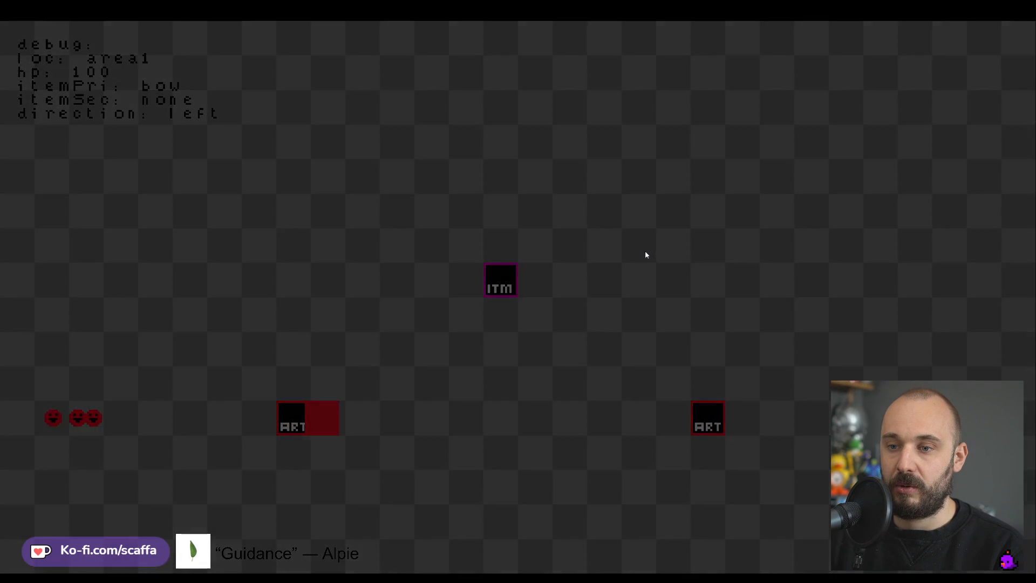
{"action": "key", "text": "Up"}
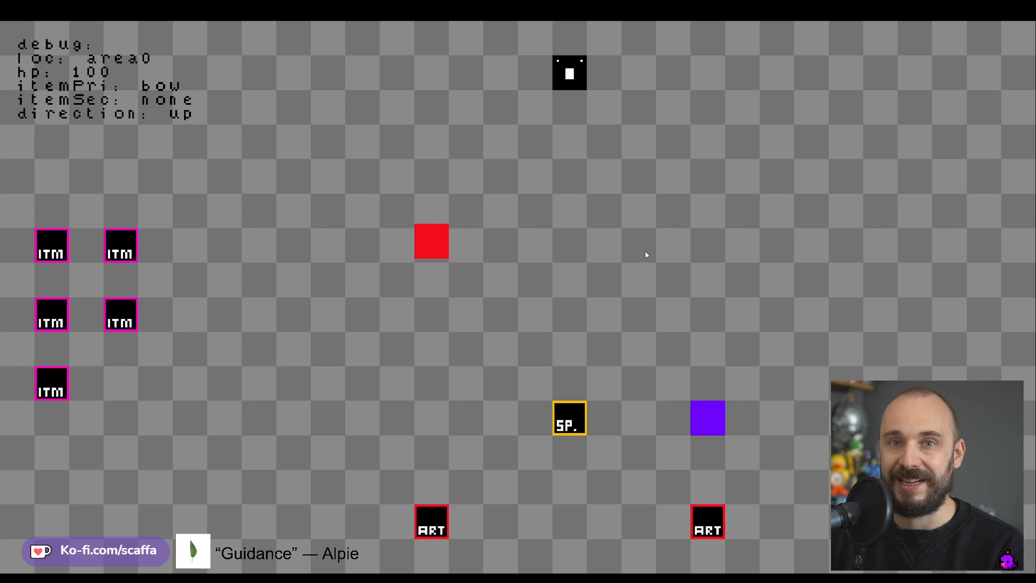
- Fire shots right across area0 and take the player through the right transition into area1
{"action": "key", "text": "Right"}
{"action": "key", "text": "space"}
{"action": "key", "text": "Down"}
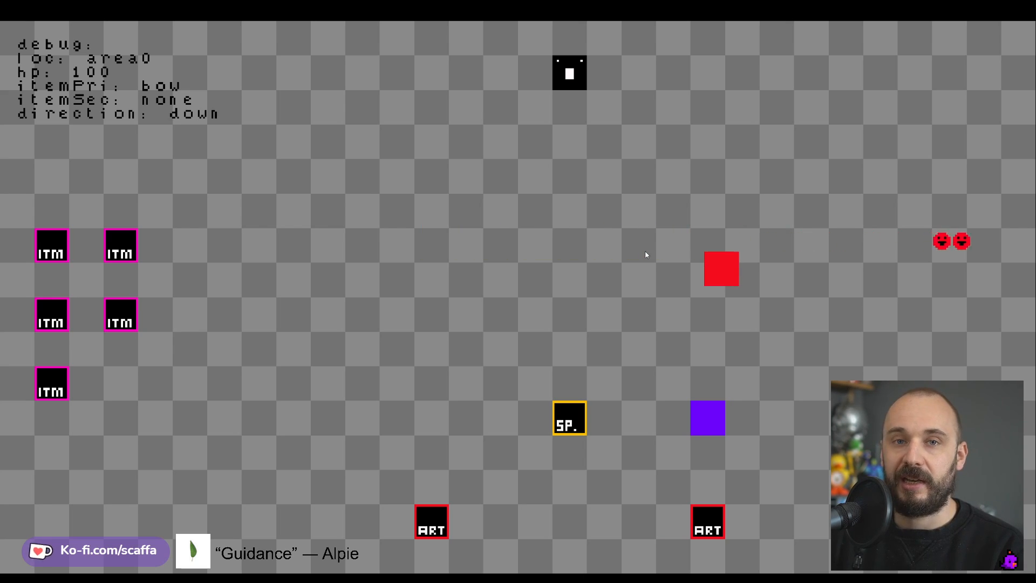
{"action": "key", "text": "Down"}
{"action": "key", "text": "Right"}
{"action": "key", "text": "Down"}
{"action": "key", "text": "Left"}
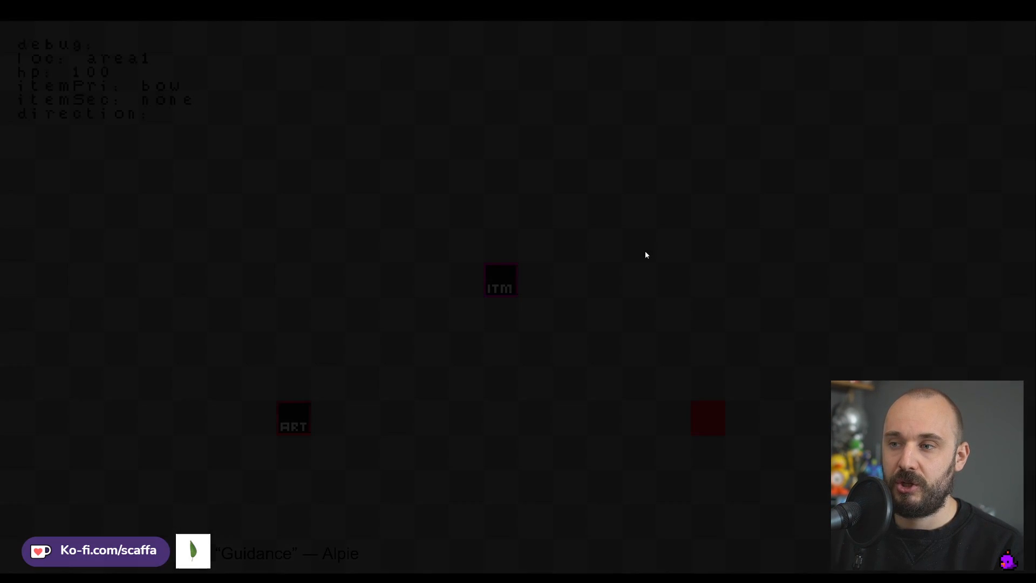
- Walk across area1 to the left transition and return to area0 to test the enemy's respawning
{"action": "key", "text": "Left"}
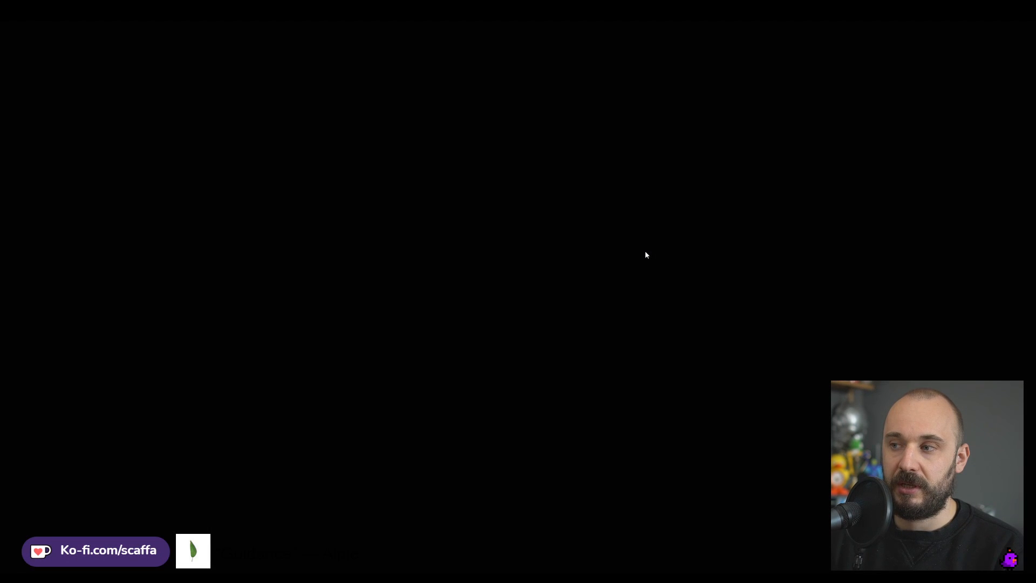
{"action": "key", "text": "Up"}
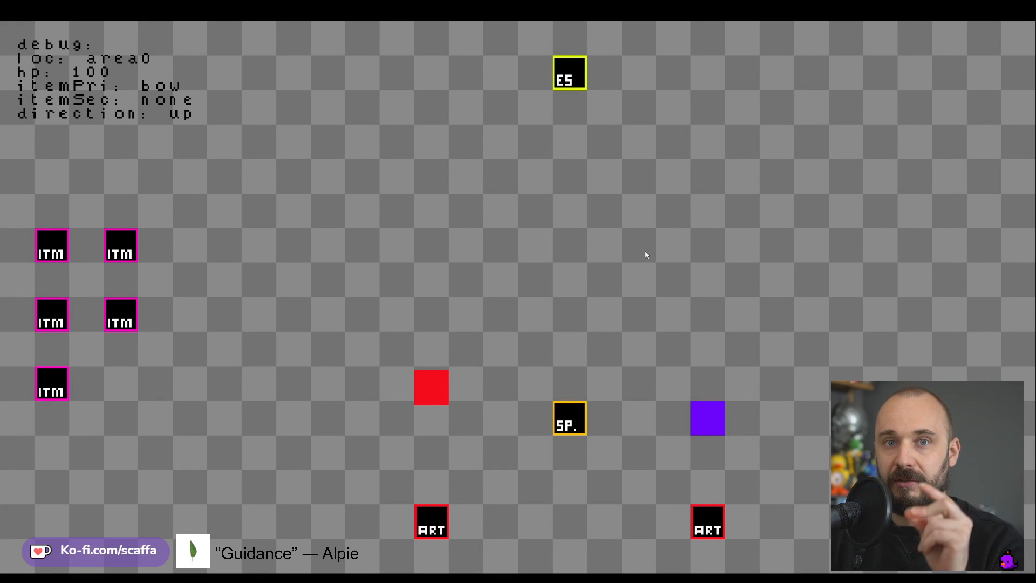
{"action": "key", "text": "Up"}
{"action": "key", "text": "Right"}
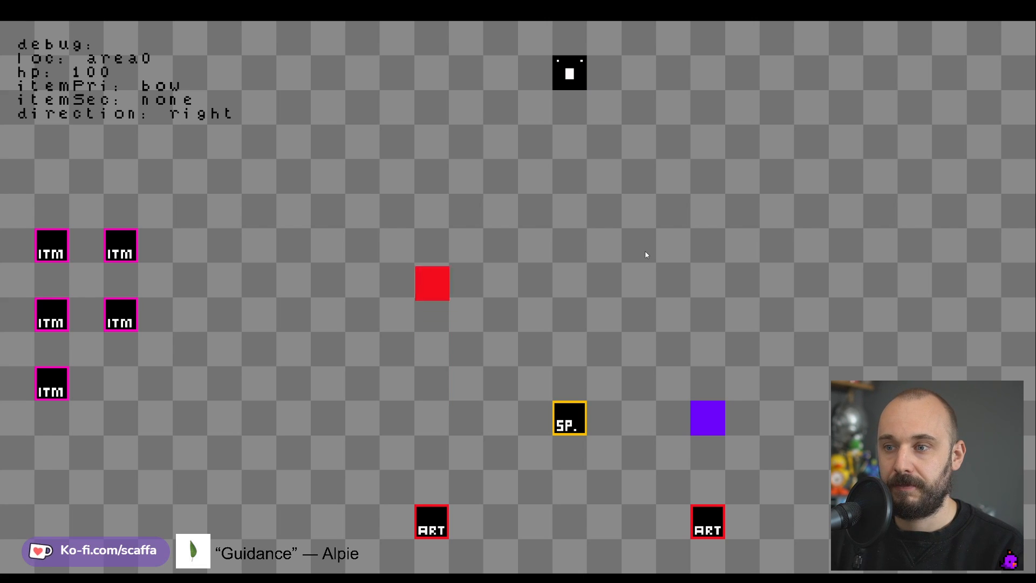
- Fire alternating bursts of shots left and right from below the spawner to test projectiles in flight
{"action": "key", "text": "Left"}
{"action": "key", "text": "space"}
{"action": "key", "text": "space"}
{"action": "key", "text": "space"}
{"action": "key", "text": "space"}
{"action": "key", "text": "space"}
{"action": "key", "text": "space"}
{"action": "key", "text": "space"}
{"action": "key", "text": "space"}
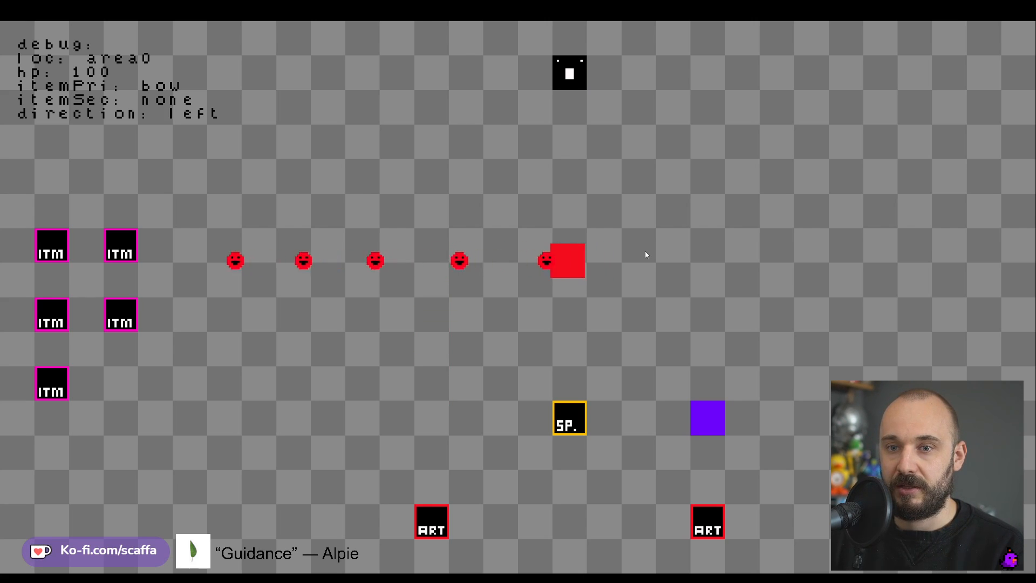
{"action": "key", "text": "Left"}
{"action": "key", "text": "space"}
{"action": "key", "text": "space"}
{"action": "key", "text": "Right"}
{"action": "key", "text": "space"}
{"action": "key", "text": "Right"}
{"action": "key", "text": "space"}
{"action": "key", "text": "space"}
{"action": "key", "text": "space"}
{"action": "key", "text": "space"}
{"action": "key", "text": "Left"}
{"action": "key", "text": "space"}
{"action": "key", "text": "space"}
{"action": "key", "text": "space"}
{"action": "key", "text": "space"}
{"action": "key", "text": "space"}
{"action": "key", "text": "space"}
{"action": "key", "text": "space"}
{"action": "key", "text": "Right"}
{"action": "key", "text": "space"}
{"action": "key", "text": "space"}
{"action": "key", "text": "space"}
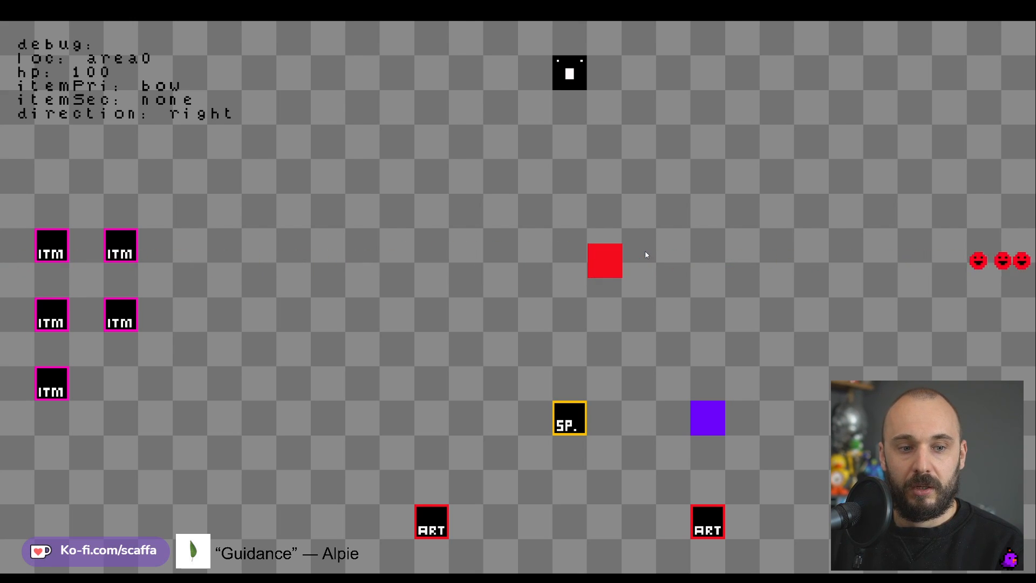
- Walk the player out of area0 through an area transition and return to it
{"action": "key", "text": "Left"}
{"action": "key", "text": "Down"}
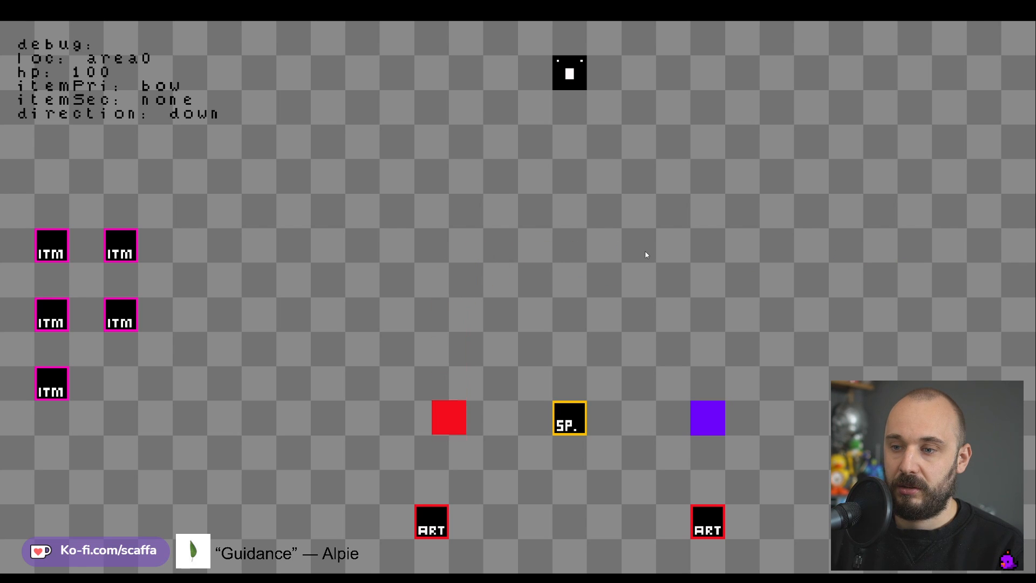
{"action": "key", "text": "Right"}
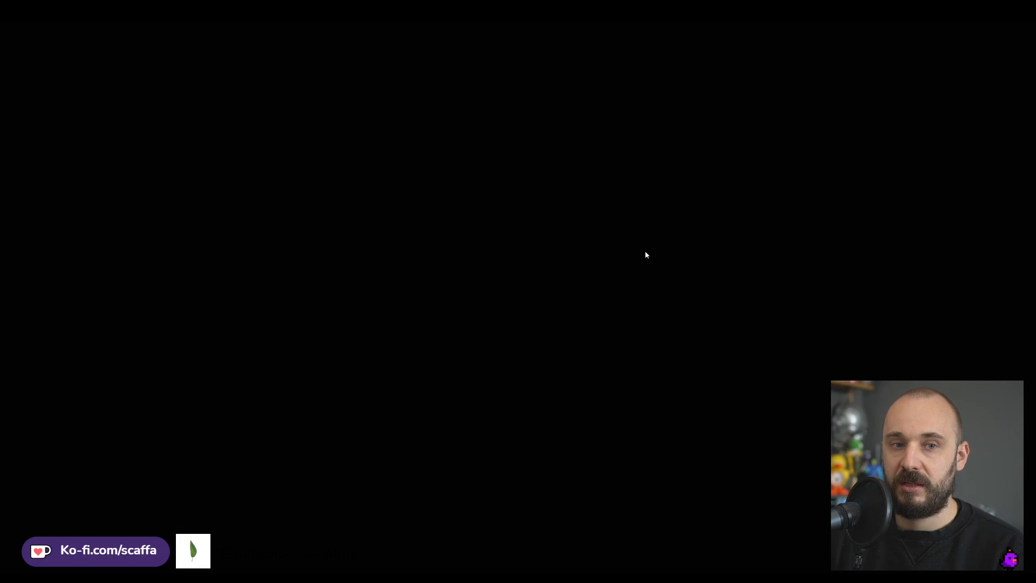
{"action": "key", "text": "Up"}
- Fire shots left, right and upward at the enemy, and retreat toward the spawn point
{"action": "key", "text": "Left"}
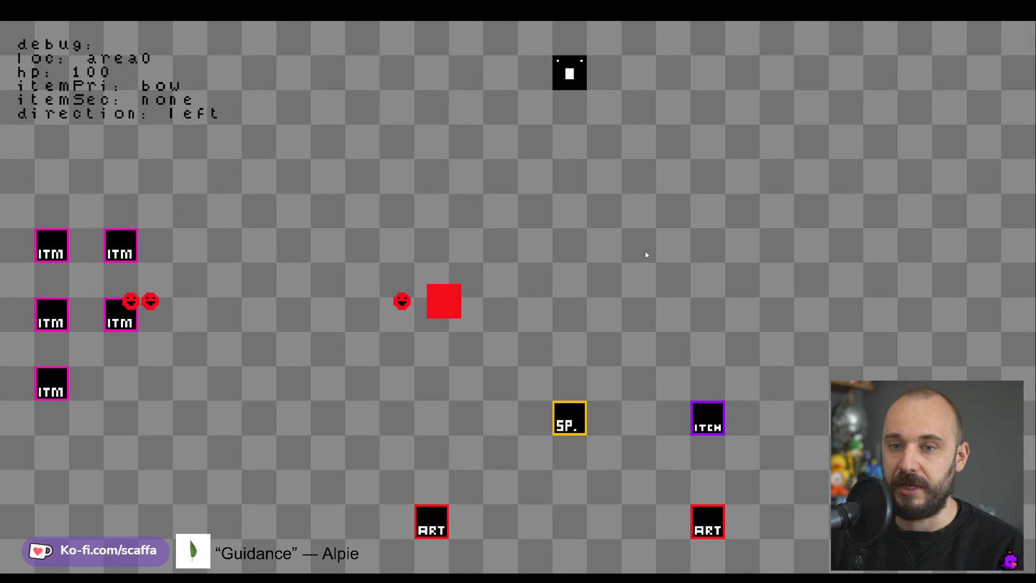
{"action": "key", "text": "Right"}
{"action": "key", "text": "Up"}
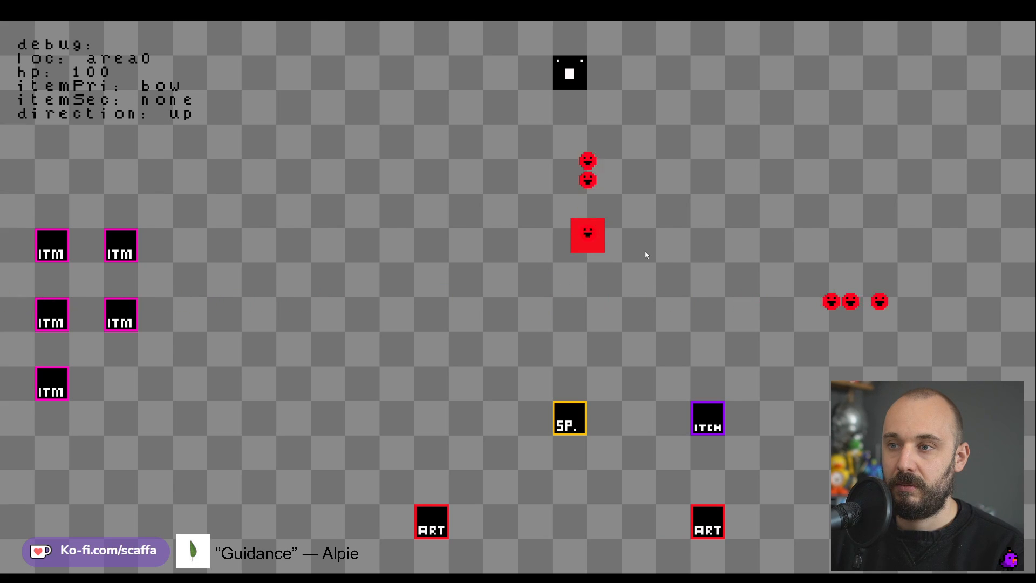
{"action": "key", "text": "Down"}
{"action": "key", "text": "Left"}
{"action": "key", "text": "Down"}
{"action": "key", "text": "Left"}
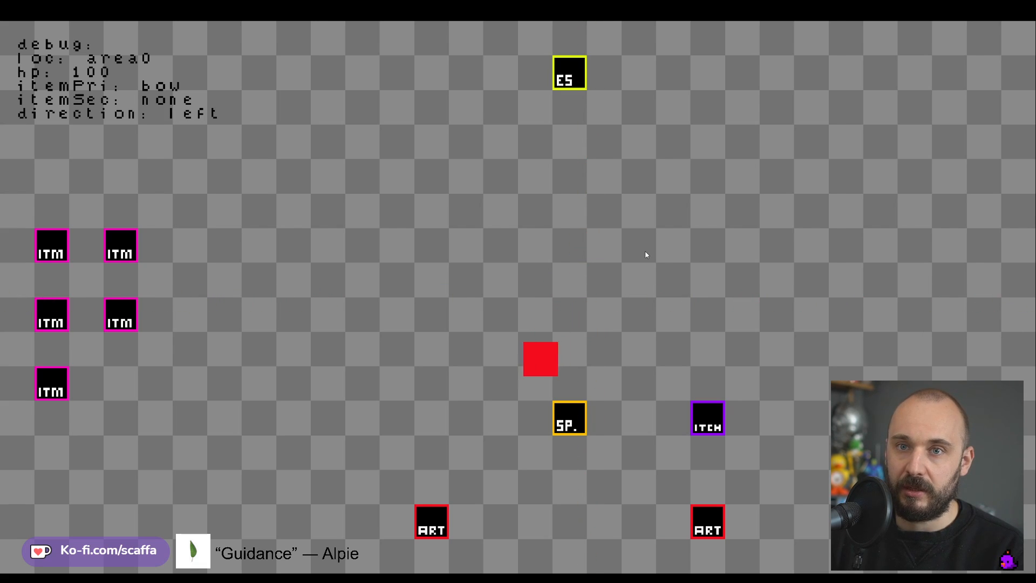
- Move the player across the middle of area0 while firing shots left and right
{"action": "key", "text": "Up"}
{"action": "key", "text": "Left"}
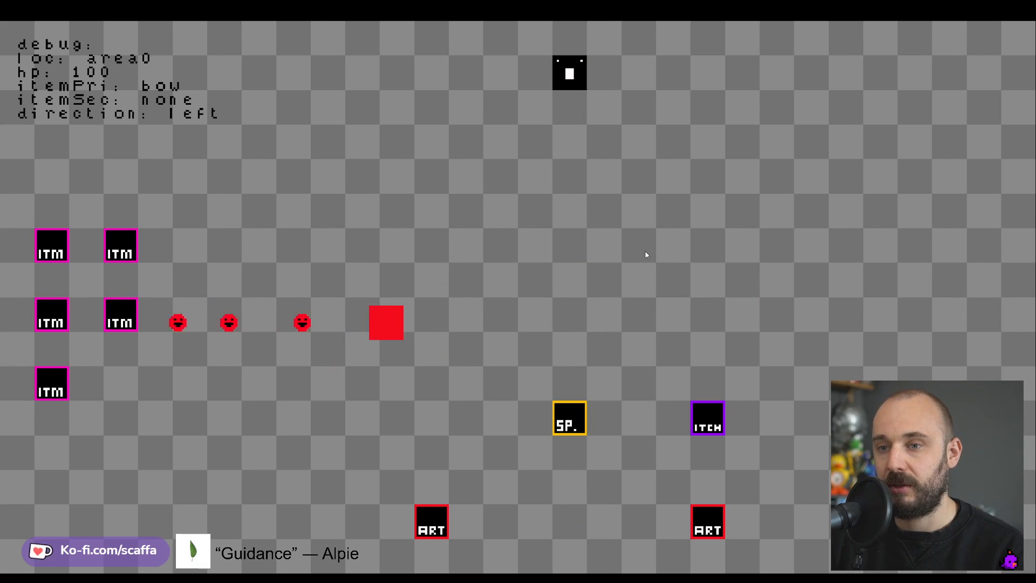
{"action": "key", "text": "Up"}
{"action": "key", "text": "Right"}
{"action": "key", "text": "Up"}
{"action": "key", "text": "Right"}
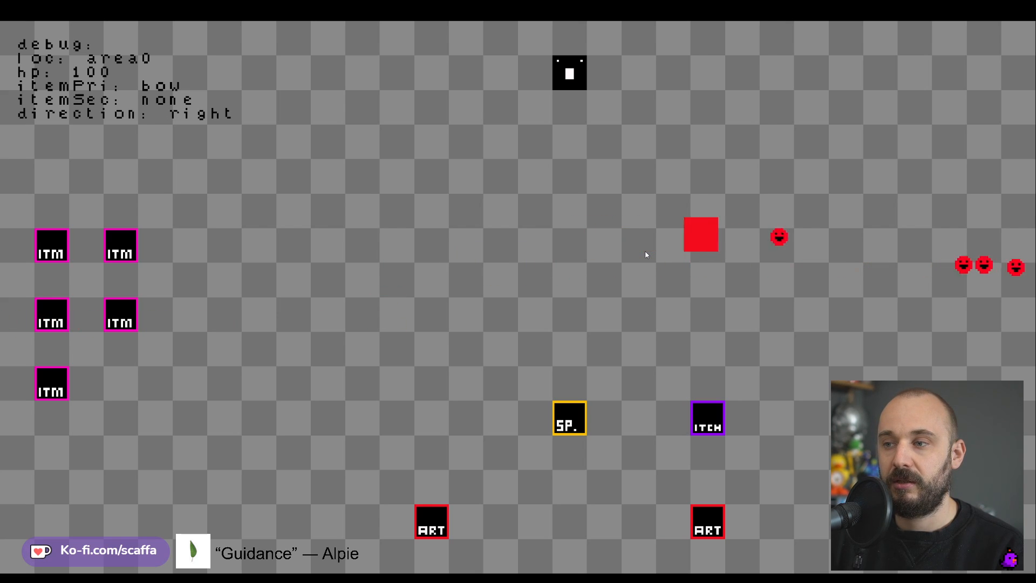
- Walk the player down to the ITCH tile and step over it from its left side
{"action": "key", "text": "Left"}
{"action": "key", "text": "Right"}
{"action": "key", "text": "Left"}
{"action": "key", "text": "Down"}
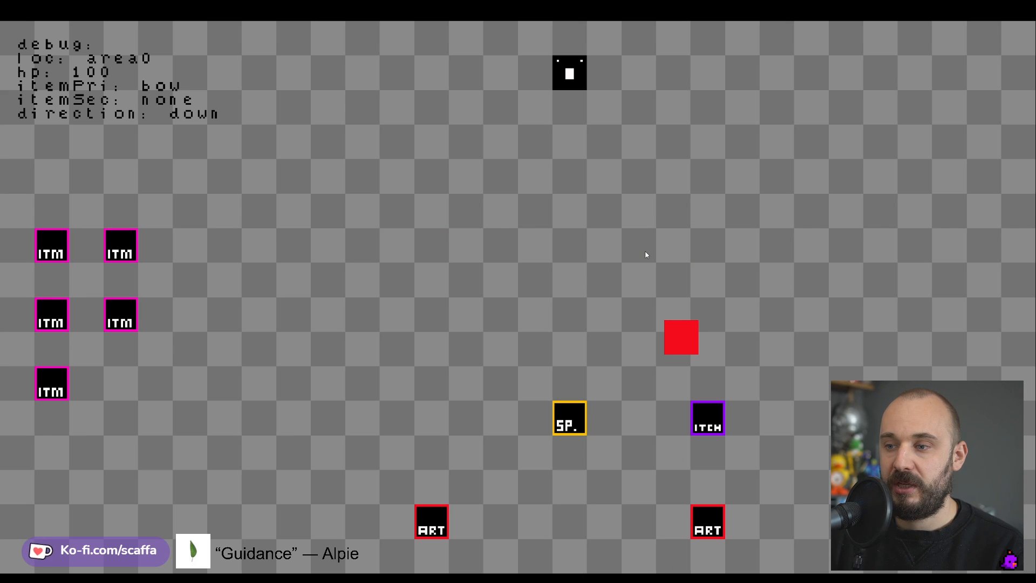
{"action": "key", "text": "Down"}
{"action": "key", "text": "Right"}
{"action": "key", "text": "Left"}
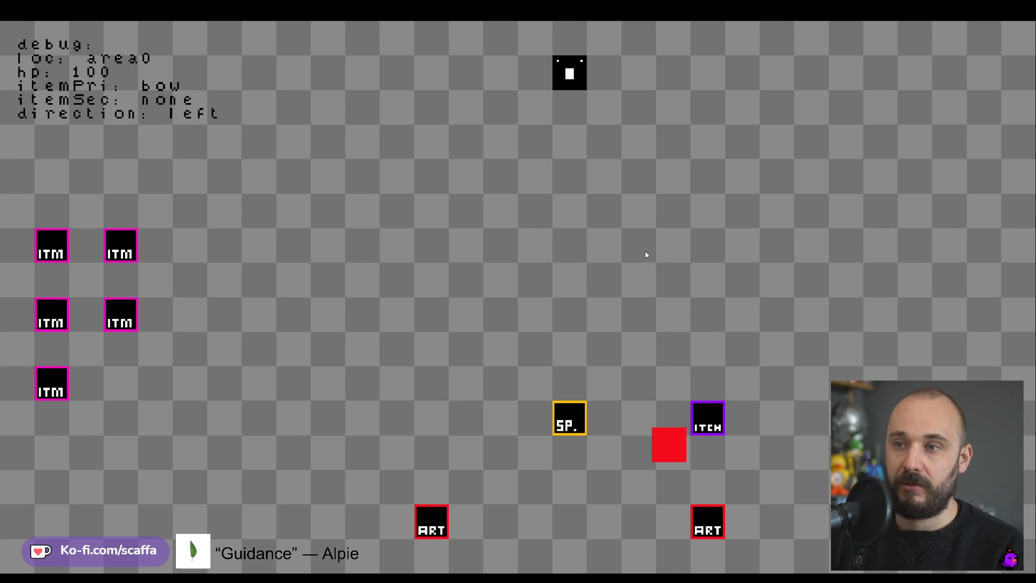
{"action": "key", "text": "Up"}
{"action": "key", "text": "Right"}
{"action": "key", "text": "Left"}
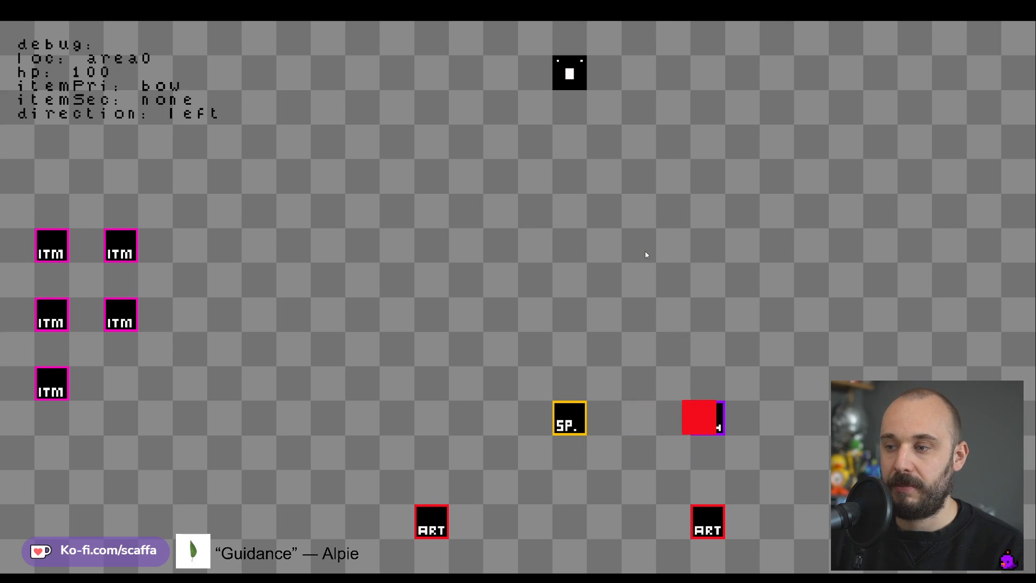
{"action": "key", "text": "Right"}
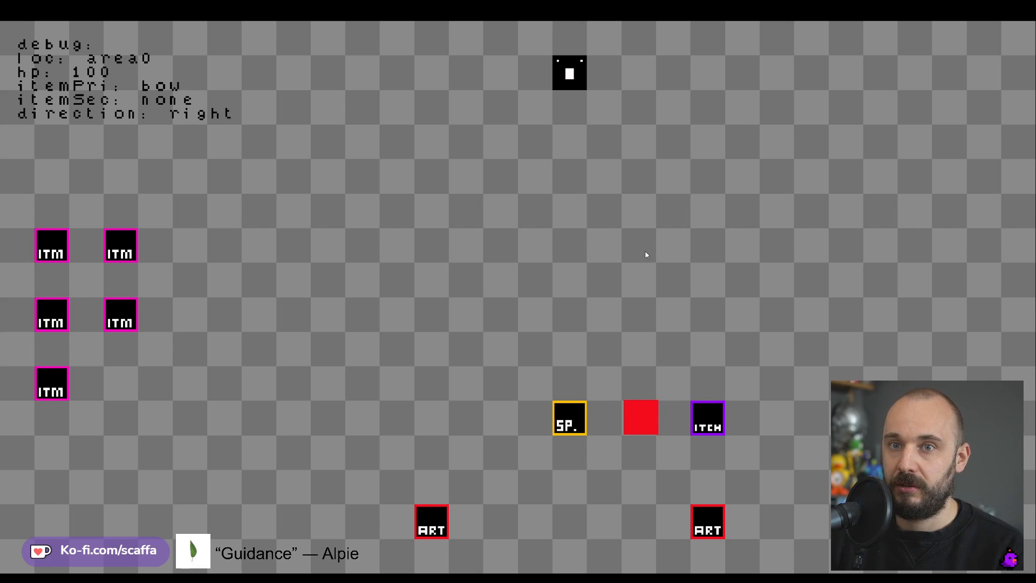
- Walk the player up and down between the SP. and ITCH tiles and around the right area transition
{"action": "key", "text": "Up"}
{"action": "key", "text": "Down"}
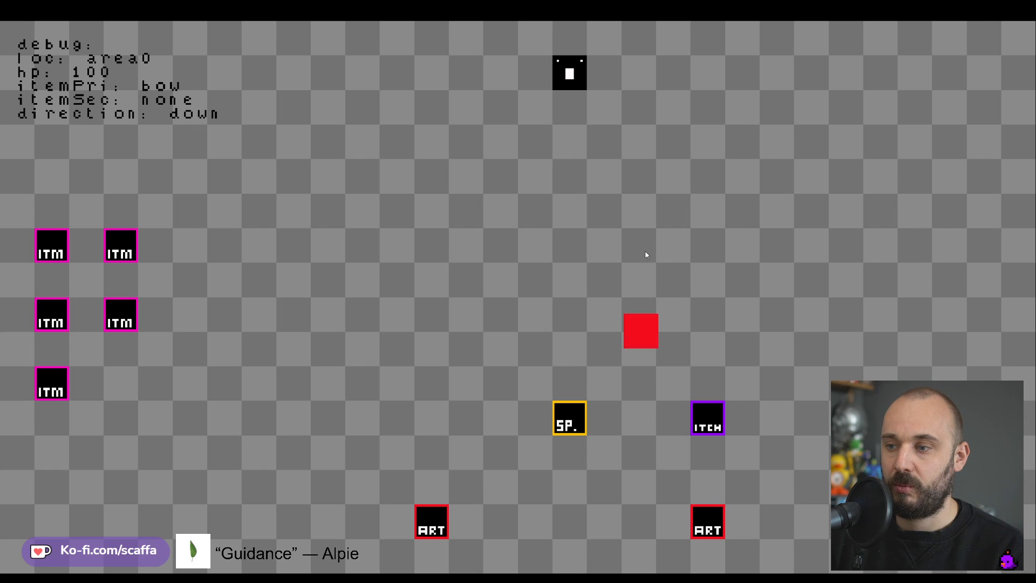
{"action": "key", "text": "Up"}
{"action": "key", "text": "Down"}
{"action": "key", "text": "Right"}
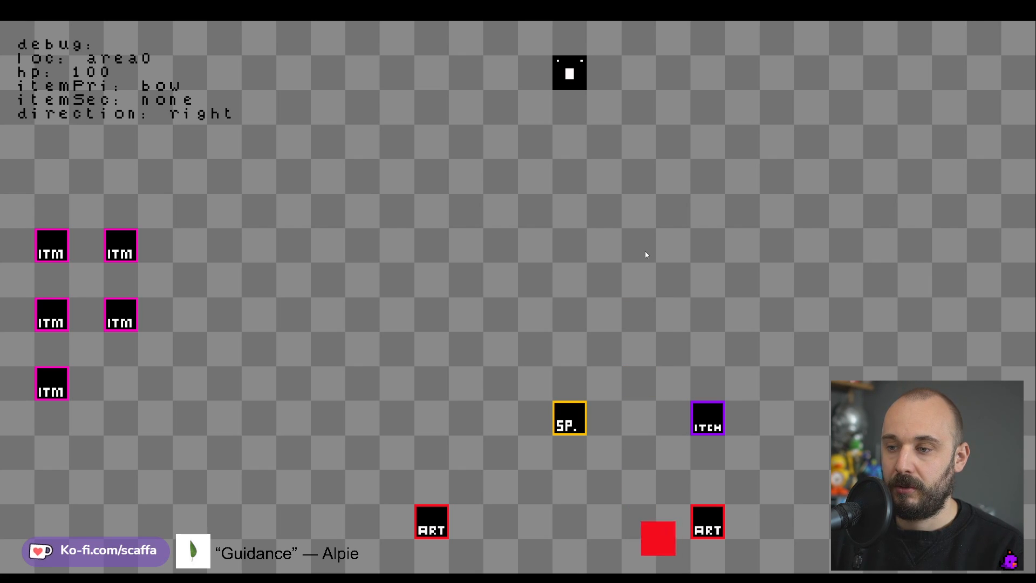
{"action": "key", "text": "Left"}
{"action": "key", "text": "Up"}
{"action": "key", "text": "Up"}
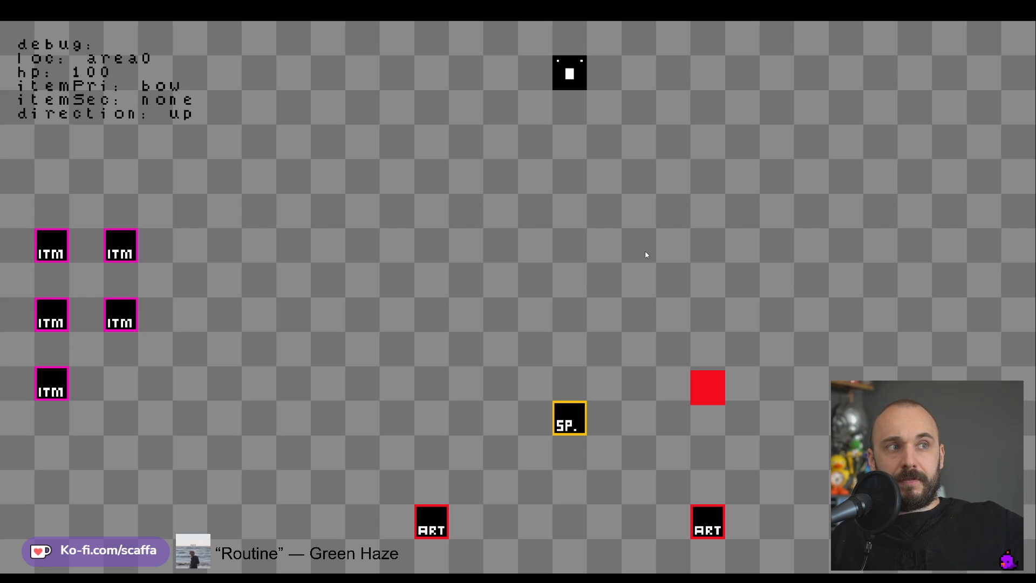
- Move the player to the centre of area0 and leave the full-screen preview
{"action": "key", "text": "w"}
{"action": "key", "text": "a"}
{"action": "key", "text": "a"}
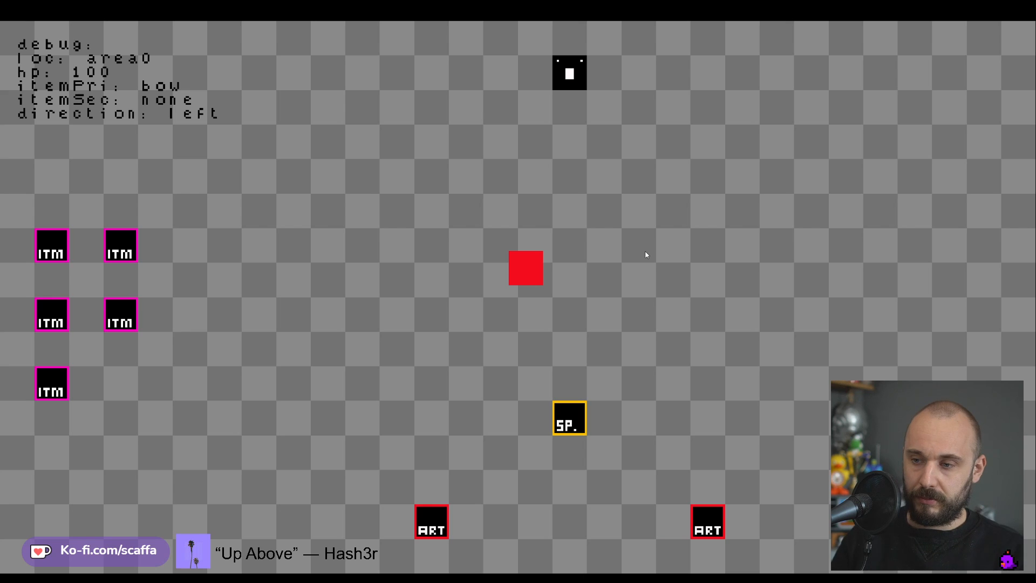
{"action": "key", "text": "Escape"}
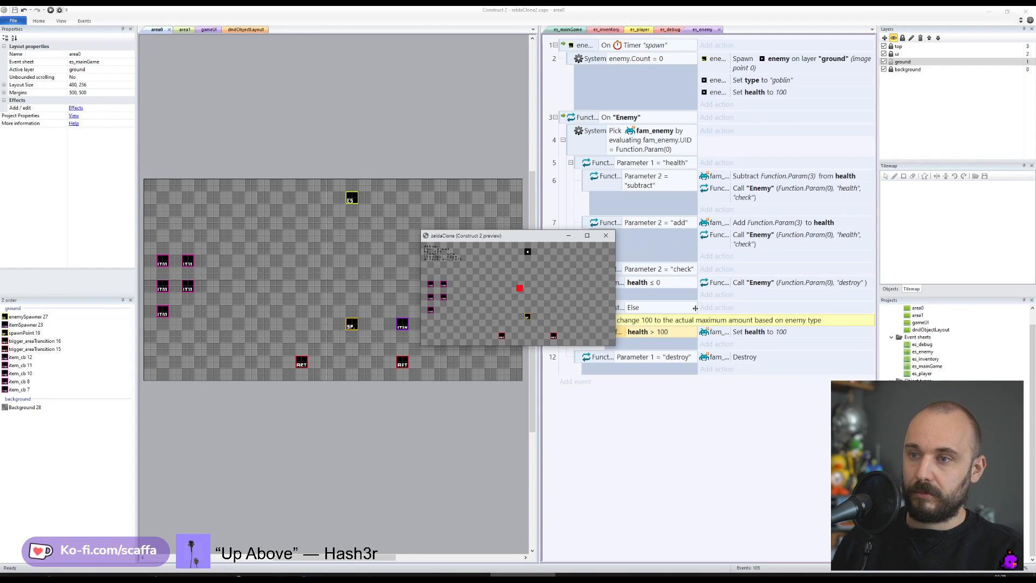
- Move the preview window off the events, then expand the "Item" function in es_player and examine the bow's "Projectile" call
{"action": "left_click_drag", "start_coordinate": [527, 239], "coordinate": [312, 83]}
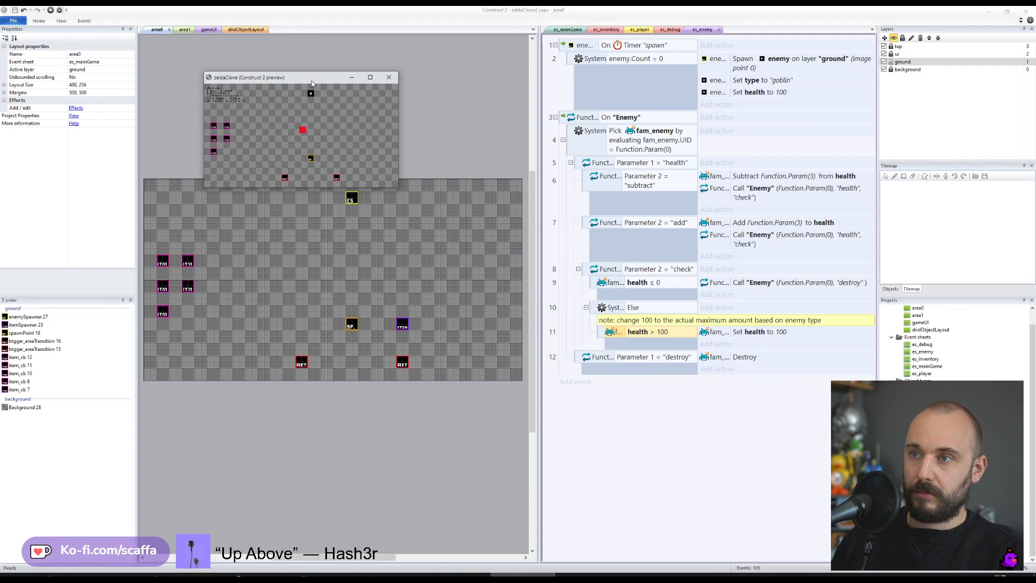
{"action": "left_click", "coordinate": [608, 31]}
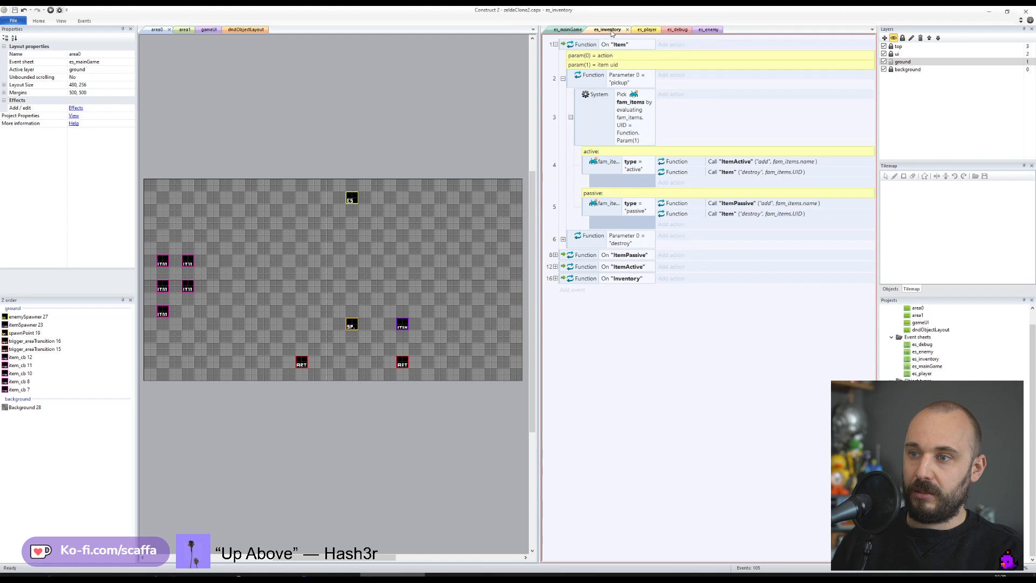
{"action": "left_click", "coordinate": [646, 31]}
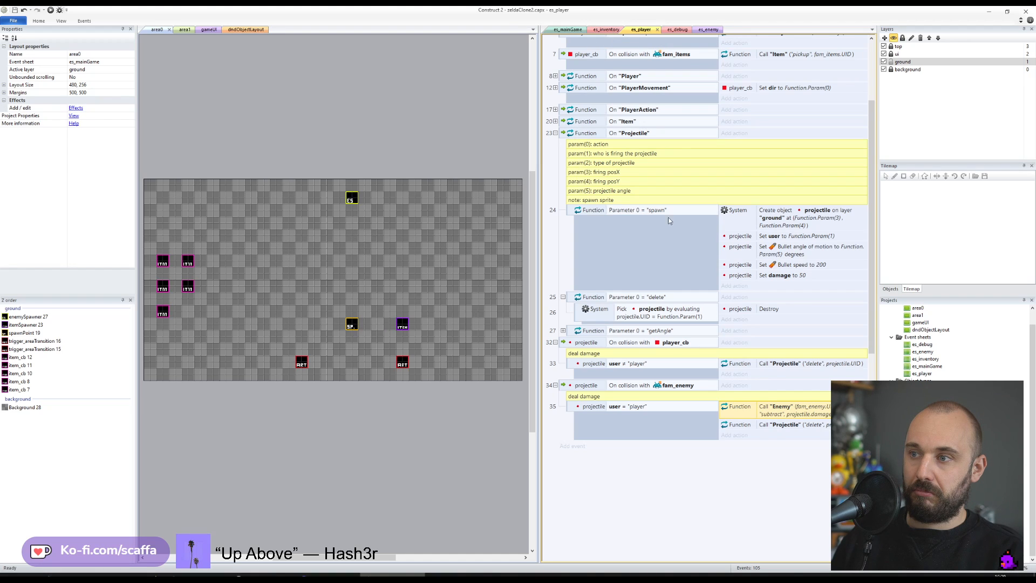
{"action": "scroll", "coordinate": [669, 234], "scroll_direction": "up", "scroll_amount": 3}
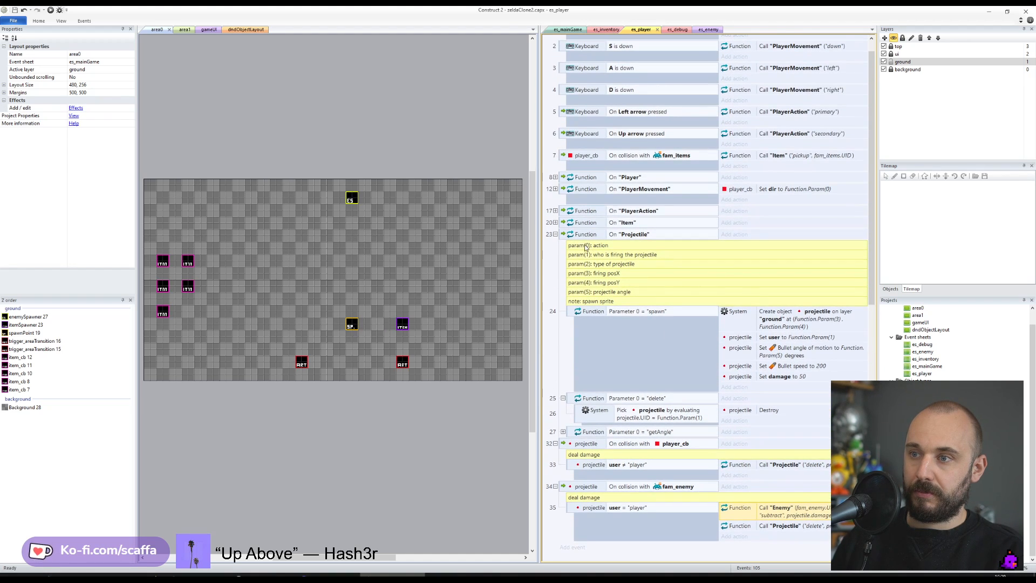
{"action": "left_click", "coordinate": [555, 222]}
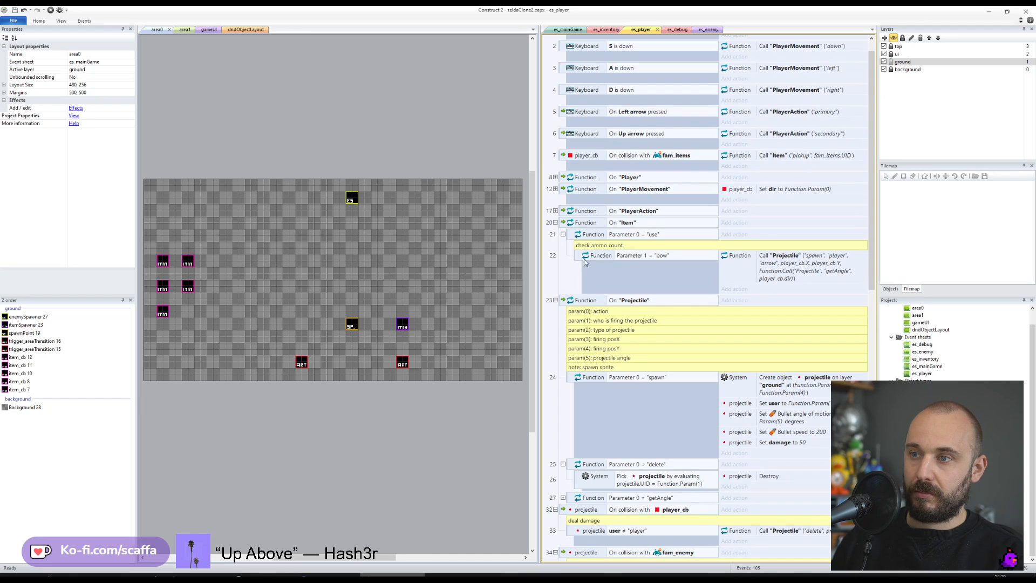
{"action": "left_click", "coordinate": [807, 275]}
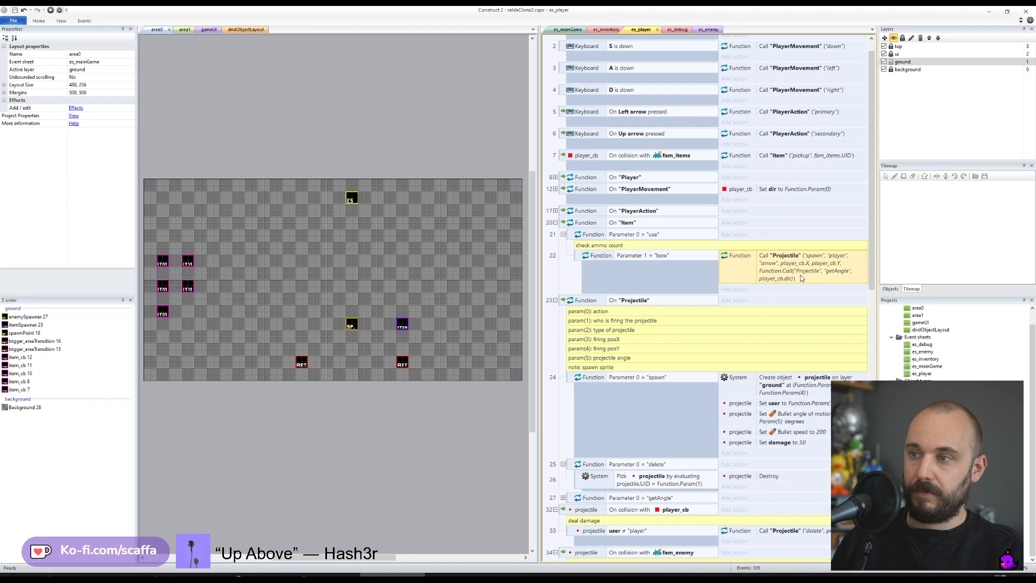
- Expand the "PlayerAction" function and examine its primary-slot "Item" call and the "check ammo count" comment under "Item"
{"action": "left_click", "coordinate": [556, 210]}
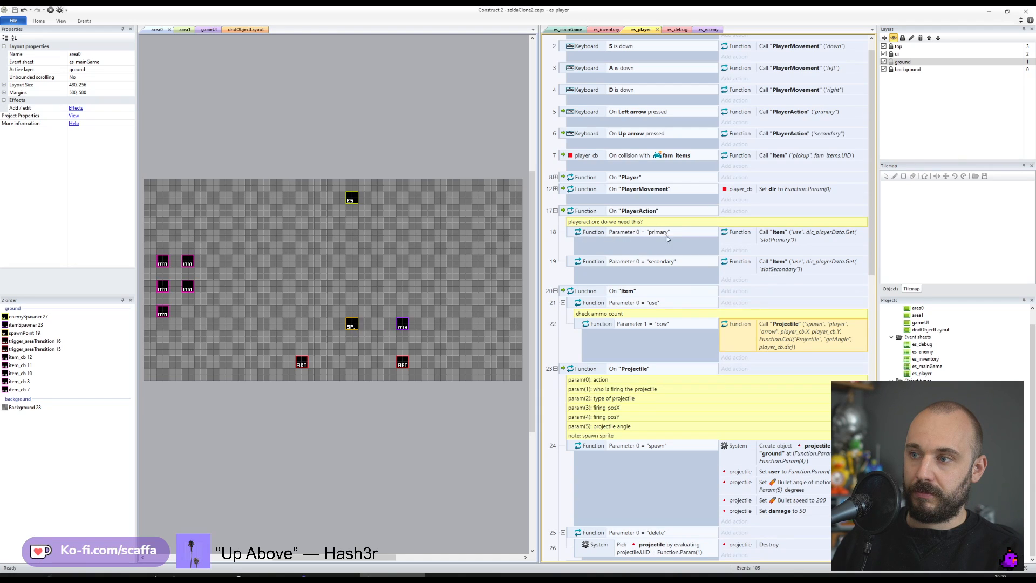
{"action": "left_click", "coordinate": [786, 241]}
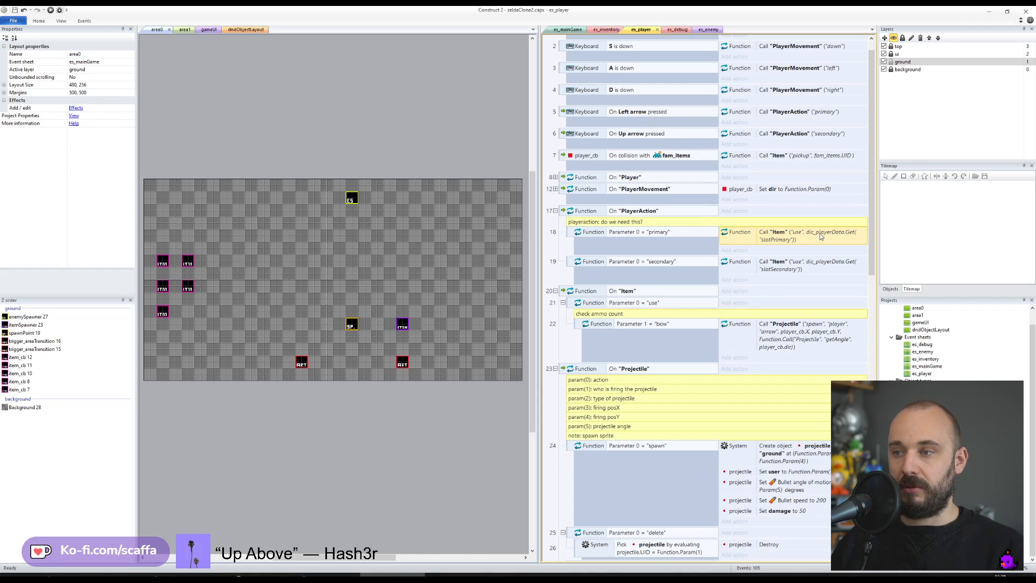
{"action": "double_click", "coordinate": [587, 313]}
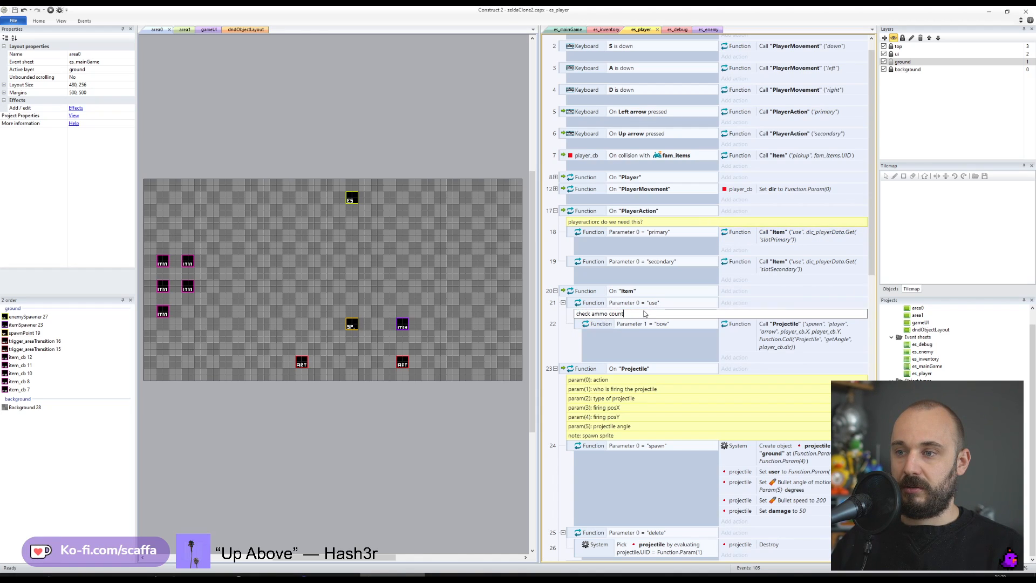
{"action": "key", "text": "Return"}
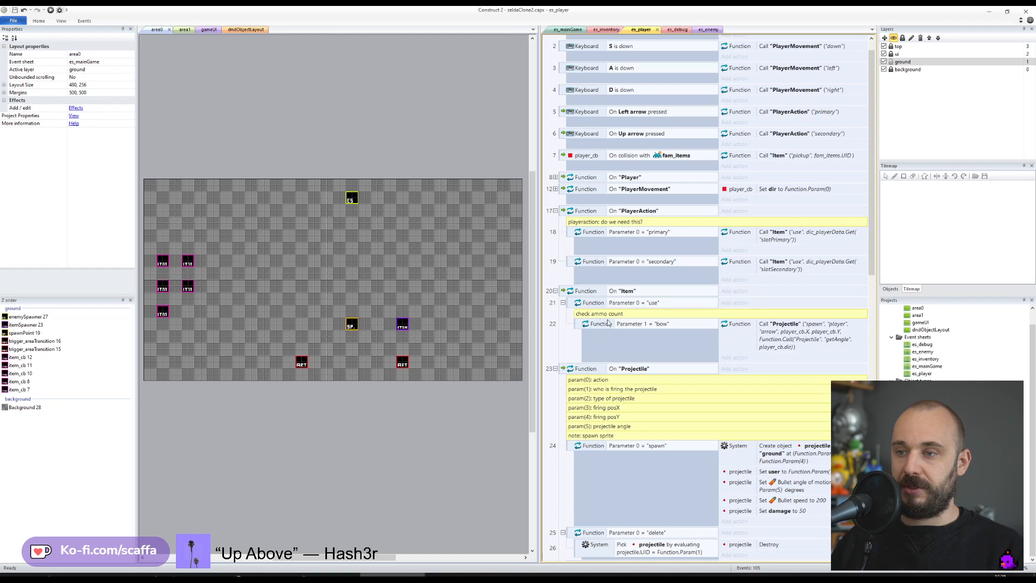